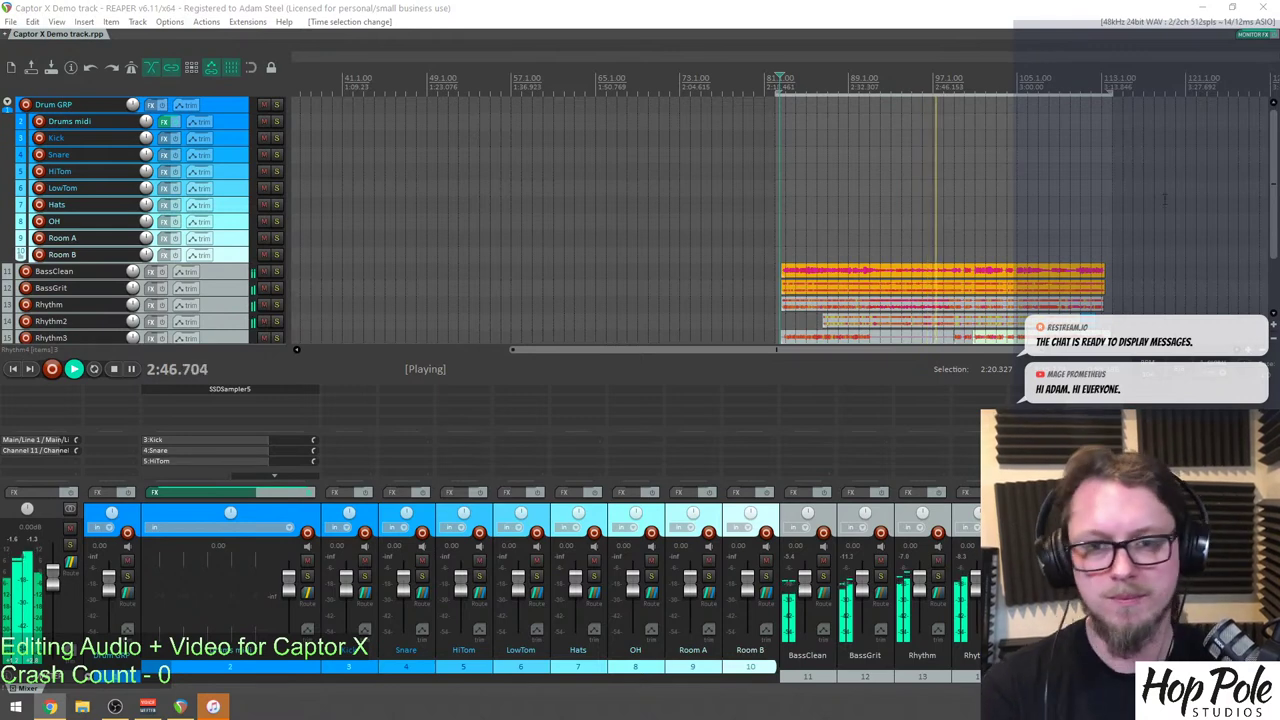
Stop playback and switch the project window to full screen.
{"action": "key", "text": "space"}
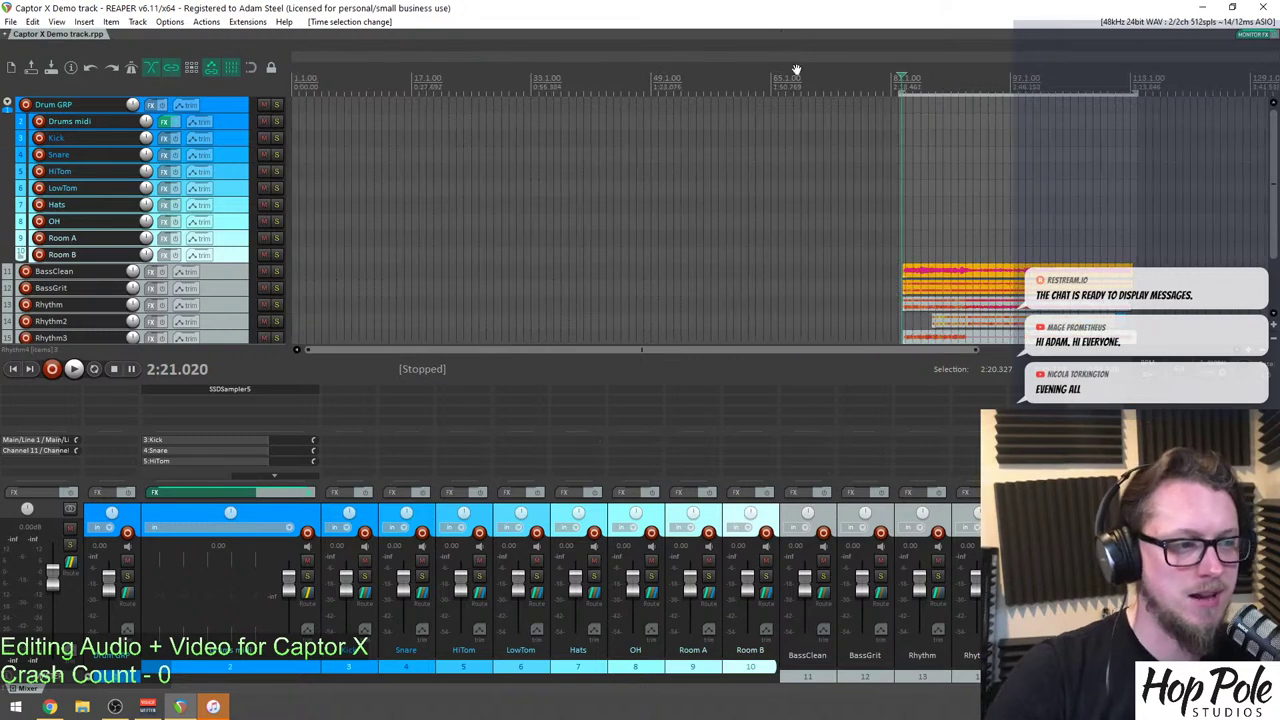
{"action": "left_click_drag", "start_coordinate": [763, 350], "coordinate": [834, 353]}
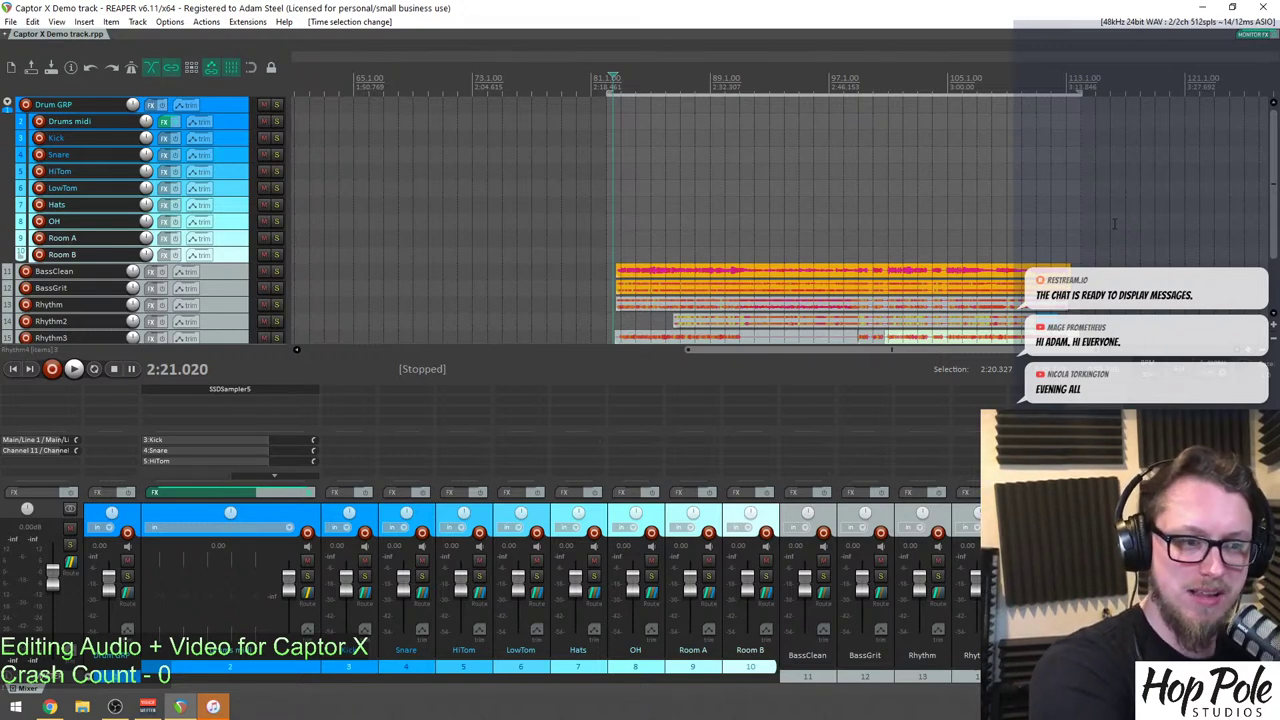
{"action": "key", "text": "F11"}
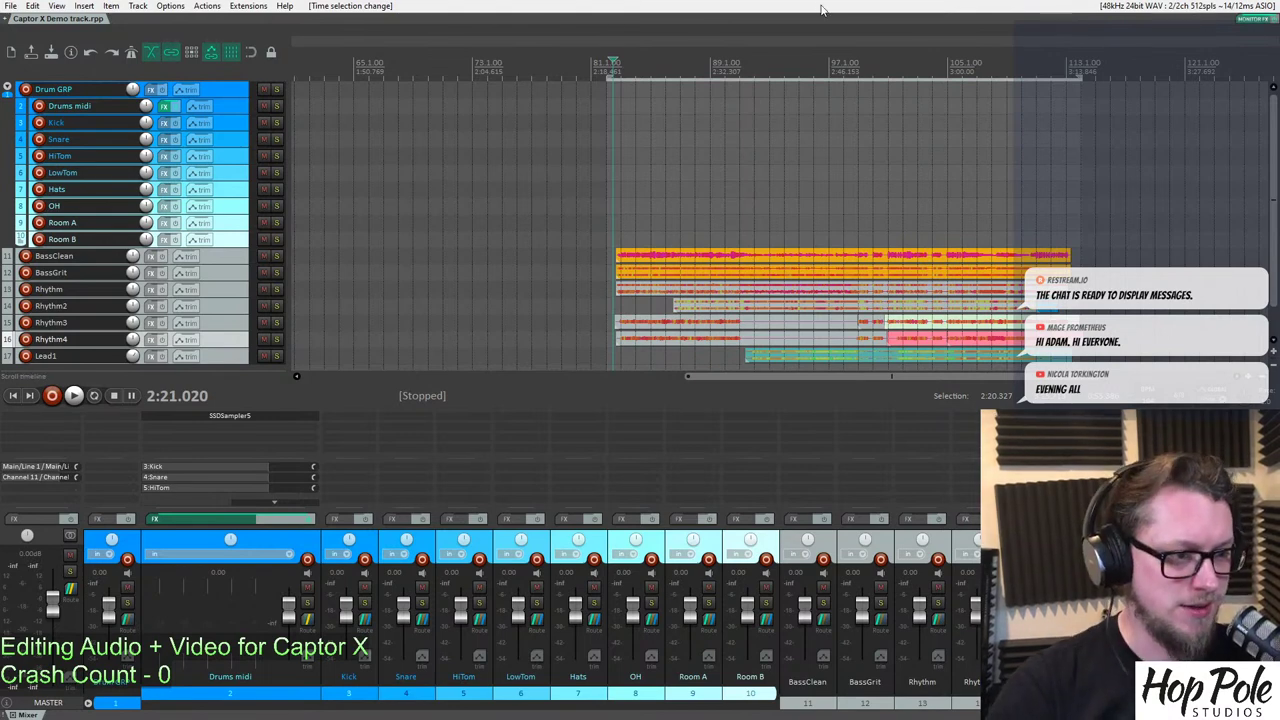
Solo the BassClean and BassGrit tracks.
{"action": "scroll", "coordinate": [853, 93], "scroll_direction": "up", "scroll_amount": 5}
{"action": "scroll", "coordinate": [854, 94], "scroll_direction": "down", "scroll_amount": 1}
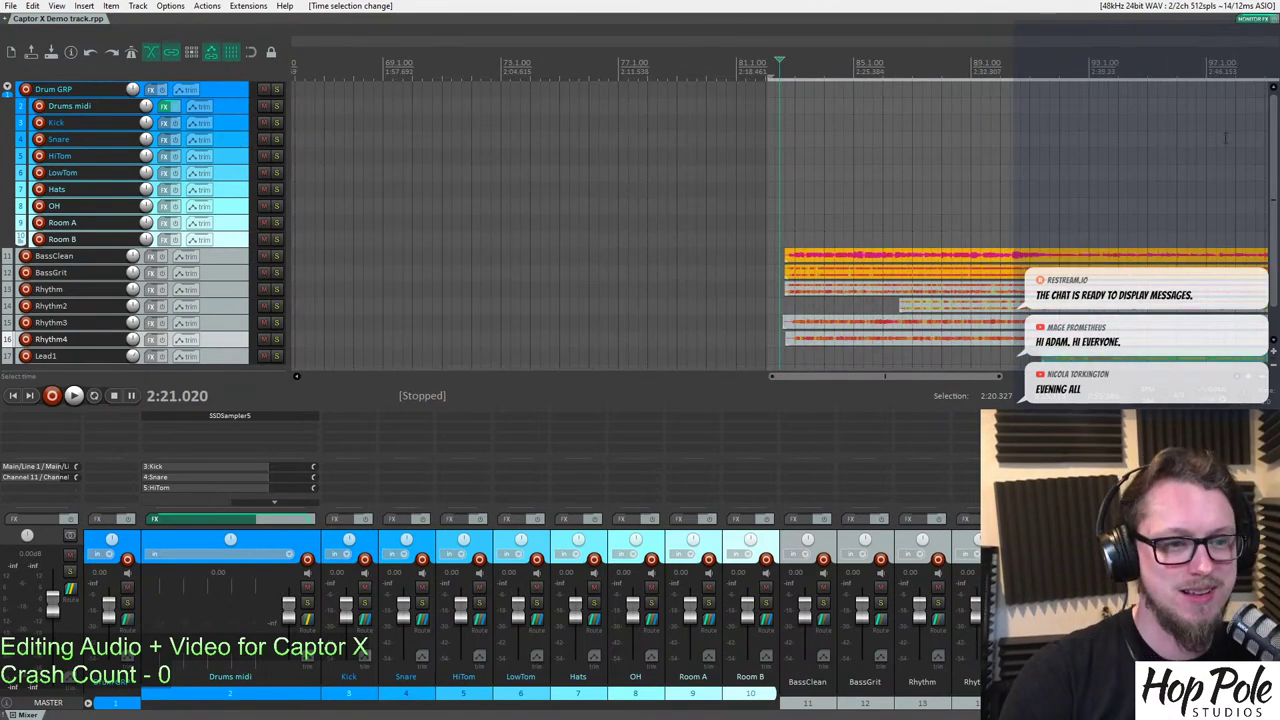
{"action": "left_click_drag", "start_coordinate": [1271, 131], "coordinate": [1270, 152]}
{"action": "scroll", "coordinate": [876, 125], "scroll_direction": "down", "scroll_amount": 3}
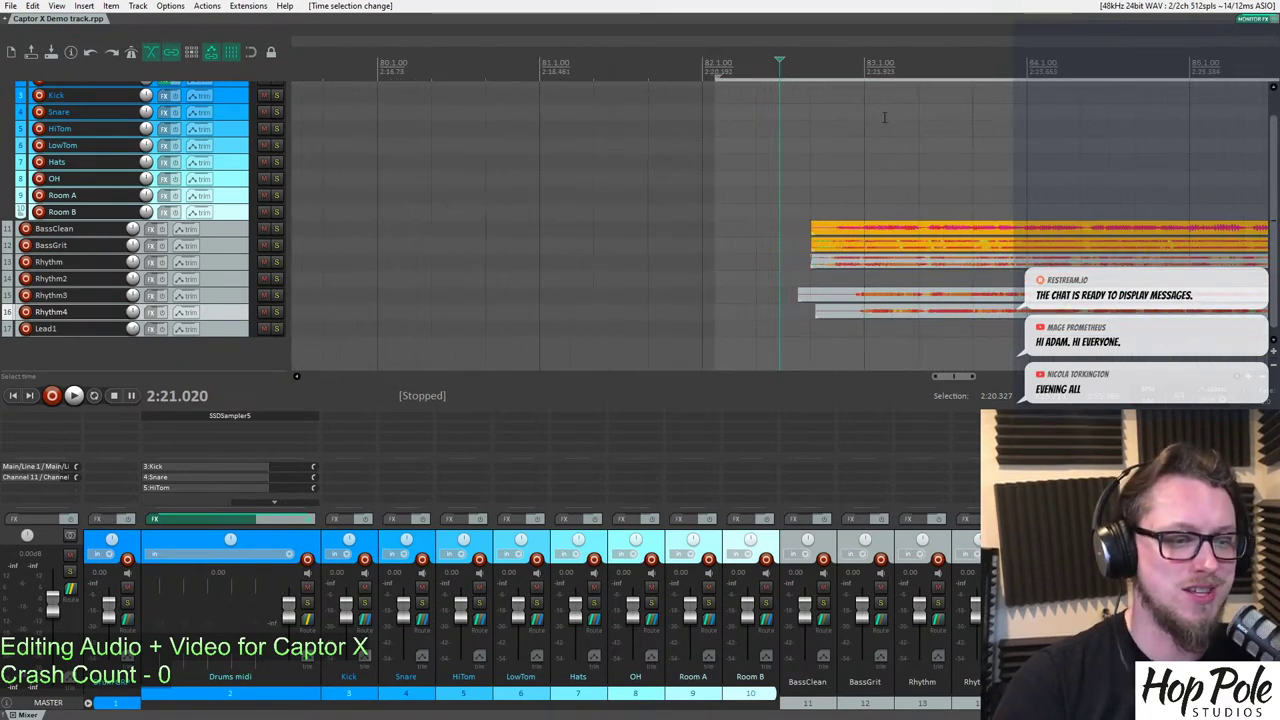
{"action": "scroll", "coordinate": [876, 125], "scroll_direction": "up", "scroll_amount": 5}
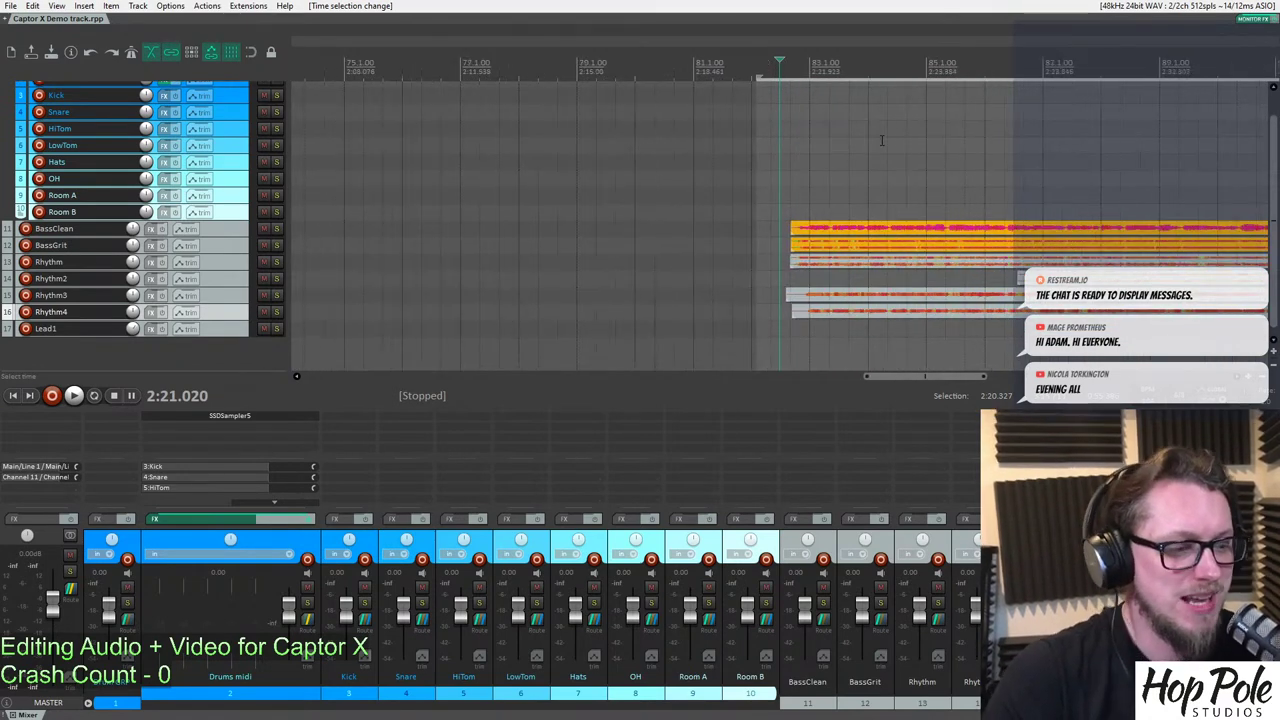
{"action": "scroll", "coordinate": [850, 160], "scroll_direction": "down", "scroll_amount": 2}
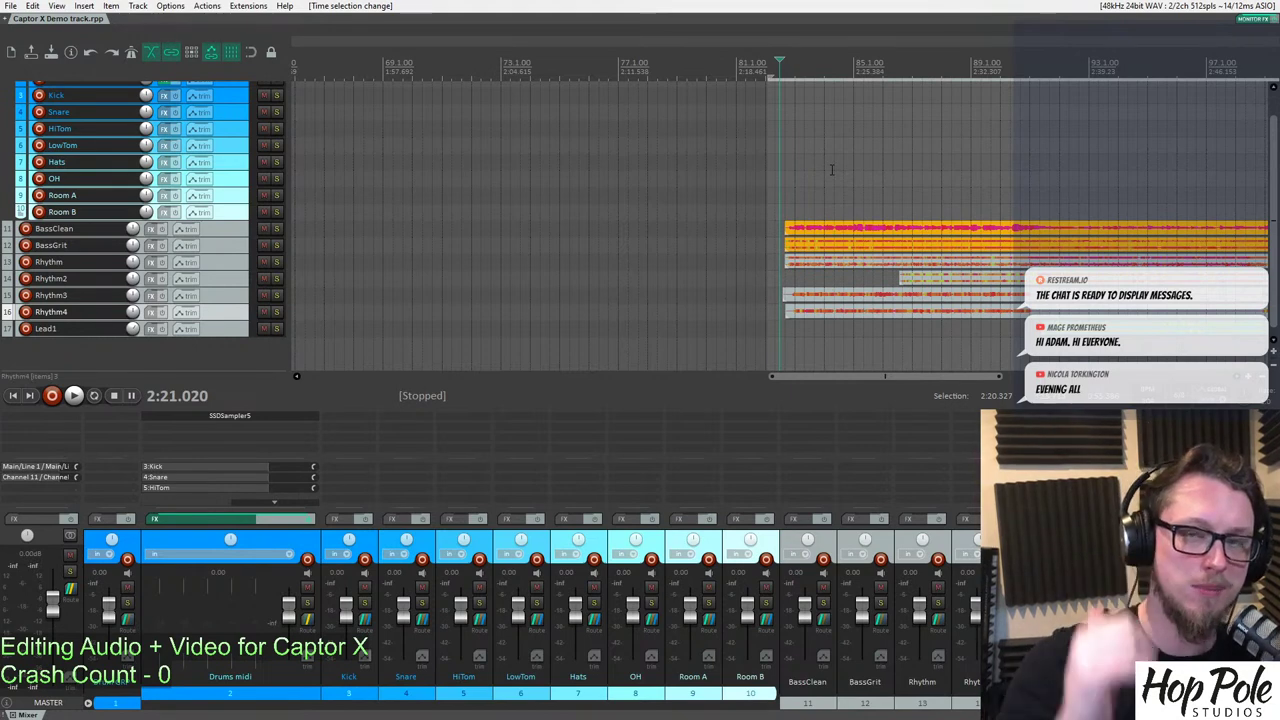
{"action": "left_click", "coordinate": [277, 228]}
{"action": "left_click", "coordinate": [277, 245]}
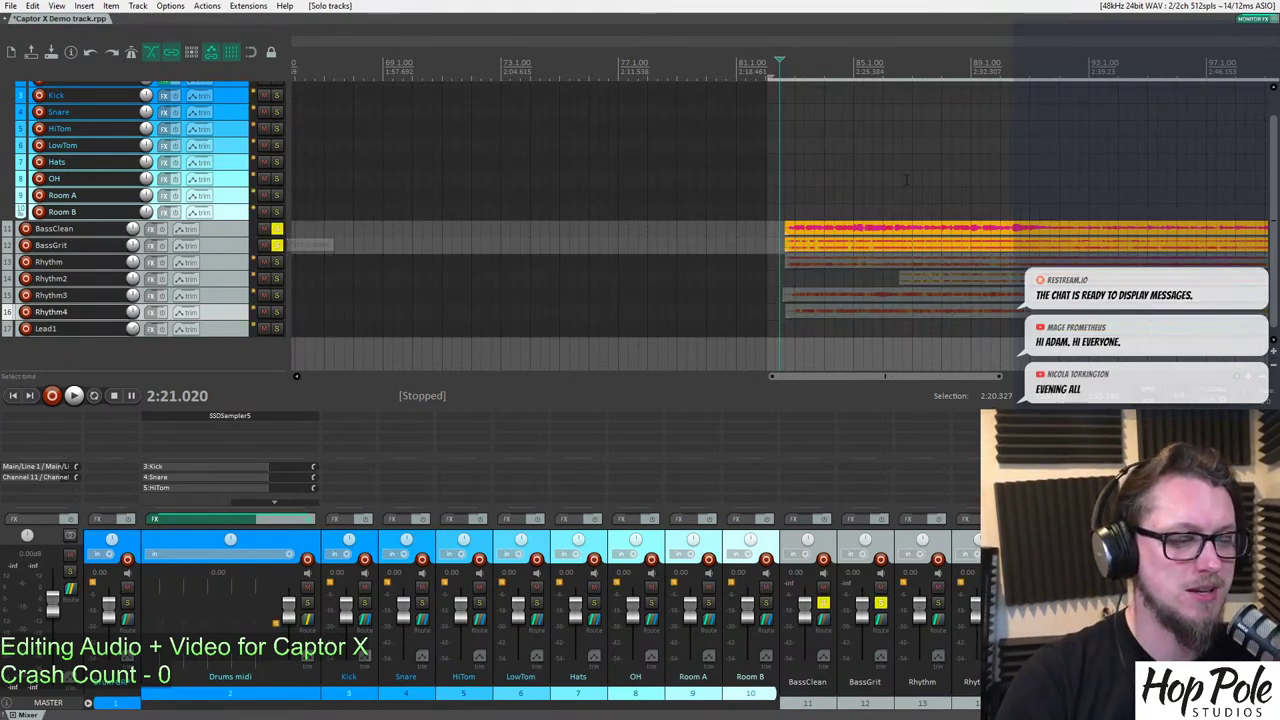
Take BassGrit out of solo and play the BassClean track on its own from the edit cursor.
{"action": "scroll", "coordinate": [893, 190], "scroll_direction": "up", "scroll_amount": 3}
{"action": "scroll", "coordinate": [893, 190], "scroll_direction": "down", "scroll_amount": 3}
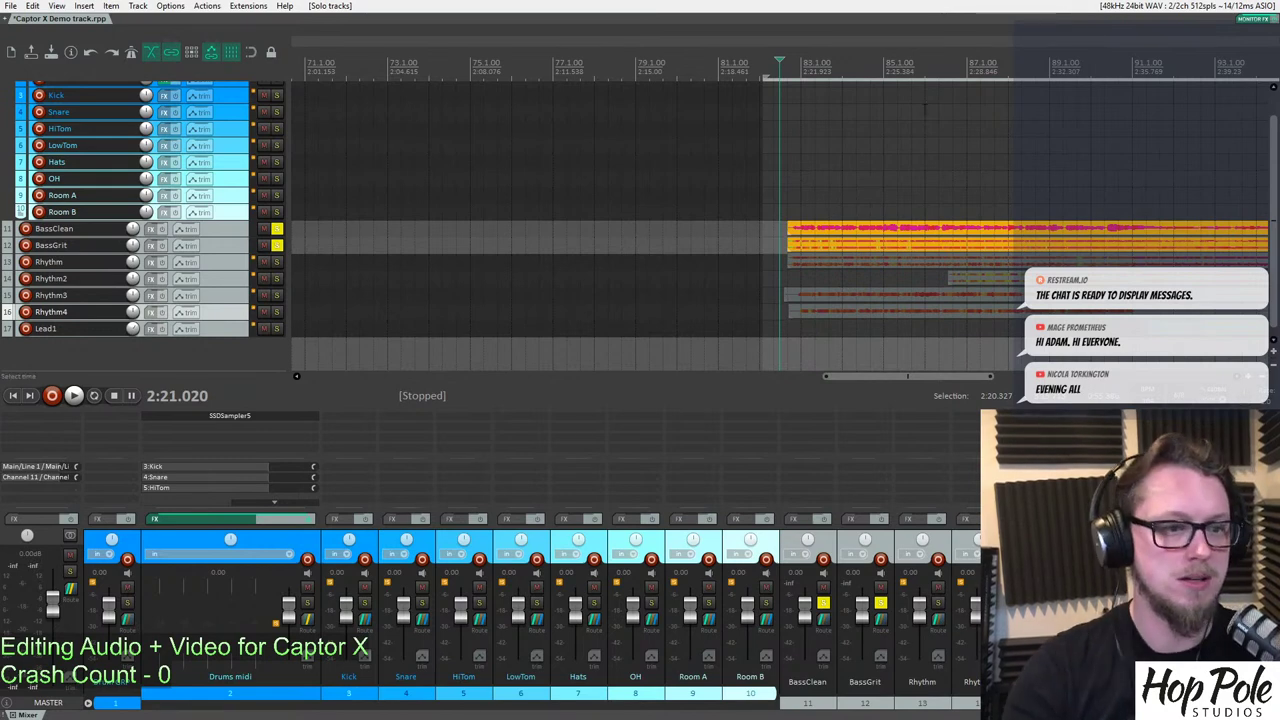
{"action": "scroll", "coordinate": [836, 238], "scroll_direction": "up", "scroll_amount": 5}
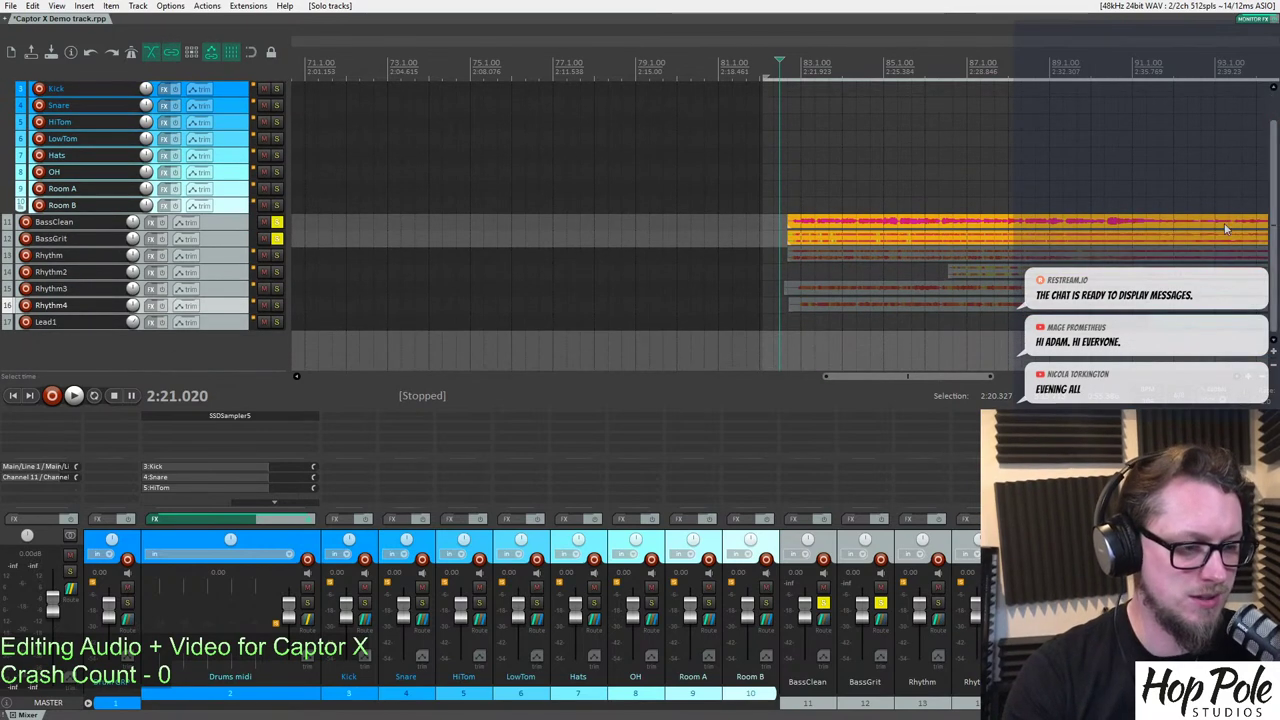
{"action": "left_click", "coordinate": [277, 238]}
{"action": "scroll", "coordinate": [690, 188], "scroll_direction": "down", "scroll_amount": 6}
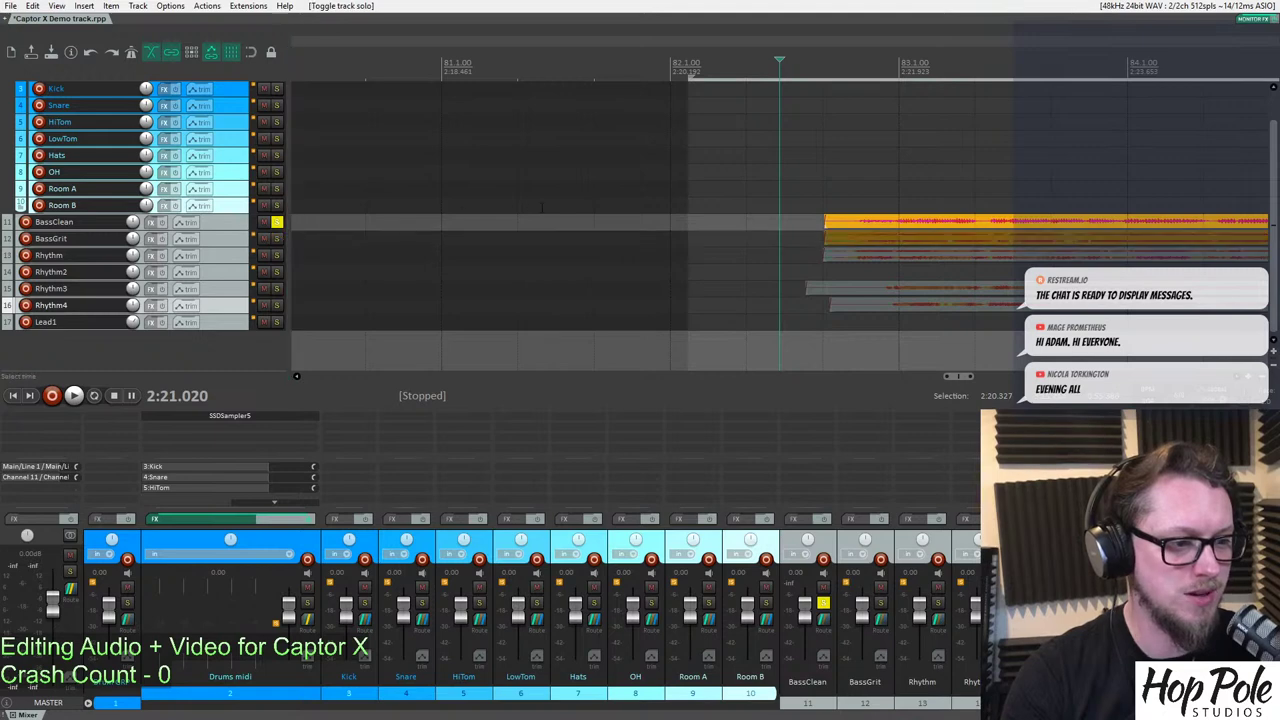
{"action": "scroll", "coordinate": [790, 183], "scroll_direction": "up", "scroll_amount": 5}
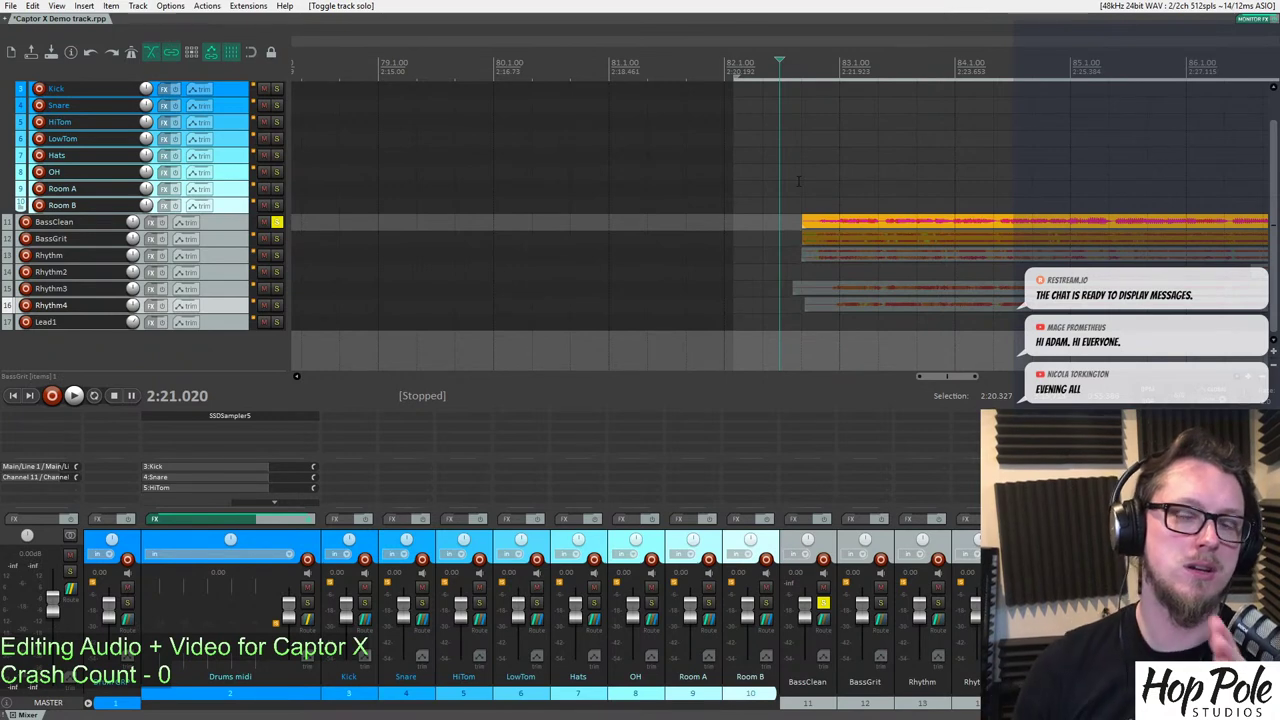
{"action": "scroll", "coordinate": [798, 181], "scroll_direction": "down", "scroll_amount": 5}
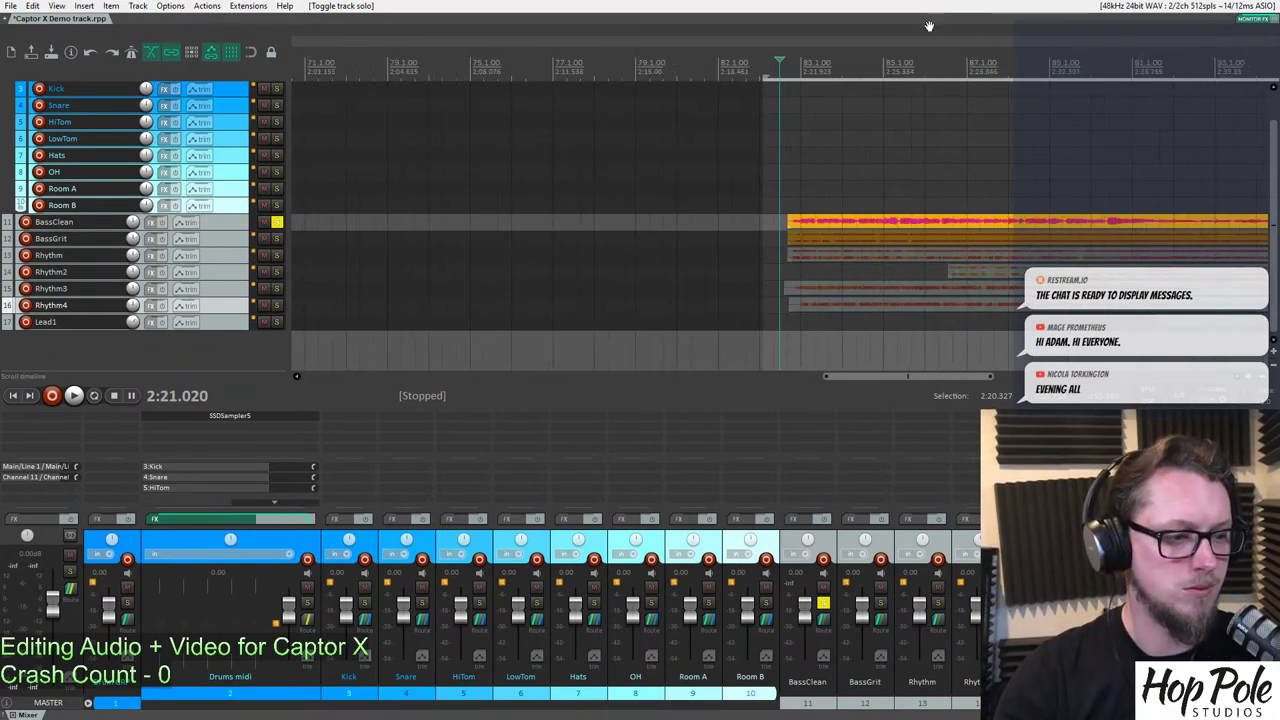
{"action": "key", "text": "space"}
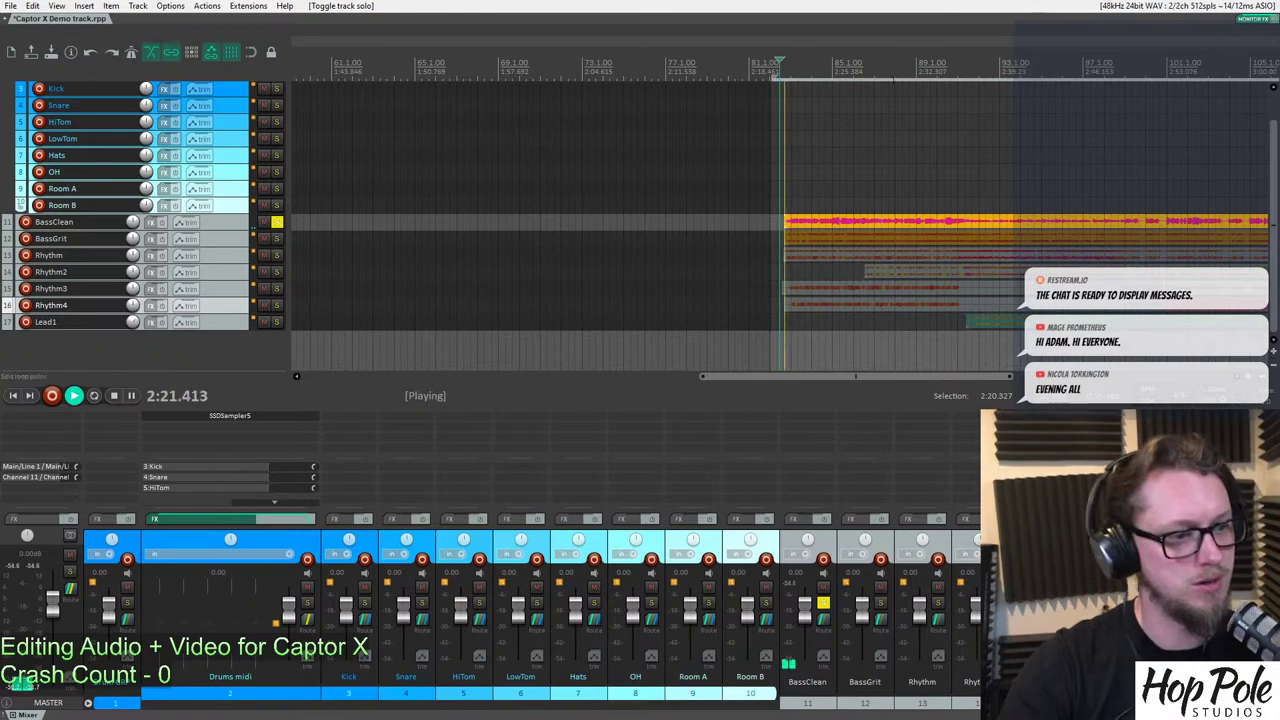
{"action": "scroll", "coordinate": [879, 182], "scroll_direction": "up", "scroll_amount": 2}
{"action": "scroll", "coordinate": [879, 182], "scroll_direction": "down", "scroll_amount": 2}
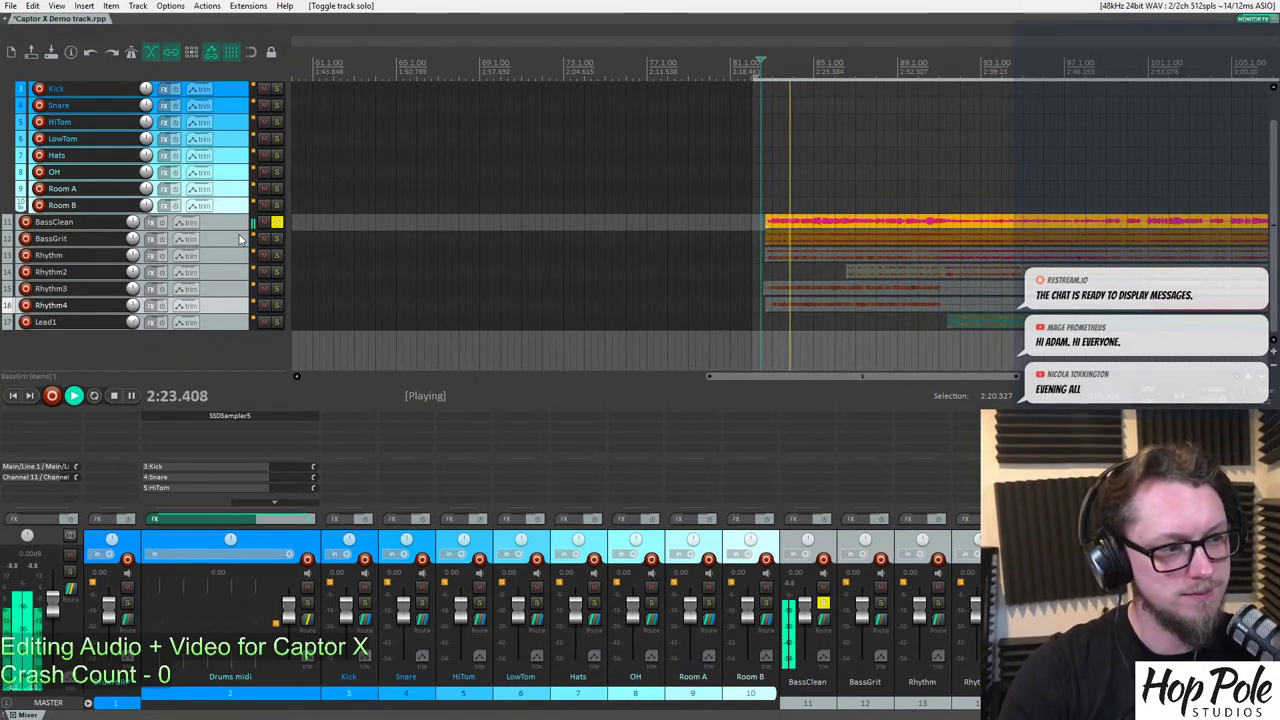
Increase the BassClean track's height to show both of its takes, and stop playback.
{"action": "left_click_drag", "start_coordinate": [239, 229], "coordinate": [239, 260]}
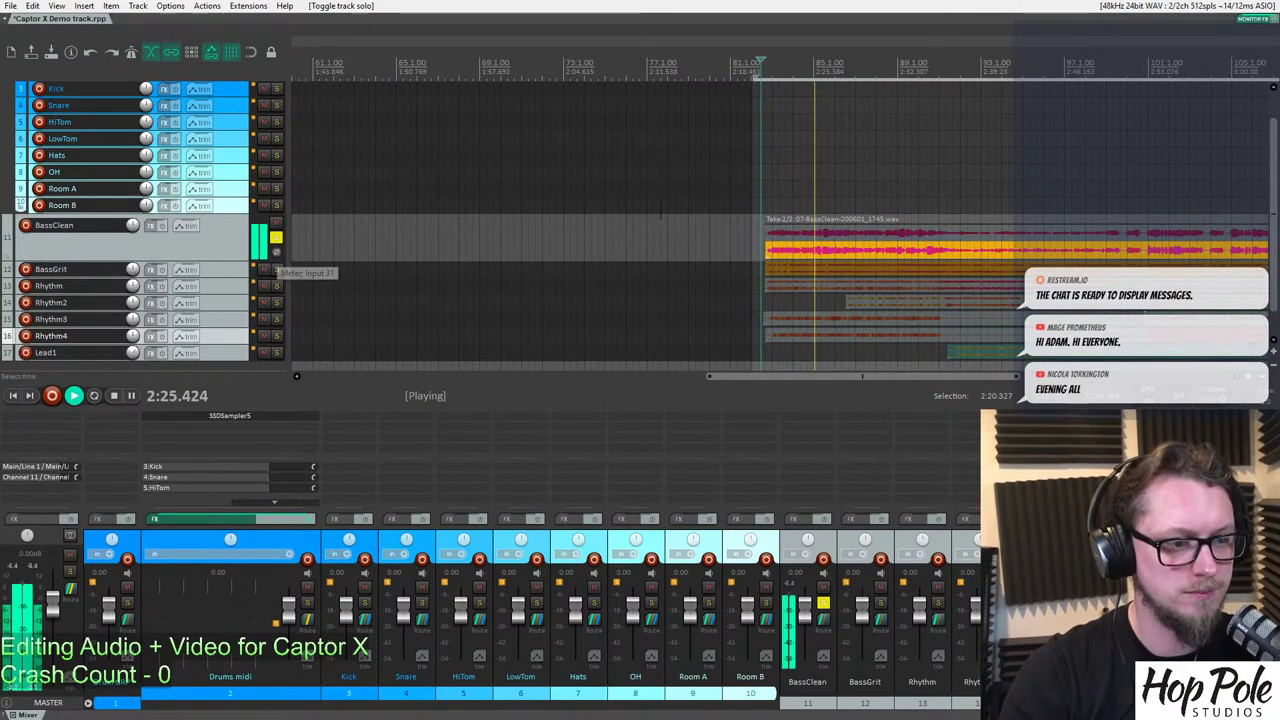
{"action": "scroll", "coordinate": [648, 217], "scroll_direction": "down", "scroll_amount": 4}
{"action": "scroll", "coordinate": [652, 218], "scroll_direction": "up", "scroll_amount": 7}
{"action": "key", "text": "space"}
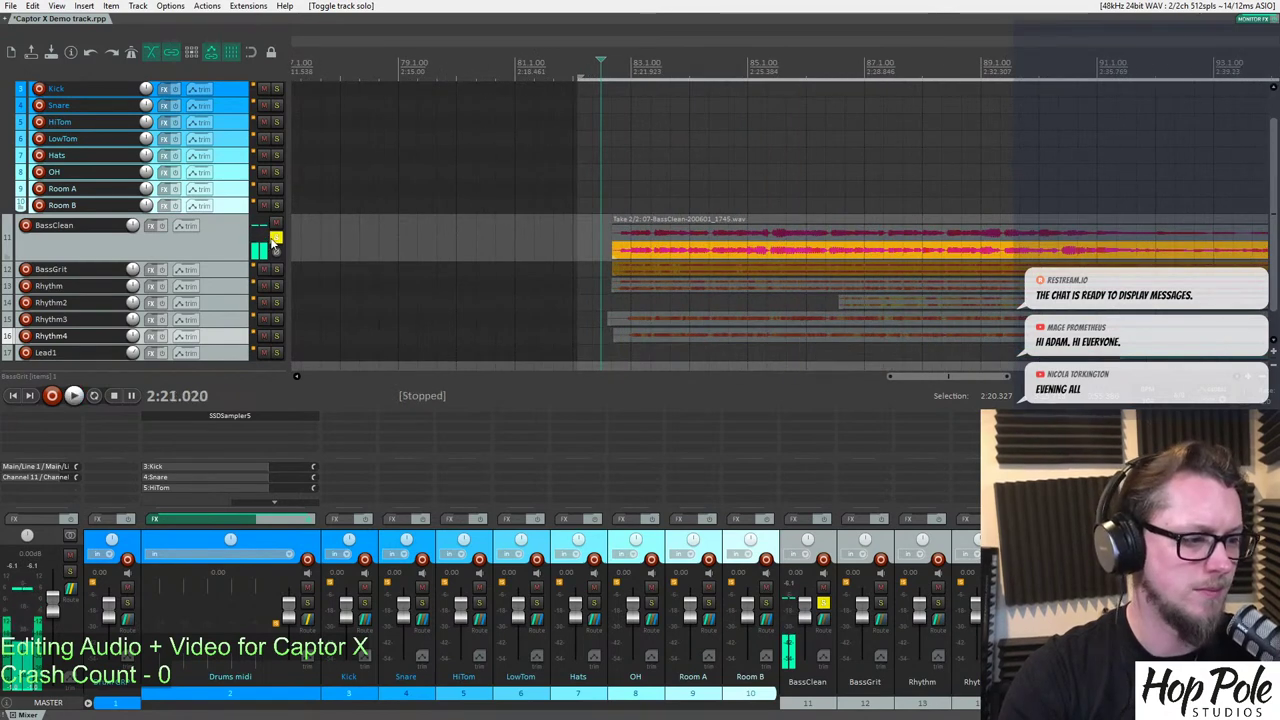
Move the solo from BassClean to BassGrit and make the BassGrit track taller.
{"action": "left_click", "coordinate": [276, 238]}
{"action": "left_click", "coordinate": [277, 269]}
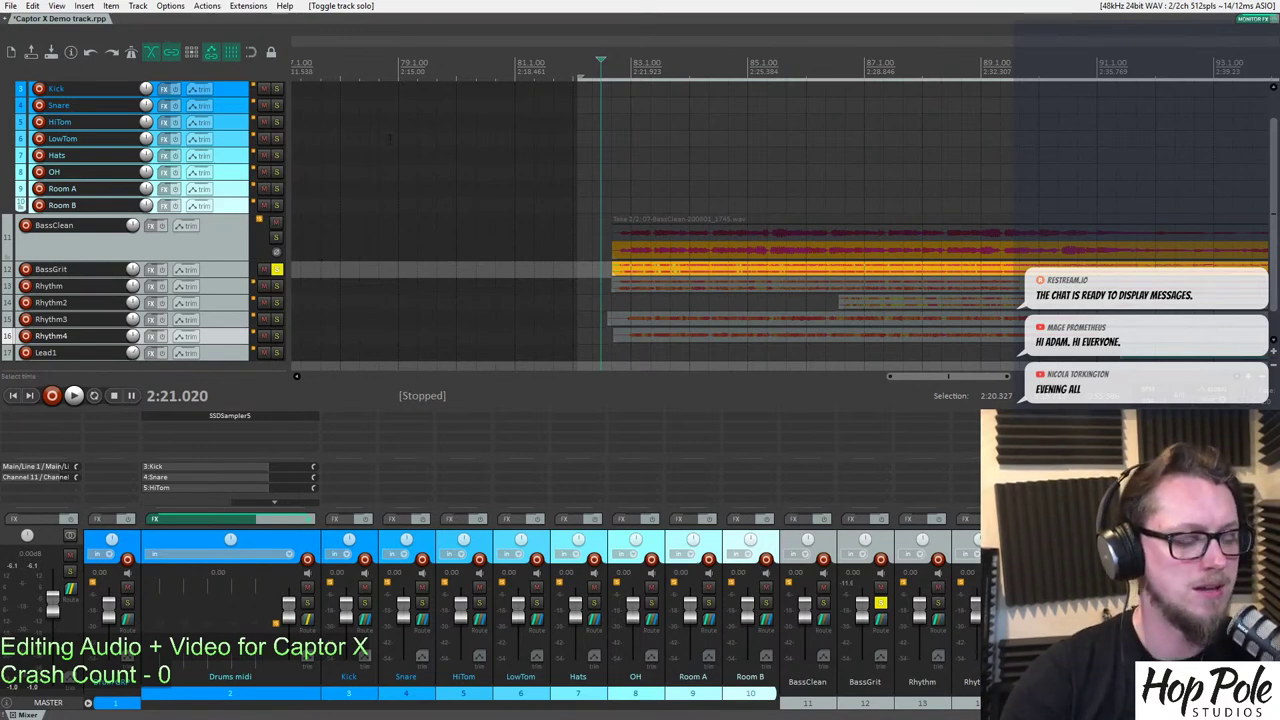
{"action": "scroll", "coordinate": [535, 188], "scroll_direction": "down", "scroll_amount": 2}
{"action": "scroll", "coordinate": [765, 140], "scroll_direction": "up", "scroll_amount": 3}
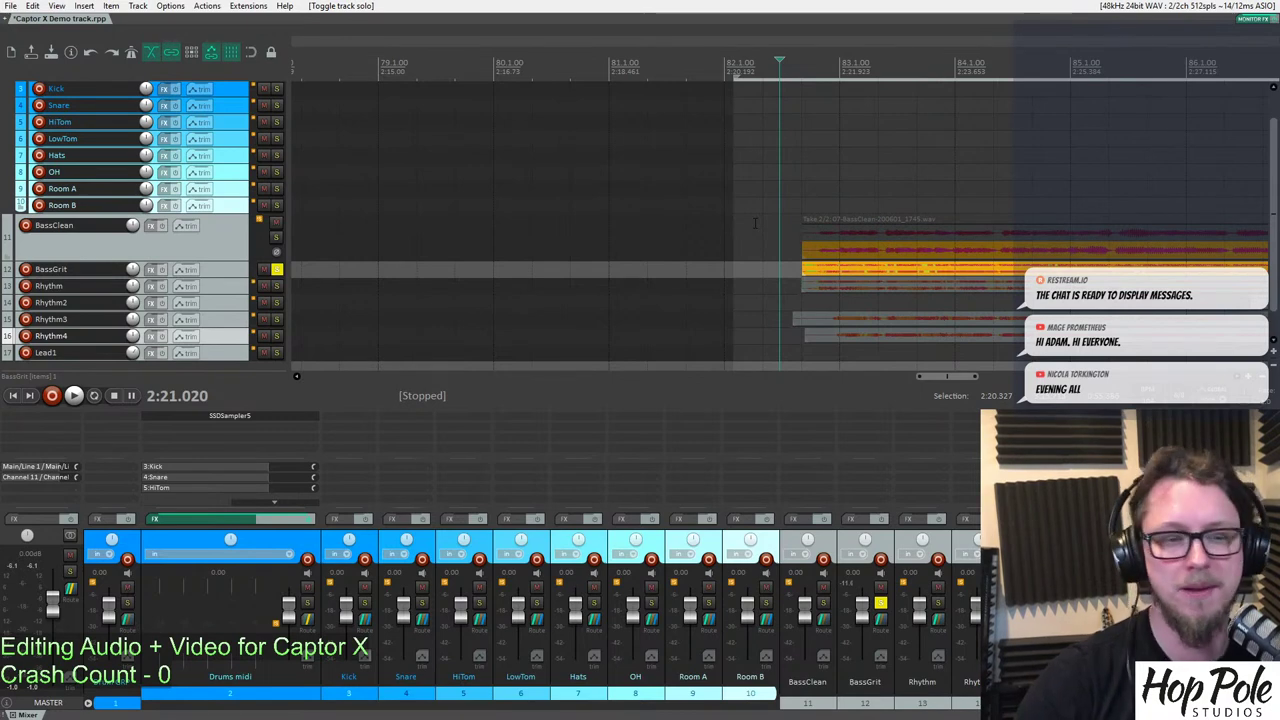
{"action": "left_click_drag", "start_coordinate": [230, 277], "coordinate": [251, 343]}
{"action": "left_click_drag", "start_coordinate": [1273, 208], "coordinate": [1273, 238]}
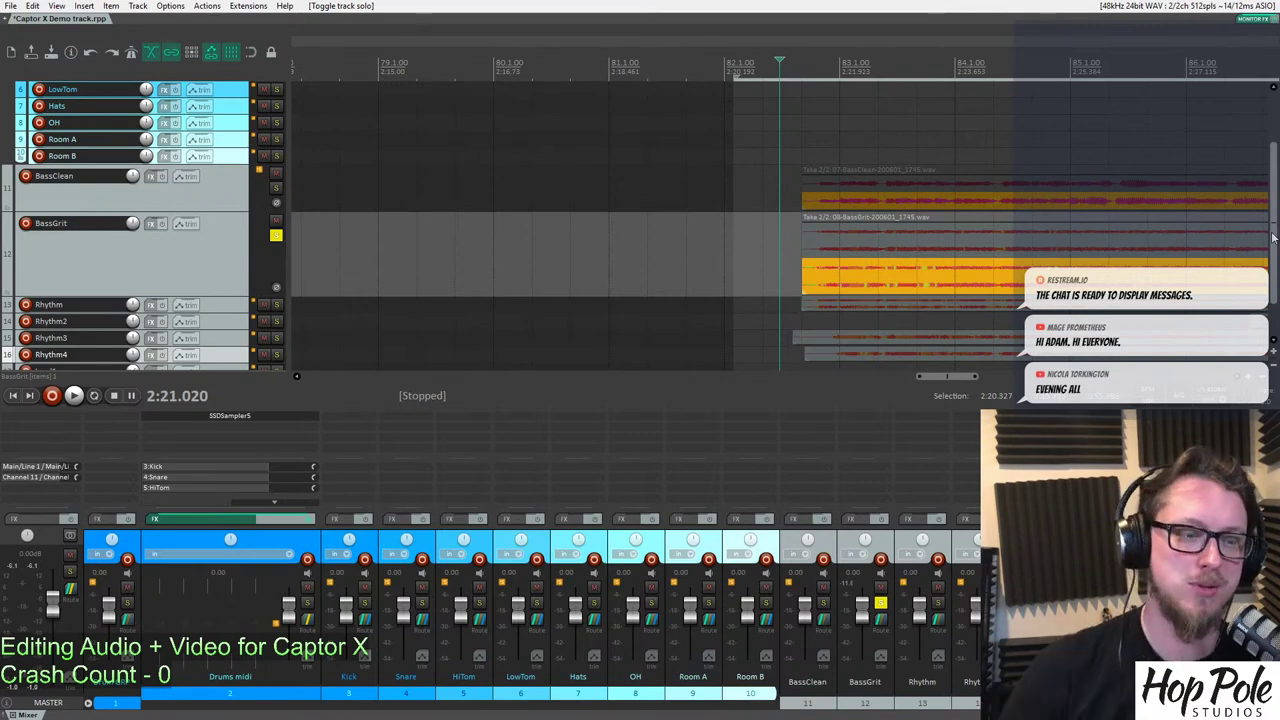
Play the soloed BassGrit track from the edit cursor to check its sound and waveform, stopping after a few bars.
{"action": "scroll", "coordinate": [830, 181], "scroll_direction": "up", "scroll_amount": 3}
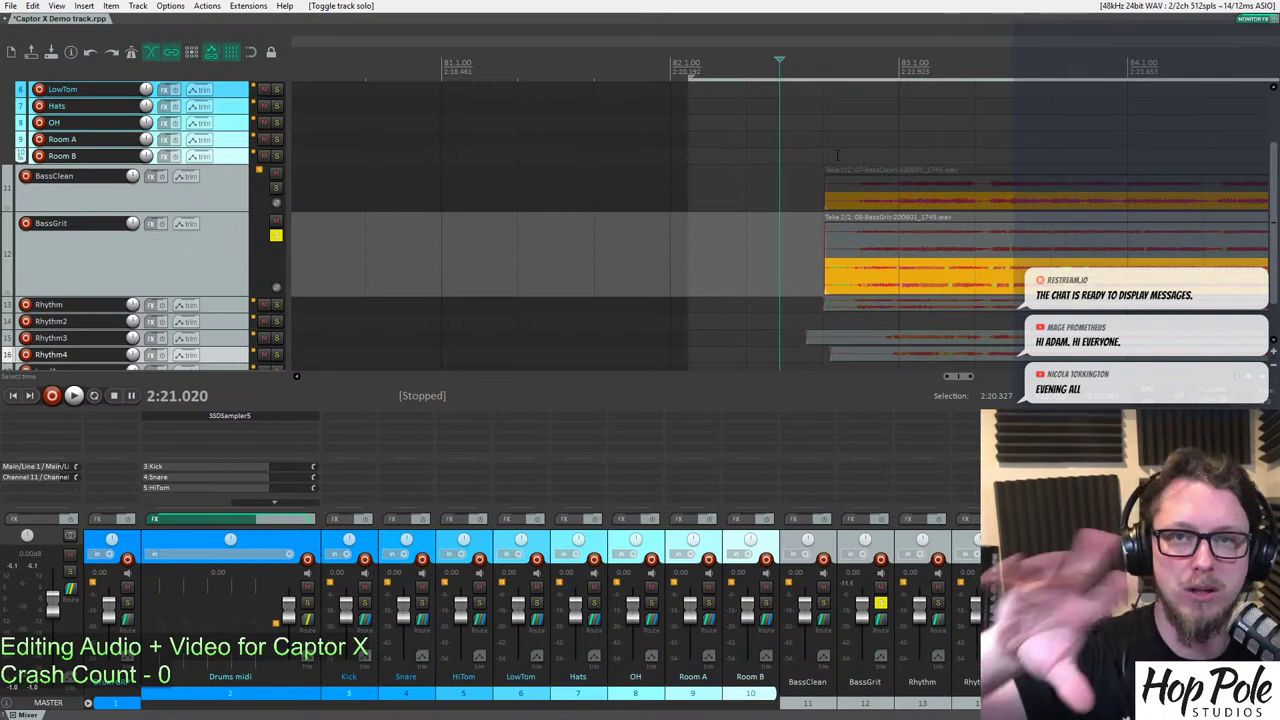
{"action": "key", "text": "space"}
{"action": "scroll", "coordinate": [838, 155], "scroll_direction": "down", "scroll_amount": 3}
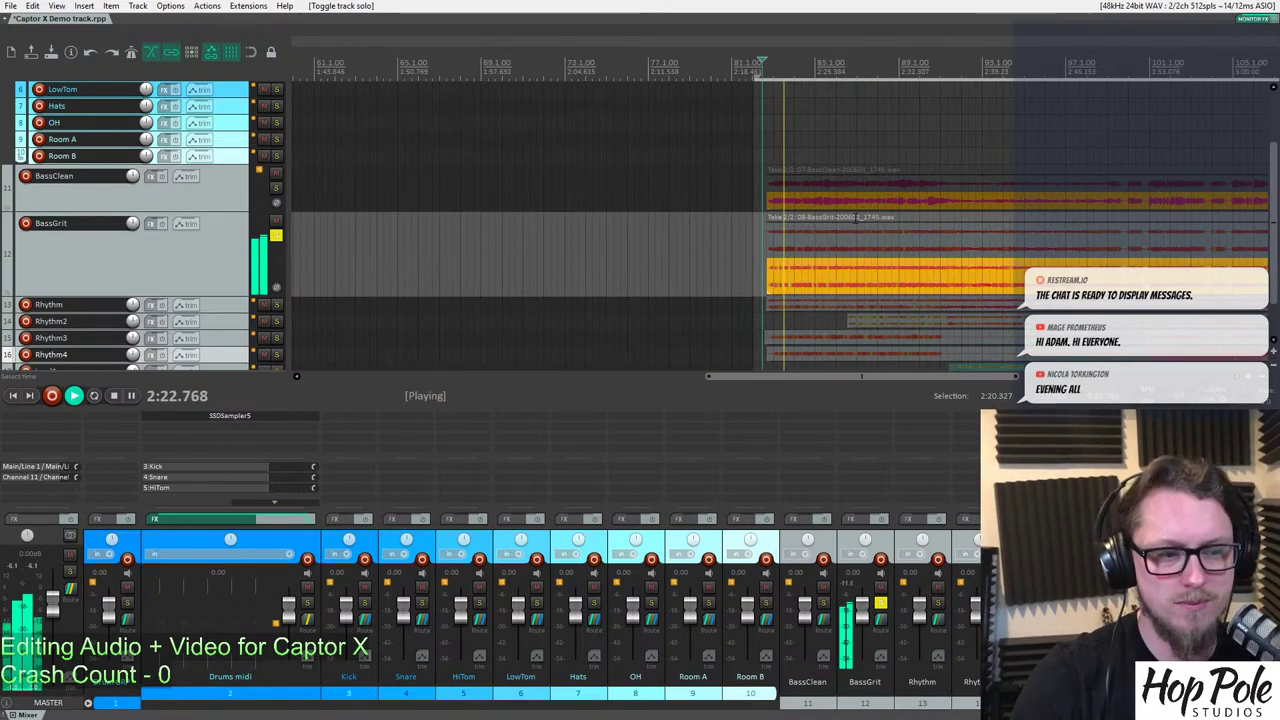
{"action": "scroll", "coordinate": [856, 218], "scroll_direction": "up", "scroll_amount": 5}
{"action": "scroll", "coordinate": [855, 226], "scroll_direction": "down", "scroll_amount": 4}
{"action": "scroll", "coordinate": [860, 228], "scroll_direction": "up", "scroll_amount": 3}
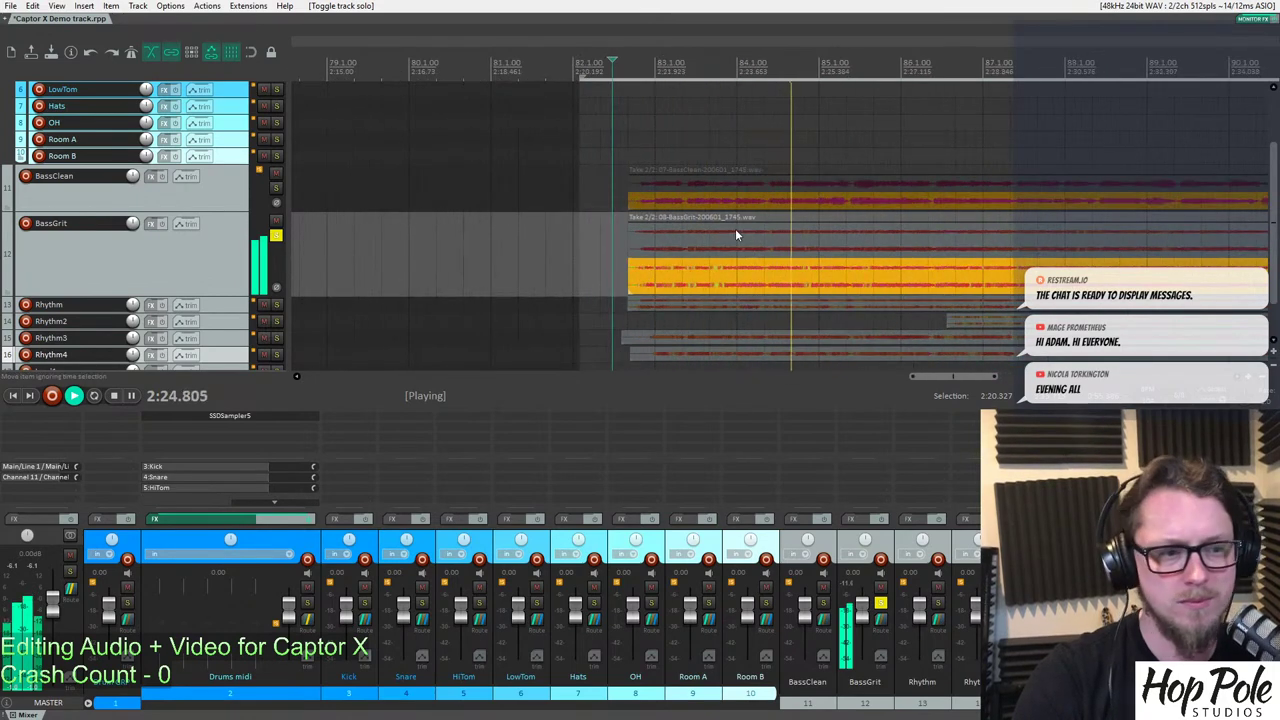
{"action": "scroll", "coordinate": [748, 232], "scroll_direction": "down", "scroll_amount": 1}
{"action": "scroll", "coordinate": [770, 232], "scroll_direction": "up", "scroll_amount": 3}
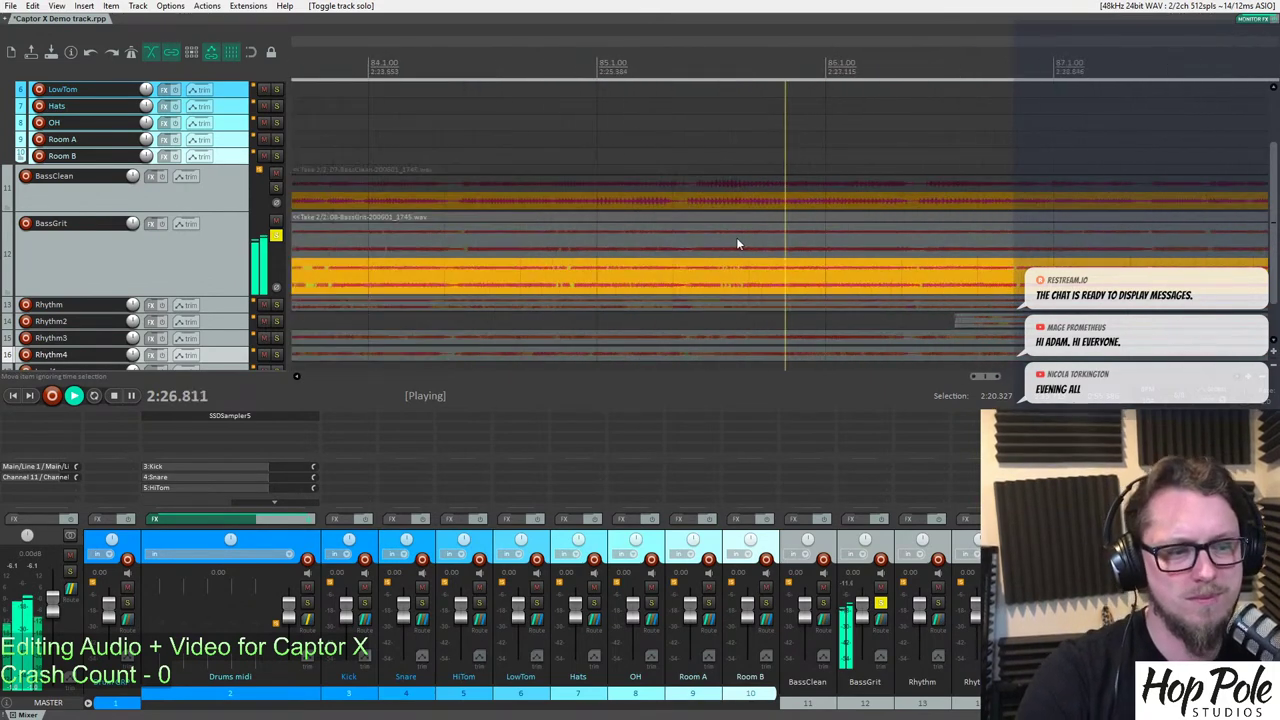
{"action": "scroll", "coordinate": [718, 241], "scroll_direction": "down", "scroll_amount": 3}
{"action": "scroll", "coordinate": [690, 220], "scroll_direction": "up", "scroll_amount": 2}
{"action": "scroll", "coordinate": [680, 194], "scroll_direction": "down", "scroll_amount": 2}
{"action": "key", "text": "space"}
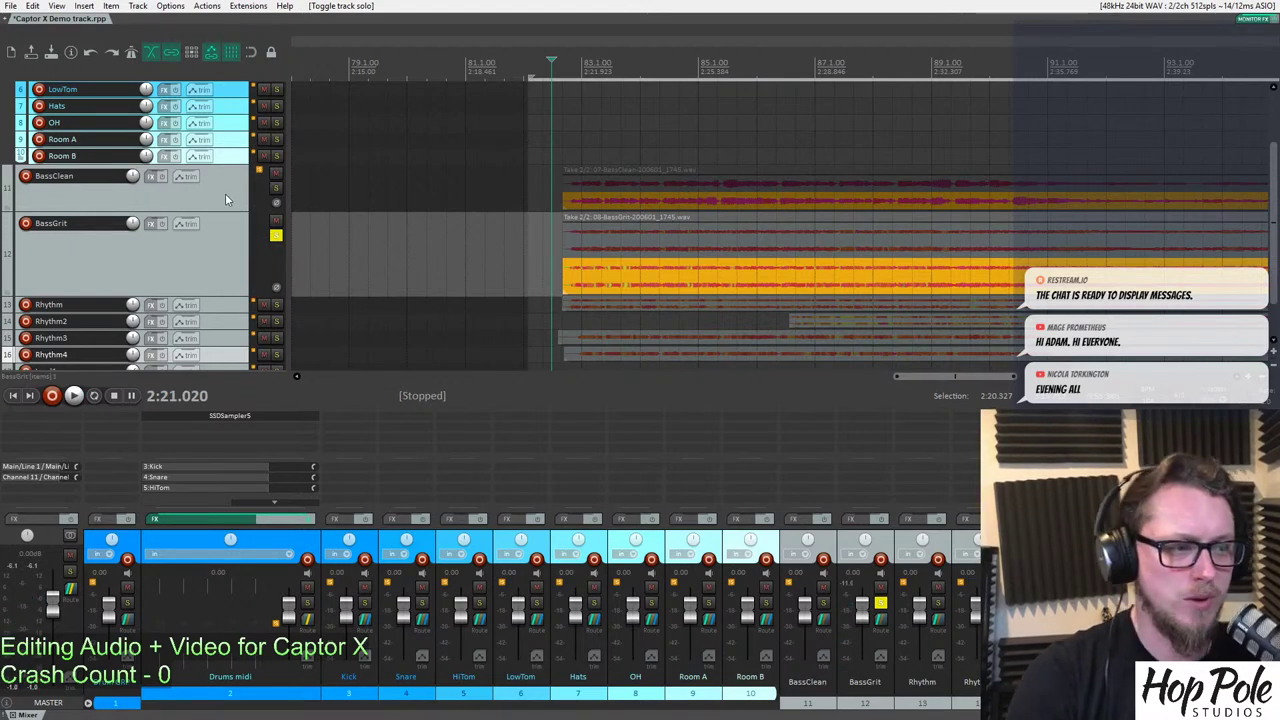
Solo BassClean together with BassGrit and audition the two bass tracks combined from the edit cursor.
{"action": "left_click", "coordinate": [277, 190]}
{"action": "scroll", "coordinate": [800, 212], "scroll_direction": "left", "scroll_amount": 3}
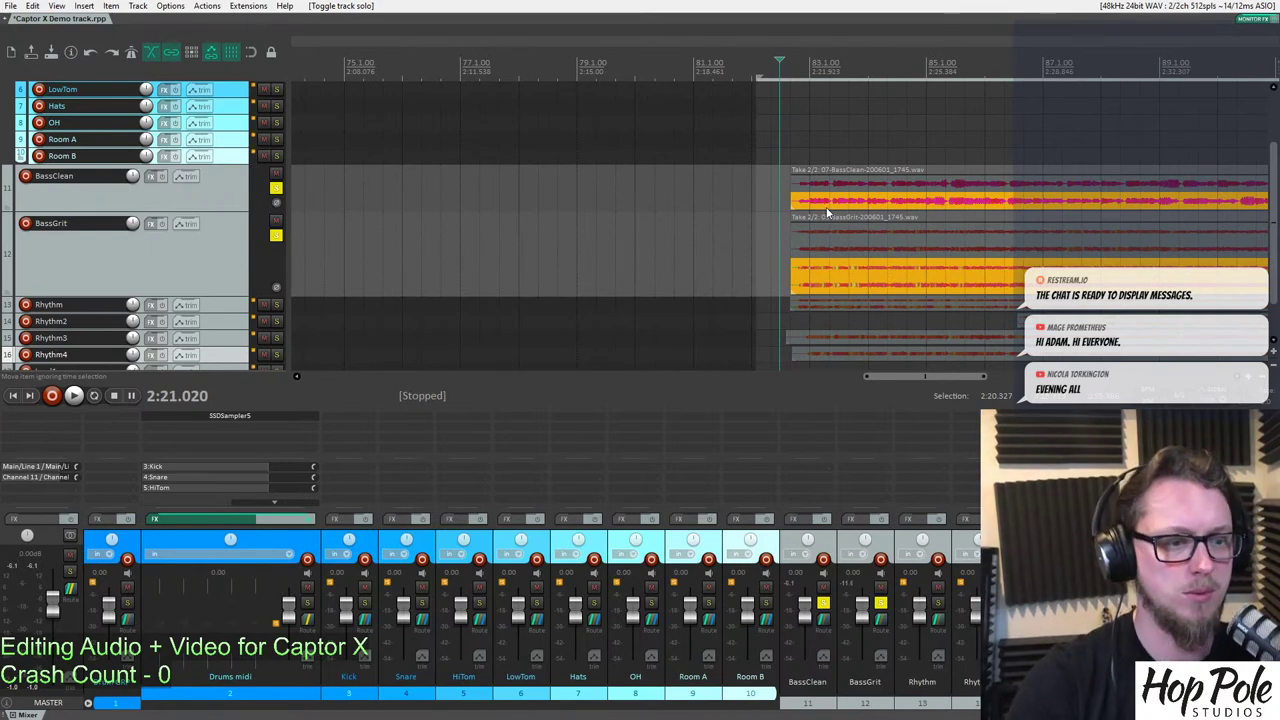
{"action": "key", "text": "space"}
{"action": "scroll", "coordinate": [811, 204], "scroll_direction": "down", "scroll_amount": 2}
{"action": "scroll", "coordinate": [810, 204], "scroll_direction": "up", "scroll_amount": 3}
{"action": "scroll", "coordinate": [808, 200], "scroll_direction": "down", "scroll_amount": 3}
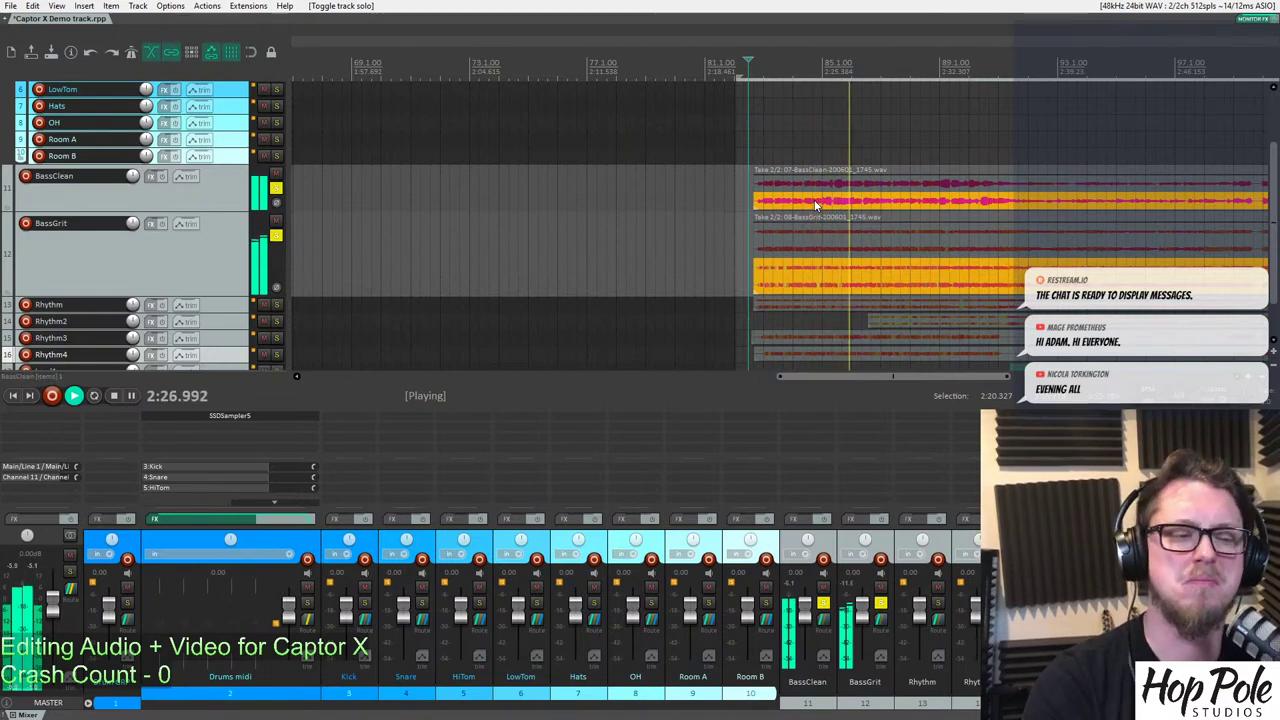
{"action": "scroll", "coordinate": [662, 218], "scroll_direction": "right", "scroll_amount": 2}
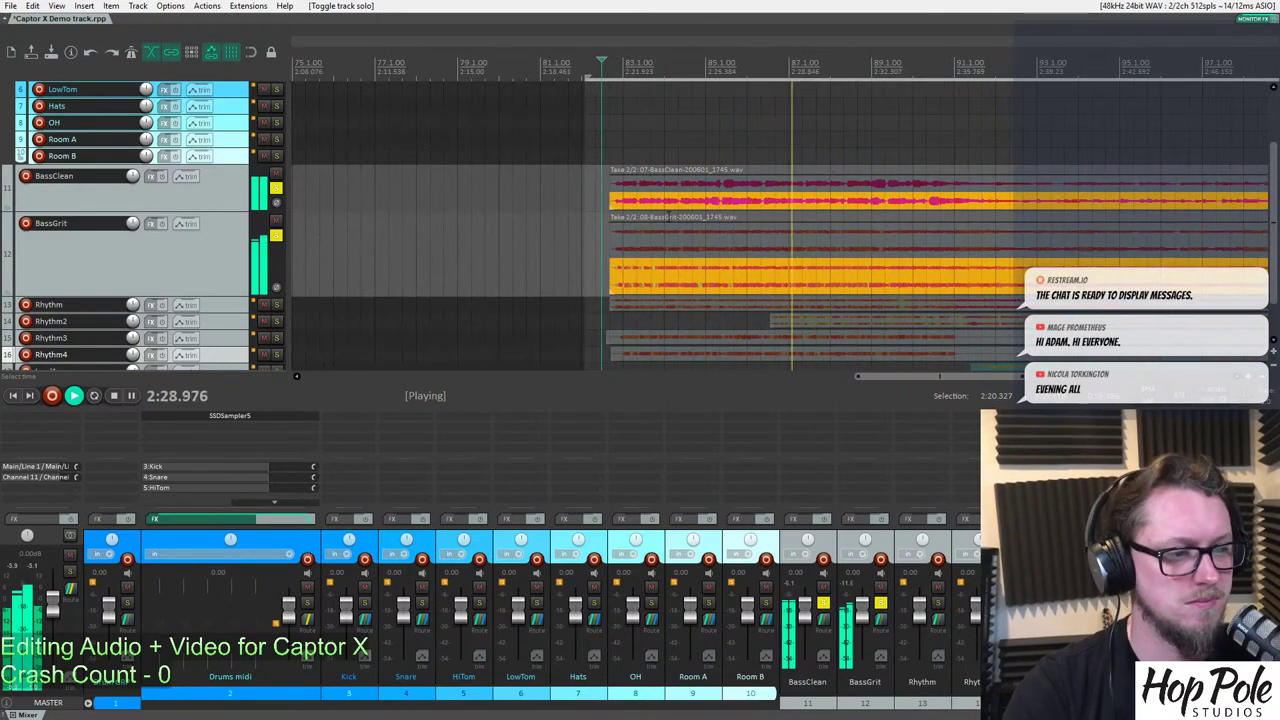
{"action": "key", "text": "space"}
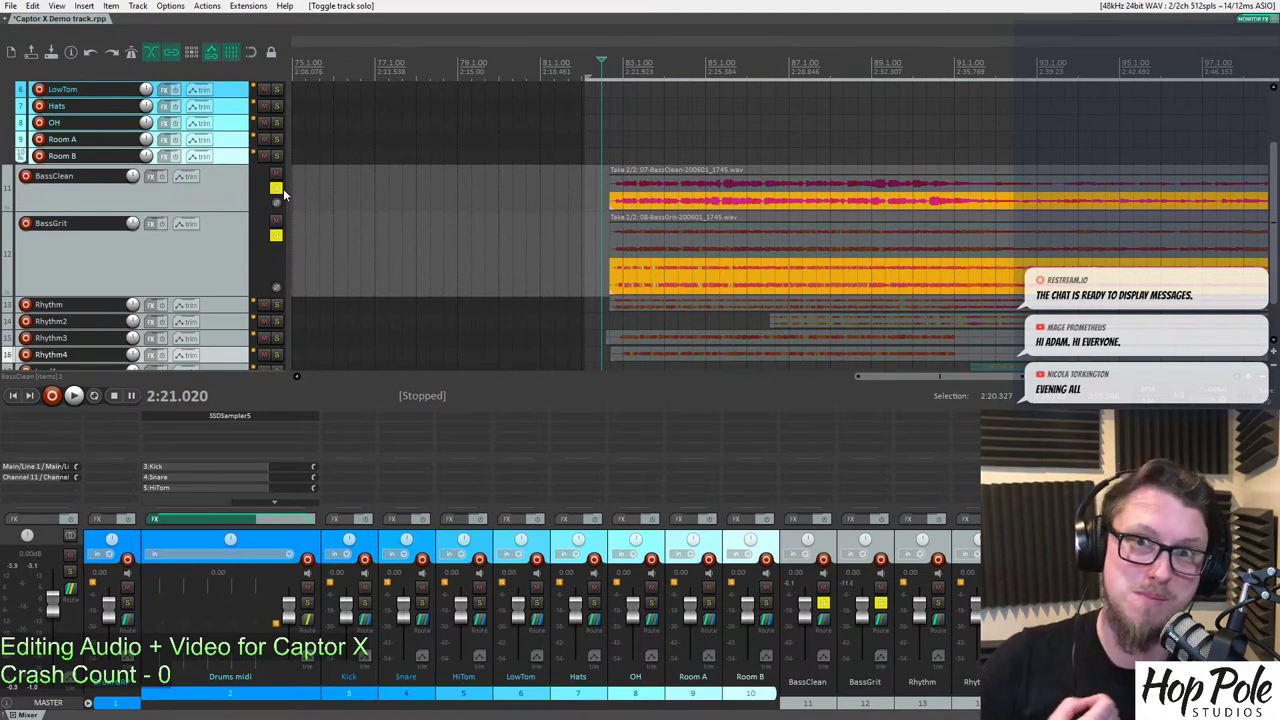
{"action": "key", "text": "space"}
{"action": "key", "text": "space"}
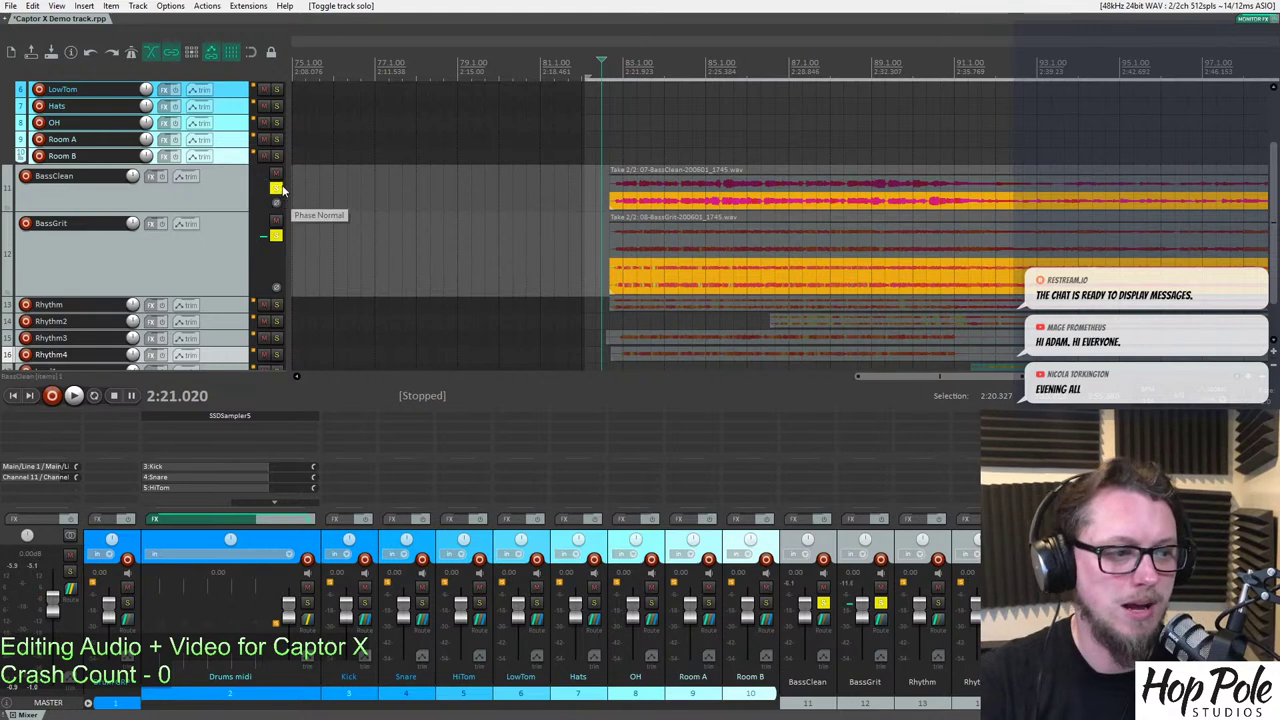
Solo only the Rhythm track in place of the two bass tracks and increase its height.
{"action": "left_click", "coordinate": [276, 188]}
{"action": "left_click", "coordinate": [275, 305]}
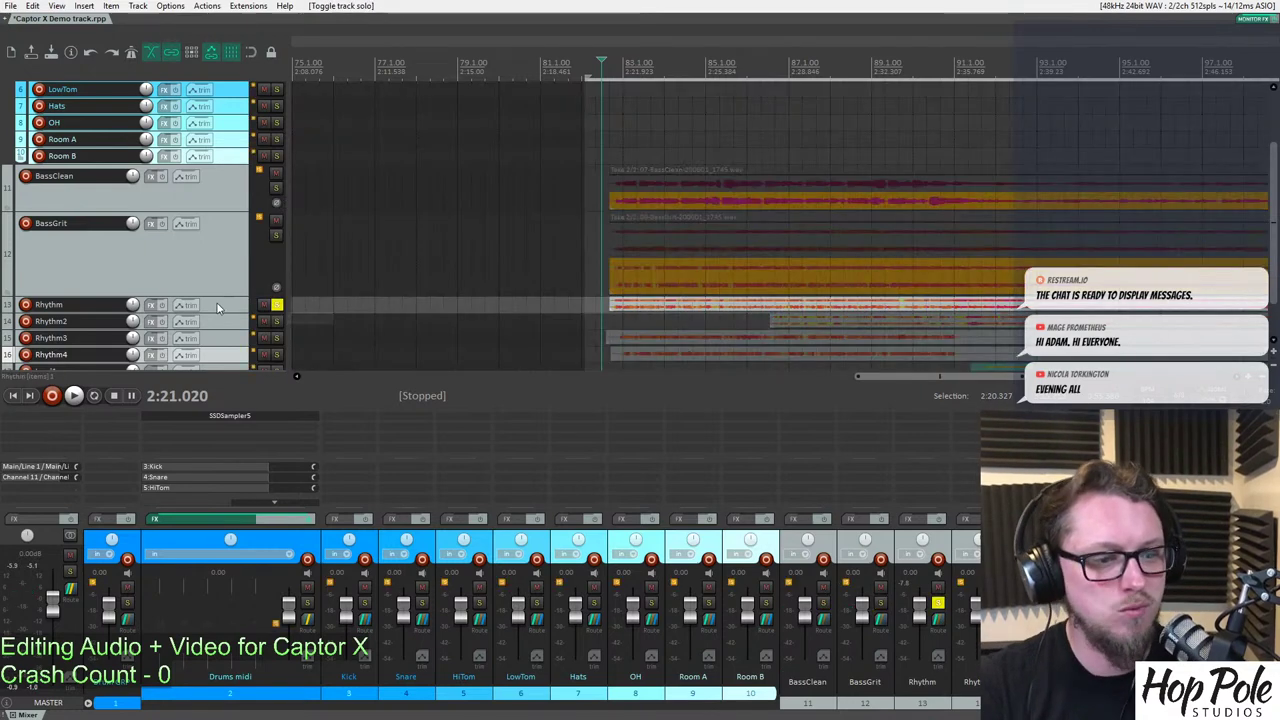
{"action": "left_click_drag", "start_coordinate": [227, 412], "coordinate": [235, 322]}
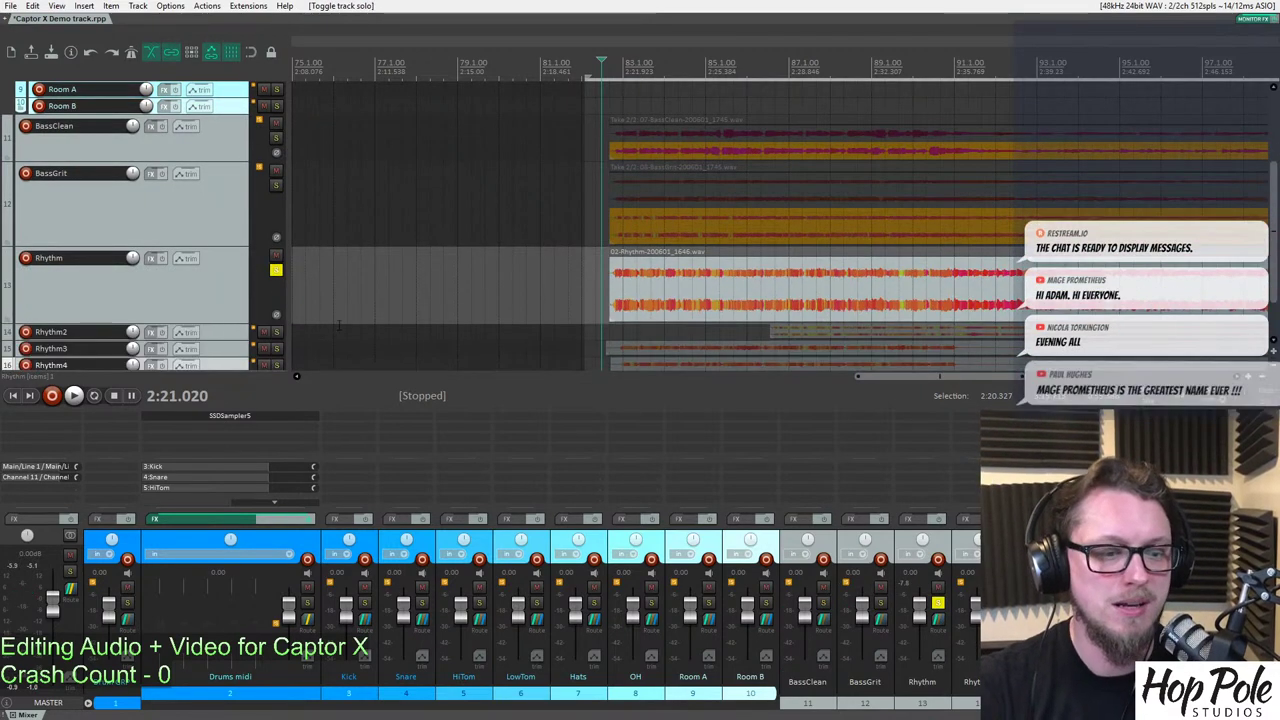
{"action": "scroll", "coordinate": [651, 303], "scroll_direction": "down", "scroll_amount": 4}
{"action": "scroll", "coordinate": [820, 291], "scroll_direction": "up", "scroll_amount": 3}
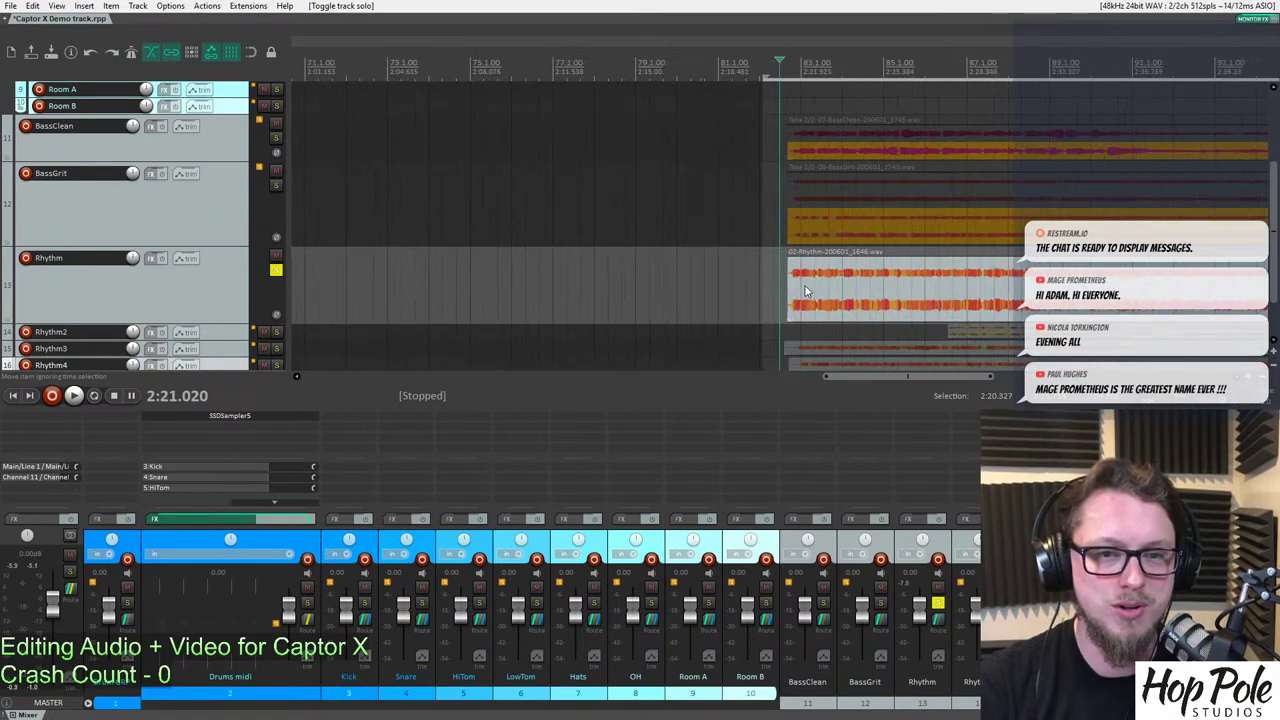
{"action": "left_click_drag", "start_coordinate": [920, 378], "coordinate": [992, 378]}
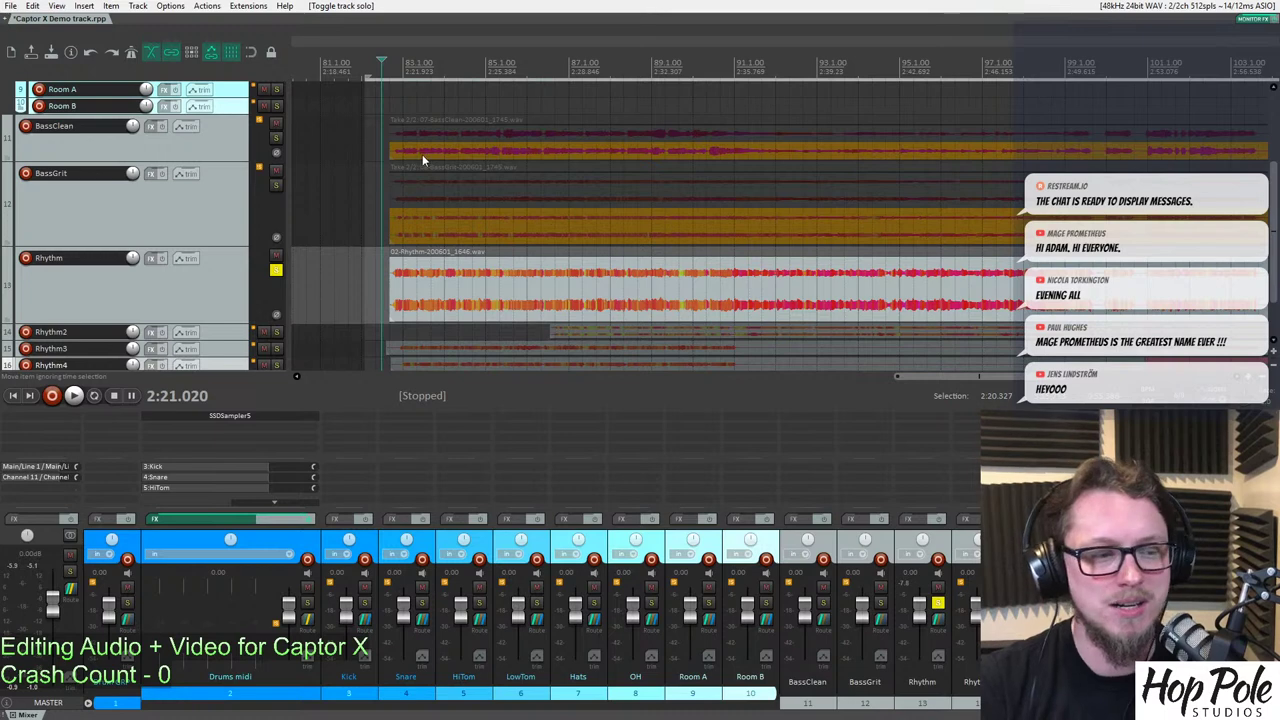
{"action": "scroll", "coordinate": [421, 161], "scroll_direction": "down", "scroll_amount": 2}
{"action": "scroll", "coordinate": [766, 203], "scroll_direction": "up", "scroll_amount": 5}
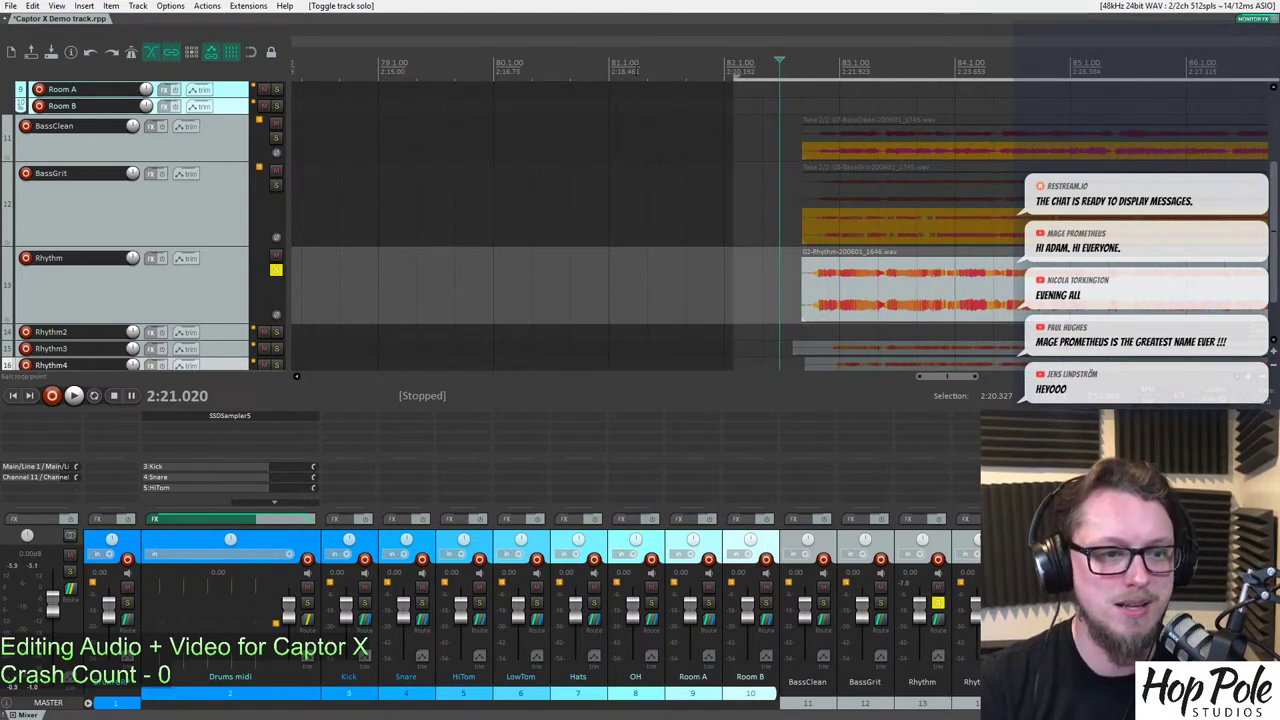
Place the edit cursor just before bar 82, ahead of the Rhythm recording, and look over the recording's waveform along its whole length.
{"action": "left_click", "coordinate": [636, 71]}
{"action": "left_click", "coordinate": [712, 68]}
{"action": "scroll", "coordinate": [866, 214], "scroll_direction": "down", "scroll_amount": 2}
{"action": "scroll", "coordinate": [866, 214], "scroll_direction": "up", "scroll_amount": 1}
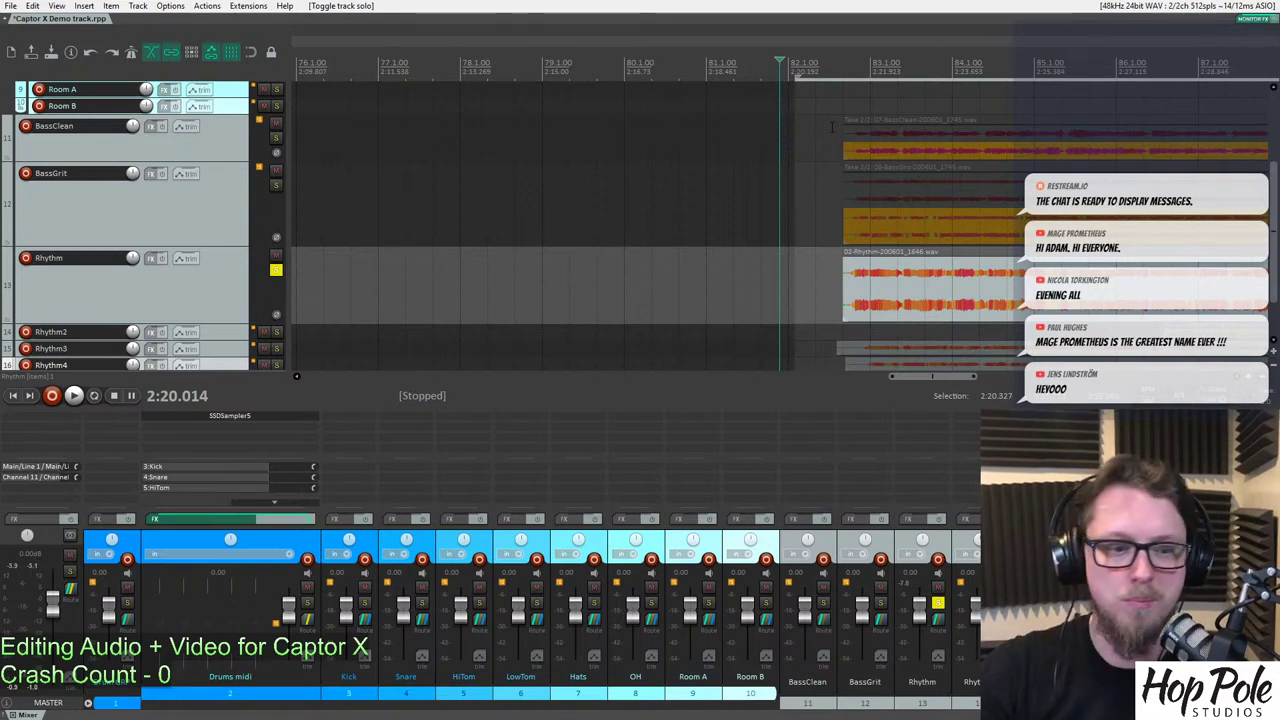
{"action": "scroll", "coordinate": [831, 126], "scroll_direction": "down", "scroll_amount": 2}
{"action": "scroll", "coordinate": [785, 152], "scroll_direction": "up", "scroll_amount": 2}
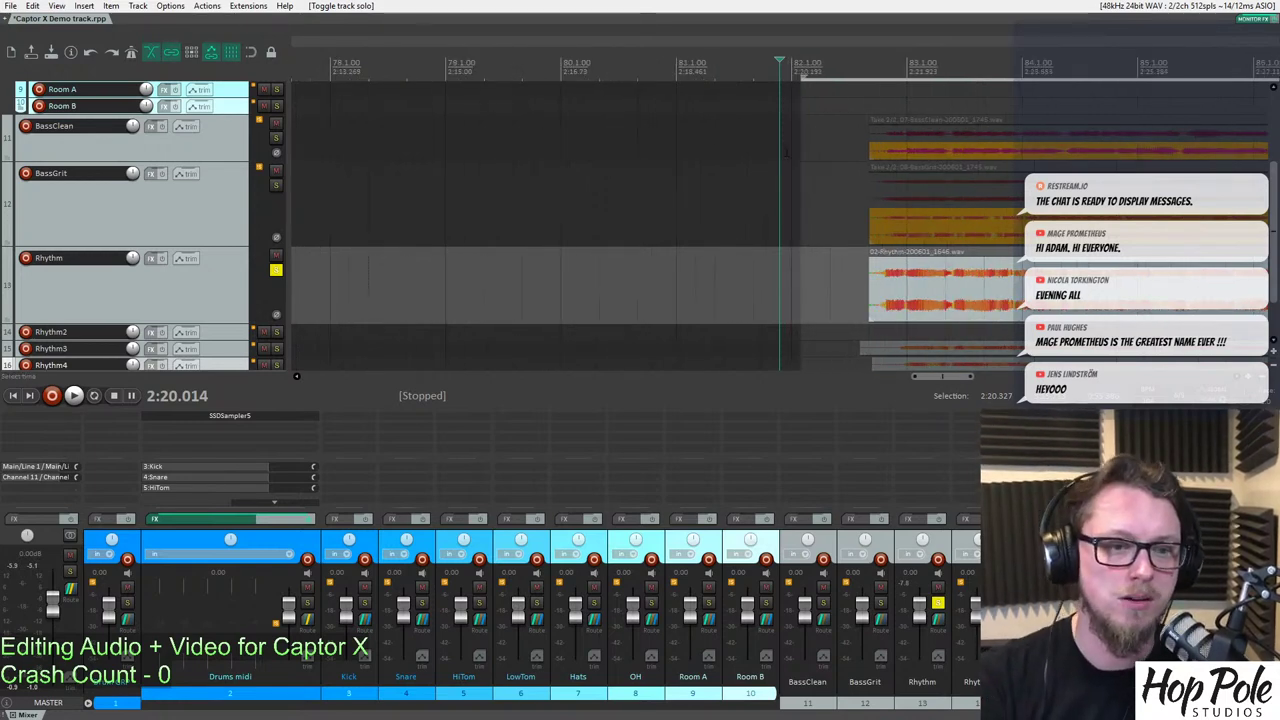
{"action": "scroll", "coordinate": [836, 227], "scroll_direction": "down", "scroll_amount": 1}
{"action": "scroll", "coordinate": [840, 226], "scroll_direction": "up", "scroll_amount": 2}
{"action": "scroll", "coordinate": [846, 224], "scroll_direction": "down", "scroll_amount": 5}
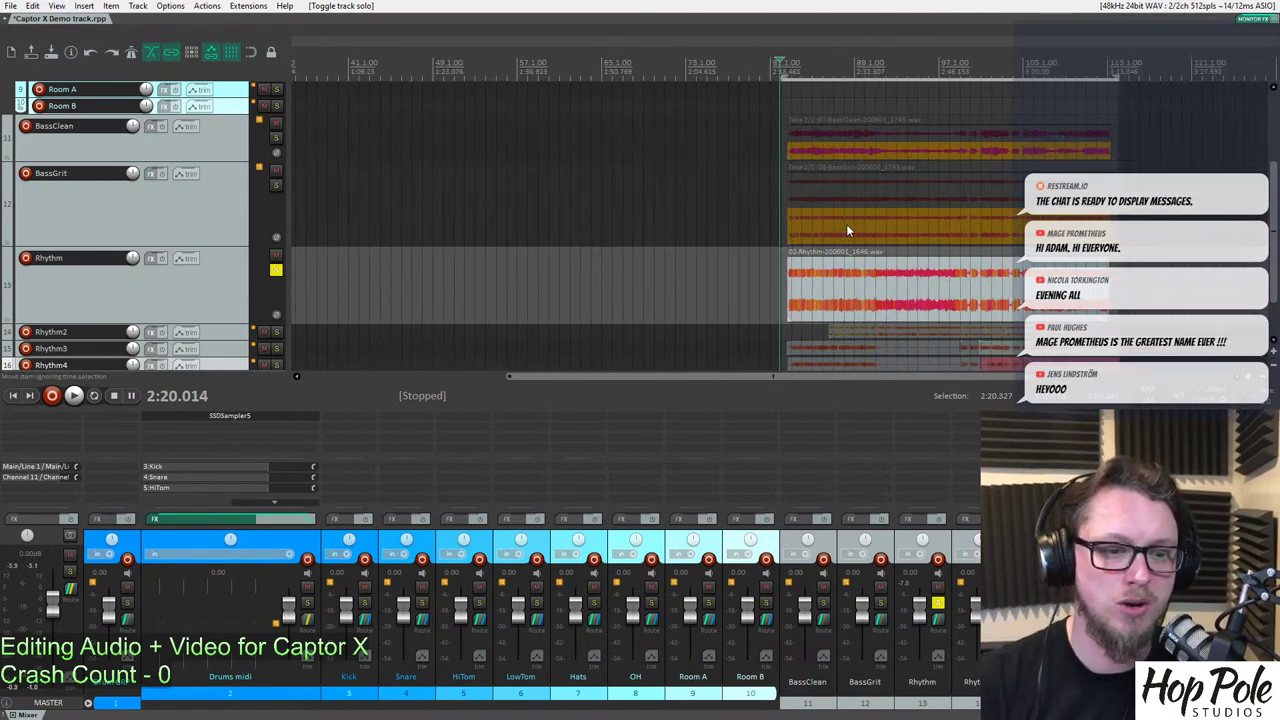
{"action": "scroll", "coordinate": [857, 244], "scroll_direction": "up", "scroll_amount": 1}
{"action": "left_click_drag", "start_coordinate": [920, 376], "coordinate": [1004, 376]}
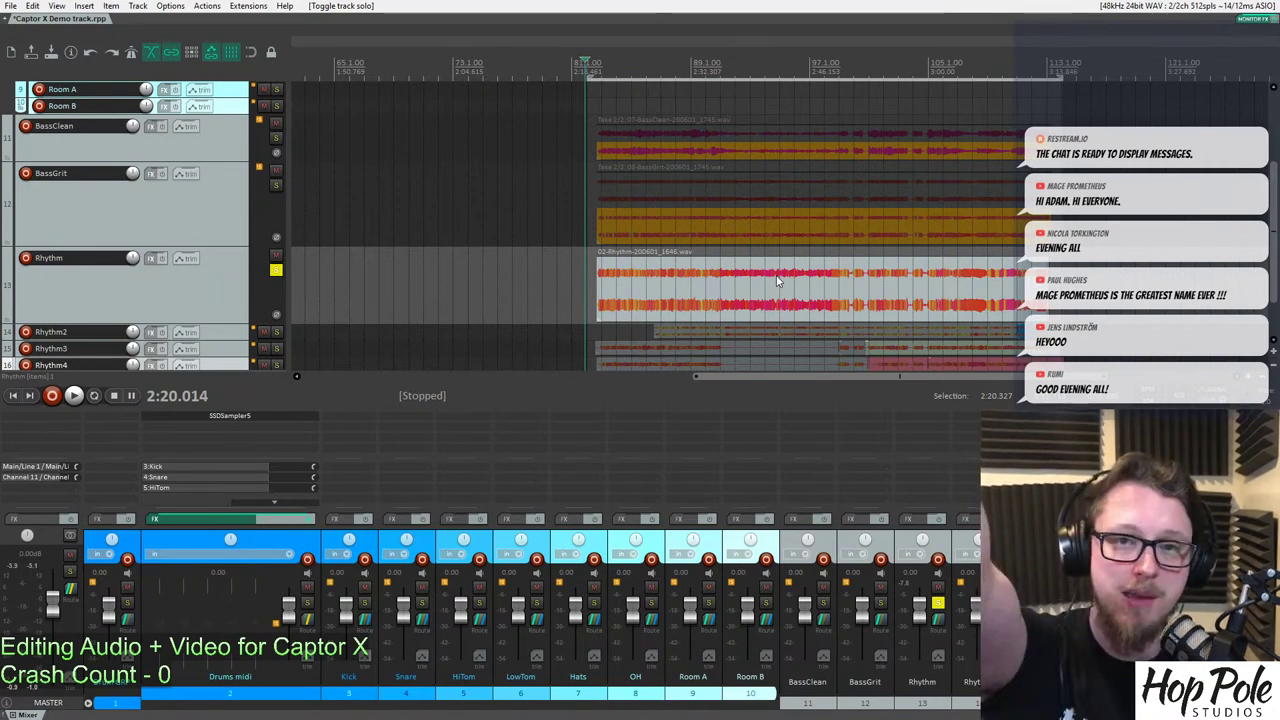
Play the soloed Rhythm track from the edit cursor and follow its waveform up to about bar 93.
{"action": "scroll", "coordinate": [776, 280], "scroll_direction": "up", "scroll_amount": 4}
{"action": "key", "text": "space"}
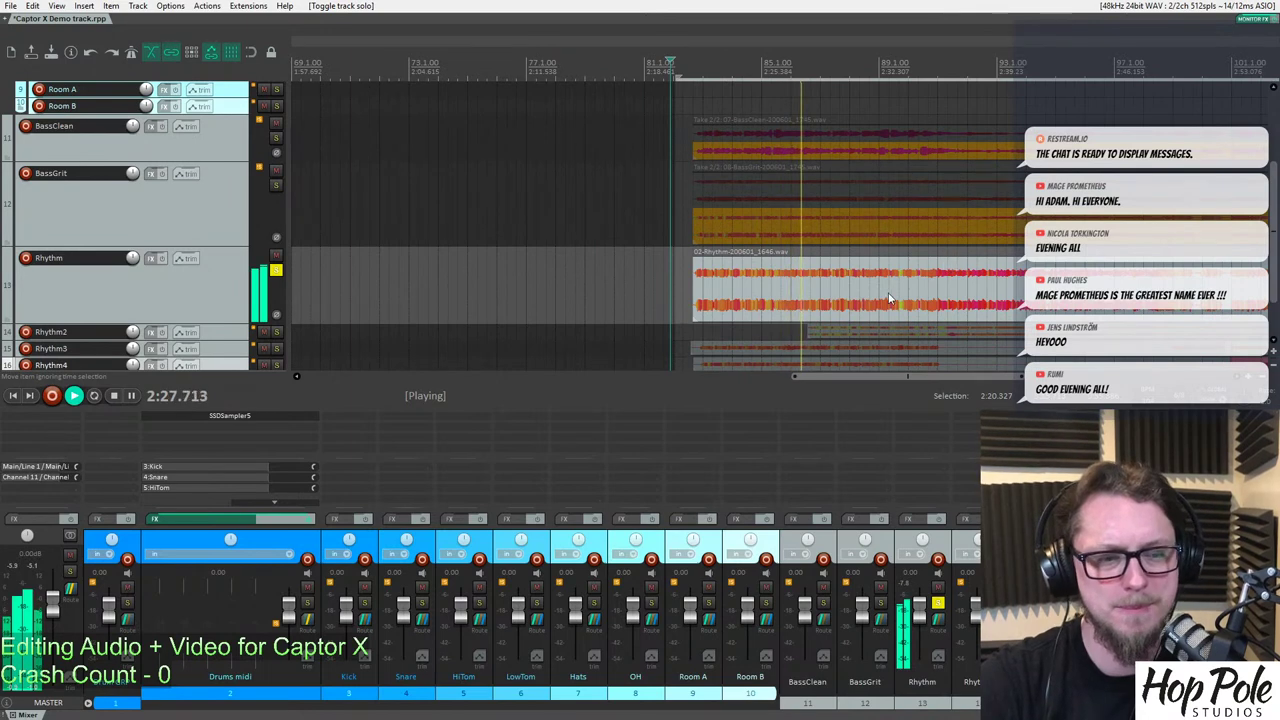
{"action": "scroll", "coordinate": [857, 292], "scroll_direction": "up", "scroll_amount": 3}
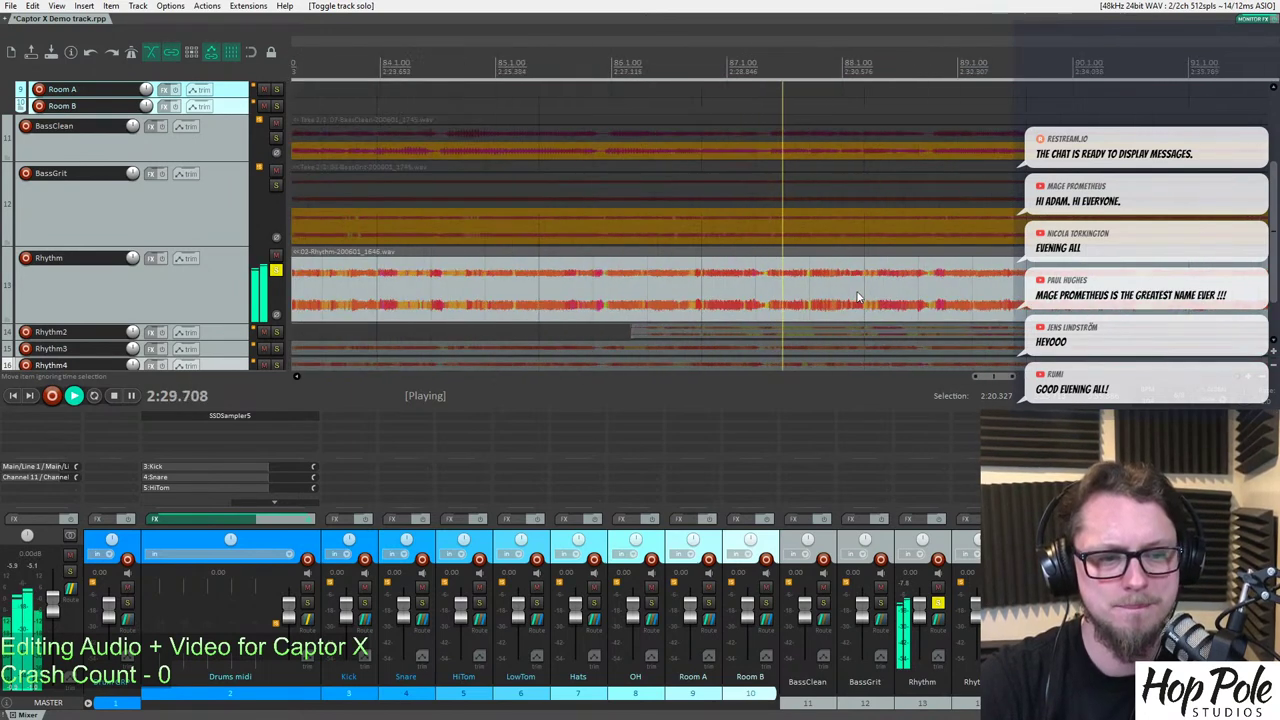
{"action": "scroll", "coordinate": [867, 282], "scroll_direction": "down", "scroll_amount": 5}
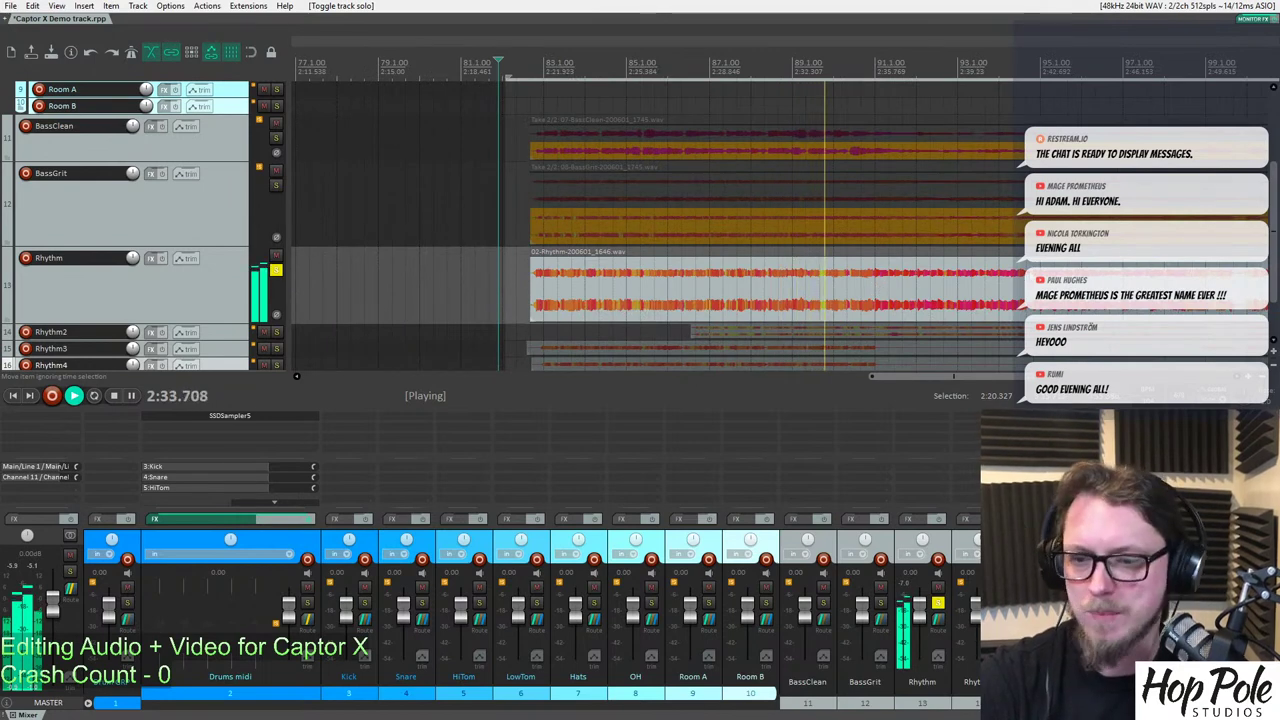
{"action": "scroll", "coordinate": [979, 284], "scroll_direction": "down", "scroll_amount": 2}
{"action": "scroll", "coordinate": [945, 289], "scroll_direction": "up", "scroll_amount": 1}
{"action": "scroll", "coordinate": [946, 288], "scroll_direction": "up", "scroll_amount": 2}
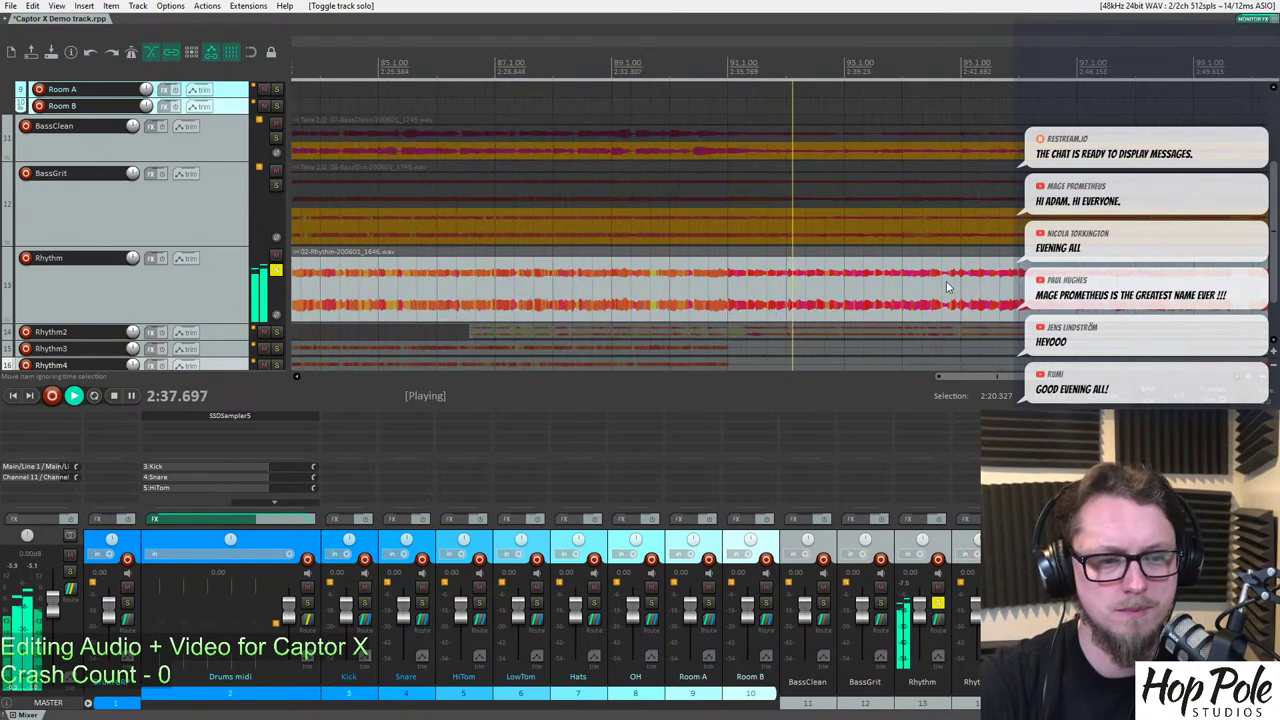
{"action": "scroll", "coordinate": [945, 286], "scroll_direction": "up", "scroll_amount": 2}
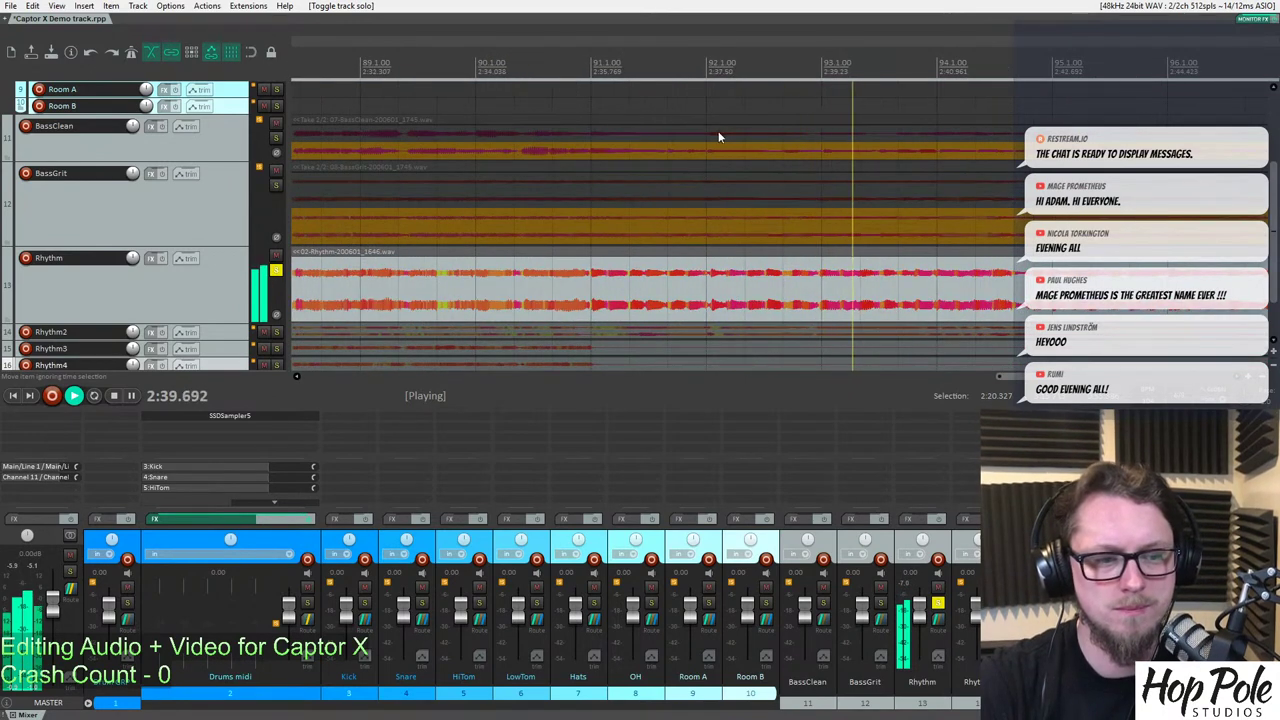
Jump playback back to between bars 91 and 92 and select the Rhythm media item.
{"action": "left_click", "coordinate": [650, 95]}
{"action": "scroll", "coordinate": [723, 180], "scroll_direction": "up", "scroll_amount": 3}
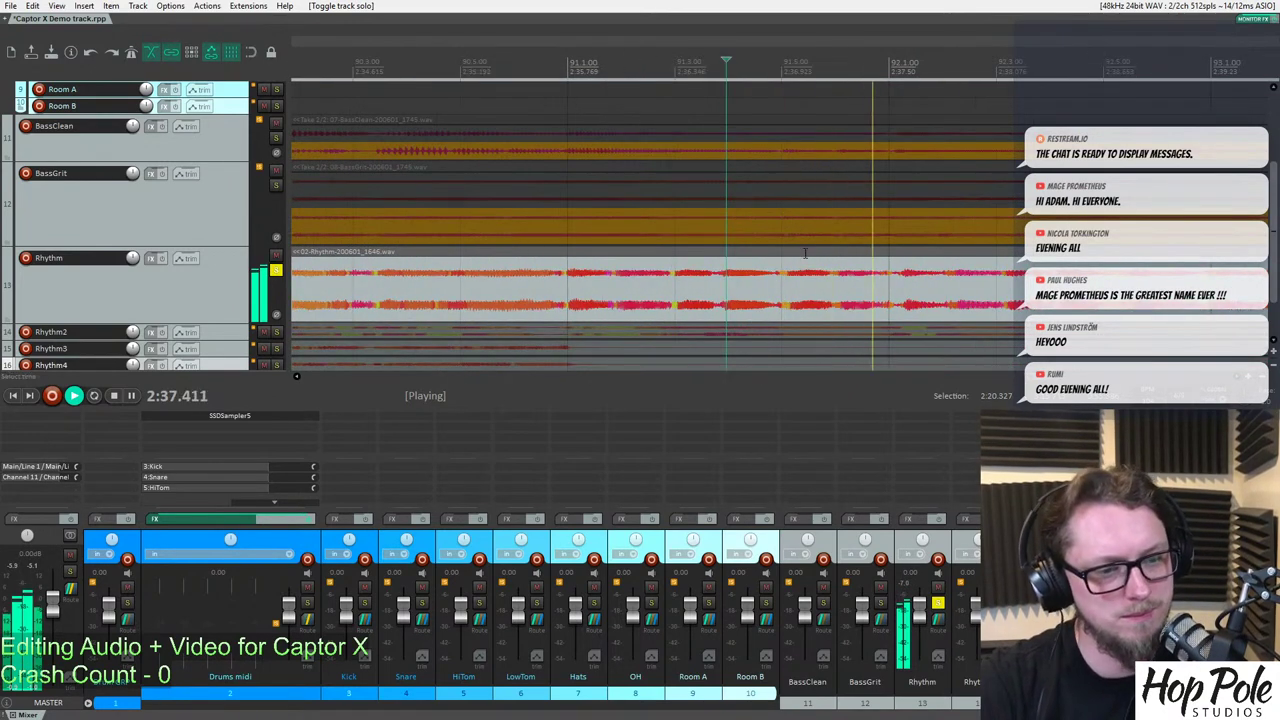
{"action": "left_click", "coordinate": [857, 285]}
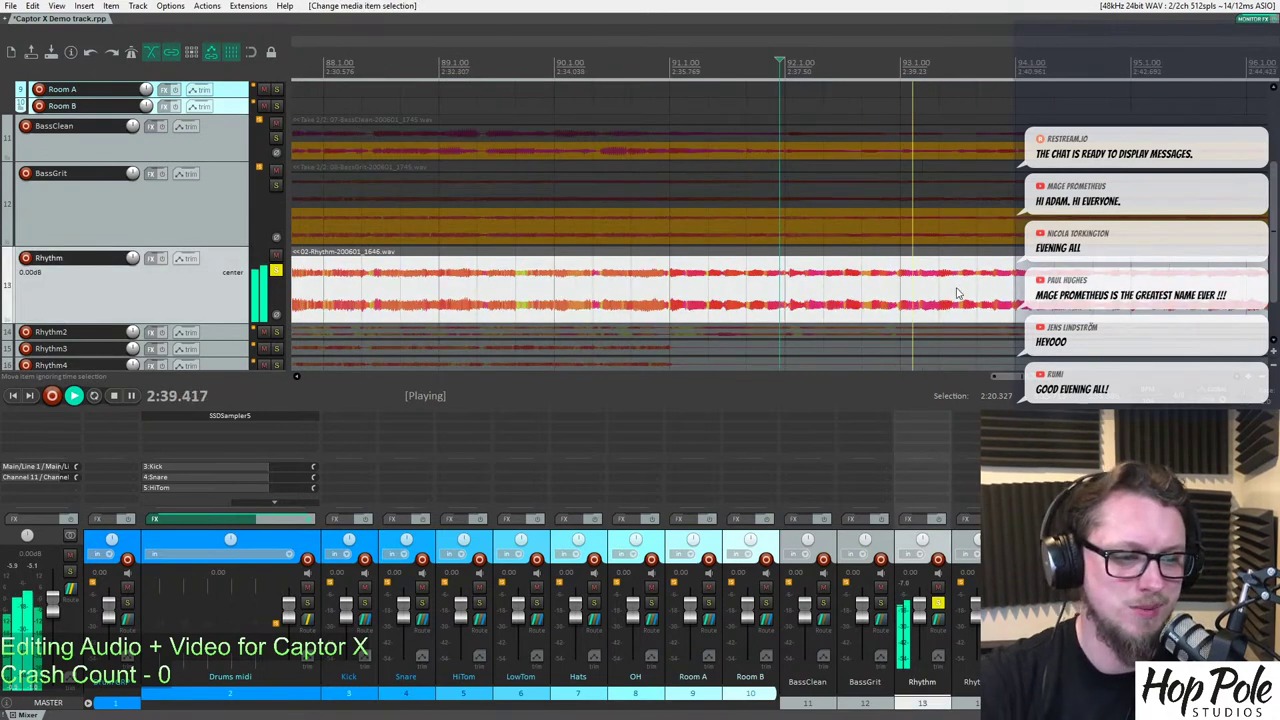
Listen through the rest of the Rhythm recording while examining its waveform, including the gaps from bar 99 onward.
{"action": "scroll", "coordinate": [937, 293], "scroll_direction": "down", "scroll_amount": 5}
{"action": "scroll", "coordinate": [925, 275], "scroll_direction": "up", "scroll_amount": 8}
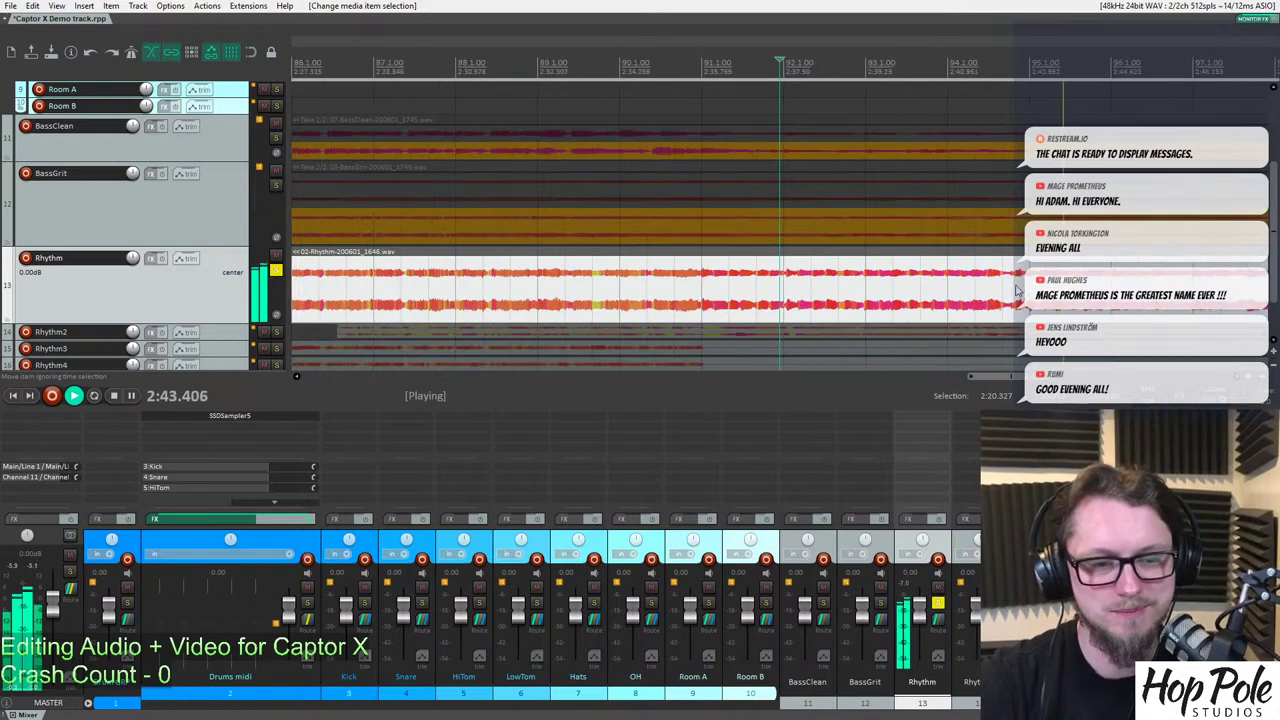
{"action": "scroll", "coordinate": [1022, 300], "scroll_direction": "down", "scroll_amount": 5}
{"action": "scroll", "coordinate": [1026, 307], "scroll_direction": "up", "scroll_amount": 3}
{"action": "scroll", "coordinate": [1026, 307], "scroll_direction": "down", "scroll_amount": 3}
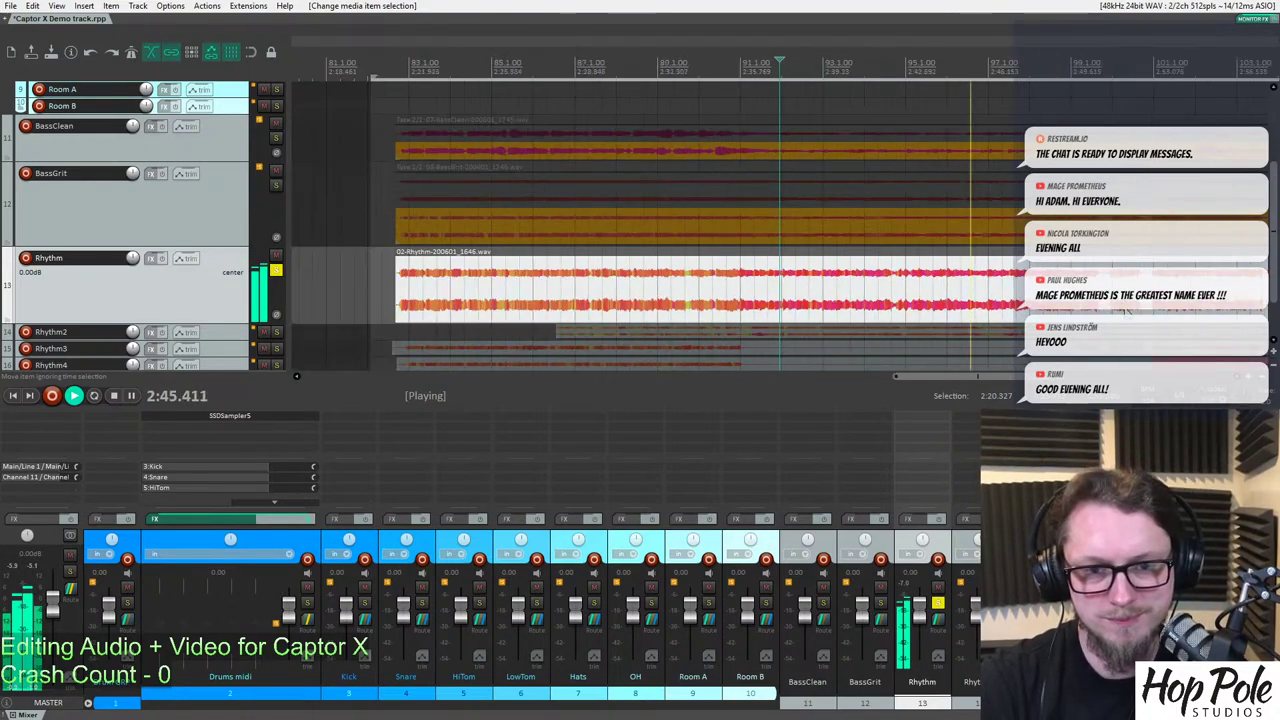
{"action": "scroll", "coordinate": [1000, 305], "scroll_direction": "up", "scroll_amount": 3}
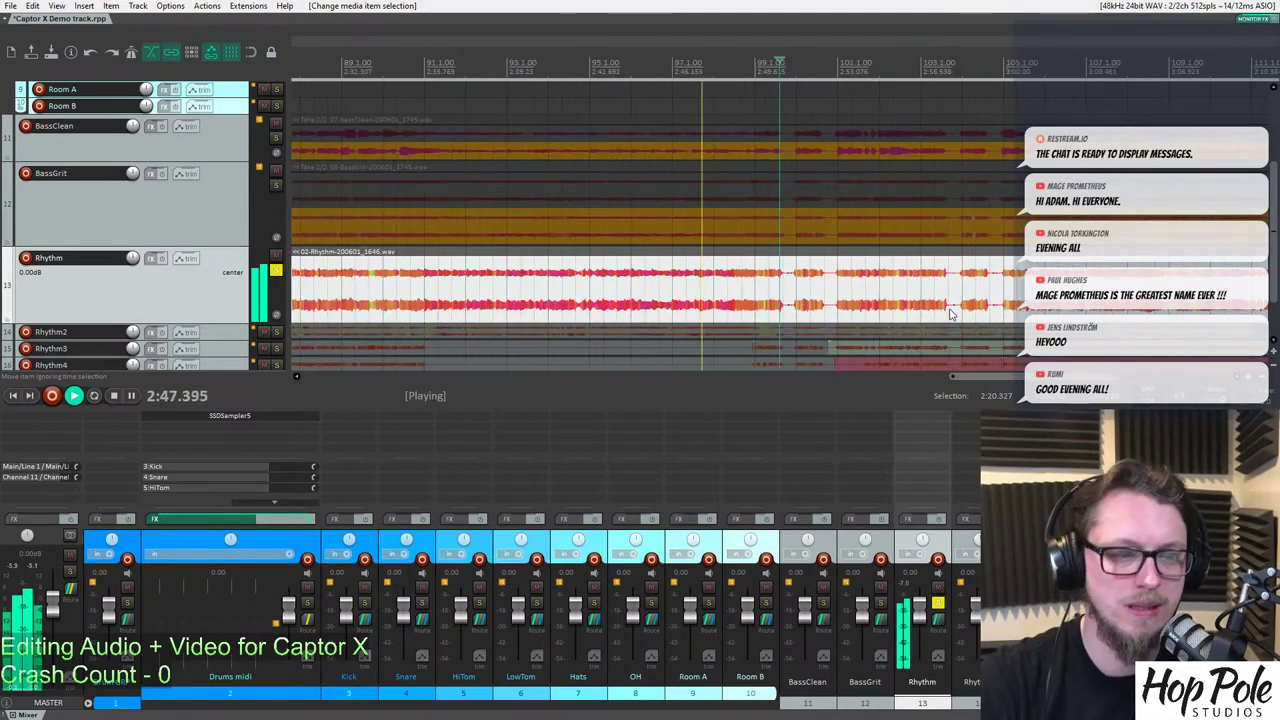
{"action": "scroll", "coordinate": [893, 298], "scroll_direction": "up", "scroll_amount": 2}
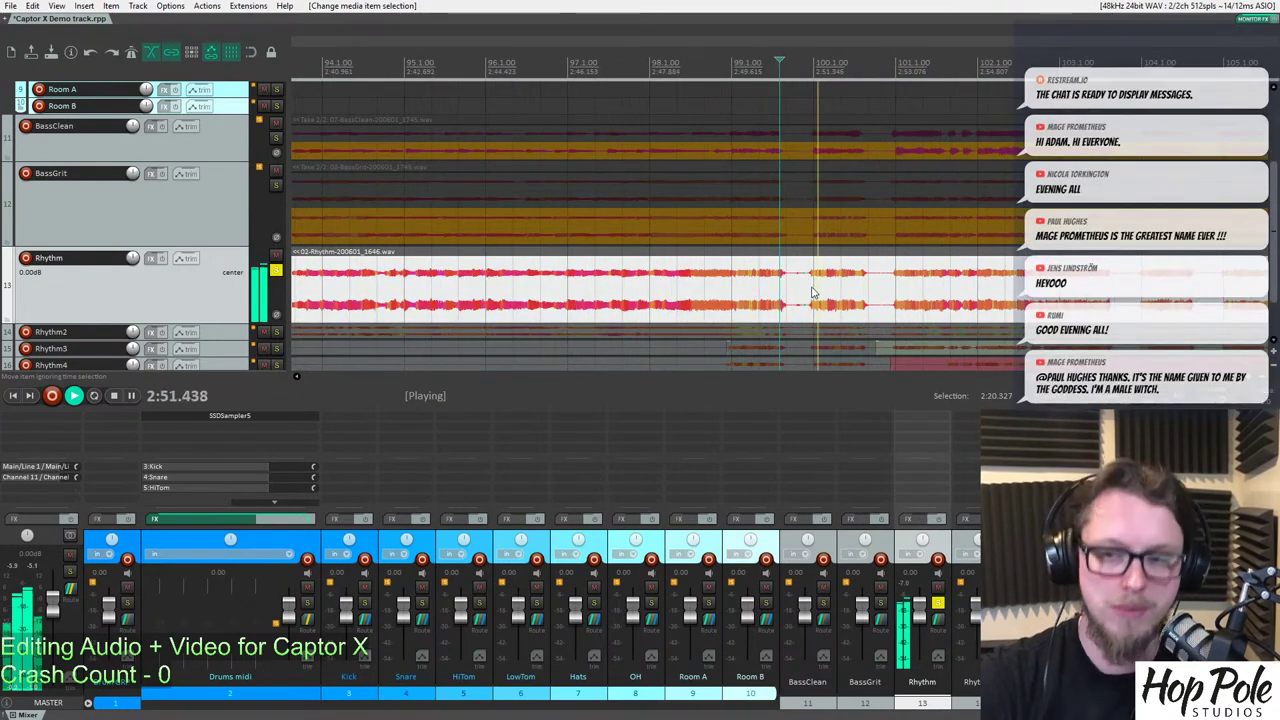
{"action": "scroll", "coordinate": [835, 294], "scroll_direction": "down", "scroll_amount": 2}
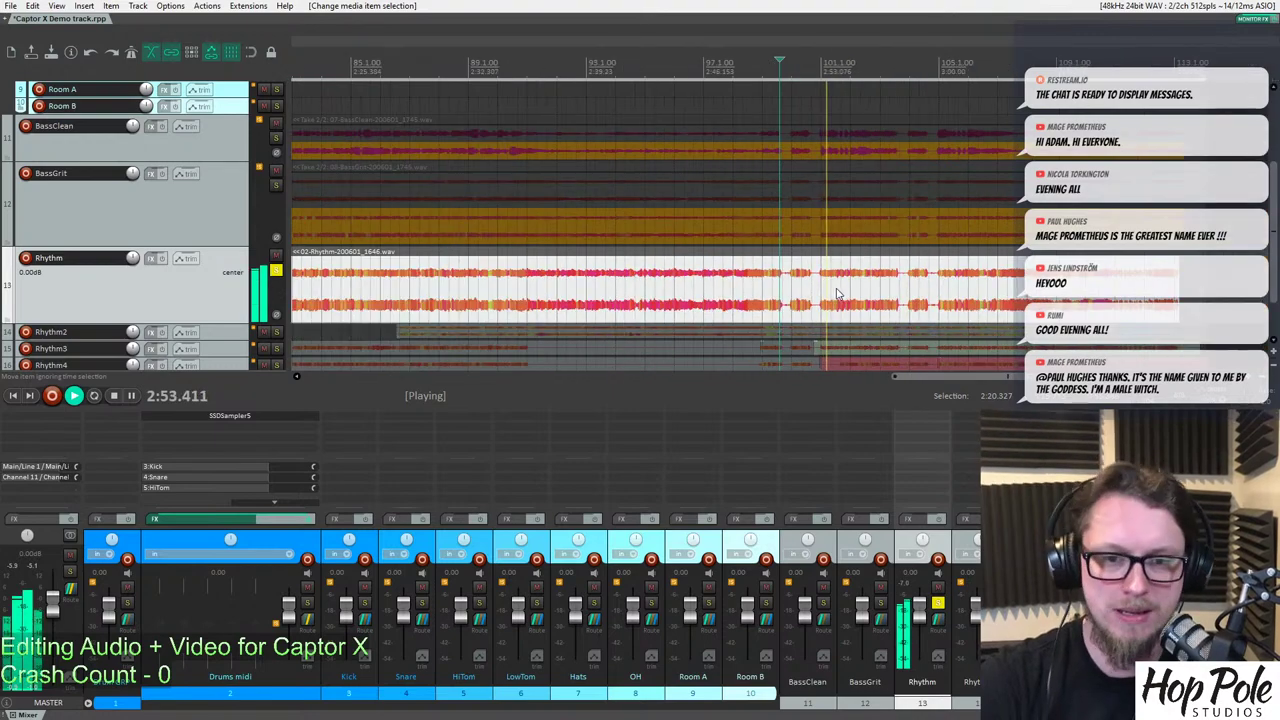
{"action": "scroll", "coordinate": [842, 292], "scroll_direction": "down", "scroll_amount": 2}
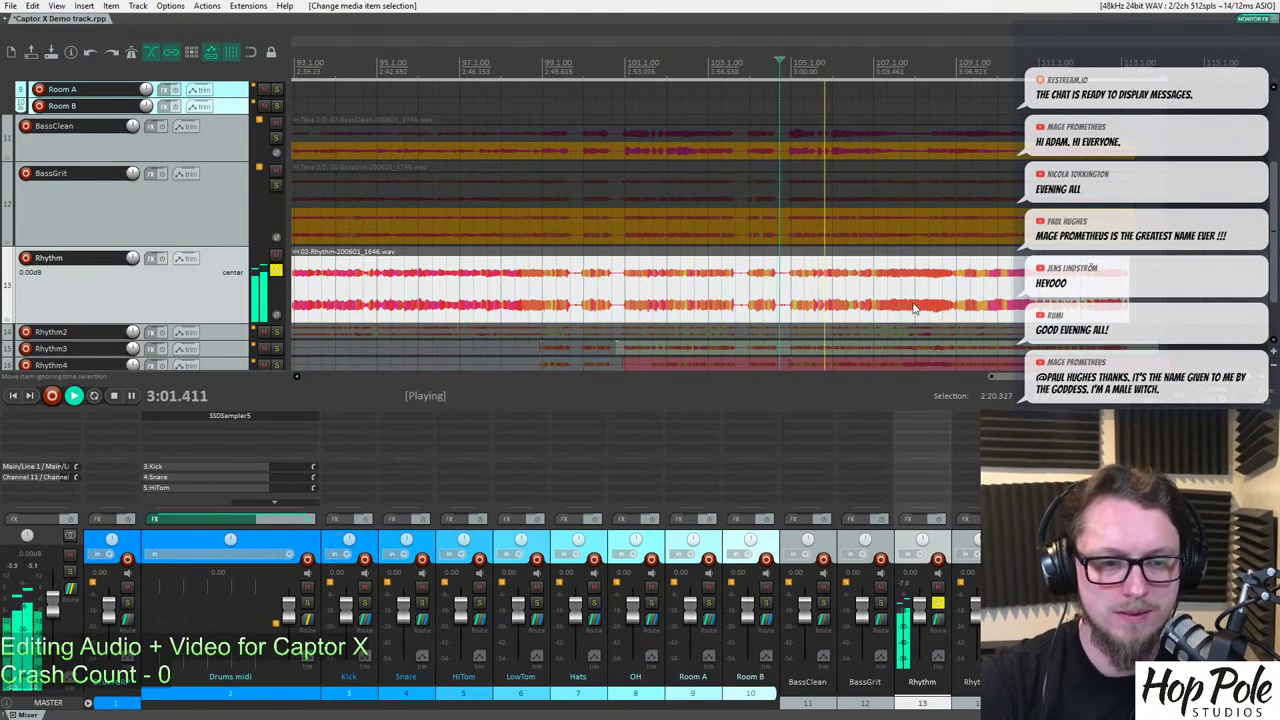
{"action": "scroll", "coordinate": [1000, 296], "scroll_direction": "up", "scroll_amount": 2}
{"action": "scroll", "coordinate": [1000, 300], "scroll_direction": "down", "scroll_amount": 1}
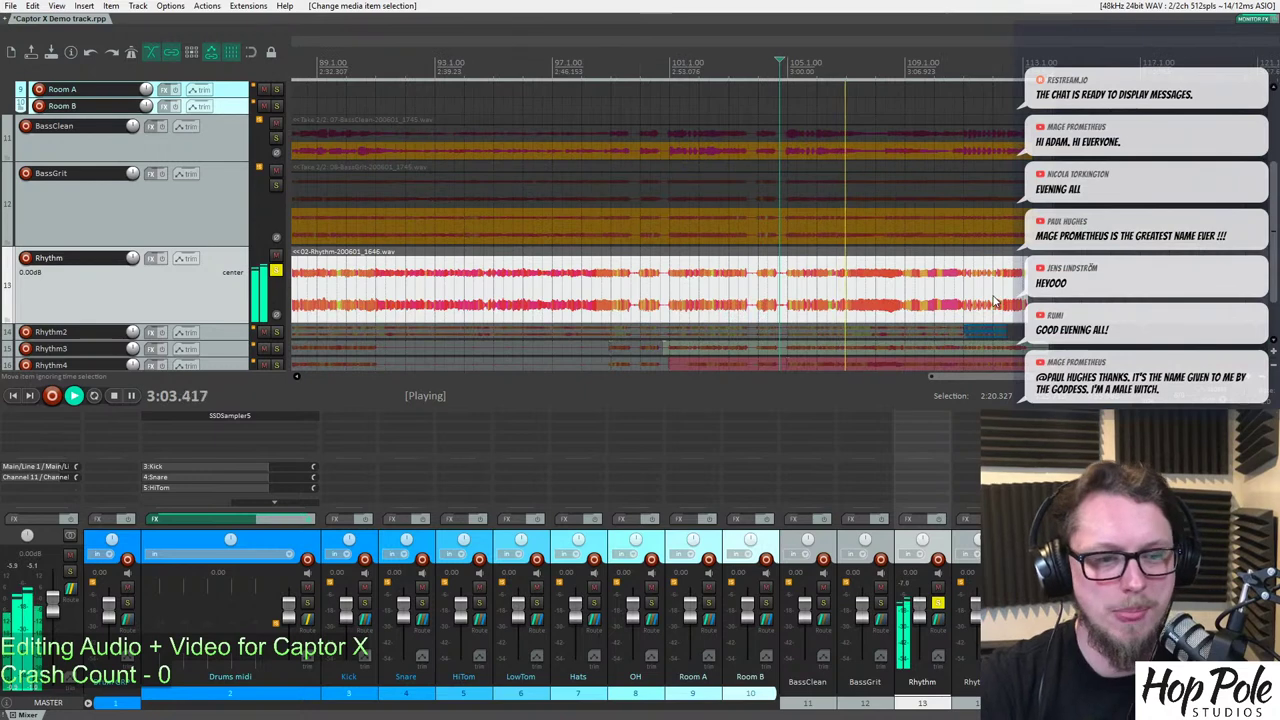
{"action": "scroll", "coordinate": [990, 310], "scroll_direction": "down", "scroll_amount": 1}
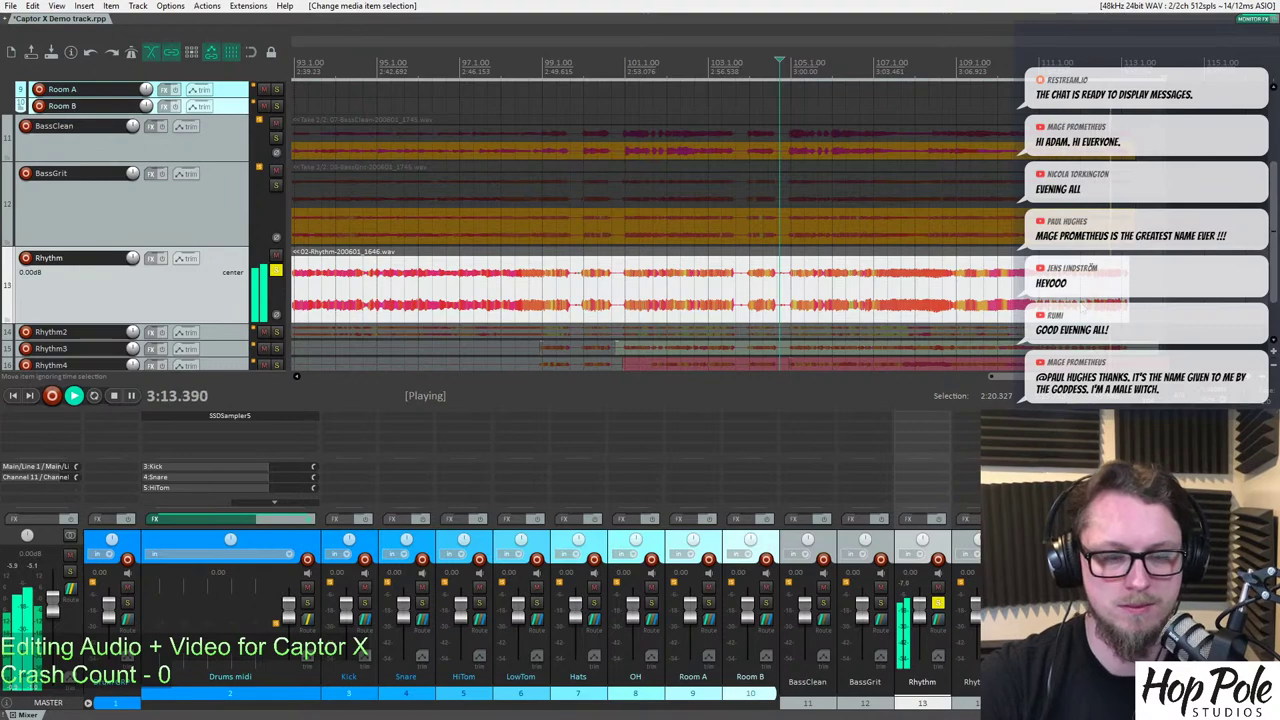
Stop playback and return the edit cursor to just before bar 82, ahead of the Rhythm item.
{"action": "scroll", "coordinate": [466, 107], "scroll_direction": "down", "scroll_amount": 2}
{"action": "key", "text": "space"}
{"action": "left_click", "coordinate": [454, 107]}
{"action": "scroll", "coordinate": [454, 107], "scroll_direction": "up", "scroll_amount": 6}
{"action": "left_click", "coordinate": [685, 65]}
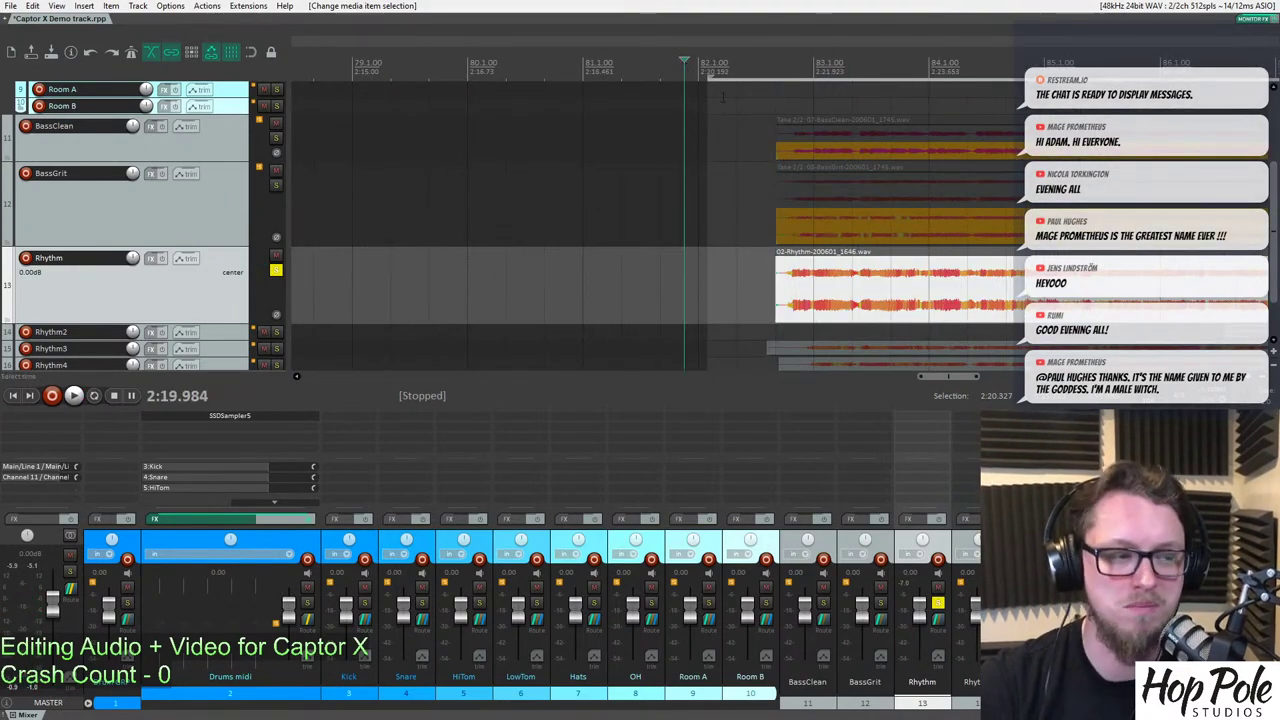
Audition the soloed Rhythm track from just before bar 85 for a few bars, with the remaining guitar tracks in view, and stop playback.
{"action": "scroll", "coordinate": [406, 221], "scroll_direction": "down", "scroll_amount": 2}
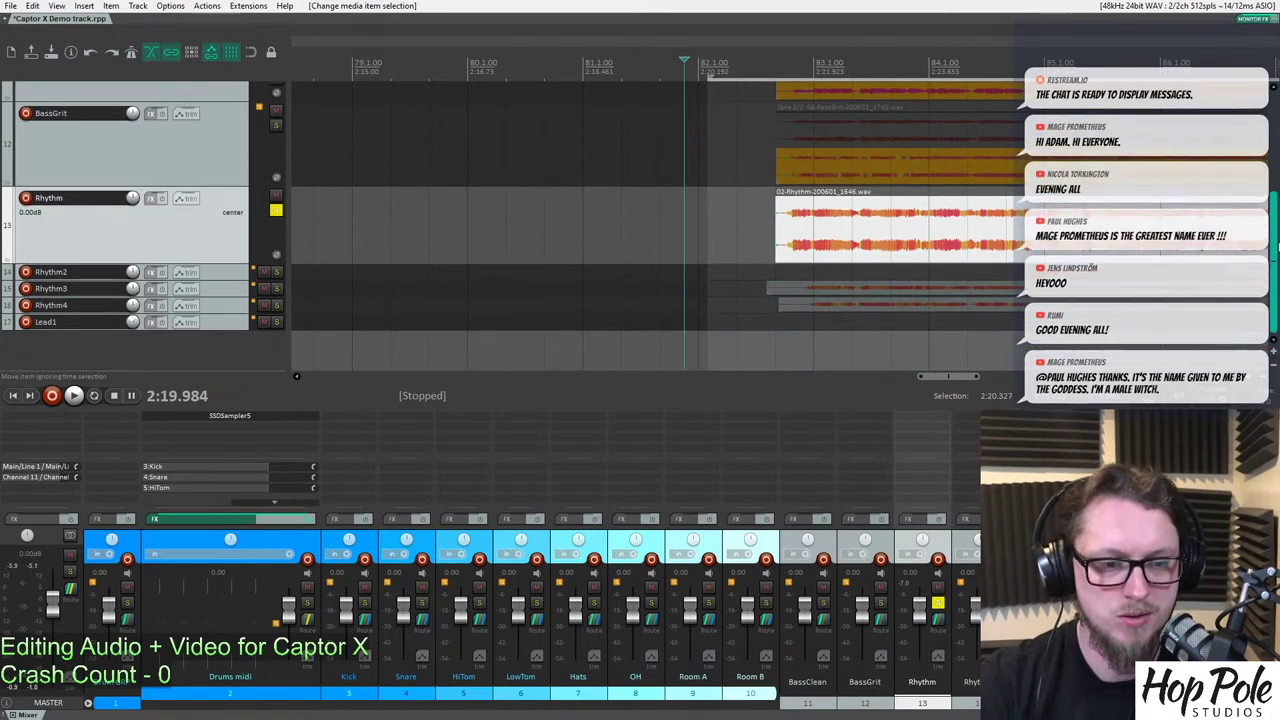
{"action": "scroll", "coordinate": [406, 221], "scroll_direction": "down", "scroll_amount": 2}
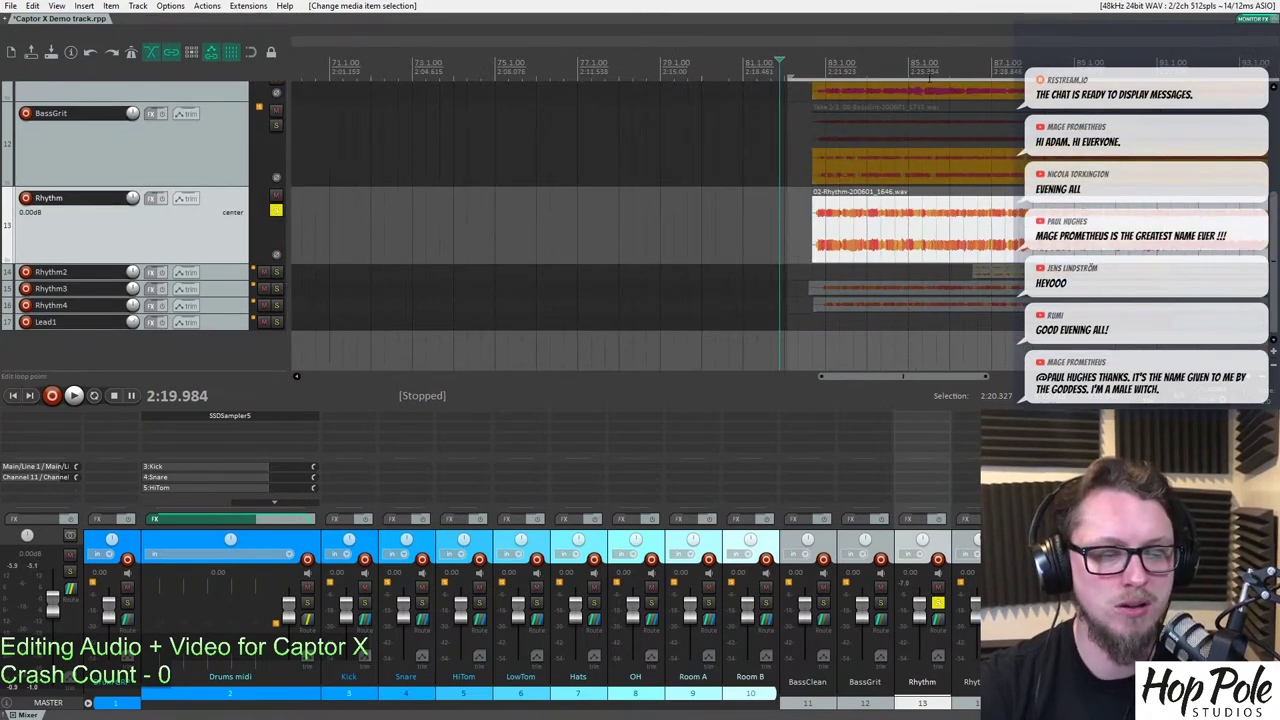
{"action": "left_click", "coordinate": [910, 60]}
{"action": "key", "text": "space"}
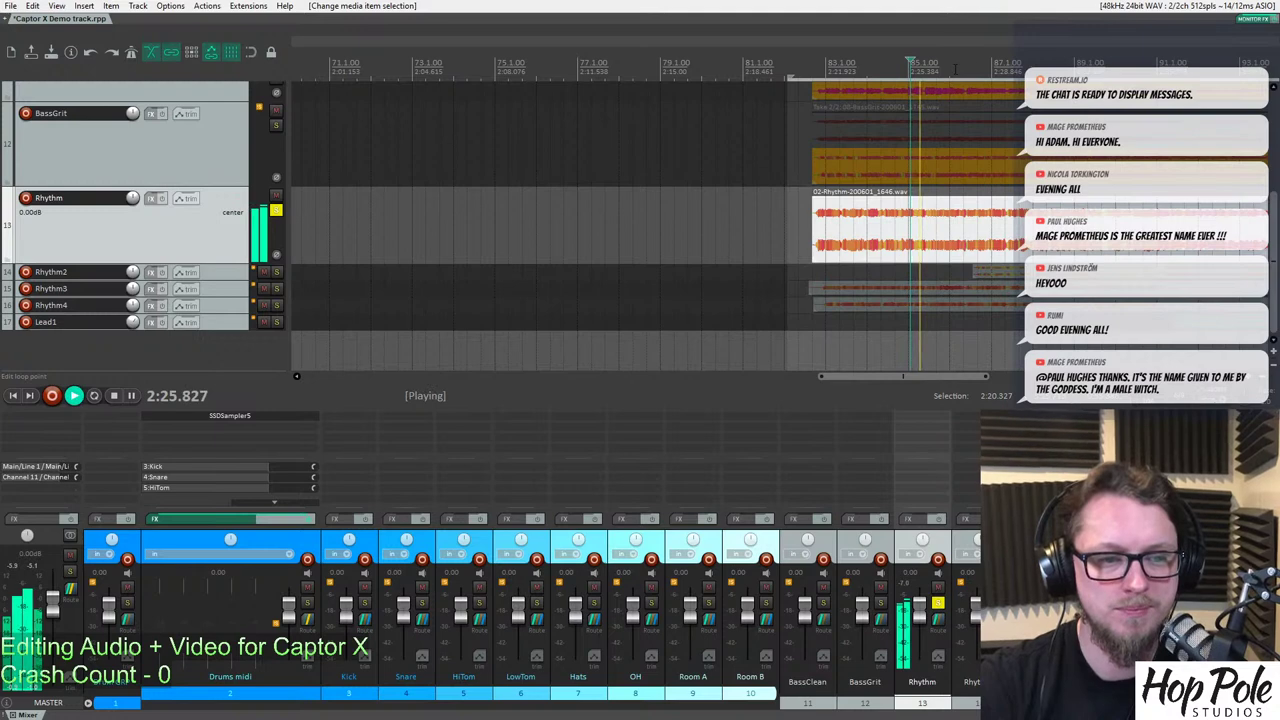
{"action": "scroll", "coordinate": [959, 70], "scroll_direction": "down", "scroll_amount": 3}
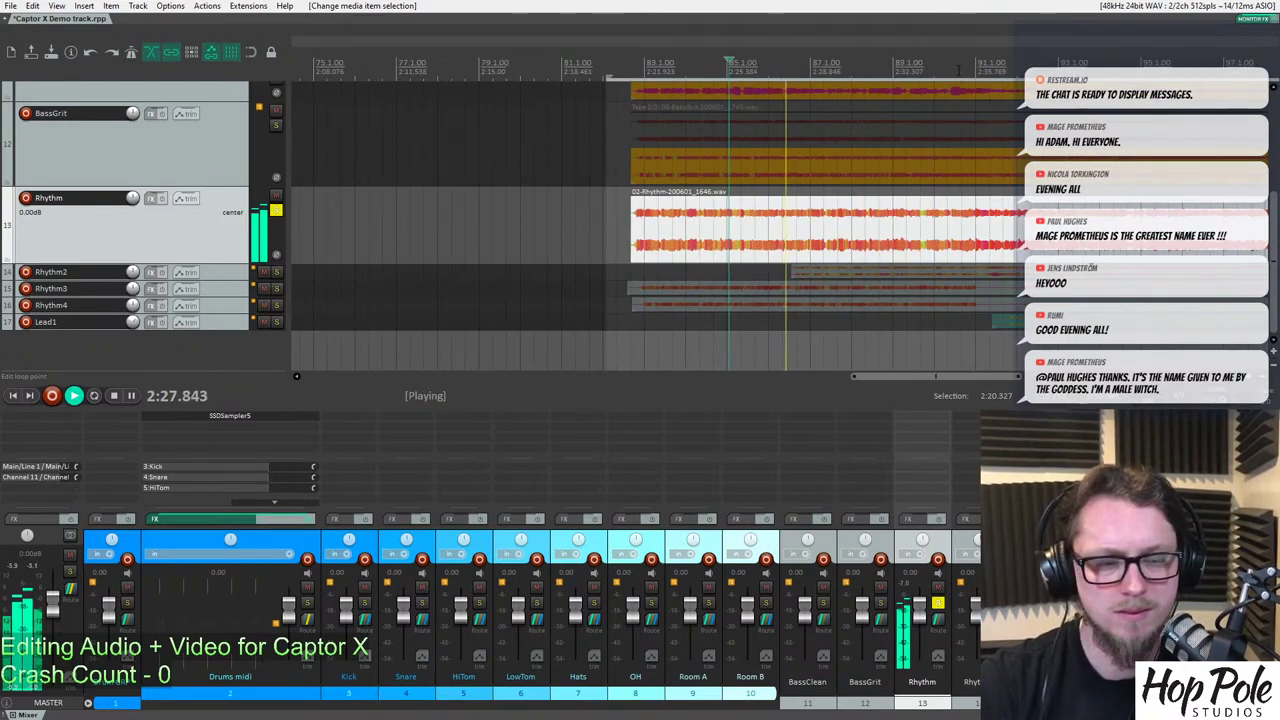
{"action": "scroll", "coordinate": [959, 70], "scroll_direction": "up", "scroll_amount": 3}
{"action": "scroll", "coordinate": [957, 74], "scroll_direction": "down", "scroll_amount": 3}
{"action": "scroll", "coordinate": [956, 76], "scroll_direction": "up", "scroll_amount": 1}
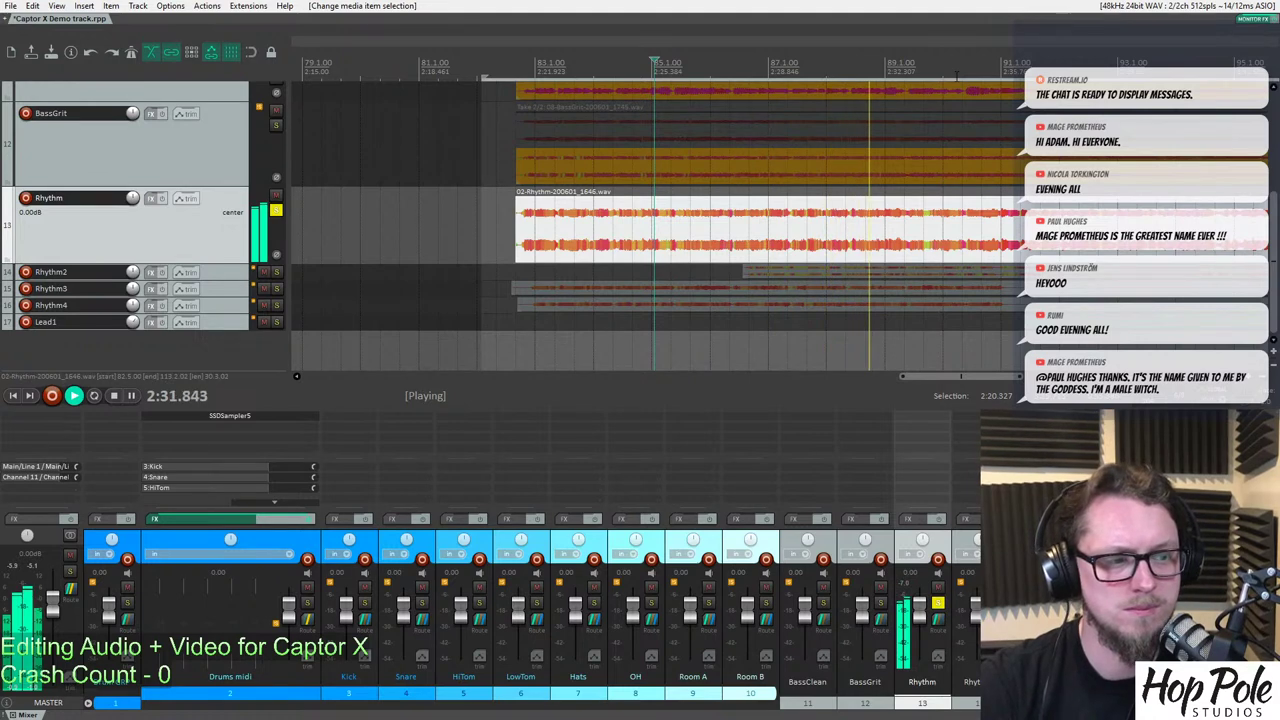
{"action": "scroll", "coordinate": [858, 90], "scroll_direction": "down", "scroll_amount": 2}
{"action": "key", "text": "space"}
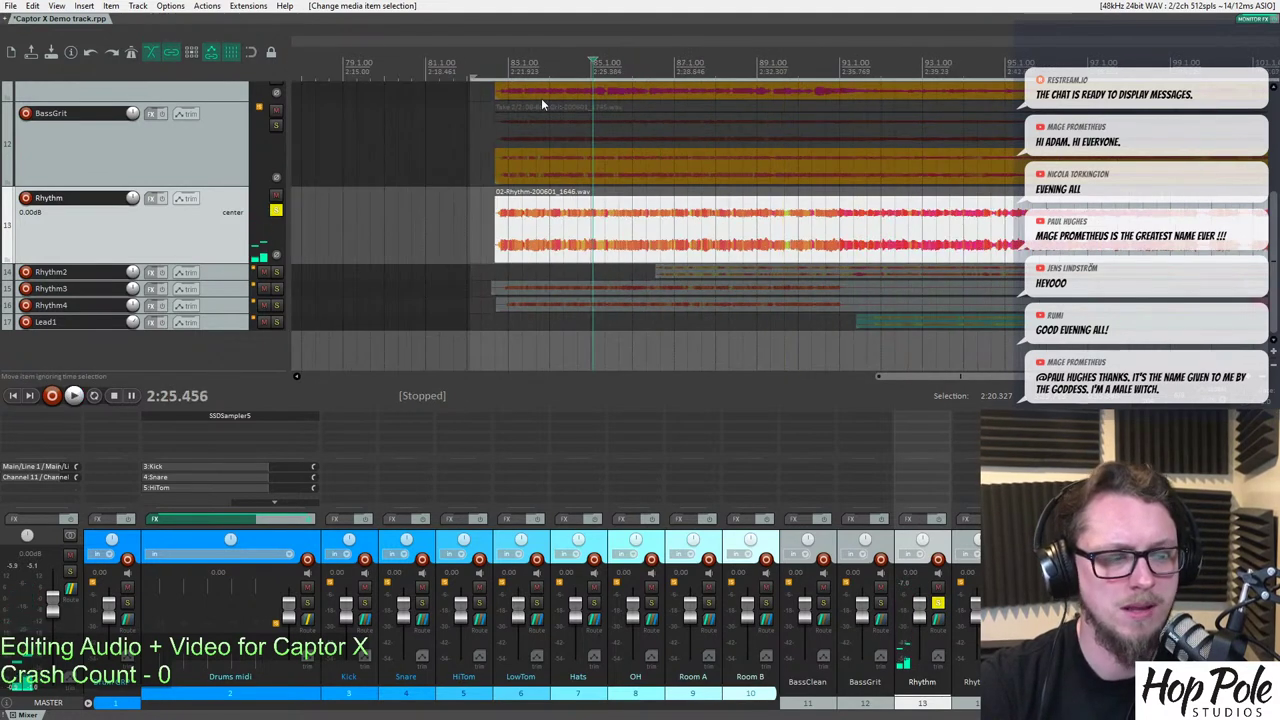
Solo Rhythm3 and Rhythm4 in place of Rhythm and audition the pair from the start of their recordings.
{"action": "left_click", "coordinate": [489, 215]}
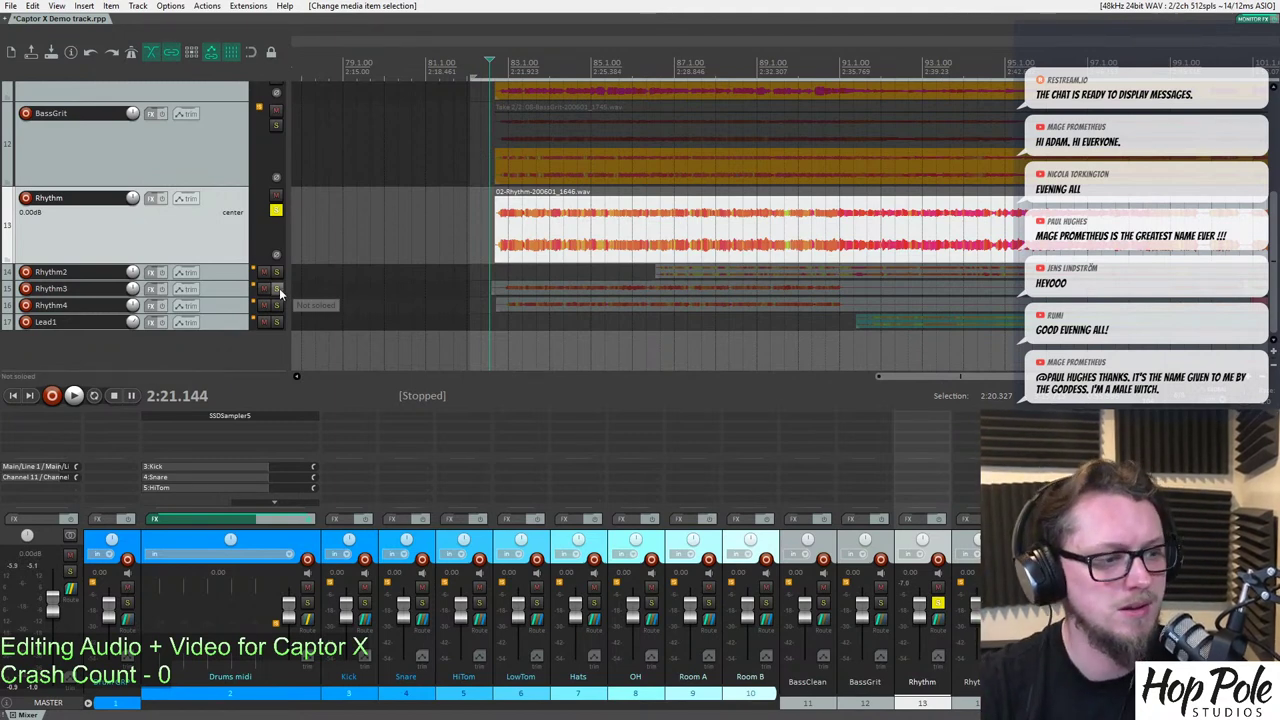
{"action": "left_click_drag", "start_coordinate": [277, 289], "coordinate": [280, 305]}
{"action": "left_click", "coordinate": [276, 211]}
{"action": "key", "text": "space"}
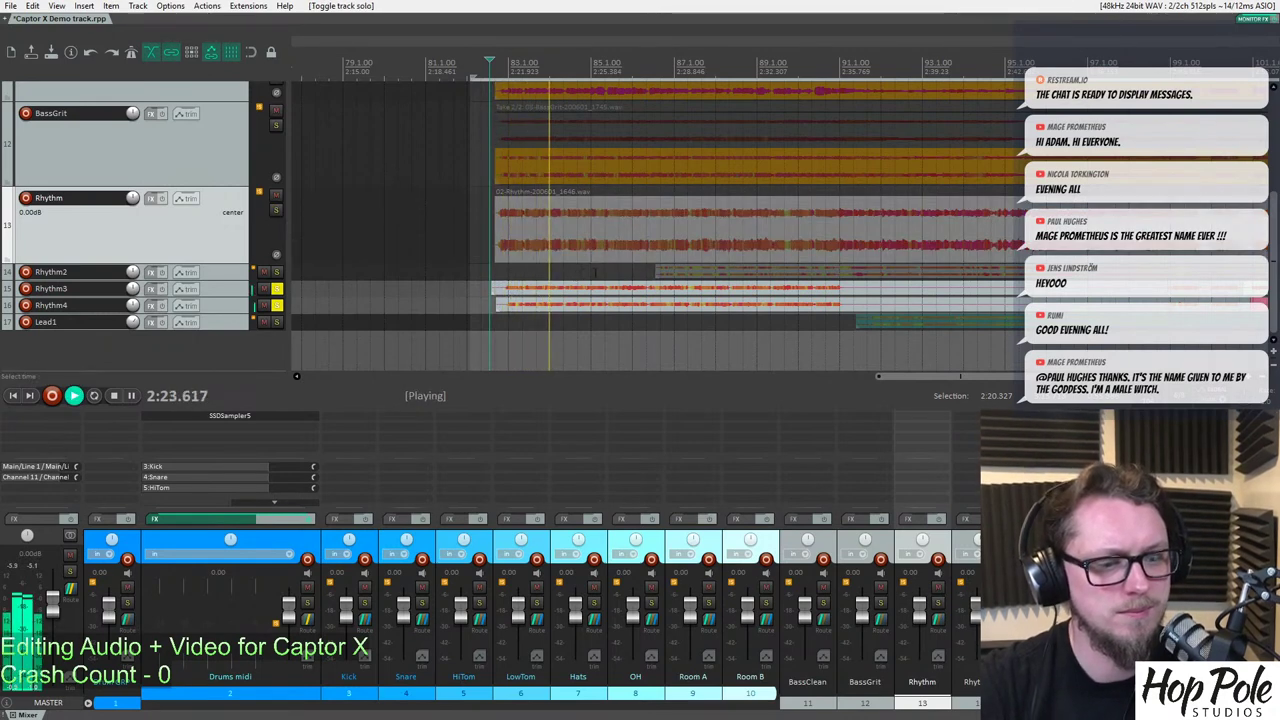
{"action": "scroll", "coordinate": [886, 290], "scroll_direction": "down", "scroll_amount": 4}
{"action": "scroll", "coordinate": [929, 288], "scroll_direction": "up", "scroll_amount": 6}
{"action": "key", "text": "space"}
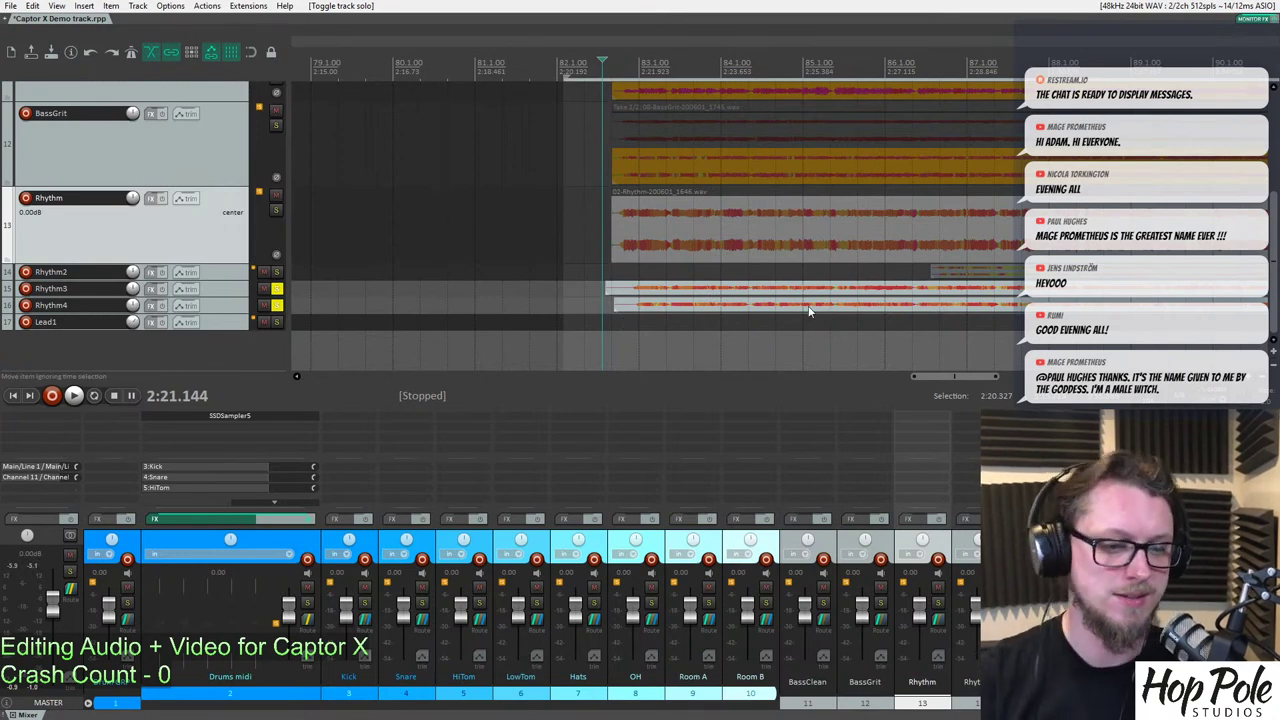
Replay the soloed Rhythm3 and Rhythm4 tracks and make the Rhythm4 track taller to inspect its waveform.
{"action": "scroll", "coordinate": [810, 312], "scroll_direction": "down", "scroll_amount": 2}
{"action": "key", "text": "space"}
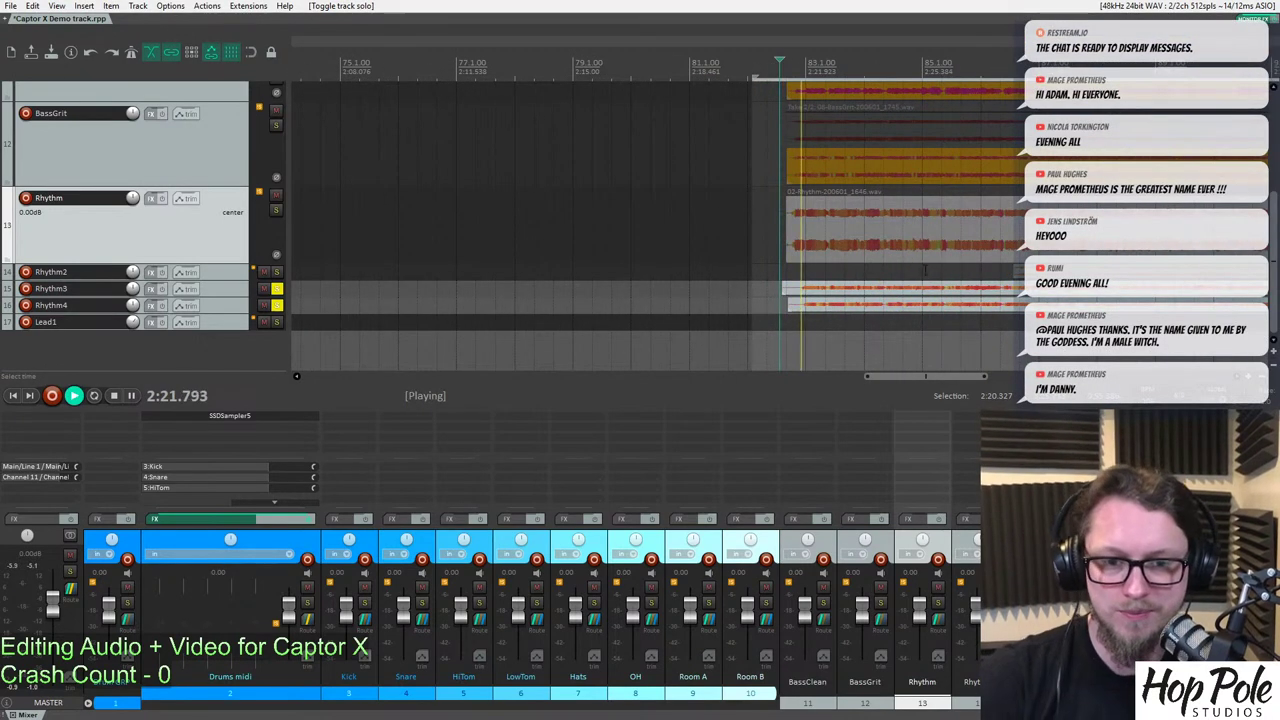
{"action": "scroll", "coordinate": [928, 270], "scroll_direction": "down", "scroll_amount": 4}
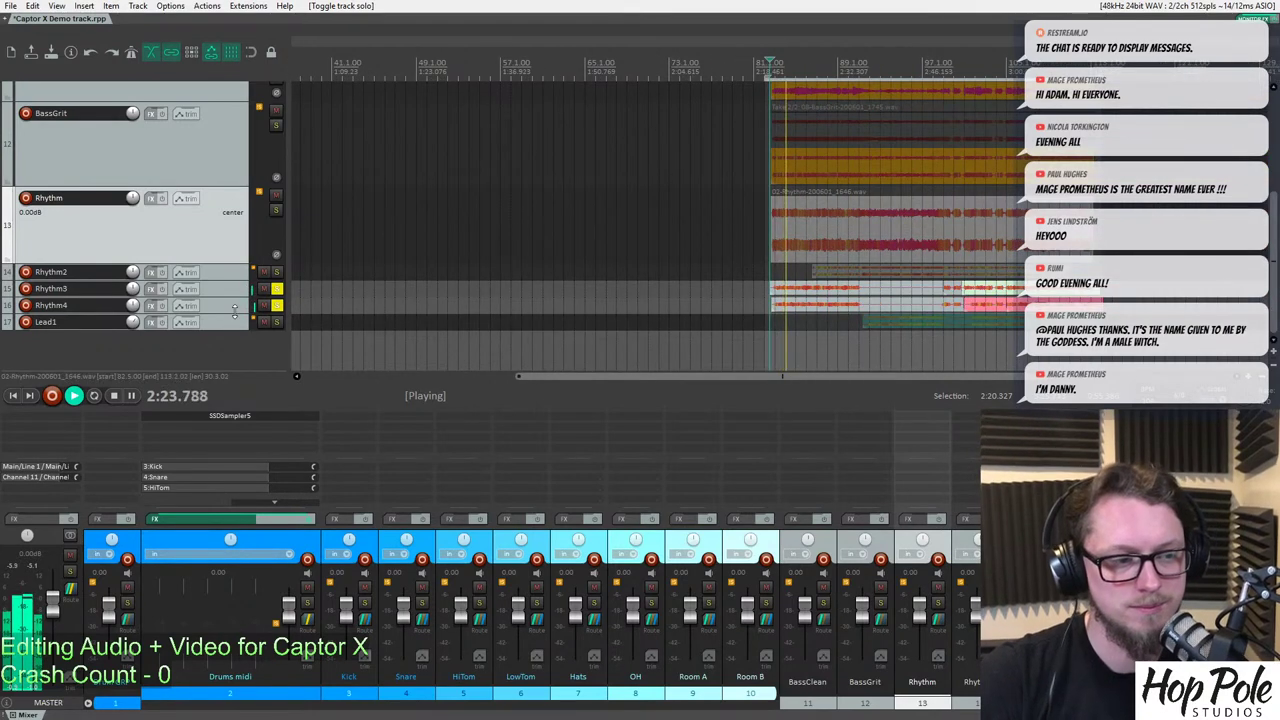
{"action": "left_click_drag", "start_coordinate": [235, 313], "coordinate": [235, 345]}
{"action": "scroll", "coordinate": [778, 337], "scroll_direction": "up", "scroll_amount": 4}
{"action": "scroll", "coordinate": [779, 337], "scroll_direction": "up", "scroll_amount": 2}
{"action": "scroll", "coordinate": [718, 256], "scroll_direction": "down", "scroll_amount": 1}
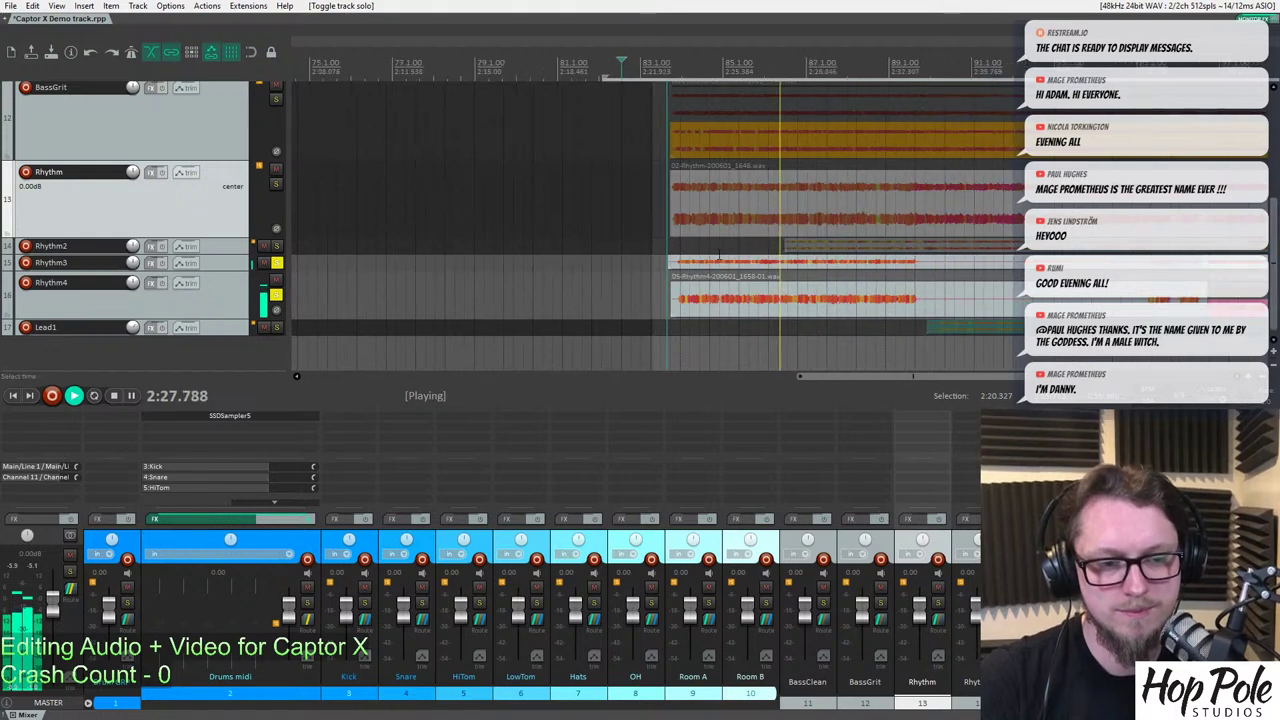
{"action": "scroll", "coordinate": [757, 262], "scroll_direction": "up", "scroll_amount": 4}
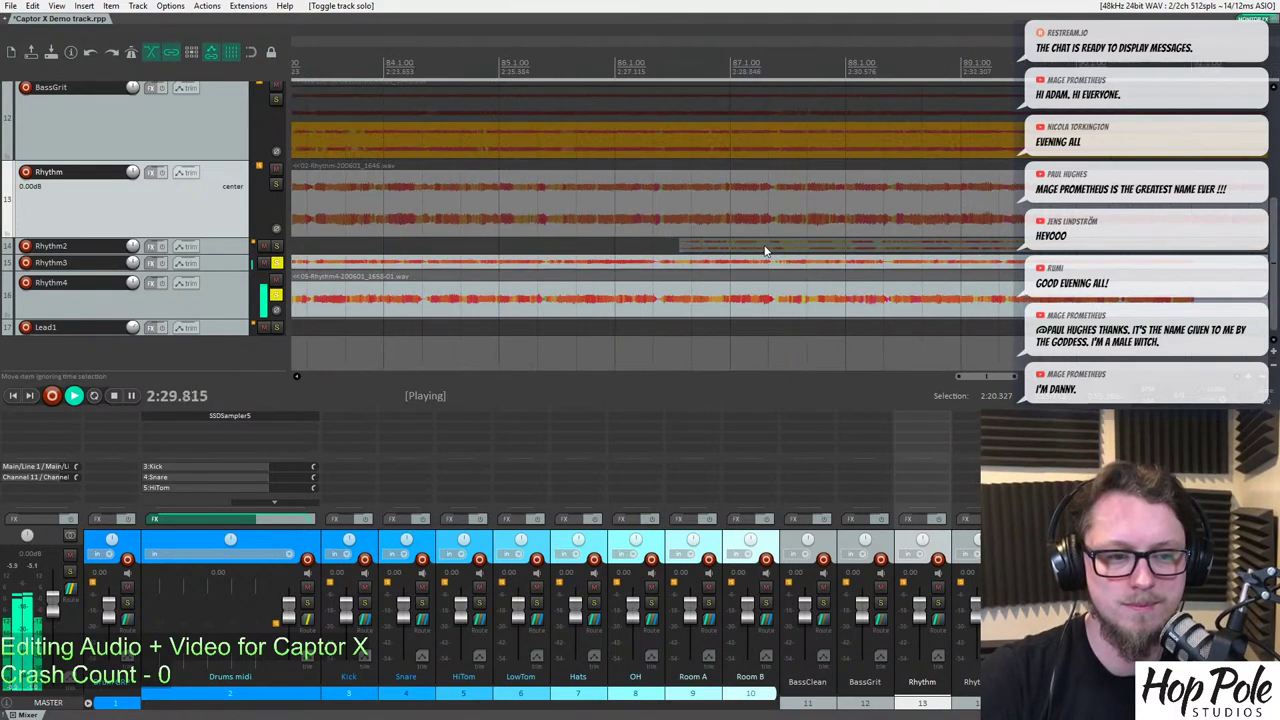
{"action": "scroll", "coordinate": [765, 250], "scroll_direction": "down", "scroll_amount": 3}
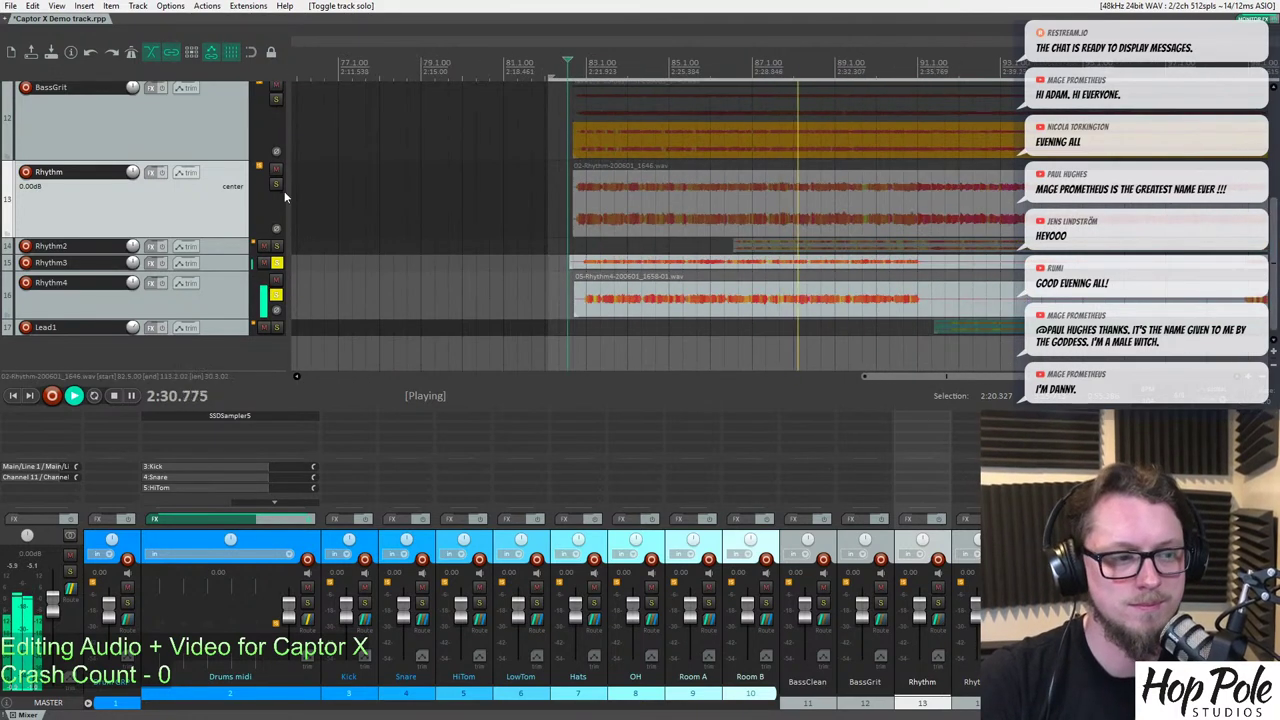
Stop playback and add the Rhythm track to the soloed Rhythm3 and Rhythm4 tracks.
{"action": "key", "text": "space"}
{"action": "left_click", "coordinate": [278, 184]}
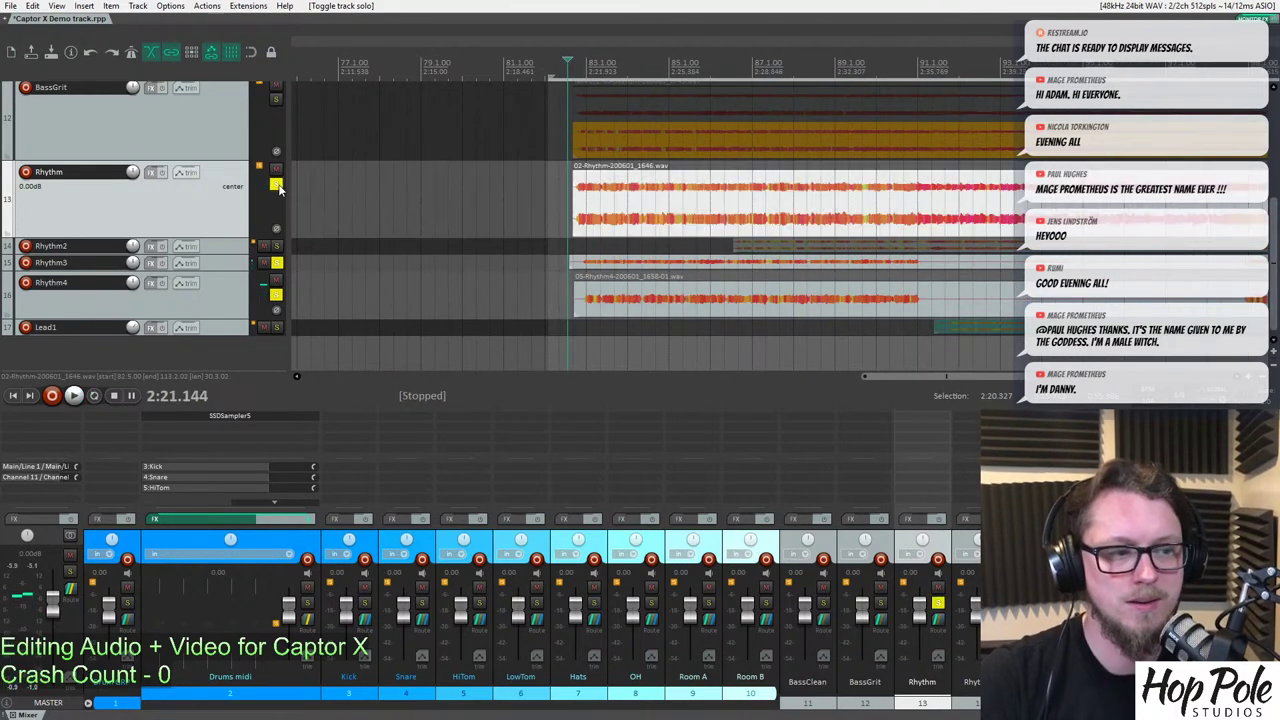
Audition the Rhythm track on its own from the start of its recording, stop playback and clear its solo.
{"action": "key", "text": "space"}
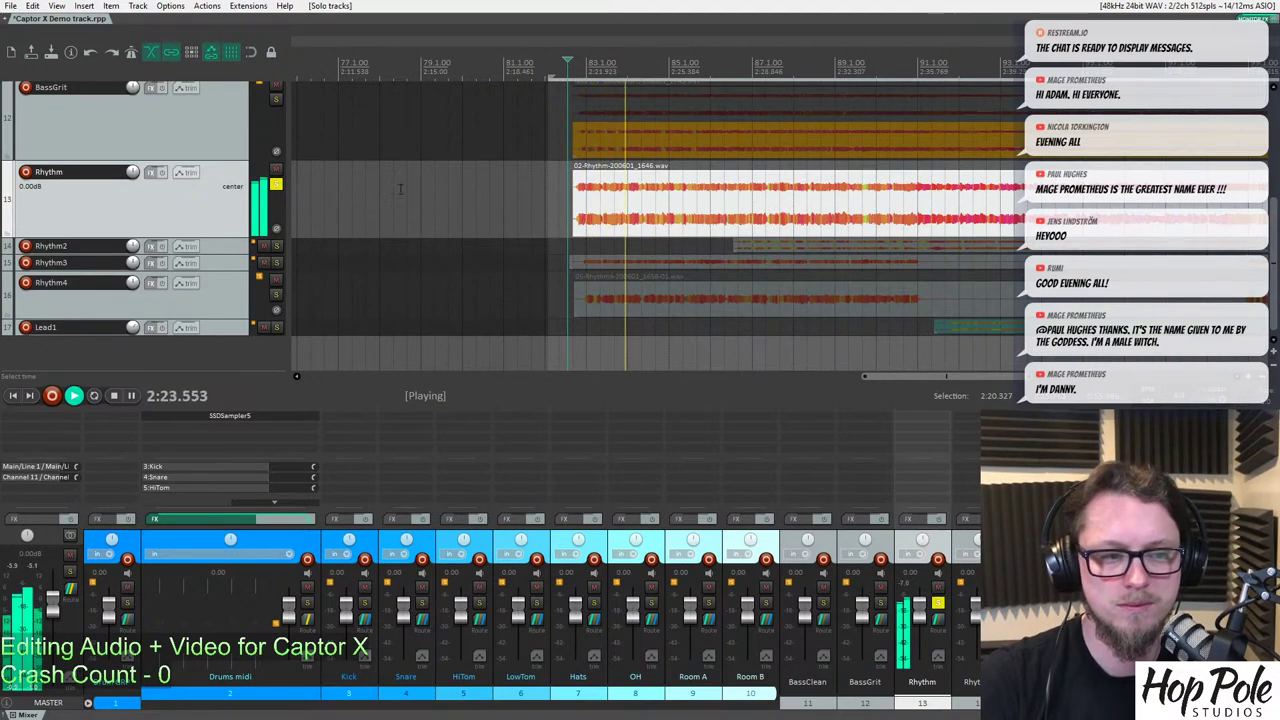
{"action": "key", "text": "space"}
{"action": "left_click", "coordinate": [278, 184]}
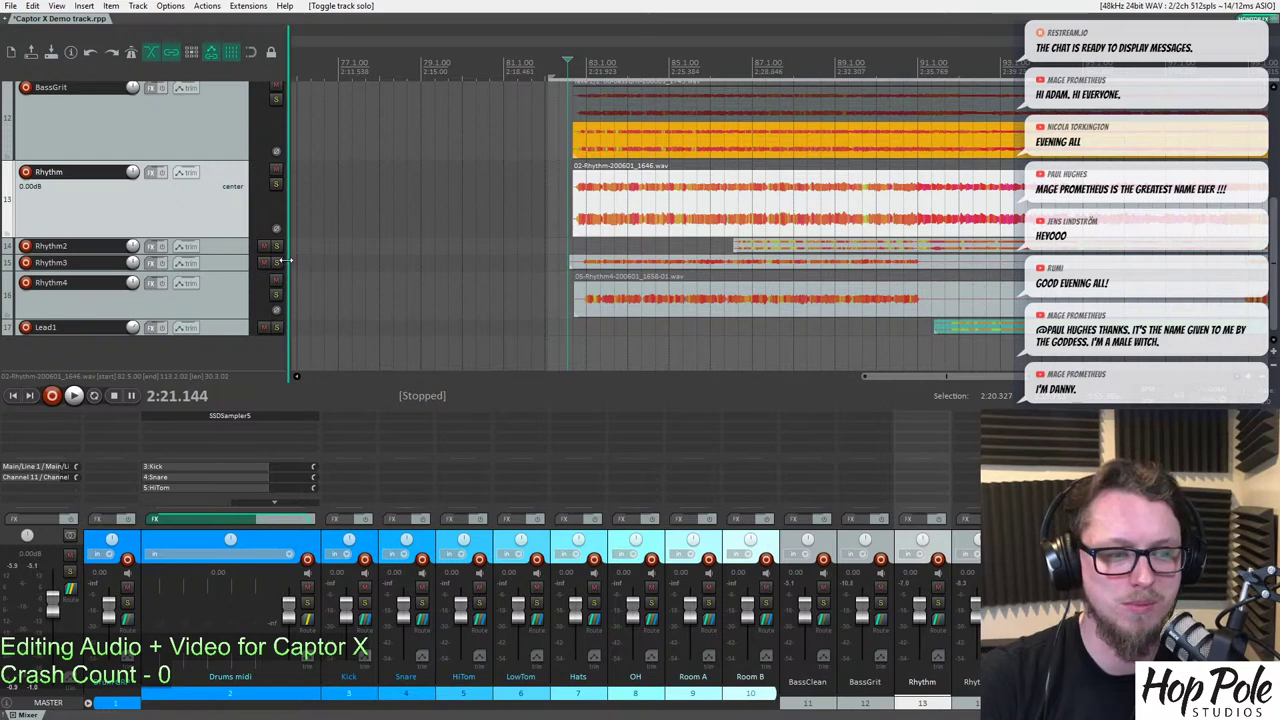
Solo the Rhythm2 track, audition it from just before its recording starts, make the track taller and stop playback.
{"action": "left_click", "coordinate": [718, 200]}
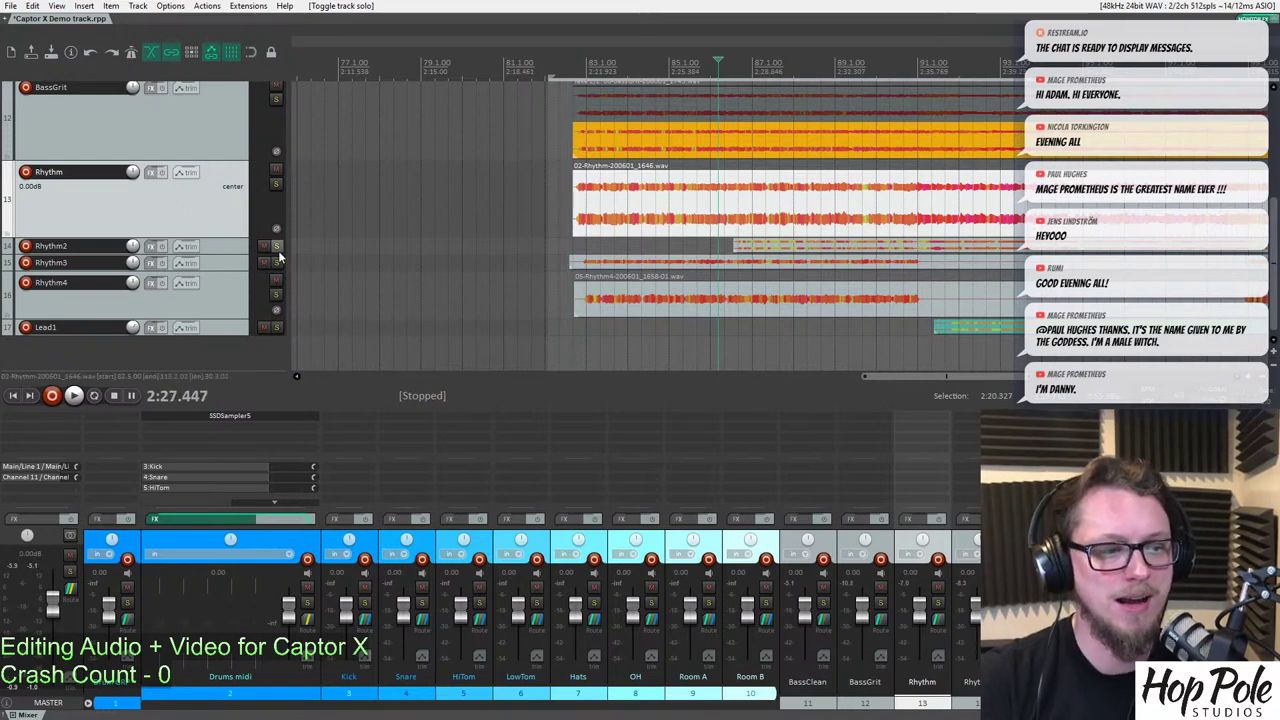
{"action": "left_click", "coordinate": [276, 247]}
{"action": "key", "text": "plus"}
{"action": "key", "text": "space"}
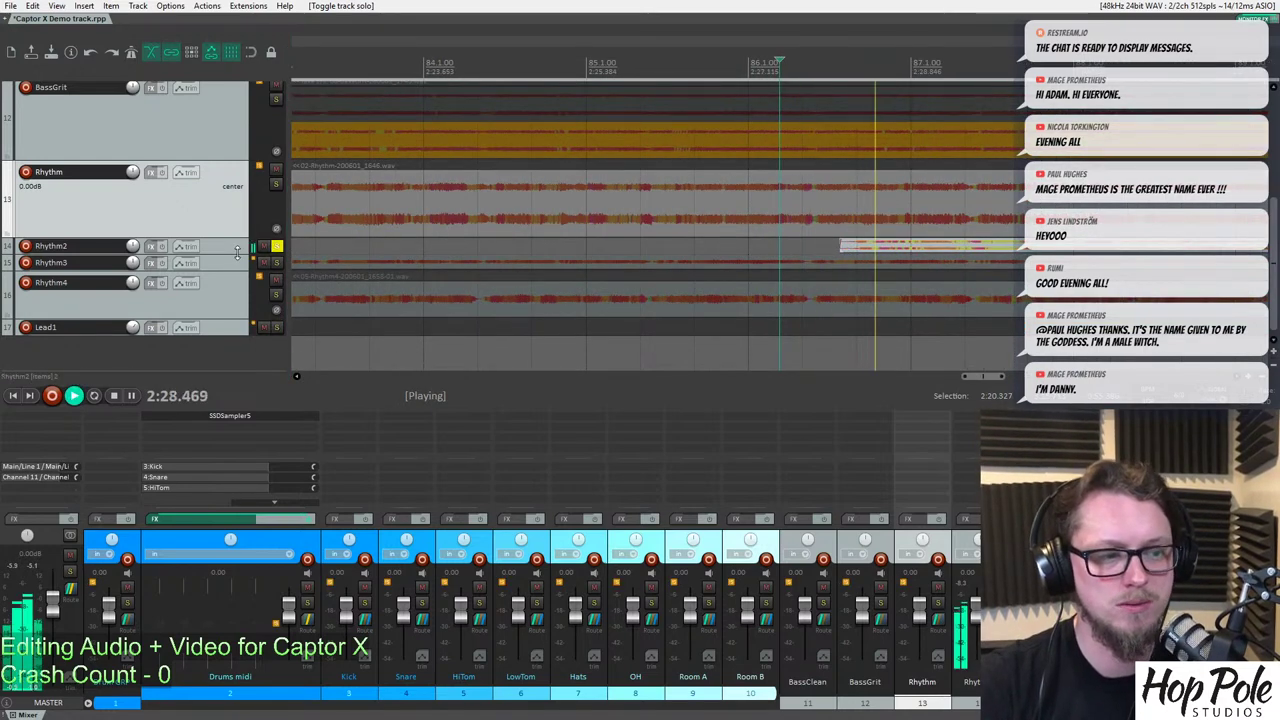
{"action": "left_click_drag", "start_coordinate": [237, 253], "coordinate": [223, 298]}
{"action": "scroll", "coordinate": [731, 263], "scroll_direction": "down", "scroll_amount": 8}
{"action": "scroll", "coordinate": [742, 273], "scroll_direction": "up", "scroll_amount": 1}
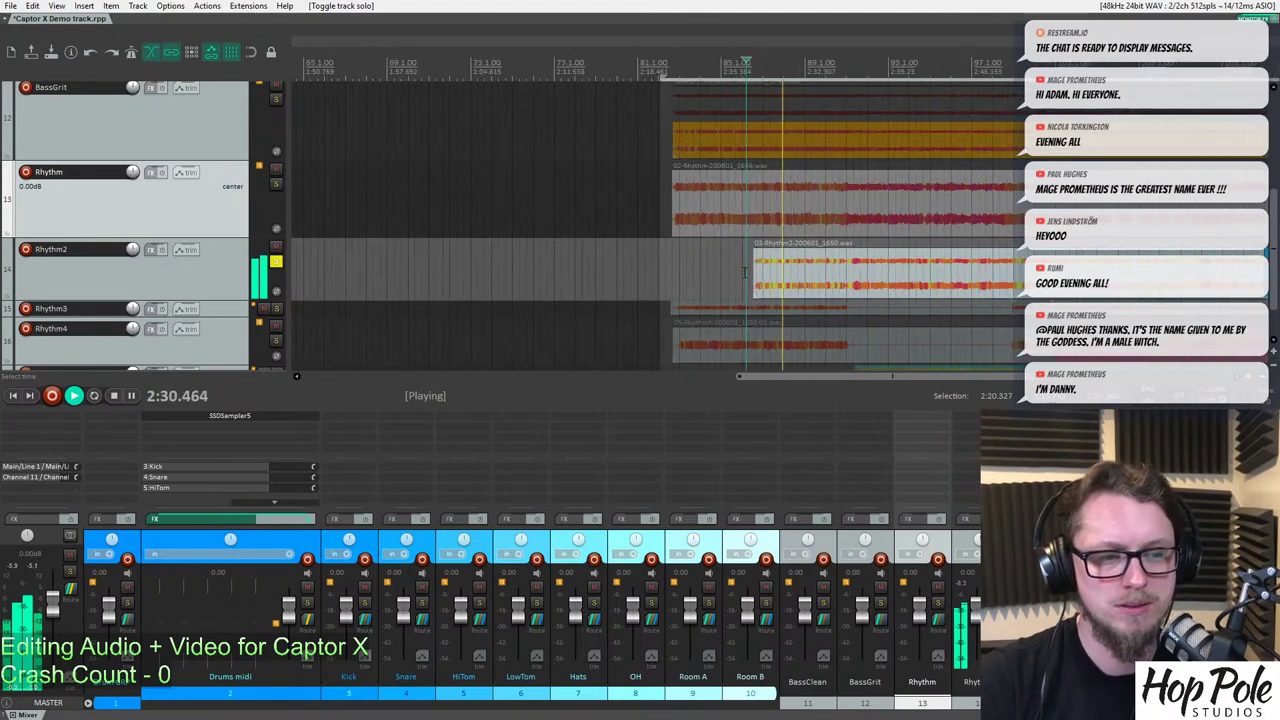
{"action": "scroll", "coordinate": [741, 272], "scroll_direction": "up", "scroll_amount": 2}
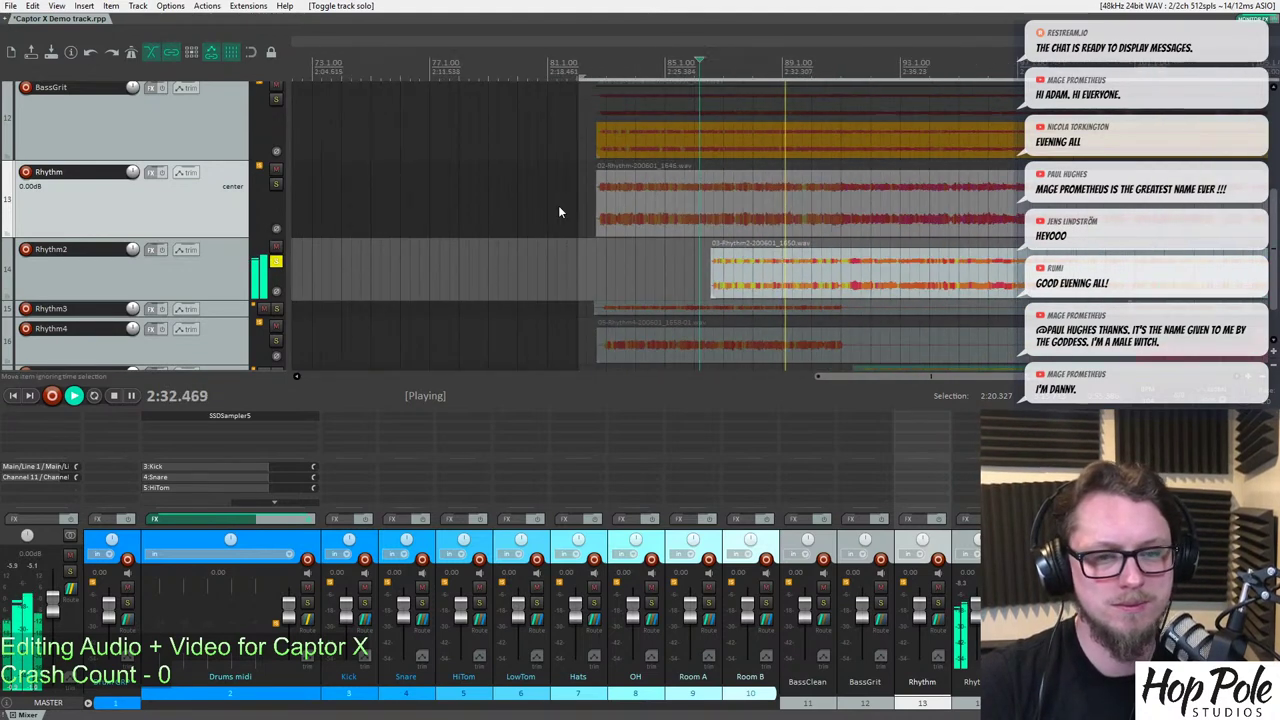
{"action": "key", "text": "space"}
Solo Rhythm together with Rhythm2, audition the pair from the start of the Rhythm2 recording and stop playback.
{"action": "left_click", "coordinate": [714, 64]}
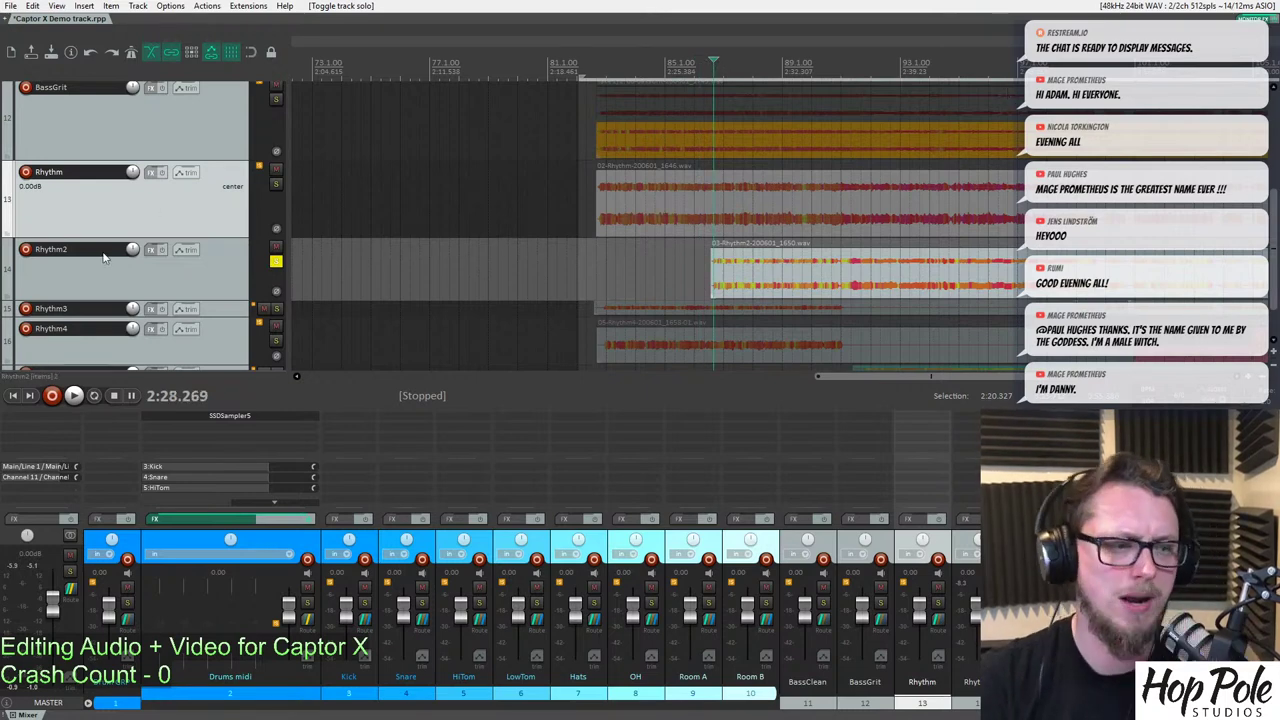
{"action": "left_click", "coordinate": [278, 183]}
{"action": "scroll", "coordinate": [882, 145], "scroll_direction": "up", "scroll_amount": 3}
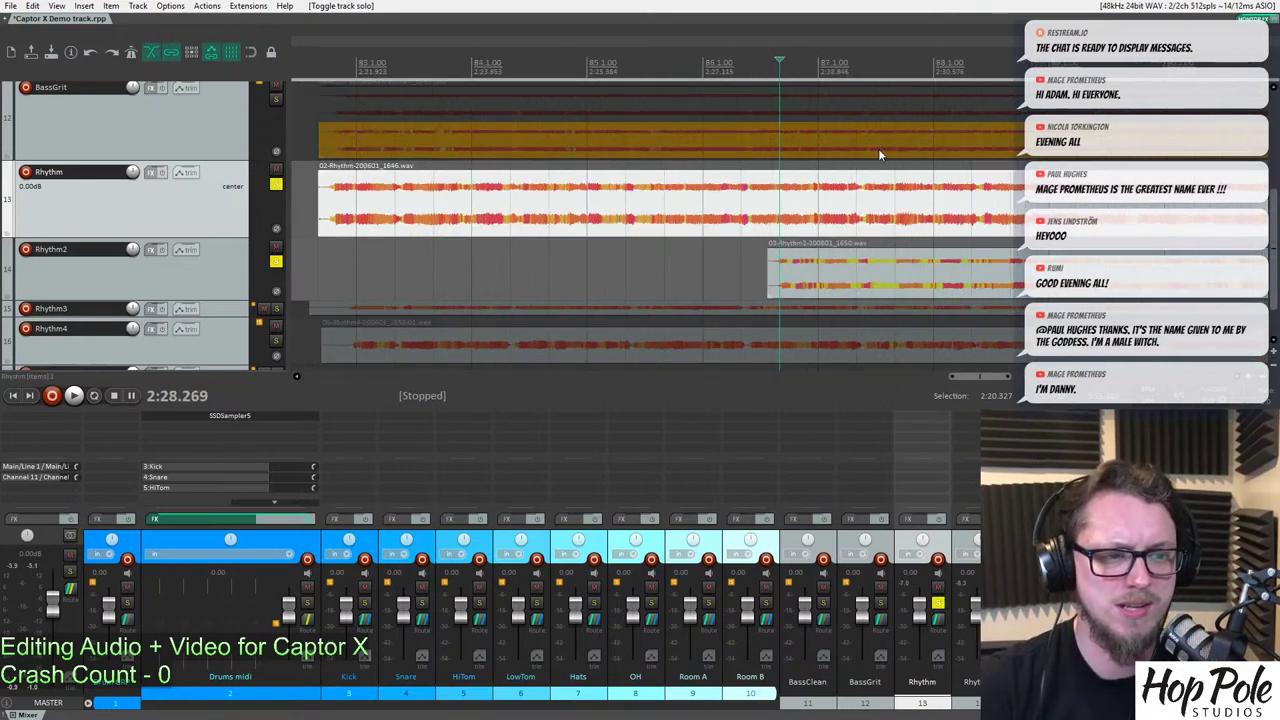
{"action": "key", "text": "space"}
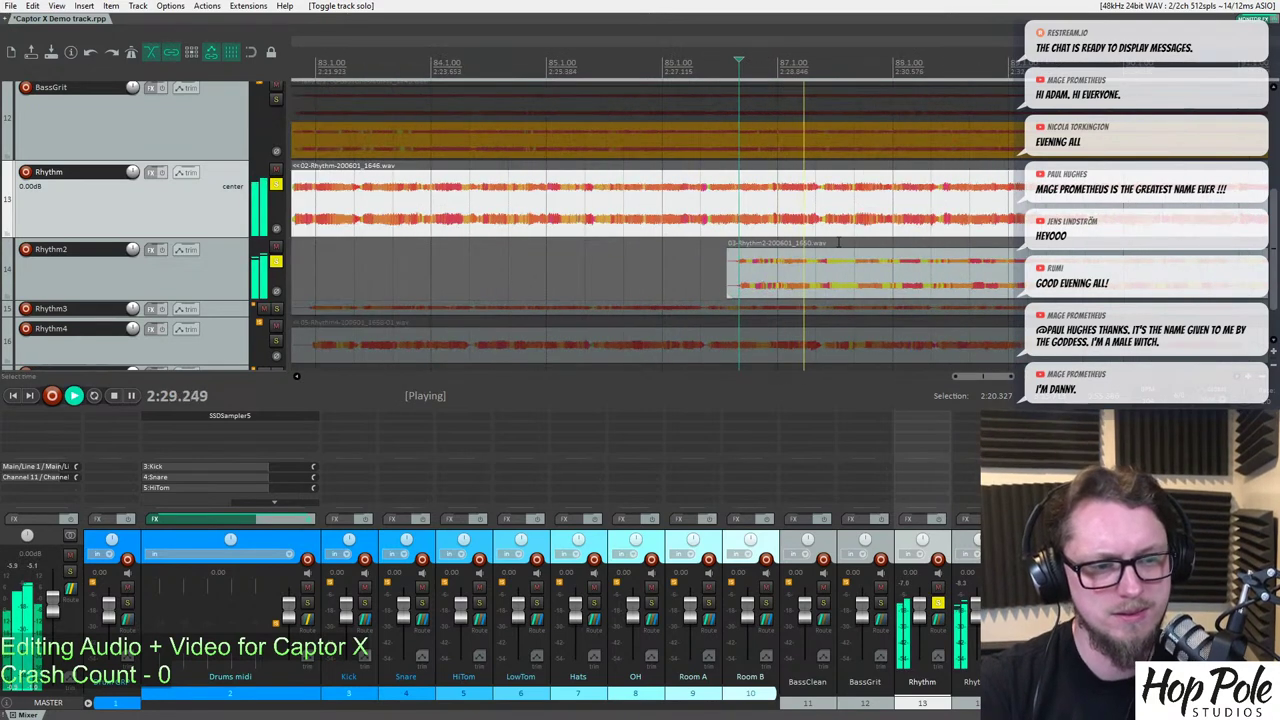
{"action": "scroll", "coordinate": [839, 242], "scroll_direction": "down", "scroll_amount": 4}
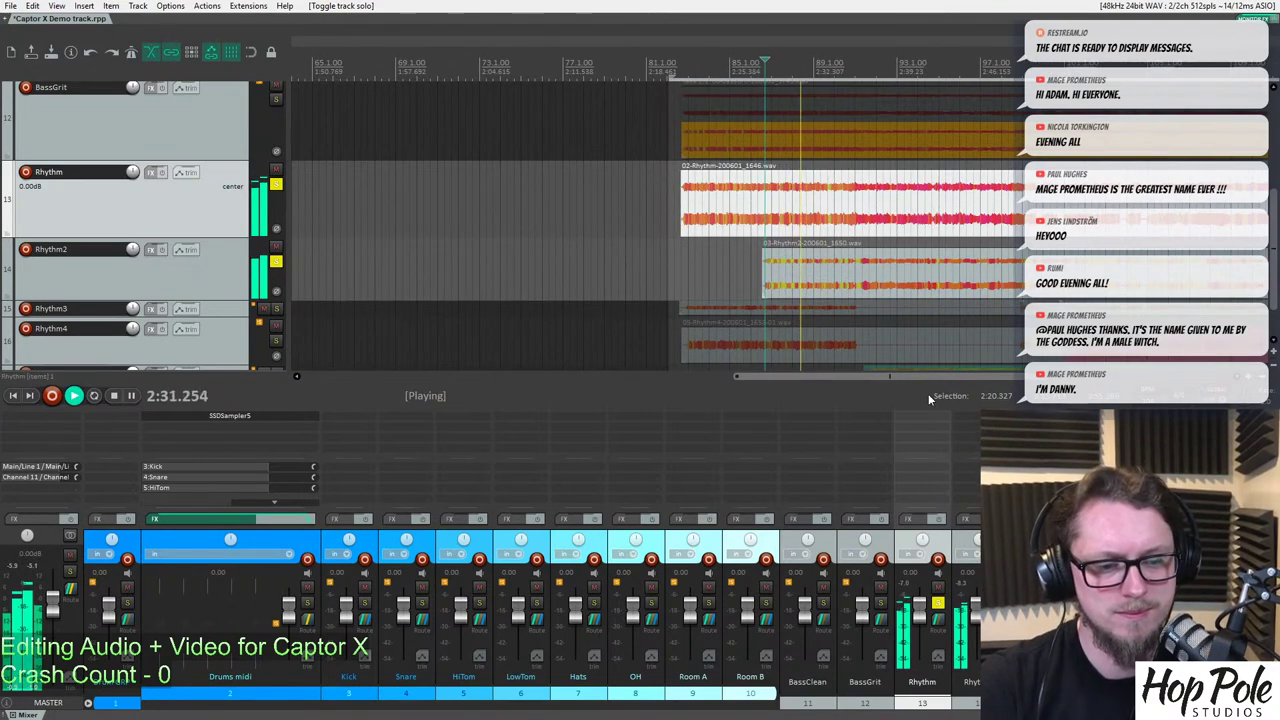
{"action": "scroll", "coordinate": [903, 341], "scroll_direction": "down", "scroll_amount": 2}
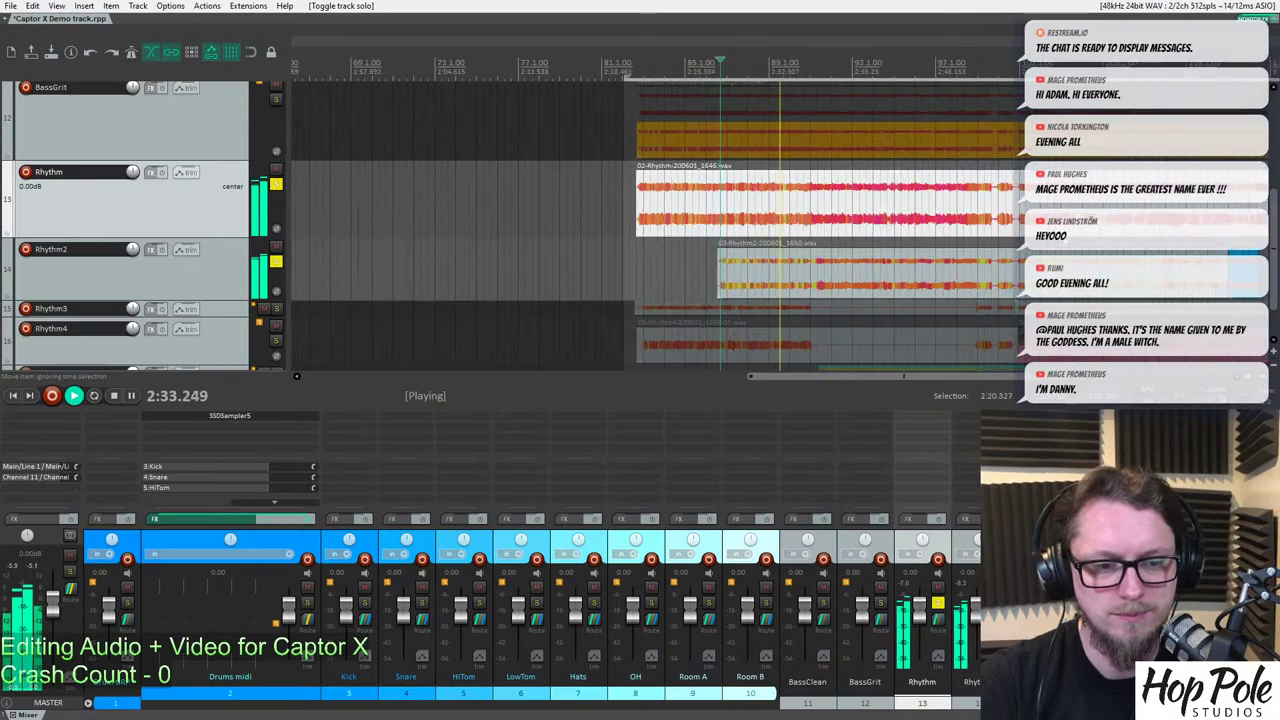
{"action": "scroll", "coordinate": [373, 170], "scroll_direction": "up", "scroll_amount": 3}
{"action": "key", "text": "space"}
{"action": "scroll", "coordinate": [373, 170], "scroll_direction": "down", "scroll_amount": 1}
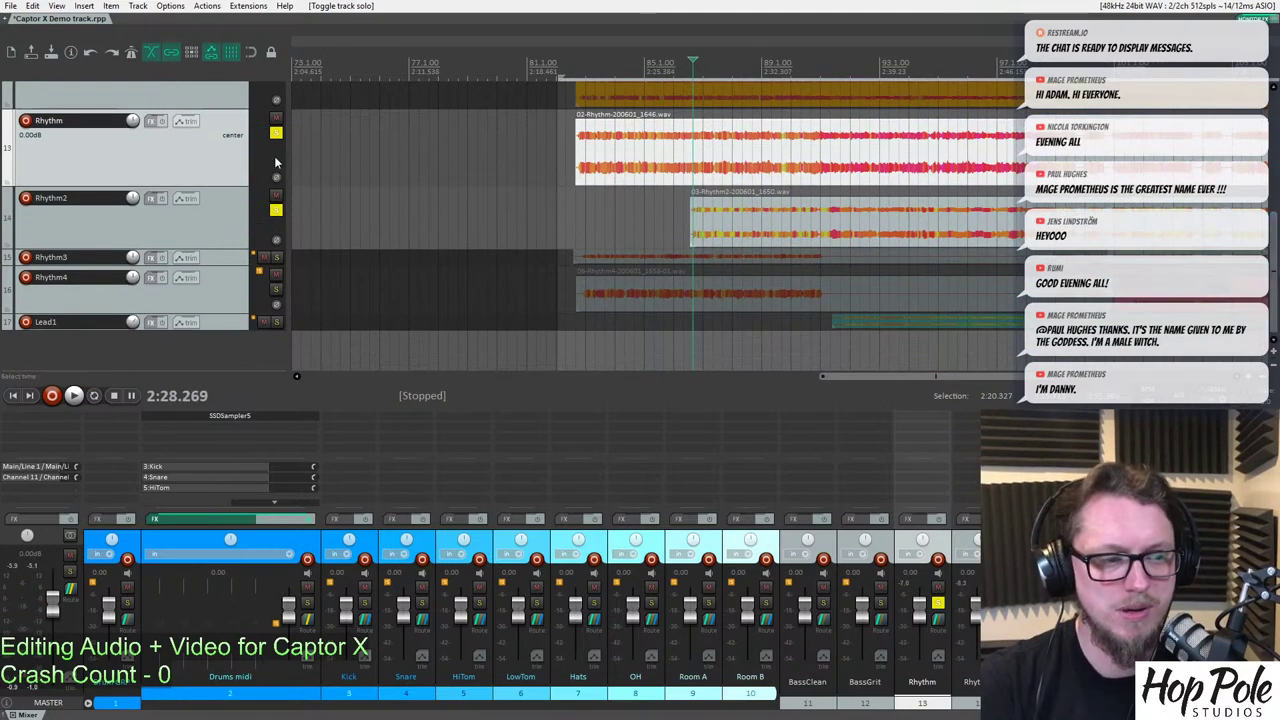
Solo Lead1 in place of Rhythm and Rhythm2, enlarge its track and start playback just before the lead recording begins.
{"action": "left_click_drag", "start_coordinate": [276, 133], "coordinate": [276, 210]}
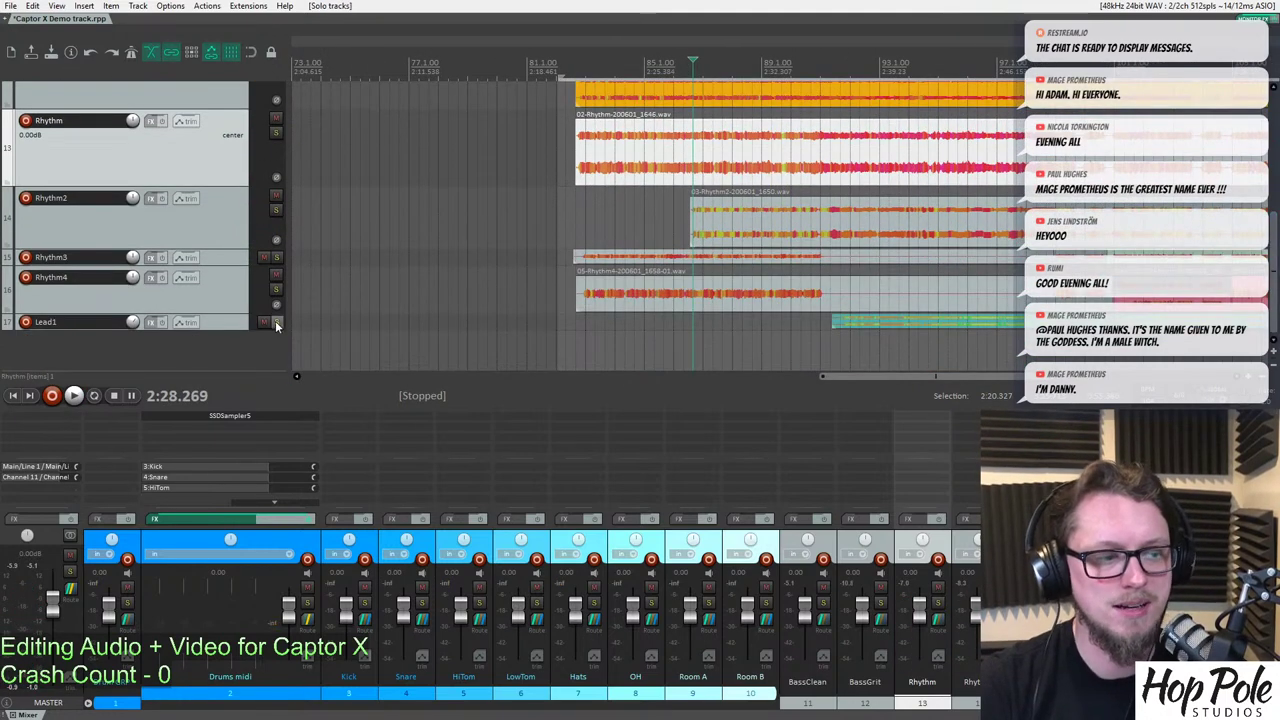
{"action": "left_click", "coordinate": [276, 322]}
{"action": "scroll", "coordinate": [824, 152], "scroll_direction": "down", "scroll_amount": 2}
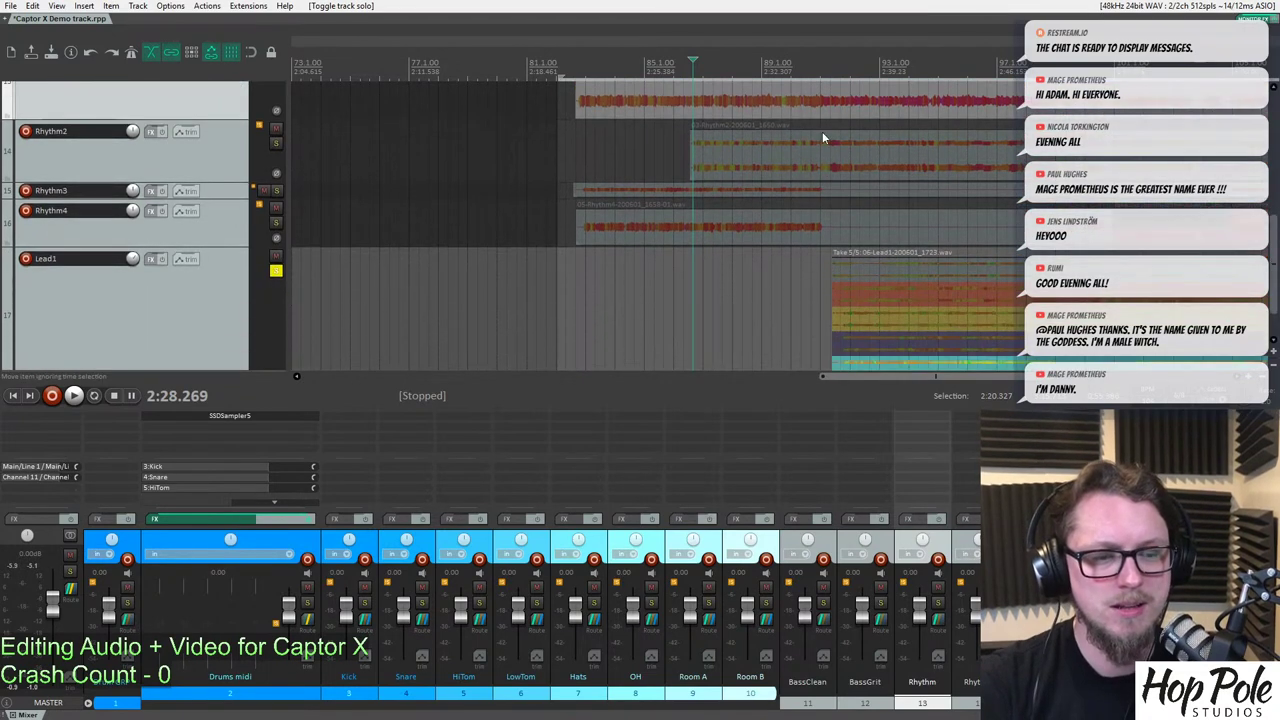
{"action": "left_click", "coordinate": [813, 152]}
{"action": "scroll", "coordinate": [1275, 285], "scroll_direction": "down", "scroll_amount": 1}
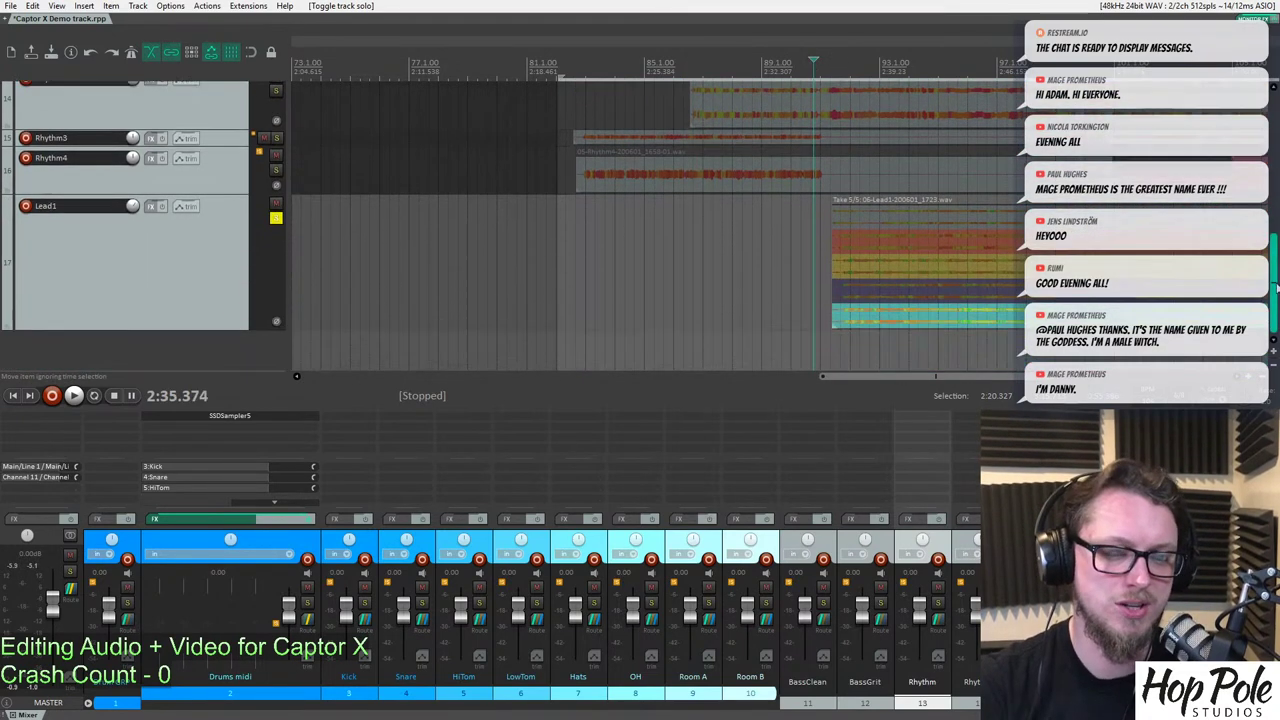
{"action": "scroll", "coordinate": [744, 175], "scroll_direction": "up", "scroll_amount": 4}
{"action": "key", "text": "space"}
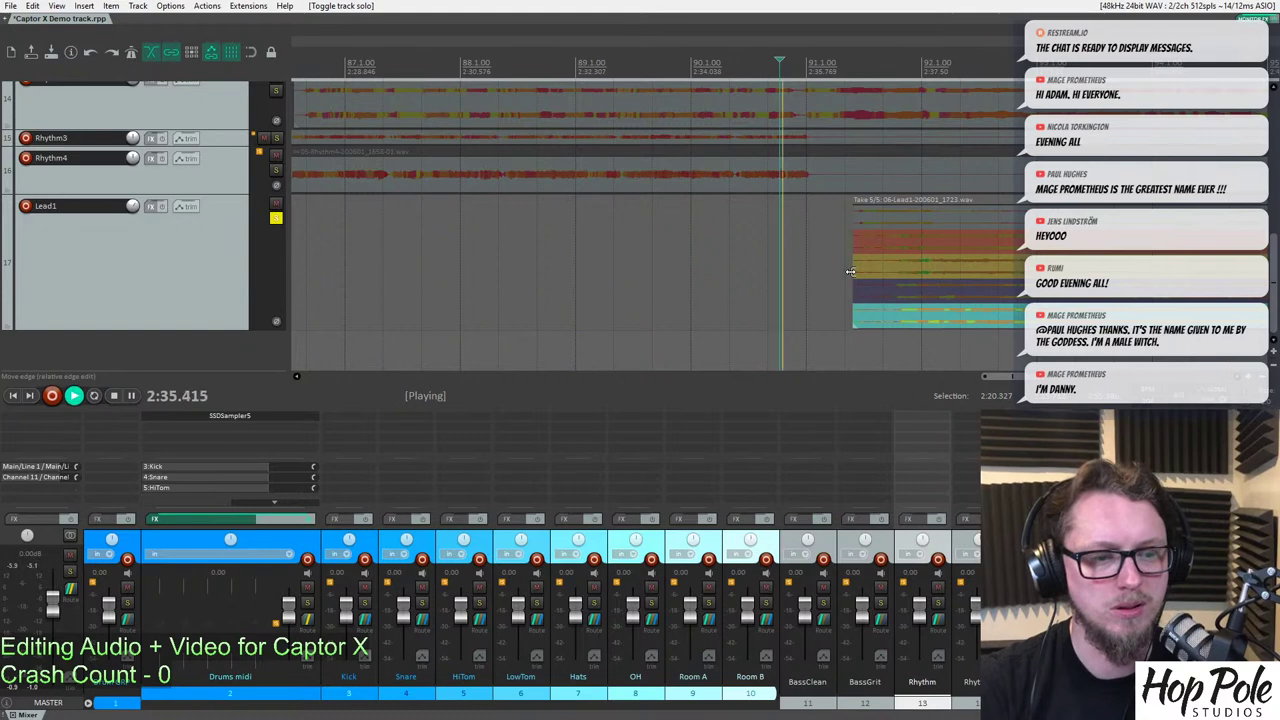
Trim the start of the Lead1 recording and give it a short fade-in during playback.
{"action": "left_click_drag", "start_coordinate": [850, 271], "coordinate": [887, 272]}
{"action": "left_click_drag", "start_coordinate": [887, 214], "coordinate": [902, 215]}
{"action": "scroll", "coordinate": [1048, 251], "scroll_direction": "down", "scroll_amount": 4}
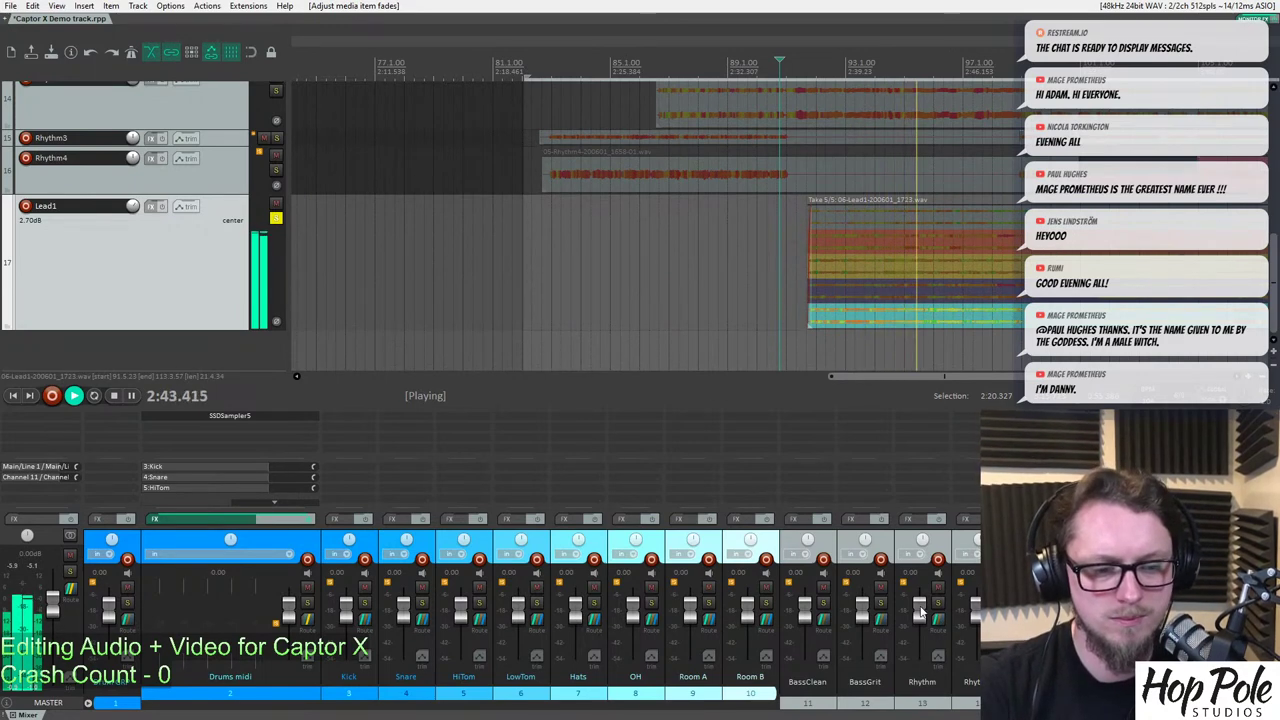
Add Rhythm2, Rhythm3 and Rhythm4 to the soloed Lead1 track and audition the guitars together through the following bars.
{"action": "left_click", "coordinate": [995, 602]}
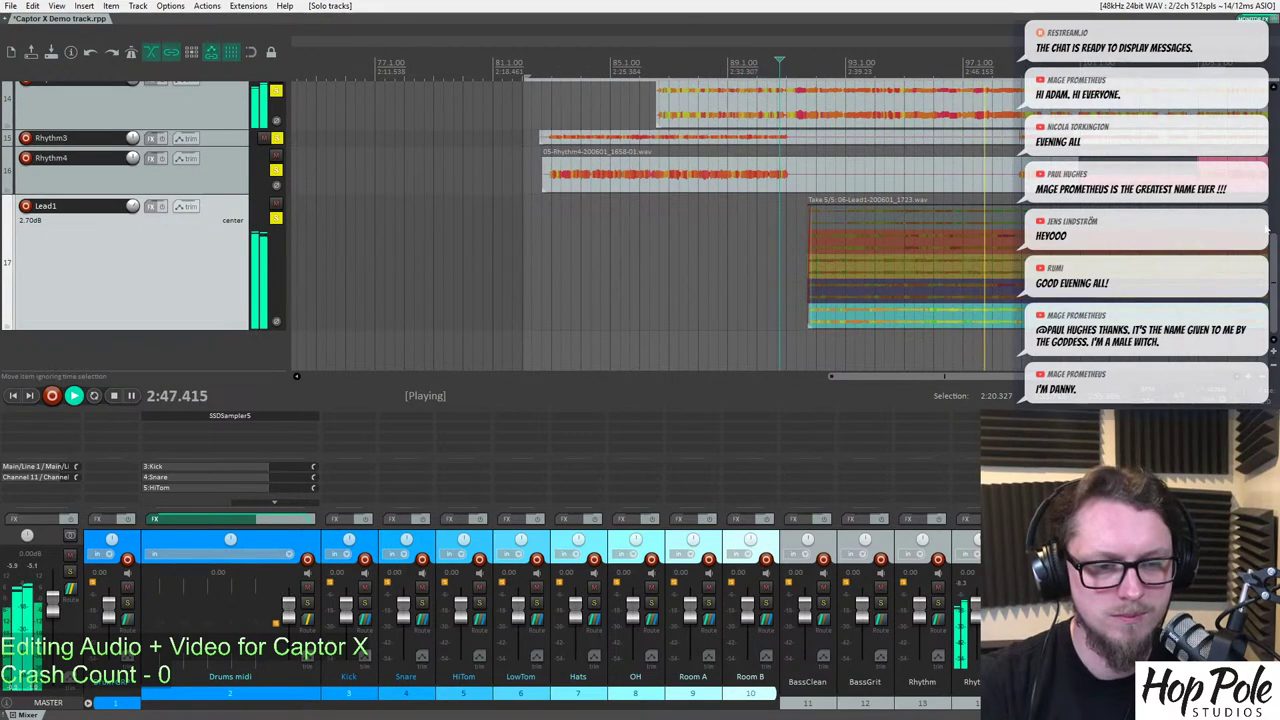
{"action": "scroll", "coordinate": [640, 220], "scroll_direction": "up", "scroll_amount": 1}
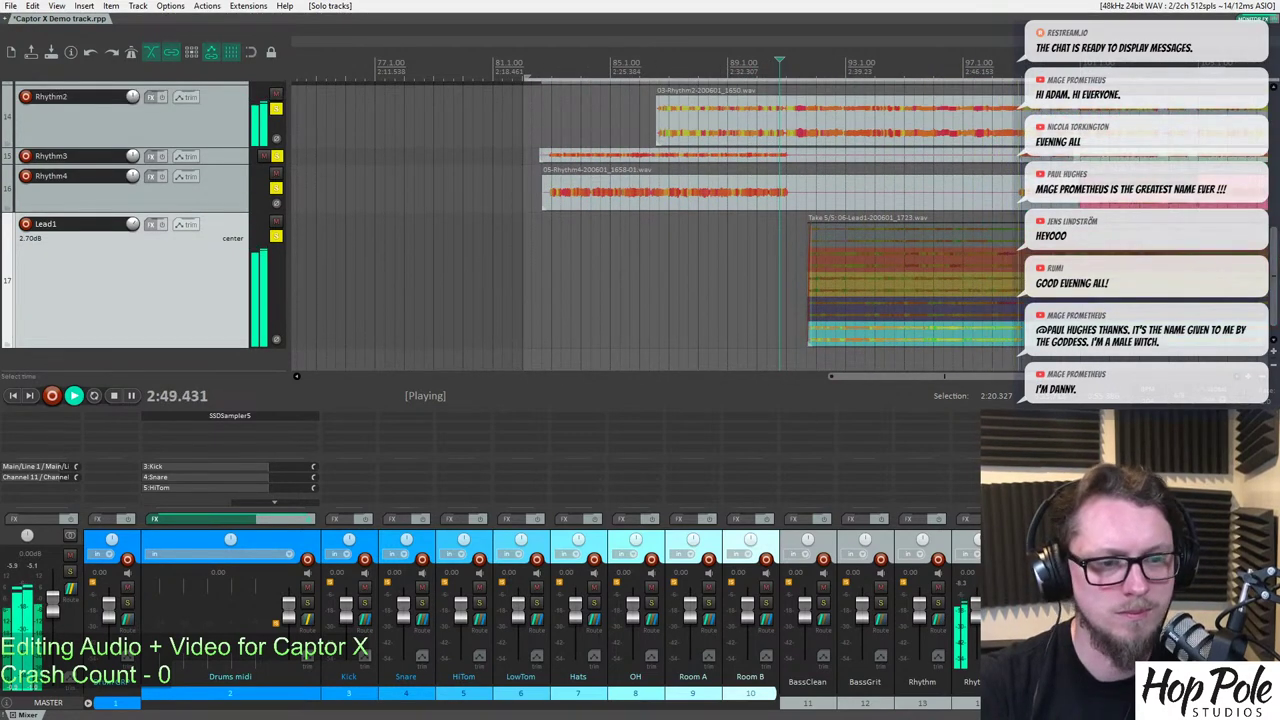
{"action": "scroll", "coordinate": [640, 260], "scroll_direction": "up", "scroll_amount": 2}
{"action": "scroll", "coordinate": [640, 260], "scroll_direction": "down", "scroll_amount": 3}
{"action": "scroll", "coordinate": [640, 260], "scroll_direction": "up", "scroll_amount": 3}
{"action": "scroll", "coordinate": [640, 260], "scroll_direction": "down", "scroll_amount": 4}
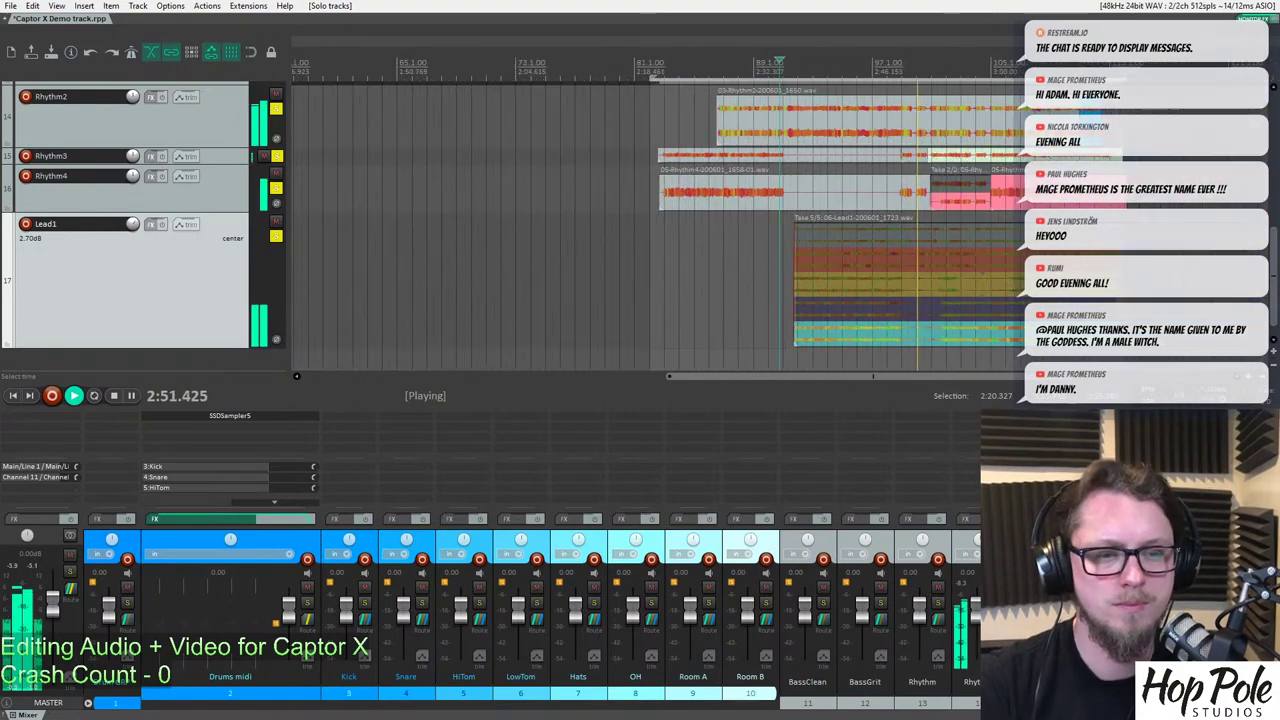
{"action": "scroll", "coordinate": [640, 220], "scroll_direction": "up", "scroll_amount": 2}
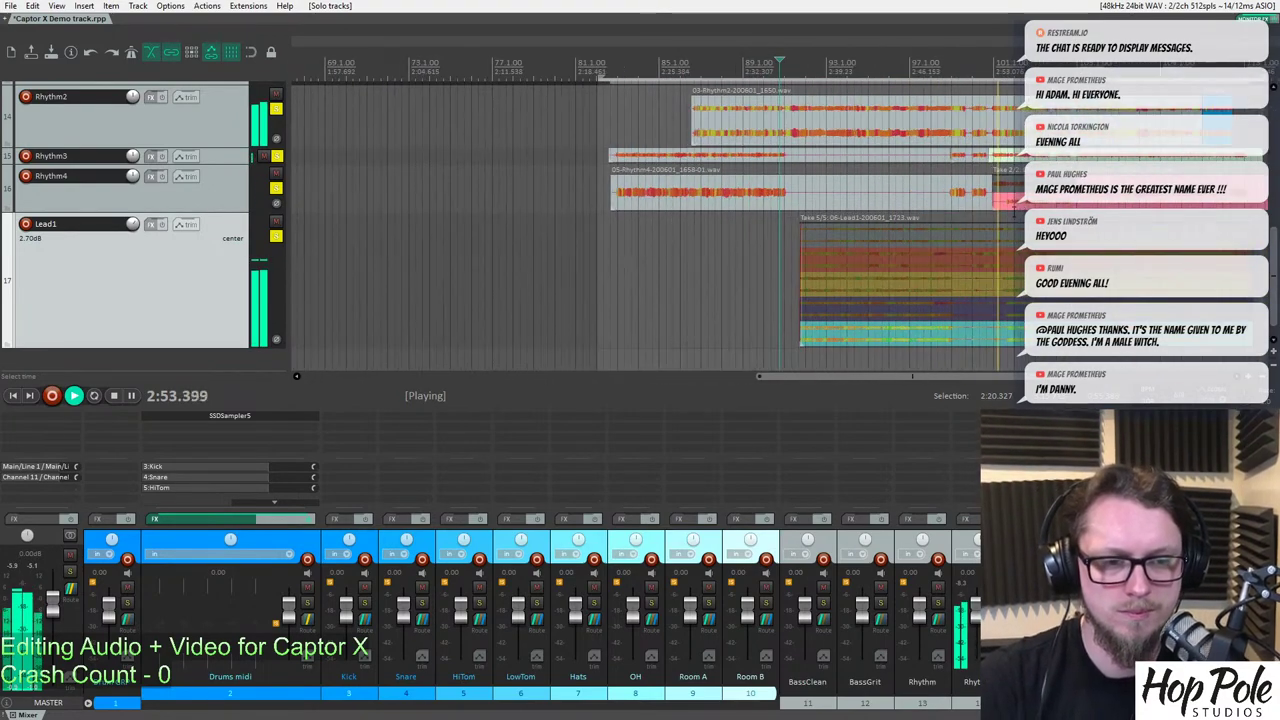
{"action": "scroll", "coordinate": [997, 226], "scroll_direction": "up", "scroll_amount": 1}
Stop playback and trim the start of Rhythm4's Take 2/2 item to just past the edit cursor in bar 101.
{"action": "left_click", "coordinate": [1098, 202]}
{"action": "scroll", "coordinate": [928, 202], "scroll_direction": "up", "scroll_amount": 6}
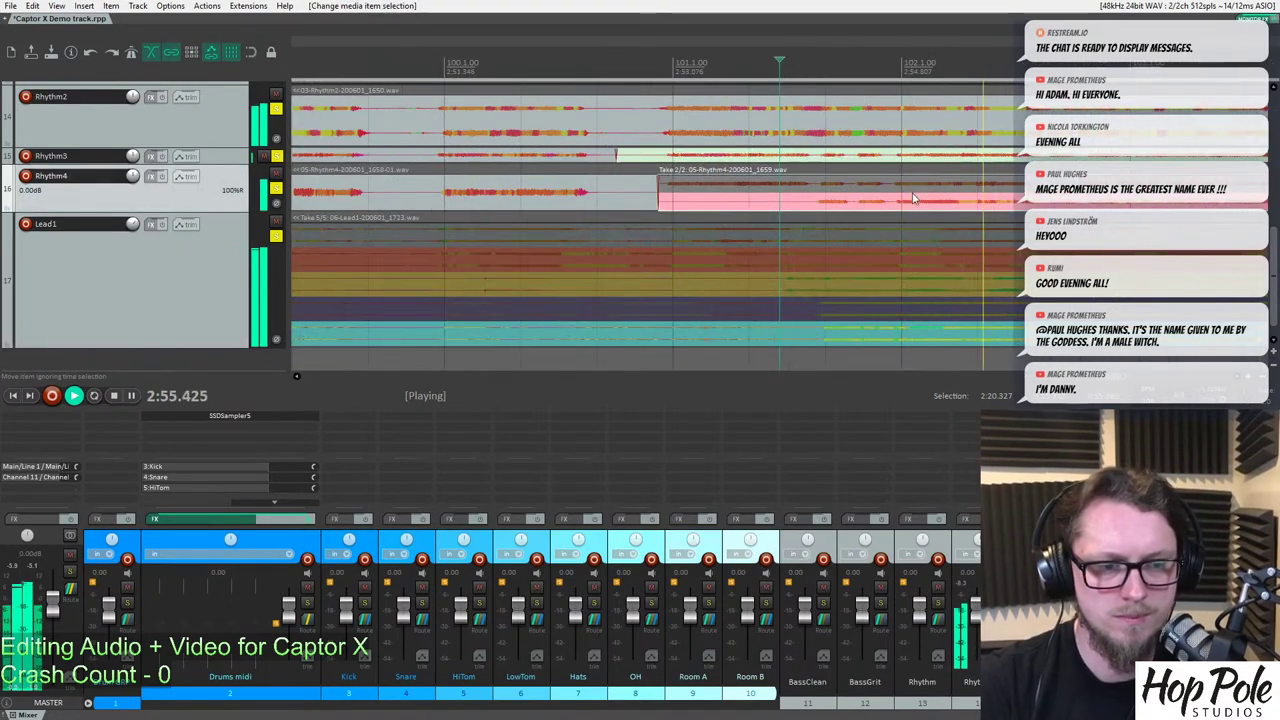
{"action": "key", "text": "space"}
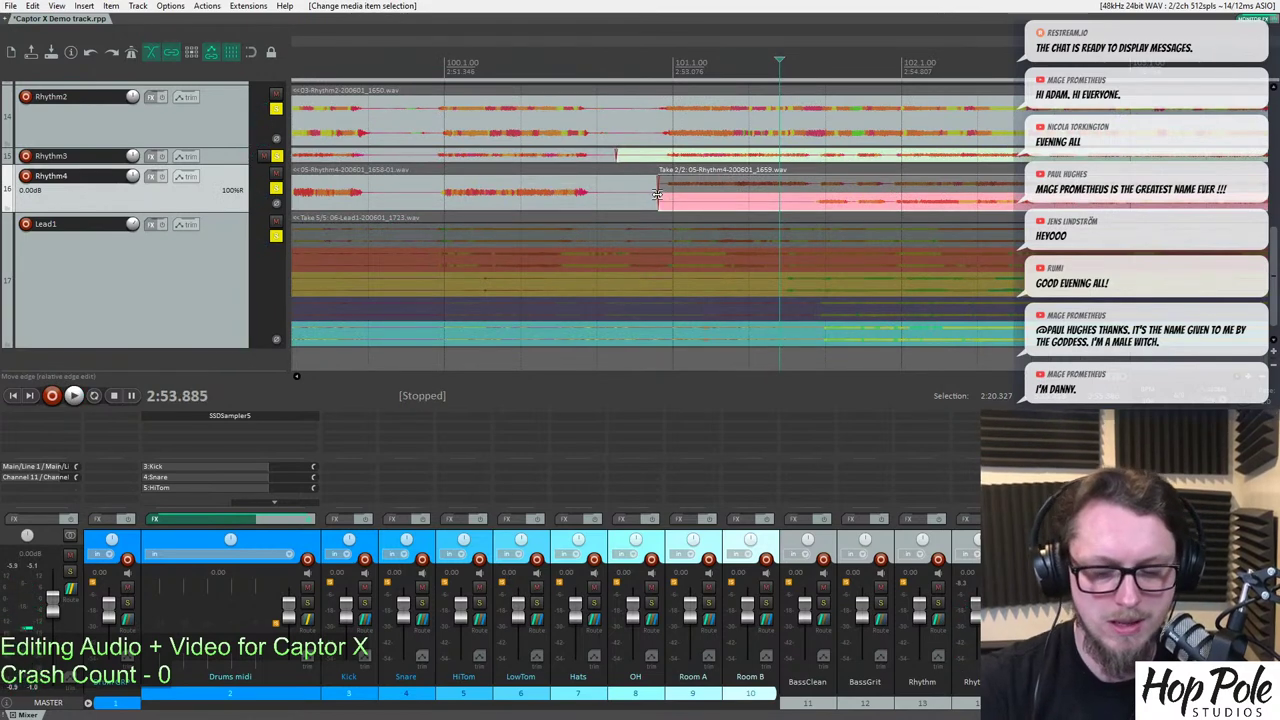
{"action": "left_click_drag", "start_coordinate": [661, 195], "coordinate": [813, 237]}
{"action": "scroll", "coordinate": [666, 185], "scroll_direction": "down", "scroll_amount": 8}
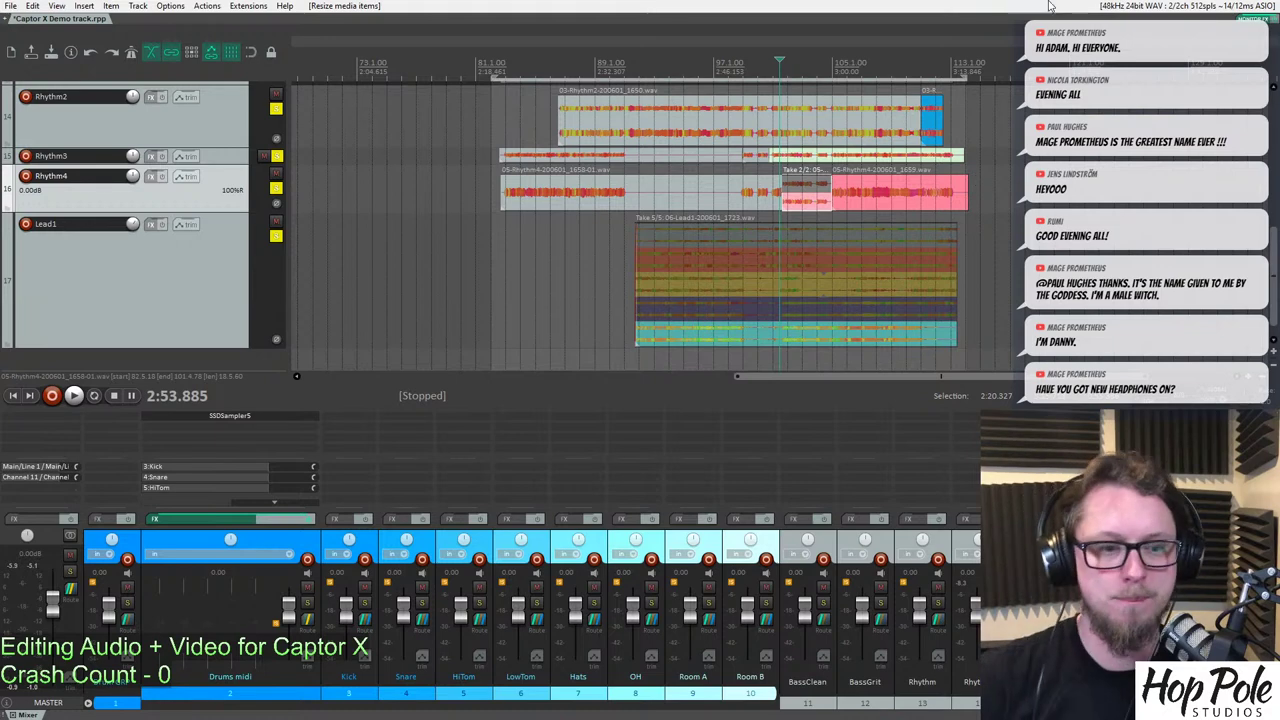
Audition the soloed rhythm guitars and lead from the trimmed Rhythm4 item past bar 105 and stop playback.
{"action": "key", "text": "space"}
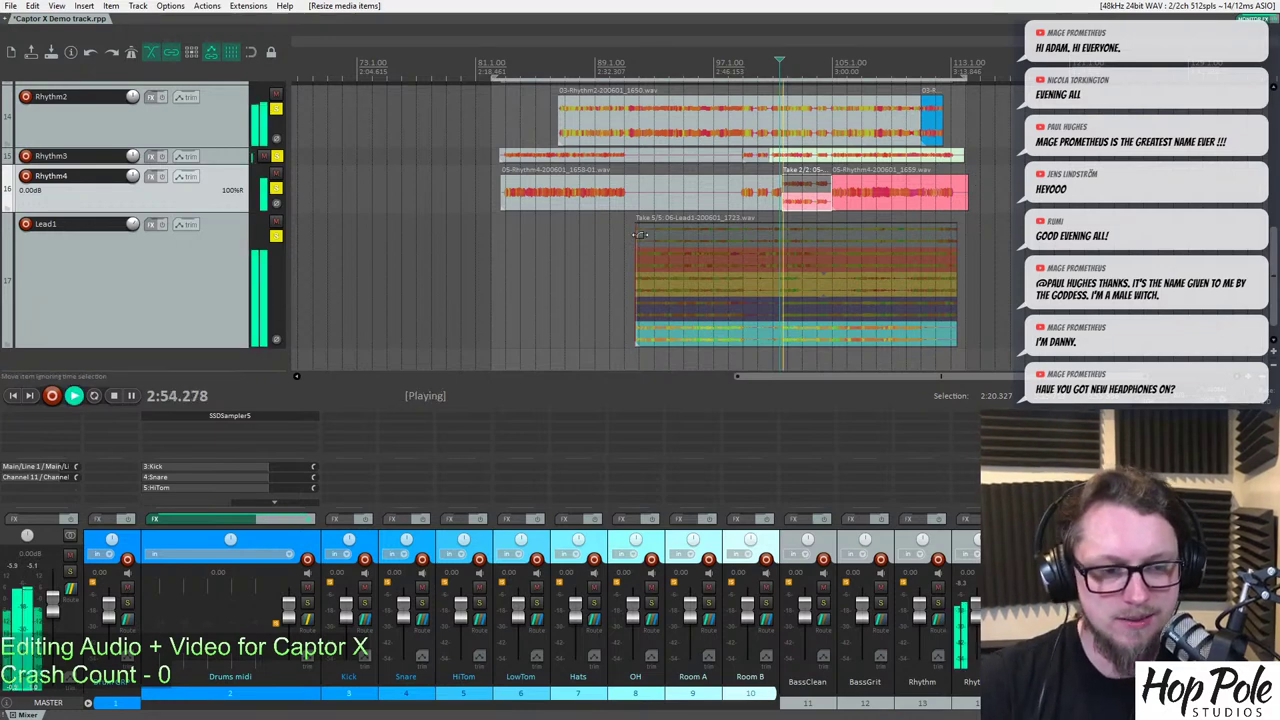
{"action": "scroll", "coordinate": [691, 254], "scroll_direction": "up", "scroll_amount": 3}
{"action": "scroll", "coordinate": [740, 250], "scroll_direction": "down", "scroll_amount": 3}
{"action": "scroll", "coordinate": [768, 243], "scroll_direction": "up", "scroll_amount": 3}
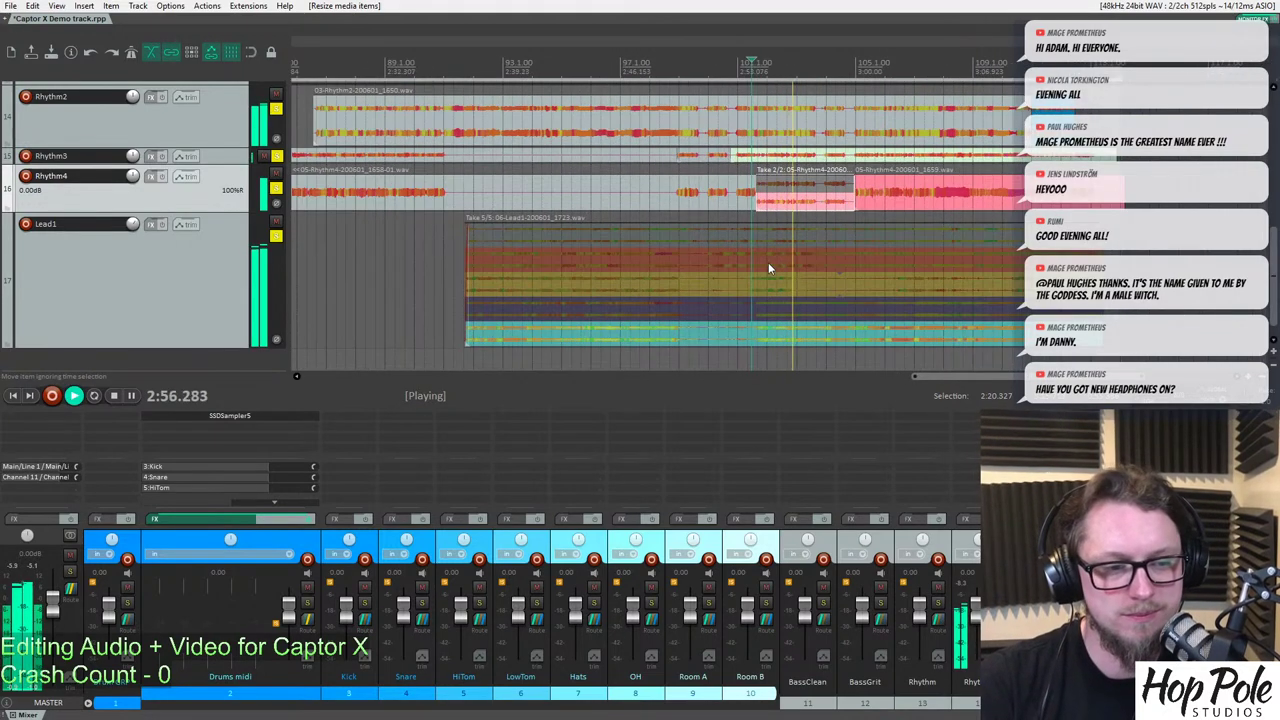
{"action": "scroll", "coordinate": [770, 264], "scroll_direction": "up", "scroll_amount": 1}
{"action": "scroll", "coordinate": [766, 251], "scroll_direction": "down", "scroll_amount": 1}
{"action": "scroll", "coordinate": [753, 251], "scroll_direction": "up", "scroll_amount": 1}
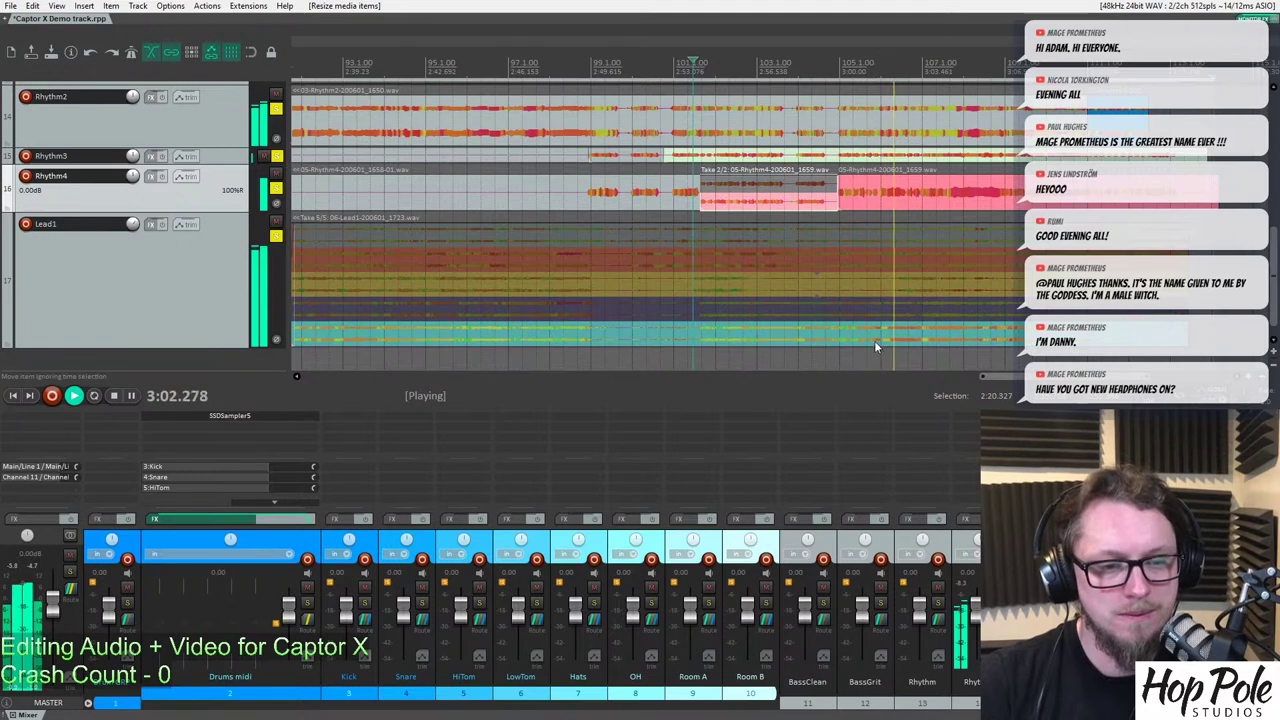
{"action": "scroll", "coordinate": [933, 322], "scroll_direction": "right", "scroll_amount": 3}
{"action": "key", "text": "space"}
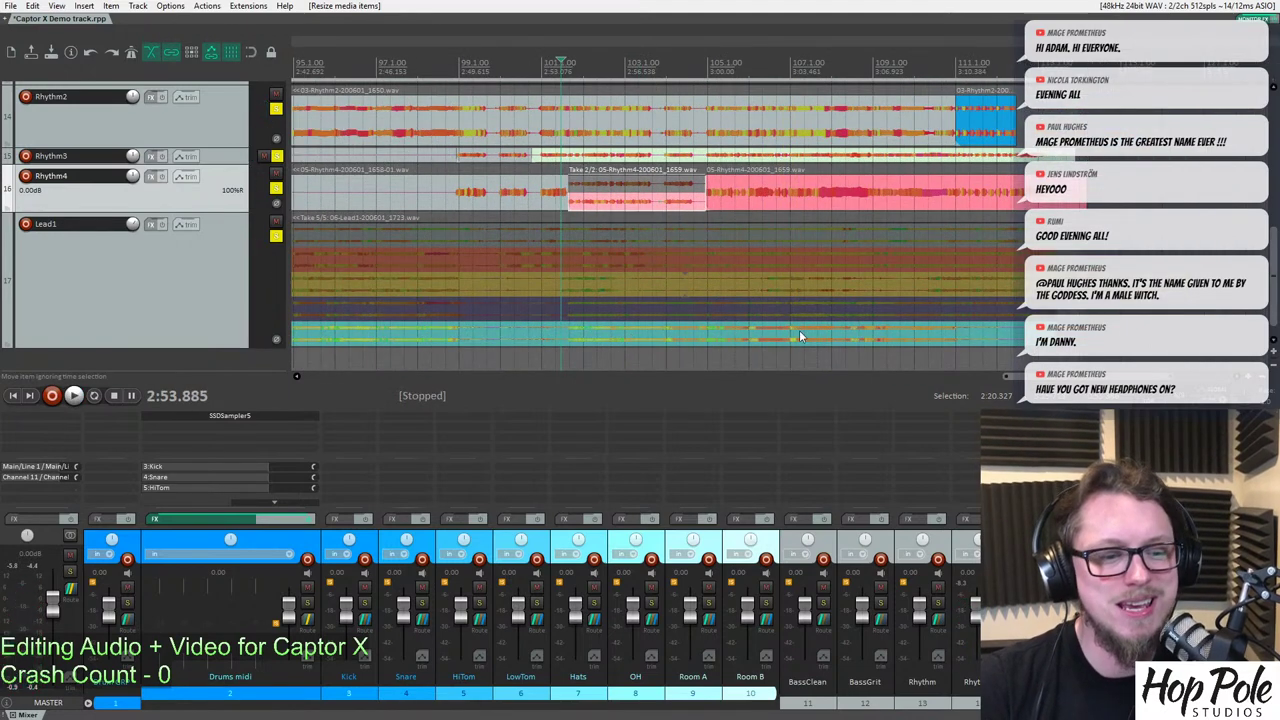
Clear the Rhythm2, Rhythm3 and Rhythm4 solos, audition Lead1 alone from bar 101 and stop playback.
{"action": "scroll", "coordinate": [800, 336], "scroll_direction": "down", "scroll_amount": 2}
{"action": "left_click_drag", "start_coordinate": [276, 188], "coordinate": [276, 108]}
{"action": "scroll", "coordinate": [877, 347], "scroll_direction": "up", "scroll_amount": 2}
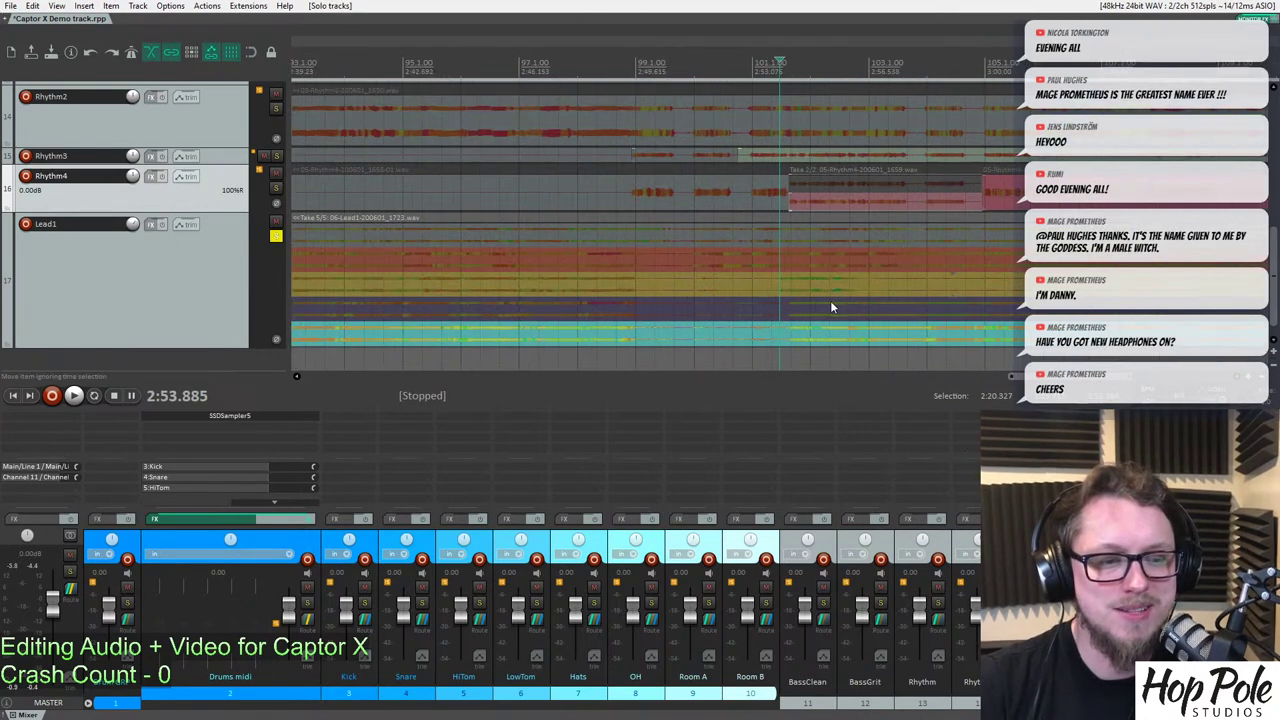
{"action": "key", "text": "space"}
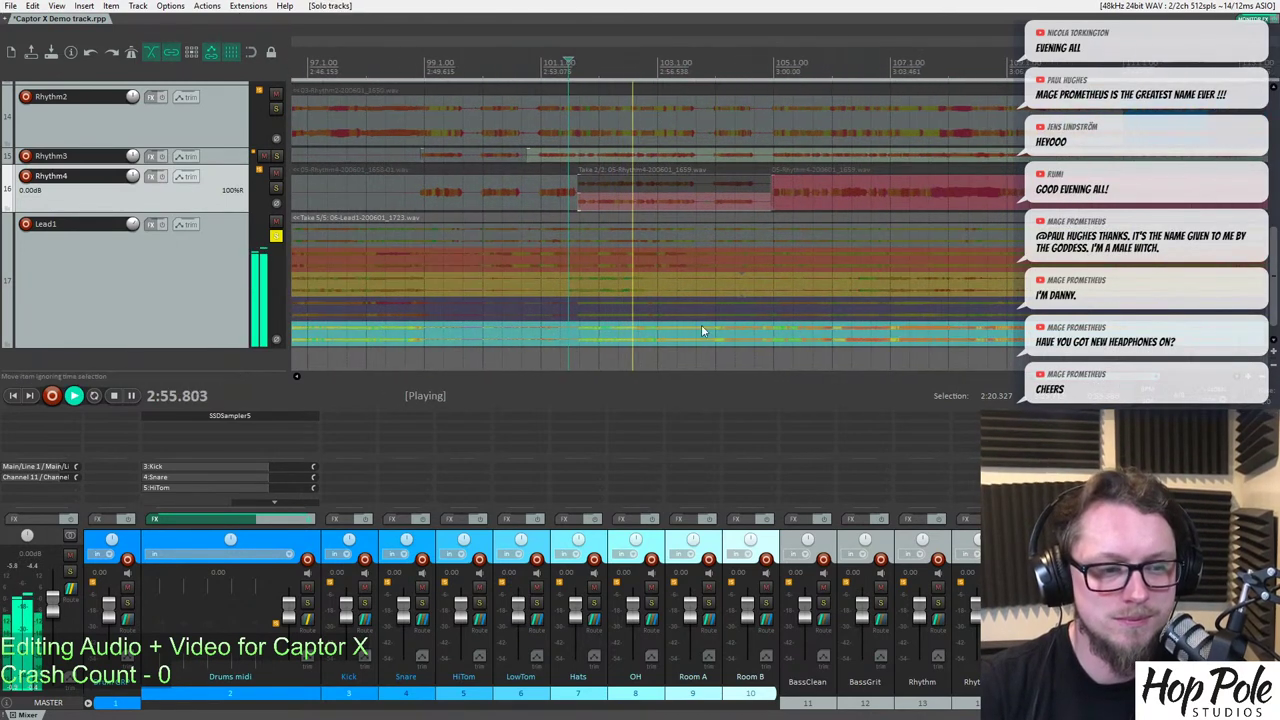
{"action": "left_click_drag", "start_coordinate": [1274, 273], "coordinate": [1274, 279]}
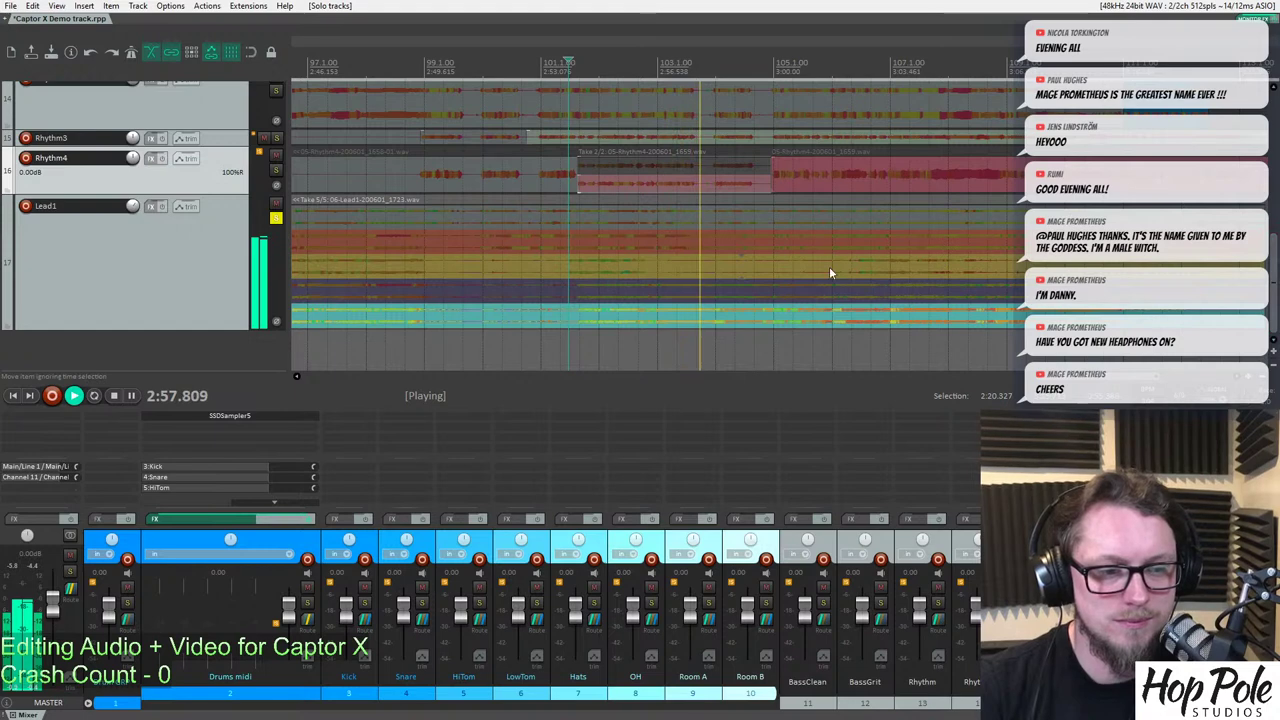
{"action": "scroll", "coordinate": [838, 275], "scroll_direction": "down", "scroll_amount": 3}
{"action": "key", "text": "space"}
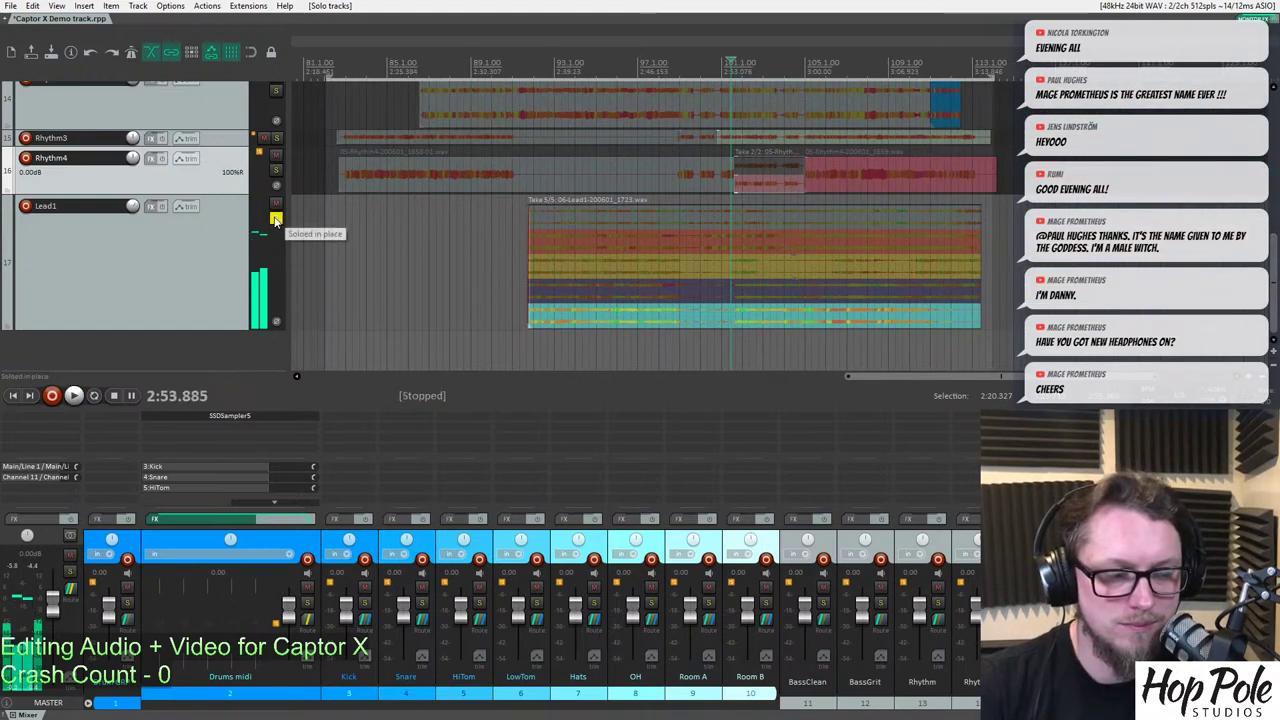
Clear the Lead1 solo, return to the drum tracks and place the edit cursor at bar 84.
{"action": "left_click", "coordinate": [276, 218]}
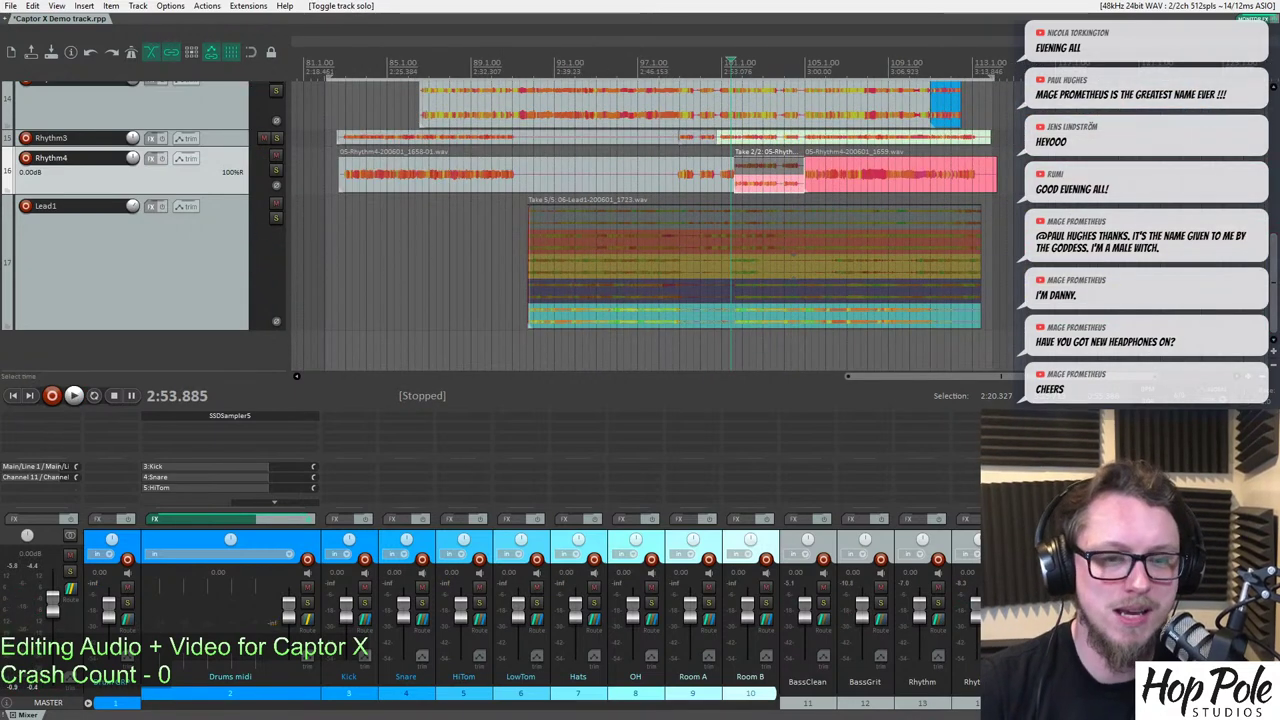
{"action": "scroll", "coordinate": [476, 138], "scroll_direction": "up", "scroll_amount": 5}
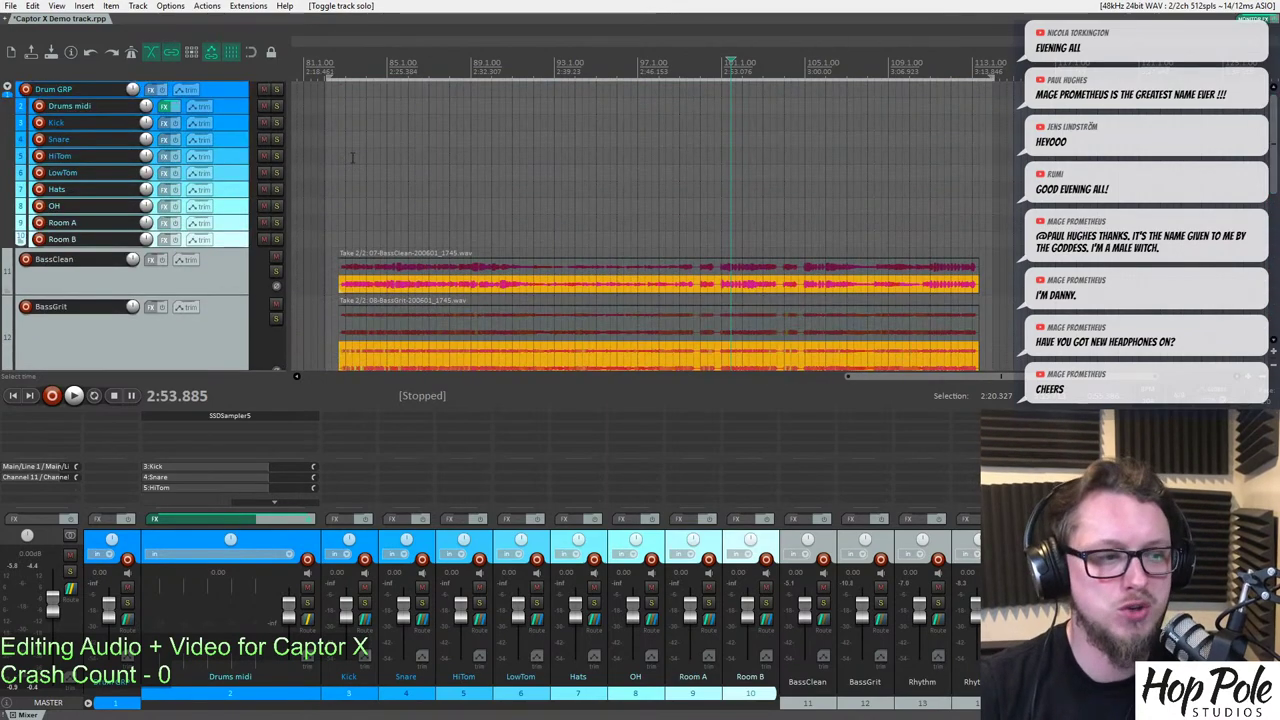
{"action": "left_click", "coordinate": [366, 66]}
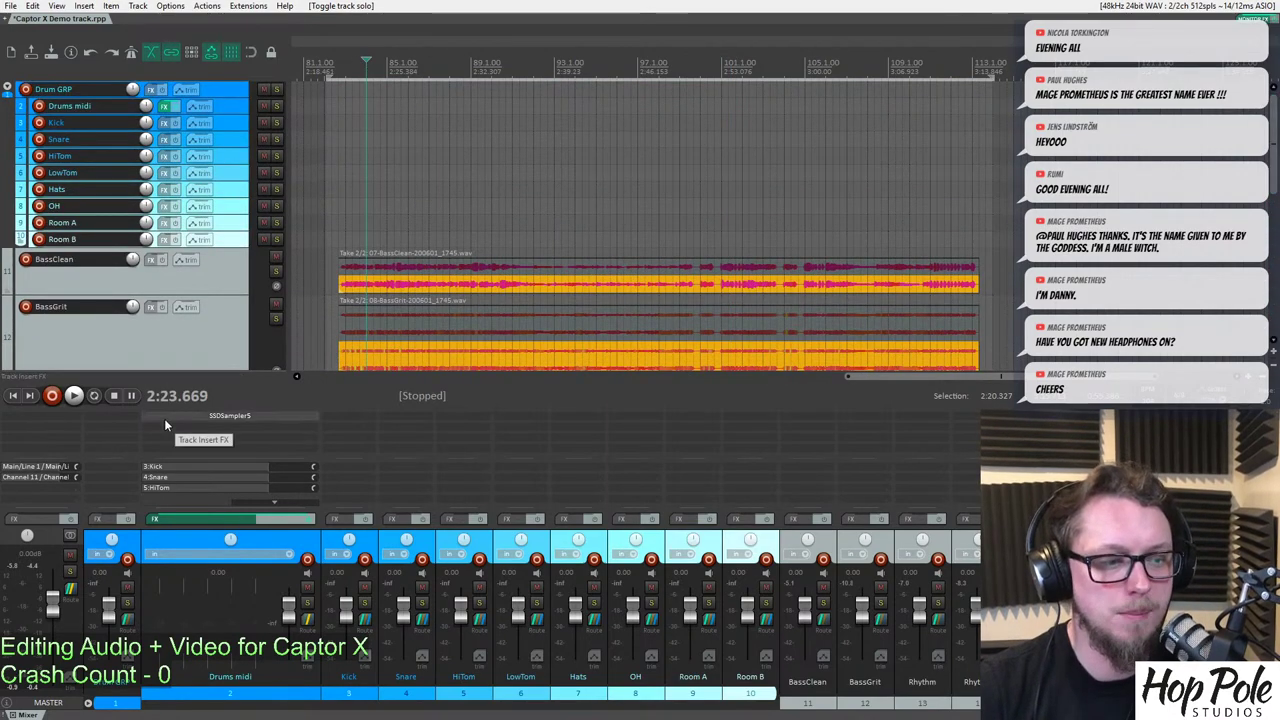
Open the Drums midi track's SSDSampler5 plugin, move its window clear of the track list and show the kit creation page.
{"action": "left_click", "coordinate": [242, 410]}
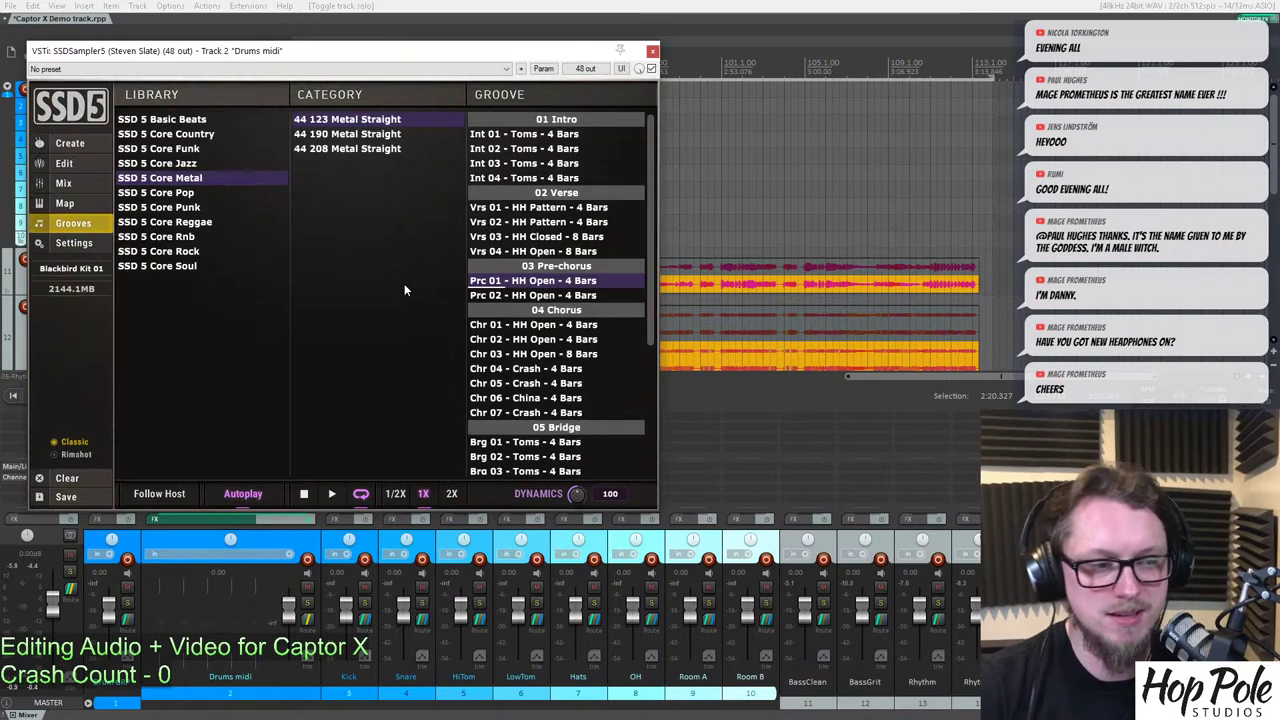
{"action": "left_click_drag", "start_coordinate": [312, 62], "coordinate": [655, 87]}
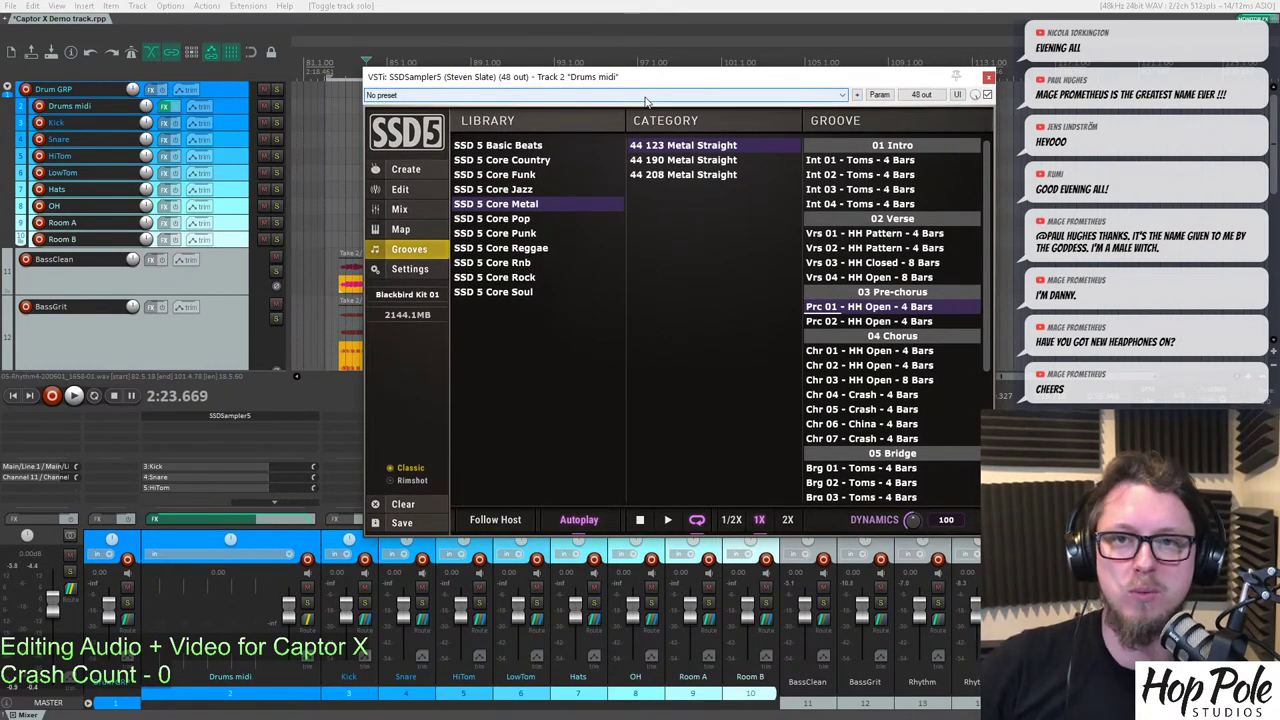
{"action": "left_click", "coordinate": [405, 170]}
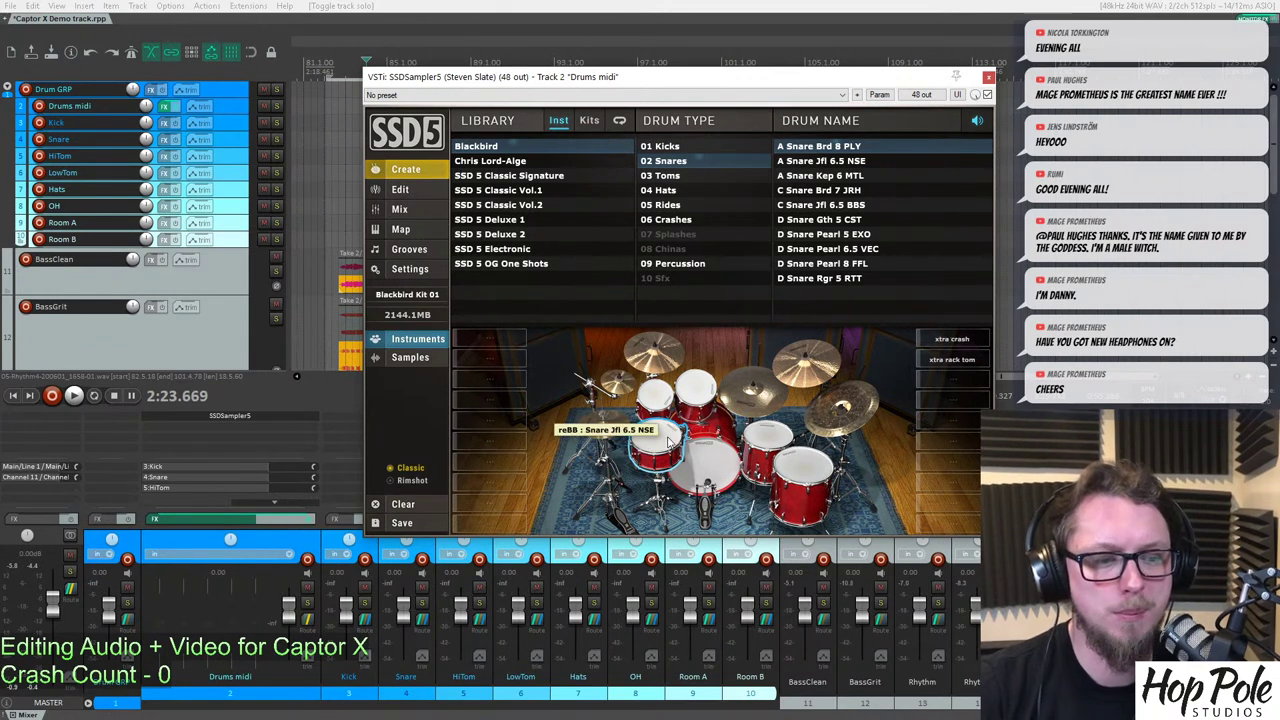
Audition the Blackbird kit's toms, cymbal and kick in the drum kit picture, then close the plugin window.
{"action": "left_click", "coordinate": [661, 396]}
{"action": "left_click", "coordinate": [694, 386]}
{"action": "left_click", "coordinate": [785, 467]}
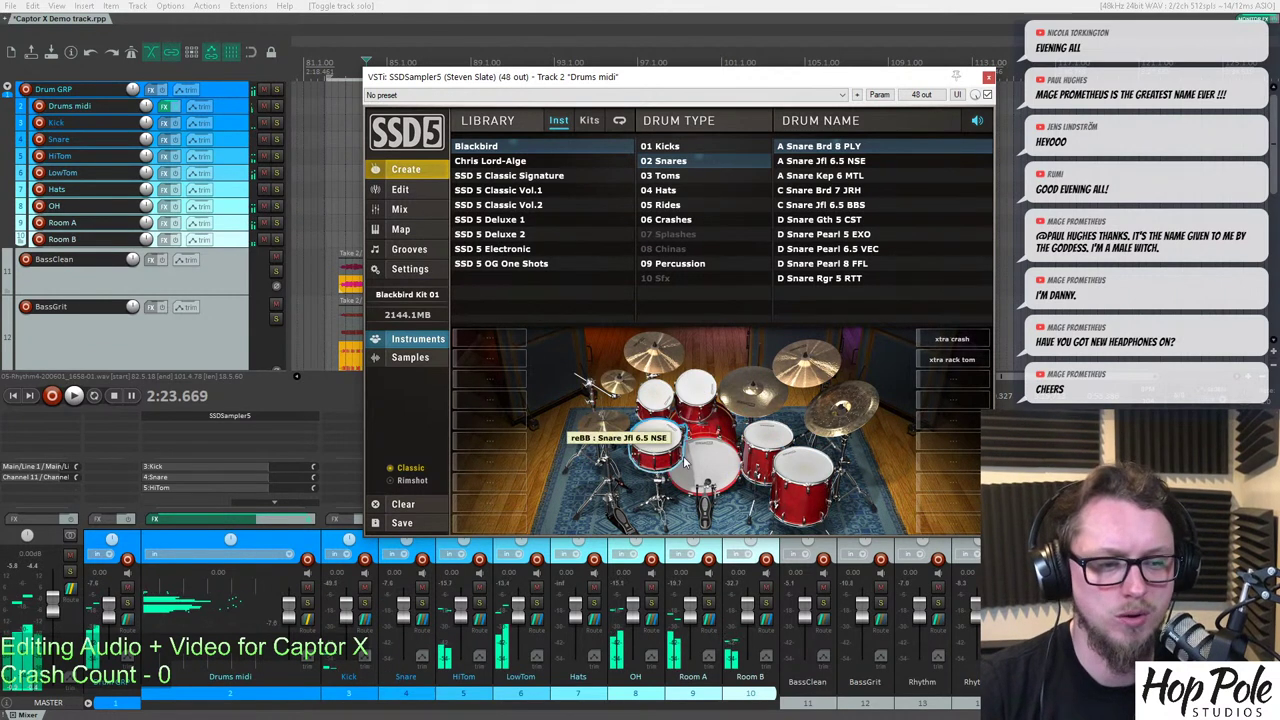
{"action": "left_click", "coordinate": [650, 345]}
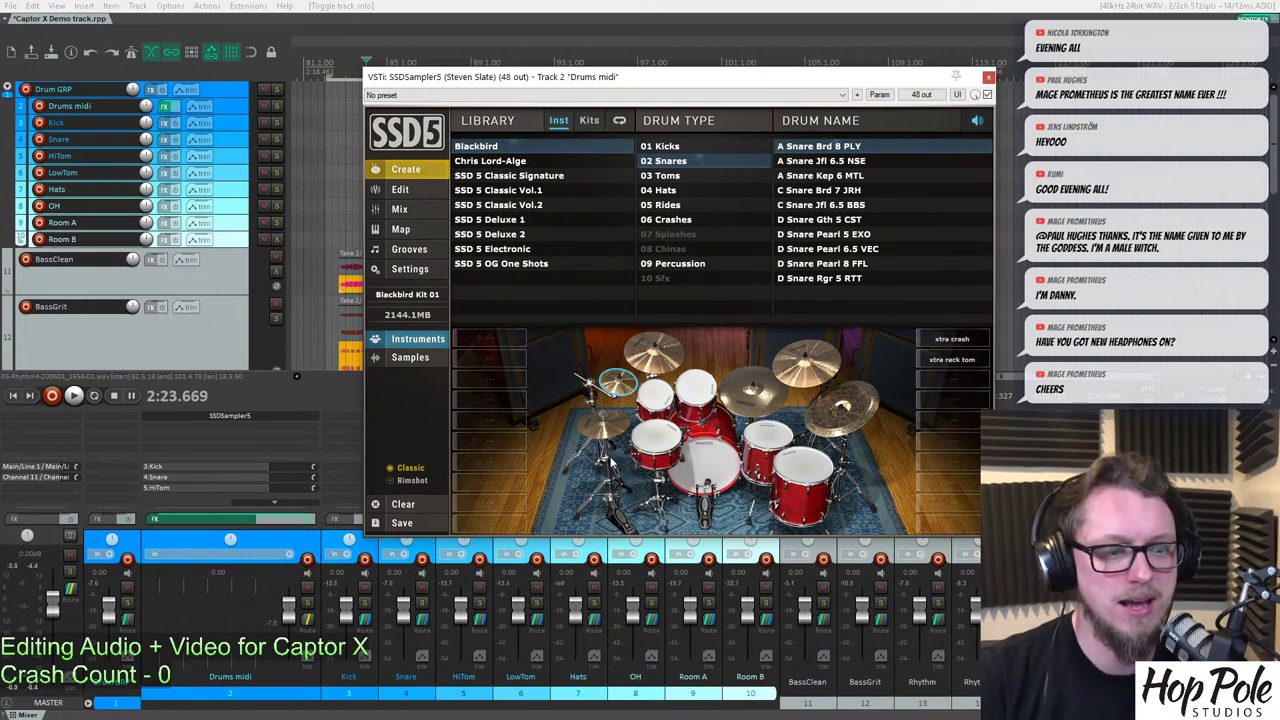
{"action": "left_click", "coordinate": [693, 401]}
{"action": "left_click", "coordinate": [764, 439]}
{"action": "left_click", "coordinate": [703, 461]}
{"action": "left_click", "coordinate": [703, 462]}
{"action": "left_click", "coordinate": [703, 461]}
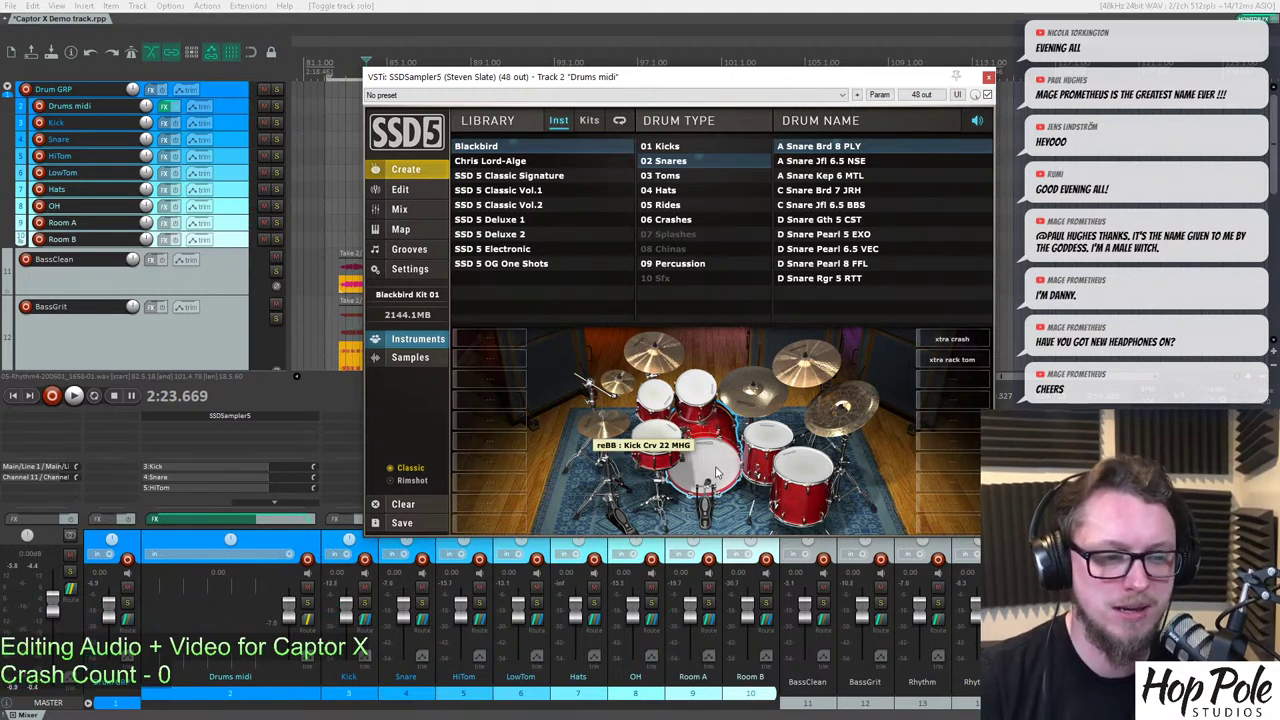
{"action": "left_click", "coordinate": [716, 472]}
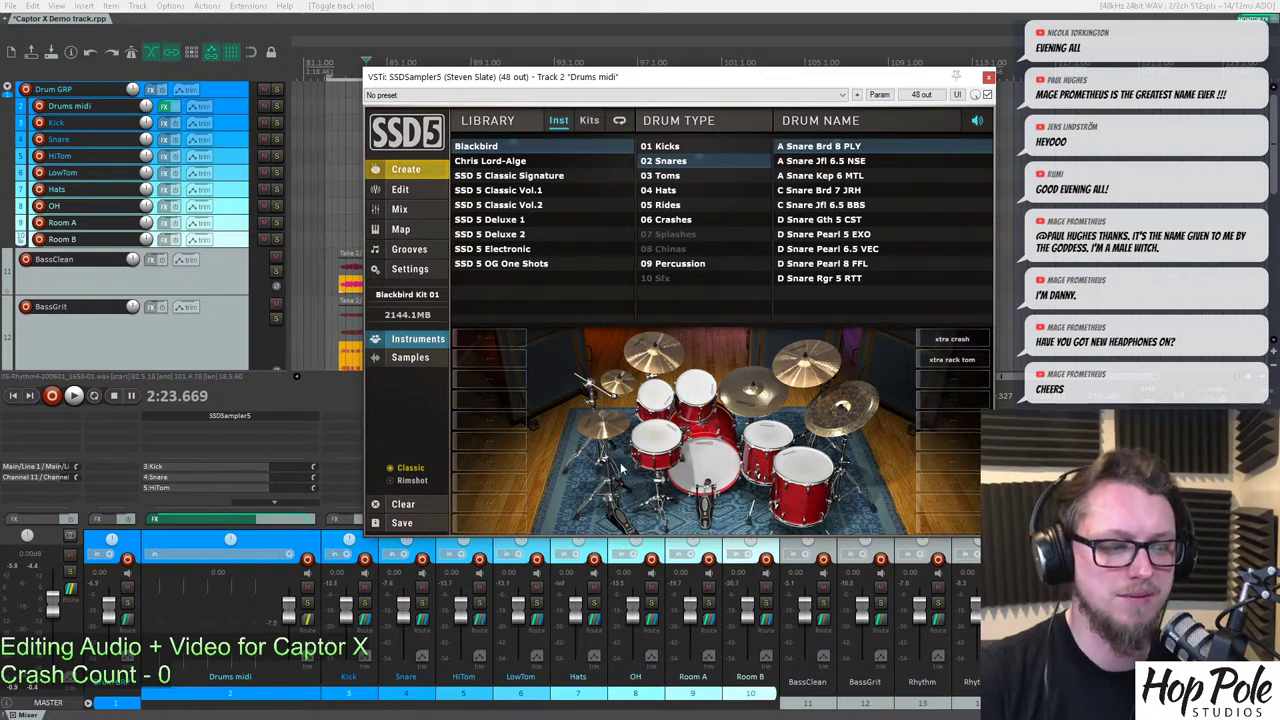
{"action": "left_click", "coordinate": [988, 79]}
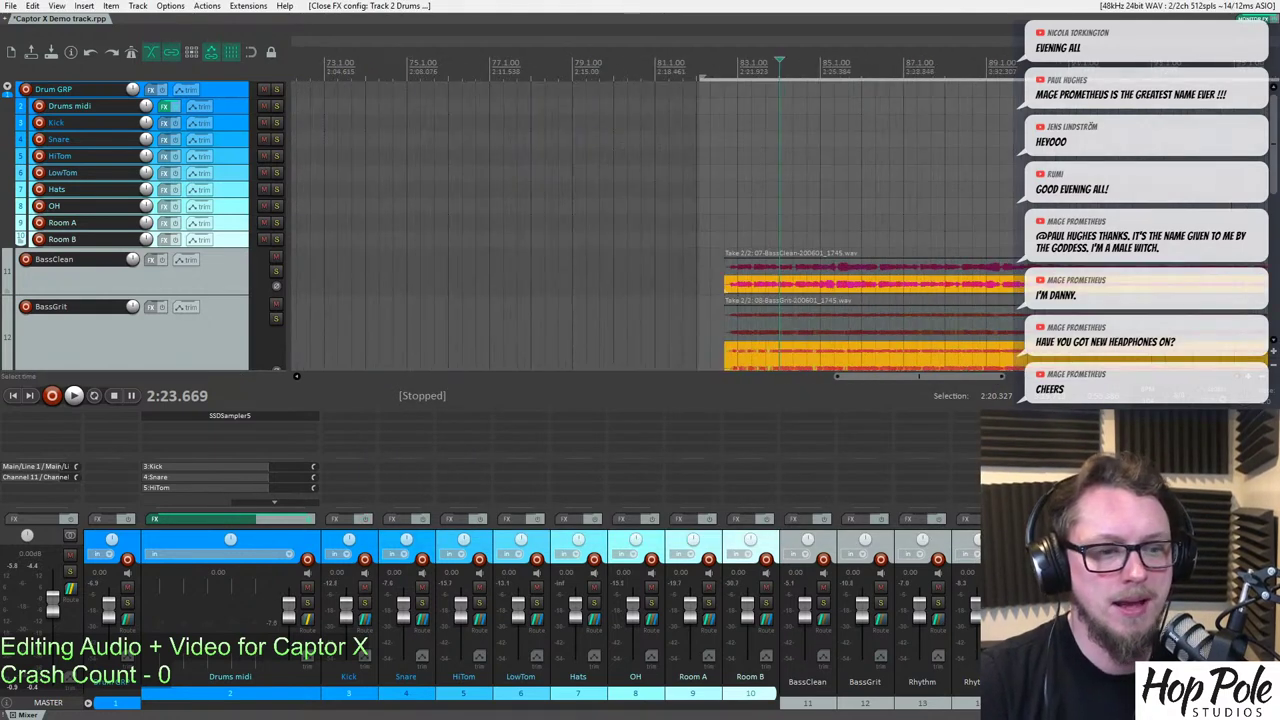
Place the edit cursor about half a bar before bar 83 and reduce the track heights to fit the bass and guitar tracks.
{"action": "left_click", "coordinate": [695, 58]}
{"action": "scroll", "coordinate": [700, 60], "scroll_direction": "up", "scroll_amount": 3}
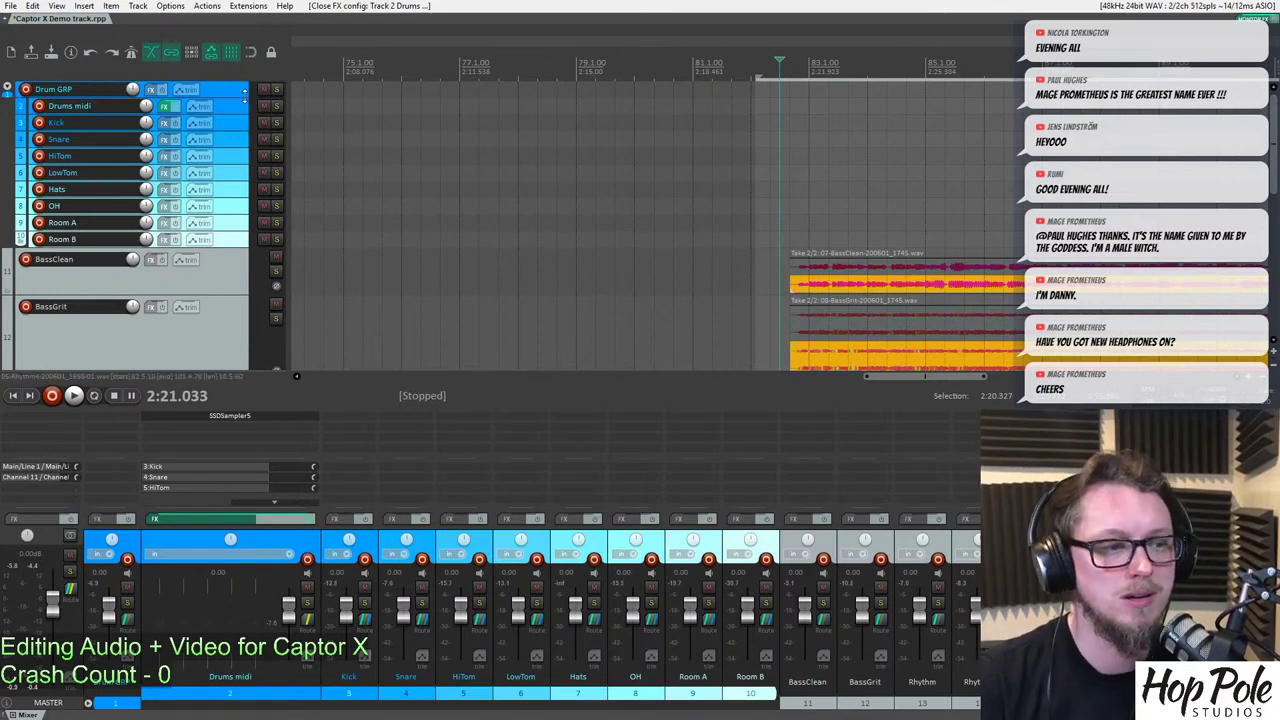
{"action": "scroll", "coordinate": [888, 192], "scroll_direction": "down", "scroll_amount": 3, "text": "ctrl"}
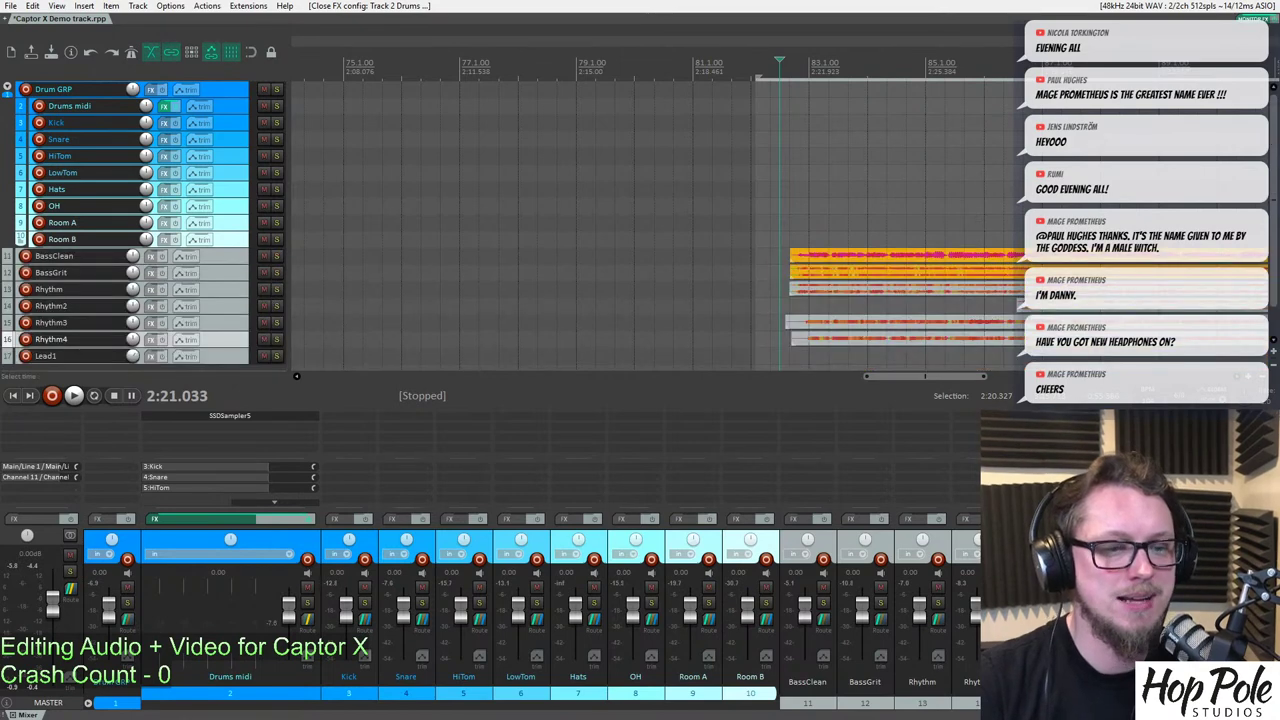
{"action": "scroll", "coordinate": [253, 311], "scroll_direction": "down", "scroll_amount": 1}
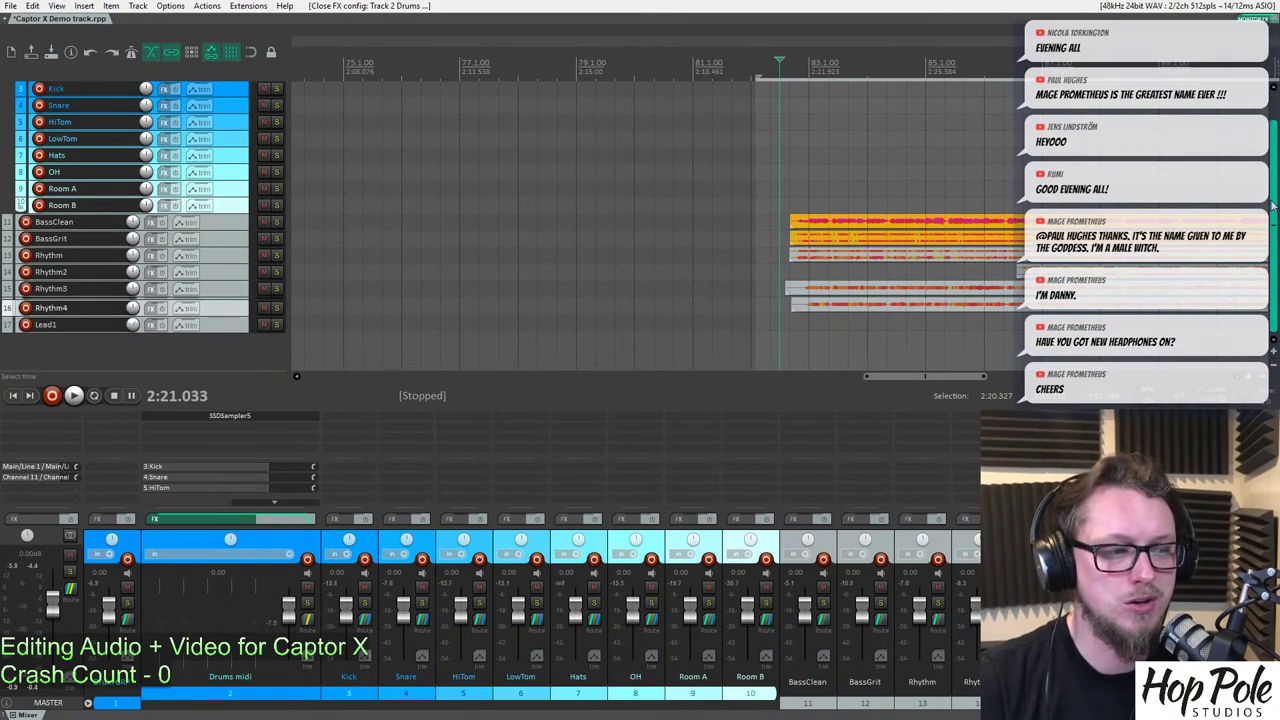
Try colouring the tracks from BassClean to Lead1 with the SWS colour gradient.
{"action": "left_click", "coordinate": [219, 225]}
{"action": "left_click", "coordinate": [226, 319], "text": "shift"}
{"action": "right_click", "coordinate": [230, 262]}
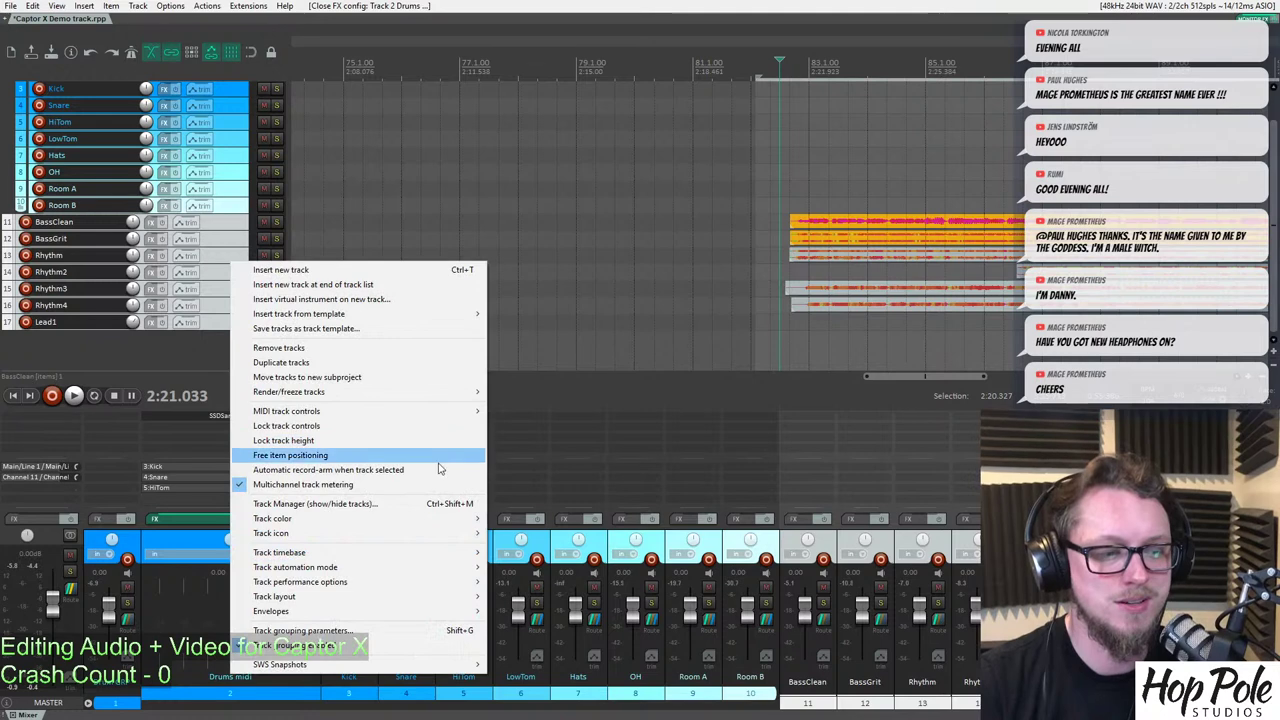
{"action": "mouse_move", "coordinate": [438, 518]}
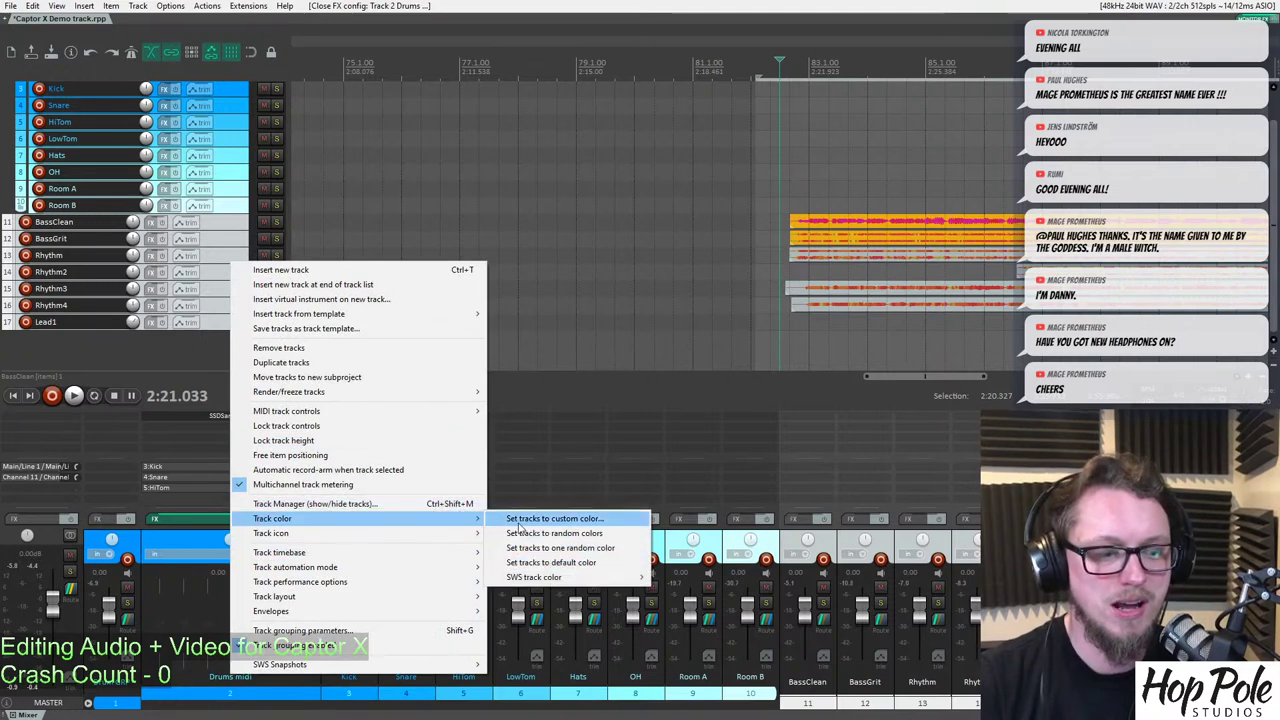
{"action": "mouse_move", "coordinate": [546, 580]}
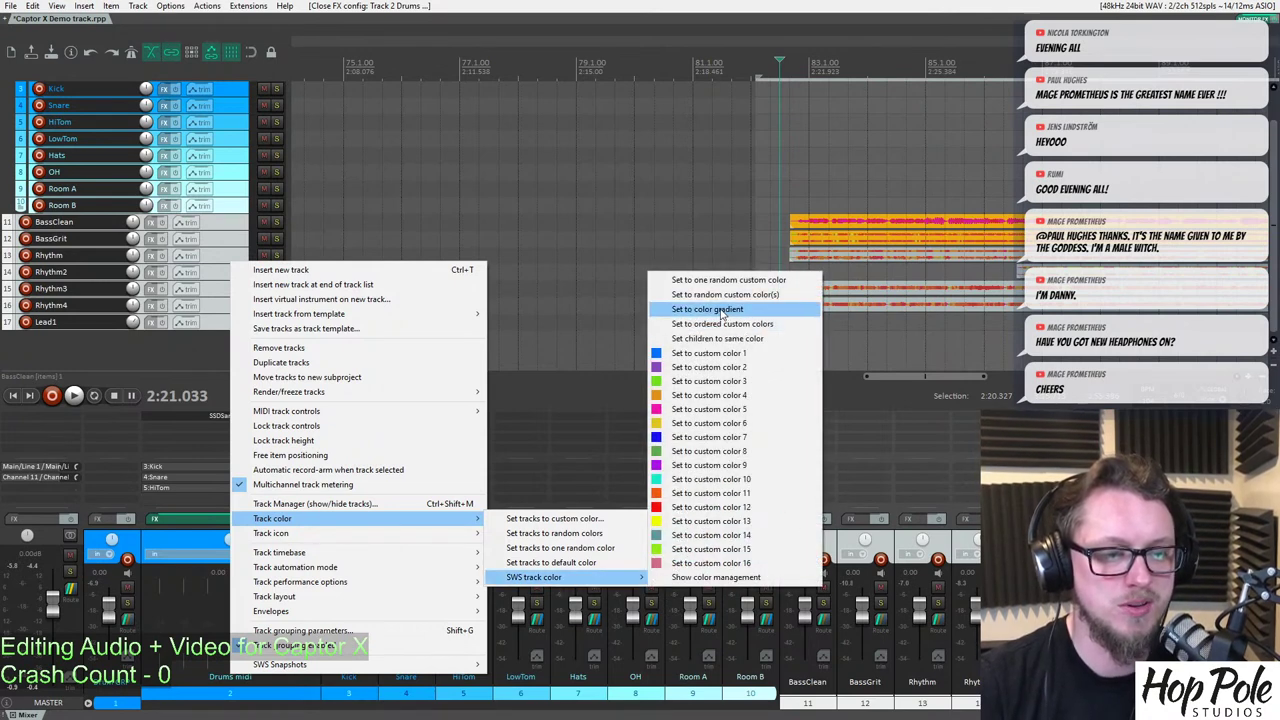
{"action": "left_click", "coordinate": [718, 310]}
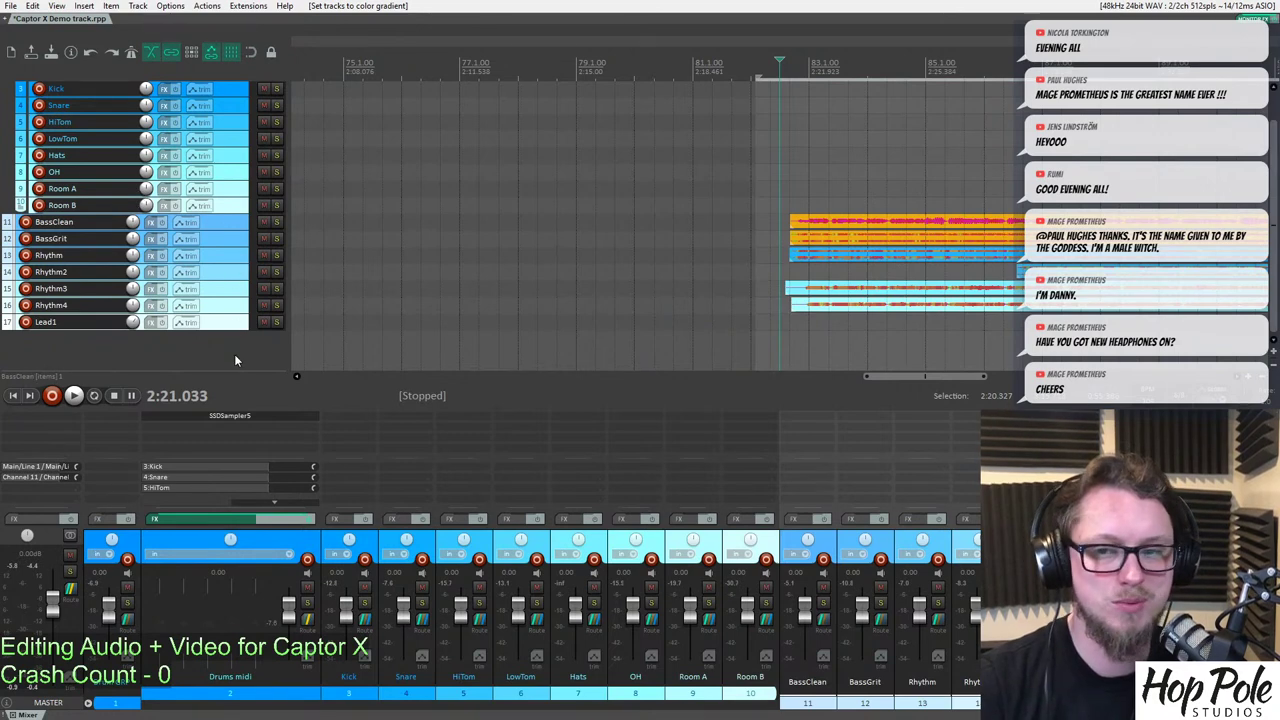
{"action": "left_click", "coordinate": [627, 291]}
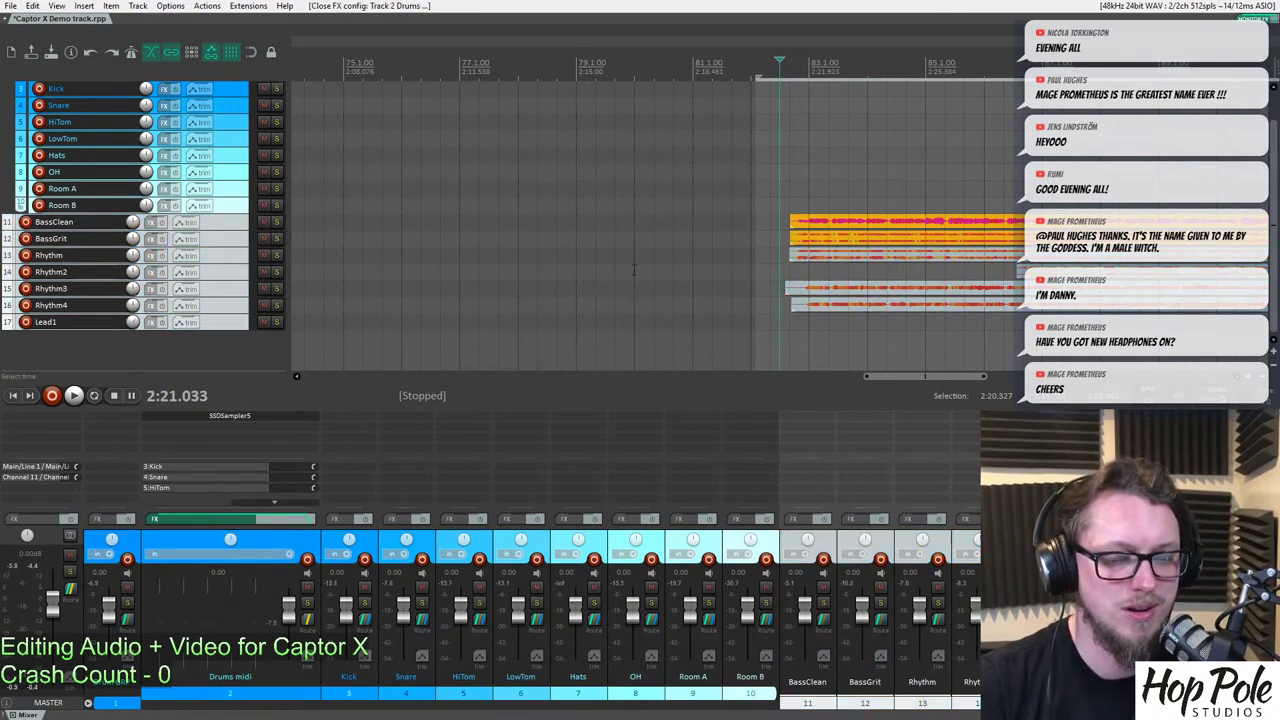
Briefly play the project from the edit cursor, stop, and locate the start of bar 83.
{"action": "scroll", "coordinate": [925, 123], "scroll_direction": "up", "scroll_amount": 1}
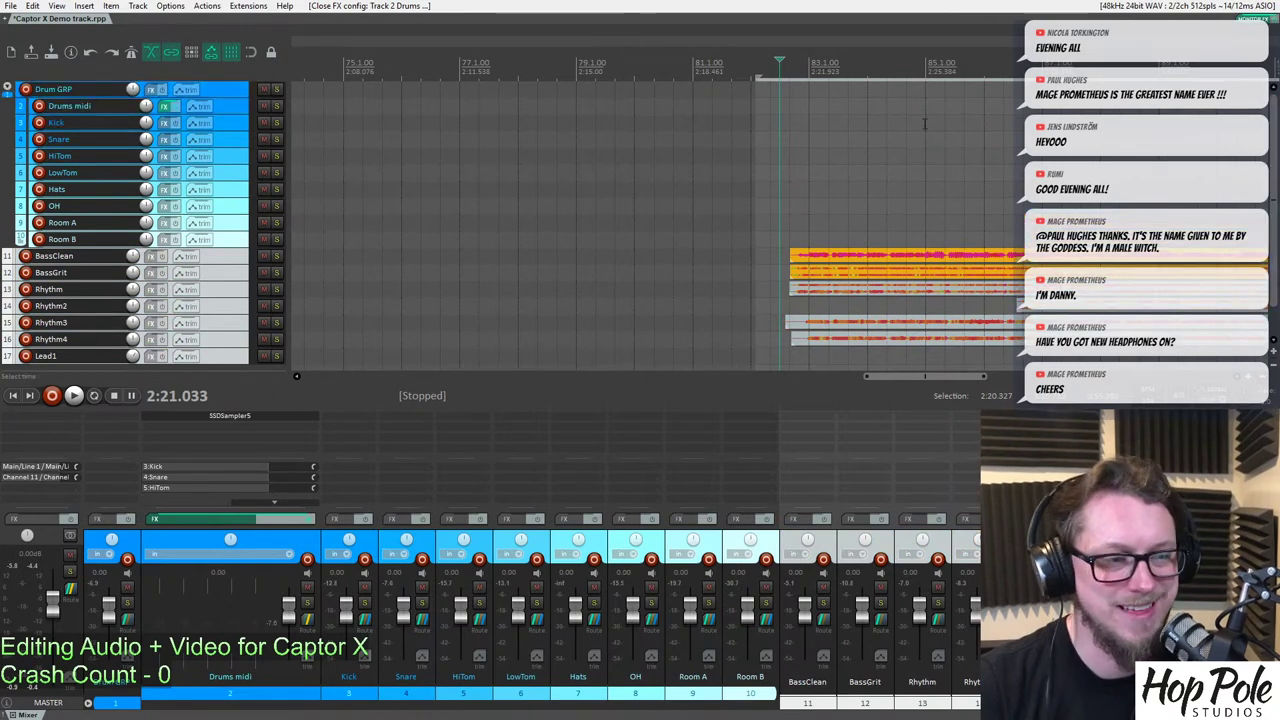
{"action": "scroll", "coordinate": [587, 118], "scroll_direction": "up", "scroll_amount": 3}
{"action": "key", "text": "space"}
{"action": "key", "text": "space"}
{"action": "left_click", "coordinate": [1009, 80]}
{"action": "scroll", "coordinate": [861, 80], "scroll_direction": "down", "scroll_amount": 2}
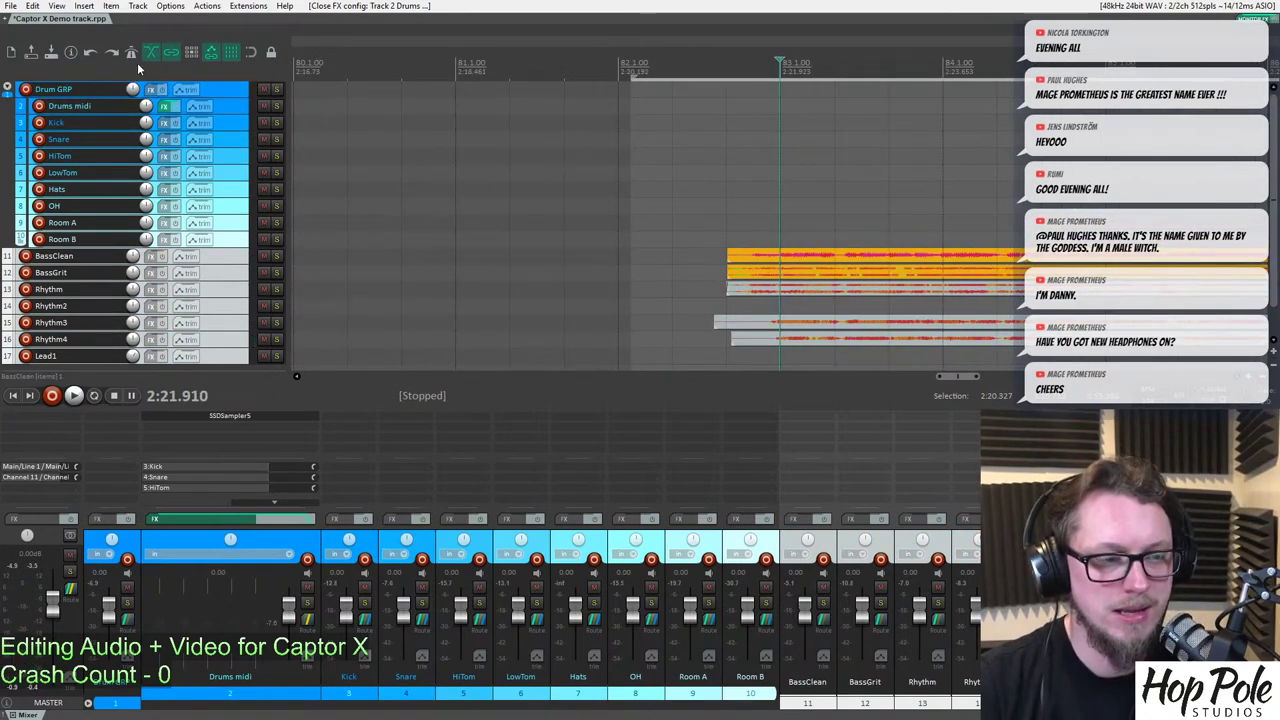
Select the Drums midi track, enable snapping, and set the edit cursor and the start of the time selection to bar 83.
{"action": "left_click", "coordinate": [224, 88]}
{"action": "left_click", "coordinate": [232, 104]}
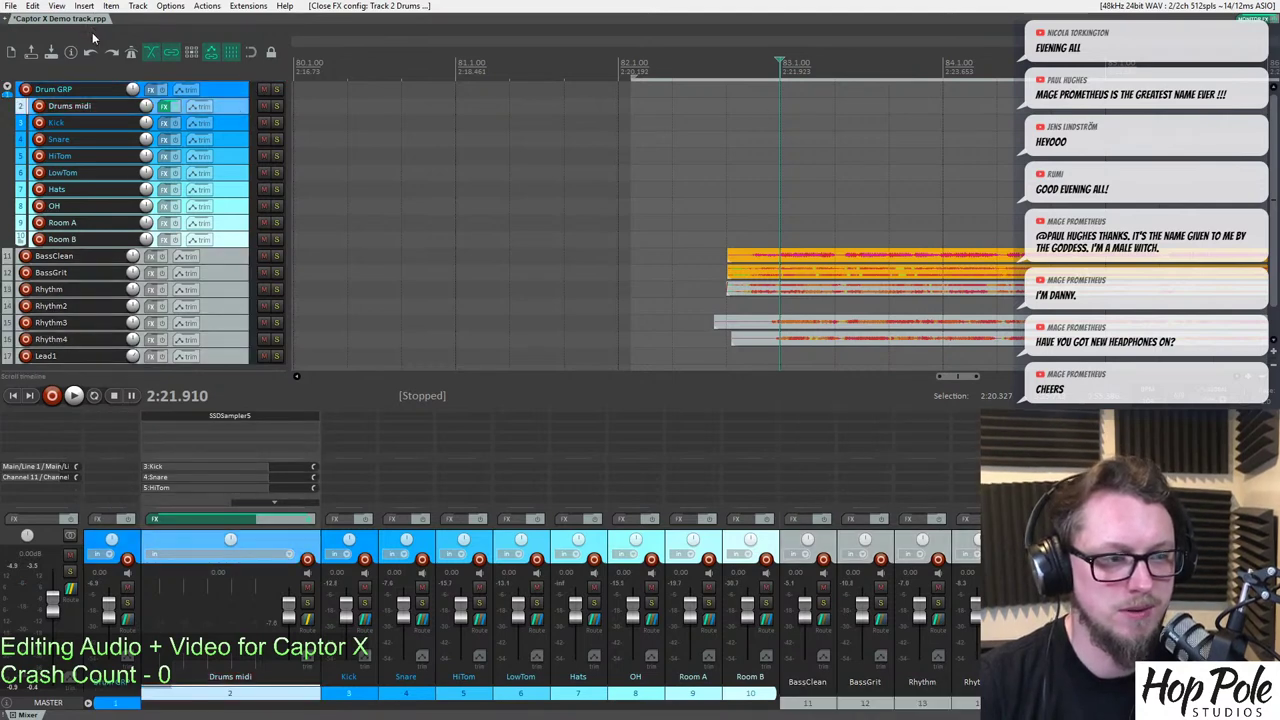
{"action": "left_click", "coordinate": [786, 80]}
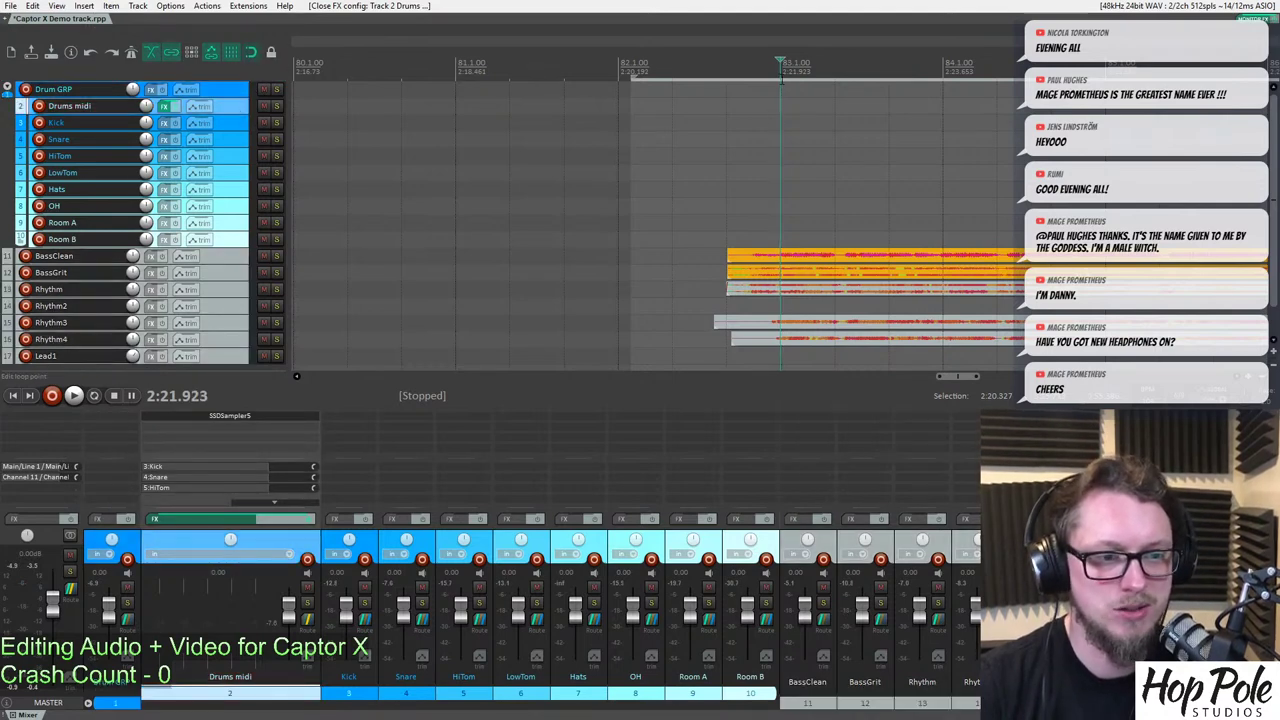
{"action": "left_click", "coordinate": [780, 104]}
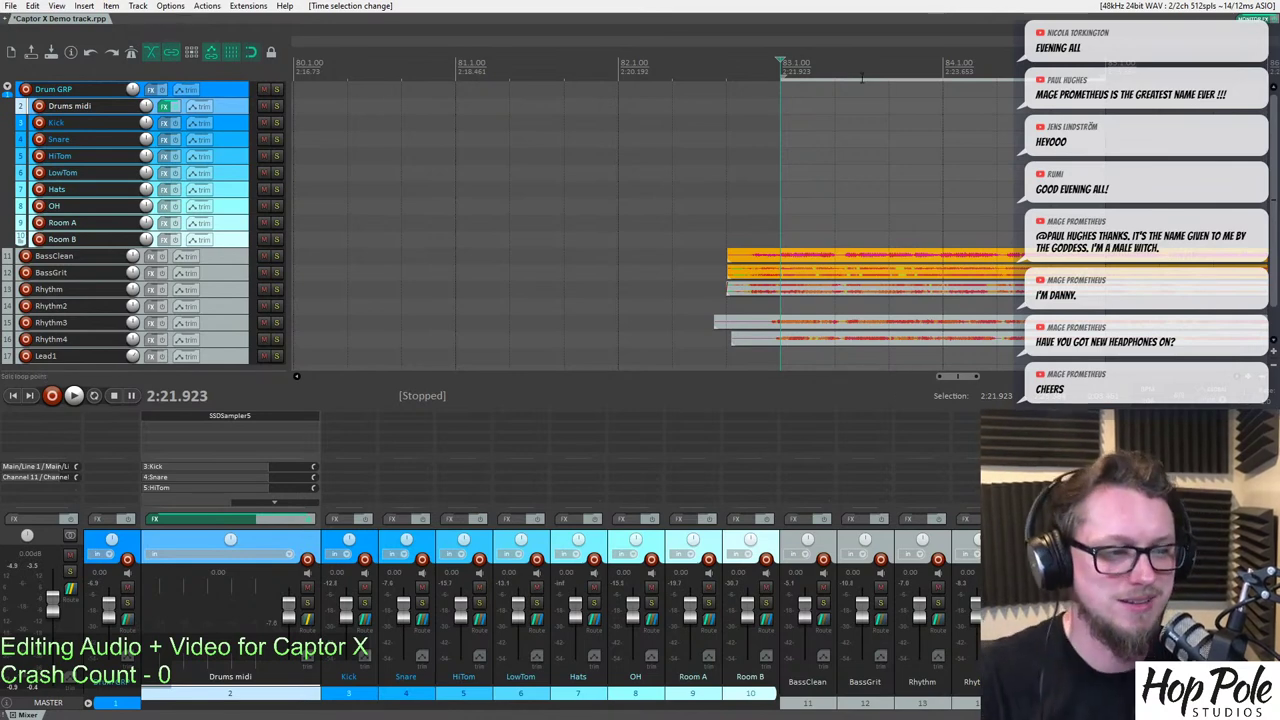
Insert a new MIDI item on the Drums midi track across bars 83 and 84 and open it in the MIDI editor.
{"action": "scroll", "coordinate": [812, 112], "scroll_direction": "down", "scroll_amount": 2}
{"action": "left_click", "coordinate": [84, 6]}
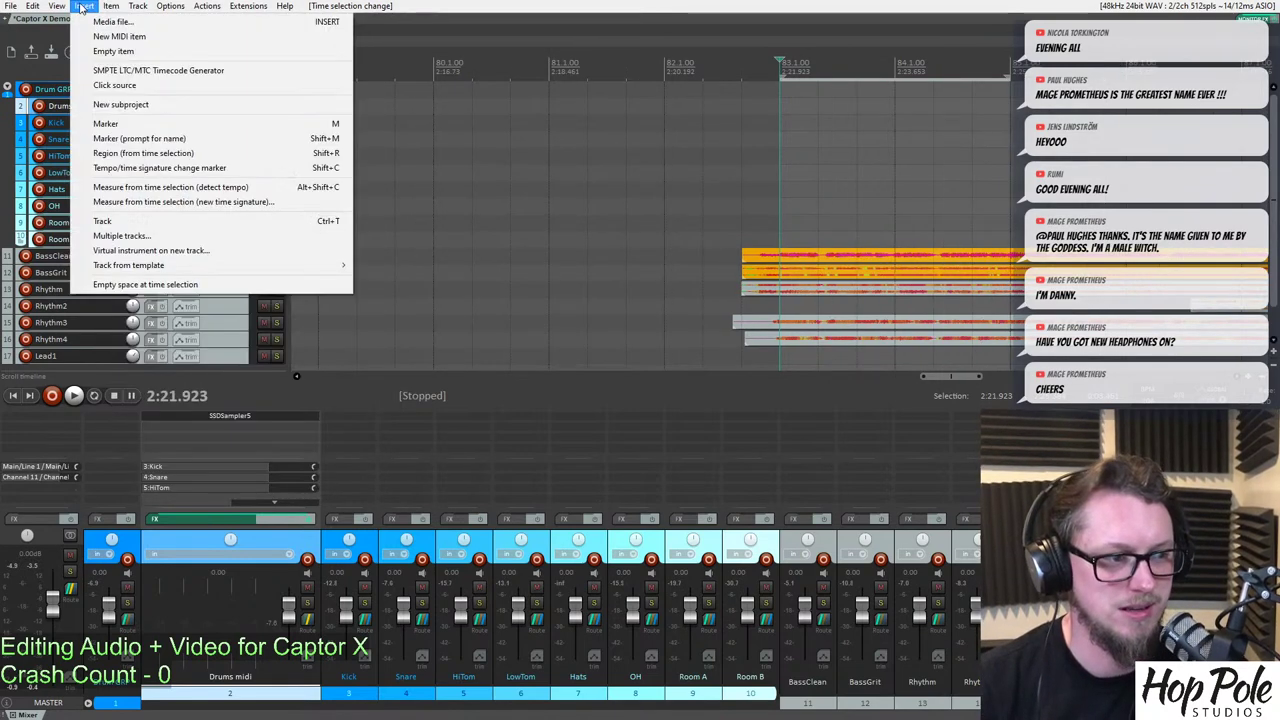
{"action": "left_click", "coordinate": [113, 40]}
{"action": "left_click", "coordinate": [815, 106]}
{"action": "double_click", "coordinate": [825, 106]}
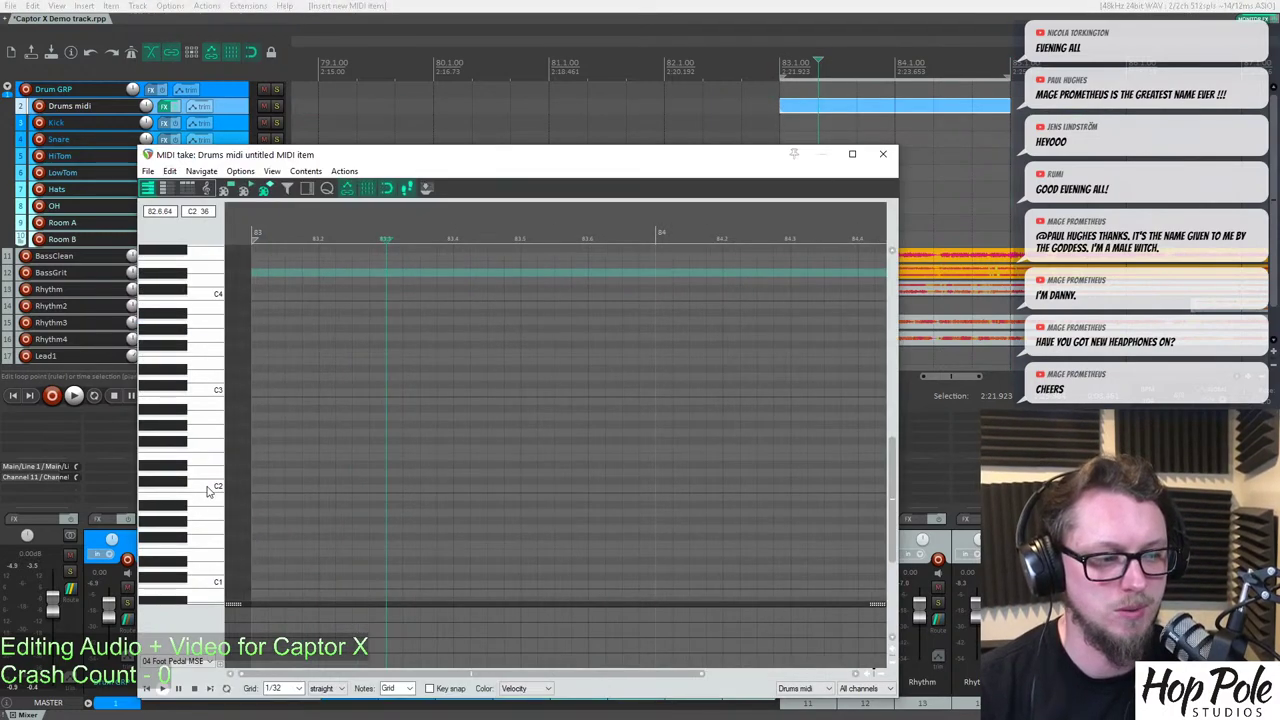
Add a kick note on C2 at the start of bar 83 and a snare note on D2 at 83.4.
{"action": "left_click", "coordinate": [251, 491]}
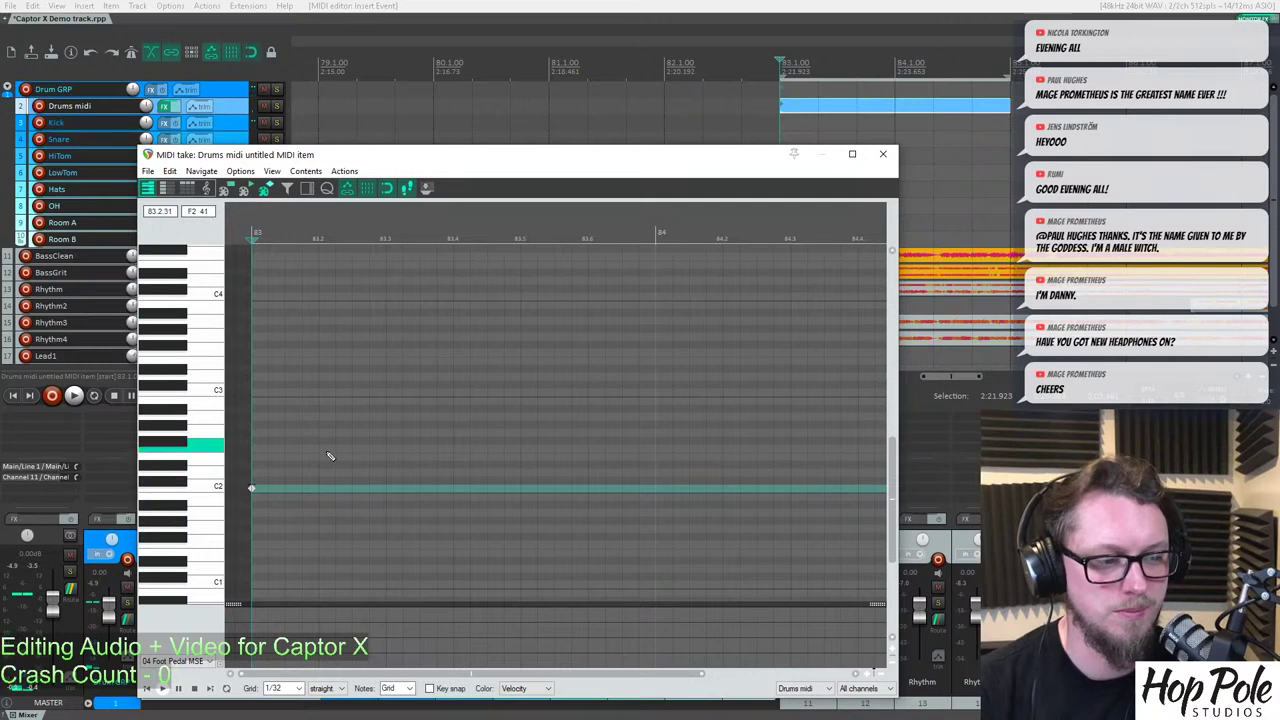
{"action": "scroll", "coordinate": [660, 427], "scroll_direction": "down", "scroll_amount": 2}
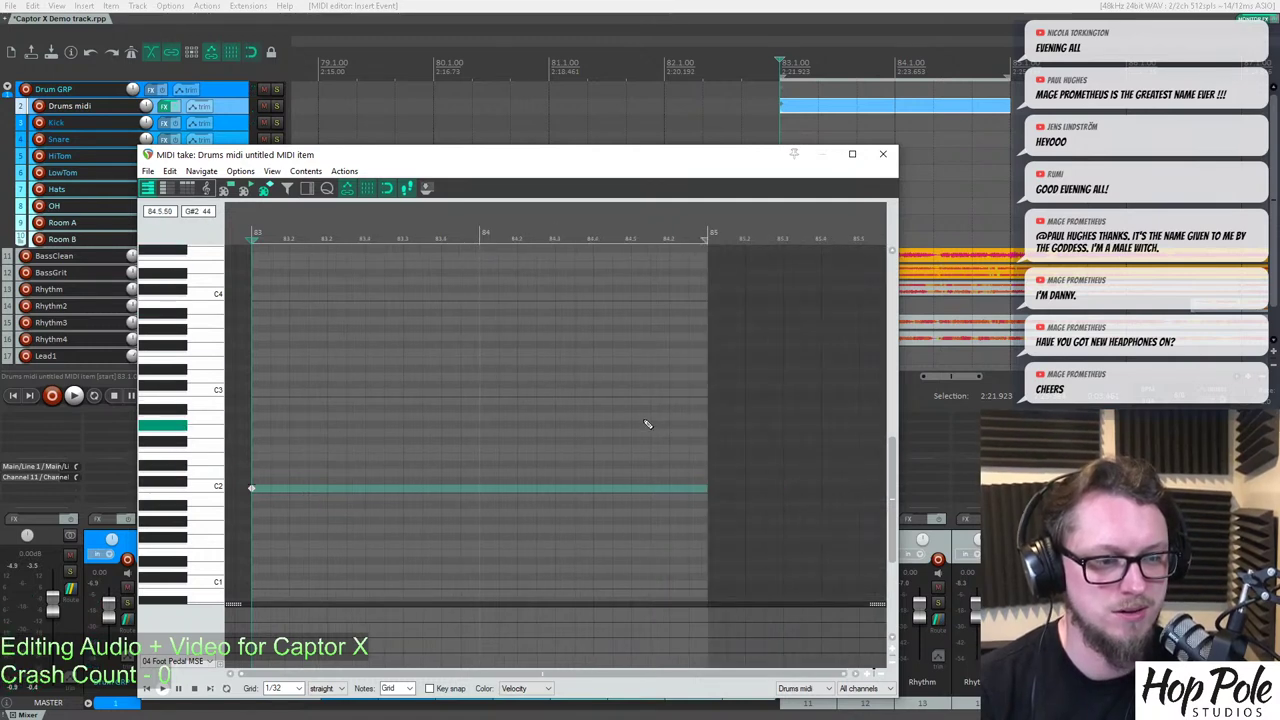
{"action": "scroll", "coordinate": [470, 435], "scroll_direction": "up", "scroll_amount": 2}
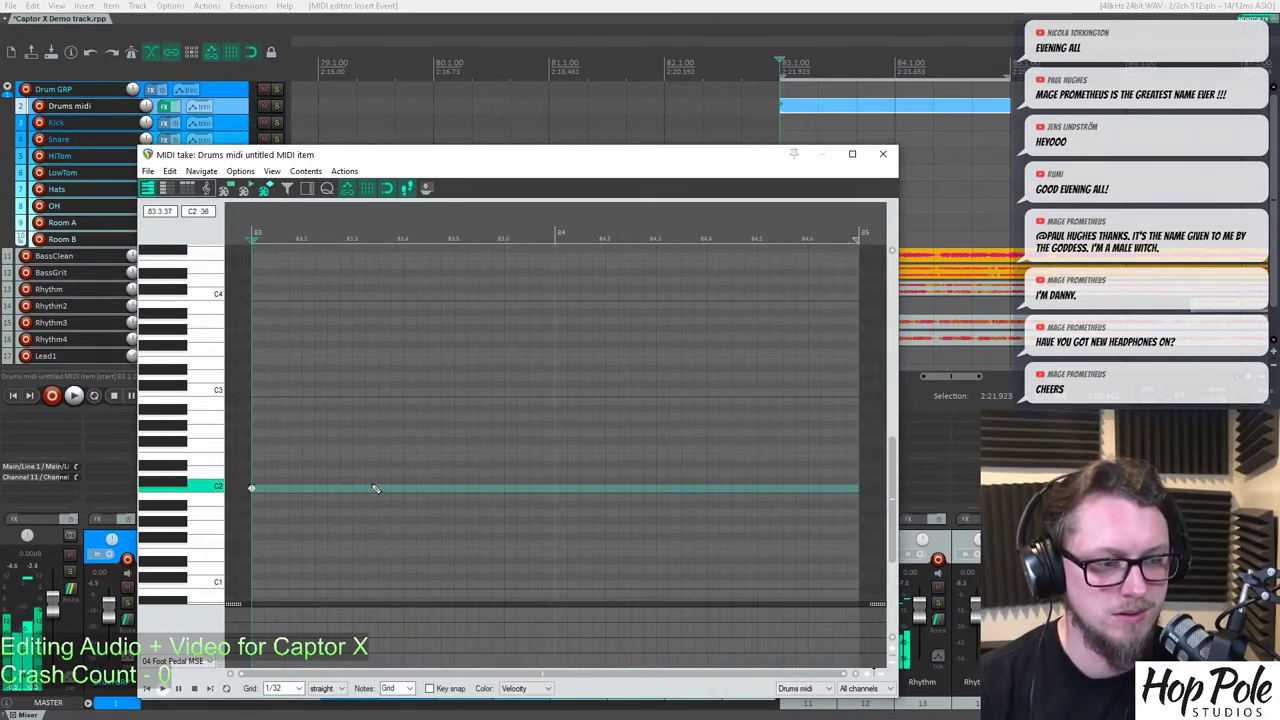
{"action": "double_click", "coordinate": [405, 474]}
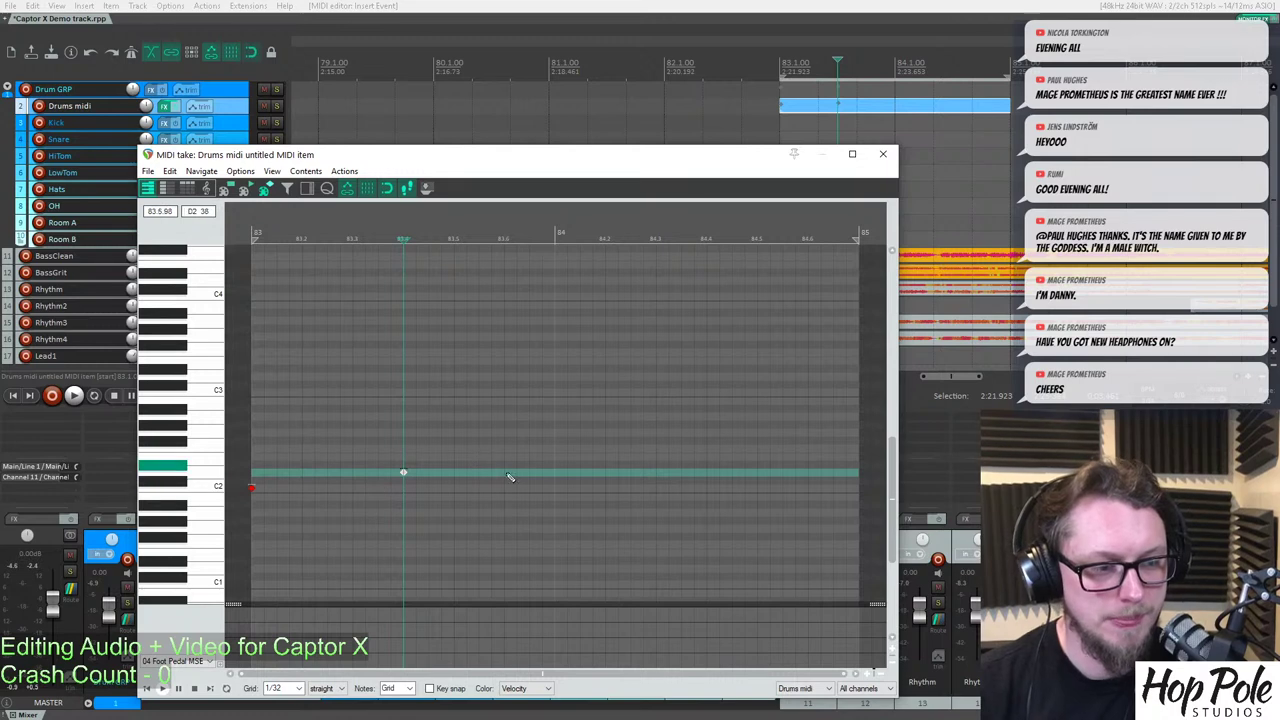
Copy the kick and snare notes into bar 84 and align the copies to C2 and D2, briefly auditioning the pattern.
{"action": "left_click_drag", "start_coordinate": [469, 456], "coordinate": [156, 496]}
{"action": "left_click_drag", "start_coordinate": [254, 488], "coordinate": [555, 483]}
{"action": "left_click_drag", "start_coordinate": [345, 431], "coordinate": [773, 475]}
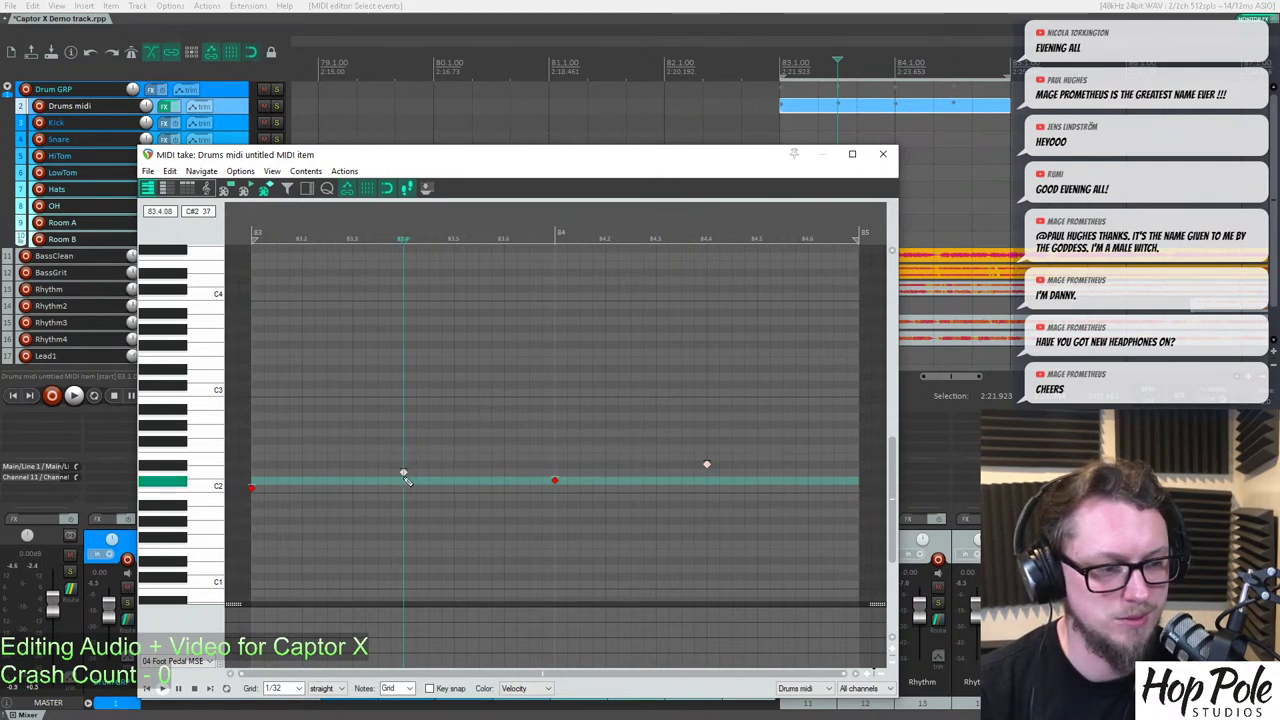
{"action": "left_click", "coordinate": [404, 471]}
{"action": "left_click", "coordinate": [555, 481]}
{"action": "left_click_drag", "start_coordinate": [556, 485], "coordinate": [555, 490]}
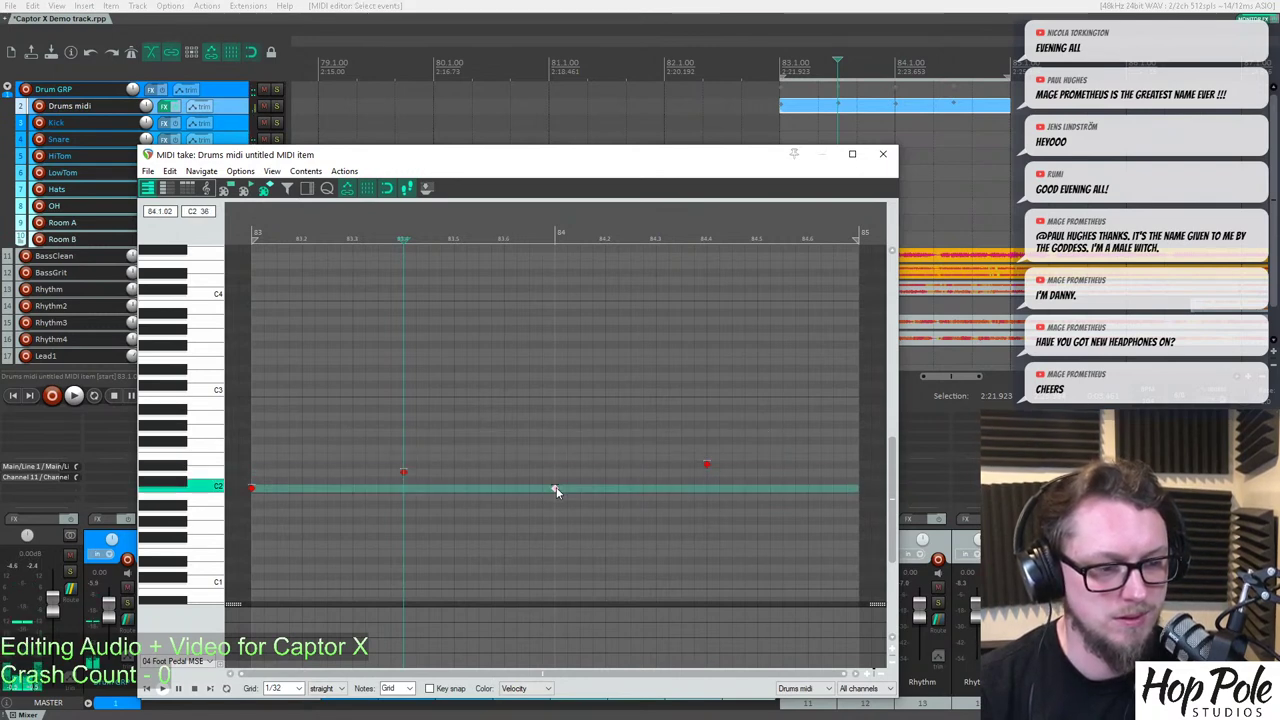
{"action": "key", "text": "space"}
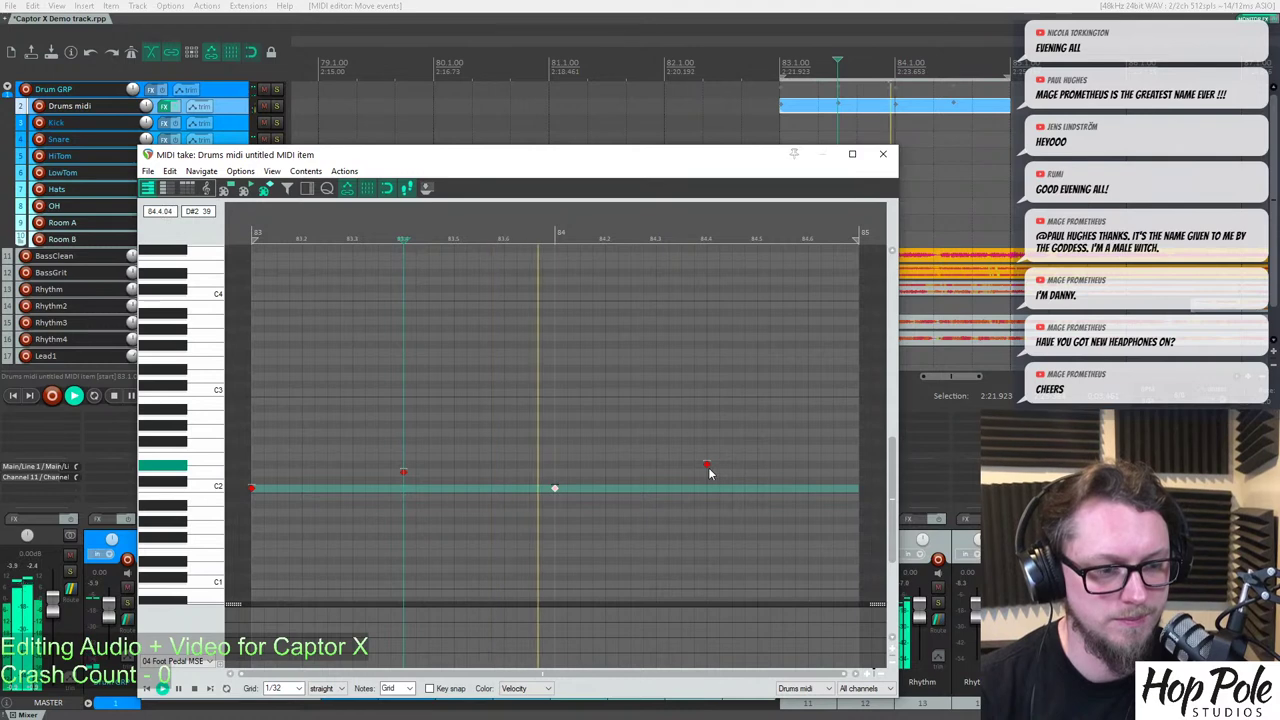
{"action": "key", "text": "space"}
{"action": "left_click", "coordinate": [707, 468]}
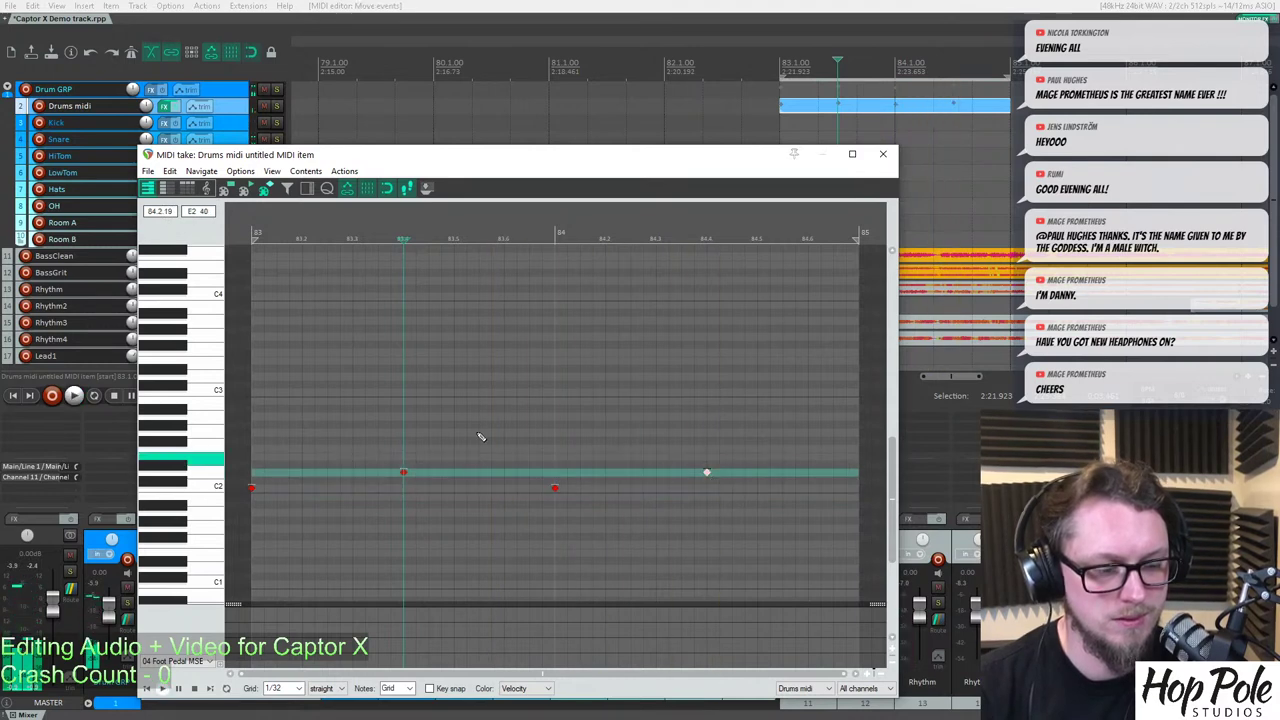
Audition higher drum sounds on the piano keys and add a G3 note at the start of bar 83.
{"action": "left_click", "coordinate": [184, 408]}
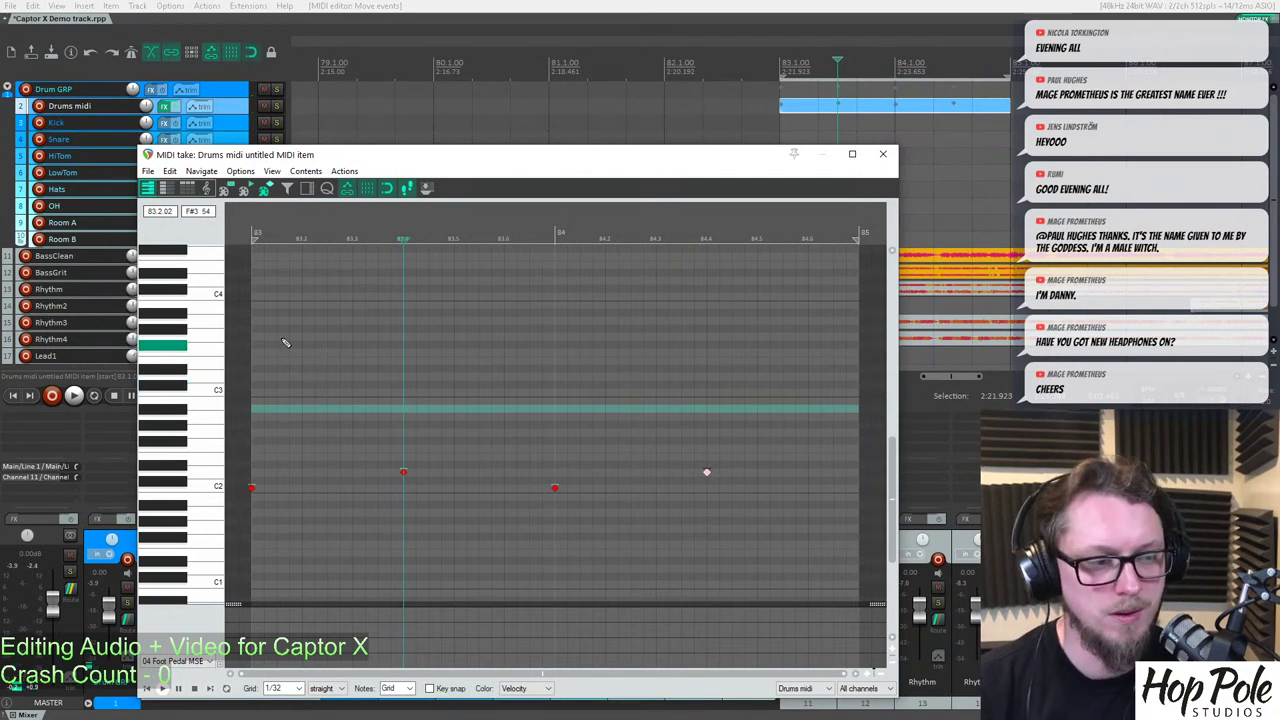
{"action": "left_click", "coordinate": [181, 379]}
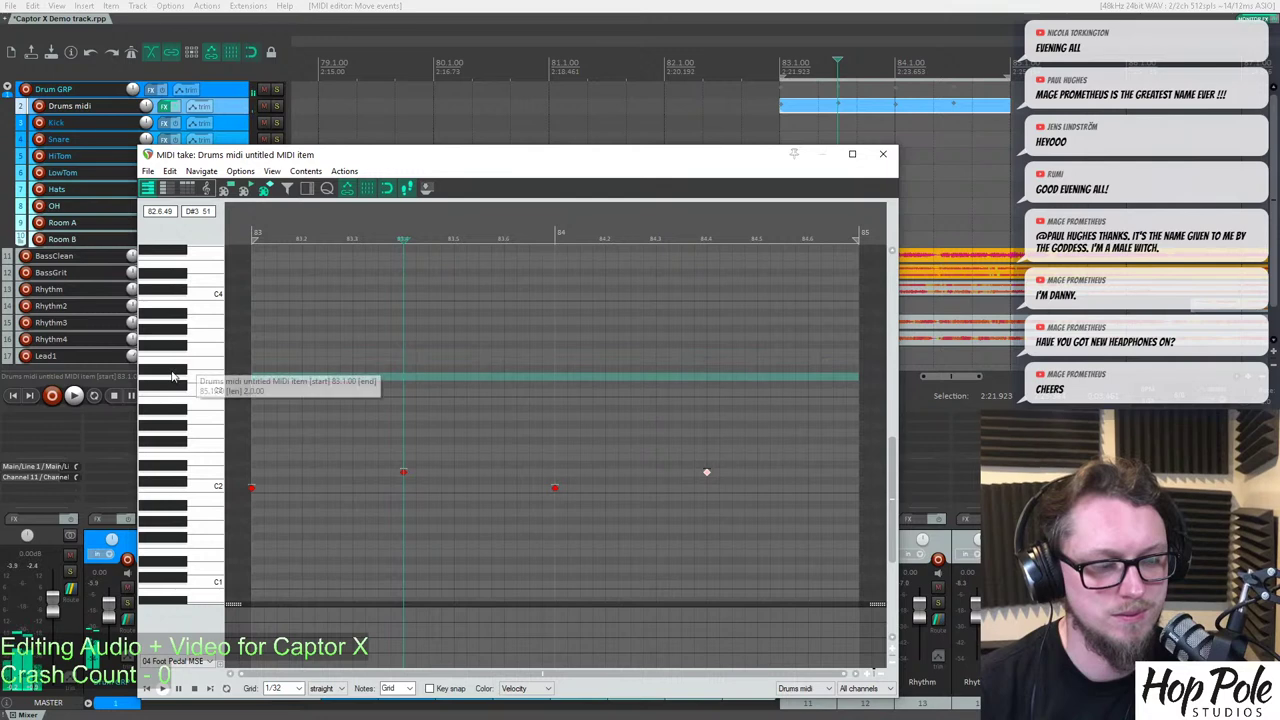
{"action": "left_click", "coordinate": [192, 333]}
{"action": "left_click", "coordinate": [256, 340]}
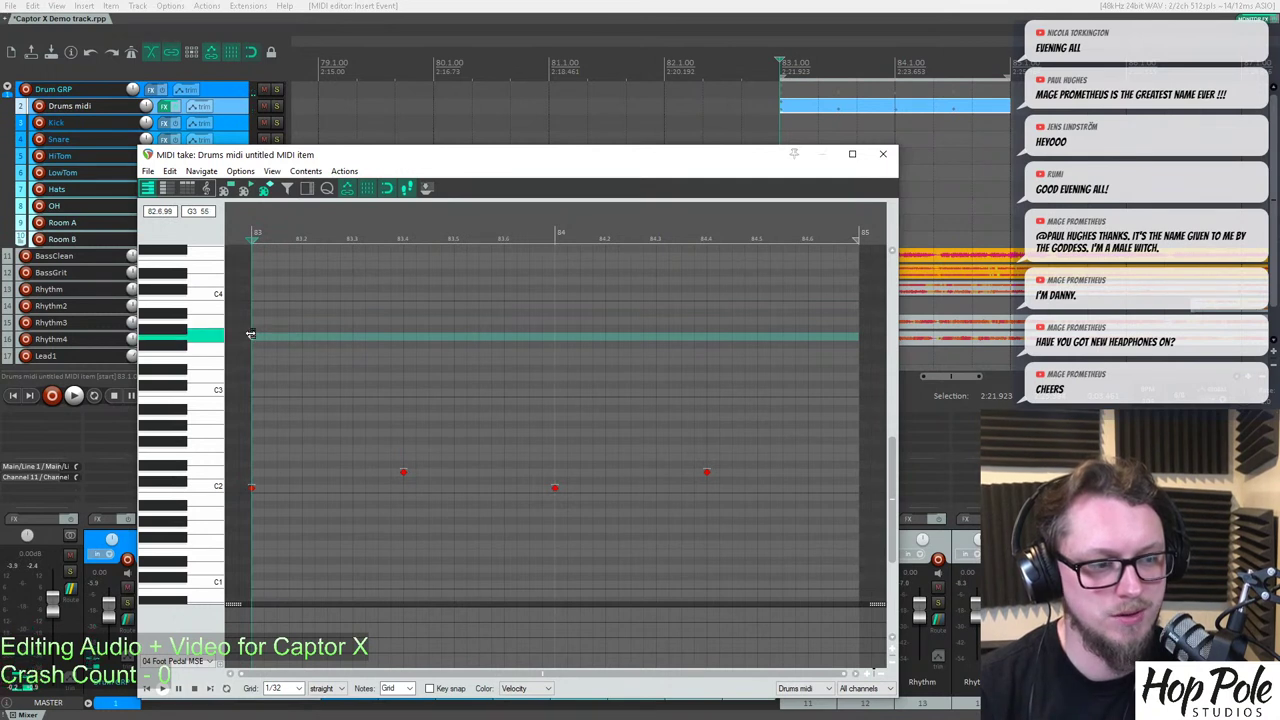
{"action": "left_click", "coordinate": [251, 335]}
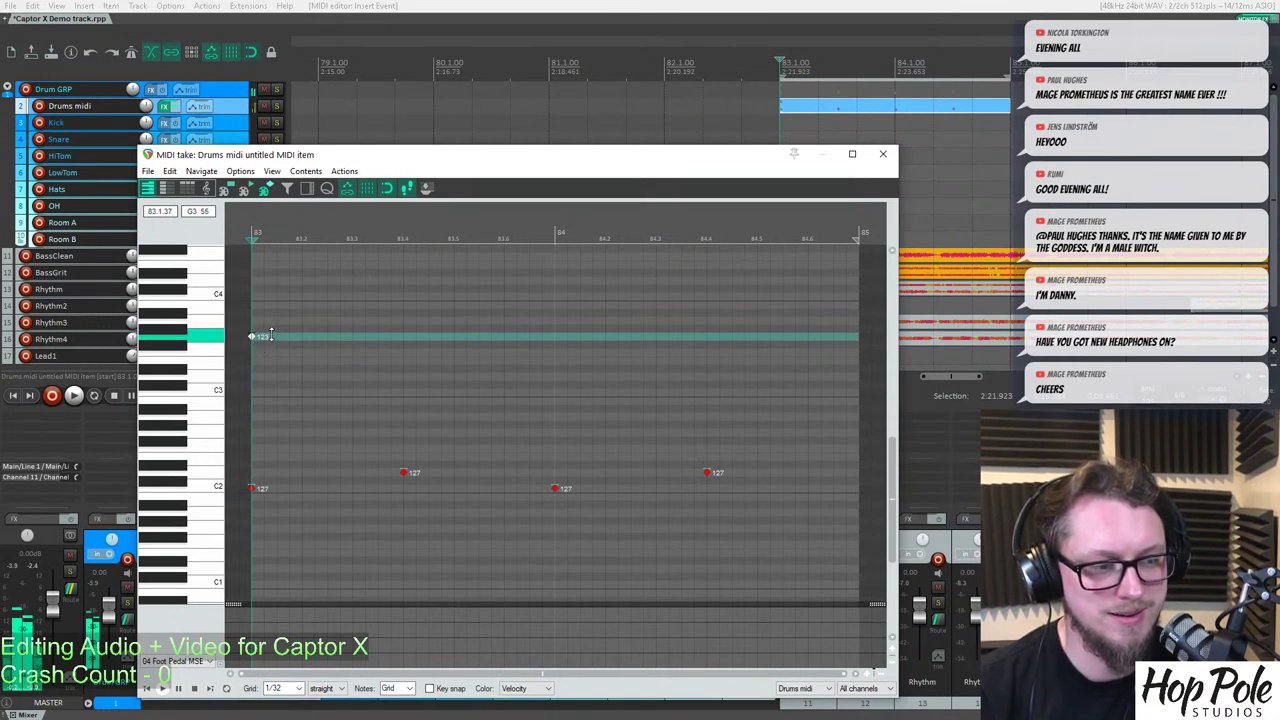
Add five hi-hat notes on A#2 in bar 83, at 83.2, 83.3, 83.4, 83.5 and 83.6.
{"action": "left_click", "coordinate": [310, 411]}
{"action": "left_click", "coordinate": [355, 411]}
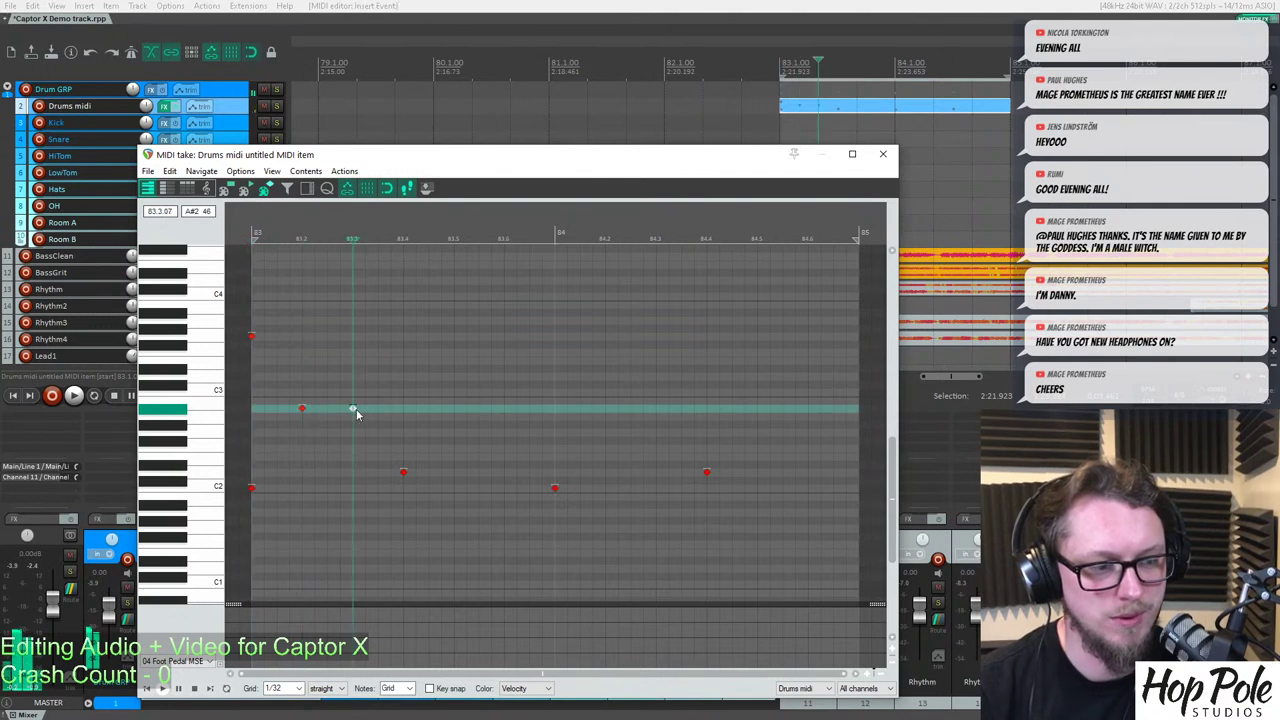
{"action": "left_click", "coordinate": [407, 411]}
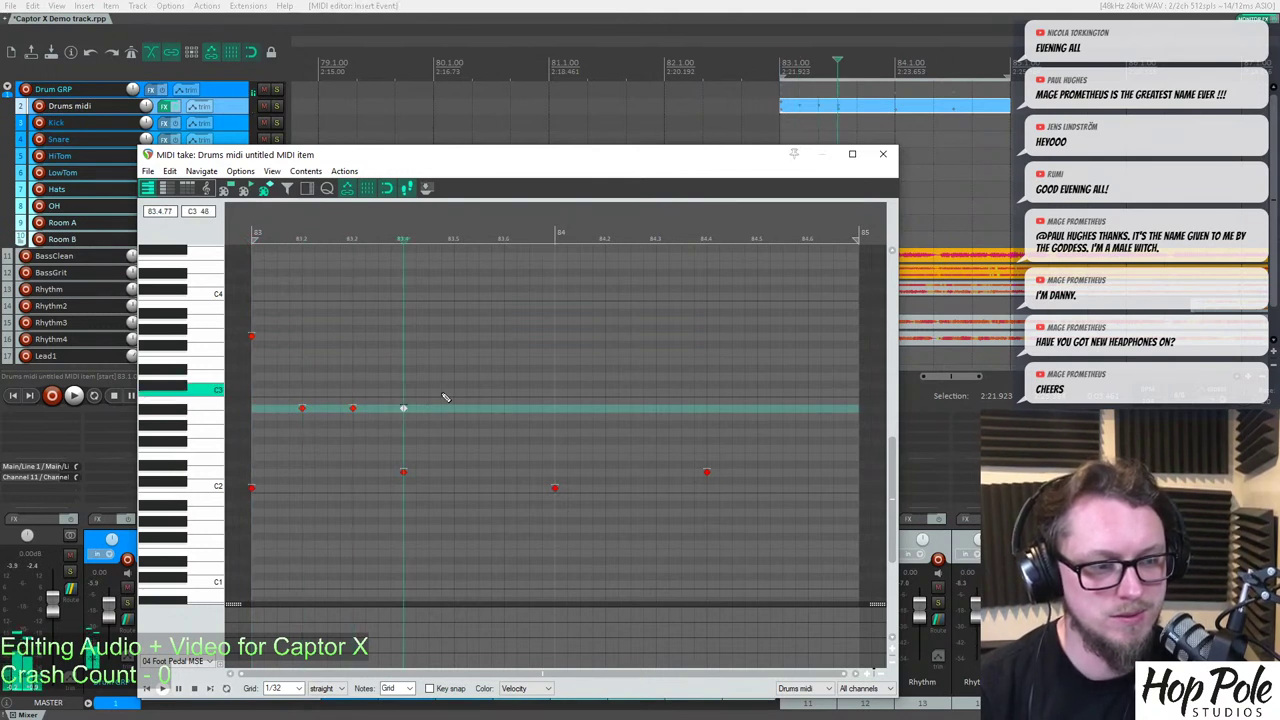
{"action": "left_click", "coordinate": [457, 411]}
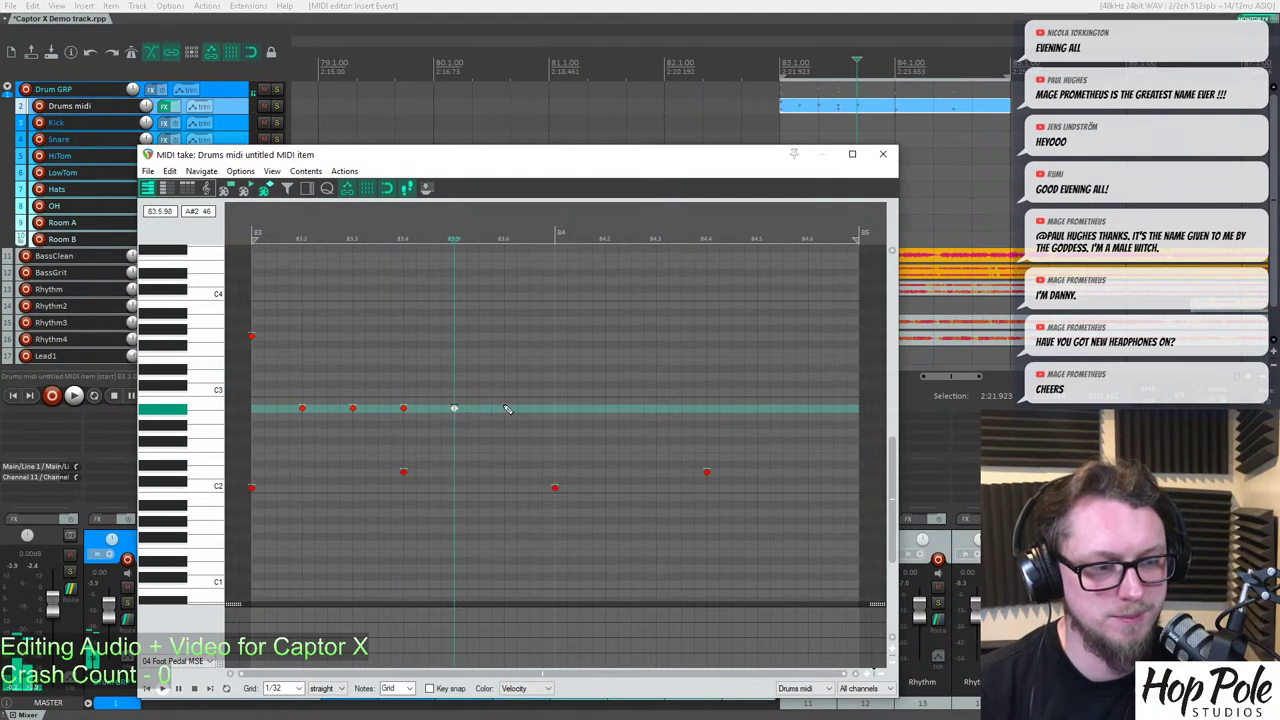
{"action": "left_click", "coordinate": [508, 411]}
Show the Velocity lane and vary the bar 83 hi-hats: 71 at 83.2 and 83.3, 114 at 83.4, 51 at 83.5, and a reduced value at 83.6.
{"action": "left_click_drag", "start_coordinate": [273, 391], "coordinate": [370, 428]}
{"action": "left_click", "coordinate": [197, 660]}
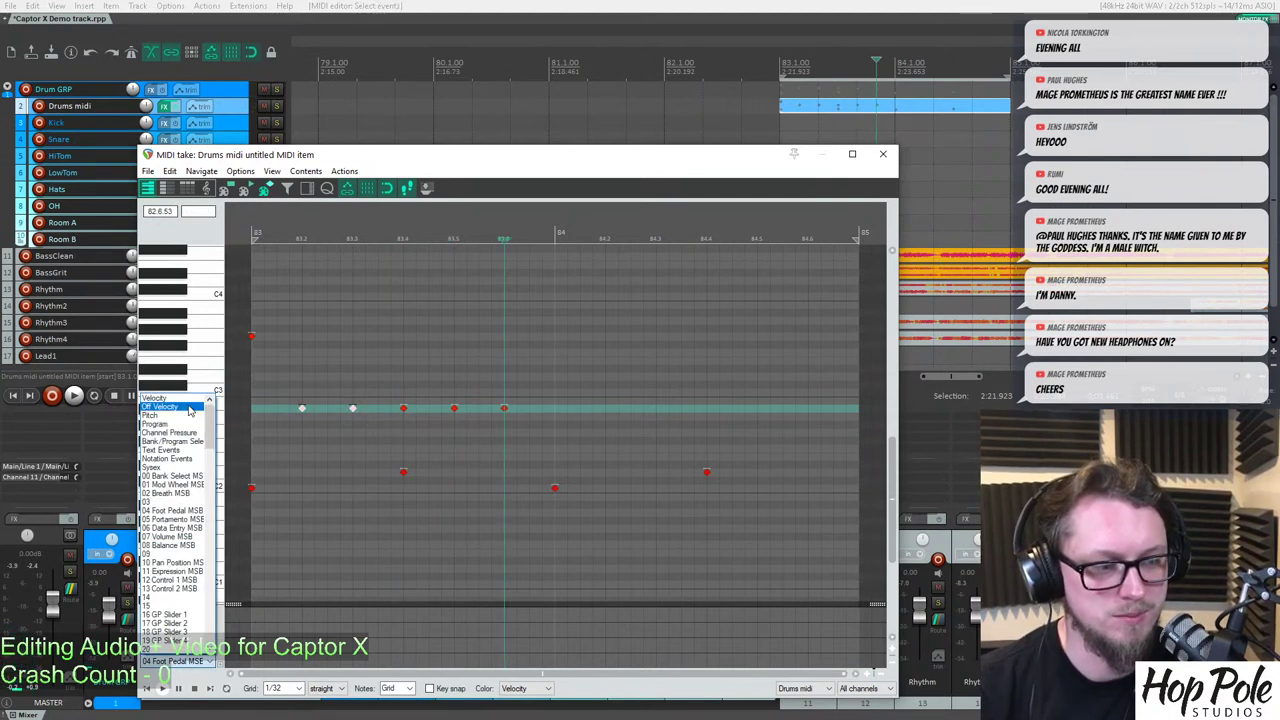
{"action": "left_click", "coordinate": [184, 399]}
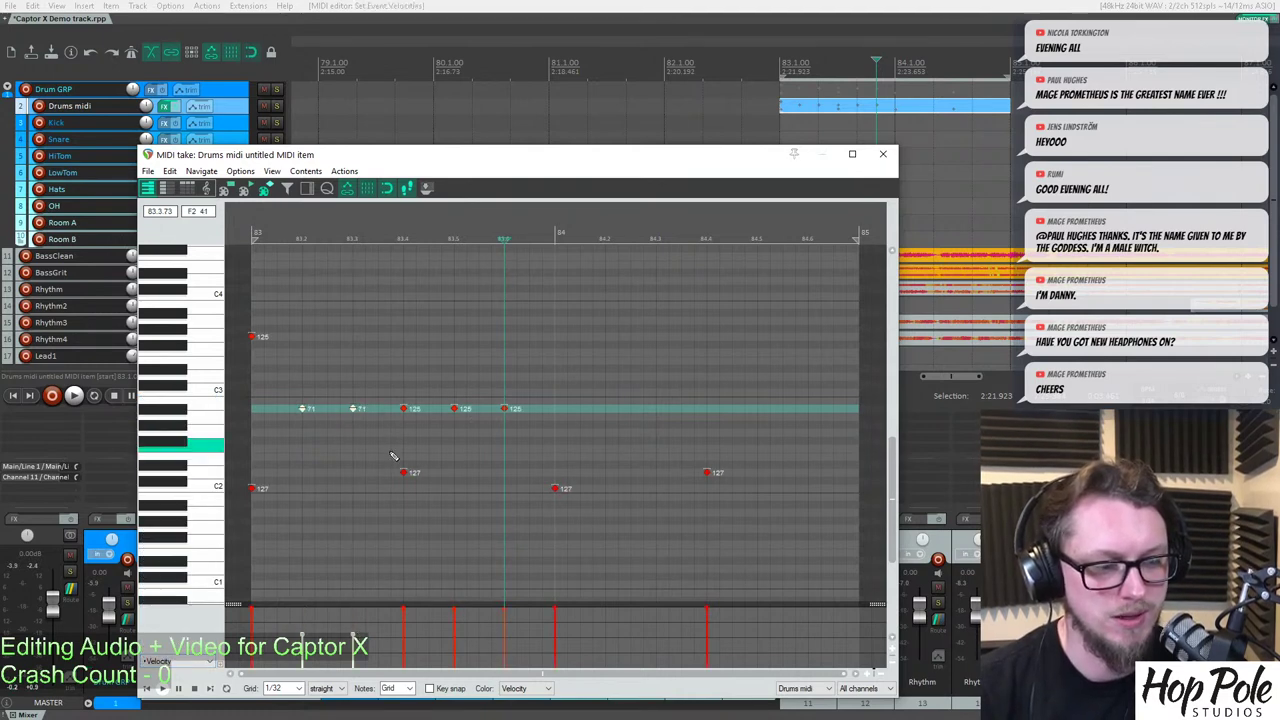
{"action": "left_click", "coordinate": [402, 409]}
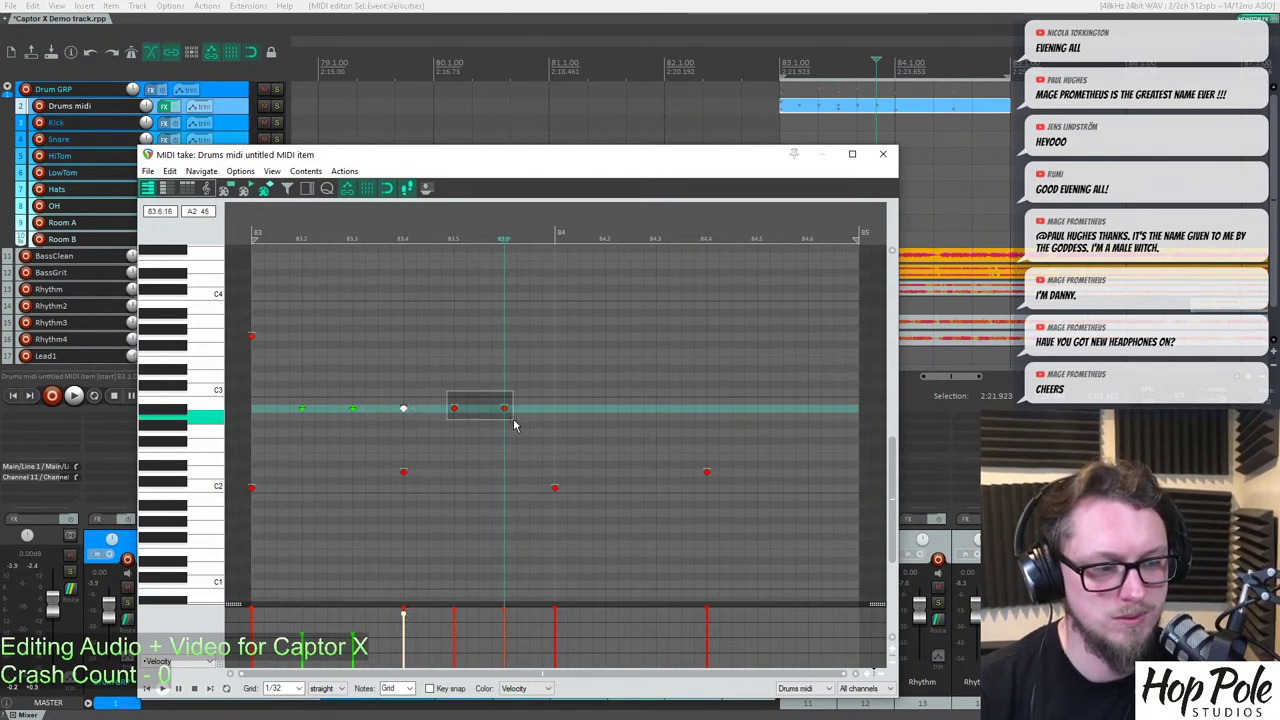
{"action": "left_click", "coordinate": [453, 408]}
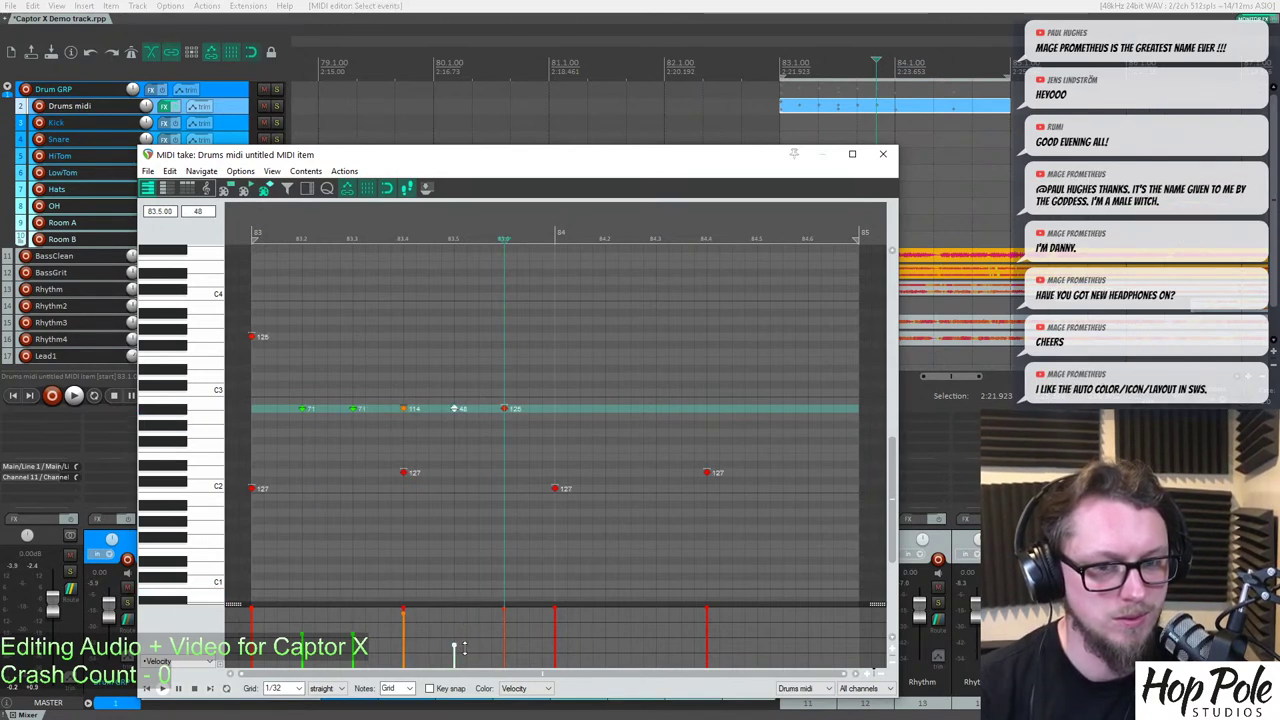
{"action": "left_click", "coordinate": [504, 410]}
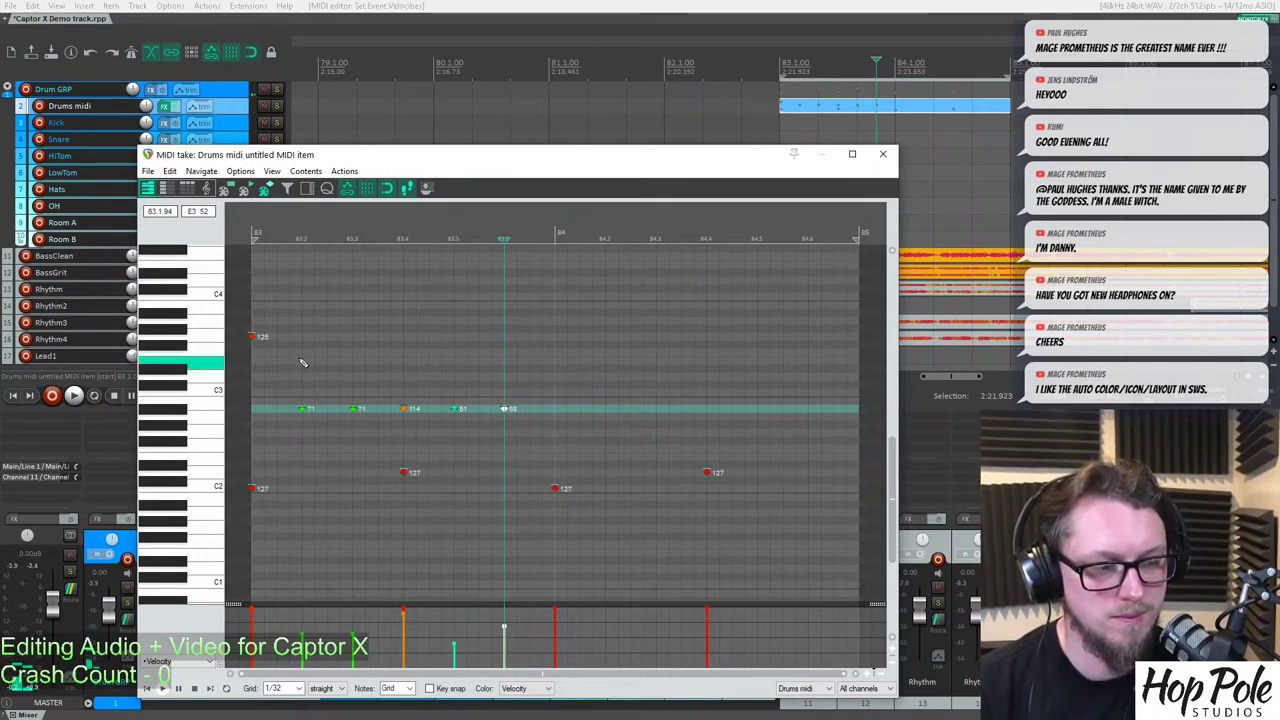
Copy the five A#2 hi-hat notes into bar 84 and add another at the start of bar 84 with slightly reduced velocity.
{"action": "left_click_drag", "start_coordinate": [286, 372], "coordinate": [526, 424]}
{"action": "left_click_drag", "start_coordinate": [304, 415], "coordinate": [607, 415]}
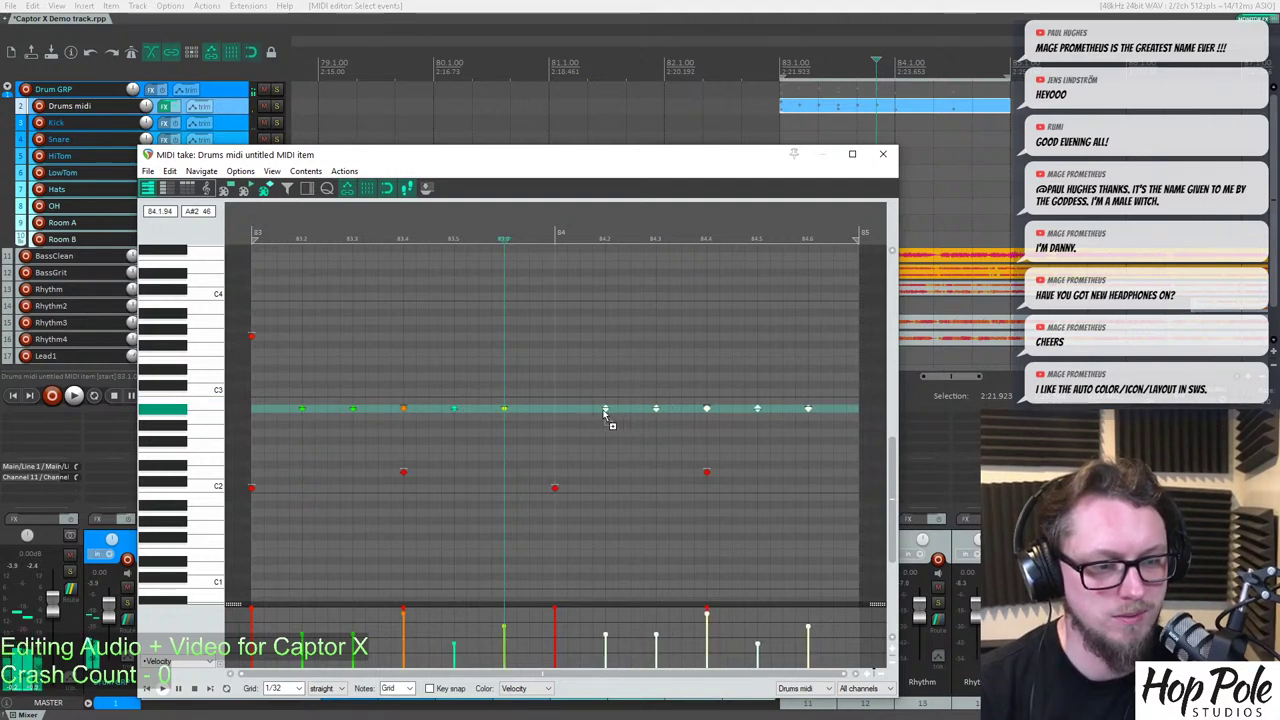
{"action": "left_click", "coordinate": [554, 409]}
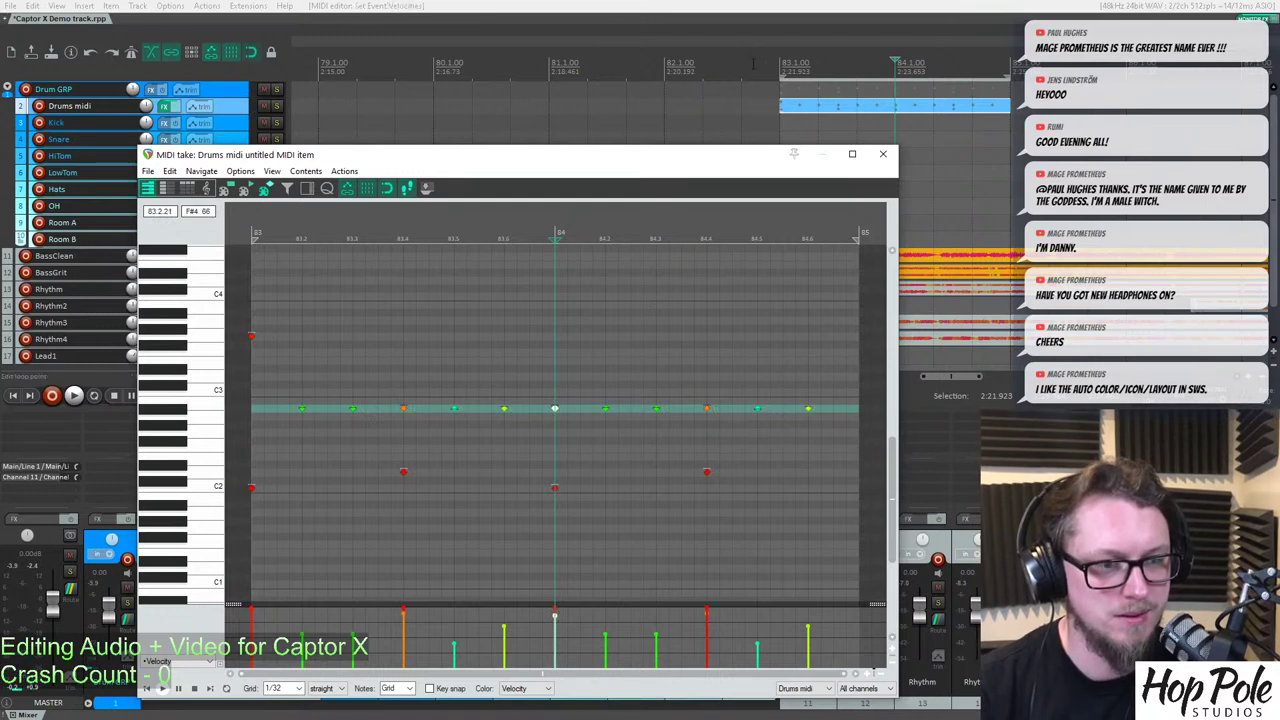
Solo the Drums midi track and play the pattern from shortly before bar 83.
{"action": "left_click", "coordinate": [741, 62]}
{"action": "left_click", "coordinate": [277, 108]}
{"action": "key", "text": "space"}
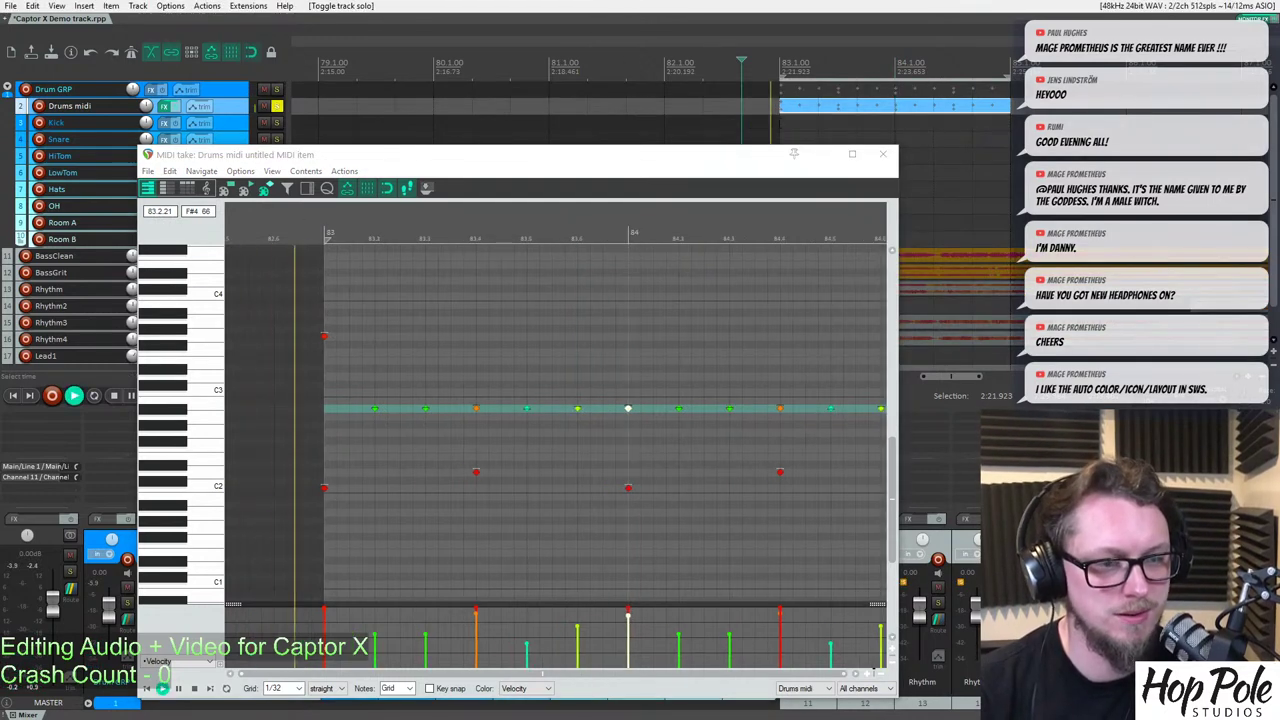
Close the MIDI editor and extend the looped drum item on the Drums midi track to bar 113, checking its end.
{"action": "scroll", "coordinate": [811, 97], "scroll_direction": "down", "scroll_amount": 4}
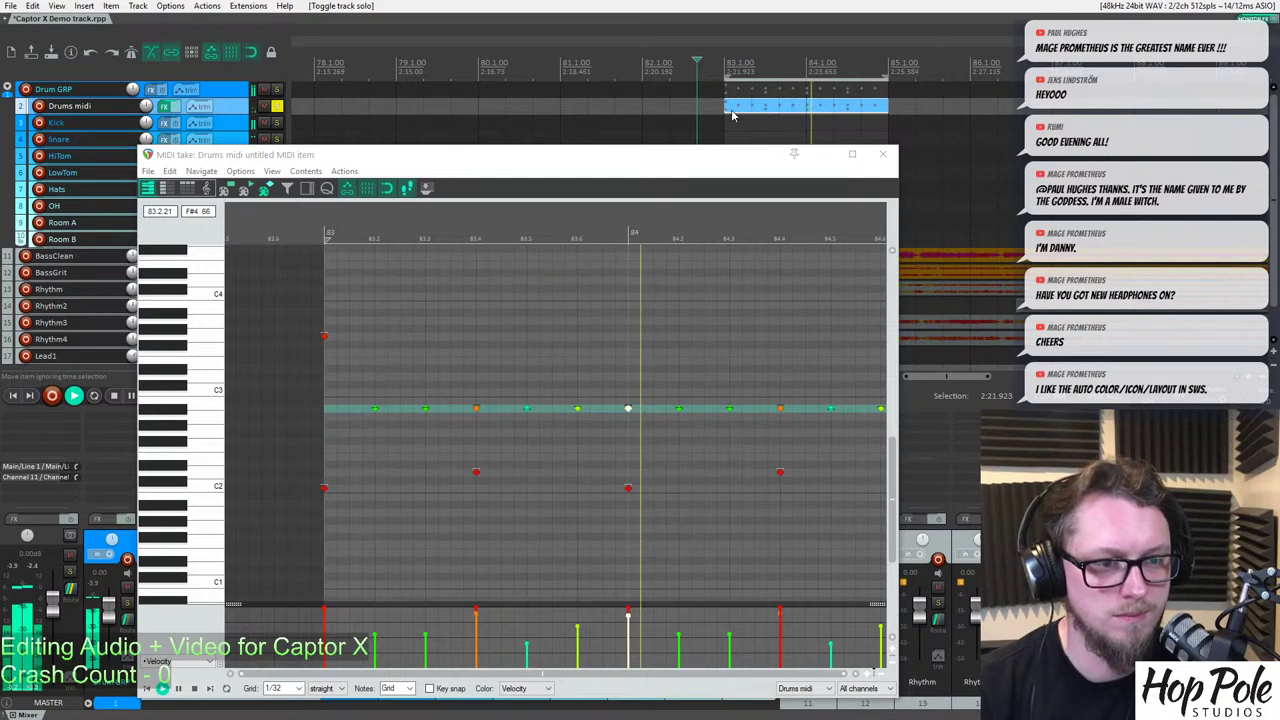
{"action": "scroll", "coordinate": [769, 112], "scroll_direction": "down", "scroll_amount": 4}
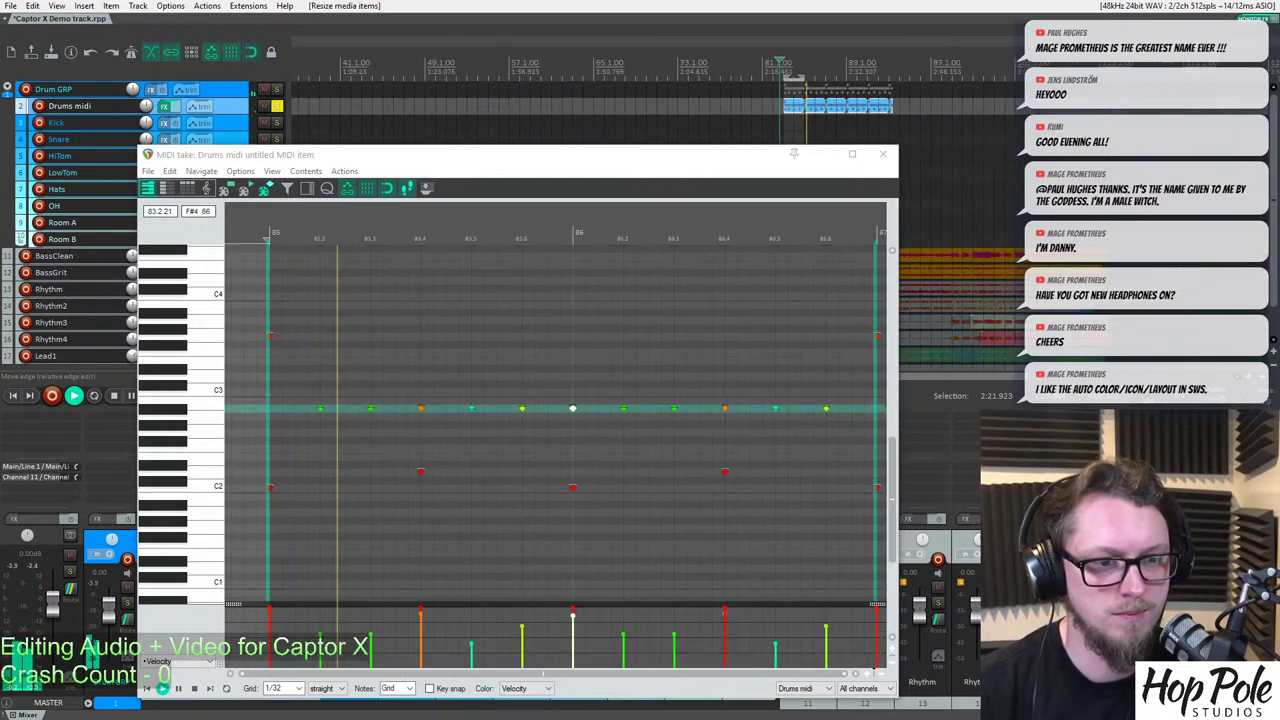
{"action": "left_click", "coordinate": [882, 154]}
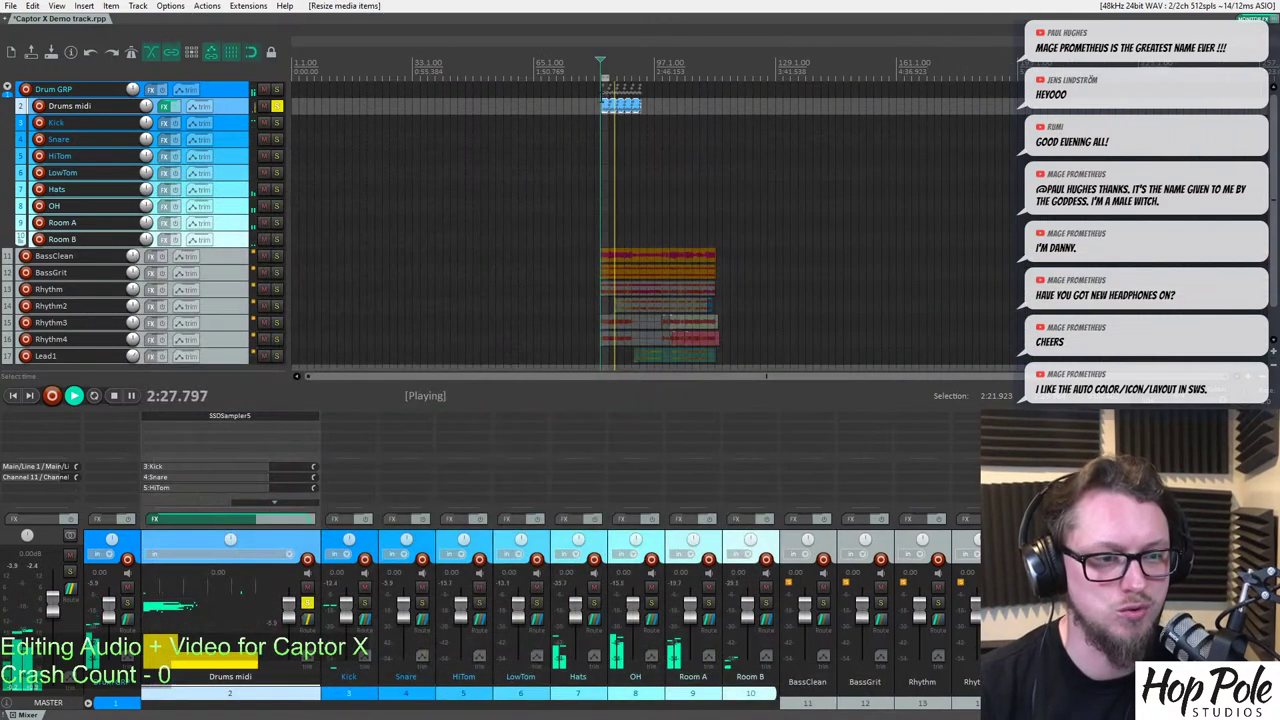
{"action": "left_click_drag", "start_coordinate": [638, 105], "coordinate": [712, 120]}
{"action": "scroll", "coordinate": [712, 120], "scroll_direction": "up", "scroll_amount": 4}
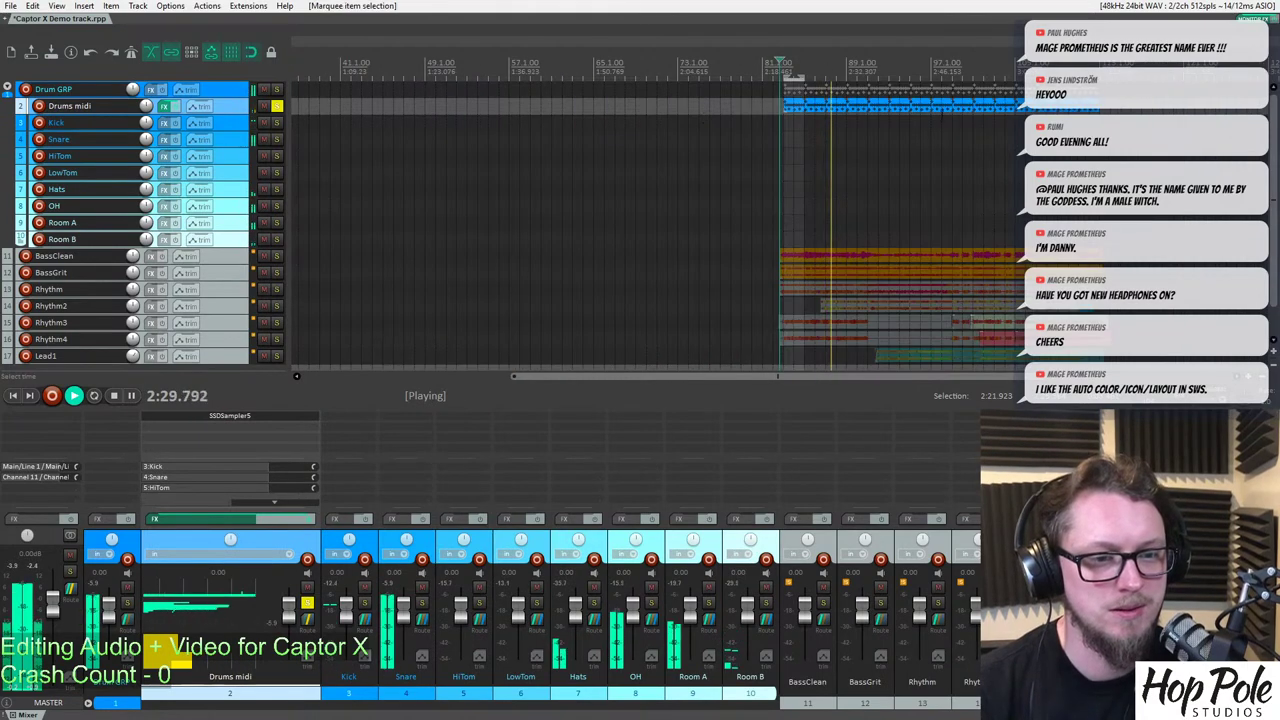
{"action": "left_click", "coordinate": [1121, 70]}
{"action": "scroll", "coordinate": [1121, 70], "scroll_direction": "up", "scroll_amount": 5}
{"action": "scroll", "coordinate": [938, 111], "scroll_direction": "down", "scroll_amount": 3}
{"action": "scroll", "coordinate": [933, 112], "scroll_direction": "up", "scroll_amount": 2}
{"action": "scroll", "coordinate": [932, 112], "scroll_direction": "down", "scroll_amount": 4}
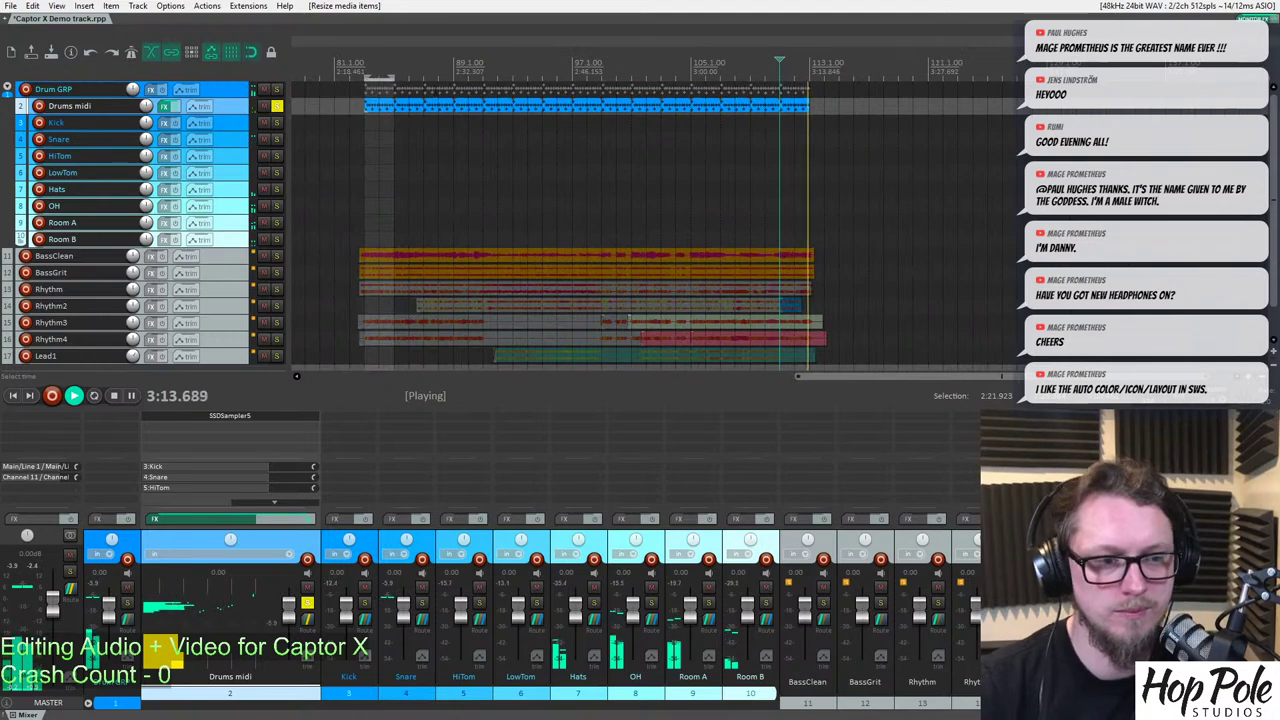
Unsolo the Drums midi track and play the drums together with the bass and guitars from bar 83.
{"action": "left_click", "coordinate": [277, 107]}
{"action": "key", "text": "space"}
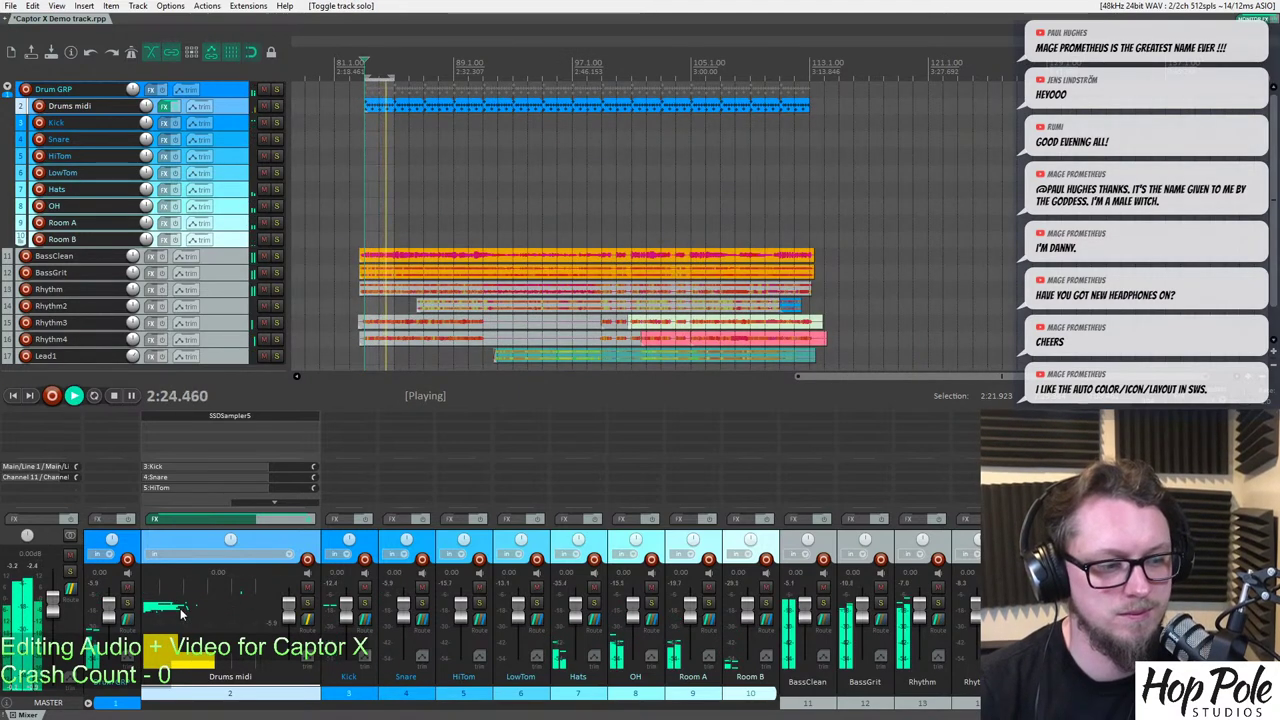
Mute the BassClean through Lead1 tracks and audition the drum group on its own from bar 83.
{"action": "left_click", "coordinate": [126, 603]}
{"action": "key", "text": "space"}
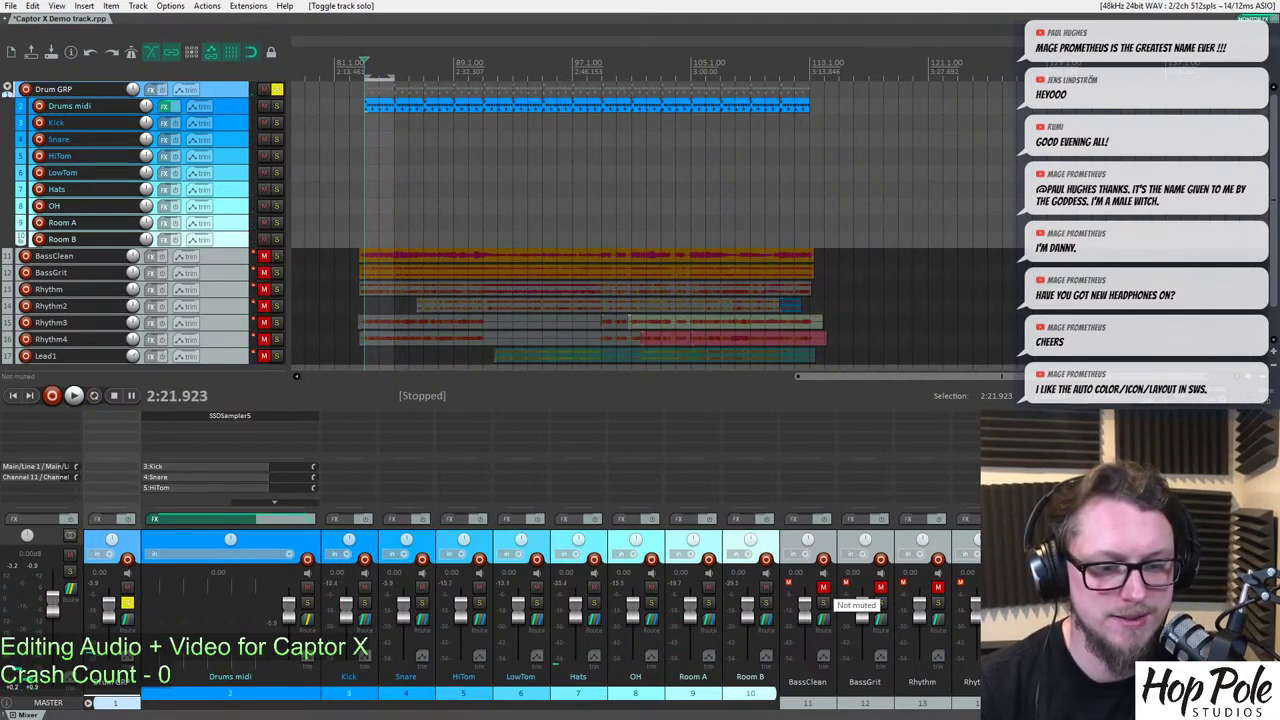
{"action": "scroll", "coordinate": [631, 170], "scroll_direction": "up", "scroll_amount": 3}
{"action": "key", "text": "space"}
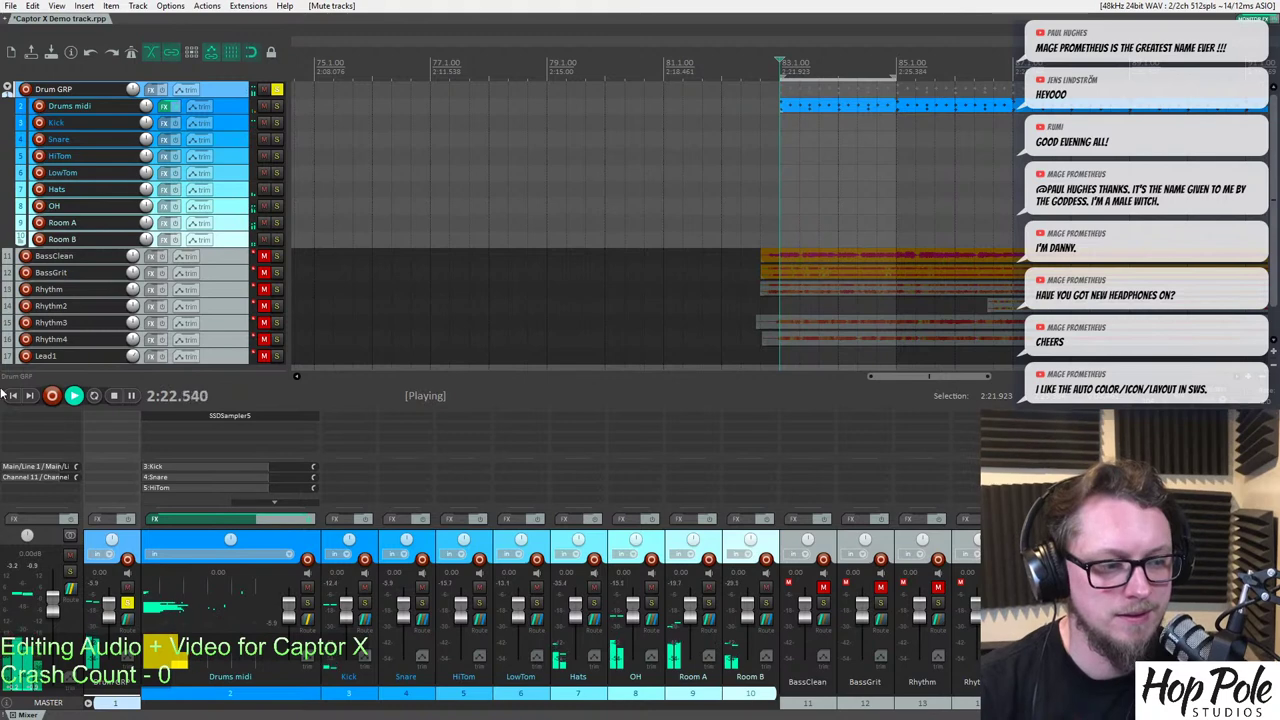
{"action": "key", "text": "space"}
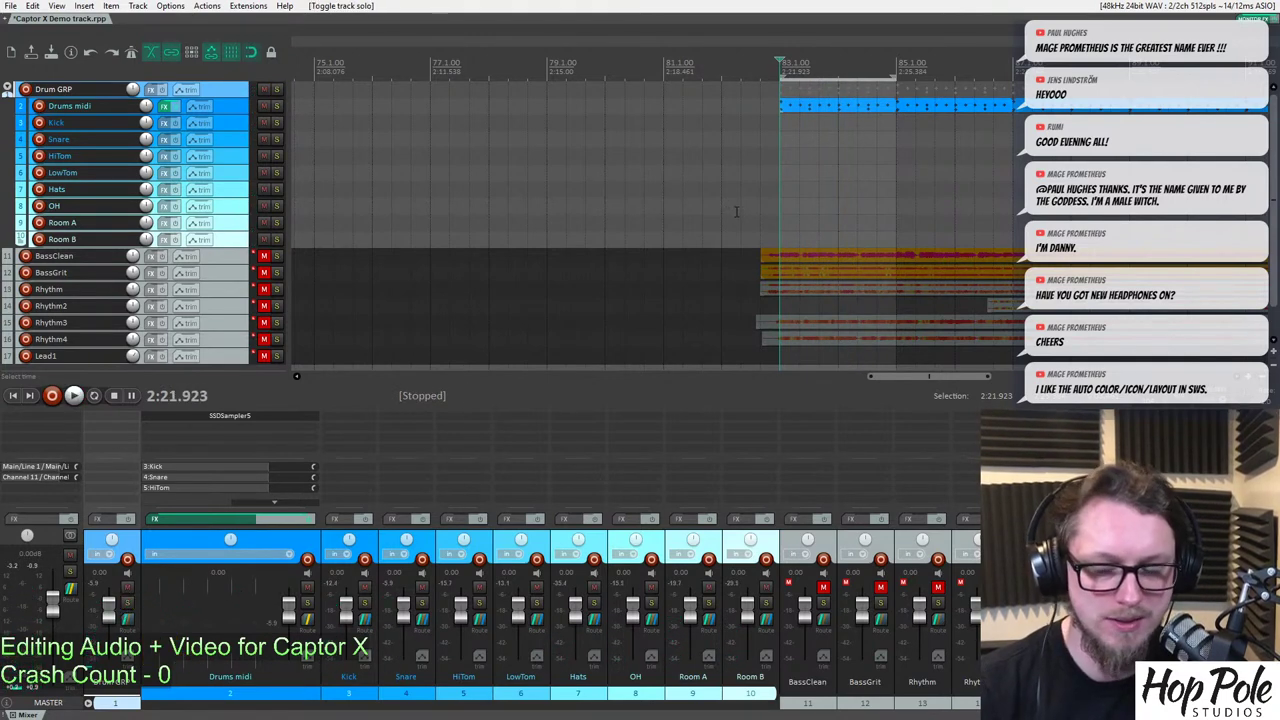
{"action": "key", "text": "space"}
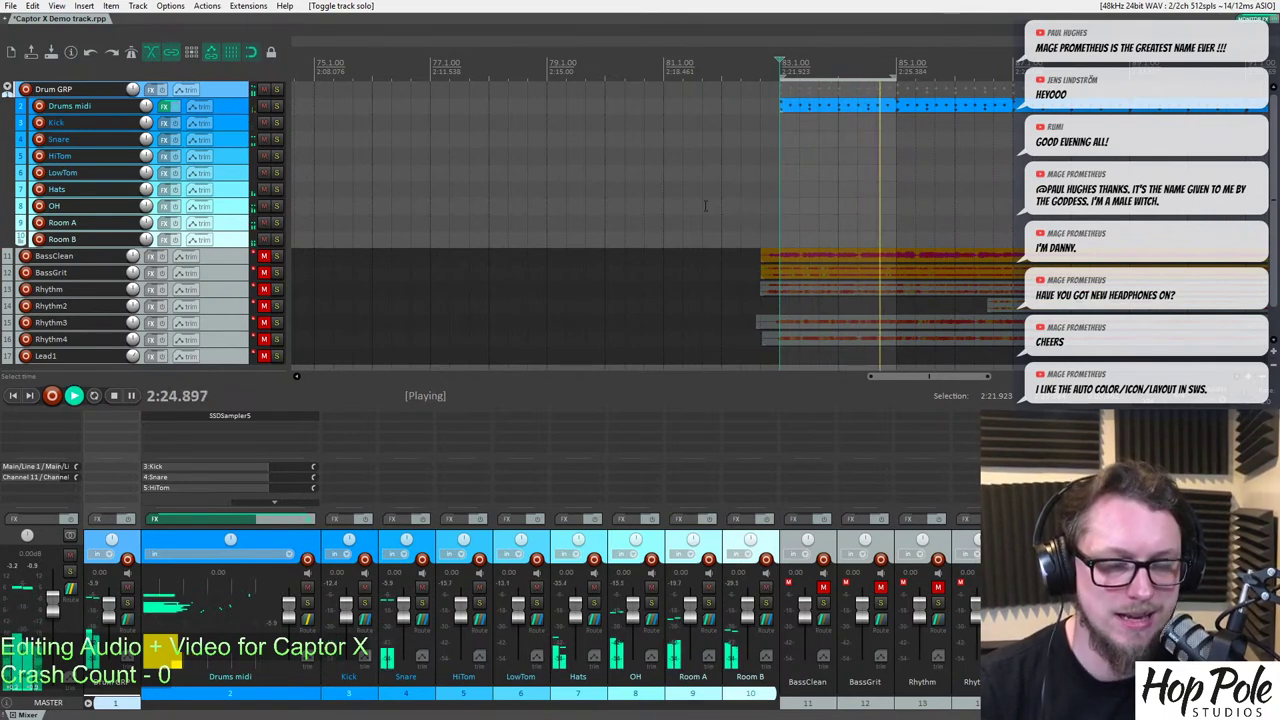
{"action": "key", "text": "space"}
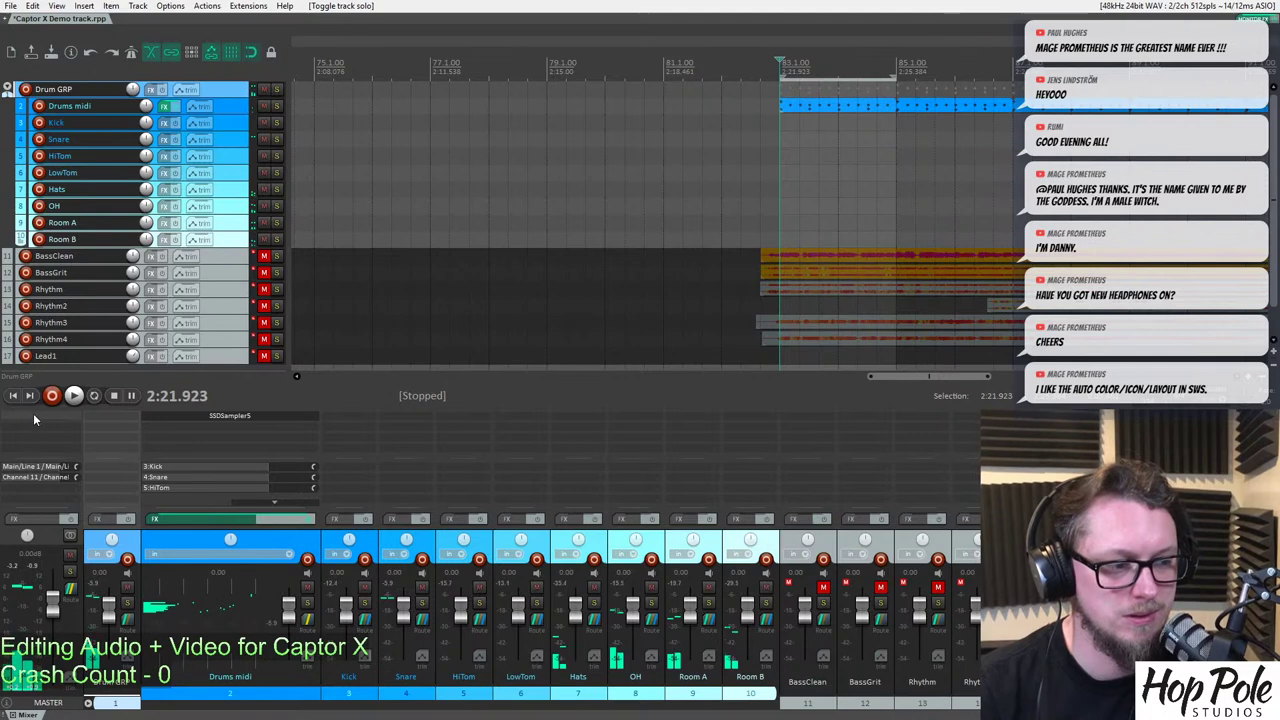
Add the VST True Iron (Kazrog) plug-in to the master track, then toggle Morph and adjust Strength during playback.
{"action": "double_click", "coordinate": [34, 417]}
{"action": "type", "text": "iro"}
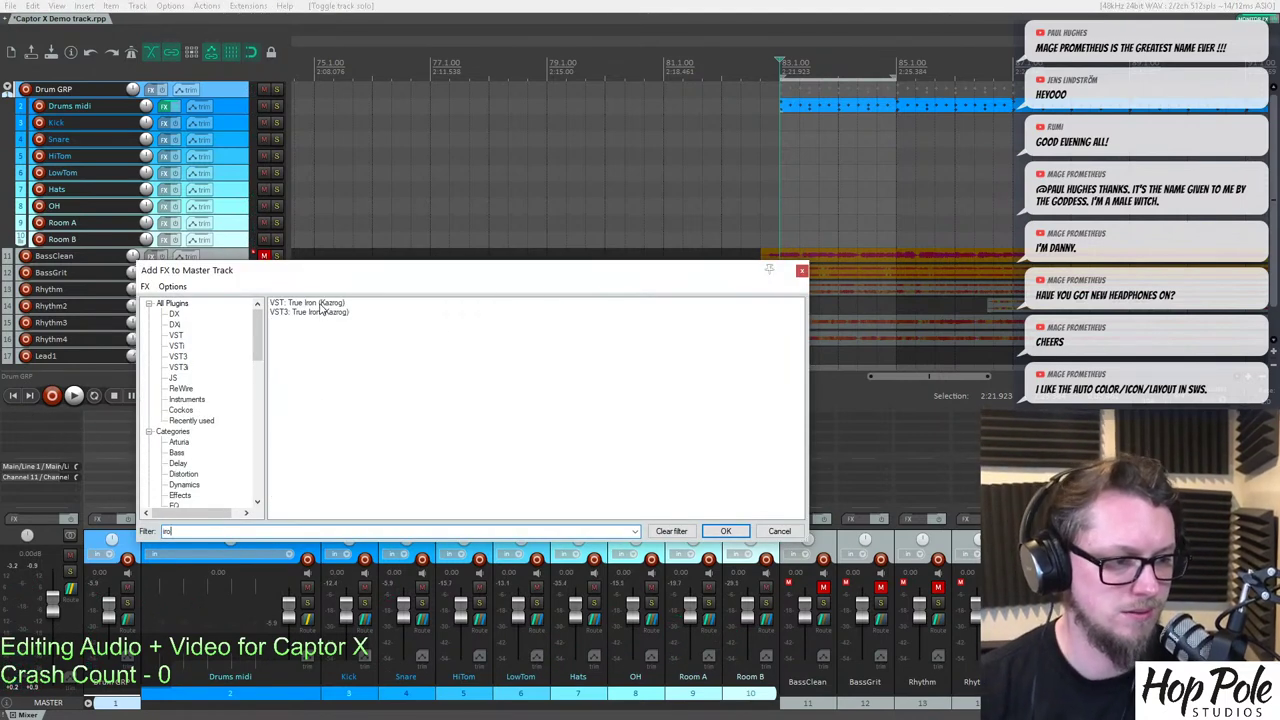
{"action": "double_click", "coordinate": [321, 306]}
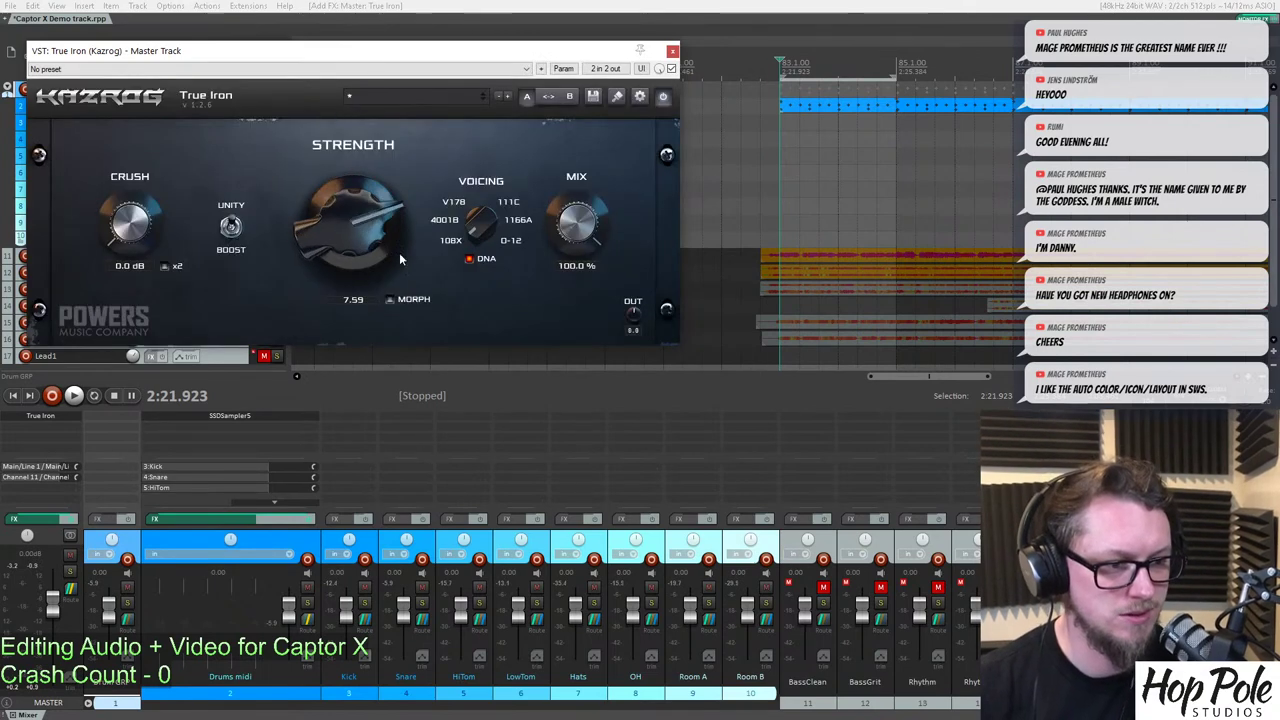
{"action": "key", "text": "space"}
{"action": "left_click", "coordinate": [390, 300]}
{"action": "mouse_move", "coordinate": [372, 229]}
{"action": "left_mouse_down"}
{"action": "mouse_move", "coordinate": [371, 211]}
{"action": "mouse_move", "coordinate": [373, 226]}
{"action": "left_mouse_up"}
{"action": "left_click", "coordinate": [672, 52]}
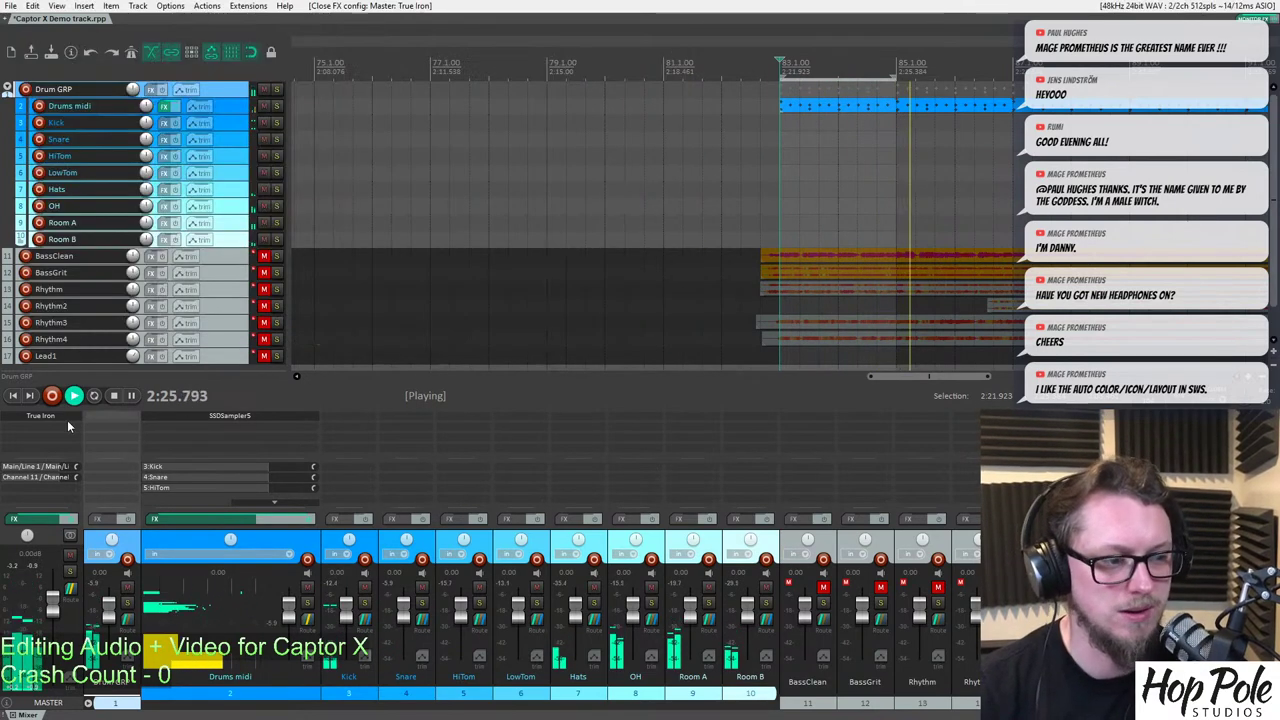
Add the VST Virtual Tape Machines (Slate Digital) plug-in to the master track with its default settings and close its window.
{"action": "double_click", "coordinate": [33, 436]}
{"action": "type", "text": "tap"}
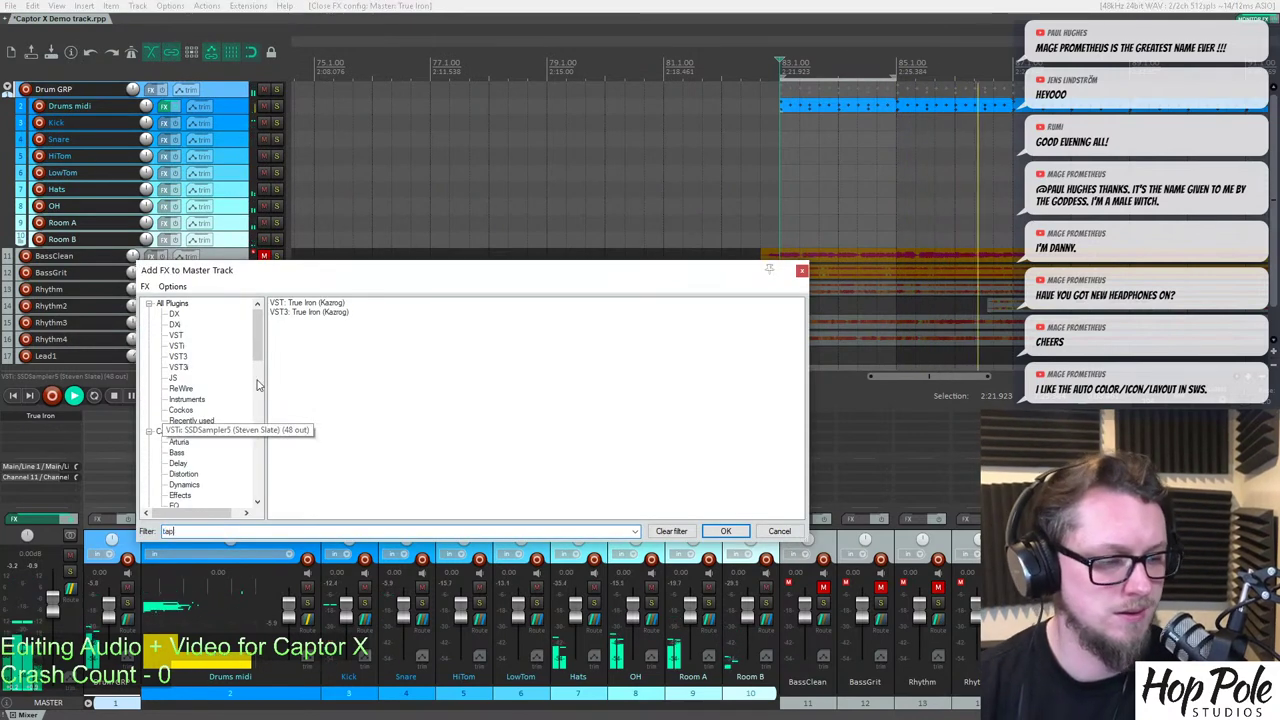
{"action": "left_click", "coordinate": [320, 349]}
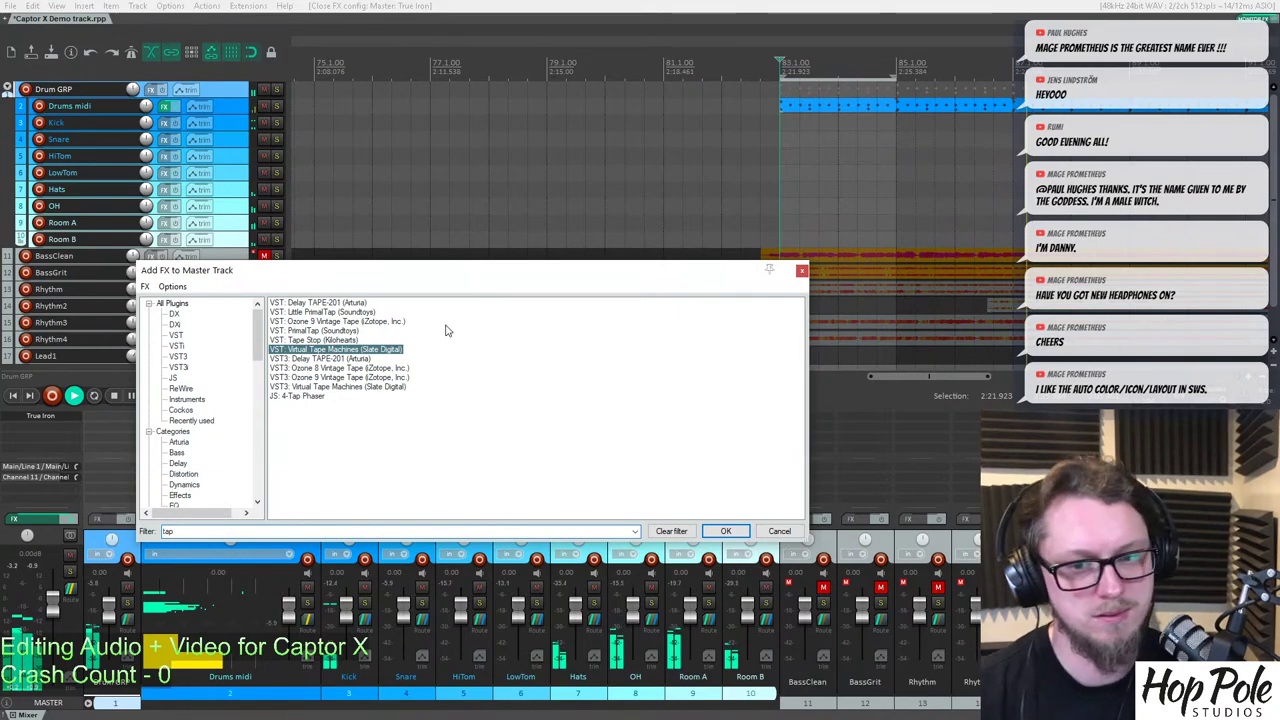
{"action": "key", "text": "Return"}
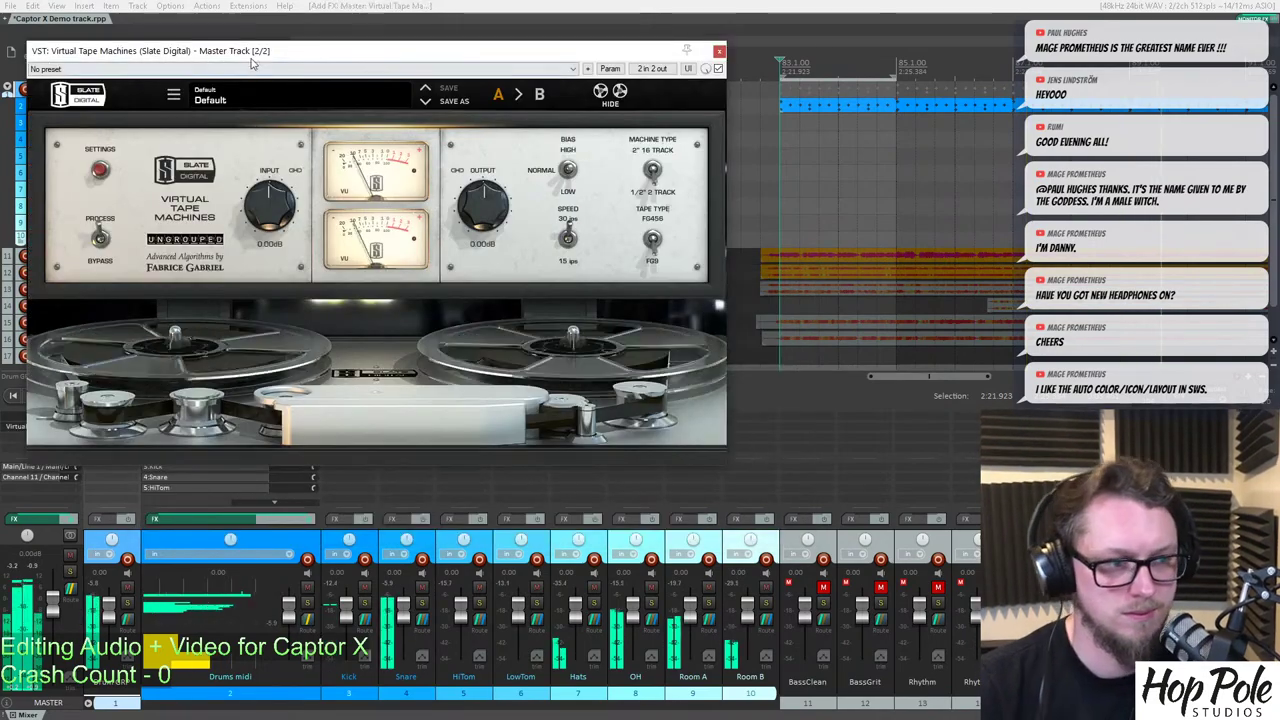
{"action": "left_click_drag", "start_coordinate": [257, 54], "coordinate": [322, 134]}
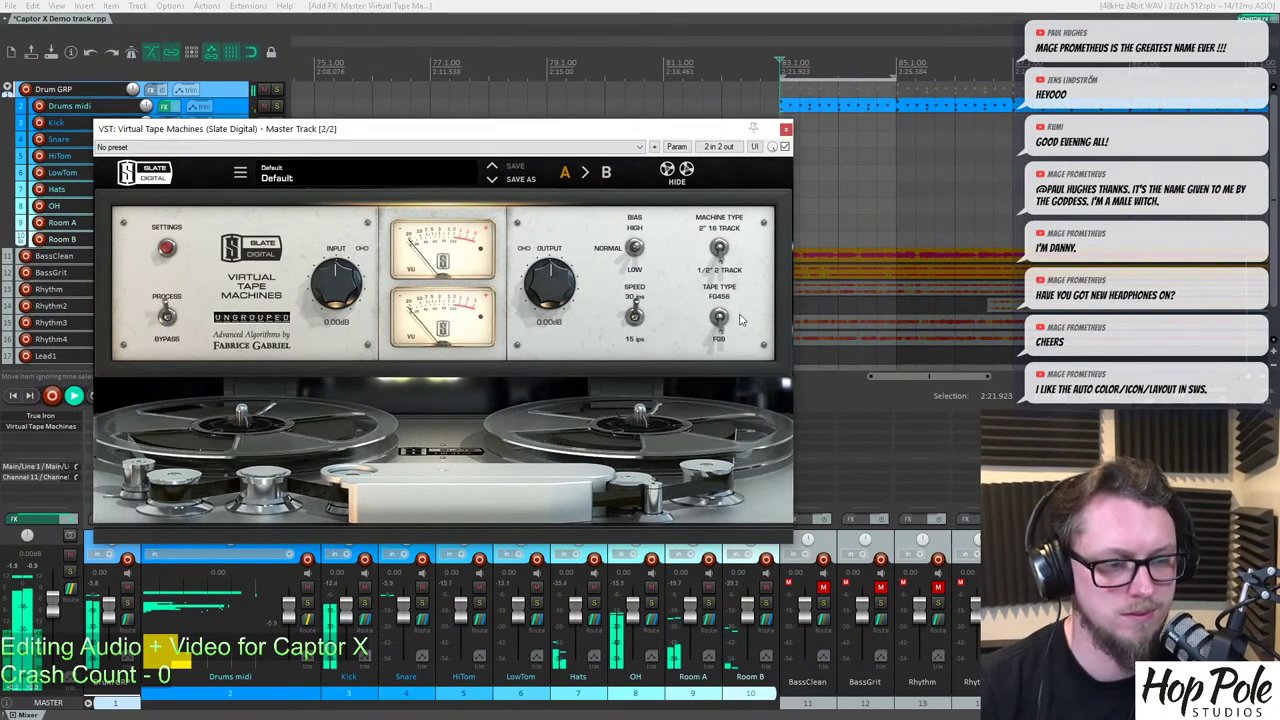
{"action": "left_click", "coordinate": [786, 129]}
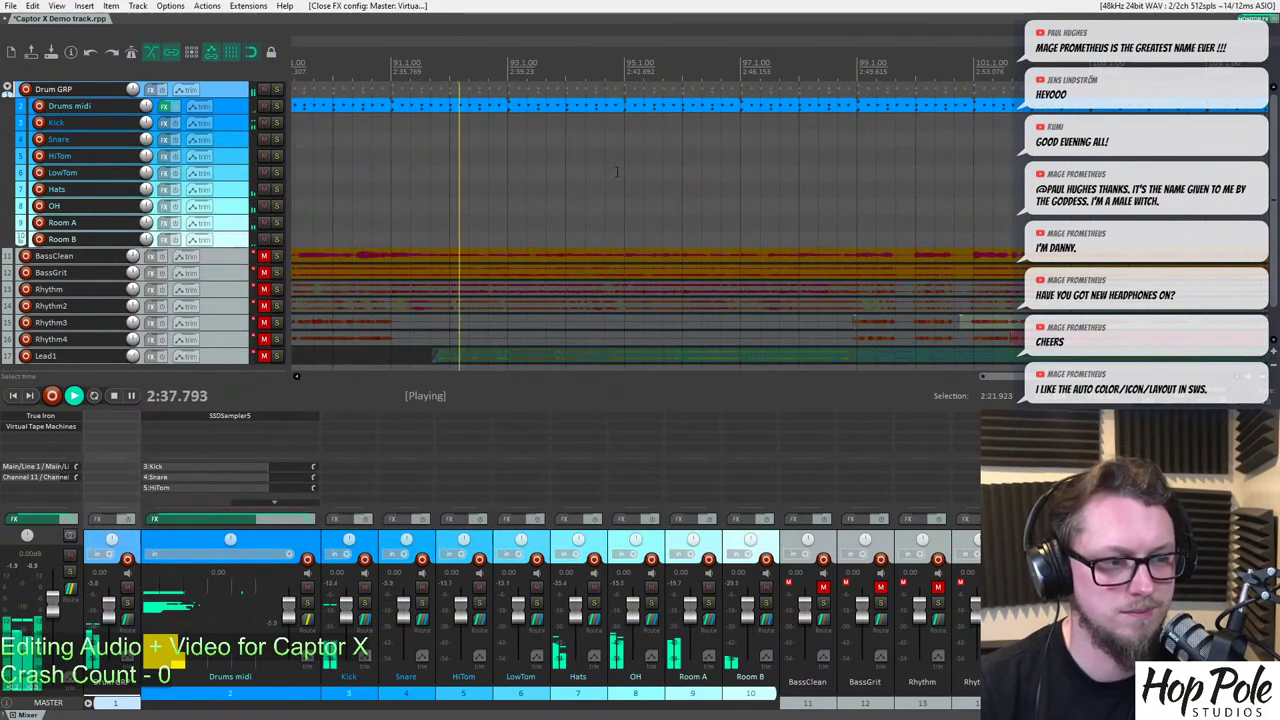
{"action": "scroll", "coordinate": [352, 321], "scroll_direction": "down", "scroll_amount": 3}
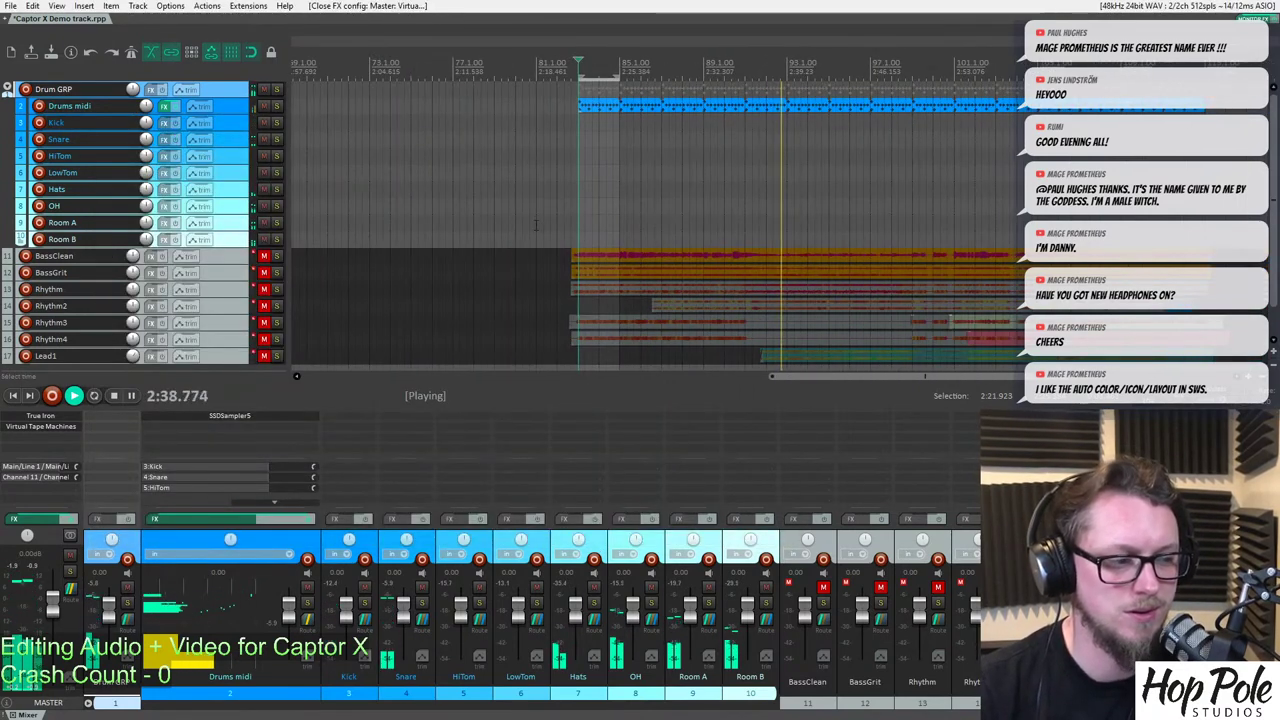
Add the VST Virtual Mix Rack (Slate Digital) plug-in to the master track.
{"action": "left_click", "coordinate": [28, 437]}
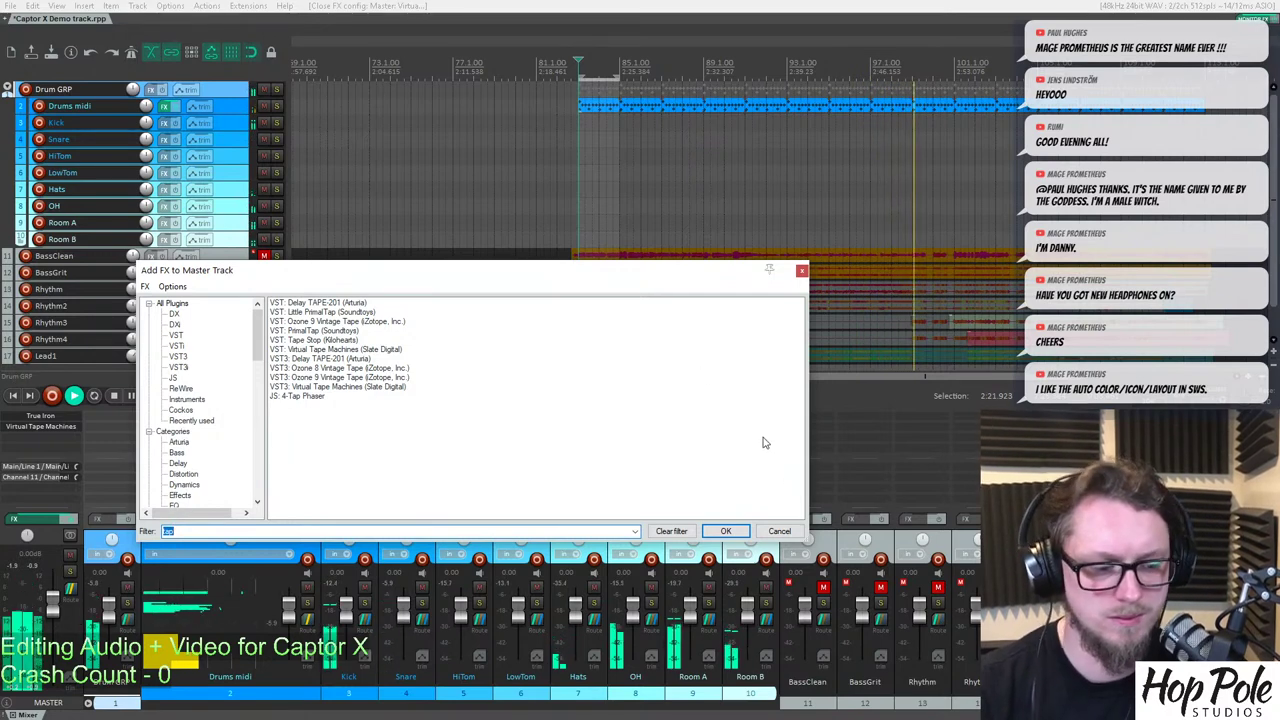
{"action": "type", "text": "mix"}
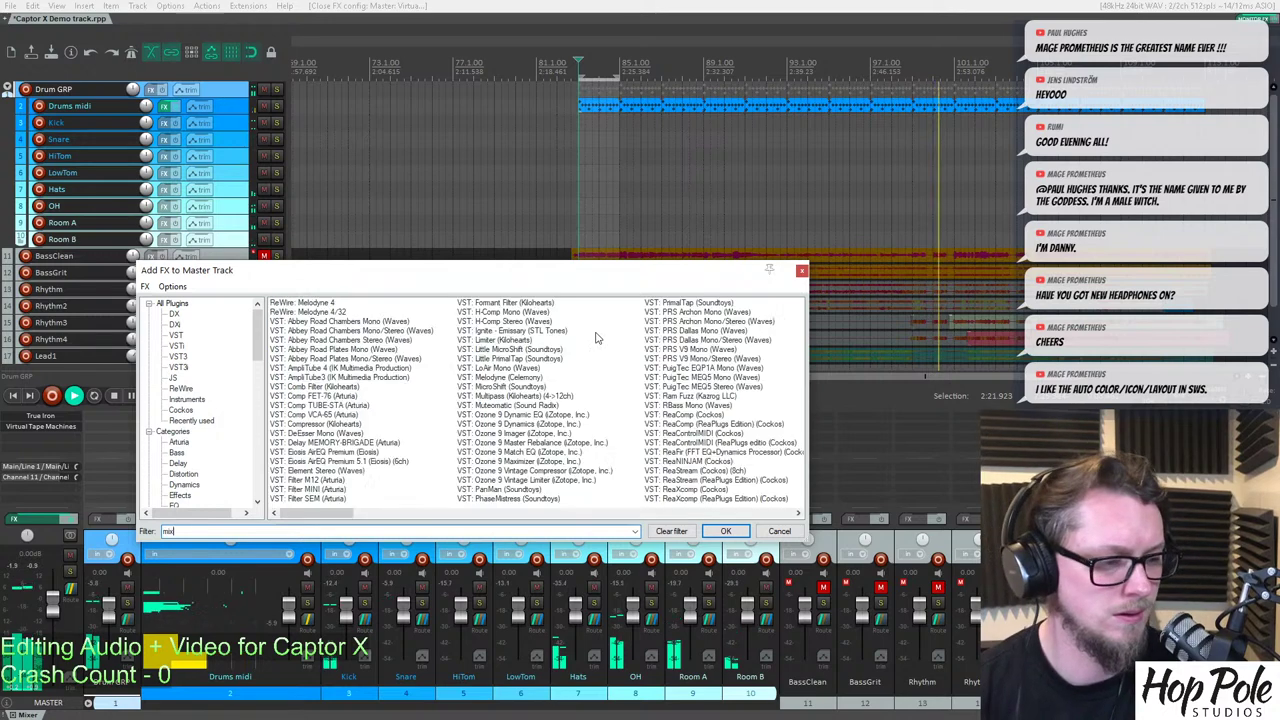
{"action": "left_click", "coordinate": [303, 304]}
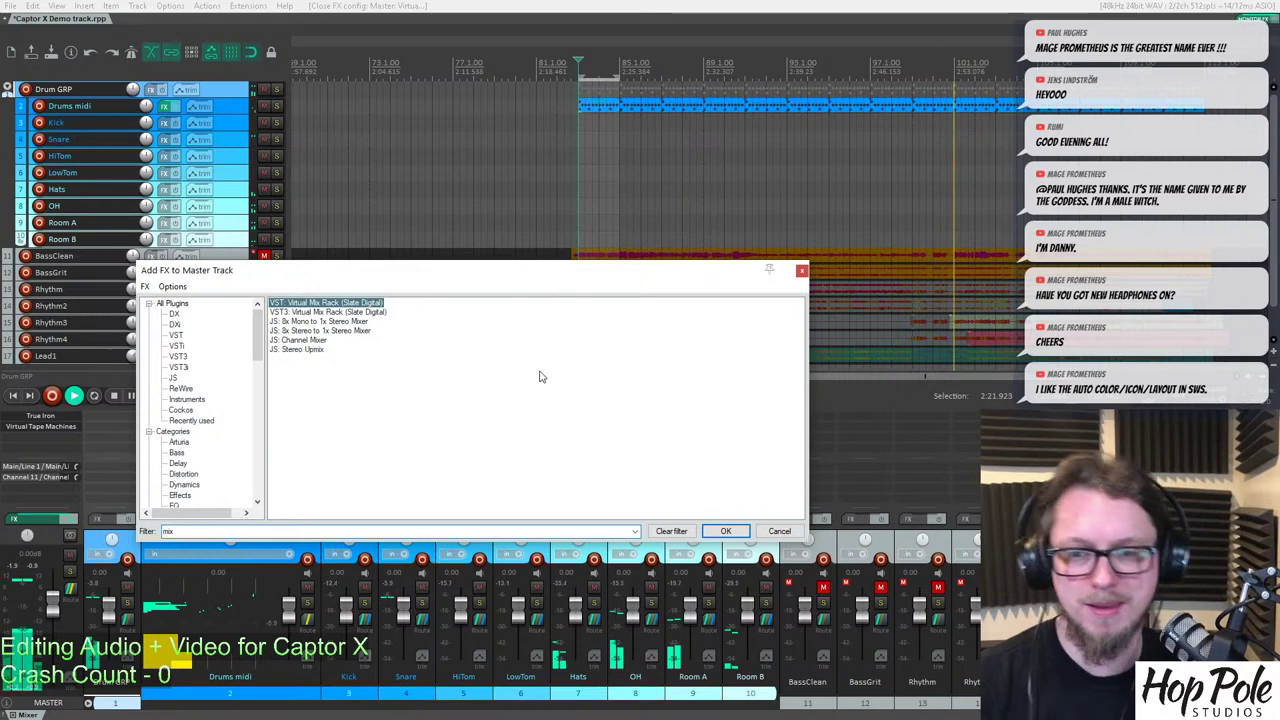
{"action": "key", "text": "Return"}
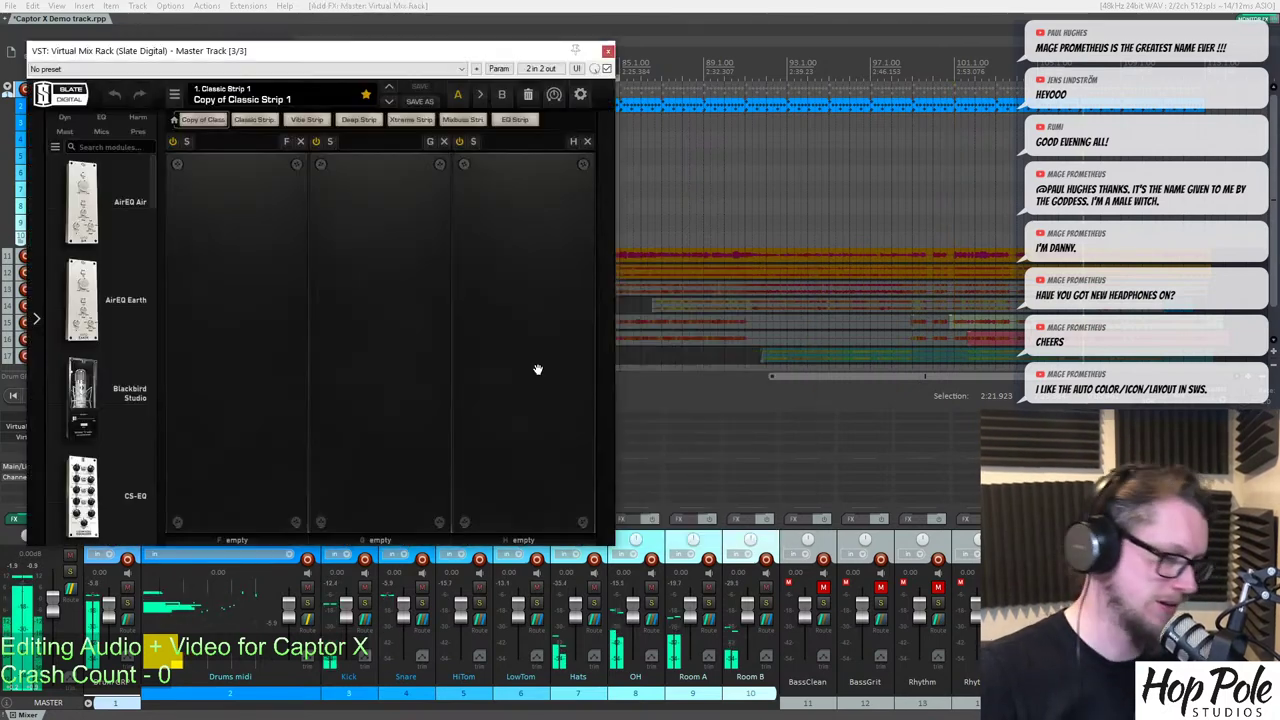
Load the VCC MixBuss, New York and Hollywood modules into the rack's three empty slots, with New York's mix at about 41%.
{"action": "left_click_drag", "start_coordinate": [157, 200], "coordinate": [153, 530]}
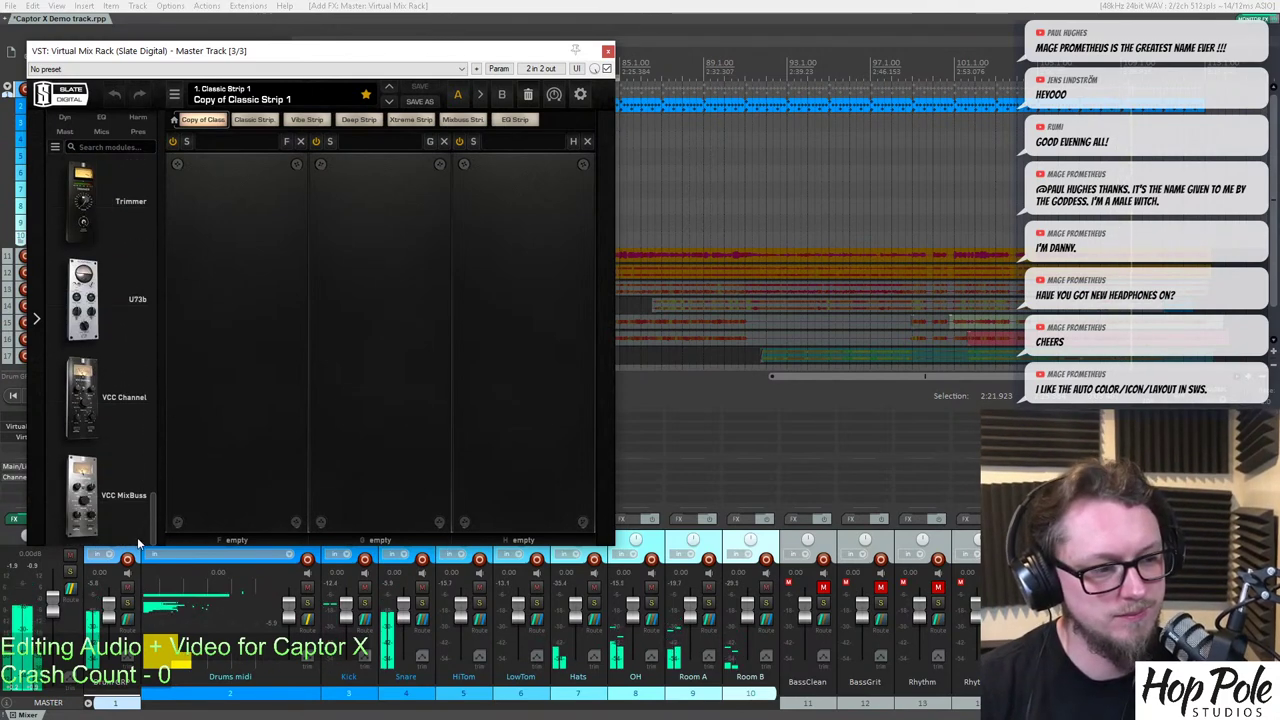
{"action": "left_click_drag", "start_coordinate": [90, 492], "coordinate": [525, 360]}
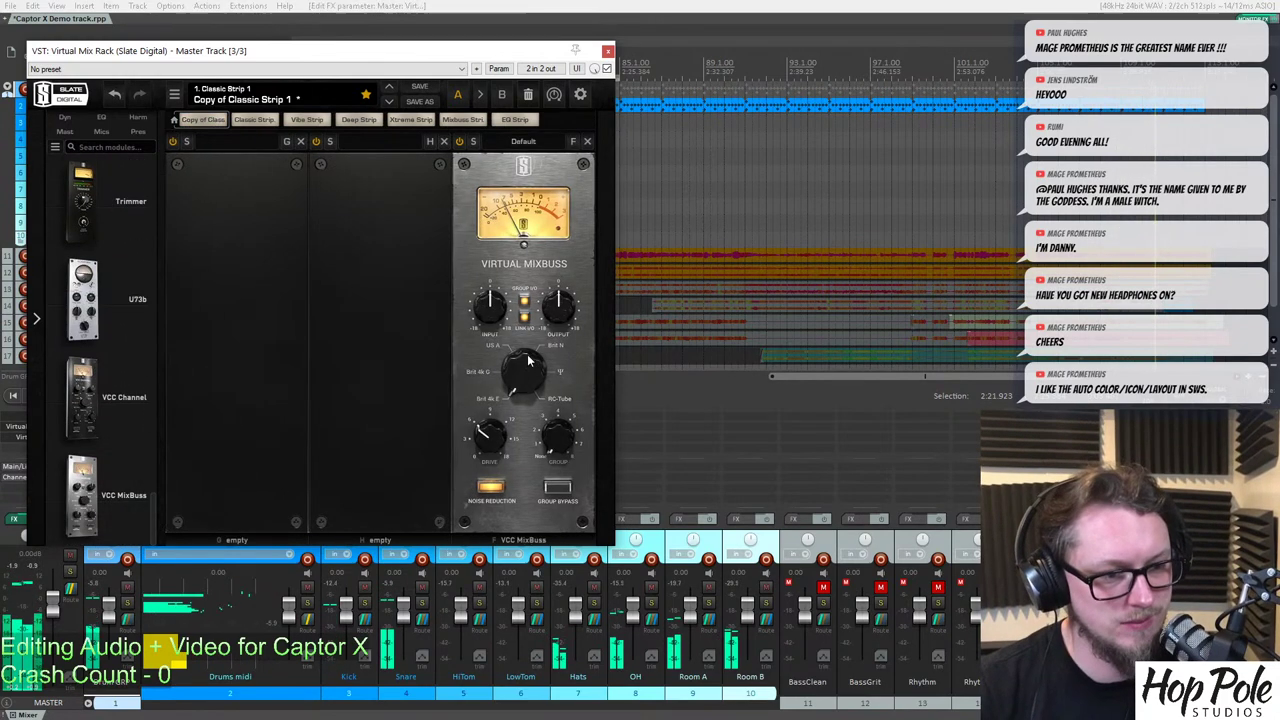
{"action": "left_click_drag", "start_coordinate": [152, 497], "coordinate": [195, 318]}
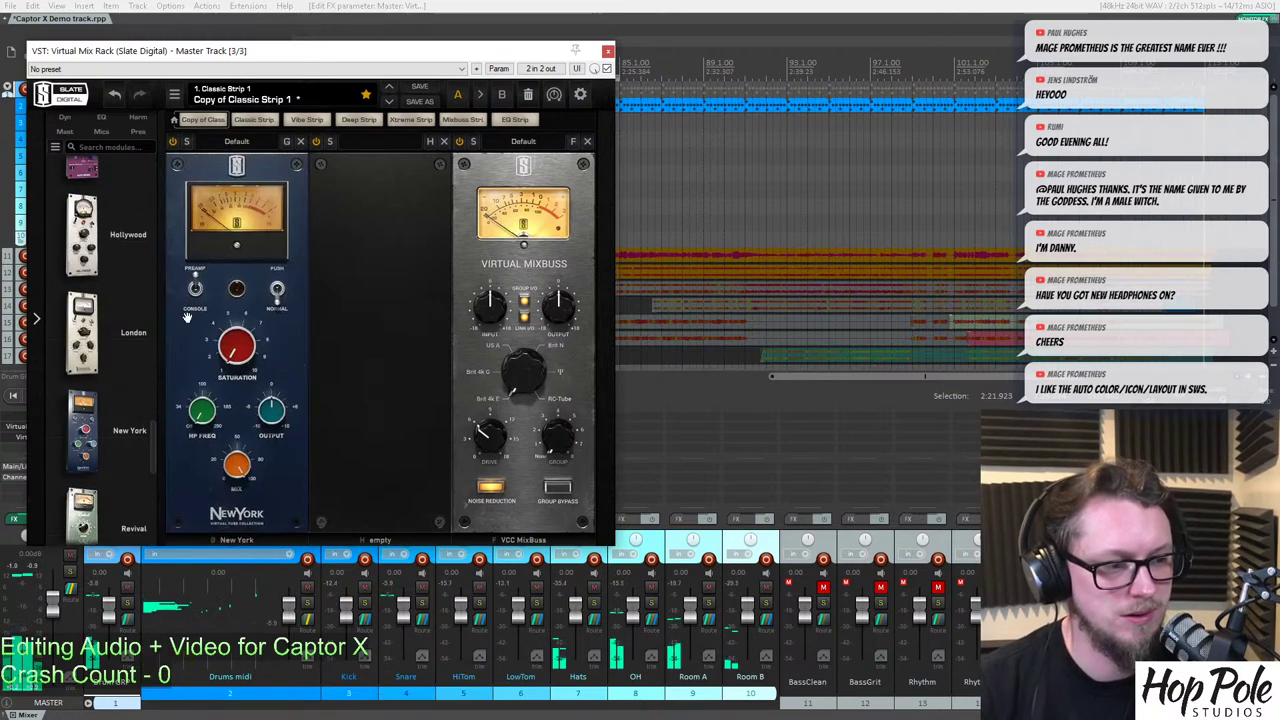
{"action": "mouse_move", "coordinate": [247, 367]}
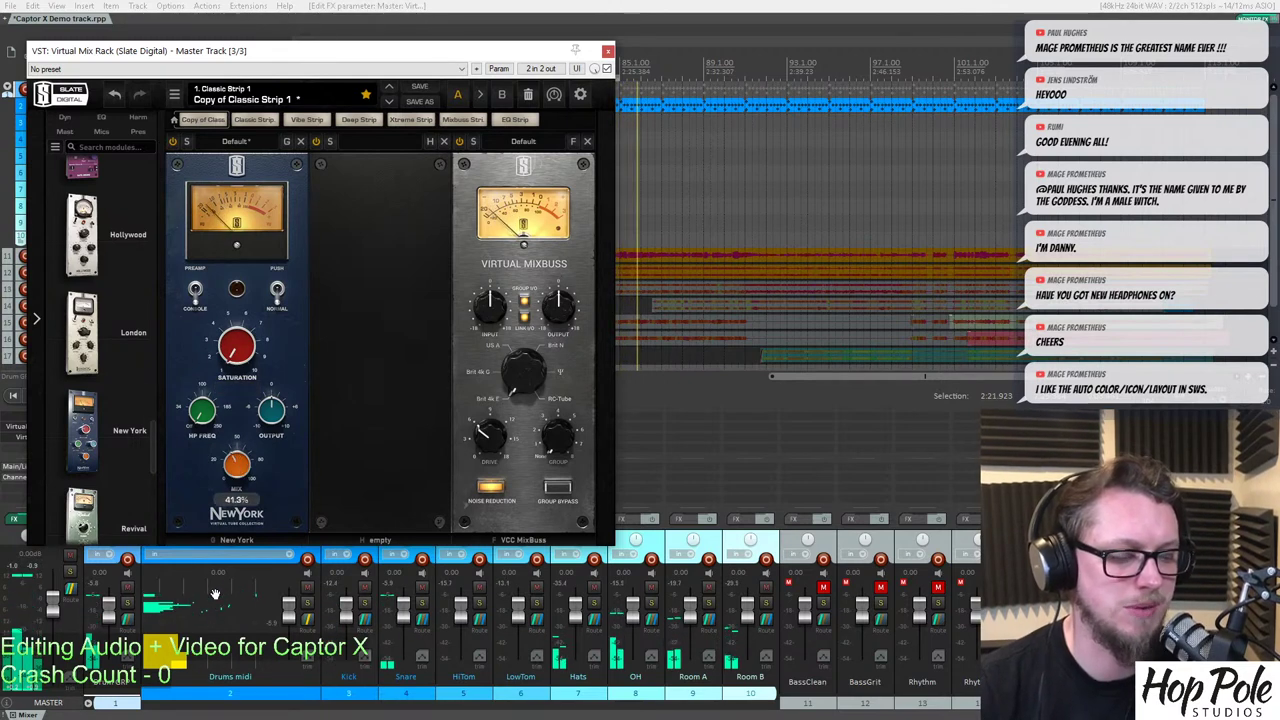
{"action": "left_click_drag", "start_coordinate": [112, 251], "coordinate": [320, 282]}
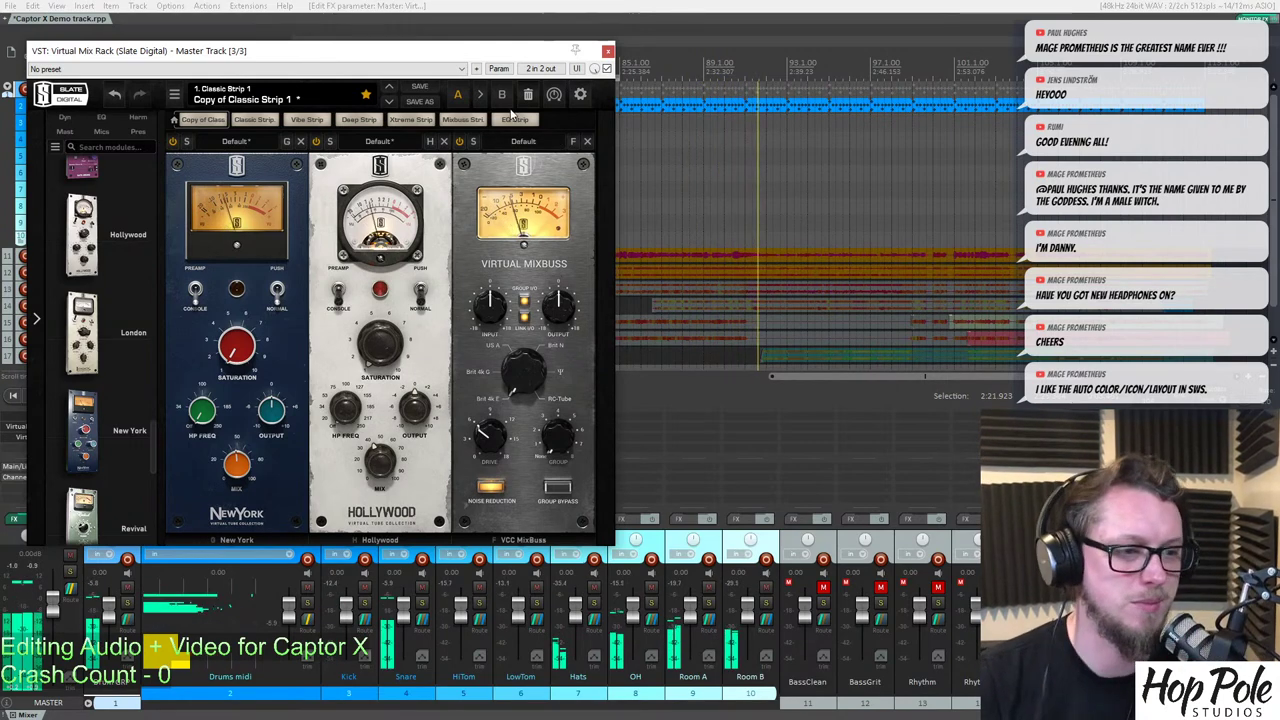
Compare the drums with the Virtual Mix Rack bypassed and enabled during playback, and close its window.
{"action": "left_click", "coordinate": [606, 68]}
{"action": "left_click", "coordinate": [606, 68]}
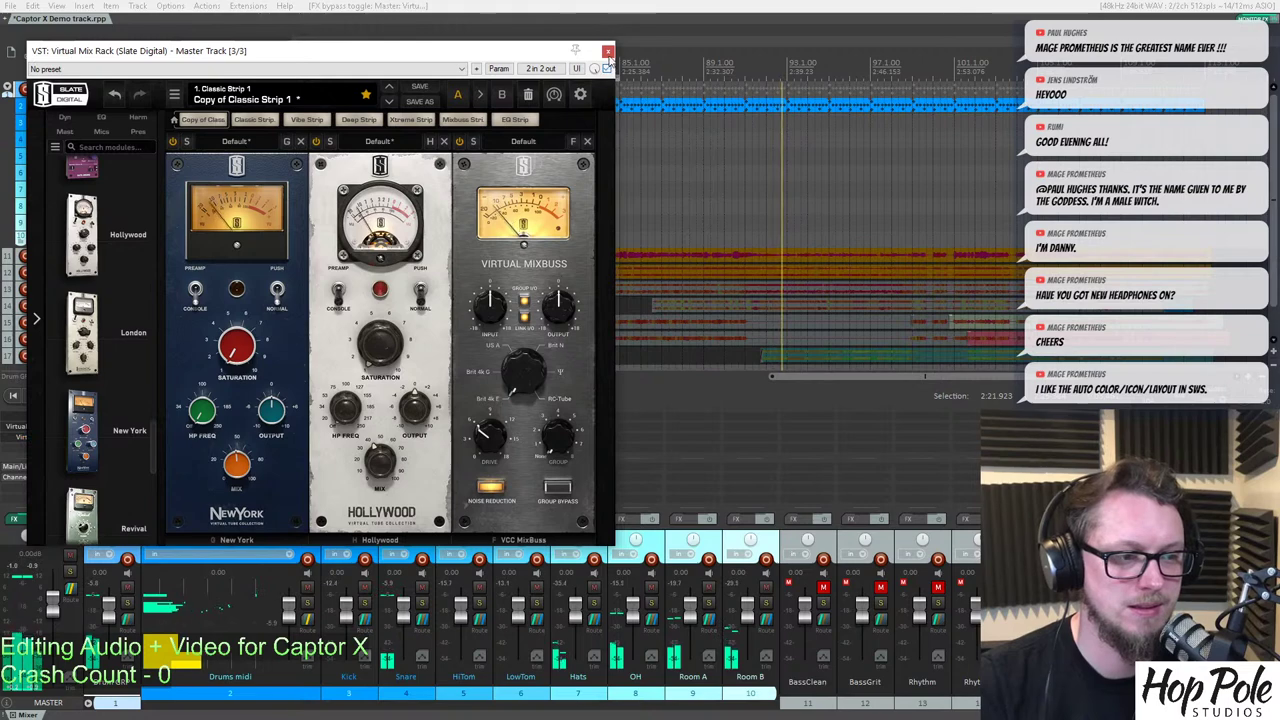
{"action": "left_click", "coordinate": [607, 51]}
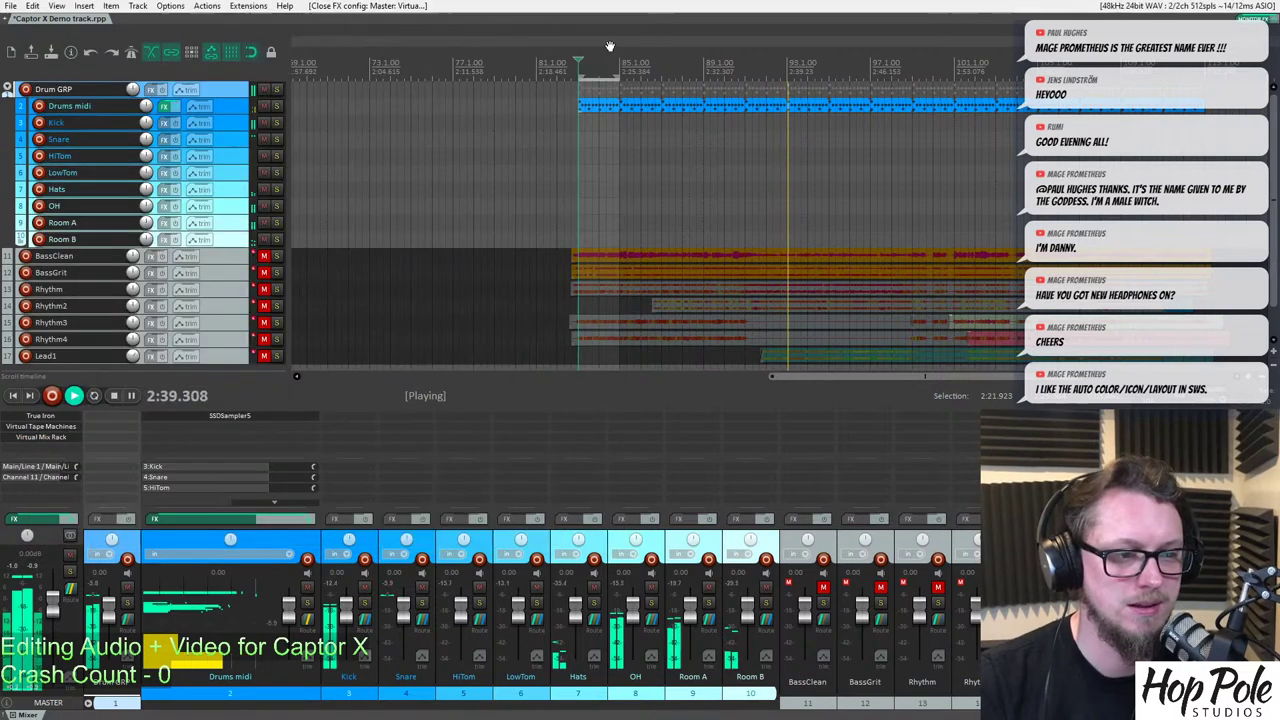
Compare the drums with the whole master FX chain disabled and enabled, leaving it enabled, and stop playback.
{"action": "left_click", "coordinate": [70, 520]}
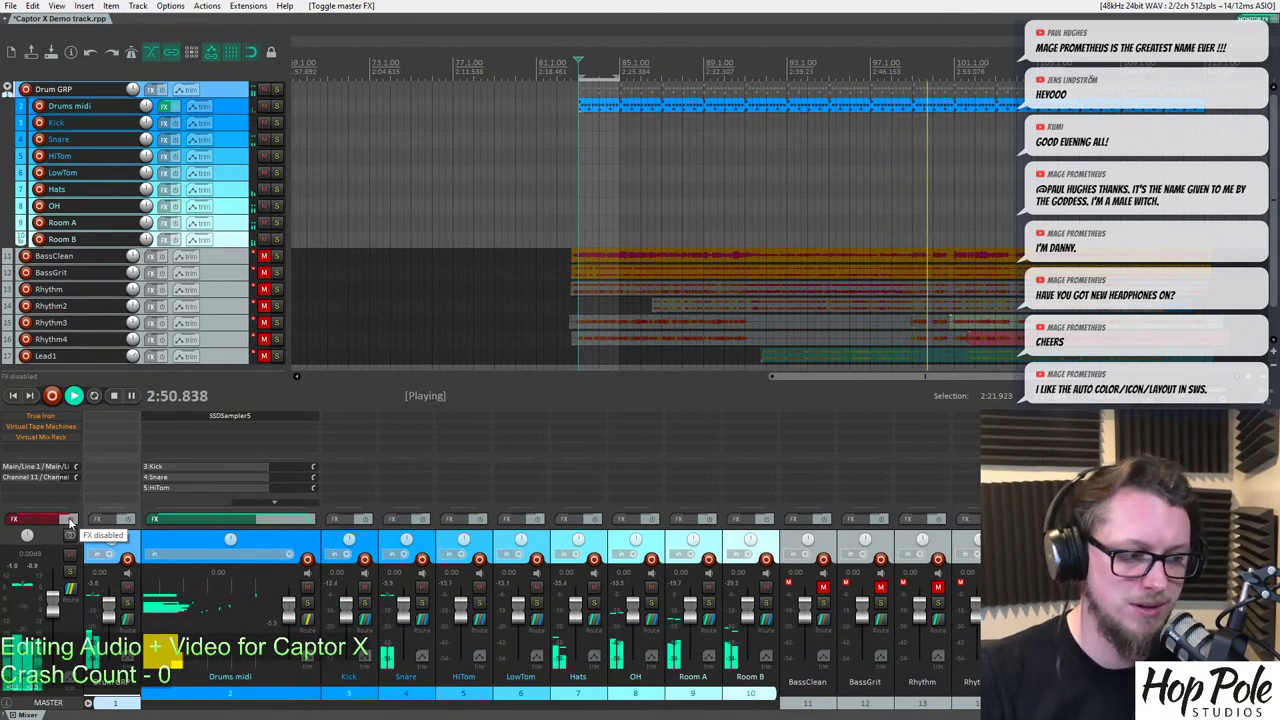
{"action": "left_click", "coordinate": [70, 520]}
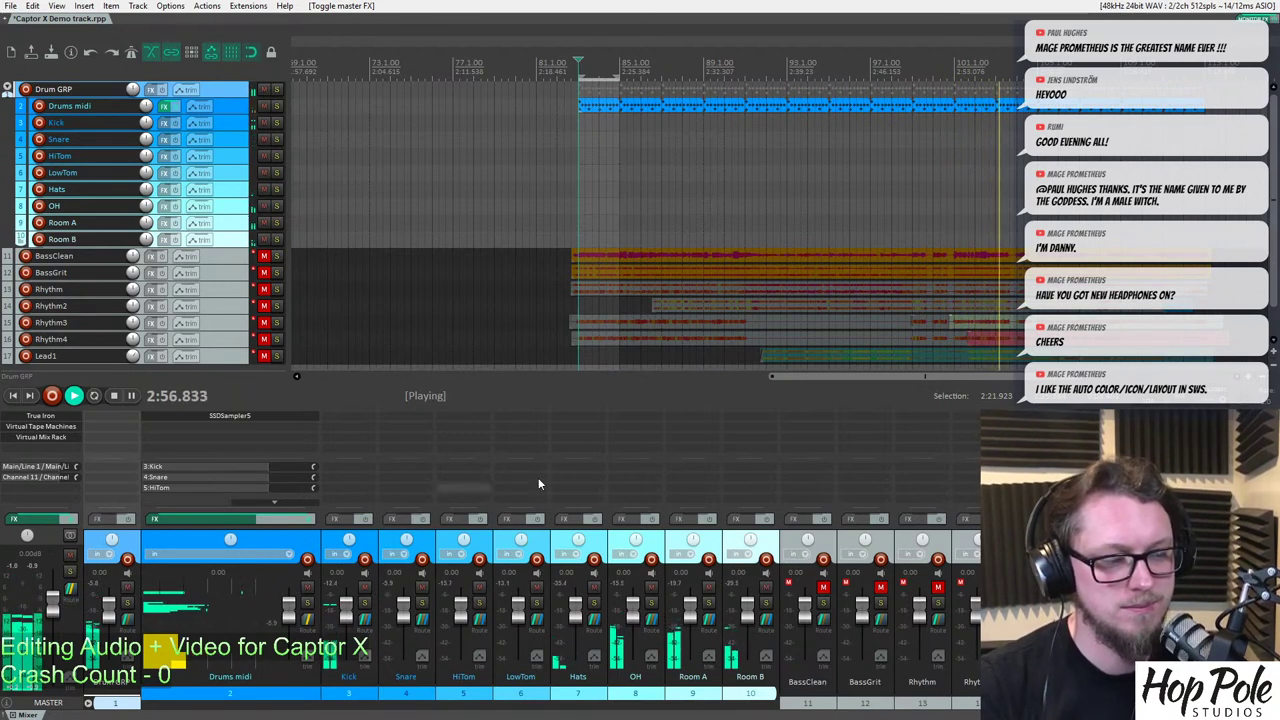
{"action": "left_click", "coordinate": [70, 520]}
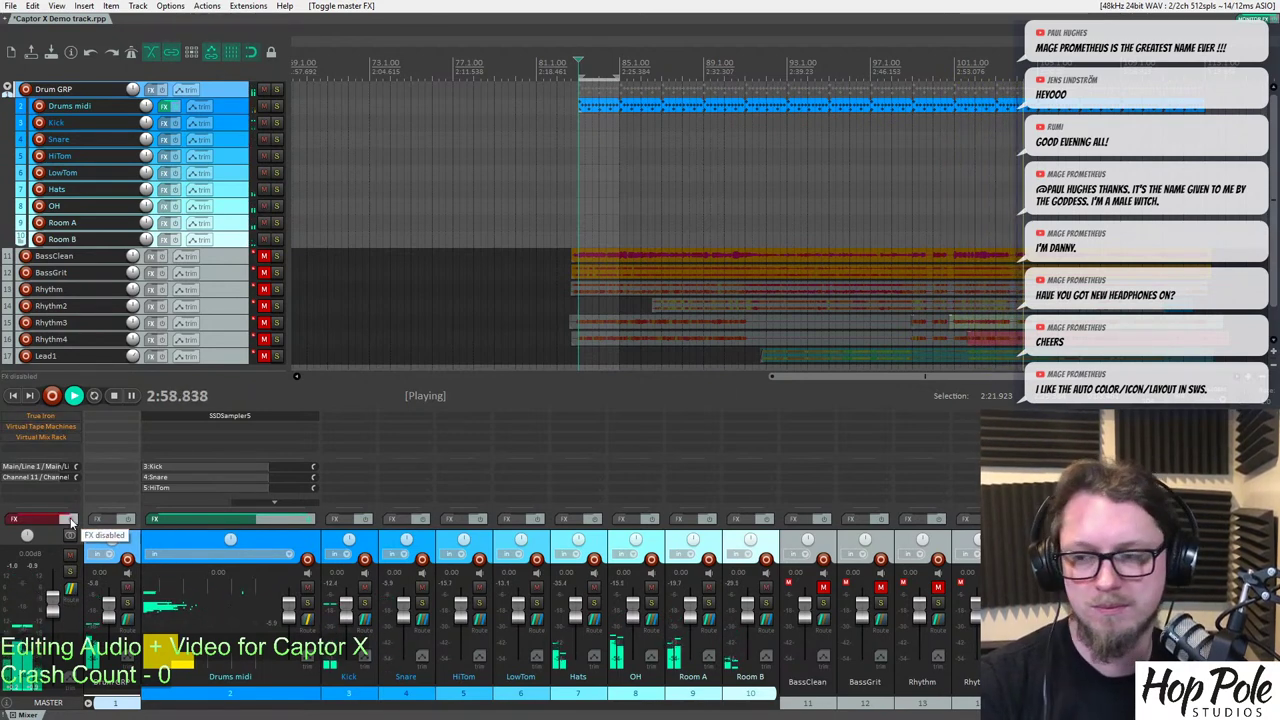
{"action": "left_click", "coordinate": [70, 520]}
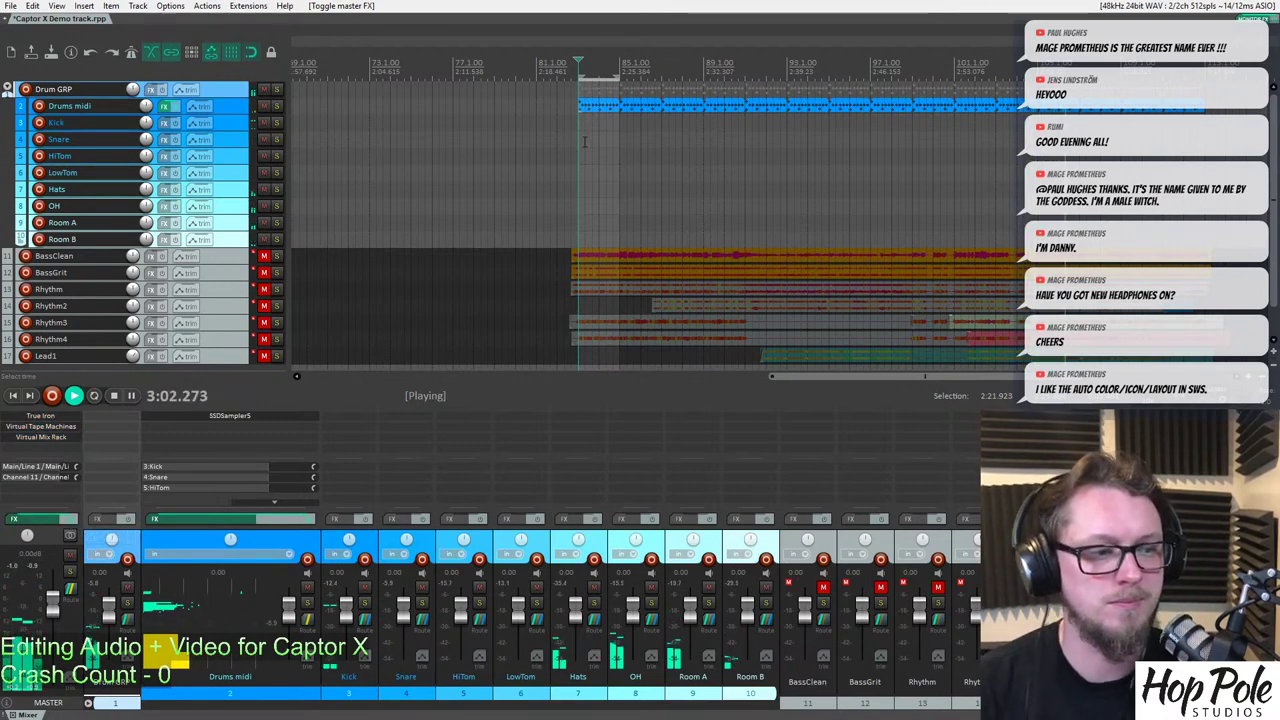
{"action": "key", "text": "space"}
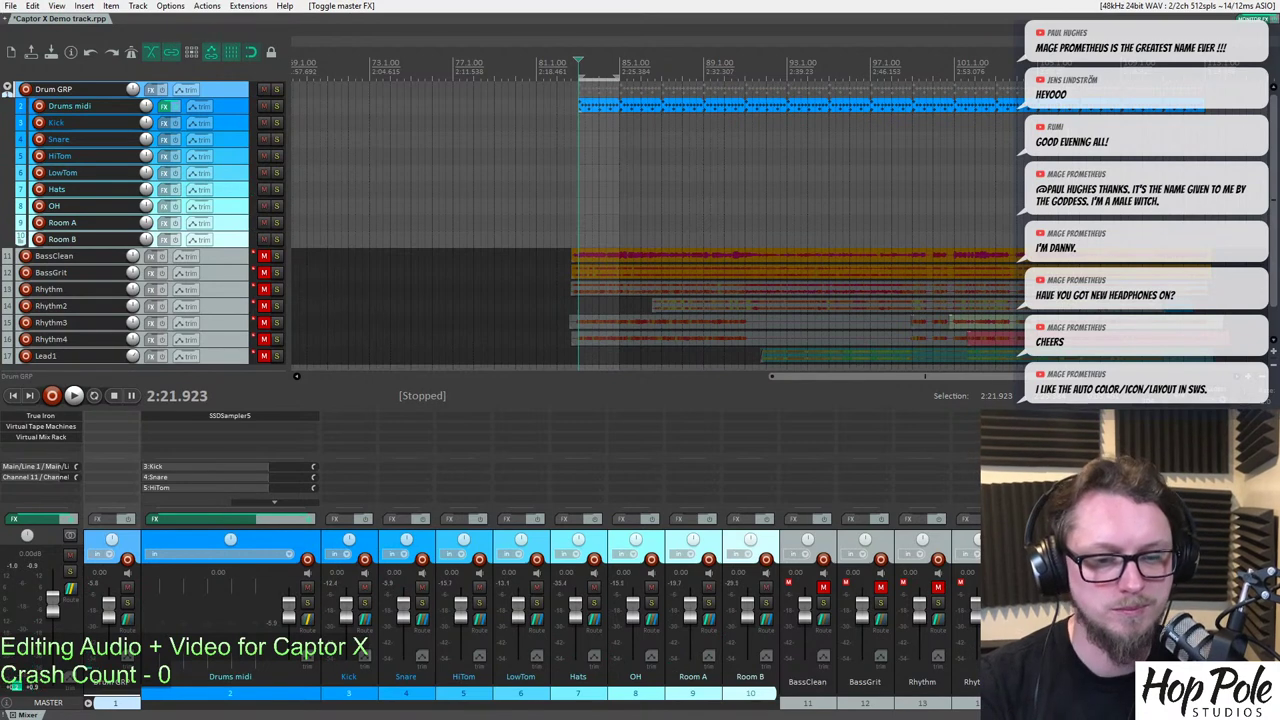
Unmute and solo the BassClean track and audition it briefly from bar 83.
{"action": "scroll", "coordinate": [885, 114], "scroll_direction": "up", "scroll_amount": 5}
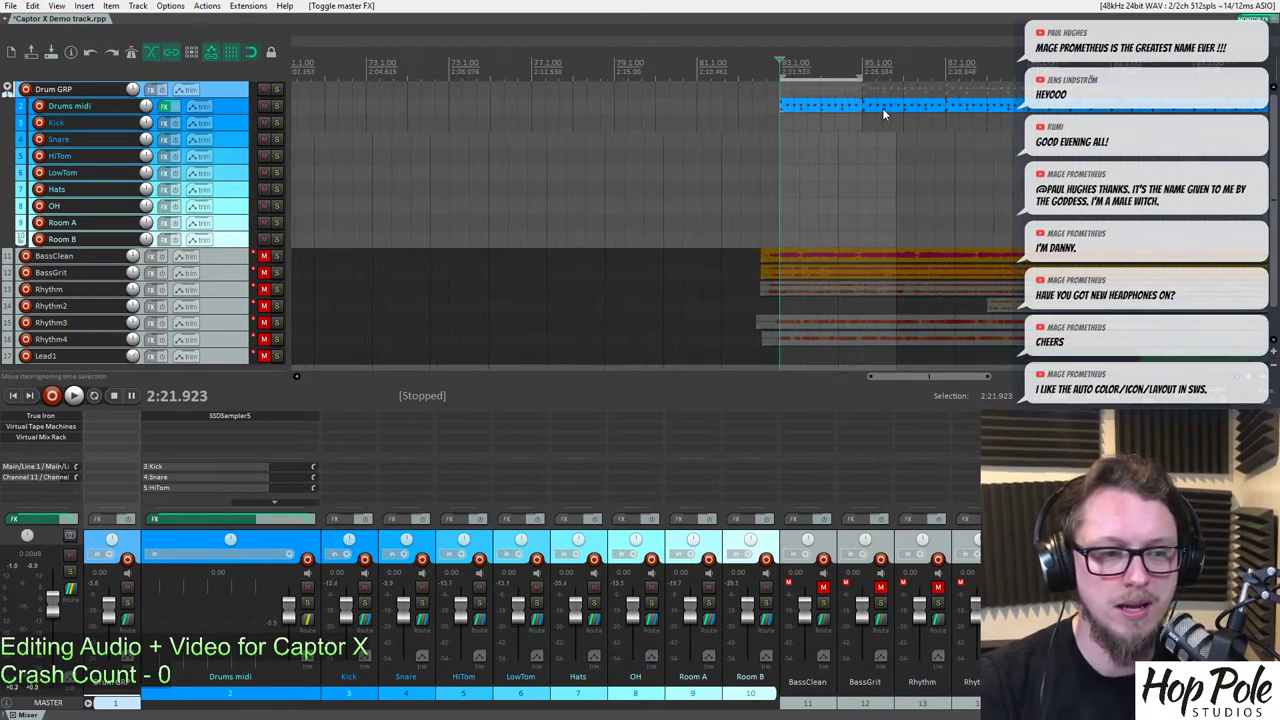
{"action": "scroll", "coordinate": [882, 124], "scroll_direction": "down", "scroll_amount": 5}
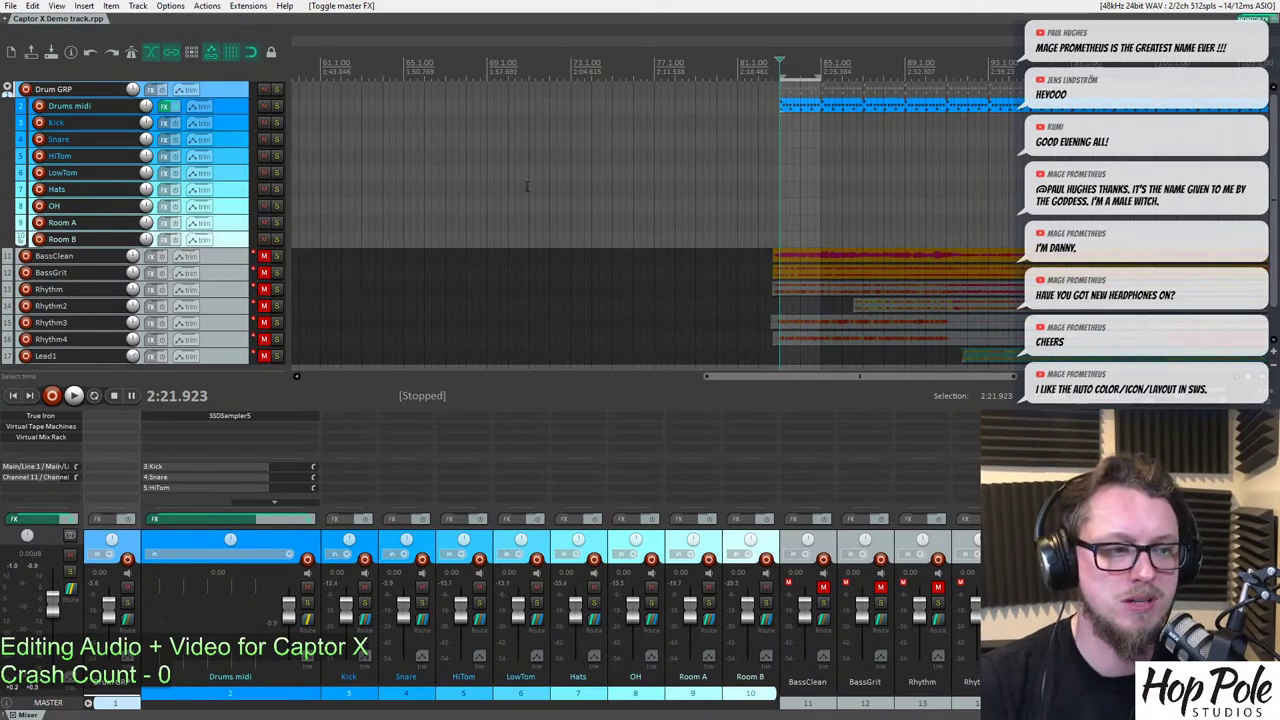
{"action": "scroll", "coordinate": [895, 110], "scroll_direction": "down", "scroll_amount": 2}
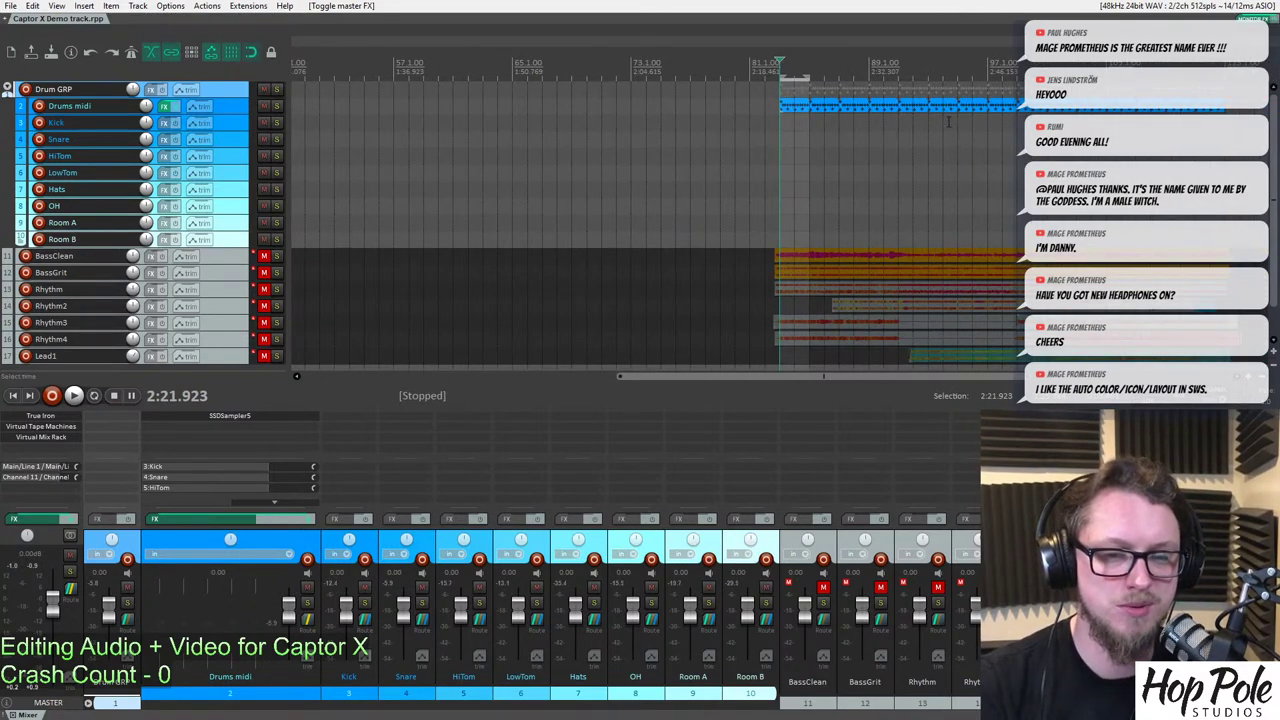
{"action": "left_click", "coordinate": [264, 258]}
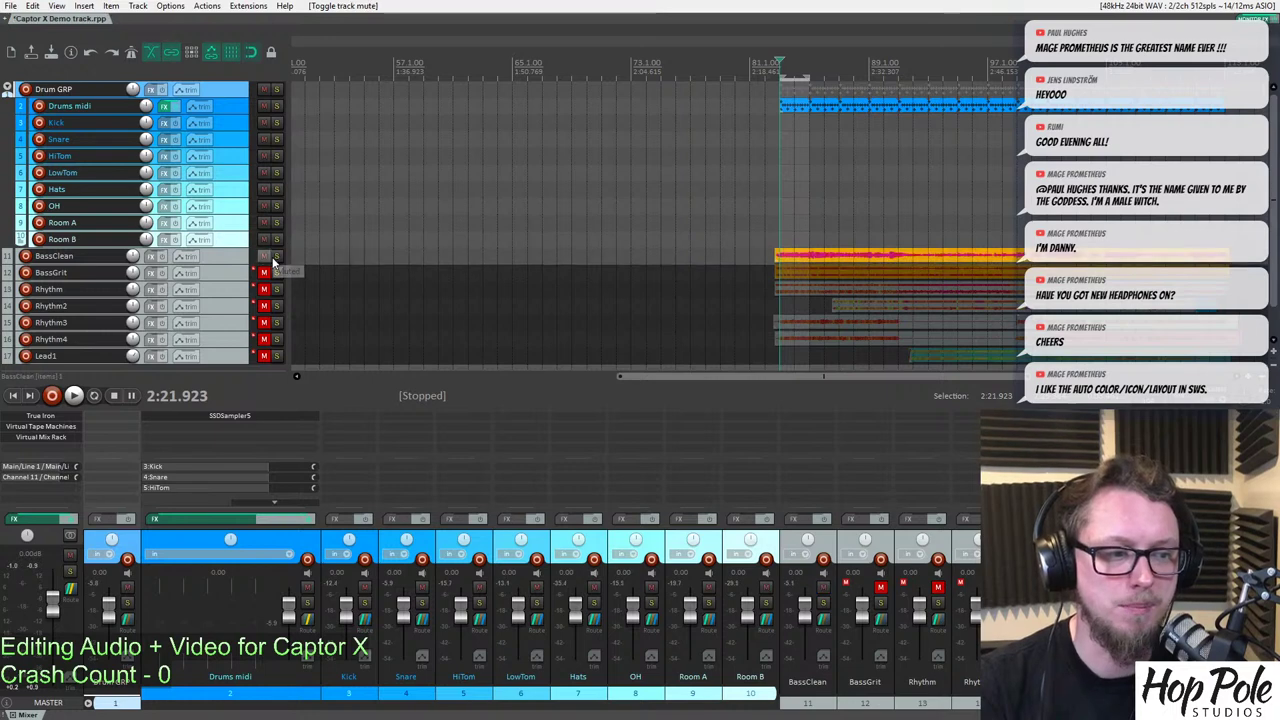
{"action": "left_click", "coordinate": [277, 256]}
{"action": "key", "text": "space"}
{"action": "scroll", "coordinate": [876, 495], "scroll_direction": "up", "scroll_amount": 1}
{"action": "key", "text": "space"}
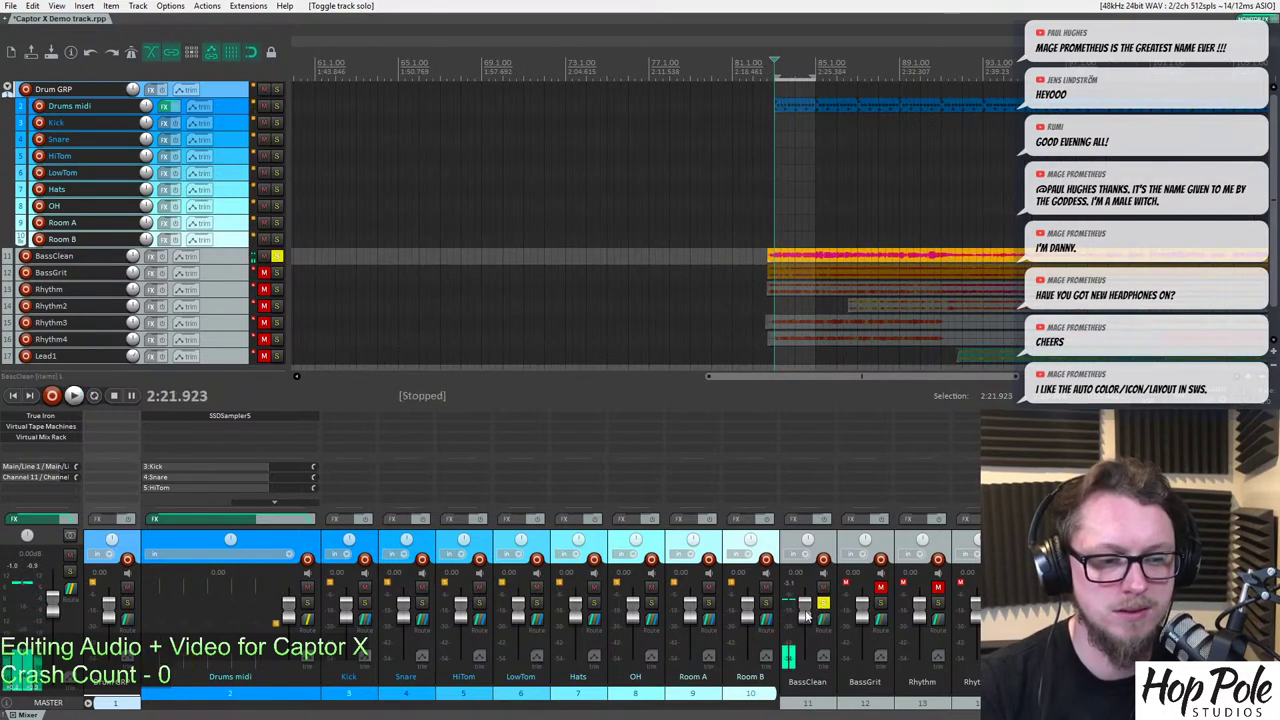
Add the JS ReEQ plug-in to the BassClean track, move its window clear of the screen corner and stop playback.
{"action": "double_click", "coordinate": [808, 417]}
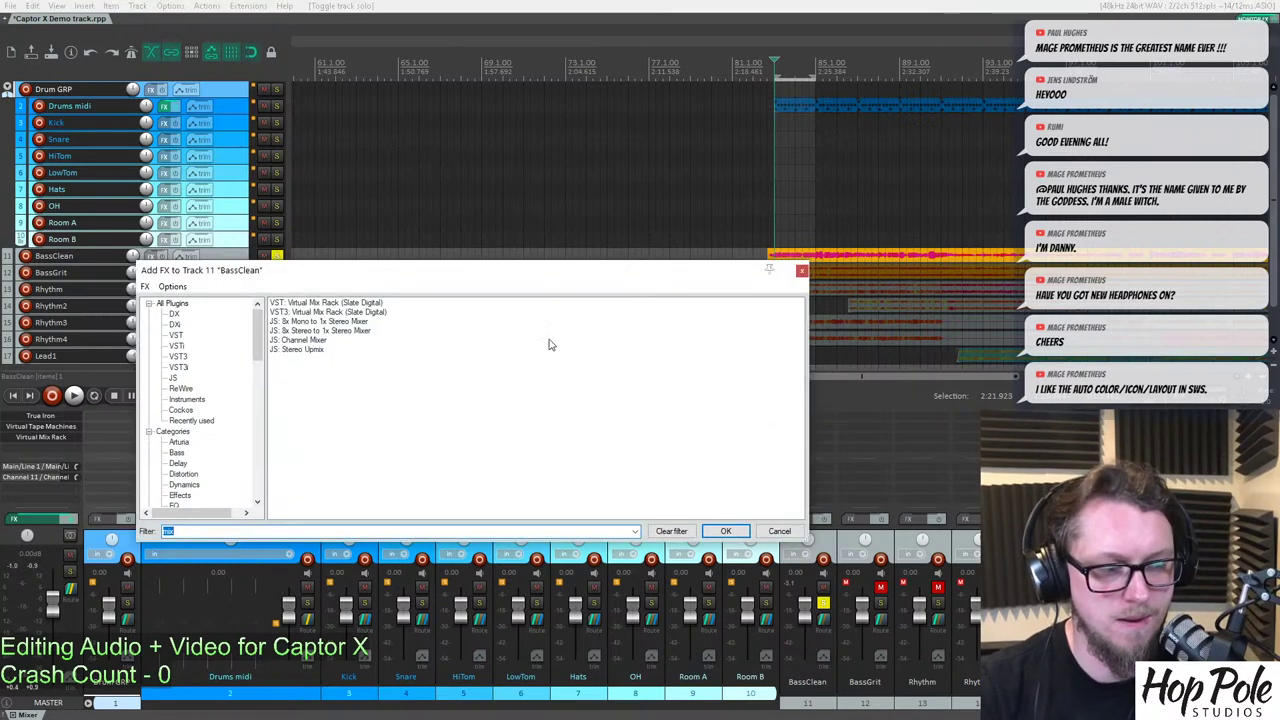
{"action": "type", "text": "reeq"}
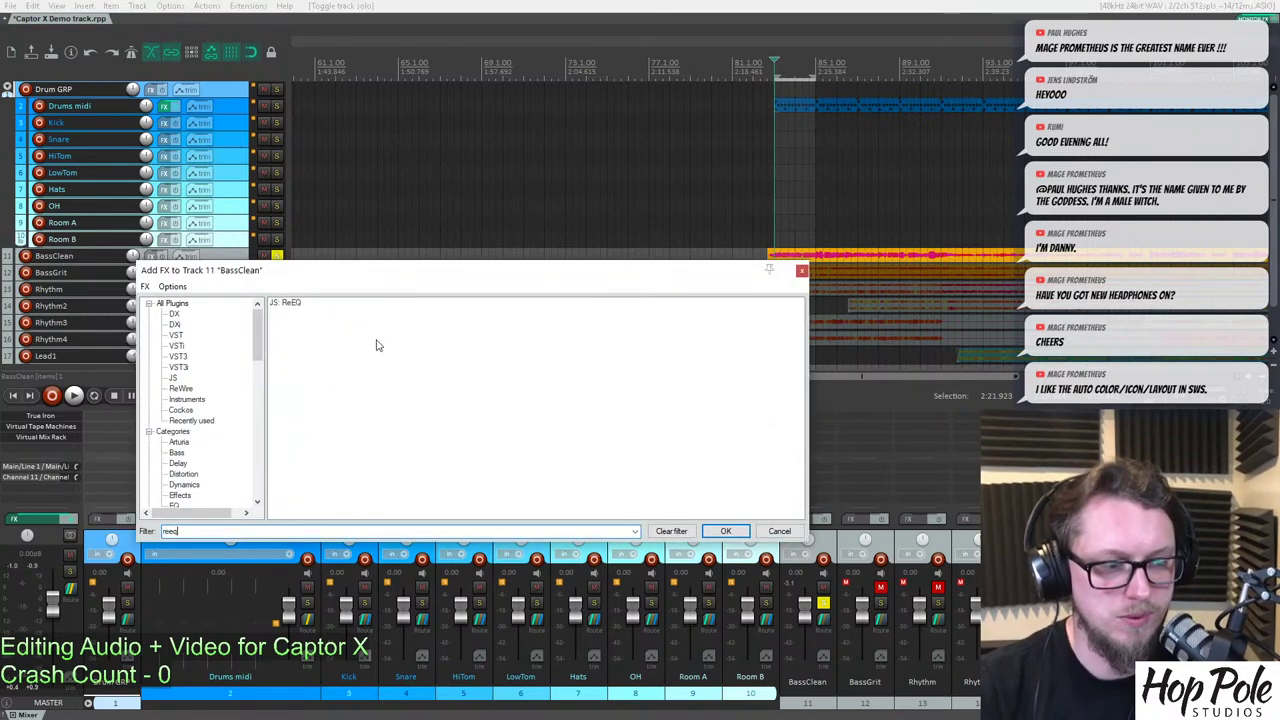
{"action": "double_click", "coordinate": [294, 311]}
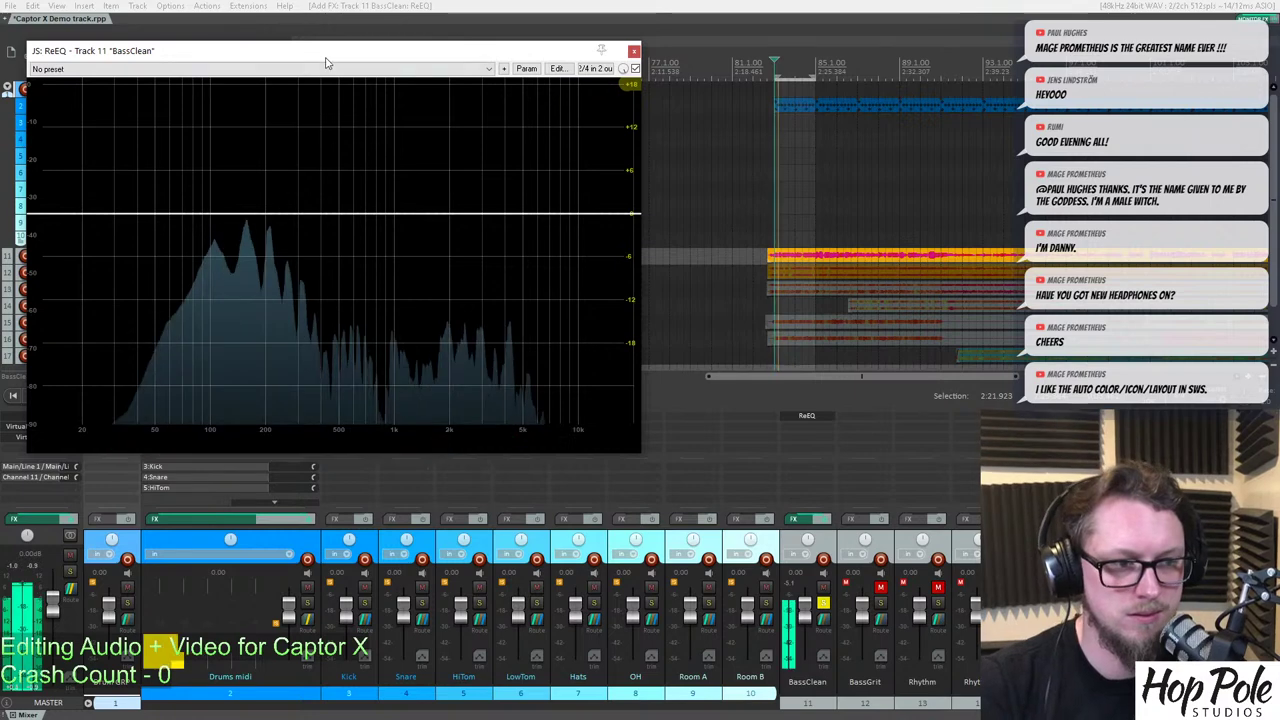
{"action": "left_click_drag", "start_coordinate": [323, 56], "coordinate": [516, 131]}
{"action": "key", "text": "space"}
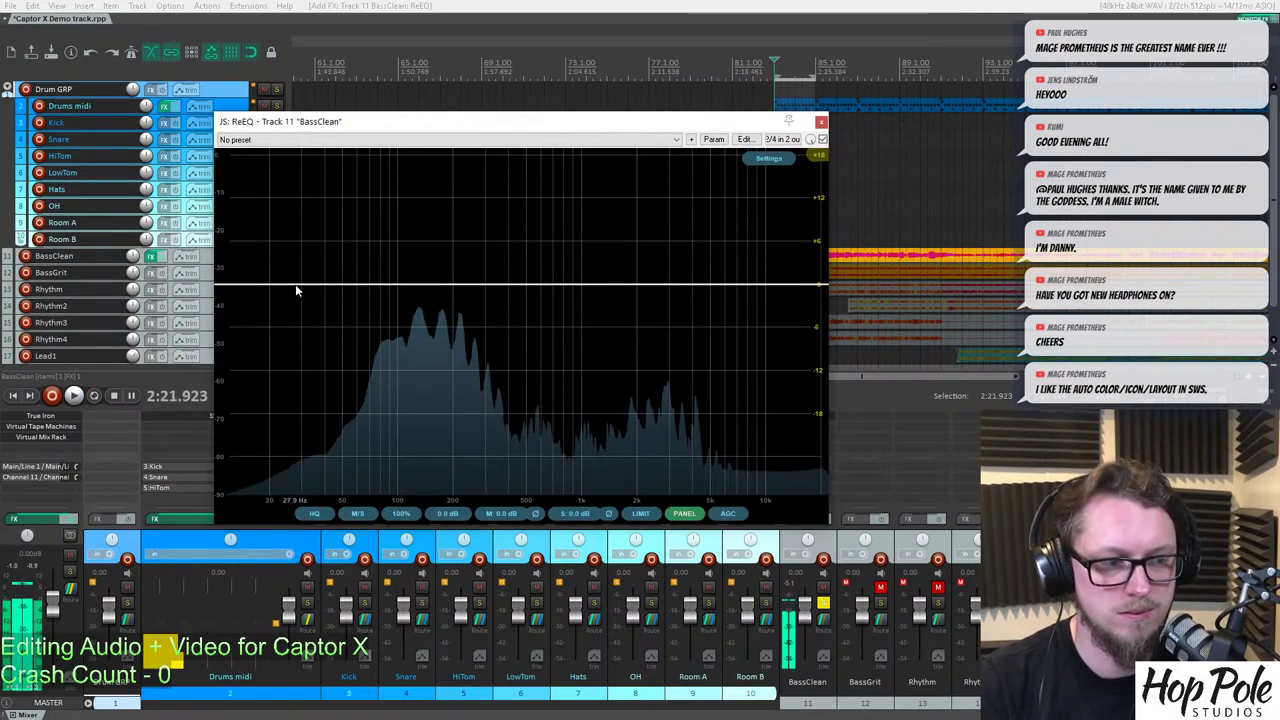
Add a Low Cut (Butterworth) band with a 30dB slope at about 30.6 Hz in ReEQ and audition the bass.
{"action": "double_click", "coordinate": [295, 285]}
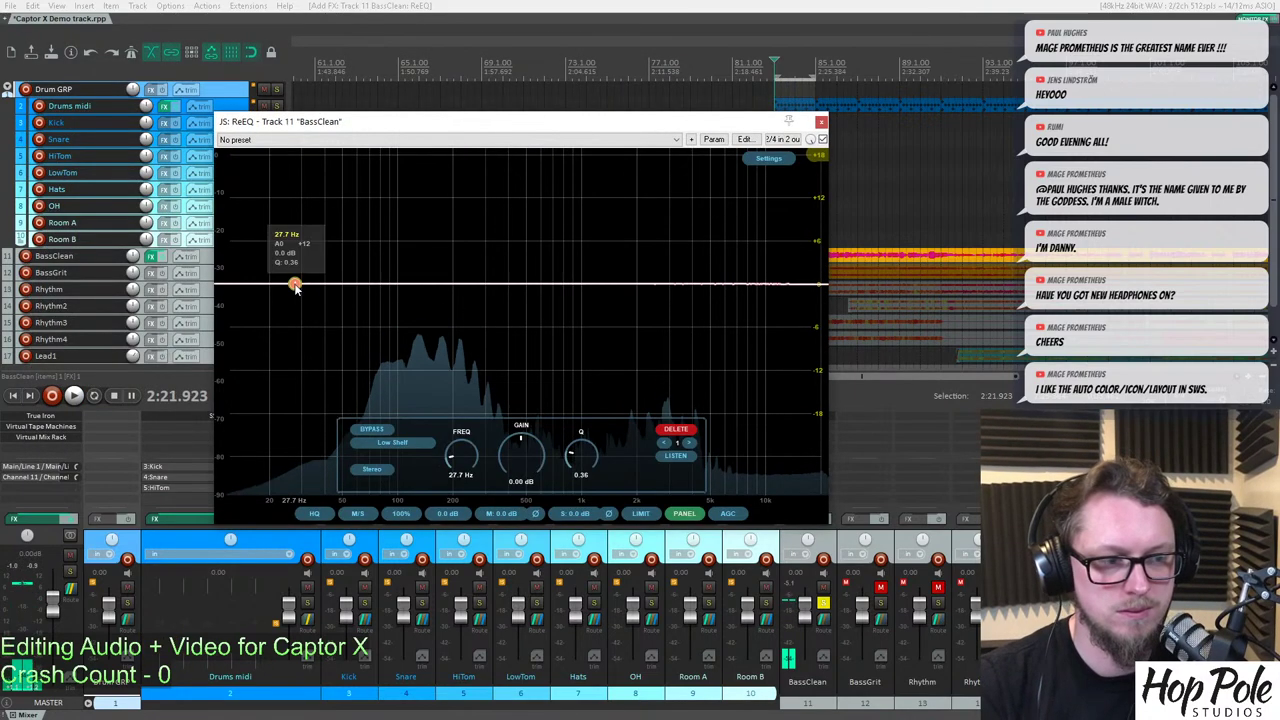
{"action": "left_click", "coordinate": [407, 445]}
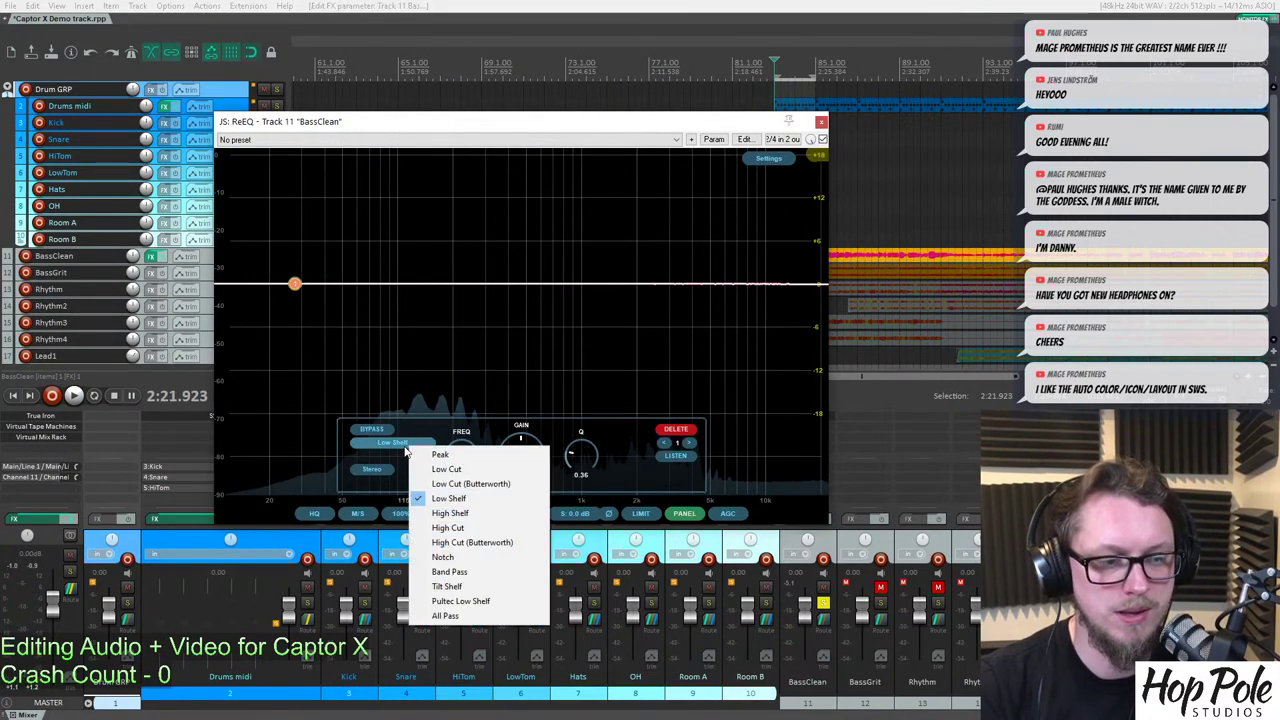
{"action": "left_click", "coordinate": [458, 484]}
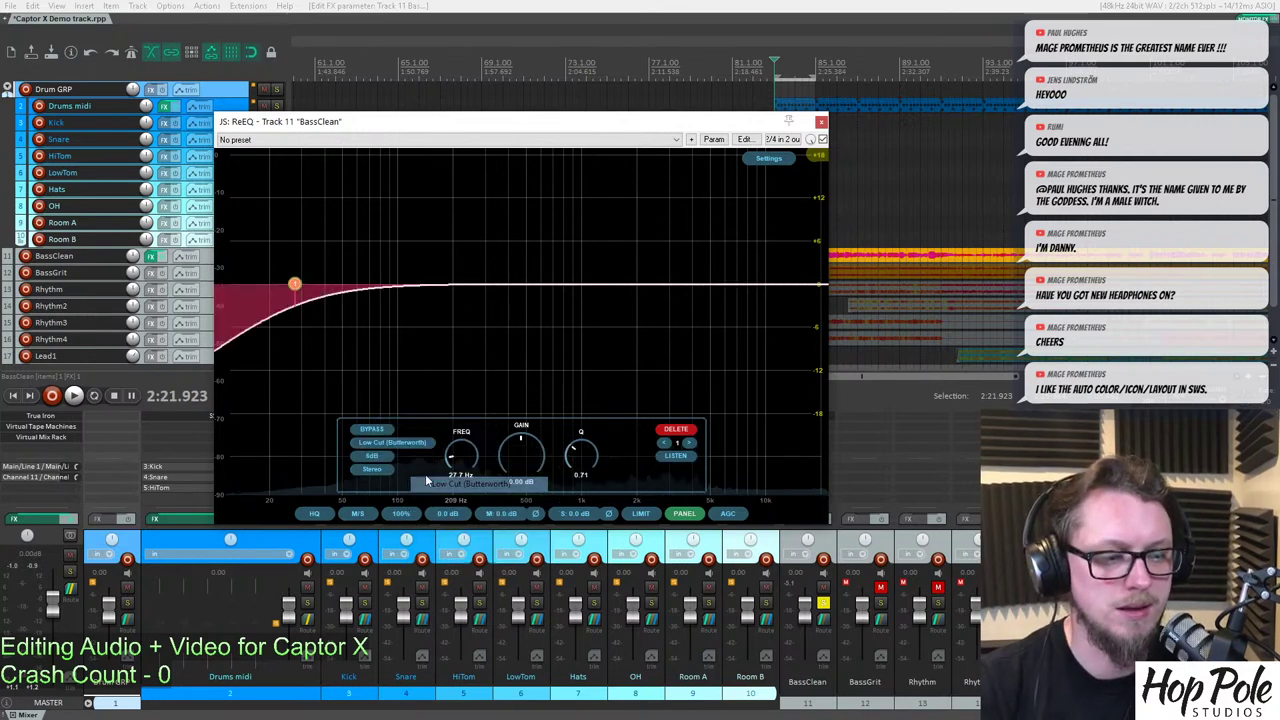
{"action": "left_click", "coordinate": [372, 457]}
{"action": "left_click", "coordinate": [404, 539]}
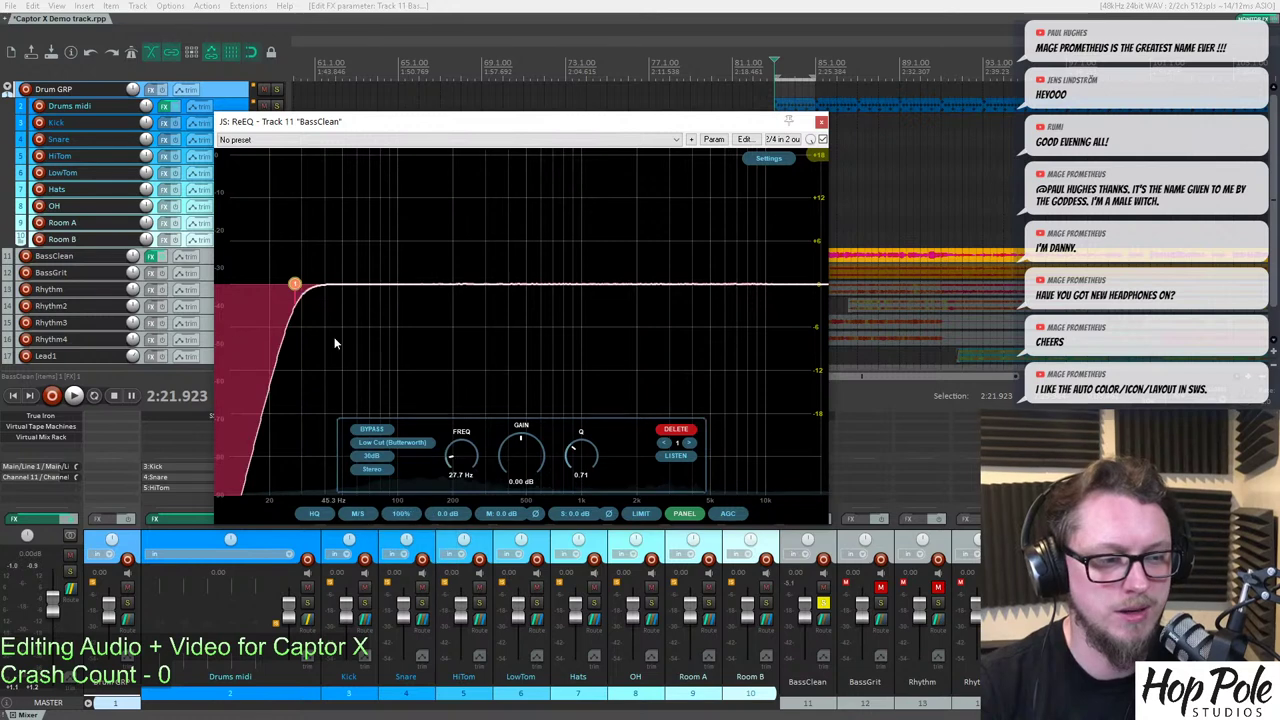
{"action": "left_click_drag", "start_coordinate": [308, 290], "coordinate": [310, 290]}
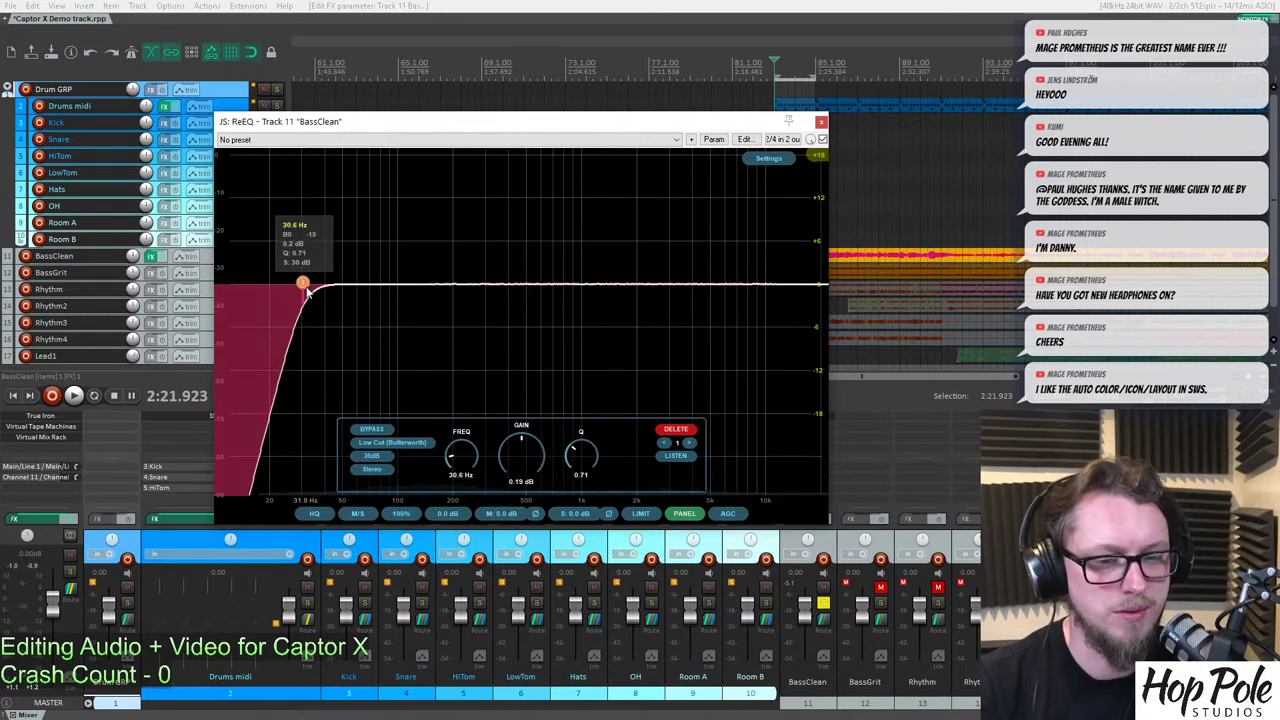
{"action": "key", "text": "space"}
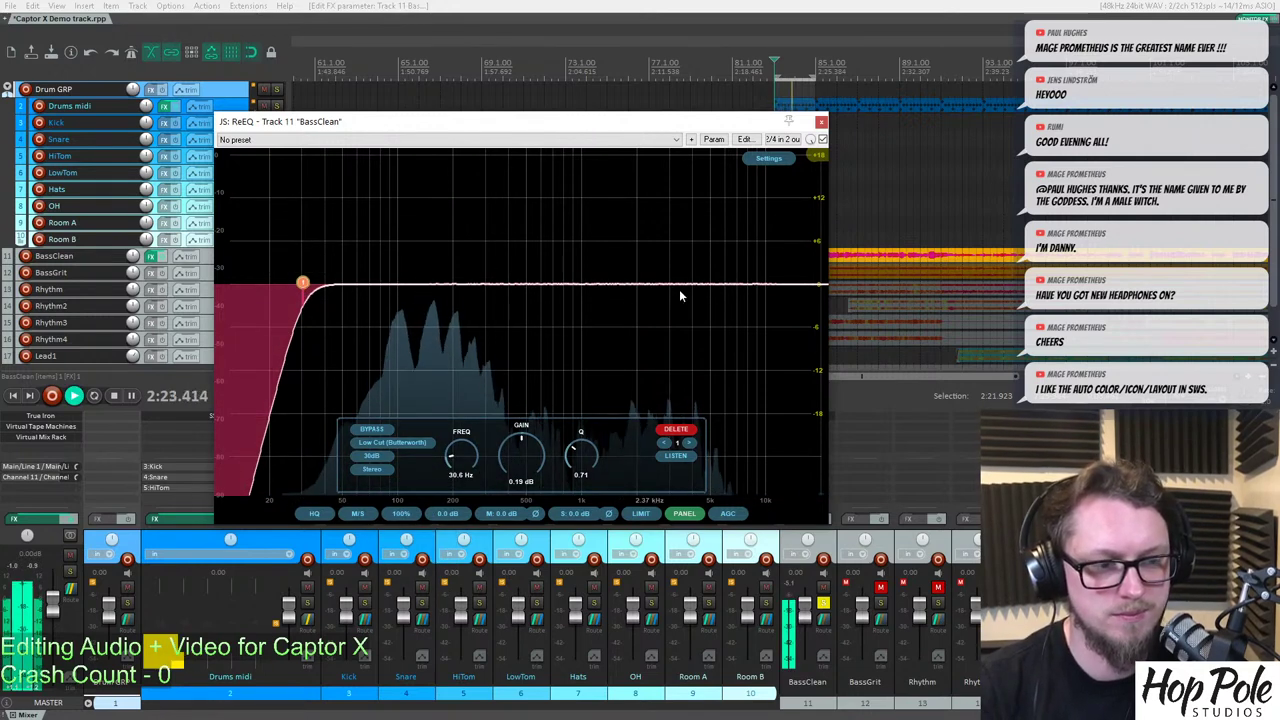
{"action": "key", "text": "space"}
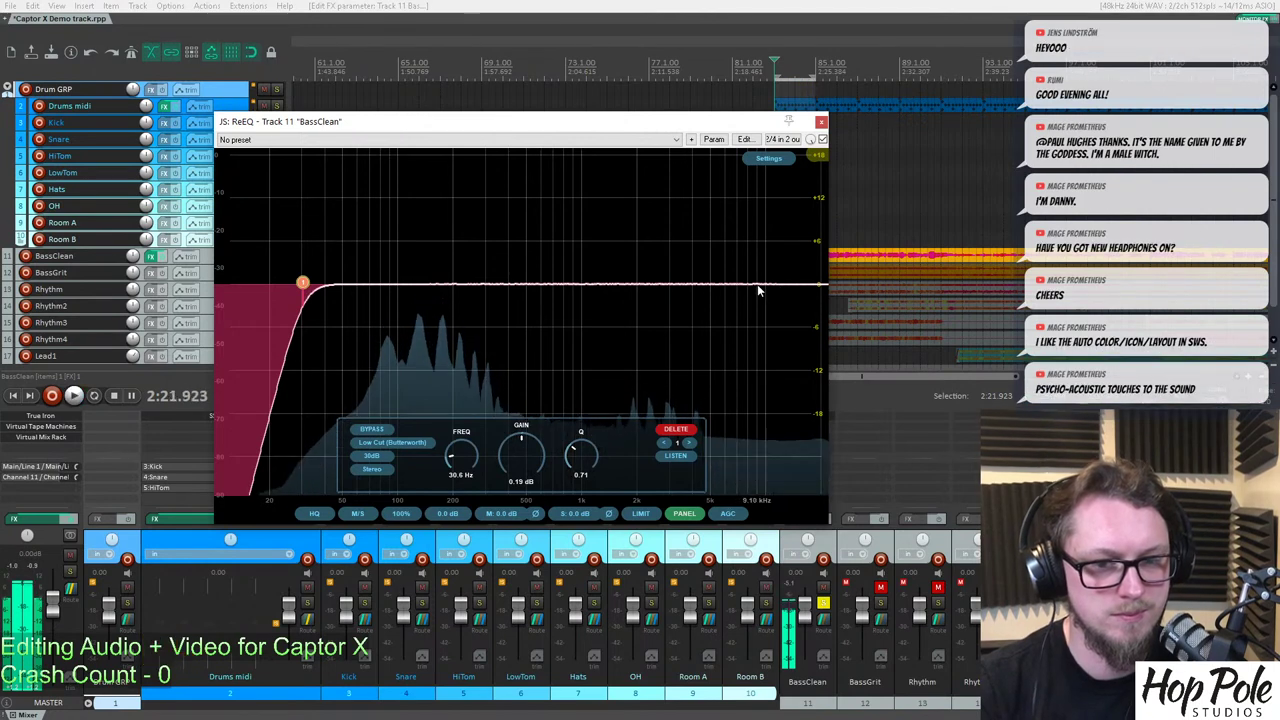
Add a High Cut (Butterworth) band with a 30dB slope at about 5.56 kHz in ReEQ and audition the bass.
{"action": "double_click", "coordinate": [760, 286]}
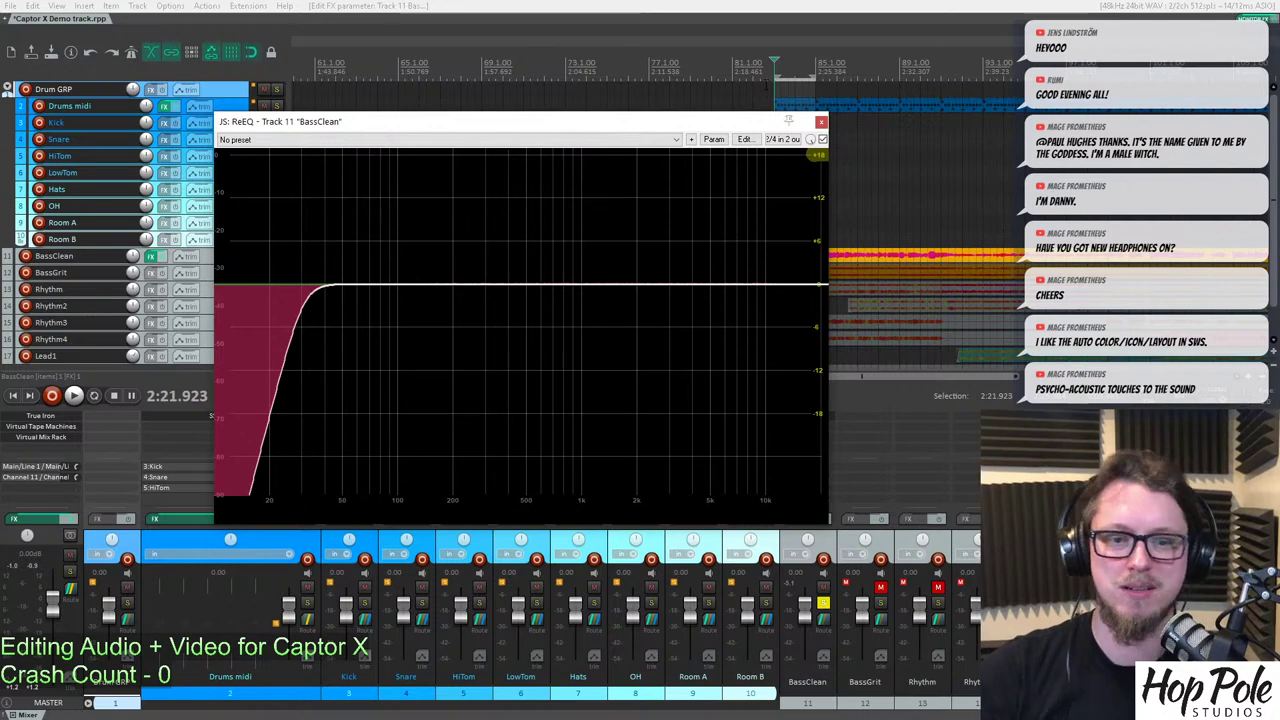
{"action": "mouse_move", "coordinate": [705, 213]}
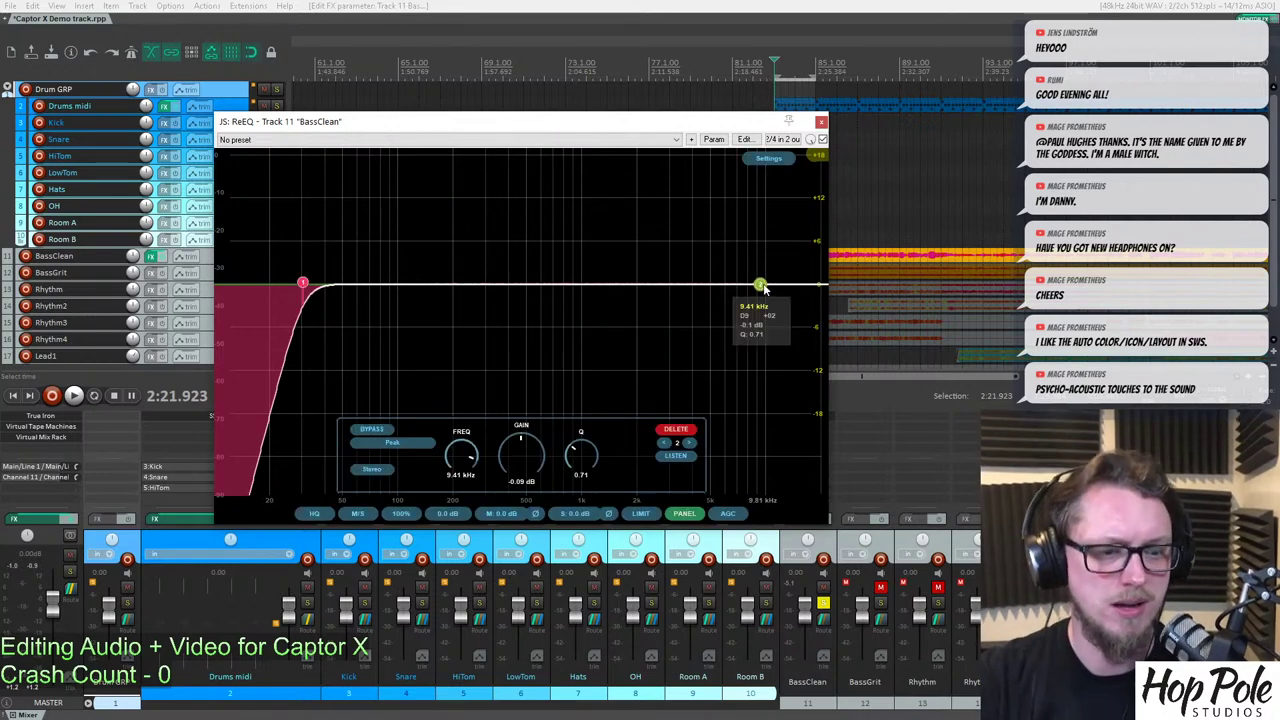
{"action": "left_click_drag", "start_coordinate": [760, 287], "coordinate": [735, 330]}
{"action": "double_click", "coordinate": [743, 343]}
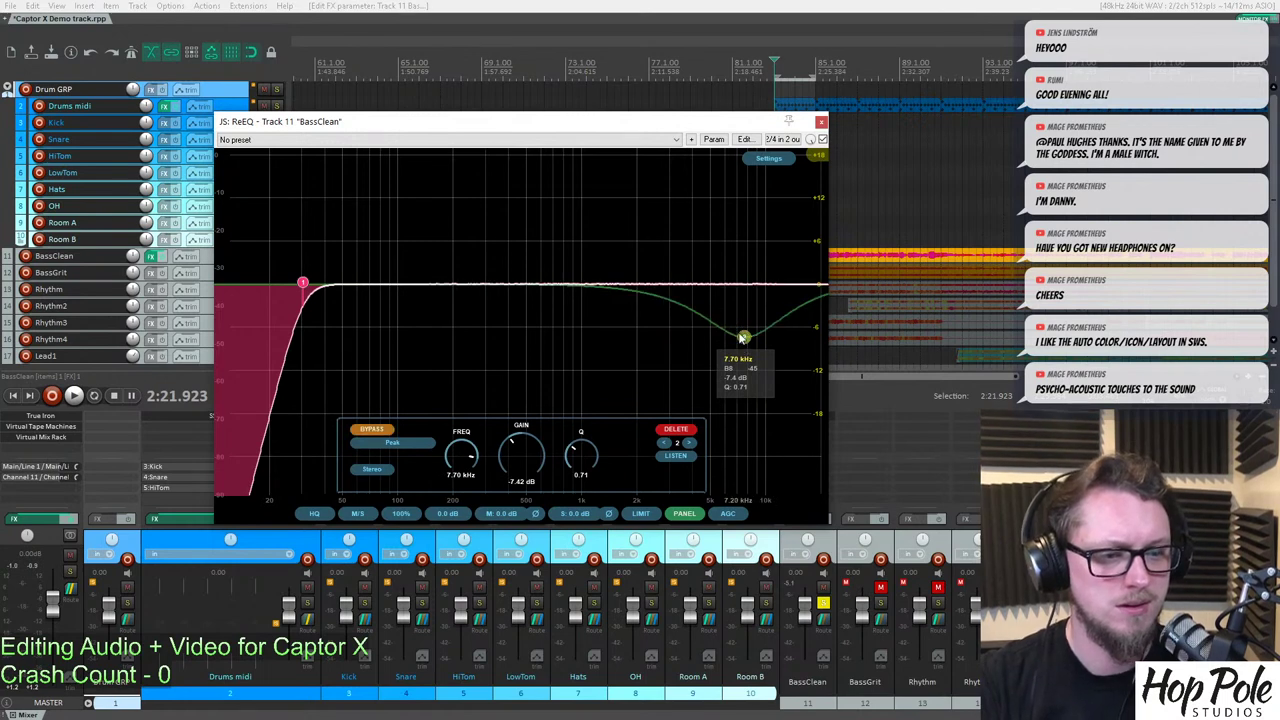
{"action": "double_click", "coordinate": [742, 338]}
{"action": "left_click", "coordinate": [390, 443]}
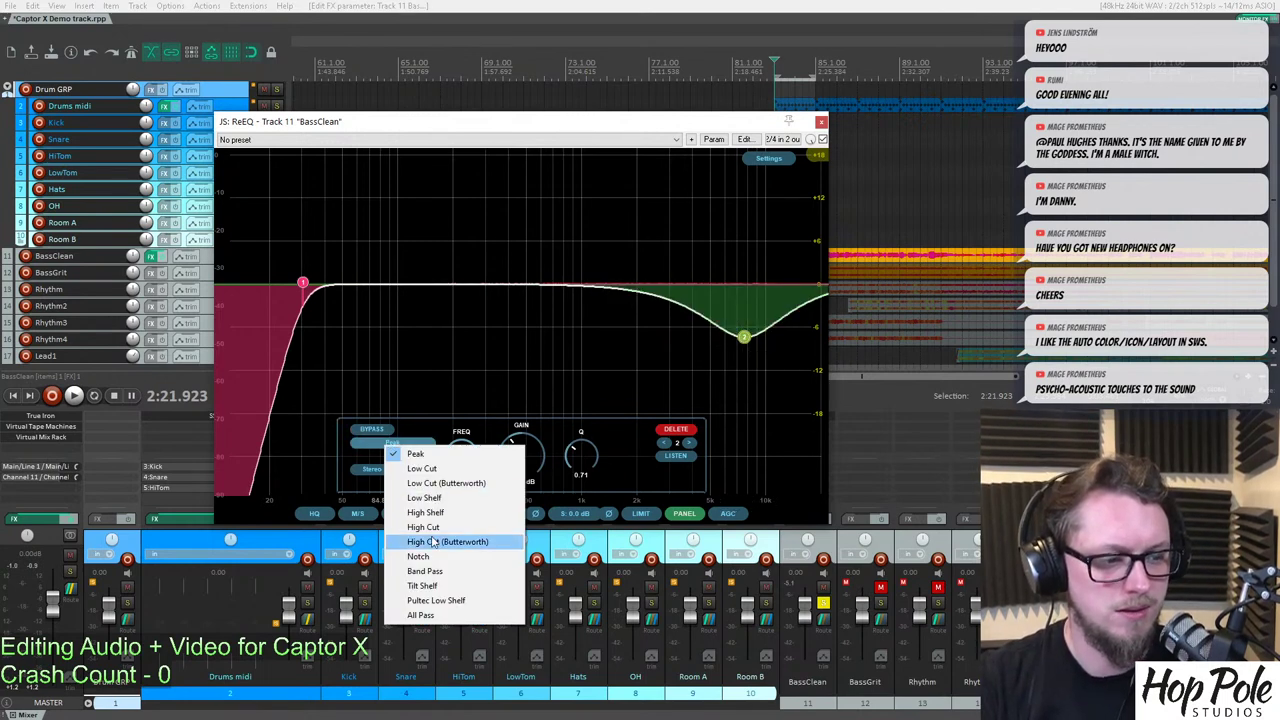
{"action": "left_click", "coordinate": [438, 541]}
{"action": "left_click", "coordinate": [390, 456]}
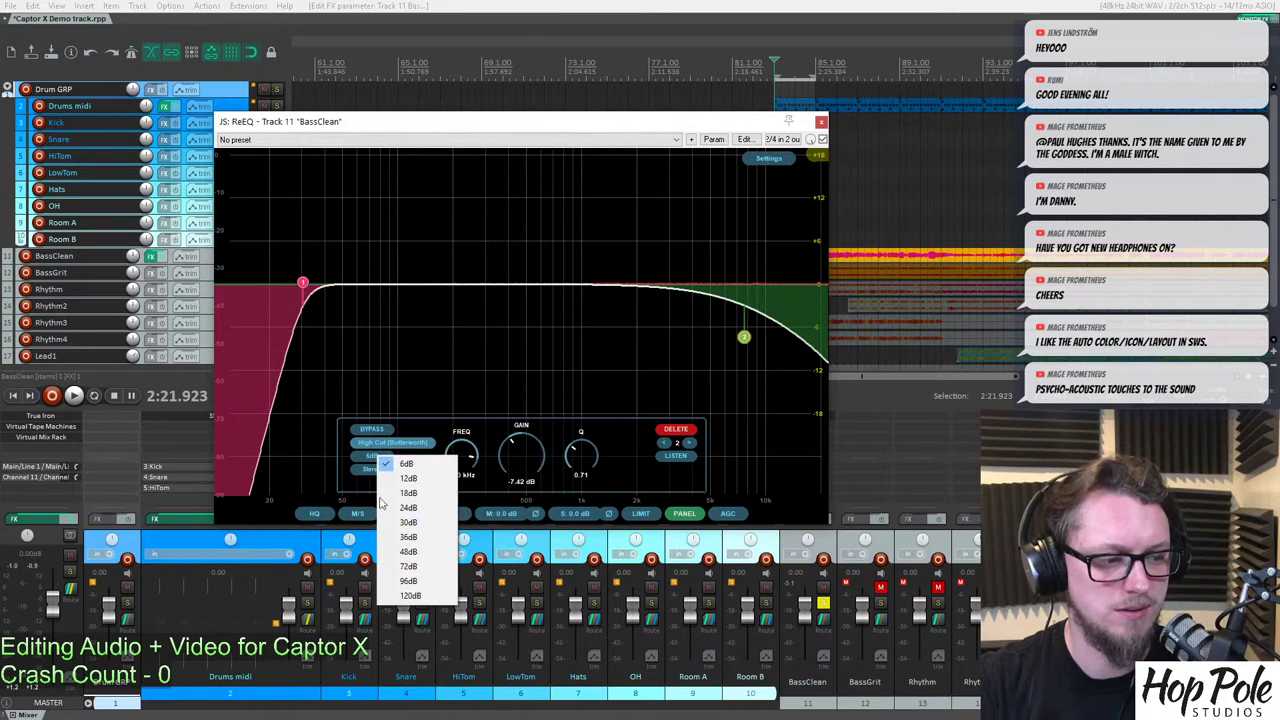
{"action": "left_click", "coordinate": [408, 522]}
{"action": "key", "text": "space"}
{"action": "mouse_move", "coordinate": [740, 347]}
{"action": "left_mouse_down"}
{"action": "mouse_move", "coordinate": [664, 352]}
{"action": "mouse_move", "coordinate": [718, 345]}
{"action": "left_mouse_up"}
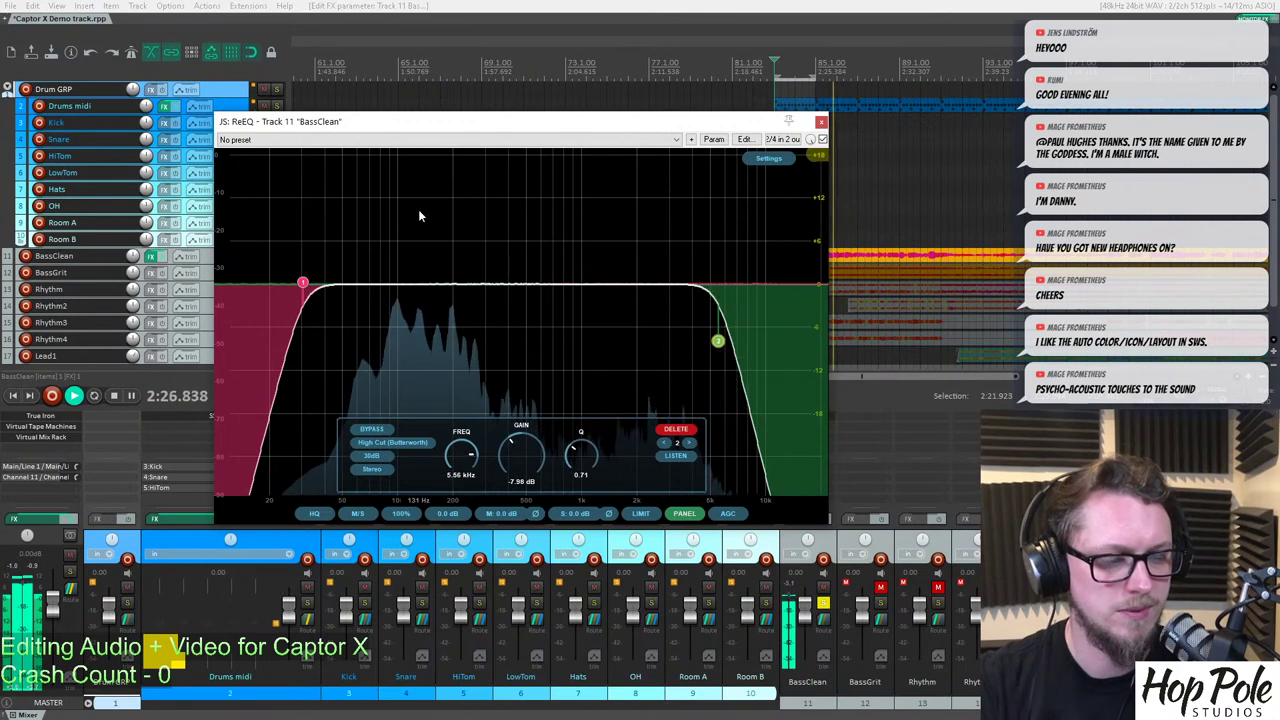
{"action": "key", "text": "space"}
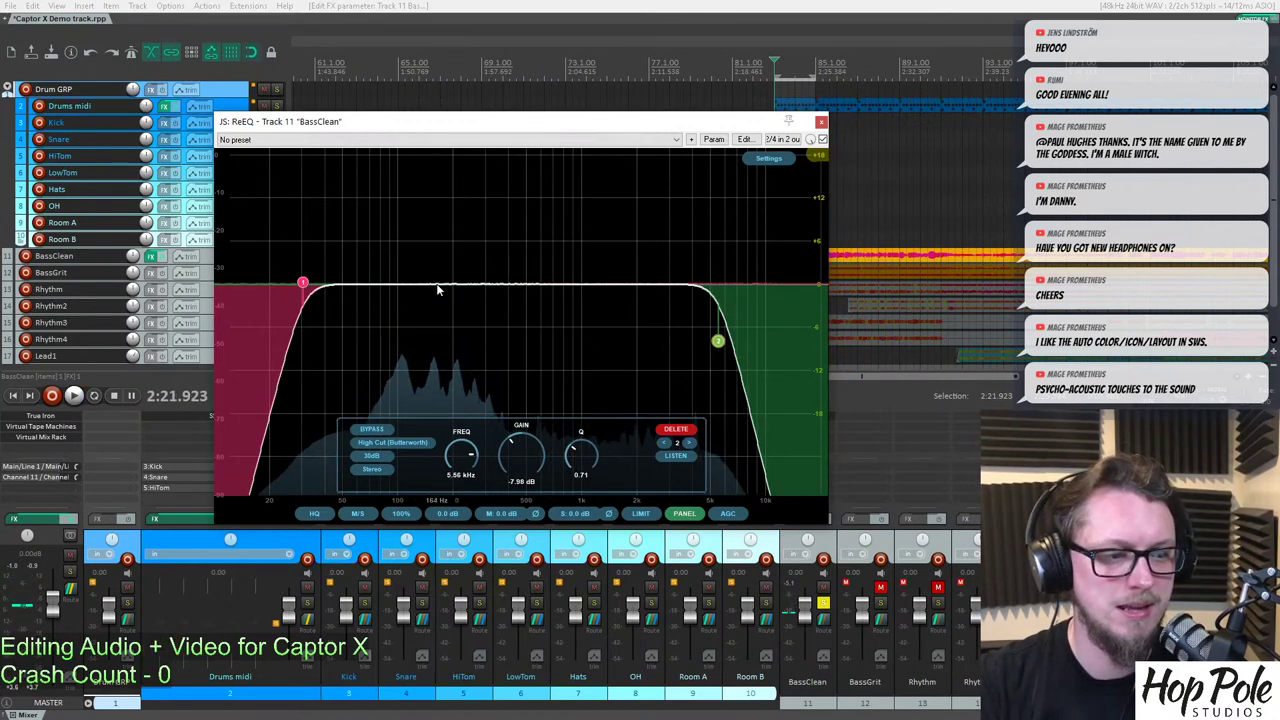
Add a Peak band cutting about 4.9 dB at 245 Hz in ReEQ and compare the bass with the EQ bypassed and active.
{"action": "double_click", "coordinate": [436, 284]}
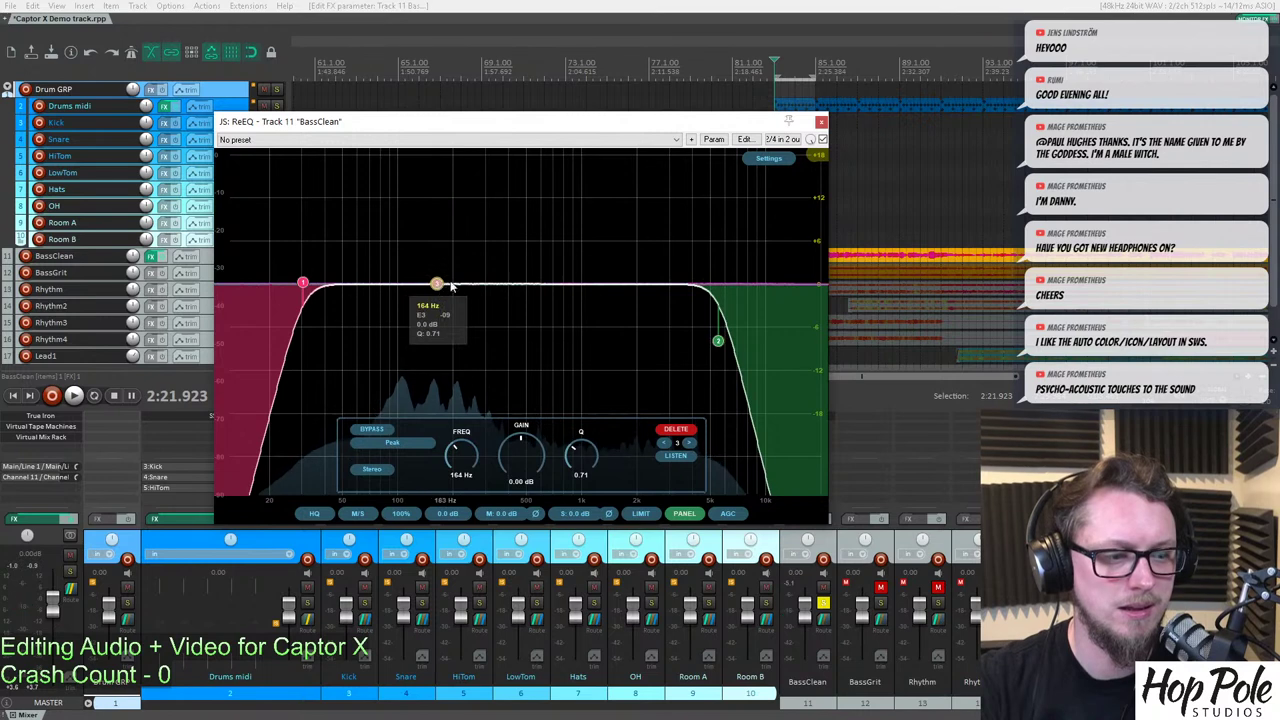
{"action": "left_click_drag", "start_coordinate": [437, 287], "coordinate": [470, 319]}
{"action": "key", "text": "space"}
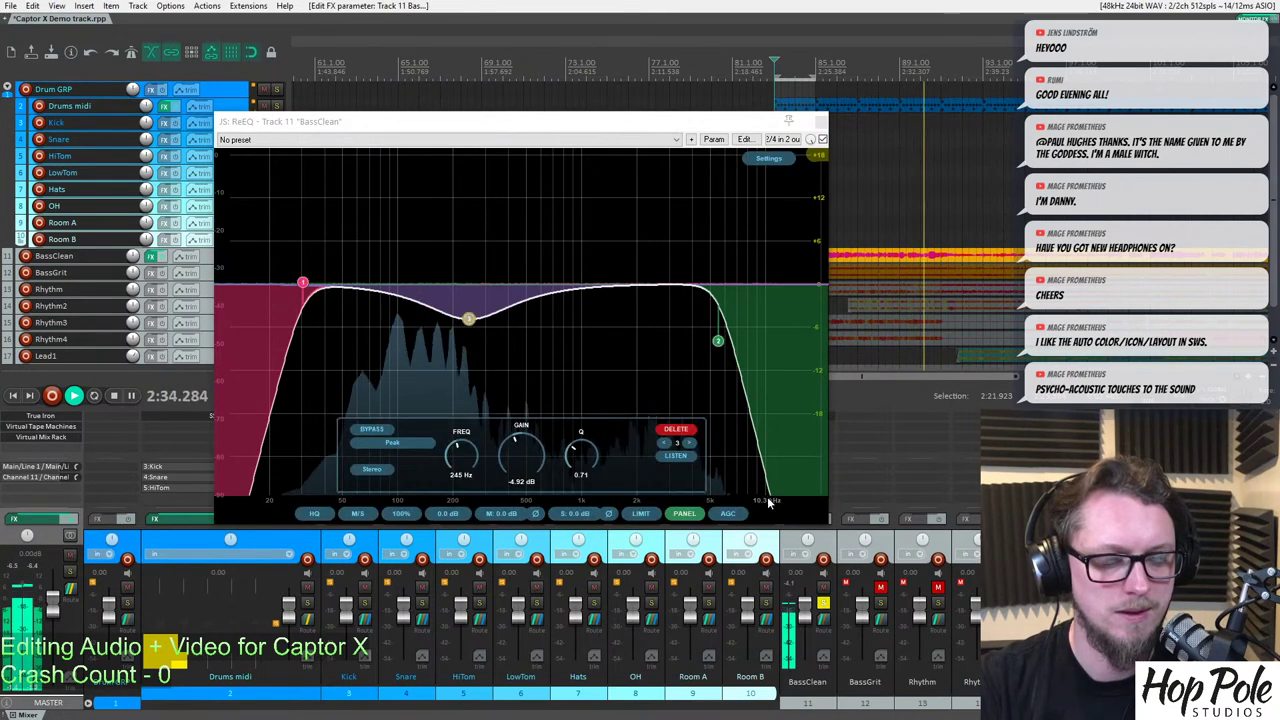
{"action": "left_click", "coordinate": [822, 140]}
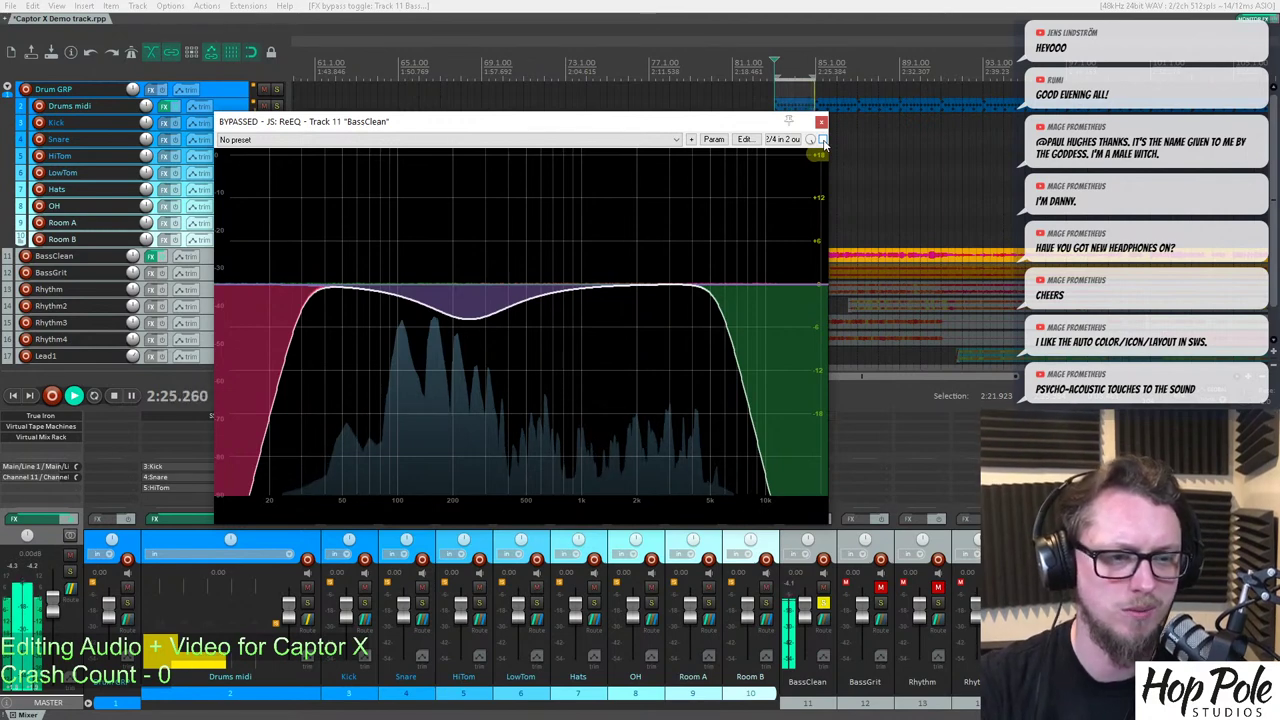
{"action": "left_click", "coordinate": [822, 140]}
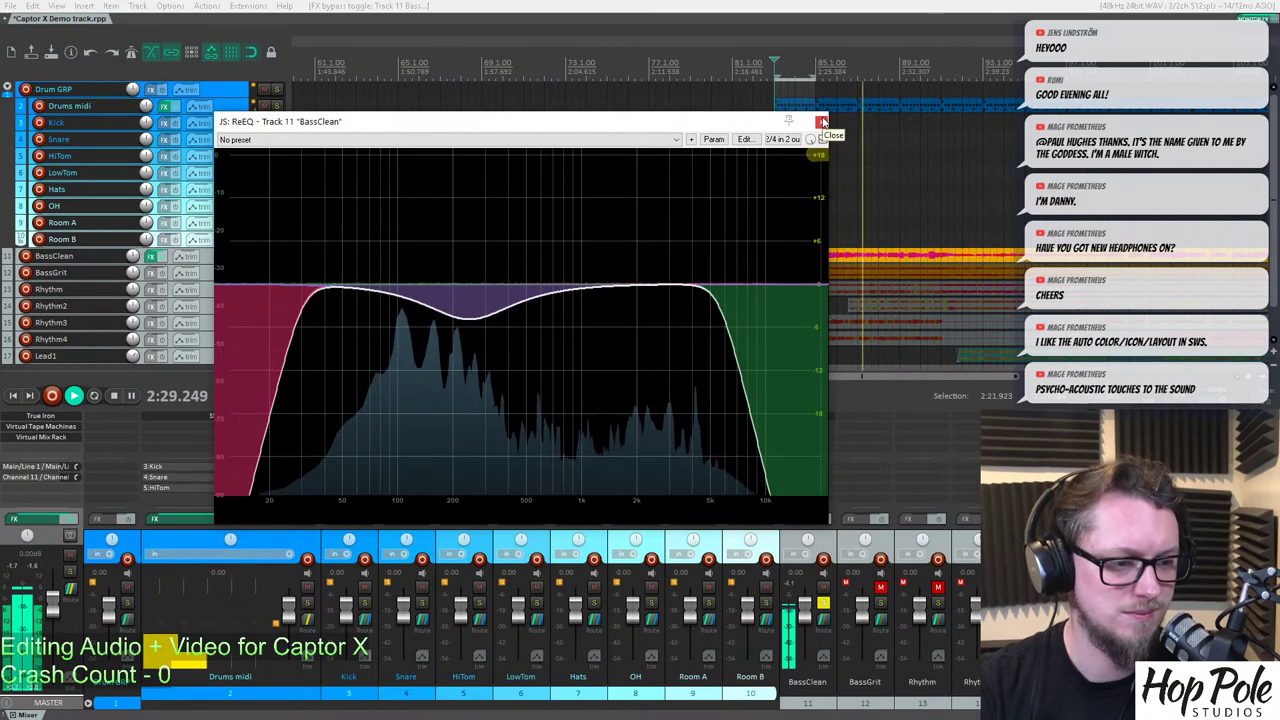
{"action": "mouse_move", "coordinate": [728, 192]}
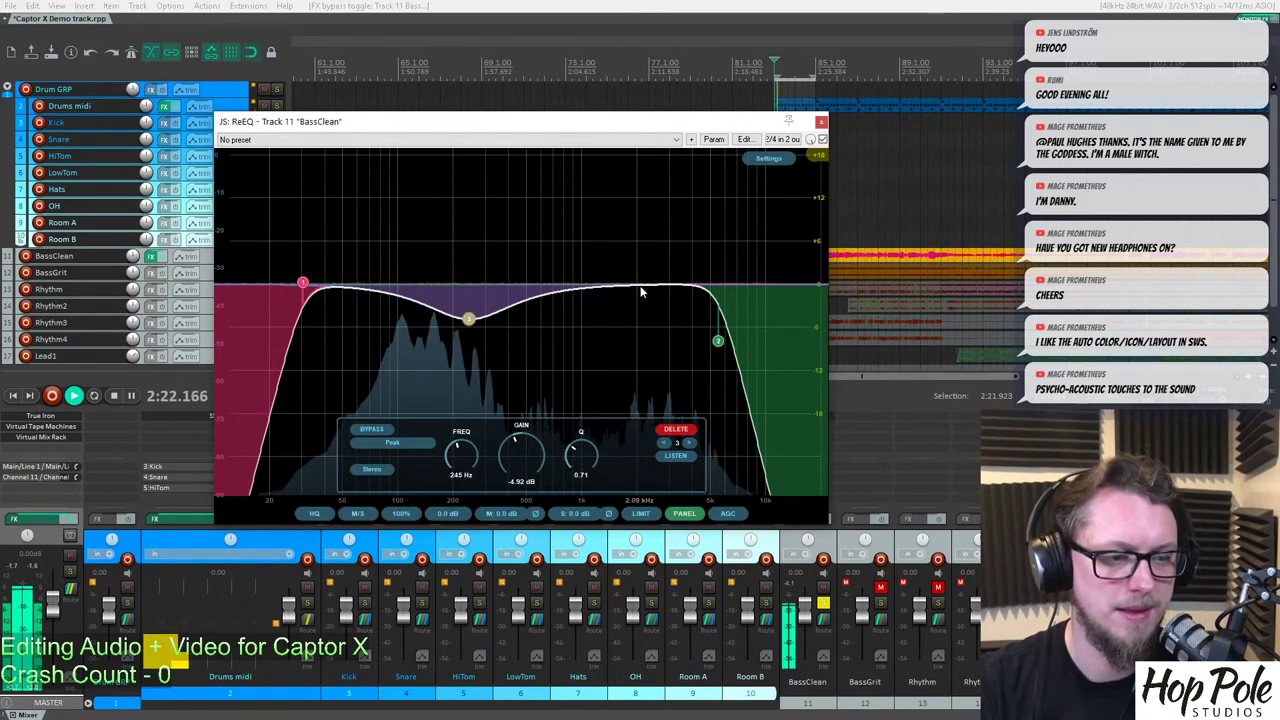
Add a Peak band boosting about 8 dB at 4.22 kHz in ReEQ and audition the bass.
{"action": "key", "text": "space"}
{"action": "left_click_drag", "start_coordinate": [646, 287], "coordinate": [695, 228]}
{"action": "key", "text": "space"}
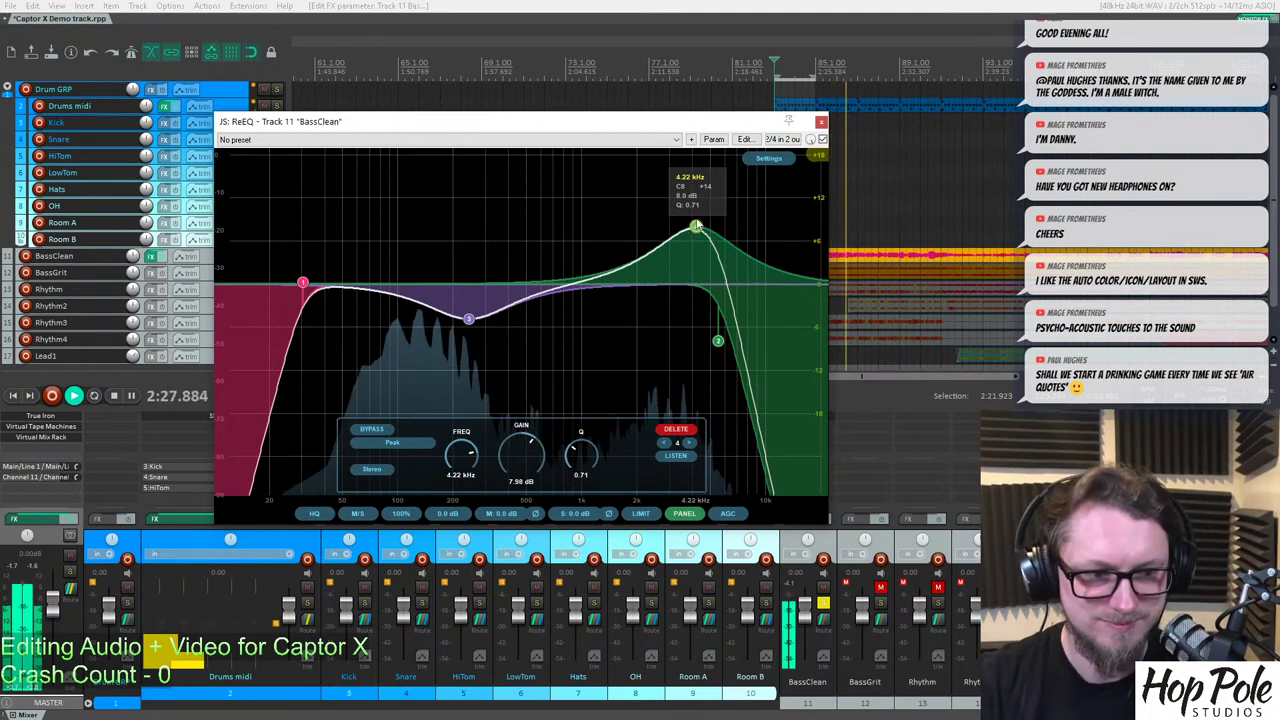
{"action": "key", "text": "space"}
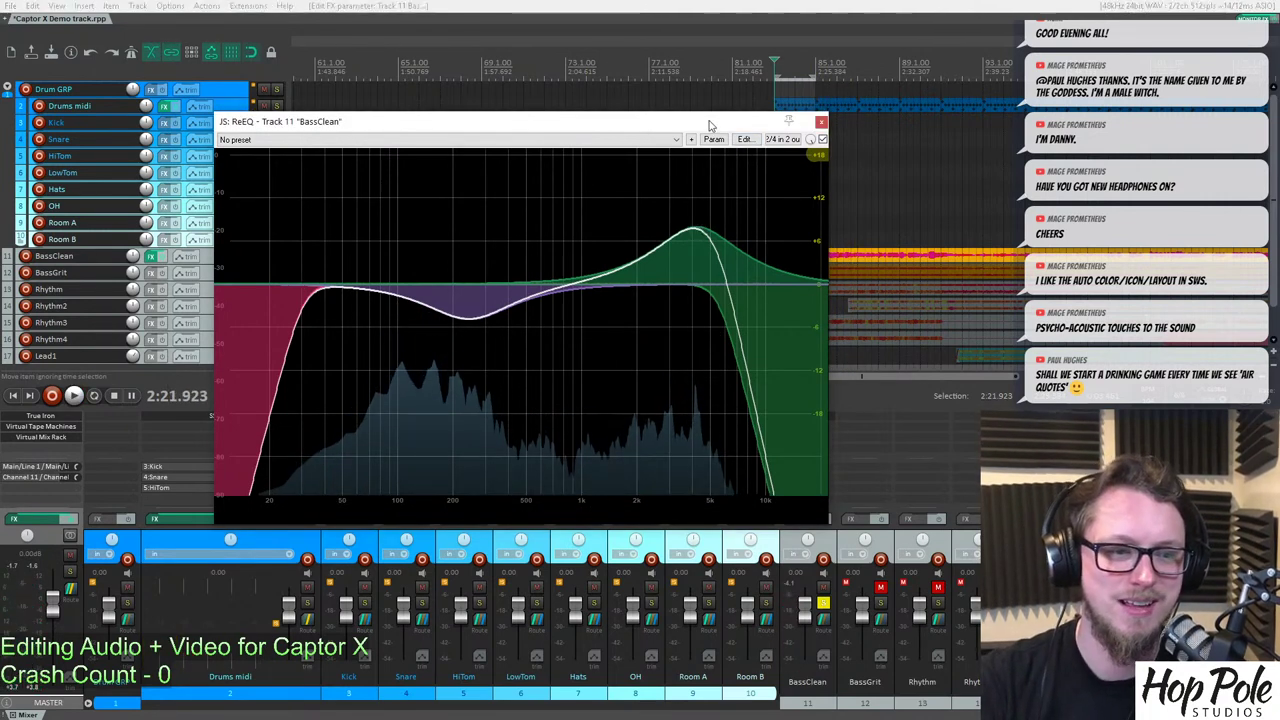
Audition the equalised BassClean track again and close its ReEQ window.
{"action": "left_click_drag", "start_coordinate": [702, 125], "coordinate": [650, 128]}
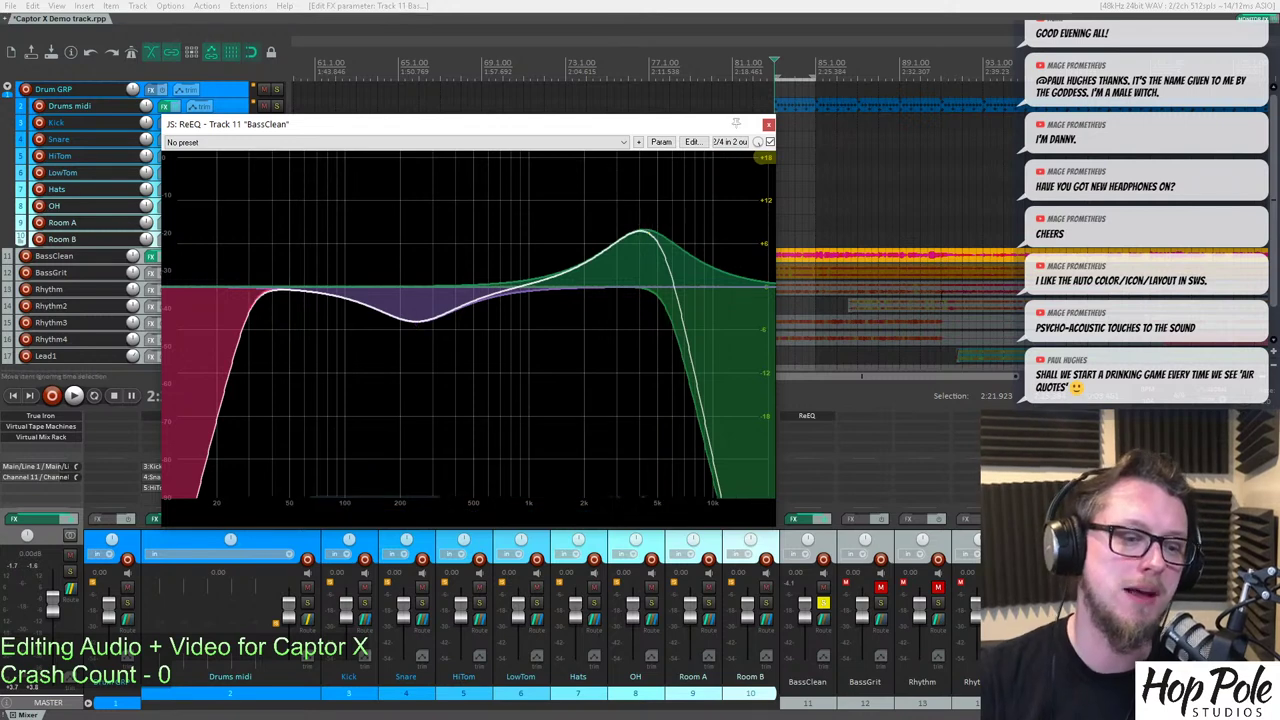
{"action": "key", "text": "space"}
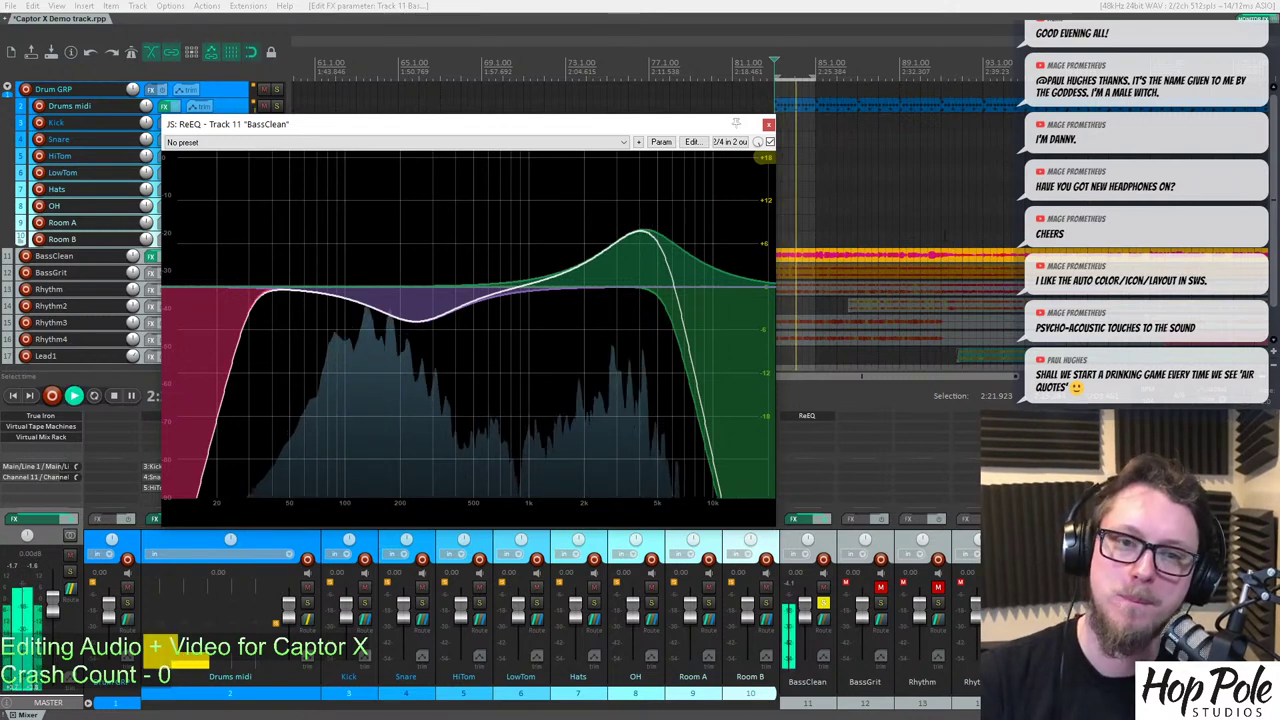
{"action": "left_click_drag", "start_coordinate": [647, 127], "coordinate": [669, 137]}
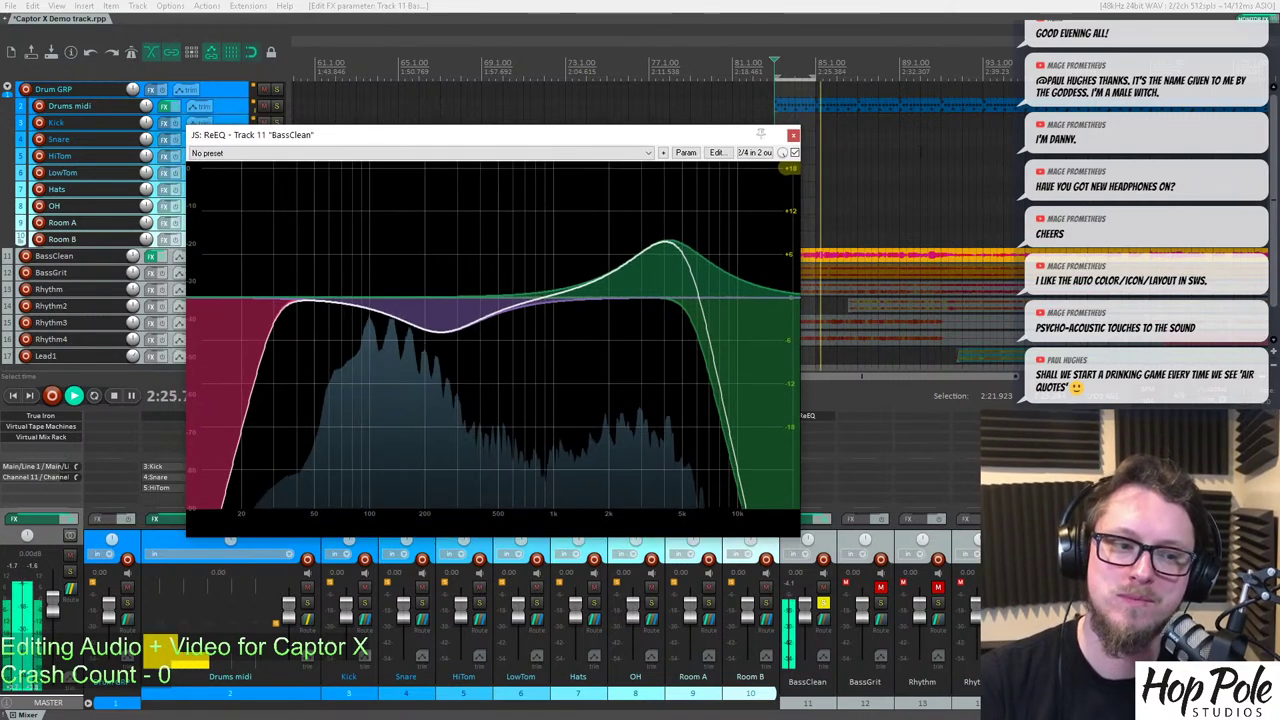
{"action": "key", "text": "space"}
{"action": "left_click", "coordinate": [790, 134]}
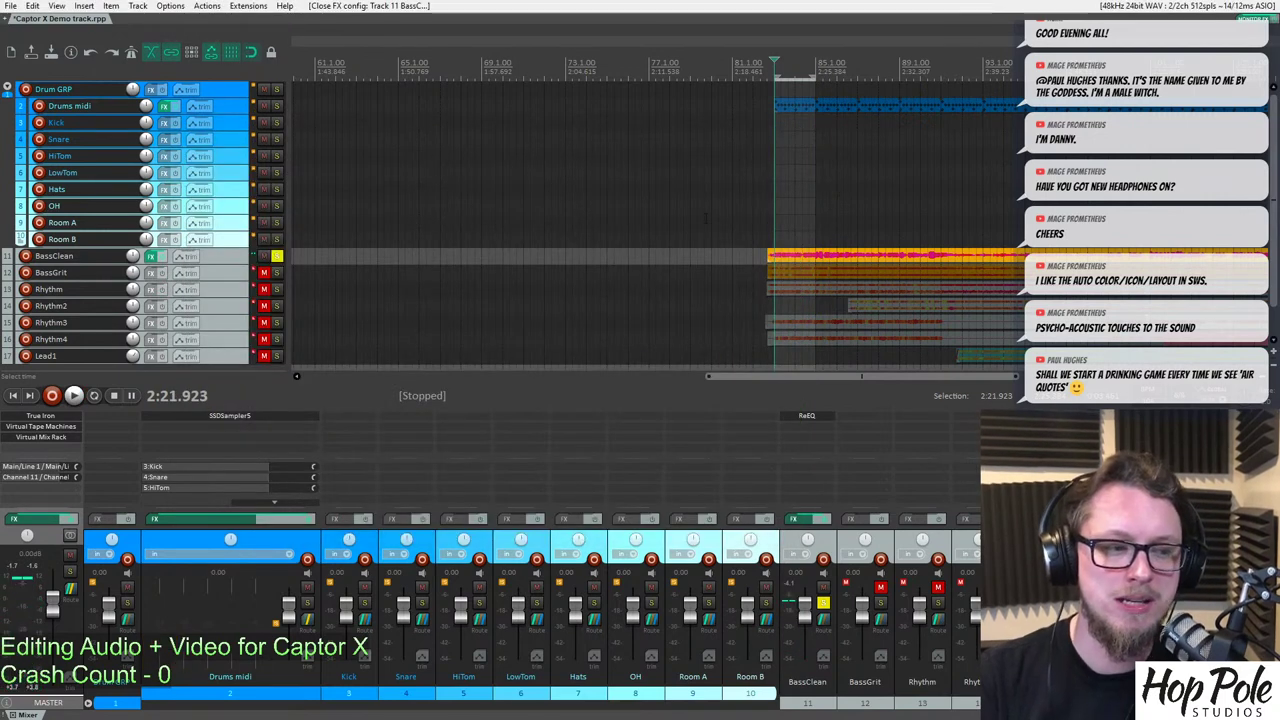
Create a folder track named Bass GRP above BassClean that holds BassClean and BassGrit, with BassGrit soloed and unmuted.
{"action": "left_click", "coordinate": [277, 274]}
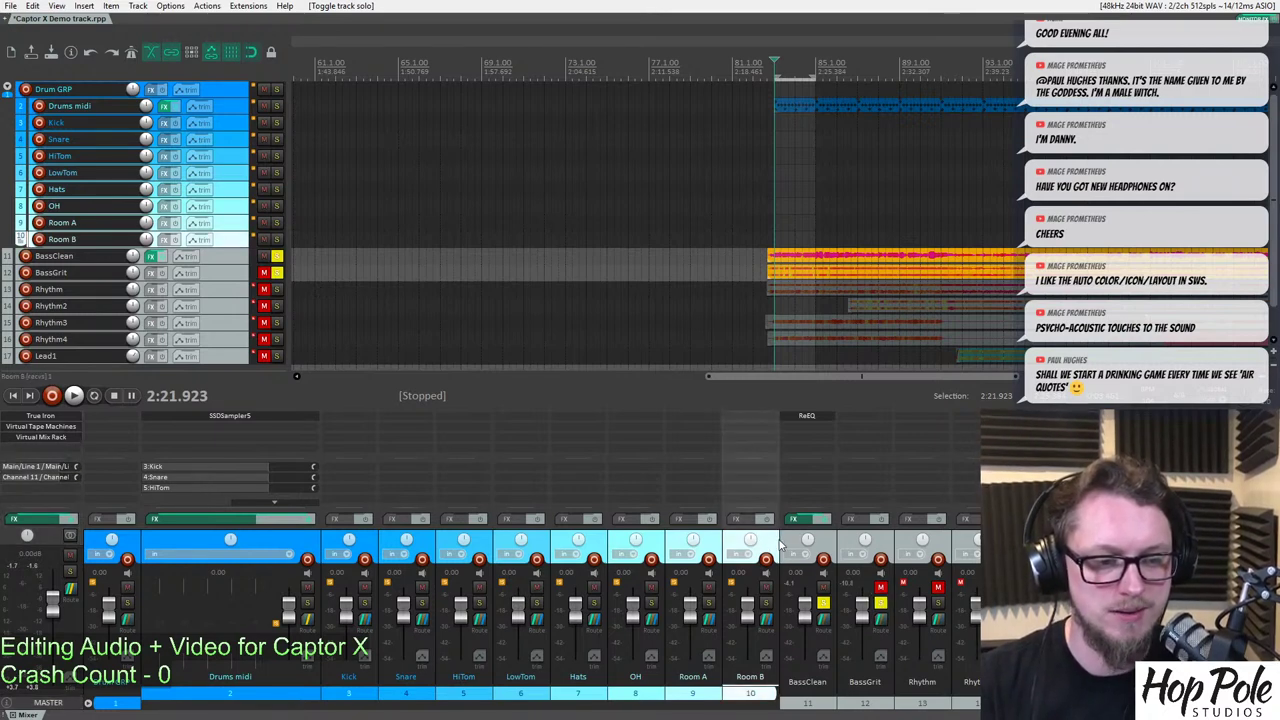
{"action": "key", "text": "ctrl+t"}
{"action": "double_click", "coordinate": [103, 256]}
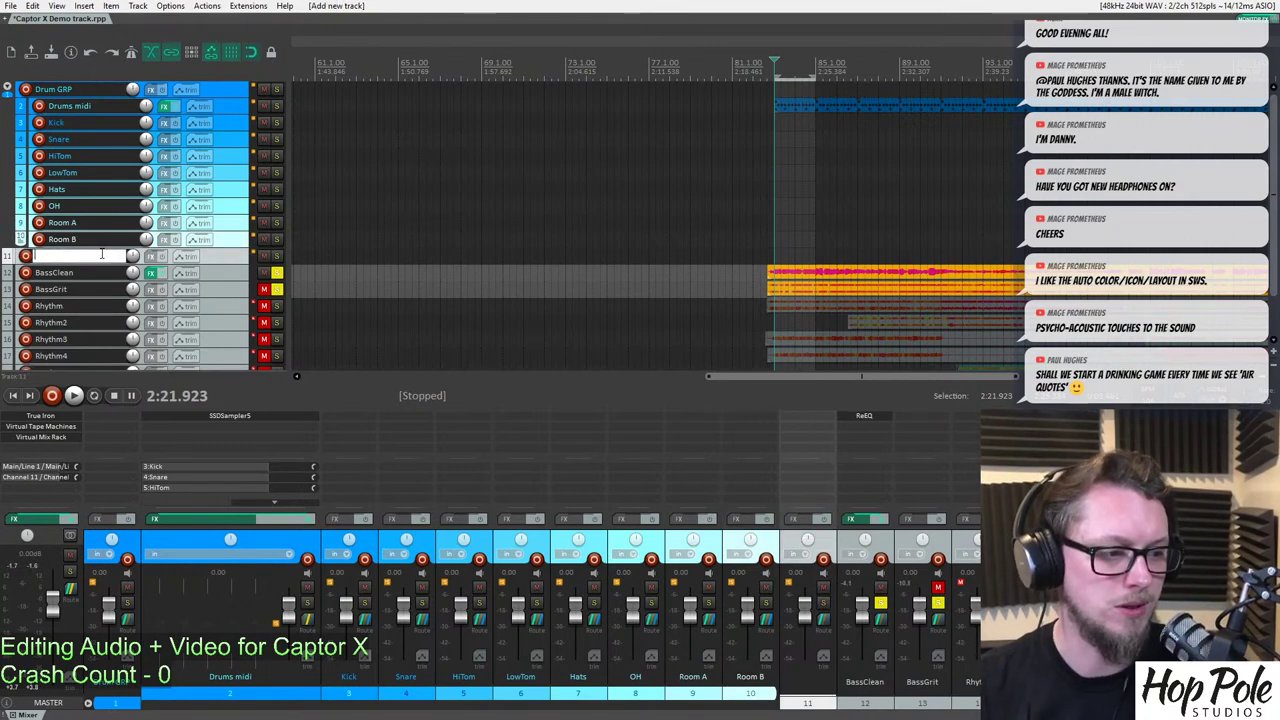
{"action": "type", "text": "Bass GRP"}
{"action": "key", "text": "Return"}
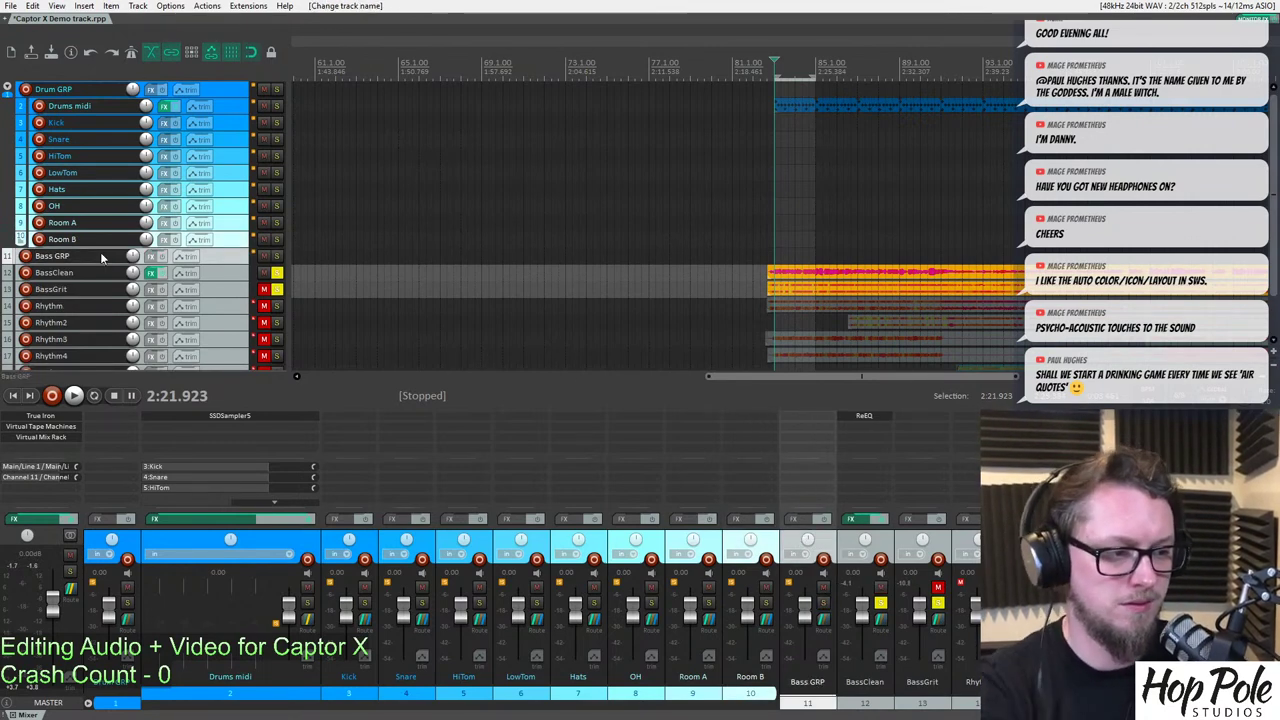
{"action": "left_click_drag", "start_coordinate": [237, 291], "coordinate": [230, 264]}
{"action": "left_click", "coordinate": [263, 289]}
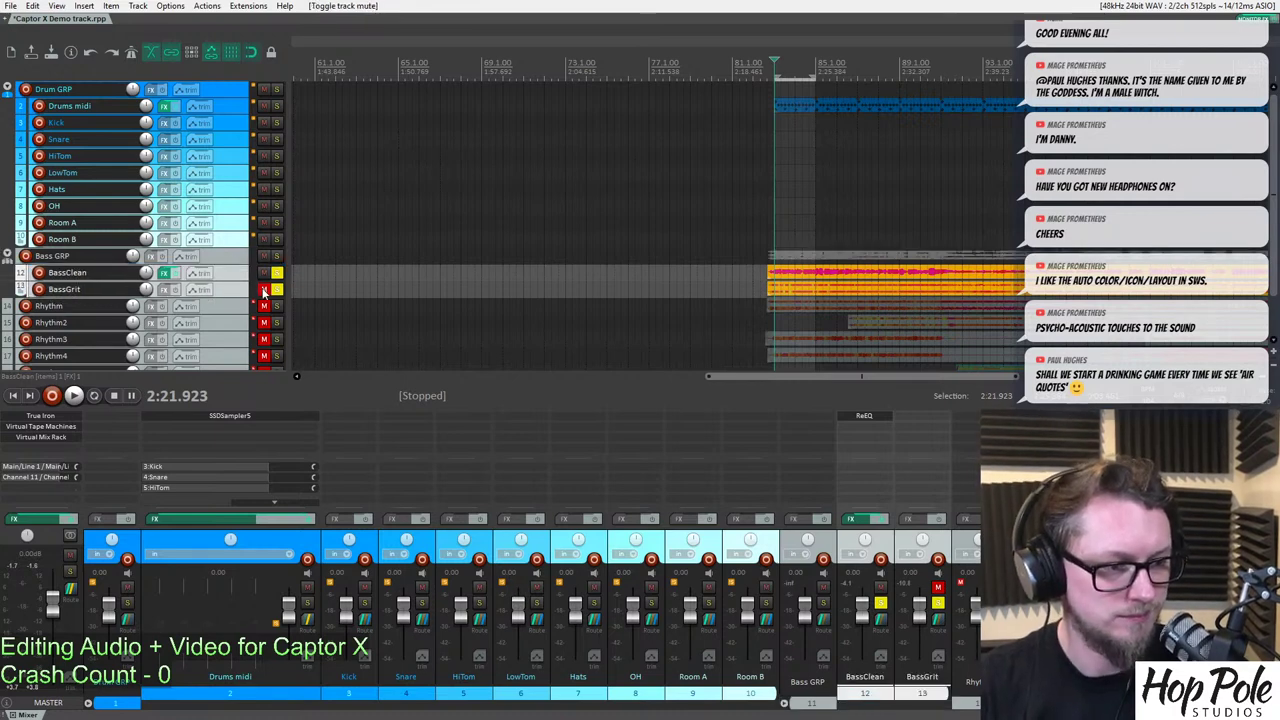
Set the Bass GRP, BassClean and BassGrit tracks to one random color.
{"action": "right_click", "coordinate": [243, 295]}
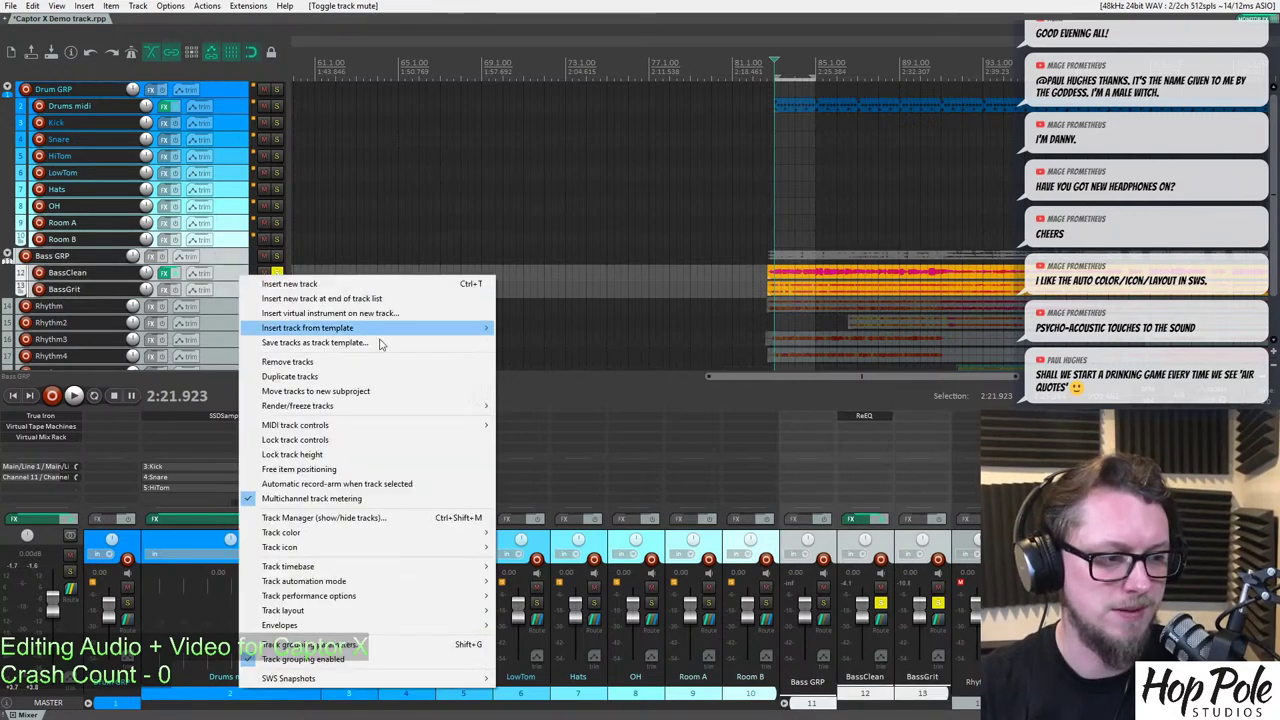
{"action": "mouse_move", "coordinate": [460, 532]}
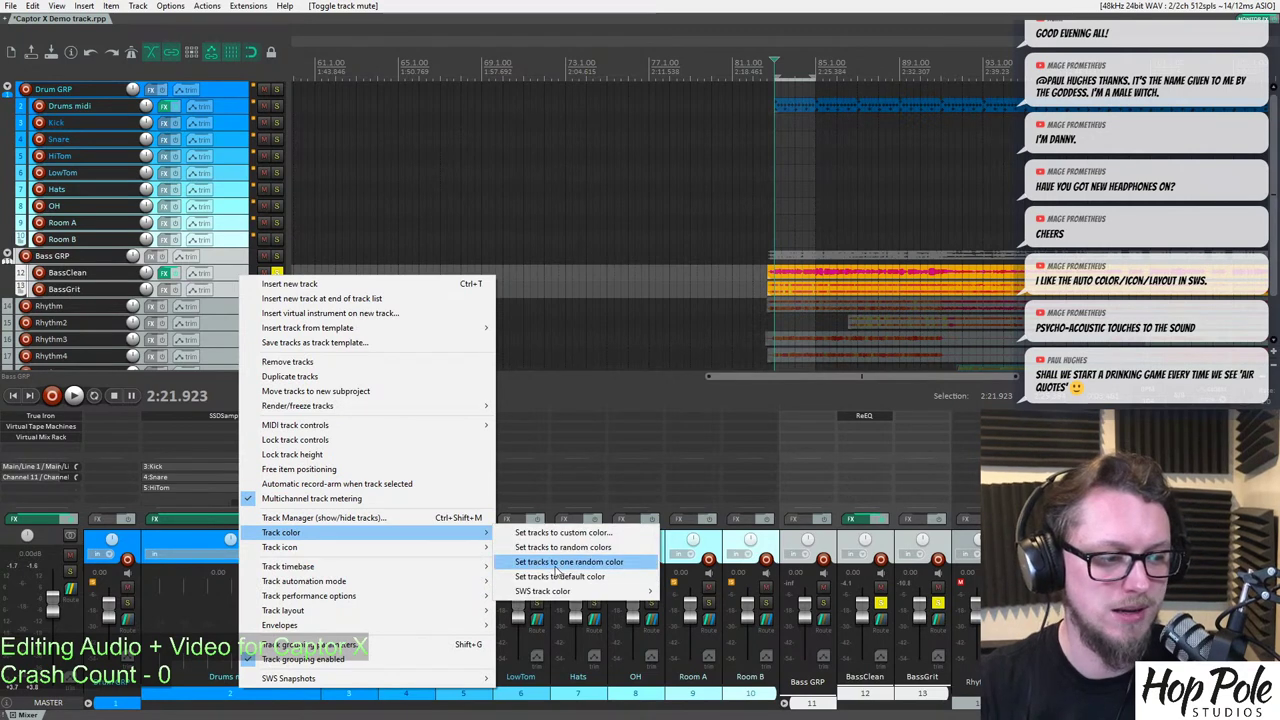
{"action": "left_click", "coordinate": [563, 565]}
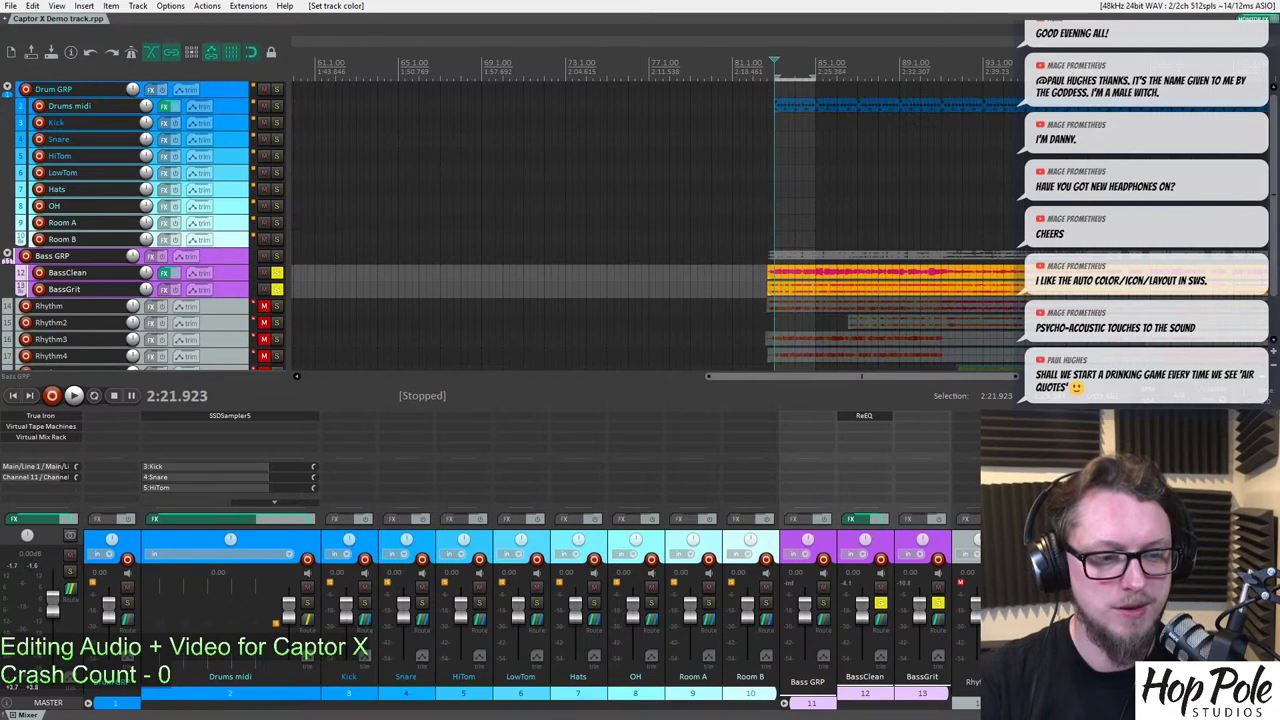
Unsolo BassClean, add the JS ReEQ plug-in to the BassGrit track and audition that track alone.
{"action": "left_click", "coordinate": [930, 618]}
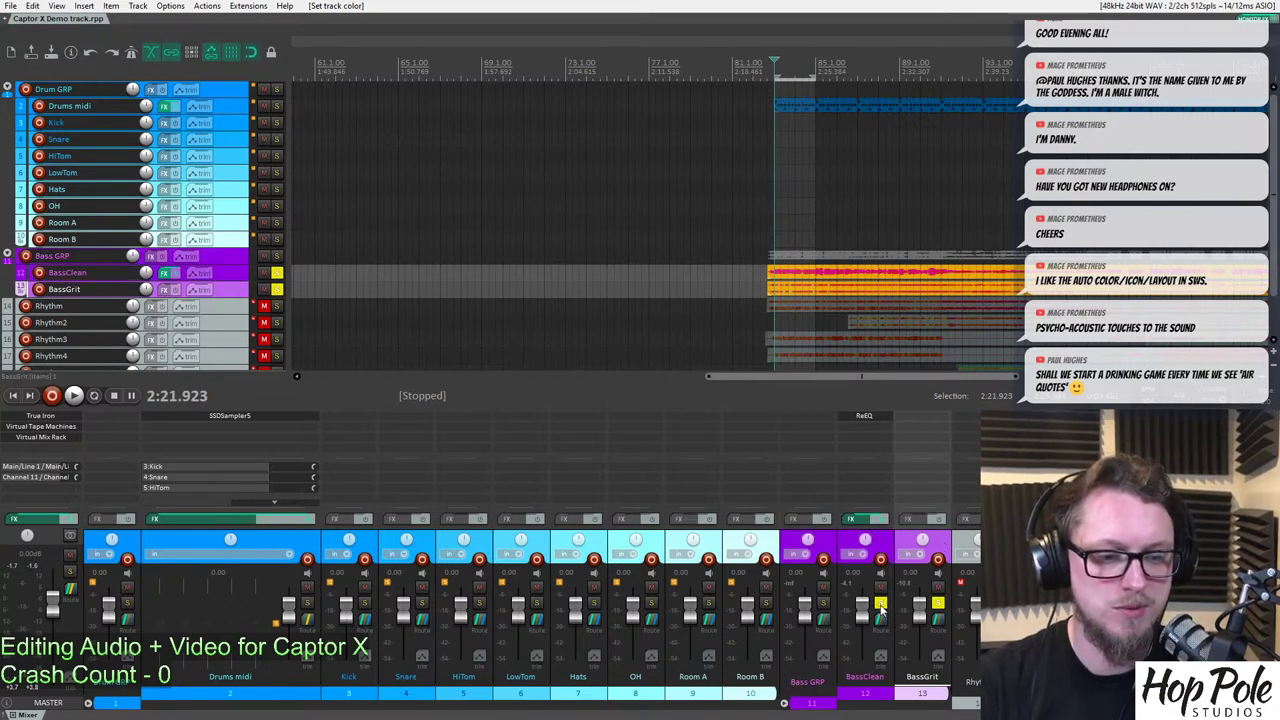
{"action": "left_click", "coordinate": [930, 412]}
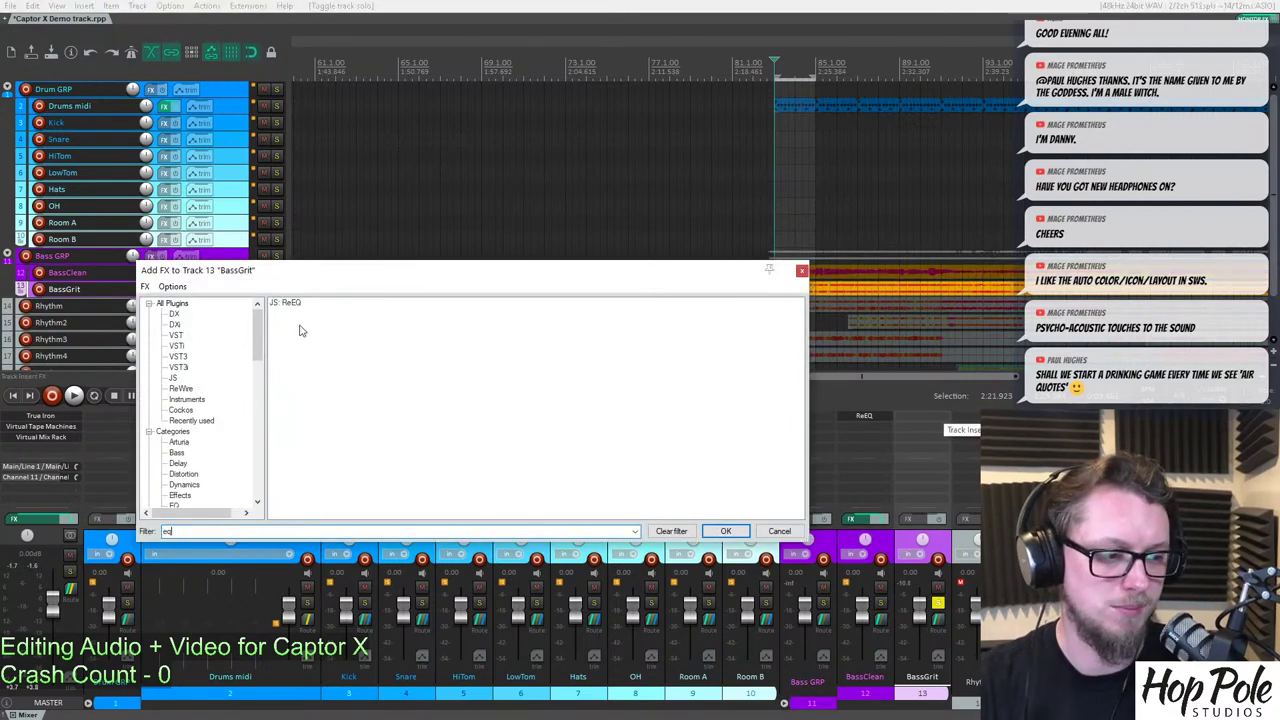
{"action": "key", "text": "Return"}
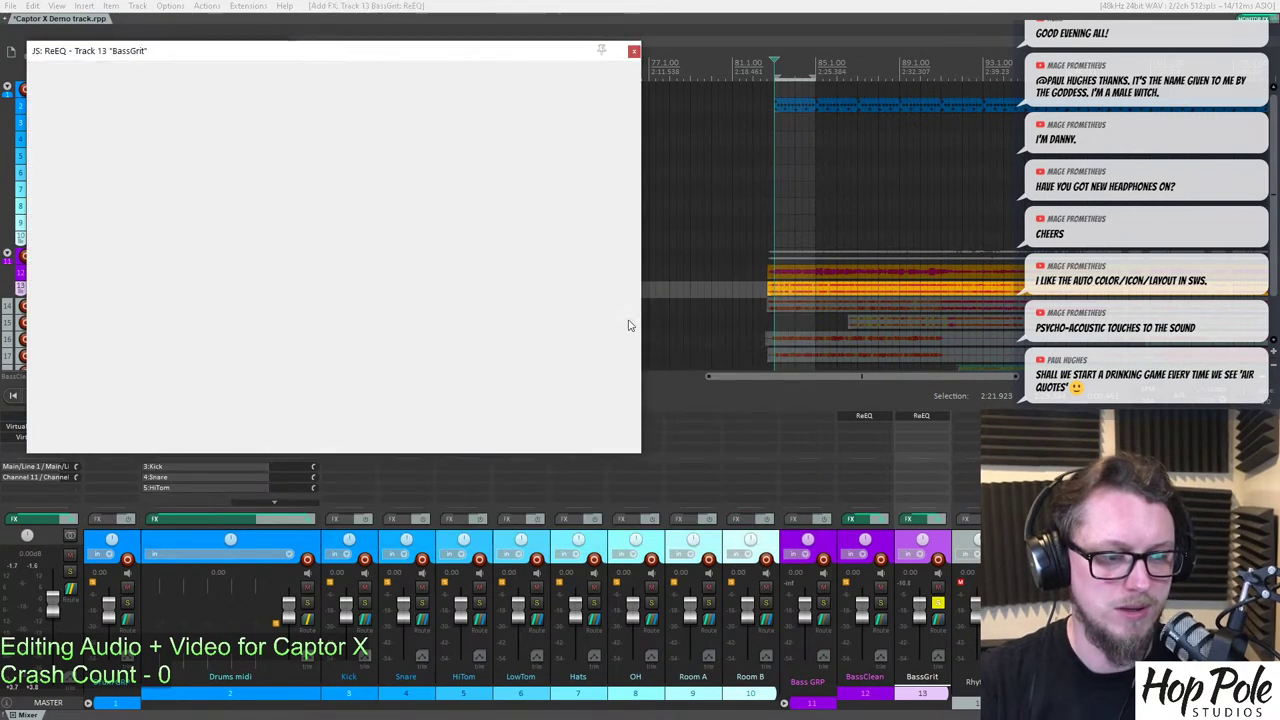
{"action": "mouse_move", "coordinate": [333, 60]}
{"action": "left_mouse_down"}
{"action": "mouse_move", "coordinate": [465, 100]}
{"action": "mouse_move", "coordinate": [502, 155]}
{"action": "left_mouse_up"}
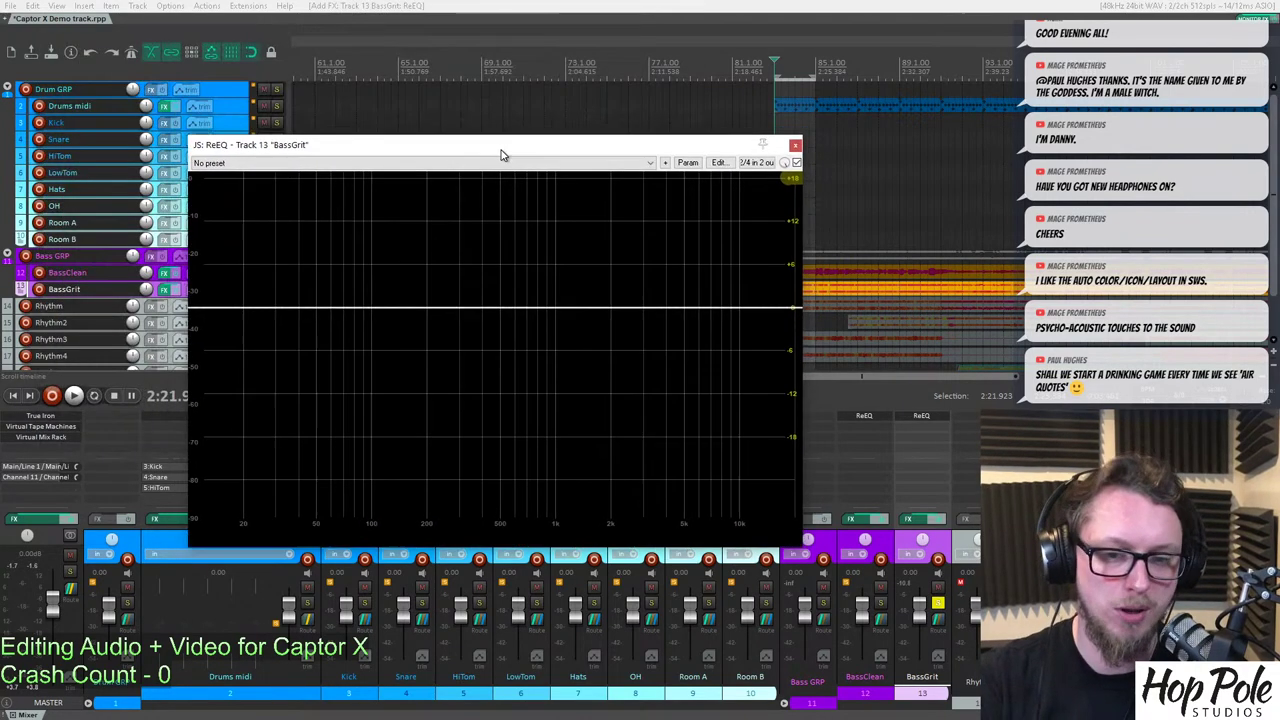
{"action": "key", "text": "space"}
{"action": "left_click_drag", "start_coordinate": [422, 150], "coordinate": [353, 162]}
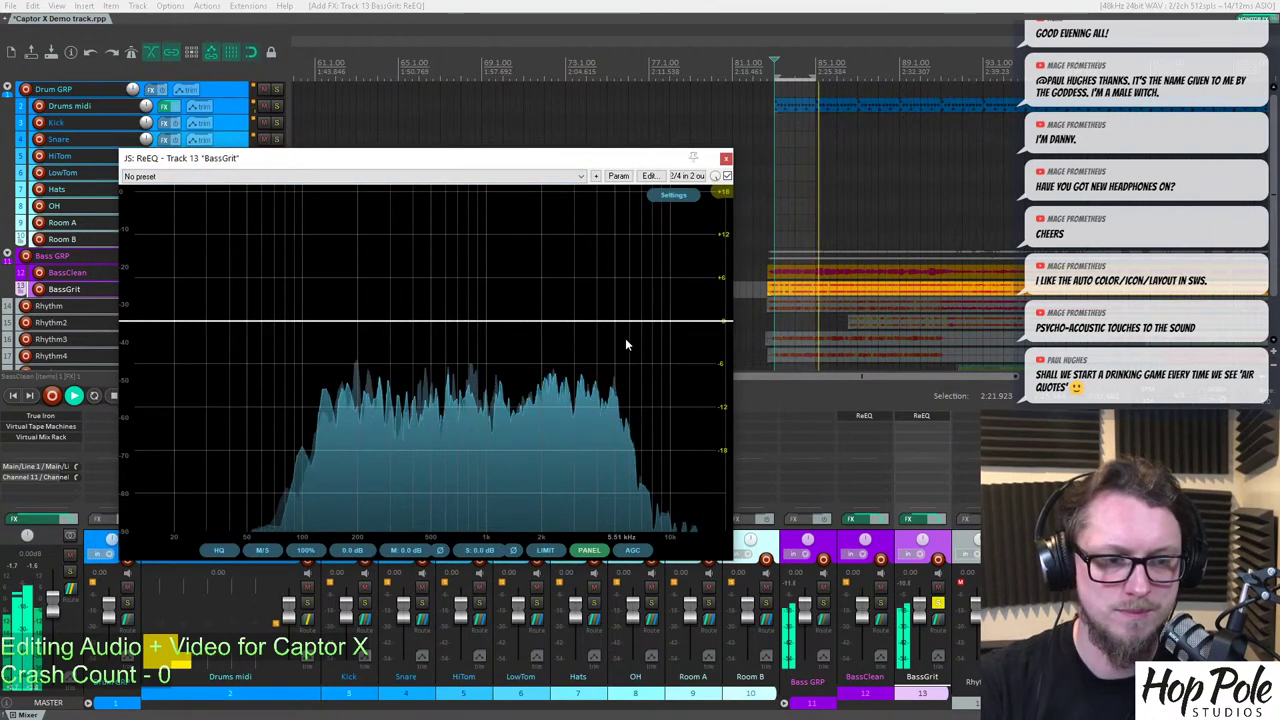
{"action": "key", "text": "space"}
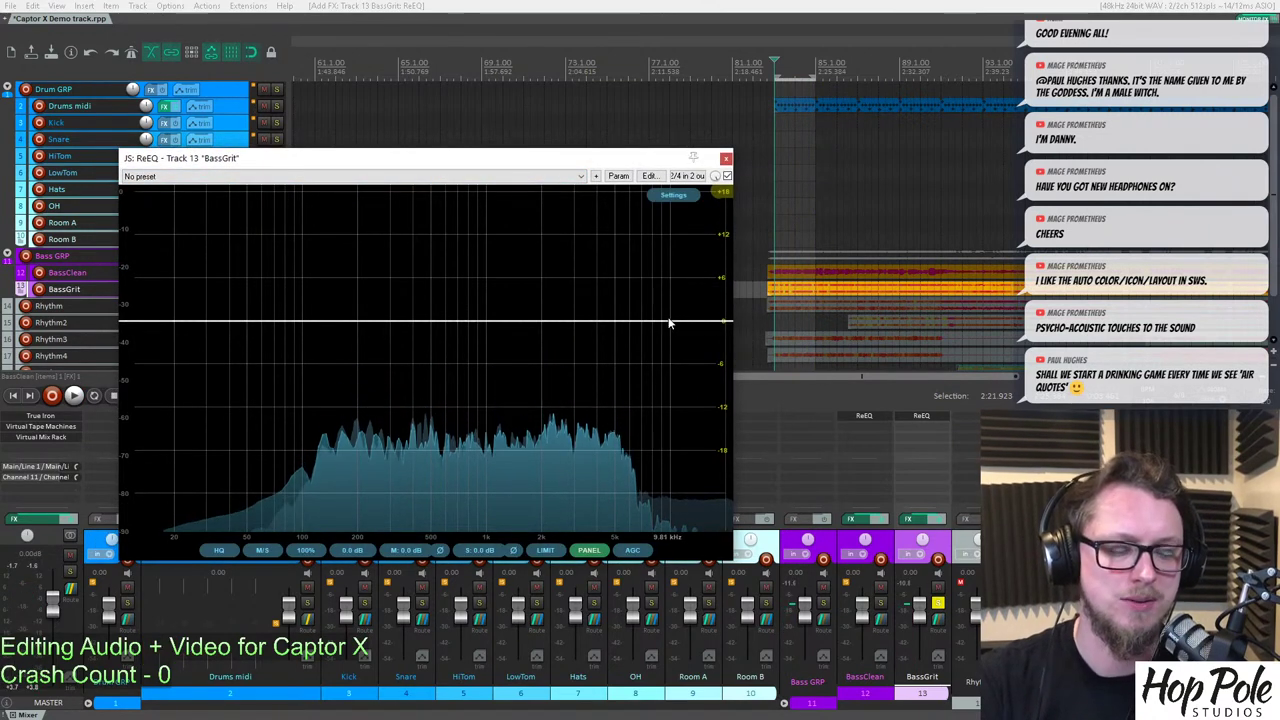
Add an active High Cut (Butterworth) band with a 36dB slope at about 7.14 kHz in BassGrit's ReEQ while auditioning.
{"action": "double_click", "coordinate": [657, 323]}
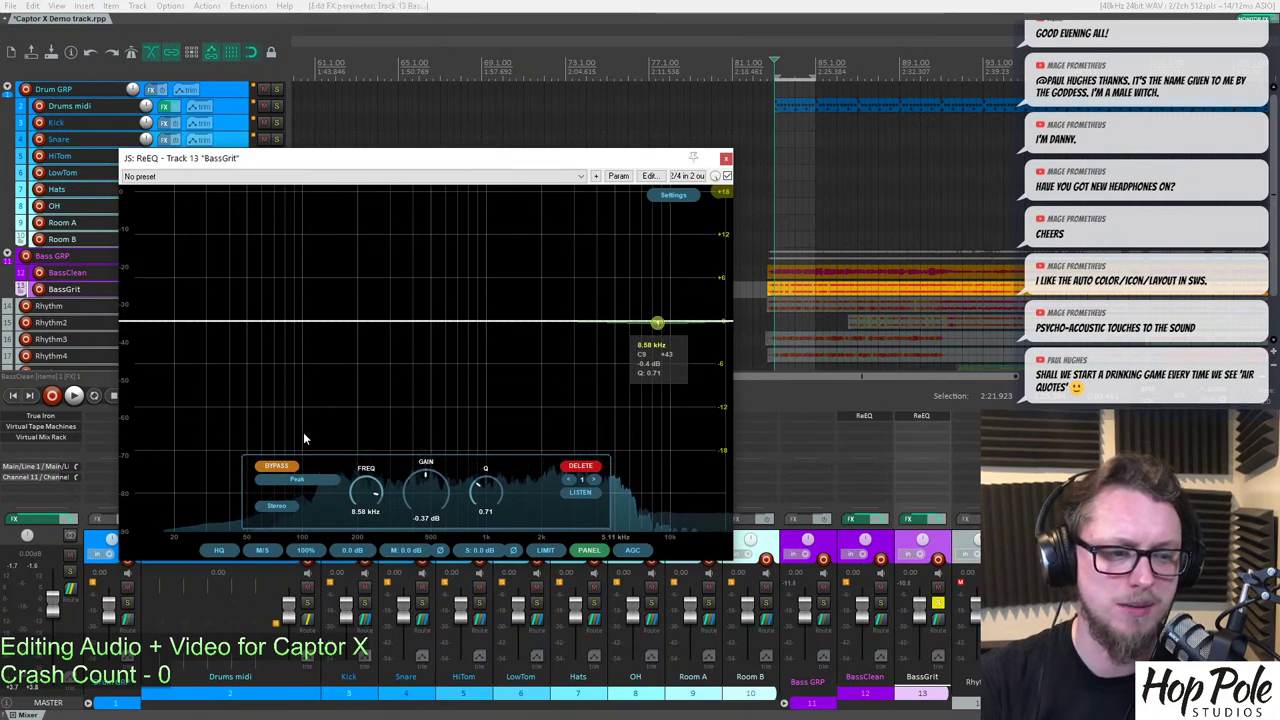
{"action": "left_click", "coordinate": [297, 479]}
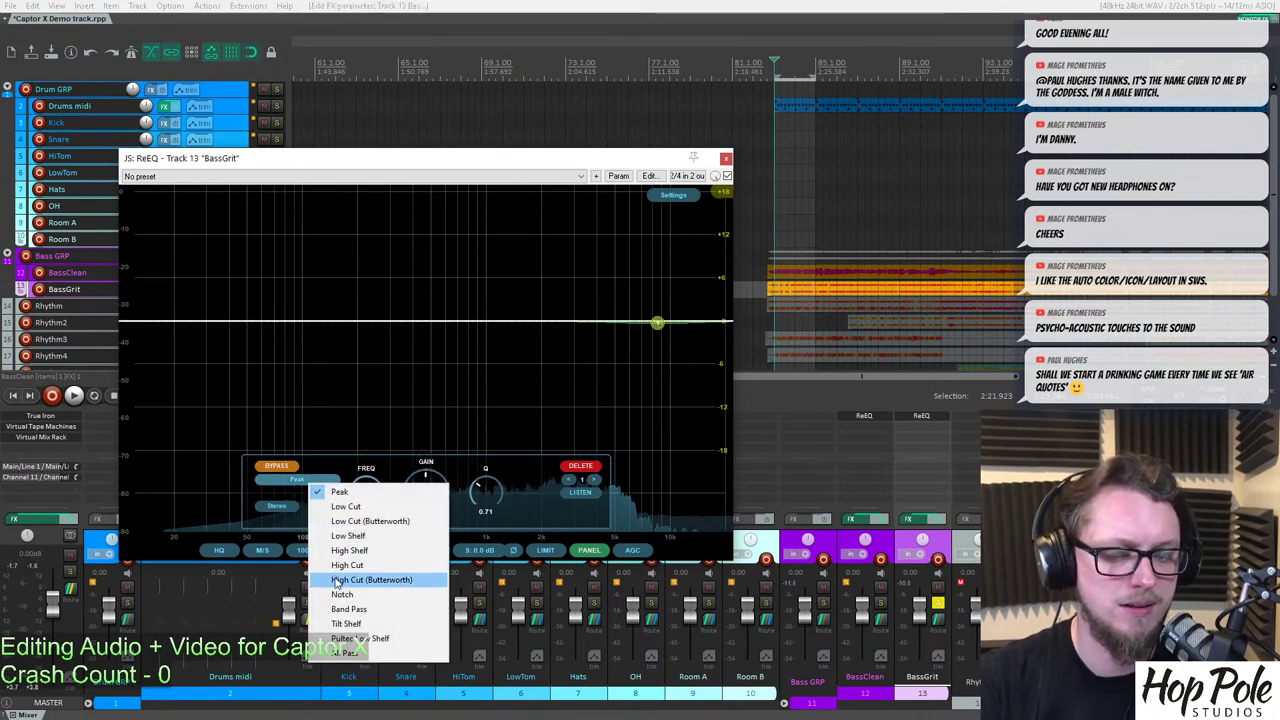
{"action": "left_click", "coordinate": [336, 580]}
{"action": "left_click", "coordinate": [276, 492]}
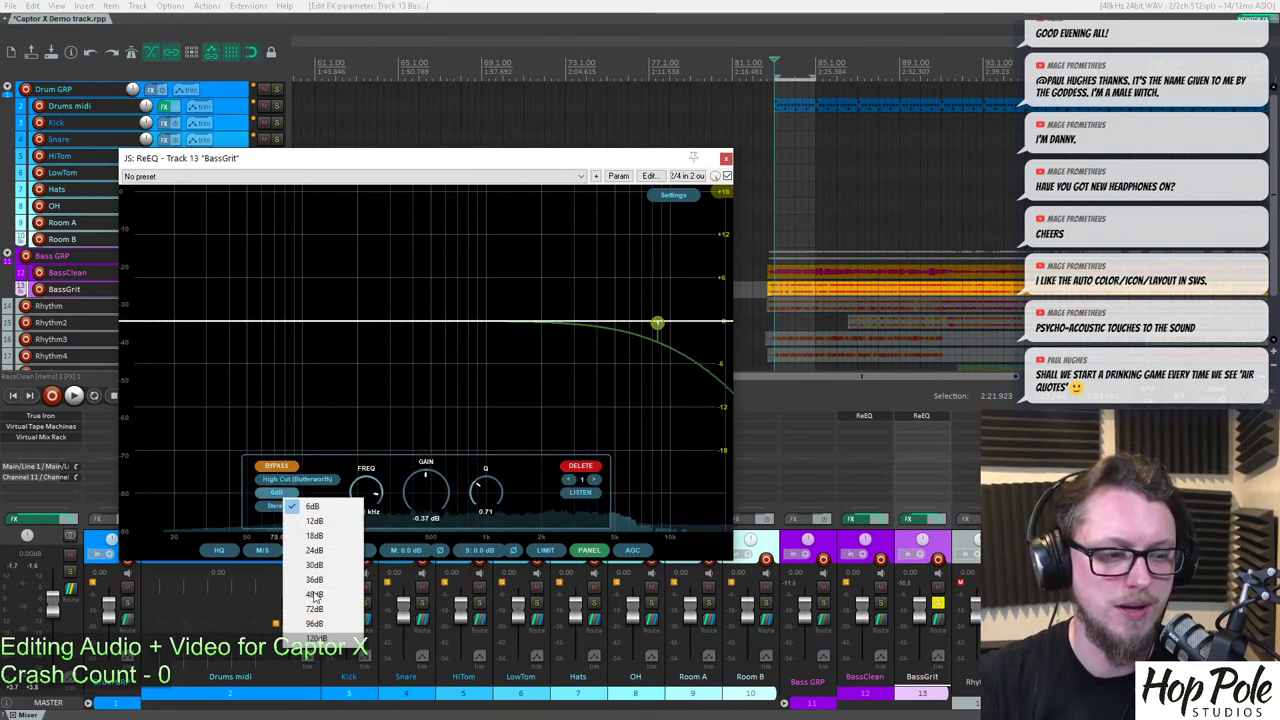
{"action": "left_click", "coordinate": [330, 580]}
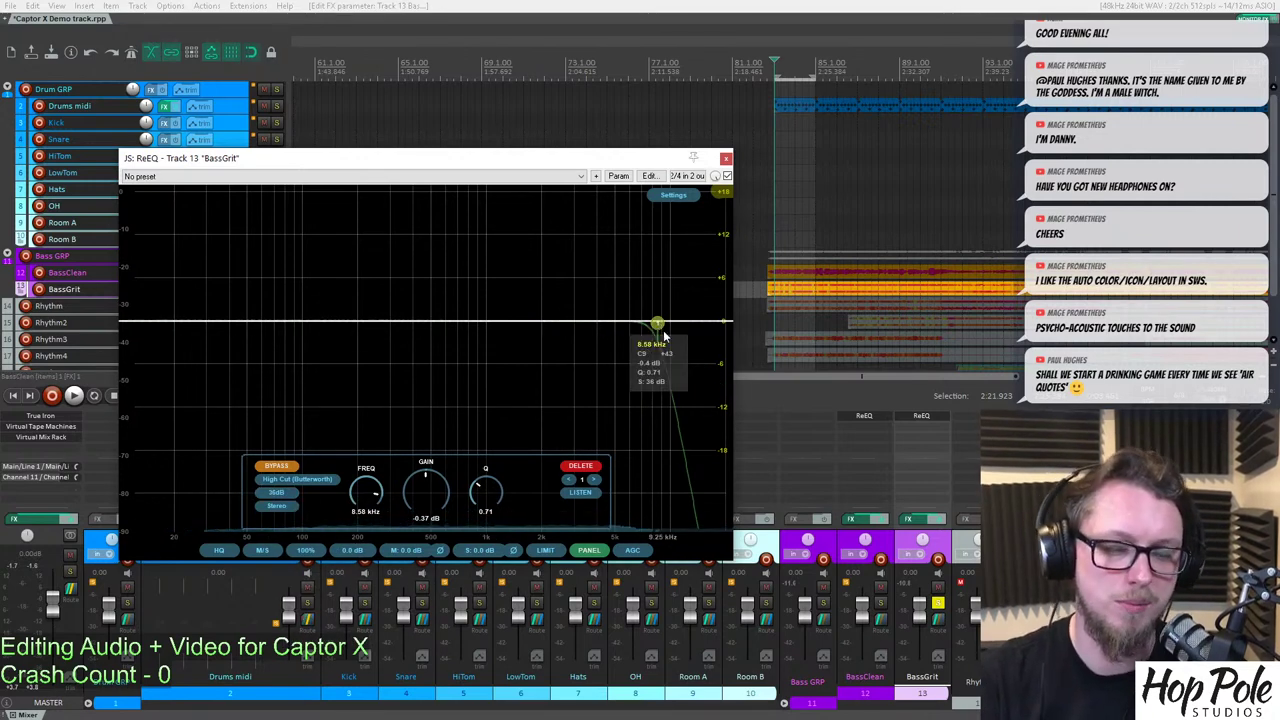
{"action": "key", "text": "space"}
{"action": "mouse_move", "coordinate": [654, 325]}
{"action": "left_mouse_down"}
{"action": "mouse_move", "coordinate": [580, 336]}
{"action": "mouse_move", "coordinate": [651, 330]}
{"action": "left_mouse_up"}
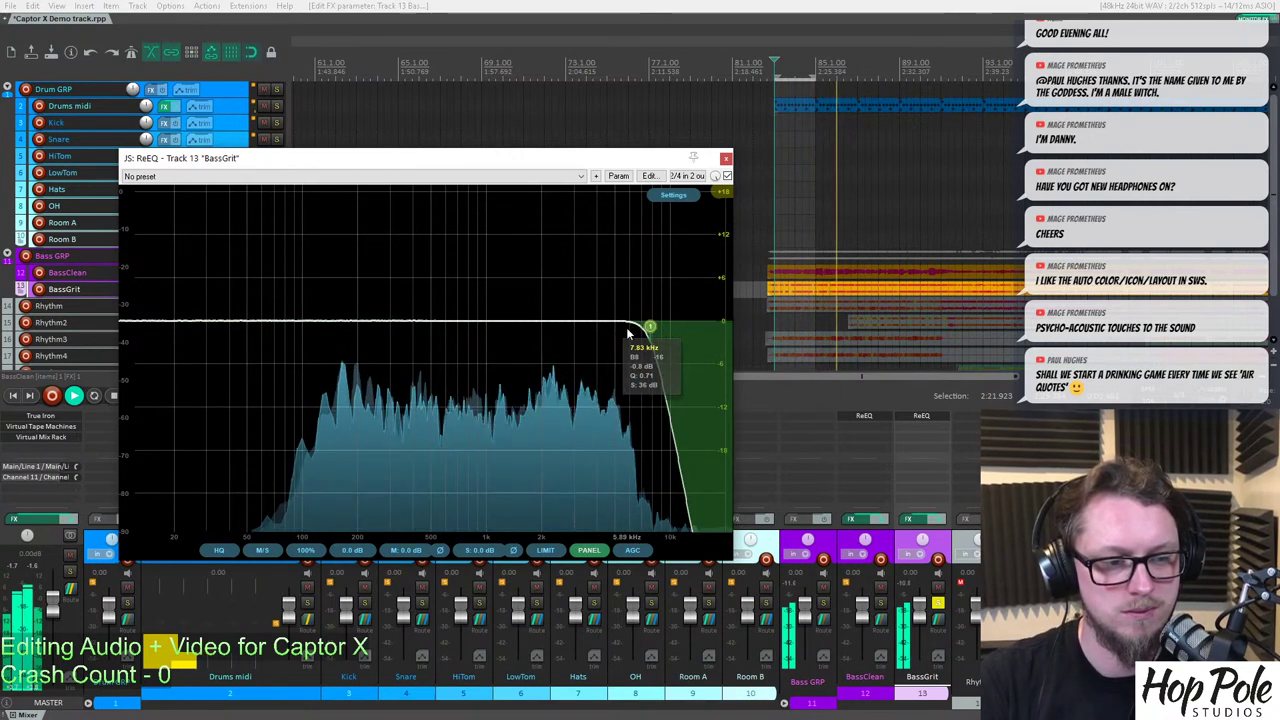
{"action": "mouse_move", "coordinate": [648, 327]}
{"action": "left_mouse_down"}
{"action": "mouse_move", "coordinate": [628, 331]}
{"action": "mouse_move", "coordinate": [643, 329]}
{"action": "left_mouse_up"}
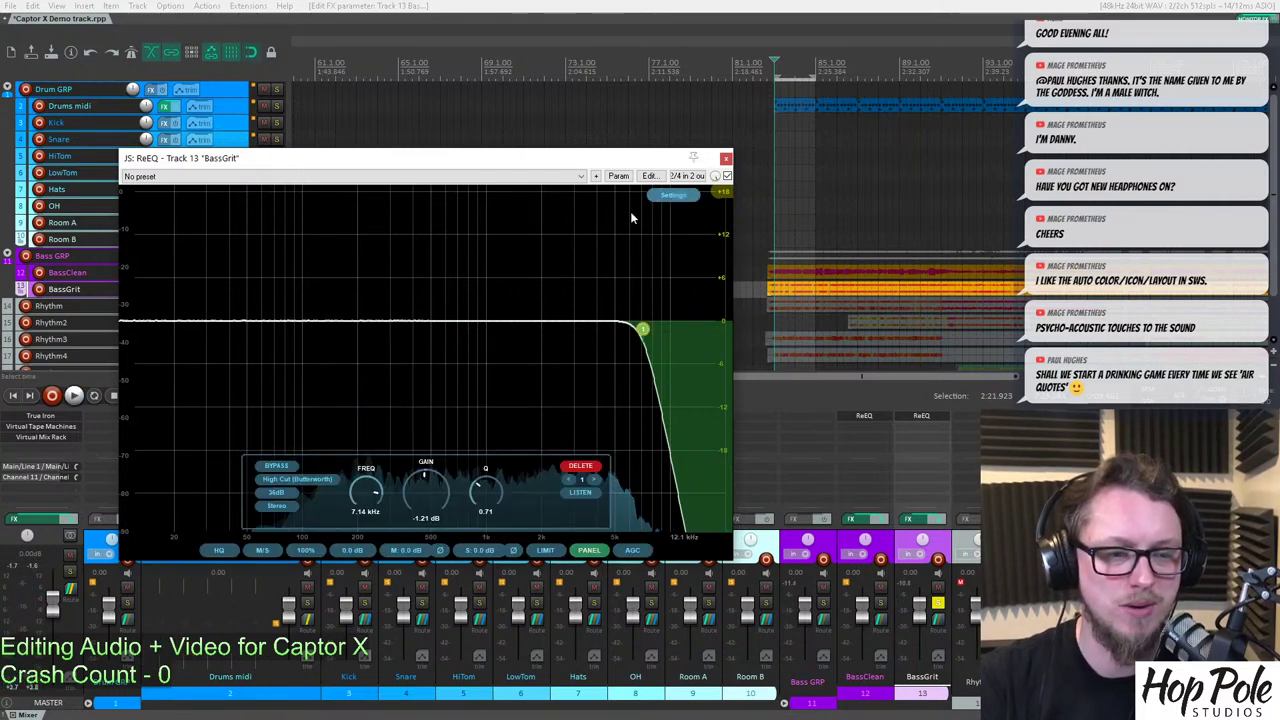
Add a Peak band cutting about 2.8 dB at 515 Hz in BassGrit's ReEQ during playback.
{"action": "key", "text": "space"}
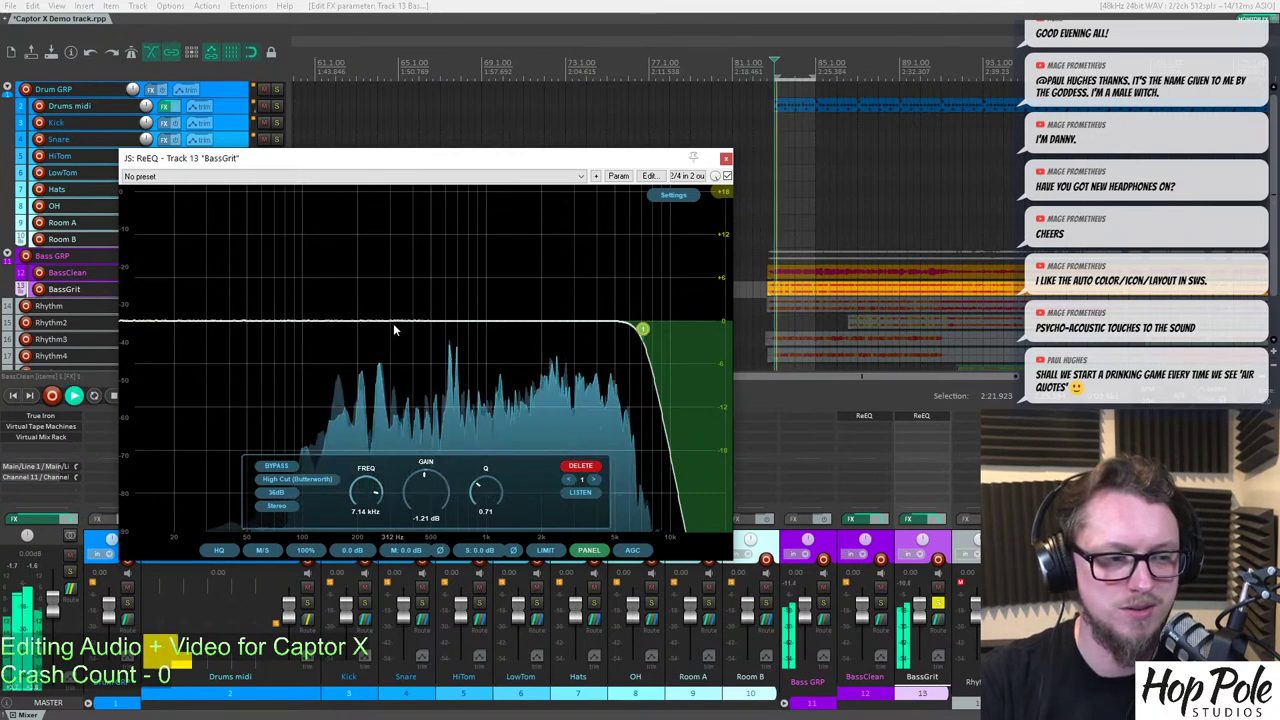
{"action": "double_click", "coordinate": [393, 324]}
{"action": "left_click_drag", "start_coordinate": [393, 324], "coordinate": [435, 343]}
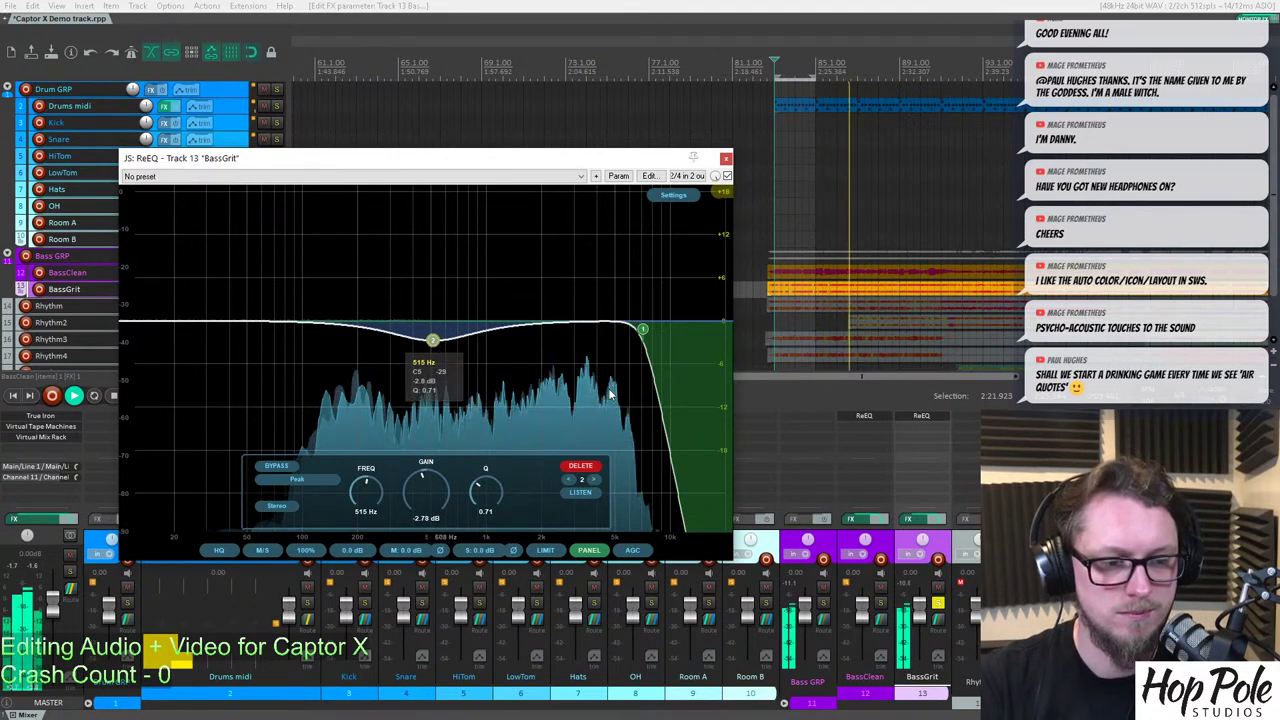
Solo BassClean alongside BassGrit, balance BassGrit's volume to about -1.3 dB by ear and close the ReEQ window.
{"action": "left_click_drag", "start_coordinate": [919, 608], "coordinate": [921, 664]}
{"action": "left_click", "coordinate": [880, 604]}
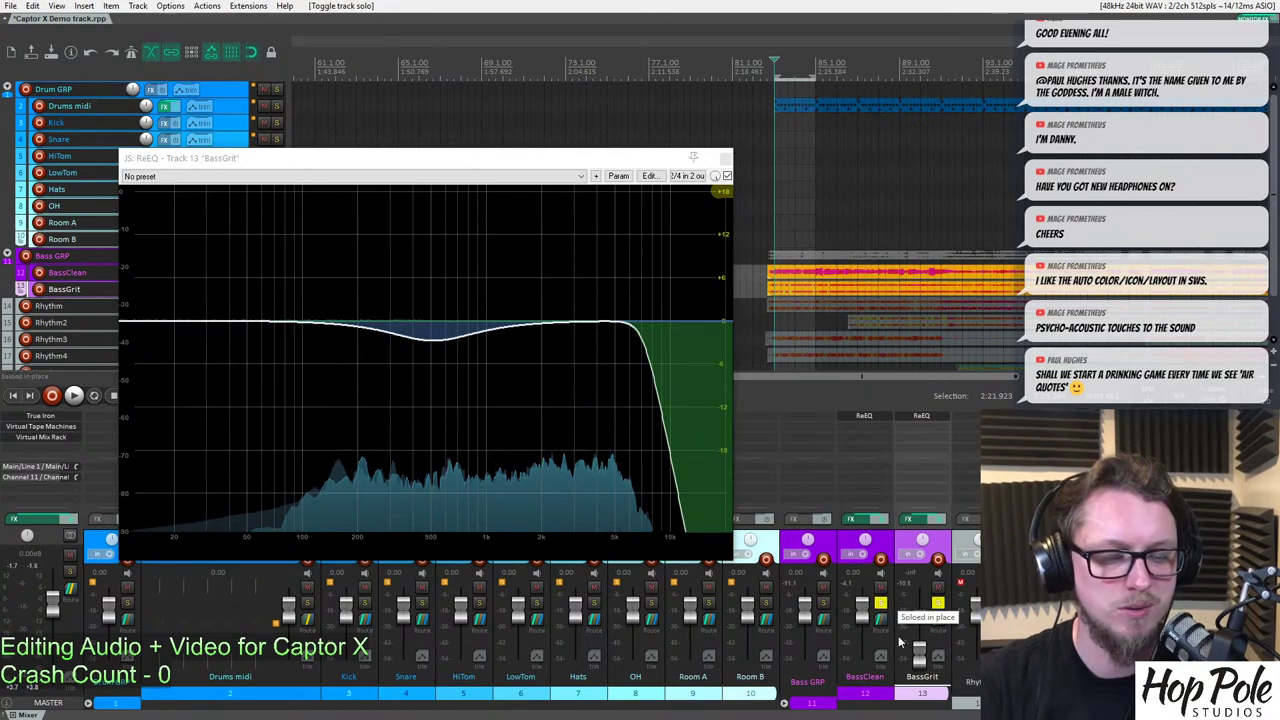
{"action": "key", "text": "space"}
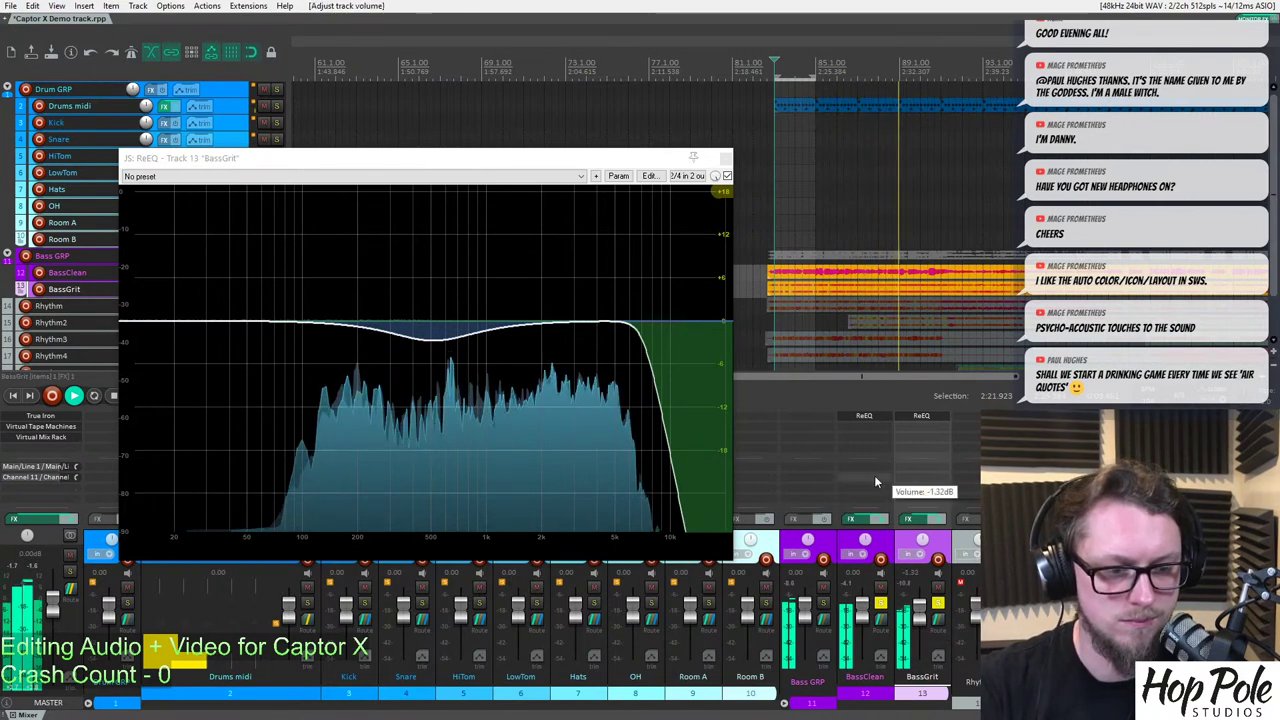
{"action": "left_click", "coordinate": [725, 158]}
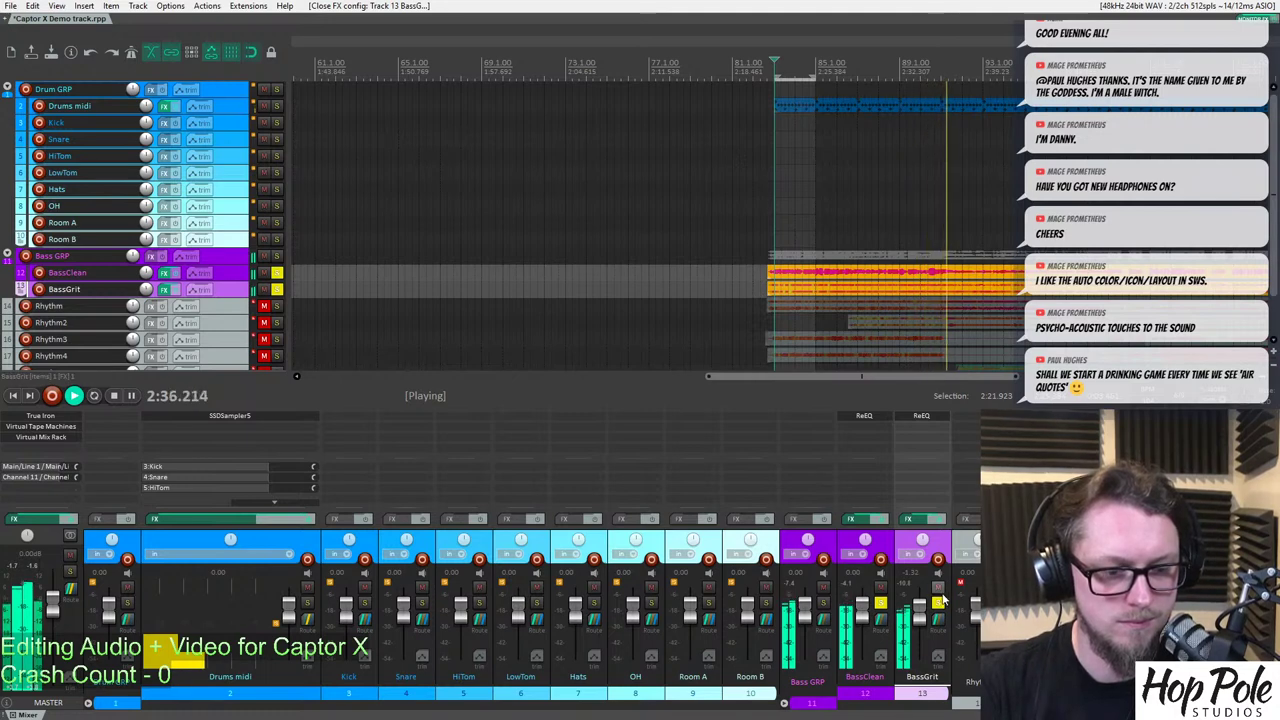
Stop playback, solo Bass GRP, add the True Iron (Kazrog) VST to it and set its Strength to 6.30.
{"action": "key", "text": "space"}
{"action": "left_click", "coordinate": [879, 603]}
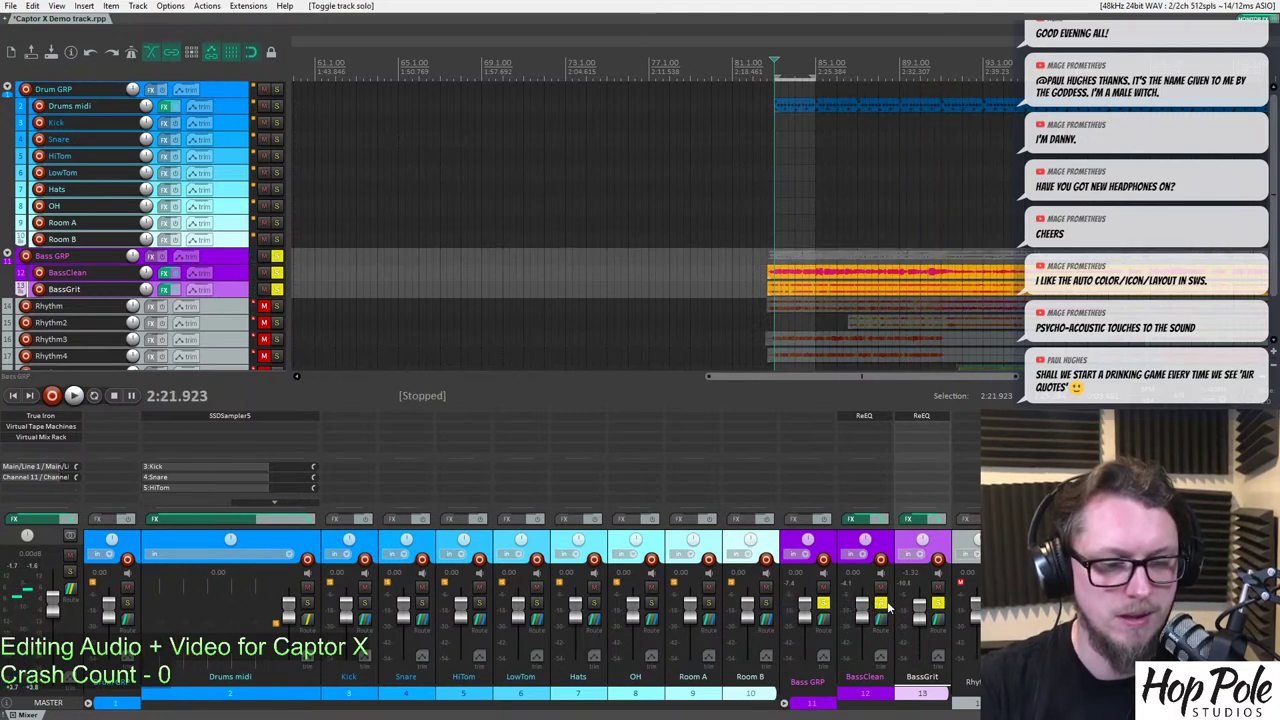
{"action": "double_click", "coordinate": [805, 421]}
{"action": "type", "text": "iron"}
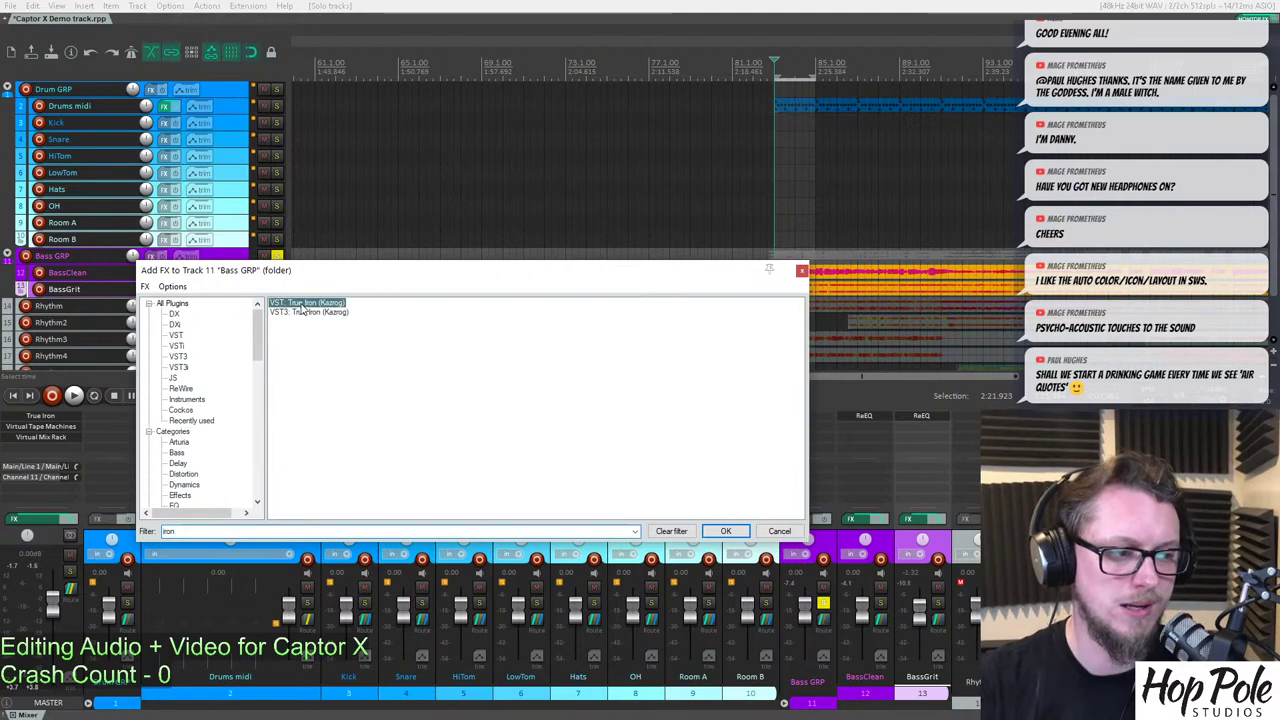
{"action": "double_click", "coordinate": [302, 309]}
{"action": "left_click_drag", "start_coordinate": [305, 50], "coordinate": [296, 193]}
{"action": "left_click_drag", "start_coordinate": [385, 352], "coordinate": [357, 315]}
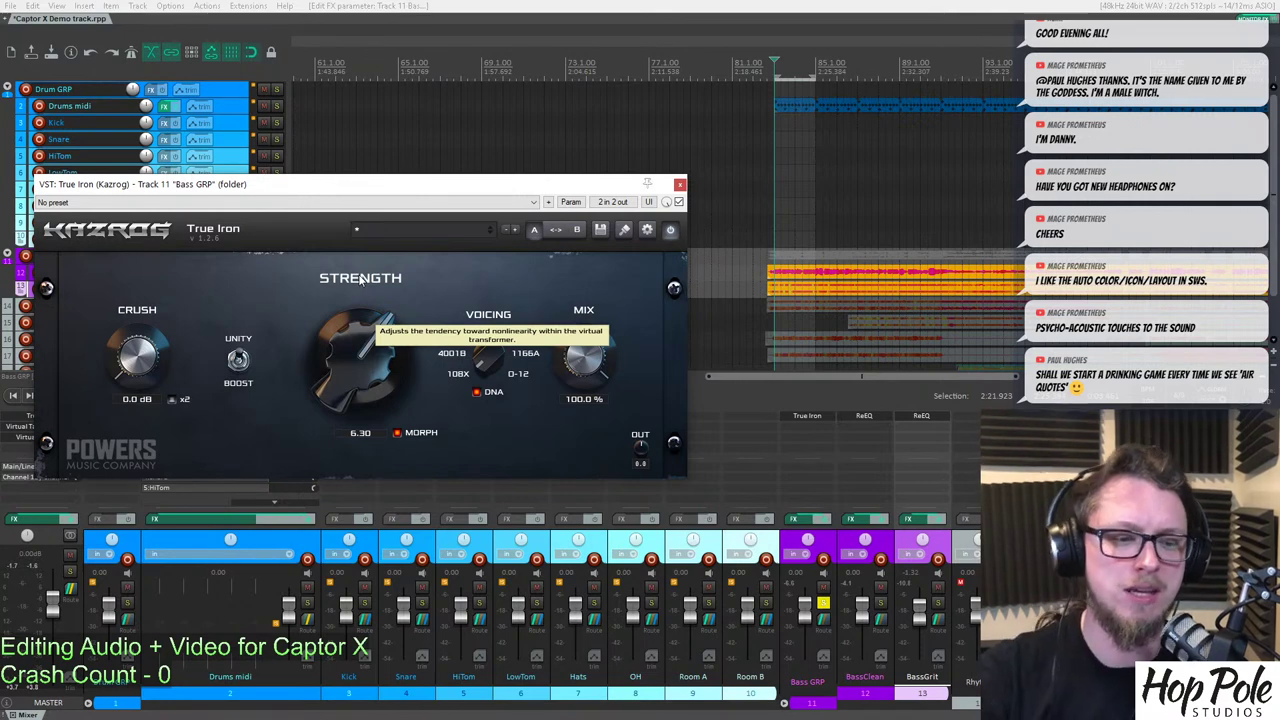
Review BassClean's ReEQ curve, audition the bass group through True Iron and close both plug-in windows.
{"action": "left_click", "coordinate": [852, 417]}
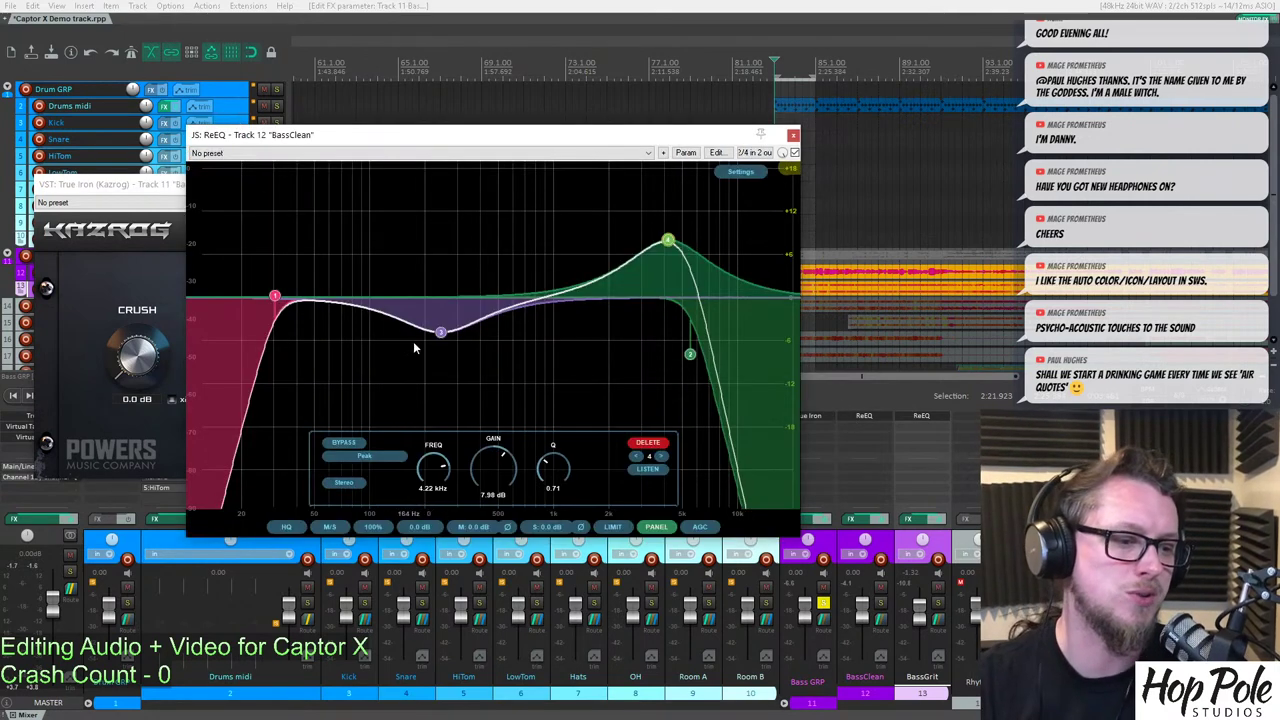
{"action": "left_click", "coordinate": [794, 135]}
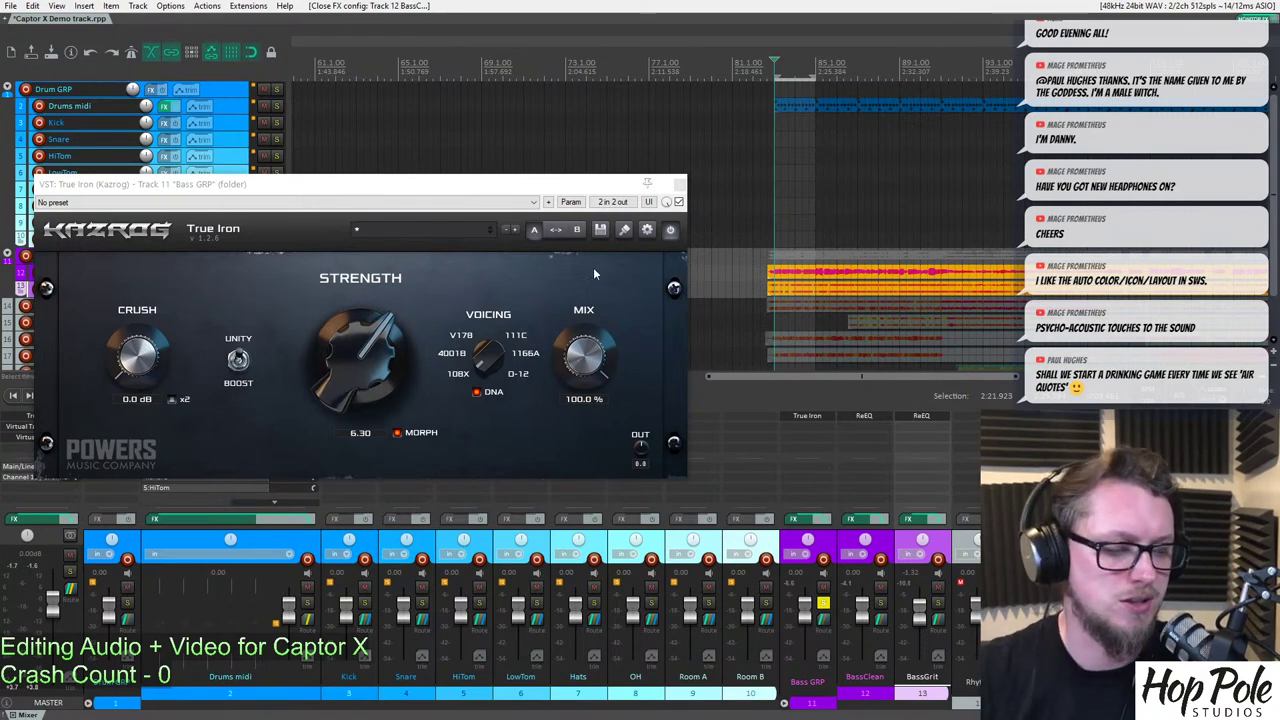
{"action": "key", "text": "space"}
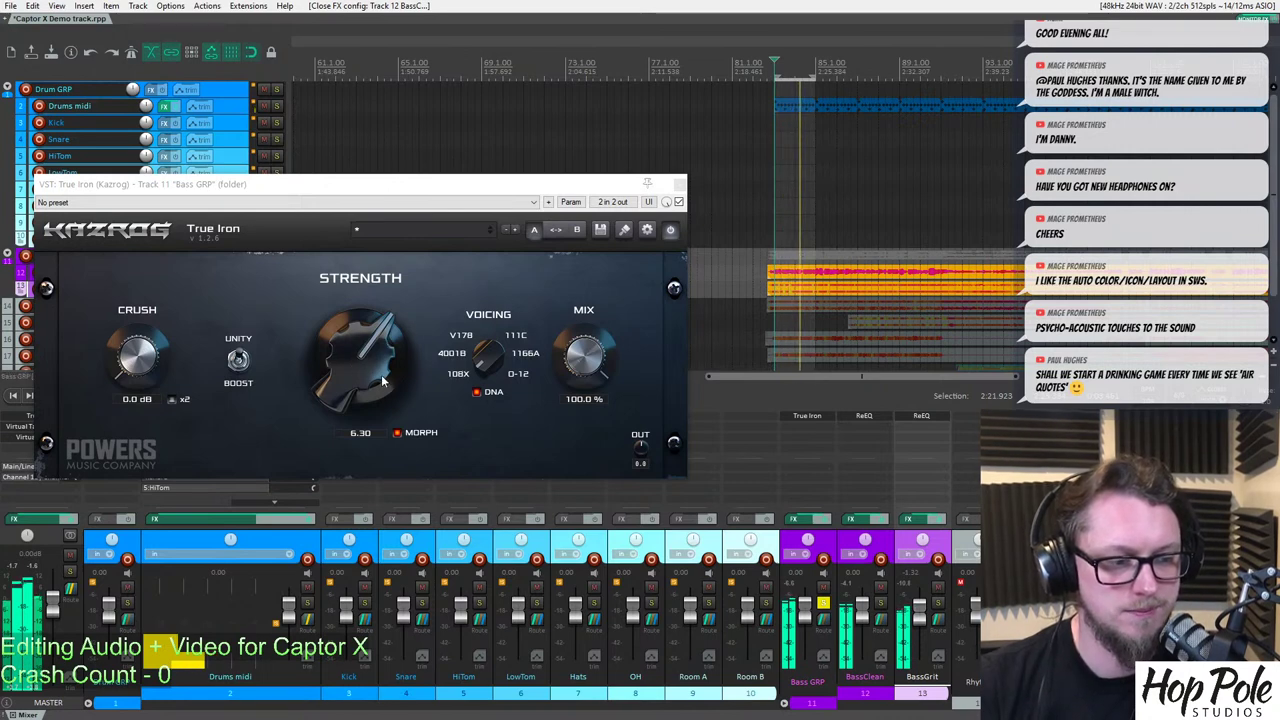
{"action": "left_click", "coordinate": [680, 185]}
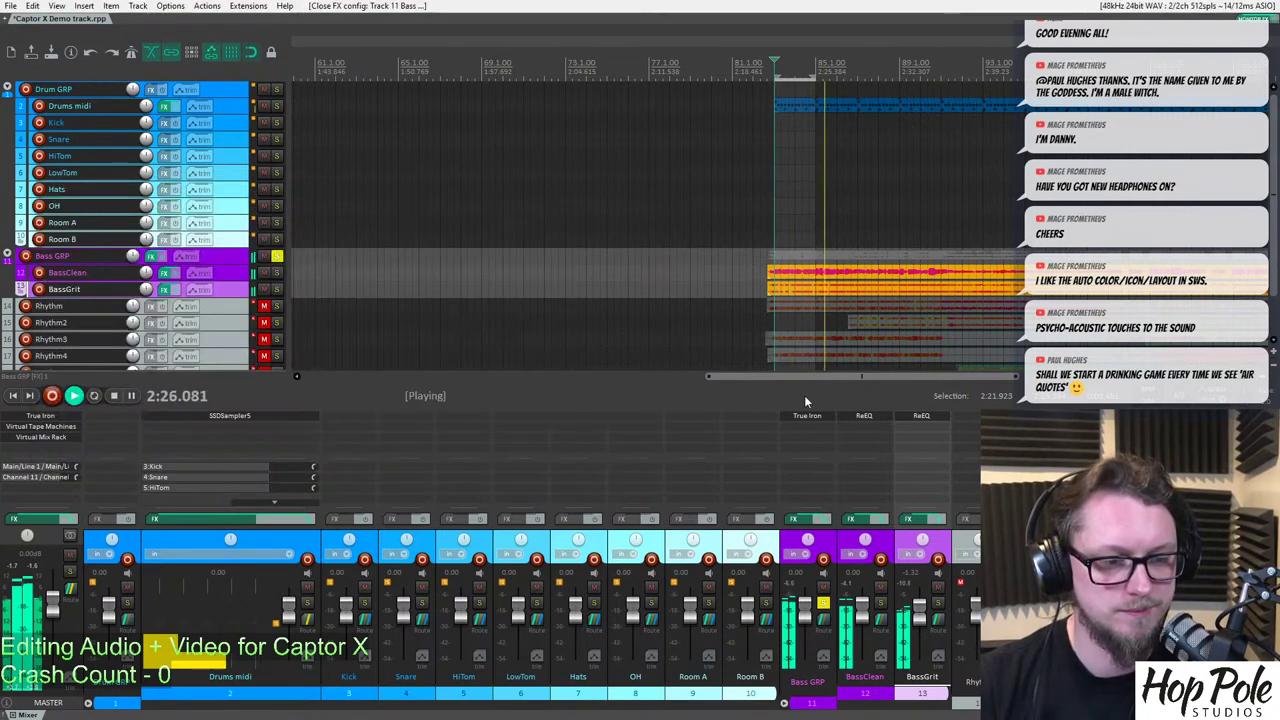
Add the Virtual Mix Rack (Slate Digital) VST to Bass GRP and place an FG-401 compressor module in its rack.
{"action": "double_click", "coordinate": [808, 432]}
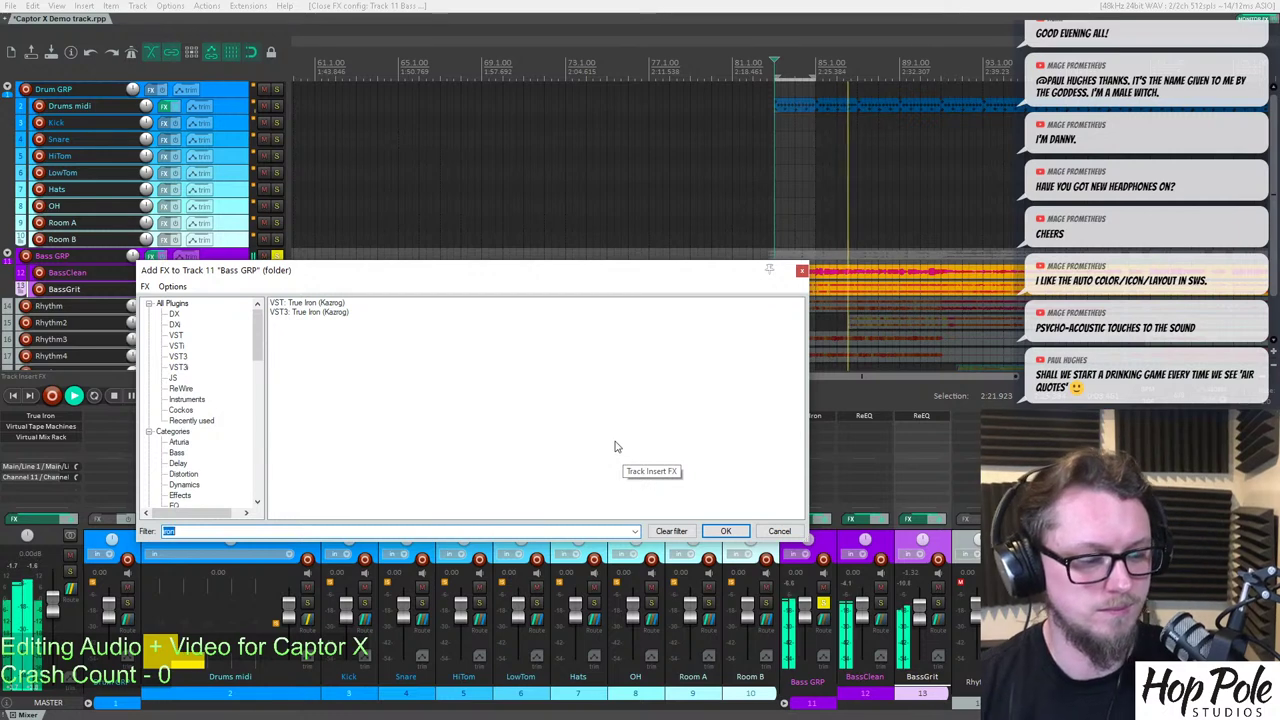
{"action": "type", "text": "mix"}
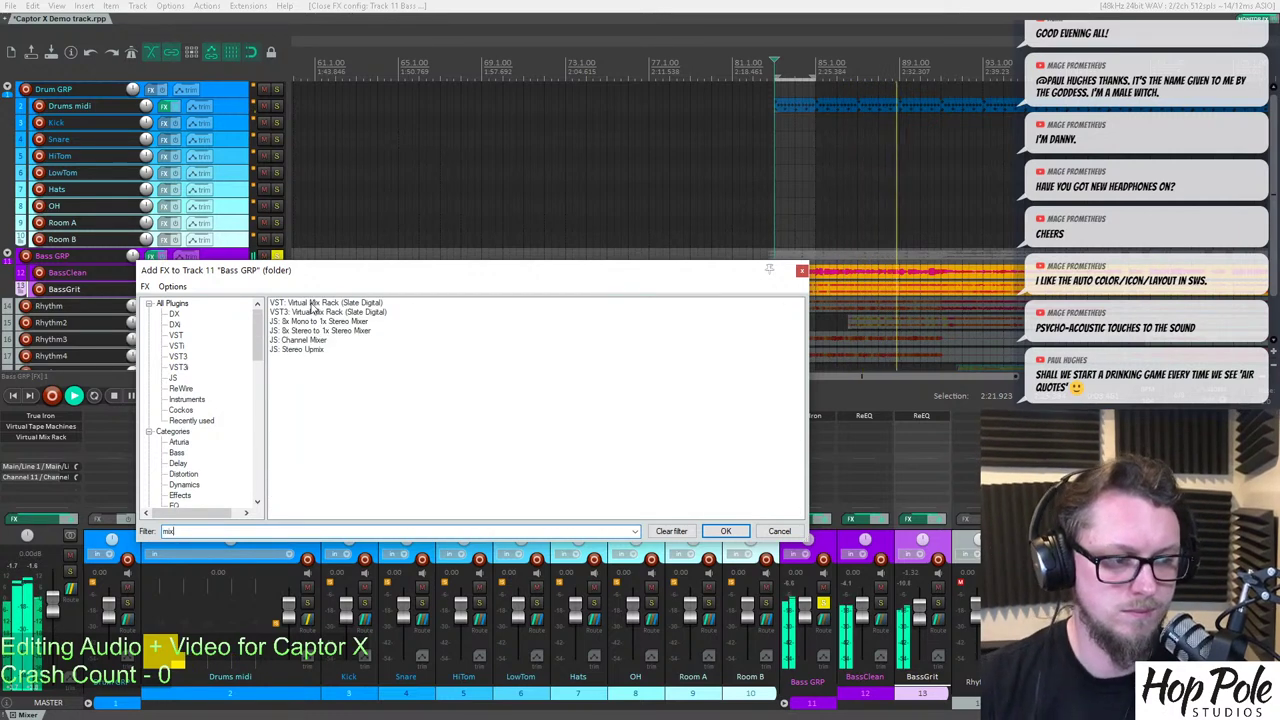
{"action": "double_click", "coordinate": [313, 303]}
{"action": "scroll", "coordinate": [262, 230], "scroll_direction": "down", "scroll_amount": 10}
{"action": "left_click_drag", "start_coordinate": [200, 365], "coordinate": [507, 364]}
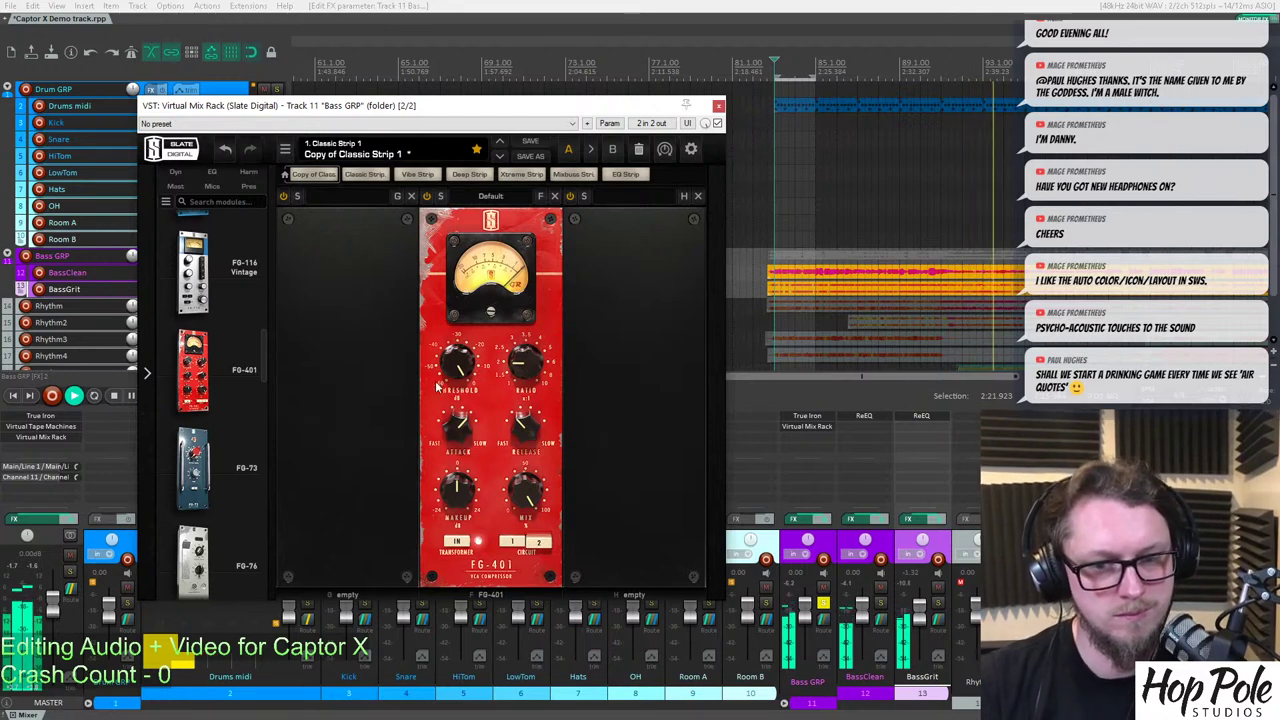
Raise the FG-401's ratio, set its threshold to about -20.7 dB during playback and close the Virtual Mix Rack window.
{"action": "left_click_drag", "start_coordinate": [525, 362], "coordinate": [526, 270]}
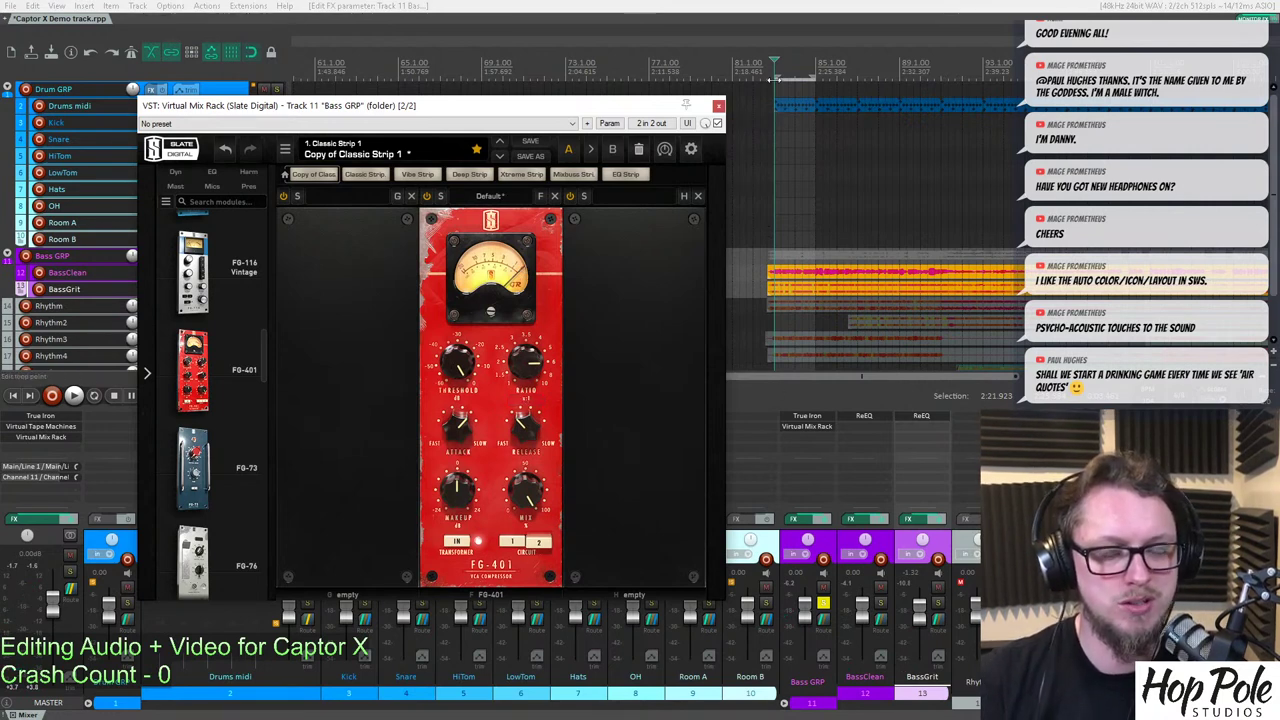
{"action": "key", "text": "space"}
{"action": "left_click_drag", "start_coordinate": [459, 375], "coordinate": [451, 400]}
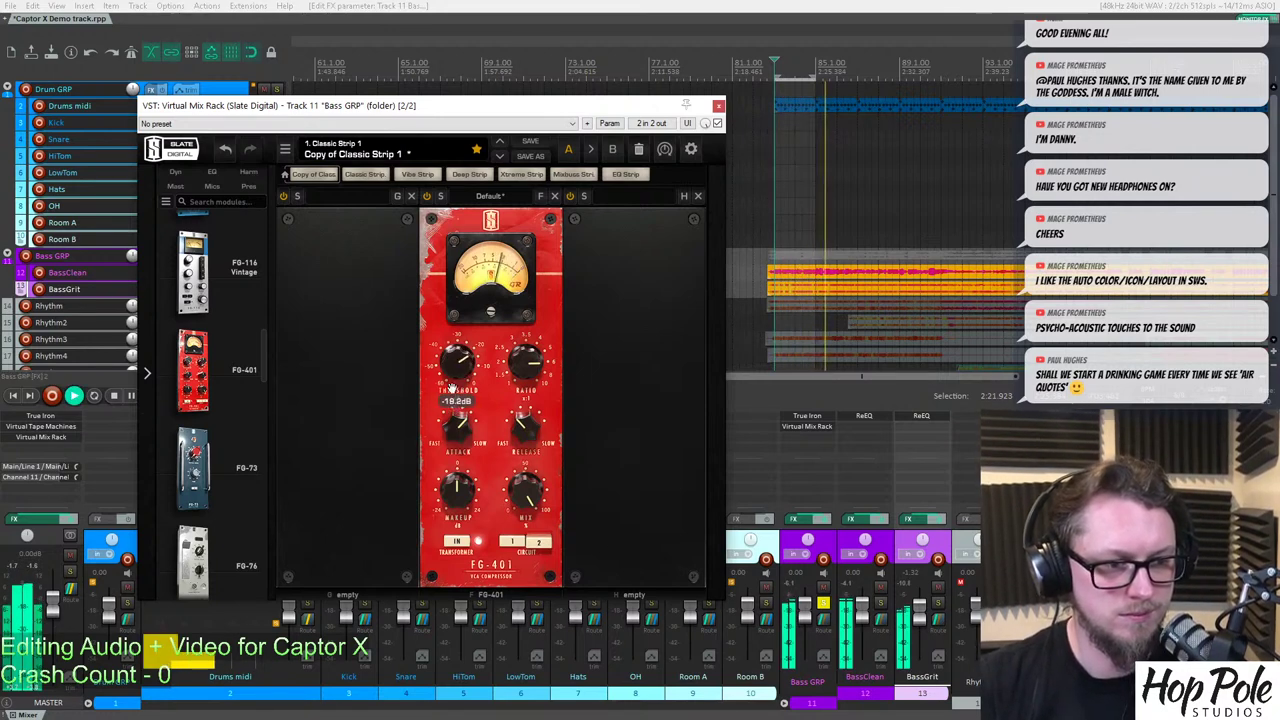
{"action": "mouse_move", "coordinate": [455, 365]}
{"action": "left_mouse_down"}
{"action": "mouse_move", "coordinate": [462, 345]}
{"action": "mouse_move", "coordinate": [464, 362]}
{"action": "left_mouse_up"}
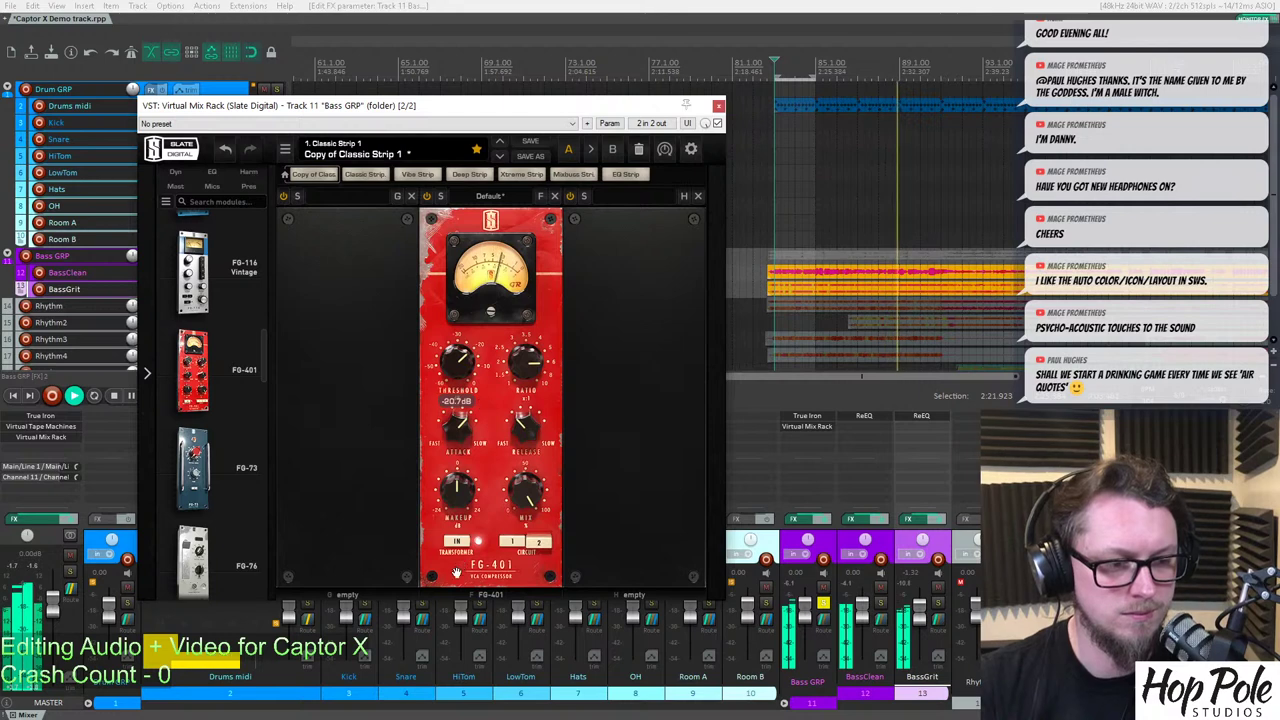
{"action": "left_click", "coordinate": [718, 106]}
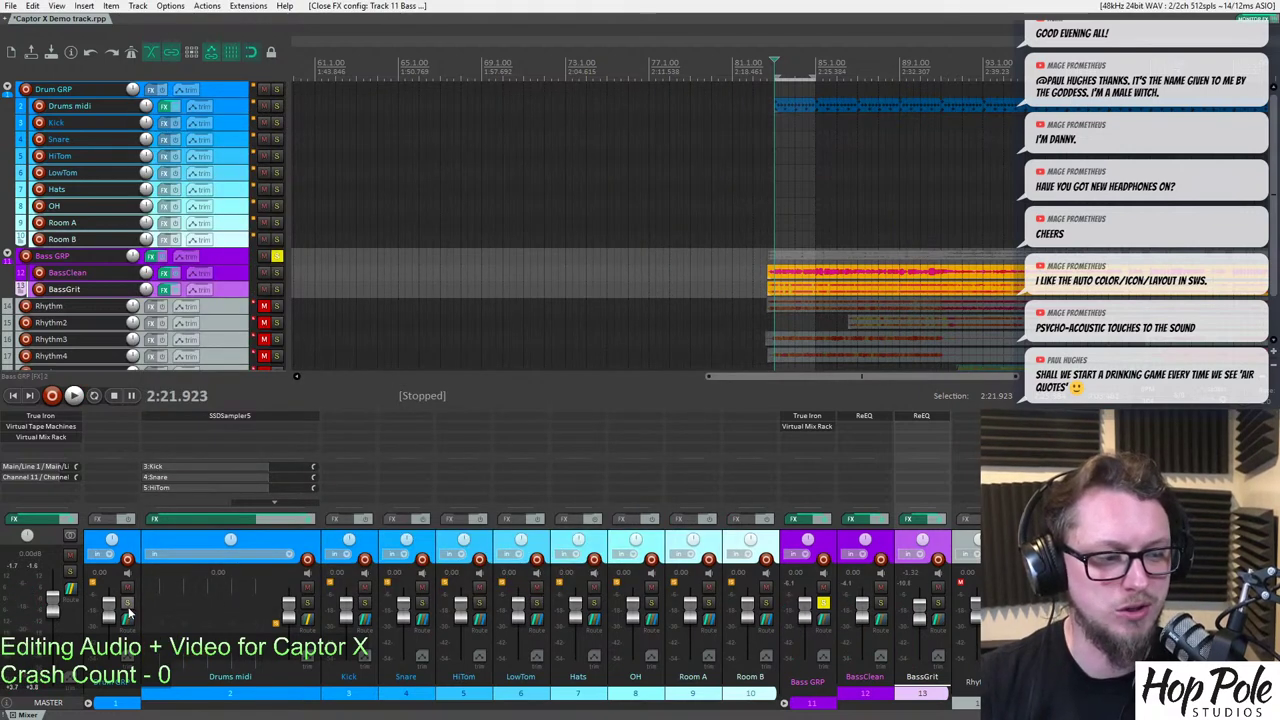
Solo Drum GRP together with Bass GRP and bring the bass group's fader up by ear to about -3.5 dB.
{"action": "left_click", "coordinate": [127, 604]}
{"action": "left_click", "coordinate": [822, 604]}
{"action": "key", "text": "space"}
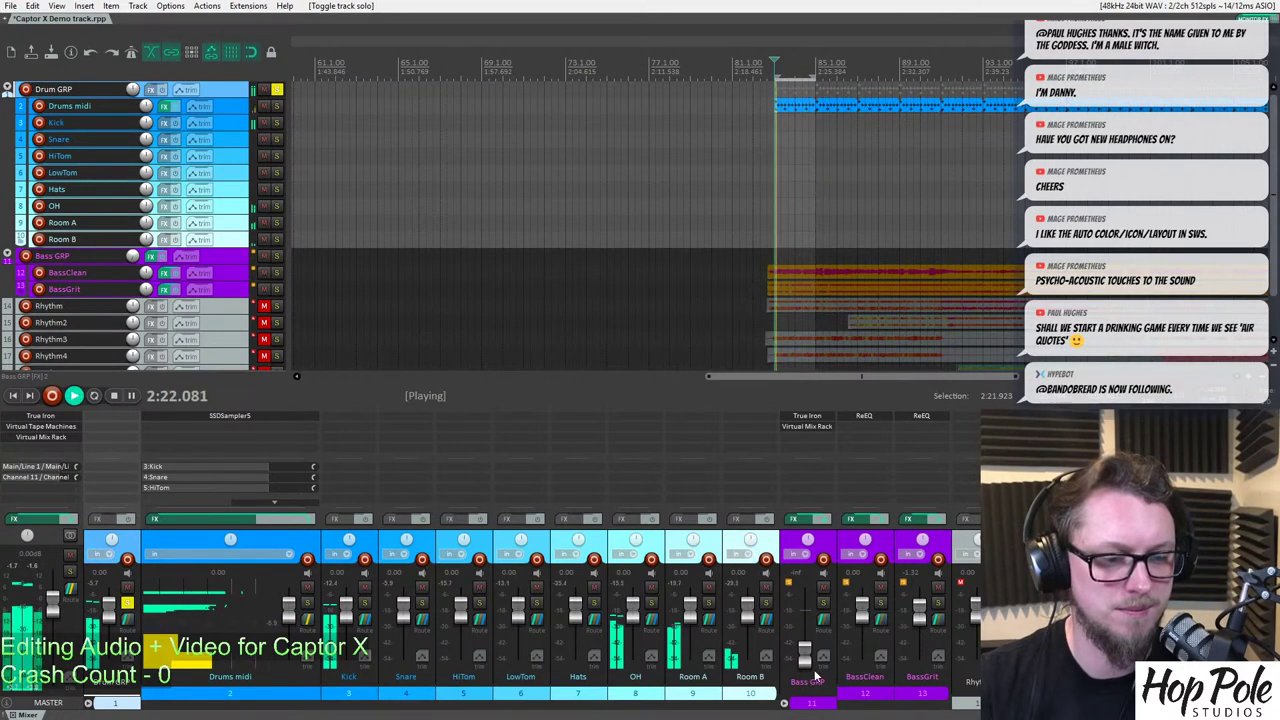
{"action": "left_click", "coordinate": [822, 604]}
{"action": "left_click_drag", "start_coordinate": [808, 655], "coordinate": [817, 624]}
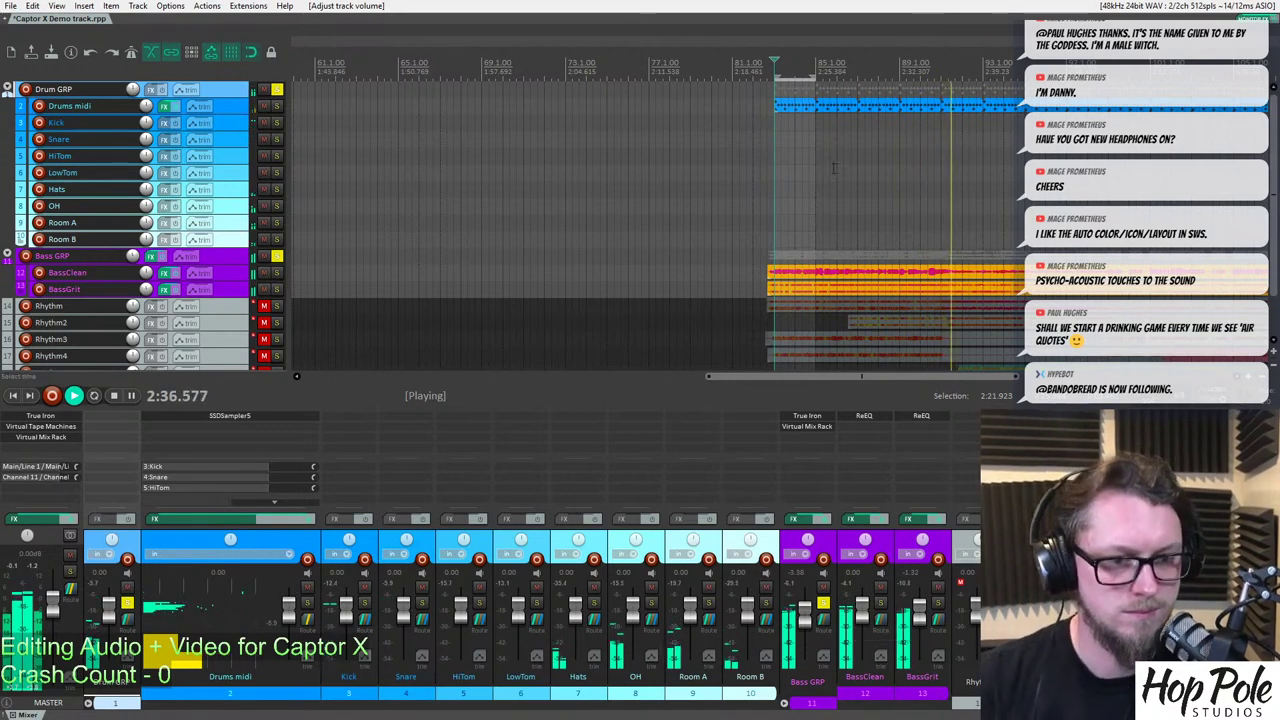
Show BassGrit's volume envelope and enlarge both the track and its envelope lane.
{"action": "scroll", "coordinate": [808, 212], "scroll_direction": "down", "scroll_amount": 2}
{"action": "scroll", "coordinate": [808, 205], "scroll_direction": "up", "scroll_amount": 4}
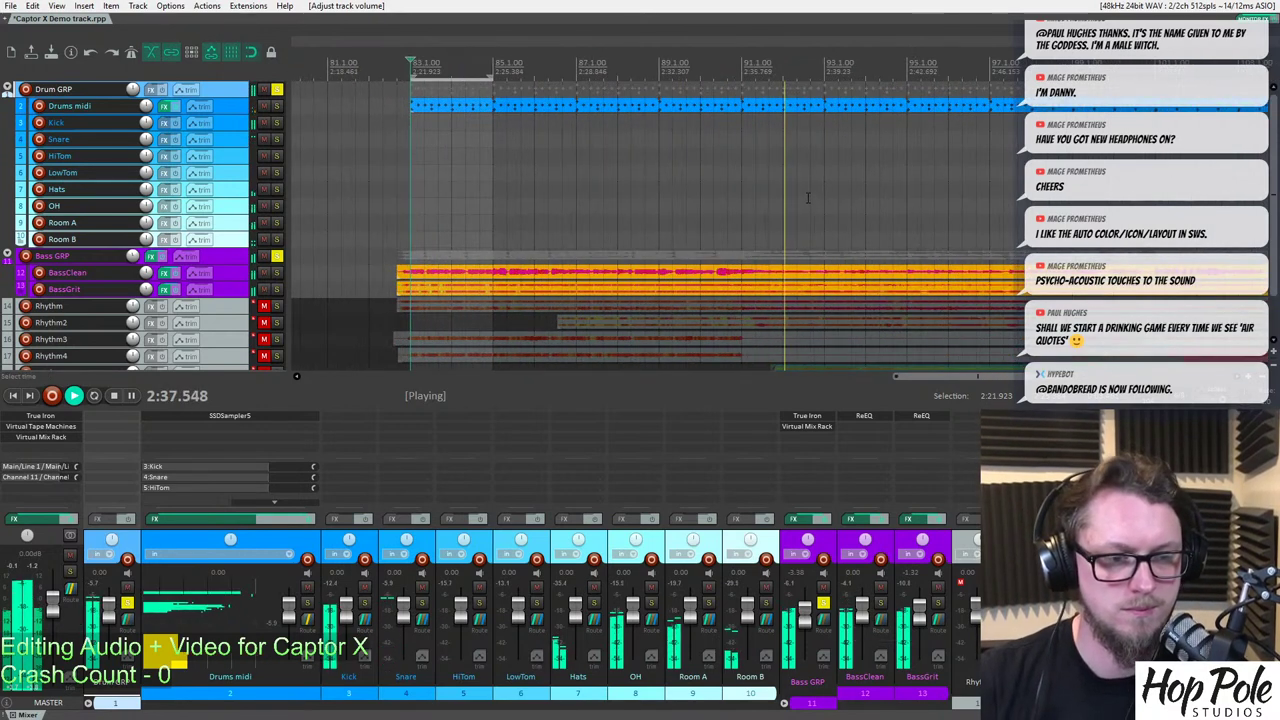
{"action": "left_click", "coordinate": [239, 294]}
{"action": "mouse_move", "coordinate": [241, 298]}
{"action": "left_mouse_down"}
{"action": "mouse_move", "coordinate": [241, 334]}
{"action": "mouse_move", "coordinate": [241, 315]}
{"action": "left_mouse_up"}
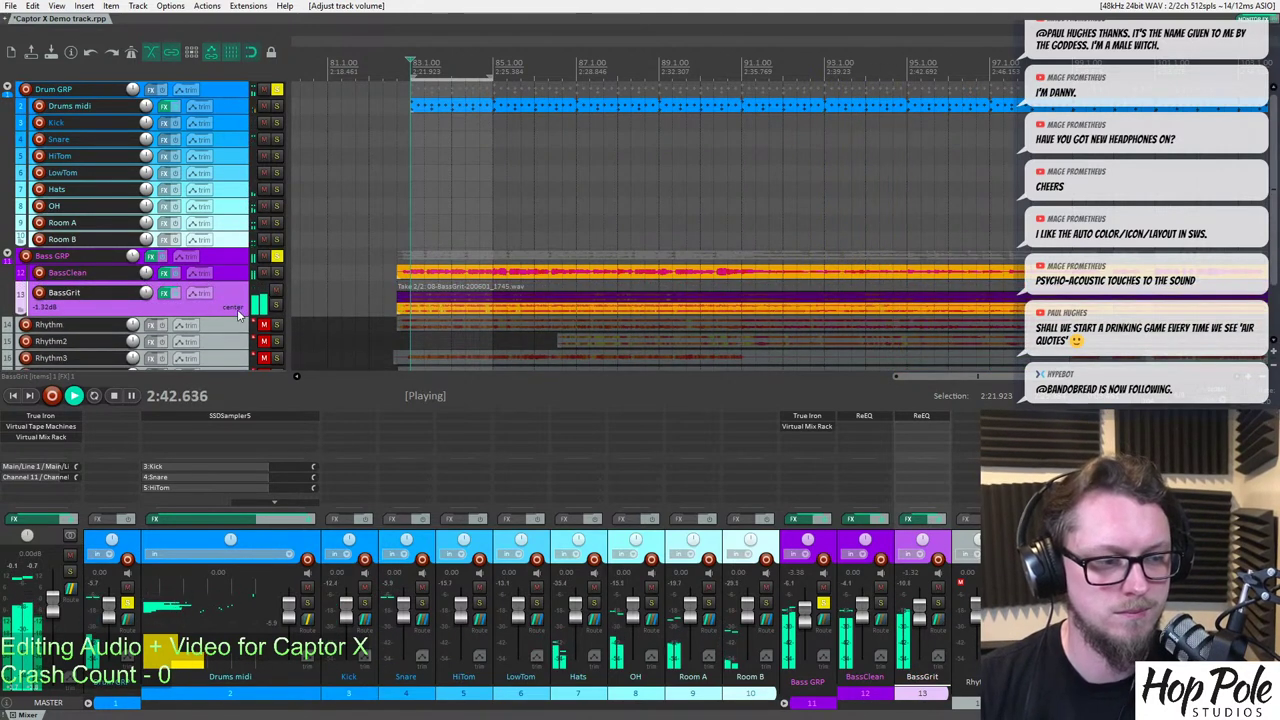
{"action": "key", "text": "v"}
{"action": "left_click_drag", "start_coordinate": [242, 341], "coordinate": [262, 299]}
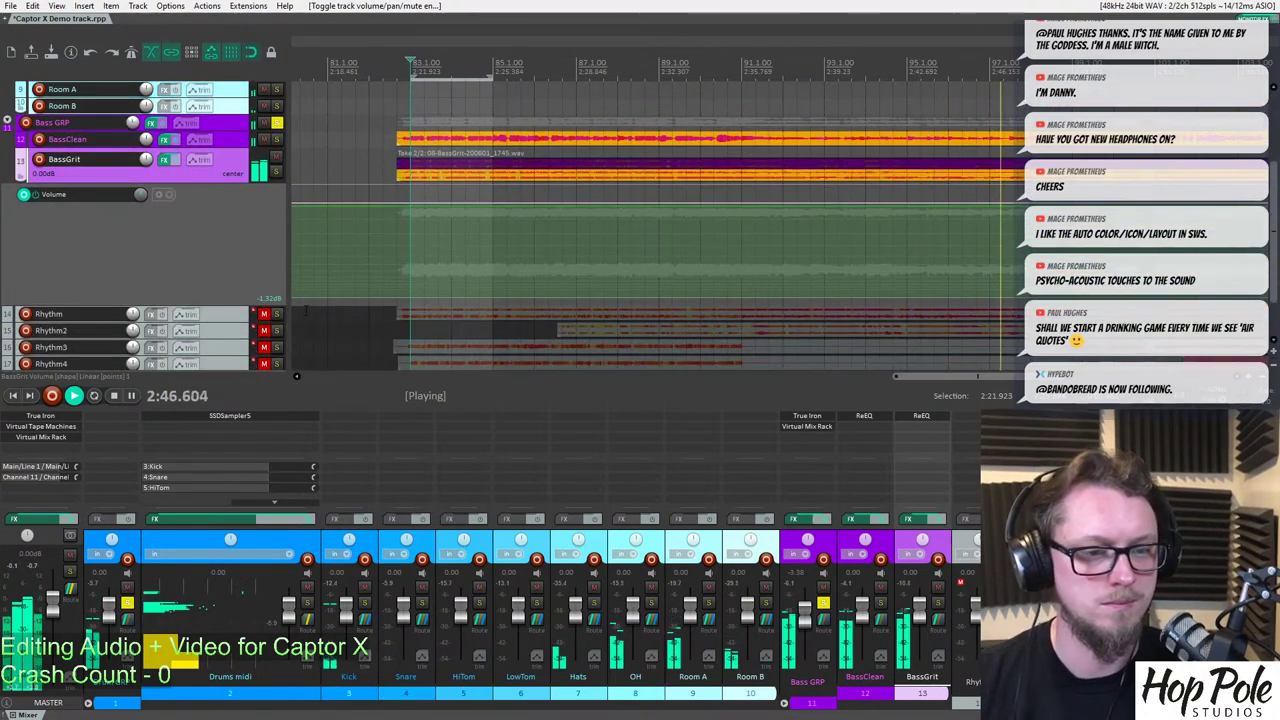
{"action": "left_click_drag", "start_coordinate": [228, 181], "coordinate": [229, 268]}
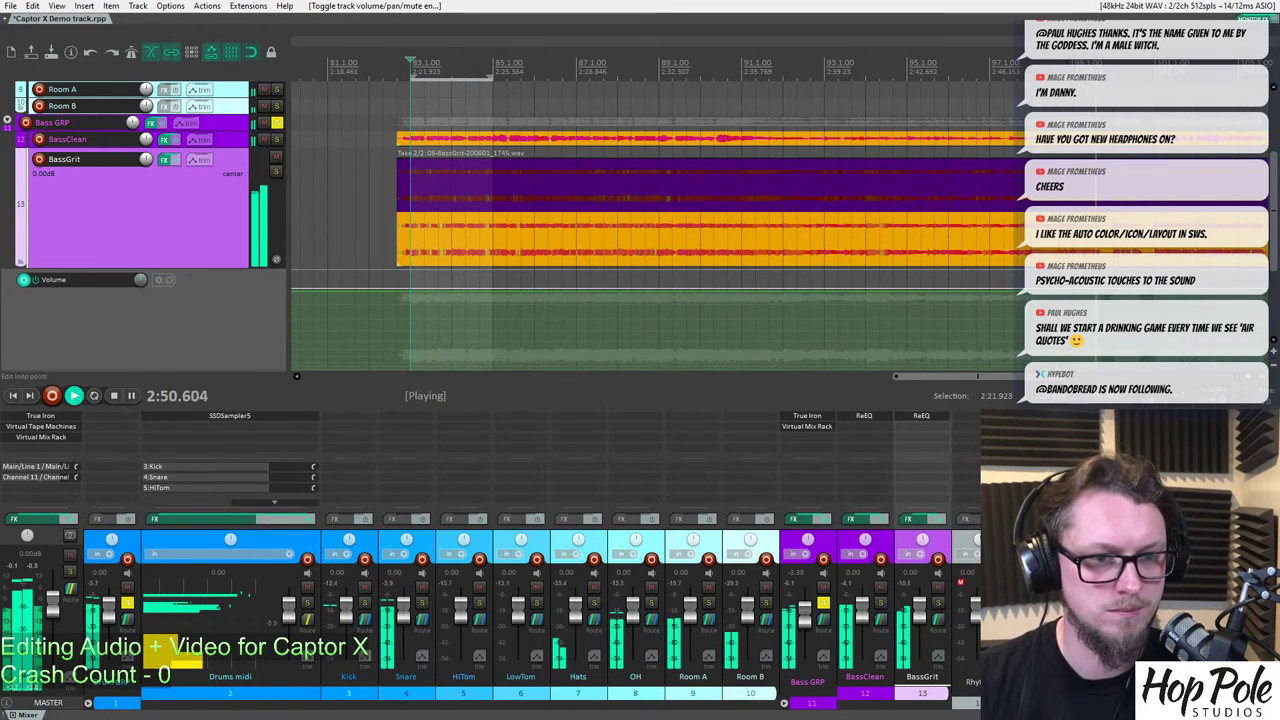
Add points to BassGrit's volume envelope near bar 99.
{"action": "left_click", "coordinate": [1075, 240]}
{"action": "key", "text": "space"}
{"action": "scroll", "coordinate": [1075, 240], "scroll_direction": "up", "scroll_amount": 9}
{"action": "key", "text": "space"}
{"action": "key", "text": "space"}
{"action": "left_click", "coordinate": [666, 293]}
{"action": "scroll", "coordinate": [634, 282], "scroll_direction": "down", "scroll_amount": 8}
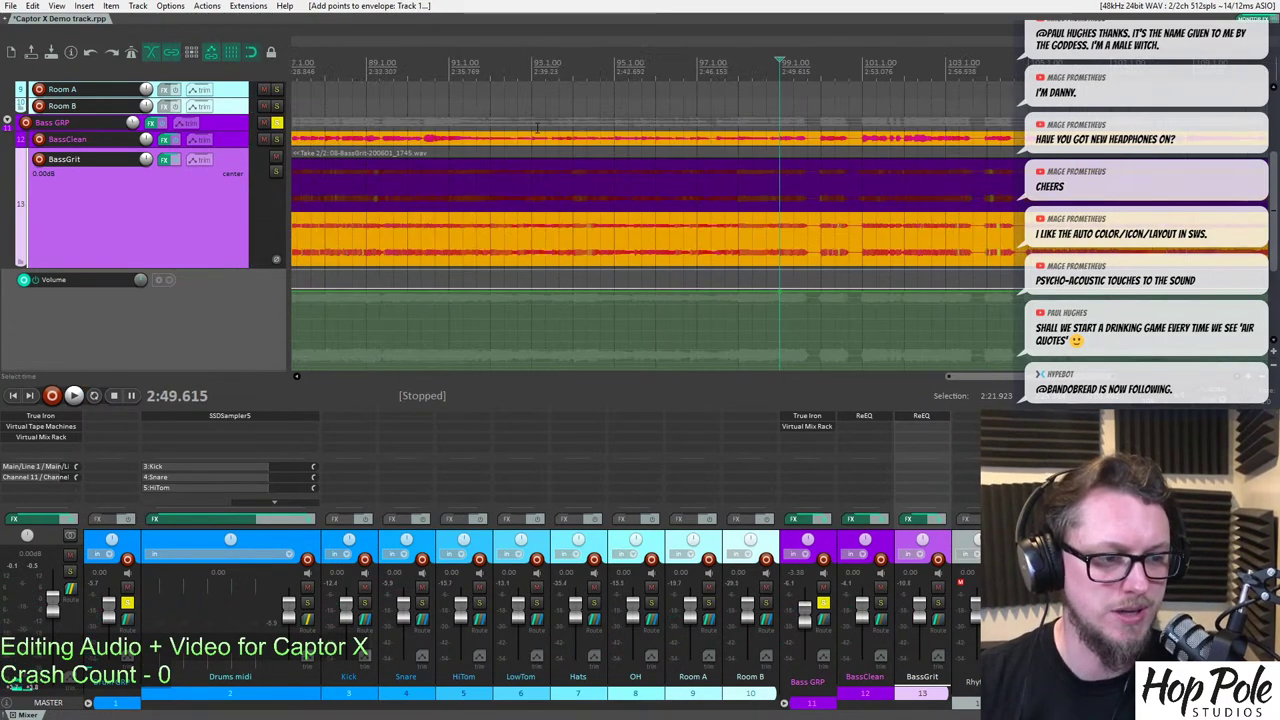
Audition the passage between bars 89 and 93 and add points to BassGrit's volume envelope near bar 91.
{"action": "scroll", "coordinate": [537, 128], "scroll_direction": "down", "scroll_amount": 3}
{"action": "key", "text": "space"}
{"action": "scroll", "coordinate": [561, 61], "scroll_direction": "up", "scroll_amount": 3}
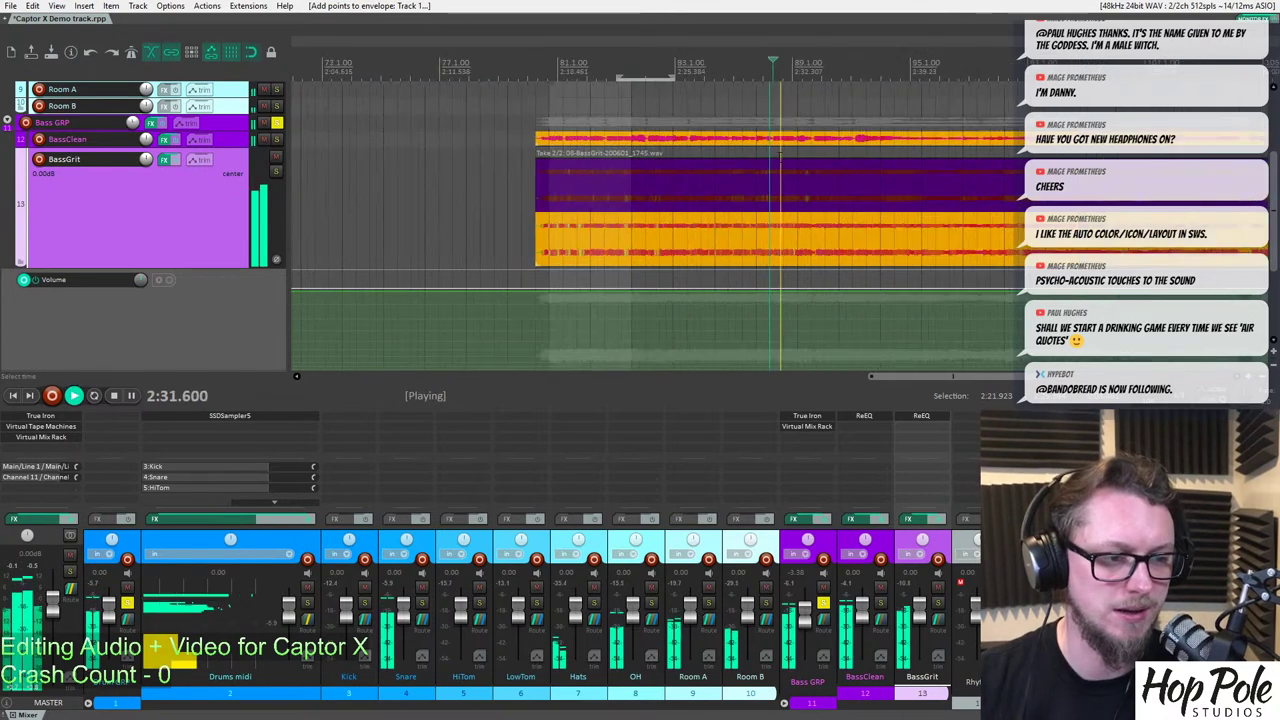
{"action": "left_click", "coordinate": [971, 56]}
{"action": "scroll", "coordinate": [875, 223], "scroll_direction": "down", "scroll_amount": 3}
{"action": "scroll", "coordinate": [875, 223], "scroll_direction": "up", "scroll_amount": 3}
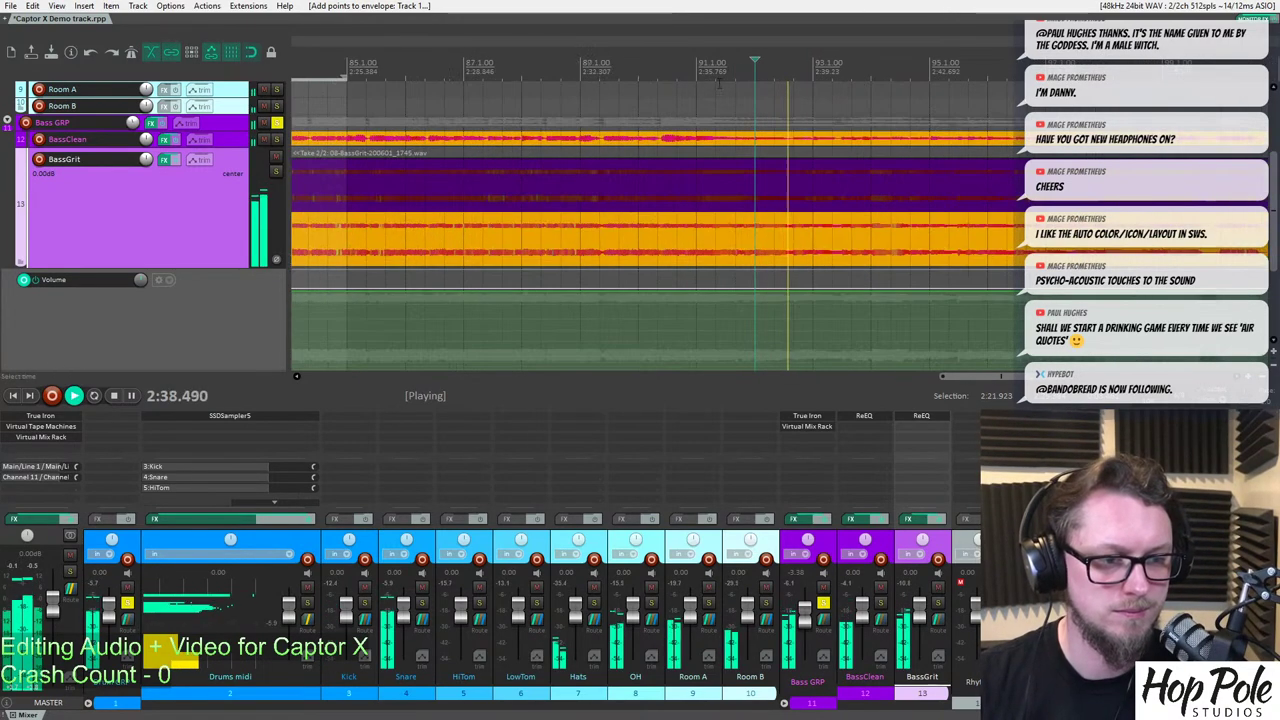
{"action": "left_click", "coordinate": [680, 56]}
{"action": "scroll", "coordinate": [759, 147], "scroll_direction": "up", "scroll_amount": 4}
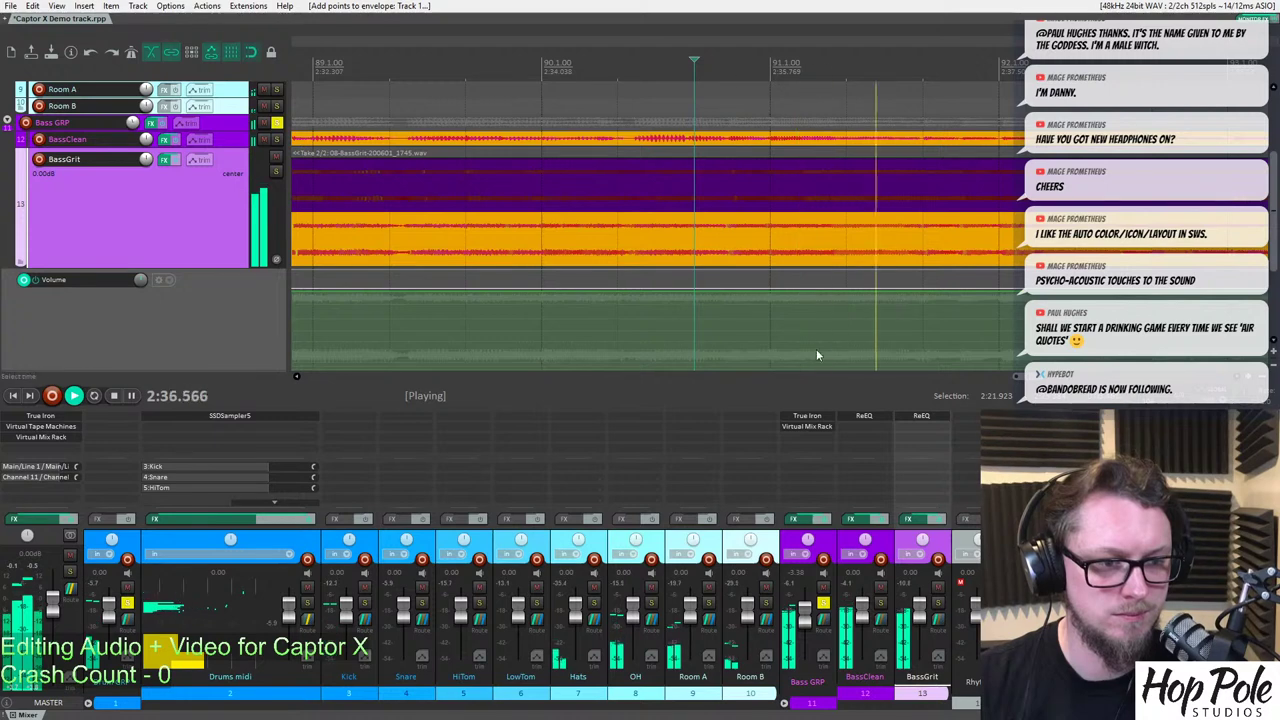
{"action": "key", "text": "space"}
{"action": "scroll", "coordinate": [874, 297], "scroll_direction": "down", "scroll_amount": 4}
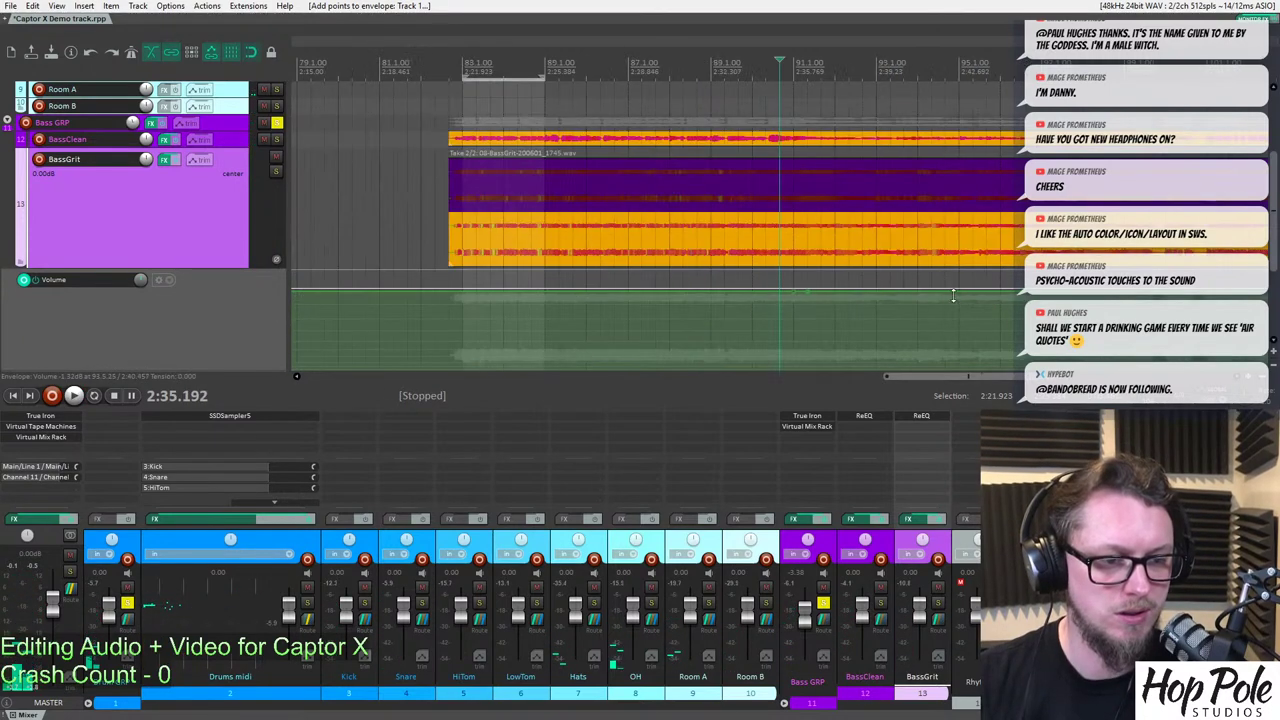
Lower BassGrit's volume envelope between about bars 91 and 99 to roughly -7.1 dB, undoing the first try.
{"action": "left_click_drag", "start_coordinate": [826, 292], "coordinate": [865, 309]}
{"action": "key", "text": "ctrl+z"}
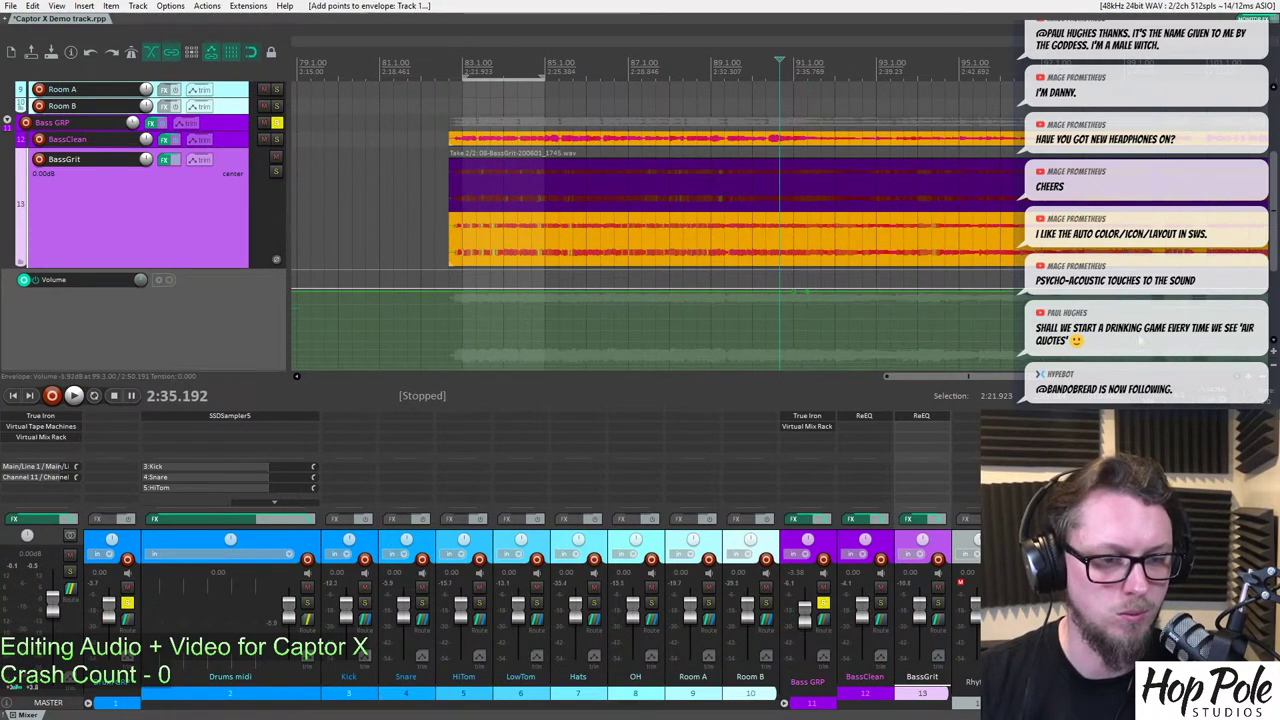
{"action": "left_click", "coordinate": [1110, 66]}
{"action": "scroll", "coordinate": [1110, 66], "scroll_direction": "up", "scroll_amount": 8}
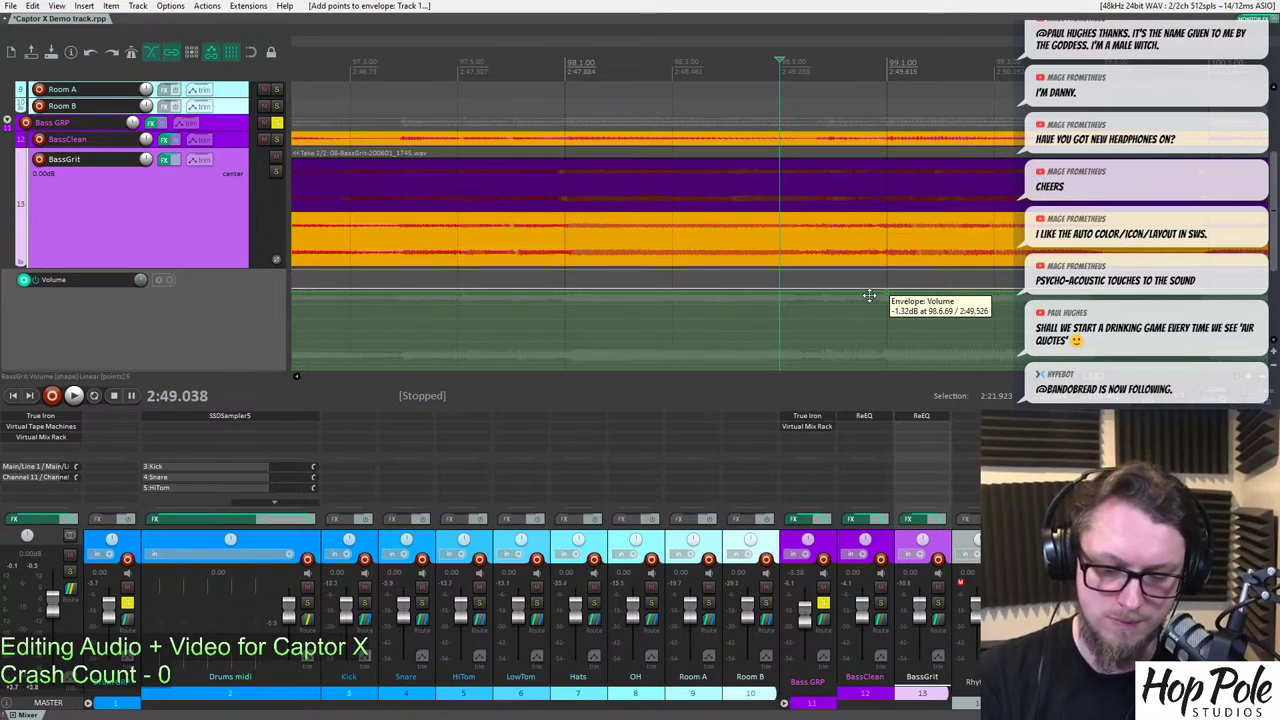
{"action": "scroll", "coordinate": [808, 251], "scroll_direction": "down", "scroll_amount": 5}
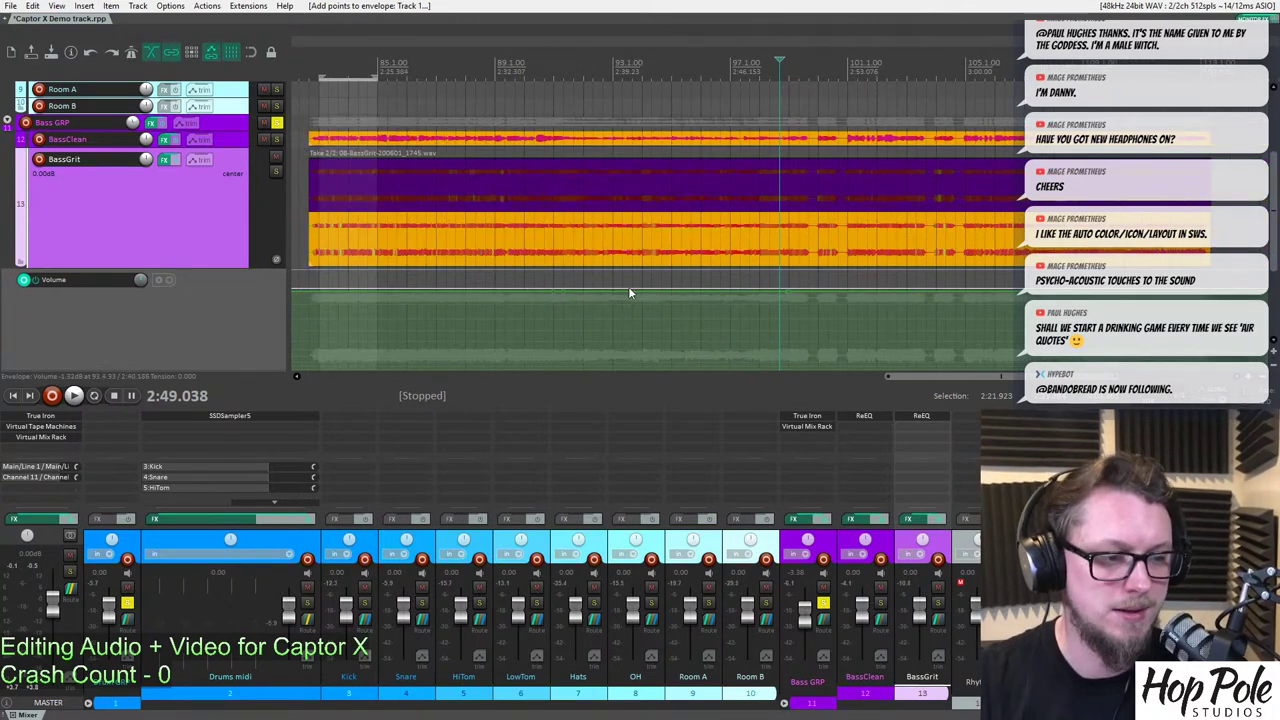
{"action": "left_click_drag", "start_coordinate": [627, 291], "coordinate": [628, 305]}
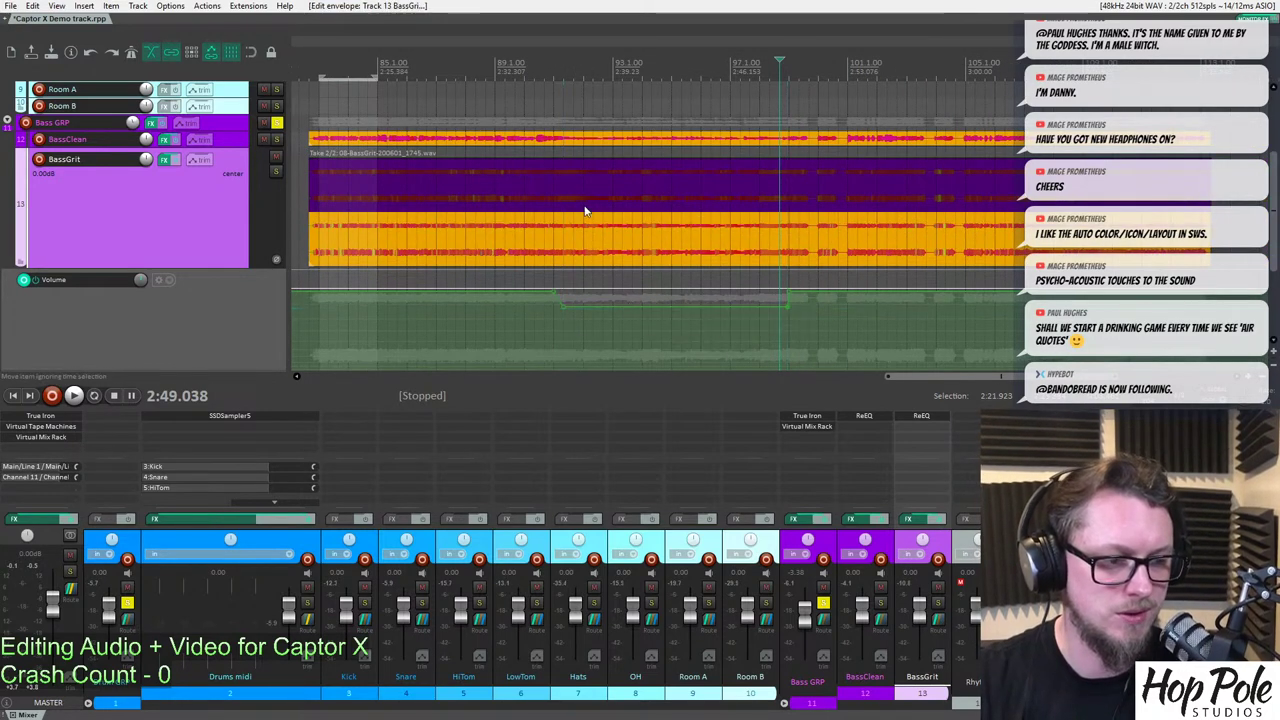
Play from about bar 91 and pull the reduced section of BassGrit's volume envelope slightly lower by ear.
{"action": "scroll", "coordinate": [757, 257], "scroll_direction": "down", "scroll_amount": 3}
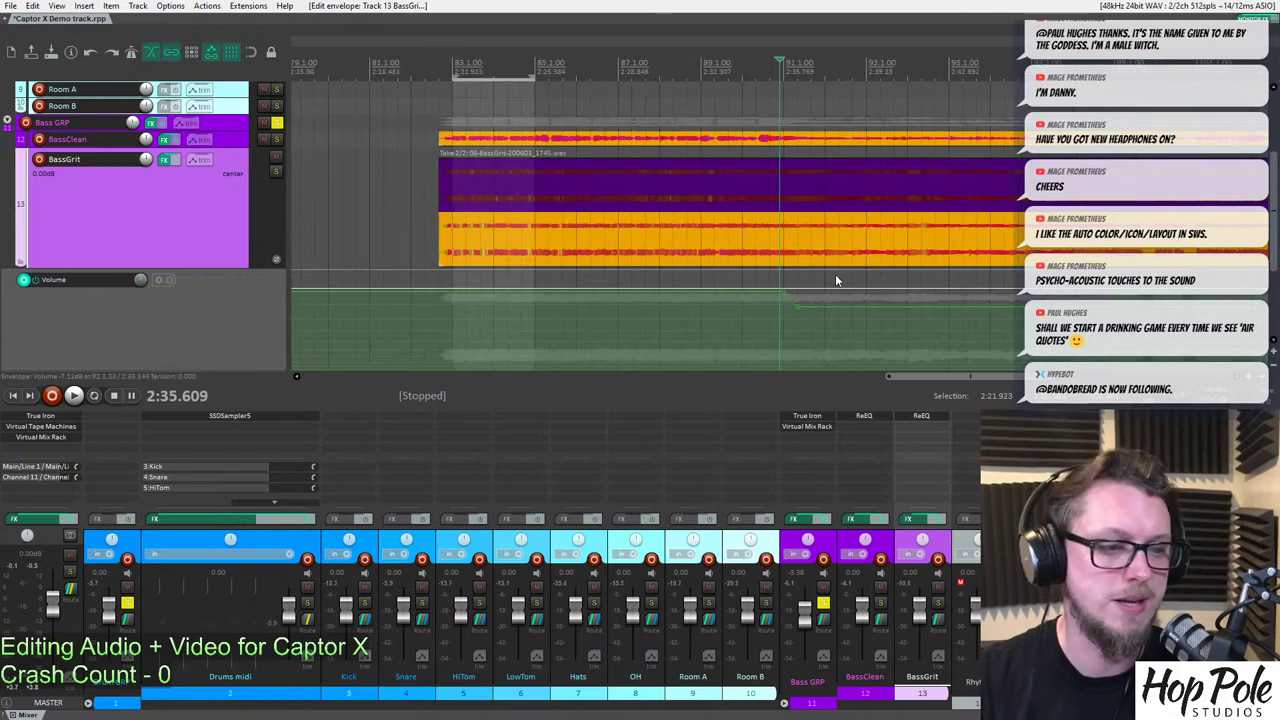
{"action": "key", "text": "space"}
{"action": "scroll", "coordinate": [848, 271], "scroll_direction": "up", "scroll_amount": 5}
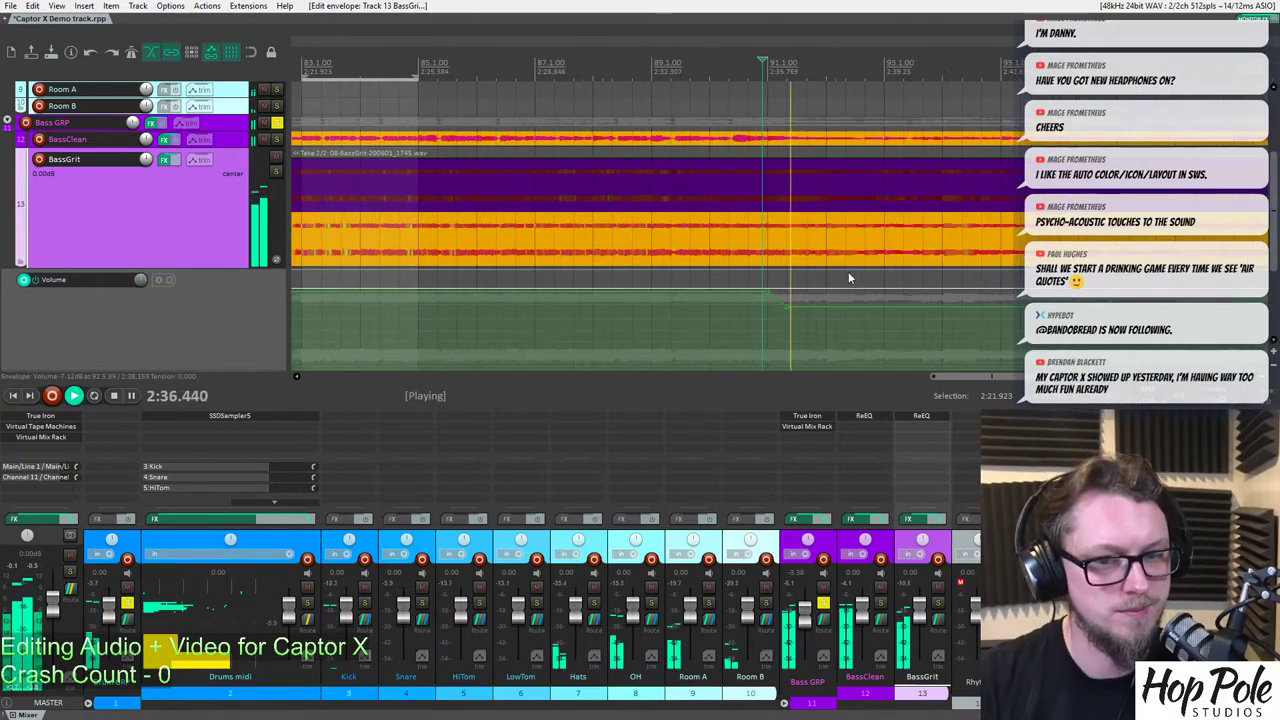
{"action": "left_click_drag", "start_coordinate": [879, 305], "coordinate": [886, 309]}
{"action": "scroll", "coordinate": [914, 309], "scroll_direction": "down", "scroll_amount": 5}
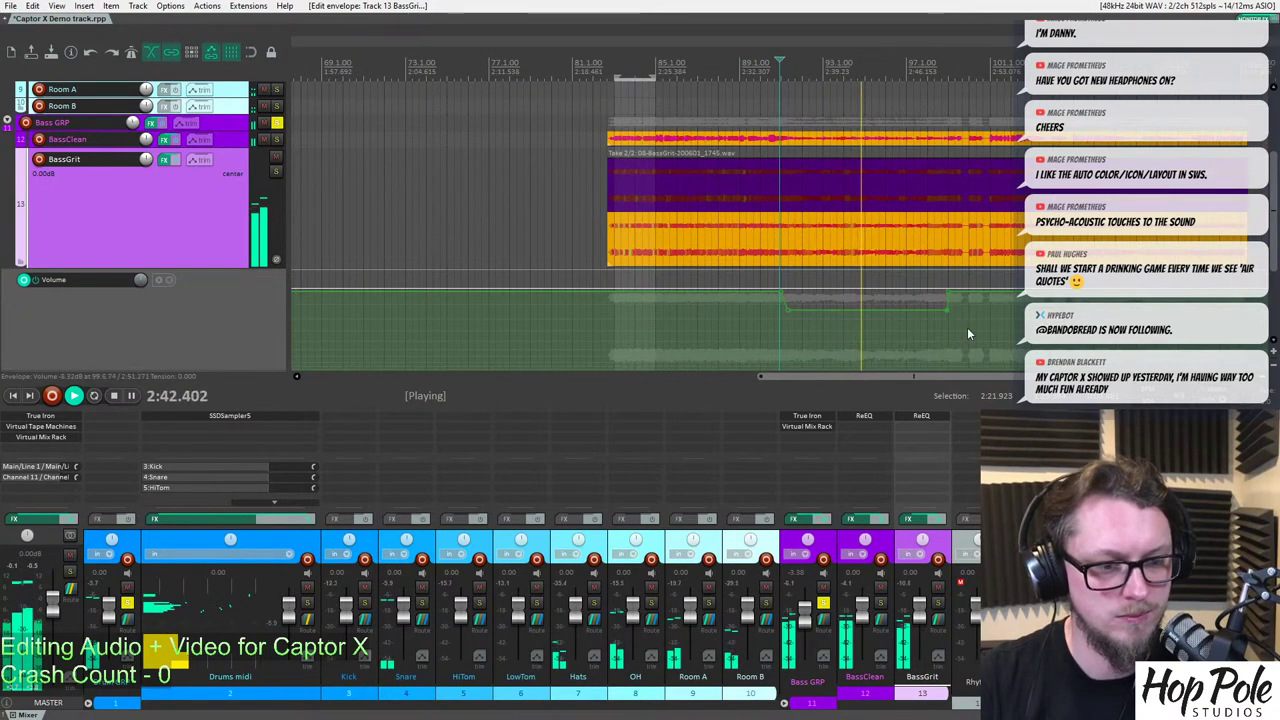
{"action": "key", "text": "space"}
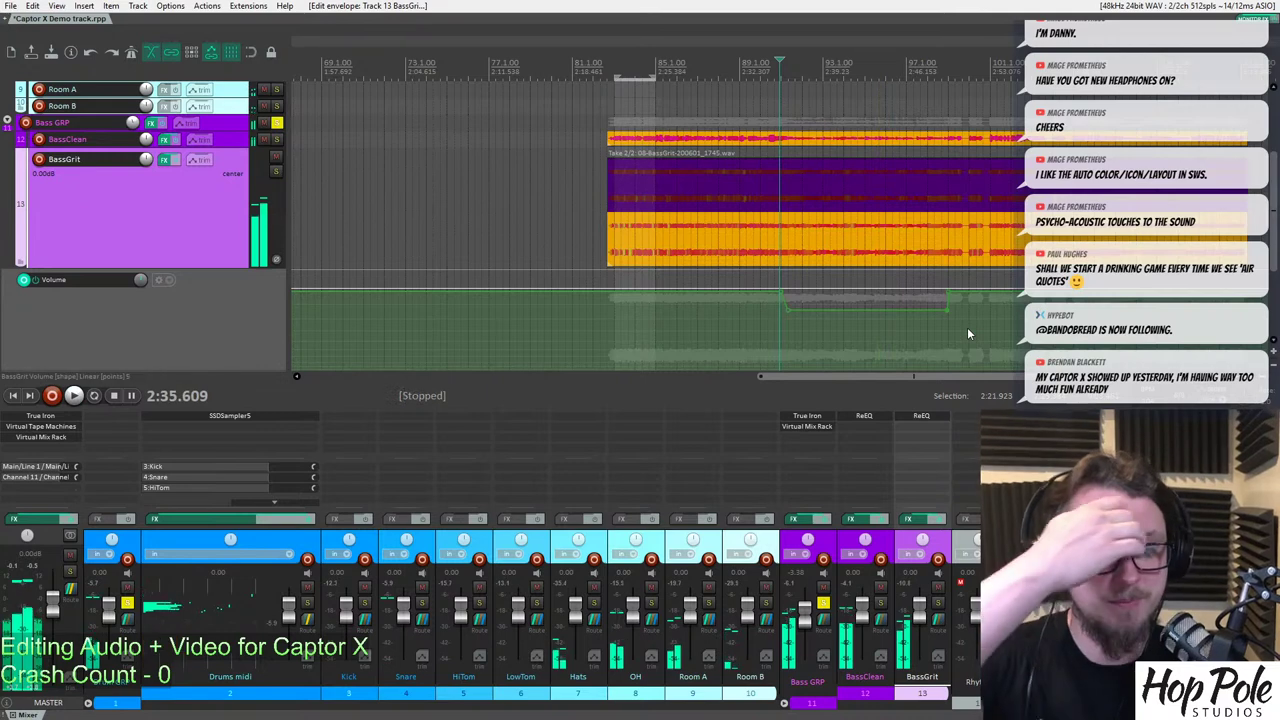
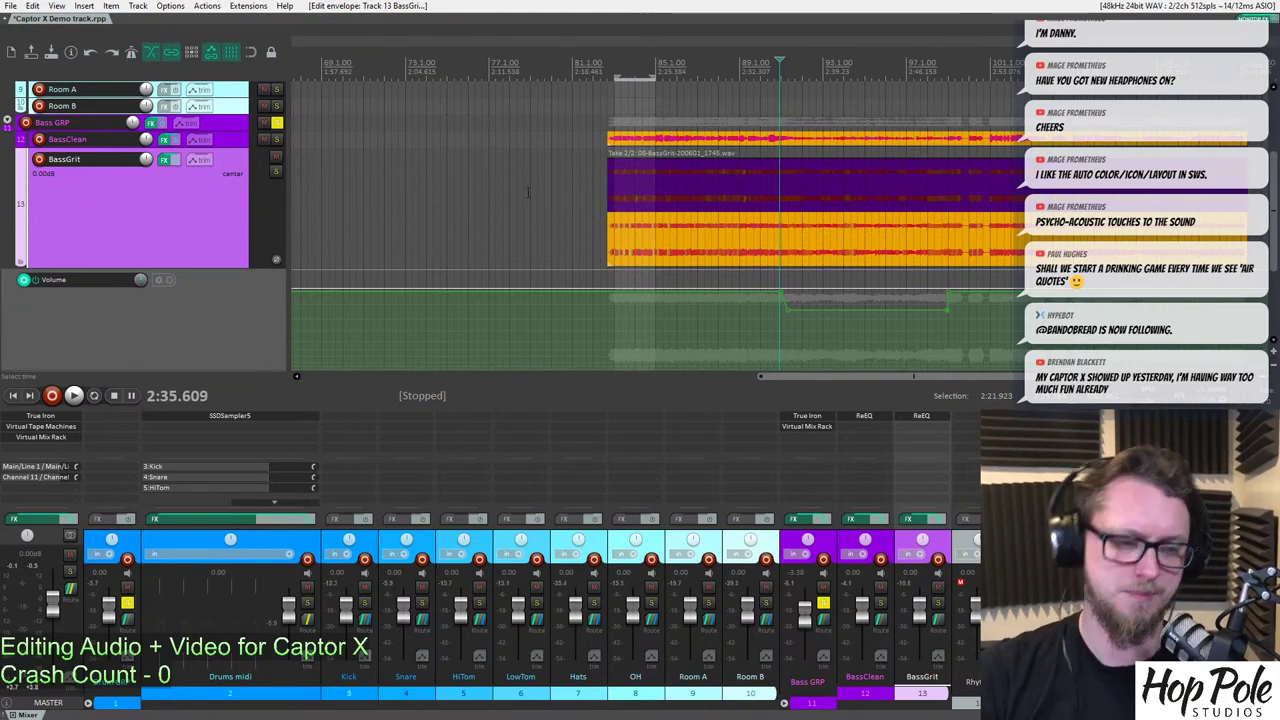
Play from about bar 91 and compare the bass group soloed and unsoloed.
{"action": "key", "text": "space"}
{"action": "left_click", "coordinate": [277, 123]}
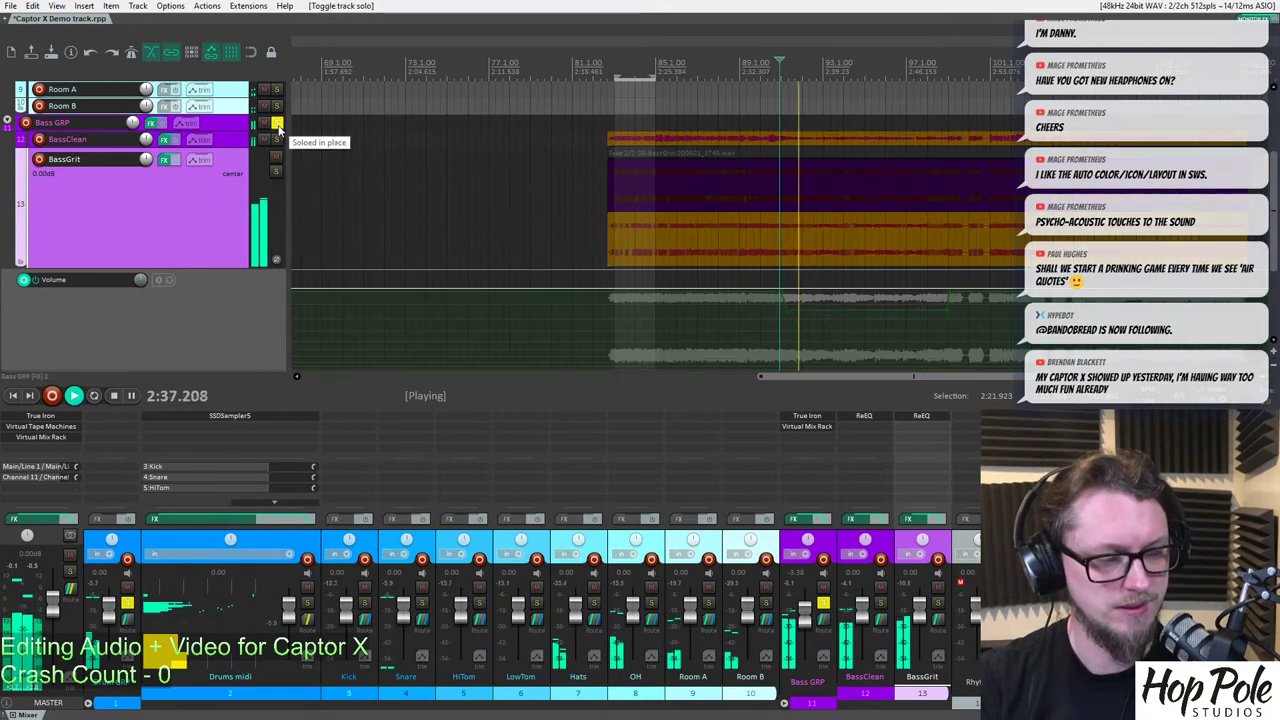
{"action": "left_click", "coordinate": [278, 124]}
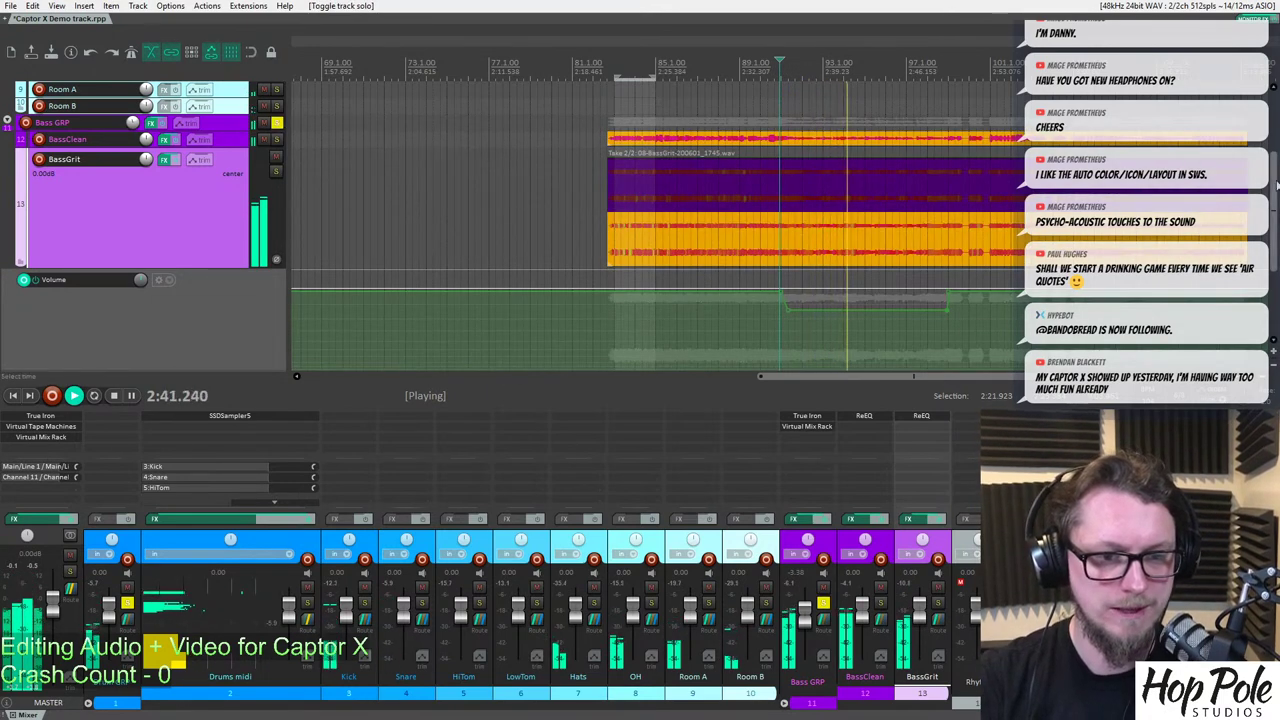
Unmute the Rhythm track and clear the solo on all tracks.
{"action": "left_click_drag", "start_coordinate": [1276, 185], "coordinate": [1276, 262]}
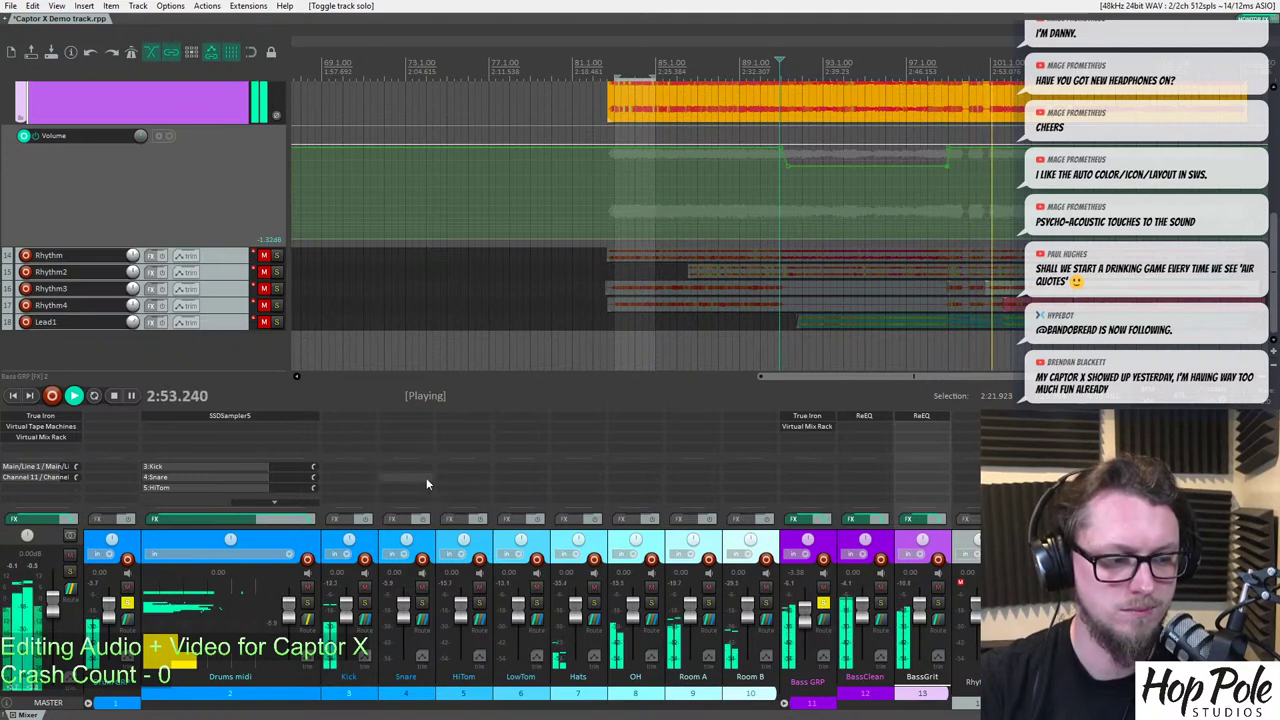
{"action": "scroll", "coordinate": [400, 293], "scroll_direction": "up", "scroll_amount": 4}
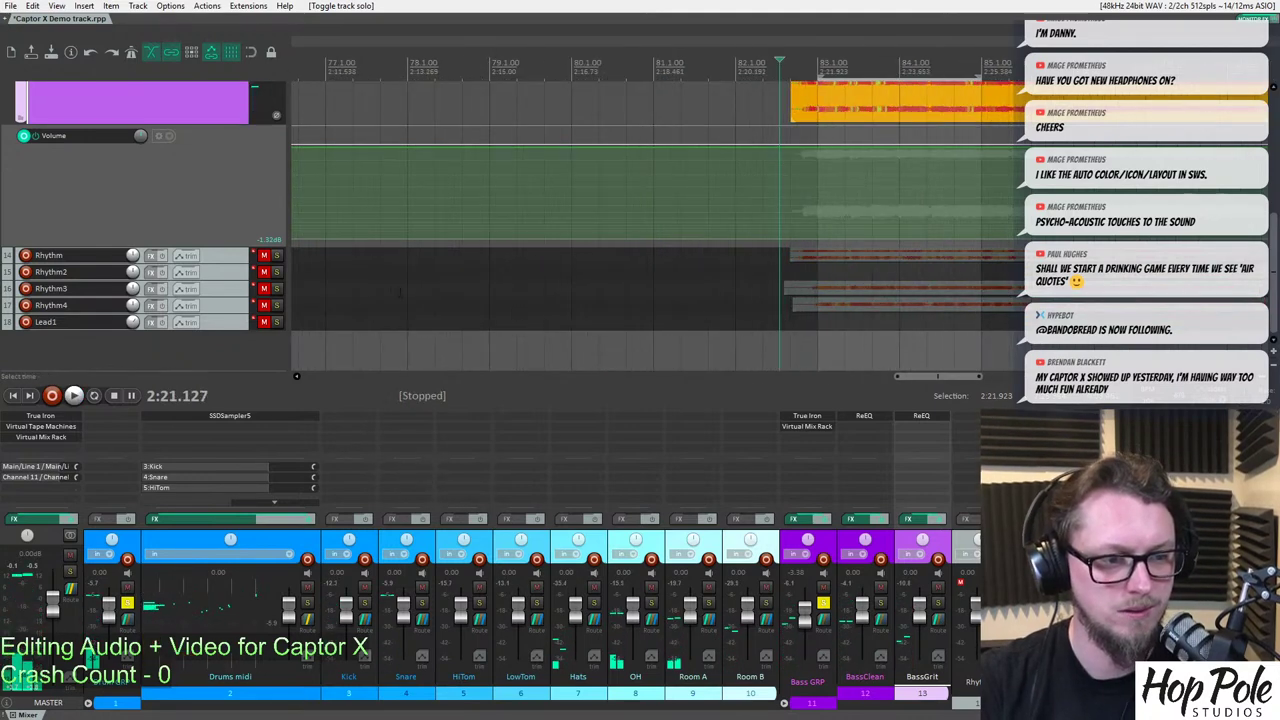
{"action": "left_click", "coordinate": [237, 257]}
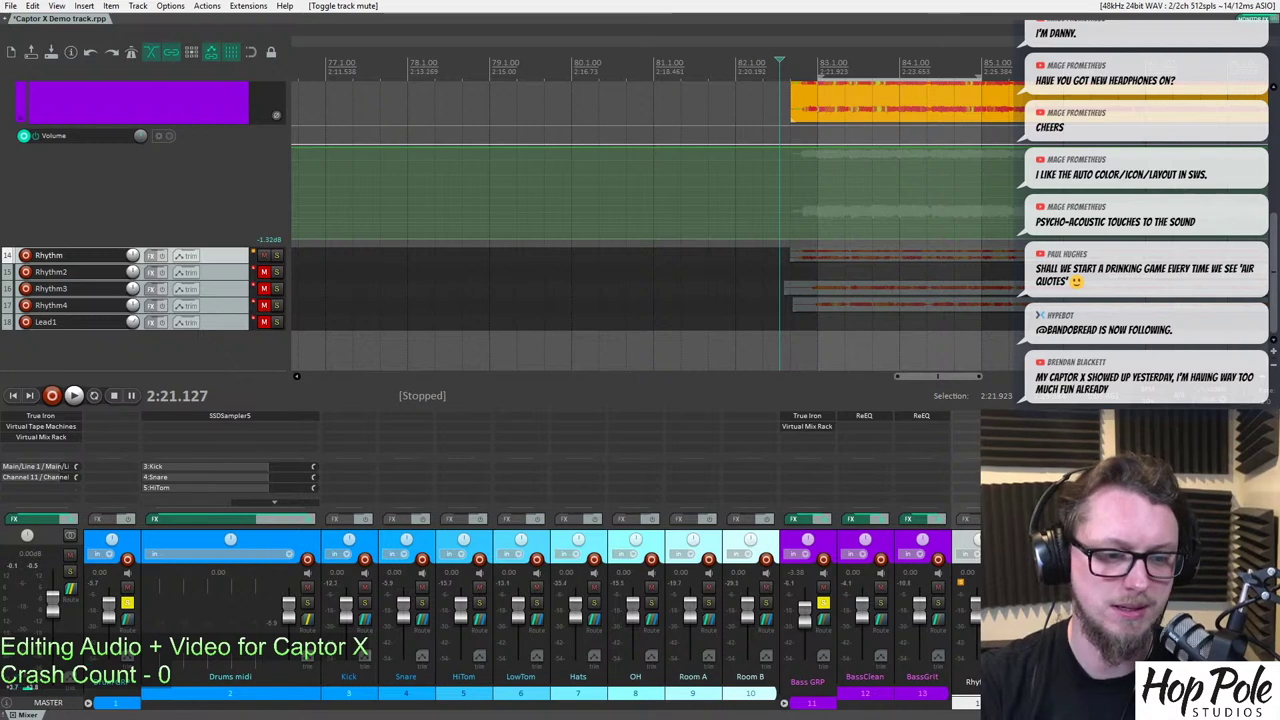
{"action": "key", "text": "space"}
{"action": "left_click", "coordinate": [277, 255], "text": "ctrl+alt"}
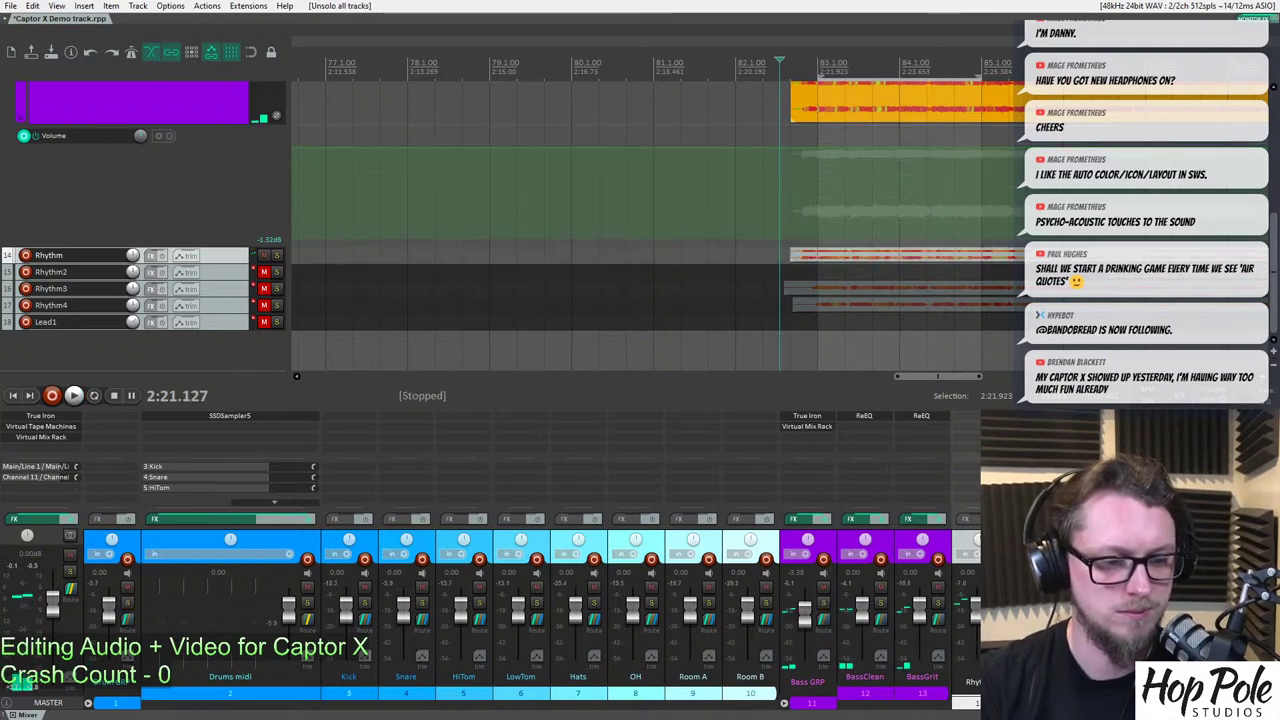
Solo the Rhythm track during playback and increase its track height.
{"action": "key", "text": "space"}
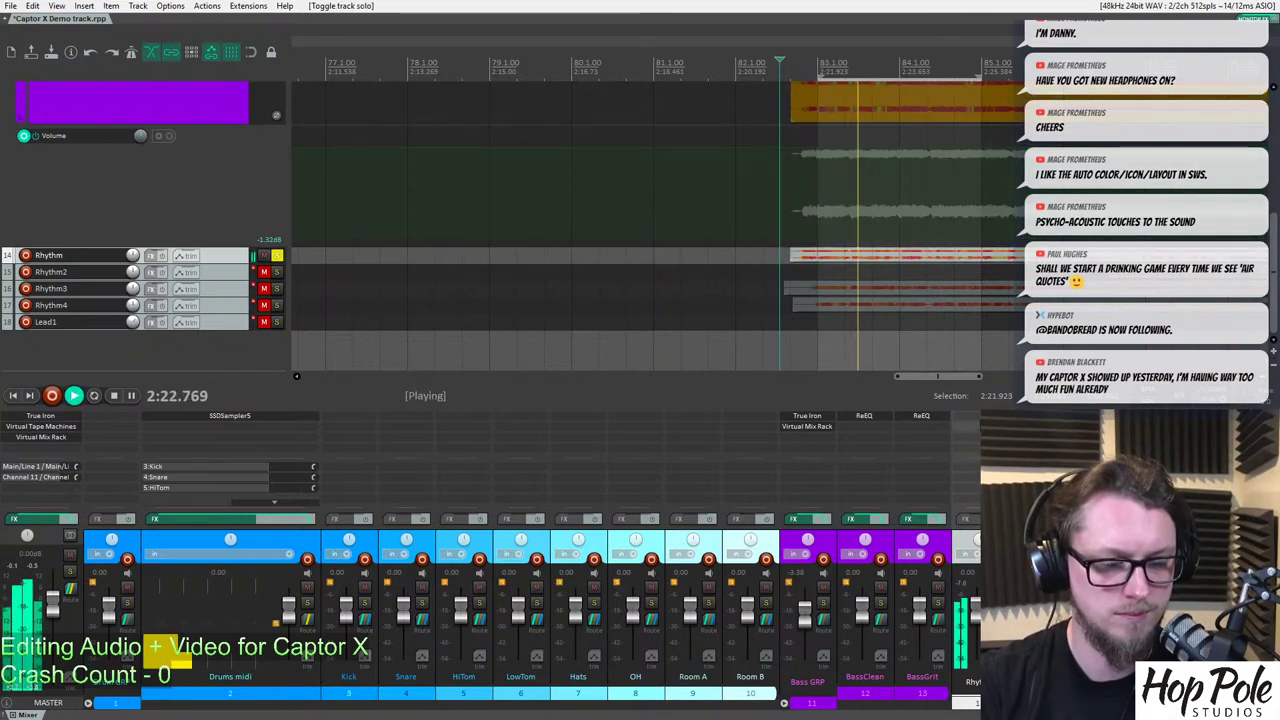
{"action": "scroll", "coordinate": [852, 210], "scroll_direction": "down", "scroll_amount": 5}
{"action": "left_click_drag", "start_coordinate": [245, 261], "coordinate": [245, 305]}
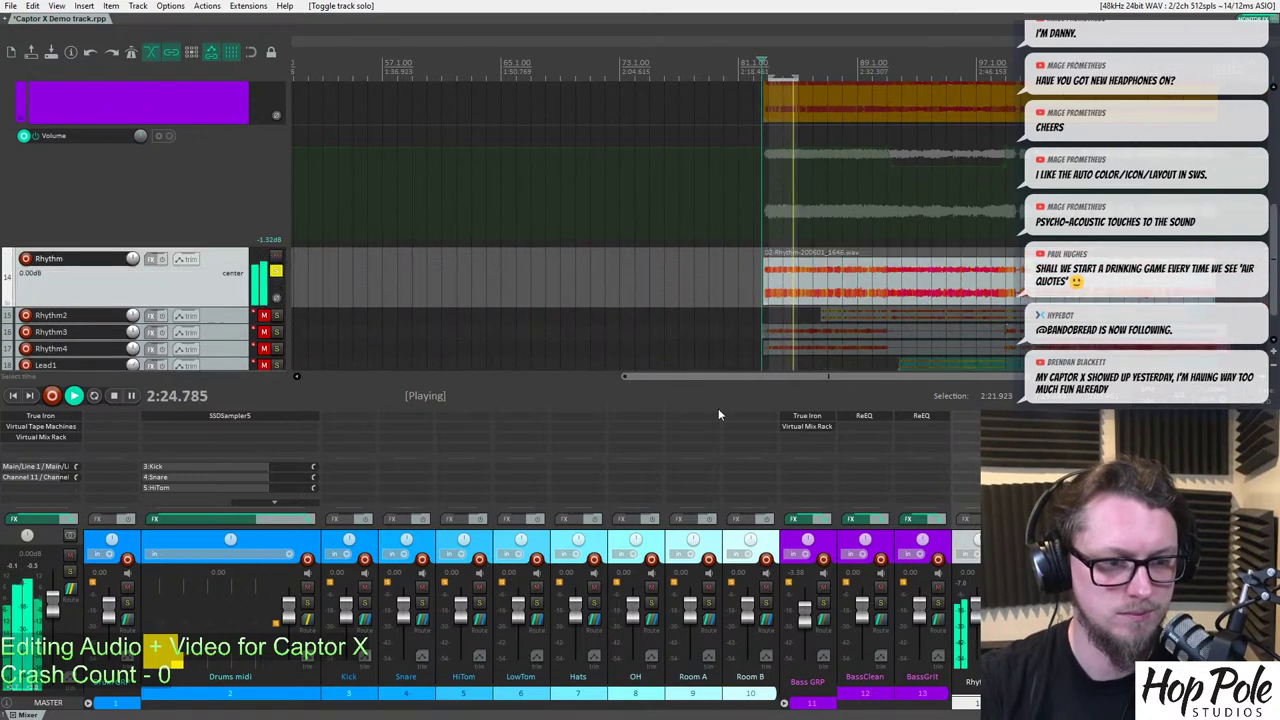
Add the ReEQ effect to the Rhythm track, finding it with the filter "eq".
{"action": "left_click", "coordinate": [150, 258]}
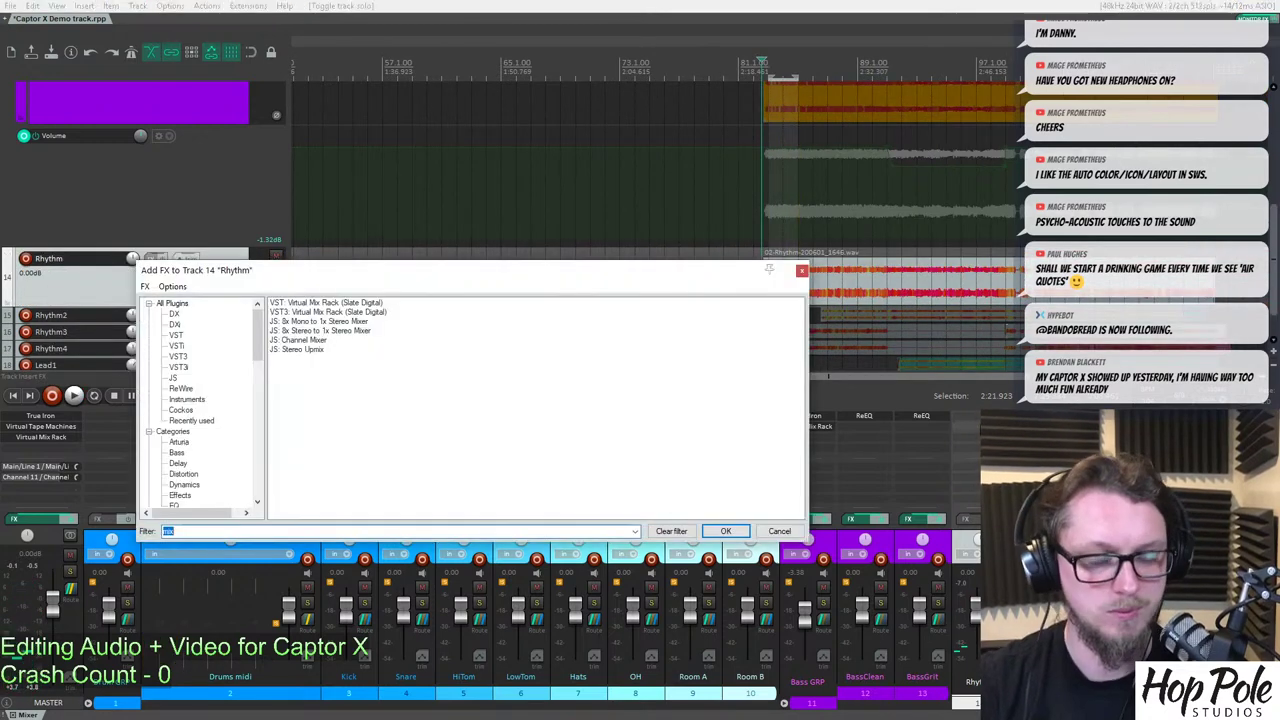
{"action": "type", "text": "eq"}
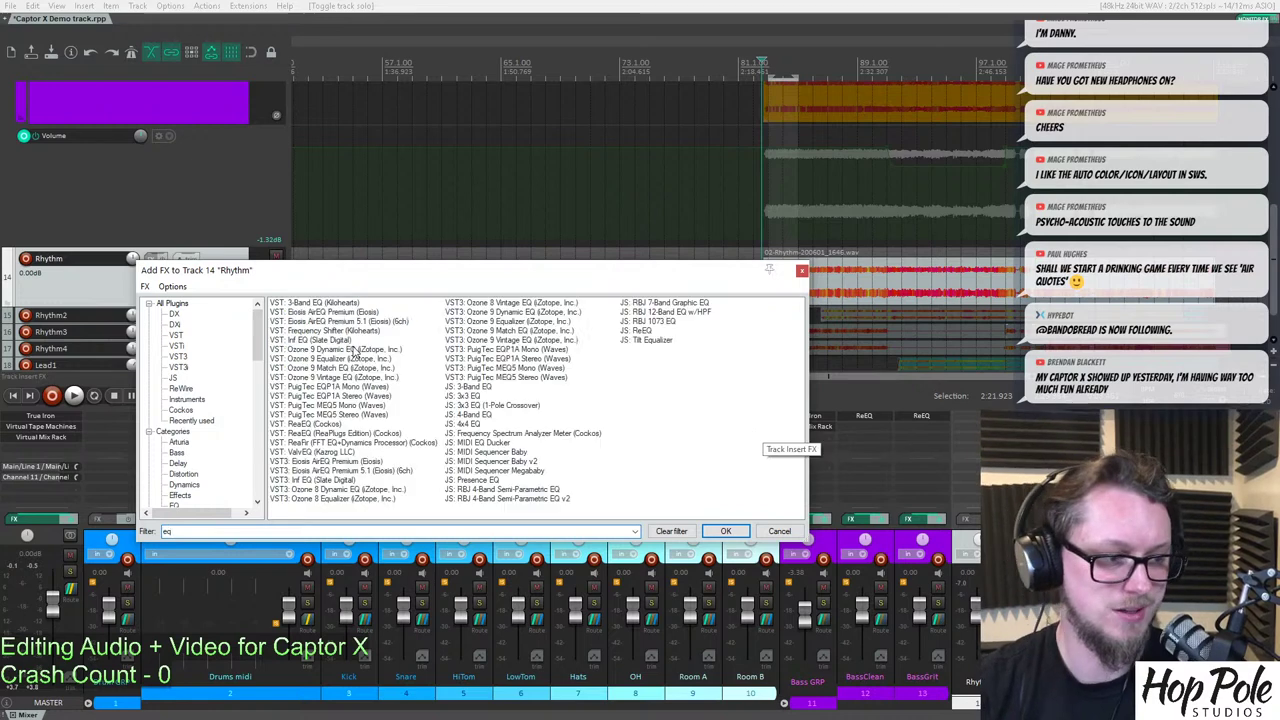
{"action": "double_click", "coordinate": [634, 331]}
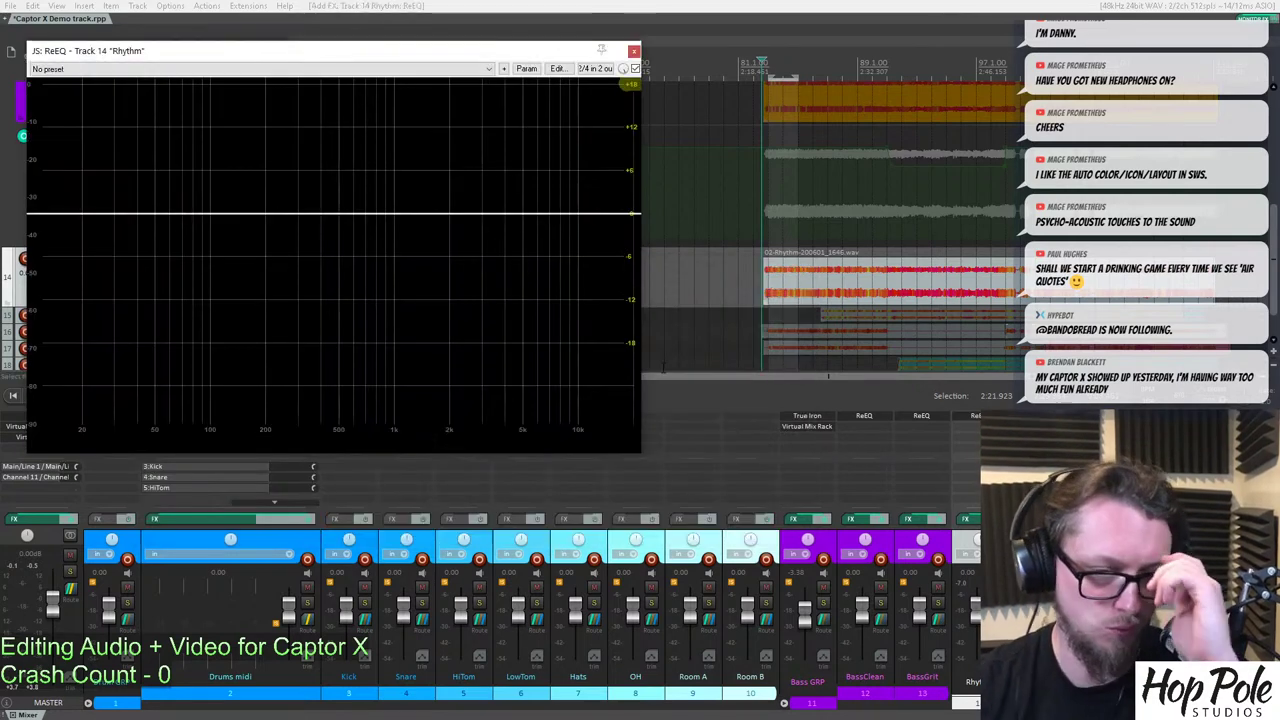
Add a Butterworth low cut with a 24 dB slope at about 112 Hz to Rhythm's ReEQ, tuning it during playback.
{"action": "mouse_move", "coordinate": [630, 338]}
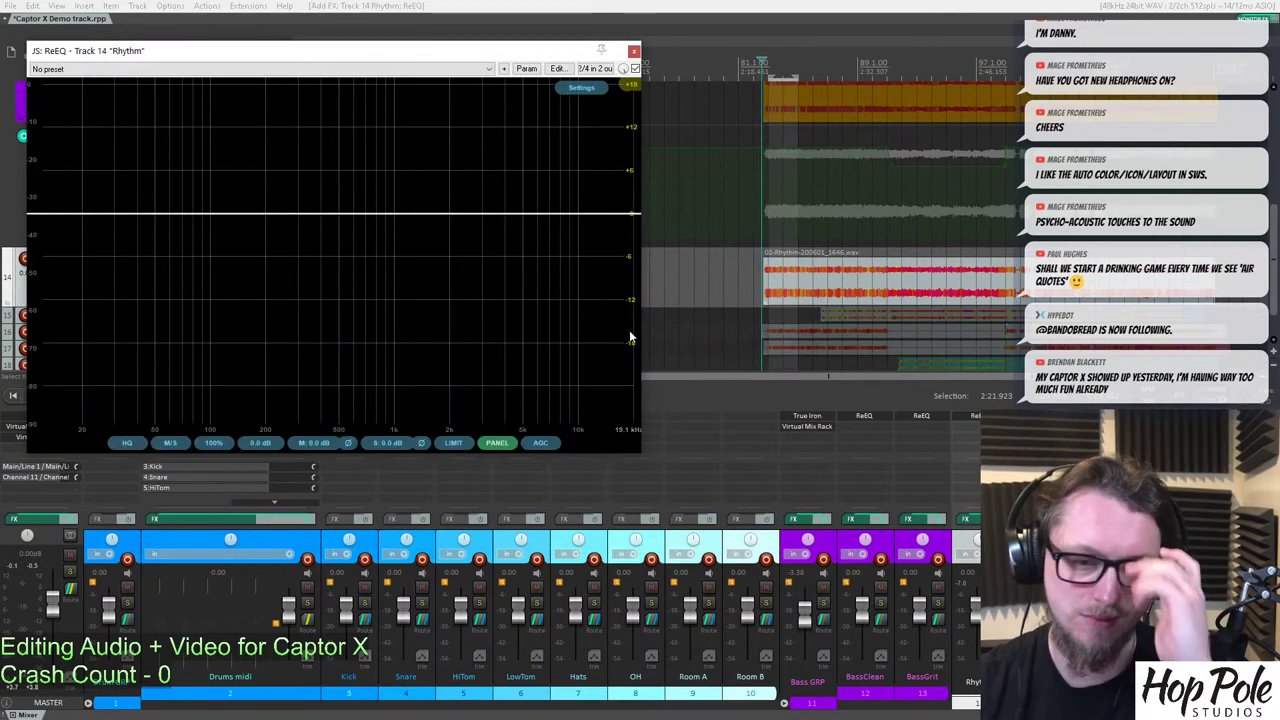
{"action": "left_click", "coordinate": [104, 214]}
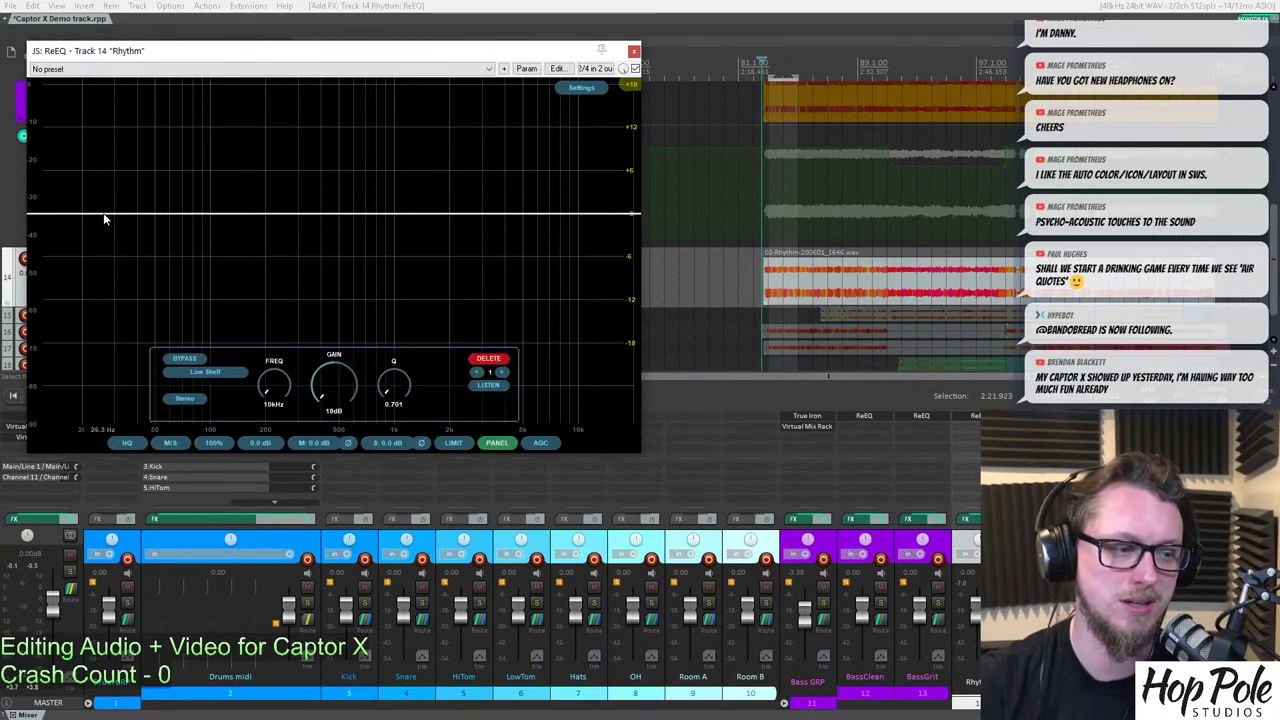
{"action": "left_click", "coordinate": [228, 370]}
{"action": "left_click", "coordinate": [275, 411]}
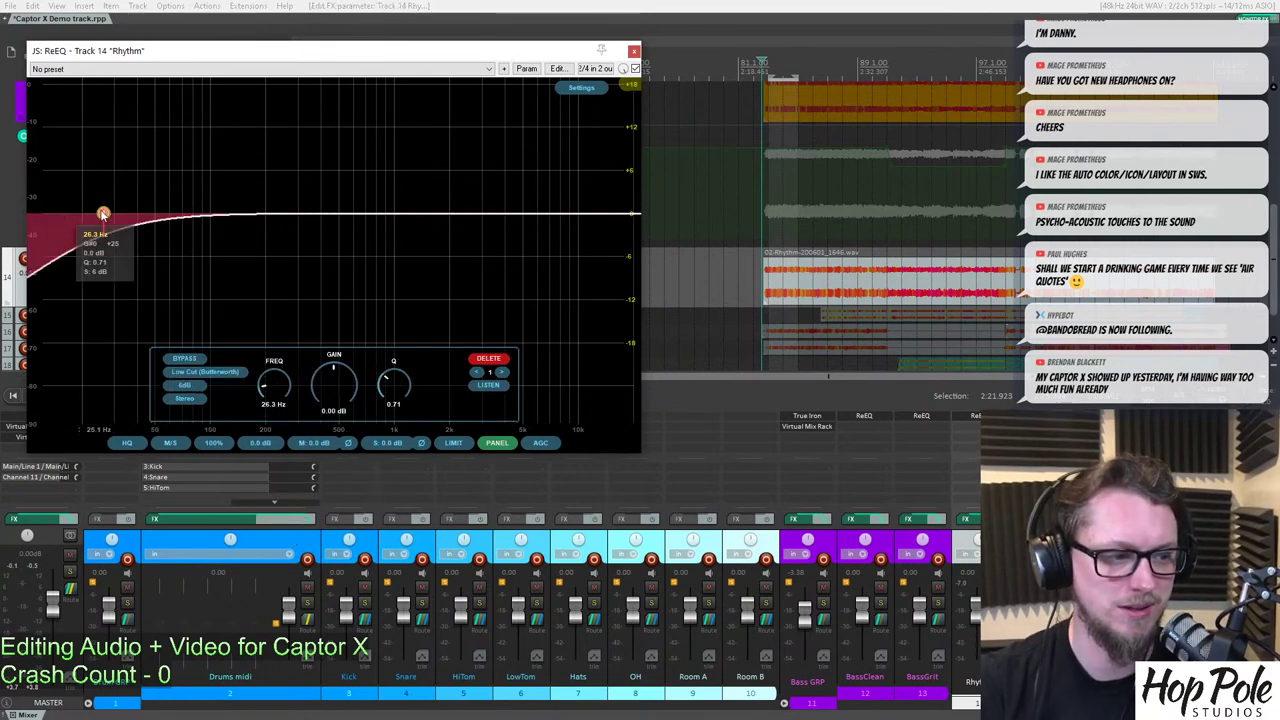
{"action": "left_click", "coordinate": [185, 385]}
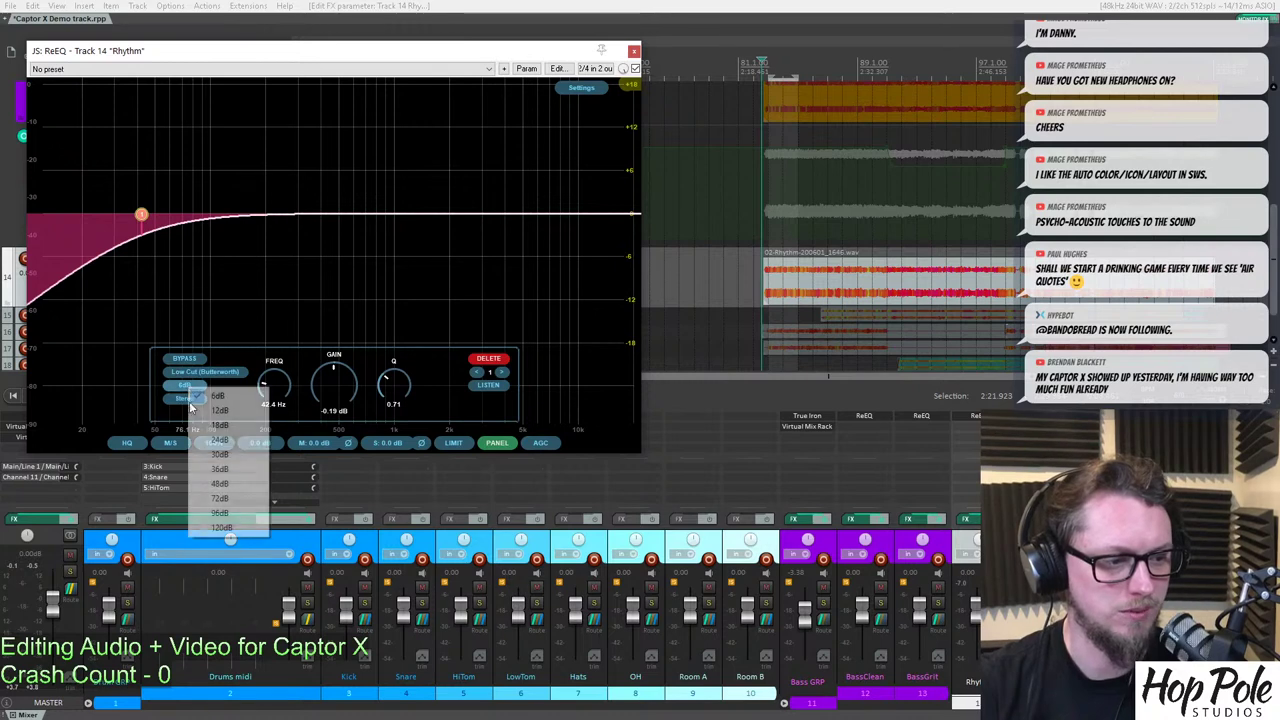
{"action": "left_click", "coordinate": [219, 440]}
{"action": "key", "text": "space"}
{"action": "left_click_drag", "start_coordinate": [141, 215], "coordinate": [215, 225]}
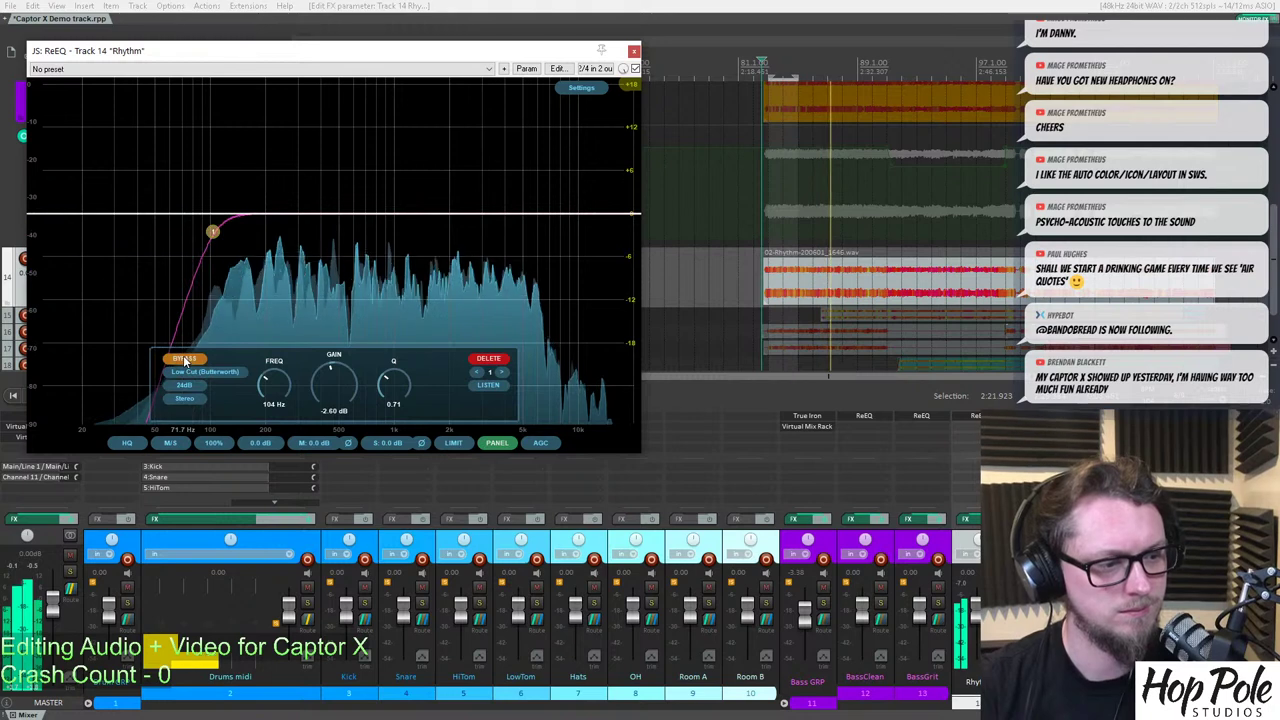
{"action": "left_click_drag", "start_coordinate": [212, 231], "coordinate": [219, 234]}
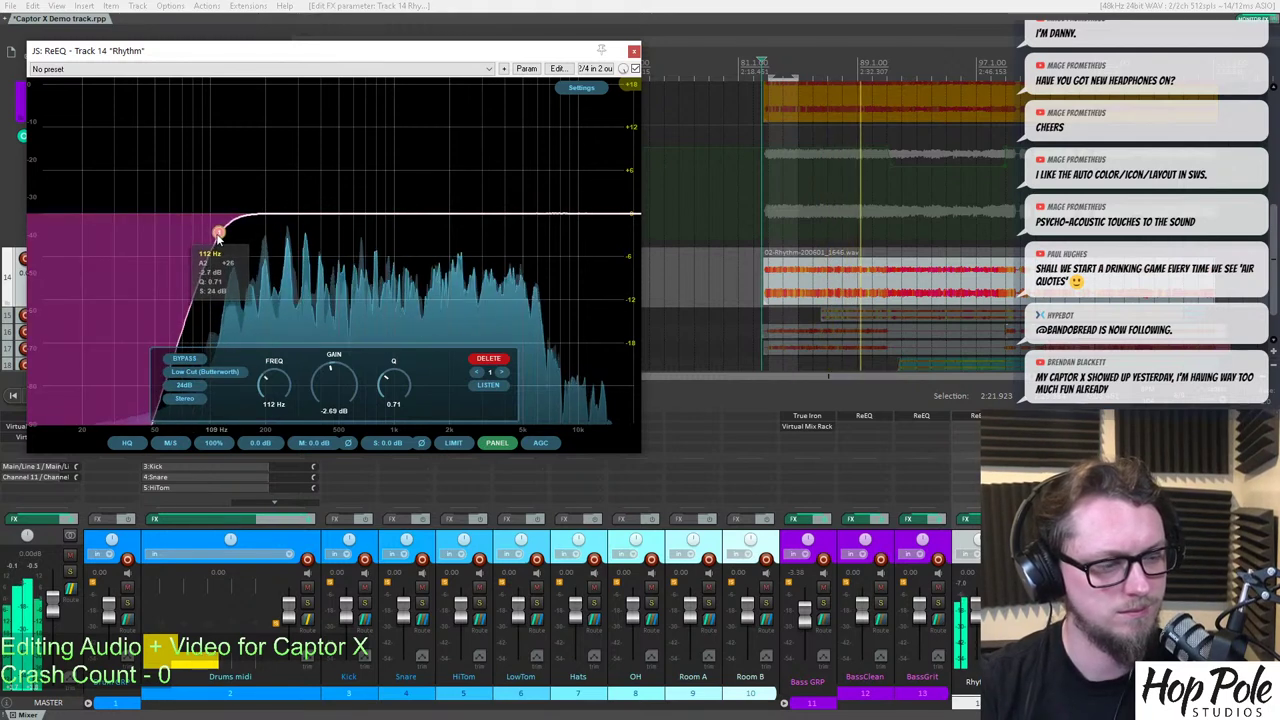
Add a Butterworth high cut with a 36 dB slope at about 7 kHz to Rhythm's ReEQ.
{"action": "left_click", "coordinate": [572, 213]}
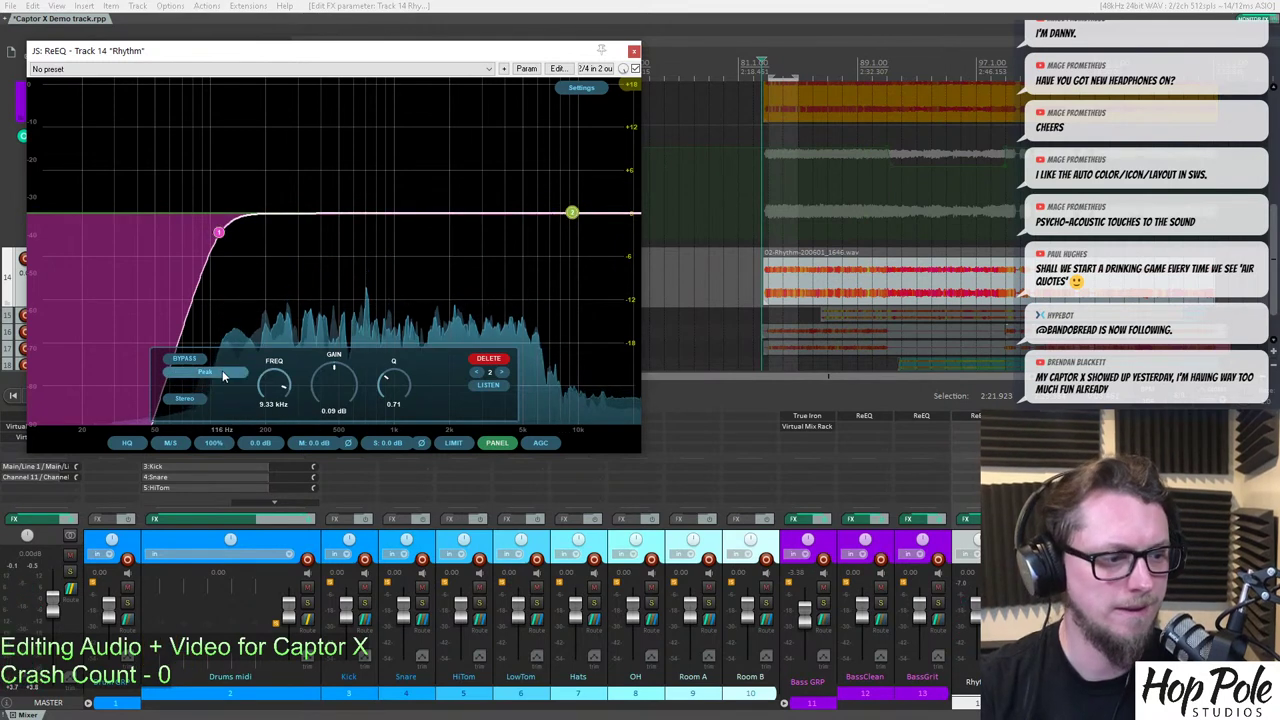
{"action": "left_click", "coordinate": [205, 372]}
{"action": "left_click", "coordinate": [263, 468]}
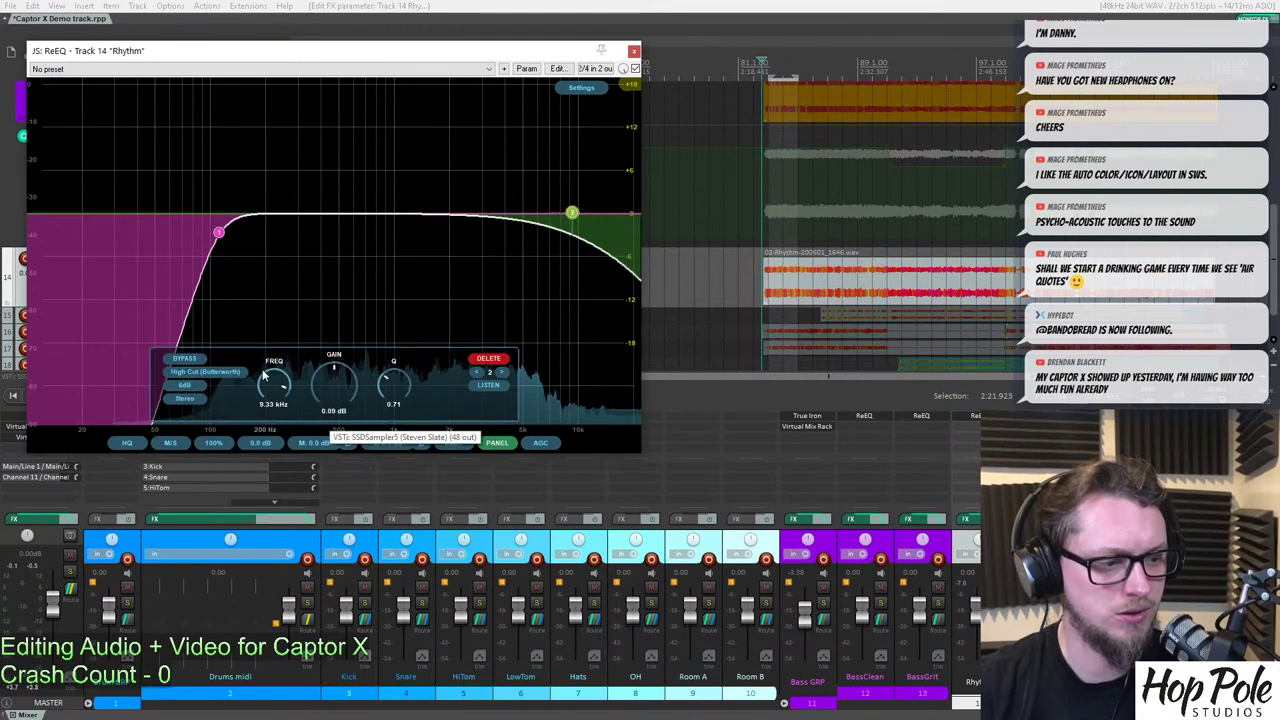
{"action": "left_click", "coordinate": [190, 385]}
{"action": "left_click", "coordinate": [225, 465]}
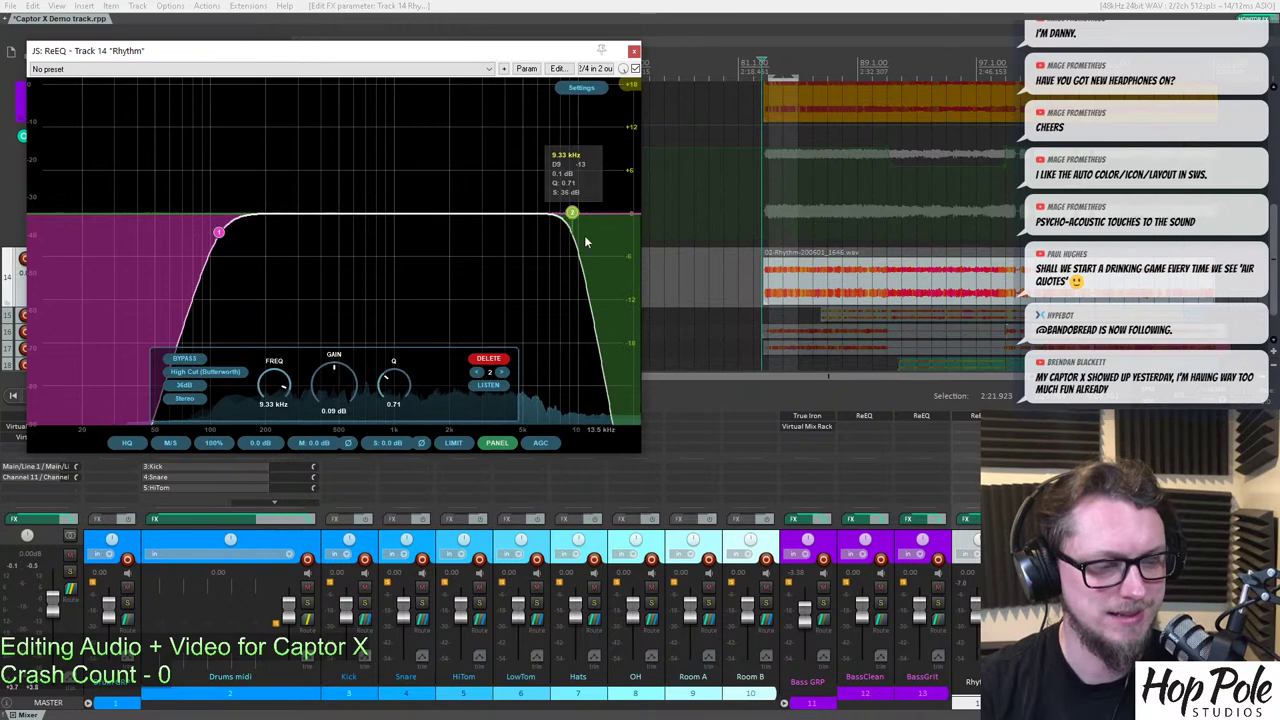
{"action": "left_click_drag", "start_coordinate": [580, 213], "coordinate": [552, 224]}
Compare the high cut with its bypass, then steepen its slope to 72 dB and lower it to about 6.35 kHz.
{"action": "left_click", "coordinate": [184, 359]}
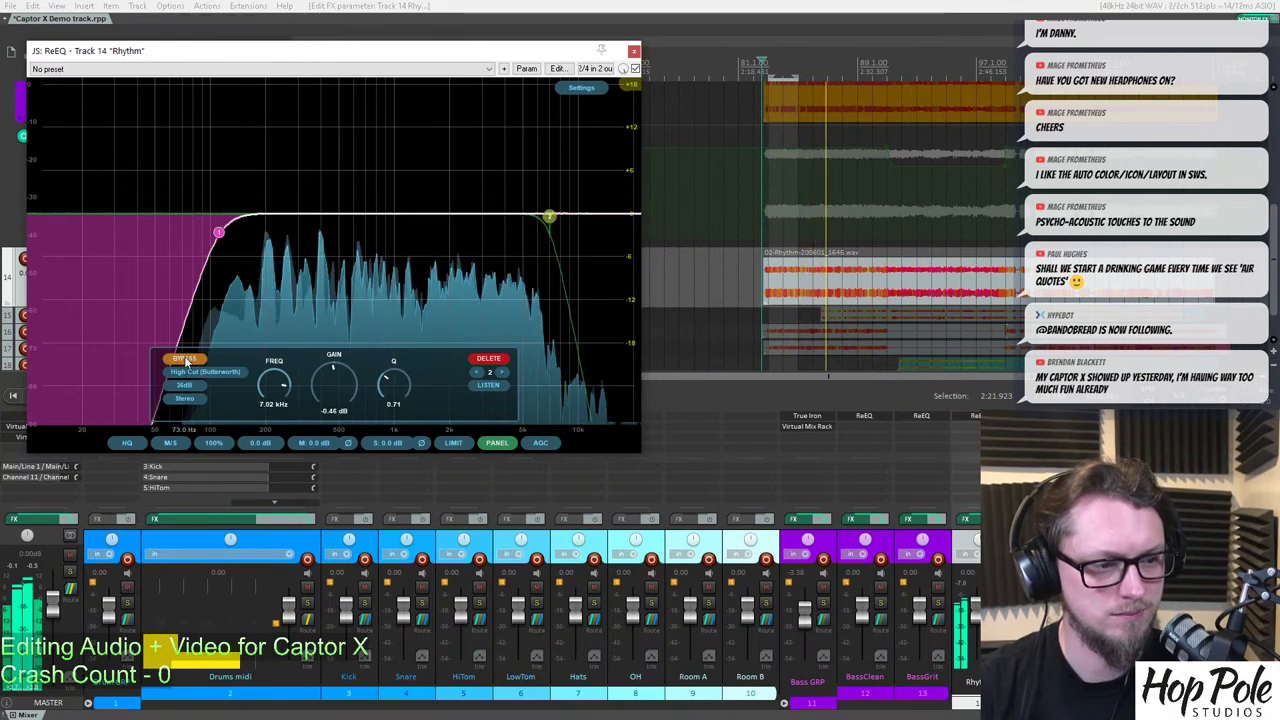
{"action": "left_click", "coordinate": [184, 359]}
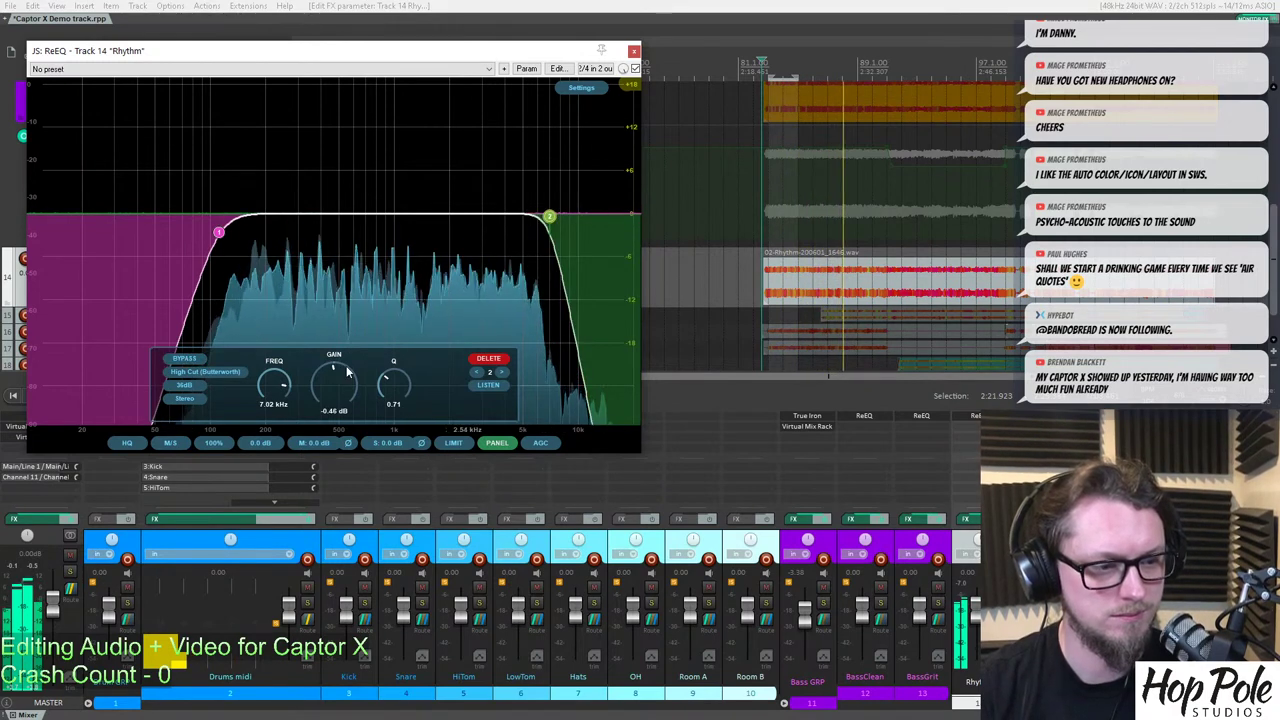
{"action": "left_click", "coordinate": [190, 385]}
{"action": "left_click", "coordinate": [227, 498]}
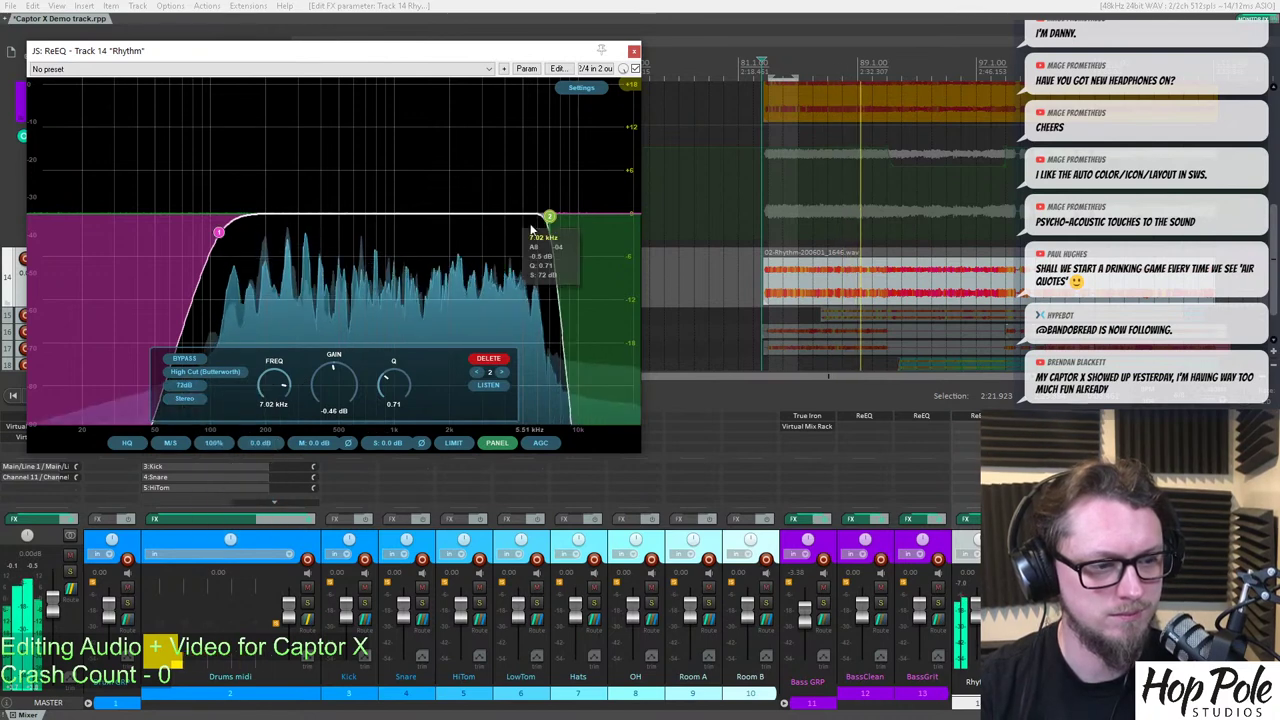
{"action": "left_click_drag", "start_coordinate": [549, 217], "coordinate": [541, 217]}
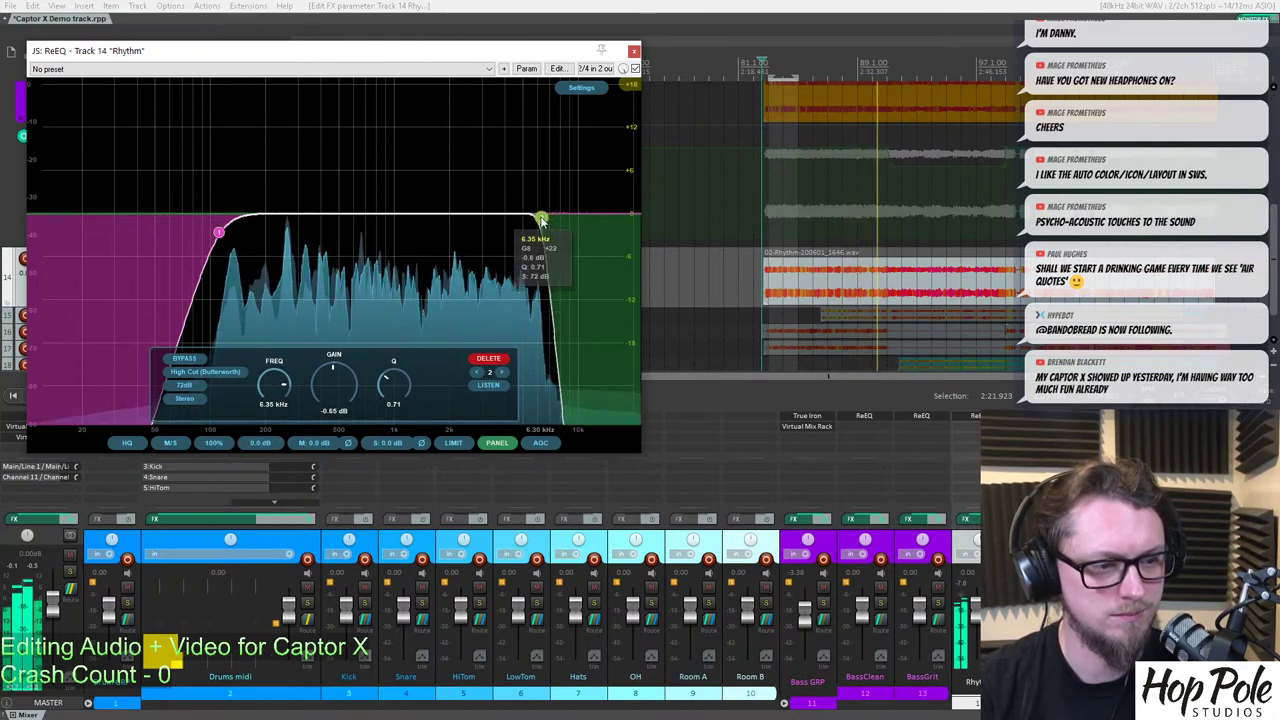
Add a wide peak band at about 454 Hz to Rhythm's ReEQ and cut it by about 4 dB while listening.
{"action": "double_click", "coordinate": [309, 211]}
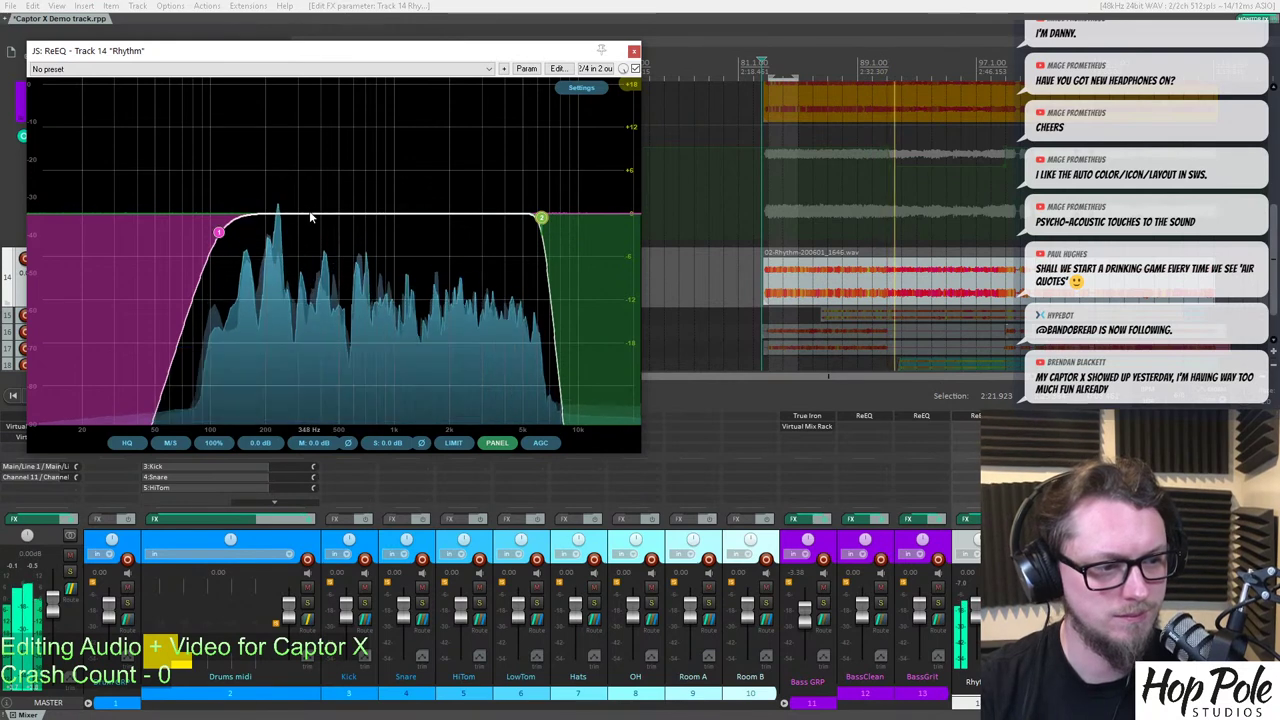
{"action": "left_click_drag", "start_coordinate": [309, 211], "coordinate": [334, 232]}
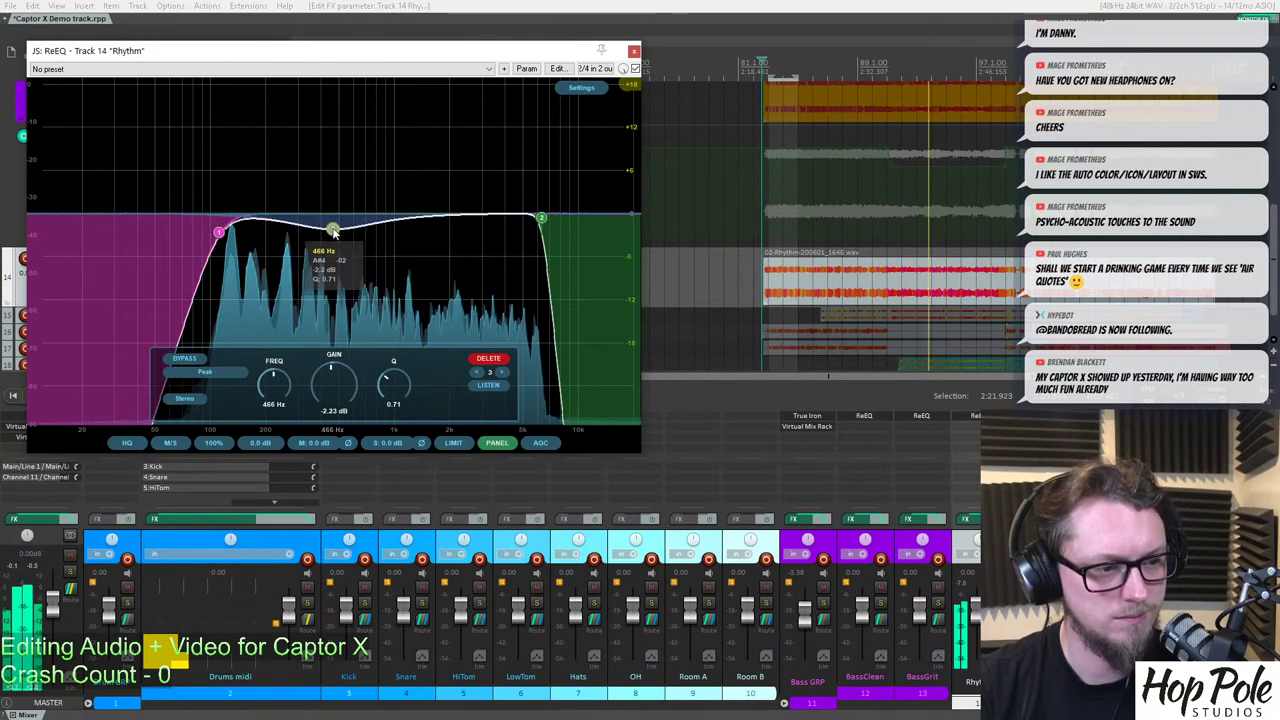
{"action": "key", "text": "space"}
{"action": "key", "text": "space"}
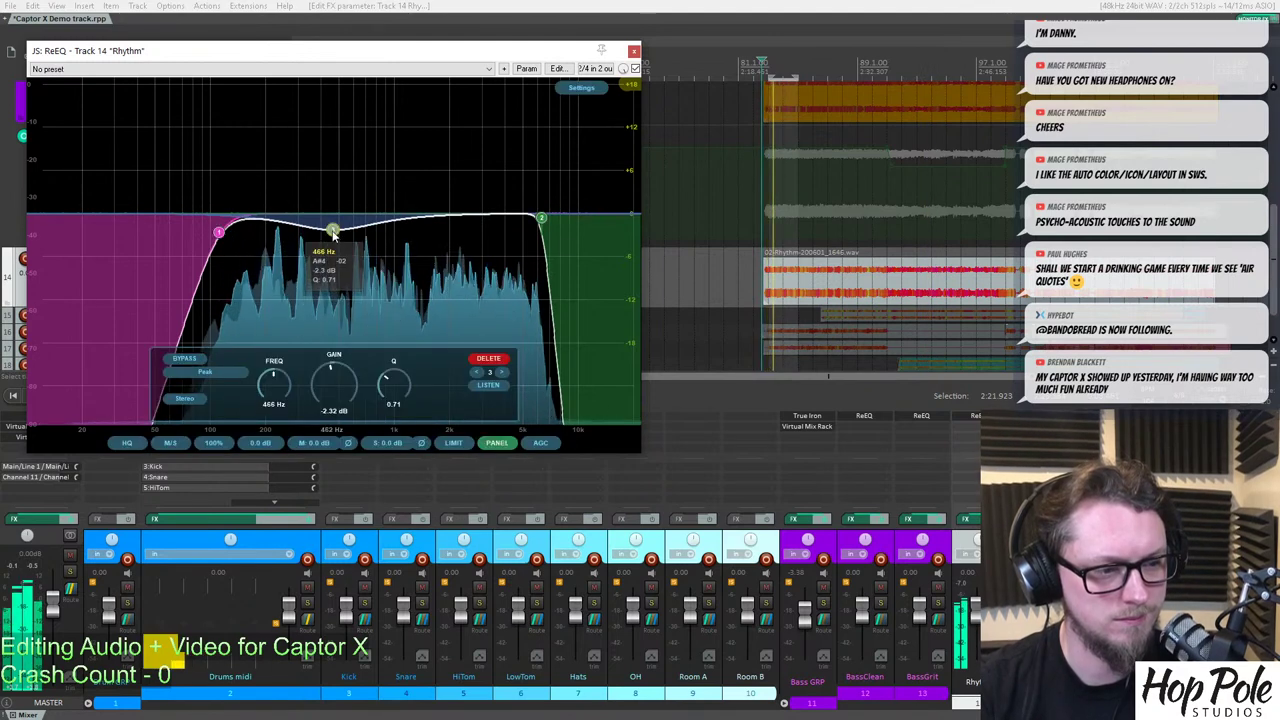
{"action": "left_click_drag", "start_coordinate": [333, 231], "coordinate": [331, 244]}
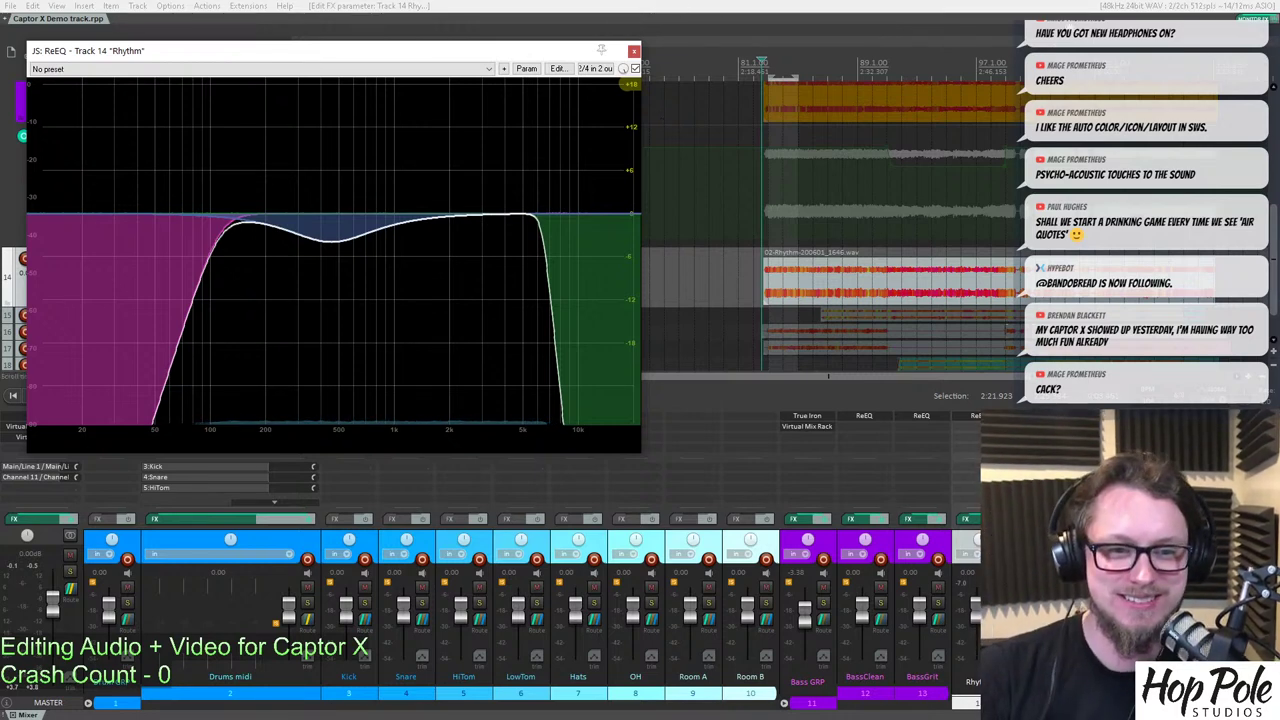
Play from about bar 85 and add a narrow peak band with Q 8.50 at about 2.09 kHz, cut by about 6 dB.
{"action": "scroll", "coordinate": [957, 51], "scroll_direction": "down", "scroll_amount": 4}
{"action": "scroll", "coordinate": [917, 76], "scroll_direction": "up", "scroll_amount": 7}
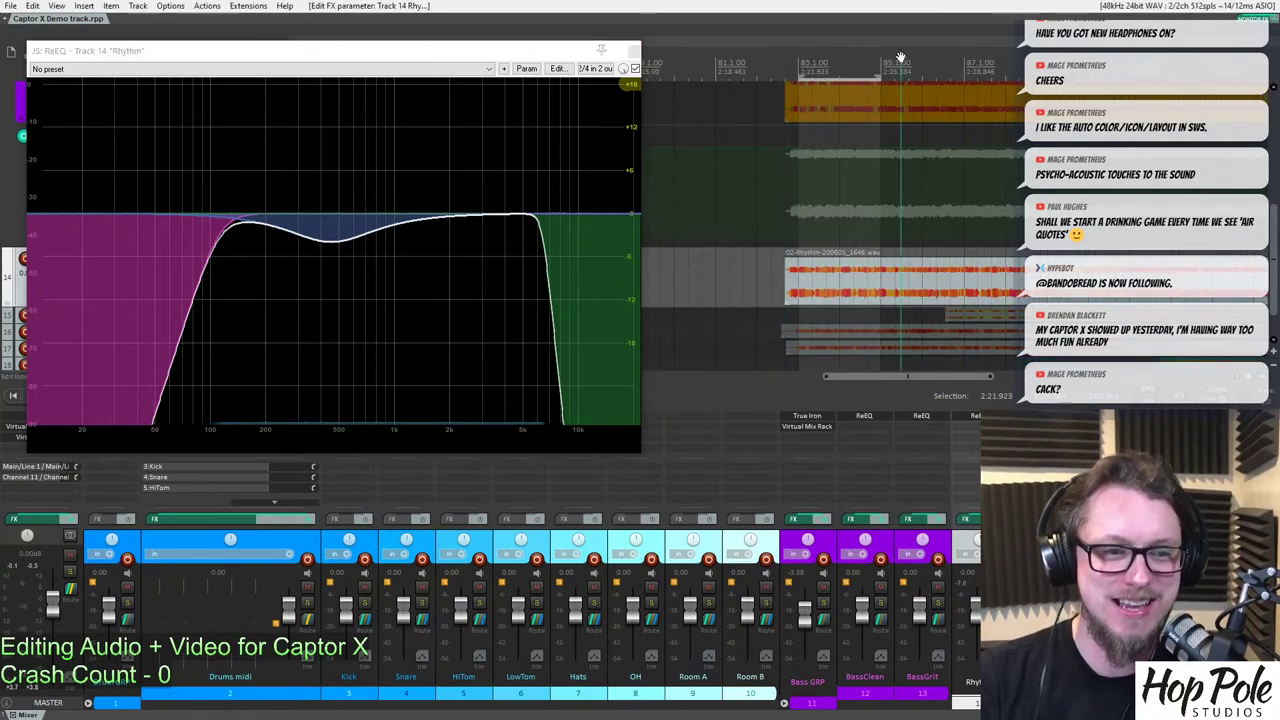
{"action": "scroll", "coordinate": [939, 87], "scroll_direction": "down", "scroll_amount": 3}
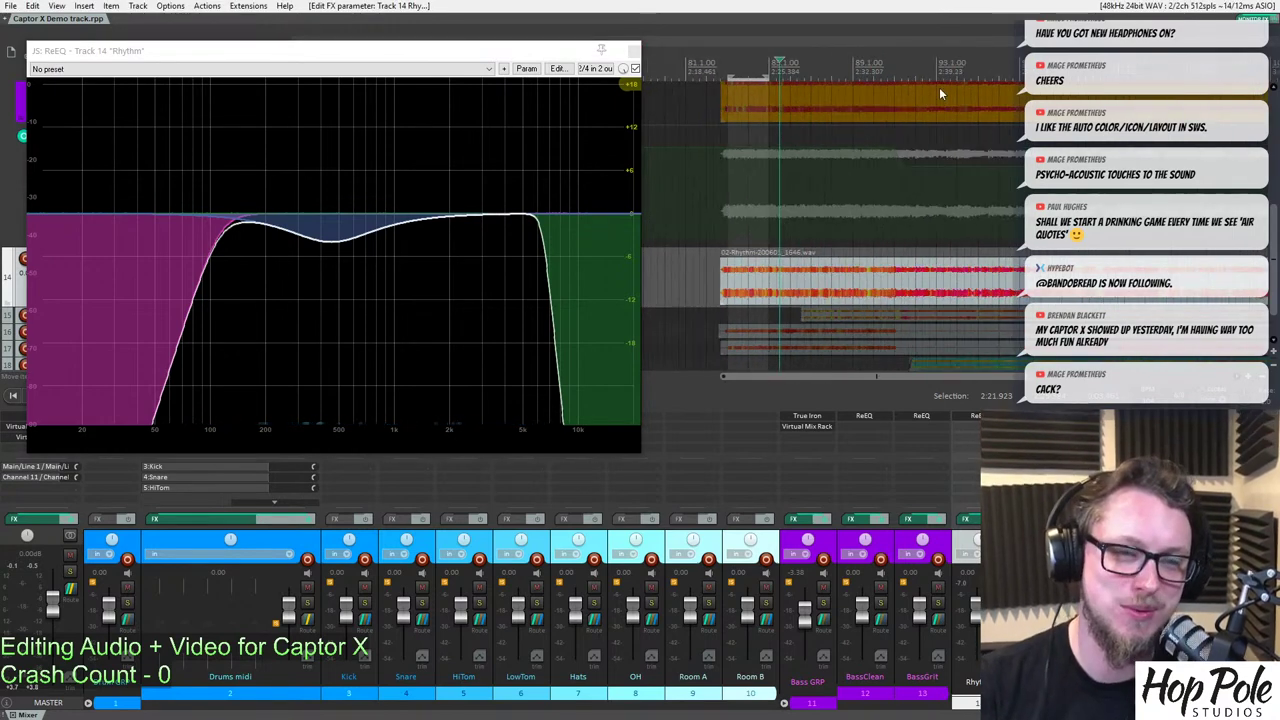
{"action": "key", "text": "space"}
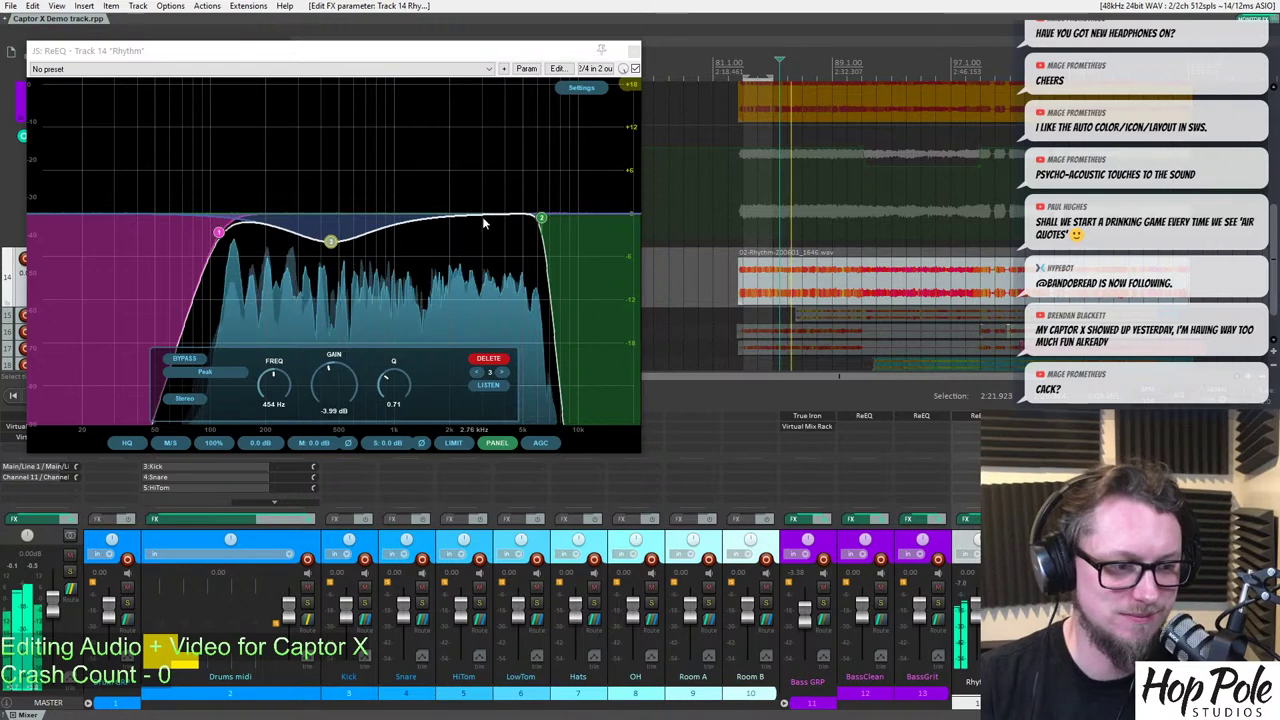
{"action": "double_click", "coordinate": [466, 213]}
{"action": "left_click_drag", "start_coordinate": [394, 384], "coordinate": [412, 313]}
{"action": "left_click_drag", "start_coordinate": [466, 212], "coordinate": [454, 139]}
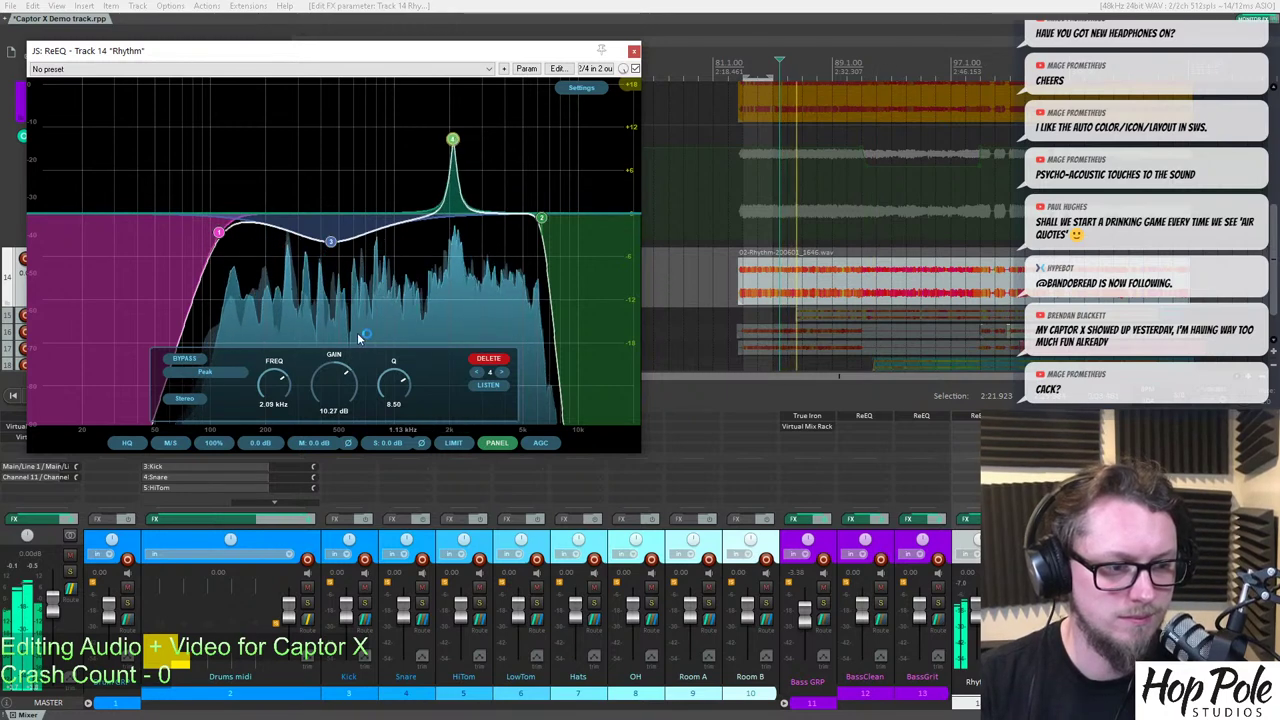
{"action": "left_click_drag", "start_coordinate": [345, 397], "coordinate": [336, 422]}
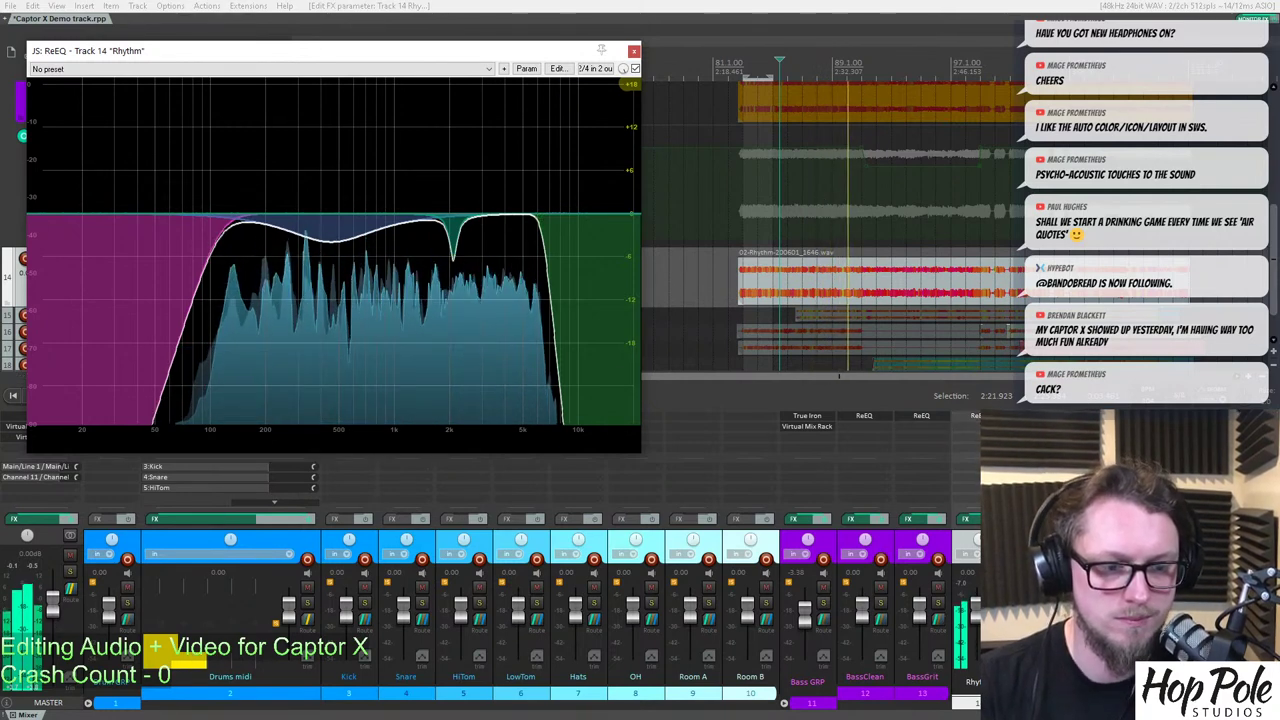
{"action": "key", "text": "space"}
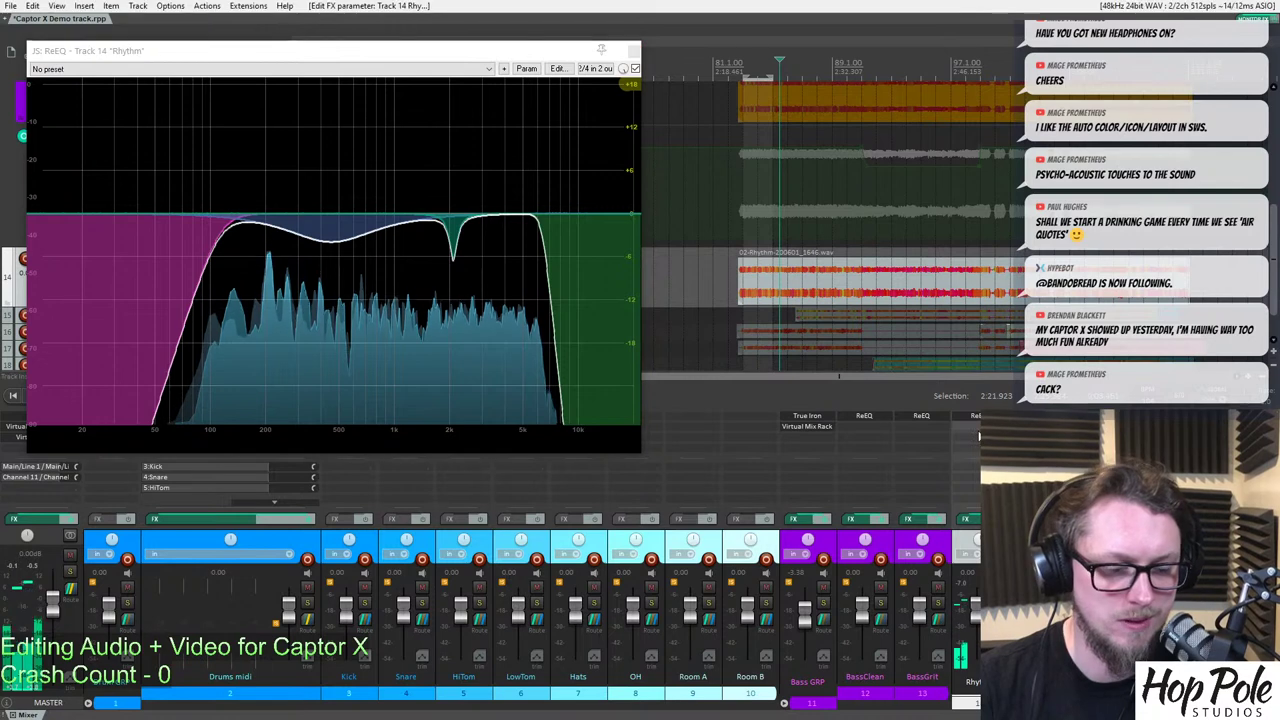
Add the Kazrog True Iron plug-in to the Rhythm track and arrange its window beside ReEQ.
{"action": "type", "text": "firon"}
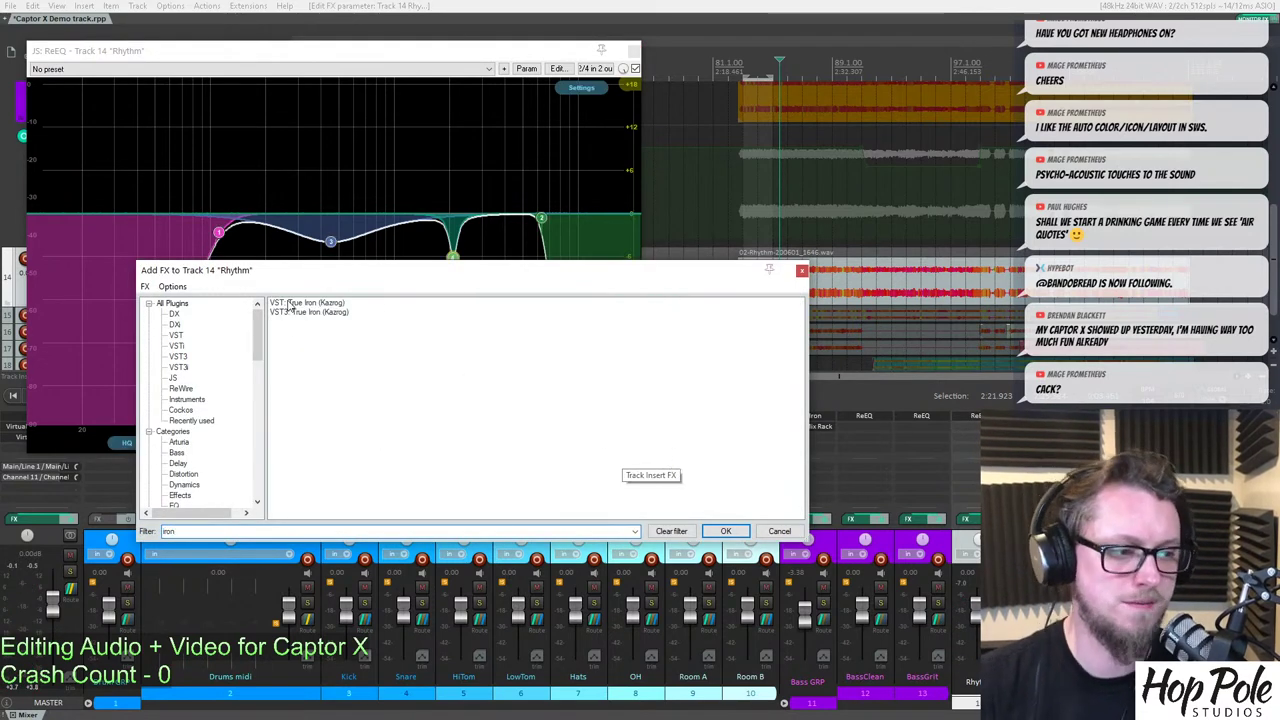
{"action": "double_click", "coordinate": [300, 303]}
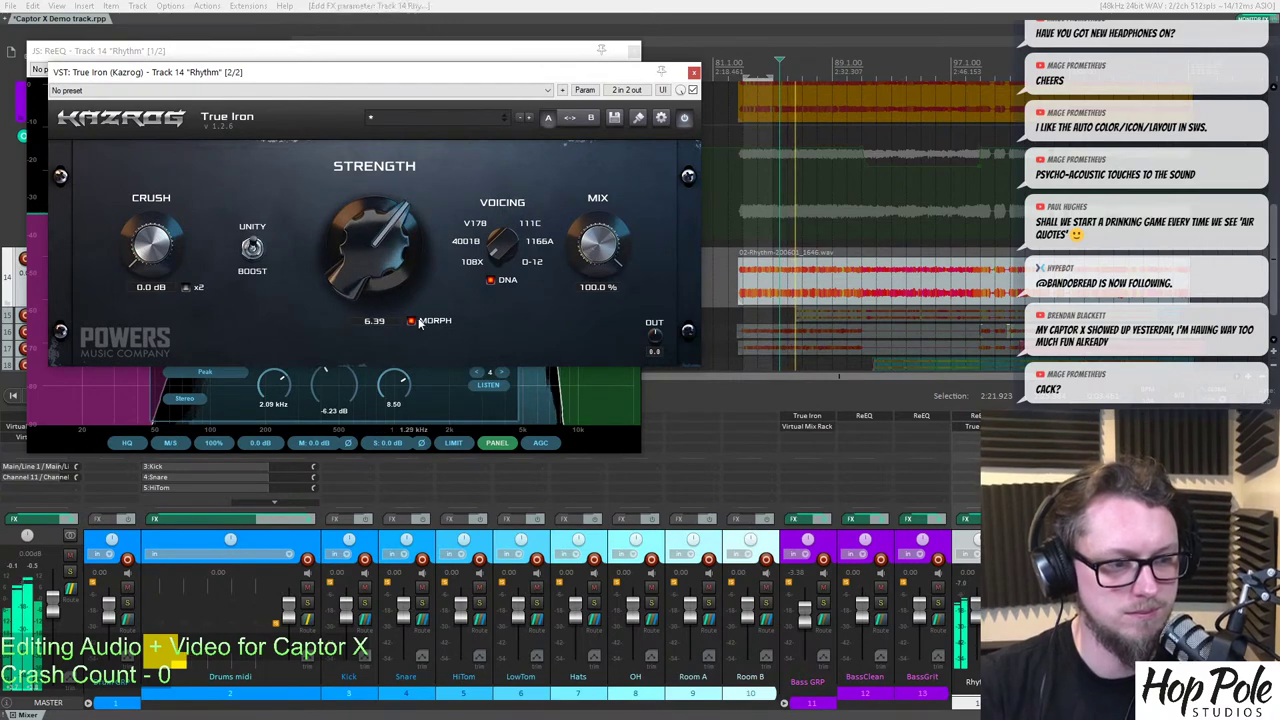
{"action": "left_click_drag", "start_coordinate": [300, 72], "coordinate": [446, 344]}
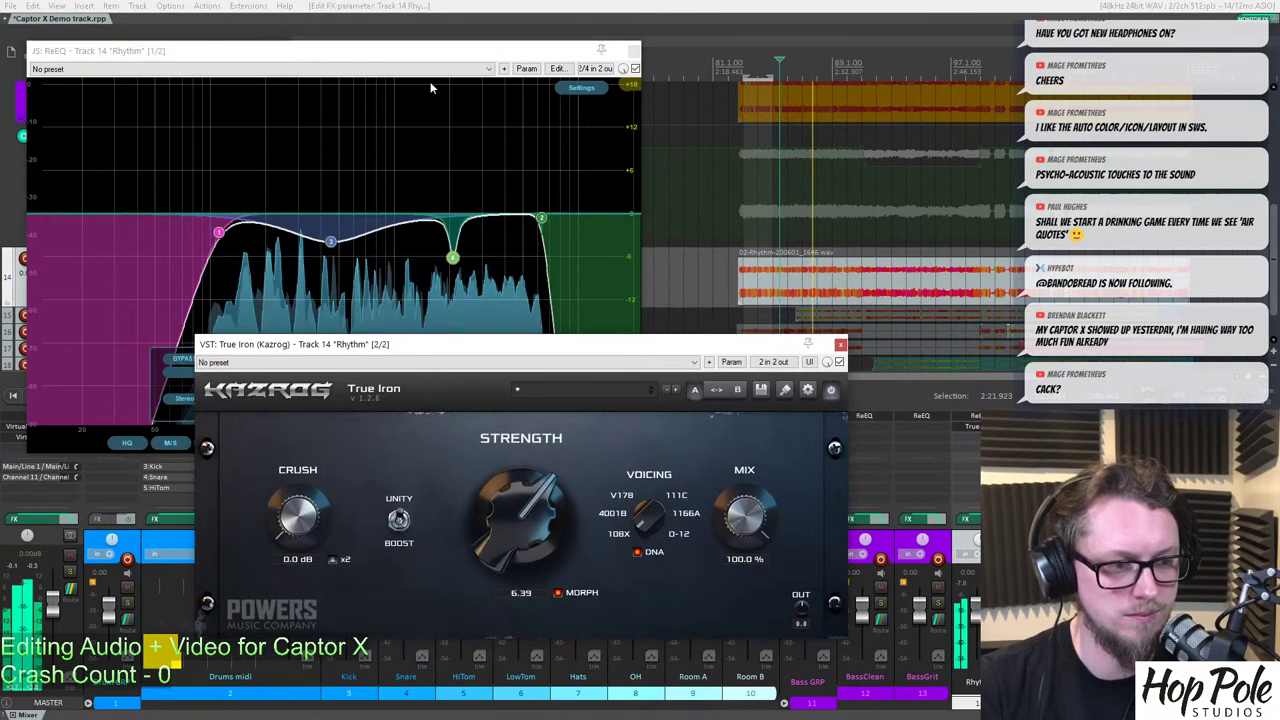
{"action": "left_click_drag", "start_coordinate": [437, 50], "coordinate": [440, 66]}
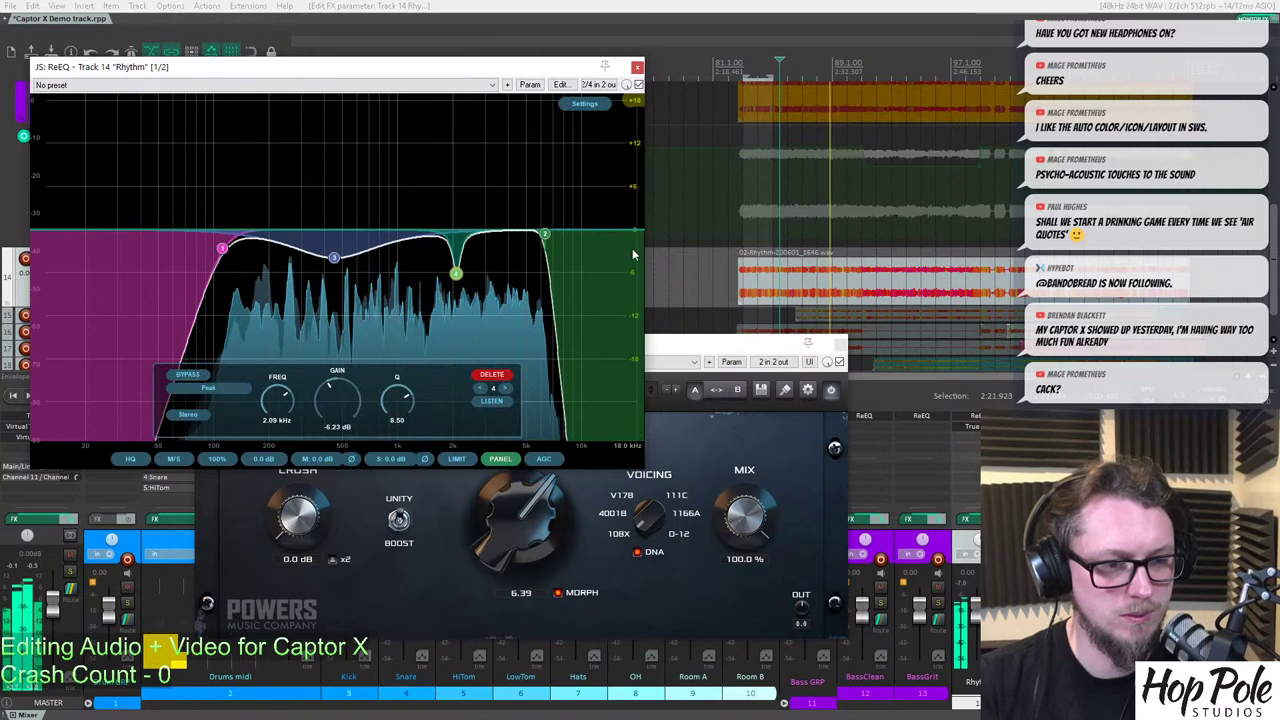
Add a narrow peak band with Q 10.48 at about 5.20 kHz to Rhythm's ReEQ, cut by about 5.7 dB.
{"action": "double_click", "coordinate": [509, 226]}
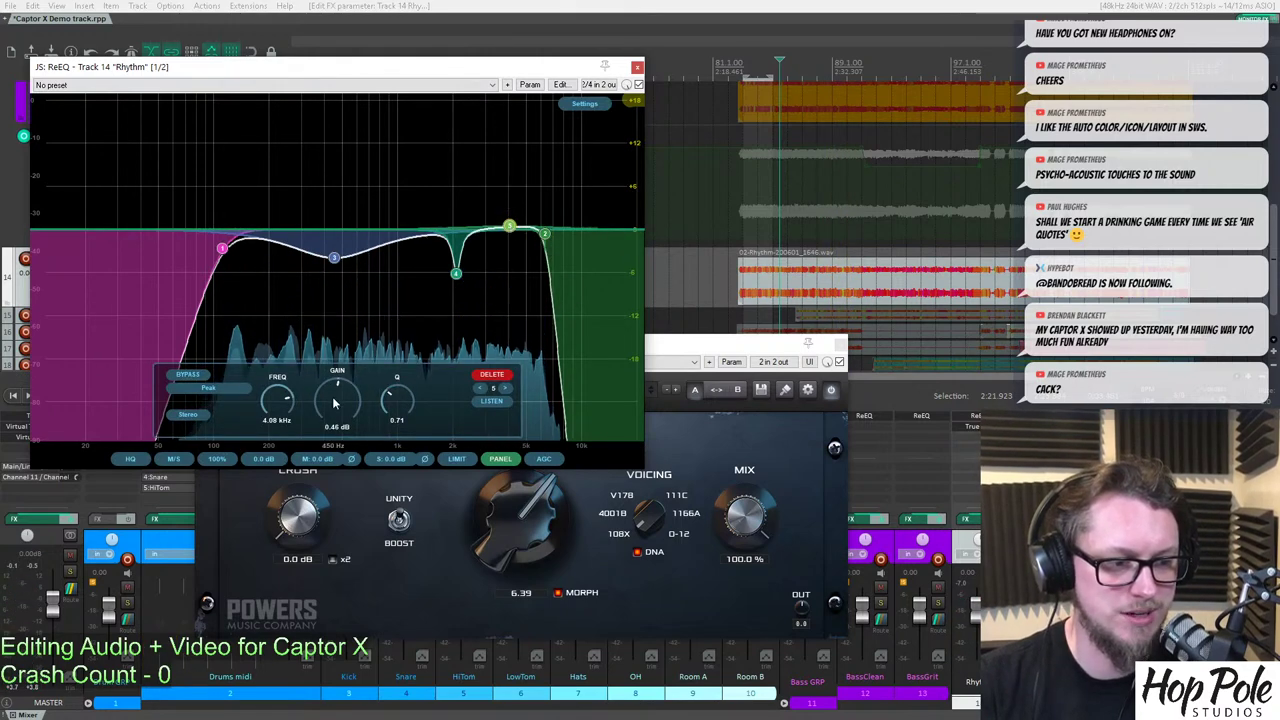
{"action": "left_click_drag", "start_coordinate": [509, 226], "coordinate": [530, 162]}
{"action": "left_click_drag", "start_coordinate": [349, 414], "coordinate": [345, 444]}
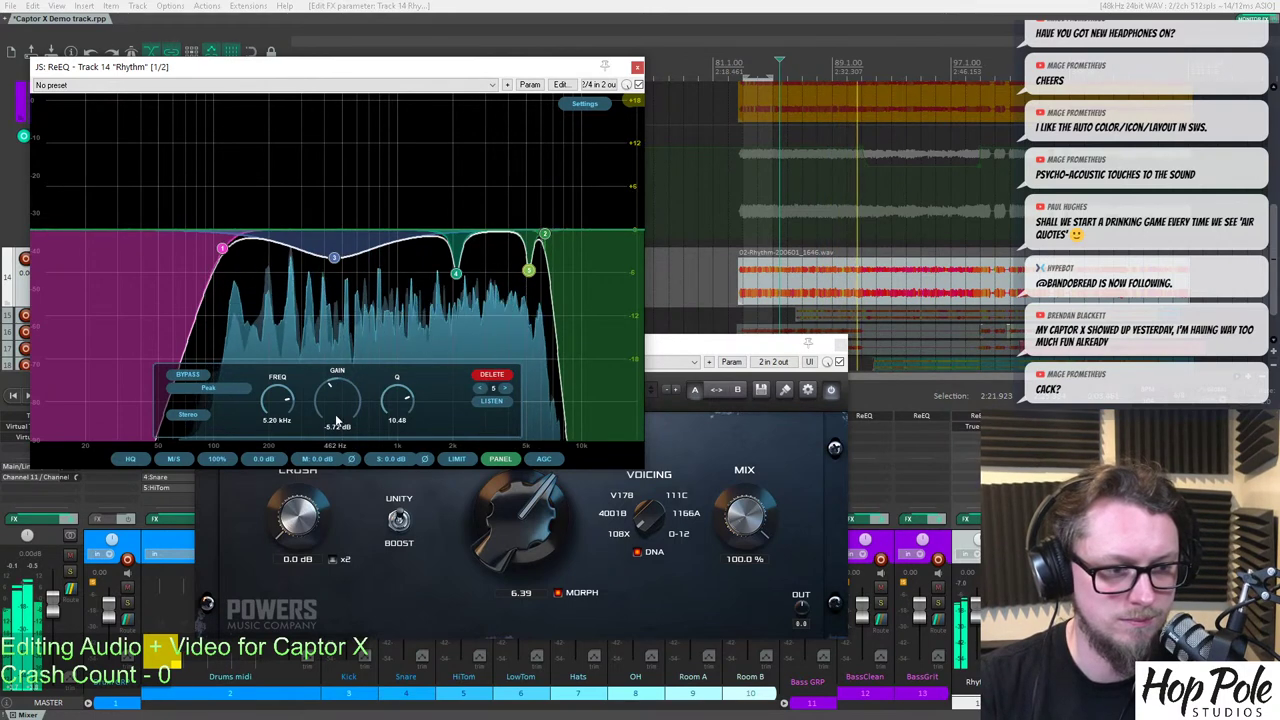
Play from about bar 83, shift the wide peak cut to about 336 Hz at -3.4 dB, and close both plug-in windows.
{"action": "mouse_move", "coordinate": [268, 252]}
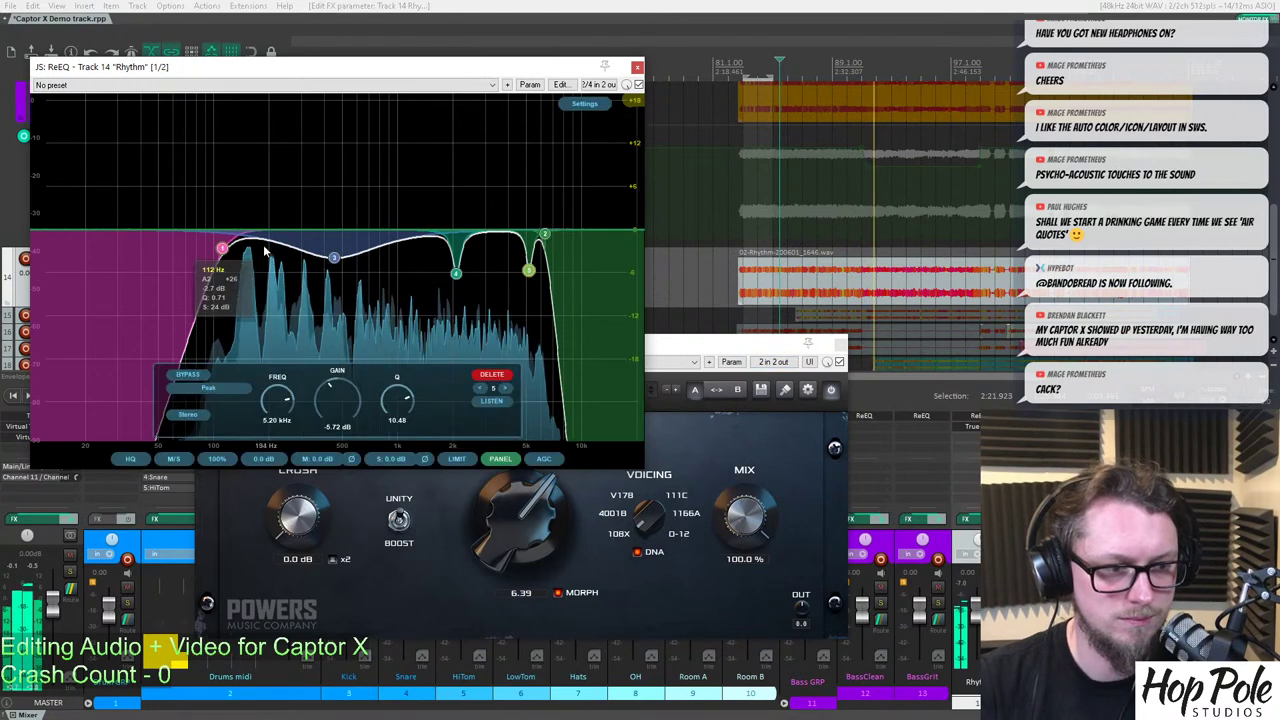
{"action": "left_click", "coordinate": [752, 68]}
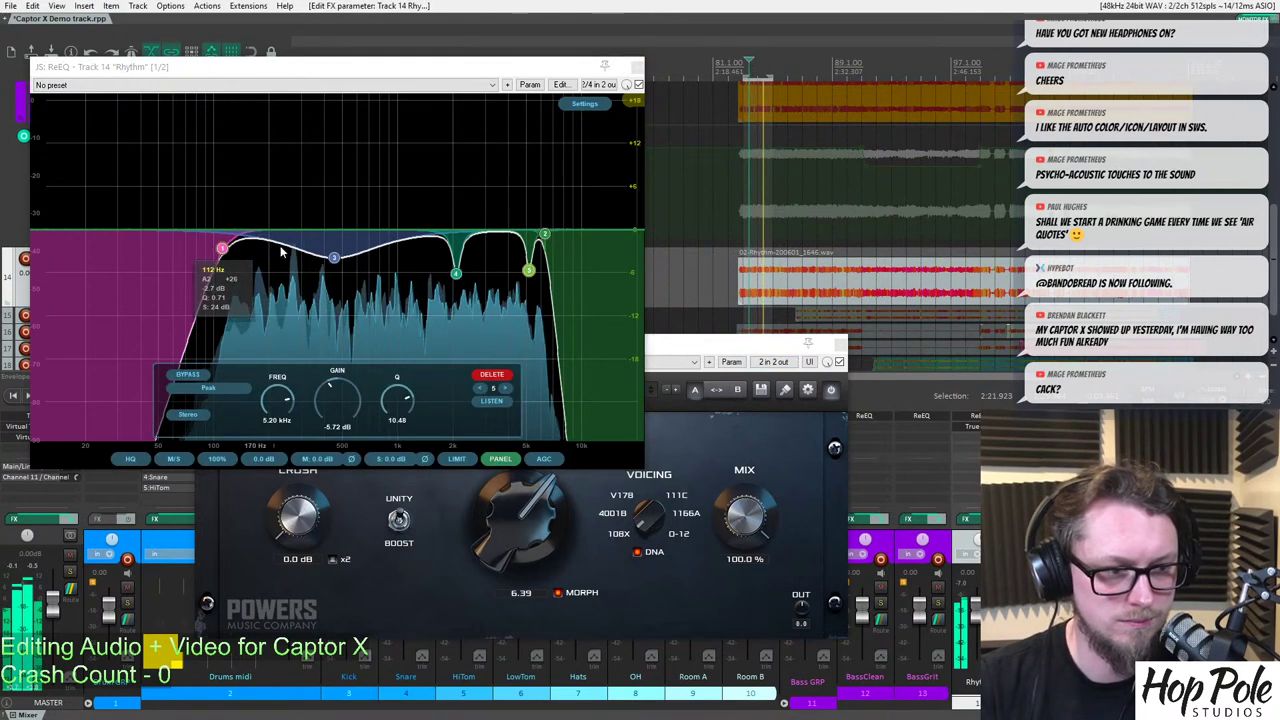
{"action": "mouse_move", "coordinate": [334, 257]}
{"action": "left_mouse_down"}
{"action": "mouse_move", "coordinate": [292, 210]}
{"action": "mouse_move", "coordinate": [328, 193]}
{"action": "mouse_move", "coordinate": [305, 240]}
{"action": "mouse_move", "coordinate": [300, 185]}
{"action": "mouse_move", "coordinate": [313, 255]}
{"action": "left_mouse_up"}
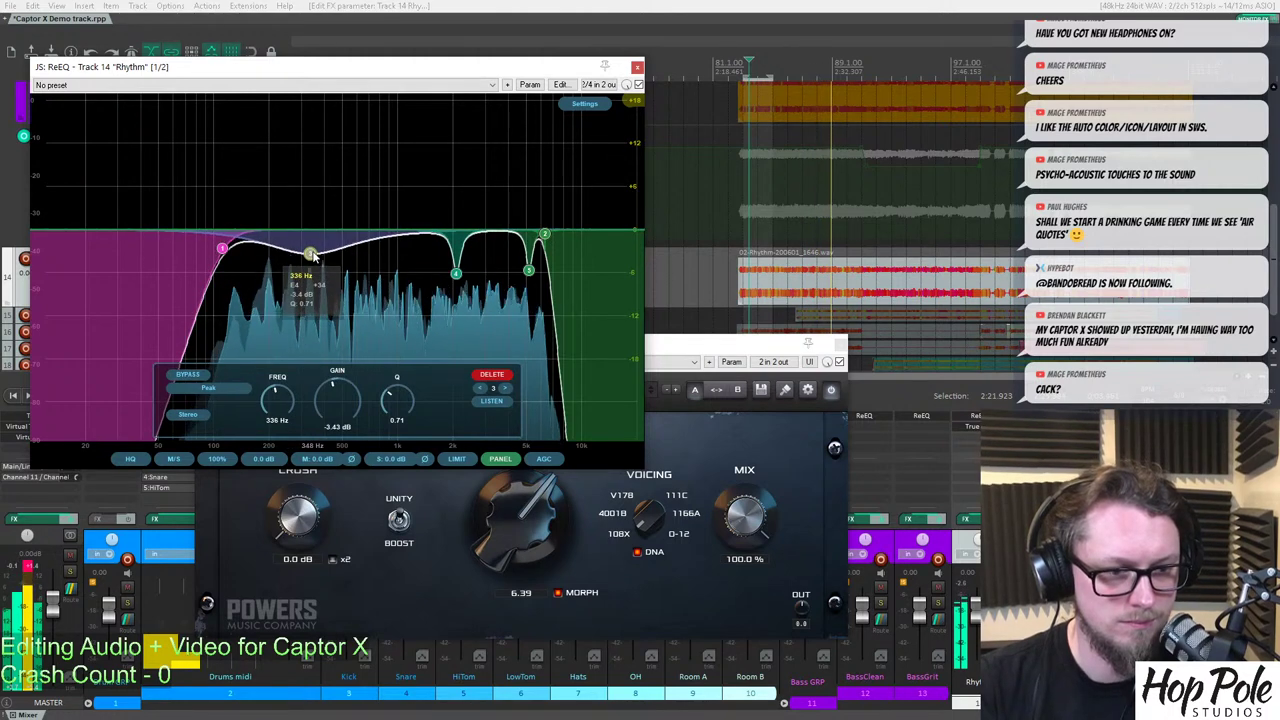
{"action": "left_click", "coordinate": [839, 343]}
{"action": "left_click", "coordinate": [636, 67]}
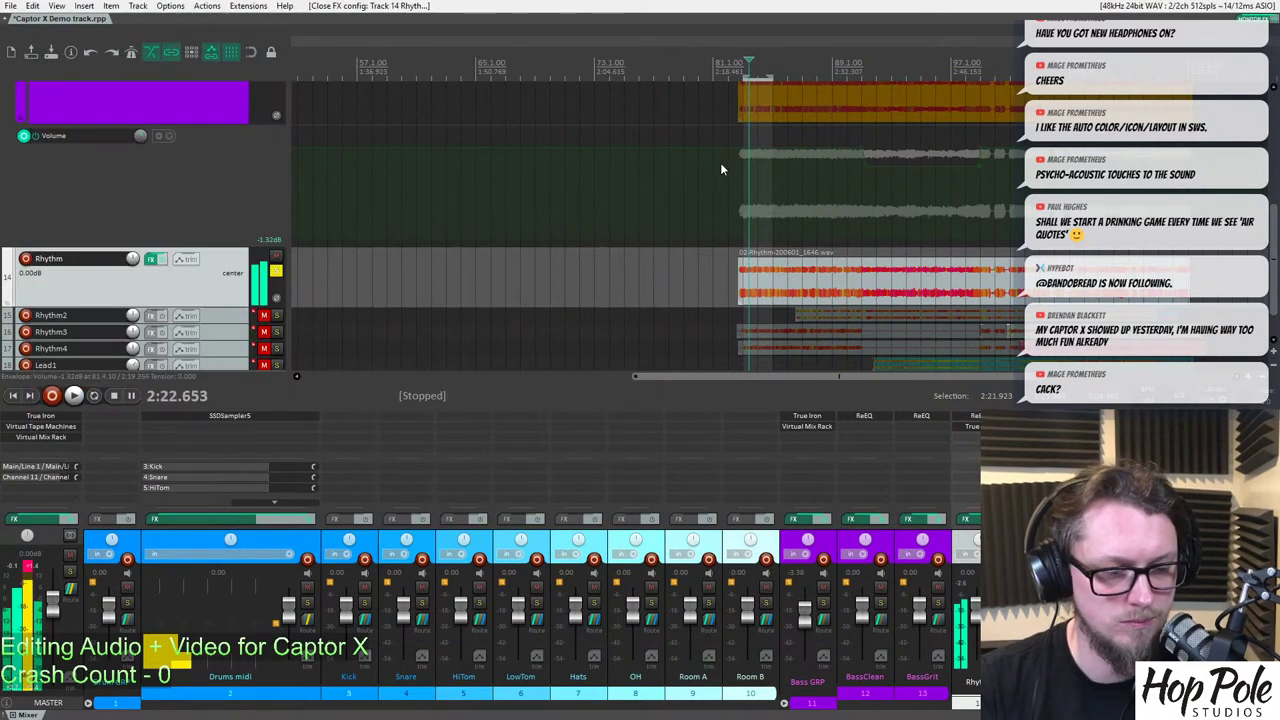
Solo Bass GRP alongside Rhythm and set Rhythm's volume to about -1.55 dB while playing.
{"action": "key", "text": "space"}
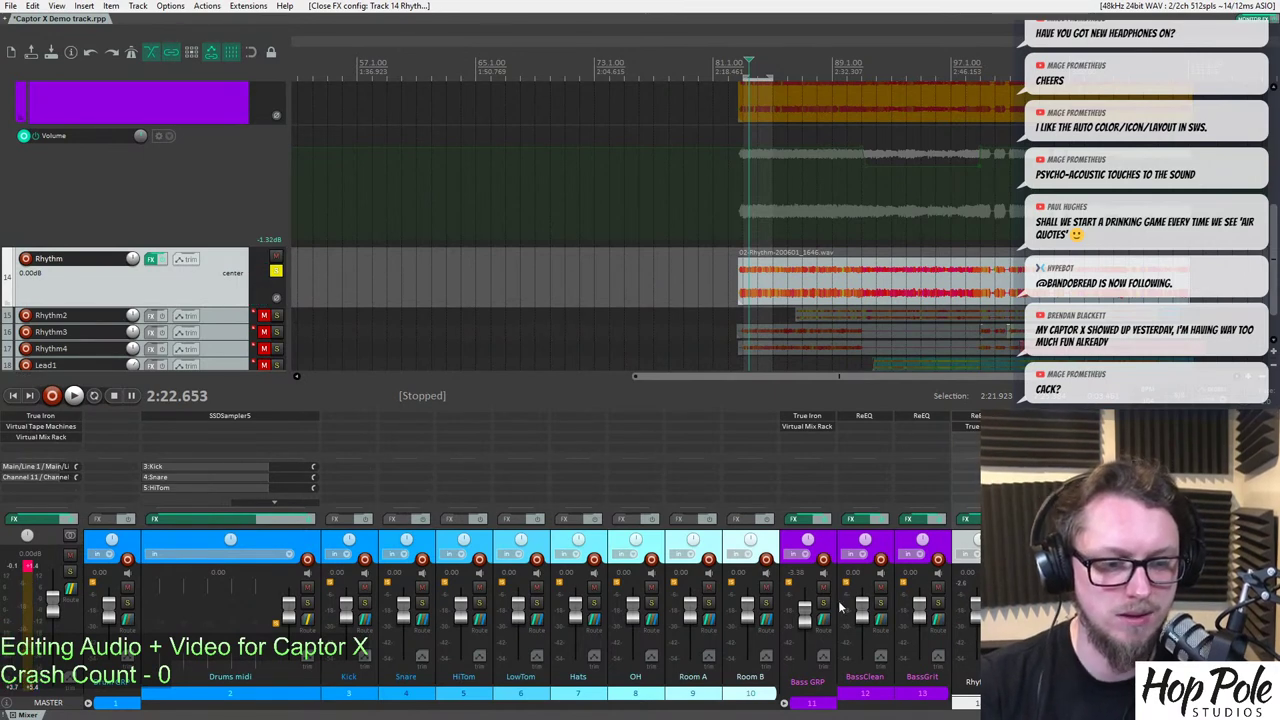
{"action": "left_click", "coordinate": [822, 604]}
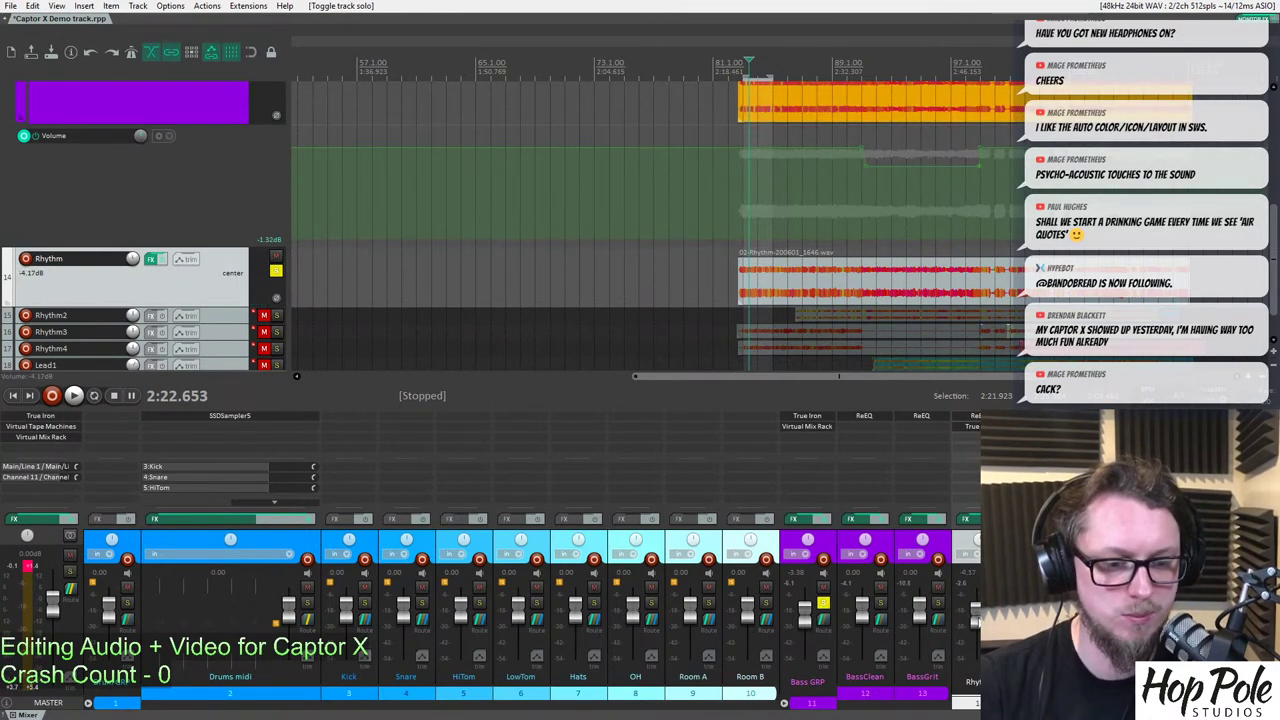
{"action": "key", "text": "space"}
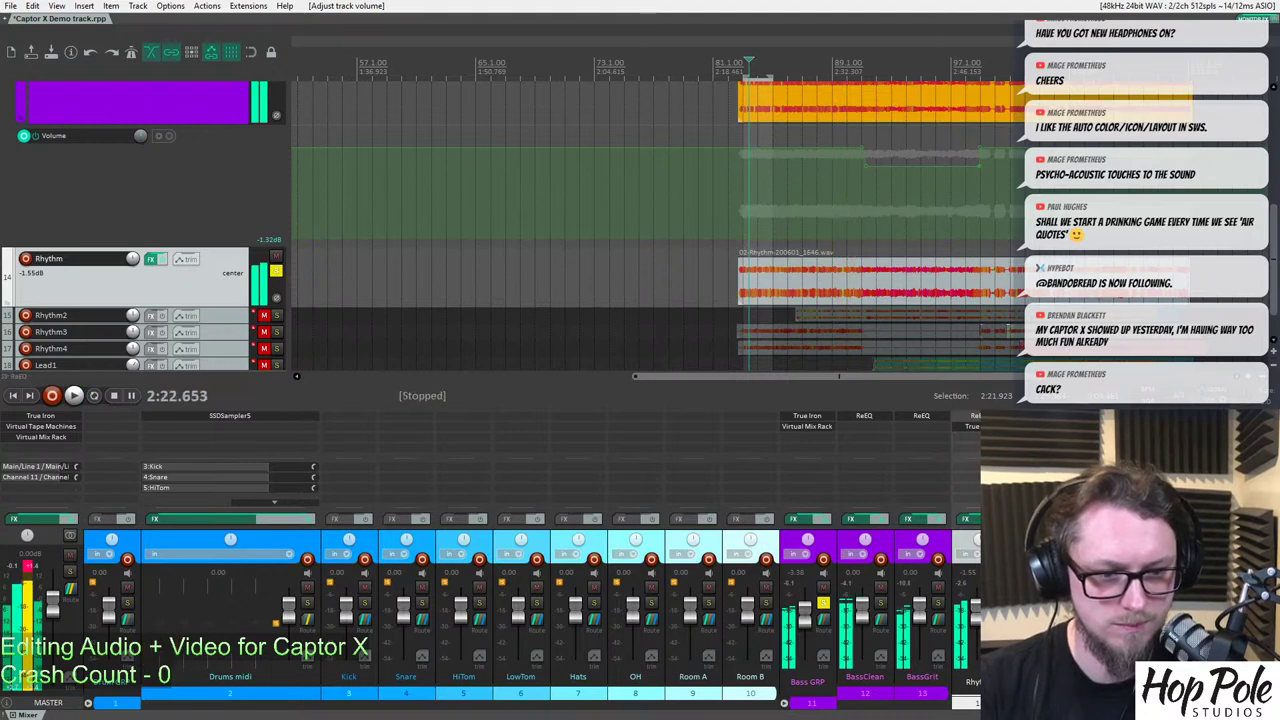
Reopen Rhythm's ReEQ and add a peak band near 800 Hz, narrowing it and deepening its cut.
{"action": "left_click", "coordinate": [972, 416]}
{"action": "double_click", "coordinate": [382, 241]}
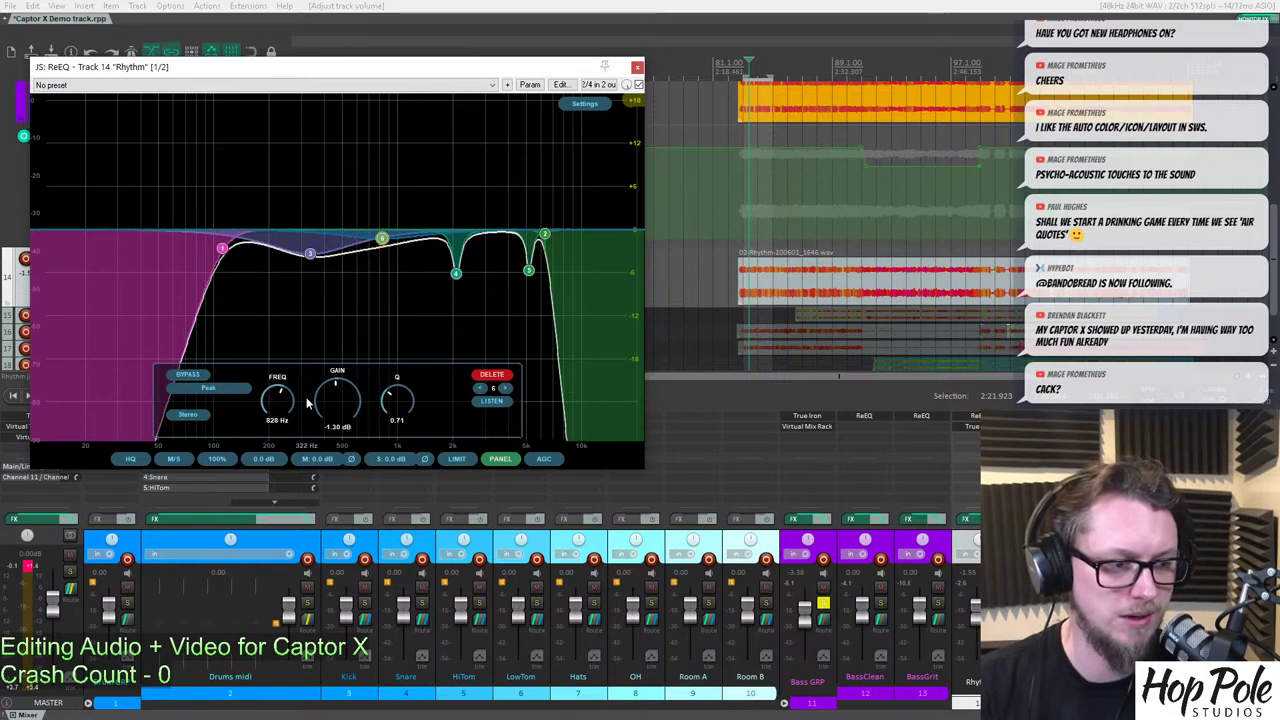
{"action": "mouse_move", "coordinate": [382, 239]}
{"action": "left_mouse_down"}
{"action": "mouse_move", "coordinate": [371, 183]}
{"action": "mouse_move", "coordinate": [378, 245]}
{"action": "left_mouse_up"}
{"action": "left_click_drag", "start_coordinate": [399, 392], "coordinate": [402, 372]}
{"action": "left_click_drag", "start_coordinate": [378, 246], "coordinate": [376, 254]}
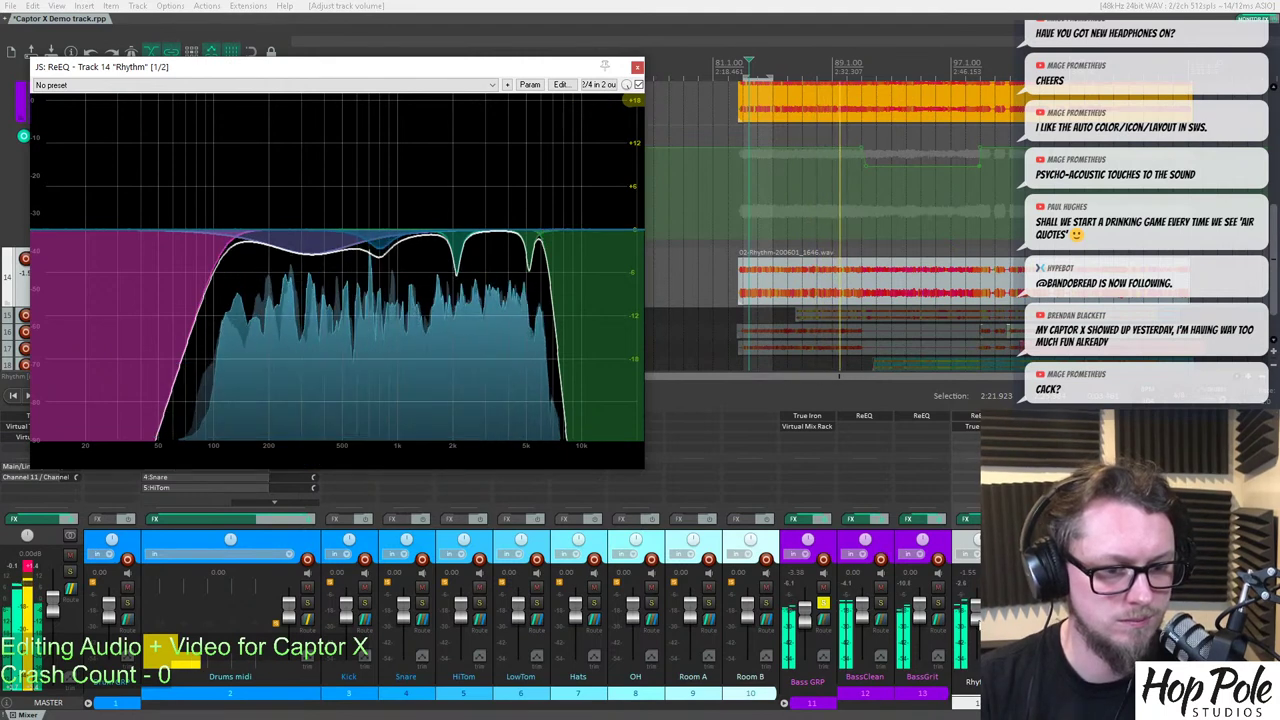
Raise Rhythm's volume to about -0.06 dB and clear all track solos to hear the full mix.
{"action": "left_click_drag", "start_coordinate": [976, 609], "coordinate": [976, 604]}
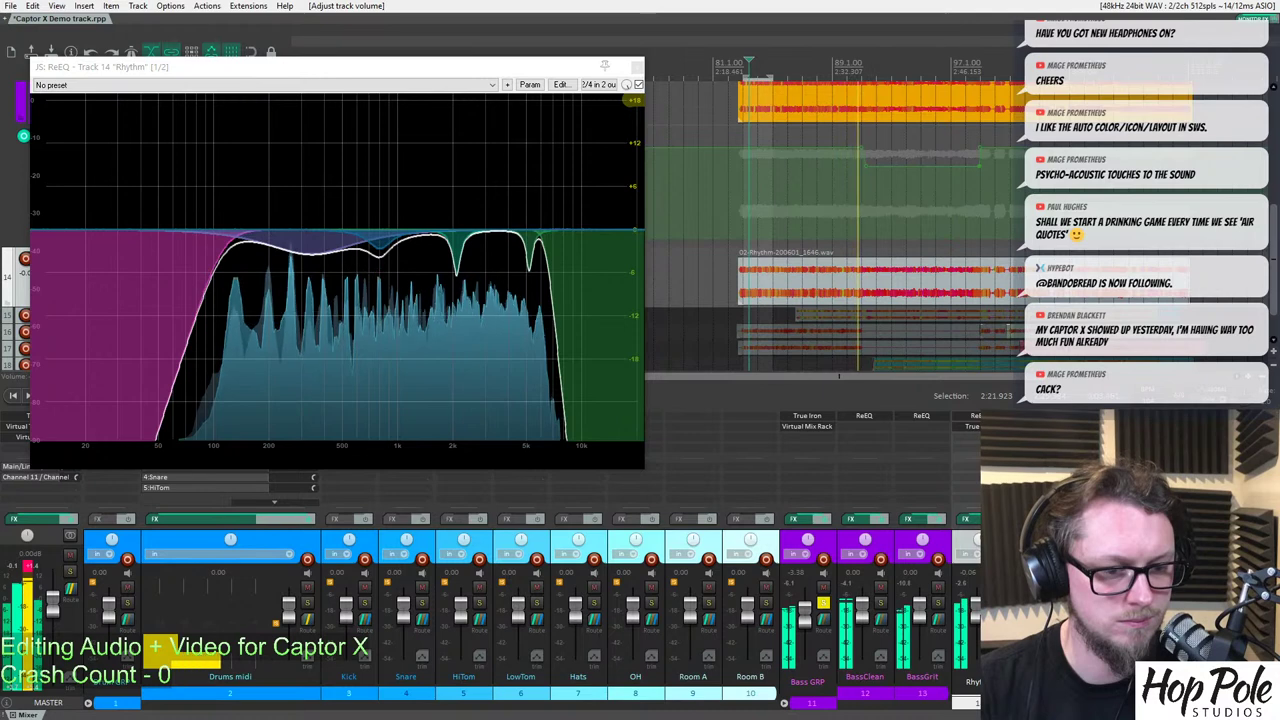
{"action": "left_click", "coordinate": [995, 602], "text": "ctrl"}
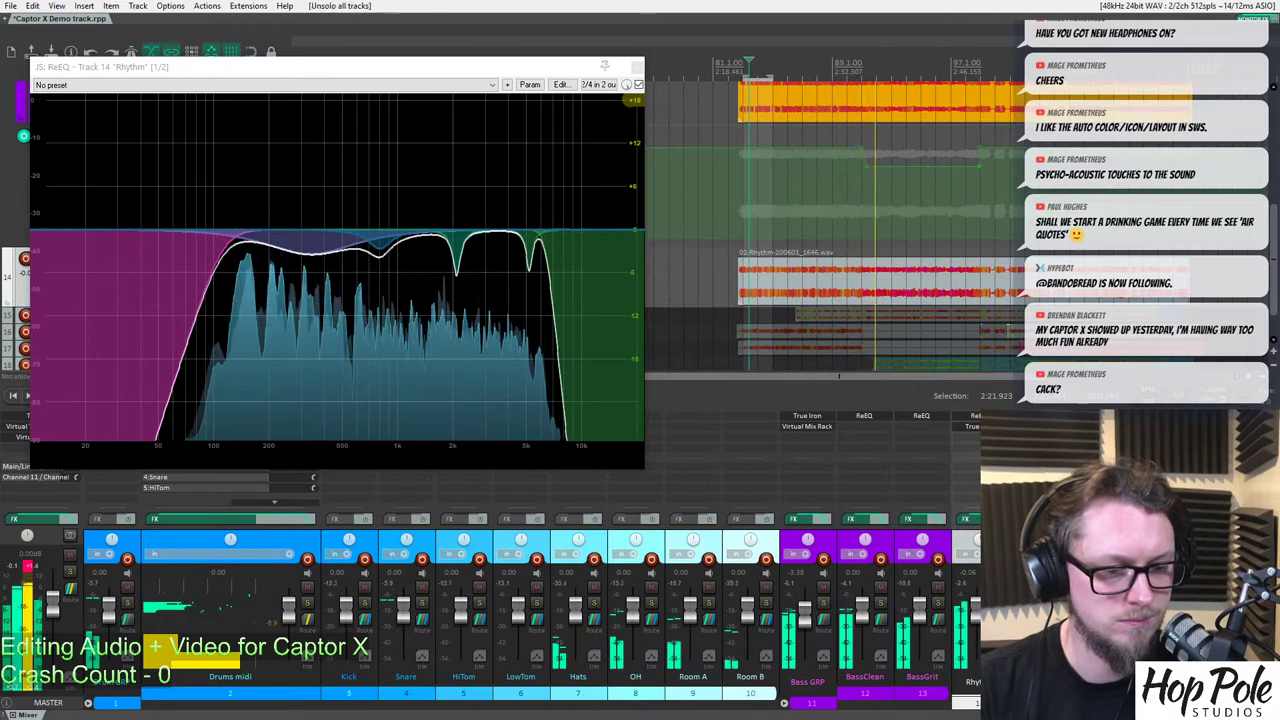
{"action": "scroll", "coordinate": [806, 156], "scroll_direction": "up", "scroll_amount": 5}
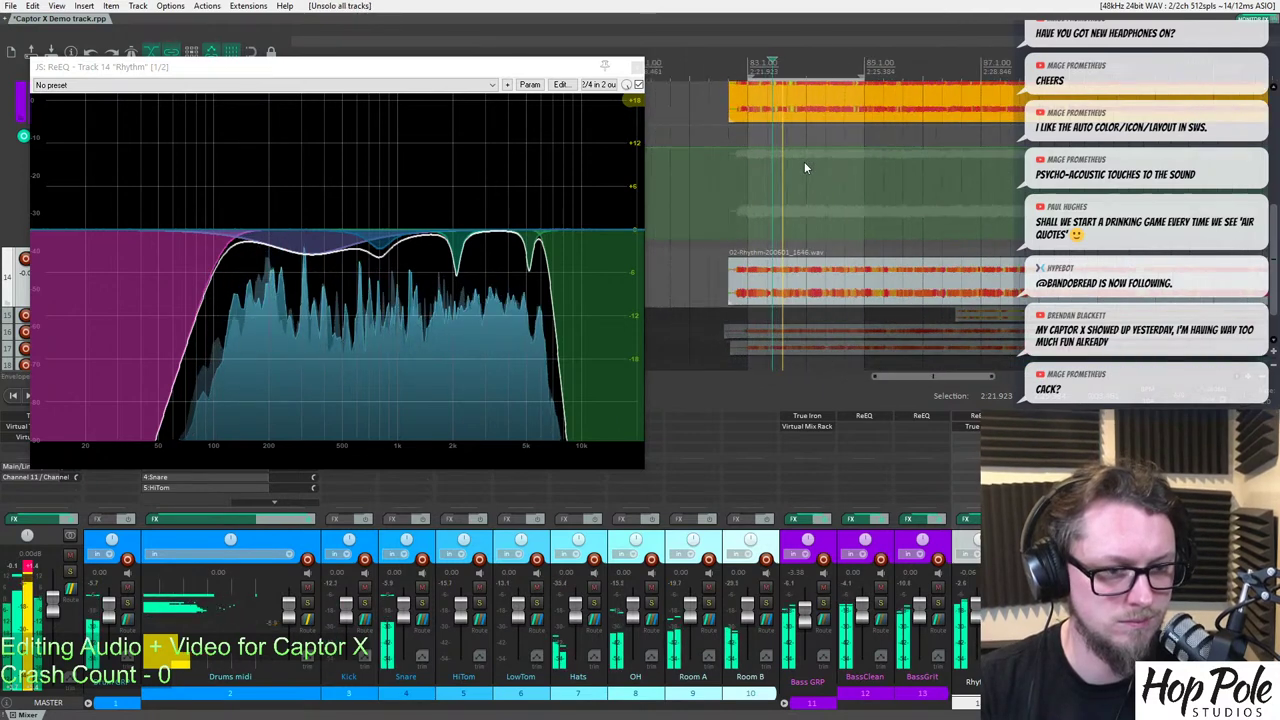
Compare Rhythm's ReEQ with its bypass in the full mix, leave it enabled, and close its window.
{"action": "left_click", "coordinate": [972, 418], "text": "shift"}
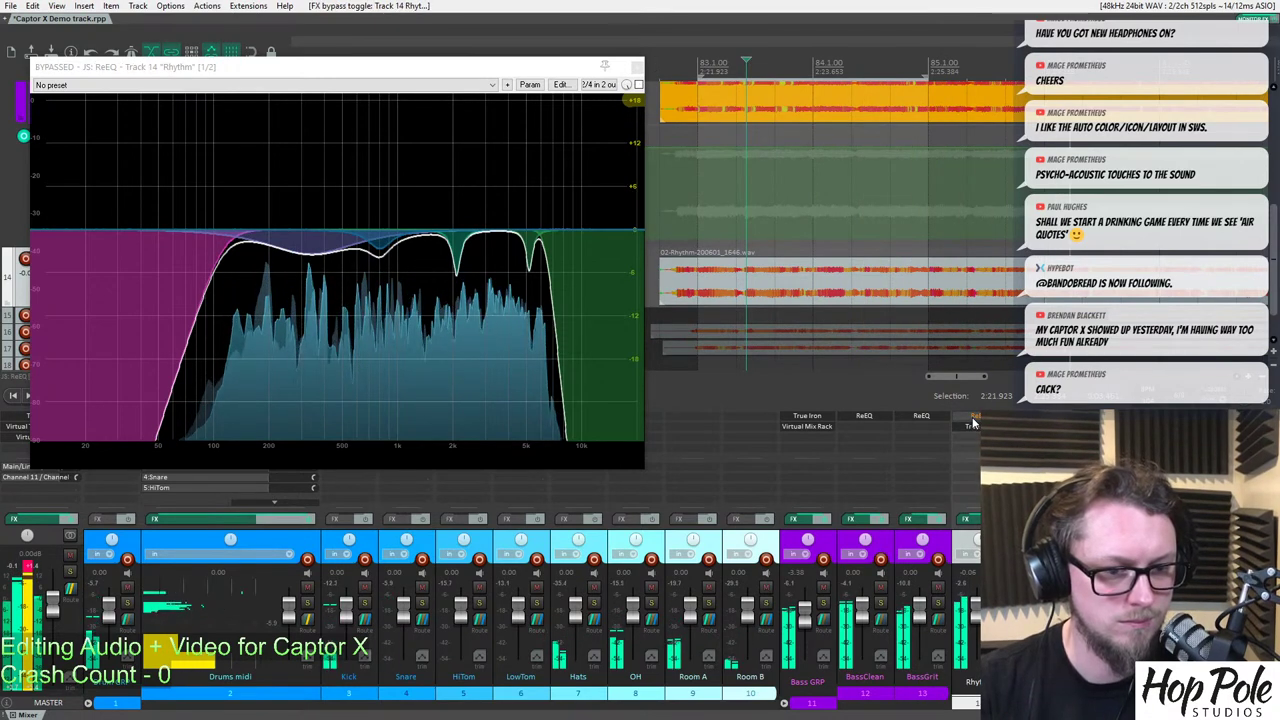
{"action": "scroll", "coordinate": [916, 229], "scroll_direction": "down", "scroll_amount": 3}
{"action": "left_click_drag", "start_coordinate": [455, 67], "coordinate": [462, 93]}
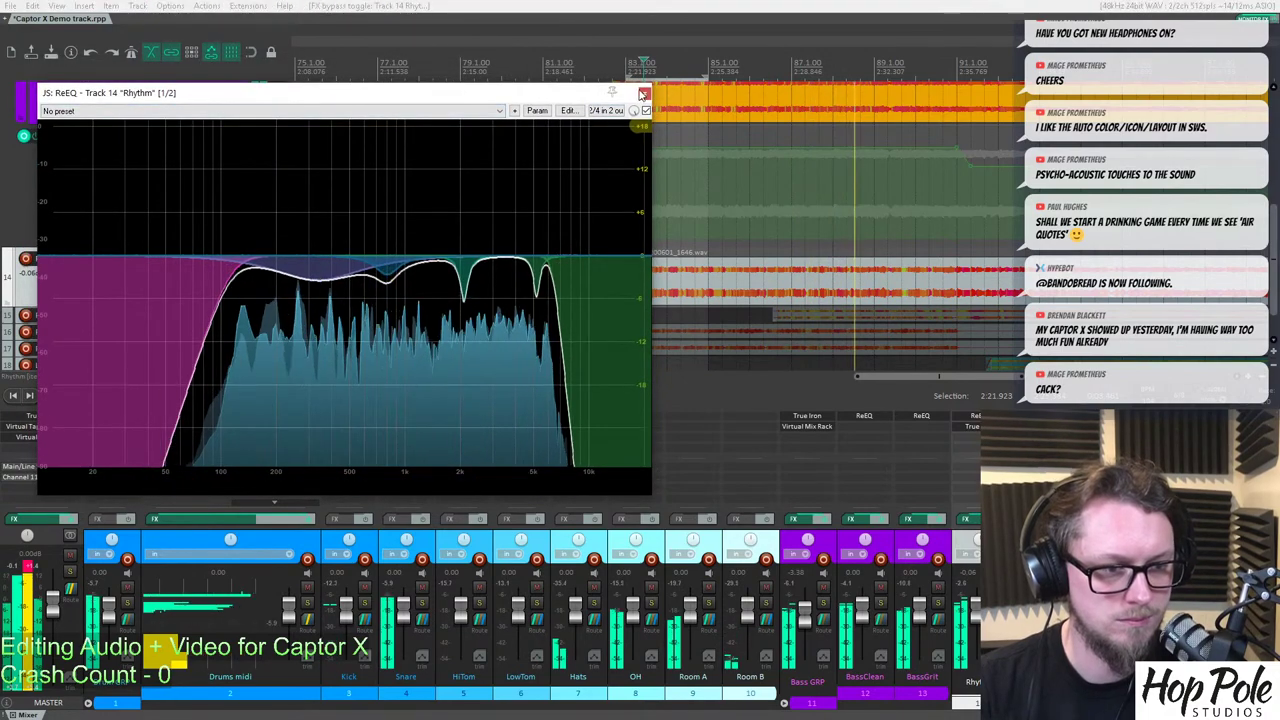
{"action": "mouse_move", "coordinate": [517, 252]}
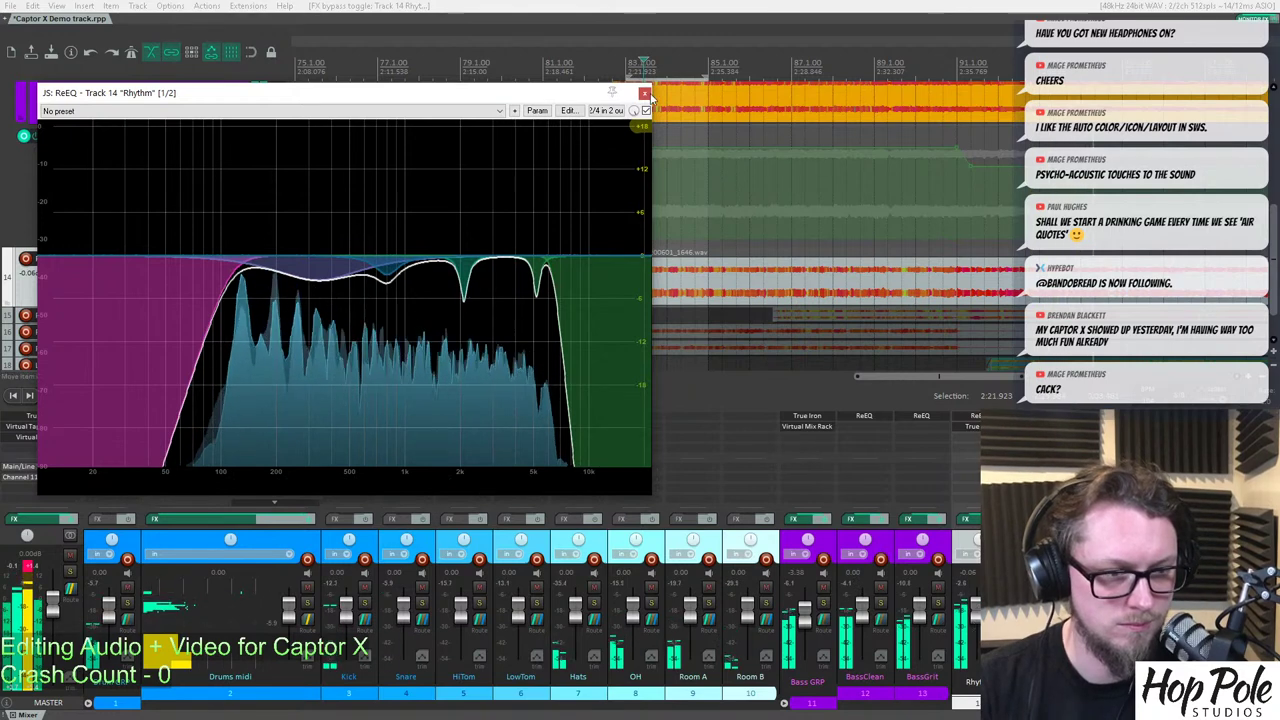
{"action": "left_click", "coordinate": [645, 93]}
{"action": "scroll", "coordinate": [647, 150], "scroll_direction": "down", "scroll_amount": 2}
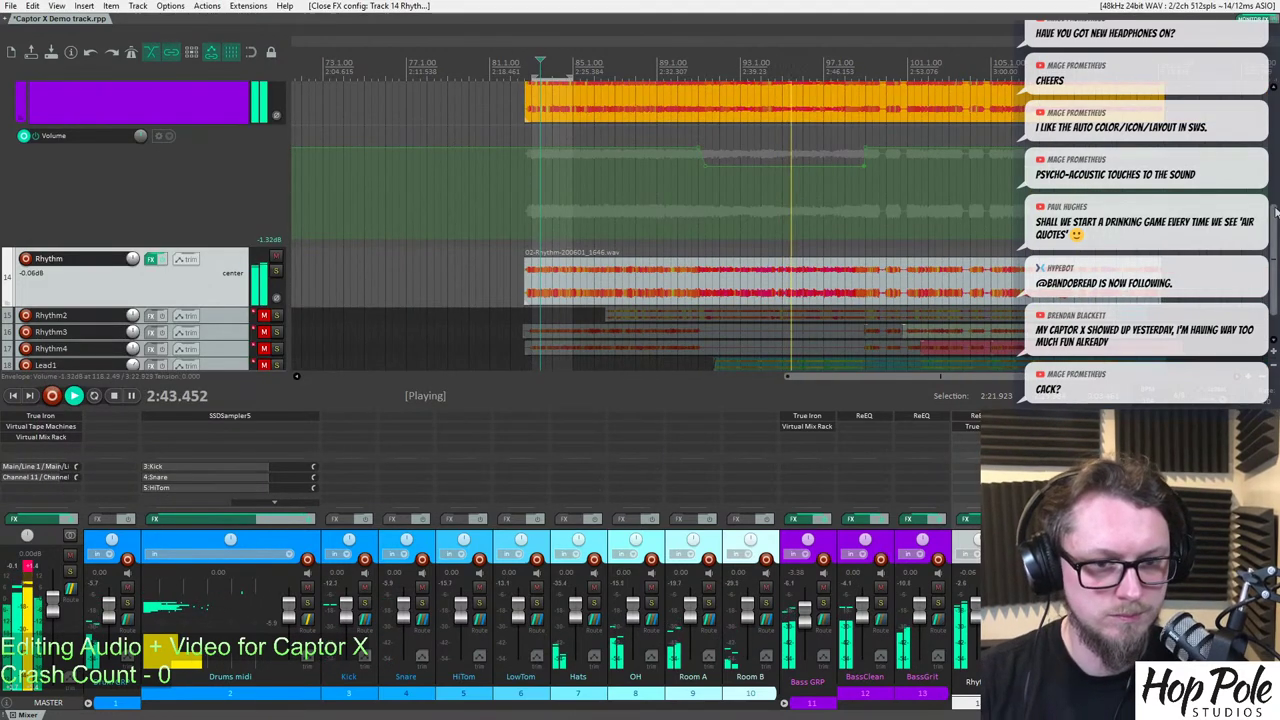
Play the full mix from the rhythm guitar's entry and lower Rhythm's volume to -1.60 dB.
{"action": "scroll", "coordinate": [1276, 210], "scroll_direction": "down", "scroll_amount": 1}
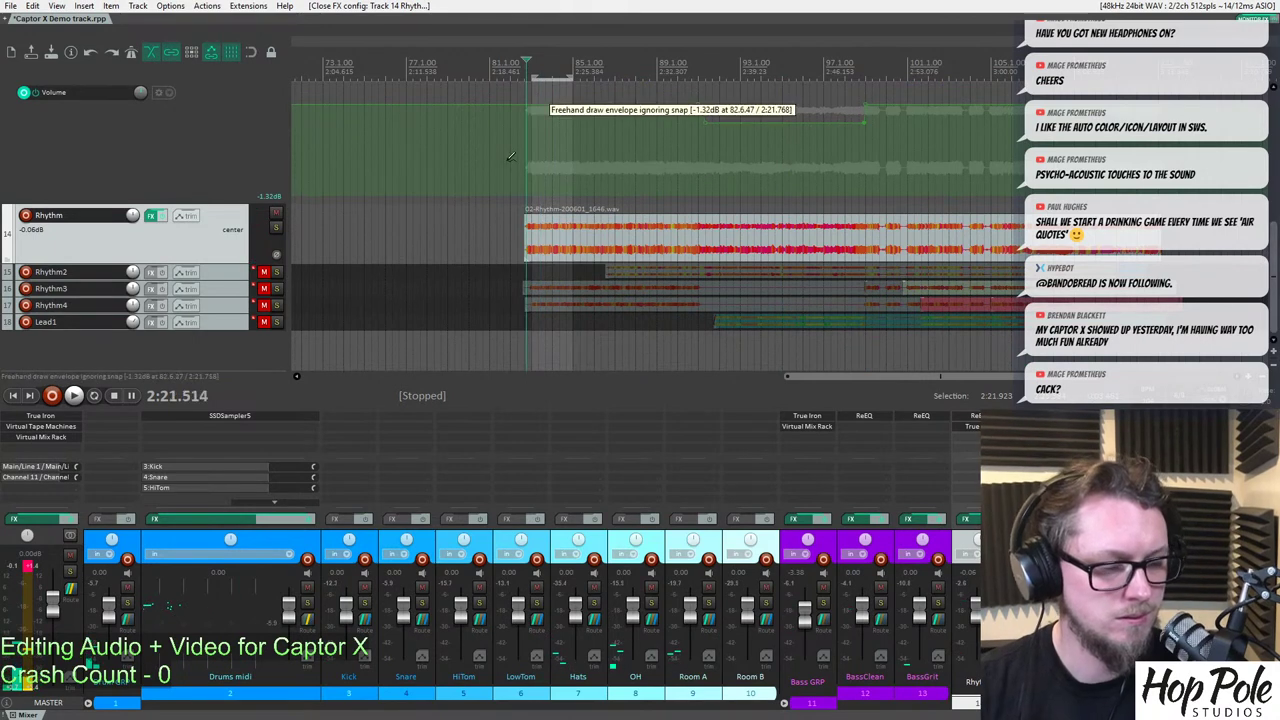
{"action": "key", "text": "space"}
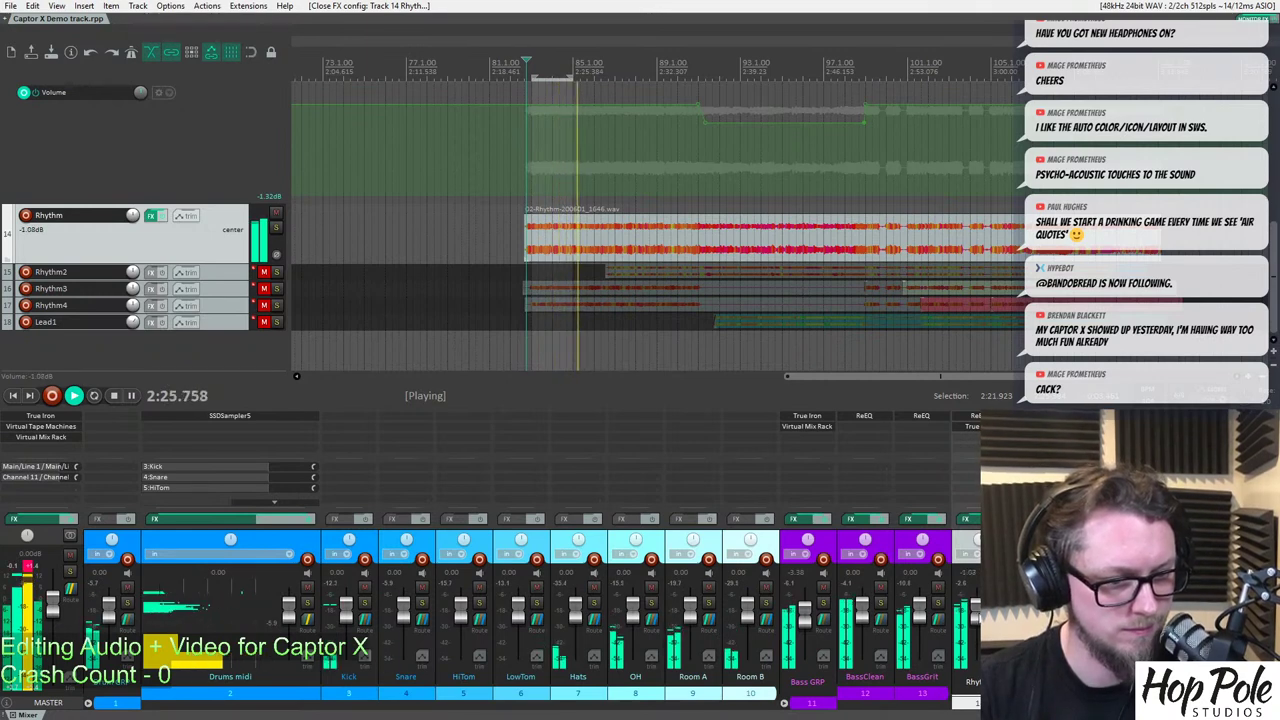
{"action": "scroll", "coordinate": [760, 198], "scroll_direction": "up", "scroll_amount": 3}
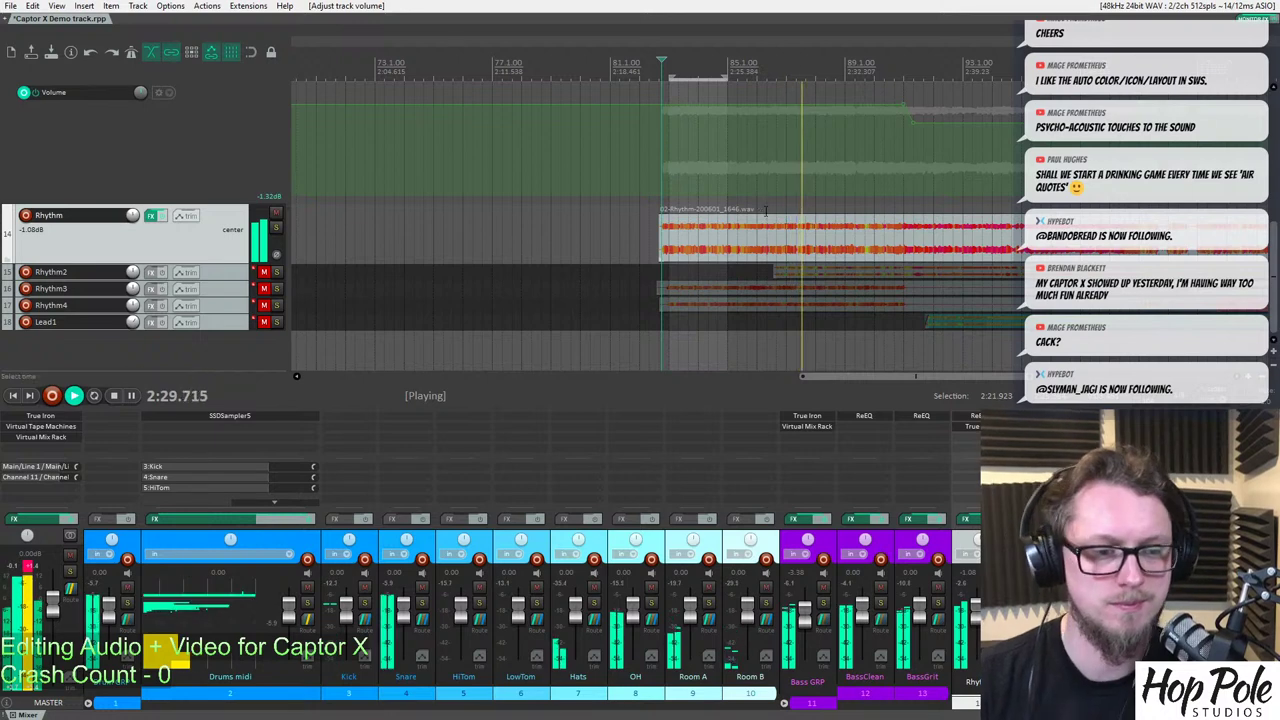
{"action": "scroll", "coordinate": [880, 320], "scroll_direction": "down", "scroll_amount": 2}
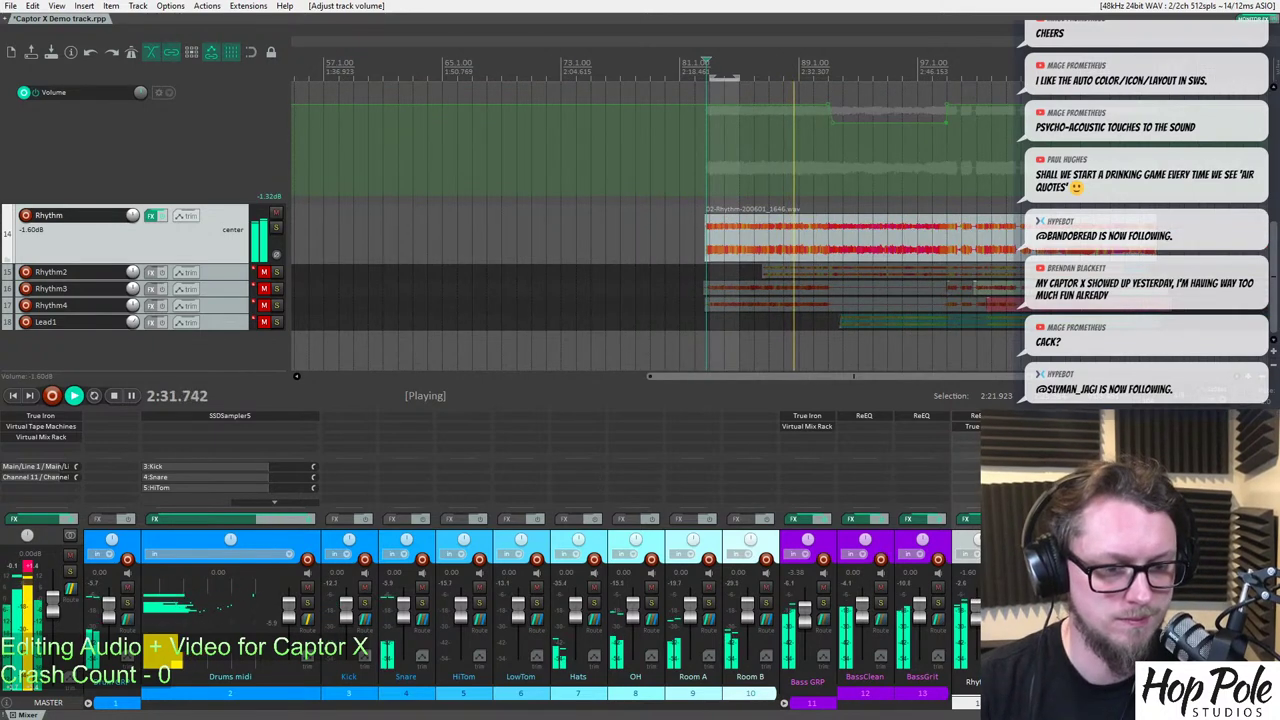
{"action": "scroll", "coordinate": [760, 178], "scroll_direction": "up", "scroll_amount": 3}
{"action": "key", "text": "space"}
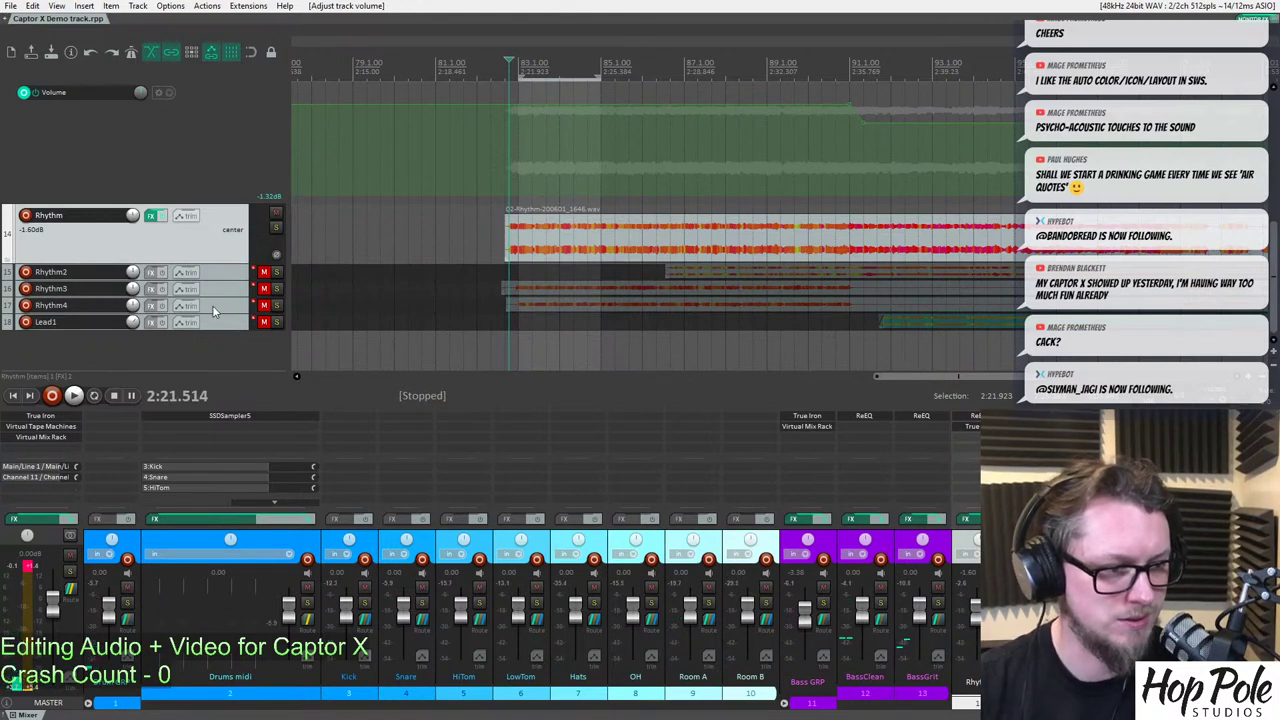
Move Rhythm3 and Rhythm4 above Rhythm2 and group them under a new folder track named LowRhythm.
{"action": "left_click", "coordinate": [213, 293]}
{"action": "left_click", "coordinate": [217, 301], "text": "ctrl"}
{"action": "left_click_drag", "start_coordinate": [220, 287], "coordinate": [229, 265]}
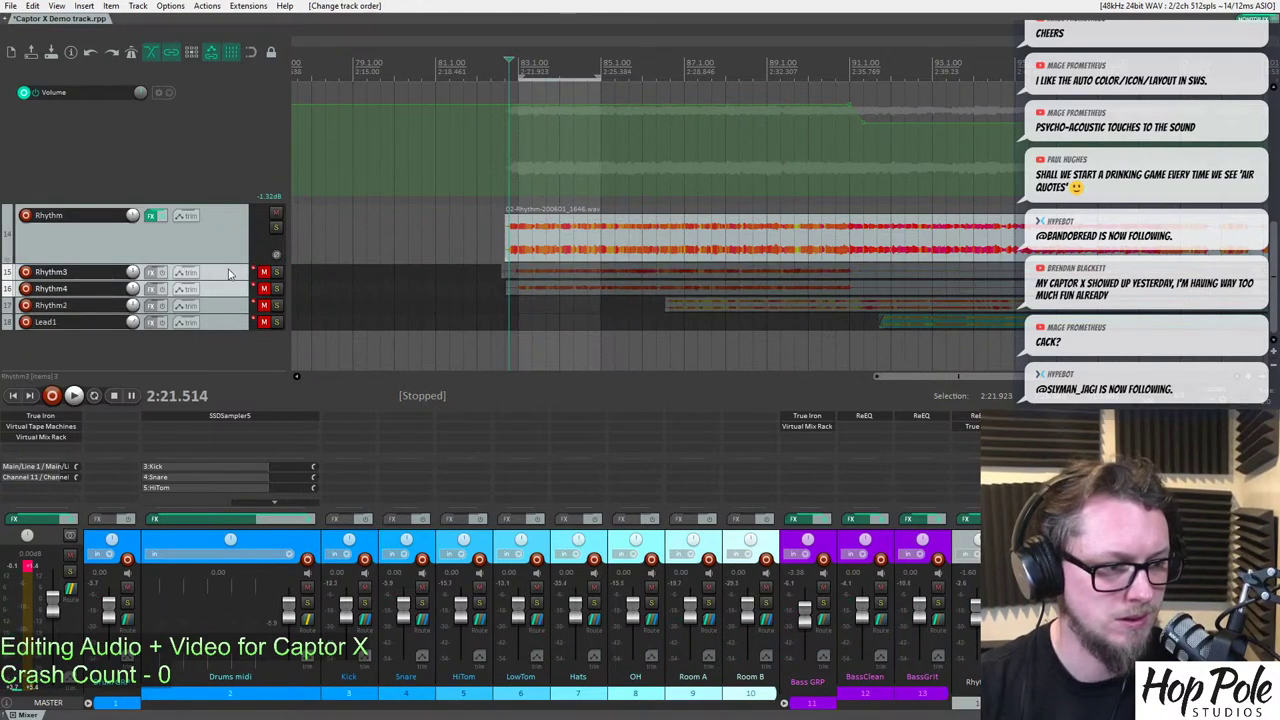
{"action": "key", "text": "ctrl+t"}
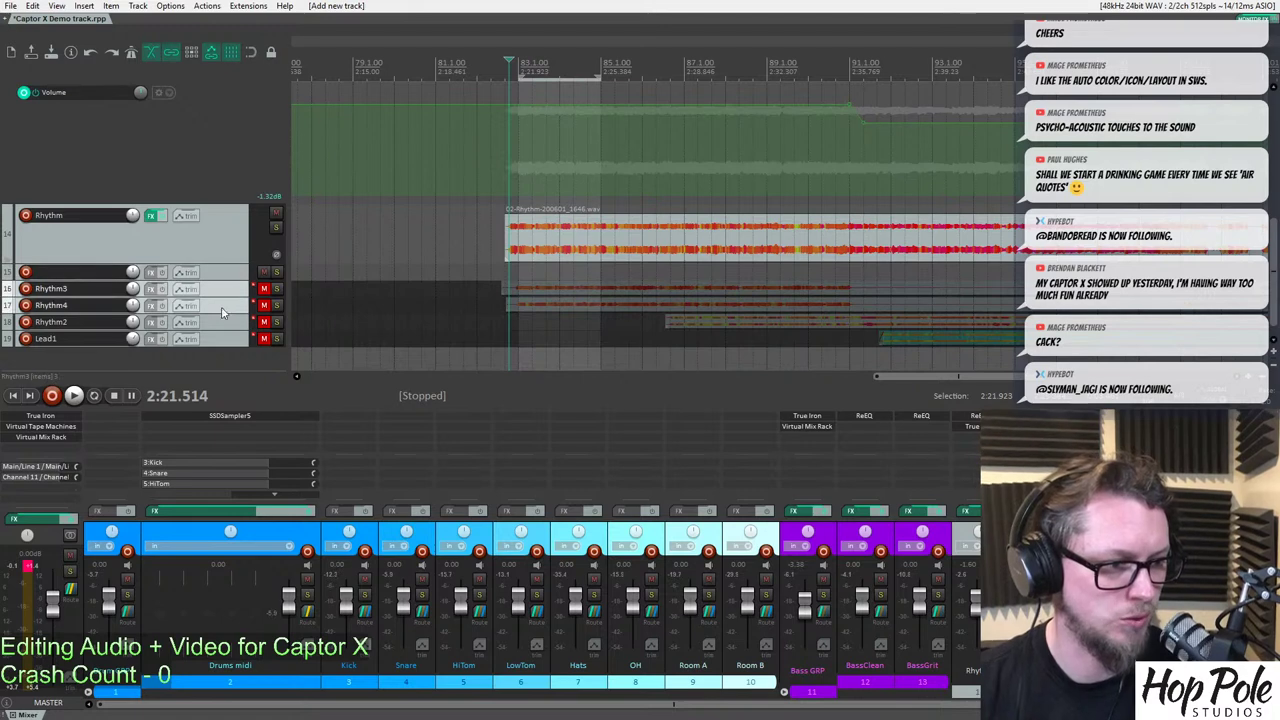
{"action": "left_click_drag", "start_coordinate": [226, 283], "coordinate": [86, 277]}
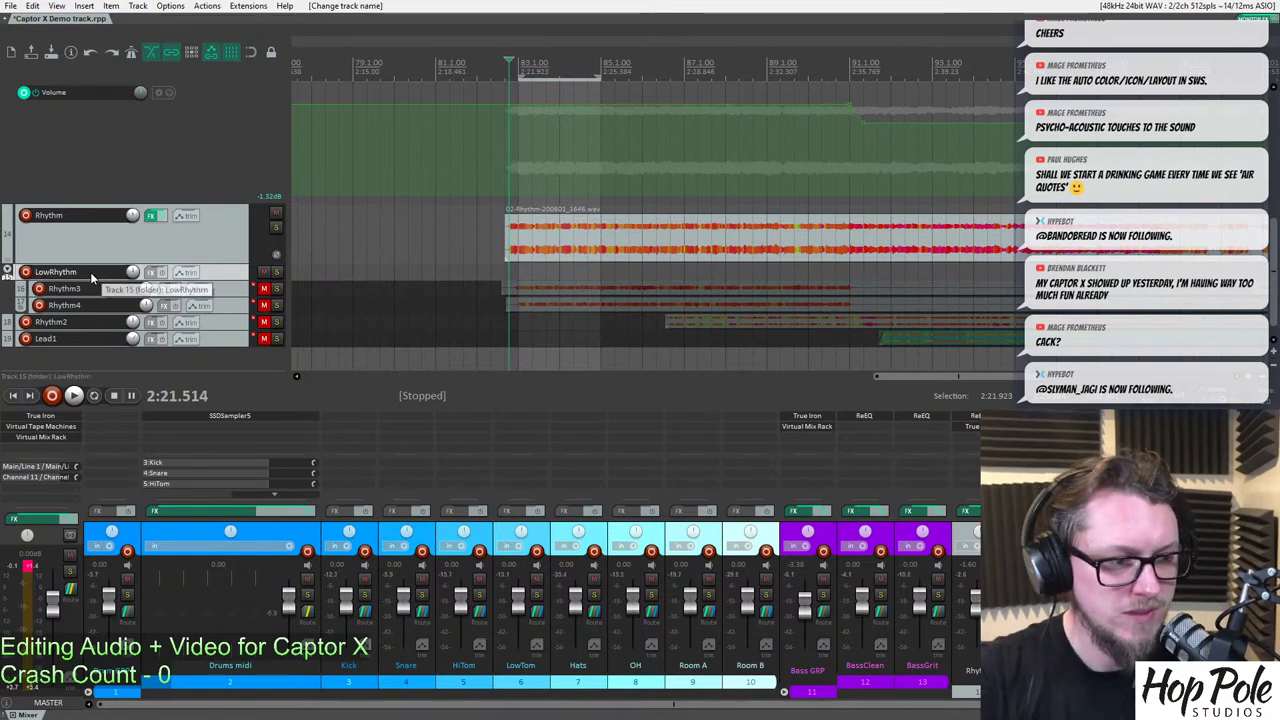
Unmute Rhythm3 and Rhythm4, solo the LowRhythm folder, and play it from the guitar entry.
{"action": "left_click", "coordinate": [264, 304]}
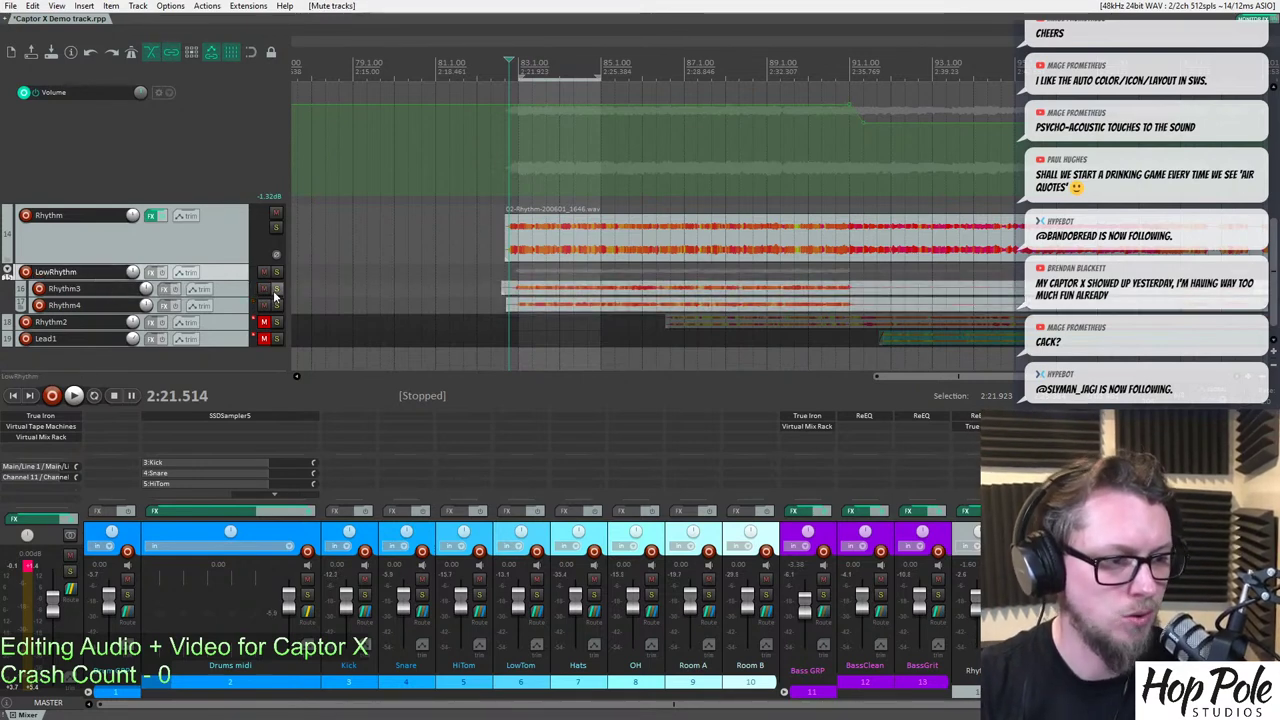
{"action": "left_click", "coordinate": [276, 273]}
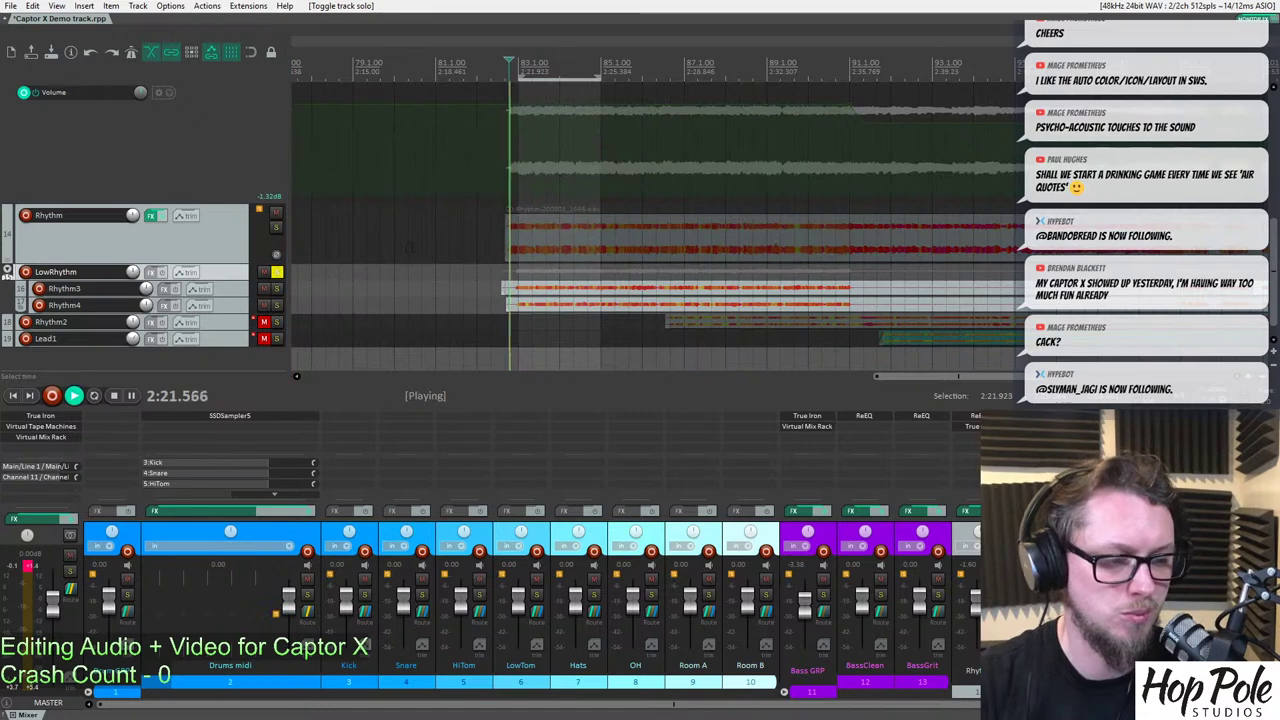
{"action": "scroll", "coordinate": [727, 233], "scroll_direction": "up", "scroll_amount": 3}
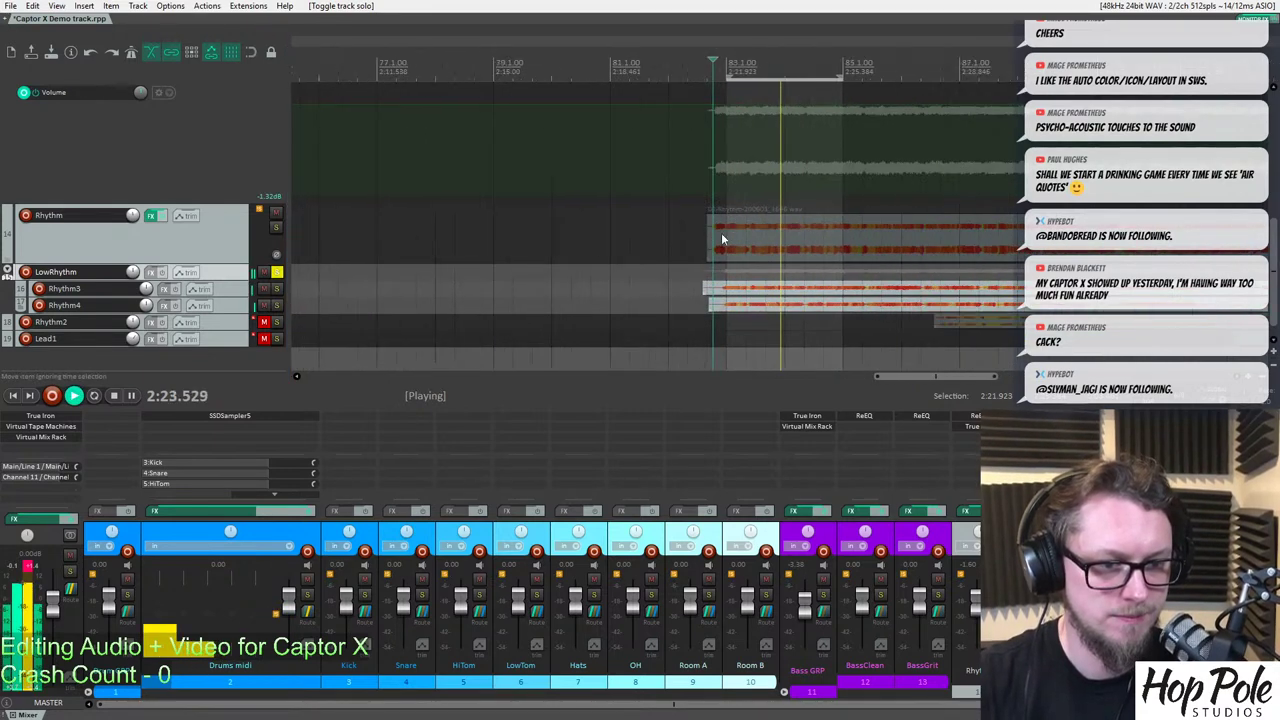
Stop playback and add the ReEQ plug-in to the LowRhythm folder track.
{"action": "scroll", "coordinate": [727, 233], "scroll_direction": "down", "scroll_amount": 5}
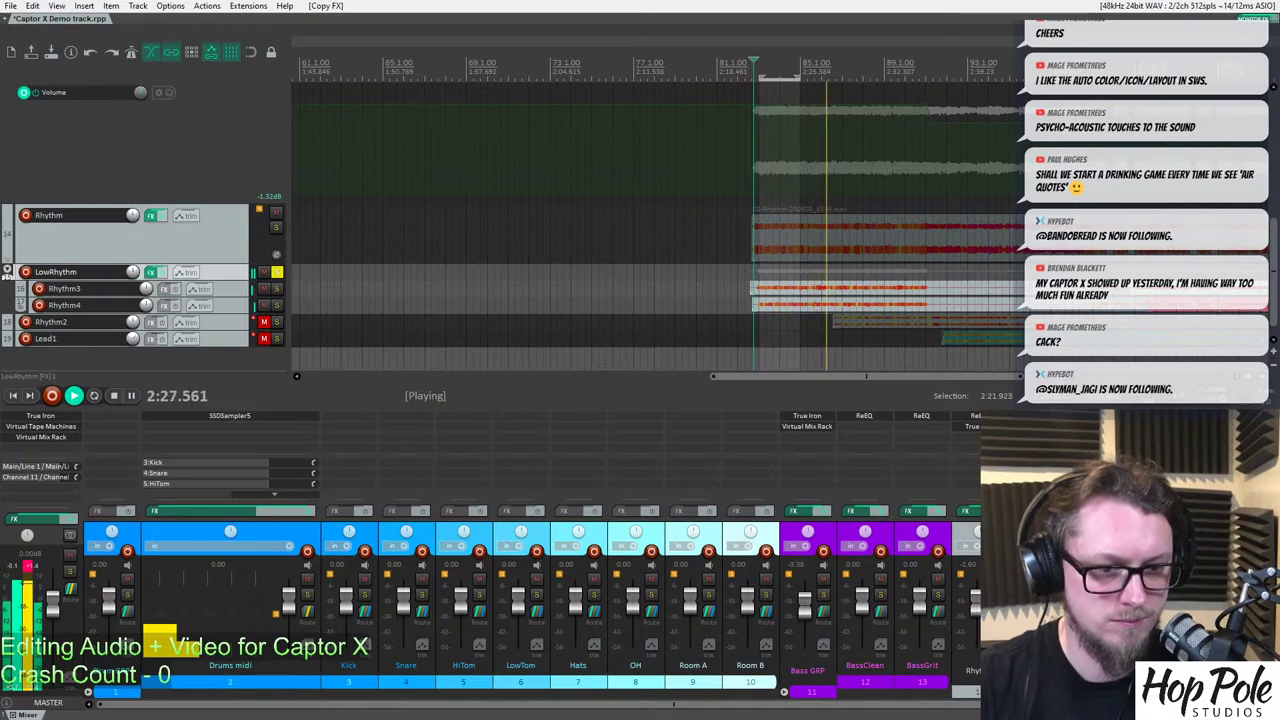
{"action": "key", "text": "space"}
{"action": "key", "text": "f"}
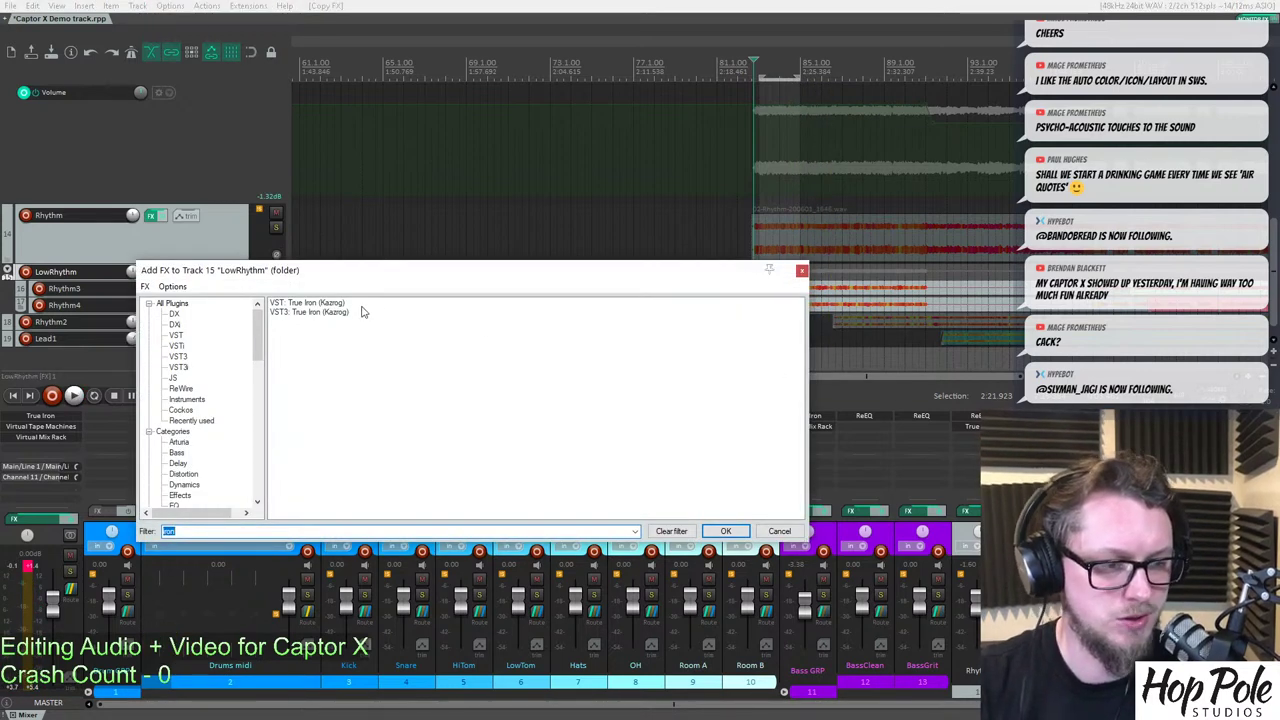
{"action": "type", "text": "re"}
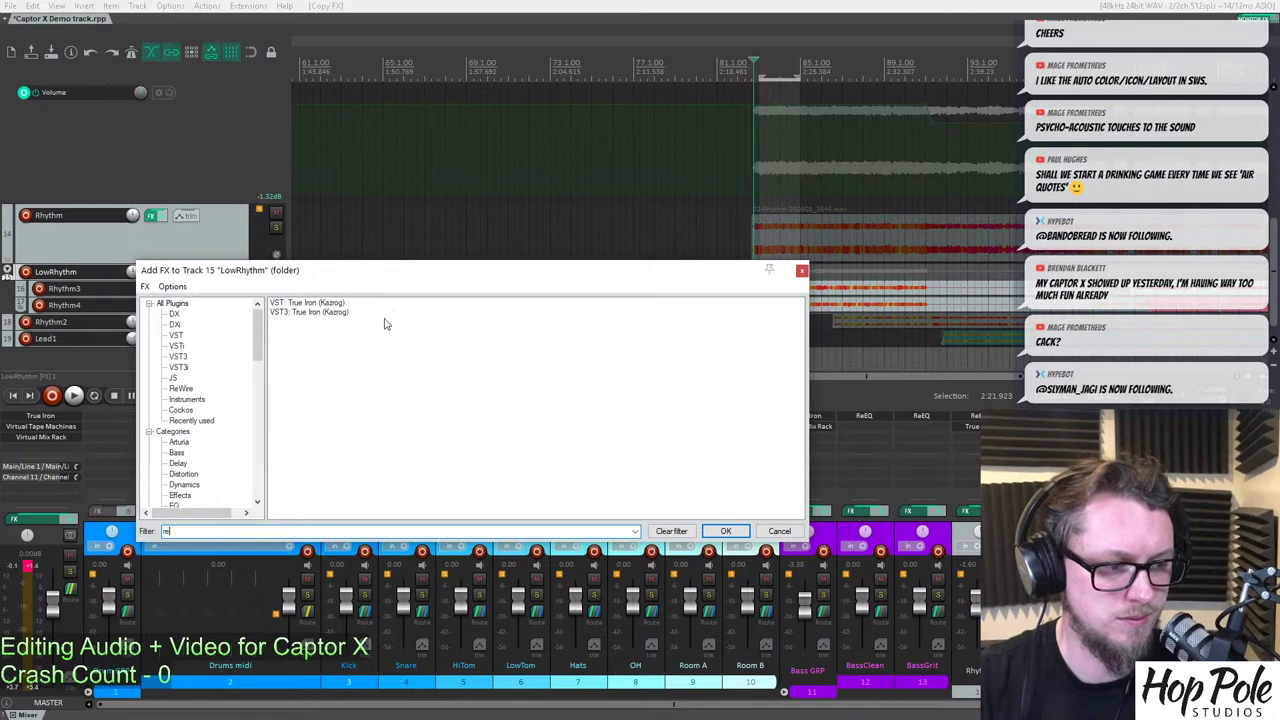
{"action": "type", "text": "e"}
{"action": "double_click", "coordinate": [286, 304]}
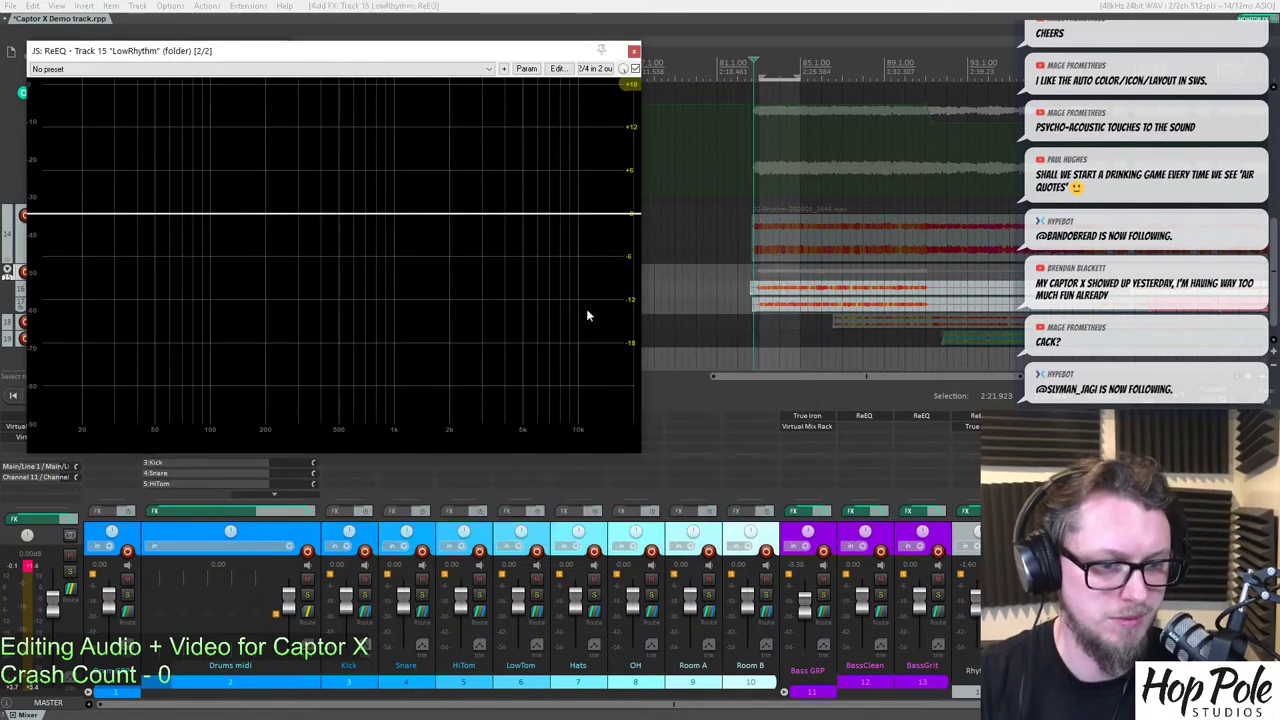
Add a Low Cut (Butterworth) band with an 18dB slope to LowRhythm's ReEQ and set it to 142 Hz during playback.
{"action": "double_click", "coordinate": [458, 341]}
{"action": "left_click_drag", "start_coordinate": [458, 340], "coordinate": [463, 371]}
{"action": "left_click", "coordinate": [470, 498]}
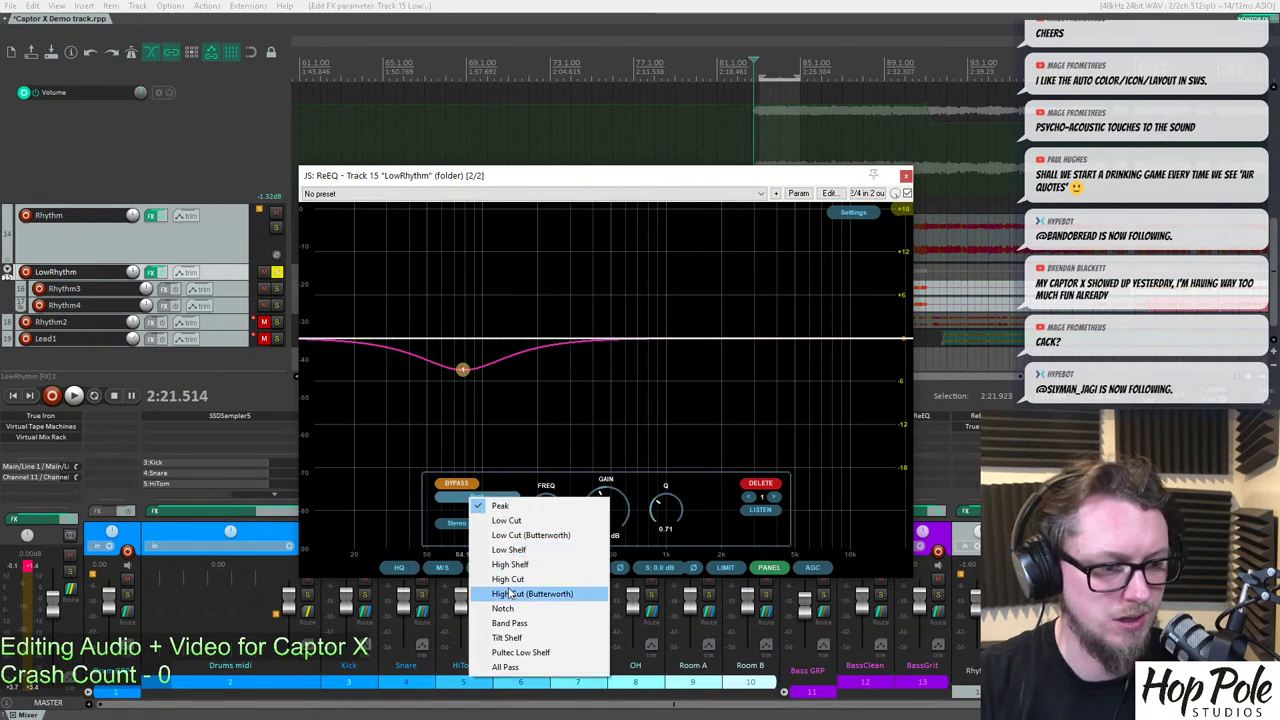
{"action": "left_click", "coordinate": [482, 532]}
{"action": "left_click", "coordinate": [465, 511]}
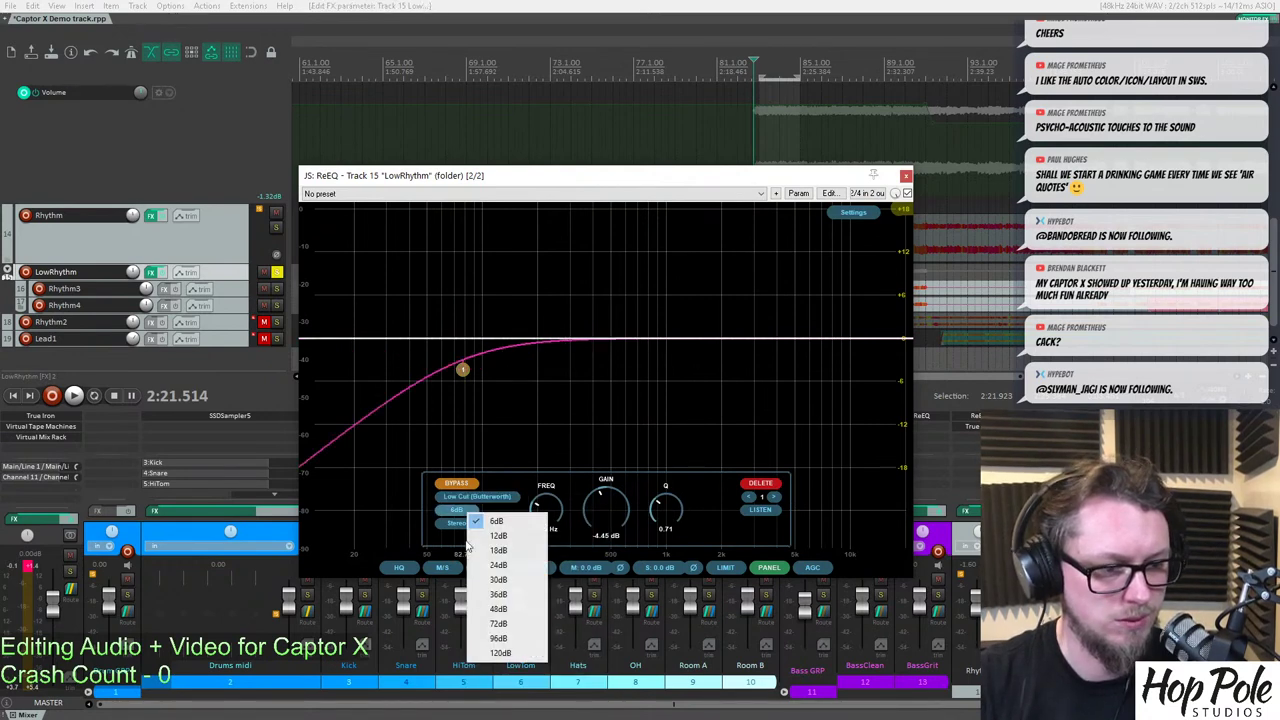
{"action": "left_click", "coordinate": [498, 550]}
{"action": "key", "text": "space"}
{"action": "left_click_drag", "start_coordinate": [466, 370], "coordinate": [509, 381]}
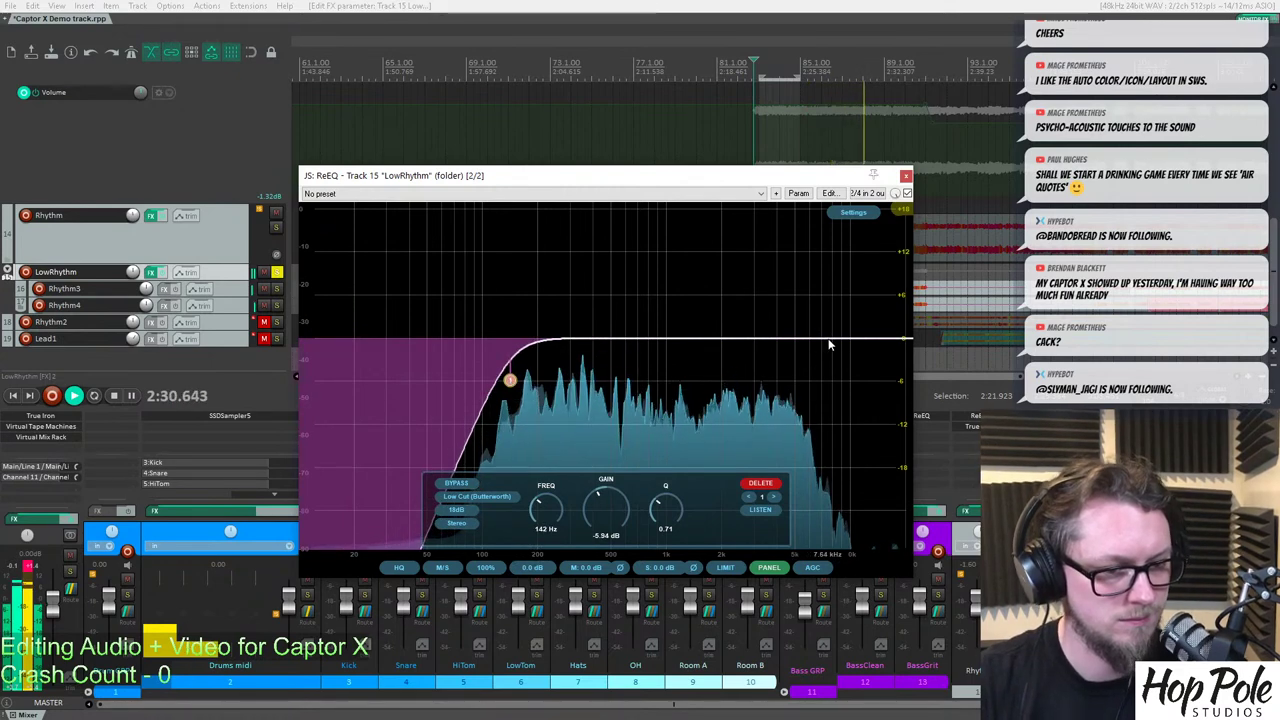
{"action": "key", "text": "space"}
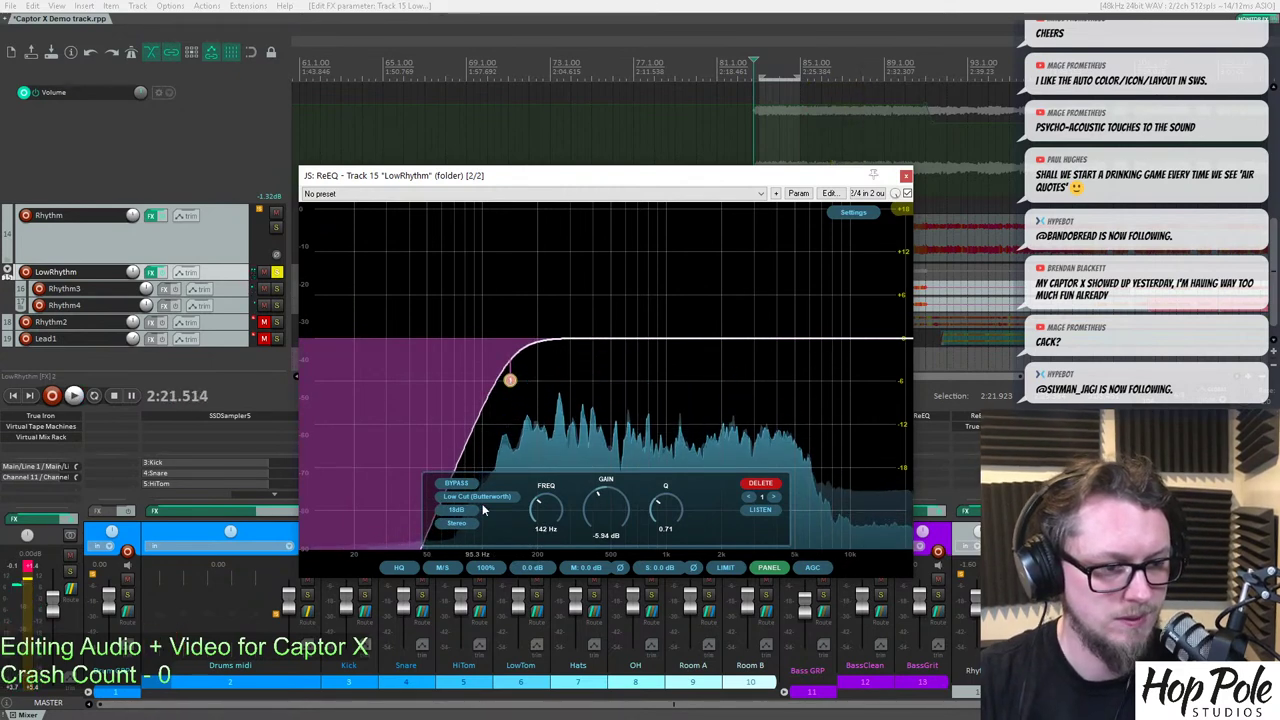
{"action": "left_click", "coordinate": [477, 496]}
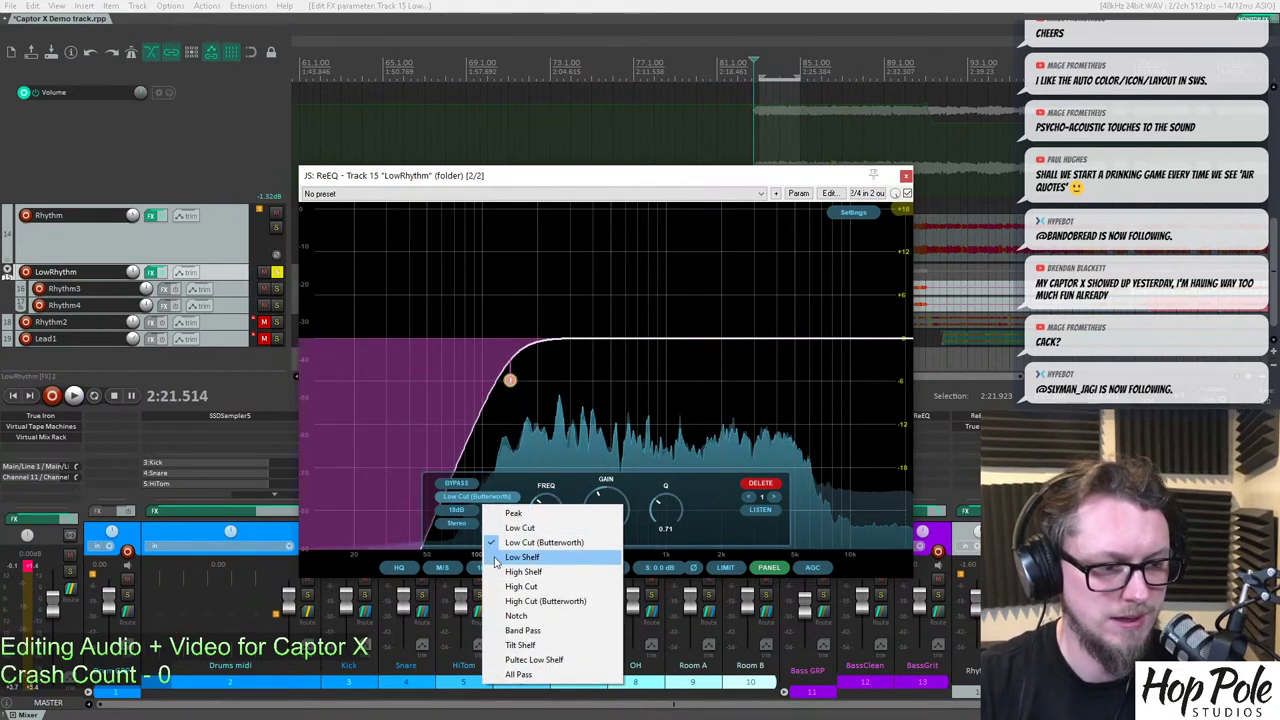
{"action": "left_click", "coordinate": [525, 601]}
{"action": "left_click", "coordinate": [478, 496]}
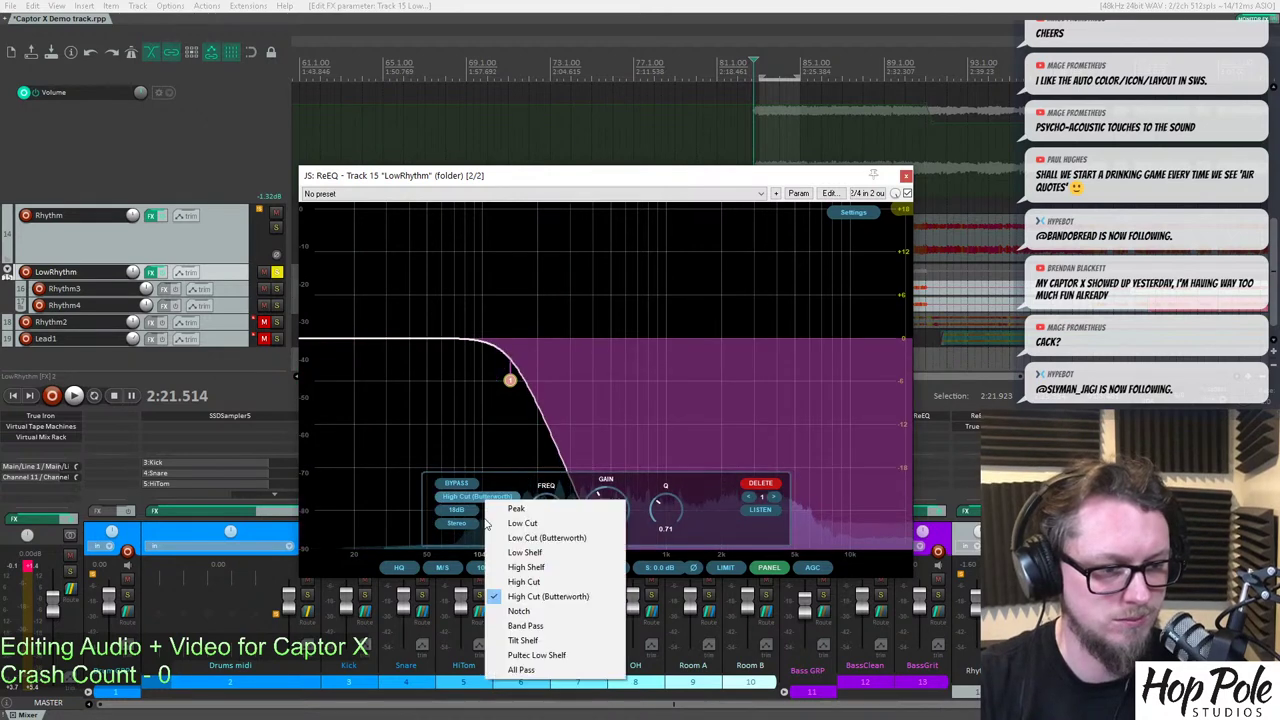
{"action": "left_click", "coordinate": [535, 537]}
Add a High Cut (Butterworth) band with a 30dB slope and set it to about 7.02 kHz during playback.
{"action": "double_click", "coordinate": [765, 363]}
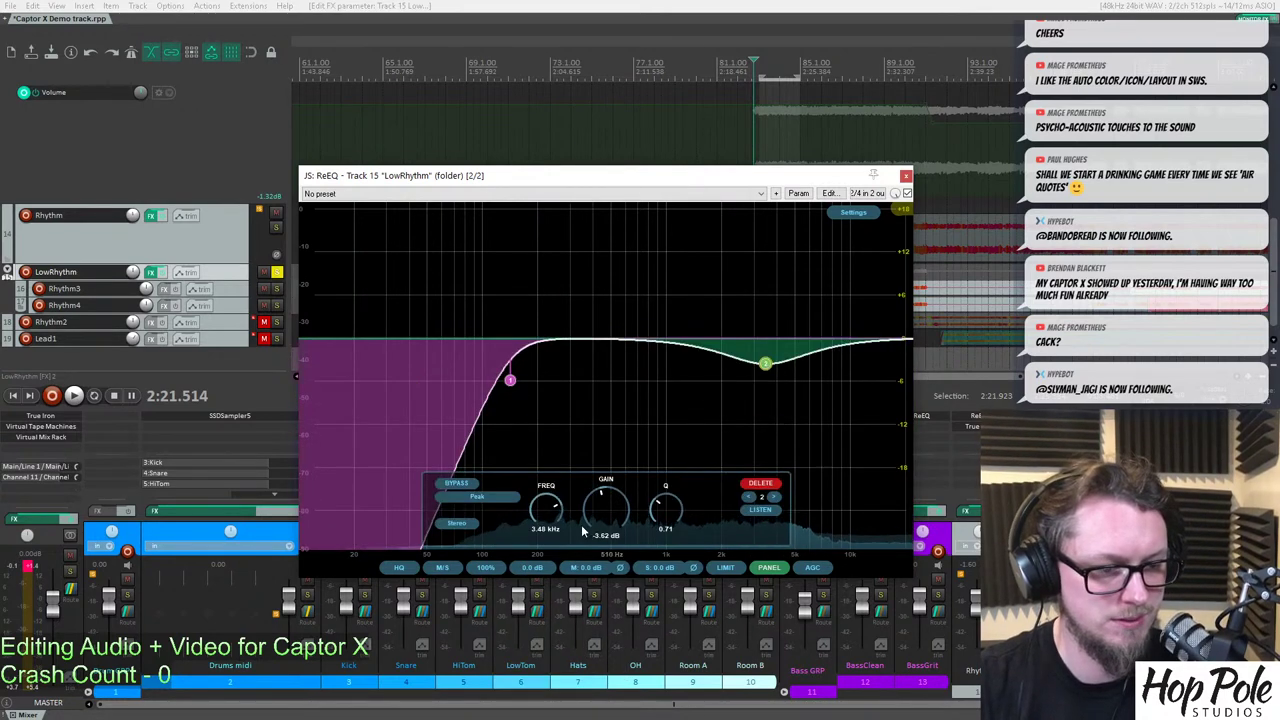
{"action": "left_click", "coordinate": [474, 498]}
{"action": "left_click", "coordinate": [526, 594]}
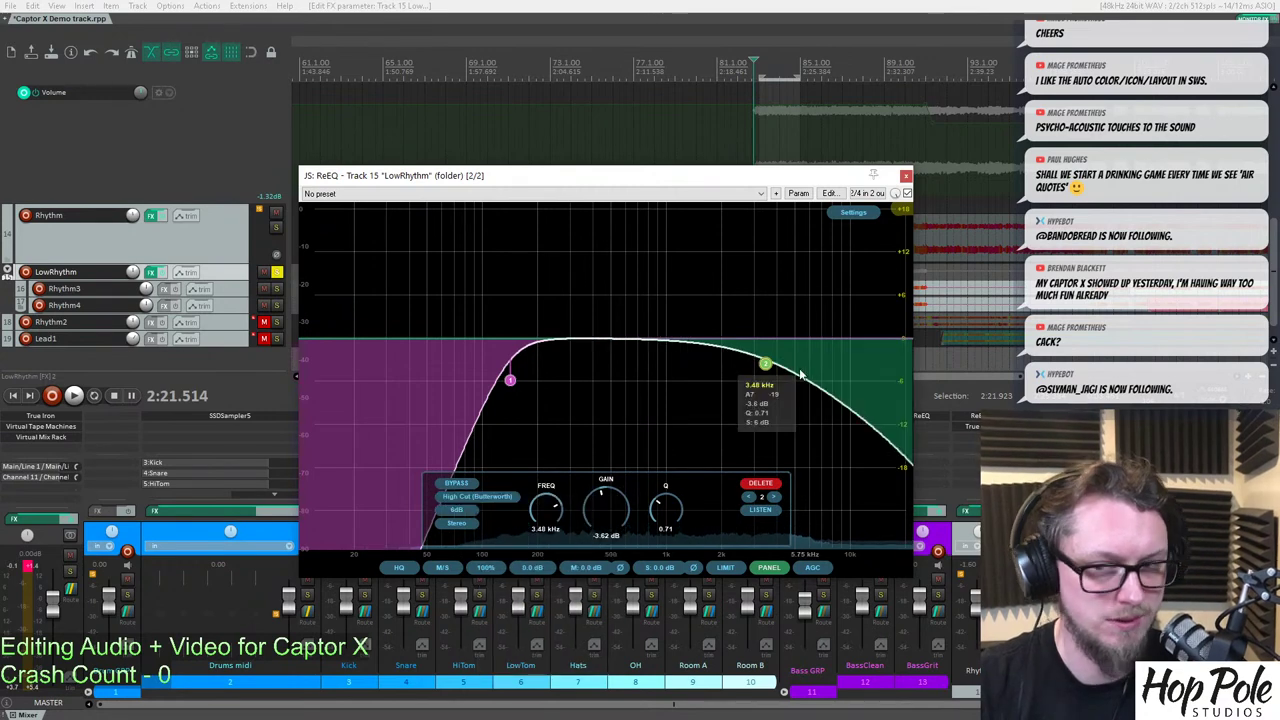
{"action": "left_click", "coordinate": [456, 509]}
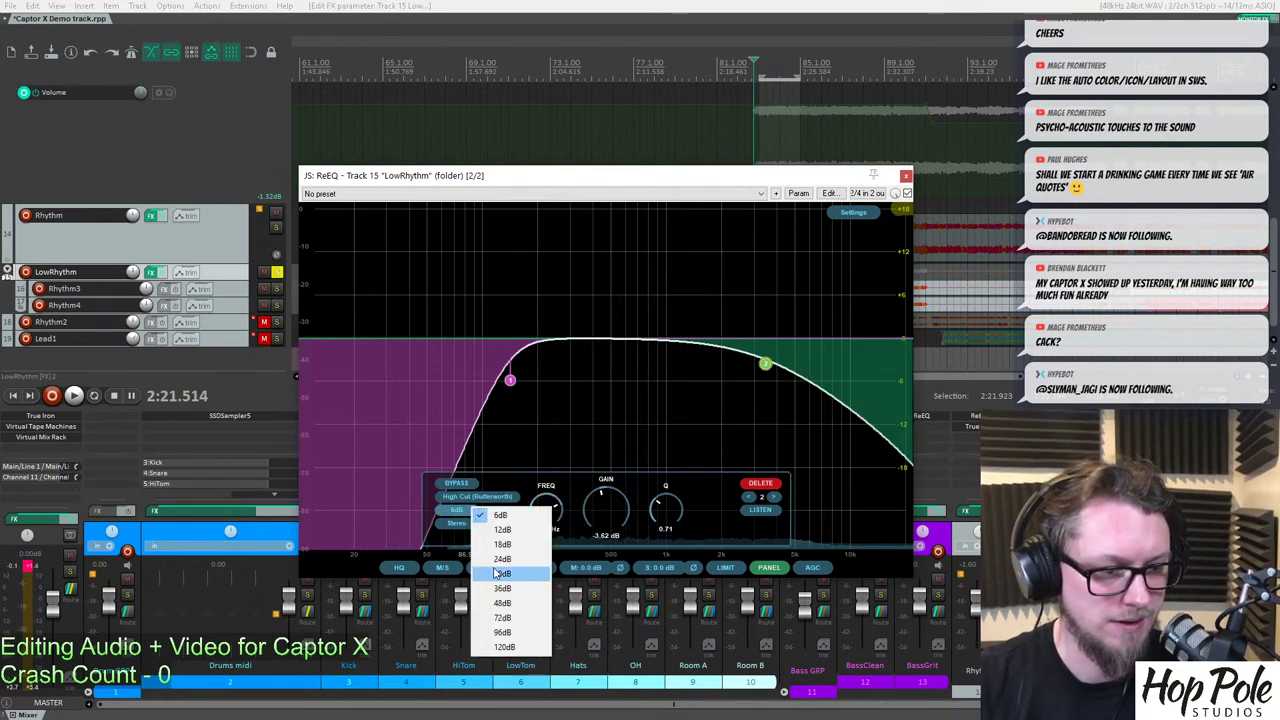
{"action": "left_click", "coordinate": [490, 574]}
{"action": "key", "text": "space"}
{"action": "left_click_drag", "start_coordinate": [766, 365], "coordinate": [825, 376]}
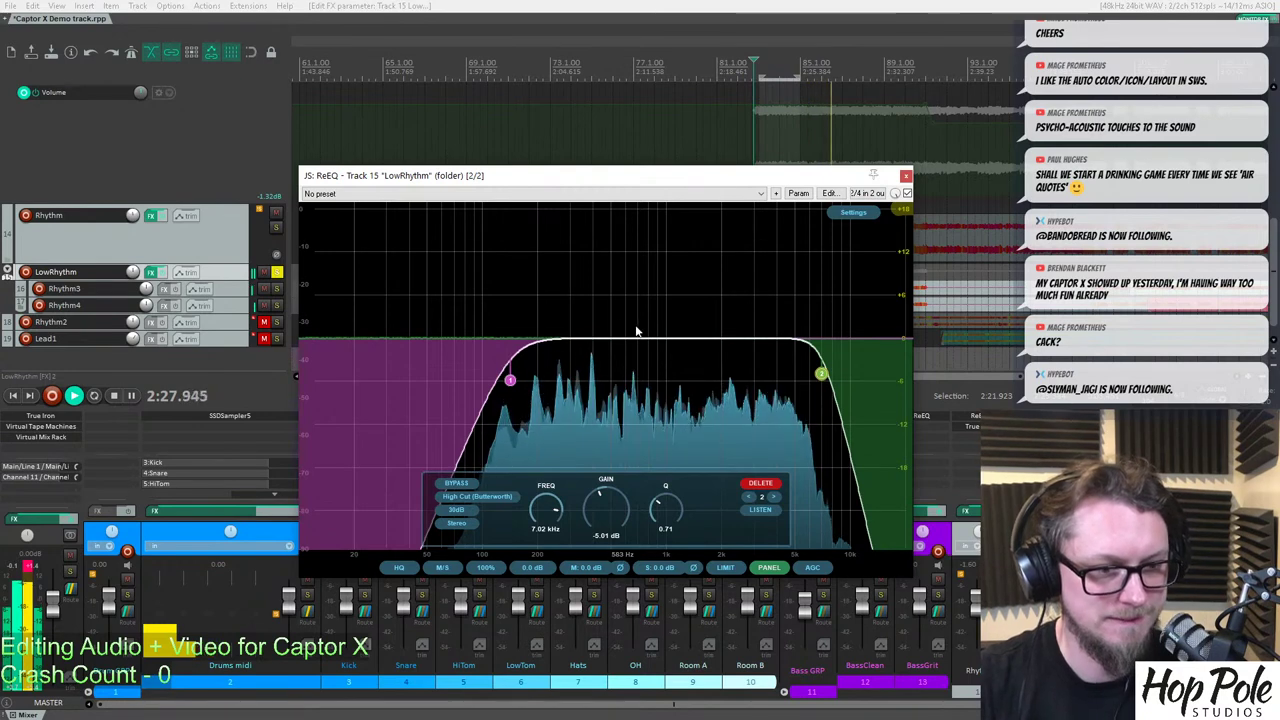
Compare LowRhythm's ReEQ with its bypass during playback, leave it enabled, and stop playback.
{"action": "left_click", "coordinate": [907, 194]}
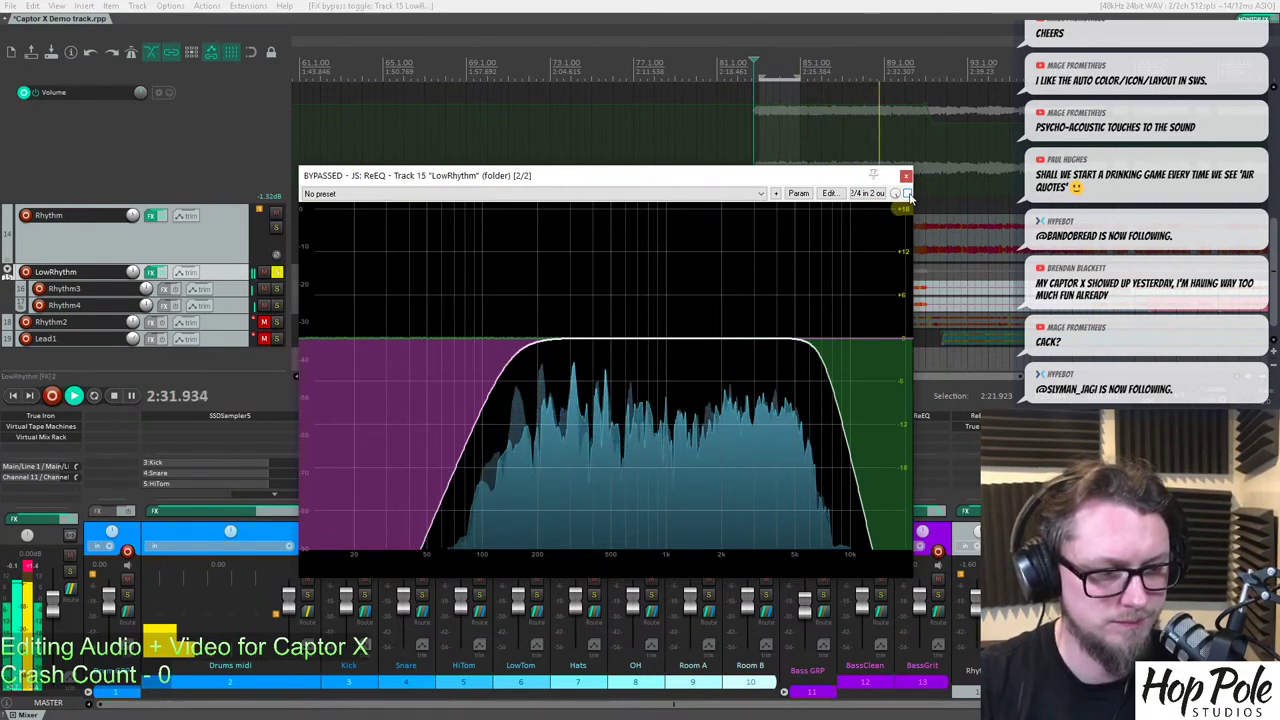
{"action": "left_click", "coordinate": [907, 194]}
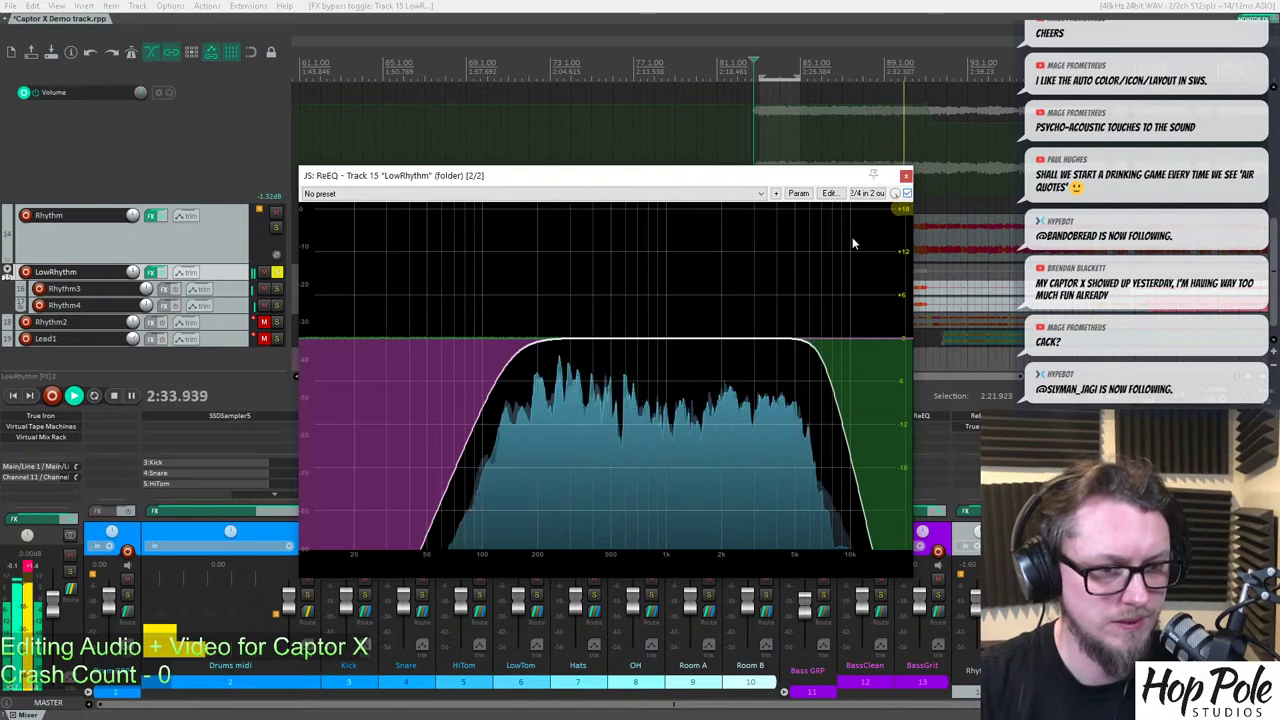
{"action": "key", "text": "space"}
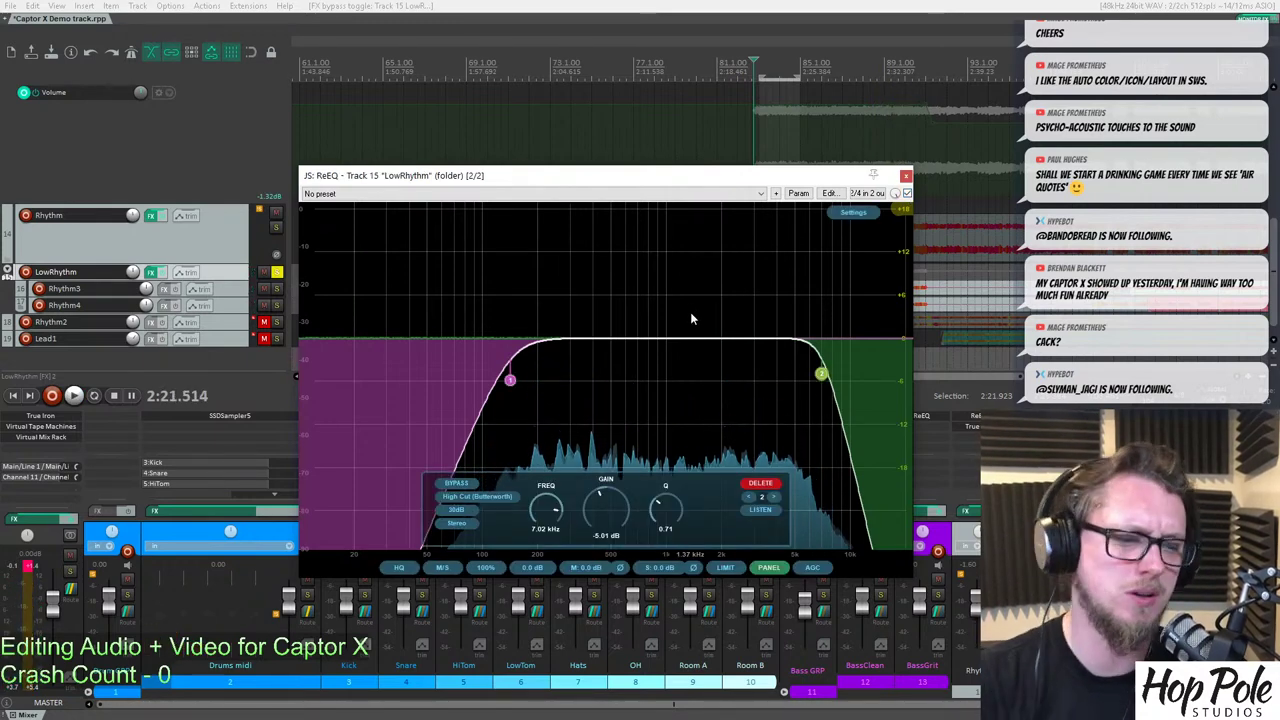
Add a wide Peak band at about 292 Hz during playback and cut it by about 6 dB.
{"action": "left_click", "coordinate": [571, 366]}
{"action": "mouse_move", "coordinate": [587, 369]}
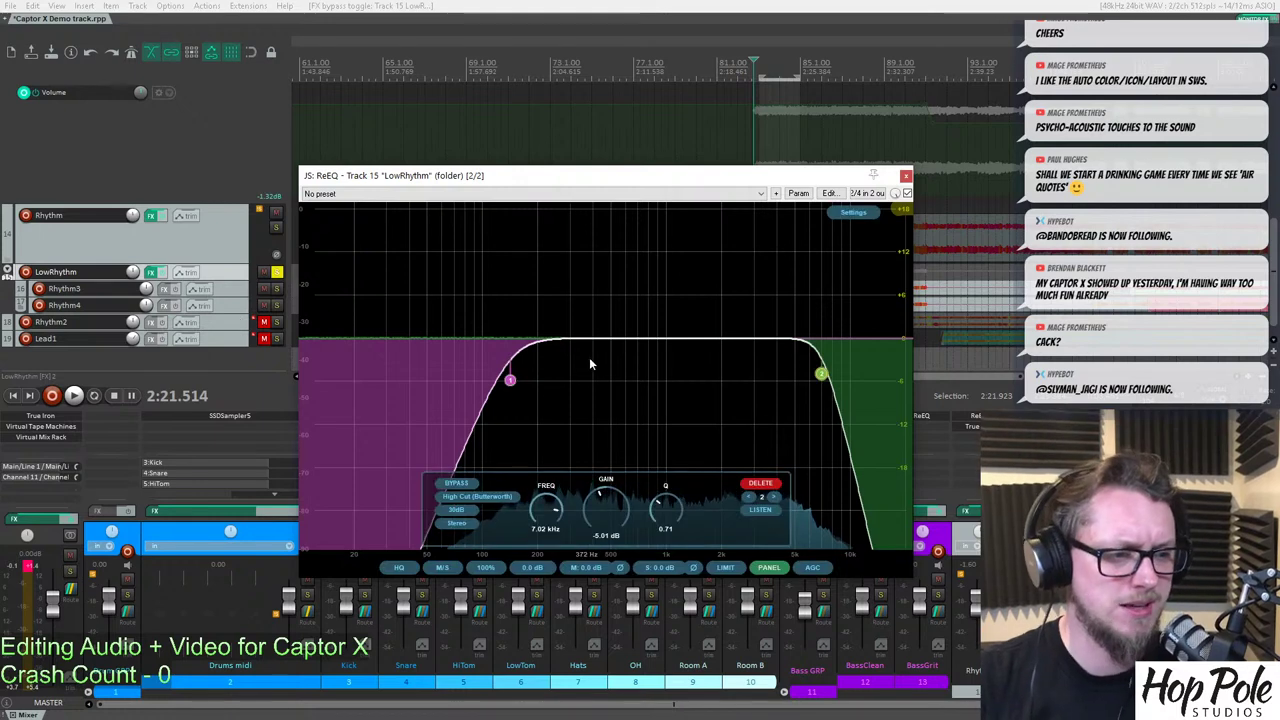
{"action": "key", "text": "space"}
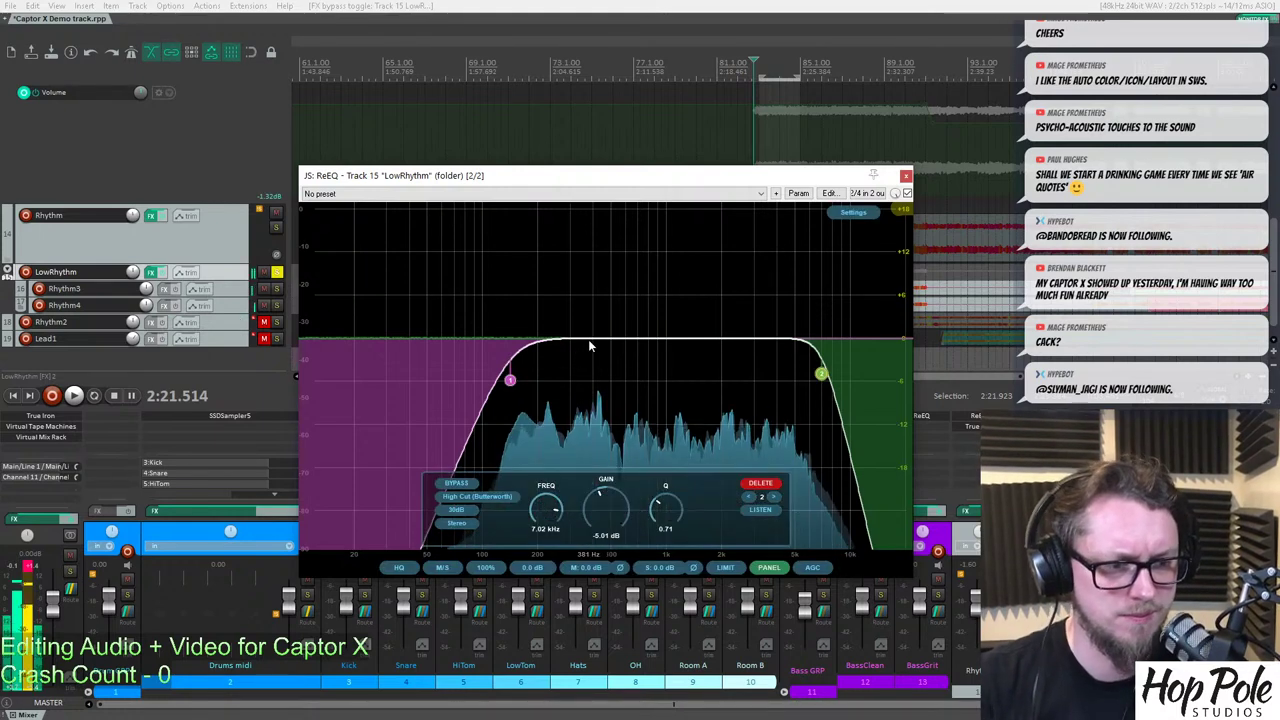
{"action": "double_click", "coordinate": [585, 343]}
{"action": "left_click_drag", "start_coordinate": [585, 343], "coordinate": [567, 303]}
{"action": "left_click_drag", "start_coordinate": [614, 504], "coordinate": [602, 532]}
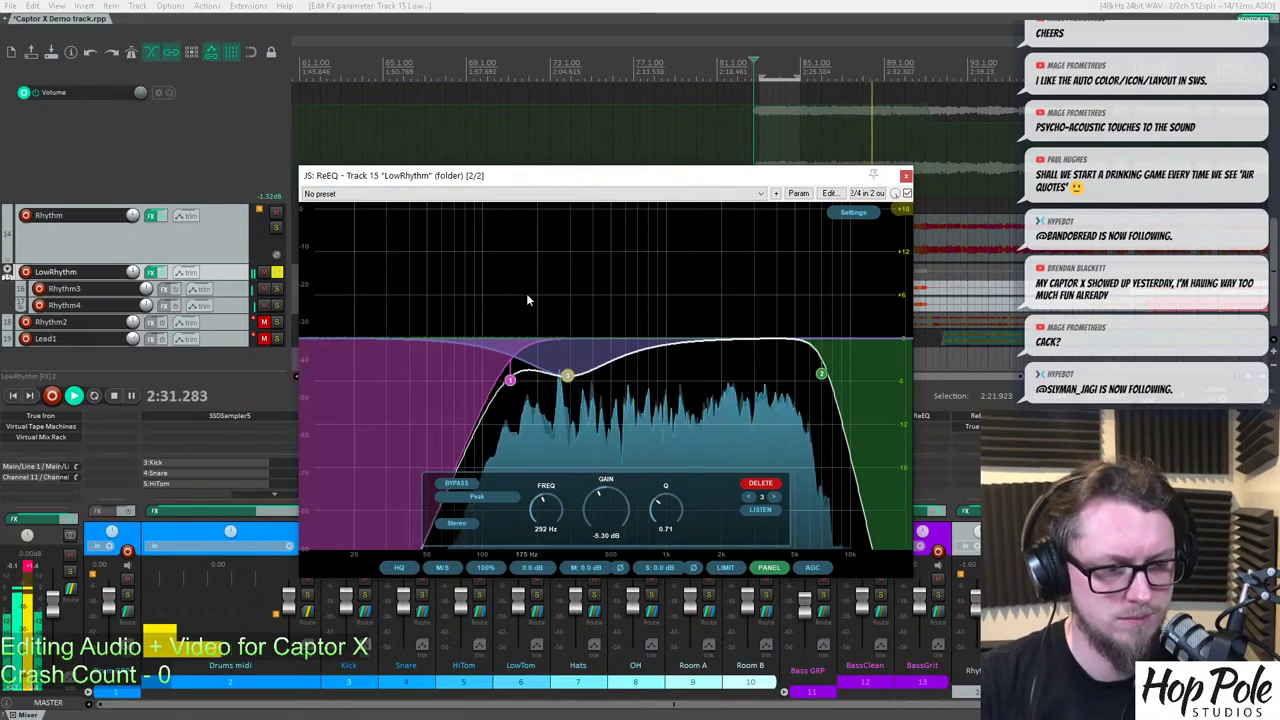
{"action": "left_click_drag", "start_coordinate": [602, 510], "coordinate": [608, 510]}
{"action": "key", "text": "space"}
Sweep a boosted narrow Peak band around the upper mids, settling on a 3.19 dB cut at 1.68 kHz with Q 4.81.
{"action": "double_click", "coordinate": [713, 340]}
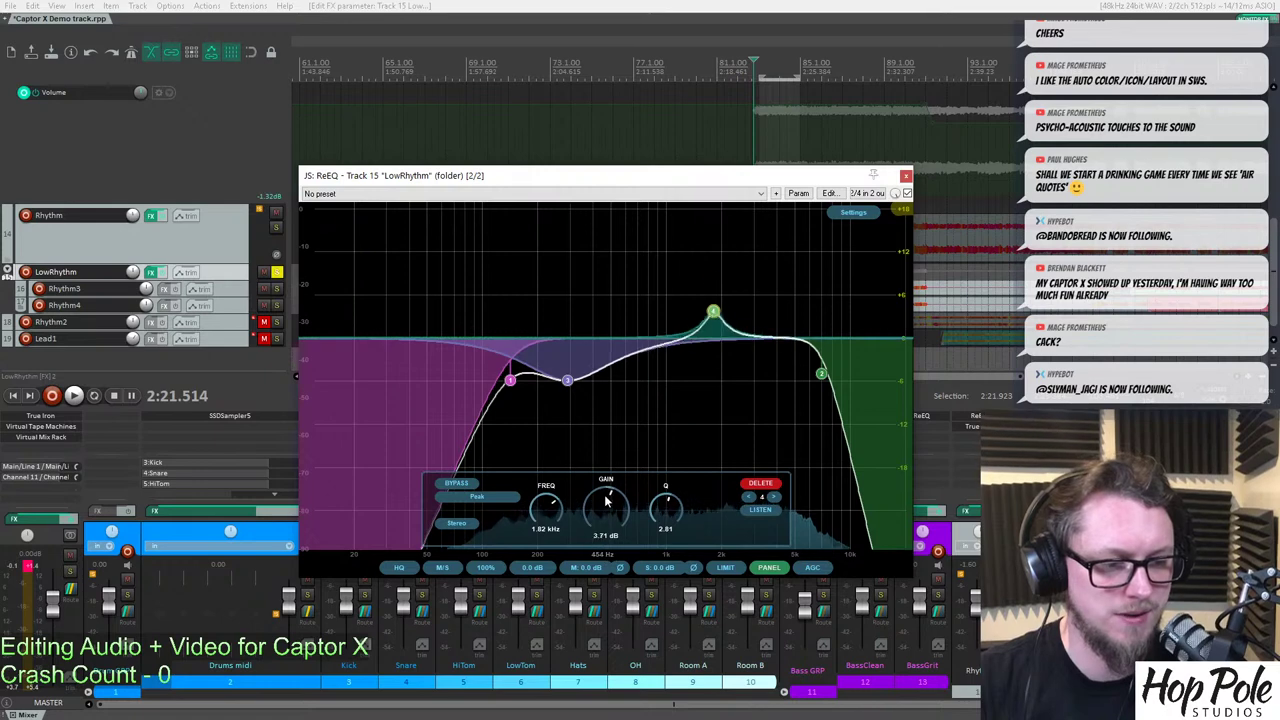
{"action": "scroll", "coordinate": [608, 510], "scroll_direction": "down", "scroll_amount": 5}
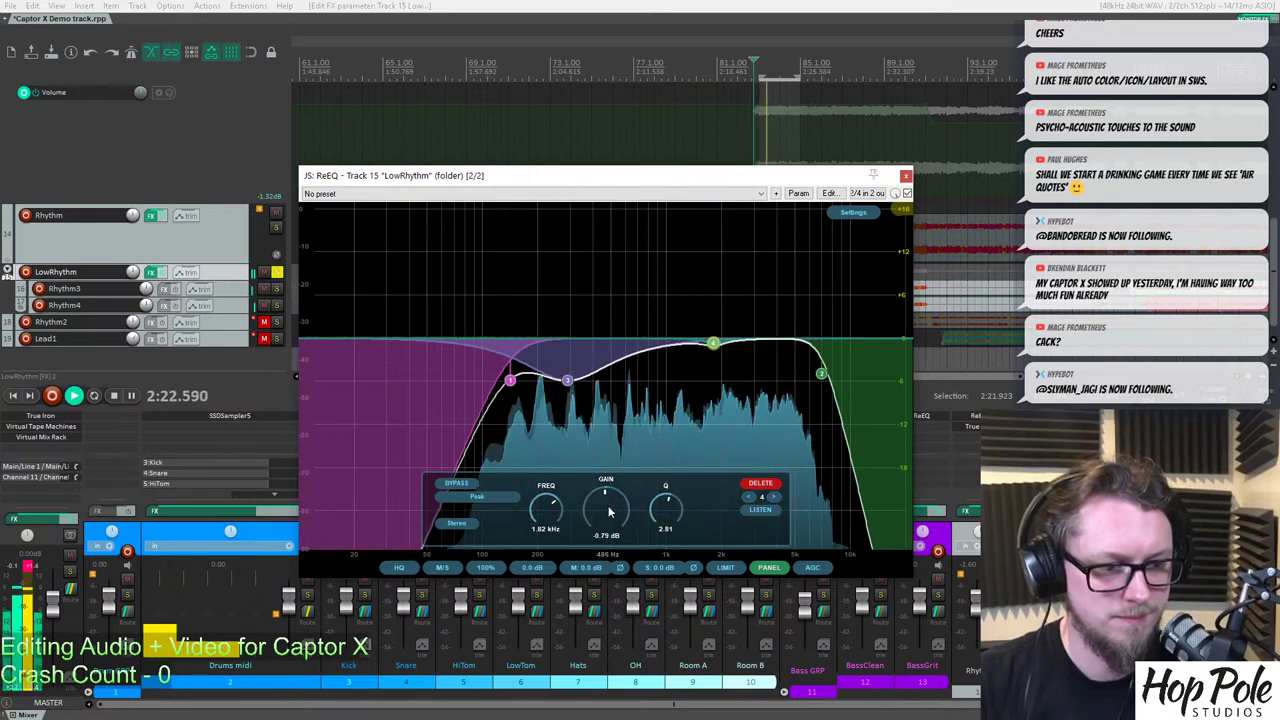
{"action": "scroll", "coordinate": [608, 507], "scroll_direction": "up", "scroll_amount": 20}
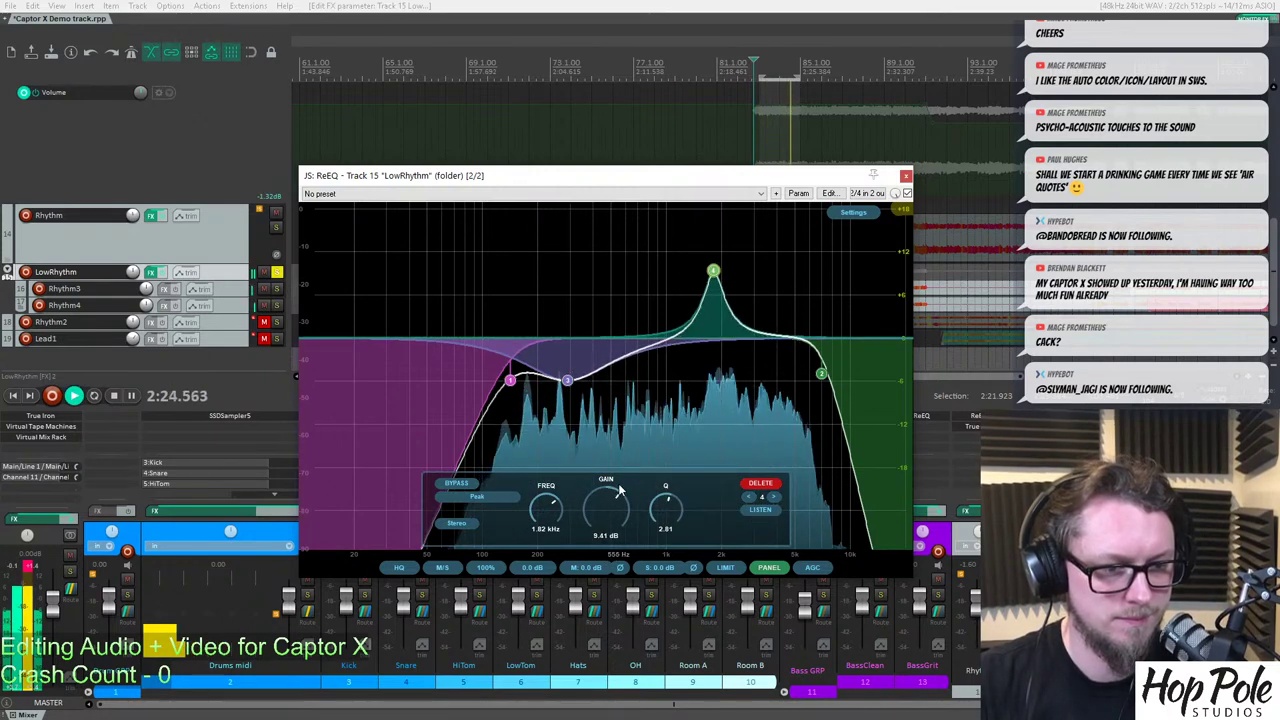
{"action": "scroll", "coordinate": [562, 502], "scroll_direction": "down", "scroll_amount": 3}
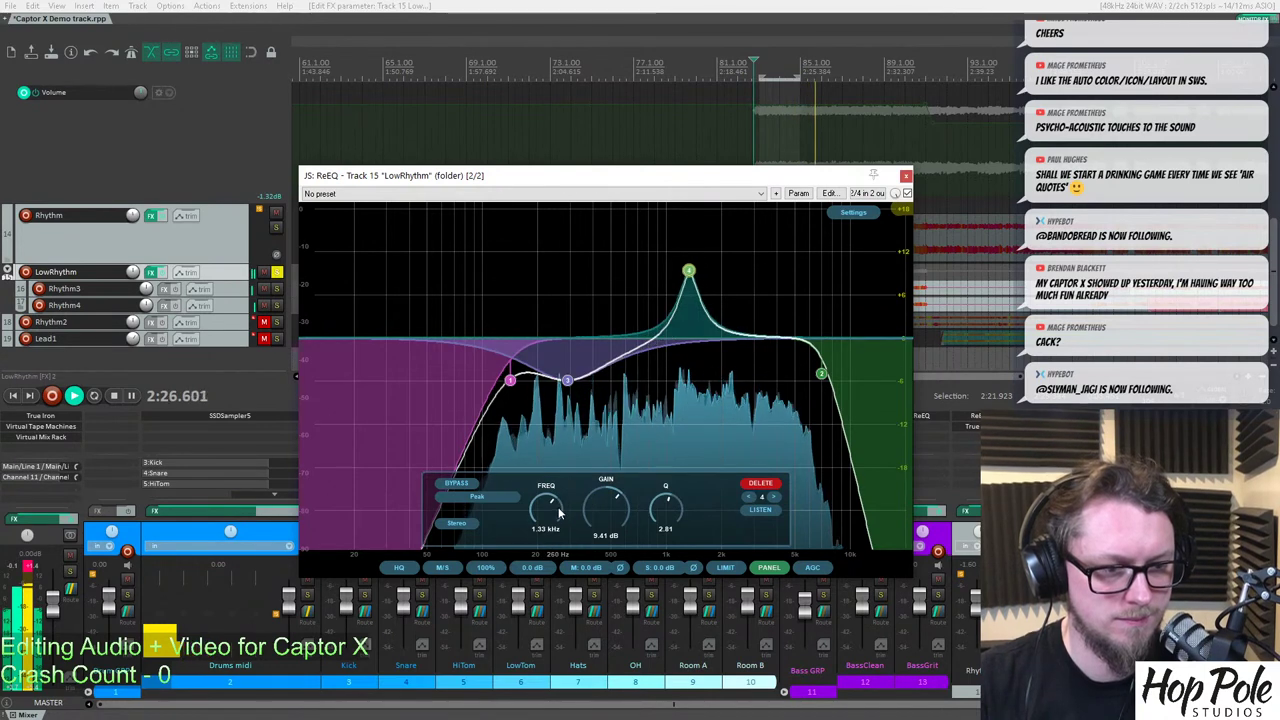
{"action": "scroll", "coordinate": [665, 512], "scroll_direction": "up", "scroll_amount": 2}
{"action": "scroll", "coordinate": [665, 510], "scroll_direction": "up", "scroll_amount": 5}
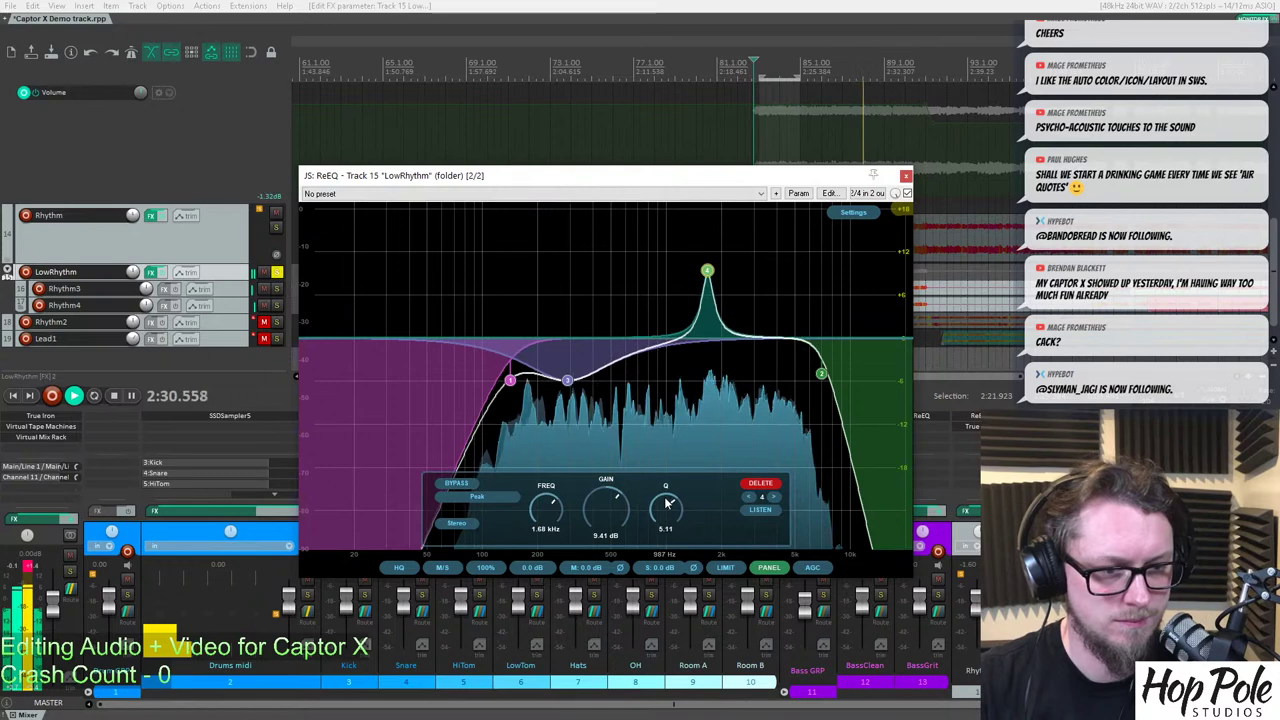
{"action": "left_click_drag", "start_coordinate": [663, 504], "coordinate": [618, 536]}
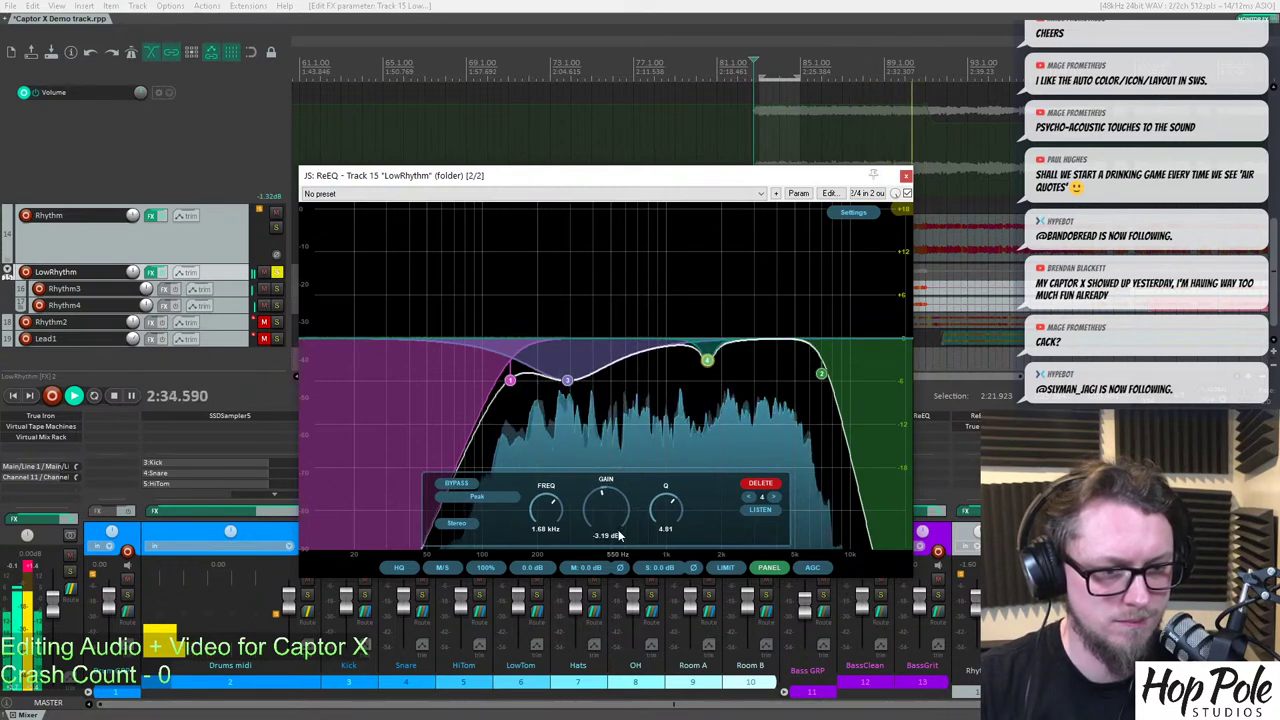
{"action": "mouse_move", "coordinate": [724, 355]}
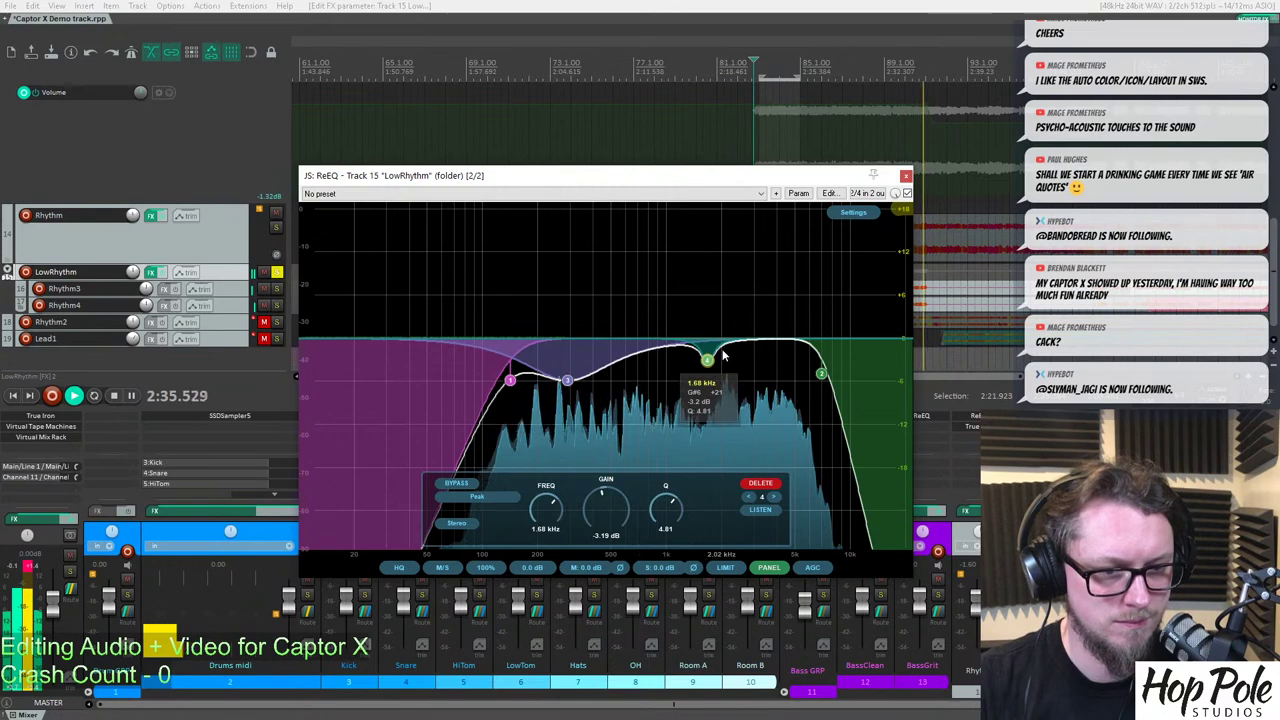
Add a fifth Peak band at 569 Hz with a gain of -2.30 dB and Q 2.64 during playback.
{"action": "double_click", "coordinate": [635, 361]}
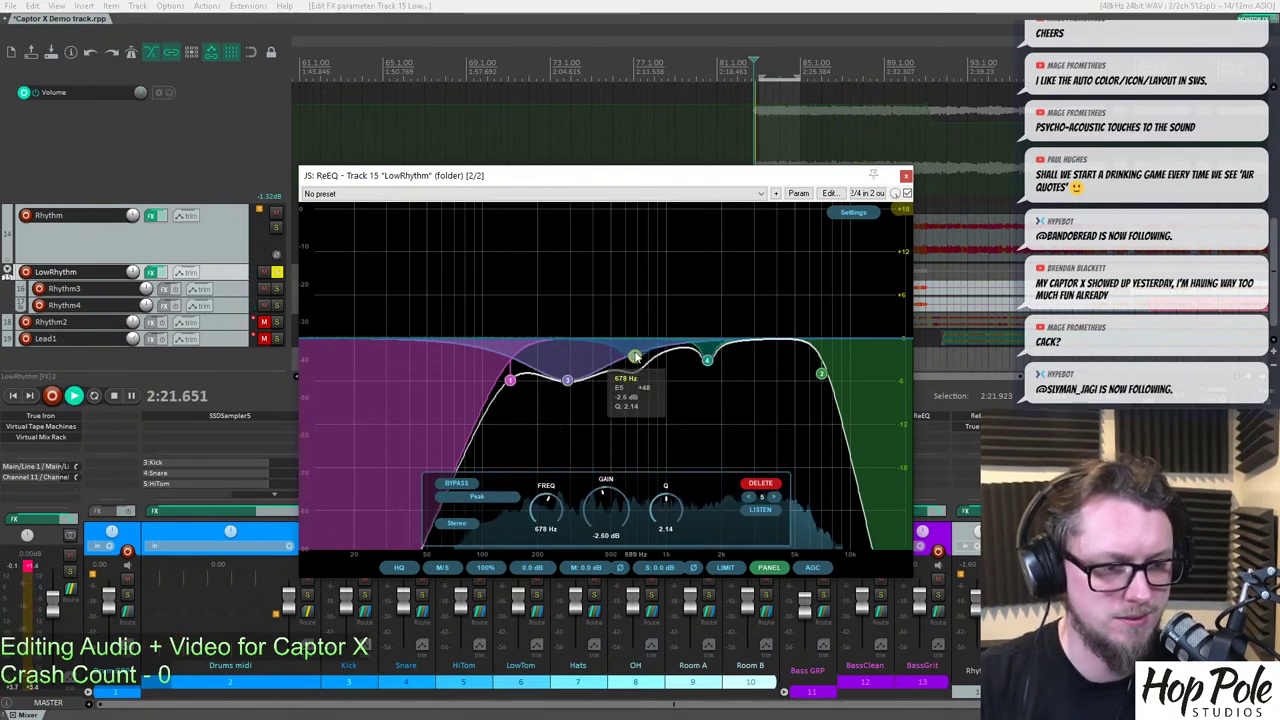
{"action": "mouse_move", "coordinate": [634, 357]}
{"action": "left_mouse_down"}
{"action": "mouse_move", "coordinate": [614, 262]}
{"action": "mouse_move", "coordinate": [621, 347]}
{"action": "left_mouse_up"}
{"action": "scroll", "coordinate": [604, 520], "scroll_direction": "down", "scroll_amount": 3}
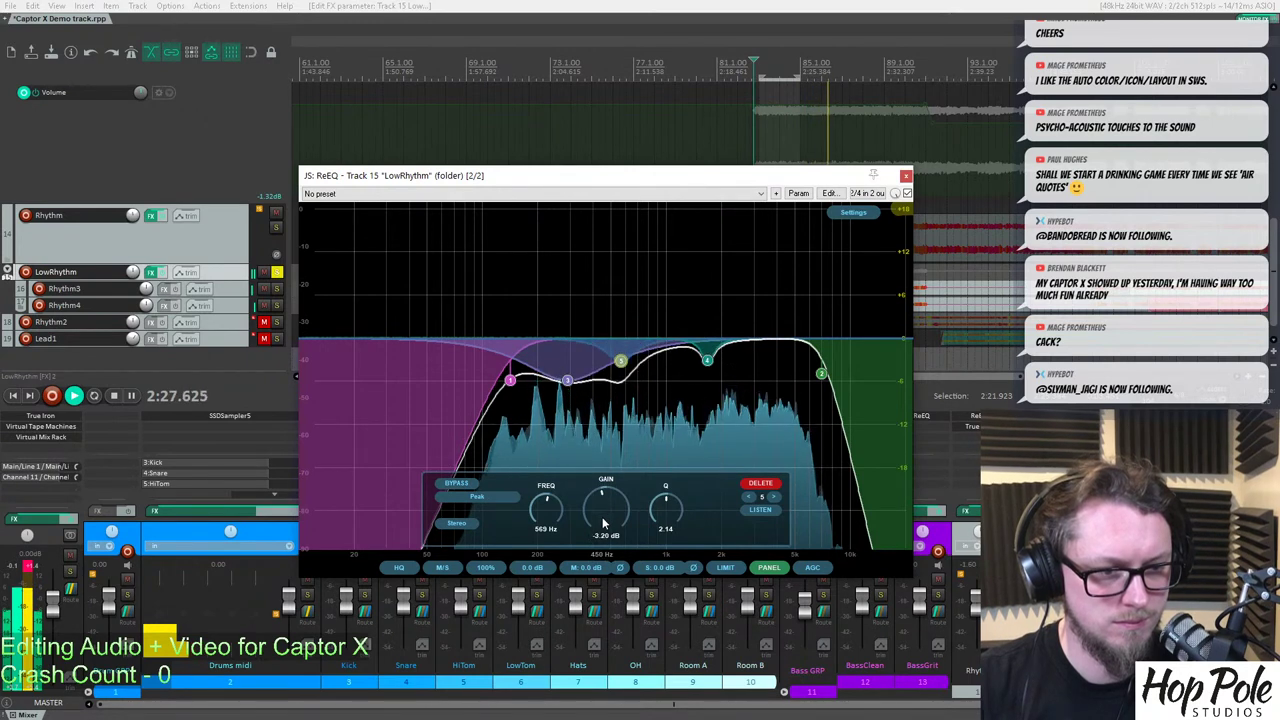
{"action": "scroll", "coordinate": [602, 520], "scroll_direction": "down", "scroll_amount": 2}
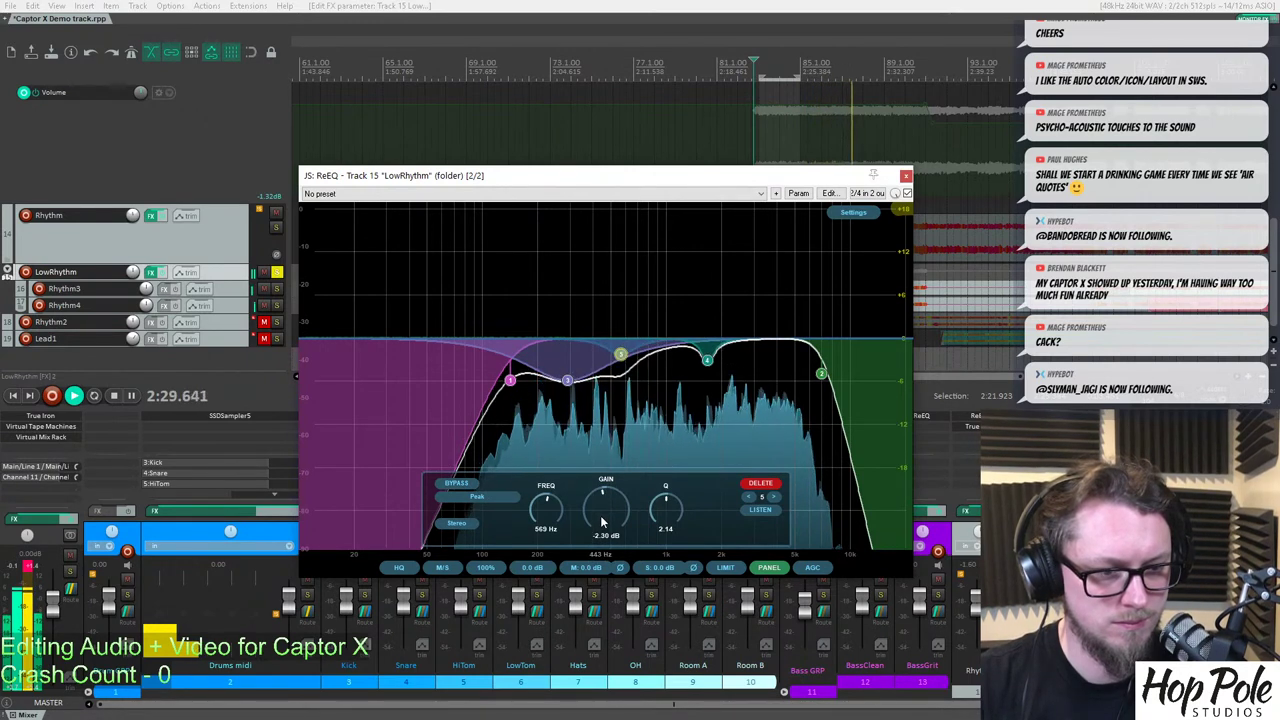
{"action": "scroll", "coordinate": [663, 509], "scroll_direction": "up", "scroll_amount": 2}
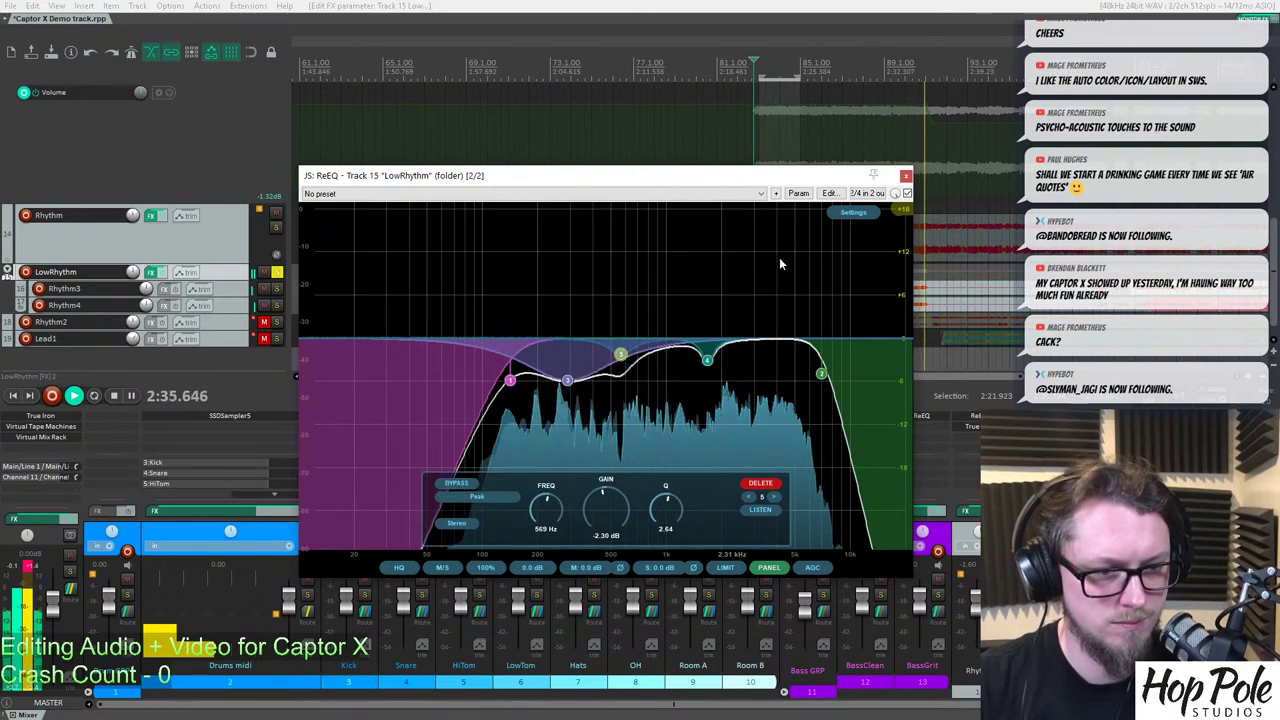
Open the settings options of LowRhythm's ReEQ.
{"action": "left_click", "coordinate": [851, 213]}
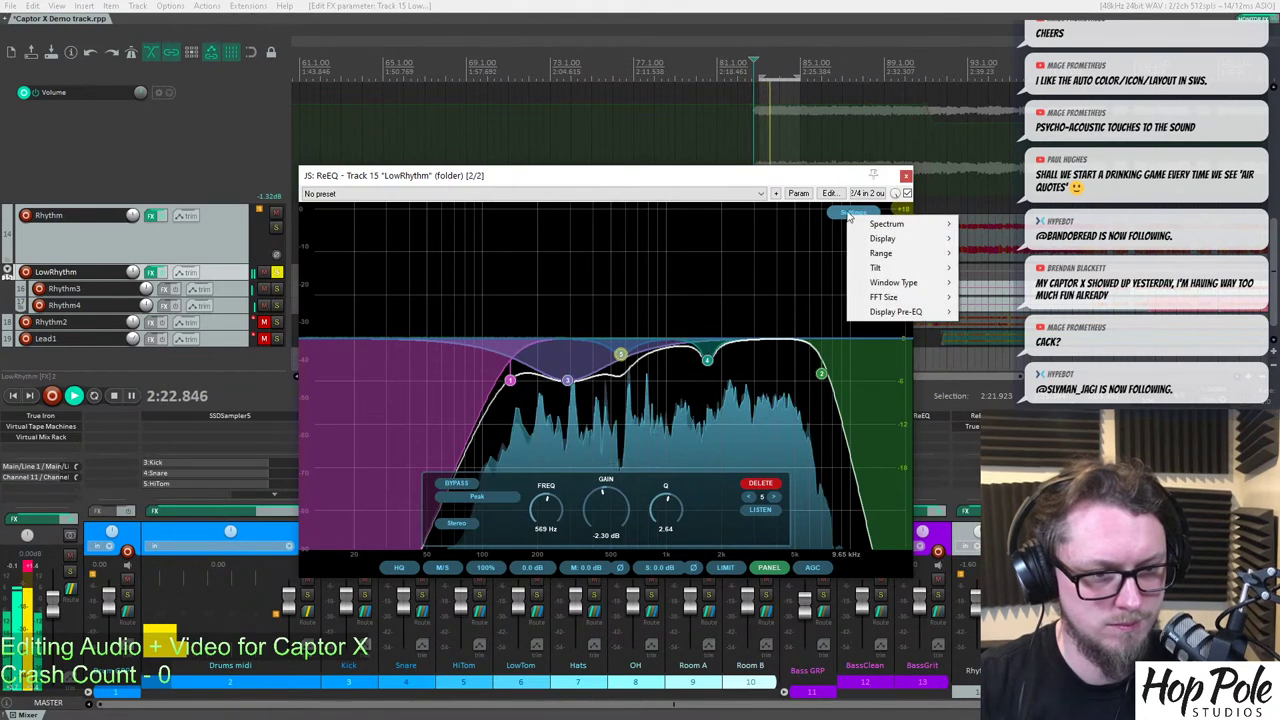
Compare the LowRhythm track with its ReEQ bypassed and active, and close the plugin window.
{"action": "left_click", "coordinate": [907, 194]}
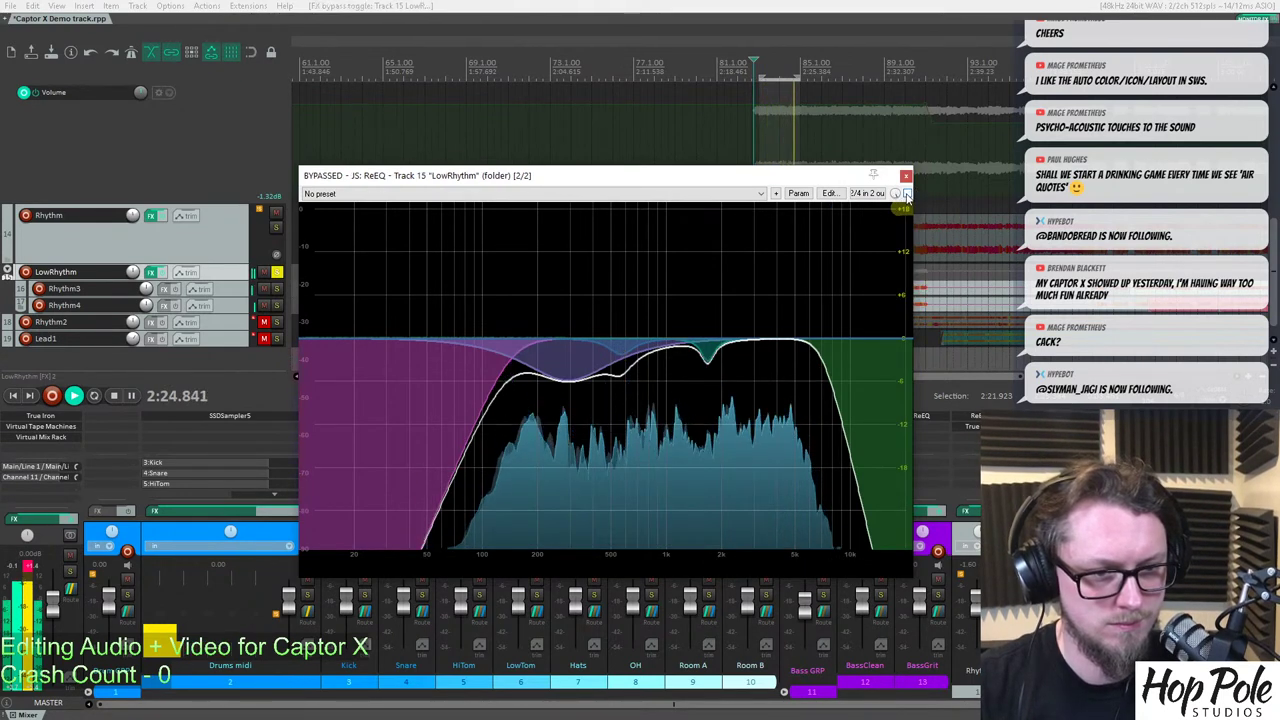
{"action": "left_click", "coordinate": [907, 194]}
{"action": "left_click", "coordinate": [907, 194]}
{"action": "left_click", "coordinate": [905, 177]}
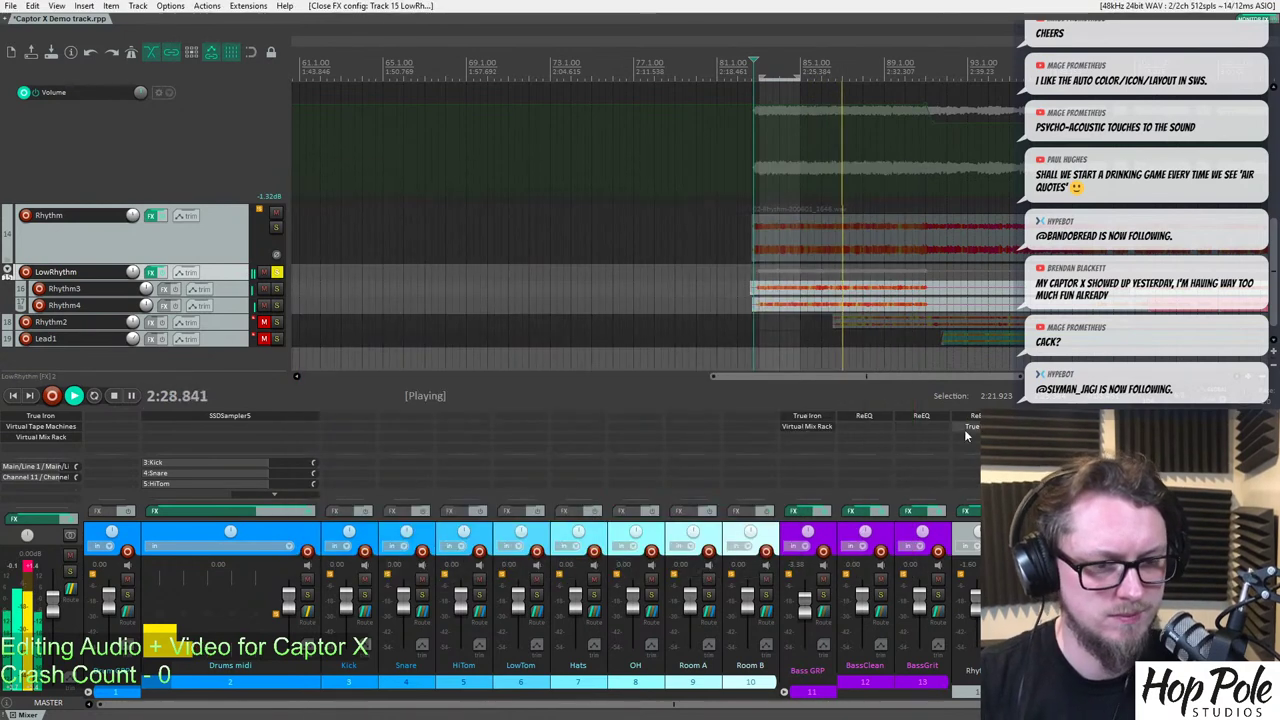
Solo the Rhythm track together with LowRhythm and play both from 2:21.514 to hear them combined.
{"action": "scroll", "coordinate": [751, 183], "scroll_direction": "up", "scroll_amount": 3}
{"action": "key", "text": "space"}
{"action": "scroll", "coordinate": [684, 224], "scroll_direction": "up", "scroll_amount": 6}
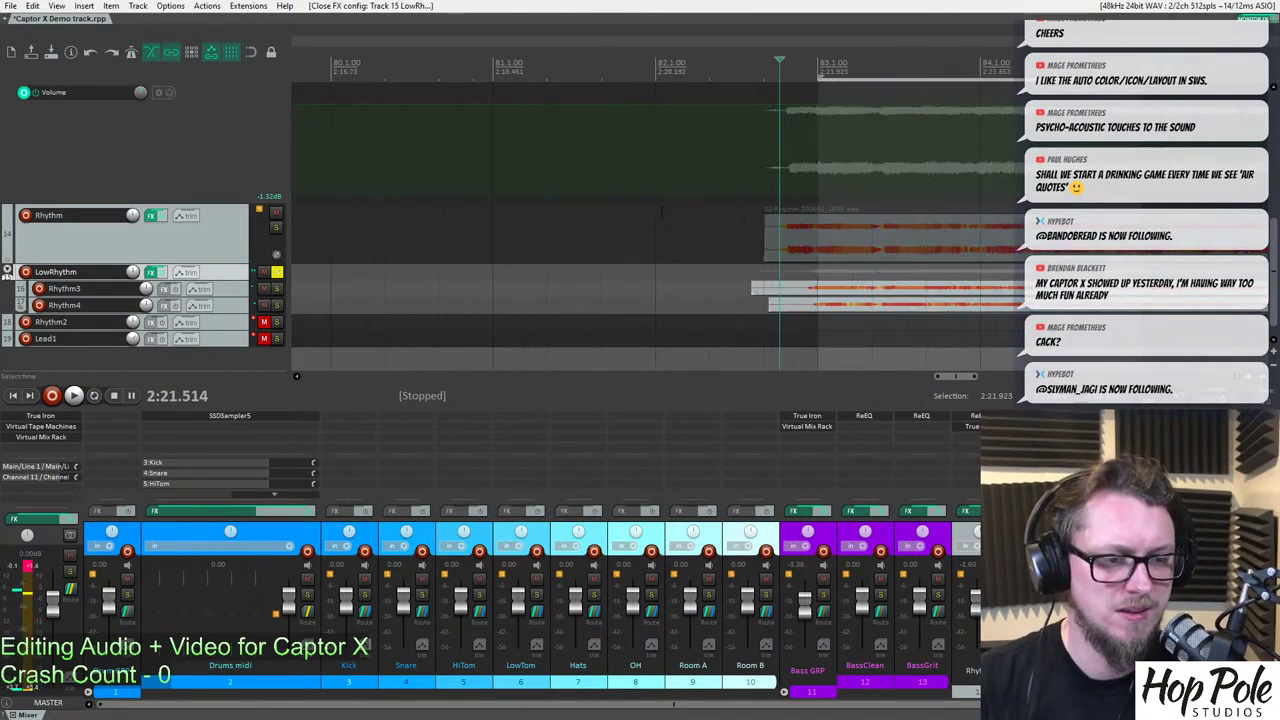
{"action": "scroll", "coordinate": [777, 248], "scroll_direction": "down", "scroll_amount": 4}
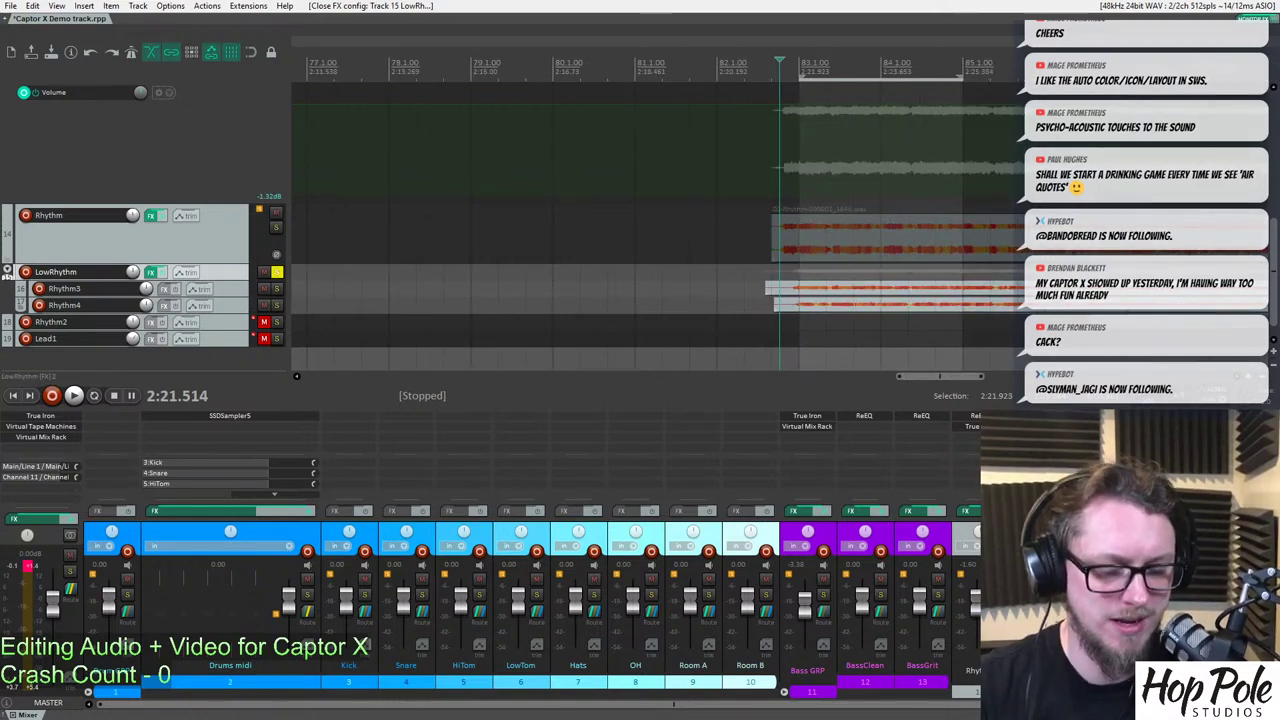
{"action": "left_click", "coordinate": [276, 227]}
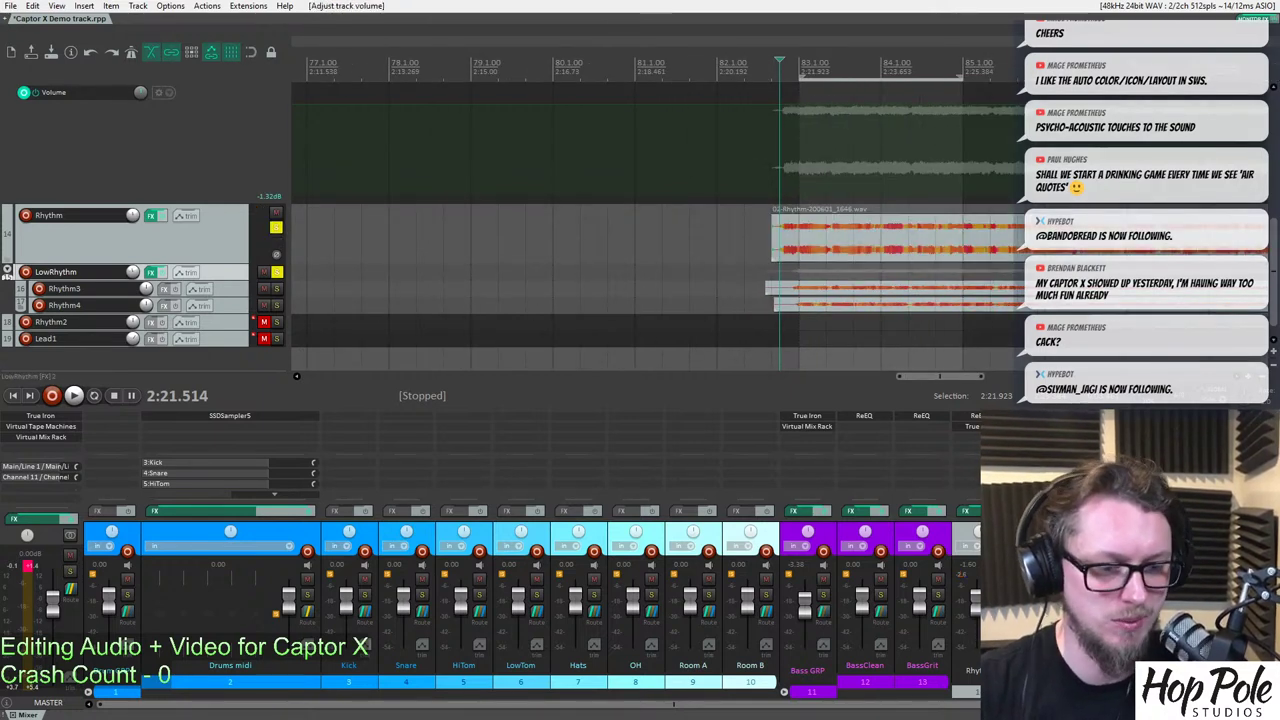
{"action": "key", "text": "space"}
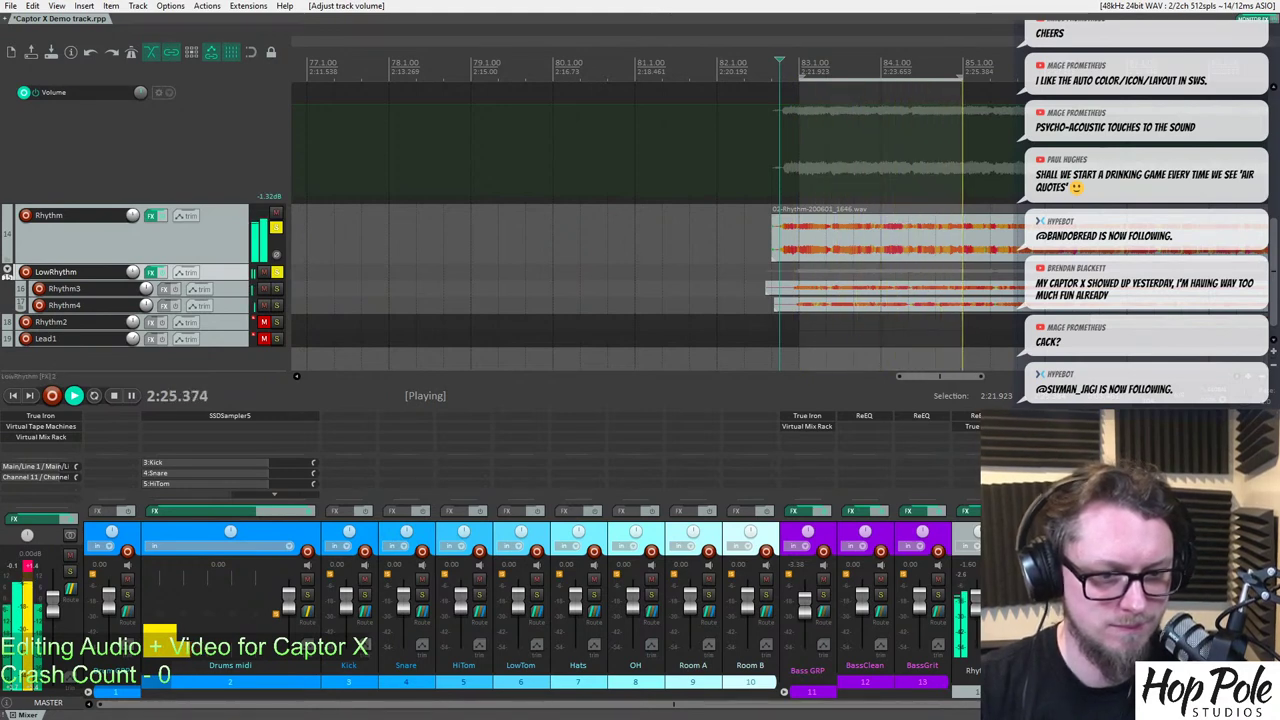
{"action": "scroll", "coordinate": [876, 248], "scroll_direction": "down", "scroll_amount": 3}
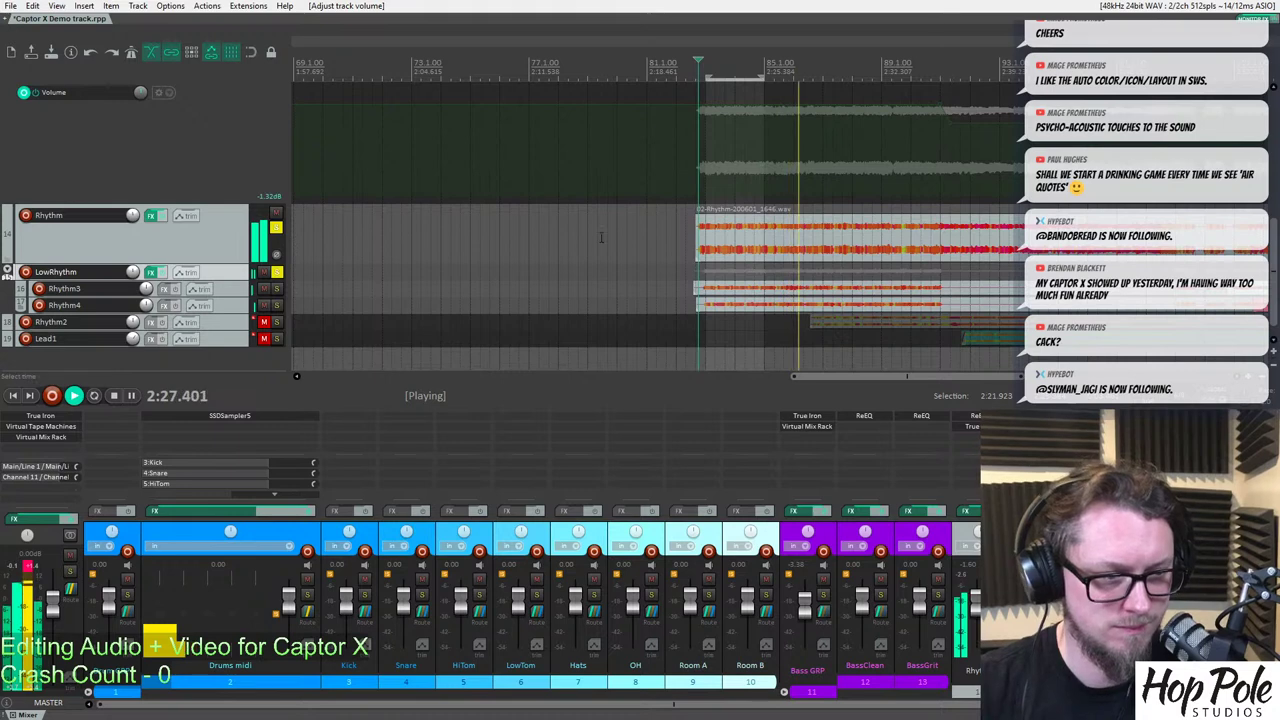
{"action": "scroll", "coordinate": [728, 258], "scroll_direction": "up", "scroll_amount": 3}
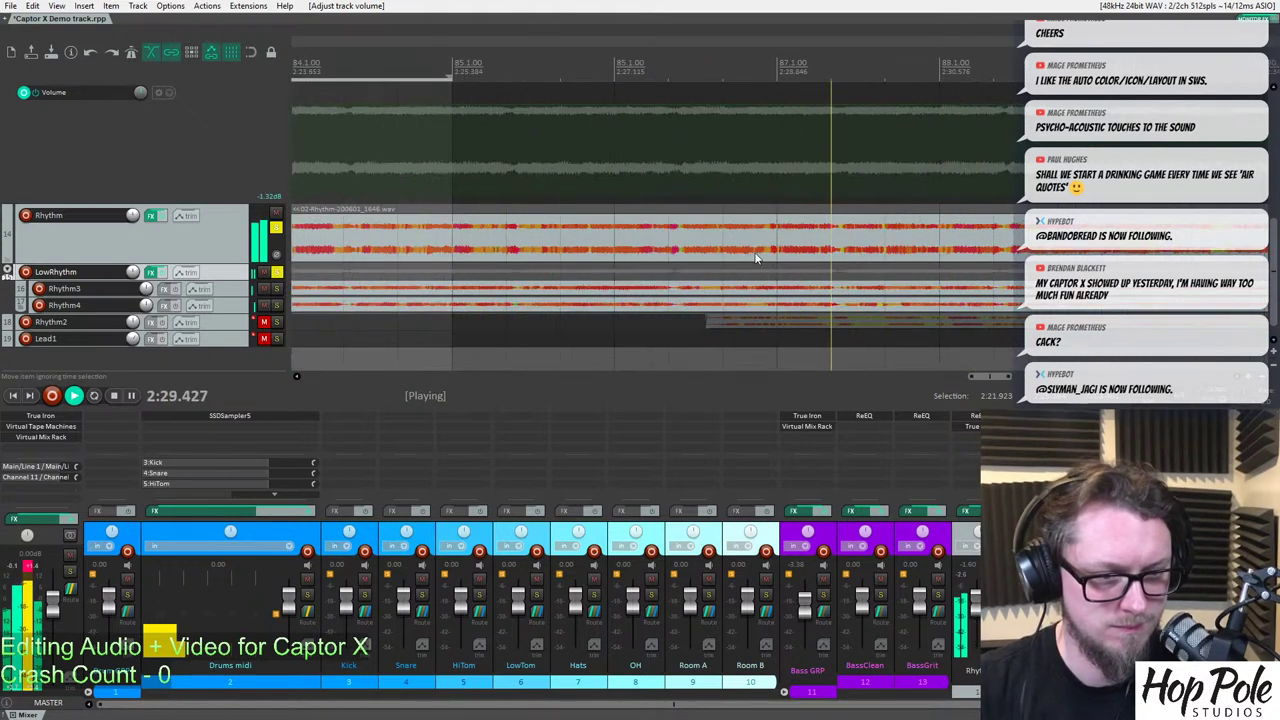
{"action": "scroll", "coordinate": [765, 230], "scroll_direction": "down", "scroll_amount": 3}
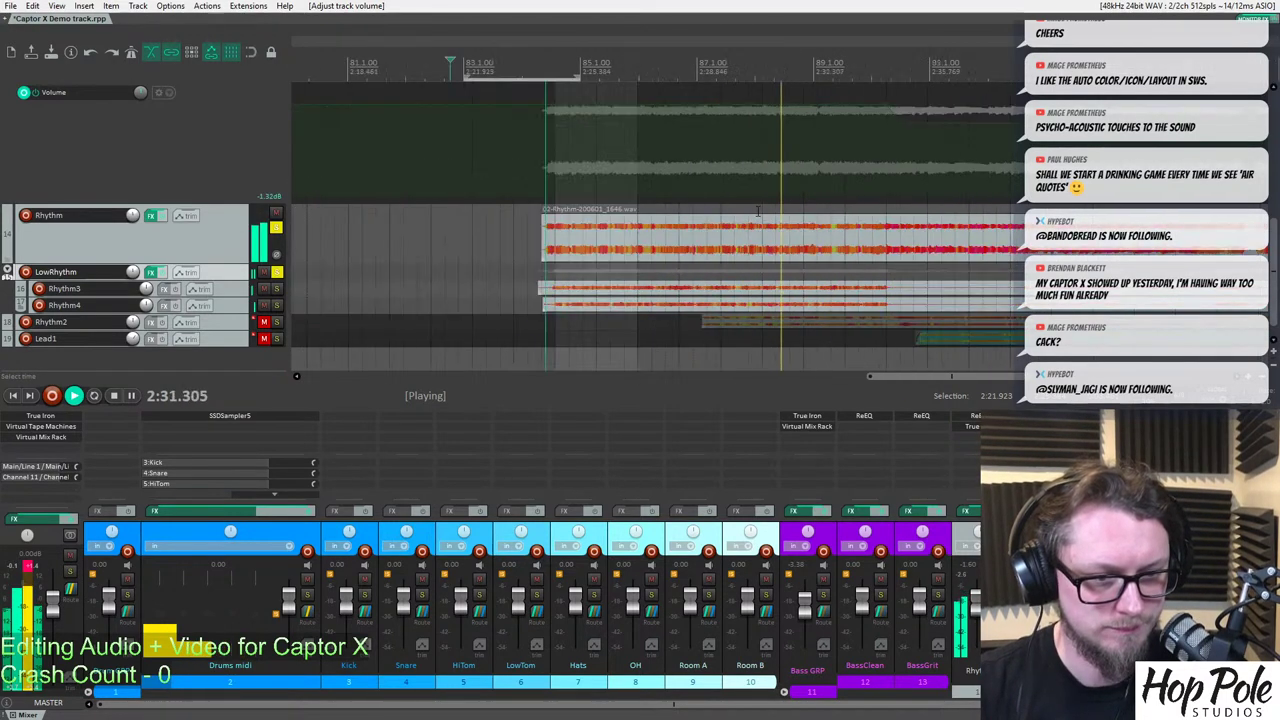
{"action": "scroll", "coordinate": [697, 229], "scroll_direction": "up", "scroll_amount": 4}
{"action": "scroll", "coordinate": [697, 229], "scroll_direction": "down", "scroll_amount": 3}
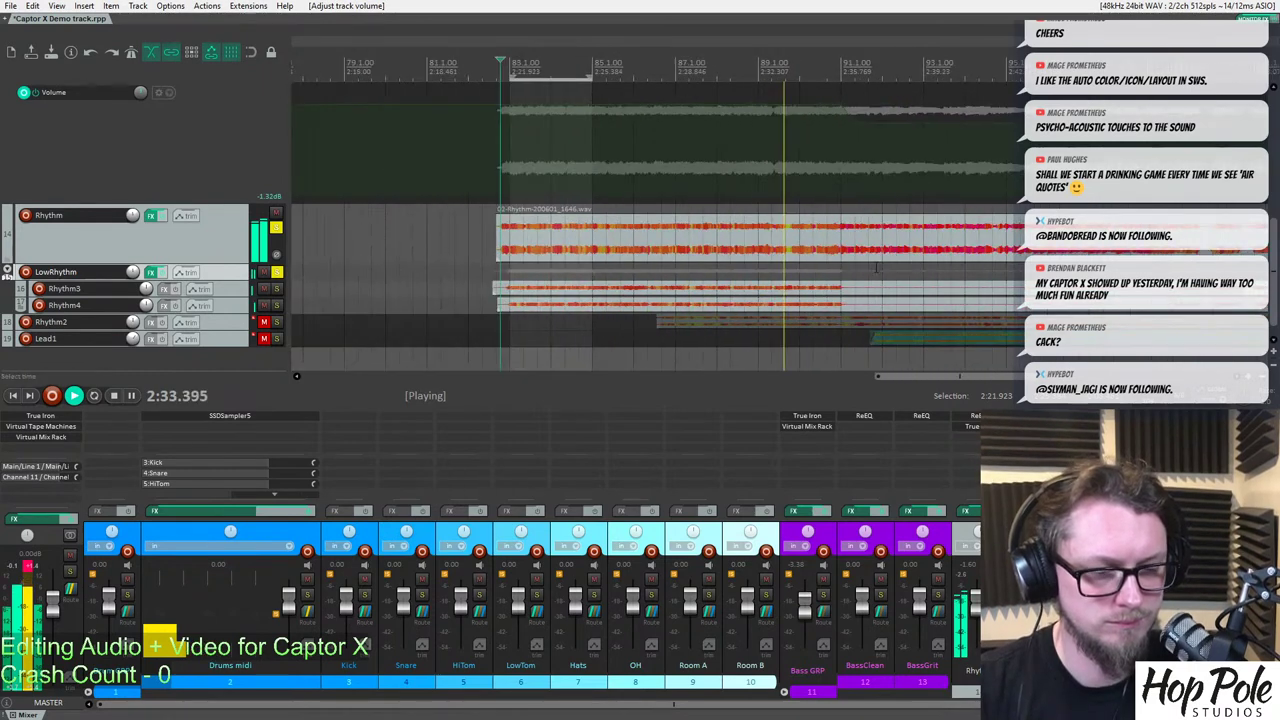
{"action": "scroll", "coordinate": [697, 229], "scroll_direction": "up", "scroll_amount": 4}
Enlarge the Rhythm4 track and split the Rhythm3 and Rhythm4 items where the playing stops near bar 91.
{"action": "left_click_drag", "start_coordinate": [253, 312], "coordinate": [253, 400]}
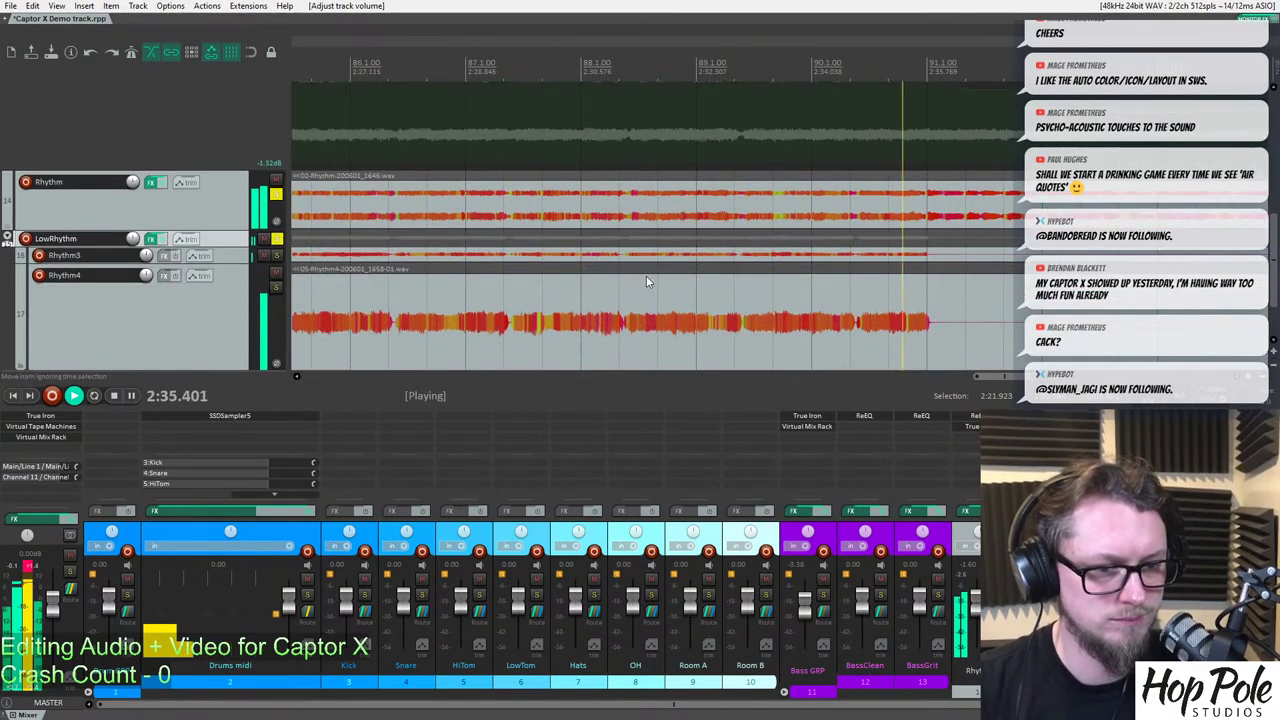
{"action": "left_click", "coordinate": [935, 257]}
{"action": "left_click_drag", "start_coordinate": [936, 257], "coordinate": [966, 311]}
{"action": "scroll", "coordinate": [966, 311], "scroll_direction": "down", "scroll_amount": 5}
{"action": "key", "text": "space"}
{"action": "scroll", "coordinate": [958, 312], "scroll_direction": "up", "scroll_amount": 1}
{"action": "left_click", "coordinate": [958, 313]}
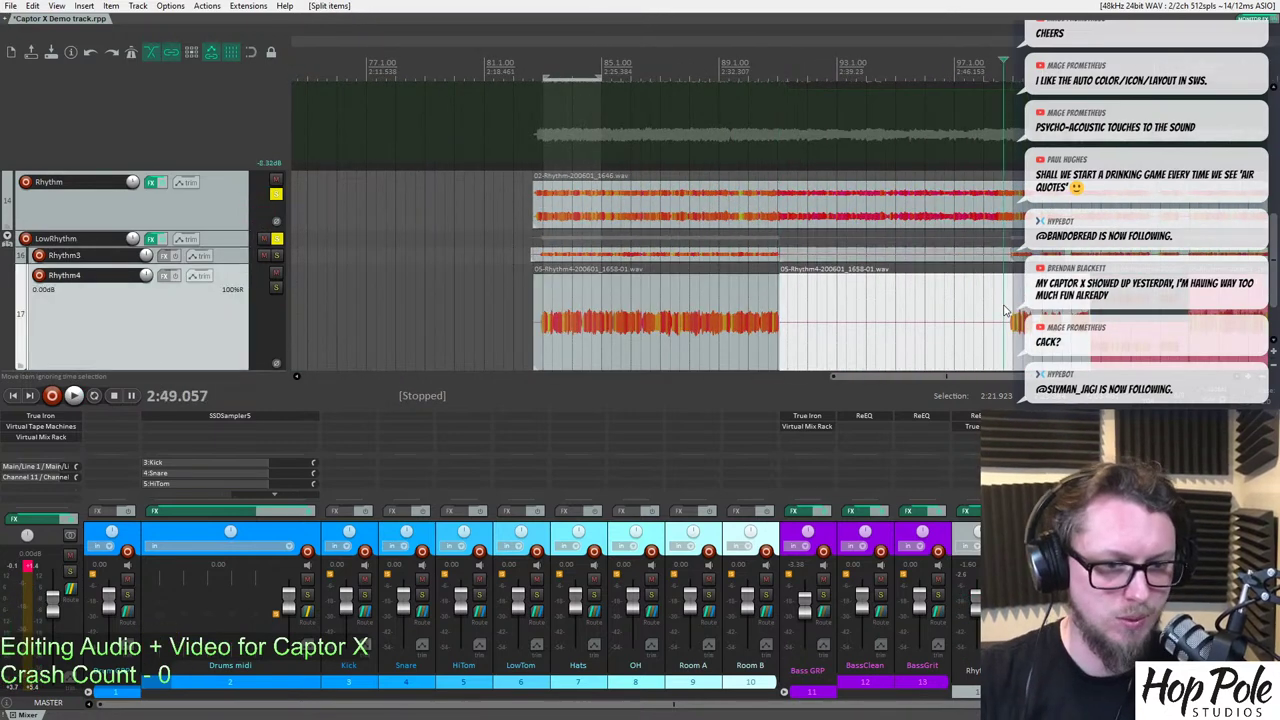
Split the Rhythm3 and Rhythm4 items at 2:49.454, where the playing resumes, and delete the silent pieces before it.
{"action": "scroll", "coordinate": [852, 296], "scroll_direction": "up", "scroll_amount": 4}
{"action": "left_click", "coordinate": [855, 321]}
{"action": "key", "text": "s"}
{"action": "scroll", "coordinate": [663, 271], "scroll_direction": "down", "scroll_amount": 4}
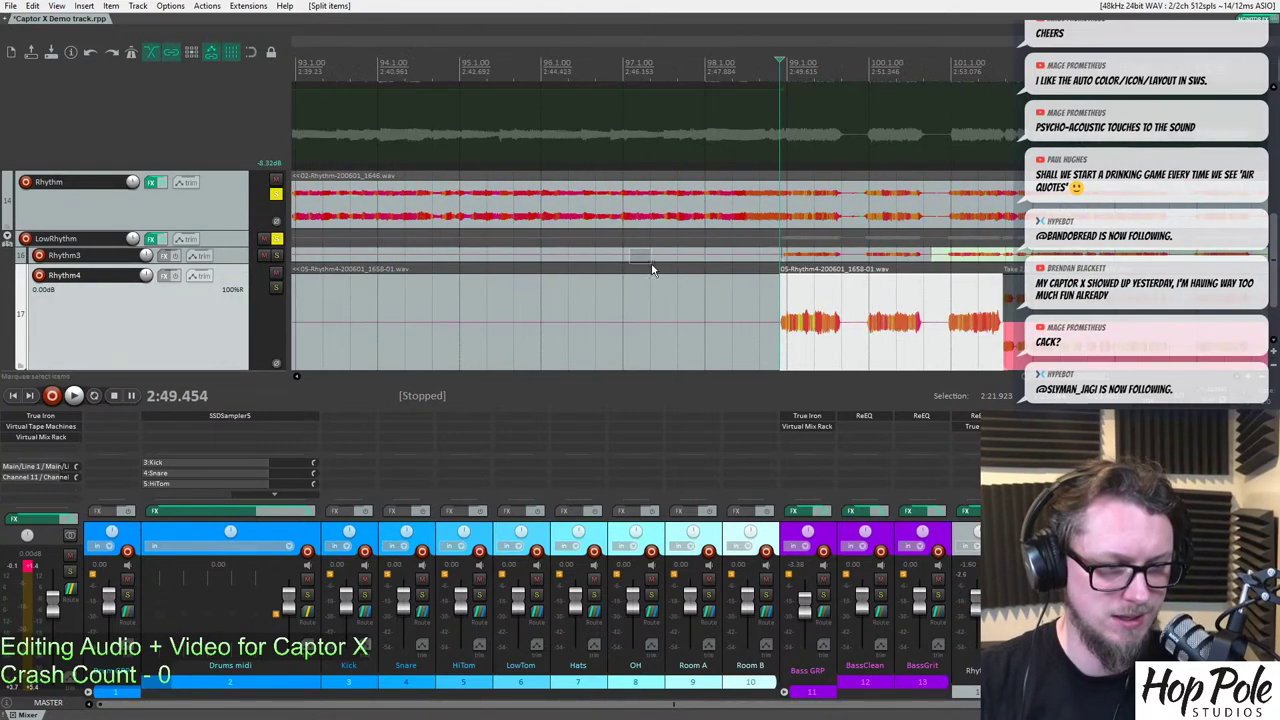
{"action": "left_click_drag", "start_coordinate": [641, 258], "coordinate": [652, 288]}
{"action": "key", "text": "Delete"}
{"action": "scroll", "coordinate": [831, 204], "scroll_direction": "up", "scroll_amount": 5}
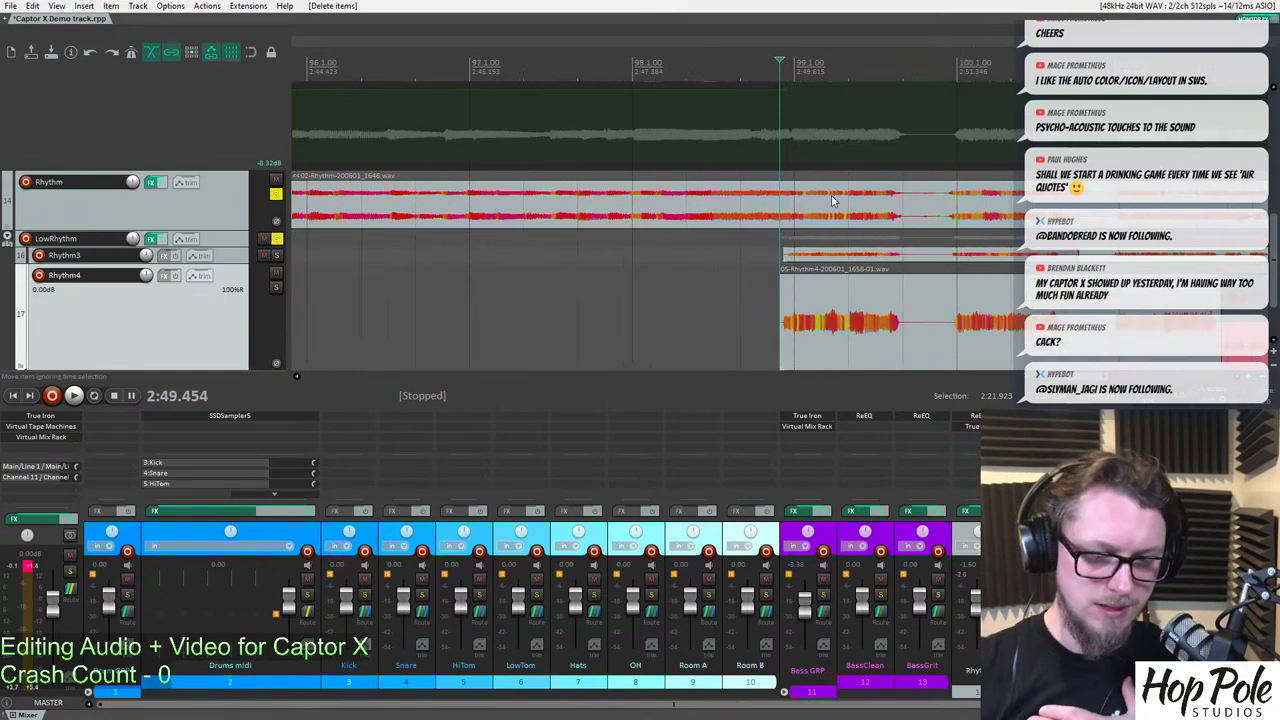
Split the Rhythm, Rhythm3 and Rhythm4 items where the chord ends at about 2:50.8 and trim the following silence to just before bar 100.
{"action": "key", "text": "space"}
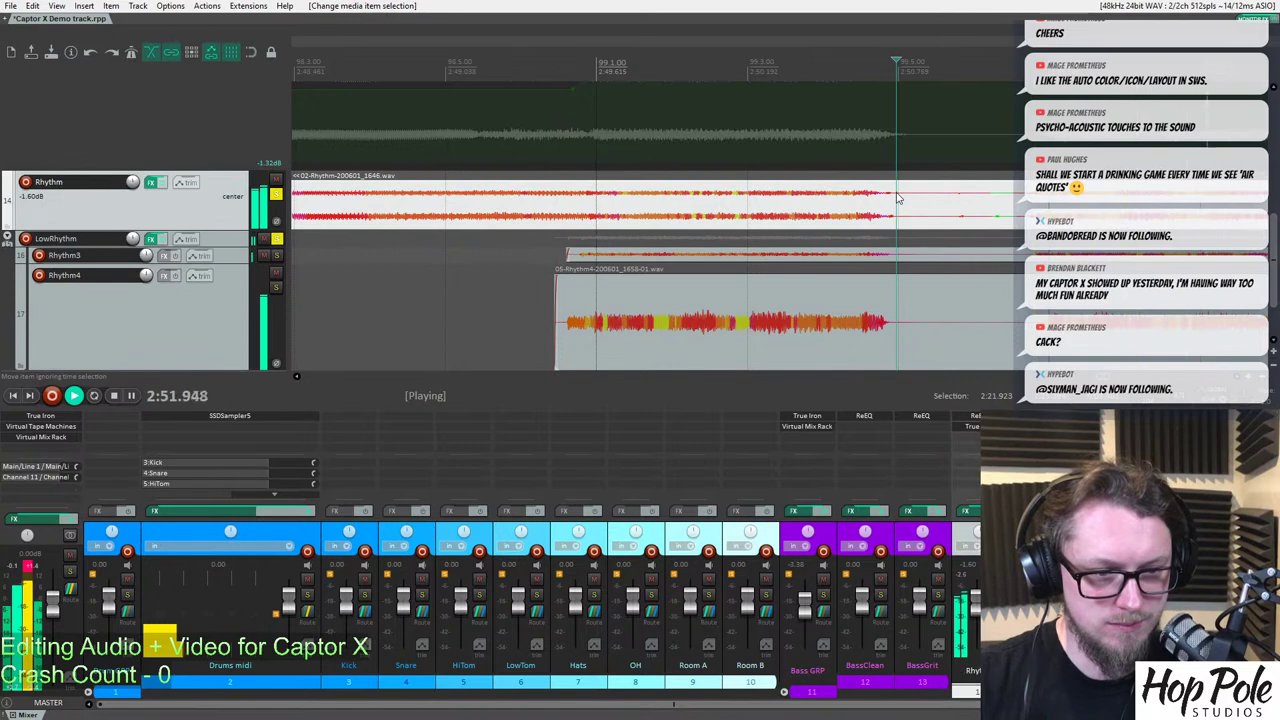
{"action": "key", "text": "space"}
{"action": "left_click", "coordinate": [897, 197]}
{"action": "key", "text": "s"}
{"action": "left_click_drag", "start_coordinate": [899, 204], "coordinate": [1030, 206]}
Split the rhythm guitar items at 2:52.455 and 2:53.026 and delete the silent pieces between the cuts.
{"action": "key", "text": "space"}
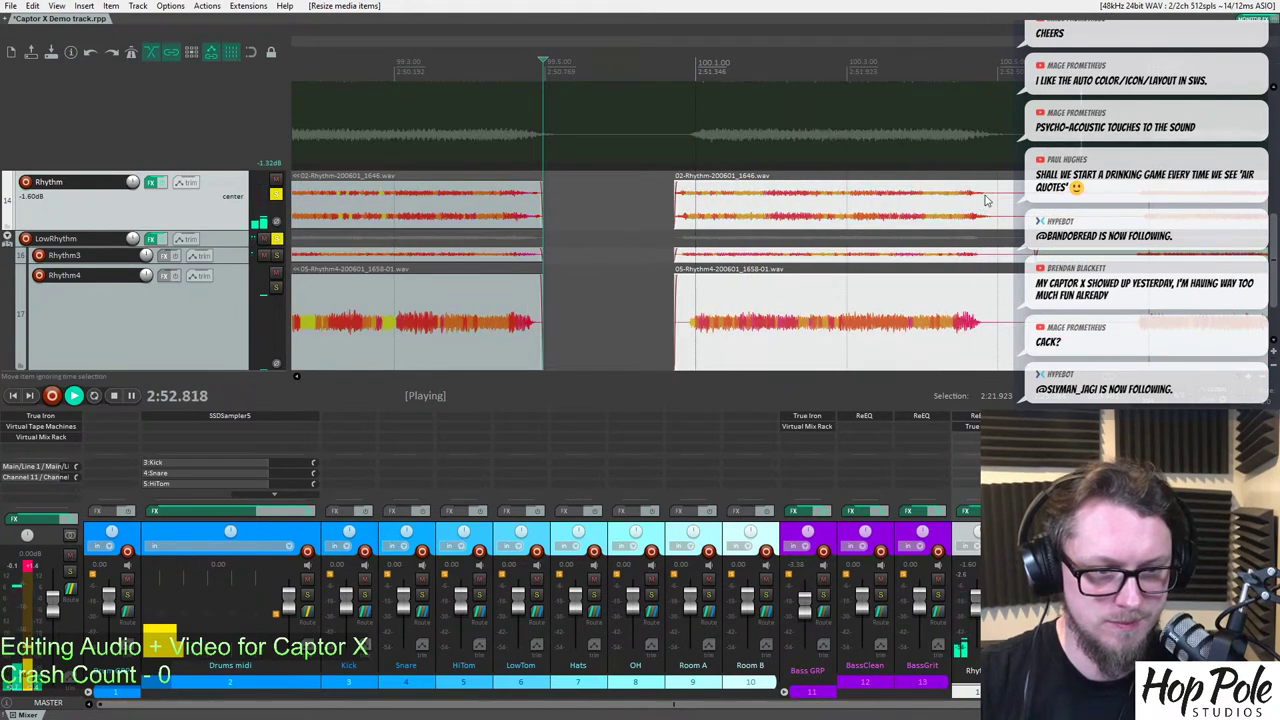
{"action": "key", "text": "space"}
{"action": "left_click", "coordinate": [985, 205]}
{"action": "key", "text": "s"}
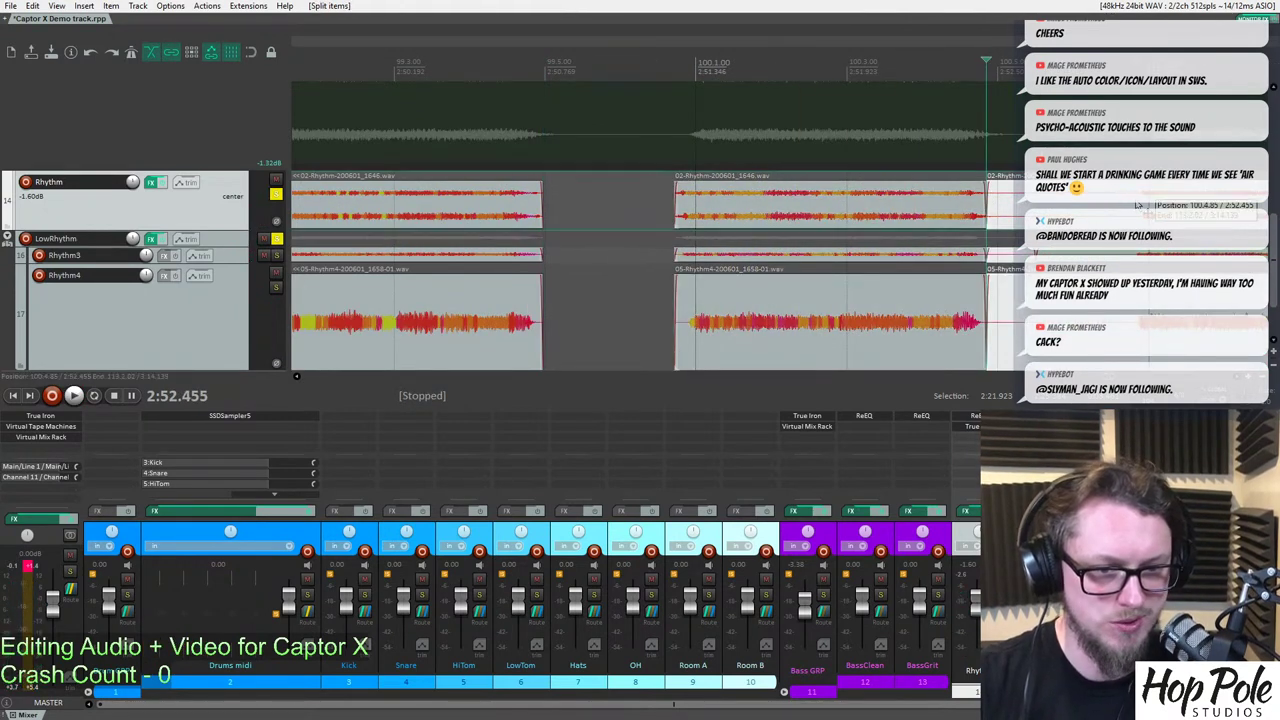
{"action": "left_click", "coordinate": [1136, 205]}
{"action": "key", "text": "s"}
{"action": "left_click_drag", "start_coordinate": [1021, 212], "coordinate": [1083, 306]}
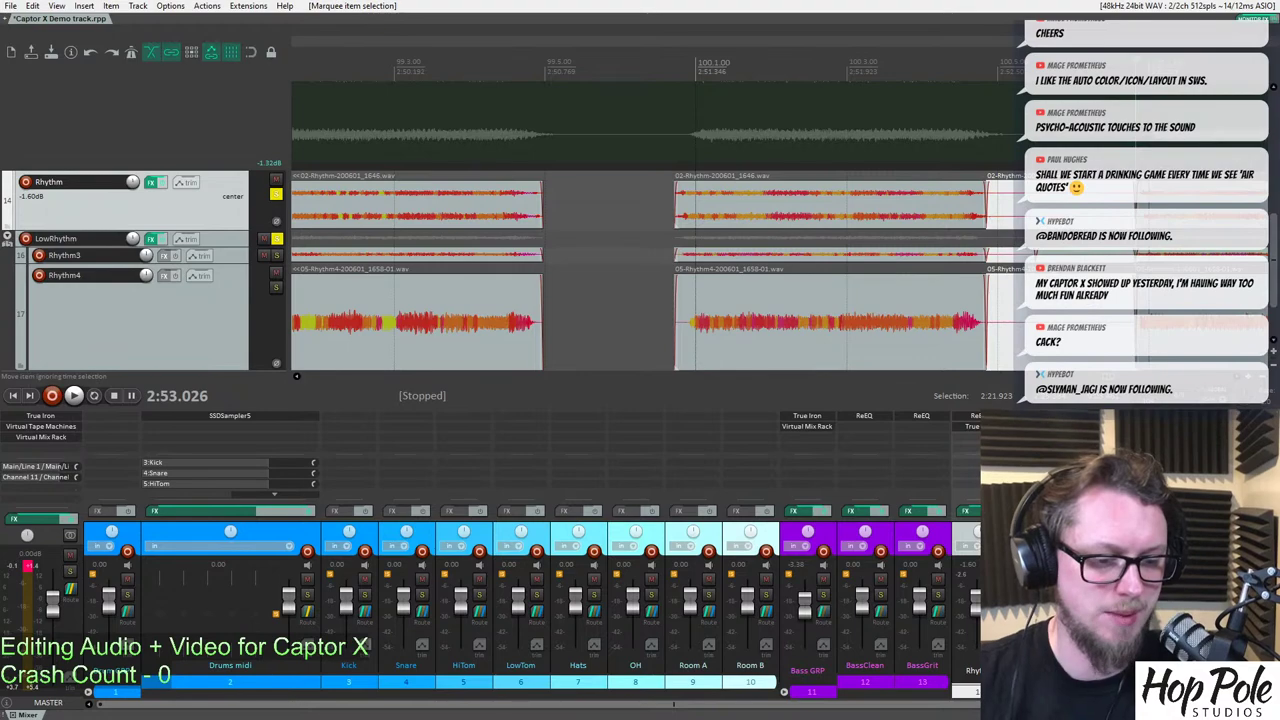
{"action": "key", "text": "Delete"}
Split the rhythm guitar items at 2:57.619 and 2:58.211 and delete the silent gap before bar 104.
{"action": "key", "text": "space"}
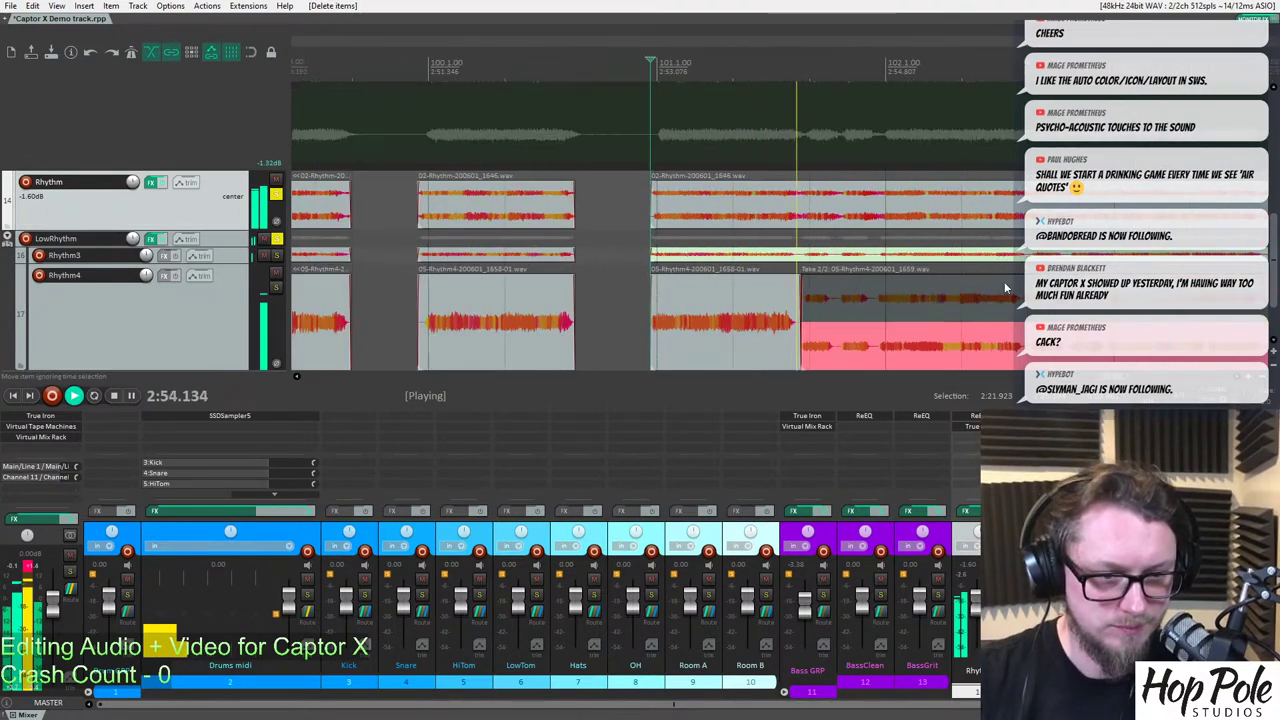
{"action": "left_click", "coordinate": [1039, 205]}
{"action": "scroll", "coordinate": [749, 208], "scroll_direction": "up", "scroll_amount": 4}
{"action": "key", "text": "space"}
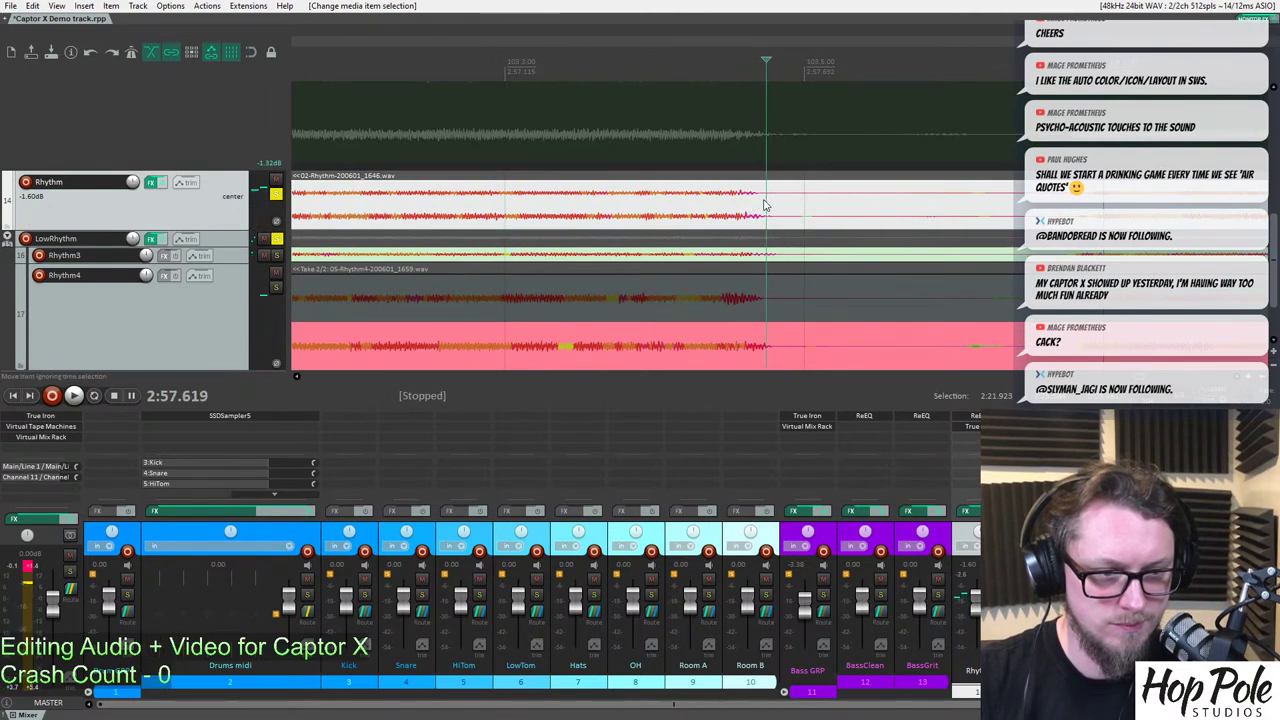
{"action": "key", "text": "s"}
{"action": "left_click", "coordinate": [1074, 208]}
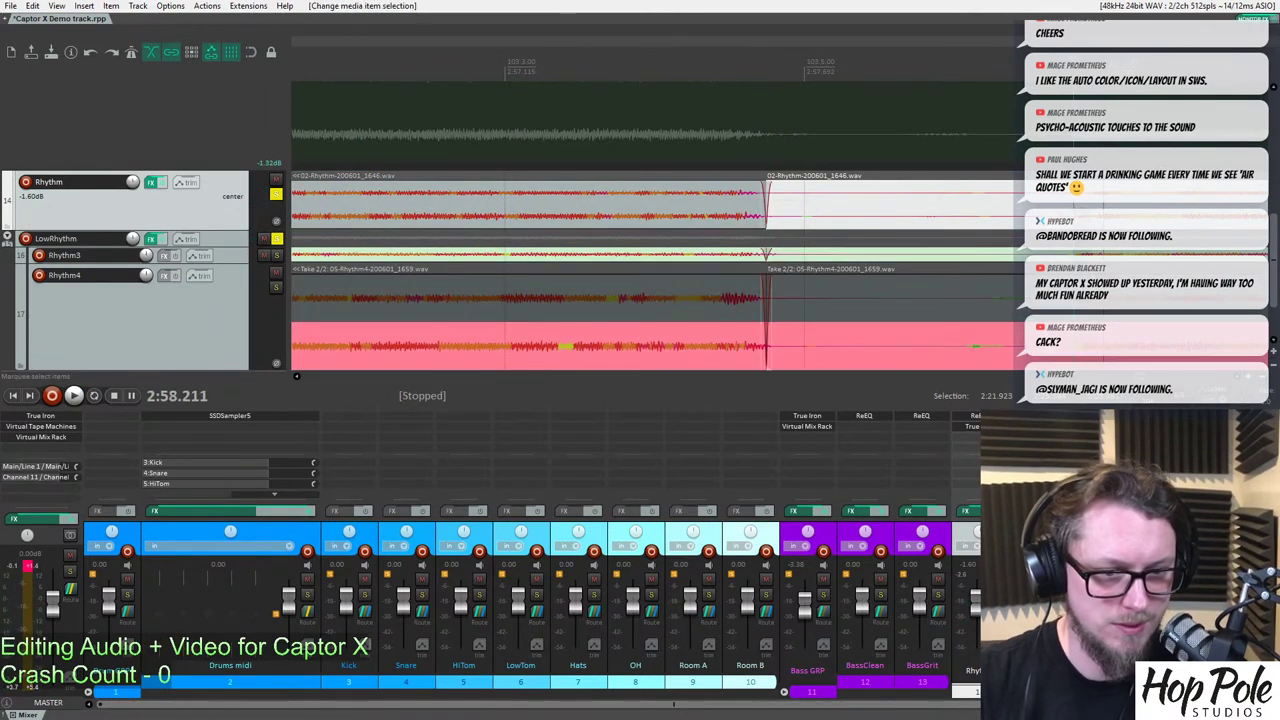
{"action": "key", "text": "s"}
{"action": "left_click_drag", "start_coordinate": [892, 213], "coordinate": [944, 327]}
{"action": "scroll", "coordinate": [946, 295], "scroll_direction": "down", "scroll_amount": 3}
{"action": "key", "text": "Delete"}
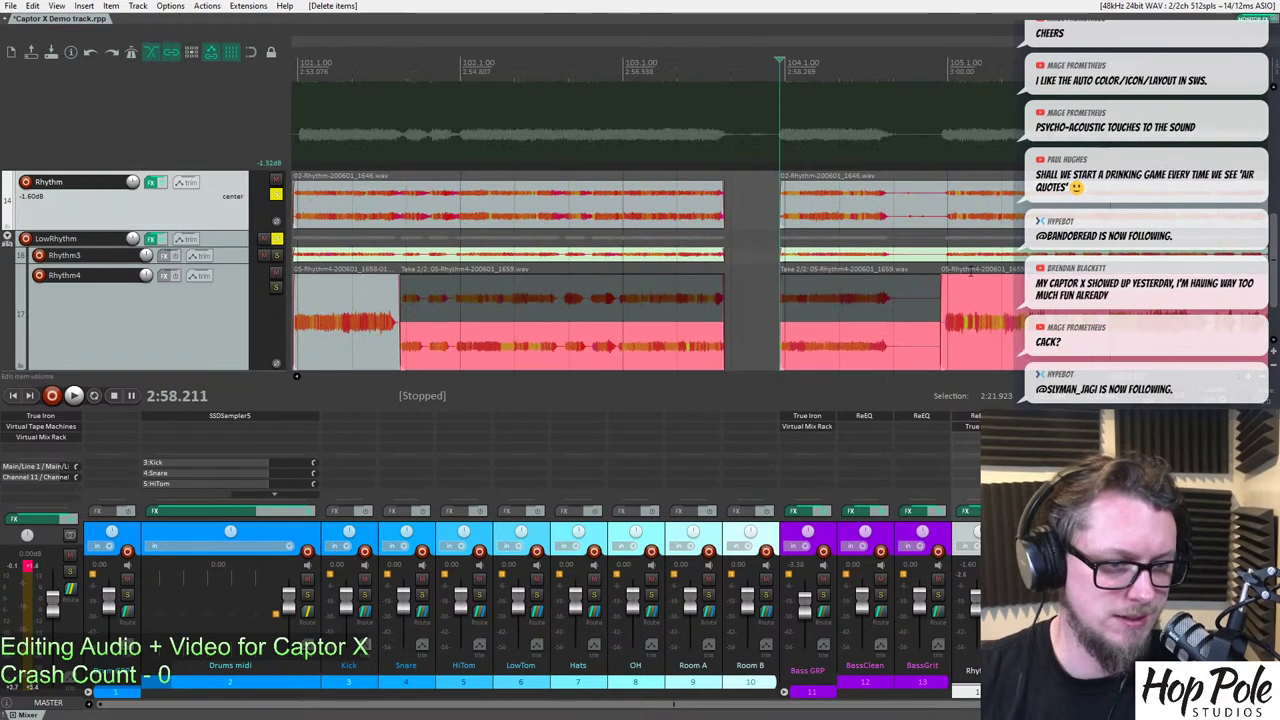
Split the rhythm guitar items at 2:59.358 and 2:59.981 and delete the silent gap before bar 105.
{"action": "left_click", "coordinate": [910, 220]}
{"action": "scroll", "coordinate": [910, 220], "scroll_direction": "up", "scroll_amount": 5}
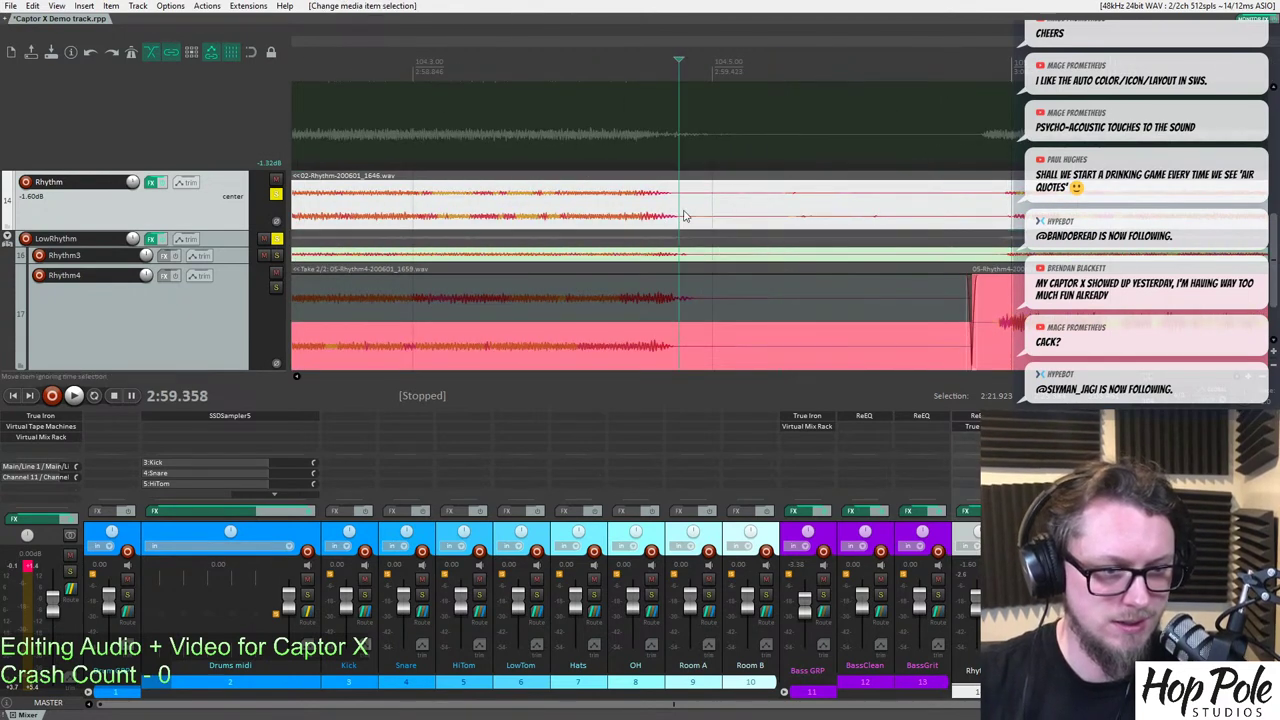
{"action": "key", "text": "s"}
{"action": "left_click", "coordinate": [1003, 226]}
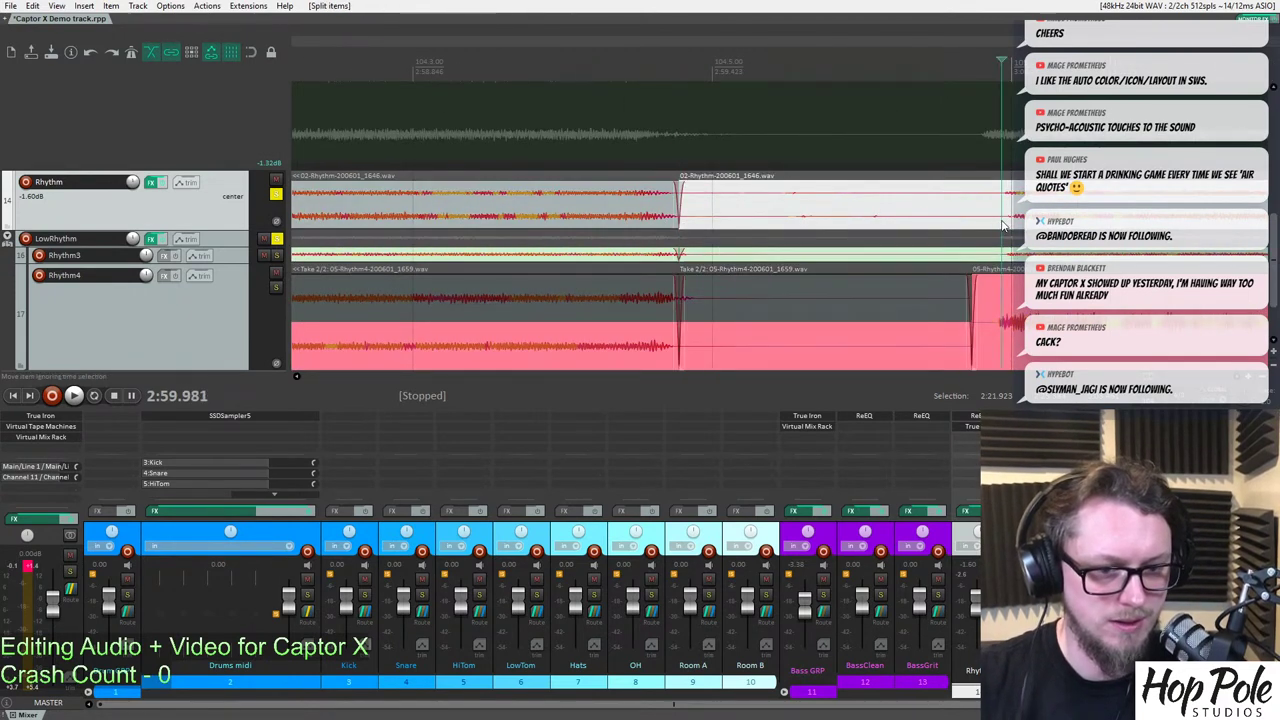
{"action": "key", "text": "s"}
{"action": "left_click_drag", "start_coordinate": [726, 196], "coordinate": [979, 318]}
{"action": "key", "text": "Delete"}
{"action": "scroll", "coordinate": [961, 307], "scroll_direction": "down", "scroll_amount": 4}
{"action": "scroll", "coordinate": [990, 199], "scroll_direction": "up", "scroll_amount": 2}
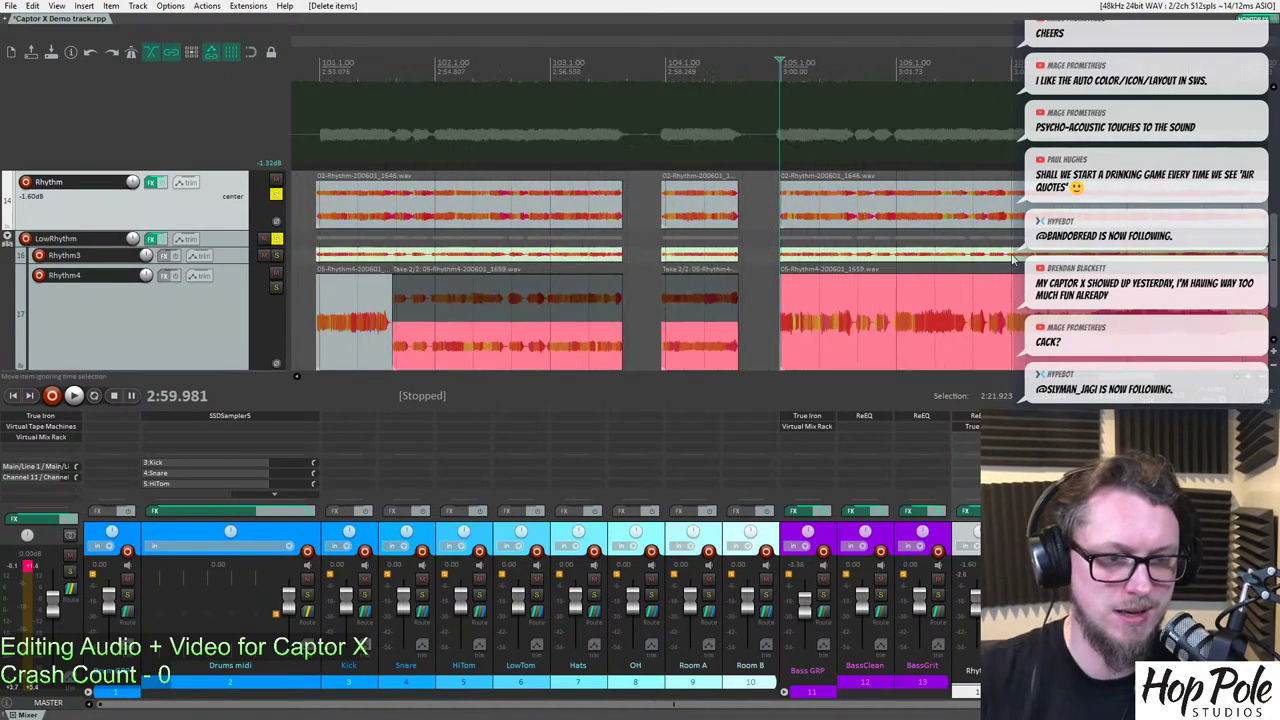
Split the Rhythm item at 2:21.540 and the Rhythm3 and Rhythm4 items at 2:21.802, and delete the silence before the first notes.
{"action": "scroll", "coordinate": [1018, 199], "scroll_direction": "down", "scroll_amount": 1}
{"action": "scroll", "coordinate": [410, 86], "scroll_direction": "down", "scroll_amount": 3}
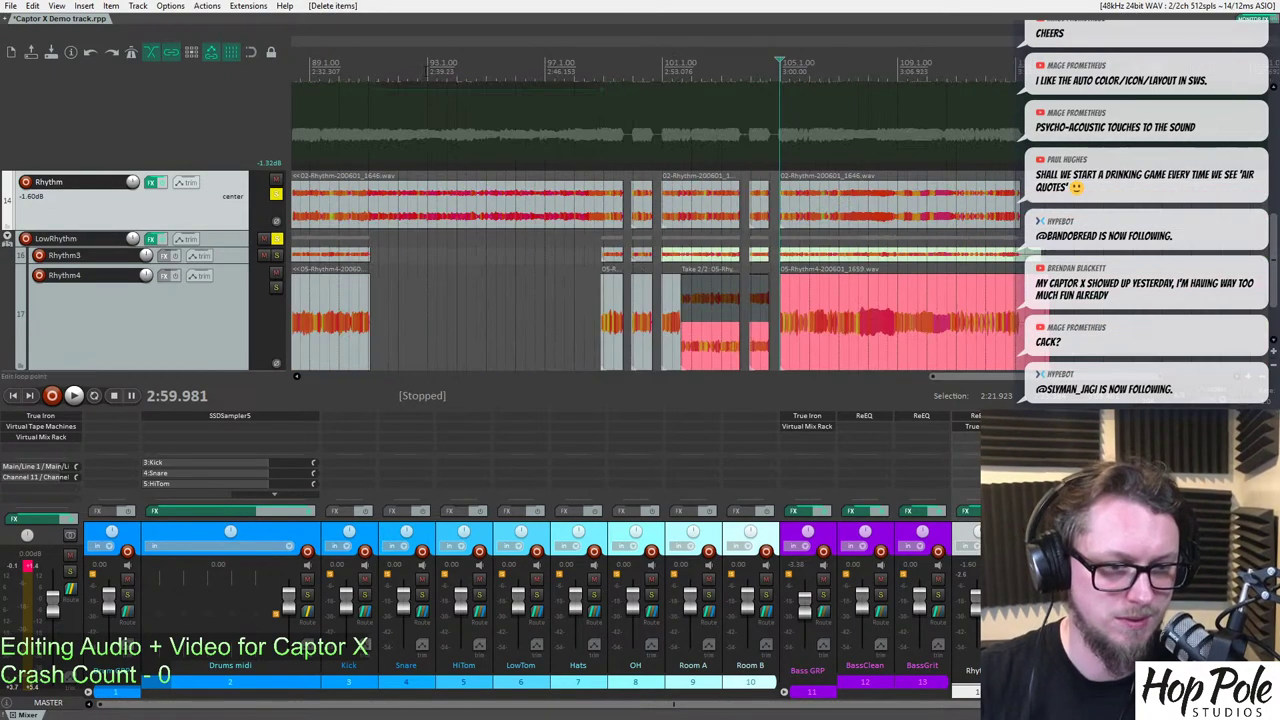
{"action": "left_click", "coordinate": [306, 62]}
{"action": "key", "text": "space"}
{"action": "scroll", "coordinate": [756, 167], "scroll_direction": "up", "scroll_amount": 7}
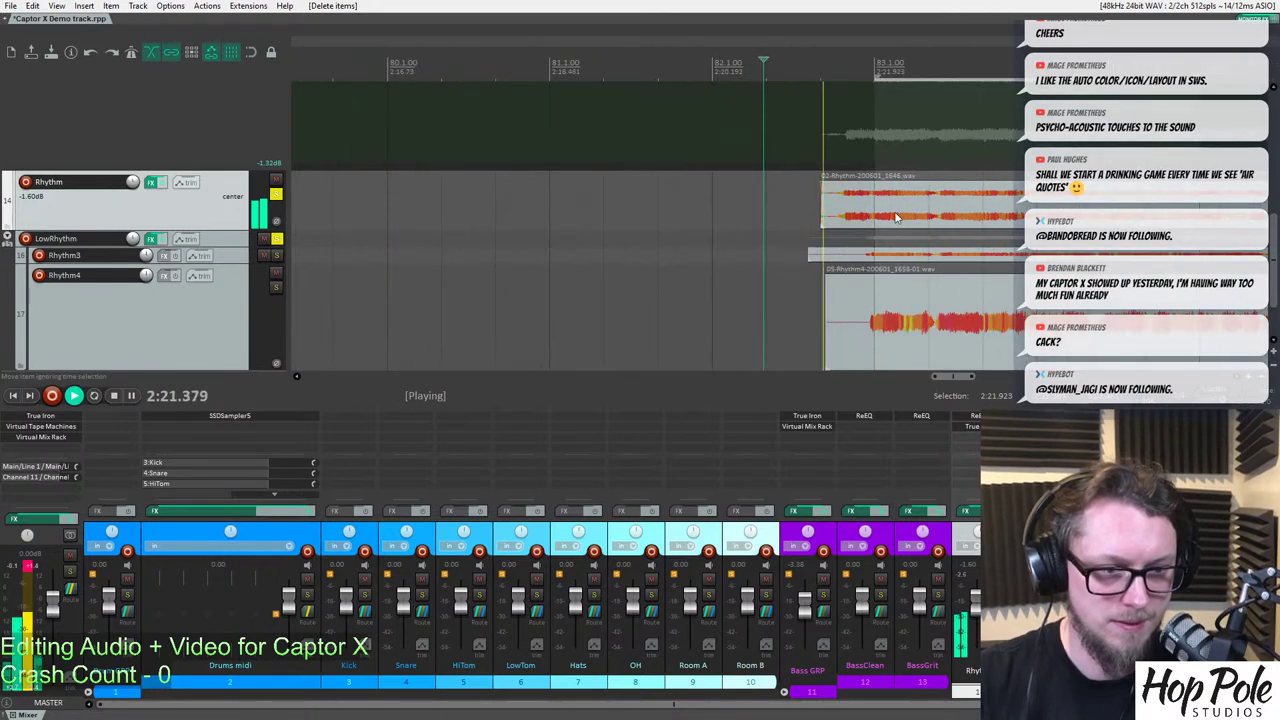
{"action": "key", "text": "space"}
{"action": "left_click", "coordinate": [760, 193]}
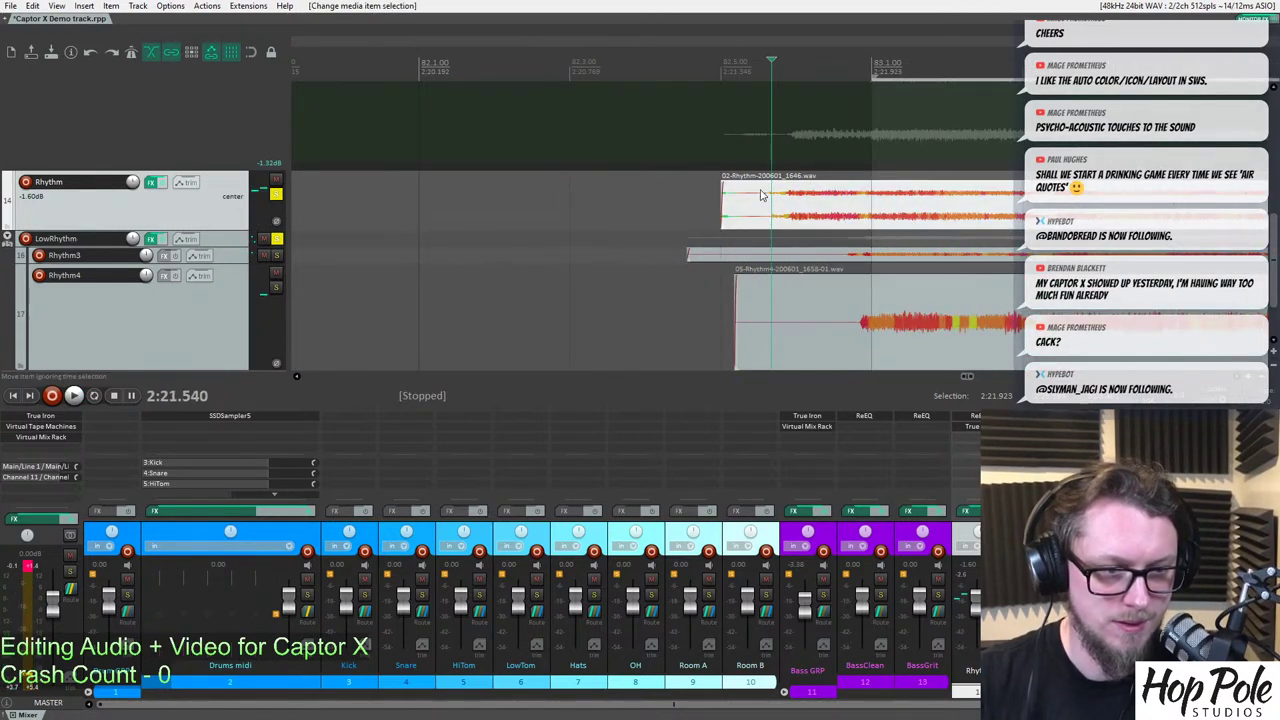
{"action": "key", "text": "s"}
{"action": "left_click", "coordinate": [840, 255]}
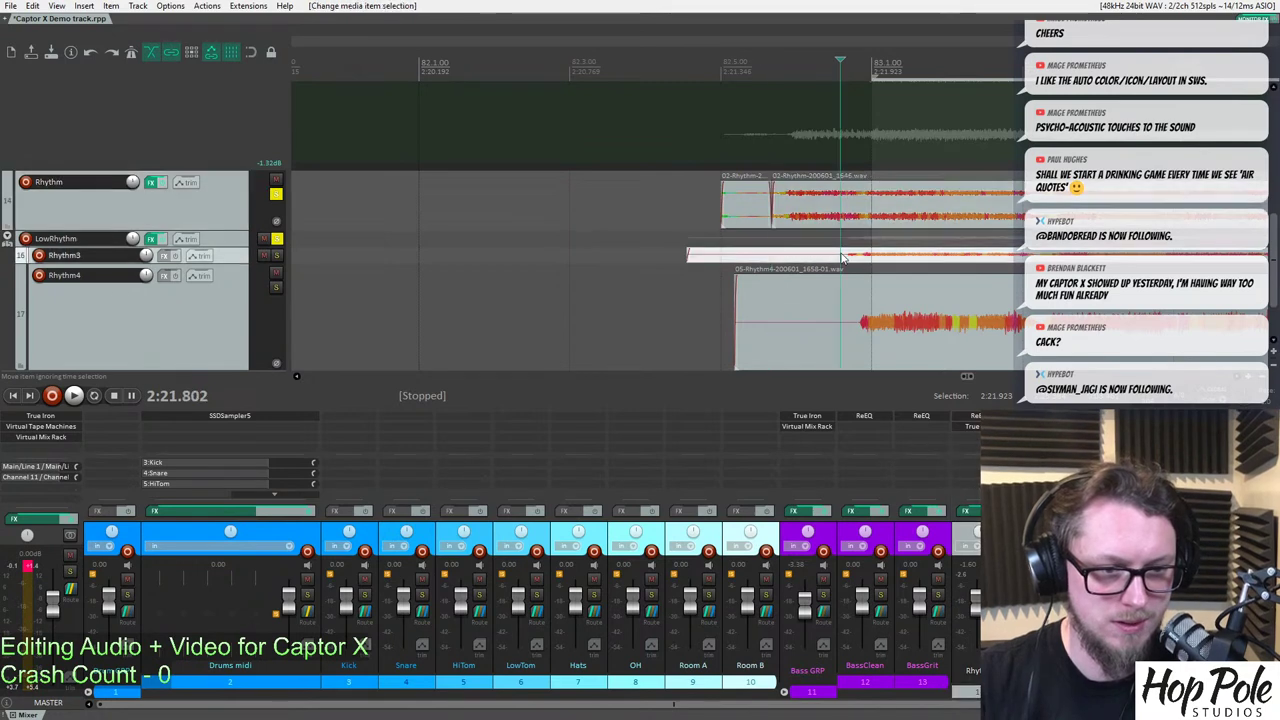
{"action": "key", "text": "s"}
{"action": "left_click_drag", "start_coordinate": [718, 212], "coordinate": [755, 328]}
{"action": "key", "text": "Delete"}
Clear the track solos to play the full mix from just before bar 83, and compare it with LowRhythm muted and unmuted.
{"action": "left_click", "coordinate": [672, 84]}
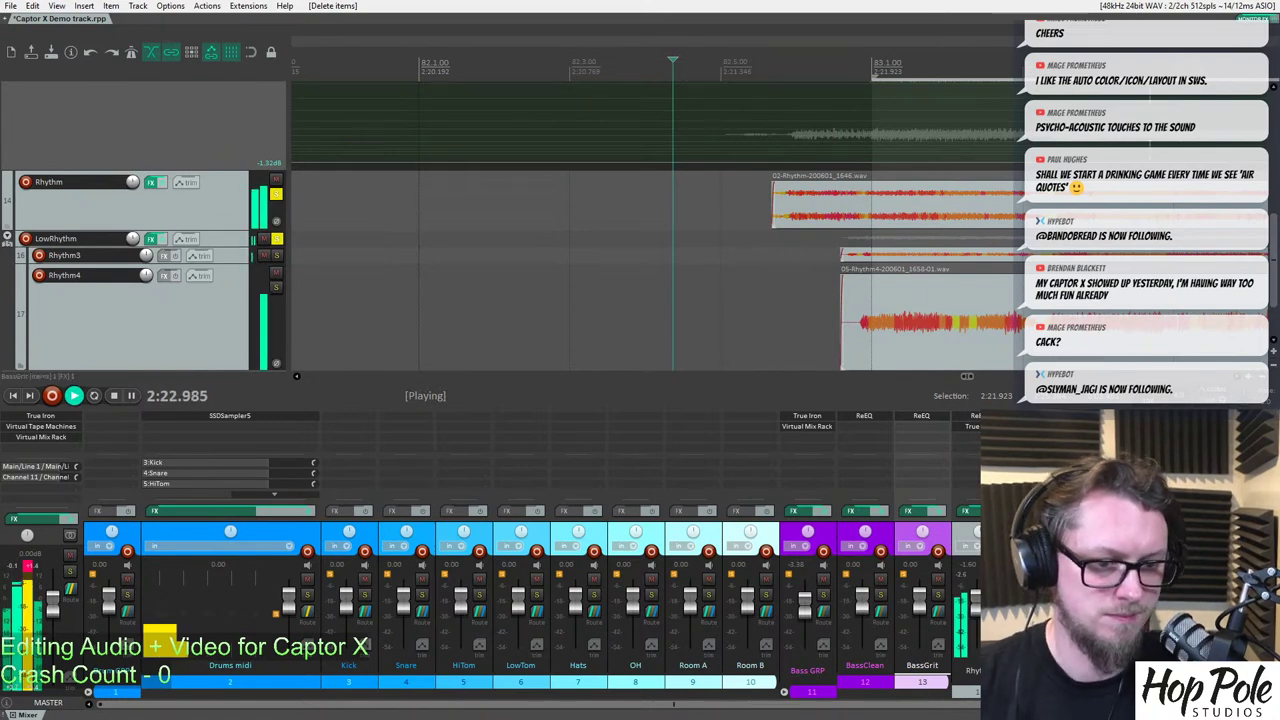
{"action": "key", "text": "shift+F6"}
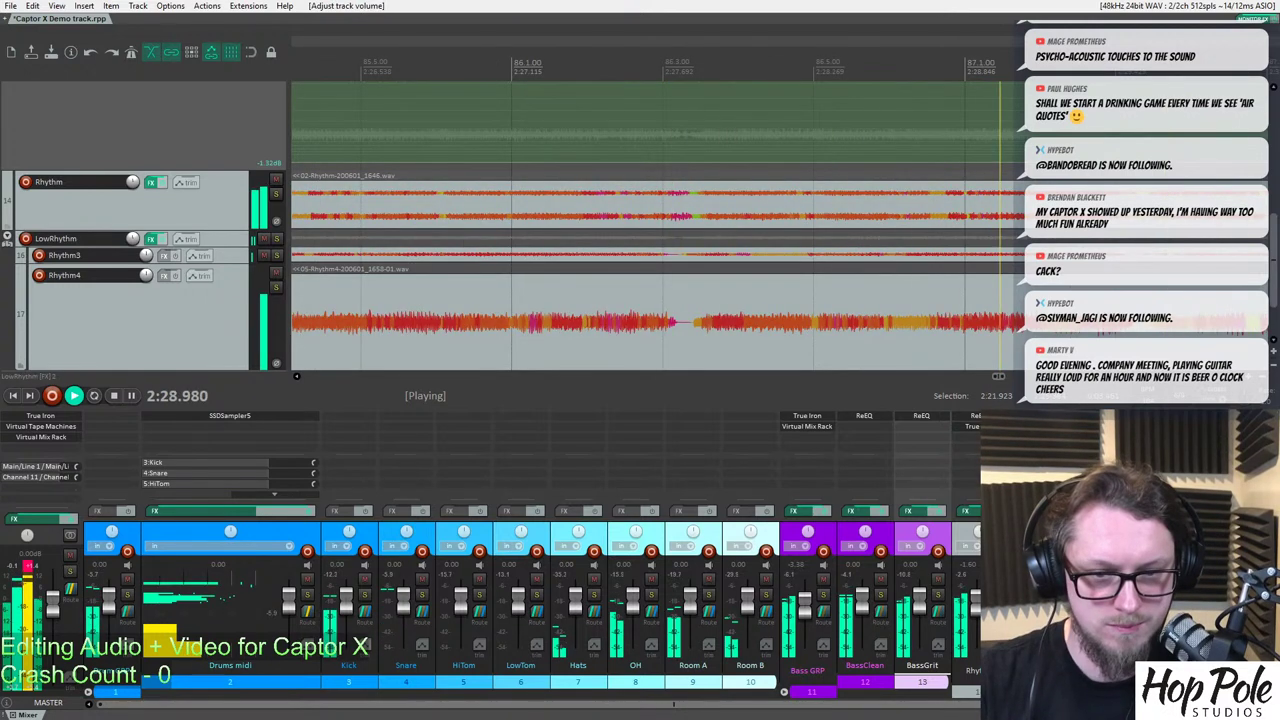
{"action": "left_click", "coordinate": [264, 238]}
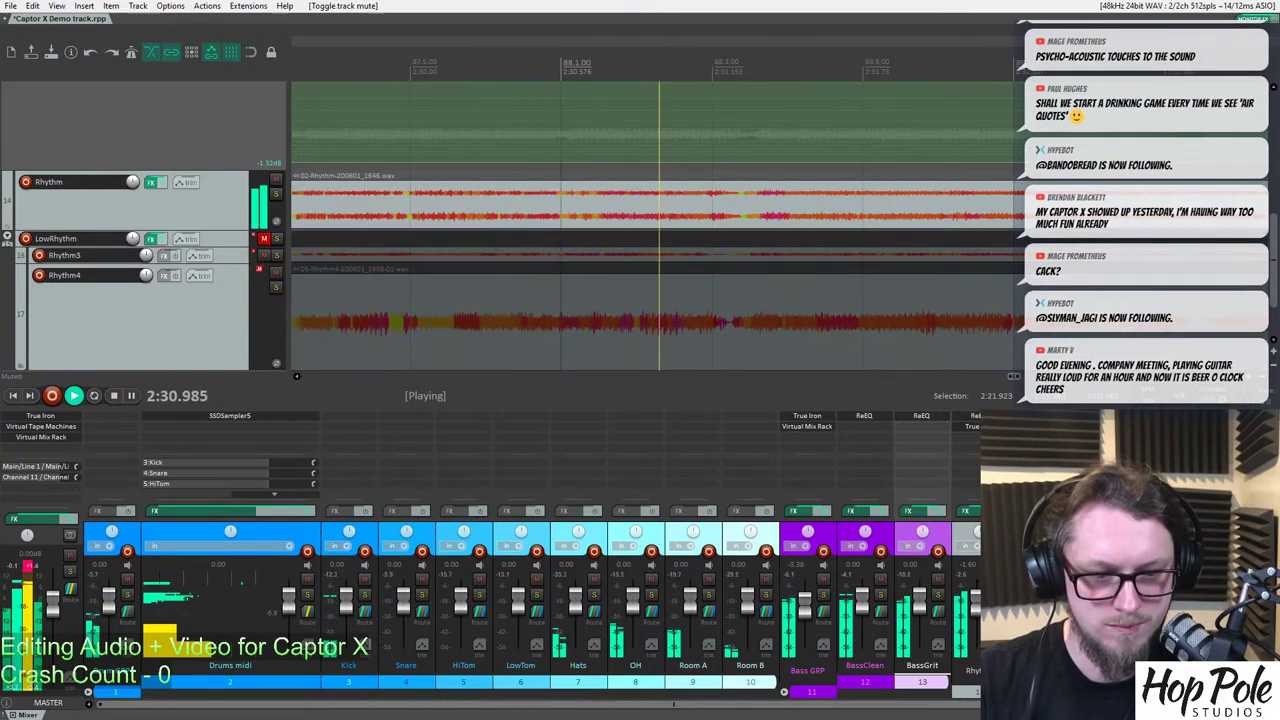
{"action": "left_click", "coordinate": [264, 238]}
Mute the Rhythm track, adjust the LowRhythm track's volume, and replay the mix from just before bar 83.
{"action": "left_click", "coordinate": [276, 179]}
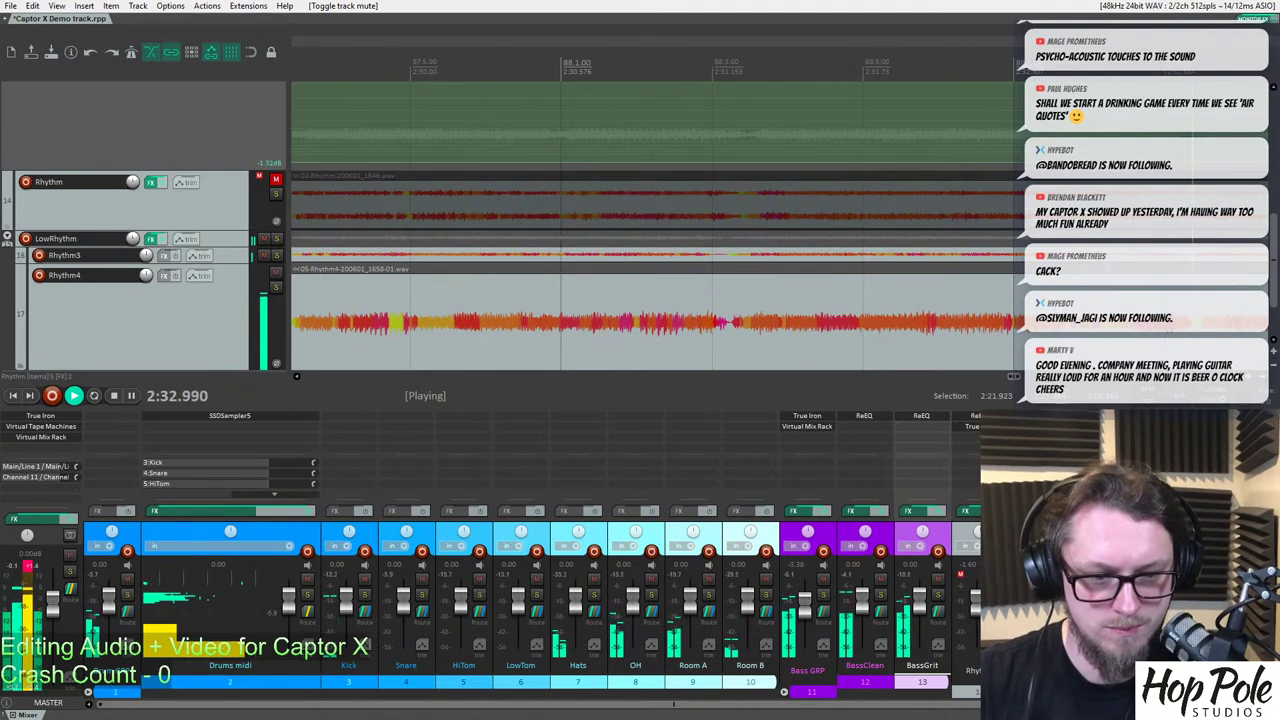
{"action": "double_click", "coordinate": [132, 238]}
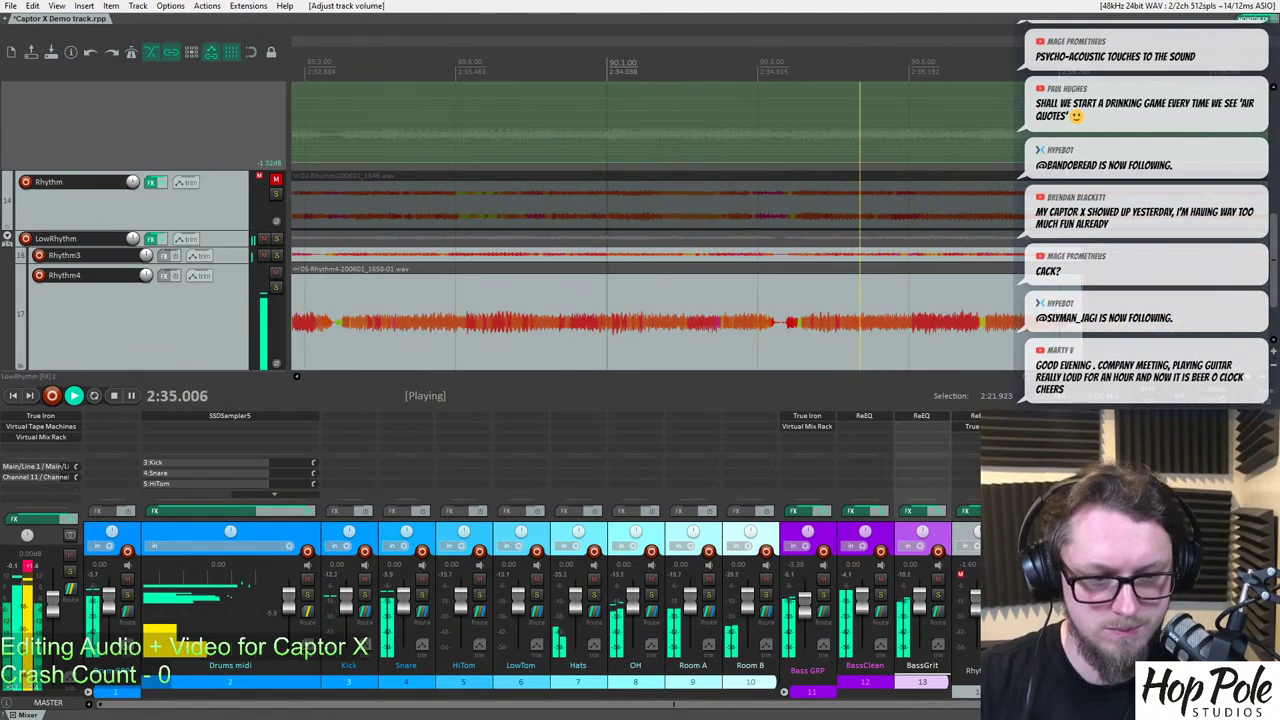
{"action": "scroll", "coordinate": [656, 225], "scroll_direction": "down", "scroll_amount": 2}
{"action": "key", "text": "space"}
{"action": "key", "text": "space"}
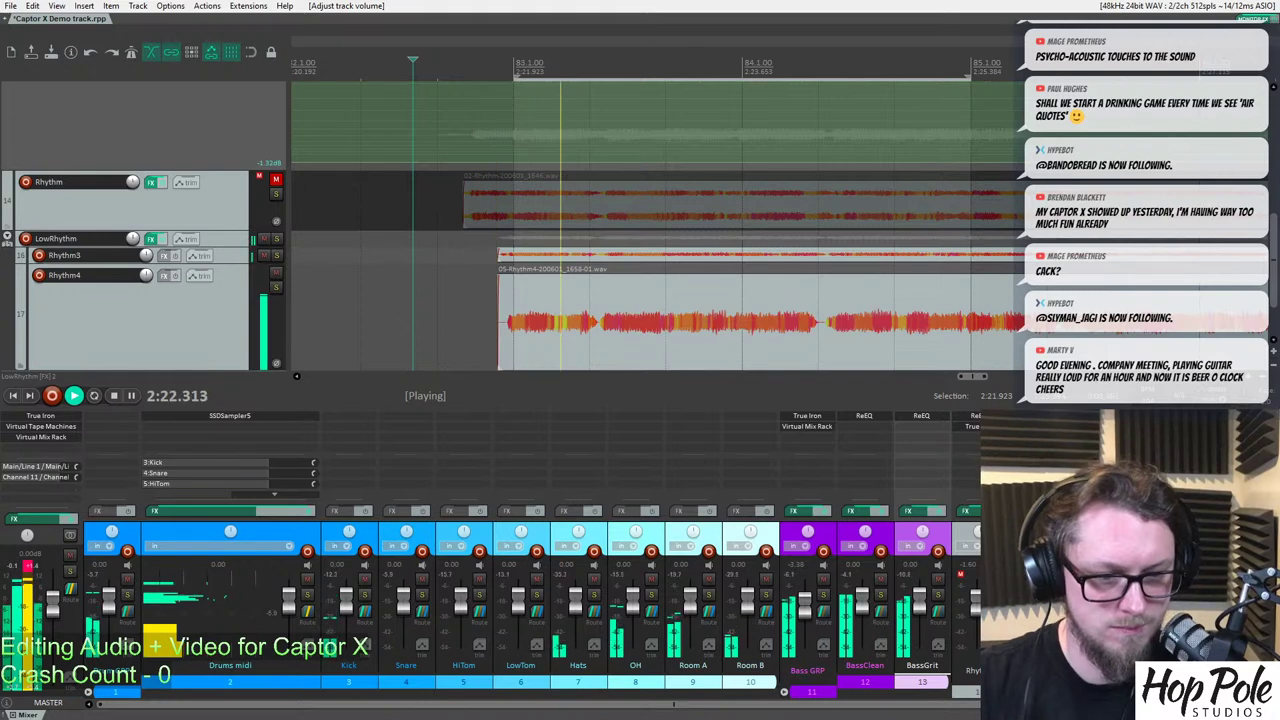
Unmute the Rhythm track and listen to it within the full mix, pausing playback after bar 88.
{"action": "left_click", "coordinate": [276, 180]}
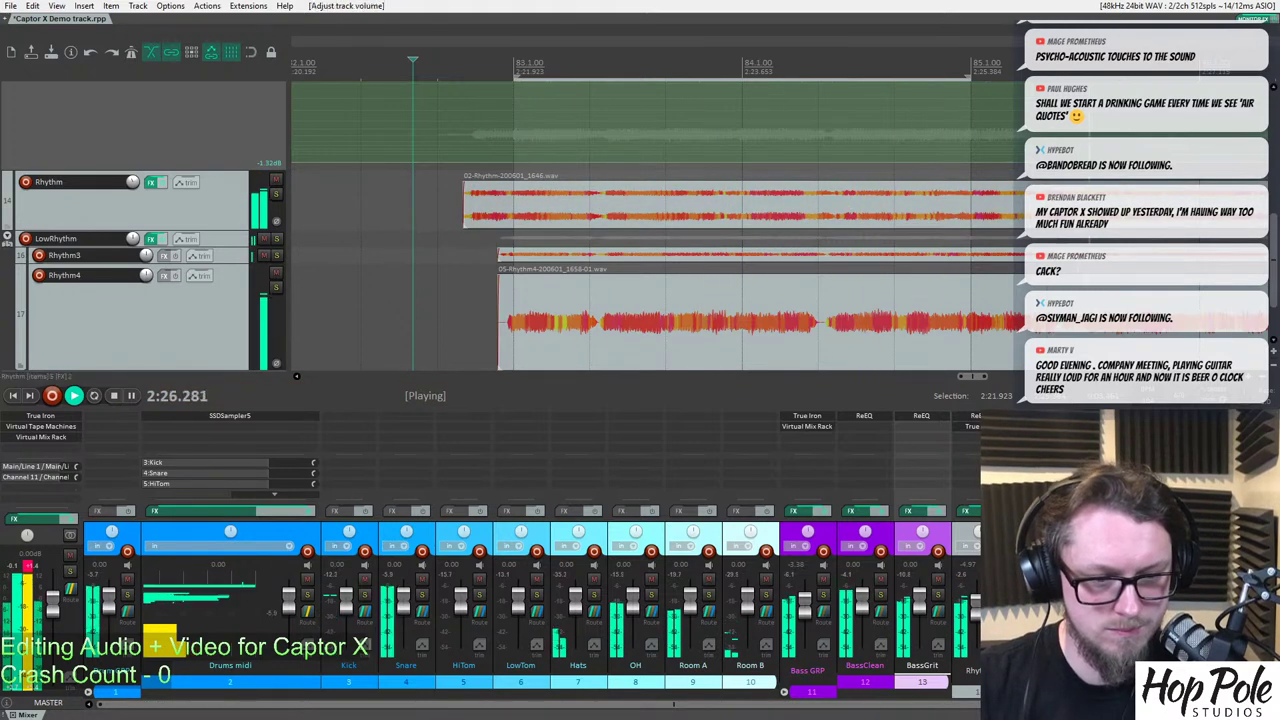
{"action": "scroll", "coordinate": [1012, 350], "scroll_direction": "down", "scroll_amount": 5}
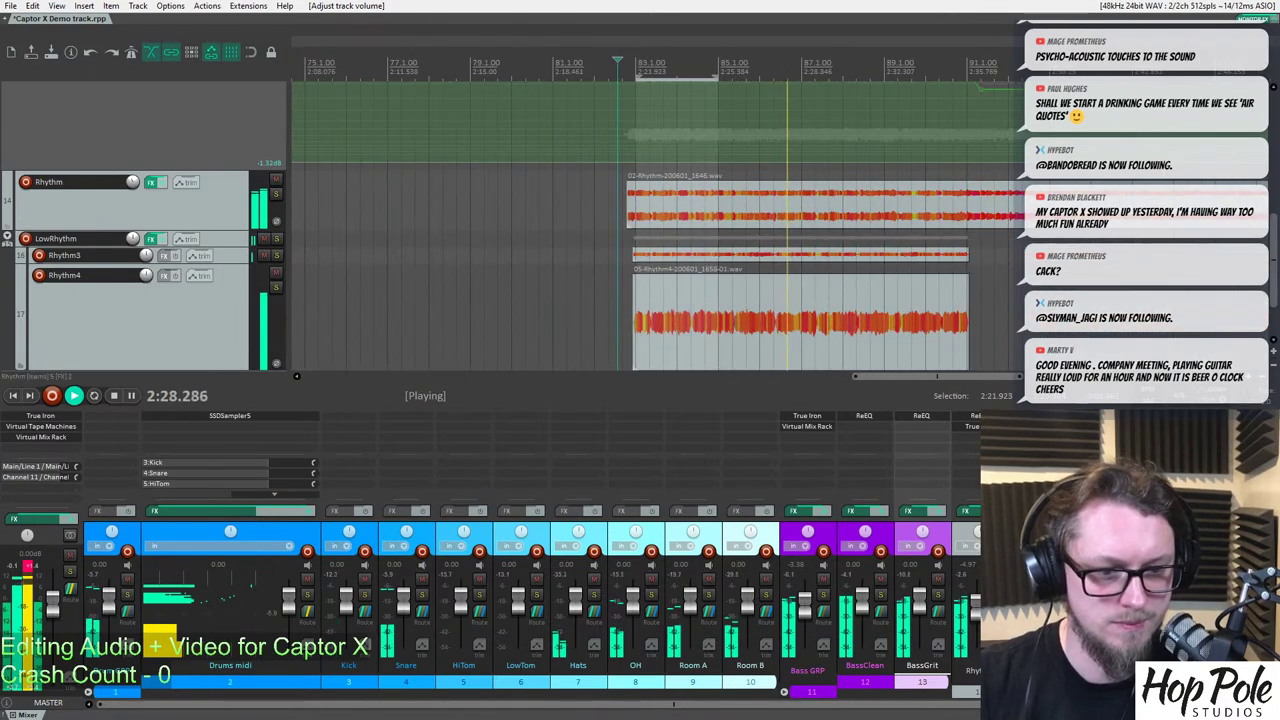
{"action": "scroll", "coordinate": [714, 126], "scroll_direction": "up", "scroll_amount": 5}
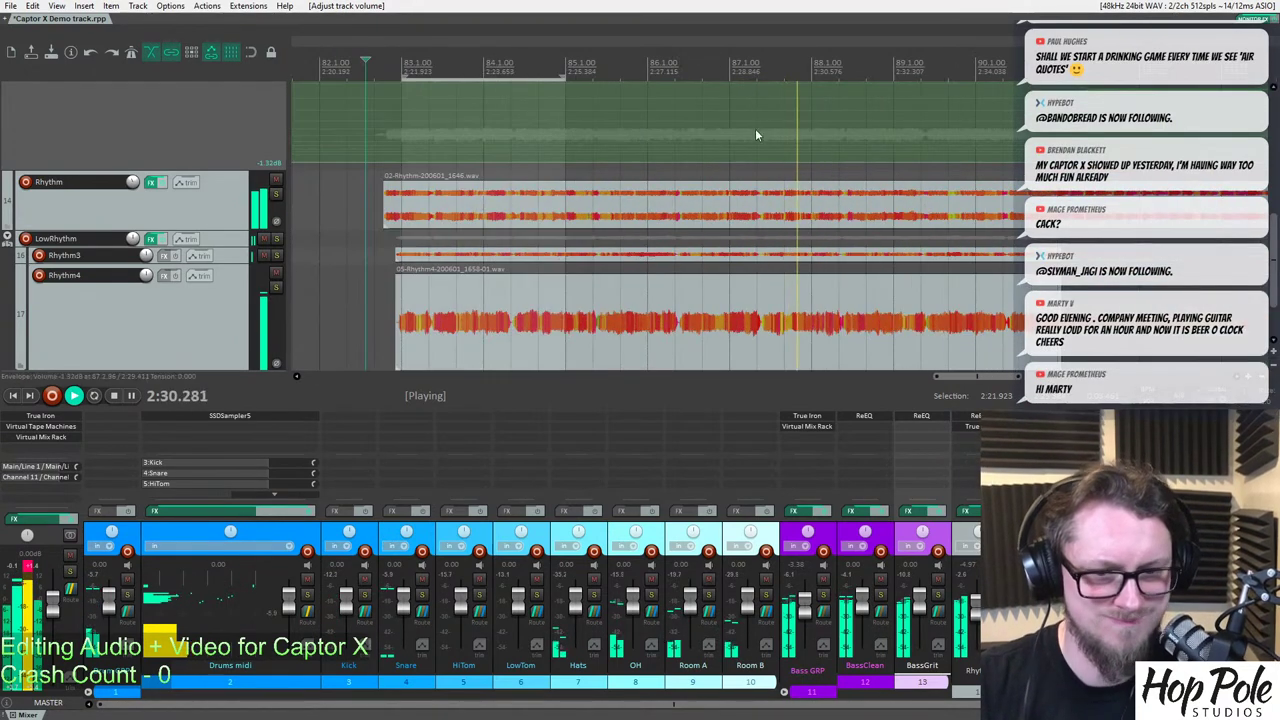
{"action": "key", "text": "ctrl+space"}
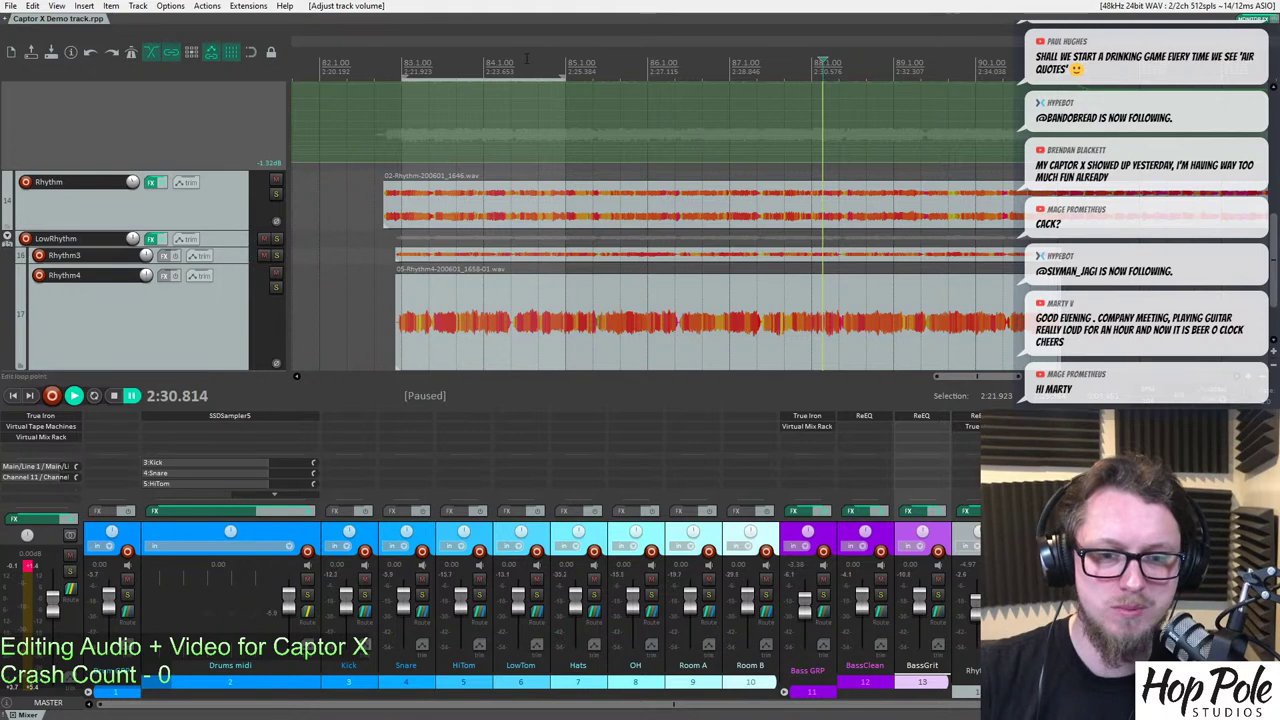
Replay the full mix from 2:21.670, just before bar 83, to check the rhythm guitar entry.
{"action": "left_click", "coordinate": [389, 46]}
{"action": "scroll", "coordinate": [856, 163], "scroll_direction": "up", "scroll_amount": 7}
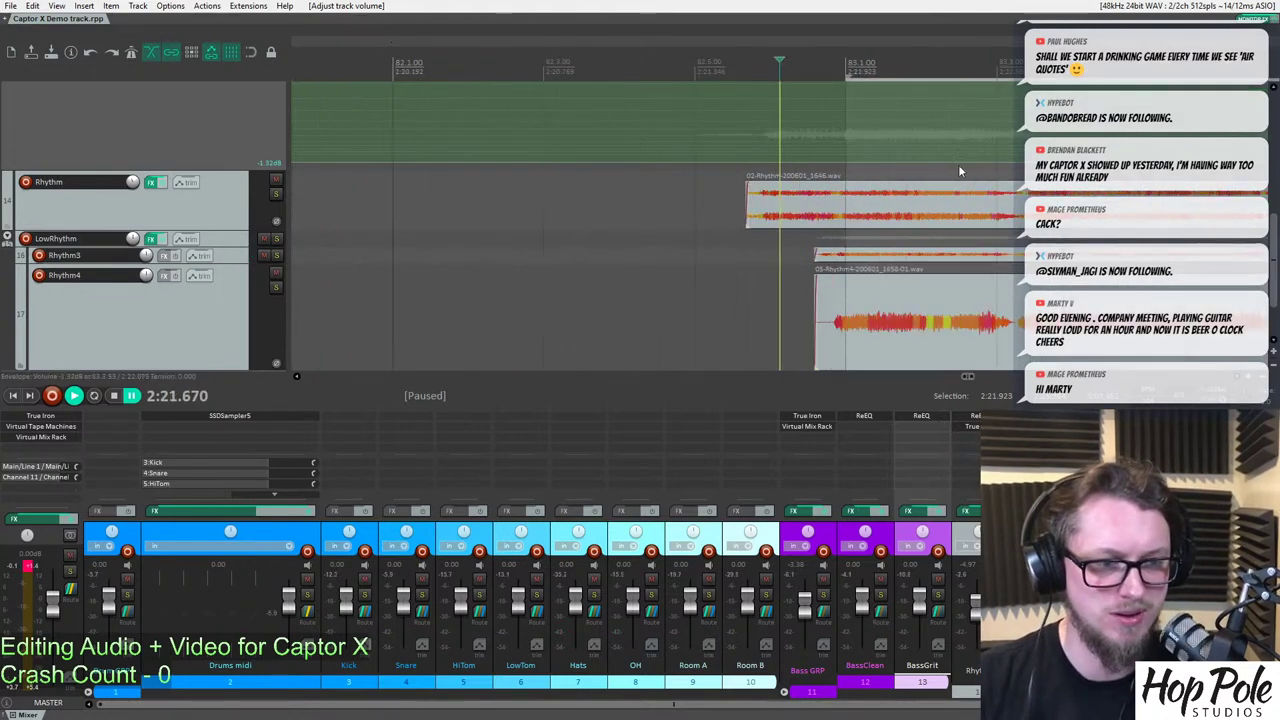
{"action": "key", "text": "space"}
{"action": "scroll", "coordinate": [914, 194], "scroll_direction": "down", "scroll_amount": 2}
{"action": "scroll", "coordinate": [914, 194], "scroll_direction": "up", "scroll_amount": 1}
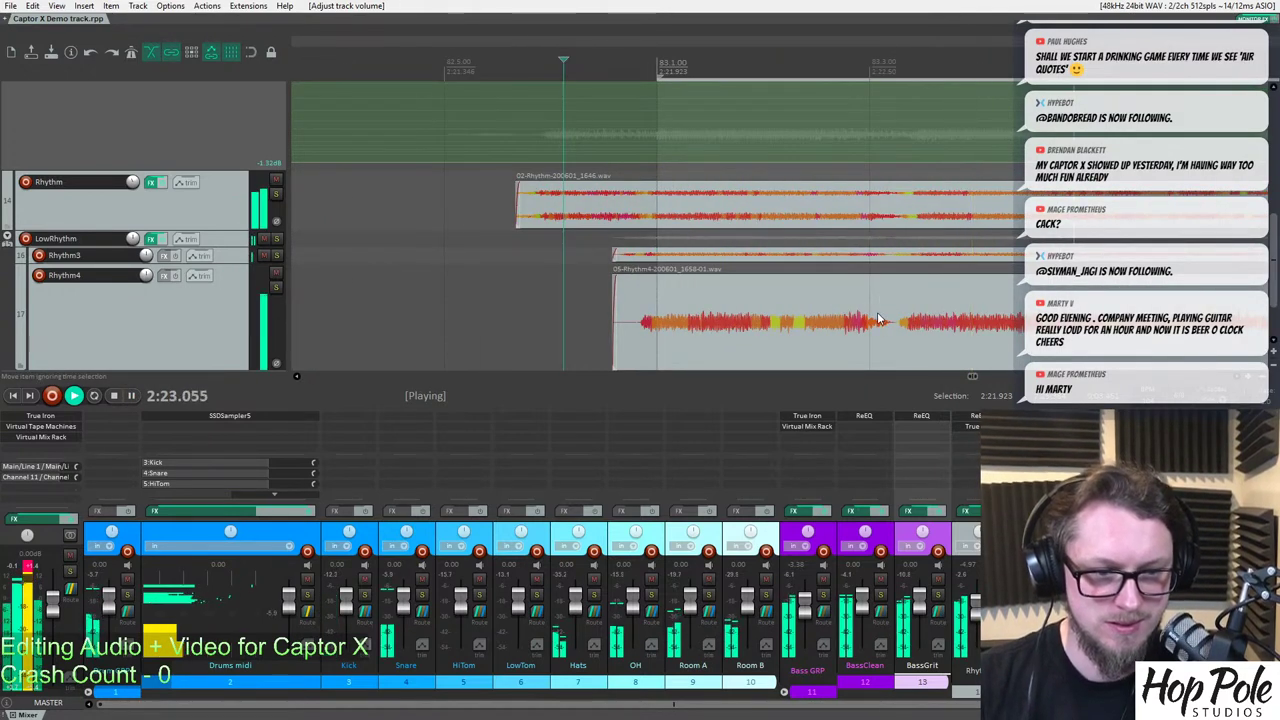
{"action": "scroll", "coordinate": [880, 308], "scroll_direction": "down", "scroll_amount": 2}
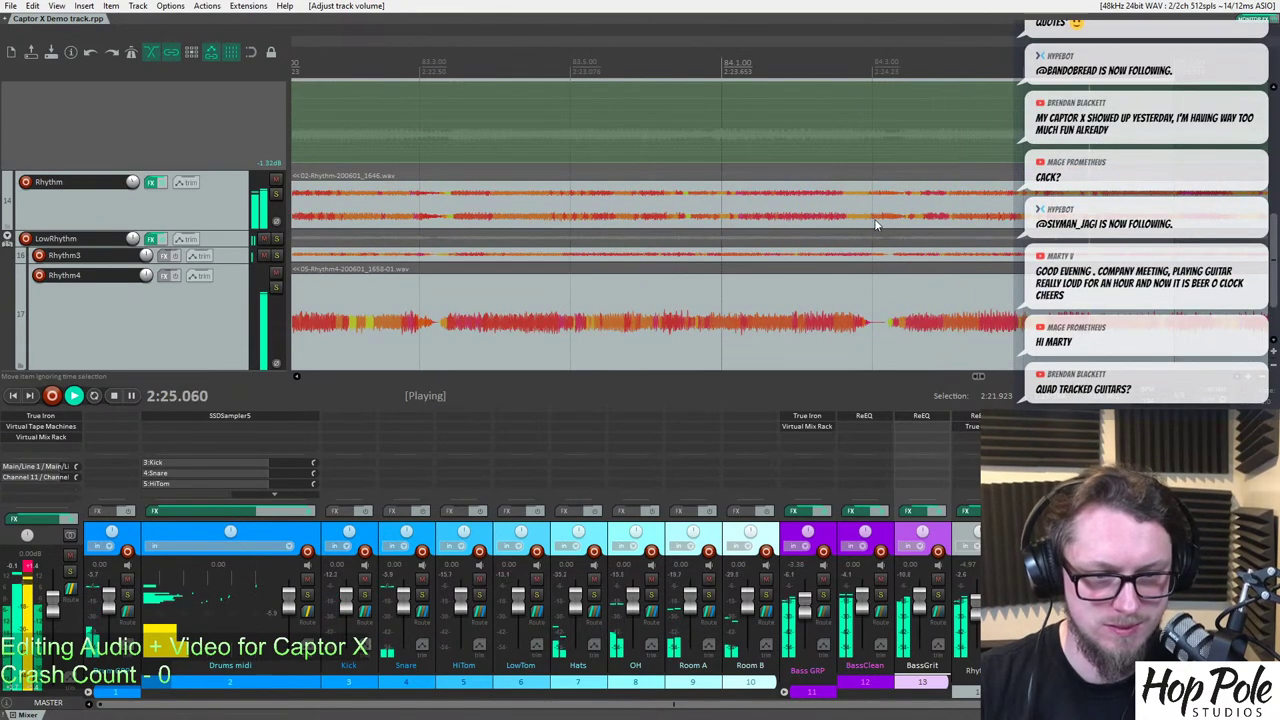
{"action": "scroll", "coordinate": [880, 228], "scroll_direction": "down", "scroll_amount": 4}
{"action": "key", "text": "space"}
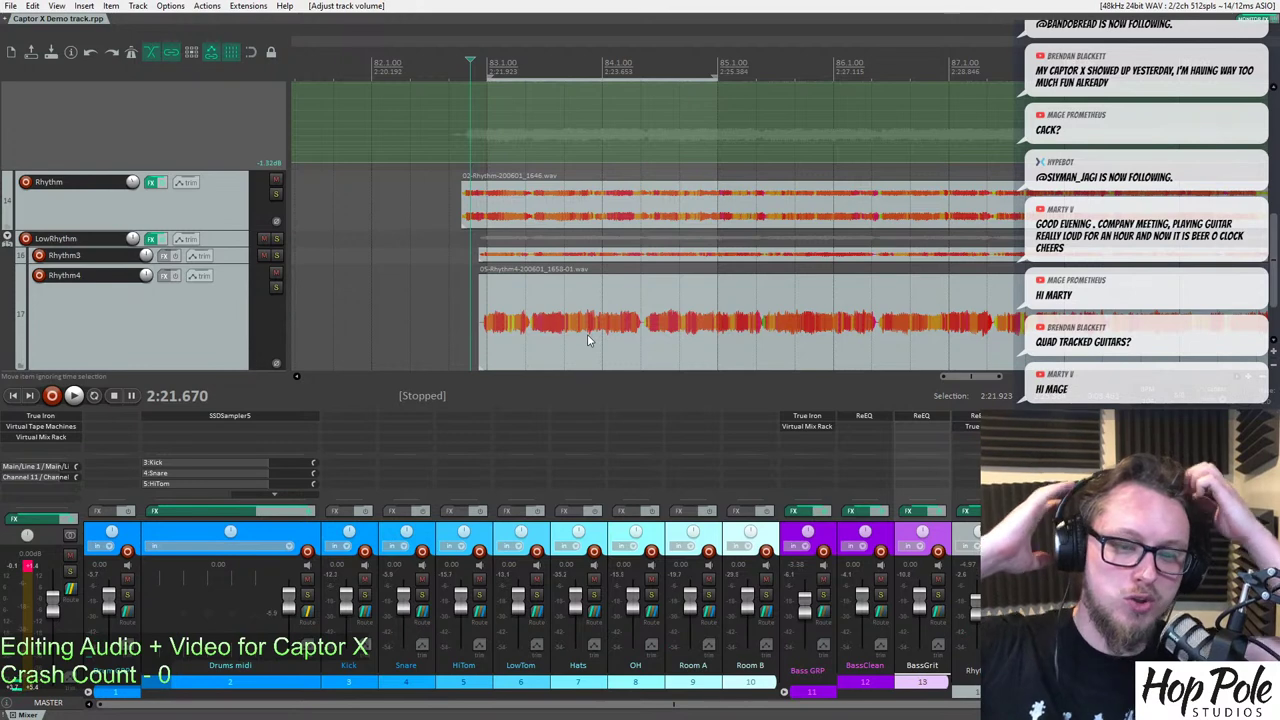
Solo the LowRhythm track to hear it alone from just before bar 83, and clear the solo.
{"action": "left_click", "coordinate": [277, 239]}
{"action": "scroll", "coordinate": [684, 287], "scroll_direction": "down", "scroll_amount": 2}
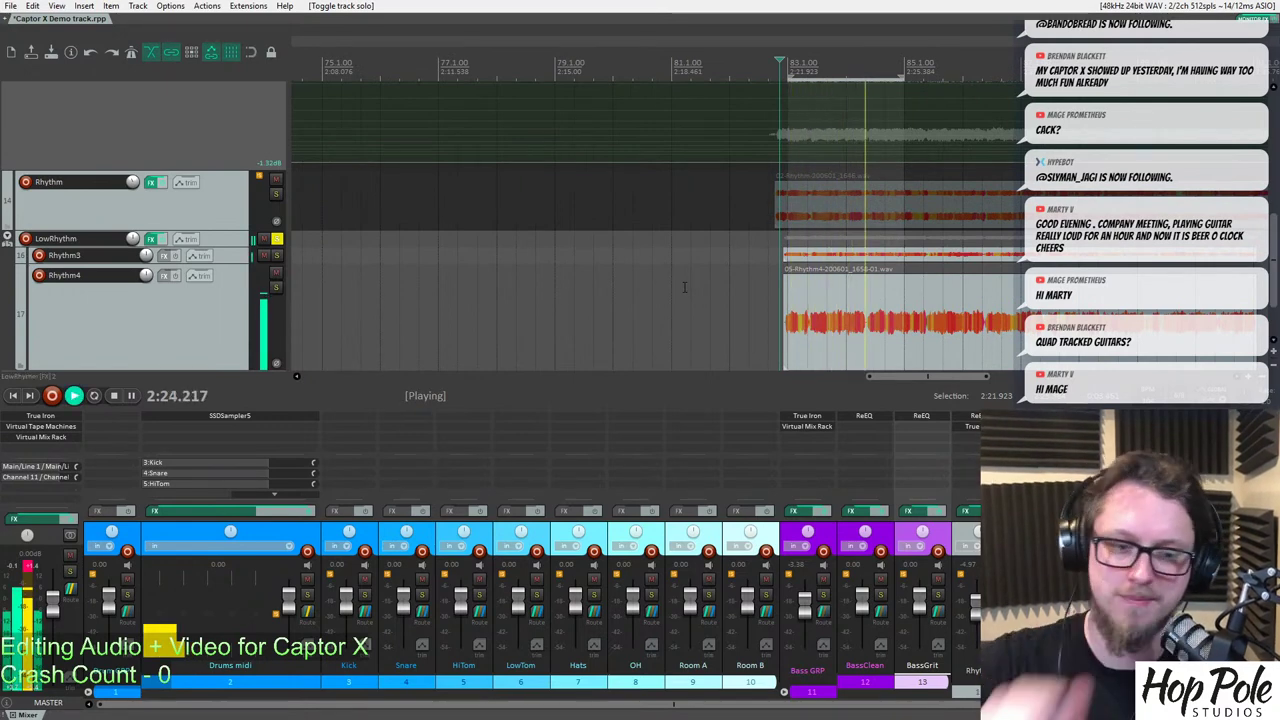
{"action": "left_click", "coordinate": [277, 239]}
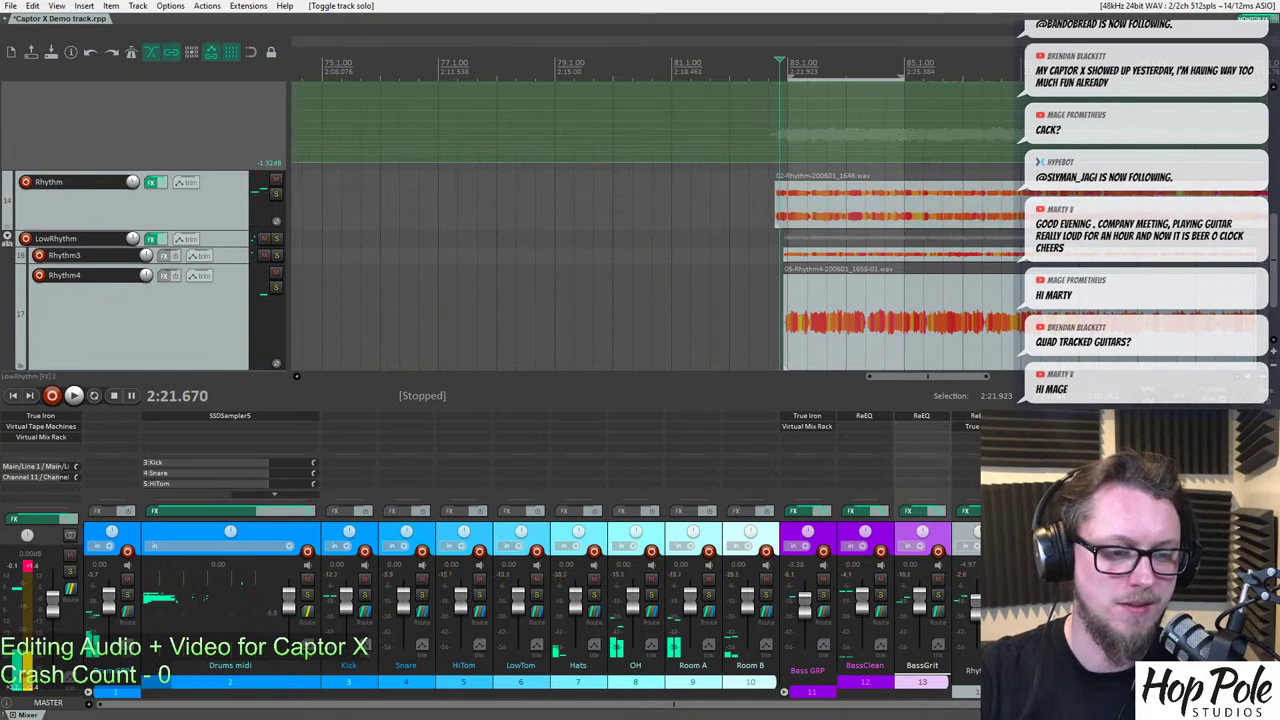
Solo the Rhythm track and listen to it alone from just before bar 83.
{"action": "key", "text": "F6"}
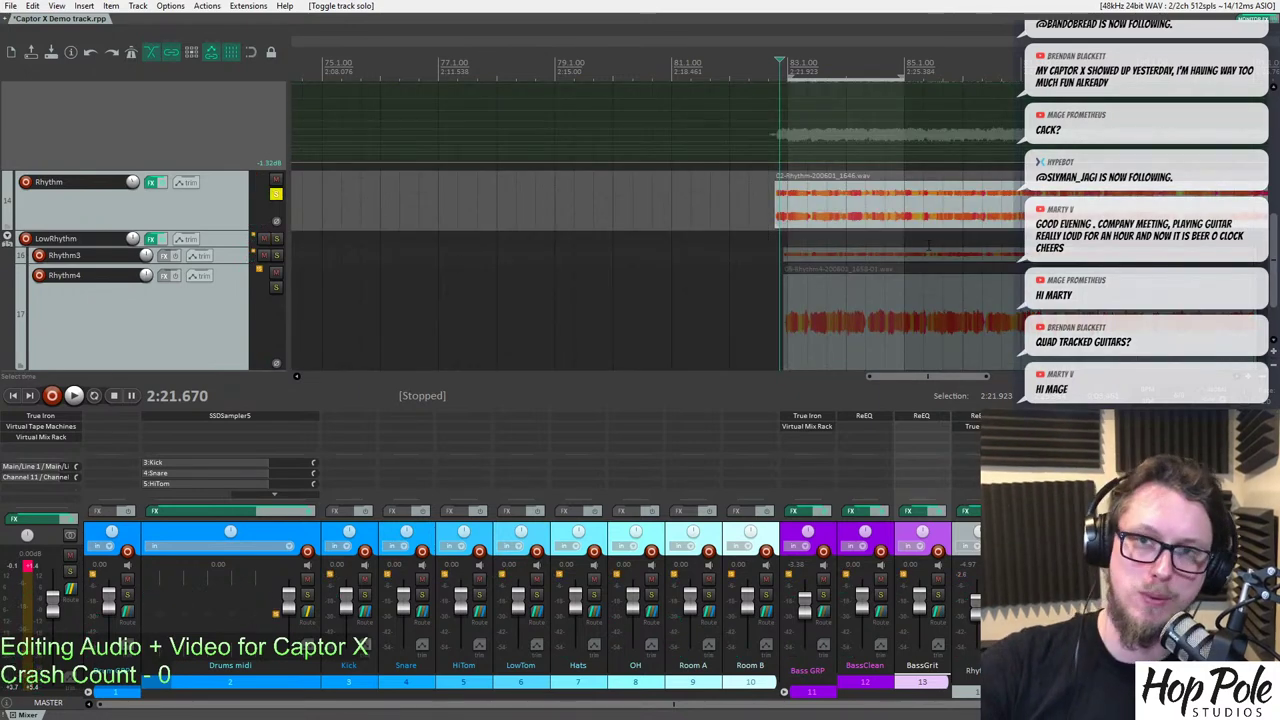
{"action": "key", "text": "space"}
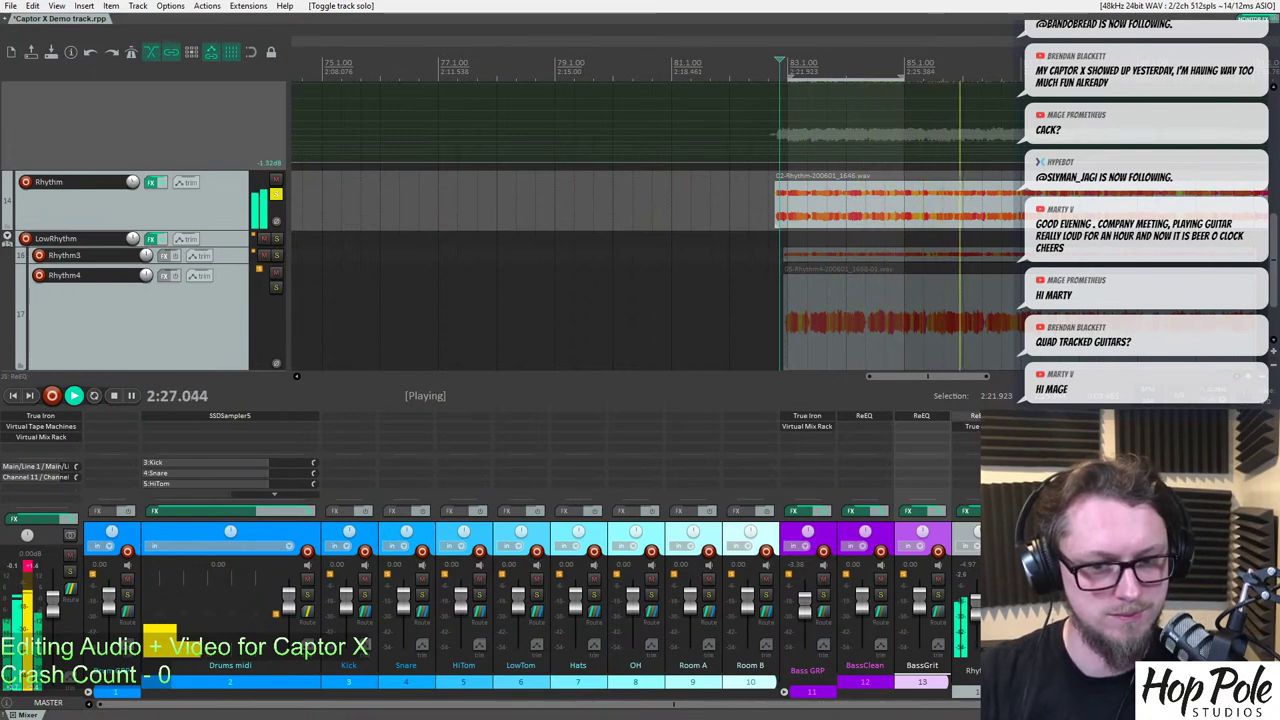
{"action": "key", "text": "space"}
Open the Rhythm track's ReEQ and add a peak band at 901 Hz with 11.23 dB gain and a Q of 3.67.
{"action": "left_click", "coordinate": [972, 416]}
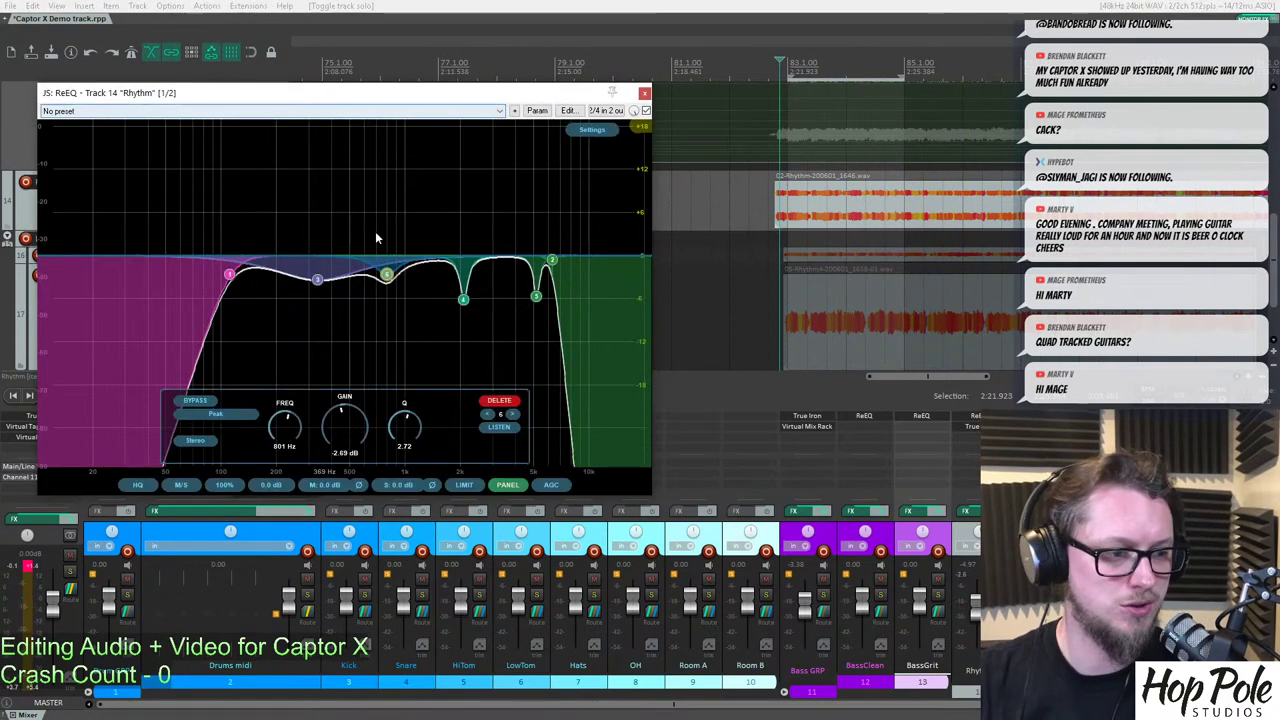
{"action": "double_click", "coordinate": [395, 177]}
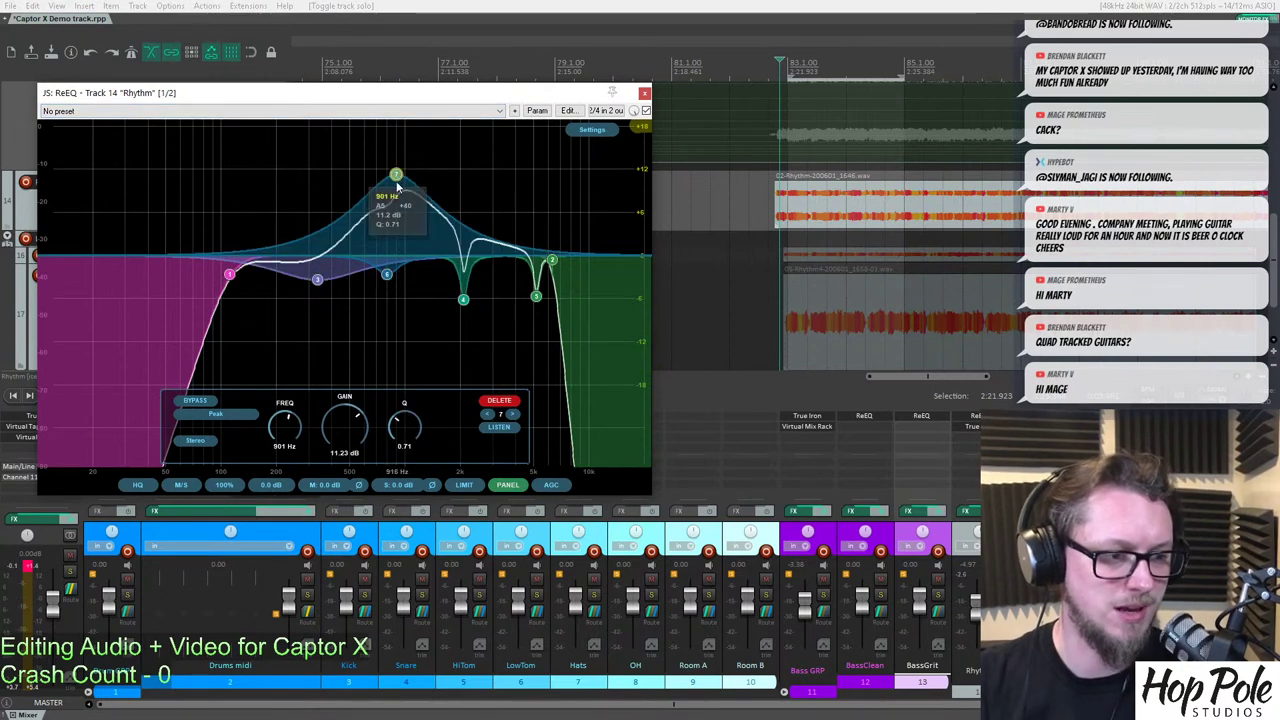
{"action": "left_click_drag", "start_coordinate": [402, 436], "coordinate": [413, 396]}
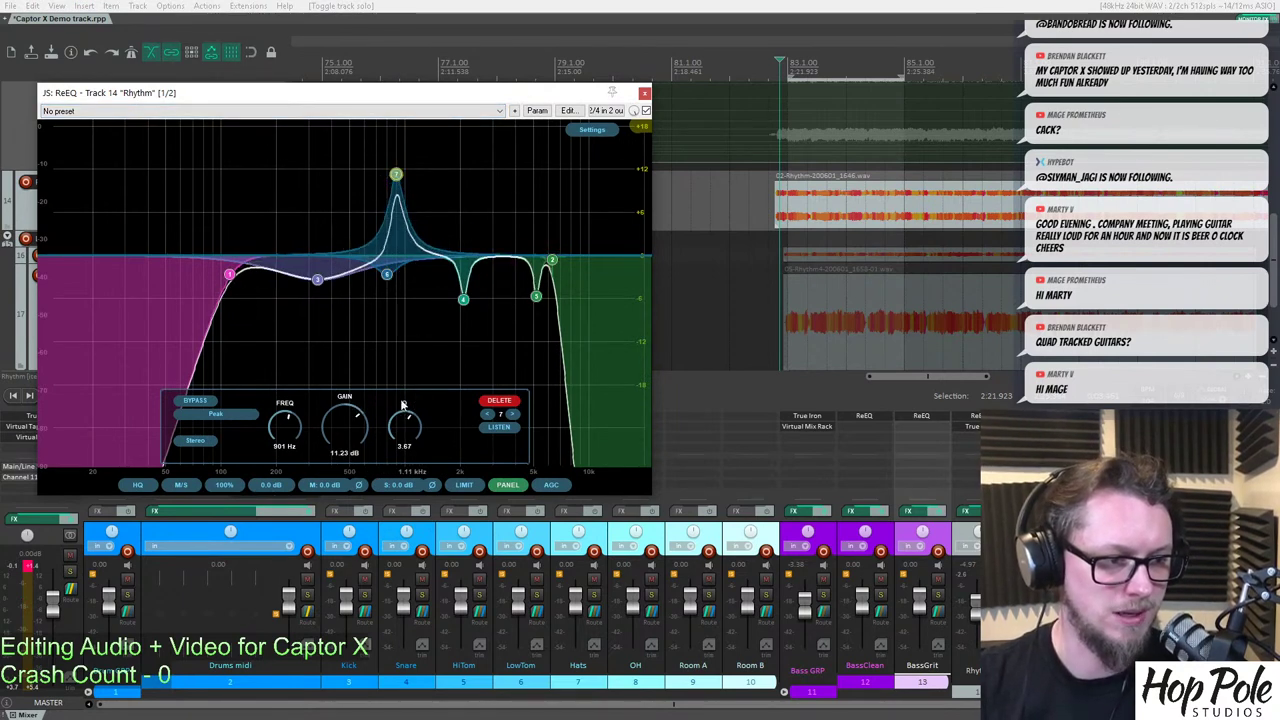
Sweep the new ReEQ band during playback and turn it into a cut of about 7 dB just below 500 Hz.
{"action": "key", "text": "space"}
{"action": "left_click_drag", "start_coordinate": [396, 177], "coordinate": [340, 151]}
{"action": "mouse_move", "coordinate": [351, 435]}
{"action": "left_mouse_down"}
{"action": "mouse_move", "coordinate": [345, 462]}
{"action": "mouse_move", "coordinate": [352, 430]}
{"action": "left_mouse_up"}
{"action": "scroll", "coordinate": [353, 435], "scroll_direction": "up", "scroll_amount": 1}
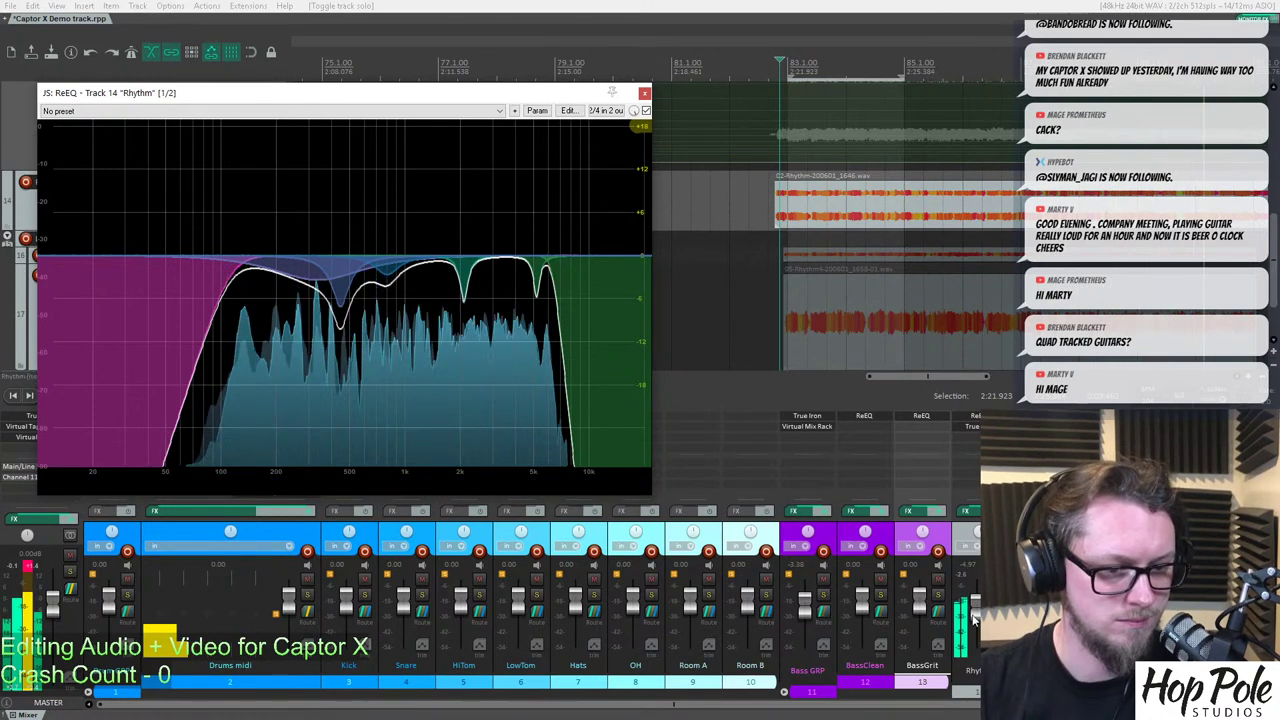
Solo LowRhythm together with Rhythm, close the ReEQ window, and listen to both tracks across the section change at bar 91.
{"action": "key", "text": "space"}
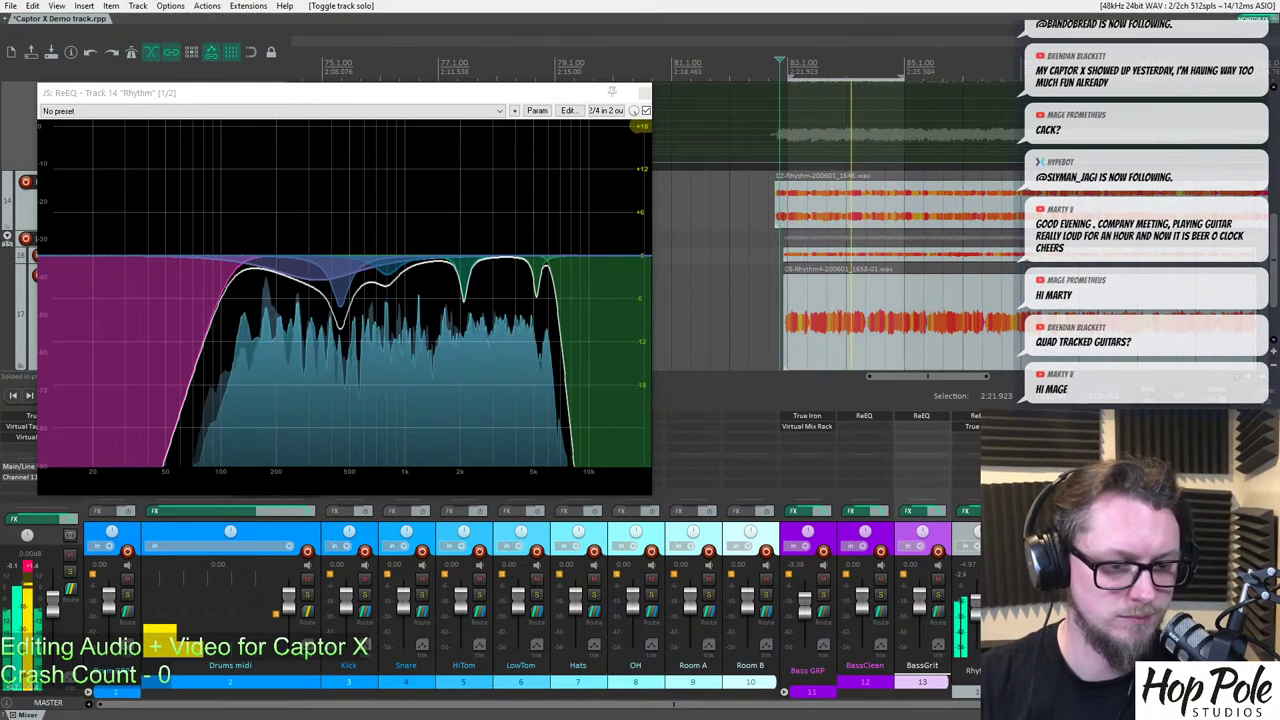
{"action": "scroll", "coordinate": [883, 118], "scroll_direction": "up", "scroll_amount": 3}
{"action": "scroll", "coordinate": [887, 117], "scroll_direction": "down", "scroll_amount": 3}
{"action": "left_click", "coordinate": [642, 92]}
{"action": "left_click", "coordinate": [1122, 118]}
{"action": "scroll", "coordinate": [1122, 118], "scroll_direction": "up", "scroll_amount": 3}
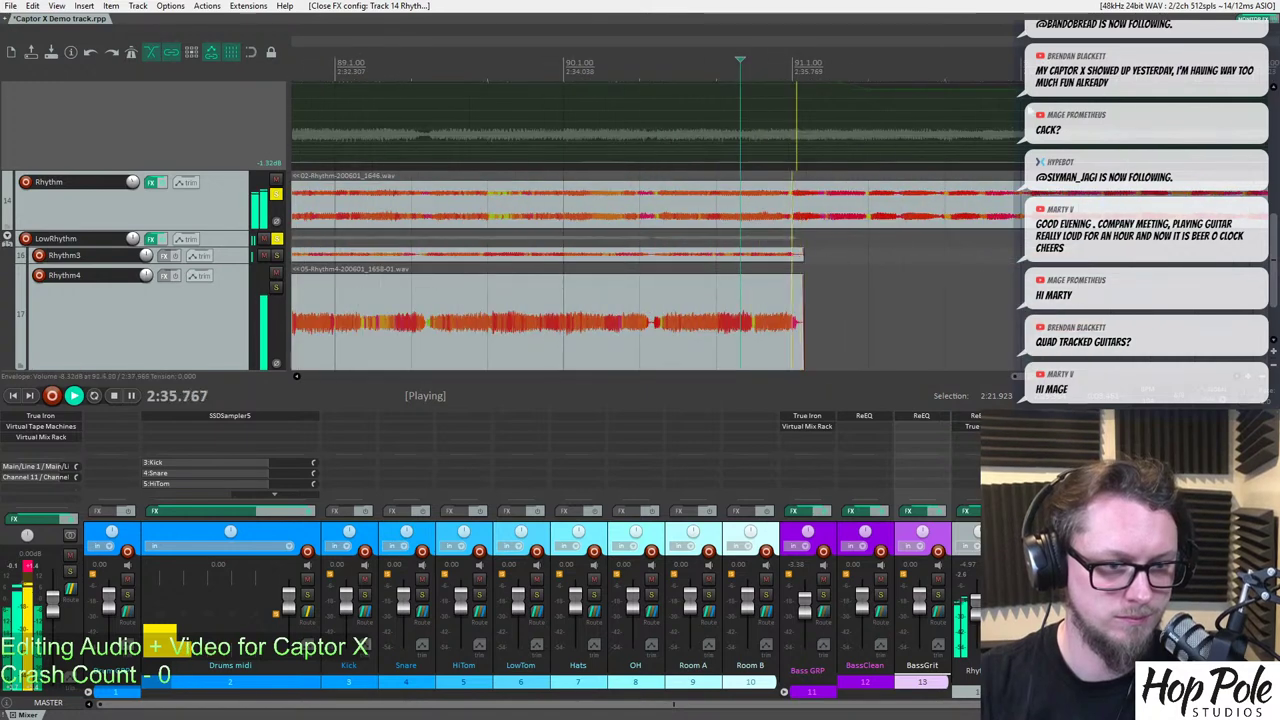
{"action": "scroll", "coordinate": [994, 114], "scroll_direction": "down", "scroll_amount": 4}
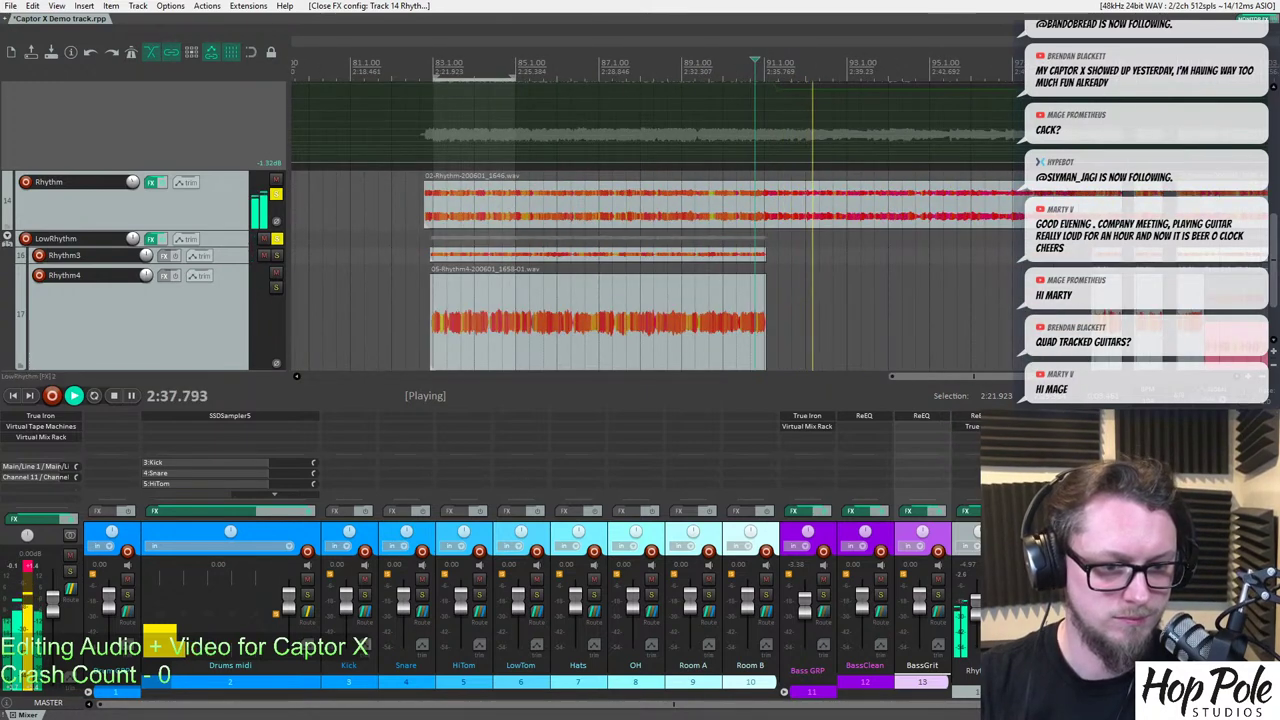
Clear the track solos and play the full mix from just before bar 83.
{"action": "left_click", "coordinate": [277, 238]}
{"action": "left_click", "coordinate": [408, 113]}
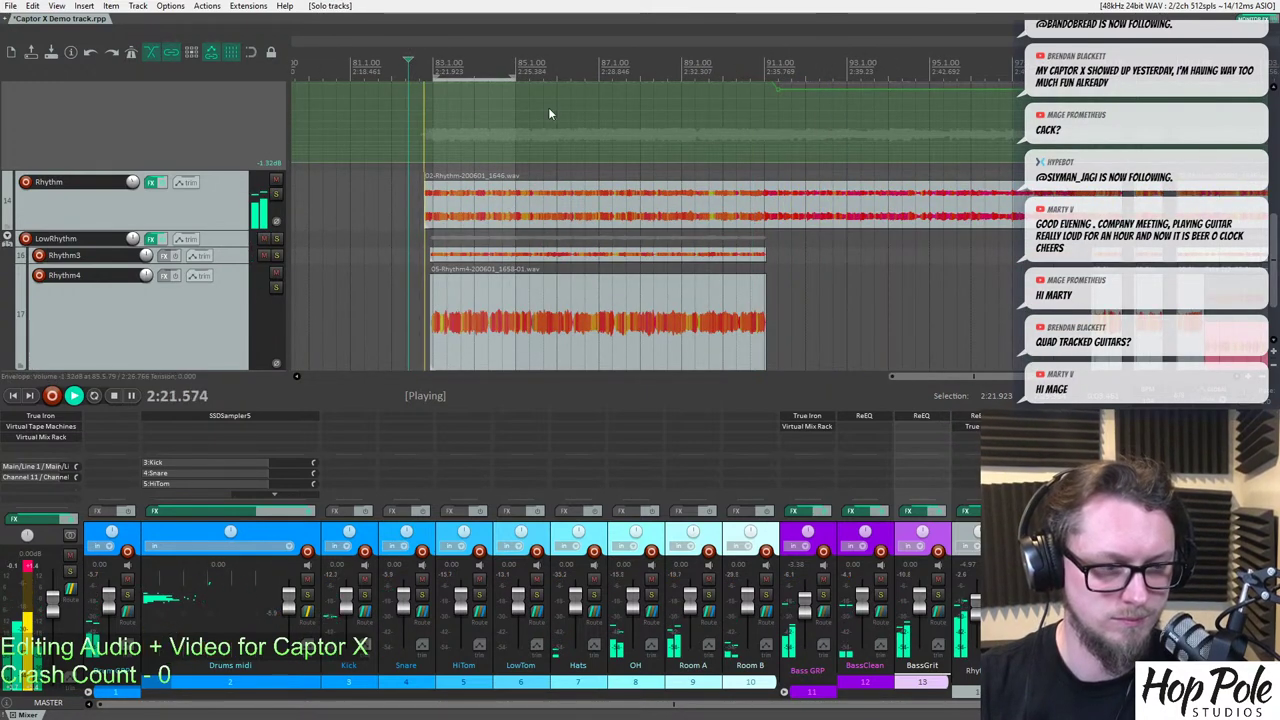
{"action": "scroll", "coordinate": [703, 200], "scroll_direction": "up", "scroll_amount": 4}
{"action": "scroll", "coordinate": [703, 200], "scroll_direction": "down", "scroll_amount": 4}
Lower Rhythm to -6.62 dB and LowRhythm to -1.65 dB together, and listen to the balance past bar 91.
{"action": "left_click", "coordinate": [152, 239]}
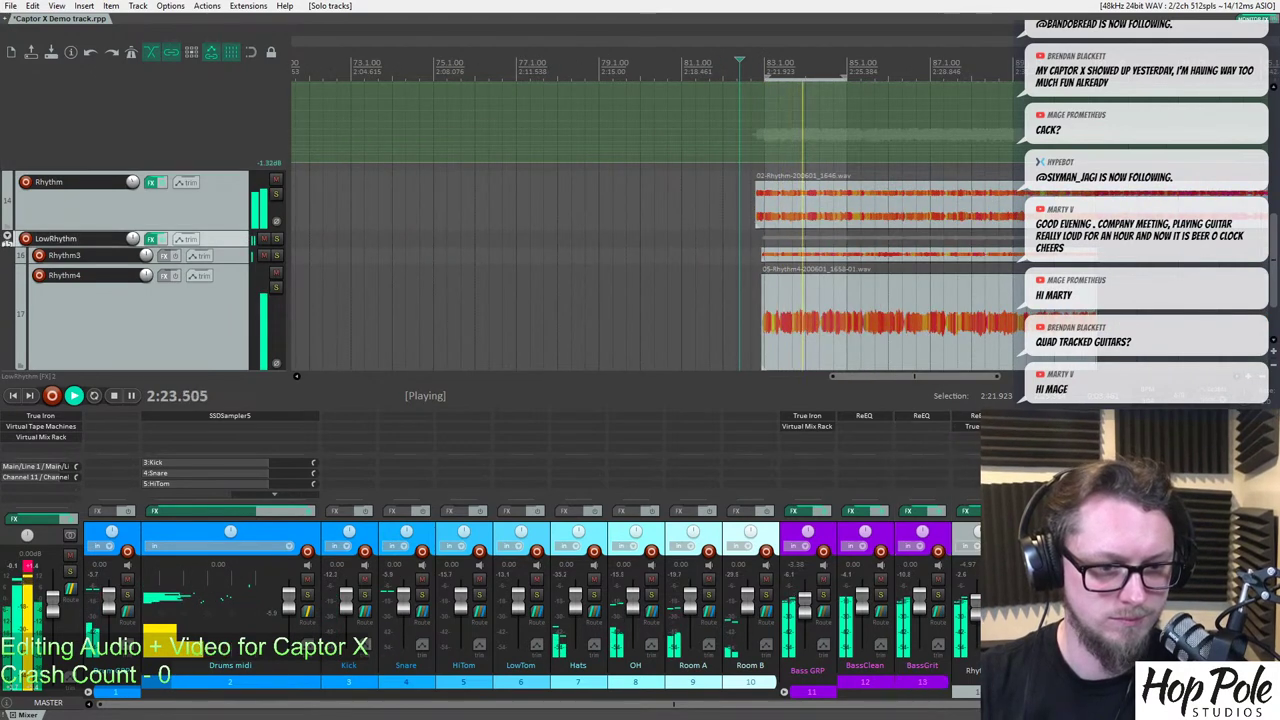
{"action": "left_click", "coordinate": [85, 205], "text": "ctrl"}
{"action": "left_click_drag", "start_coordinate": [132, 238], "coordinate": [132, 245]}
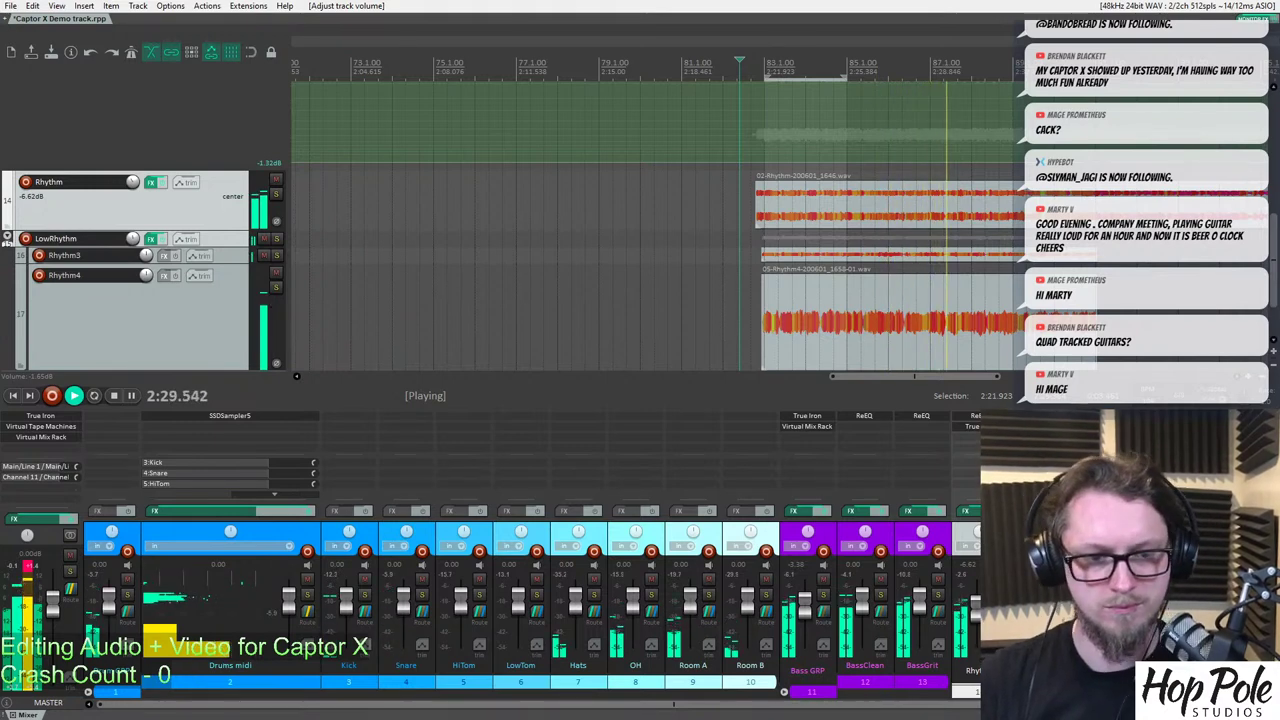
{"action": "scroll", "coordinate": [981, 288], "scroll_direction": "up", "scroll_amount": 5}
{"action": "scroll", "coordinate": [981, 288], "scroll_direction": "up", "scroll_amount": 3}
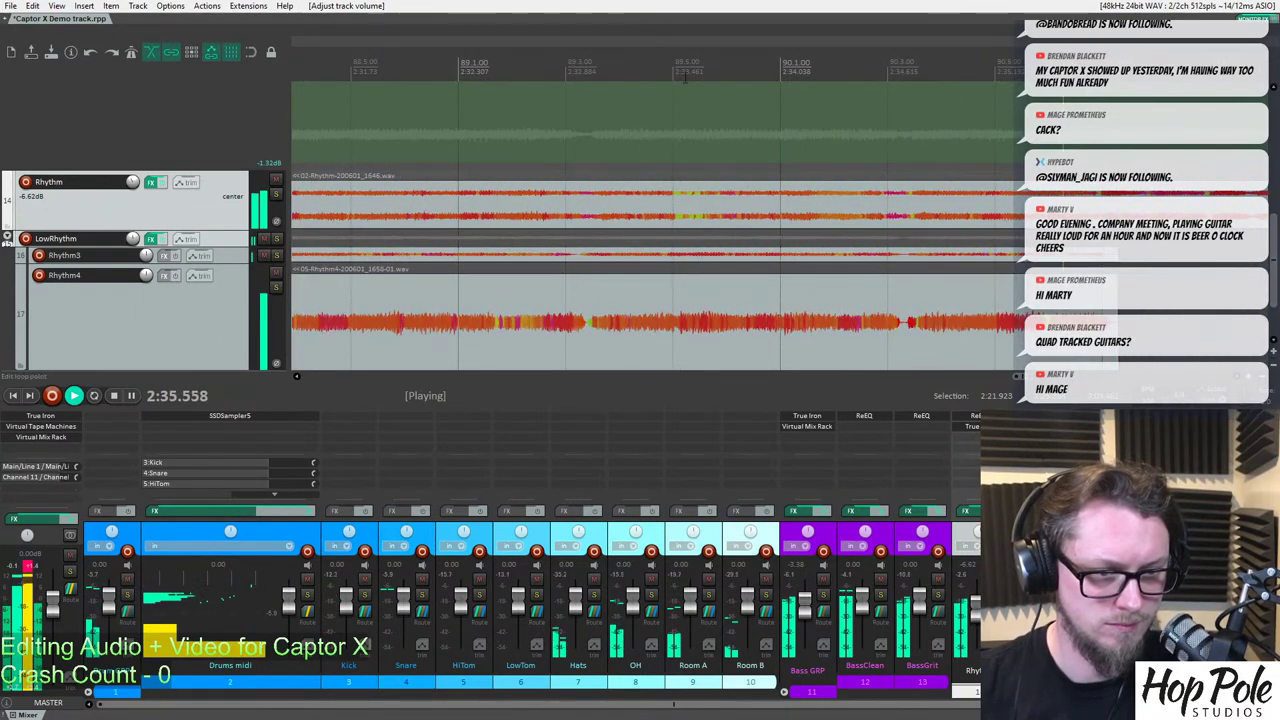
{"action": "scroll", "coordinate": [840, 110], "scroll_direction": "down", "scroll_amount": 6}
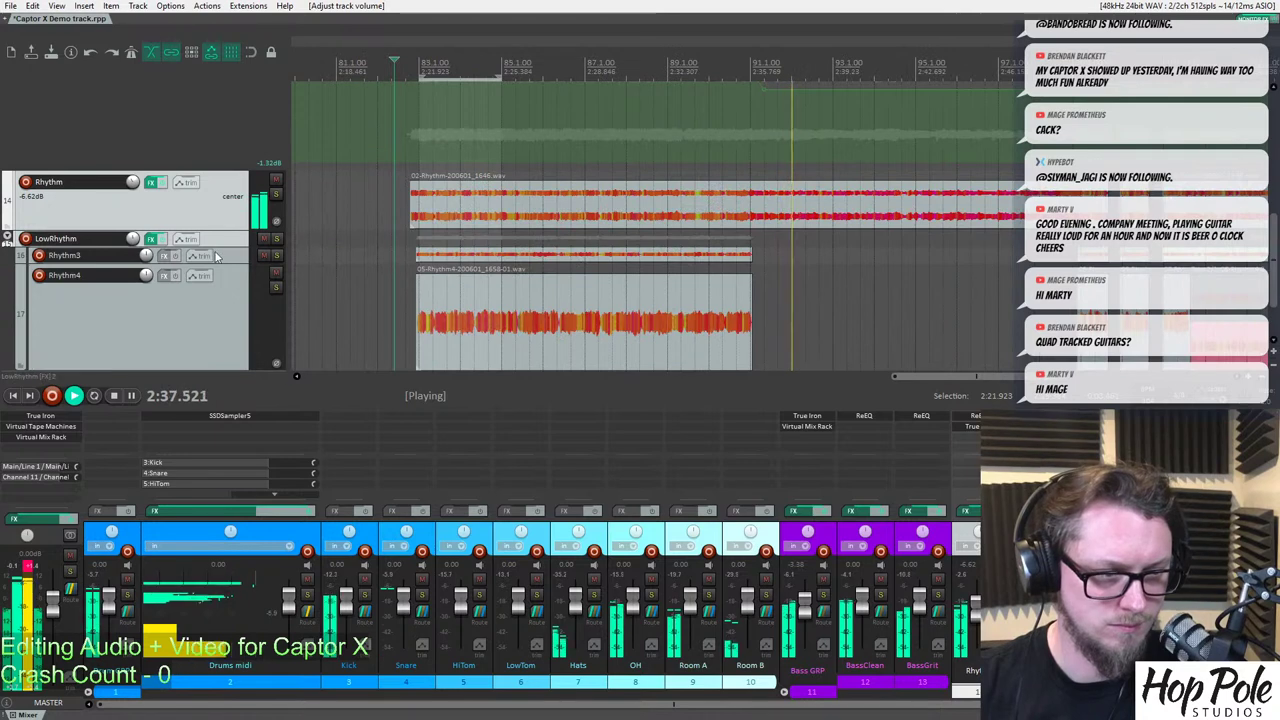
Show the Rhythm track's volume envelope and make its lane taller.
{"action": "key", "text": "v"}
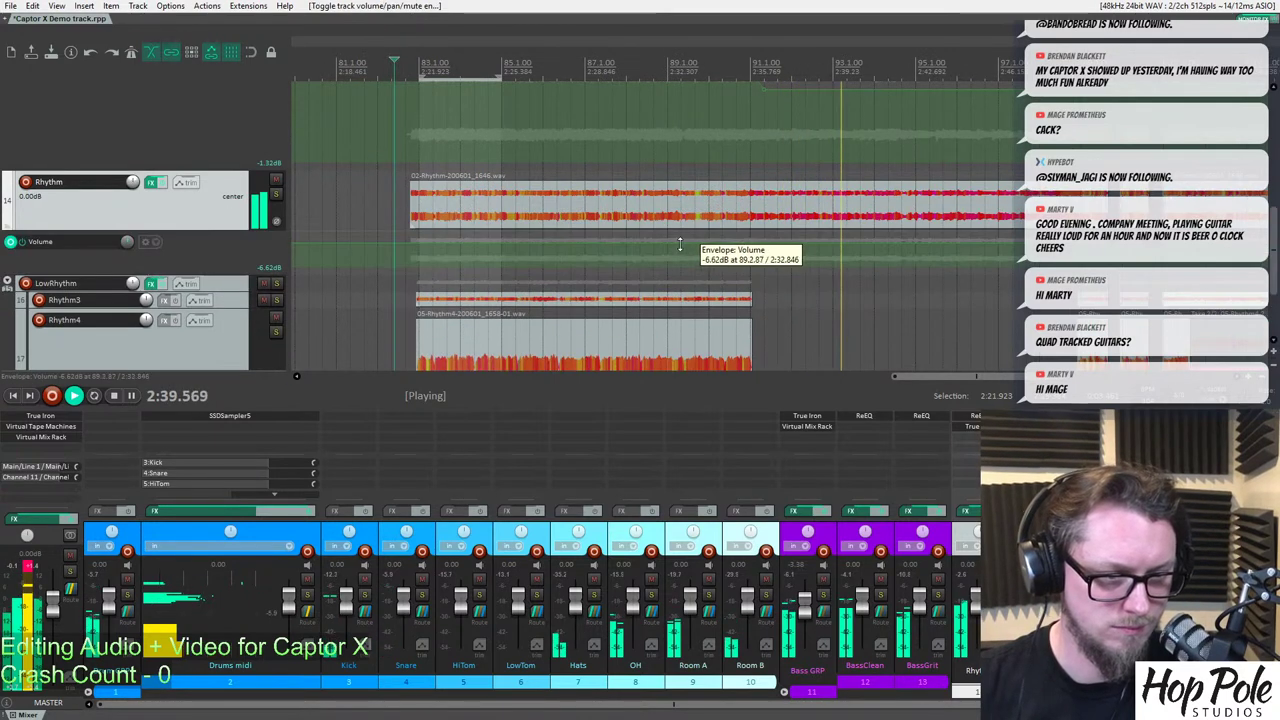
{"action": "left_click", "coordinate": [229, 268]}
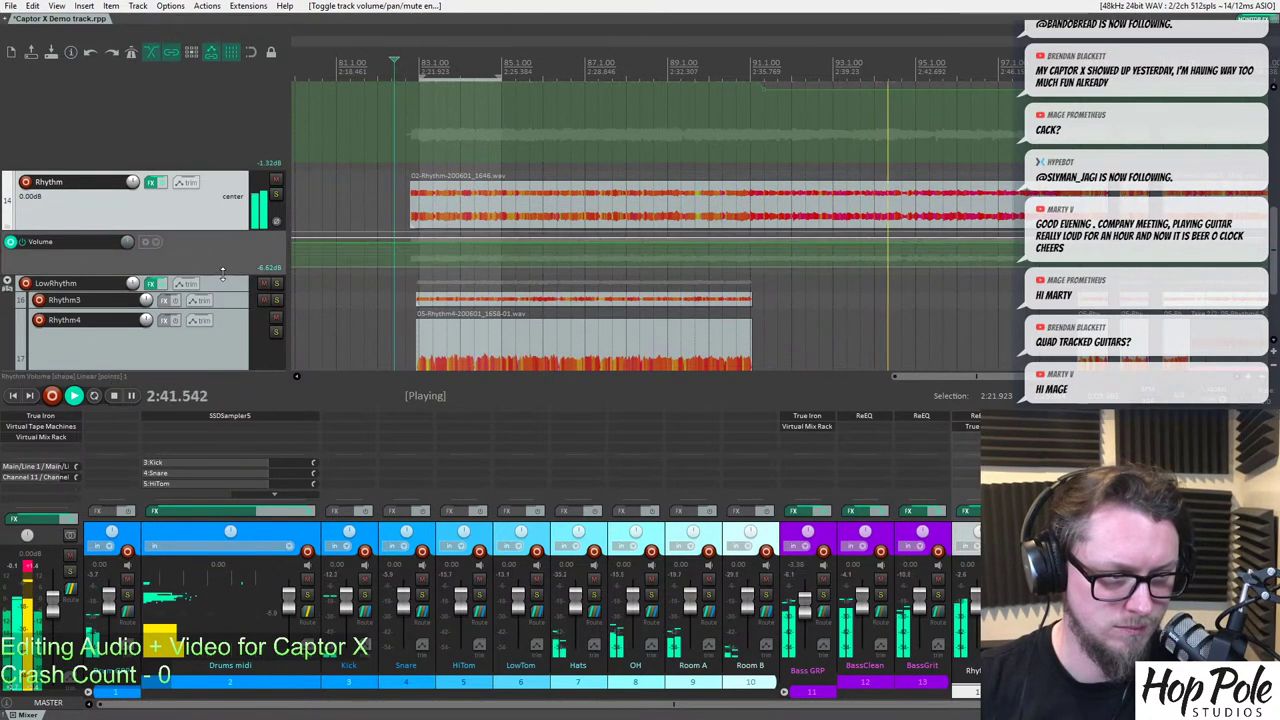
{"action": "left_click_drag", "start_coordinate": [229, 270], "coordinate": [230, 357]}
Add a point to the Rhythm volume envelope at bar 91, where the LowRhythm items end.
{"action": "left_click", "coordinate": [741, 73]}
{"action": "scroll", "coordinate": [865, 288], "scroll_direction": "up", "scroll_amount": 7}
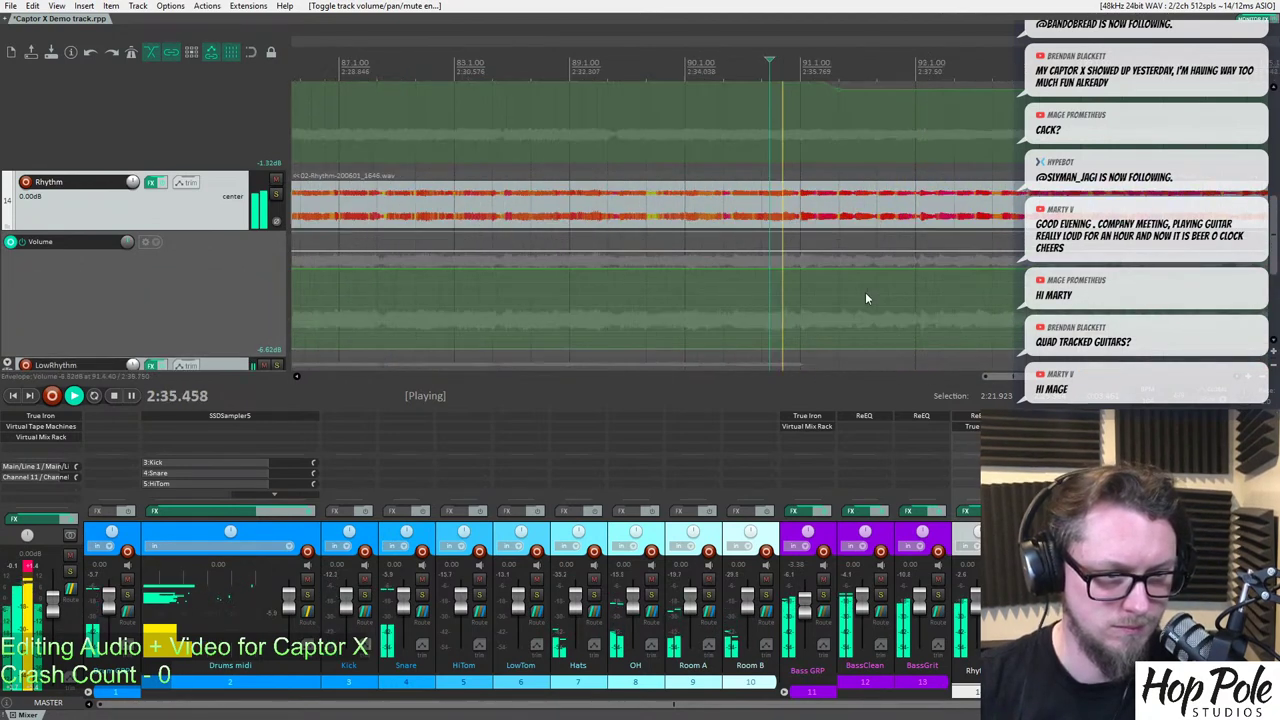
{"action": "key", "text": "space"}
{"action": "left_click", "coordinate": [813, 271], "text": "shift"}
{"action": "scroll", "coordinate": [813, 274], "scroll_direction": "down", "scroll_amount": 5}
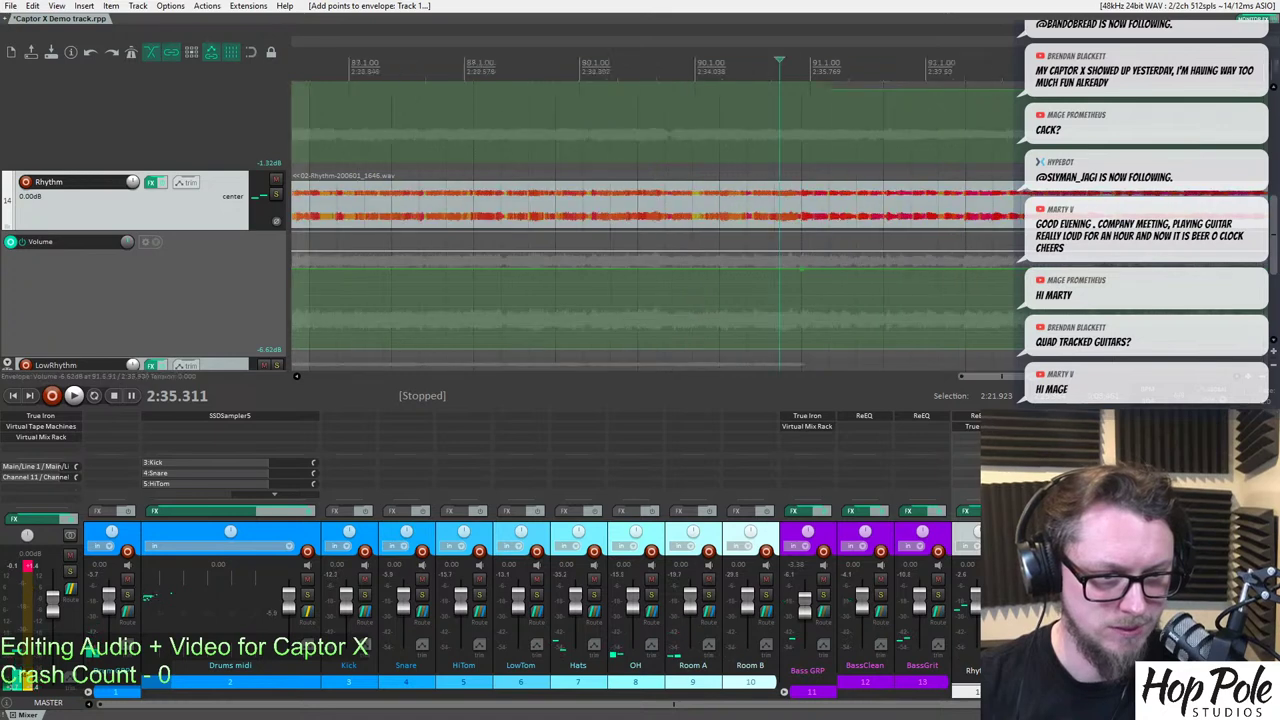
Add a Rhythm volume envelope point at bar 99 and raise the section between bars 91 and 99 to -4.22 dB.
{"action": "key", "text": "space"}
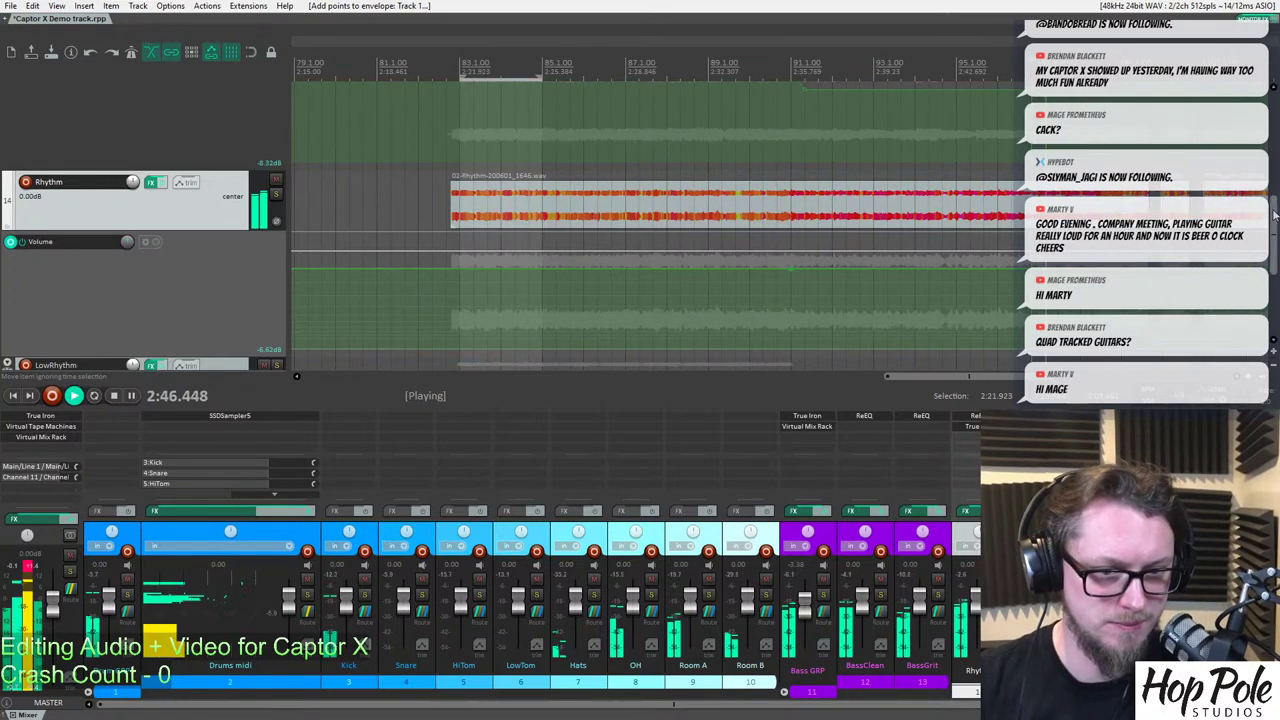
{"action": "scroll", "coordinate": [1275, 213], "scroll_direction": "down", "scroll_amount": 1}
{"action": "scroll", "coordinate": [957, 217], "scroll_direction": "up", "scroll_amount": 5}
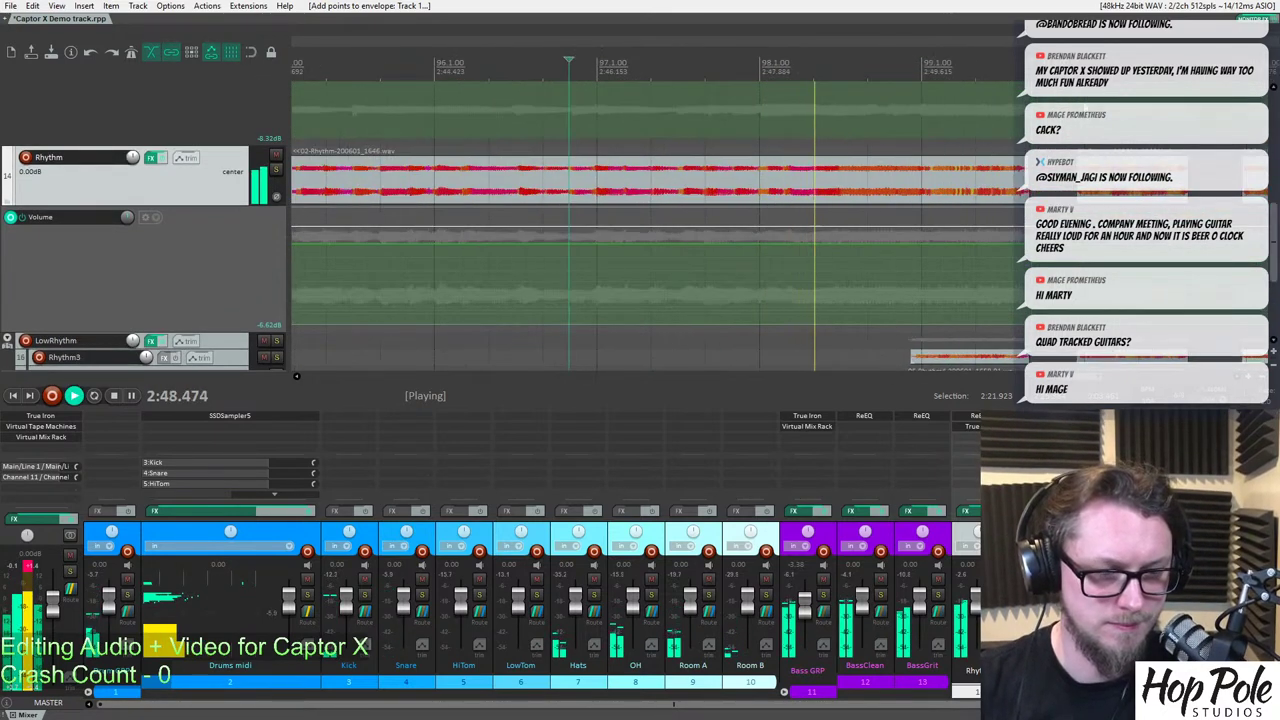
{"action": "key", "text": "space"}
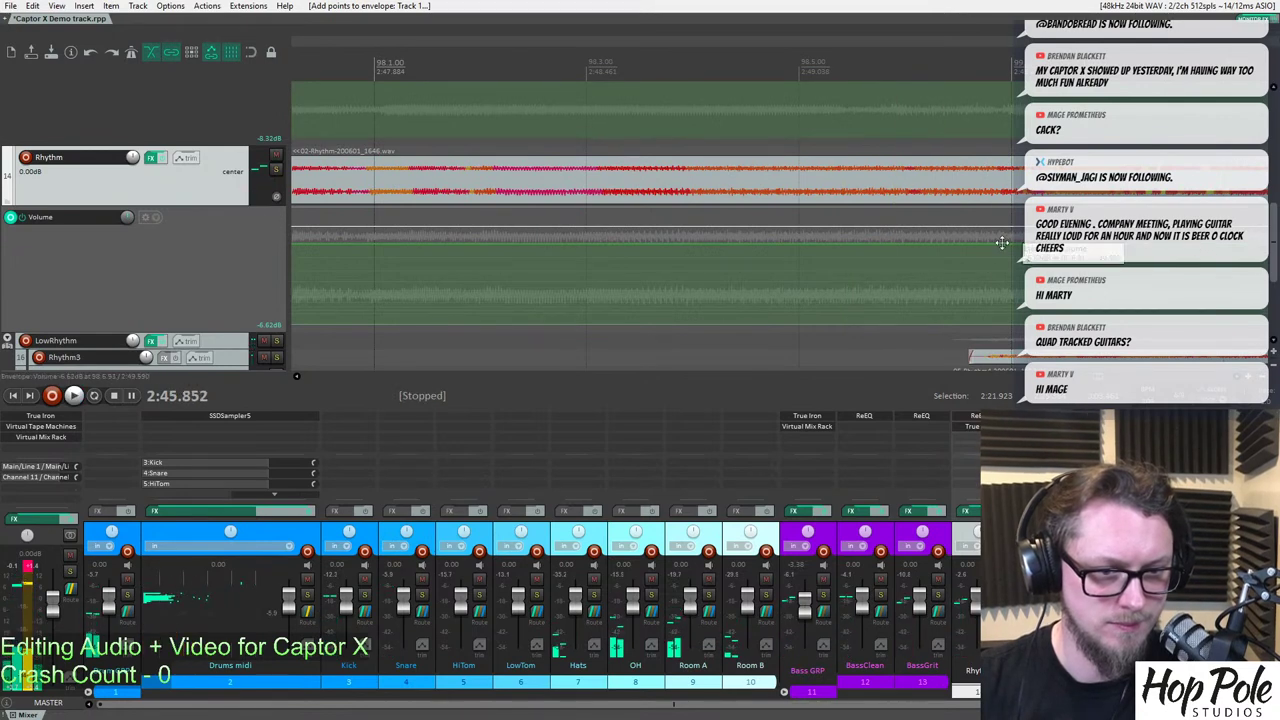
{"action": "scroll", "coordinate": [987, 242], "scroll_direction": "down", "scroll_amount": 5}
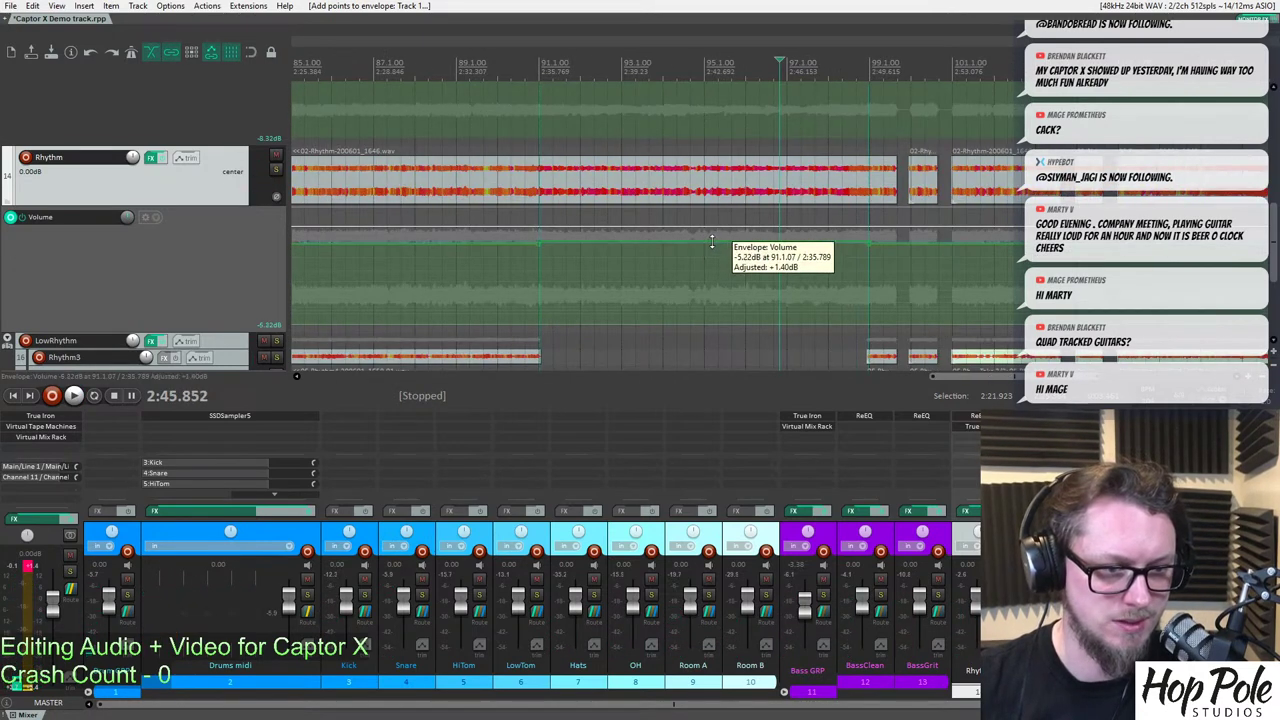
{"action": "left_click_drag", "start_coordinate": [712, 240], "coordinate": [712, 240]}
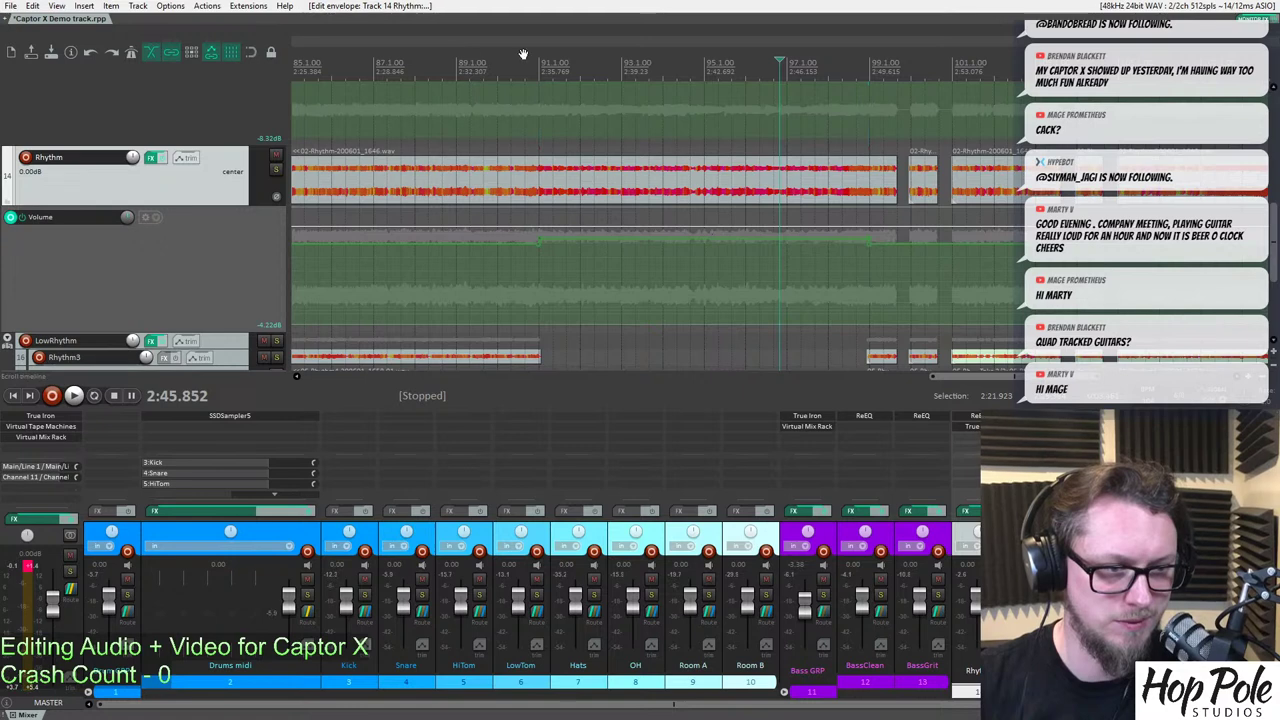
Play the mix from just before bar 91 to check the raised Rhythm level against the LowRhythm section.
{"action": "key", "text": "space"}
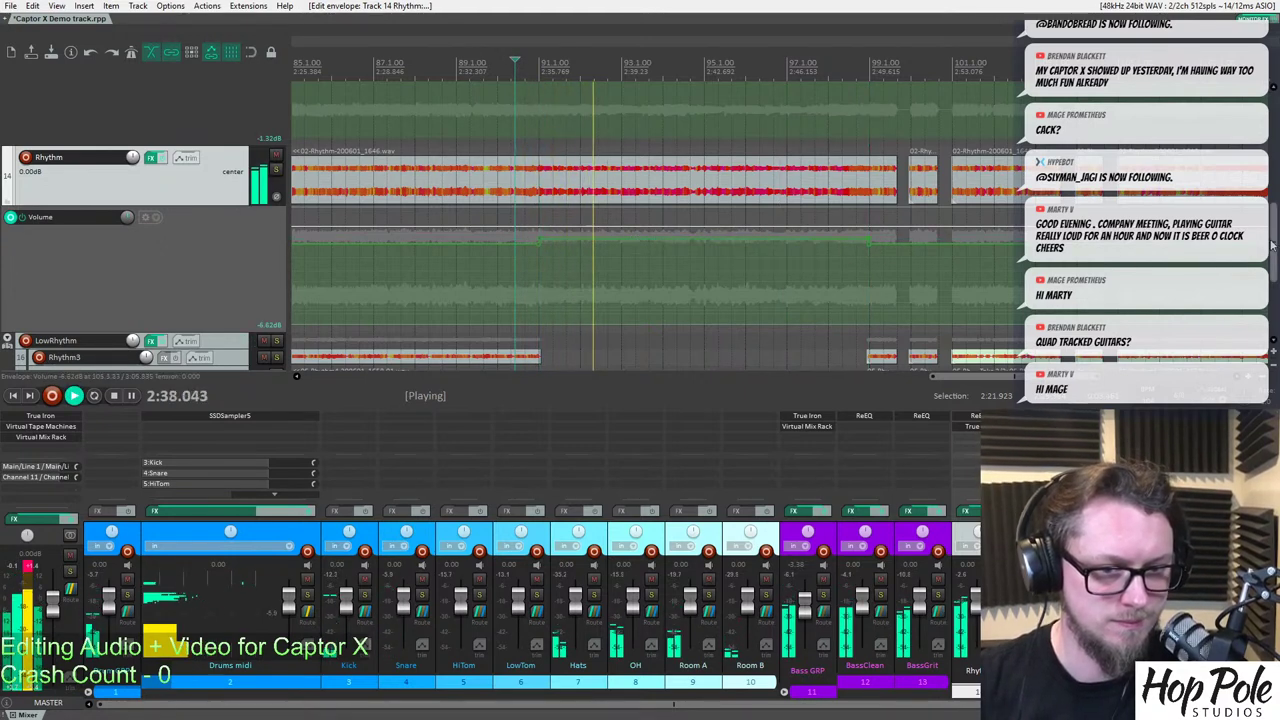
{"action": "scroll", "coordinate": [660, 225], "scroll_direction": "down", "scroll_amount": 3}
{"action": "left_click_drag", "start_coordinate": [1277, 283], "coordinate": [1277, 303]}
{"action": "scroll", "coordinate": [930, 180], "scroll_direction": "down", "scroll_amount": 4}
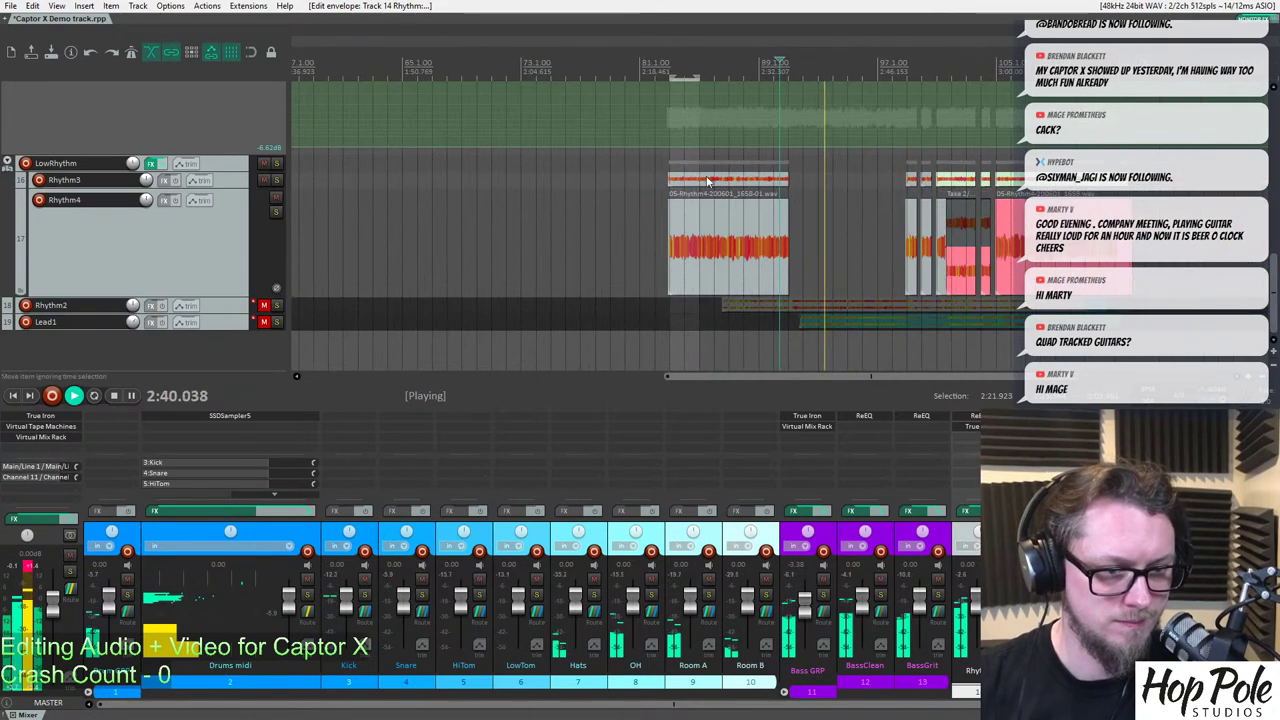
Solo the Rhythm2 track with a slightly taller lane and play its part from around bar 86.
{"action": "left_click", "coordinate": [276, 306]}
{"action": "scroll", "coordinate": [707, 252], "scroll_direction": "up", "scroll_amount": 5}
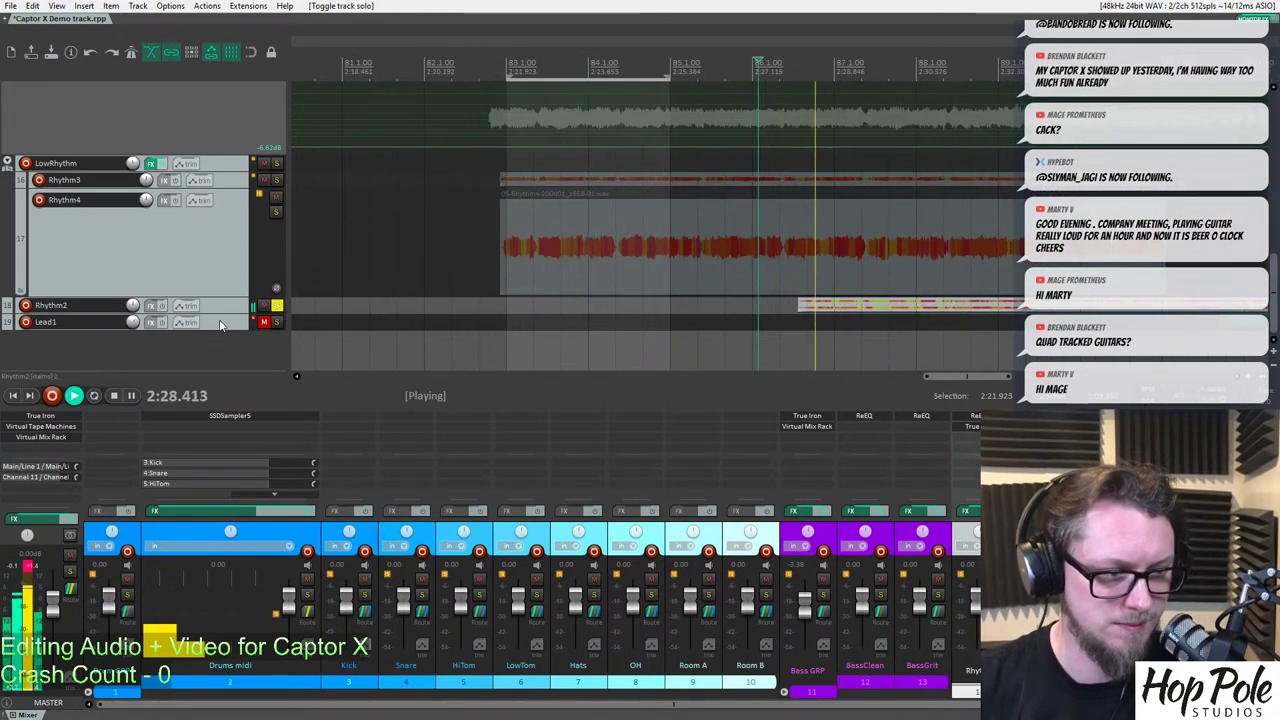
{"action": "key", "text": "space"}
{"action": "left_click_drag", "start_coordinate": [227, 313], "coordinate": [227, 335]}
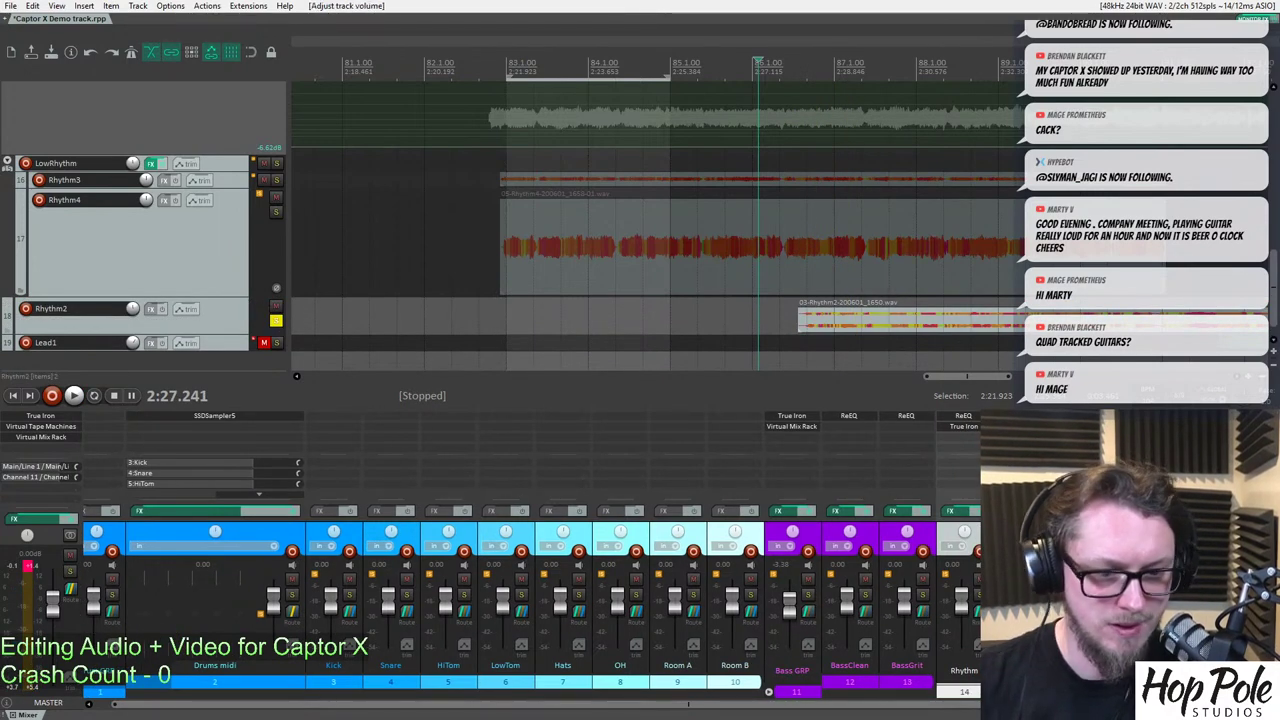
{"action": "key", "text": "space"}
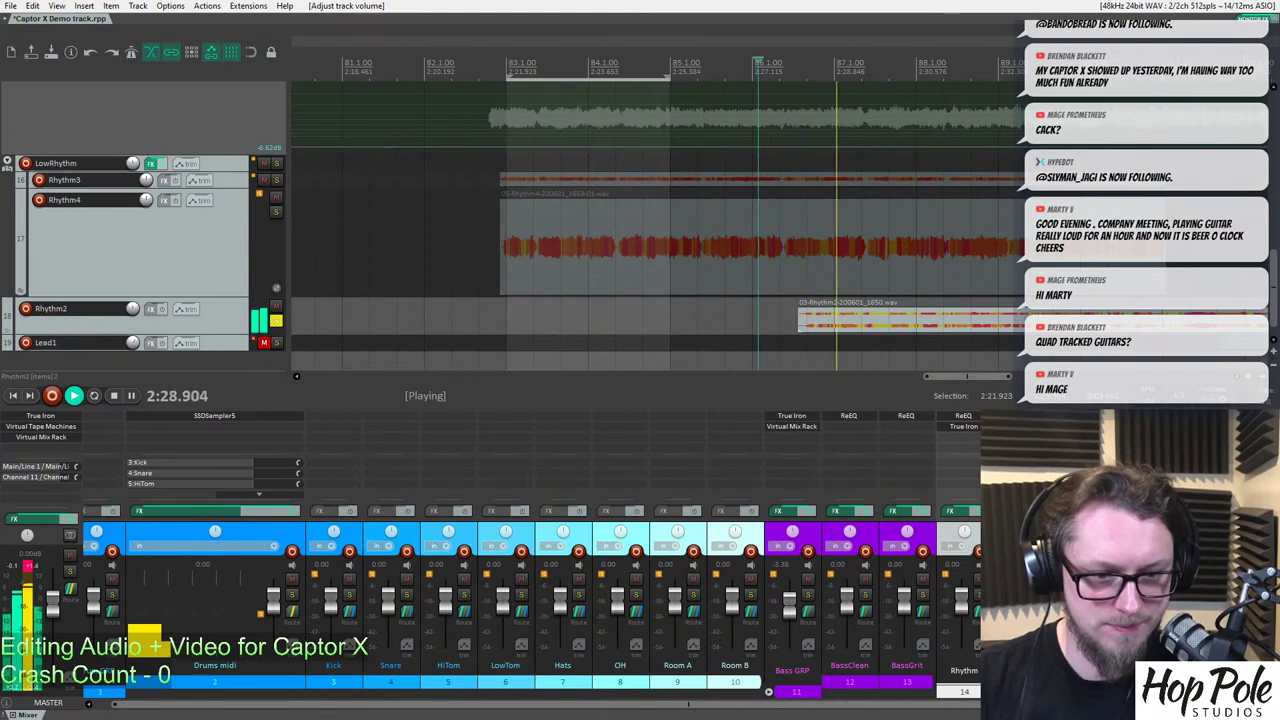
{"action": "left_click_drag", "start_coordinate": [980, 379], "coordinate": [1017, 379]}
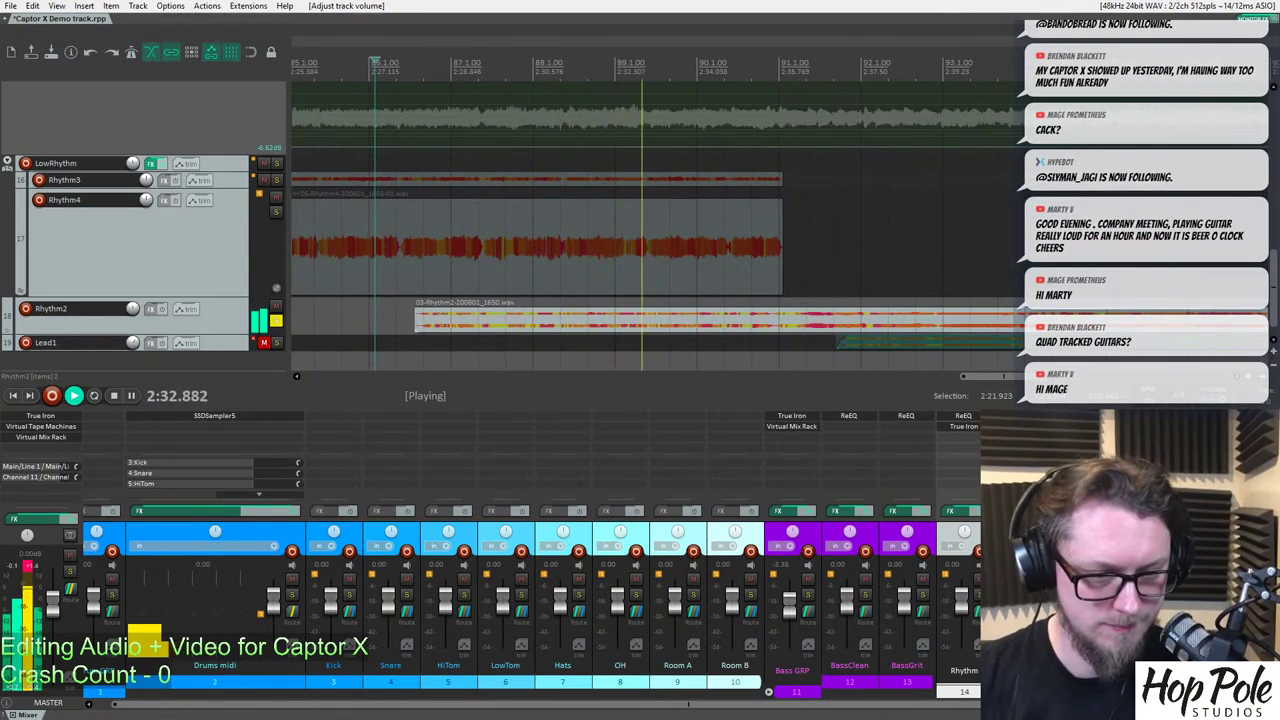
{"action": "key", "text": "space"}
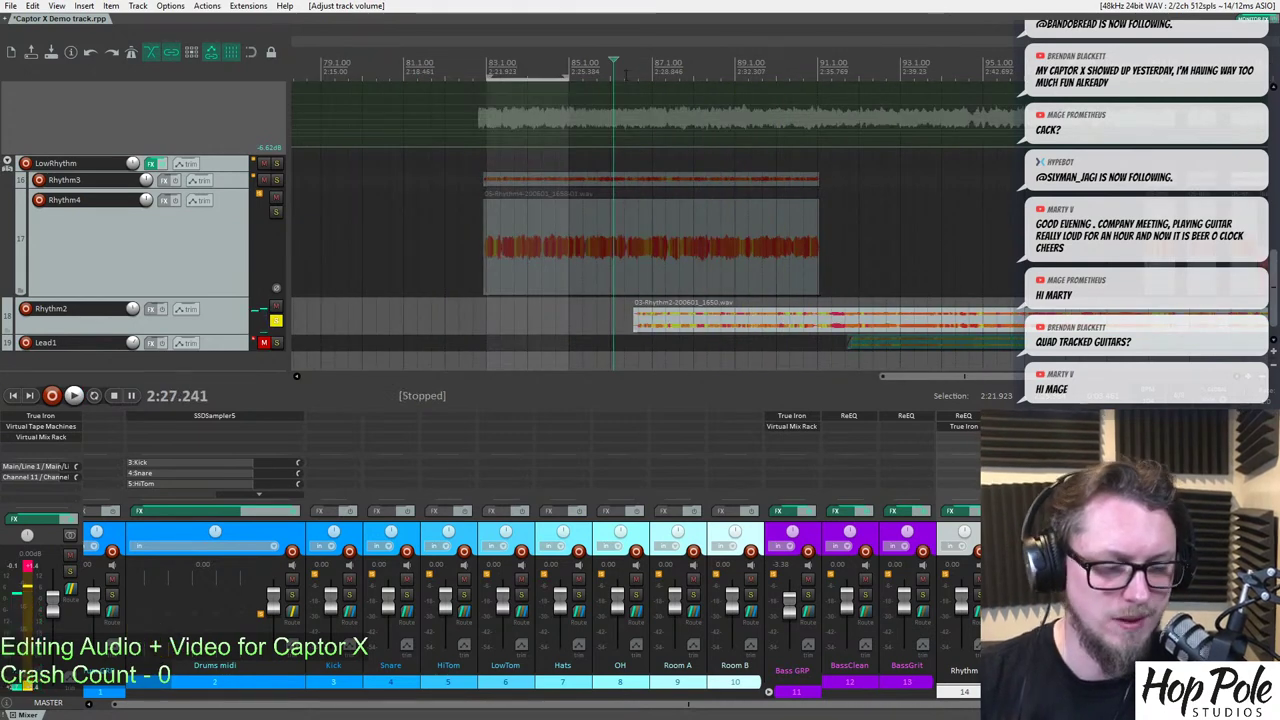
{"action": "left_click", "coordinate": [627, 68]}
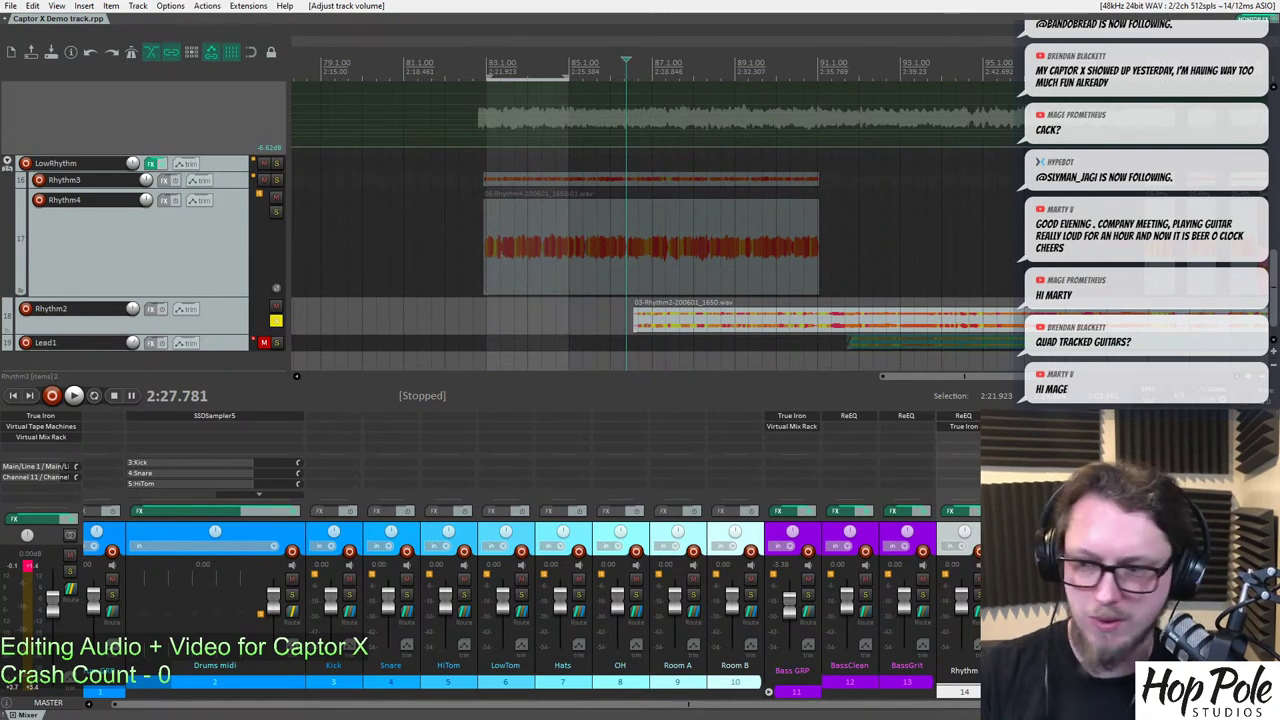
Add nine empty tracks below Lead1.
{"action": "key", "text": "ctrl+t"}
{"action": "key", "text": "ctrl+t"}
{"action": "key", "text": "ctrl+t"}
{"action": "key", "text": "ctrl+t"}
{"action": "key", "text": "ctrl+t"}
{"action": "key", "text": "ctrl+t"}
{"action": "key", "text": "ctrl+t"}
{"action": "key", "text": "ctrl+t"}
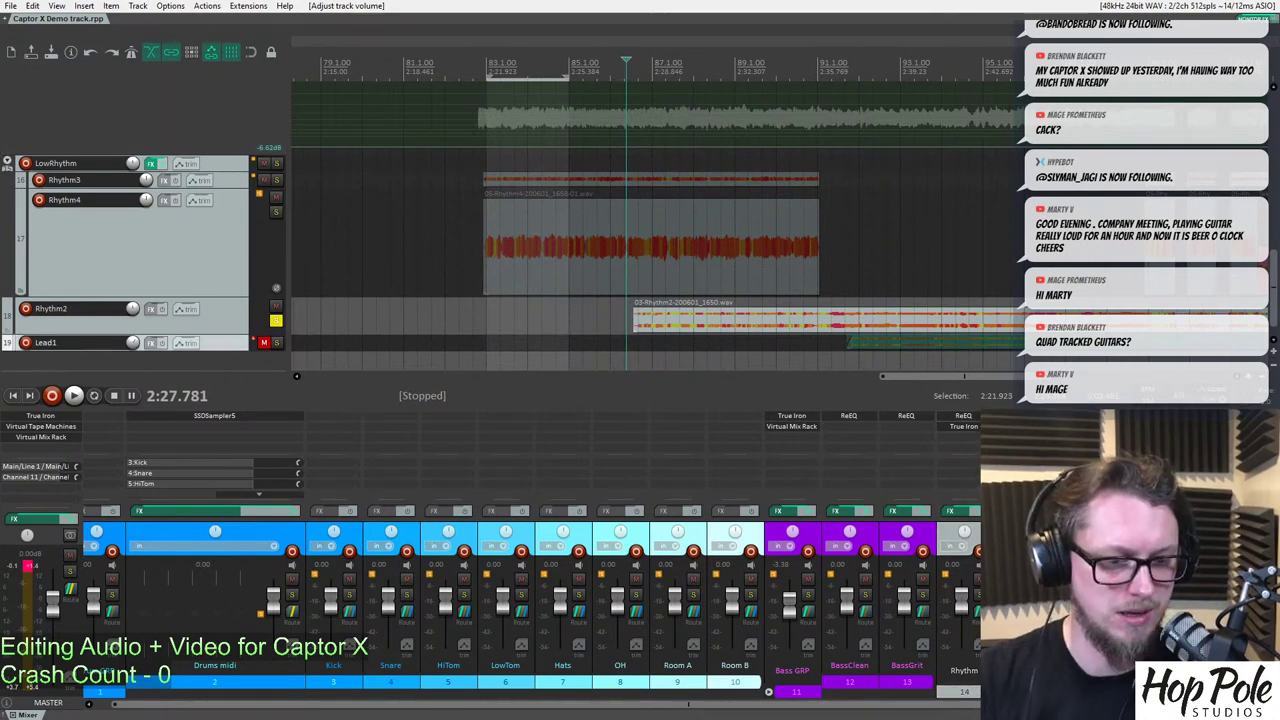
{"action": "key", "text": "ctrl+t"}
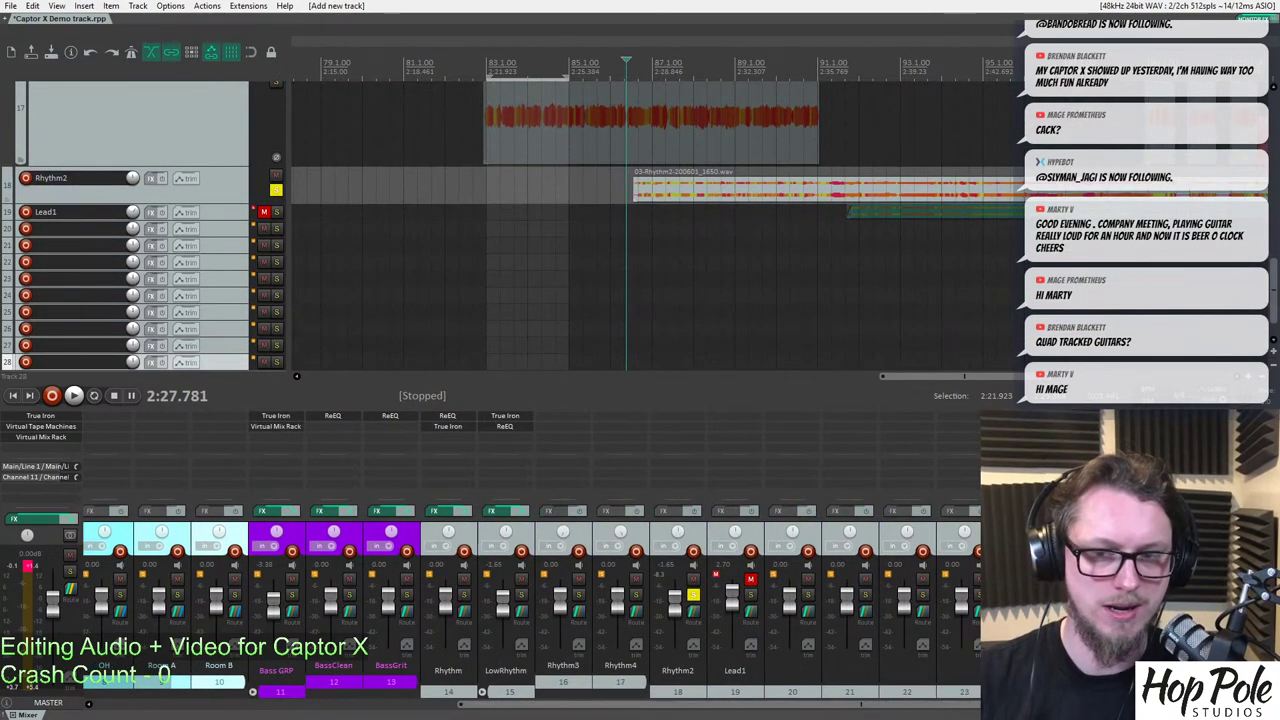
Rename the Rhythm2 track HiLine and play it from just before its item starts.
{"action": "left_click_drag", "start_coordinate": [893, 706], "coordinate": [783, 706]}
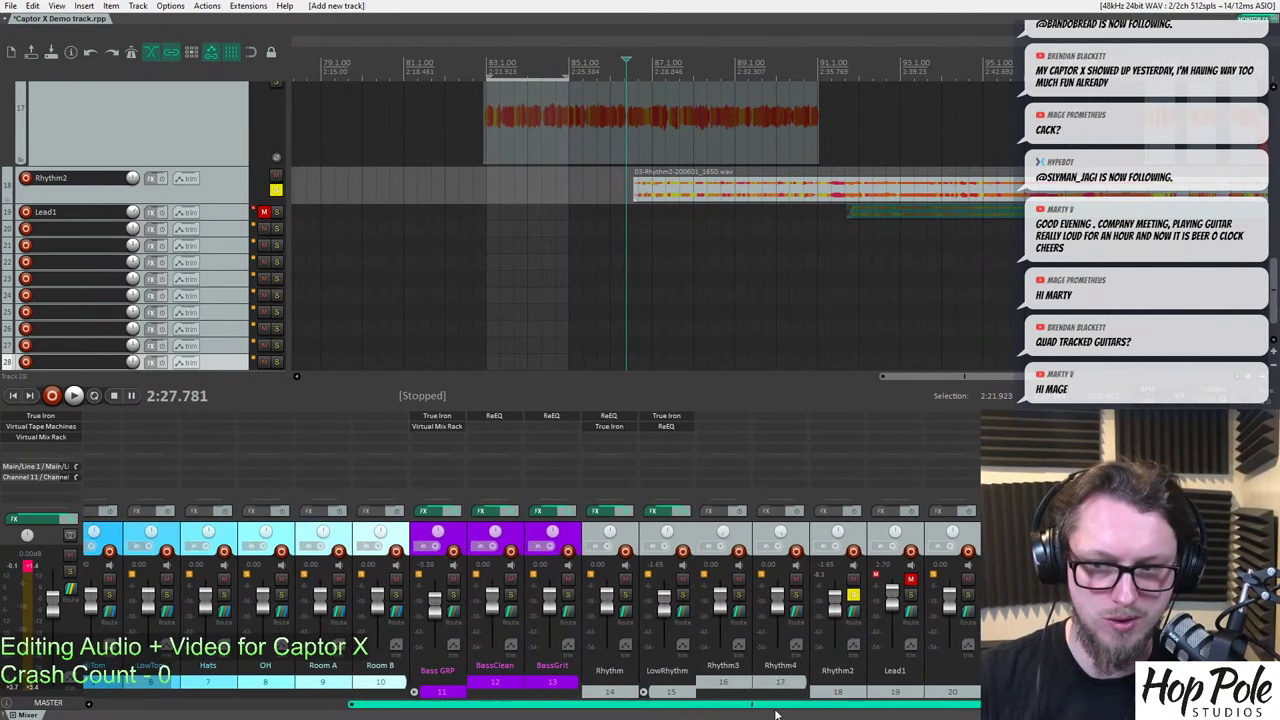
{"action": "left_click", "coordinate": [845, 535]}
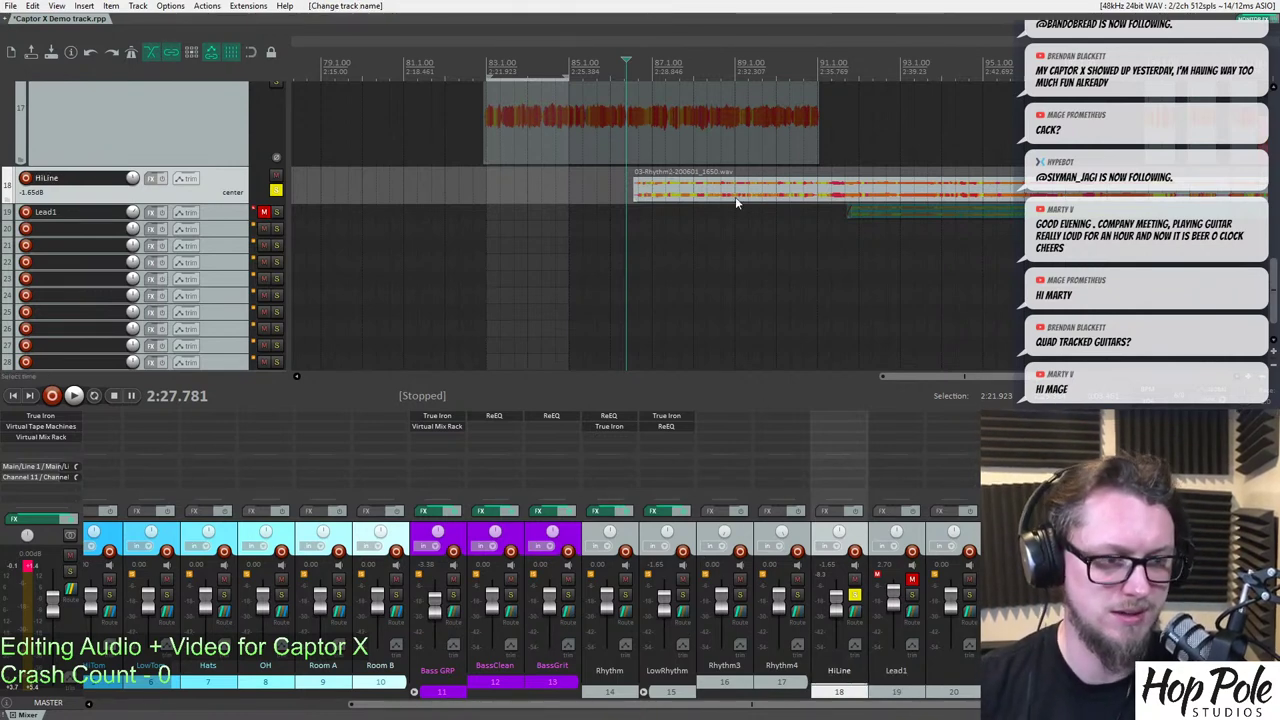
{"action": "scroll", "coordinate": [729, 209], "scroll_direction": "down", "scroll_amount": 2}
{"action": "scroll", "coordinate": [857, 315], "scroll_direction": "up", "scroll_amount": 2}
{"action": "key", "text": "space"}
{"action": "scroll", "coordinate": [857, 315], "scroll_direction": "down", "scroll_amount": 2}
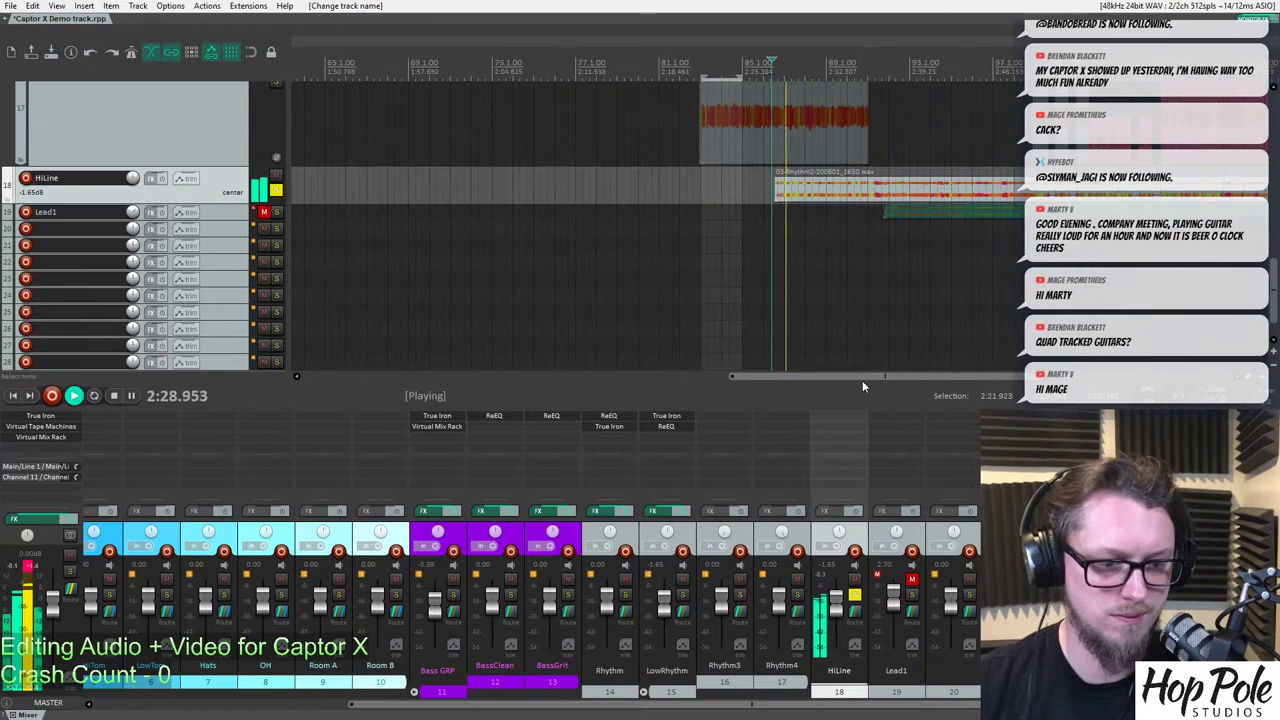
Add ReEQ to the HiLine track with a 24 dB Butterworth low cut at about 164 Hz.
{"action": "double_click", "coordinate": [825, 426]}
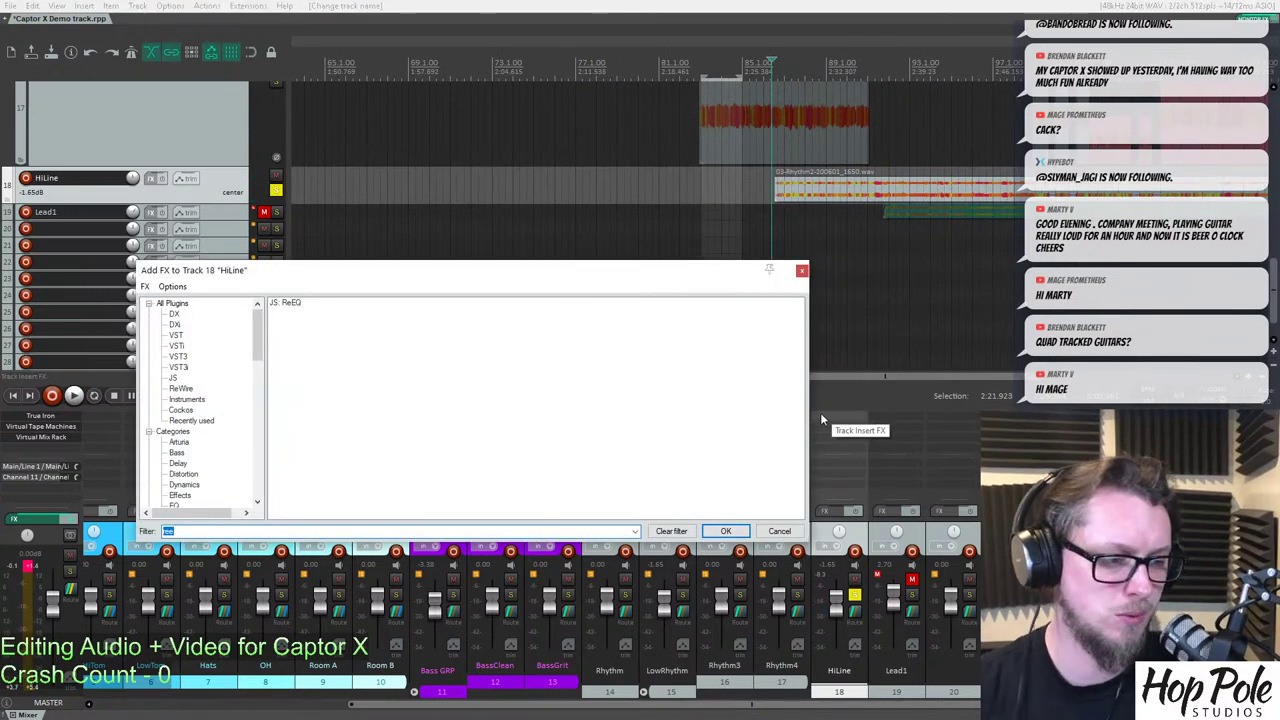
{"action": "double_click", "coordinate": [286, 304]}
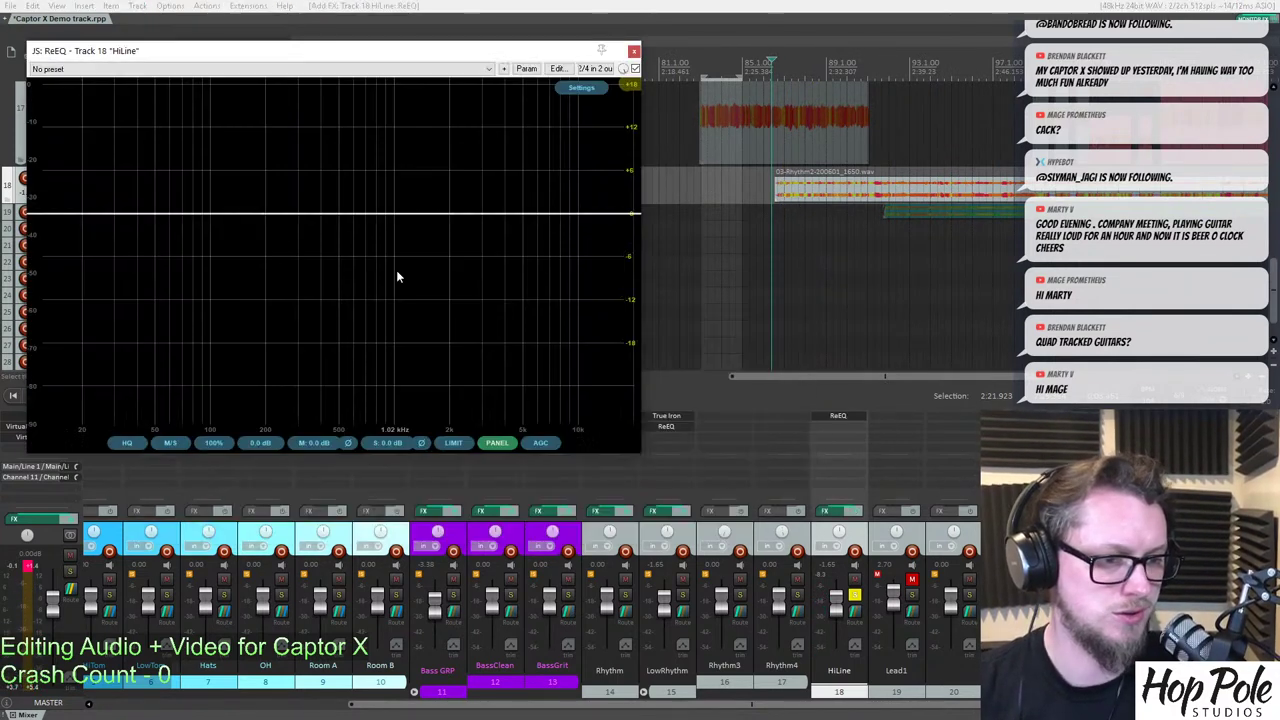
{"action": "double_click", "coordinate": [160, 214]}
{"action": "left_click", "coordinate": [207, 372]}
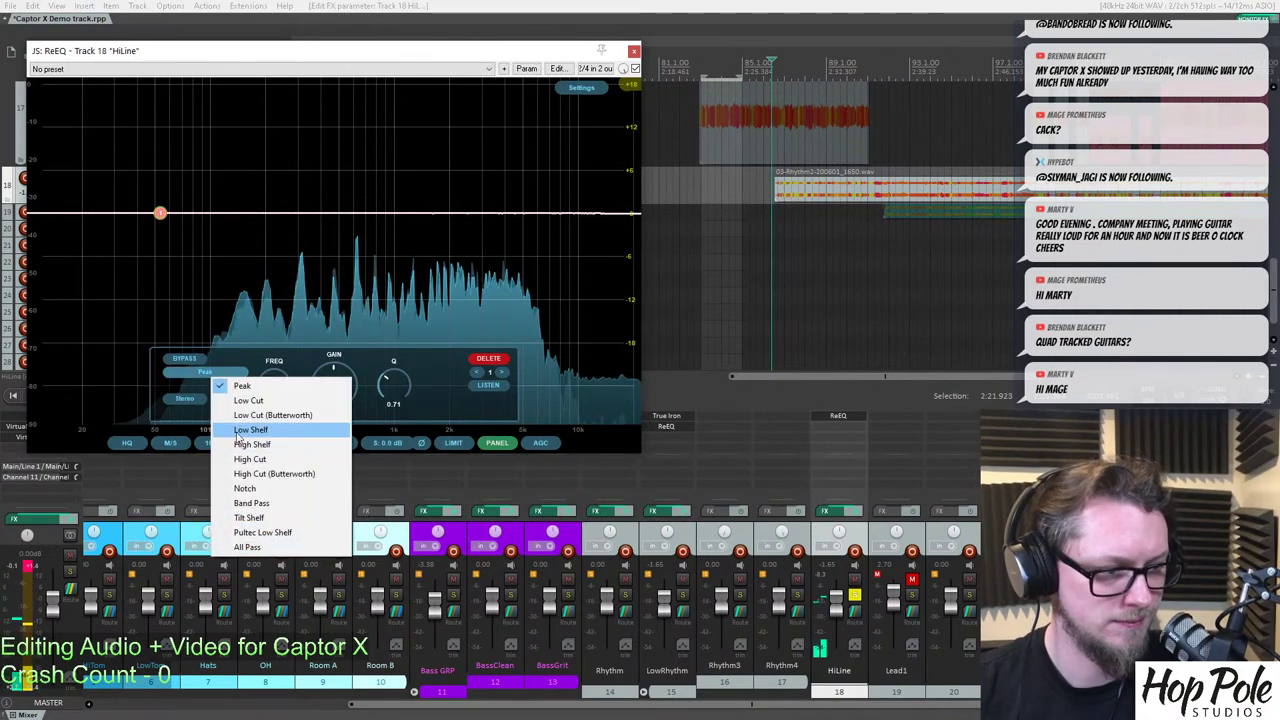
{"action": "left_click", "coordinate": [251, 416]}
{"action": "left_click", "coordinate": [182, 385]}
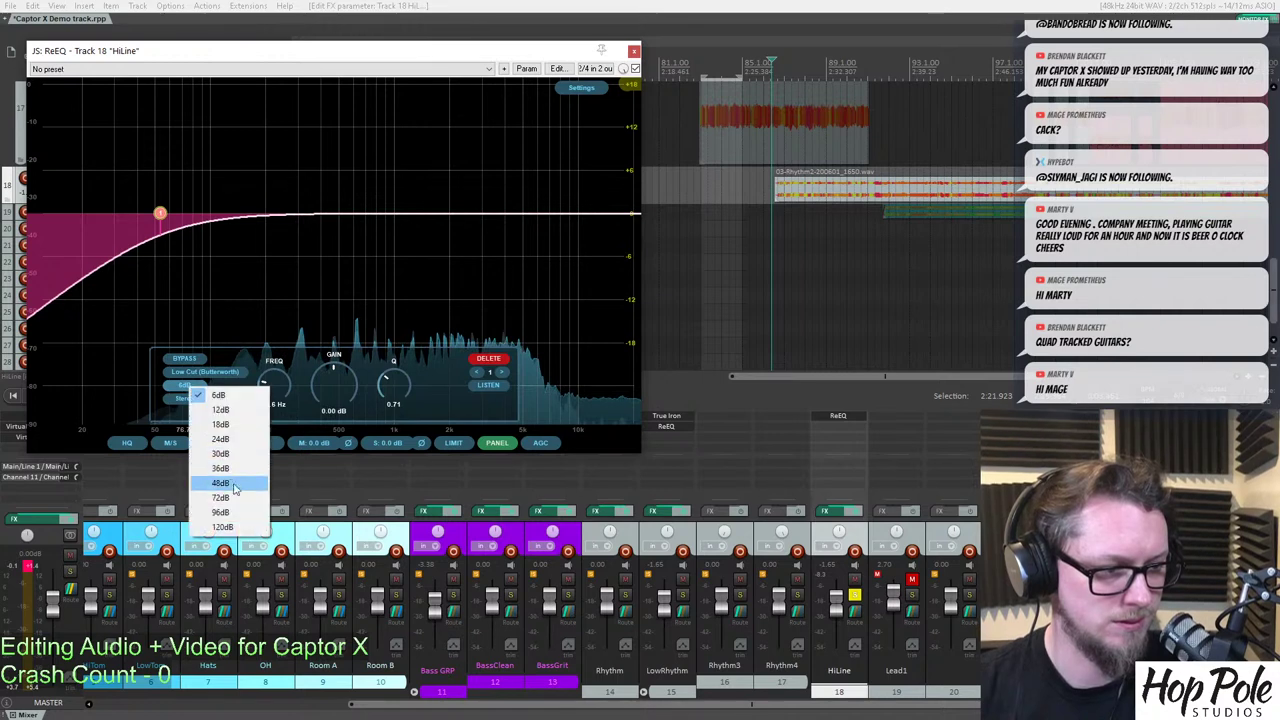
{"action": "left_click", "coordinate": [220, 440]}
{"action": "left_click_drag", "start_coordinate": [160, 213], "coordinate": [251, 226]}
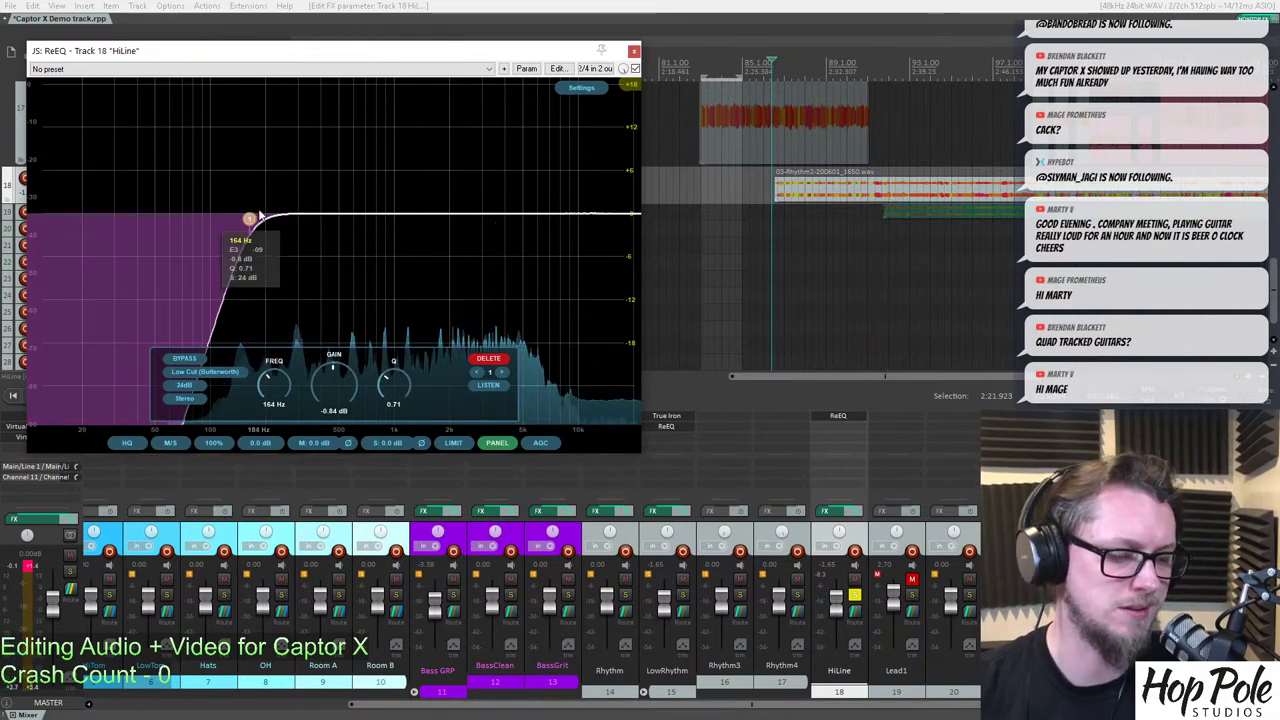
Add a 48 dB Butterworth high cut to the HiLine EQ, placed a little above 5 kHz.
{"action": "double_click", "coordinate": [593, 215]}
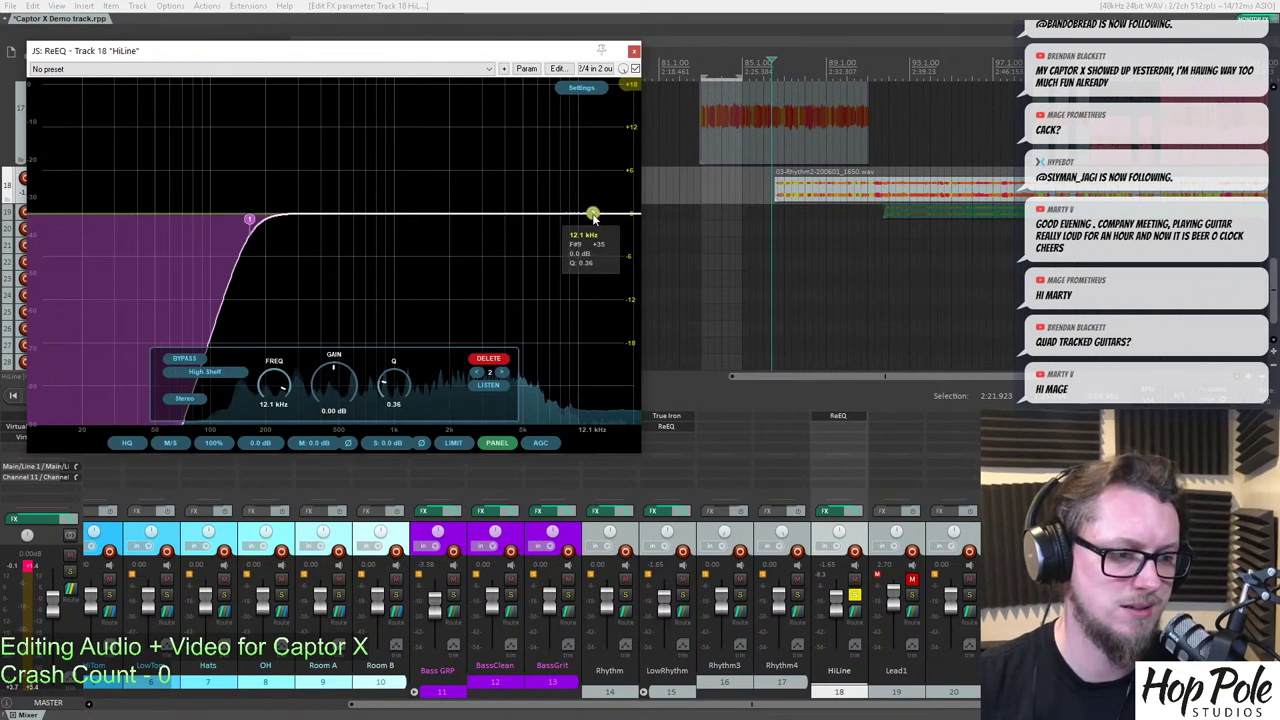
{"action": "left_click", "coordinate": [238, 373]}
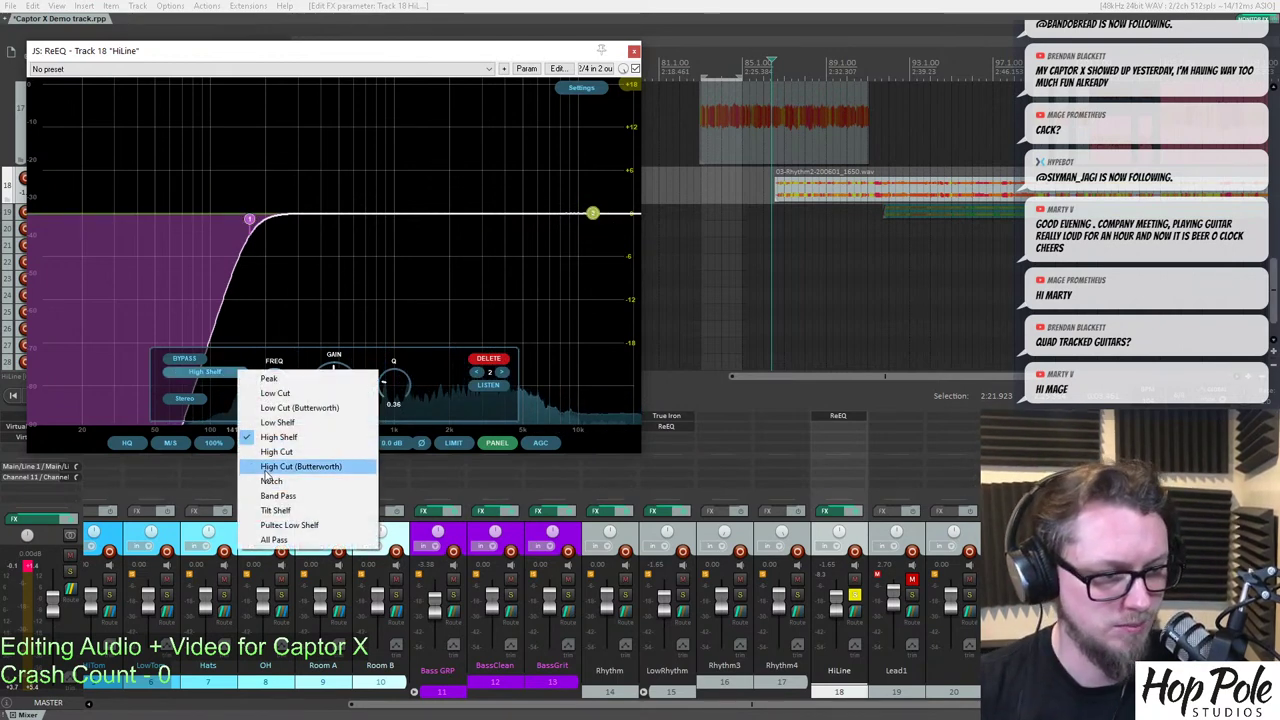
{"action": "left_click", "coordinate": [330, 466]}
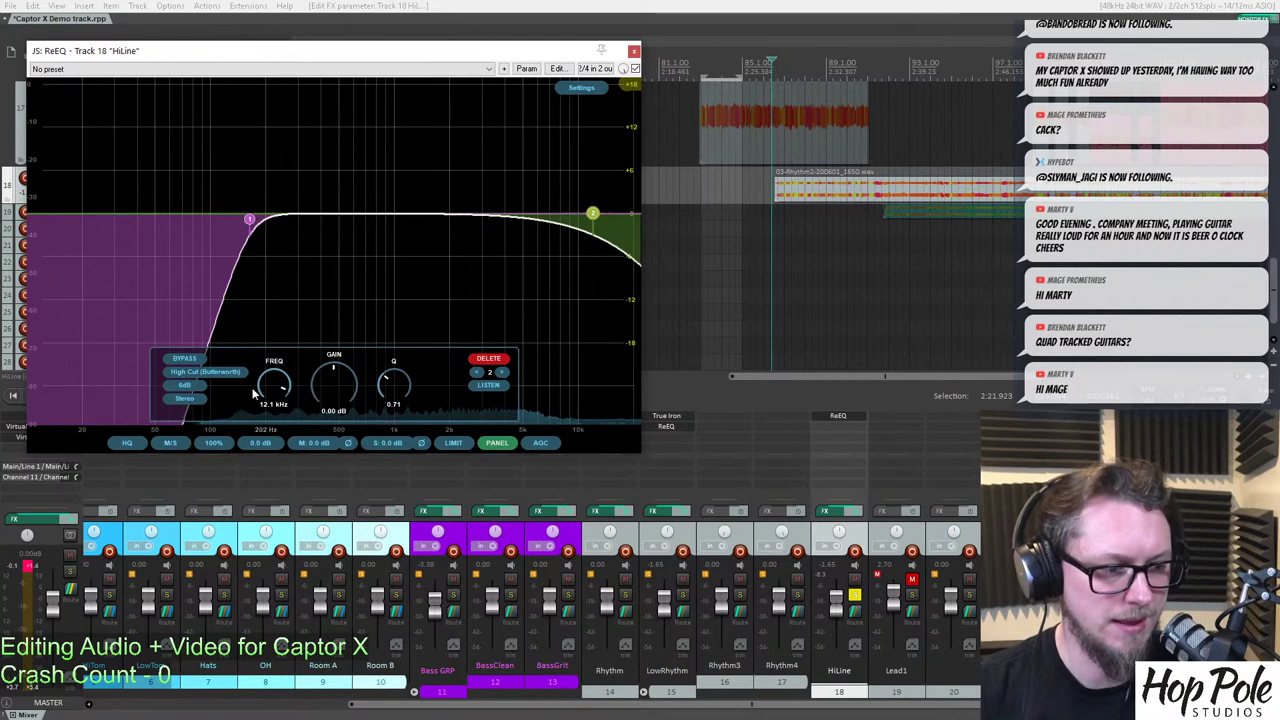
{"action": "left_click", "coordinate": [189, 385]}
{"action": "left_click", "coordinate": [219, 439]}
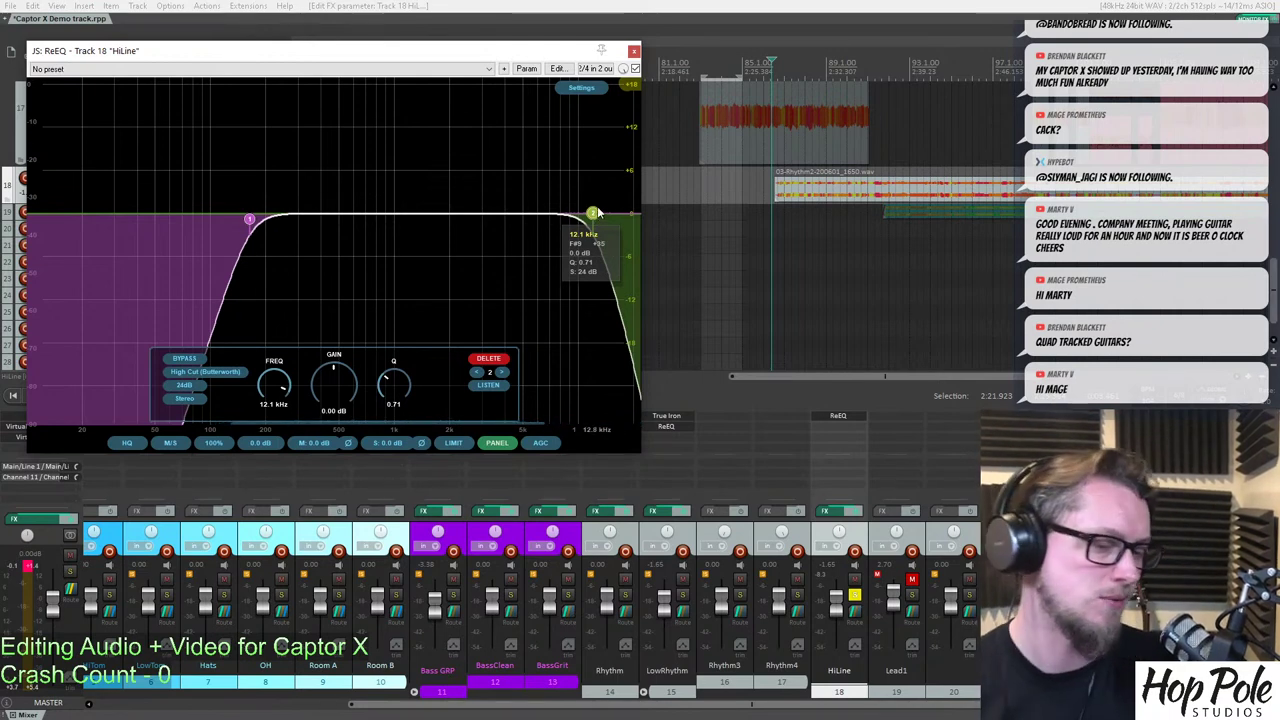
{"action": "left_click_drag", "start_coordinate": [596, 217], "coordinate": [540, 238]}
{"action": "left_click", "coordinate": [185, 385]}
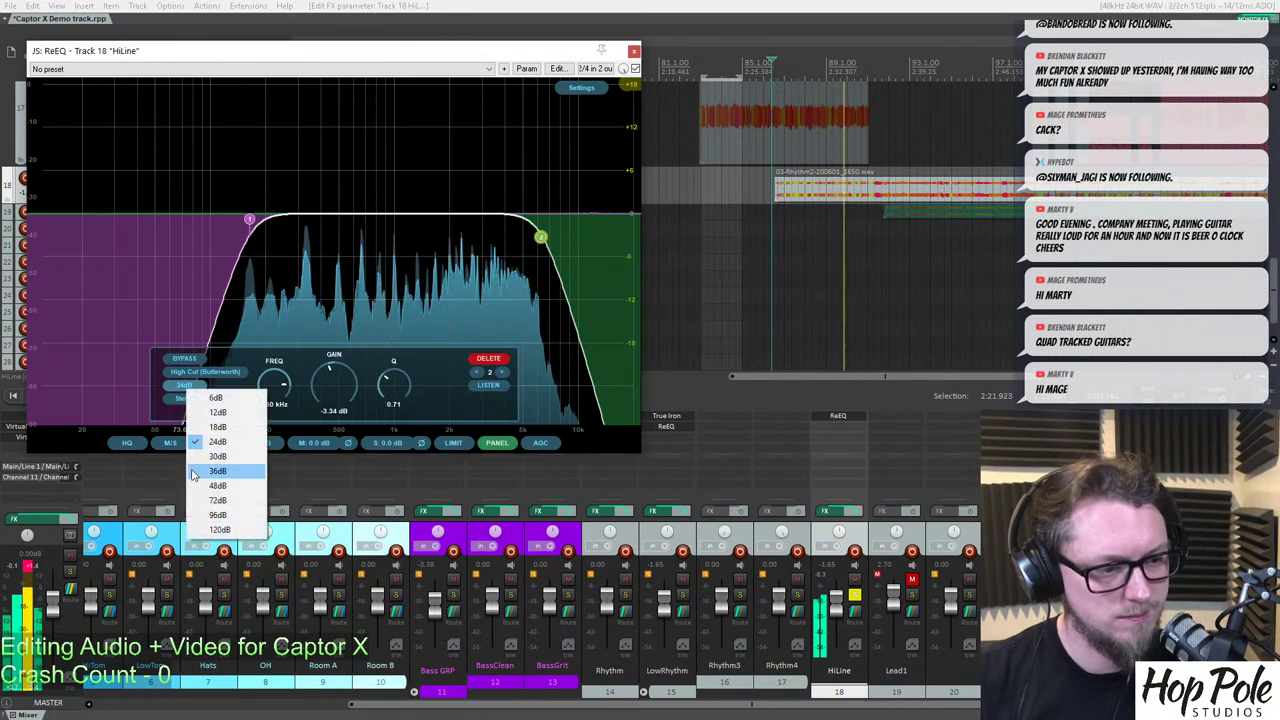
{"action": "left_click", "coordinate": [217, 485]}
{"action": "mouse_move", "coordinate": [541, 237]}
{"action": "left_mouse_down"}
{"action": "mouse_move", "coordinate": [571, 232]}
{"action": "mouse_move", "coordinate": [540, 238]}
{"action": "left_mouse_up"}
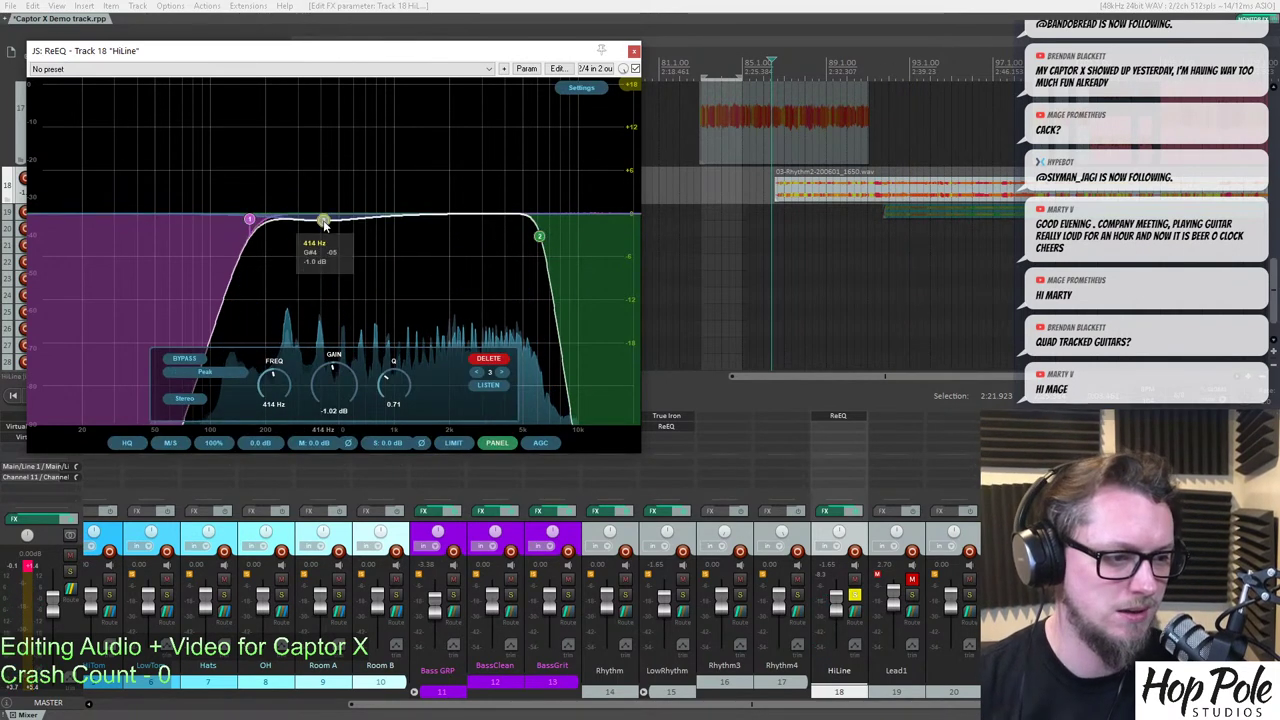
Set a peak cut of about -2.7 dB at 532 Hz and raise the low cut to about 200 Hz.
{"action": "mouse_move", "coordinate": [327, 221]}
{"action": "left_mouse_down"}
{"action": "mouse_move", "coordinate": [351, 171]}
{"action": "mouse_move", "coordinate": [341, 234]}
{"action": "left_mouse_up"}
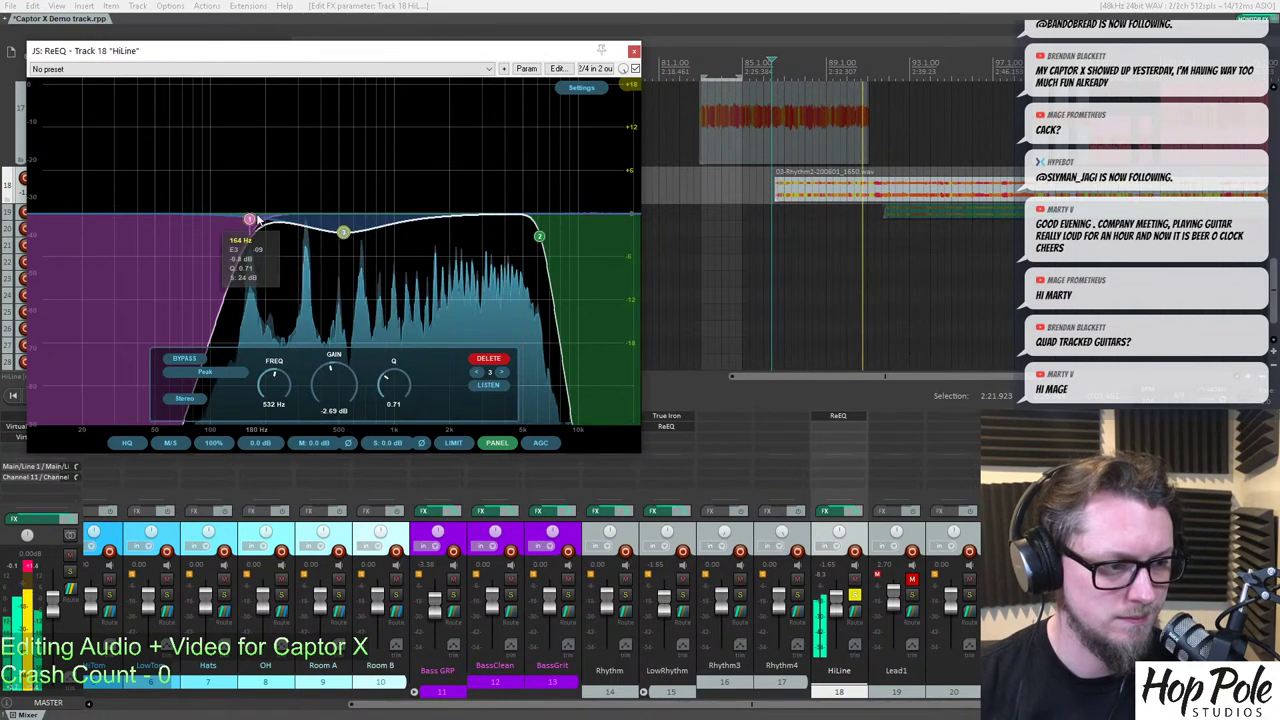
{"action": "left_click_drag", "start_coordinate": [249, 220], "coordinate": [264, 219]}
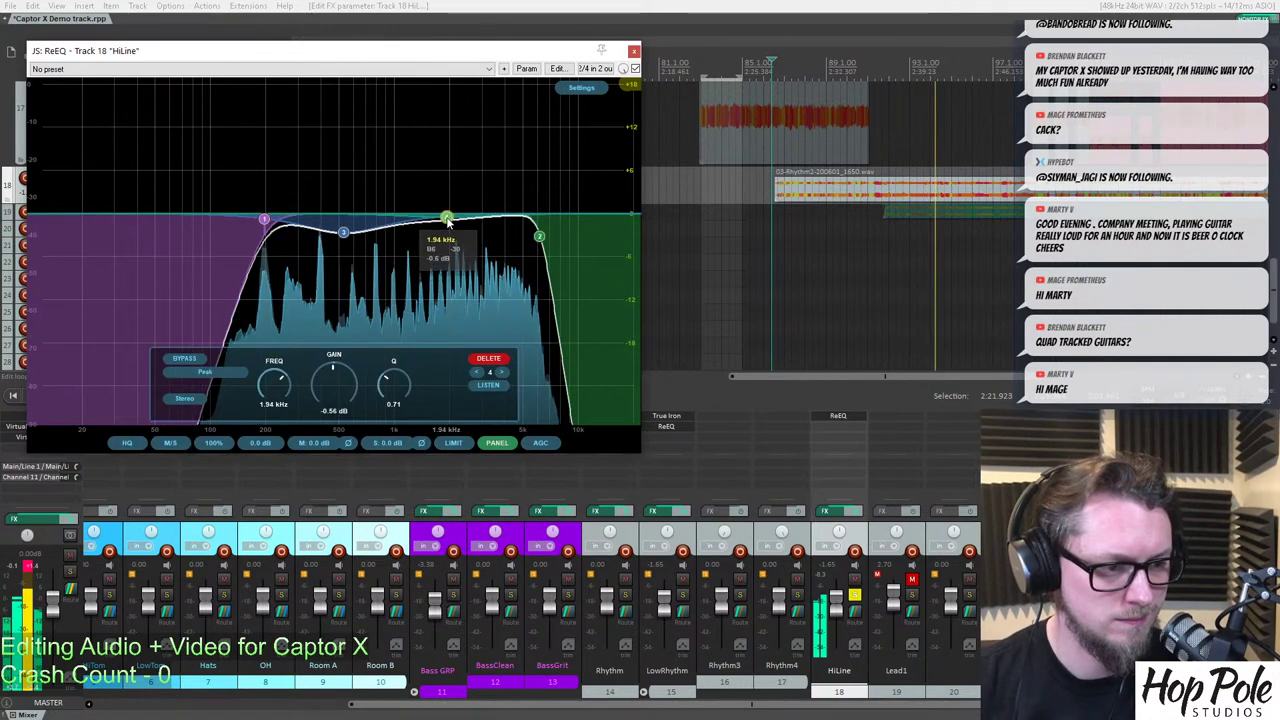
Narrow the fourth EQ band to Q 4.27, cut with it at about 1.2 kHz, and close ReEQ.
{"action": "scroll", "coordinate": [446, 220], "scroll_direction": "up", "scroll_amount": 6}
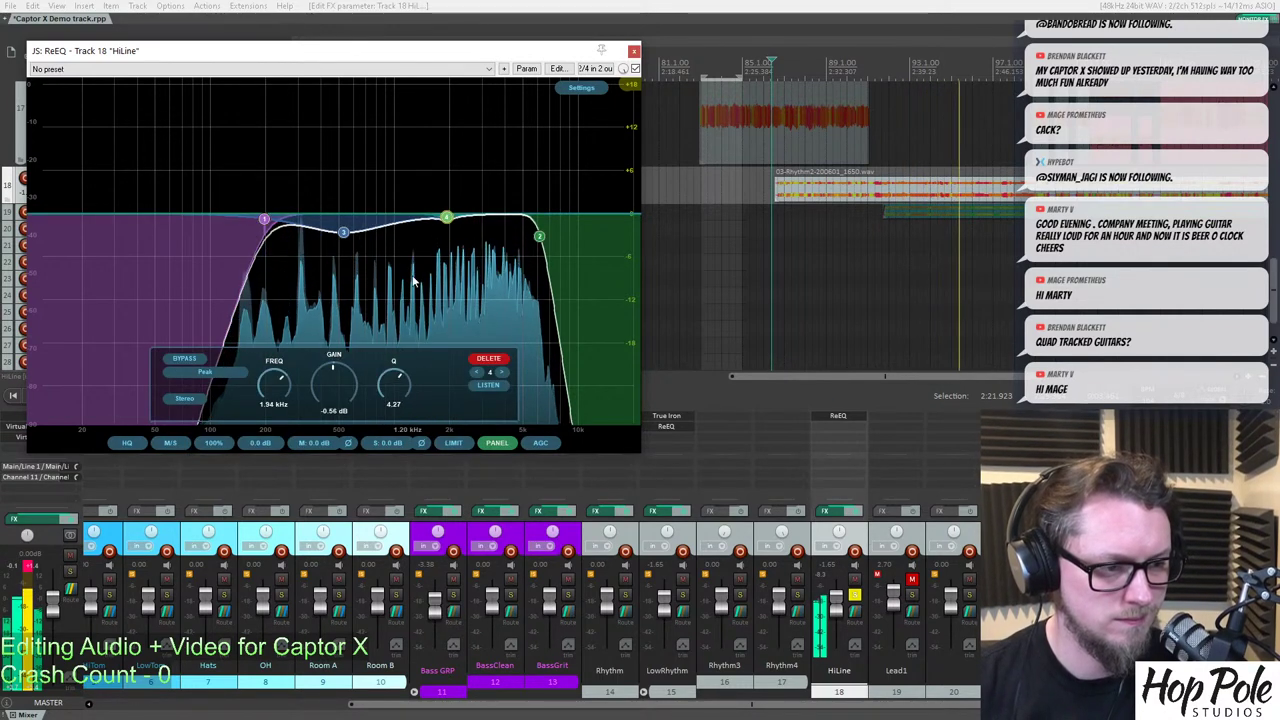
{"action": "left_click_drag", "start_coordinate": [446, 220], "coordinate": [409, 232]}
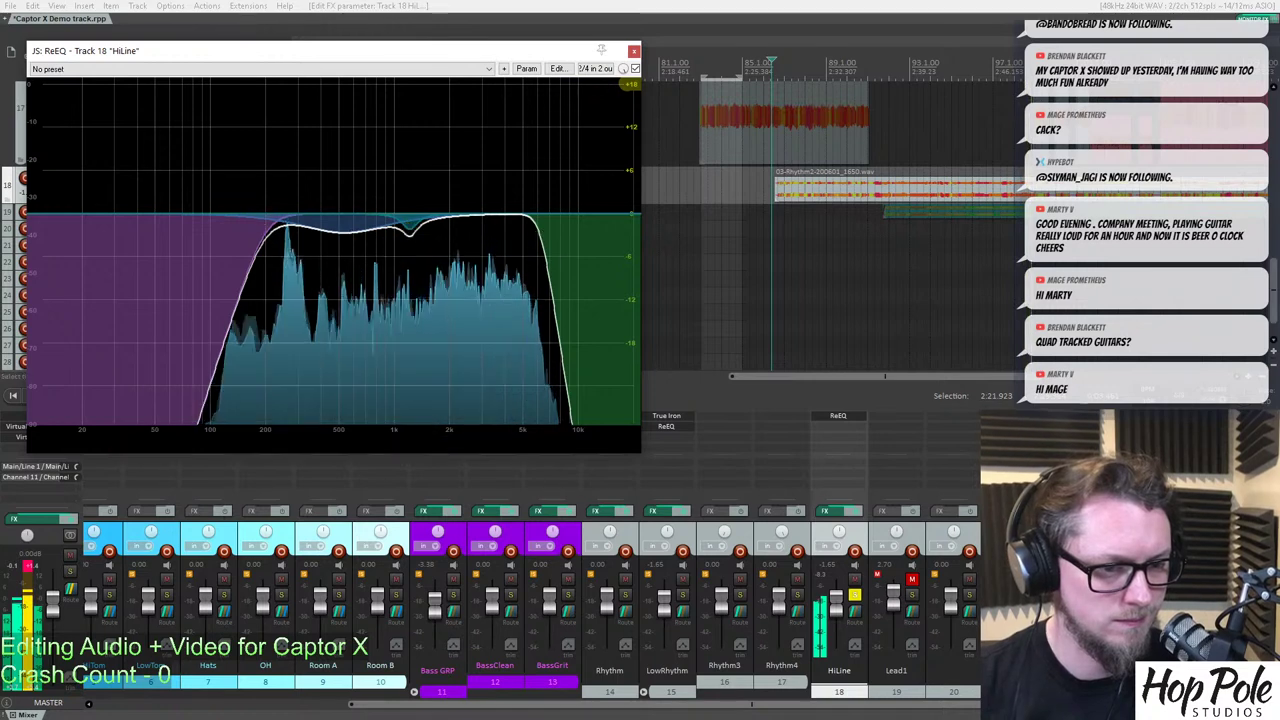
{"action": "left_click", "coordinate": [634, 51]}
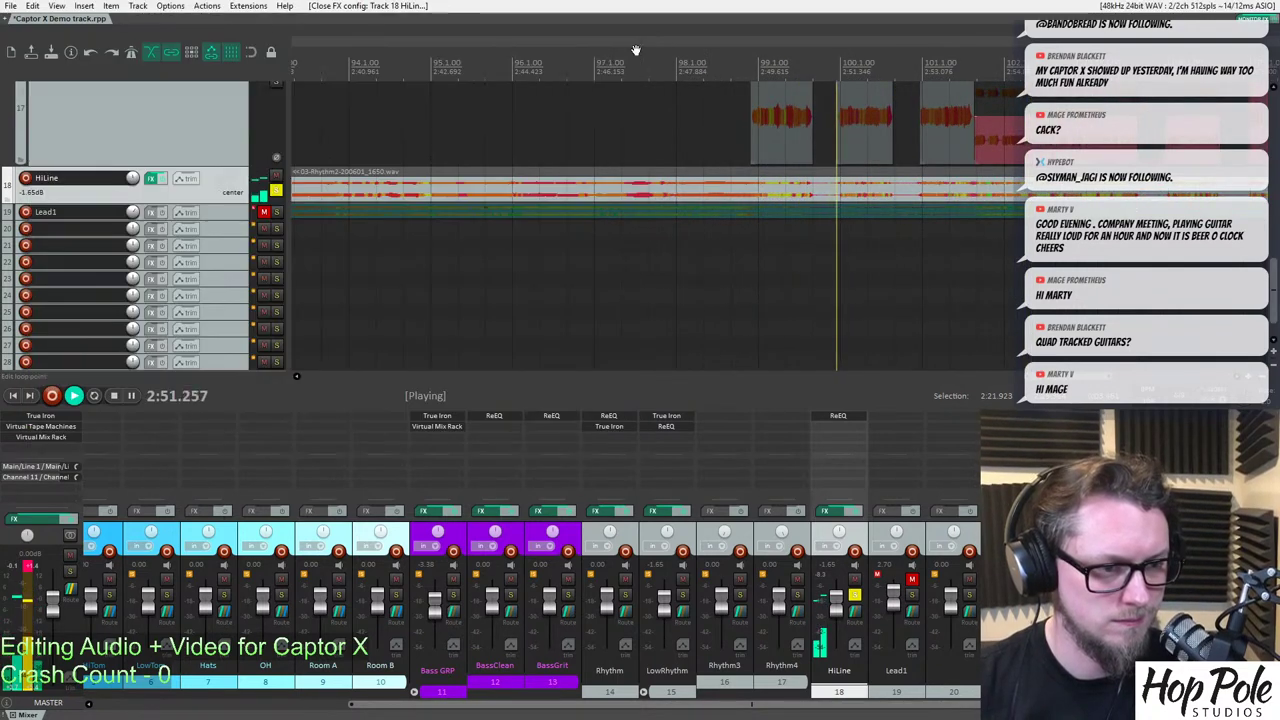
Enlarge the HiLine lane, split its item at 2:50.757 and trim the silence up to just before bar 100.
{"action": "left_click_drag", "start_coordinate": [198, 203], "coordinate": [198, 370]}
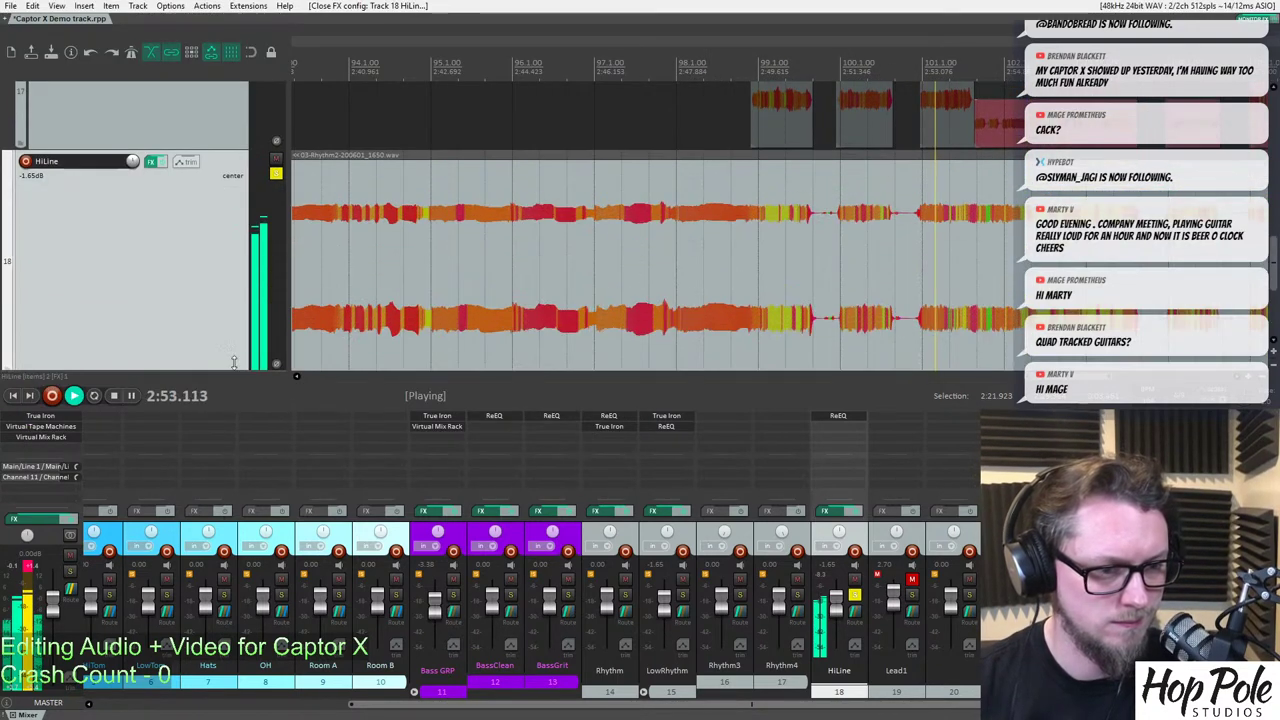
{"action": "left_click", "coordinate": [810, 224]}
{"action": "scroll", "coordinate": [805, 228], "scroll_direction": "up", "scroll_amount": 5}
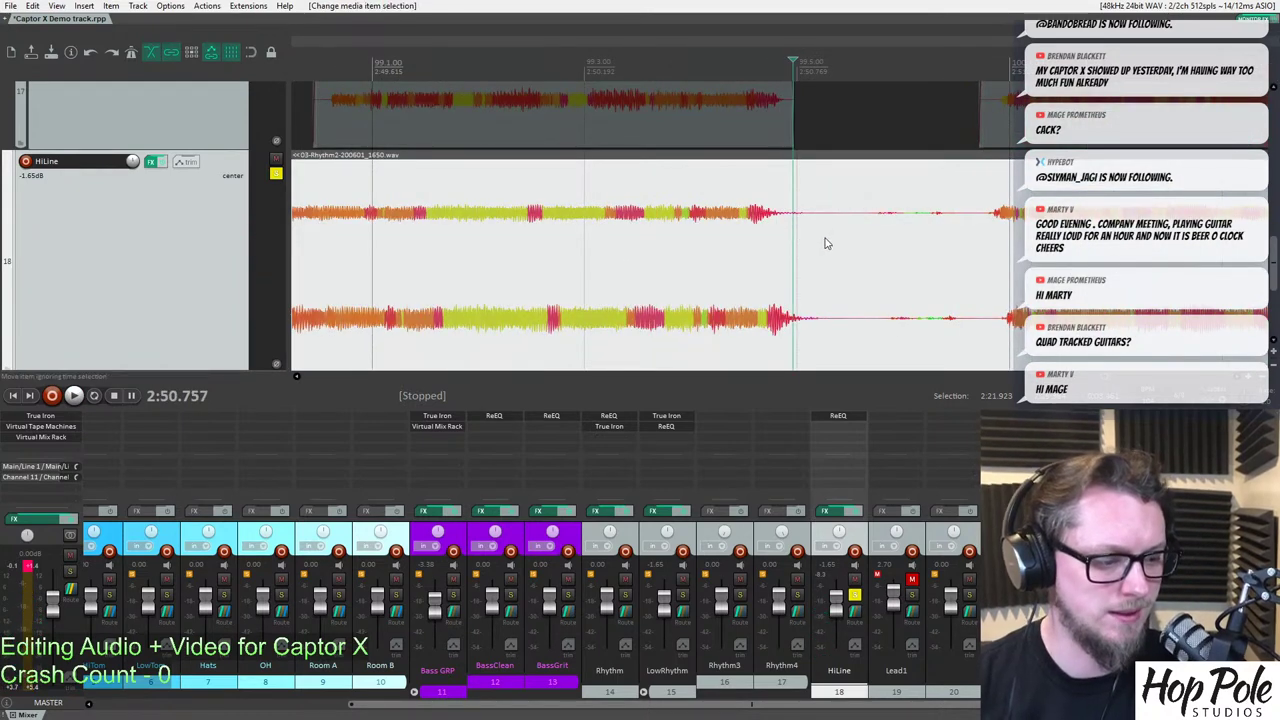
{"action": "scroll", "coordinate": [800, 240], "scroll_direction": "down", "scroll_amount": 3}
{"action": "key", "text": "s"}
{"action": "left_click_drag", "start_coordinate": [787, 243], "coordinate": [833, 246]}
Split the HiLine item at 2:52.455 and trim the silence up to just before bar 101.
{"action": "left_click", "coordinate": [941, 243]}
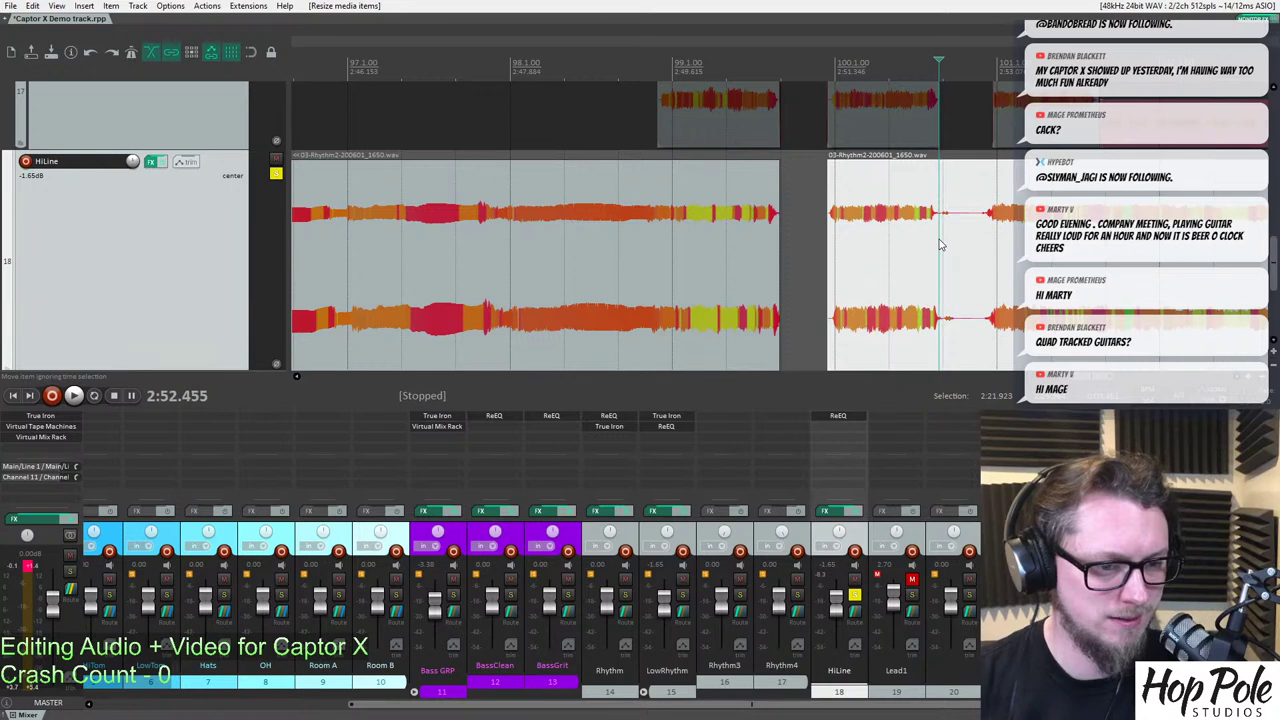
{"action": "left_click", "coordinate": [938, 240]}
{"action": "key", "text": "s"}
{"action": "left_click_drag", "start_coordinate": [942, 240], "coordinate": [988, 242]}
Split the HiLine item where the playing stops late in bar 103 and trim the silence up to just before bar 104.
{"action": "scroll", "coordinate": [978, 239], "scroll_direction": "down", "scroll_amount": 3}
{"action": "left_click", "coordinate": [973, 236]}
{"action": "scroll", "coordinate": [960, 240], "scroll_direction": "up", "scroll_amount": 5}
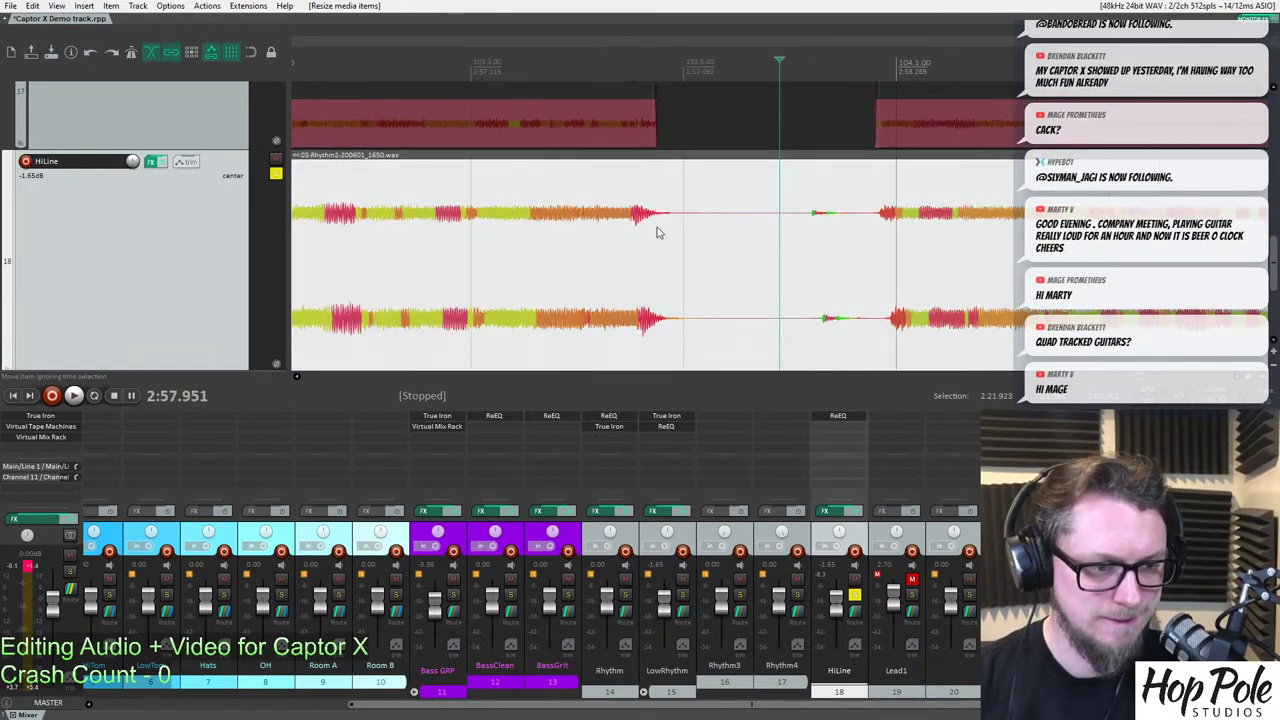
{"action": "key", "text": "s"}
{"action": "left_click_drag", "start_coordinate": [670, 237], "coordinate": [877, 268]}
Split the HiLine item at 2:59.343 and trim the silence up to just before bar 105.
{"action": "scroll", "coordinate": [965, 268], "scroll_direction": "down", "scroll_amount": 3}
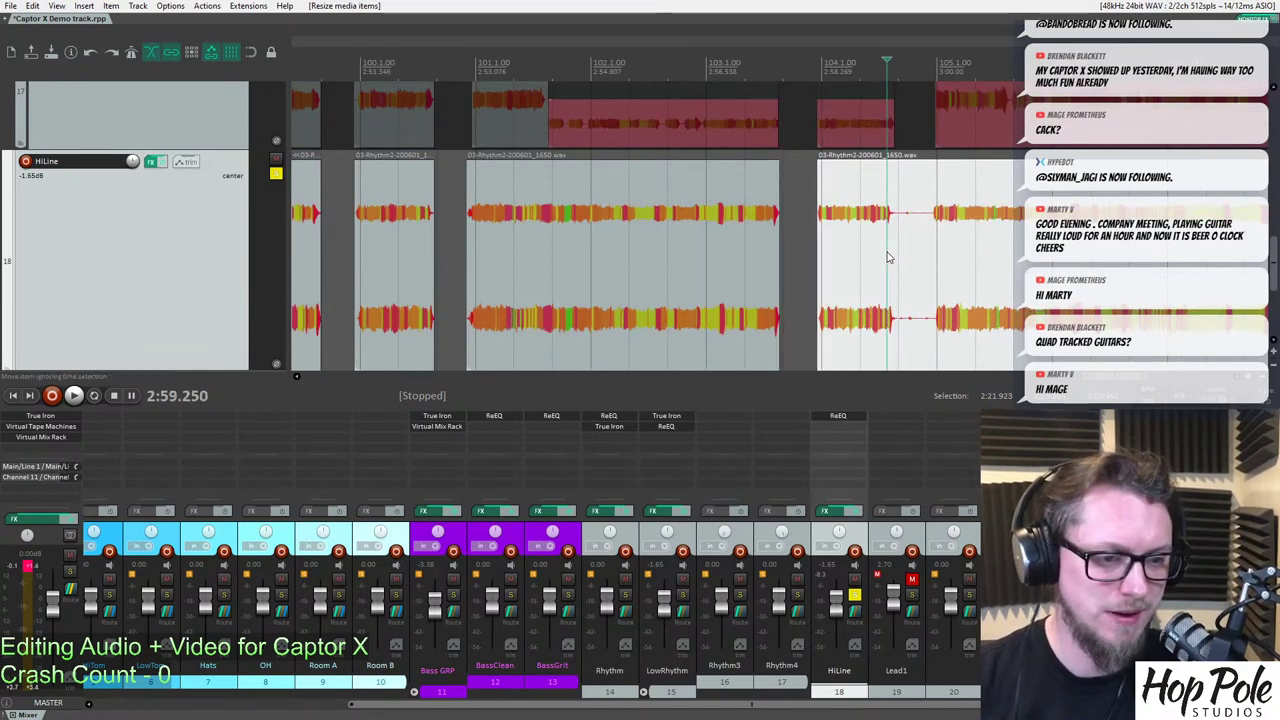
{"action": "scroll", "coordinate": [887, 258], "scroll_direction": "up", "scroll_amount": 4}
{"action": "left_click", "coordinate": [828, 240]}
{"action": "key", "text": "s"}
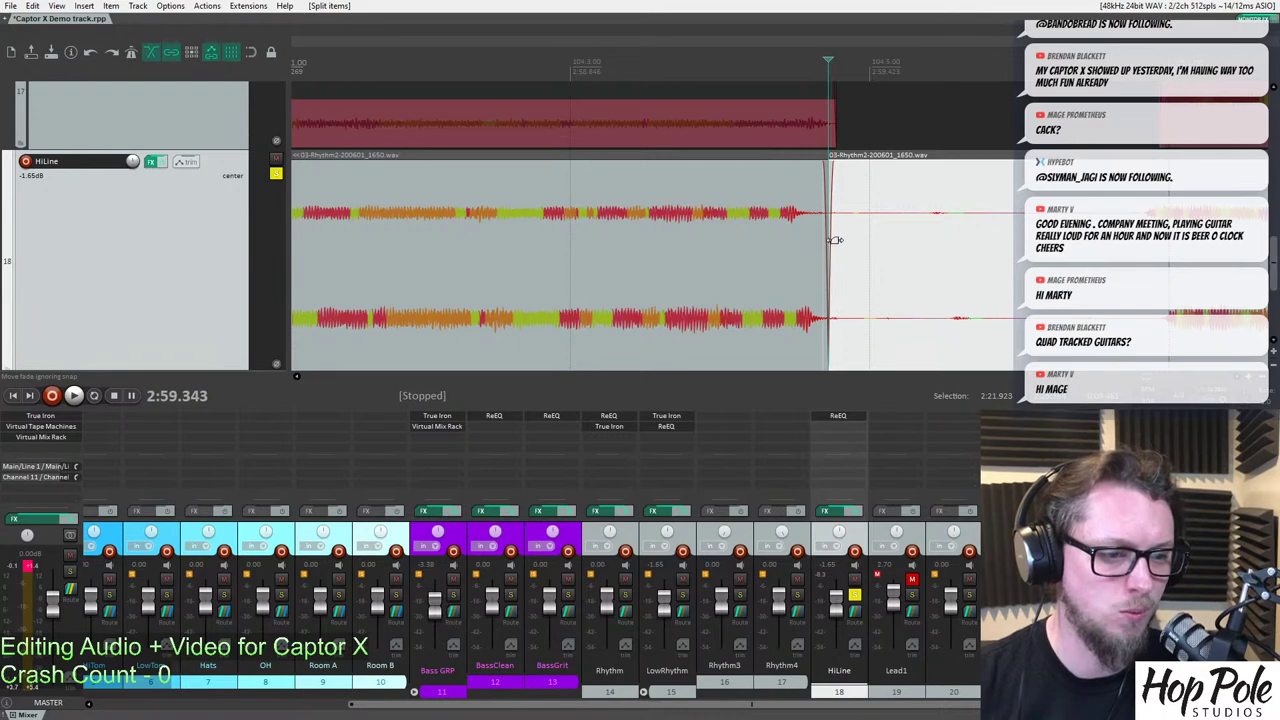
{"action": "left_click_drag", "start_coordinate": [834, 254], "coordinate": [945, 286]}
Nudge the item edge at the join just before bar 111 on HiLine slightly earlier.
{"action": "scroll", "coordinate": [955, 276], "scroll_direction": "down", "scroll_amount": 8}
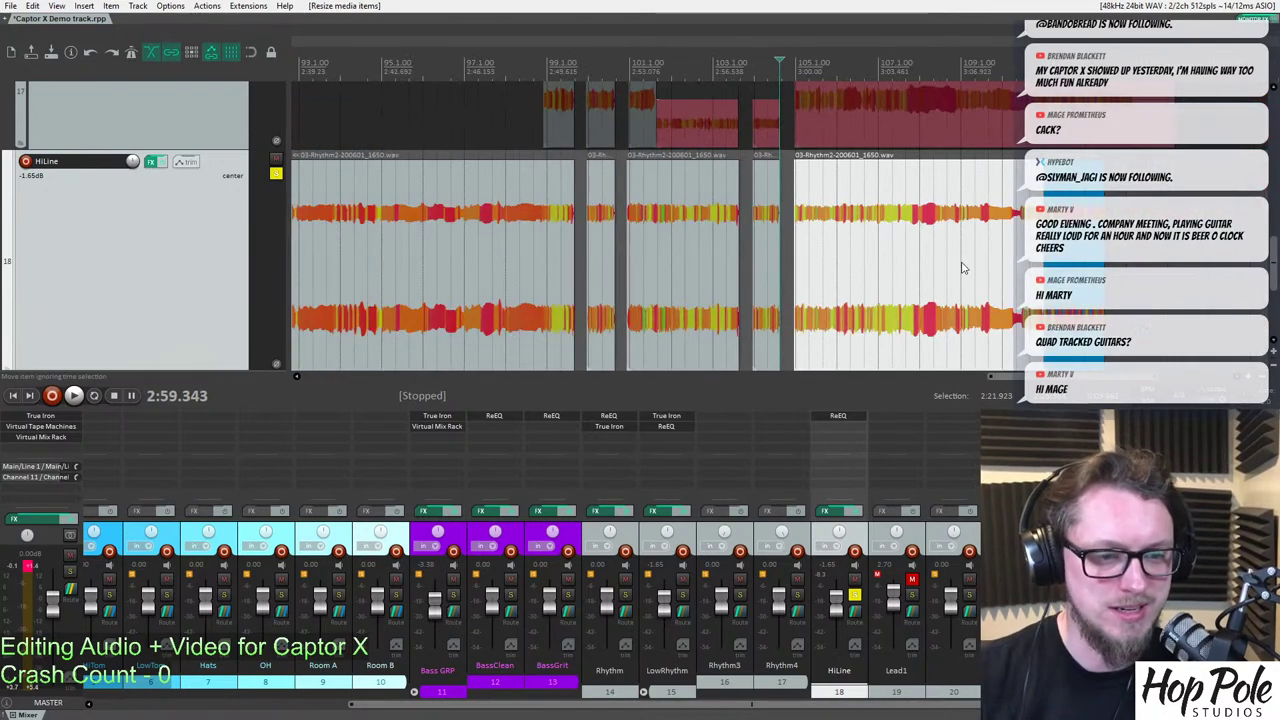
{"action": "left_click", "coordinate": [1003, 265]}
{"action": "scroll", "coordinate": [993, 258], "scroll_direction": "up", "scroll_amount": 6}
{"action": "scroll", "coordinate": [983, 253], "scroll_direction": "down", "scroll_amount": 6}
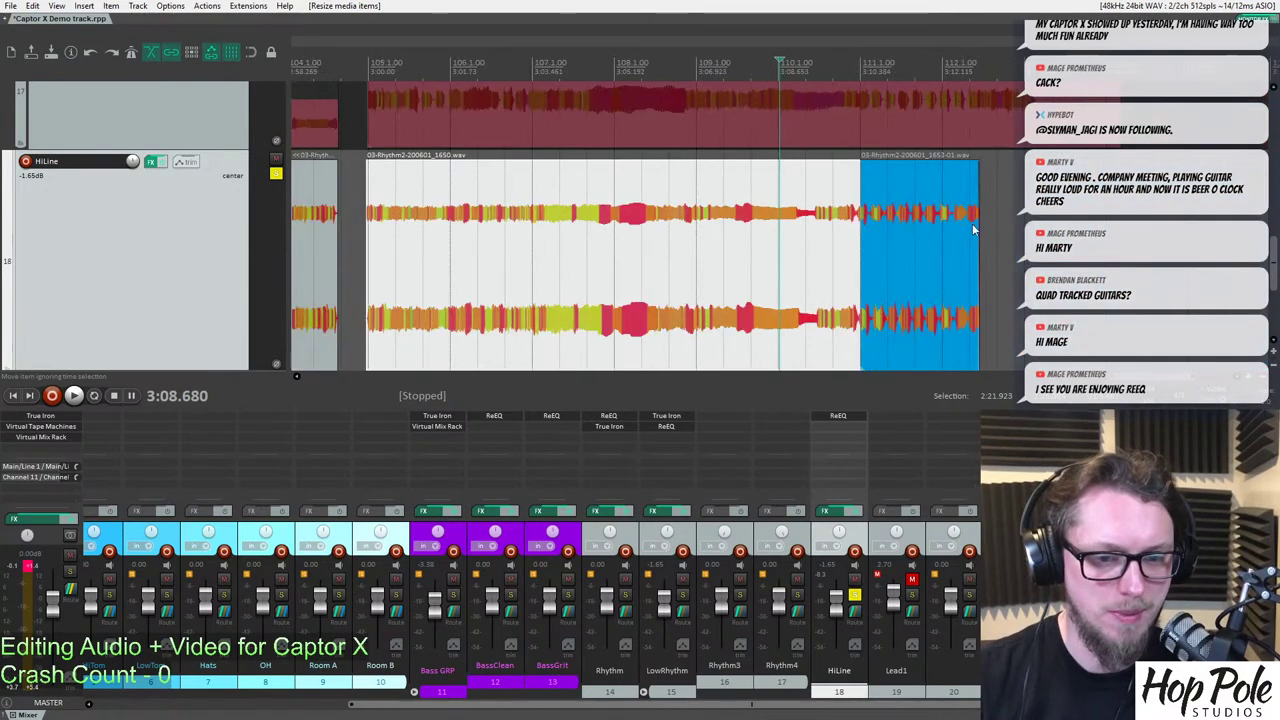
{"action": "scroll", "coordinate": [903, 227], "scroll_direction": "up", "scroll_amount": 2}
{"action": "scroll", "coordinate": [903, 227], "scroll_direction": "up", "scroll_amount": 4}
{"action": "left_click", "coordinate": [1033, 246]}
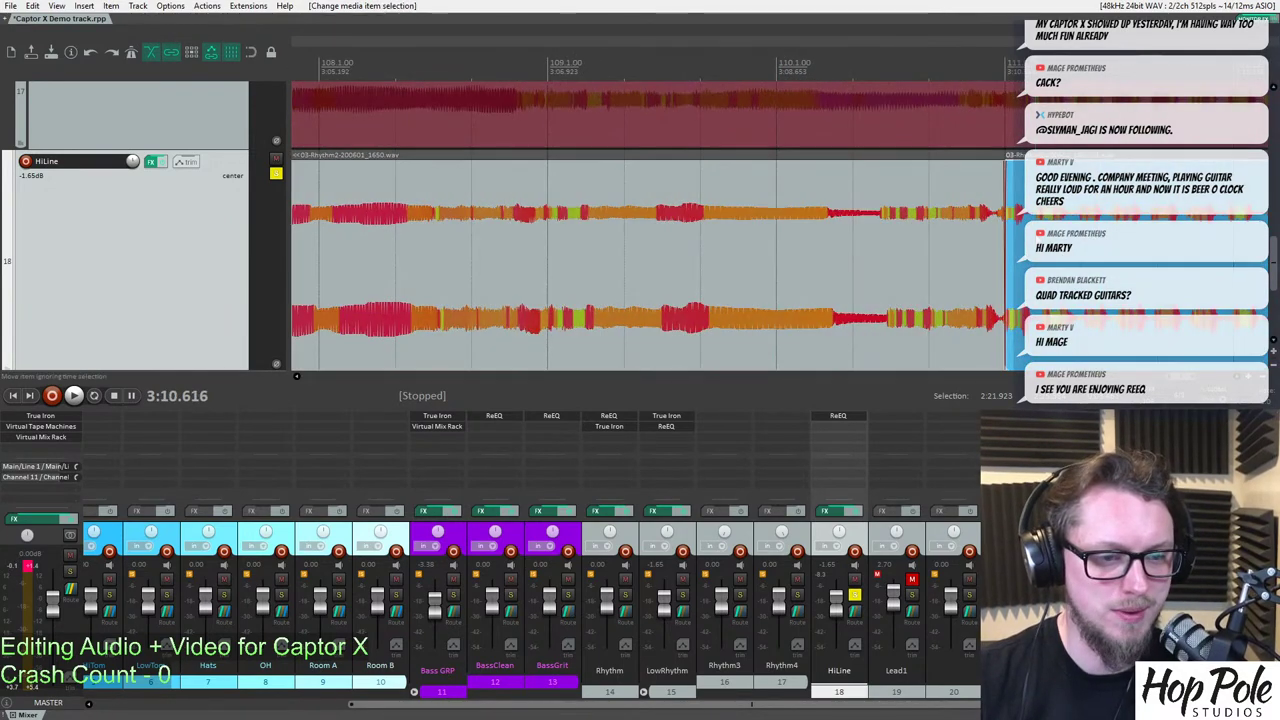
{"action": "scroll", "coordinate": [1000, 246], "scroll_direction": "up", "scroll_amount": 7}
{"action": "left_click_drag", "start_coordinate": [613, 246], "coordinate": [603, 246]}
{"action": "scroll", "coordinate": [805, 265], "scroll_direction": "down", "scroll_amount": 3}
{"action": "scroll", "coordinate": [825, 261], "scroll_direction": "down", "scroll_amount": 5}
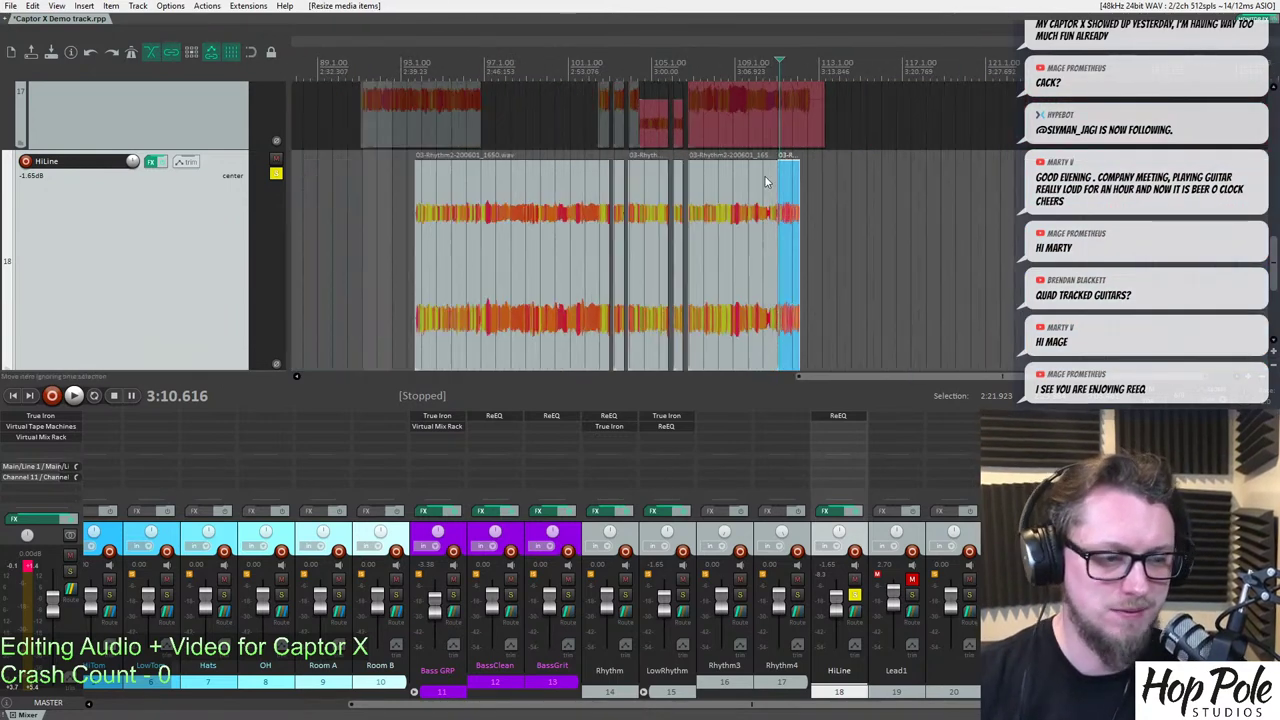
Play from just before HiLine's entry ahead of bar 87 and unsolo HiLine to hear it in the full mix.
{"action": "left_click", "coordinate": [525, 68]}
{"action": "scroll", "coordinate": [525, 68], "scroll_direction": "up", "scroll_amount": 6}
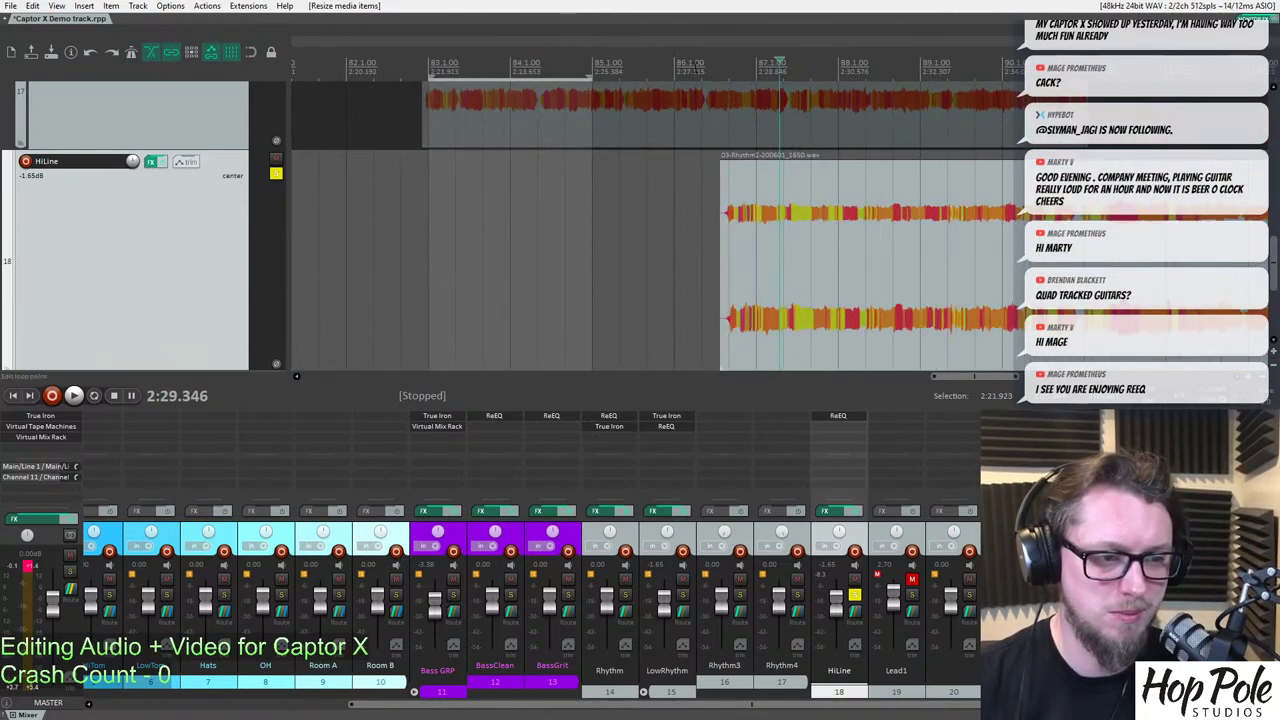
{"action": "scroll", "coordinate": [879, 150], "scroll_direction": "up", "scroll_amount": 4}
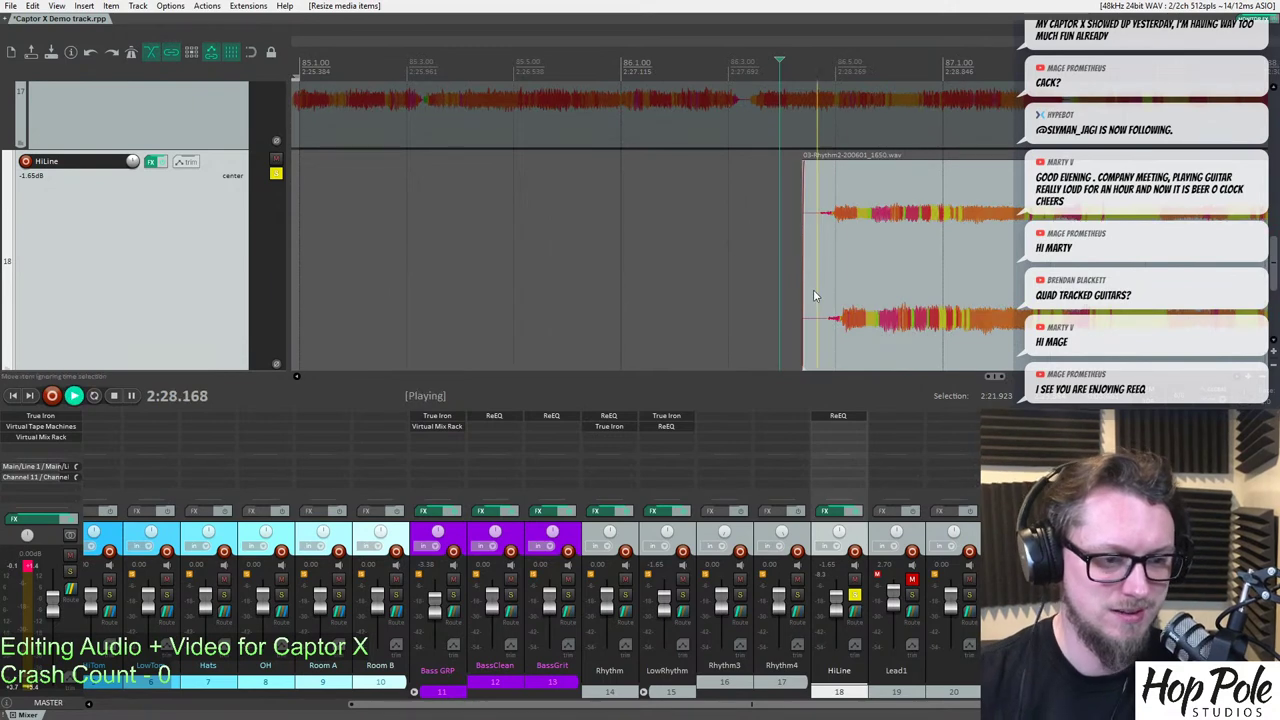
{"action": "key", "text": "space"}
{"action": "scroll", "coordinate": [796, 288], "scroll_direction": "down", "scroll_amount": 3}
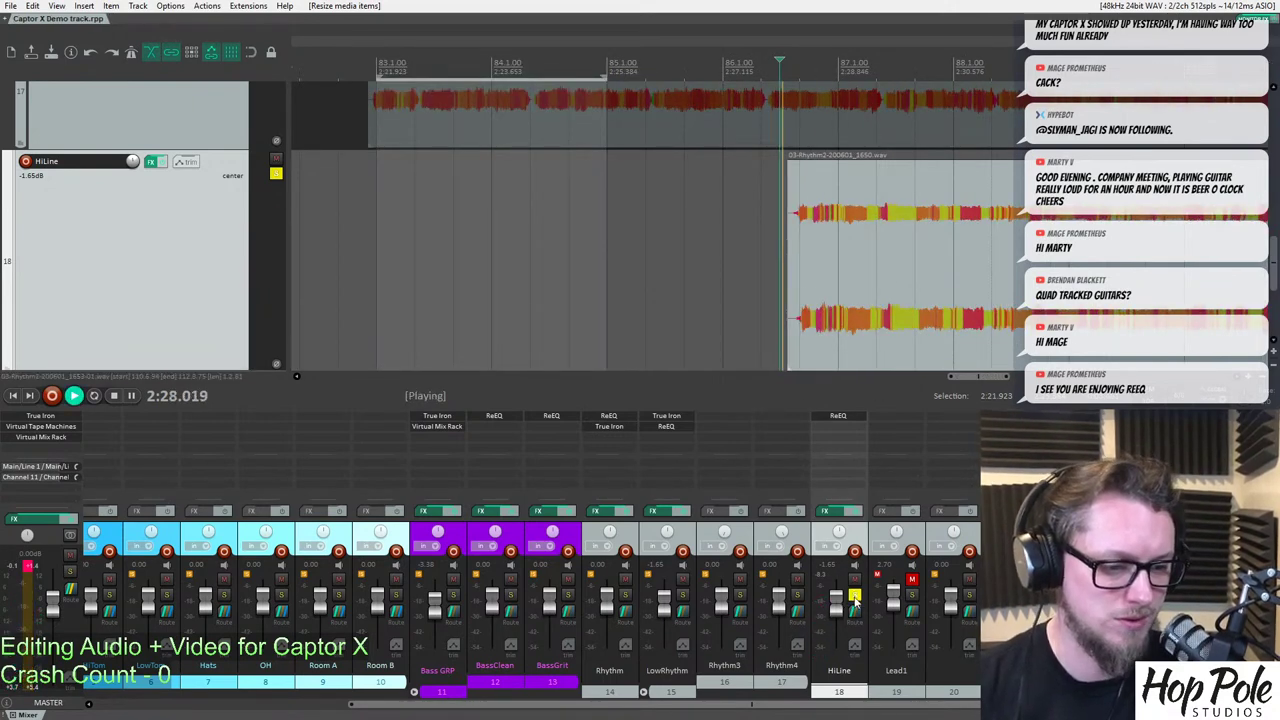
{"action": "left_click", "coordinate": [855, 597]}
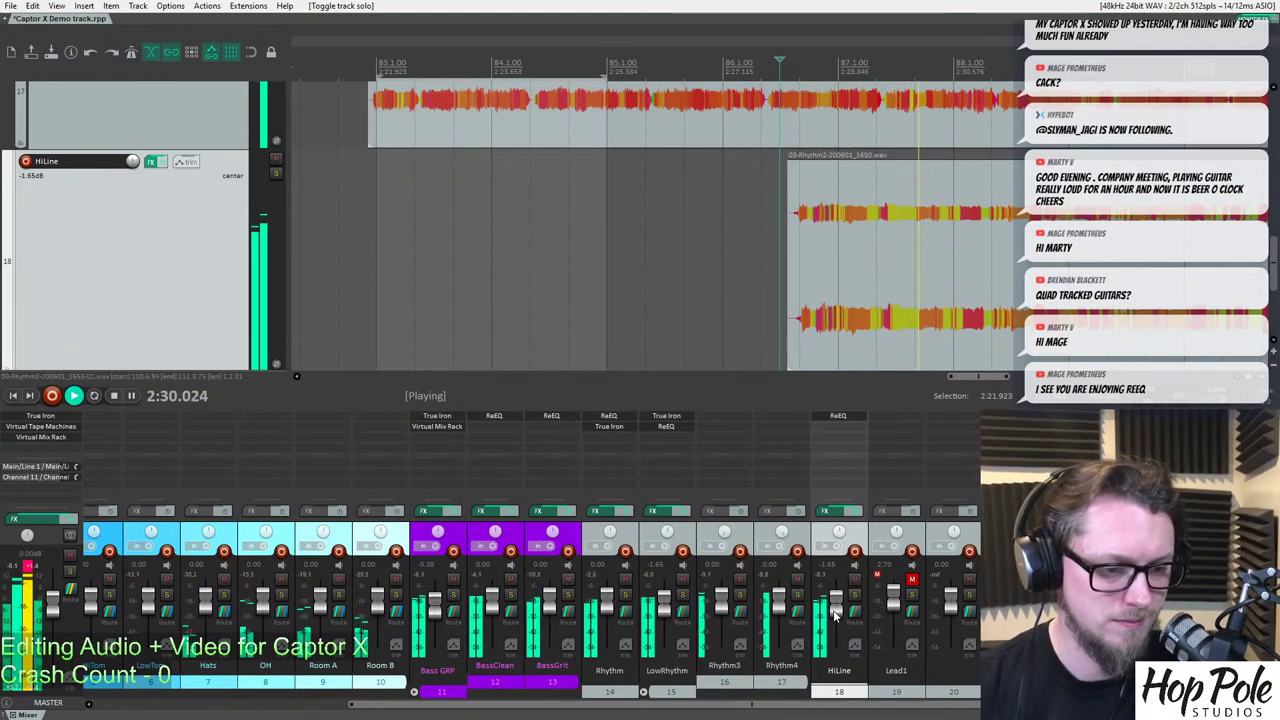
{"action": "scroll", "coordinate": [786, 288], "scroll_direction": "down", "scroll_amount": 8}
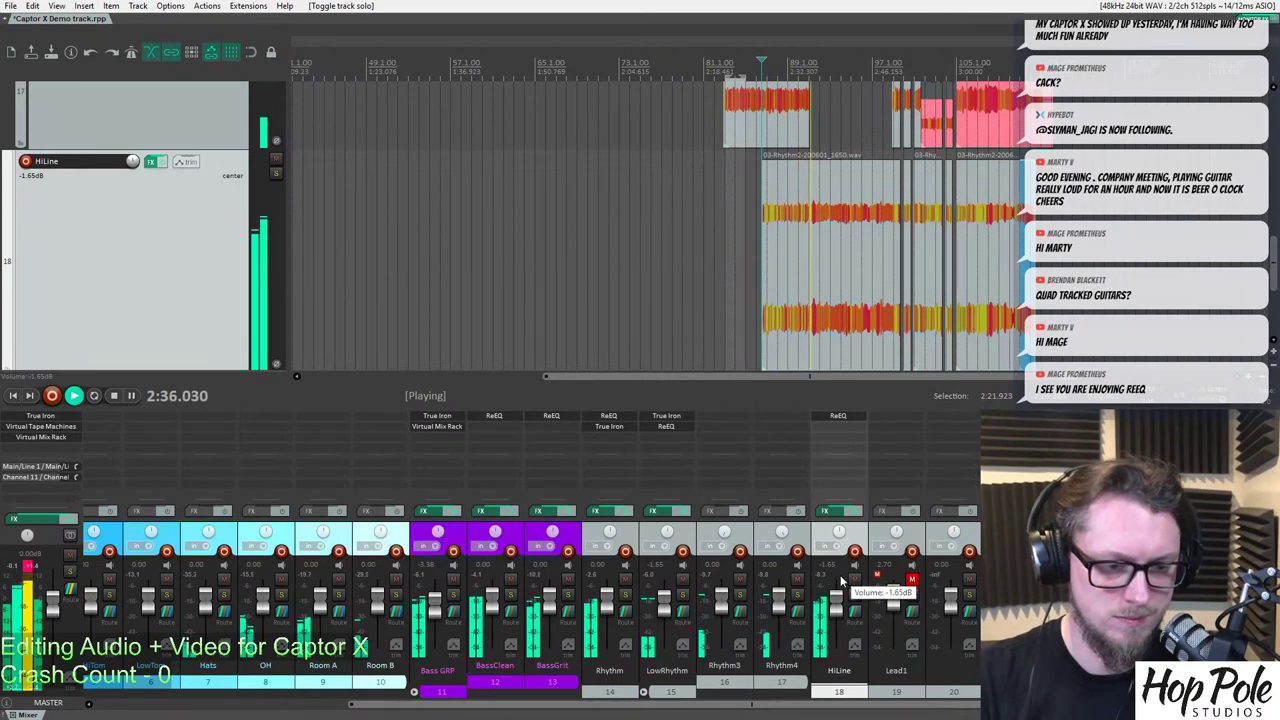
{"action": "scroll", "coordinate": [826, 203], "scroll_direction": "up", "scroll_amount": 5}
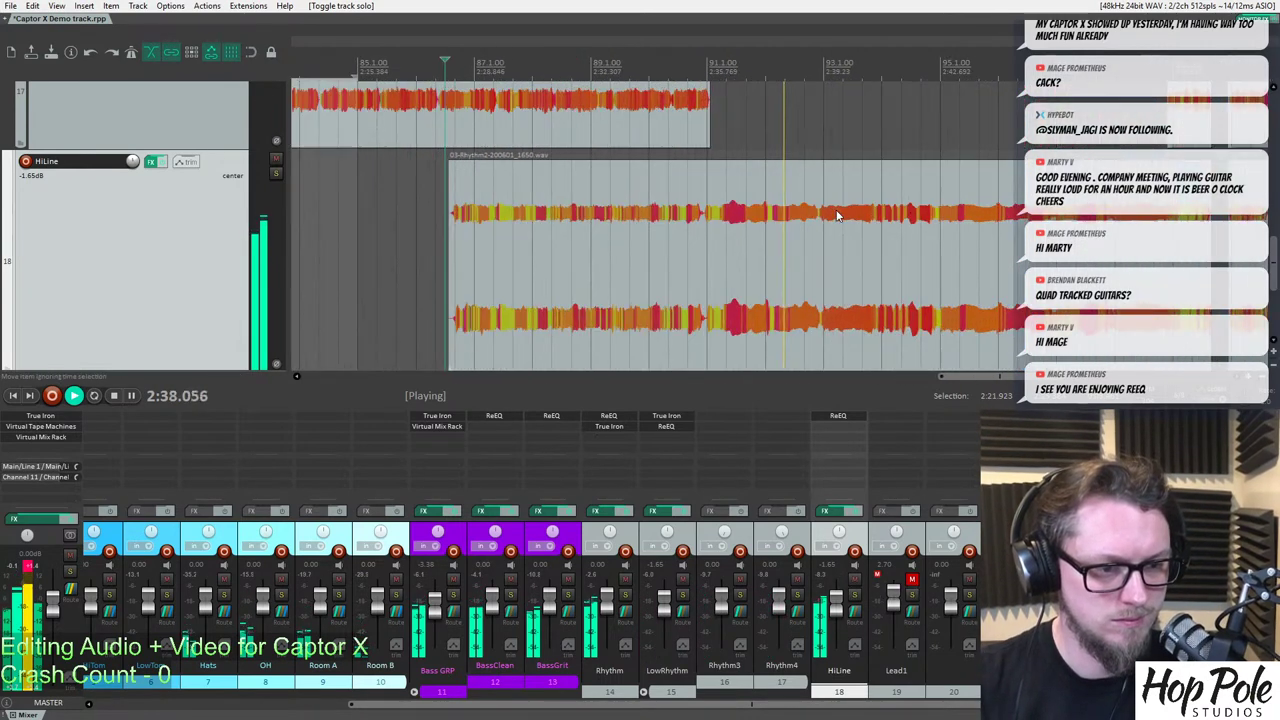
{"action": "scroll", "coordinate": [826, 203], "scroll_direction": "down", "scroll_amount": 3}
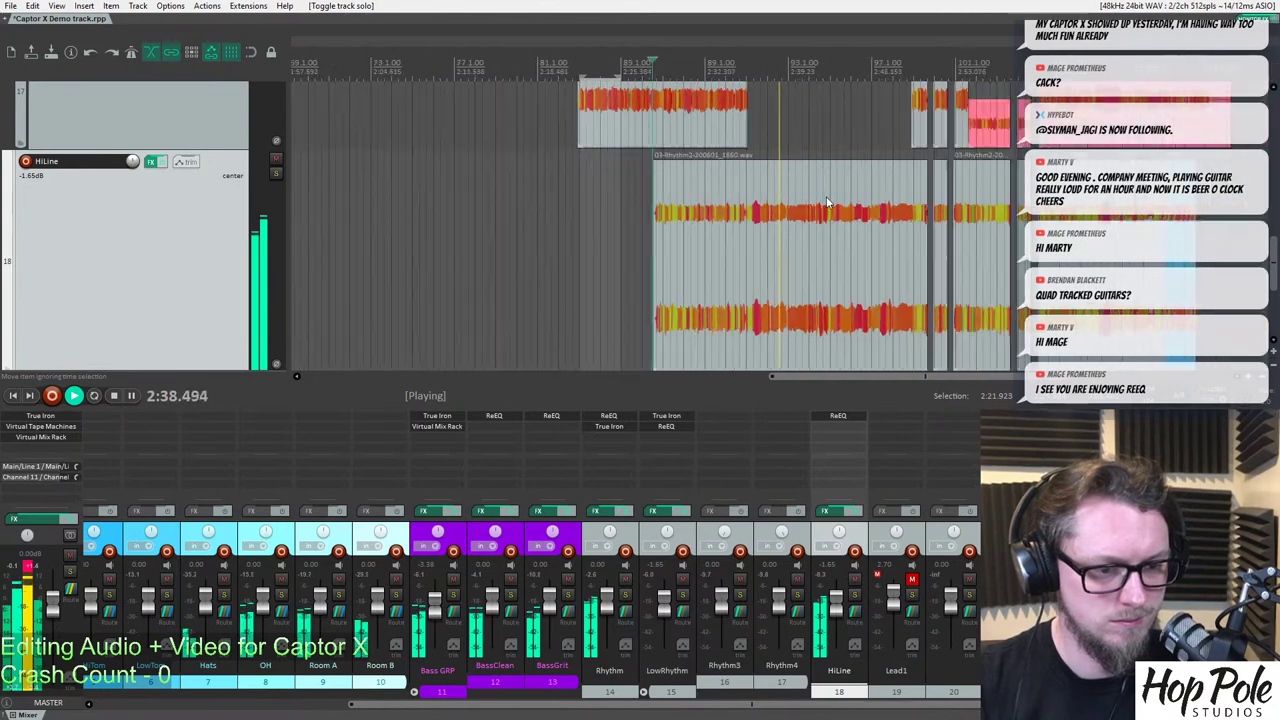
Slightly deepen the broad low-mid cut at about 550 Hz in HiLine's ReEQ, and close the plug-in.
{"action": "left_click", "coordinate": [834, 416]}
{"action": "left_click_drag", "start_coordinate": [341, 245], "coordinate": [347, 250]}
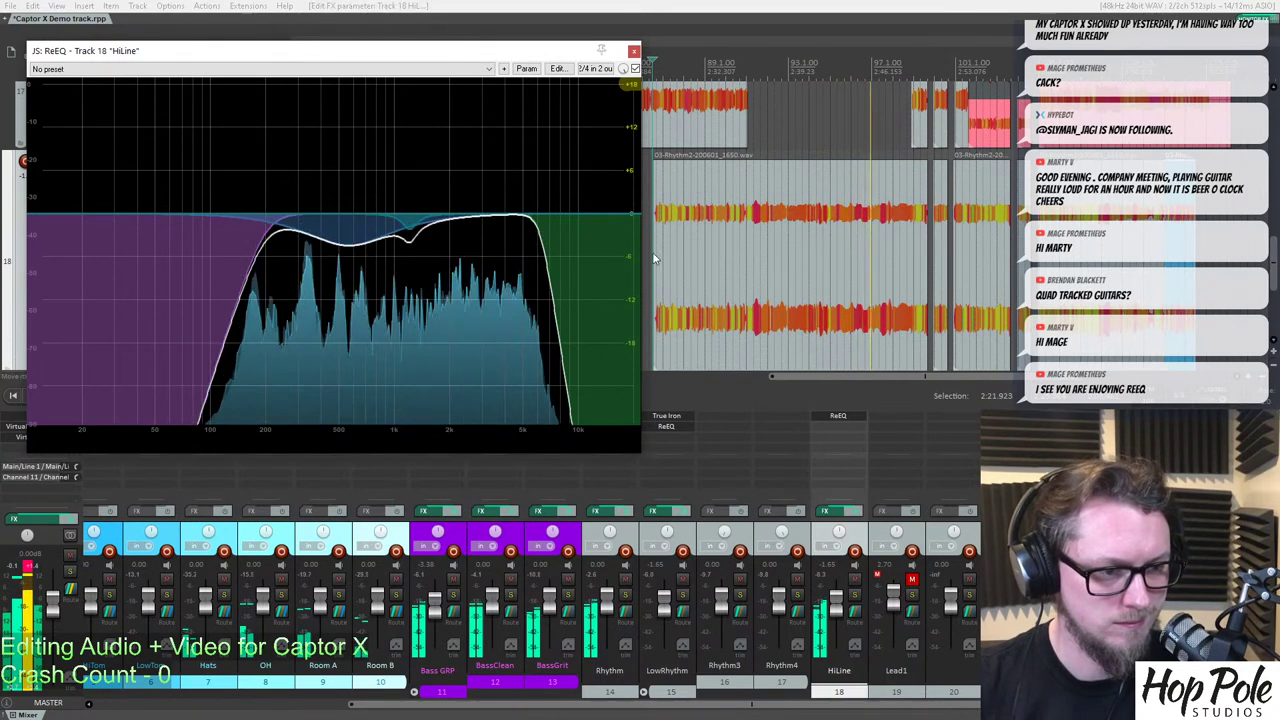
{"action": "left_click", "coordinate": [633, 50]}
{"action": "scroll", "coordinate": [967, 135], "scroll_direction": "down", "scroll_amount": 4}
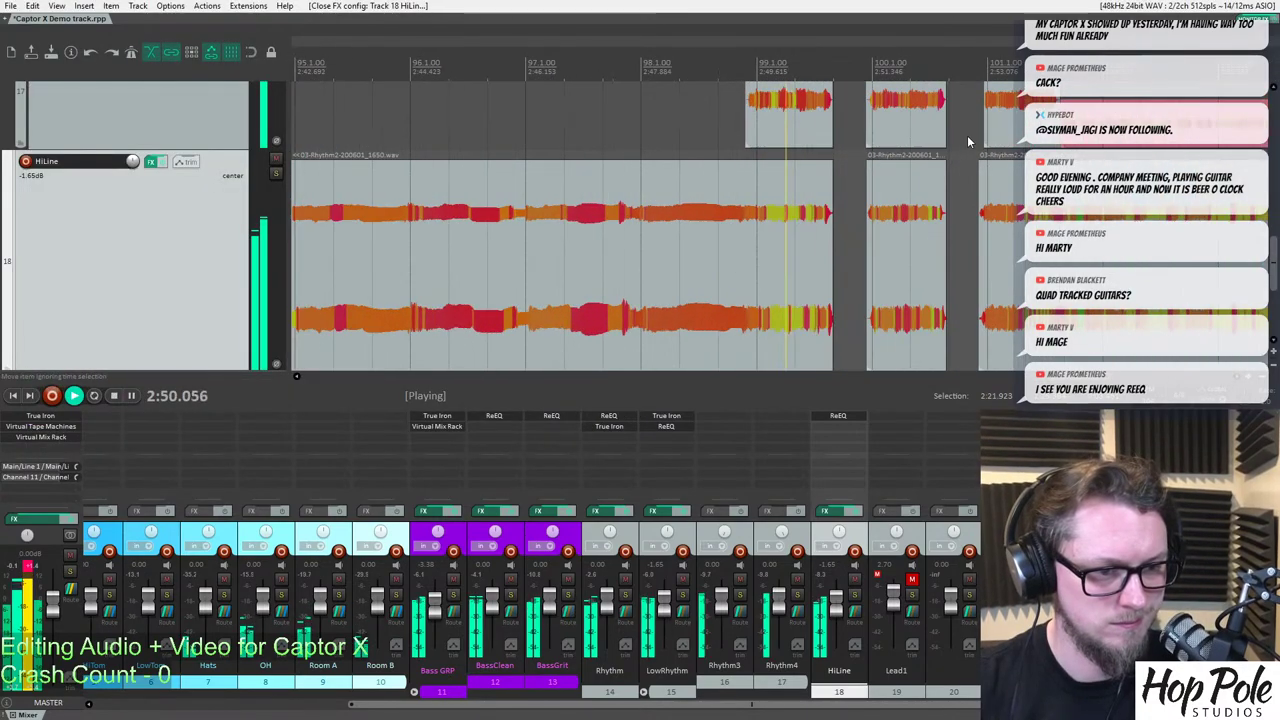
Reset the master's peak clip indicator and hide LowRhythm's child tracks in the mixer.
{"action": "scroll", "coordinate": [783, 195], "scroll_direction": "up", "scroll_amount": 3}
{"action": "scroll", "coordinate": [783, 195], "scroll_direction": "down", "scroll_amount": 6}
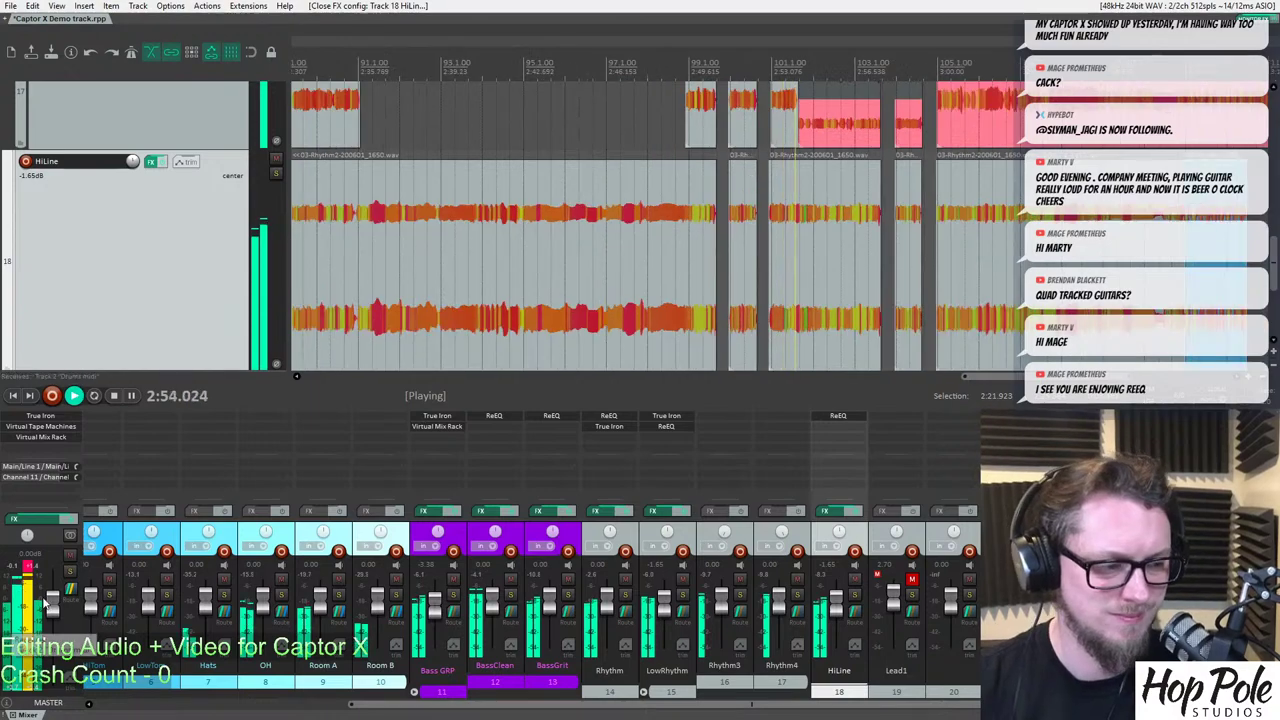
{"action": "left_click", "coordinate": [28, 570]}
{"action": "scroll", "coordinate": [705, 222], "scroll_direction": "up", "scroll_amount": 5}
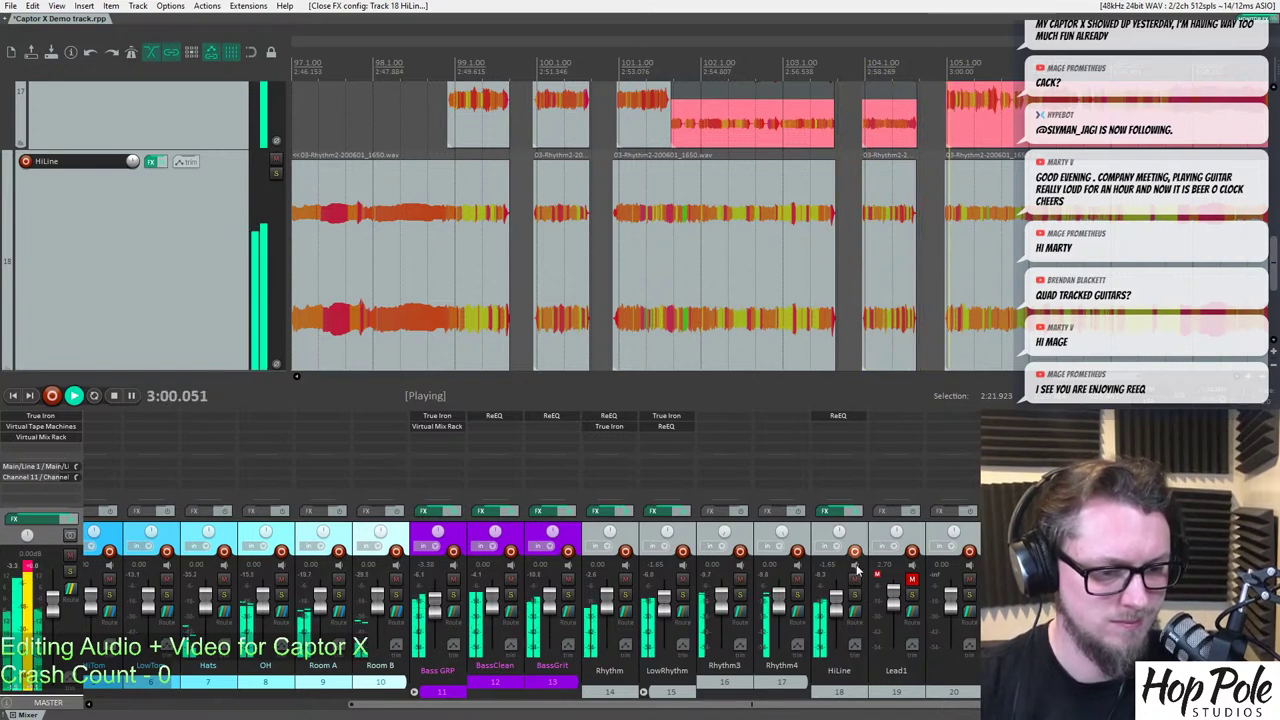
{"action": "left_click", "coordinate": [643, 692]}
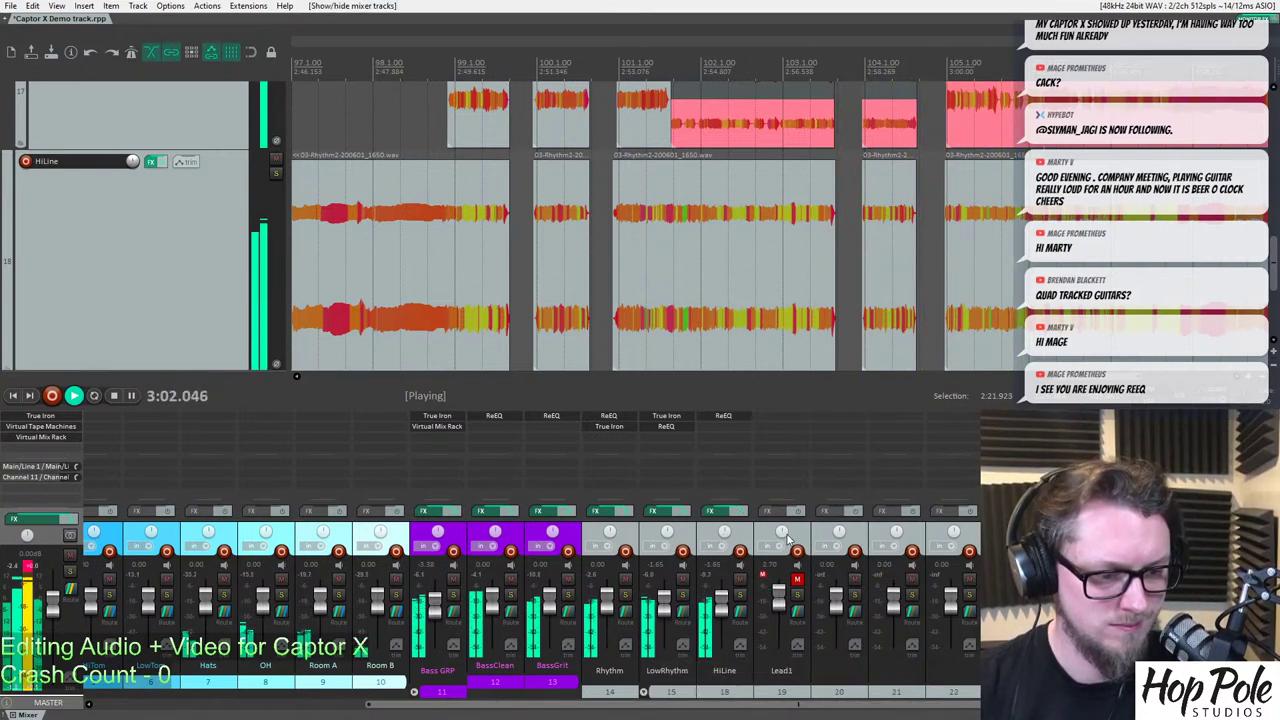
Select Rhythm, LowRhythm and HiLine, check the mix with them muted, and lower their volumes together to -1.08, -2.73 and -2.73 dB.
{"action": "scroll", "coordinate": [895, 250], "scroll_direction": "down", "scroll_amount": 3}
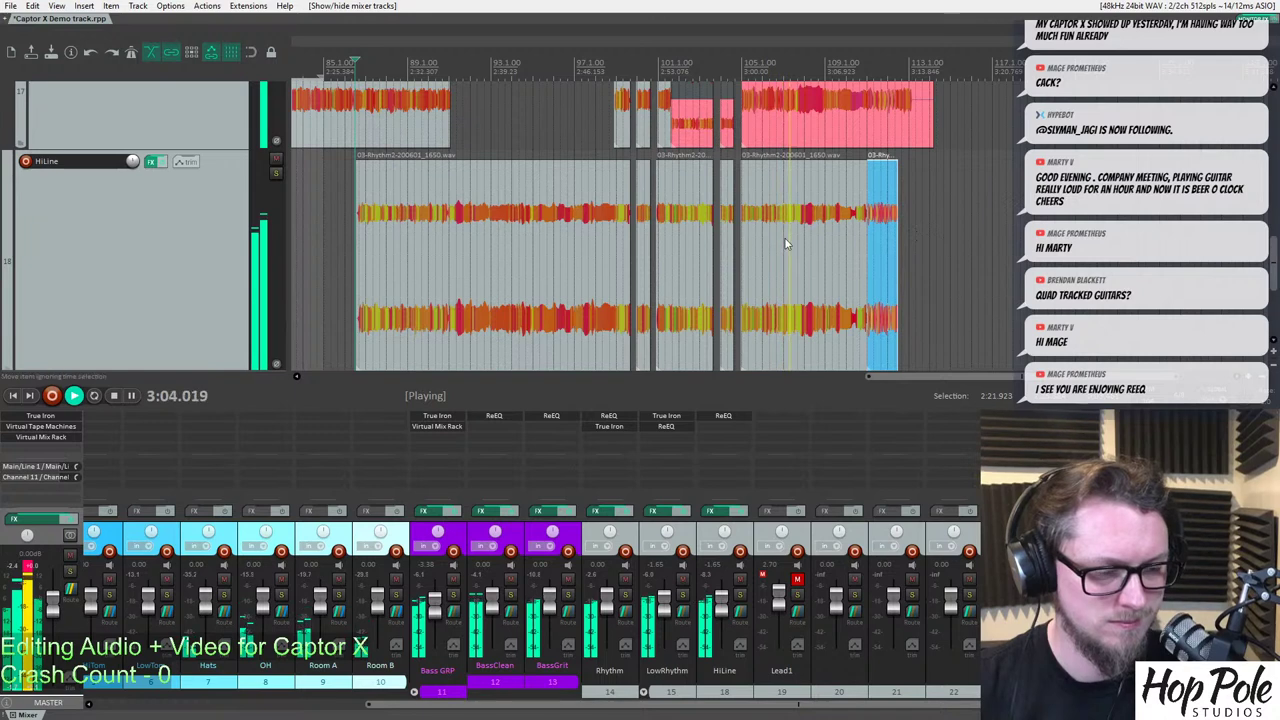
{"action": "left_click", "coordinate": [724, 574]}
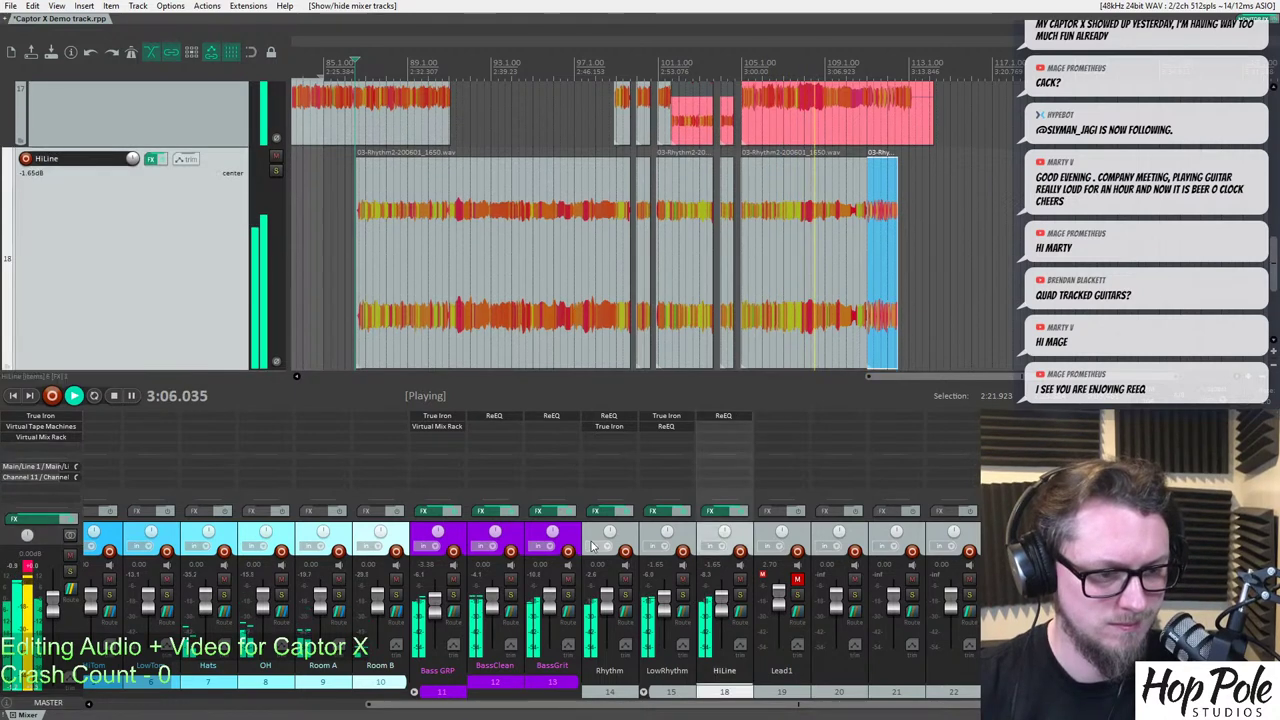
{"action": "left_click", "coordinate": [617, 582], "text": "shift"}
{"action": "left_click", "coordinate": [625, 579]}
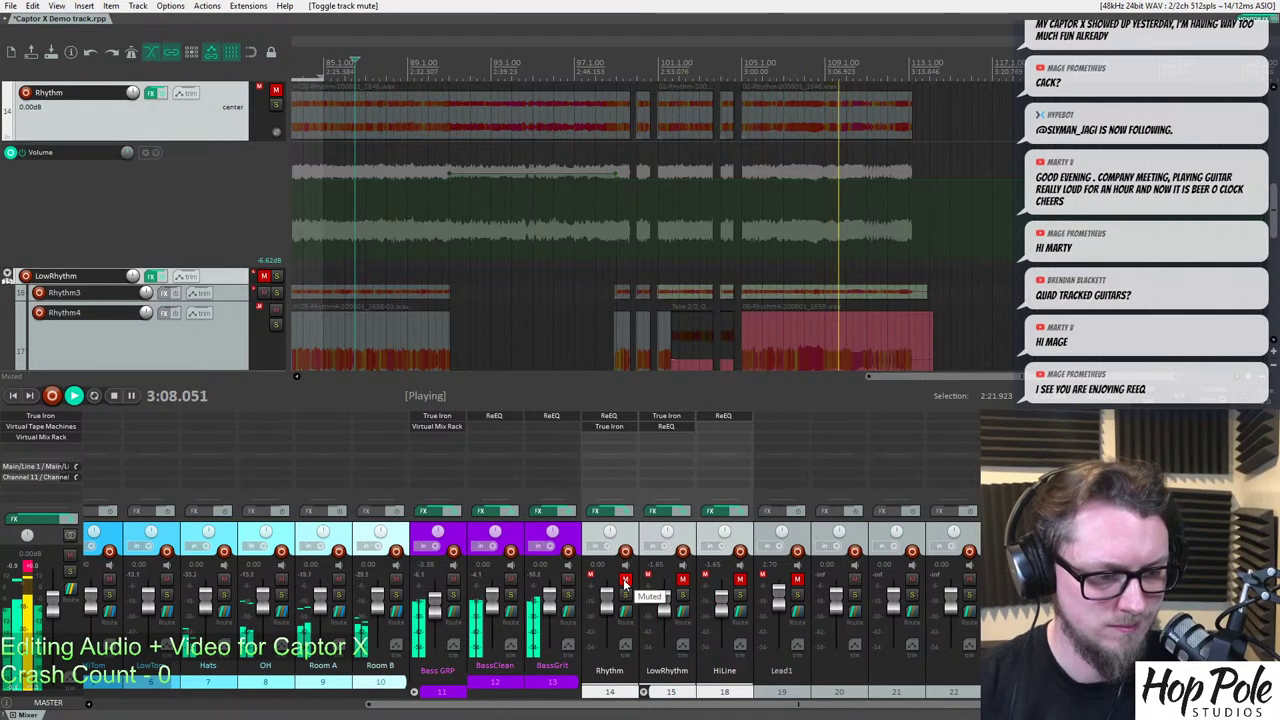
{"action": "left_click", "coordinate": [625, 579]}
{"action": "scroll", "coordinate": [613, 612], "scroll_direction": "down", "scroll_amount": 2}
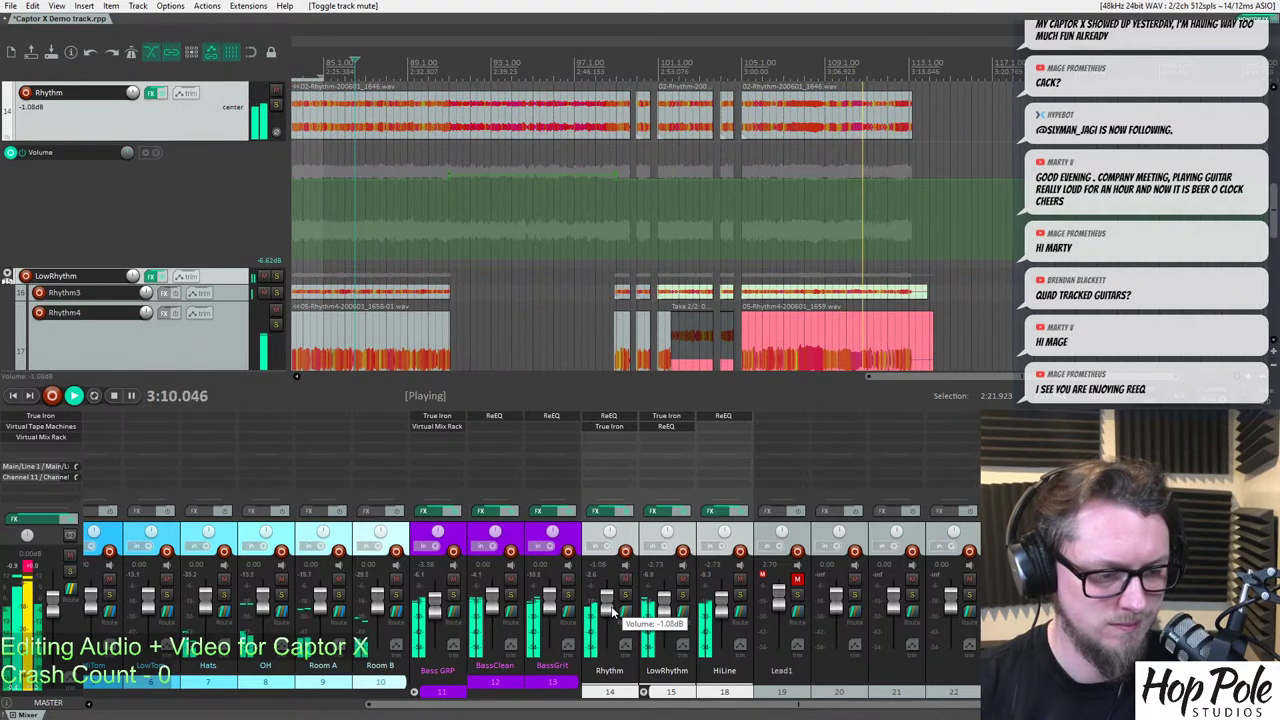
Split the Rhythm3 and Rhythm4 items at 3:14.059 where the playing ends and delete the silent remainders.
{"action": "scroll", "coordinate": [973, 174], "scroll_direction": "up", "scroll_amount": 6}
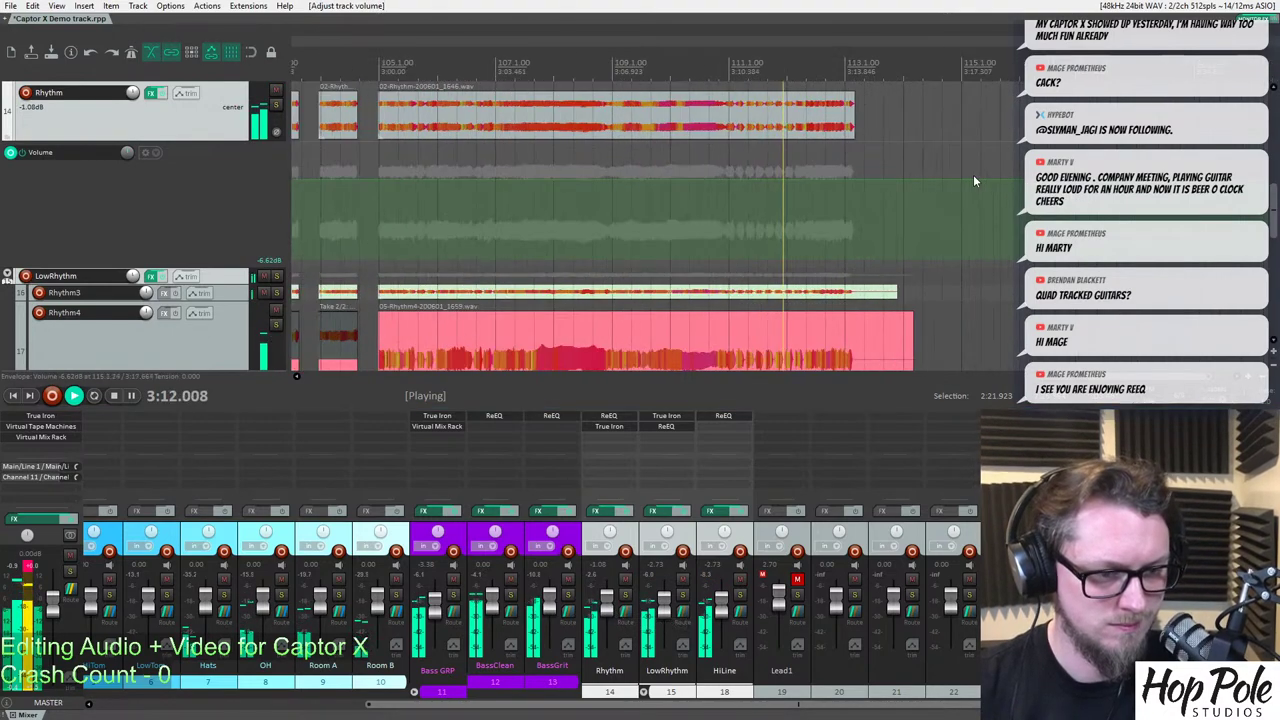
{"action": "scroll", "coordinate": [957, 295], "scroll_direction": "up", "scroll_amount": 2}
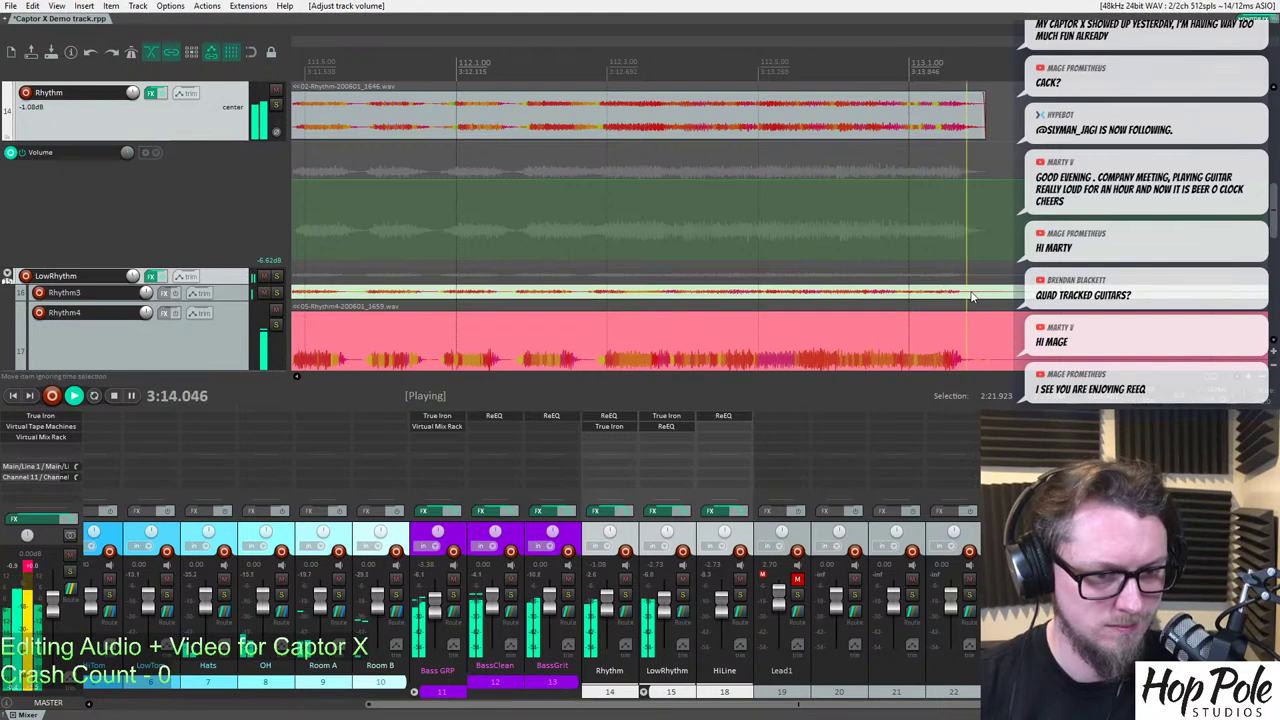
{"action": "left_click", "coordinate": [965, 295]}
{"action": "left_click_drag", "start_coordinate": [966, 295], "coordinate": [1078, 354]}
{"action": "scroll", "coordinate": [1078, 354], "scroll_direction": "down", "scroll_amount": 4}
{"action": "key", "text": "s"}
{"action": "key", "text": "space"}
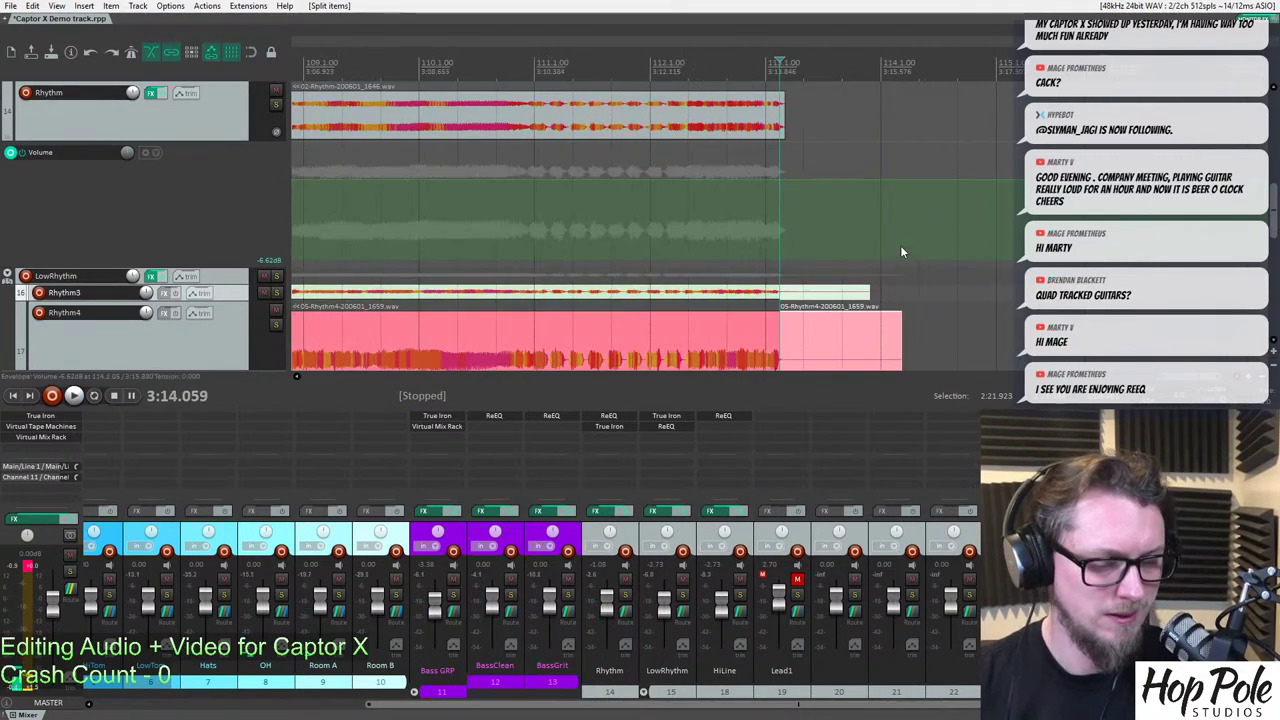
{"action": "key", "text": "Delete"}
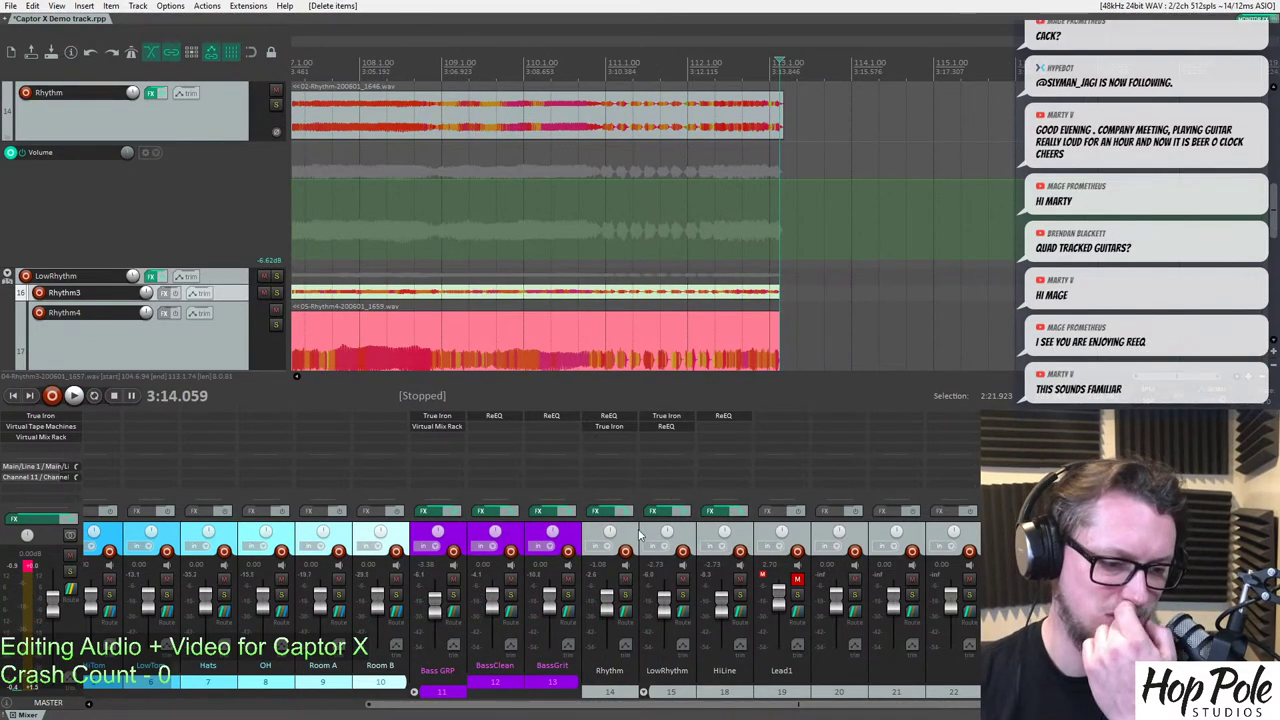
Extend the time selection's start back to 2:21.160 and place the edit cursor at 2:21.409, just before the Rhythm item.
{"action": "scroll", "coordinate": [592, 224], "scroll_direction": "down", "scroll_amount": 5}
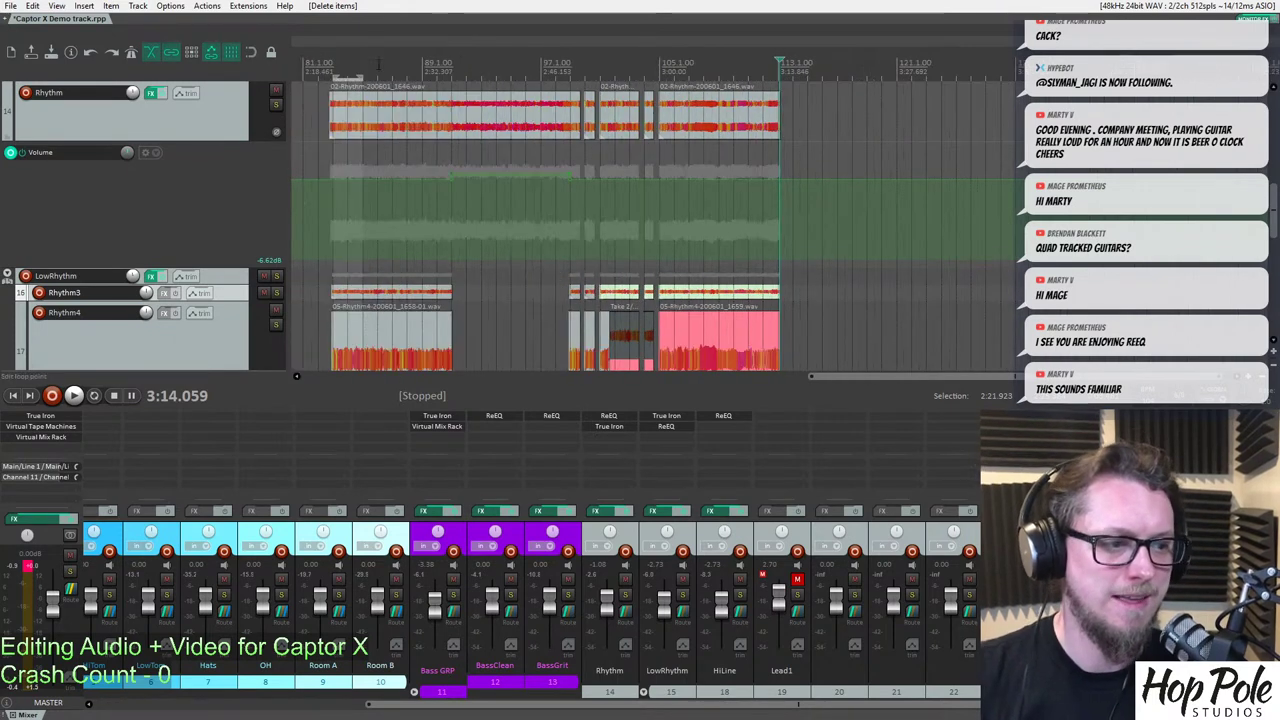
{"action": "left_click", "coordinate": [330, 72]}
{"action": "scroll", "coordinate": [330, 72], "scroll_direction": "up", "scroll_amount": 5}
{"action": "left_click_drag", "start_coordinate": [814, 76], "coordinate": [763, 78]}
{"action": "scroll", "coordinate": [763, 78], "scroll_direction": "down", "scroll_amount": 4}
{"action": "scroll", "coordinate": [869, 76], "scroll_direction": "down", "scroll_amount": 3}
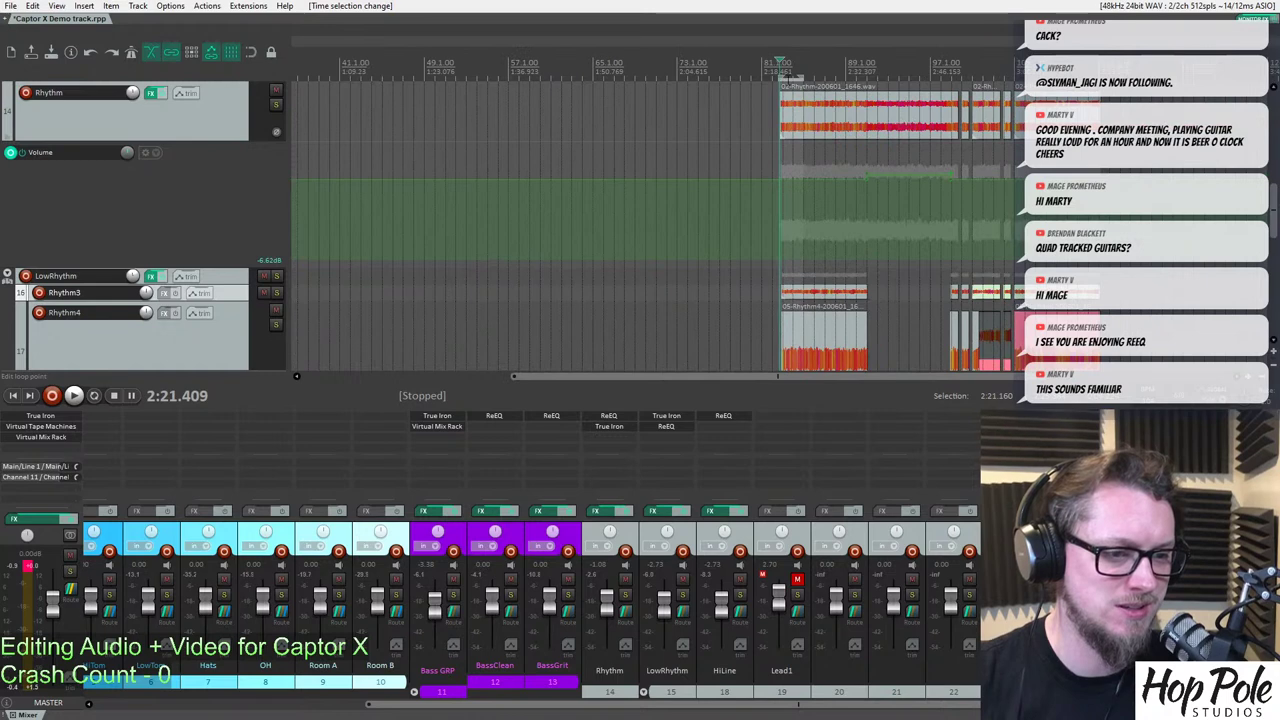
{"action": "scroll", "coordinate": [800, 80], "scroll_direction": "up", "scroll_amount": 2}
{"action": "scroll", "coordinate": [860, 95], "scroll_direction": "up", "scroll_amount": 5}
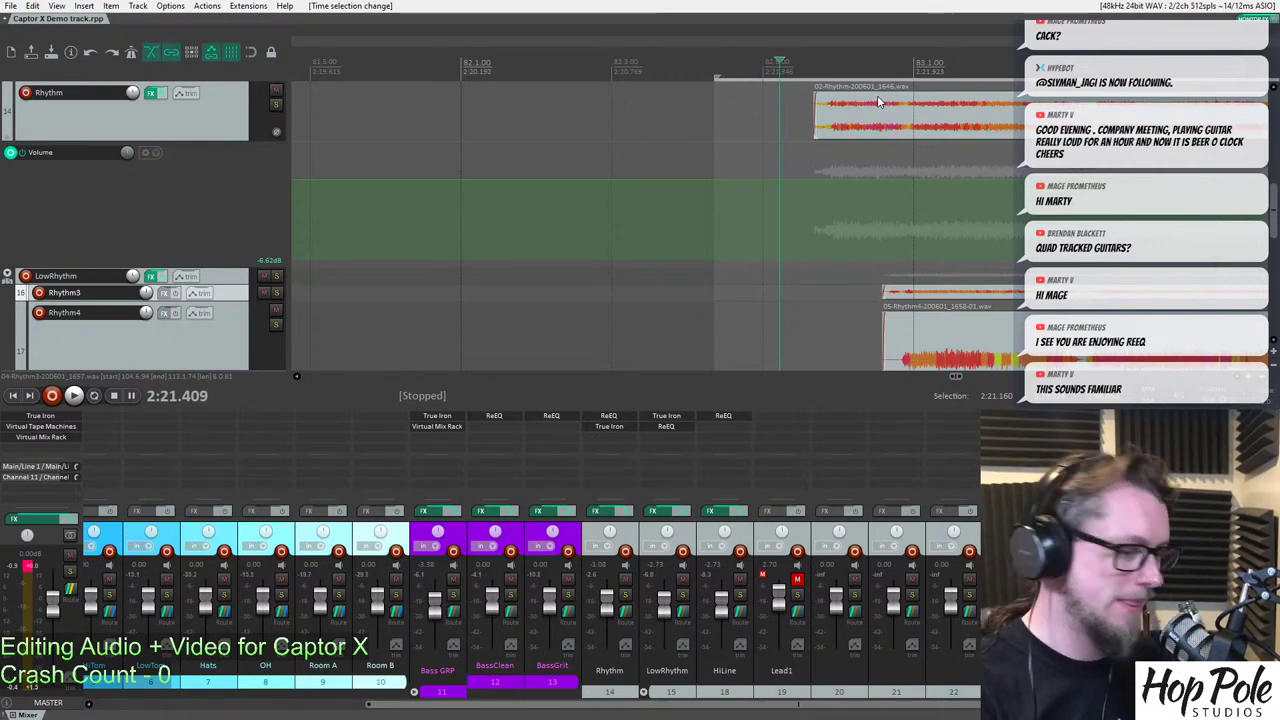
Audition LowRhythm and Rhythm in solo, and set LowRhythm's volume to -5.07 dB and HiLine's to -1.13 dB.
{"action": "key", "text": "space"}
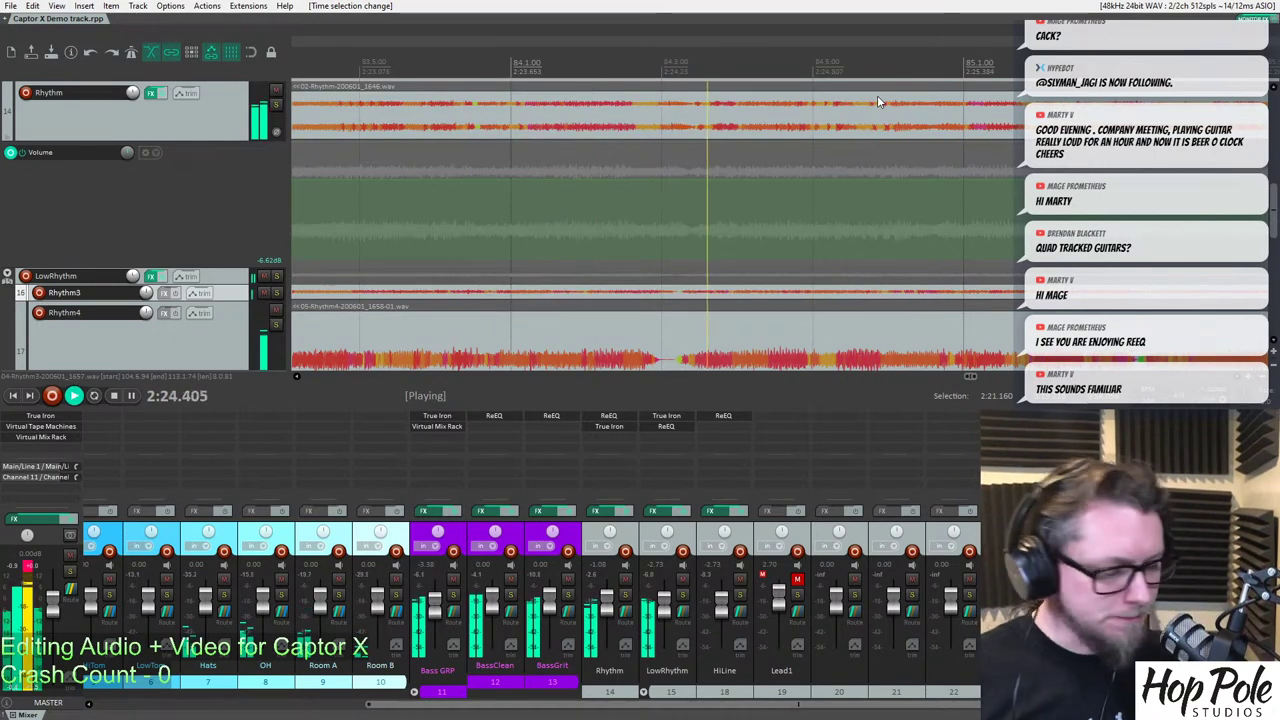
{"action": "left_click", "coordinate": [682, 595]}
{"action": "left_click", "coordinate": [682, 595]}
{"action": "left_click", "coordinate": [625, 595]}
{"action": "left_click", "coordinate": [625, 595]}
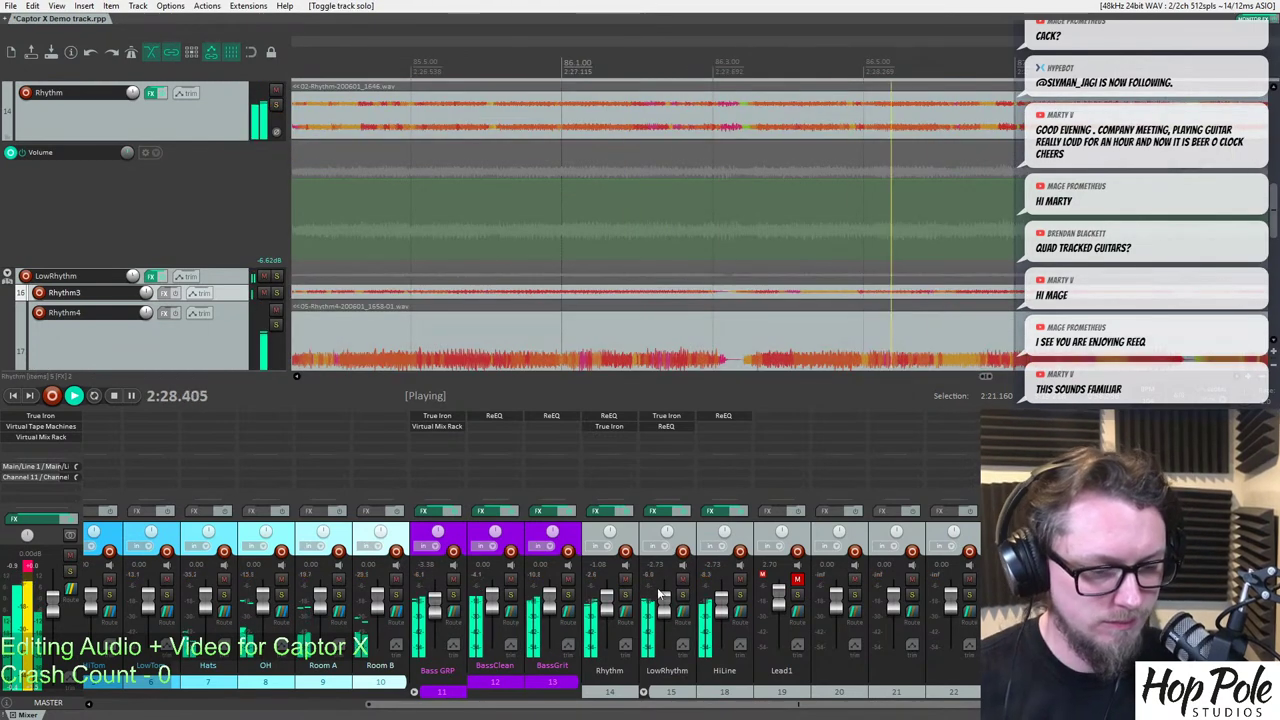
{"action": "left_click_drag", "start_coordinate": [665, 600], "coordinate": [721, 603]}
Select the LowRhythm and Rhythm tracks and replay the passage from just before bar 83 to check the balance.
{"action": "left_click", "coordinate": [684, 541]}
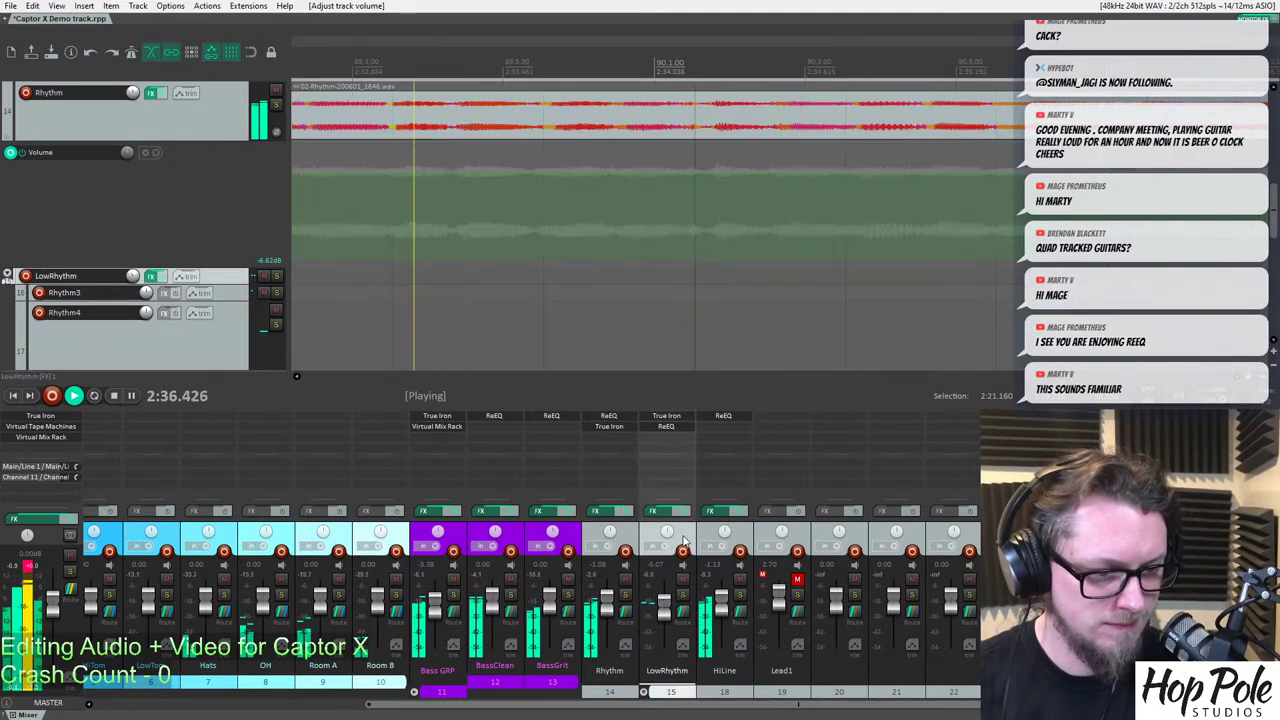
{"action": "left_click", "coordinate": [636, 543]}
{"action": "scroll", "coordinate": [629, 158], "scroll_direction": "down", "scroll_amount": 3}
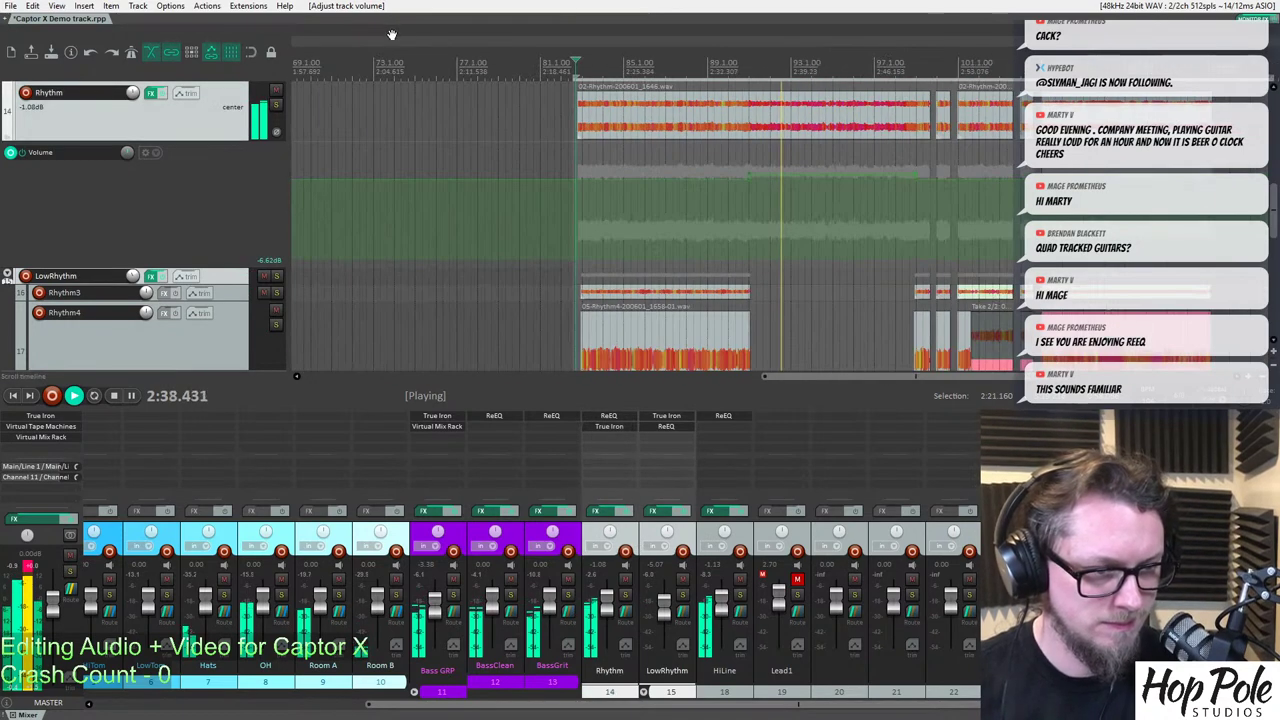
{"action": "scroll", "coordinate": [575, 70], "scroll_direction": "up", "scroll_amount": 5}
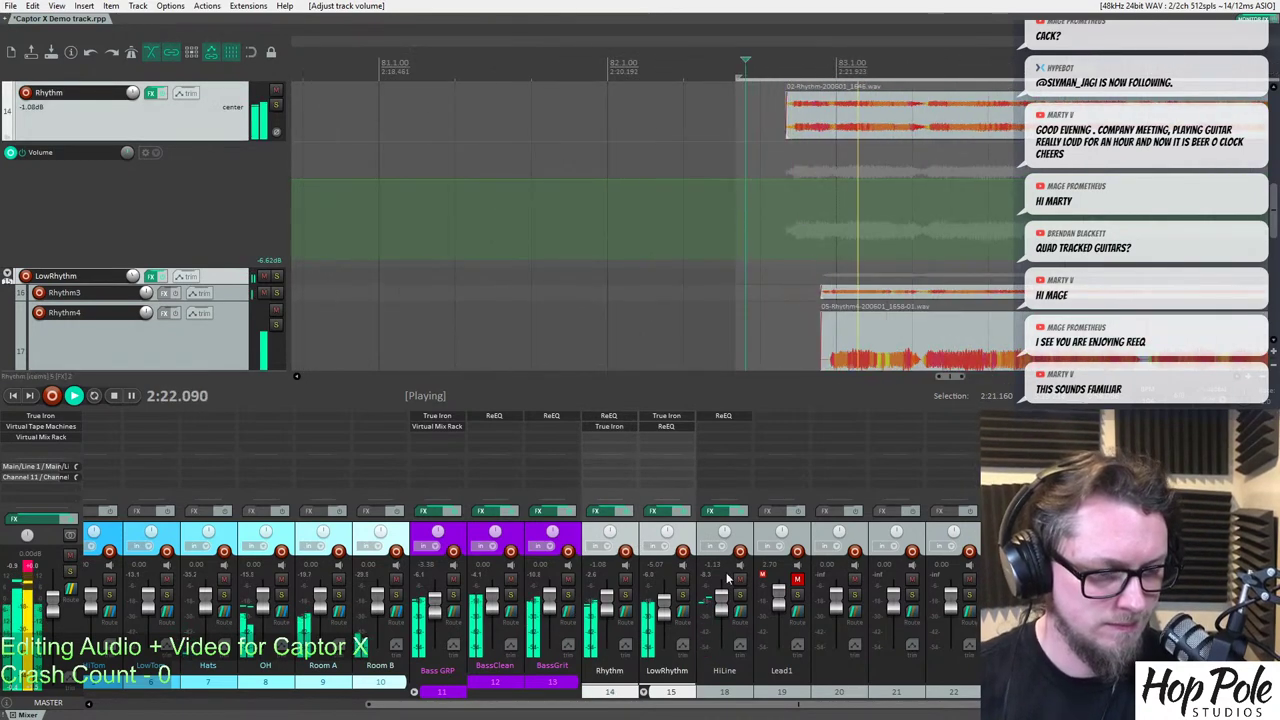
{"action": "mouse_move", "coordinate": [666, 627]}
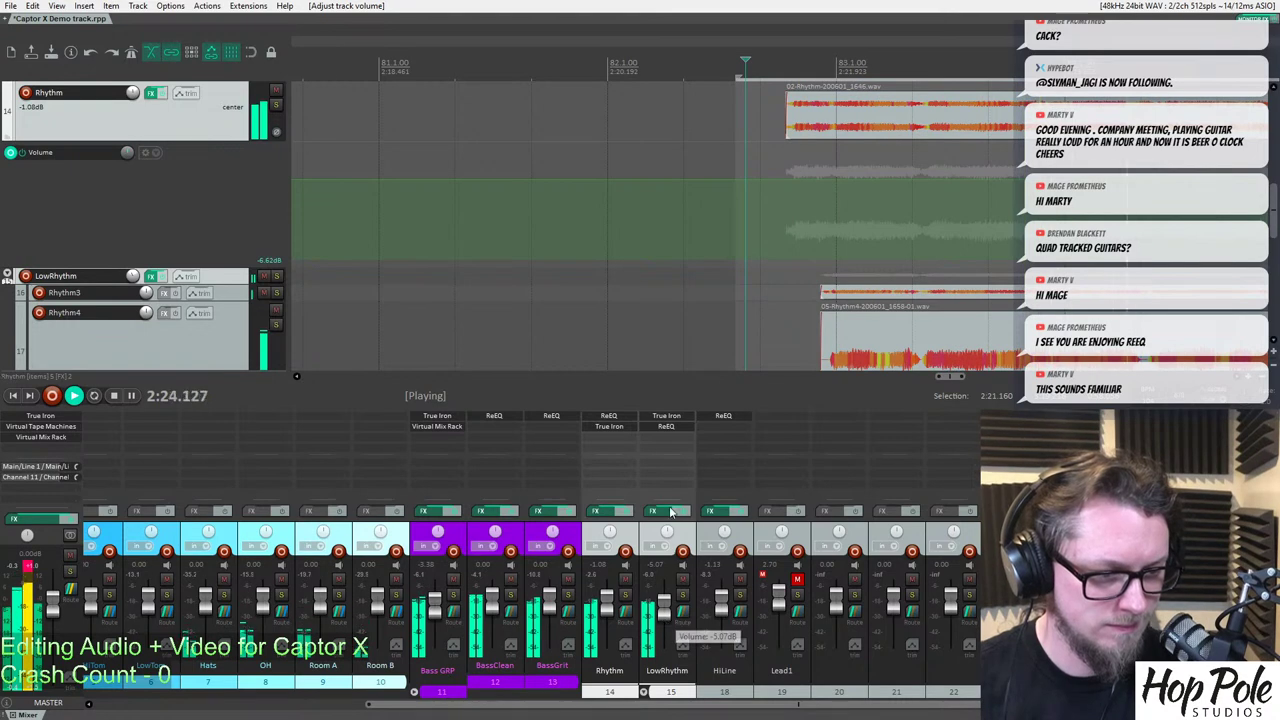
{"action": "scroll", "coordinate": [742, 235], "scroll_direction": "down", "scroll_amount": 2}
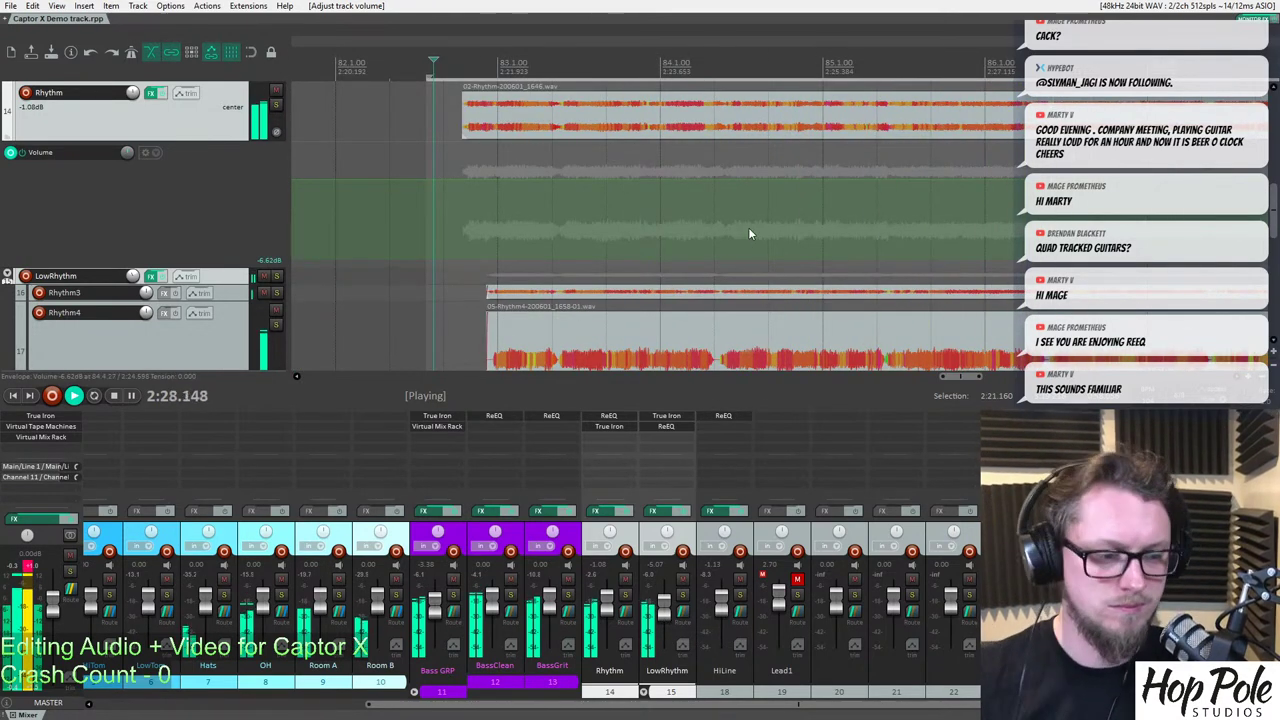
{"action": "scroll", "coordinate": [748, 227], "scroll_direction": "down", "scroll_amount": 3}
{"action": "scroll", "coordinate": [805, 230], "scroll_direction": "down", "scroll_amount": 2}
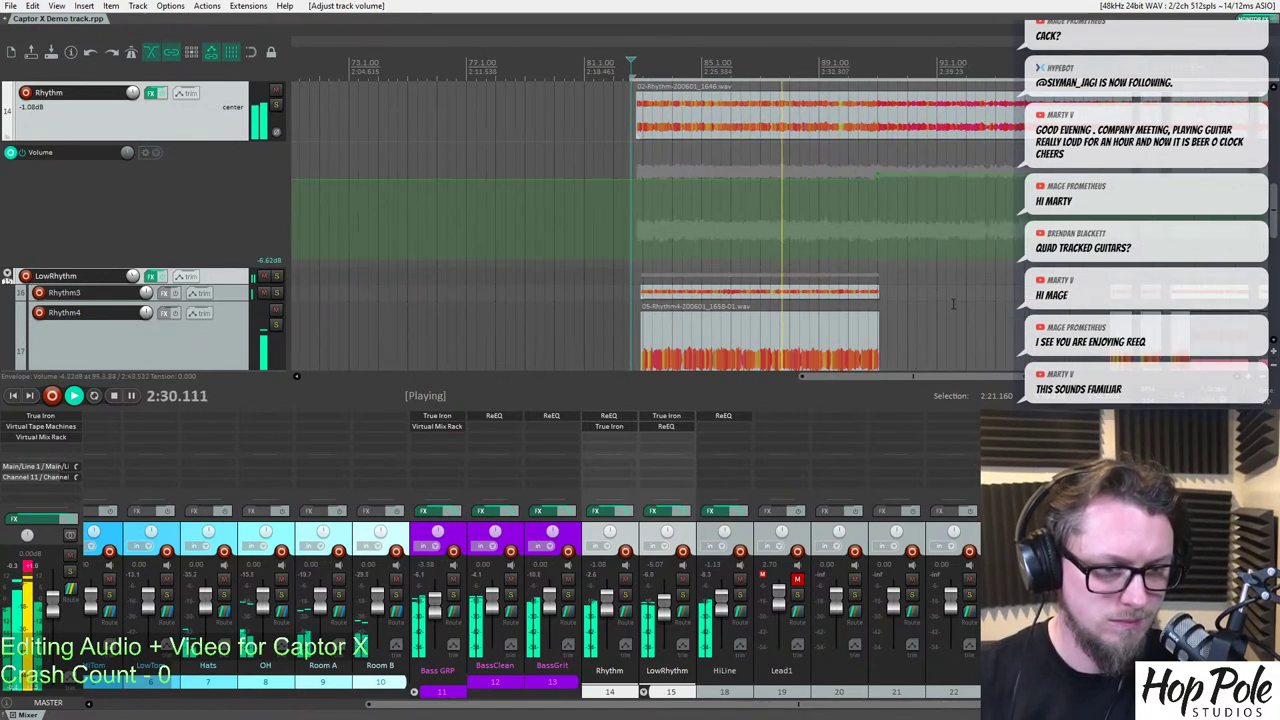
Add the Virtual Mix Rack plugin to the HiLine track after ReEQ.
{"action": "scroll", "coordinate": [740, 580], "scroll_direction": "up", "scroll_amount": 1}
{"action": "left_click", "coordinate": [797, 597]}
{"action": "left_click", "coordinate": [797, 597]}
{"action": "left_click", "coordinate": [782, 434]}
{"action": "type", "text": "m"}
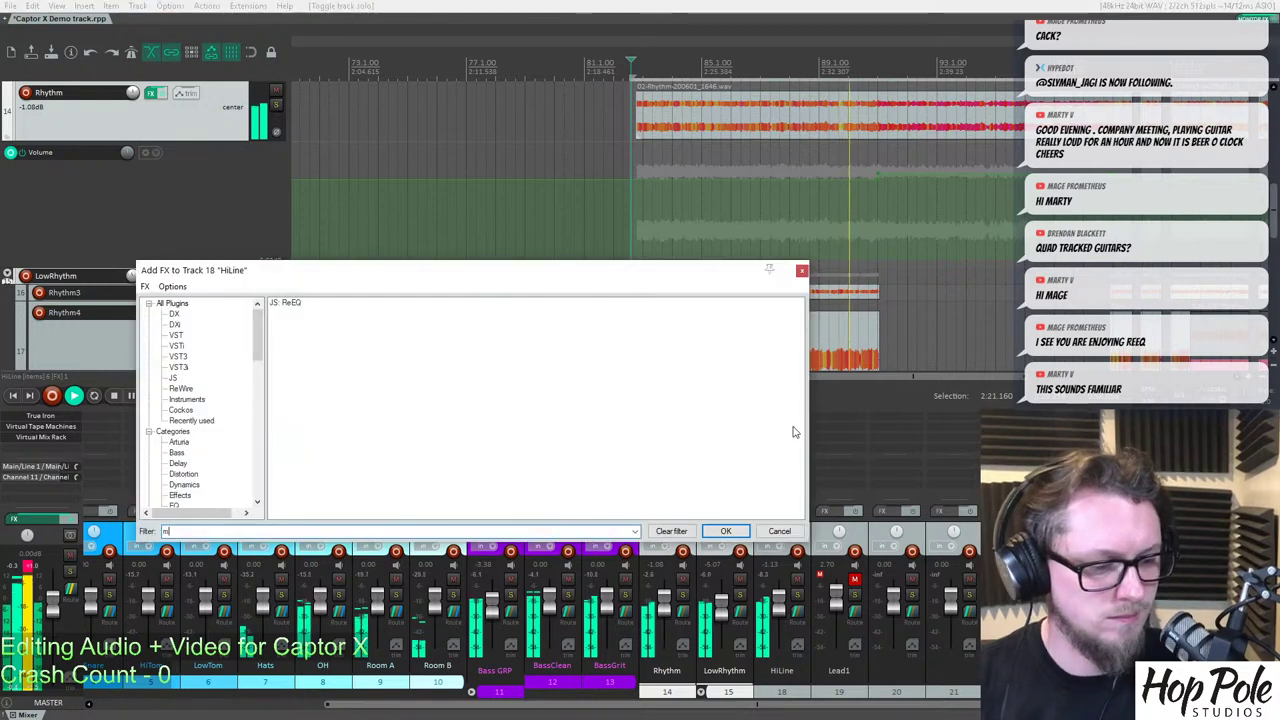
{"action": "type", "text": "ix"}
{"action": "double_click", "coordinate": [322, 302]}
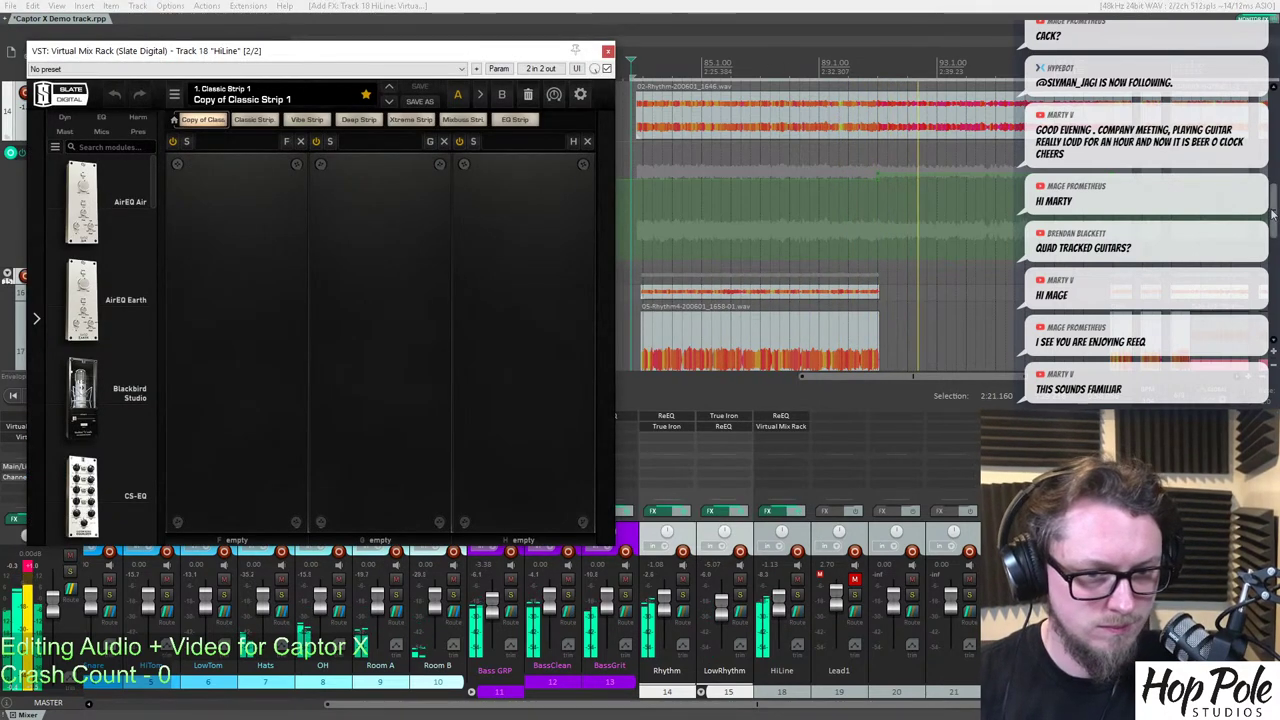
Play from just before bar 89 and load the FG-S EQ module into HiLine's Virtual Mix Rack.
{"action": "scroll", "coordinate": [913, 90], "scroll_direction": "down", "scroll_amount": 3}
{"action": "left_click", "coordinate": [804, 63]}
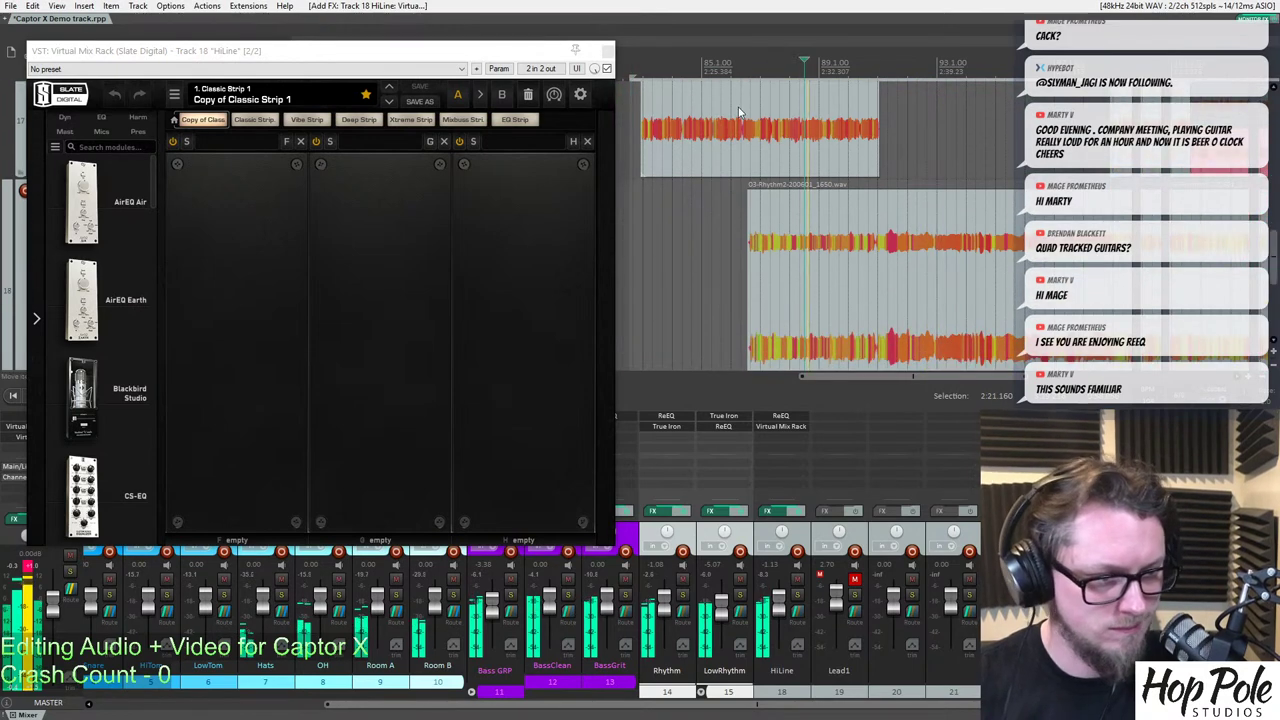
{"action": "scroll", "coordinate": [147, 378], "scroll_direction": "down", "scroll_amount": 10}
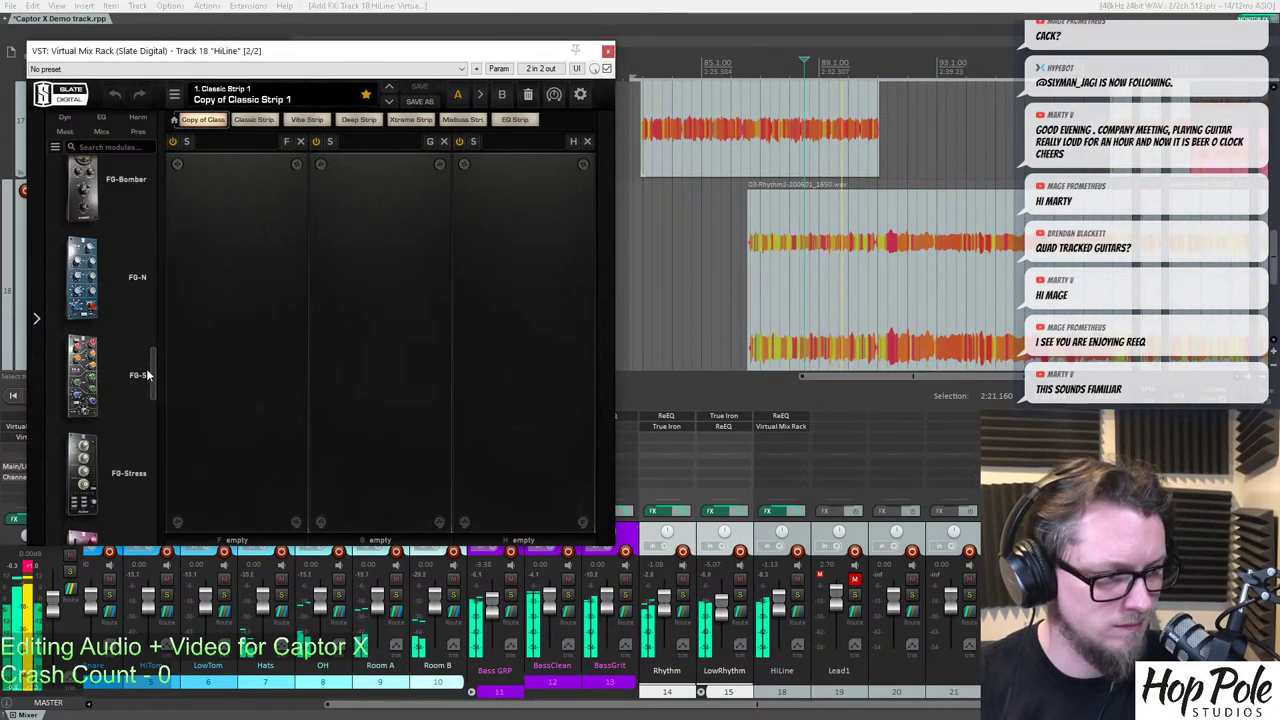
{"action": "left_click_drag", "start_coordinate": [82, 307], "coordinate": [407, 304]}
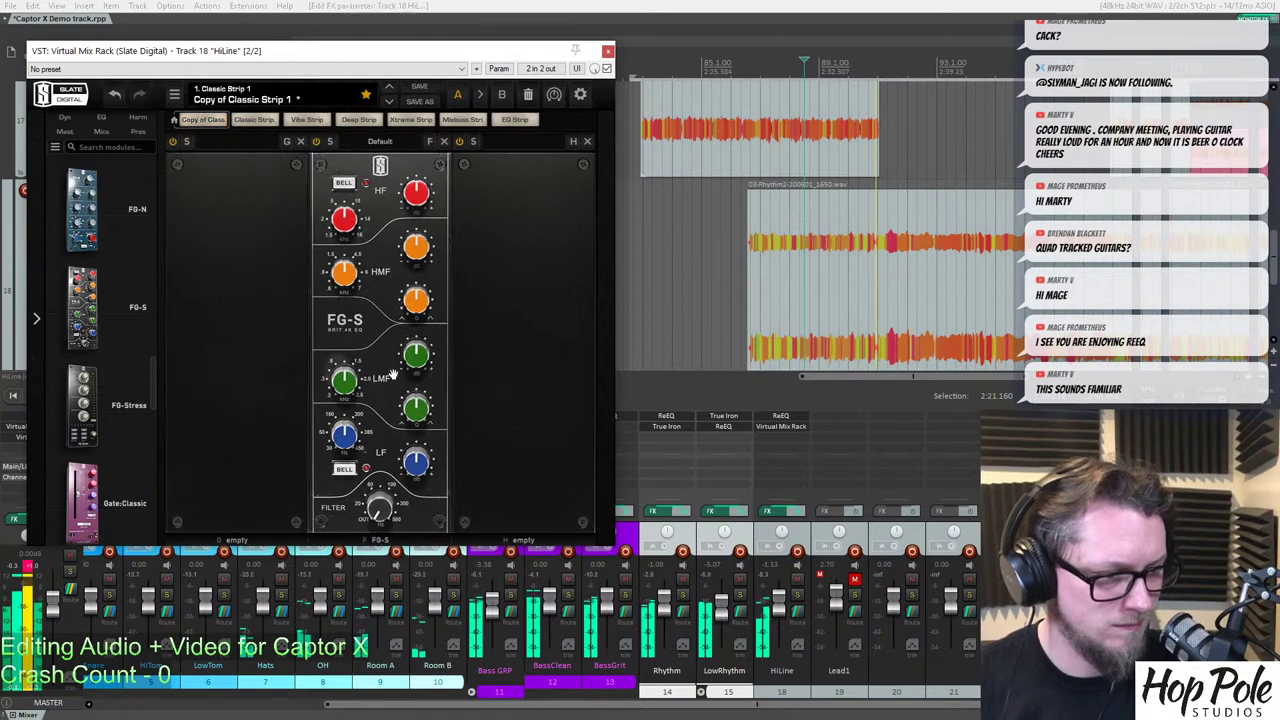
Sweep FG-S's LMF band with a boost, then lower its frequency and set its gain to about -2.23 dB.
{"action": "left_click_drag", "start_coordinate": [408, 366], "coordinate": [423, 340]}
{"action": "left_click", "coordinate": [350, 386]}
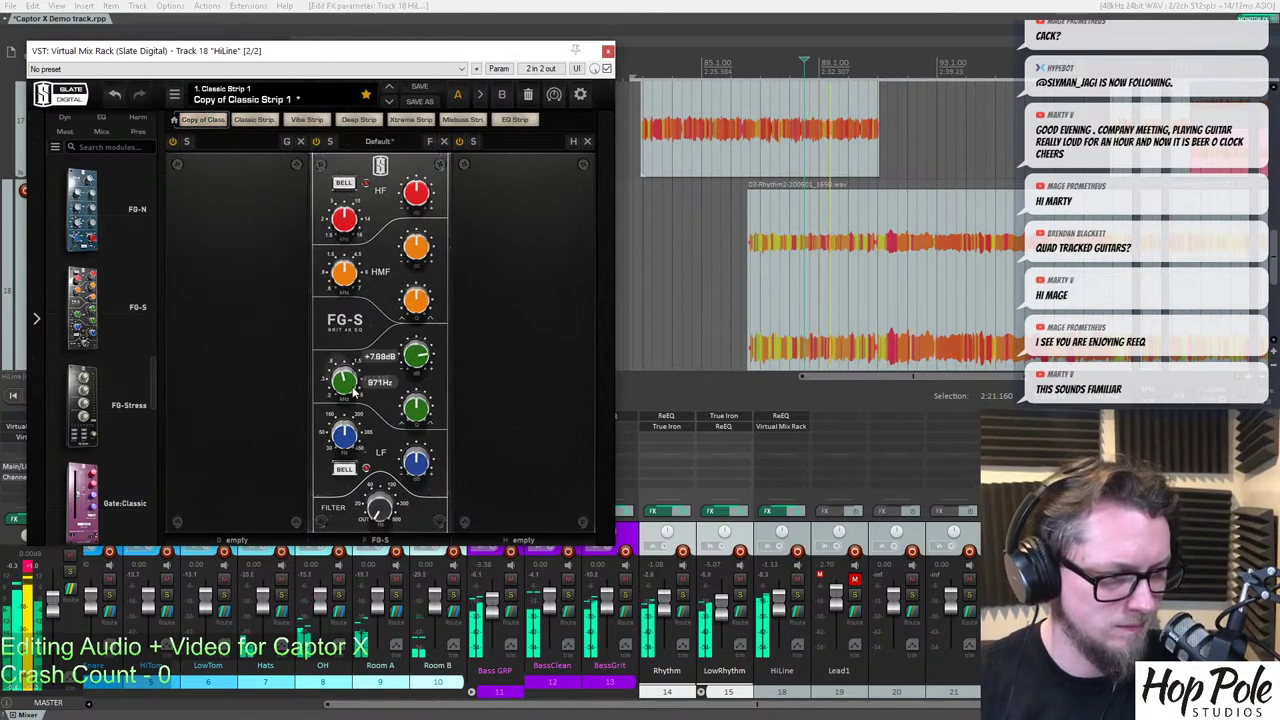
{"action": "left_click_drag", "start_coordinate": [420, 354], "coordinate": [410, 398]}
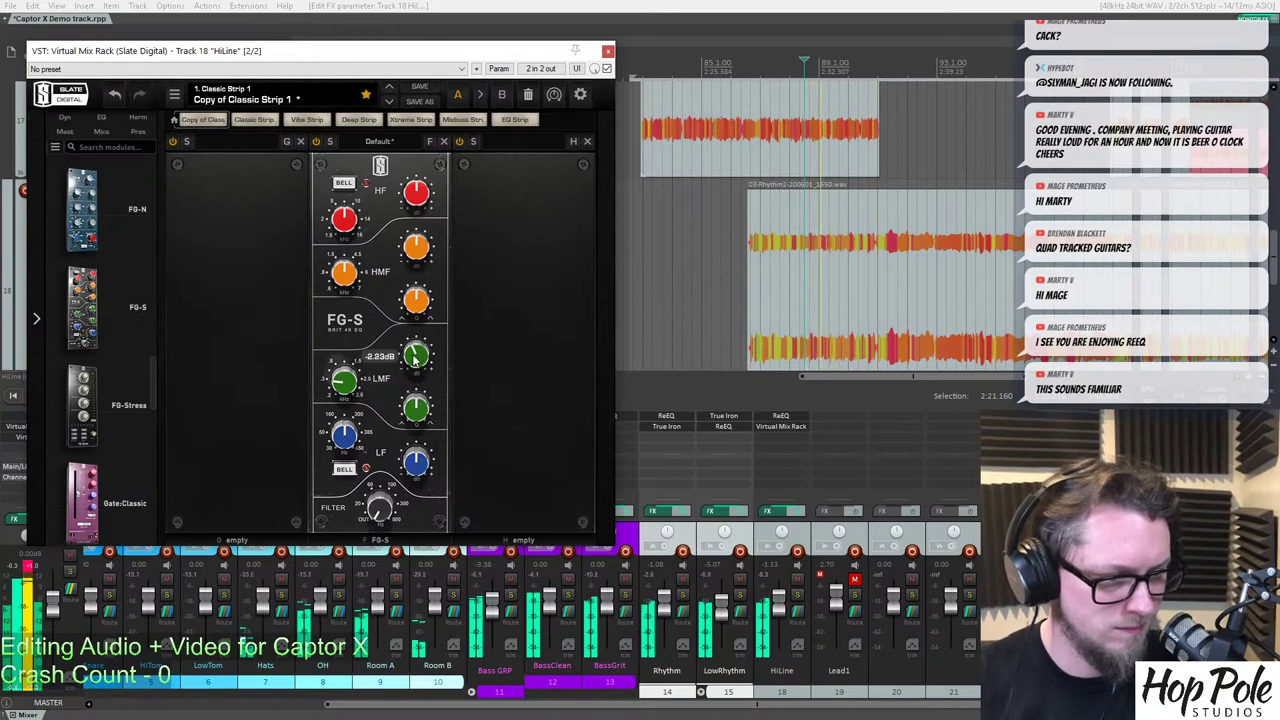
Lower FG-S's HMF frequency to about 1.17 kHz and boost its gain to +3.41 dB.
{"action": "left_click_drag", "start_coordinate": [410, 258], "coordinate": [418, 238]}
{"action": "left_click_drag", "start_coordinate": [343, 275], "coordinate": [344, 300]}
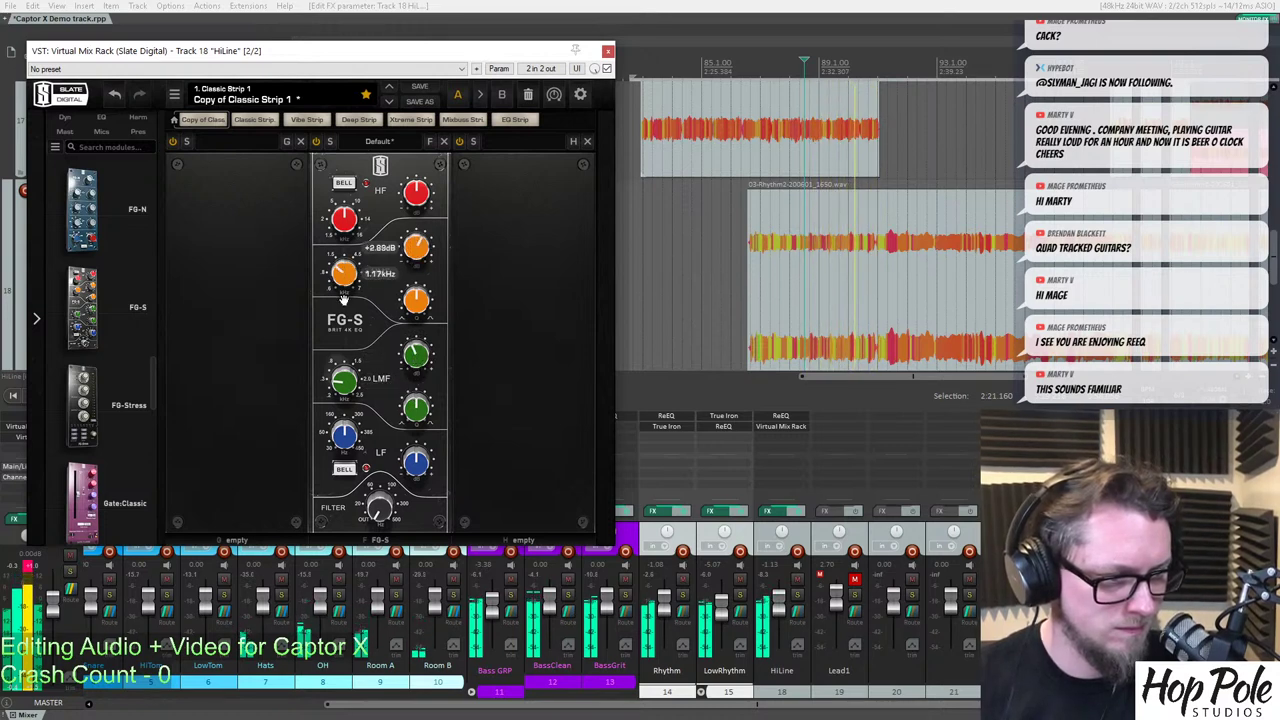
{"action": "left_click_drag", "start_coordinate": [418, 254], "coordinate": [424, 246]}
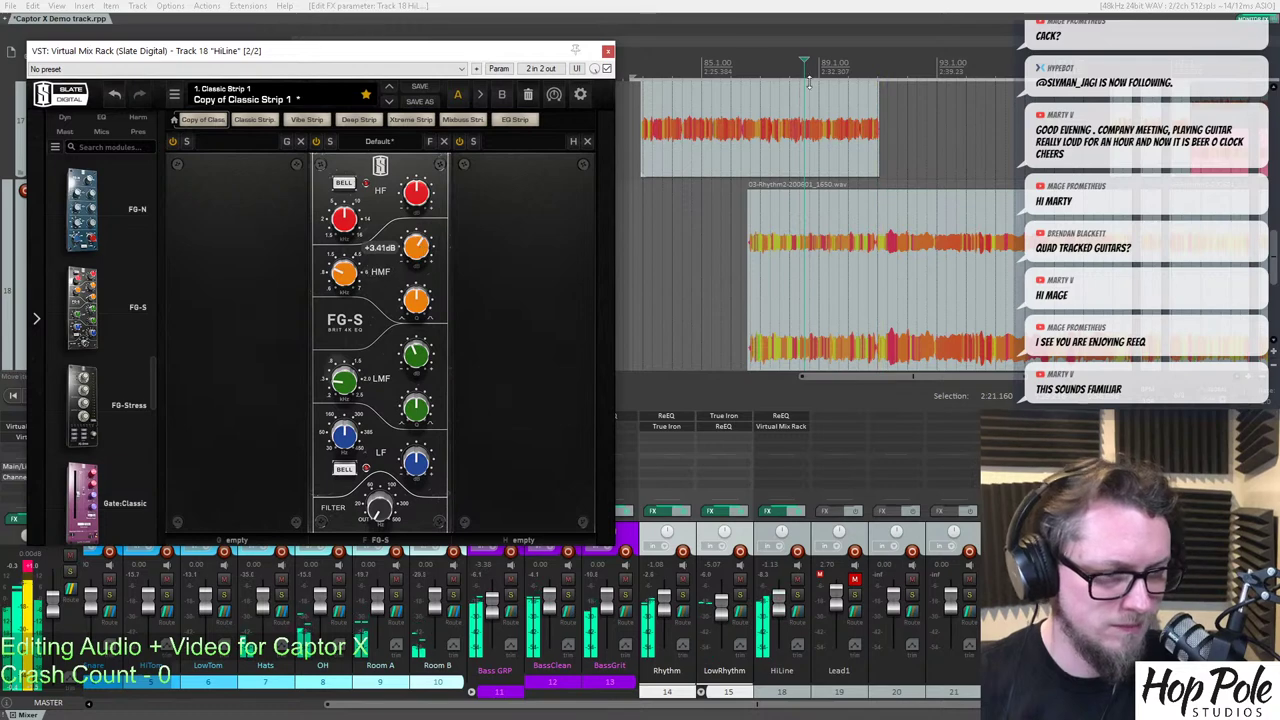
Replay the passage from the start of the HiLine item to check the new EQ, and close the plugin window.
{"action": "key", "text": "space"}
{"action": "scroll", "coordinate": [748, 60], "scroll_direction": "up", "scroll_amount": 4}
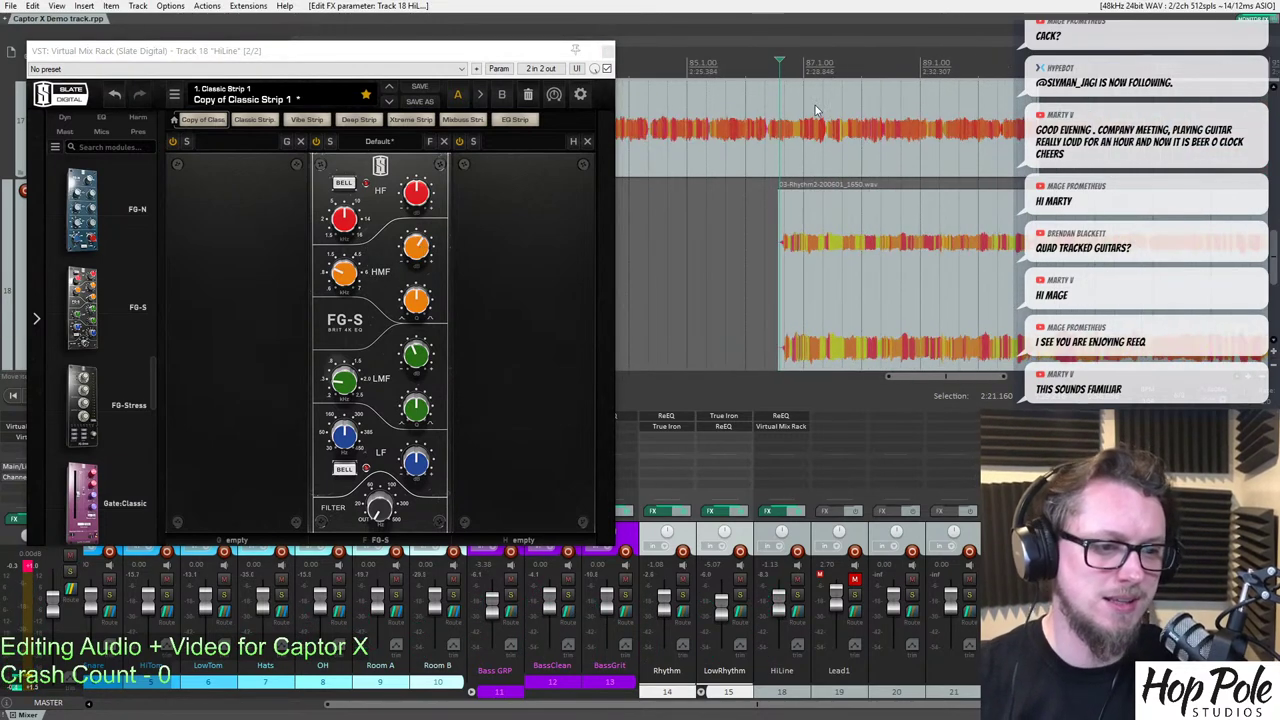
{"action": "scroll", "coordinate": [834, 177], "scroll_direction": "down", "scroll_amount": 4}
{"action": "left_click_drag", "start_coordinate": [503, 54], "coordinate": [538, 93]}
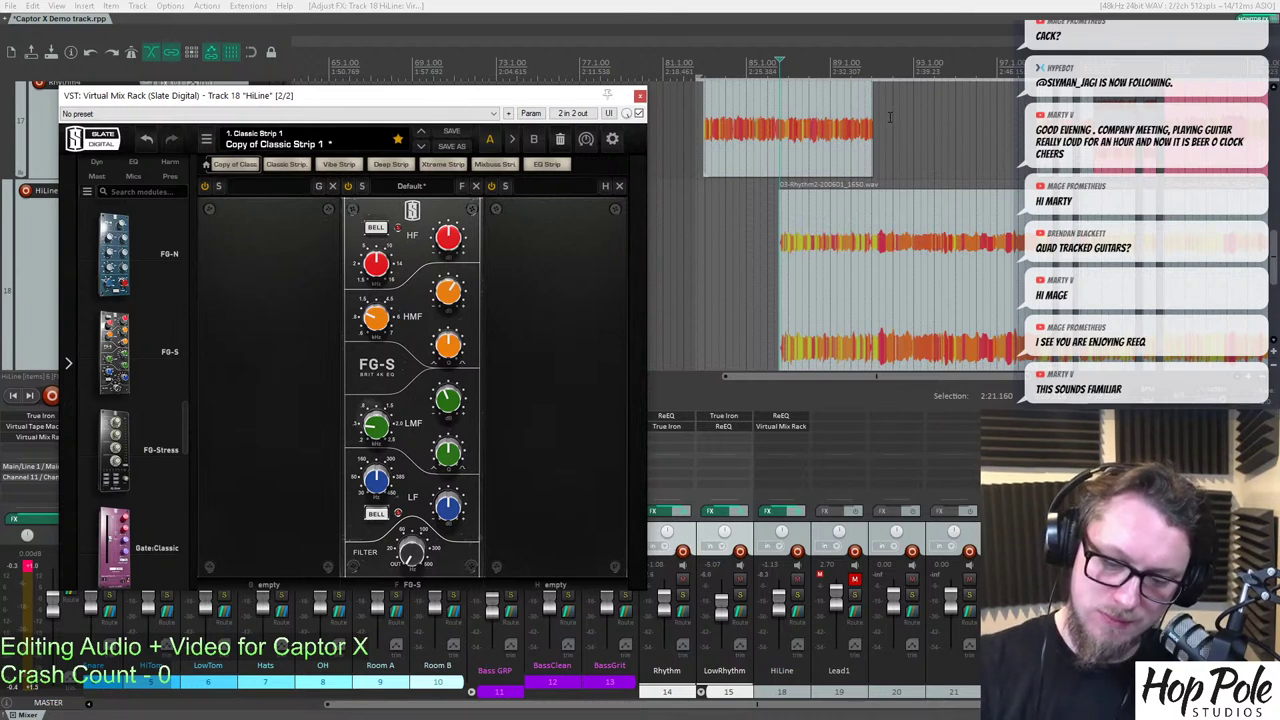
{"action": "key", "text": "space"}
{"action": "scroll", "coordinate": [890, 117], "scroll_direction": "up", "scroll_amount": 4}
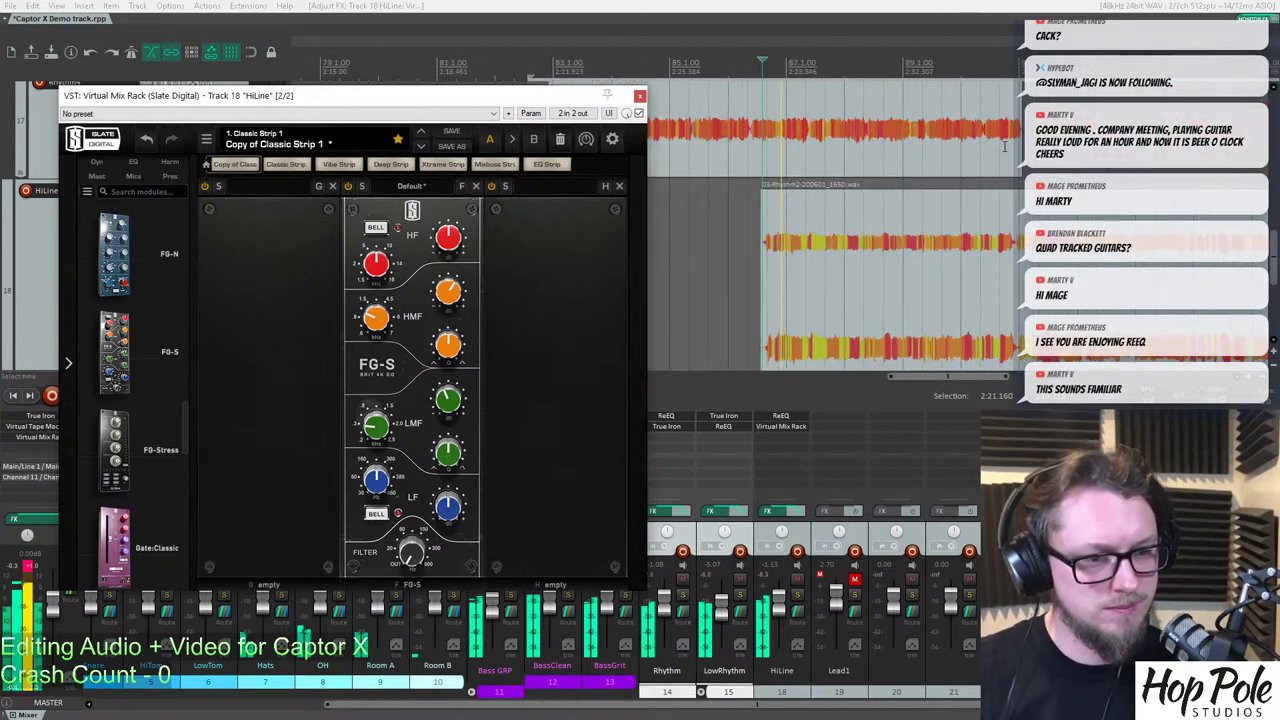
{"action": "left_click", "coordinate": [640, 96]}
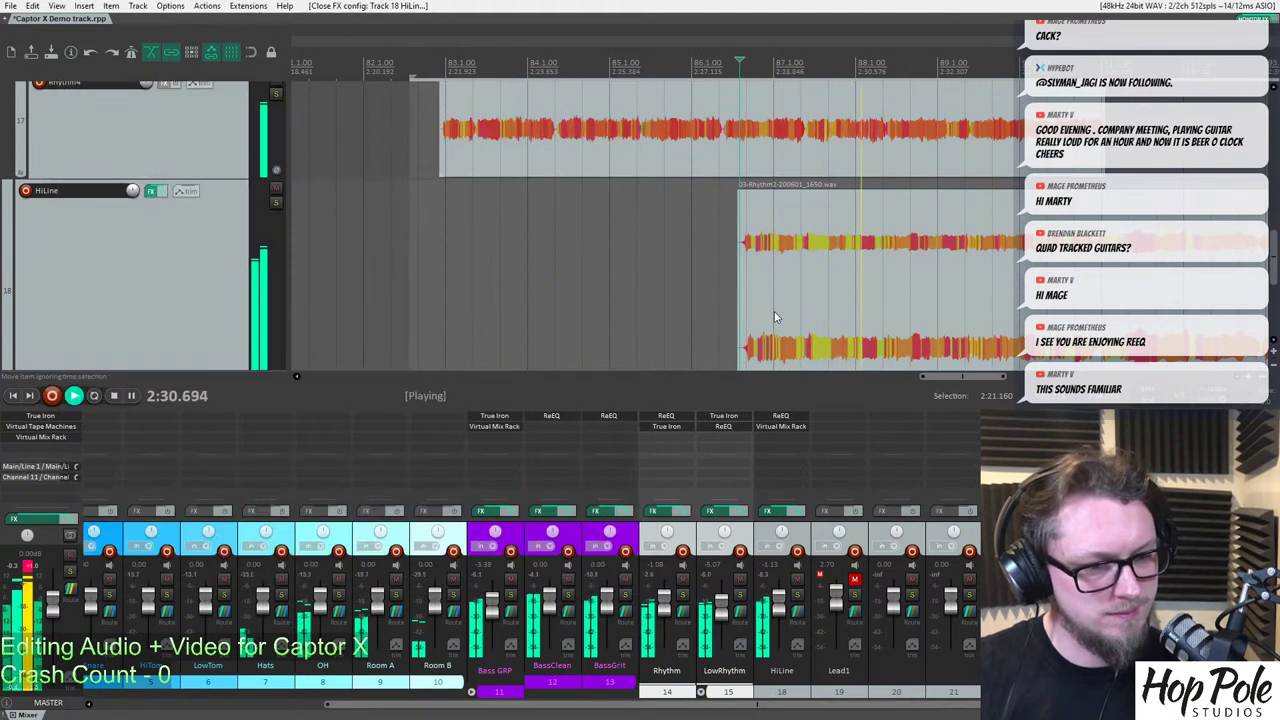
{"action": "scroll", "coordinate": [671, 268], "scroll_direction": "down", "scroll_amount": 2}
{"action": "scroll", "coordinate": [663, 260], "scroll_direction": "down", "scroll_amount": 1}
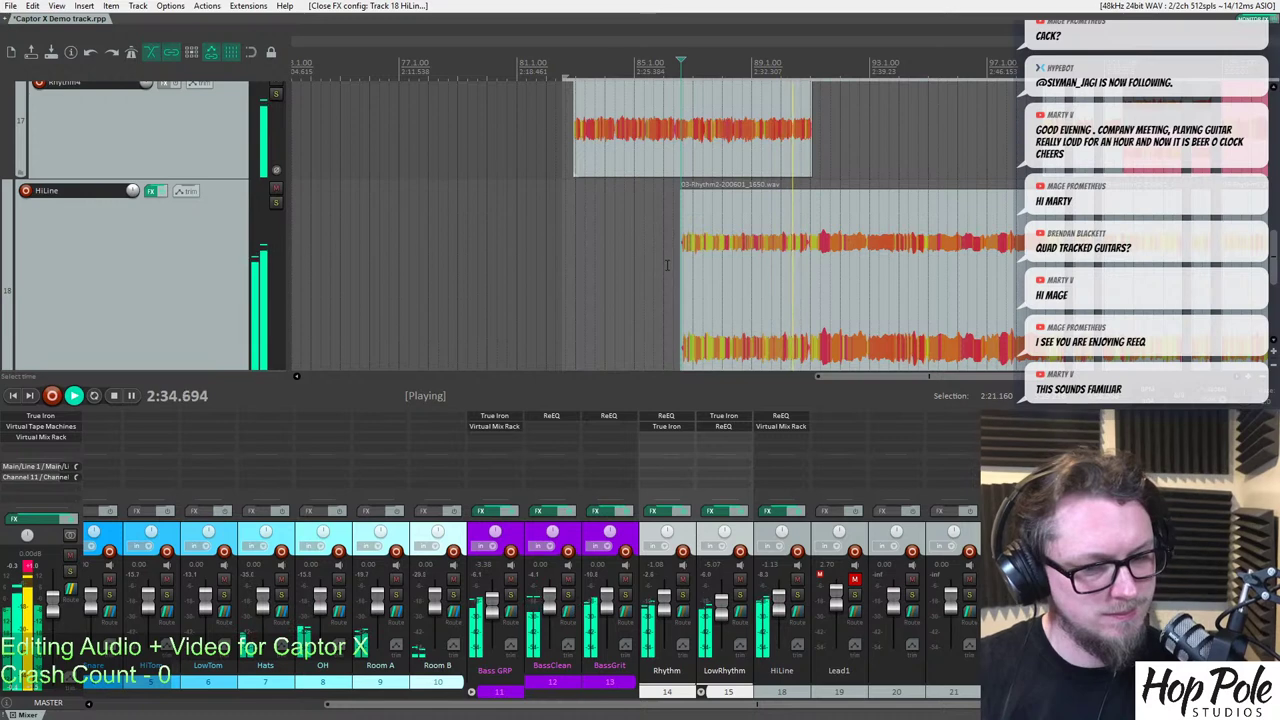
{"action": "scroll", "coordinate": [974, 301], "scroll_direction": "up", "scroll_amount": 2}
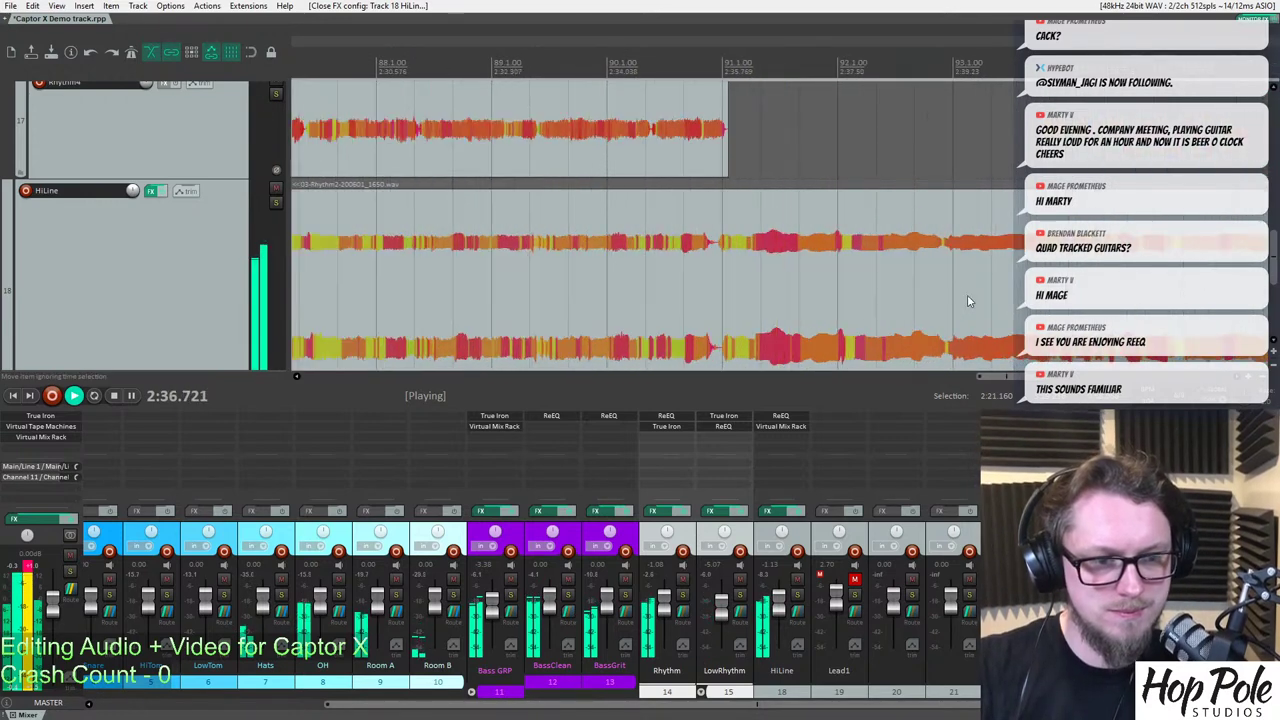
{"action": "scroll", "coordinate": [972, 299], "scroll_direction": "down", "scroll_amount": 2}
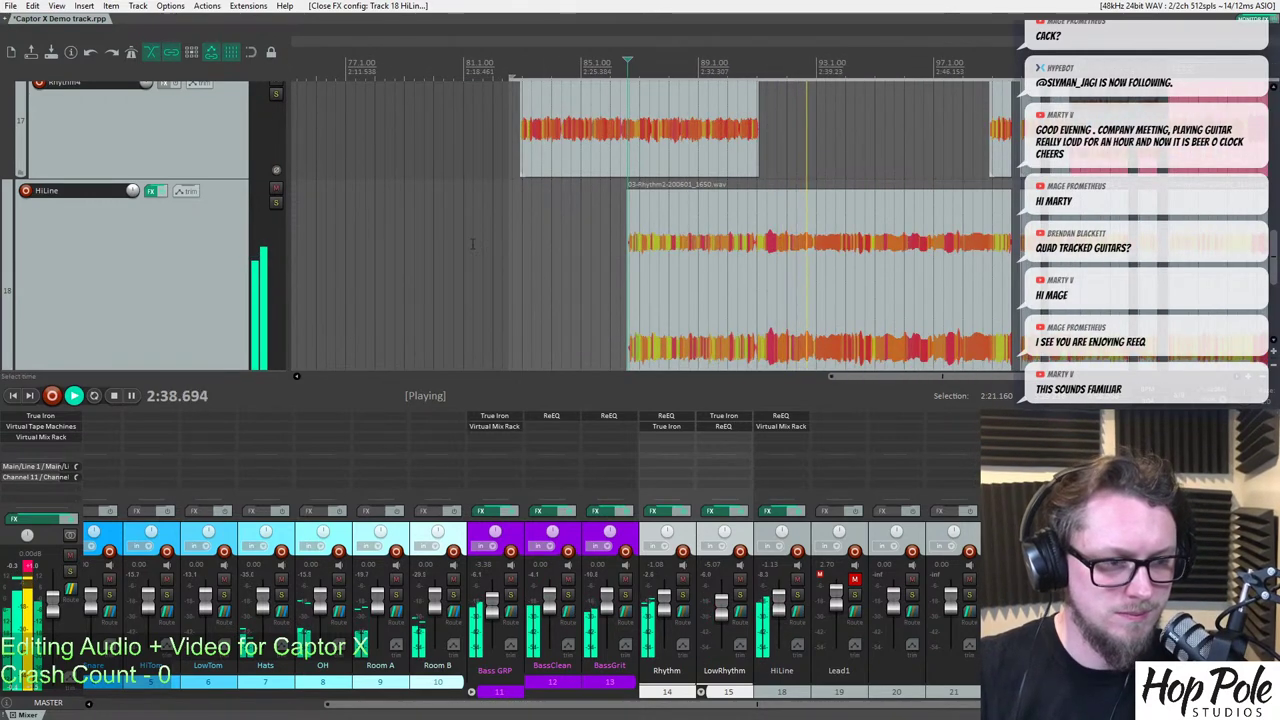
Show HiLine's volume envelope and add envelope points at the transition around bar 91.
{"action": "left_click", "coordinate": [206, 286]}
{"action": "key", "text": "v"}
{"action": "scroll", "coordinate": [883, 238], "scroll_direction": "down", "scroll_amount": 3}
{"action": "scroll", "coordinate": [883, 238], "scroll_direction": "up", "scroll_amount": 4}
{"action": "scroll", "coordinate": [917, 238], "scroll_direction": "down", "scroll_amount": 3}
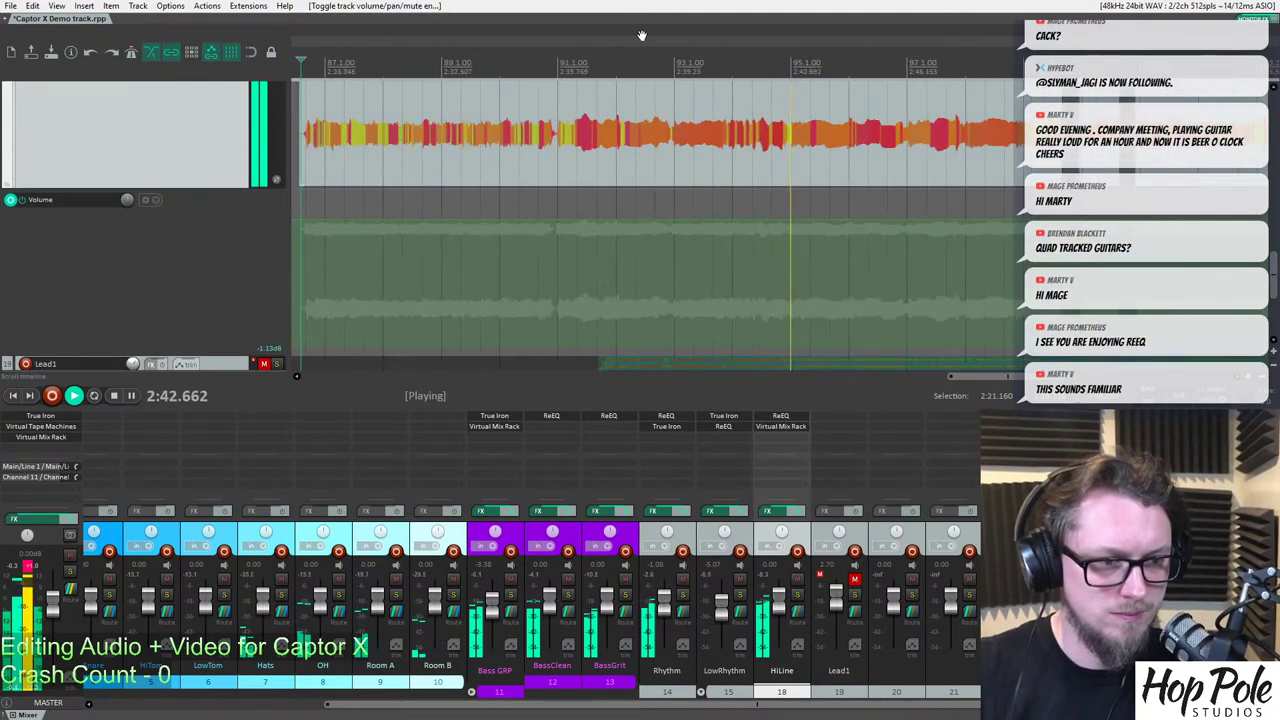
{"action": "left_click", "coordinate": [574, 50]}
{"action": "scroll", "coordinate": [630, 245], "scroll_direction": "up", "scroll_amount": 4}
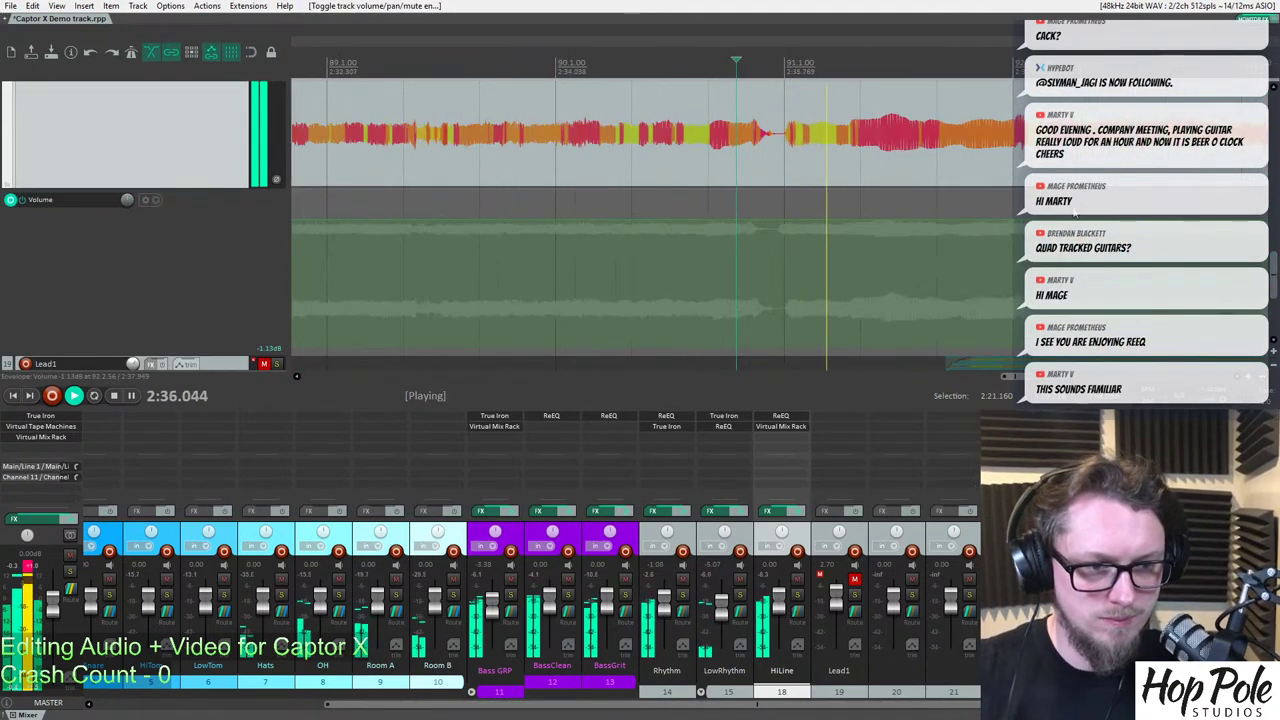
{"action": "key", "text": "space"}
{"action": "left_click", "coordinate": [634, 221]}
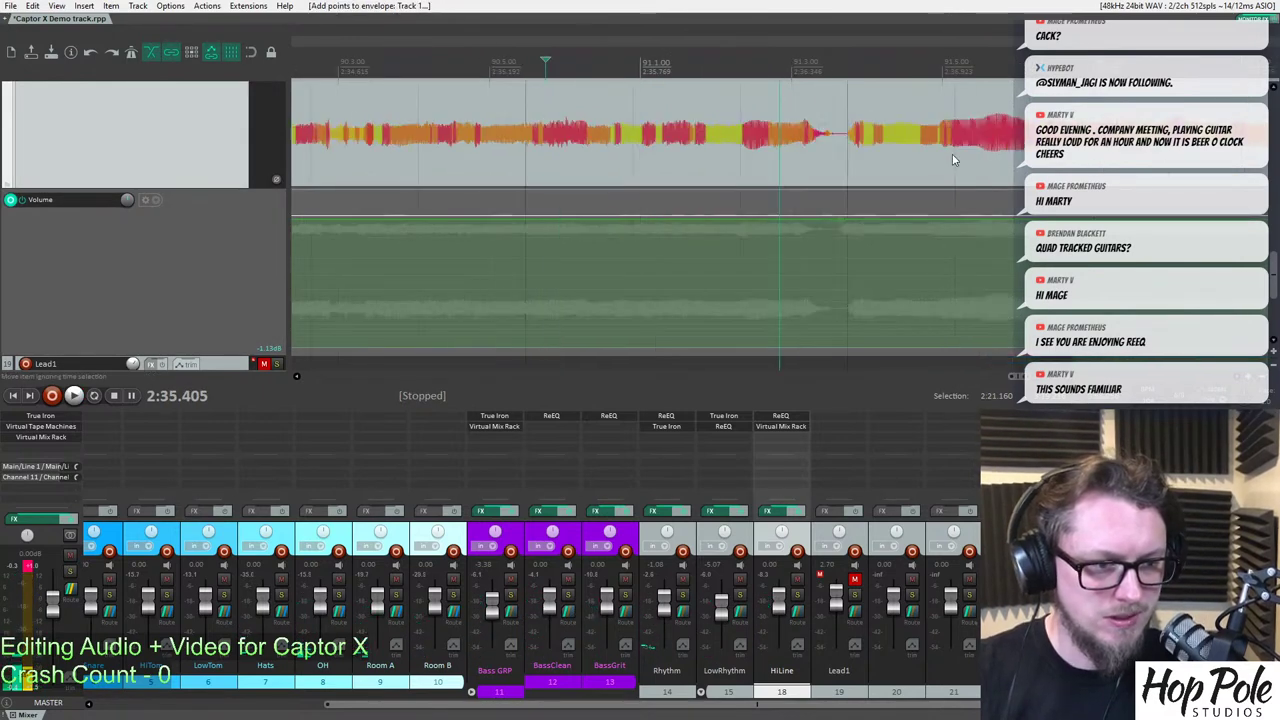
Add HiLine volume points at bar 99 and lower the envelope between bars 91 and 99 to -3.73 dB.
{"action": "scroll", "coordinate": [951, 160], "scroll_direction": "down", "scroll_amount": 8}
{"action": "left_click", "coordinate": [1022, 62]}
{"action": "scroll", "coordinate": [1022, 62], "scroll_direction": "up", "scroll_amount": 6}
{"action": "key", "text": "space"}
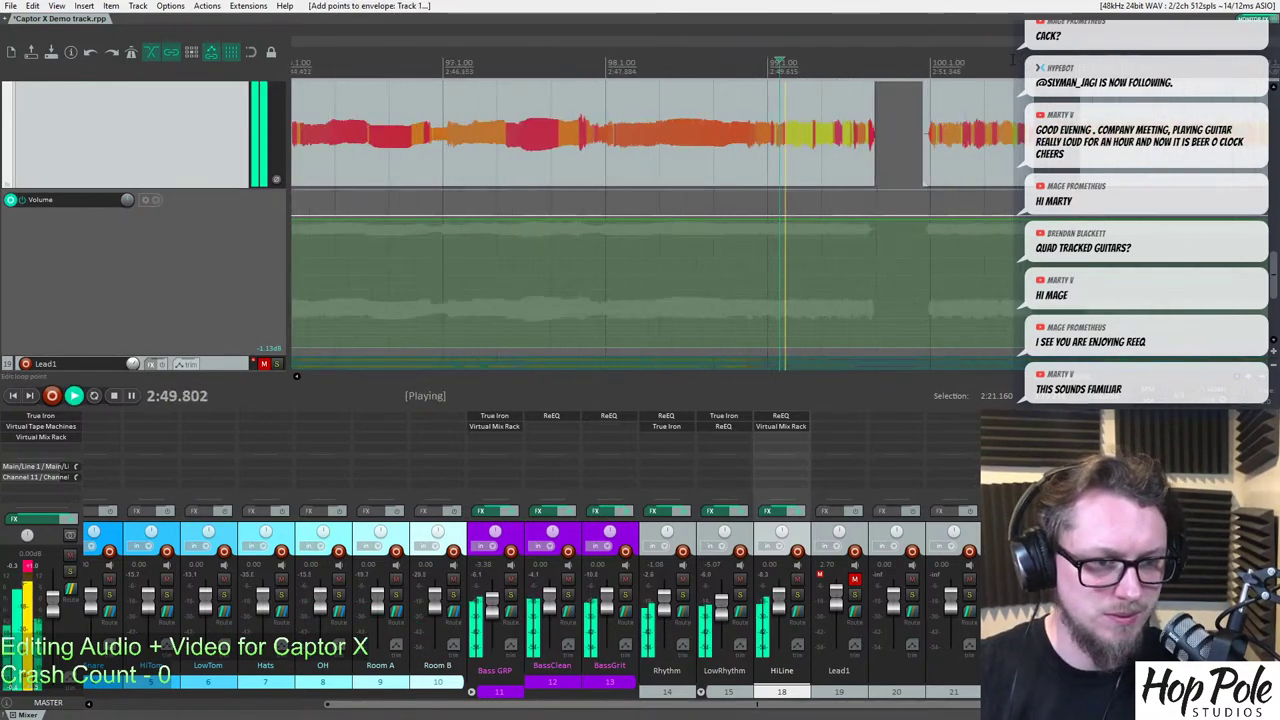
{"action": "left_click", "coordinate": [666, 62]}
{"action": "left_click", "coordinate": [720, 60]}
{"action": "key", "text": "space"}
{"action": "scroll", "coordinate": [711, 226], "scroll_direction": "down", "scroll_amount": 3}
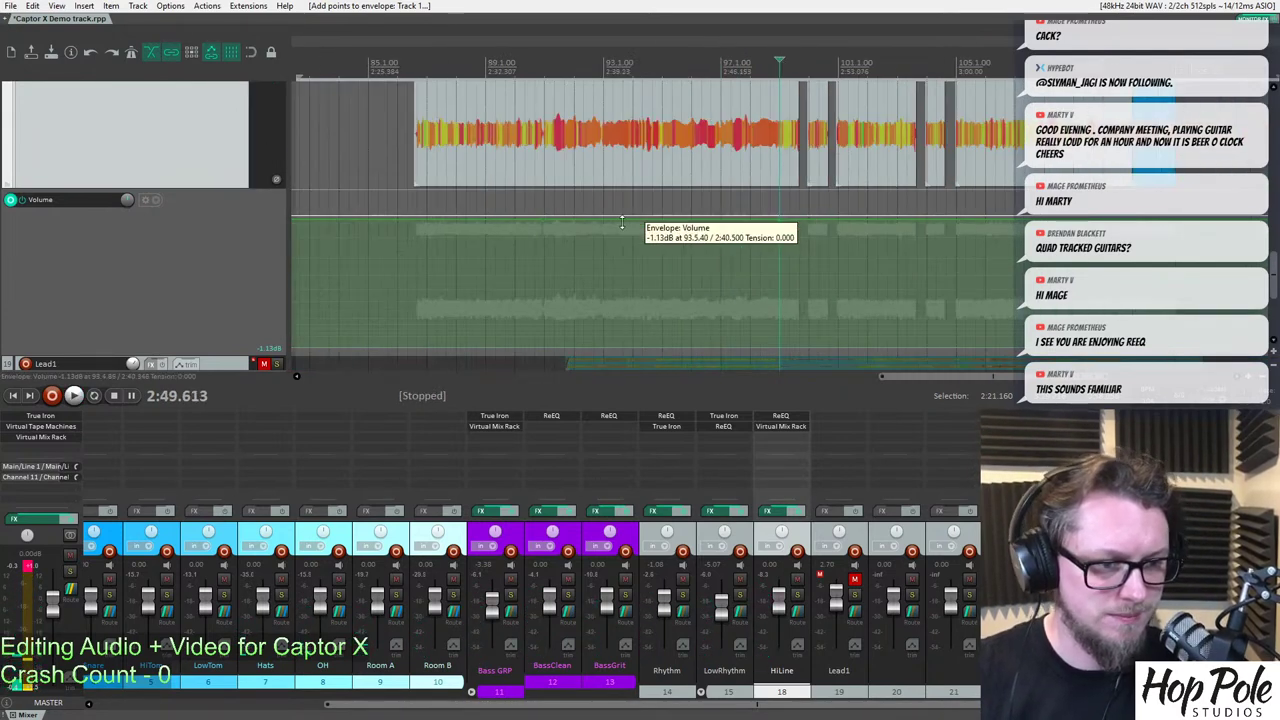
{"action": "left_click_drag", "start_coordinate": [632, 220], "coordinate": [643, 228]}
Play HiLine's volume drop from just before bar 91 to judge the level change.
{"action": "left_click", "coordinate": [640, 227]}
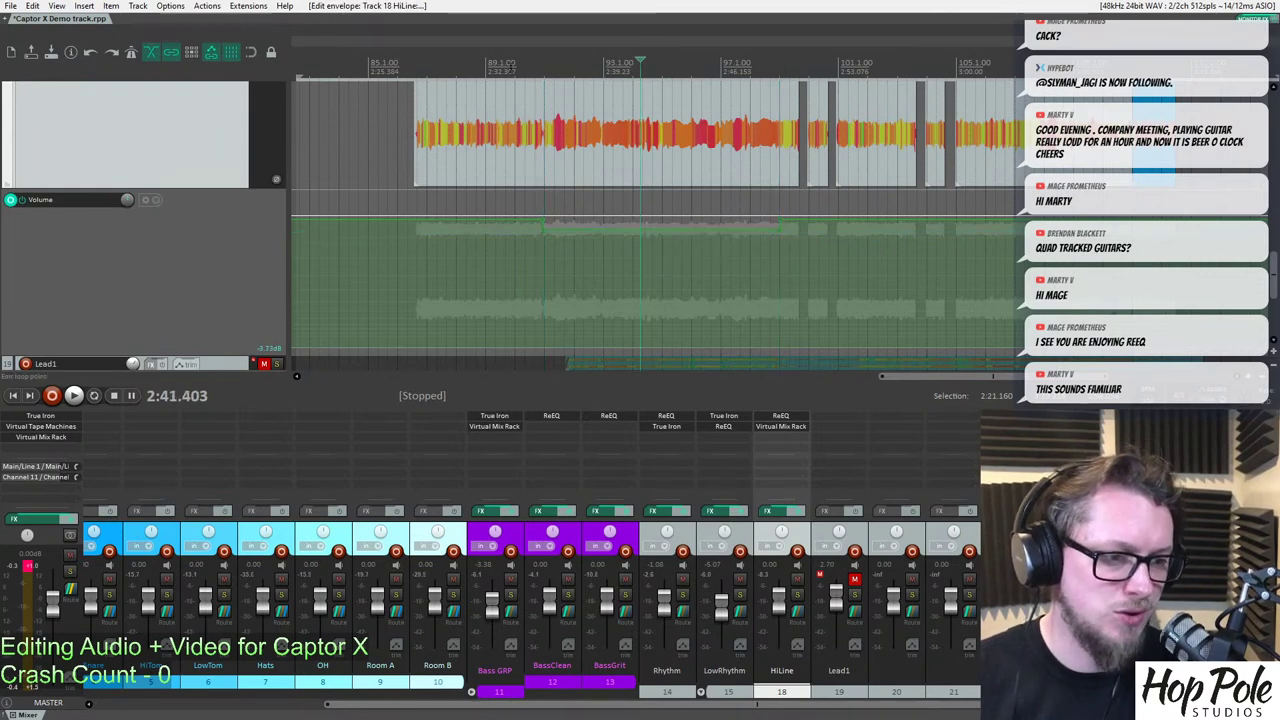
{"action": "scroll", "coordinate": [837, 157], "scroll_direction": "up", "scroll_amount": 3}
{"action": "key", "text": "space"}
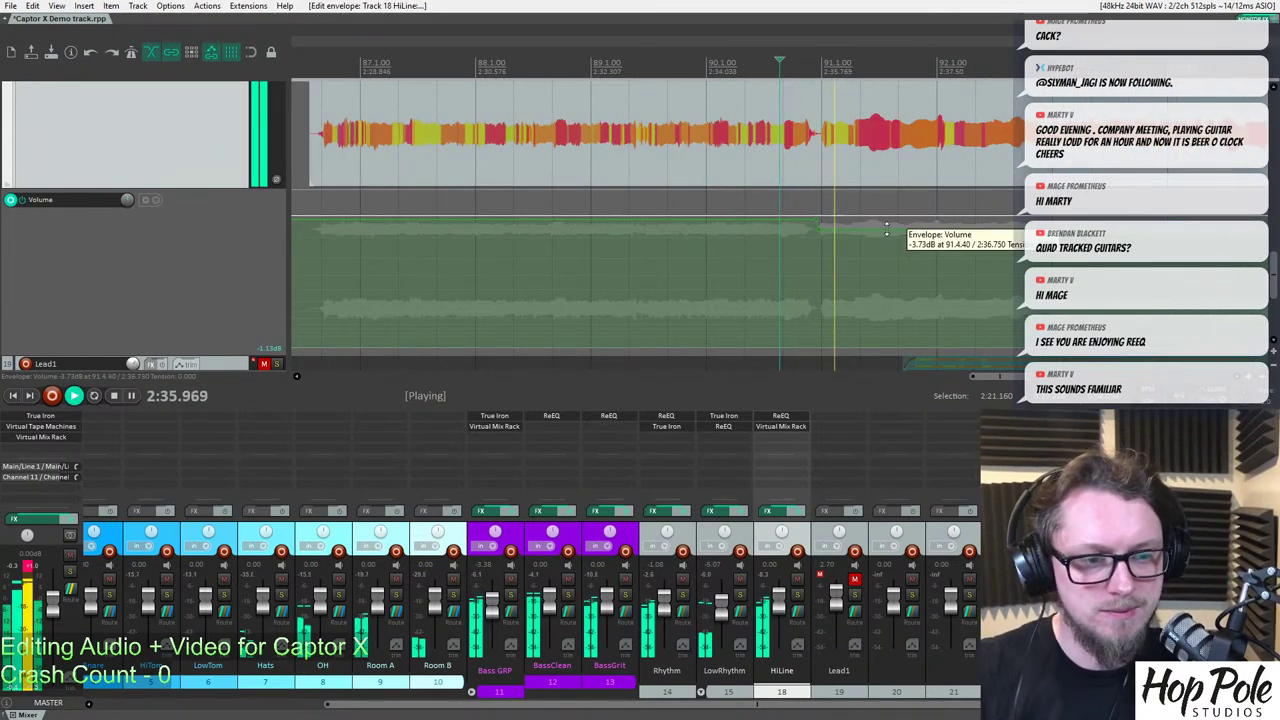
{"action": "scroll", "coordinate": [892, 232], "scroll_direction": "down", "scroll_amount": 3}
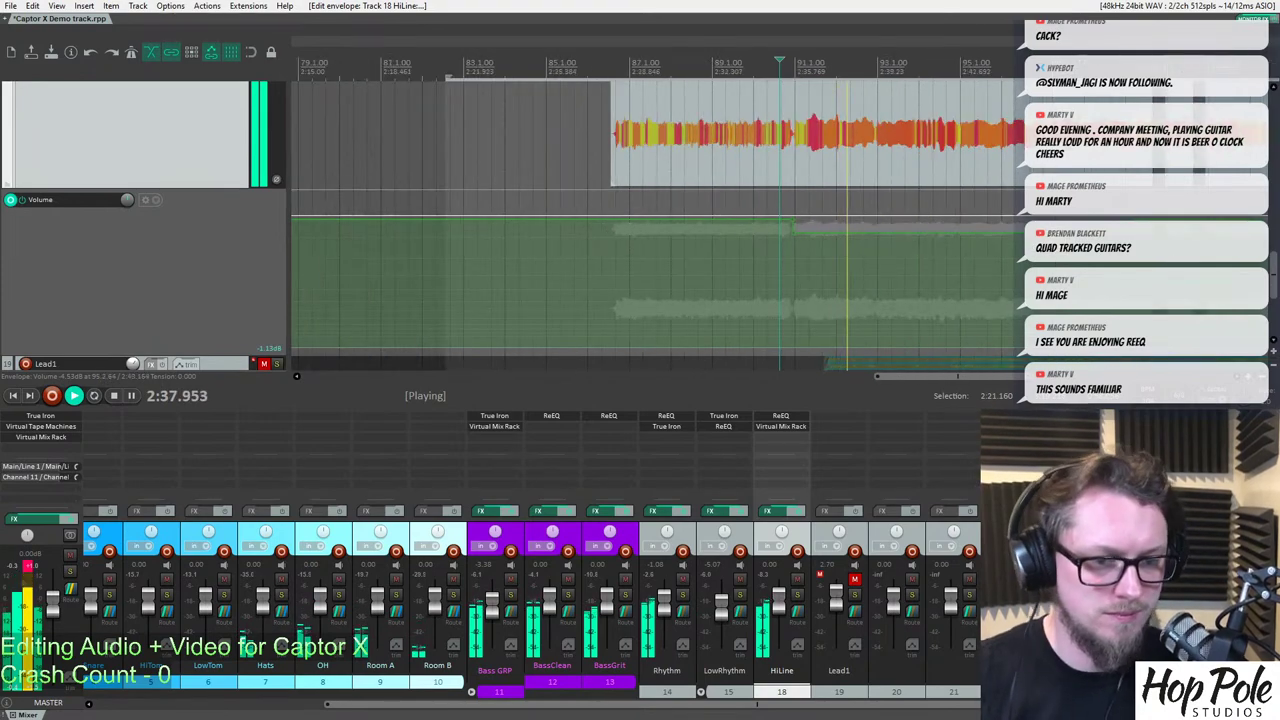
Split the Rhythm item at 2:35.767, where the bar 91 section begins.
{"action": "left_click_drag", "start_coordinate": [1275, 272], "coordinate": [1275, 172]}
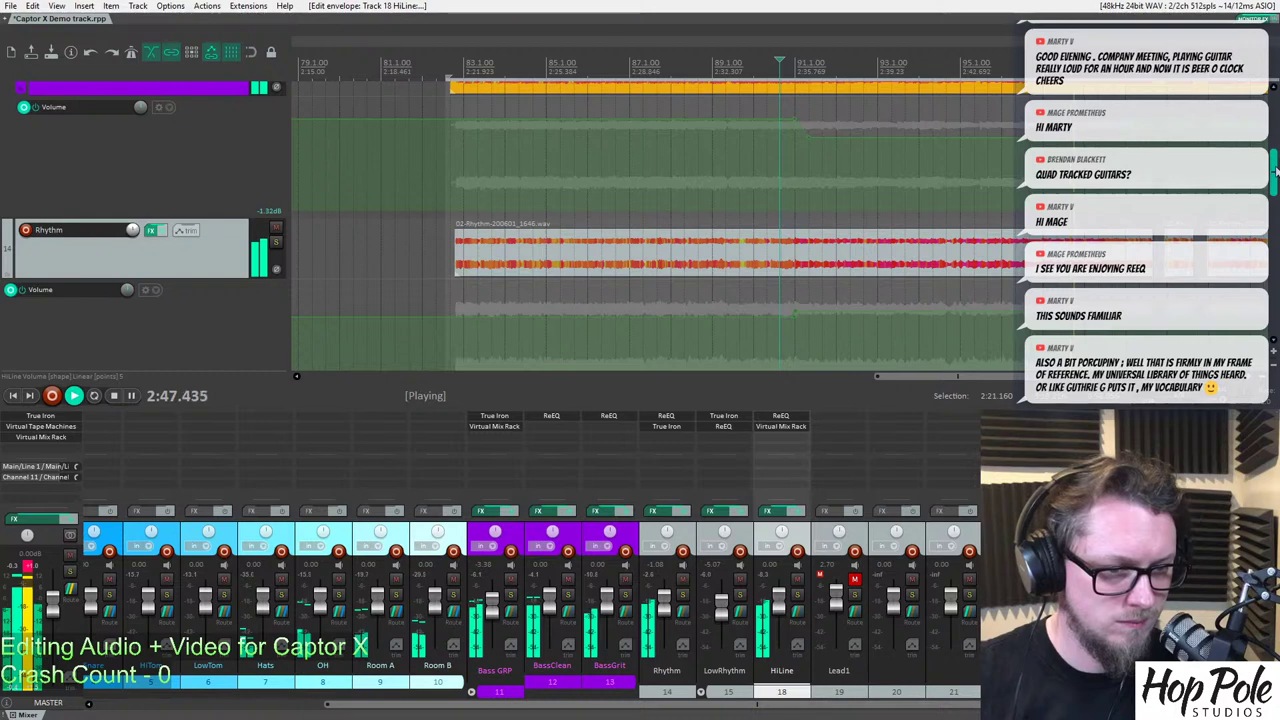
{"action": "left_click", "coordinate": [848, 253]}
{"action": "scroll", "coordinate": [800, 262], "scroll_direction": "up", "scroll_amount": 5}
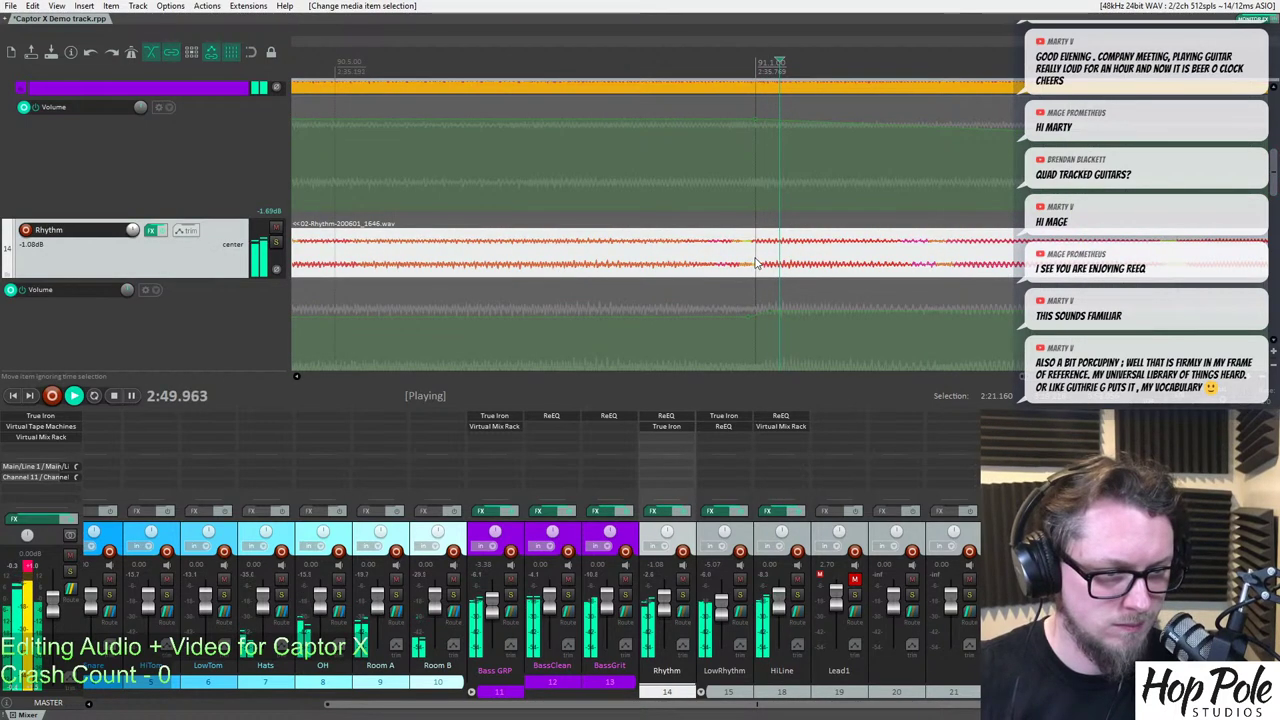
{"action": "key", "text": "s"}
{"action": "key", "text": "space"}
{"action": "scroll", "coordinate": [995, 61], "scroll_direction": "down", "scroll_amount": 8}
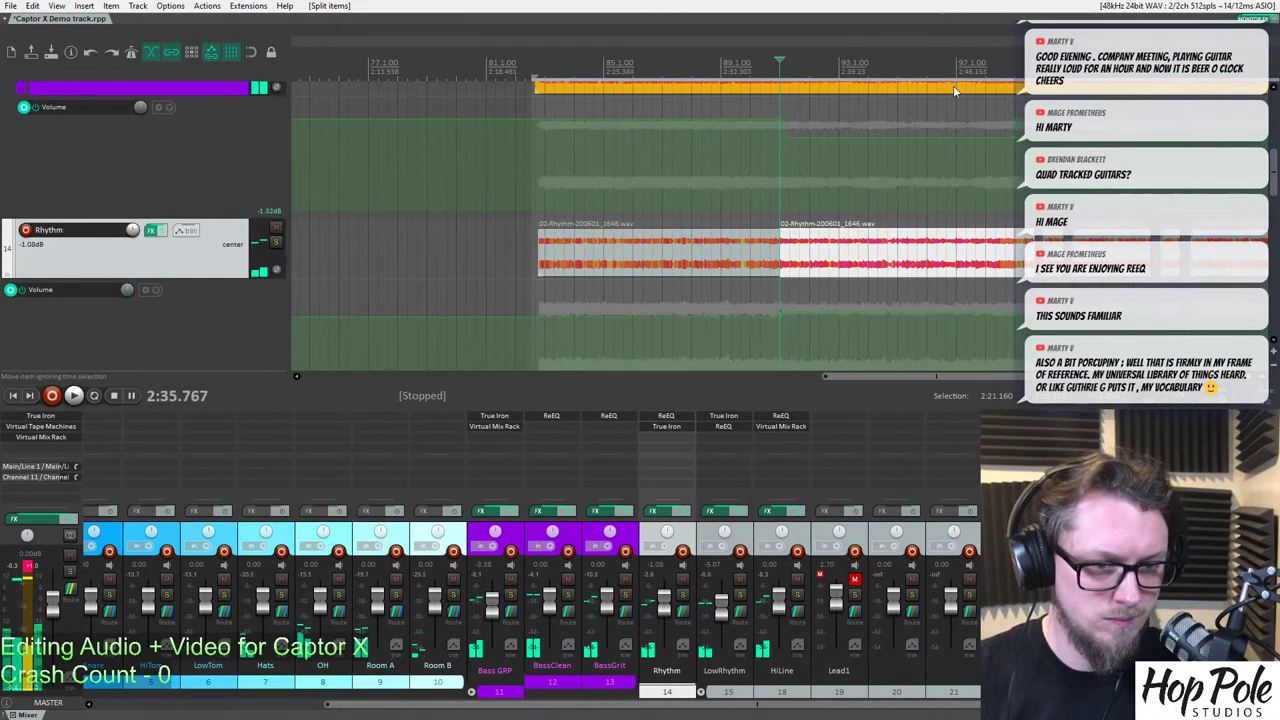
Audition the end of the section and split the Rhythm item at 2:49.590, just before bar 99.
{"action": "left_click", "coordinate": [995, 61]}
{"action": "key", "text": "space"}
{"action": "scroll", "coordinate": [995, 61], "scroll_direction": "up", "scroll_amount": 8}
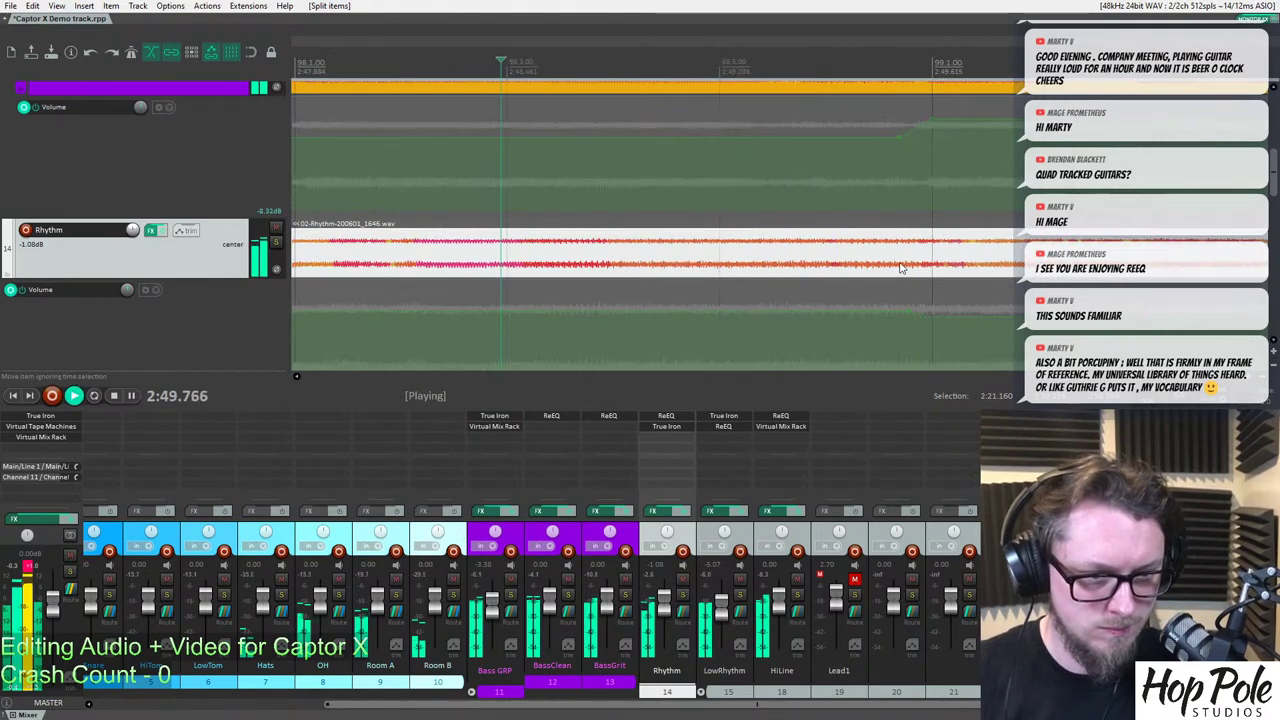
{"action": "left_click", "coordinate": [930, 268]}
{"action": "scroll", "coordinate": [930, 268], "scroll_direction": "down", "scroll_amount": 8}
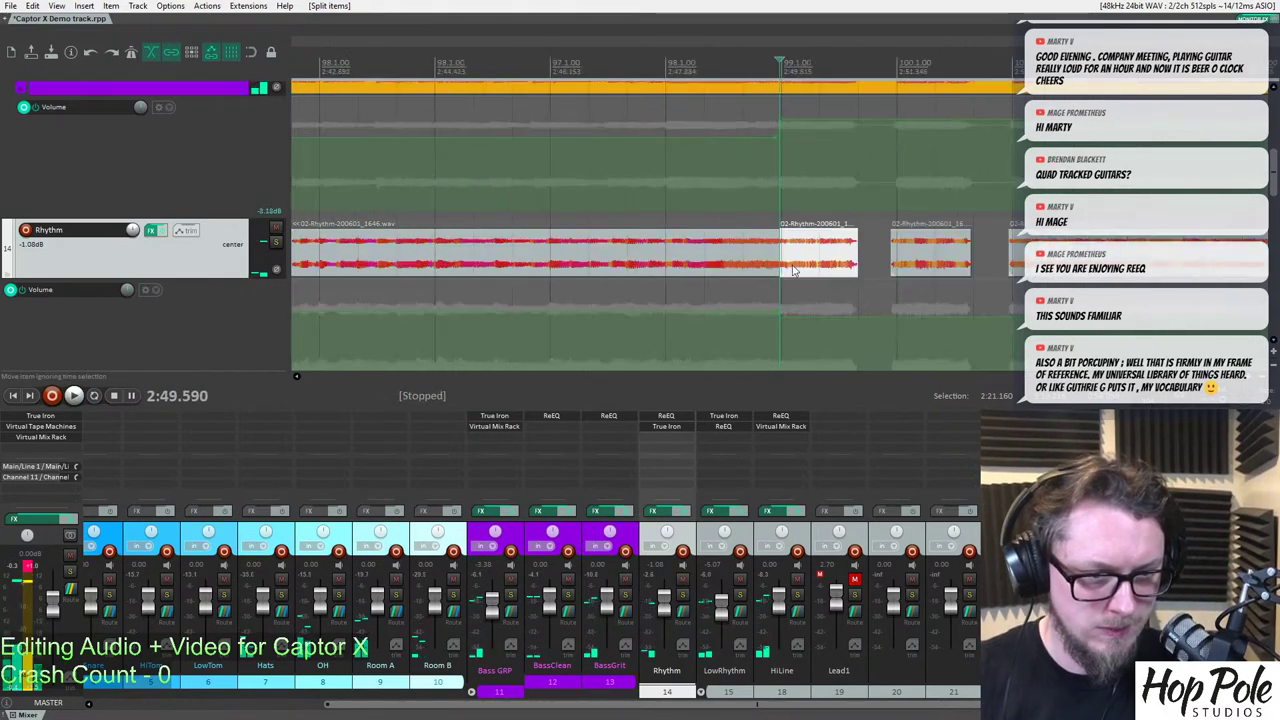
Select the Rhythm section between bars 91 and 99 and nudge its timing slightly against the preceding item.
{"action": "left_click", "coordinate": [594, 248]}
{"action": "scroll", "coordinate": [908, 246], "scroll_direction": "up", "scroll_amount": 8}
{"action": "left_click_drag", "start_coordinate": [957, 270], "coordinate": [1006, 274]}
{"action": "scroll", "coordinate": [840, 252], "scroll_direction": "down", "scroll_amount": 4}
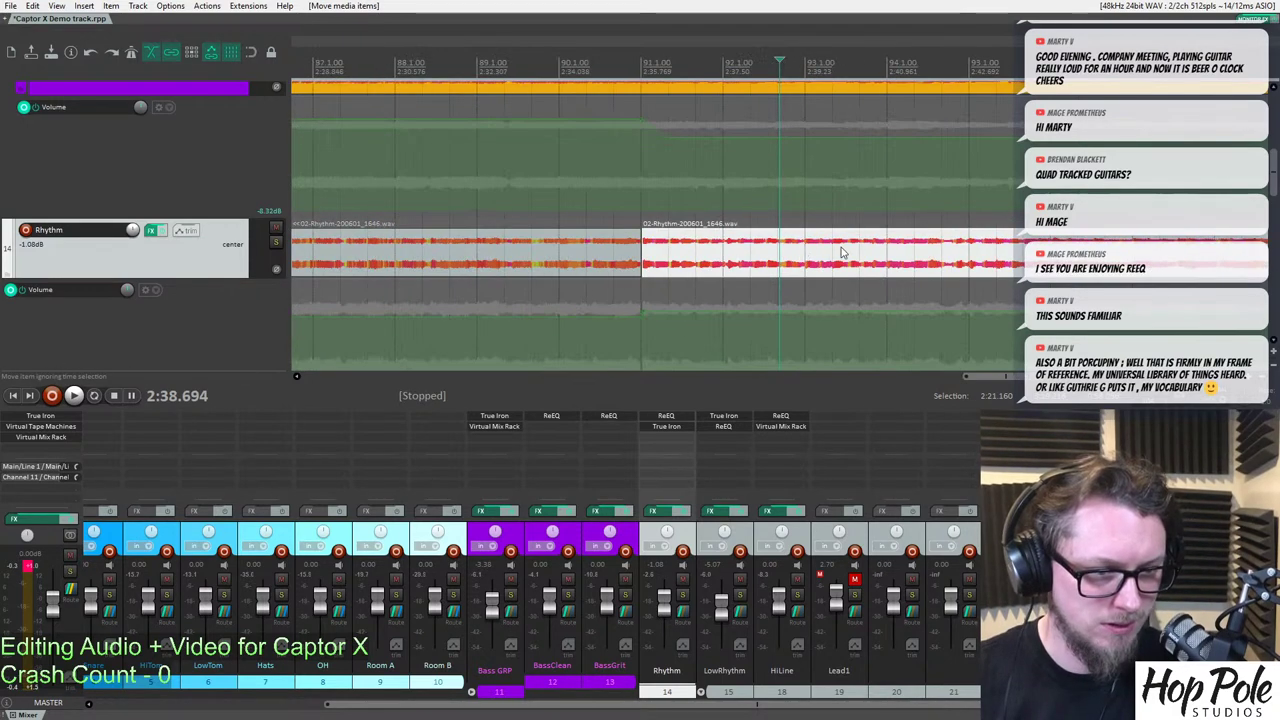
{"action": "left_click", "coordinate": [669, 253]}
{"action": "scroll", "coordinate": [709, 263], "scroll_direction": "up", "scroll_amount": 4}
{"action": "left_click_drag", "start_coordinate": [574, 260], "coordinate": [545, 262]}
Solo the Rhythm track and play across the bar 91 split to check its timing.
{"action": "scroll", "coordinate": [528, 277], "scroll_direction": "down", "scroll_amount": 2}
{"action": "key", "text": "space"}
{"action": "key", "text": "F6"}
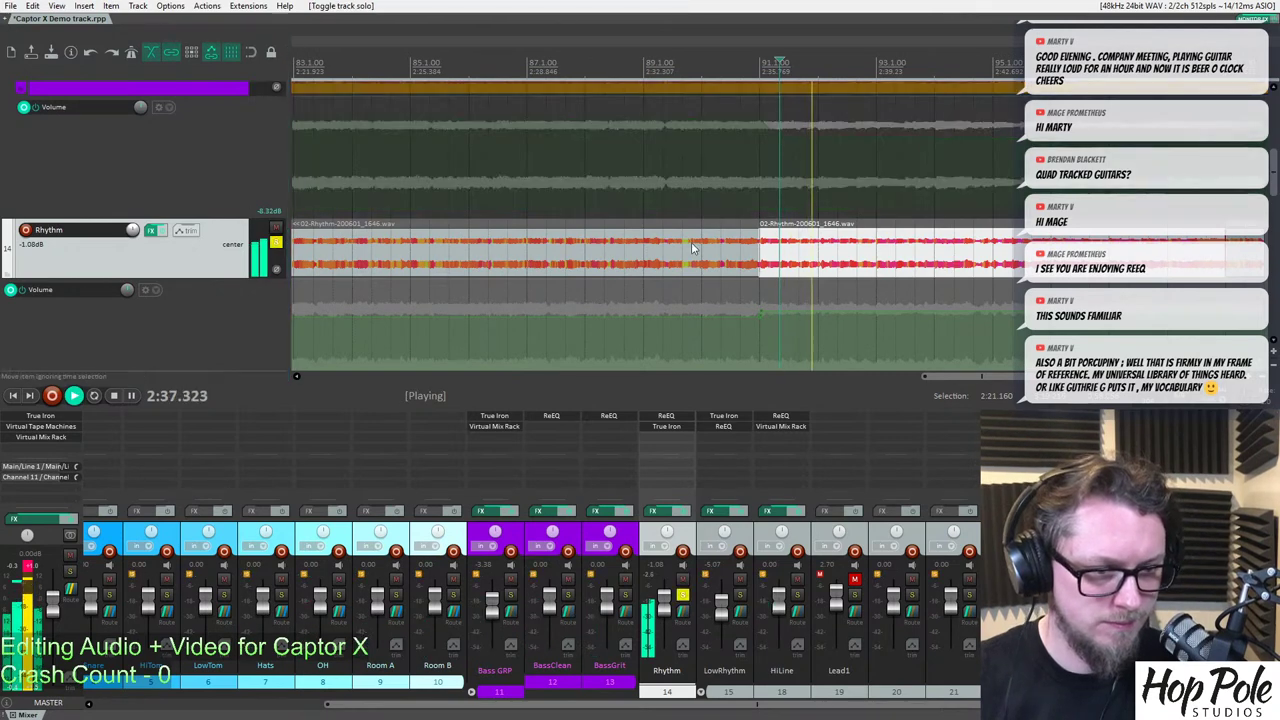
{"action": "scroll", "coordinate": [724, 269], "scroll_direction": "up", "scroll_amount": 3}
{"action": "key", "text": "space"}
Split the Rhythm item at 2:37.587 and trim the preceding piece's end back to bar 92.
{"action": "left_click", "coordinate": [670, 257]}
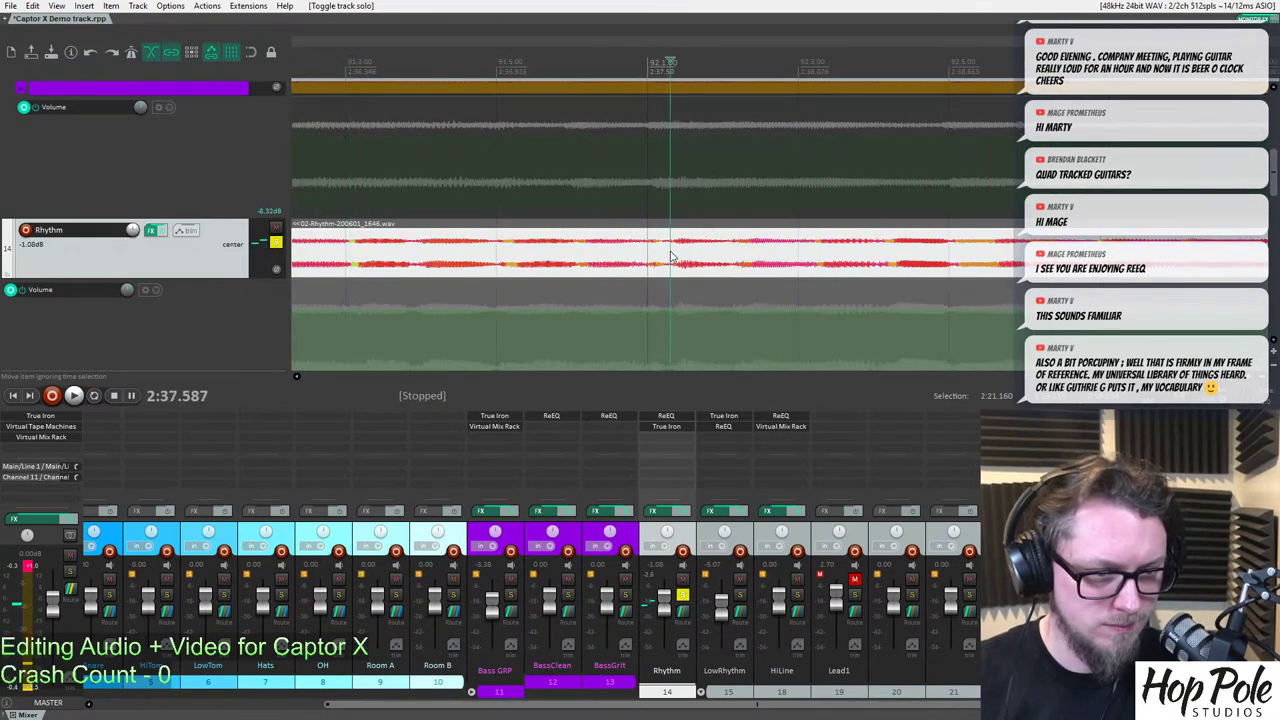
{"action": "key", "text": "s"}
{"action": "key", "text": "space"}
{"action": "left_click_drag", "start_coordinate": [665, 258], "coordinate": [648, 258]}
{"action": "key", "text": "space"}
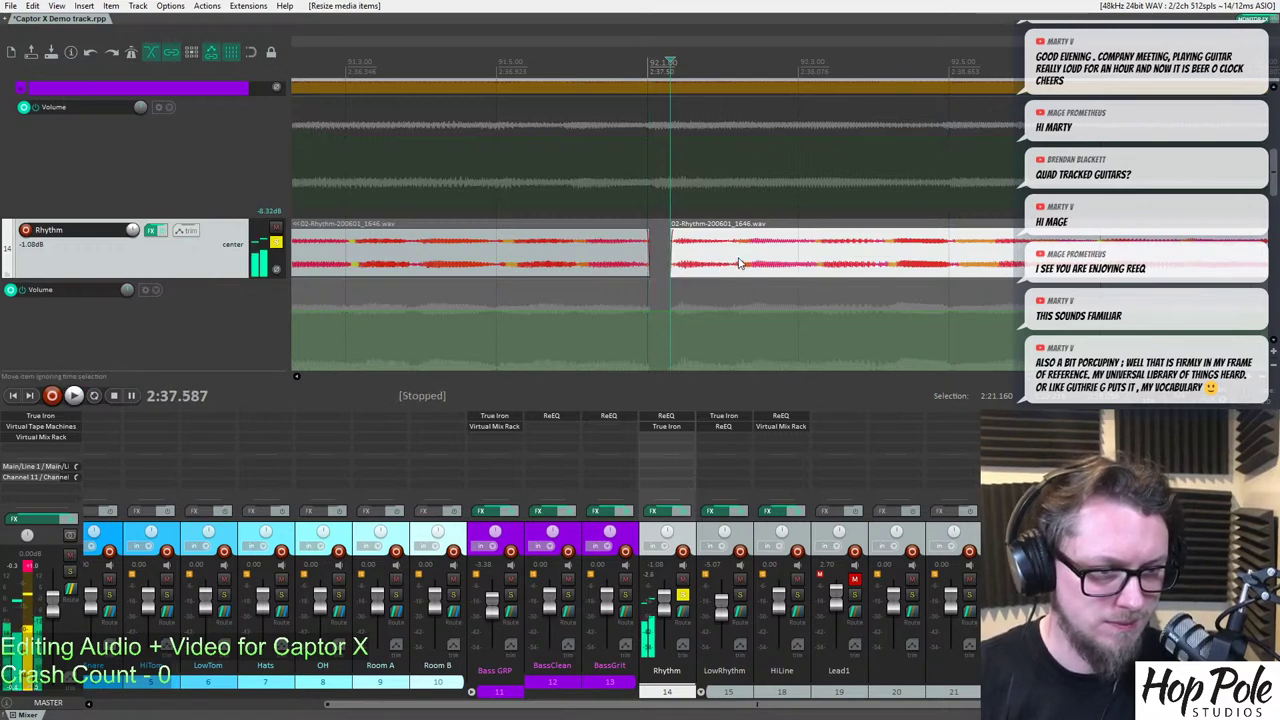
Replay the soloed Rhythm track from just before bar 92 to check the trimmed gap.
{"action": "left_click", "coordinate": [724, 264]}
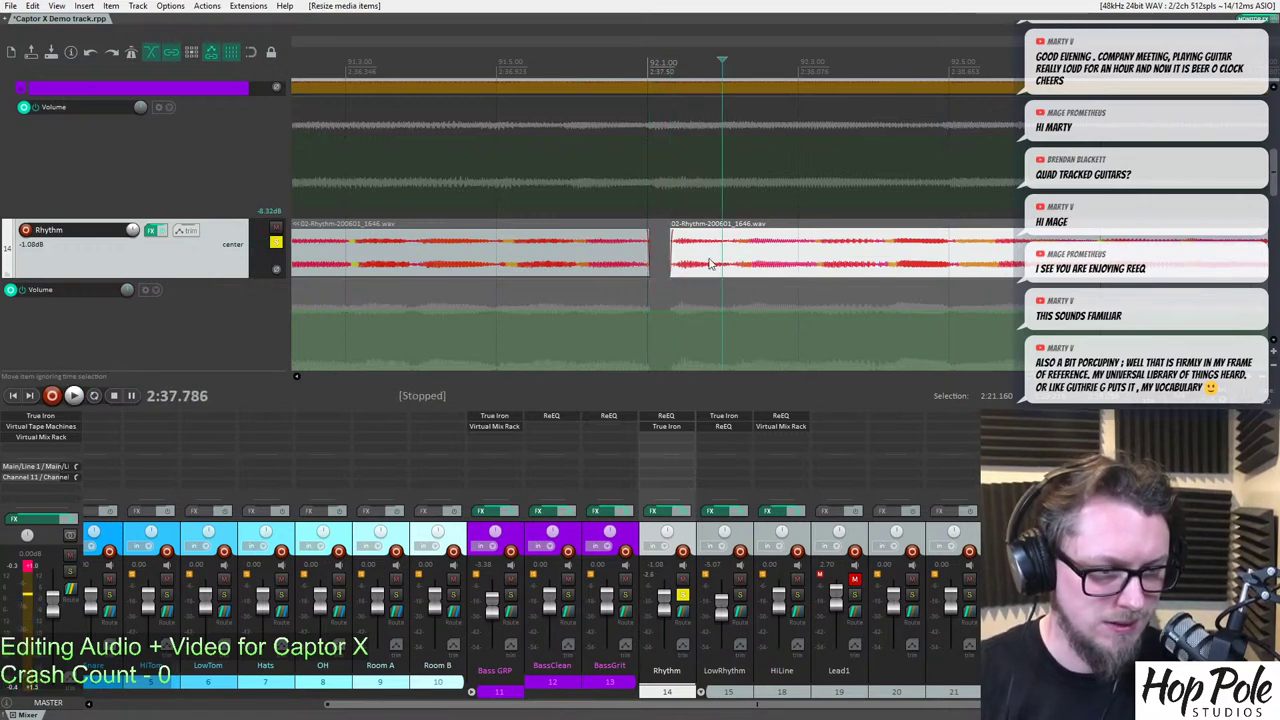
{"action": "left_click", "coordinate": [580, 77]}
{"action": "key", "text": "space"}
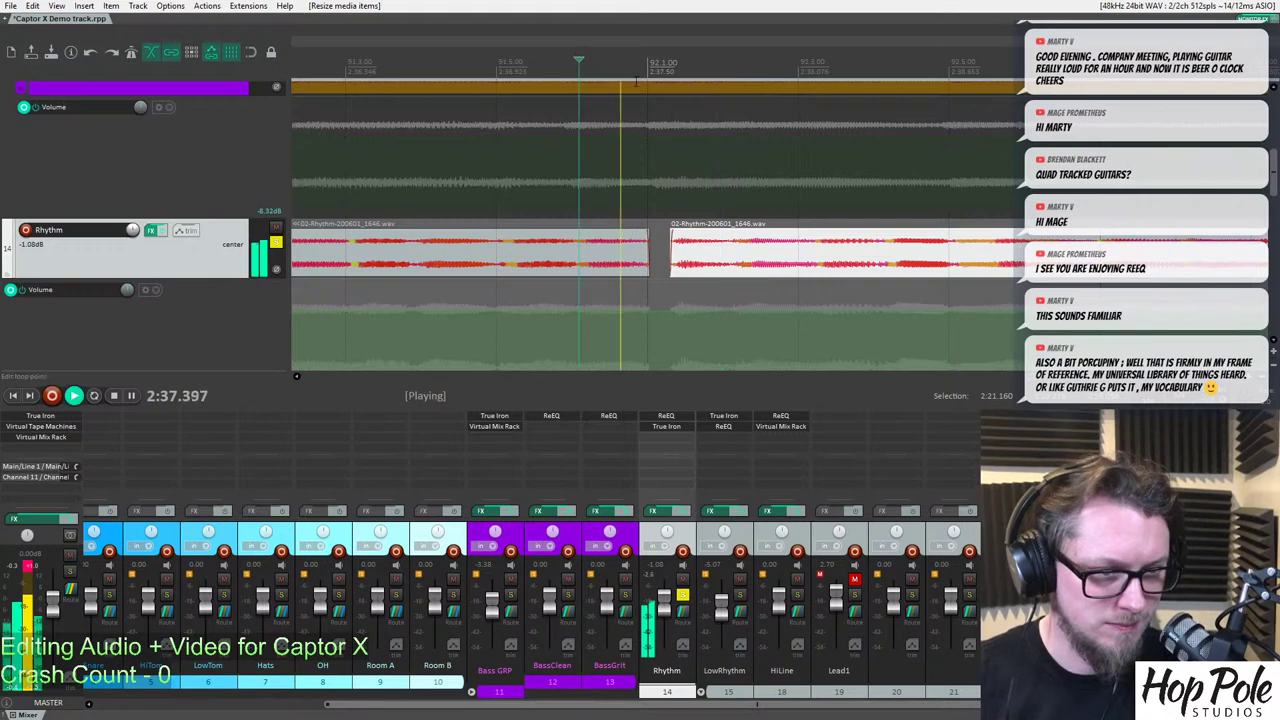
Split the Rhythm item just after bar 92 and shift the short separated piece earlier to start at bar 92.
{"action": "left_click", "coordinate": [727, 263]}
{"action": "key", "text": "s"}
{"action": "left_click_drag", "start_coordinate": [708, 262], "coordinate": [688, 261]}
{"action": "key", "text": "space"}
{"action": "key", "text": "space"}
Enable the metronome and play the soloed Rhythm track from just before bar 92 to check its timing.
{"action": "left_click", "coordinate": [130, 53]}
{"action": "key", "text": "space"}
{"action": "left_click", "coordinate": [592, 88]}
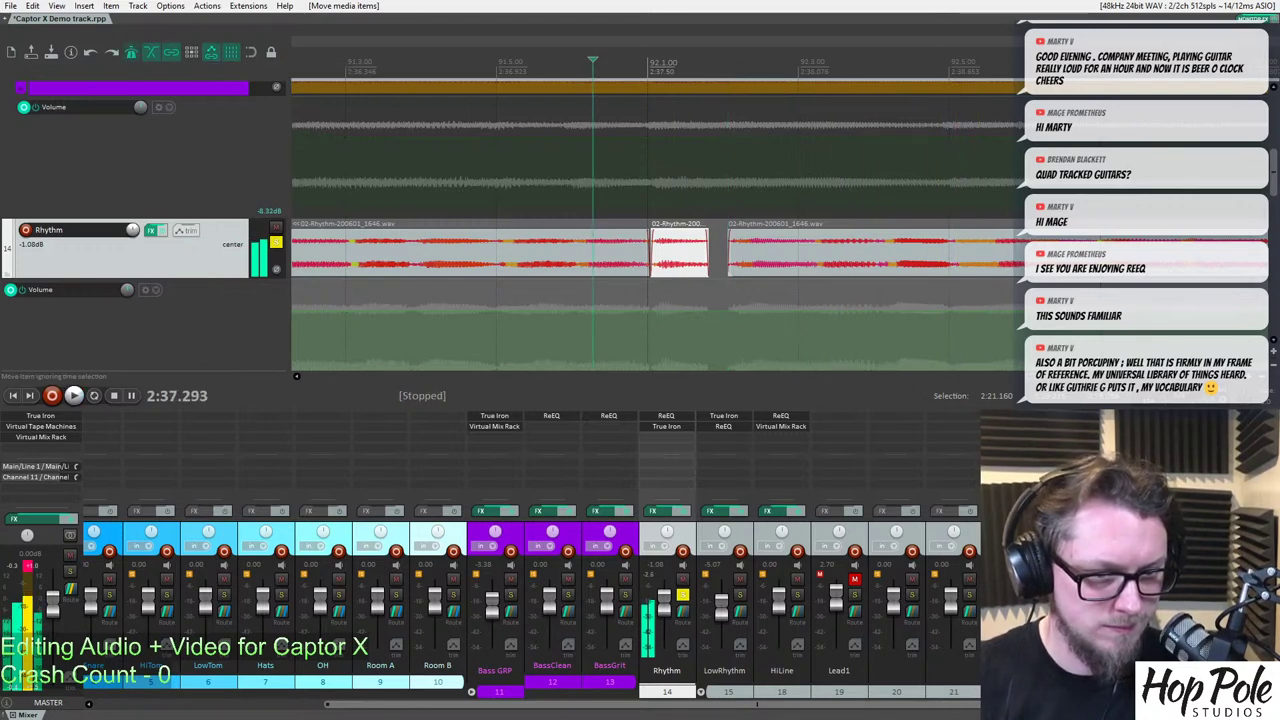
Split the following Rhythm item near bar 93 and move the separated piece earlier to close the gap after bar 92.
{"action": "left_click", "coordinate": [1097, 260]}
{"action": "key", "text": "s"}
{"action": "left_click_drag", "start_coordinate": [841, 259], "coordinate": [830, 268]}
{"action": "left_click_drag", "start_coordinate": [713, 240], "coordinate": [647, 254]}
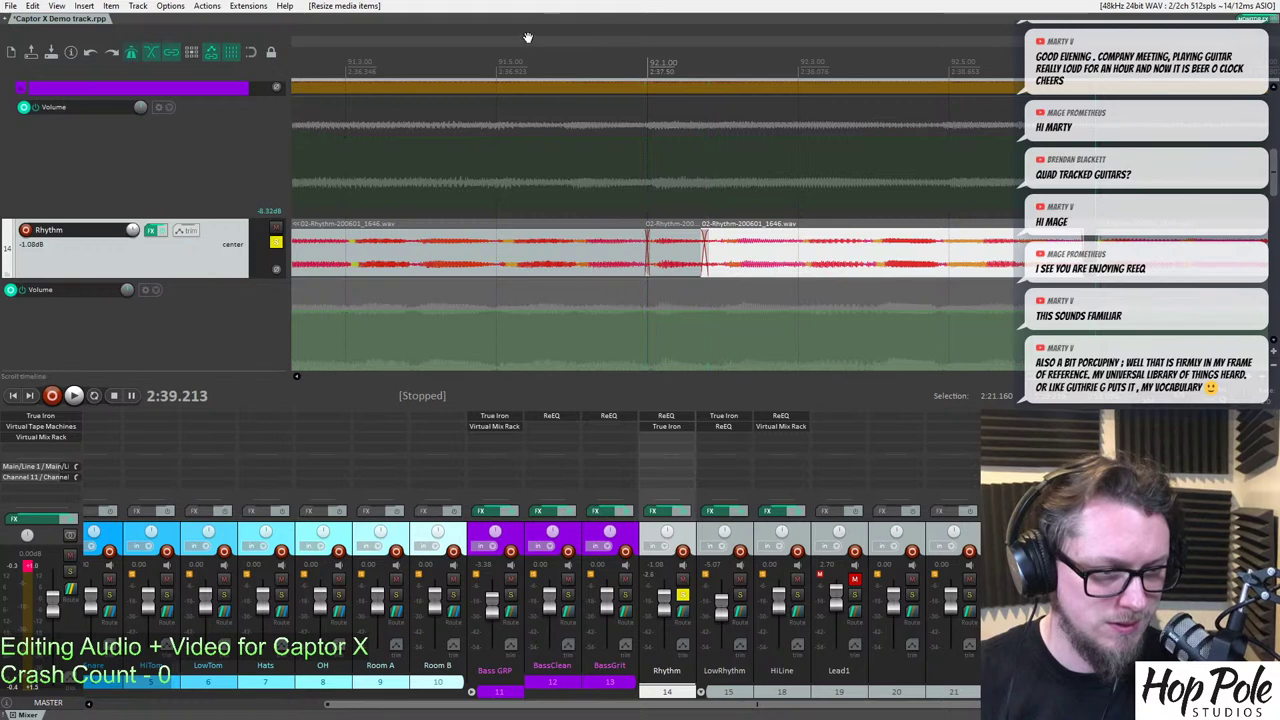
Play the soloed Rhythm track from before bar 92 through bar 95 to check the retimed pieces.
{"action": "left_click", "coordinate": [524, 42]}
{"action": "key", "text": "space"}
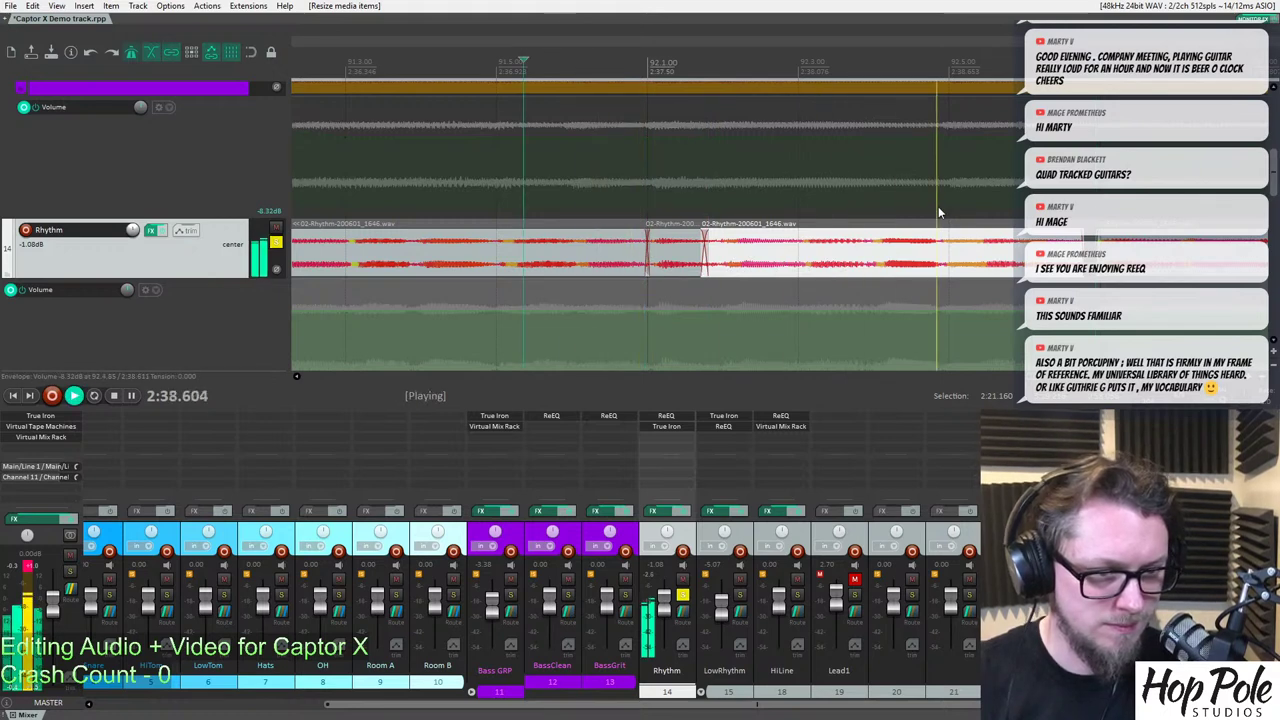
{"action": "key", "text": "space"}
{"action": "key", "text": "space"}
{"action": "scroll", "coordinate": [822, 183], "scroll_direction": "down", "scroll_amount": 4}
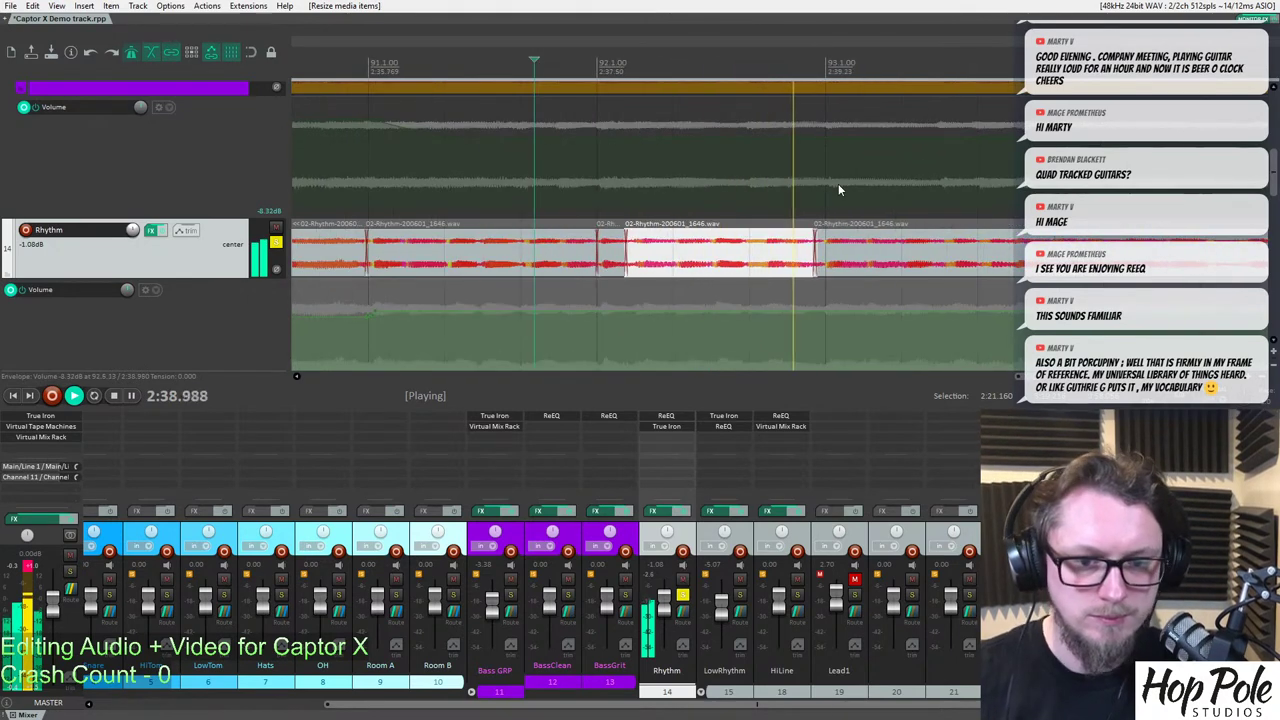
{"action": "scroll", "coordinate": [844, 183], "scroll_direction": "down", "scroll_amount": 2}
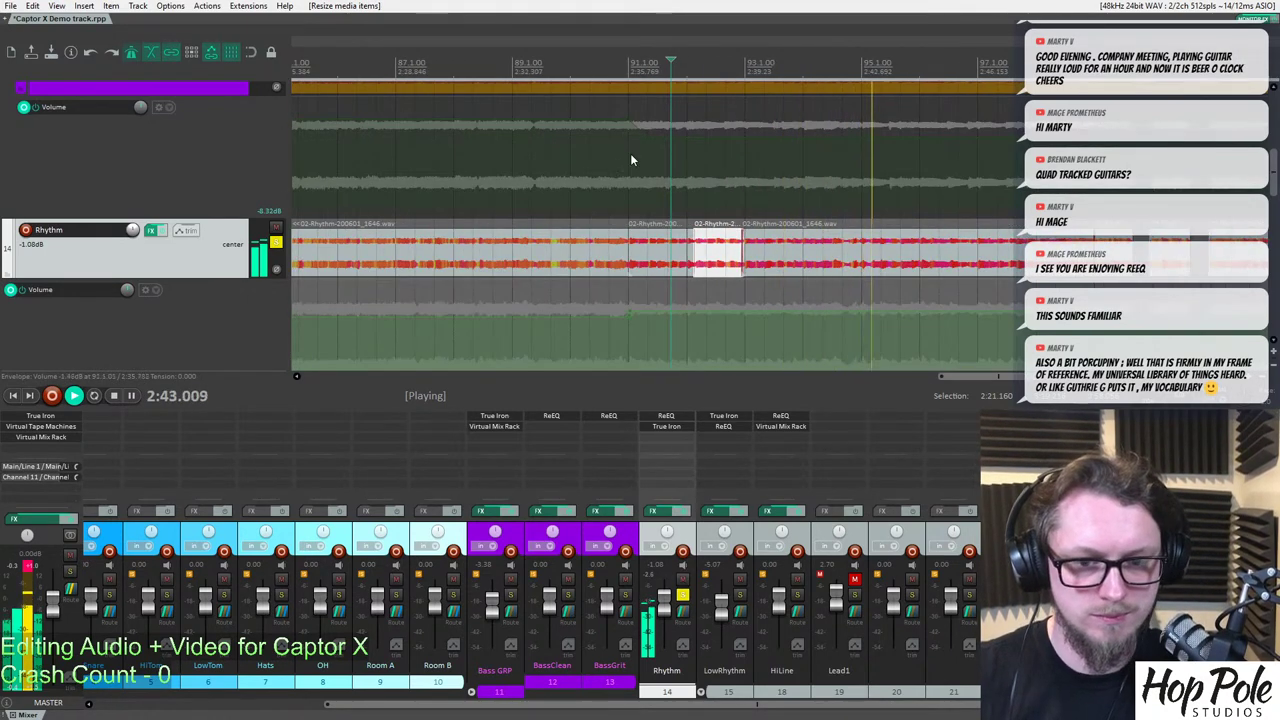
{"action": "key", "text": "space"}
{"action": "scroll", "coordinate": [900, 150], "scroll_direction": "down", "scroll_amount": 2}
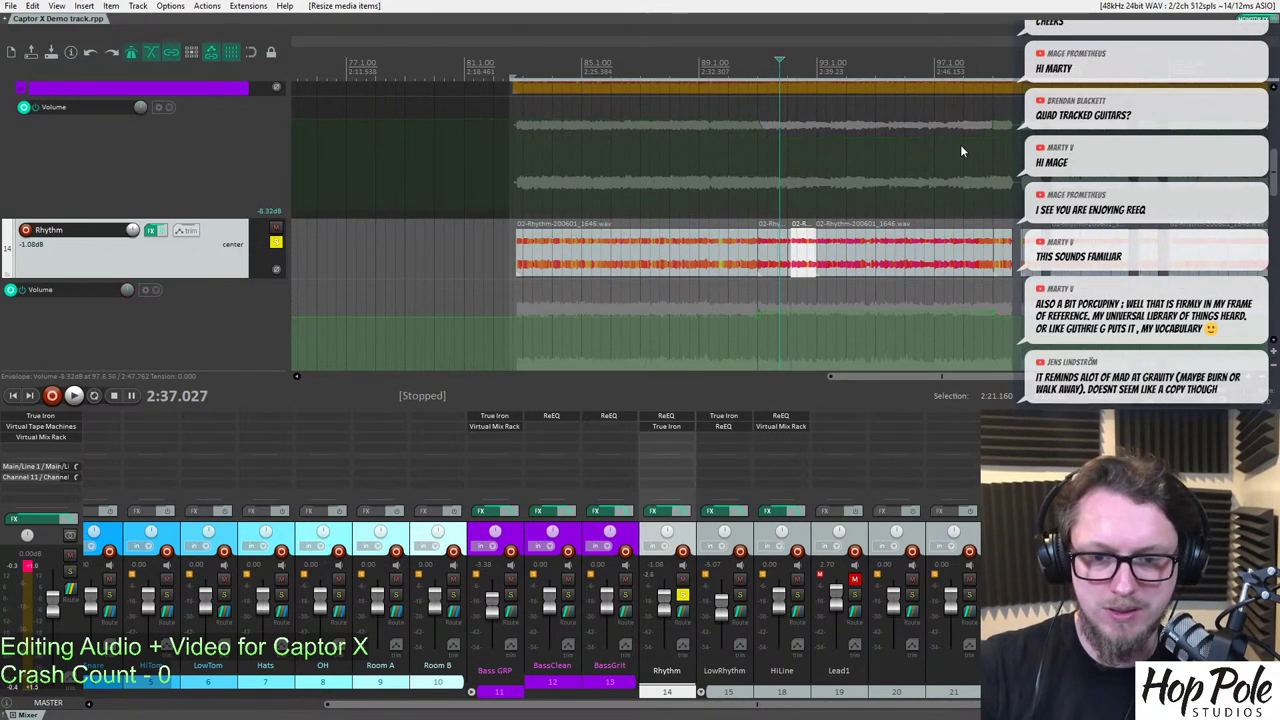
Unsolo the Rhythm track and play the full mix from 2:21.304, resetting the master peak indicator.
{"action": "left_click", "coordinate": [517, 60]}
{"action": "scroll", "coordinate": [733, 145], "scroll_direction": "up", "scroll_amount": 5}
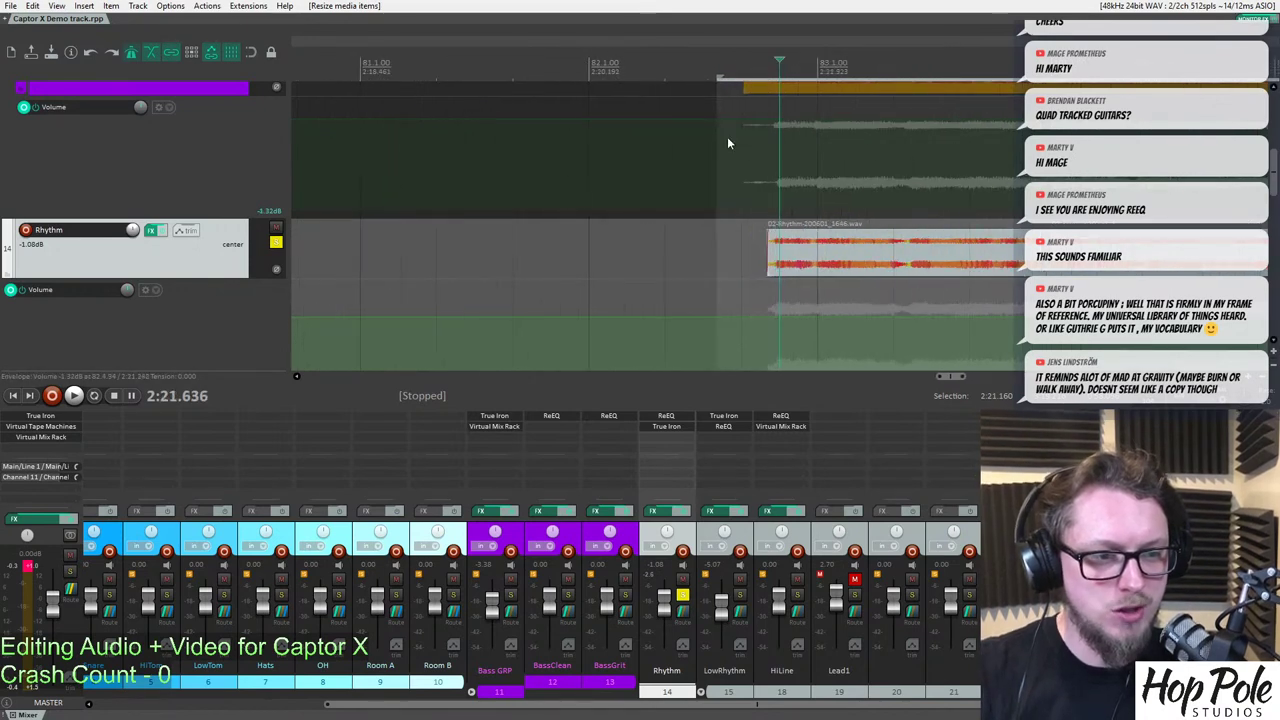
{"action": "left_click", "coordinate": [275, 242]}
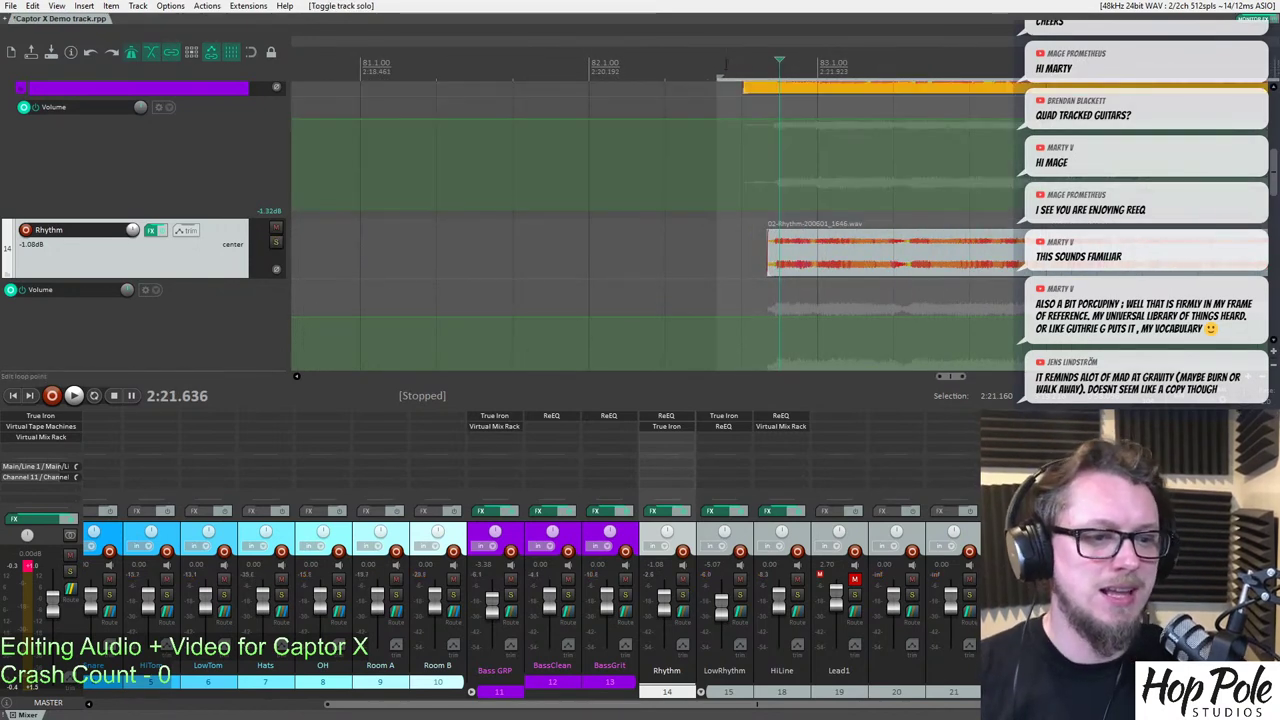
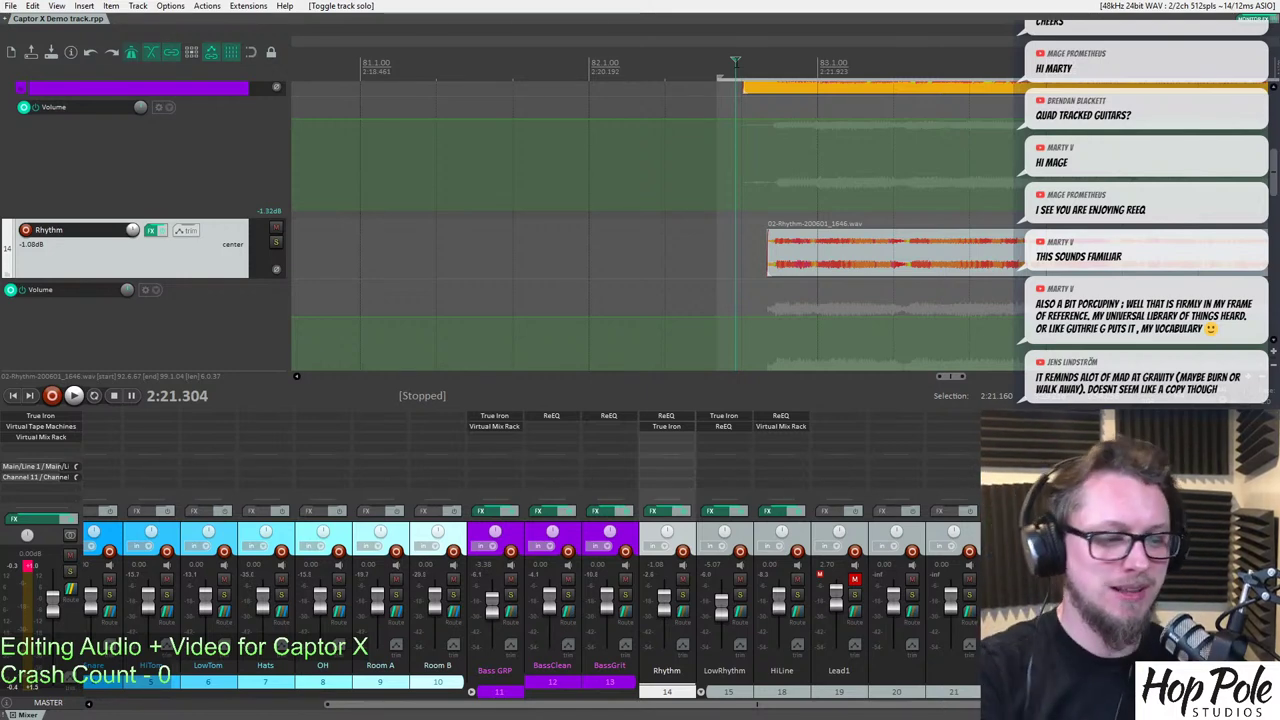
{"action": "key", "text": "space"}
{"action": "scroll", "coordinate": [686, 177], "scroll_direction": "down", "scroll_amount": 3}
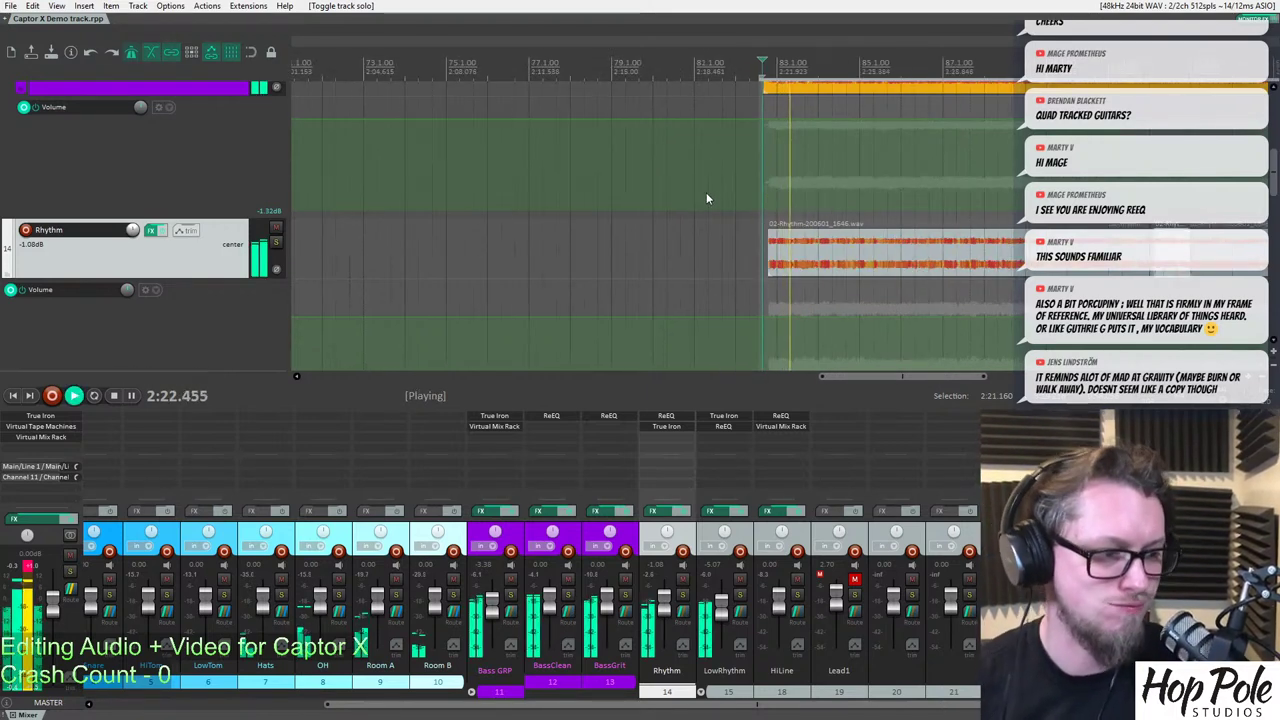
{"action": "left_click", "coordinate": [27, 566]}
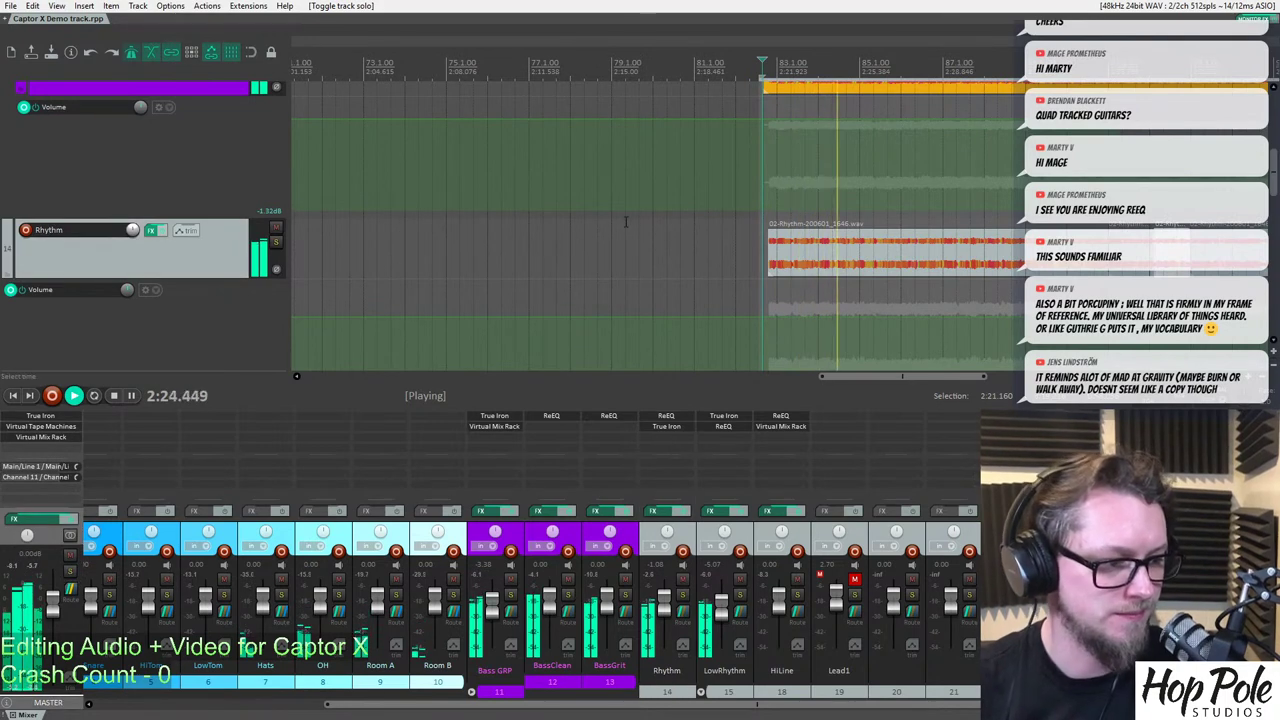
Turn off the metronome and solo the HiLine track, playing from just before its first item.
{"action": "left_click_drag", "start_coordinate": [349, 704], "coordinate": [120, 704]}
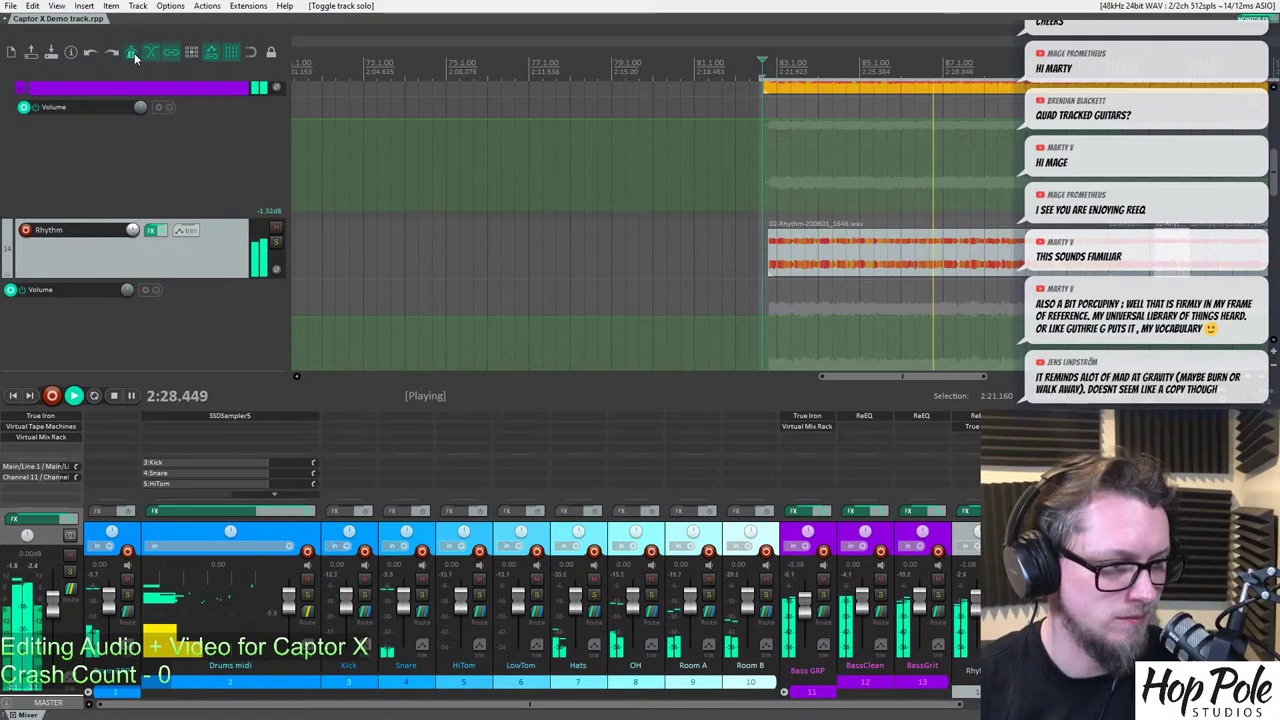
{"action": "scroll", "coordinate": [766, 300], "scroll_direction": "down", "scroll_amount": 2}
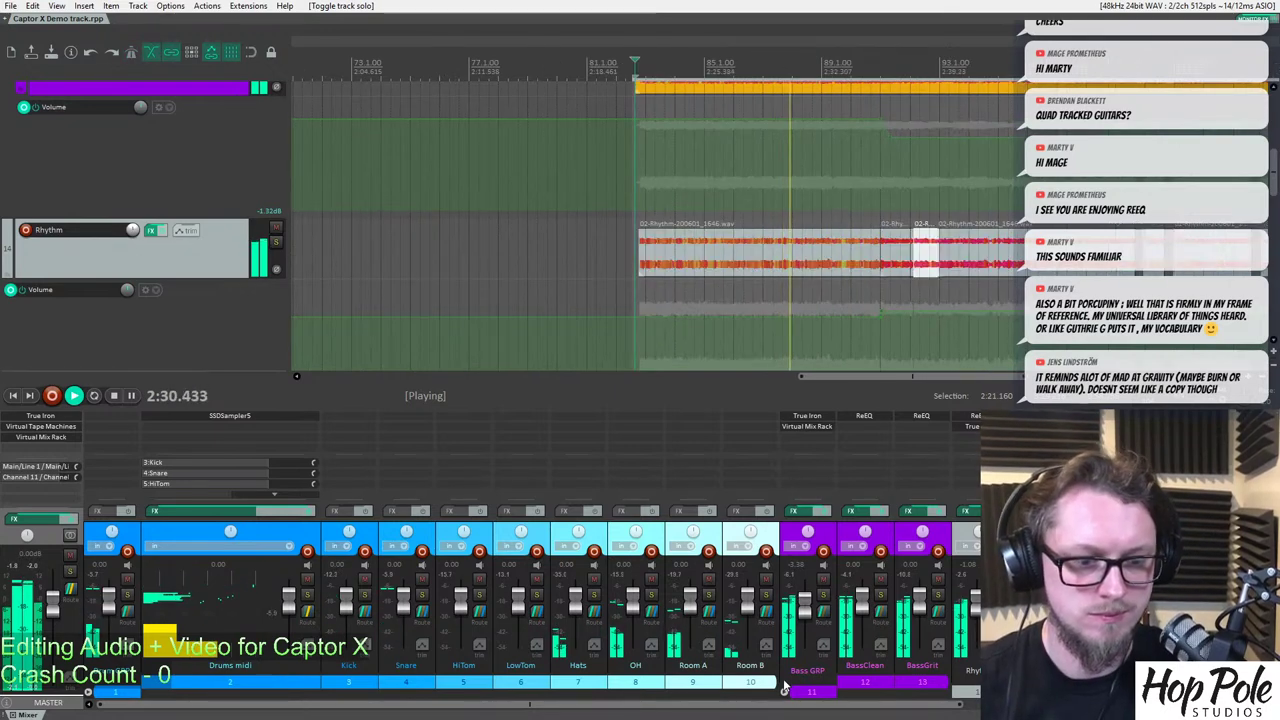
{"action": "scroll", "coordinate": [797, 704], "scroll_direction": "right", "scroll_amount": 3}
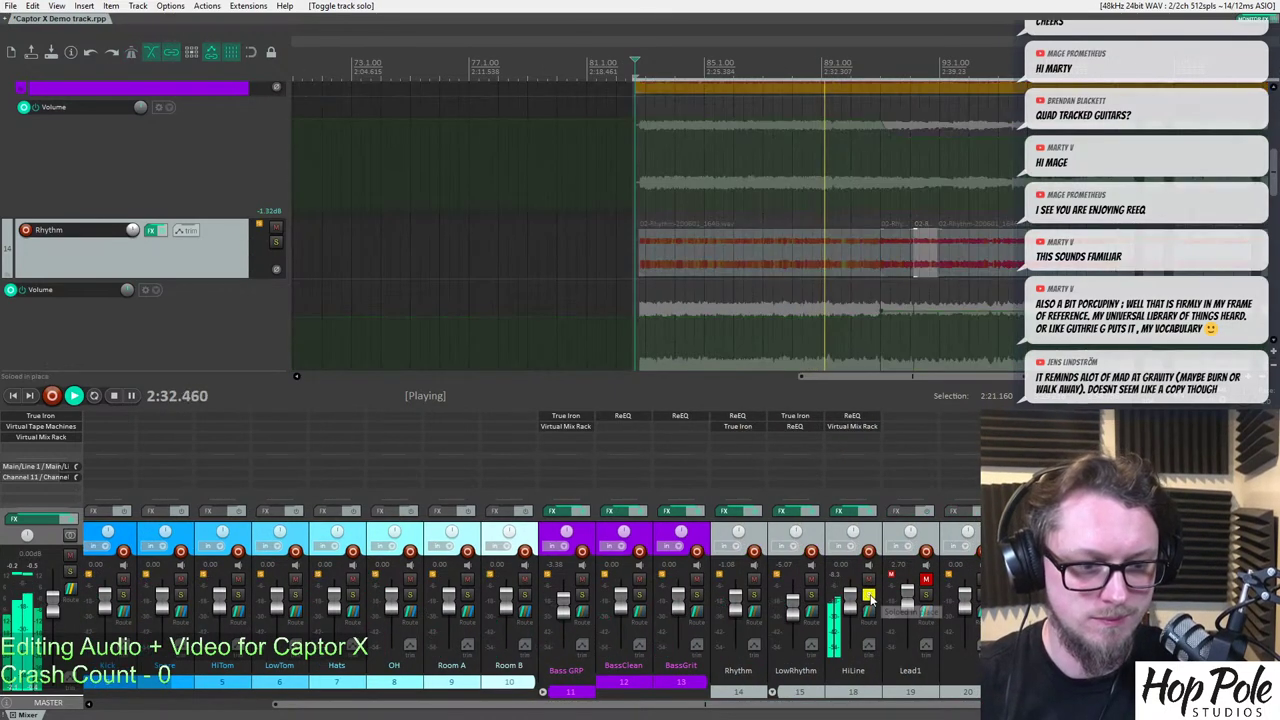
{"action": "left_click_drag", "start_coordinate": [1274, 182], "coordinate": [1274, 297]}
{"action": "scroll", "coordinate": [1274, 297], "scroll_direction": "up", "scroll_amount": 3}
{"action": "key", "text": "space"}
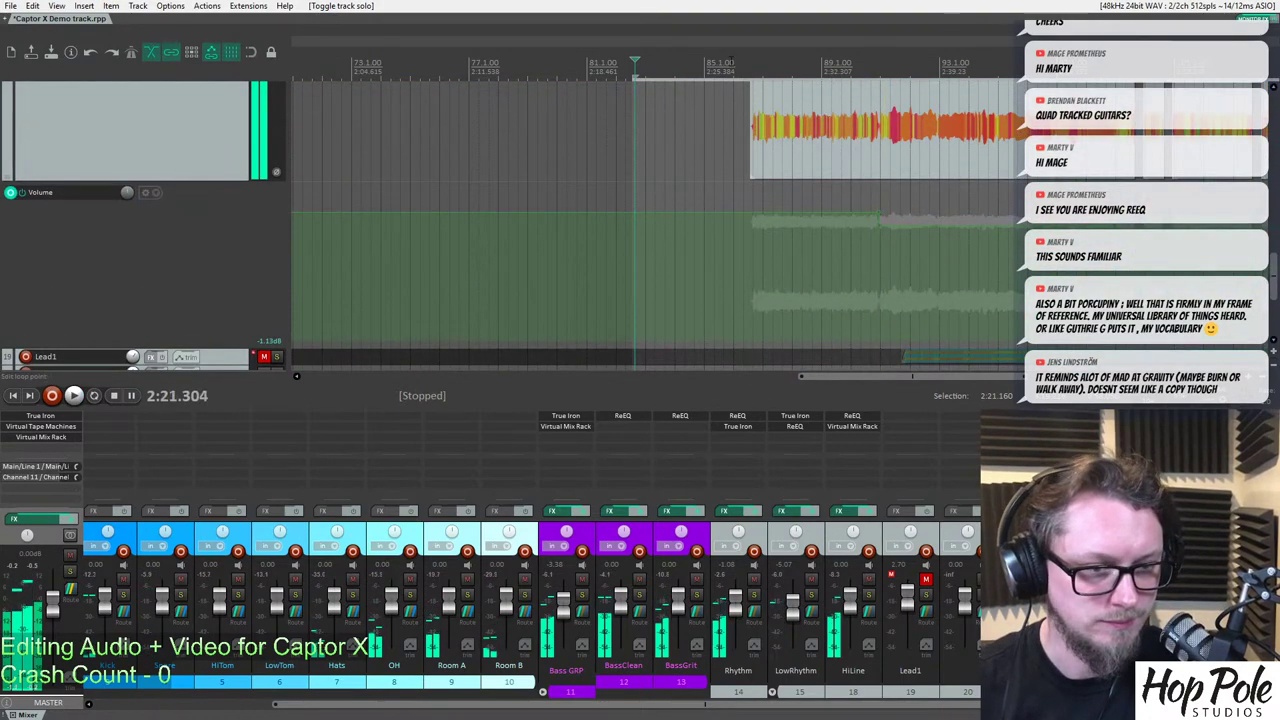
{"action": "key", "text": "space"}
{"action": "left_click", "coordinate": [868, 595]}
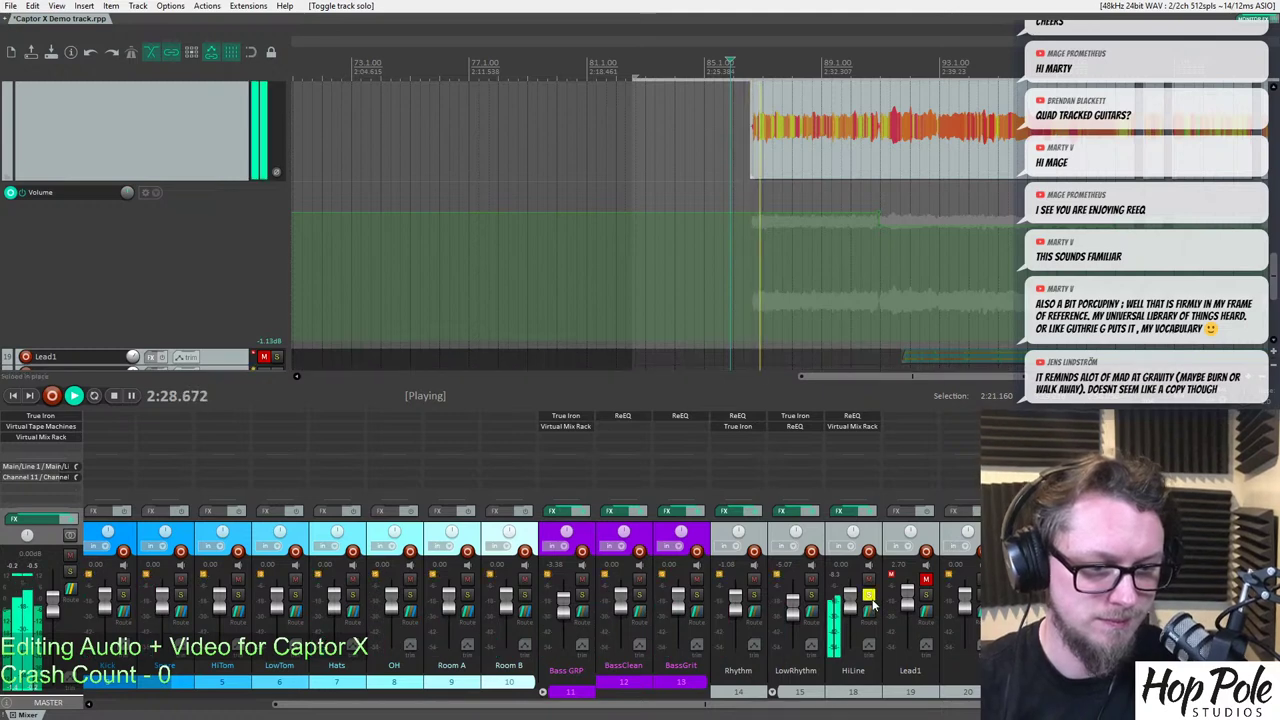
Open HiLine's Virtual Mix Rack, lower the track fader to -1.65 dB and unsolo the track.
{"action": "left_click", "coordinate": [853, 426]}
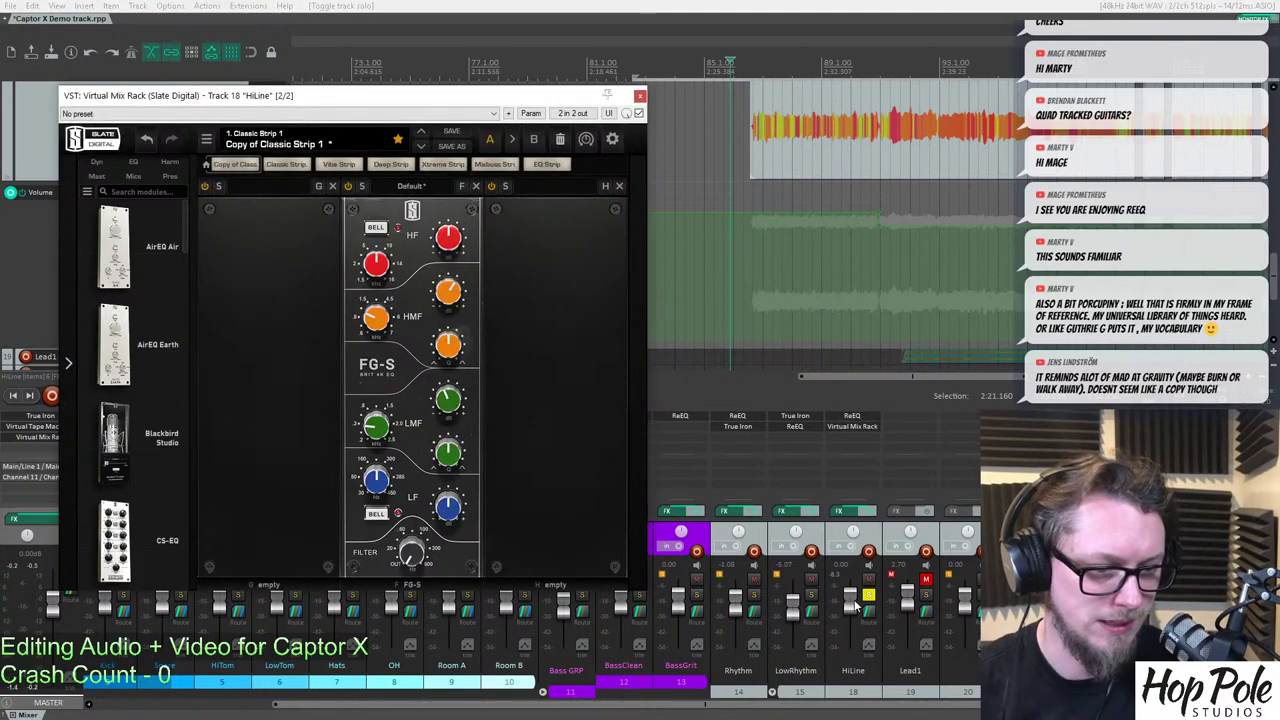
{"action": "left_click_drag", "start_coordinate": [857, 604], "coordinate": [854, 608]}
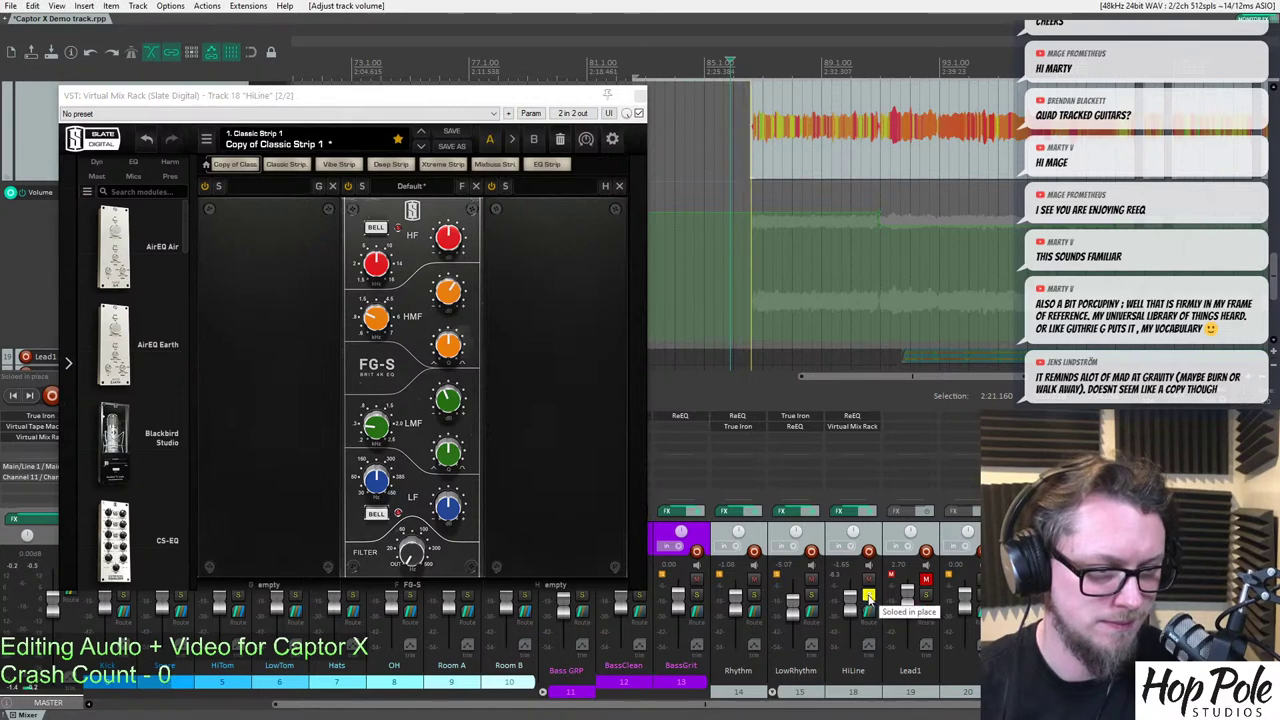
{"action": "left_click", "coordinate": [868, 597]}
Lower the HiLine volume envelope slightly and boost its FG-S high-frequency gain to about +3.15 dB.
{"action": "left_click_drag", "start_coordinate": [797, 209], "coordinate": [796, 214]}
{"action": "left_click", "coordinate": [458, 227]}
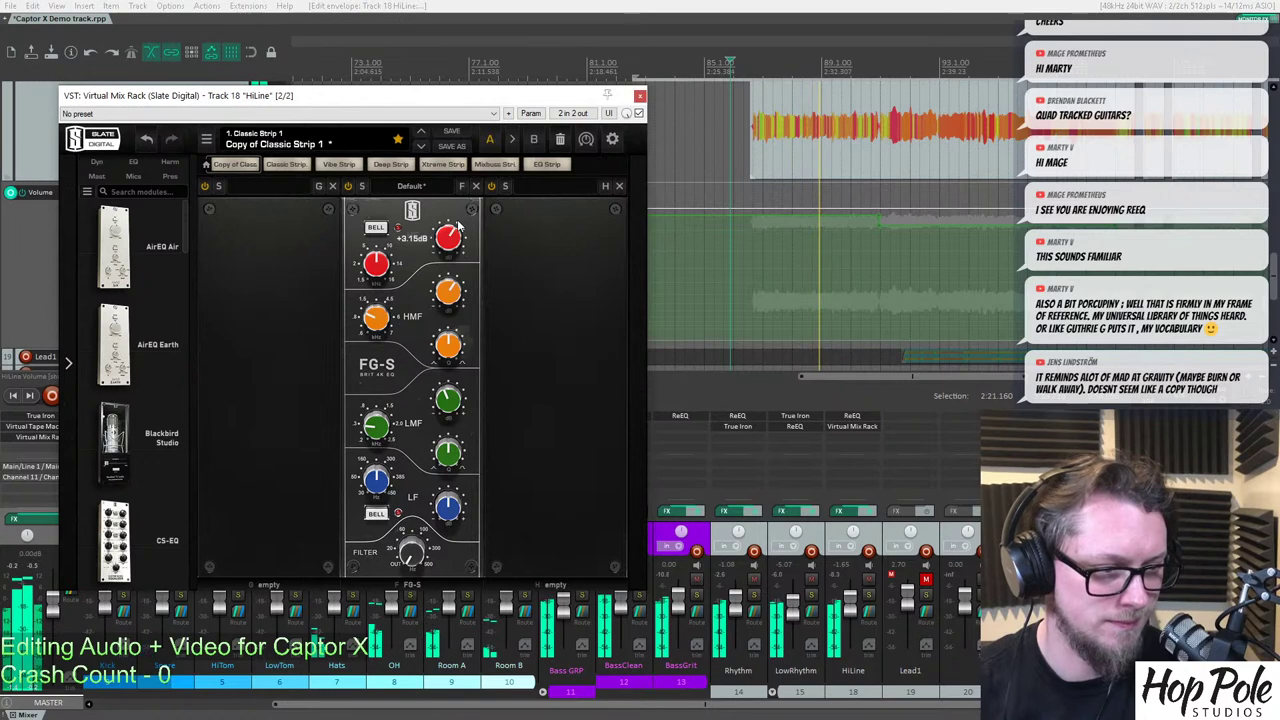
{"action": "left_click", "coordinate": [737, 63]}
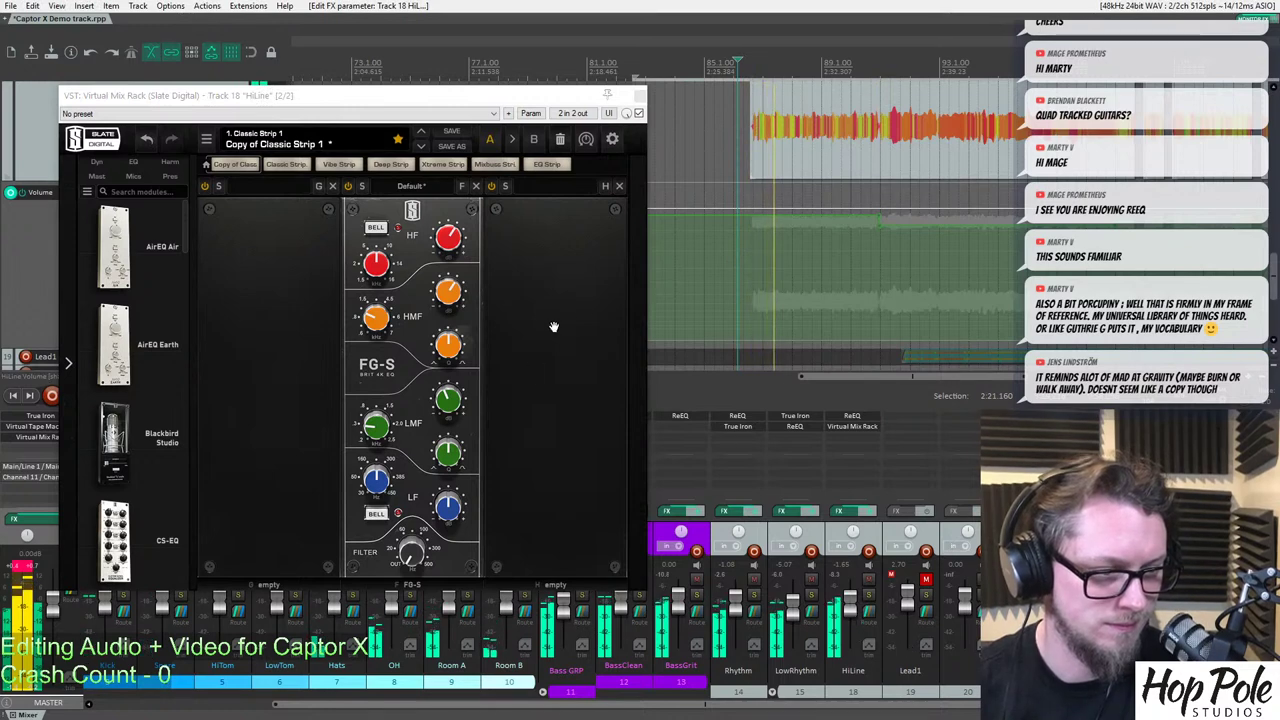
Solo HiLine and add a ReEQ peak band at 2.24 kHz with -4.09 dB gain and a Q of 5.93.
{"action": "left_click", "coordinate": [868, 596]}
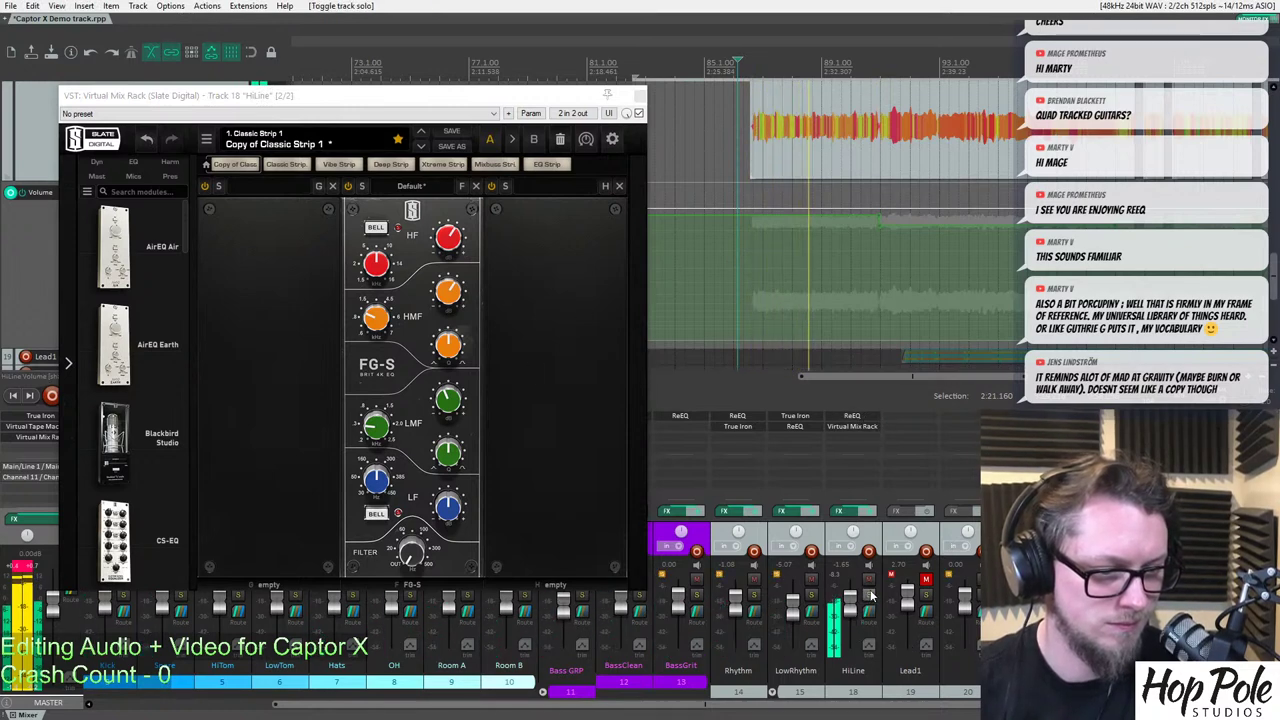
{"action": "left_click", "coordinate": [848, 414]}
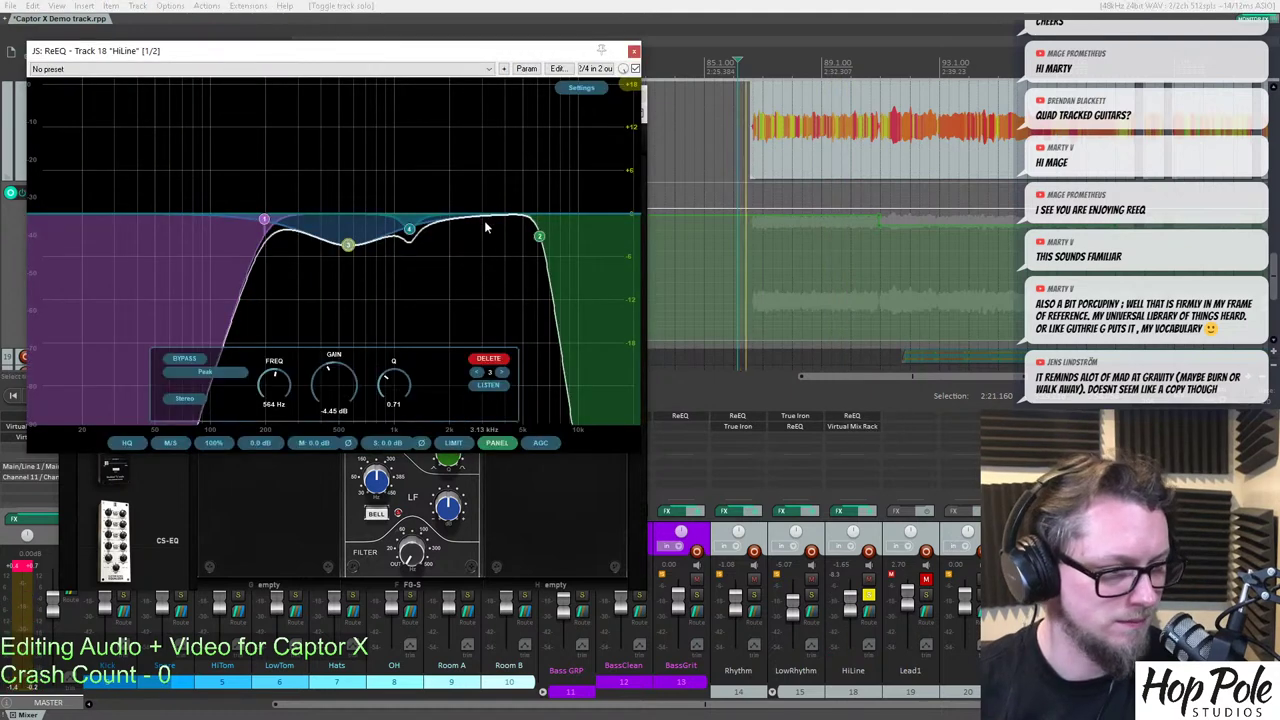
{"action": "left_click_drag", "start_coordinate": [343, 395], "coordinate": [414, 334]}
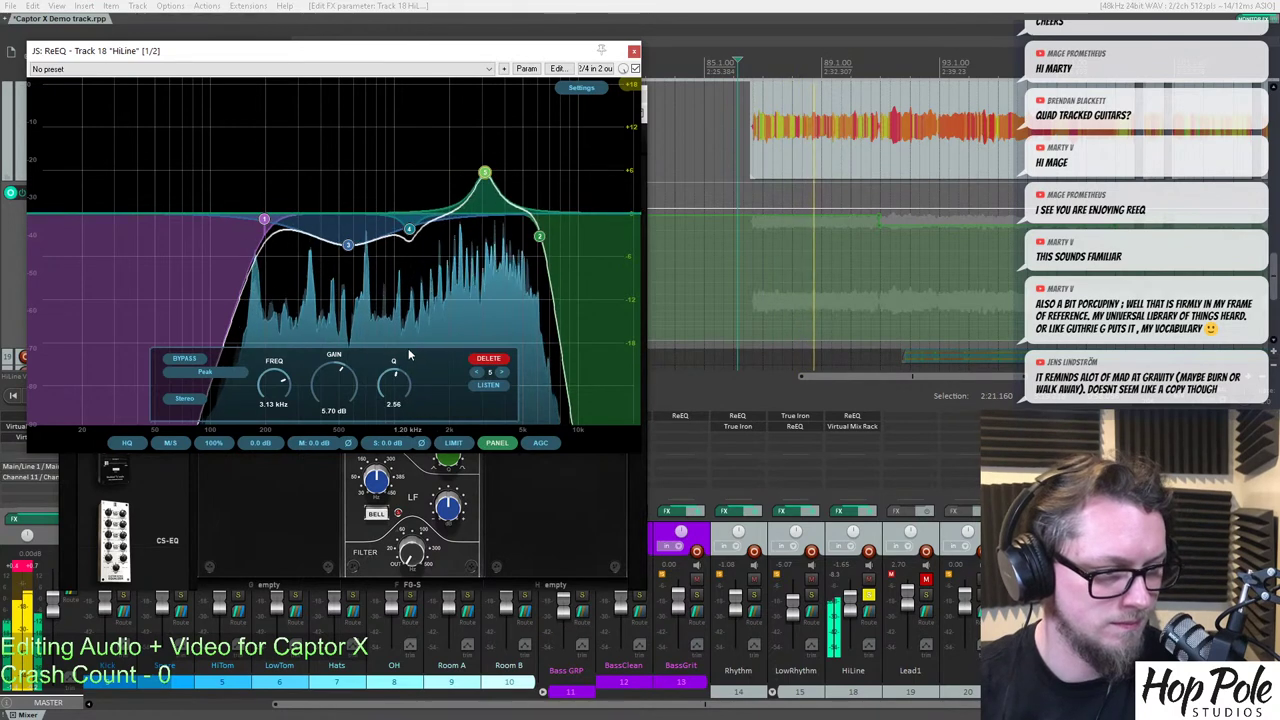
{"action": "left_click_drag", "start_coordinate": [484, 176], "coordinate": [458, 155]}
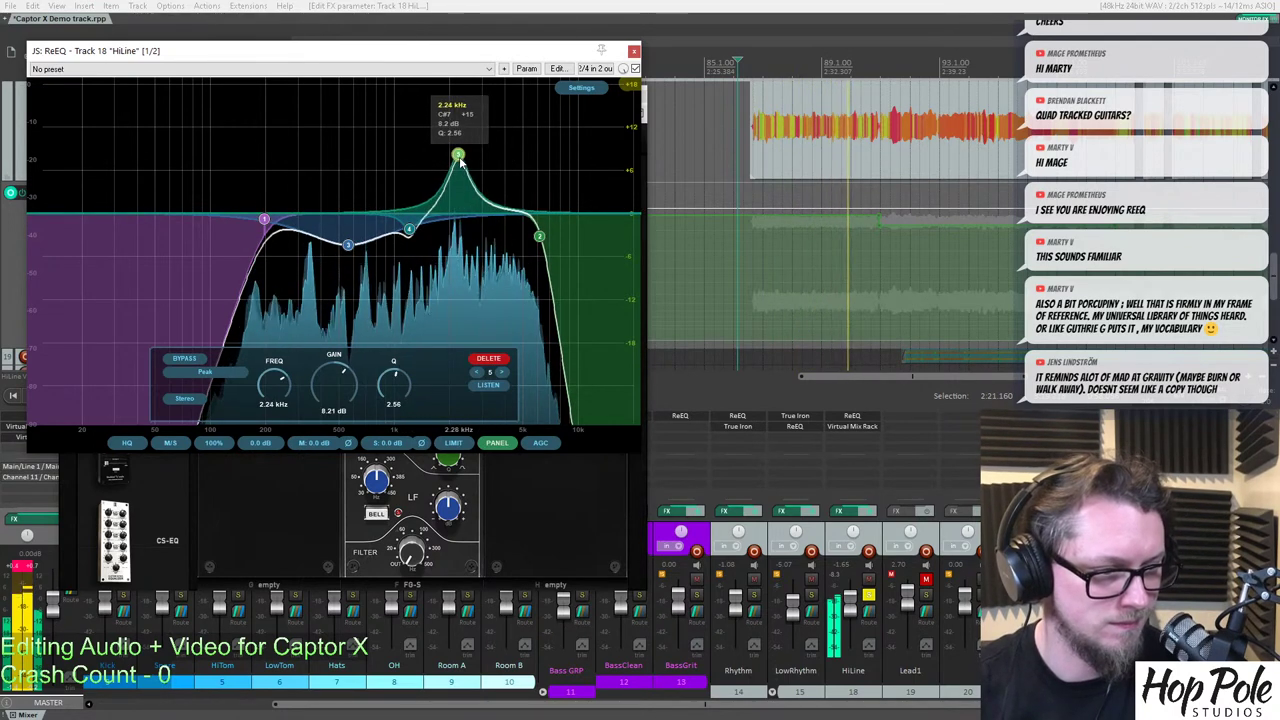
{"action": "left_click_drag", "start_coordinate": [334, 381], "coordinate": [327, 412]}
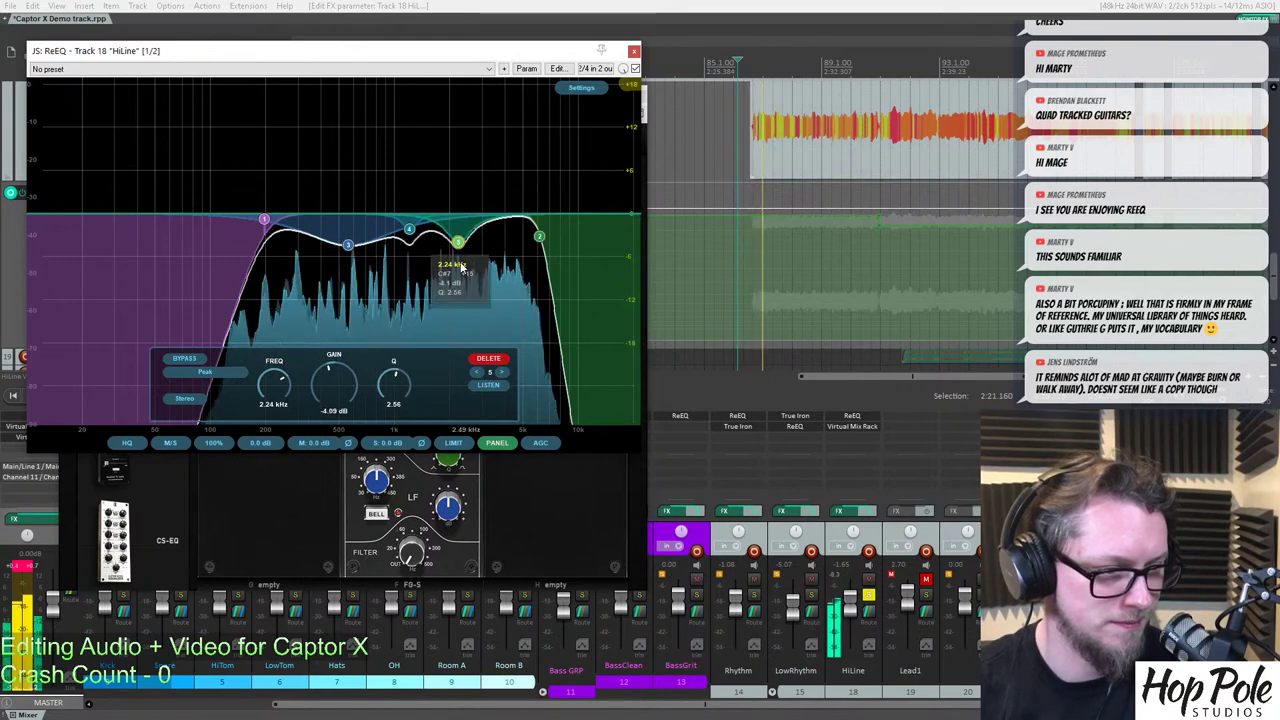
{"action": "left_click_drag", "start_coordinate": [394, 381], "coordinate": [405, 366]}
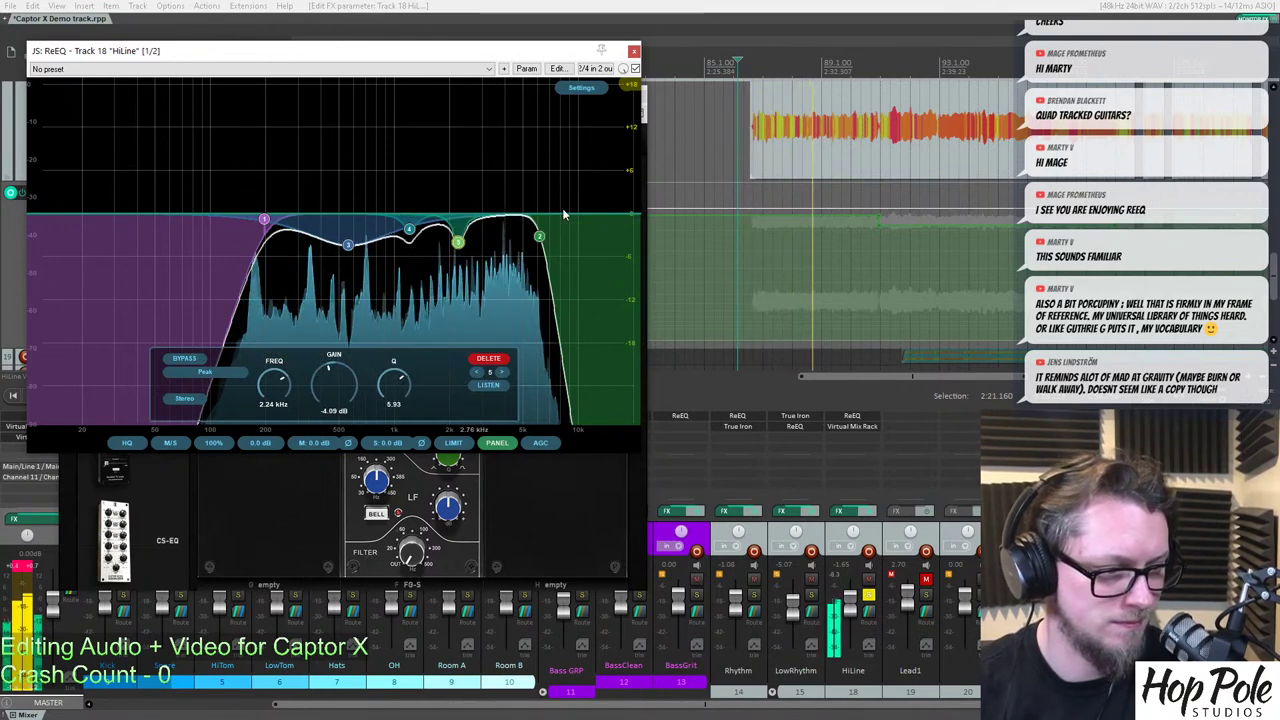
Unsolo HiLine, raise its fader to +0.45 dB and close both of its plugin windows.
{"action": "left_click", "coordinate": [634, 51]}
{"action": "left_click", "coordinate": [868, 597]}
{"action": "left_click_drag", "start_coordinate": [852, 603], "coordinate": [853, 598]}
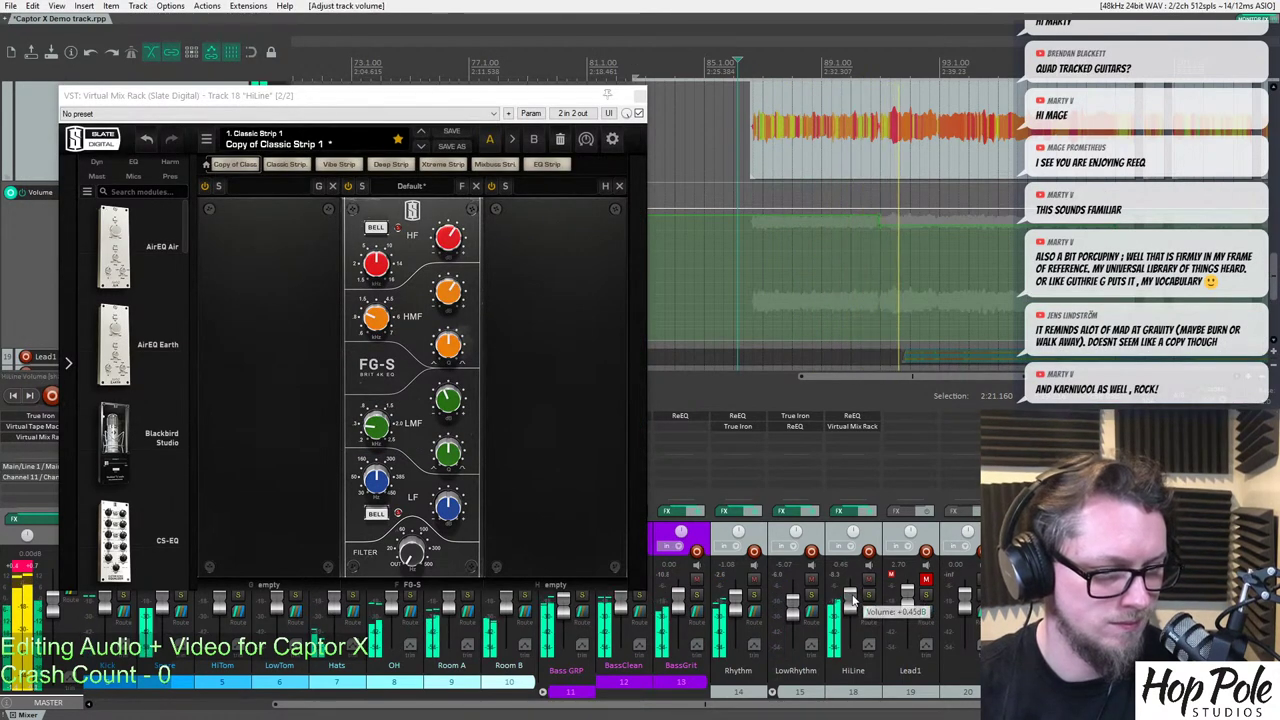
{"action": "left_click", "coordinate": [641, 96]}
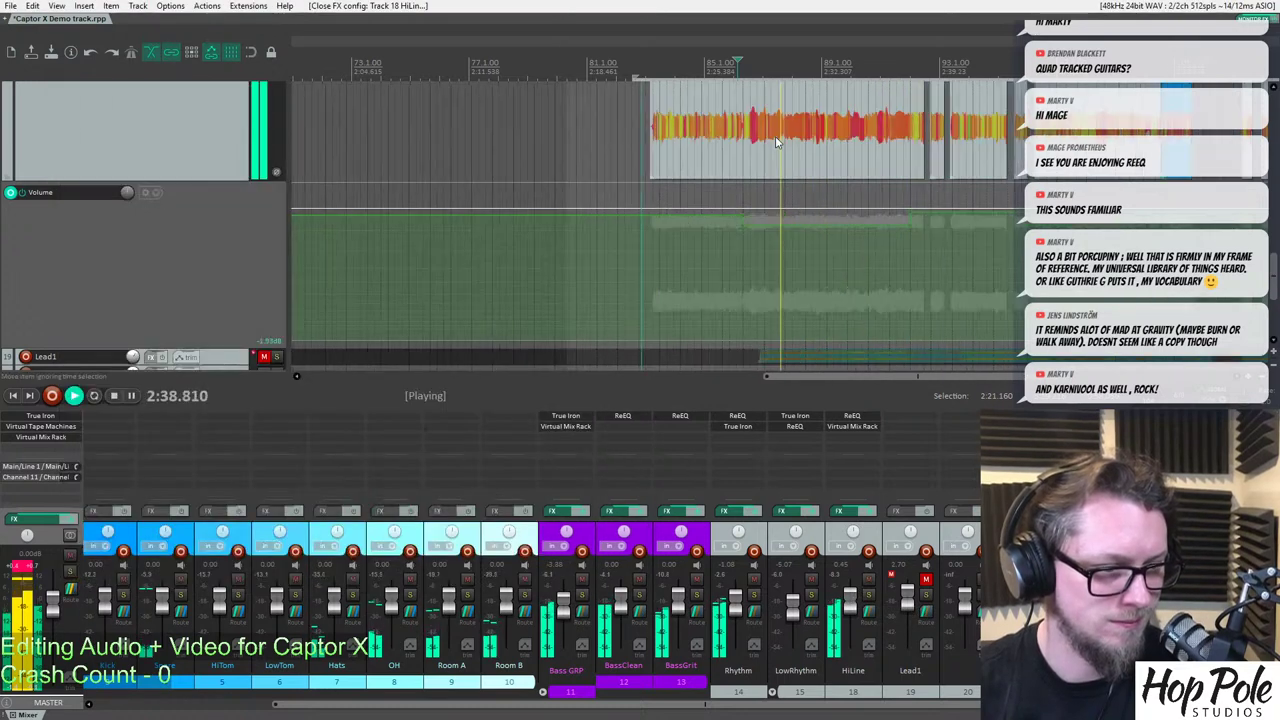
Raise the HiLine volume envelope slightly from bar 99 onward.
{"action": "scroll", "coordinate": [920, 173], "scroll_direction": "up", "scroll_amount": 2}
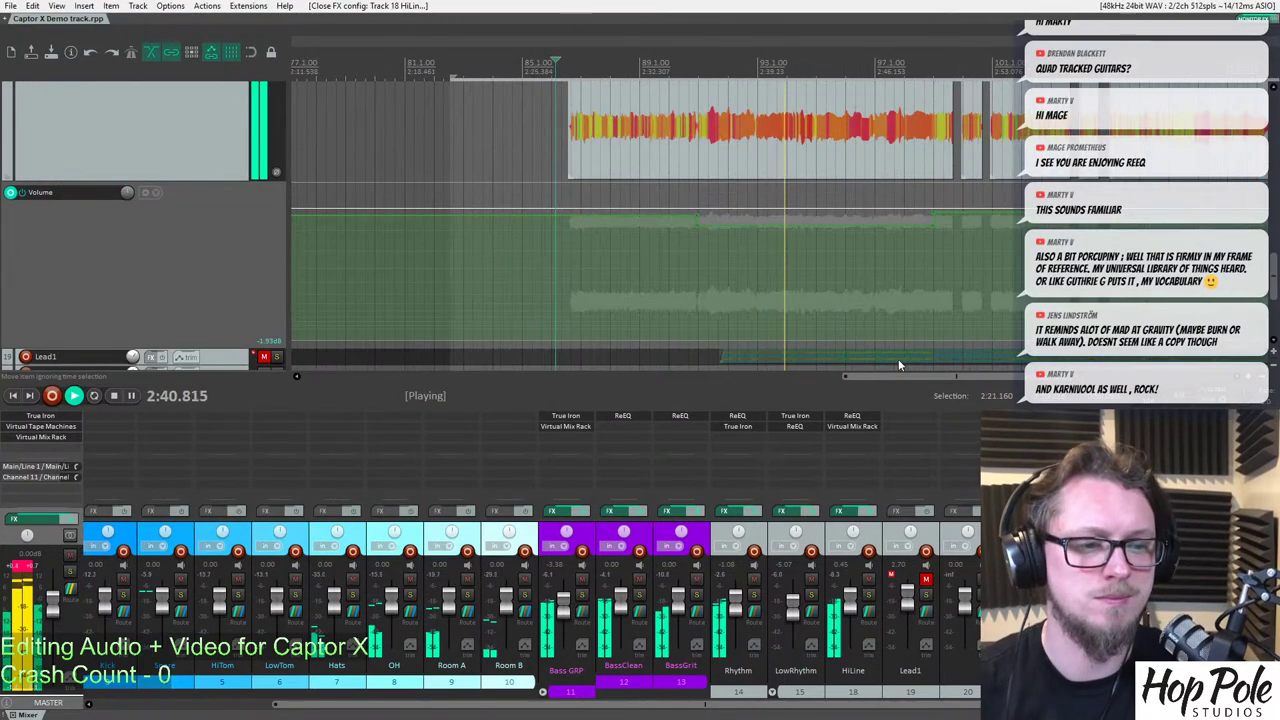
{"action": "left_click_drag", "start_coordinate": [916, 376], "coordinate": [952, 378]}
{"action": "left_click_drag", "start_coordinate": [1269, 274], "coordinate": [1269, 255]}
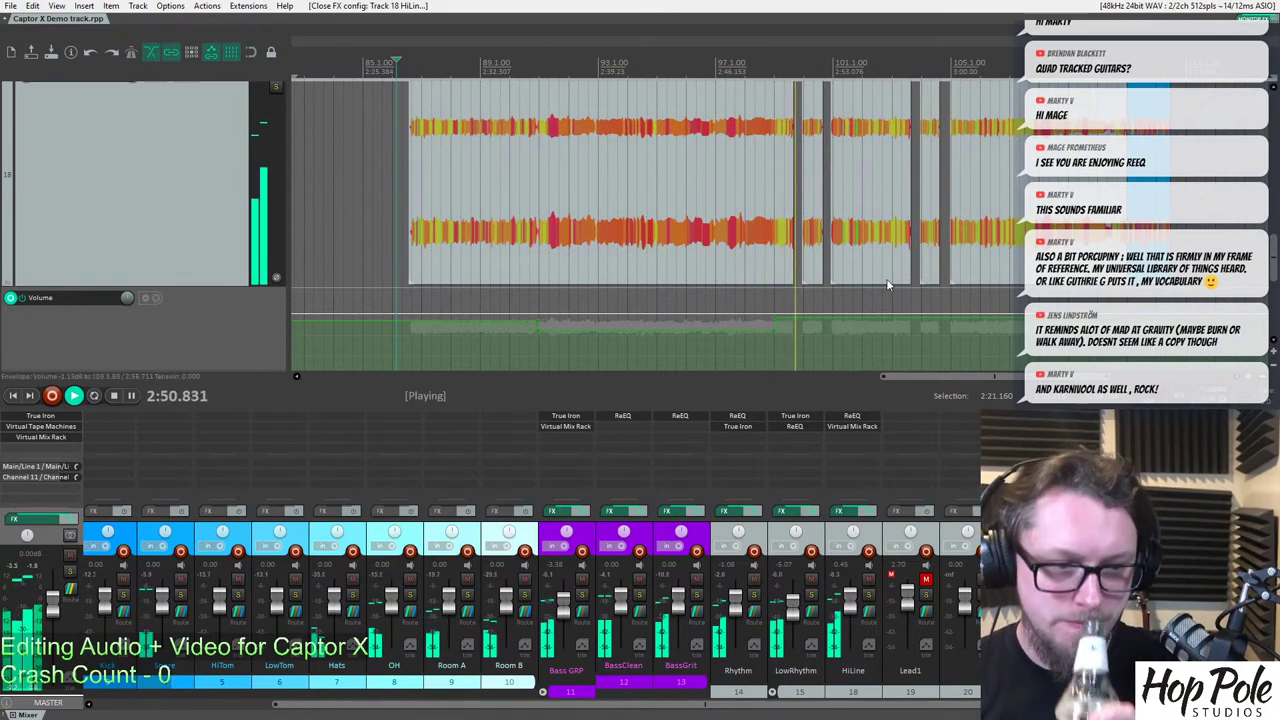
{"action": "scroll", "coordinate": [720, 323], "scroll_direction": "up", "scroll_amount": 5}
{"action": "left_click_drag", "start_coordinate": [718, 328], "coordinate": [718, 323]}
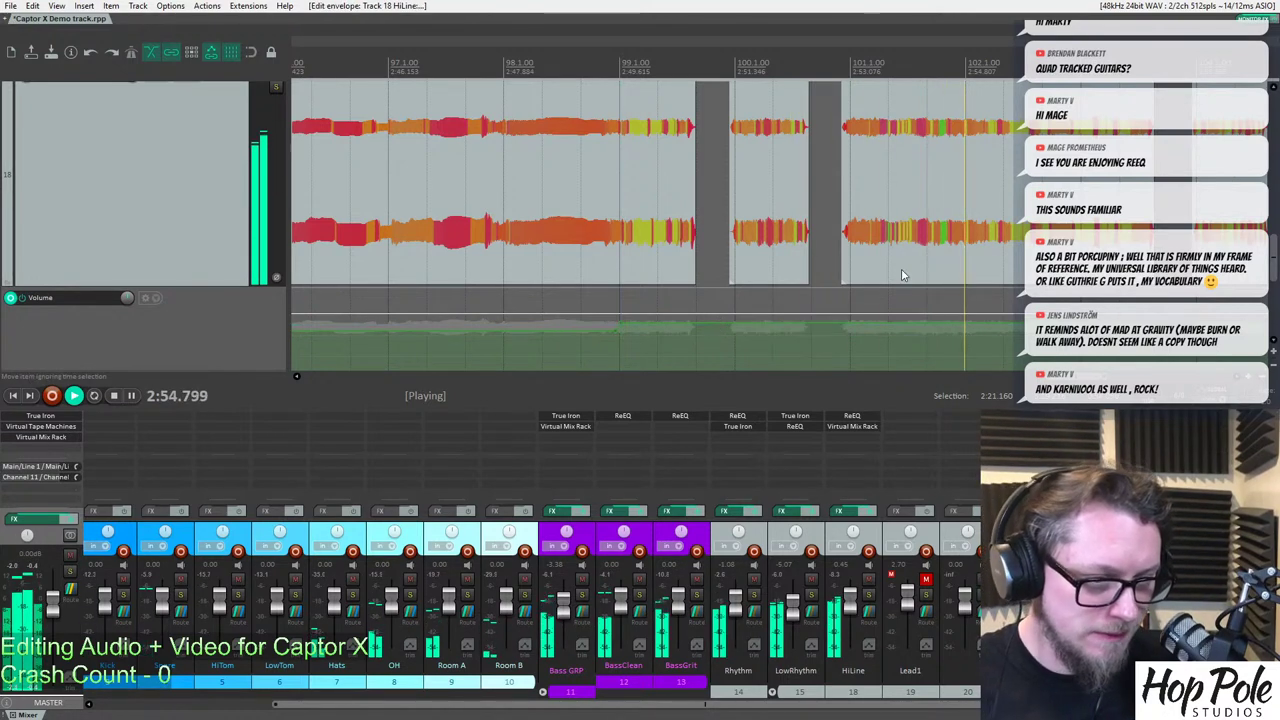
Split the BassClean and BassGrit items in the guitar gap just before bar 105, at 2:59.750.
{"action": "scroll", "coordinate": [945, 260], "scroll_direction": "down", "scroll_amount": 5}
{"action": "left_click_drag", "start_coordinate": [934, 376], "coordinate": [1066, 376]}
{"action": "scroll", "coordinate": [866, 213], "scroll_direction": "up", "scroll_amount": 3}
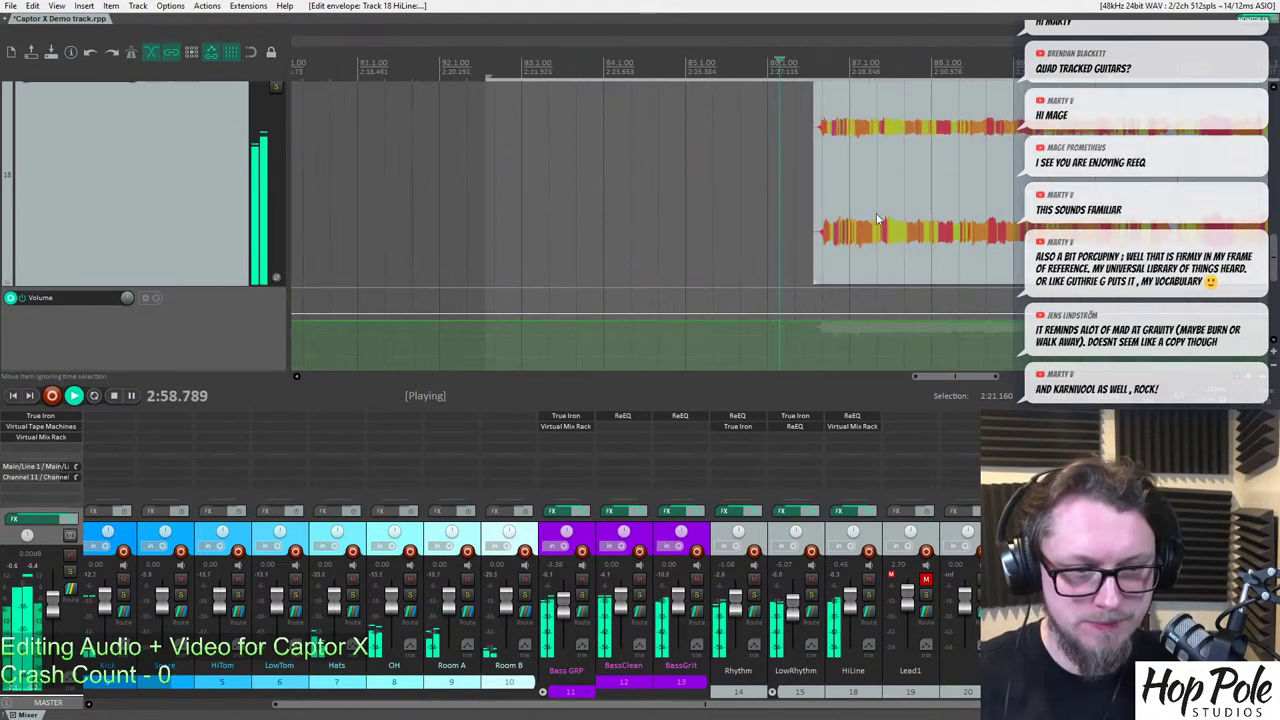
{"action": "scroll", "coordinate": [870, 214], "scroll_direction": "down", "scroll_amount": 6}
{"action": "left_click", "coordinate": [1052, 212]}
{"action": "scroll", "coordinate": [1052, 212], "scroll_direction": "up", "scroll_amount": 6}
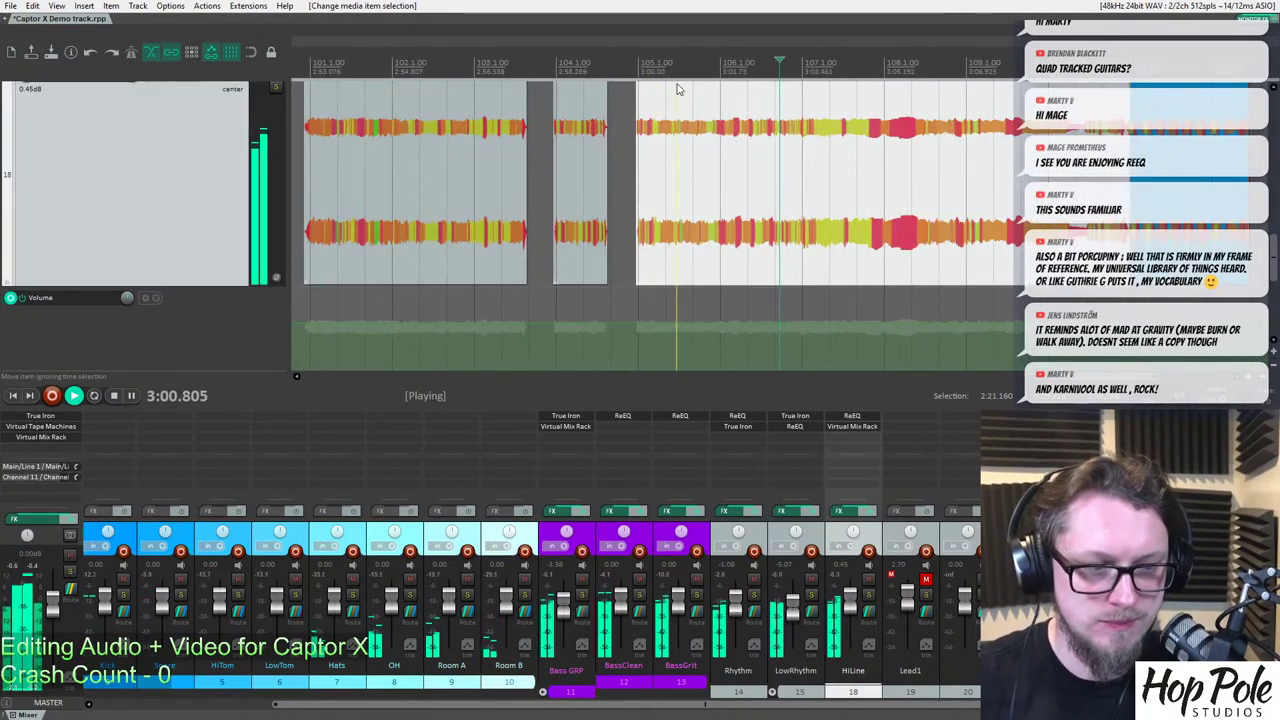
{"action": "left_click", "coordinate": [627, 70]}
{"action": "scroll", "coordinate": [726, 115], "scroll_direction": "up", "scroll_amount": 6}
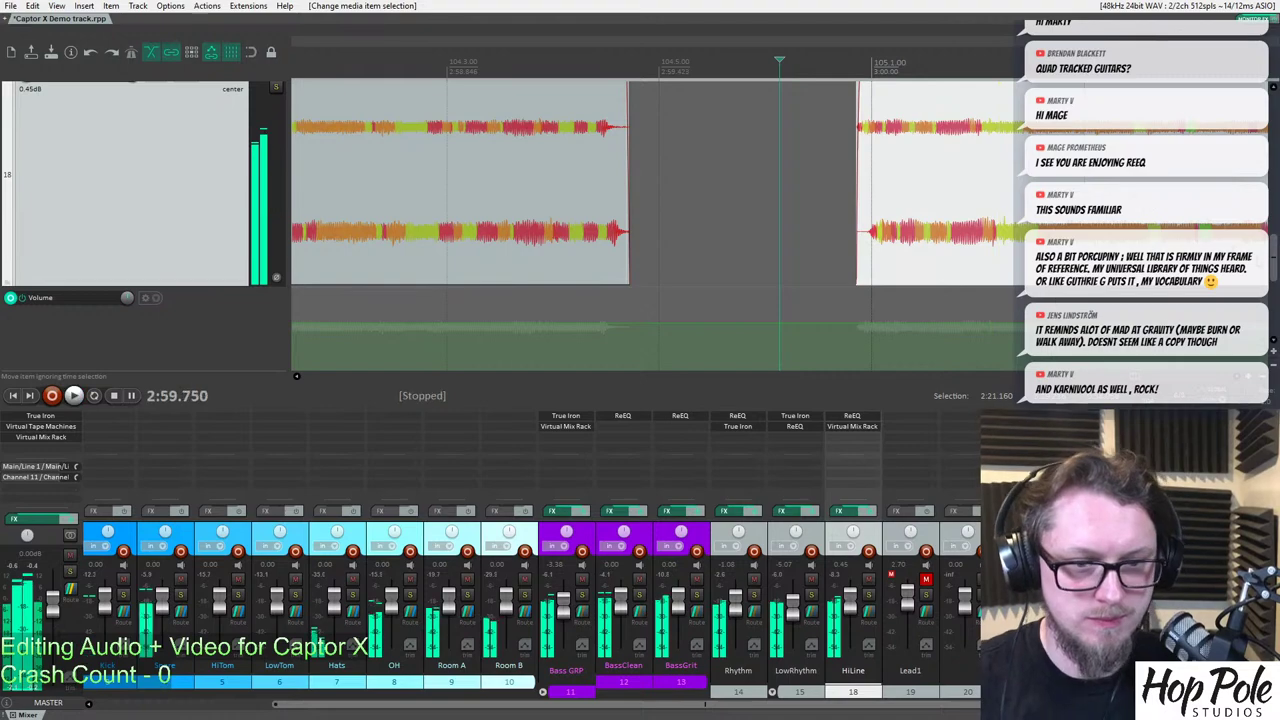
{"action": "scroll", "coordinate": [858, 207], "scroll_direction": "down", "scroll_amount": 5}
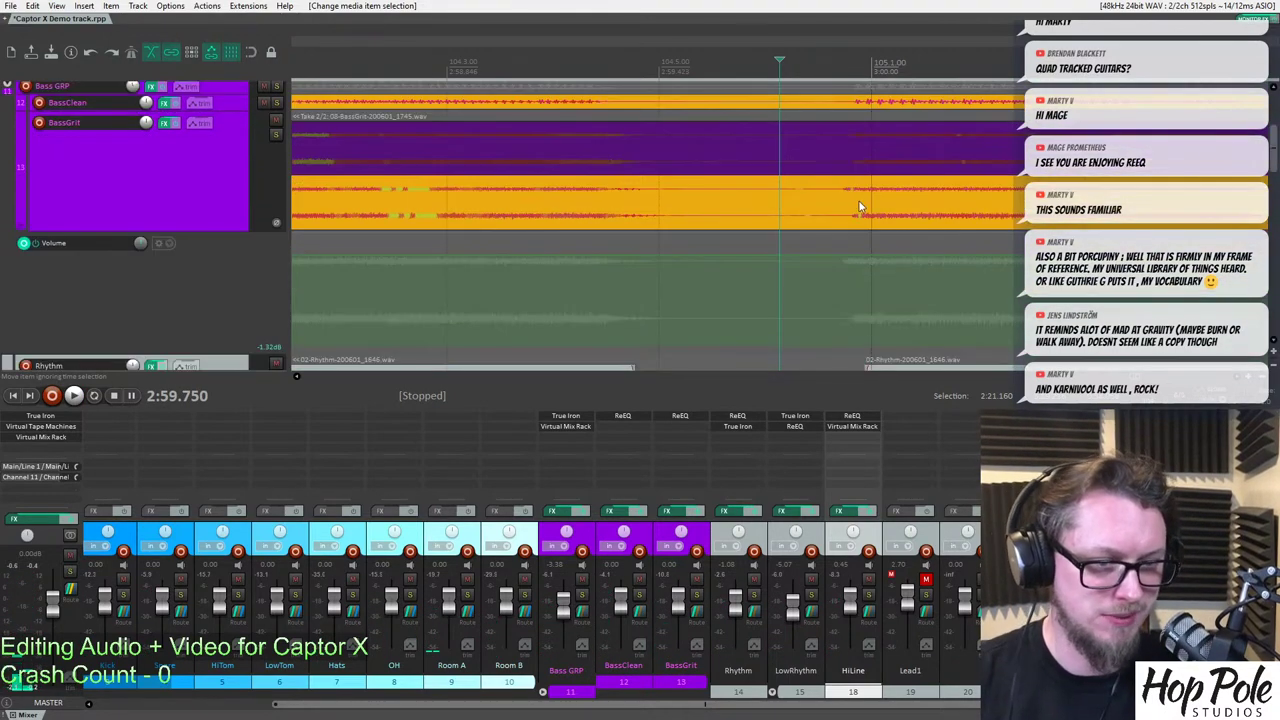
{"action": "left_click", "coordinate": [801, 109]}
{"action": "key", "text": "s"}
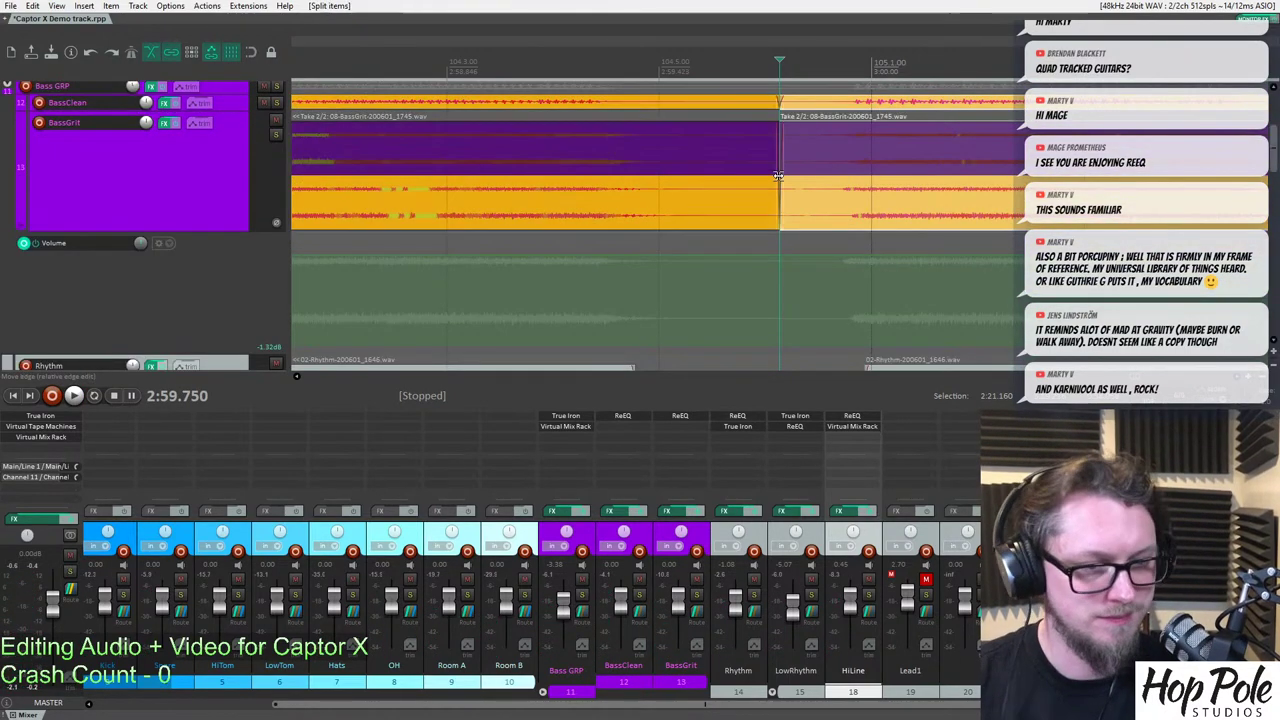
Trim the start of the bass items after the split to just before bar 105, leaving a gap that matches the guitars.
{"action": "key", "text": "space"}
{"action": "key", "text": "space"}
{"action": "left_click_drag", "start_coordinate": [786, 206], "coordinate": [863, 206]}
{"action": "key", "text": "space"}
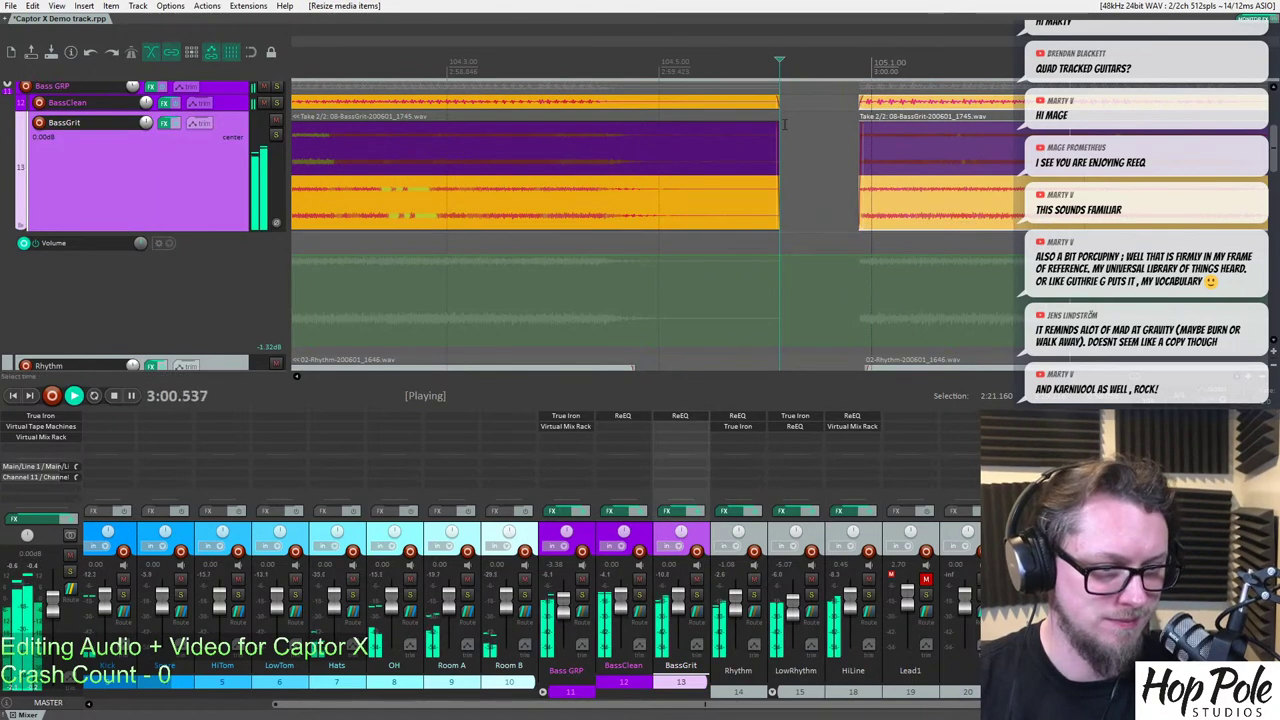
Hide the mixer and check the guitar tracks by playing the section from bar 105 to the ending at bar 113.
{"action": "scroll", "coordinate": [830, 163], "scroll_direction": "down", "scroll_amount": 5}
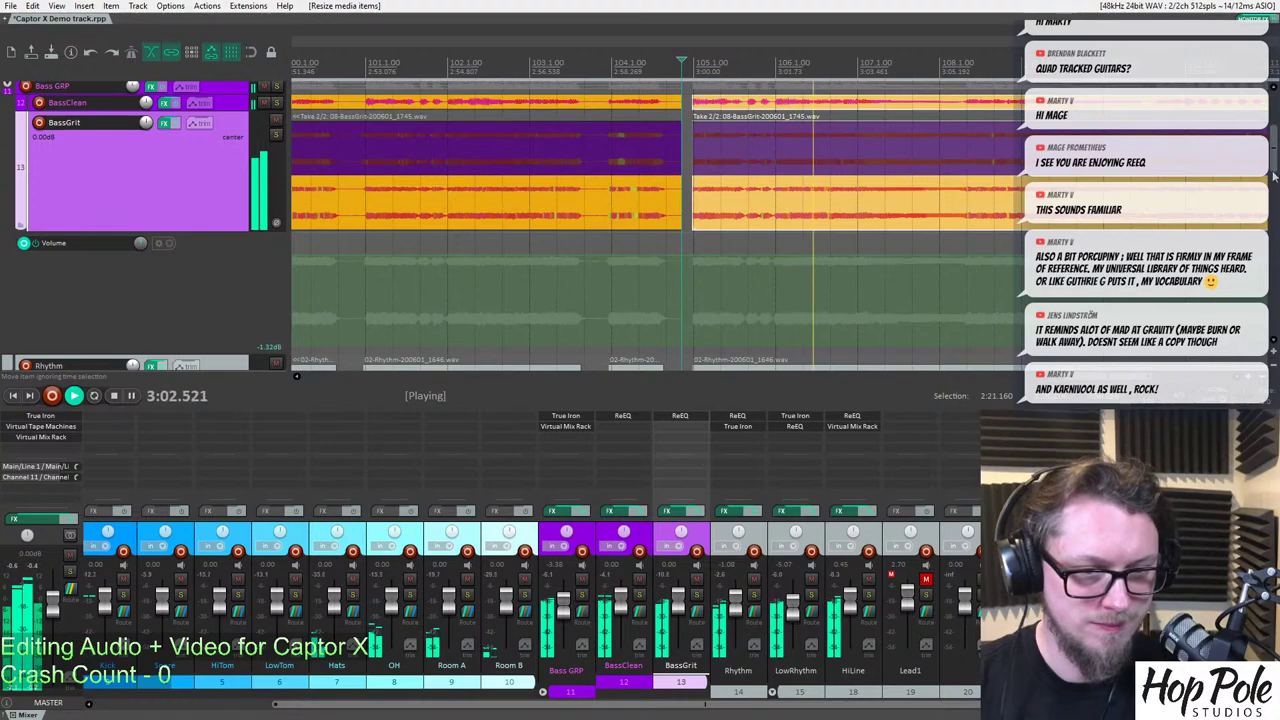
{"action": "scroll", "coordinate": [1278, 183], "scroll_direction": "down", "scroll_amount": 2}
{"action": "left_click_drag", "start_coordinate": [1275, 161], "coordinate": [1275, 250]}
{"action": "key", "text": "ctrl+m"}
{"action": "scroll", "coordinate": [1170, 82], "scroll_direction": "down", "scroll_amount": 2}
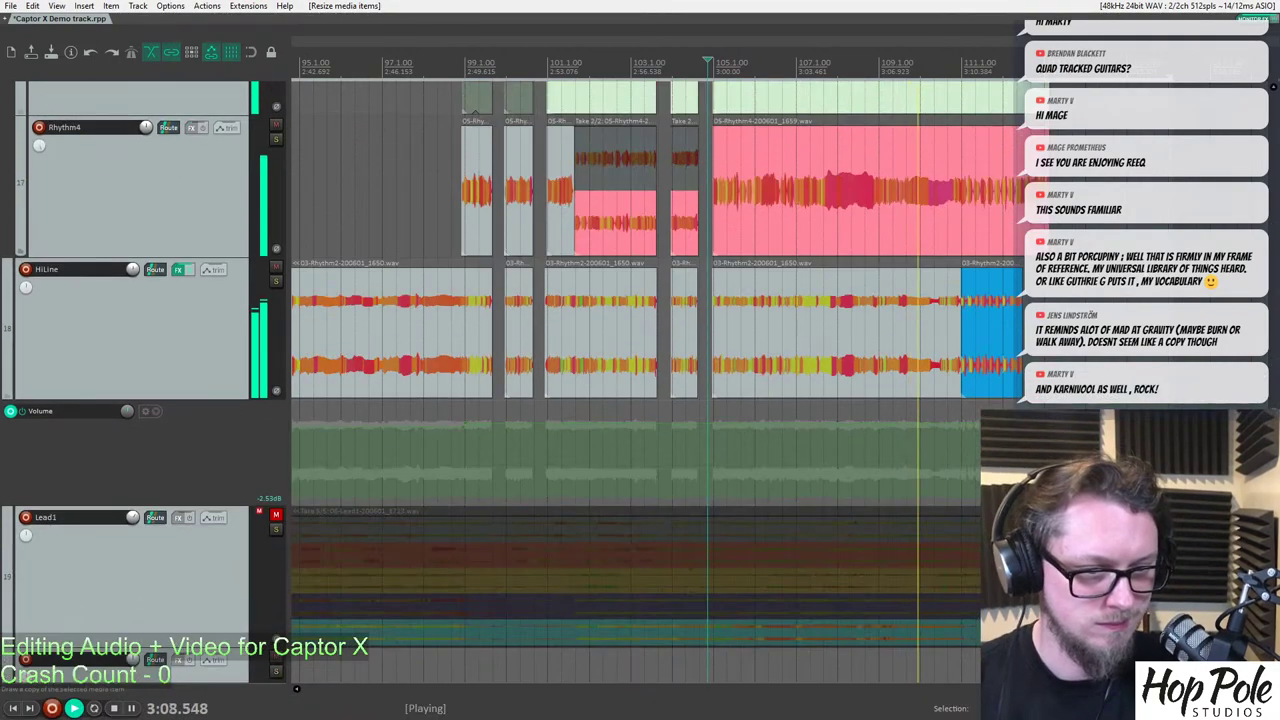
{"action": "scroll", "coordinate": [1170, 80], "scroll_direction": "down", "scroll_amount": 3}
{"action": "scroll", "coordinate": [1170, 80], "scroll_direction": "up", "scroll_amount": 7}
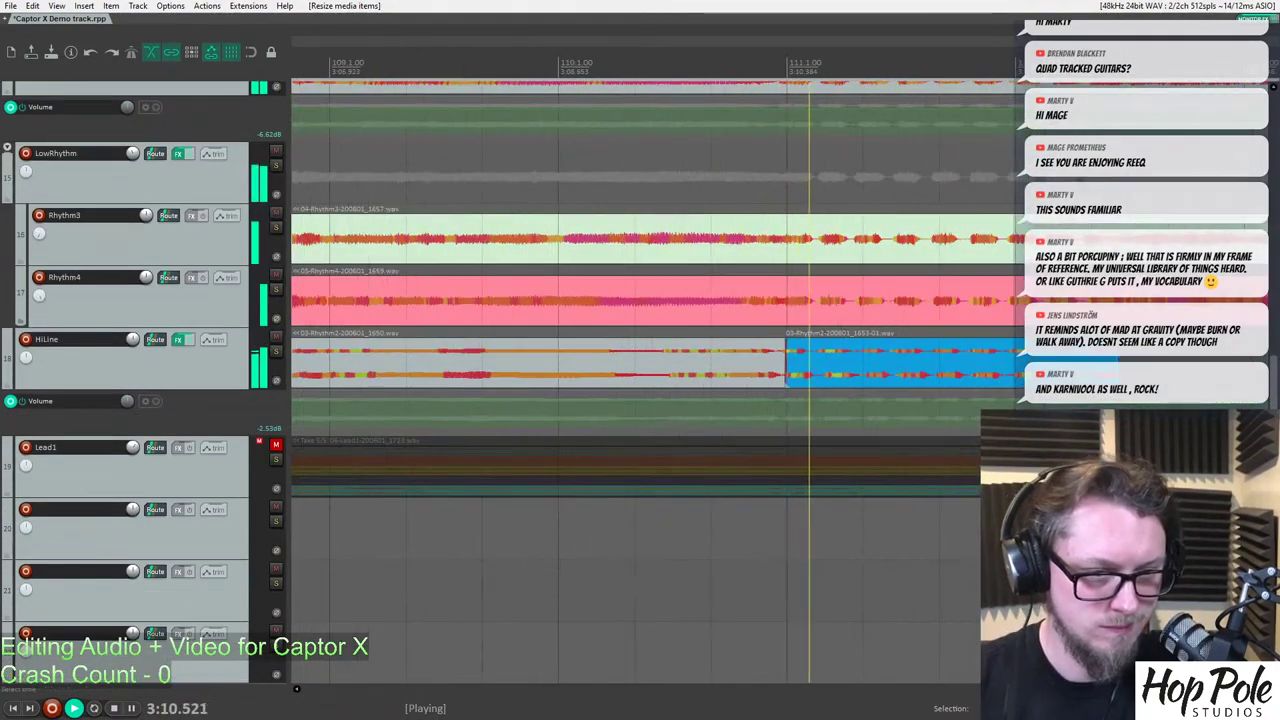
{"action": "scroll", "coordinate": [997, 256], "scroll_direction": "up", "scroll_amount": 3}
{"action": "scroll", "coordinate": [997, 256], "scroll_direction": "down", "scroll_amount": 4}
{"action": "scroll", "coordinate": [988, 263], "scroll_direction": "up", "scroll_amount": 3}
{"action": "scroll", "coordinate": [997, 256], "scroll_direction": "down", "scroll_amount": 1}
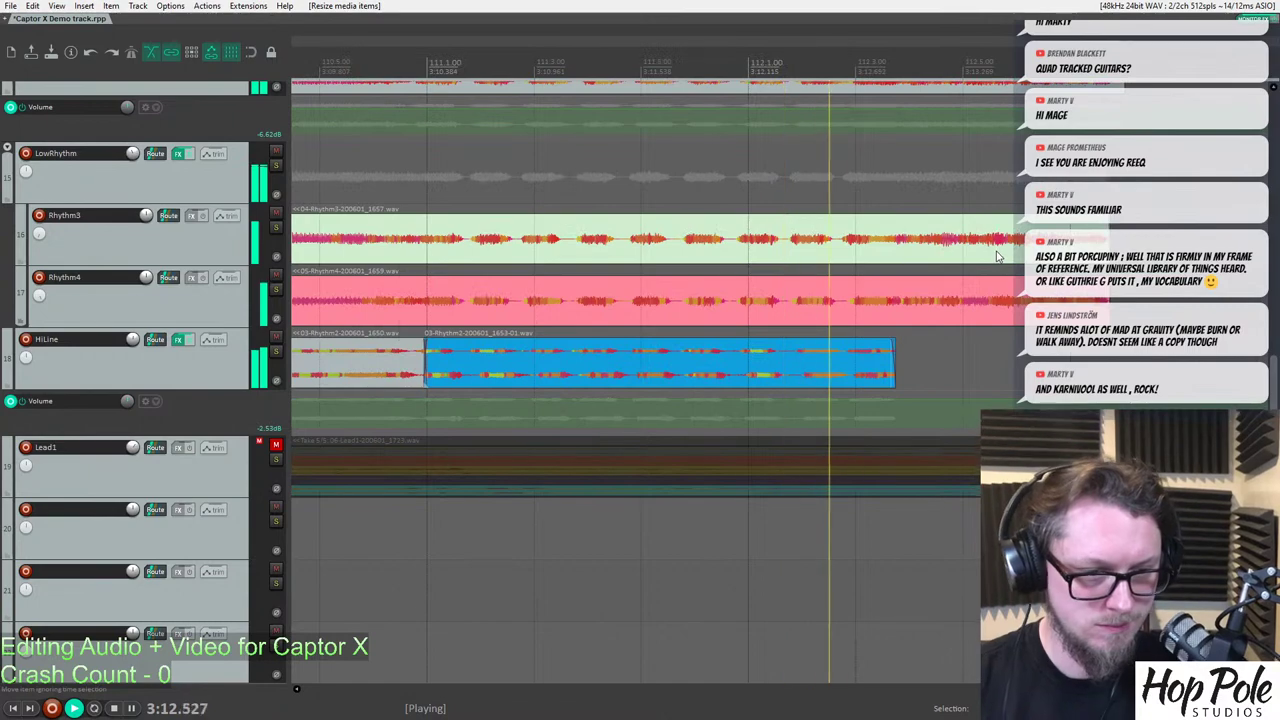
{"action": "scroll", "coordinate": [996, 262], "scroll_direction": "down", "scroll_amount": 2}
{"action": "scroll", "coordinate": [996, 262], "scroll_direction": "up", "scroll_amount": 3}
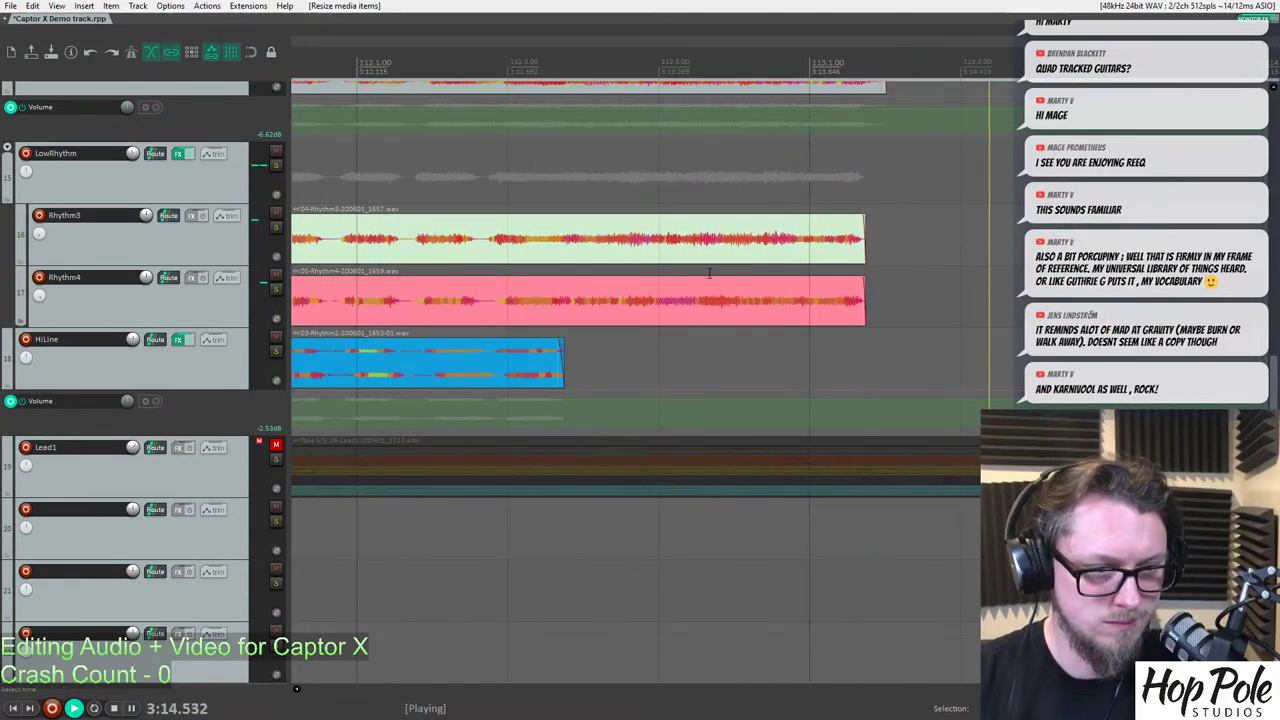
{"action": "key", "text": "space"}
{"action": "key", "text": "space"}
{"action": "key", "text": "space"}
{"action": "scroll", "coordinate": [495, 78], "scroll_direction": "down", "scroll_amount": 4}
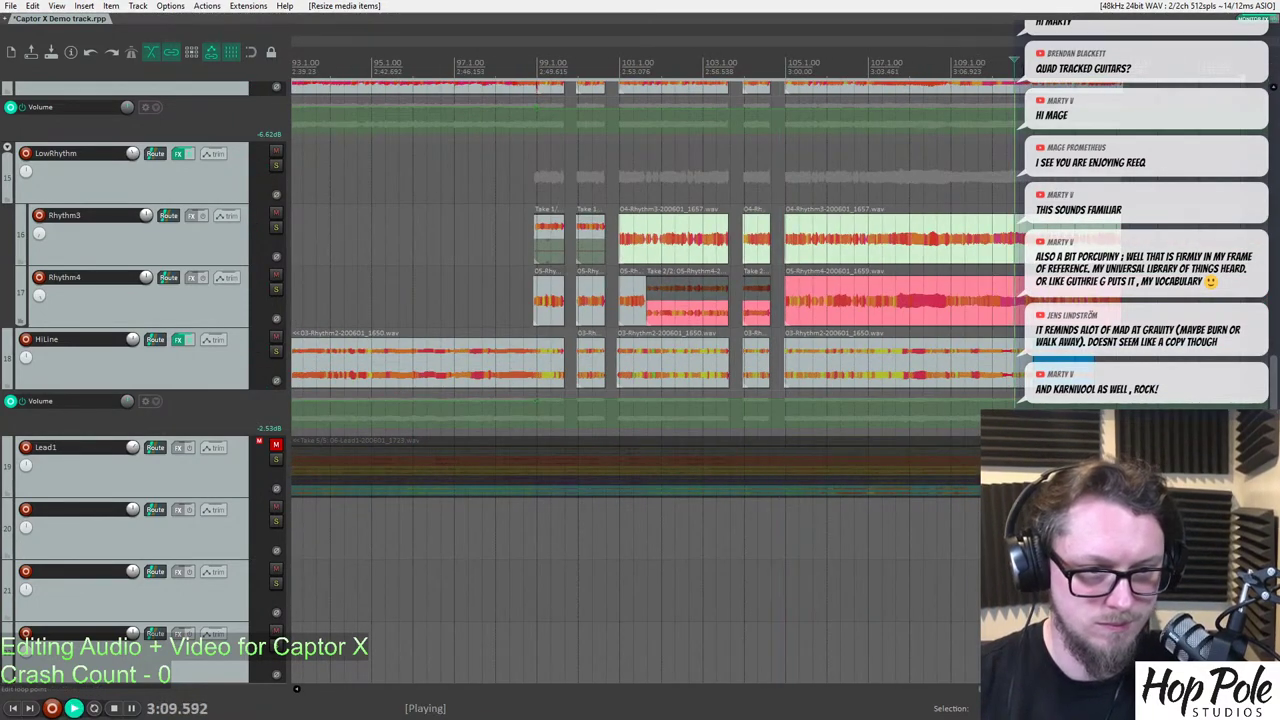
{"action": "key", "text": "space"}
{"action": "scroll", "coordinate": [891, 169], "scroll_direction": "up", "scroll_amount": 4}
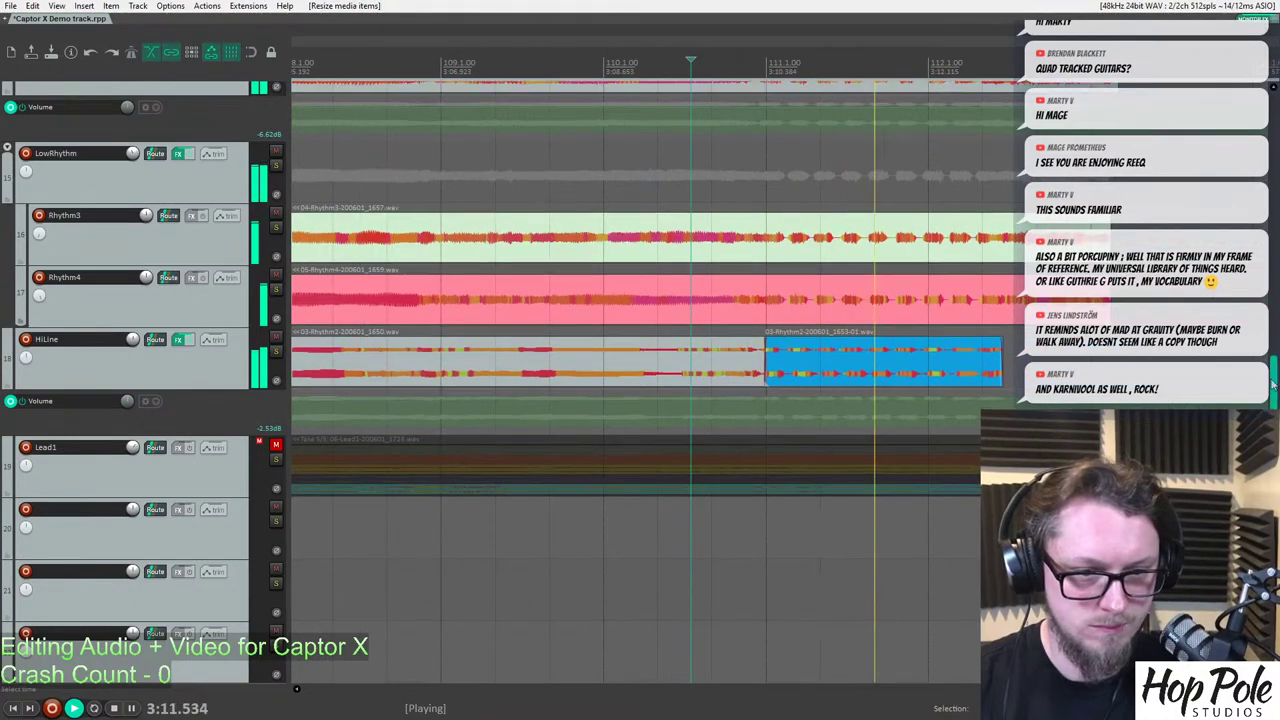
{"action": "scroll", "coordinate": [1272, 395], "scroll_direction": "up", "scroll_amount": 2}
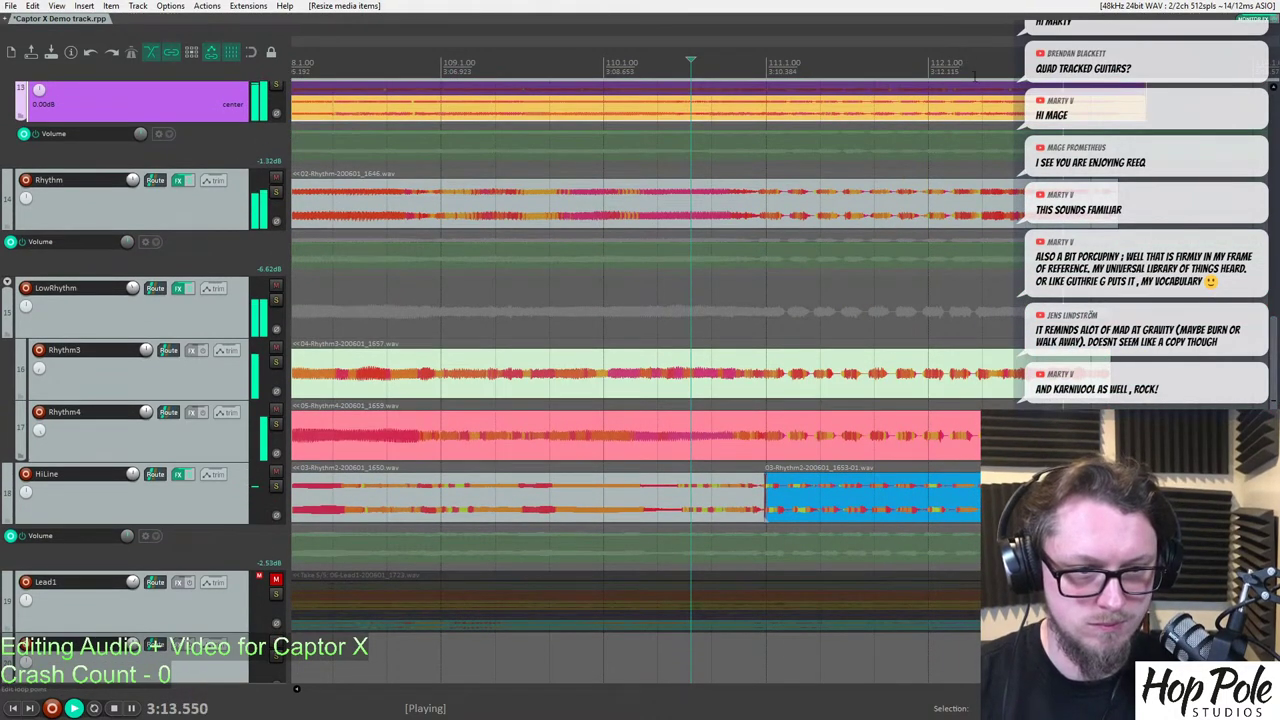
Add a point to the Rhythm volume envelope near the end of the HiLine item in bar 112 and raise the level after it.
{"action": "left_click", "coordinate": [969, 75]}
{"action": "scroll", "coordinate": [931, 143], "scroll_direction": "up", "scroll_amount": 5}
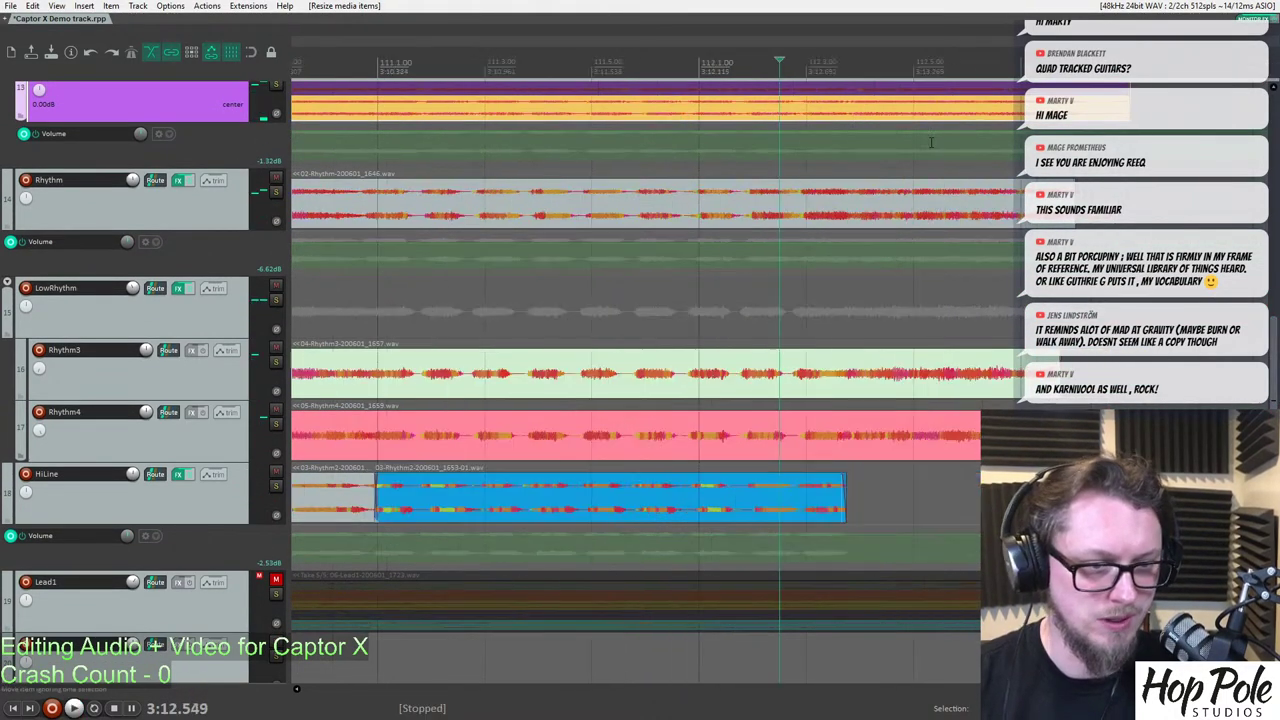
{"action": "left_click", "coordinate": [853, 247], "text": "shift"}
{"action": "left_click_drag", "start_coordinate": [886, 247], "coordinate": [908, 236]}
{"action": "key", "text": "space"}
{"action": "scroll", "coordinate": [909, 240], "scroll_direction": "down", "scroll_amount": 3}
{"action": "scroll", "coordinate": [909, 240], "scroll_direction": "down", "scroll_amount": 2}
{"action": "key", "text": "space"}
{"action": "key", "text": "space"}
{"action": "scroll", "coordinate": [806, 240], "scroll_direction": "up", "scroll_amount": 4}
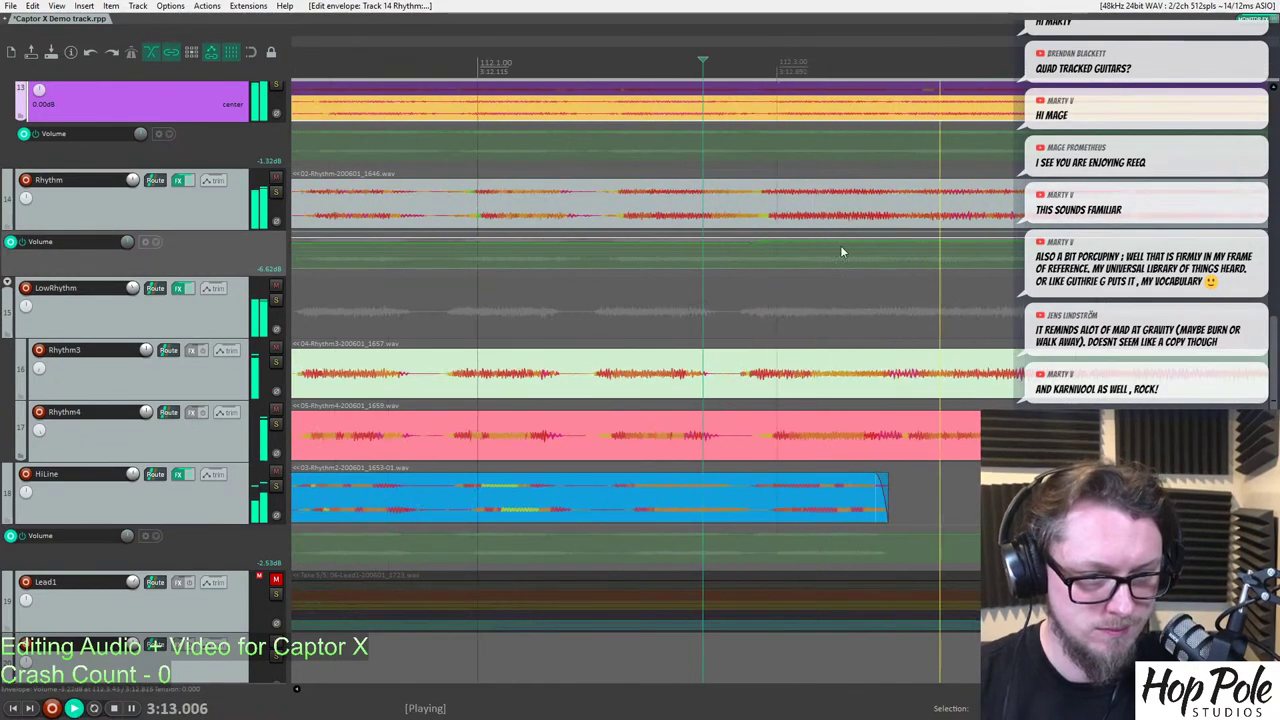
Enlarge the Rhythm volume envelope lane and shift the level rise to line up with the end of the HiLine item.
{"action": "left_click_drag", "start_coordinate": [765, 240], "coordinate": [877, 241]}
{"action": "scroll", "coordinate": [788, 241], "scroll_direction": "down", "scroll_amount": 9}
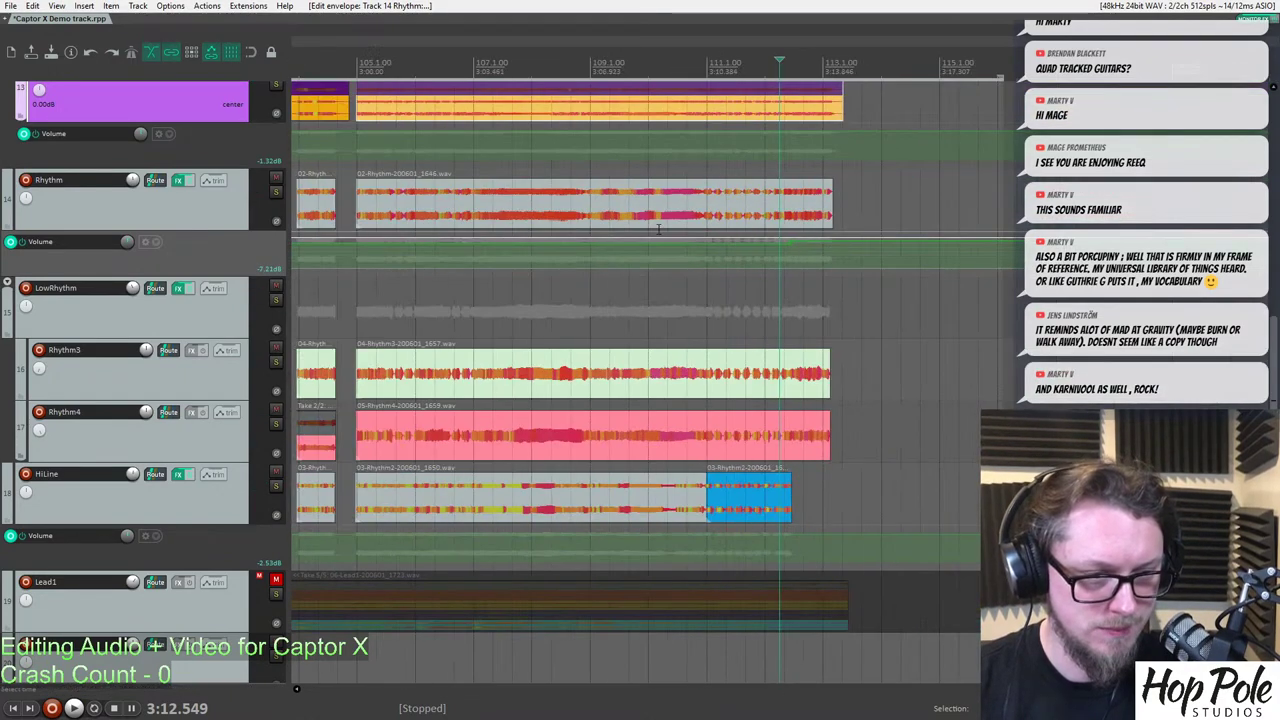
{"action": "left_click_drag", "start_coordinate": [270, 275], "coordinate": [270, 413]}
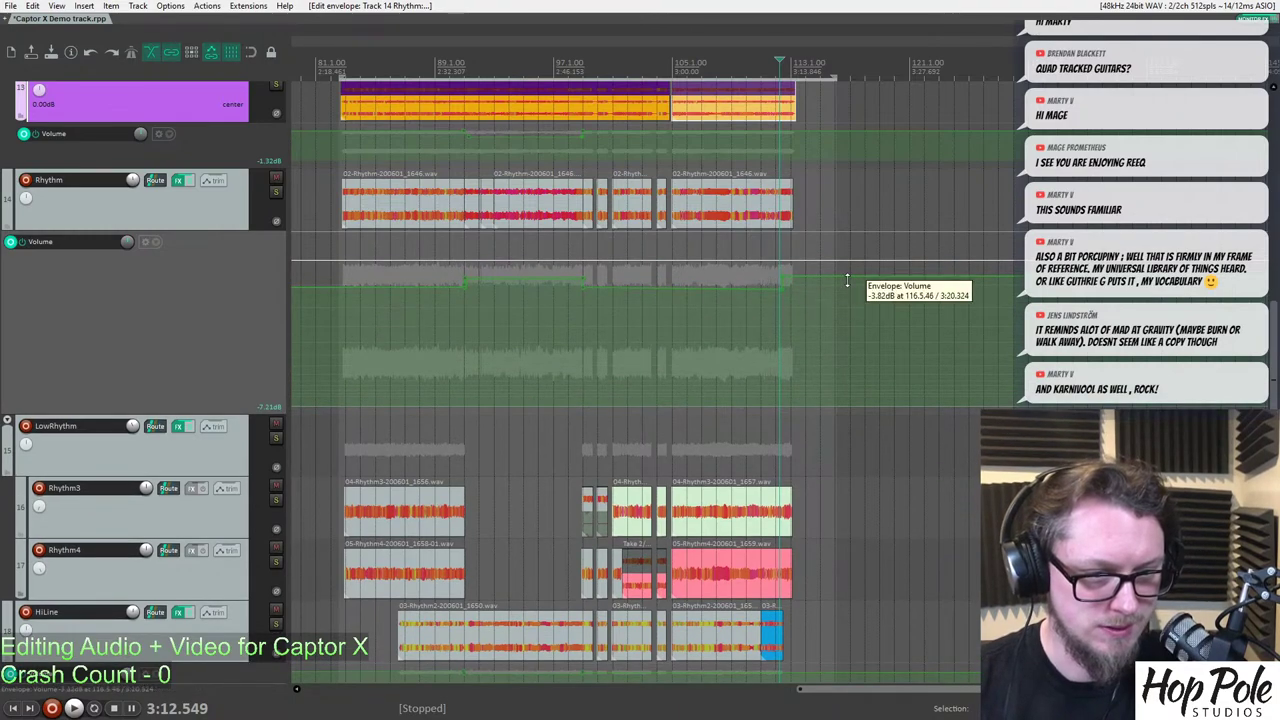
{"action": "scroll", "coordinate": [829, 278], "scroll_direction": "up", "scroll_amount": 5}
{"action": "left_click_drag", "start_coordinate": [834, 288], "coordinate": [838, 287]}
{"action": "key", "text": "space"}
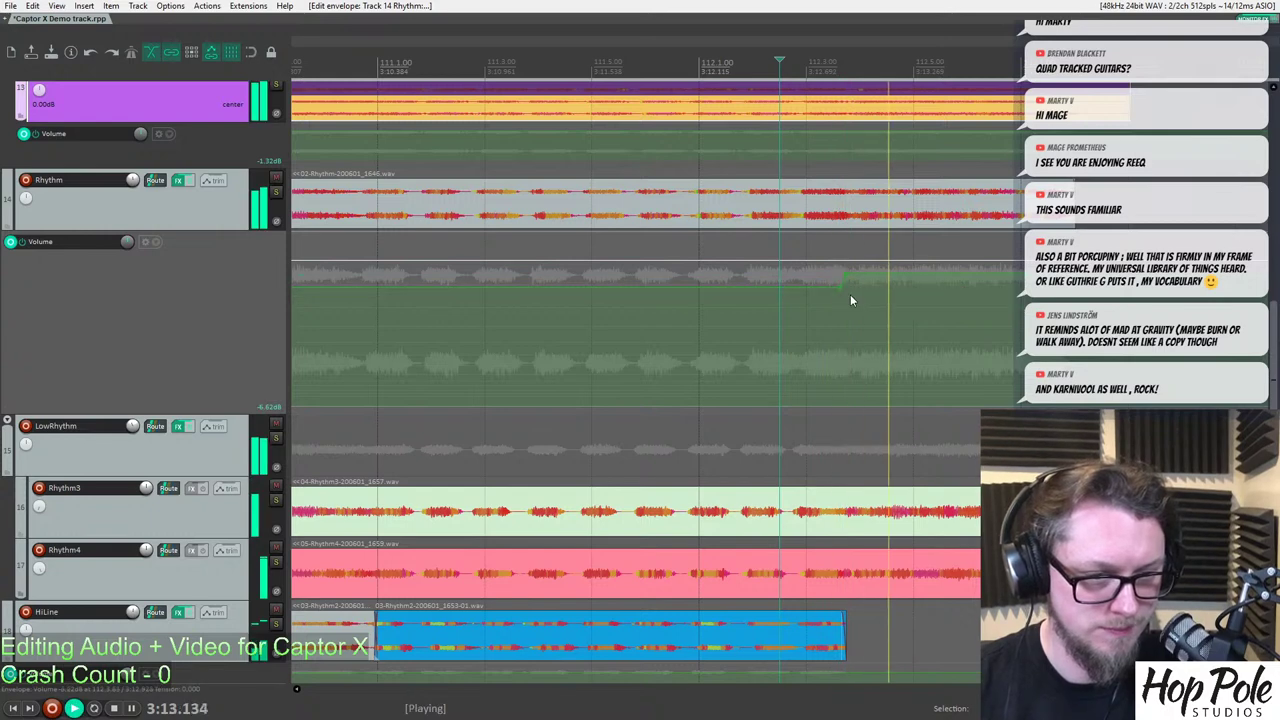
{"action": "key", "text": "space"}
{"action": "scroll", "coordinate": [830, 144], "scroll_direction": "up", "scroll_amount": 2}
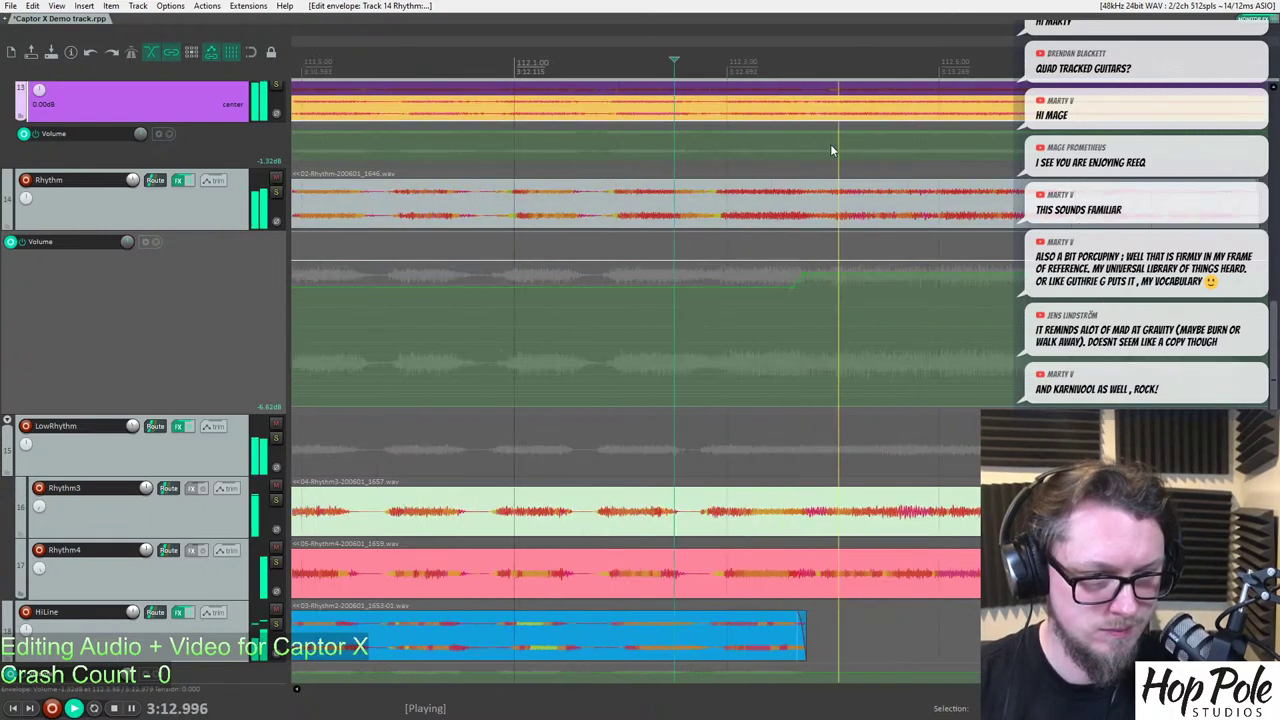
{"action": "key", "text": "space"}
Add points to the BassGrit volume envelope in bar 112 and raise the level for the final held note.
{"action": "left_click", "coordinate": [801, 137]}
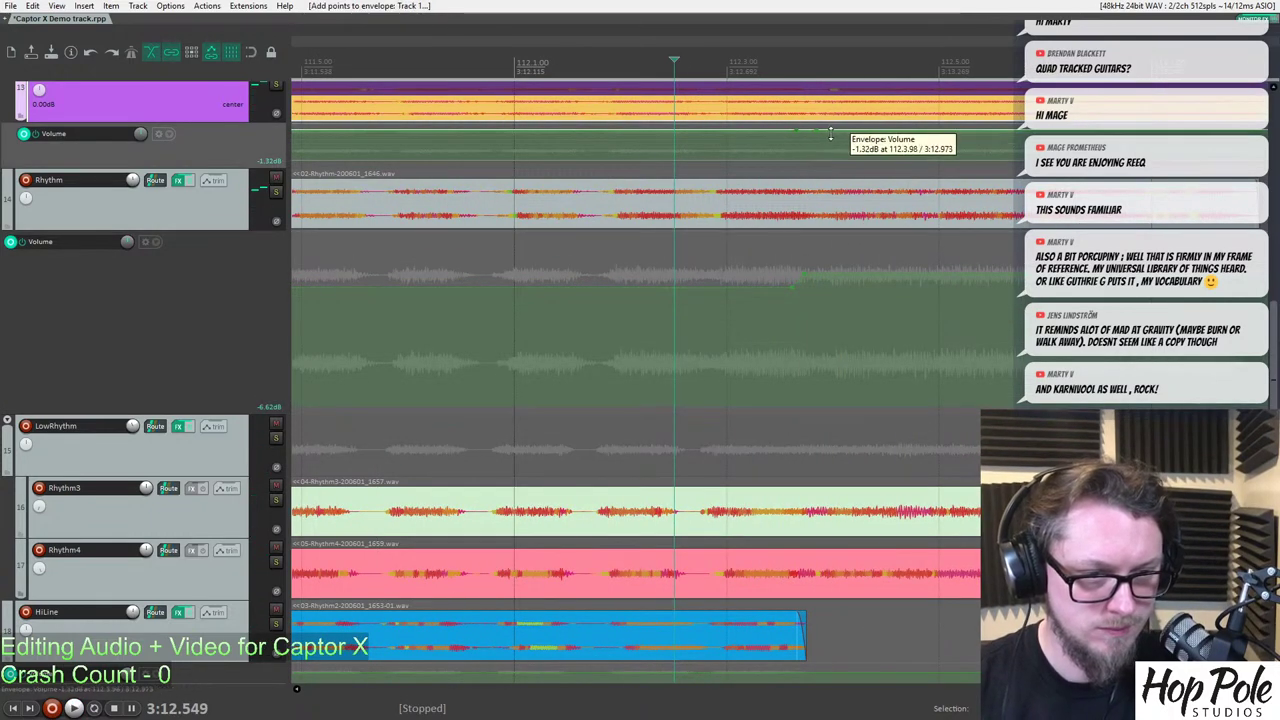
{"action": "left_click_drag", "start_coordinate": [831, 133], "coordinate": [780, 108]}
{"action": "key", "text": "space"}
Trim the end of the BassClean and BassGrit items to line up with the guitar items' ending just after bar 113.
{"action": "scroll", "coordinate": [789, 148], "scroll_direction": "down", "scroll_amount": 1}
{"action": "scroll", "coordinate": [789, 145], "scroll_direction": "down", "scroll_amount": 5}
{"action": "scroll", "coordinate": [814, 152], "scroll_direction": "up", "scroll_amount": 6}
{"action": "key", "text": "space"}
{"action": "scroll", "coordinate": [930, 183], "scroll_direction": "down", "scroll_amount": 7}
{"action": "scroll", "coordinate": [923, 201], "scroll_direction": "down", "scroll_amount": 5}
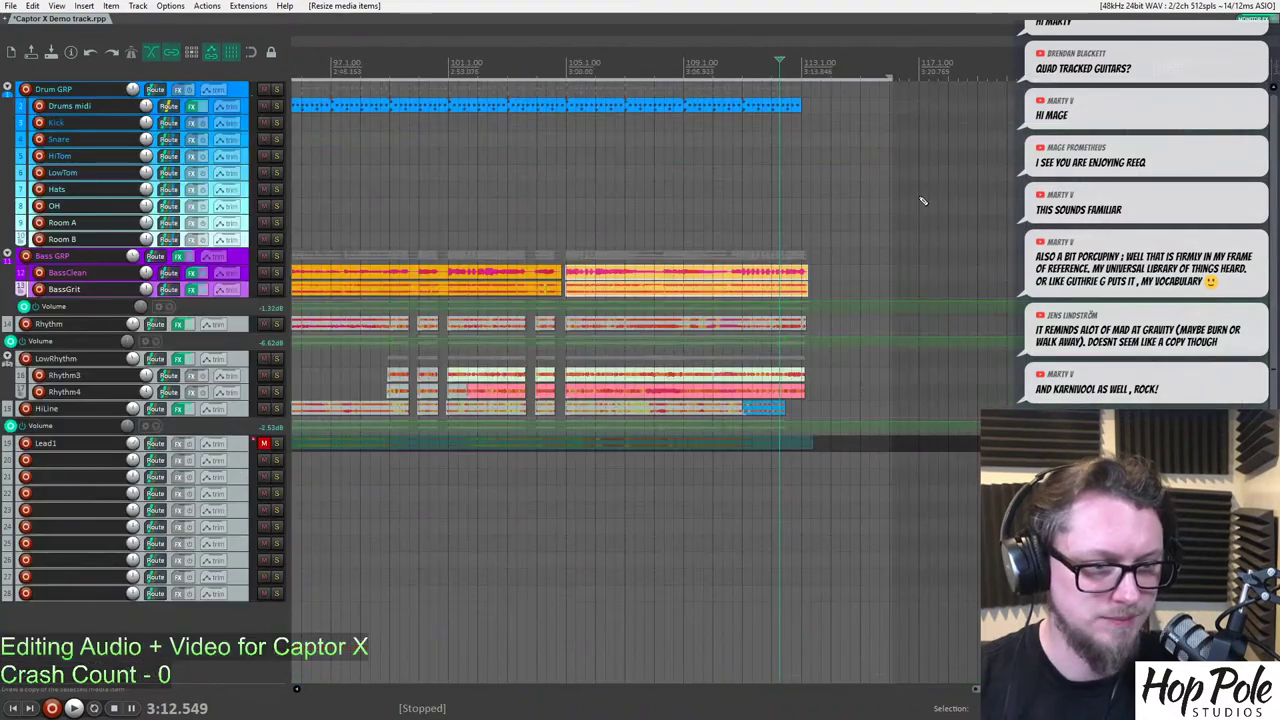
{"action": "scroll", "coordinate": [927, 240], "scroll_direction": "down", "scroll_amount": 4}
{"action": "scroll", "coordinate": [755, 165], "scroll_direction": "up", "scroll_amount": 6}
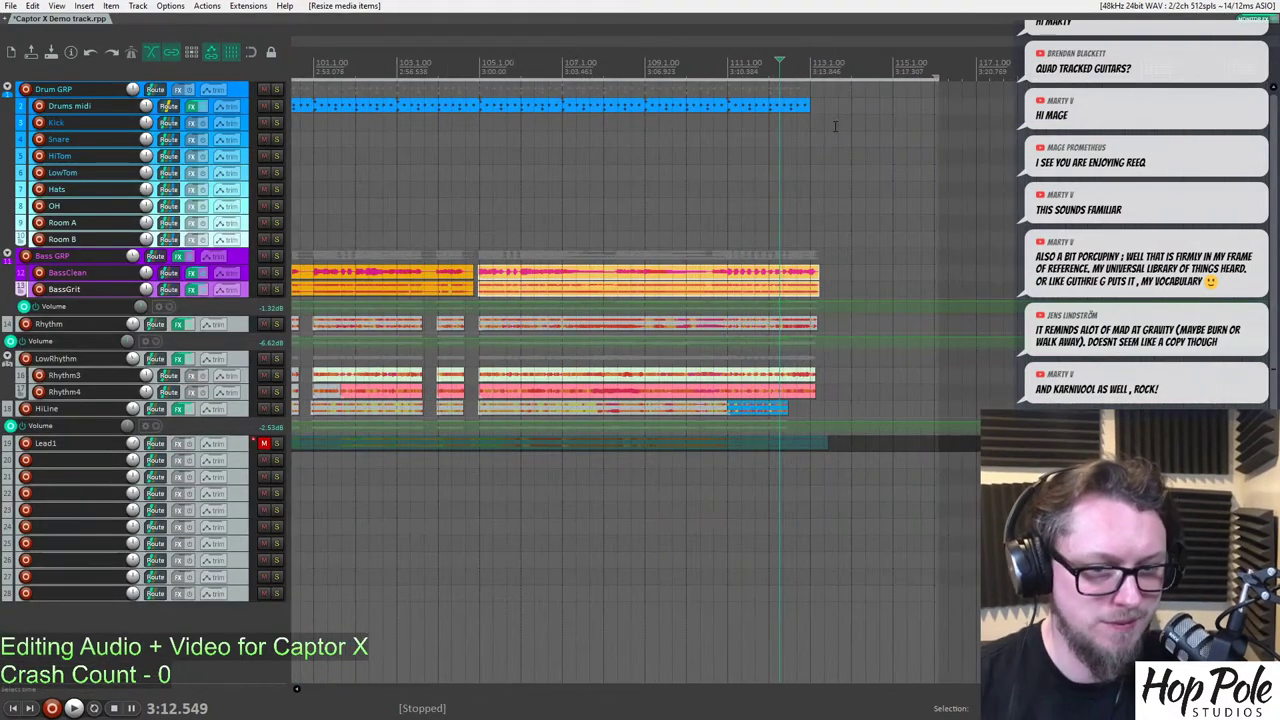
{"action": "scroll", "coordinate": [582, 90], "scroll_direction": "down", "scroll_amount": 6}
{"action": "scroll", "coordinate": [583, 89], "scroll_direction": "down", "scroll_amount": 2}
Trim the start of the BassClean and BassGrit items close to the Rhythm item's start before bar 83, and save the project.
{"action": "left_click", "coordinate": [470, 72]}
{"action": "scroll", "coordinate": [689, 103], "scroll_direction": "up", "scroll_amount": 14}
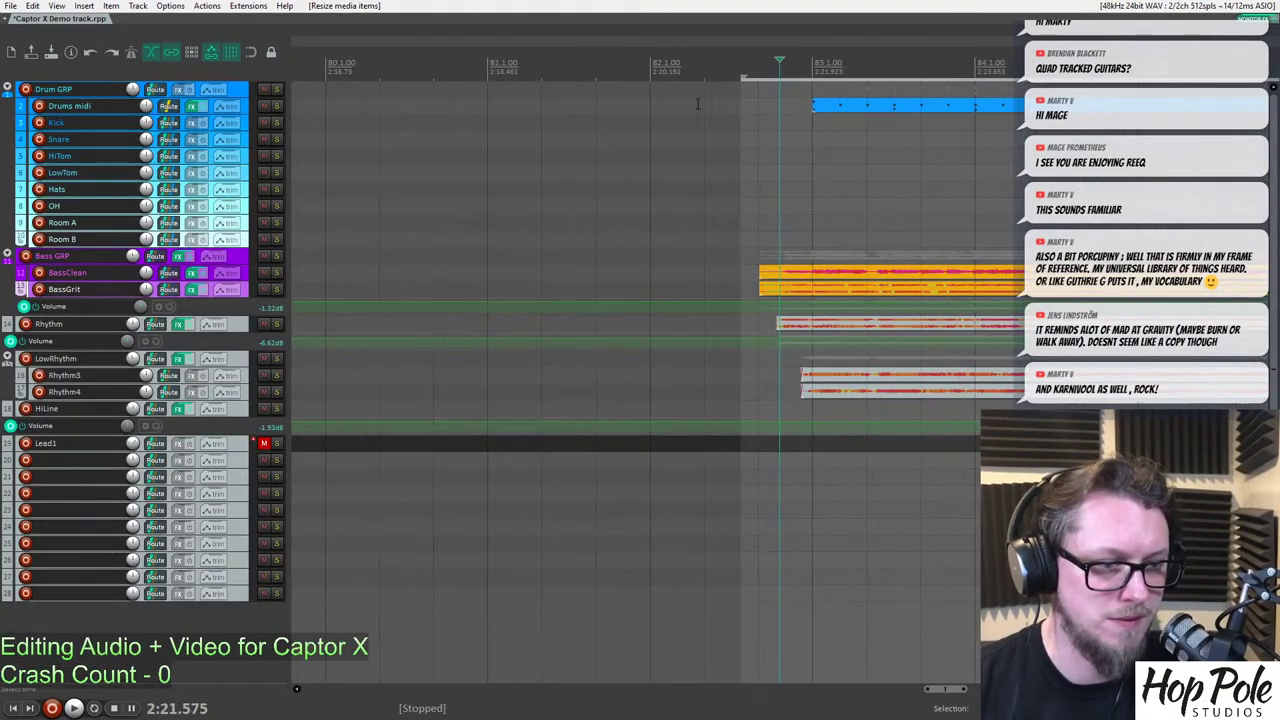
{"action": "left_click_drag", "start_coordinate": [734, 289], "coordinate": [797, 287]}
{"action": "key", "text": "space"}
{"action": "scroll", "coordinate": [729, 223], "scroll_direction": "down", "scroll_amount": 8}
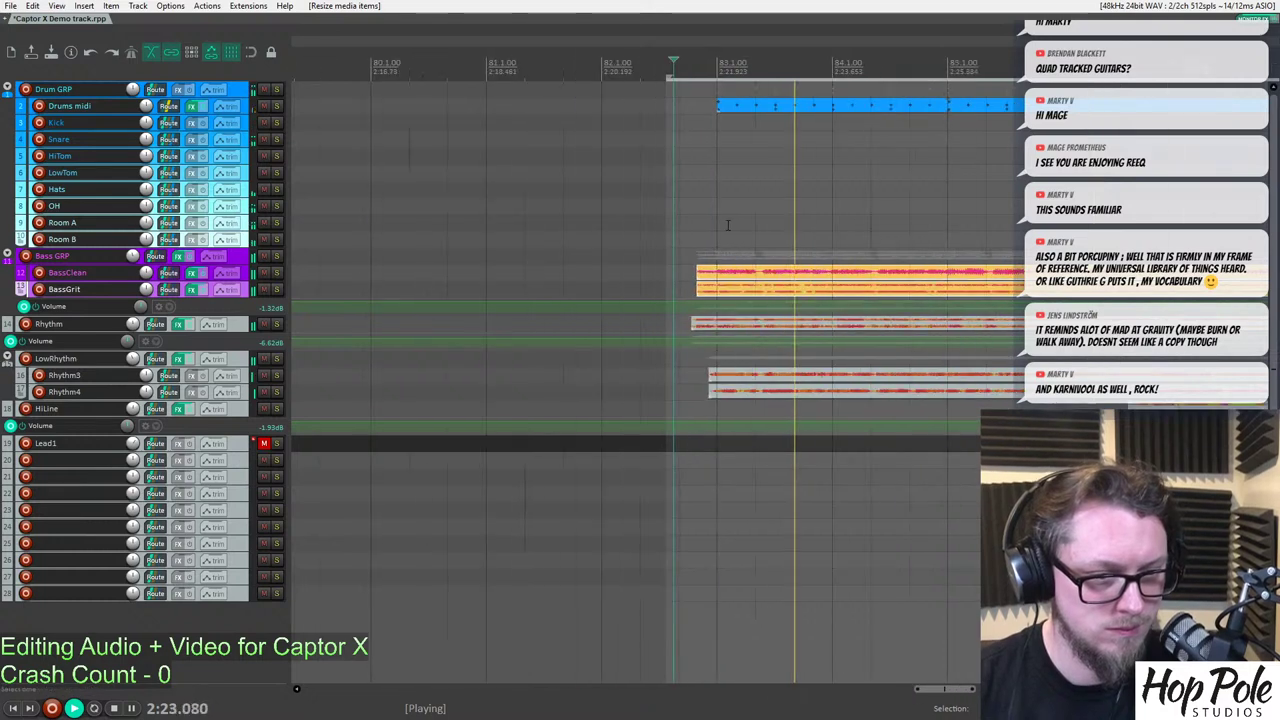
{"action": "scroll", "coordinate": [734, 221], "scroll_direction": "up", "scroll_amount": 7}
{"action": "scroll", "coordinate": [754, 221], "scroll_direction": "down", "scroll_amount": 5}
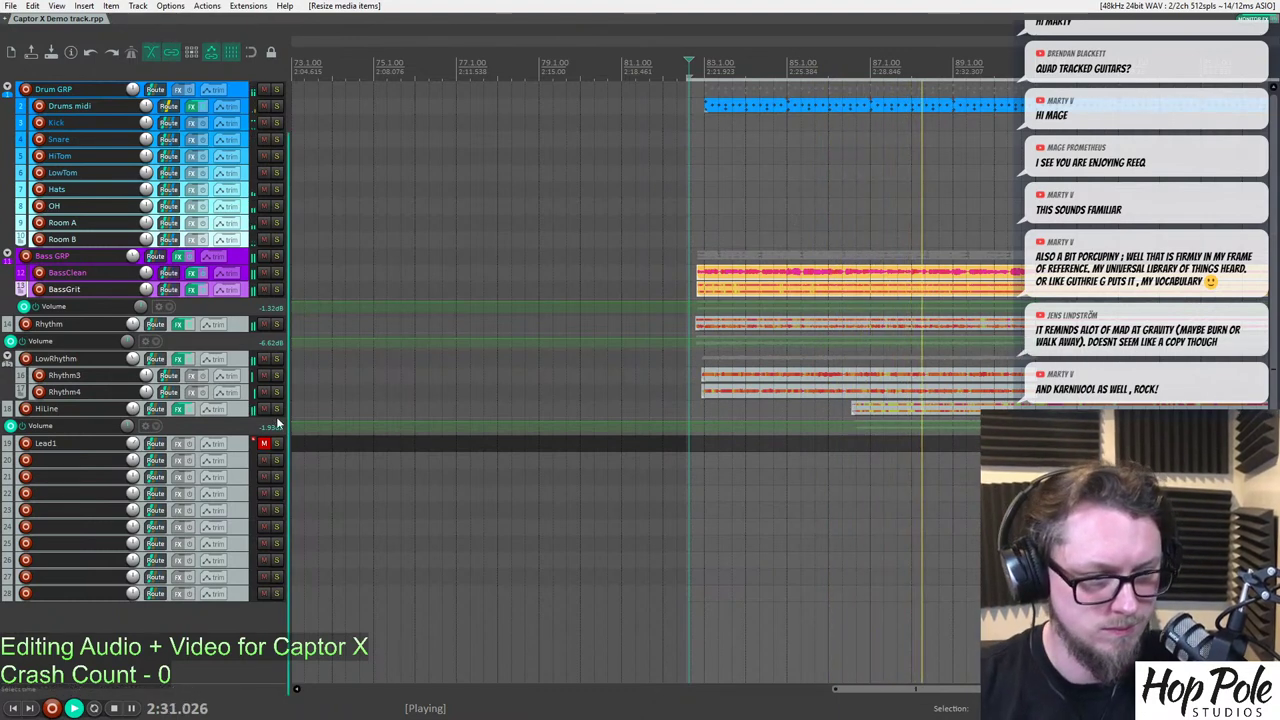
Enlarge the HiLine volume envelope lane and lower its level before bar 99 to about -3.5 dB, playing from bar 86.
{"action": "left_click_drag", "start_coordinate": [254, 434], "coordinate": [263, 531]}
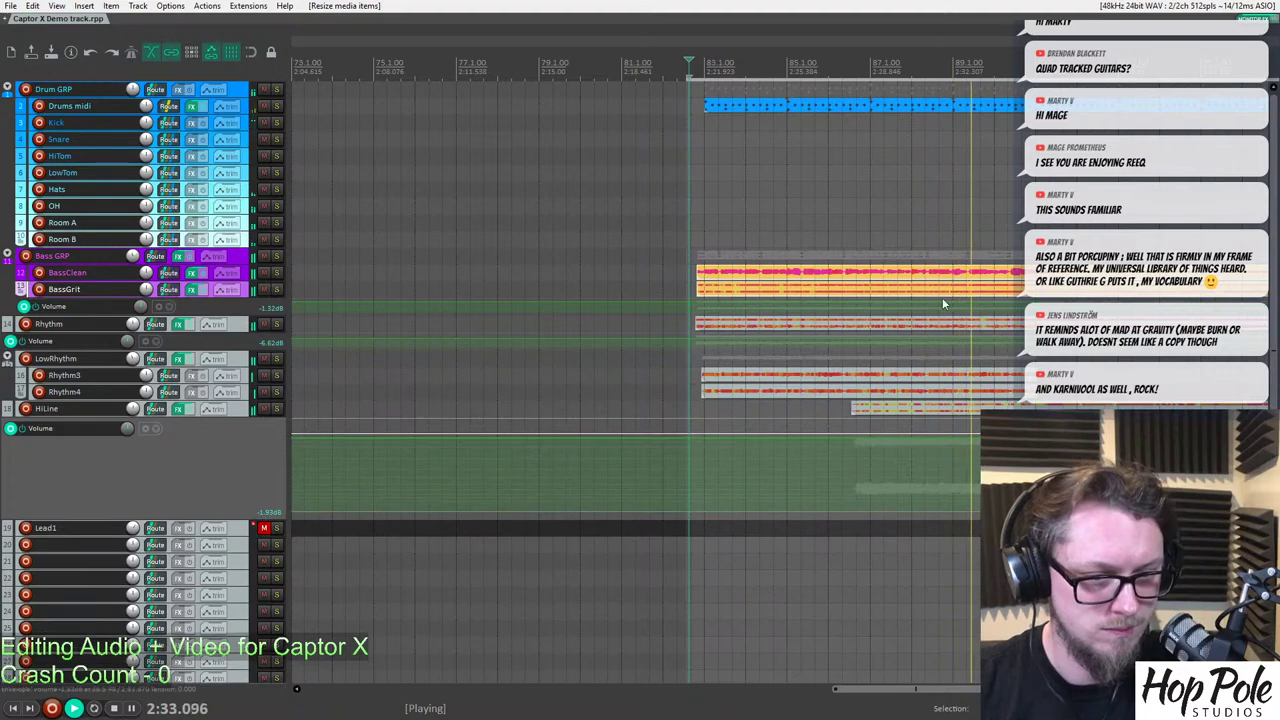
{"action": "left_click", "coordinate": [830, 73]}
{"action": "scroll", "coordinate": [913, 494], "scroll_direction": "down", "scroll_amount": 3}
{"action": "scroll", "coordinate": [913, 494], "scroll_direction": "up", "scroll_amount": 7}
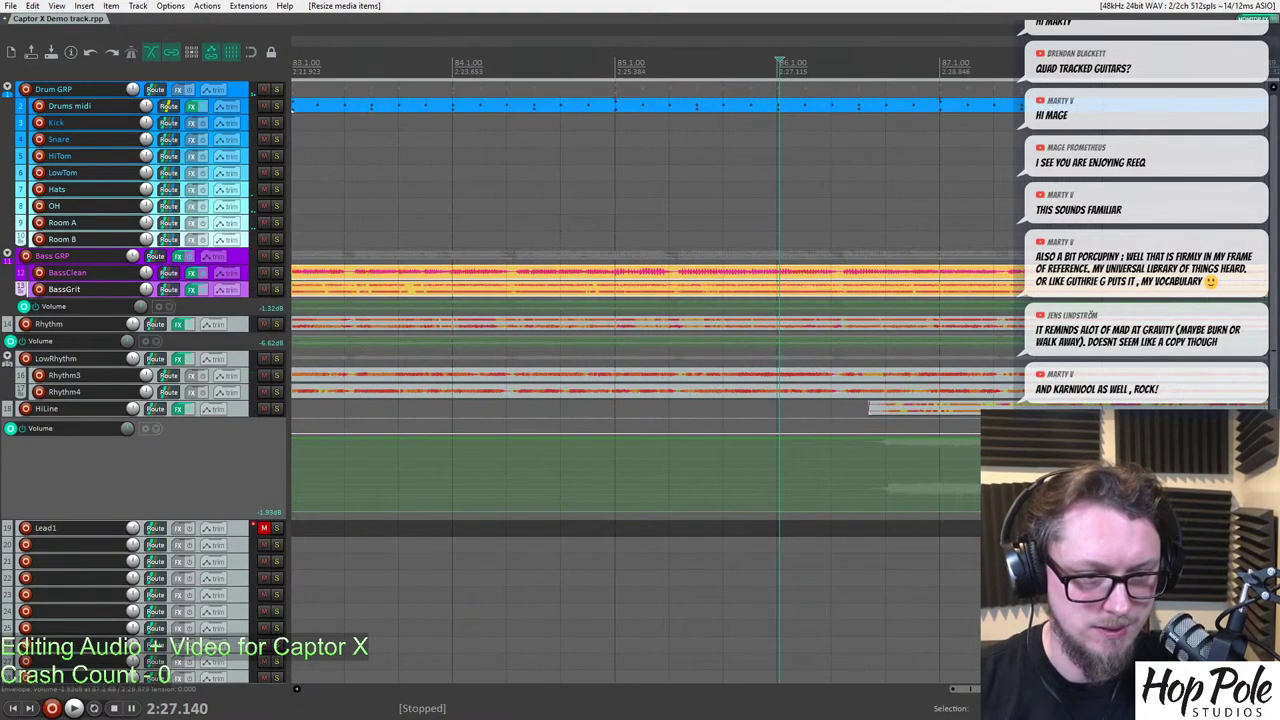
{"action": "key", "text": "space"}
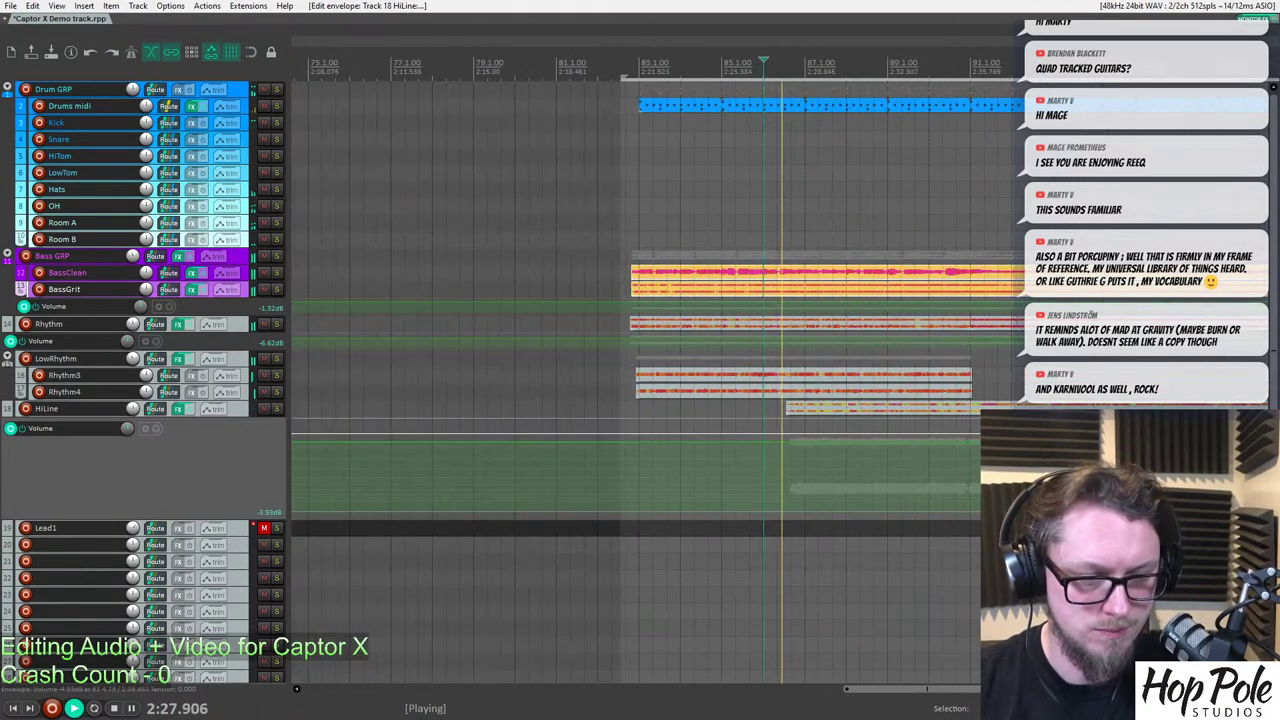
Trim the start of the HiLine item slightly before bar 87 and nudge its volume envelope up.
{"action": "scroll", "coordinate": [770, 408], "scroll_direction": "up", "scroll_amount": 2}
{"action": "left_click_drag", "start_coordinate": [770, 408], "coordinate": [805, 408]}
{"action": "scroll", "coordinate": [885, 426], "scroll_direction": "down", "scroll_amount": 3}
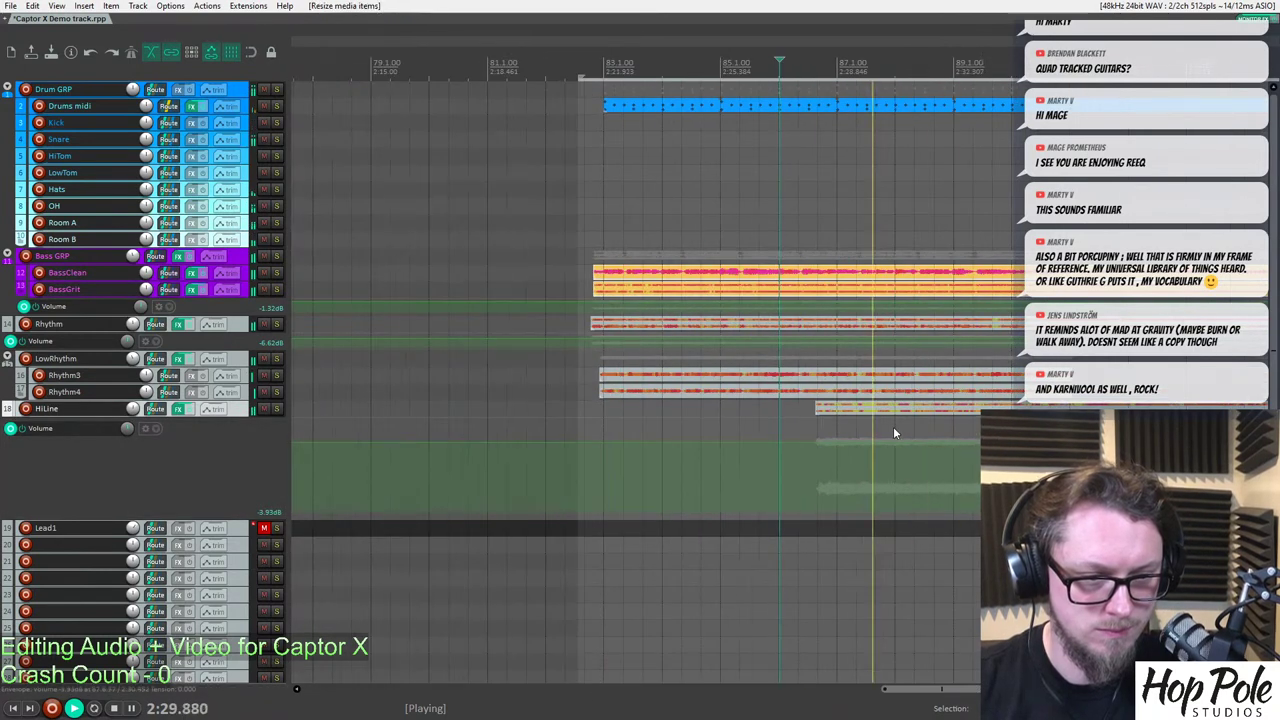
{"action": "left_click_drag", "start_coordinate": [970, 442], "coordinate": [970, 434]}
Solo HiLine, show the mixer and set its low-mid ReEQ peak band to 421 Hz with -7.05 dB gain.
{"action": "left_click", "coordinate": [276, 410]}
{"action": "key", "text": "space"}
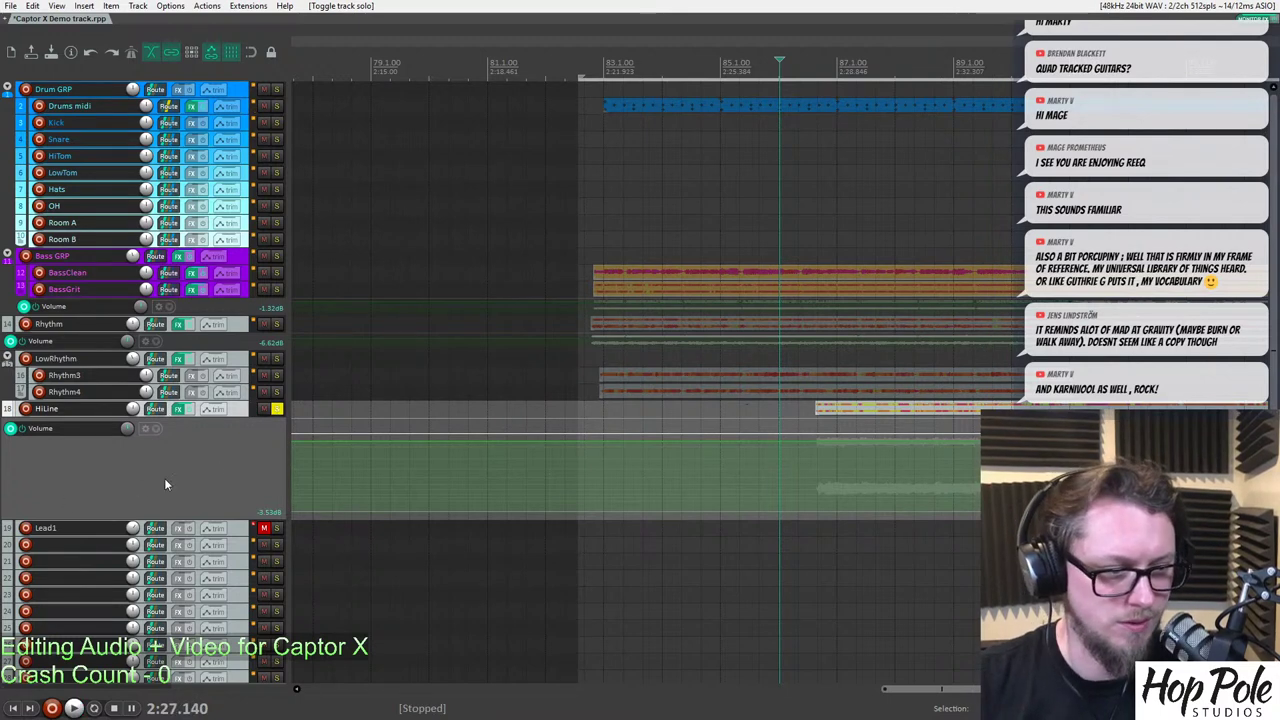
{"action": "key", "text": "ctrl+m"}
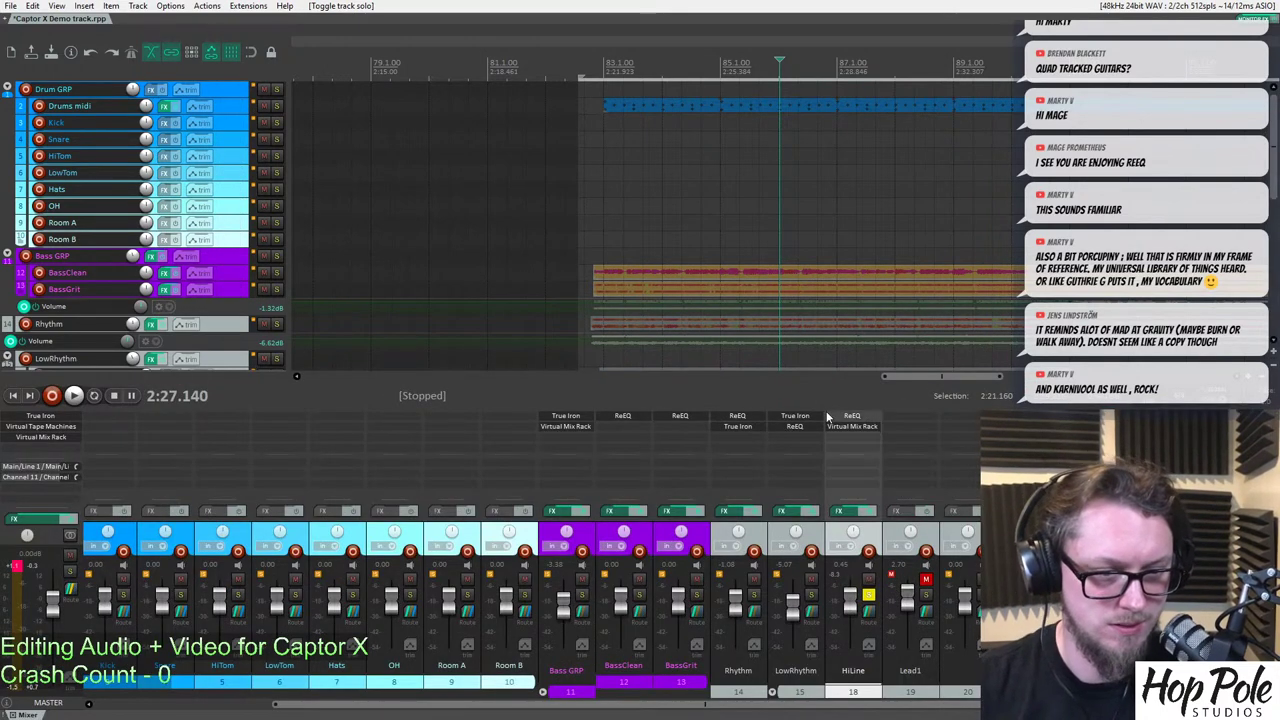
{"action": "left_click", "coordinate": [847, 427]}
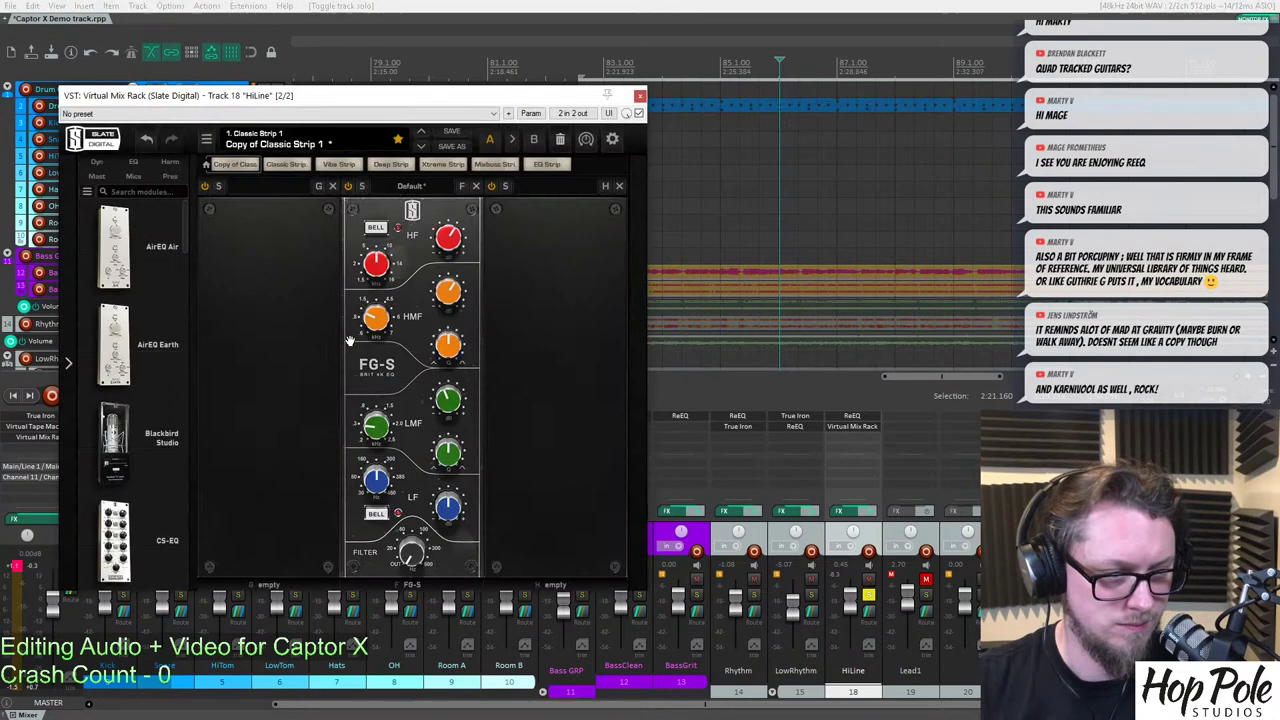
{"action": "left_click", "coordinate": [847, 426]}
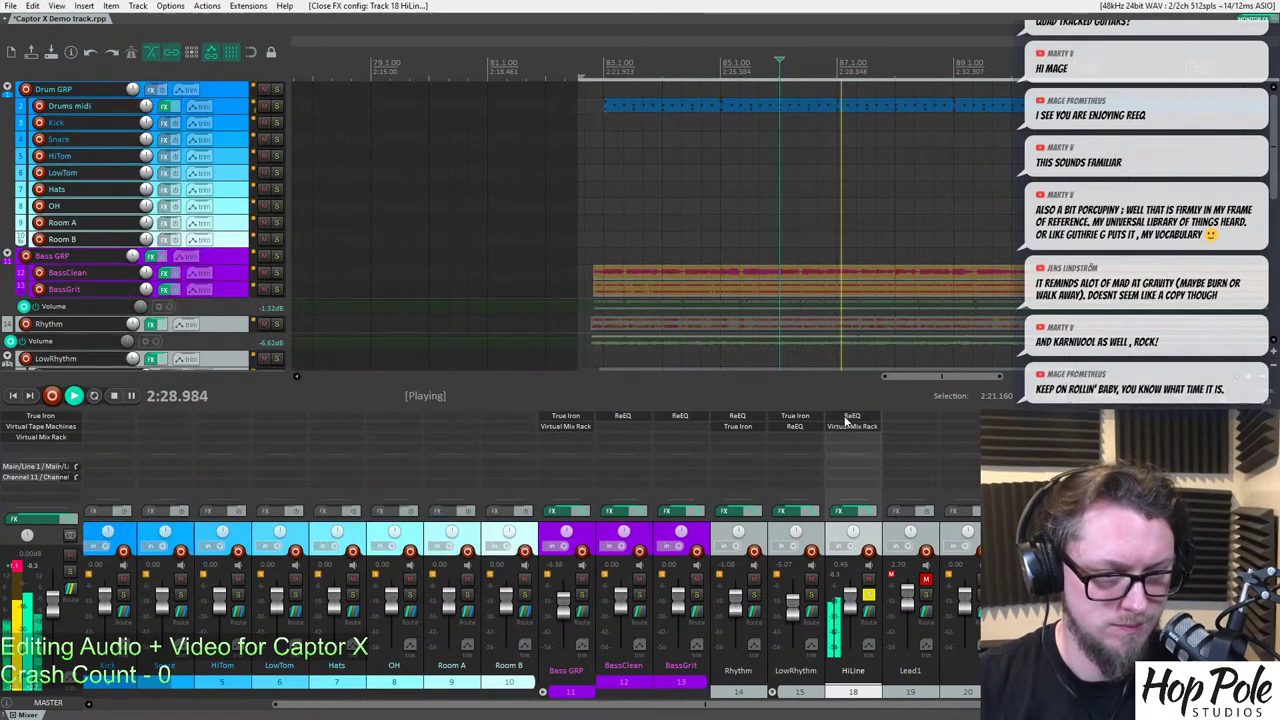
{"action": "left_click", "coordinate": [847, 417]}
{"action": "left_click_drag", "start_coordinate": [330, 240], "coordinate": [322, 265]}
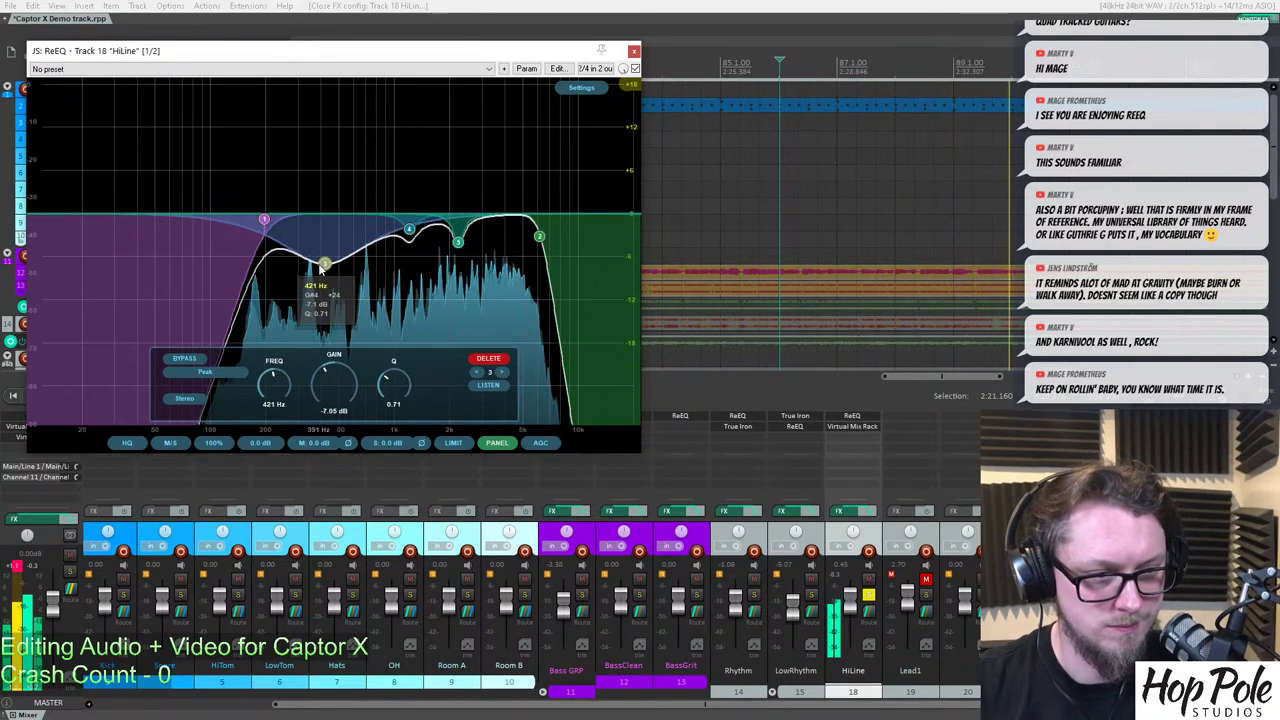
Close the HiLine ReEQ, unsolo HiLine and play the full mix from just before bar 86.
{"action": "left_click", "coordinate": [634, 51]}
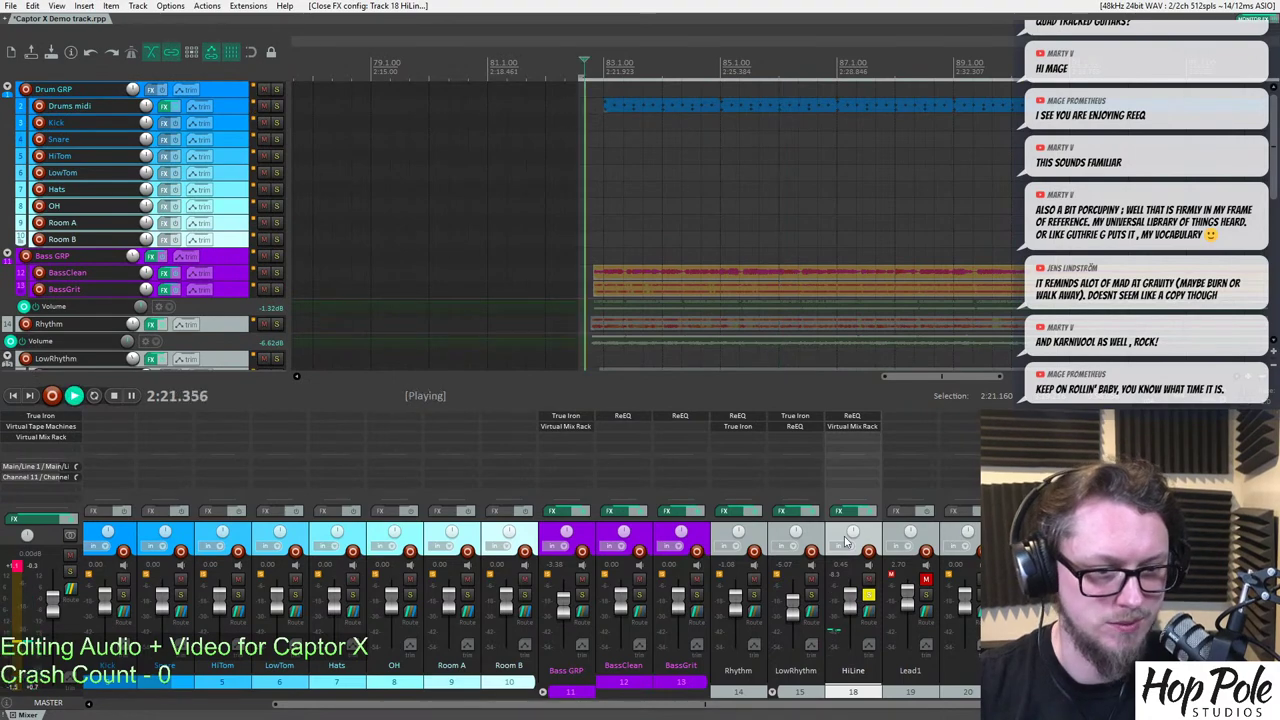
{"action": "left_click", "coordinate": [869, 596]}
{"action": "left_click_drag", "start_coordinate": [1274, 174], "coordinate": [1274, 241]}
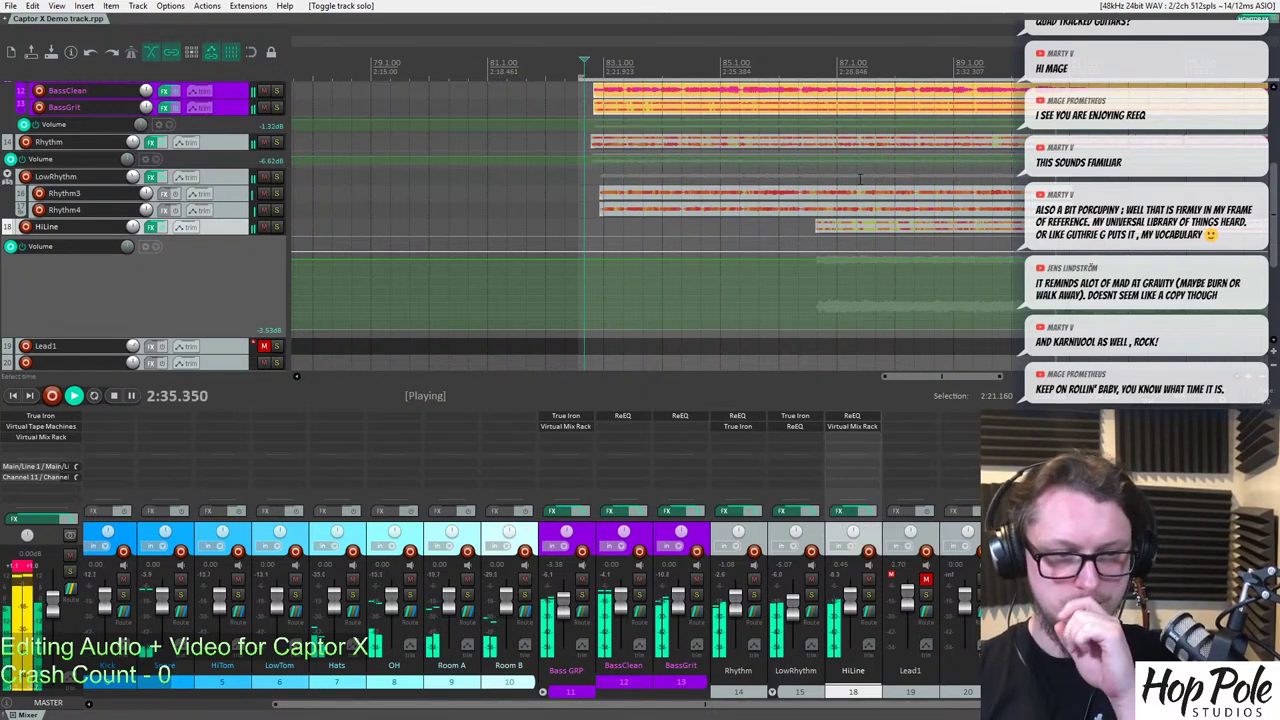
{"action": "left_click", "coordinate": [767, 54]}
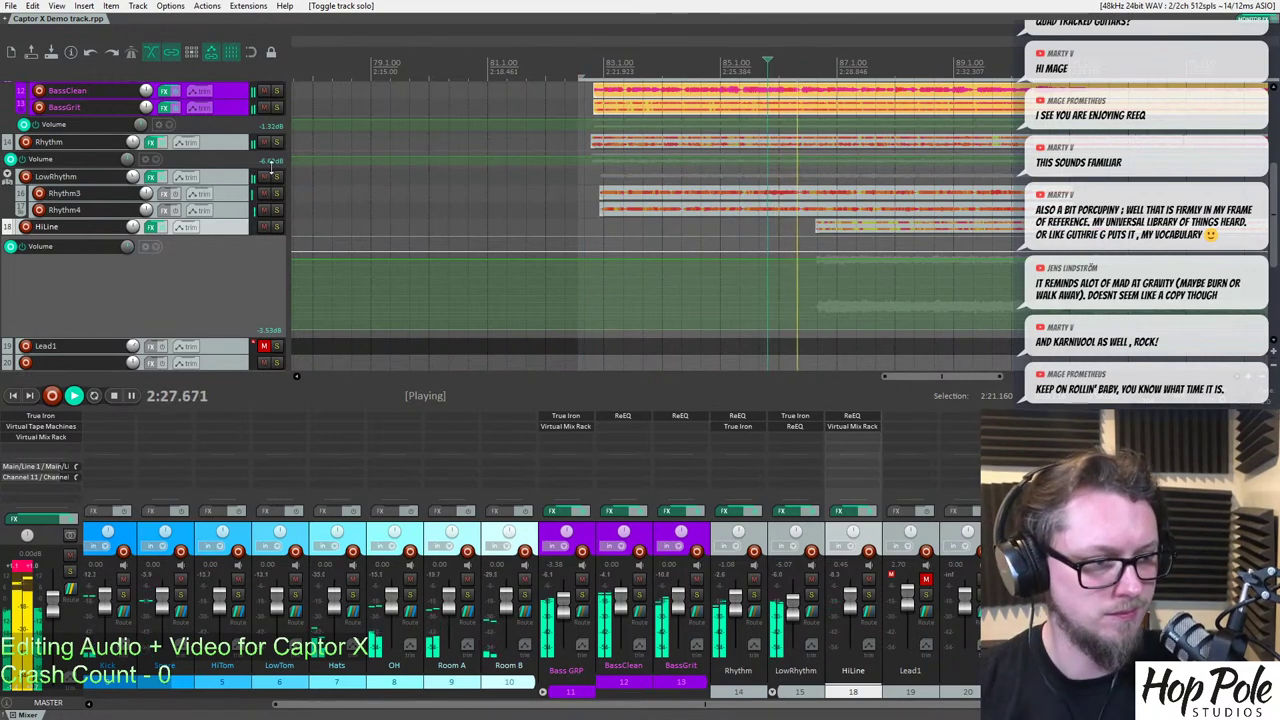
Enlarge the Rhythm volume envelope lane and replay the full mix from just before bar 86.
{"action": "left_click_drag", "start_coordinate": [240, 170], "coordinate": [240, 229]}
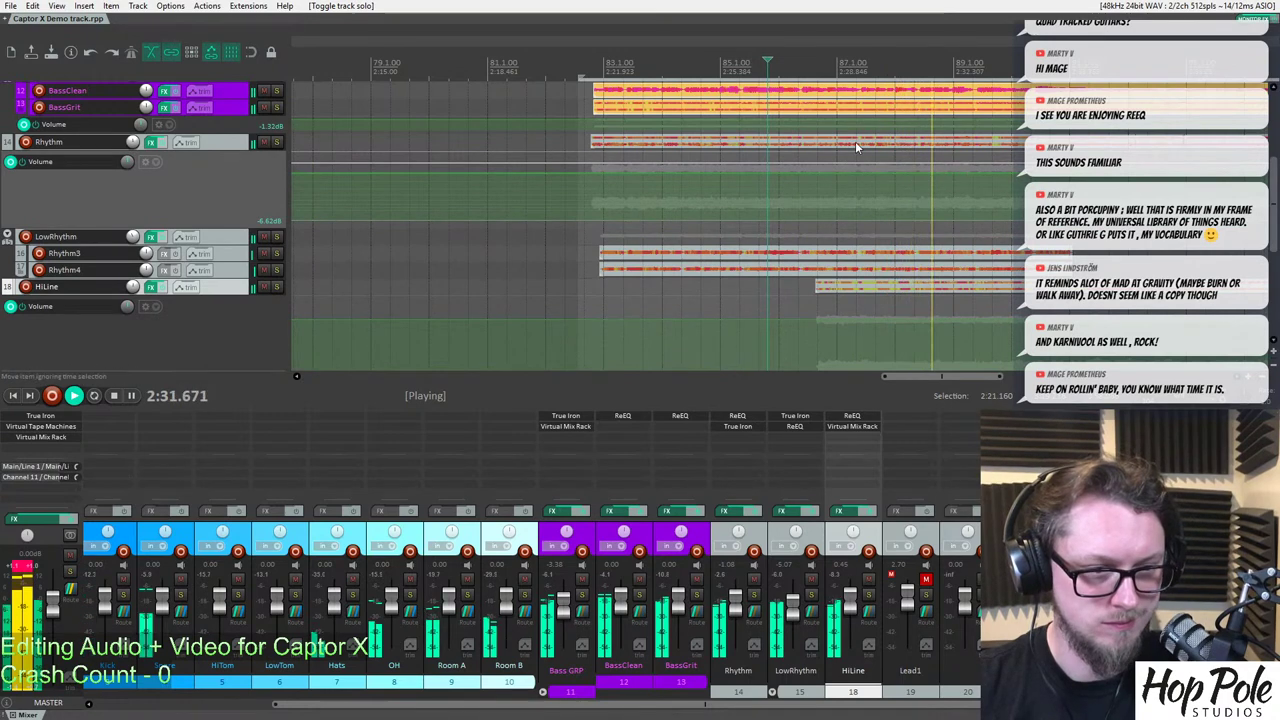
{"action": "scroll", "coordinate": [857, 177], "scroll_direction": "up", "scroll_amount": 2}
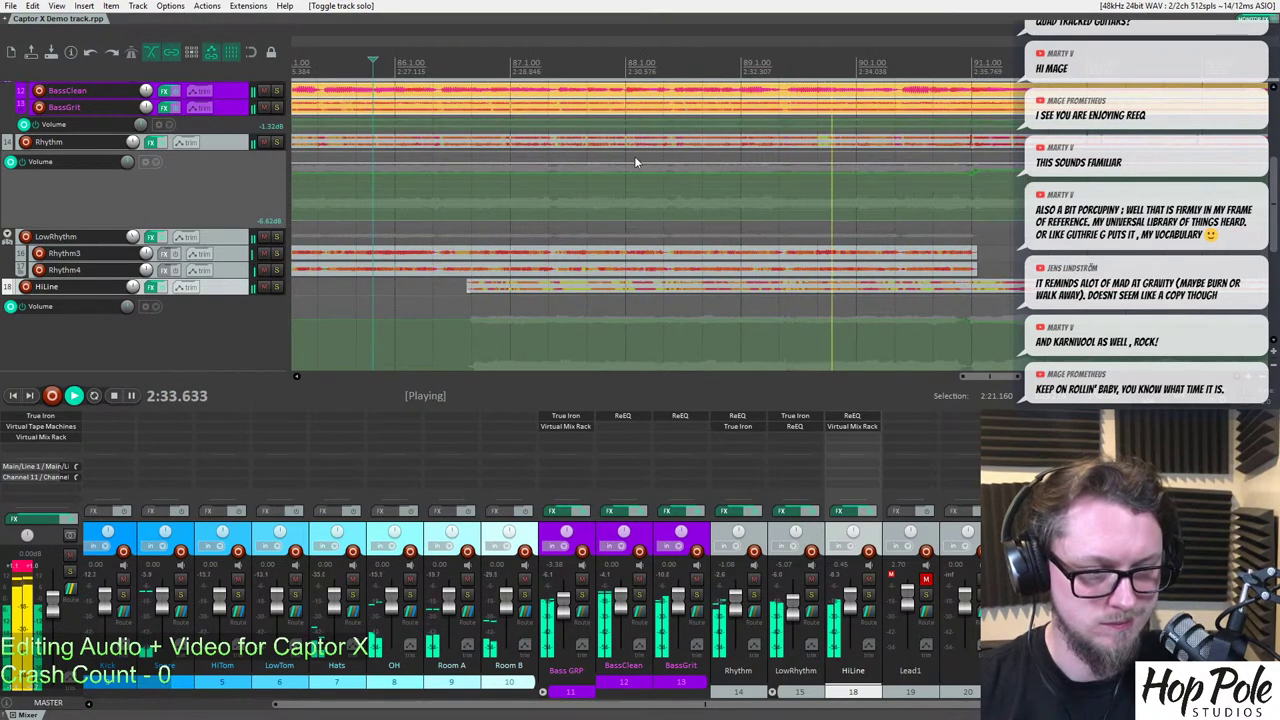
{"action": "scroll", "coordinate": [453, 183], "scroll_direction": "down", "scroll_amount": 1}
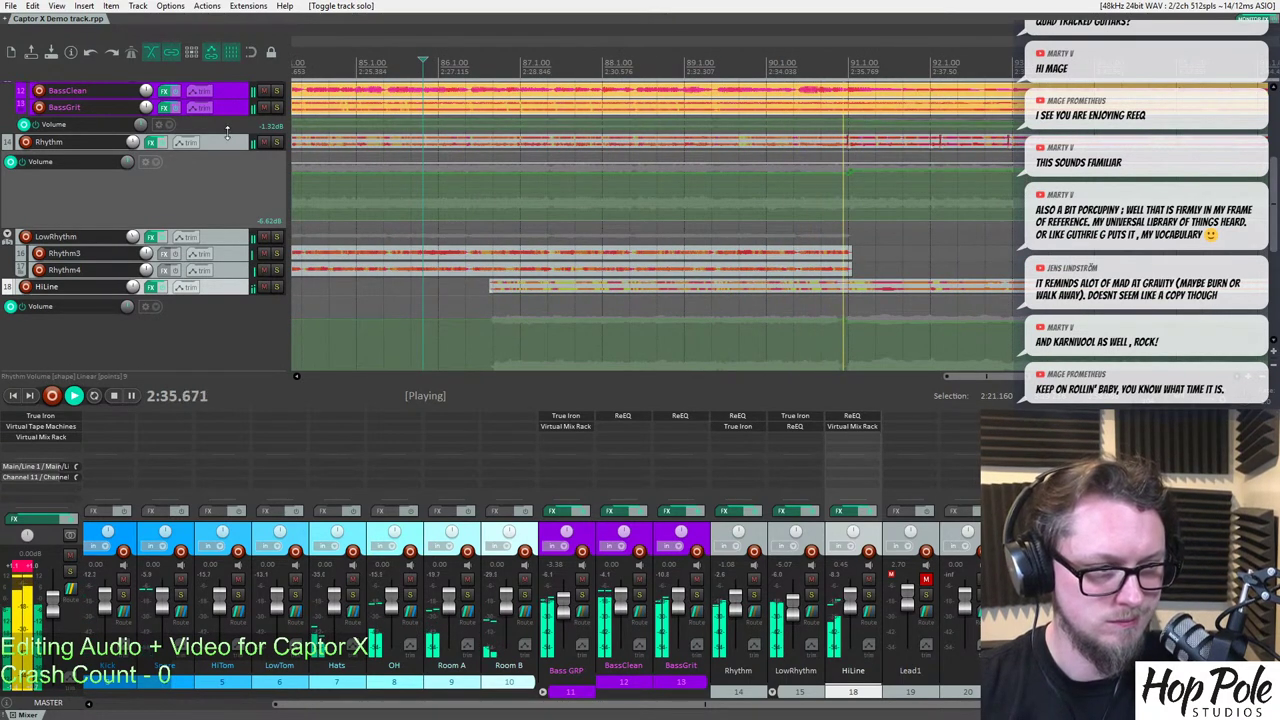
{"action": "key", "text": "space"}
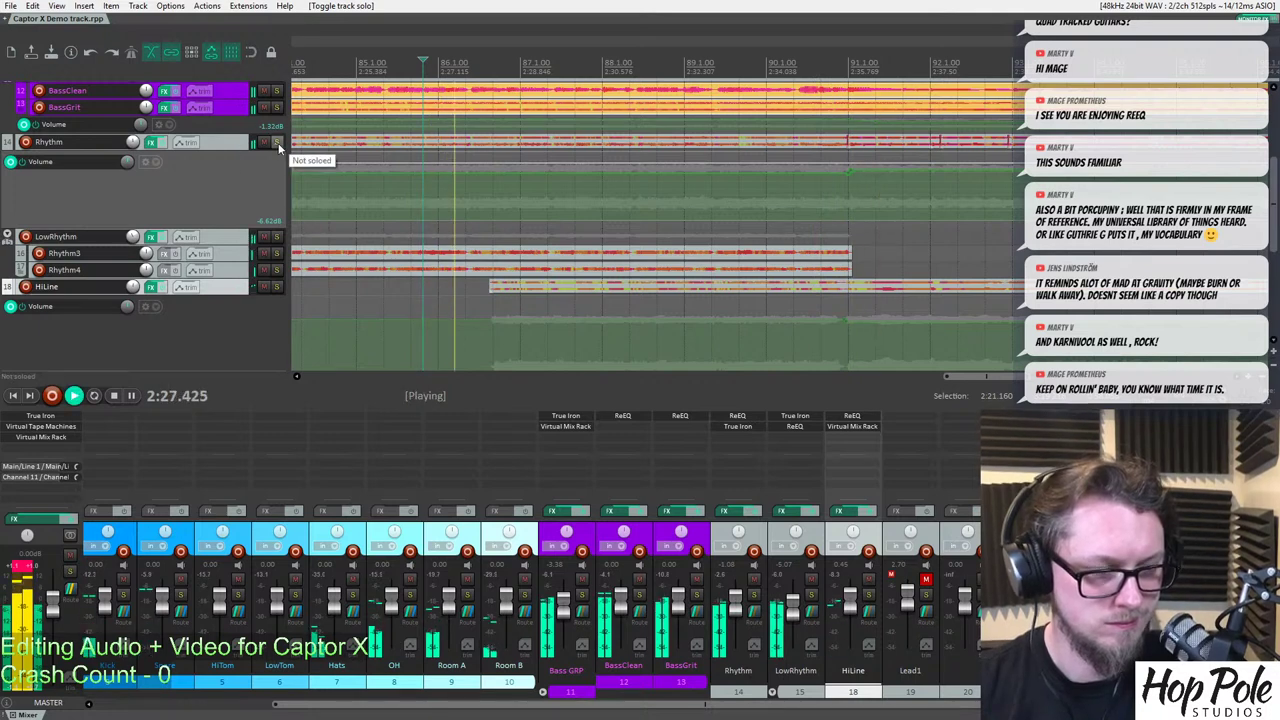
Solo Rhythm and LowRhythm in turn to compare their sound, and return to the full mix.
{"action": "left_click", "coordinate": [277, 143]}
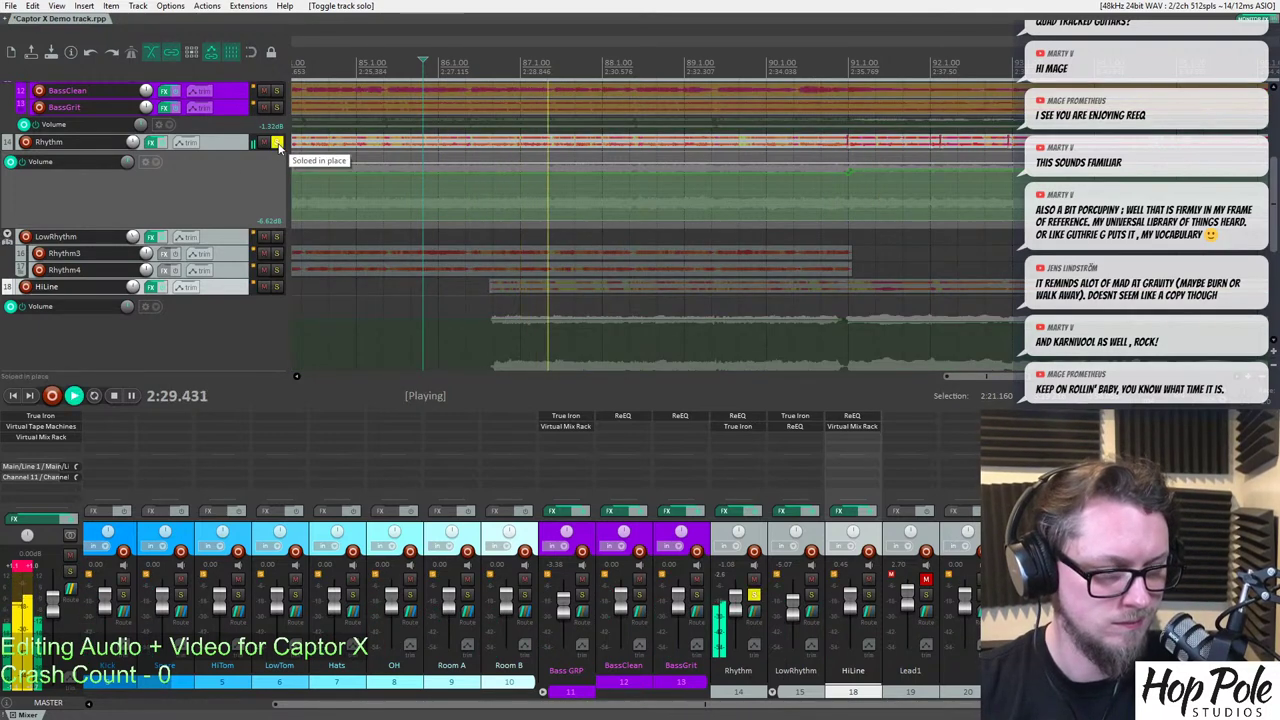
{"action": "left_click", "coordinate": [277, 237]}
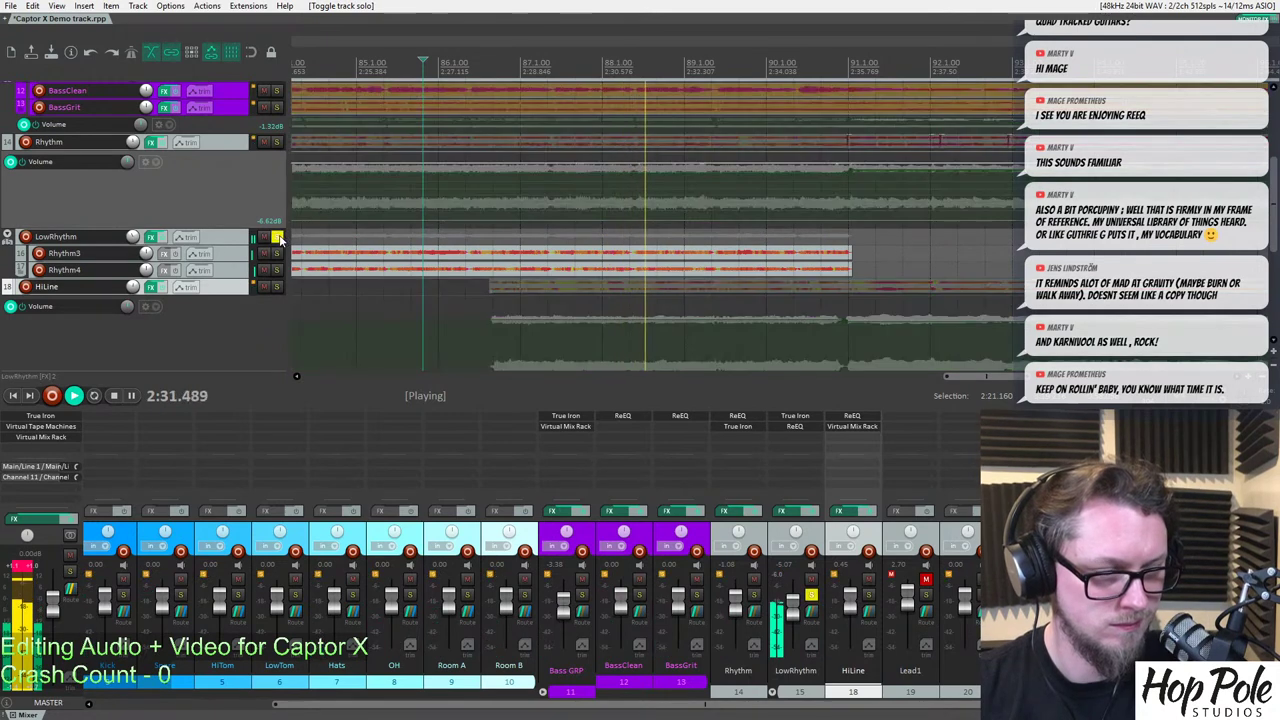
{"action": "left_click", "coordinate": [278, 238]}
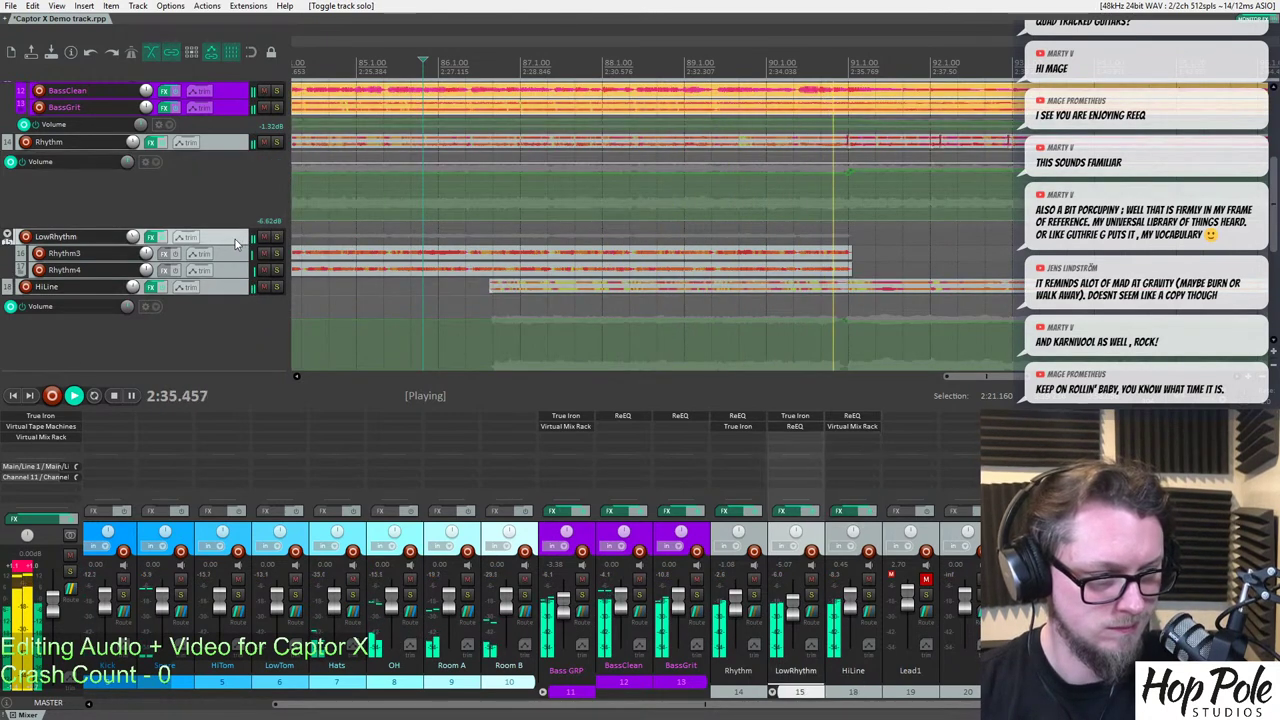
Show the volume envelope of the LowRhythm track and enlarge its lane.
{"action": "scroll", "coordinate": [625, 260], "scroll_direction": "down", "scroll_amount": 8}
{"action": "scroll", "coordinate": [625, 260], "scroll_direction": "up", "scroll_amount": 8}
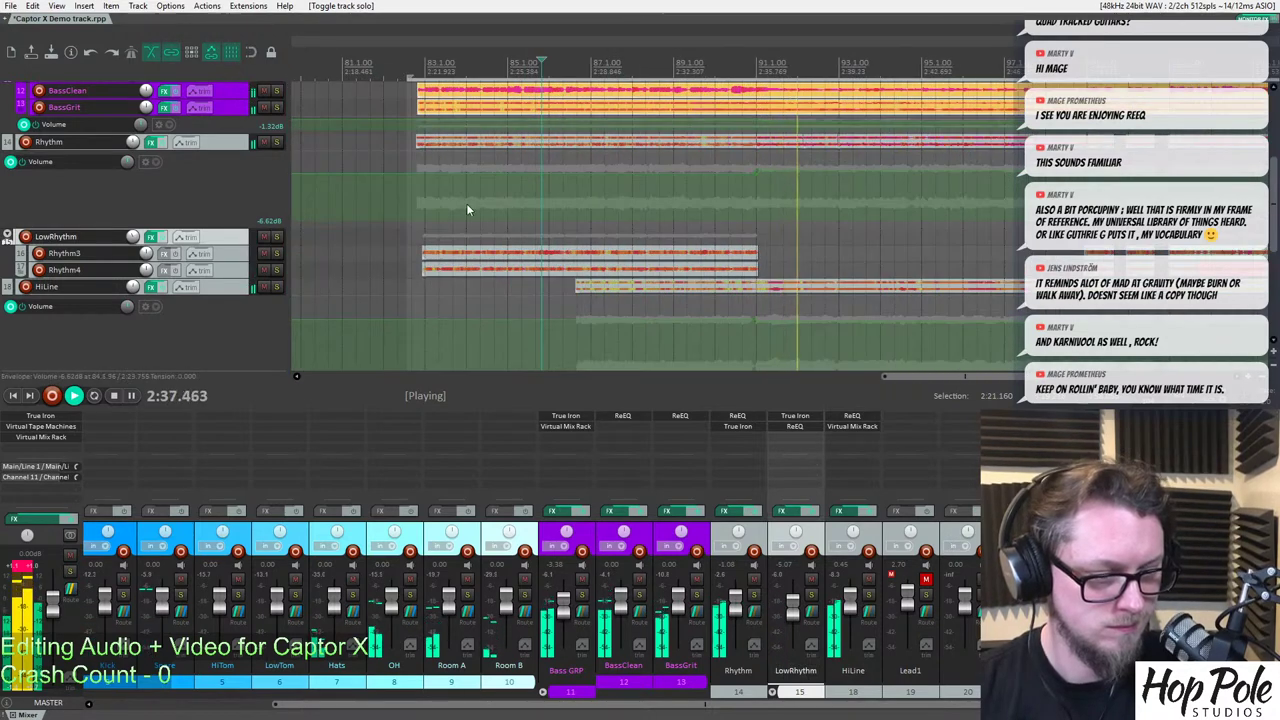
{"action": "key", "text": "v"}
{"action": "left_click_drag", "start_coordinate": [225, 262], "coordinate": [232, 287]}
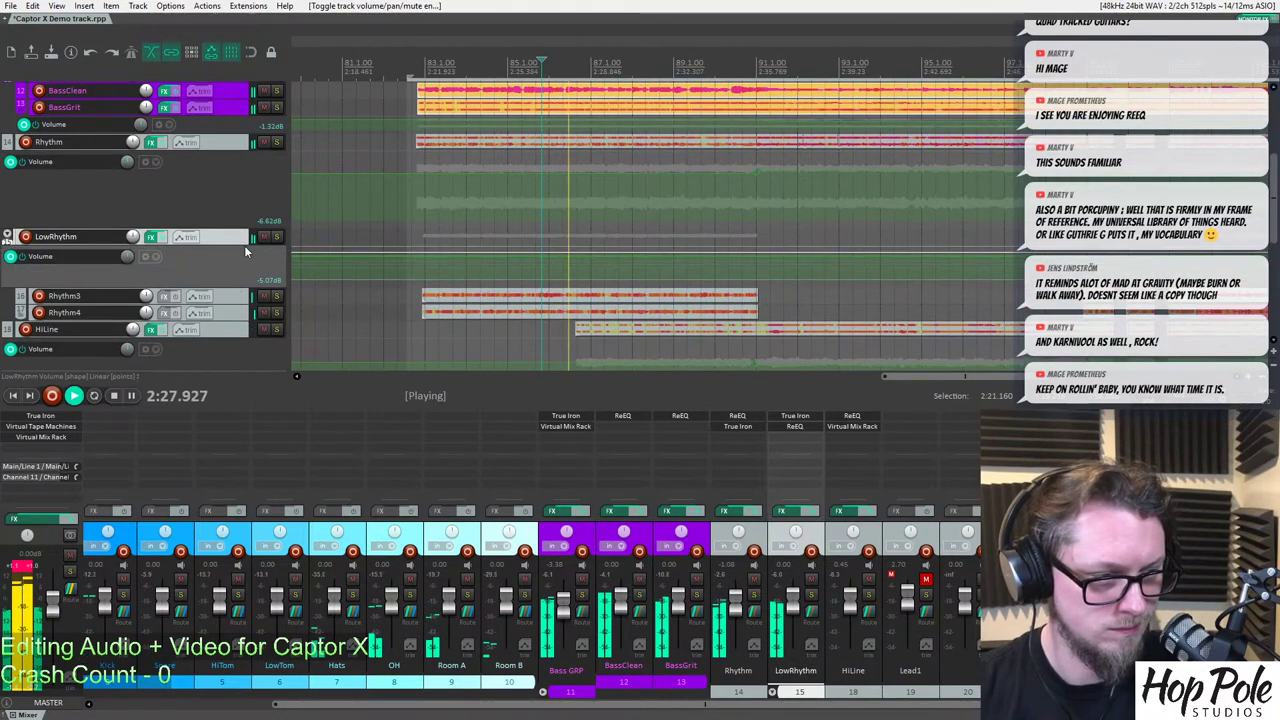
Play from bar 83 and audition LowRhythm, Rhythm and BassGrit soloed one after another.
{"action": "key", "text": "space"}
{"action": "key", "text": "space"}
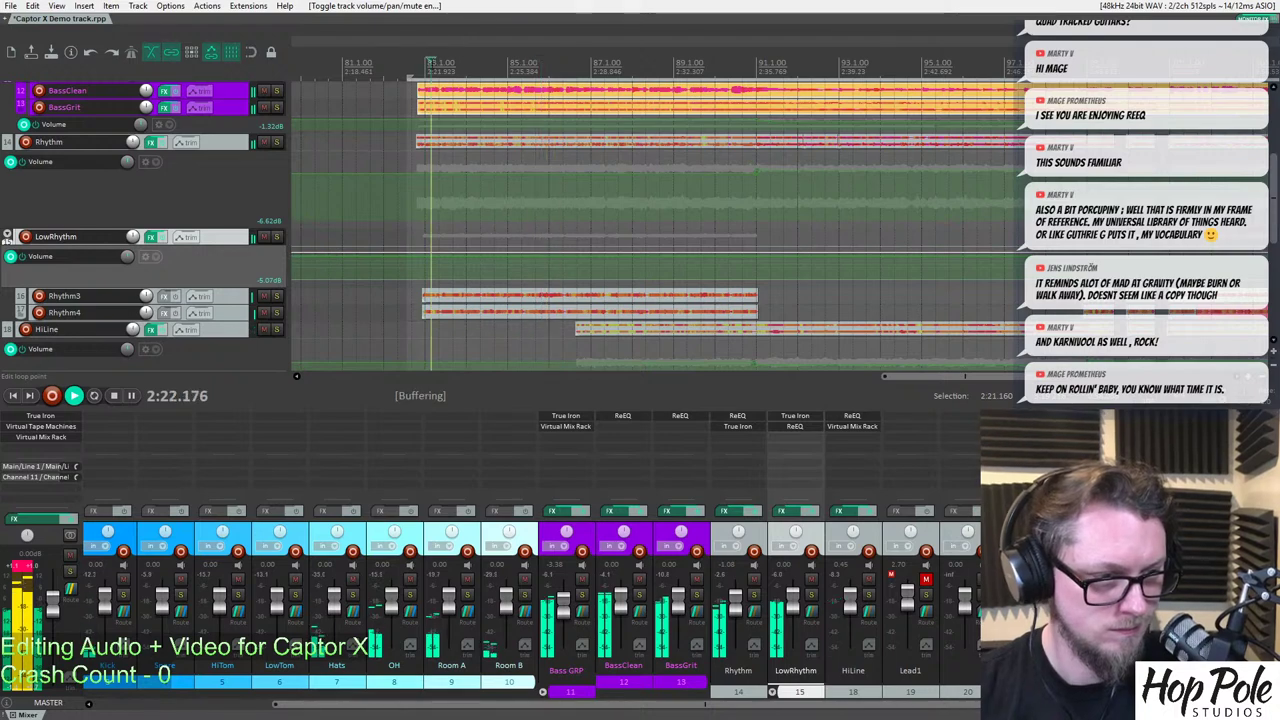
{"action": "left_click", "coordinate": [430, 71]}
{"action": "left_click", "coordinate": [277, 236]}
{"action": "left_click", "coordinate": [277, 236]}
{"action": "left_click", "coordinate": [277, 142]}
{"action": "left_click", "coordinate": [277, 142]}
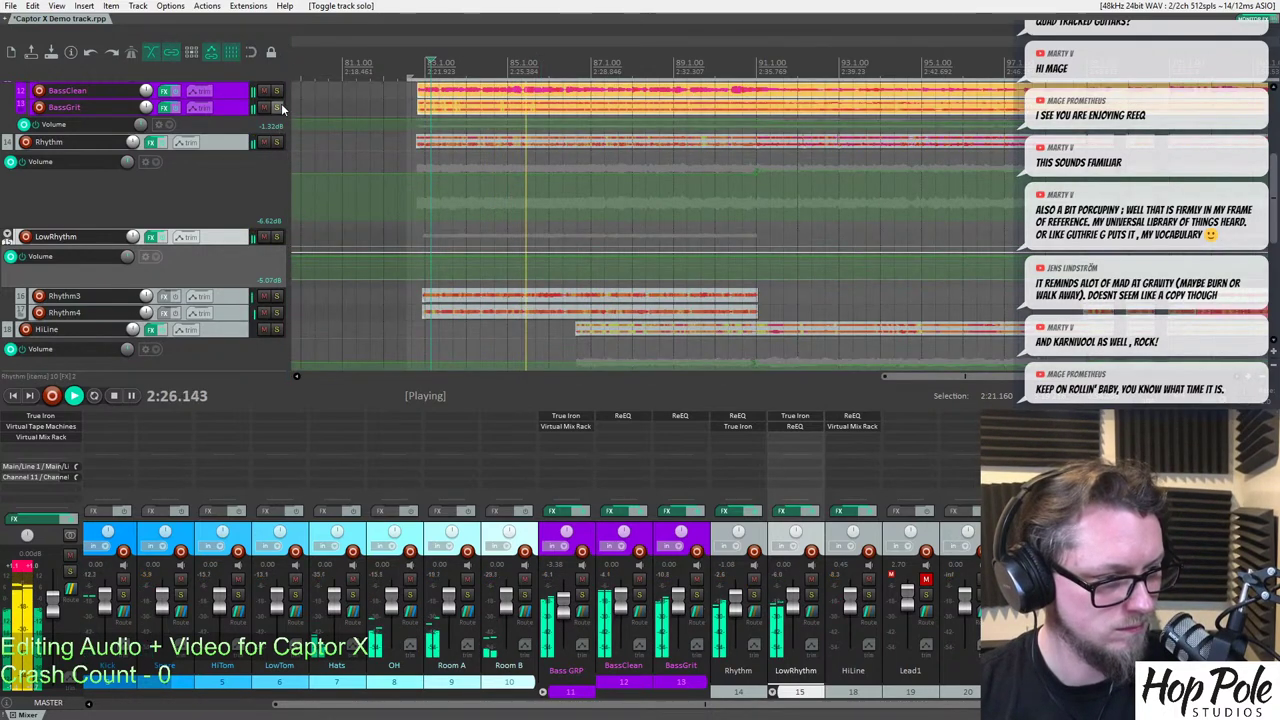
{"action": "left_click", "coordinate": [277, 107]}
{"action": "left_click", "coordinate": [277, 107]}
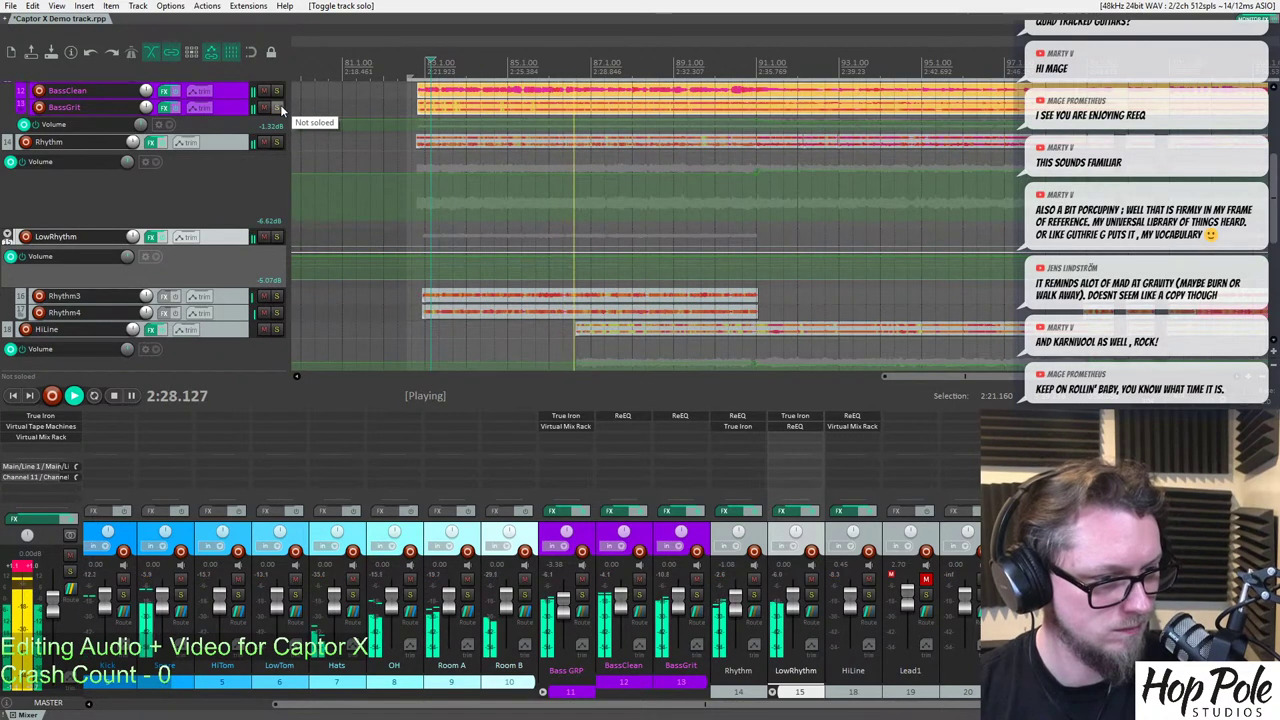
Audition the mix with BassGrit muted, stop playback and unmute the track.
{"action": "left_click", "coordinate": [265, 107]}
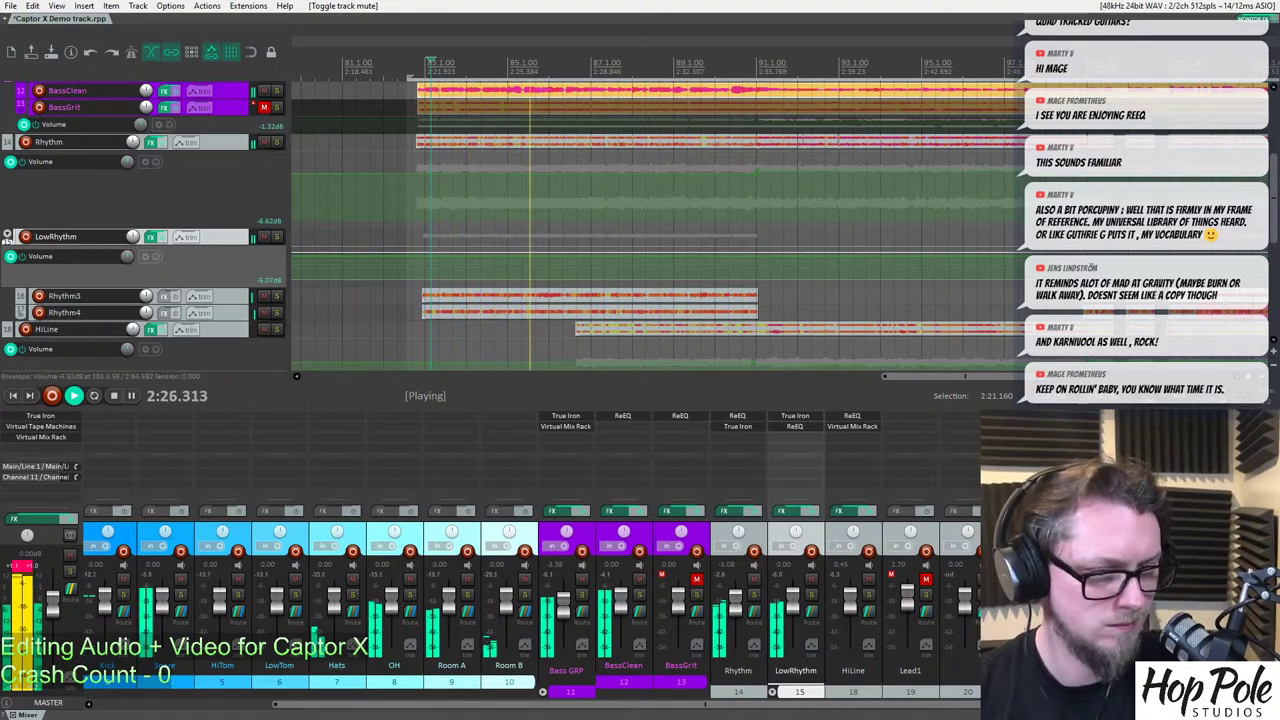
{"action": "scroll", "coordinate": [265, 112], "scroll_direction": "up", "scroll_amount": 2}
{"action": "key", "text": "space"}
{"action": "left_click", "coordinate": [264, 137]}
Solo BassGrit and add a ReEQ peak band at 1.83 kHz with -5.94 dB gain and a Q of 1.79.
{"action": "left_click", "coordinate": [277, 137]}
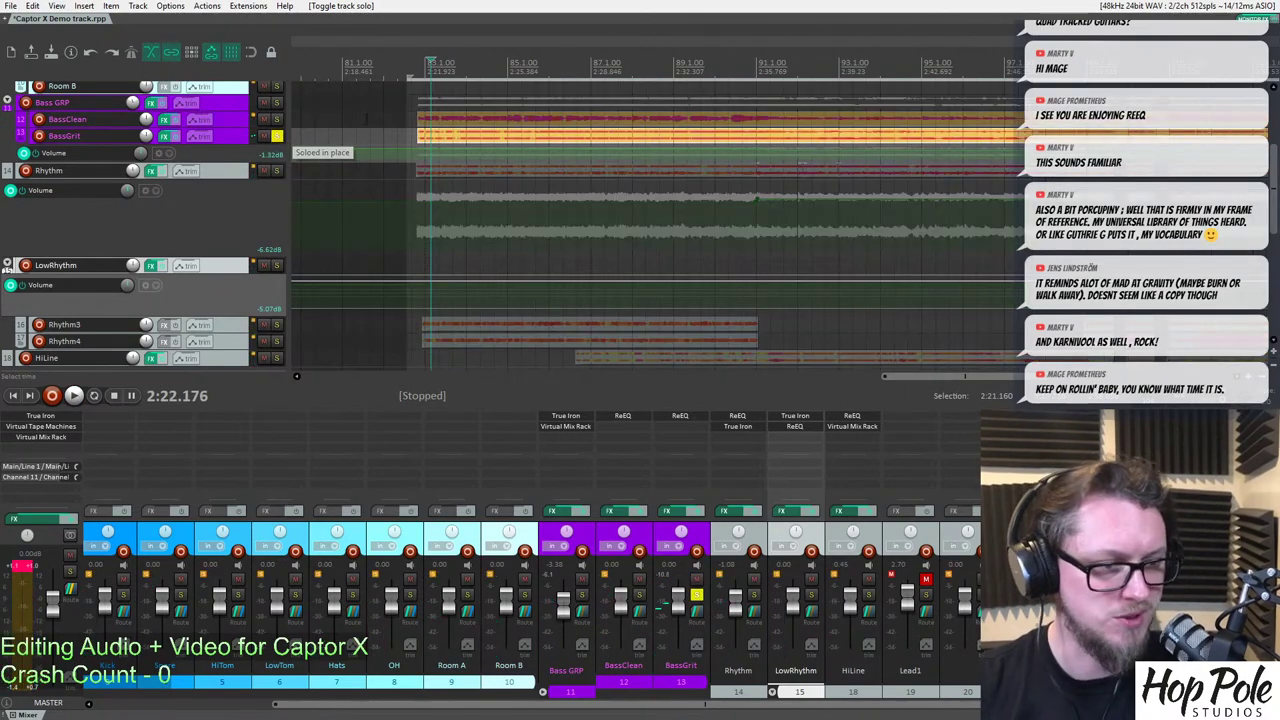
{"action": "left_click", "coordinate": [164, 136]}
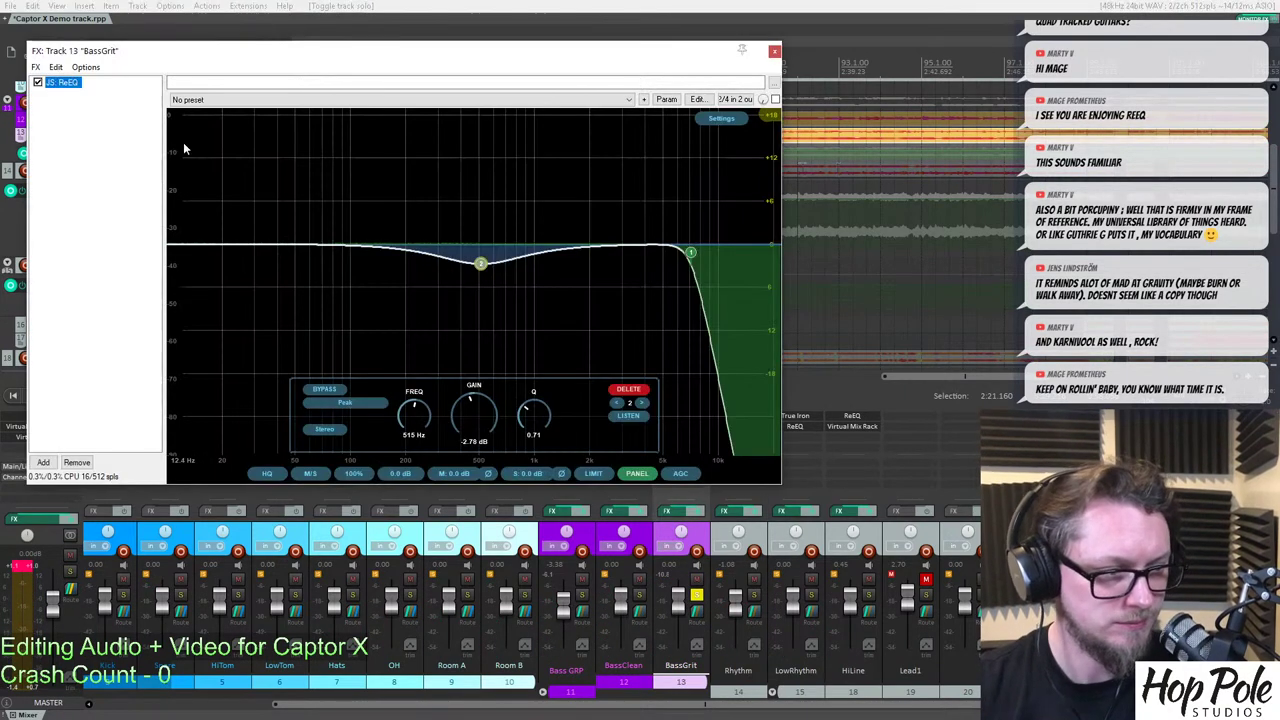
{"action": "left_click_drag", "start_coordinate": [542, 254], "coordinate": [590, 274]}
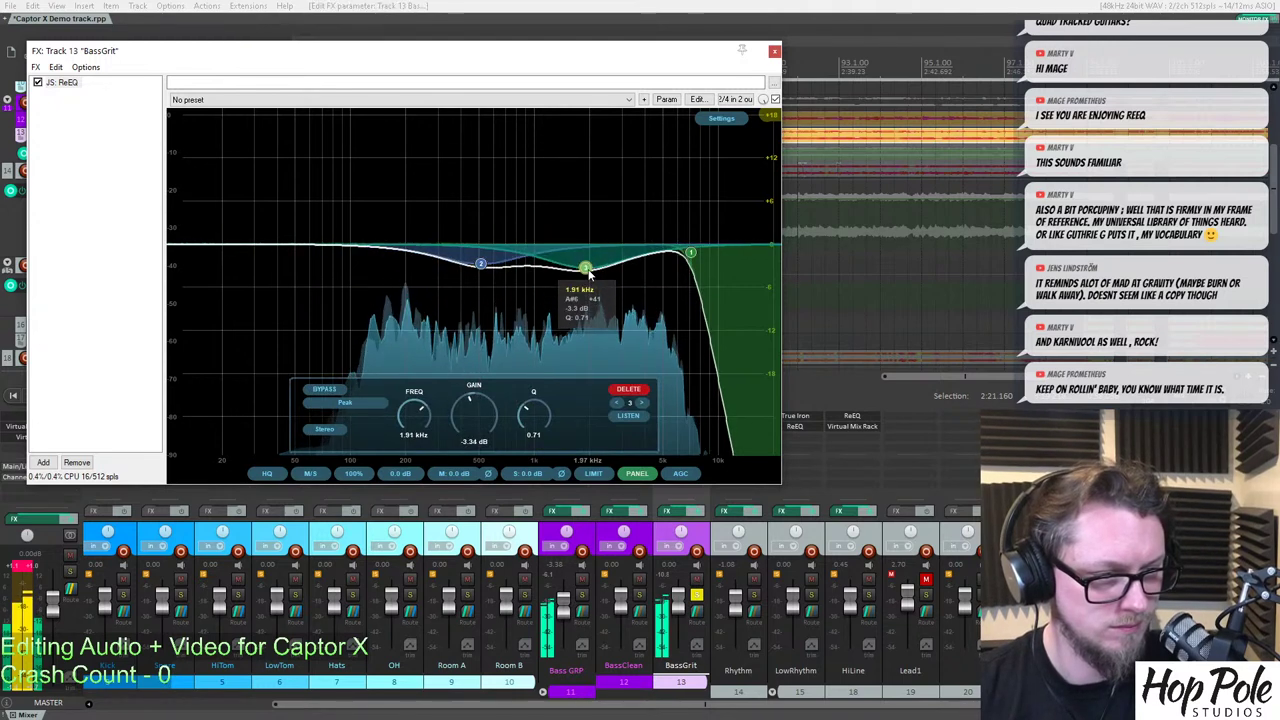
{"action": "left_click_drag", "start_coordinate": [518, 413], "coordinate": [542, 406]}
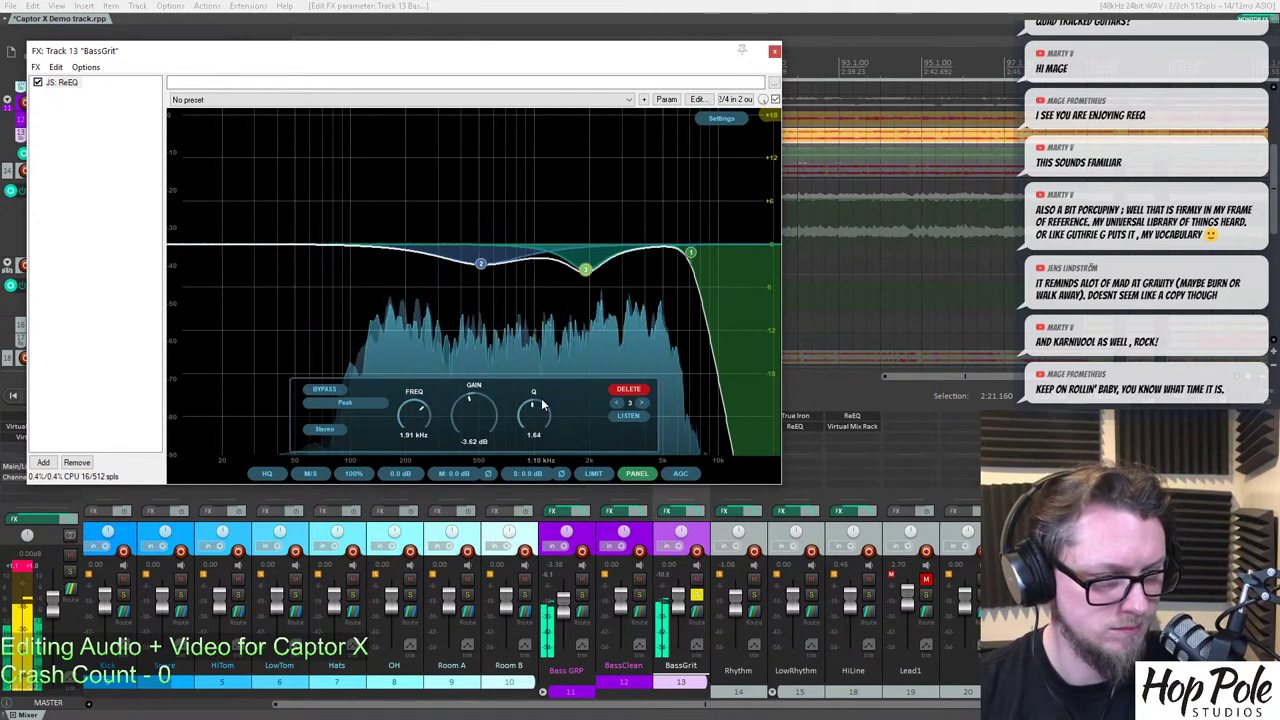
{"action": "left_click_drag", "start_coordinate": [588, 256], "coordinate": [584, 287]}
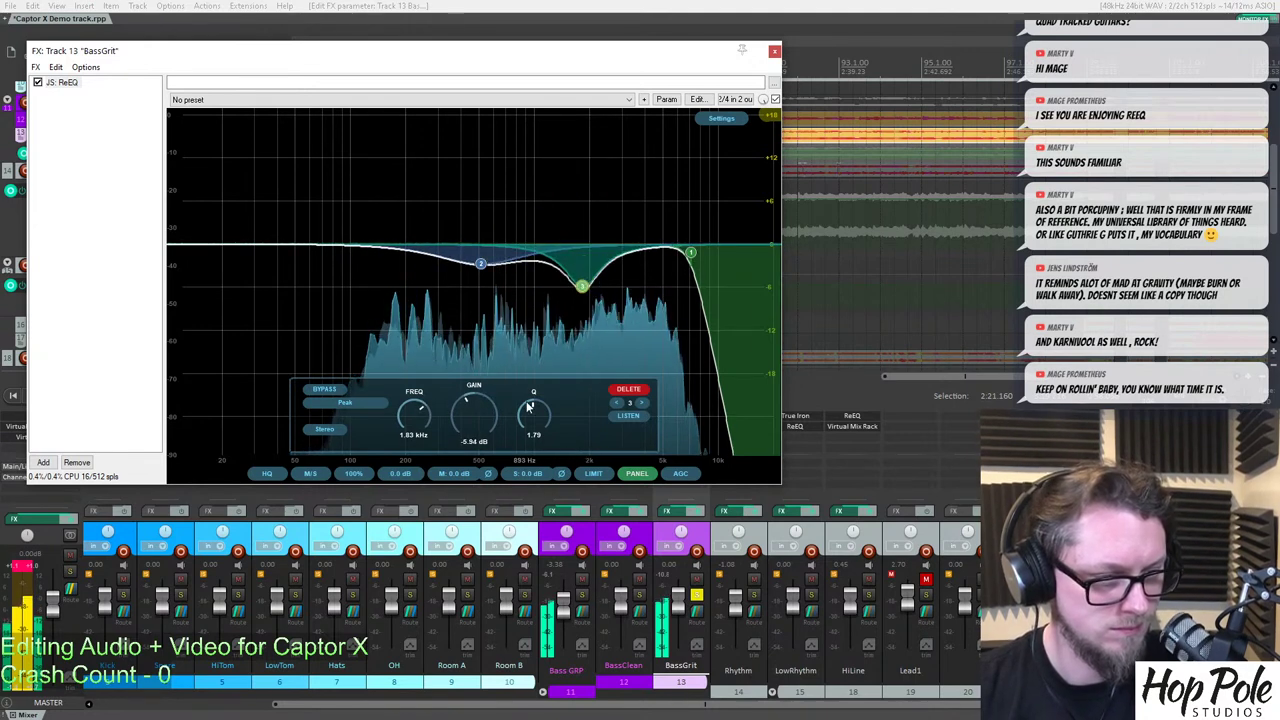
{"action": "left_click", "coordinate": [774, 51]}
Unsolo BassGrit and play the full mix again from bar 83, bringing the HiLine track into view.
{"action": "key", "text": "space"}
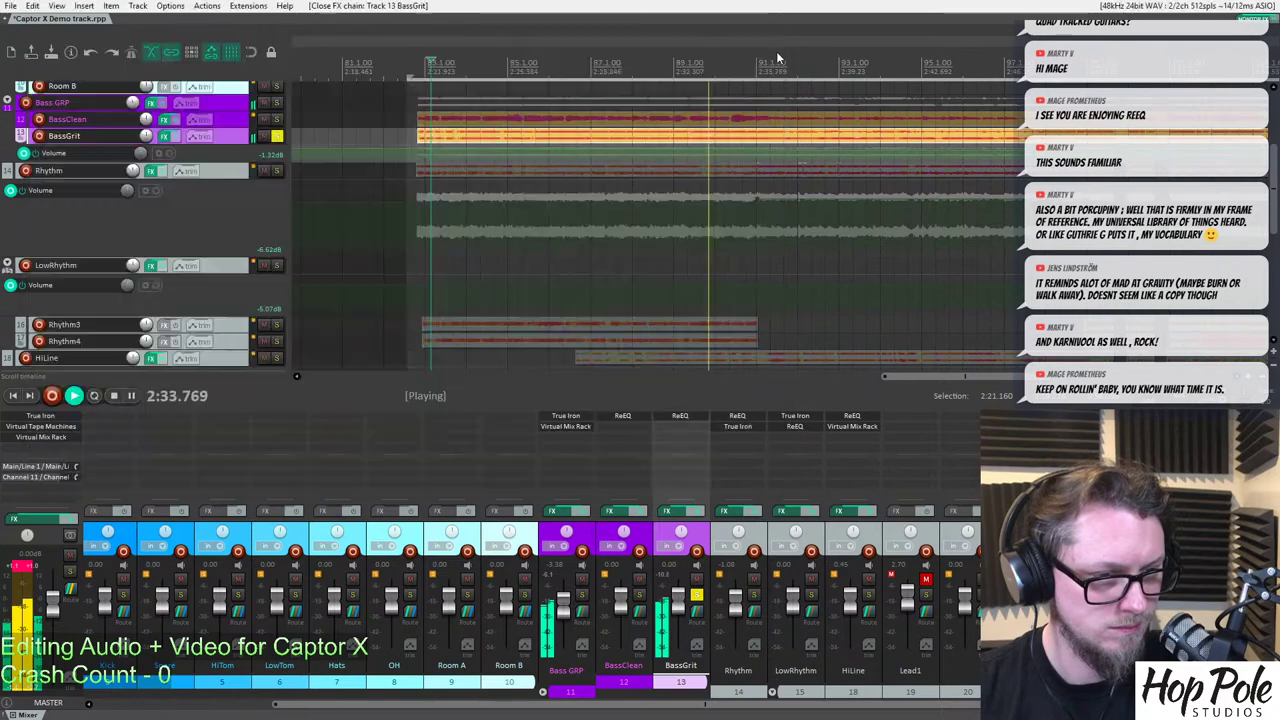
{"action": "left_click", "coordinate": [278, 137]}
{"action": "key", "text": "space"}
{"action": "scroll", "coordinate": [734, 182], "scroll_direction": "up", "scroll_amount": 3}
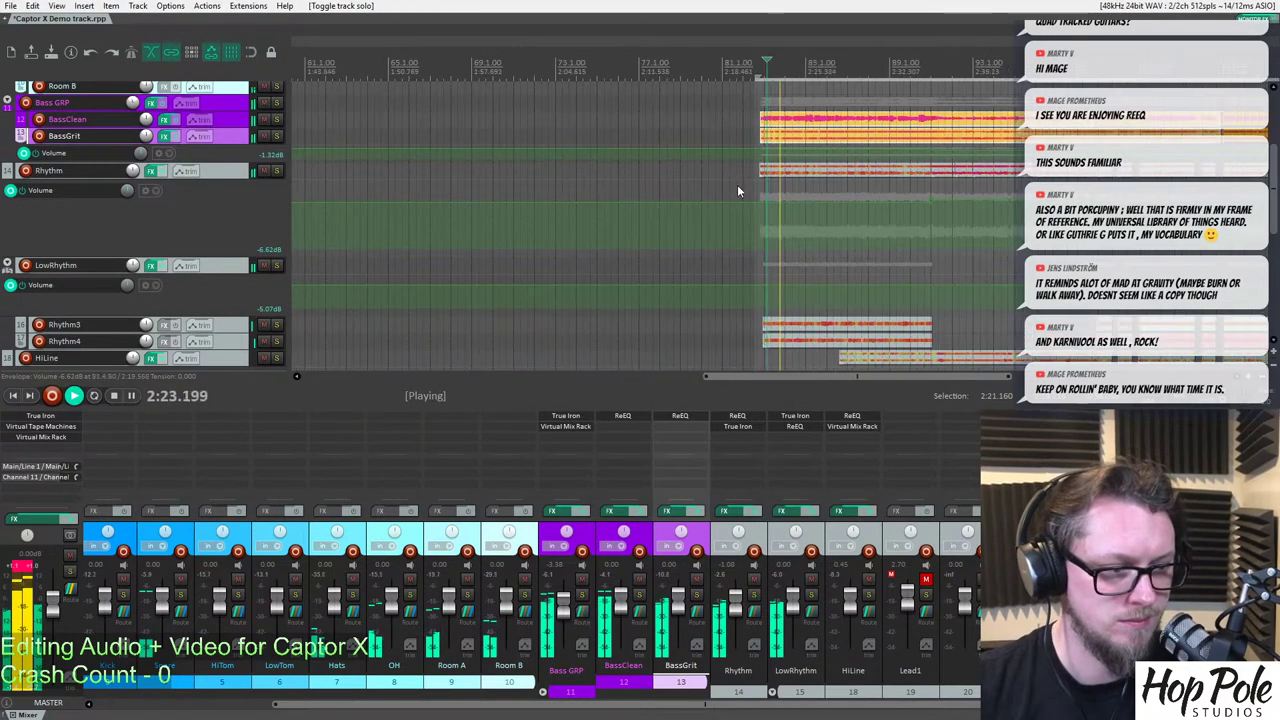
{"action": "scroll", "coordinate": [759, 200], "scroll_direction": "down", "scroll_amount": 2}
{"action": "mouse_move", "coordinate": [1271, 181]}
{"action": "left_mouse_down"}
{"action": "mouse_move", "coordinate": [1272, 247]}
{"action": "mouse_move", "coordinate": [1273, 191]}
{"action": "left_mouse_up"}
{"action": "scroll", "coordinate": [1273, 191], "scroll_direction": "down", "scroll_amount": 2}
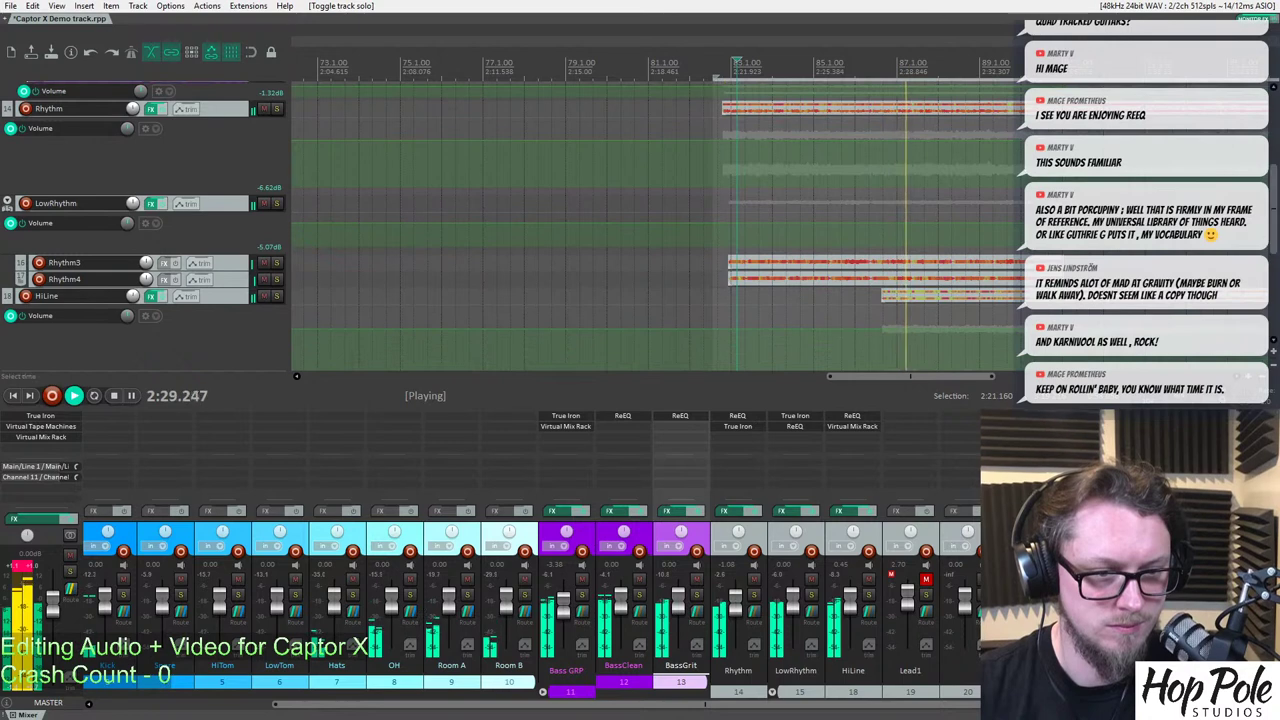
Set the FG-S HMF gain in HiLine's Virtual Mix Rack to +1.44 dB and lower the HiLine fader slightly.
{"action": "left_click", "coordinate": [862, 426]}
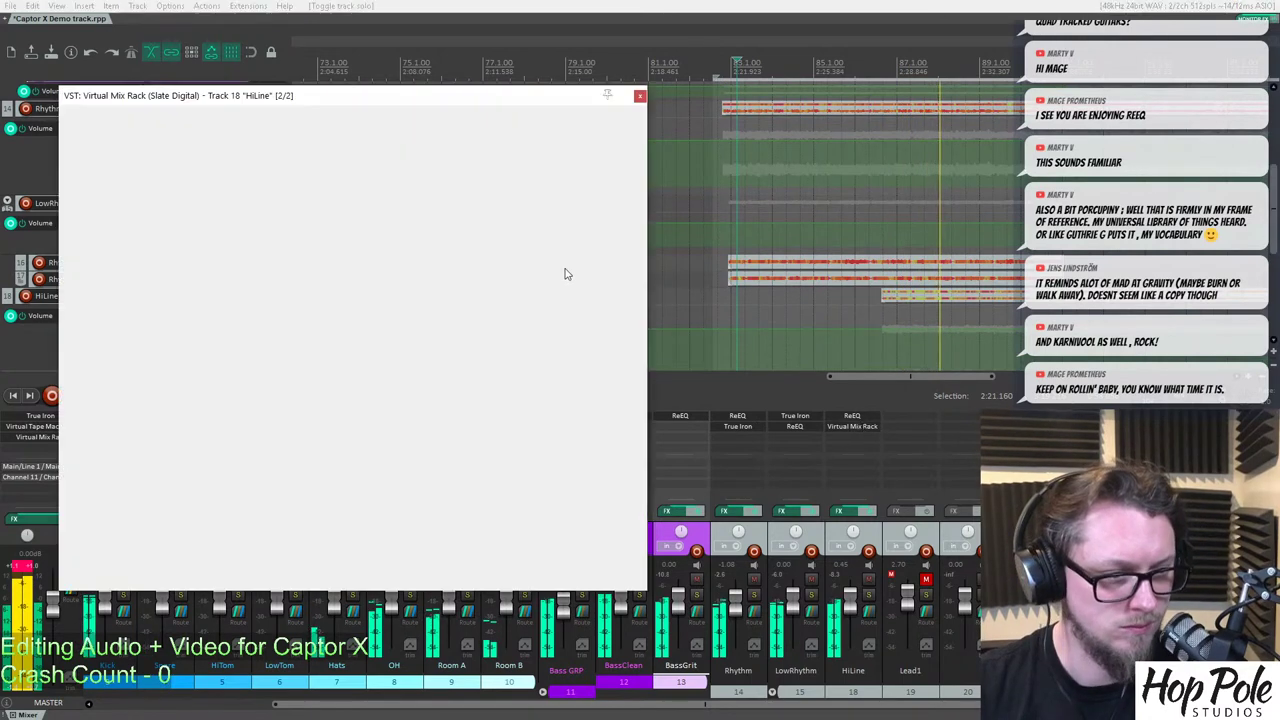
{"action": "left_click_drag", "start_coordinate": [453, 291], "coordinate": [445, 309]}
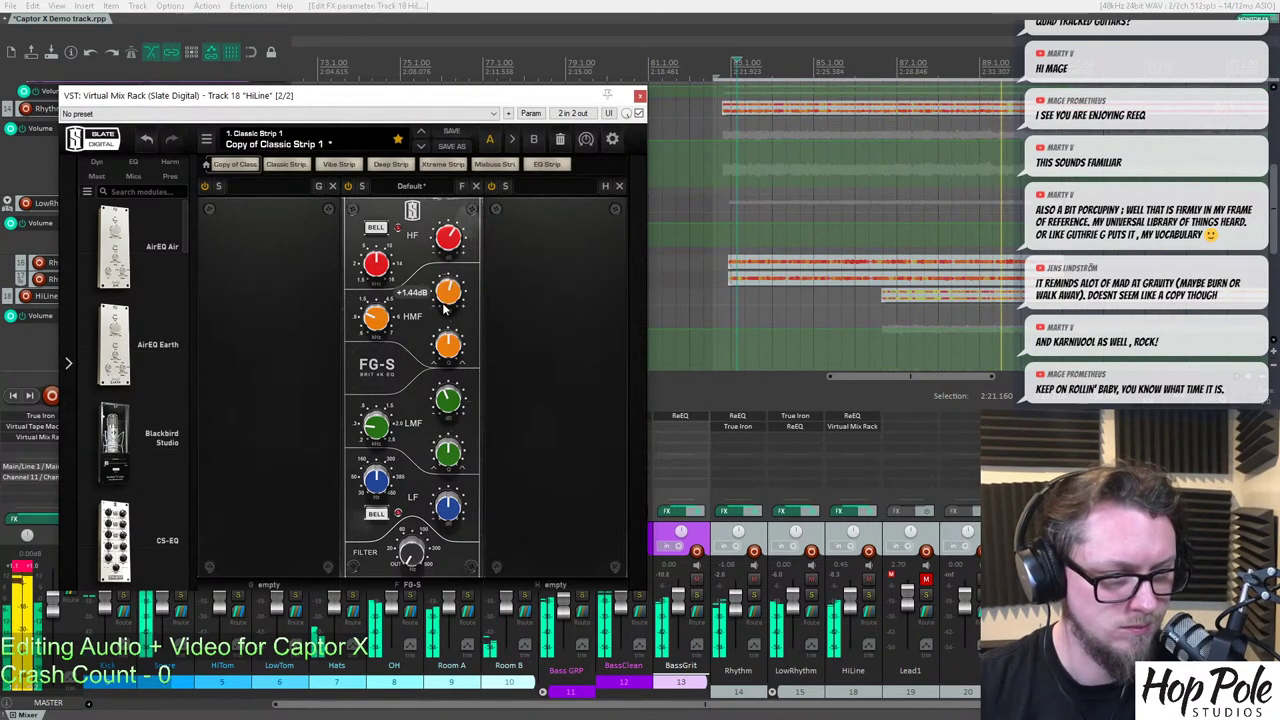
{"action": "left_click_drag", "start_coordinate": [848, 600], "coordinate": [848, 603]}
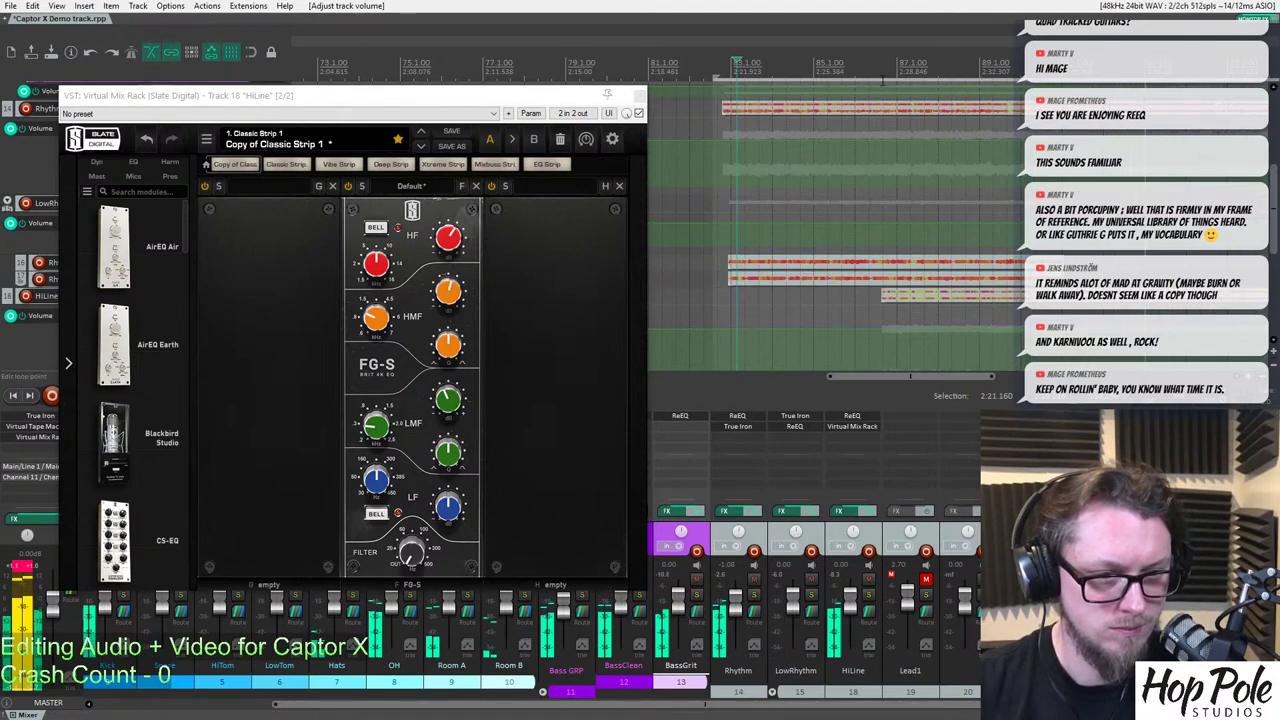
Raise the HiLine volume envelope to about -3.13 dB, adjust the FG-S HMF frequency and set its gain to +1.71 dB.
{"action": "left_click_drag", "start_coordinate": [911, 332], "coordinate": [914, 331]}
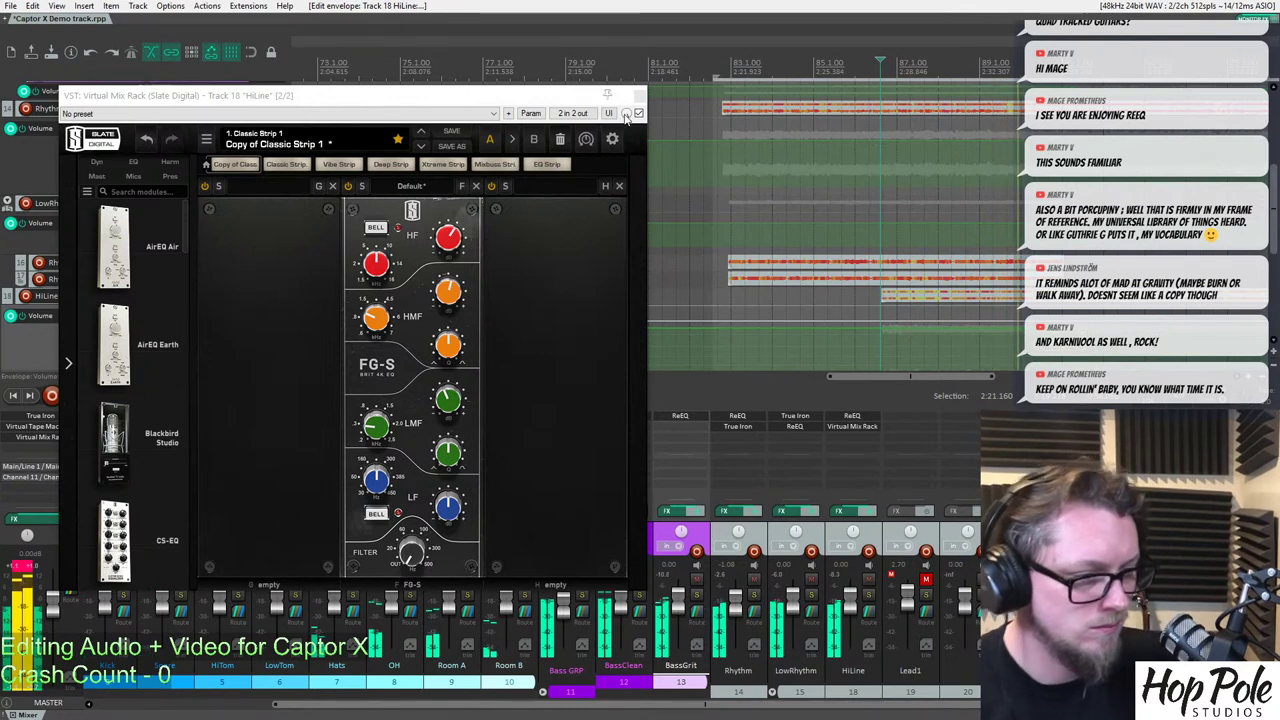
{"action": "left_click", "coordinate": [377, 319]}
{"action": "left_click_drag", "start_coordinate": [380, 320], "coordinate": [381, 322]}
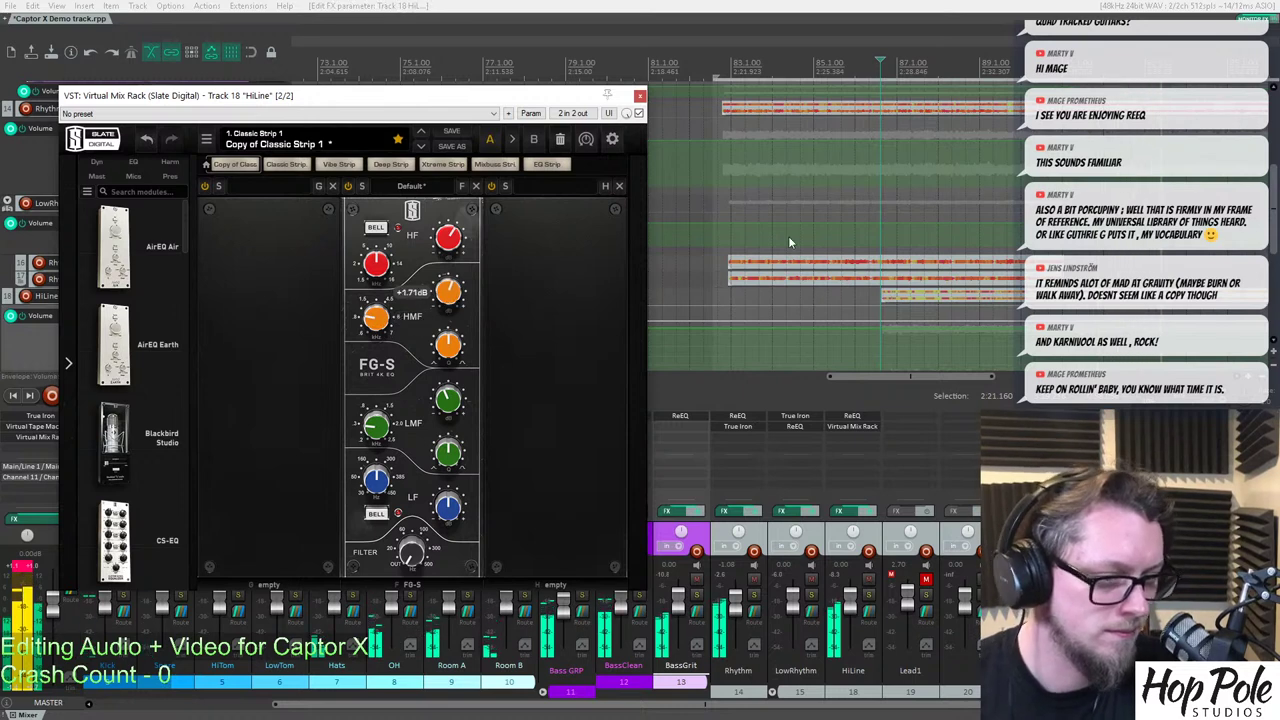
{"action": "scroll", "coordinate": [789, 236], "scroll_direction": "down", "scroll_amount": 3}
{"action": "key", "text": "Escape"}
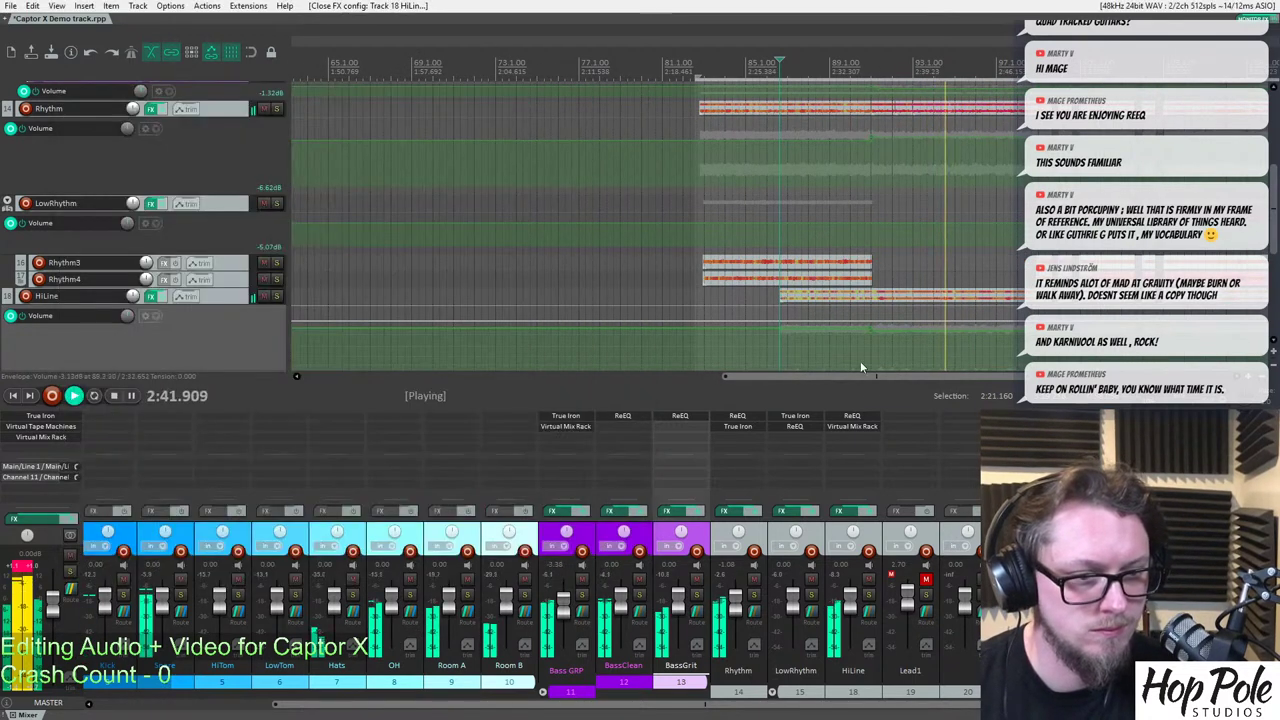
Listen through the mix from the HiLine entry at bar 87 past bar 101, checking the guitar and bass tracks, and stop playback.
{"action": "left_click_drag", "start_coordinate": [872, 381], "coordinate": [972, 386]}
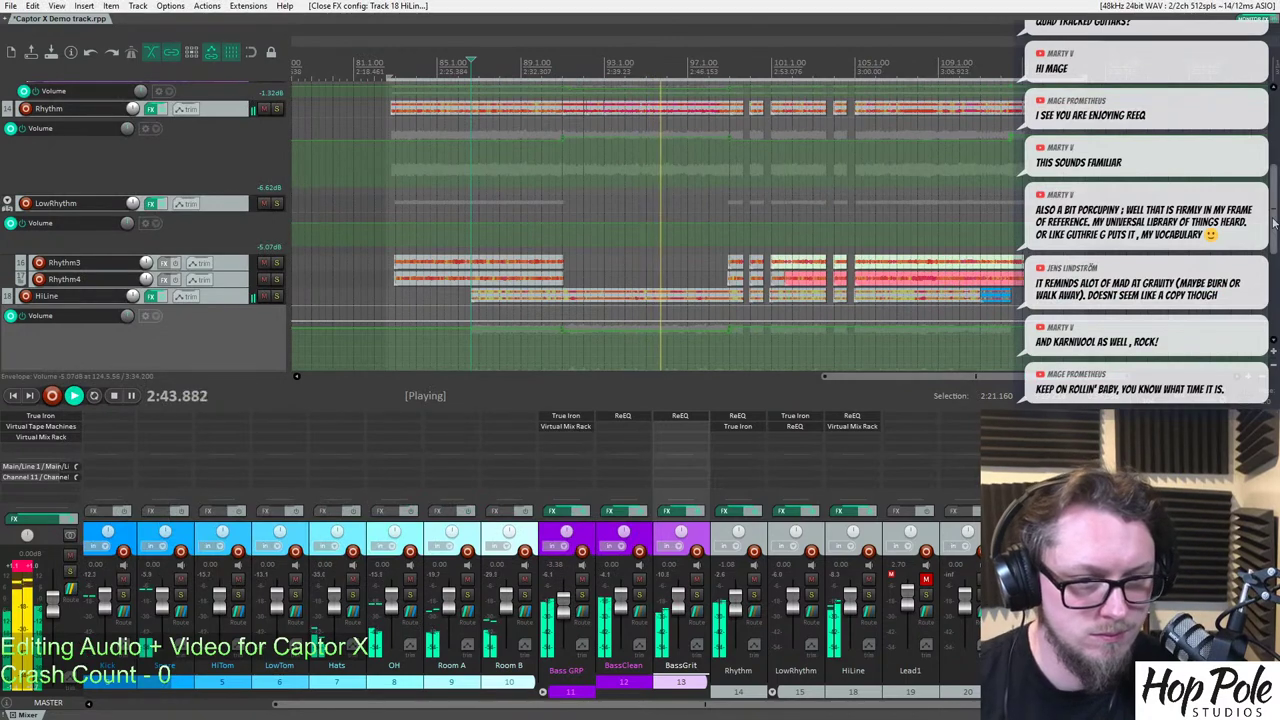
{"action": "scroll", "coordinate": [1273, 222], "scroll_direction": "down", "scroll_amount": 2}
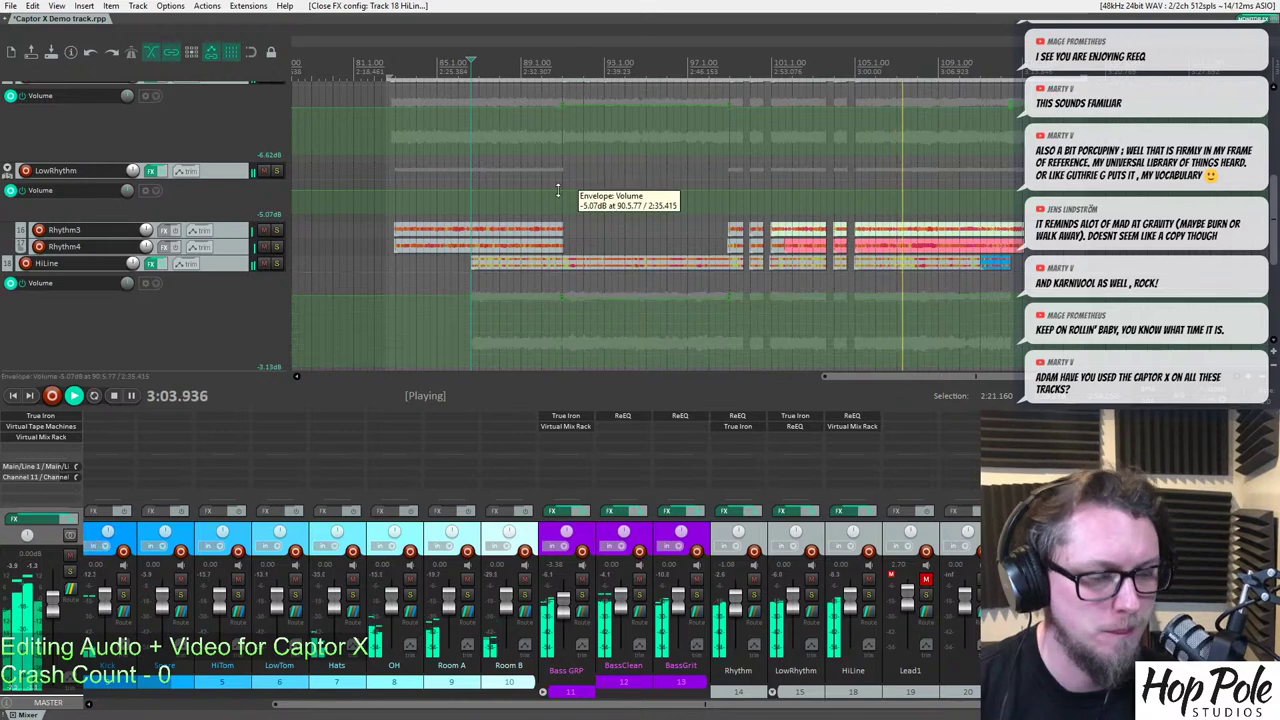
{"action": "scroll", "coordinate": [754, 142], "scroll_direction": "up", "scroll_amount": 2}
{"action": "scroll", "coordinate": [1005, 165], "scroll_direction": "down", "scroll_amount": 3}
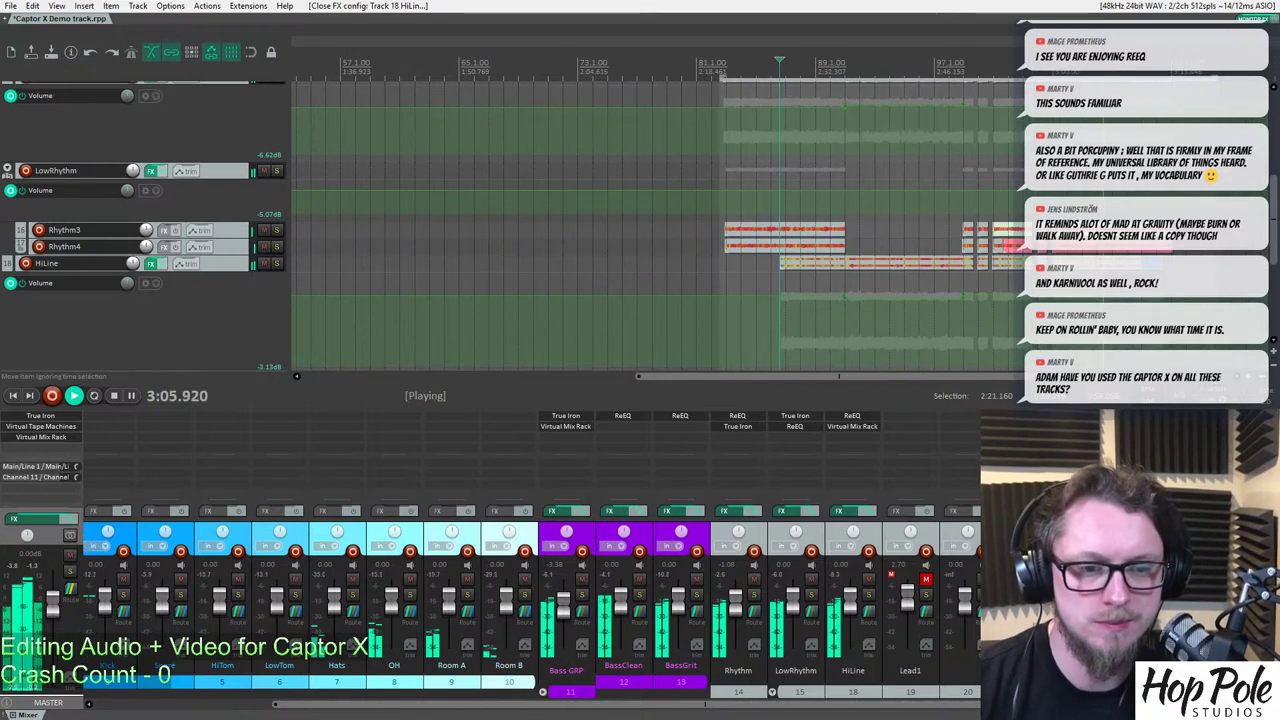
{"action": "left_click_drag", "start_coordinate": [1272, 214], "coordinate": [1272, 191]}
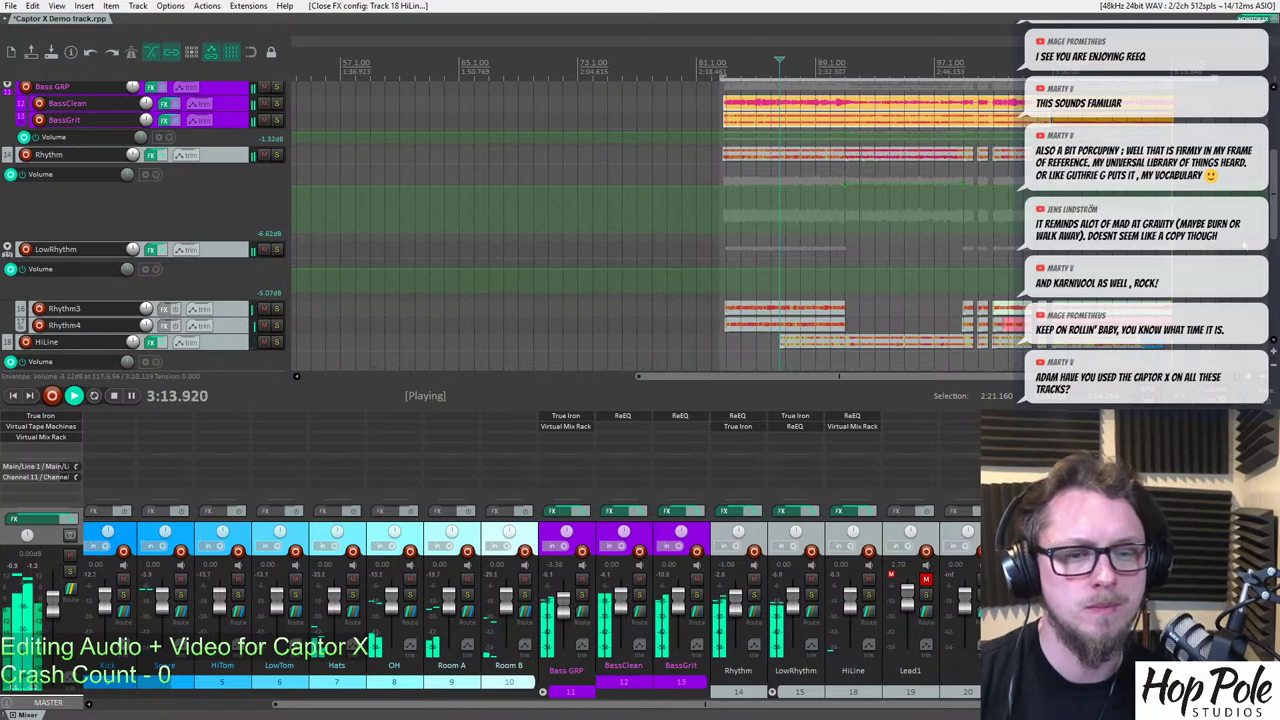
{"action": "key", "text": "space"}
{"action": "left_click_drag", "start_coordinate": [1272, 192], "coordinate": [1272, 180]}
{"action": "scroll", "coordinate": [640, 226], "scroll_direction": "up", "scroll_amount": 3}
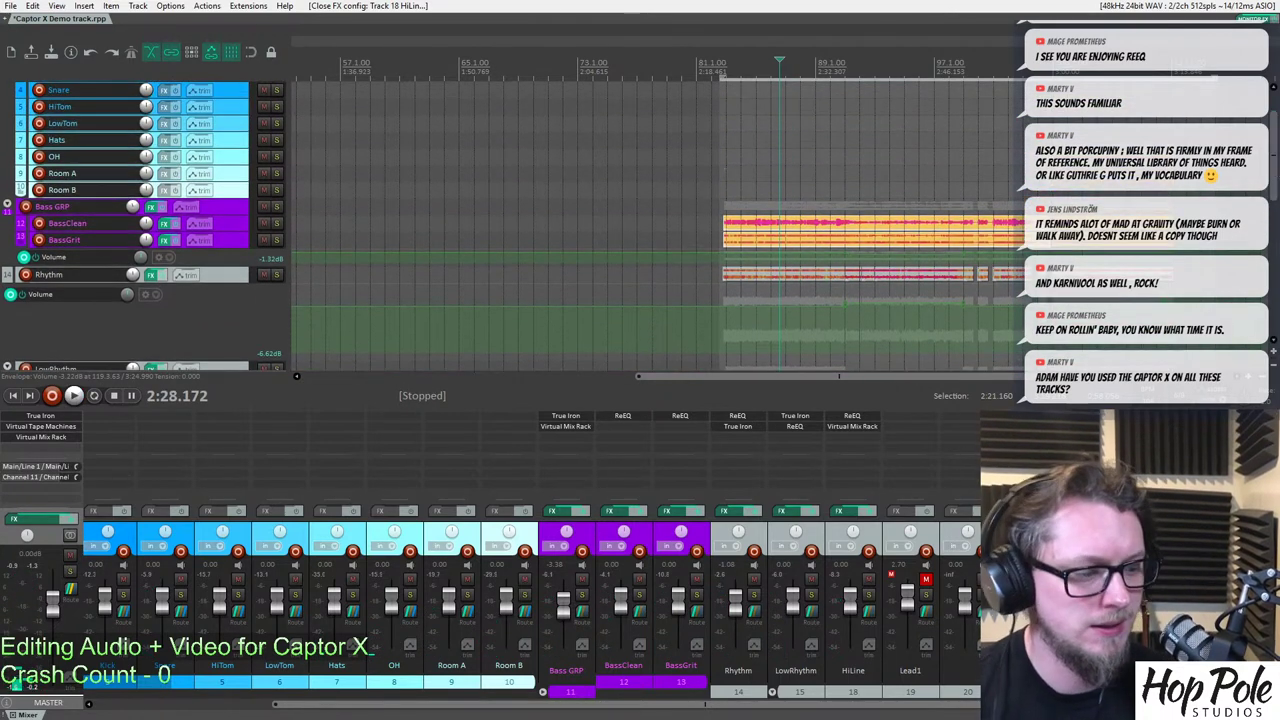
Solo the BassClean and BassGrit tracks together around bar 87, and clear the solos again.
{"action": "scroll", "coordinate": [917, 160], "scroll_direction": "down", "scroll_amount": 4}
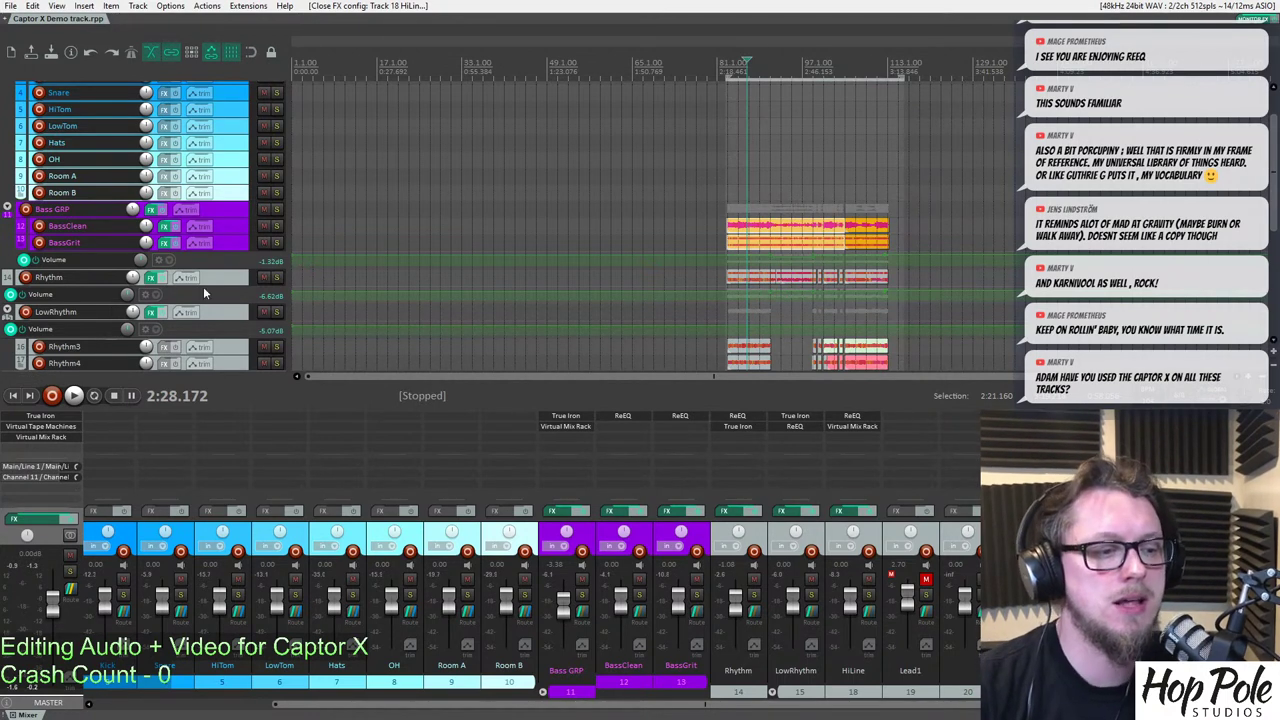
{"action": "left_click", "coordinate": [277, 226]}
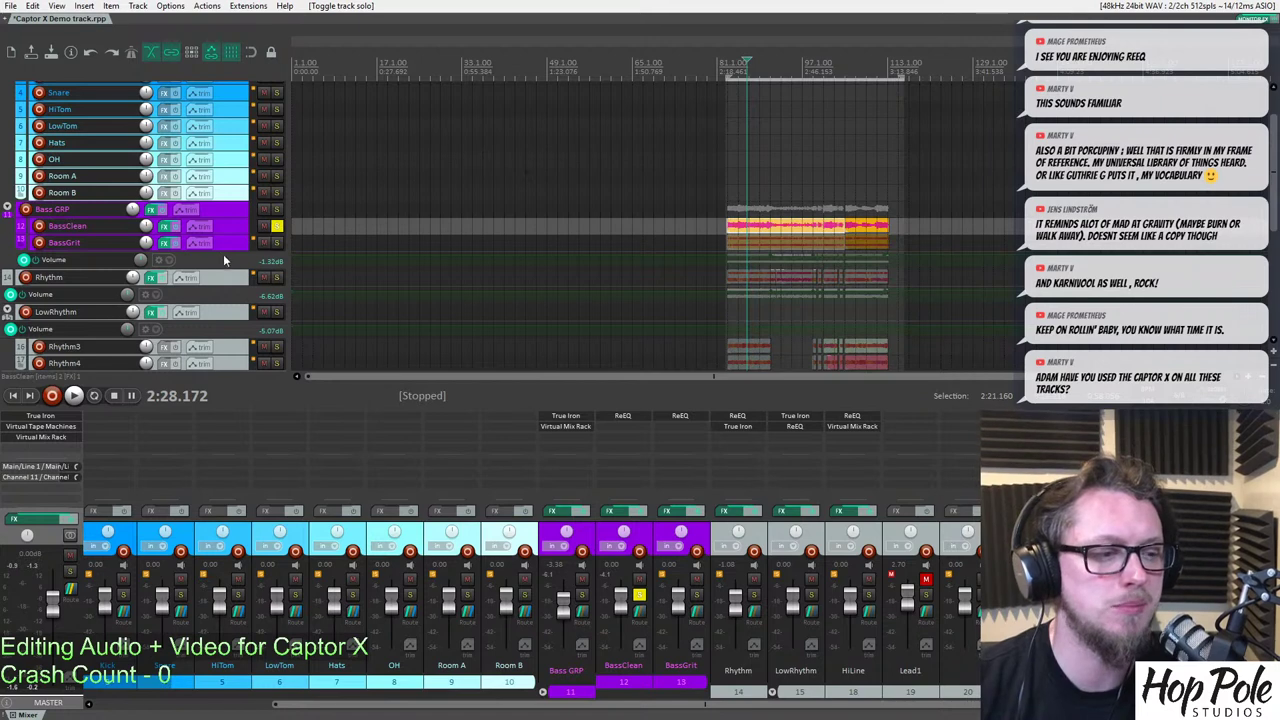
{"action": "left_click", "coordinate": [277, 243]}
{"action": "scroll", "coordinate": [328, 232], "scroll_direction": "up", "scroll_amount": 6}
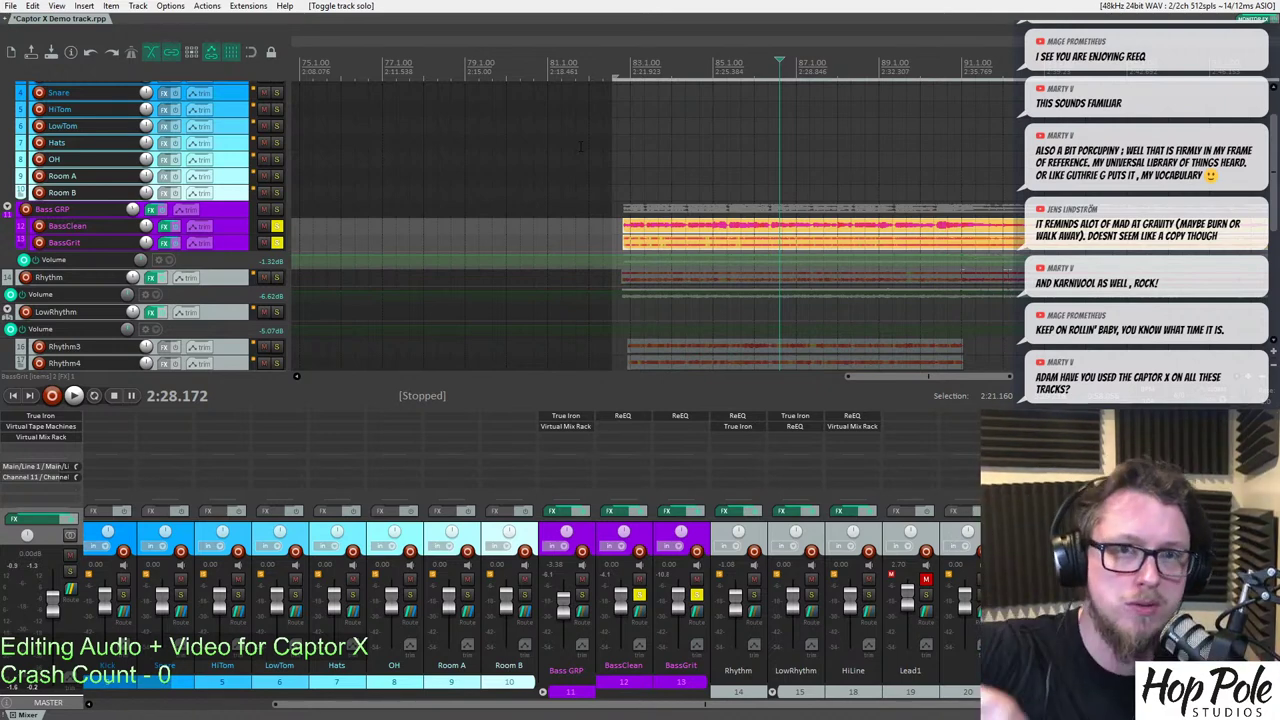
{"action": "left_click", "coordinate": [277, 227]}
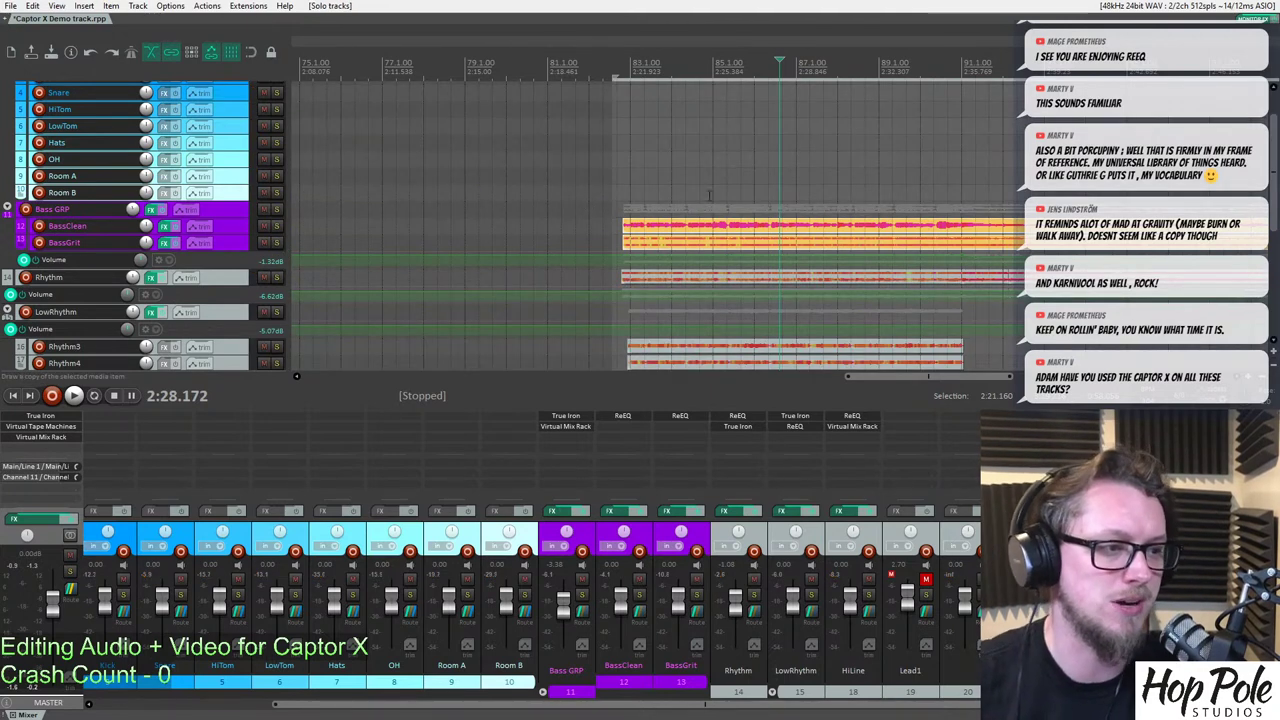
Play the full mix briefly from about bar 103 to check the ending, and stop playback.
{"action": "scroll", "coordinate": [704, 195], "scroll_direction": "down", "scroll_amount": 3}
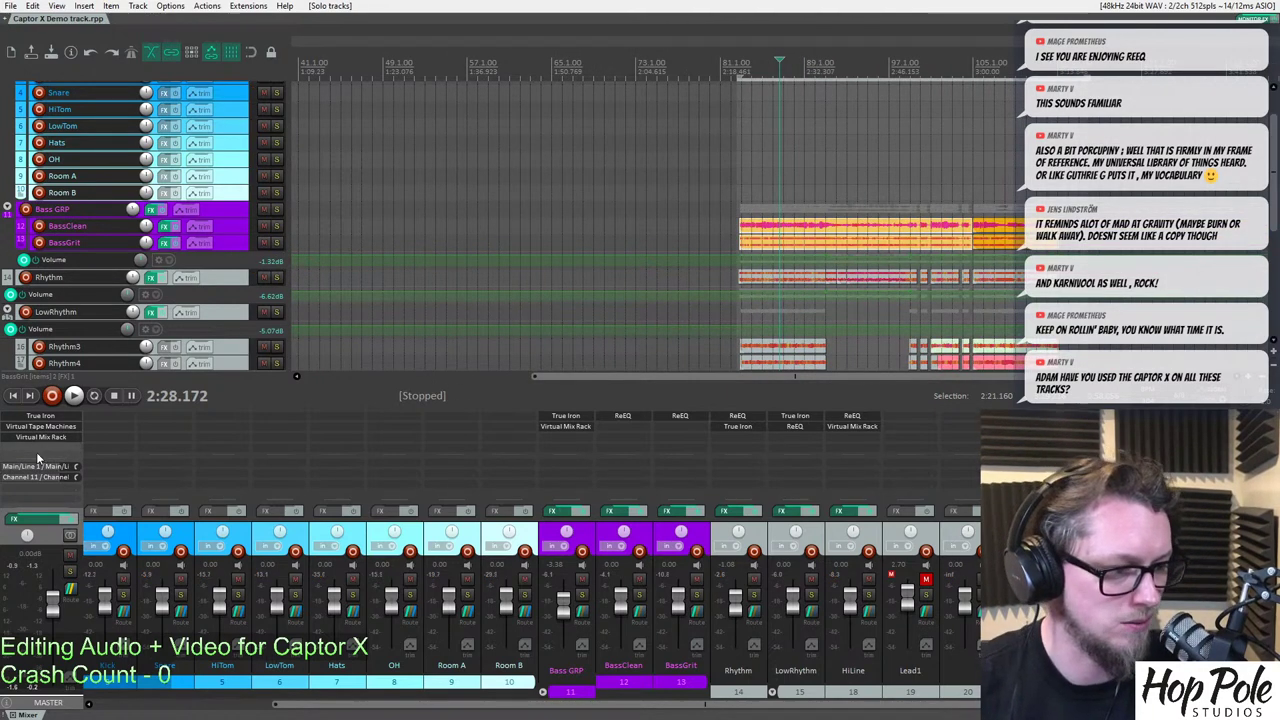
{"action": "left_click", "coordinate": [966, 63]}
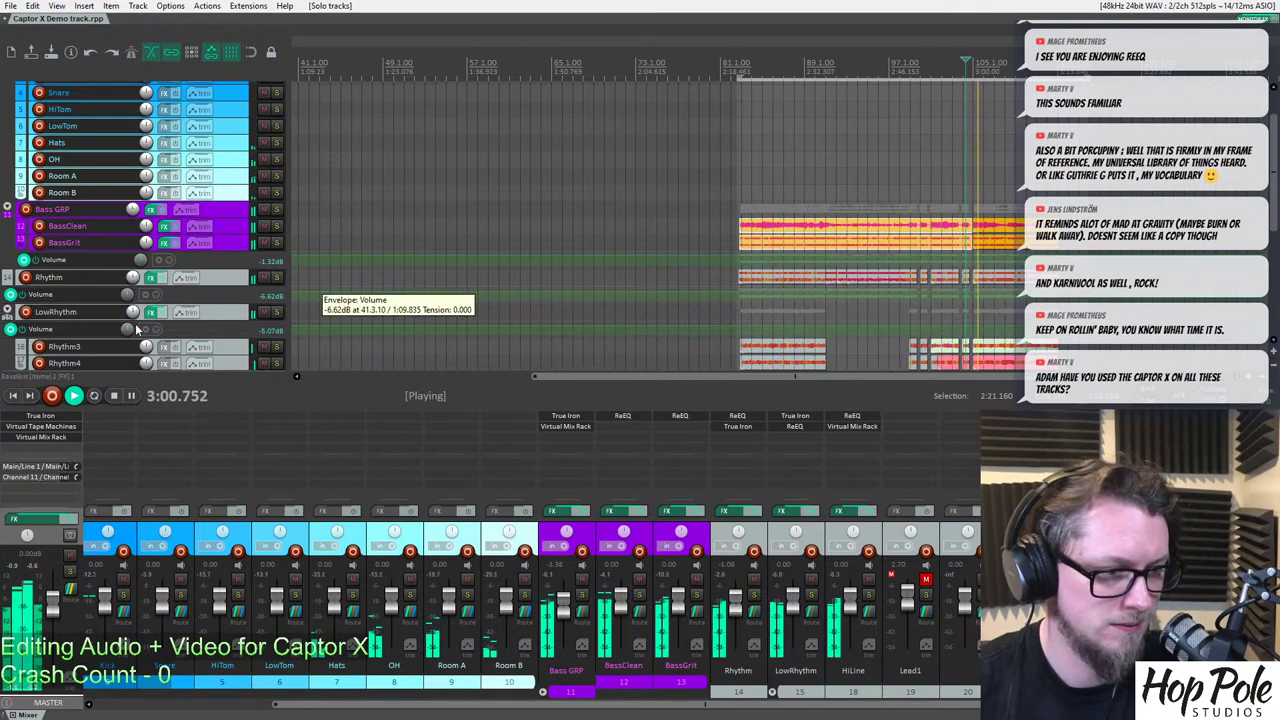
{"action": "key", "text": "space"}
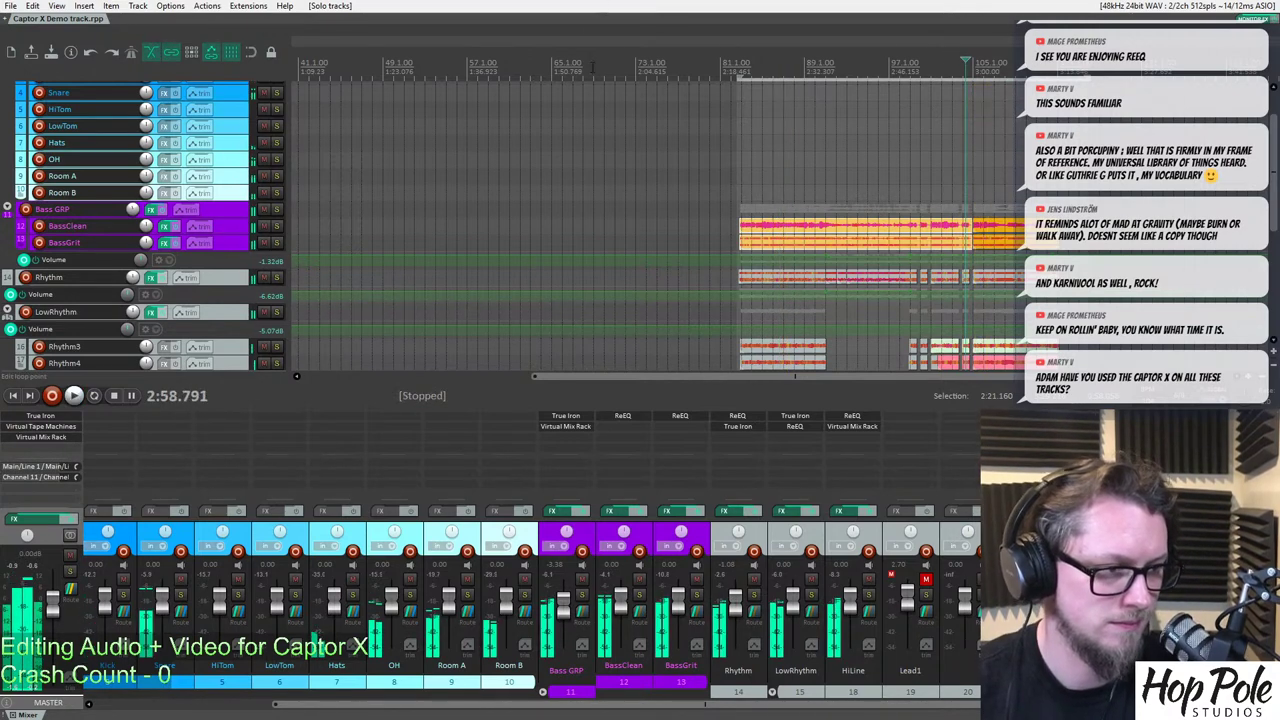
Set up a master mix render named "Captor X Demo track nmix 1" in D:\Dropbox\Studio\Captor X Demo track as 48000 Hz, 24 bit PCM WAV.
{"action": "key", "text": "ctrl+alt+r"}
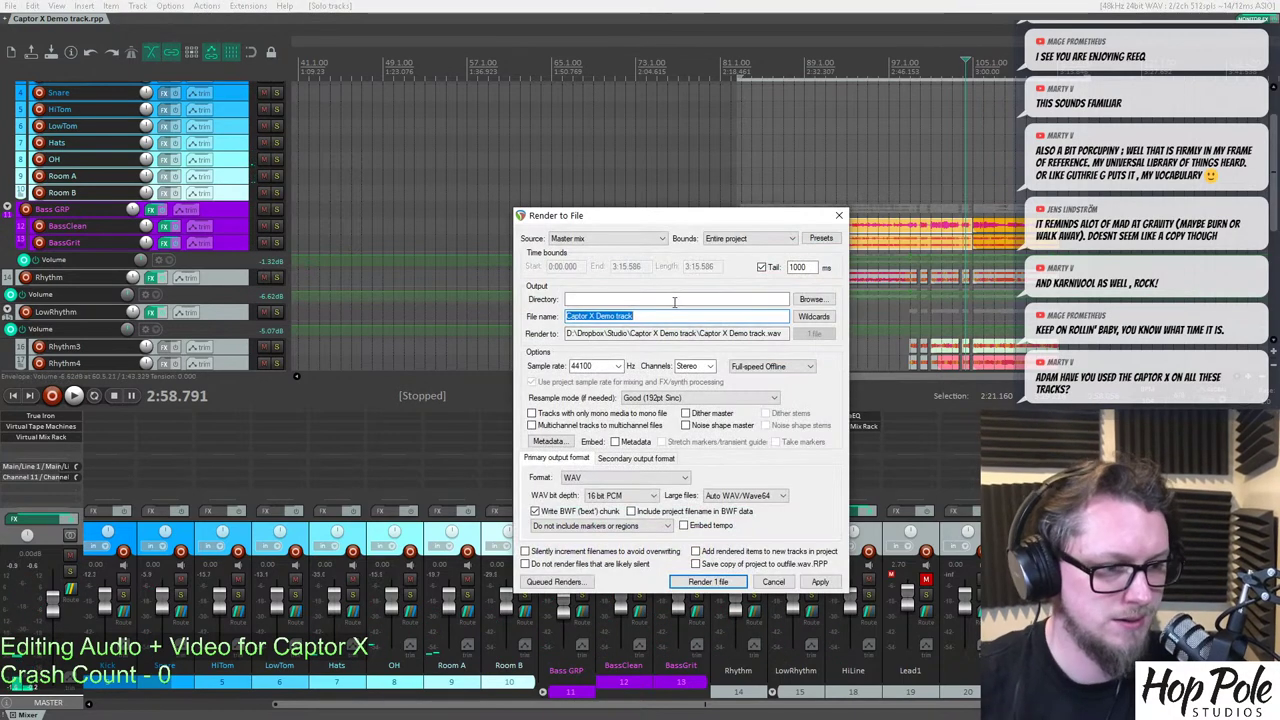
{"action": "left_click", "coordinate": [811, 299]}
{"action": "left_click", "coordinate": [870, 340]}
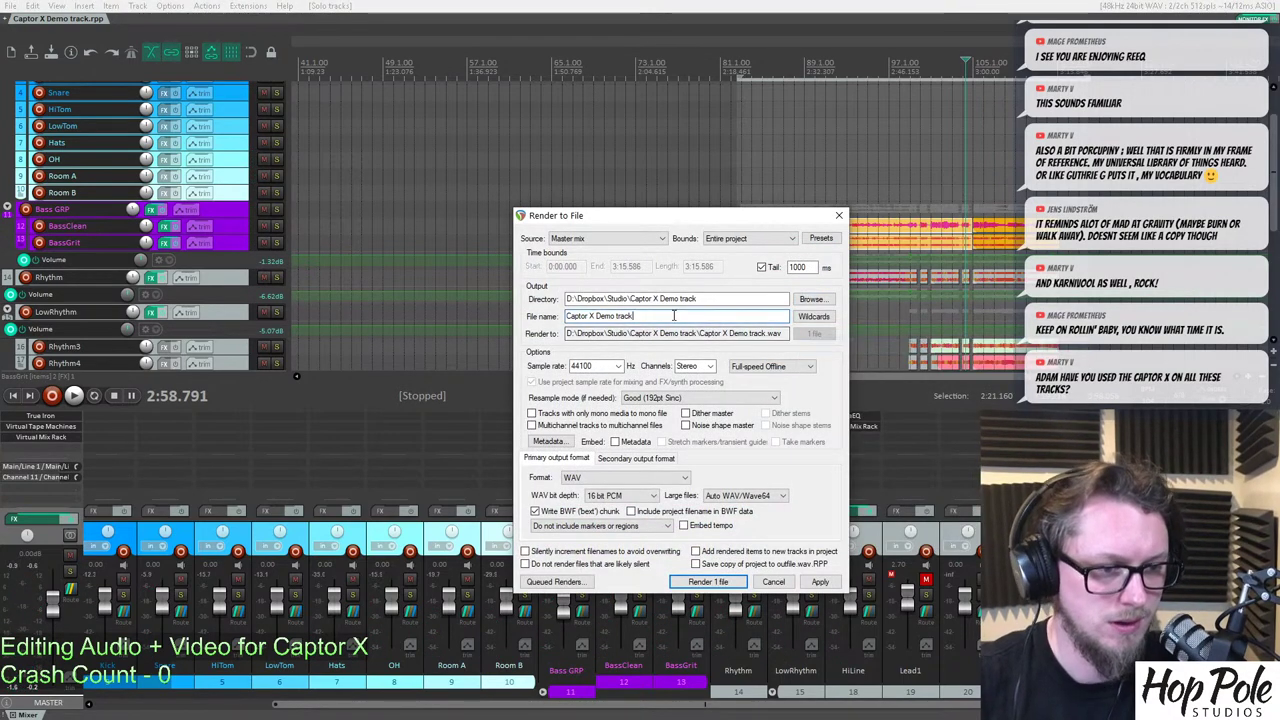
{"action": "type", "text": "mmix 1"}
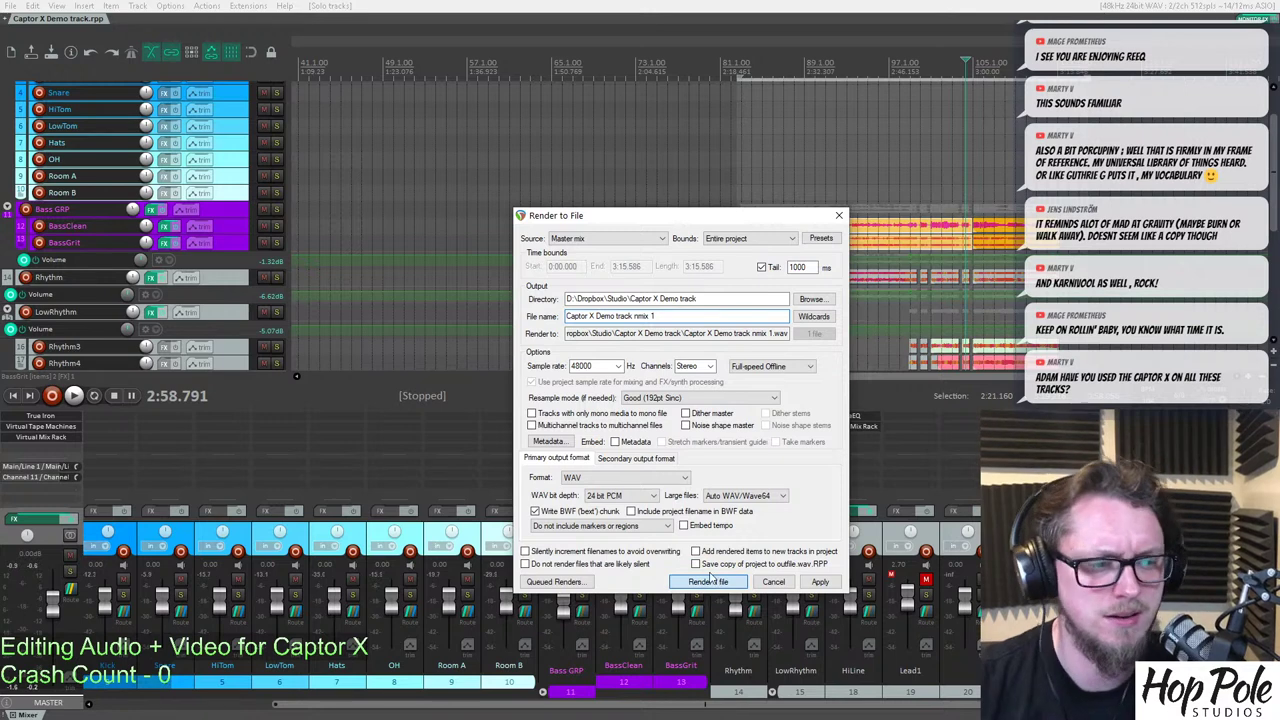
Start and cancel the entire-project render, set the bounds to Time selection, and render again, overwriting the existing file.
{"action": "left_click", "coordinate": [708, 581]}
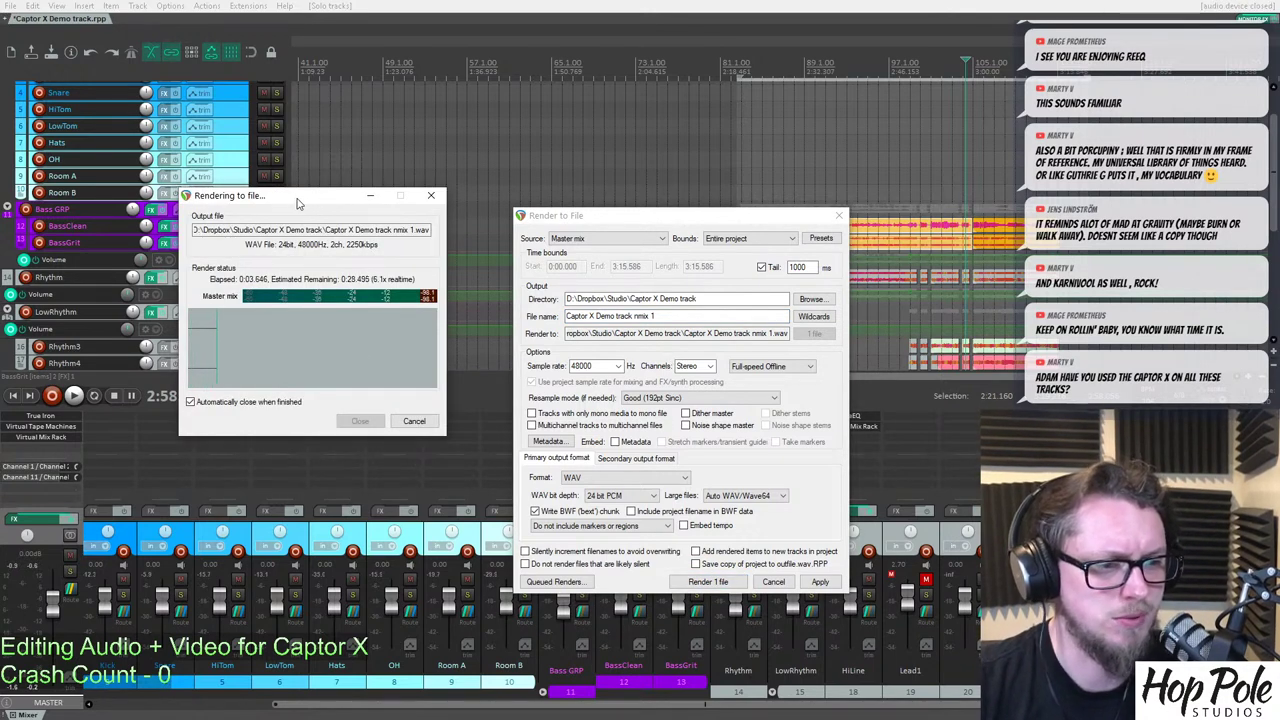
{"action": "left_click", "coordinate": [410, 420]}
{"action": "scroll", "coordinate": [716, 240], "scroll_direction": "down", "scroll_amount": 1}
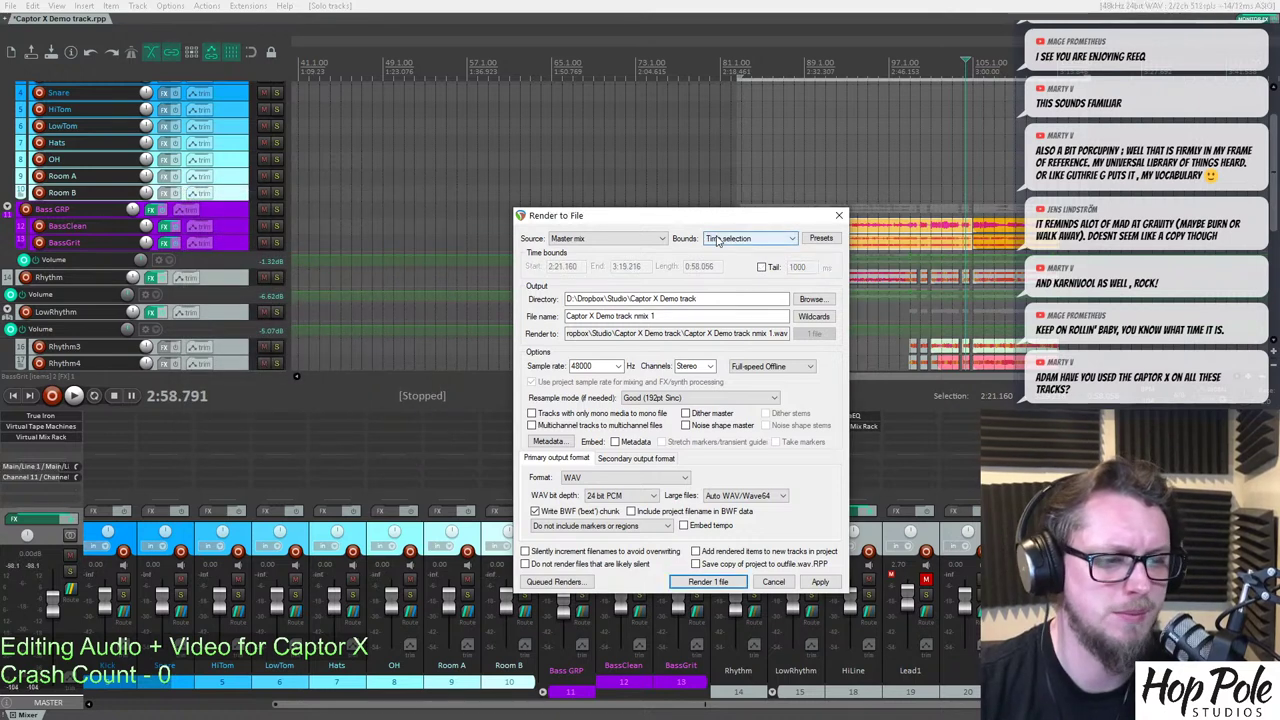
{"action": "left_click", "coordinate": [708, 581]}
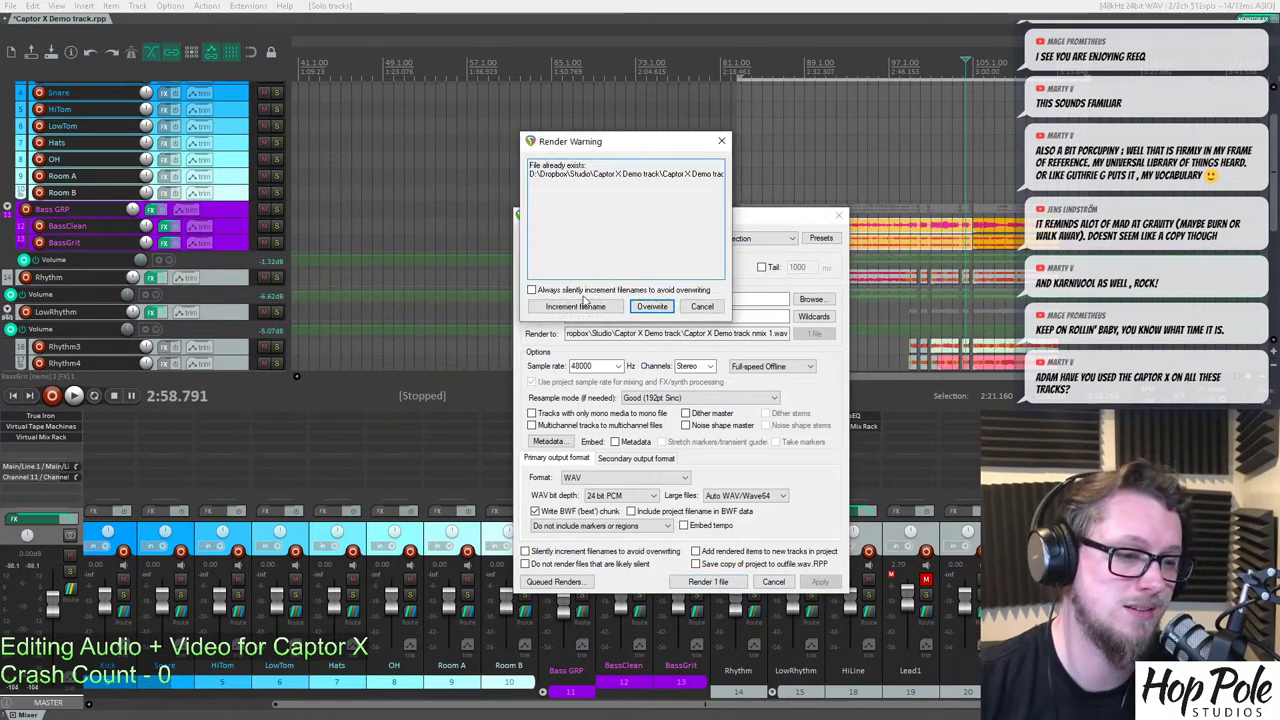
{"action": "left_click", "coordinate": [652, 306]}
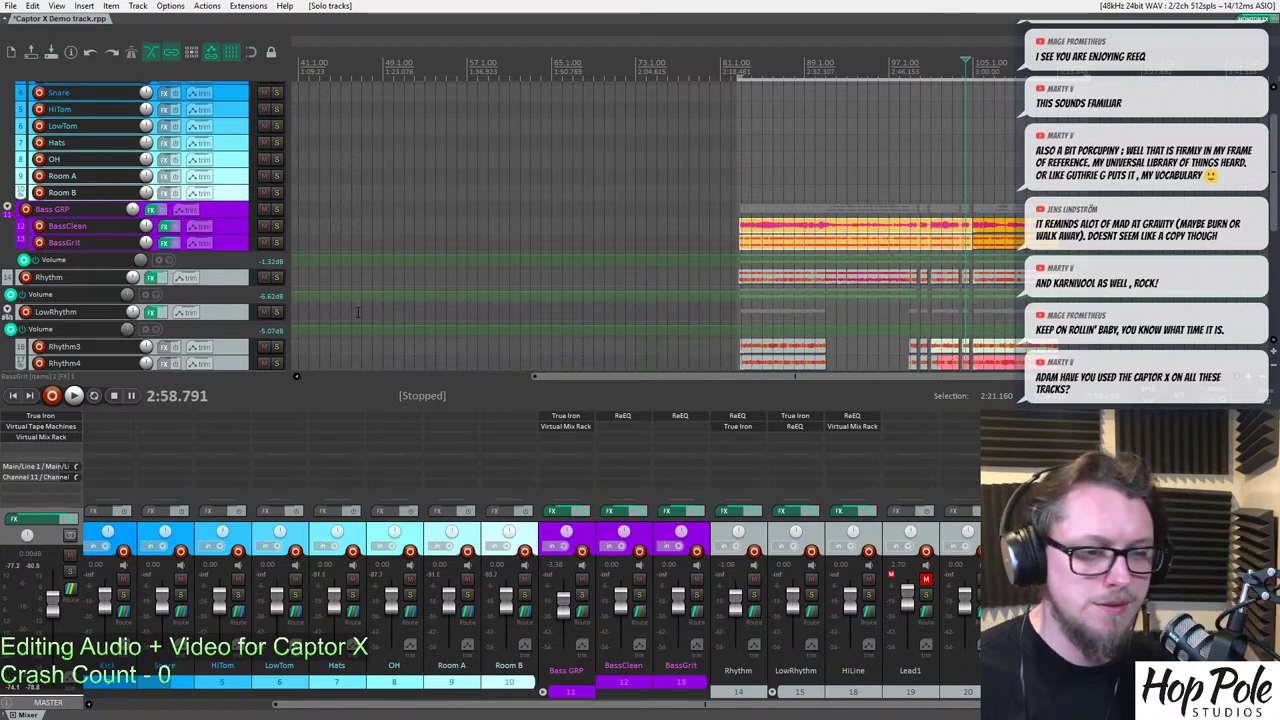
Exit full-screen view and close REAPER, saving the Captor X Demo track project.
{"action": "key", "text": "F11"}
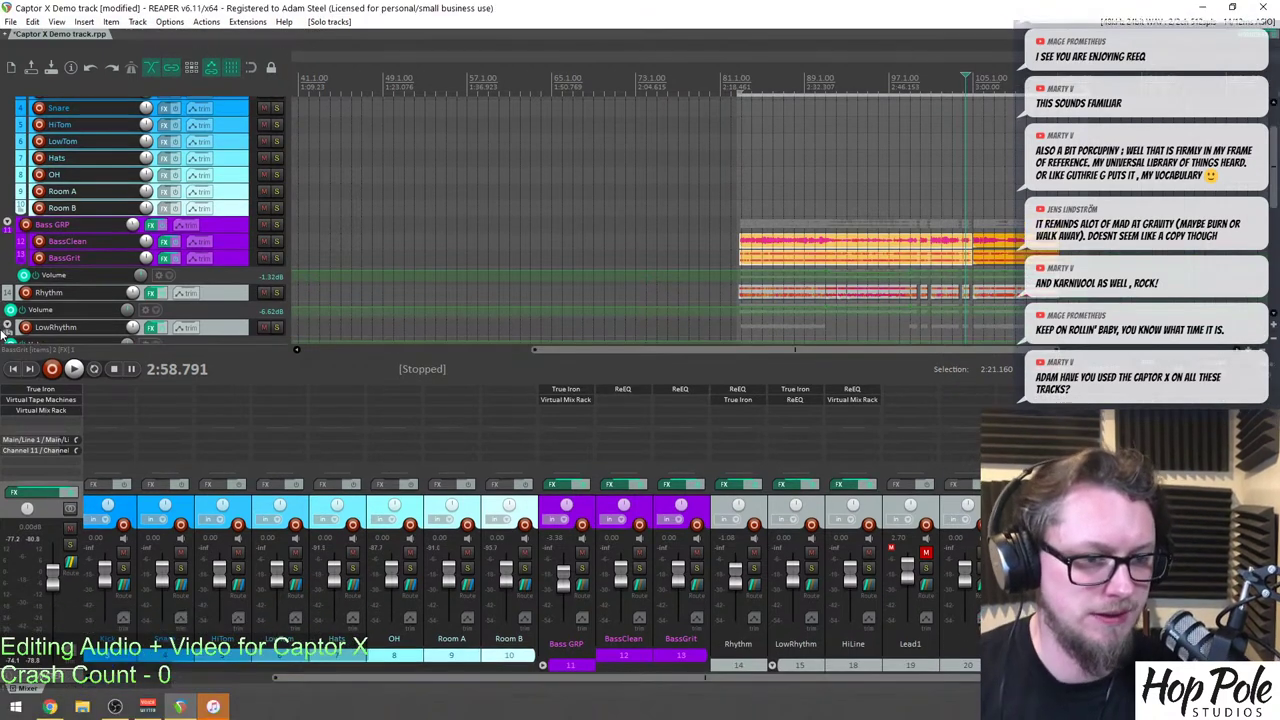
{"action": "left_click", "coordinate": [1263, 7]}
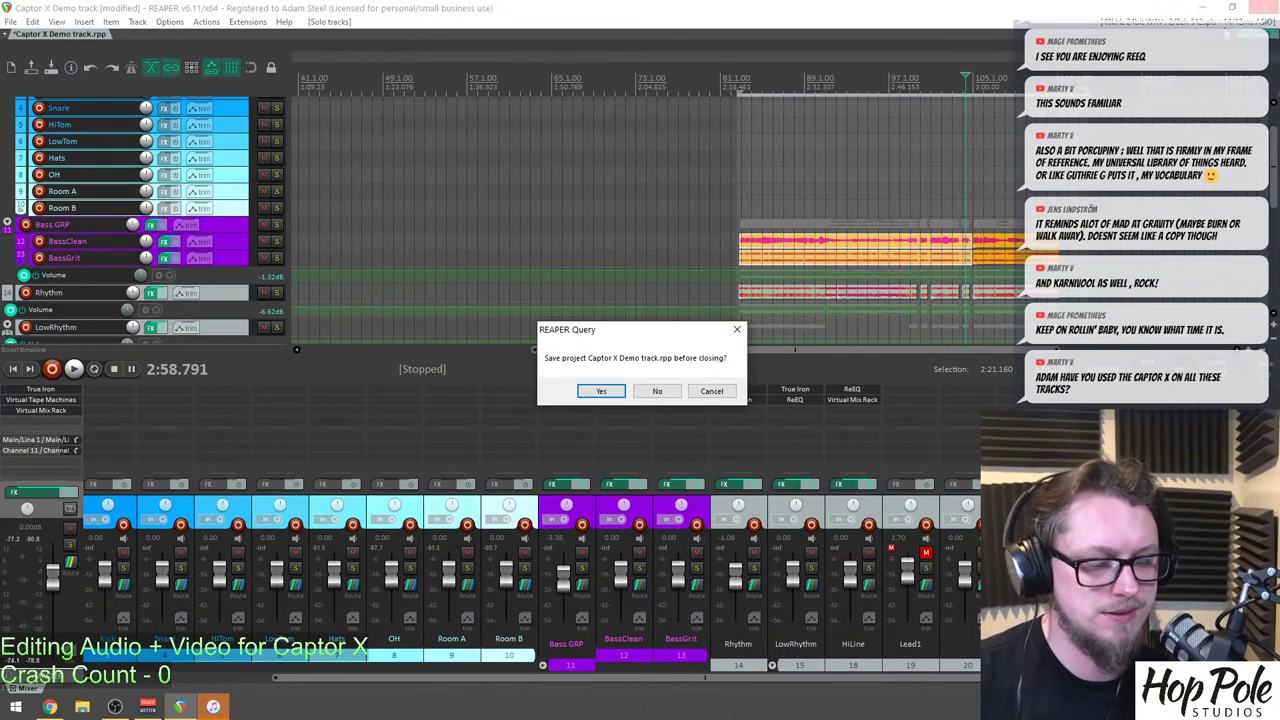
{"action": "left_click", "coordinate": [599, 390]}
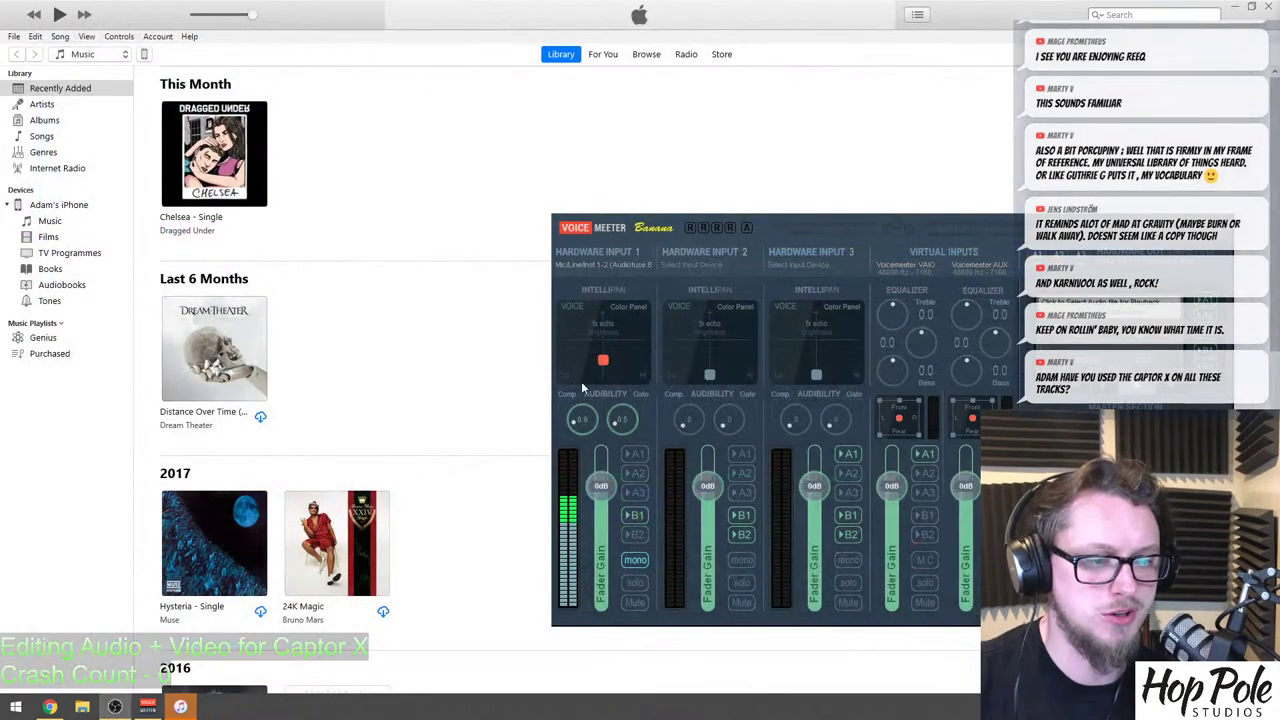
Minimise iTunes and launch Adobe Premiere Pro.
{"action": "left_click", "coordinate": [1233, 12]}
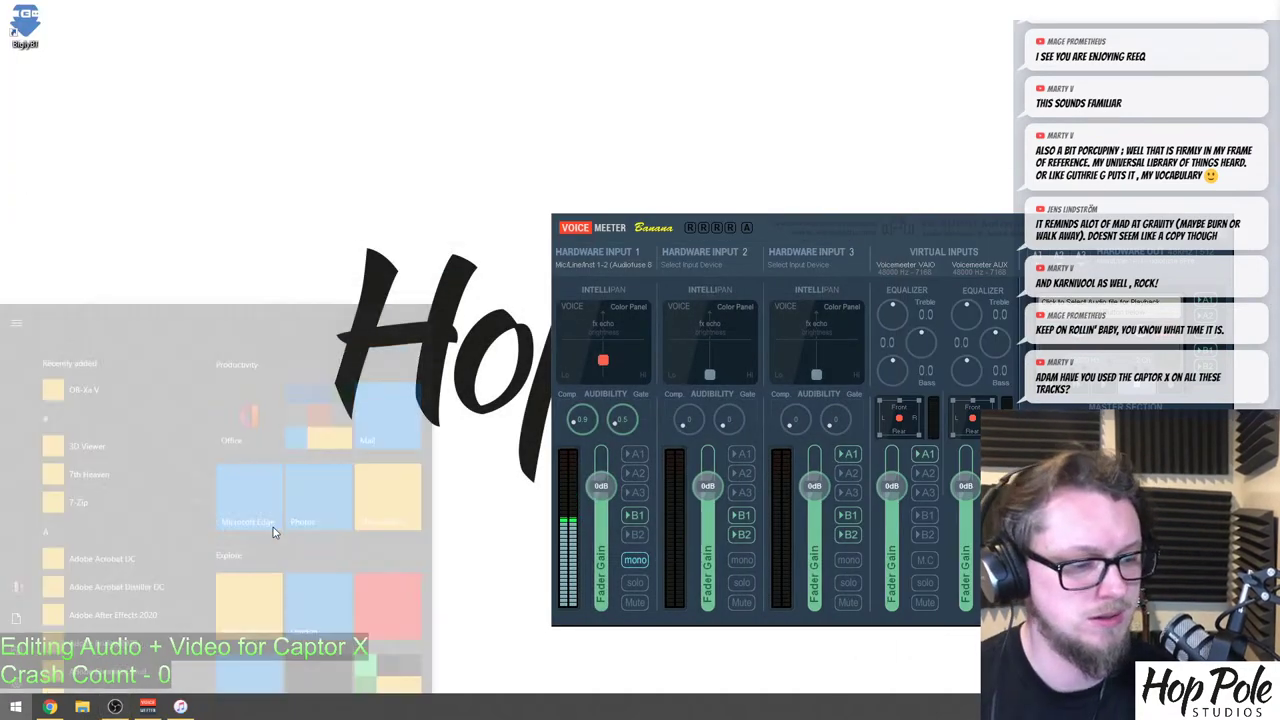
{"action": "key", "text": "super"}
{"action": "type", "text": "pre"}
{"action": "left_click", "coordinate": [108, 342]}
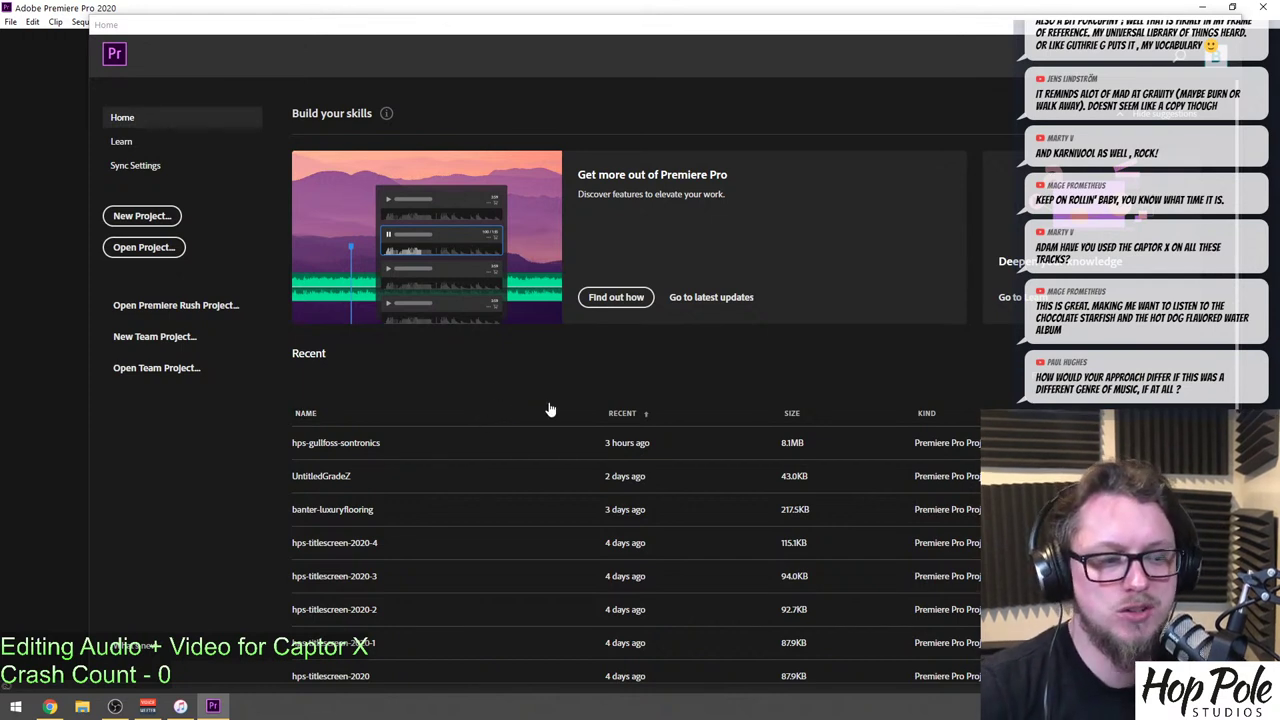
{"action": "scroll", "coordinate": [537, 427], "scroll_direction": "down", "scroll_amount": 1}
{"action": "scroll", "coordinate": [523, 429], "scroll_direction": "up", "scroll_amount": 1}
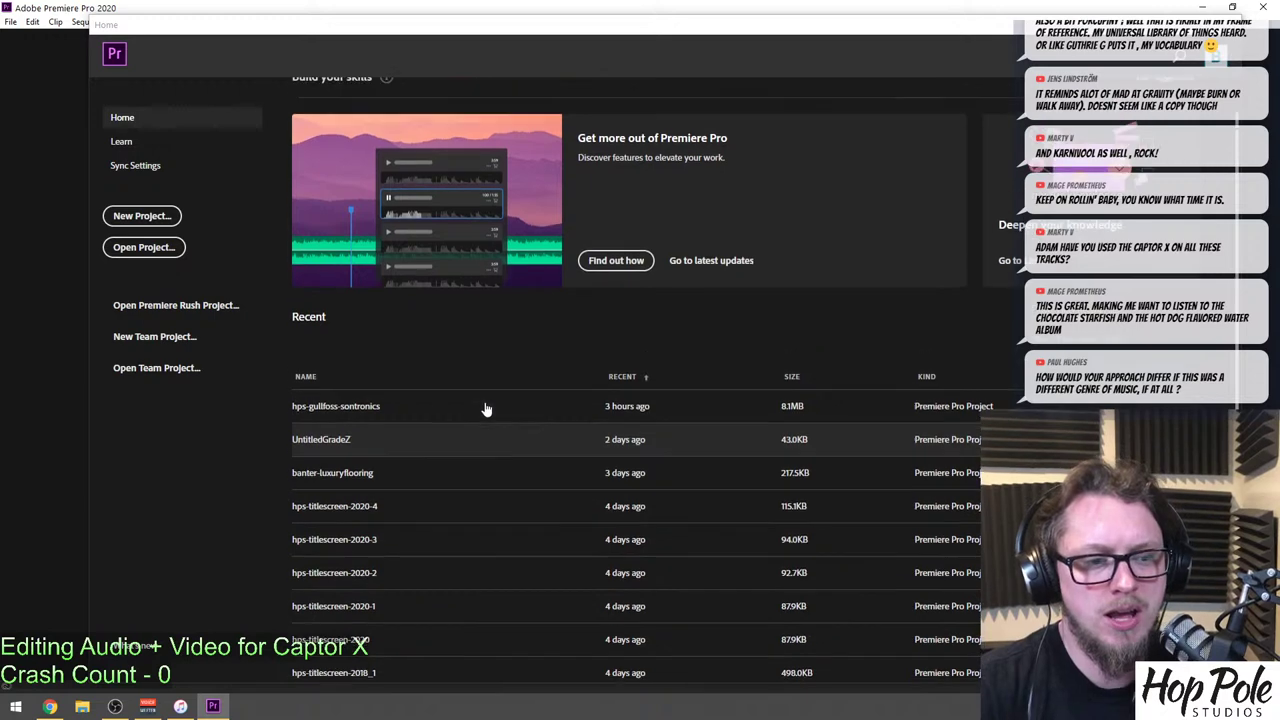
{"action": "scroll", "coordinate": [486, 354], "scroll_direction": "down", "scroll_amount": 1}
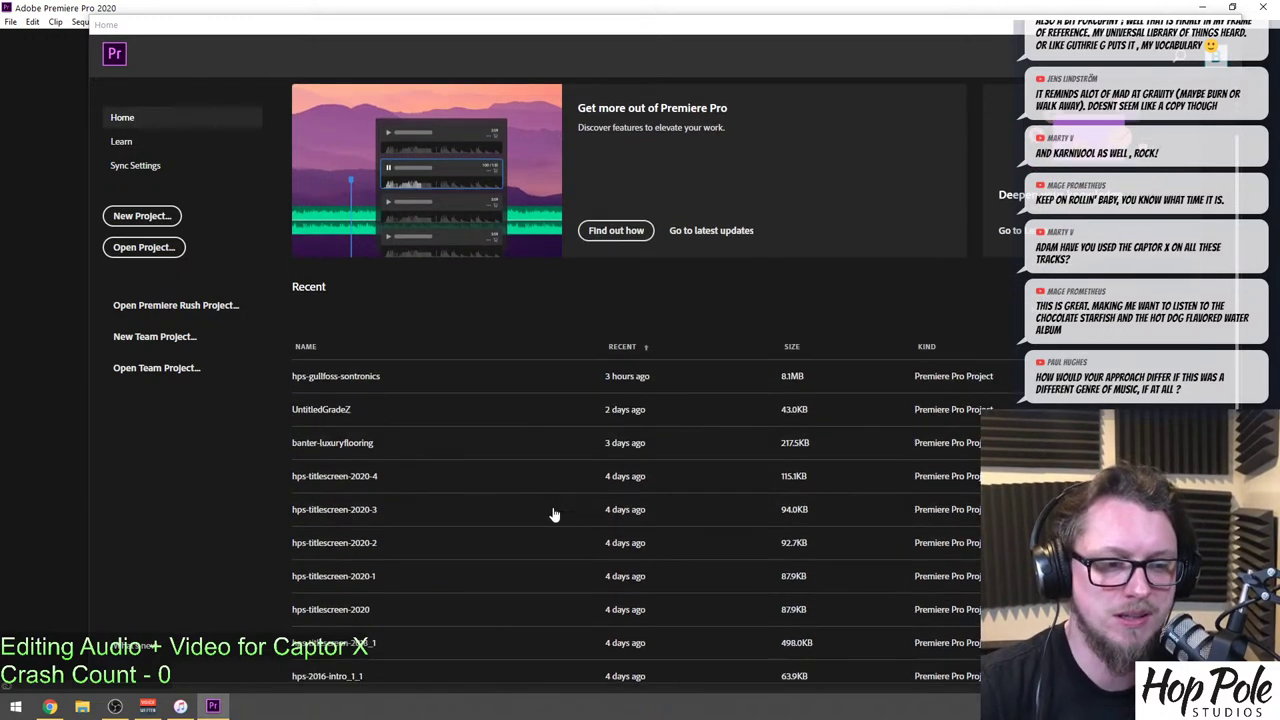
{"action": "scroll", "coordinate": [430, 373], "scroll_direction": "down", "scroll_amount": 1}
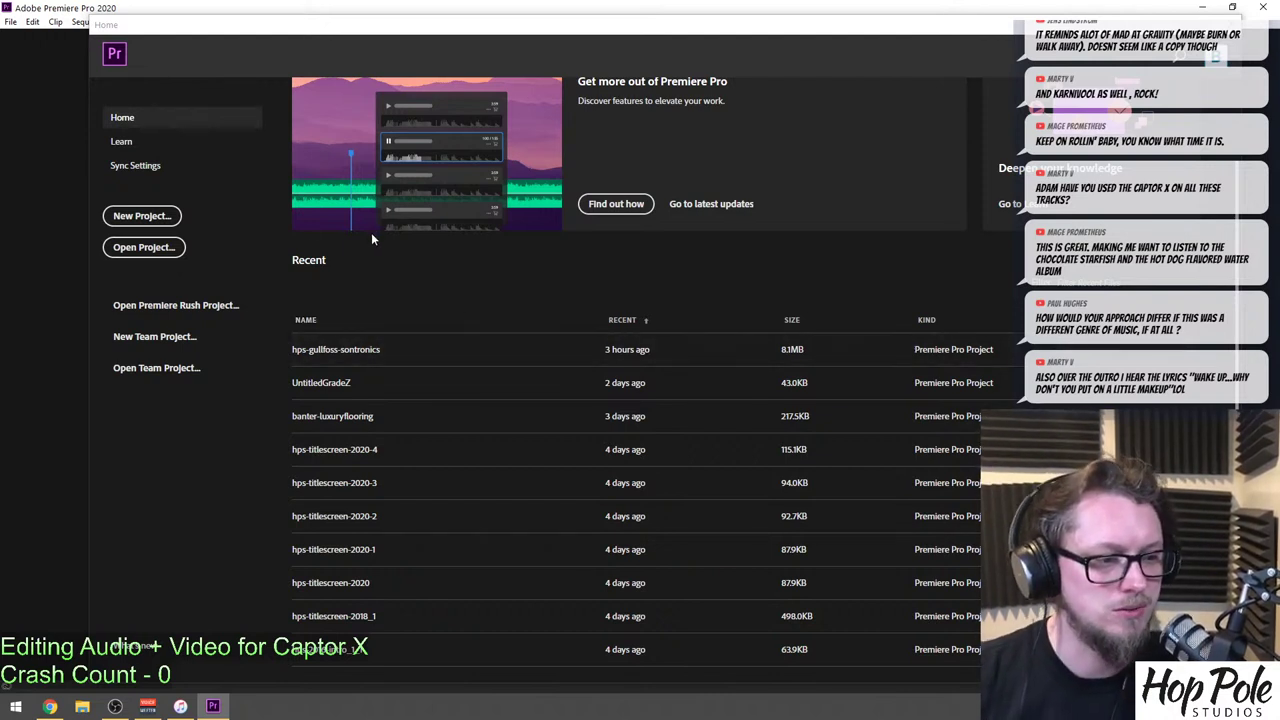
Create a new project named hps-CaptorX in D:\Dropbox\Premiere.
{"action": "left_click", "coordinate": [150, 216]}
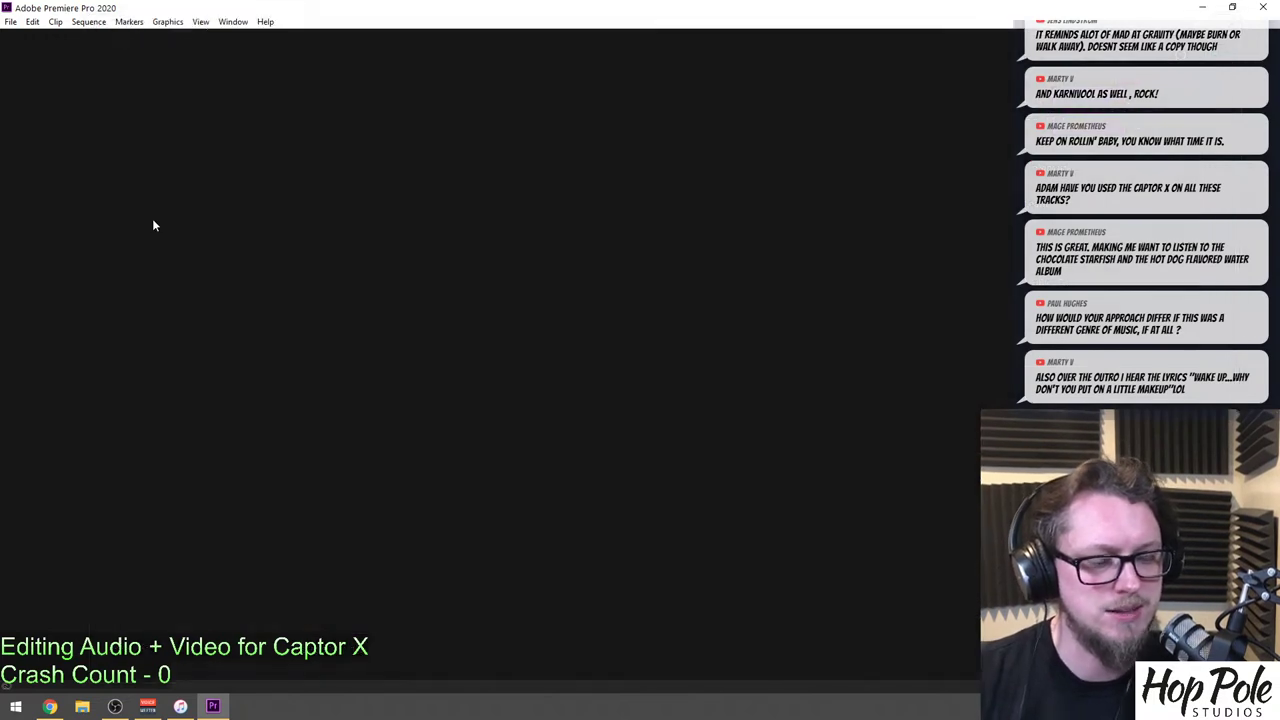
{"action": "left_click_drag", "start_coordinate": [215, 18], "coordinate": [361, 96]}
{"action": "type", "text": "hps-"}
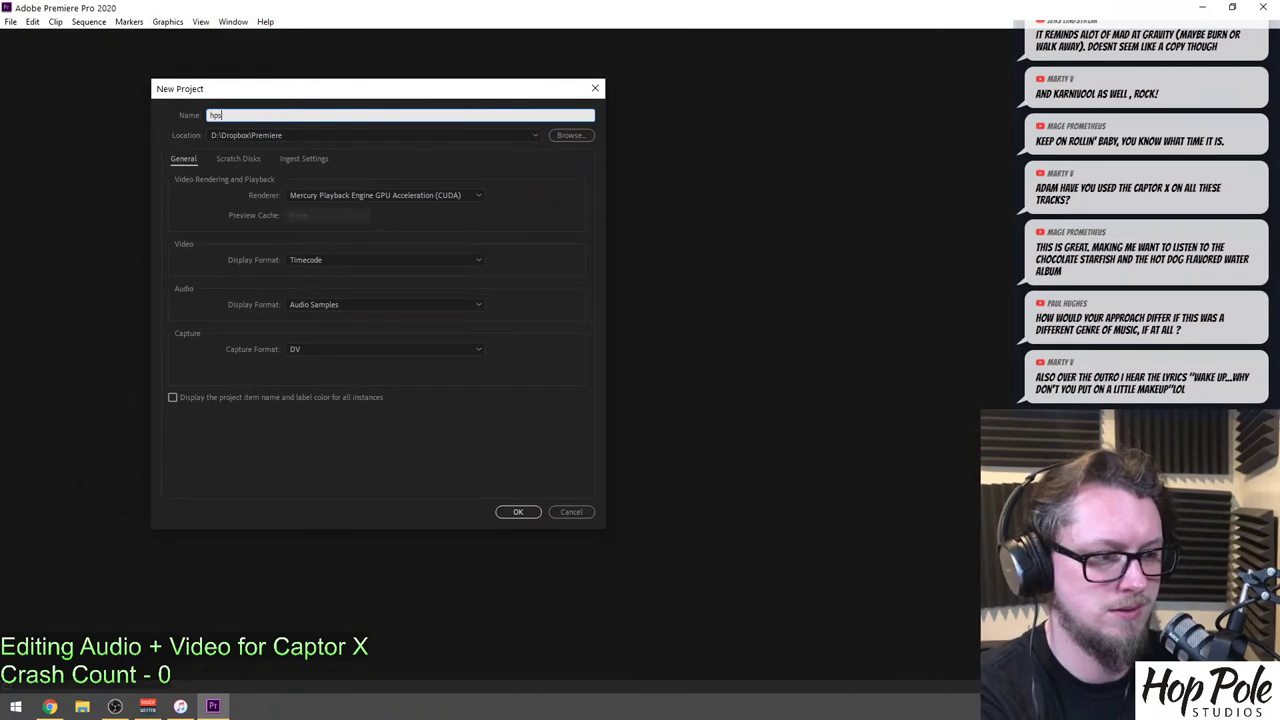
{"action": "type", "text": "CaptorX"}
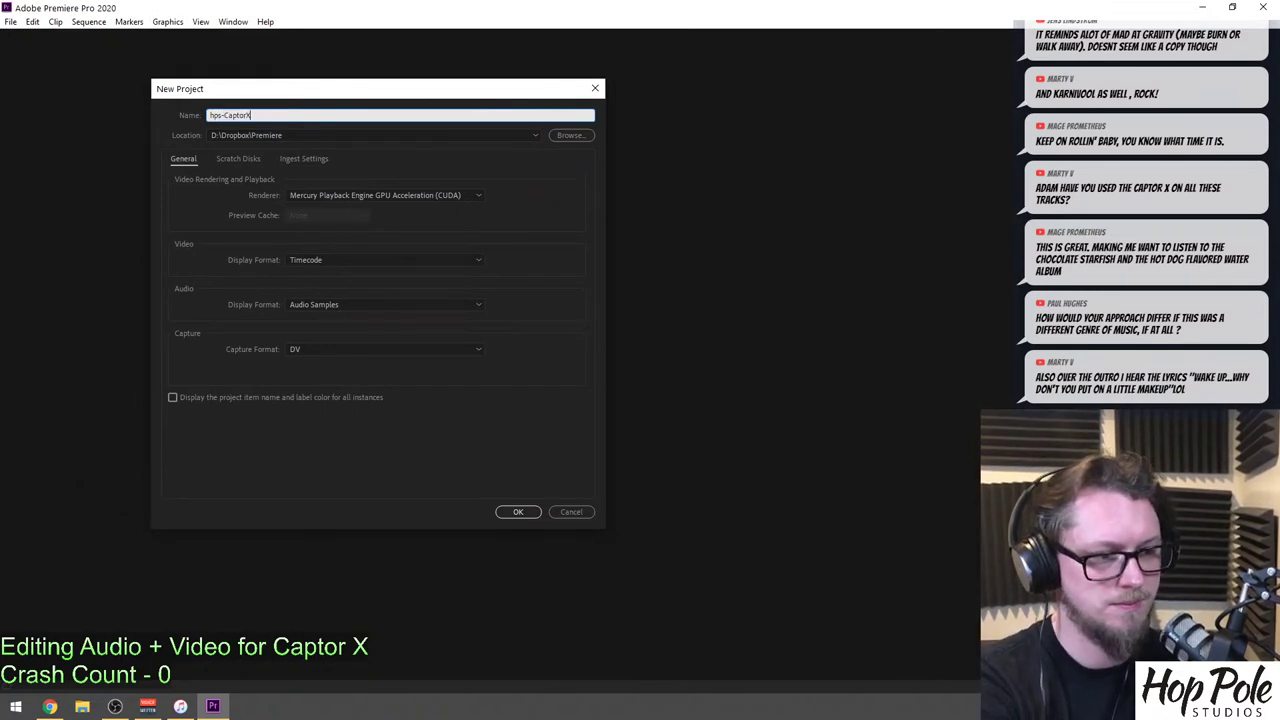
{"action": "key", "text": "Return"}
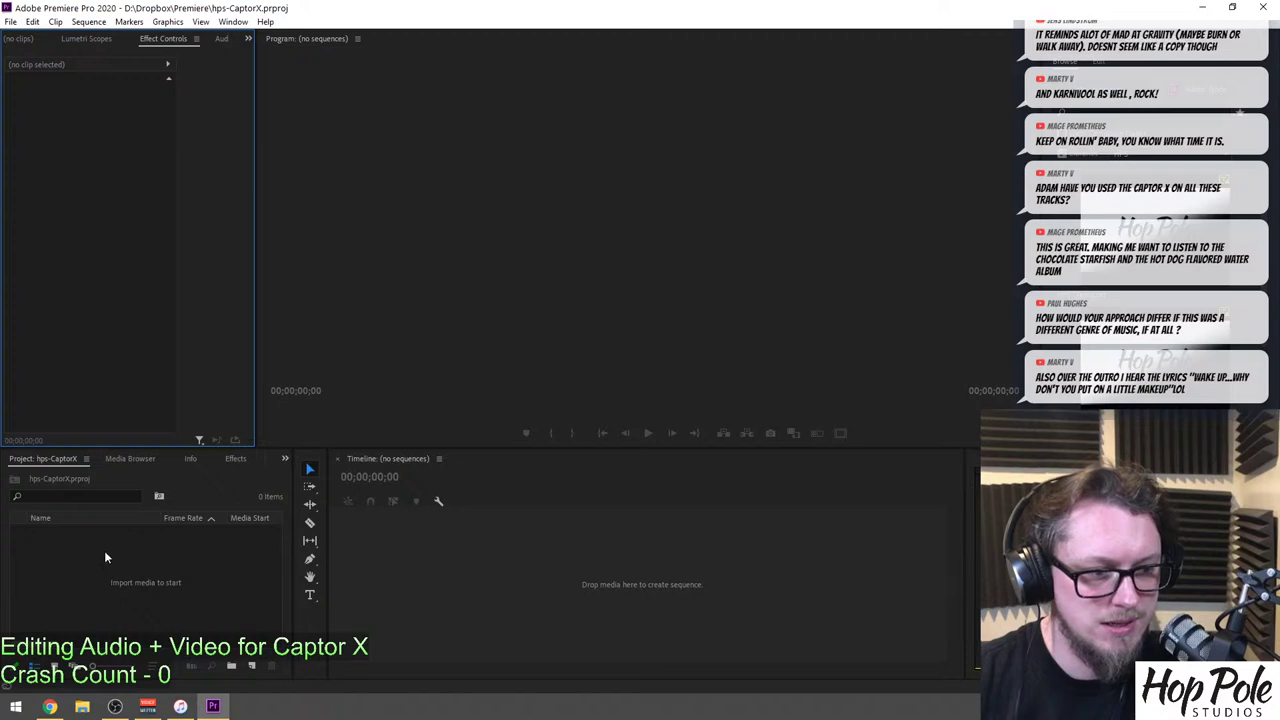
Import CaptorX Walkthrough.mp4 into the project.
{"action": "right_click", "coordinate": [102, 547]}
{"action": "left_click", "coordinate": [150, 400]}
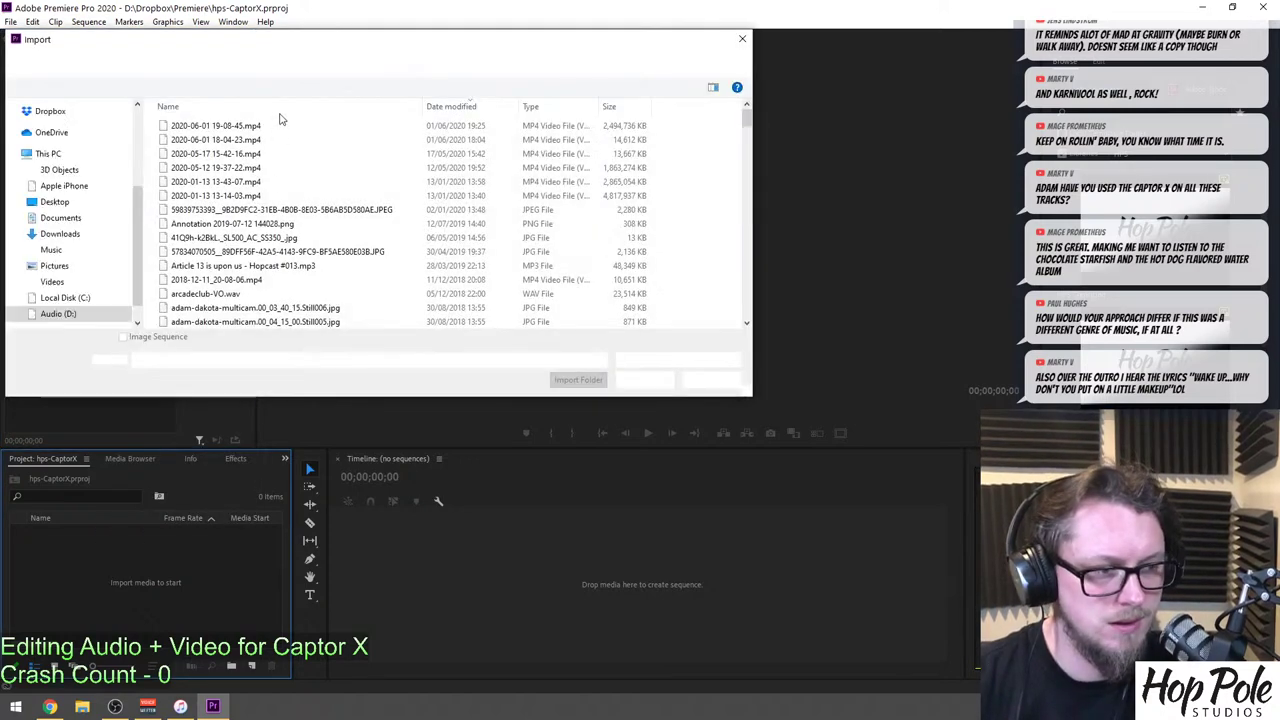
{"action": "double_click", "coordinate": [218, 128]}
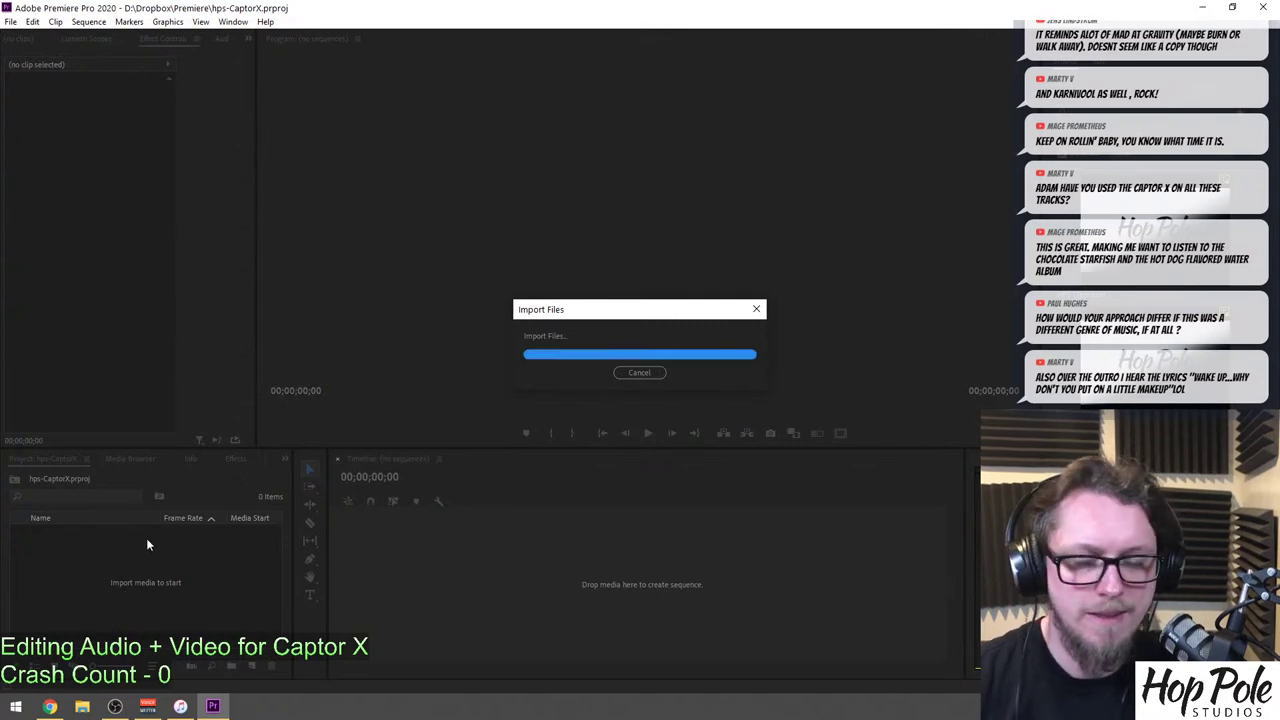
Create a bin named Source in the project and move the CaptorX Walkthrough clip into it.
{"action": "right_click", "coordinate": [55, 579]}
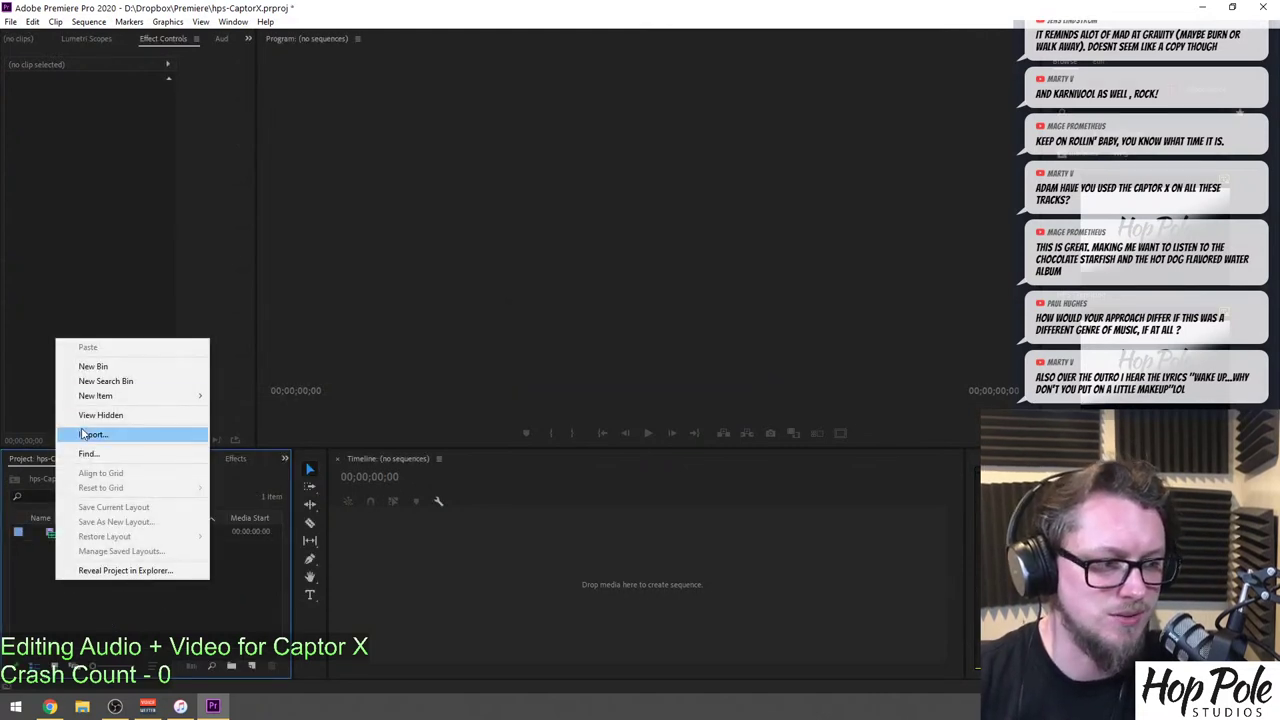
{"action": "left_click", "coordinate": [93, 367]}
{"action": "type", "text": "Source"}
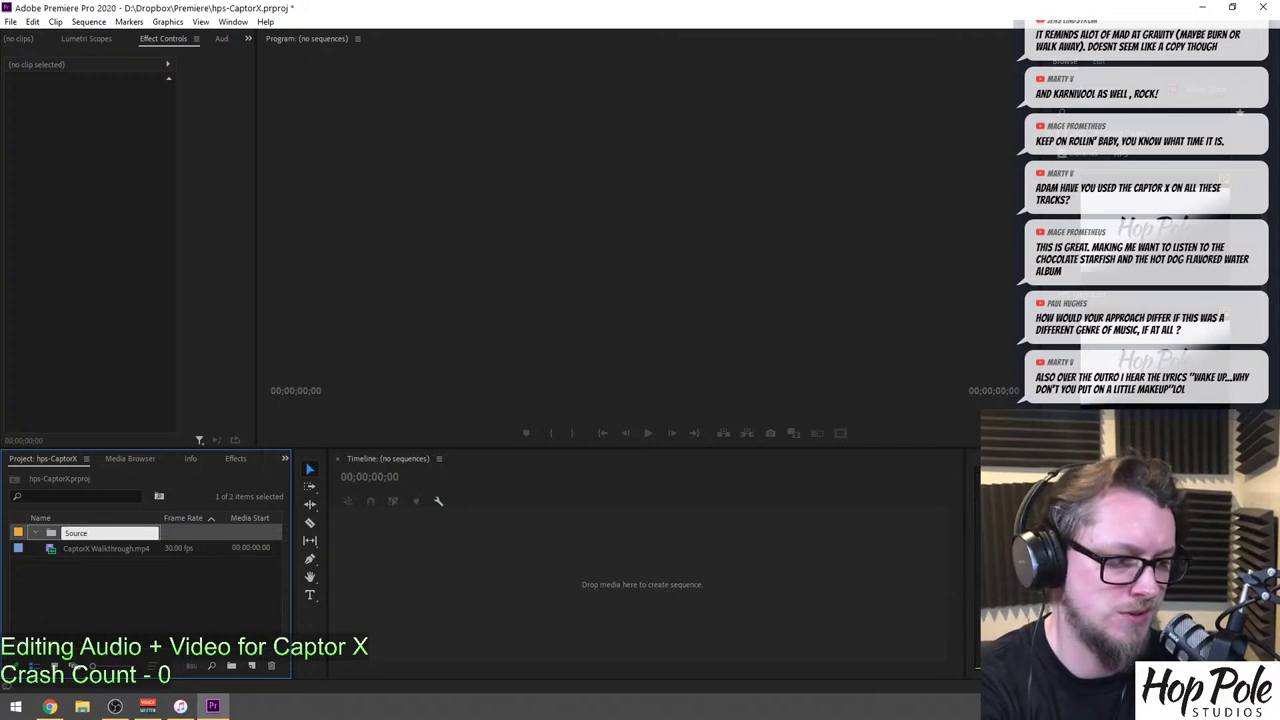
{"action": "key", "text": "Tab"}
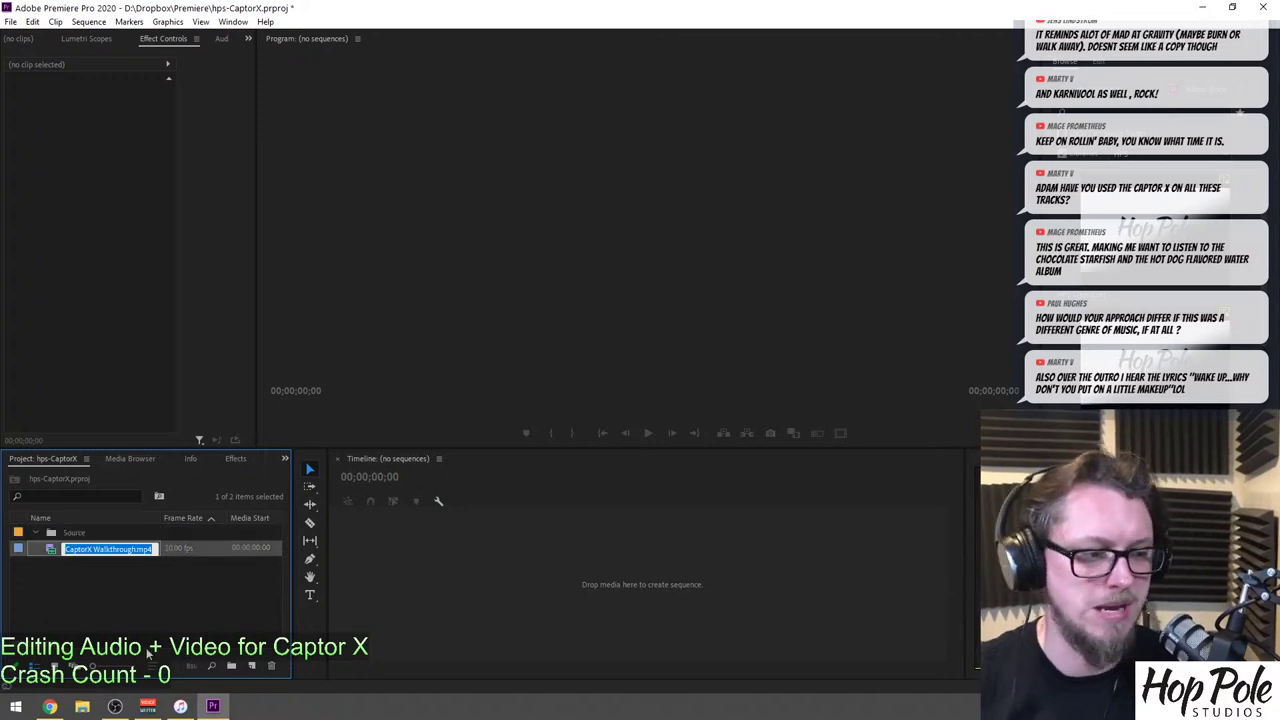
{"action": "left_click_drag", "start_coordinate": [48, 553], "coordinate": [62, 532]}
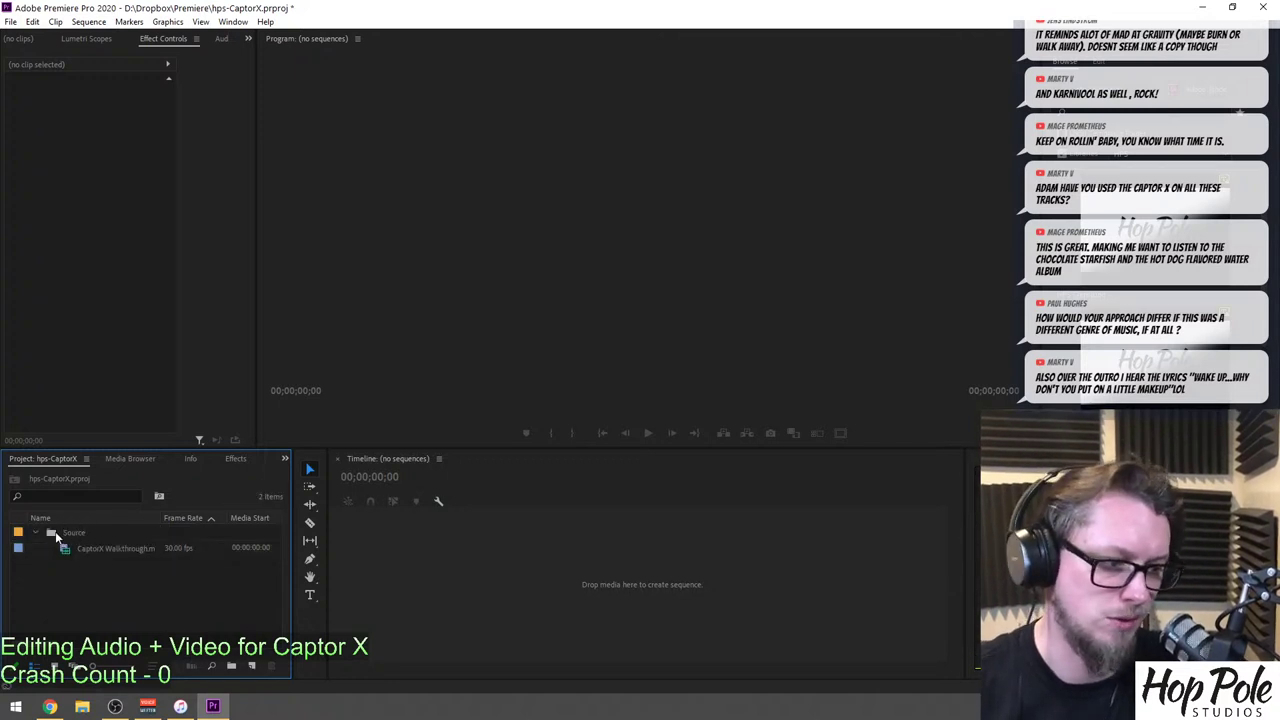
Import the Banter-BM4K video clips into the Source bin.
{"action": "right_click", "coordinate": [55, 532]}
{"action": "left_click", "coordinate": [90, 299]}
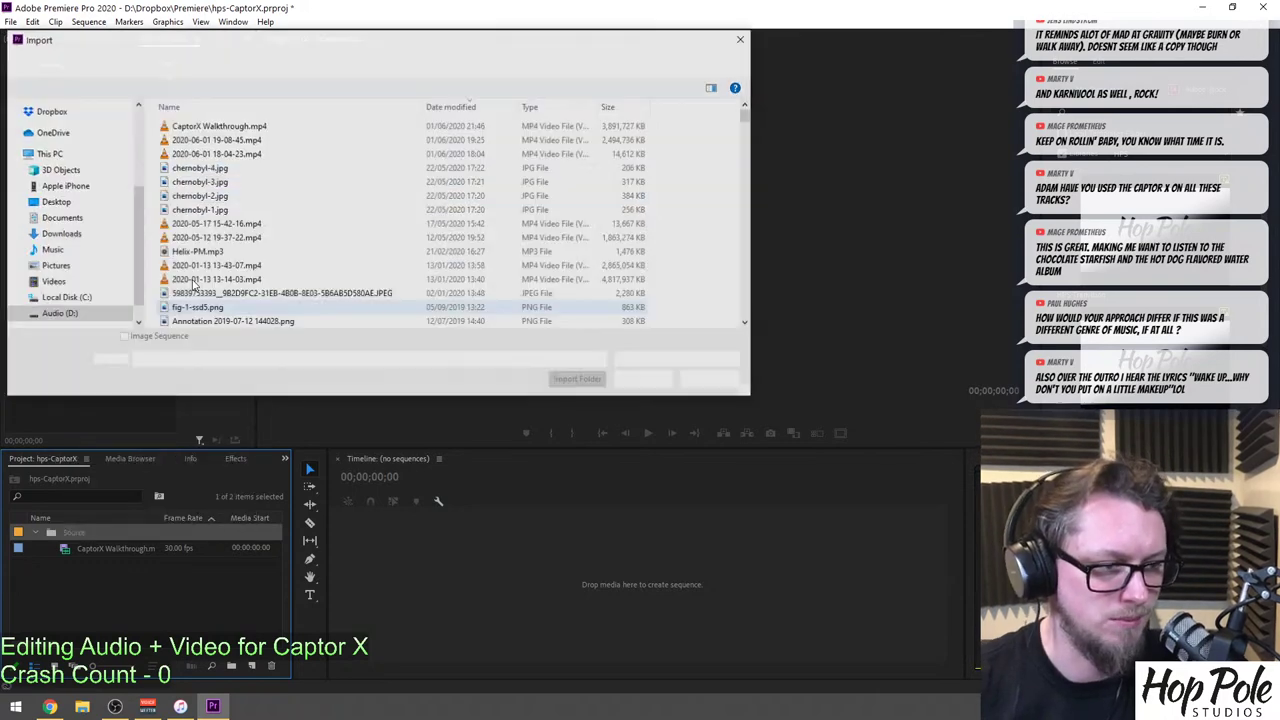
{"action": "key", "text": "Escape"}
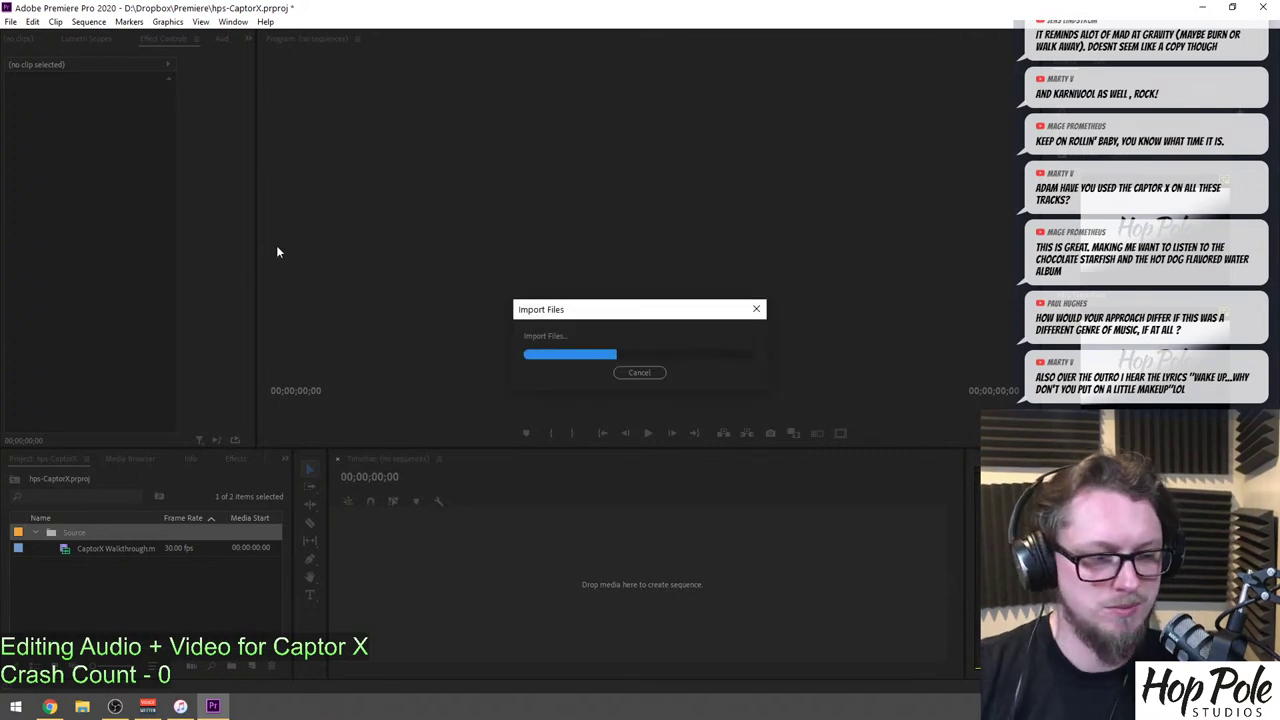
Import the 200601 WAV recordings and the Captor X Demo track audio into the Source bin, and save the project.
{"action": "right_click", "coordinate": [58, 532]}
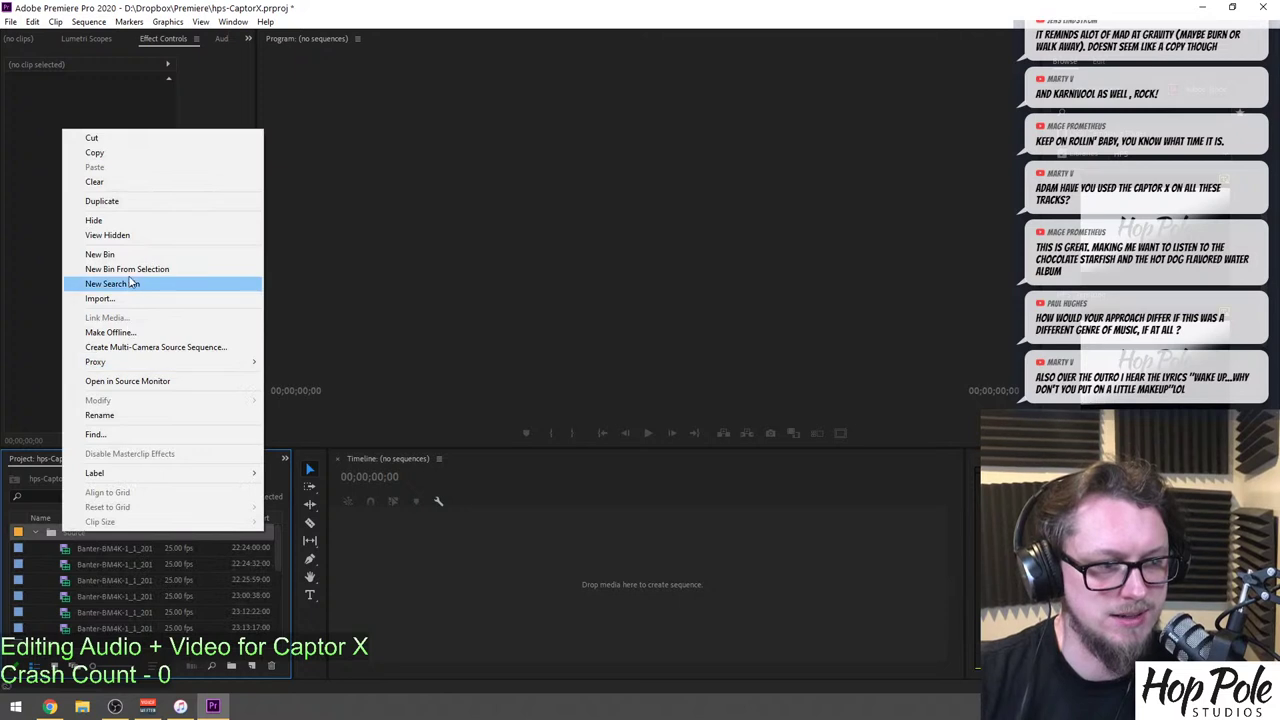
{"action": "left_click", "coordinate": [123, 298]}
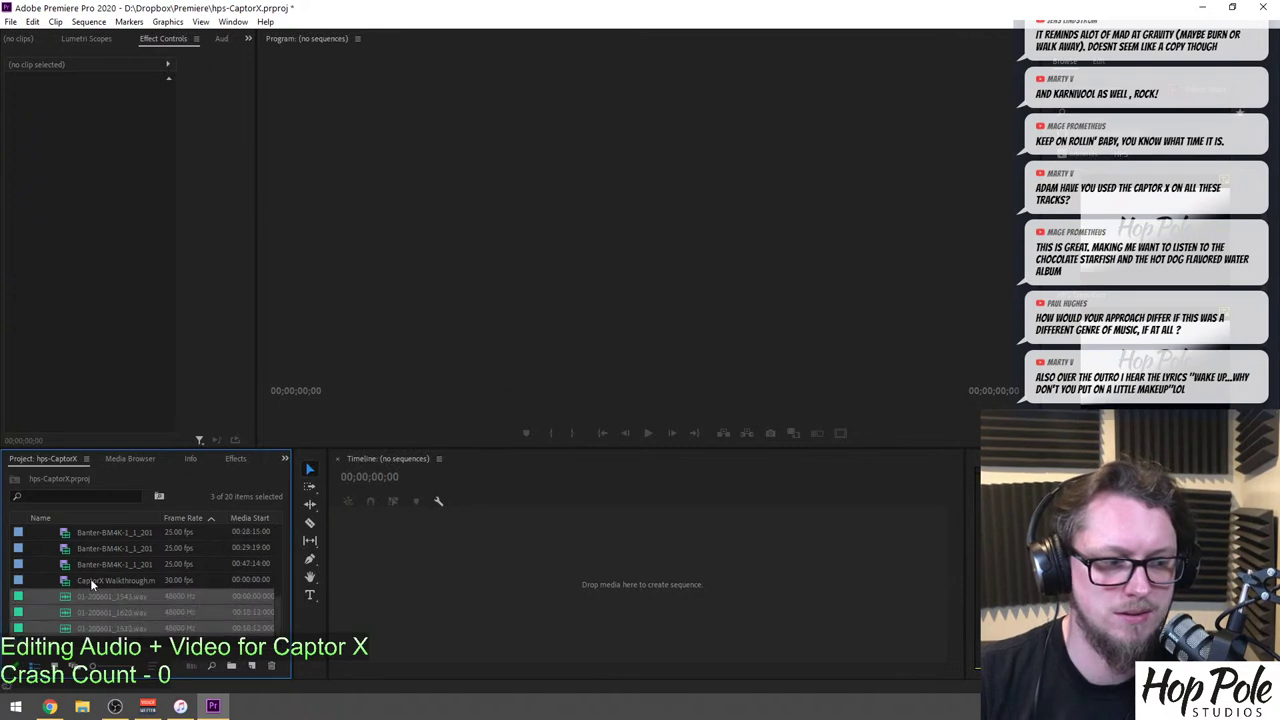
{"action": "scroll", "coordinate": [80, 574], "scroll_direction": "up", "scroll_amount": 5}
{"action": "right_click", "coordinate": [66, 532]}
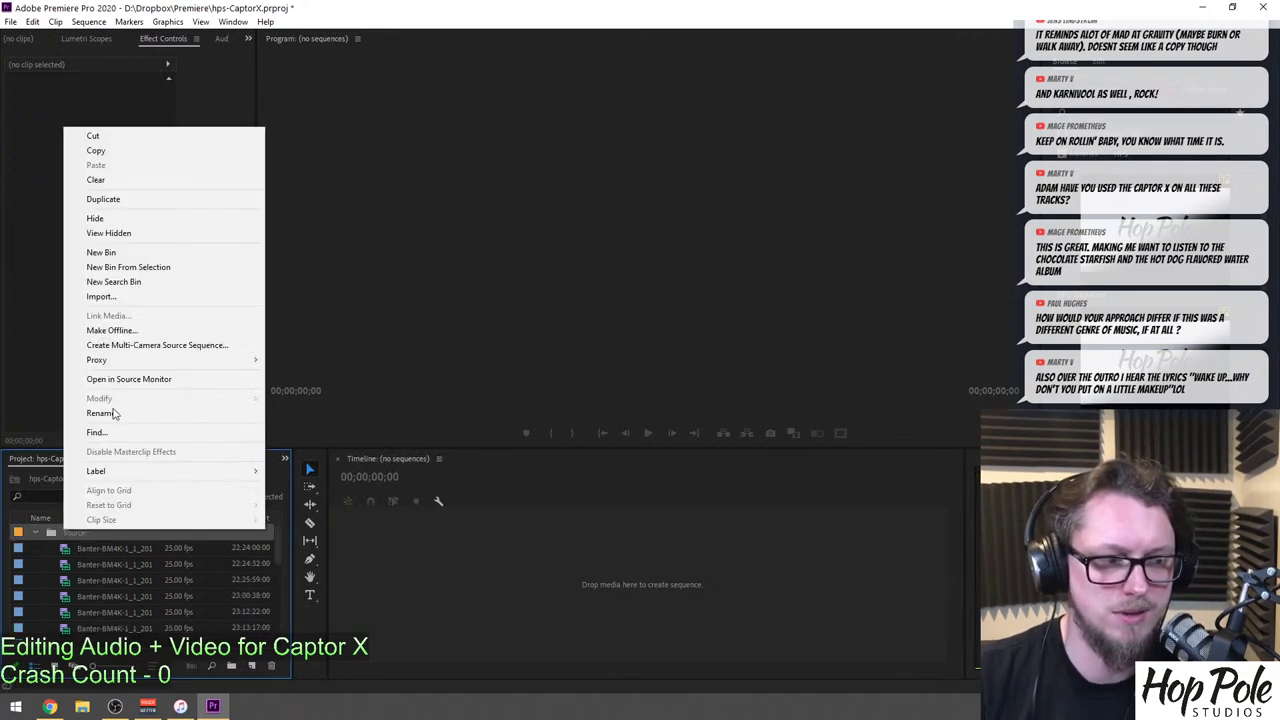
{"action": "left_click", "coordinate": [114, 297]}
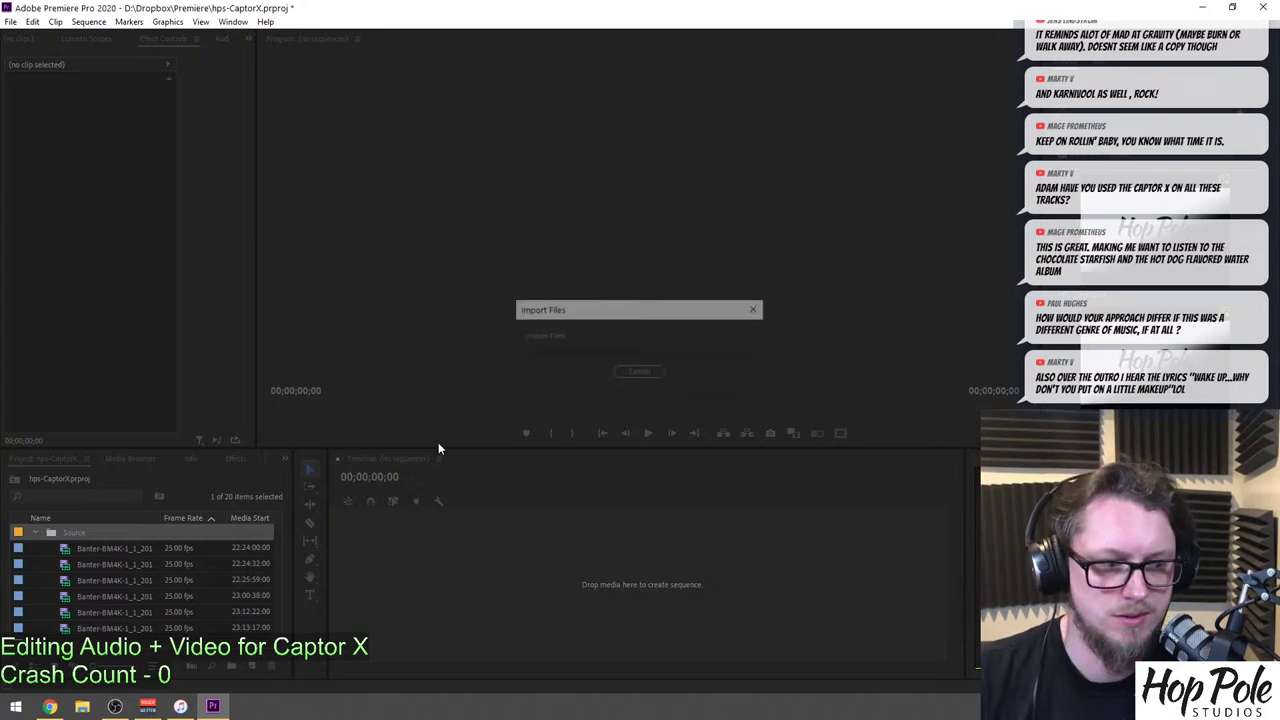
{"action": "scroll", "coordinate": [100, 576], "scroll_direction": "up", "scroll_amount": 10}
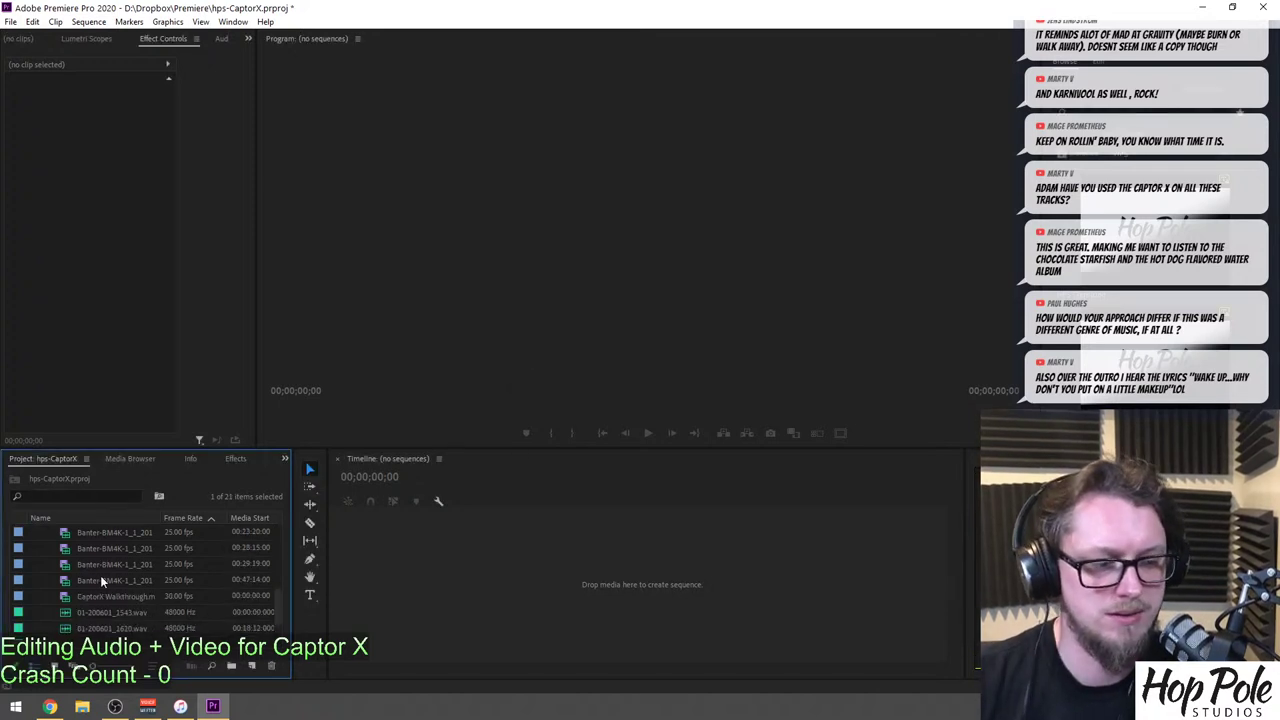
{"action": "key", "text": "ctrl+s"}
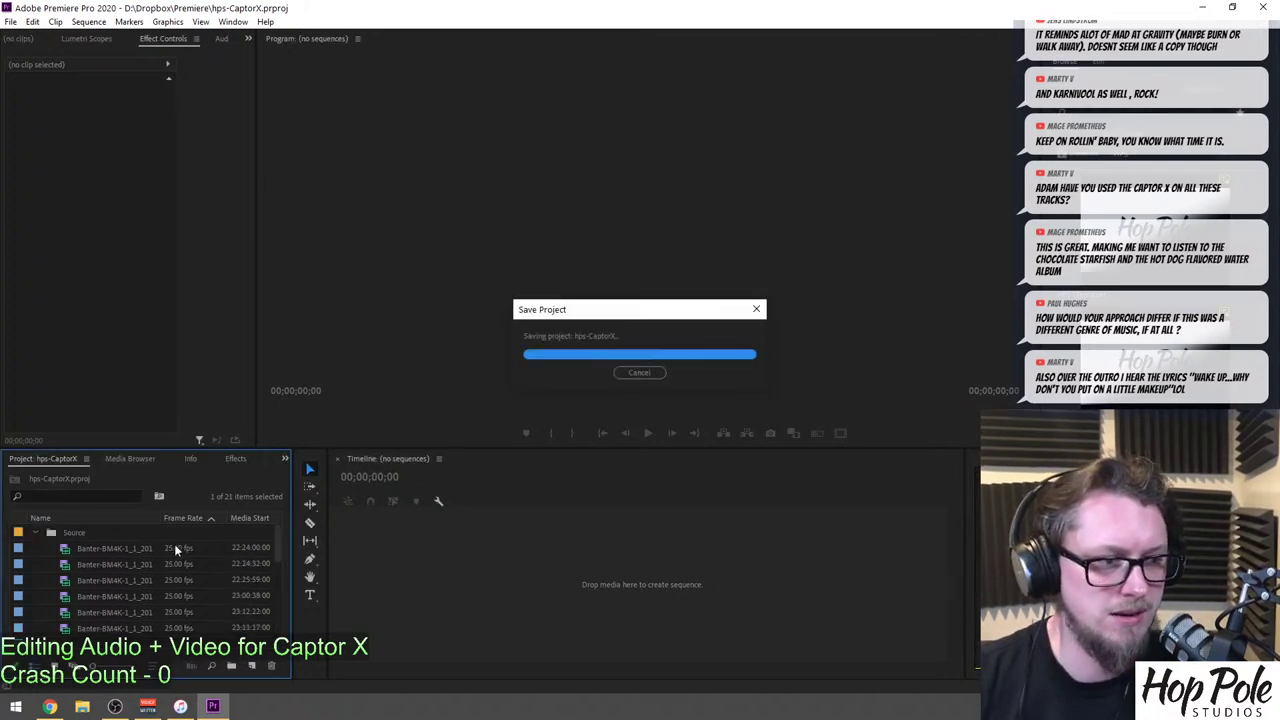
Preview the Banter-BM4K clips 2224_C0001 and 2225_C0002 to check which take holds the main talk.
{"action": "double_click", "coordinate": [70, 564]}
{"action": "left_click", "coordinate": [100, 410]}
{"action": "key", "text": "space"}
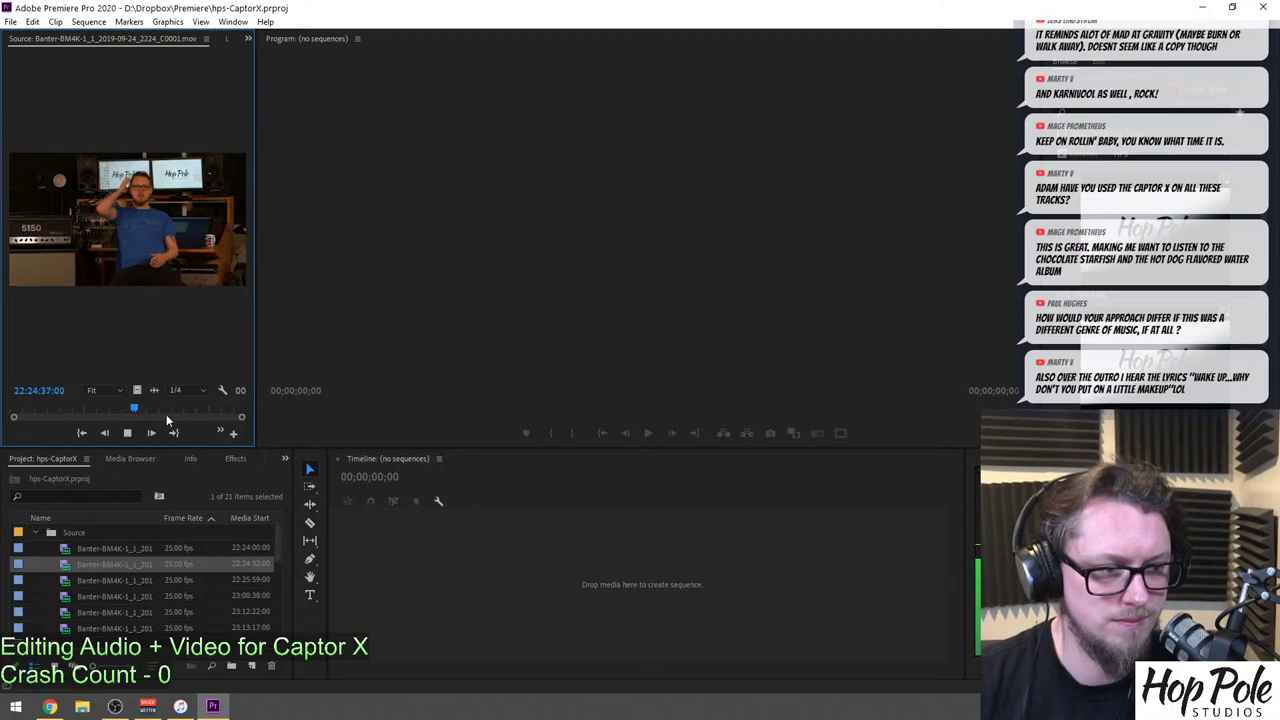
{"action": "key", "text": "space"}
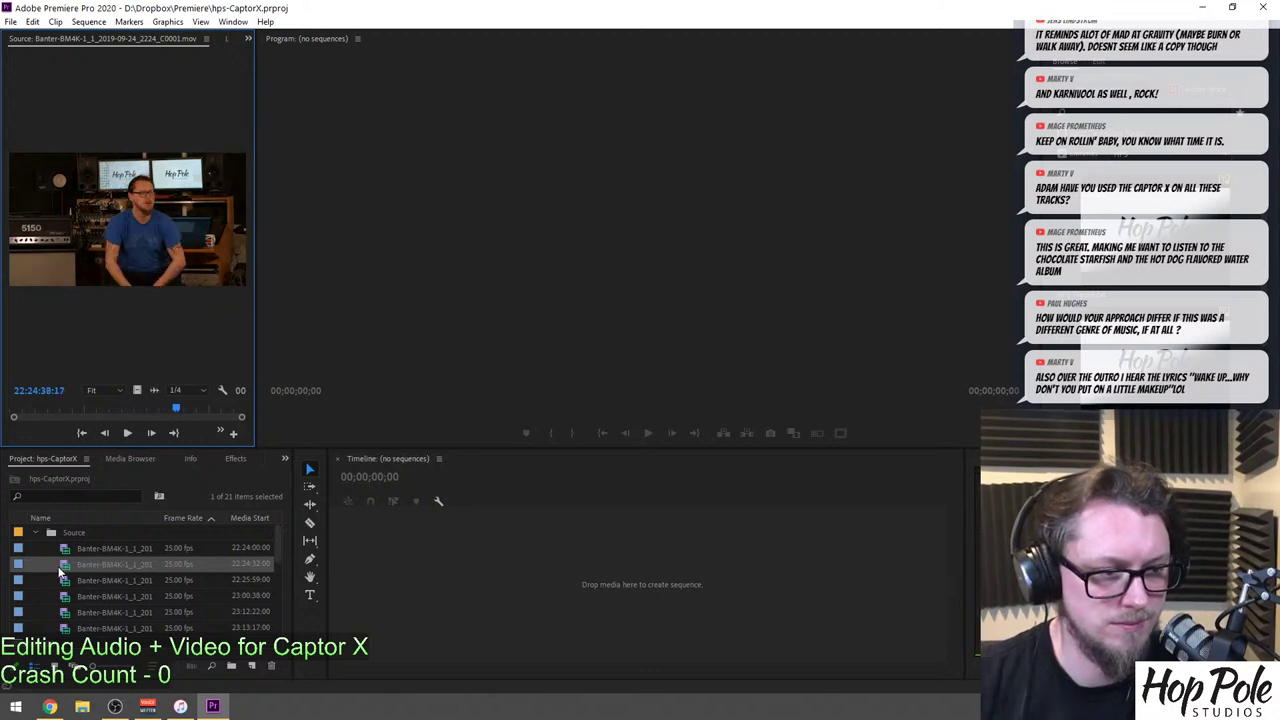
{"action": "double_click", "coordinate": [70, 579]}
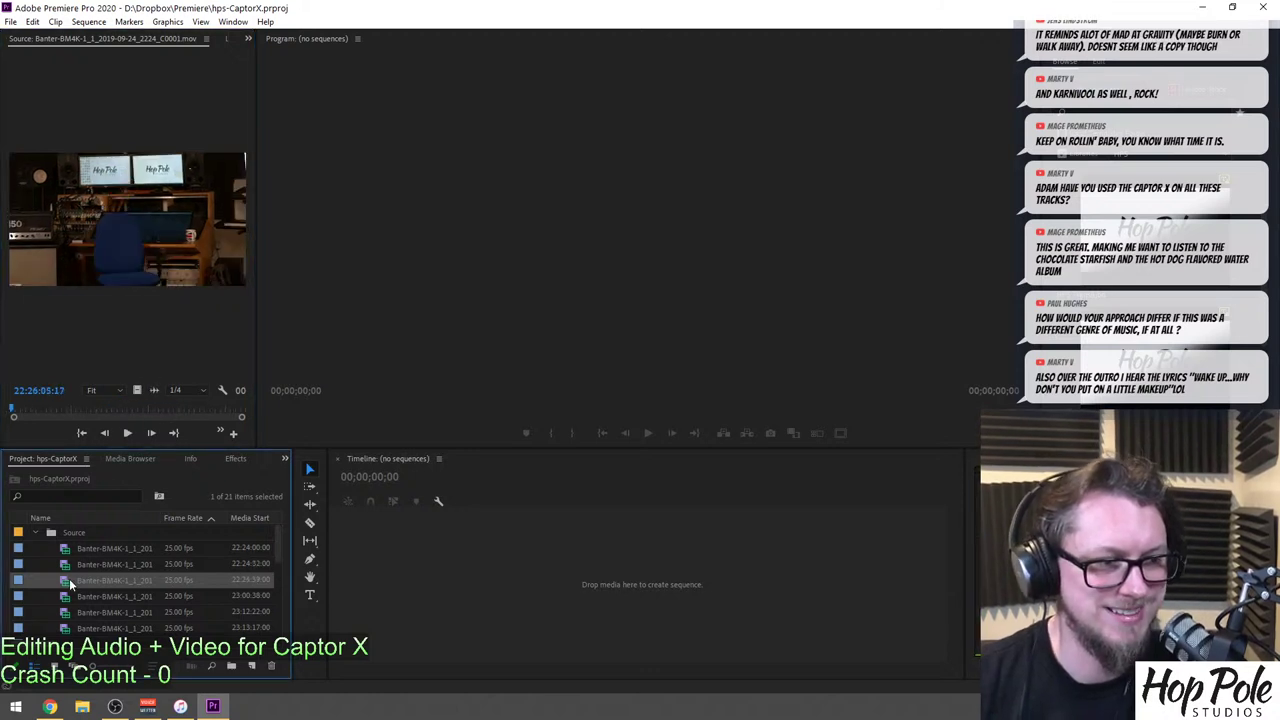
{"action": "left_click", "coordinate": [89, 410]}
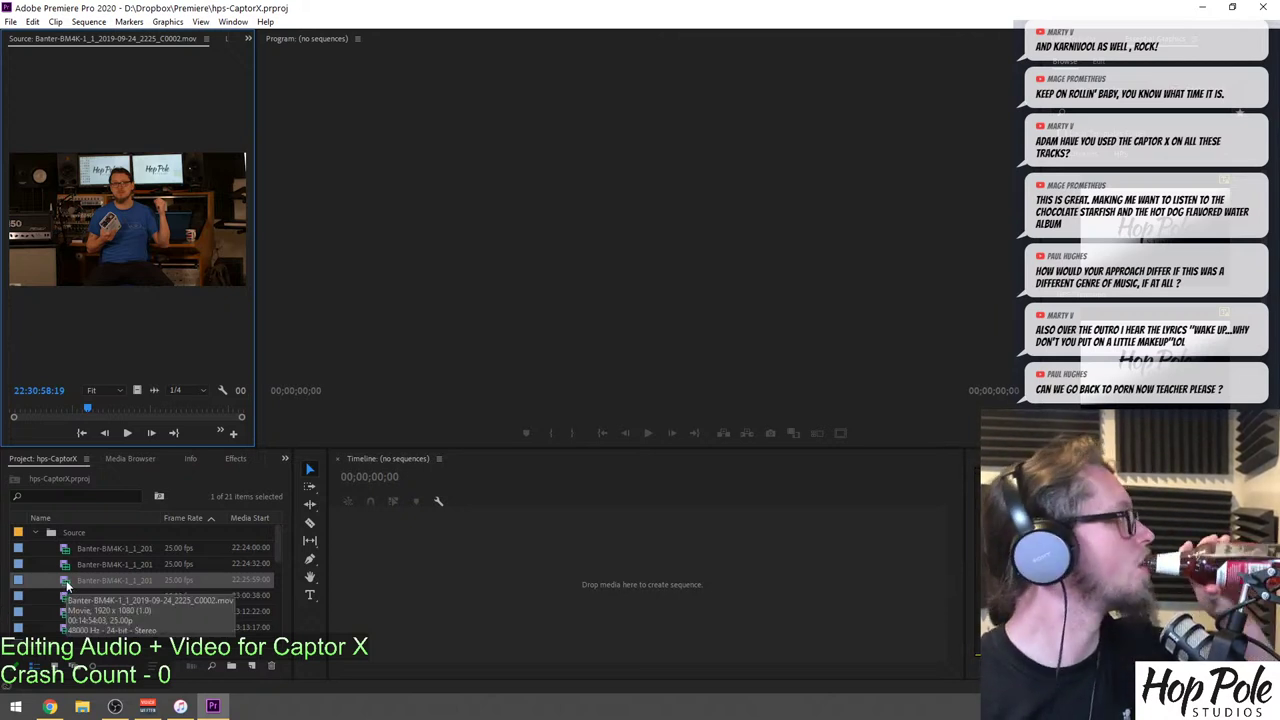
Create a sequence from the Banter clip 2225_C0002, fit its full length in view and make audio track A1 taller.
{"action": "left_click_drag", "start_coordinate": [70, 582], "coordinate": [480, 552]}
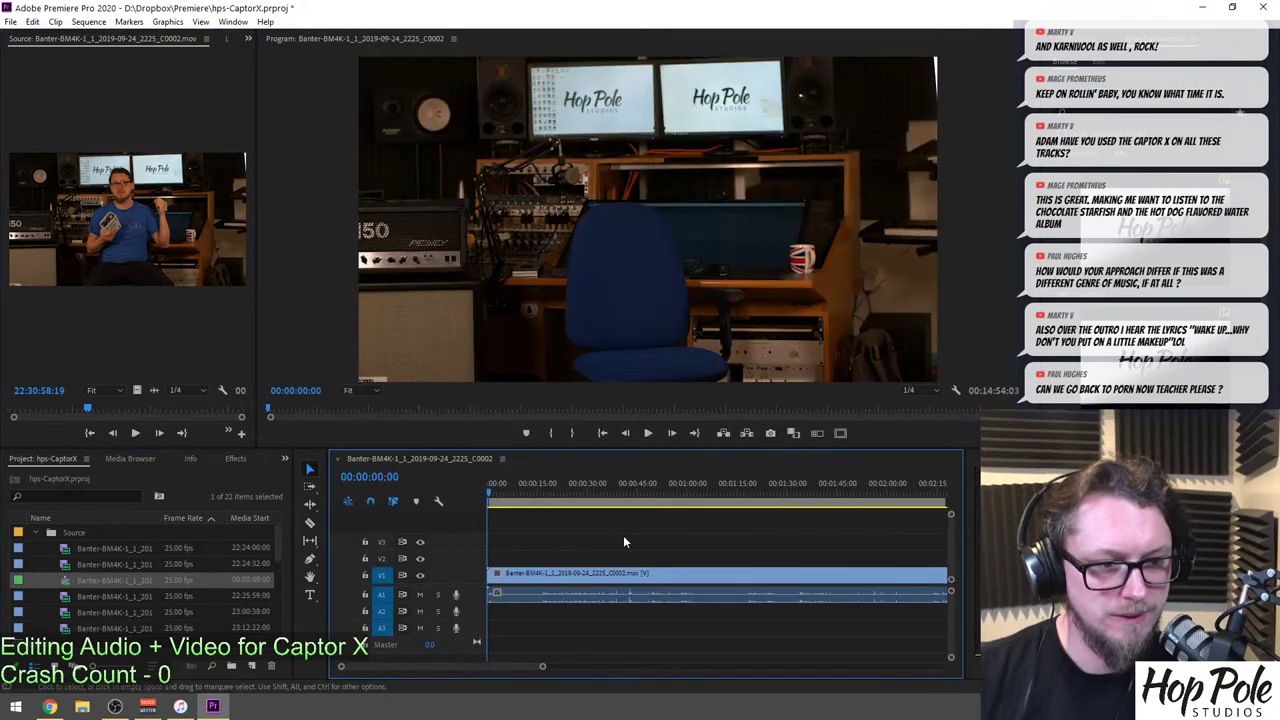
{"action": "left_click_drag", "start_coordinate": [511, 494], "coordinate": [551, 494]}
{"action": "scroll", "coordinate": [682, 516], "scroll_direction": "down", "scroll_amount": 2}
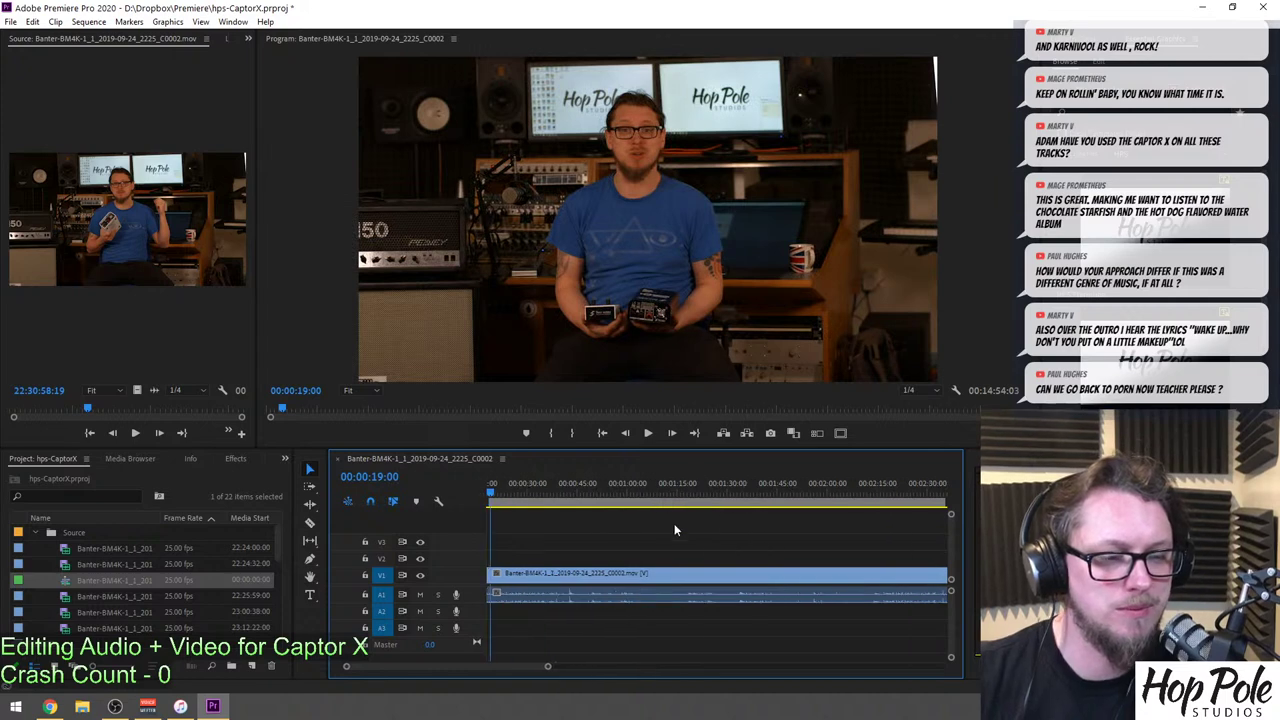
{"action": "scroll", "coordinate": [615, 536], "scroll_direction": "up", "scroll_amount": 2}
{"action": "key", "text": "minus"}
{"action": "key", "text": "minus"}
{"action": "key", "text": "minus"}
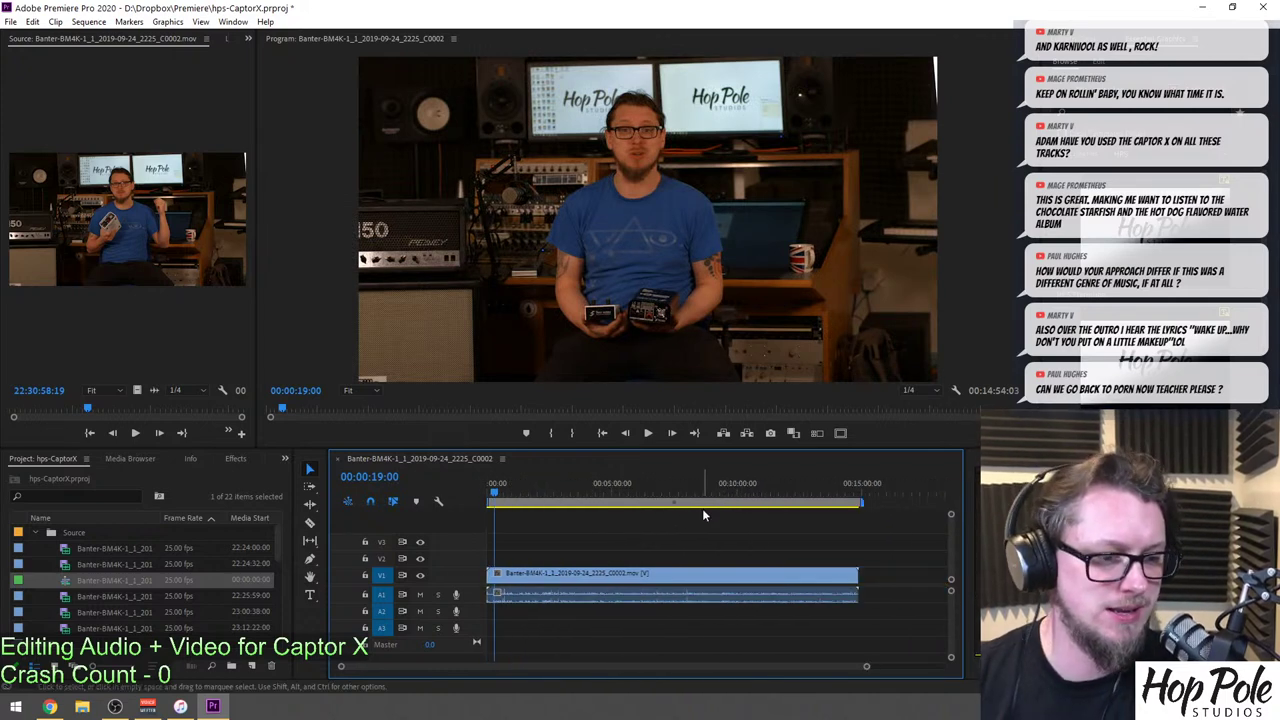
{"action": "left_click_drag", "start_coordinate": [436, 602], "coordinate": [438, 609]}
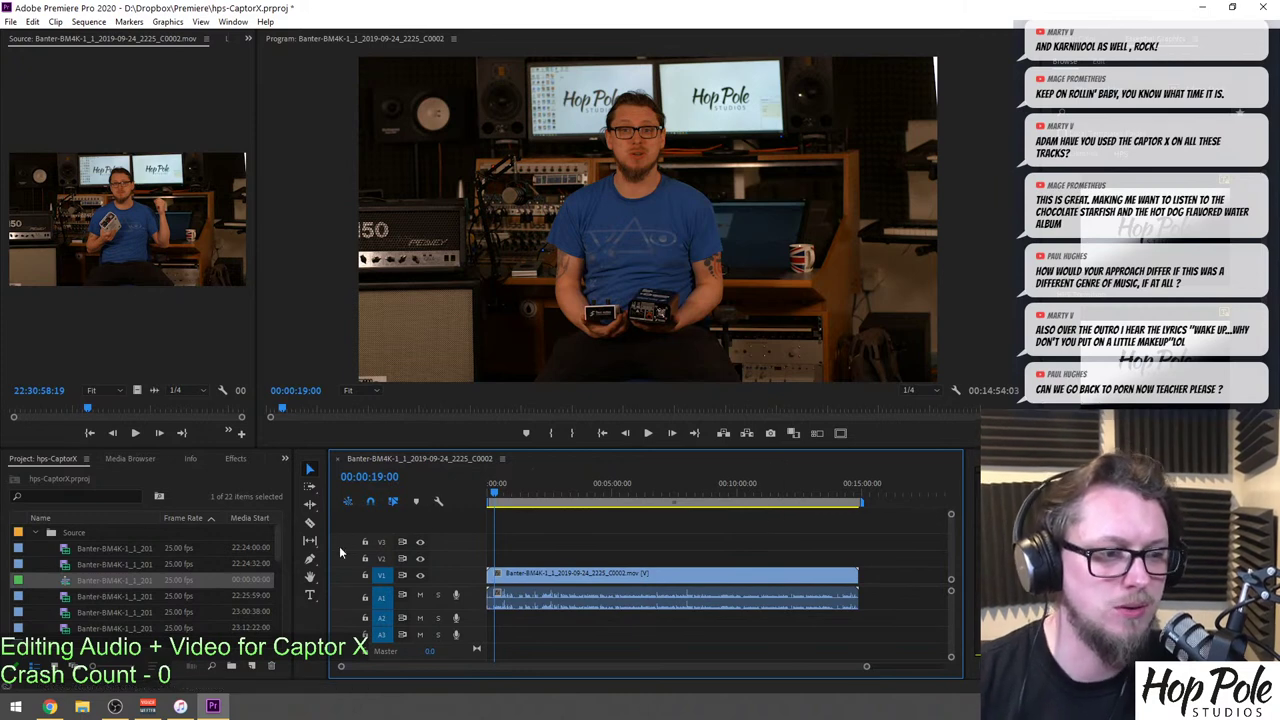
Rename the new sequence in the Source bin as hps-captorX.
{"action": "scroll", "coordinate": [45, 594], "scroll_direction": "down", "scroll_amount": 1}
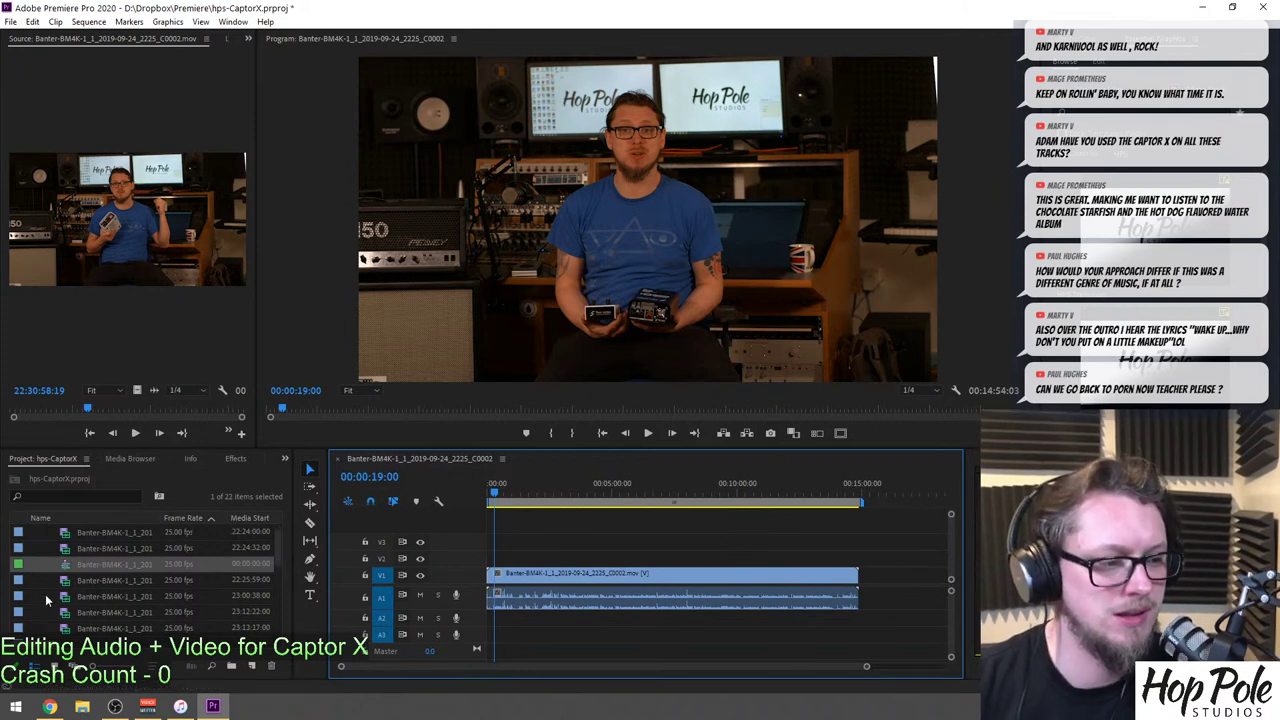
{"action": "left_click", "coordinate": [100, 565]}
{"action": "type", "text": "hps-cap"}
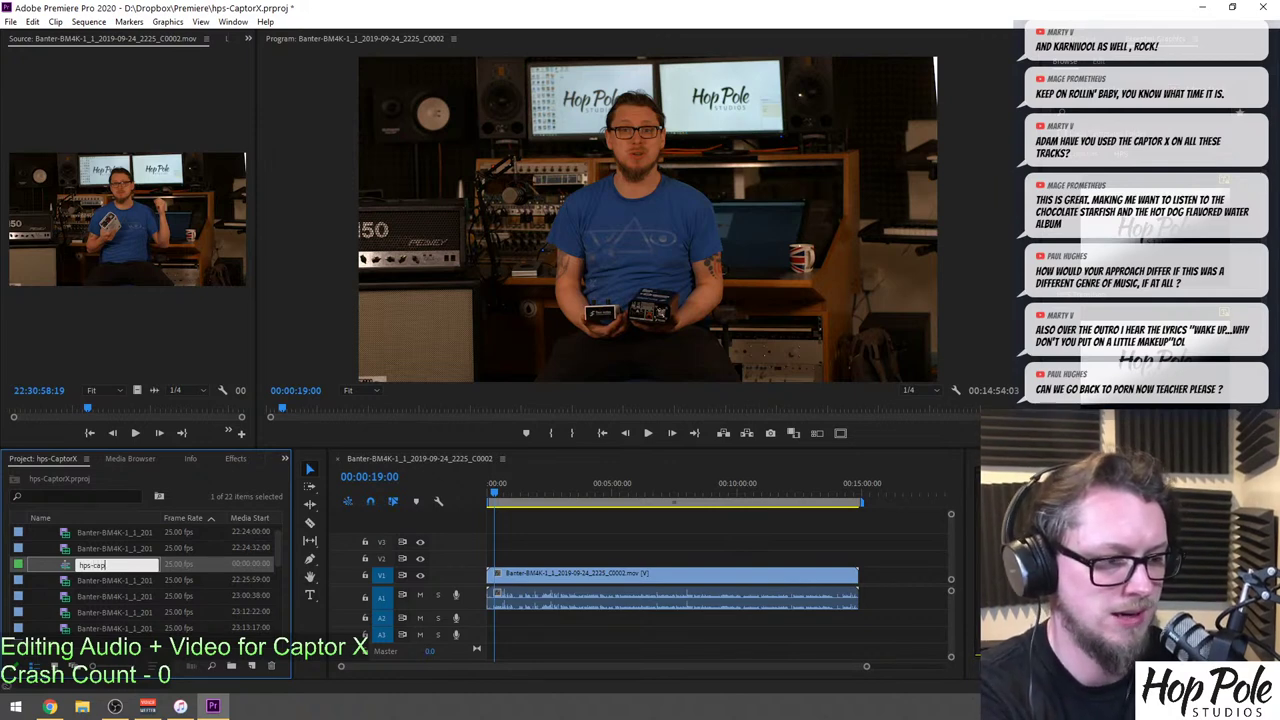
{"action": "type", "text": "torX"}
{"action": "key", "text": "Tab"}
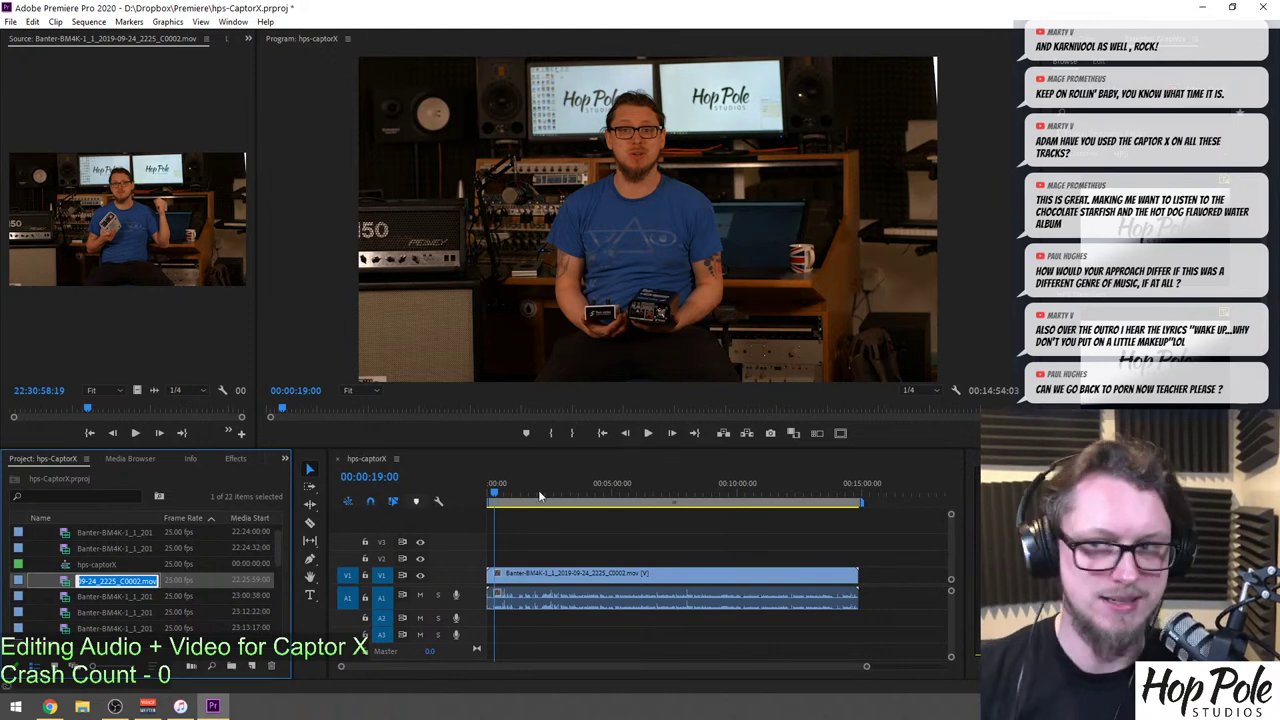
Widen the source monitor and place 01-200601_1543.wav on audio track A2 at the start of the sequence.
{"action": "scroll", "coordinate": [136, 602], "scroll_direction": "down", "scroll_amount": 5}
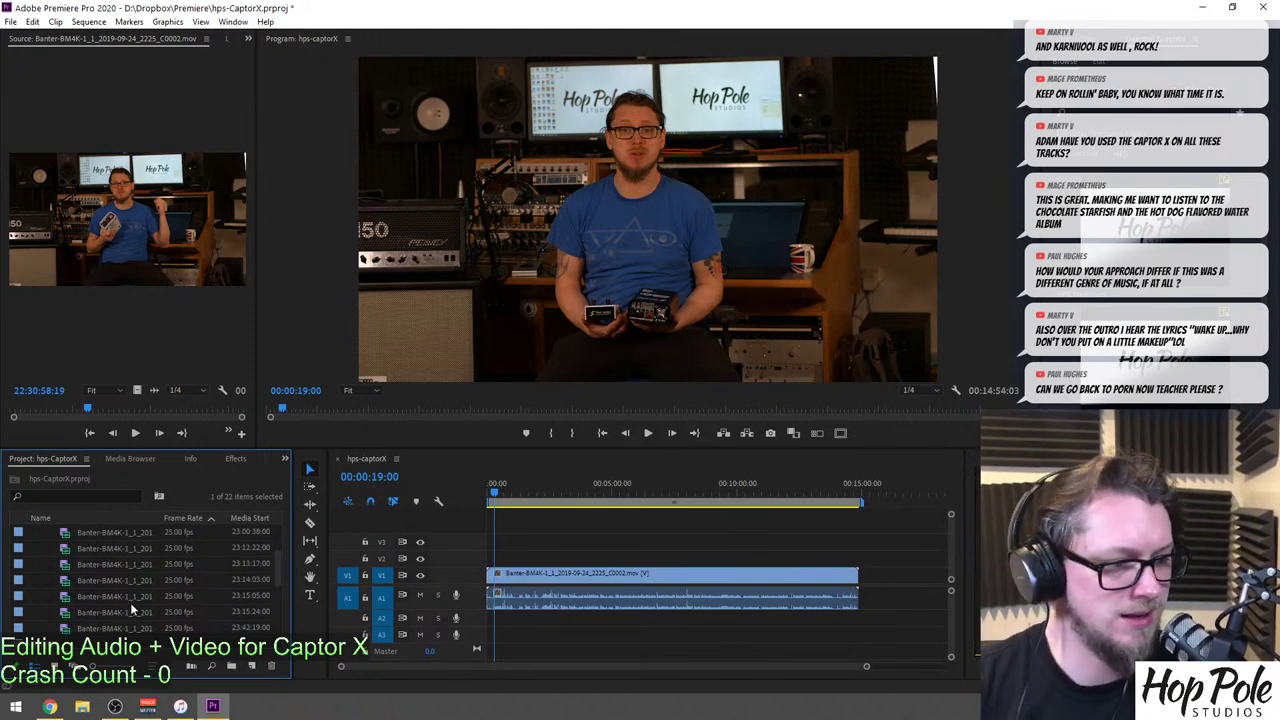
{"action": "scroll", "coordinate": [114, 596], "scroll_direction": "down", "scroll_amount": 2}
{"action": "double_click", "coordinate": [68, 580]}
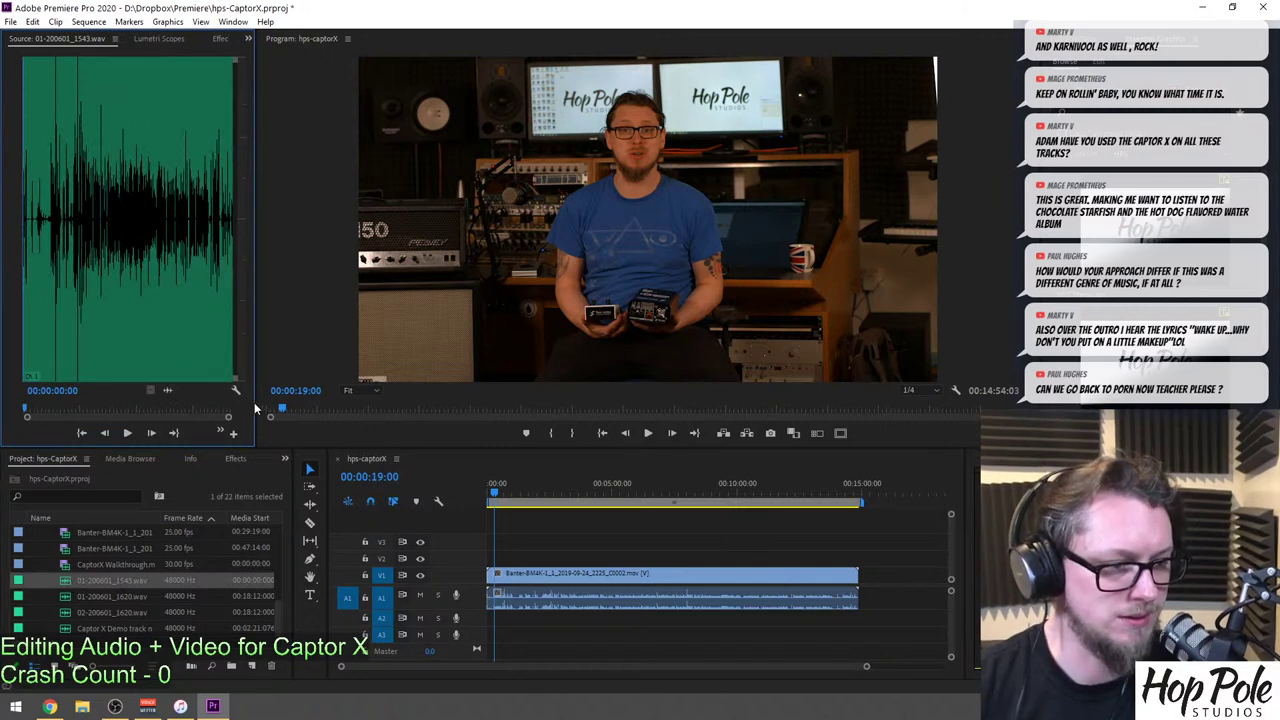
{"action": "left_click_drag", "start_coordinate": [255, 402], "coordinate": [392, 402]}
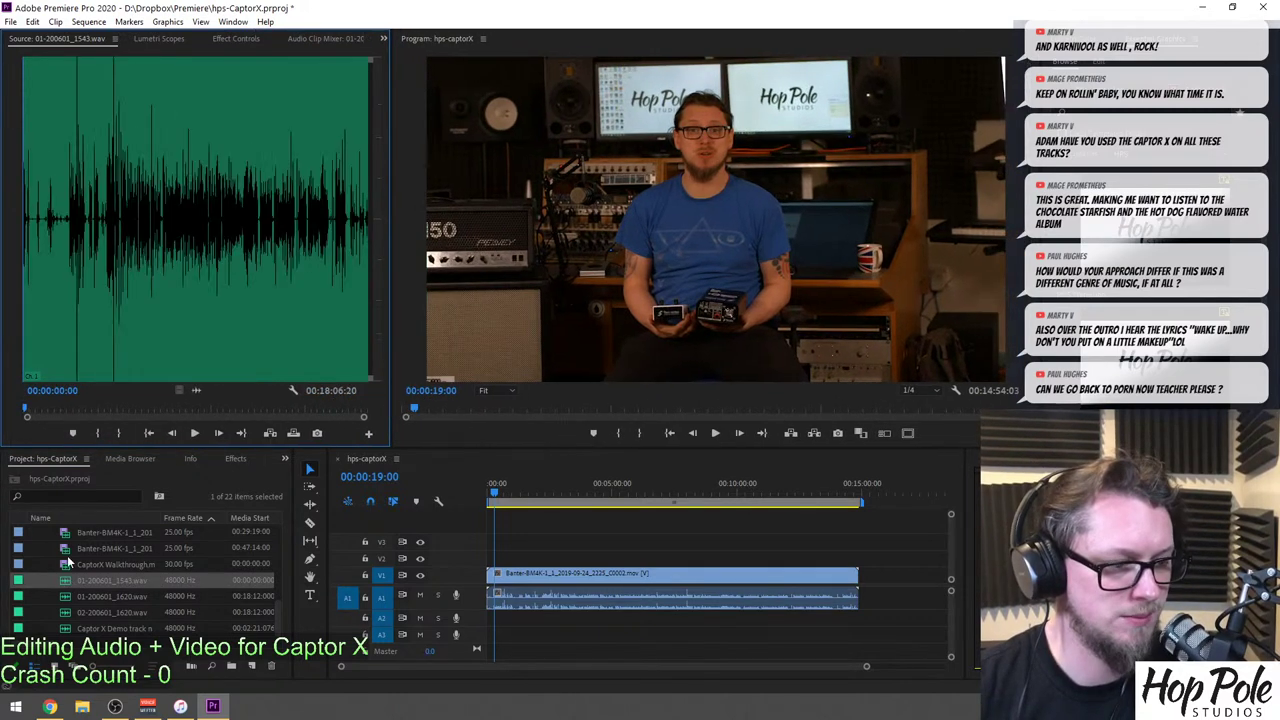
{"action": "left_click_drag", "start_coordinate": [62, 578], "coordinate": [458, 622]}
{"action": "key", "text": "minus"}
Synchronize the Banter clip and the WAV recording by audio, and mute the camera audio on track A1.
{"action": "left_click_drag", "start_coordinate": [634, 549], "coordinate": [640, 646]}
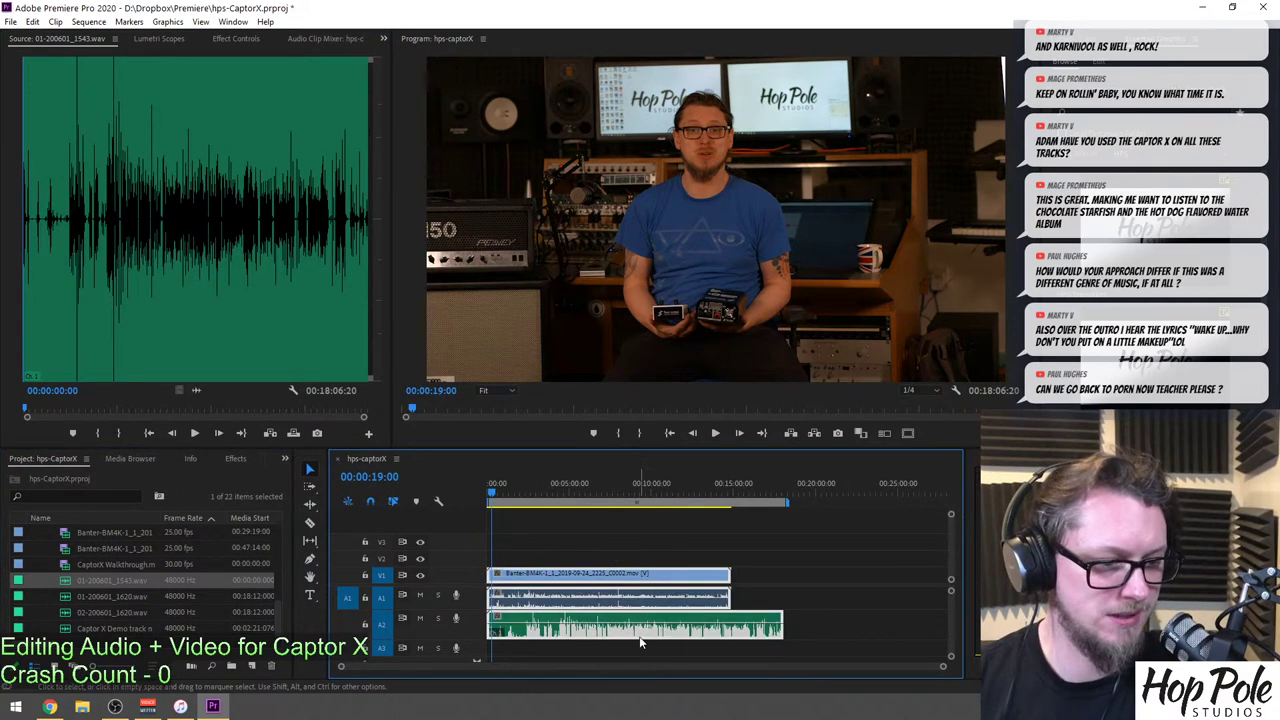
{"action": "right_click", "coordinate": [630, 598]}
{"action": "left_click", "coordinate": [677, 321]}
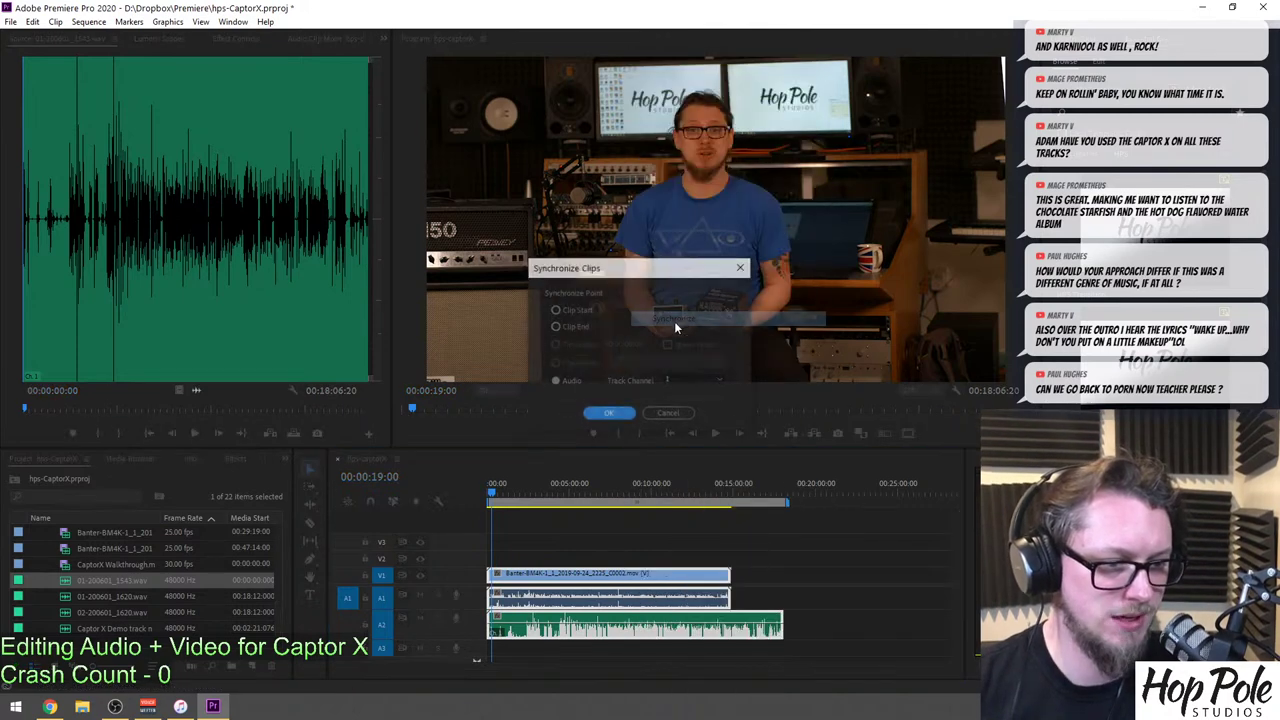
{"action": "left_click", "coordinate": [610, 414]}
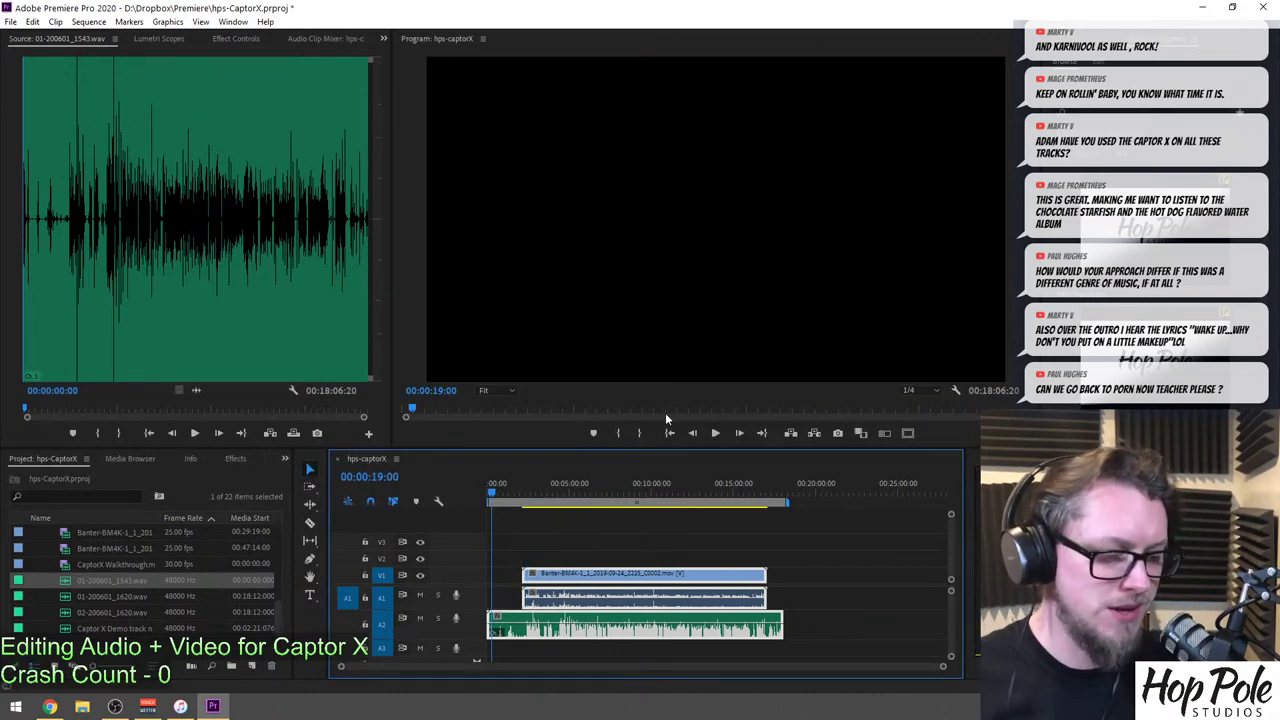
{"action": "left_click", "coordinate": [581, 542]}
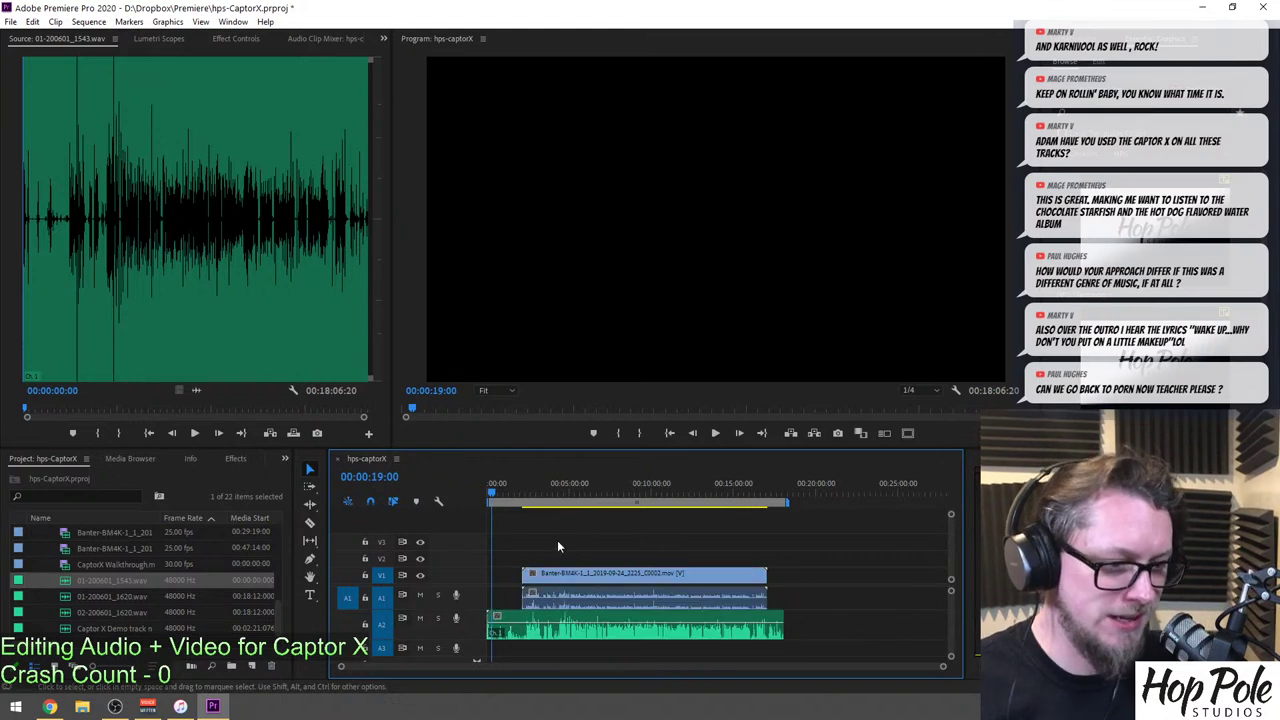
{"action": "left_click", "coordinate": [420, 595]}
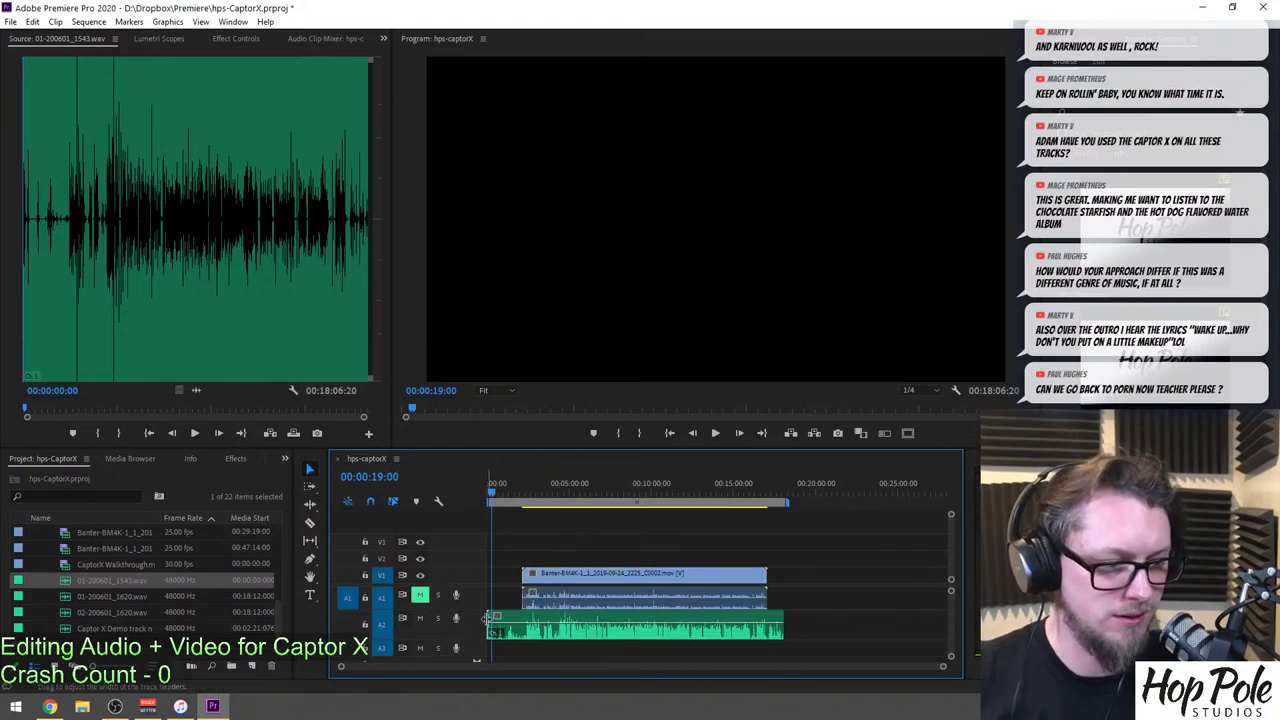
Trim both ends of the WAV recording to match the video clip and move all clips to the sequence start.
{"action": "left_click_drag", "start_coordinate": [487, 617], "coordinate": [522, 617]}
{"action": "left_click_drag", "start_coordinate": [778, 617], "coordinate": [766, 617]}
{"action": "left_click_drag", "start_coordinate": [603, 521], "coordinate": [658, 651]}
{"action": "left_click_drag", "start_coordinate": [628, 583], "coordinate": [590, 583]}
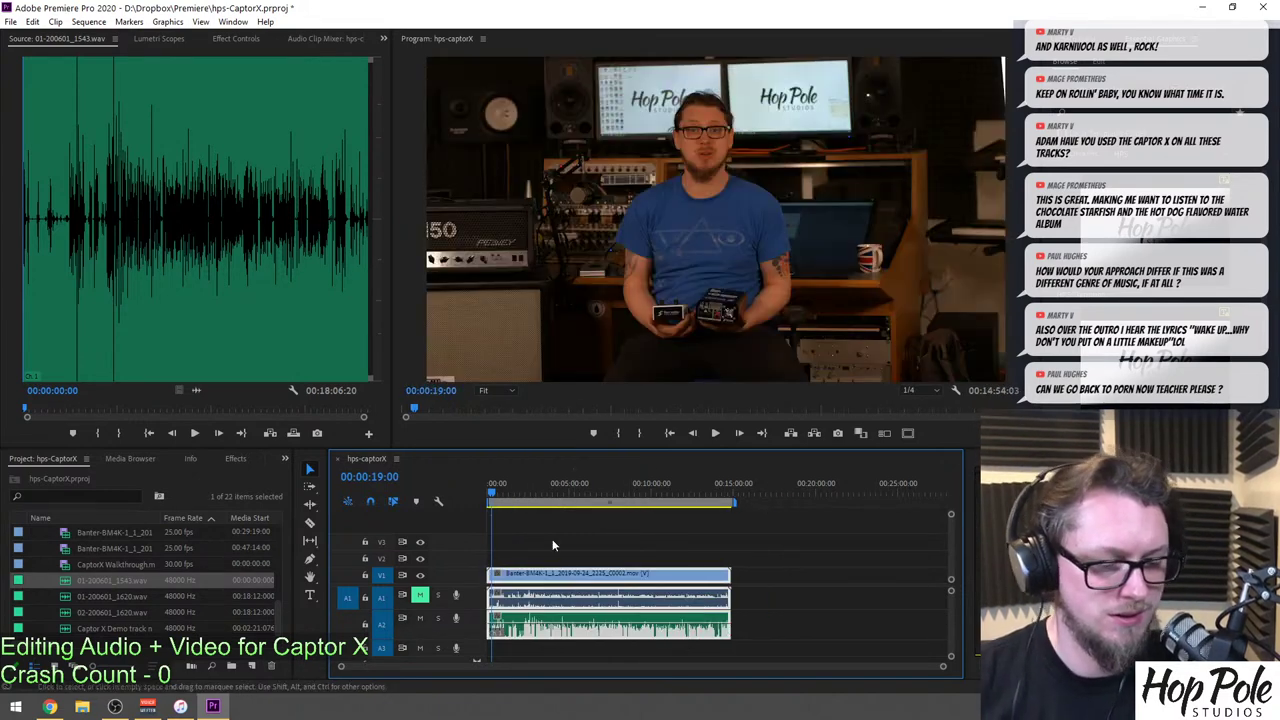
Cut the video and audio clips at 00:02:13:06, just before the talk begins, and delete the part before the cut.
{"action": "key", "text": "backslash"}
{"action": "left_click_drag", "start_coordinate": [701, 477], "coordinate": [788, 477]}
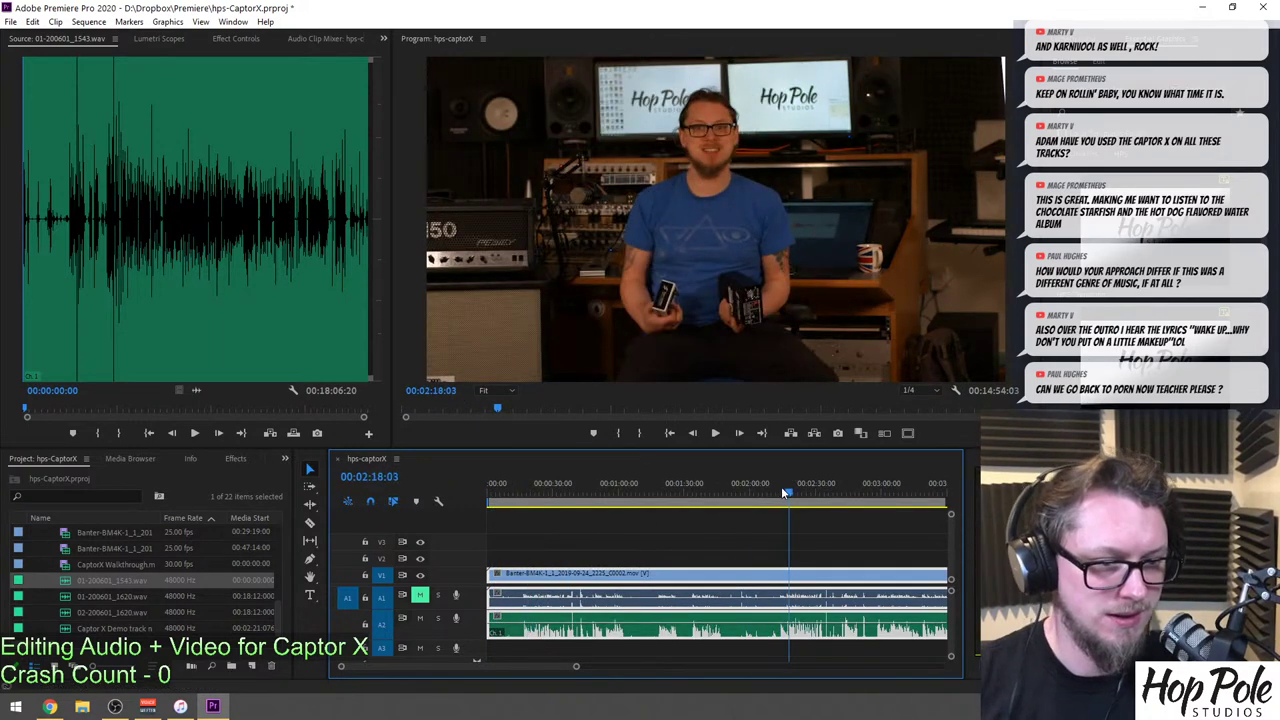
{"action": "scroll", "coordinate": [786, 492], "scroll_direction": "down", "scroll_amount": 3}
{"action": "left_click", "coordinate": [697, 487]}
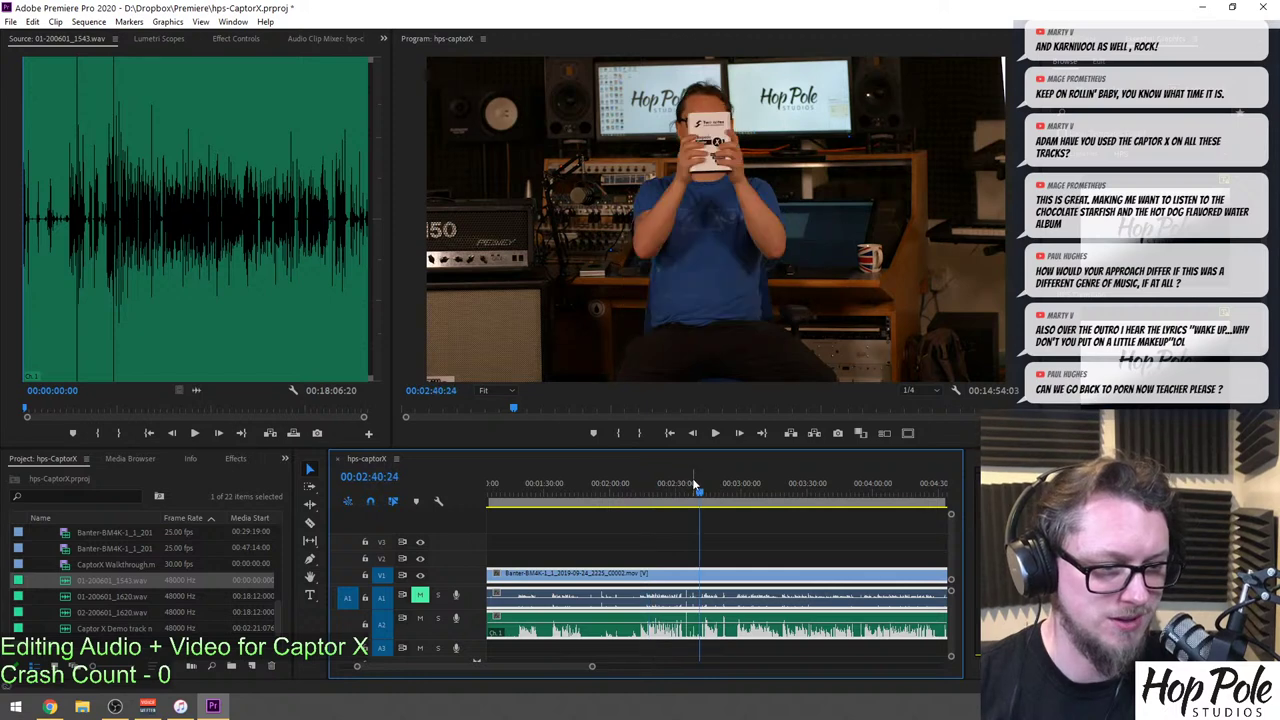
{"action": "left_click_drag", "start_coordinate": [705, 487], "coordinate": [633, 494]}
{"action": "key", "text": "="}
{"action": "key", "text": "="}
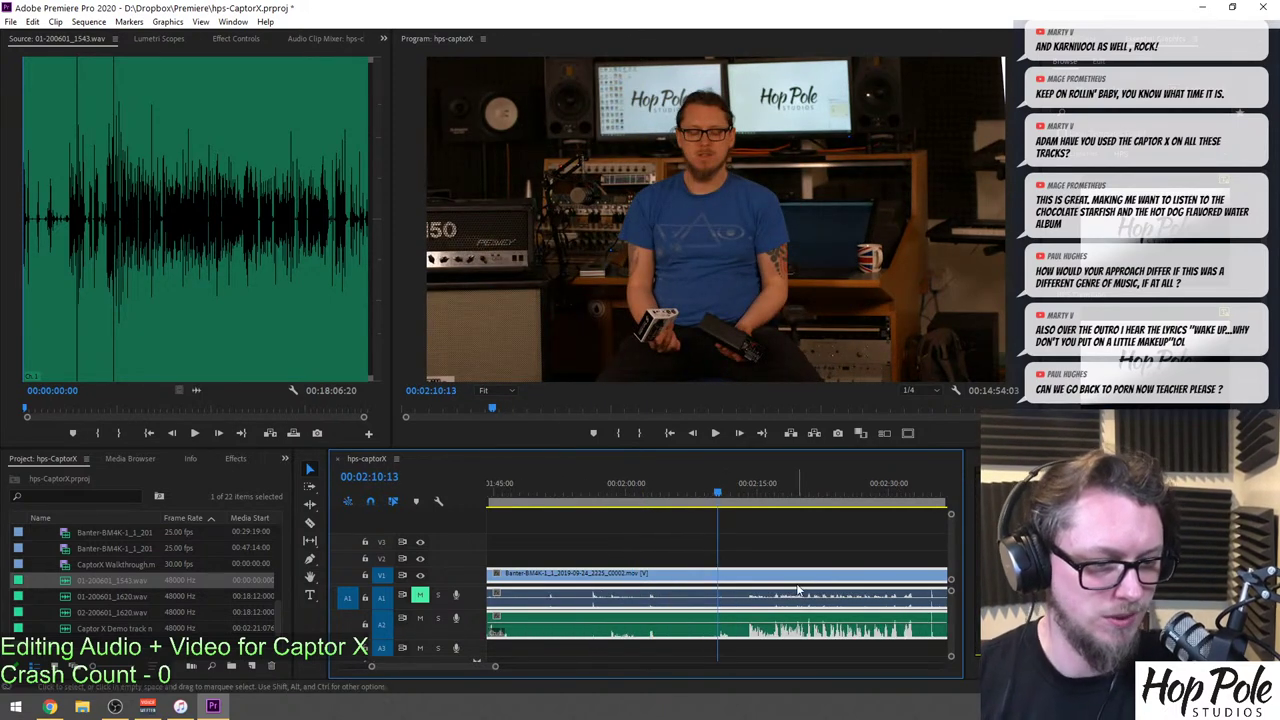
{"action": "left_click", "coordinate": [742, 487]}
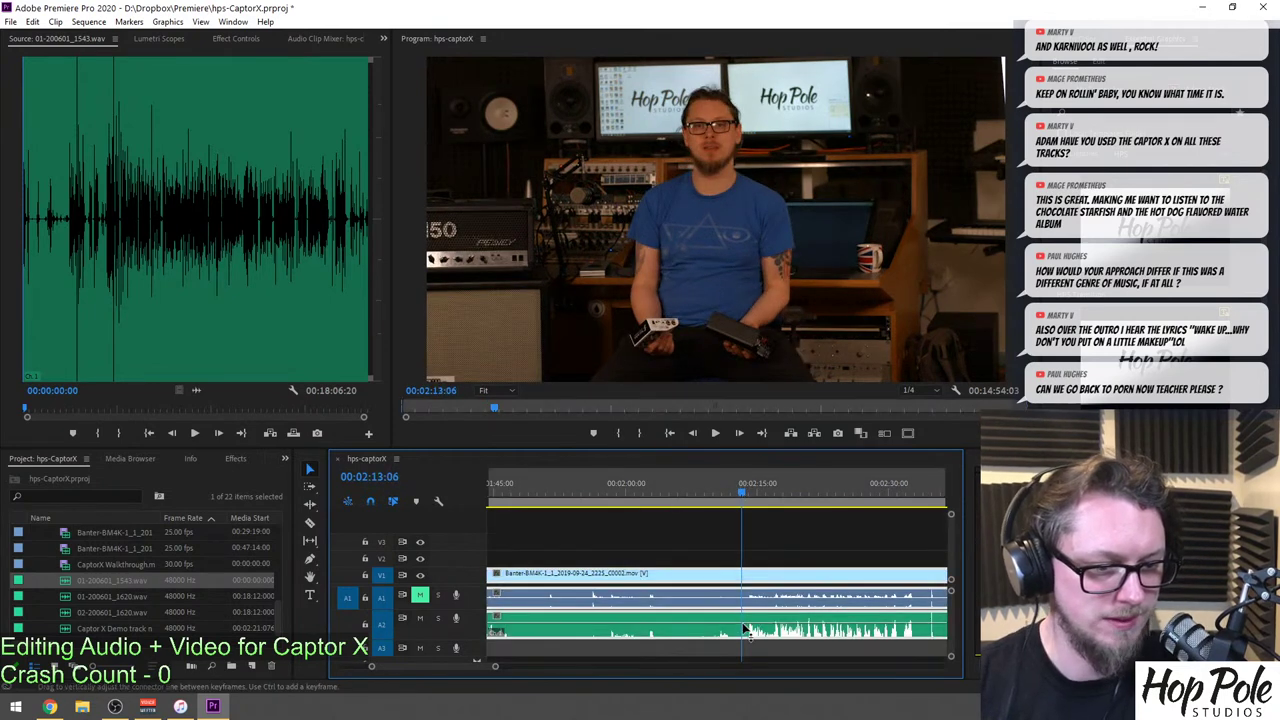
{"action": "key", "text": "ctrl+k"}
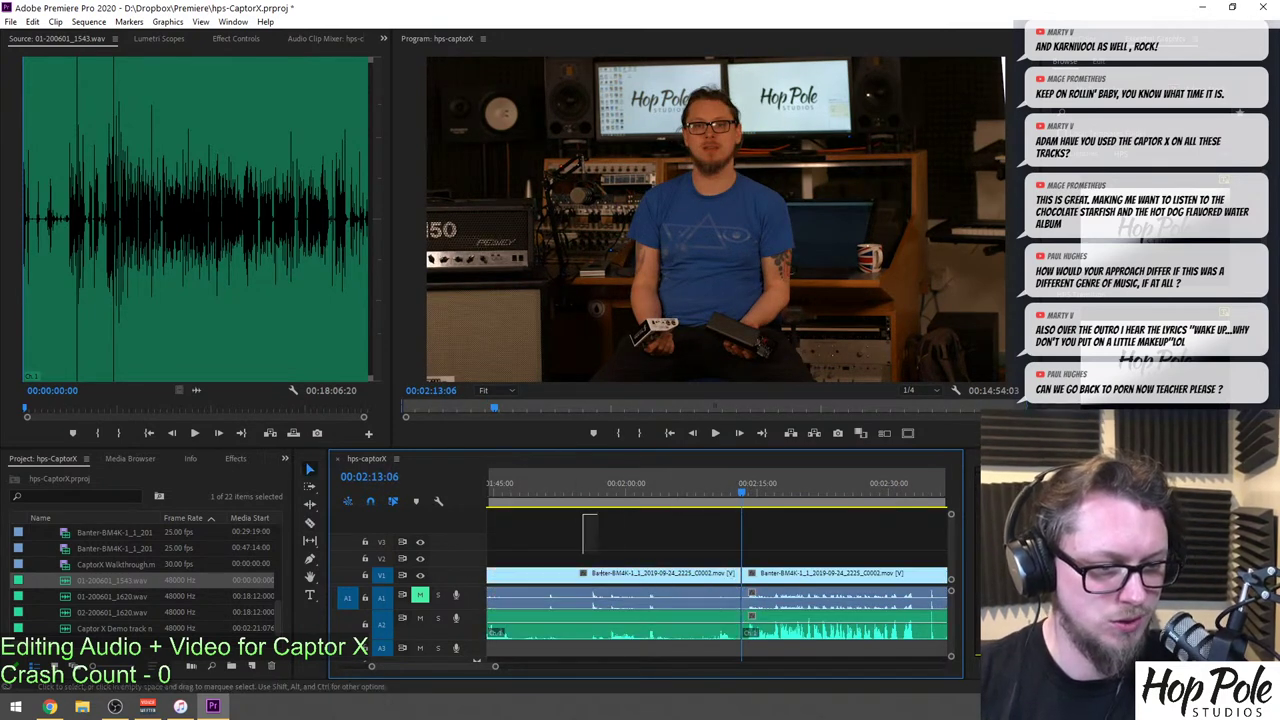
{"action": "key", "text": "Delete"}
Close the empty gap before the remaining clips so they begin at the start of the sequence.
{"action": "key", "text": "-"}
{"action": "key", "text": "-"}
{"action": "key", "text": "-"}
{"action": "key", "text": "-"}
{"action": "key", "text": "-"}
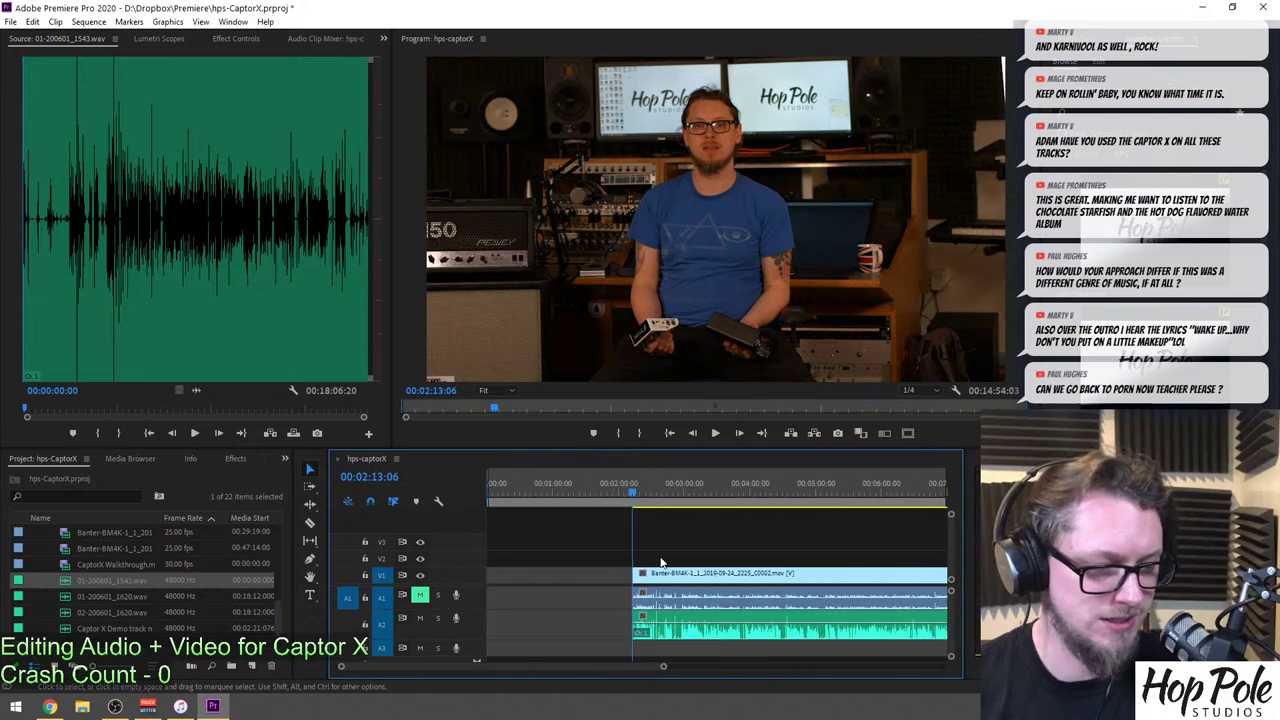
{"action": "left_click", "coordinate": [501, 572]}
{"action": "key", "text": "Delete"}
Play the sequence from its beginning and examine the opening speech waveform up close.
{"action": "key", "text": "Home"}
{"action": "key", "text": "backslash"}
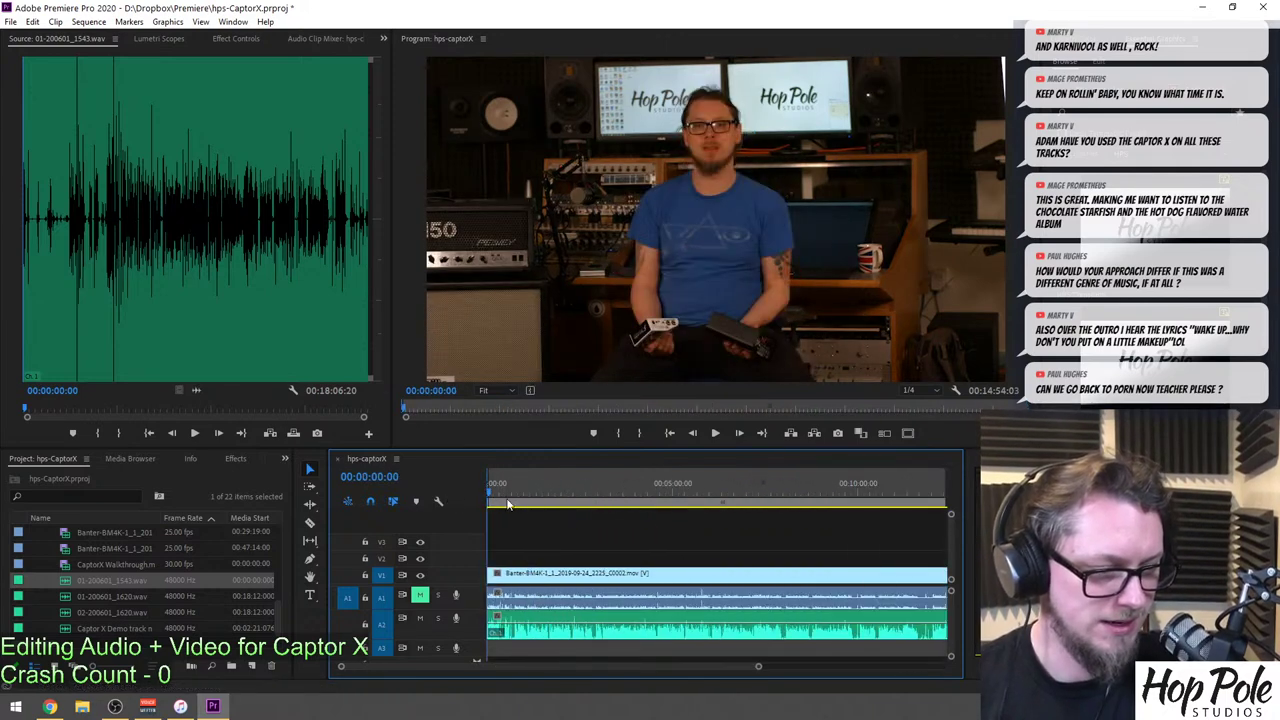
{"action": "key", "text": "equal"}
{"action": "key", "text": "space"}
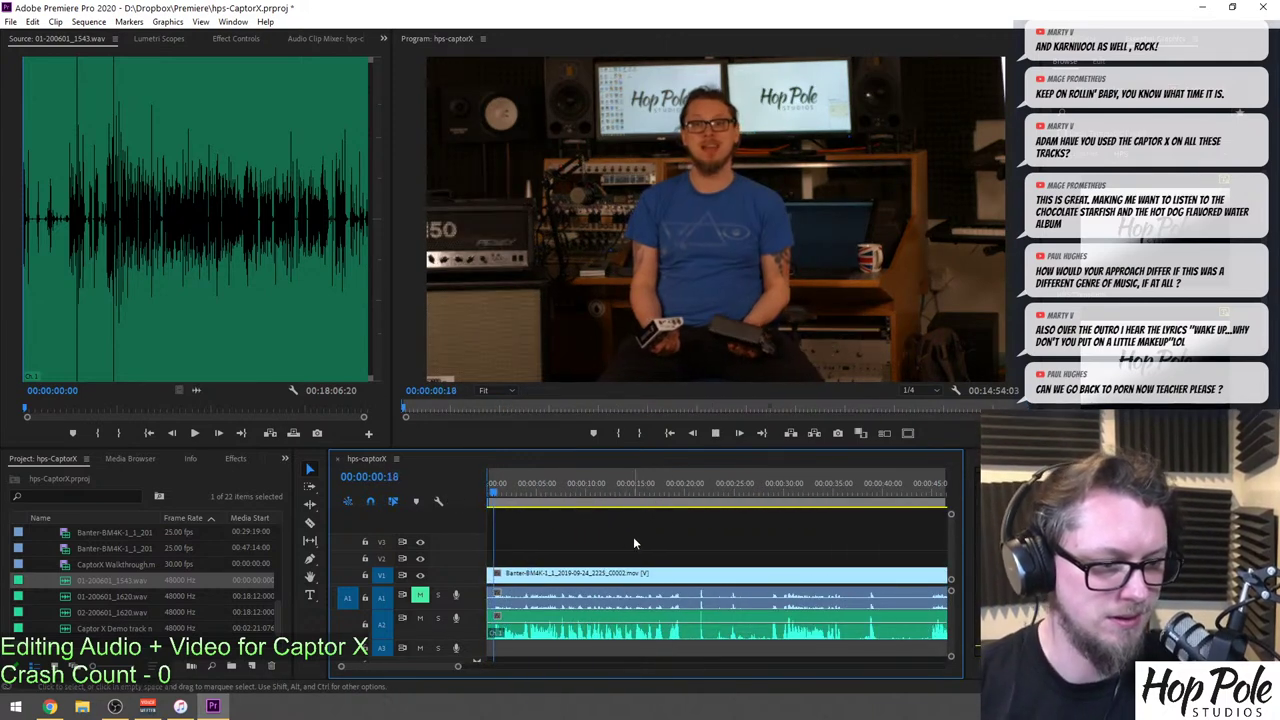
{"action": "key", "text": "equal"}
{"action": "key", "text": "equal"}
{"action": "key", "text": "equal"}
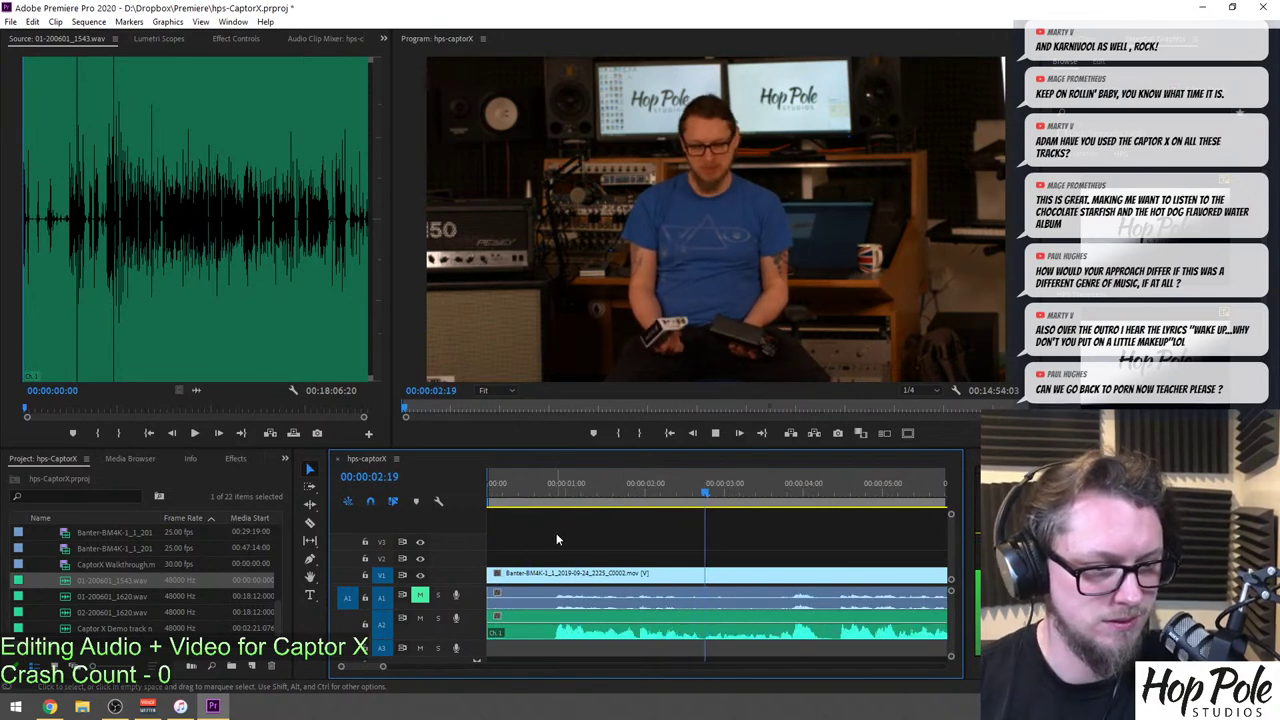
Set the playback resolution to 1/2 and trim the pause before the first words, keeping the clips at the sequence start.
{"action": "key", "text": "space"}
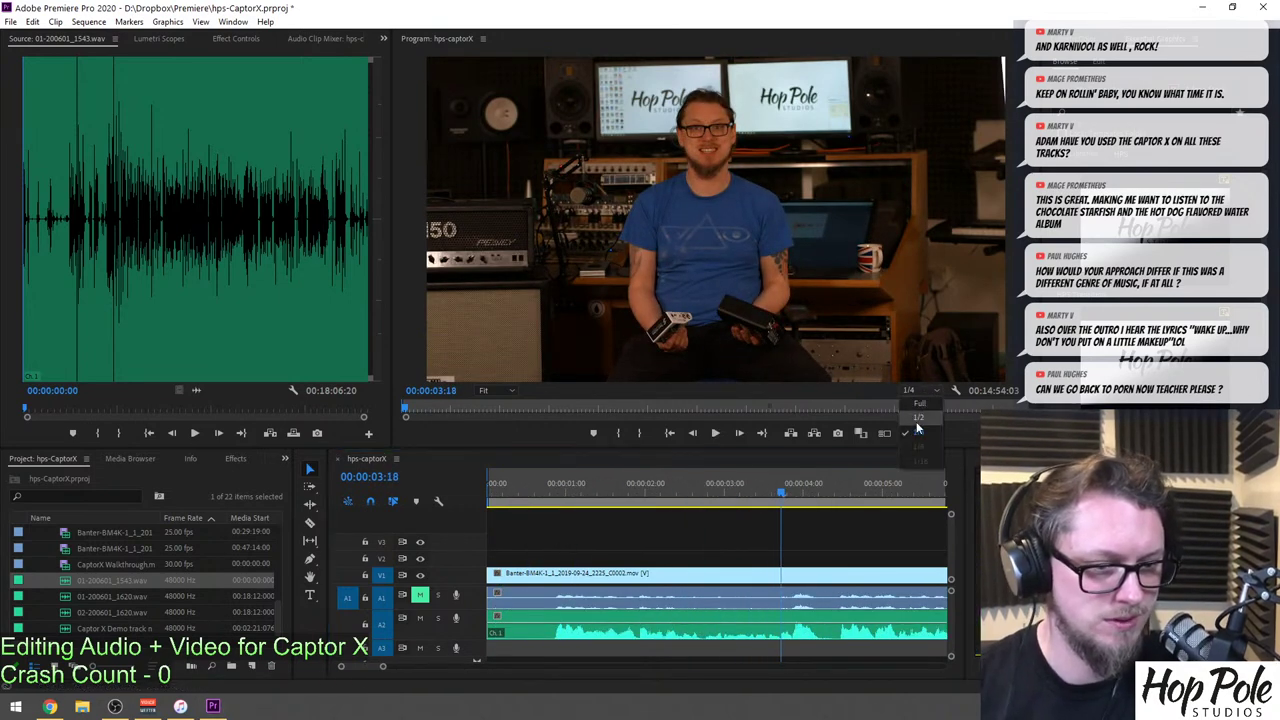
{"action": "left_click_drag", "start_coordinate": [548, 543], "coordinate": [540, 650]}
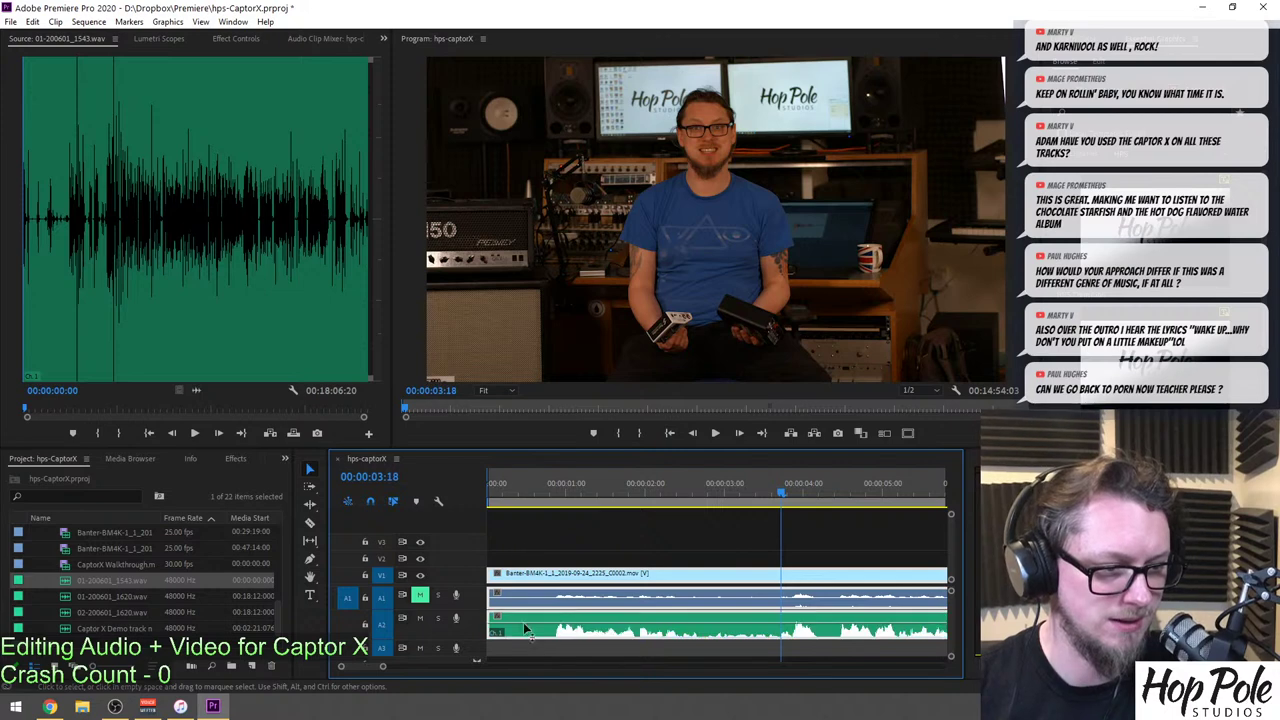
{"action": "mouse_move", "coordinate": [493, 572]}
{"action": "left_mouse_down"}
{"action": "mouse_move", "coordinate": [535, 588]}
{"action": "mouse_move", "coordinate": [506, 588]}
{"action": "left_mouse_up"}
{"action": "left_click_drag", "start_coordinate": [545, 486], "coordinate": [487, 490]}
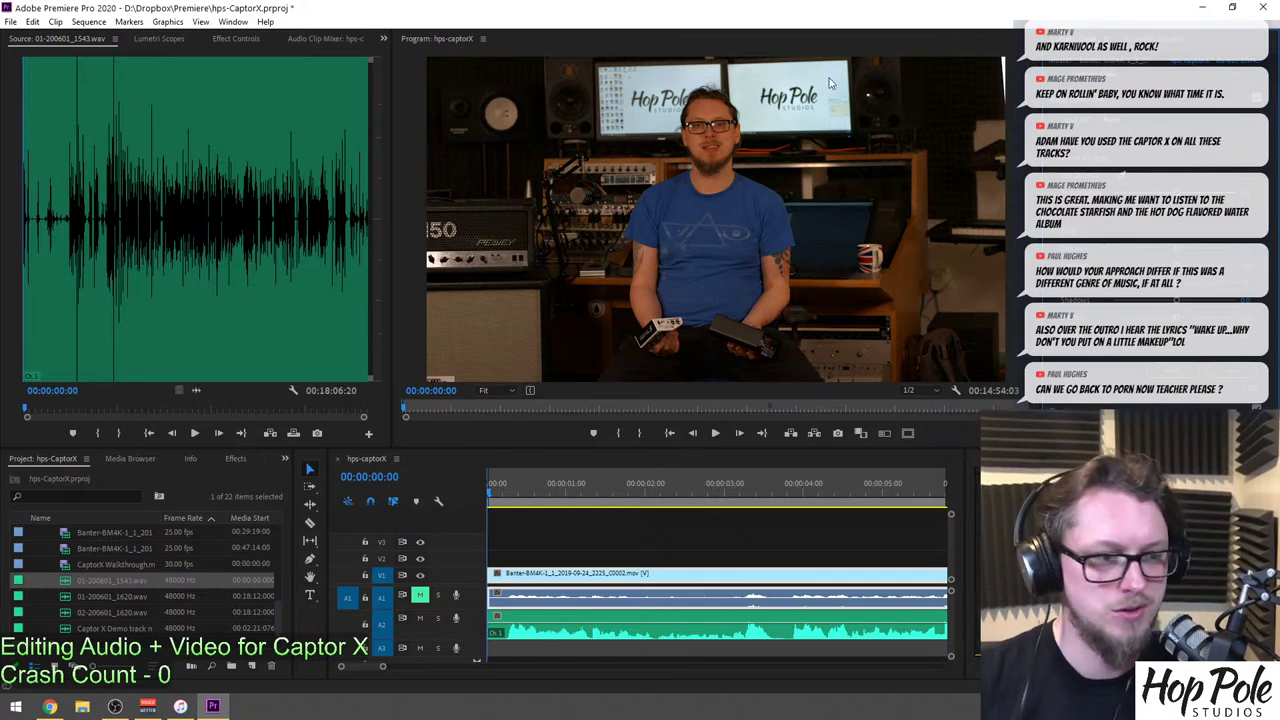
Dock the Lumetri Color and Essential Graphics panels together beside the source monitor, and resize the columns to enlarge the program monitor.
{"action": "left_click_drag", "start_coordinate": [1274, 60], "coordinate": [5, 70]}
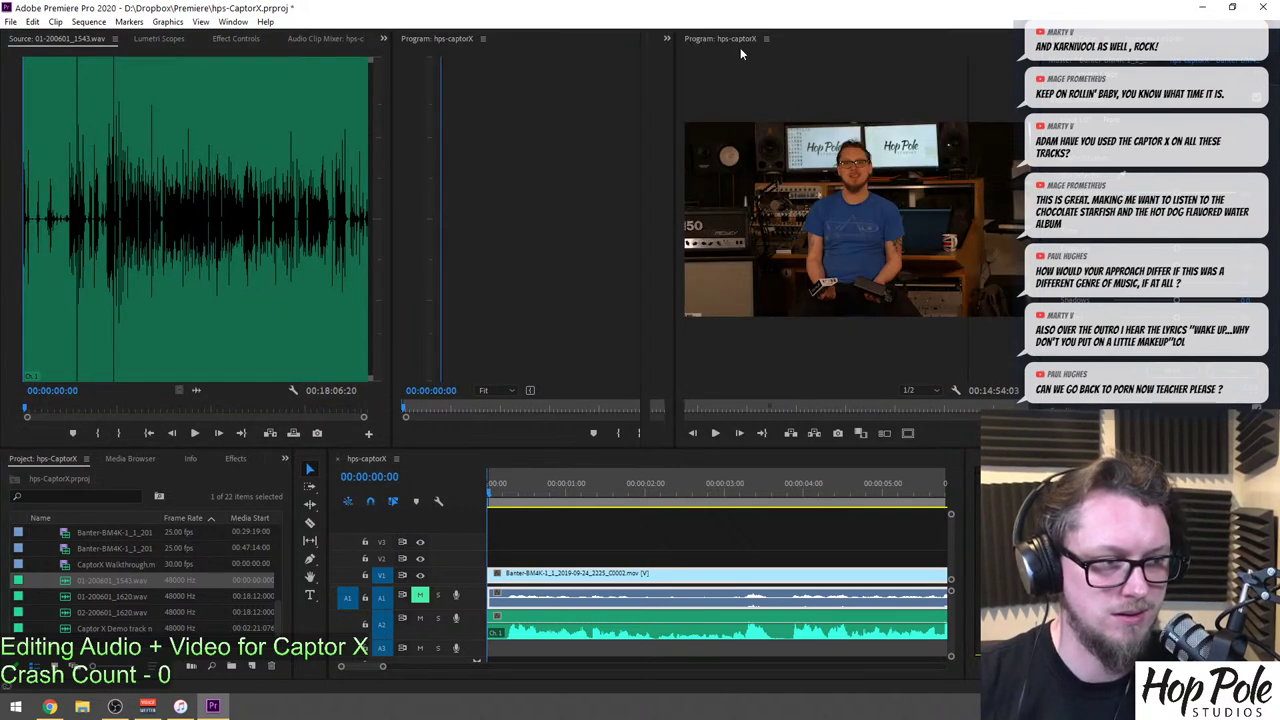
{"action": "left_click", "coordinate": [1171, 48]}
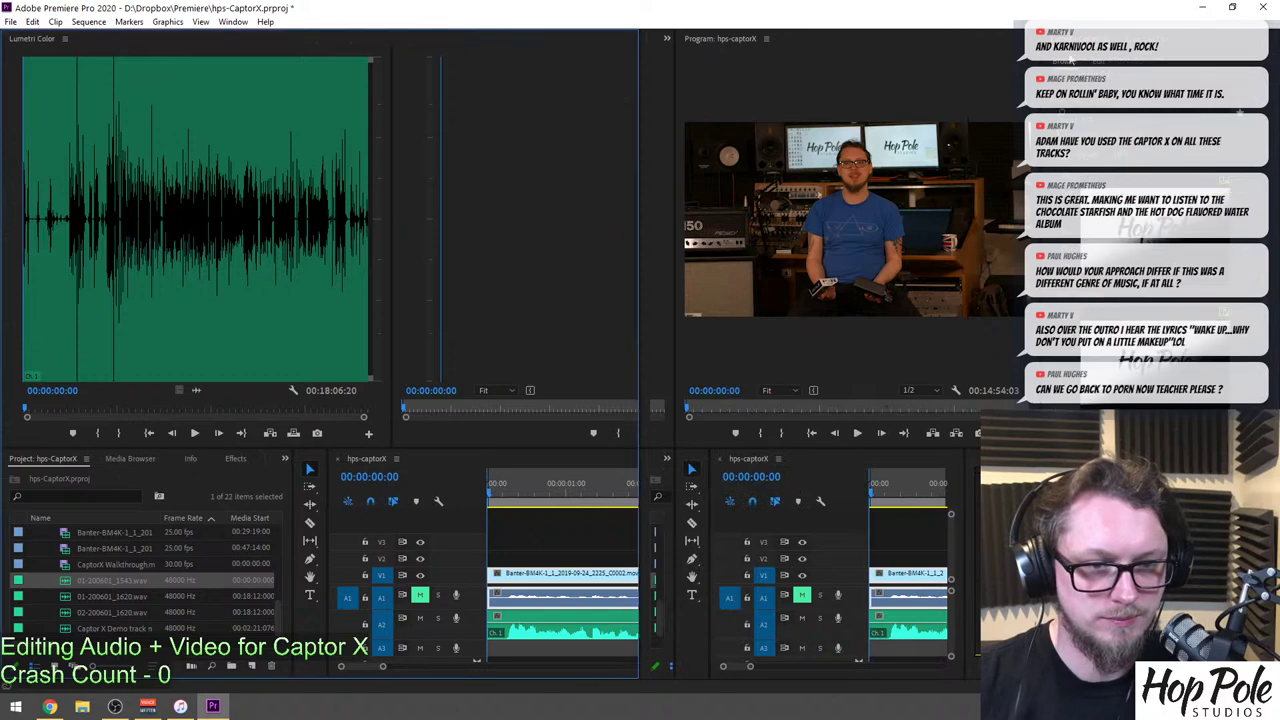
{"action": "left_click_drag", "start_coordinate": [1068, 38], "coordinate": [132, 40]}
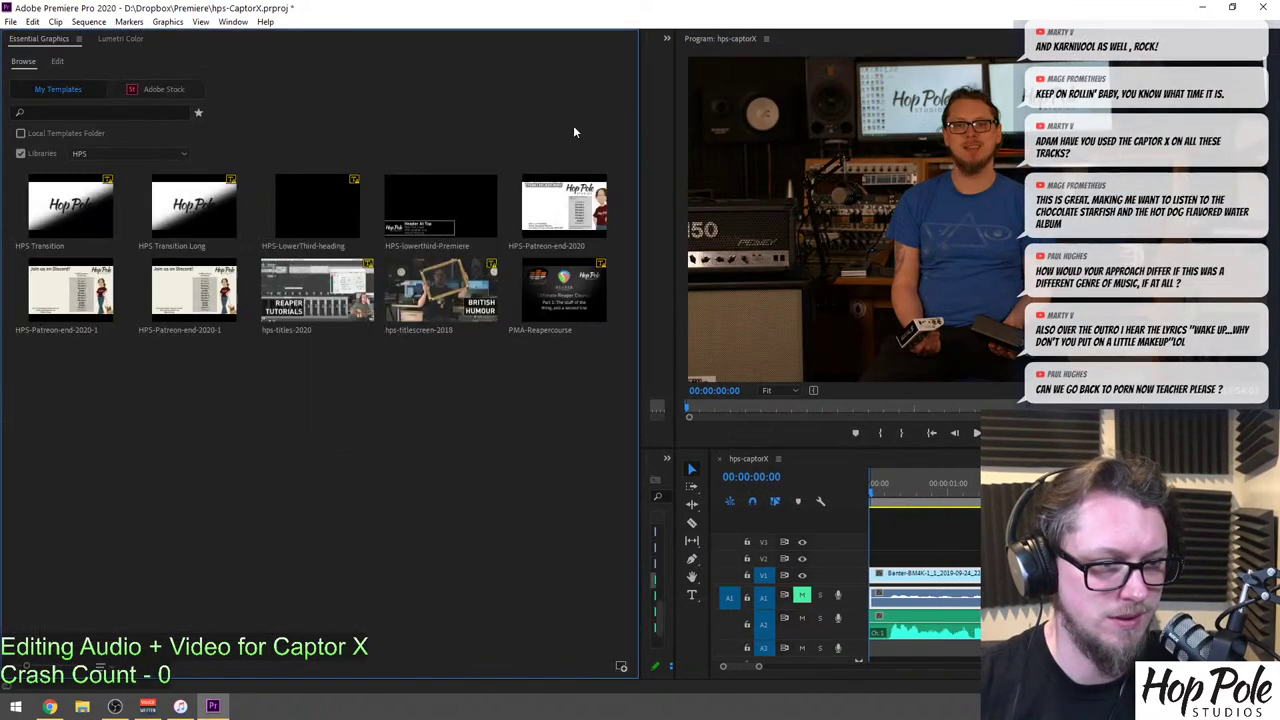
{"action": "left_click_drag", "start_coordinate": [640, 132], "coordinate": [250, 133]}
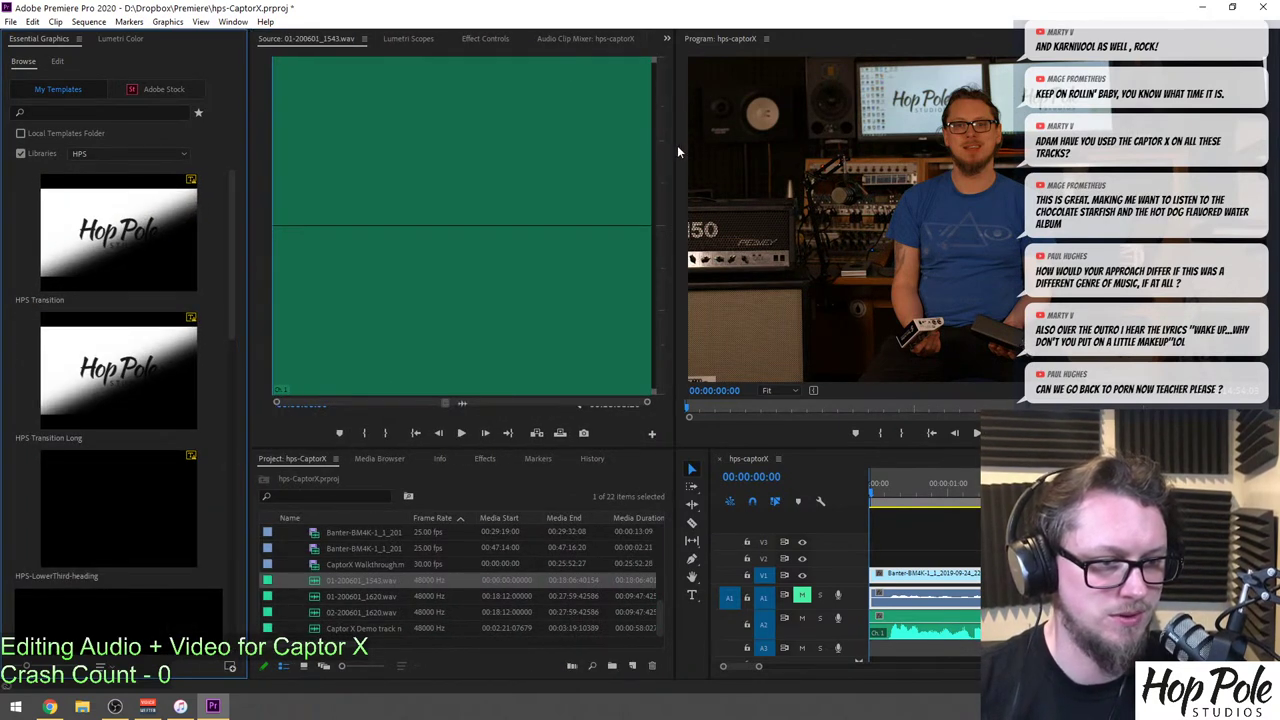
{"action": "left_click_drag", "start_coordinate": [675, 147], "coordinate": [600, 157]}
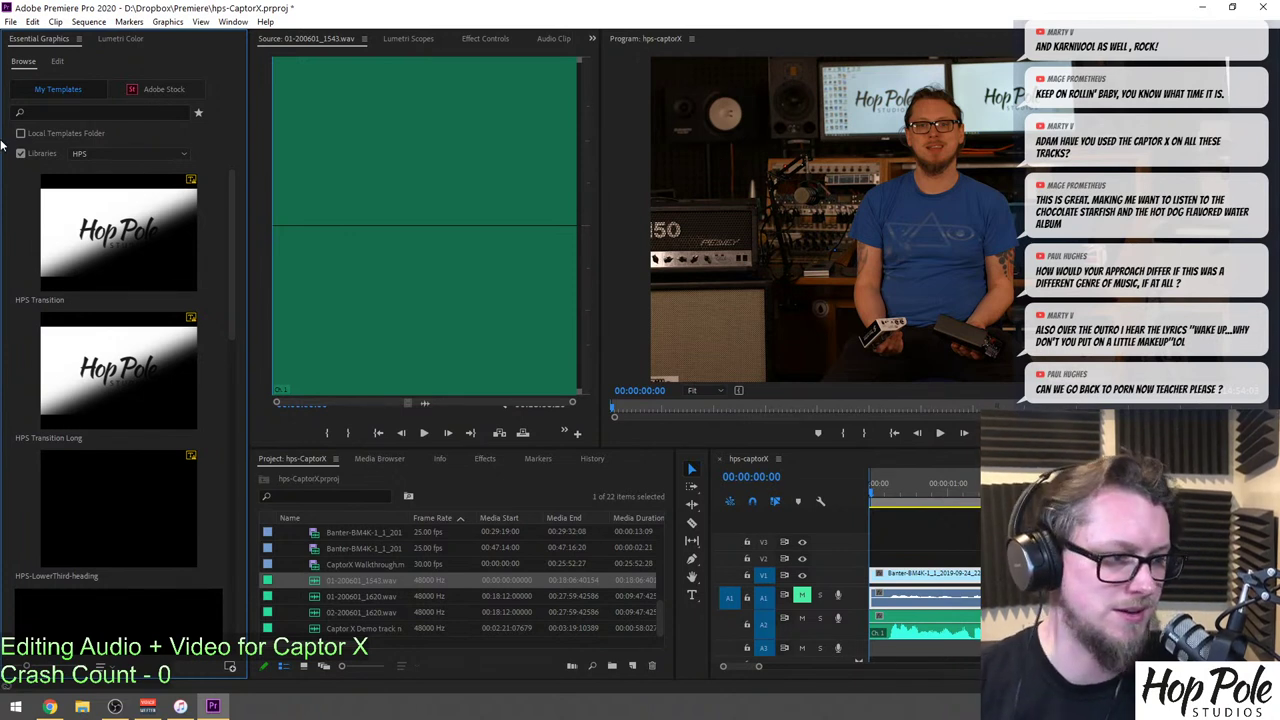
Apply a Lumetri Color basic correction to the talking video clip with Exposure 2.3 and Temperature -40.7.
{"action": "left_click", "coordinate": [118, 38]}
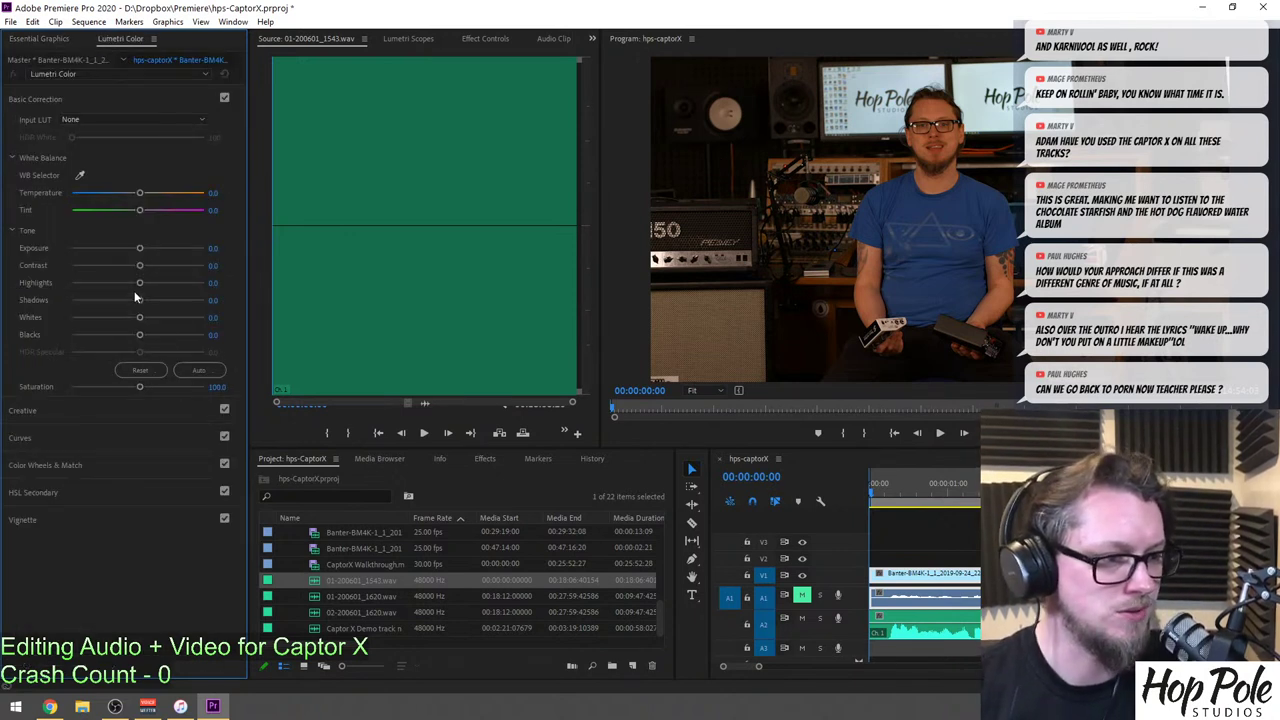
{"action": "left_click", "coordinate": [937, 583]}
{"action": "left_click_drag", "start_coordinate": [141, 250], "coordinate": [170, 254]}
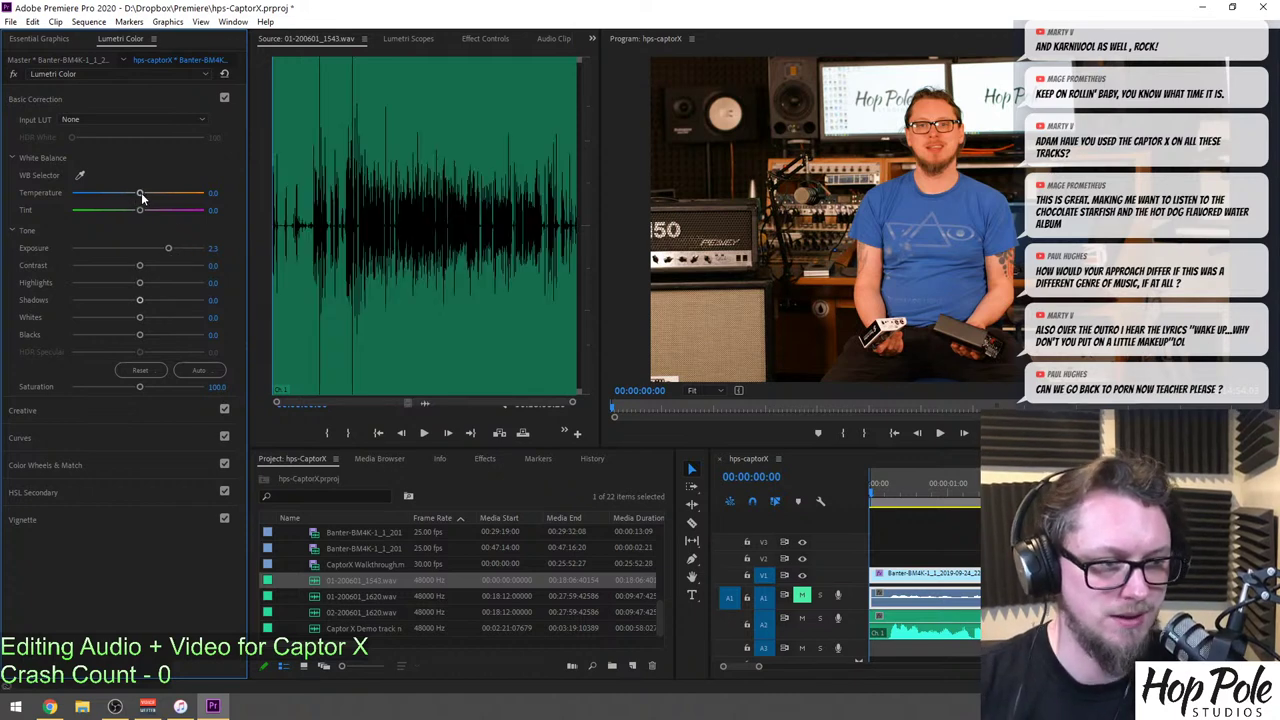
{"action": "left_click_drag", "start_coordinate": [125, 200], "coordinate": [120, 200]}
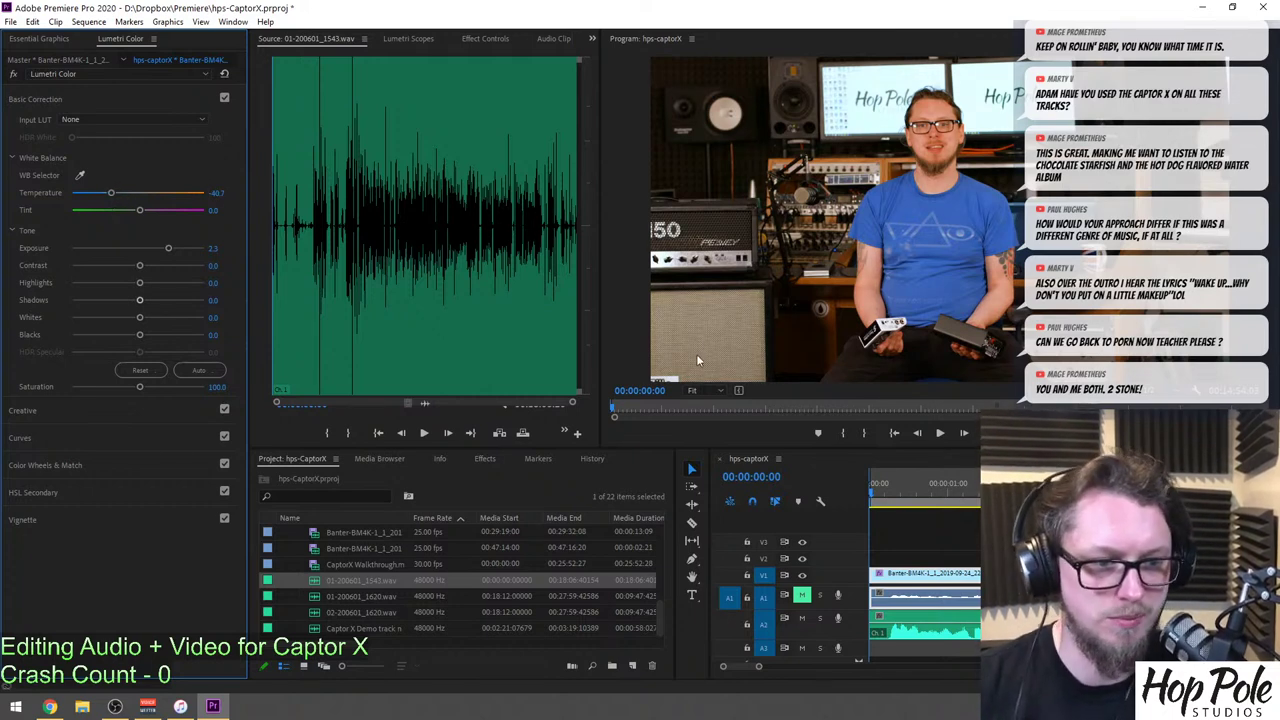
Inspect the face in the preview at 100% and set the creative Sharpen adjustment of the clip to 27.6.
{"action": "left_click", "coordinate": [705, 390]}
{"action": "left_click", "coordinate": [715, 470]}
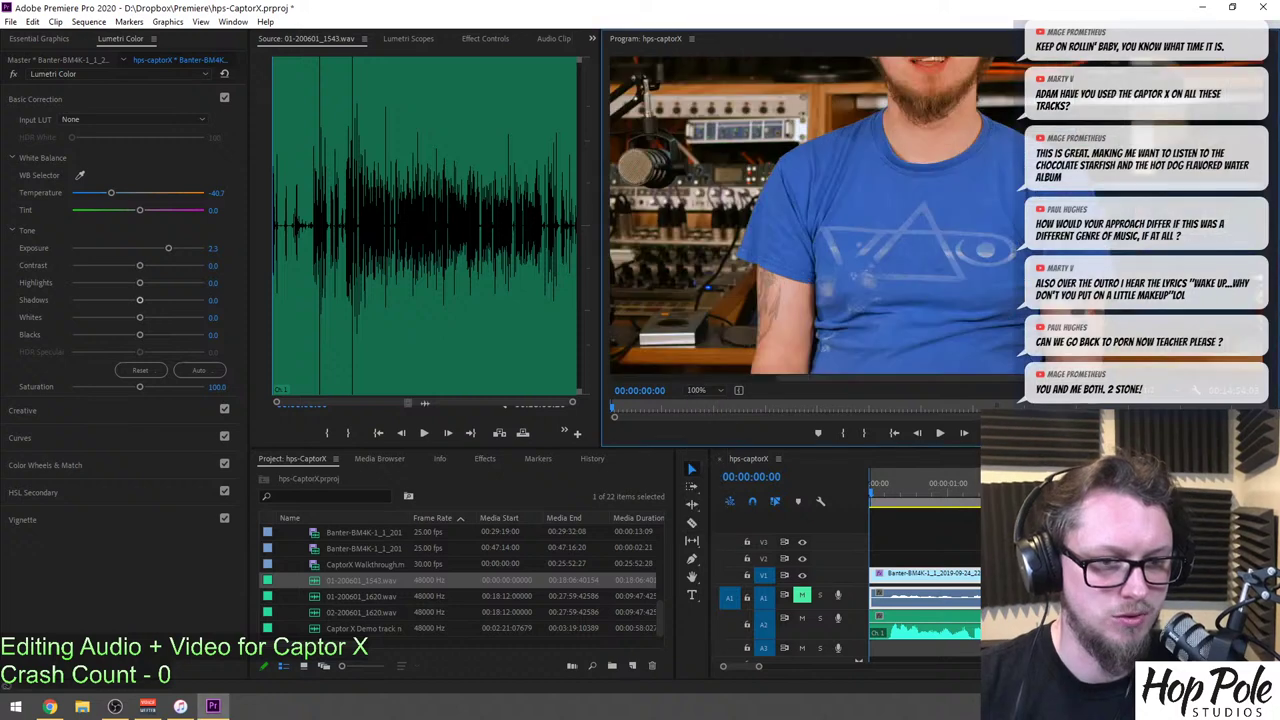
{"action": "left_click_drag", "start_coordinate": [1268, 235], "coordinate": [1268, 180]}
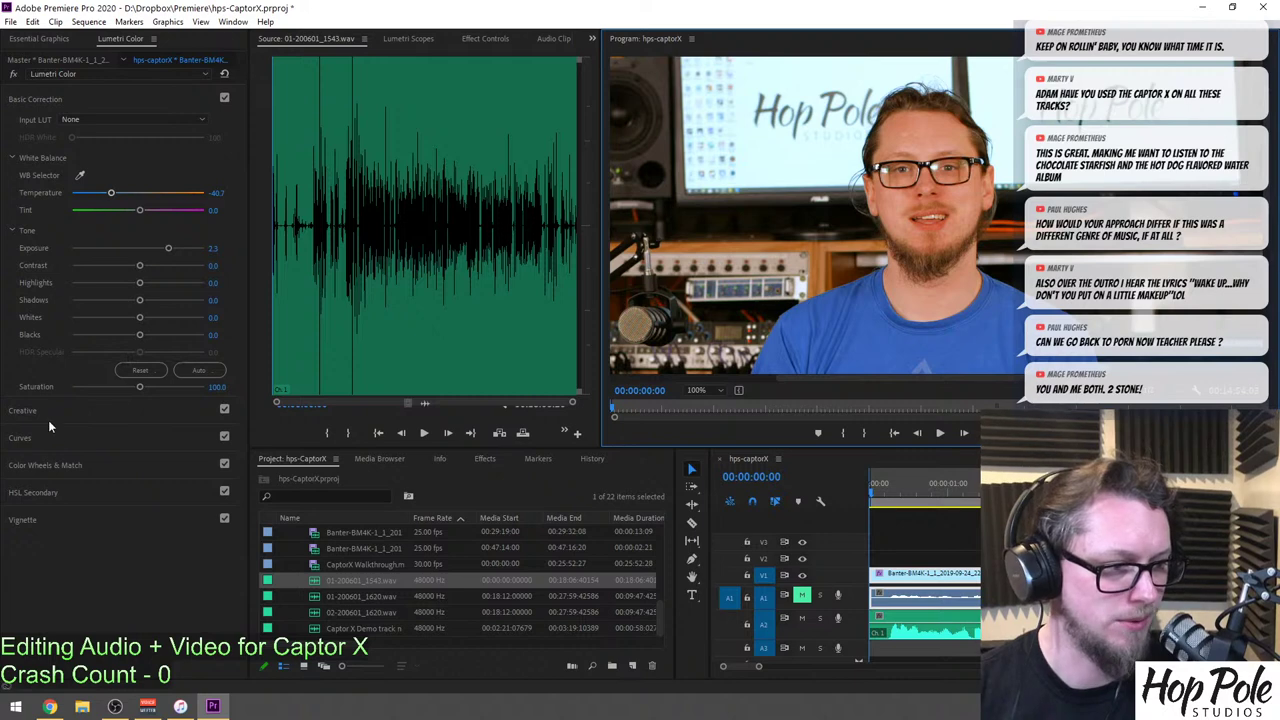
{"action": "left_click", "coordinate": [50, 462]}
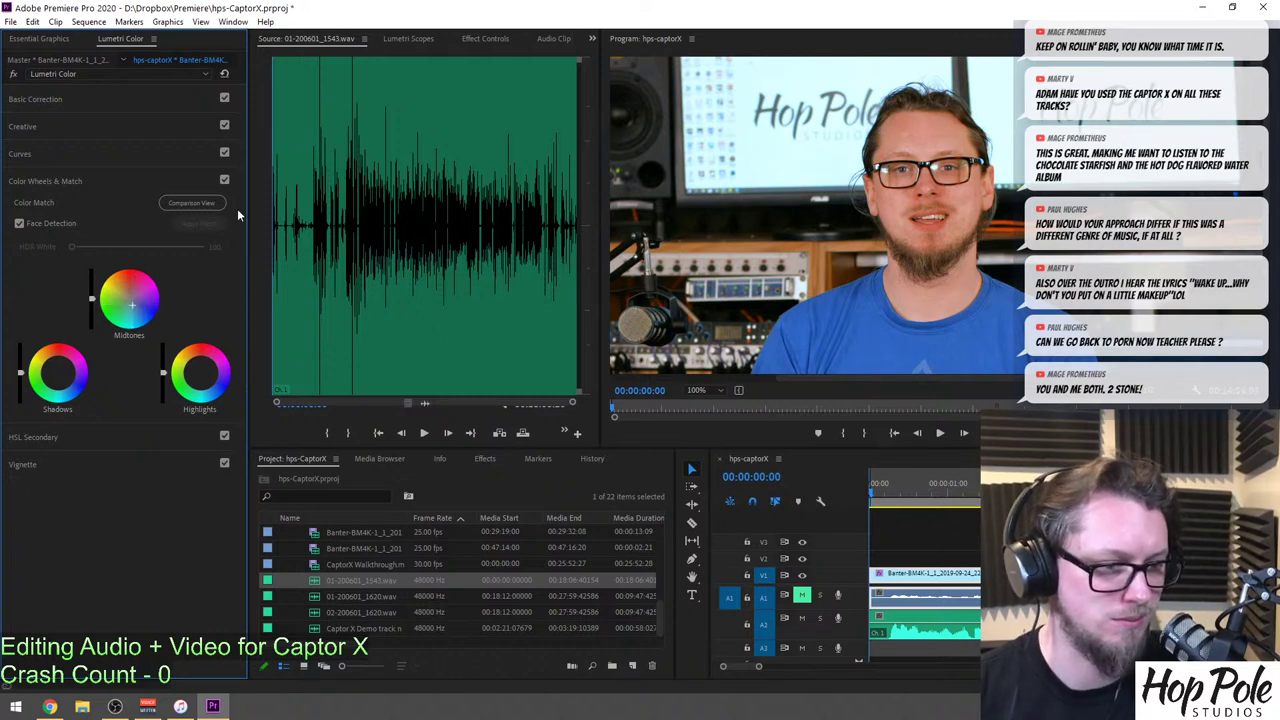
{"action": "left_click", "coordinate": [53, 151]}
{"action": "left_click", "coordinate": [44, 127]}
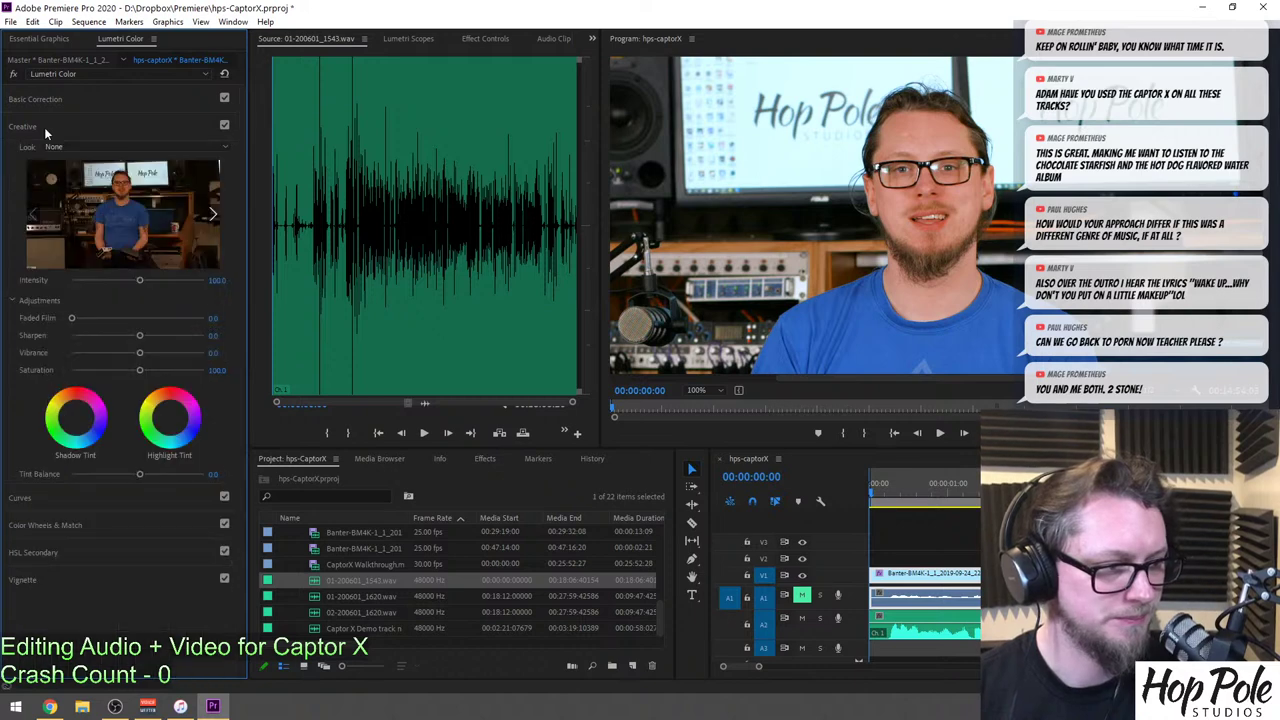
{"action": "left_click_drag", "start_coordinate": [140, 342], "coordinate": [152, 342]}
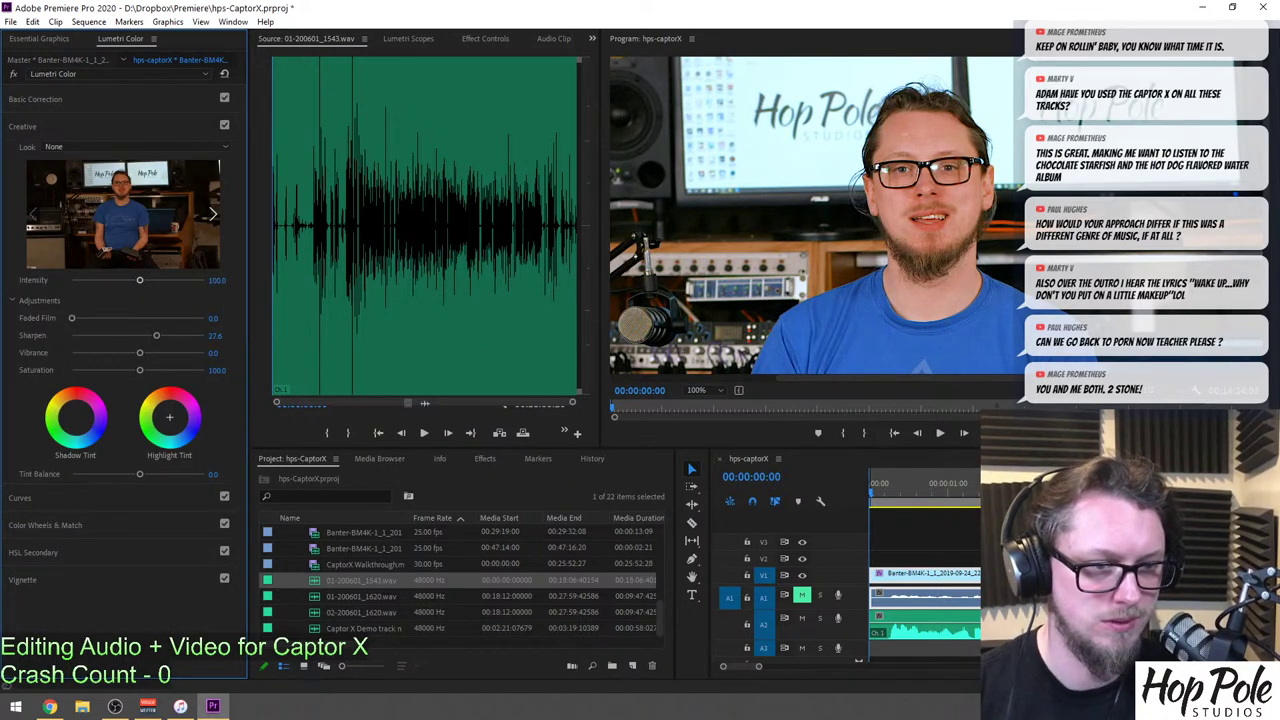
Darken the edges of the full frame with a Lumetri vignette Amount of -1.3.
{"action": "left_click", "coordinate": [697, 391]}
{"action": "left_click", "coordinate": [686, 409]}
{"action": "left_click", "coordinate": [56, 580]}
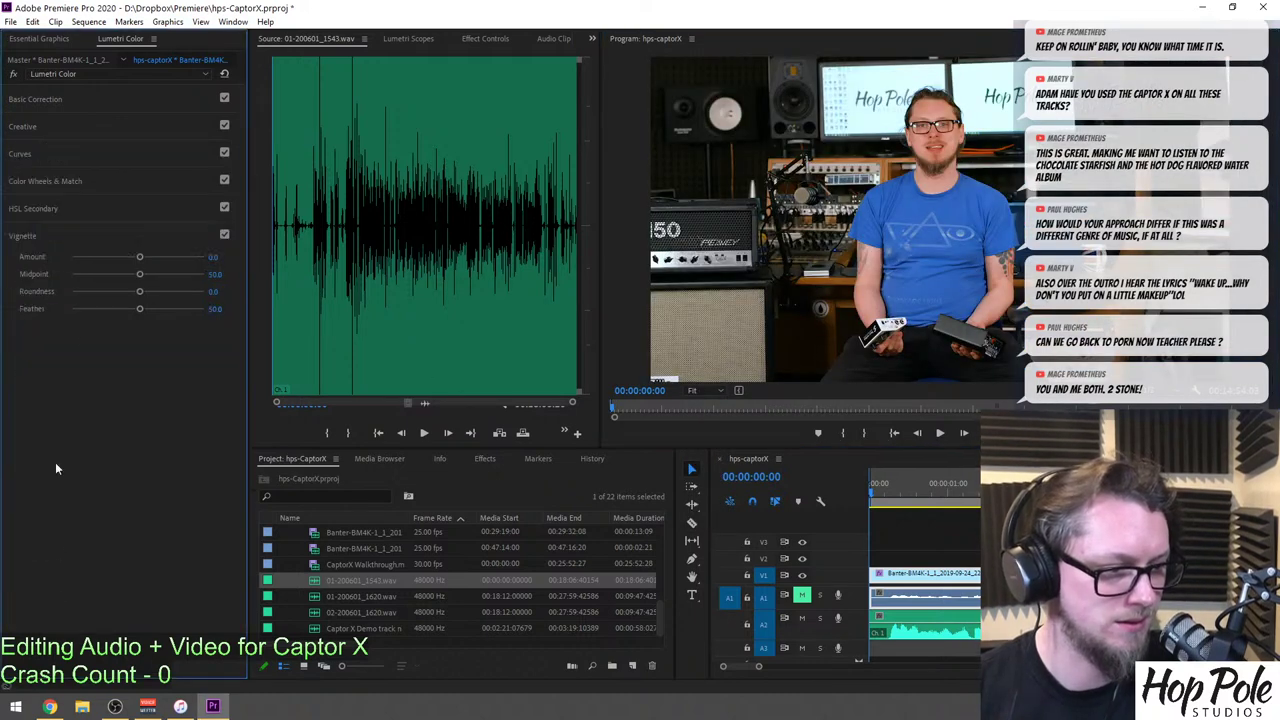
{"action": "mouse_move", "coordinate": [140, 256]}
{"action": "left_mouse_down"}
{"action": "mouse_move", "coordinate": [68, 262]}
{"action": "mouse_move", "coordinate": [244, 266]}
{"action": "mouse_move", "coordinate": [1, 267]}
{"action": "mouse_move", "coordinate": [557, 271]}
{"action": "mouse_move", "coordinate": [116, 264]}
{"action": "left_mouse_up"}
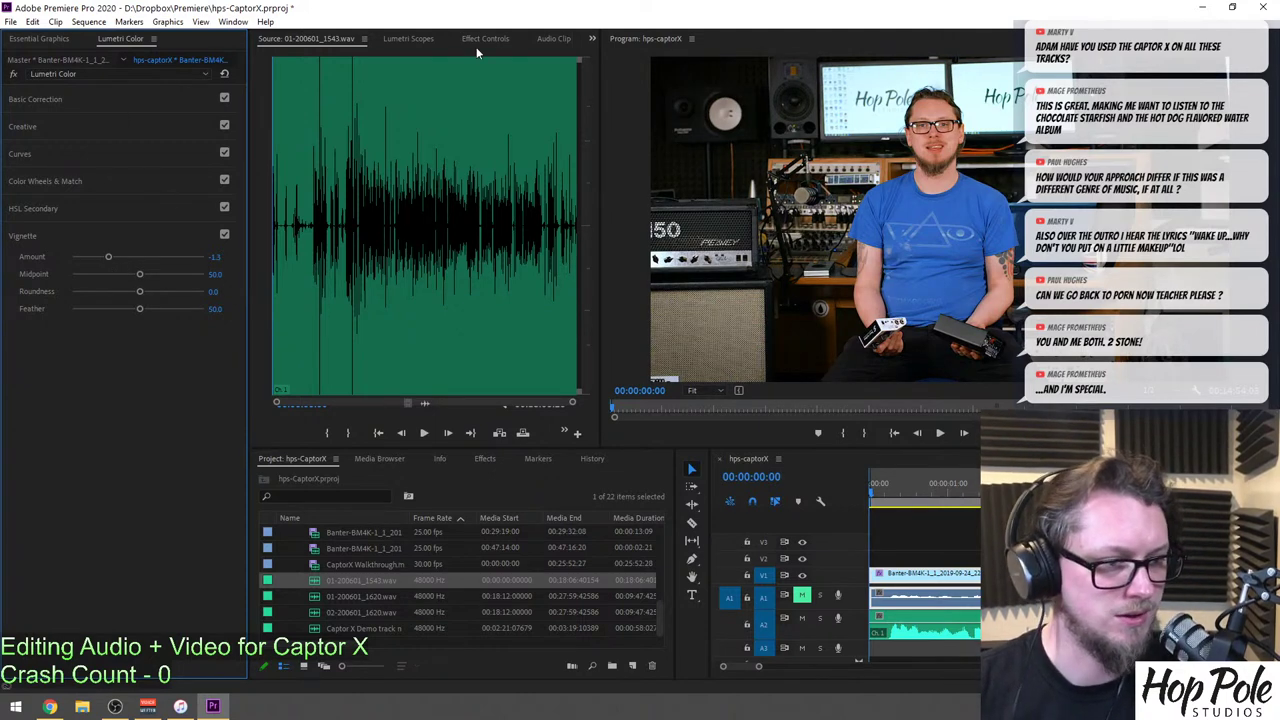
Examine the graded clip's Lumetri Scopes and its effect settings in Effect Controls.
{"action": "left_click", "coordinate": [407, 38]}
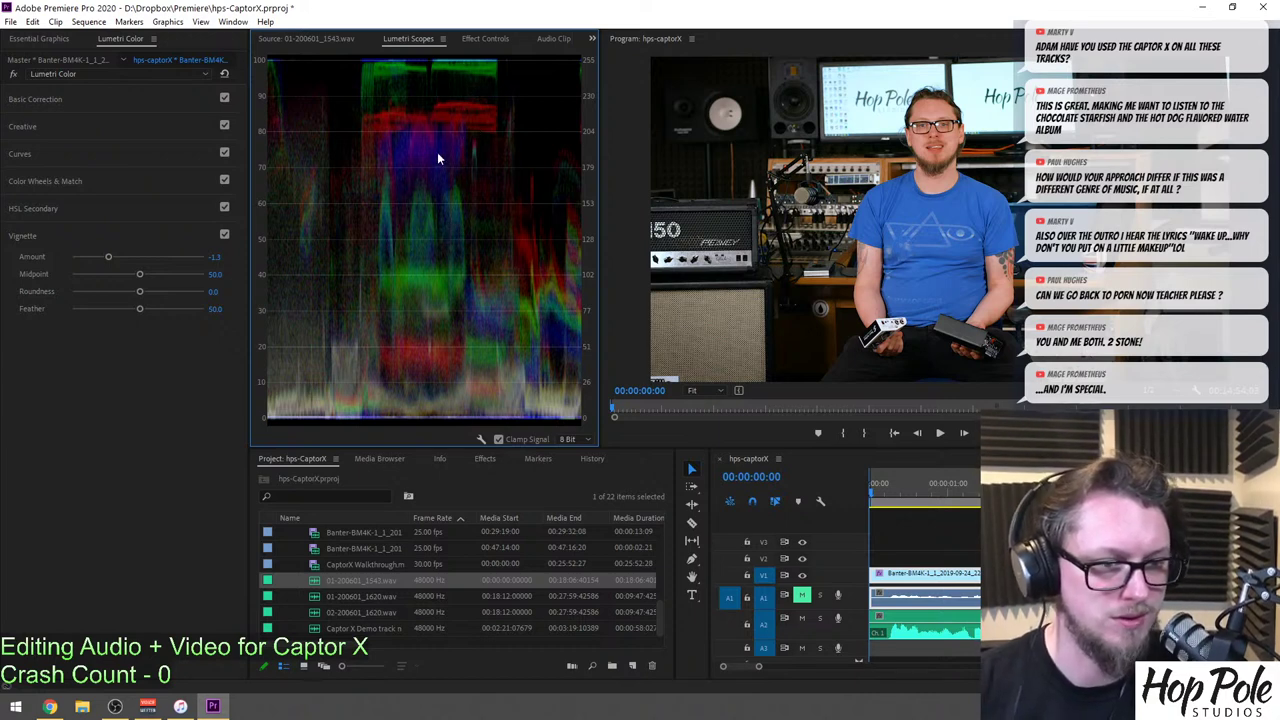
{"action": "left_click", "coordinate": [40, 38]}
{"action": "left_click", "coordinate": [134, 40]}
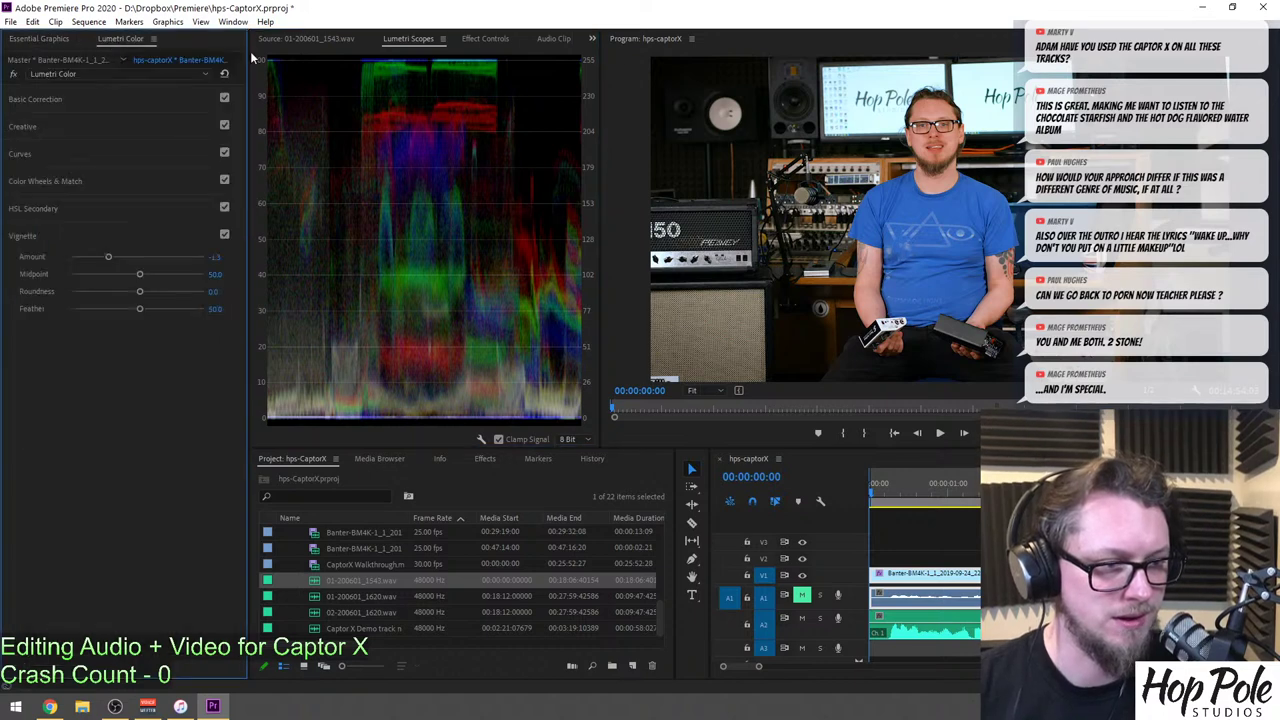
{"action": "left_click", "coordinate": [882, 588]}
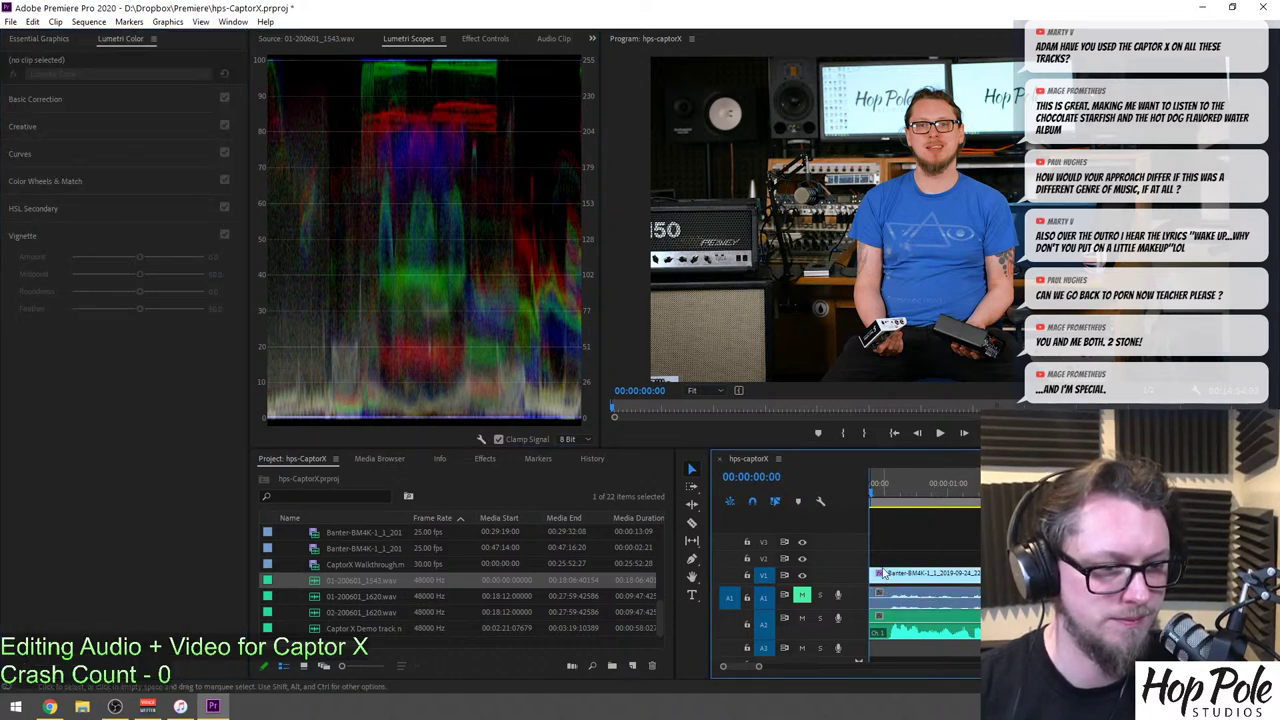
{"action": "left_click", "coordinate": [478, 39]}
{"action": "left_click", "coordinate": [890, 574]}
{"action": "left_click", "coordinate": [272, 281]}
{"action": "left_click", "coordinate": [272, 281]}
{"action": "left_click", "coordinate": [272, 281]}
{"action": "left_click", "coordinate": [272, 281]}
{"action": "left_click", "coordinate": [272, 281]}
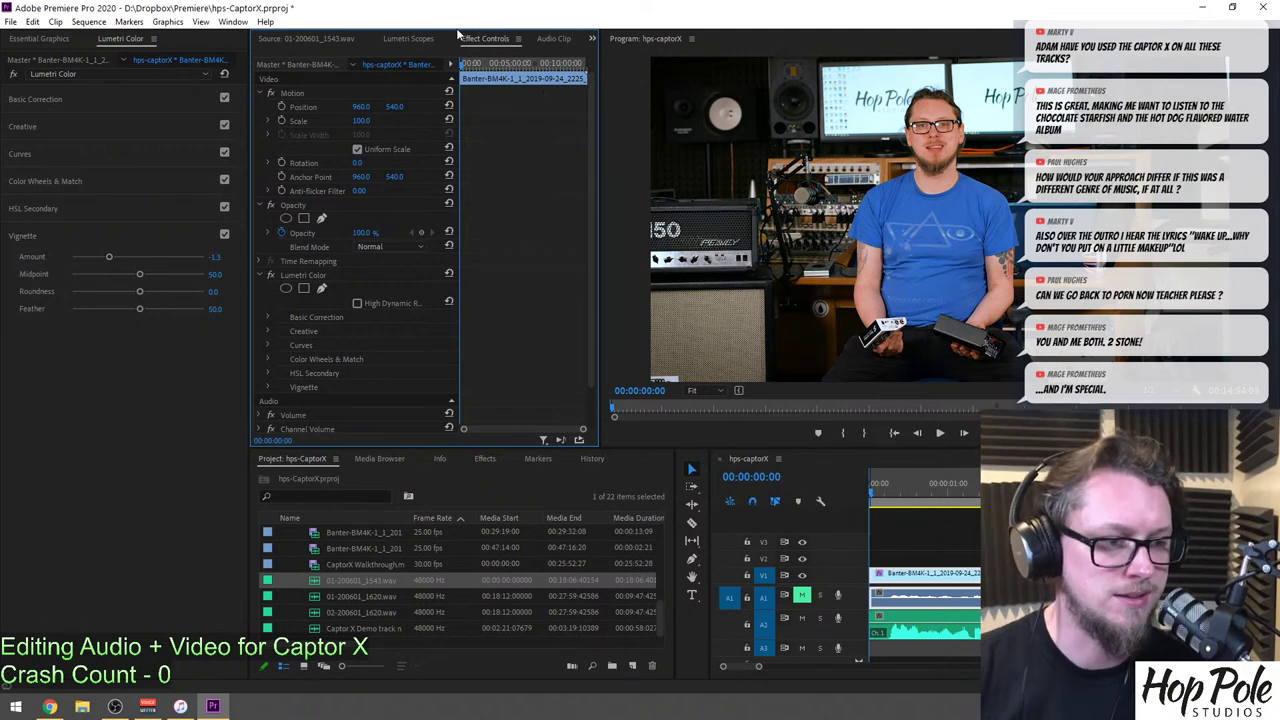
{"action": "left_click", "coordinate": [591, 40]}
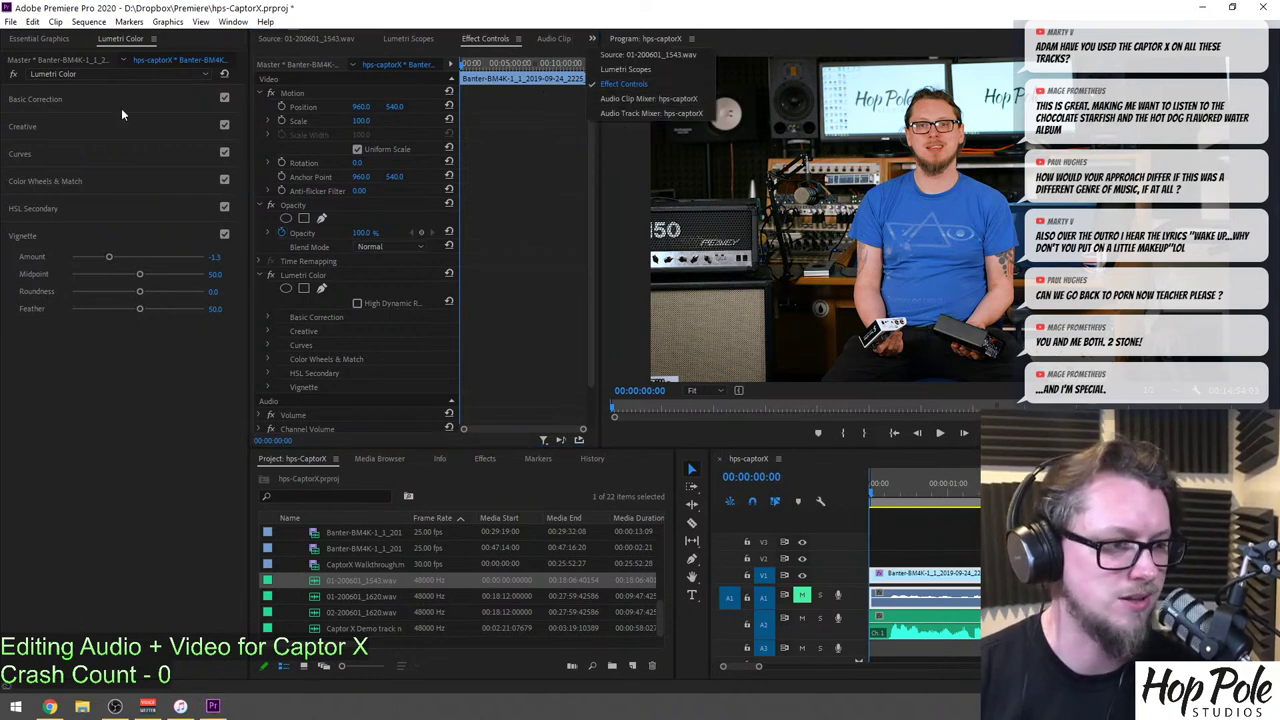
Lower the Contrast of the clip's basic correction to -59.8.
{"action": "left_click", "coordinate": [149, 42]}
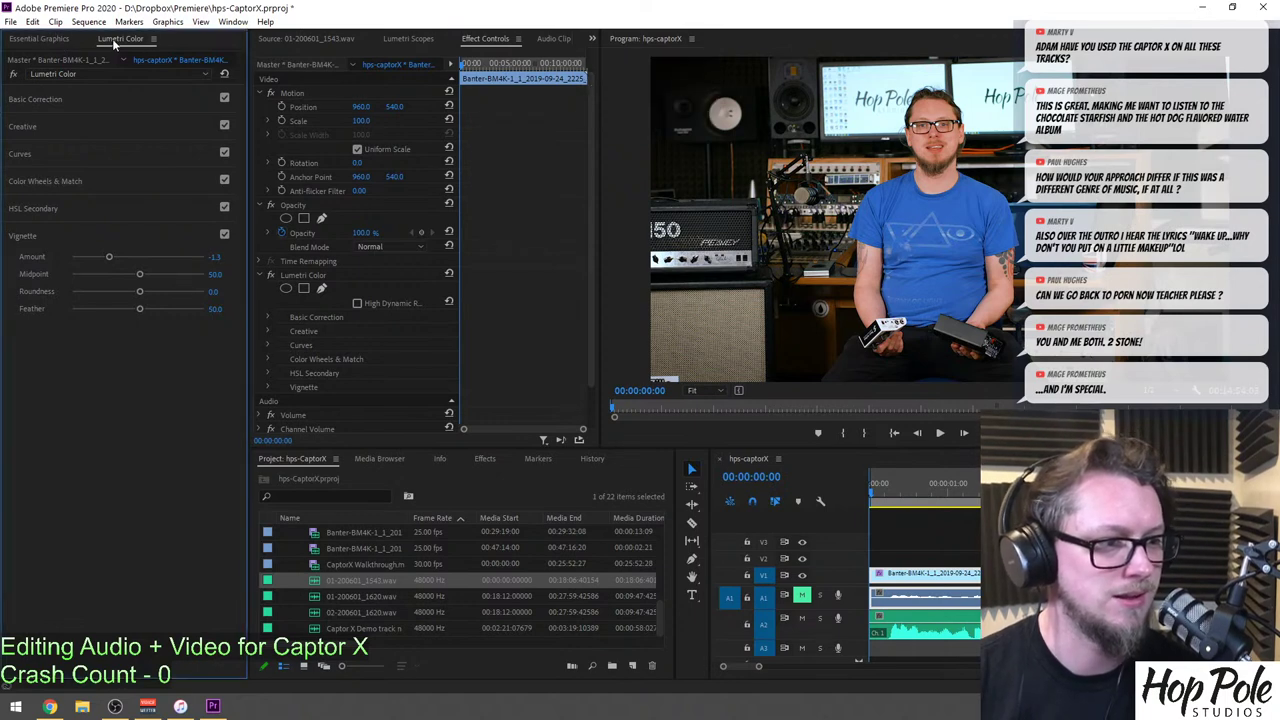
{"action": "left_click", "coordinate": [60, 99]}
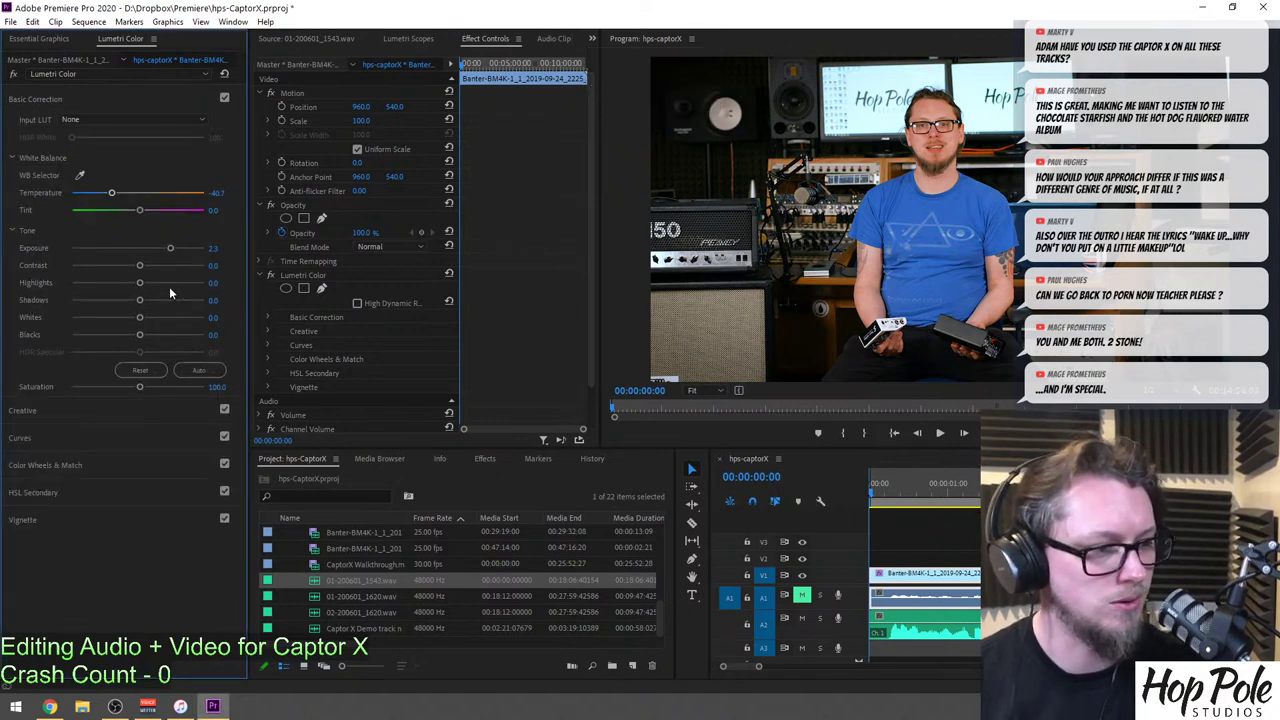
{"action": "left_click_drag", "start_coordinate": [140, 266], "coordinate": [103, 275]}
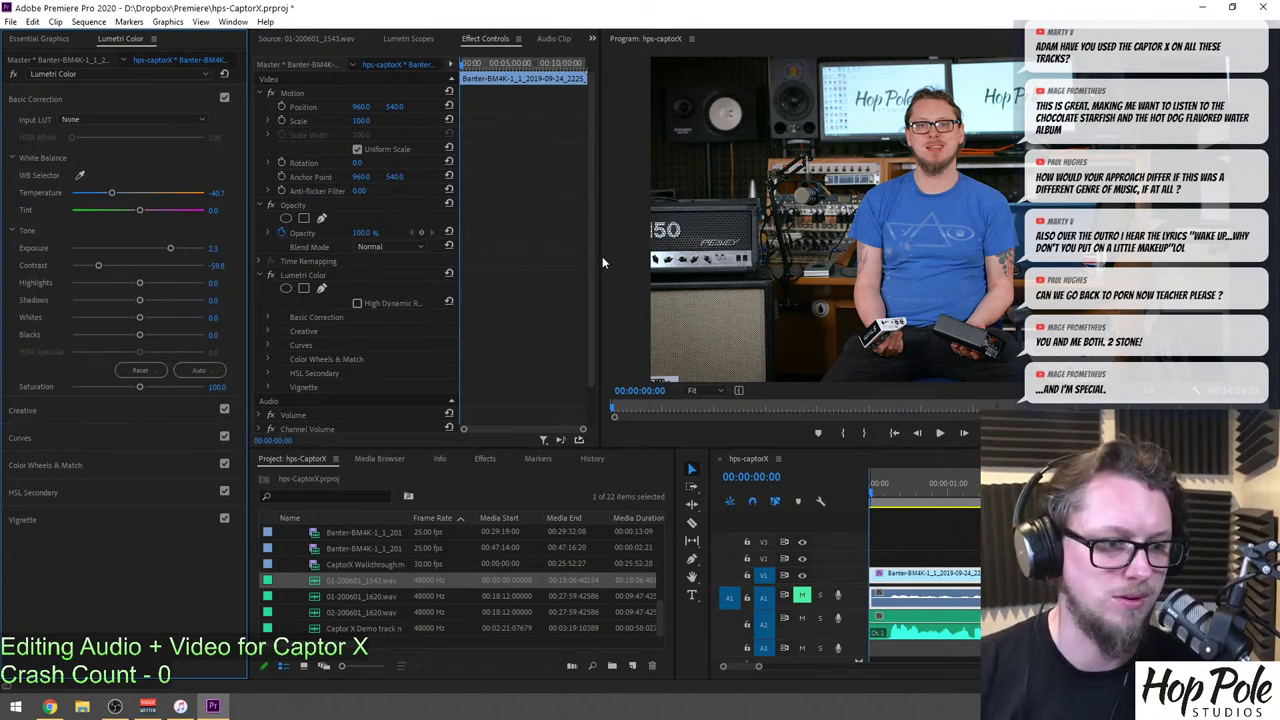
Widen the program monitor and timeline, and play the graded sequence from the start until both product boxes cover the presenter's face.
{"action": "left_click_drag", "start_coordinate": [599, 258], "coordinate": [516, 268]}
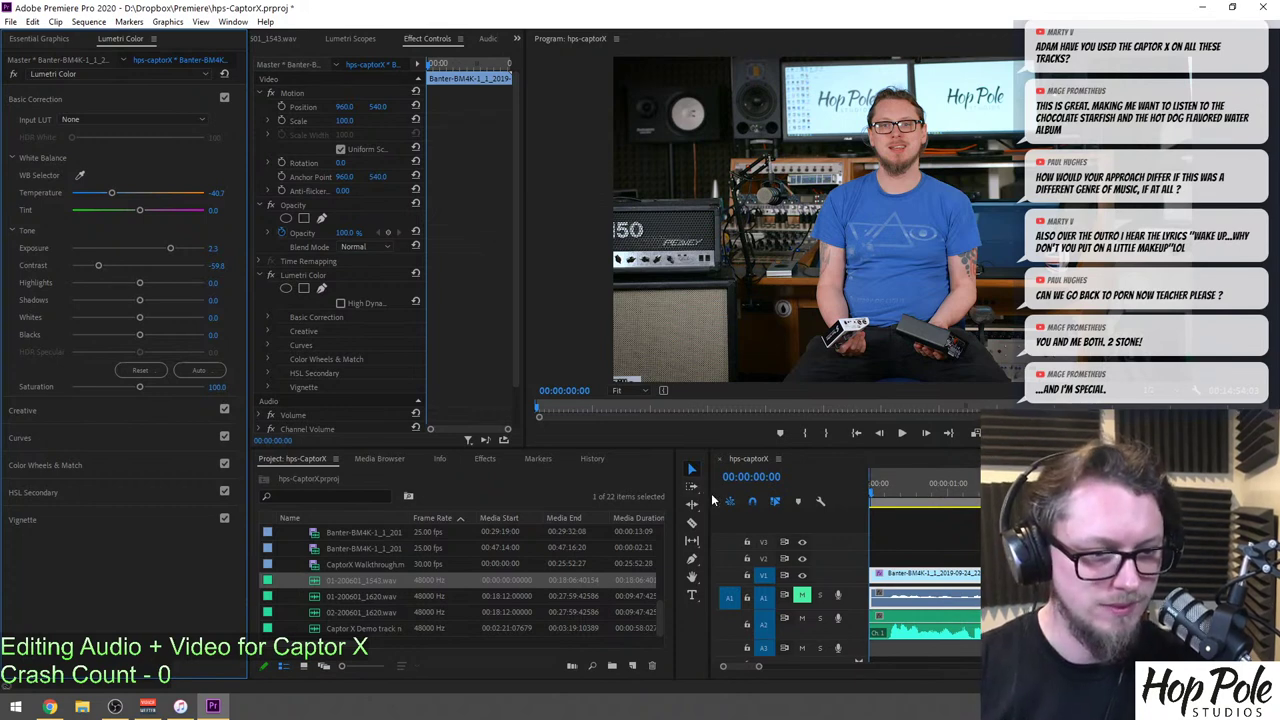
{"action": "left_click_drag", "start_coordinate": [683, 498], "coordinate": [562, 501]}
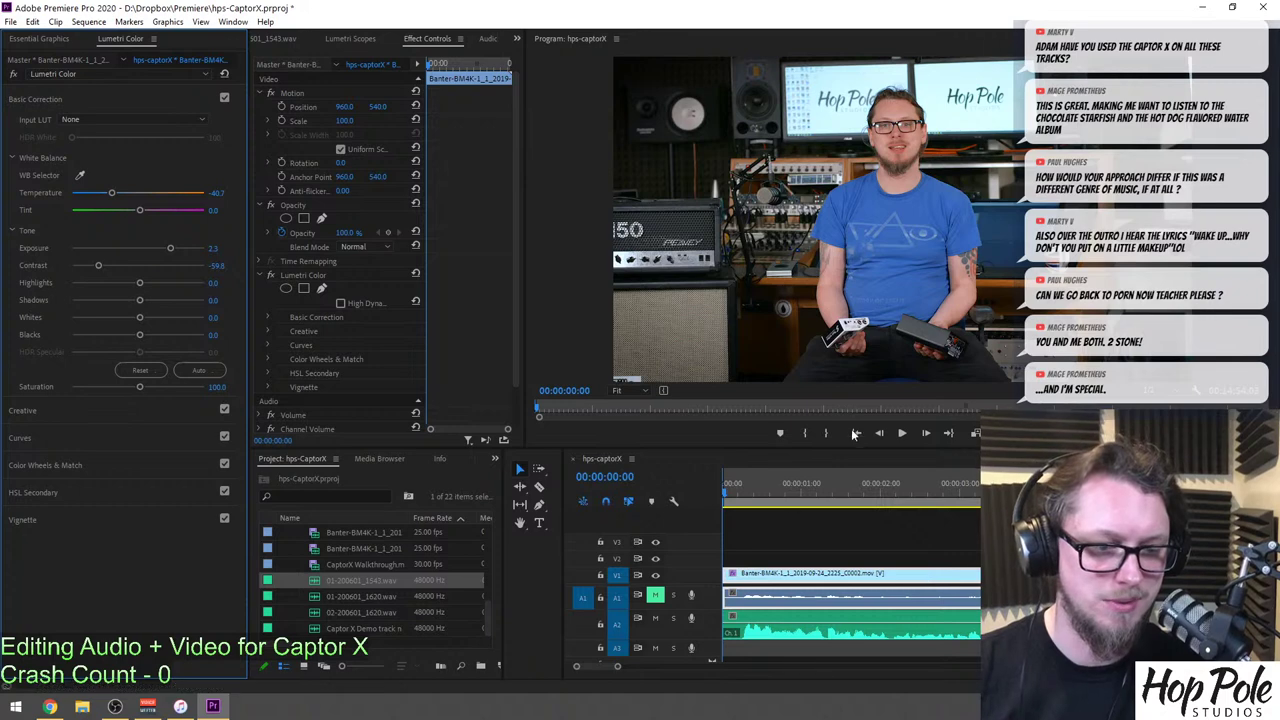
{"action": "left_click", "coordinate": [778, 537]}
{"action": "key", "text": "space"}
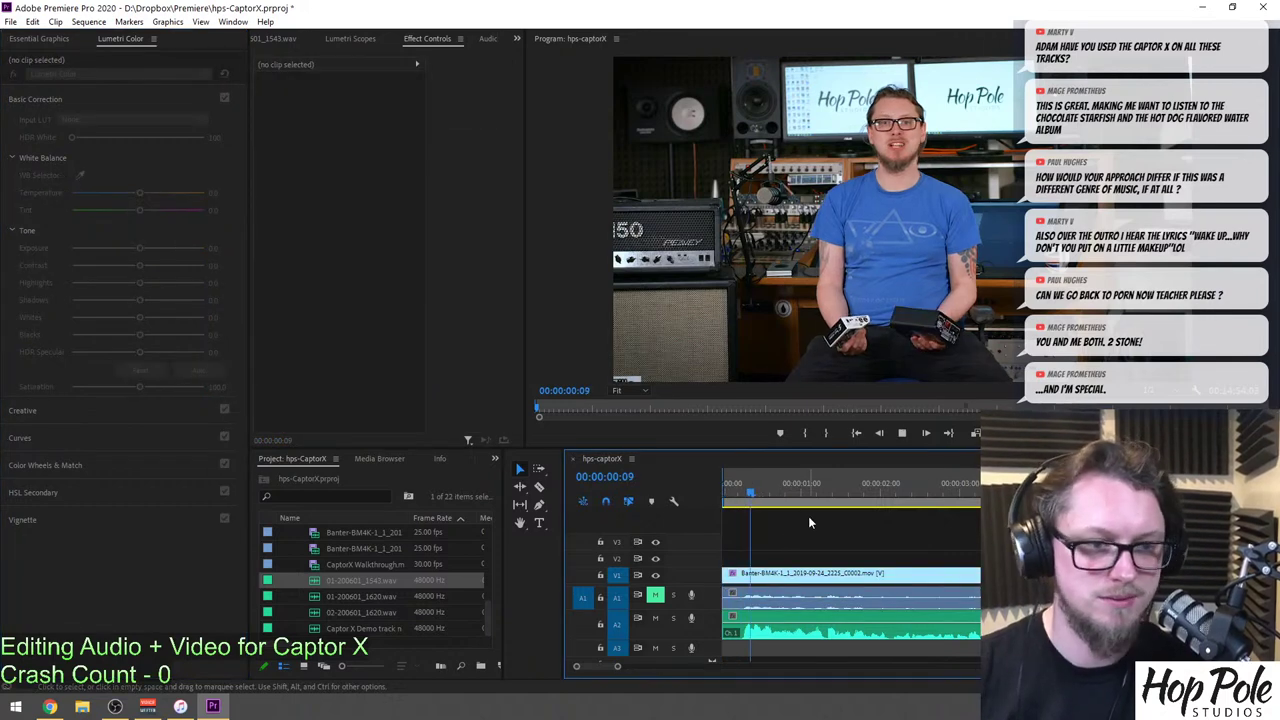
{"action": "scroll", "coordinate": [822, 526], "scroll_direction": "down", "scroll_amount": 1}
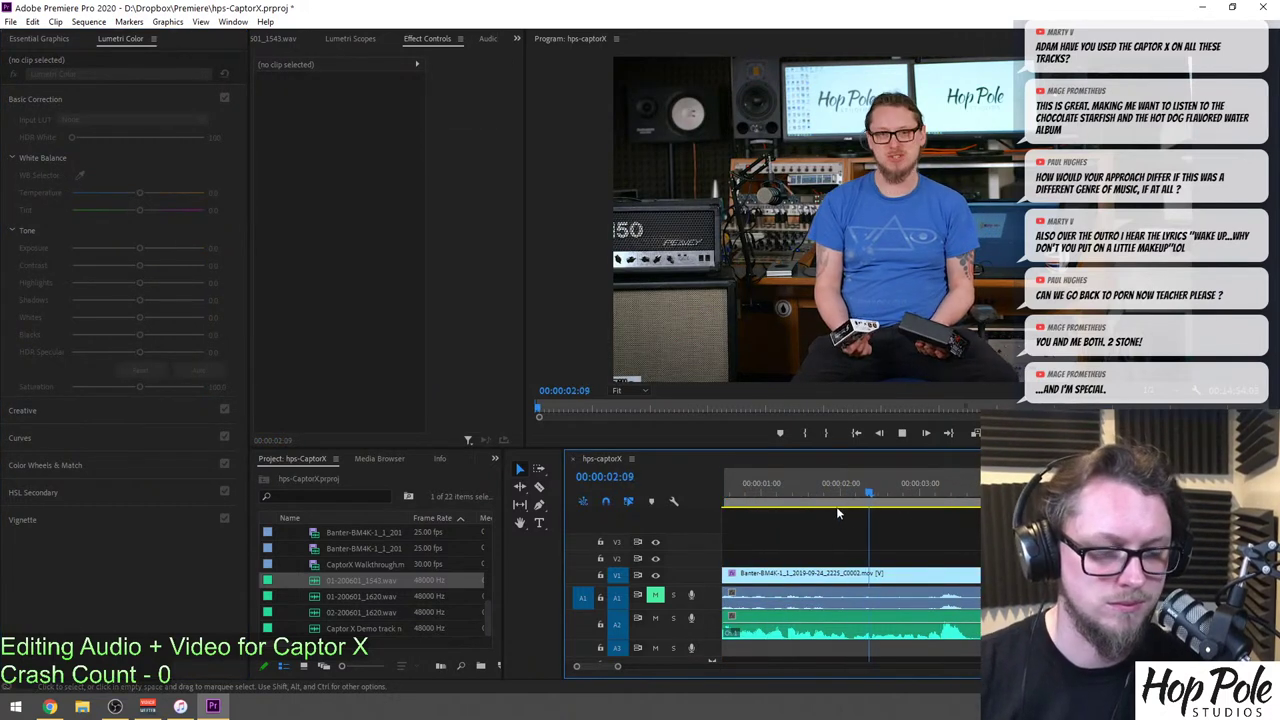
{"action": "key", "text": "minus"}
{"action": "key", "text": "minus"}
{"action": "key", "text": "minus"}
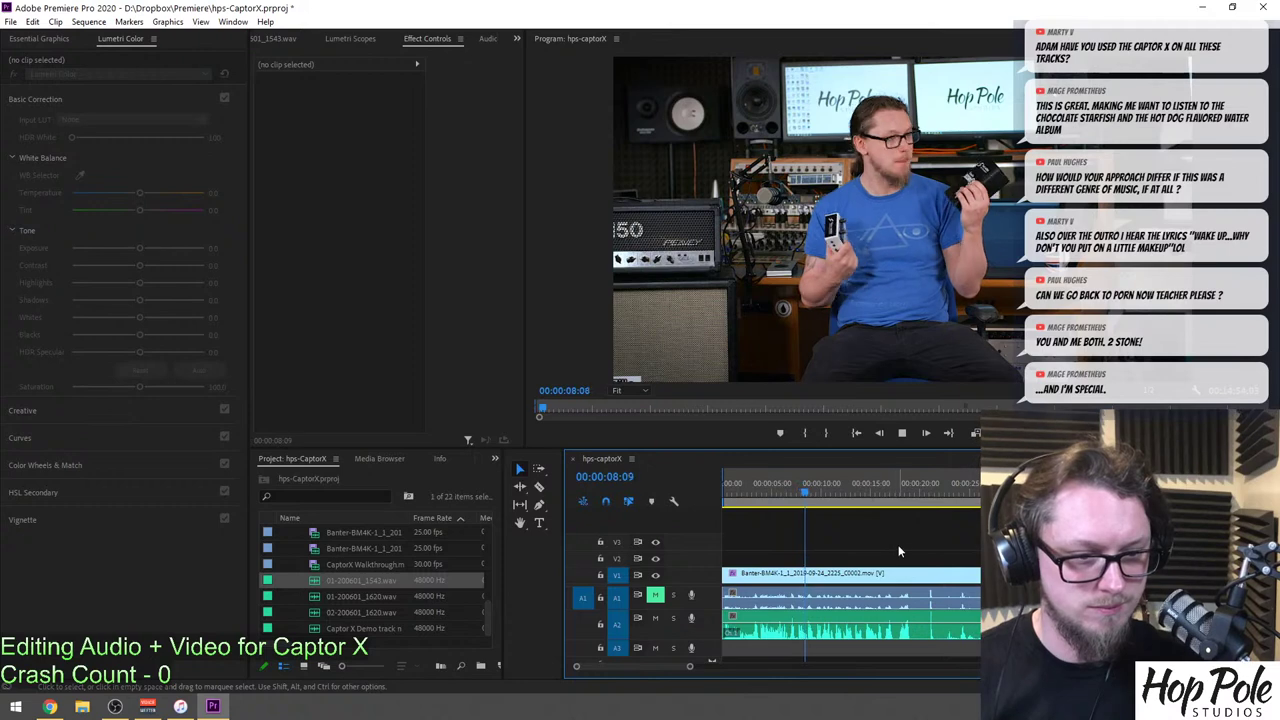
{"action": "key", "text": "equal"}
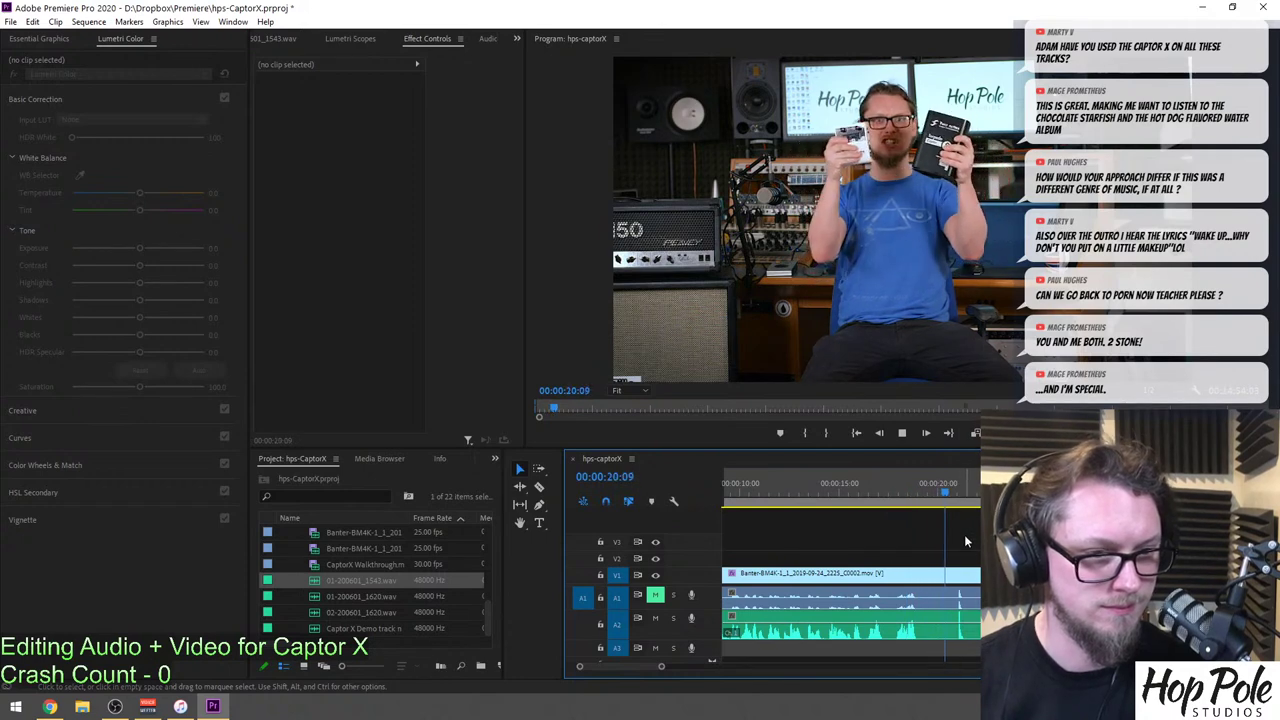
{"action": "key", "text": "space"}
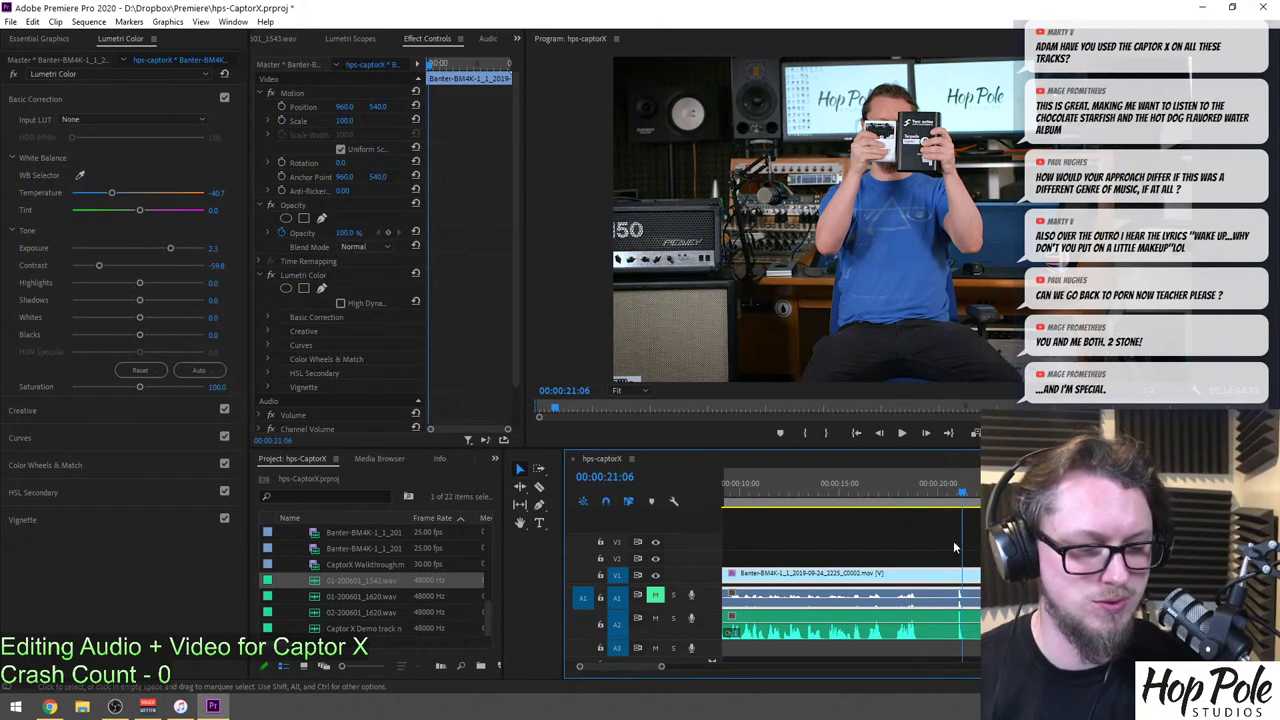
Cut the video and audio clips at 00:00:21:01, right before the sharp spike in the waveform.
{"action": "key", "text": "equal"}
{"action": "key", "text": "equal"}
{"action": "key", "text": "equal"}
{"action": "left_click", "coordinate": [893, 494]}
{"action": "left_click_drag", "start_coordinate": [893, 497], "coordinate": [893, 499]}
{"action": "key", "text": "c"}
{"action": "left_click", "coordinate": [899, 622]}
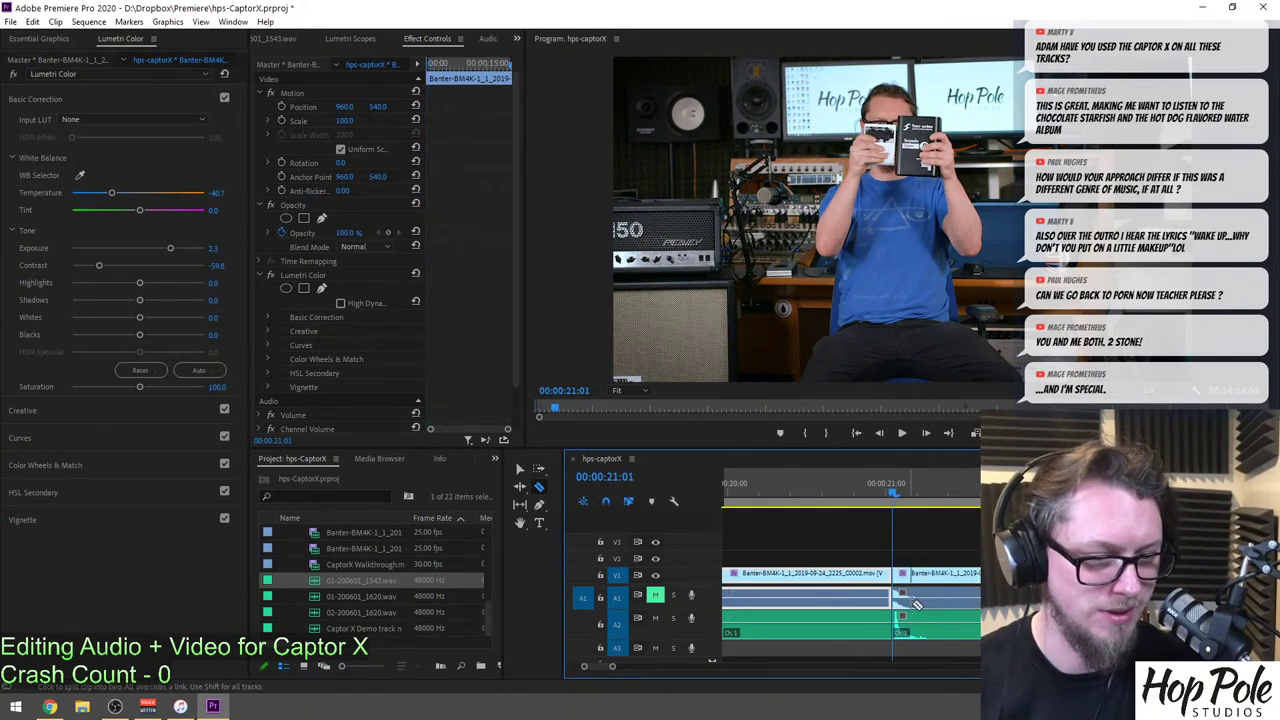
Split the video and audio clips at 00:00:27:06.
{"action": "key", "text": "minus"}
{"action": "key", "text": "minus"}
{"action": "key", "text": "minus"}
{"action": "key", "text": "minus"}
{"action": "key", "text": "equal"}
{"action": "left_click_drag", "start_coordinate": [925, 490], "coordinate": [987, 490]}
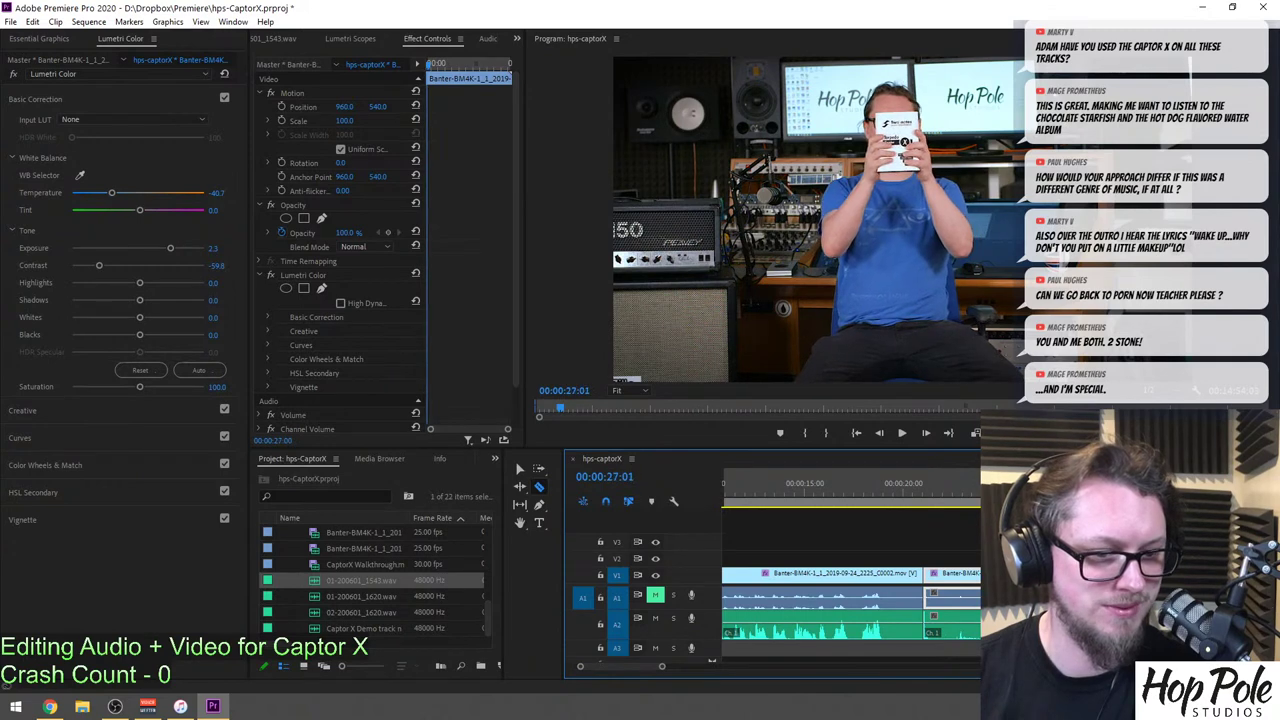
{"action": "left_click_drag", "start_coordinate": [1060, 485], "coordinate": [1045, 485]}
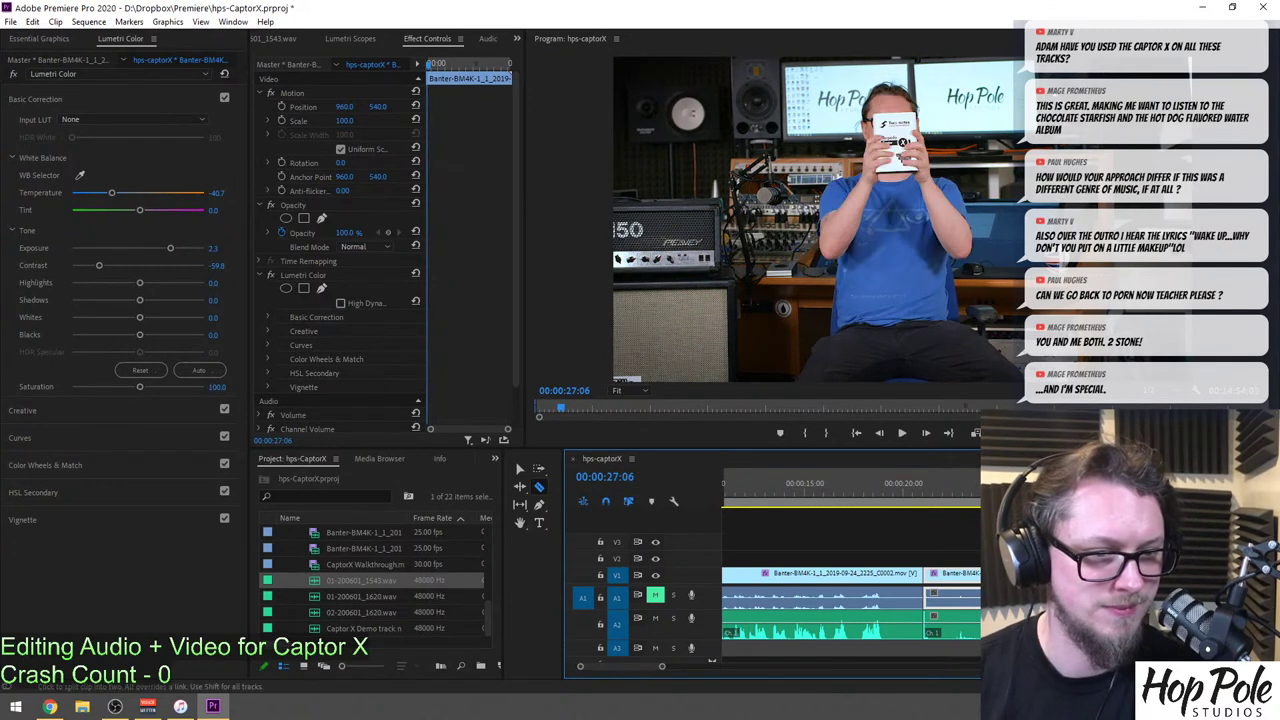
{"action": "key", "text": "="}
{"action": "scroll", "coordinate": [910, 600], "scroll_direction": "up", "scroll_amount": 3}
{"action": "key", "text": "c"}
Delete the video and audio segment between 00:00:21:01 and 00:00:27:06 and close the gap.
{"action": "key", "text": "v"}
{"action": "left_click_drag", "start_coordinate": [873, 556], "coordinate": [906, 628]}
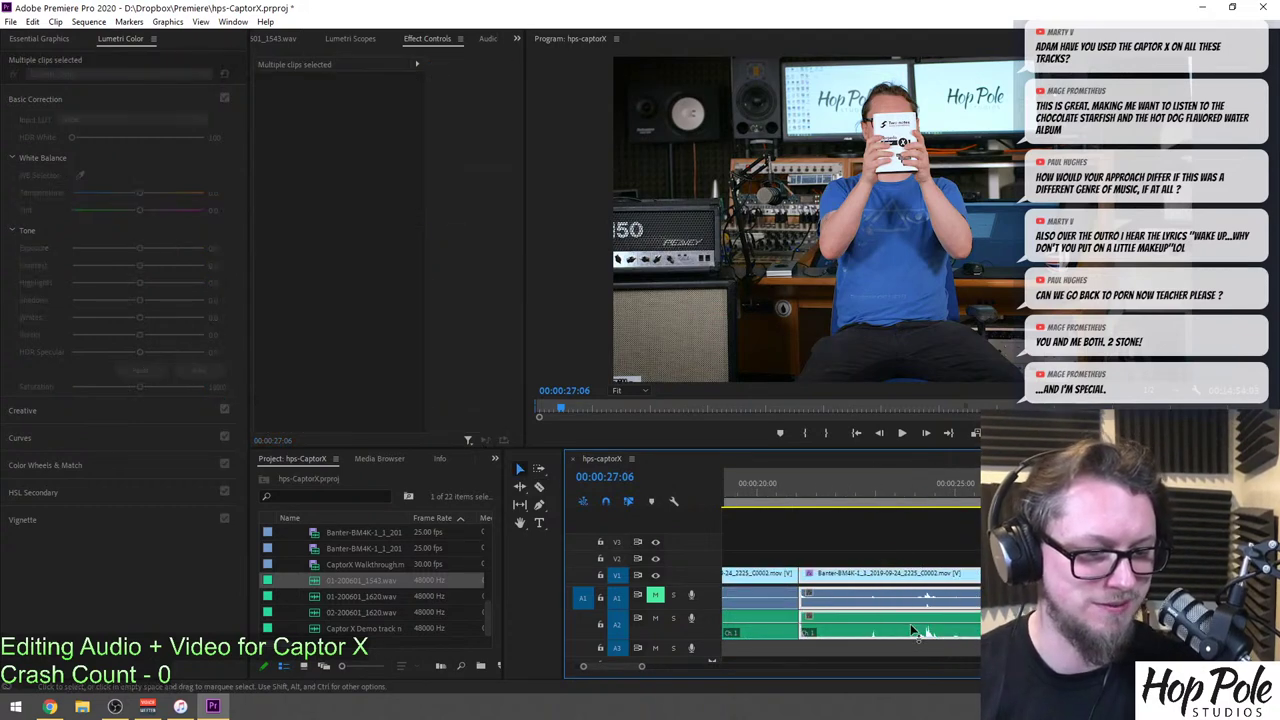
{"action": "key", "text": "Delete"}
{"action": "left_click", "coordinate": [901, 611]}
{"action": "key", "text": "Delete"}
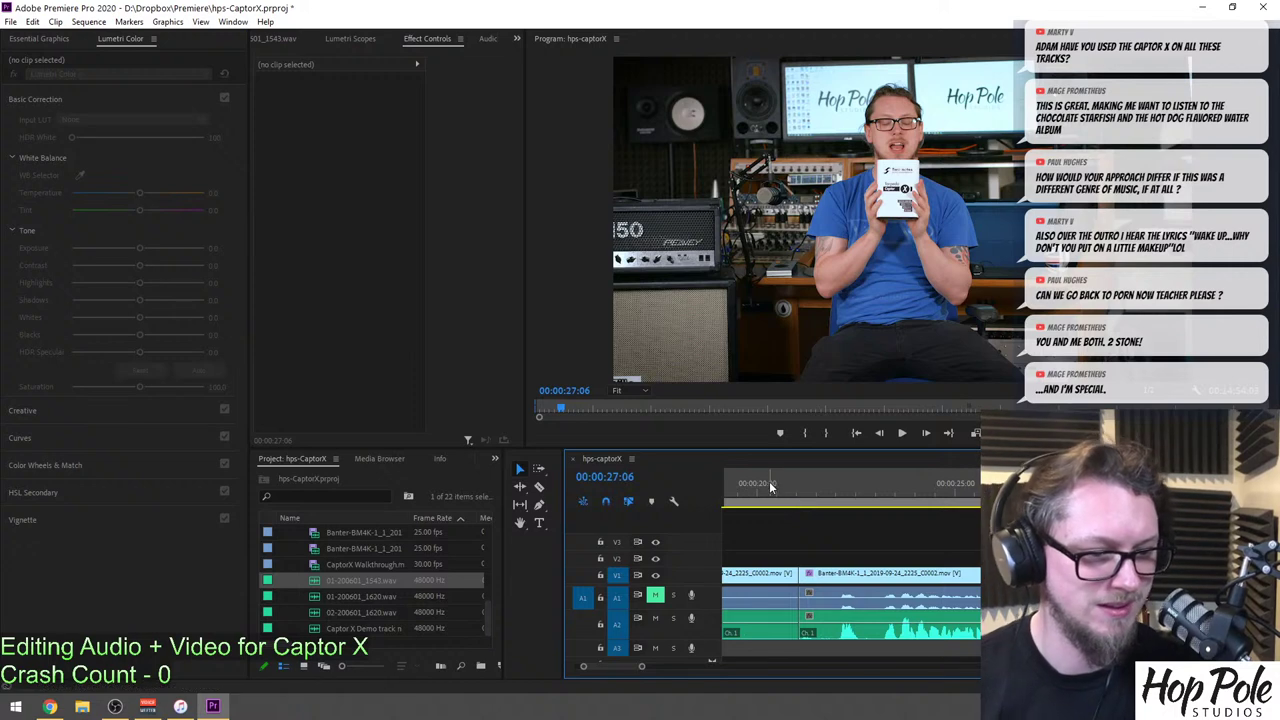
Play through the new join near 00:00:21:00, place the playhead just before it at 00:00:20:23, and save the project.
{"action": "left_click", "coordinate": [769, 482]}
{"action": "key", "text": "space"}
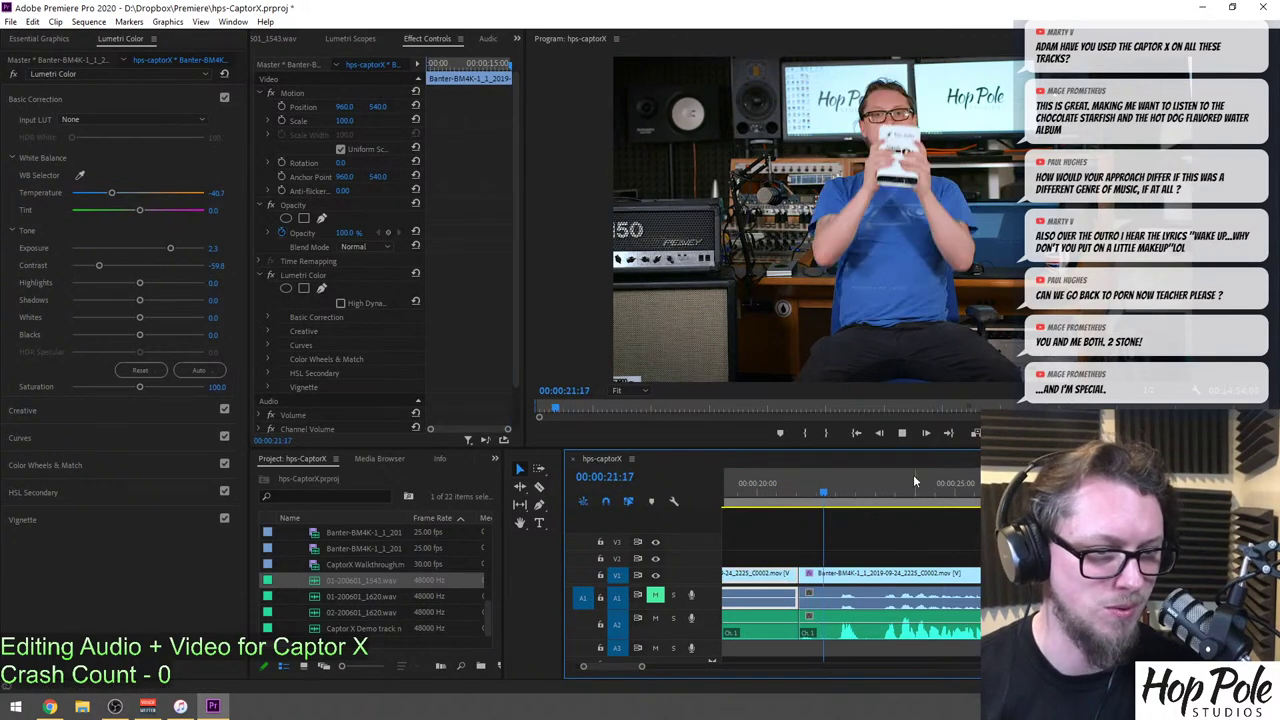
{"action": "key", "text": "space"}
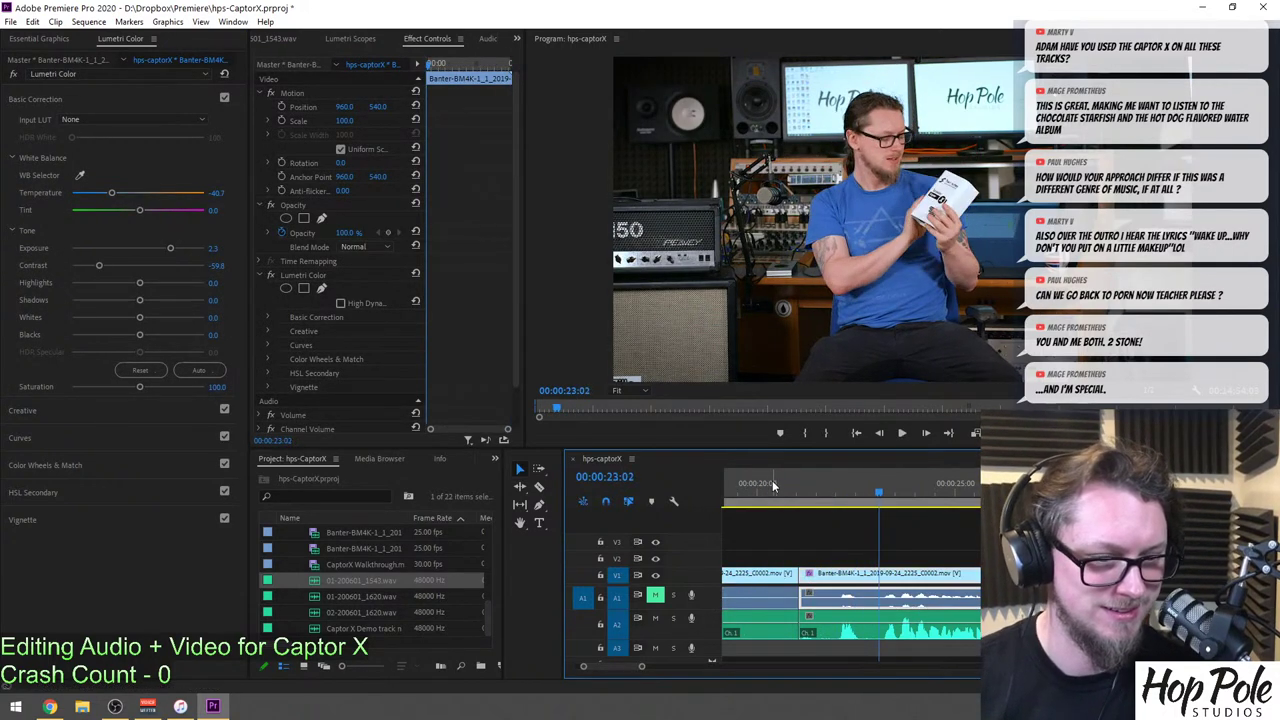
{"action": "left_click", "coordinate": [766, 484]}
{"action": "left_click_drag", "start_coordinate": [766, 484], "coordinate": [794, 514]}
{"action": "left_click", "coordinate": [807, 533]}
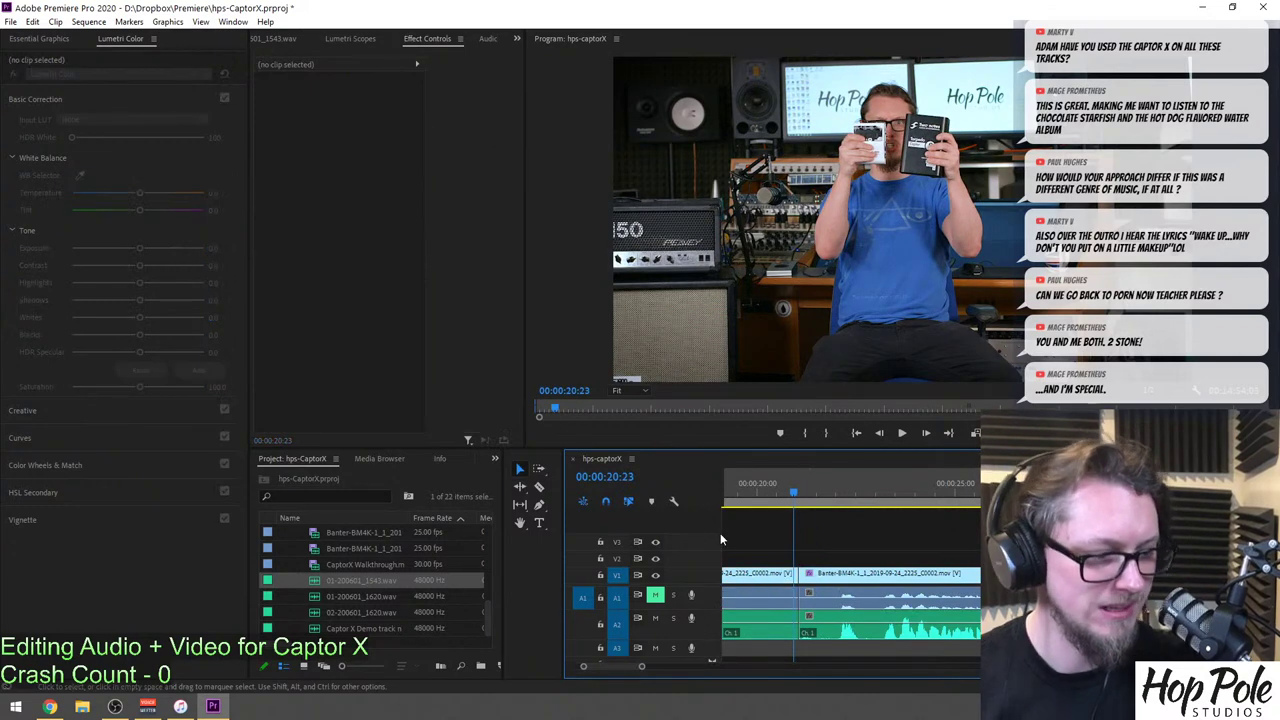
{"action": "key", "text": "ctrl+s"}
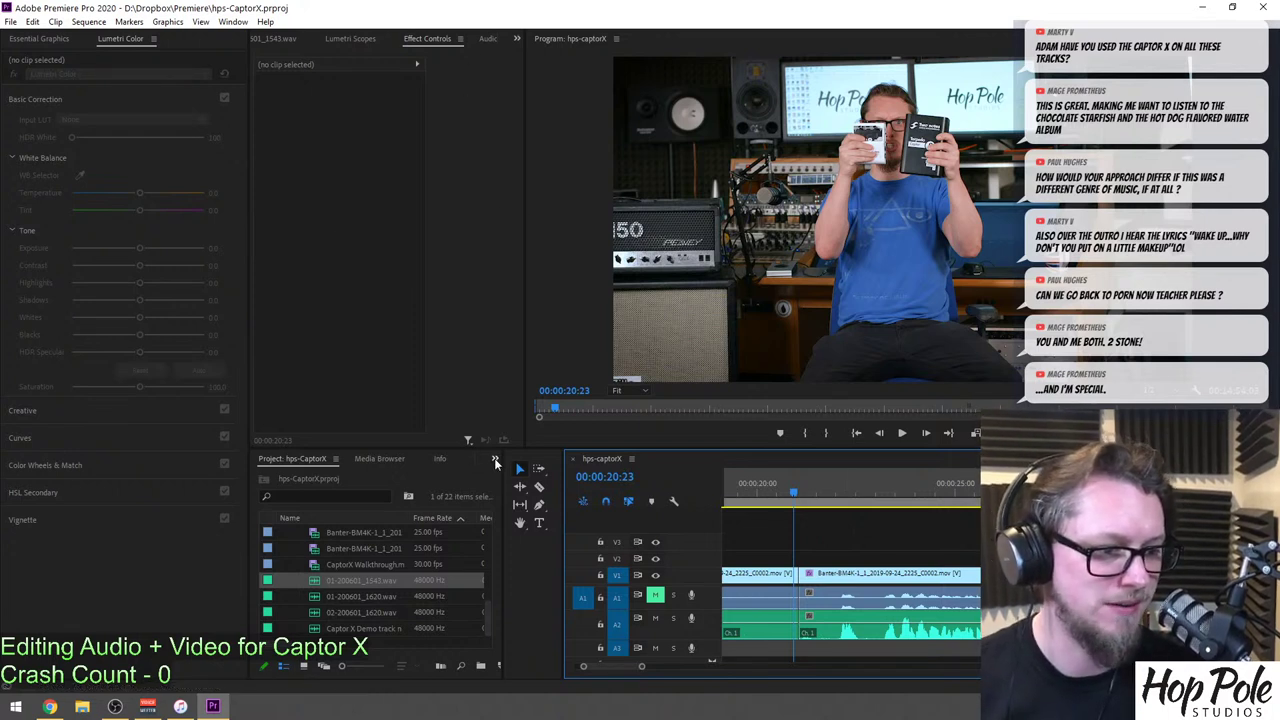
Find the Dip to White transition, place it on the video cut near 00:00:21:00 and shorten it to about 12 frames.
{"action": "left_click", "coordinate": [495, 460]}
{"action": "left_click", "coordinate": [526, 521]}
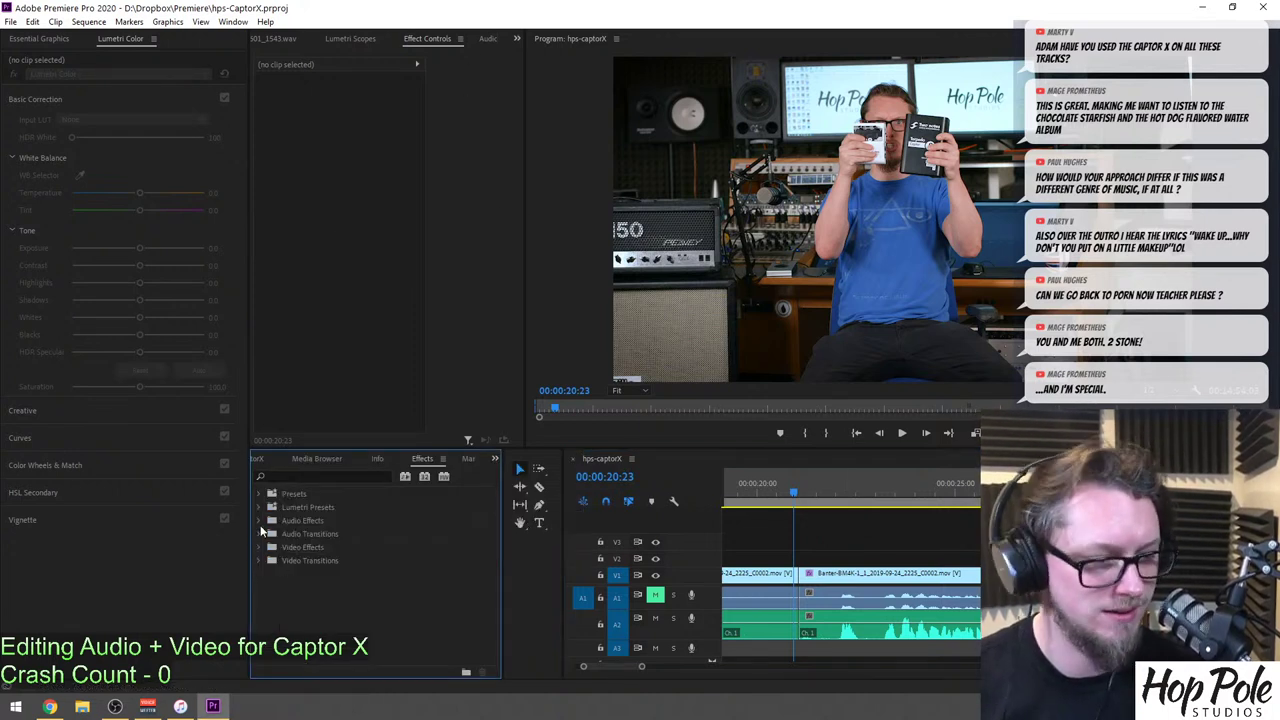
{"action": "left_click", "coordinate": [312, 478]}
{"action": "type", "text": "d"}
{"action": "type", "text": "ip"}
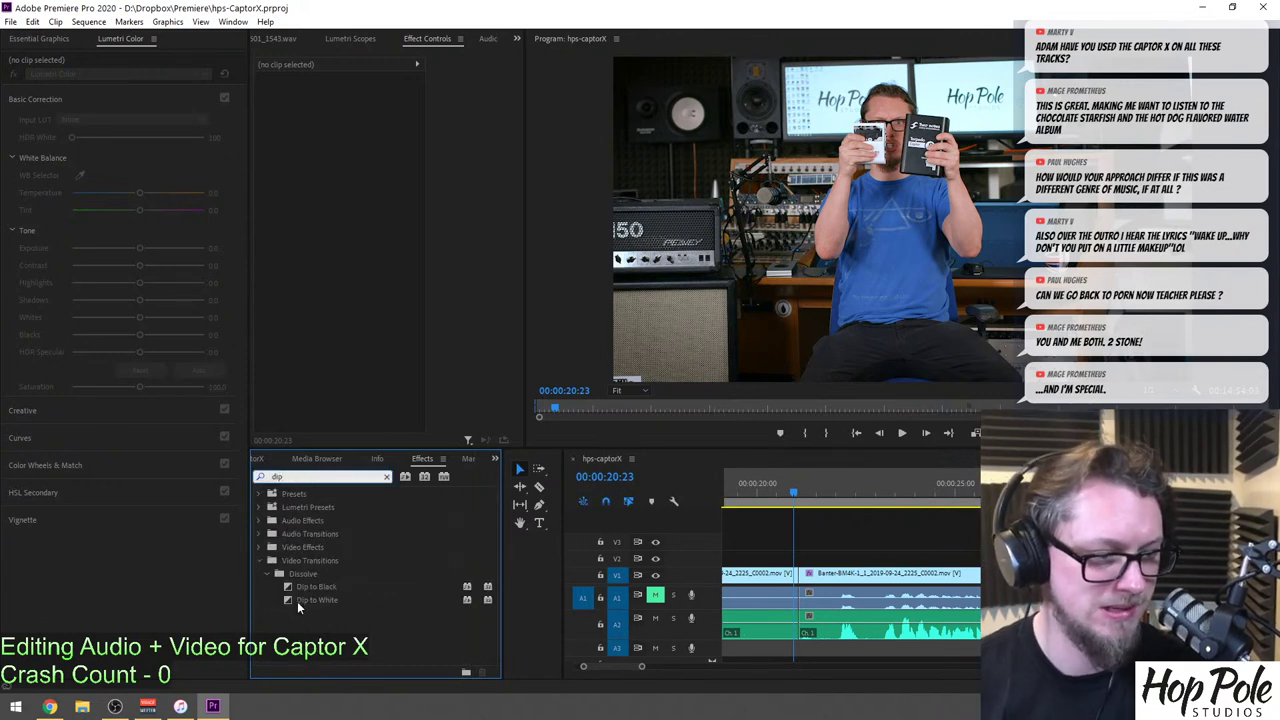
{"action": "left_click_drag", "start_coordinate": [297, 601], "coordinate": [798, 576]}
{"action": "left_click", "coordinate": [798, 576]}
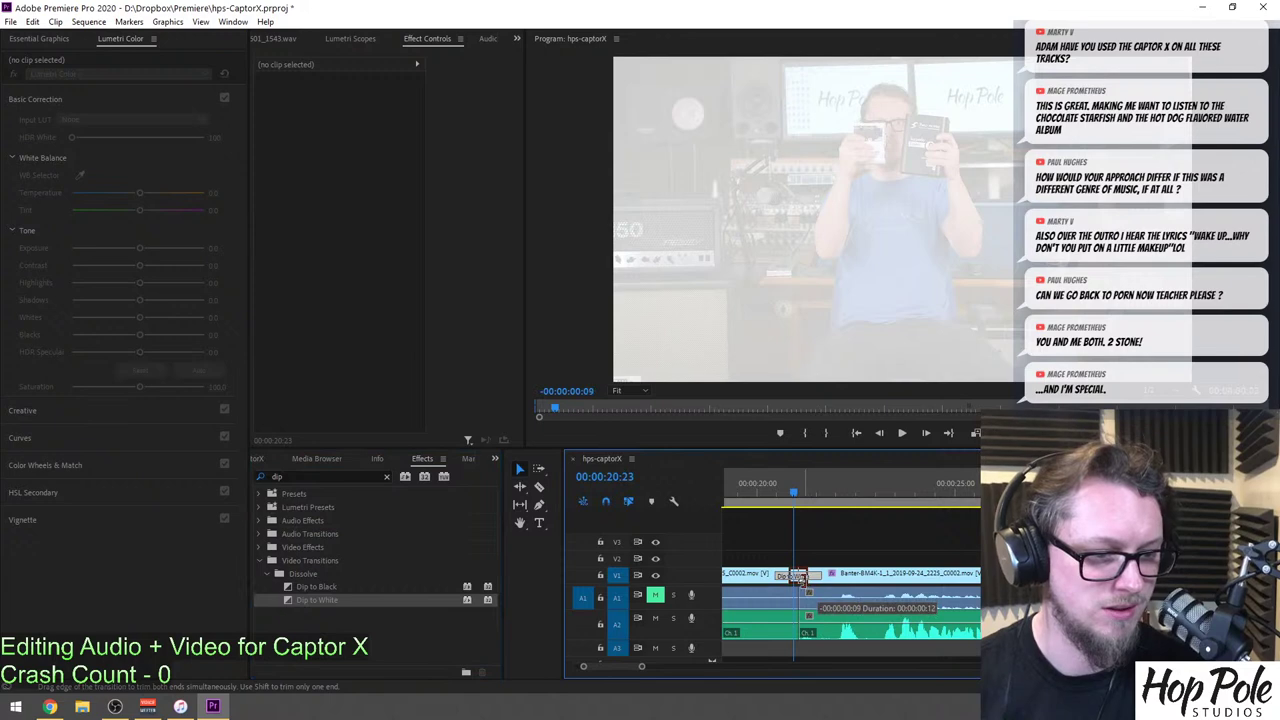
Play back the Dip to White transition between the two talking clips to check how it looks.
{"action": "left_click", "coordinate": [752, 490]}
{"action": "key", "text": "space"}
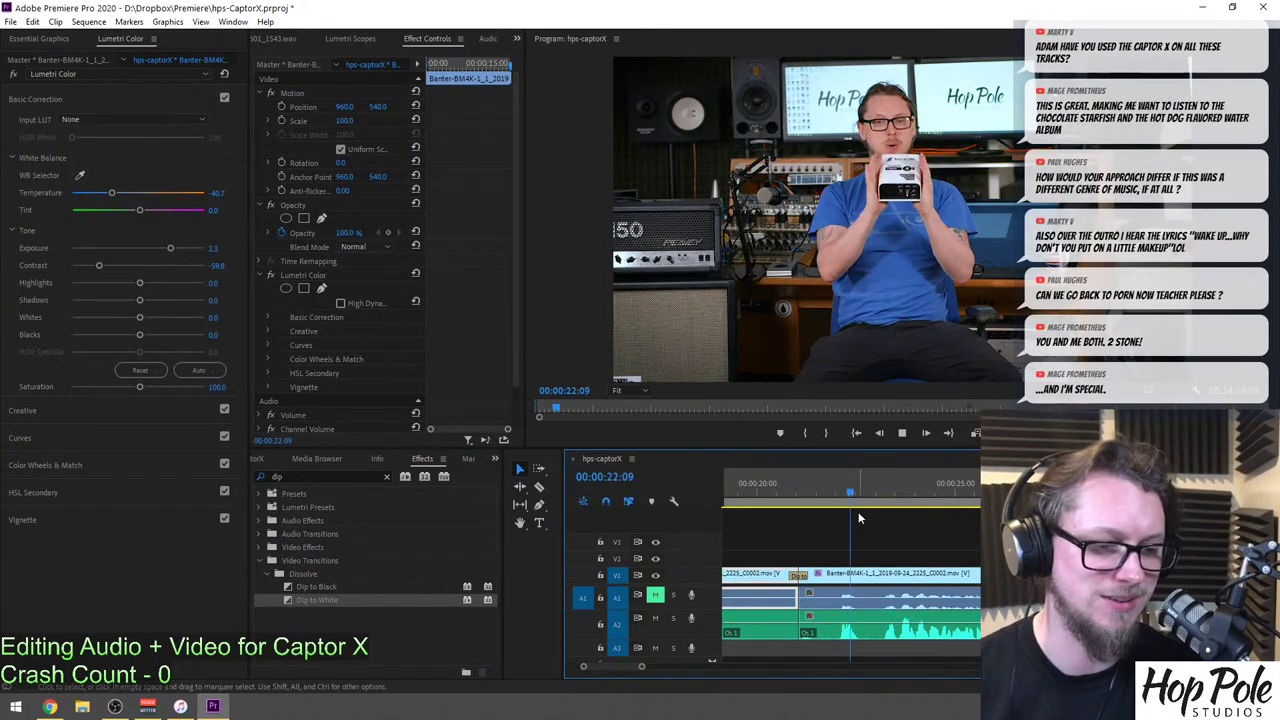
{"action": "key", "text": "space"}
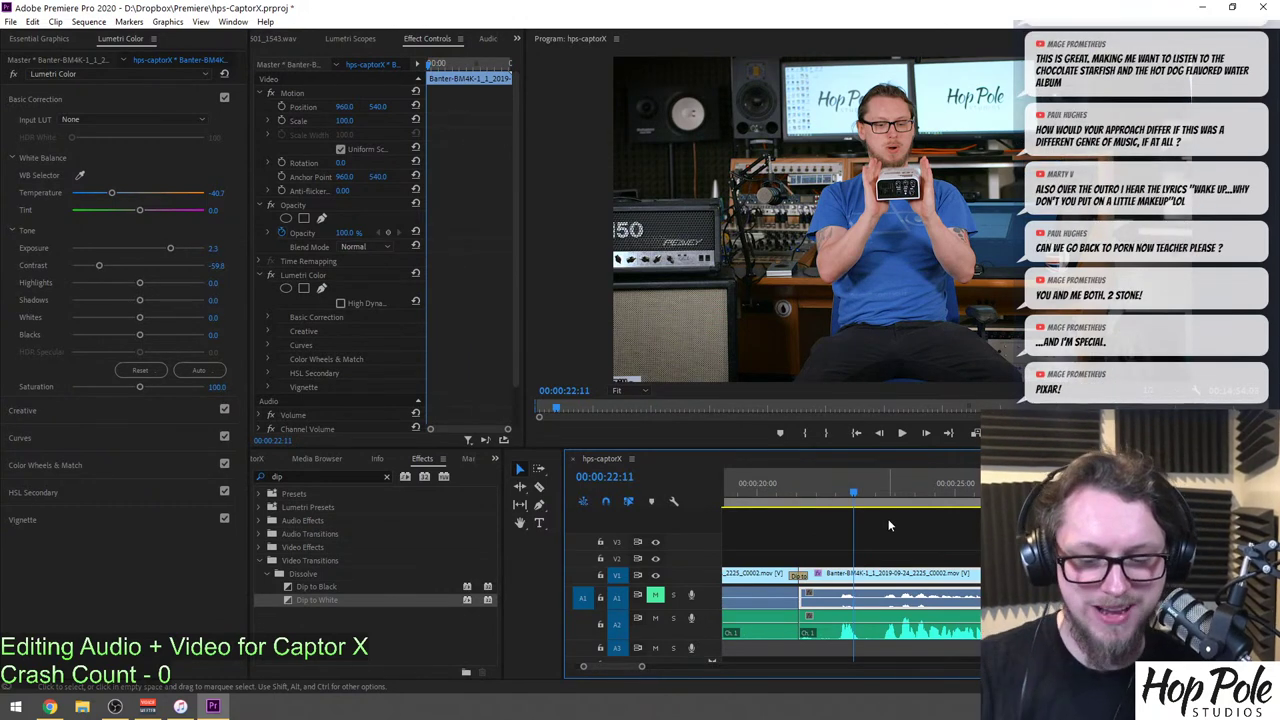
{"action": "scroll", "coordinate": [886, 511], "scroll_direction": "down", "scroll_amount": 2}
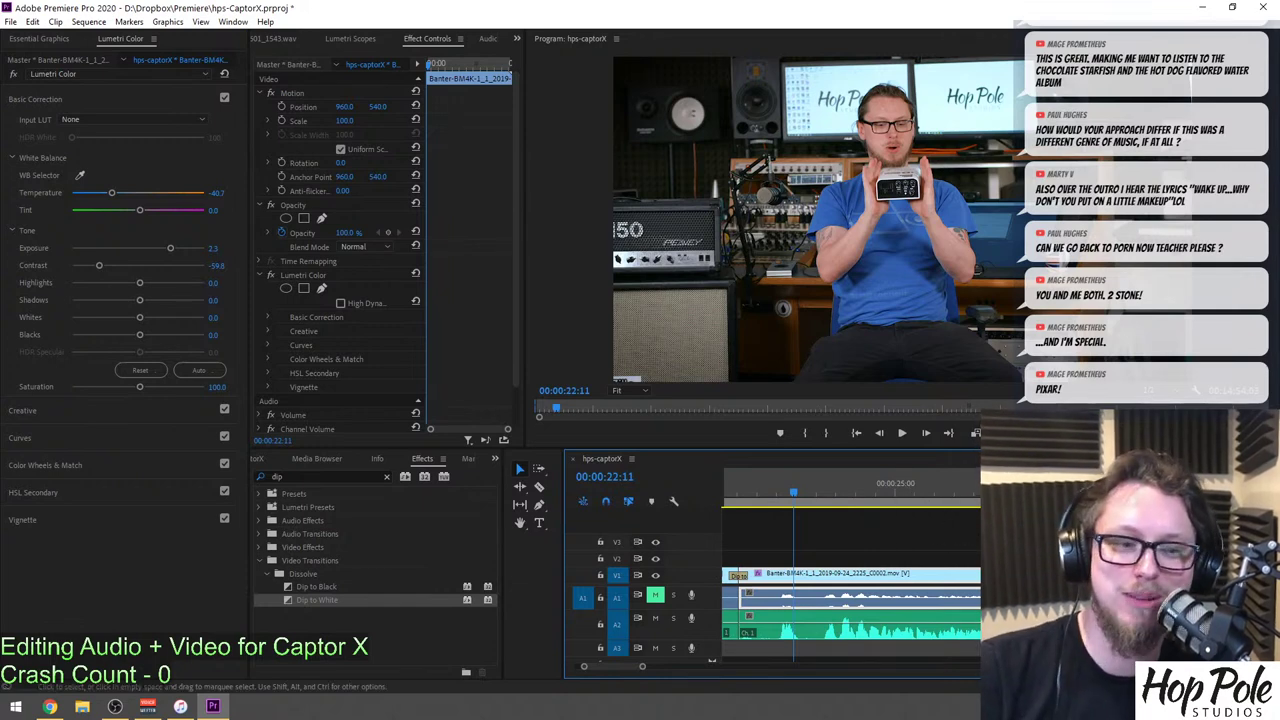
{"action": "scroll", "coordinate": [939, 553], "scroll_direction": "down", "scroll_amount": 4}
{"action": "scroll", "coordinate": [935, 552], "scroll_direction": "up", "scroll_amount": 10}
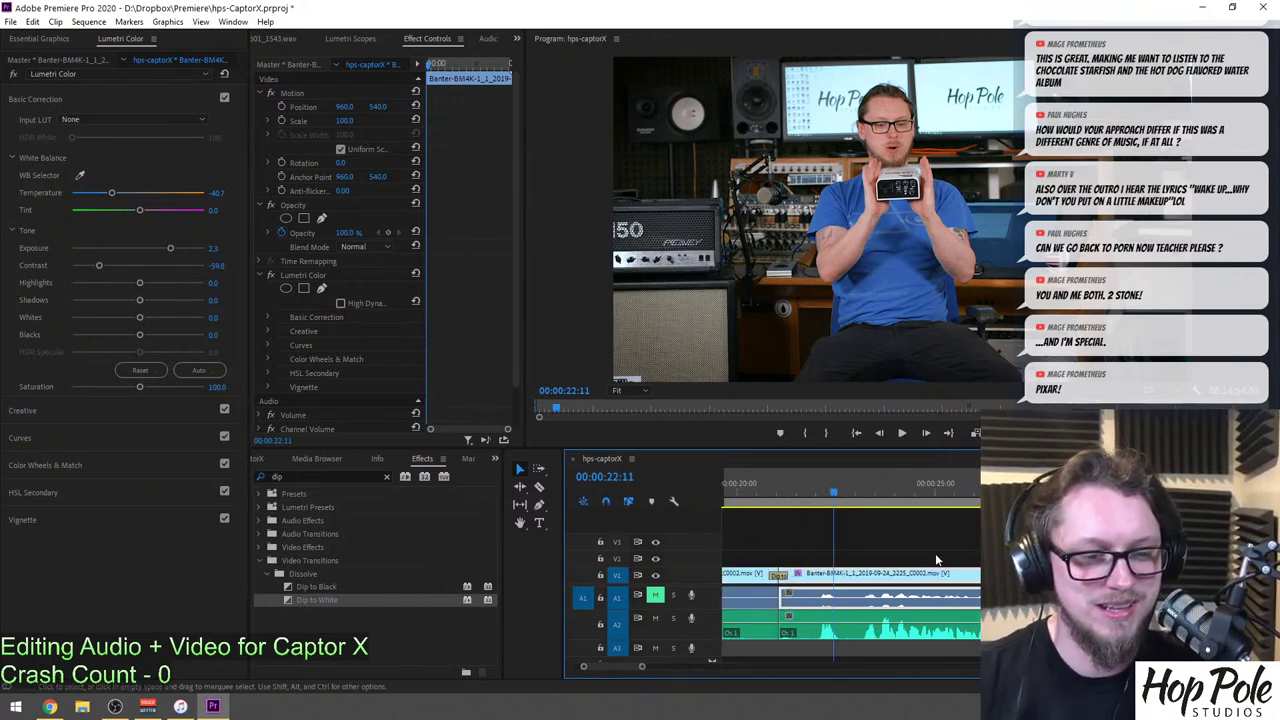
{"action": "left_click", "coordinate": [909, 490]}
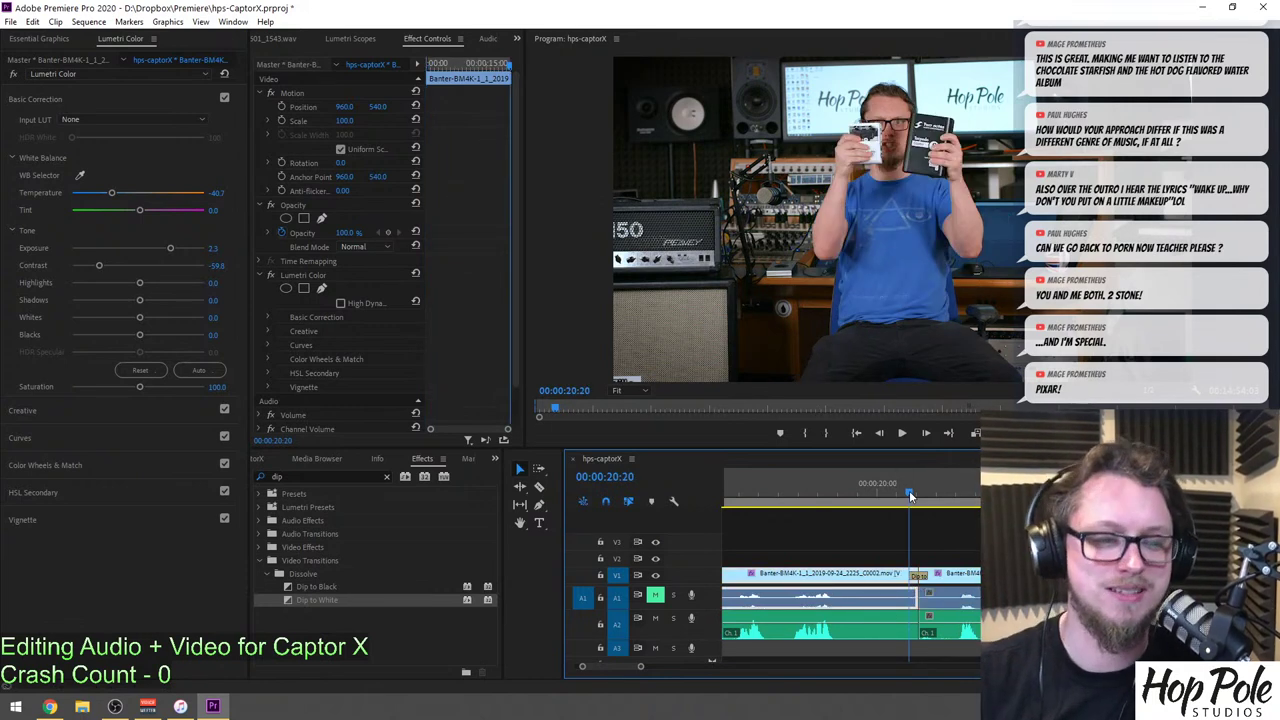
{"action": "left_click_drag", "start_coordinate": [909, 490], "coordinate": [886, 484]}
{"action": "key", "text": "space"}
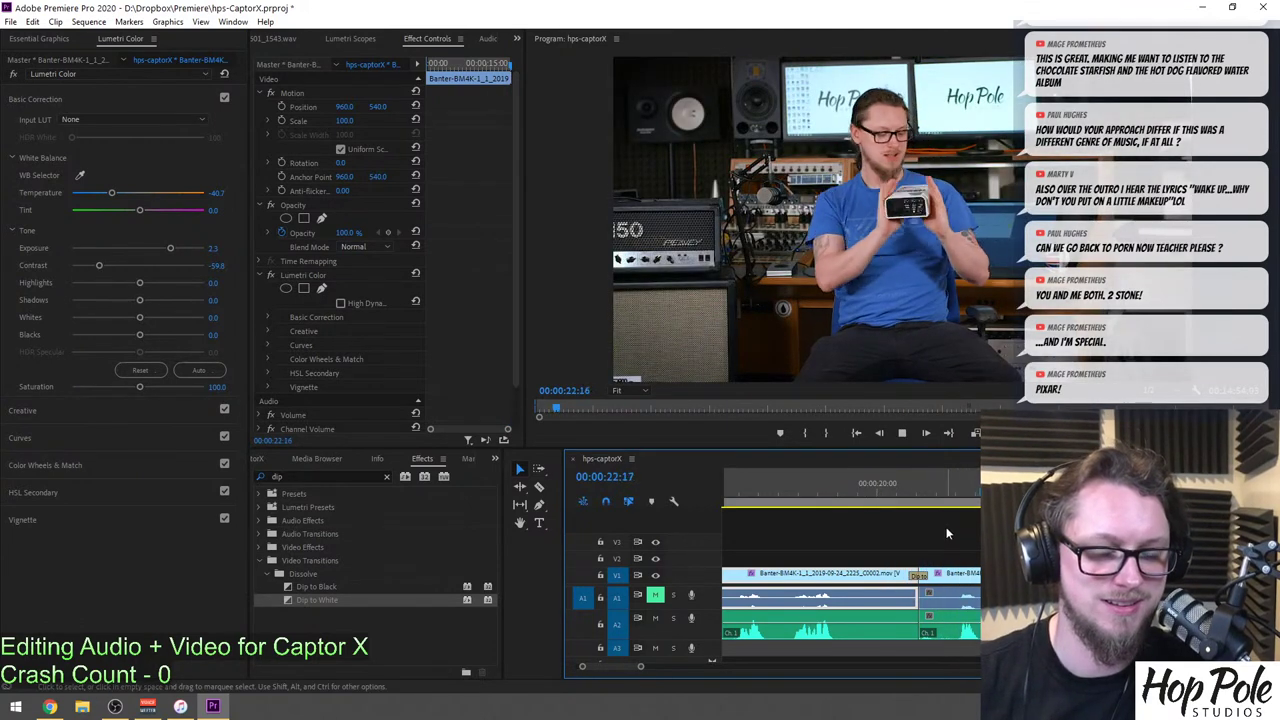
{"action": "key", "text": "space"}
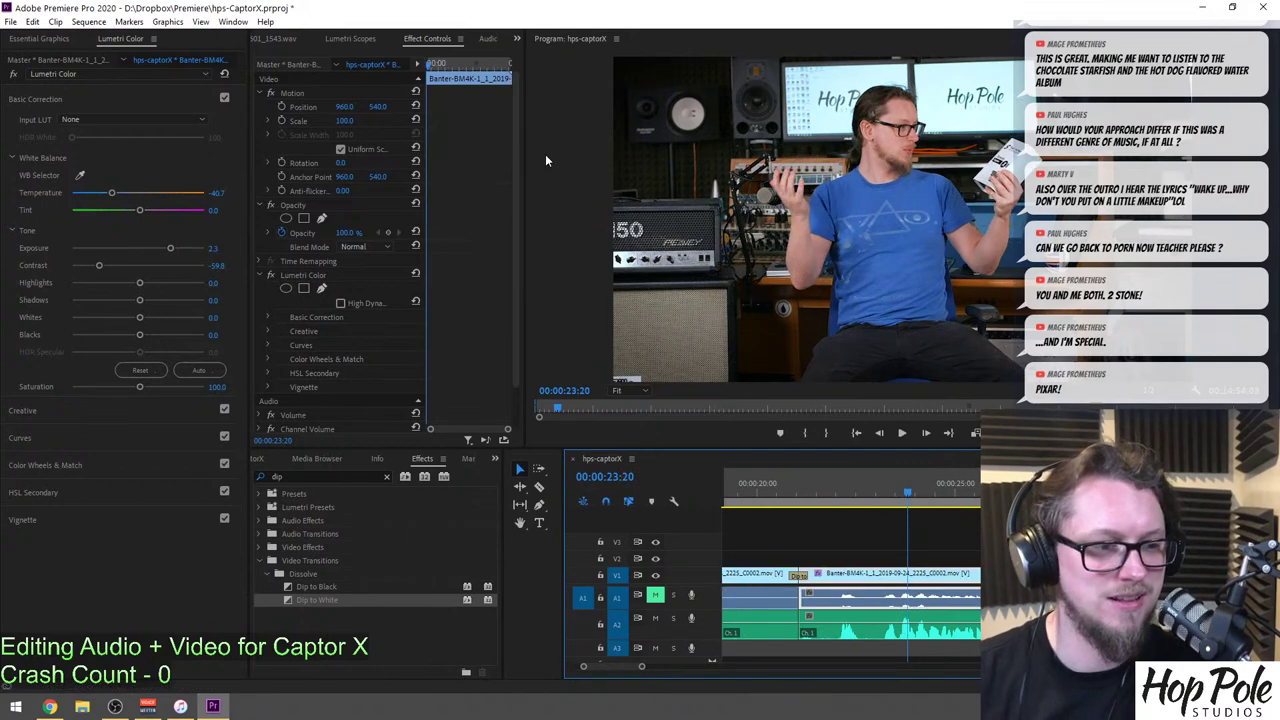
Show the Audio Track Mixer for hps-captorX, widen its panel, and save the project.
{"action": "left_click", "coordinate": [517, 38]}
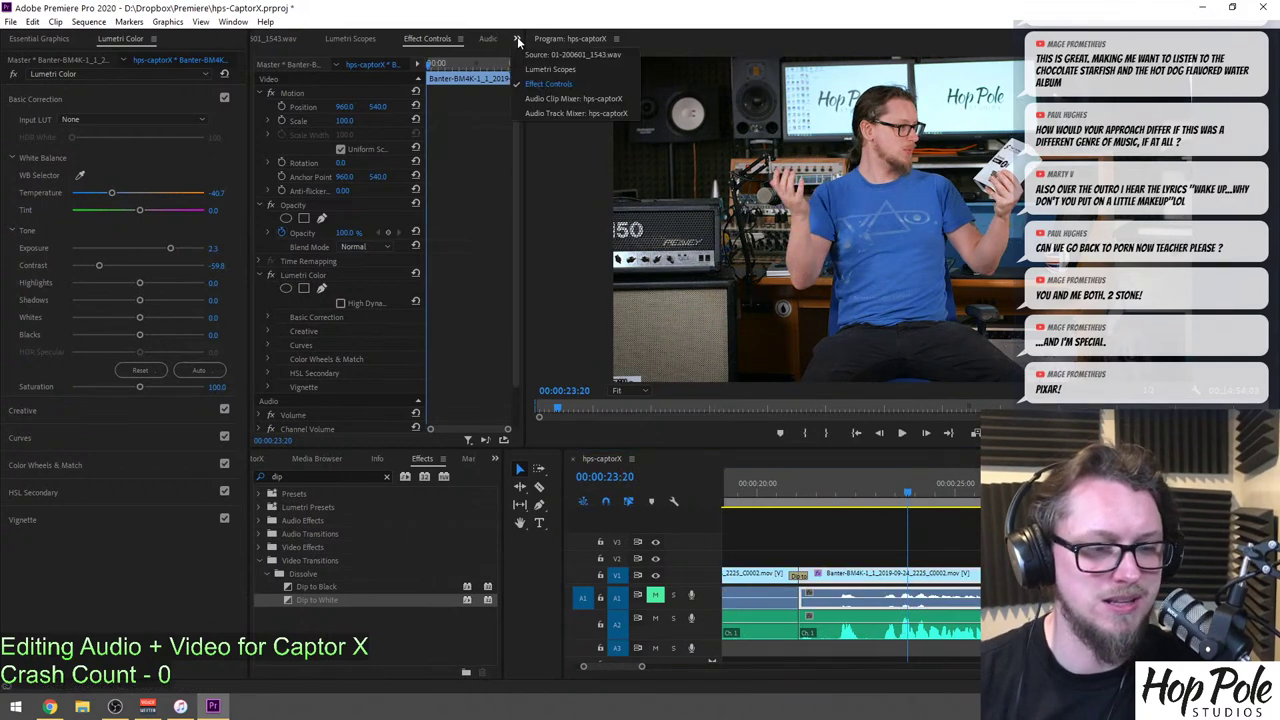
{"action": "left_click", "coordinate": [555, 112]}
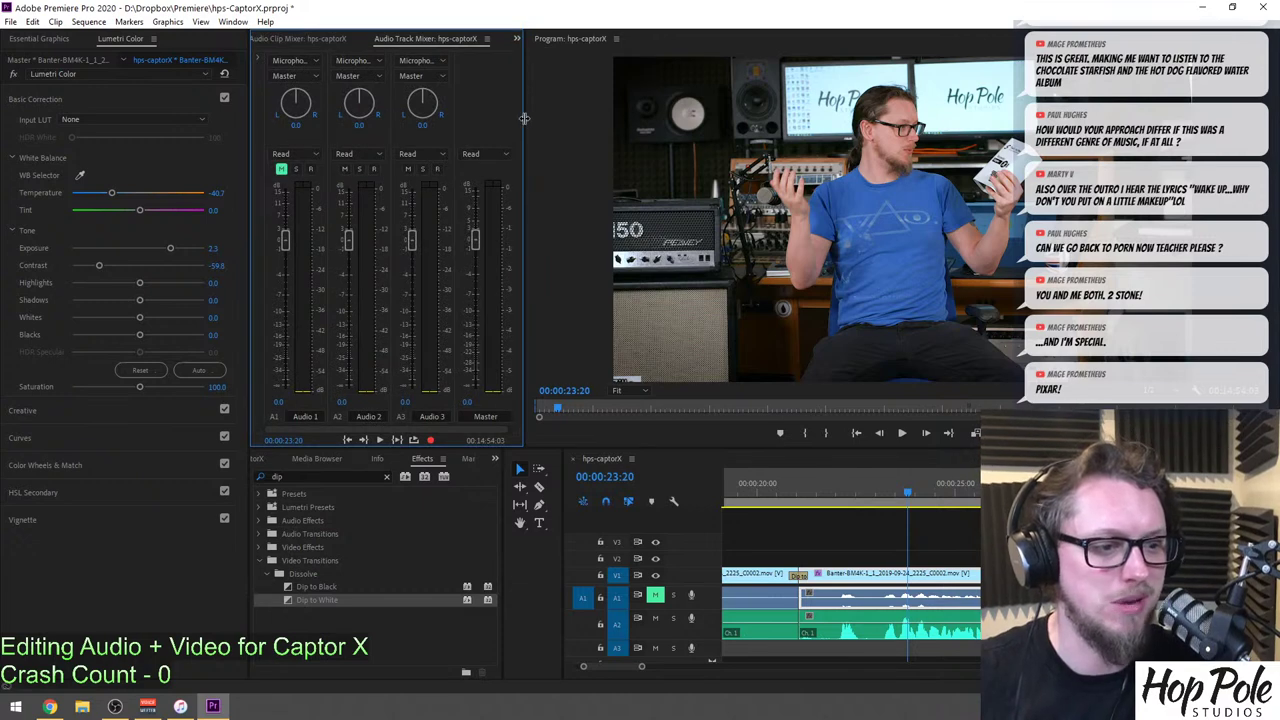
{"action": "left_click_drag", "start_coordinate": [524, 118], "coordinate": [589, 118]}
{"action": "left_click", "coordinate": [880, 549]}
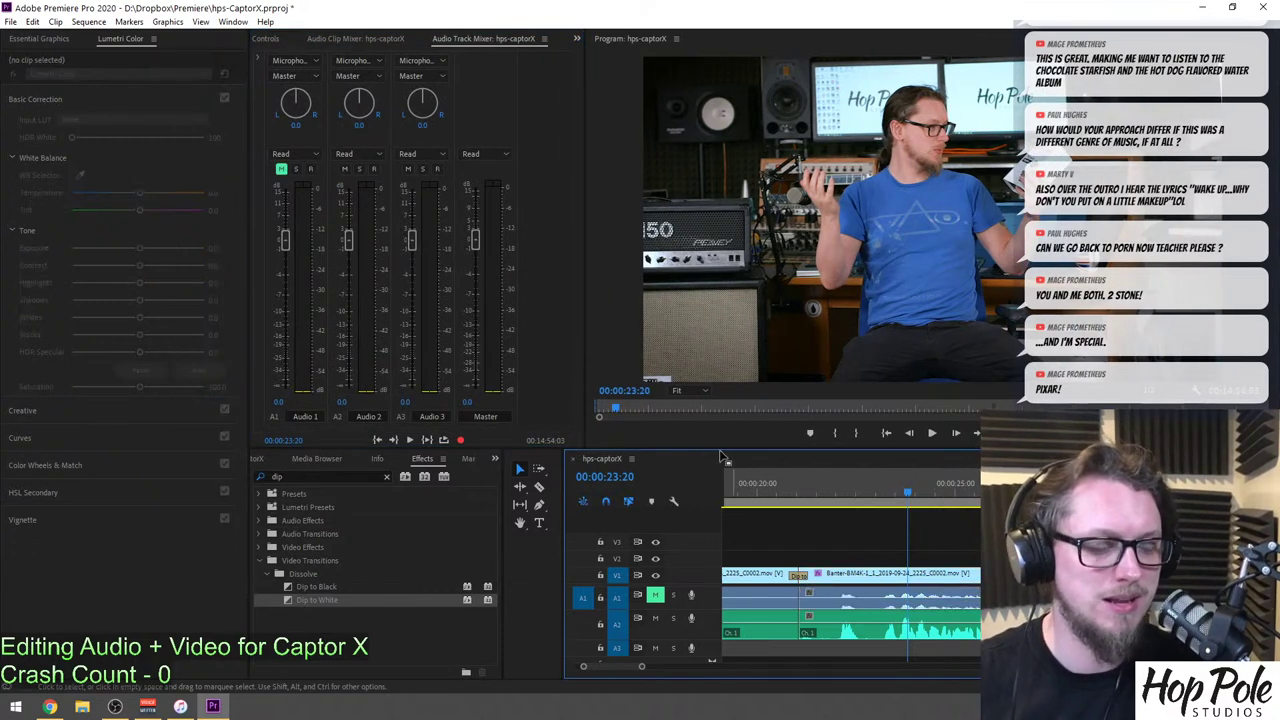
{"action": "key", "text": "ctrl+s"}
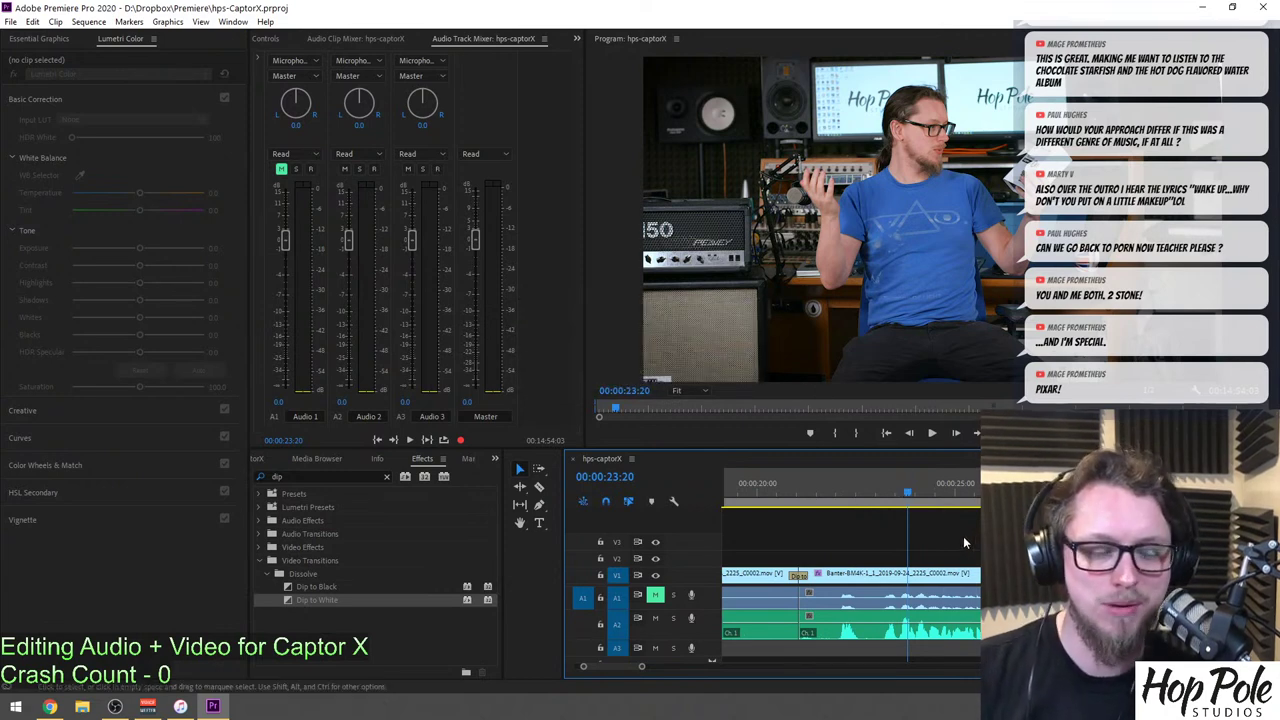
Reveal the mixer's effect slots, add a Multiband Compressor to the Audio 2 track and open its editor.
{"action": "left_click", "coordinate": [259, 62]}
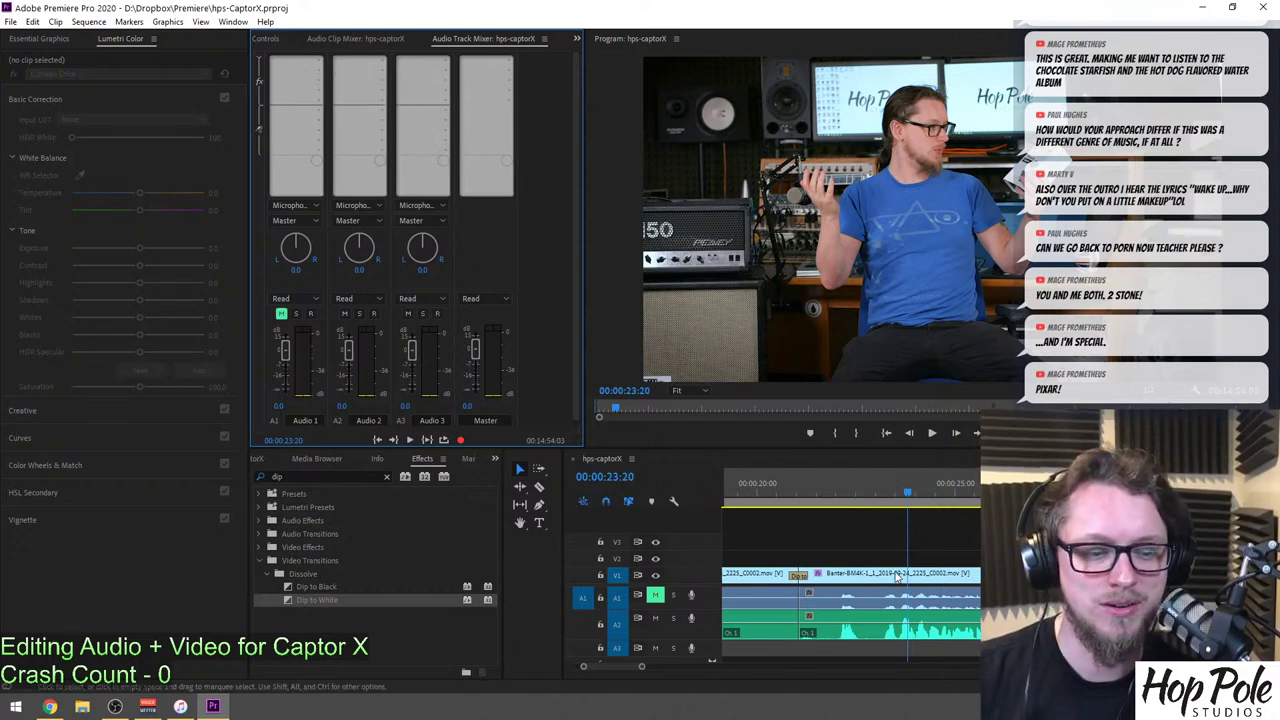
{"action": "left_click", "coordinate": [380, 76]}
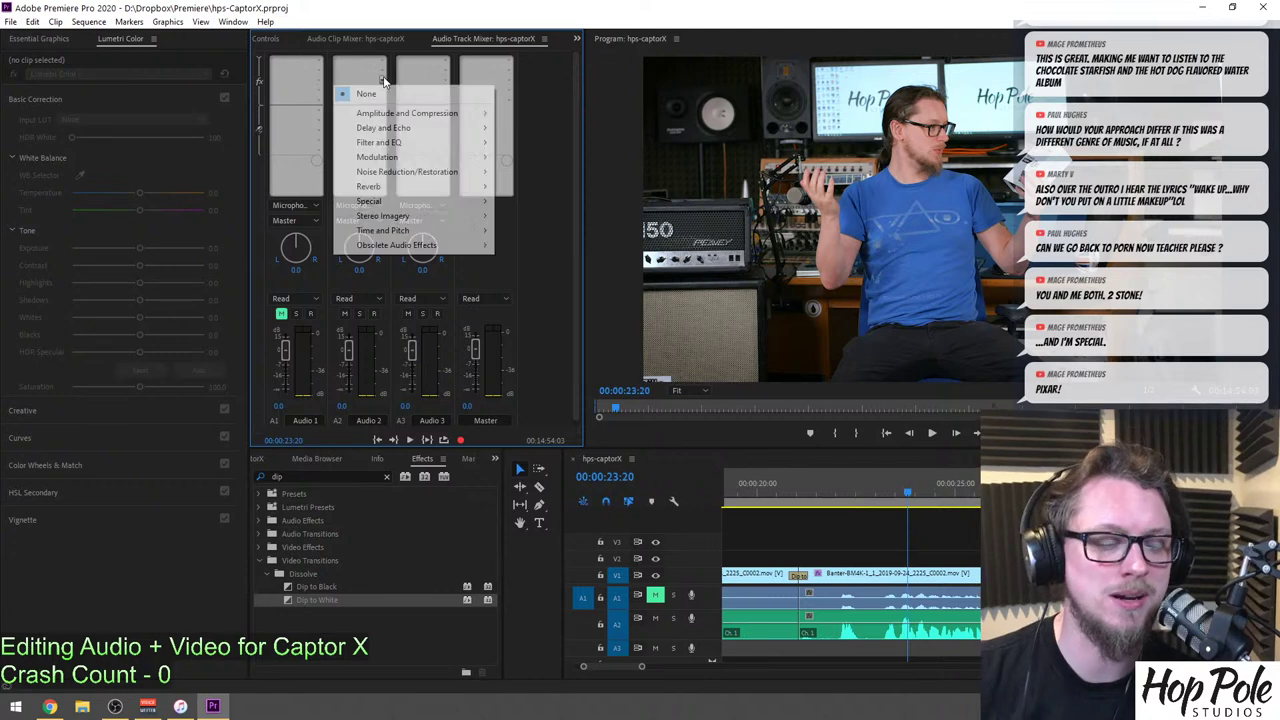
{"action": "mouse_move", "coordinate": [403, 115]}
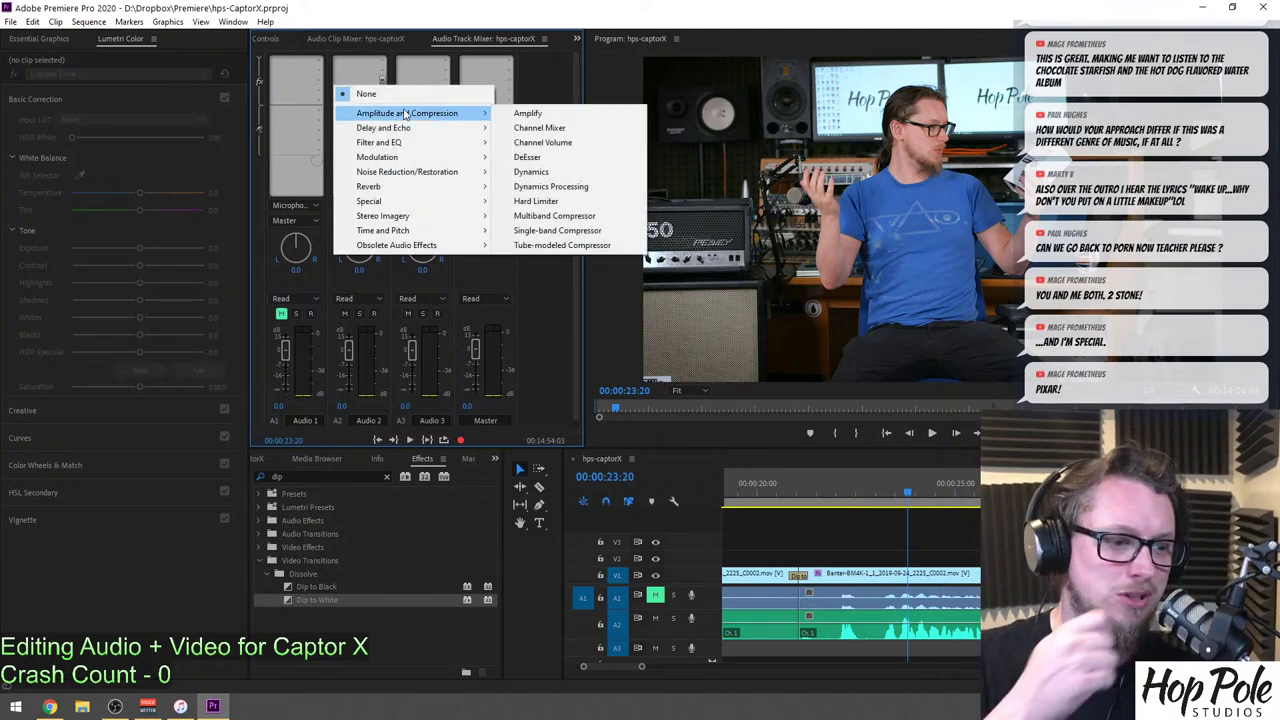
{"action": "left_click", "coordinate": [550, 215]}
{"action": "double_click", "coordinate": [345, 84]}
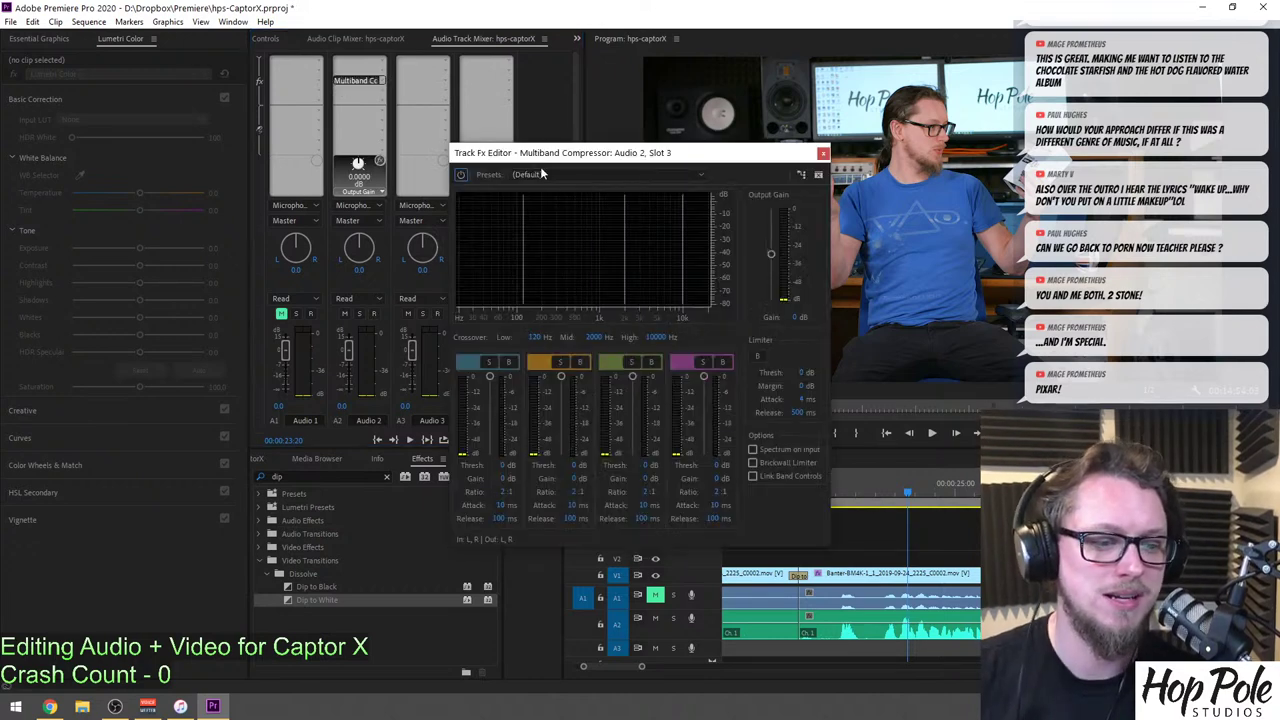
Load the Broadcast preset in the Multiband Compressor and set its limiter threshold to -6.3 dB.
{"action": "left_click_drag", "start_coordinate": [580, 157], "coordinate": [518, 150]}
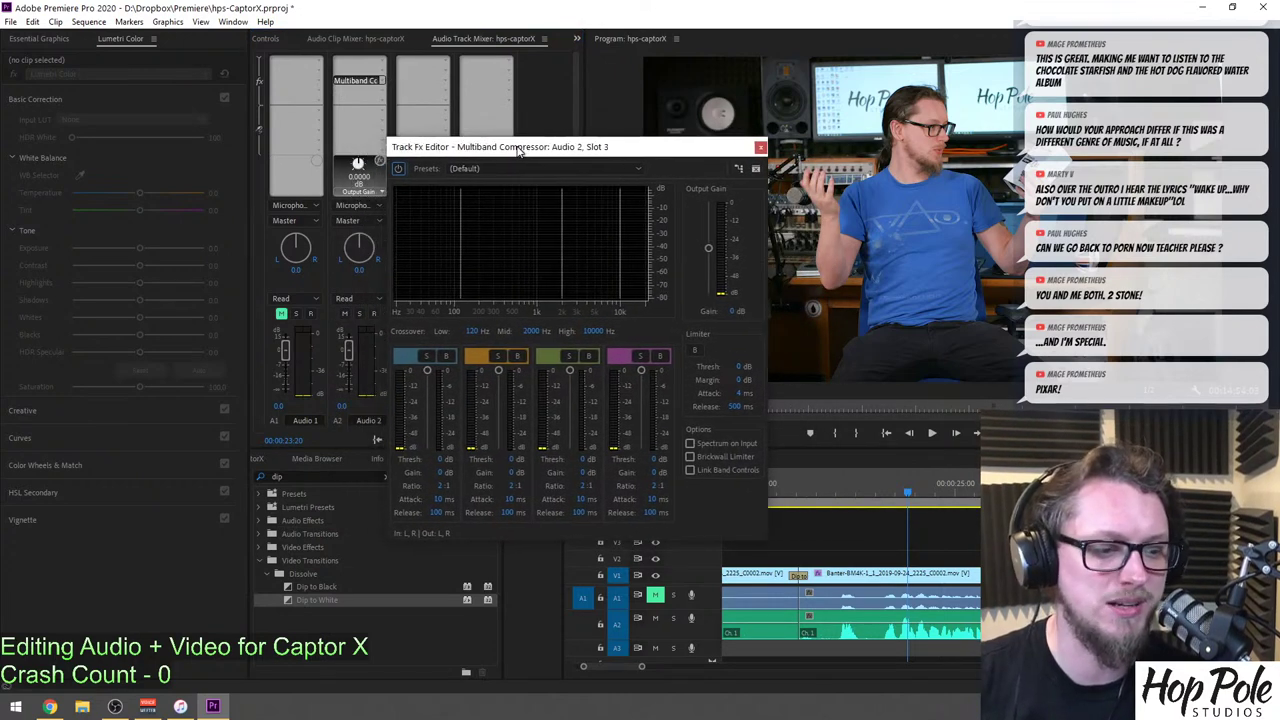
{"action": "left_click", "coordinate": [505, 168]}
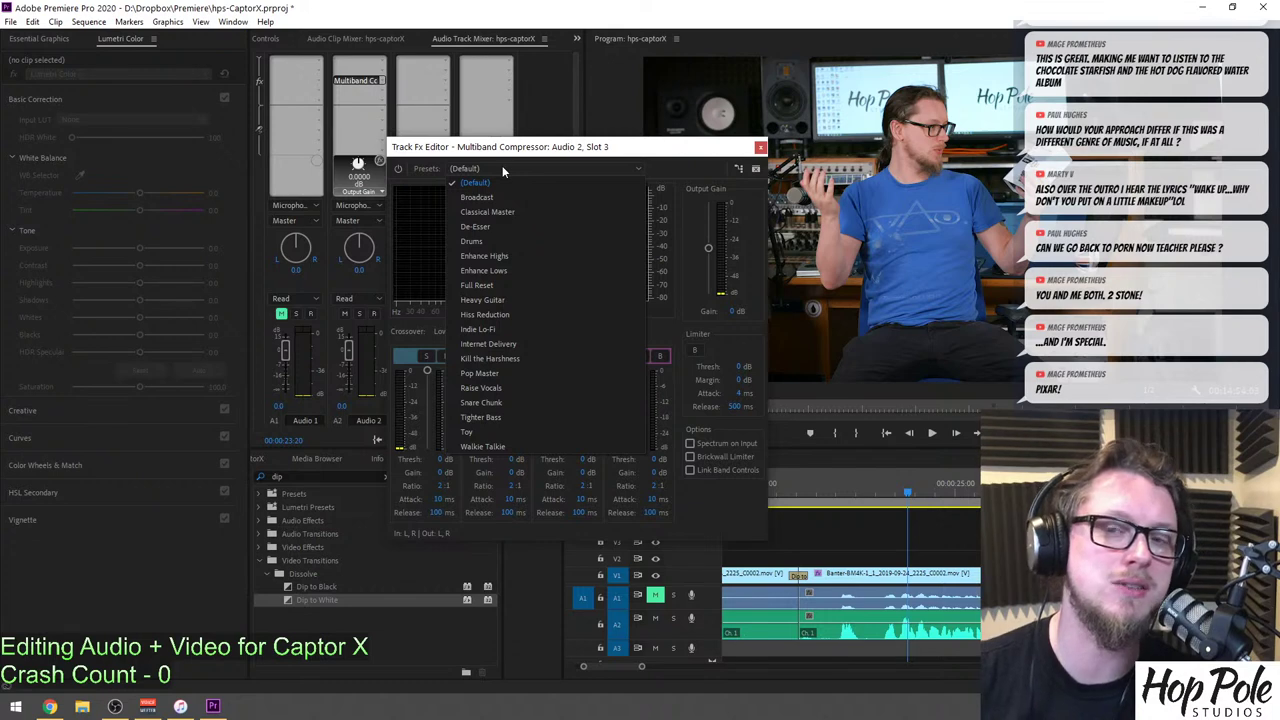
{"action": "left_click", "coordinate": [489, 199]}
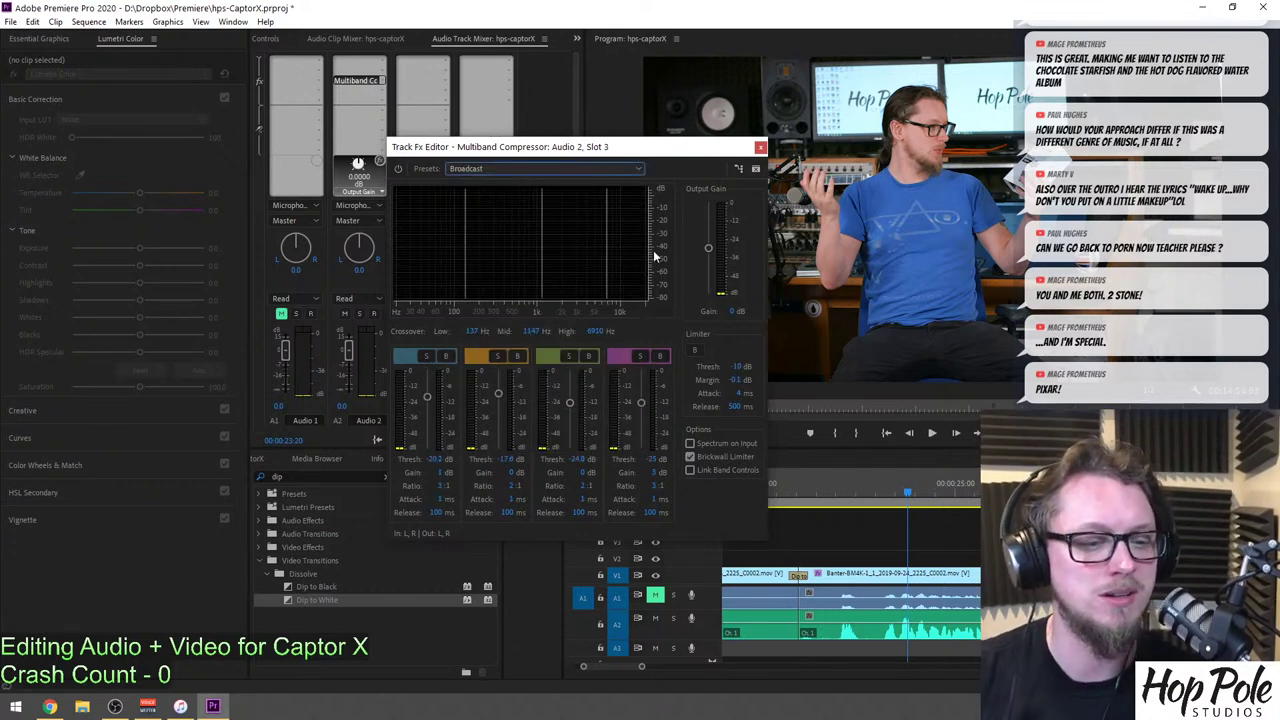
{"action": "left_click", "coordinate": [832, 492]}
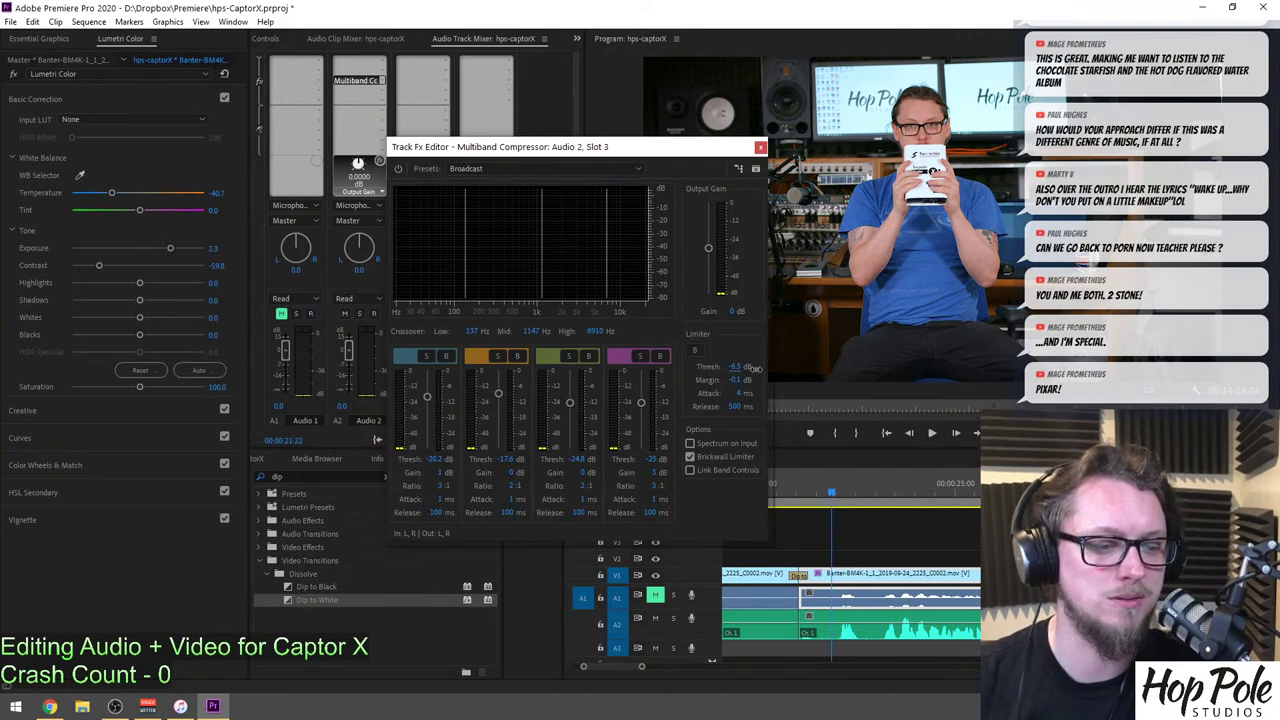
Play the sequence from just after the transition to check the compressed voice on Audio 2.
{"action": "key", "text": "space"}
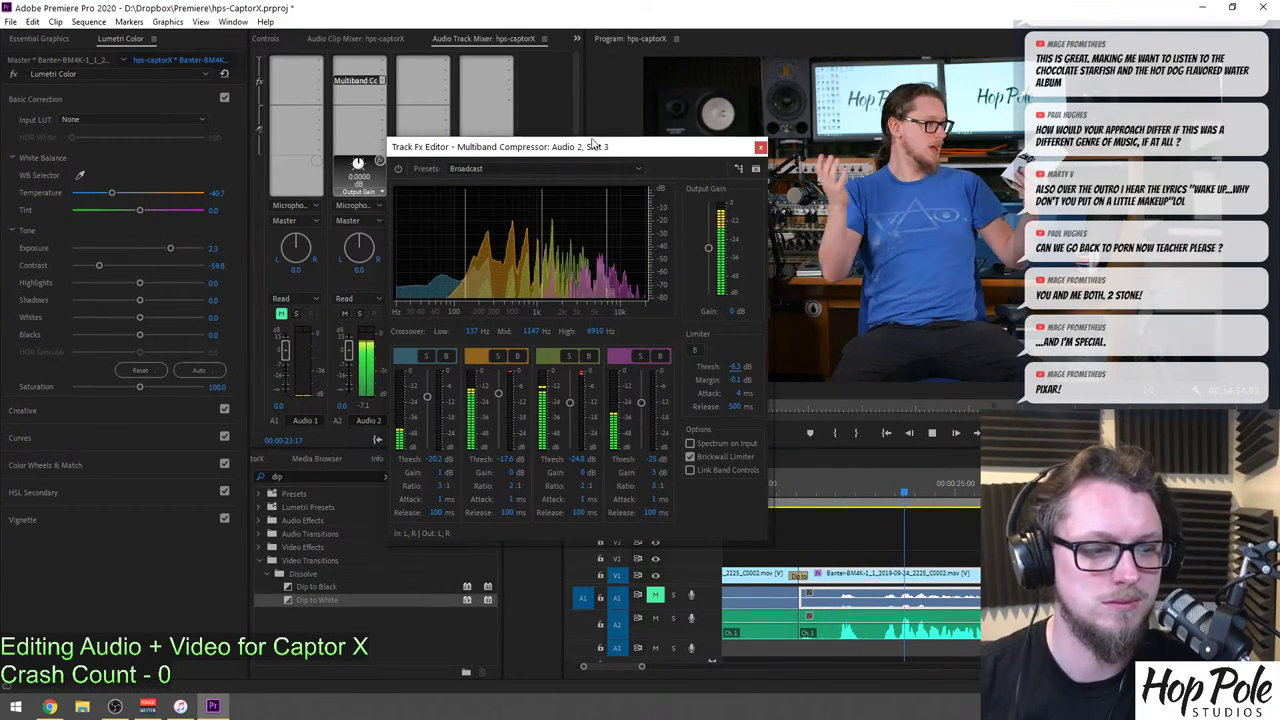
{"action": "left_click_drag", "start_coordinate": [593, 145], "coordinate": [627, 152]}
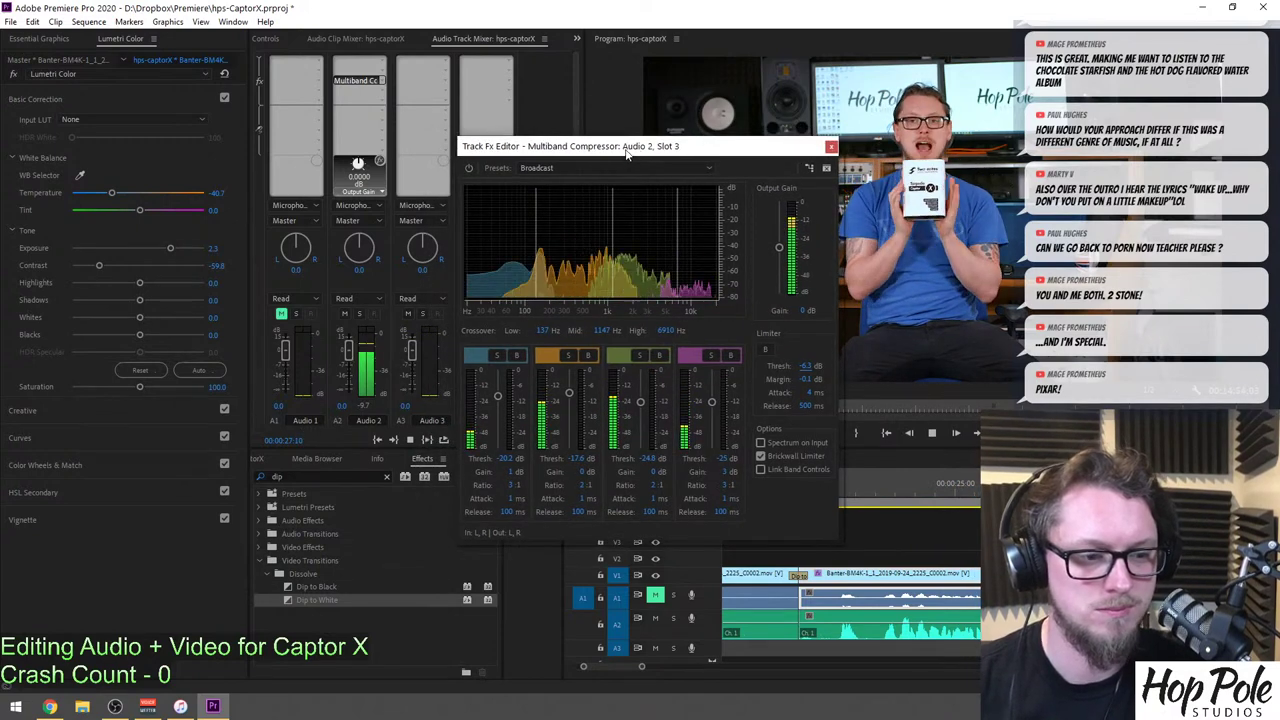
{"action": "key", "text": "space"}
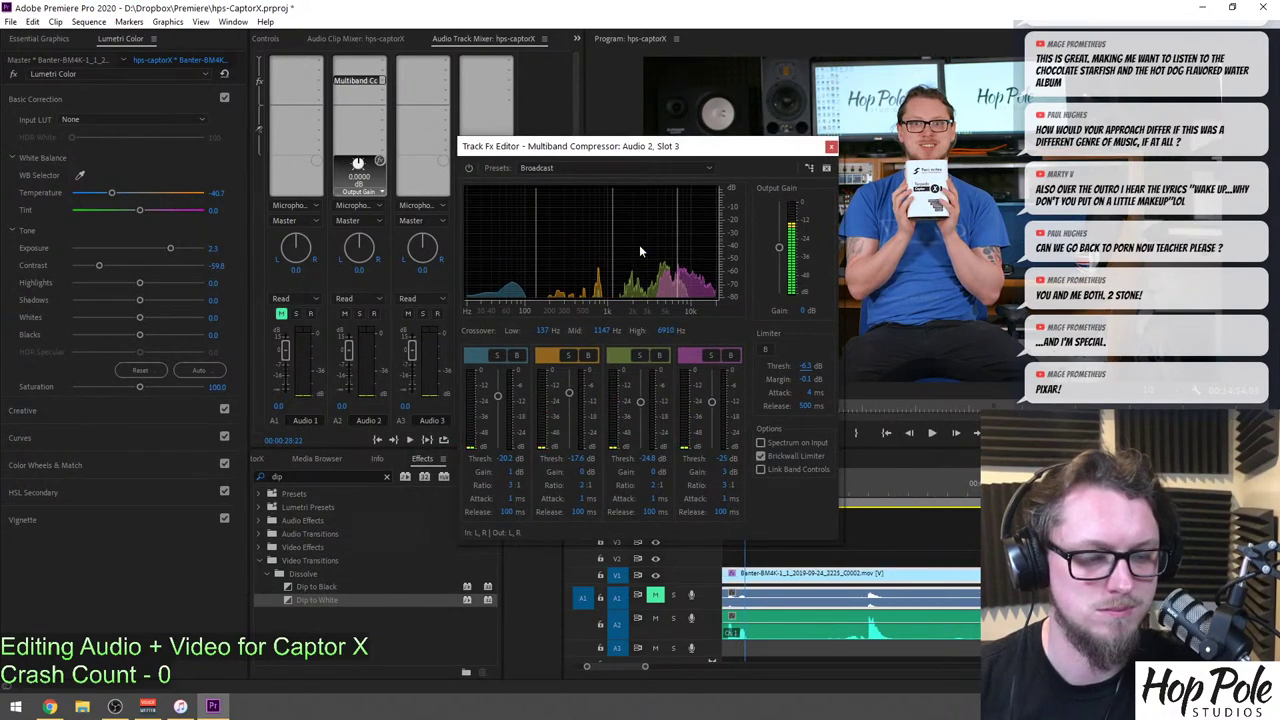
Add a Parametric Equalizer to Audio 2 in the slot above the Multiband Compressor and open its editor.
{"action": "left_click", "coordinate": [384, 79]}
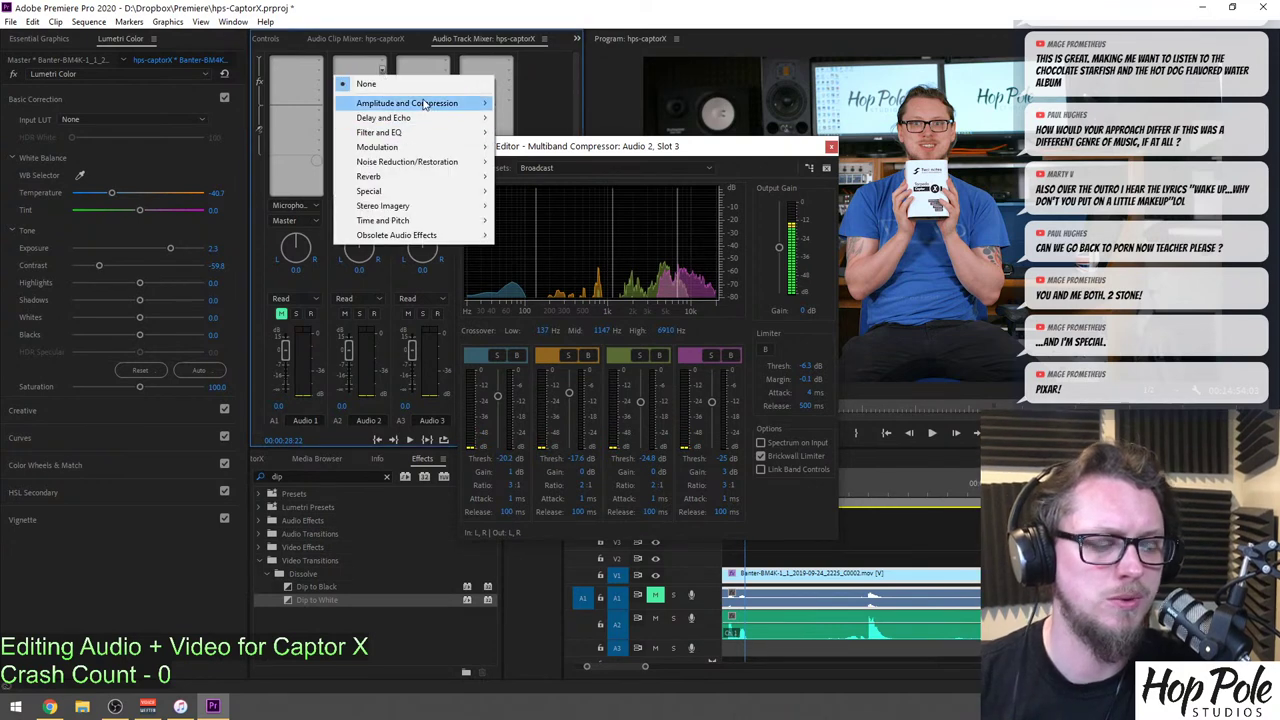
{"action": "mouse_move", "coordinate": [428, 133]}
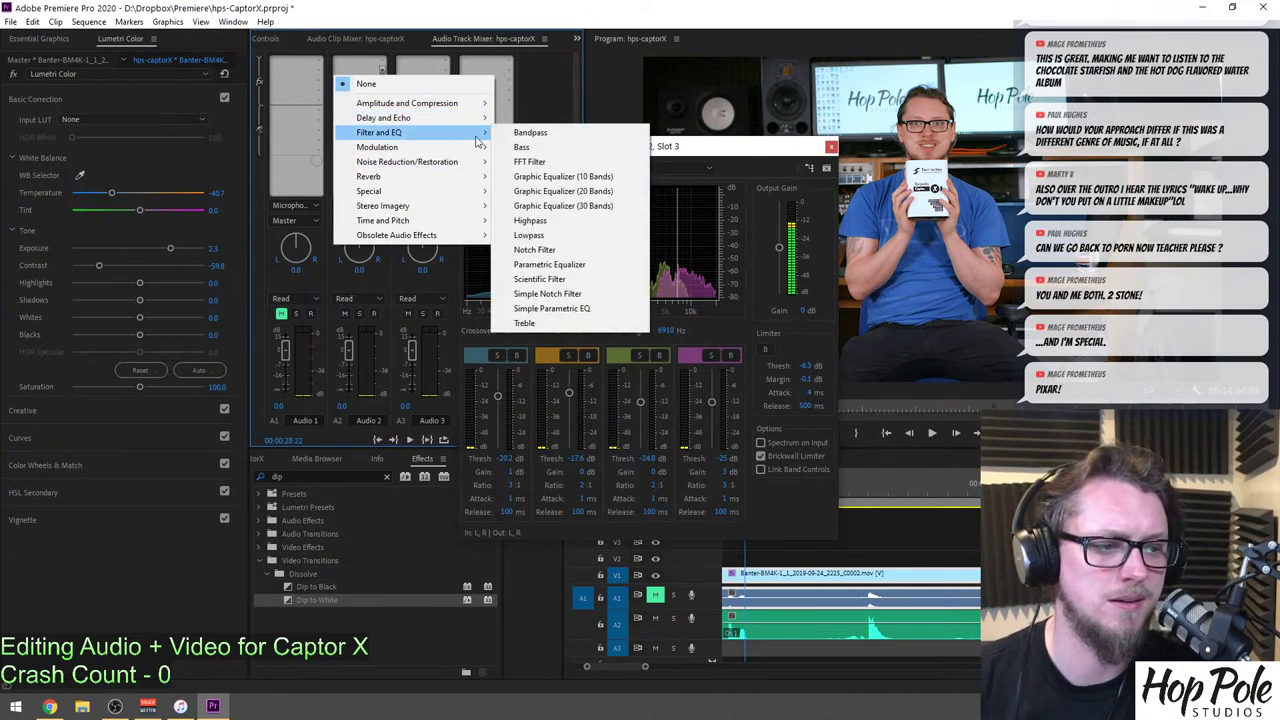
{"action": "left_click", "coordinate": [545, 264]}
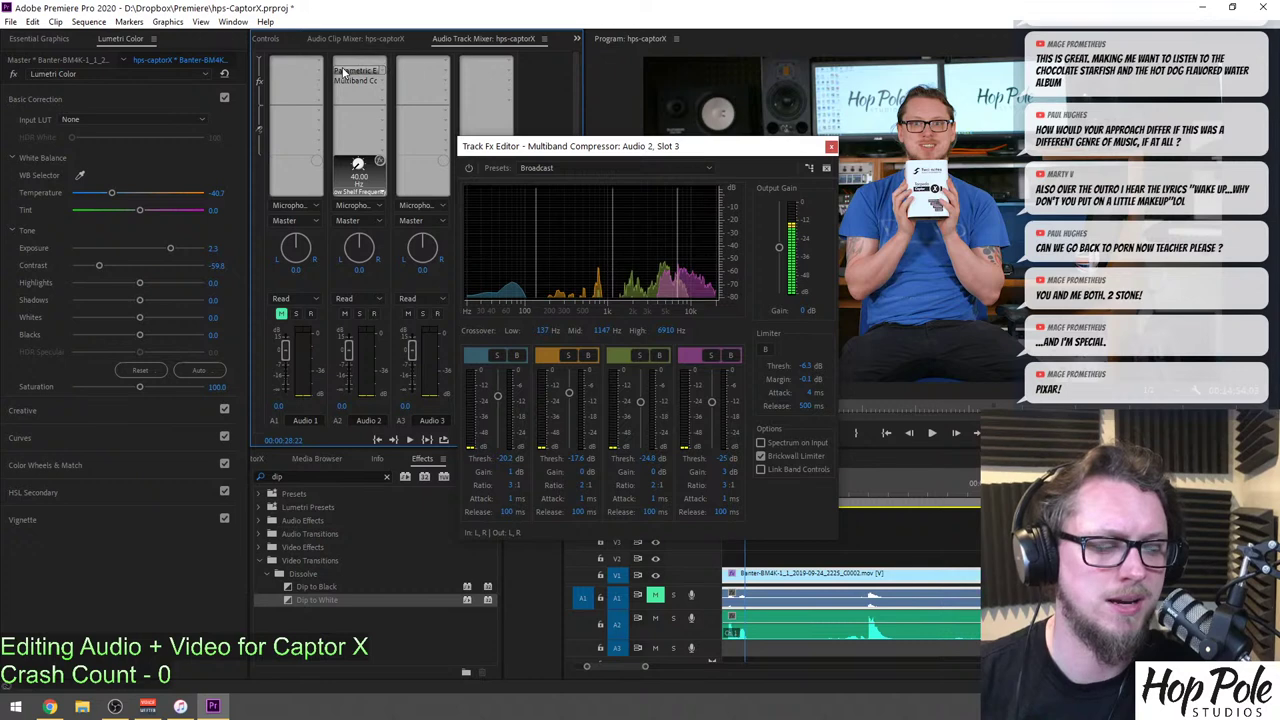
{"action": "double_click", "coordinate": [343, 73]}
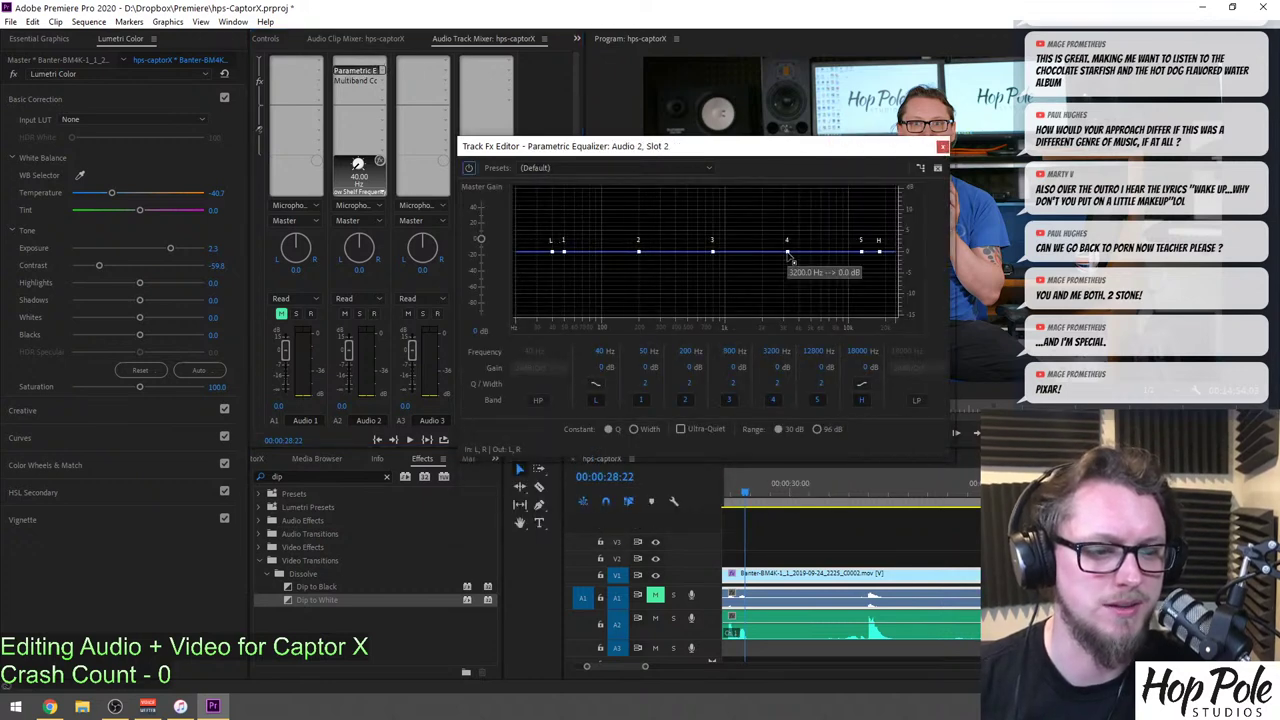
While playing a speech section around 00:01:18, pull equalizer band 4 down to about -3.8 dB at 2287 Hz.
{"action": "key", "text": "space"}
{"action": "left_click_drag", "start_coordinate": [787, 252], "coordinate": [789, 253]}
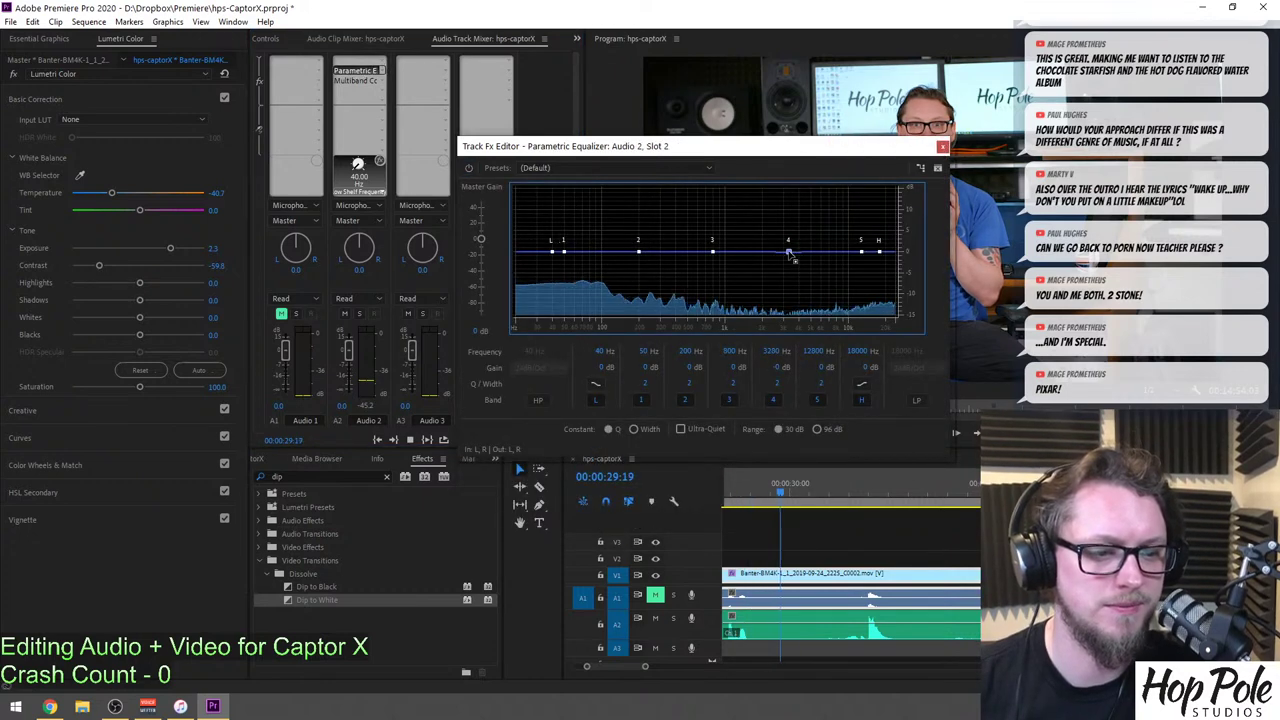
{"action": "left_click", "coordinate": [921, 521]}
{"action": "key", "text": "minus"}
{"action": "key", "text": "minus"}
{"action": "key", "text": "minus"}
{"action": "key", "text": "minus"}
{"action": "left_click", "coordinate": [915, 492]}
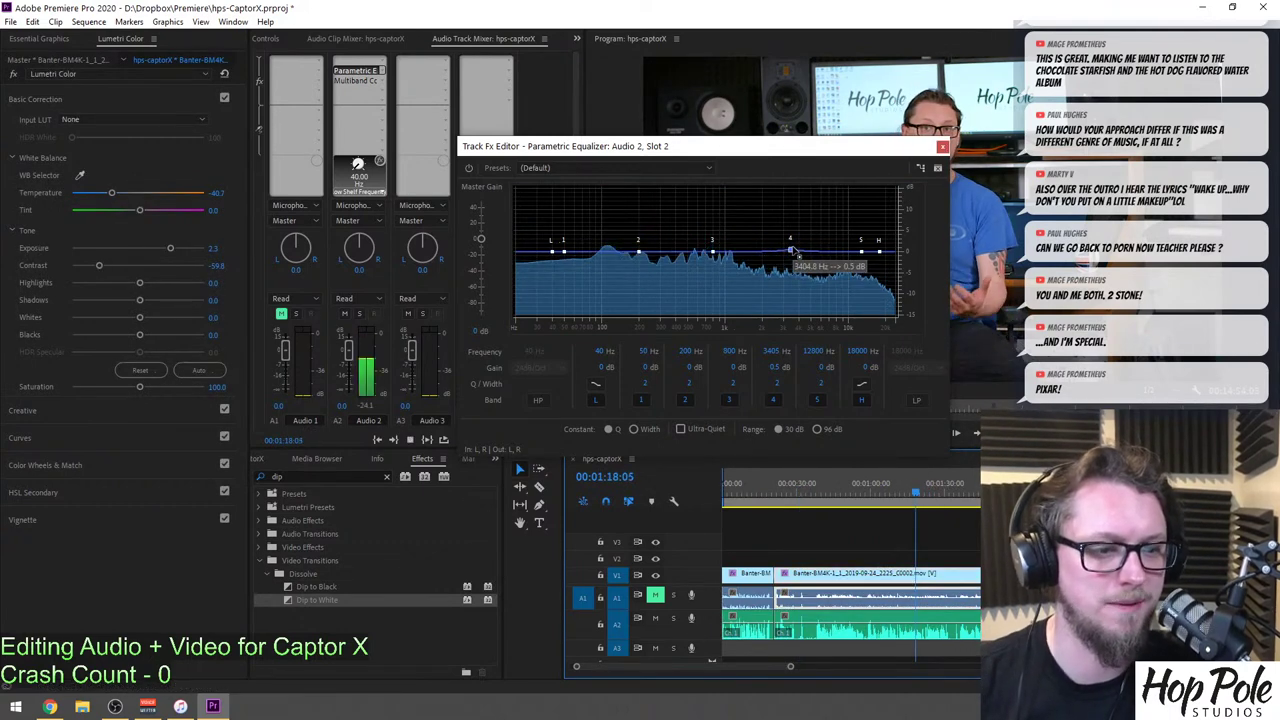
{"action": "left_click_drag", "start_coordinate": [795, 254], "coordinate": [773, 273]}
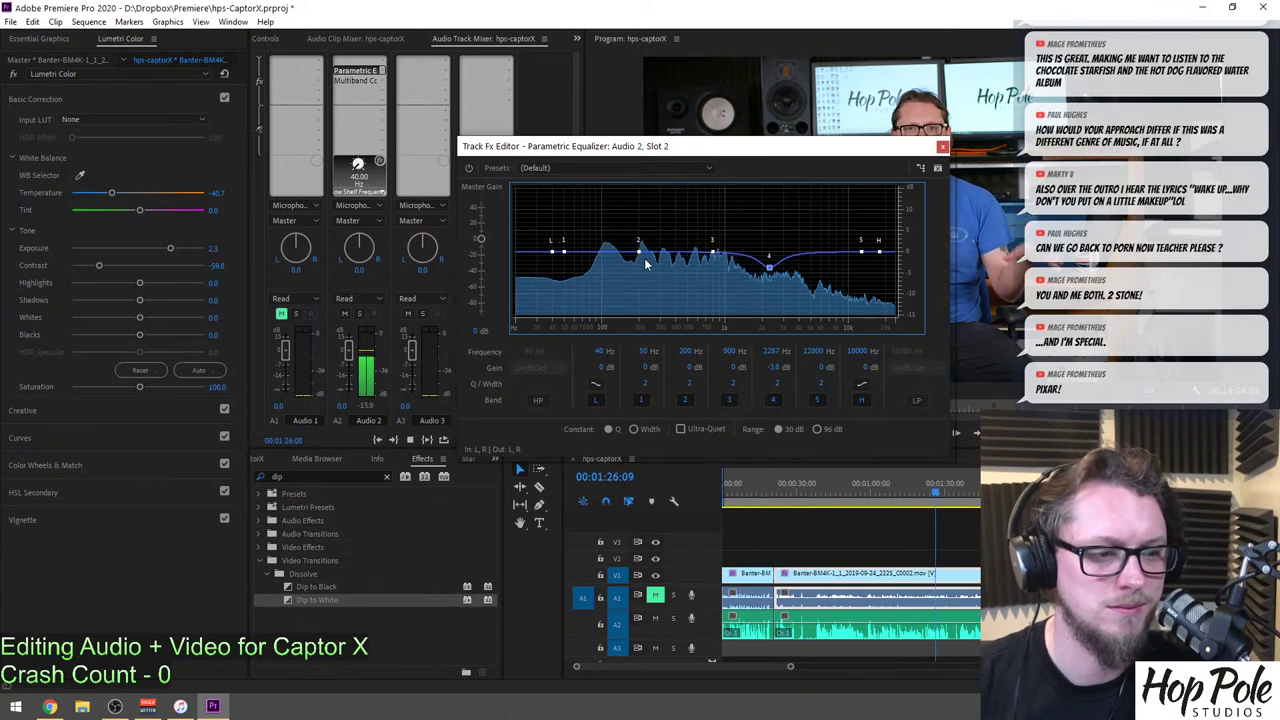
Boost equalizer band 2 to about 5.7 dB at 215 Hz, close the editor and stop playback.
{"action": "mouse_move", "coordinate": [636, 253]}
{"action": "left_mouse_down"}
{"action": "mouse_move", "coordinate": [628, 219]}
{"action": "mouse_move", "coordinate": [646, 233]}
{"action": "left_mouse_up"}
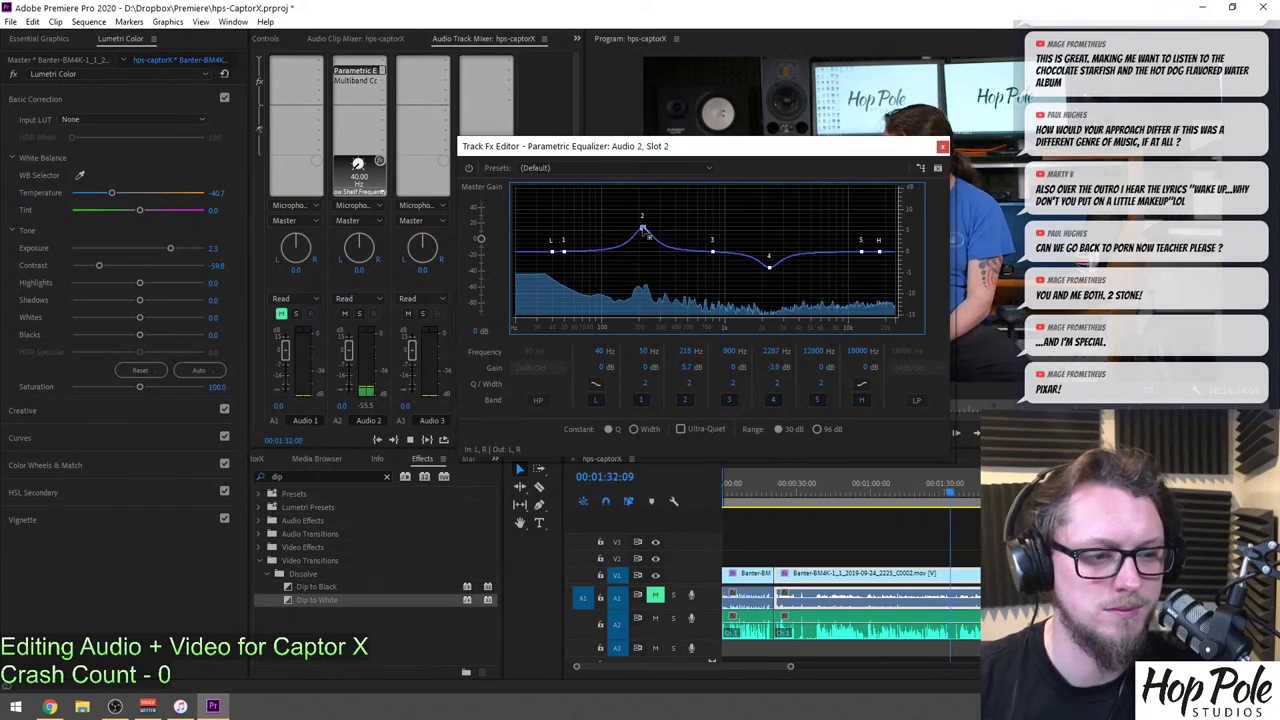
{"action": "left_click", "coordinate": [942, 148]}
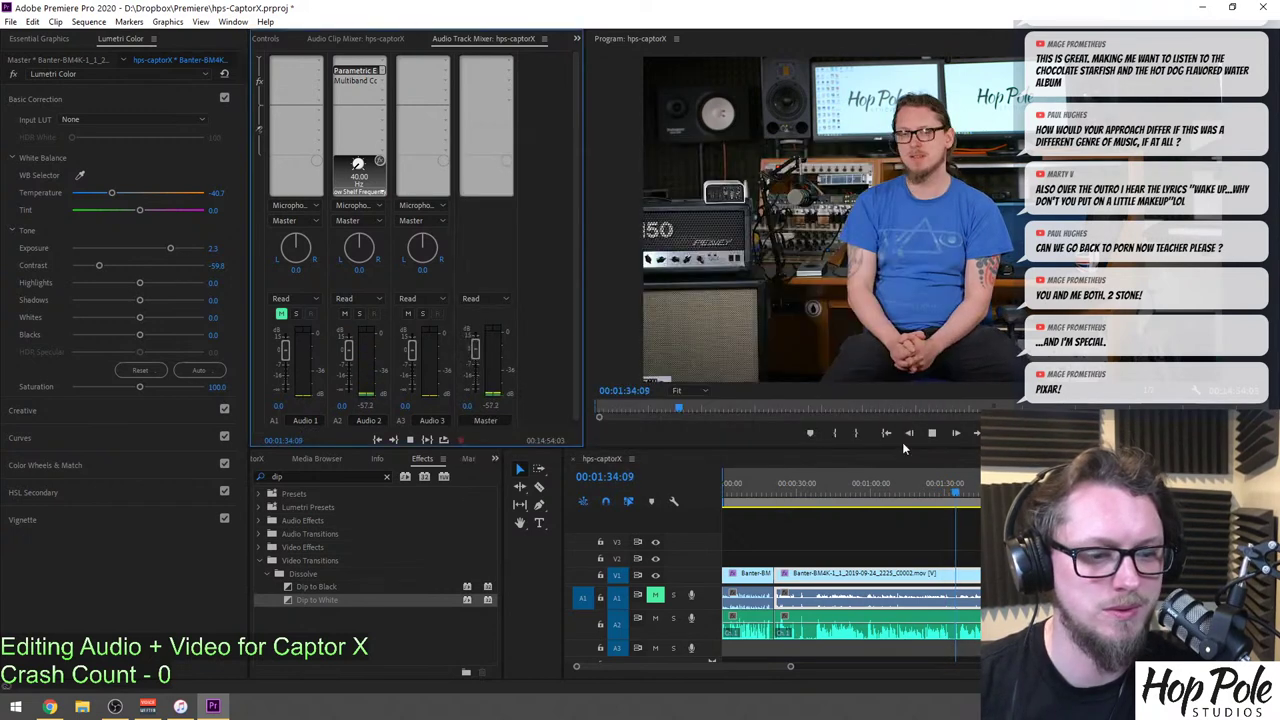
{"action": "left_click", "coordinate": [967, 470]}
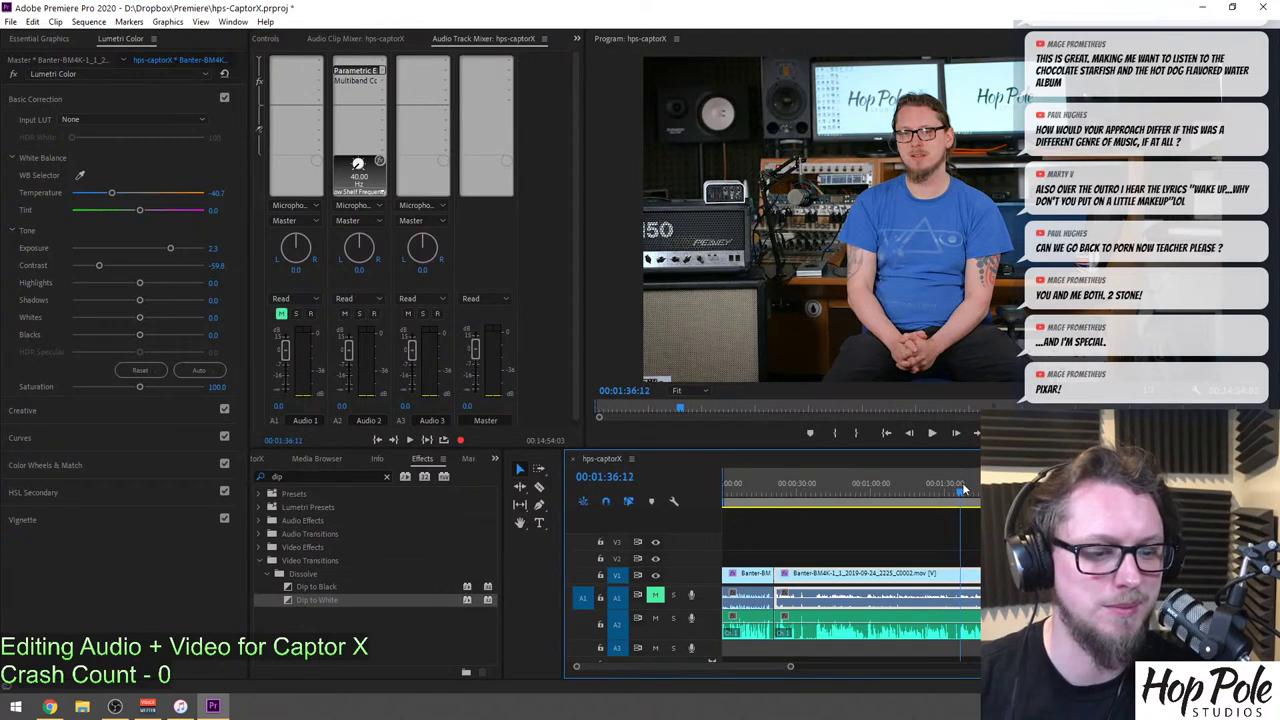
Add a DeEsser below the Multiband Compressor on Audio 2 and set its threshold to -37.6 dB.
{"action": "left_click", "coordinate": [383, 92]}
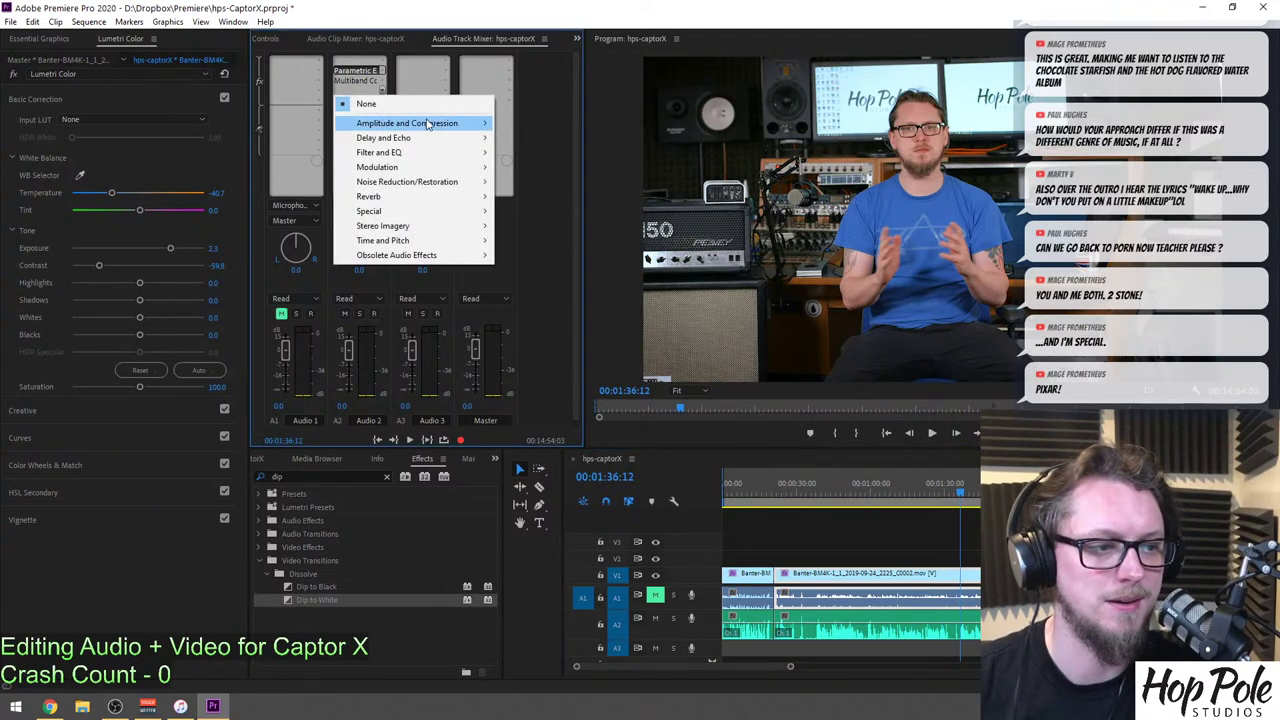
{"action": "mouse_move", "coordinate": [420, 120]}
{"action": "left_click", "coordinate": [540, 166]}
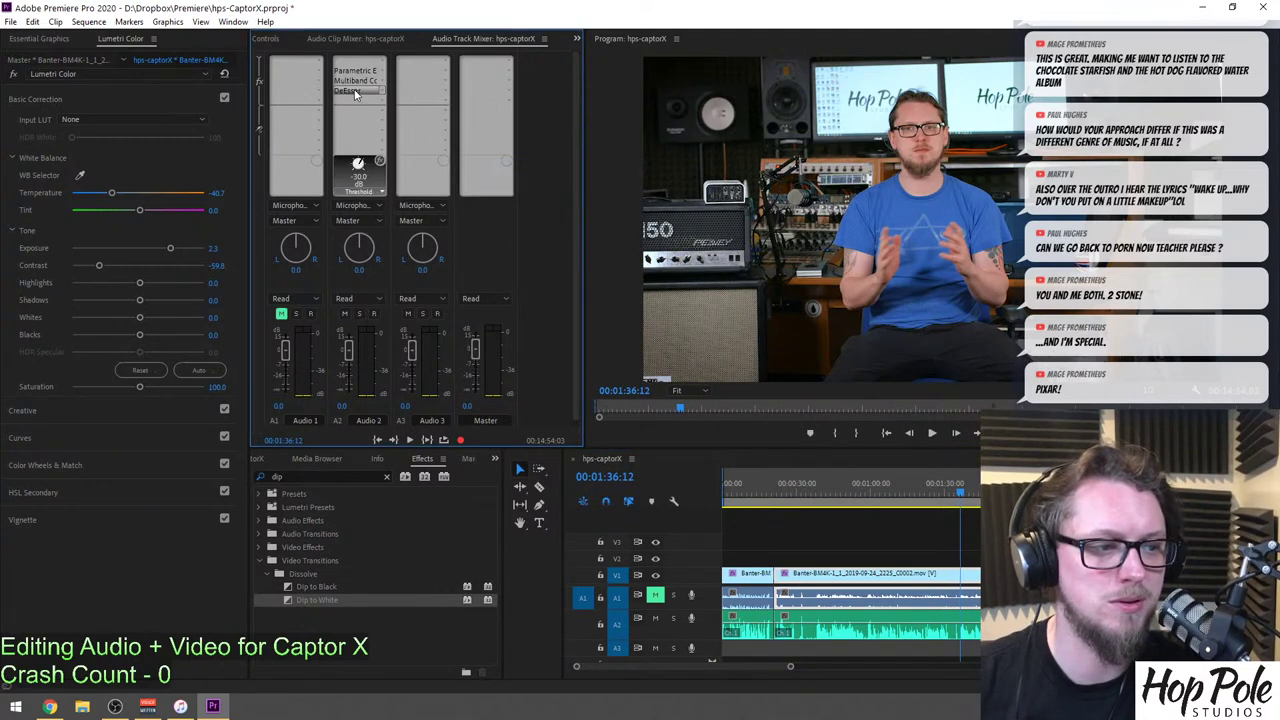
{"action": "double_click", "coordinate": [355, 92]}
{"action": "left_click_drag", "start_coordinate": [590, 438], "coordinate": [628, 424]}
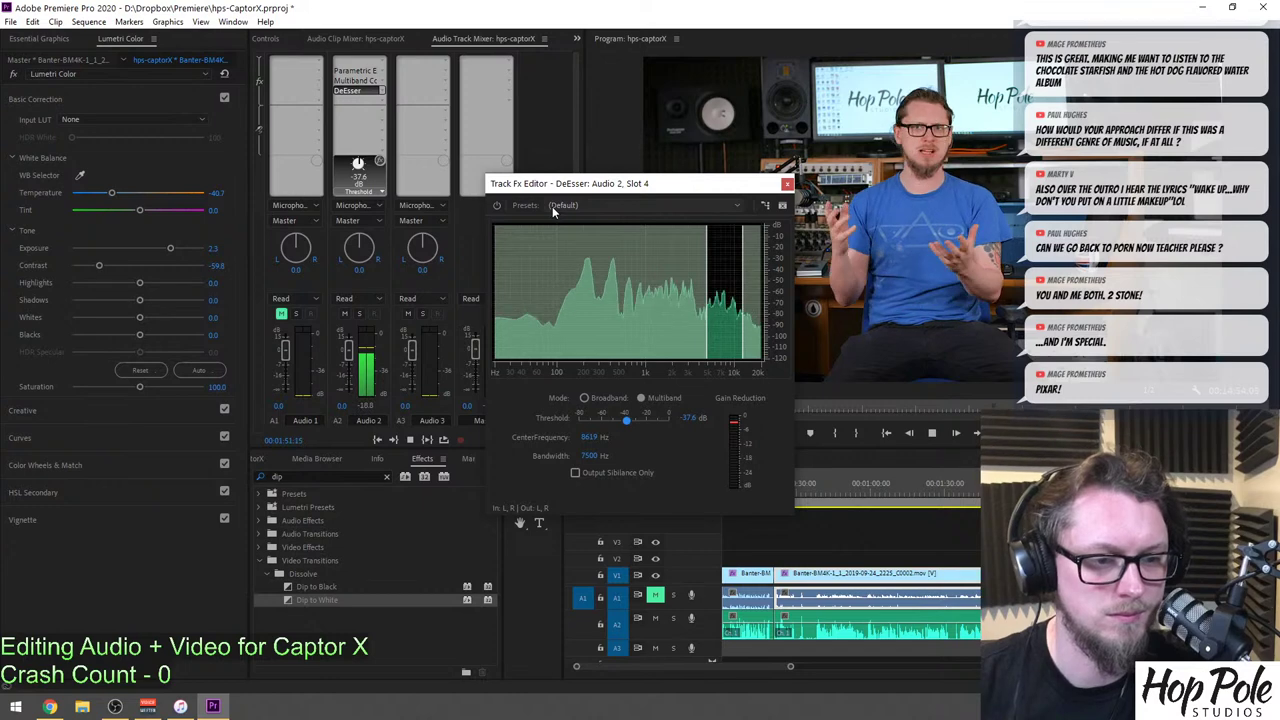
{"action": "key", "text": "space"}
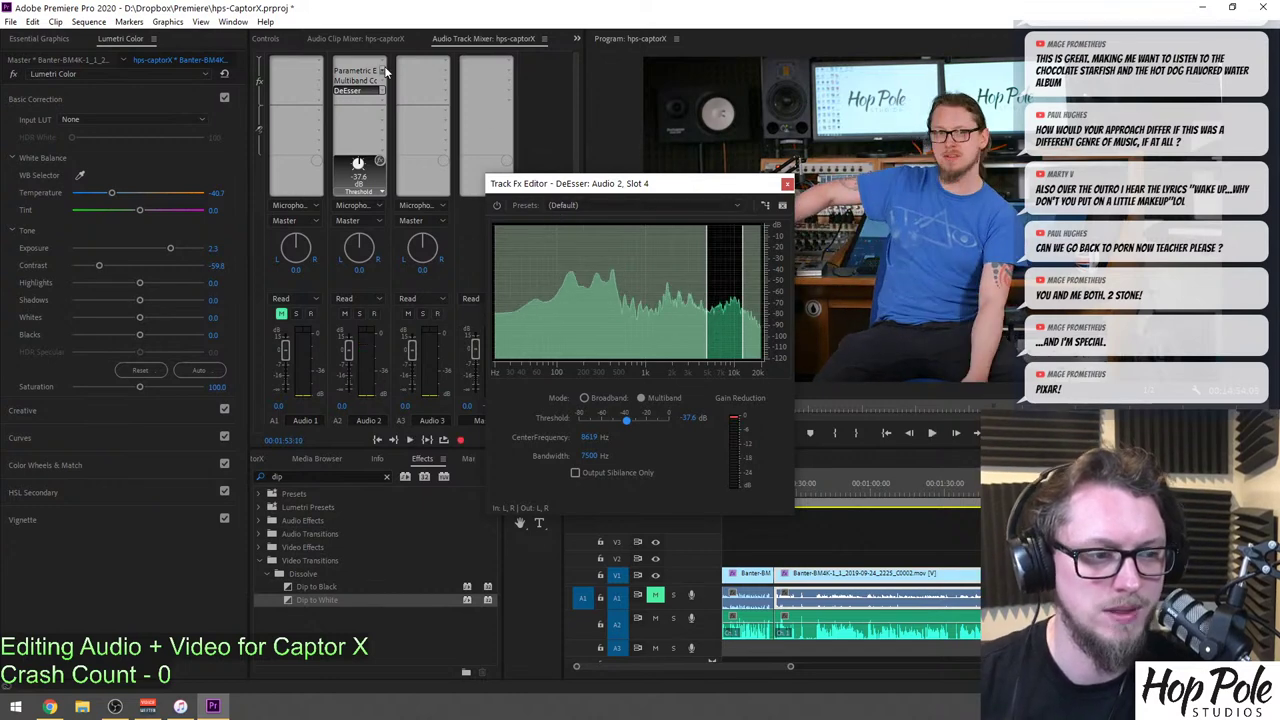
{"action": "left_click", "coordinate": [787, 184]}
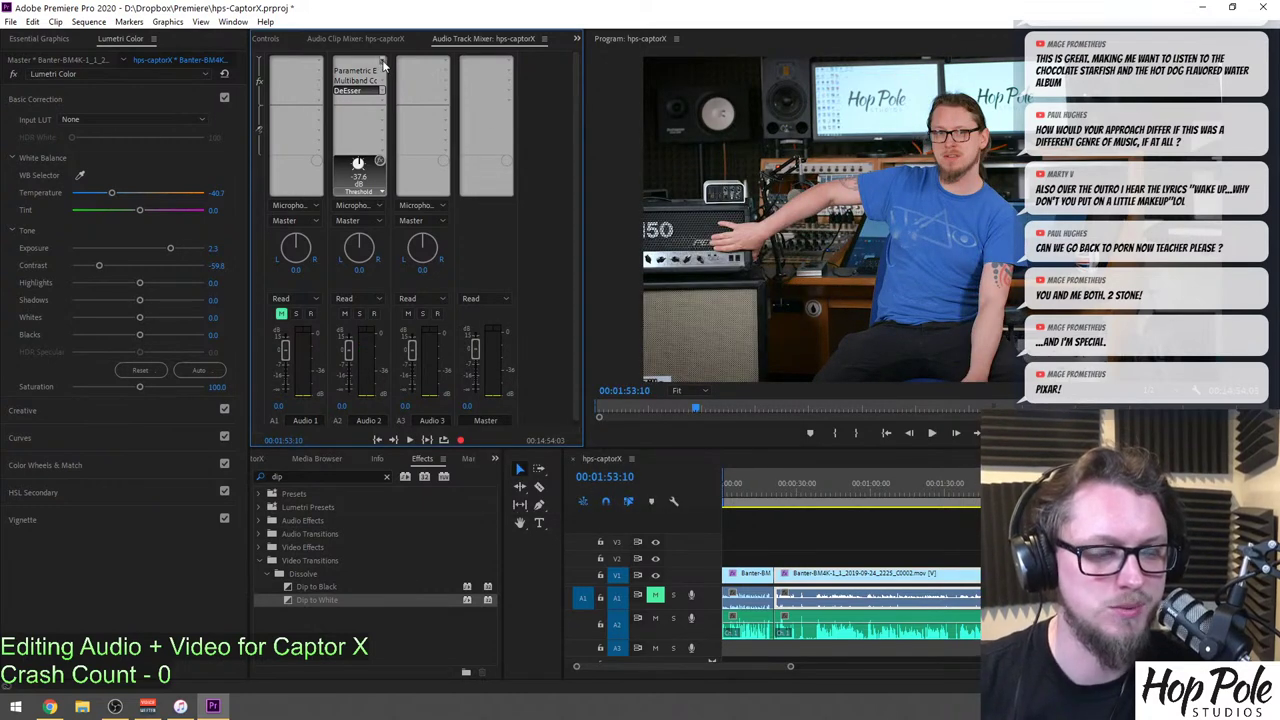
Add a DeNoise effect below the DeEsser on Audio 2 and open its editor.
{"action": "left_click", "coordinate": [380, 100]}
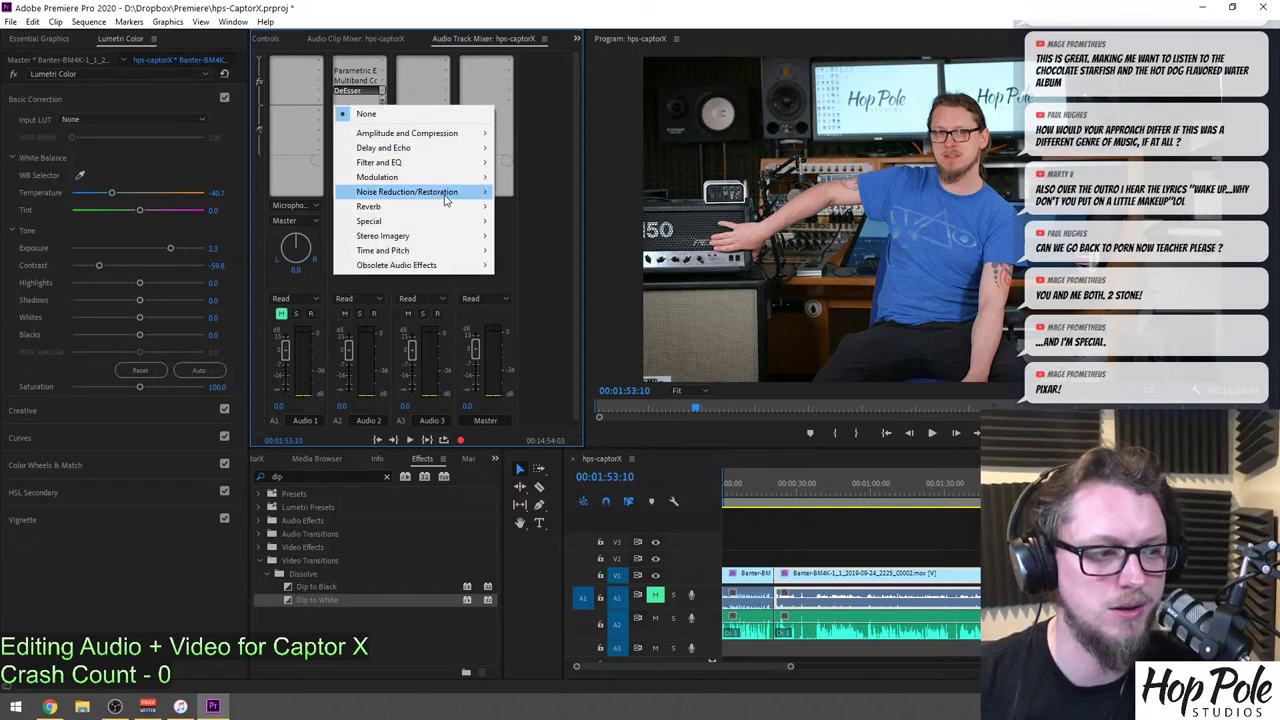
{"action": "mouse_move", "coordinate": [448, 191]}
{"action": "left_click", "coordinate": [528, 221]}
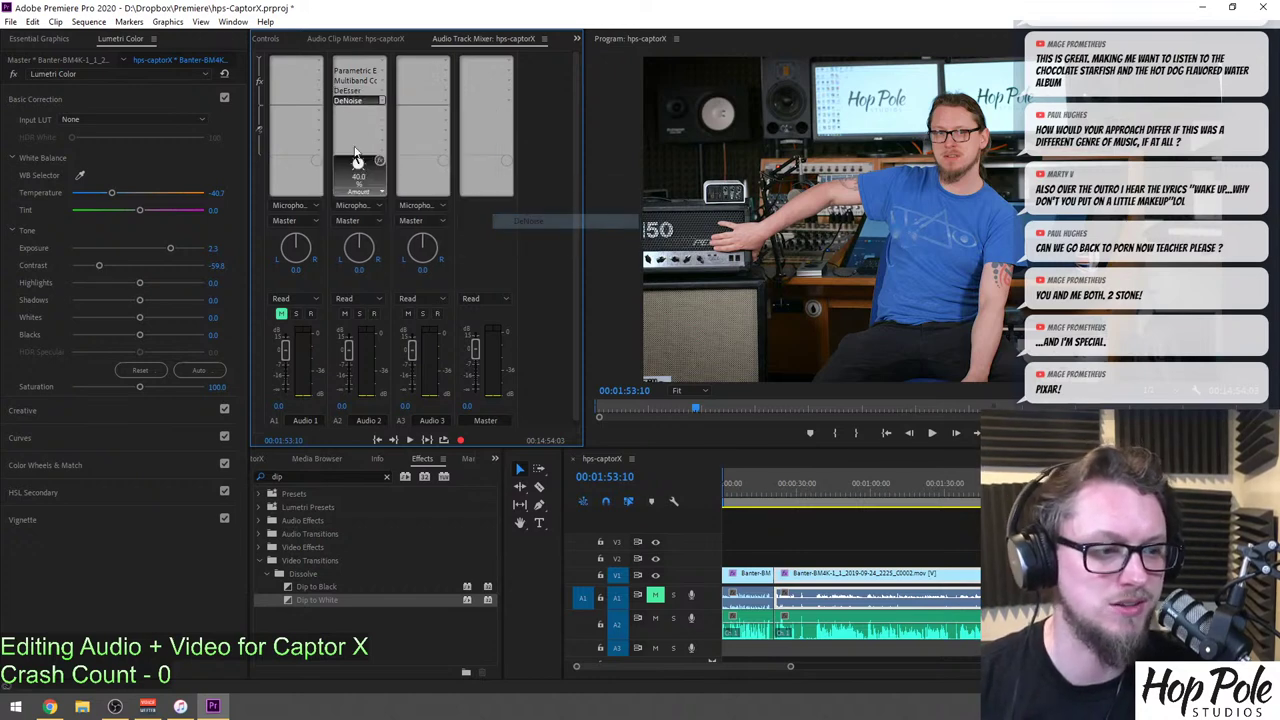
{"action": "double_click", "coordinate": [346, 101]}
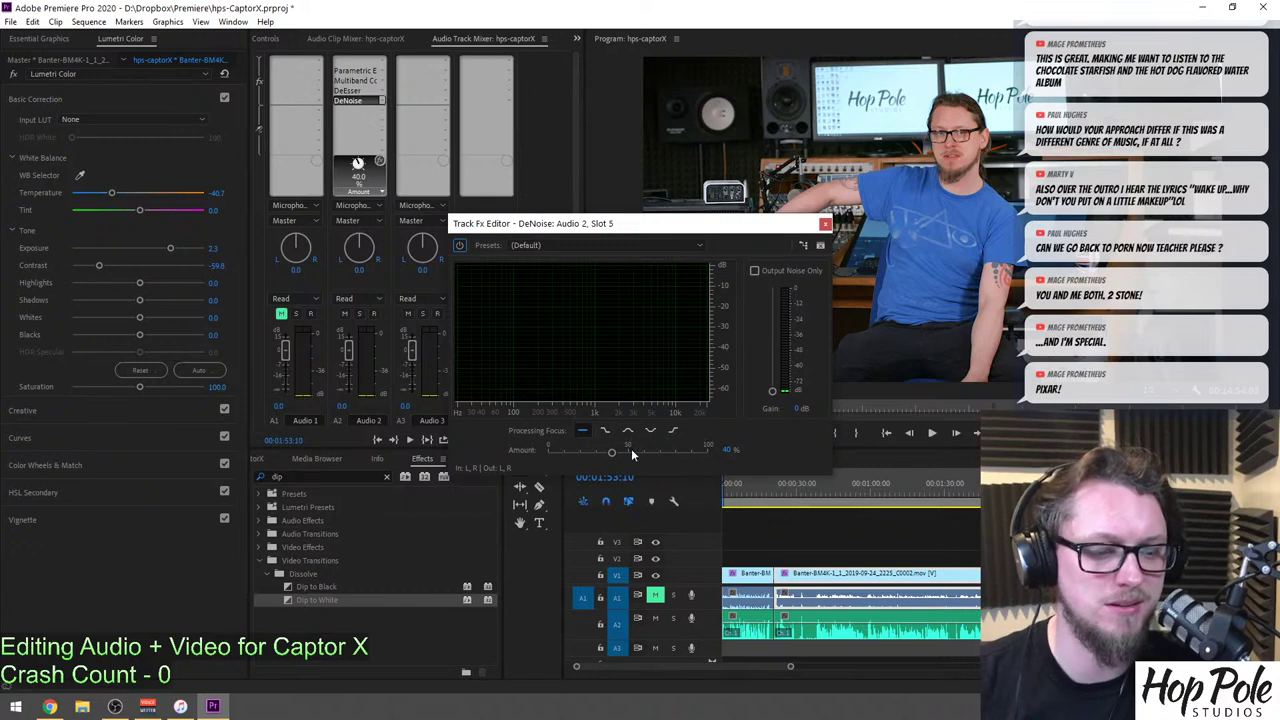
Compare DeNoise amounts between 0 and 100 % during playback, settle on 39 %, and close the editor.
{"action": "left_click_drag", "start_coordinate": [612, 452], "coordinate": [530, 468]}
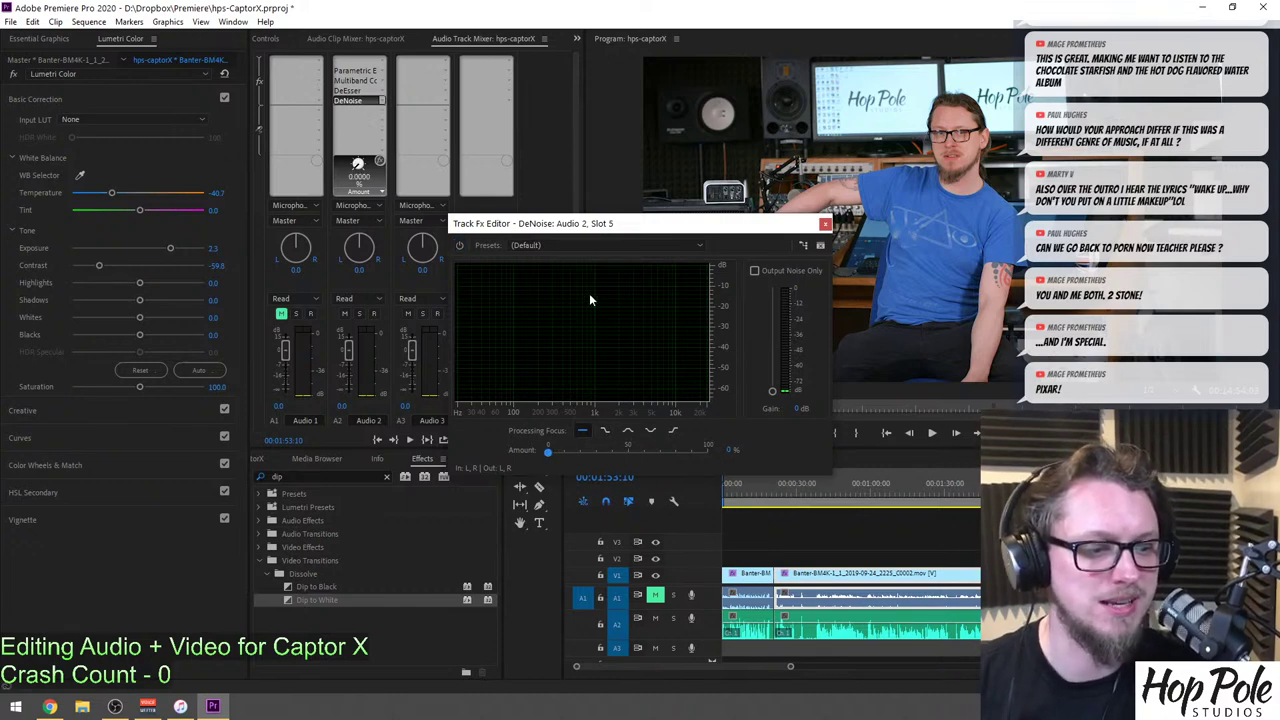
{"action": "left_click_drag", "start_coordinate": [596, 233], "coordinate": [486, 233]}
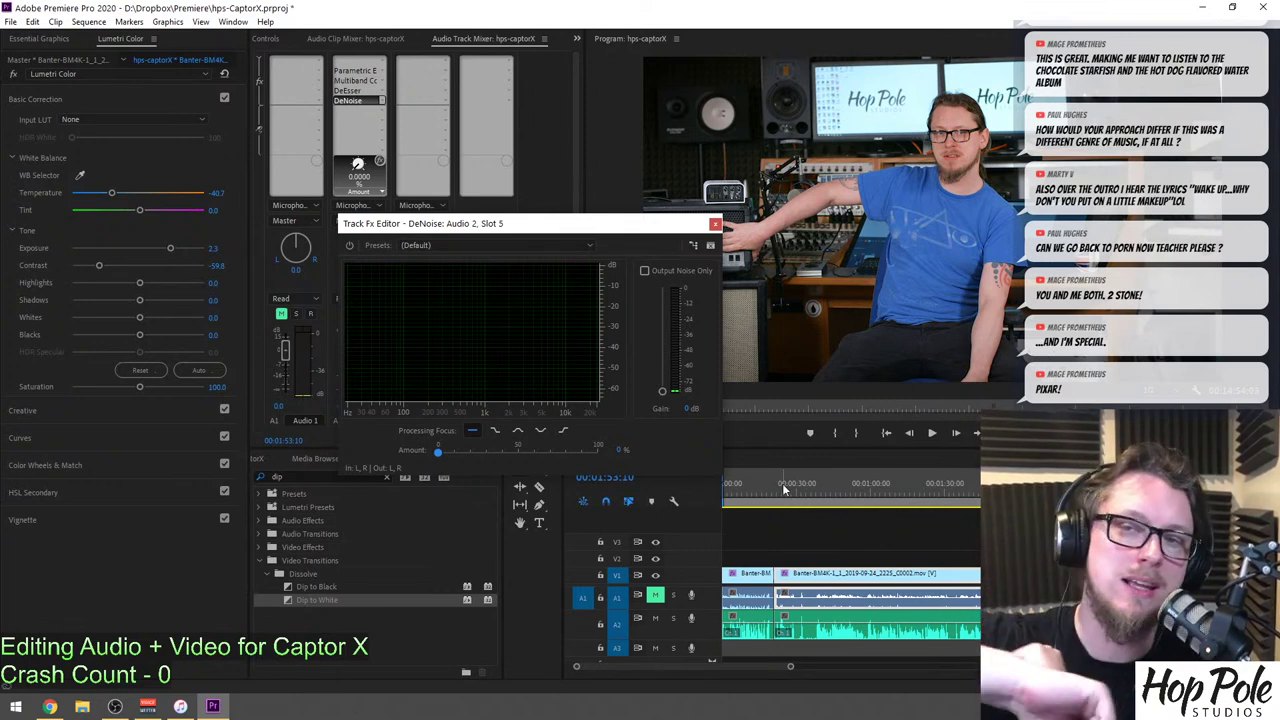
{"action": "key", "text": "space"}
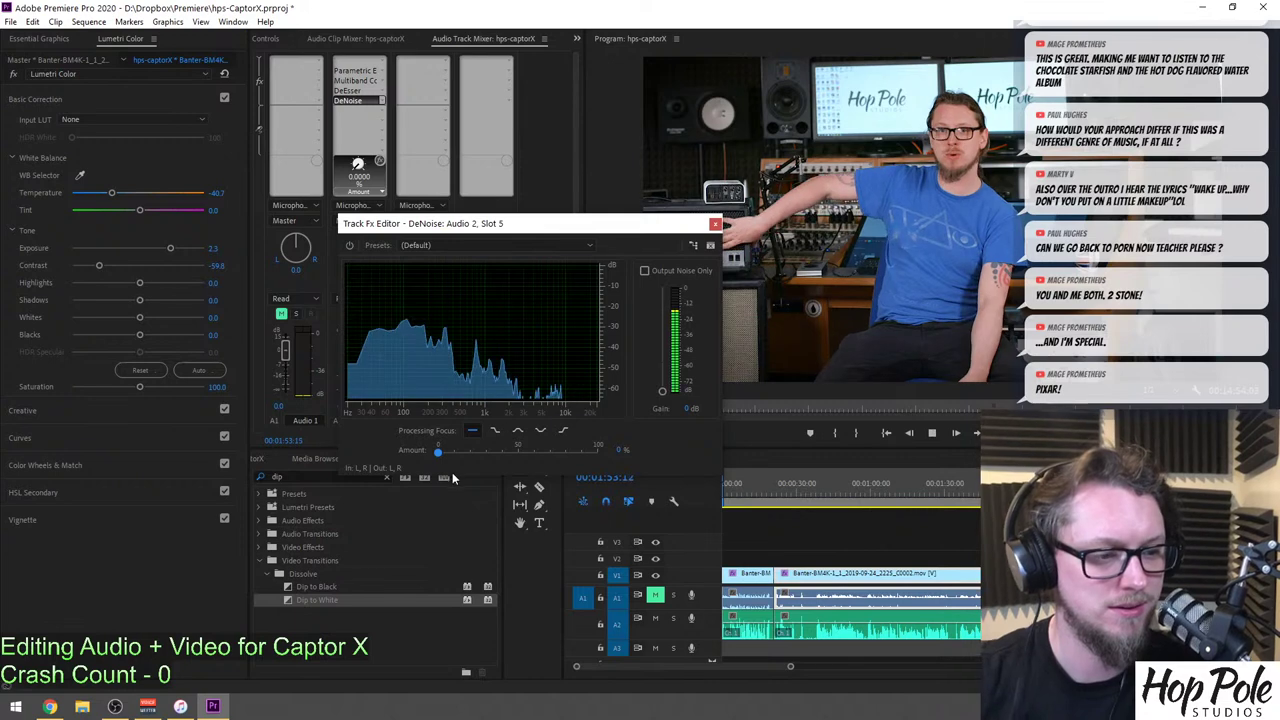
{"action": "left_click_drag", "start_coordinate": [438, 452], "coordinate": [450, 460]}
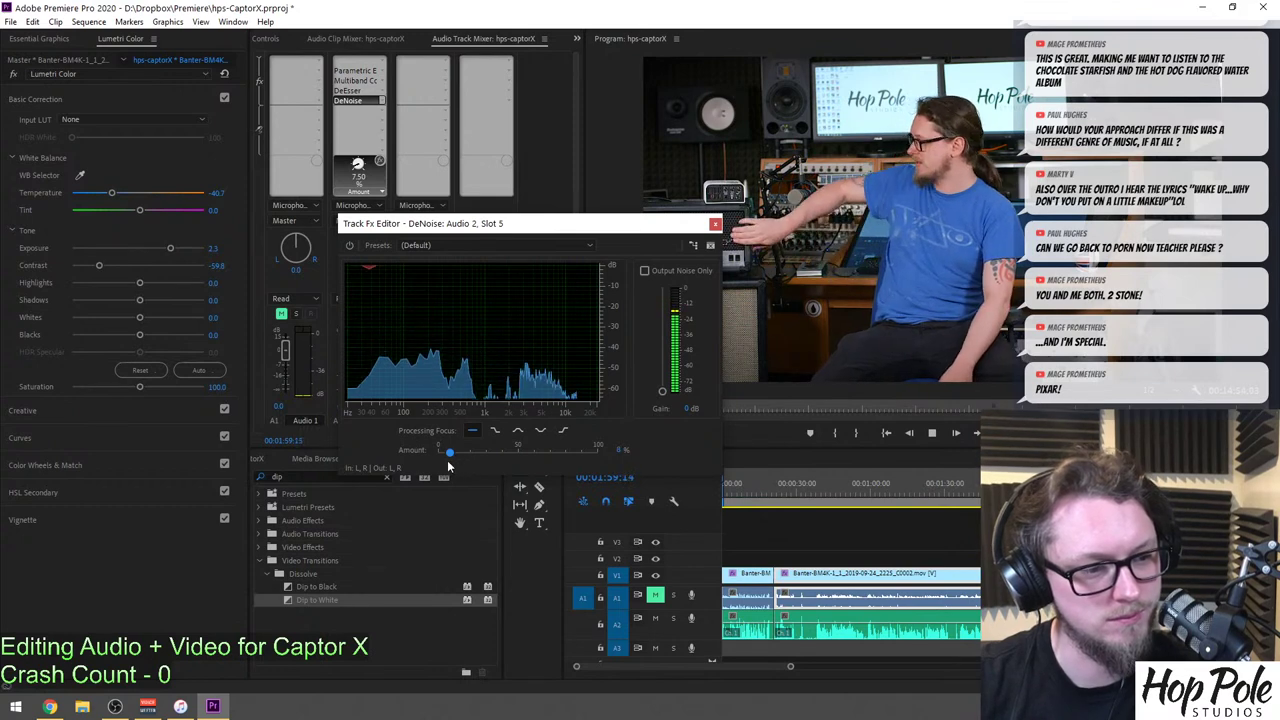
{"action": "left_click_drag", "start_coordinate": [452, 458], "coordinate": [613, 463]}
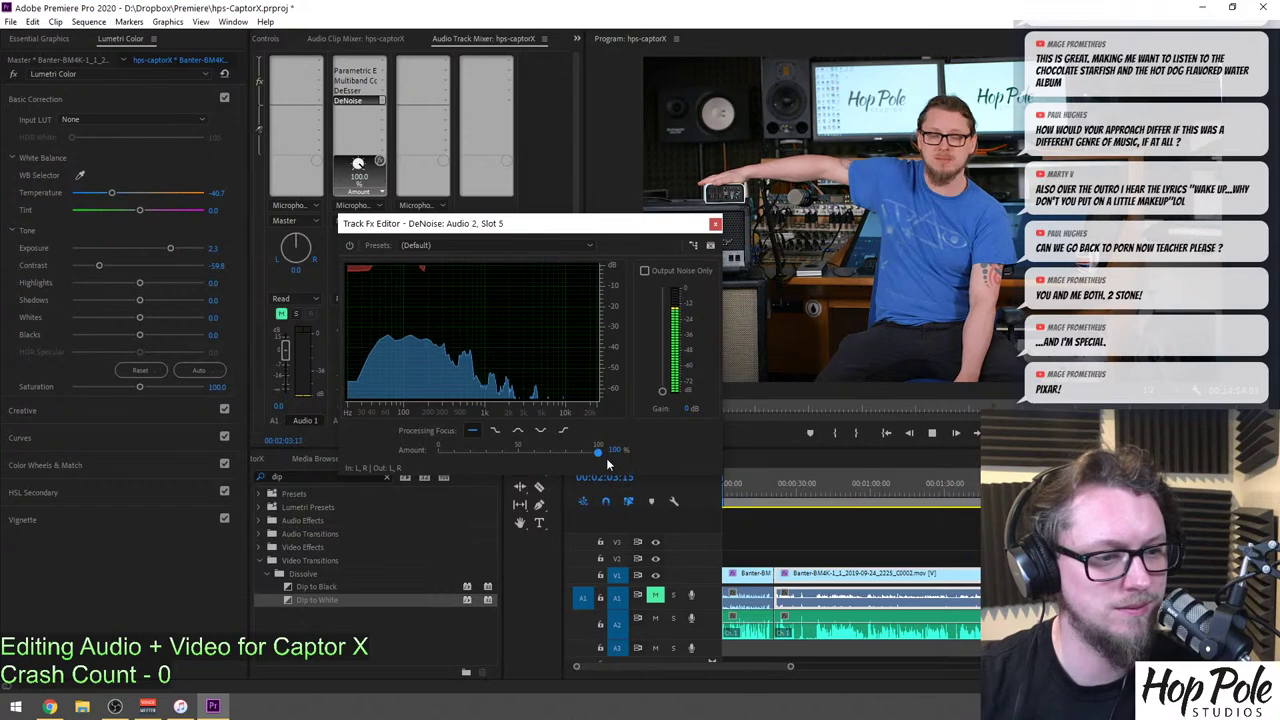
{"action": "left_click", "coordinate": [502, 453]}
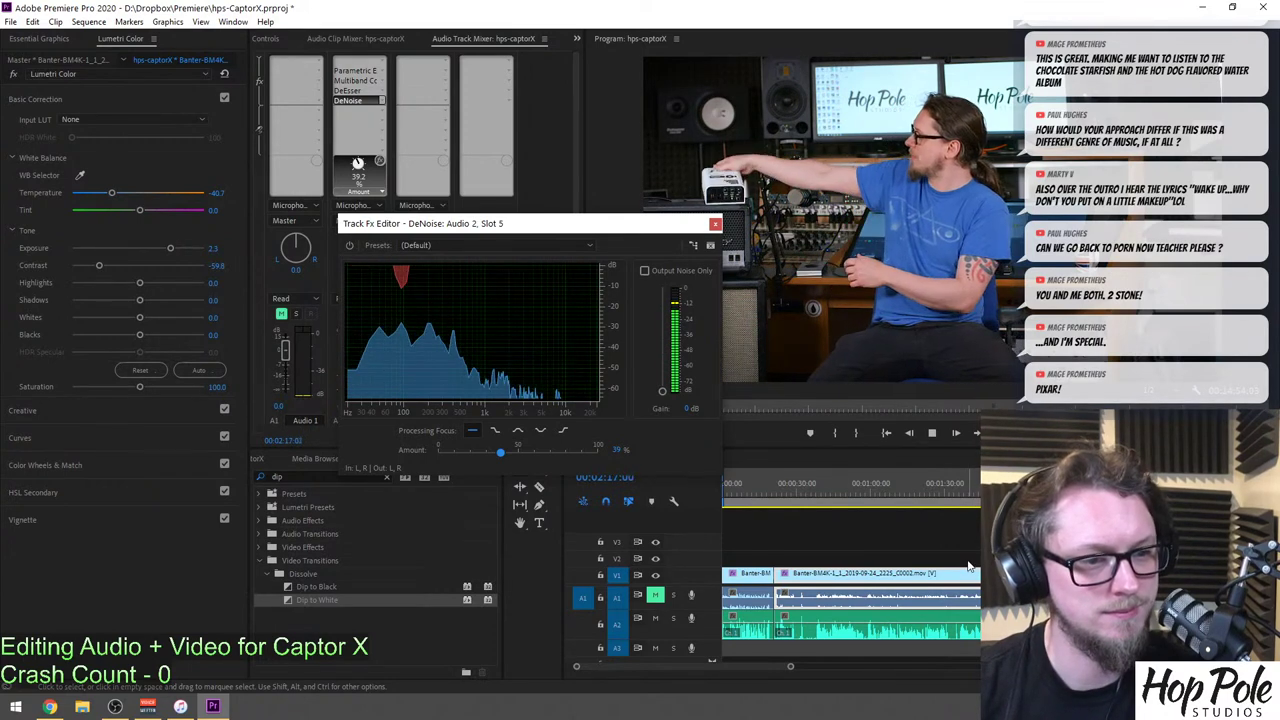
{"action": "key", "text": "space"}
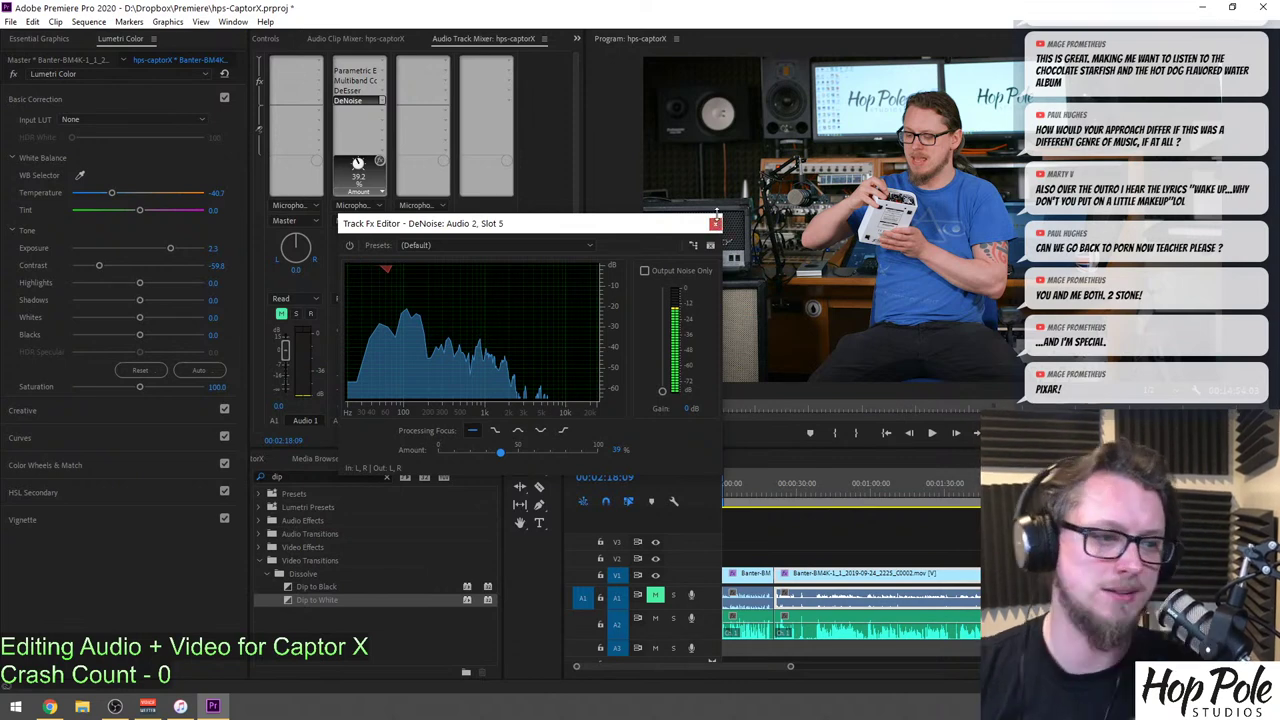
{"action": "left_click", "coordinate": [716, 224]}
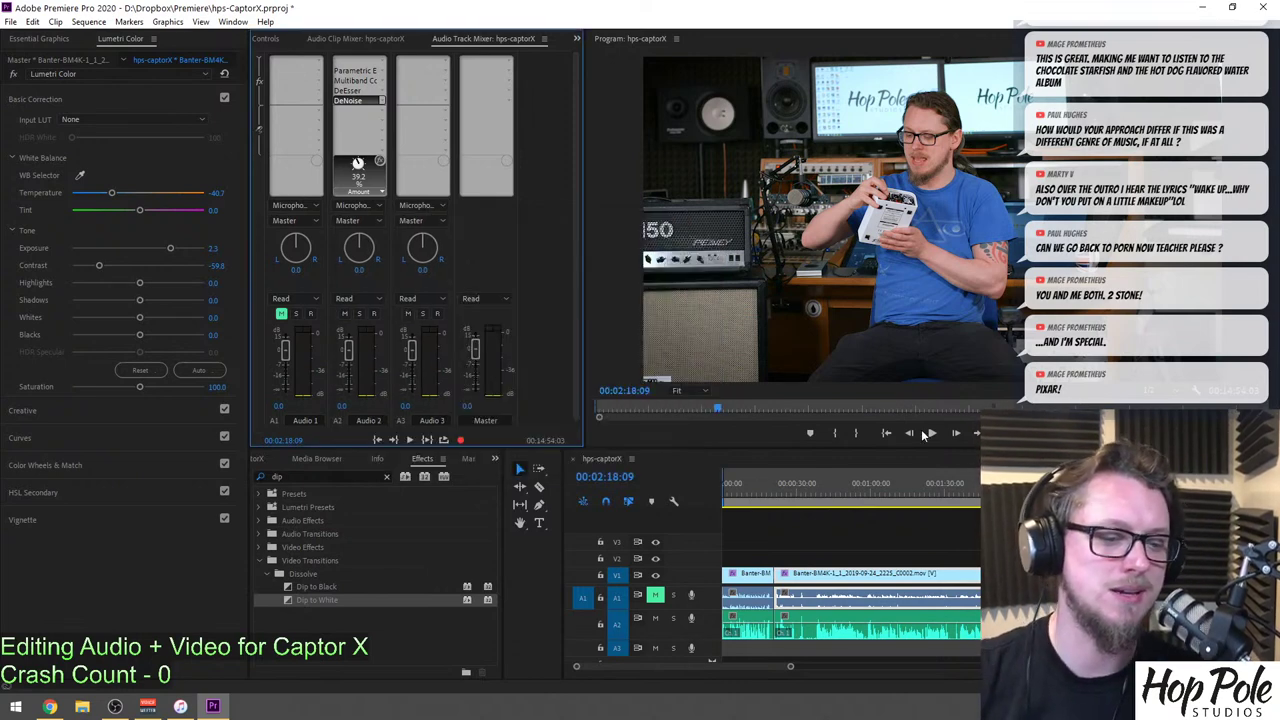
Play the sequence from its start to check the processed voice on Audio 2.
{"action": "left_click", "coordinate": [809, 477]}
{"action": "key", "text": "minus"}
{"action": "key", "text": "minus"}
{"action": "key", "text": "equal"}
{"action": "key", "text": "equal"}
{"action": "key", "text": "equal"}
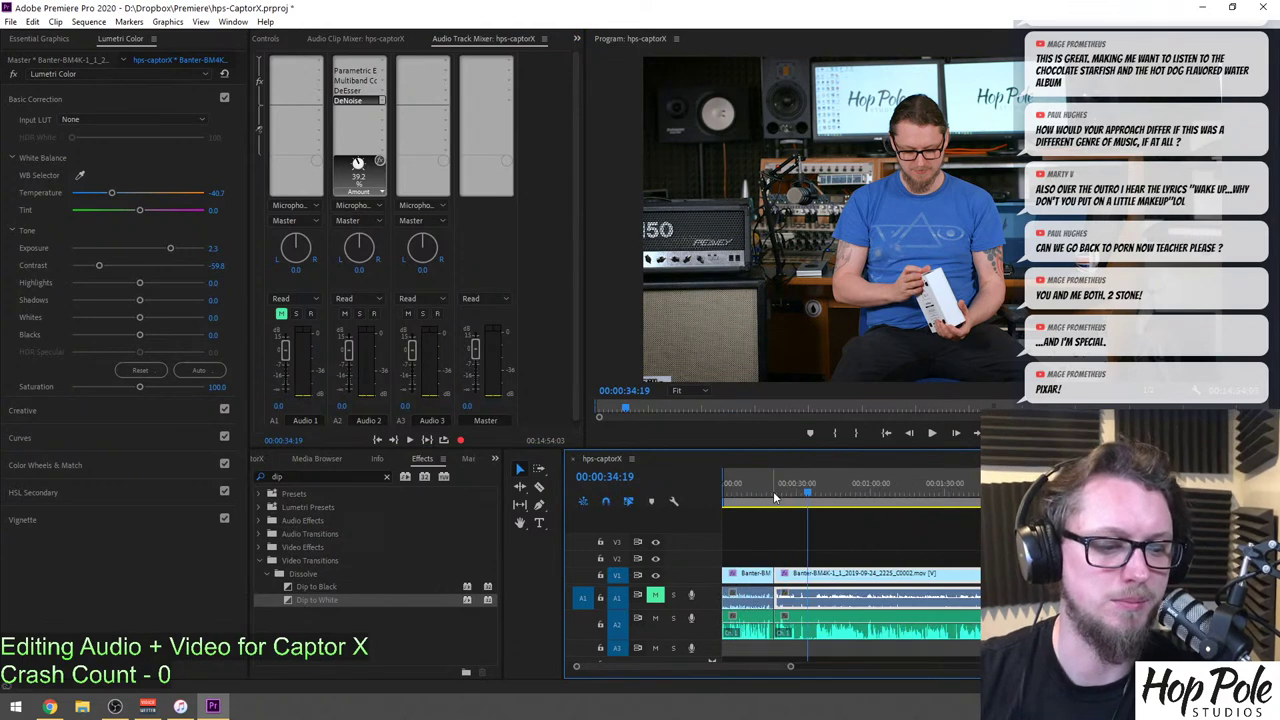
{"action": "left_click_drag", "start_coordinate": [772, 489], "coordinate": [588, 488]}
{"action": "key", "text": "equal"}
{"action": "key", "text": "equal"}
{"action": "key", "text": "equal"}
{"action": "key", "text": "equal"}
{"action": "key", "text": "space"}
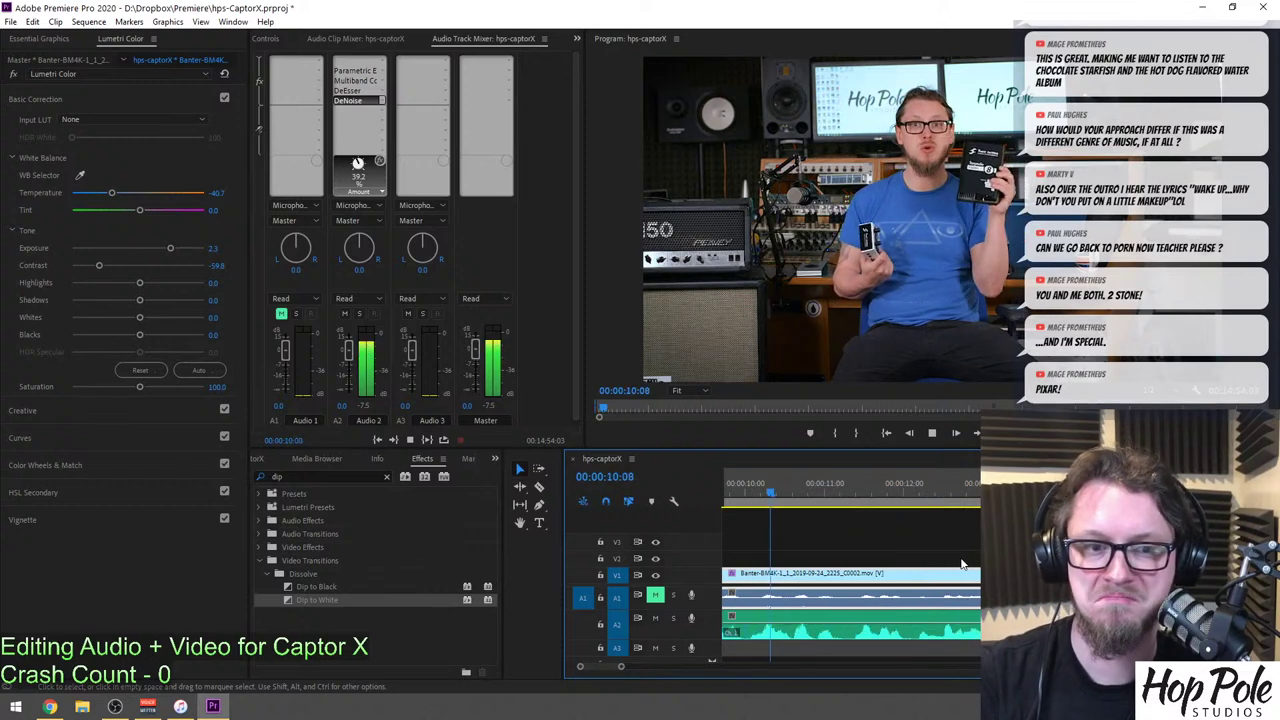
{"action": "key", "text": "minus"}
{"action": "key", "text": "minus"}
{"action": "key", "text": "minus"}
{"action": "key", "text": "minus"}
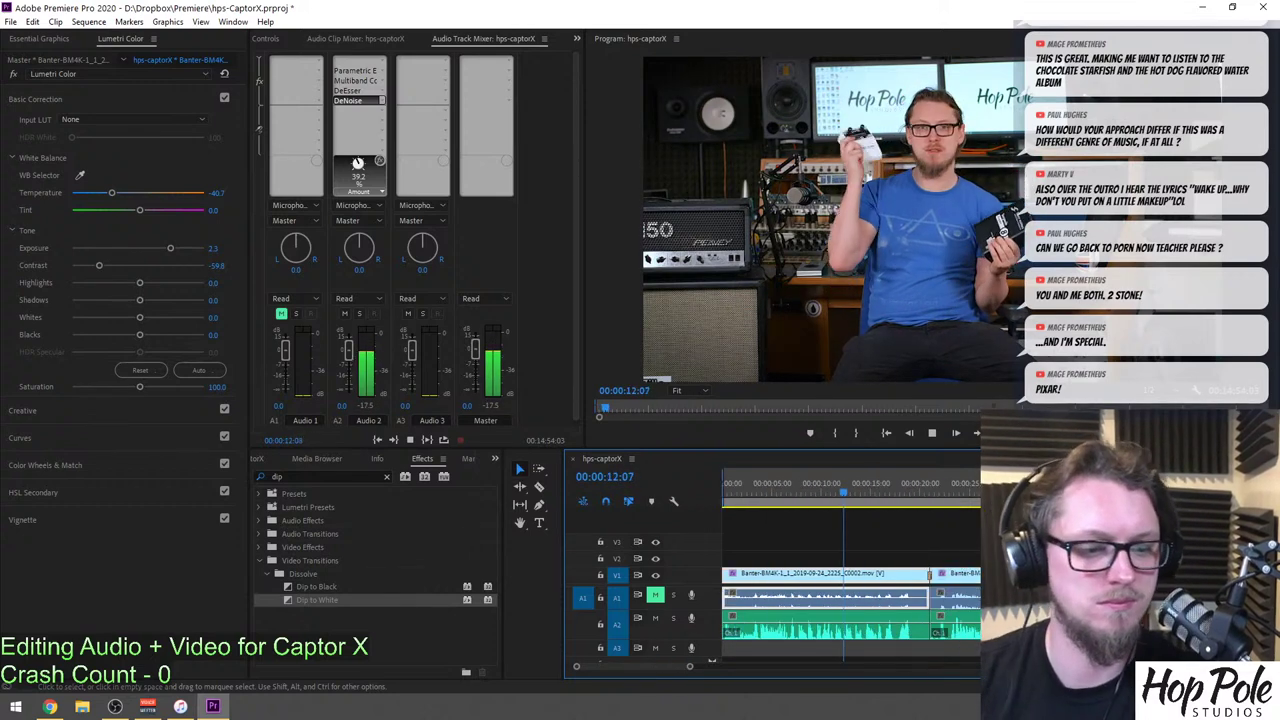
Trim the start of the Audio 2 voice clip just after the Dip to White transition and resume playback.
{"action": "key", "text": "equal"}
{"action": "key", "text": "equal"}
{"action": "key", "text": "minus"}
{"action": "key", "text": "equal"}
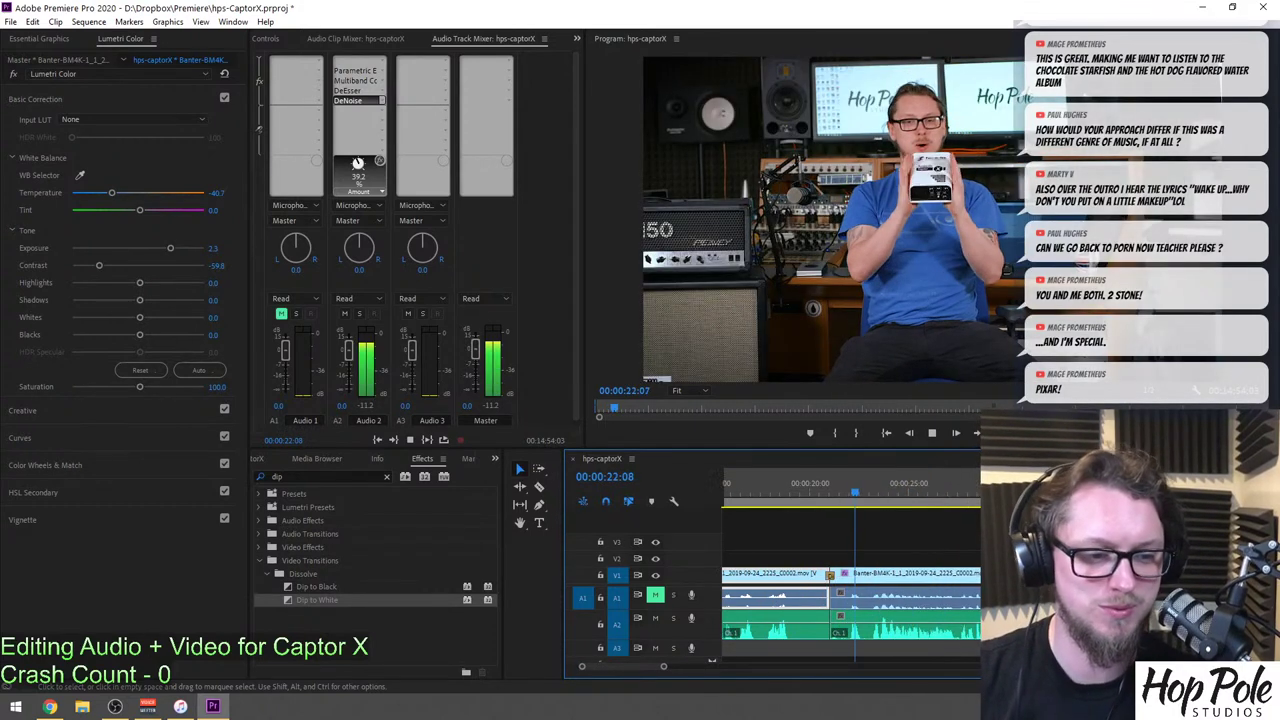
{"action": "key", "text": "equal"}
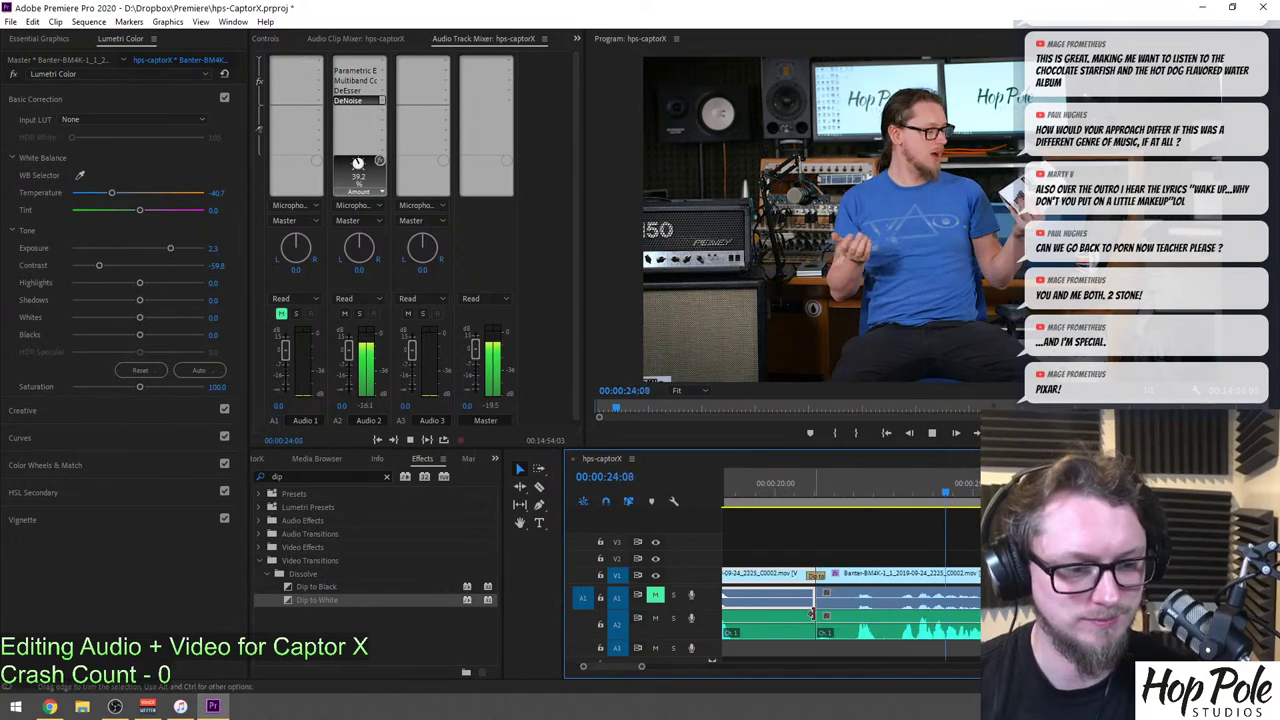
{"action": "key", "text": "space"}
{"action": "left_click", "coordinate": [826, 600]}
{"action": "left_click", "coordinate": [820, 627]}
{"action": "left_click_drag", "start_coordinate": [820, 633], "coordinate": [850, 633]}
{"action": "key", "text": "space"}
{"action": "key", "text": "minus"}
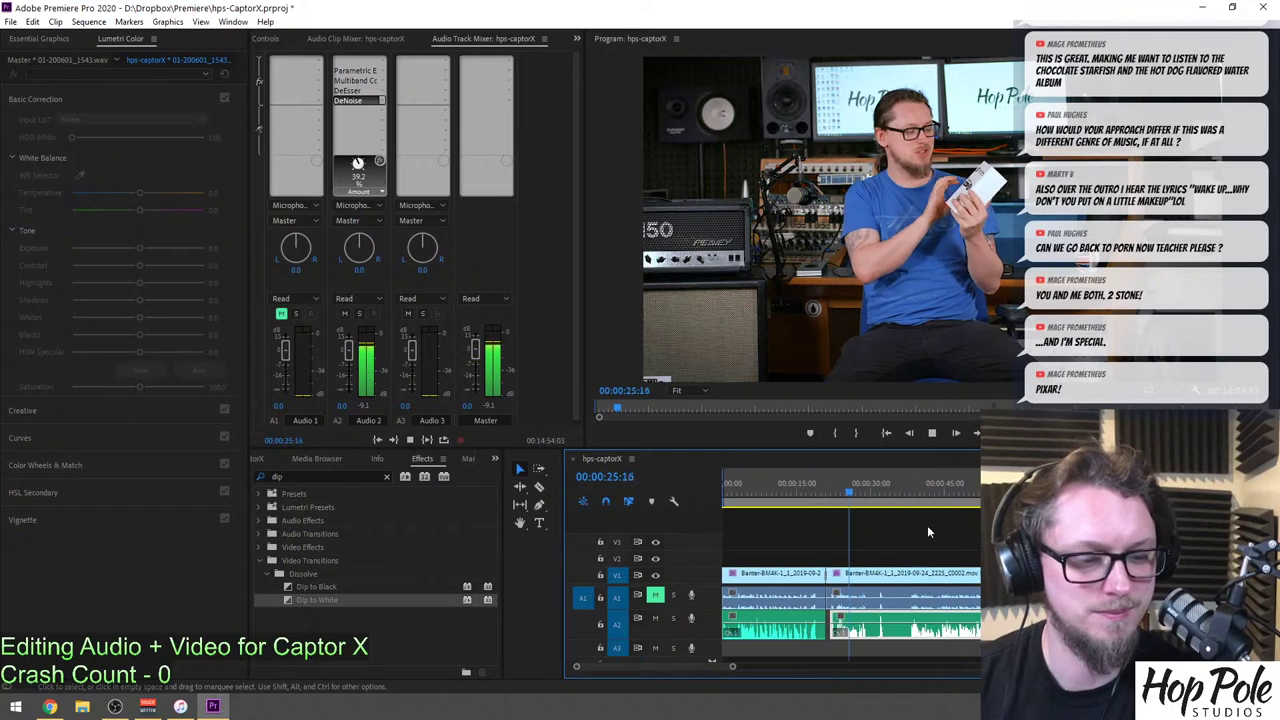
Split the second talking clip and its audio at 00:00:30:03 and return to the Selection tool.
{"action": "scroll", "coordinate": [934, 548], "scroll_direction": "down", "scroll_amount": 3}
{"action": "scroll", "coordinate": [887, 600], "scroll_direction": "down", "scroll_amount": 2}
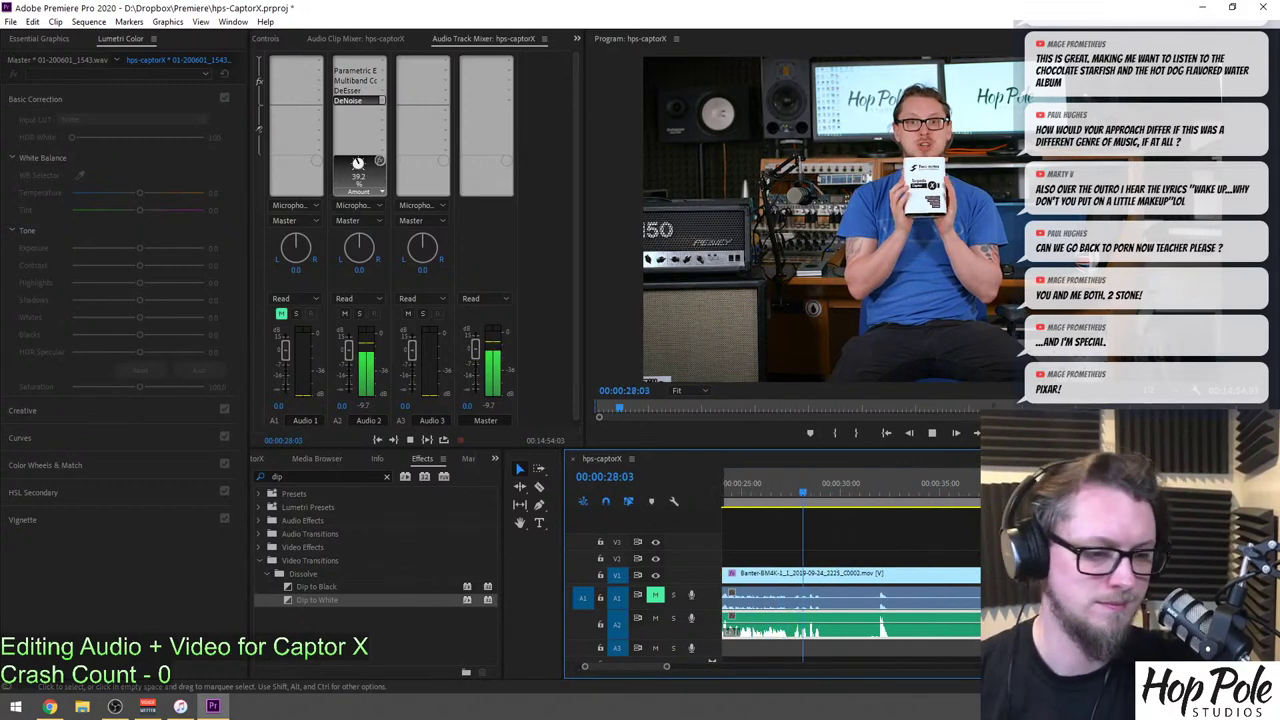
{"action": "left_click", "coordinate": [846, 628]}
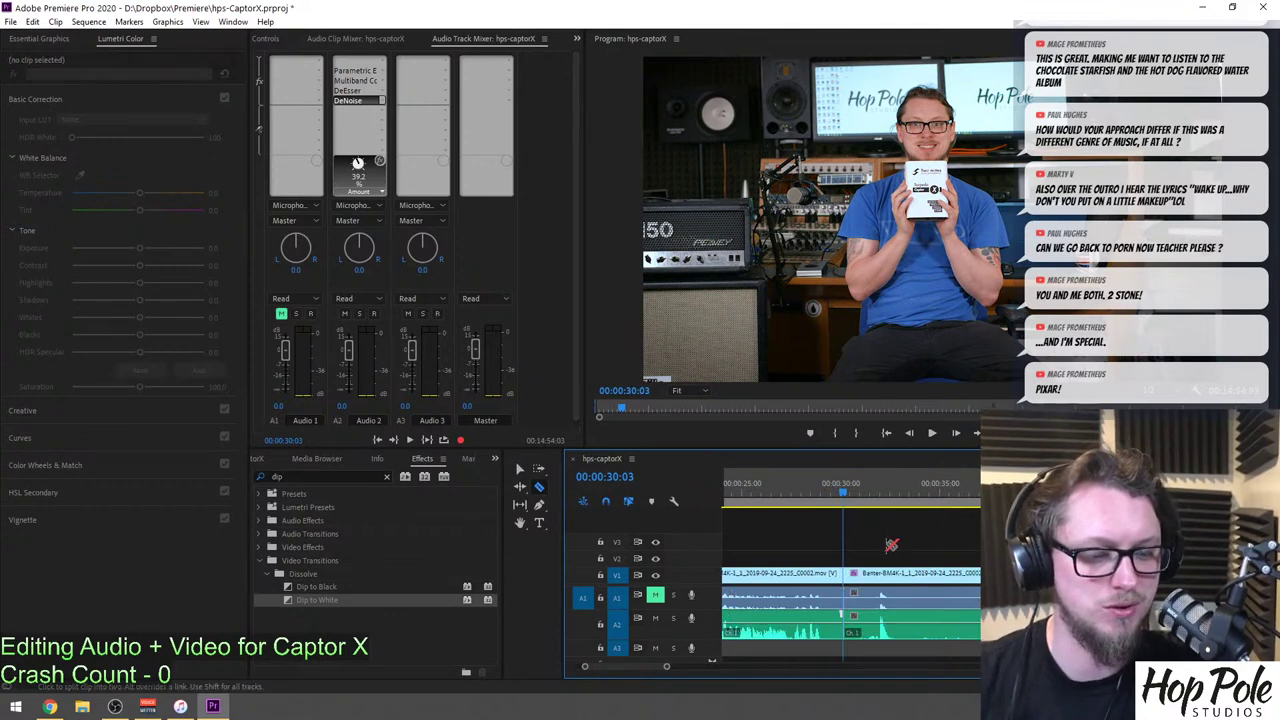
{"action": "key", "text": "v"}
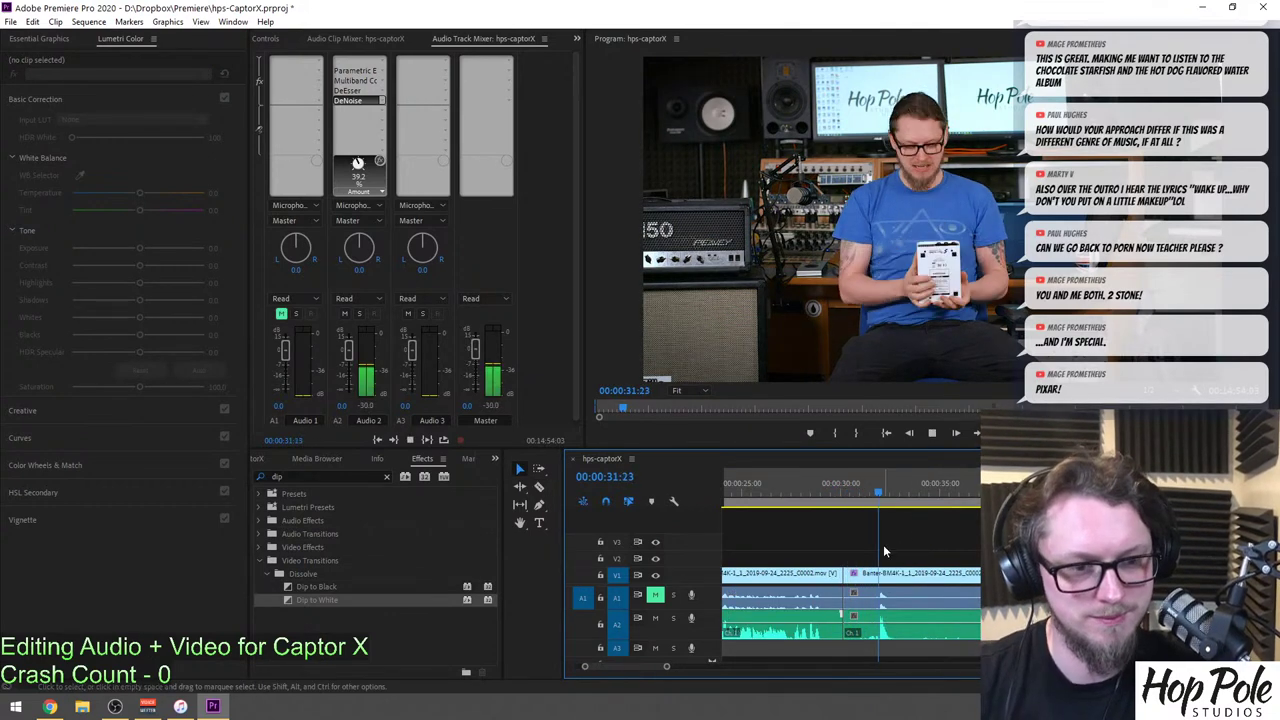
Trim the start of the talking clip after the 00:00:30:03 cut, with its audio, to about 00:00:37:13.
{"action": "left_click", "coordinate": [876, 600]}
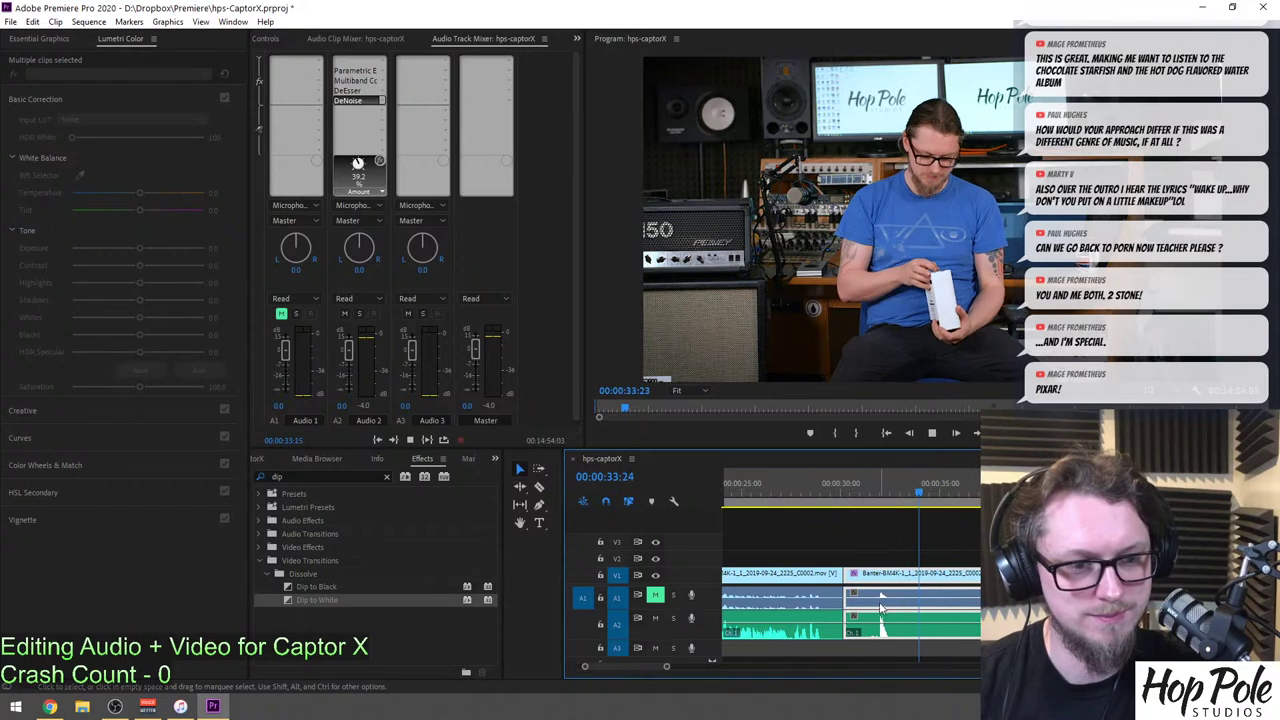
{"action": "left_click_drag", "start_coordinate": [849, 571], "coordinate": [875, 576]}
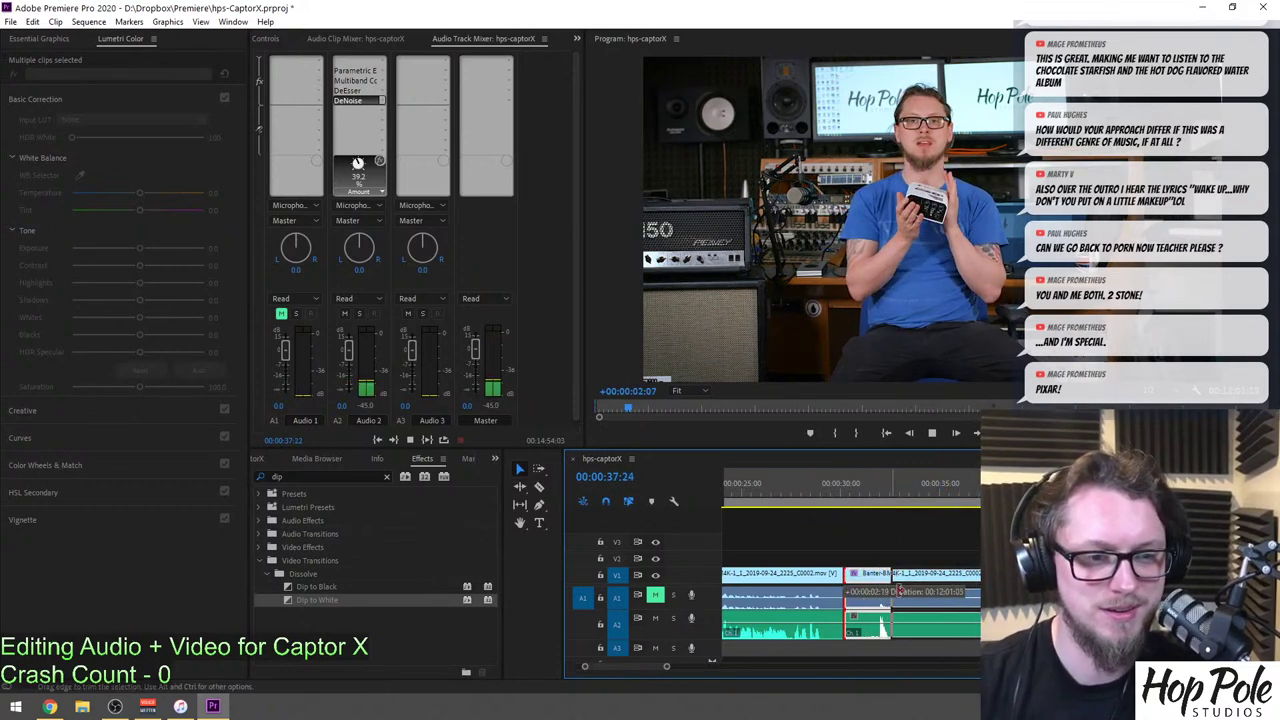
{"action": "left_click_drag", "start_coordinate": [995, 576], "coordinate": [1005, 576]}
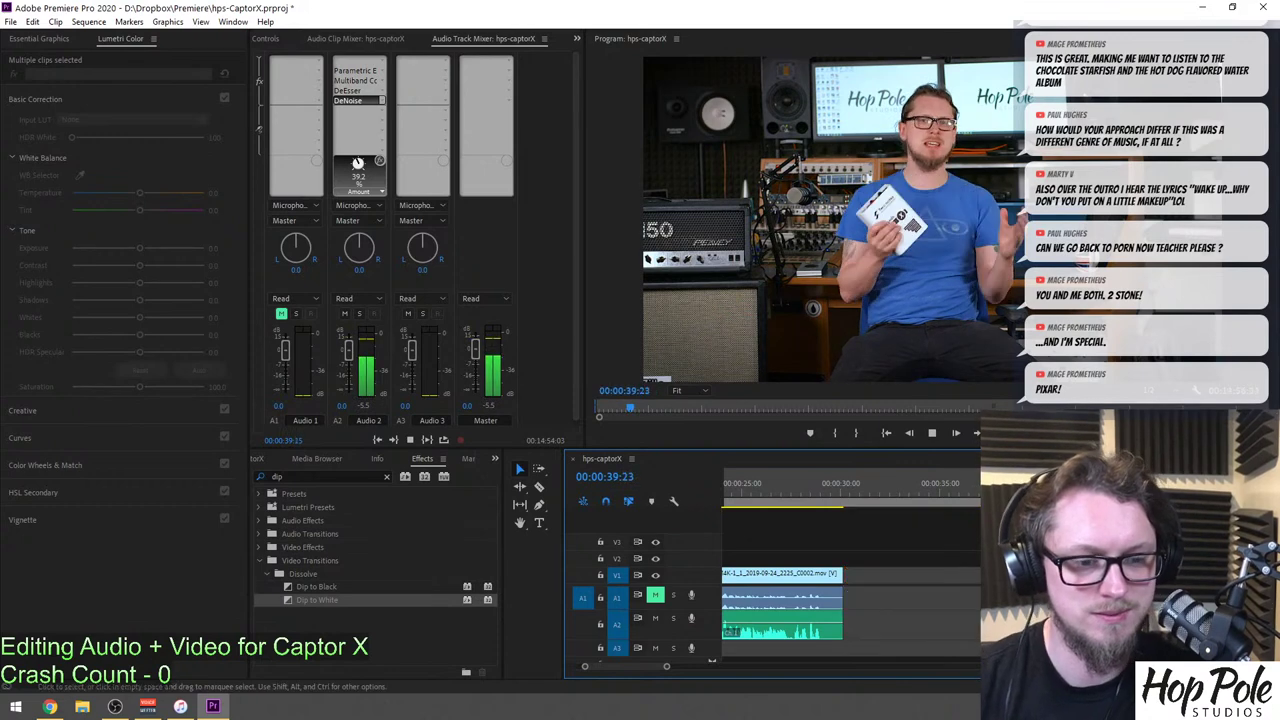
{"action": "key", "text": "minus"}
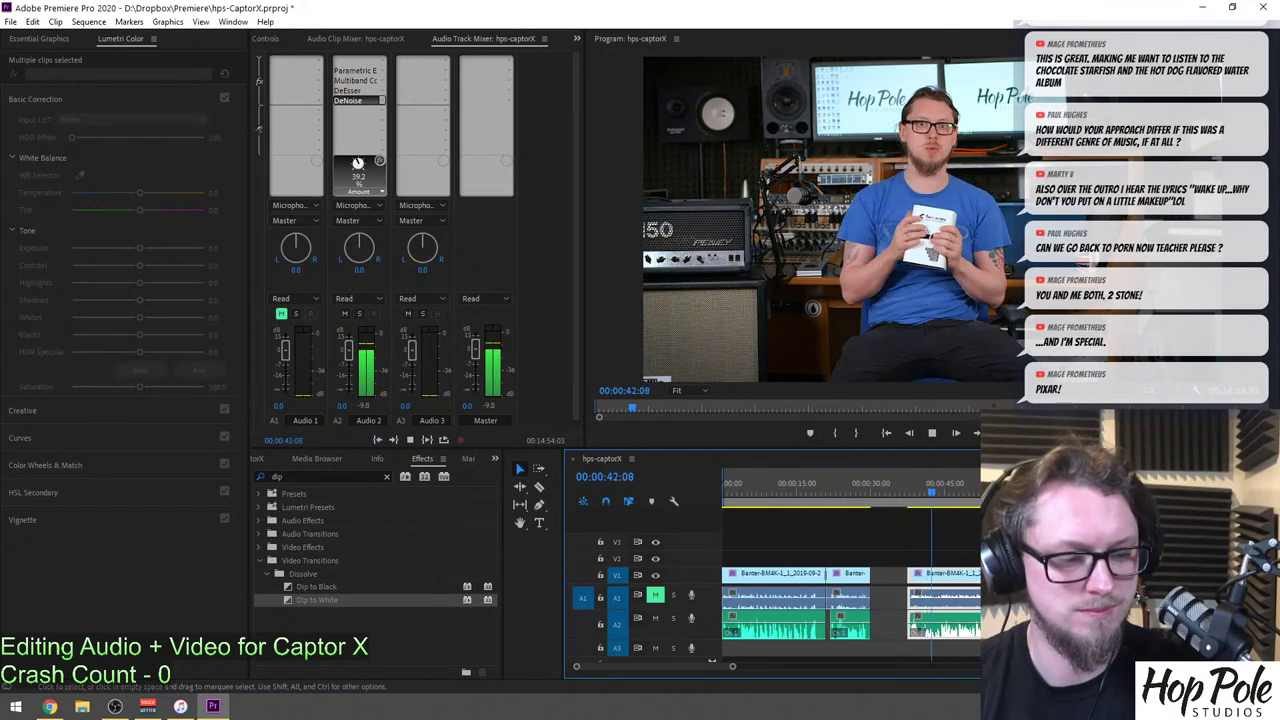
{"action": "key", "text": "="}
{"action": "scroll", "coordinate": [925, 560], "scroll_direction": "down", "scroll_amount": 2}
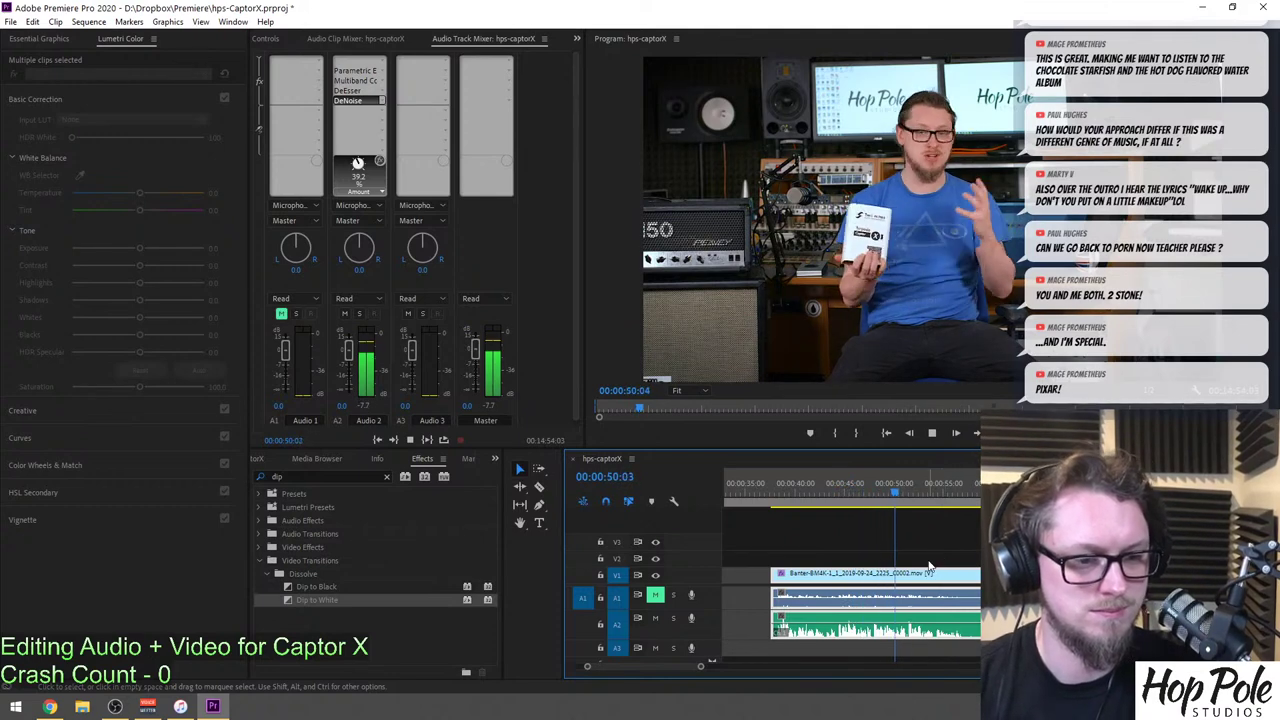
Stop playback and move the third talking clip with its audio along the timeline to about 00:01:07, leaving room for titles.
{"action": "key", "text": "space"}
{"action": "key", "text": "backslash"}
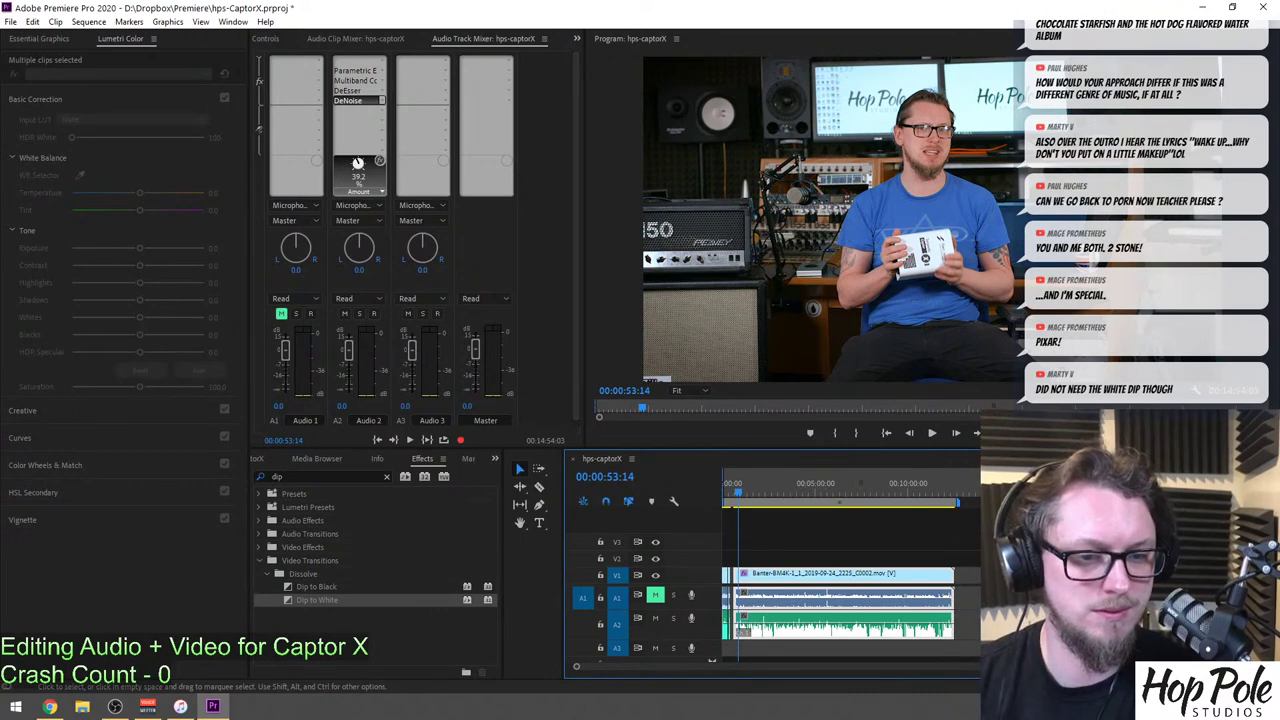
{"action": "key", "text": "equal"}
{"action": "key", "text": "equal"}
{"action": "key", "text": "equal"}
{"action": "key", "text": "equal"}
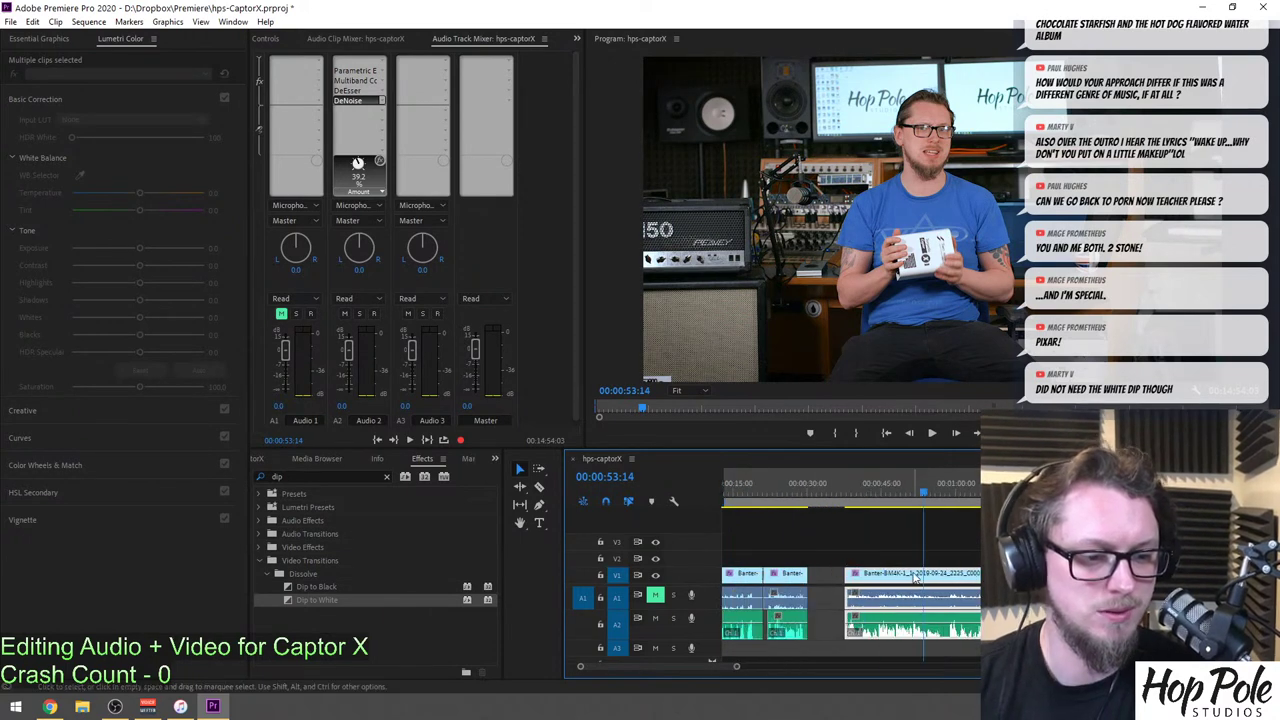
{"action": "key", "text": "Delete"}
Play the sequence from 00:00:20:09 across the Dip to White transition to check the cut.
{"action": "left_click", "coordinate": [771, 484]}
{"action": "key", "text": "equal"}
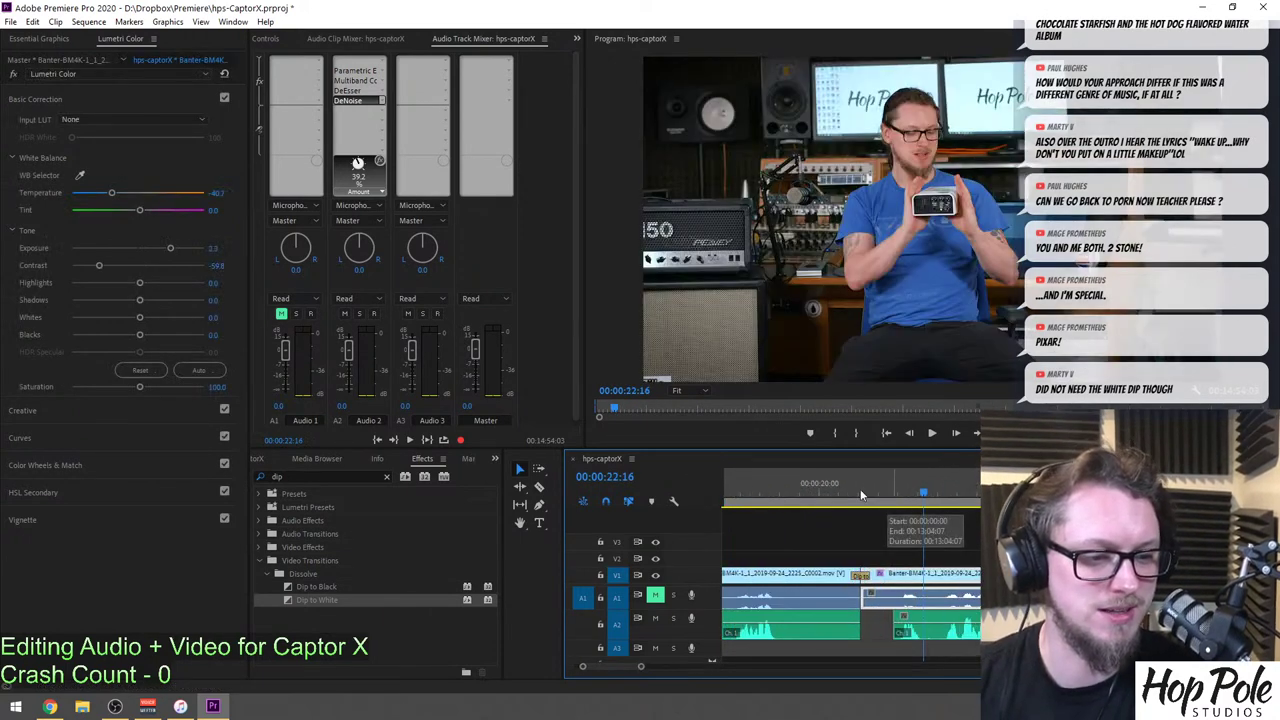
{"action": "left_click", "coordinate": [834, 483]}
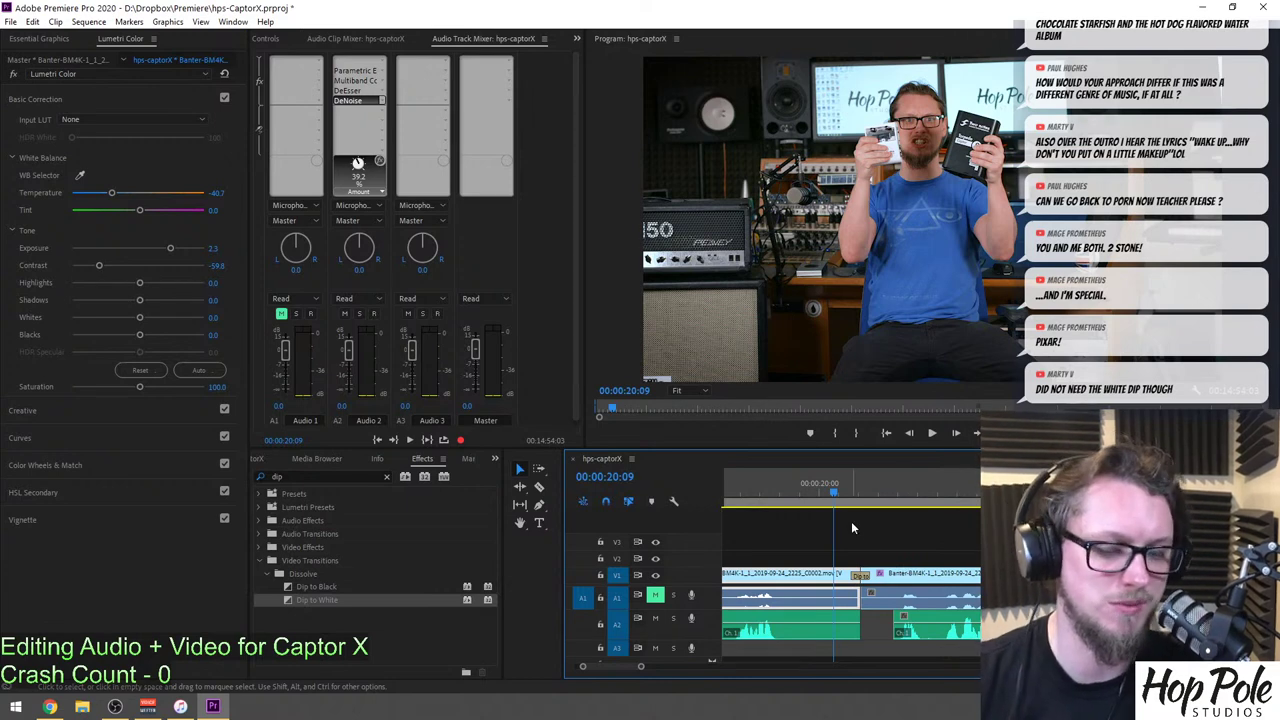
{"action": "key", "text": "space"}
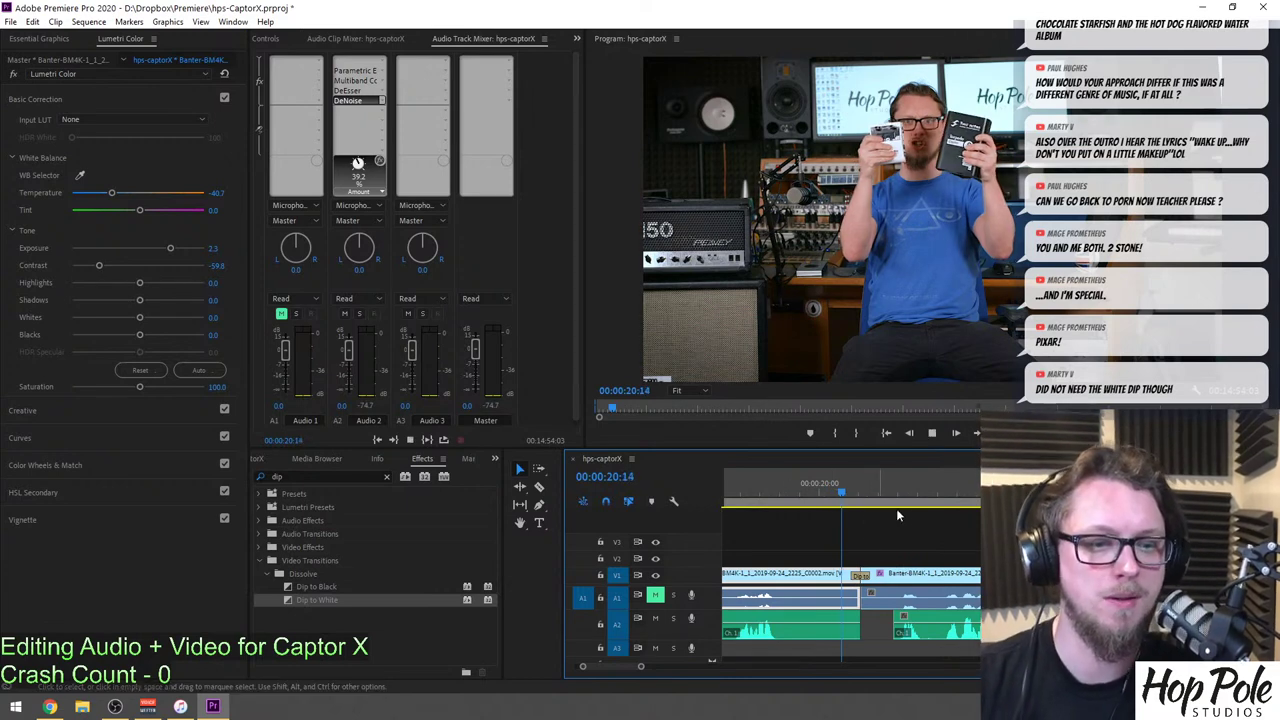
{"action": "key", "text": "space"}
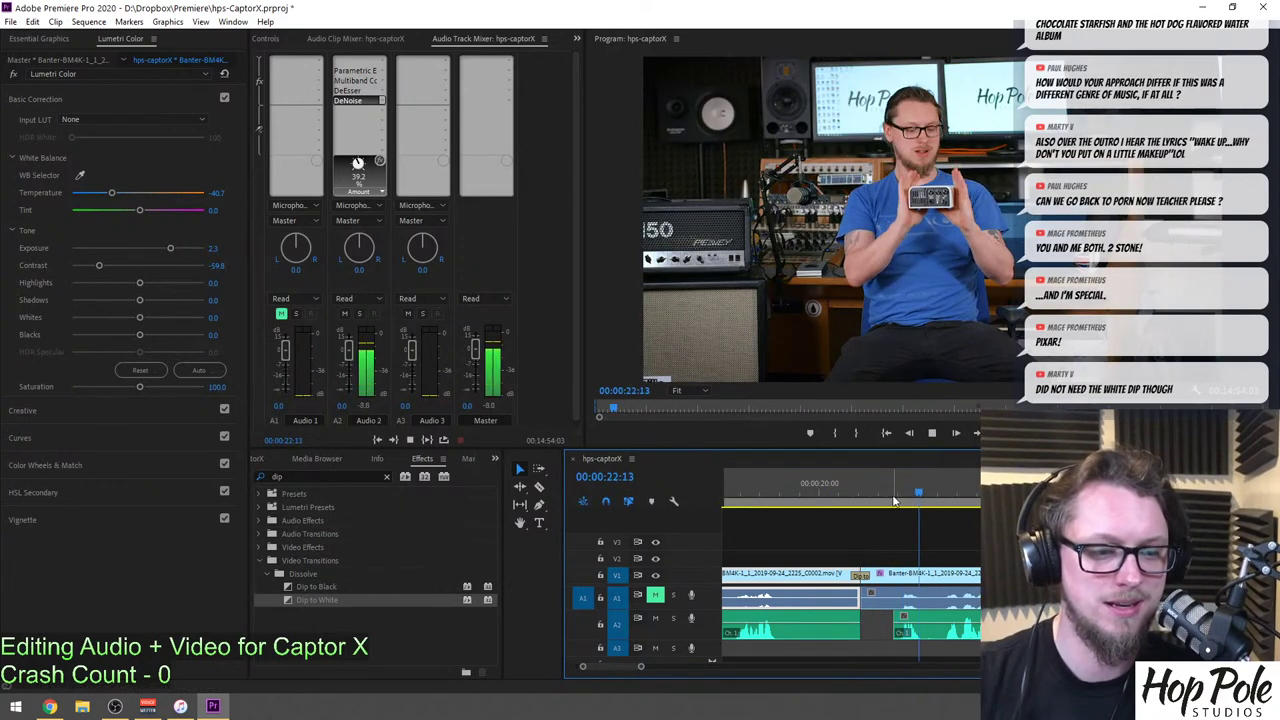
Park the playhead at 00:00:28:20 near the end of the second talking clip and save the project.
{"action": "scroll", "coordinate": [943, 530], "scroll_direction": "down", "scroll_amount": 2}
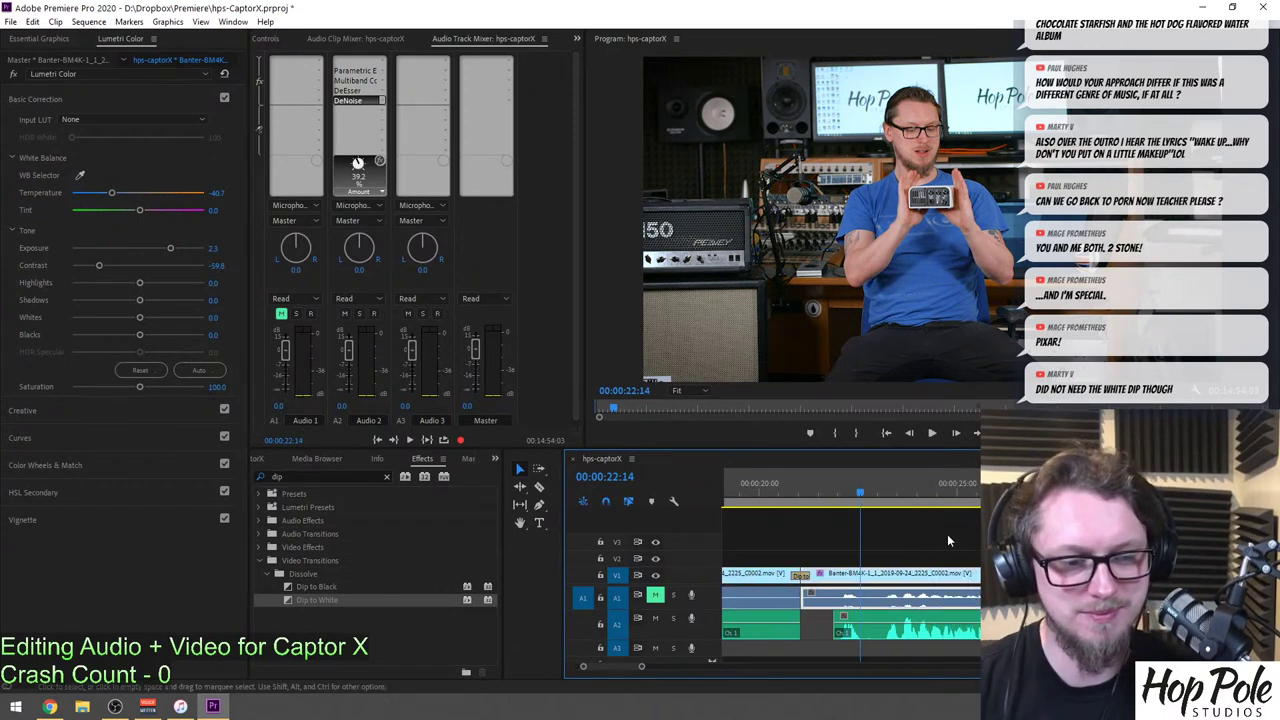
{"action": "key", "text": "minus"}
{"action": "key", "text": "minus"}
{"action": "key", "text": "minus"}
{"action": "key", "text": "equal"}
{"action": "scroll", "coordinate": [966, 523], "scroll_direction": "down", "scroll_amount": 6}
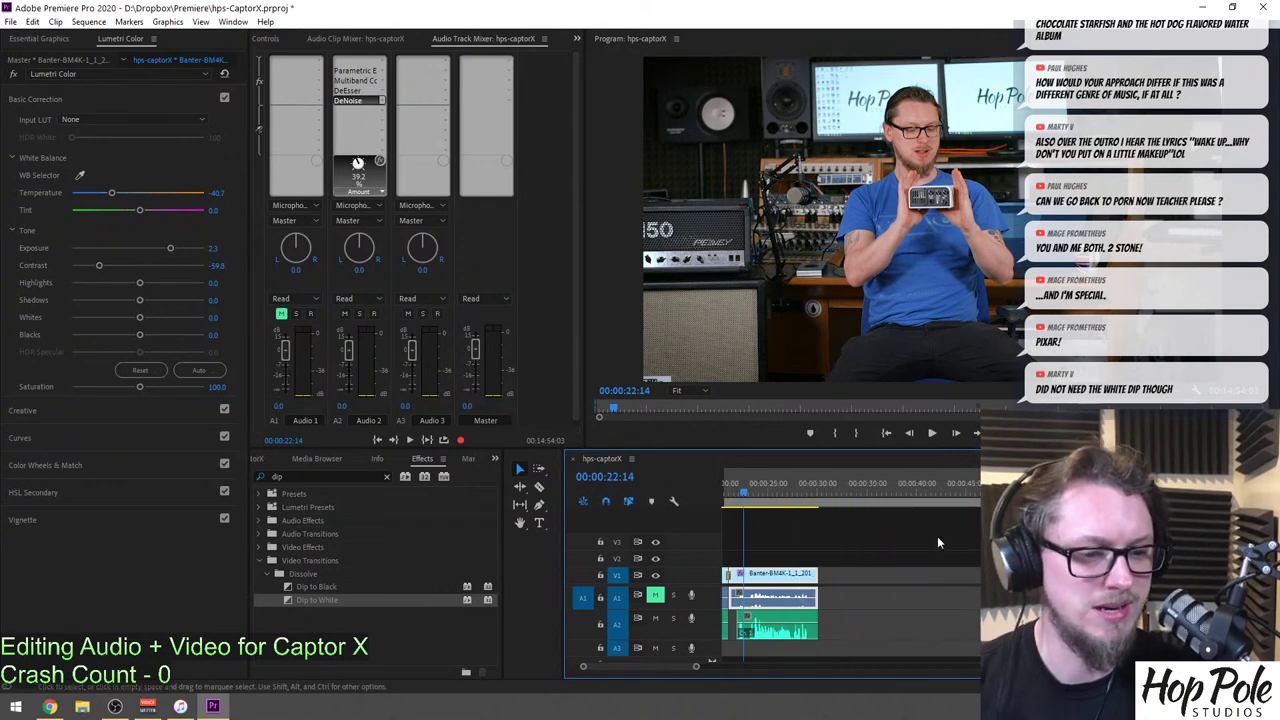
{"action": "left_click", "coordinate": [768, 487]}
{"action": "key", "text": "ctrl+s"}
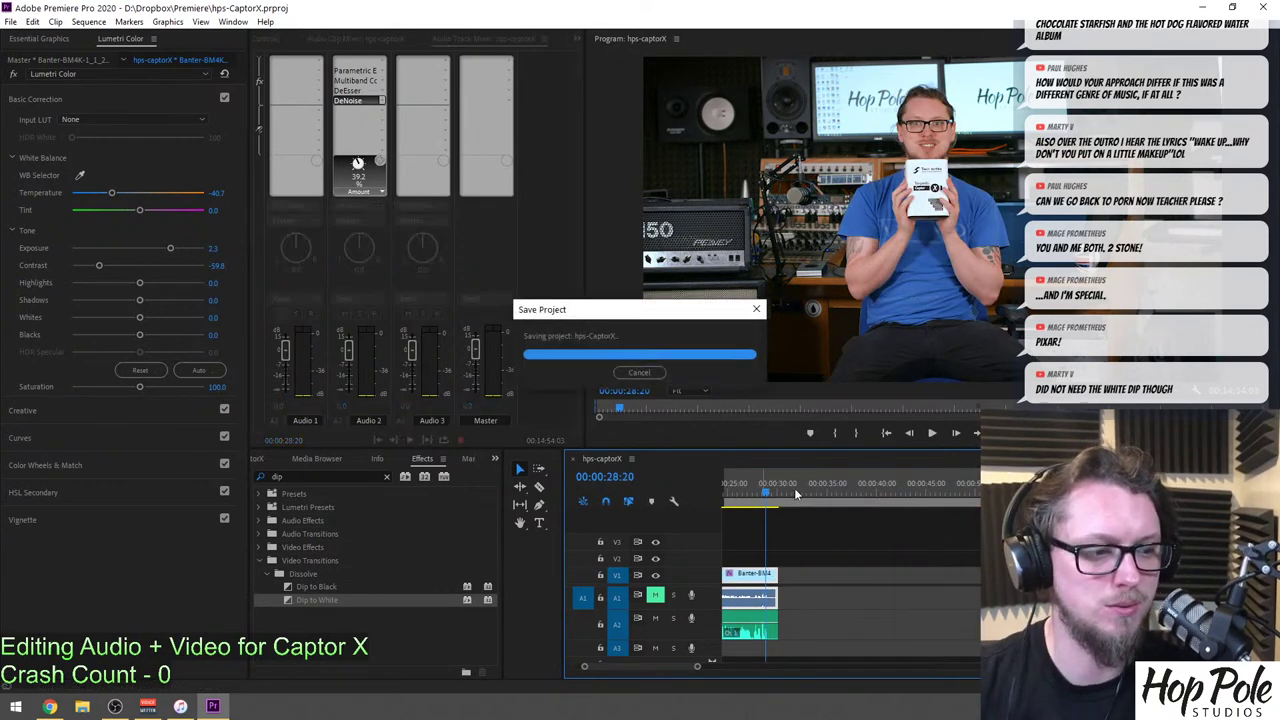
Add the hps-titles-2020 graphics template to V2 at the end of the second talking clip and accept the font substitution.
{"action": "left_click", "coordinate": [45, 38]}
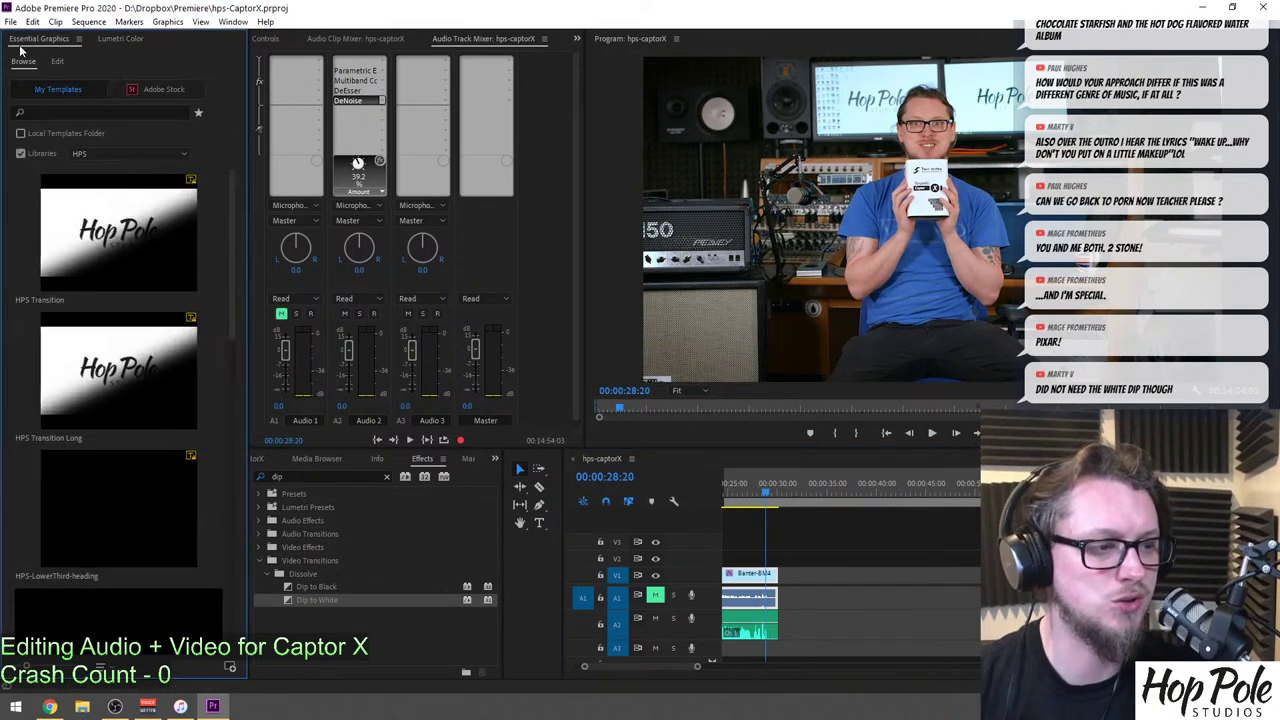
{"action": "left_click_drag", "start_coordinate": [229, 225], "coordinate": [214, 549]}
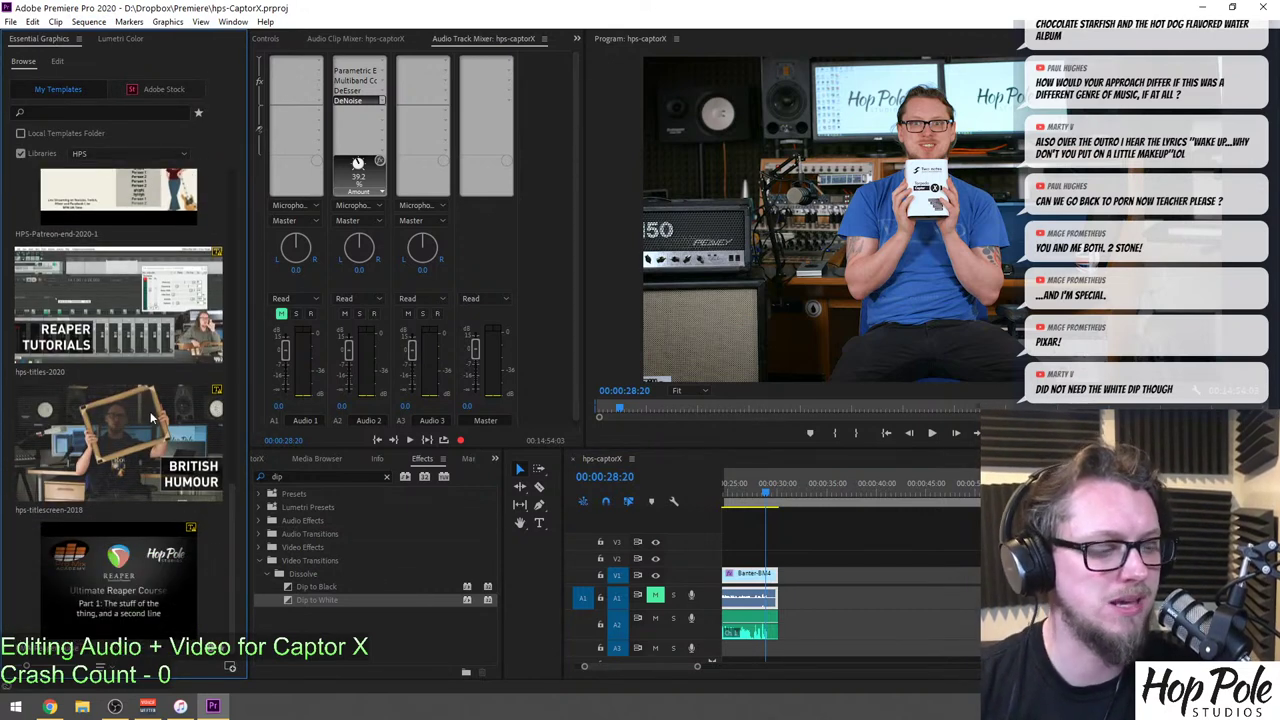
{"action": "left_click_drag", "start_coordinate": [120, 300], "coordinate": [803, 557]}
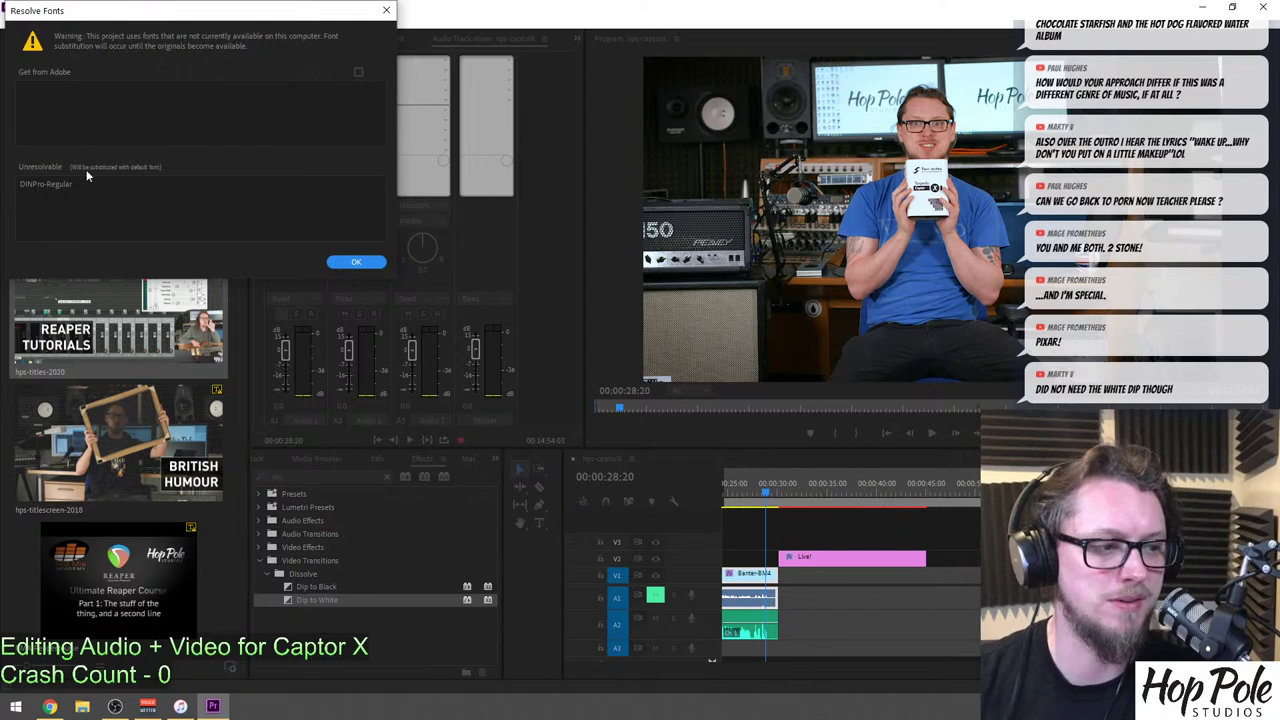
{"action": "left_click", "coordinate": [356, 261]}
Move the title graphic on V2 to start at 00:00:29:04, overlapping the end of the second talking clip.
{"action": "left_click", "coordinate": [780, 484]}
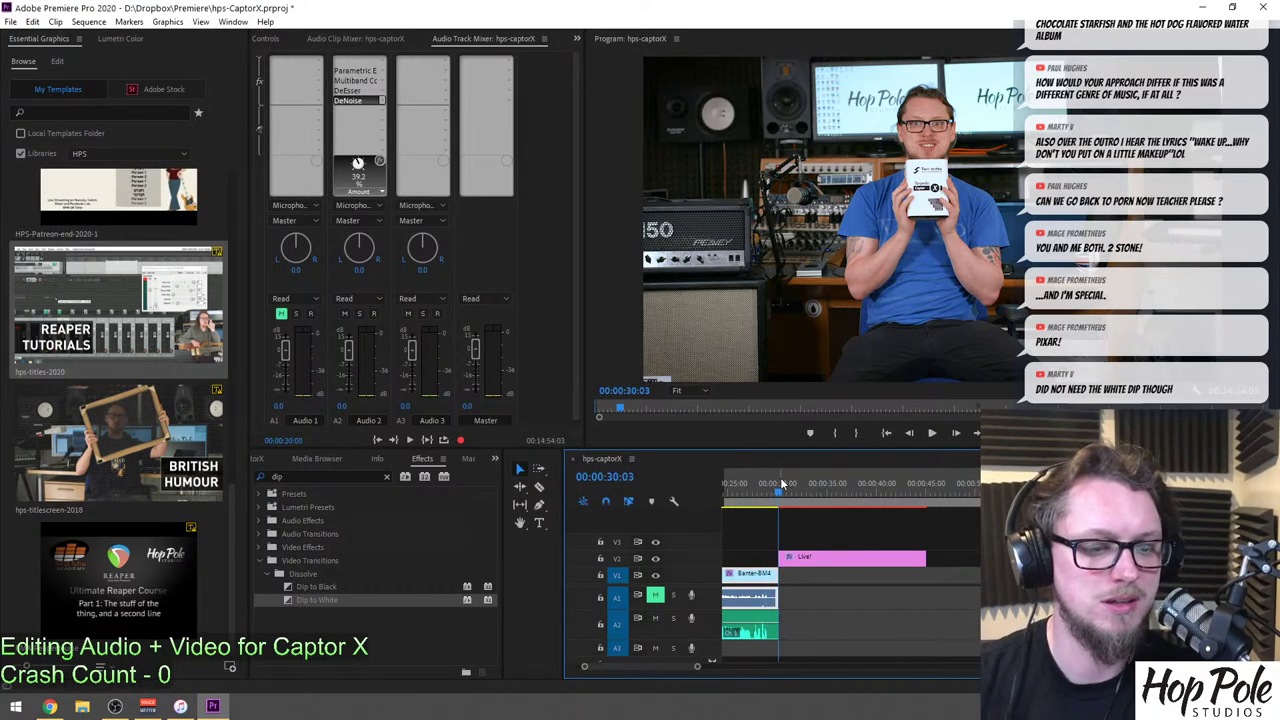
{"action": "key", "text": "="}
{"action": "key", "text": "="}
{"action": "key", "text": "="}
{"action": "left_click_drag", "start_coordinate": [830, 484], "coordinate": [849, 506]}
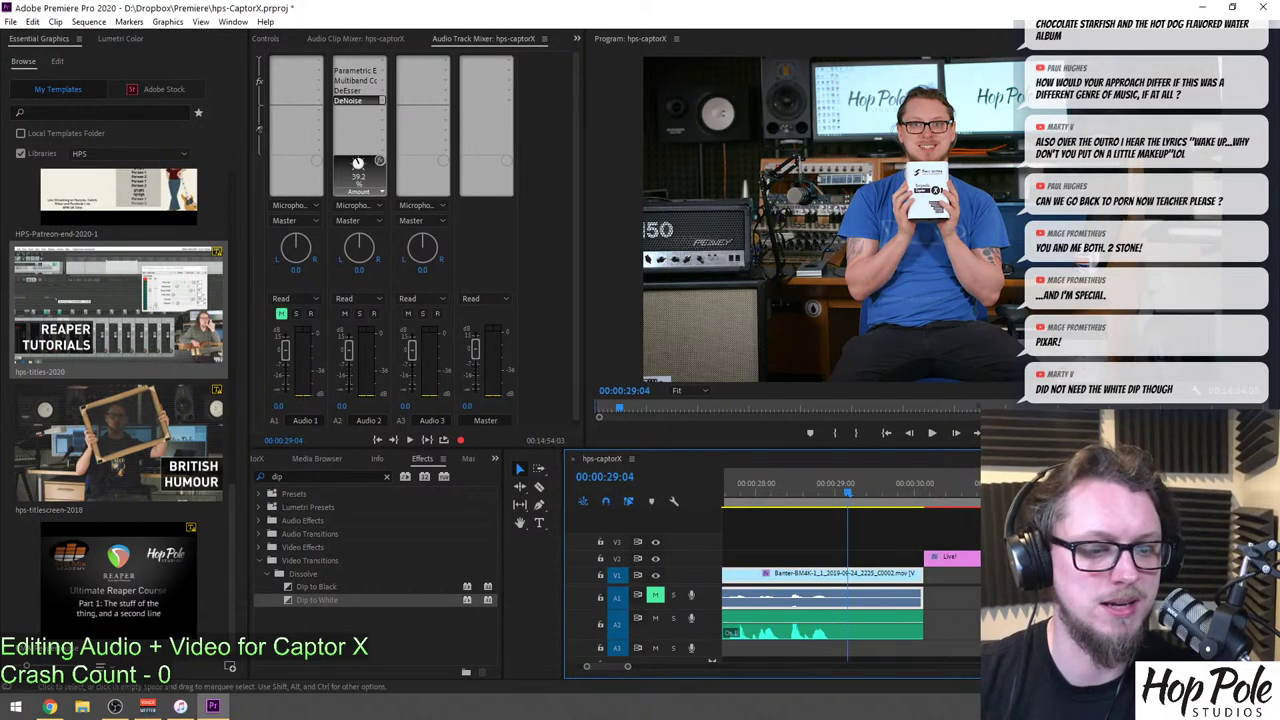
{"action": "left_click_drag", "start_coordinate": [970, 563], "coordinate": [893, 563]}
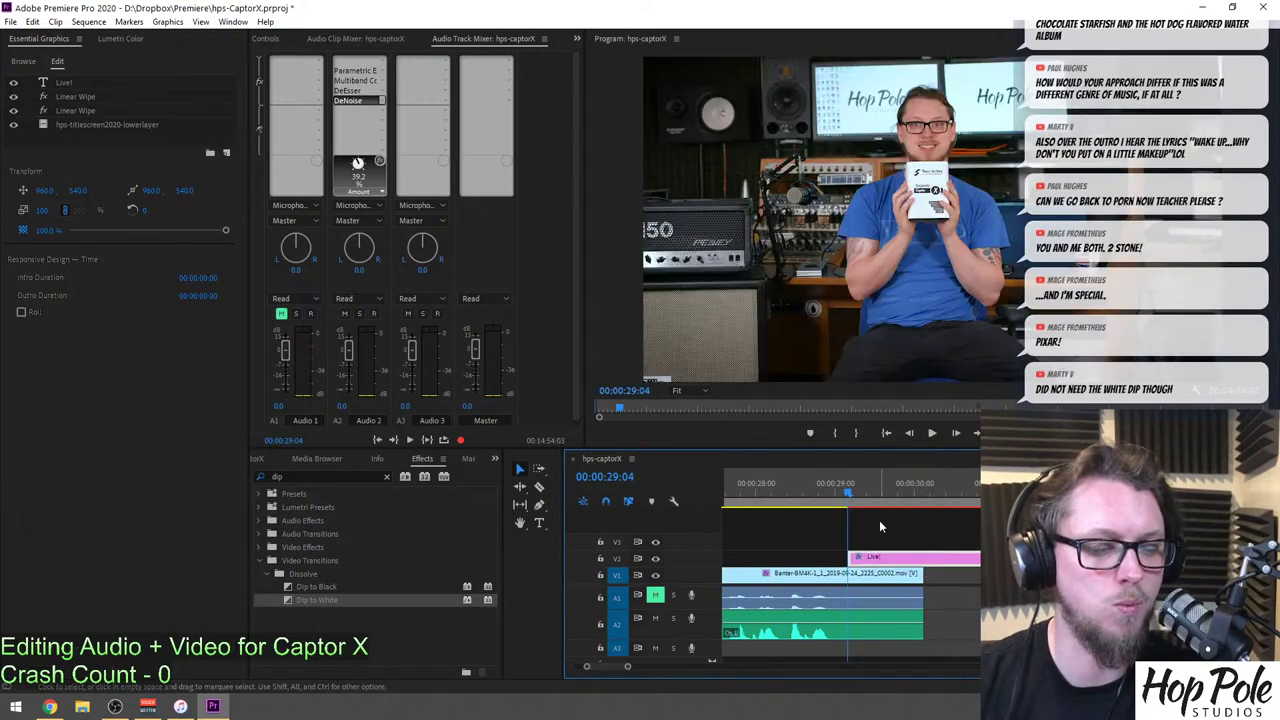
Trim the end of the second voice clip on Audio 2 to just after the title graphic's start and play the transition.
{"action": "mouse_move", "coordinate": [840, 500]}
{"action": "left_mouse_down"}
{"action": "mouse_move", "coordinate": [954, 506]}
{"action": "mouse_move", "coordinate": [817, 508]}
{"action": "left_mouse_up"}
{"action": "key", "text": "space"}
{"action": "left_click_drag", "start_coordinate": [922, 618], "coordinate": [860, 619]}
{"action": "left_click", "coordinate": [806, 483]}
{"action": "key", "text": "space"}
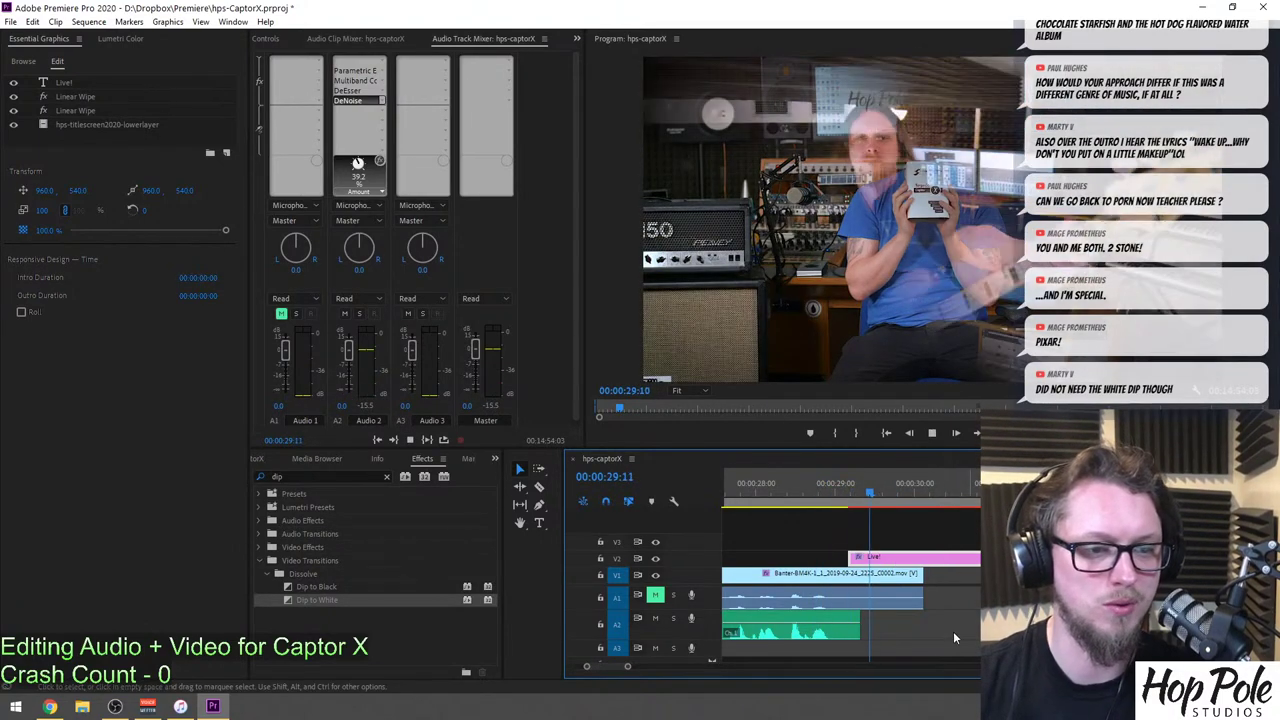
Move the third talking clip with its audio back under the end of the title graphic, starting at 00:00:42:17.
{"action": "key", "text": "minus"}
{"action": "key", "text": "minus"}
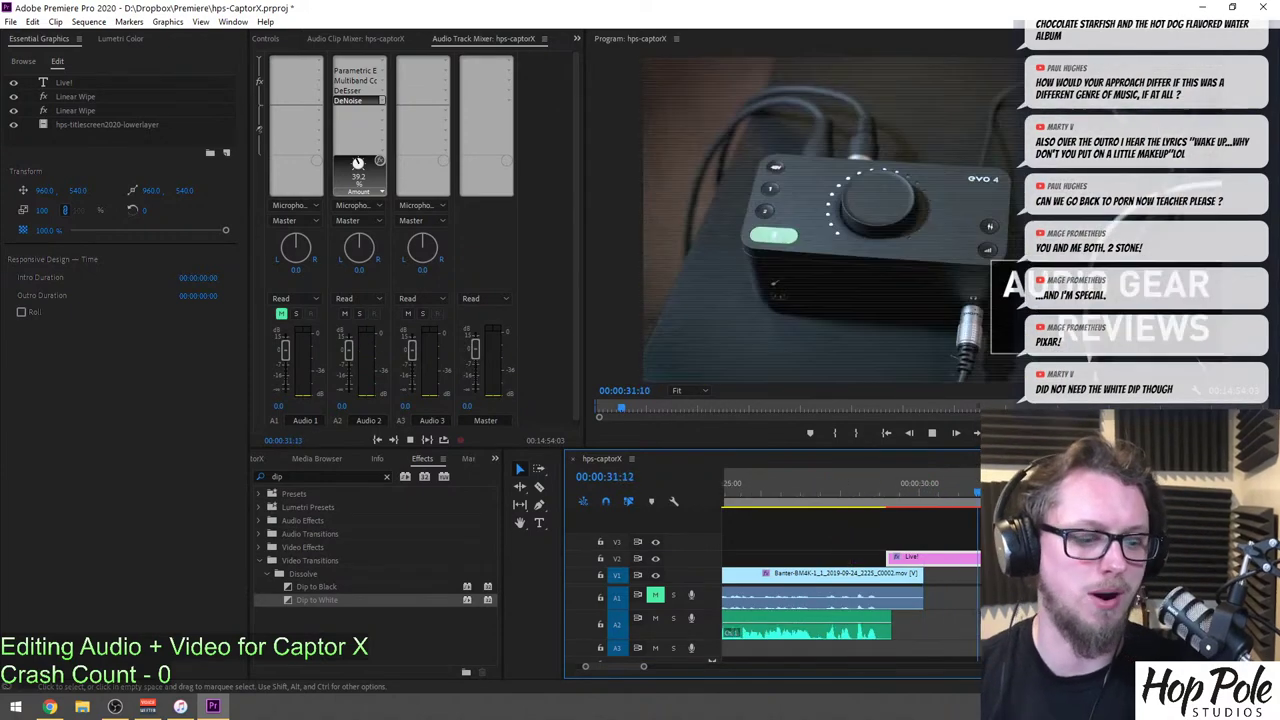
{"action": "key", "text": "minus"}
{"action": "key", "text": "minus"}
{"action": "key", "text": "minus"}
{"action": "key", "text": "minus"}
{"action": "key", "text": "minus"}
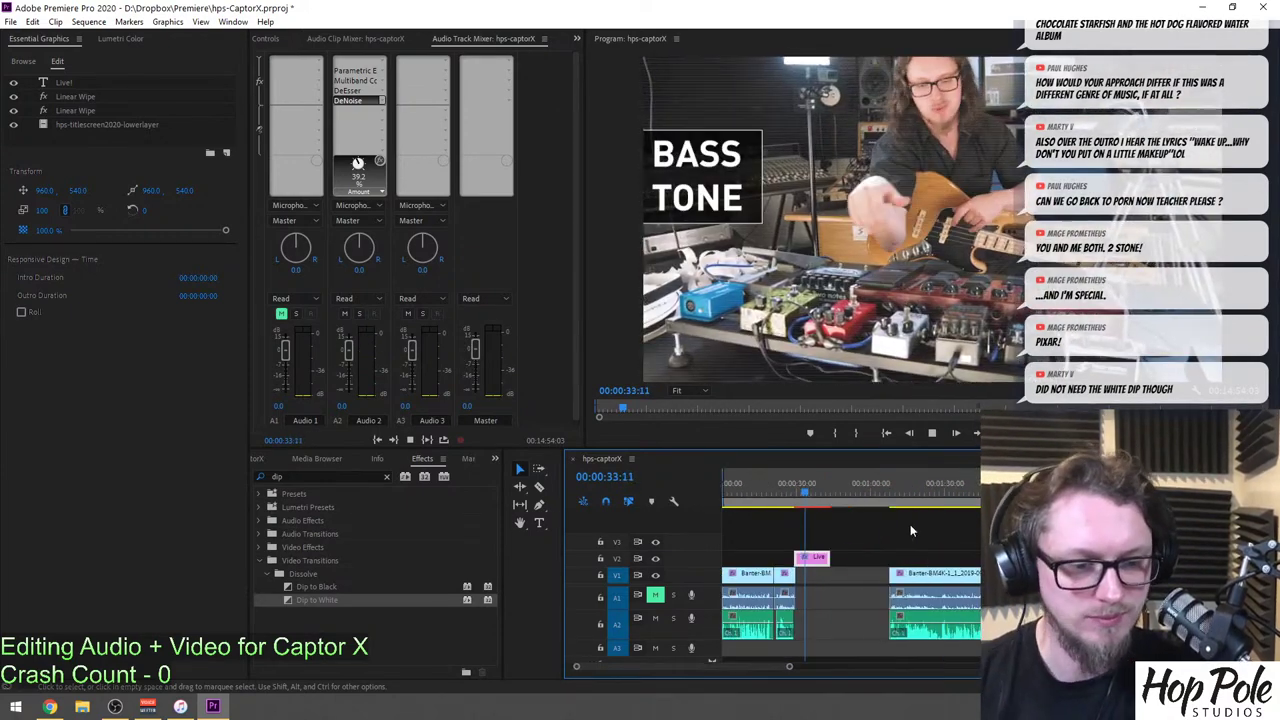
{"action": "key", "text": "equal"}
{"action": "key", "text": "equal"}
{"action": "key", "text": "equal"}
{"action": "key", "text": "equal"}
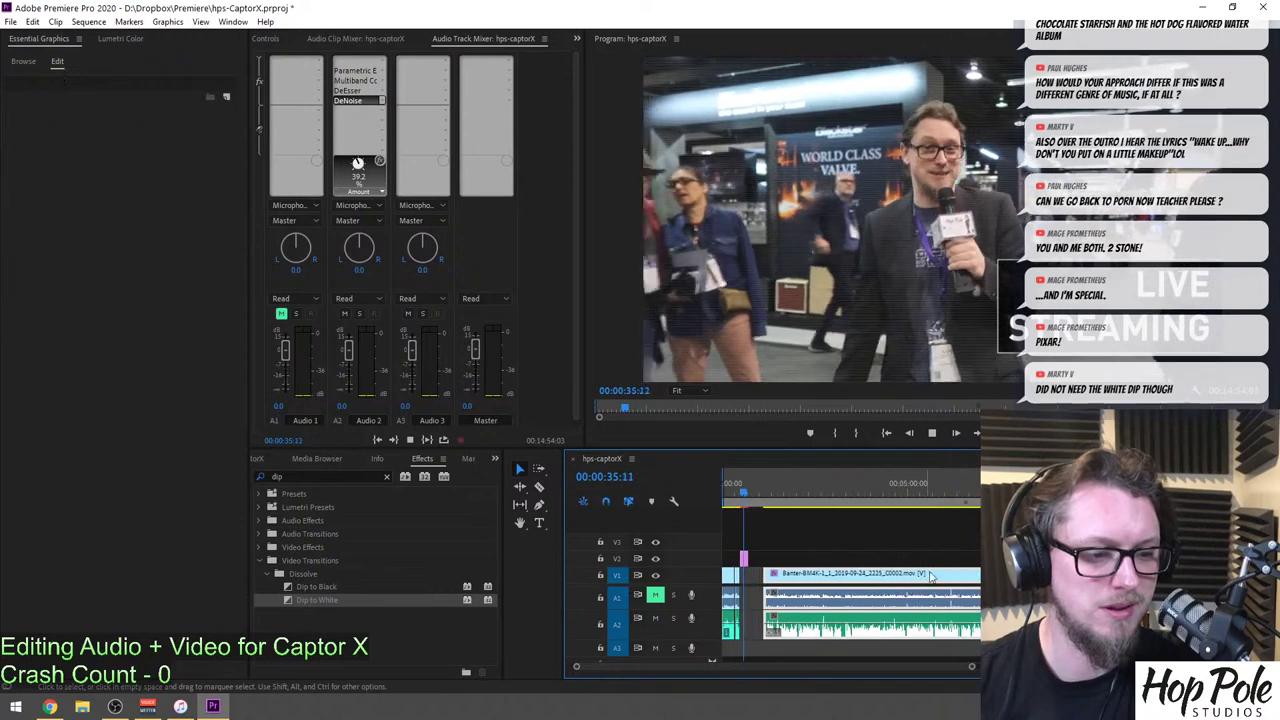
{"action": "key", "text": "equal"}
{"action": "key", "text": "equal"}
{"action": "scroll", "coordinate": [966, 584], "scroll_direction": "down", "scroll_amount": 2}
{"action": "mouse_move", "coordinate": [966, 584]}
{"action": "left_mouse_down"}
{"action": "mouse_move", "coordinate": [917, 583]}
{"action": "mouse_move", "coordinate": [958, 582]}
{"action": "left_mouse_up"}
{"action": "left_click_drag", "start_coordinate": [893, 497], "coordinate": [894, 494]}
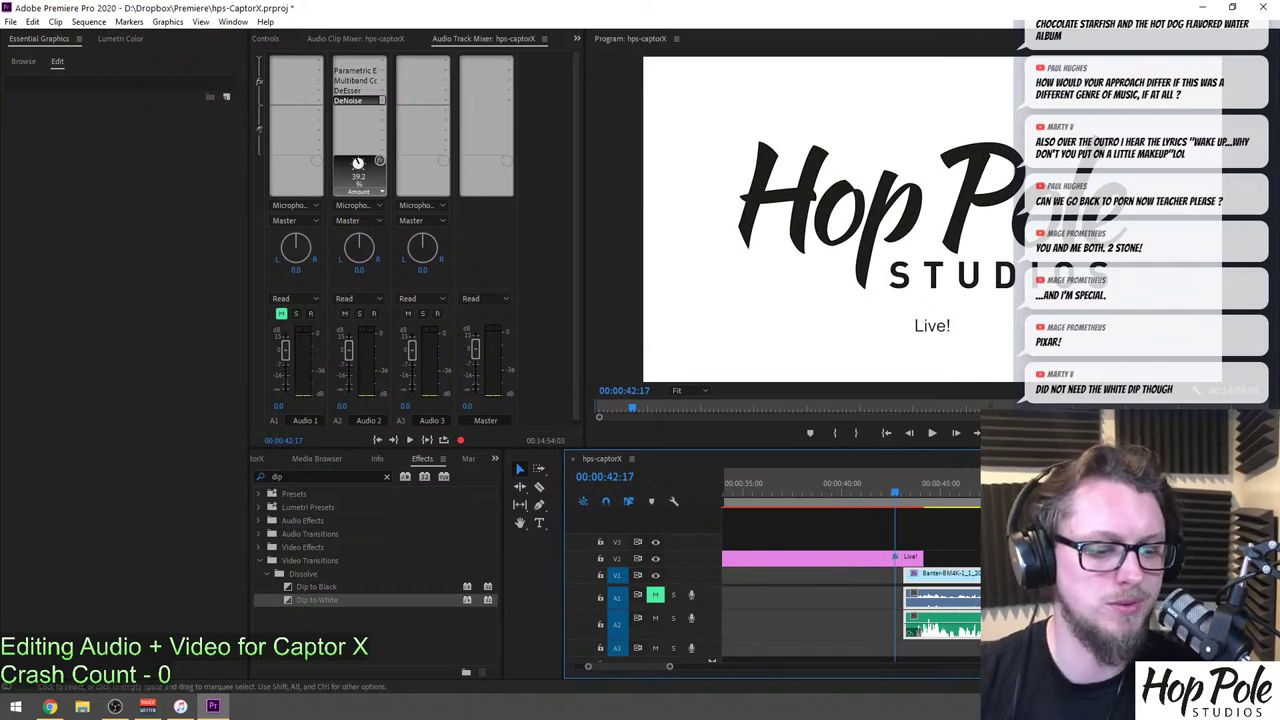
{"action": "left_click_drag", "start_coordinate": [970, 573], "coordinate": [923, 580]}
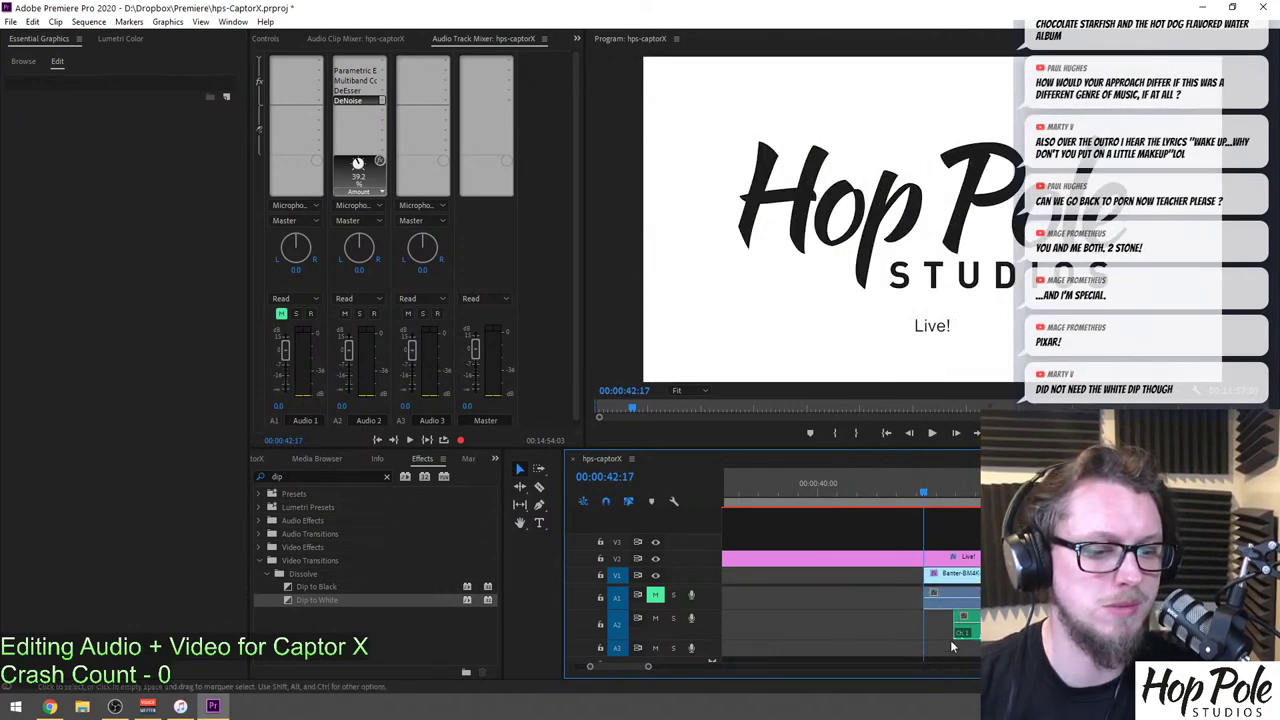
Trim the start of the third voice clip on Audio 2 to about 00:00:43:18 and play the title's exit.
{"action": "left_click_drag", "start_coordinate": [952, 628], "coordinate": [965, 628]}
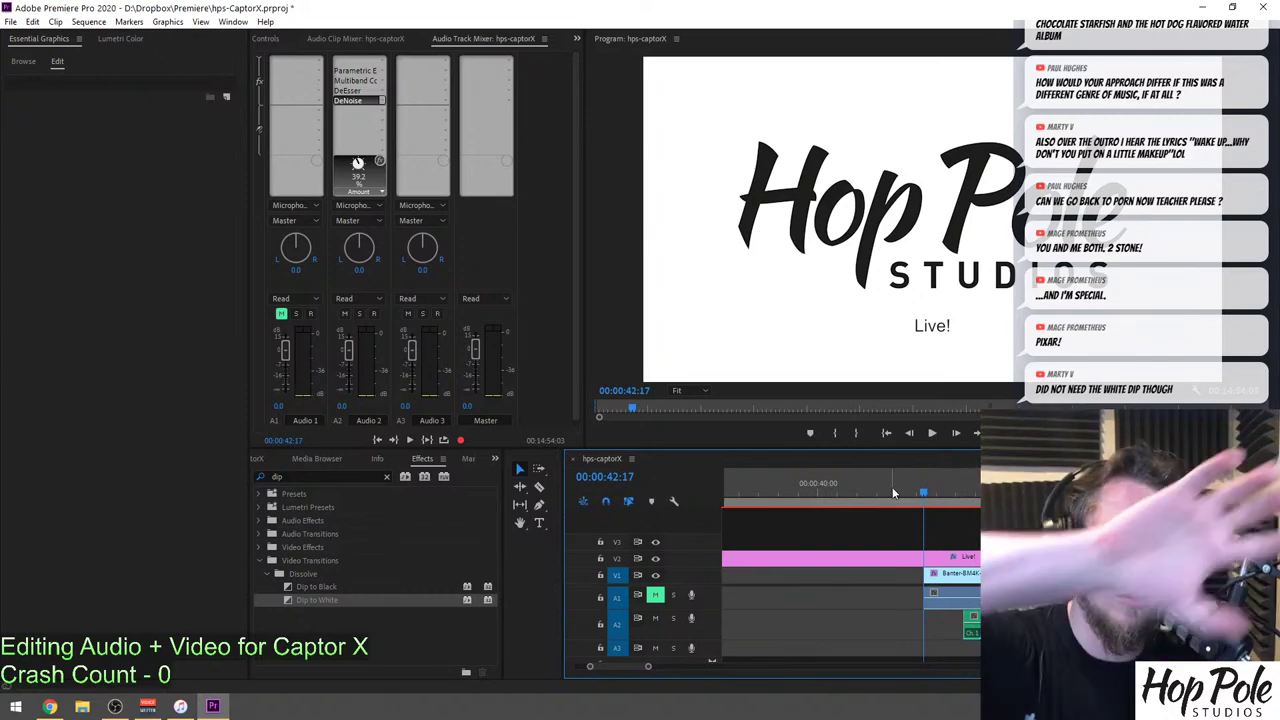
{"action": "key", "text": "space"}
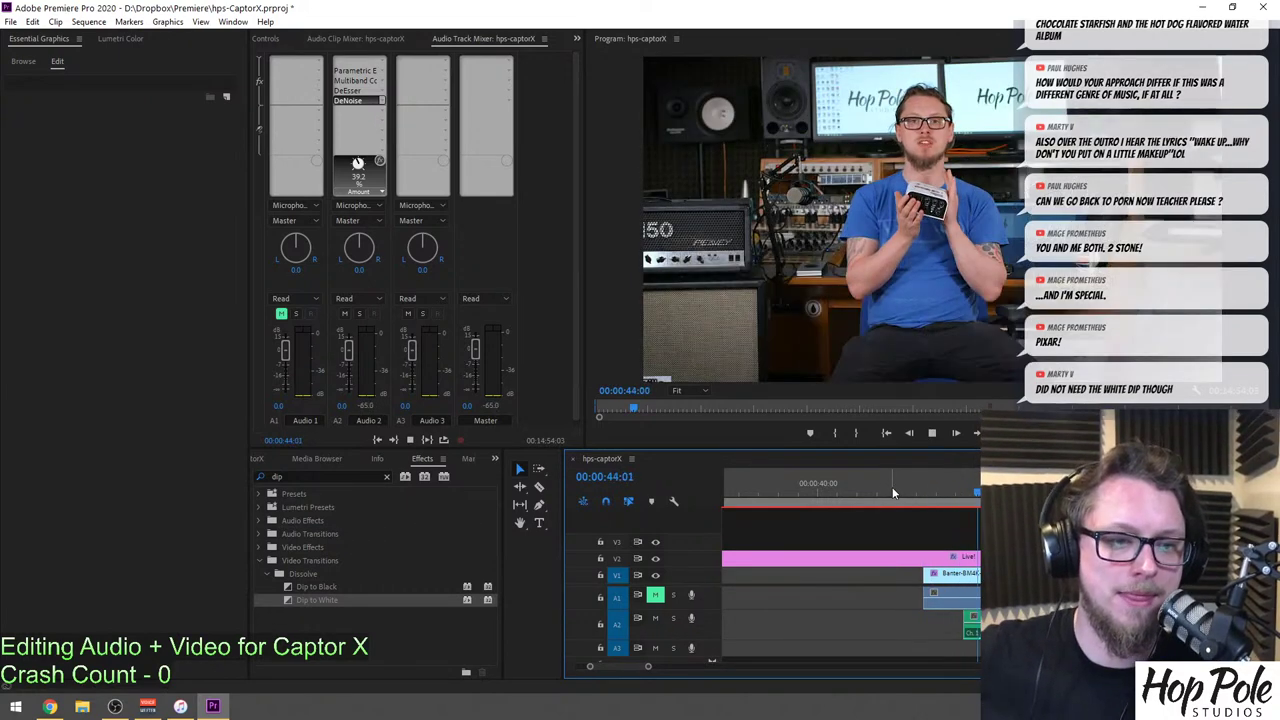
{"action": "key", "text": "space"}
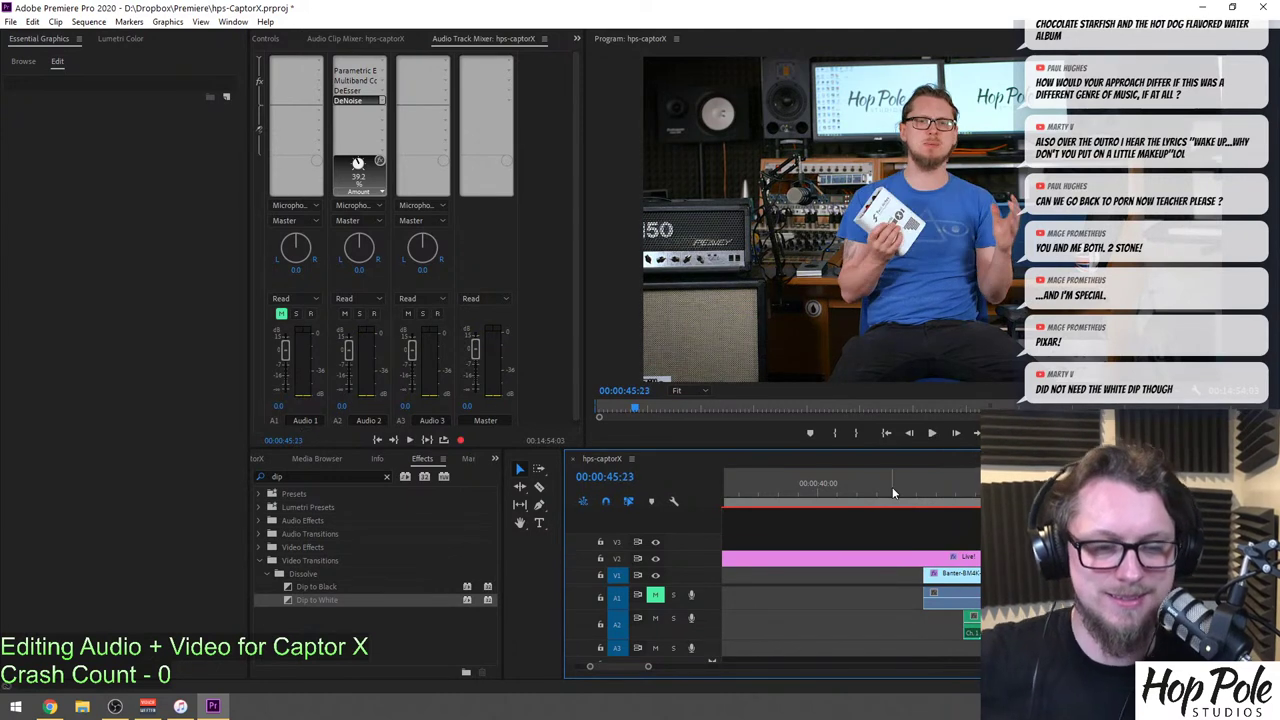
Collapse the Source bin and import the HPS Theme 2020 audio file into the project.
{"action": "key", "text": "minus"}
{"action": "key", "text": "minus"}
{"action": "key", "text": "minus"}
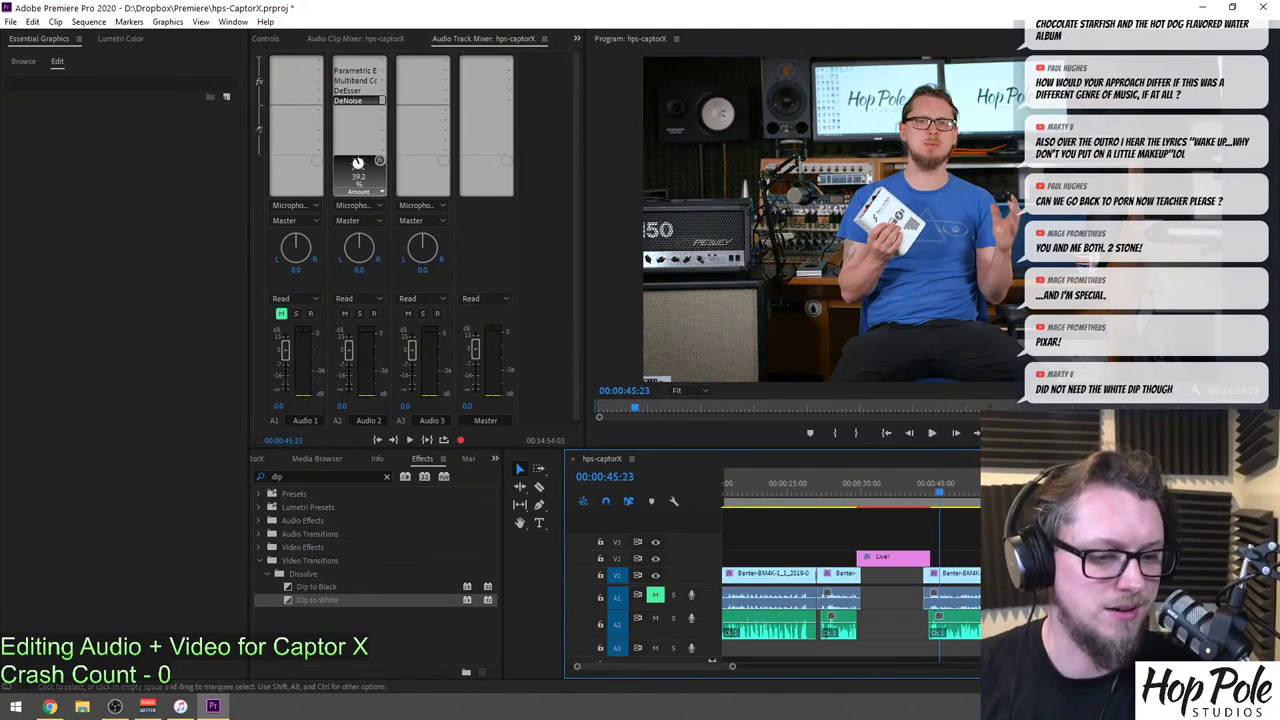
{"action": "scroll", "coordinate": [850, 620], "scroll_direction": "down", "scroll_amount": 2}
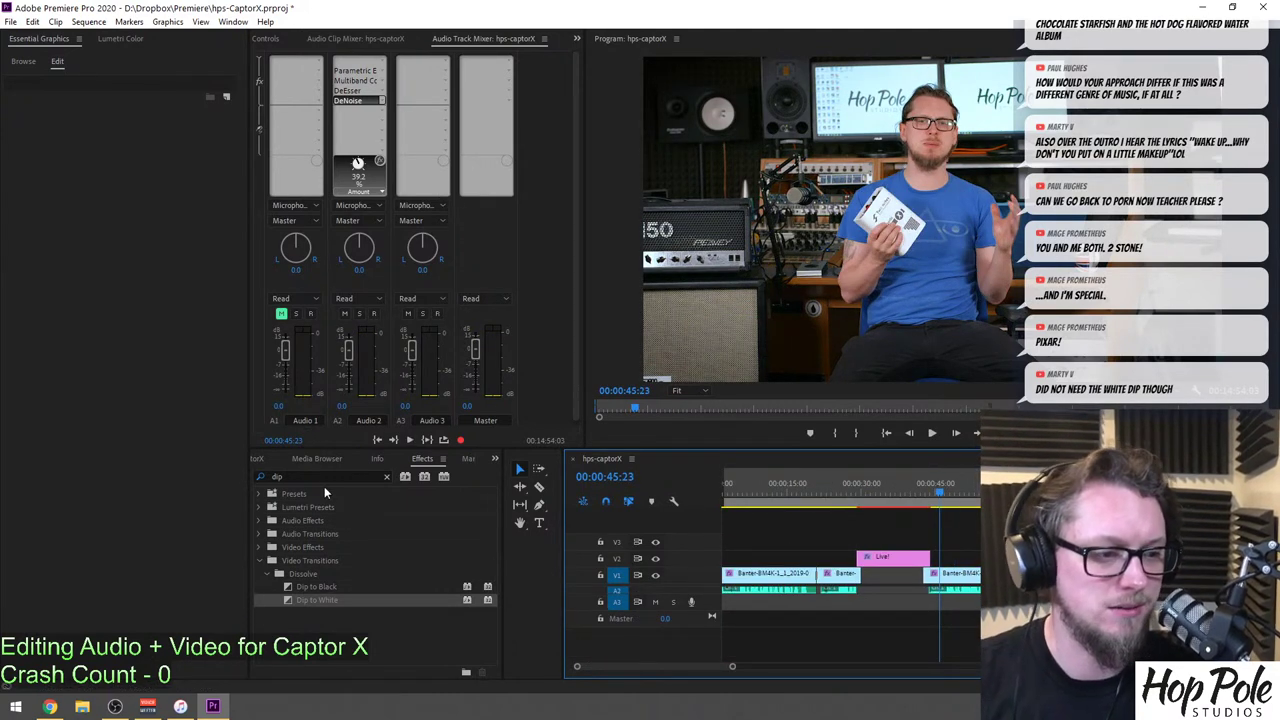
{"action": "left_click", "coordinate": [263, 458]}
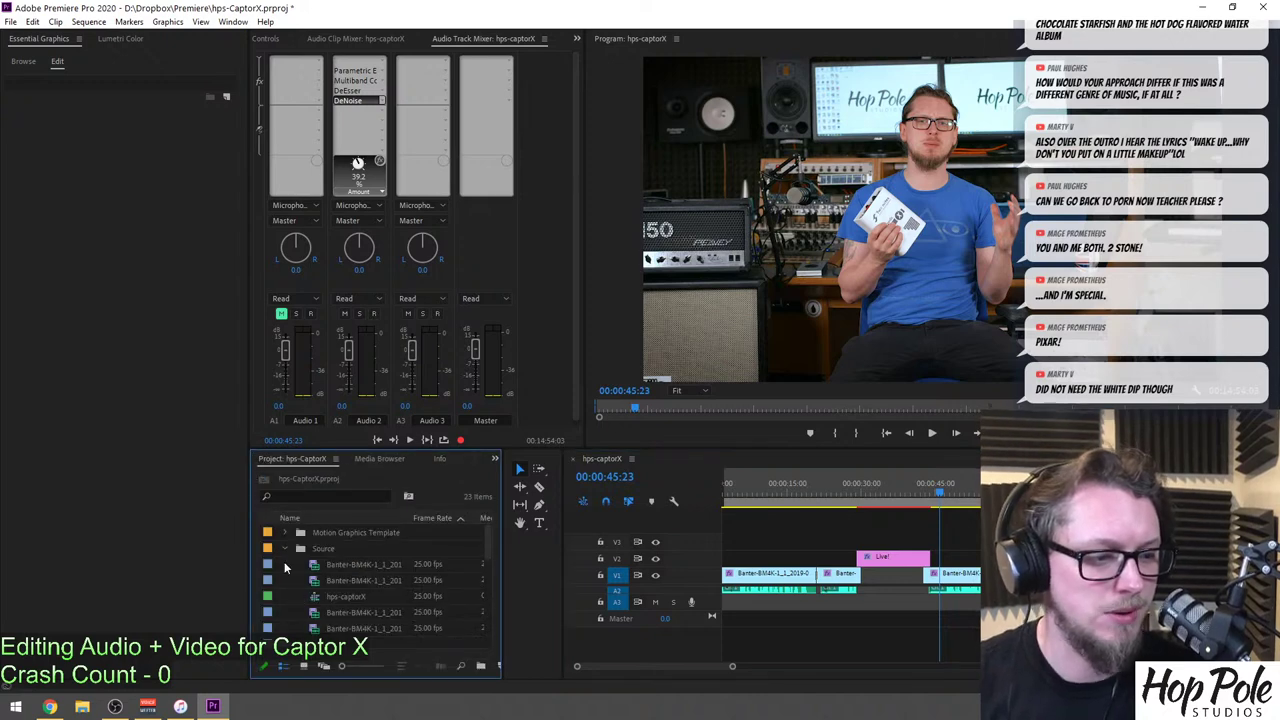
{"action": "left_click", "coordinate": [285, 549]}
{"action": "right_click", "coordinate": [291, 576]}
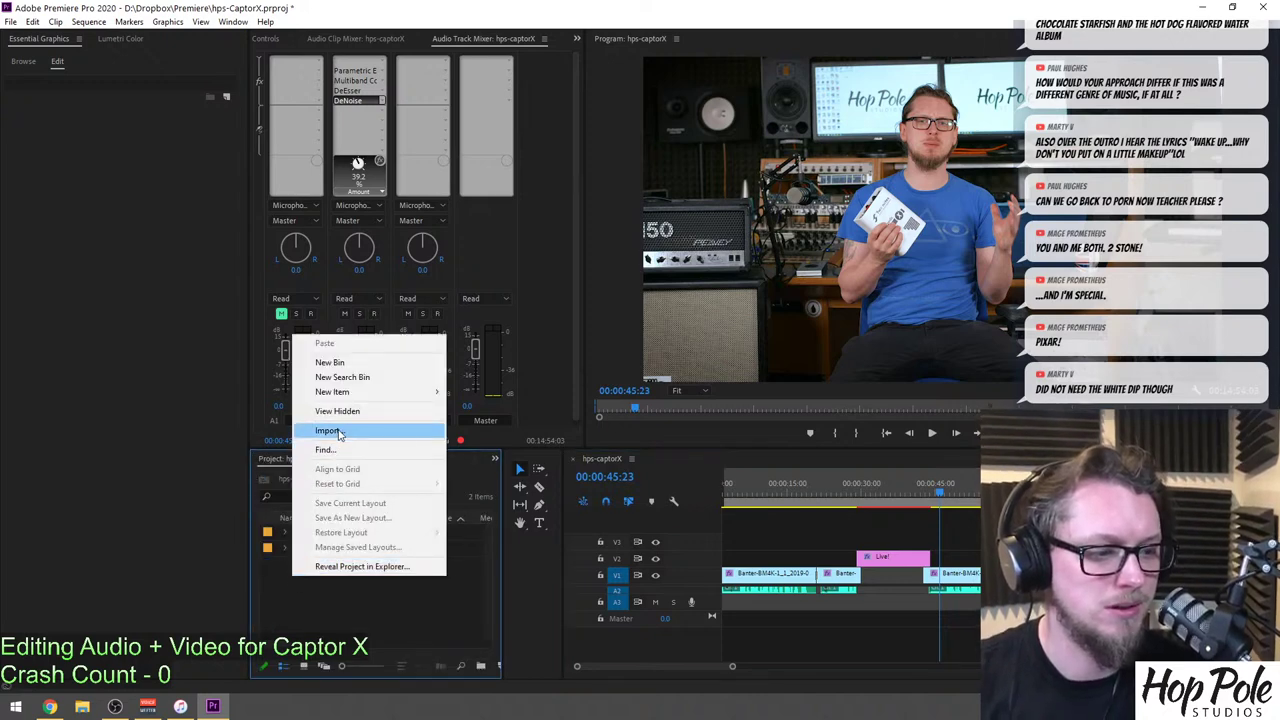
{"action": "left_click", "coordinate": [338, 431]}
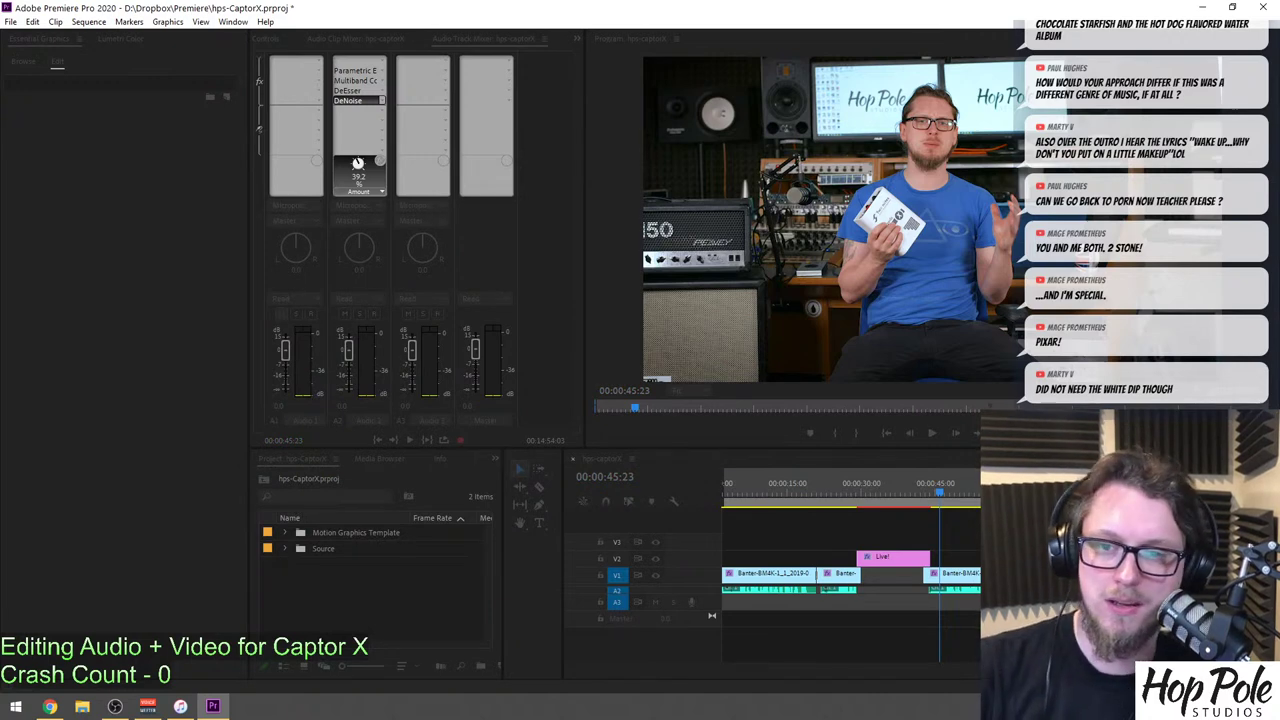
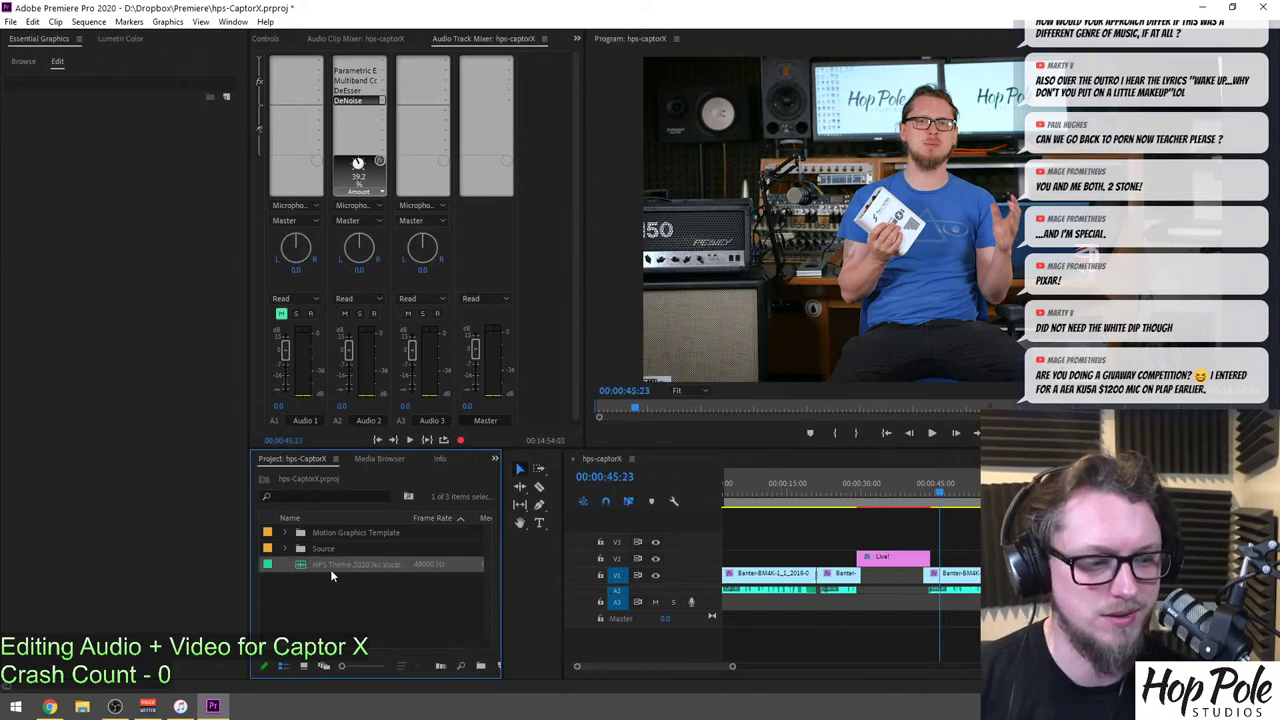
Place the HPS Theme 2020 audio on a new Audio 4 track under the title graphic, trimmed to its end with a long Constant Power fade-out.
{"action": "left_click_drag", "start_coordinate": [808, 645], "coordinate": [864, 646]}
{"action": "scroll", "coordinate": [850, 625], "scroll_direction": "down", "scroll_amount": 2}
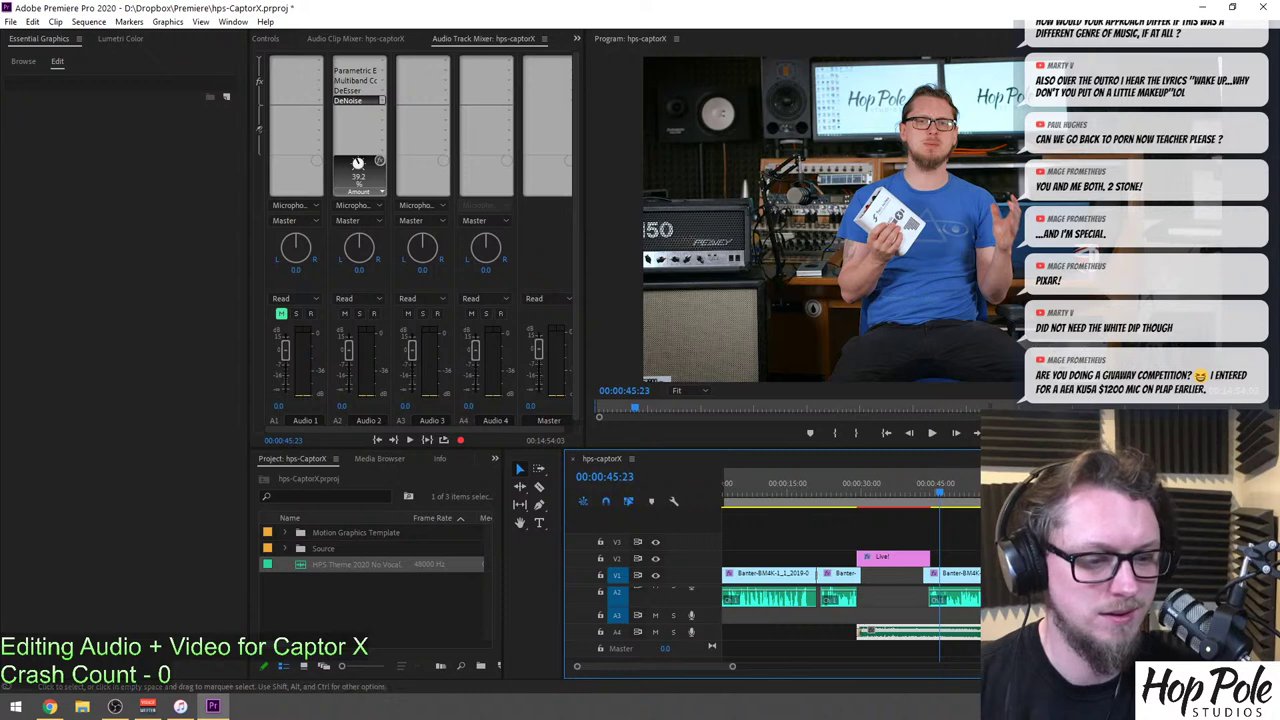
{"action": "left_click_drag", "start_coordinate": [965, 632], "coordinate": [925, 646]}
{"action": "left_click", "coordinate": [920, 487]}
{"action": "key", "text": "equal"}
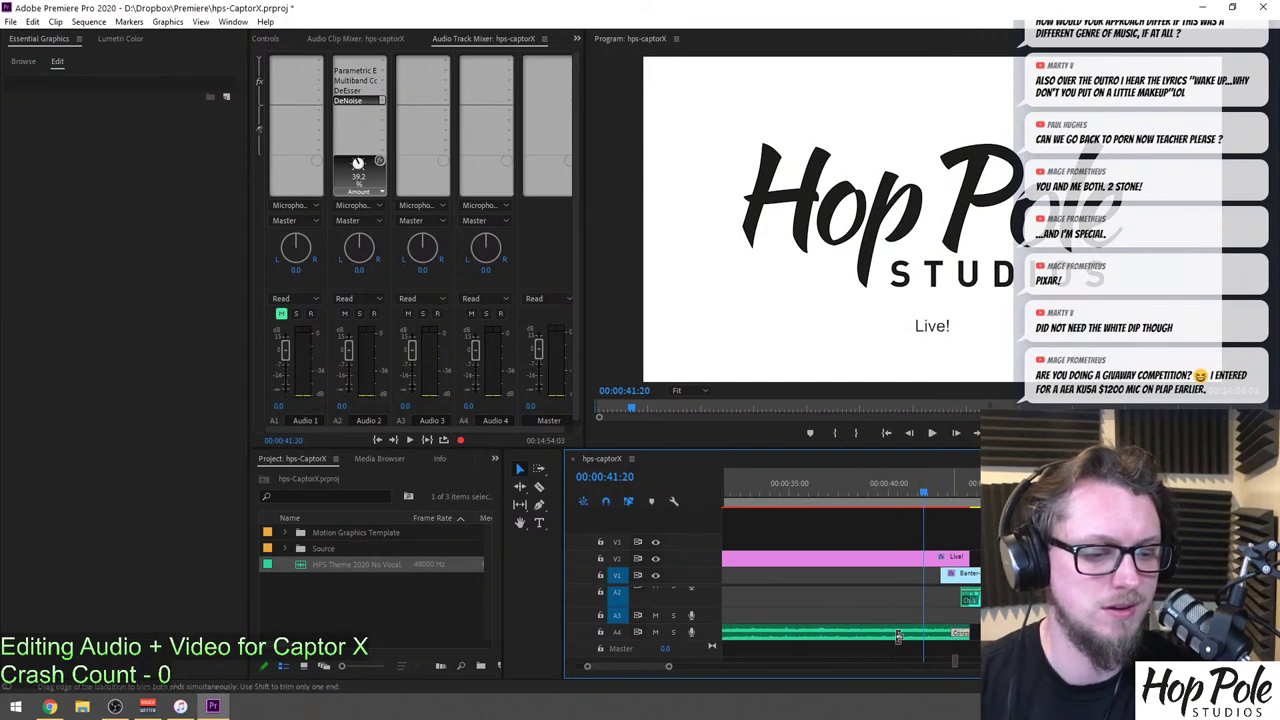
{"action": "key", "text": "minus"}
{"action": "left_click", "coordinate": [877, 478]}
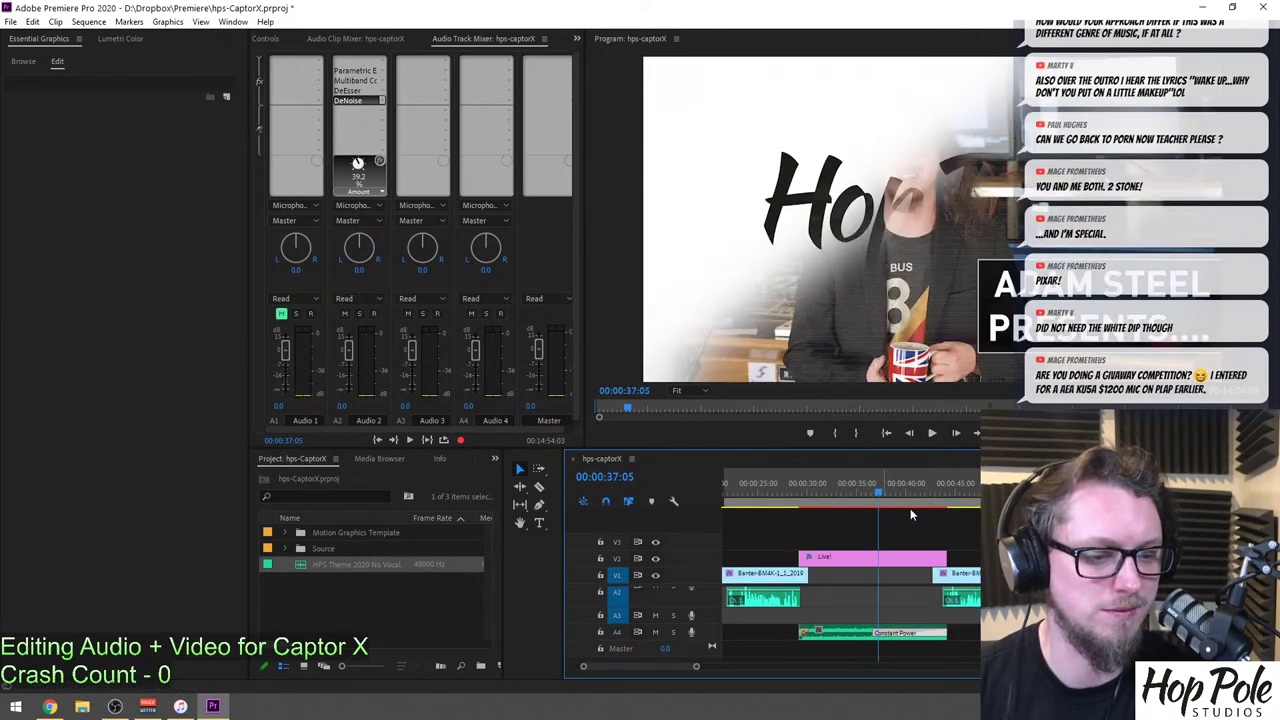
Lower the Audio 4 theme track to -3.5 dB in the track mixer and save the project.
{"action": "left_click", "coordinate": [836, 503]}
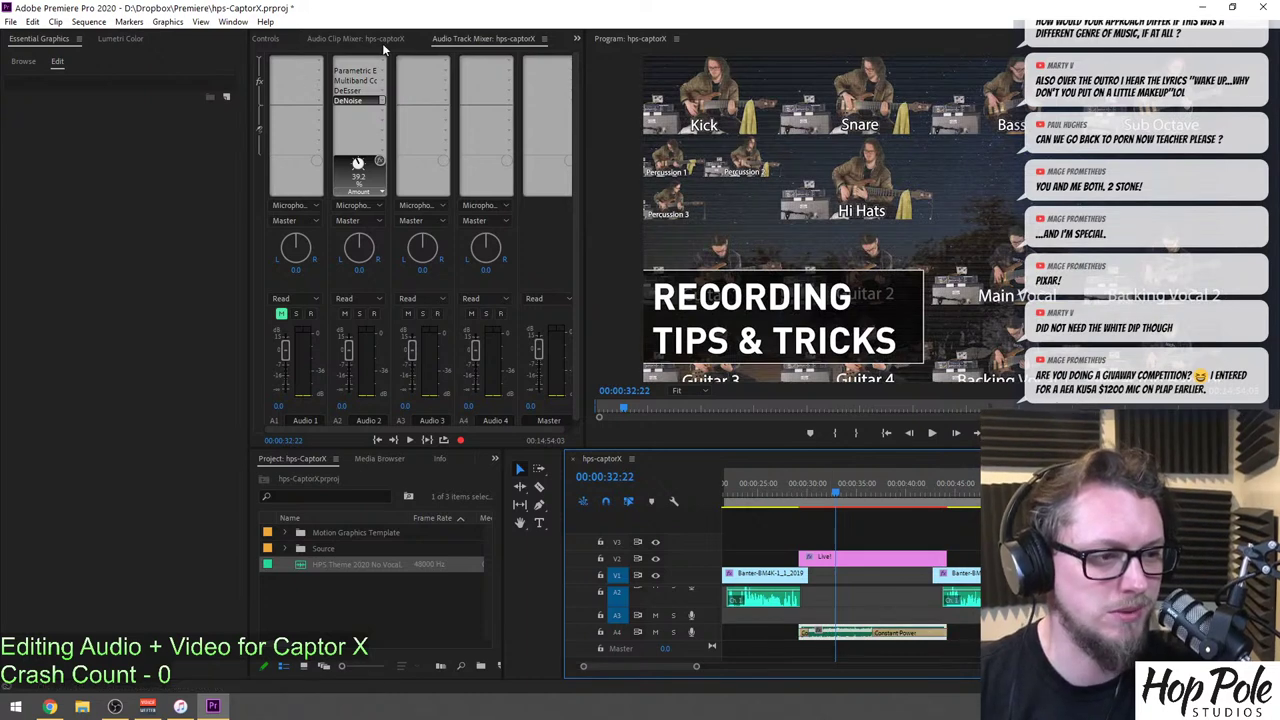
{"action": "left_click_drag", "start_coordinate": [478, 350], "coordinate": [478, 365]}
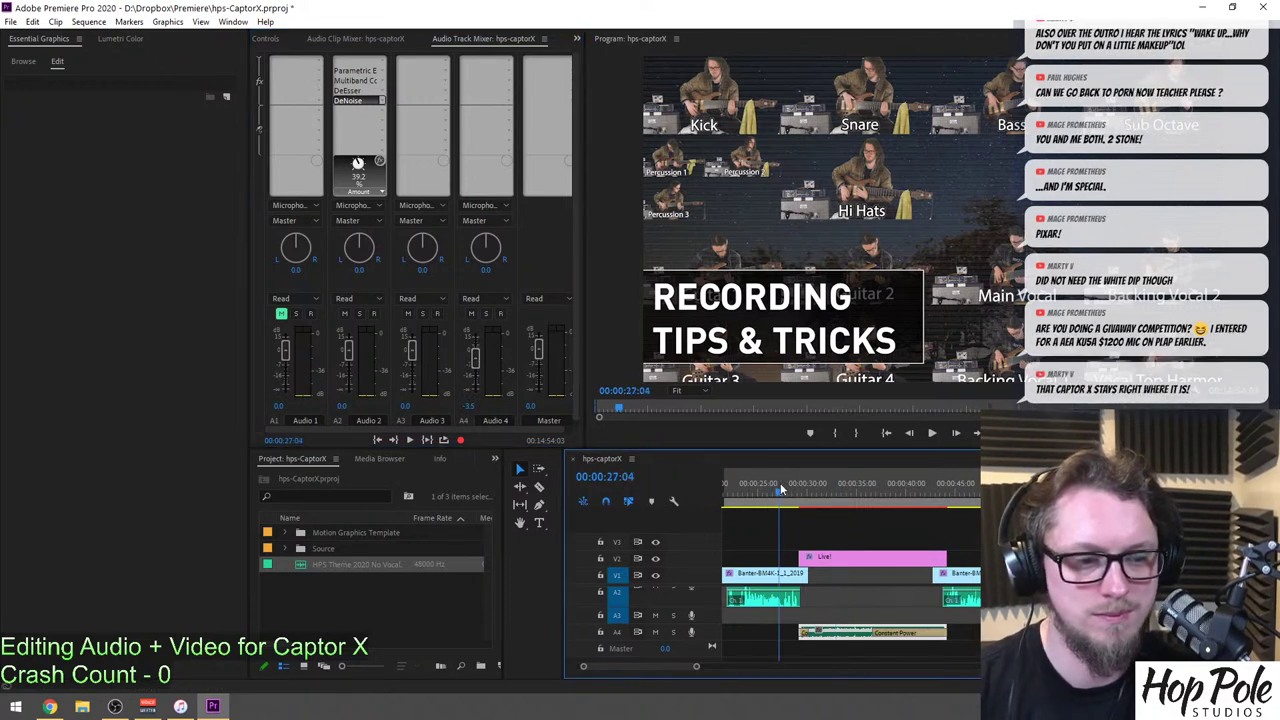
{"action": "left_click", "coordinate": [780, 482]}
{"action": "key", "text": "ctrl+s"}
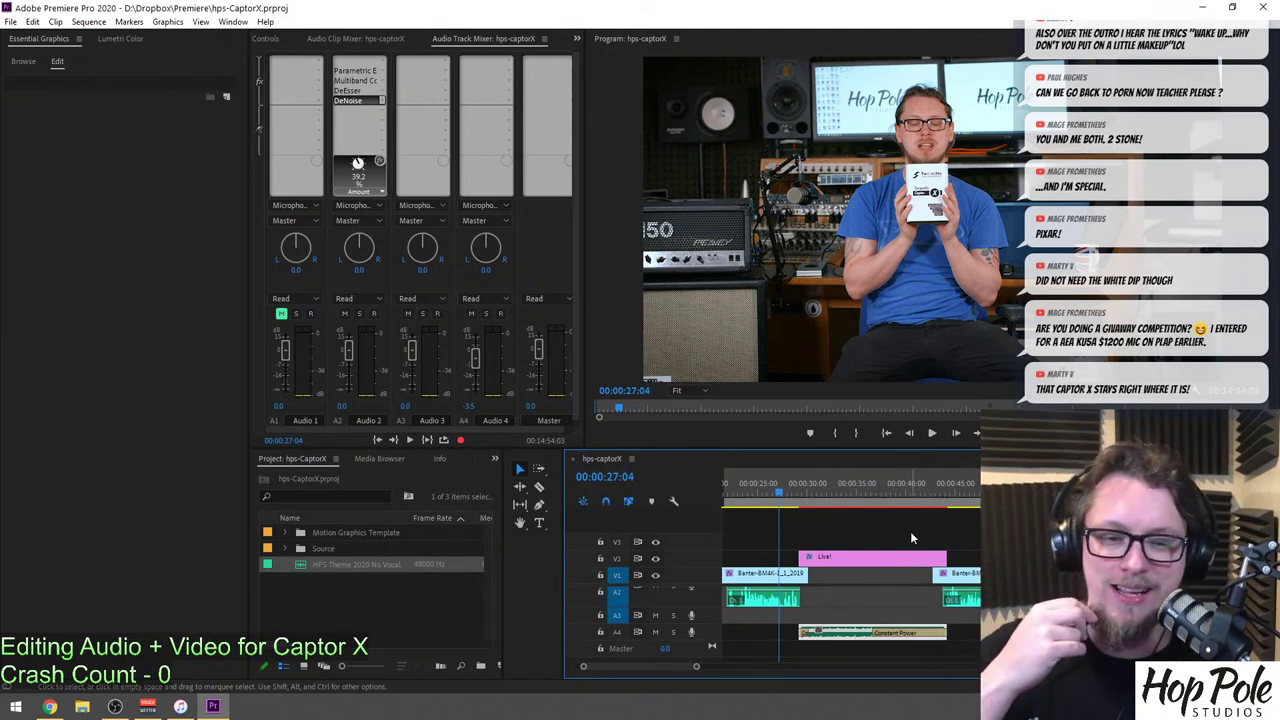
Play through the title sequence from 00:00:27:04 and split the third talking clip with its audio at about 00:01:03.
{"action": "key", "text": "space"}
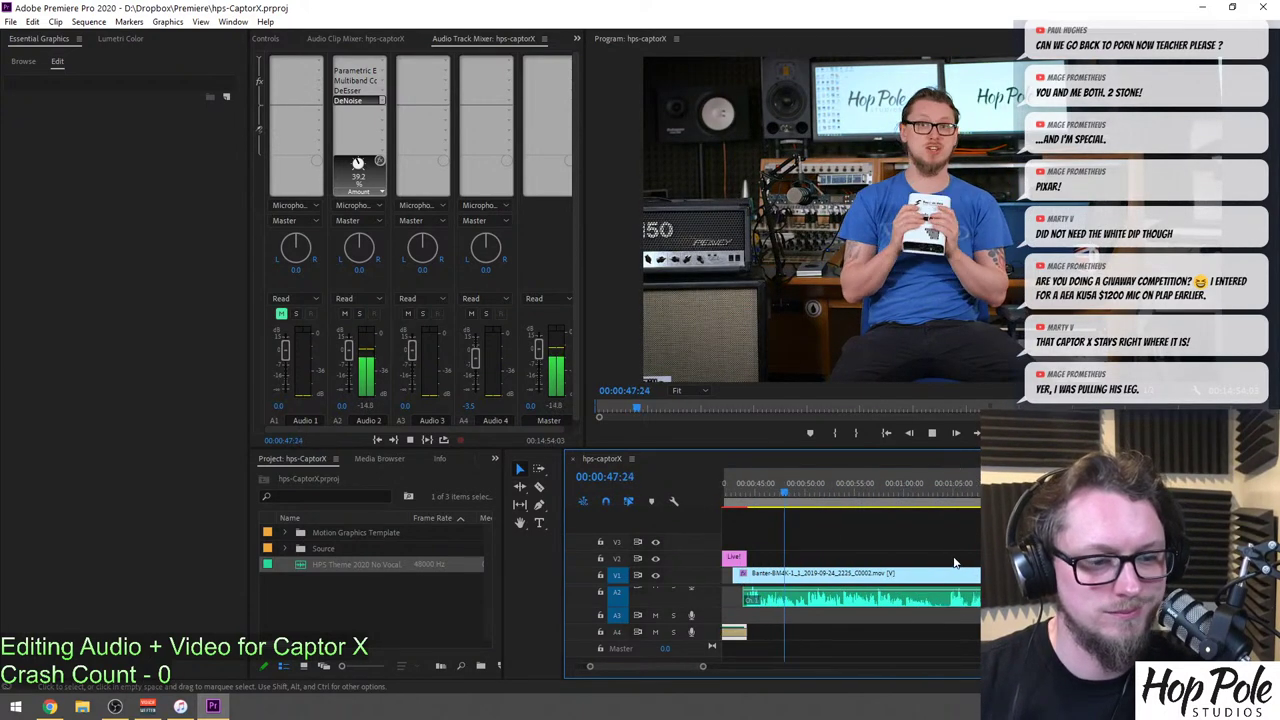
{"action": "scroll", "coordinate": [945, 563], "scroll_direction": "up", "scroll_amount": 3}
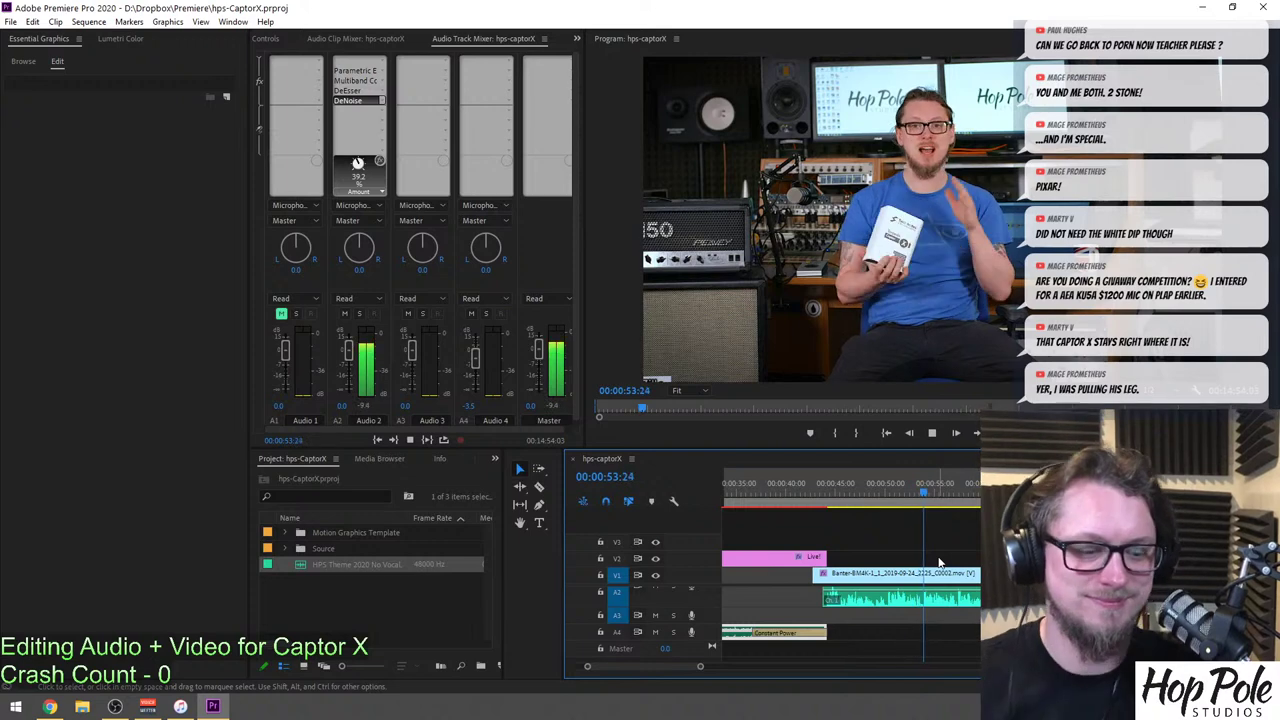
{"action": "key", "text": "="}
{"action": "scroll", "coordinate": [856, 600], "scroll_direction": "down", "scroll_amount": 1}
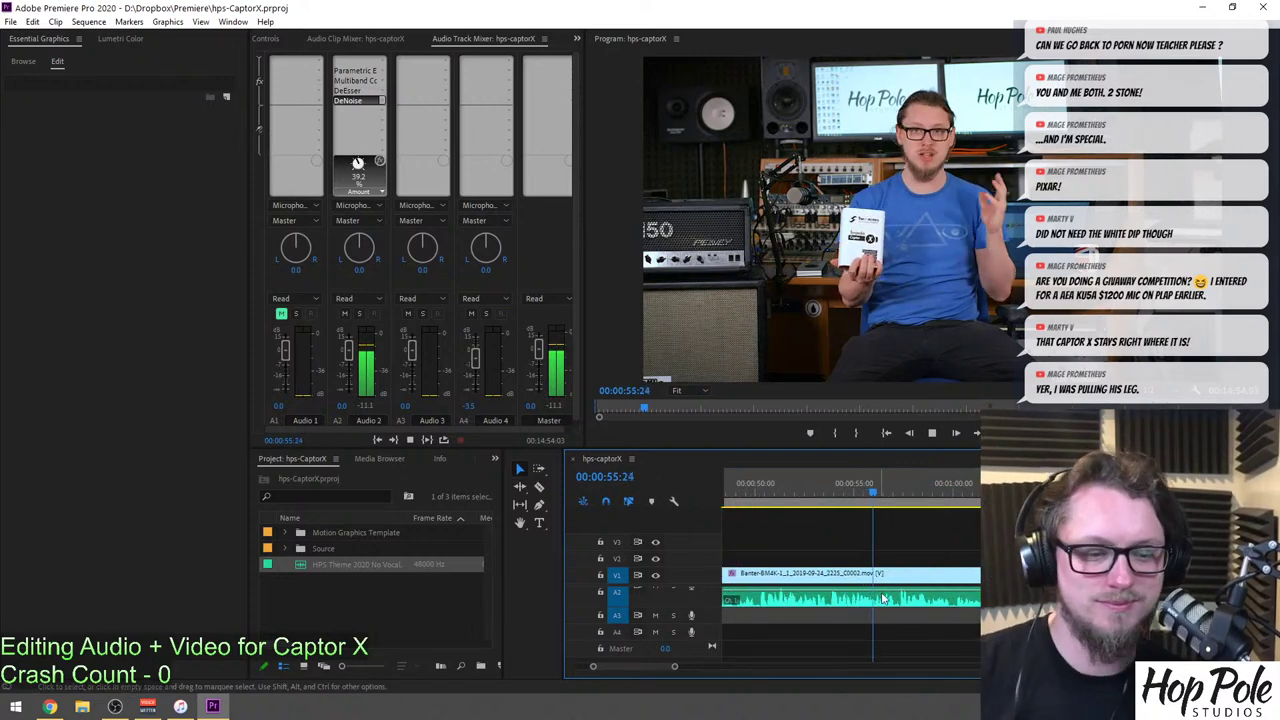
{"action": "key", "text": "minus"}
{"action": "key", "text": "equal"}
{"action": "key", "text": "equal"}
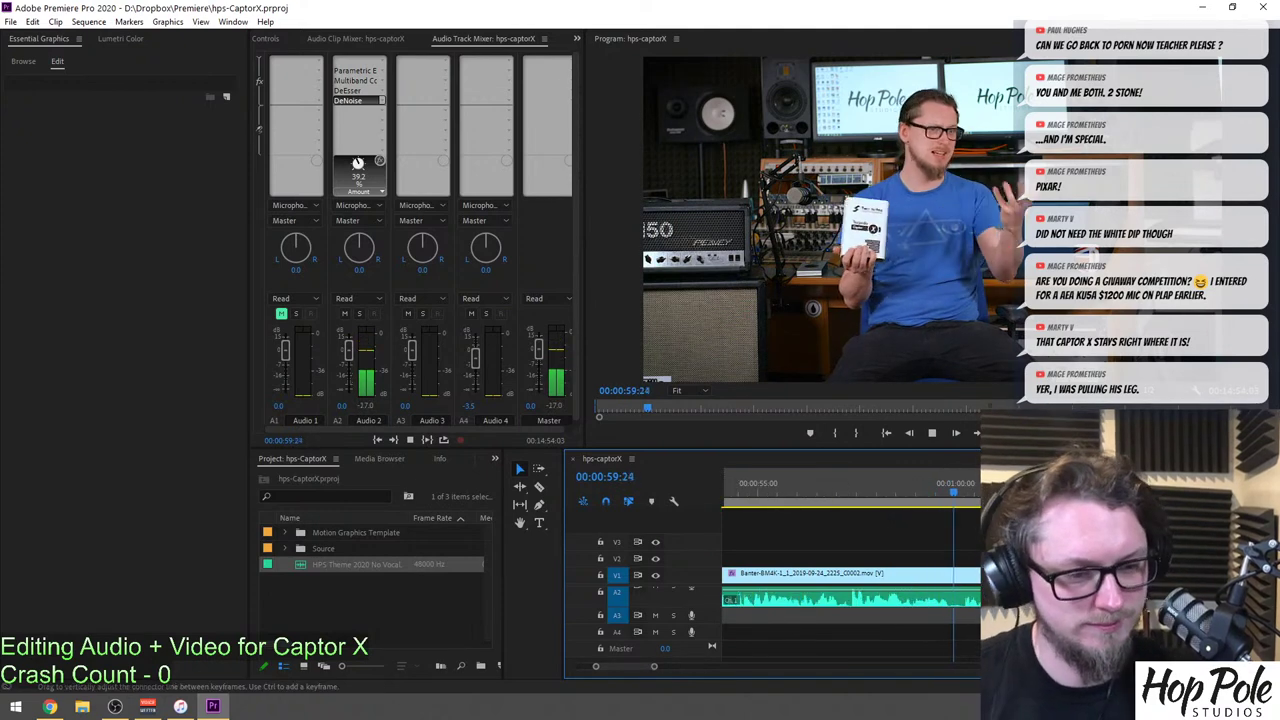
{"action": "key", "text": "c"}
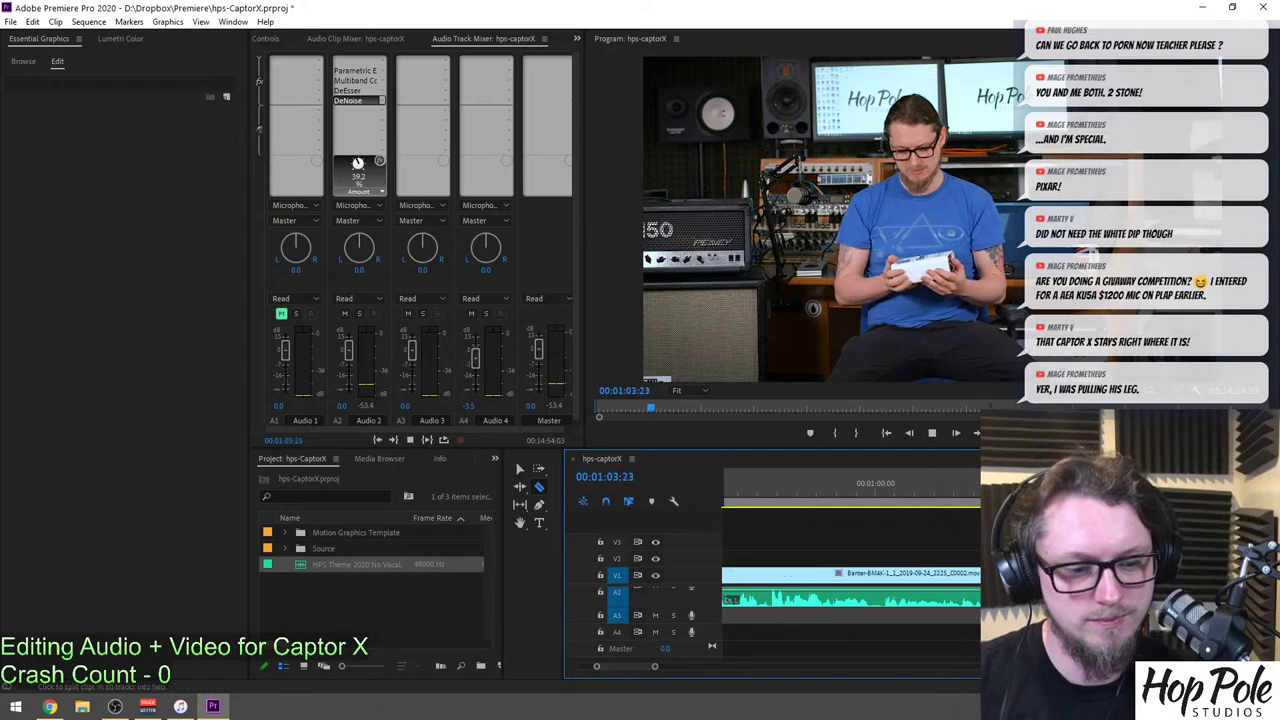
{"action": "left_click", "coordinate": [953, 574]}
{"action": "key", "text": "v"}
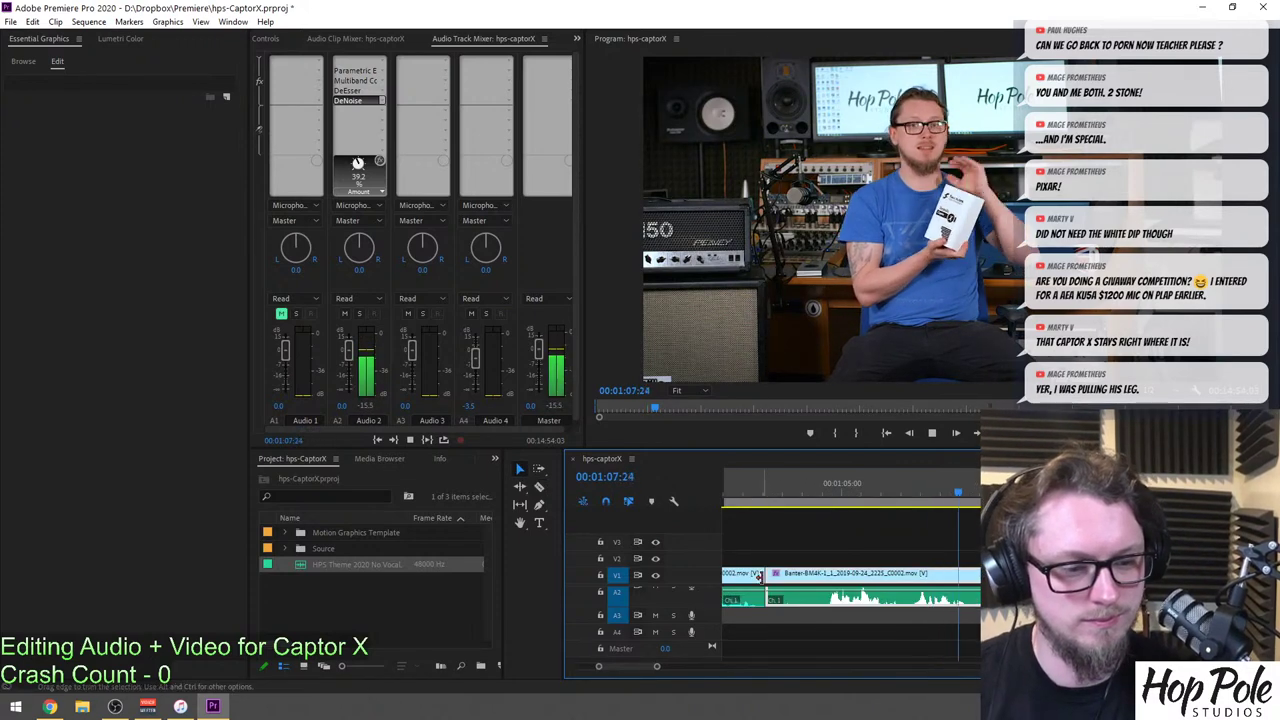
Move the remainder of the third talking clip with its audio far along the timeline, leaving a wide gap after the cut.
{"action": "left_click_drag", "start_coordinate": [768, 575], "coordinate": [813, 575]}
{"action": "key", "text": "minus"}
{"action": "key", "text": "minus"}
{"action": "key", "text": "minus"}
{"action": "key", "text": "minus"}
{"action": "key", "text": "minus"}
{"action": "key", "text": "minus"}
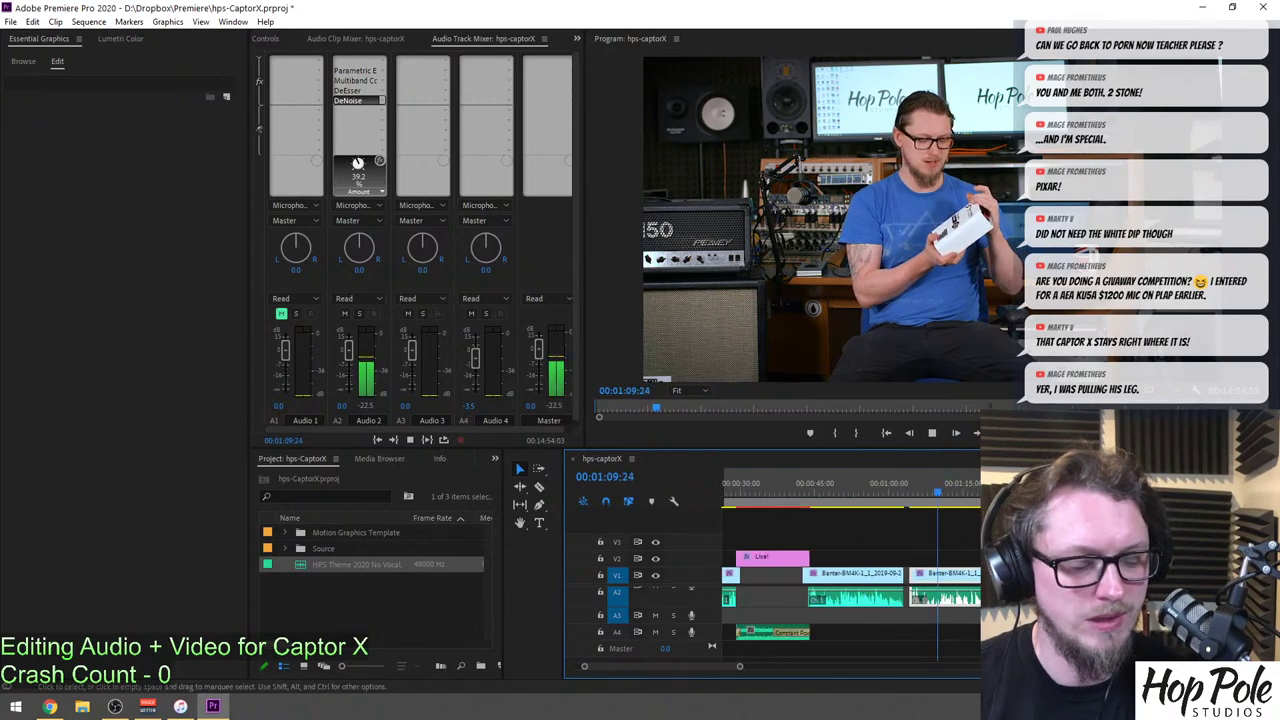
{"action": "key", "text": "space"}
{"action": "key", "text": "minus"}
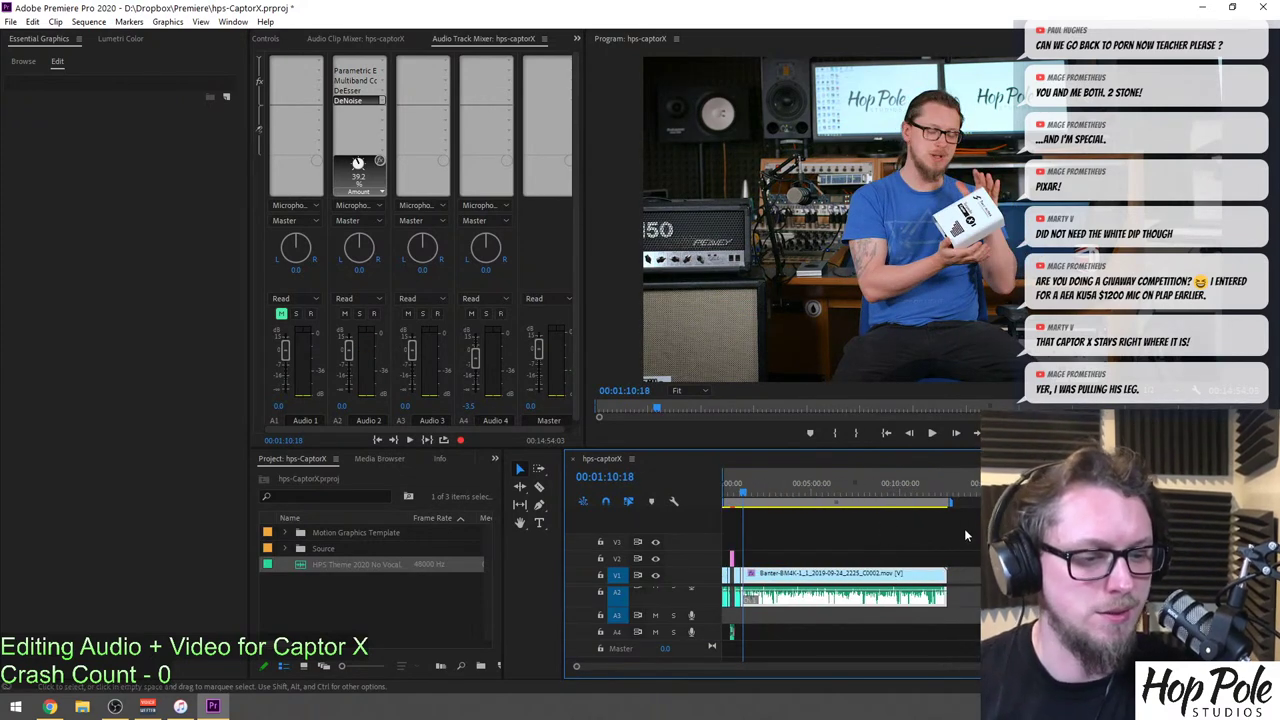
{"action": "key", "text": "equal"}
{"action": "key", "text": "equal"}
{"action": "key", "text": "minus"}
{"action": "left_click_drag", "start_coordinate": [815, 578], "coordinate": [978, 580]}
{"action": "key", "text": "equal"}
{"action": "key", "text": "equal"}
{"action": "key", "text": "equal"}
{"action": "key", "text": "minus"}
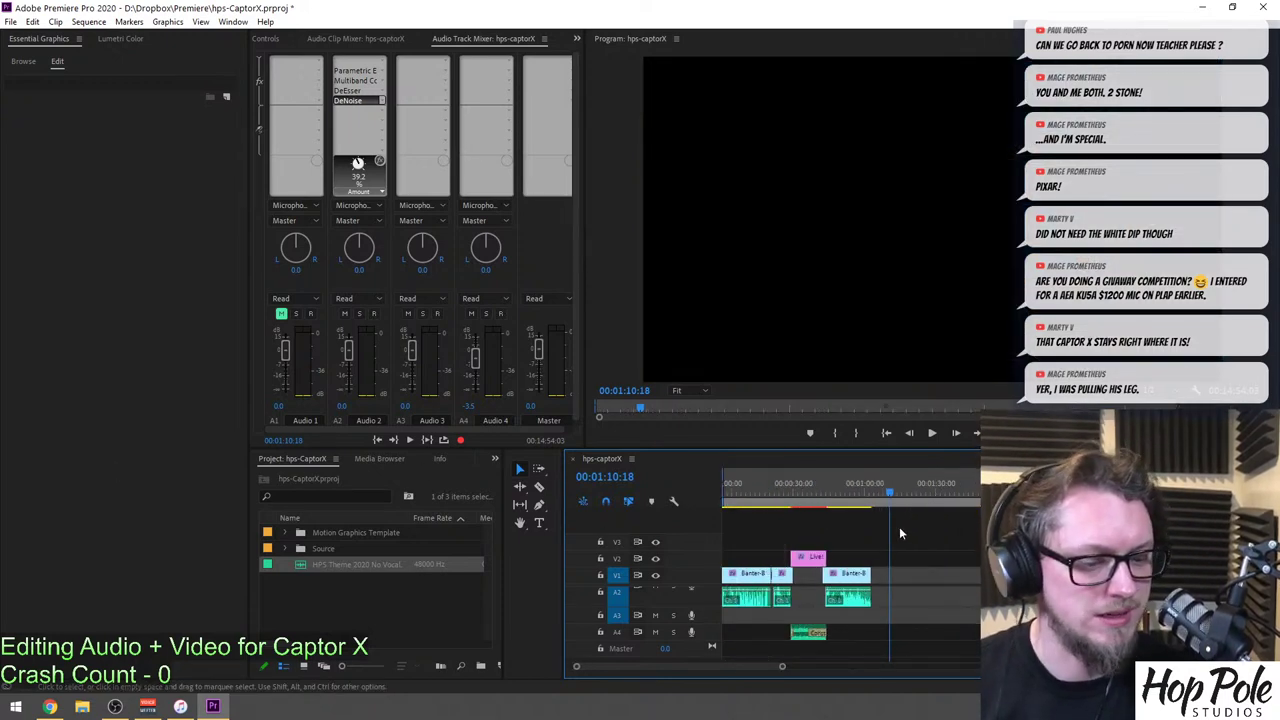
Add a Cross Dissolve at the end of the third talking clip on V1.
{"action": "key", "text": "equal"}
{"action": "key", "text": "equal"}
{"action": "left_click", "coordinate": [836, 491]}
{"action": "key", "text": "equal"}
{"action": "key", "text": "equal"}
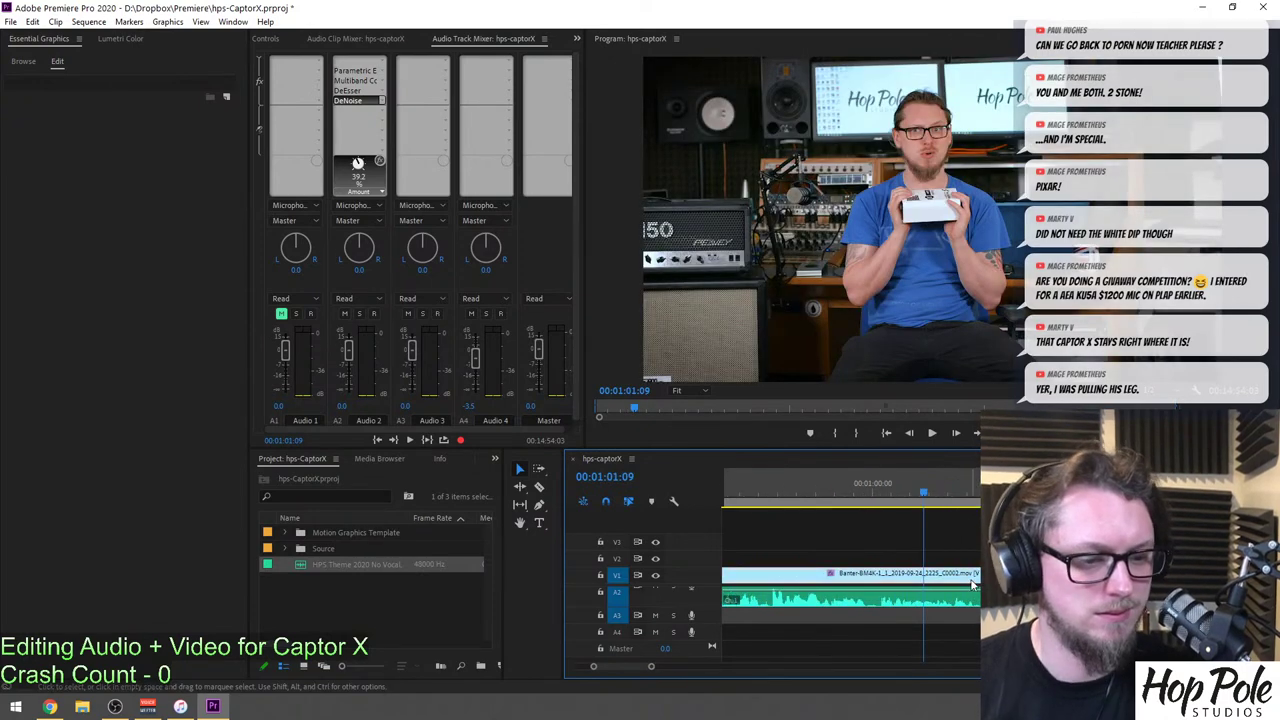
{"action": "key", "text": "ctrl+d"}
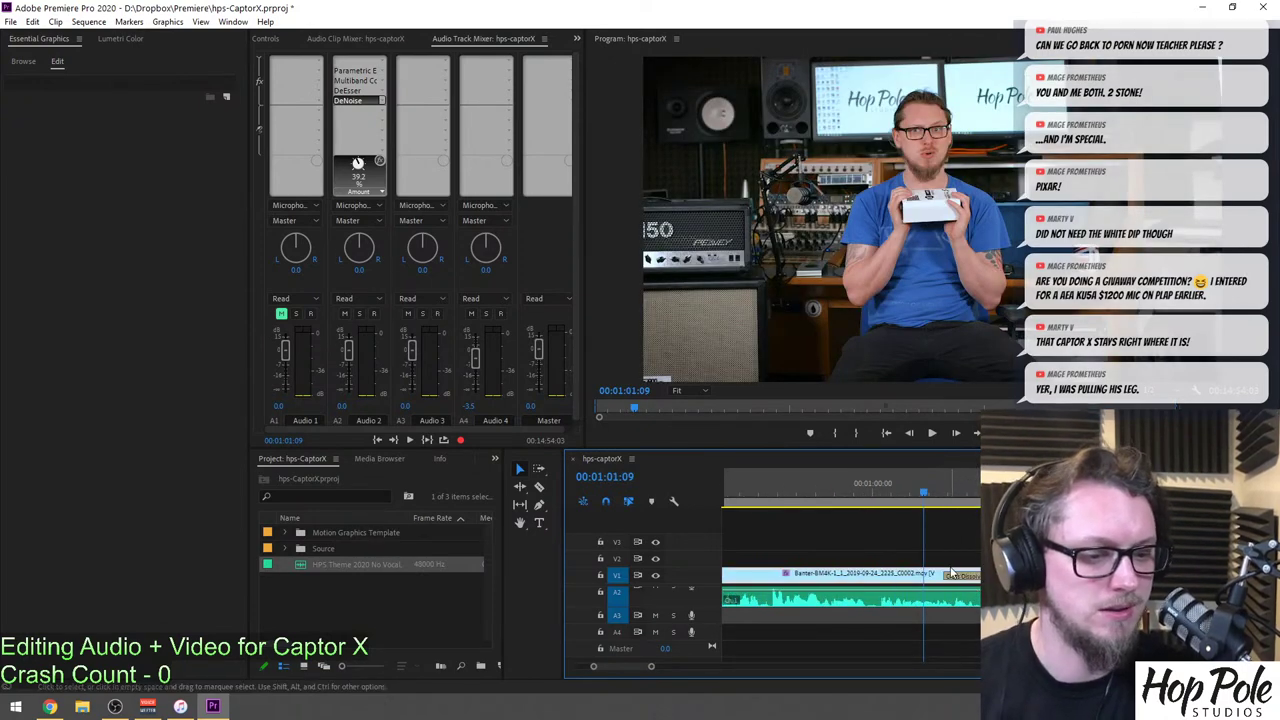
Inspect the Cross Dissolve at the start of the third talking clip under the end of the title graphic.
{"action": "key", "text": "minus"}
{"action": "key", "text": "minus"}
{"action": "key", "text": "minus"}
{"action": "left_click", "coordinate": [836, 491]}
{"action": "key", "text": "equal"}
{"action": "key", "text": "equal"}
{"action": "key", "text": "equal"}
{"action": "left_click", "coordinate": [947, 580]}
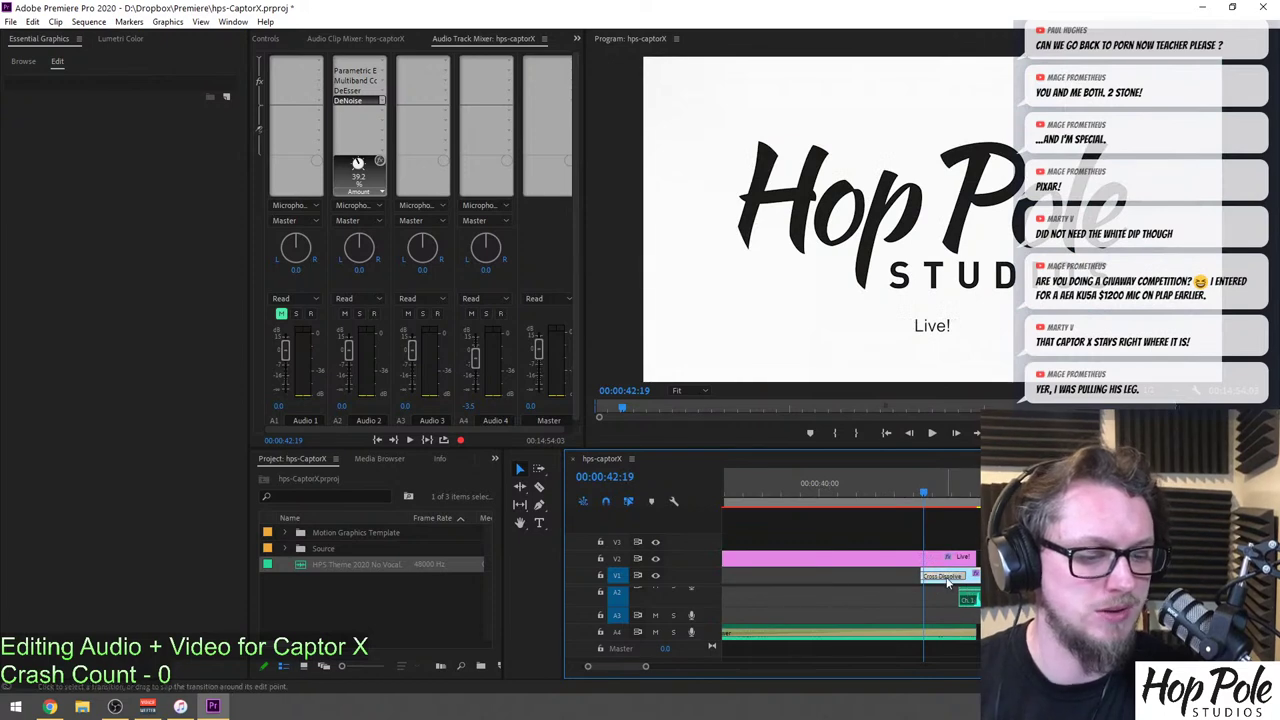
Shorten the Cross Dissolve at the third talking clip's end to under half a second, play the ending, and save the project.
{"action": "key", "text": "Down"}
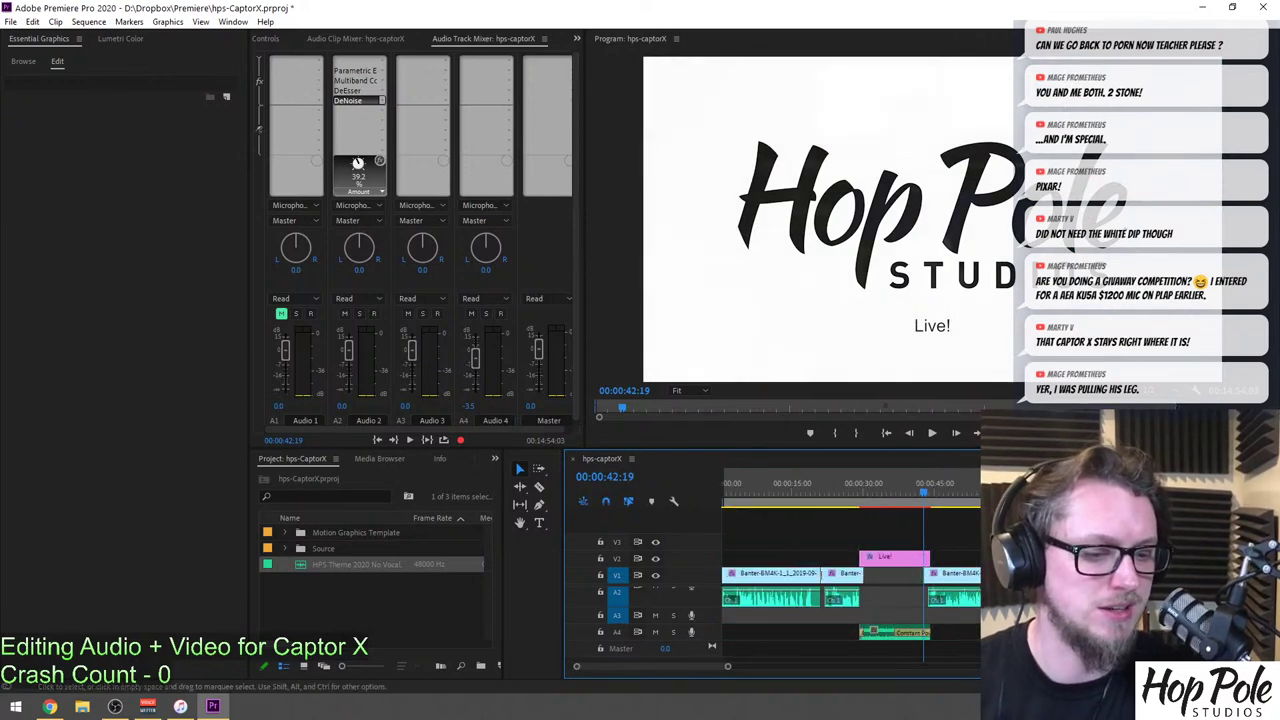
{"action": "key", "text": "space"}
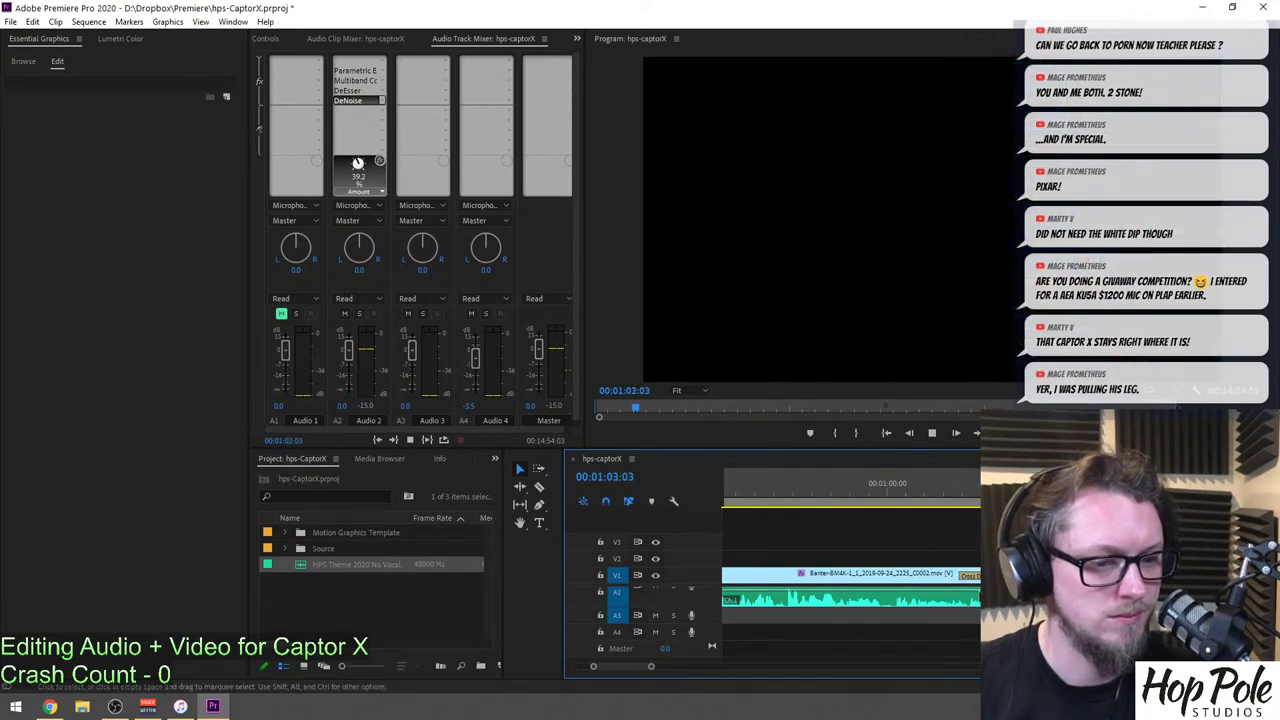
{"action": "left_click_drag", "start_coordinate": [978, 574], "coordinate": [987, 574]}
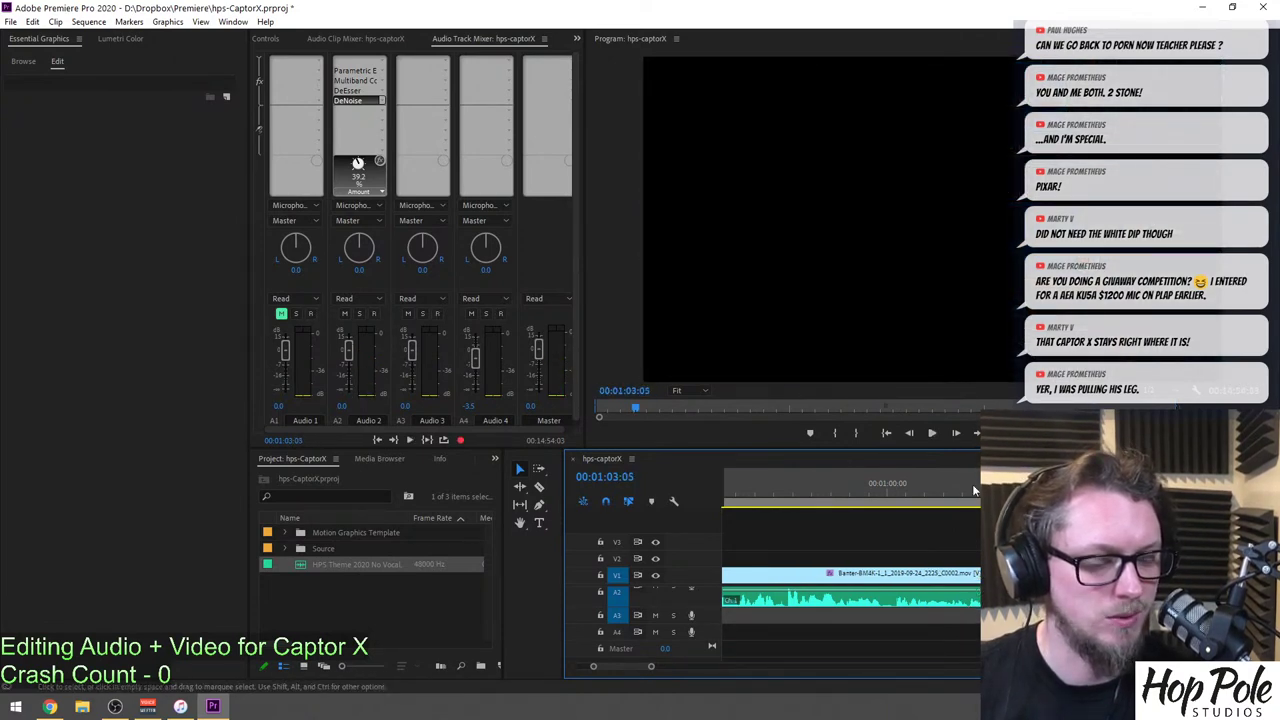
{"action": "left_click", "coordinate": [971, 491]}
{"action": "key", "text": "space"}
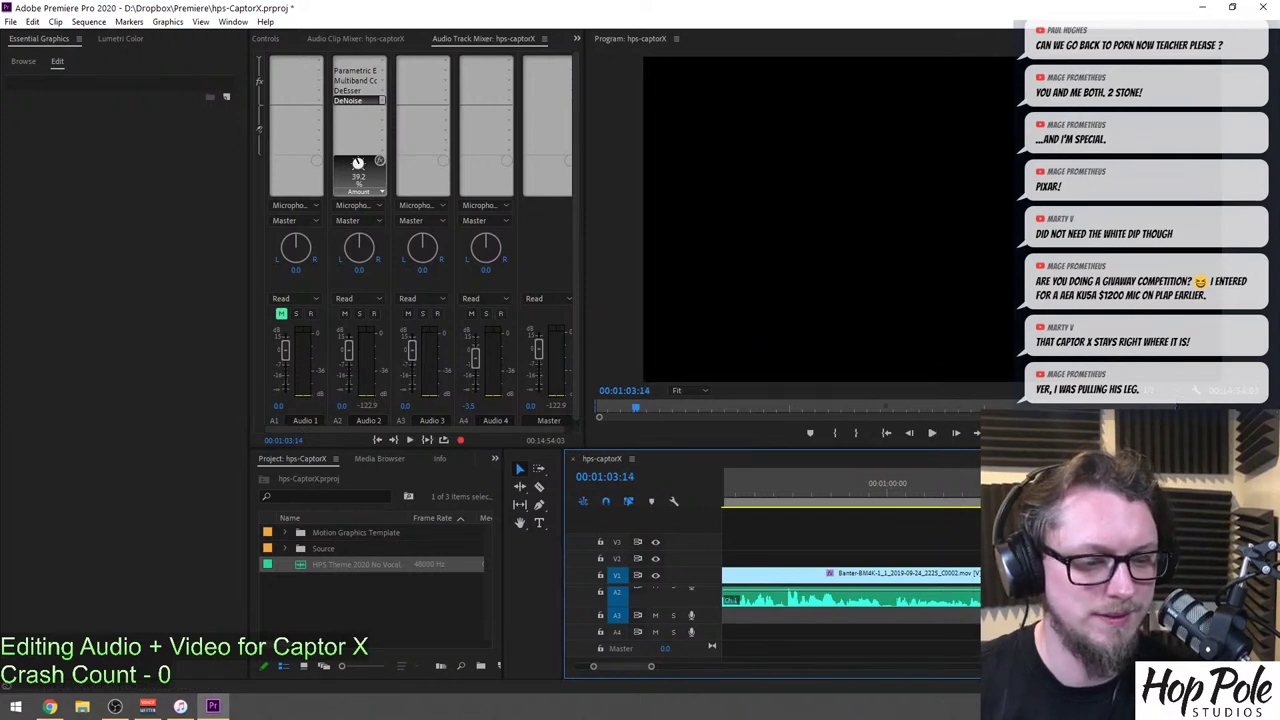
{"action": "scroll", "coordinate": [852, 574], "scroll_direction": "down", "scroll_amount": 2}
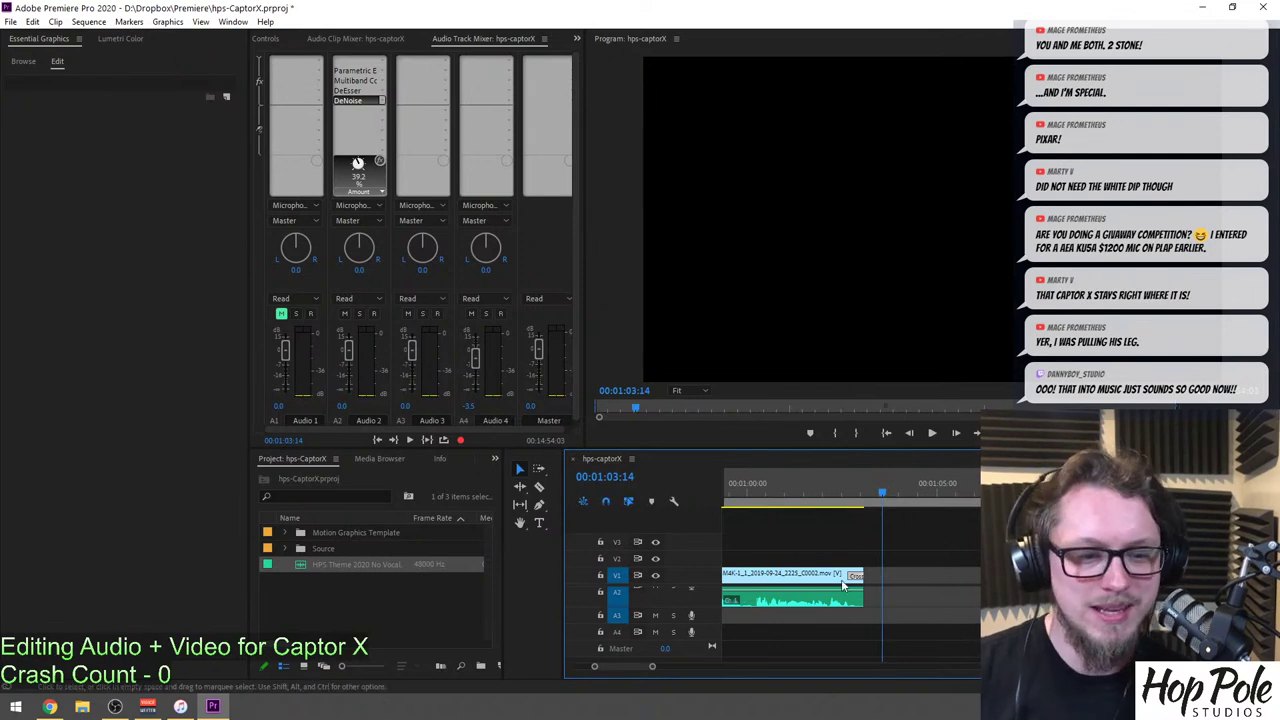
{"action": "key", "text": "minus"}
{"action": "key", "text": "minus"}
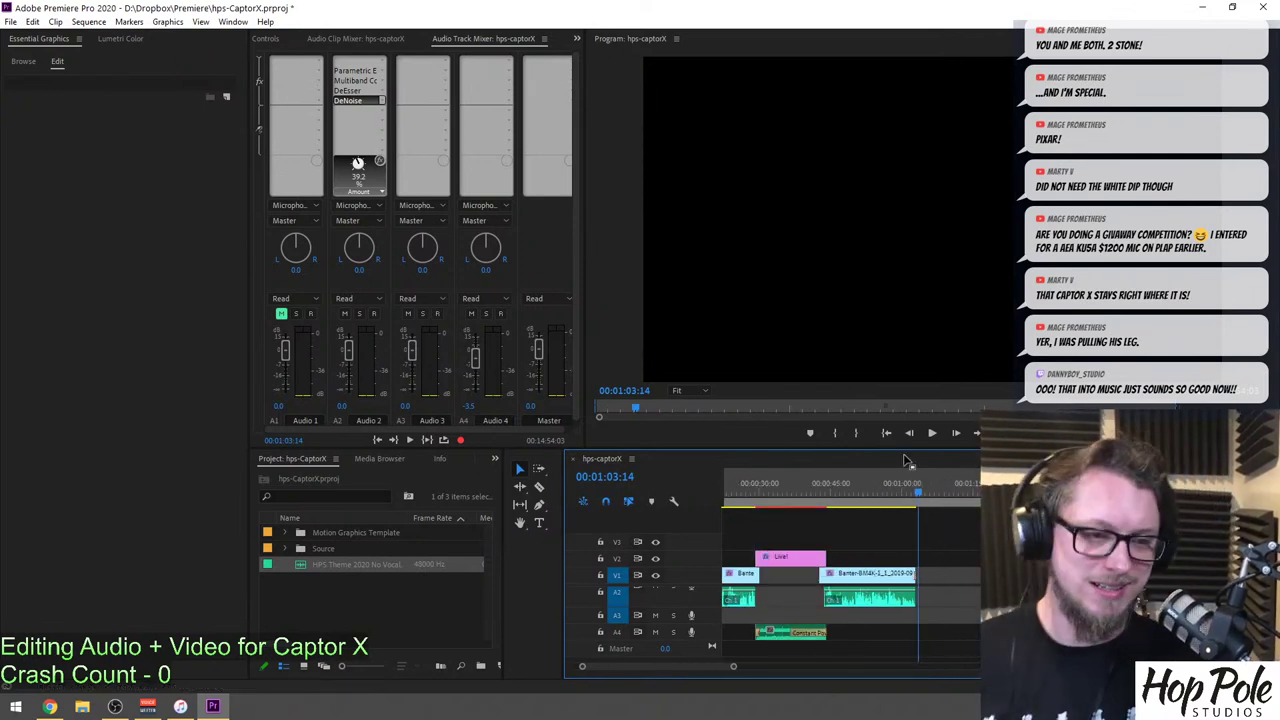
{"action": "key", "text": "ctrl+s"}
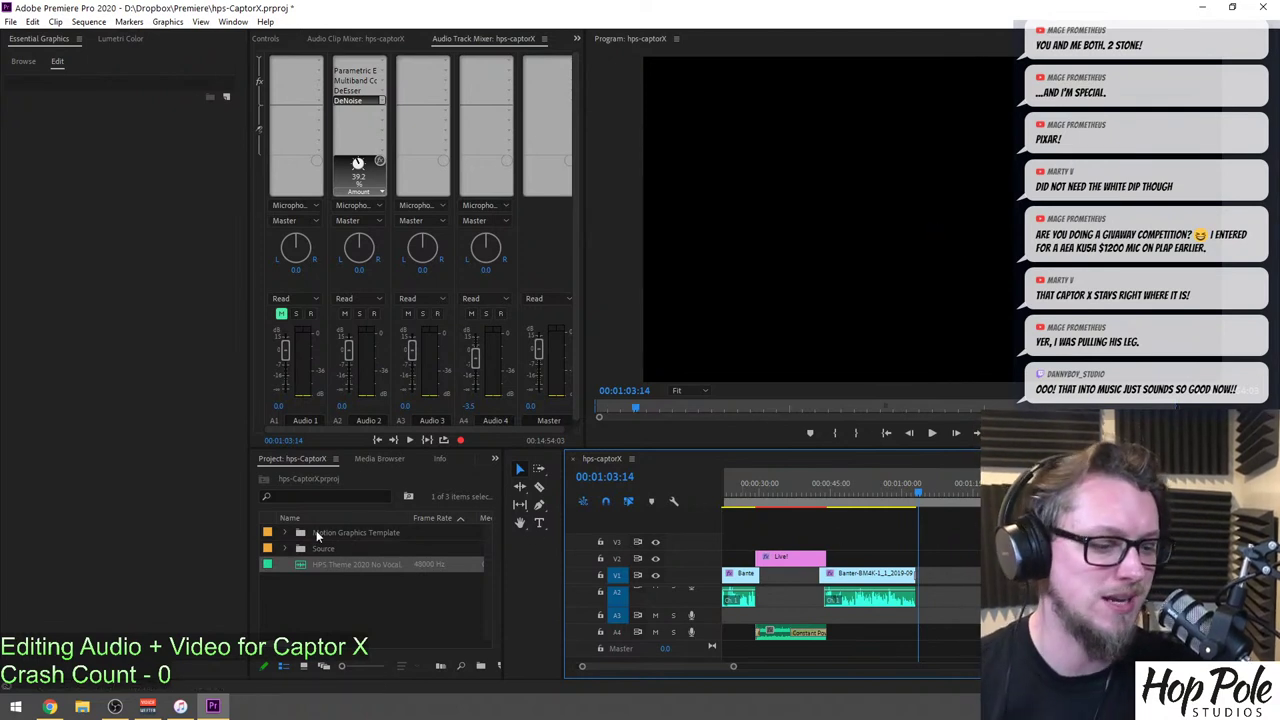
Expand the Source bin and preview the Banter clips 2225_C0002 and 2312_C0004 in the Source monitor.
{"action": "left_click", "coordinate": [292, 549]}
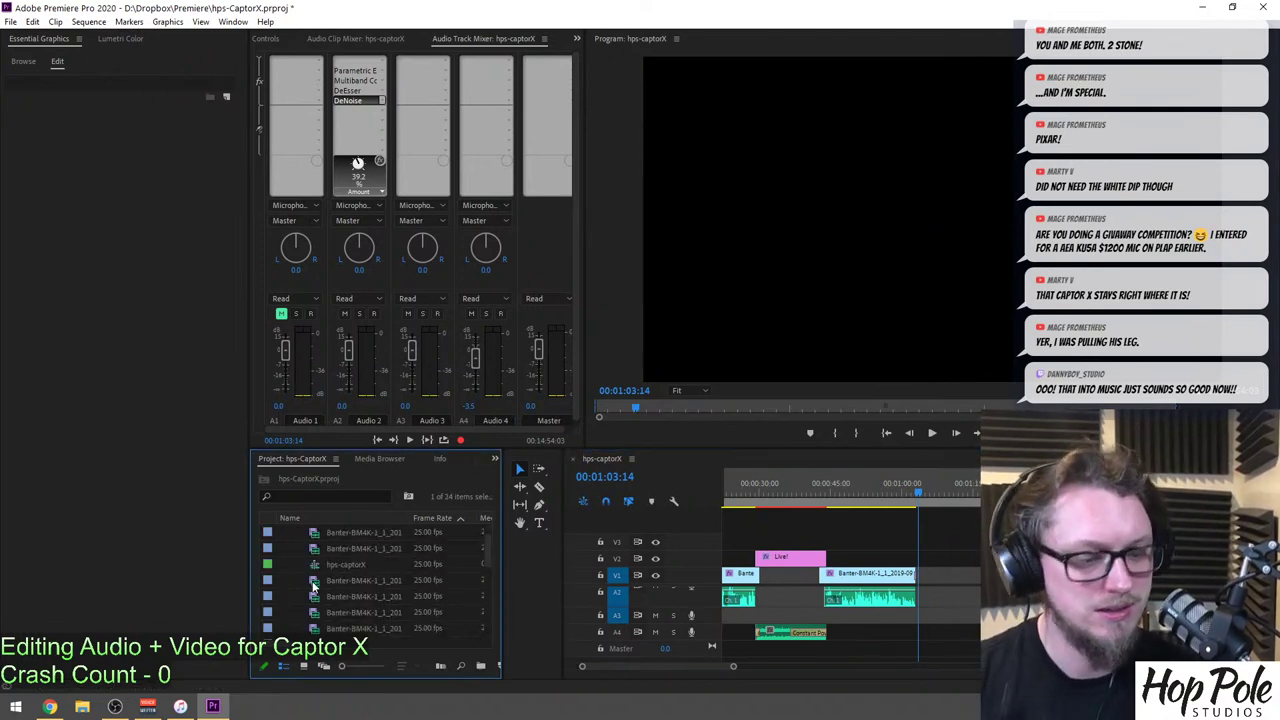
{"action": "double_click", "coordinate": [313, 585]}
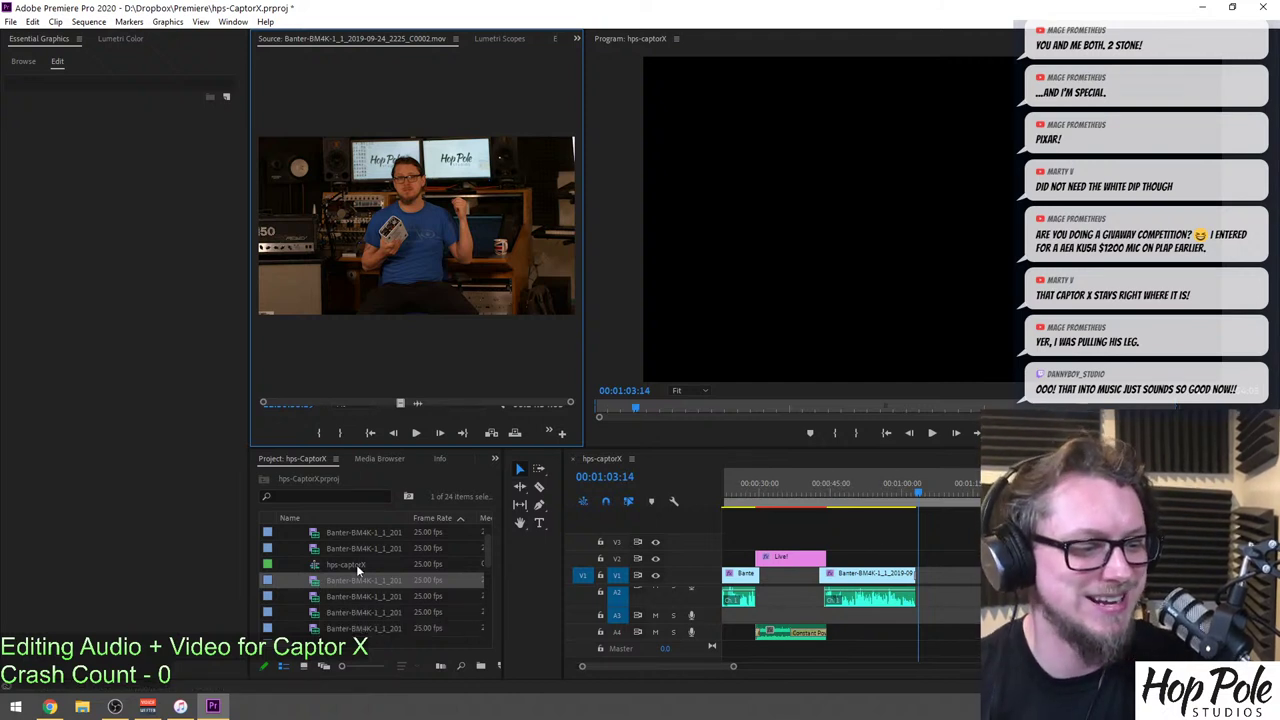
{"action": "scroll", "coordinate": [350, 575], "scroll_direction": "down", "scroll_amount": 1}
{"action": "double_click", "coordinate": [322, 596]}
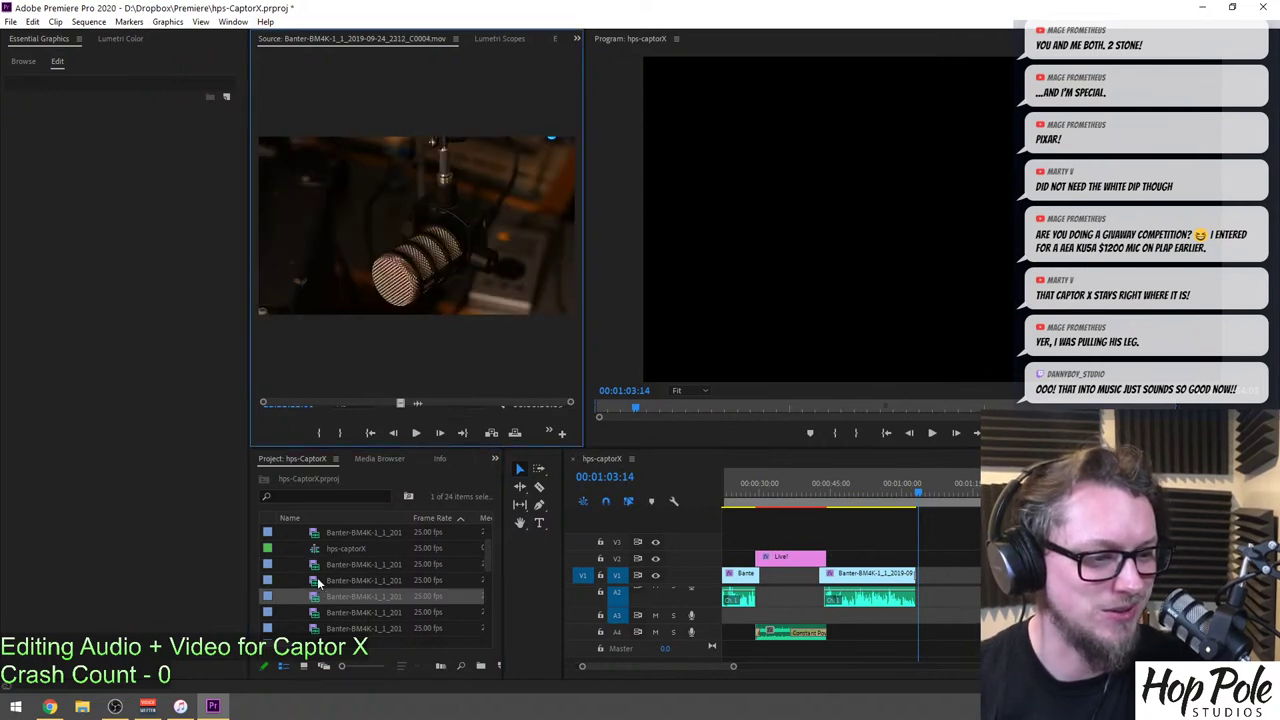
{"action": "left_click", "coordinate": [319, 582]}
{"action": "left_click", "coordinate": [406, 365]}
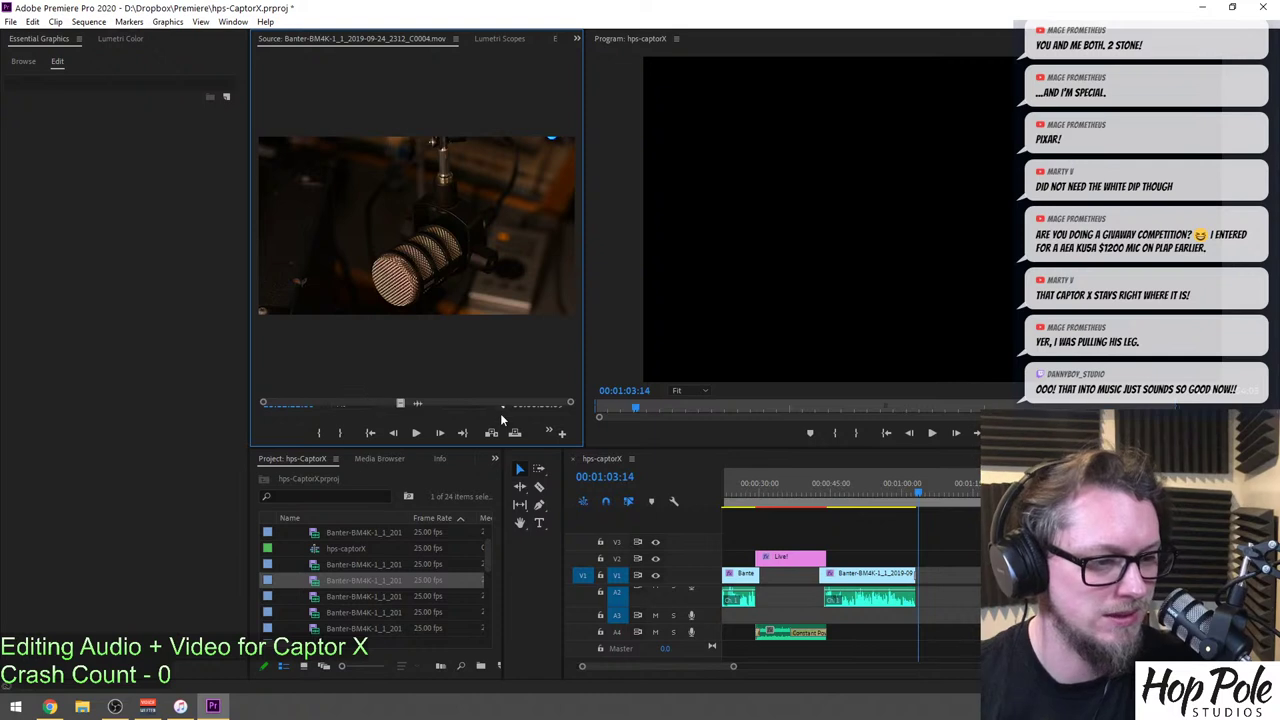
Enlarge the project and timeline panels while playing the C0004 close-up, and open the Banter clip 2313_C0005 for preview.
{"action": "left_click_drag", "start_coordinate": [504, 448], "coordinate": [503, 421]}
{"action": "key", "text": "space"}
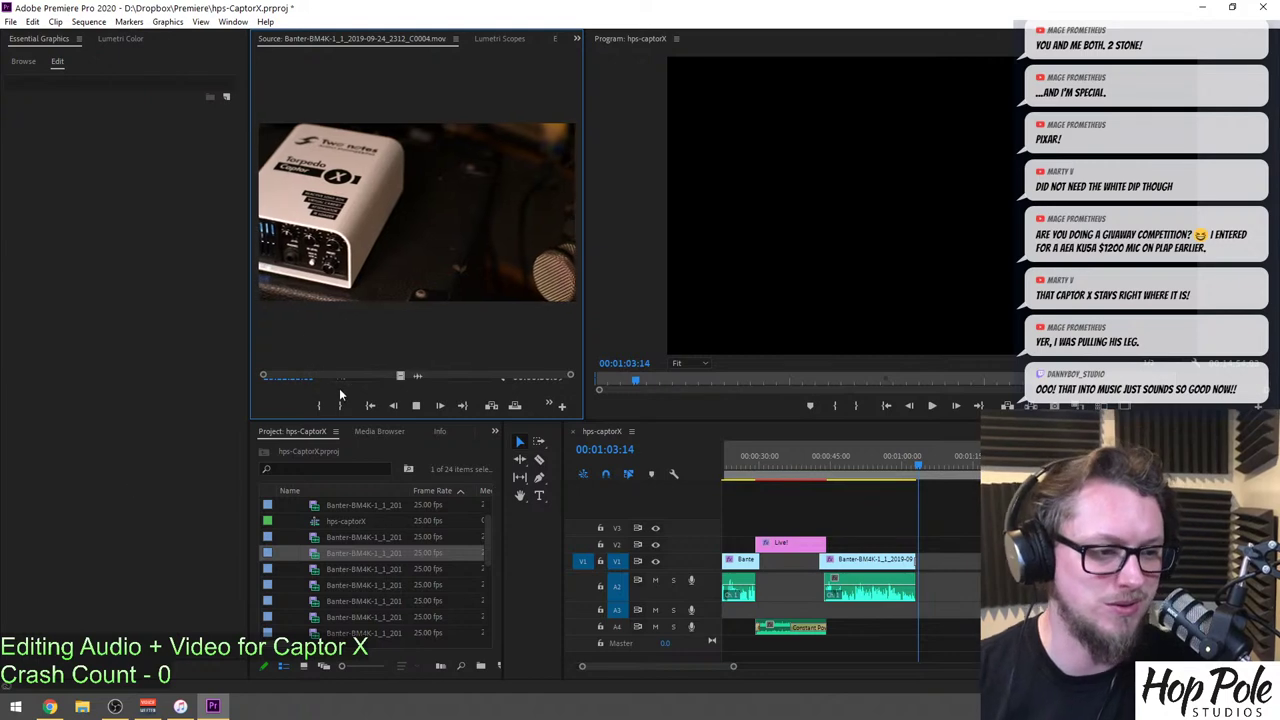
{"action": "key", "text": "space"}
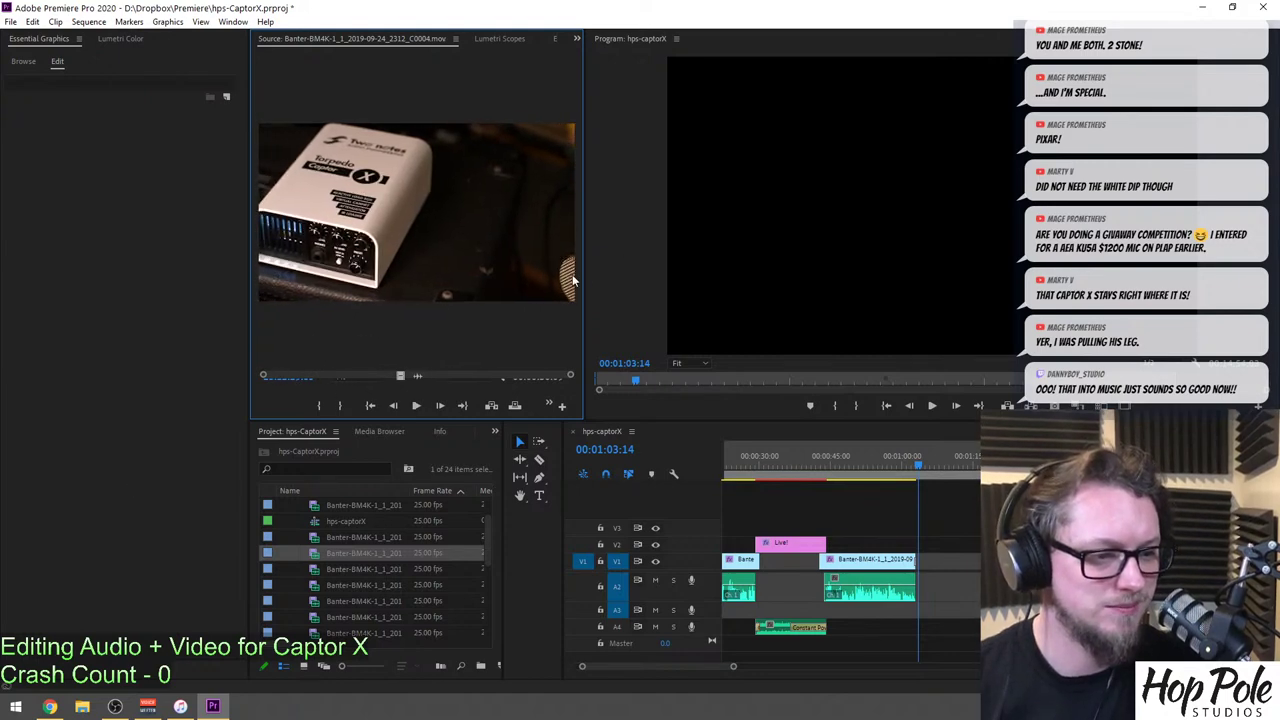
{"action": "mouse_move", "coordinate": [584, 281]}
{"action": "left_mouse_down"}
{"action": "mouse_move", "coordinate": [714, 281]}
{"action": "mouse_move", "coordinate": [590, 281]}
{"action": "left_mouse_up"}
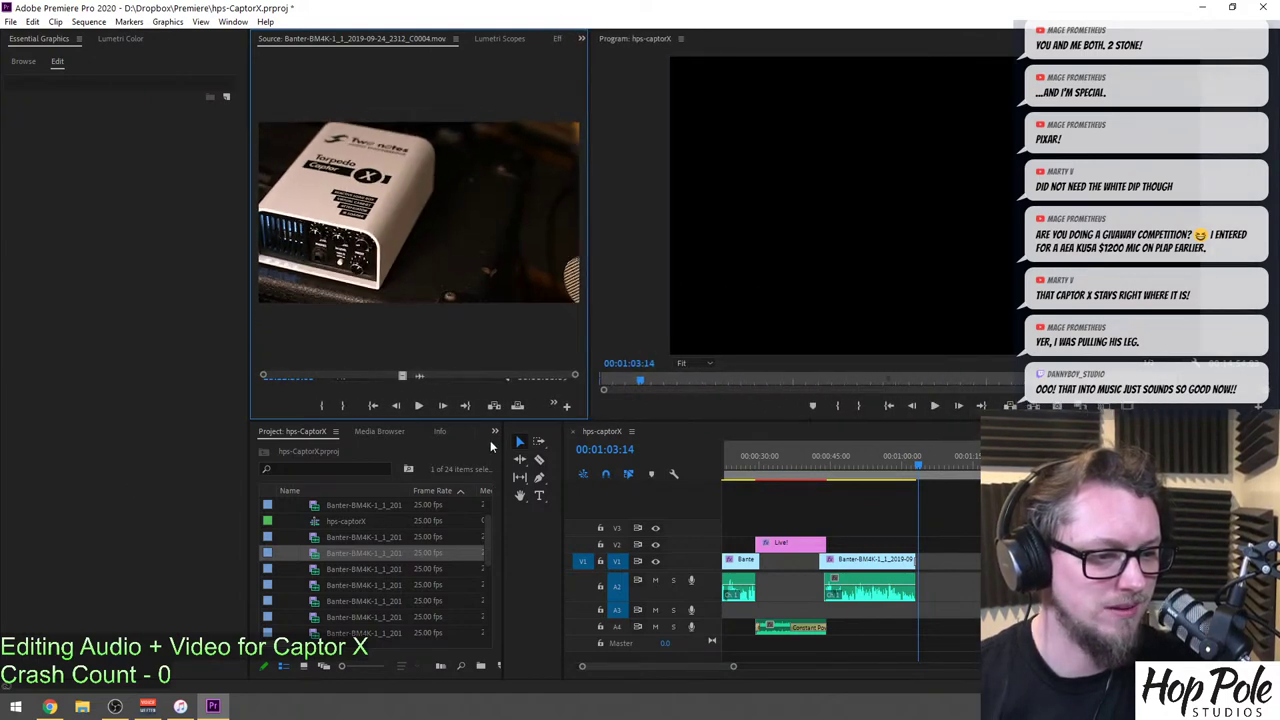
{"action": "left_click_drag", "start_coordinate": [505, 421], "coordinate": [512, 407]}
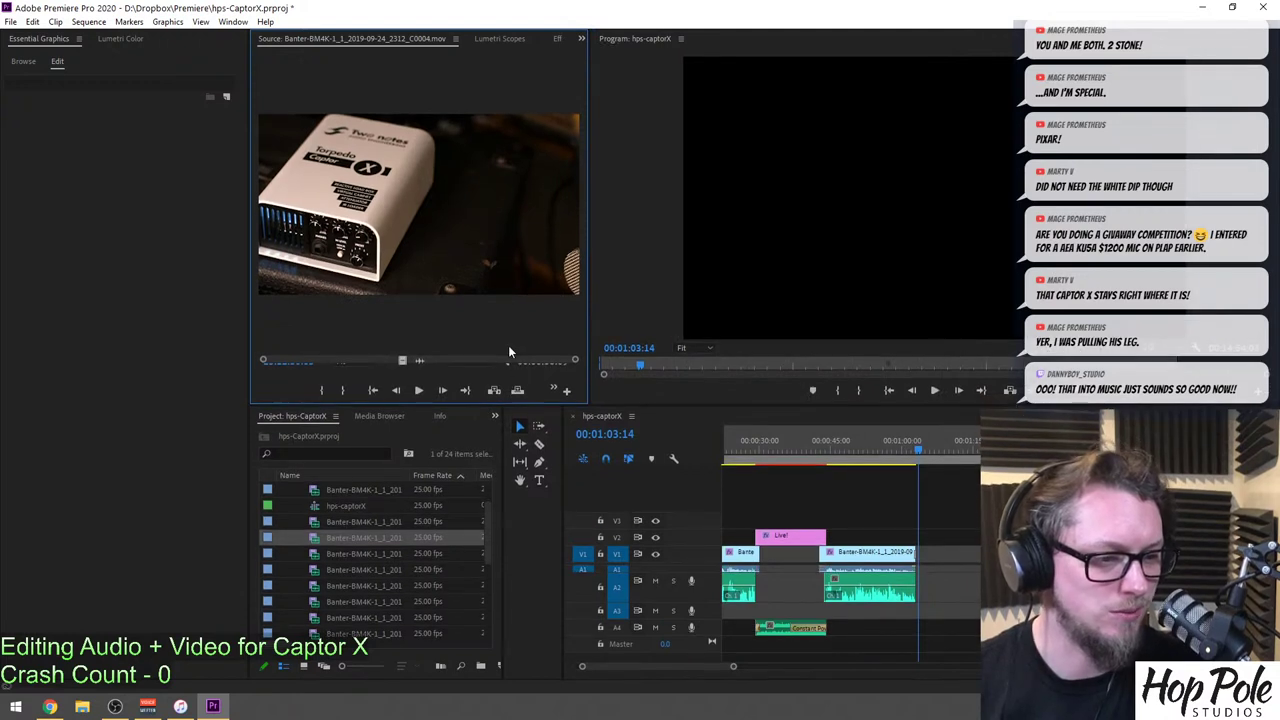
{"action": "left_click", "coordinate": [418, 391]}
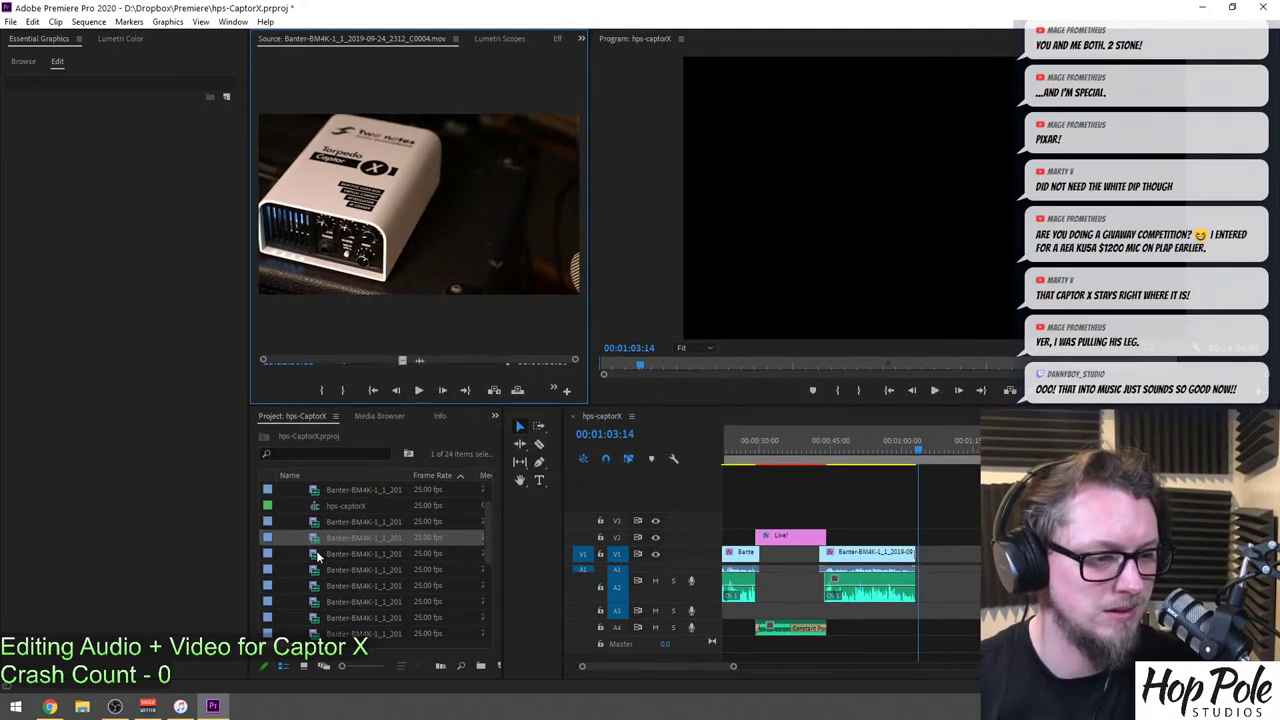
{"action": "double_click", "coordinate": [314, 571]}
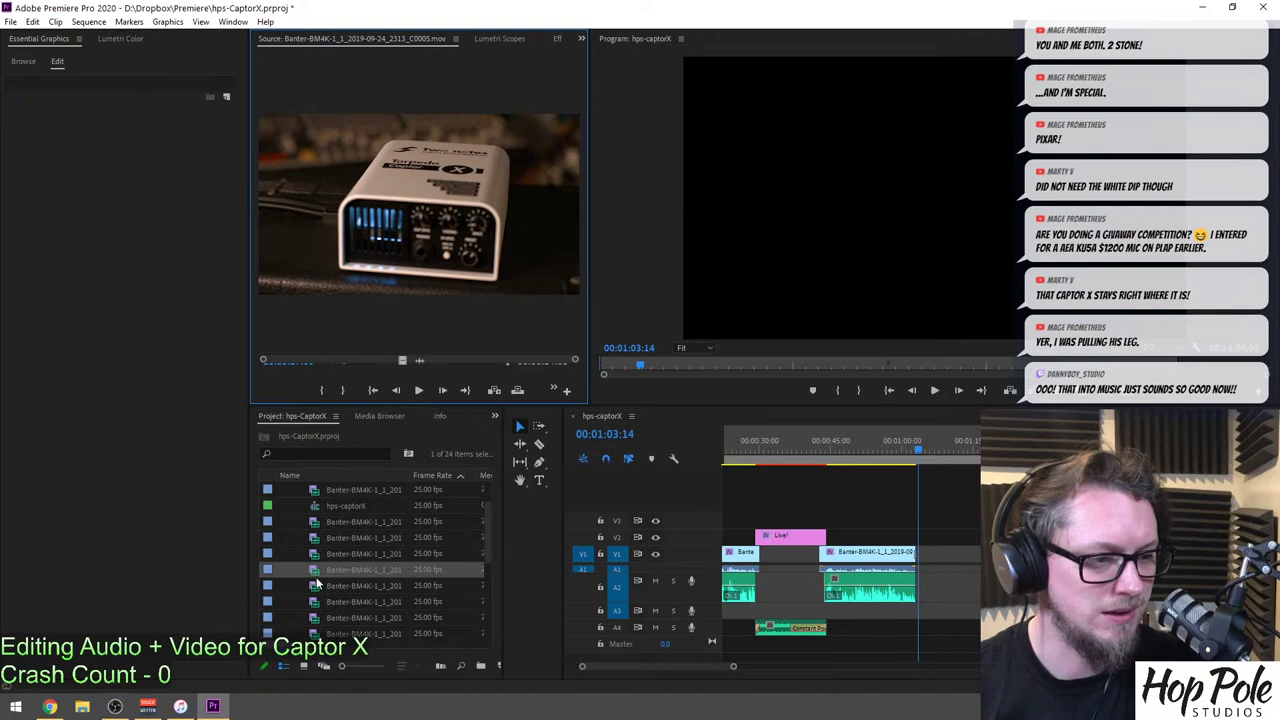
Preview the Captor X close-up clips from 2314_C0006 to 2315_C0008 in the Source monitor and enlarge the monitors slightly.
{"action": "scroll", "coordinate": [314, 583], "scroll_direction": "down", "scroll_amount": 1}
{"action": "double_click", "coordinate": [314, 540]}
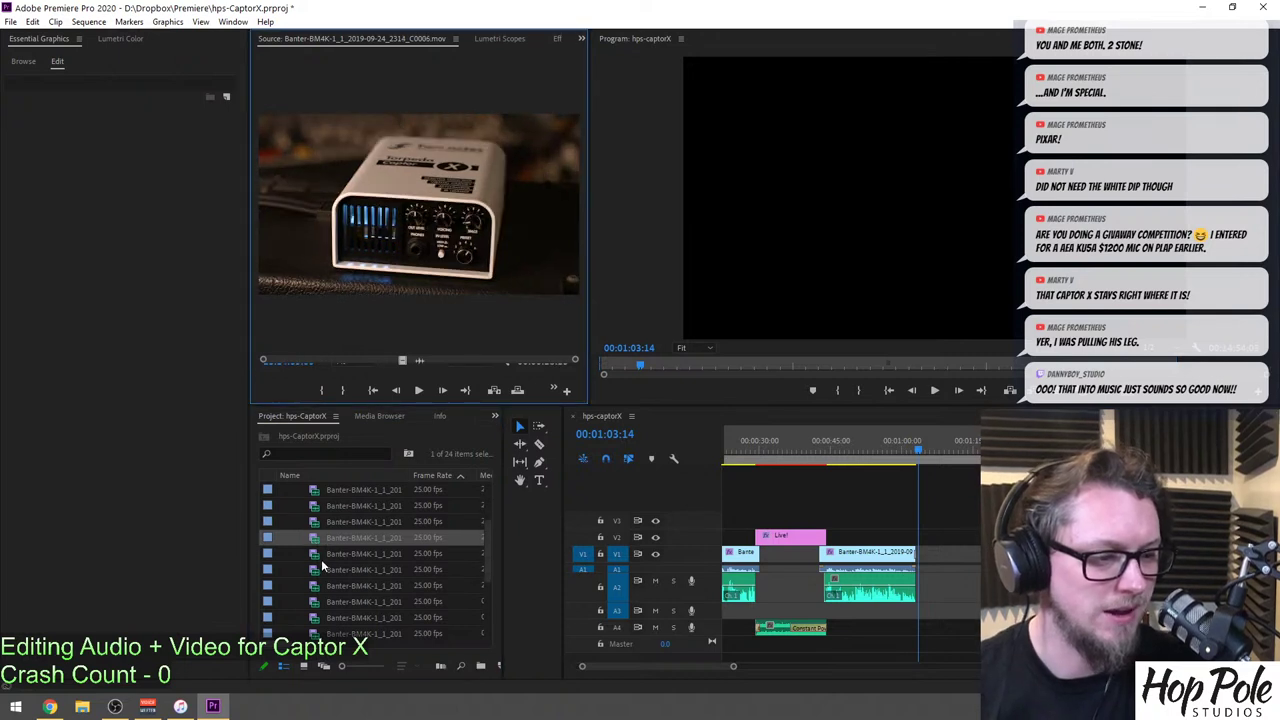
{"action": "double_click", "coordinate": [316, 555]}
{"action": "double_click", "coordinate": [313, 571]}
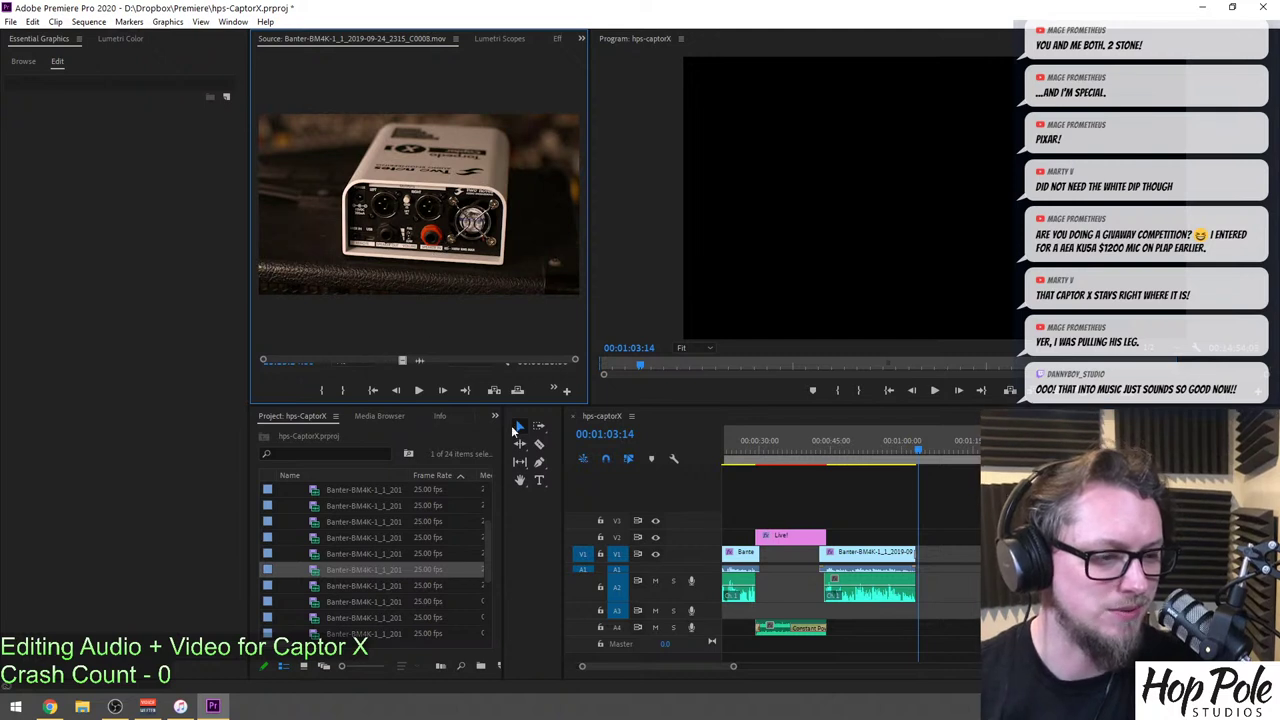
{"action": "left_click_drag", "start_coordinate": [523, 408], "coordinate": [523, 421]}
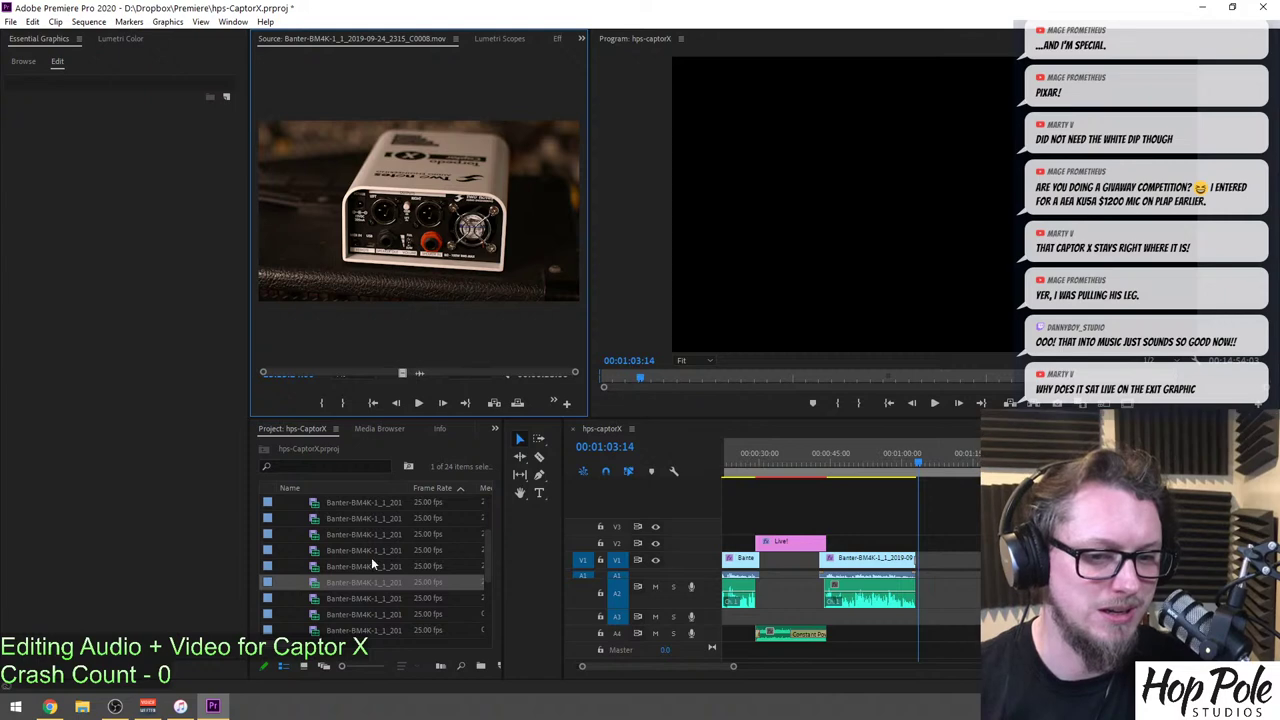
Open the title graphic's "Live!" text layer for editing at 00:00:42:02.
{"action": "left_click", "coordinate": [818, 452]}
{"action": "left_click", "coordinate": [818, 548]}
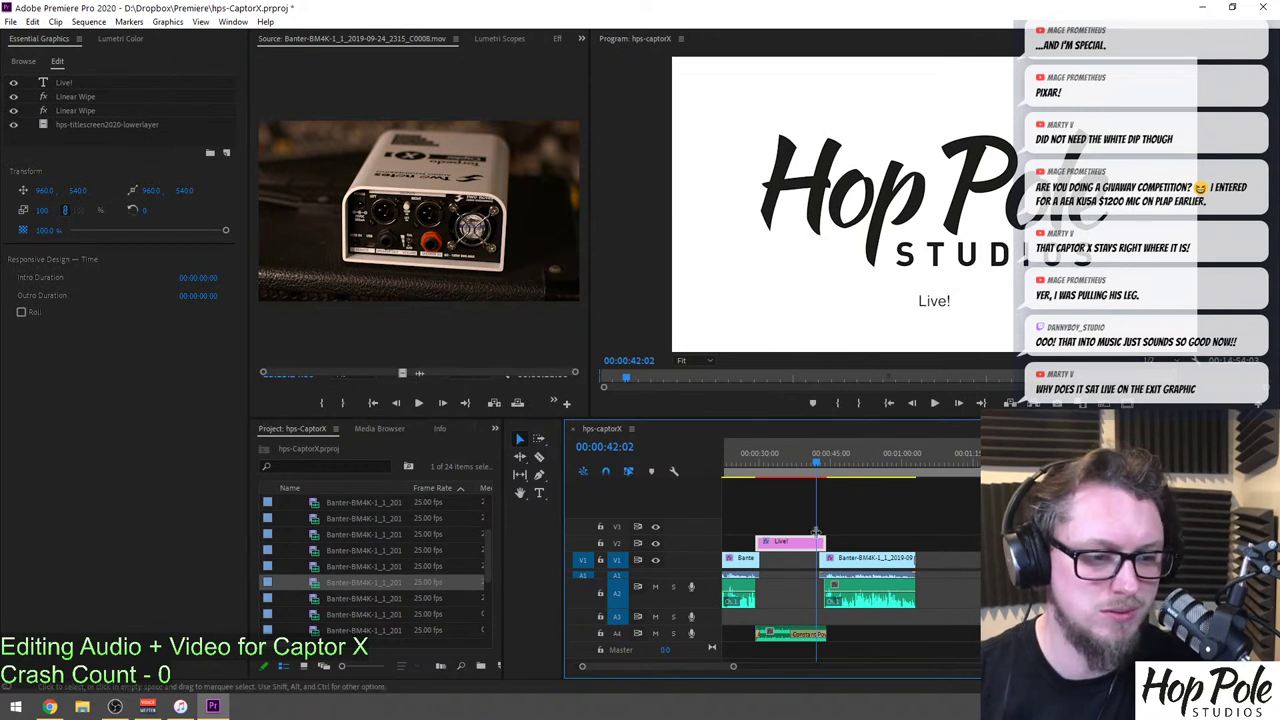
{"action": "left_click", "coordinate": [930, 302]}
{"action": "left_click", "coordinate": [68, 88]}
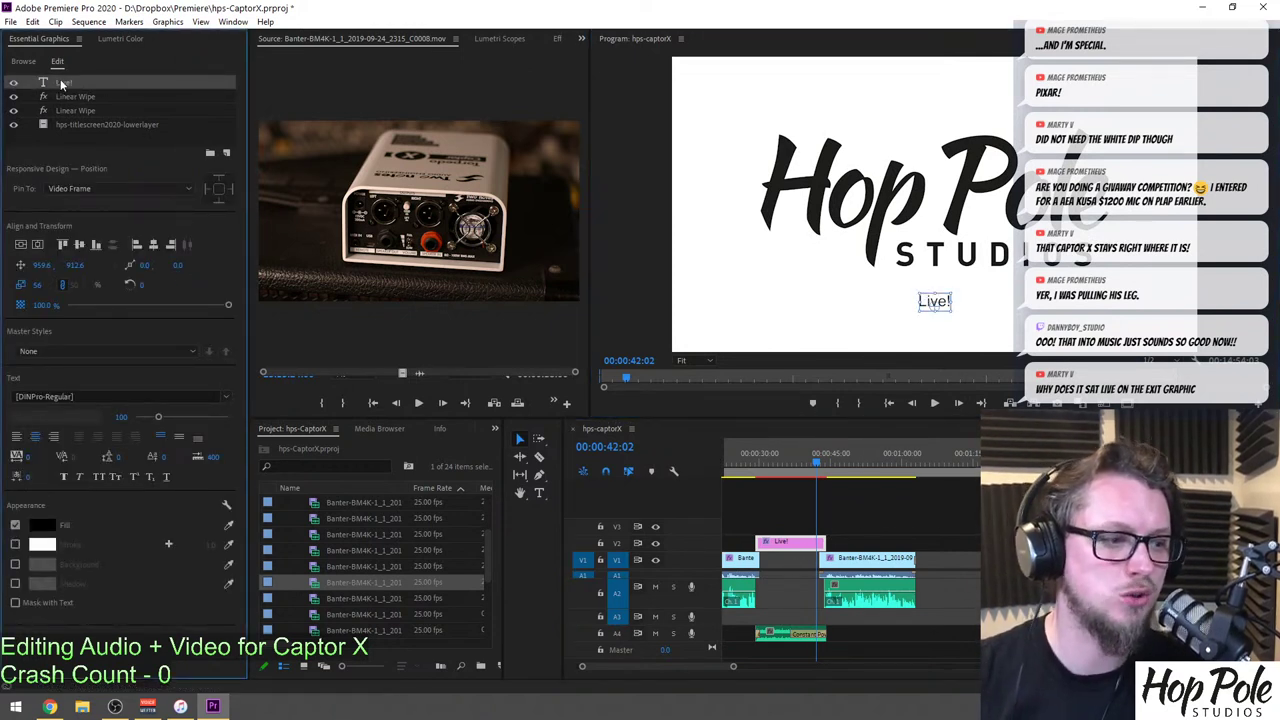
{"action": "double_click", "coordinate": [61, 83]}
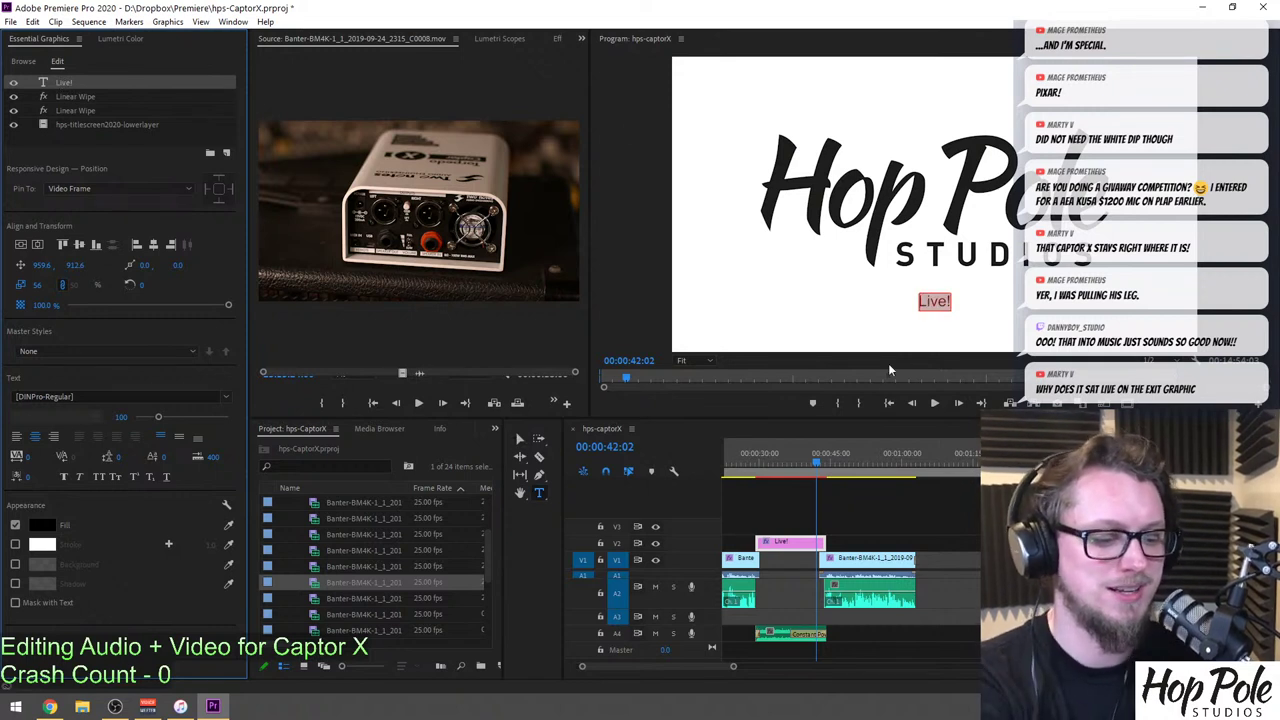
Try a short thank-you message as the title graphic's text and clear it again.
{"action": "type", "text": "Thanks"}
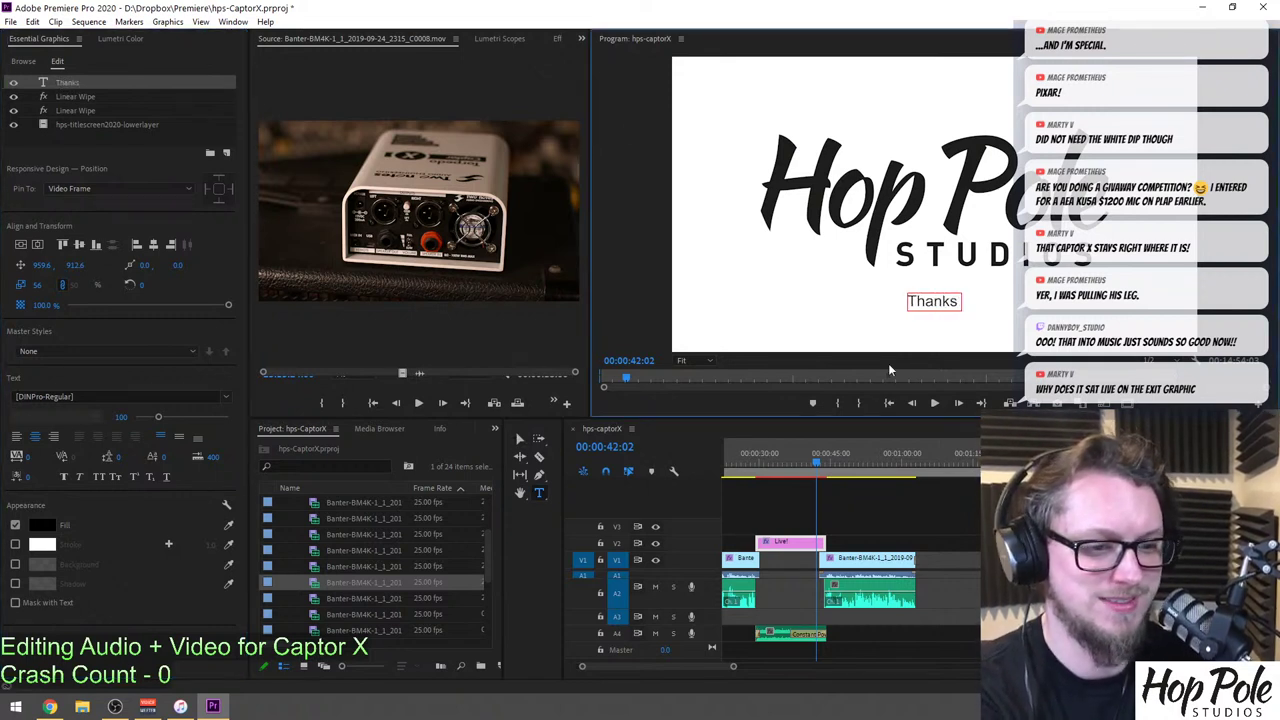
{"action": "type", "text": " marty!"}
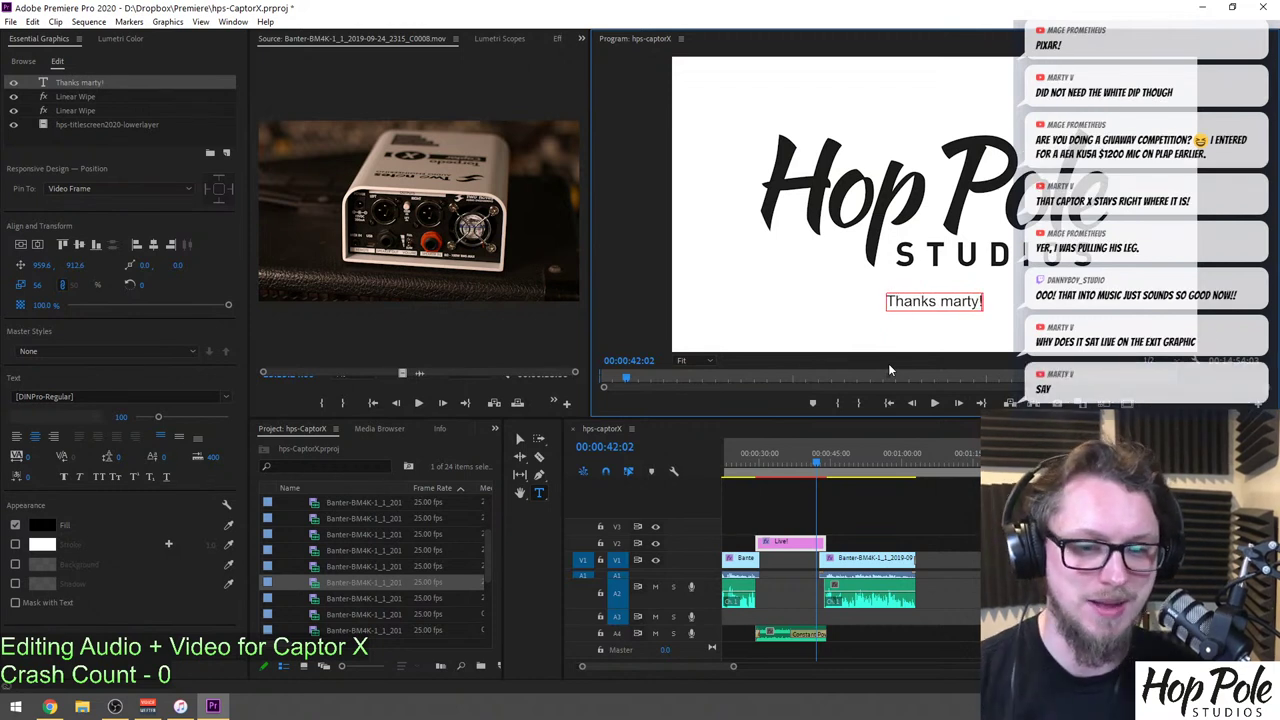
{"action": "key", "text": "BackSpace"}
{"action": "key", "text": "BackSpace"}
{"action": "key", "text": "BackSpace"}
{"action": "key", "text": "BackSpace"}
{"action": "key", "text": "BackSpace"}
{"action": "key", "text": "BackSpace"}
{"action": "key", "text": "BackSpace"}
{"action": "key", "text": "BackSpace"}
{"action": "key", "text": "BackSpace"}
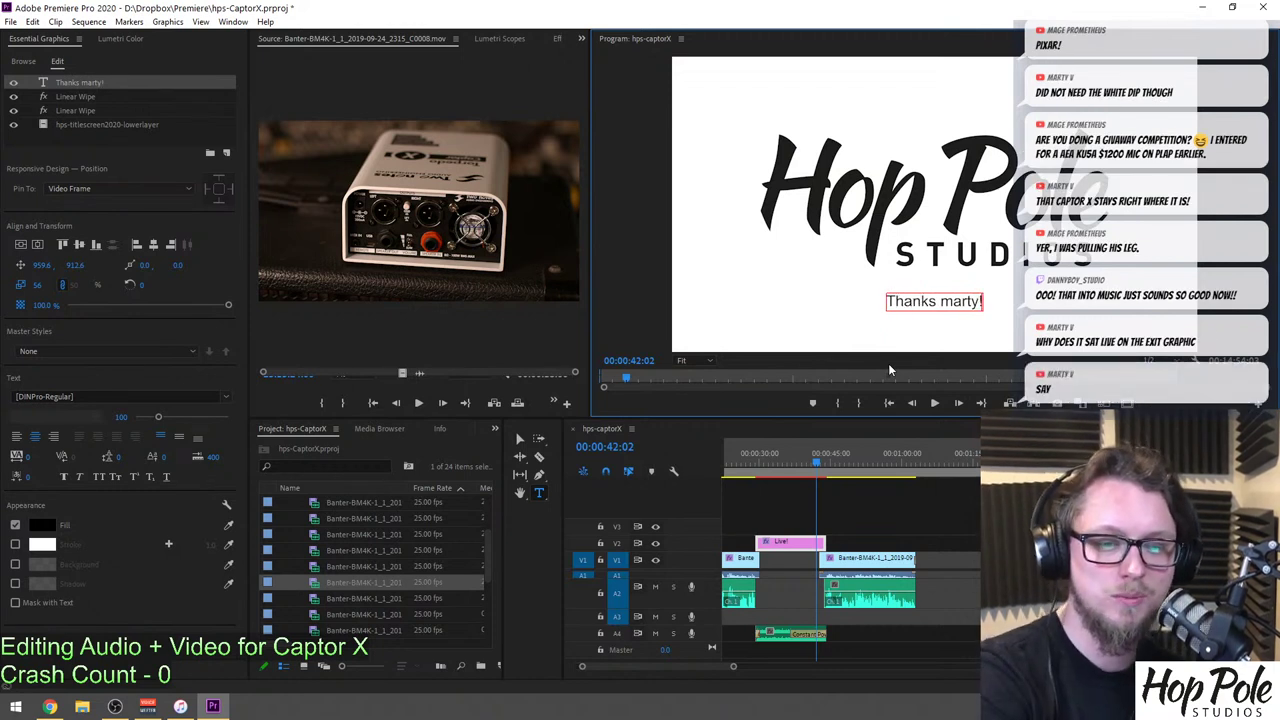
{"action": "key", "text": "BackSpace"}
{"action": "key", "text": "BackSpace"}
{"action": "key", "text": "BackSpace"}
{"action": "key", "text": "BackSpace"}
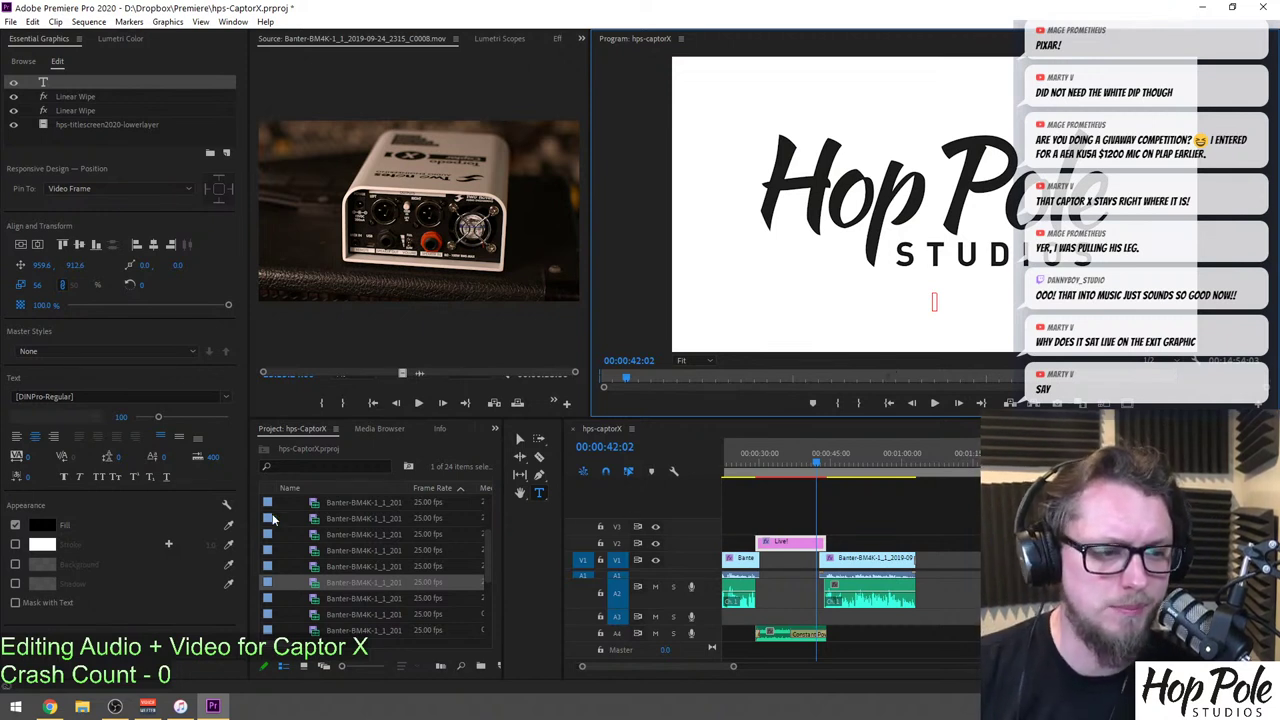
Enter "Two Notes Captor X" with "In Depth Review" on a second line as the title graphic's text.
{"action": "type", "text": "Two NNotes"}
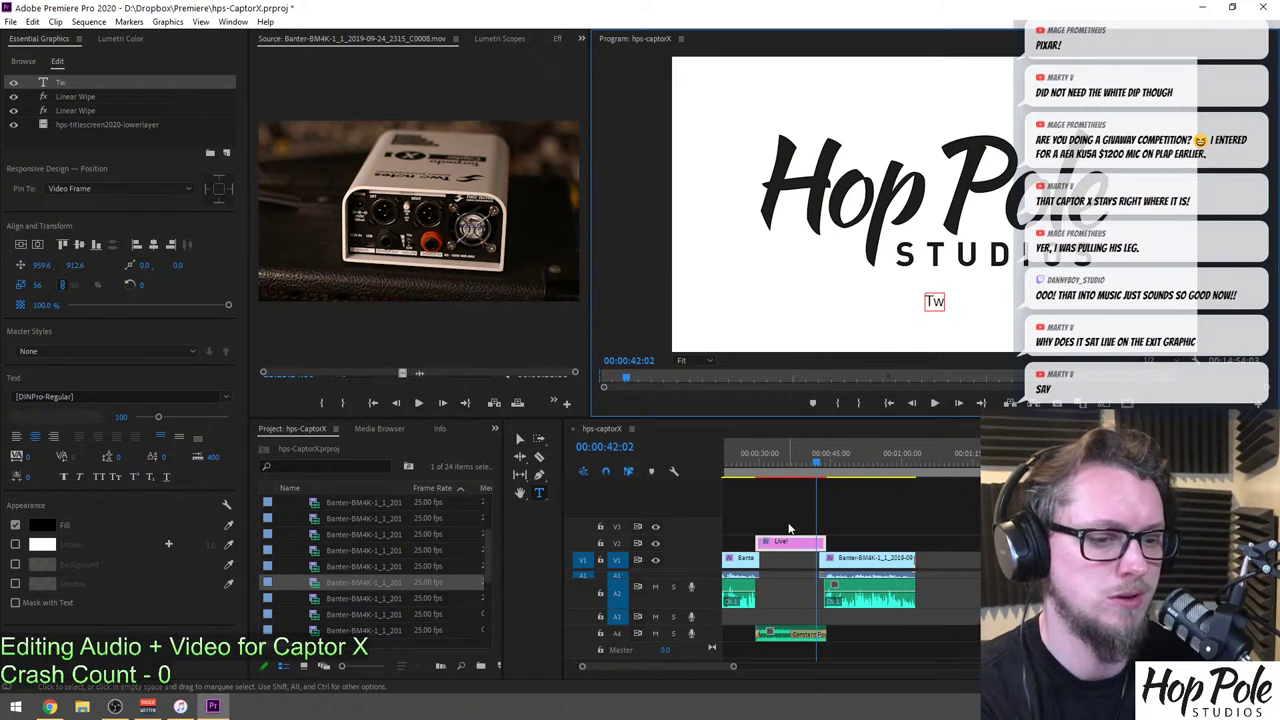
{"action": "key", "text": "BackSpace"}
{"action": "key", "text": "BackSpace"}
{"action": "key", "text": "BackSpace"}
{"action": "key", "text": "BackSpace"}
{"action": "key", "text": "BackSpace"}
{"action": "type", "text": "otes Captor X"}
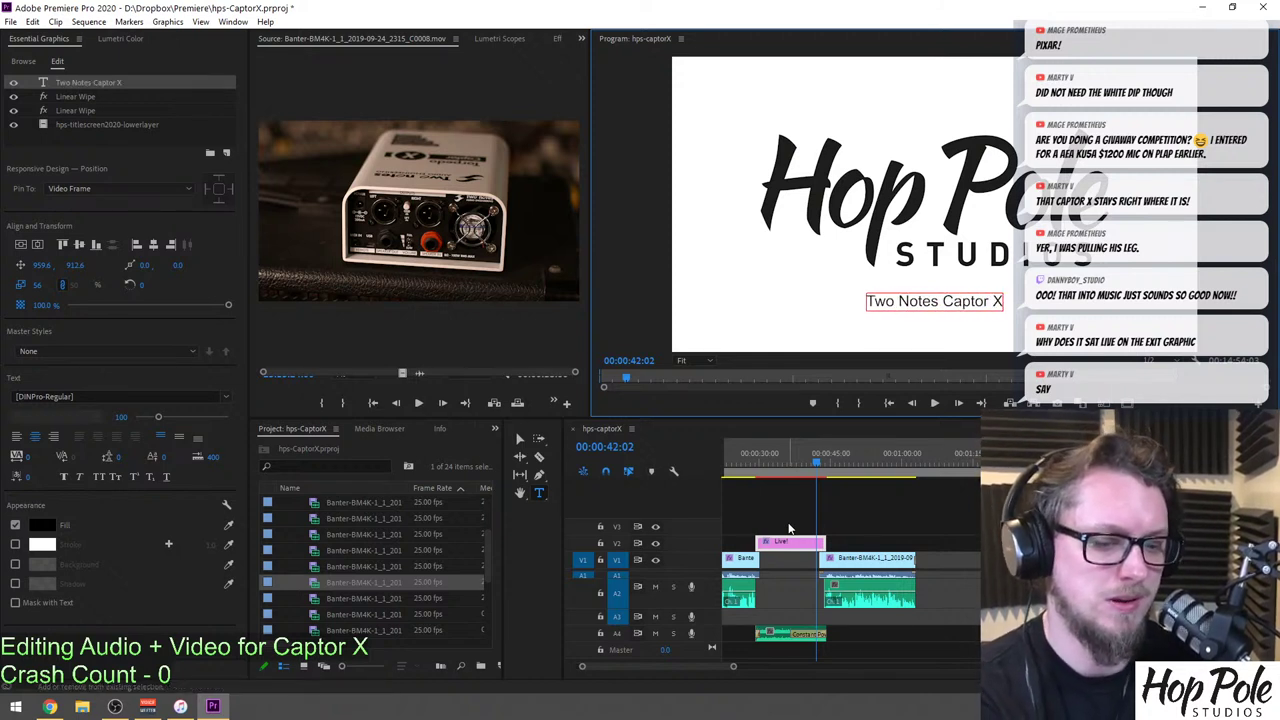
{"action": "key", "text": "Return"}
{"action": "type", "text": "In "}
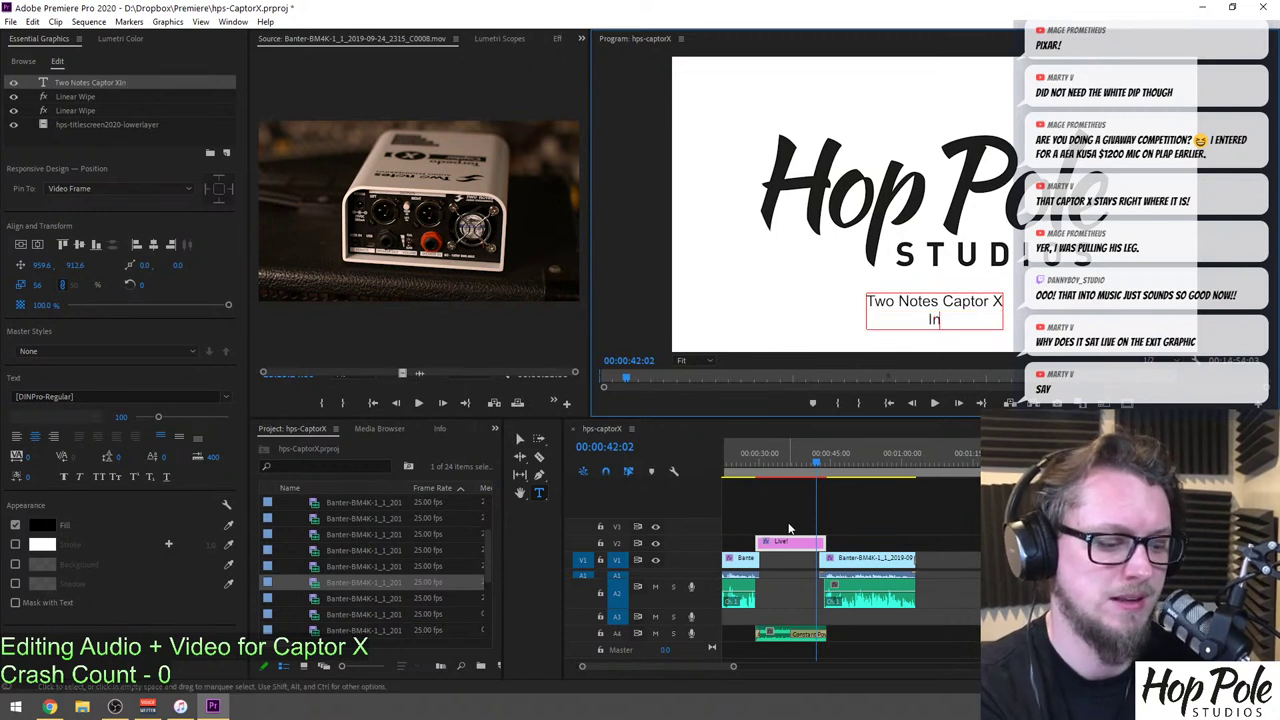
{"action": "type", "text": "Depth "}
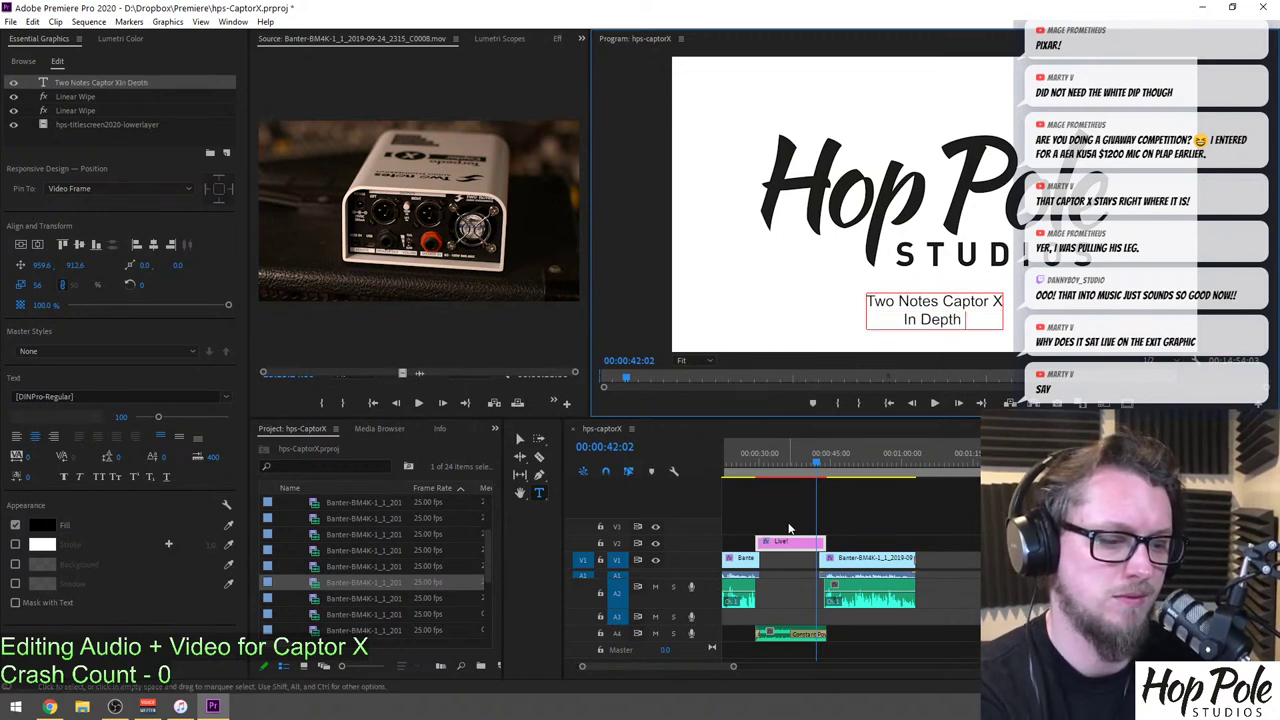
{"action": "type", "text": "Review"}
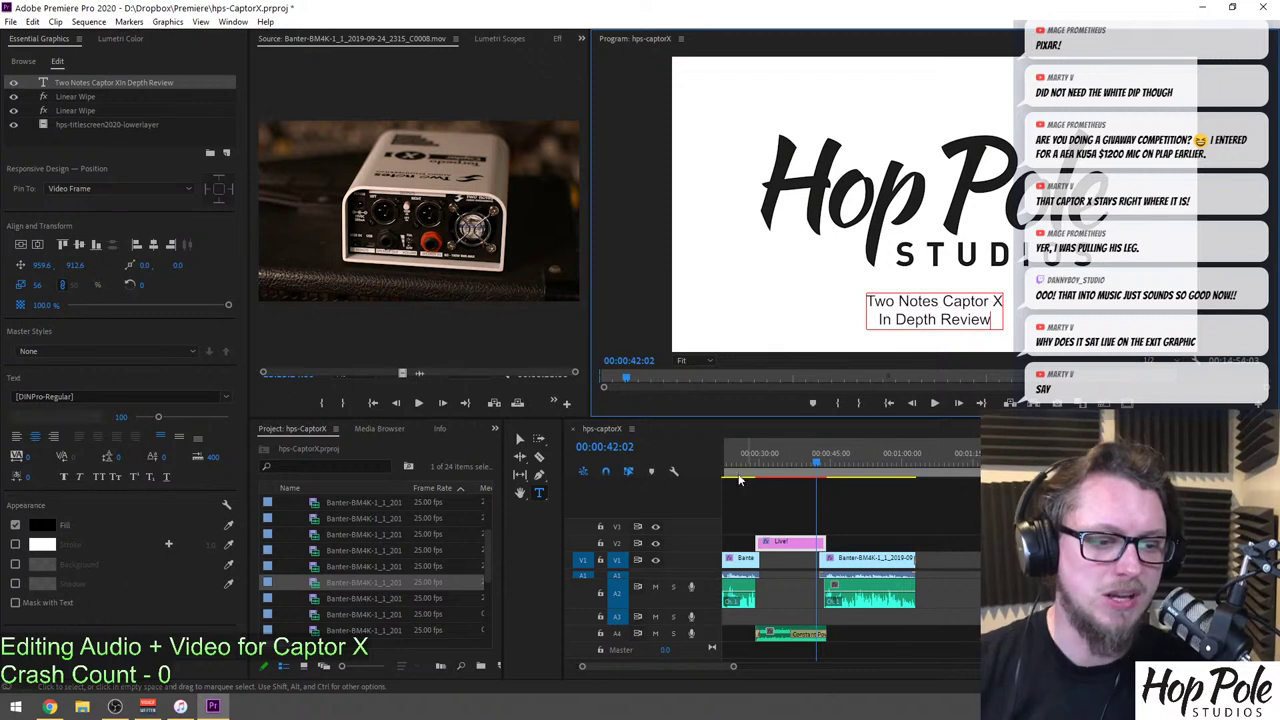
{"action": "left_click", "coordinate": [802, 520]}
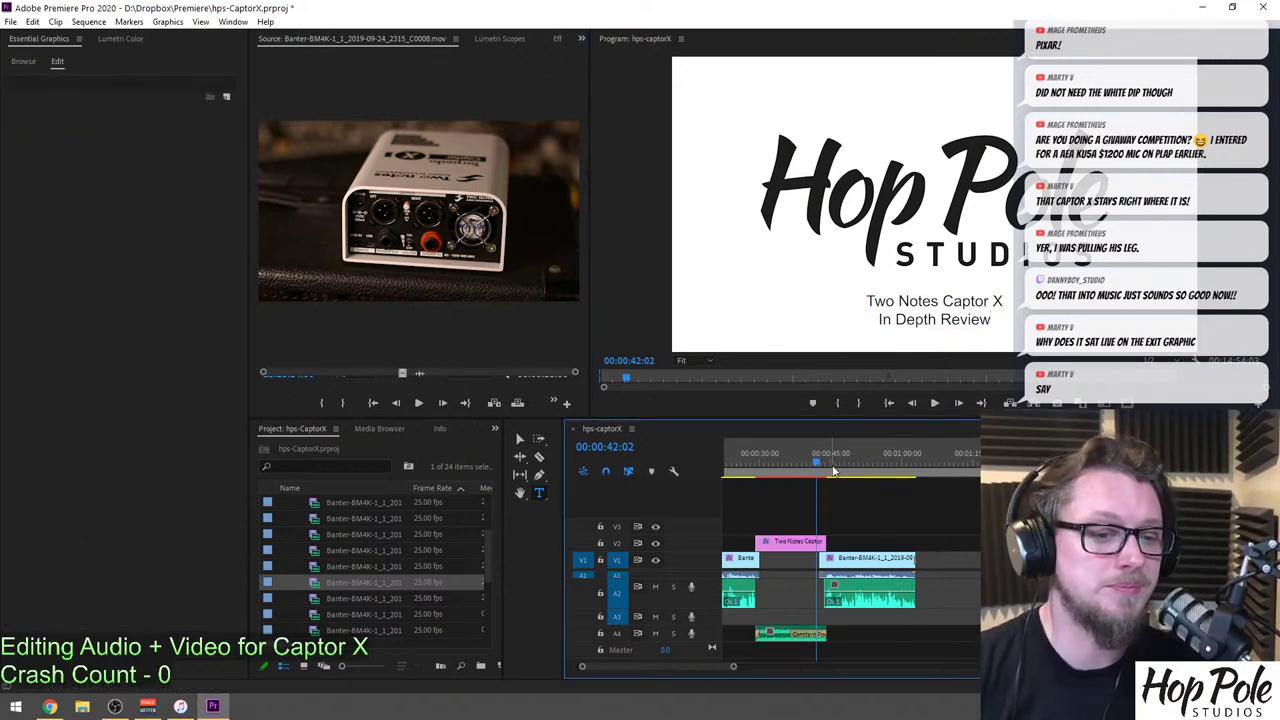
Save the project and check the talking footage before and after the title graphic.
{"action": "left_click", "coordinate": [815, 466]}
{"action": "left_click_drag", "start_coordinate": [814, 463], "coordinate": [745, 470]}
{"action": "key", "text": "ctrl+s"}
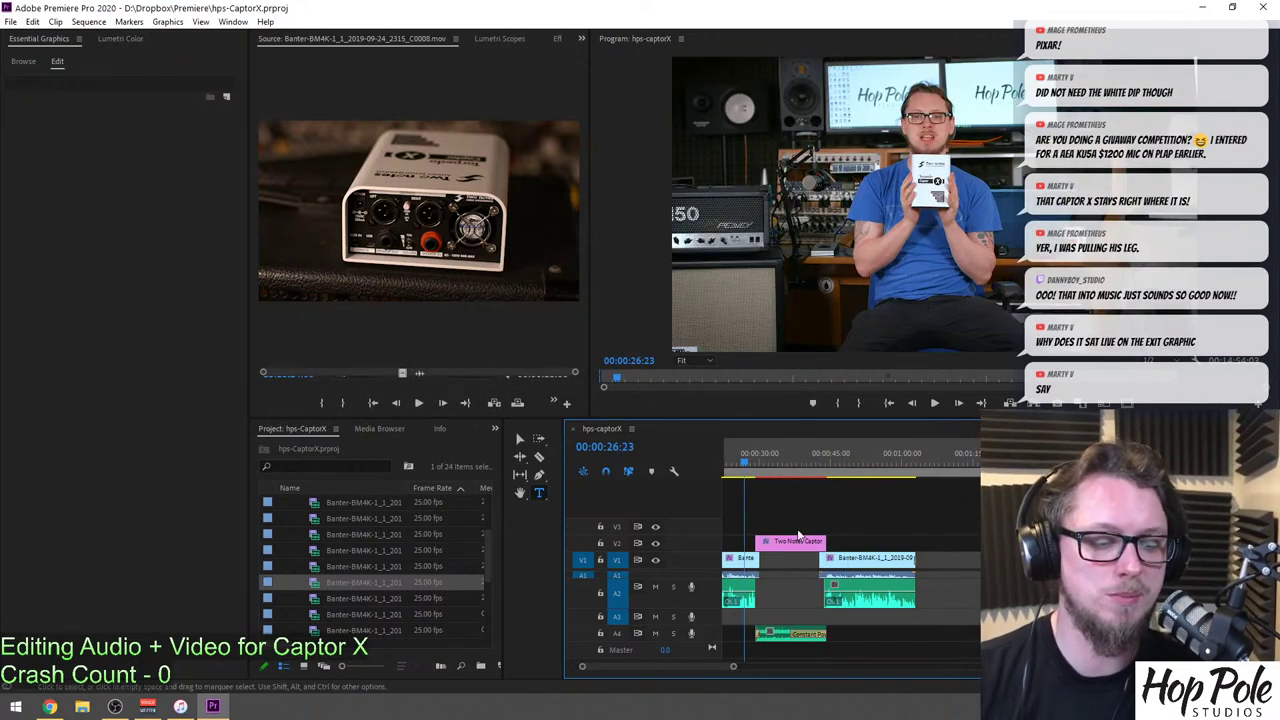
{"action": "left_click_drag", "start_coordinate": [824, 452], "coordinate": [877, 462]}
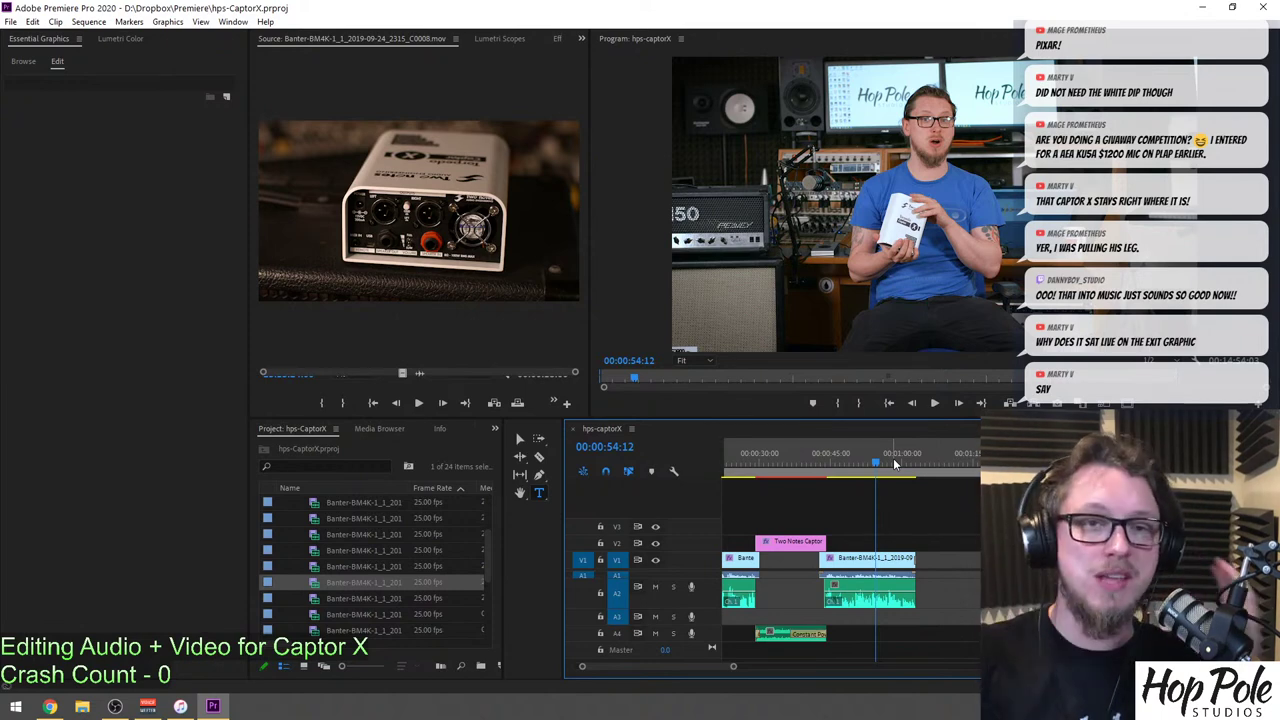
Preview the guitar-playing clip 2342_C0009 in the Source monitor, enlarging the monitor area for a better look.
{"action": "scroll", "coordinate": [318, 575], "scroll_direction": "down", "scroll_amount": 2}
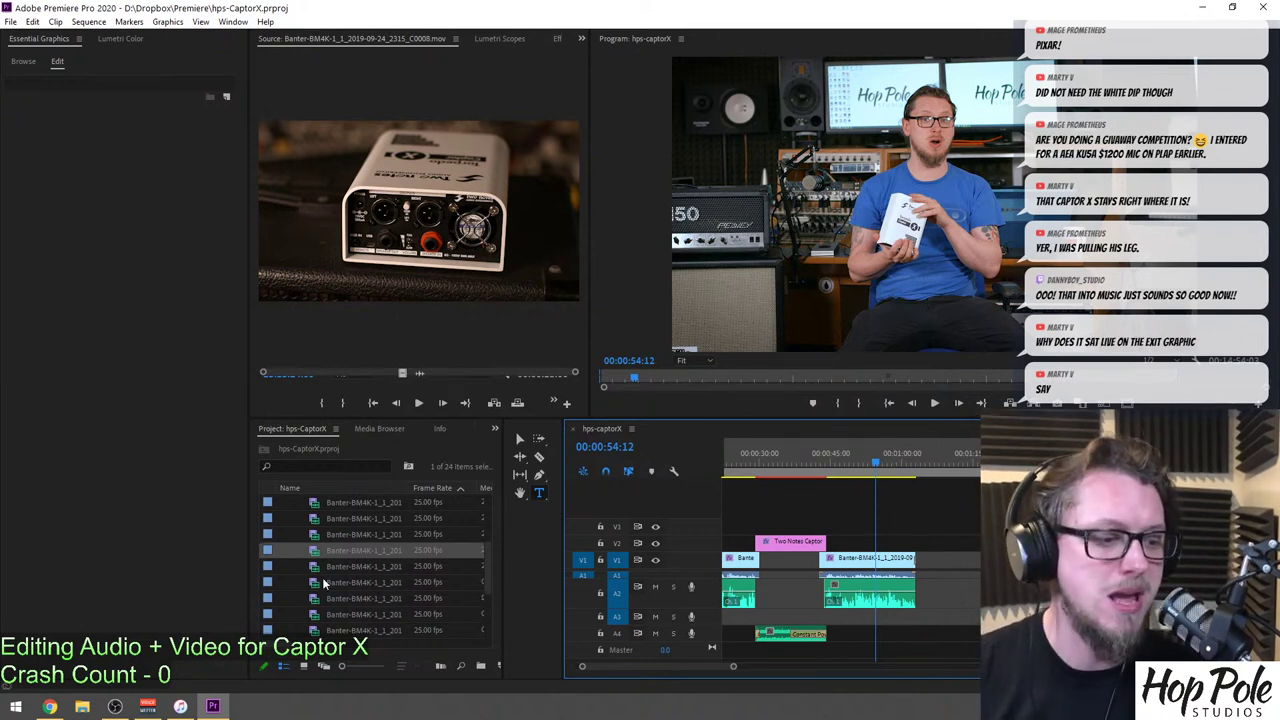
{"action": "double_click", "coordinate": [316, 568]}
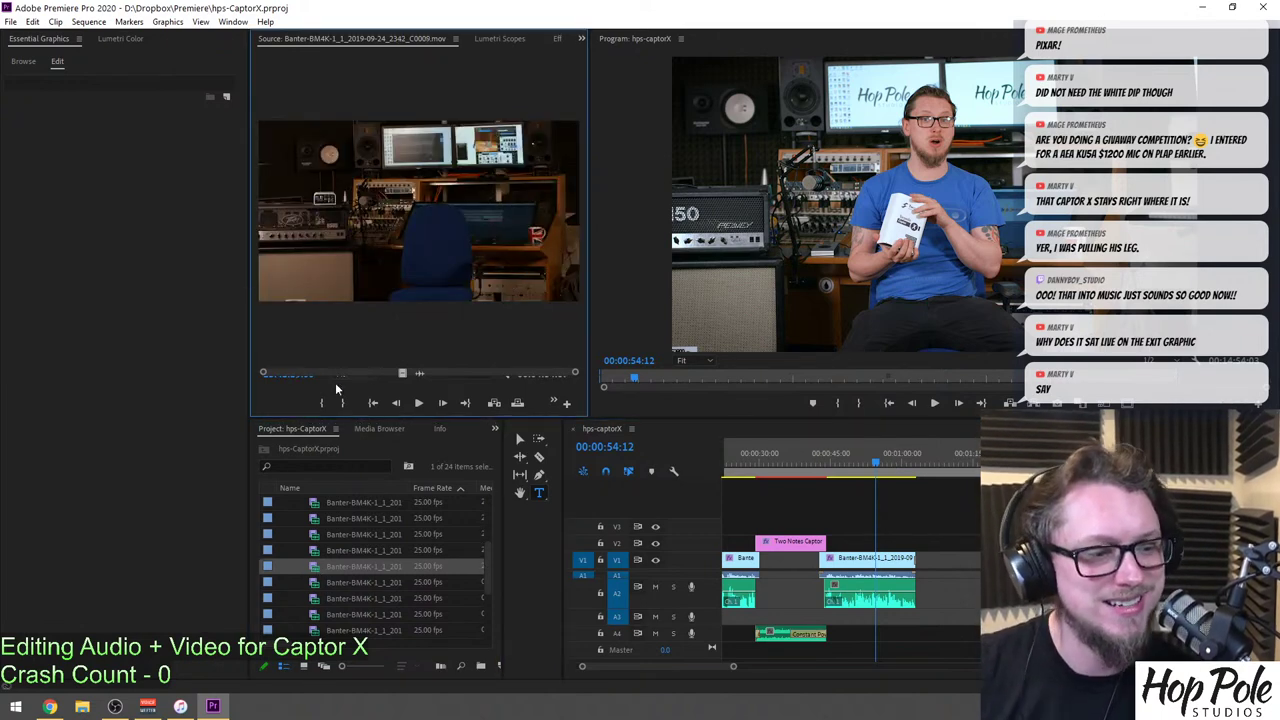
{"action": "left_click_drag", "start_coordinate": [320, 378], "coordinate": [400, 378]}
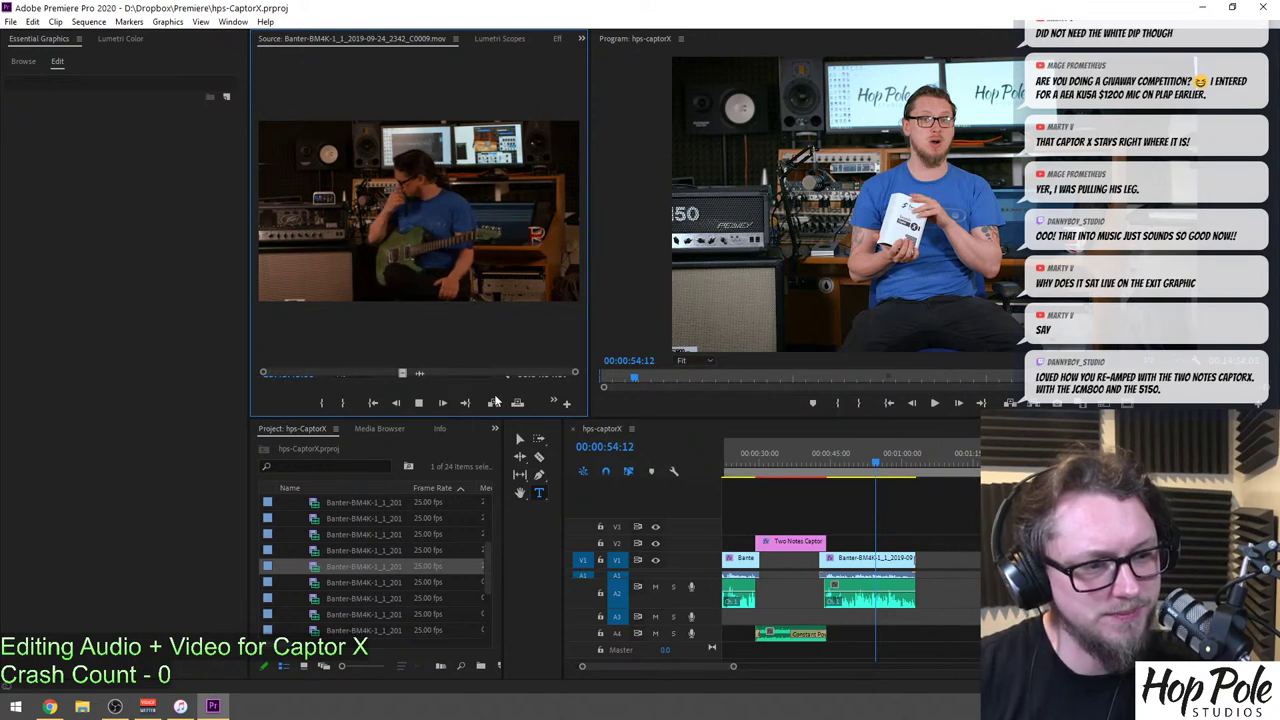
{"action": "left_click", "coordinate": [419, 403]}
{"action": "left_click_drag", "start_coordinate": [590, 368], "coordinate": [598, 368]}
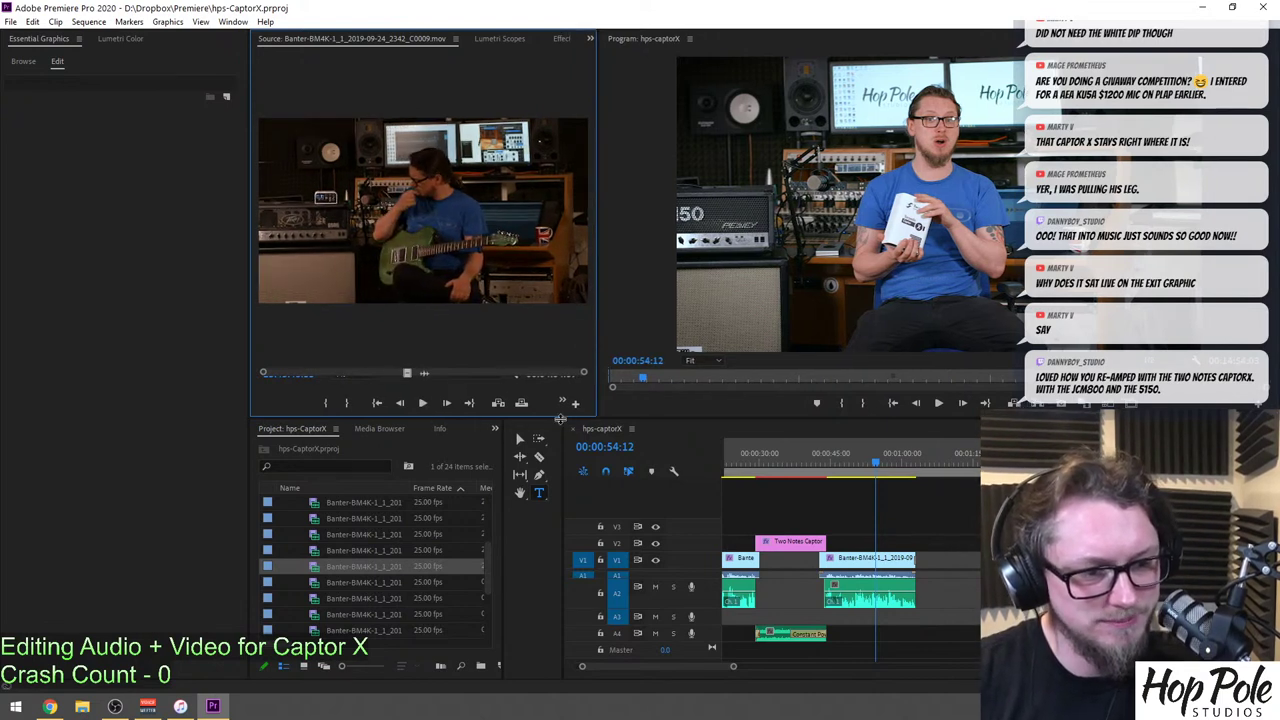
{"action": "left_click_drag", "start_coordinate": [561, 419], "coordinate": [562, 453]}
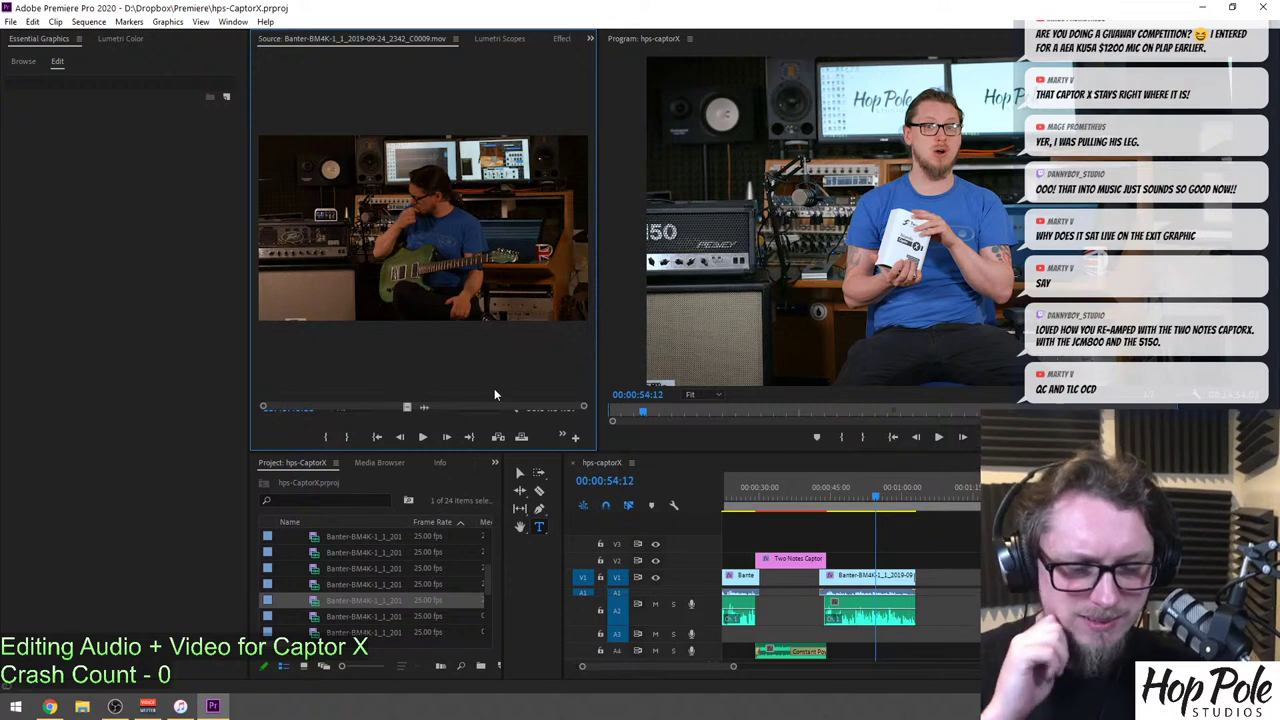
{"action": "key", "text": "space"}
{"action": "key", "text": "space"}
{"action": "key", "text": "space"}
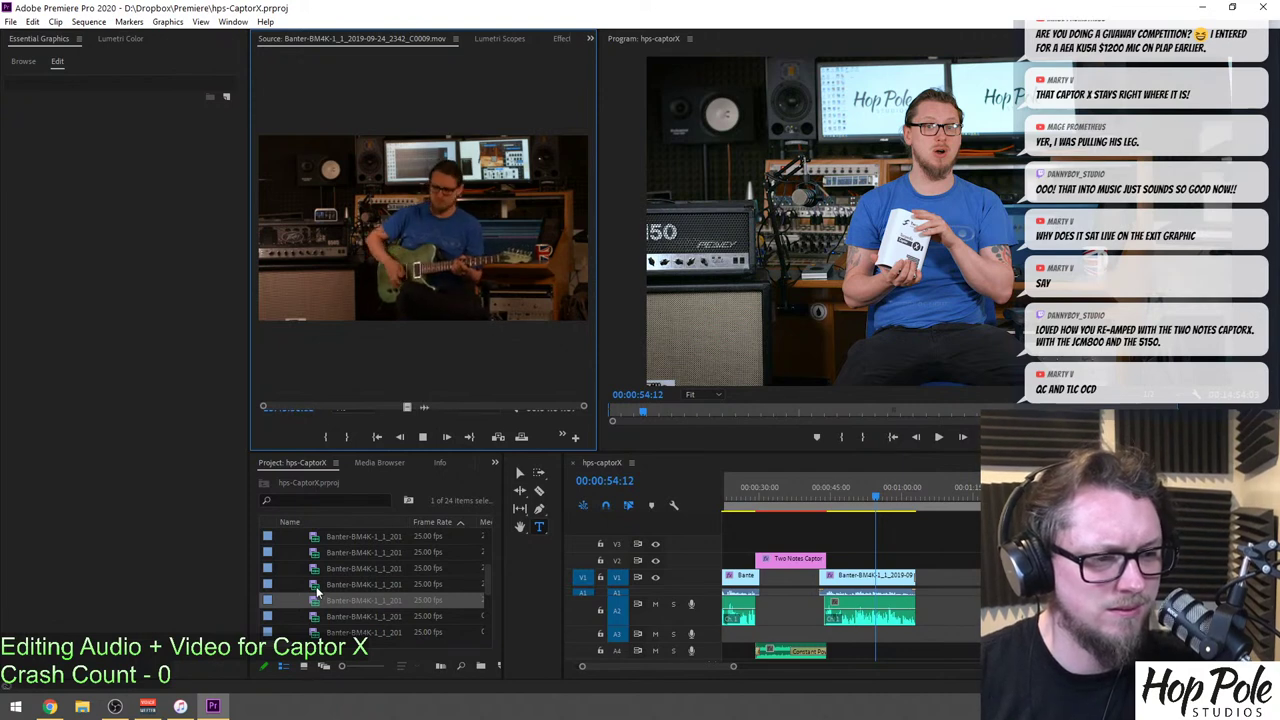
{"action": "key", "text": "space"}
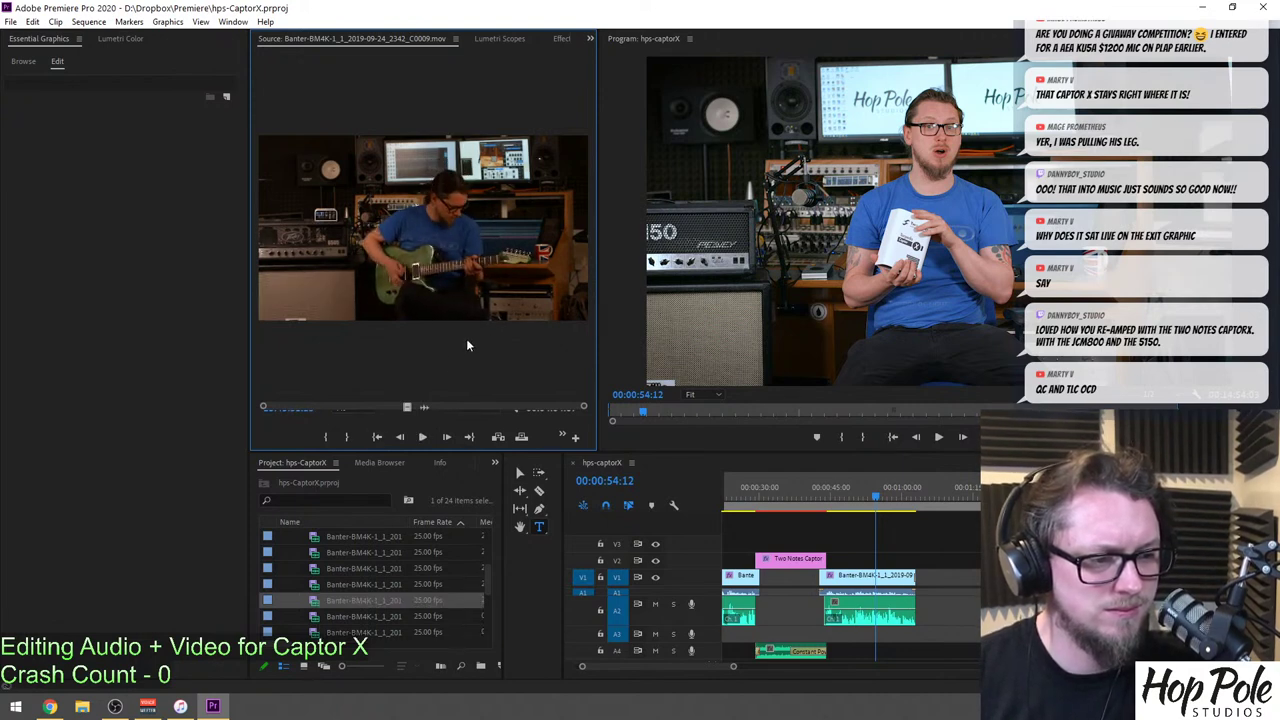
Switch the window layout to the Editing workspace.
{"action": "left_click", "coordinate": [482, 38]}
{"action": "left_click", "coordinate": [430, 40]}
{"action": "left_click", "coordinate": [481, 40]}
{"action": "left_click", "coordinate": [406, 42]}
{"action": "left_click", "coordinate": [233, 21]}
{"action": "left_click", "coordinate": [265, 21]}
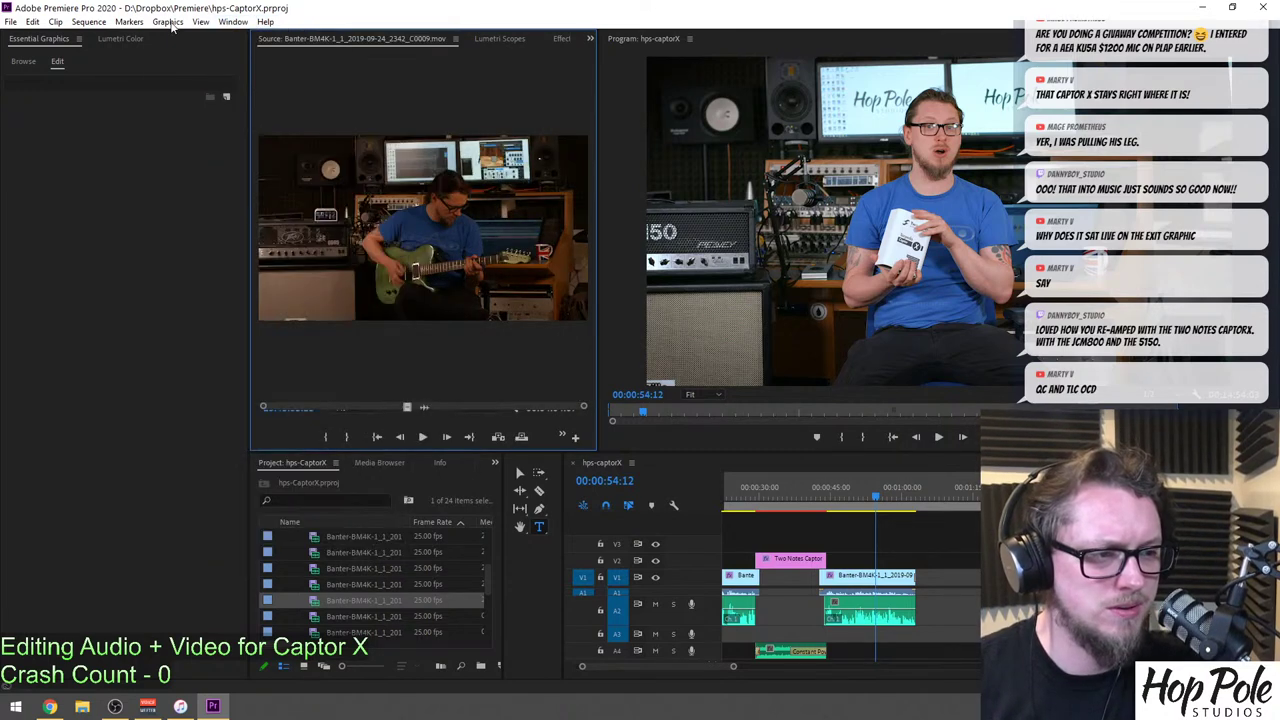
{"action": "left_click", "coordinate": [166, 22]}
{"action": "mouse_move", "coordinate": [233, 21]}
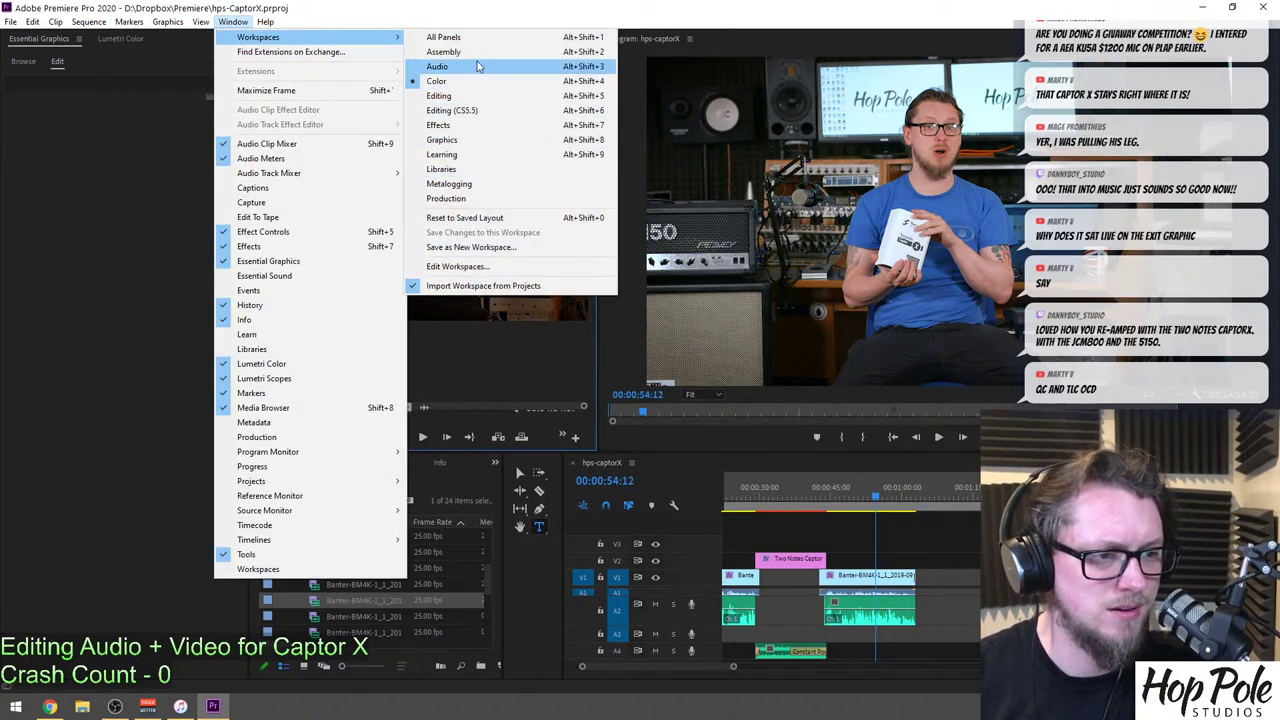
{"action": "left_click", "coordinate": [456, 97]}
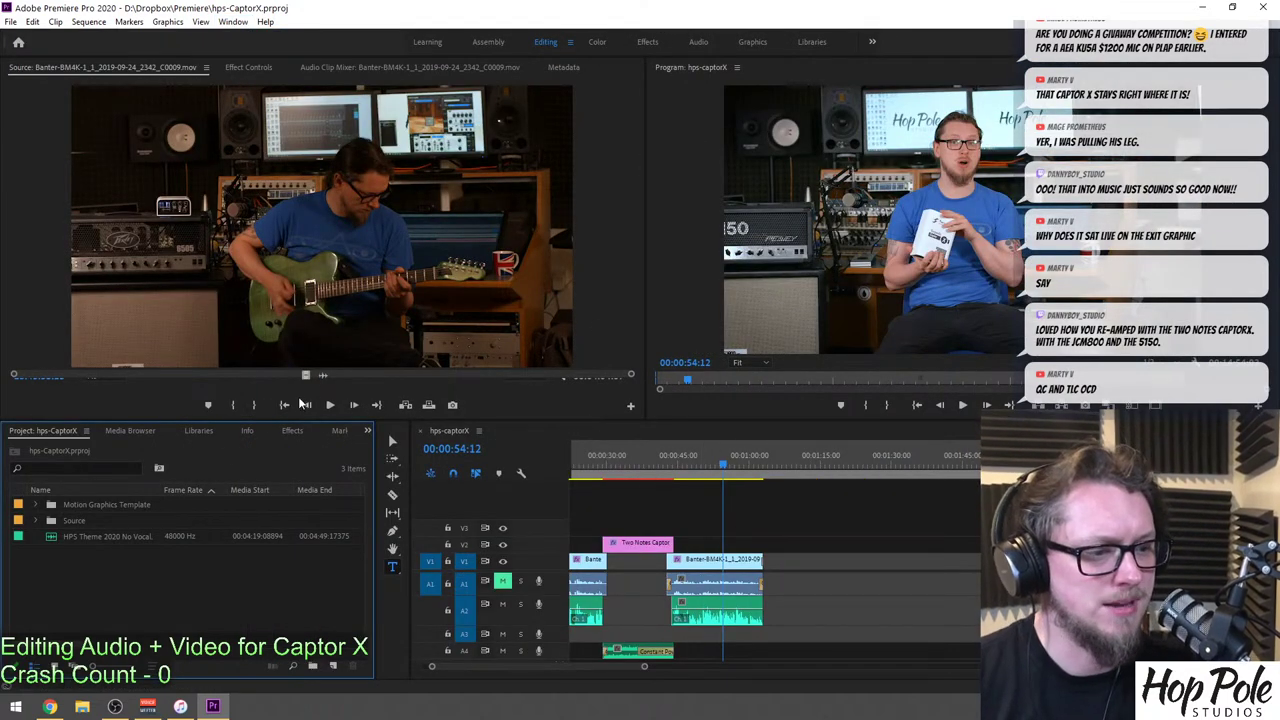
Check the Source monitor's maximized view and look over its available controls in the Button Editor.
{"action": "left_click", "coordinate": [577, 283]}
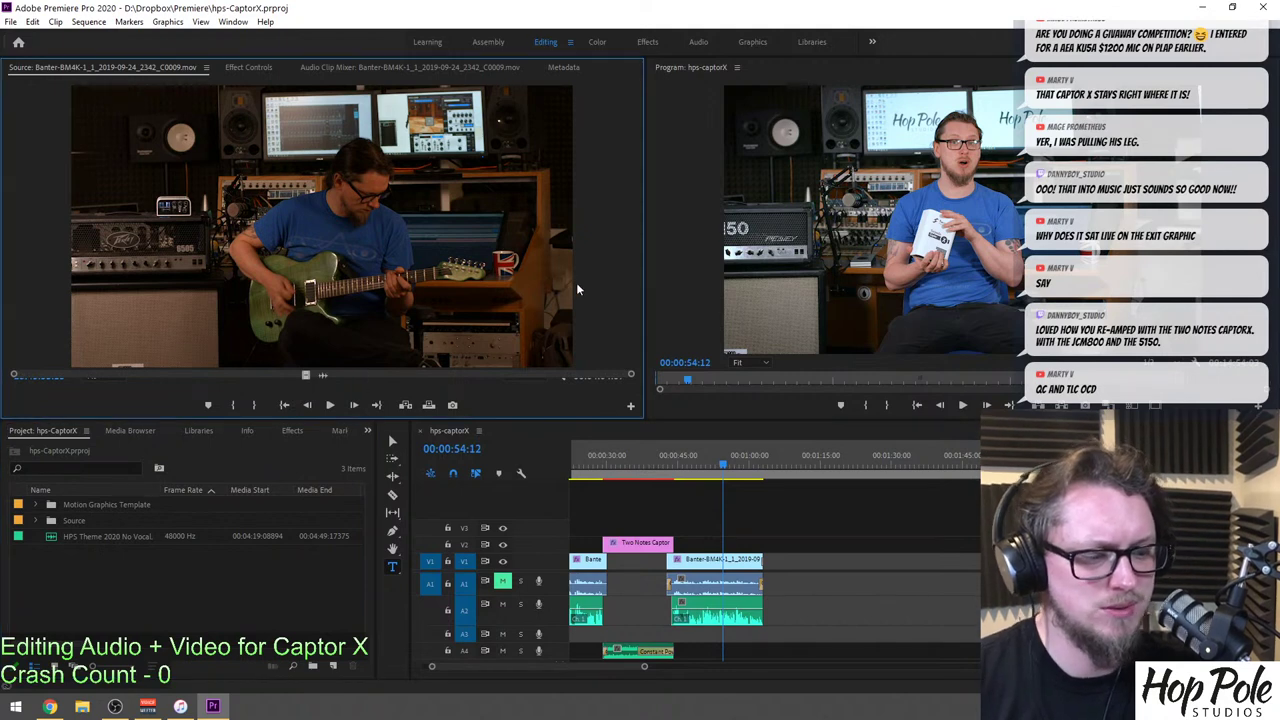
{"action": "key", "text": "grave"}
{"action": "key", "text": "grave"}
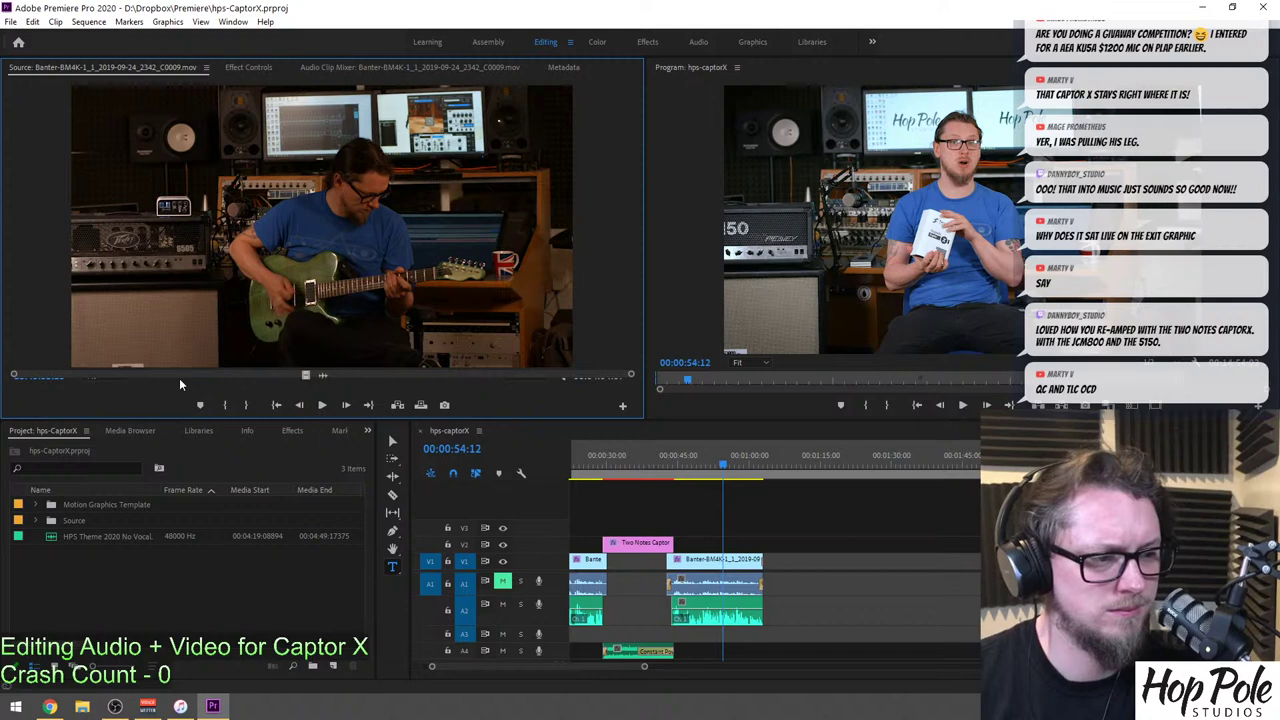
{"action": "key", "text": "super"}
{"action": "left_click", "coordinate": [622, 405]}
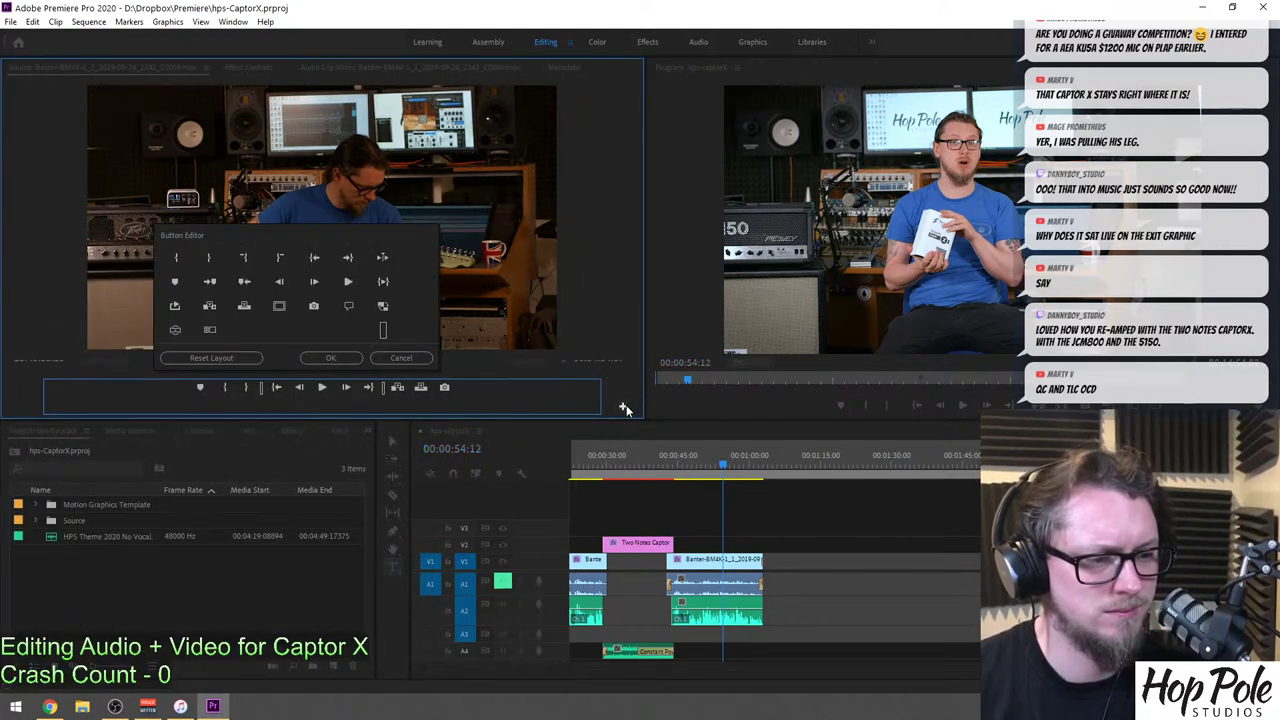
{"action": "left_click", "coordinate": [318, 359]}
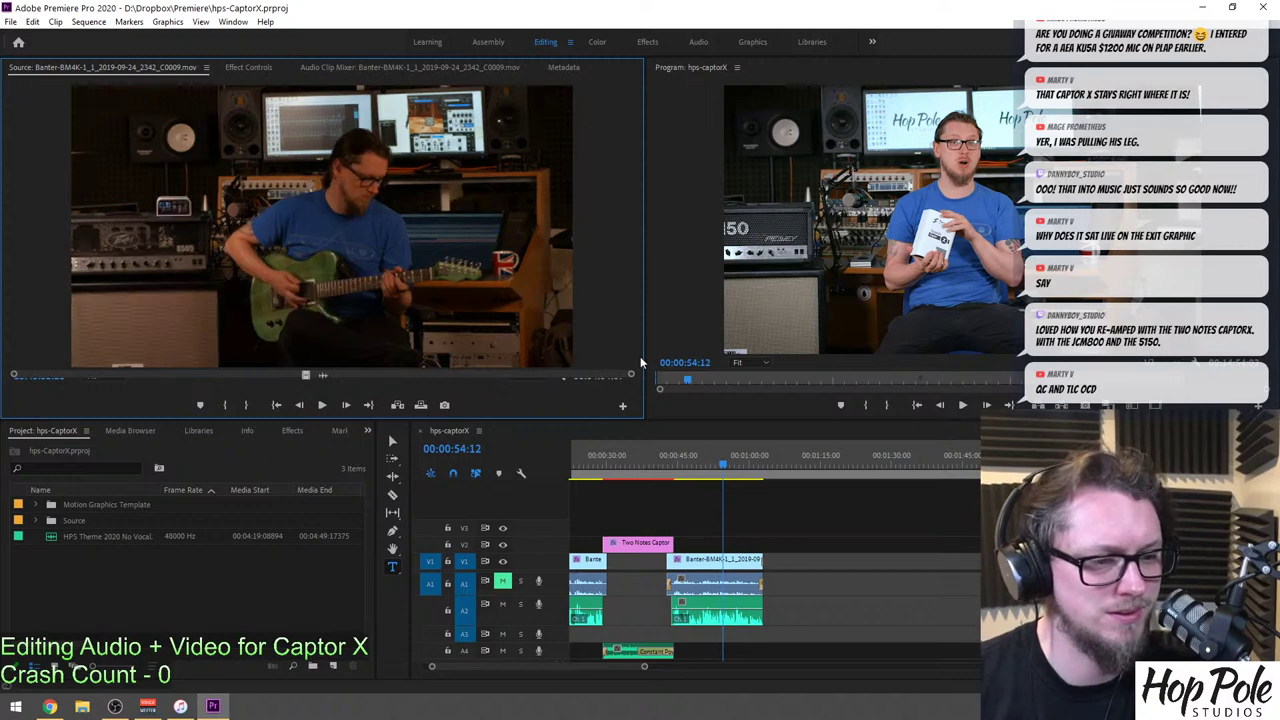
Narrow the Source monitor to give the Program monitor more width, and close Premiere Pro.
{"action": "left_click_drag", "start_coordinate": [645, 357], "coordinate": [548, 350]}
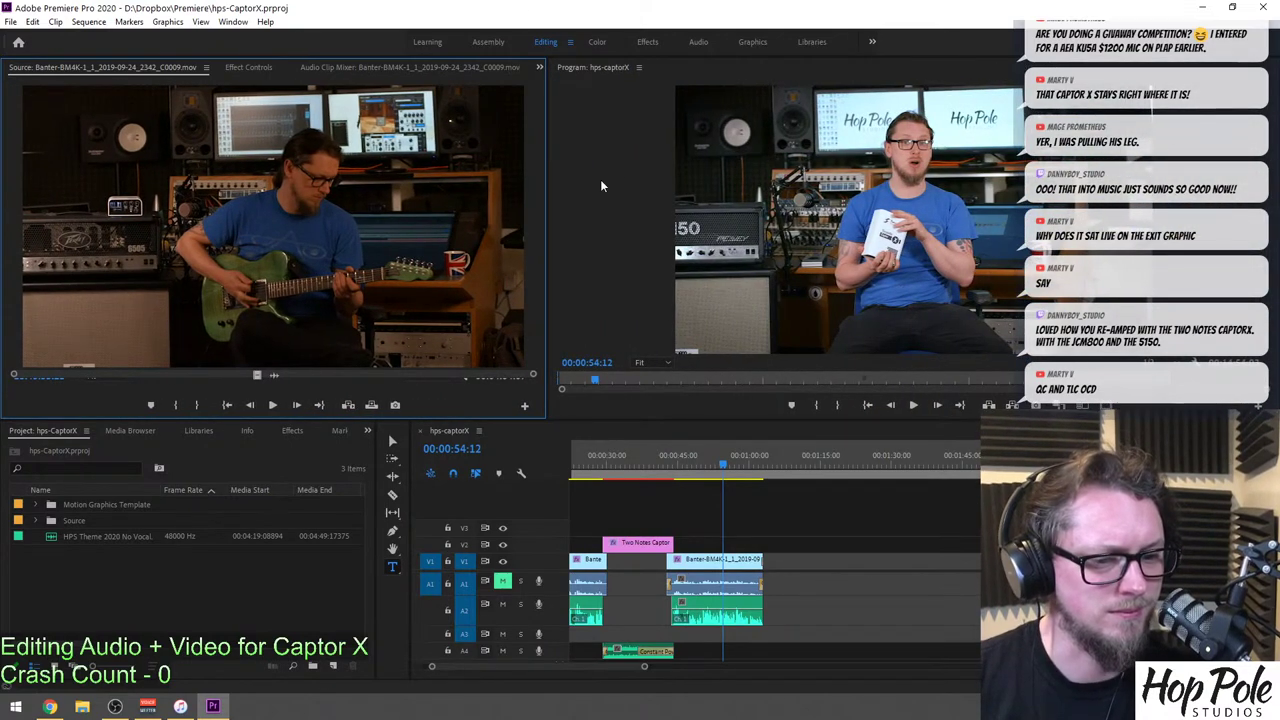
{"action": "left_click_drag", "start_coordinate": [484, 6], "coordinate": [985, 4]}
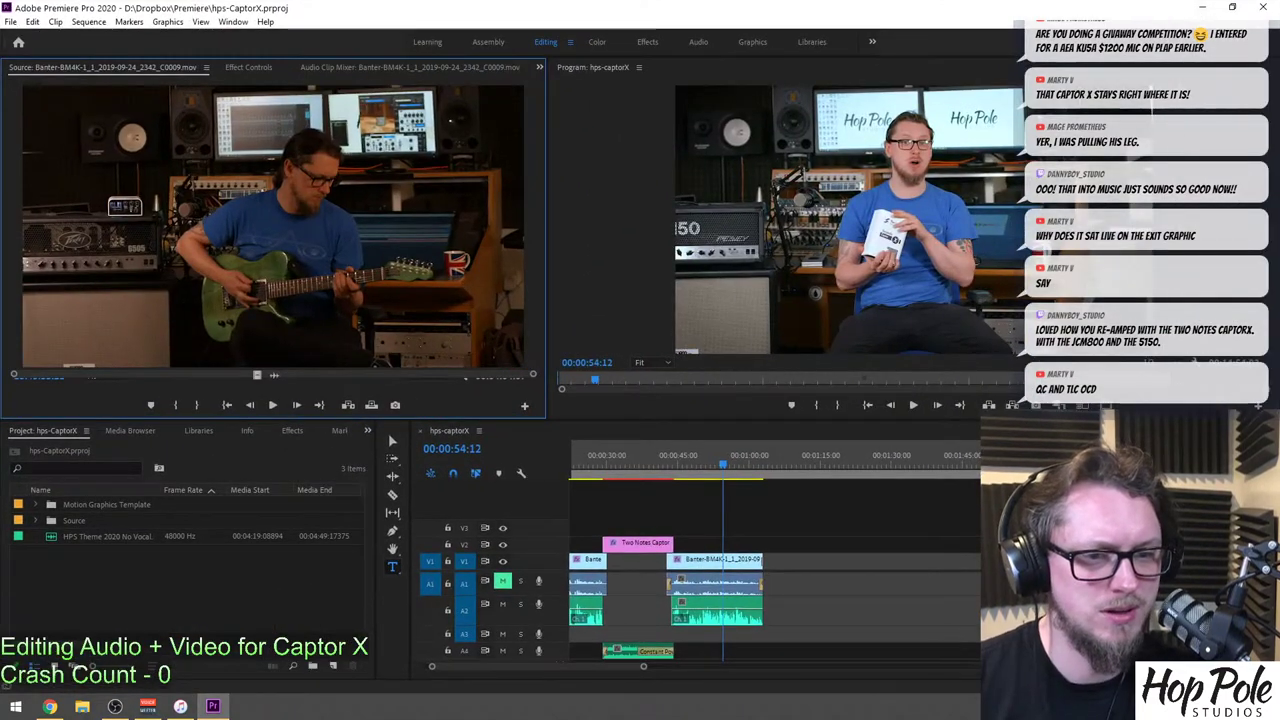
{"action": "left_click", "coordinate": [1261, 7]}
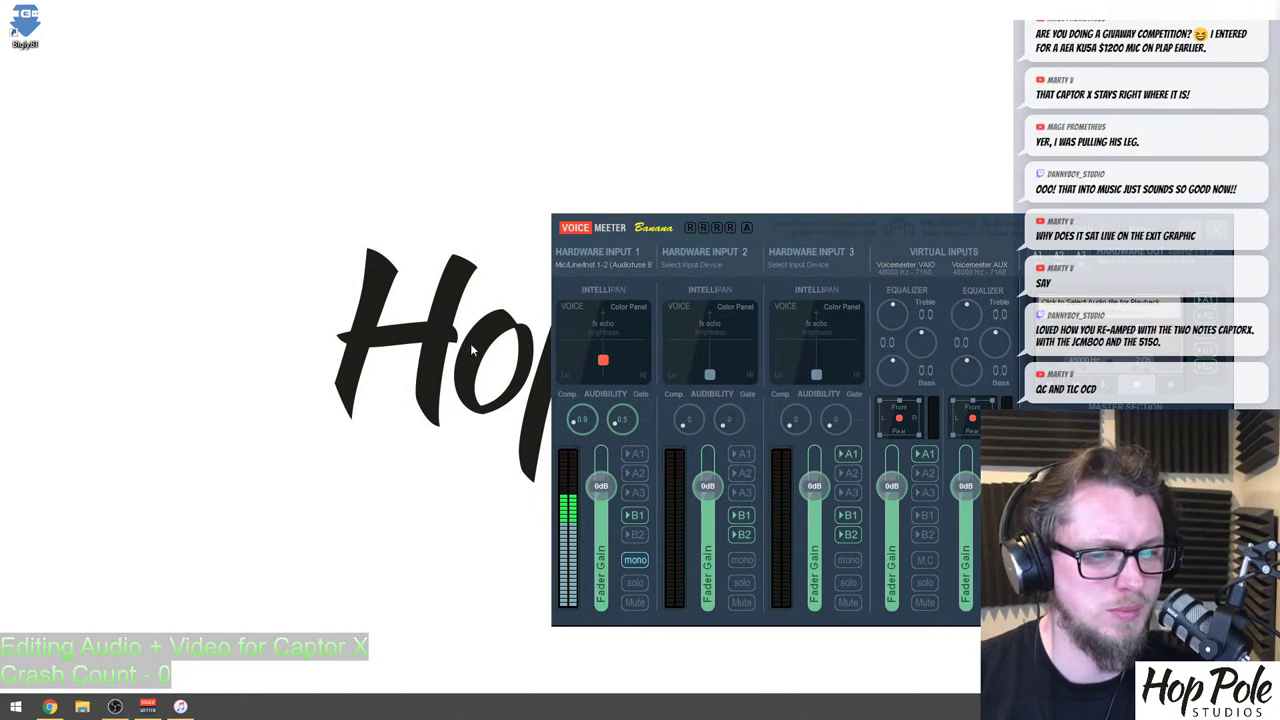
Relaunch Premiere Pro, reopen the hps-CaptorX project, and widen the Link Media columns to read the missing clip's file details.
{"action": "key", "text": "super"}
{"action": "type", "text": "pre"}
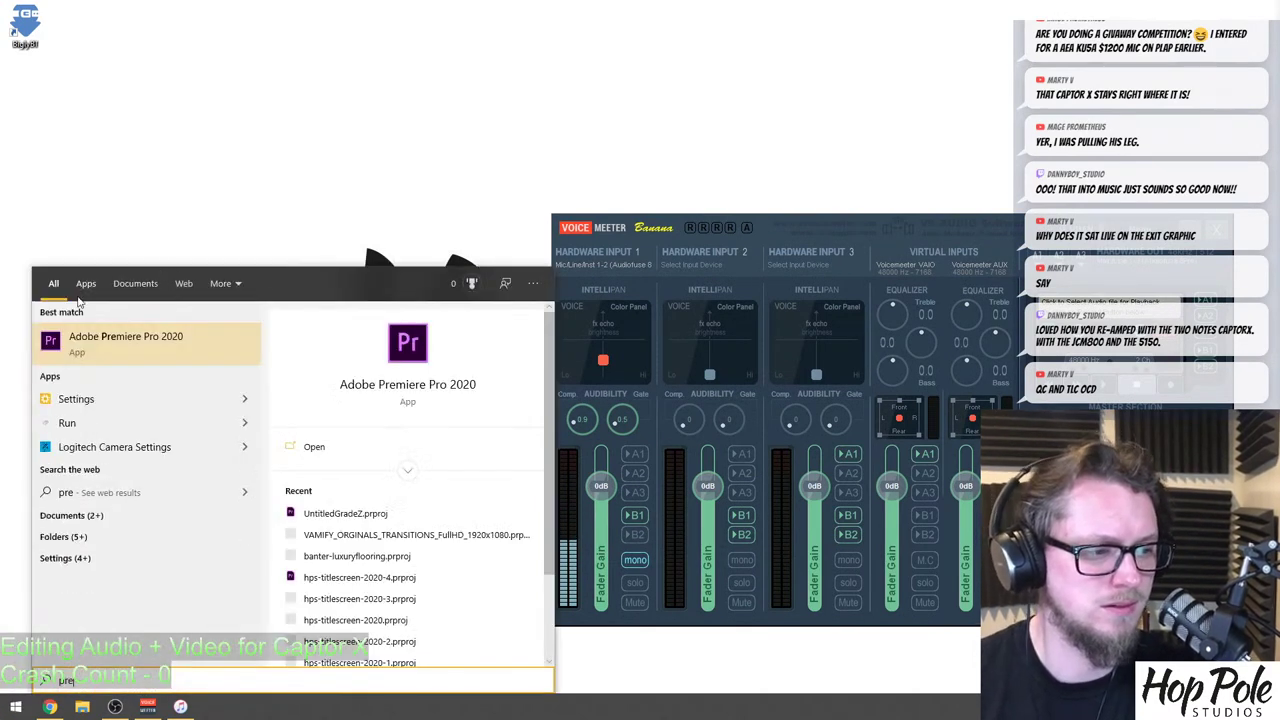
{"action": "left_click", "coordinate": [98, 342]}
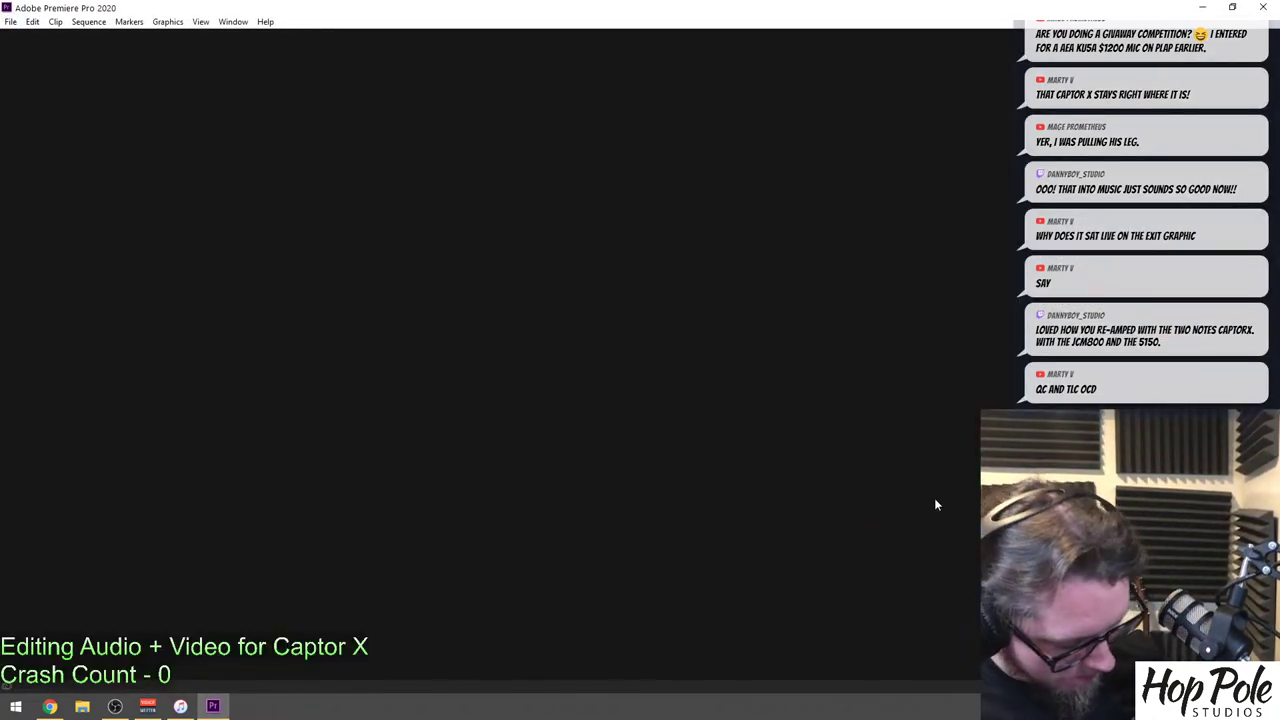
{"action": "left_click", "coordinate": [386, 432]}
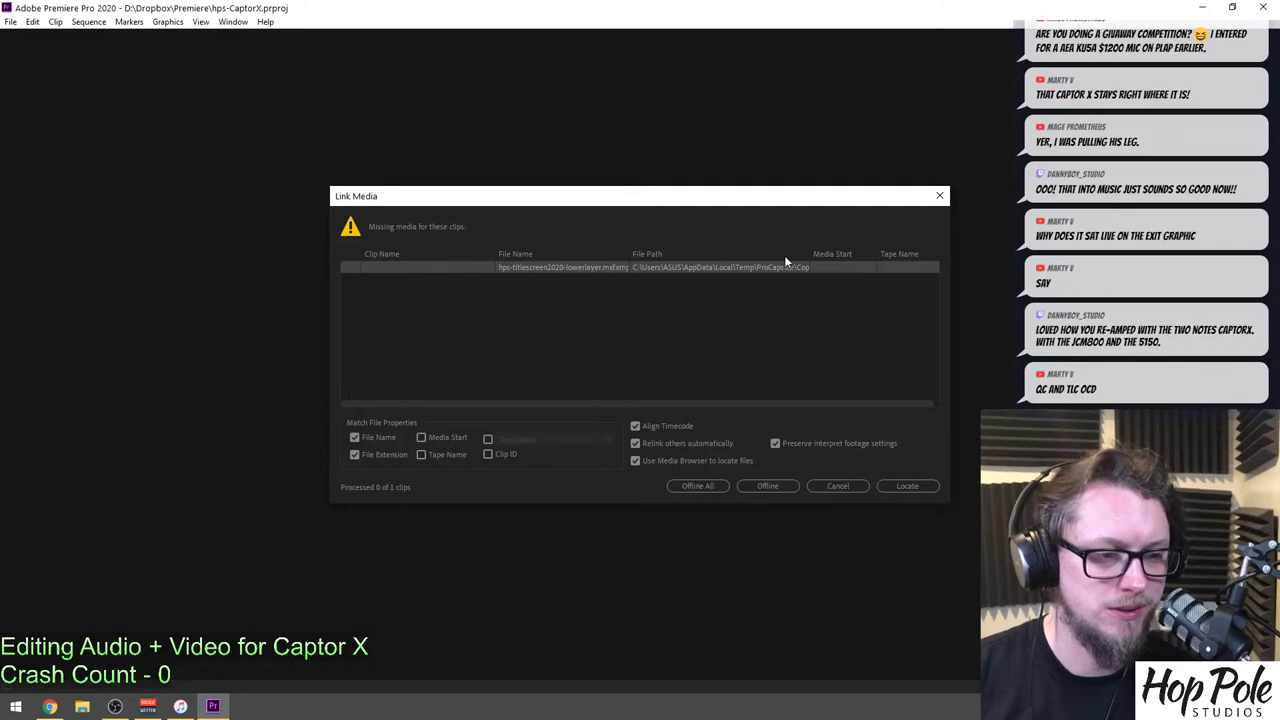
{"action": "left_click_drag", "start_coordinate": [811, 258], "coordinate": [772, 258]}
{"action": "mouse_move", "coordinate": [630, 255]}
{"action": "left_mouse_down"}
{"action": "mouse_move", "coordinate": [757, 255]}
{"action": "mouse_move", "coordinate": [645, 253]}
{"action": "left_mouse_up"}
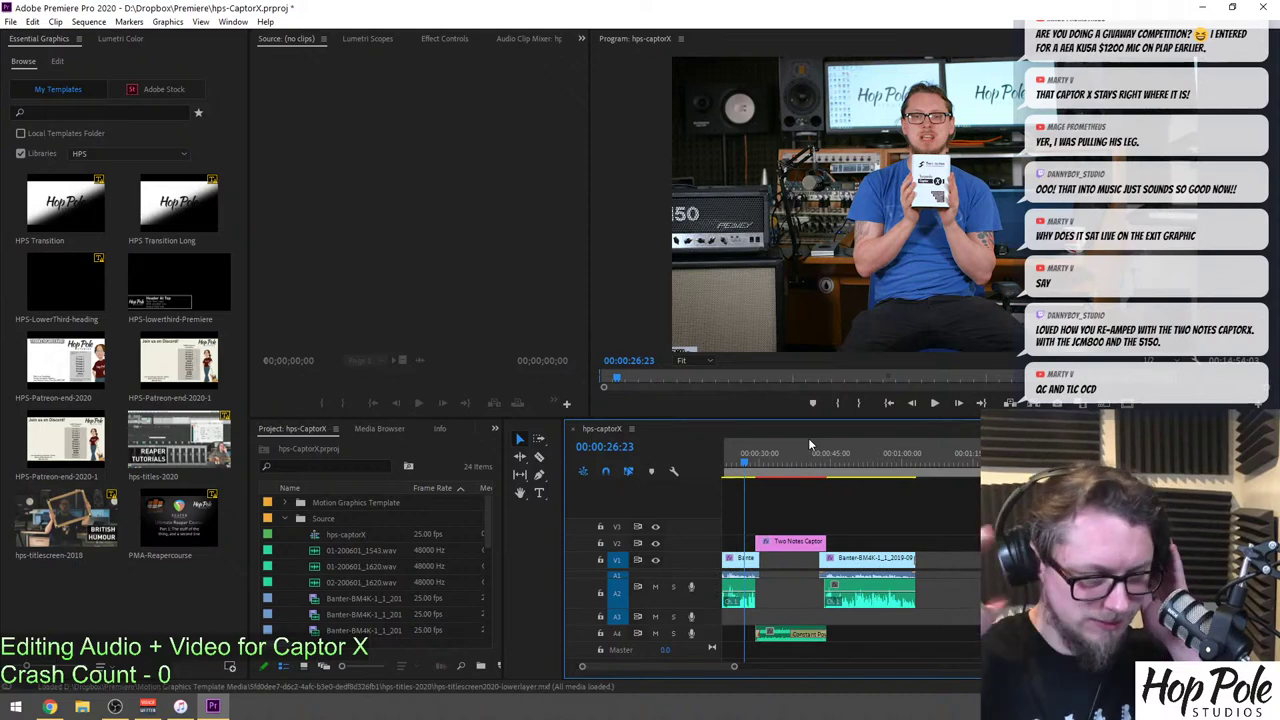
Move the sequence playhead to 00:00:42:09, near the end of the Two Notes Captor X title.
{"action": "left_click", "coordinate": [354, 260]}
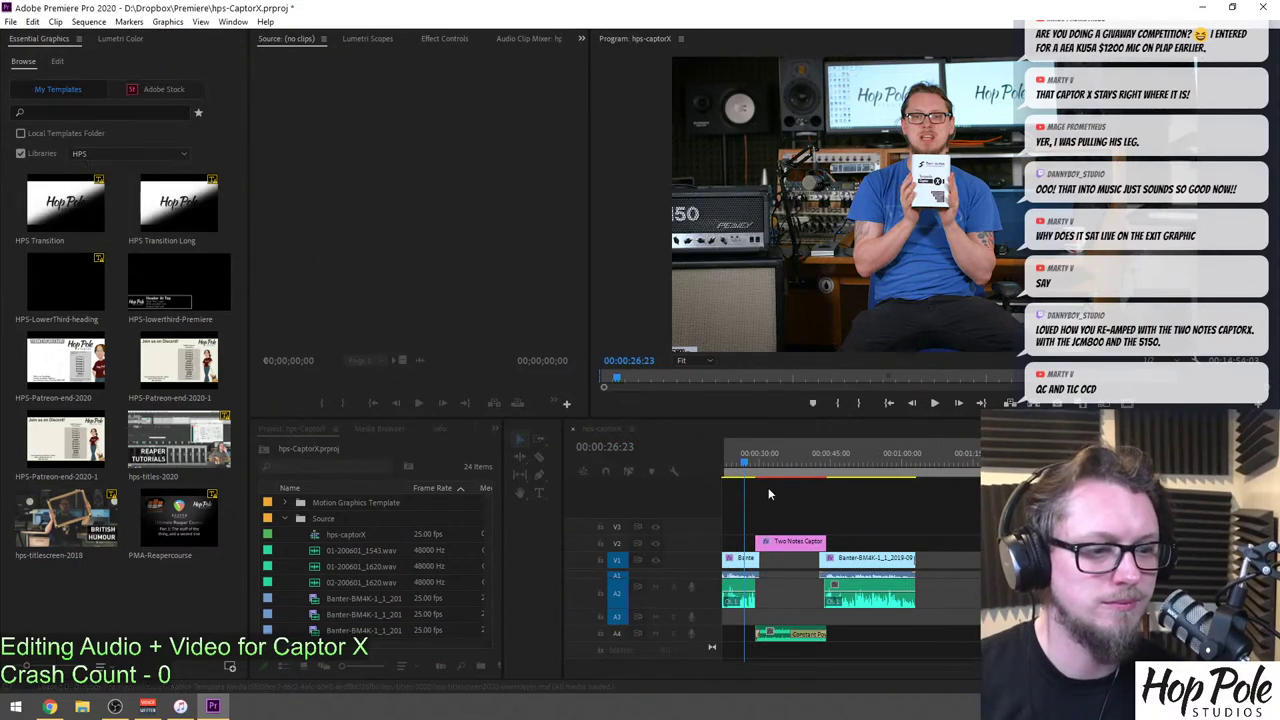
{"action": "left_click", "coordinate": [760, 477]}
{"action": "left_click_drag", "start_coordinate": [758, 470], "coordinate": [819, 469]}
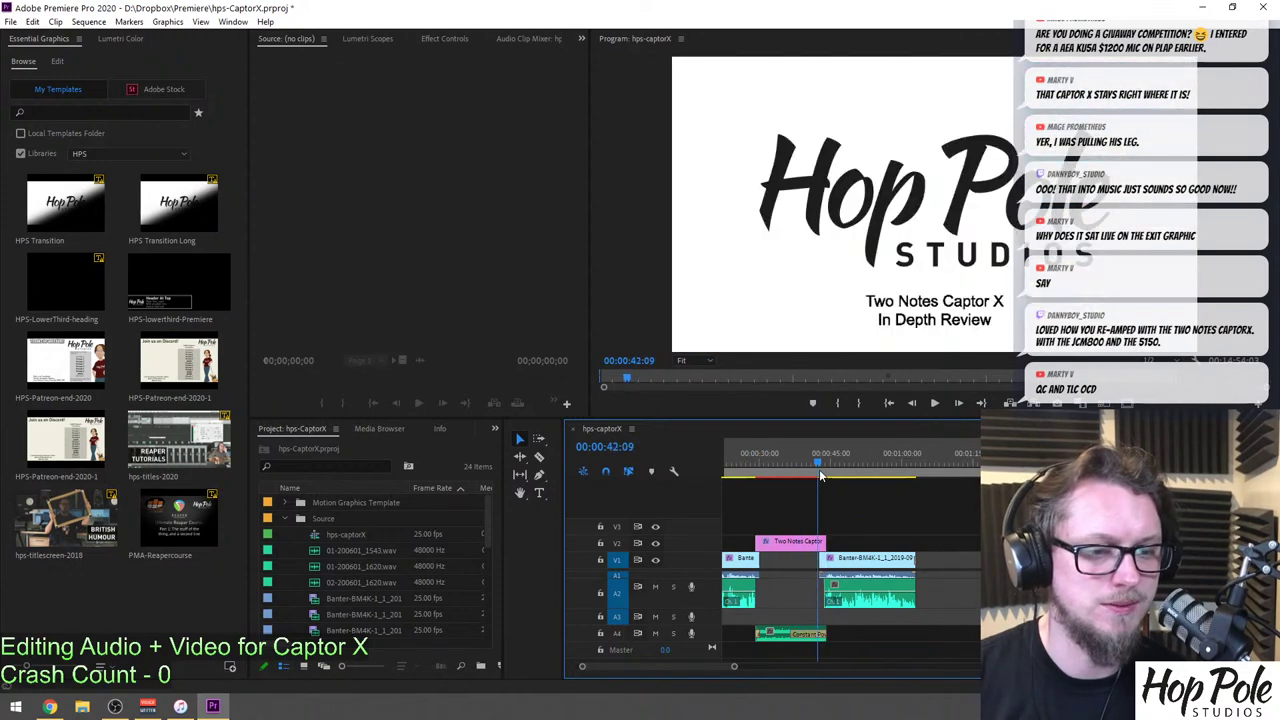
{"action": "left_click", "coordinate": [333, 193]}
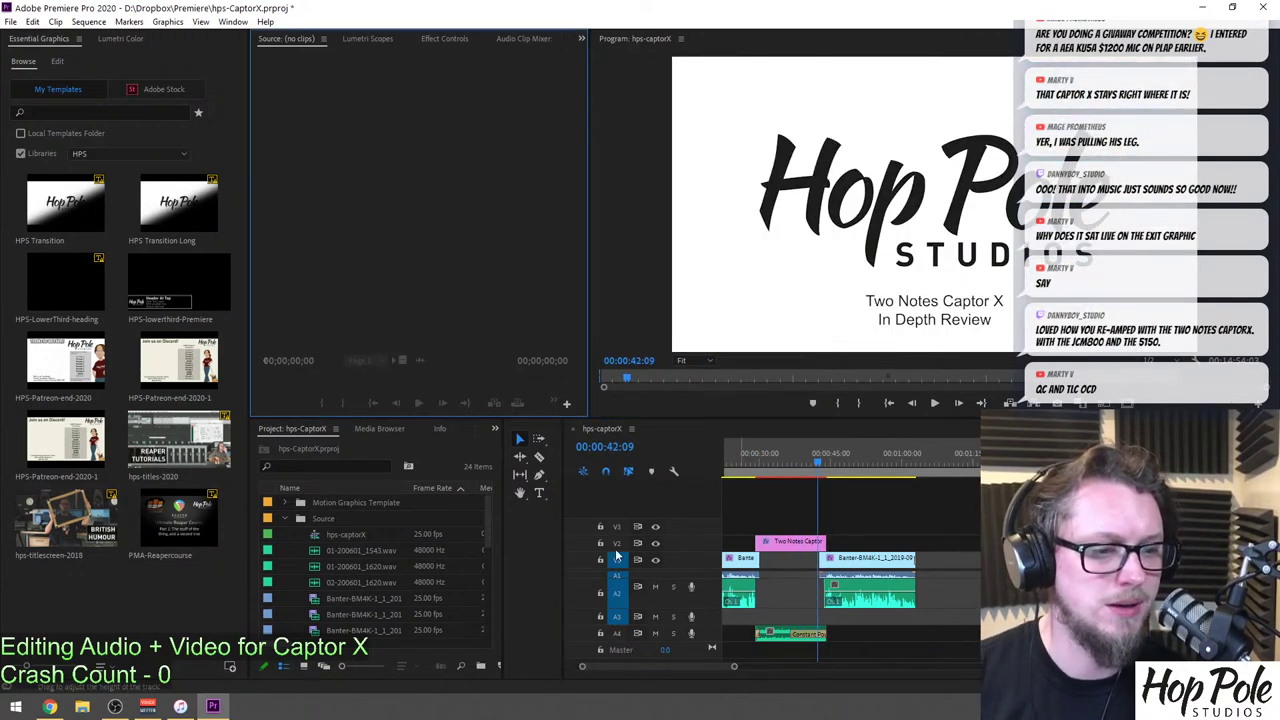
Look through the Banter B-roll clips in the Source monitor, including 2315_C0007, 0001_C0010 and 2315_C0008.
{"action": "scroll", "coordinate": [333, 601], "scroll_direction": "down", "scroll_amount": 2}
{"action": "double_click", "coordinate": [316, 587]}
{"action": "scroll", "coordinate": [332, 586], "scroll_direction": "down", "scroll_amount": 2}
{"action": "double_click", "coordinate": [317, 590]}
{"action": "scroll", "coordinate": [312, 592], "scroll_direction": "down", "scroll_amount": 1}
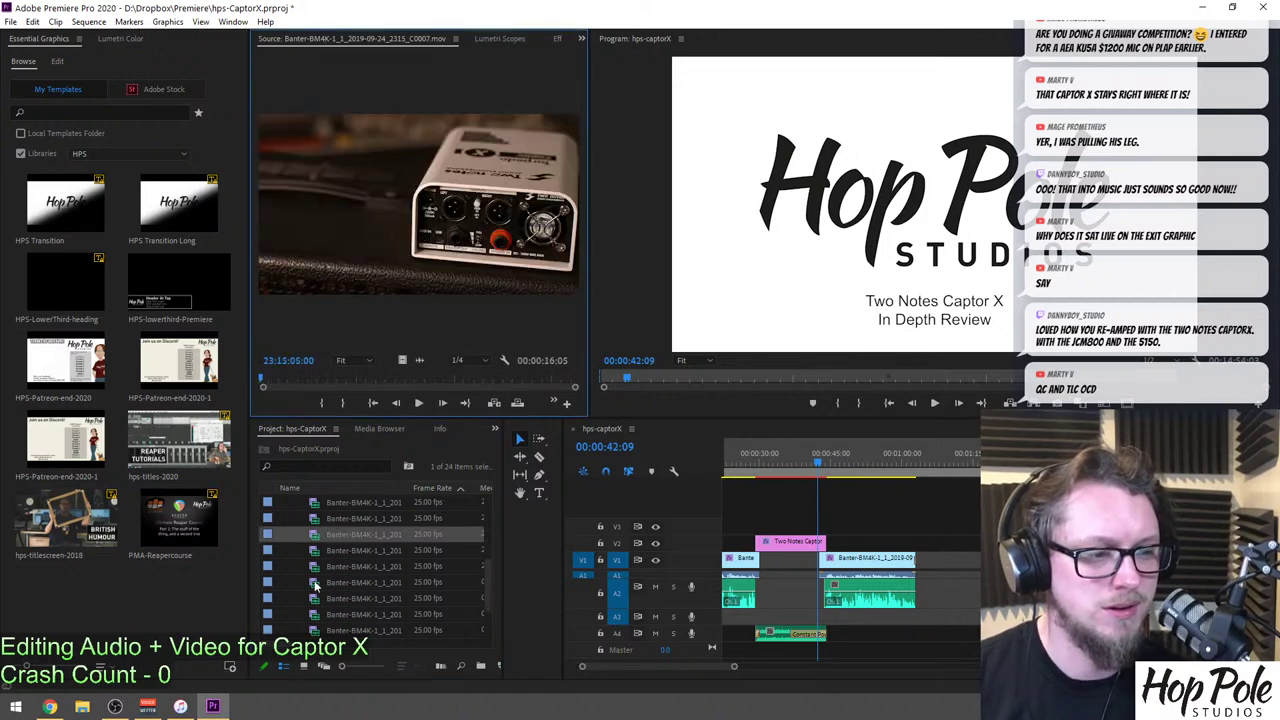
{"action": "double_click", "coordinate": [313, 590]}
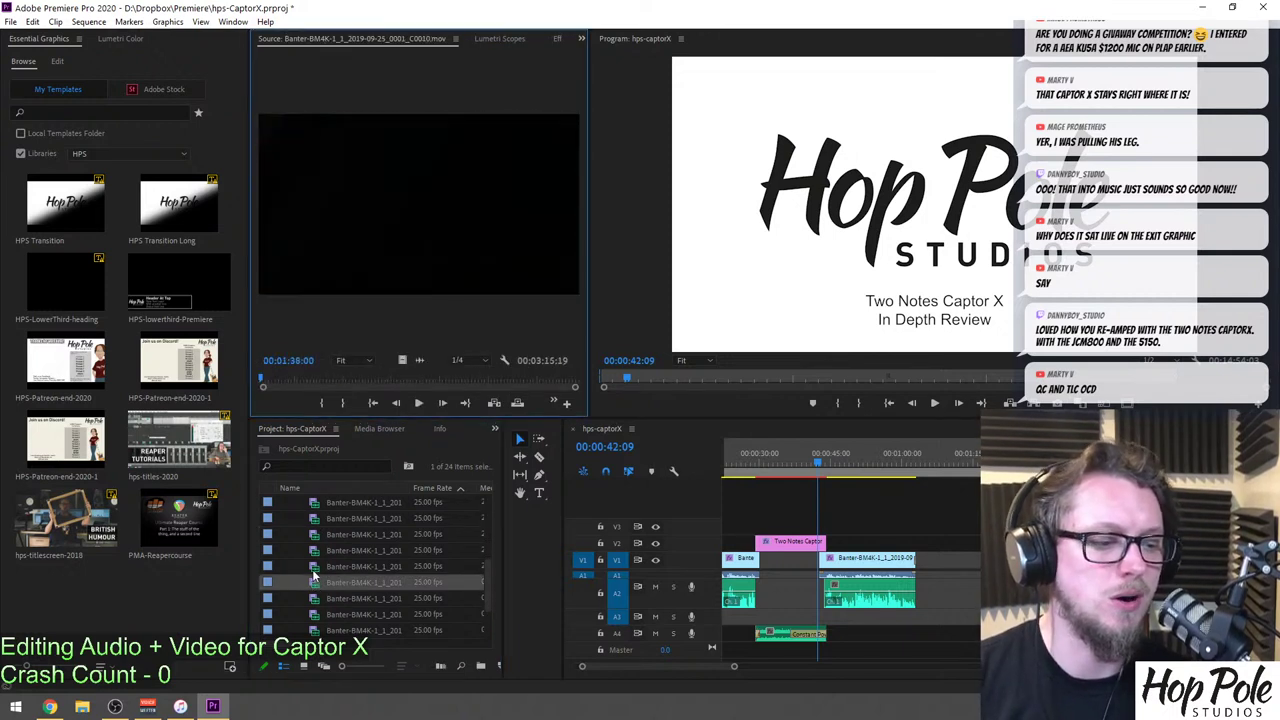
{"action": "scroll", "coordinate": [315, 578], "scroll_direction": "down", "scroll_amount": 1}
{"action": "left_click", "coordinate": [325, 384]}
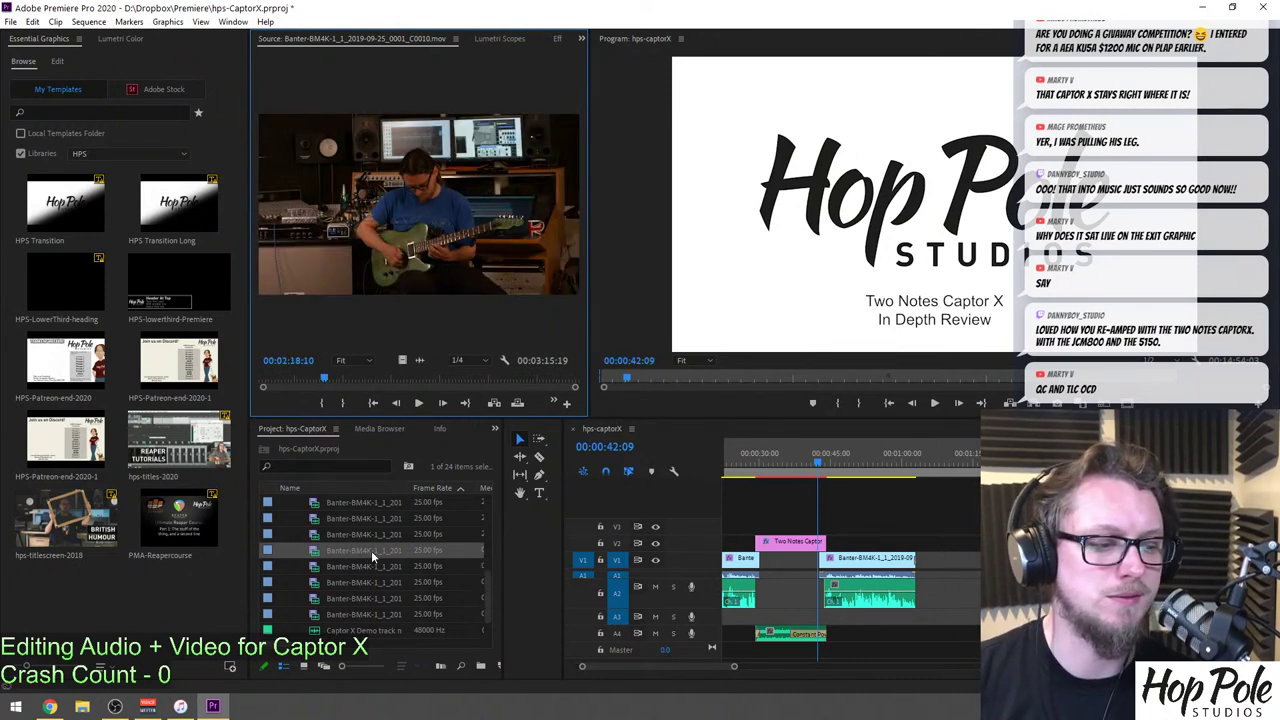
{"action": "double_click", "coordinate": [313, 535]}
{"action": "double_click", "coordinate": [312, 519]}
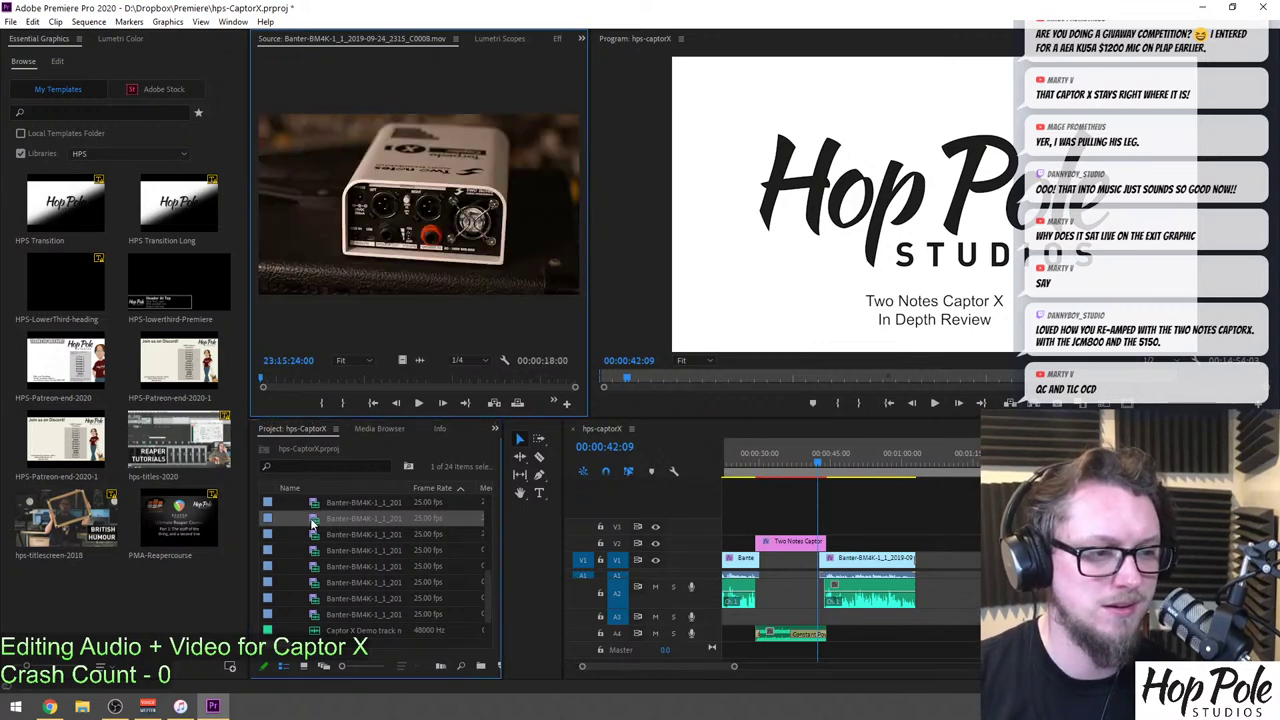
Preview the guitar-playing clip 2342_C0009, mark its In point at about 23:43:21, and save the project.
{"action": "double_click", "coordinate": [316, 540]}
{"action": "key", "text": "space"}
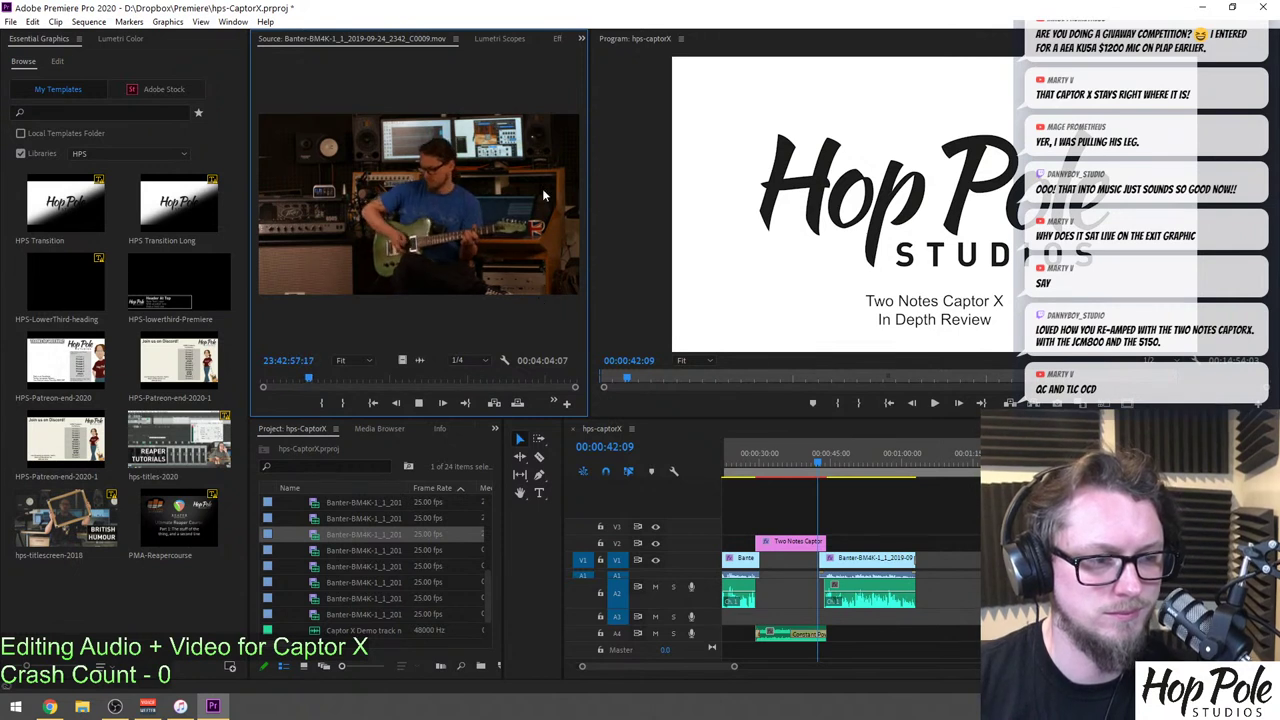
{"action": "key", "text": "space"}
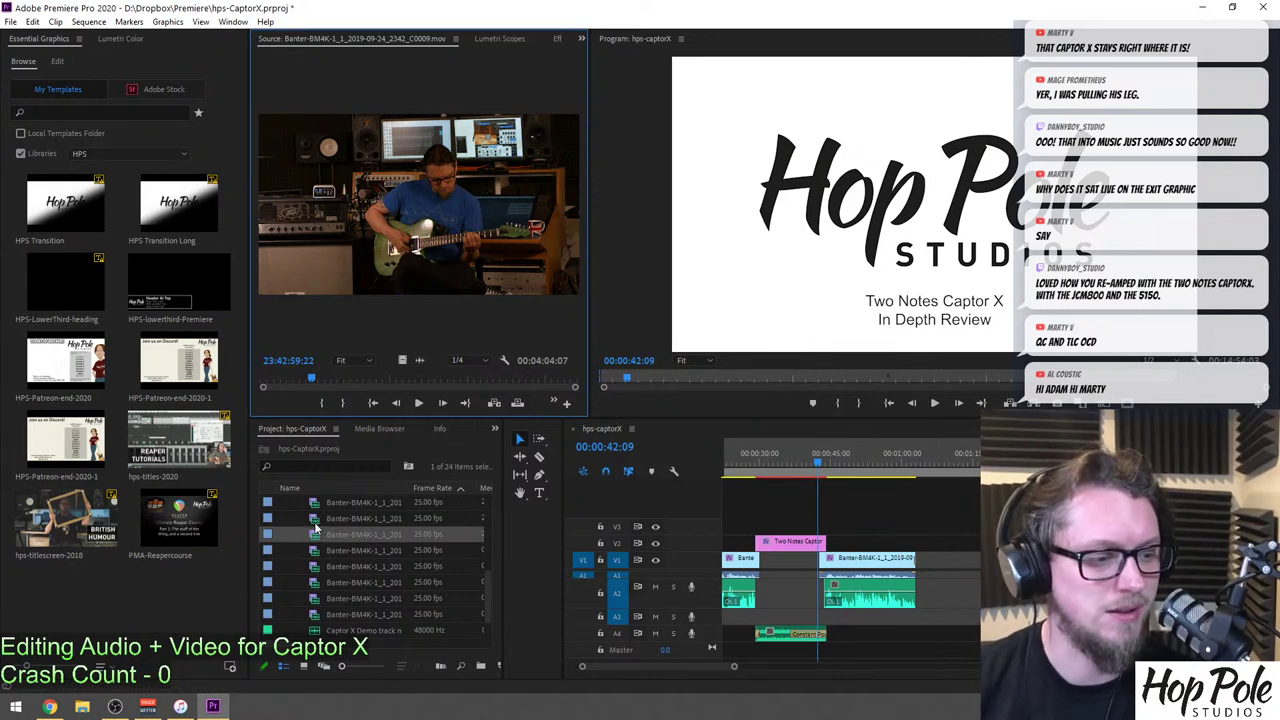
{"action": "left_click", "coordinate": [309, 381]}
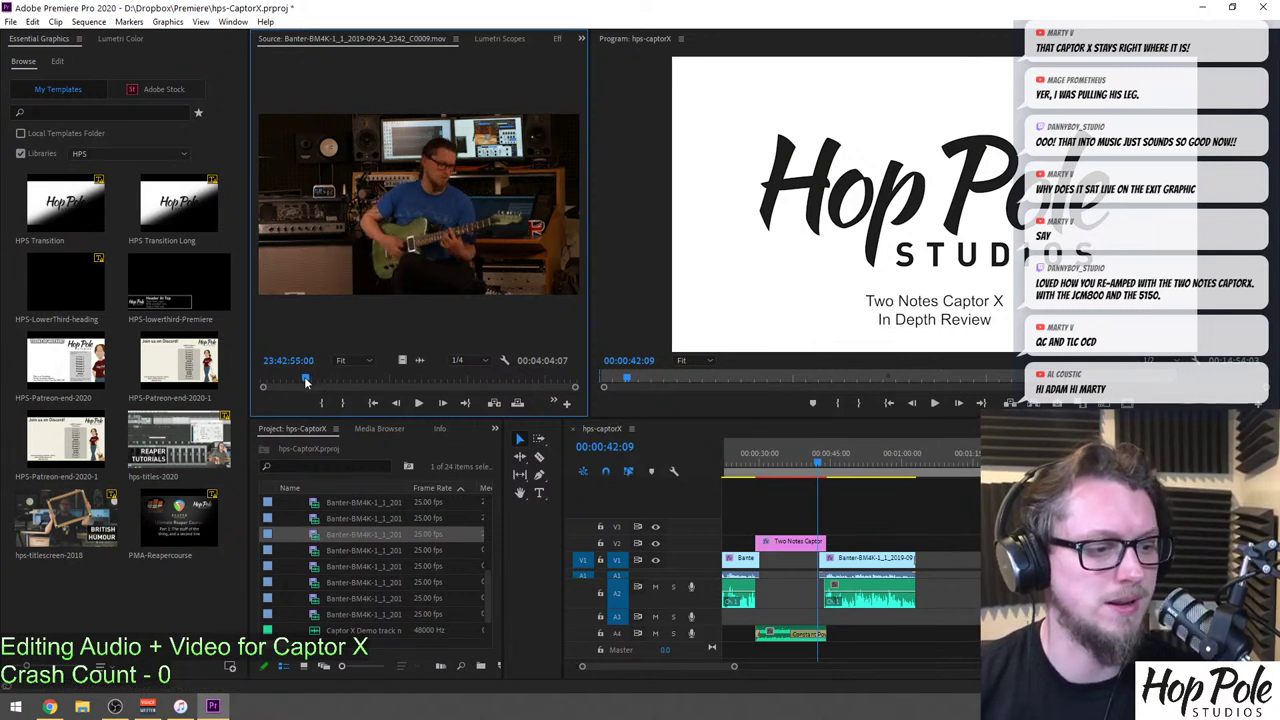
{"action": "mouse_move", "coordinate": [309, 381]}
{"action": "left_mouse_down"}
{"action": "mouse_move", "coordinate": [340, 381]}
{"action": "mouse_move", "coordinate": [331, 386]}
{"action": "left_mouse_up"}
{"action": "key", "text": "space"}
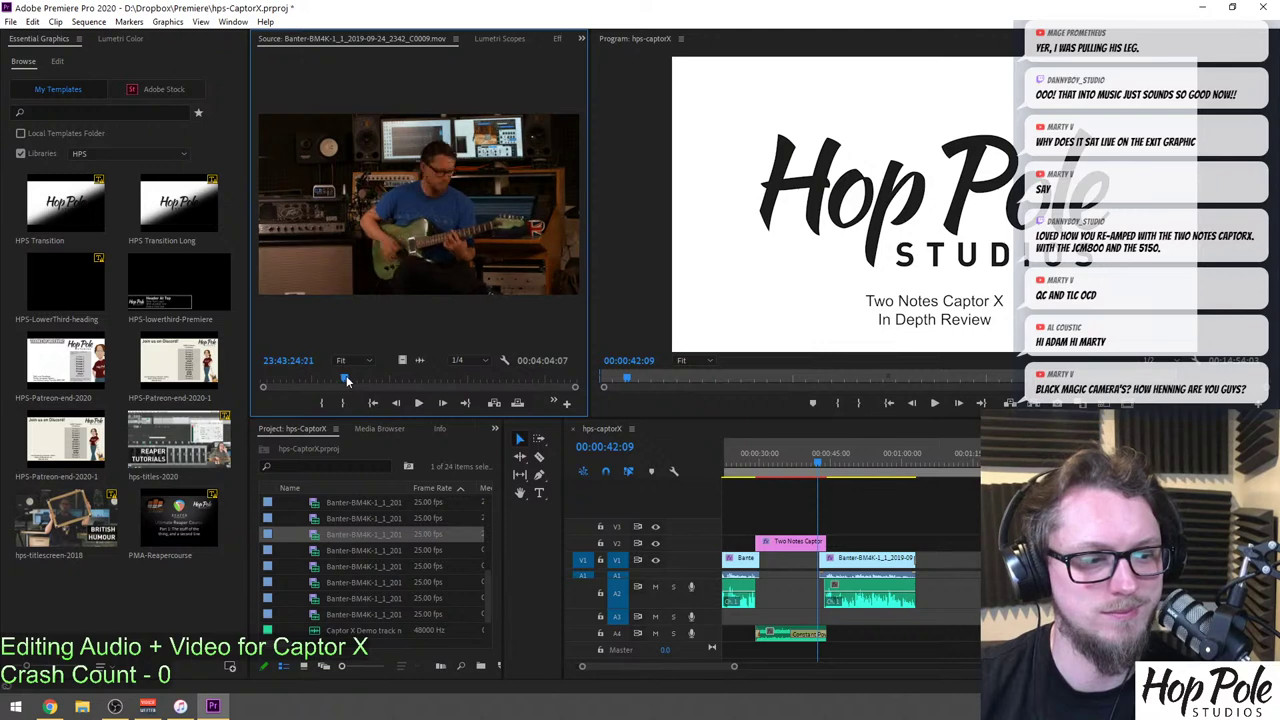
{"action": "left_click", "coordinate": [340, 379]}
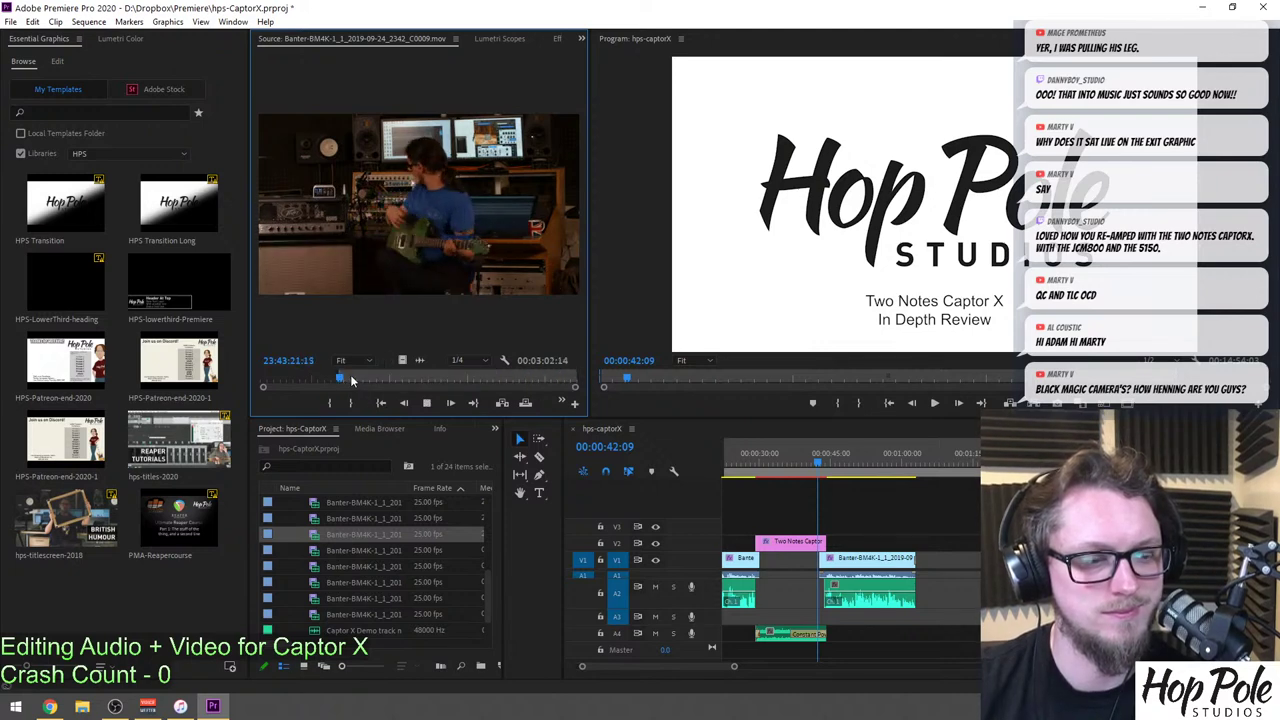
{"action": "key", "text": "ctrl+s"}
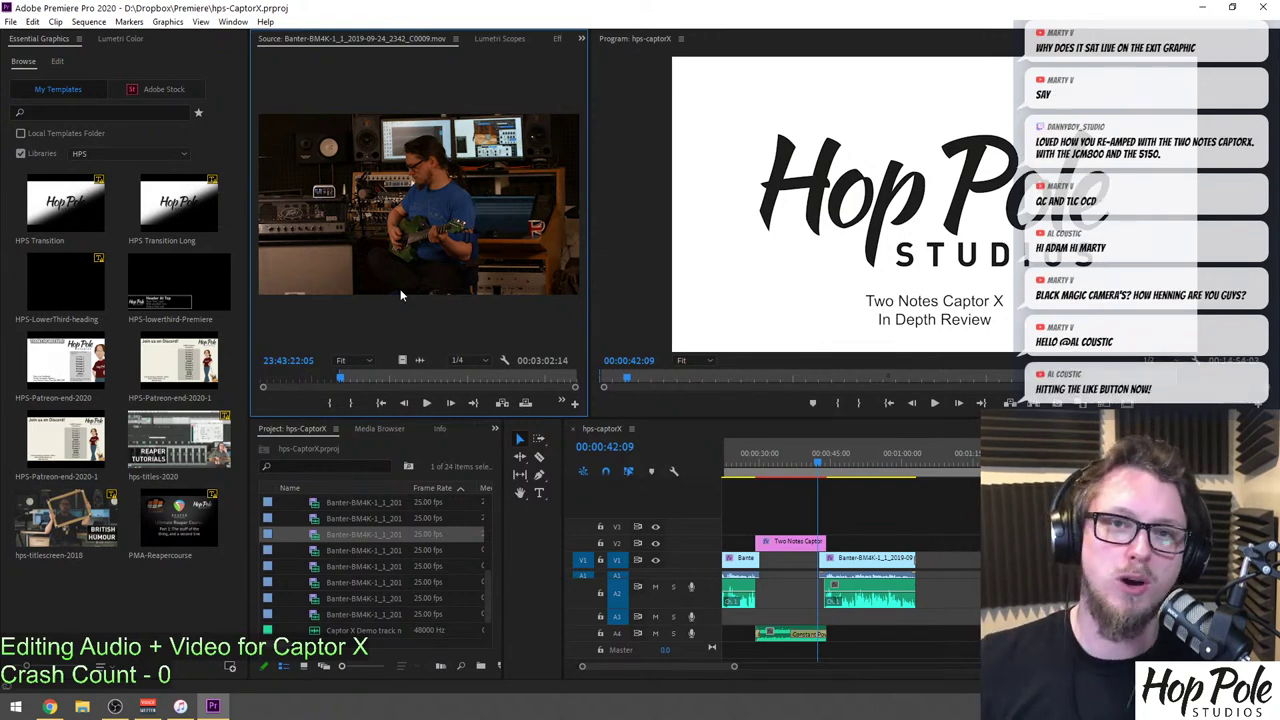
Mark the guitar clip's Out point at 23:44:16:24 and place the excerpt on track V1 after the last talking clip.
{"action": "left_click", "coordinate": [366, 360]}
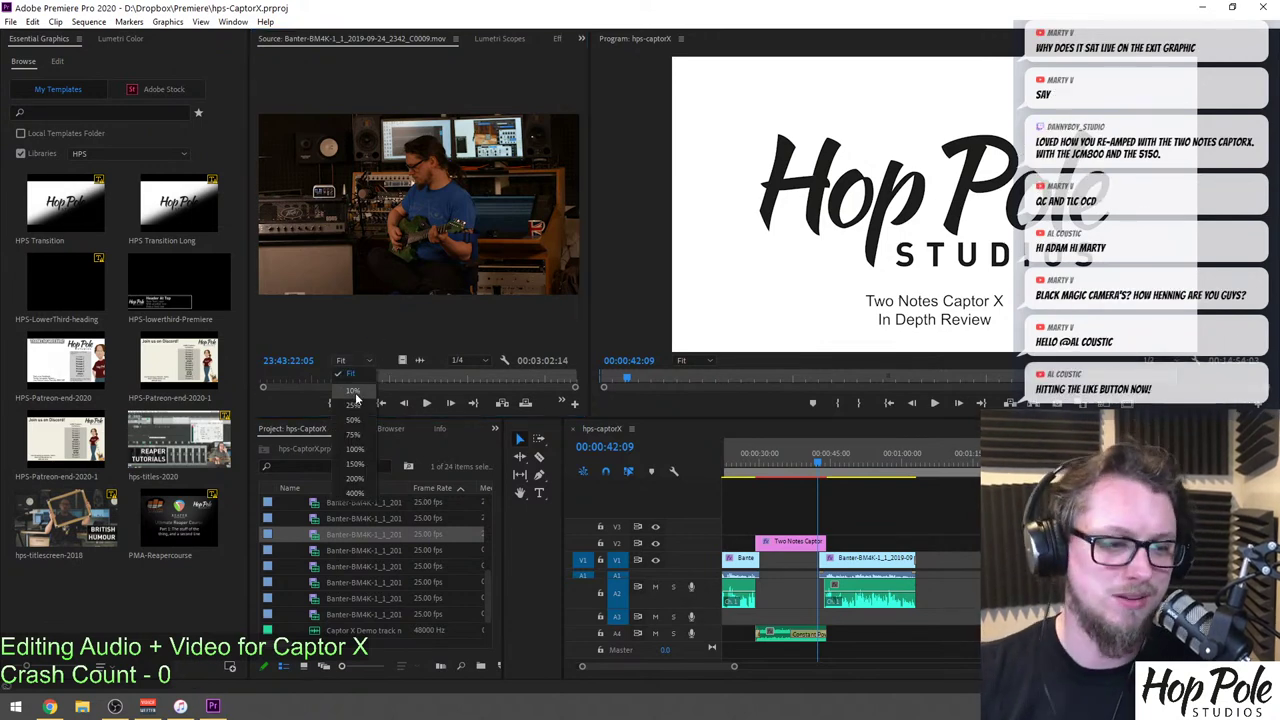
{"action": "left_click", "coordinate": [357, 263]}
{"action": "key", "text": "space"}
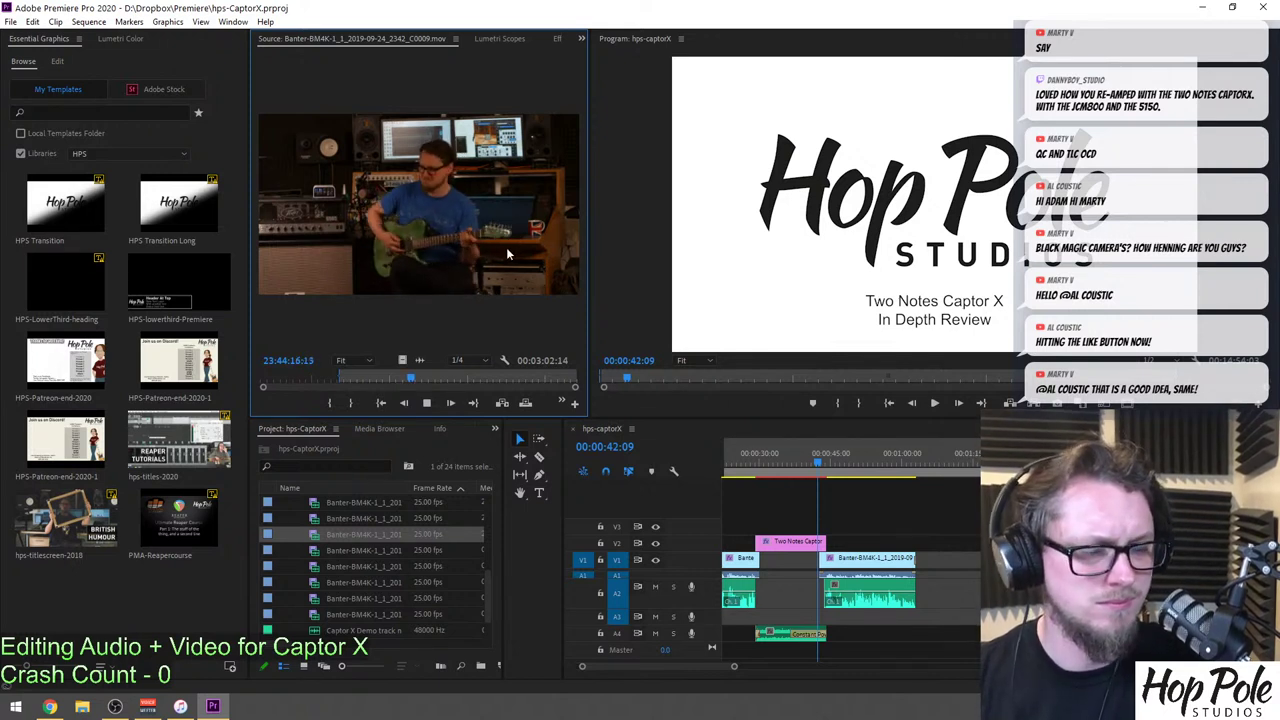
{"action": "key", "text": "space"}
{"action": "key", "text": "o"}
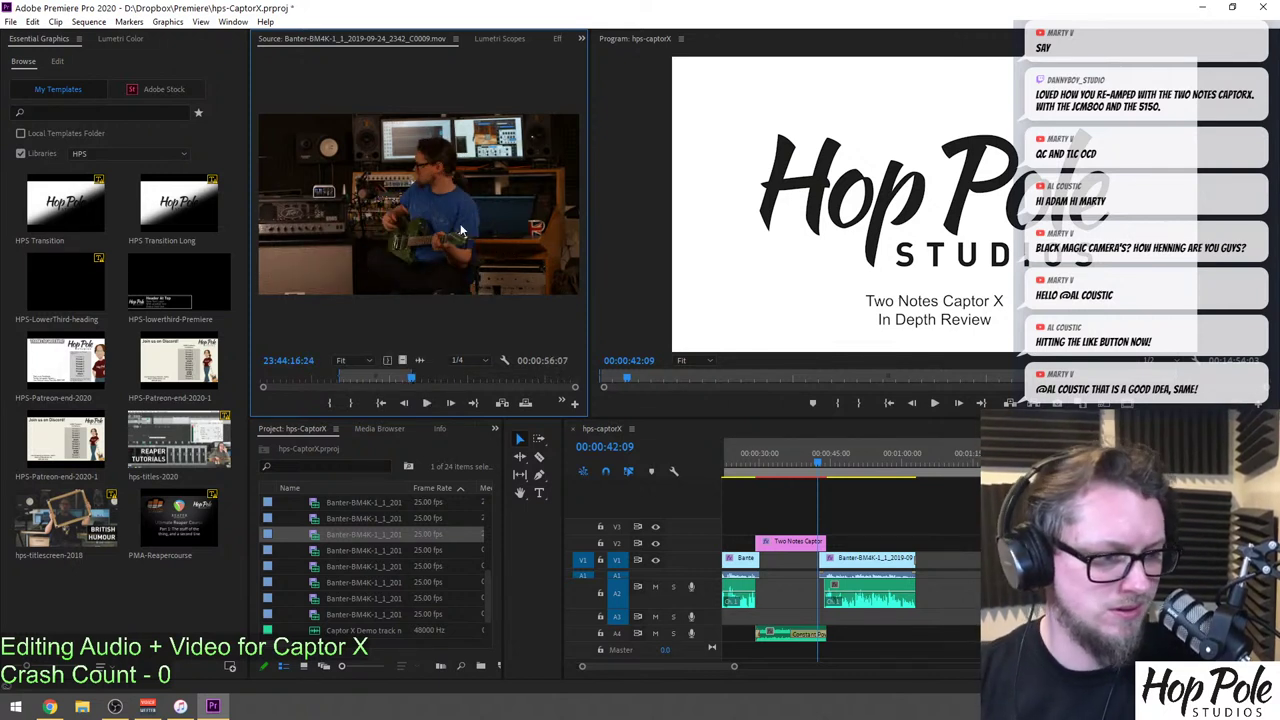
{"action": "left_click_drag", "start_coordinate": [400, 205], "coordinate": [960, 556]}
Place the Captor X Demo track audio on track A4 beneath the start of the guitar clip.
{"action": "key", "text": "minus"}
{"action": "key", "text": "minus"}
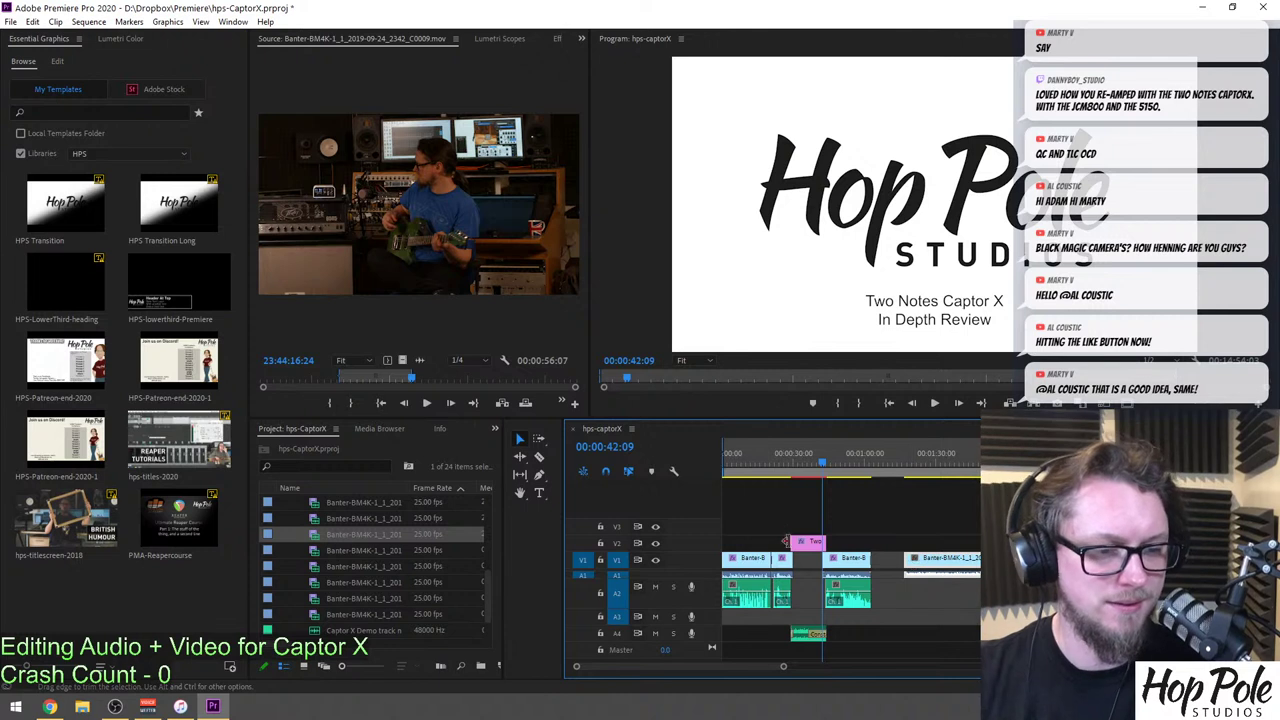
{"action": "scroll", "coordinate": [354, 596], "scroll_direction": "down", "scroll_amount": 1}
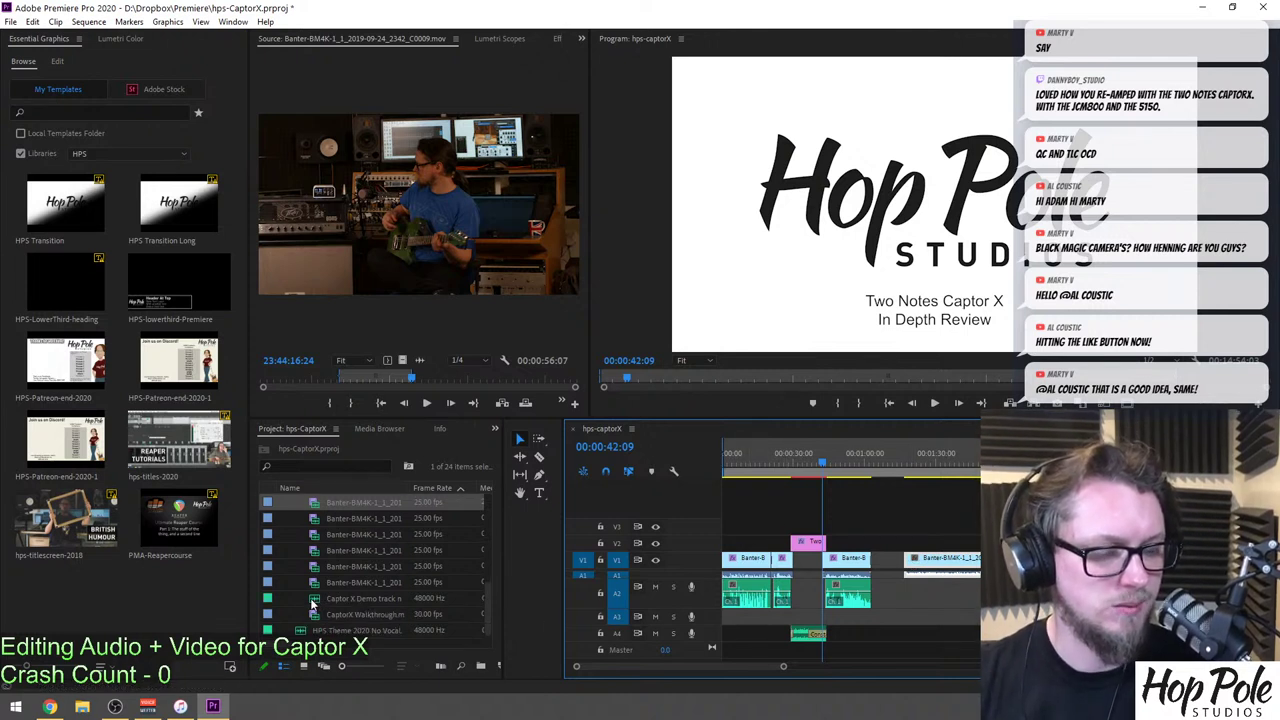
{"action": "left_click_drag", "start_coordinate": [318, 603], "coordinate": [912, 641]}
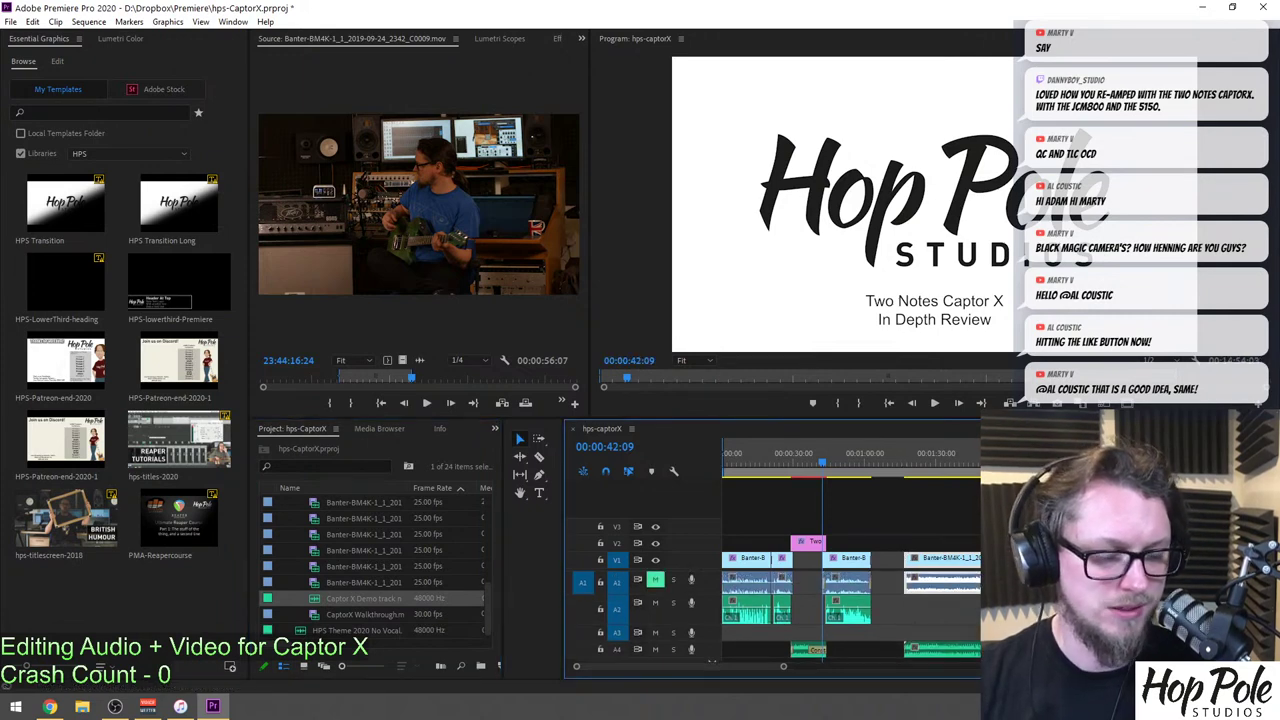
Select the guitar clip together with the demo audio on A4 and synchronize them.
{"action": "left_click", "coordinate": [934, 453]}
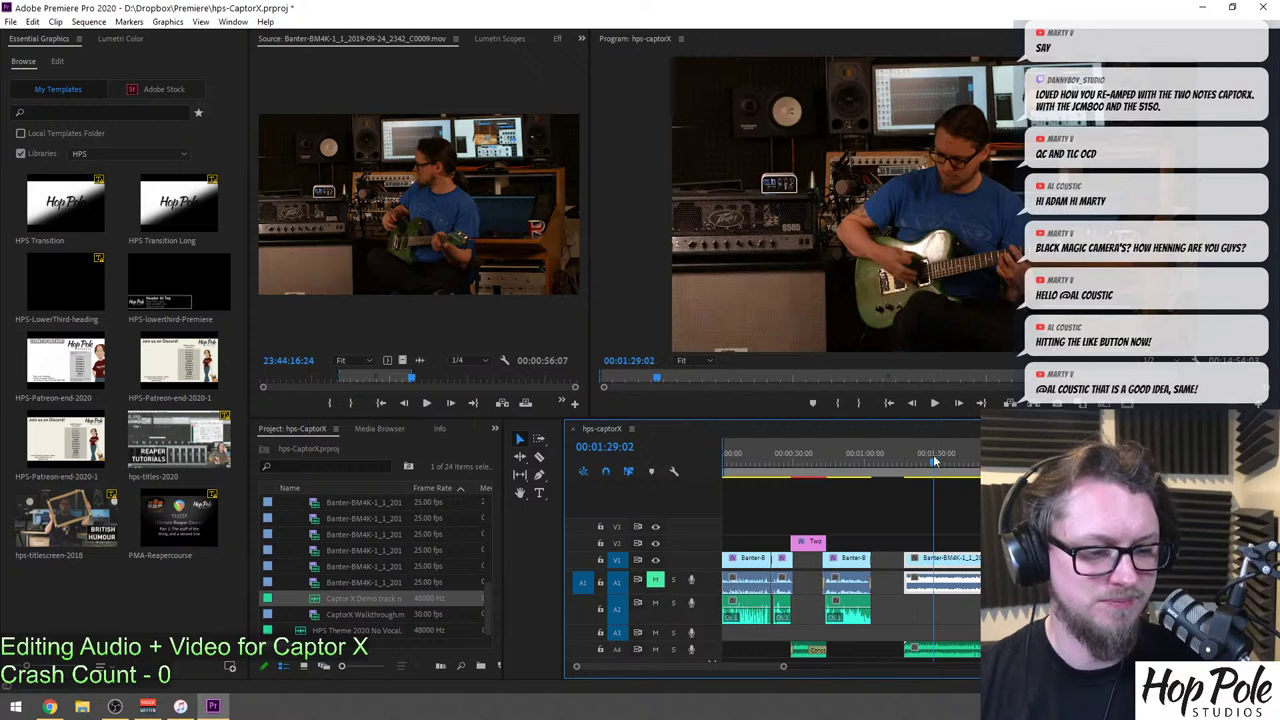
{"action": "key", "text": "equal"}
{"action": "key", "text": "equal"}
{"action": "key", "text": "minus"}
{"action": "left_click_drag", "start_coordinate": [909, 516], "coordinate": [936, 668]}
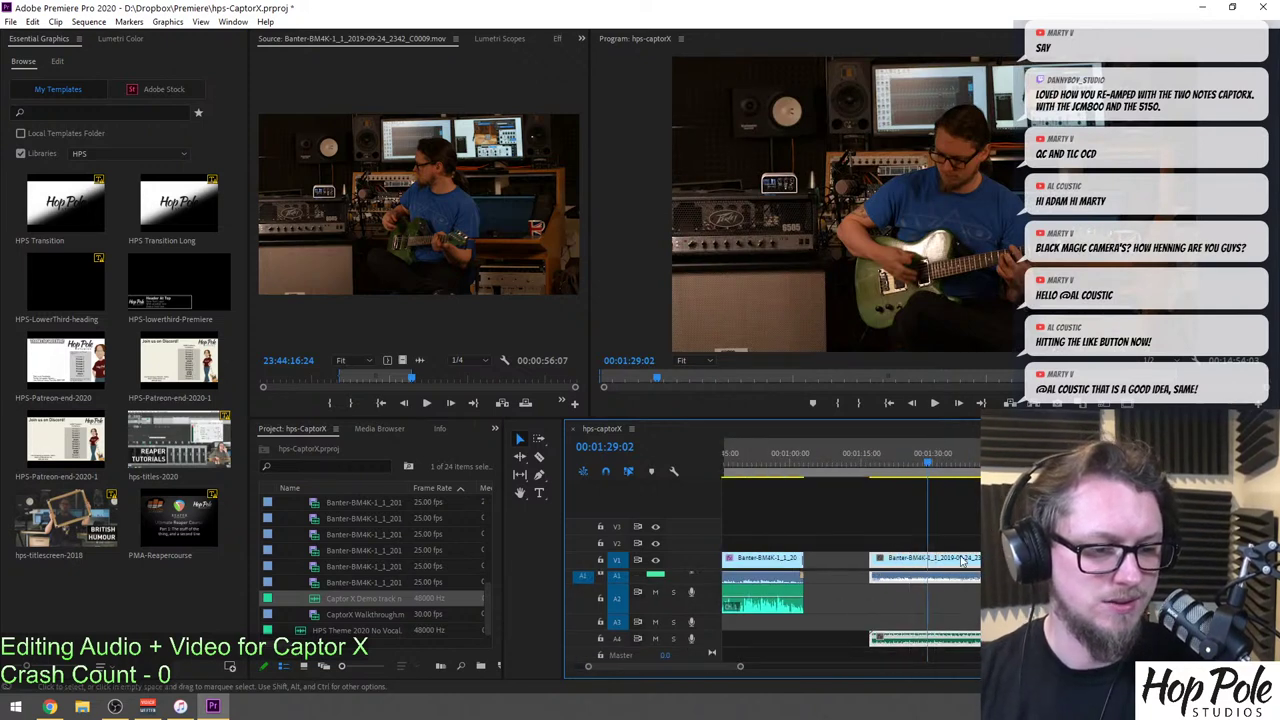
{"action": "right_click", "coordinate": [958, 580]}
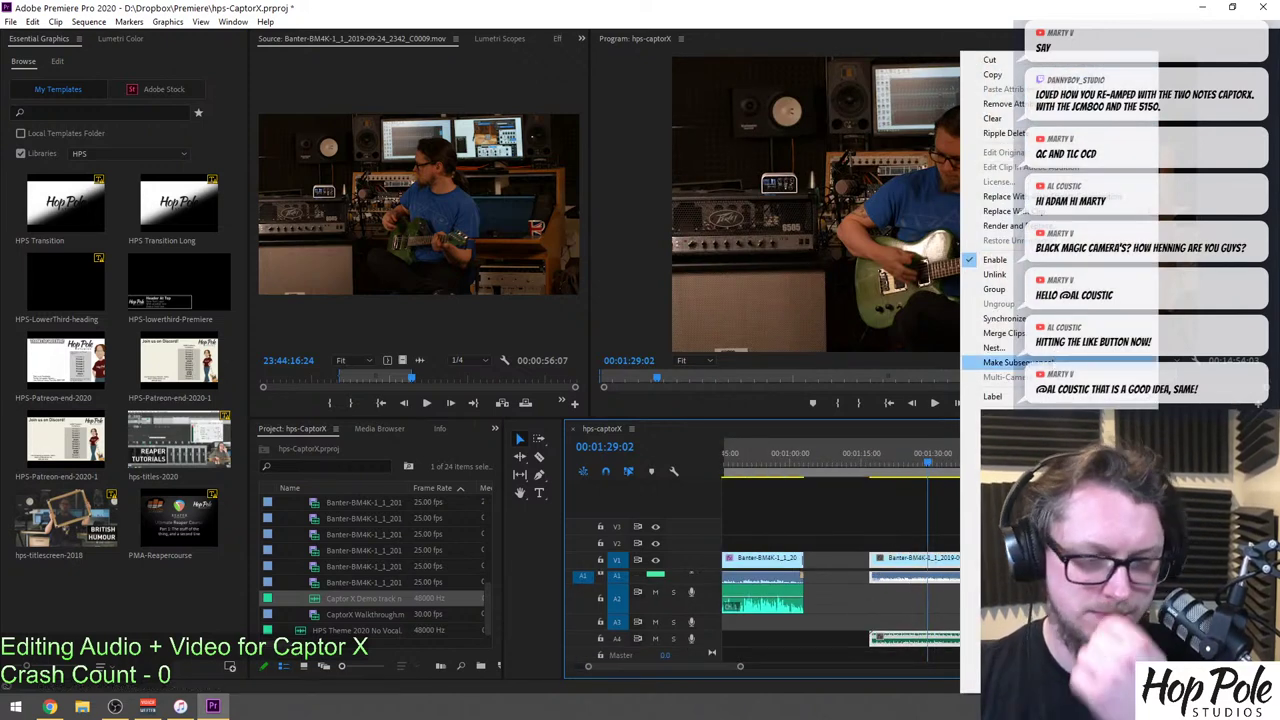
{"action": "left_click", "coordinate": [1004, 318]}
{"action": "left_click", "coordinate": [611, 414]}
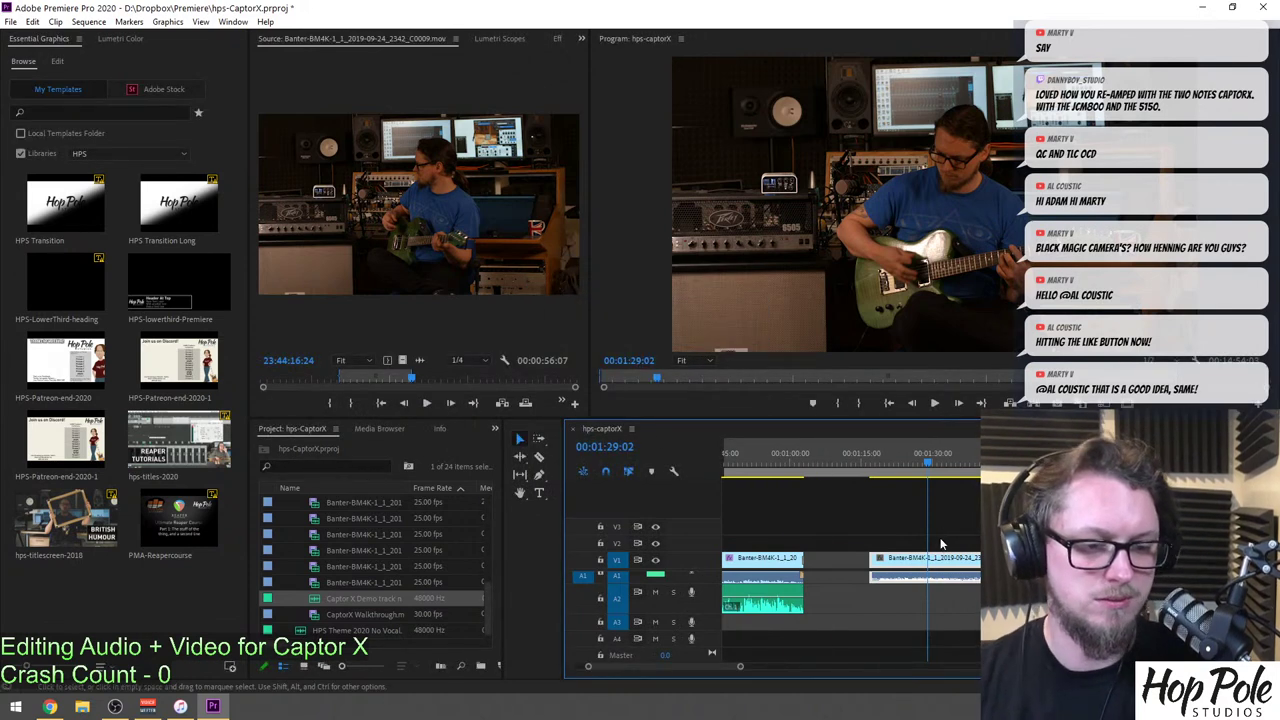
Extend the end of the guitar clip on V1 to the end of the demo audio on A4.
{"action": "key", "text": "minus"}
{"action": "key", "text": "minus"}
{"action": "key", "text": "equal"}
{"action": "key", "text": "minus"}
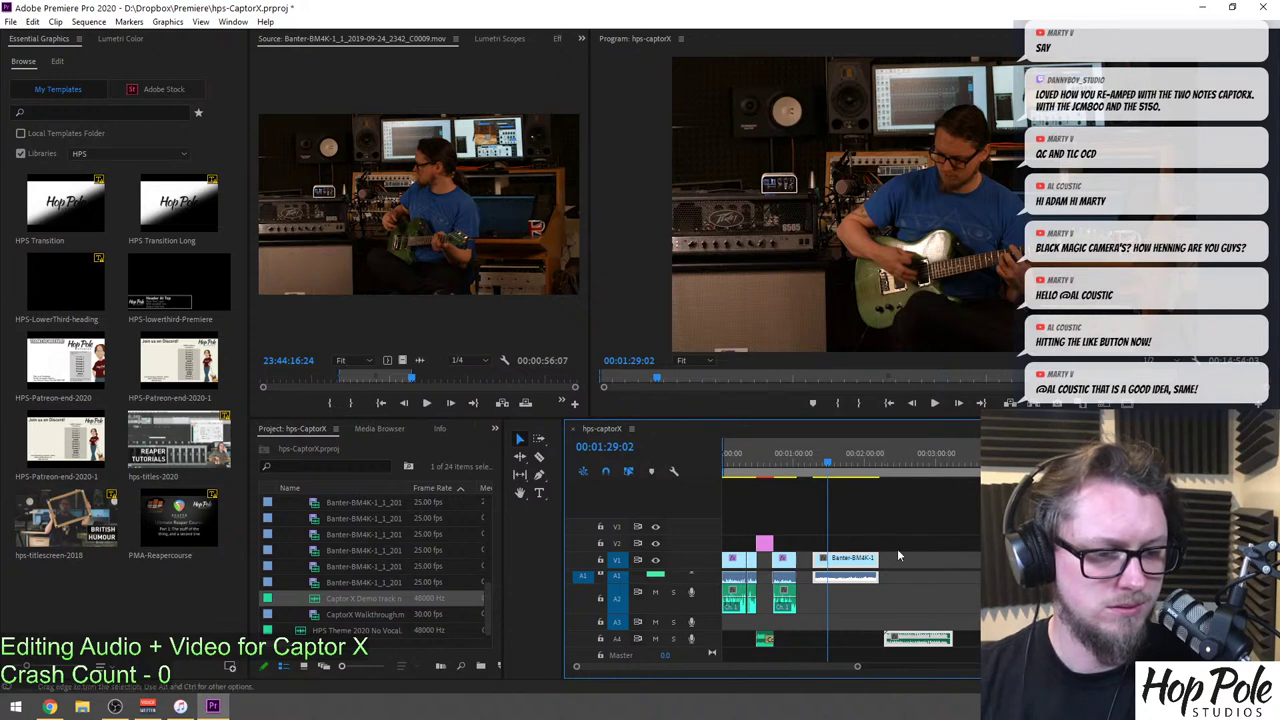
{"action": "left_click_drag", "start_coordinate": [880, 557], "coordinate": [952, 557]}
{"action": "left_click", "coordinate": [921, 466]}
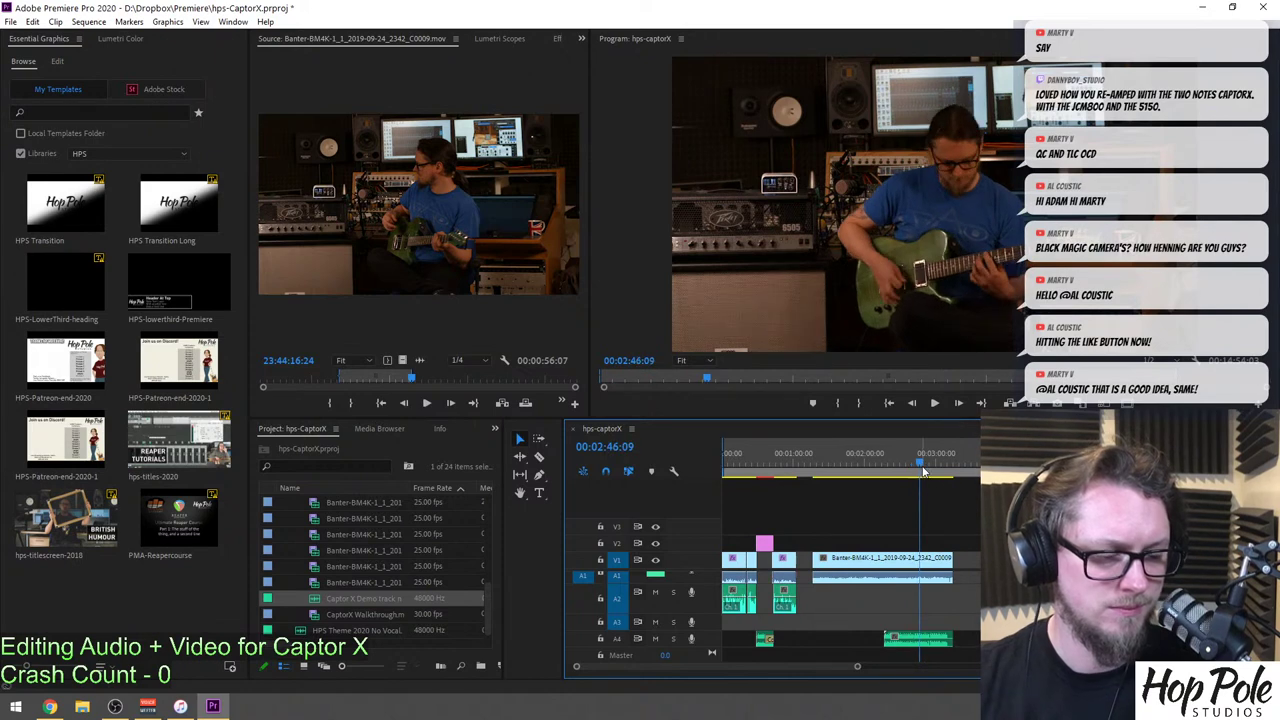
{"action": "mouse_move", "coordinate": [952, 557]}
{"action": "left_mouse_down"}
{"action": "mouse_move", "coordinate": [881, 557]}
{"action": "mouse_move", "coordinate": [944, 565]}
{"action": "left_mouse_up"}
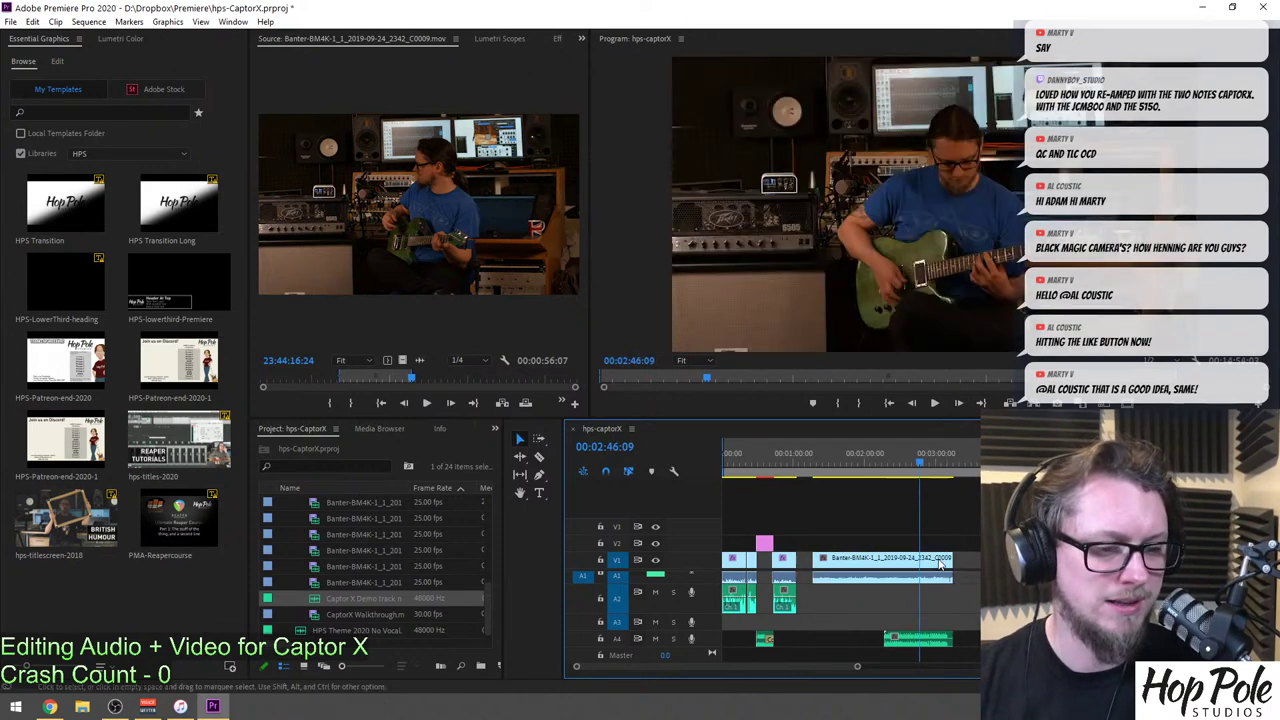
Split the guitar clip where the demo audio begins and move its first part to tracks V2 and A2.
{"action": "key", "text": "c"}
{"action": "left_click", "coordinate": [884, 562]}
{"action": "key", "text": "v"}
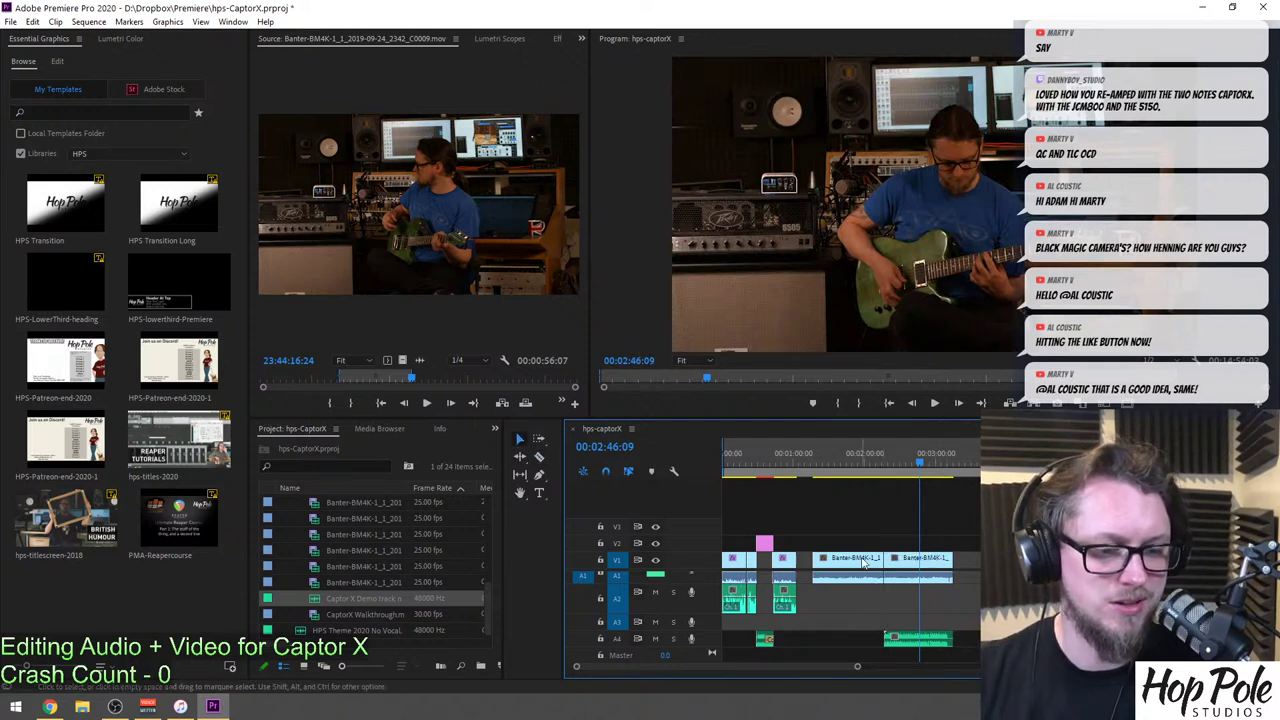
{"action": "left_click_drag", "start_coordinate": [865, 563], "coordinate": [862, 597]}
{"action": "right_click", "coordinate": [862, 597]}
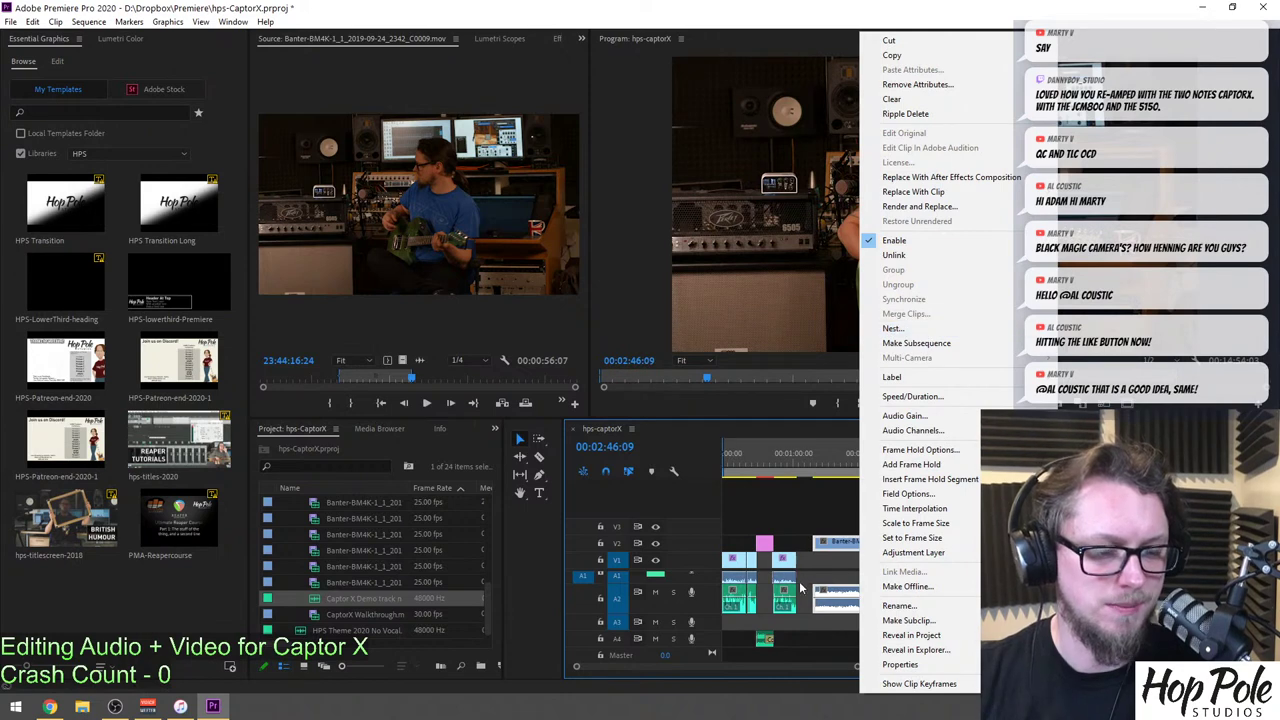
{"action": "left_click", "coordinate": [836, 578]}
{"action": "left_click", "coordinate": [839, 600]}
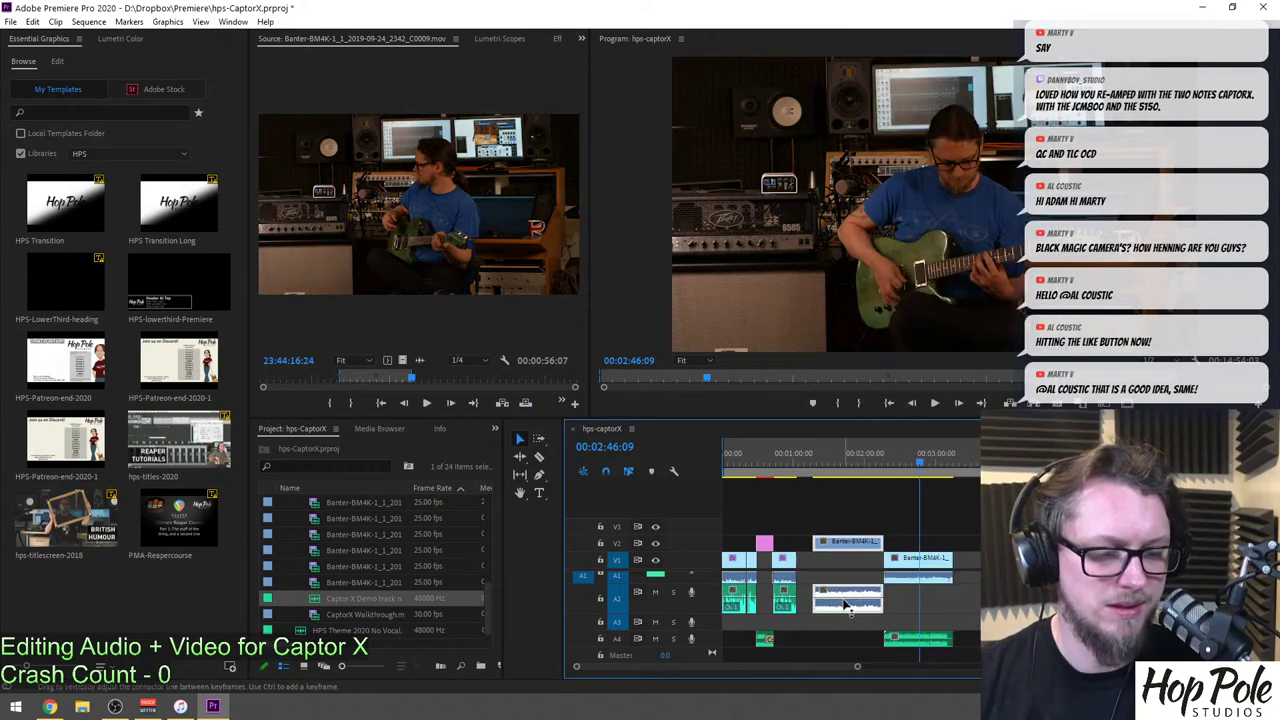
{"action": "right_click", "coordinate": [842, 601]}
{"action": "left_click", "coordinate": [839, 600]}
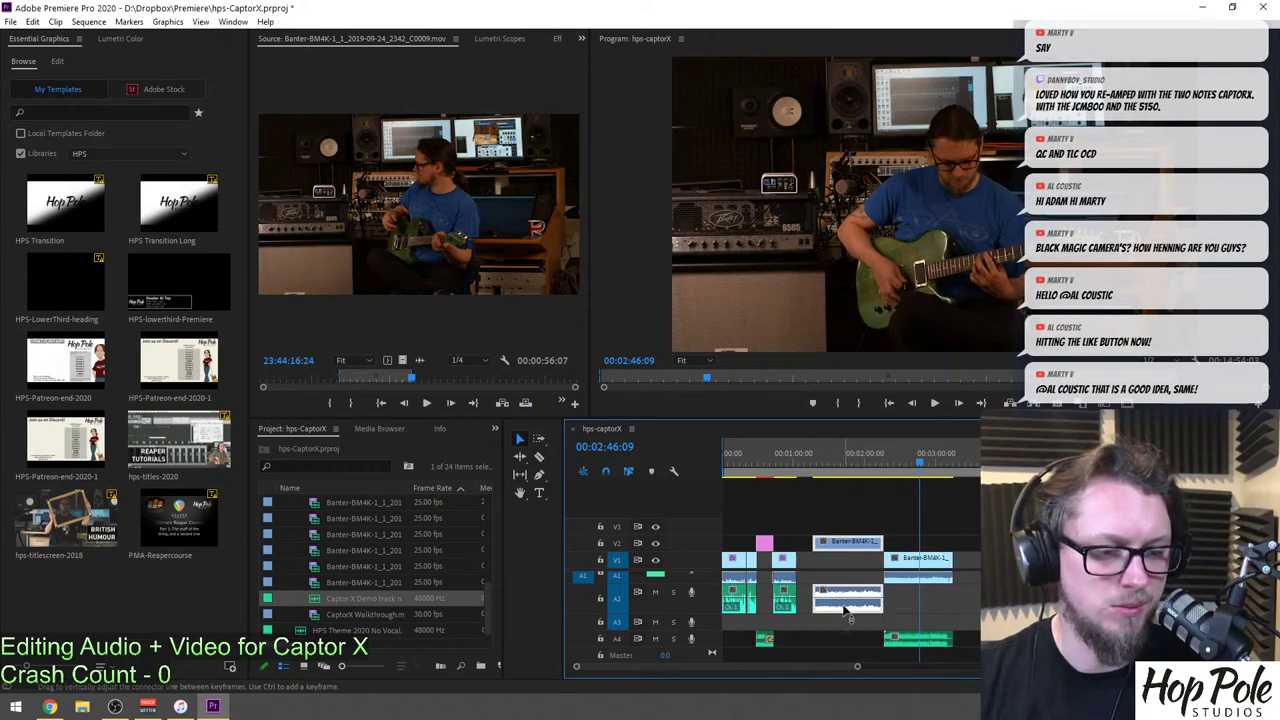
Move the guitar part on V2 later so it overlaps the V1 guitar clip near the demo audio's start.
{"action": "left_click_drag", "start_coordinate": [860, 555], "coordinate": [927, 556]}
{"action": "left_click", "coordinate": [898, 453]}
{"action": "key", "text": "equal"}
{"action": "key", "text": "equal"}
{"action": "key", "text": "equal"}
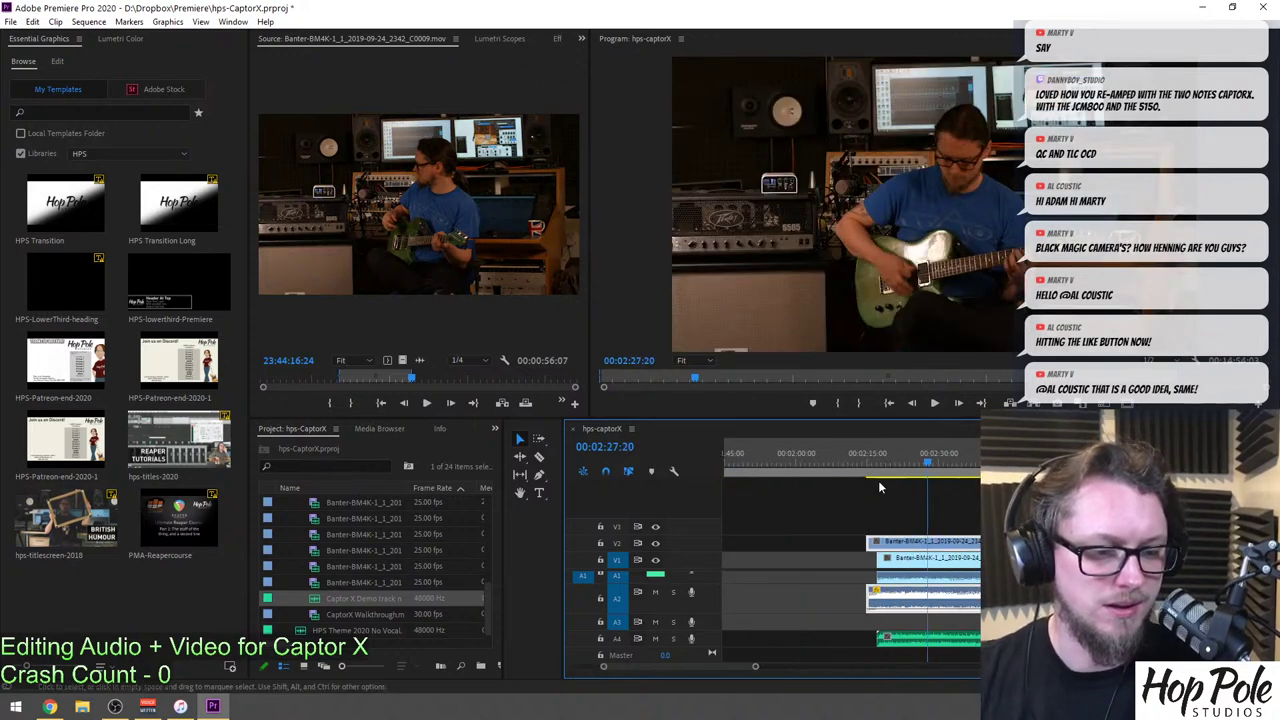
Nudge the guitar clip on V2 slightly later to line up with the V1 guitar clip, and play the overlap.
{"action": "left_click", "coordinate": [830, 464]}
{"action": "key", "text": "equal"}
{"action": "key", "text": "equal"}
{"action": "key", "text": "equal"}
{"action": "key", "text": "equal"}
{"action": "scroll", "coordinate": [885, 565], "scroll_direction": "up", "scroll_amount": 2}
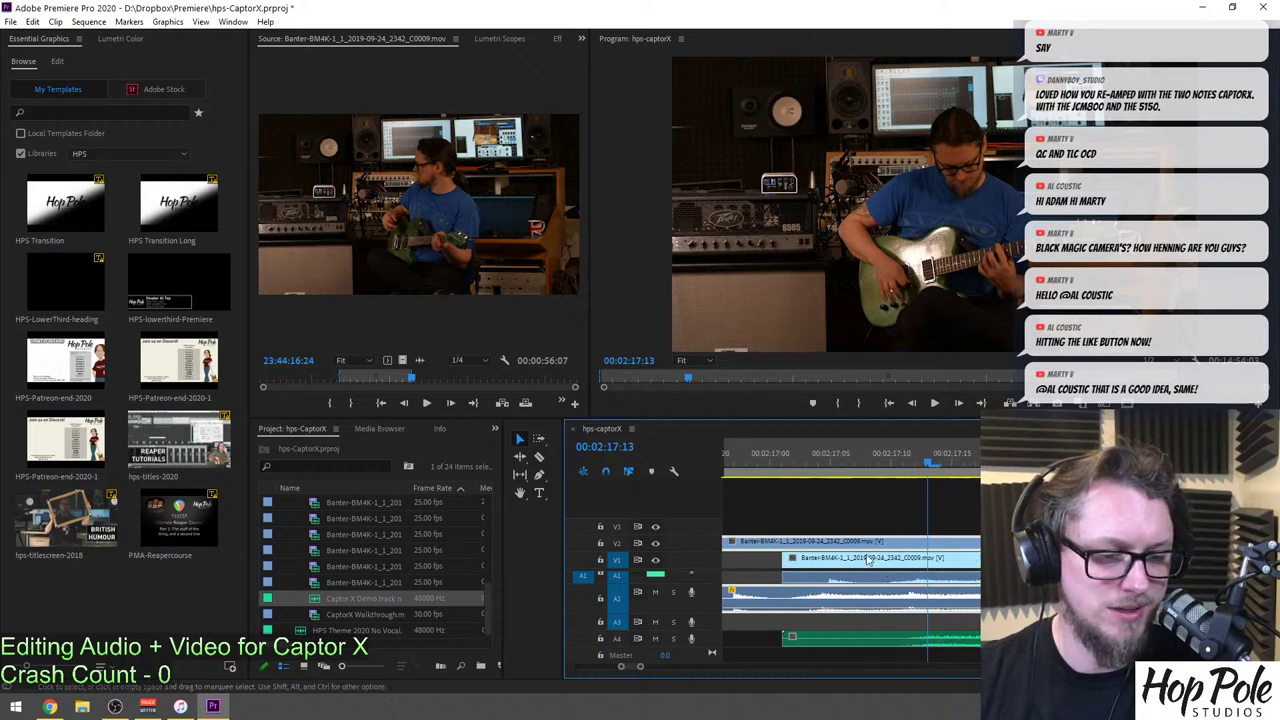
{"action": "scroll", "coordinate": [880, 545], "scroll_direction": "down", "scroll_amount": 2}
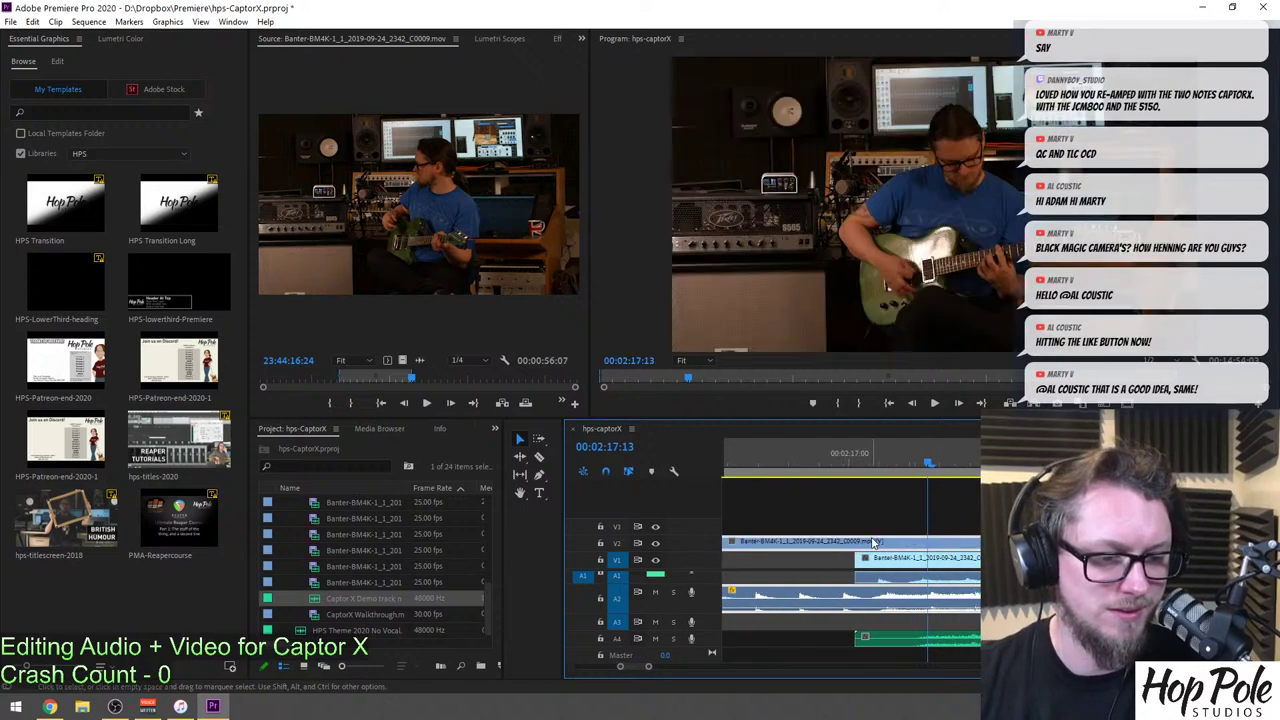
{"action": "left_click_drag", "start_coordinate": [882, 547], "coordinate": [917, 544]}
{"action": "key", "text": "minus"}
{"action": "left_click", "coordinate": [880, 454]}
{"action": "key", "text": "space"}
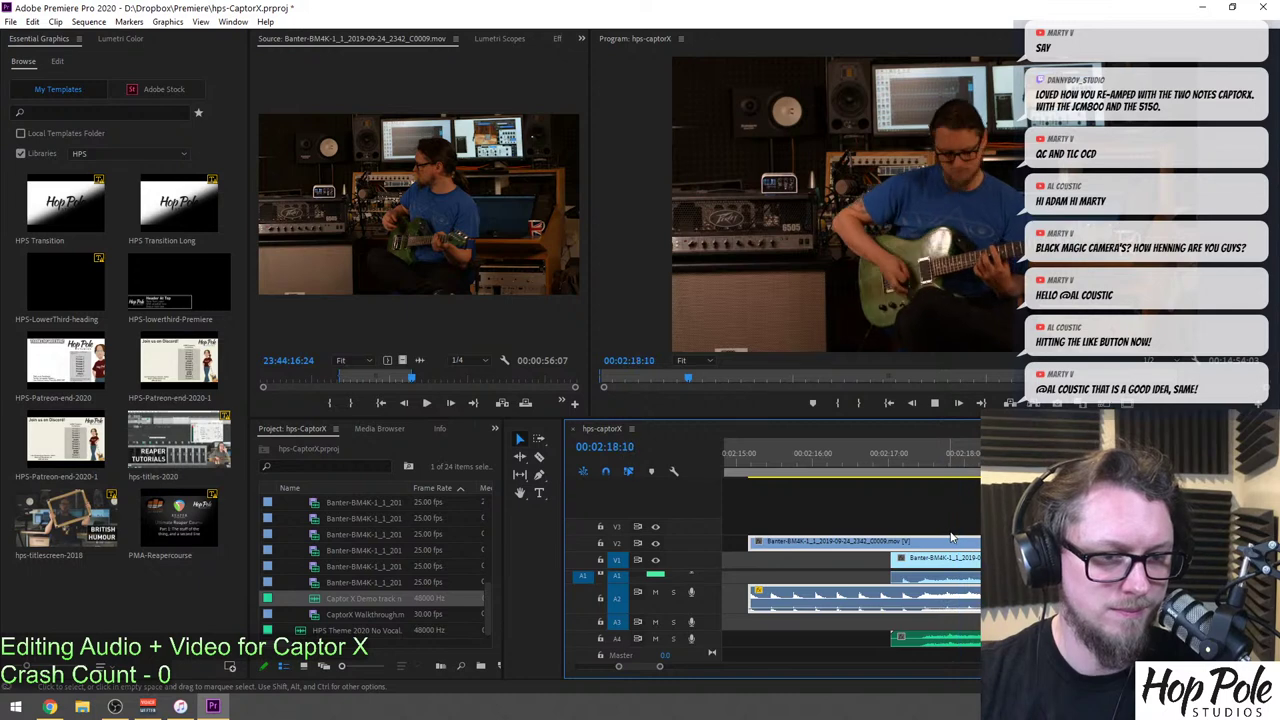
{"action": "scroll", "coordinate": [940, 530], "scroll_direction": "down", "scroll_amount": 6}
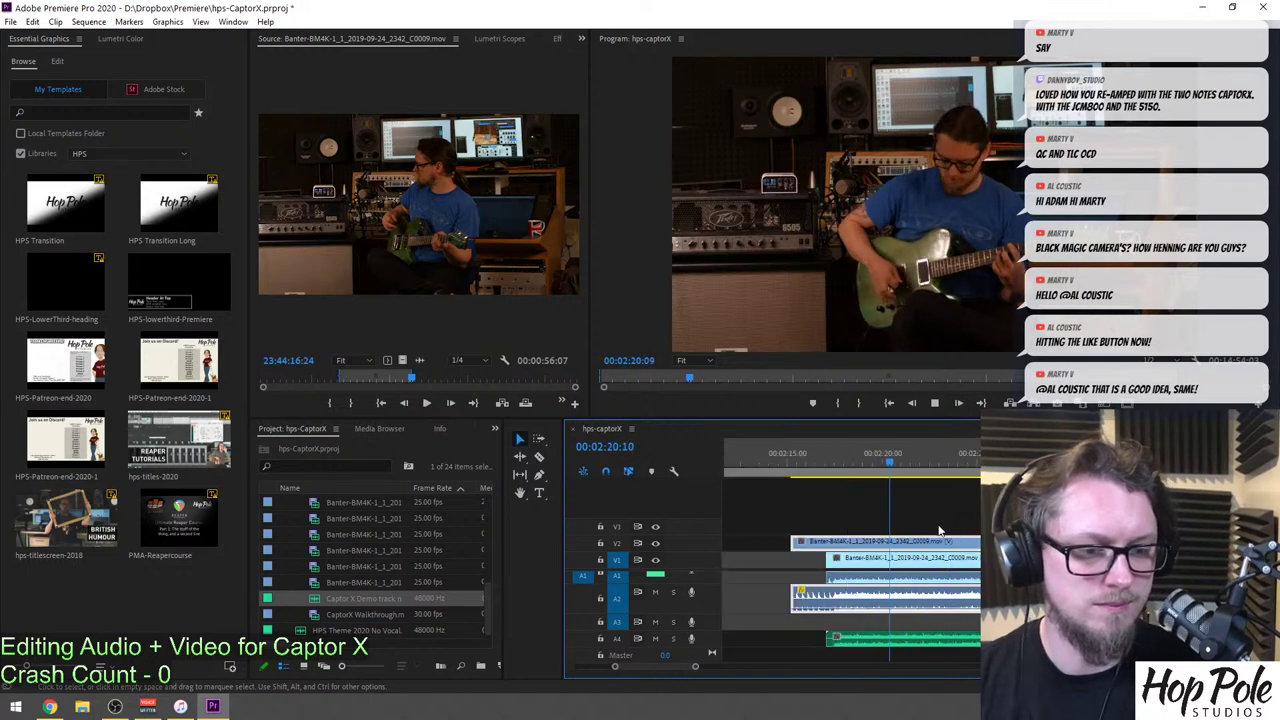
{"action": "key", "text": "space"}
Copy the Lumetri Color effect from the last V1 clip before the guitar section and paste it onto both guitar clips.
{"action": "left_click", "coordinate": [789, 563]}
{"action": "left_click", "coordinate": [581, 39]}
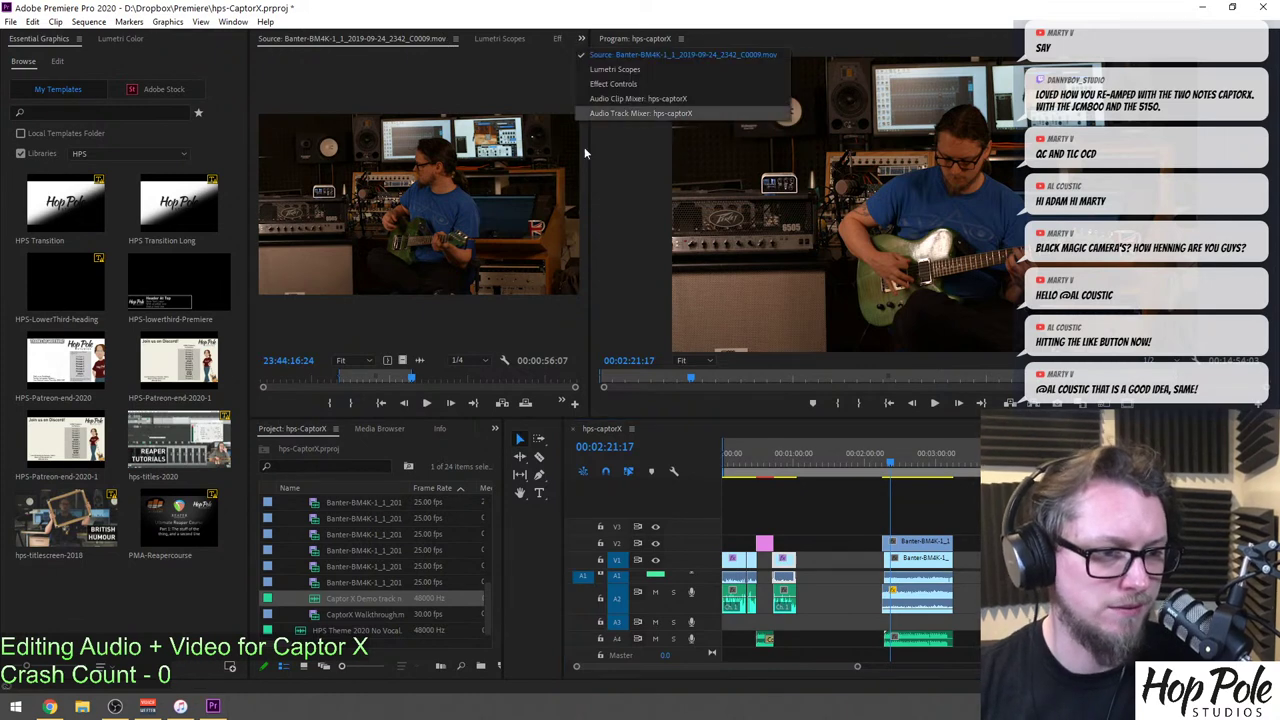
{"action": "left_click", "coordinate": [636, 84]}
{"action": "left_click", "coordinate": [785, 557]}
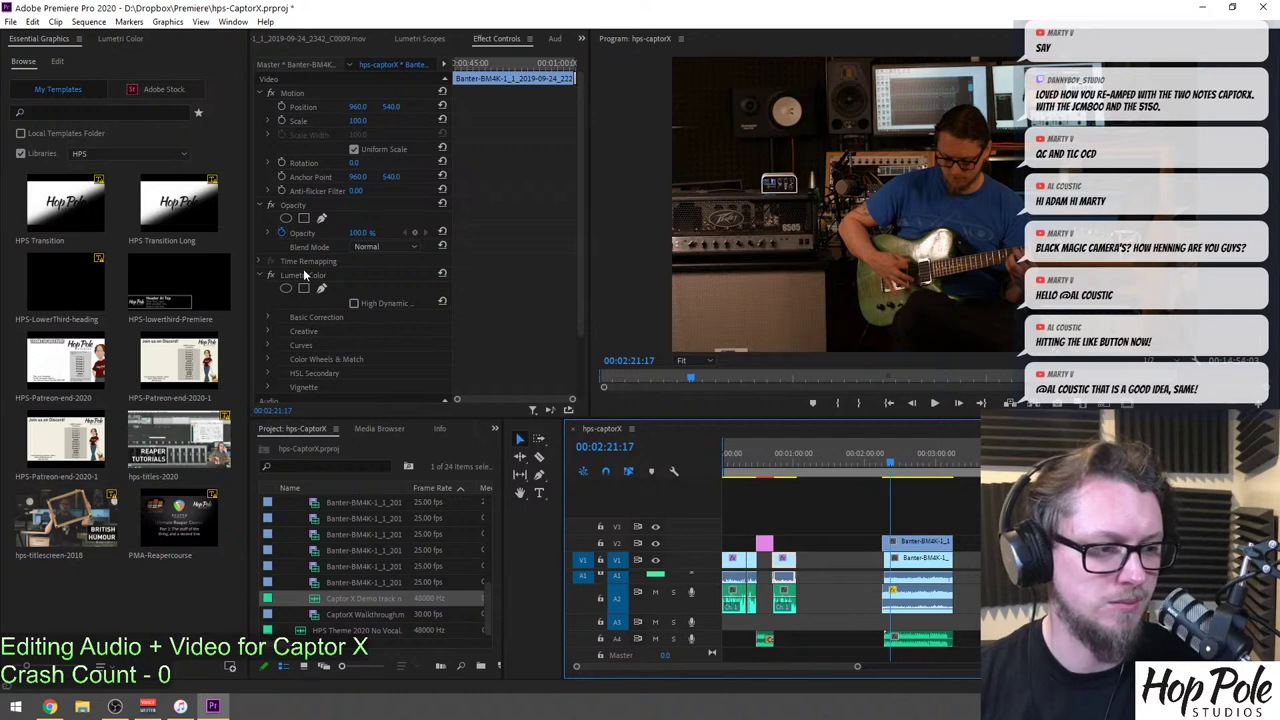
{"action": "left_click", "coordinate": [303, 272]}
{"action": "left_click_drag", "start_coordinate": [844, 503], "coordinate": [947, 566]}
{"action": "key", "text": "="}
{"action": "key", "text": "="}
{"action": "key", "text": "="}
{"action": "key", "text": "="}
{"action": "key", "text": "="}
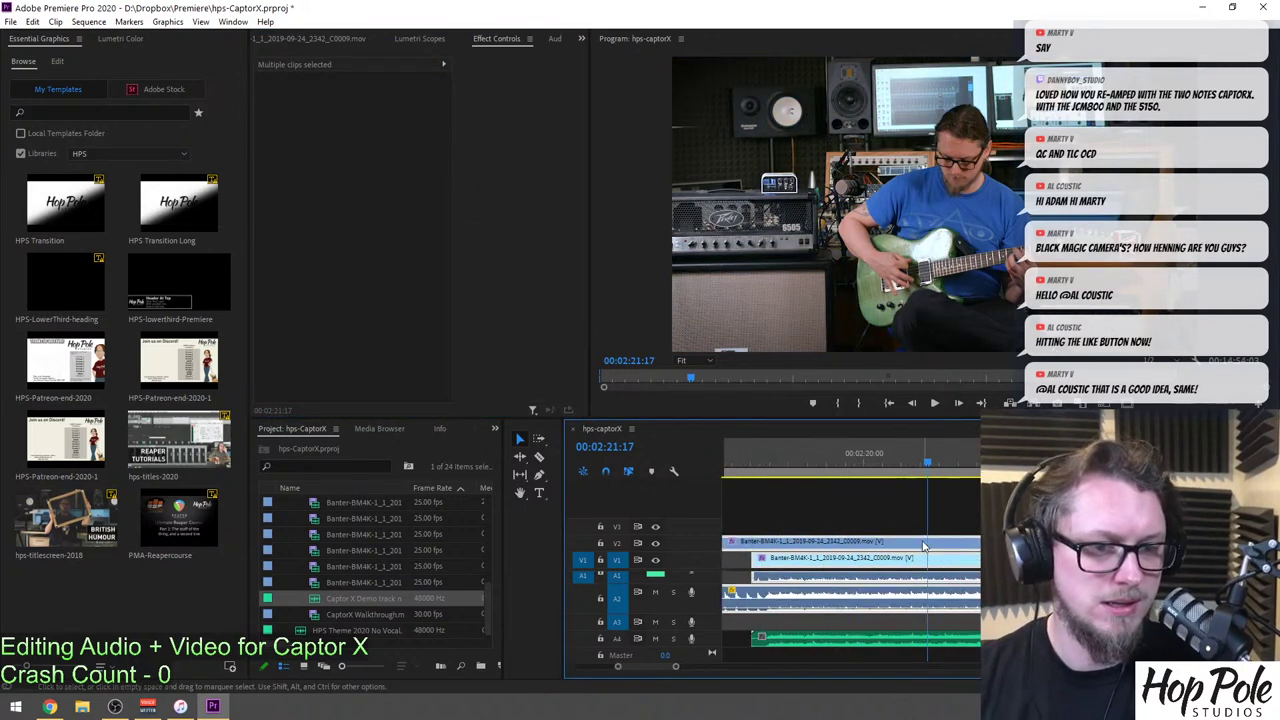
{"action": "left_click", "coordinate": [808, 516]}
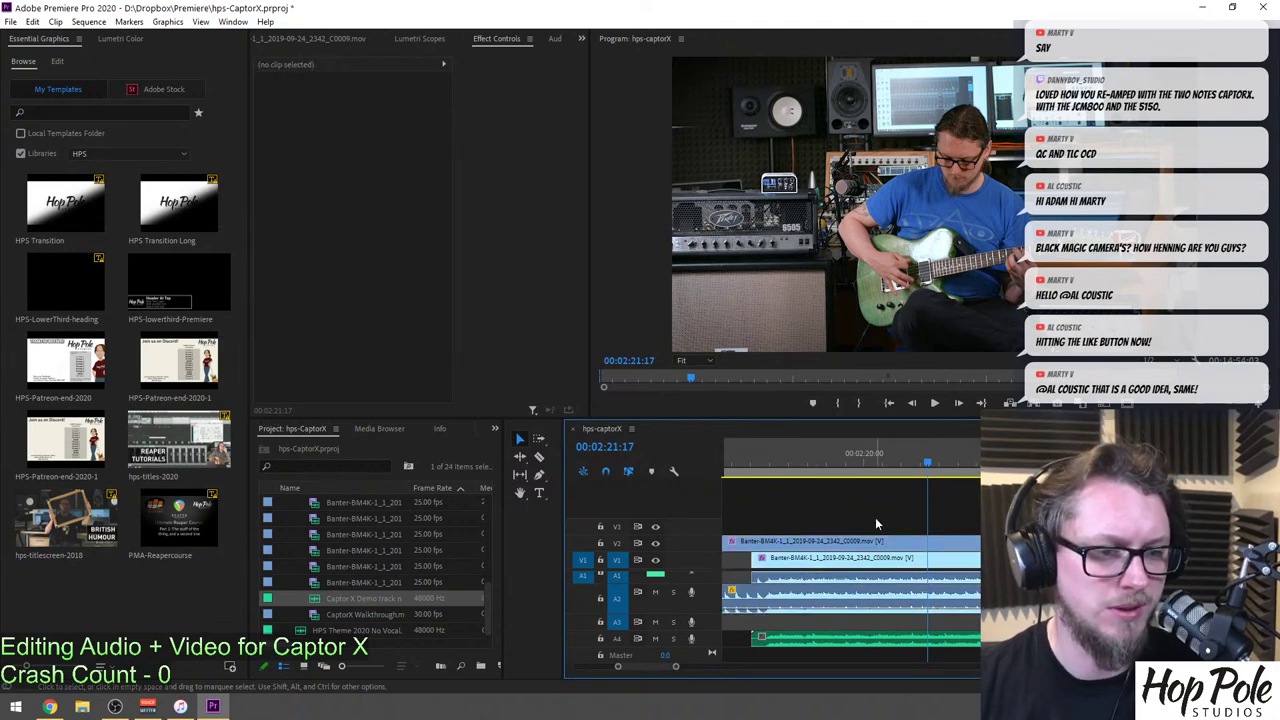
Swap the video tracks of the two guitar clips, putting the earlier-starting one on V1 and the other on V2, and play the result.
{"action": "key", "text": "minus"}
{"action": "key", "text": "minus"}
{"action": "key", "text": "minus"}
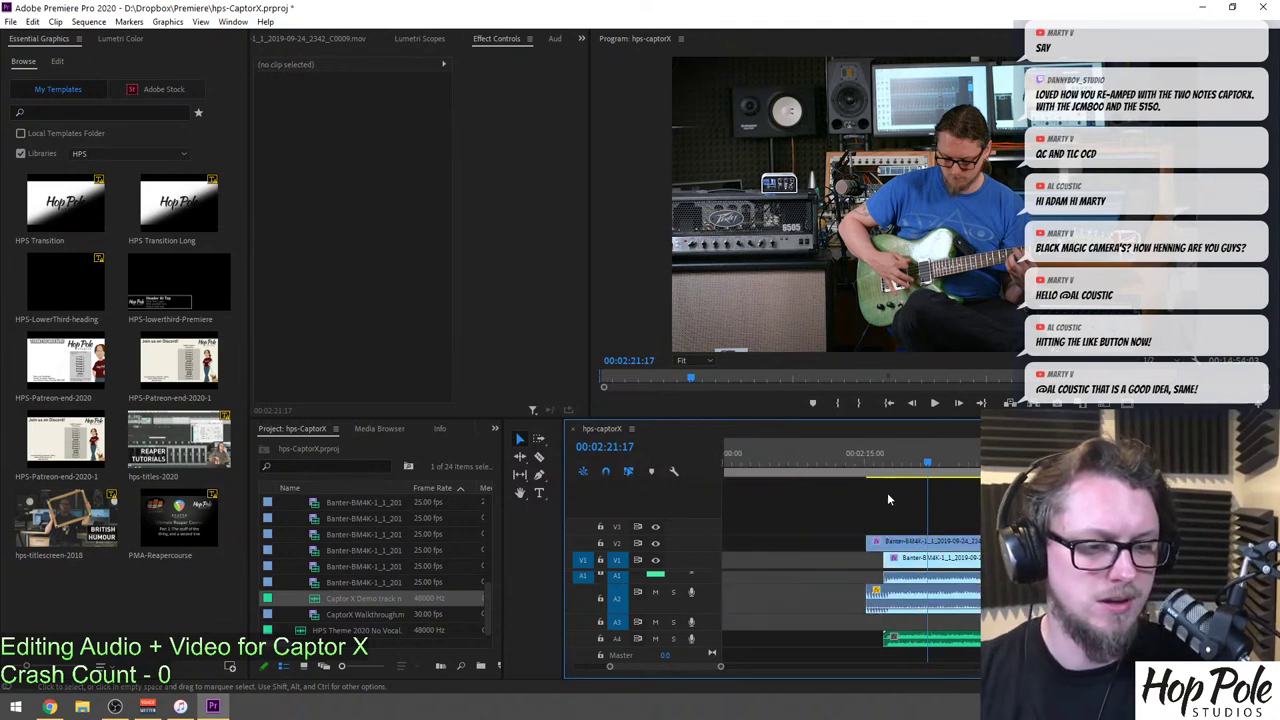
{"action": "key", "text": "minus"}
{"action": "mouse_move", "coordinate": [975, 563]}
{"action": "left_mouse_down"}
{"action": "mouse_move", "coordinate": [976, 514]}
{"action": "mouse_move", "coordinate": [979, 559]}
{"action": "left_mouse_up"}
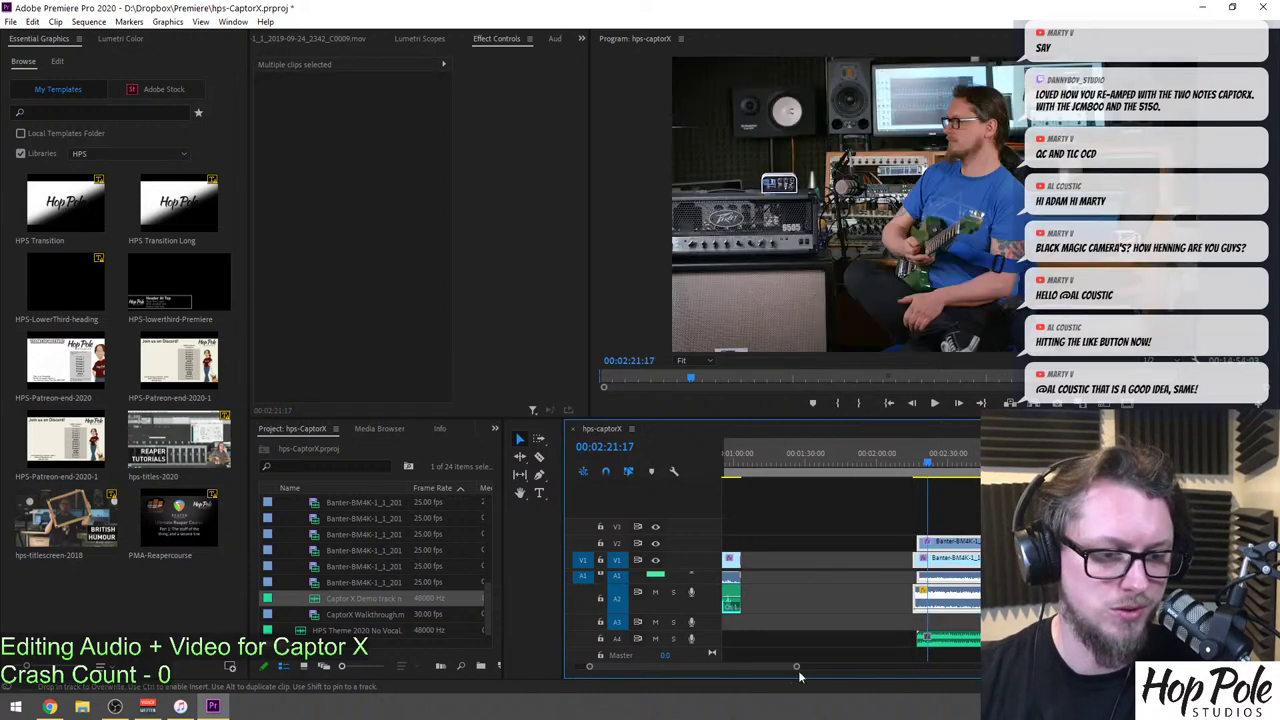
{"action": "left_click_drag", "start_coordinate": [754, 667], "coordinate": [768, 667]}
{"action": "key", "text": "equal"}
{"action": "key", "text": "equal"}
{"action": "left_click", "coordinate": [866, 515]}
{"action": "key", "text": "space"}
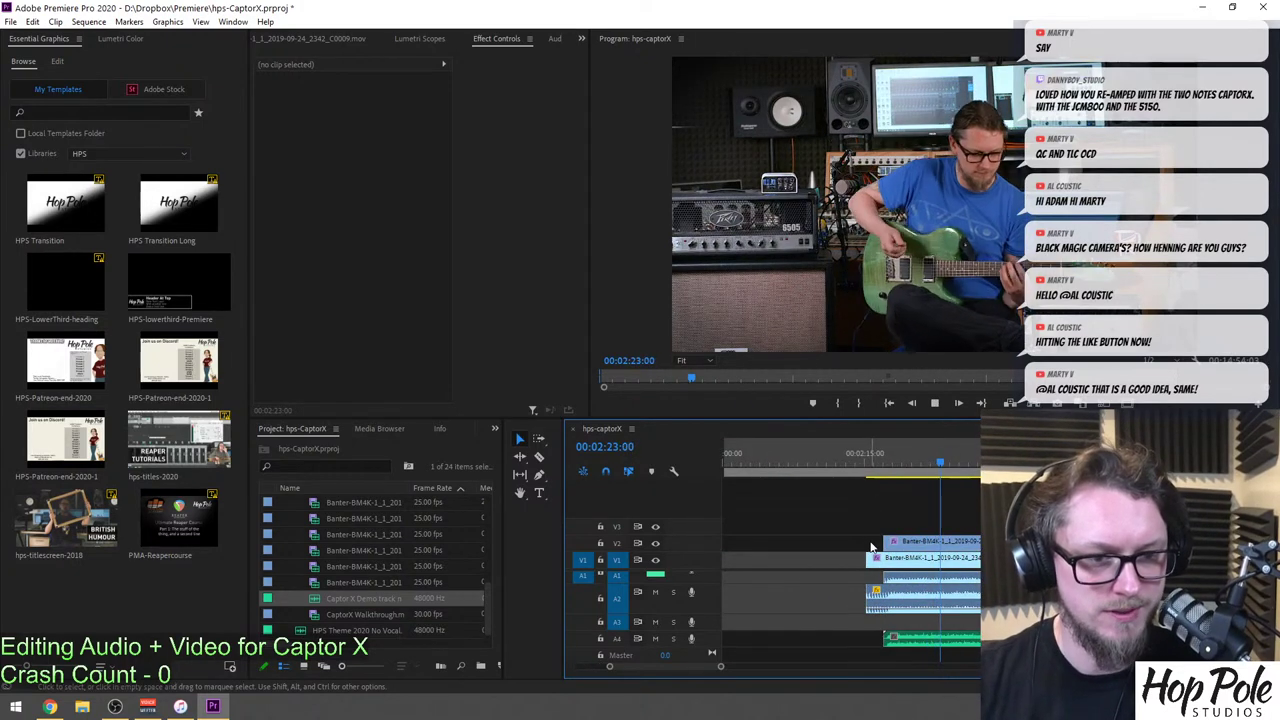
{"action": "key", "text": "space"}
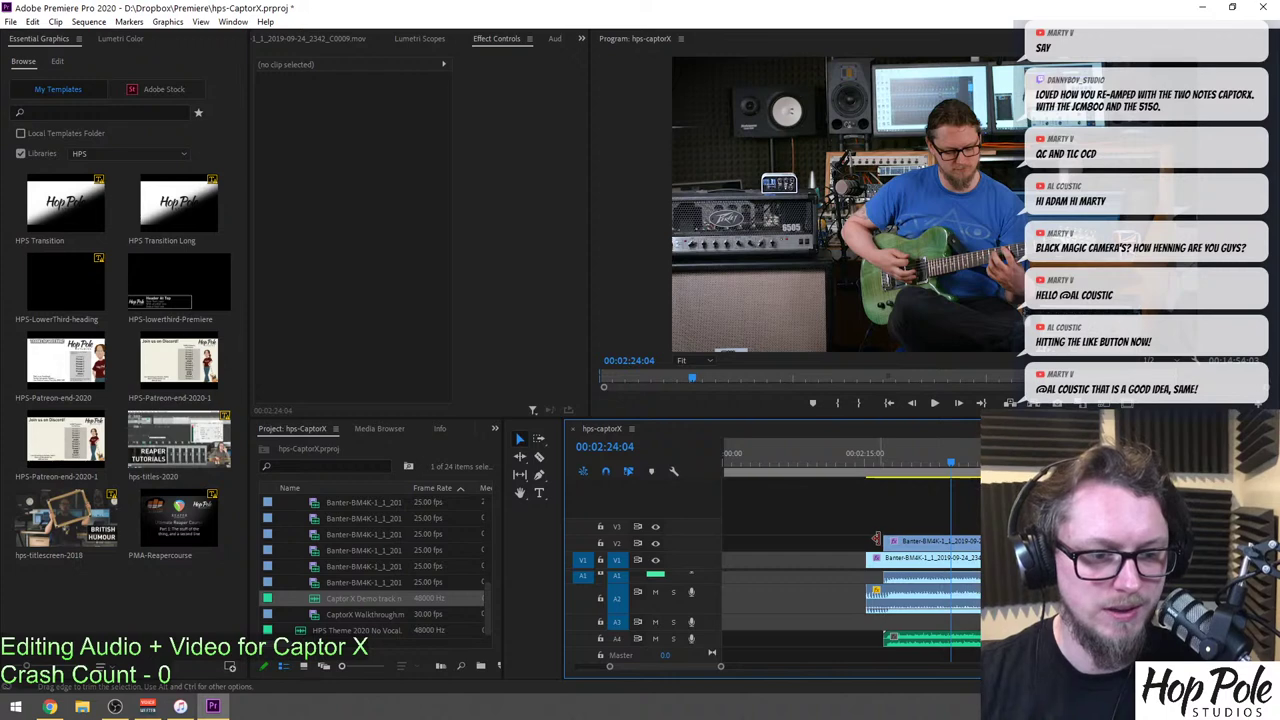
Trim the start of the V2 guitar clip to about 00:02:23:11 and play through the cut from V1.
{"action": "left_click_drag", "start_coordinate": [884, 540], "coordinate": [944, 541]}
{"action": "left_click", "coordinate": [931, 452]}
{"action": "key", "text": "space"}
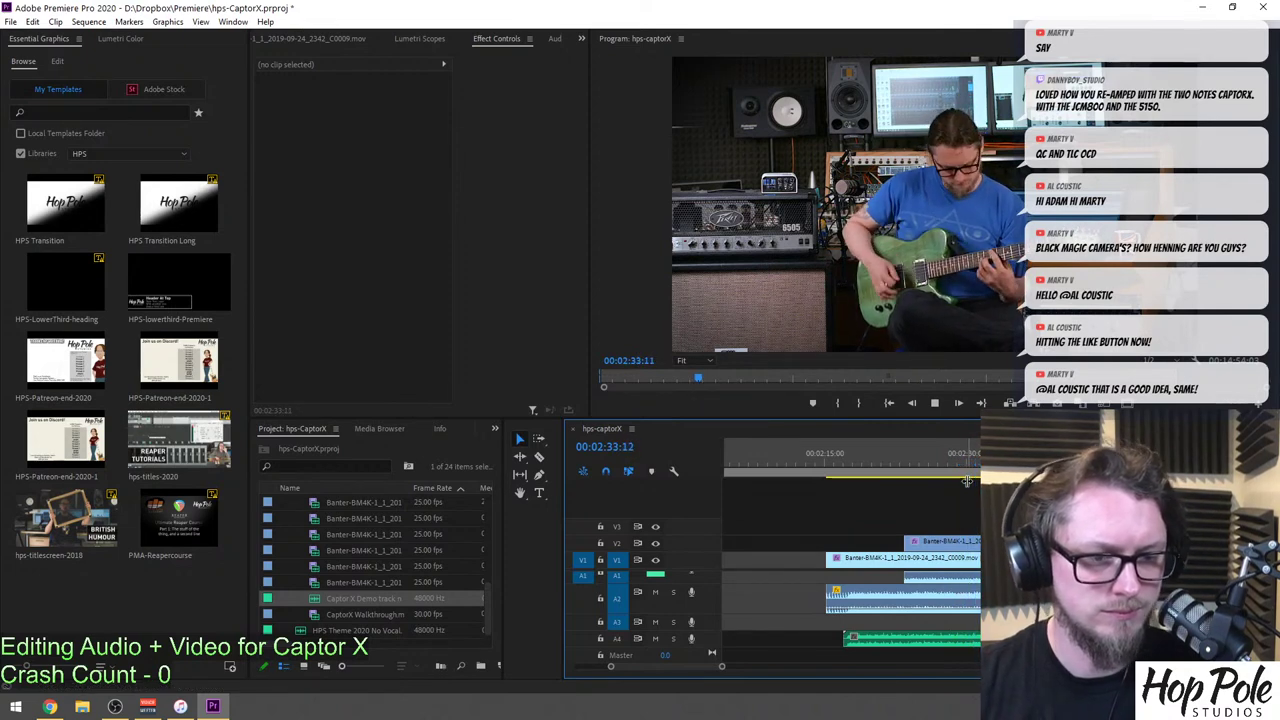
{"action": "key", "text": "minus"}
{"action": "key", "text": "minus"}
{"action": "key", "text": "minus"}
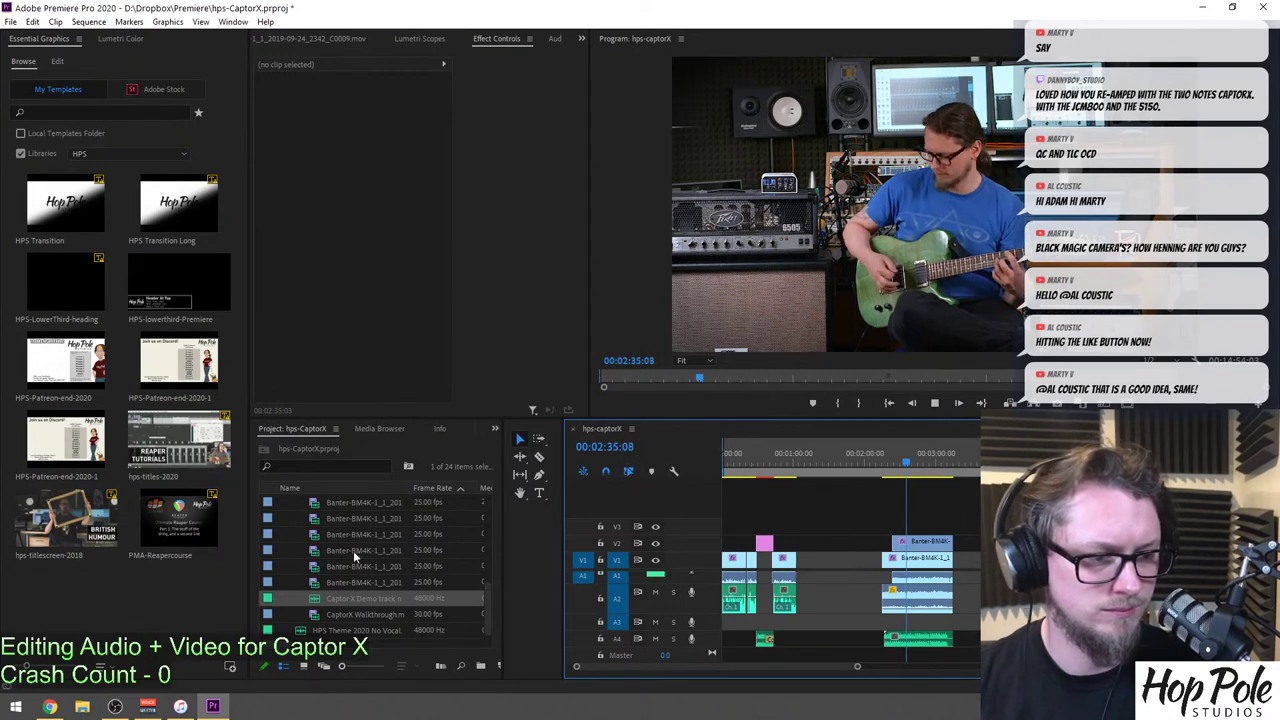
{"action": "key", "text": "space"}
Open the V2 guitar clip as a source and look for where the next guitar take begins.
{"action": "scroll", "coordinate": [329, 560], "scroll_direction": "up", "scroll_amount": 2}
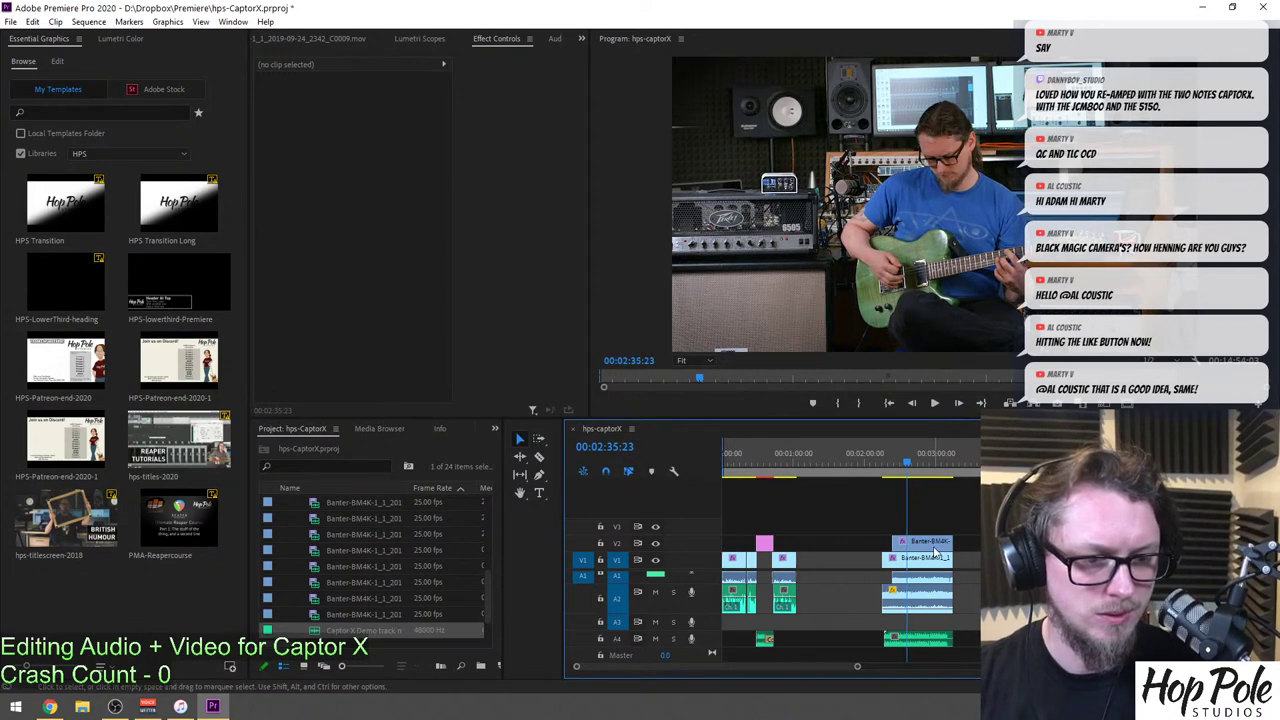
{"action": "double_click", "coordinate": [935, 553]}
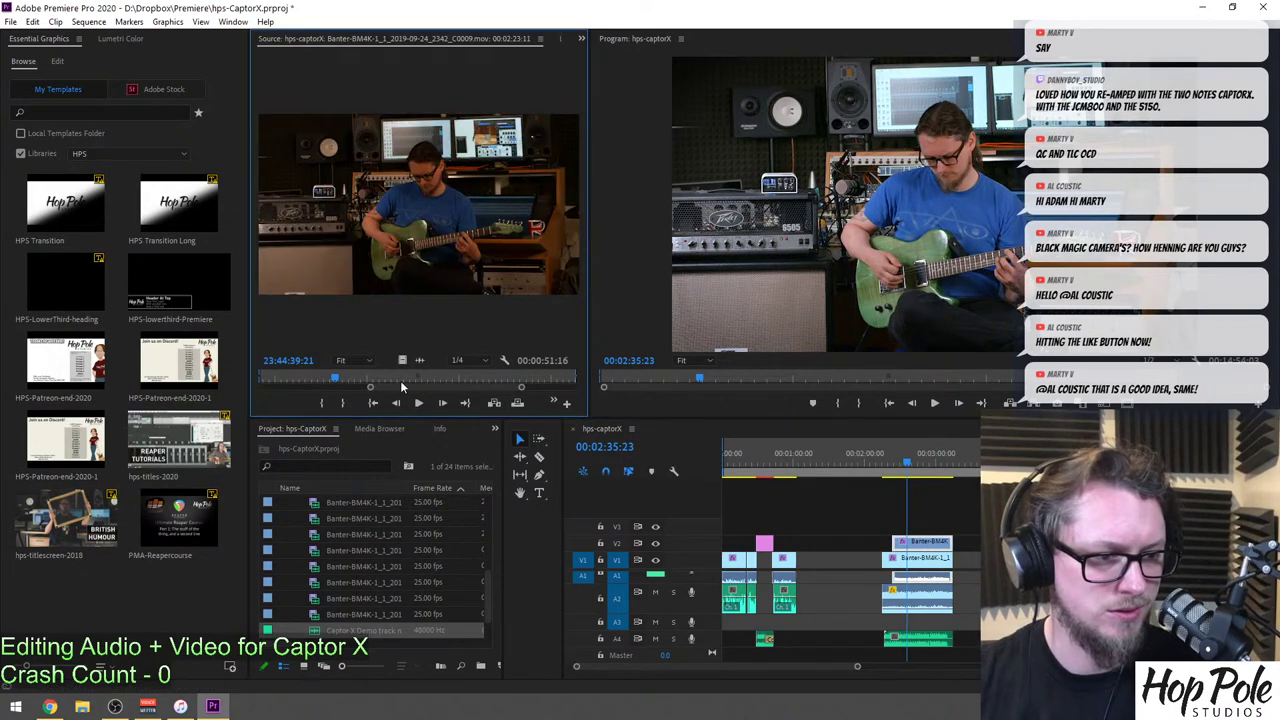
{"action": "double_click", "coordinate": [404, 380]}
{"action": "left_click", "coordinate": [489, 378]}
{"action": "key", "text": "space"}
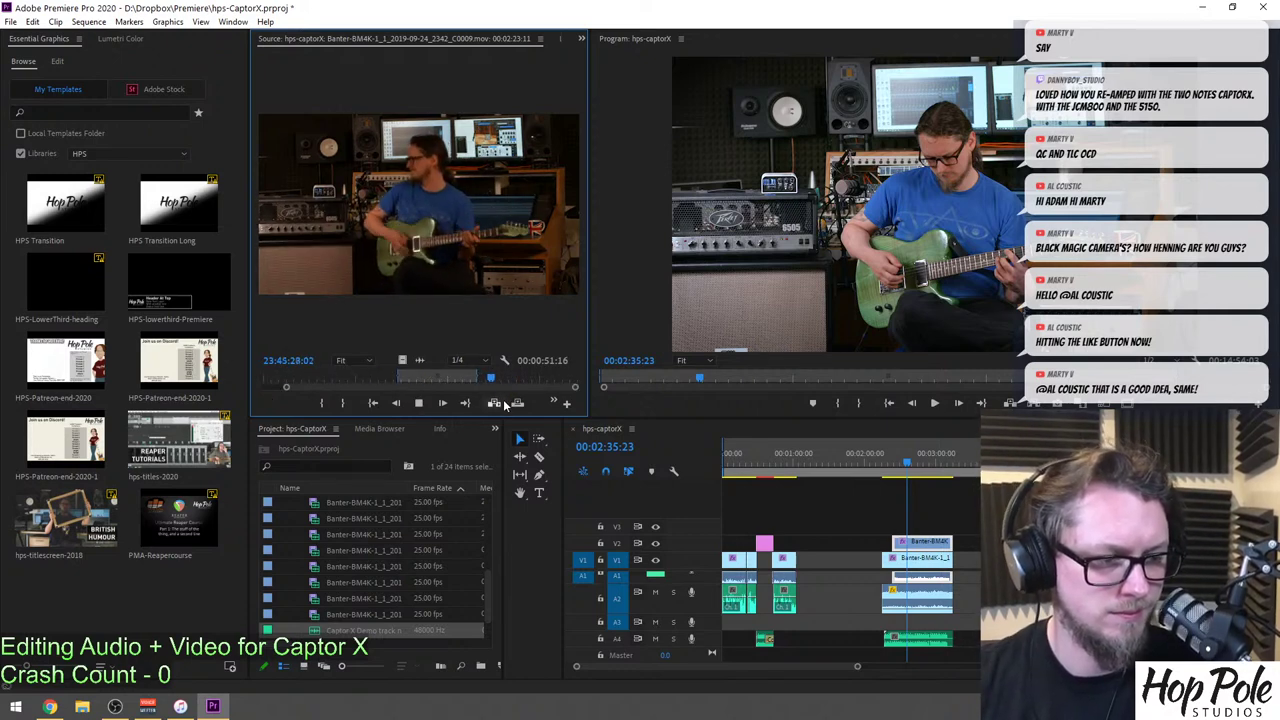
{"action": "right_click", "coordinate": [490, 383]}
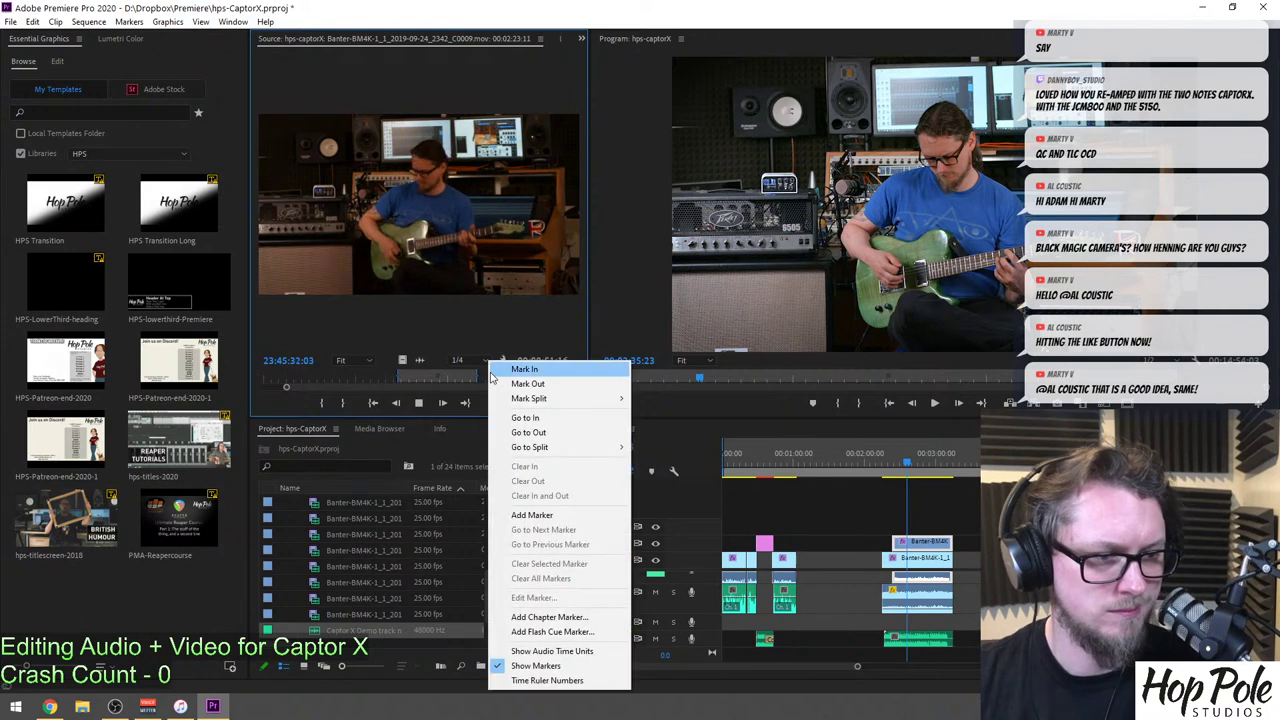
{"action": "left_click", "coordinate": [480, 378]}
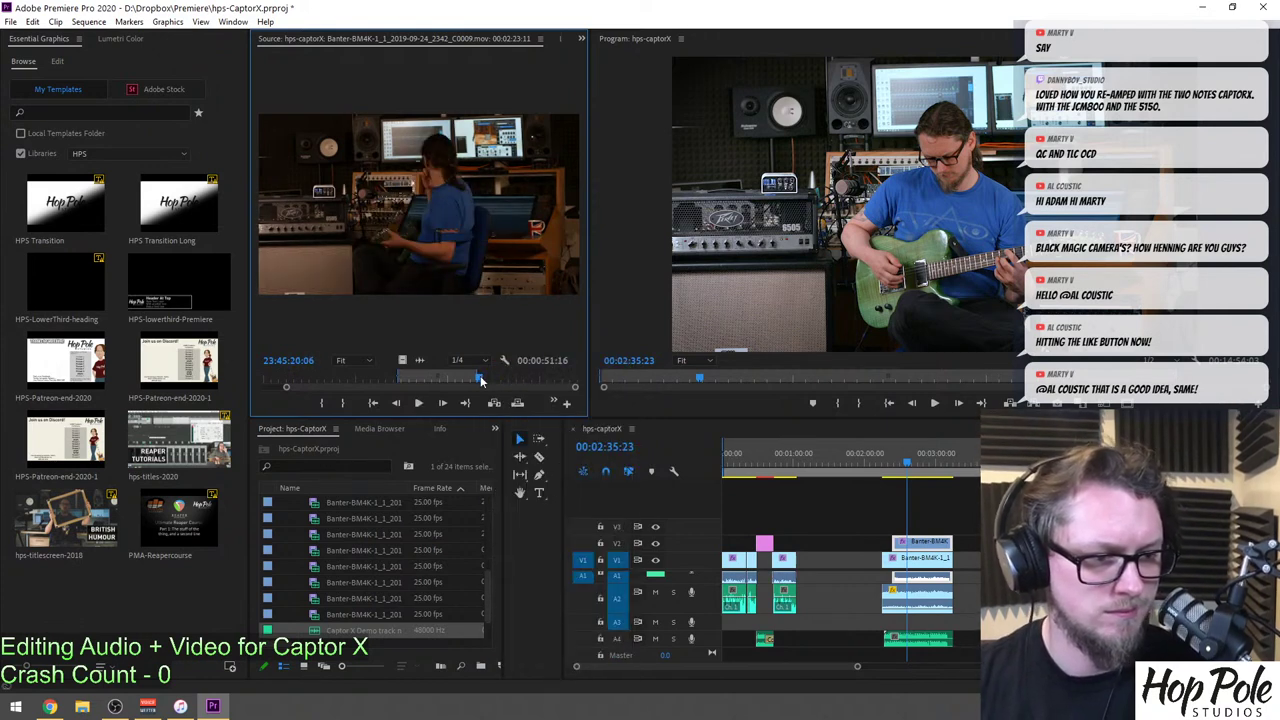
{"action": "left_click_drag", "start_coordinate": [474, 383], "coordinate": [474, 380]}
{"action": "key", "text": "space"}
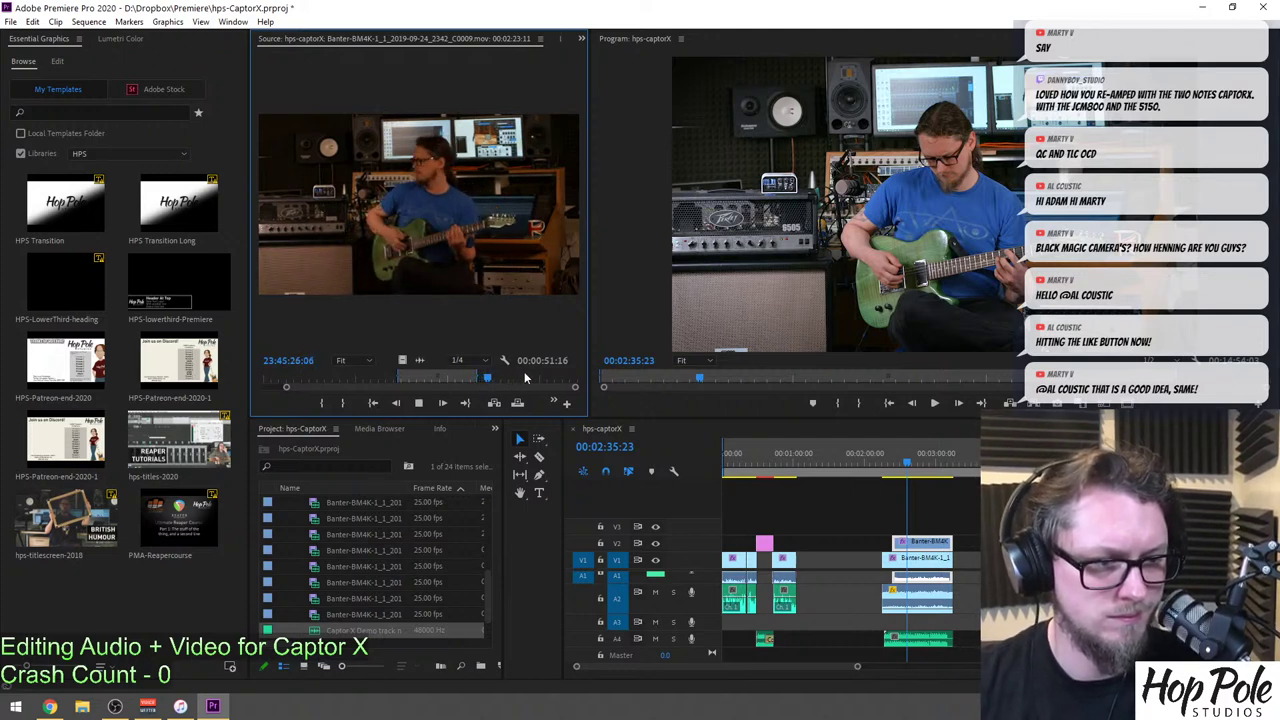
Try marking in and out points around the next take in the clip opened from V2, and undo the change.
{"action": "left_click", "coordinate": [483, 380]}
{"action": "left_click_drag", "start_coordinate": [481, 381], "coordinate": [572, 401]}
{"action": "key", "text": "i"}
{"action": "key", "text": "o"}
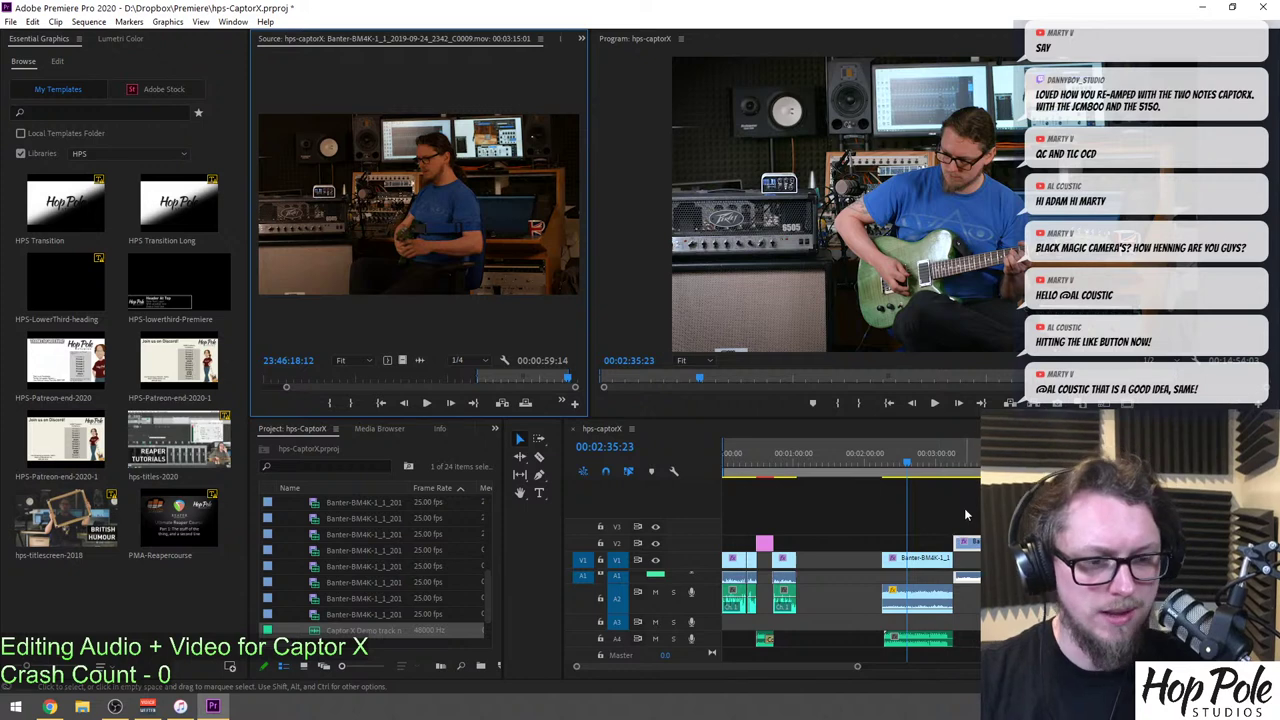
{"action": "key", "text": "ctrl+z"}
{"action": "key", "text": "ctrl+z"}
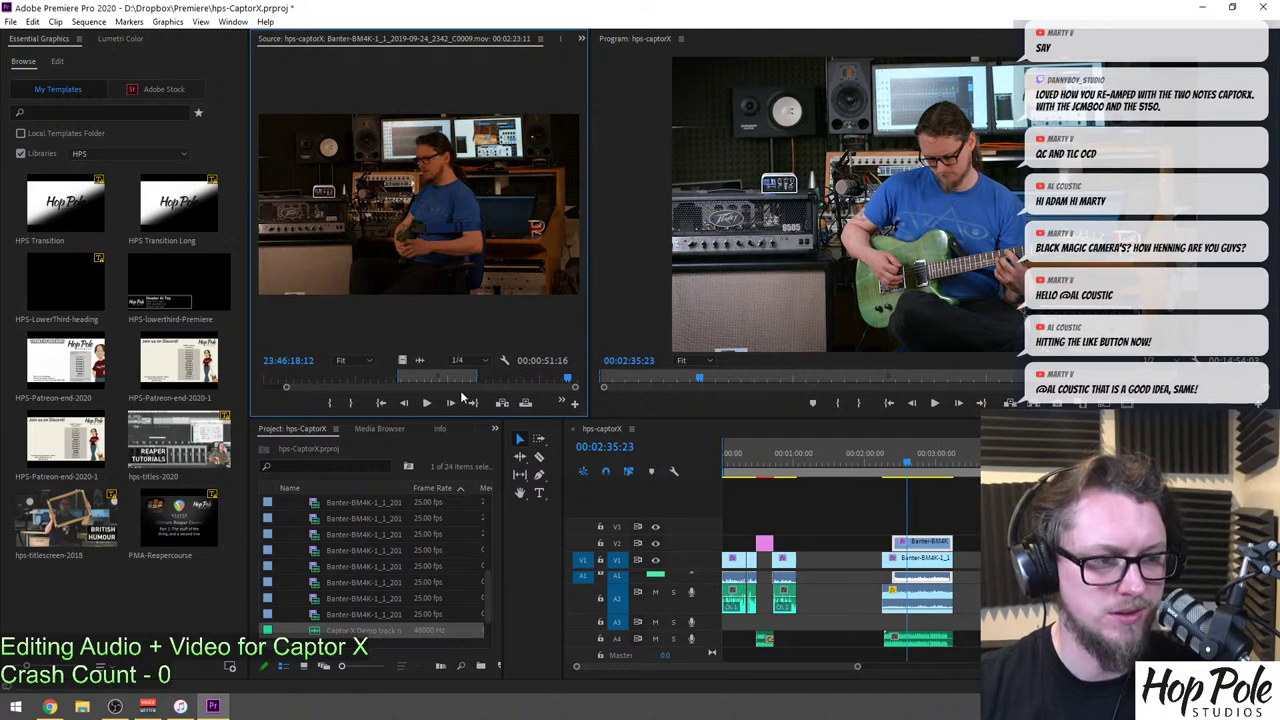
Widen the Name column in the project's clip list.
{"action": "left_click_drag", "start_coordinate": [409, 488], "coordinate": [462, 492]}
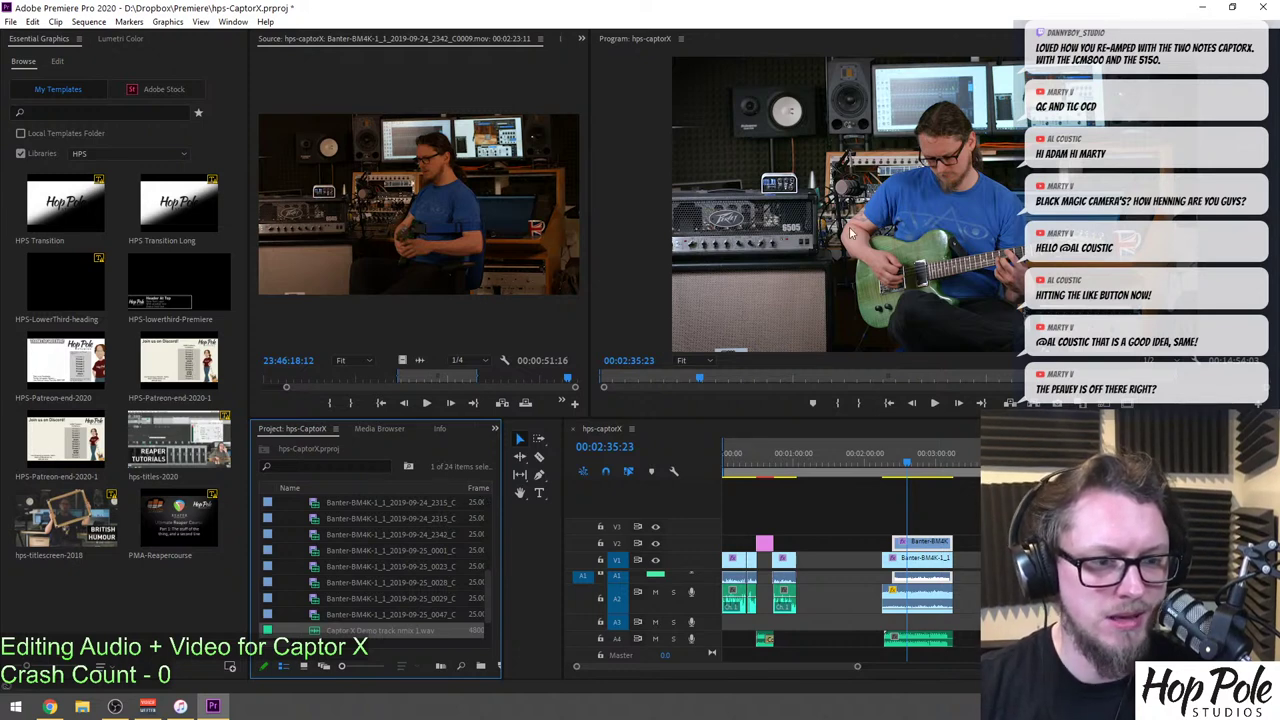
Examine the Peavey amplifier in the program preview at 100% zoom and return the preview to Fit.
{"action": "left_click", "coordinate": [795, 242]}
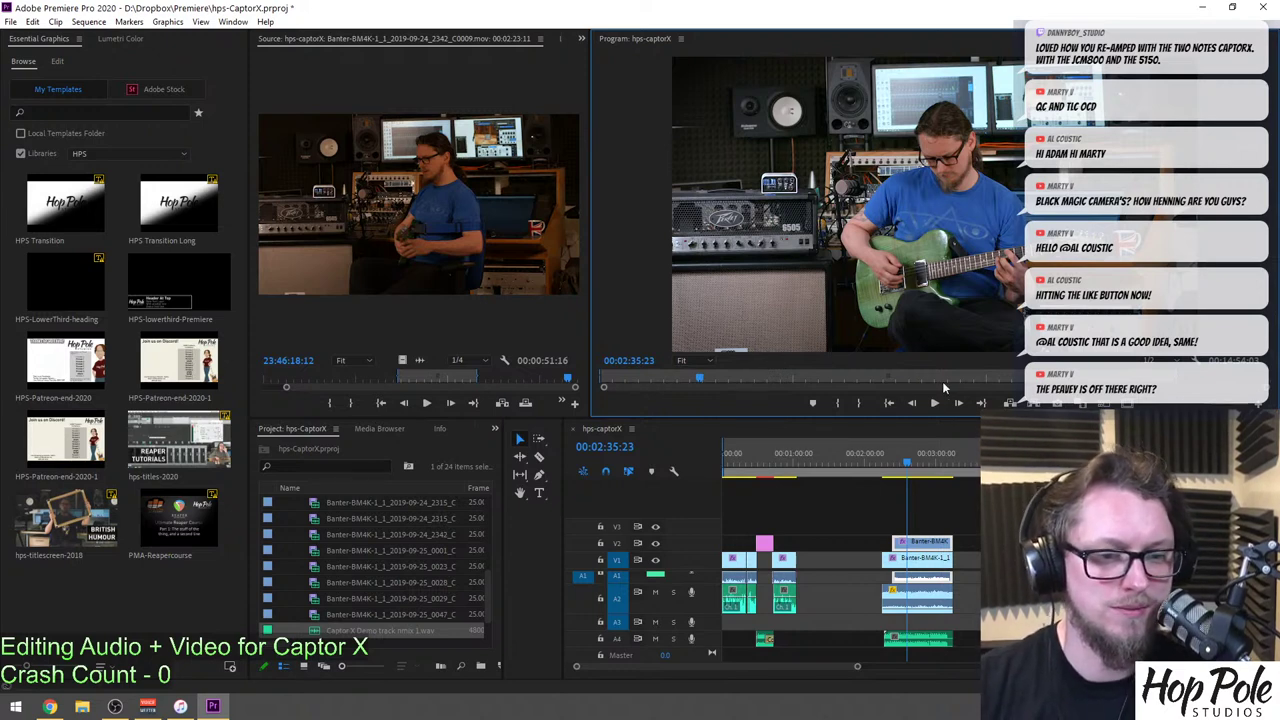
{"action": "left_click", "coordinate": [700, 363]}
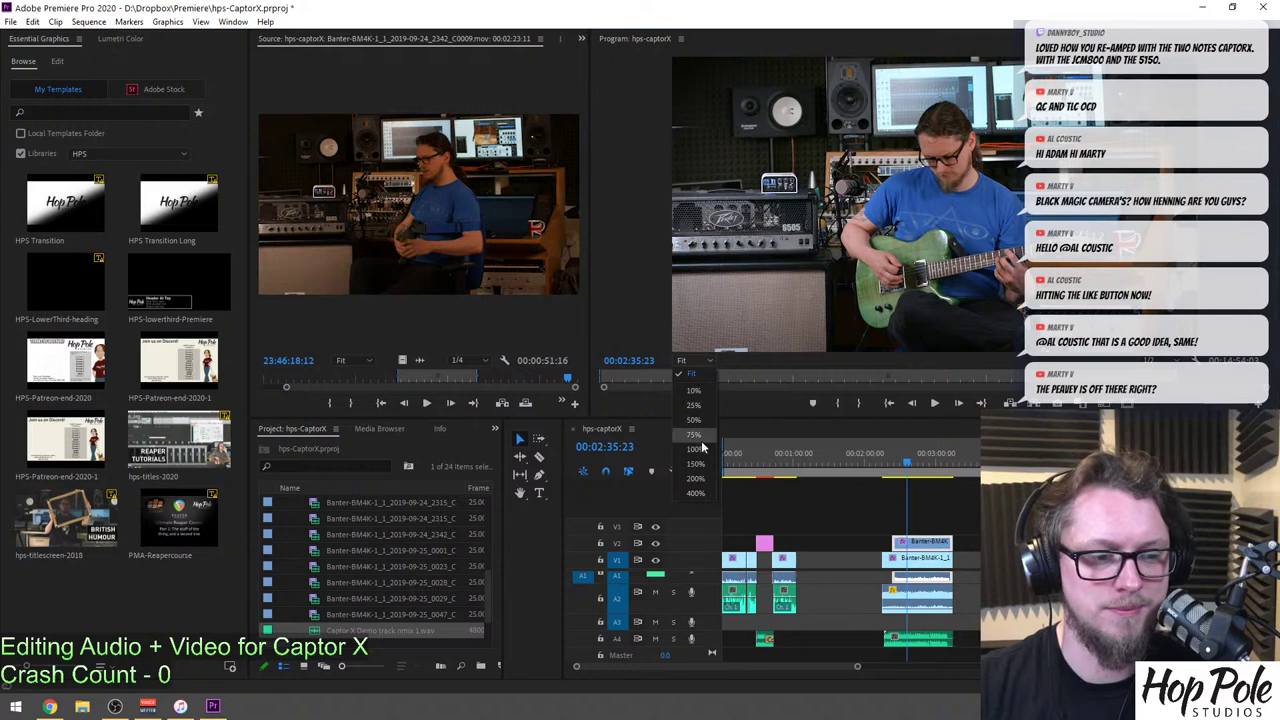
{"action": "left_click", "coordinate": [697, 450]}
{"action": "left_click_drag", "start_coordinate": [818, 346], "coordinate": [600, 346]}
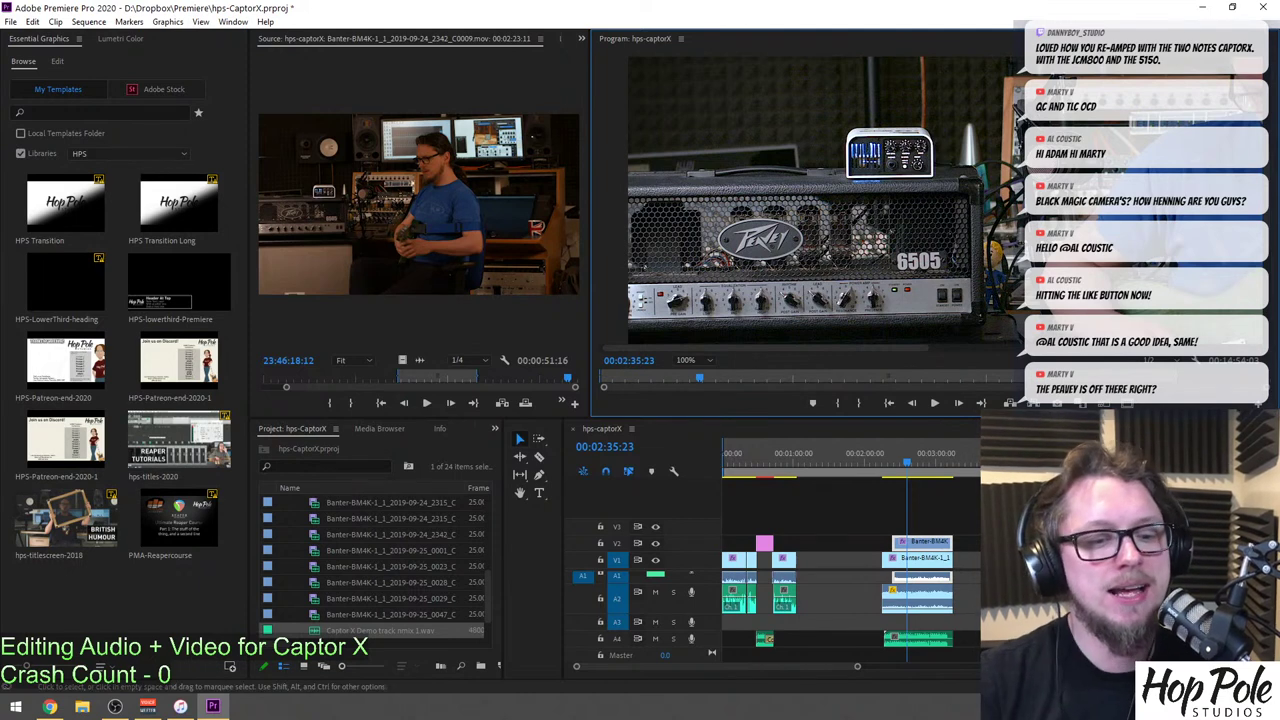
{"action": "left_click", "coordinate": [850, 508]}
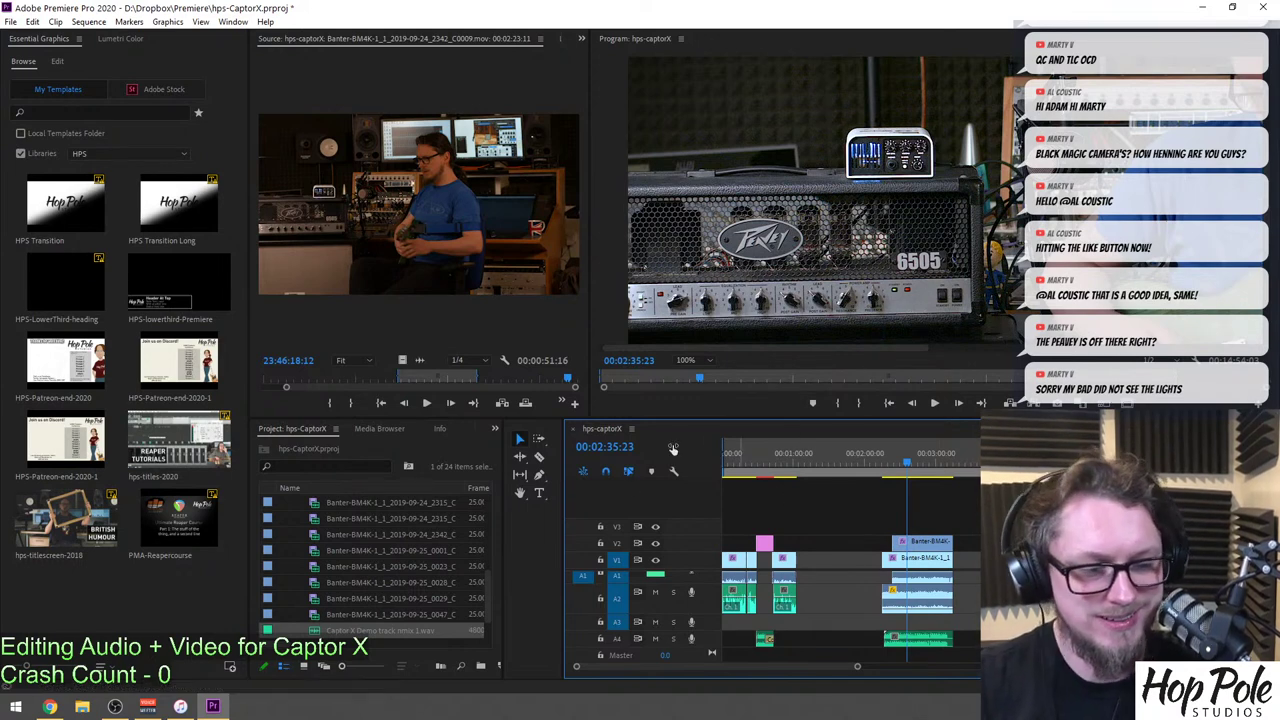
{"action": "left_click", "coordinate": [693, 360]}
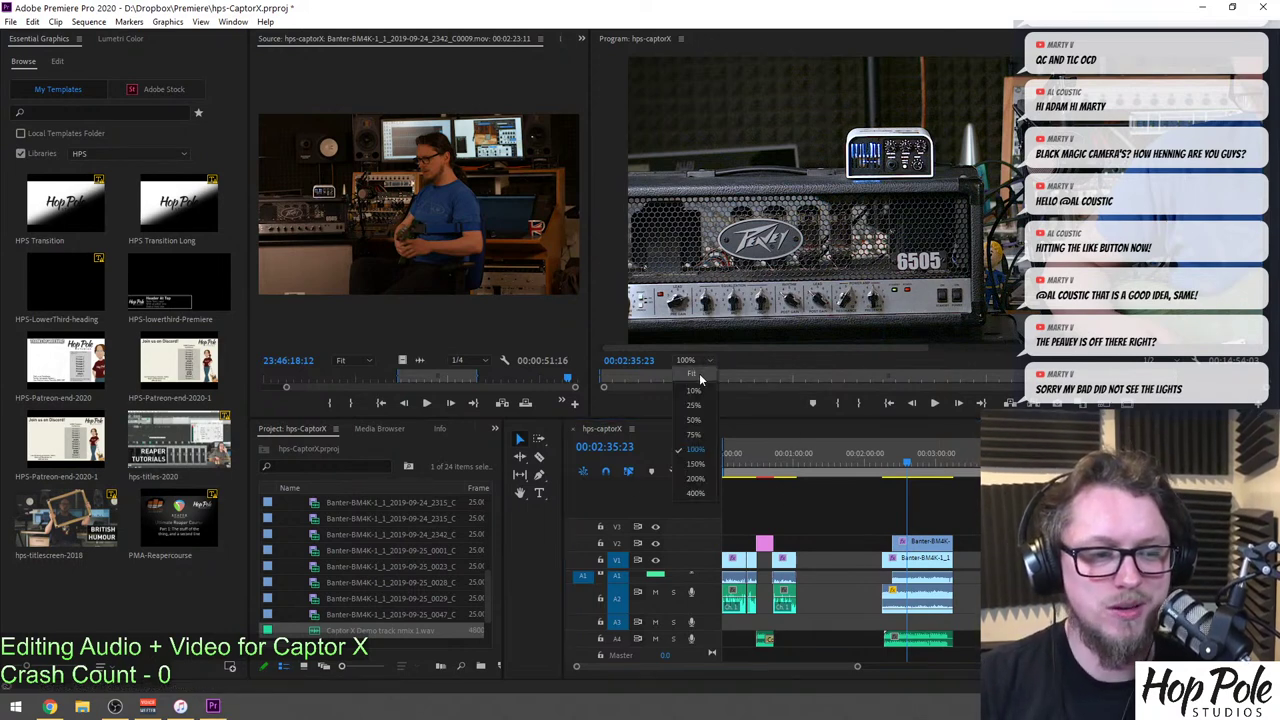
{"action": "left_click", "coordinate": [692, 370]}
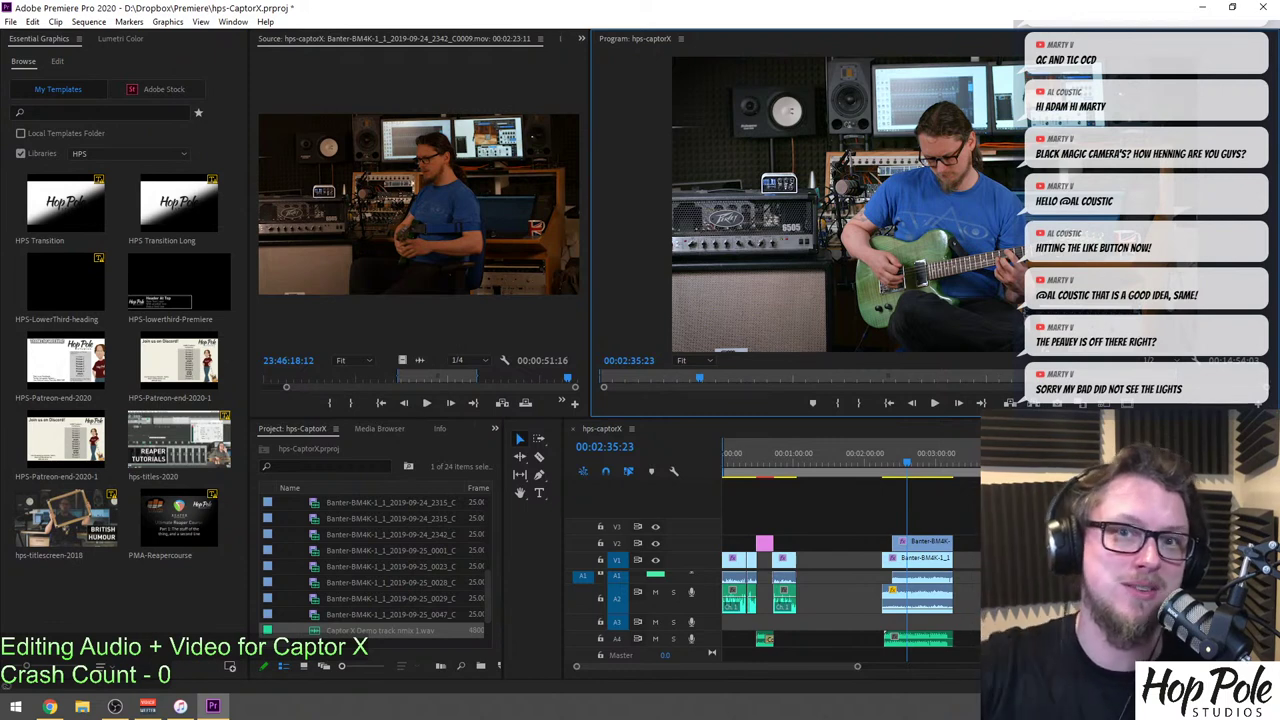
Open the project's 2342_C0009 guitar footage as a source and mark its final take, ending at about 23:46:18:03.
{"action": "left_click", "coordinate": [939, 517]}
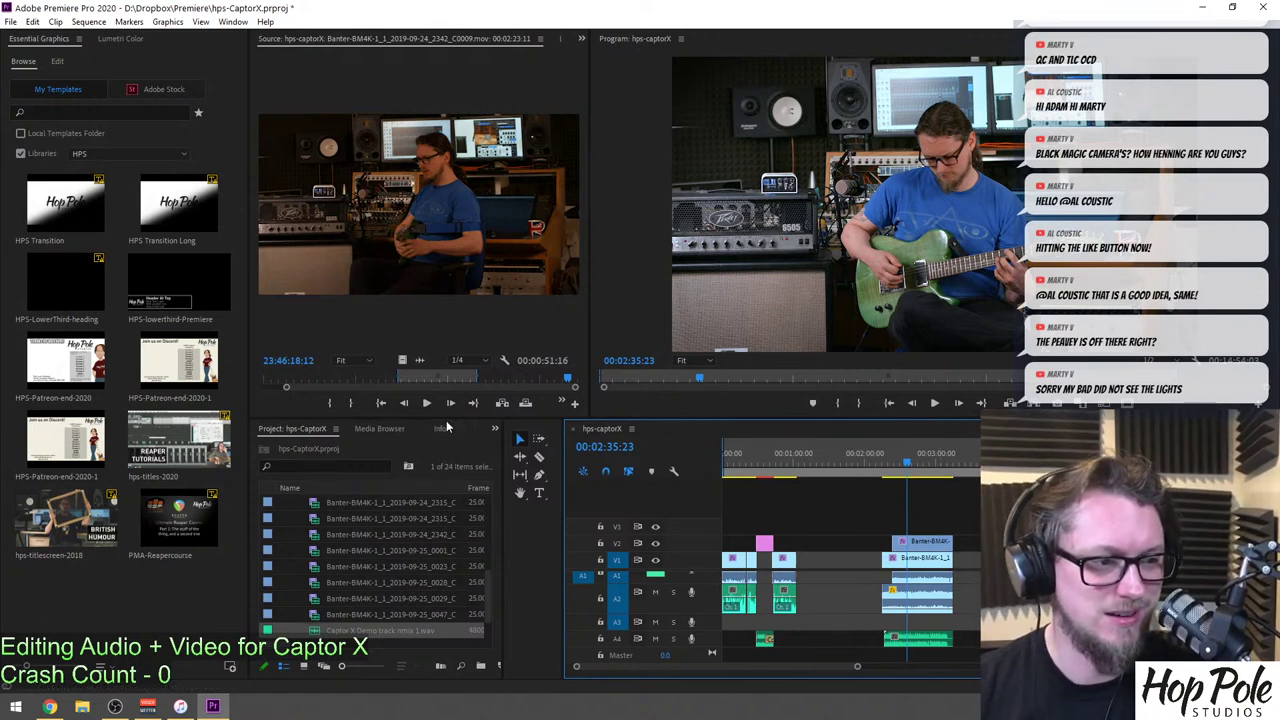
{"action": "scroll", "coordinate": [318, 571], "scroll_direction": "up", "scroll_amount": 1}
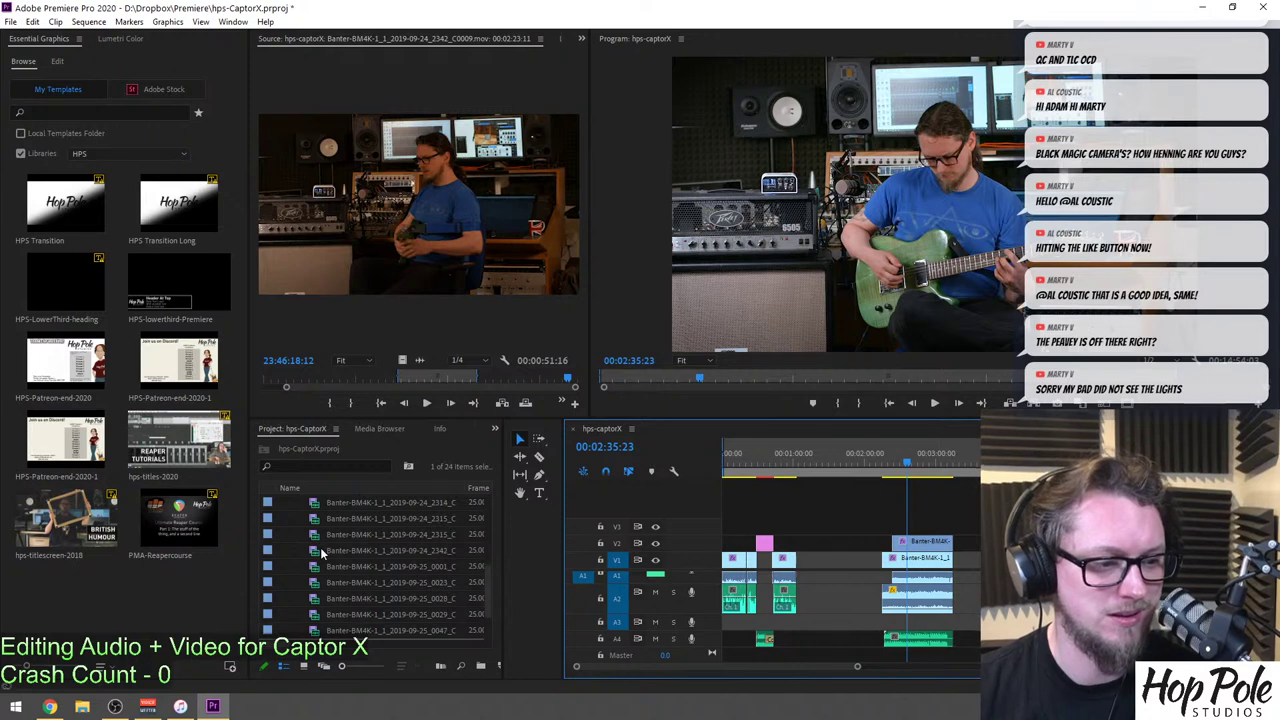
{"action": "scroll", "coordinate": [322, 540], "scroll_direction": "up", "scroll_amount": 1}
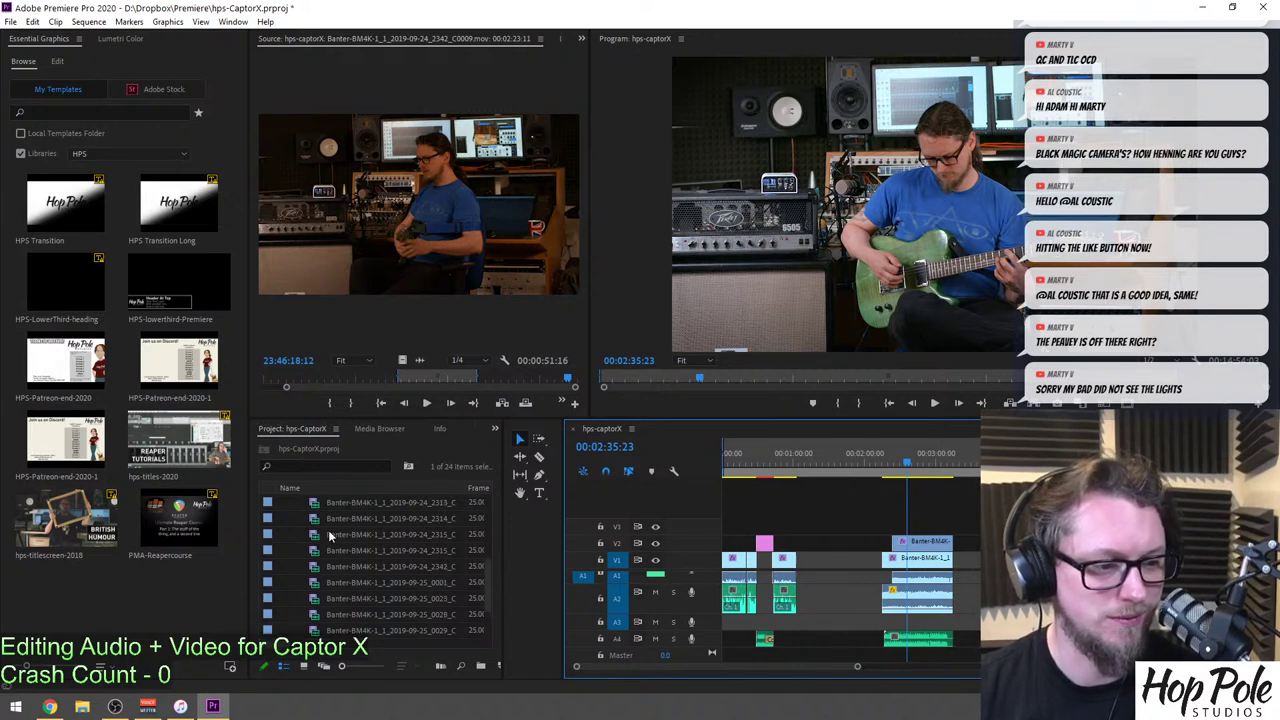
{"action": "double_click", "coordinate": [318, 586]}
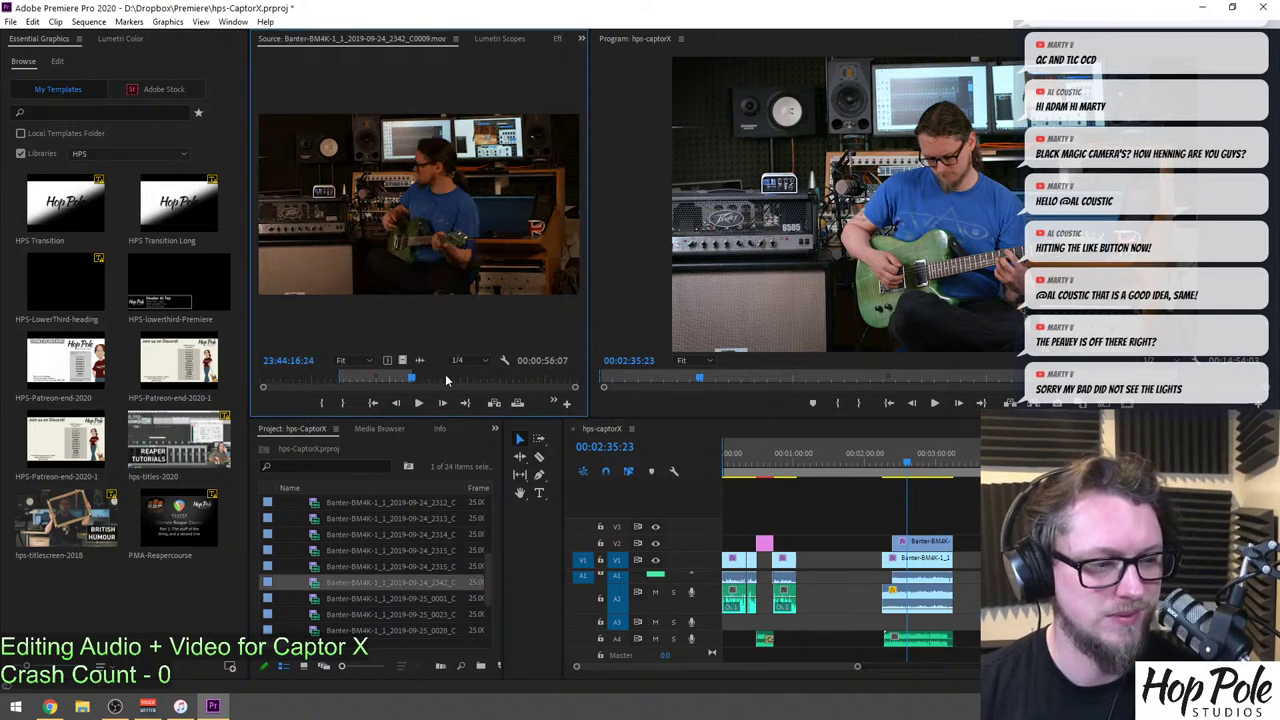
{"action": "left_click_drag", "start_coordinate": [425, 379], "coordinate": [495, 374]}
{"action": "key", "text": "i"}
{"action": "key", "text": "space"}
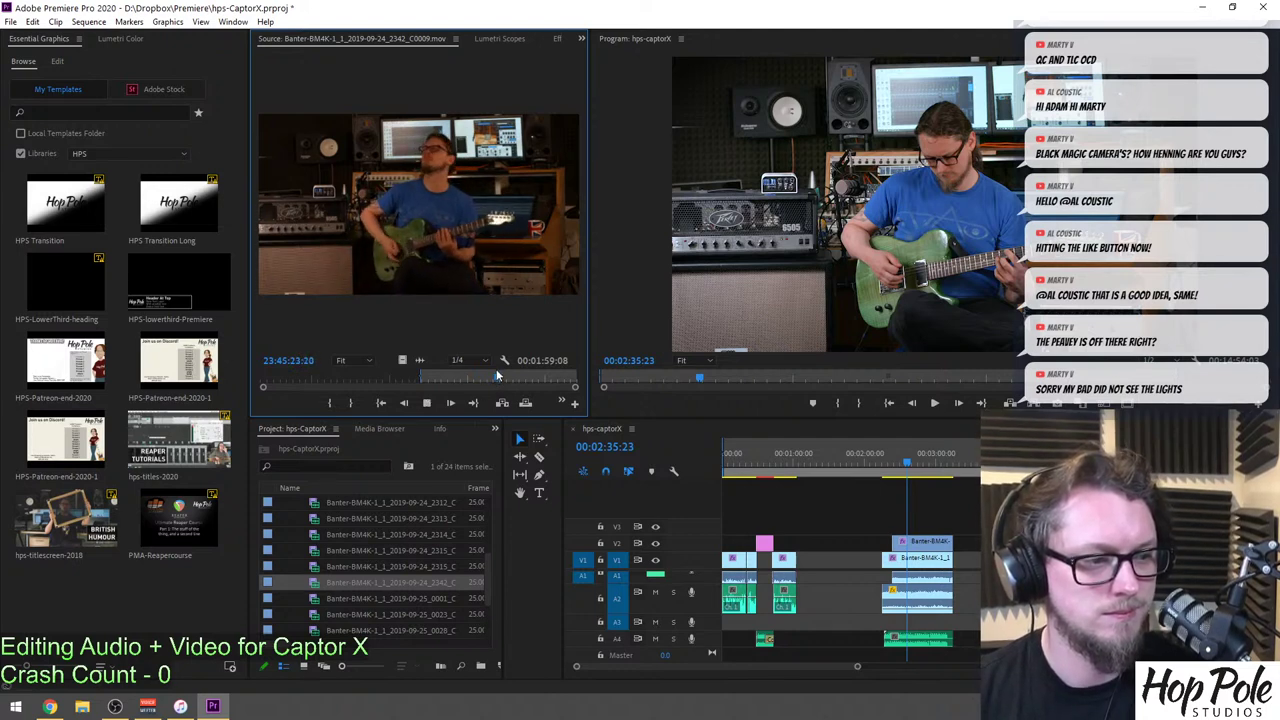
{"action": "left_click", "coordinate": [496, 378]}
{"action": "left_click_drag", "start_coordinate": [496, 378], "coordinate": [569, 380]}
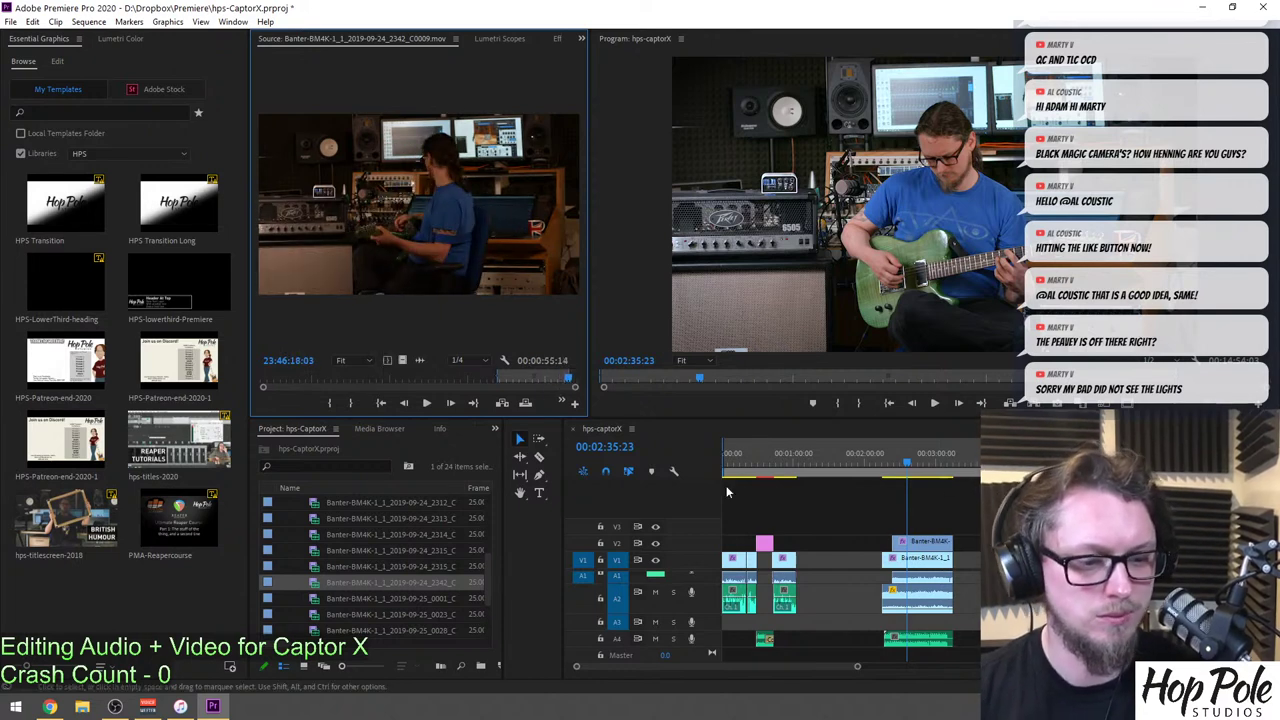
Place the marked 2342_C0009 take on V3 and align its start with the start of the V1 clip.
{"action": "left_click_drag", "start_coordinate": [408, 234], "coordinate": [892, 528]}
{"action": "left_click", "coordinate": [912, 462]}
{"action": "key", "text": "="}
{"action": "key", "text": "="}
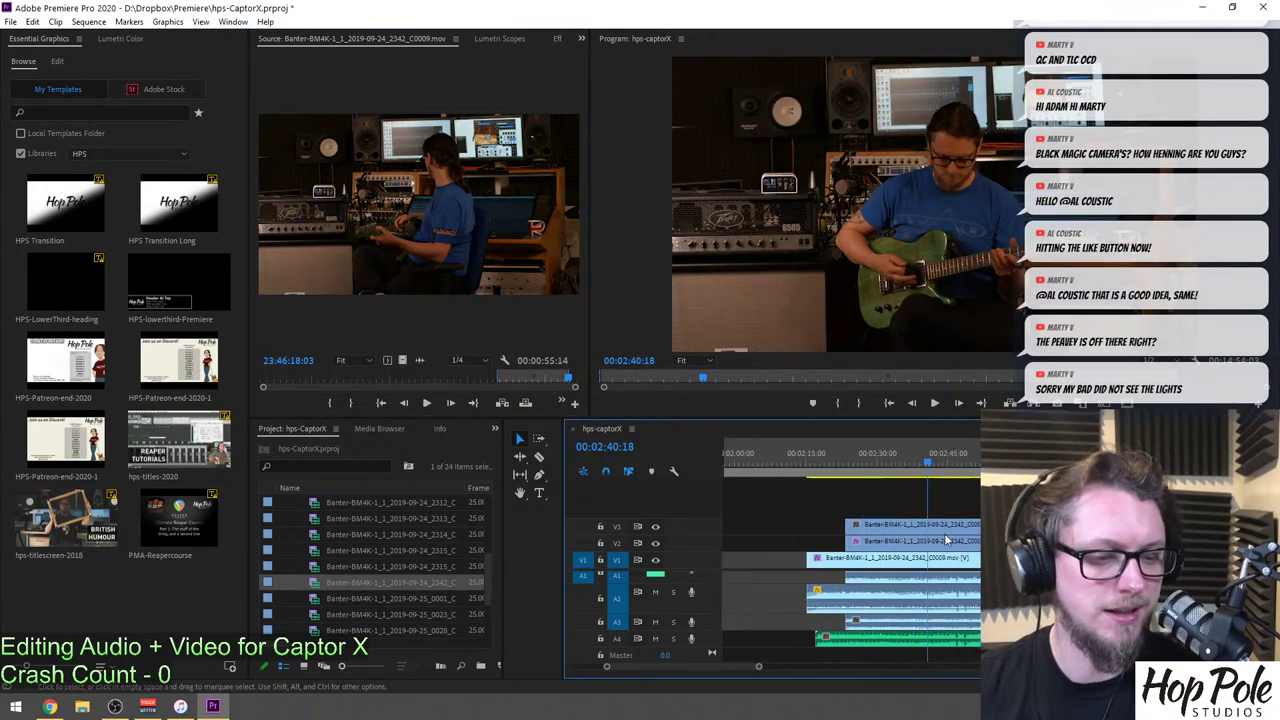
{"action": "left_click_drag", "start_coordinate": [884, 527], "coordinate": [845, 527]}
{"action": "key", "text": "Up"}
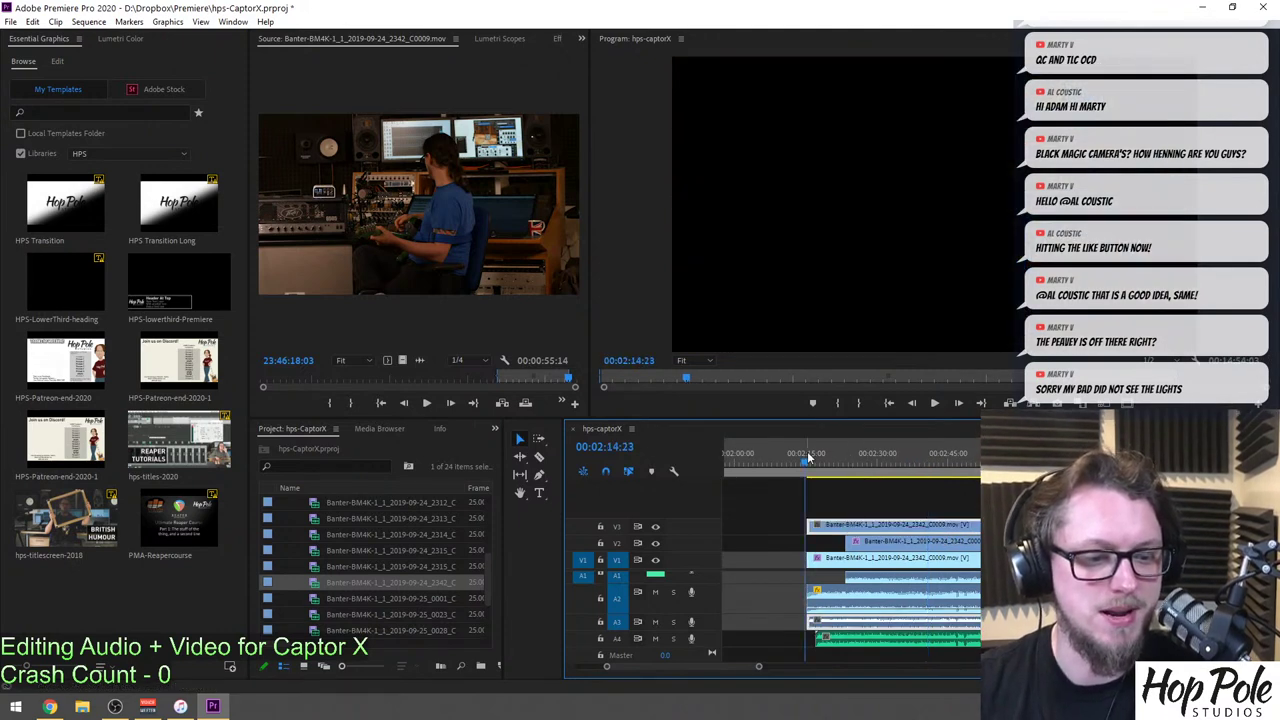
Expand the Audio 3 track to show the waveform of the V3 take's audio.
{"action": "key", "text": "equal"}
{"action": "key", "text": "equal"}
{"action": "key", "text": "equal"}
{"action": "key", "text": "equal"}
{"action": "scroll", "coordinate": [807, 577], "scroll_direction": "down", "scroll_amount": 2}
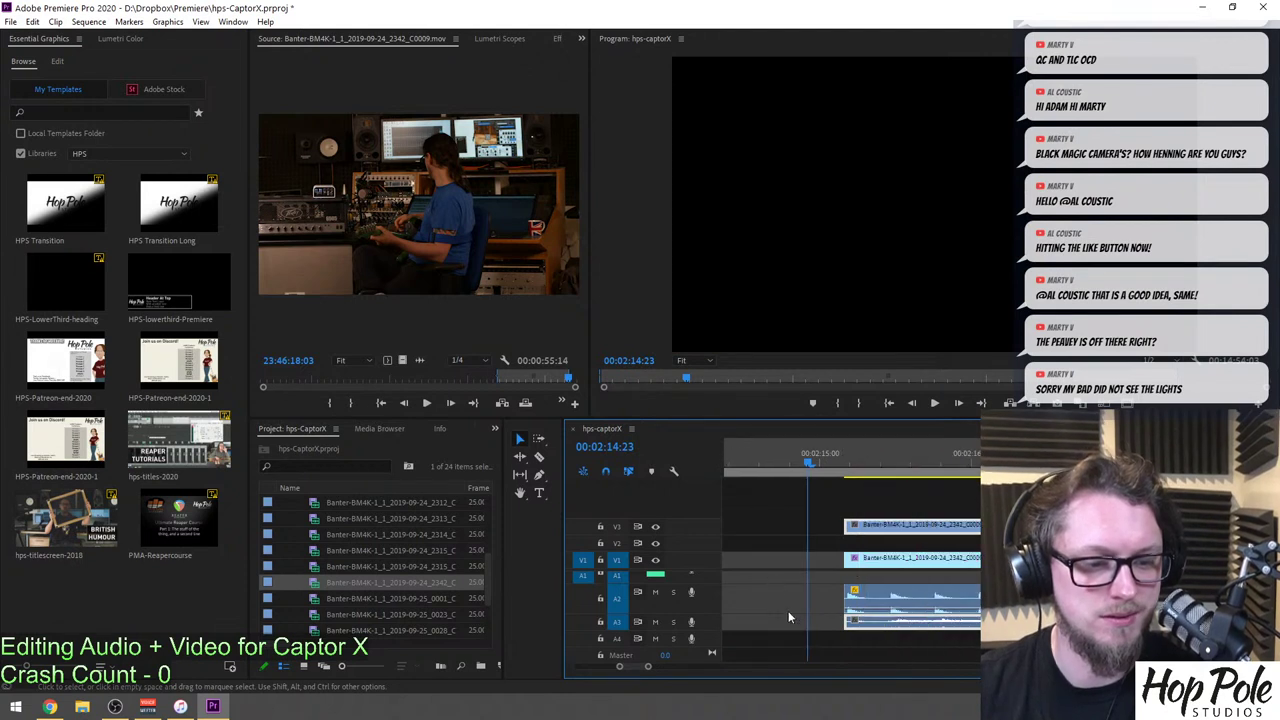
{"action": "left_click_drag", "start_coordinate": [671, 661], "coordinate": [671, 663]}
{"action": "scroll", "coordinate": [955, 664], "scroll_direction": "up", "scroll_amount": 2}
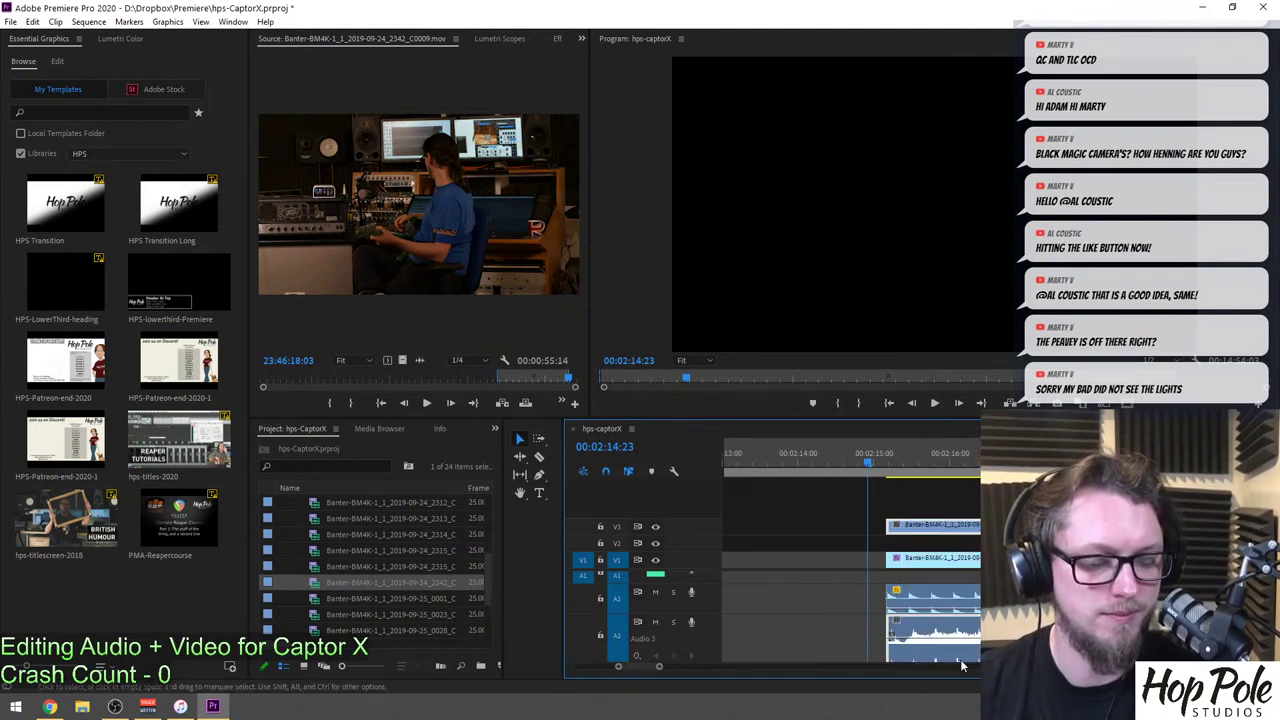
{"action": "scroll", "coordinate": [850, 615], "scroll_direction": "down", "scroll_amount": 1}
Shift the V3 take later so its audio waveform lines up with the existing guitar audio at about 00:02:17:05.
{"action": "key", "text": "minus"}
{"action": "key", "text": "minus"}
{"action": "key", "text": "equal"}
{"action": "key", "text": "equal"}
{"action": "key", "text": "minus"}
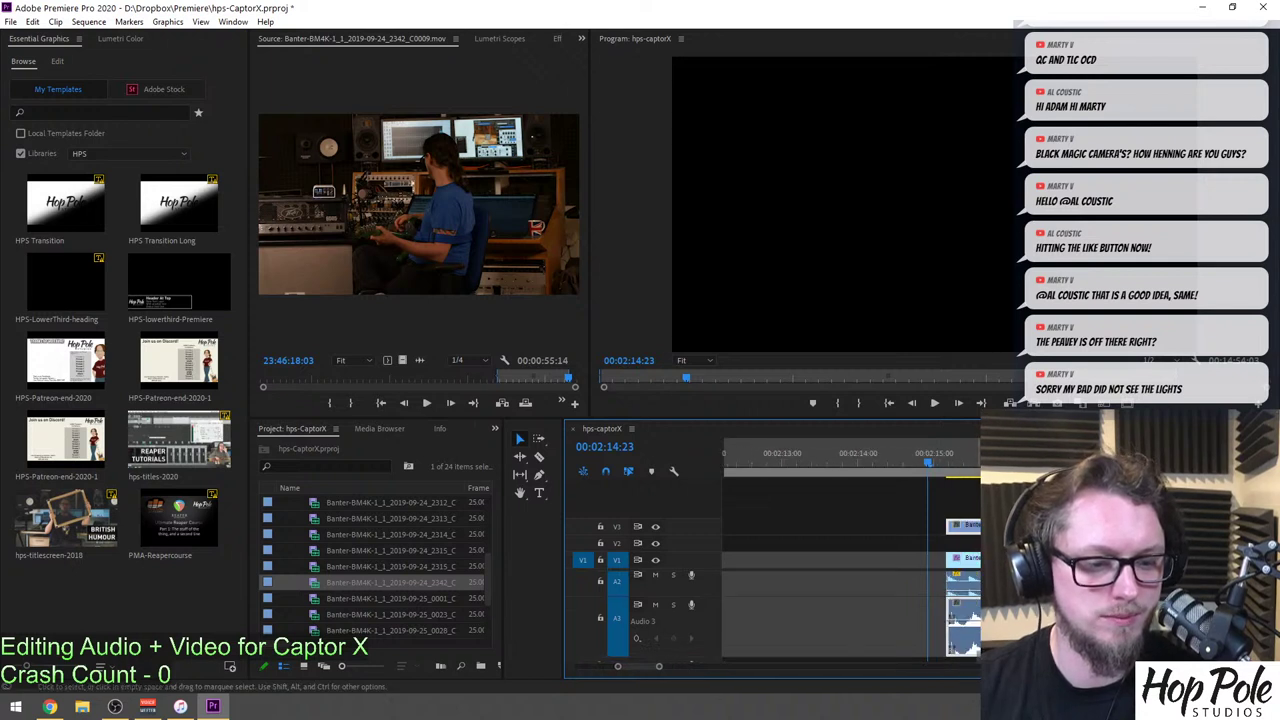
{"action": "key", "text": "space"}
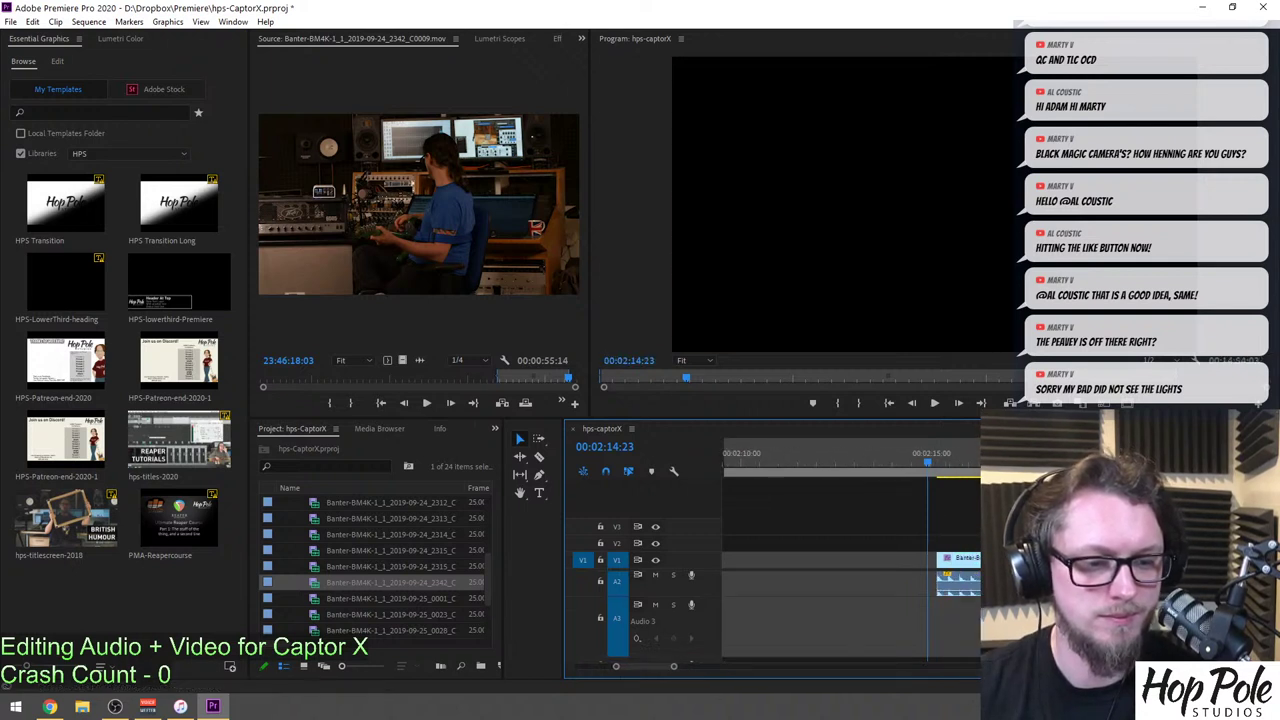
{"action": "key", "text": "equal"}
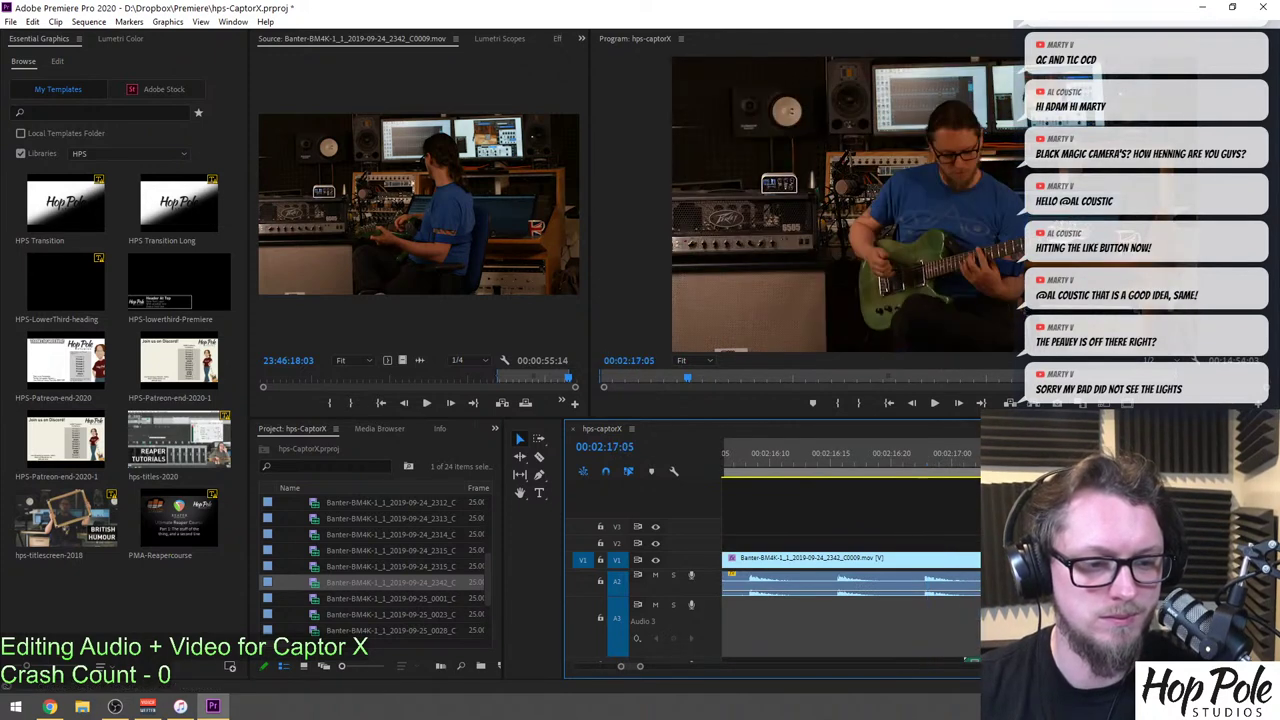
{"action": "left_click_drag", "start_coordinate": [996, 616], "coordinate": [956, 616]}
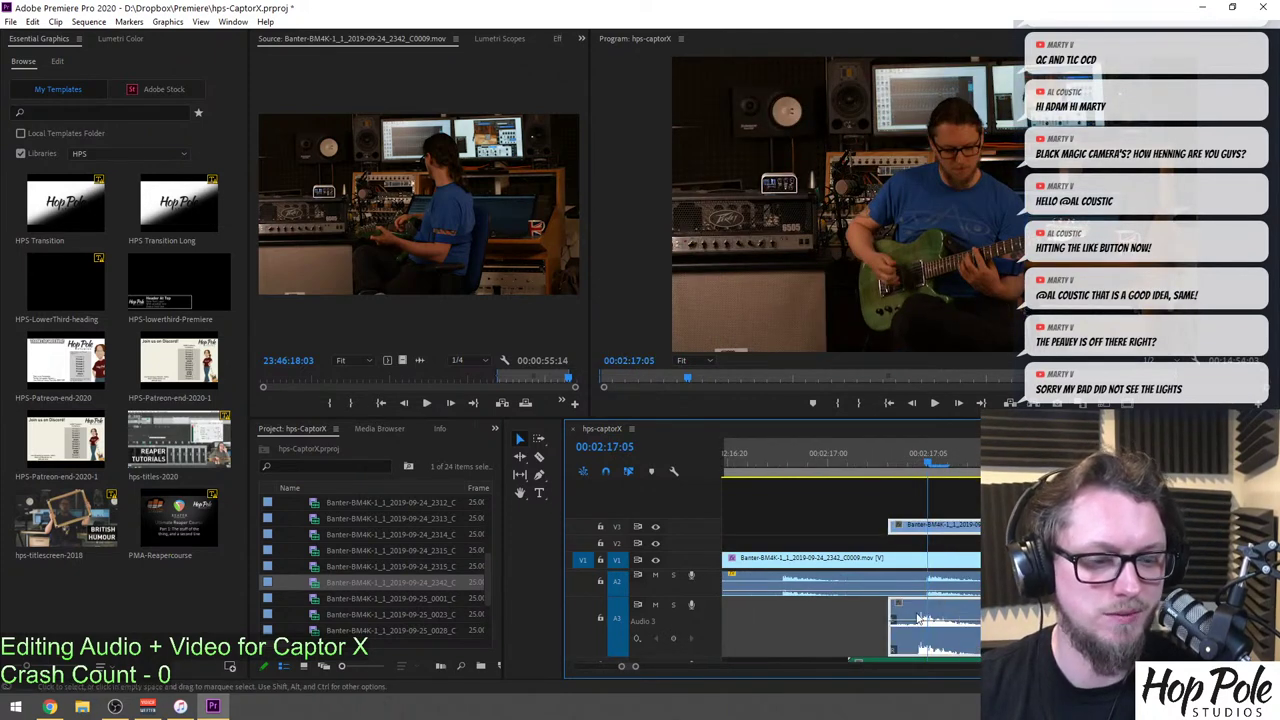
Play the sequence from about 00:02:17 to check the V3 take's sync with the demo audio.
{"action": "left_click", "coordinate": [892, 454]}
{"action": "scroll", "coordinate": [930, 496], "scroll_direction": "down", "scroll_amount": 8}
{"action": "key", "text": "space"}
{"action": "left_click", "coordinate": [925, 457]}
{"action": "key", "text": "space"}
{"action": "key", "text": "space"}
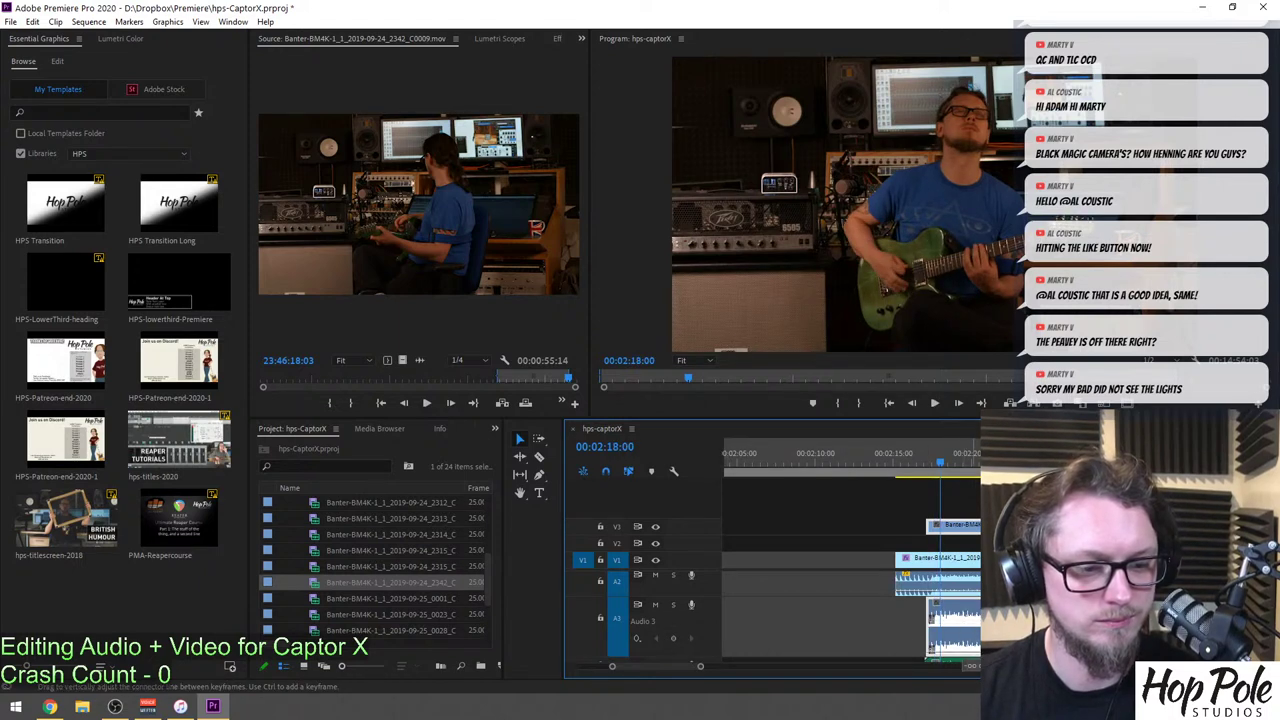
{"action": "left_click", "coordinate": [922, 449]}
{"action": "key", "text": "space"}
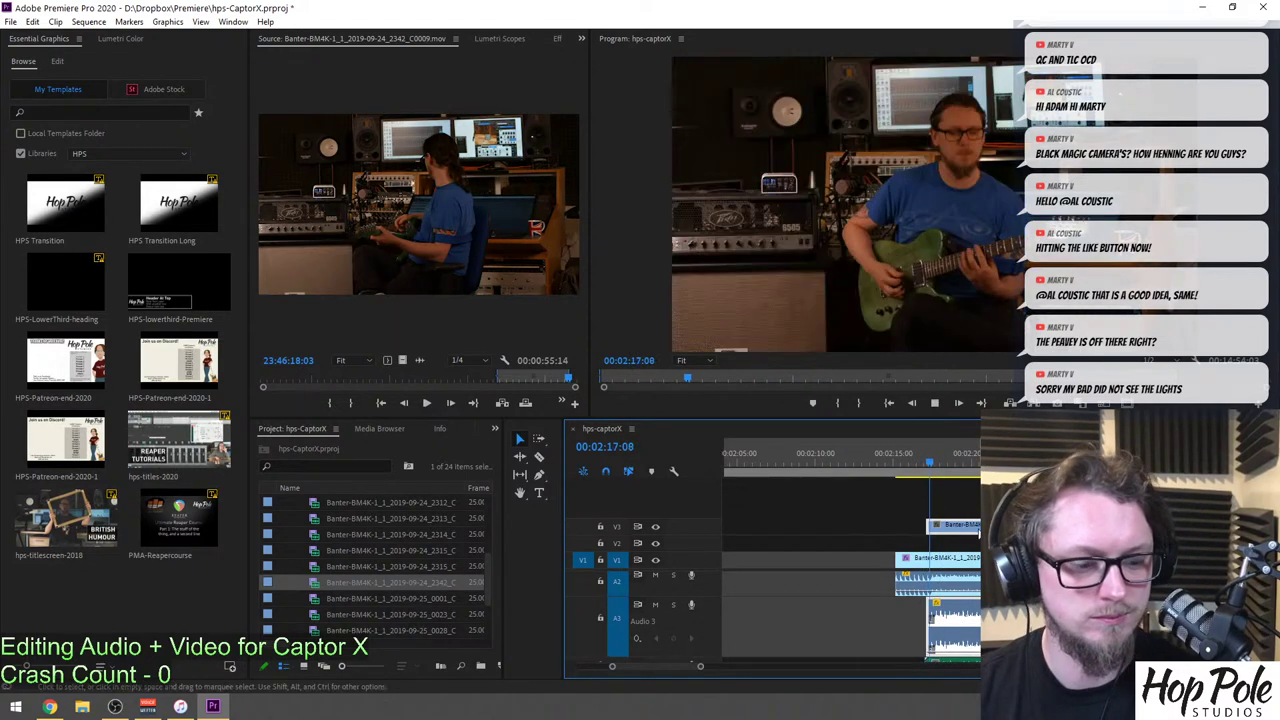
{"action": "key", "text": "equal"}
{"action": "key", "text": "equal"}
{"action": "key", "text": "equal"}
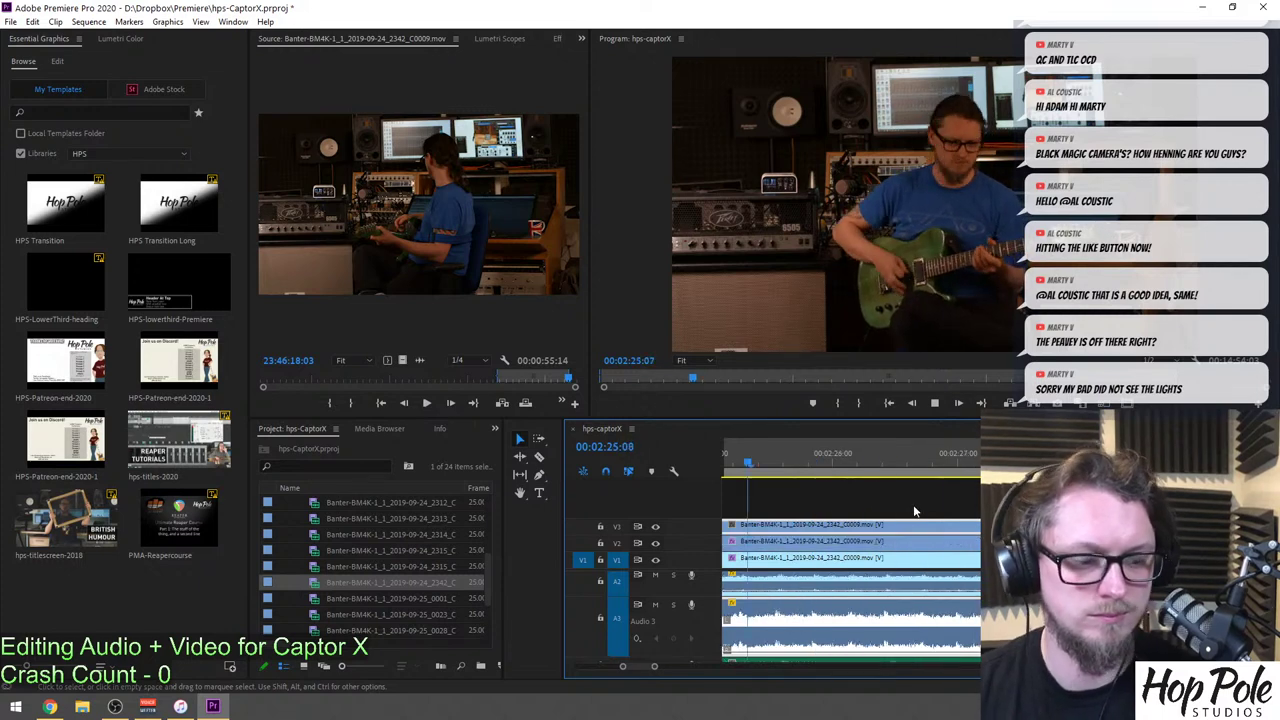
{"action": "key", "text": "minus"}
{"action": "key", "text": "minus"}
{"action": "key", "text": "minus"}
{"action": "key", "text": "minus"}
Copy the Lumetri Color effect from the V1 guitar clip to the V3 take and save the project.
{"action": "left_click", "coordinate": [849, 460]}
{"action": "key", "text": "equal"}
{"action": "key", "text": "equal"}
{"action": "key", "text": "equal"}
{"action": "key", "text": "minus"}
{"action": "key", "text": "minus"}
{"action": "left_click", "coordinate": [943, 560]}
{"action": "left_click", "coordinate": [556, 40]}
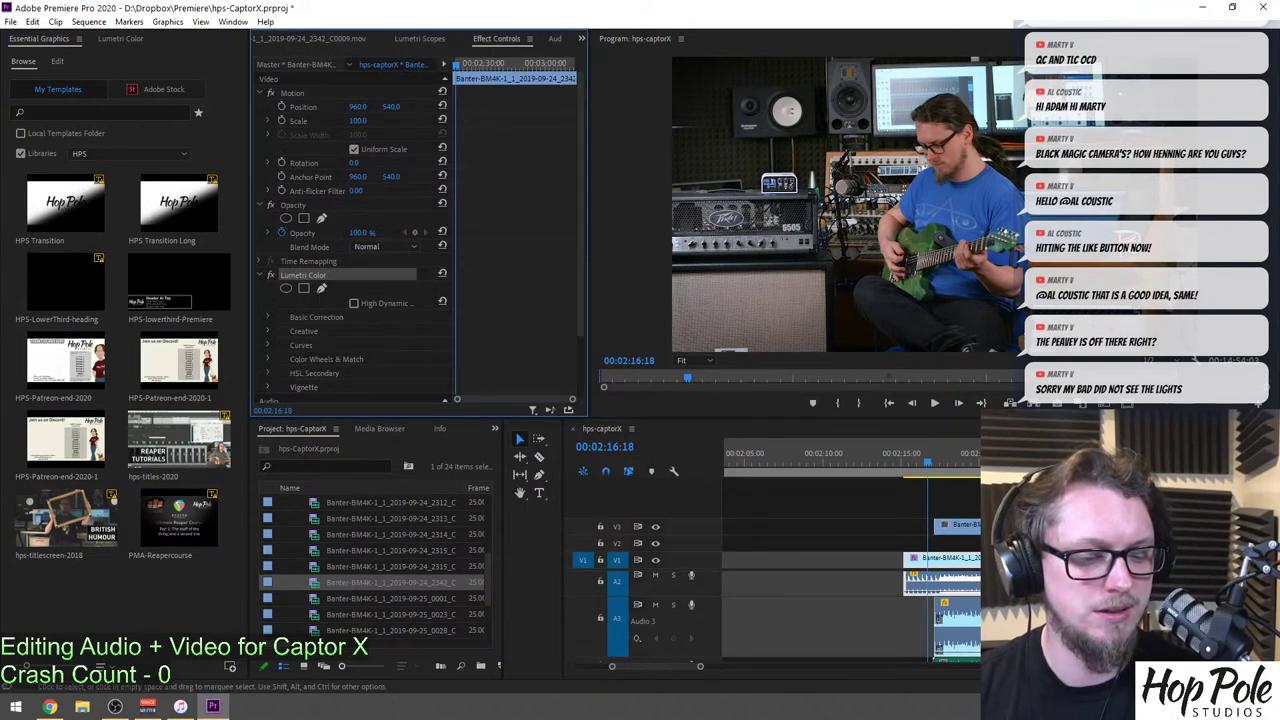
{"action": "left_click", "coordinate": [958, 525]}
{"action": "key", "text": "ctrl+v"}
{"action": "key", "text": "space"}
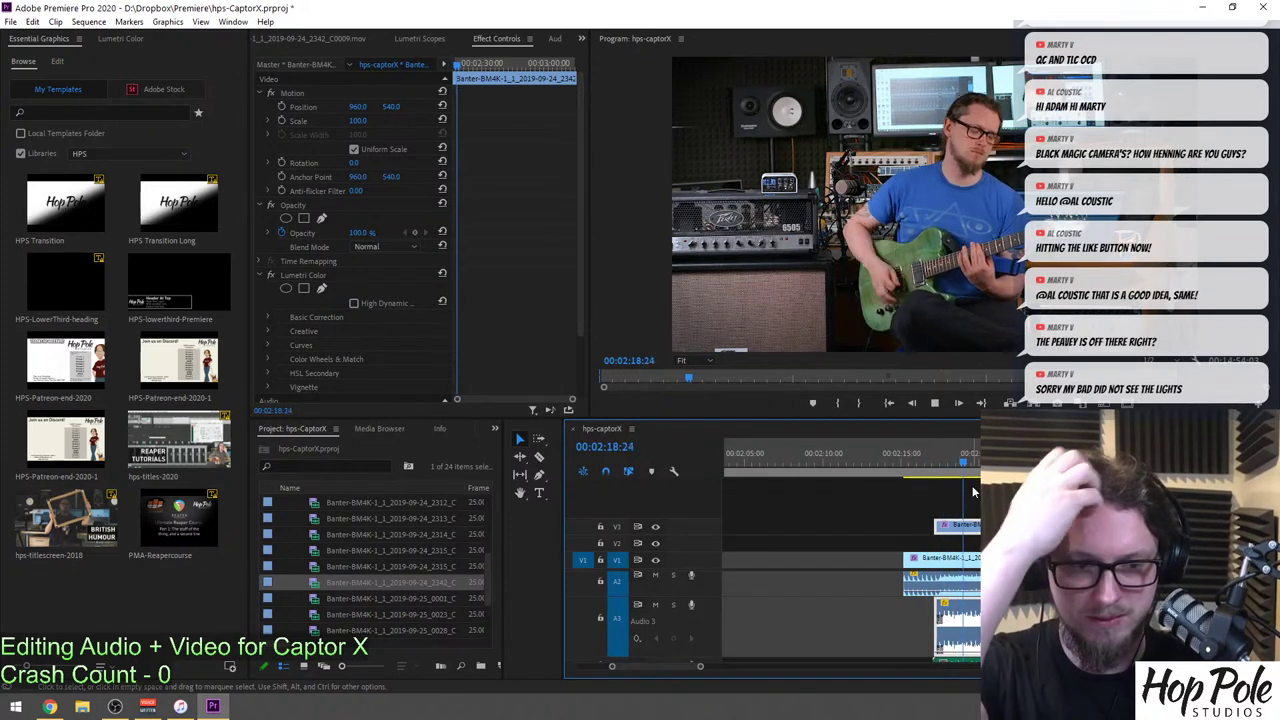
{"action": "key", "text": "ctrl+s"}
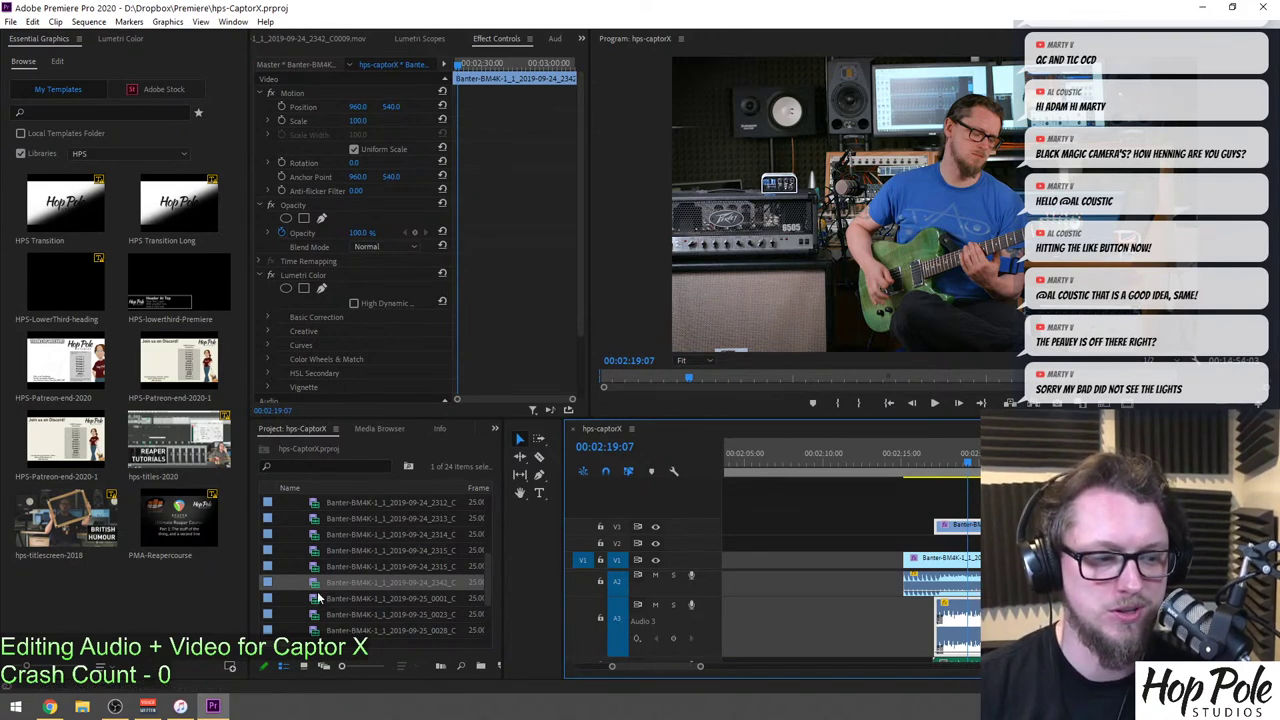
Preview the 0001_C0010 and 0023_C0011 footage, and mark the final take of 0001_C0010 starting at about 00:03:58:03.
{"action": "double_click", "coordinate": [318, 598]}
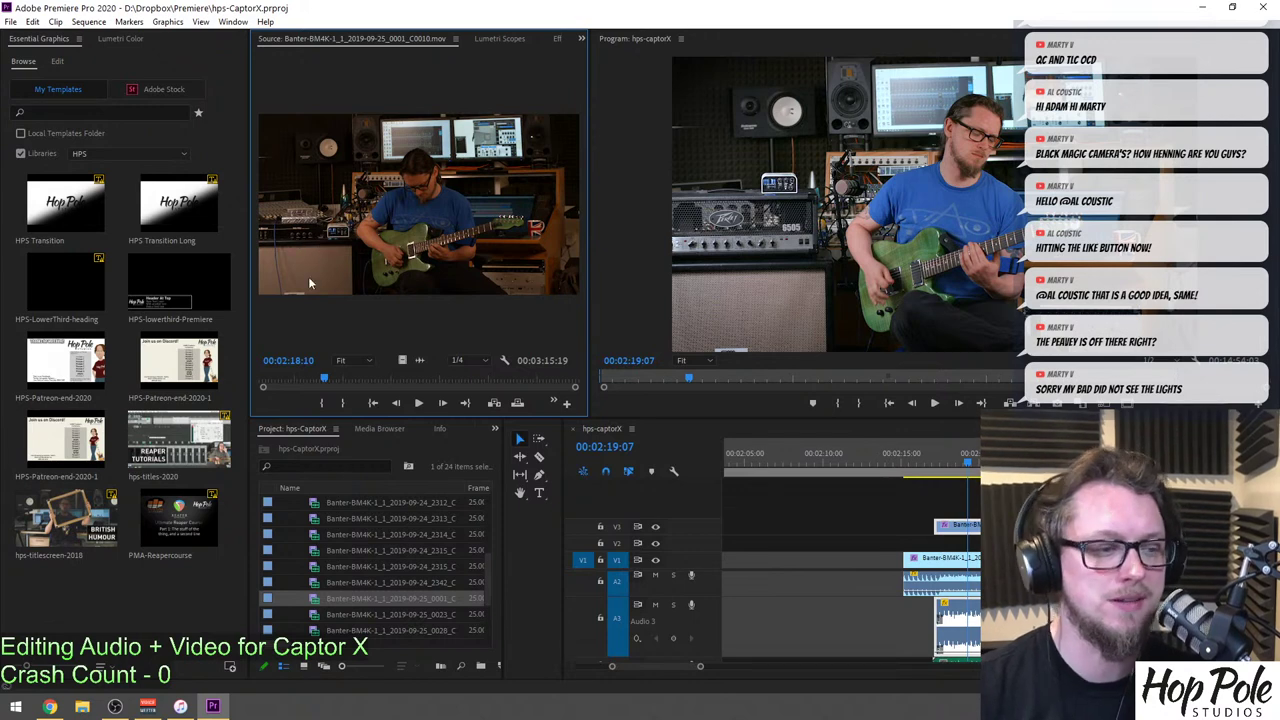
{"action": "double_click", "coordinate": [312, 614]}
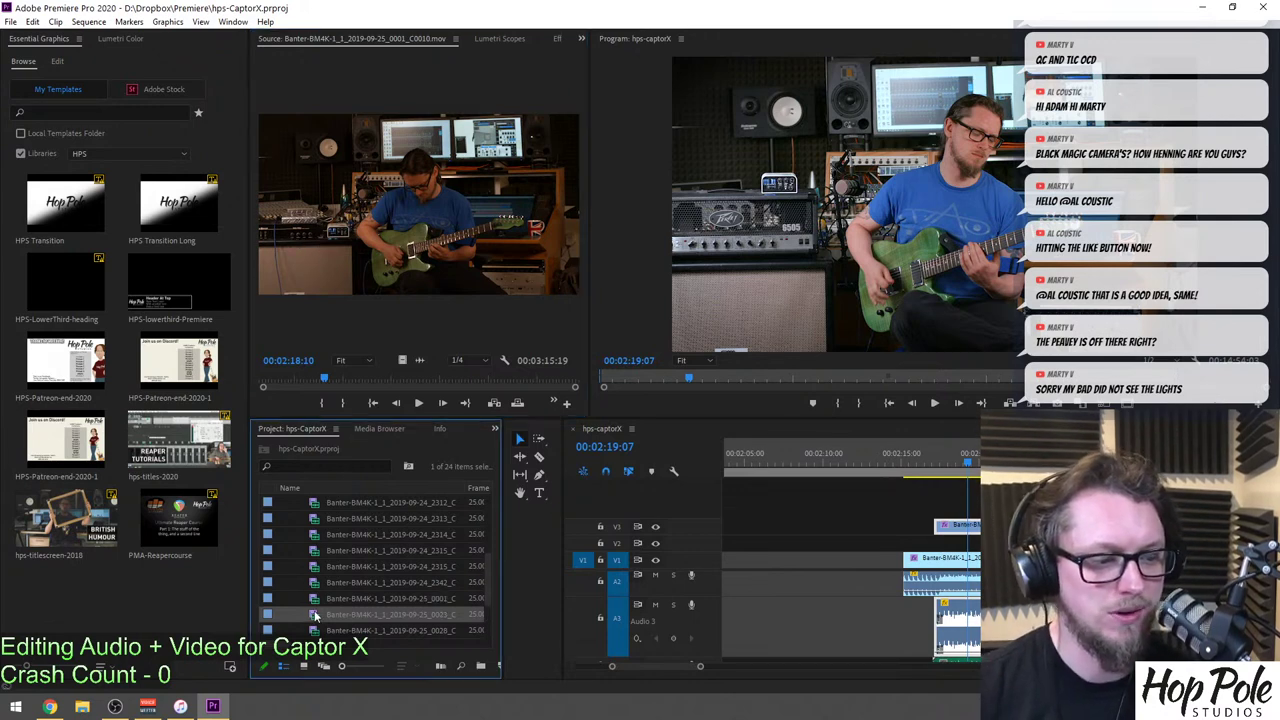
{"action": "scroll", "coordinate": [341, 507], "scroll_direction": "down", "scroll_amount": 1}
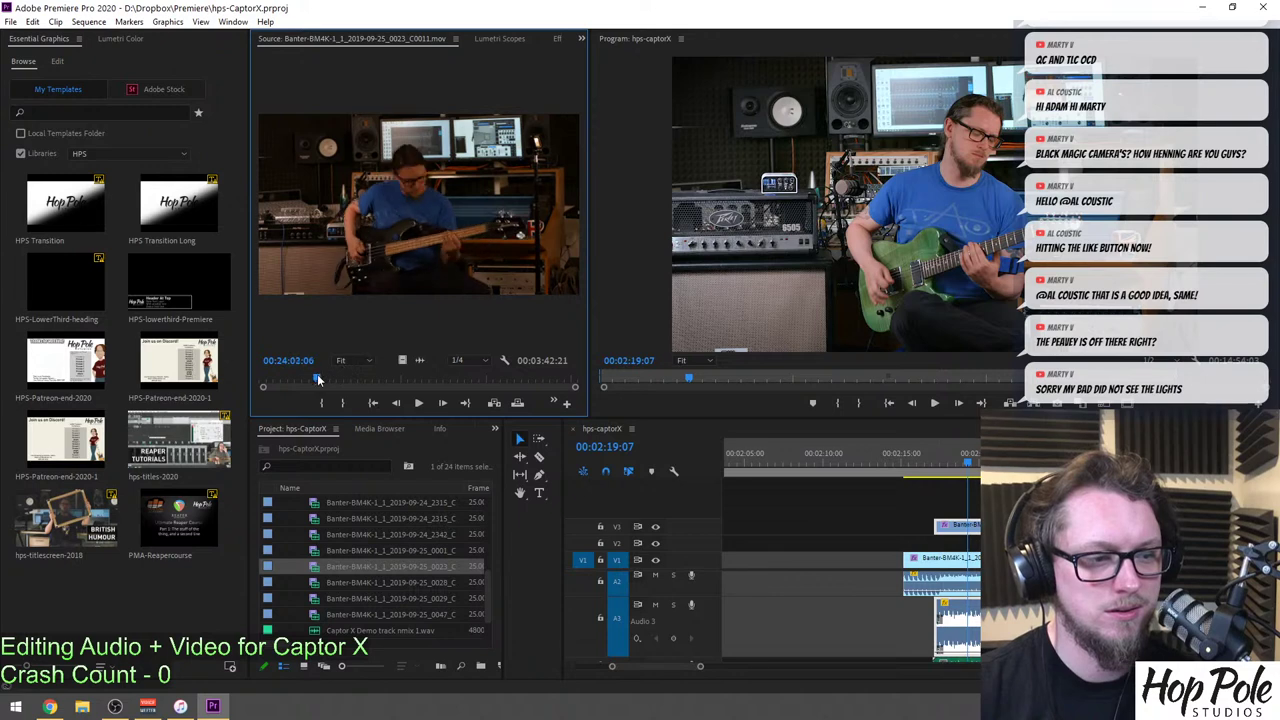
{"action": "double_click", "coordinate": [322, 550]}
{"action": "left_click_drag", "start_coordinate": [422, 380], "coordinate": [485, 384]}
{"action": "key", "text": "i"}
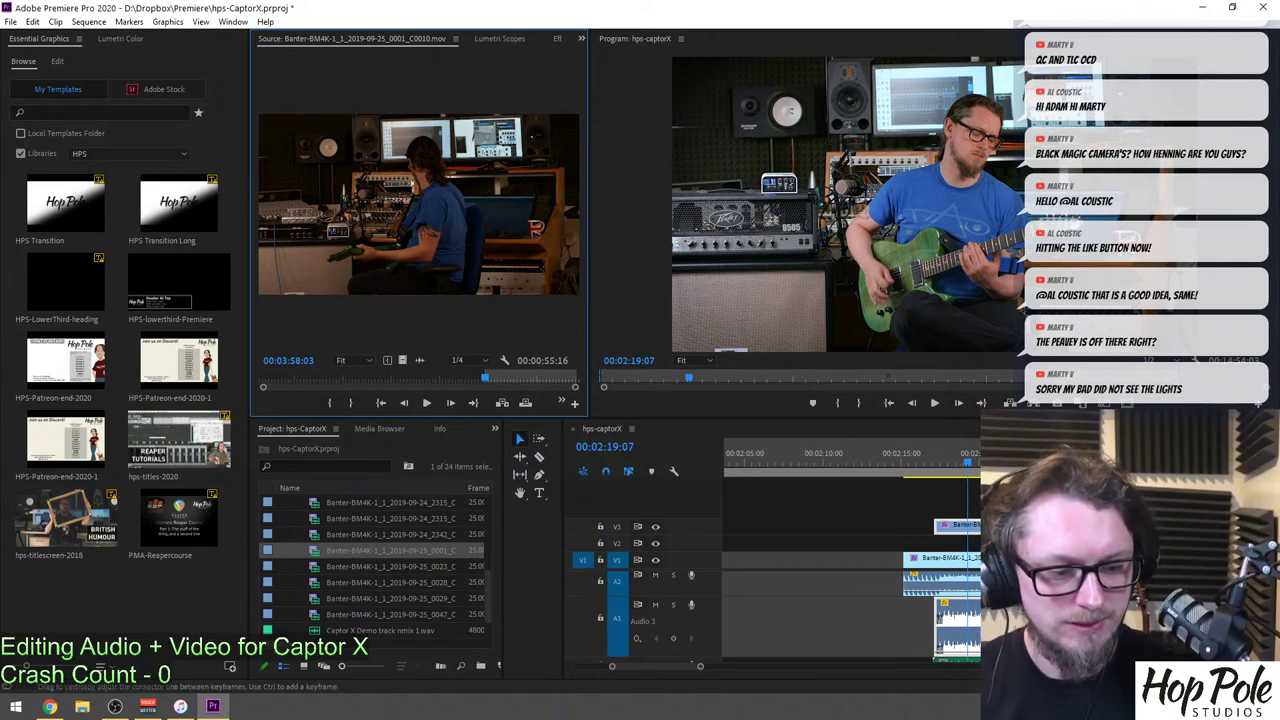
Place the marked 0001_C0010 take on new track V4 at 00:02:21:04 and apply the copied Lumetri Color effect.
{"action": "left_click", "coordinate": [996, 455]}
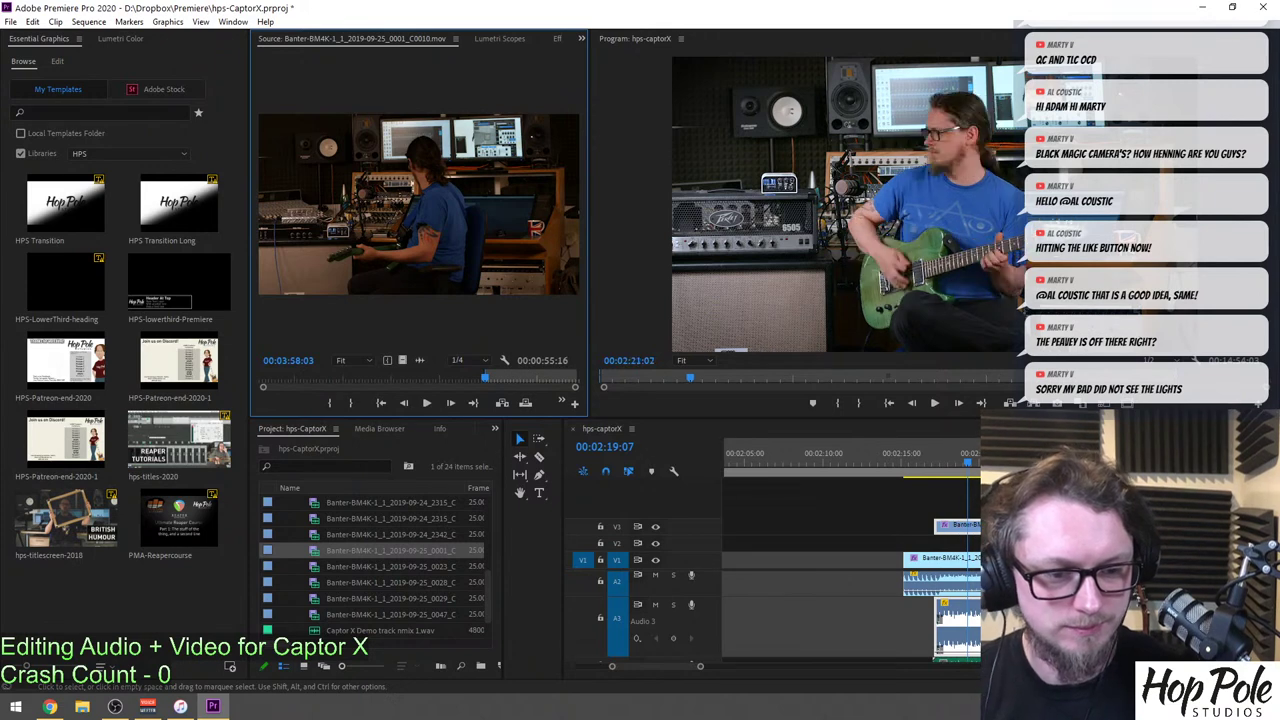
{"action": "key", "text": "minus"}
{"action": "key", "text": "minus"}
{"action": "key", "text": "minus"}
{"action": "key", "text": "minus"}
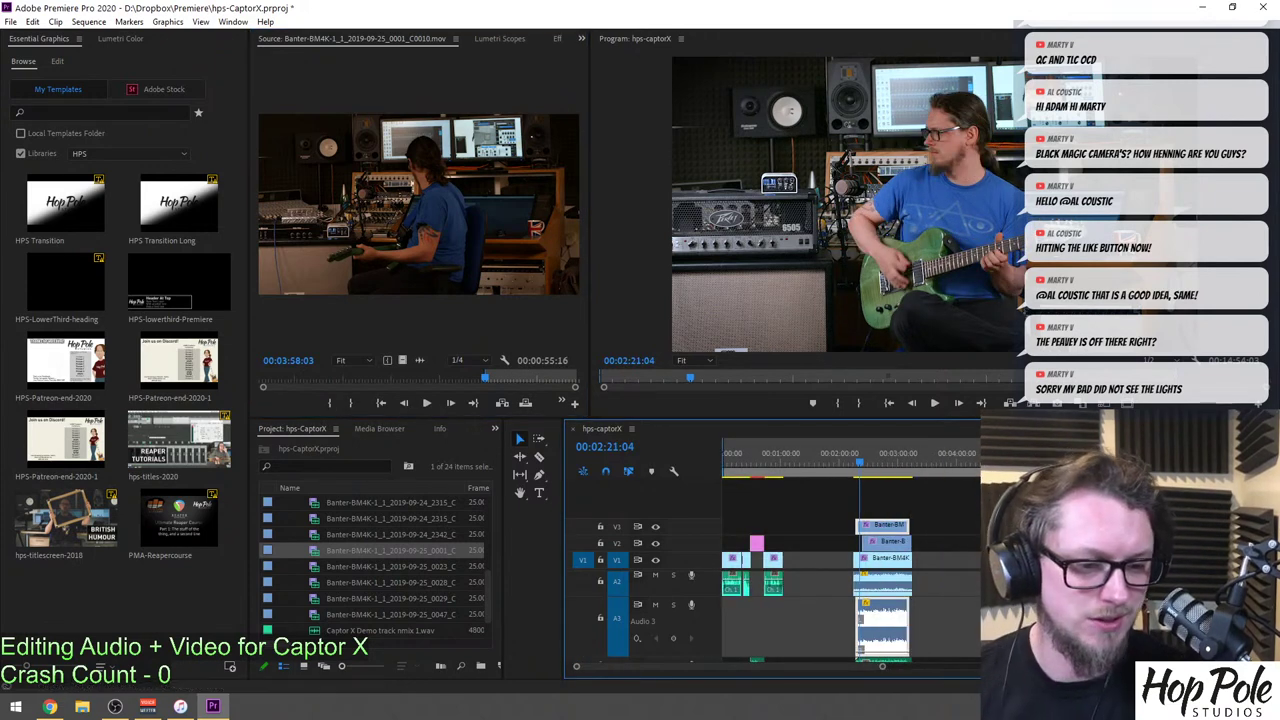
{"action": "scroll", "coordinate": [816, 615], "scroll_direction": "down", "scroll_amount": 3}
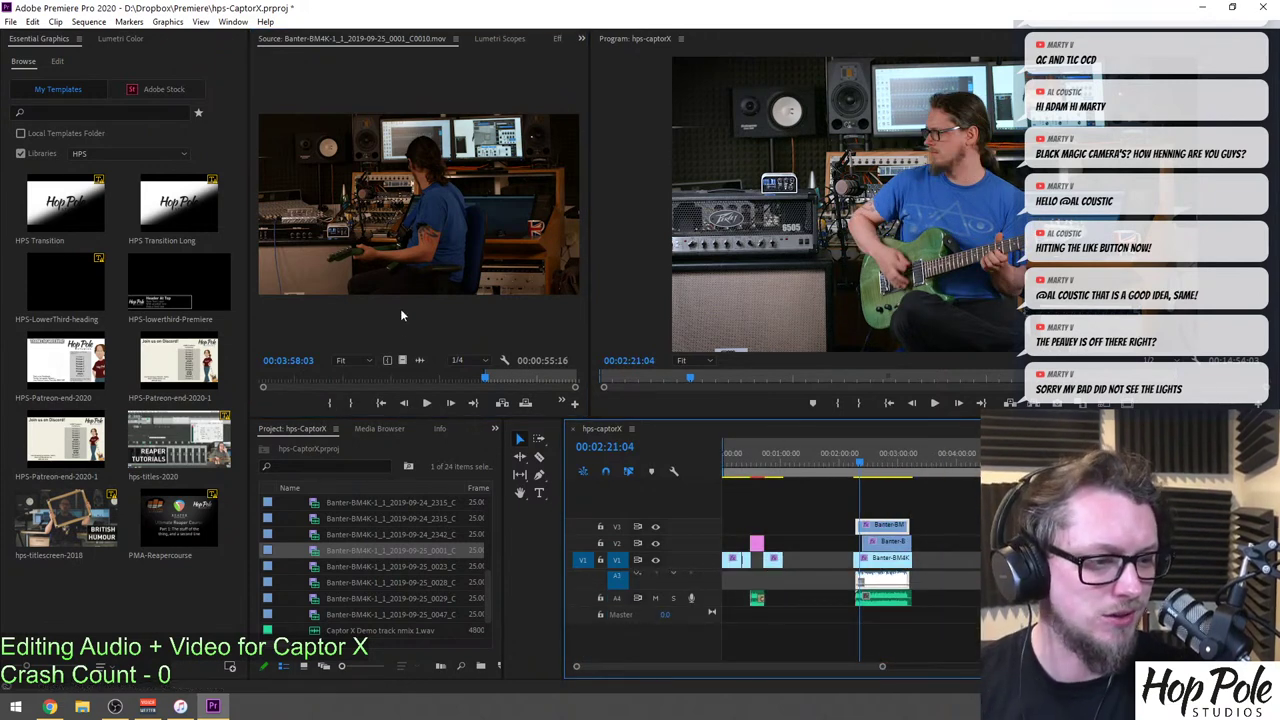
{"action": "left_click", "coordinate": [452, 246]}
{"action": "left_click_drag", "start_coordinate": [452, 246], "coordinate": [858, 634]}
{"action": "key", "text": "equal"}
{"action": "key", "text": "="}
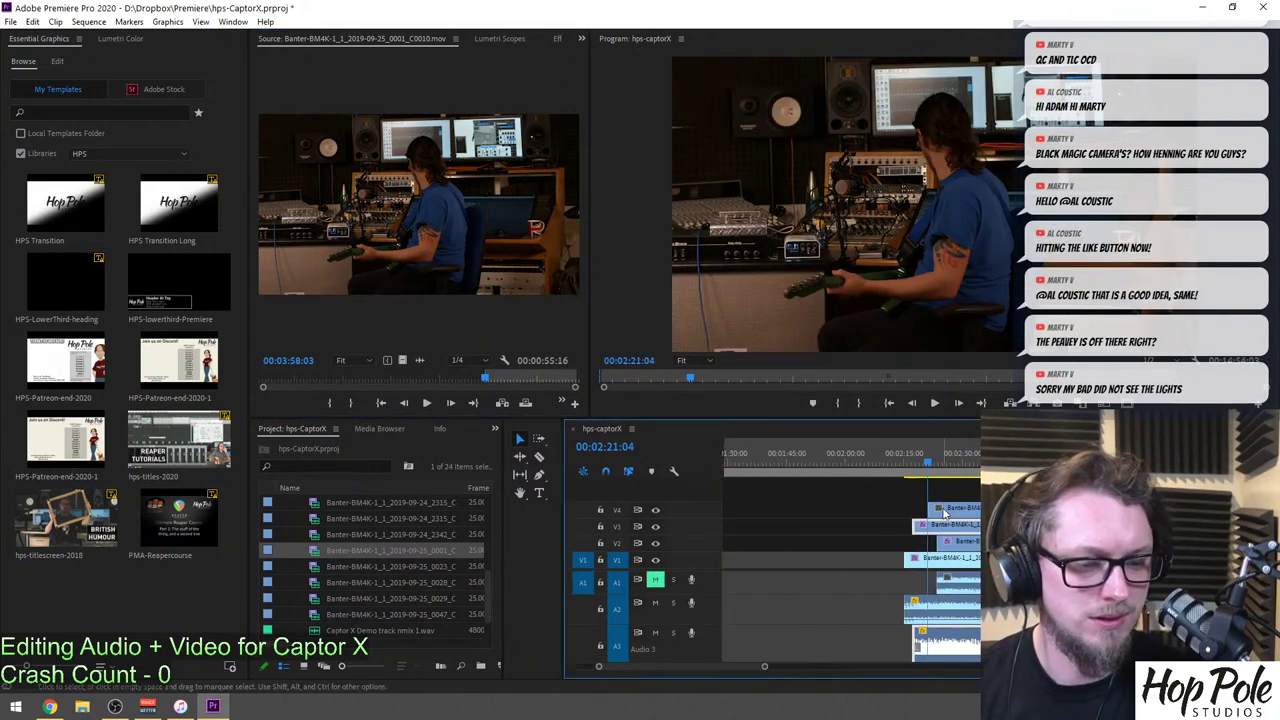
{"action": "double_click", "coordinate": [953, 510]}
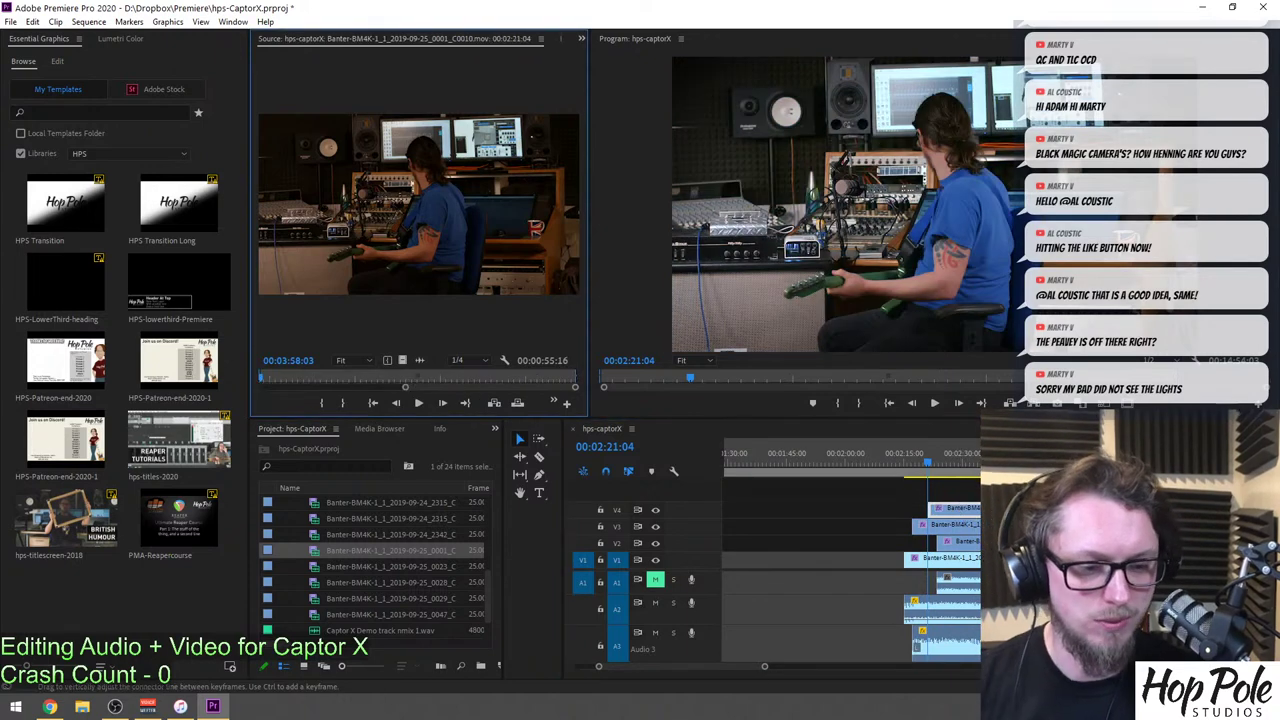
Try to synchronize the V4 take with the demo track by audio, with tracks A4 and A5 targeted.
{"action": "scroll", "coordinate": [963, 590], "scroll_direction": "down", "scroll_amount": 3}
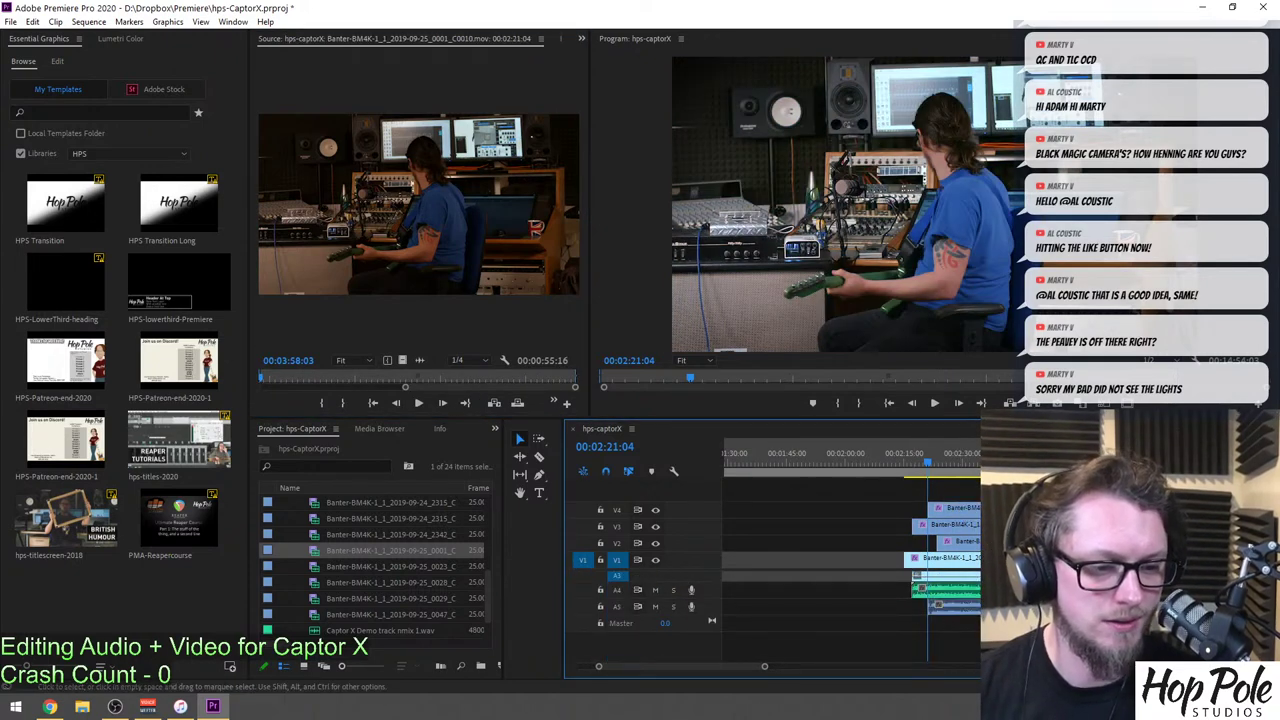
{"action": "key", "text": "ctrl+z"}
{"action": "left_click", "coordinate": [951, 594], "text": "shift"}
{"action": "right_click", "coordinate": [951, 594]}
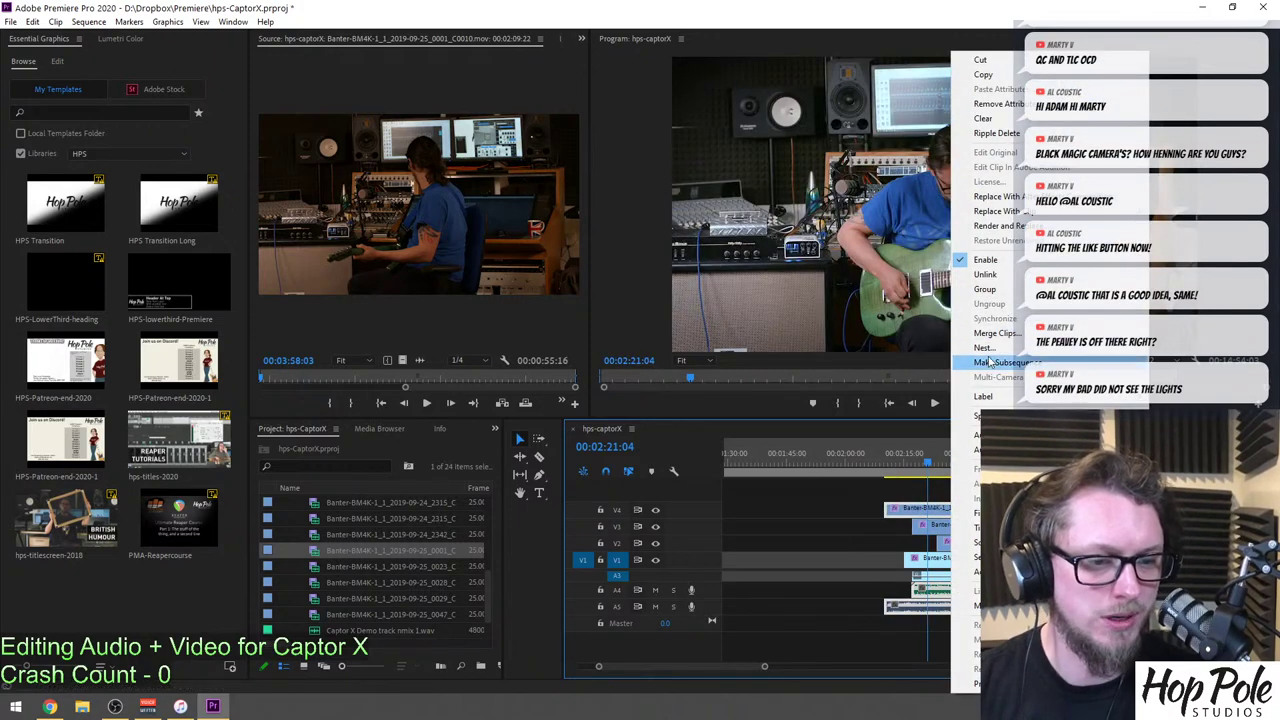
{"action": "left_click", "coordinate": [615, 582]}
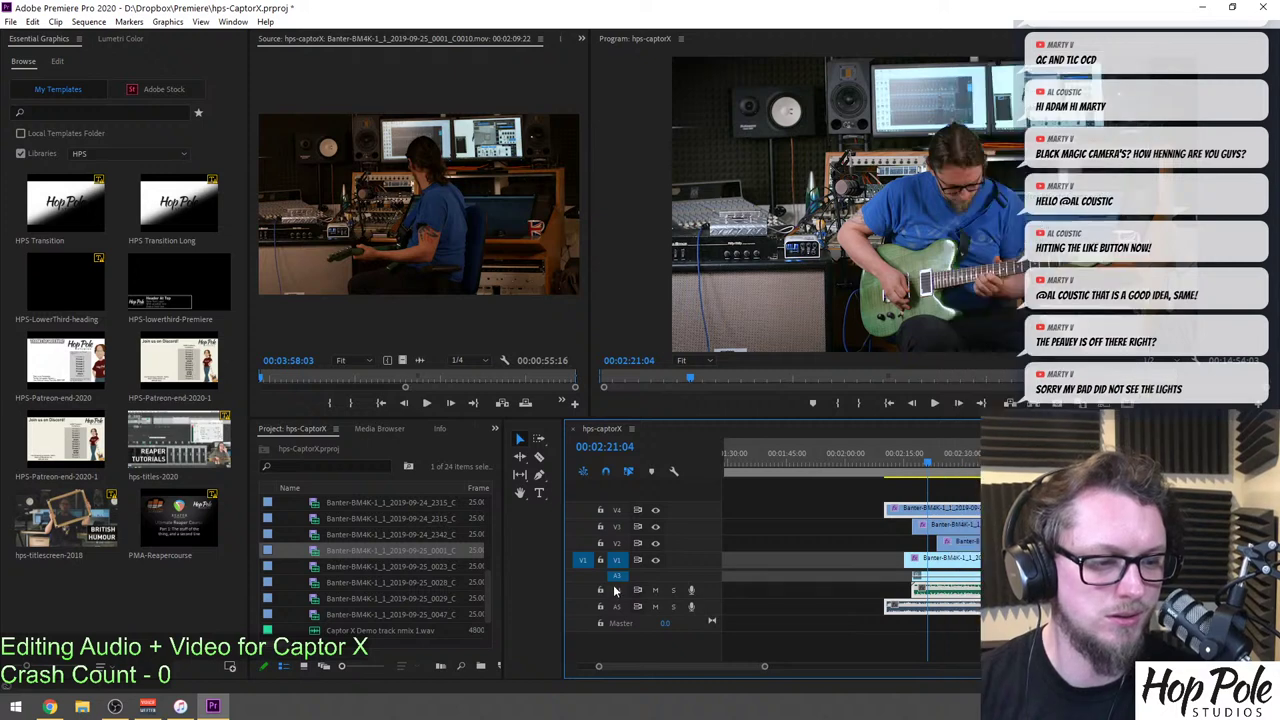
{"action": "left_click", "coordinate": [615, 589]}
{"action": "left_click", "coordinate": [618, 604]}
{"action": "right_click", "coordinate": [977, 604]}
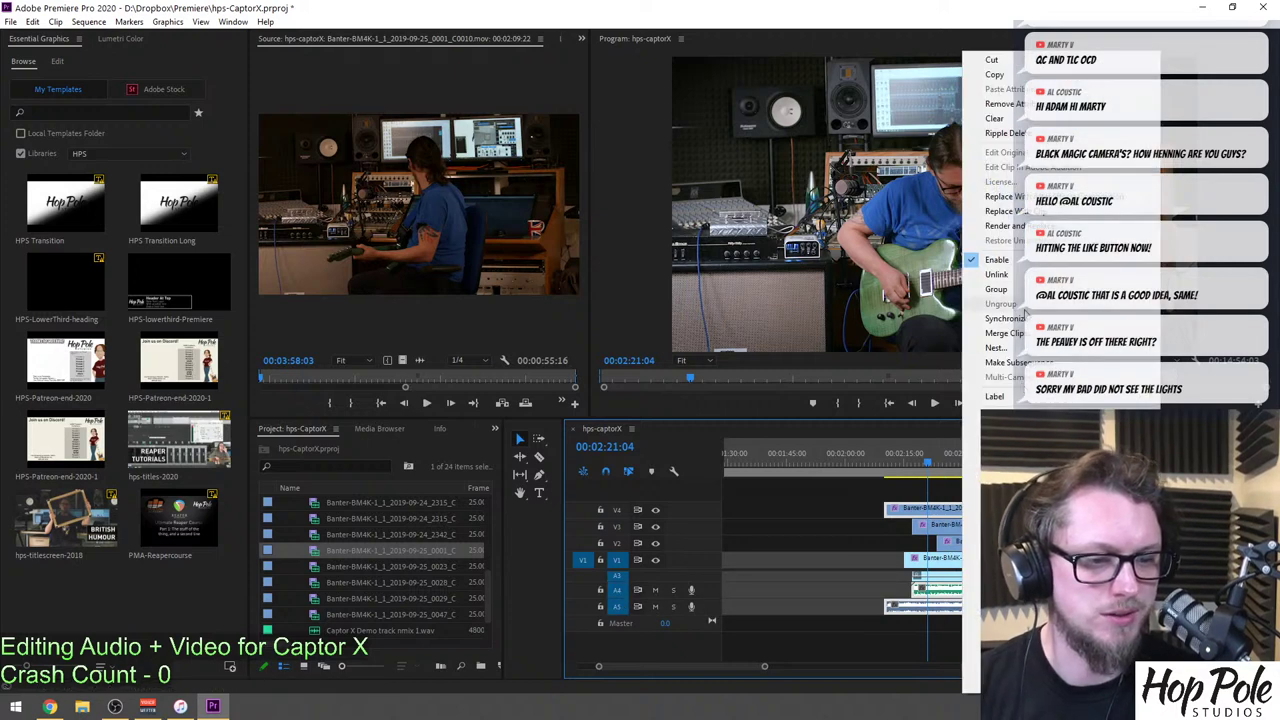
{"action": "left_click", "coordinate": [1010, 320]}
{"action": "left_click", "coordinate": [603, 414]}
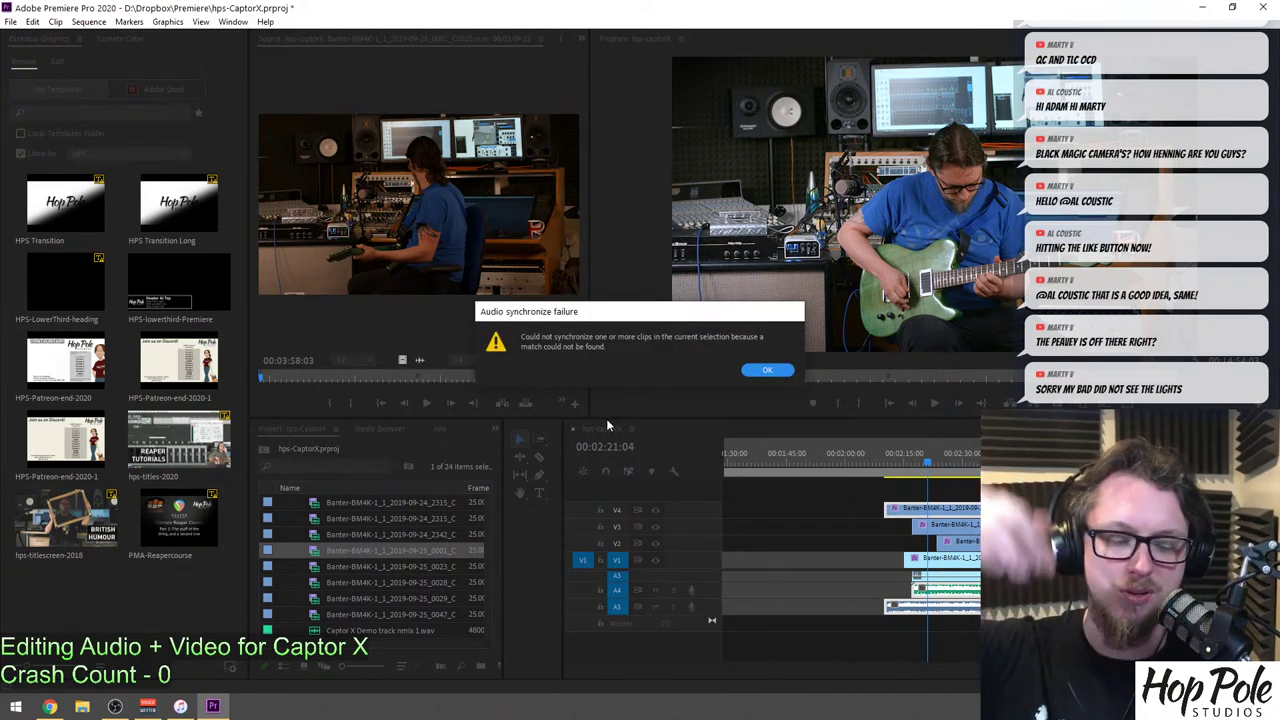
{"action": "left_click", "coordinate": [767, 370]}
Move the V4 take and its A5 audio later to start at about 00:02:16:17.
{"action": "left_click", "coordinate": [903, 458]}
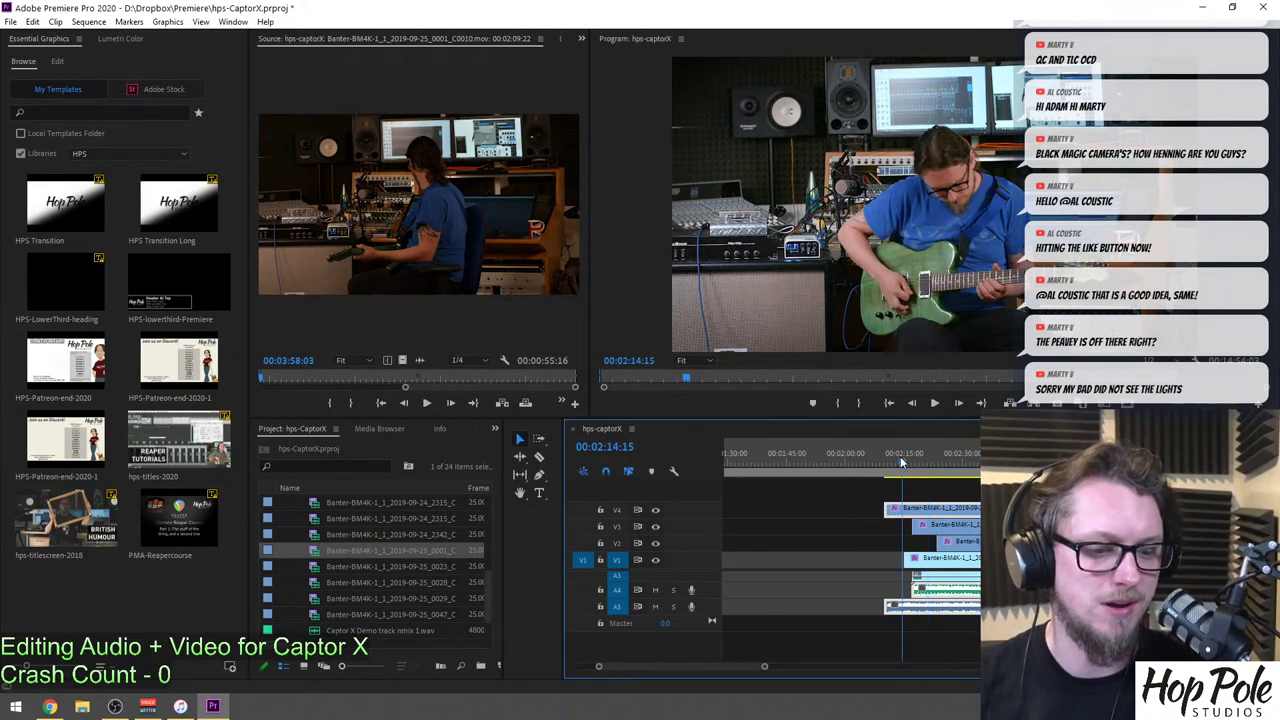
{"action": "scroll", "coordinate": [894, 606], "scroll_direction": "up", "scroll_amount": 3}
{"action": "left_click", "coordinate": [896, 591]}
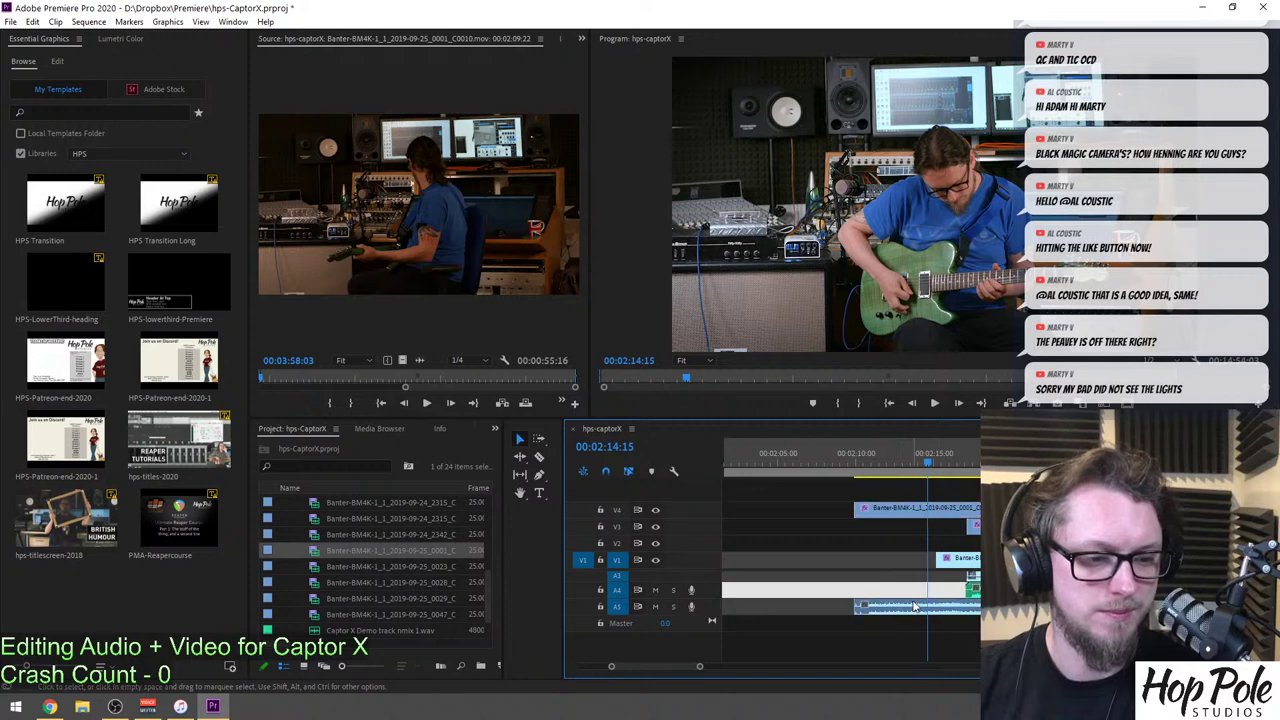
{"action": "key", "text": "equal"}
{"action": "left_click_drag", "start_coordinate": [836, 606], "coordinate": [1046, 606]}
{"action": "left_click", "coordinate": [1031, 458]}
{"action": "key", "text": "equal"}
{"action": "key", "text": "equal"}
{"action": "key", "text": "equal"}
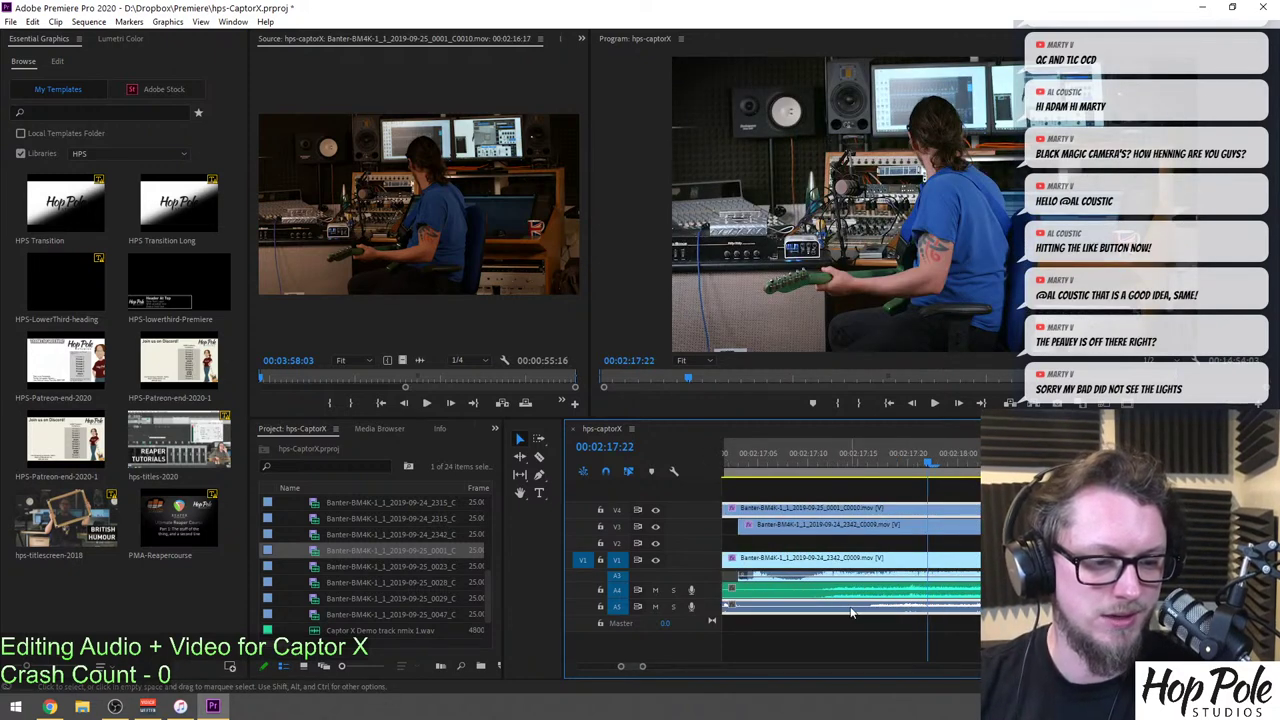
Expand Audio 5, fine-align the V4 take's waveform by moving its start to 00:02:16:11, and play back the sync.
{"action": "double_click", "coordinate": [672, 613]}
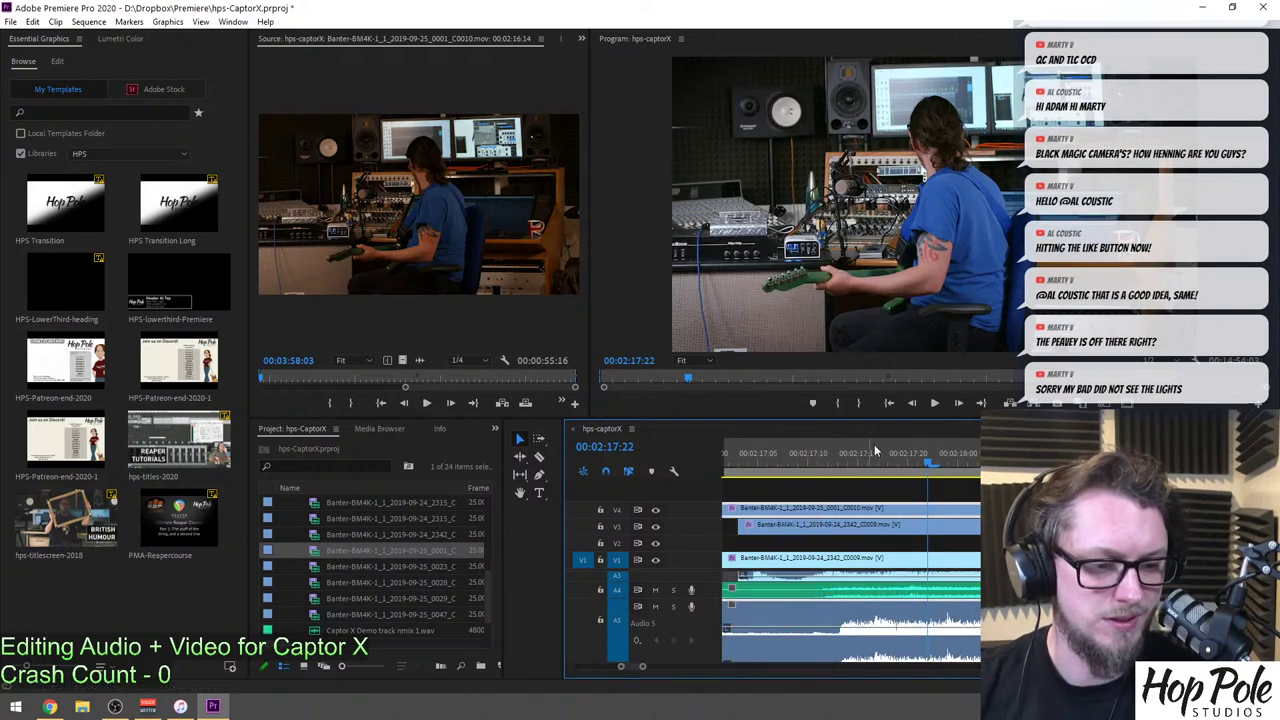
{"action": "left_click", "coordinate": [839, 456]}
{"action": "key", "text": "equal"}
{"action": "left_click_drag", "start_coordinate": [984, 626], "coordinate": [942, 626]}
{"action": "left_click_drag", "start_coordinate": [923, 523], "coordinate": [1023, 523]}
{"action": "key", "text": "space"}
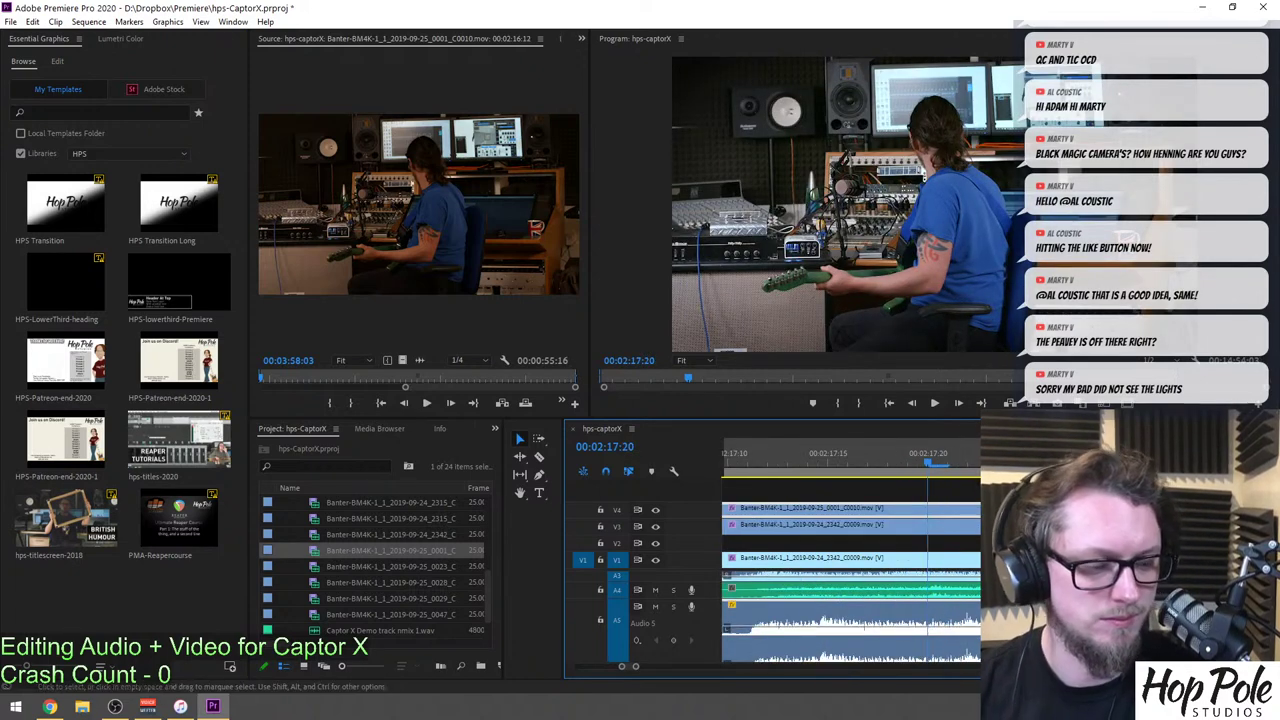
{"action": "left_click_drag", "start_coordinate": [975, 636], "coordinate": [955, 636]}
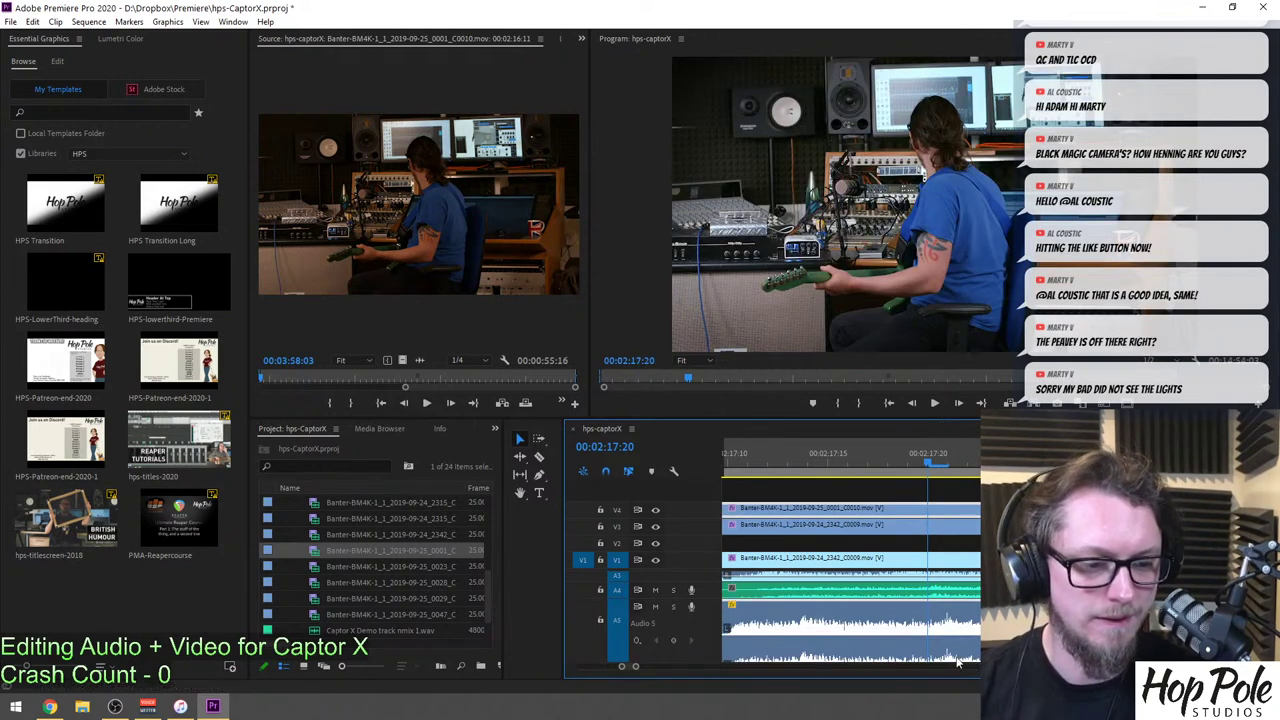
{"action": "key", "text": "space"}
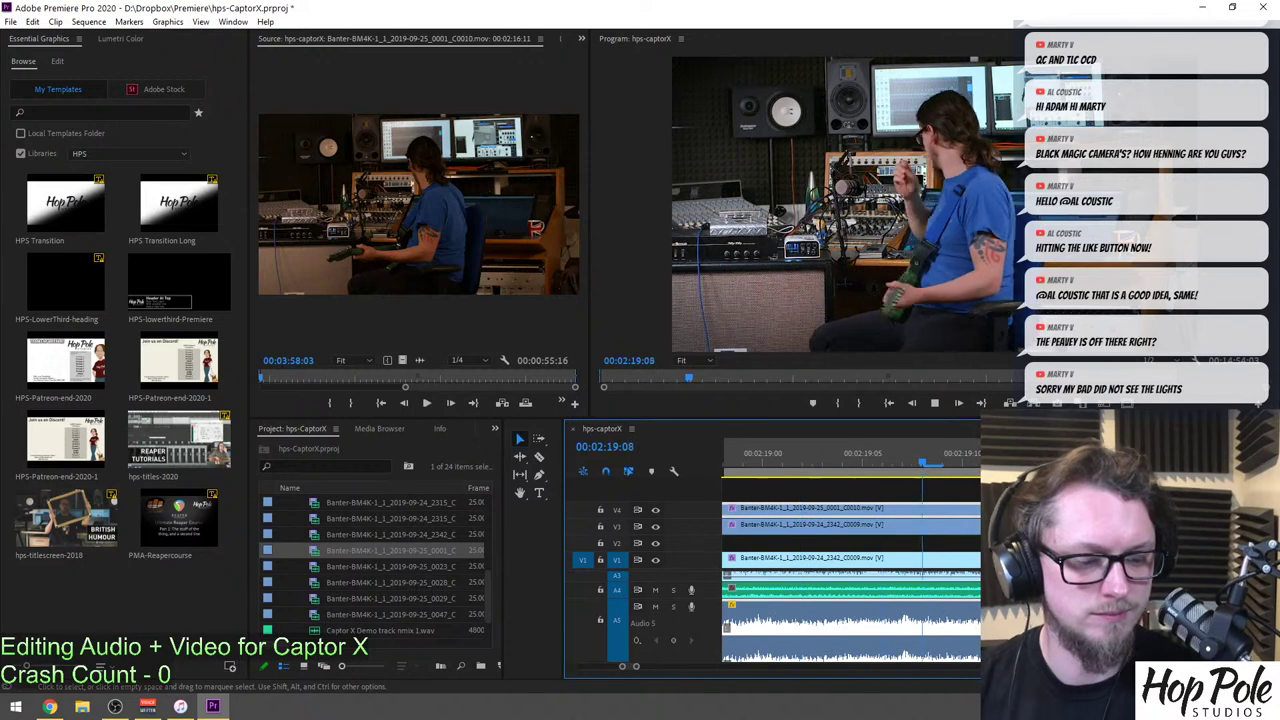
Play back the V4 take against the demo track from about 00:02:19 to 00:02:49 to check its sync.
{"action": "key", "text": "minus"}
{"action": "key", "text": "minus"}
{"action": "key", "text": "minus"}
{"action": "key", "text": "minus"}
{"action": "key", "text": "minus"}
{"action": "key", "text": "minus"}
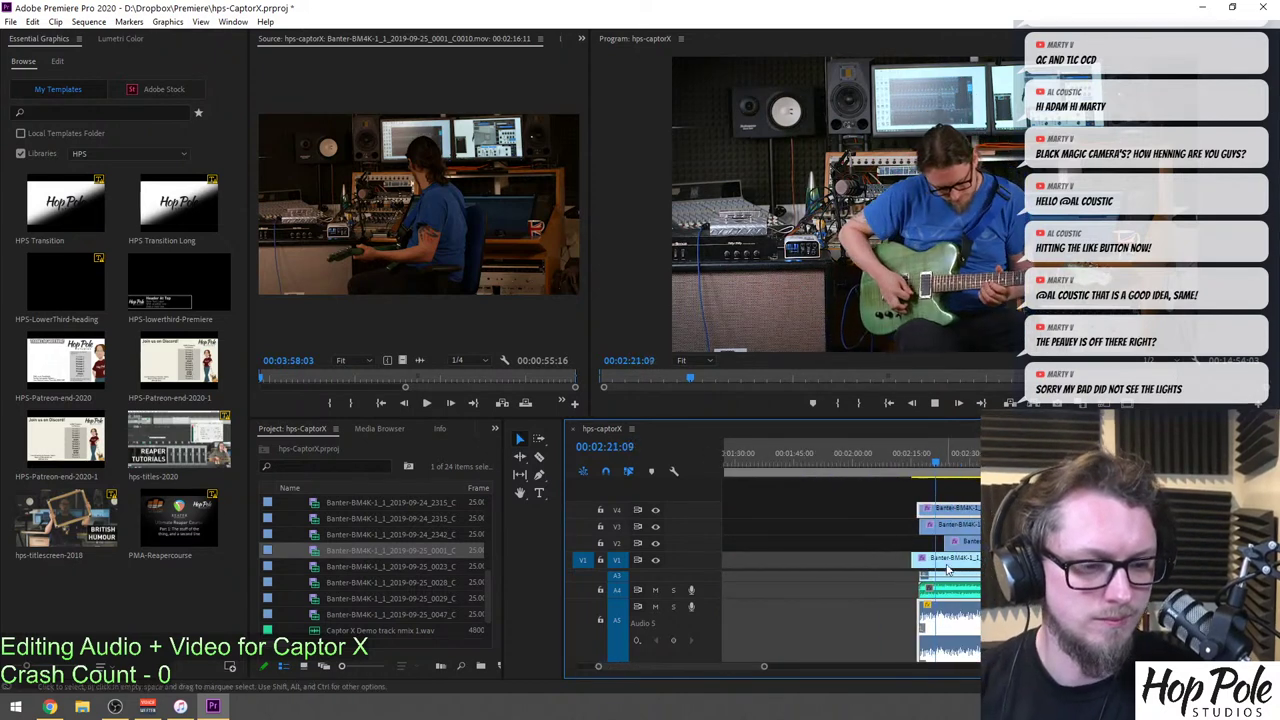
{"action": "key", "text": "minus"}
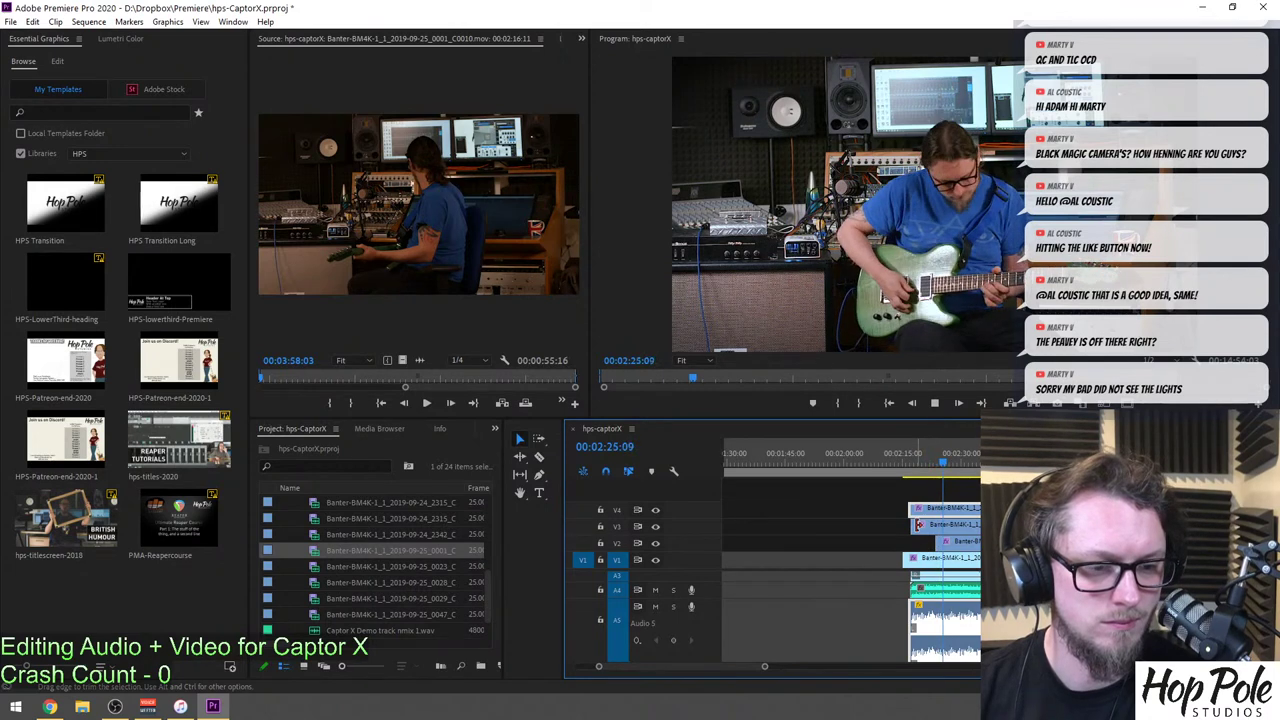
{"action": "scroll", "coordinate": [871, 516], "scroll_direction": "down", "scroll_amount": 1}
{"action": "key", "text": "equal"}
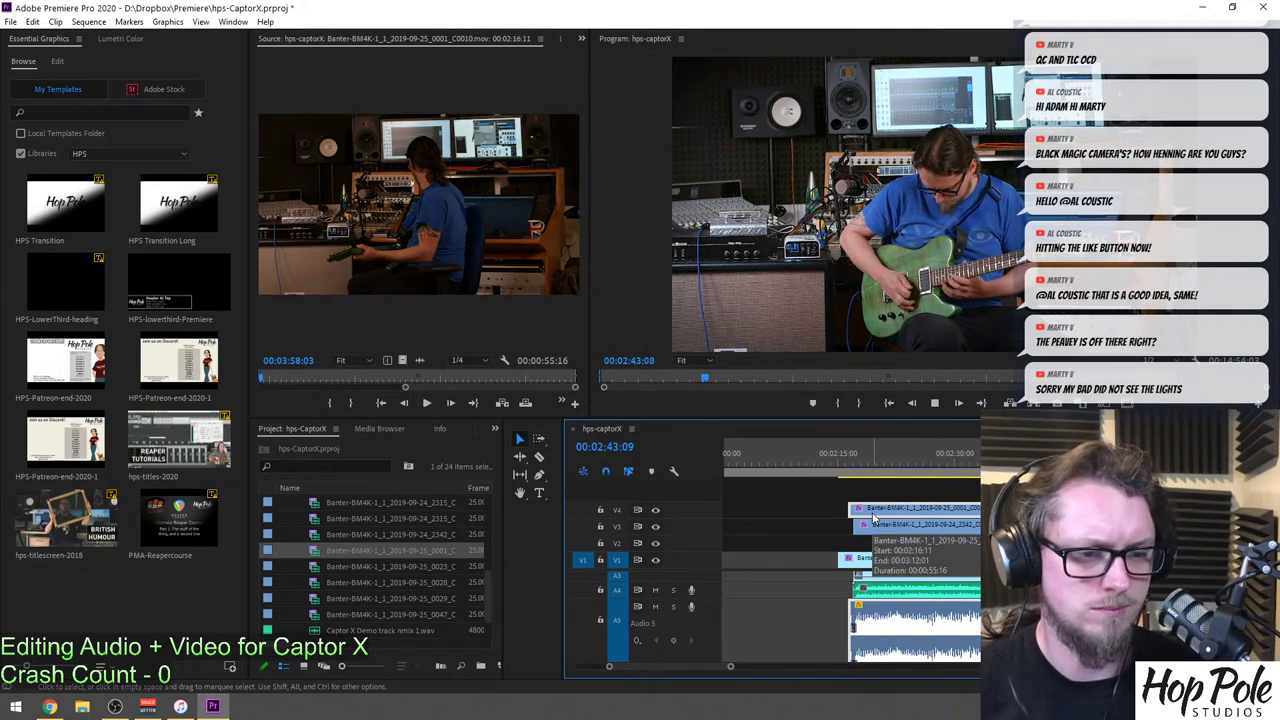
{"action": "scroll", "coordinate": [797, 520], "scroll_direction": "down", "scroll_amount": 3}
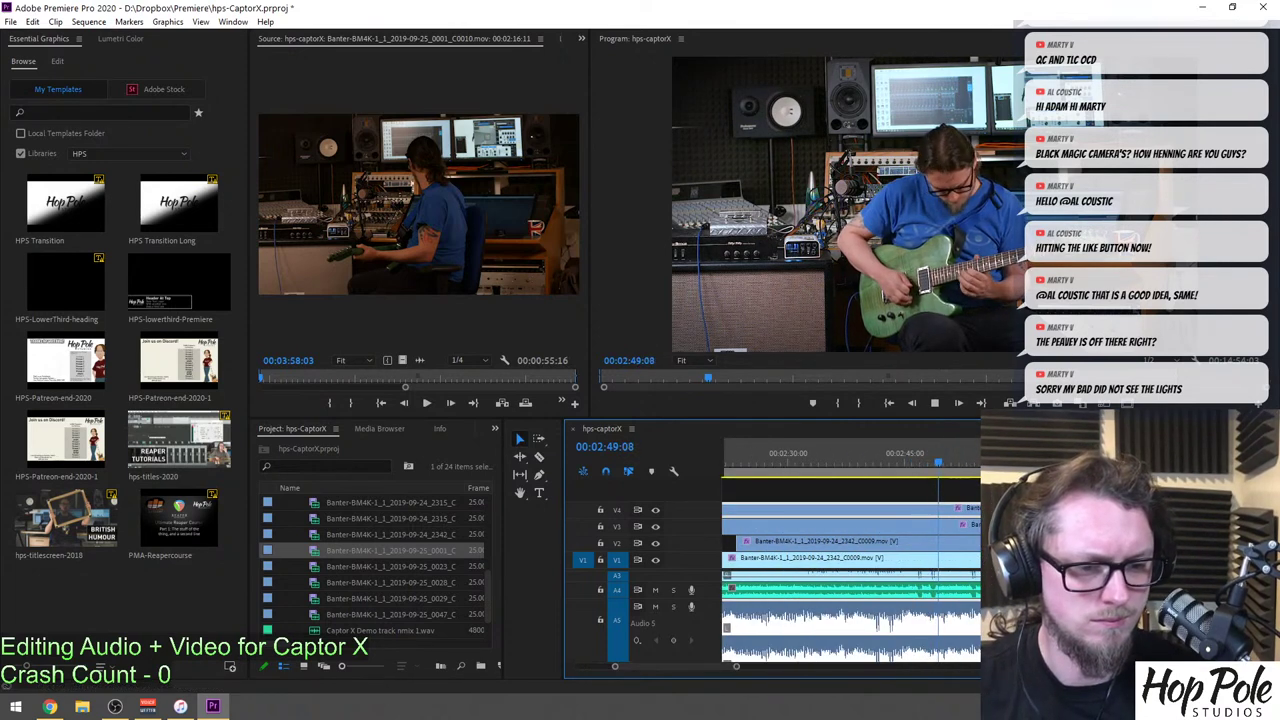
Move the V4 take and its A5 audio later so the clip starts at 00:02:22:04.
{"action": "left_click", "coordinate": [1033, 455]}
{"action": "key", "text": "="}
{"action": "key", "text": "="}
{"action": "key", "text": "space"}
{"action": "scroll", "coordinate": [922, 622], "scroll_direction": "down", "scroll_amount": 2}
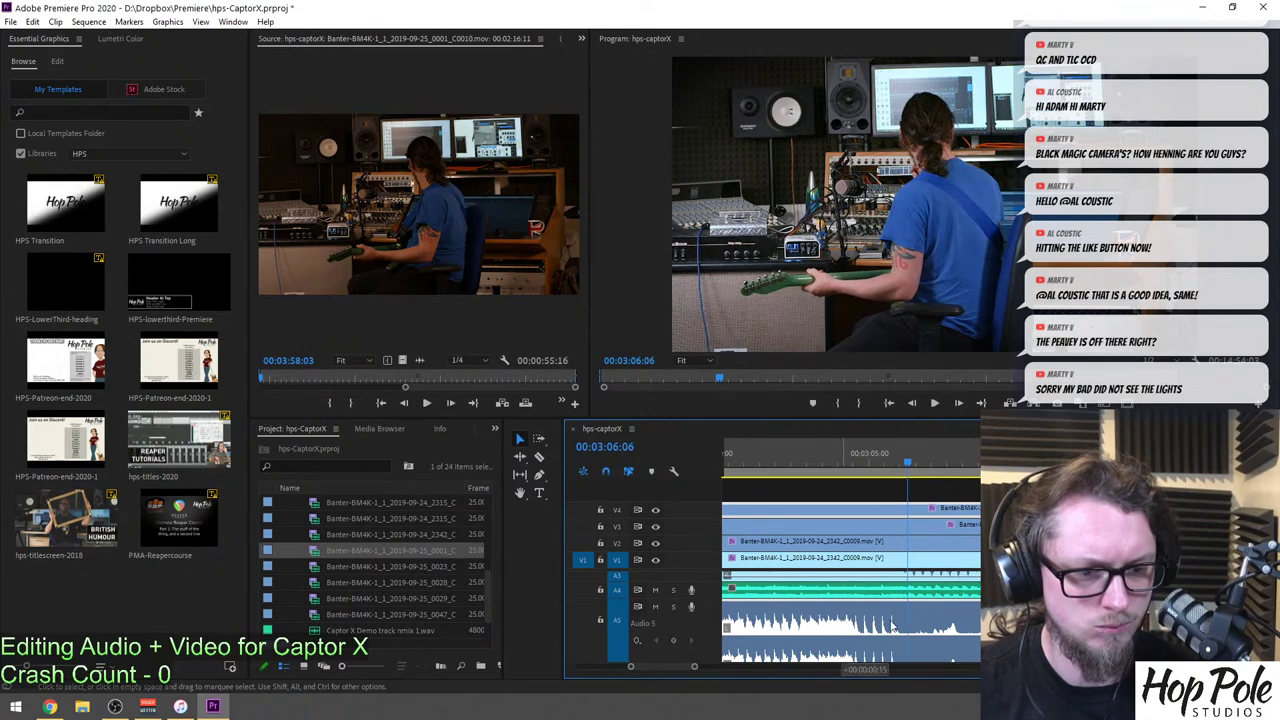
{"action": "left_click_drag", "start_coordinate": [882, 626], "coordinate": [1045, 626]}
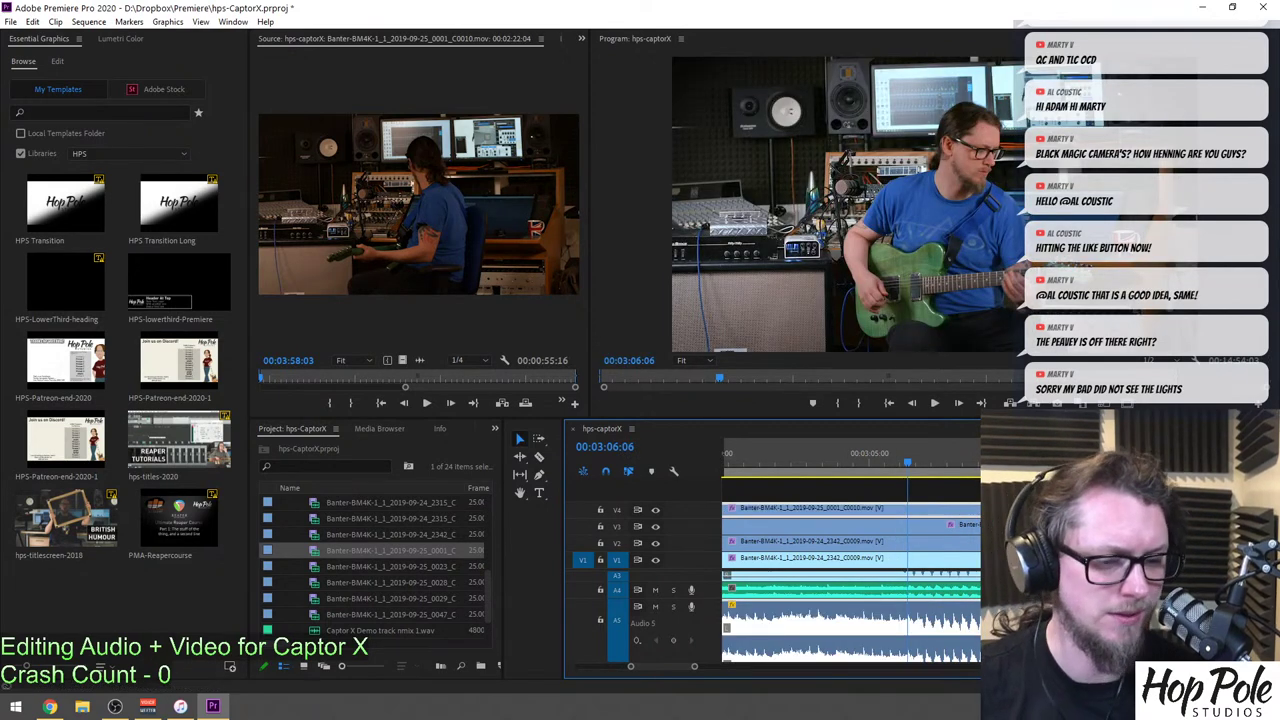
Play back the ending of the V4 take around 00:03:10 to check its sync and save the project.
{"action": "left_click", "coordinate": [1038, 453]}
{"action": "key", "text": "="}
{"action": "key", "text": "="}
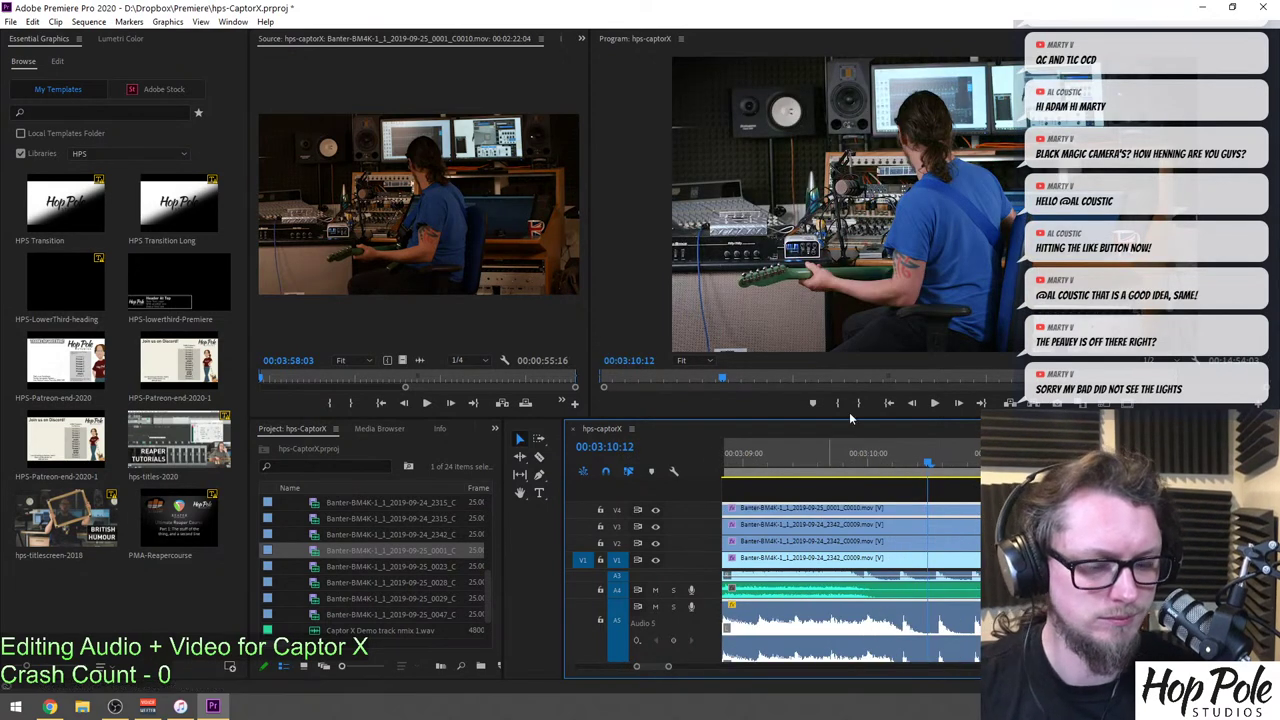
{"action": "left_click", "coordinate": [826, 454]}
{"action": "key", "text": "space"}
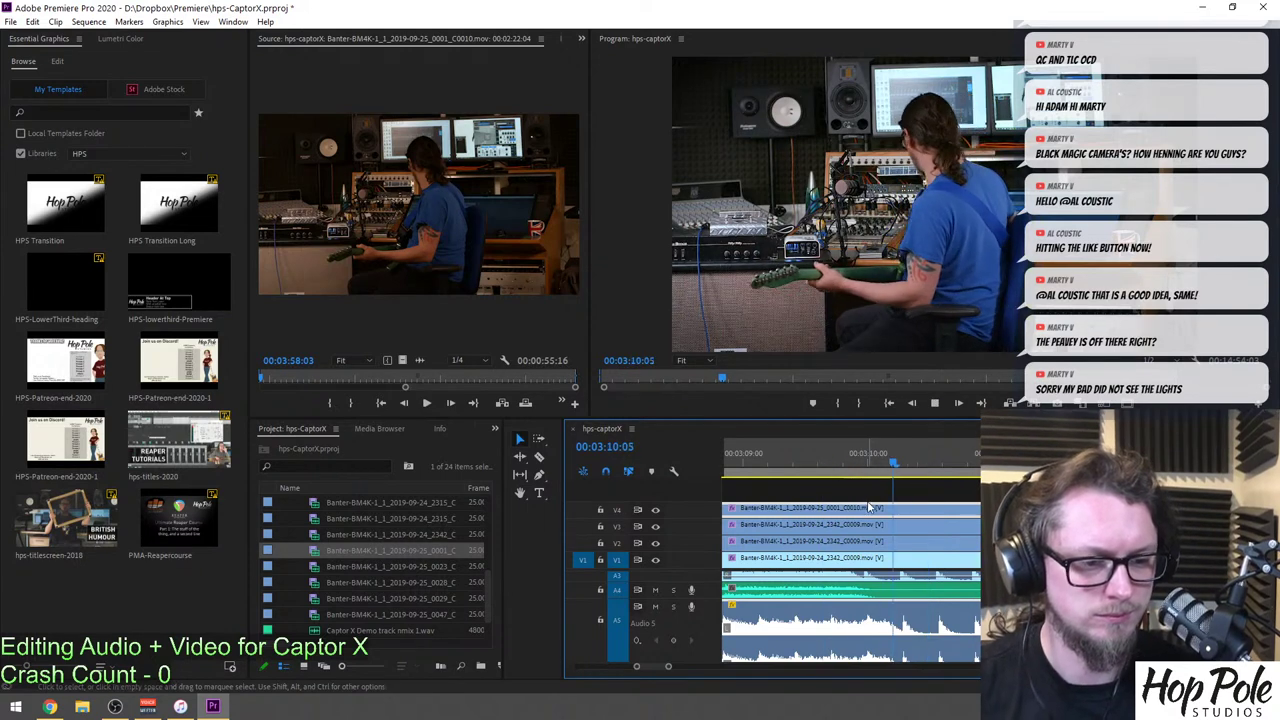
{"action": "key", "text": "space"}
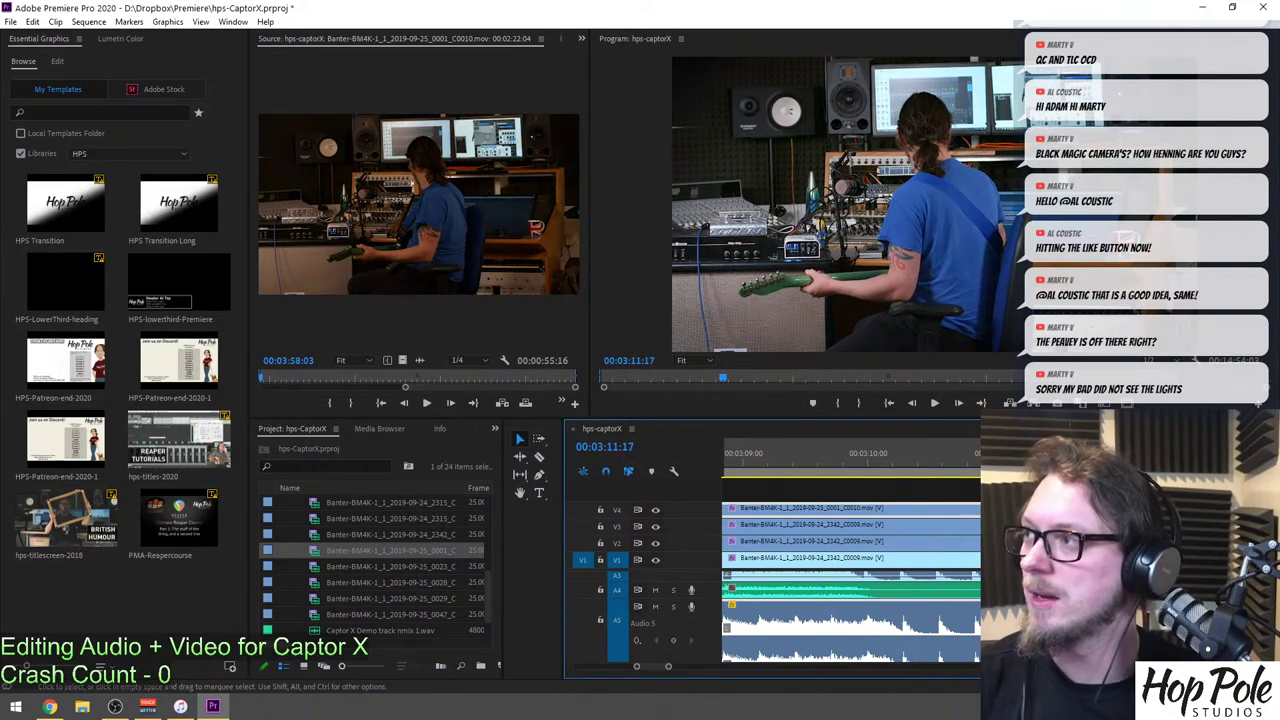
{"action": "key", "text": "ctrl+s"}
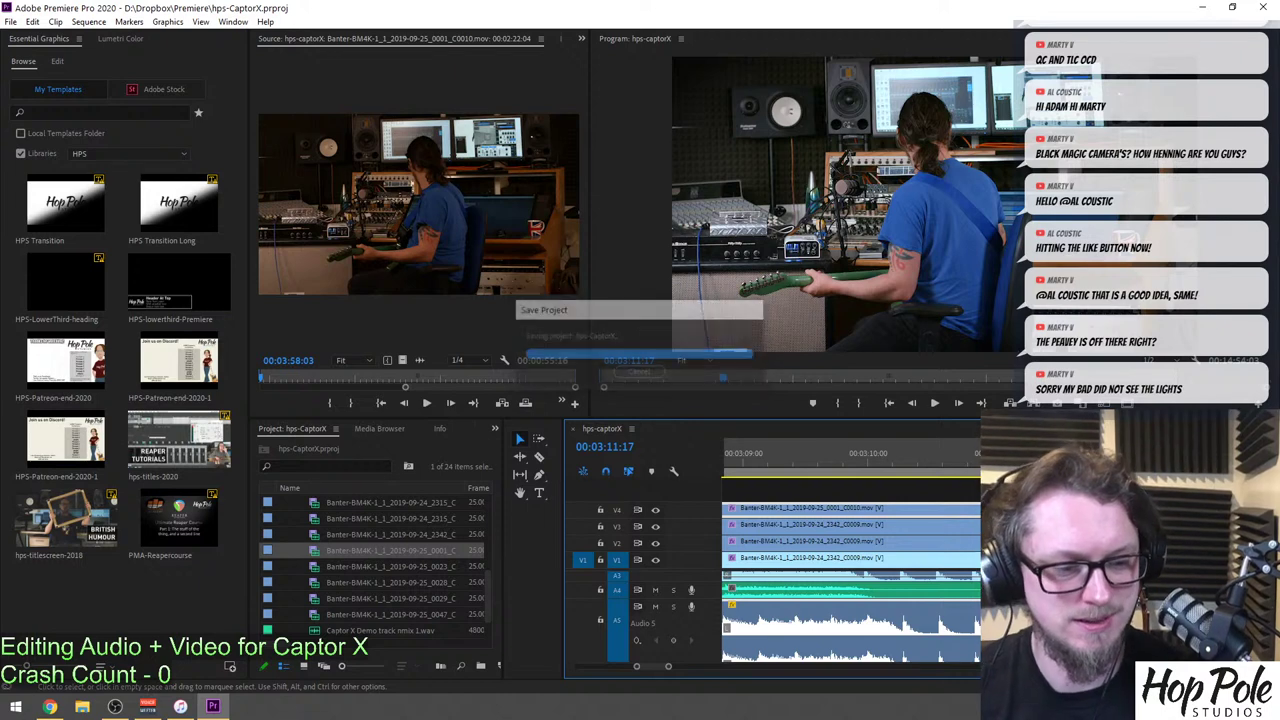
Play back the opening of the V4 take from 00:02:21:20 to check its sync.
{"action": "key", "text": "minus"}
{"action": "key", "text": "minus"}
{"action": "key", "text": "minus"}
{"action": "key", "text": "minus"}
{"action": "key", "text": "minus"}
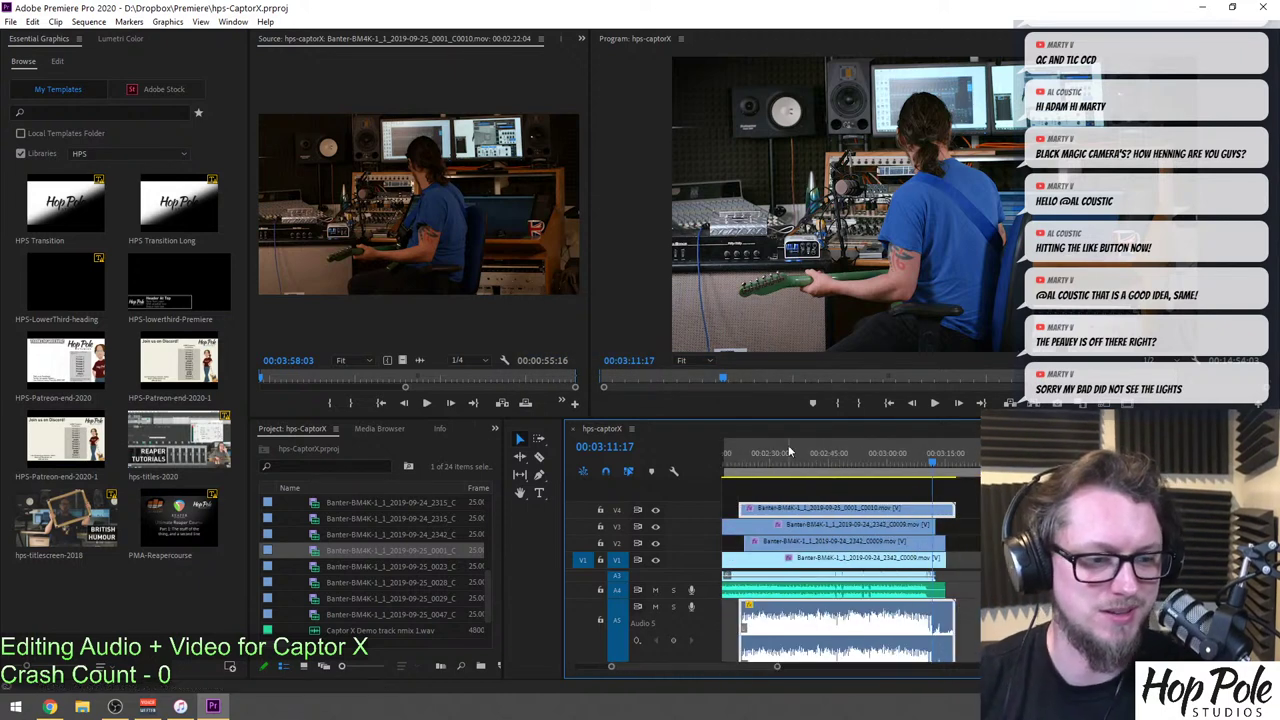
{"action": "left_click", "coordinate": [764, 458]}
{"action": "key", "text": "equal"}
{"action": "key", "text": "equal"}
{"action": "key", "text": "equal"}
{"action": "left_click", "coordinate": [769, 447]}
{"action": "key", "text": "equal"}
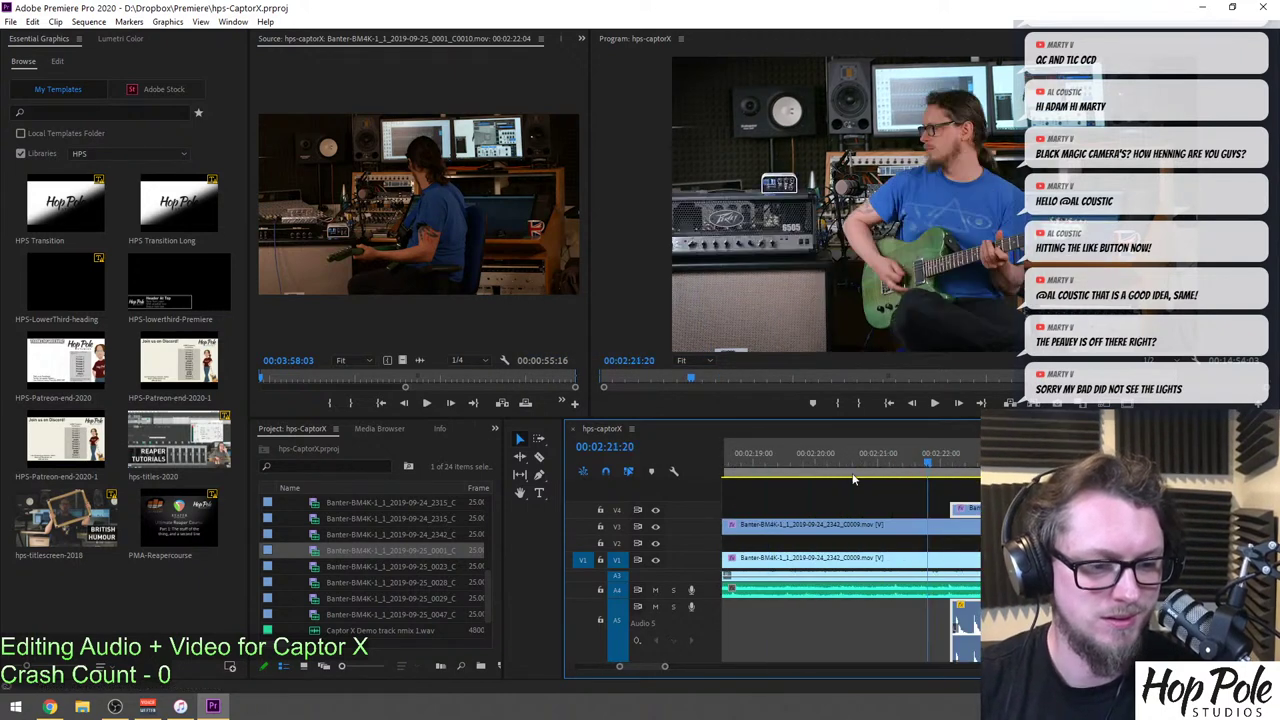
{"action": "key", "text": "space"}
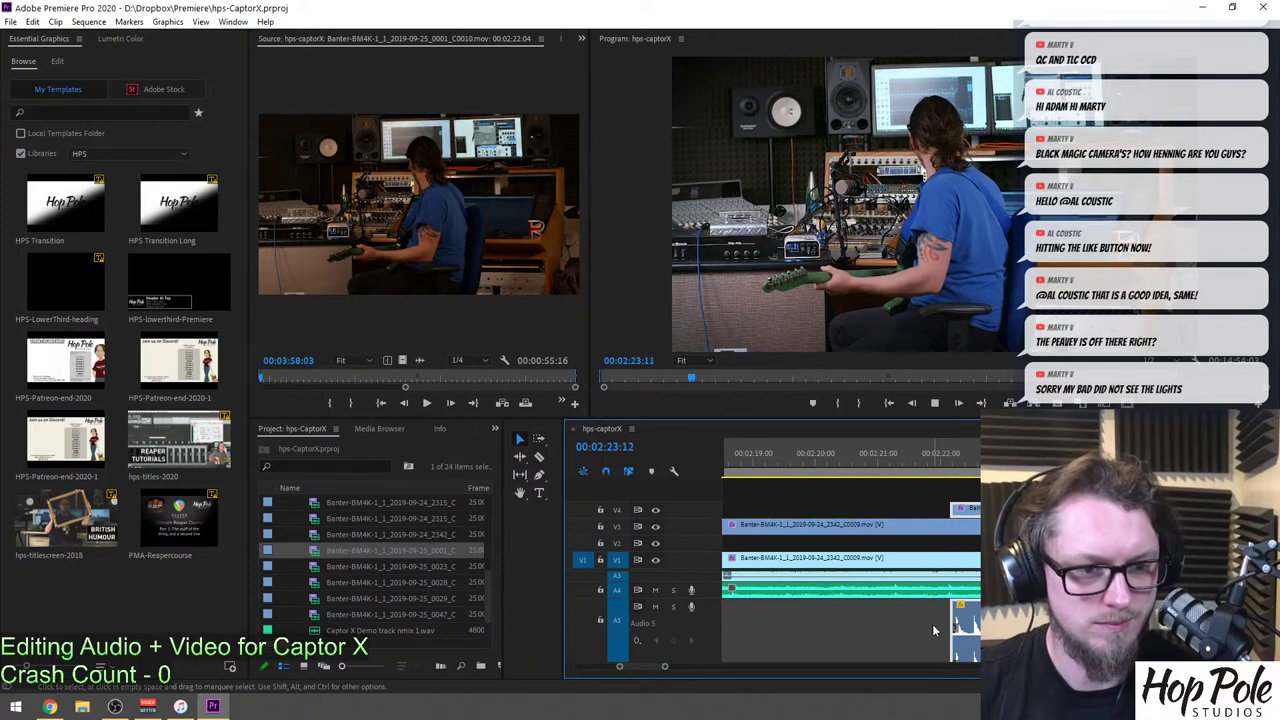
{"action": "key", "text": "space"}
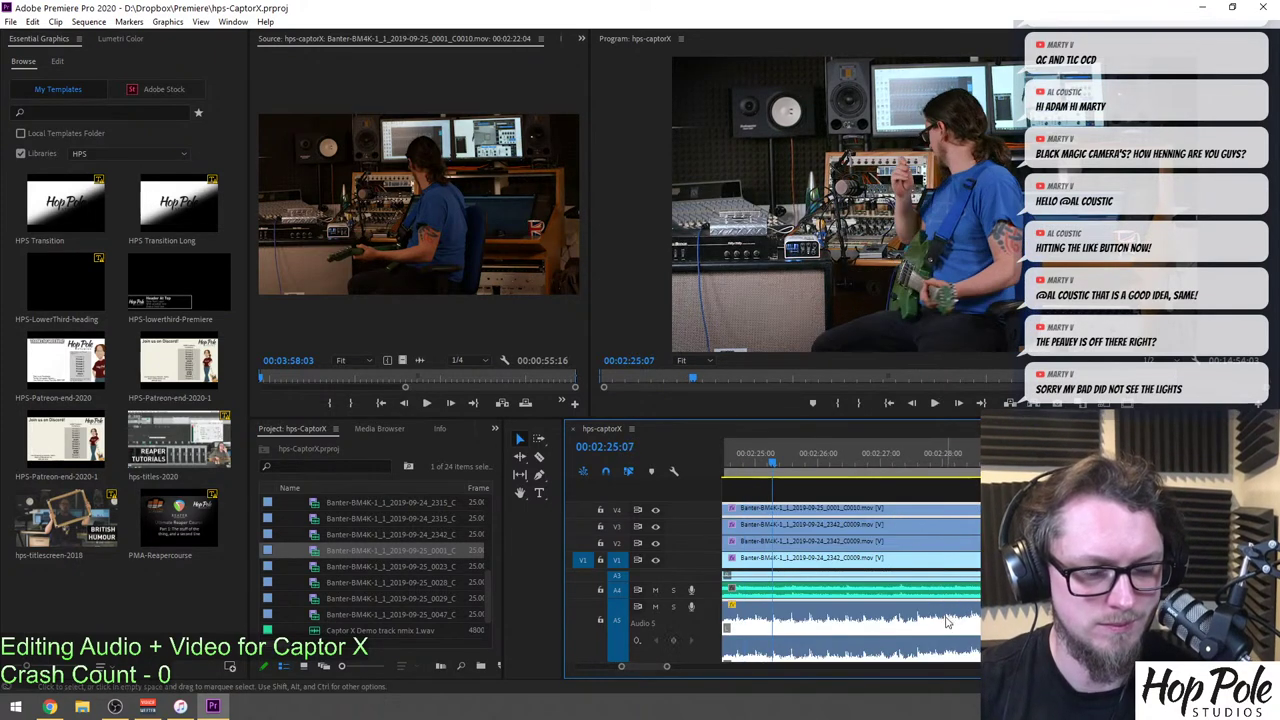
Close Premiere Pro, launch REAPER (x64) and open the recent project Captor X Demo track.rpp.
{"action": "left_click", "coordinate": [1262, 7]}
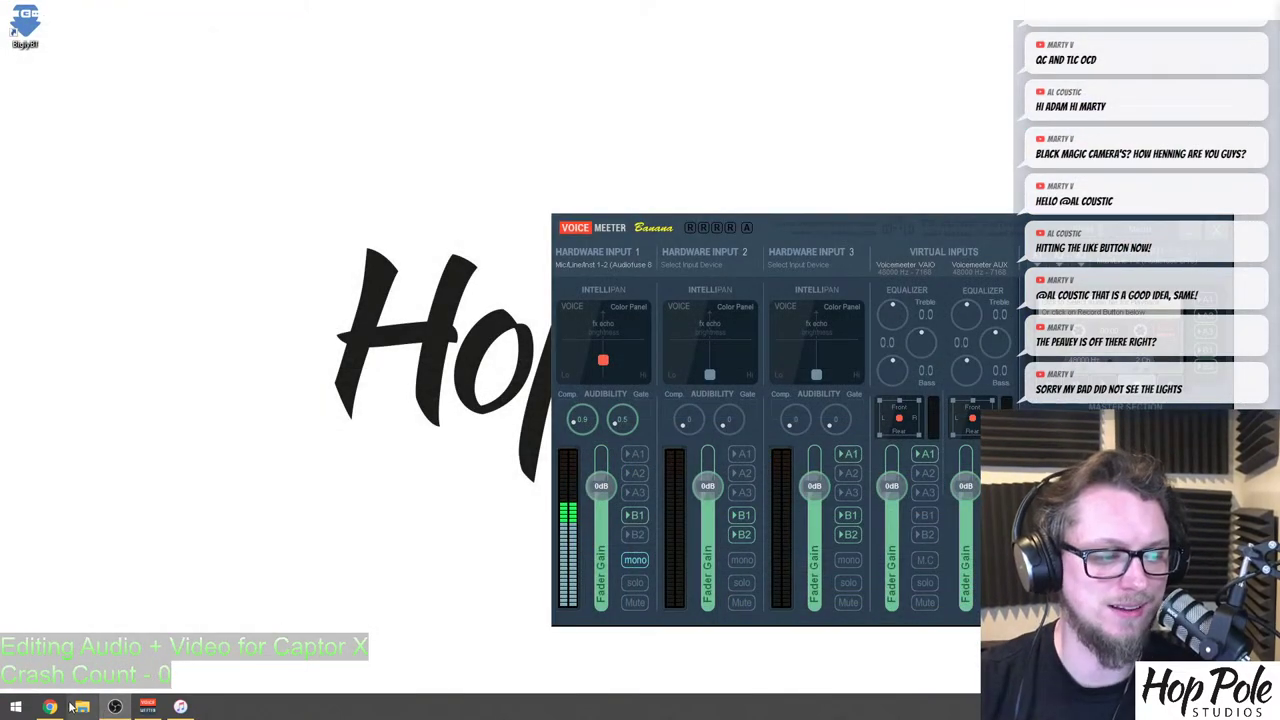
{"action": "left_click", "coordinate": [16, 707]}
{"action": "type", "text": "rea"}
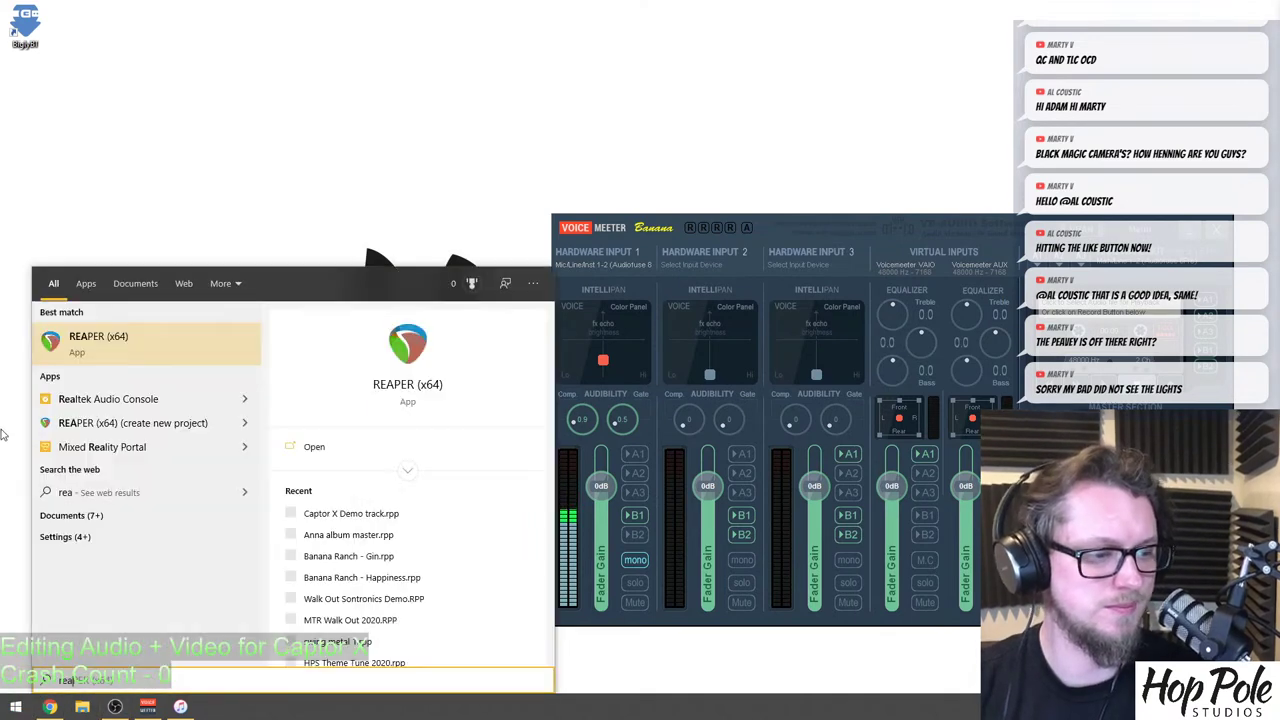
{"action": "left_click", "coordinate": [77, 345]}
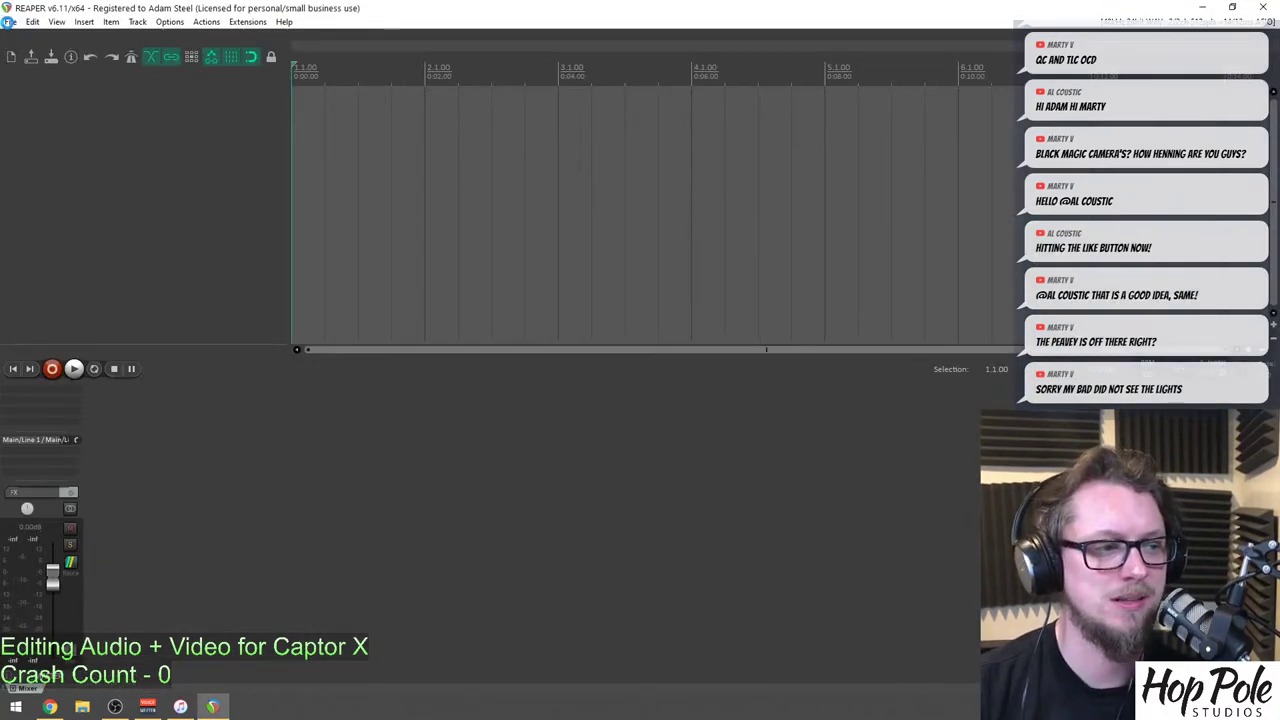
{"action": "left_click", "coordinate": [9, 21]}
{"action": "mouse_move", "coordinate": [60, 159]}
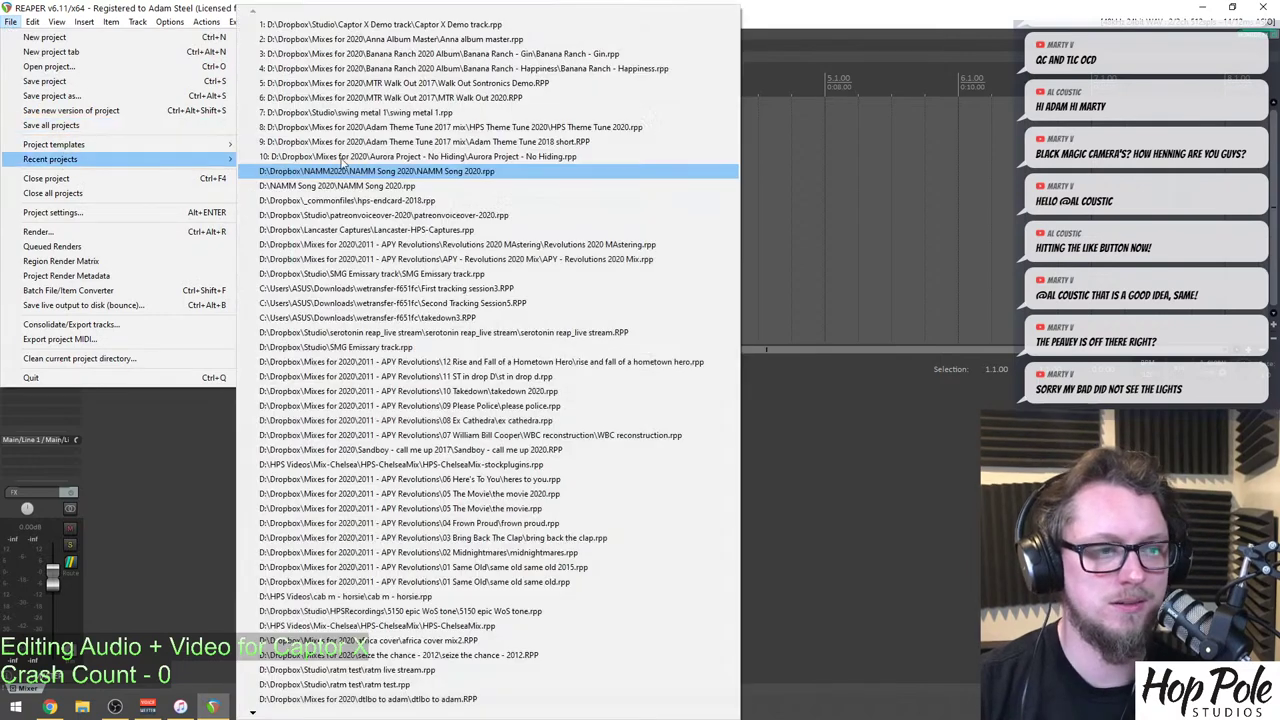
{"action": "left_click", "coordinate": [320, 28]}
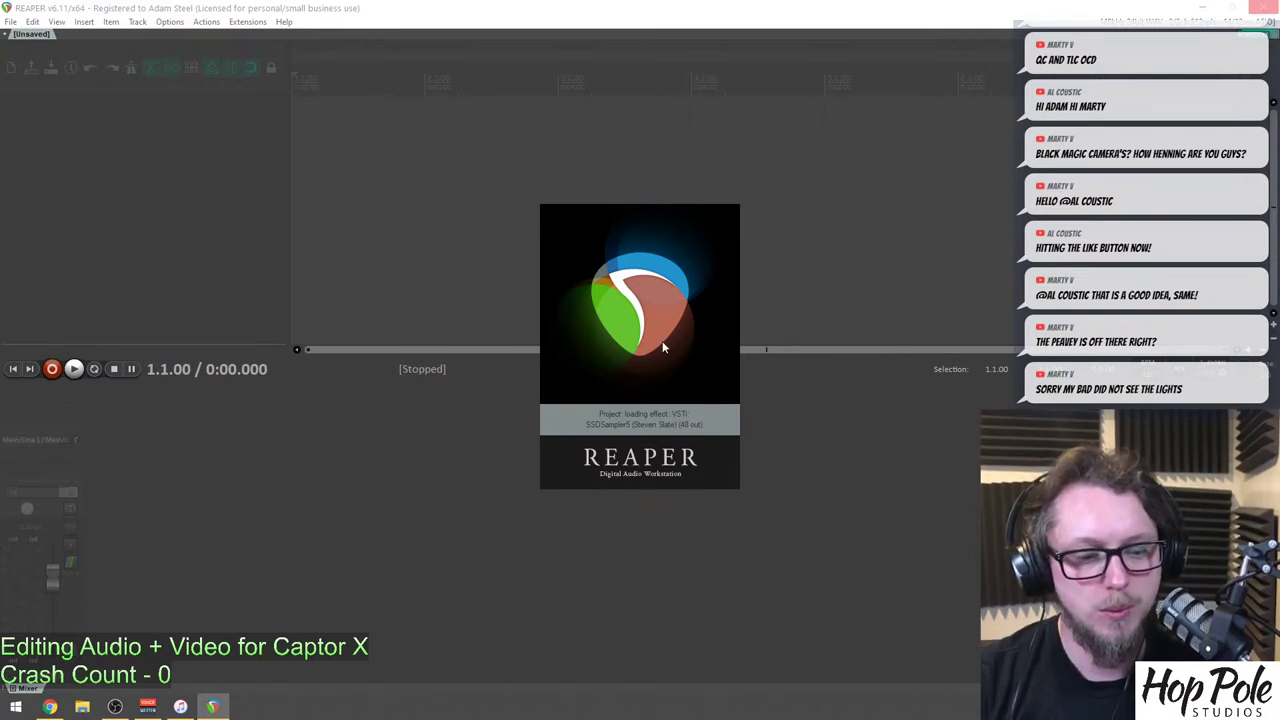
Open Task Manager to check on the REAPER process while the project loads.
{"action": "right_click", "coordinate": [516, 713]}
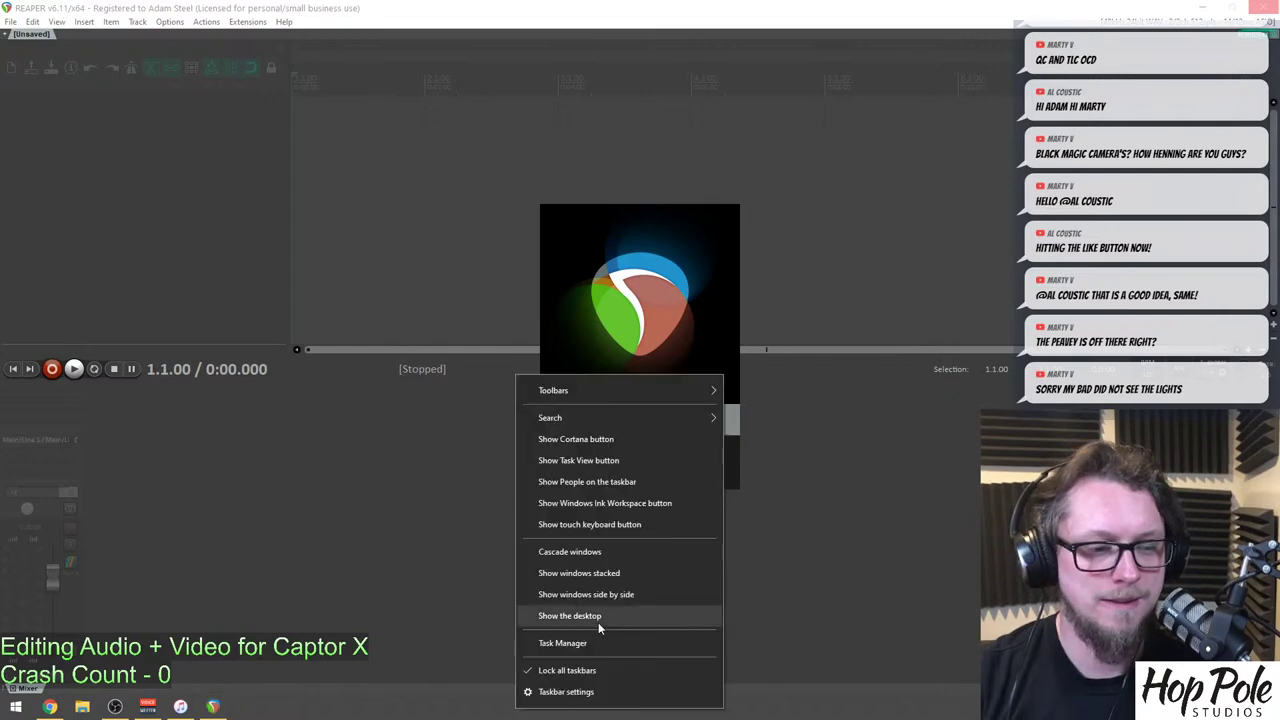
{"action": "left_click", "coordinate": [574, 640]}
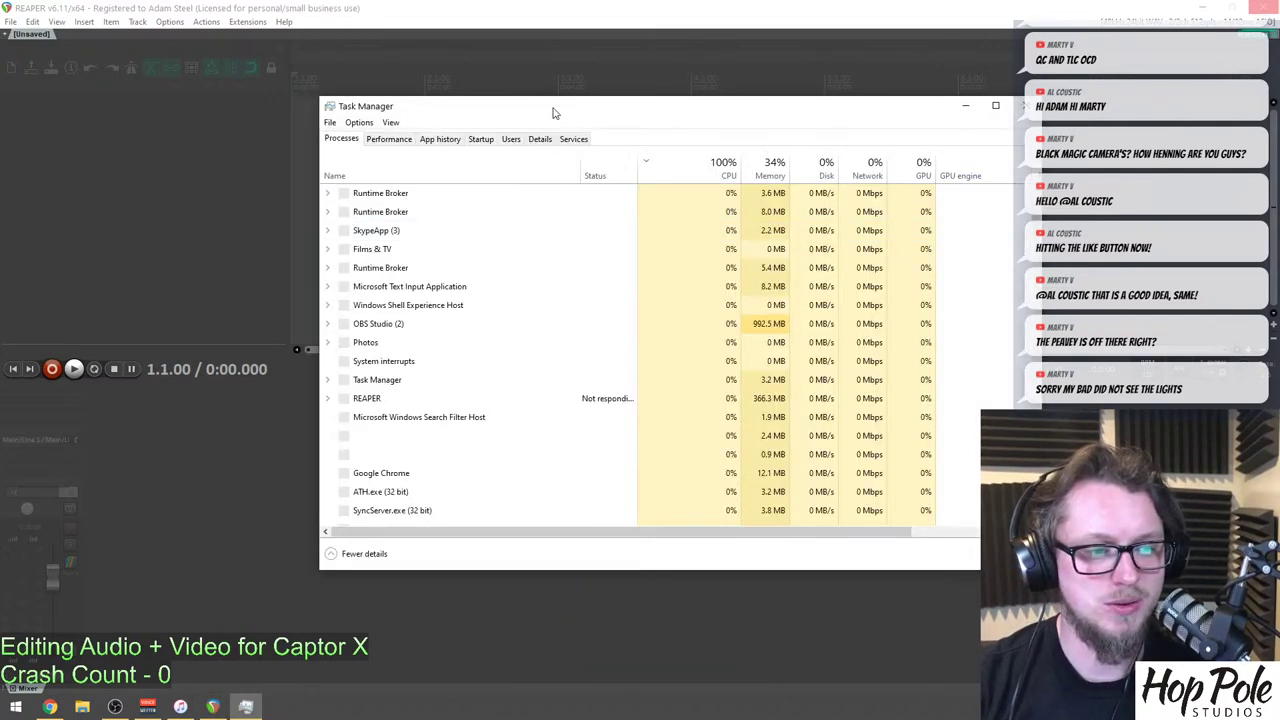
{"action": "left_click_drag", "start_coordinate": [554, 109], "coordinate": [1279, 181]}
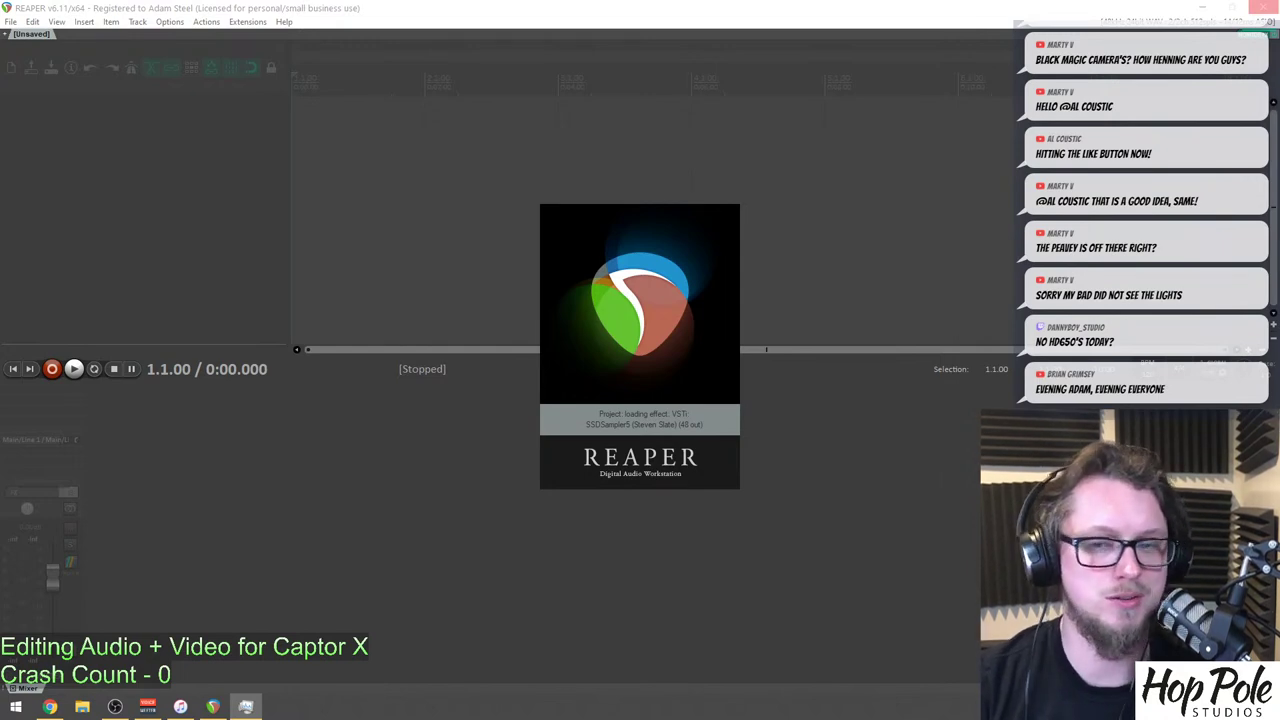
{"action": "left_click_drag", "start_coordinate": [1279, 131], "coordinate": [371, 109]}
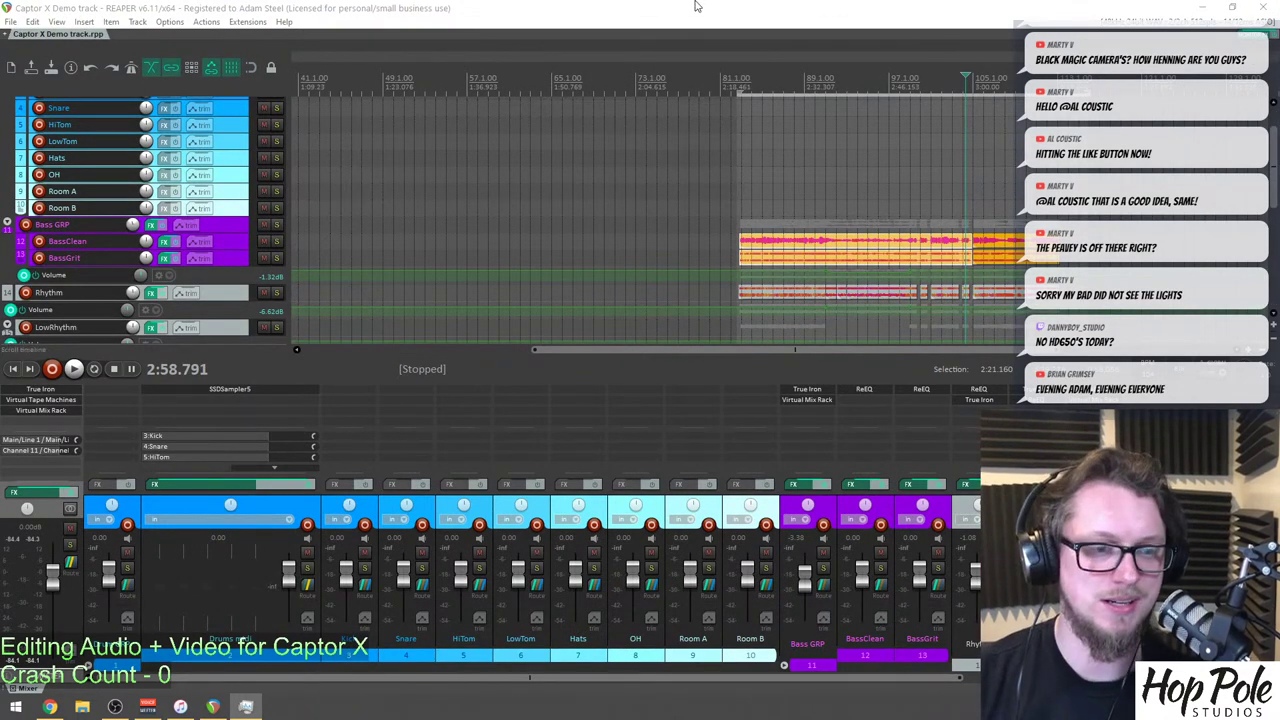
Enlarge the Lead1 track and play it soloed from 2:36.877.
{"action": "scroll", "coordinate": [924, 133], "scroll_direction": "down", "scroll_amount": 2}
{"action": "scroll", "coordinate": [774, 100], "scroll_direction": "down", "scroll_amount": 6}
{"action": "left_click", "coordinate": [775, 75]}
{"action": "scroll", "coordinate": [775, 75], "scroll_direction": "up", "scroll_amount": 5}
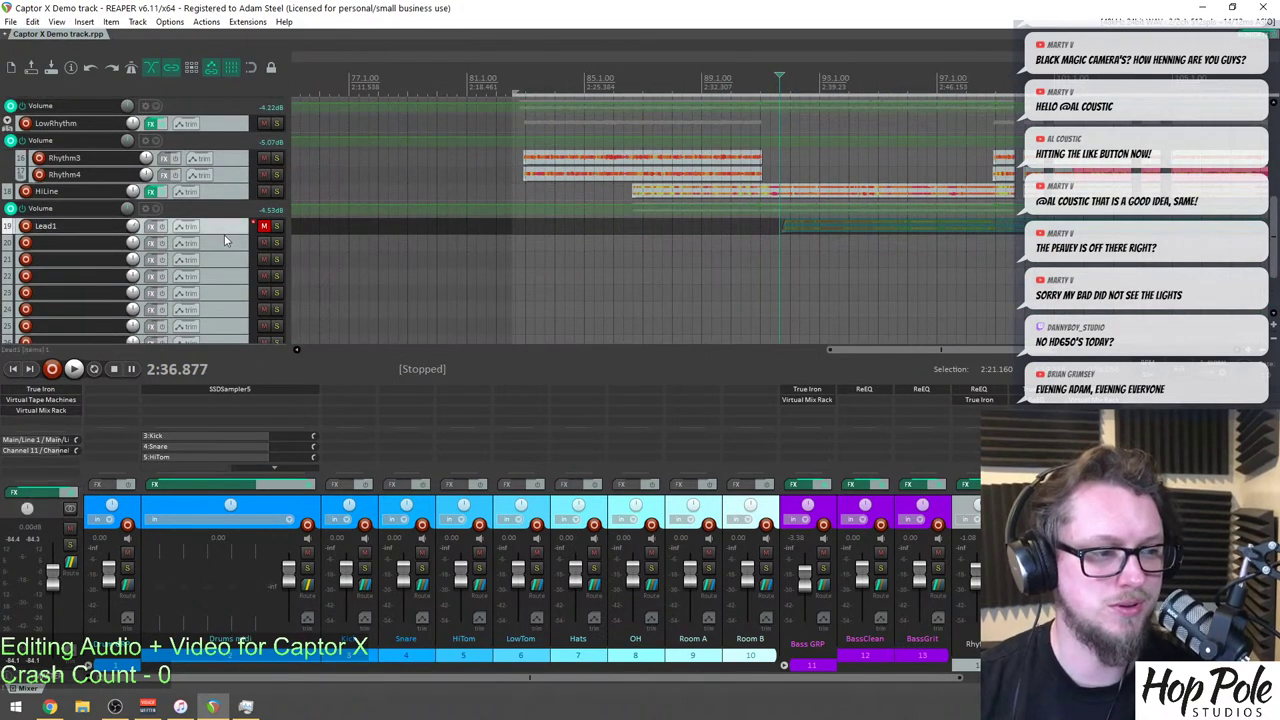
{"action": "left_click", "coordinate": [223, 236]}
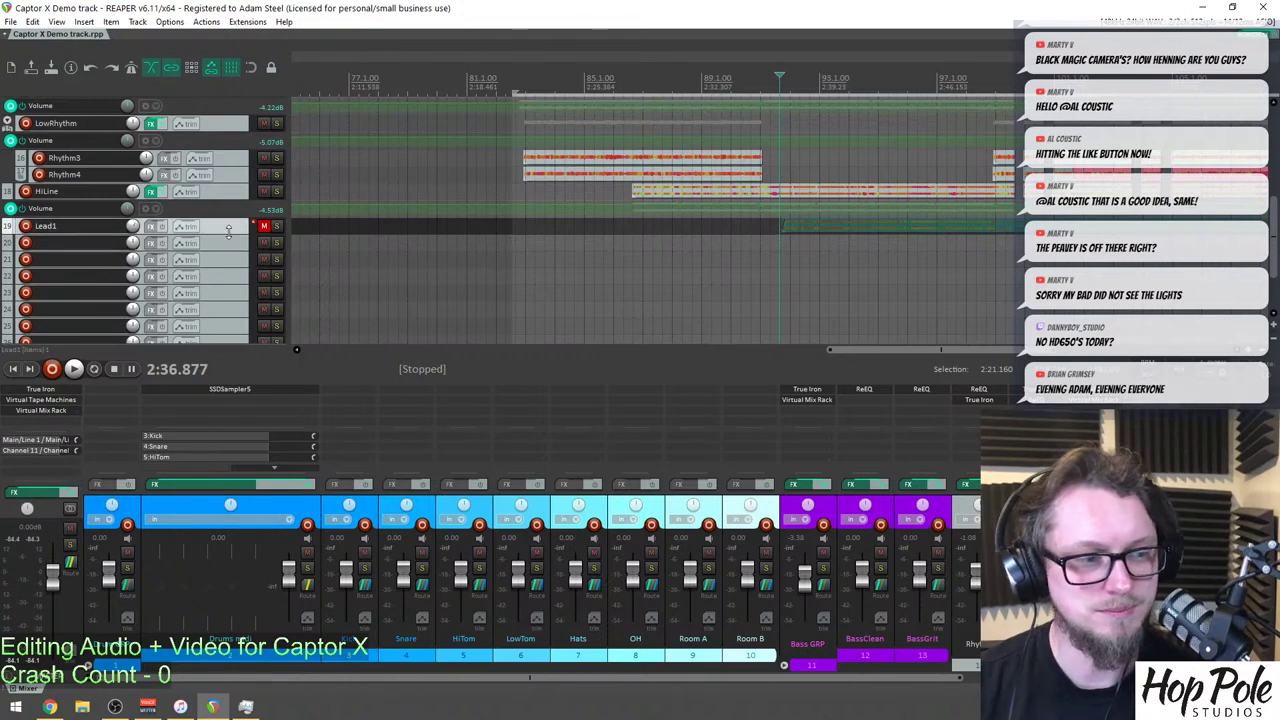
{"action": "left_click_drag", "start_coordinate": [229, 232], "coordinate": [229, 282]}
{"action": "left_click", "coordinate": [276, 241]}
{"action": "key", "text": "space"}
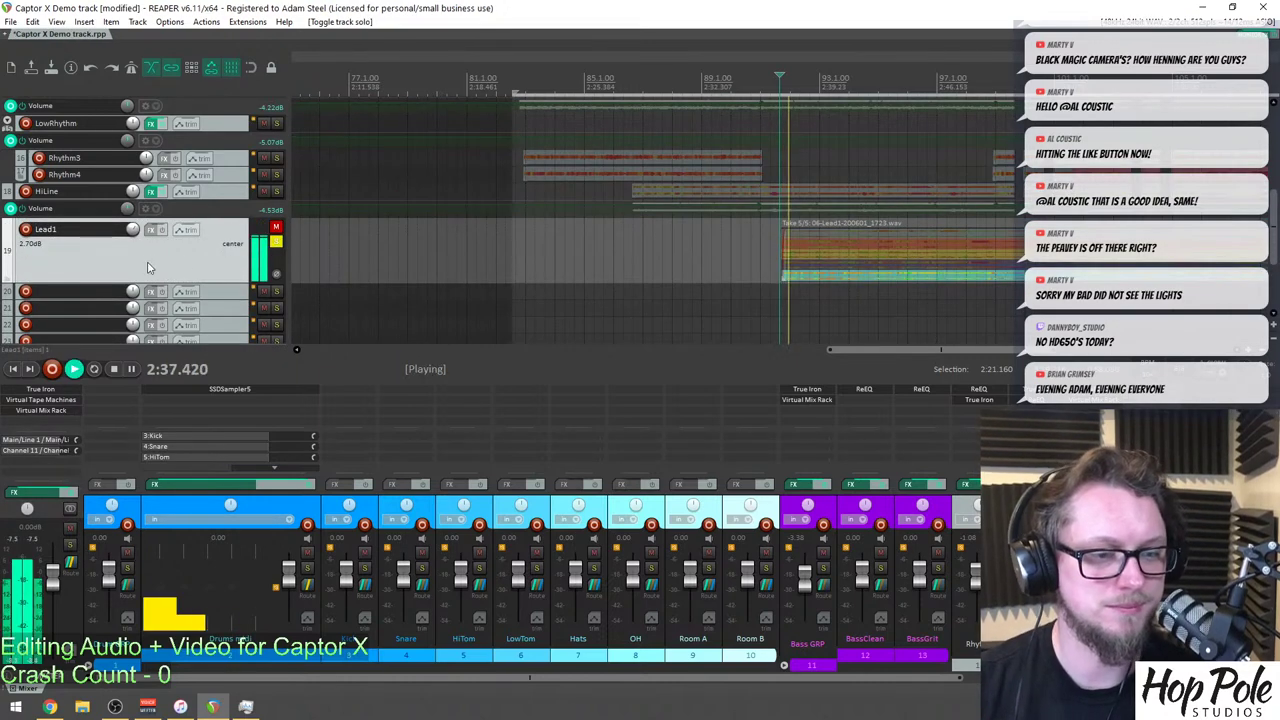
{"action": "scroll", "coordinate": [325, 248], "scroll_direction": "down", "scroll_amount": 2}
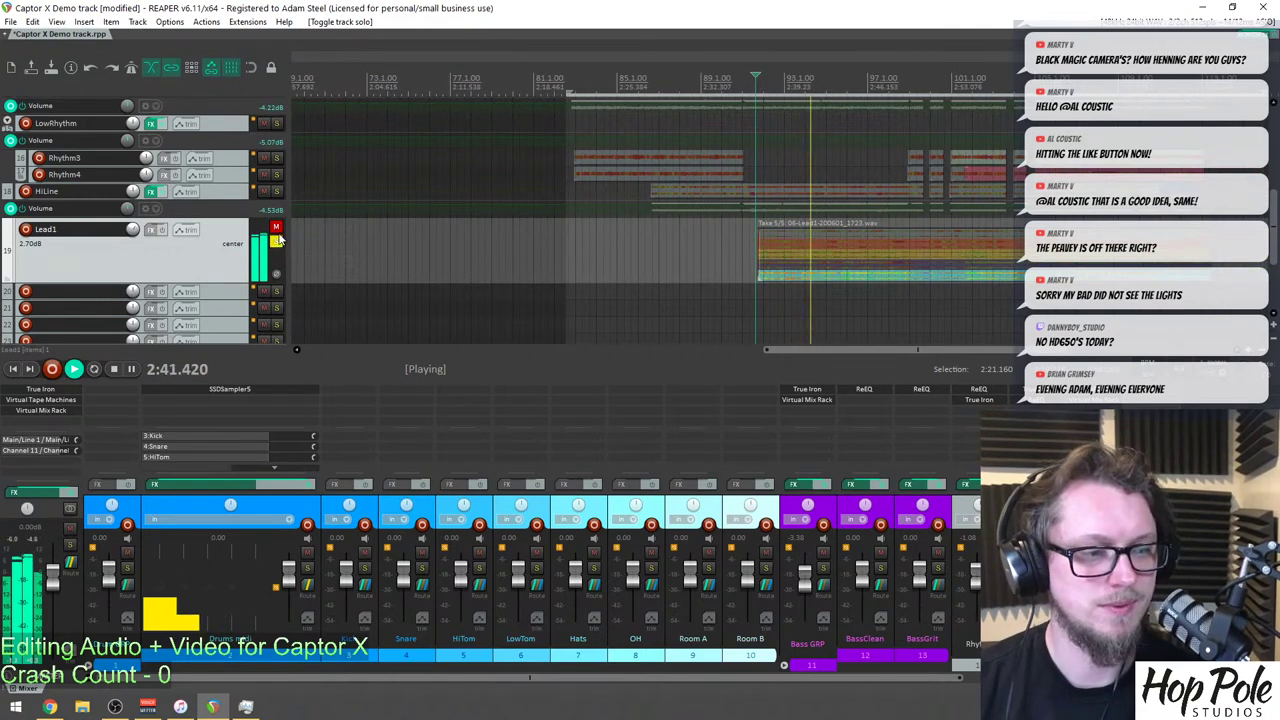
Unsolo and unmute the Lead1 track and set its volume to 0.00 dB.
{"action": "left_click", "coordinate": [276, 241]}
{"action": "scroll", "coordinate": [775, 258], "scroll_direction": "down", "scroll_amount": 3}
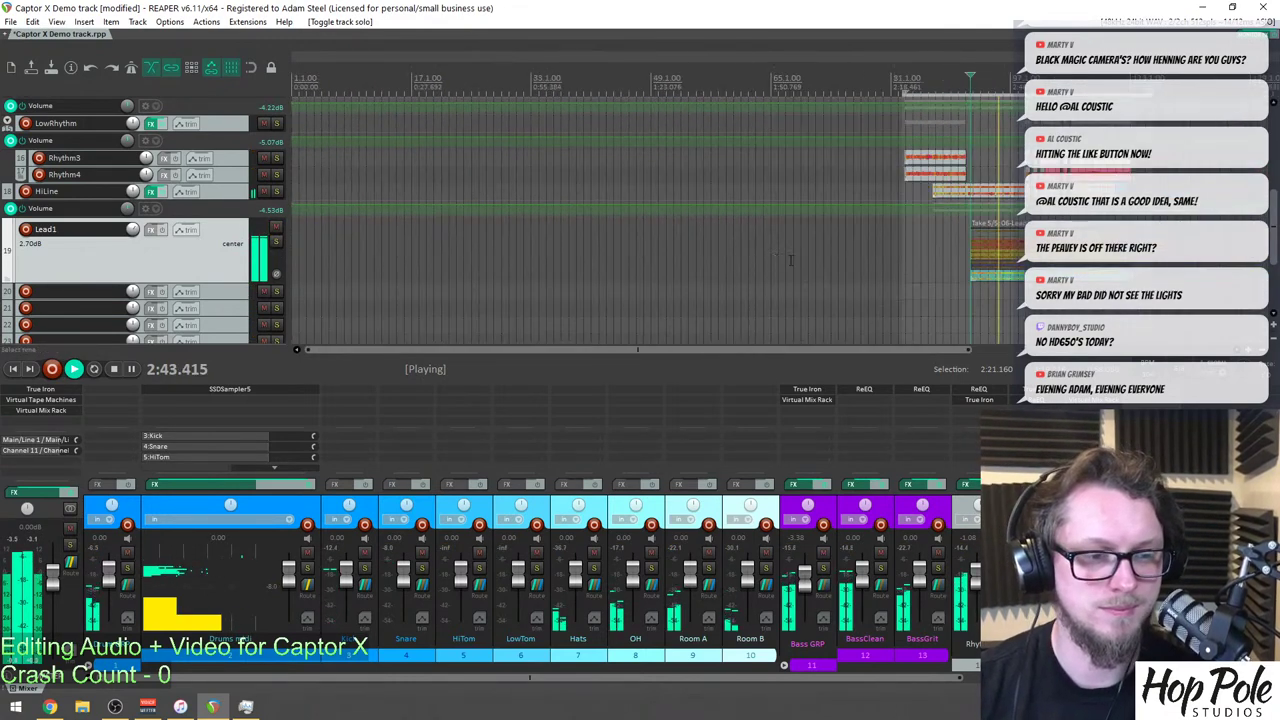
{"action": "scroll", "coordinate": [775, 258], "scroll_direction": "up", "scroll_amount": 3}
{"action": "scroll", "coordinate": [885, 565], "scroll_direction": "right", "scroll_amount": 3}
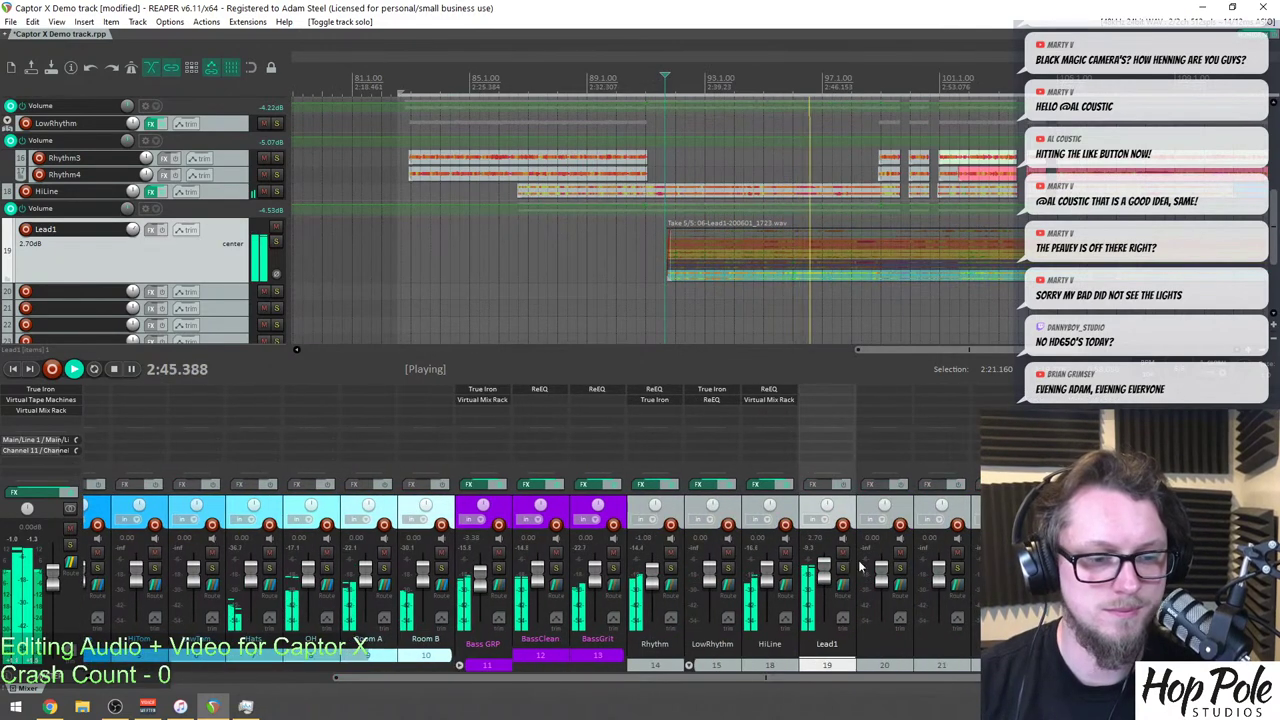
{"action": "left_click_drag", "start_coordinate": [824, 575], "coordinate": [828, 582]}
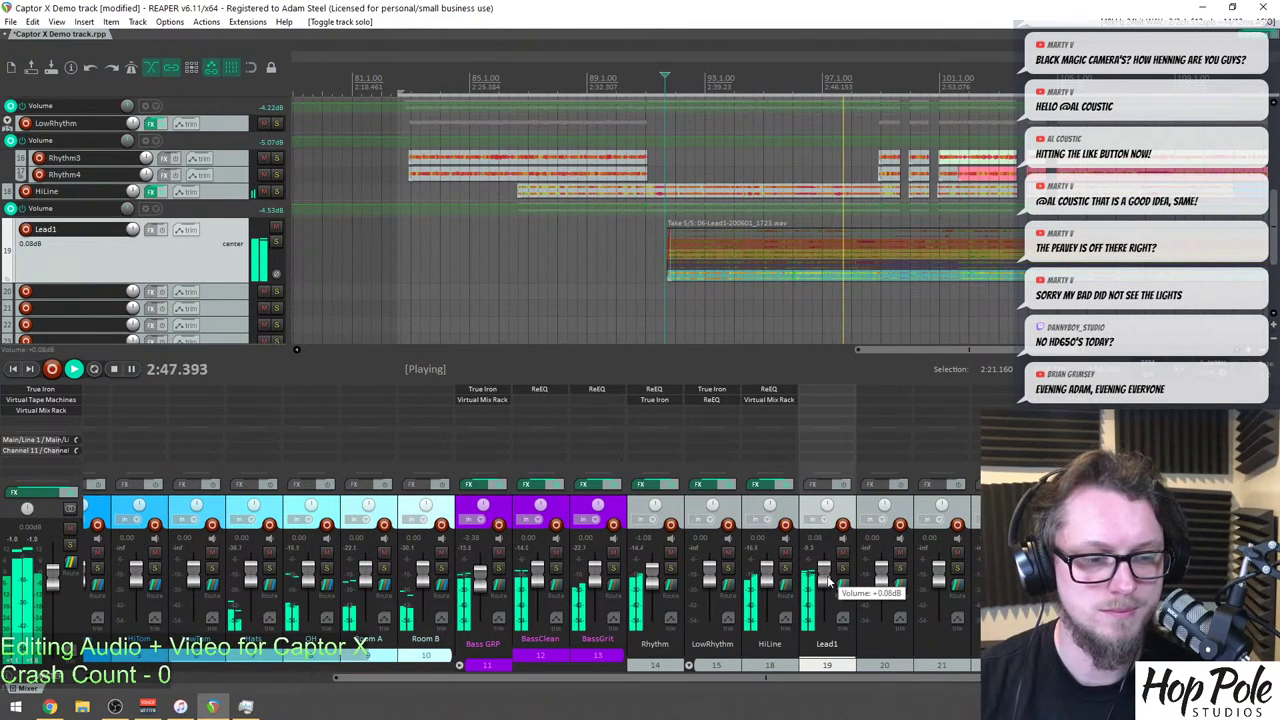
{"action": "scroll", "coordinate": [878, 298], "scroll_direction": "down", "scroll_amount": 2}
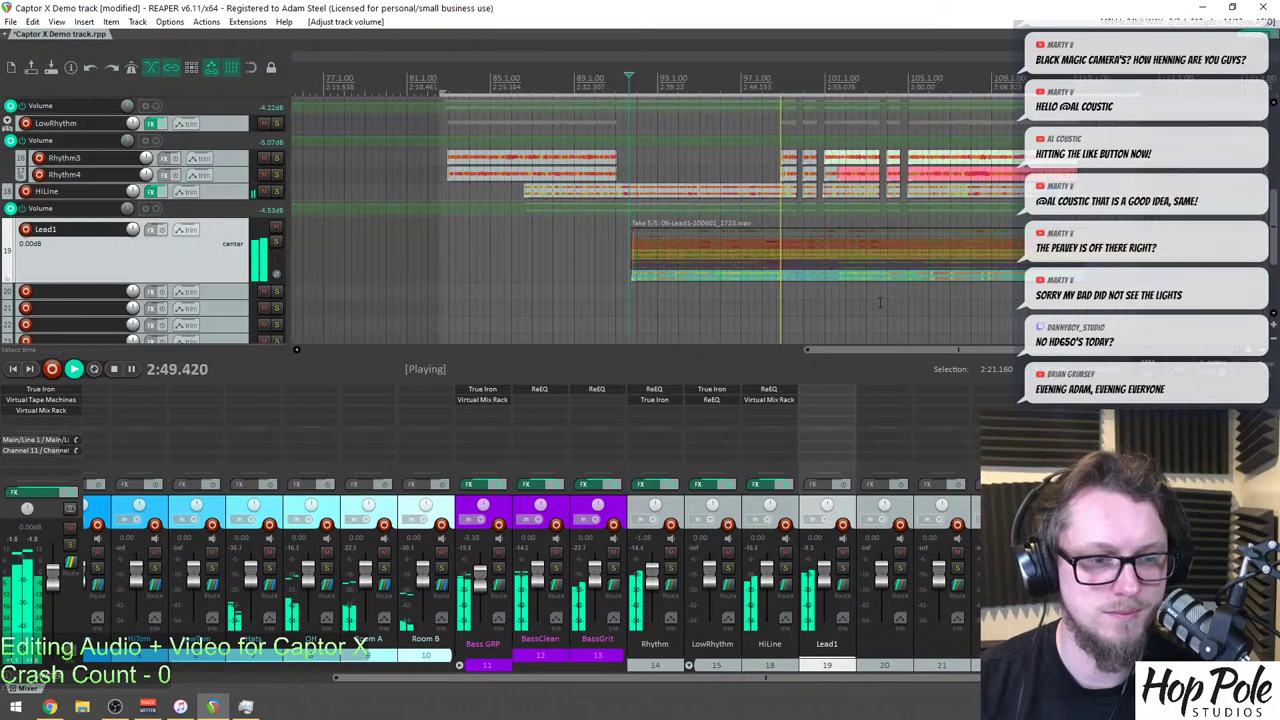
Enlarge Lead1 further, split its item at bar 99 and remove the section up to about bar 101.
{"action": "scroll", "coordinate": [878, 298], "scroll_direction": "up", "scroll_amount": 3}
{"action": "left_click_drag", "start_coordinate": [223, 285], "coordinate": [223, 339]}
{"action": "left_click", "coordinate": [775, 322]}
{"action": "scroll", "coordinate": [780, 320], "scroll_direction": "up", "scroll_amount": 2}
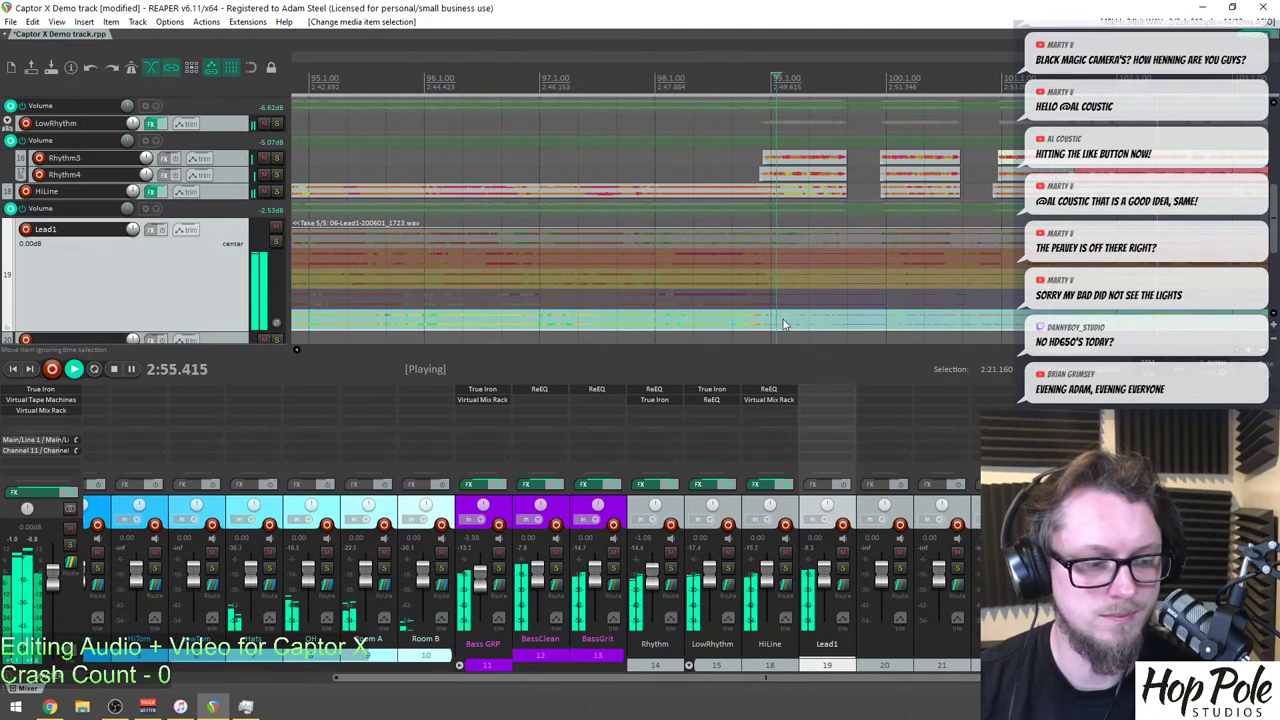
{"action": "key", "text": "s"}
{"action": "key", "text": "Delete"}
{"action": "left_click_drag", "start_coordinate": [1068, 305], "coordinate": [1057, 312]}
Trim the end of the last Lead1 item to about bar 111 and return the stopped cursor to about 2:37.5.
{"action": "scroll", "coordinate": [1070, 305], "scroll_direction": "down", "scroll_amount": 5}
{"action": "left_click", "coordinate": [1024, 85]}
{"action": "scroll", "coordinate": [988, 249], "scroll_direction": "up", "scroll_amount": 5}
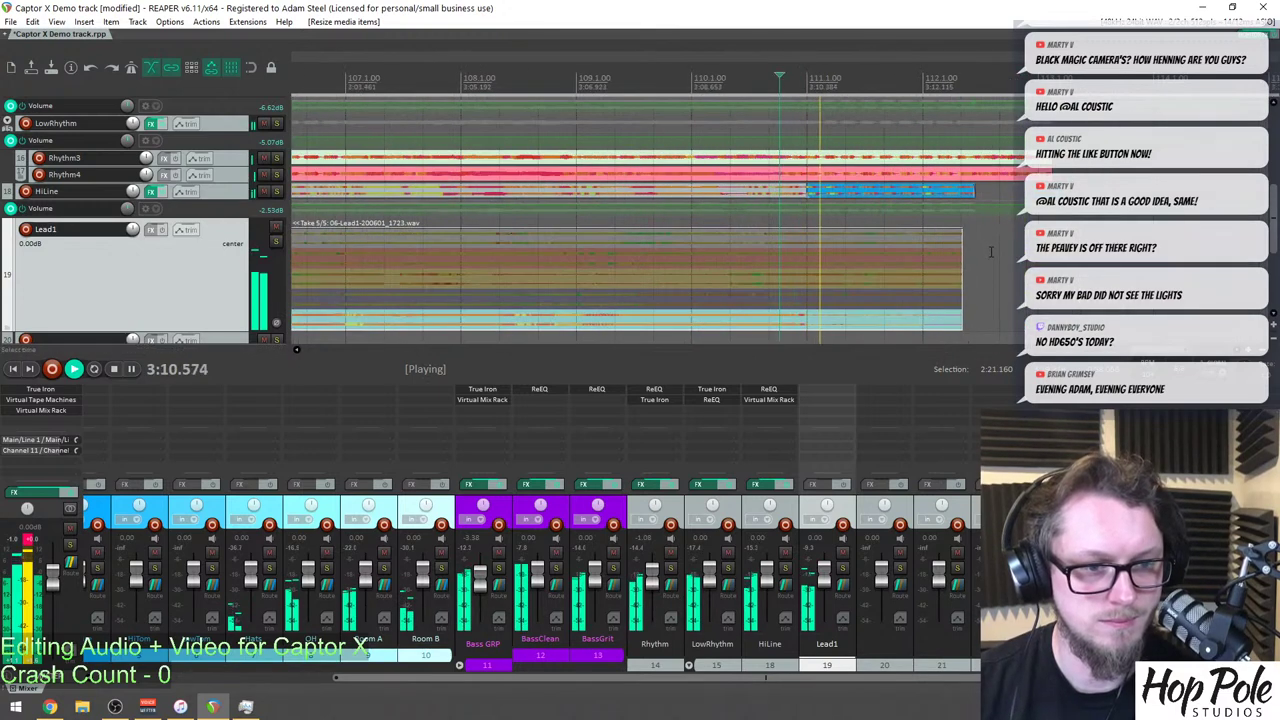
{"action": "left_click_drag", "start_coordinate": [962, 266], "coordinate": [798, 238]}
{"action": "scroll", "coordinate": [798, 238], "scroll_direction": "down", "scroll_amount": 5}
{"action": "left_click", "coordinate": [389, 77]}
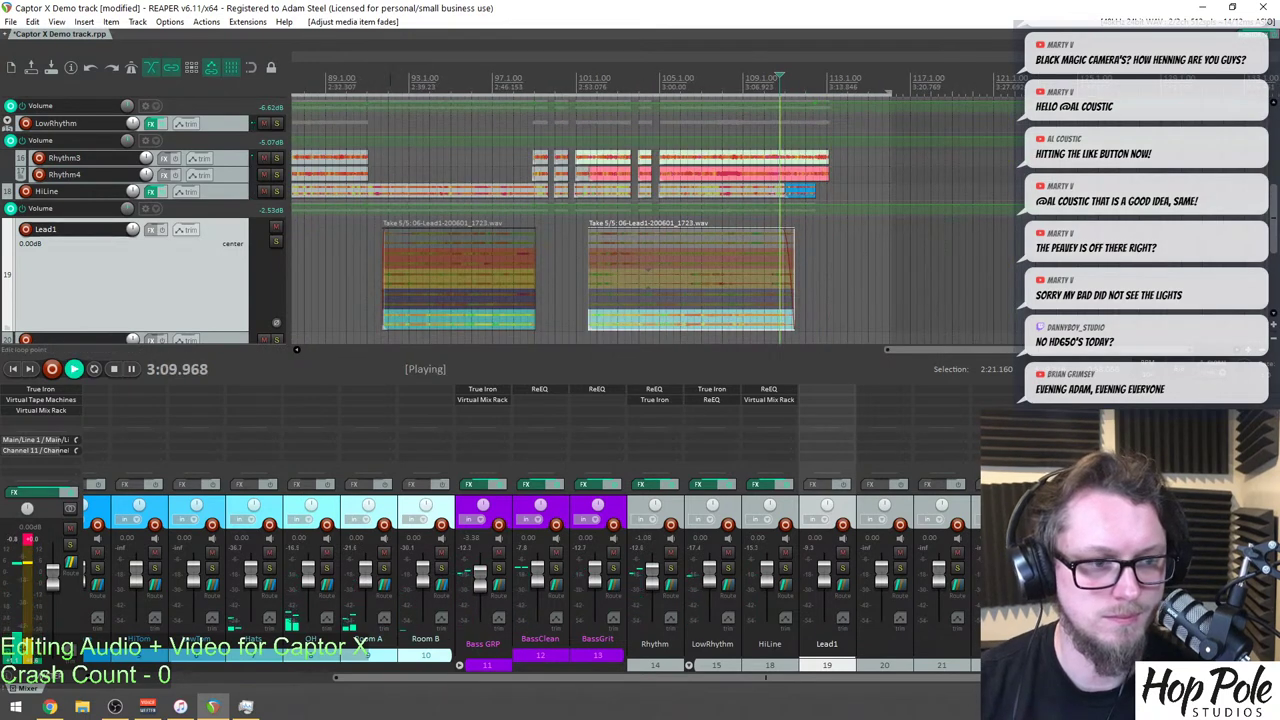
{"action": "key", "text": "space"}
{"action": "scroll", "coordinate": [670, 149], "scroll_direction": "up", "scroll_amount": 2}
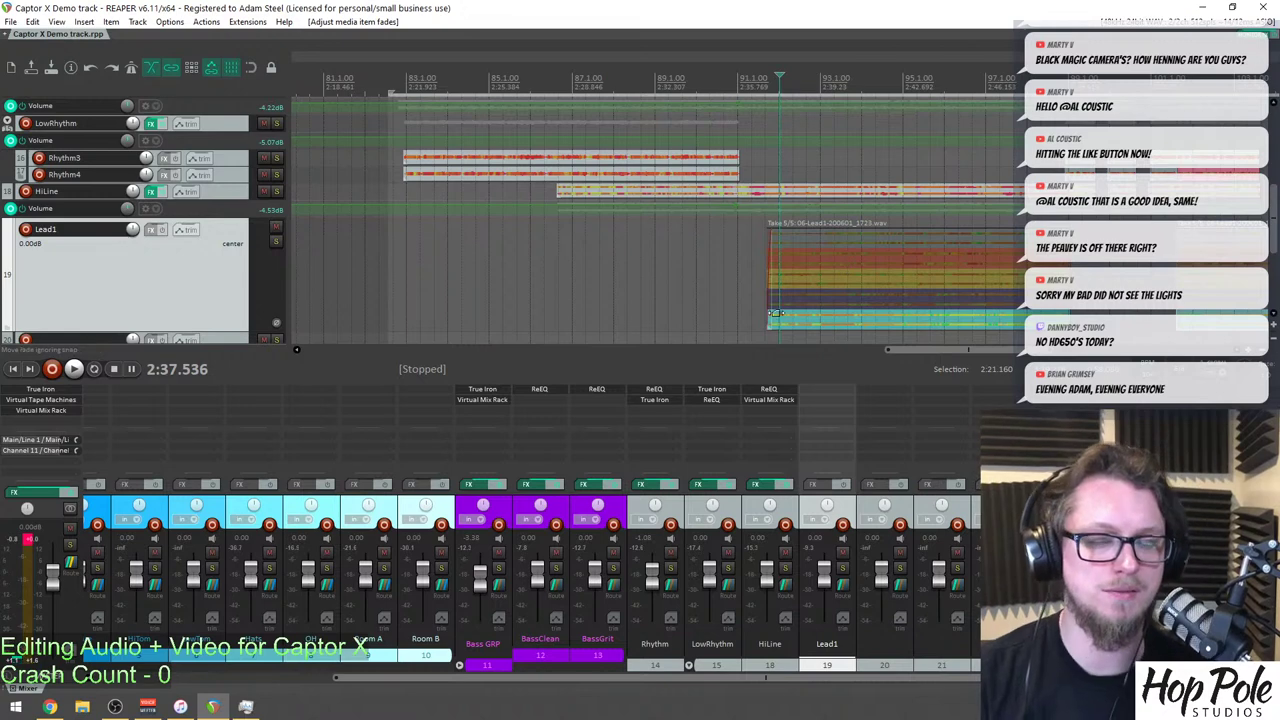
Solo the Lead1 track and add the ReEQ equalizer plugin to it.
{"action": "scroll", "coordinate": [866, 283], "scroll_direction": "down", "scroll_amount": 2}
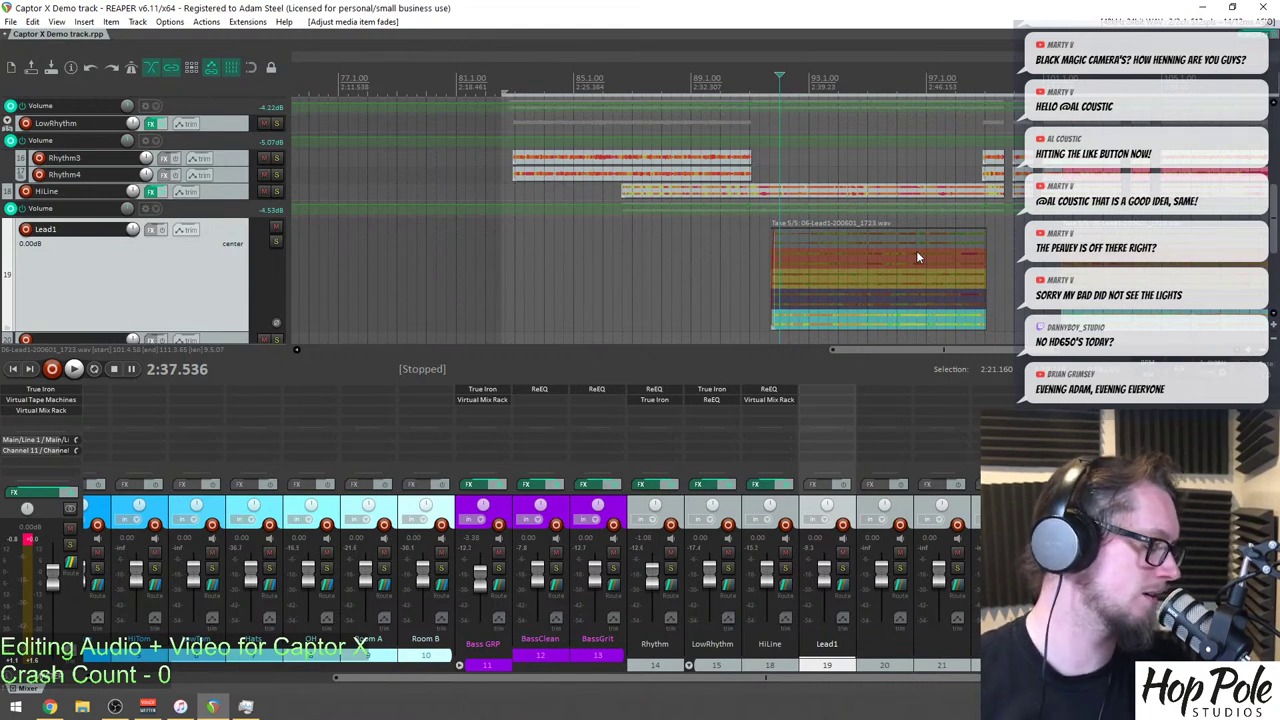
{"action": "scroll", "coordinate": [965, 244], "scroll_direction": "down", "scroll_amount": 2}
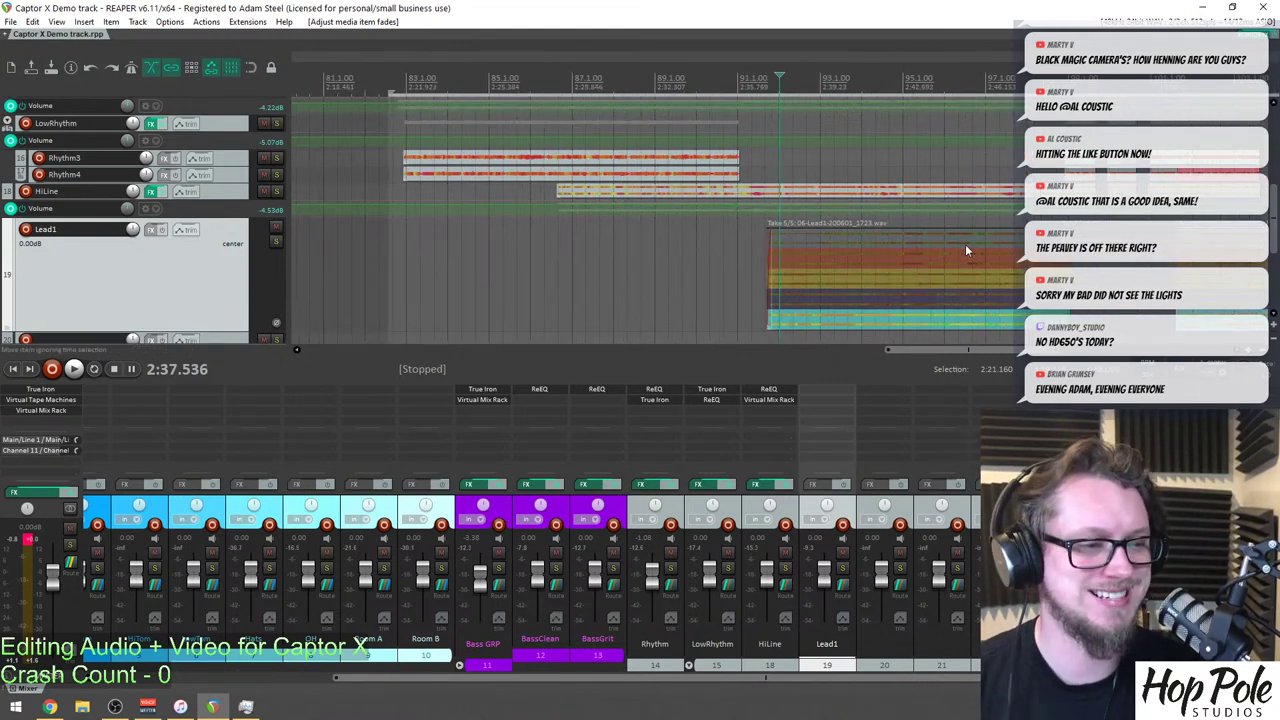
{"action": "left_click", "coordinate": [843, 569]}
{"action": "double_click", "coordinate": [816, 398]}
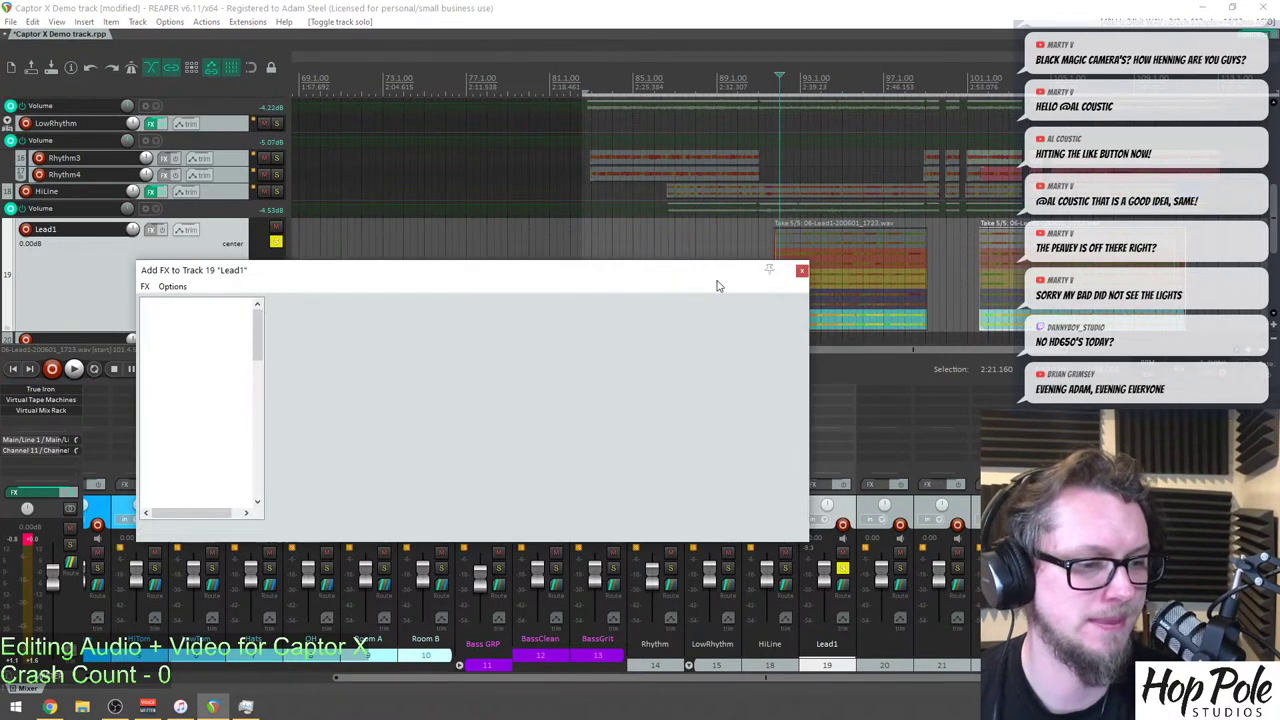
{"action": "type", "text": "eq"}
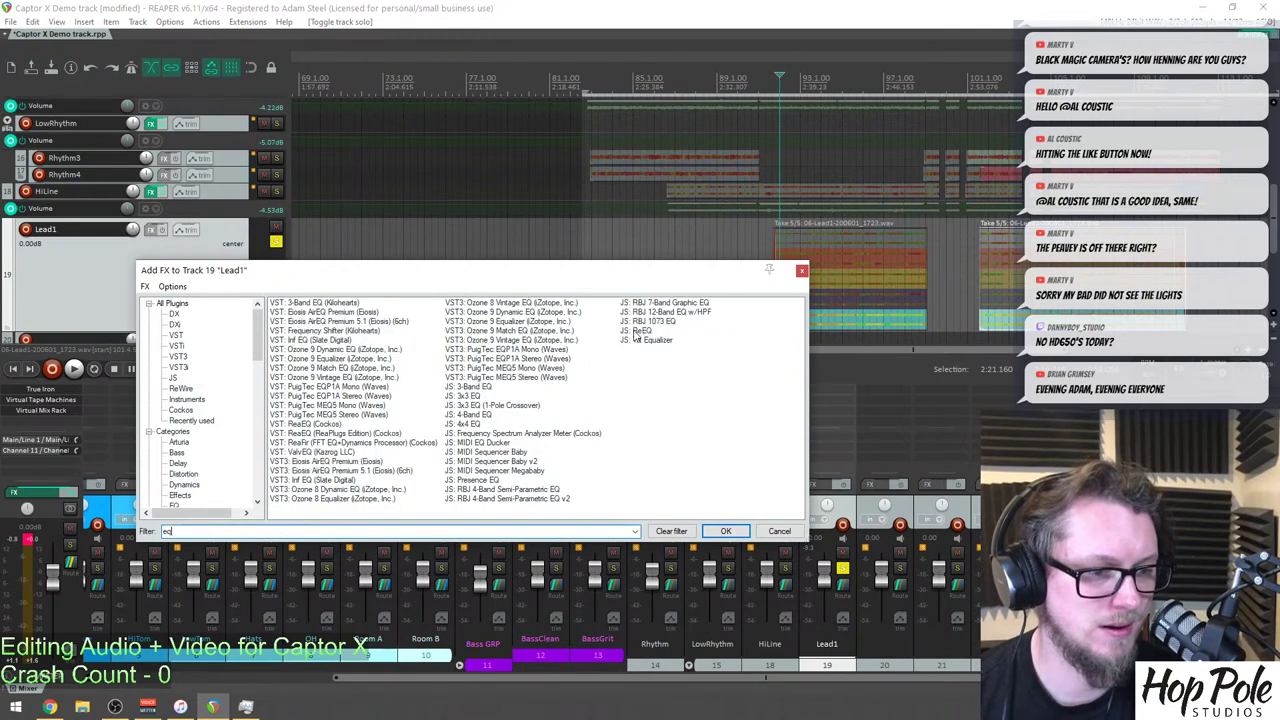
{"action": "double_click", "coordinate": [636, 330]}
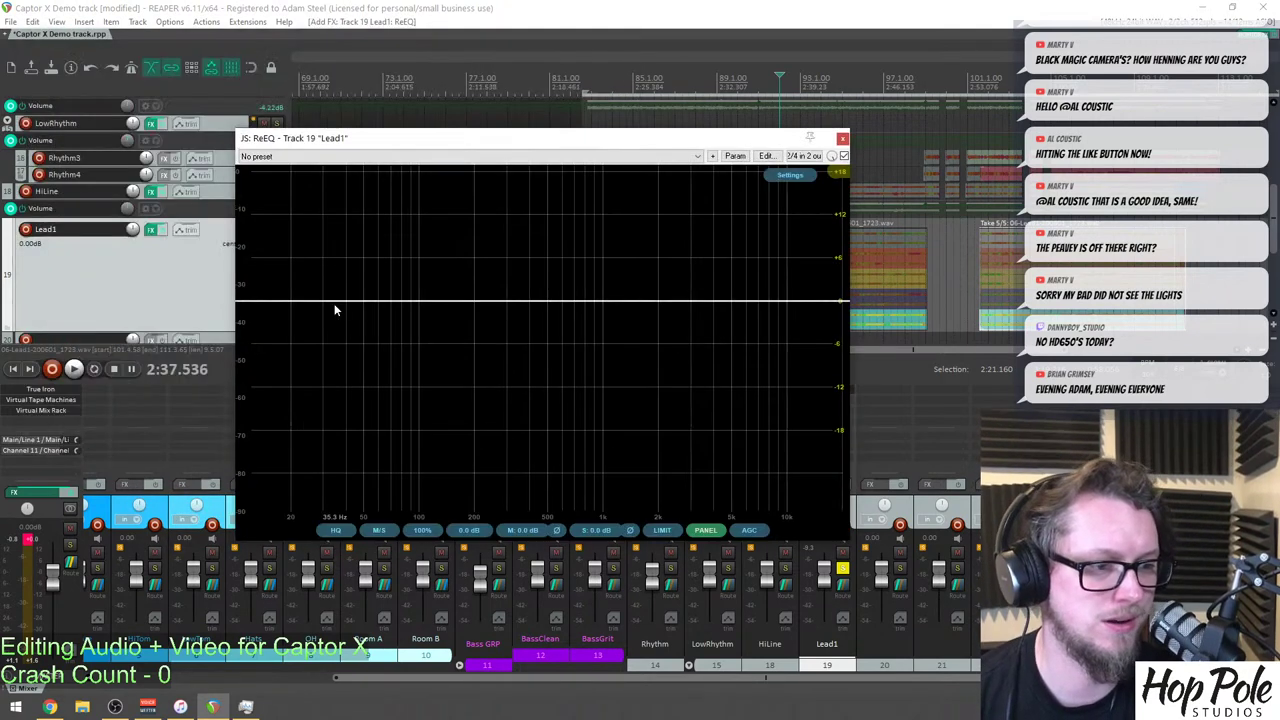
Add a Low Cut (Butterworth) band with a 24 dB slope in ReEQ and set it to about 229 Hz during playback.
{"action": "double_click", "coordinate": [334, 300]}
{"action": "left_click", "coordinate": [414, 459]}
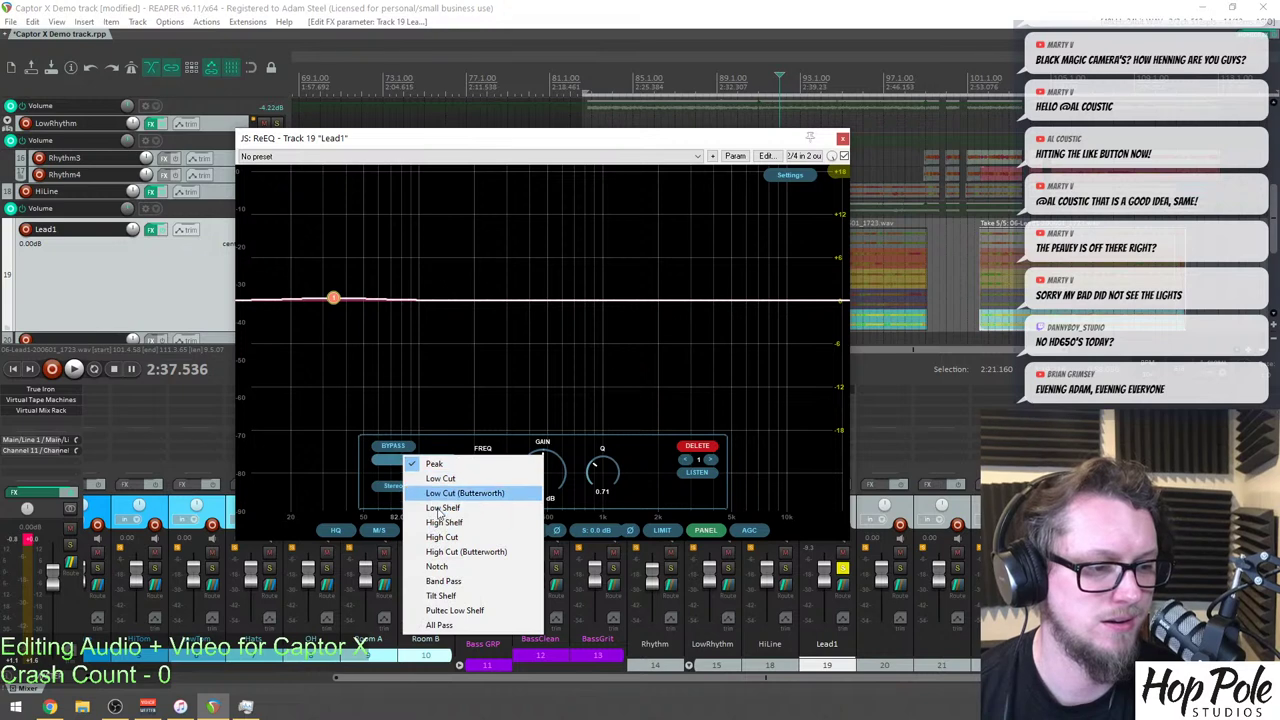
{"action": "left_click", "coordinate": [410, 489]}
{"action": "left_click", "coordinate": [400, 473]}
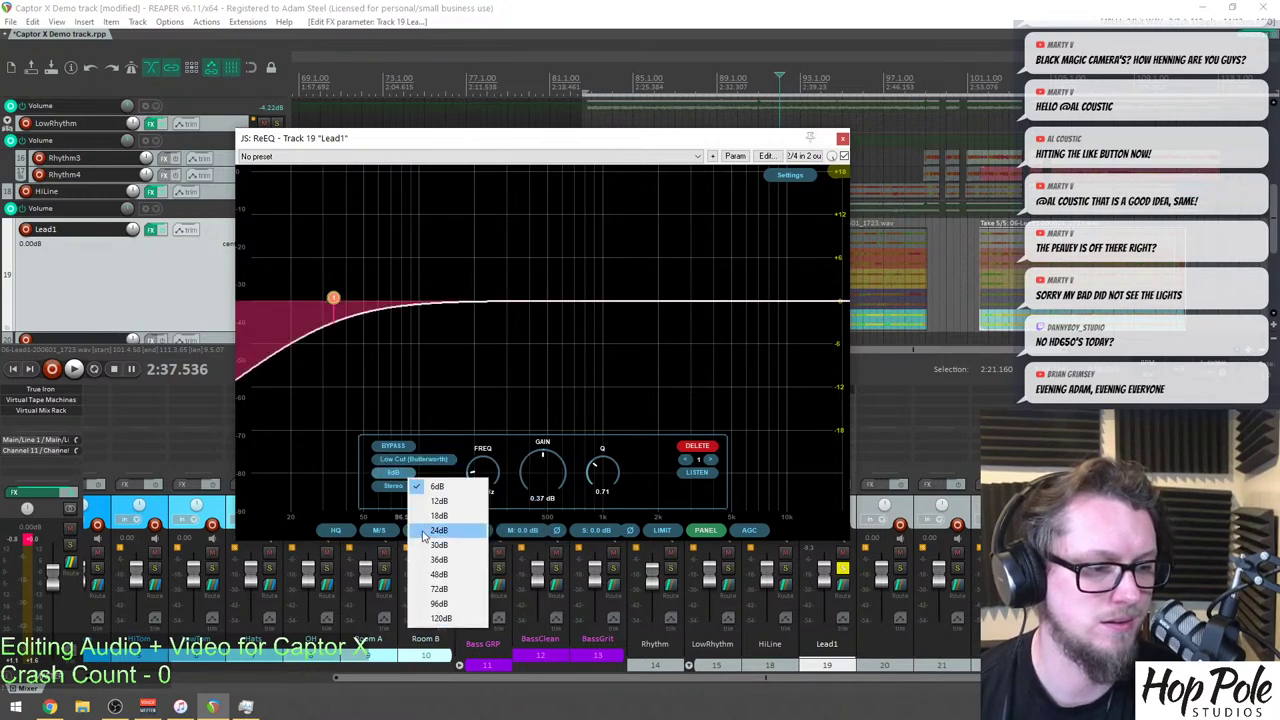
{"action": "left_click", "coordinate": [415, 529]}
{"action": "key", "text": "space"}
{"action": "left_click_drag", "start_coordinate": [338, 305], "coordinate": [485, 306]}
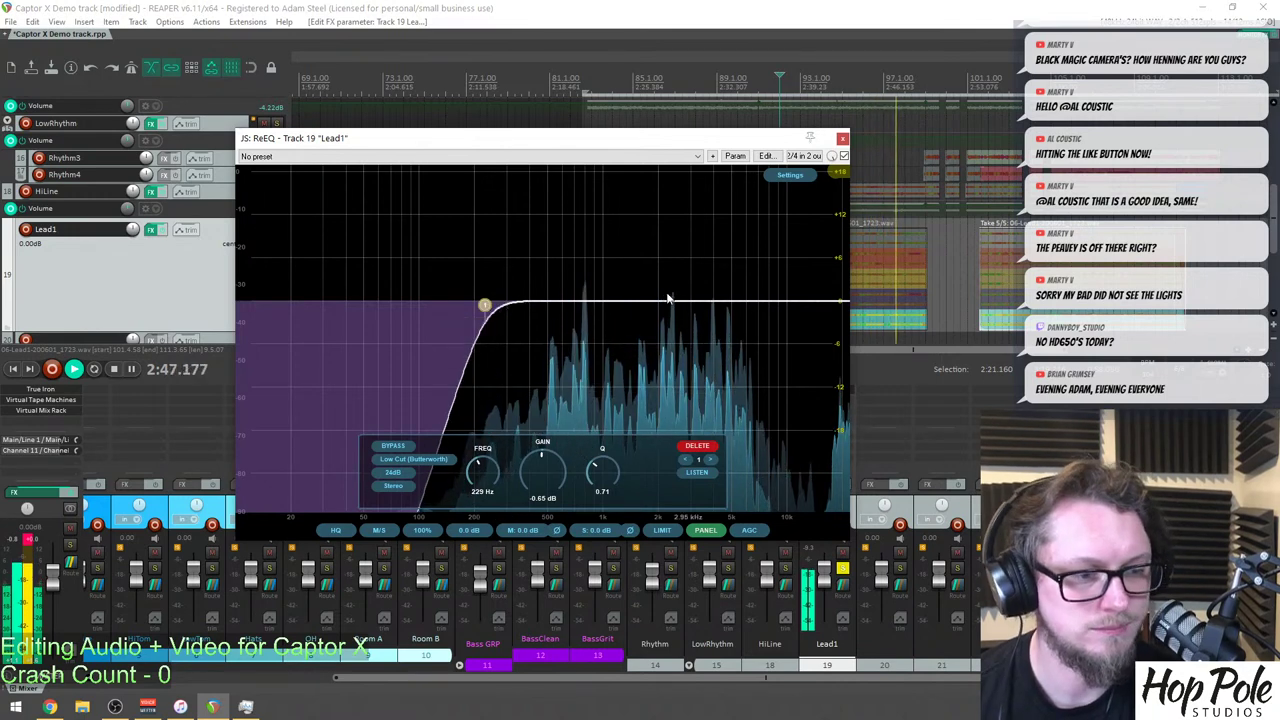
Add a High Cut (Butterworth) band with a 36 dB slope in ReEQ and lower it to about 5.75 kHz.
{"action": "double_click", "coordinate": [783, 307]}
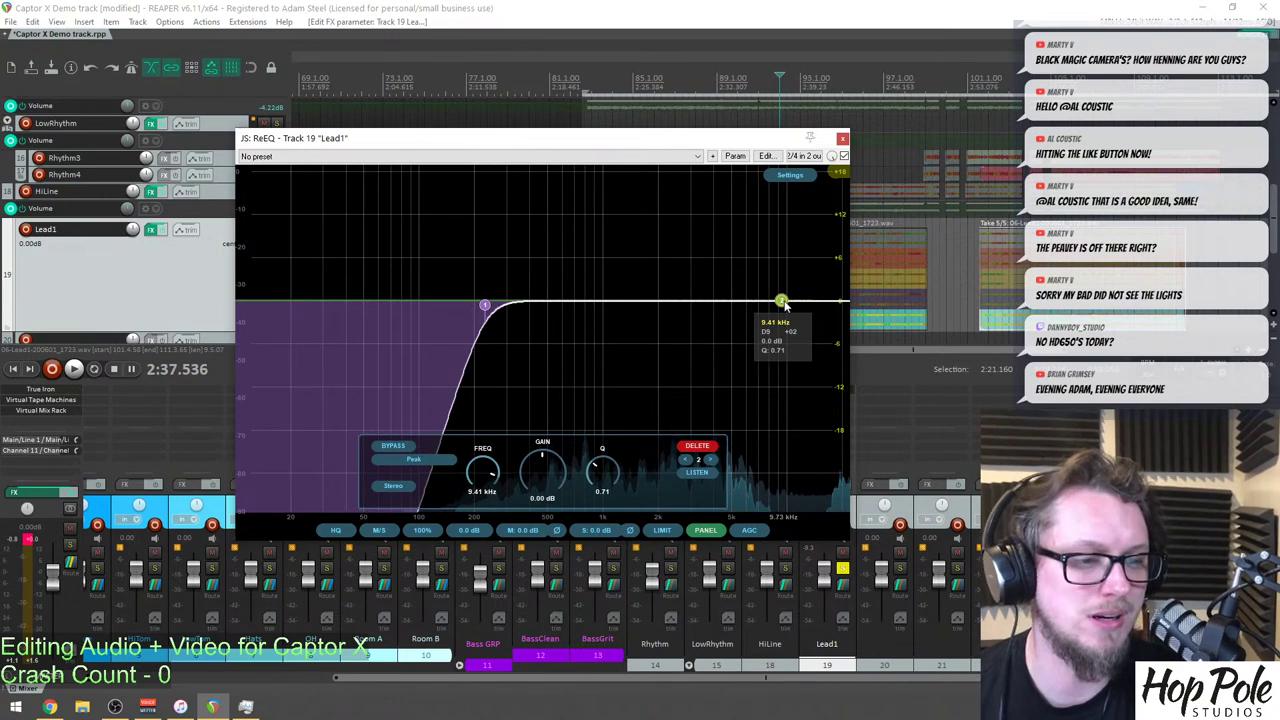
{"action": "left_click", "coordinate": [410, 458]}
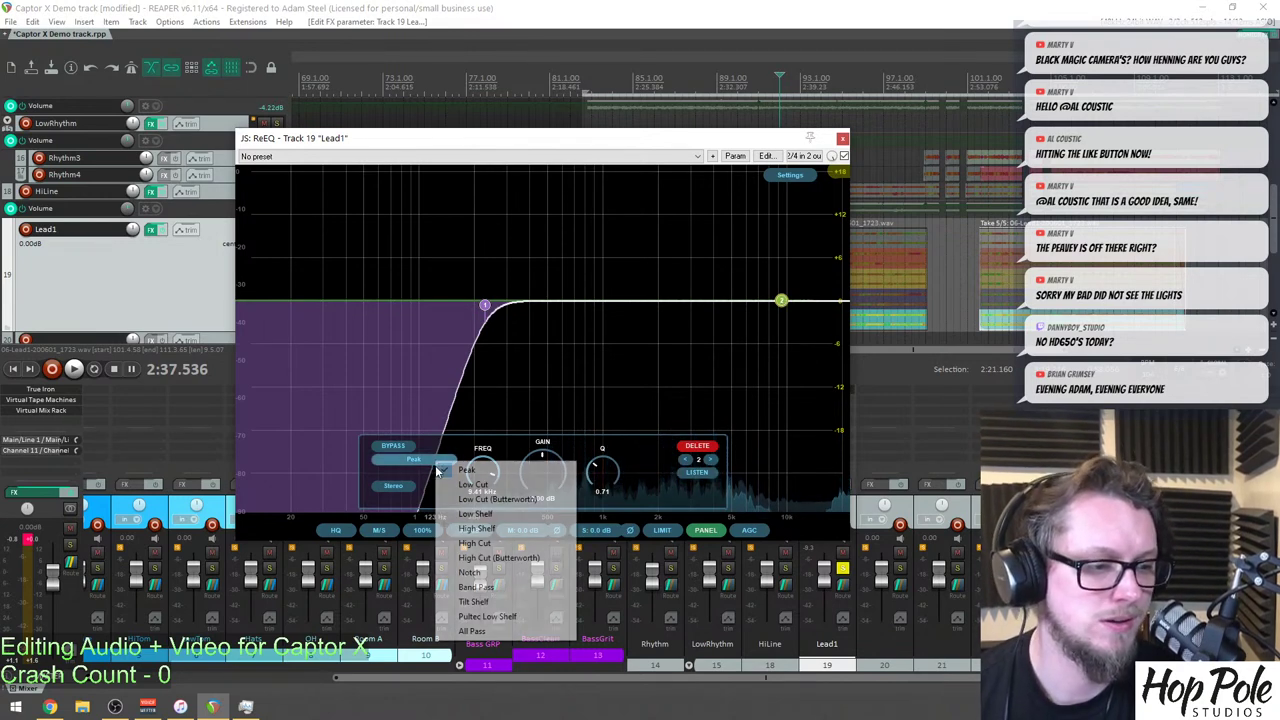
{"action": "left_click", "coordinate": [470, 556]}
{"action": "left_click", "coordinate": [427, 461]}
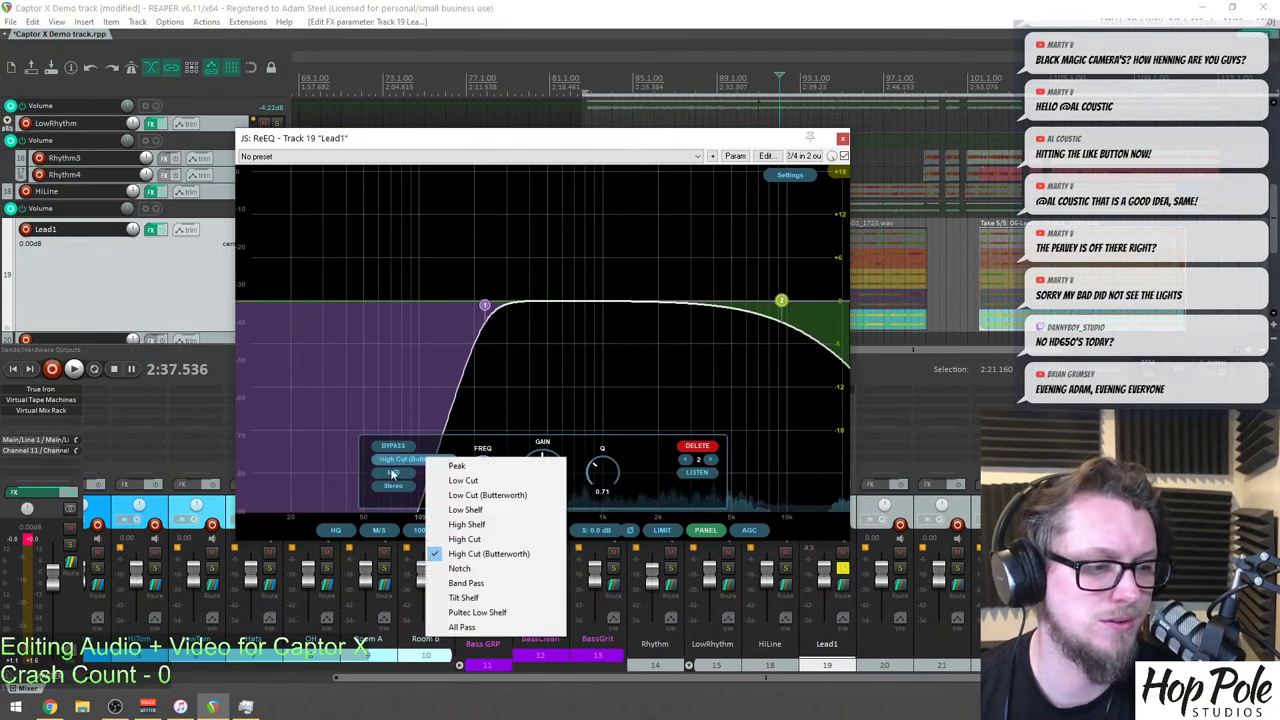
{"action": "left_click", "coordinate": [393, 472]}
{"action": "left_click", "coordinate": [425, 558]}
{"action": "left_click_drag", "start_coordinate": [781, 301], "coordinate": [741, 302]}
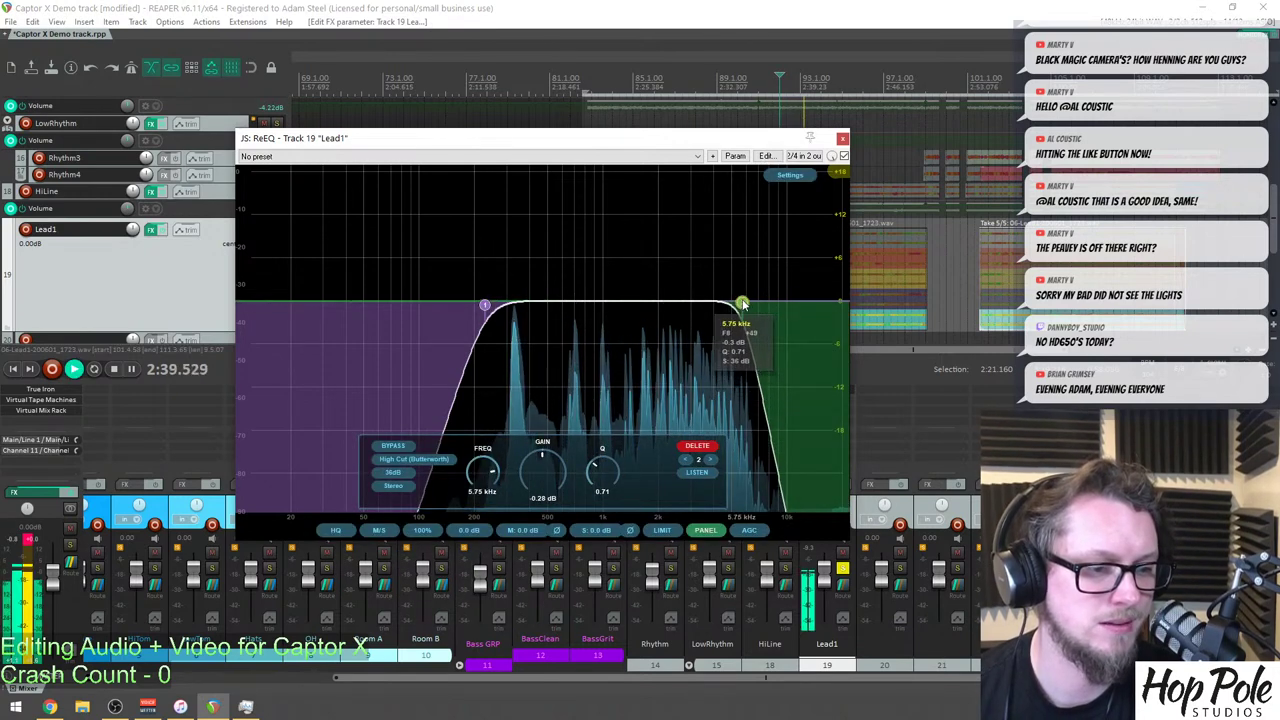
Add a peak band that cuts about 3.25 dB at about 901 Hz and narrow its Q to about 1.79.
{"action": "double_click", "coordinate": [566, 304]}
{"action": "left_click_drag", "start_coordinate": [566, 304], "coordinate": [597, 326]}
{"action": "left_click_drag", "start_coordinate": [604, 489], "coordinate": [602, 451]}
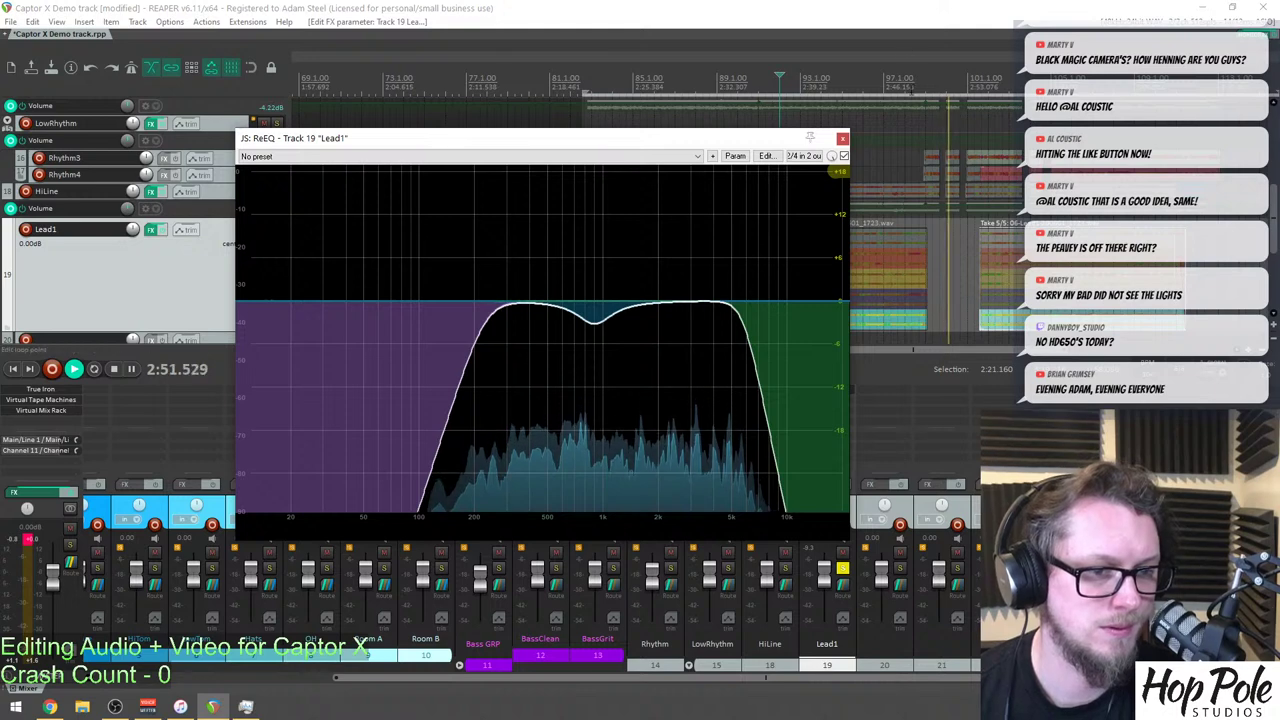
Close the EQ, extend the first Lead1 item's end to about bar 99.3 and fade it out.
{"action": "left_click", "coordinate": [913, 88]}
{"action": "scroll", "coordinate": [913, 88], "scroll_direction": "up", "scroll_amount": 4}
{"action": "left_click", "coordinate": [842, 138]}
{"action": "scroll", "coordinate": [872, 274], "scroll_direction": "up", "scroll_amount": 4}
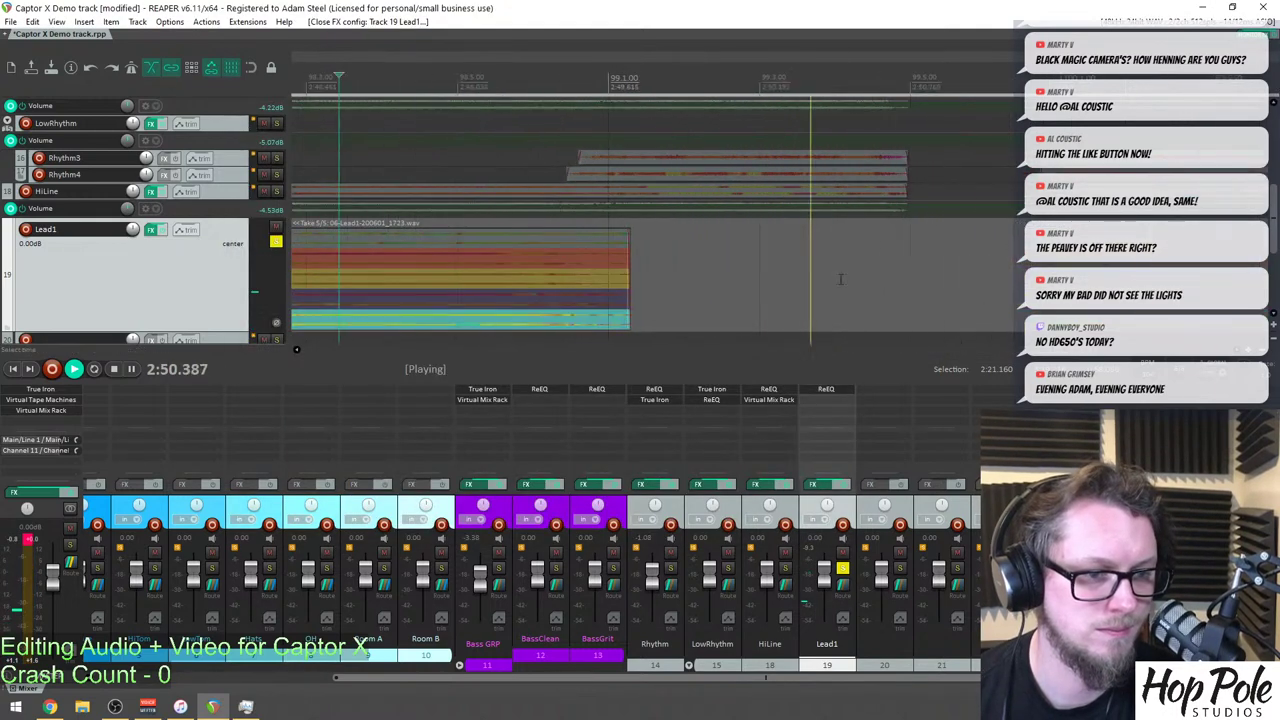
{"action": "left_click_drag", "start_coordinate": [629, 288], "coordinate": [762, 242]}
{"action": "key", "text": "space"}
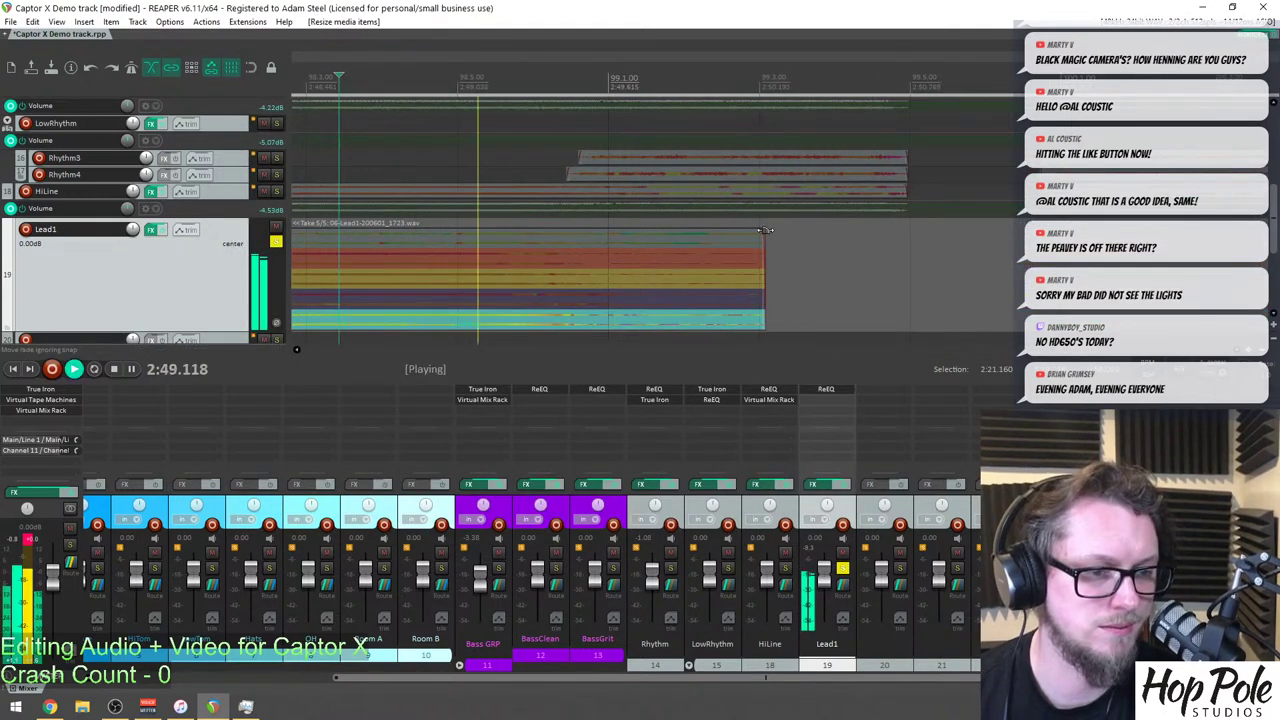
{"action": "scroll", "coordinate": [850, 270], "scroll_direction": "down", "scroll_amount": 3}
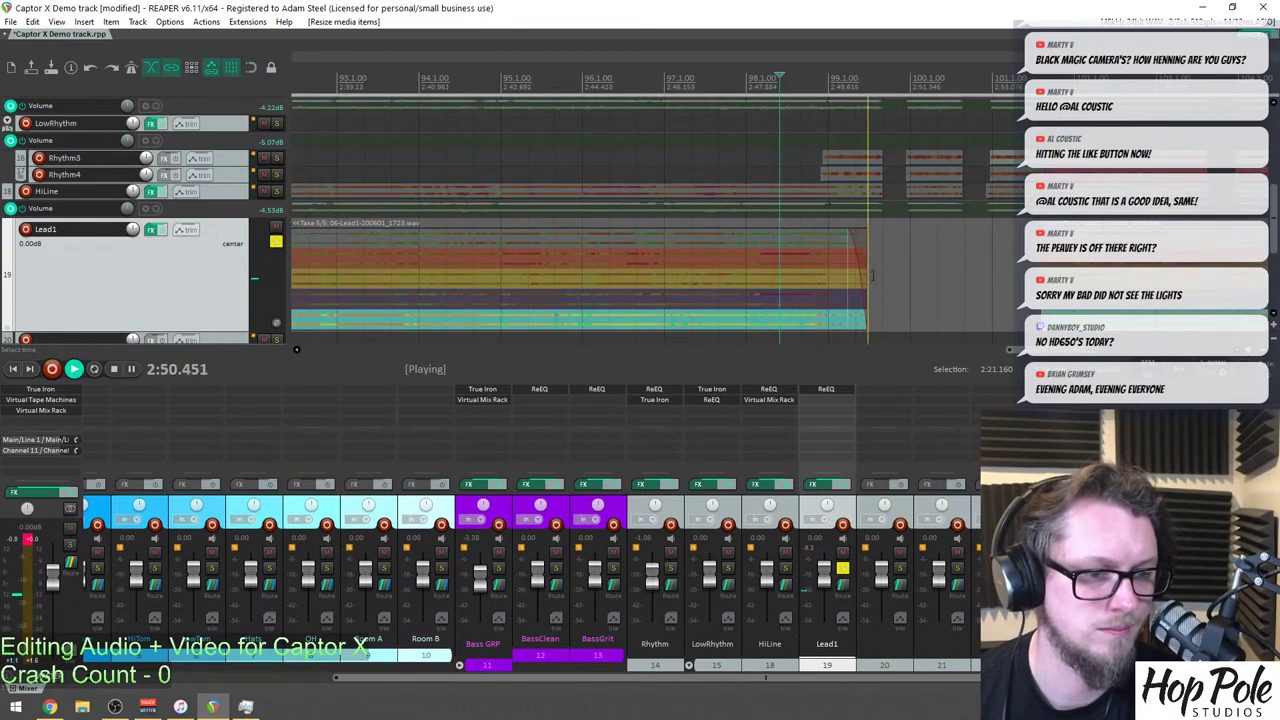
Restart playback from just after the start of the first Lead1 item and unsolo the Lead1 track.
{"action": "scroll", "coordinate": [667, 158], "scroll_direction": "down", "scroll_amount": 4}
{"action": "key", "text": "space"}
{"action": "left_click", "coordinate": [594, 88]}
{"action": "key", "text": "space"}
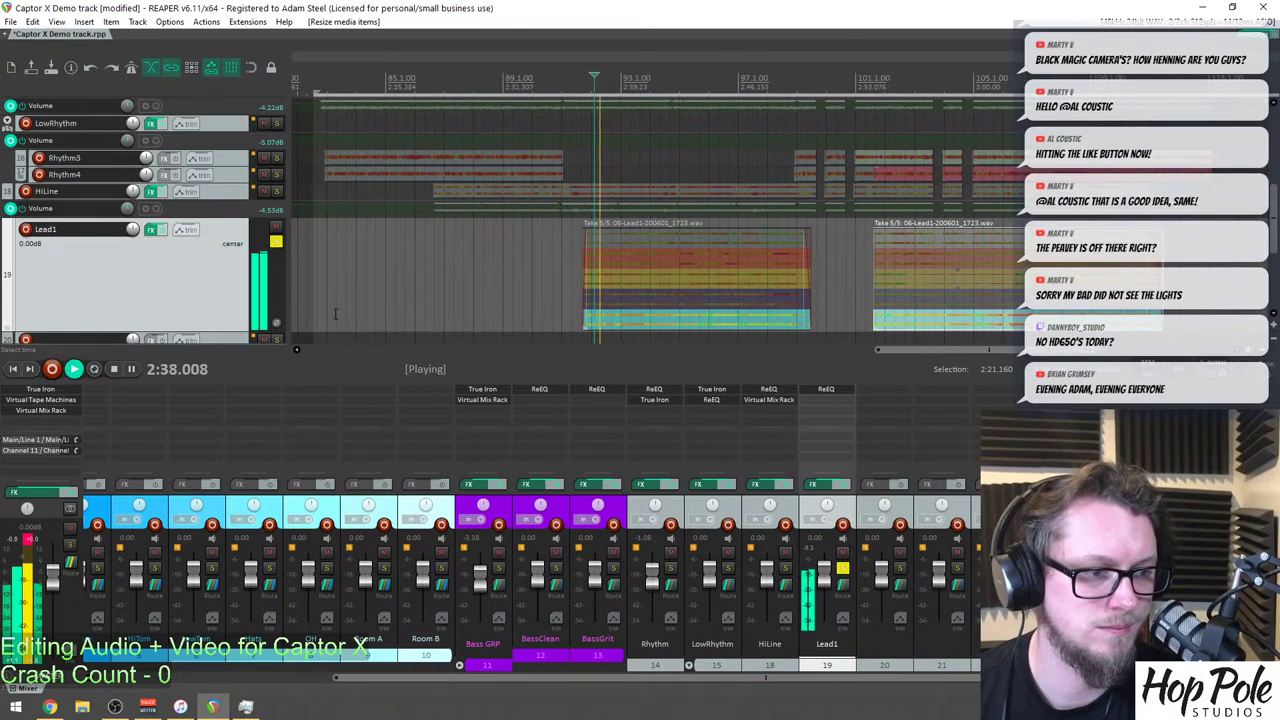
{"action": "left_click", "coordinate": [276, 242]}
Listen to both Lead1 items in the full mix and lower the Lead1 volume to -1.65 dB.
{"action": "scroll", "coordinate": [696, 241], "scroll_direction": "up", "scroll_amount": 2}
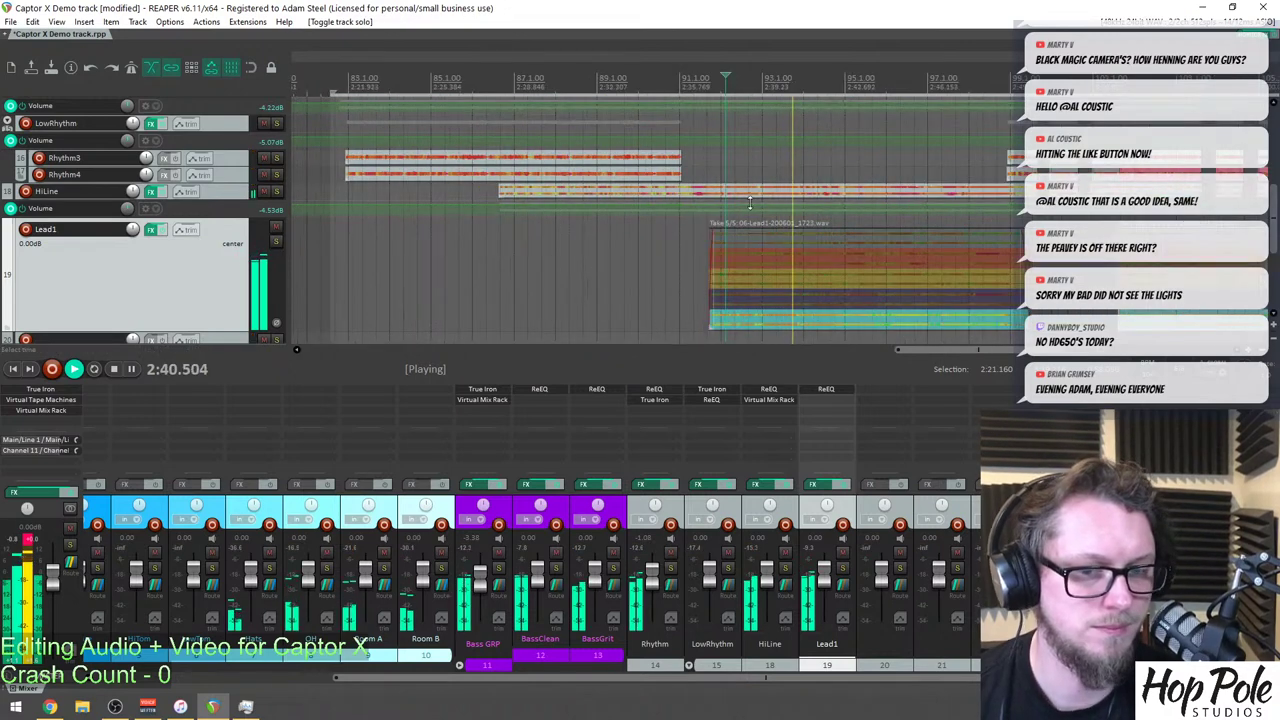
{"action": "scroll", "coordinate": [722, 333], "scroll_direction": "down", "scroll_amount": 2}
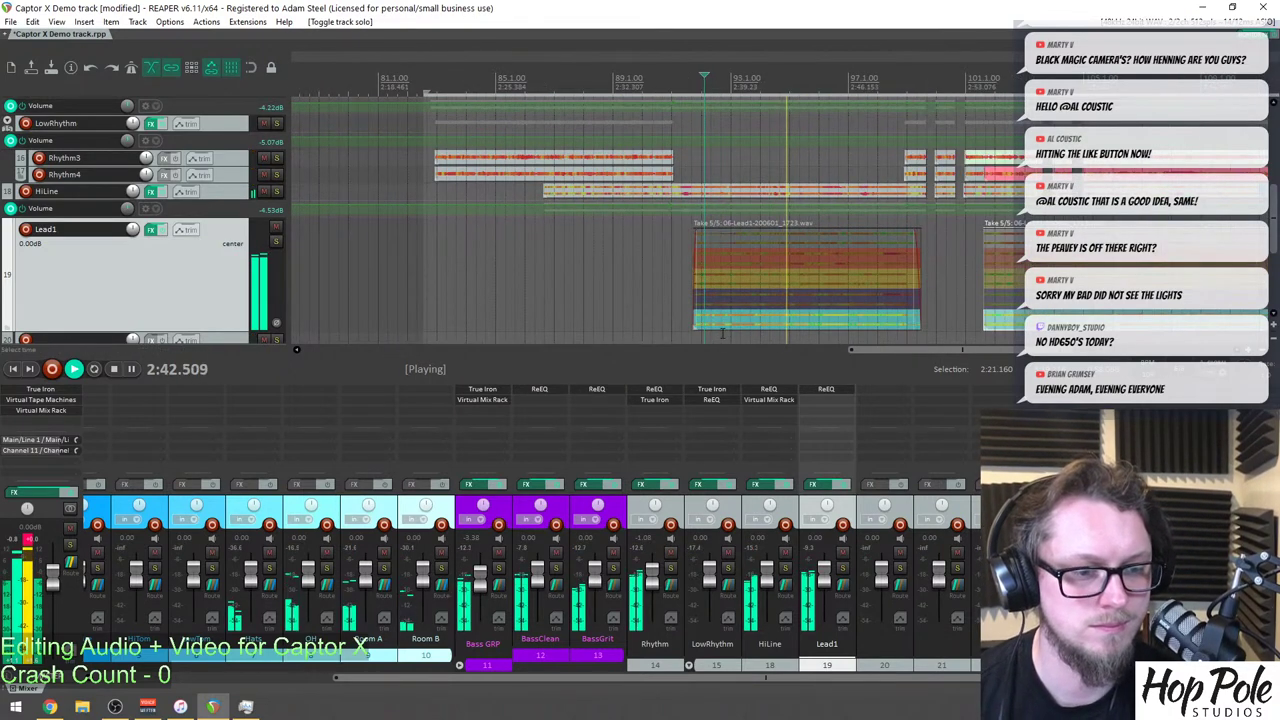
{"action": "scroll", "coordinate": [818, 212], "scroll_direction": "down", "scroll_amount": 2}
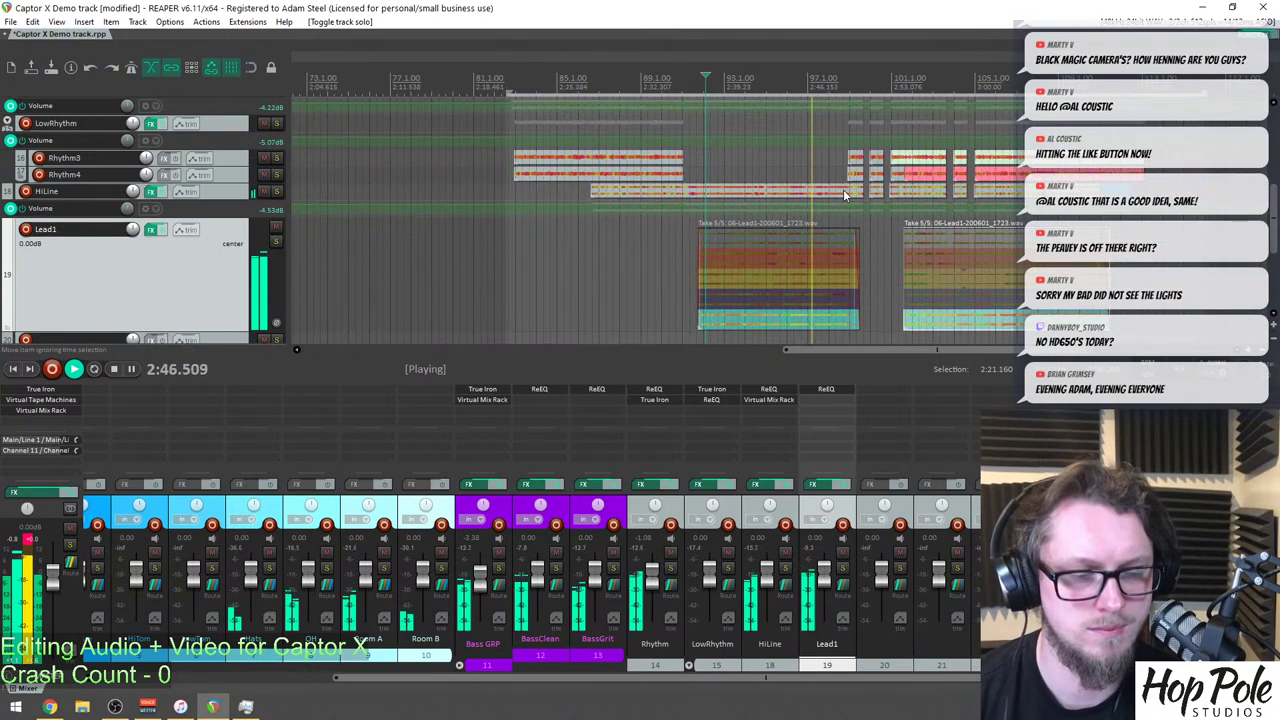
{"action": "scroll", "coordinate": [841, 195], "scroll_direction": "up", "scroll_amount": 3}
{"action": "scroll", "coordinate": [851, 185], "scroll_direction": "up", "scroll_amount": 2}
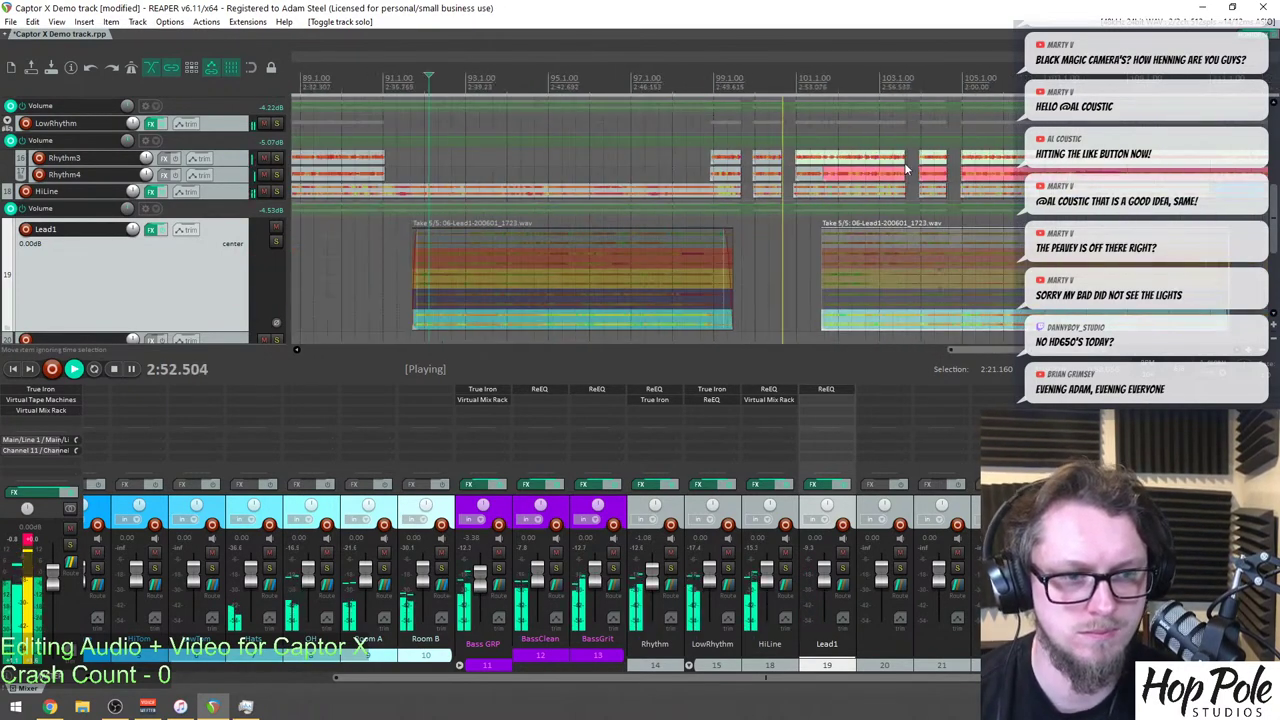
{"action": "scroll", "coordinate": [906, 170], "scroll_direction": "down", "scroll_amount": 2}
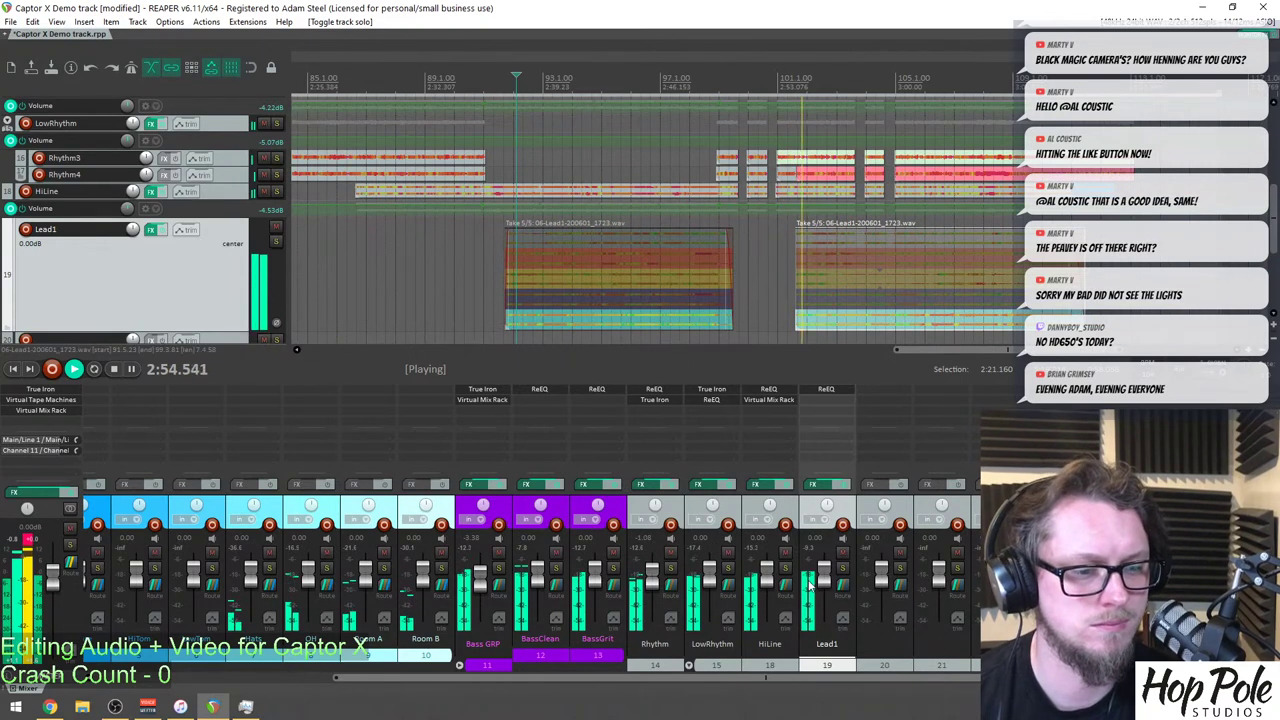
{"action": "left_click_drag", "start_coordinate": [826, 572], "coordinate": [829, 582]}
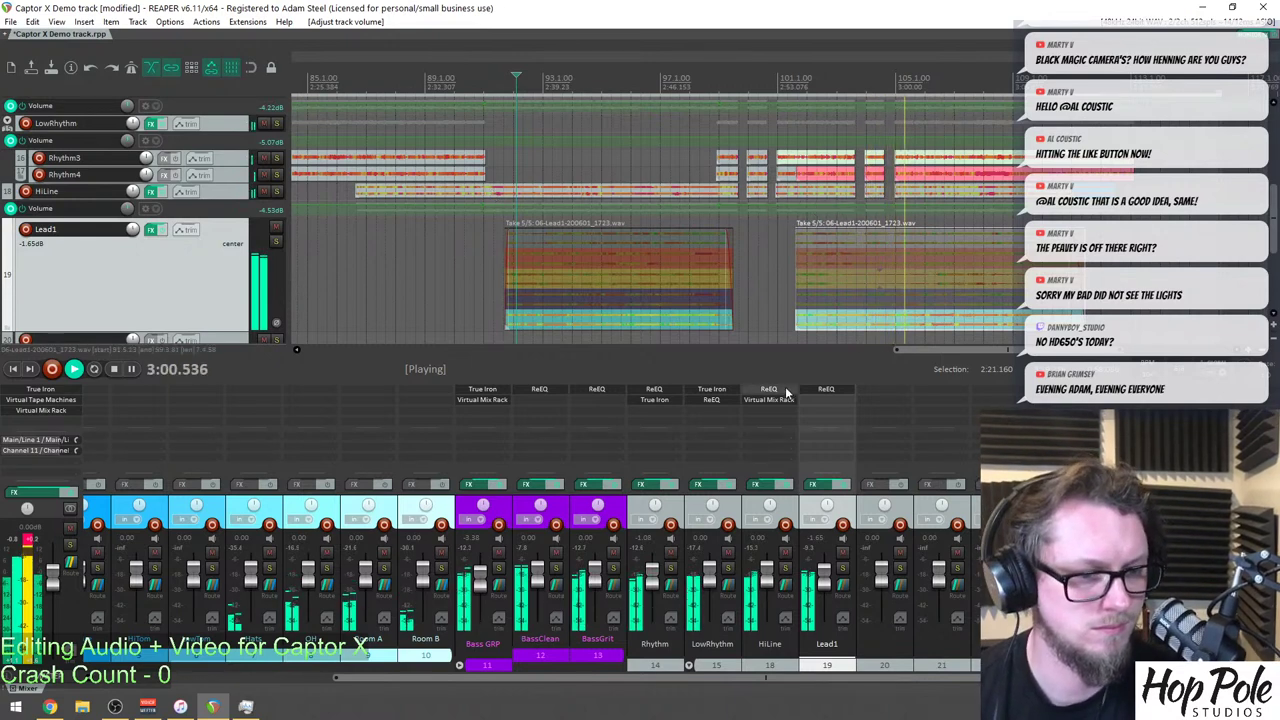
Reopen ReEQ on Lead1 and add a narrow peak cut between 1 kHz and 2 kHz.
{"action": "left_click", "coordinate": [822, 390]}
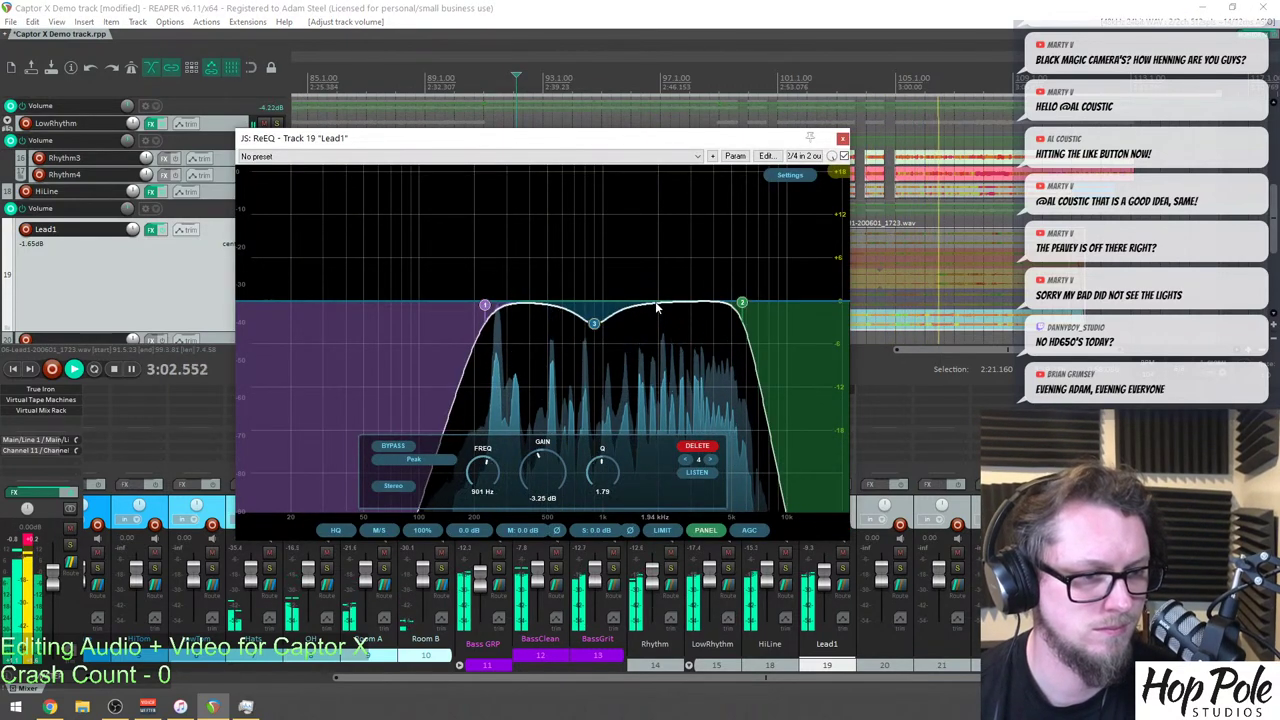
{"action": "left_click_drag", "start_coordinate": [558, 475], "coordinate": [549, 431]}
{"action": "left_click_drag", "start_coordinate": [603, 487], "coordinate": [604, 432]}
{"action": "left_click_drag", "start_coordinate": [656, 243], "coordinate": [645, 319]}
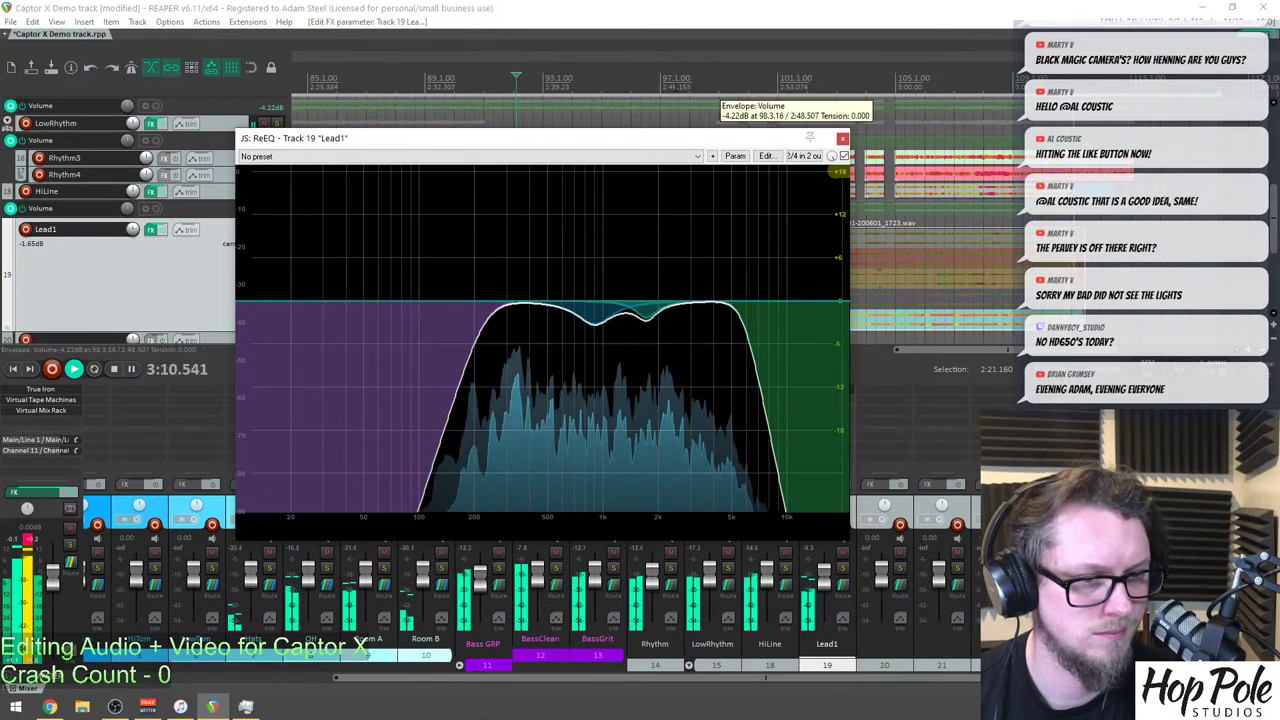
Uncover the Lead1 items behind the EQ window and add a peak boost of about 3.15 dB at about 6.57 kHz.
{"action": "left_click_drag", "start_coordinate": [604, 158], "coordinate": [604, 326]}
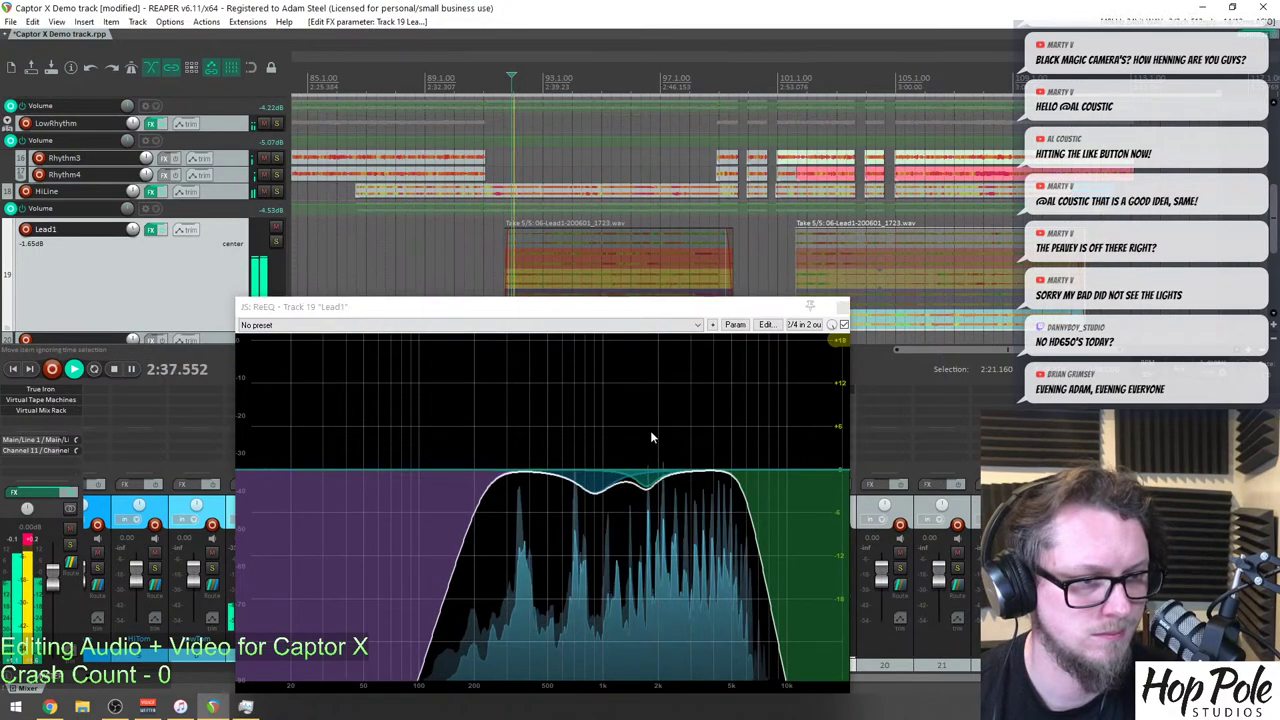
{"action": "double_click", "coordinate": [714, 476]}
{"action": "left_click_drag", "start_coordinate": [714, 477], "coordinate": [754, 453]}
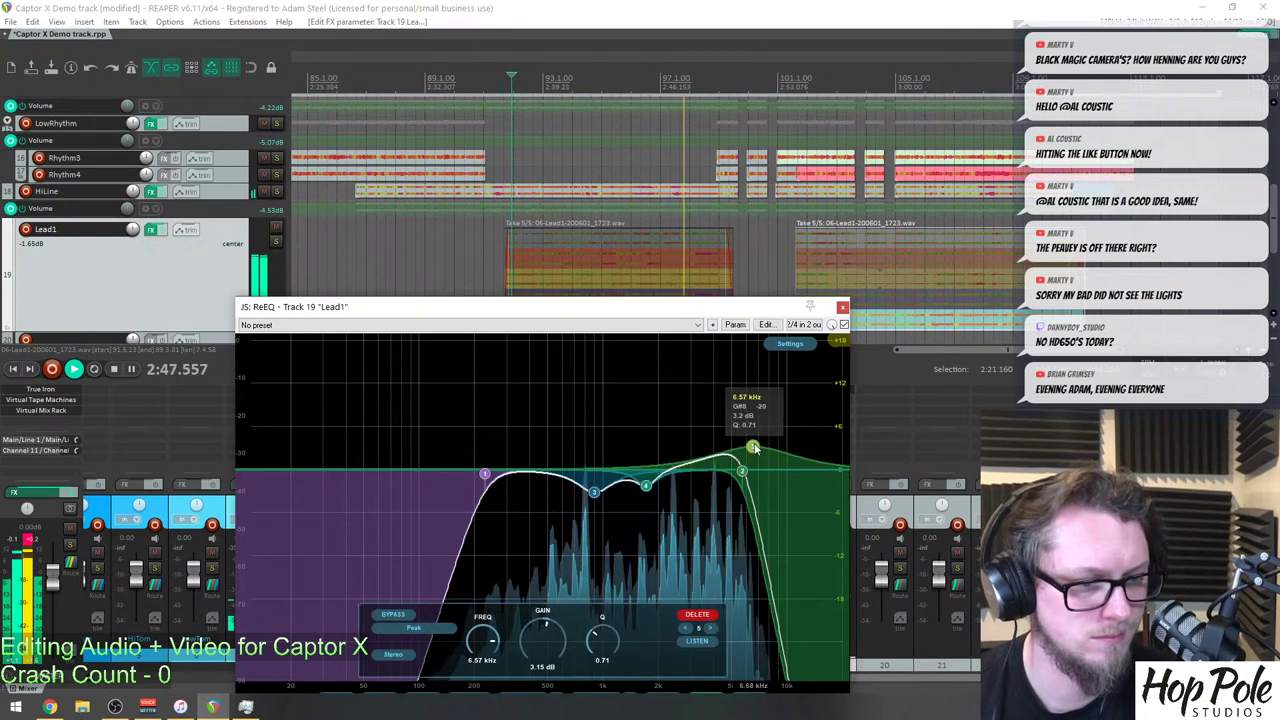
Clear the EQ window from the Lead1 fader, set the track volume to -2.22 dB and close the EQ.
{"action": "left_click_drag", "start_coordinate": [663, 308], "coordinate": [460, 187]}
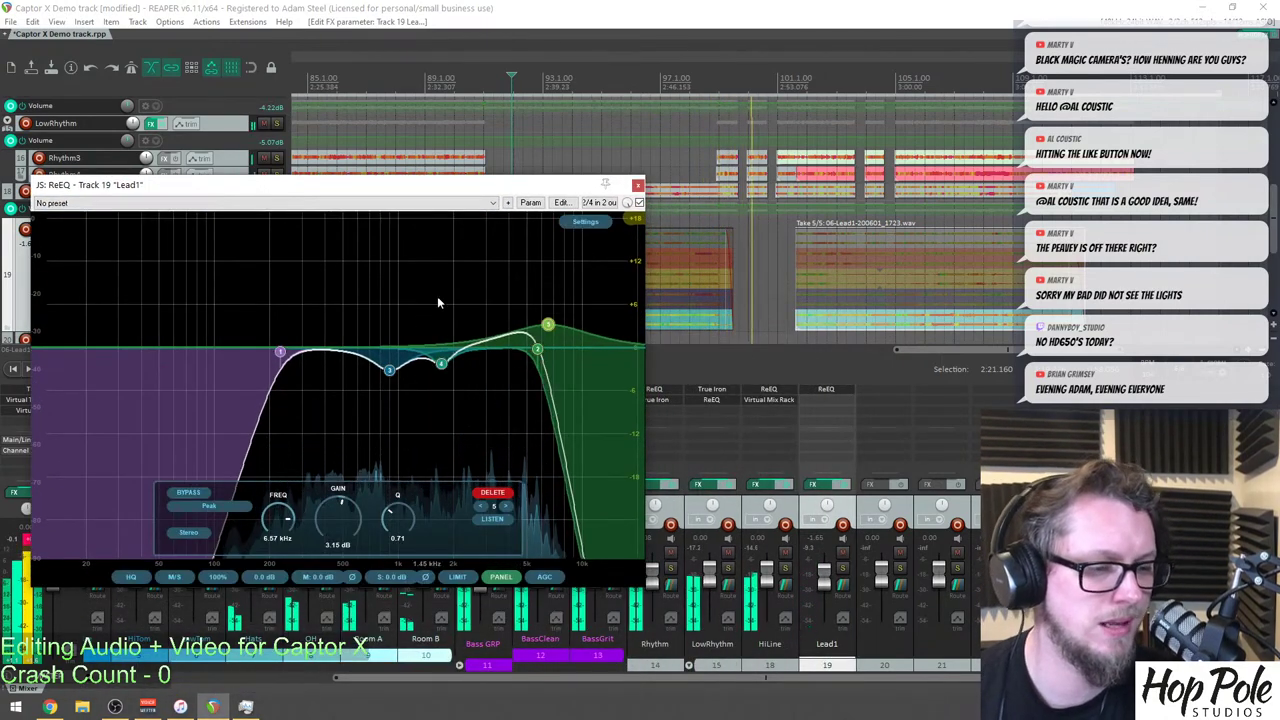
{"action": "left_click_drag", "start_coordinate": [524, 188], "coordinate": [517, 195]}
{"action": "left_click_drag", "start_coordinate": [830, 587], "coordinate": [831, 590]}
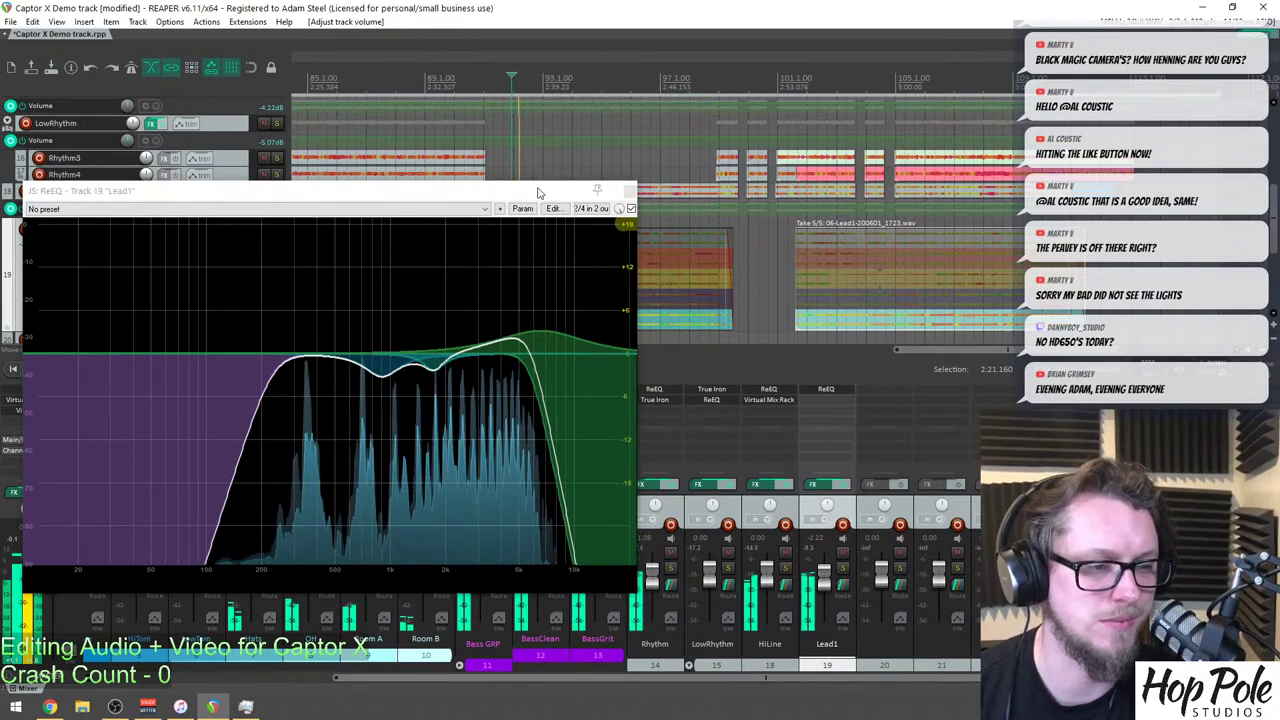
{"action": "left_click_drag", "start_coordinate": [523, 193], "coordinate": [577, 192]}
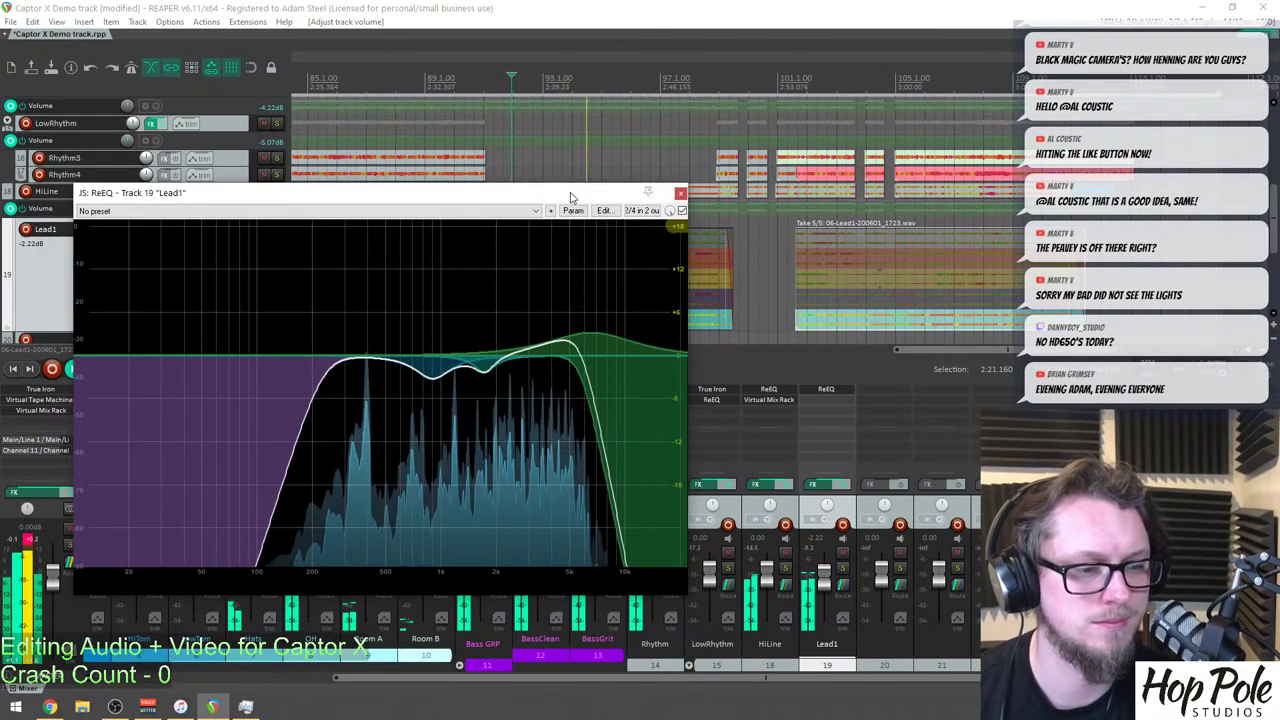
{"action": "mouse_move", "coordinate": [543, 244]}
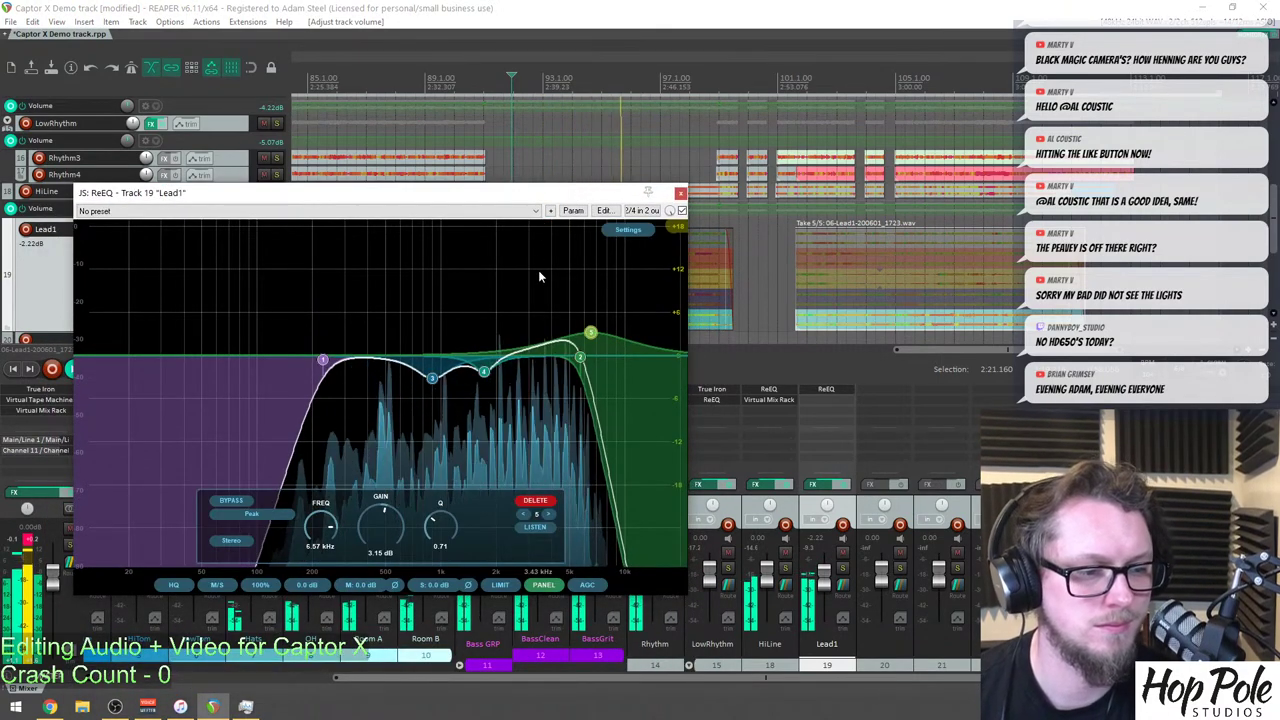
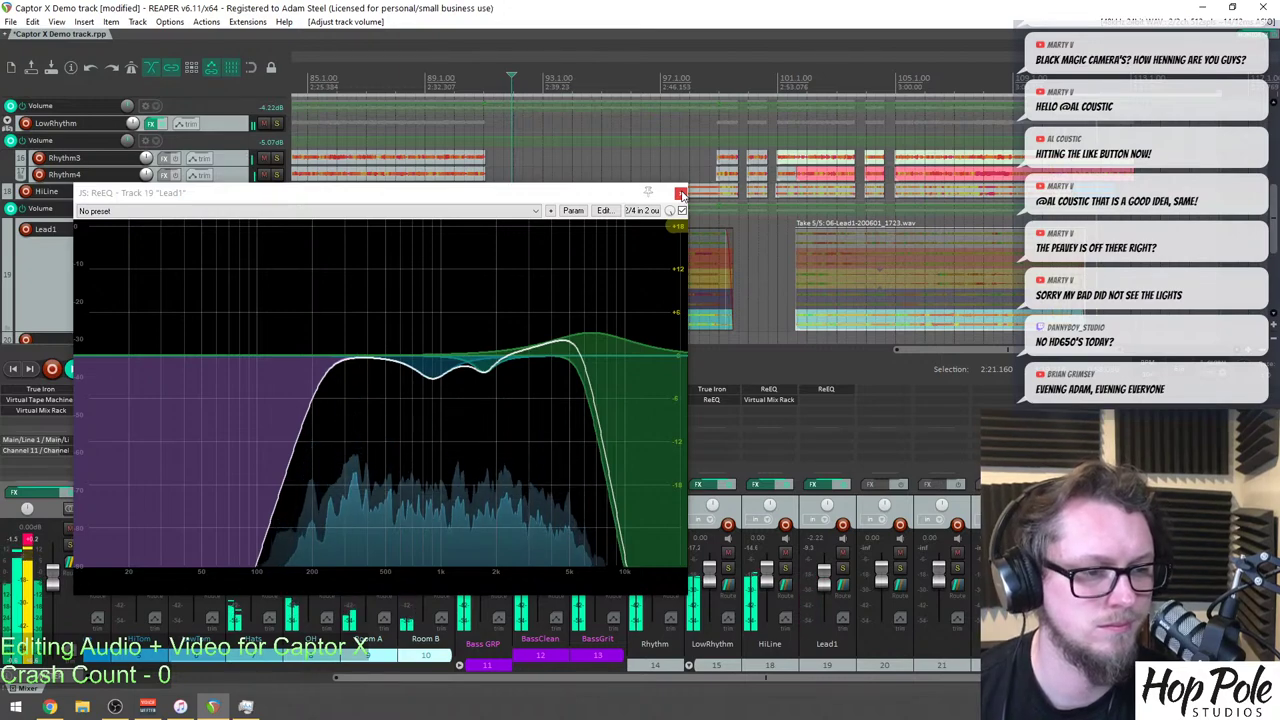
{"action": "left_click", "coordinate": [680, 193]}
Render the time selection's master mix as the 24-bit WAV "Captor X Demo track nmix 1" and close REAPER, saving the project.
{"action": "scroll", "coordinate": [735, 138], "scroll_direction": "down", "scroll_amount": 5}
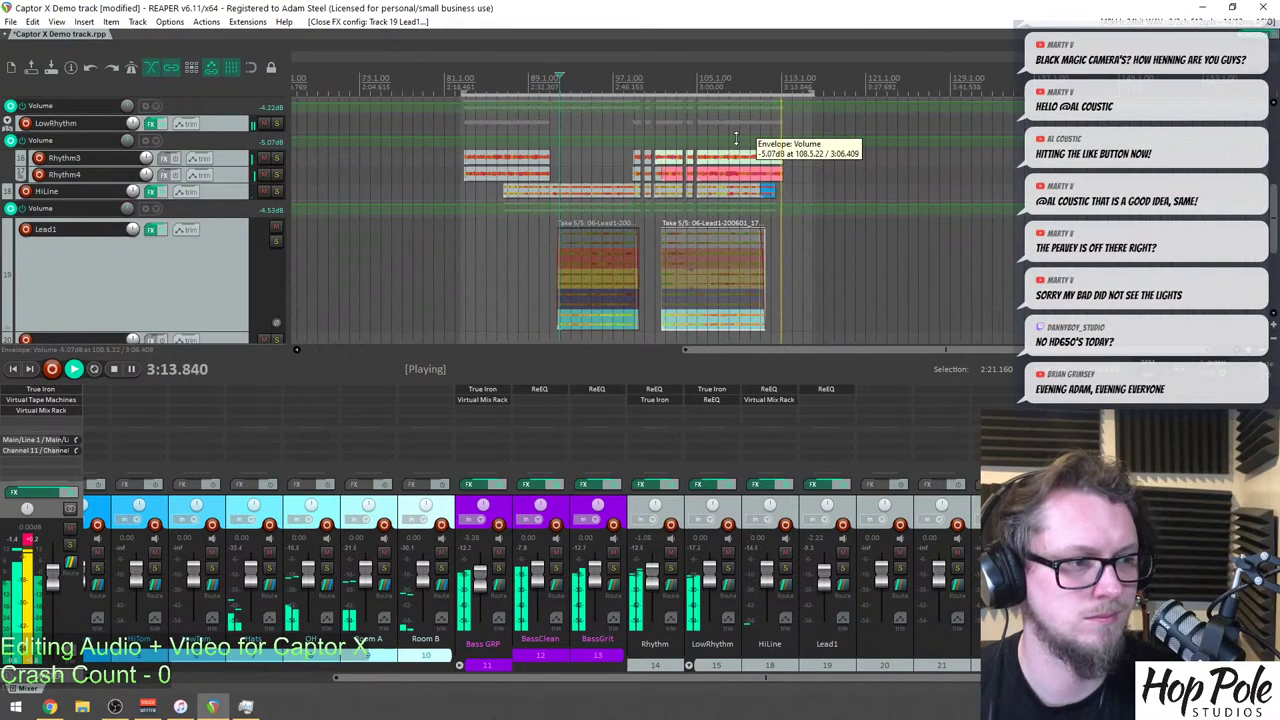
{"action": "key", "text": "space"}
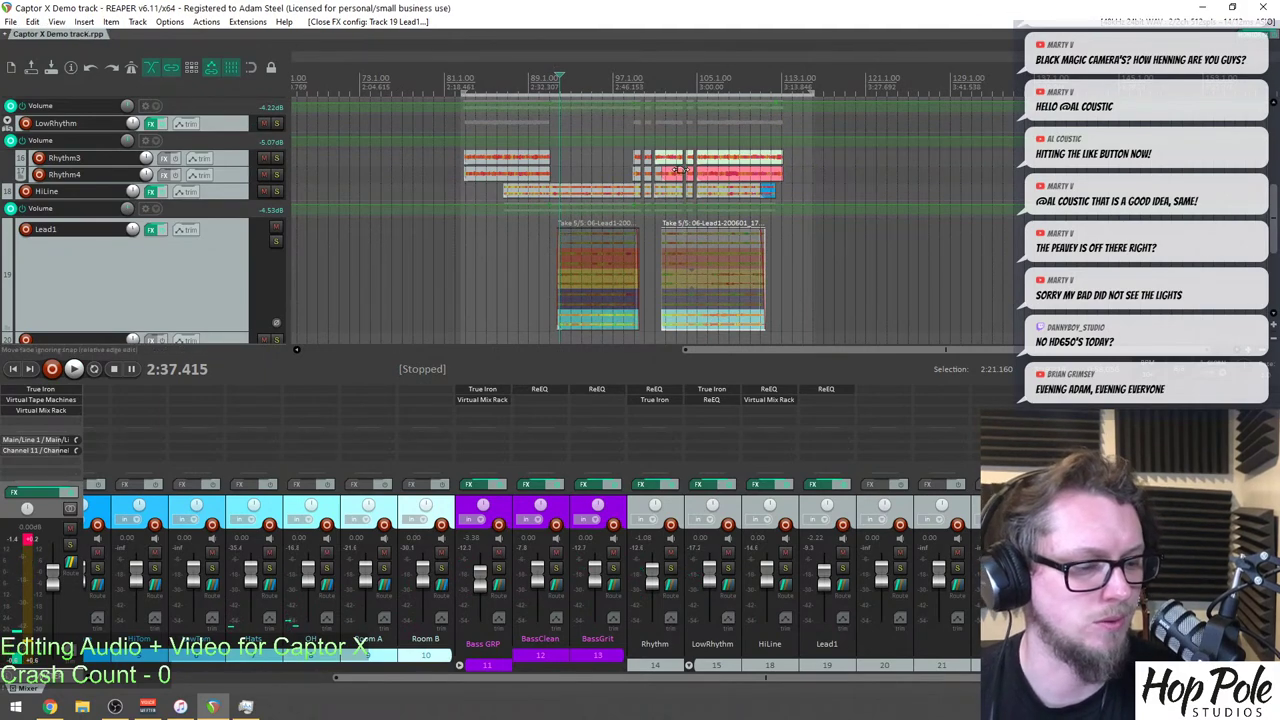
{"action": "key", "text": "ctrl+alt+r"}
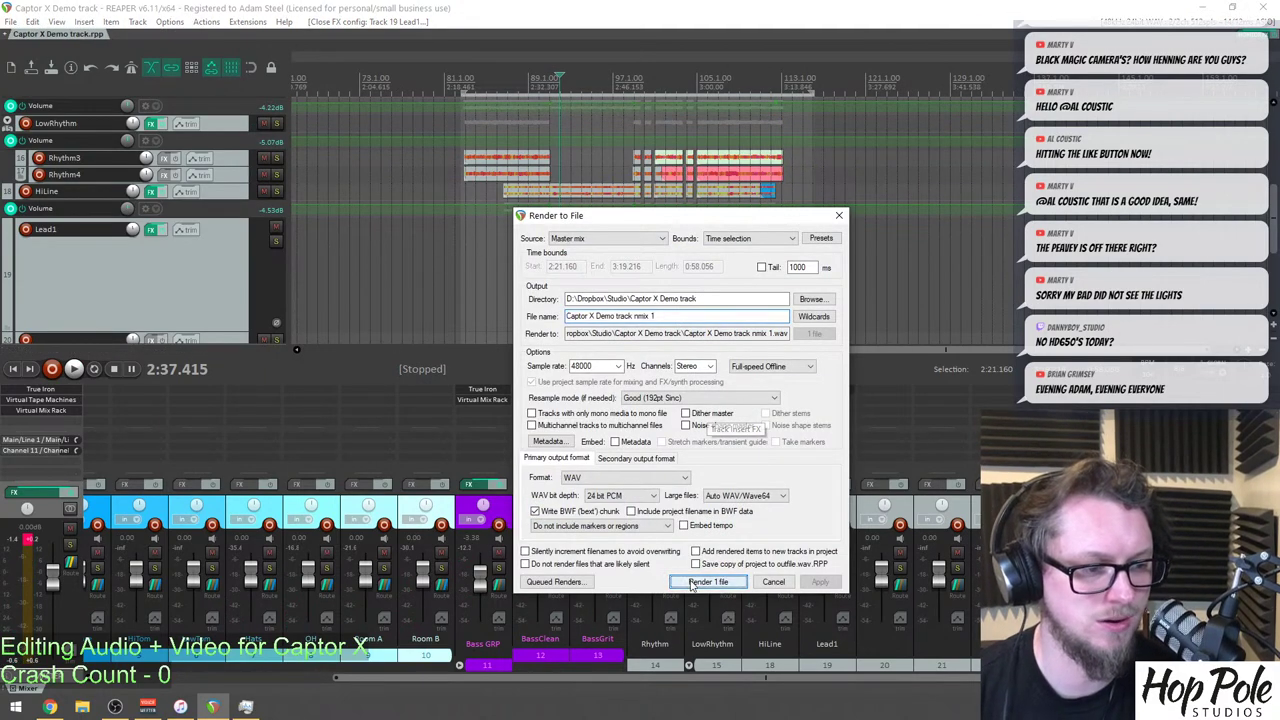
{"action": "left_click", "coordinate": [691, 582]}
{"action": "left_click", "coordinate": [652, 307]}
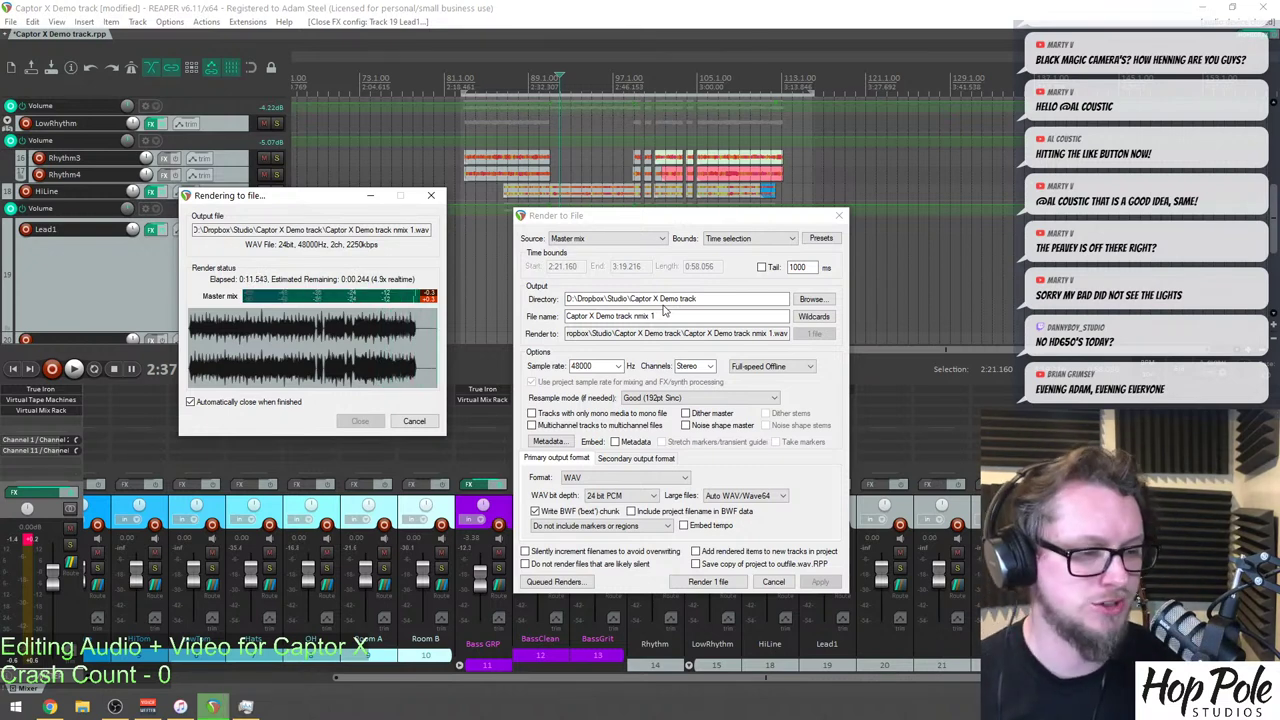
{"action": "double_click", "coordinate": [4, 5]}
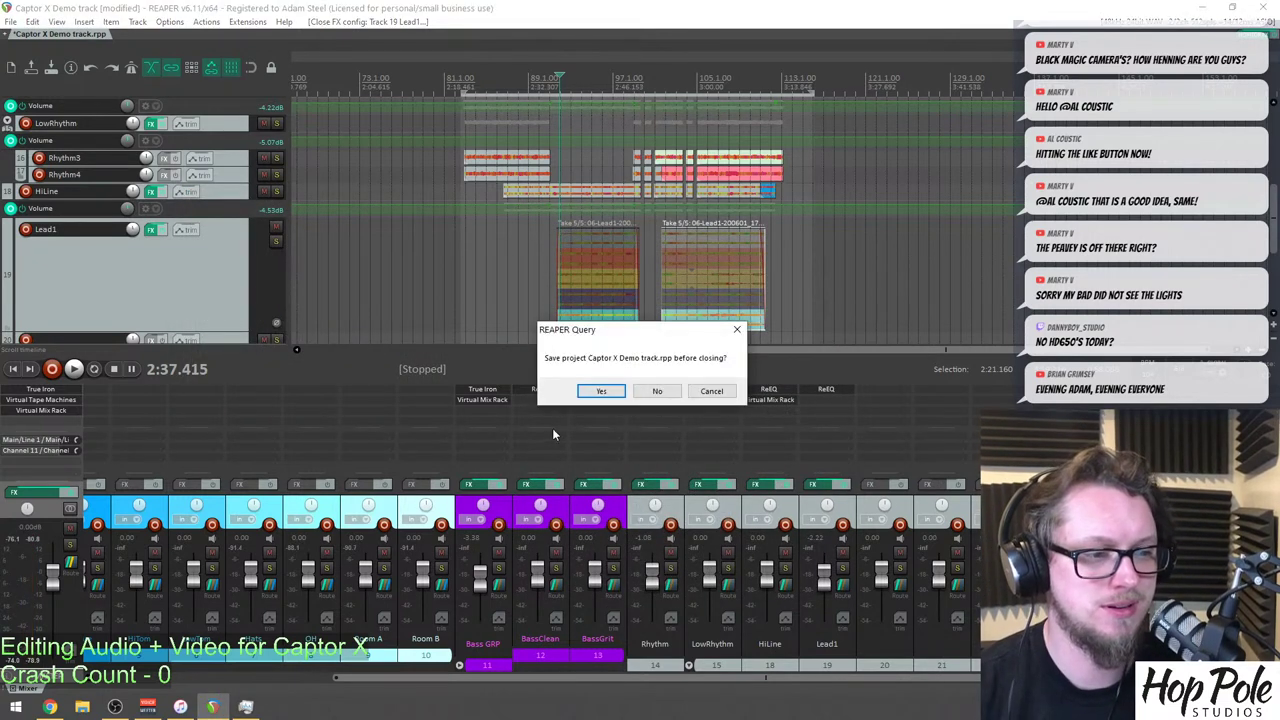
{"action": "left_click", "coordinate": [600, 390]}
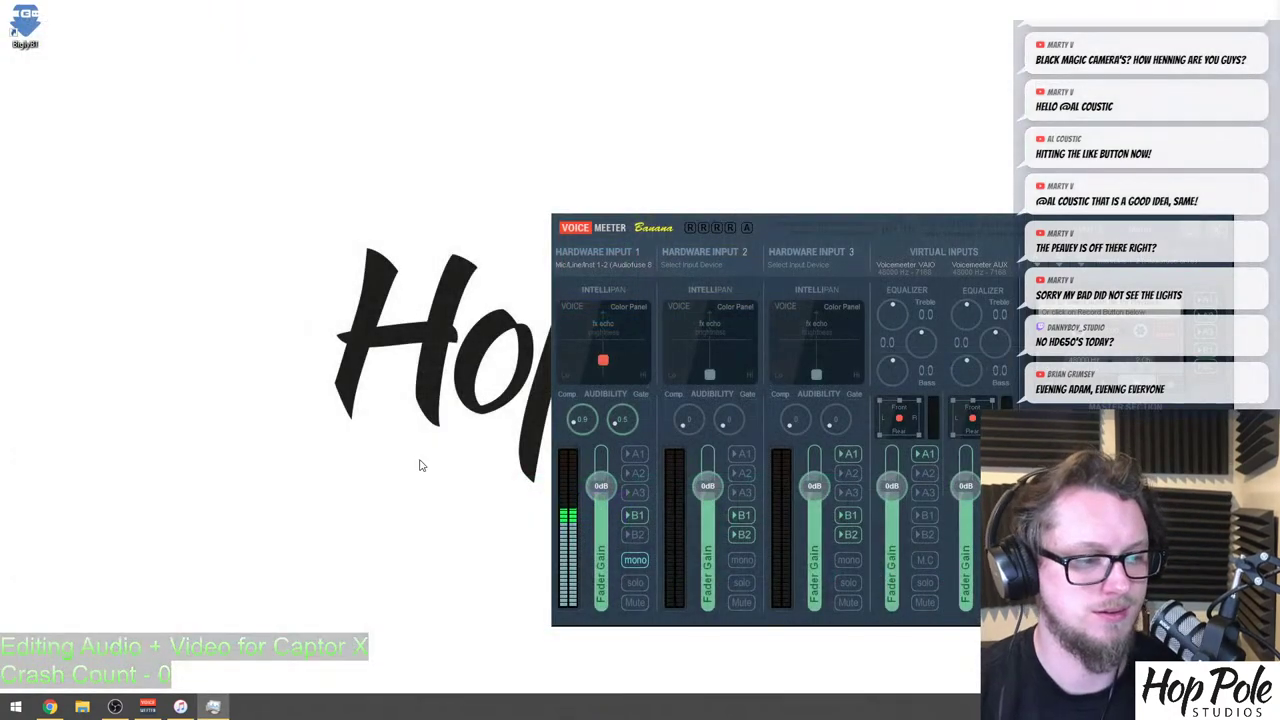
Launch Adobe Premiere Pro 2020 and open the recent hps-CaptorX project, accepting the substitution of missing fonts.
{"action": "key", "text": "super"}
{"action": "type", "text": "pre"}
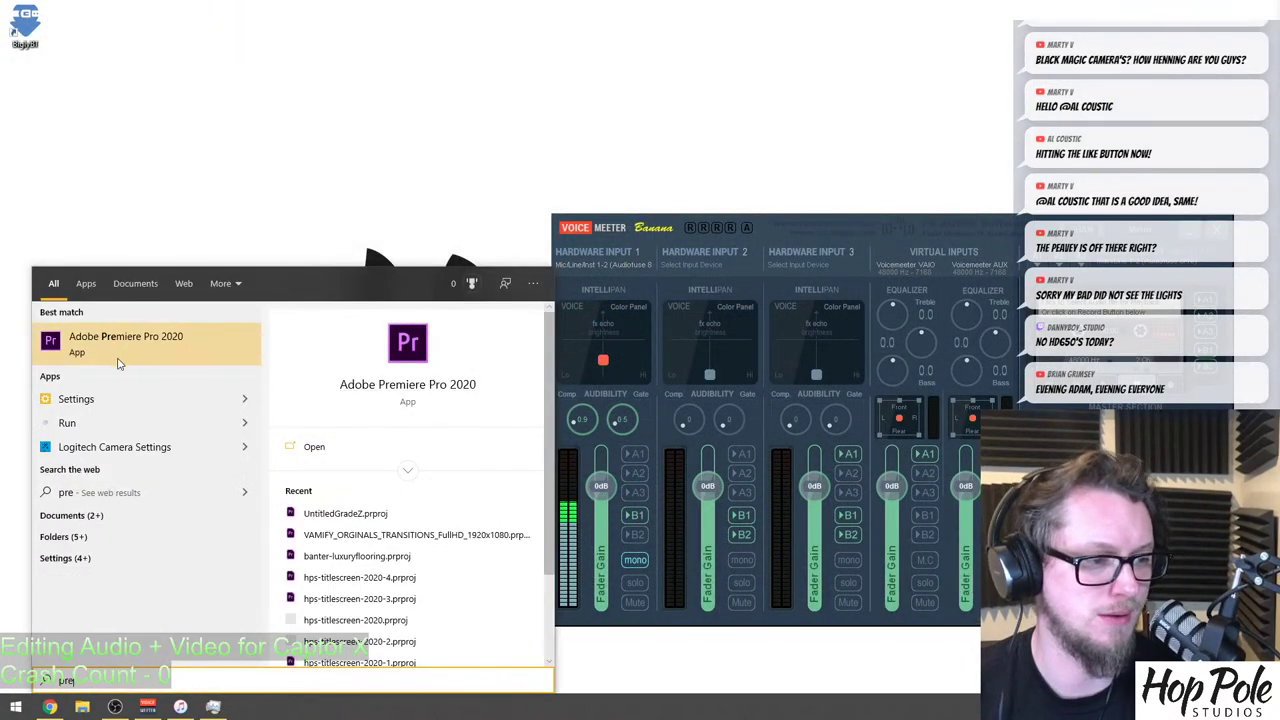
{"action": "left_click", "coordinate": [125, 355]}
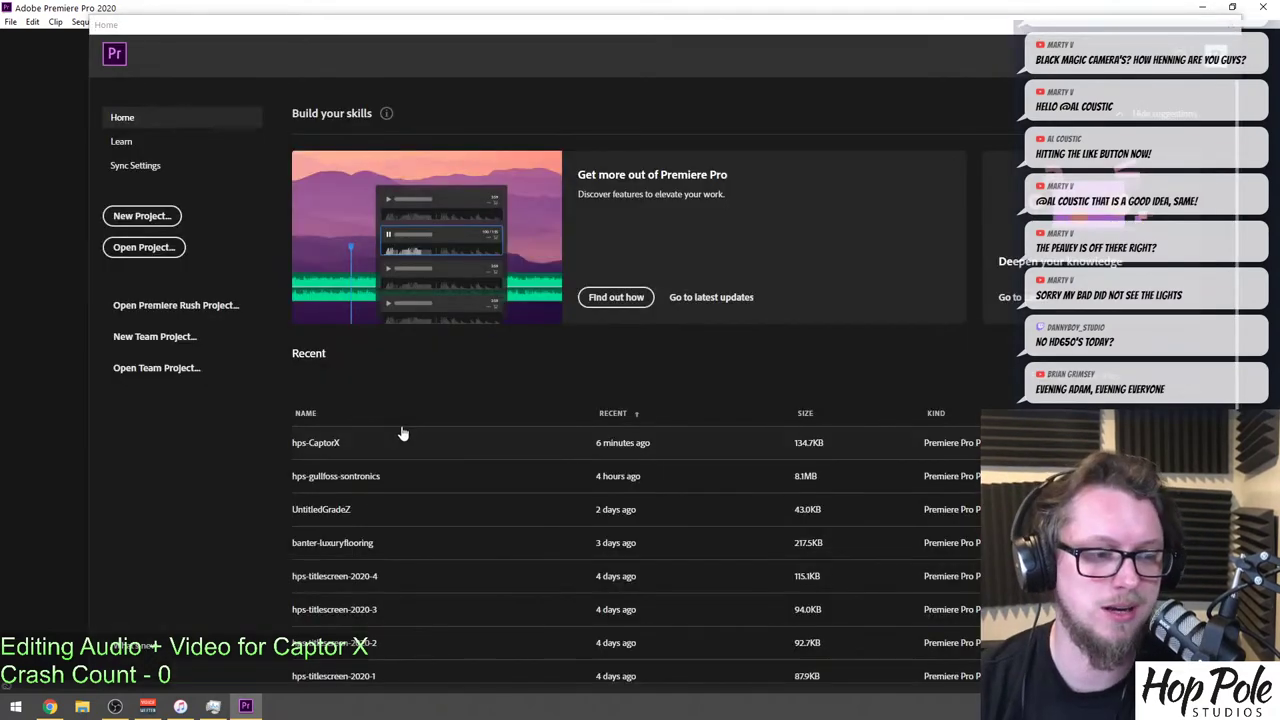
{"action": "left_click", "coordinate": [408, 436]}
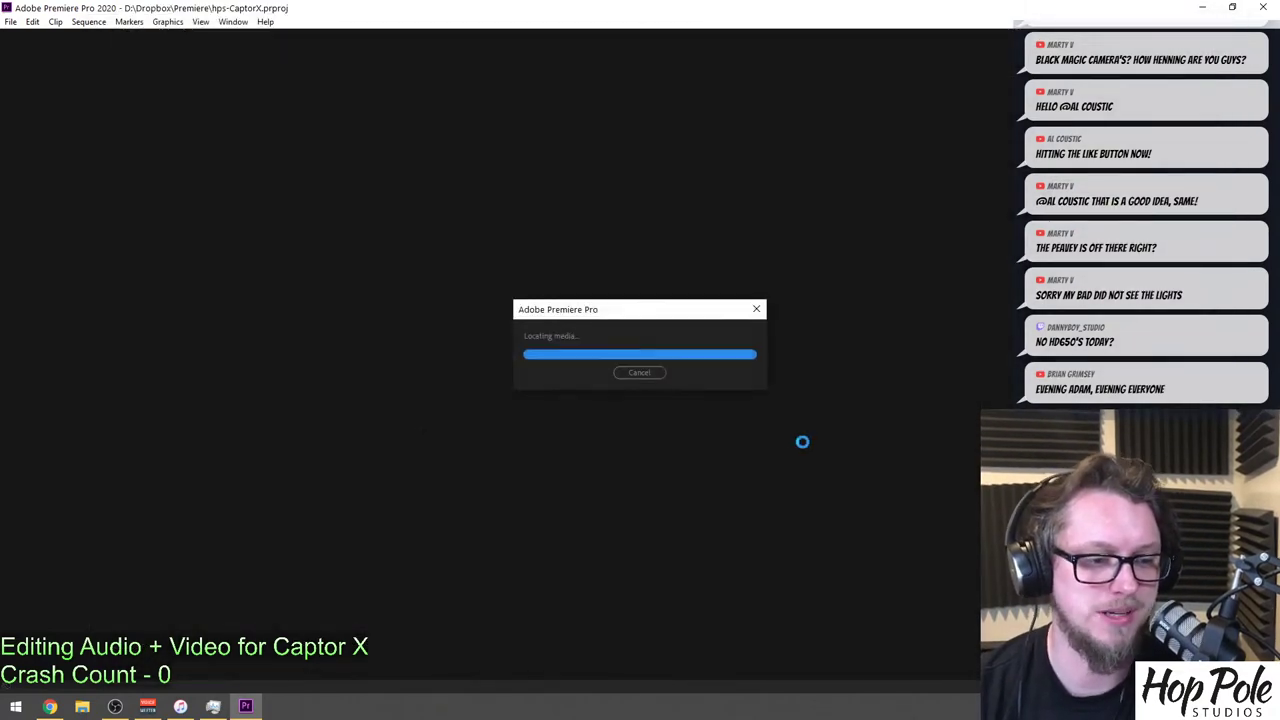
{"action": "left_click", "coordinate": [714, 491]}
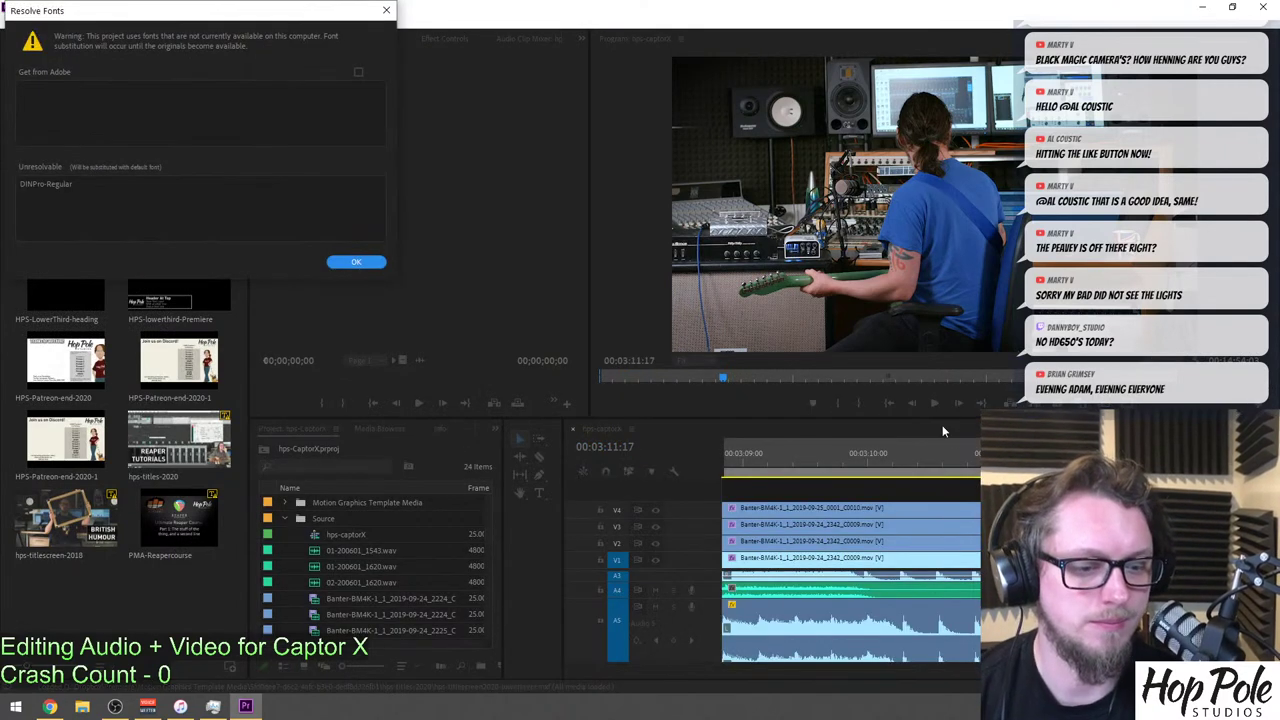
{"action": "left_click", "coordinate": [356, 261]}
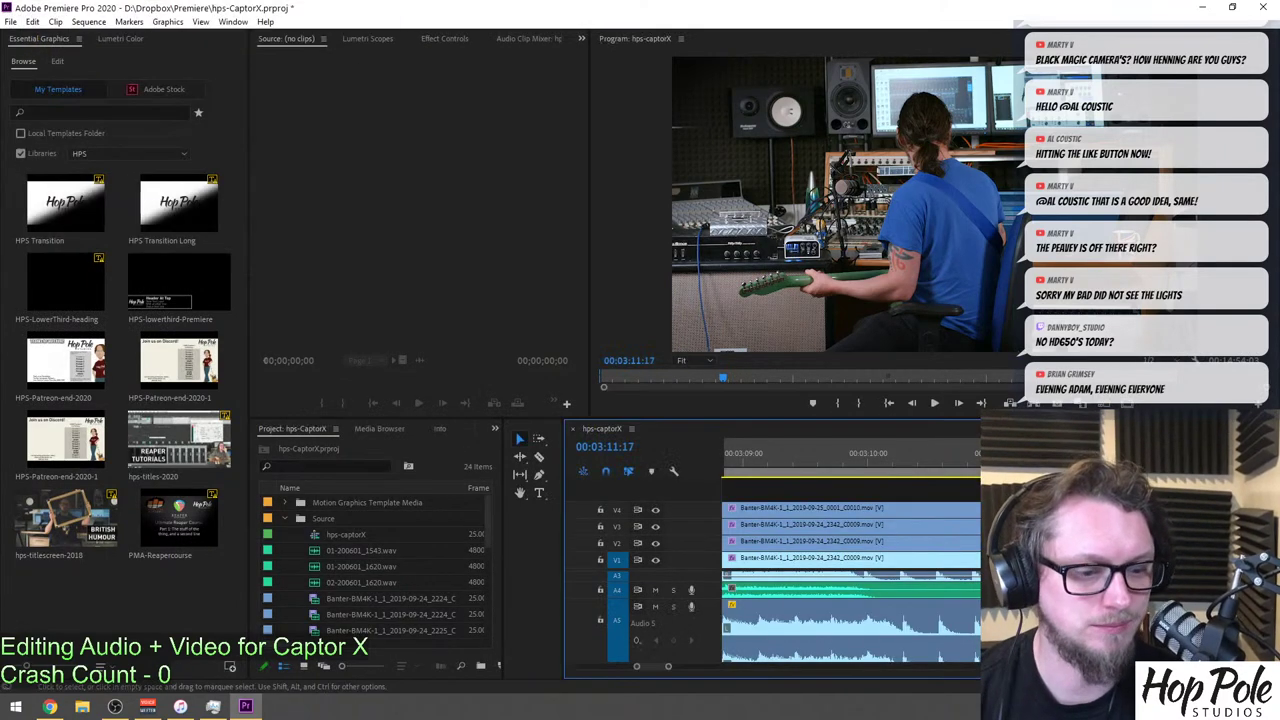
Play the hps-captorX sequence from about 2:32 to check the synced guitar clips against the rendered mix.
{"action": "key", "text": "minus"}
{"action": "key", "text": "minus"}
{"action": "key", "text": "minus"}
{"action": "key", "text": "minus"}
{"action": "key", "text": "minus"}
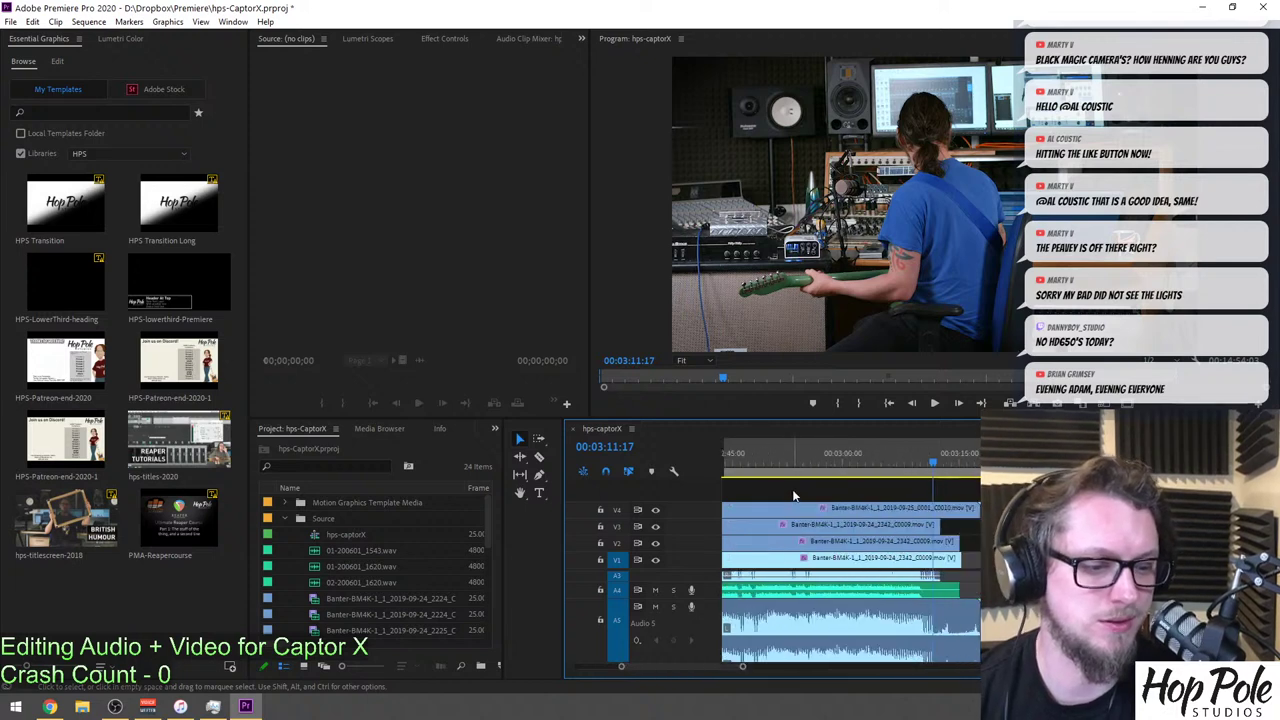
{"action": "key", "text": "equal"}
{"action": "key", "text": "minus"}
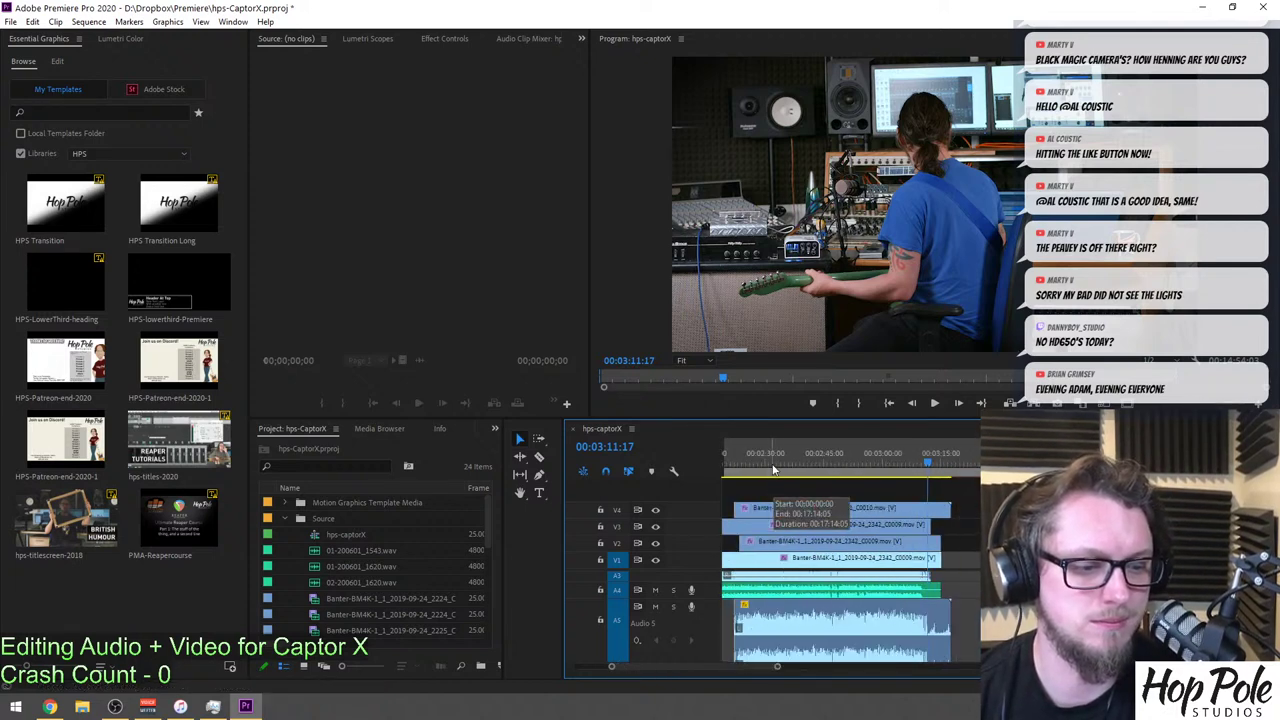
{"action": "left_click", "coordinate": [772, 462]}
{"action": "key", "text": "equal"}
{"action": "key", "text": "space"}
{"action": "key", "text": "equal"}
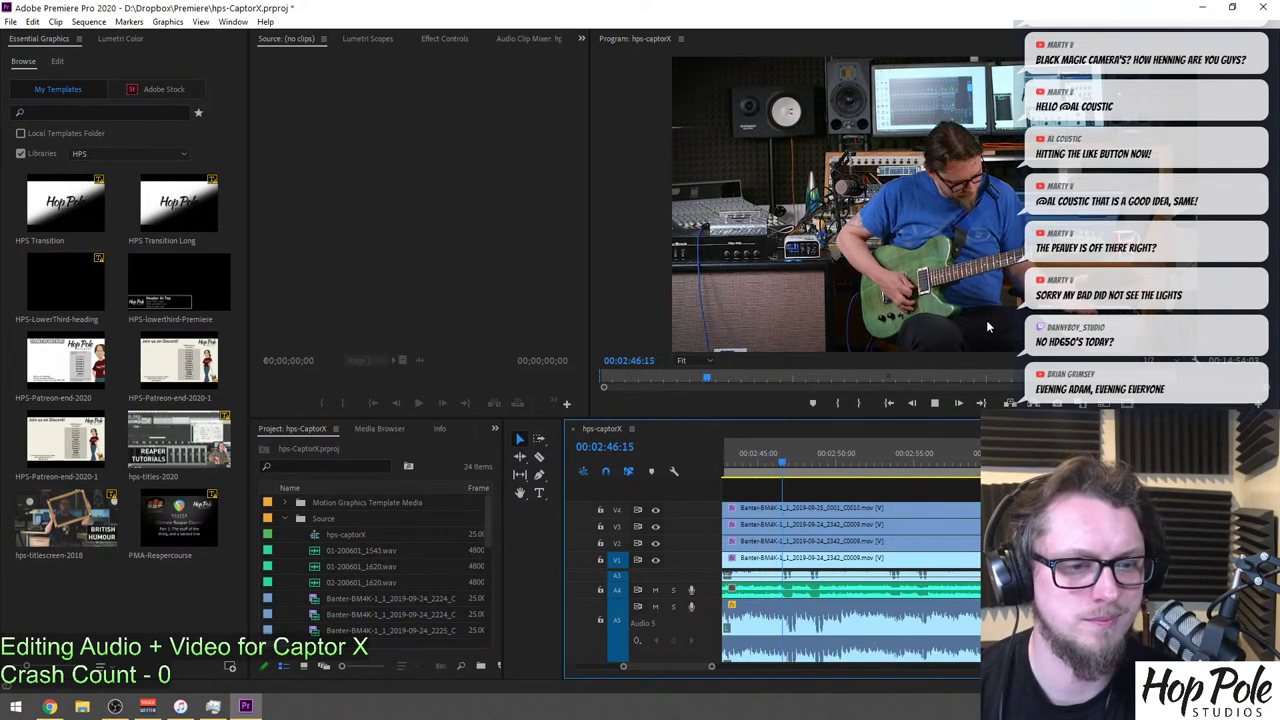
{"action": "scroll", "coordinate": [945, 456], "scroll_direction": "up", "scroll_amount": 3}
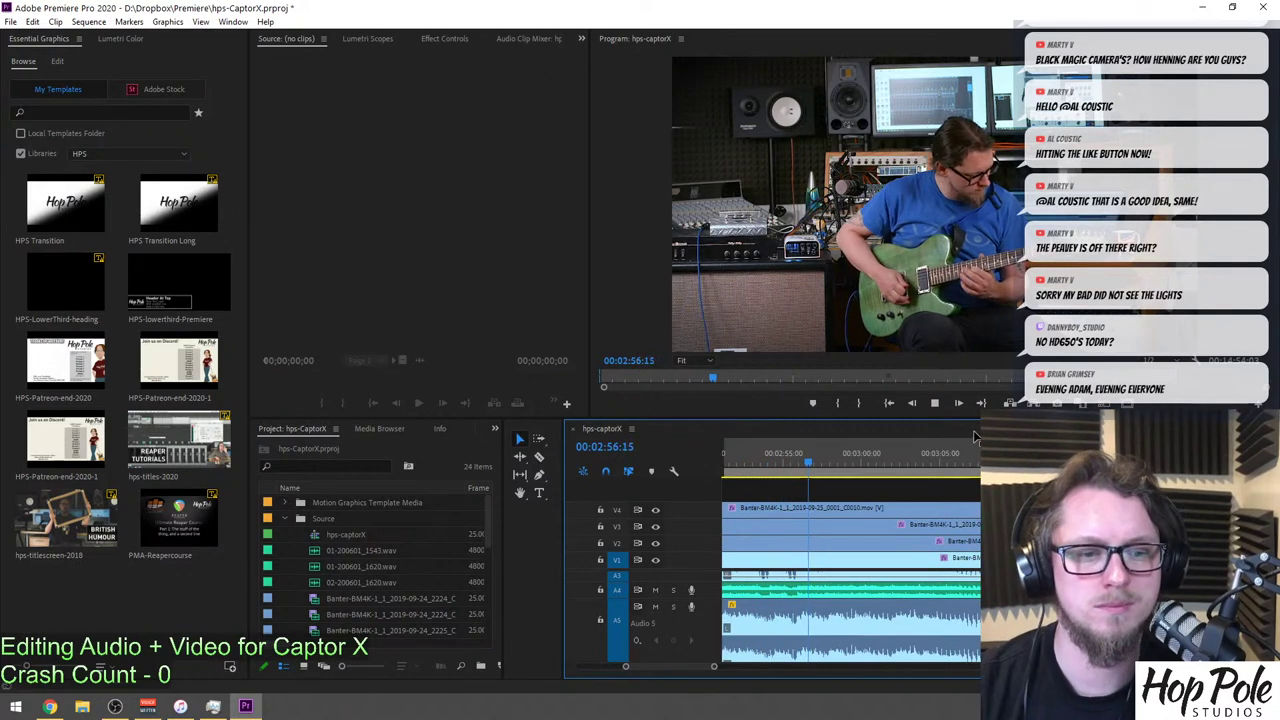
{"action": "scroll", "coordinate": [850, 560], "scroll_direction": "up", "scroll_amount": 3}
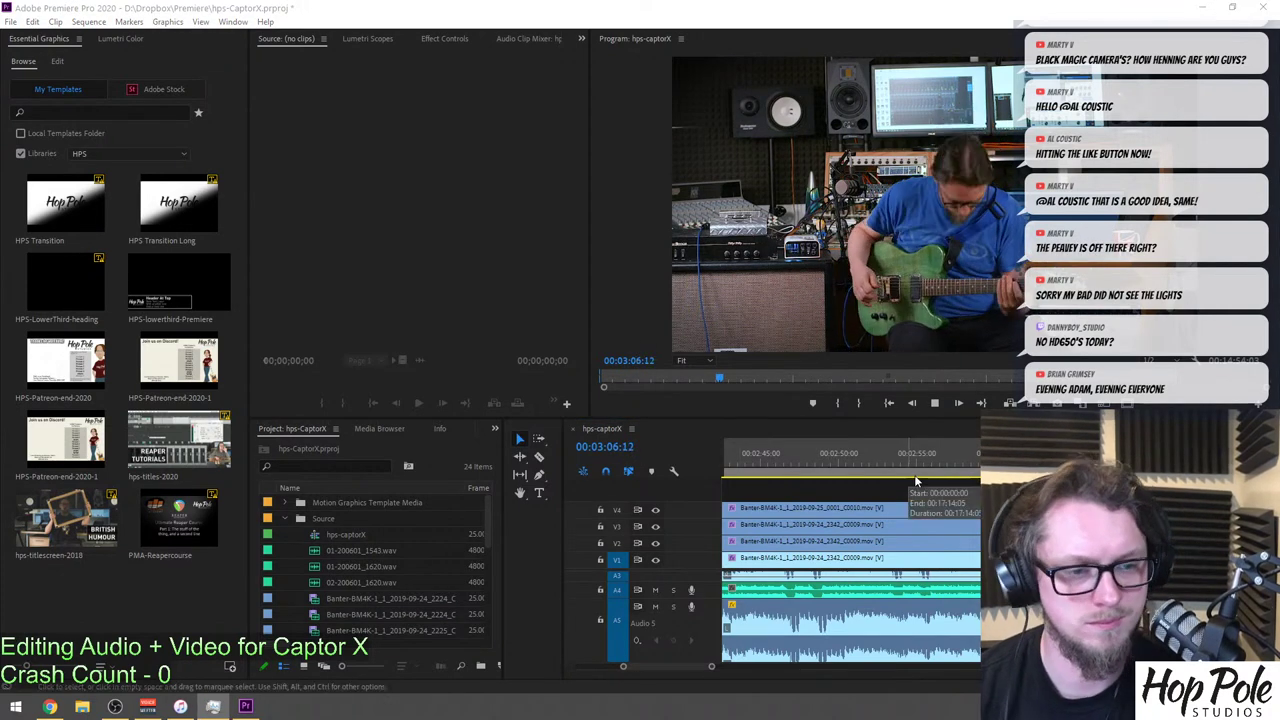
Shorten the end of the V4 guitar clip and its audio to about 3:08 and play the ending.
{"action": "left_click", "coordinate": [965, 463]}
{"action": "left_click_drag", "start_coordinate": [965, 466], "coordinate": [1019, 463]}
{"action": "scroll", "coordinate": [1019, 500], "scroll_direction": "down", "scroll_amount": 3}
{"action": "left_click_drag", "start_coordinate": [1086, 508], "coordinate": [938, 508]}
{"action": "key", "text": "space"}
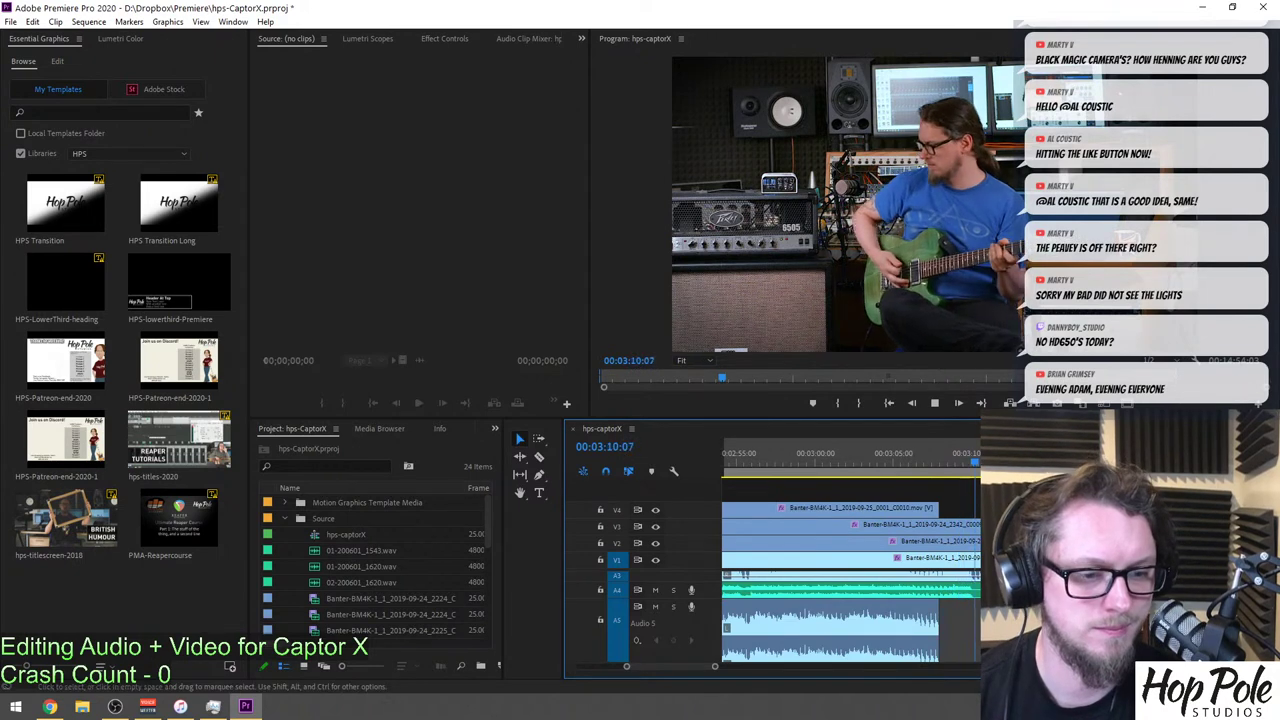
Cut the V1, V2 and V3 clips at 03:10:17 and delete their leftover ends.
{"action": "key", "text": "space"}
{"action": "key", "text": "c"}
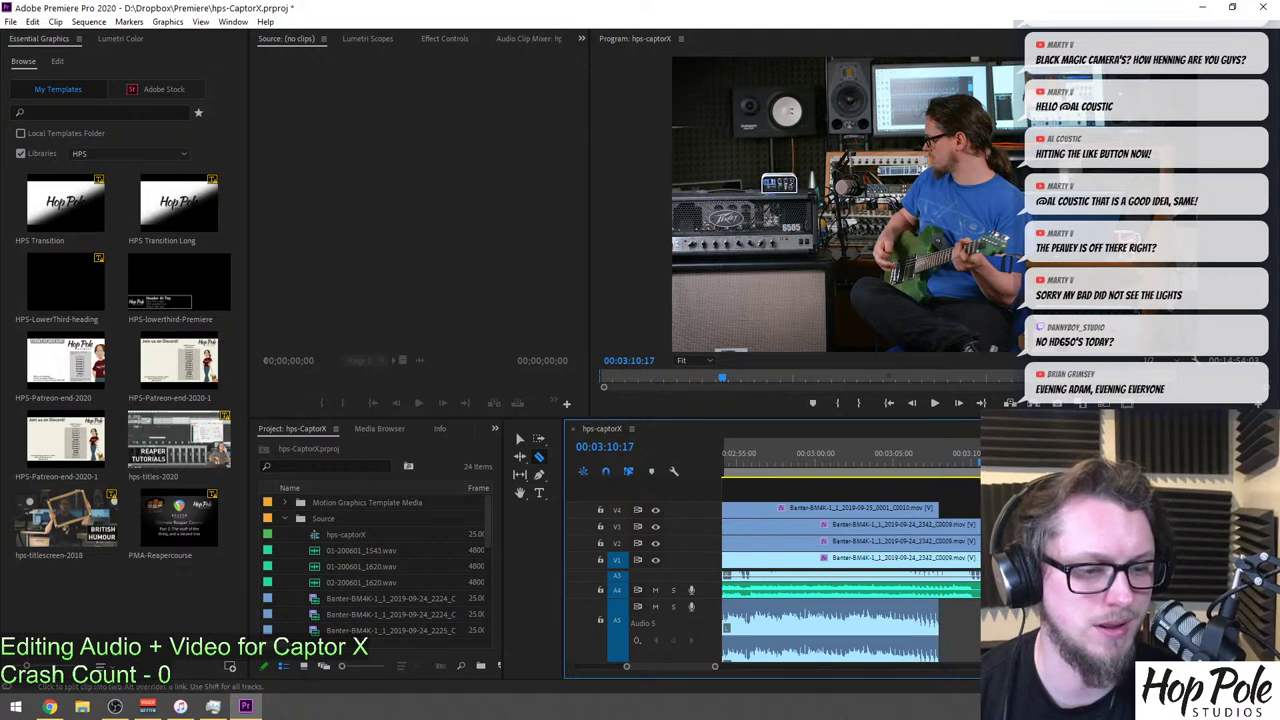
{"action": "key", "text": "v"}
{"action": "key", "text": "Delete"}
Bring the whole synced section into view in the sequence and place the playhead at 02:32:23.
{"action": "left_click", "coordinate": [846, 455]}
{"action": "key", "text": "minus"}
{"action": "key", "text": "minus"}
{"action": "key", "text": "minus"}
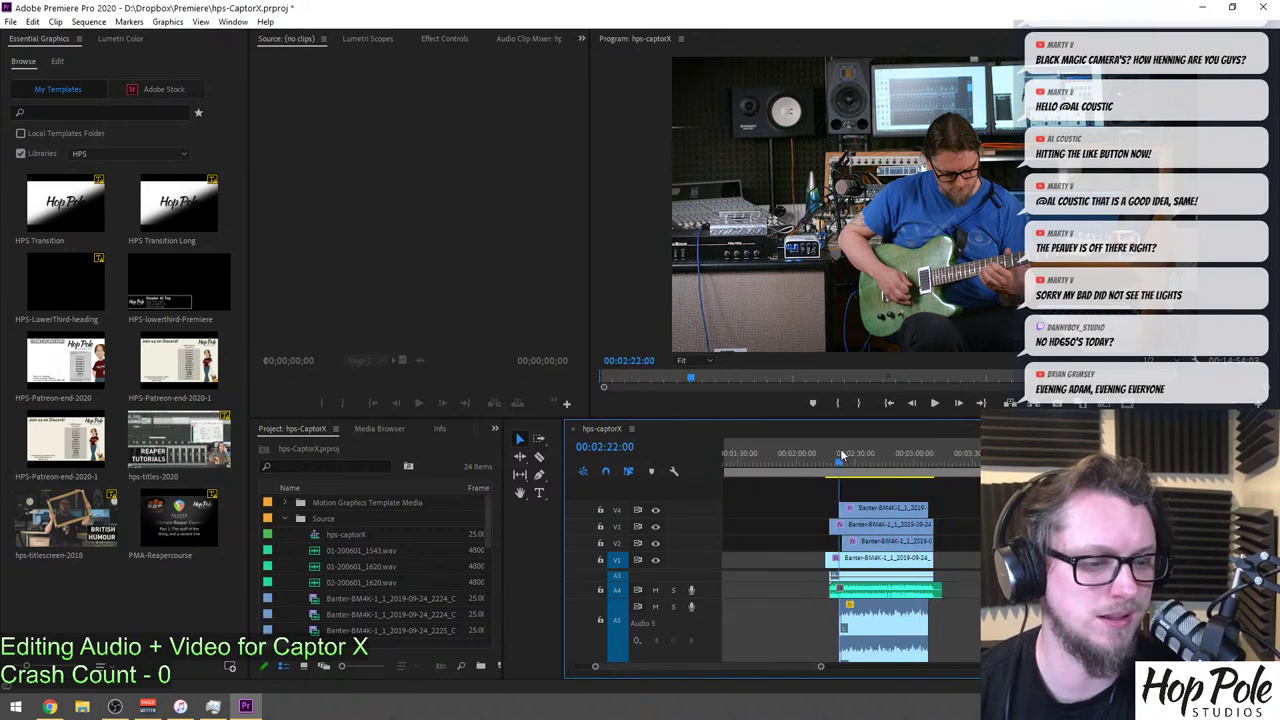
{"action": "left_click", "coordinate": [862, 456]}
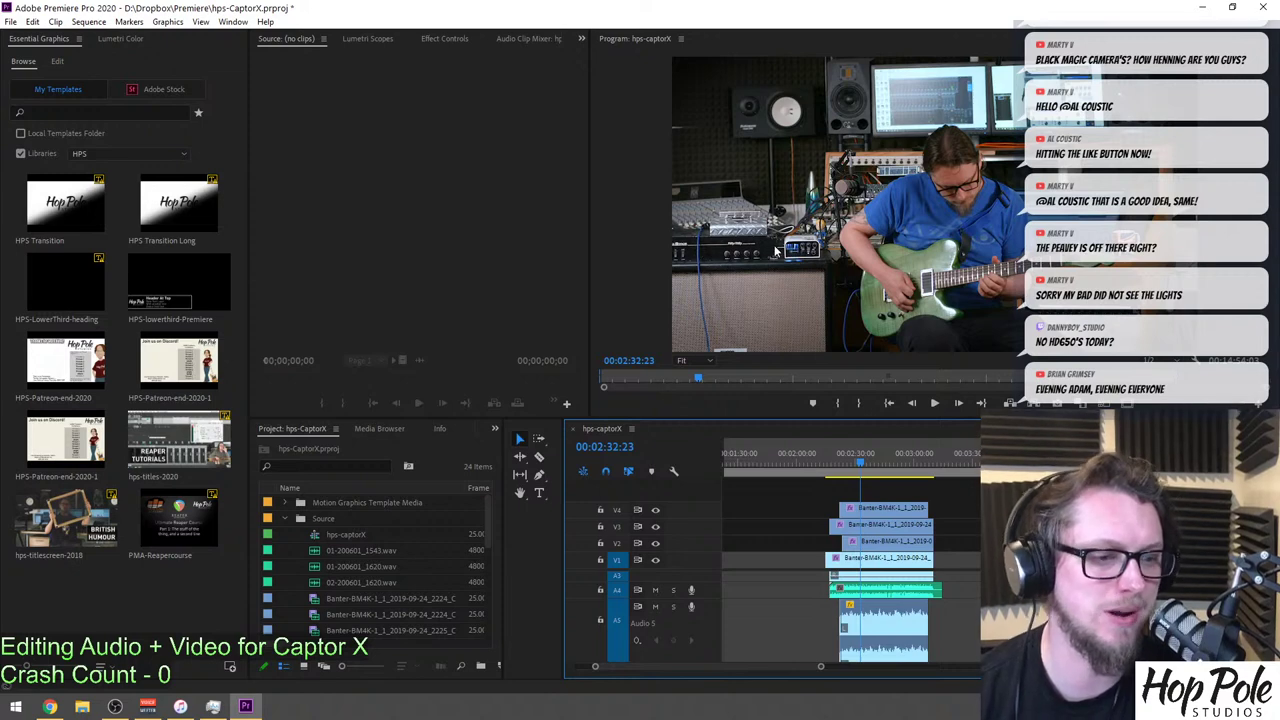
Preview the source clips 2019-09-24_2342_C0009 and 2019-09-25_0001_C0010 to find the next take.
{"action": "scroll", "coordinate": [326, 568], "scroll_direction": "down", "scroll_amount": 3}
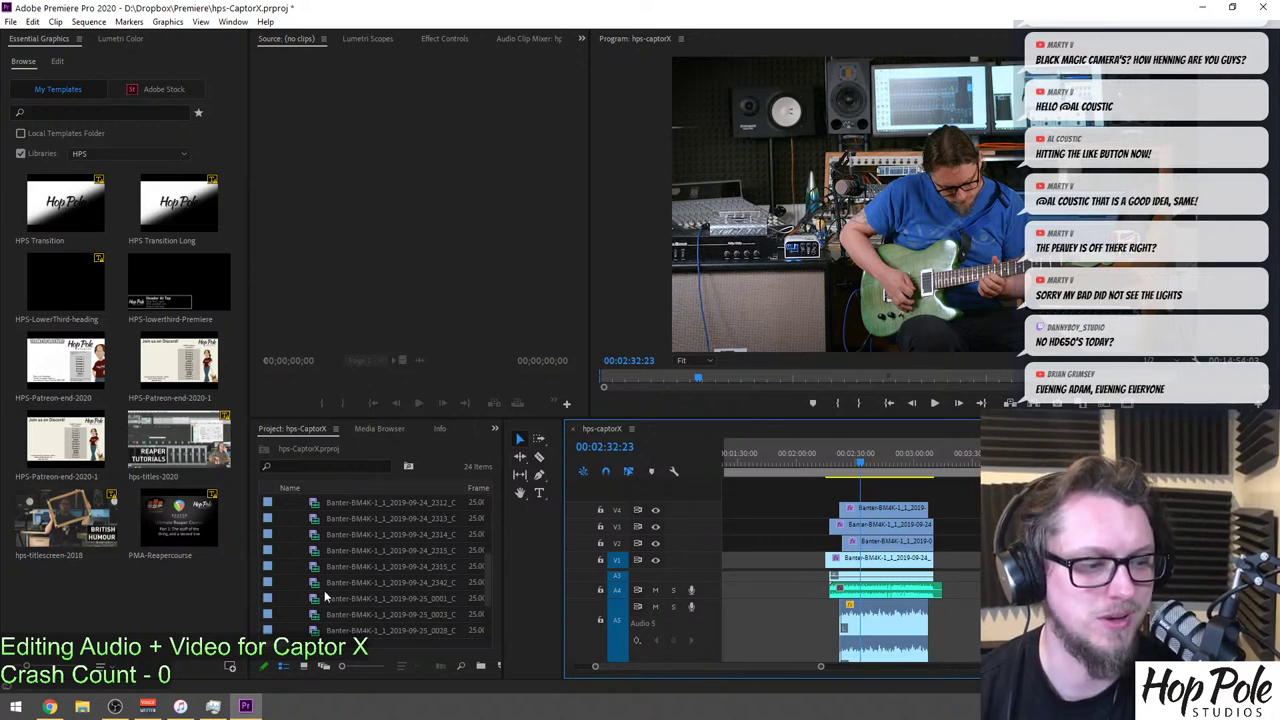
{"action": "double_click", "coordinate": [317, 584]}
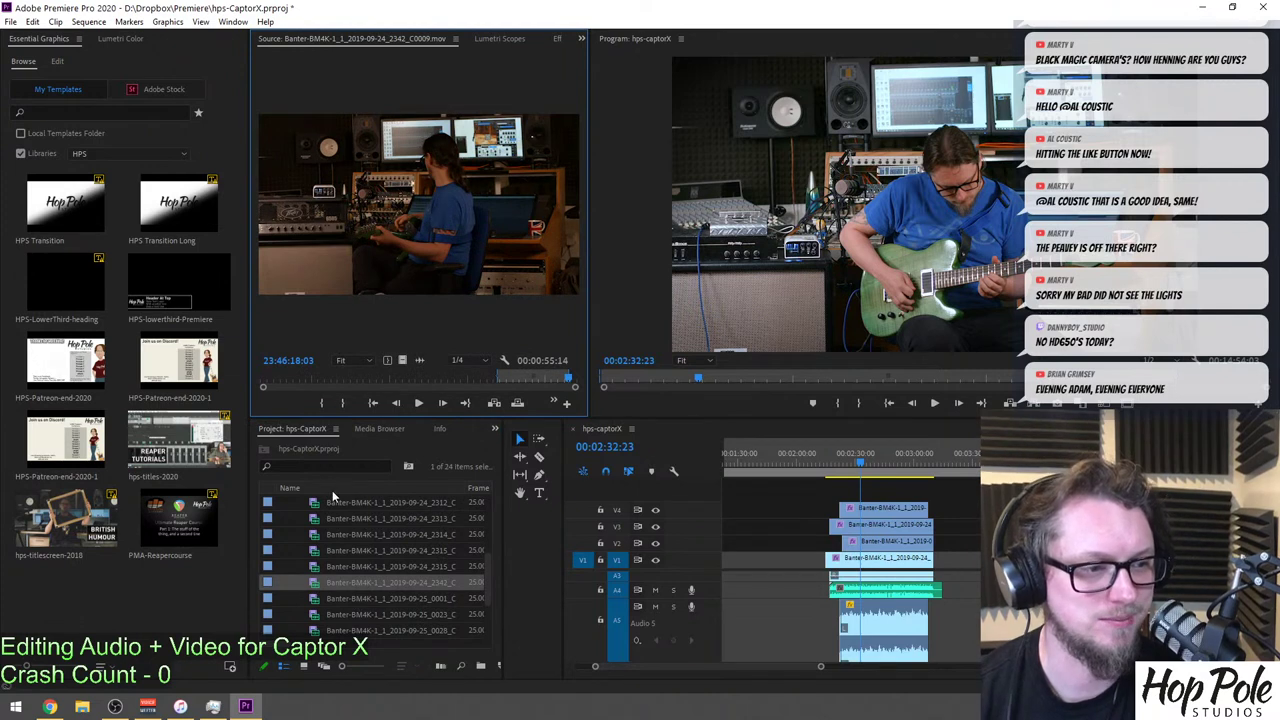
{"action": "scroll", "coordinate": [317, 610], "scroll_direction": "down", "scroll_amount": 1}
{"action": "double_click", "coordinate": [314, 552]}
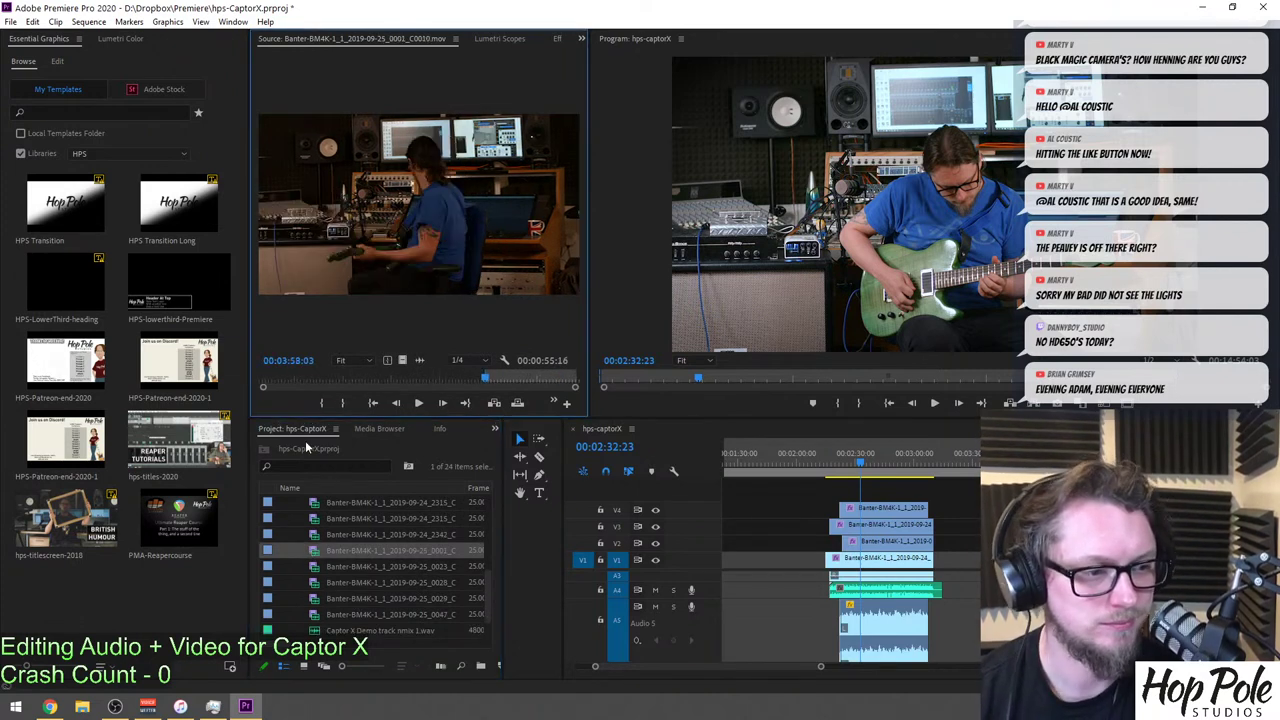
Open the 2019-09-25_0023_C0011 bass clip and mark the take with an in point at 25:55:00 and an out point at 26:50:00.
{"action": "double_click", "coordinate": [314, 568]}
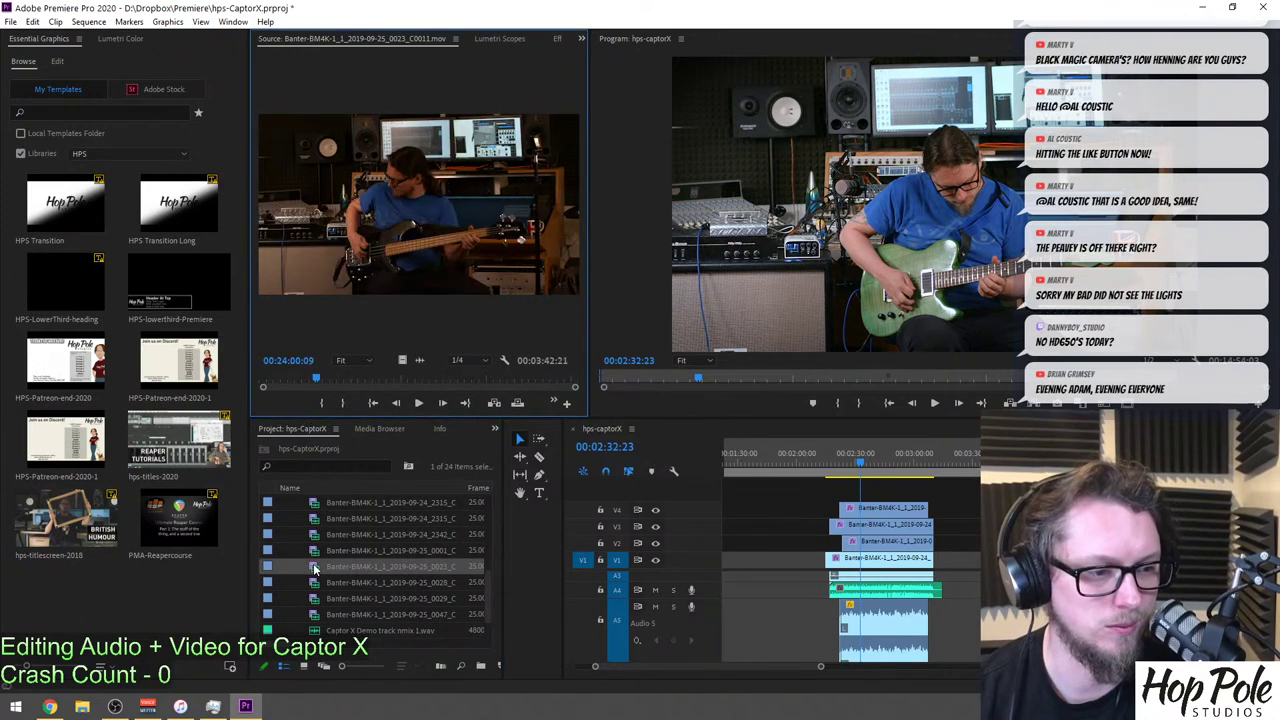
{"action": "left_click_drag", "start_coordinate": [297, 382], "coordinate": [475, 389]}
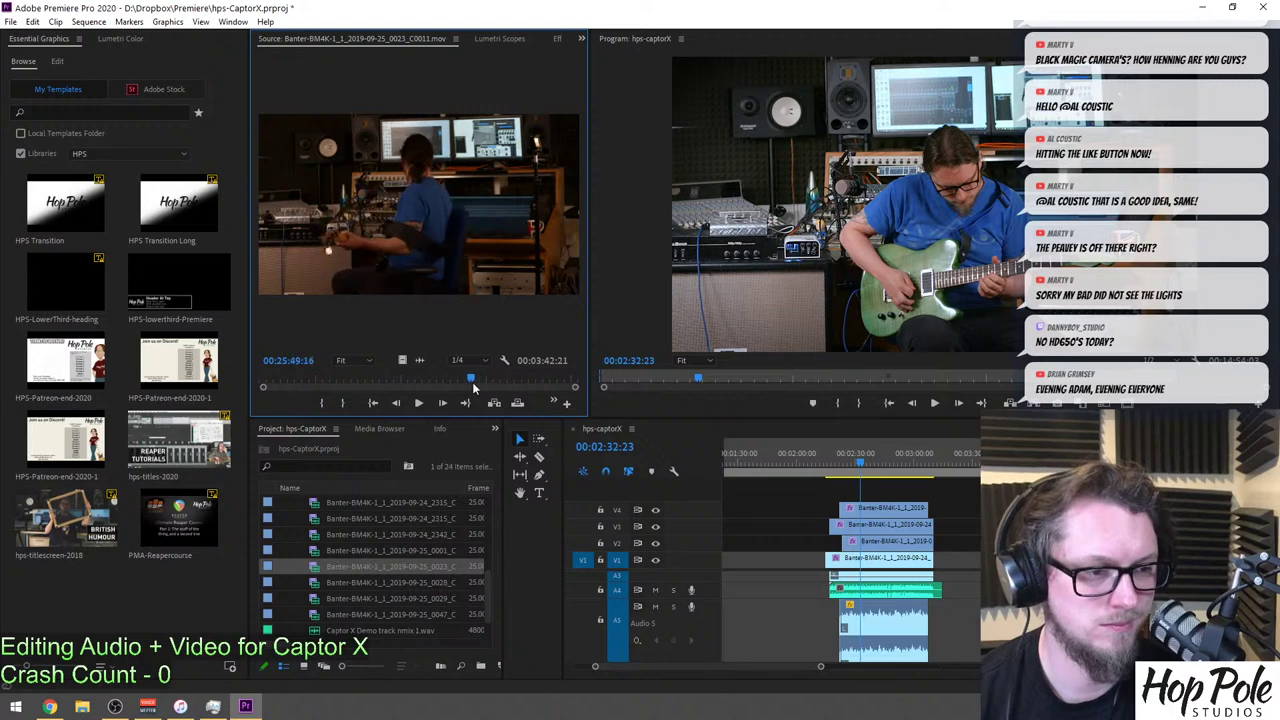
{"action": "key", "text": "space"}
{"action": "key", "text": "i"}
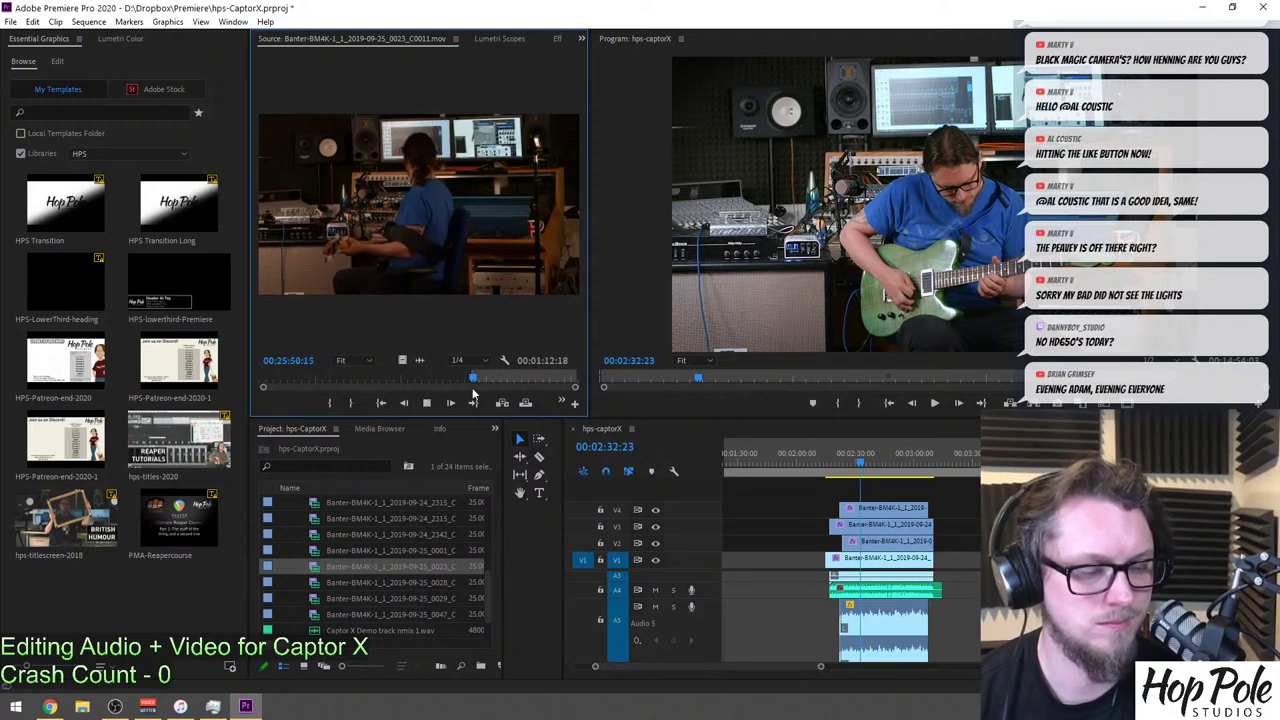
{"action": "left_click_drag", "start_coordinate": [574, 387], "coordinate": [516, 383]}
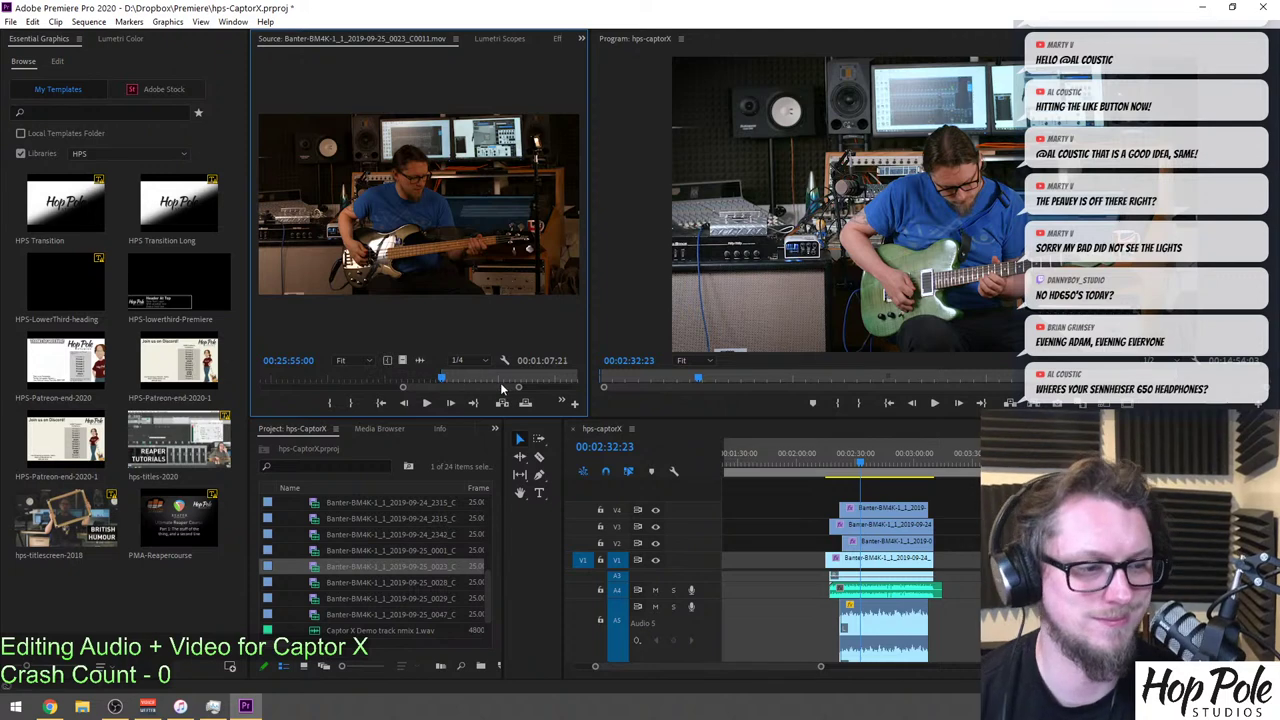
{"action": "left_click_drag", "start_coordinate": [510, 387], "coordinate": [528, 388]}
{"action": "left_click", "coordinate": [537, 378]}
{"action": "key", "text": "space"}
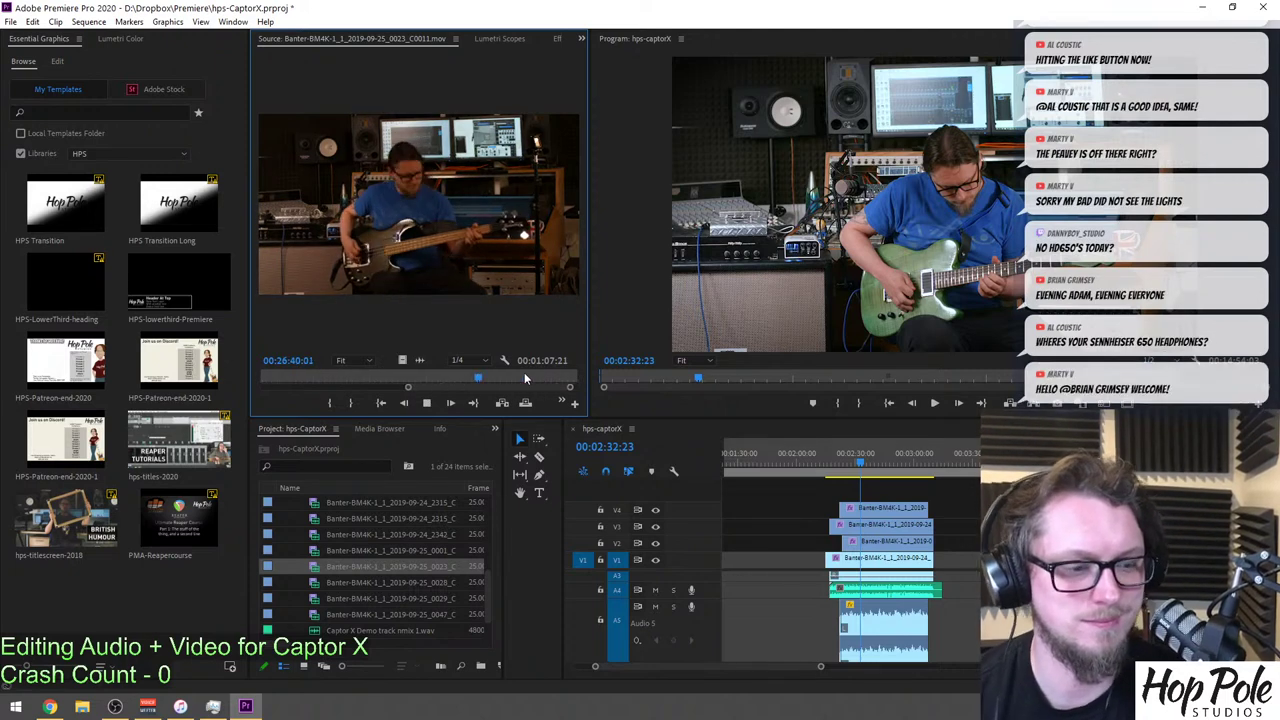
{"action": "key", "text": "minus"}
{"action": "key", "text": "minus"}
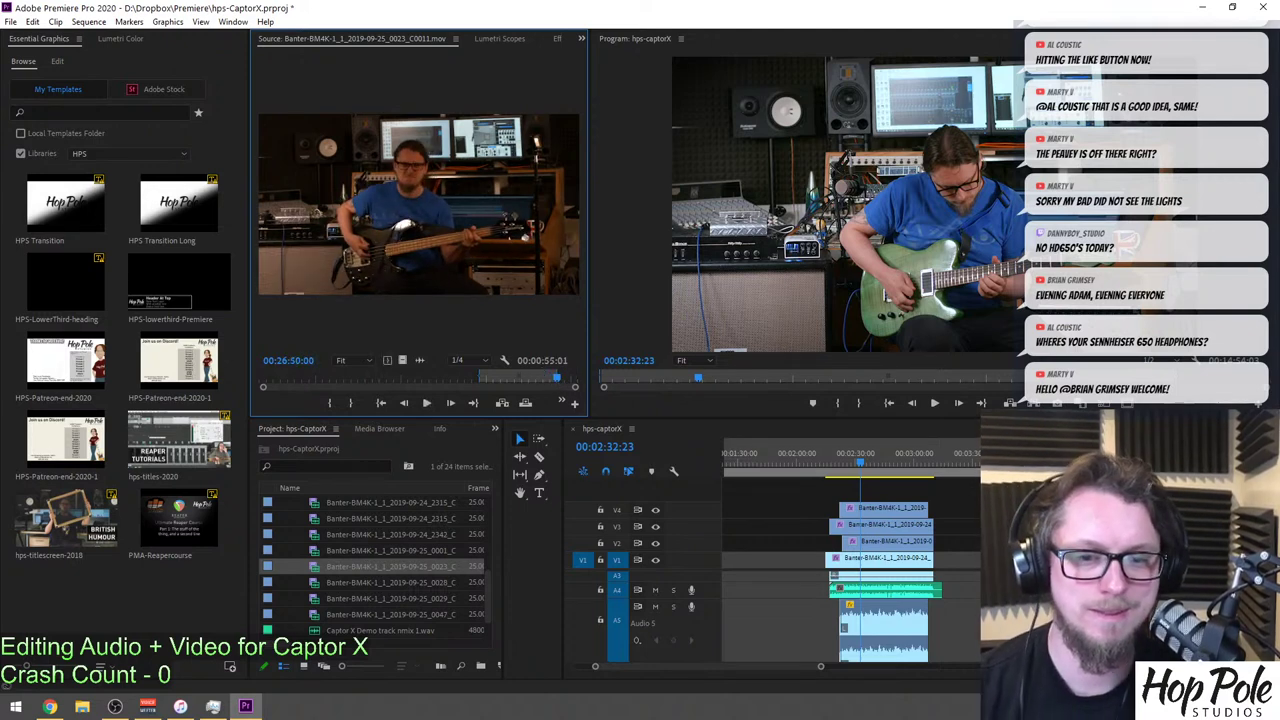
{"action": "key", "text": "alt+Tab"}
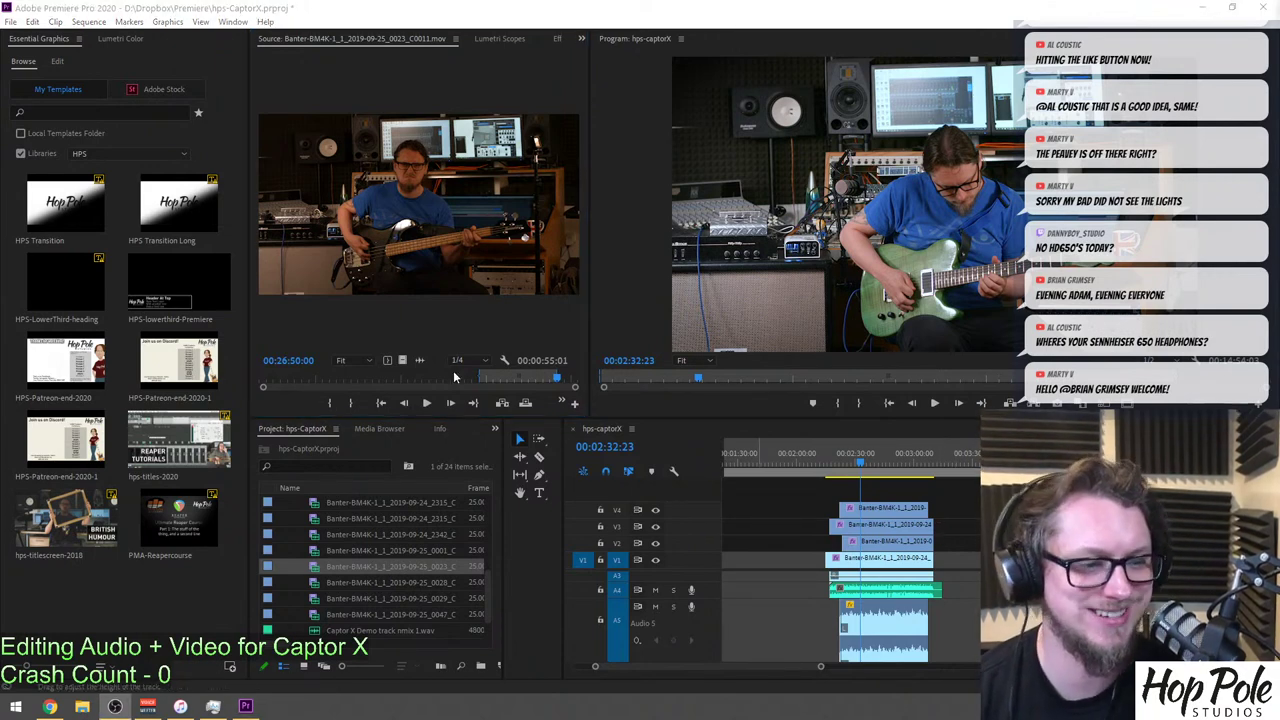
{"action": "key", "text": "alt+Tab"}
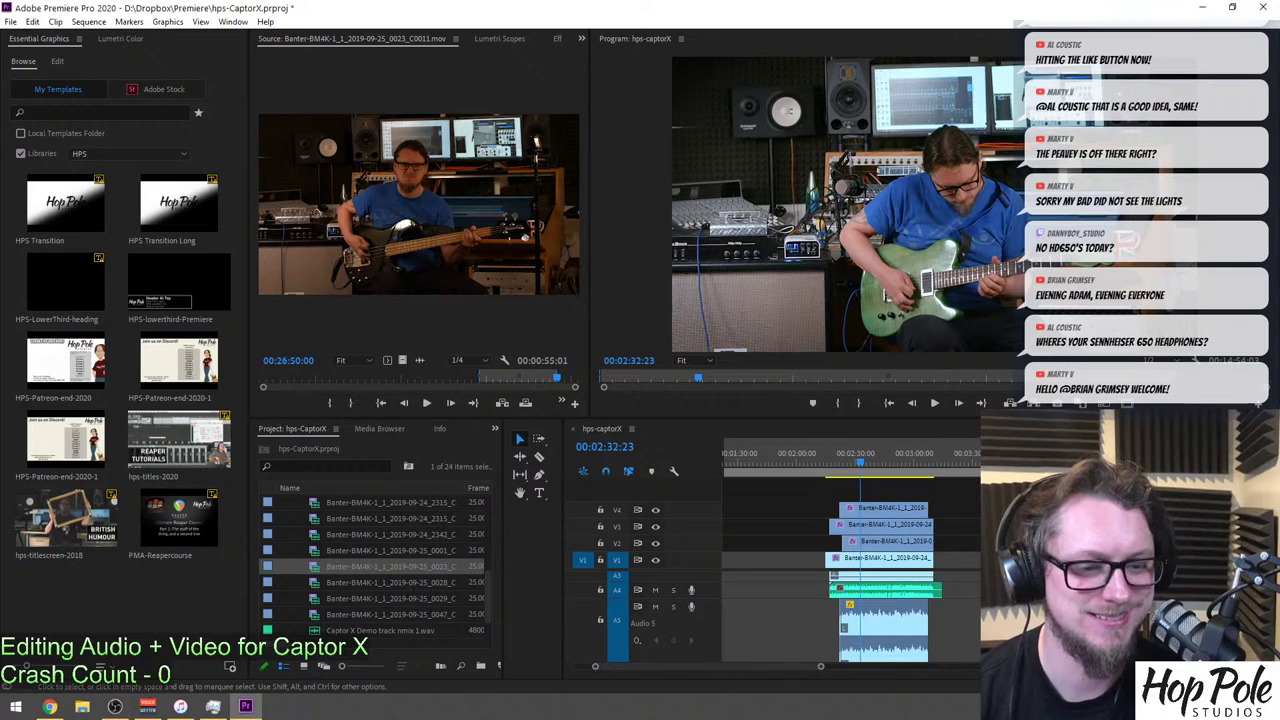
Place the marked bass take at about 2:21 on new tracks V5 and A6 and show the Lumetri Scopes.
{"action": "scroll", "coordinate": [850, 616], "scroll_direction": "down", "scroll_amount": 2}
{"action": "left_click_drag", "start_coordinate": [410, 255], "coordinate": [836, 638]}
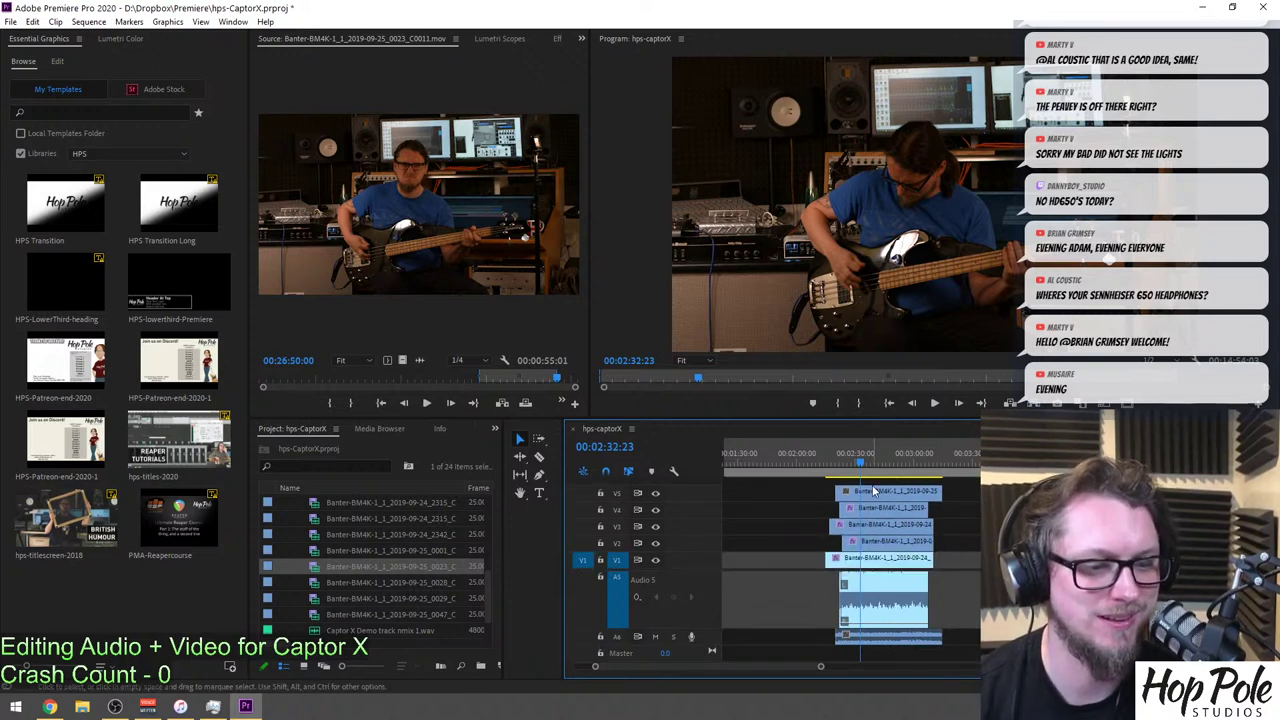
{"action": "left_click", "coordinate": [497, 39]}
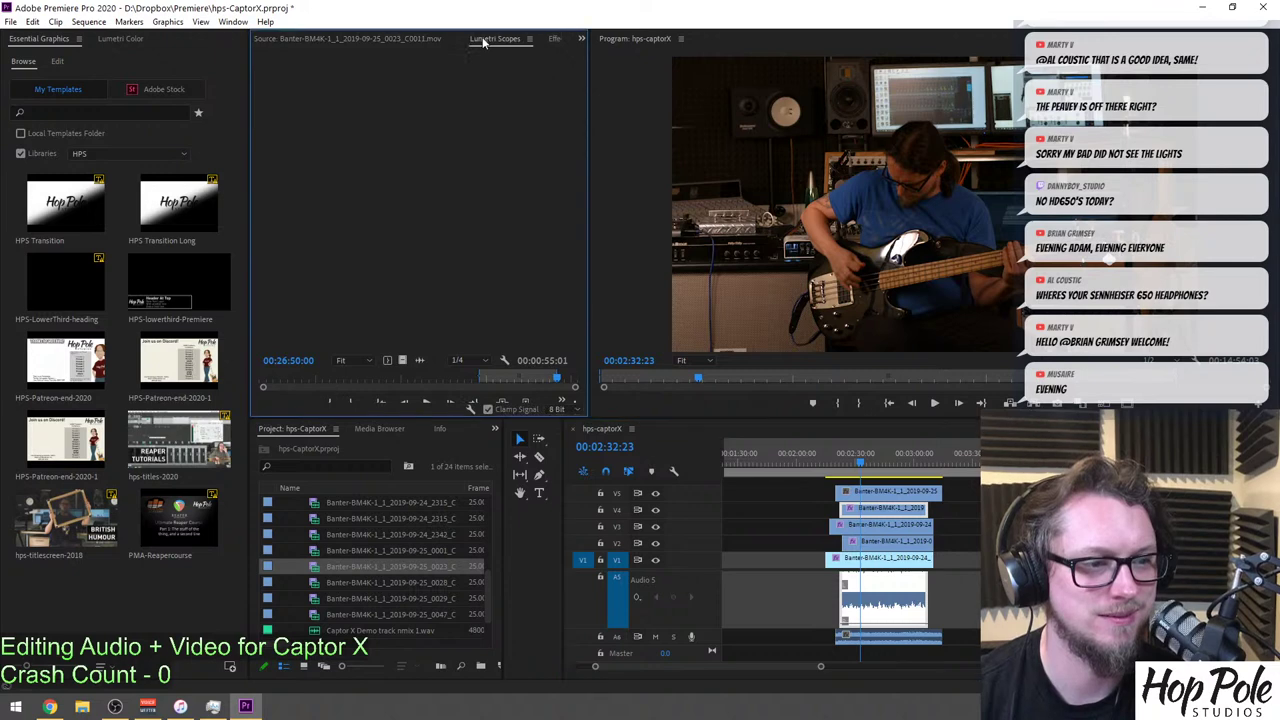
Copy the Lumetri Color grade from the 2019-09-25_0001 clip onto the 2019-09-25_0023 clip on V5.
{"action": "left_click", "coordinate": [612, 84]}
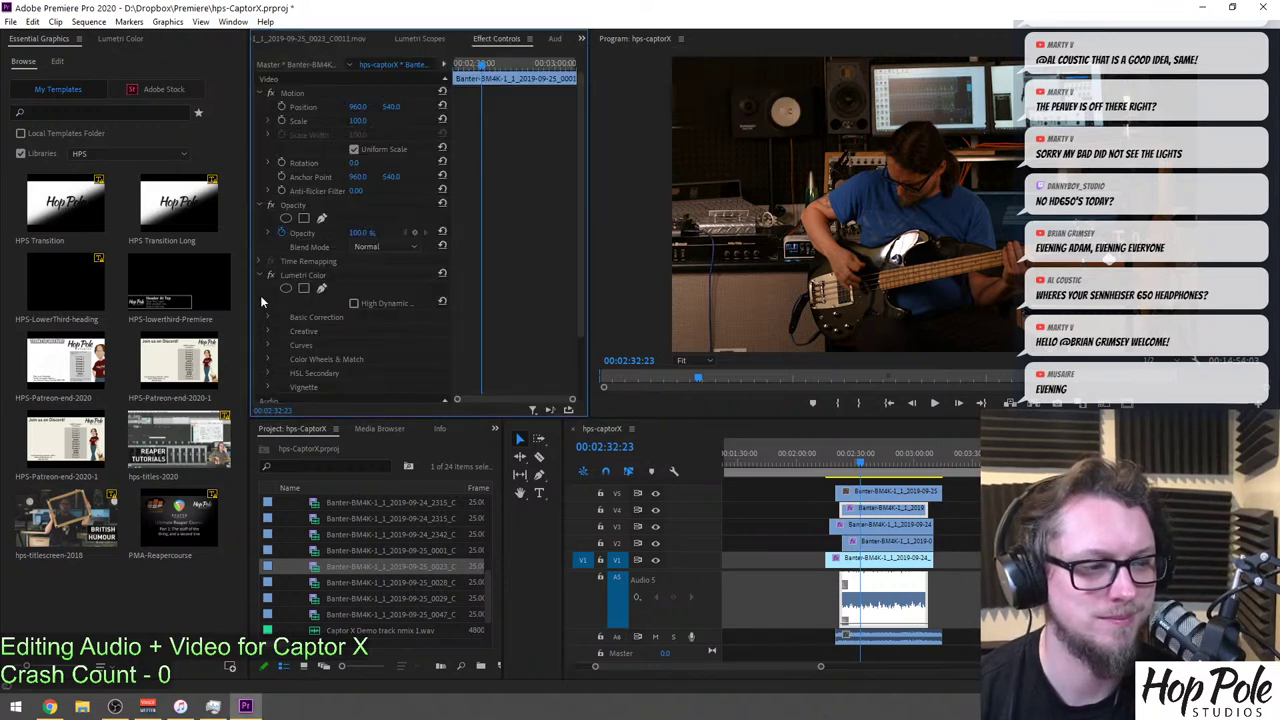
{"action": "left_click", "coordinate": [897, 493]}
{"action": "key", "text": "ctrl+v"}
{"action": "key", "text": "alt+minus"}
{"action": "key", "text": "alt+minus"}
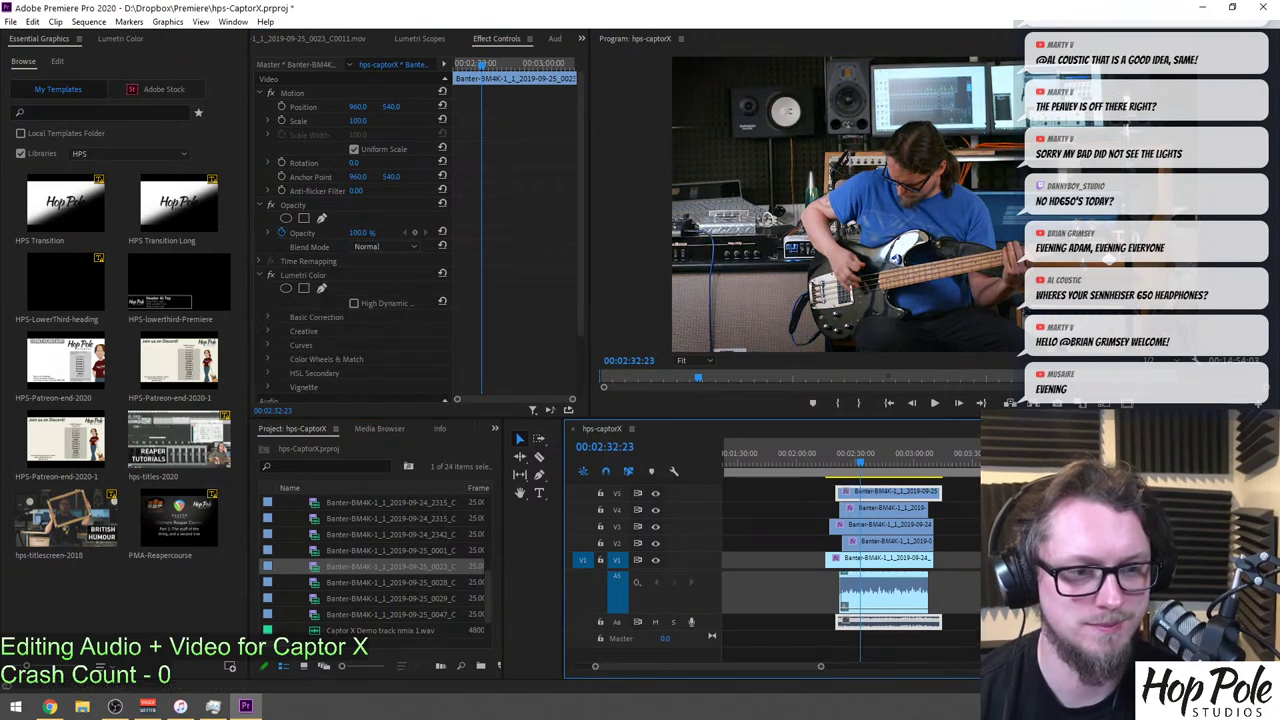
Mute audio track A6, which carries the V5 clip's camera audio.
{"action": "left_click", "coordinate": [842, 458]}
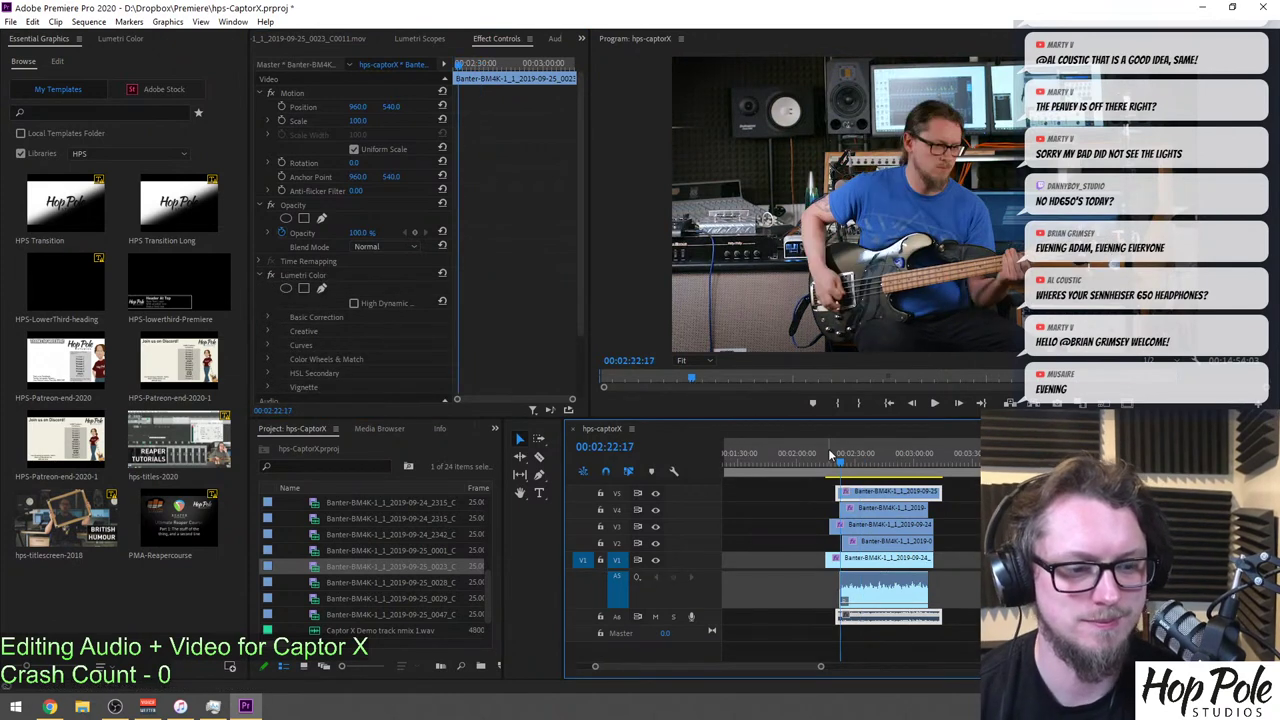
{"action": "key", "text": "="}
{"action": "key", "text": "="}
{"action": "key", "text": "="}
{"action": "key", "text": "="}
{"action": "key", "text": "="}
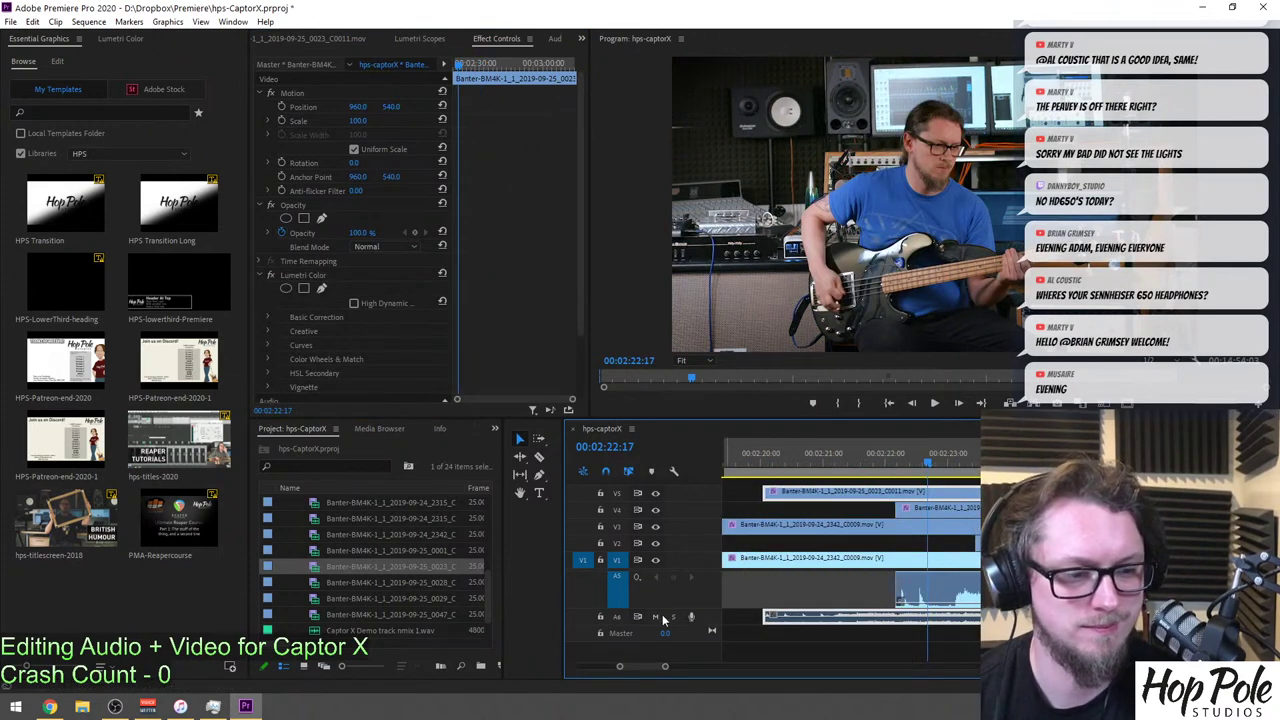
{"action": "left_click", "coordinate": [656, 617]}
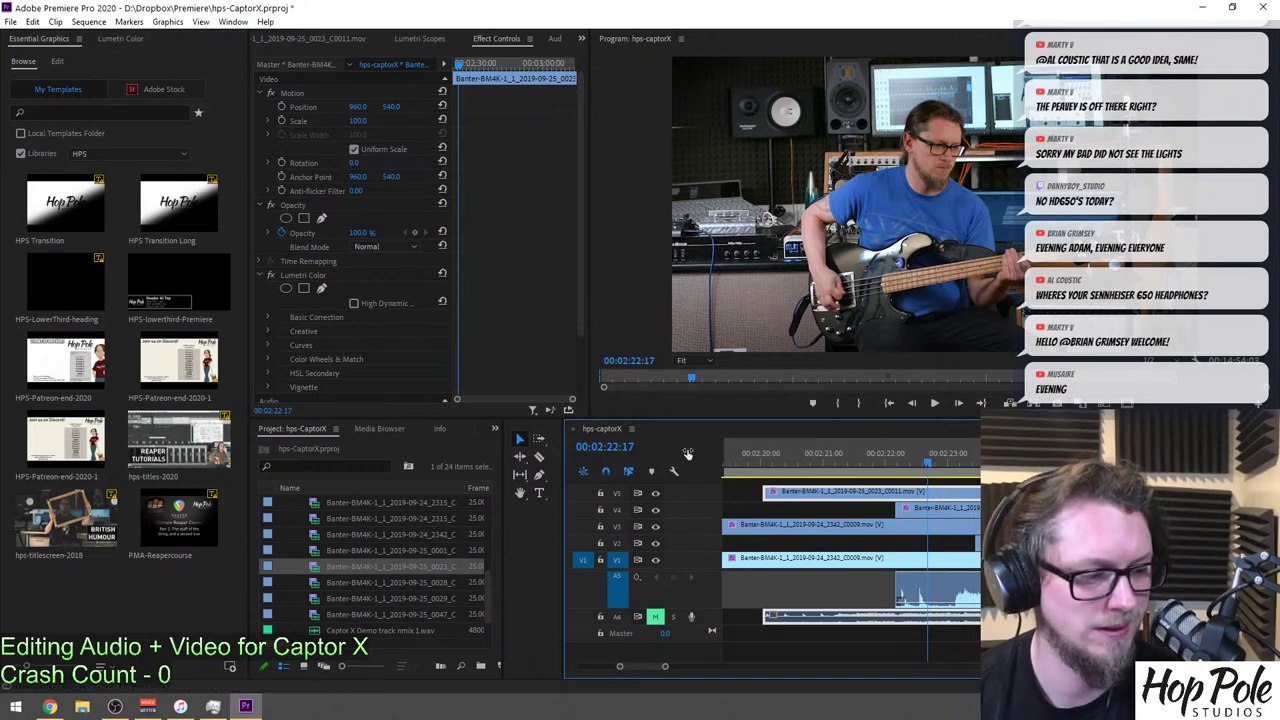
Enlarge the timeline and move the V5 clip with its A6 audio about five seconds earlier.
{"action": "key", "text": "grave"}
{"action": "left_click_drag", "start_coordinate": [344, 60], "coordinate": [281, 62]}
{"action": "scroll", "coordinate": [410, 157], "scroll_direction": "left", "scroll_amount": 5}
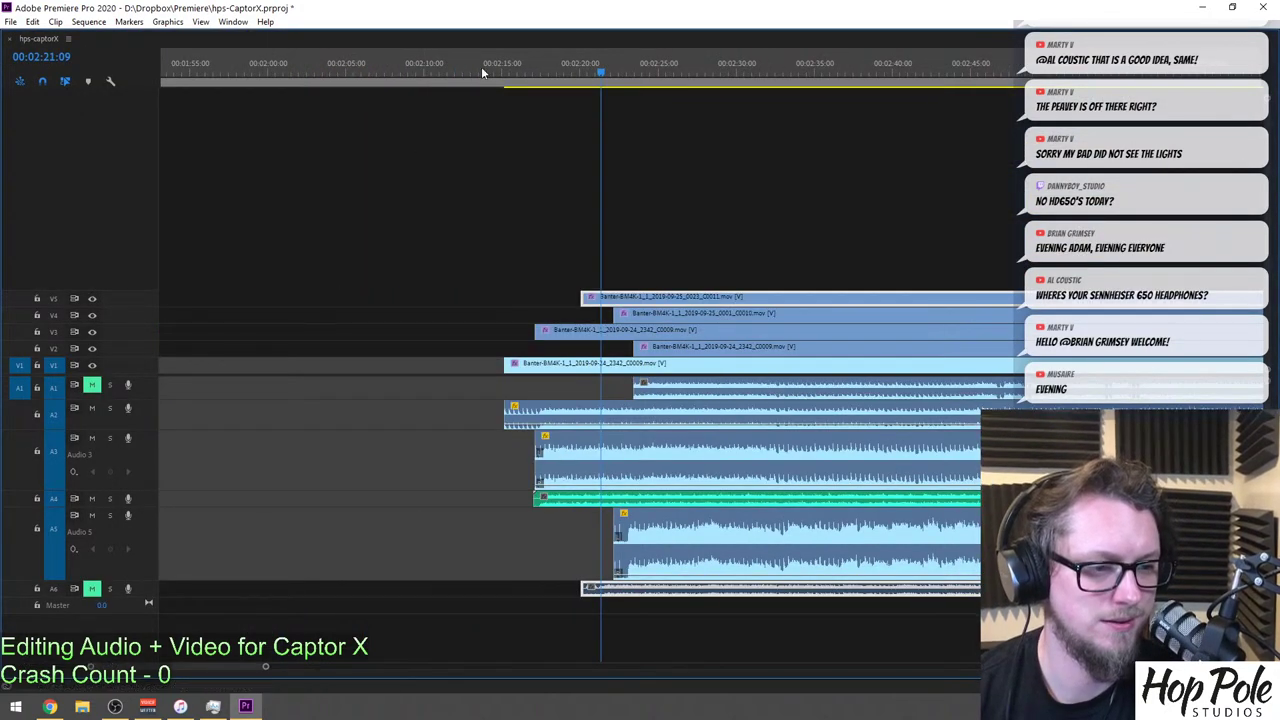
{"action": "left_click", "coordinate": [590, 540]}
{"action": "left_click_drag", "start_coordinate": [664, 589], "coordinate": [358, 591]}
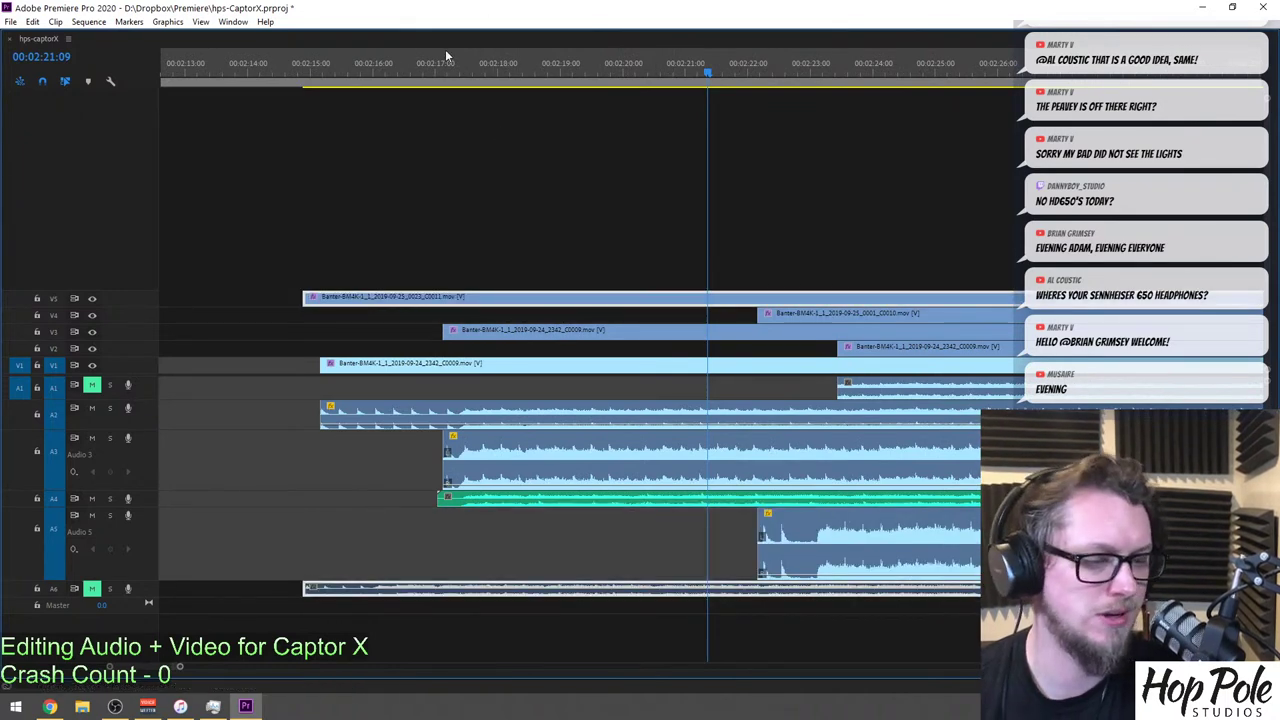
Expand track A6 to show its waveform and shift the V5 clip about 1.3 seconds later toward the other takes.
{"action": "left_click", "coordinate": [414, 62]}
{"action": "key", "text": "="}
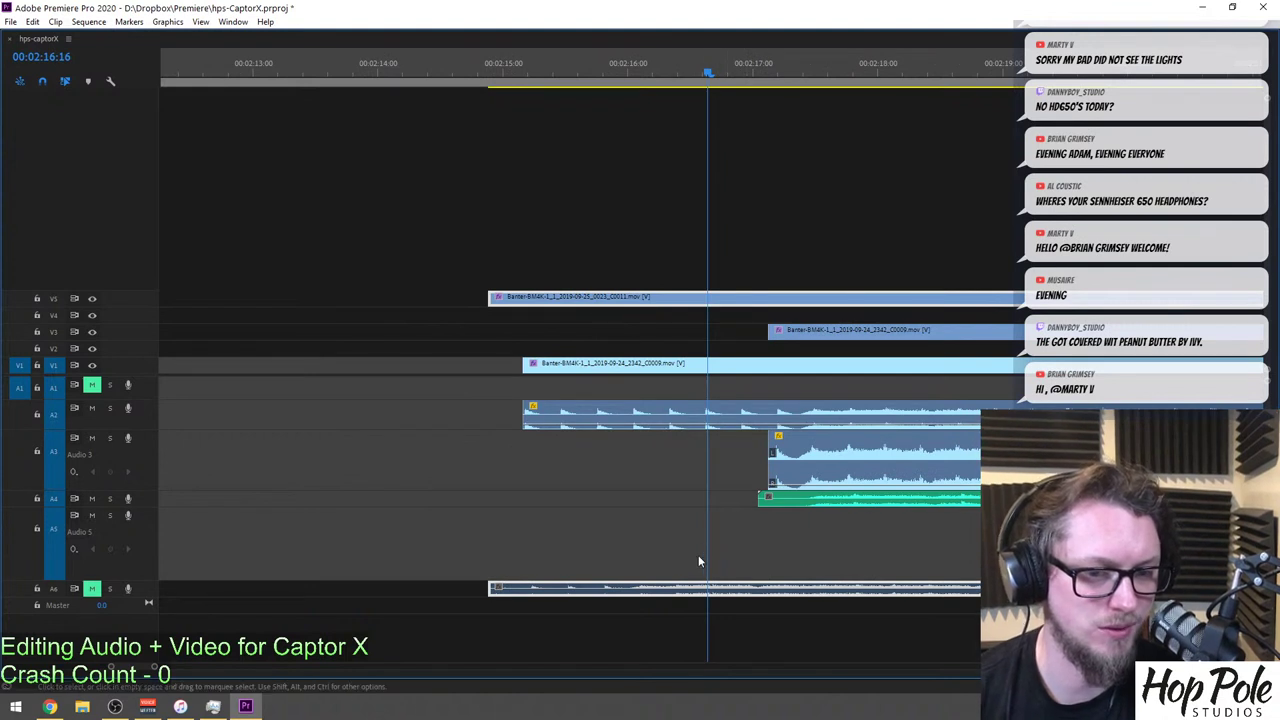
{"action": "left_click_drag", "start_coordinate": [143, 597], "coordinate": [143, 660]}
{"action": "left_click_drag", "start_coordinate": [643, 608], "coordinate": [795, 655]}
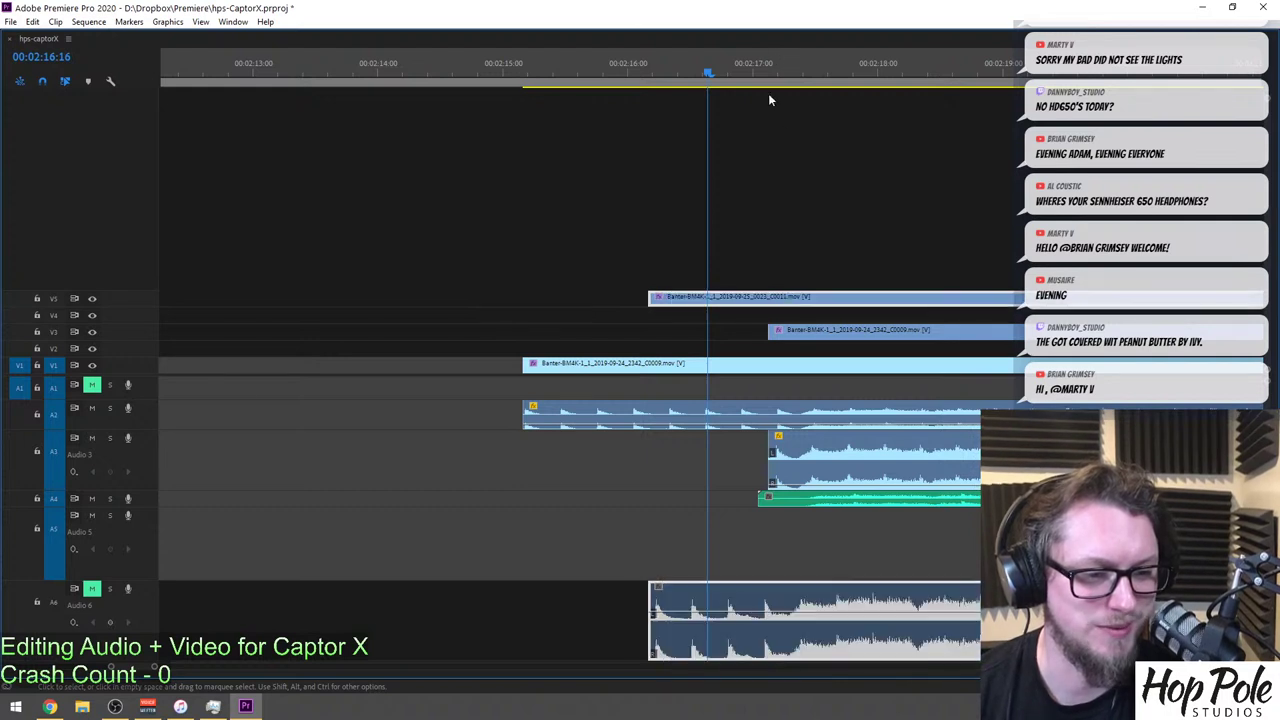
Nudge the V5 clip about two frames later to line up its A6 waveform with the A2 and A3 peaks at 00:02:17:05.
{"action": "left_click", "coordinate": [787, 61]}
{"action": "key", "text": "="}
{"action": "key", "text": "="}
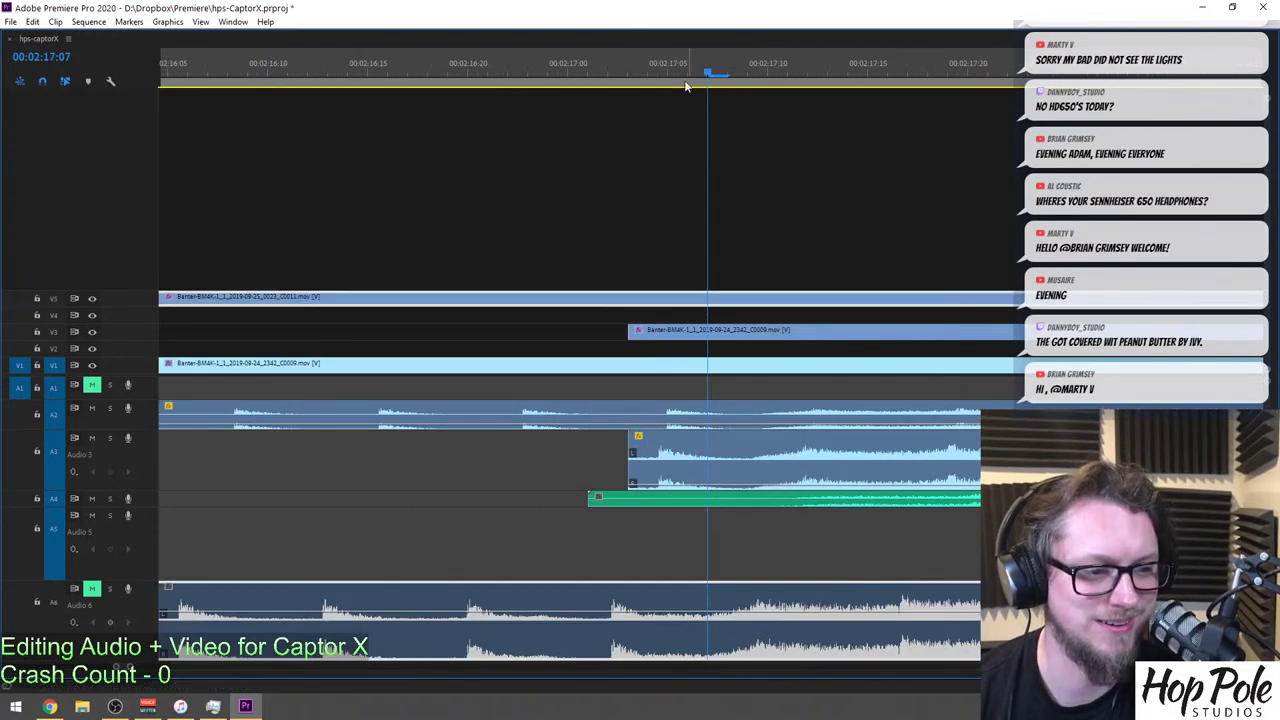
{"action": "left_click", "coordinate": [673, 76]}
{"action": "left_click_drag", "start_coordinate": [663, 645], "coordinate": [717, 657]}
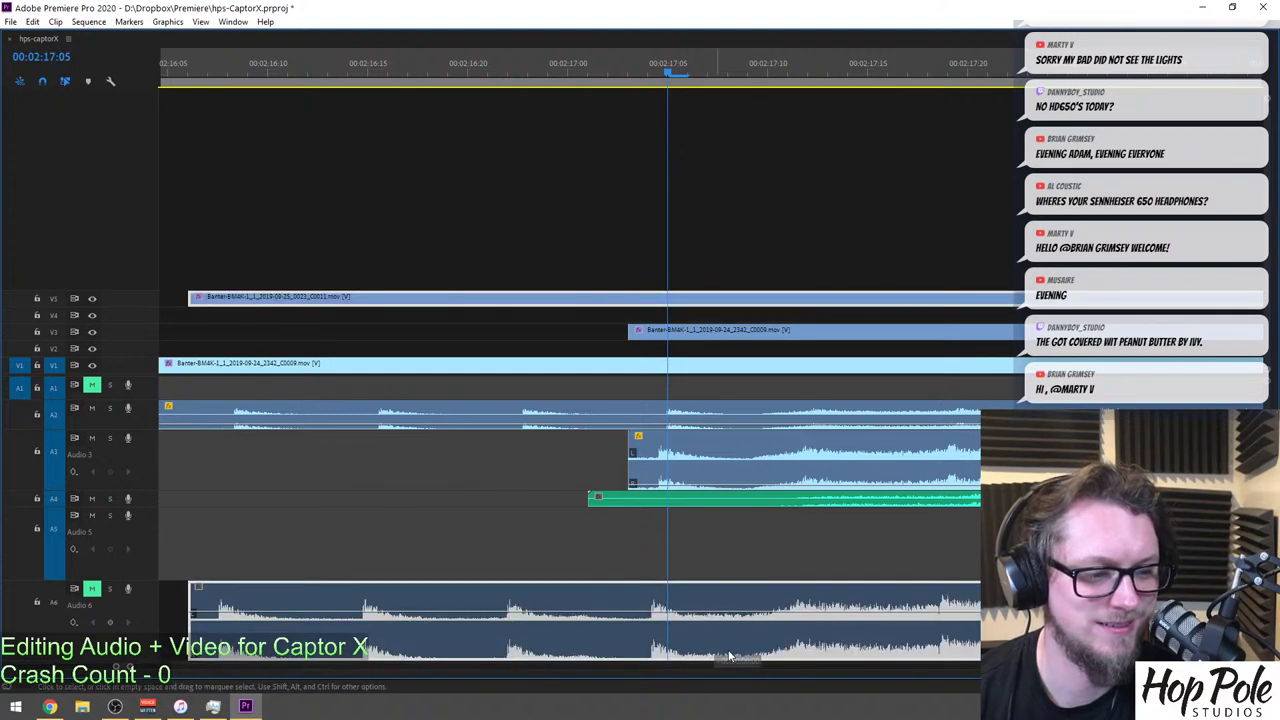
Trim the starts of the V5/A6, V1/A2 and A4 clips to match the V3 clip's start, and save the project.
{"action": "scroll", "coordinate": [710, 510], "scroll_direction": "down", "scroll_amount": 2, "text": "alt"}
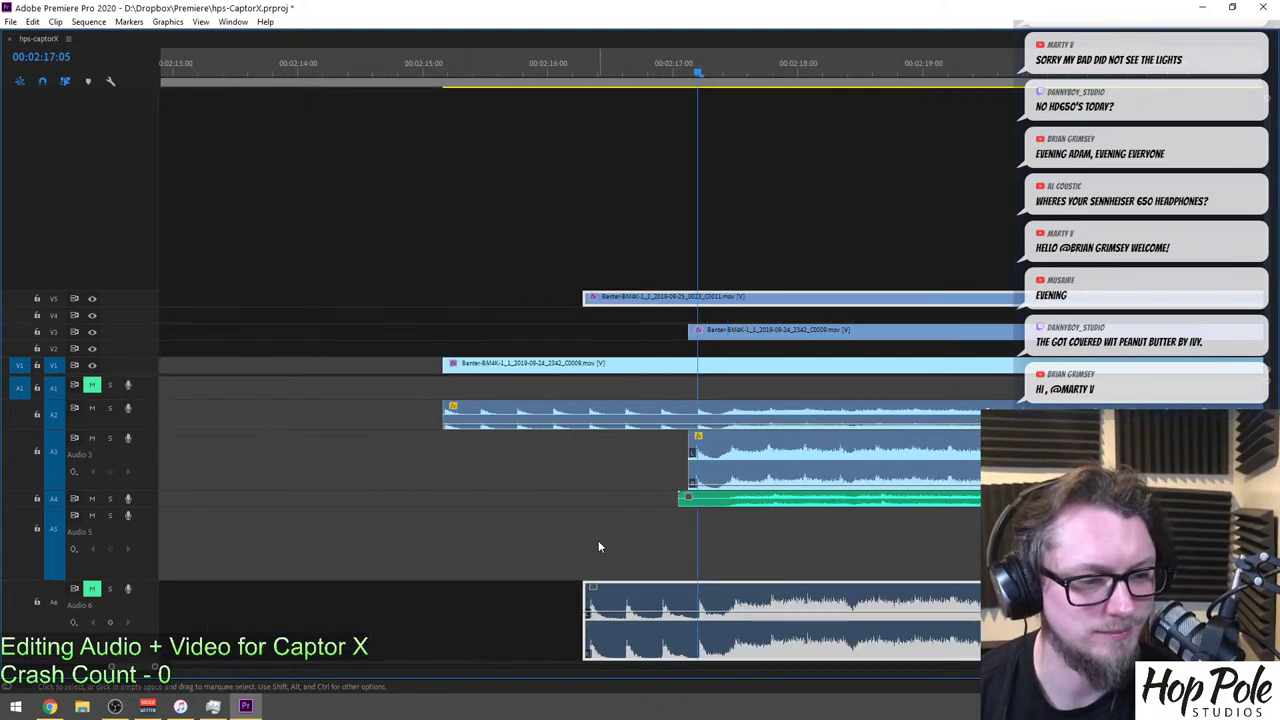
{"action": "left_click_drag", "start_coordinate": [587, 608], "coordinate": [690, 612]}
{"action": "left_click_drag", "start_coordinate": [445, 415], "coordinate": [688, 415]}
{"action": "left_click_drag", "start_coordinate": [678, 496], "coordinate": [688, 496]}
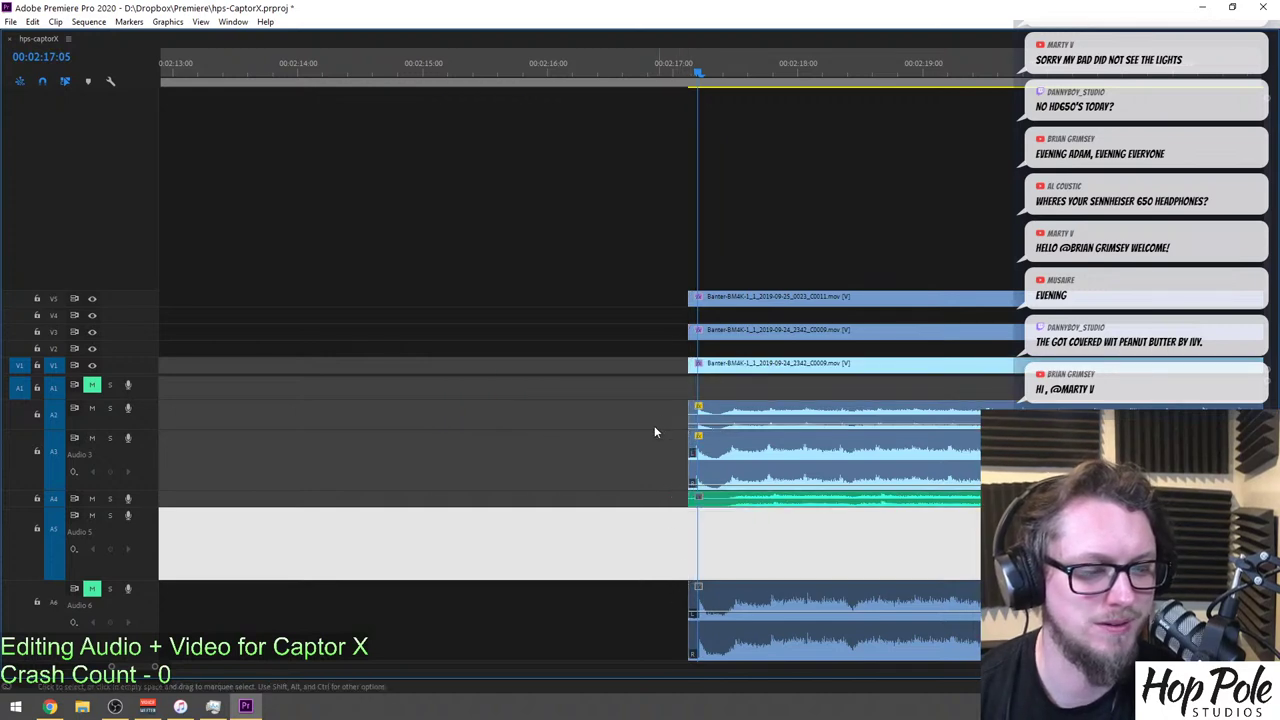
{"action": "key", "text": "minus"}
{"action": "key", "text": "minus"}
{"action": "key", "text": "minus"}
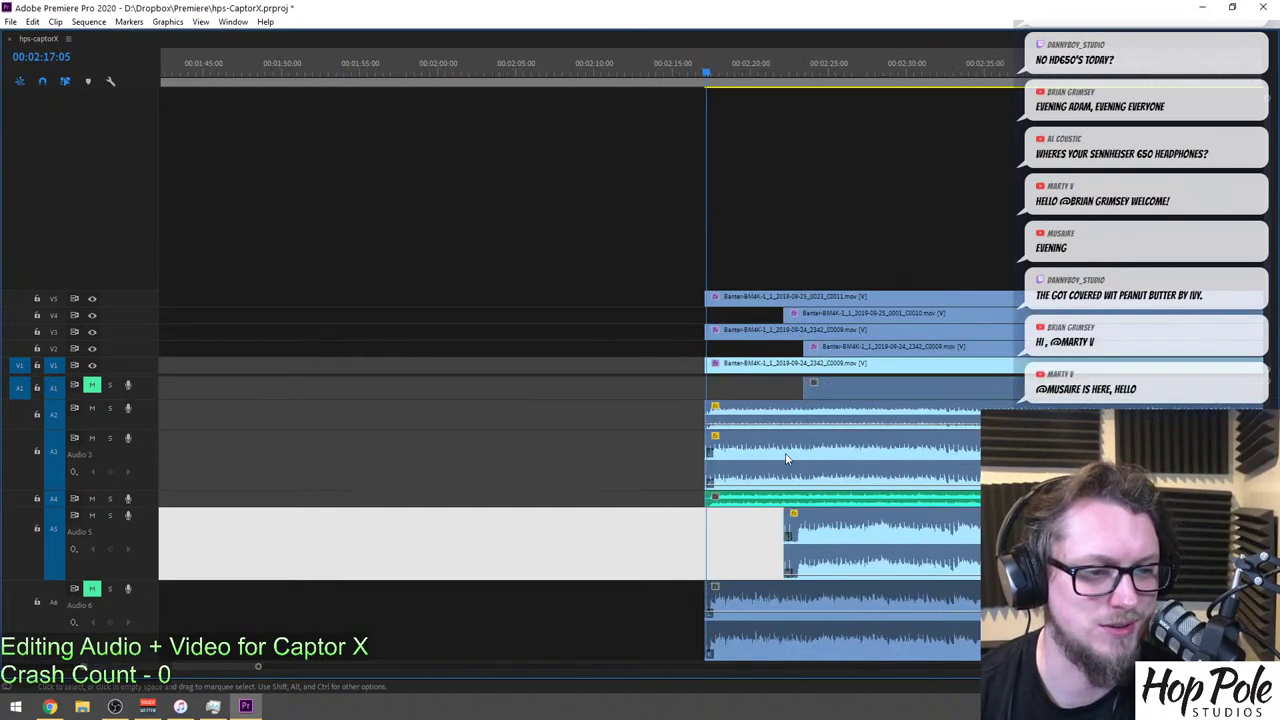
{"action": "key", "text": "minus"}
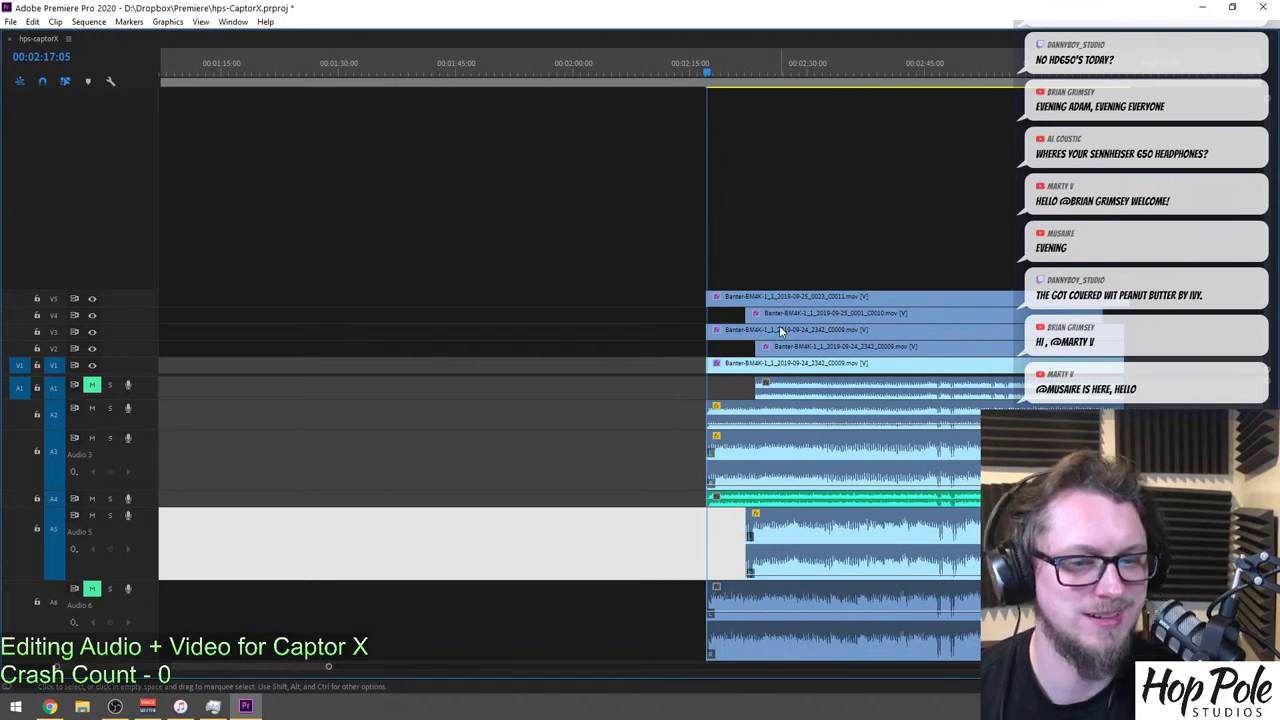
{"action": "key", "text": "ctrl+s"}
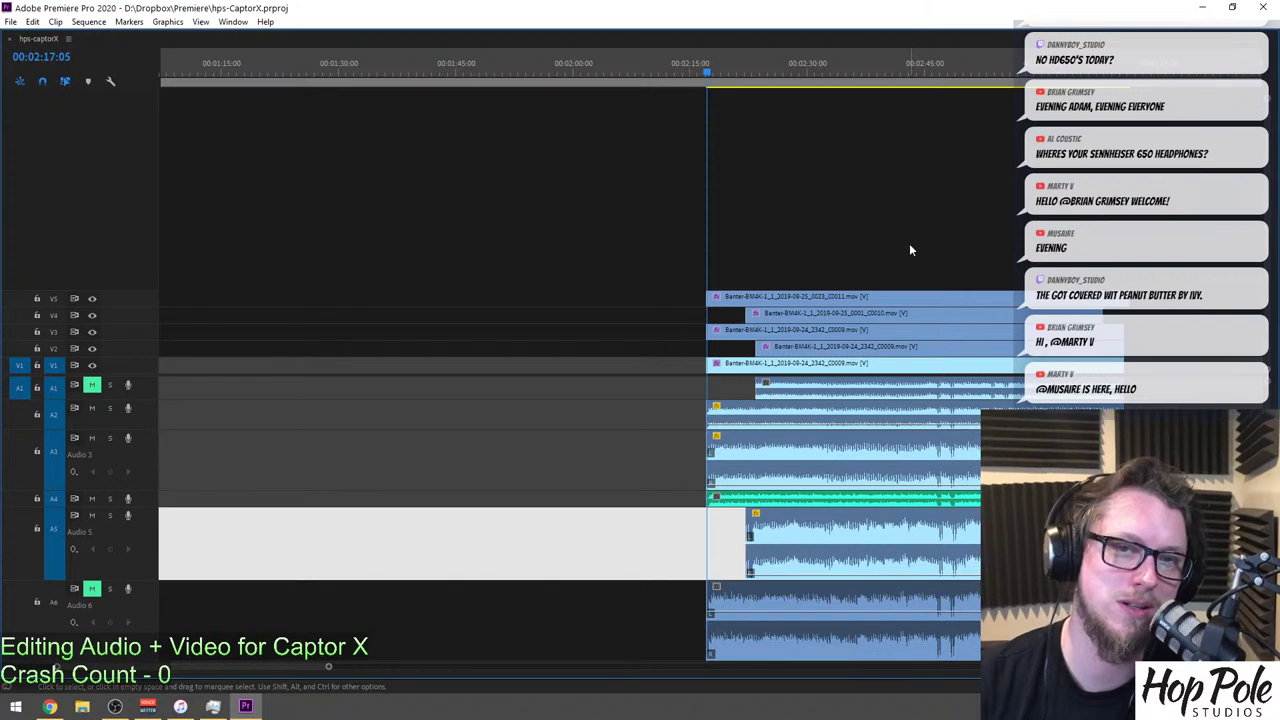
Restore the full panel layout and view the 2019-09-25_0001 and 2019-09-25_0023 source clips.
{"action": "key", "text": "grave"}
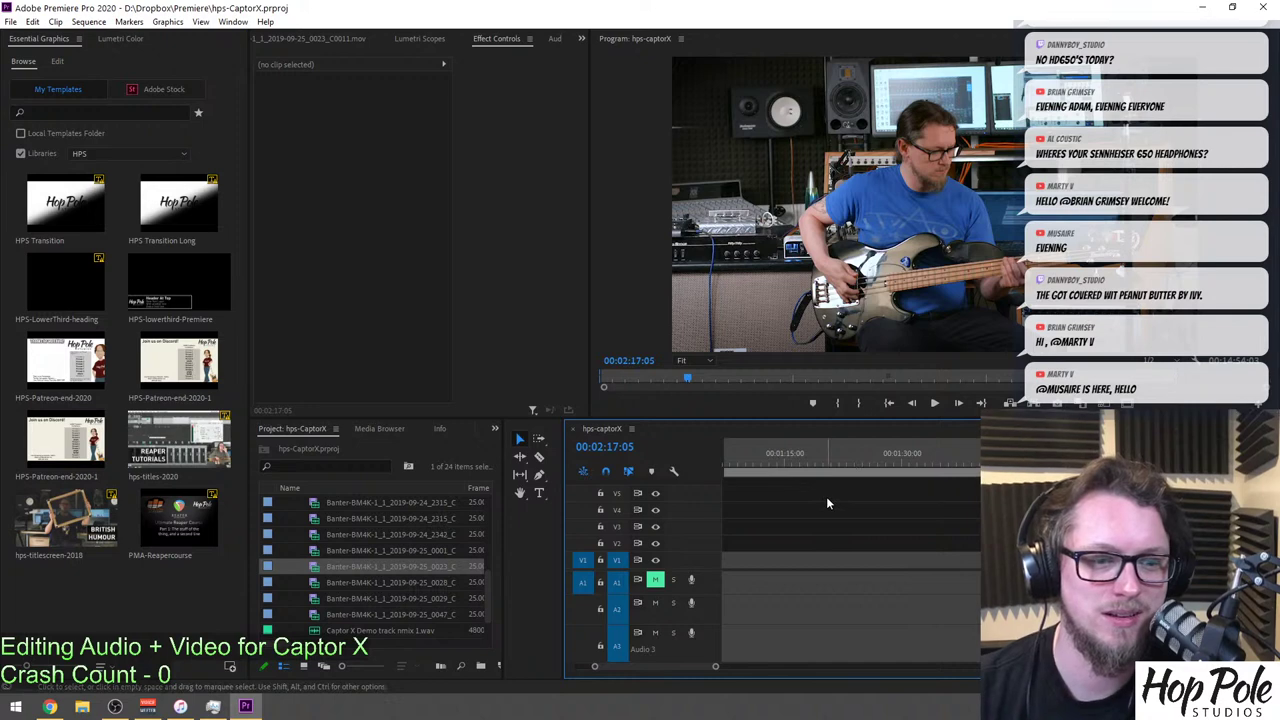
{"action": "double_click", "coordinate": [318, 552]}
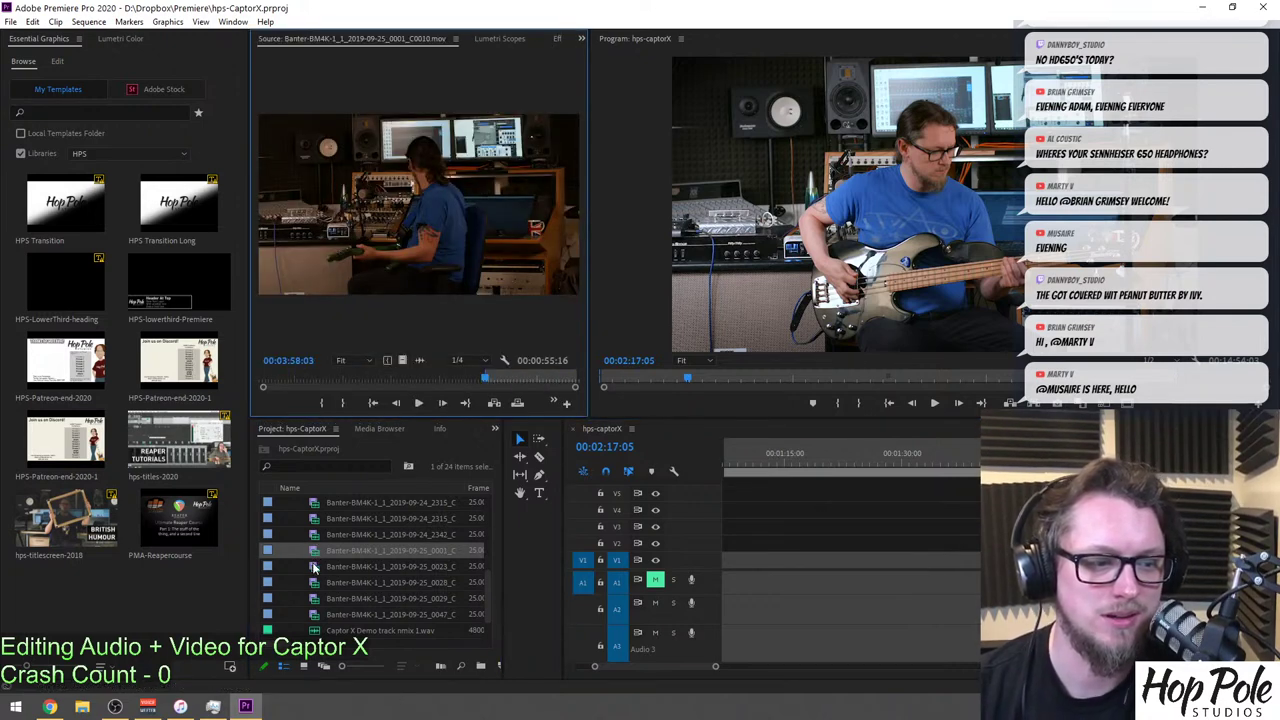
{"action": "double_click", "coordinate": [313, 567]}
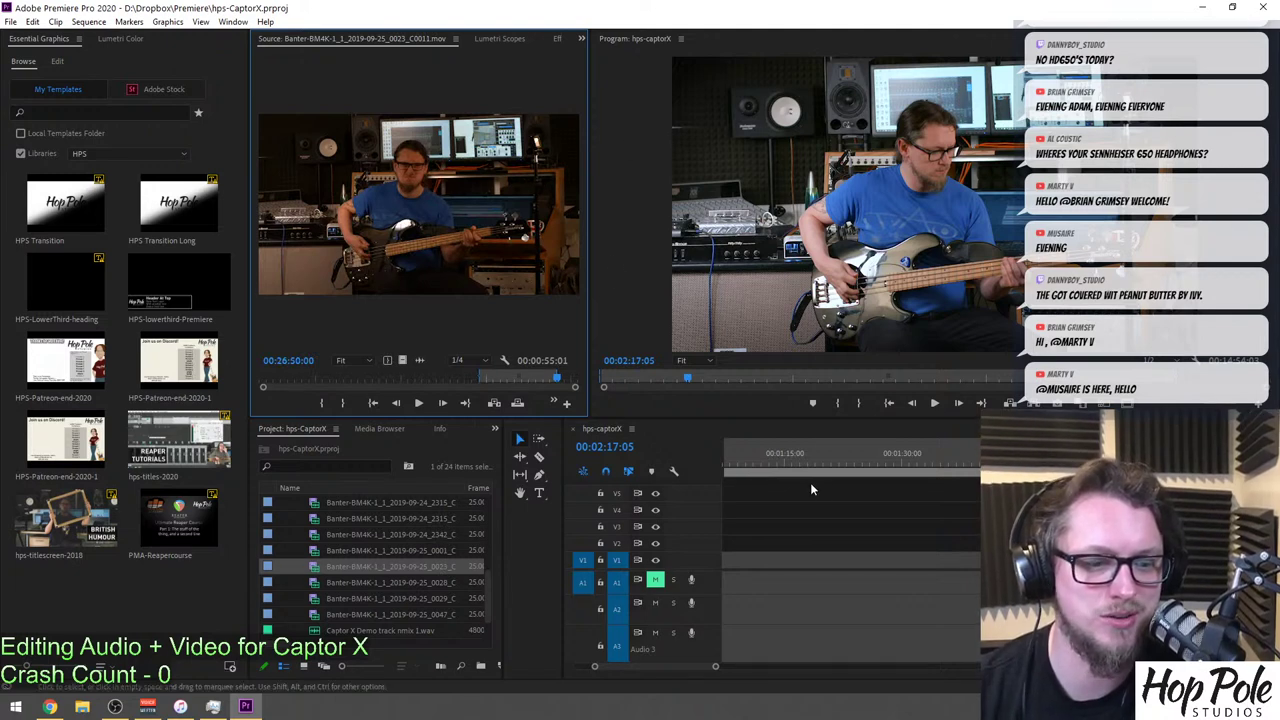
Play back the layered performance clips from around 00:02:17 and return to their start.
{"action": "scroll", "coordinate": [860, 520], "scroll_direction": "left", "scroll_amount": 5}
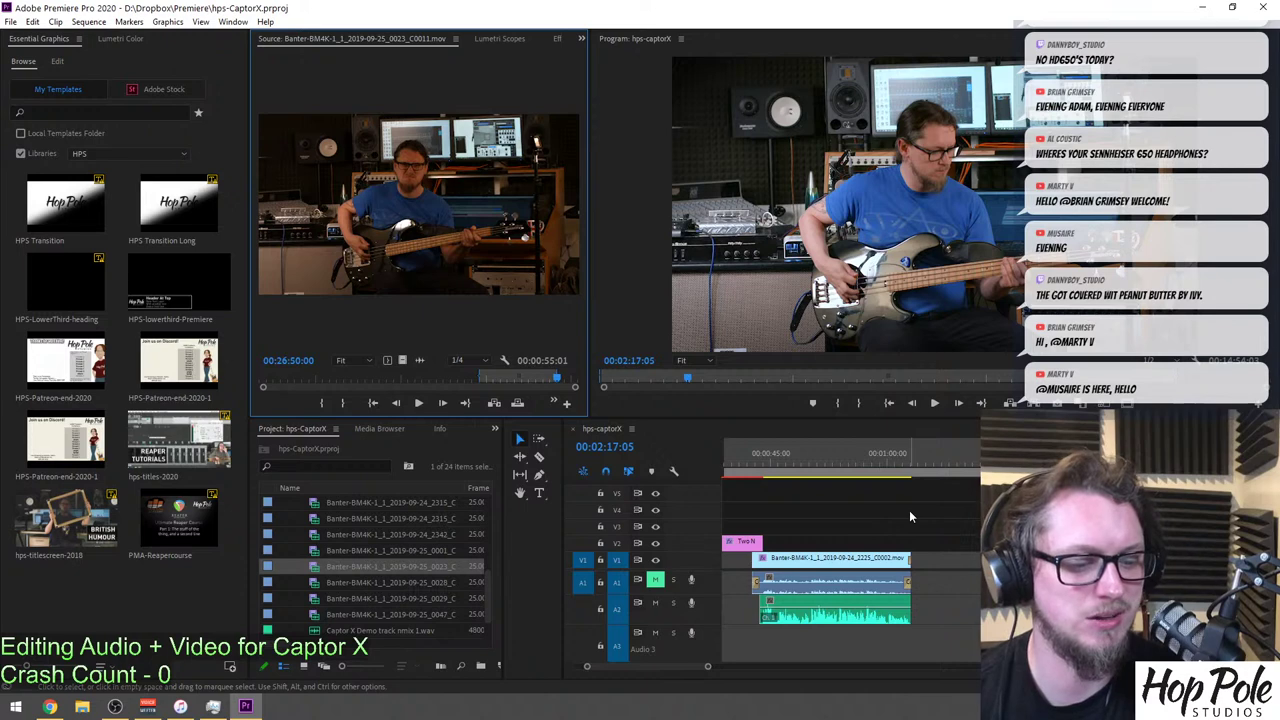
{"action": "left_click", "coordinate": [875, 453]}
{"action": "key", "text": "backslash"}
{"action": "left_click", "coordinate": [863, 454]}
{"action": "key", "text": "="}
{"action": "key", "text": "="}
{"action": "key", "text": "="}
{"action": "key", "text": "="}
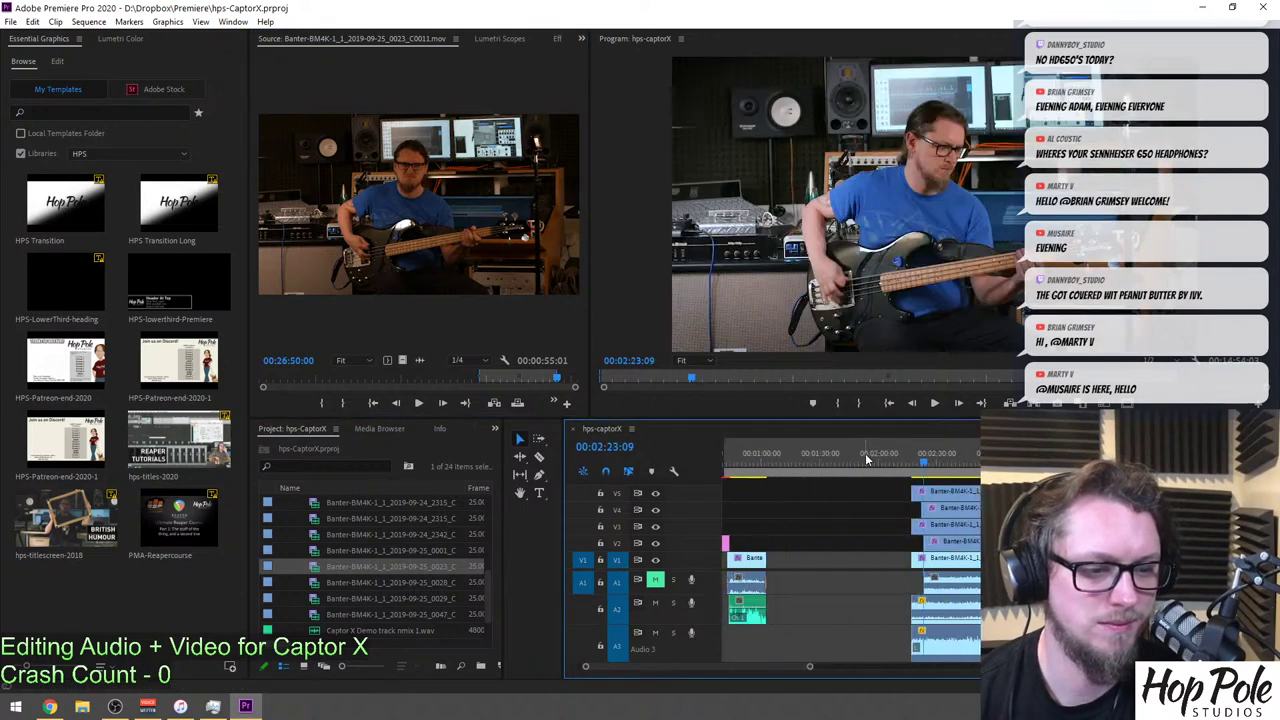
{"action": "left_click_drag", "start_coordinate": [872, 449], "coordinate": [811, 462]}
{"action": "key", "text": "space"}
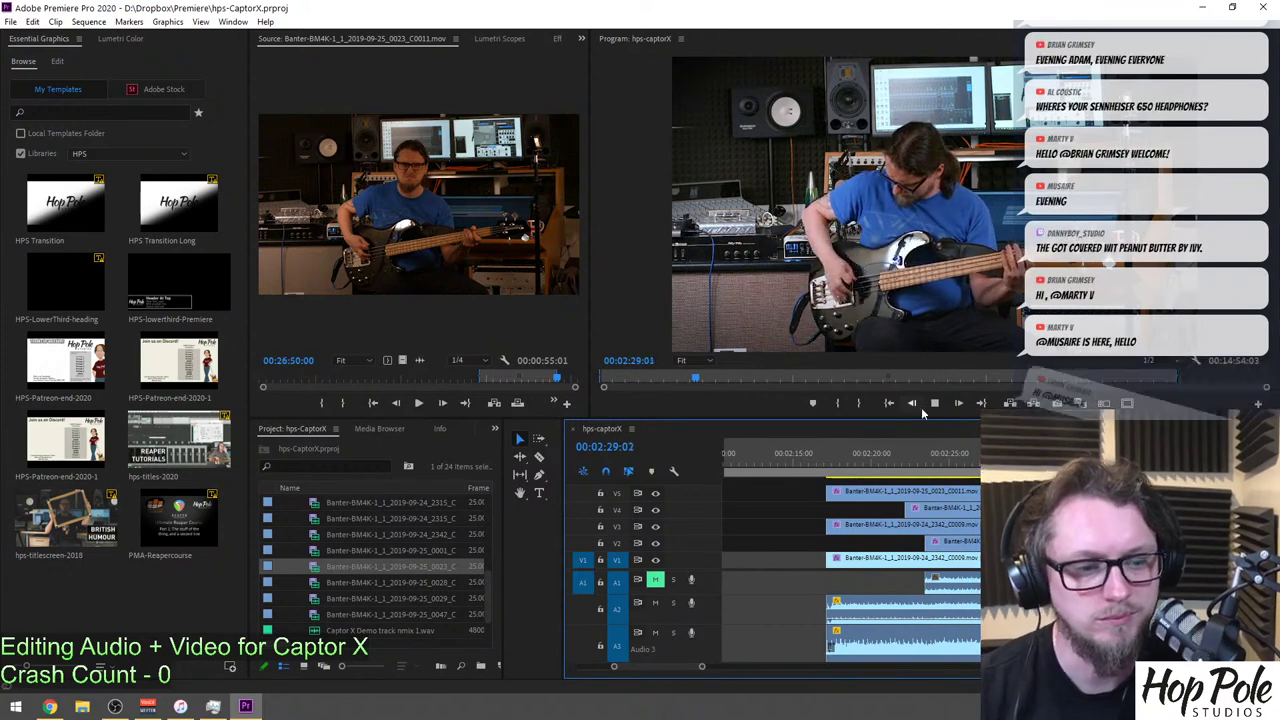
{"action": "left_click", "coordinate": [836, 464]}
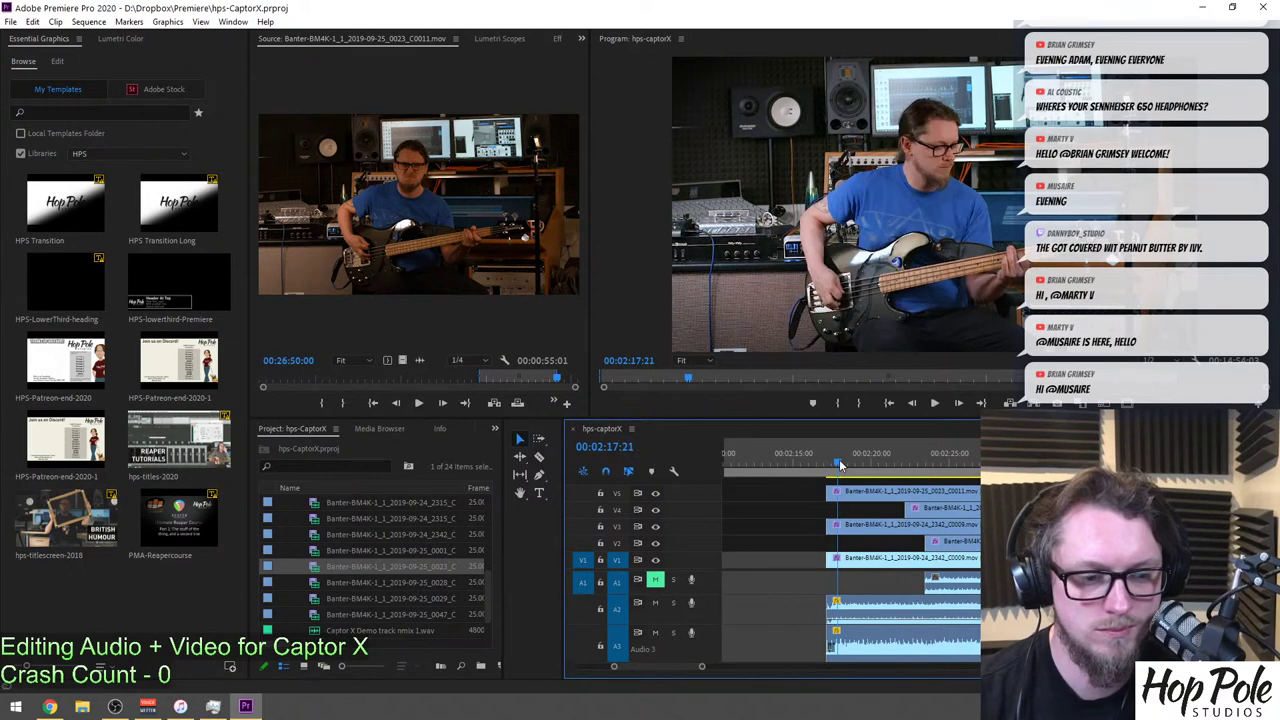
{"action": "left_click", "coordinate": [827, 468]}
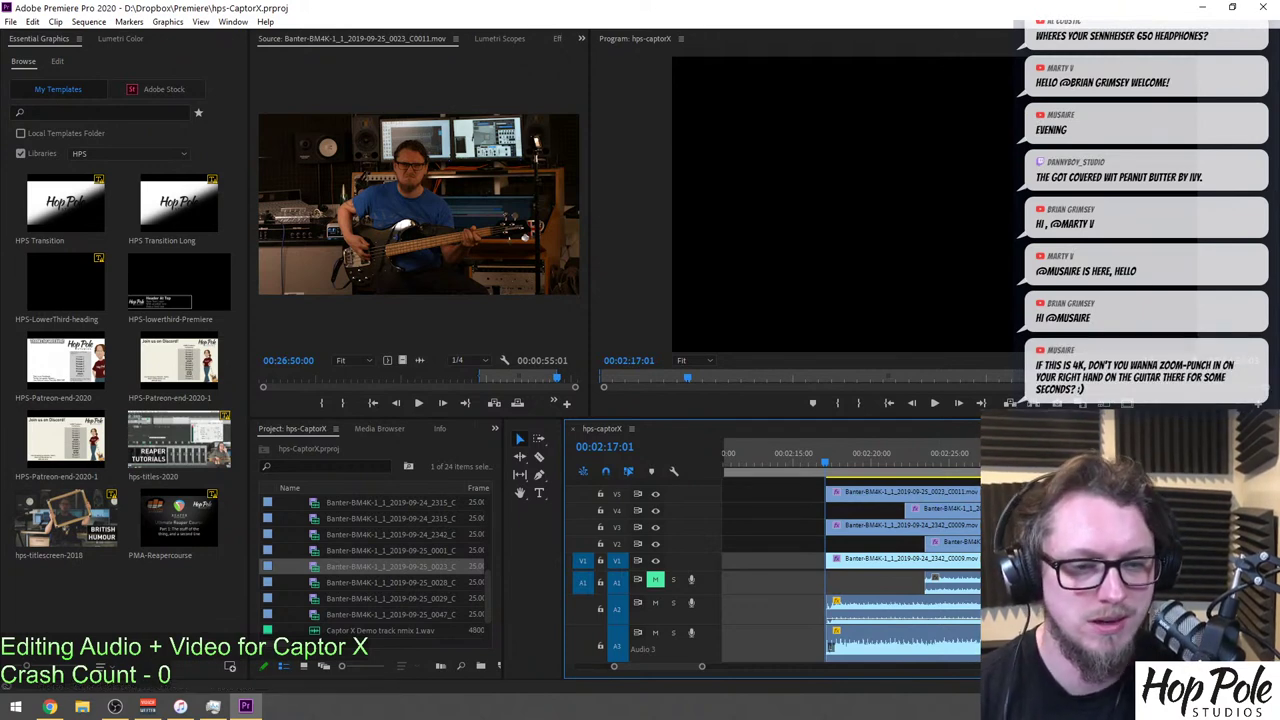
Save the project from the timeline.
{"action": "key", "text": "alt+Tab"}
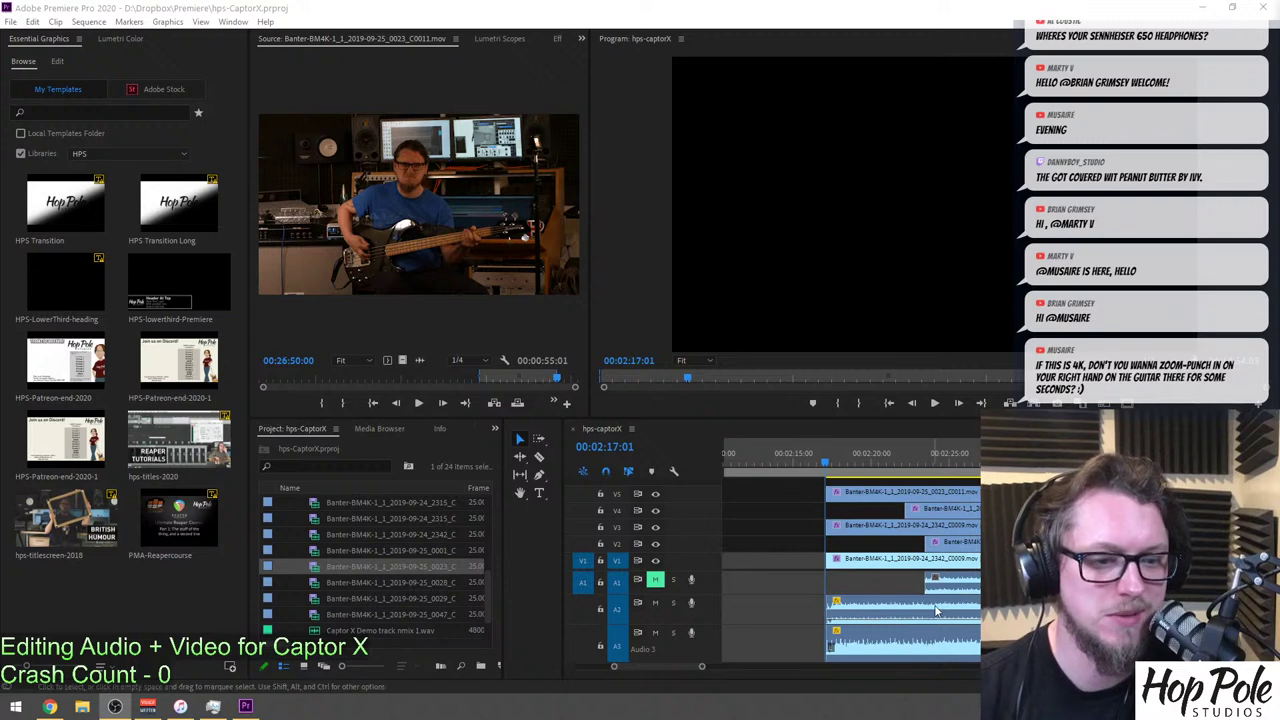
{"action": "left_click", "coordinate": [777, 500]}
{"action": "key", "text": "ctrl+s"}
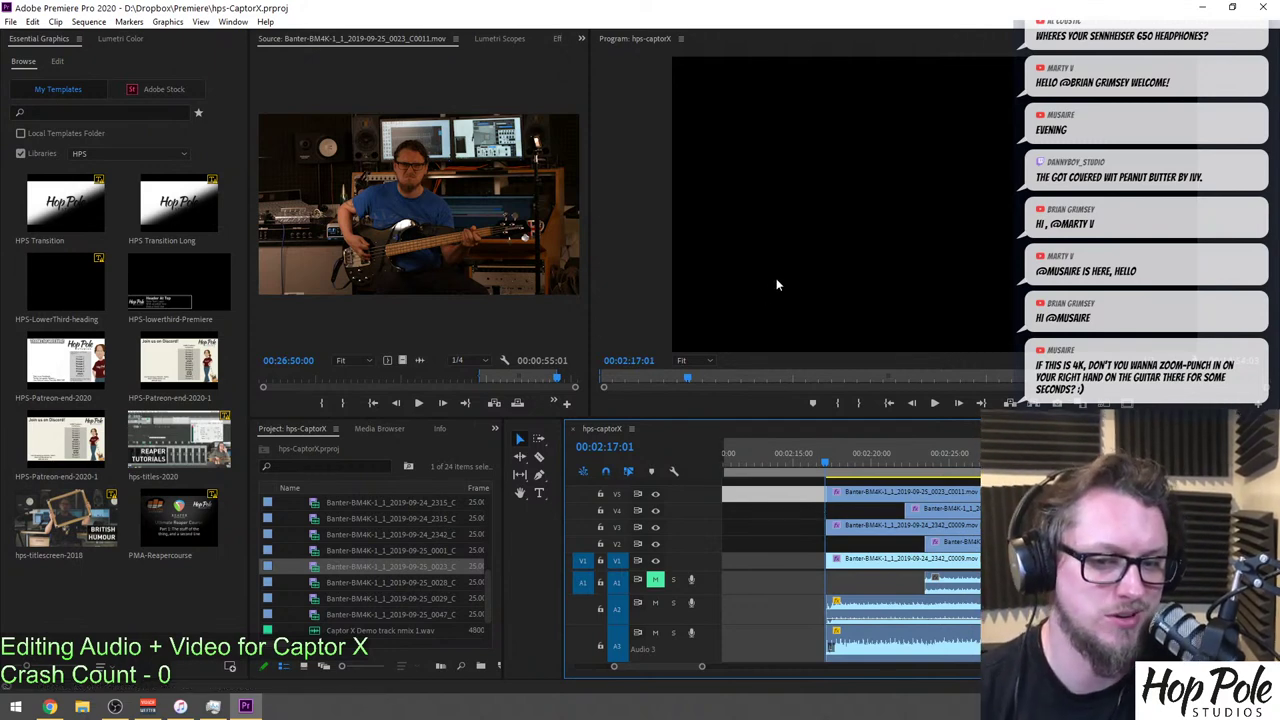
Play the sequence up to 00:02:24:04 and split the clips on all tracks there.
{"action": "key", "text": "space"}
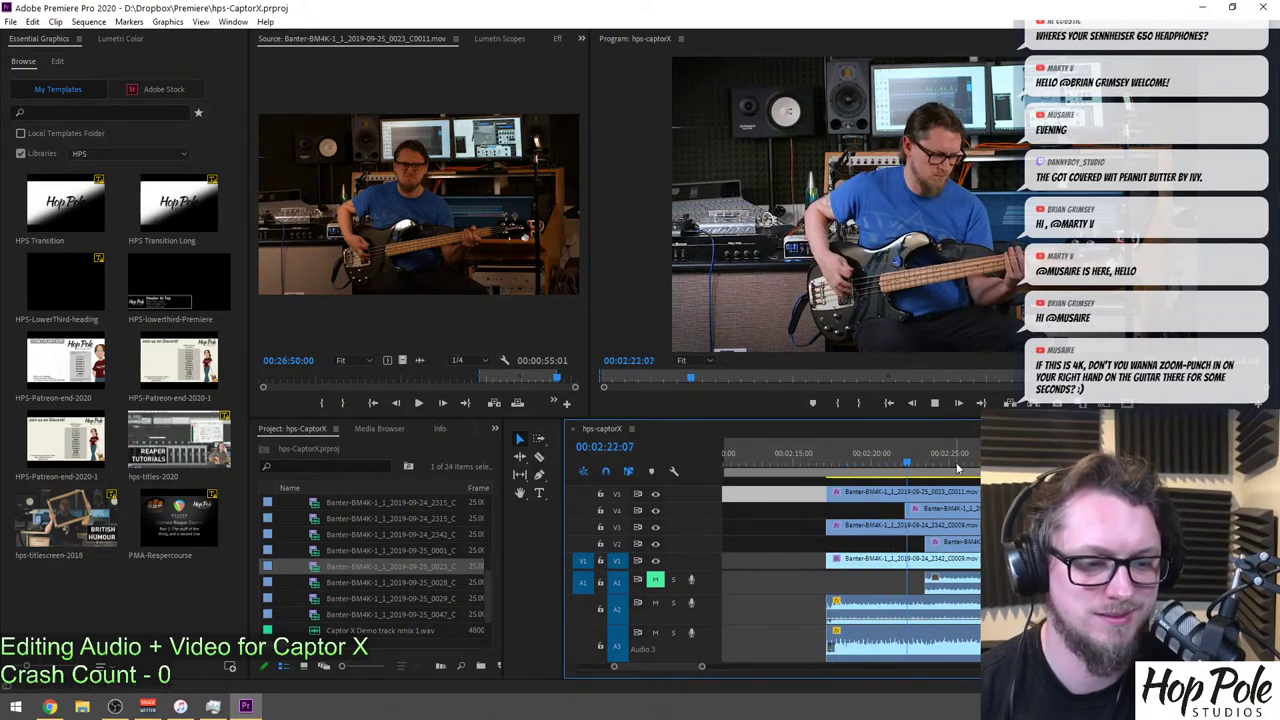
{"action": "key", "text": "space"}
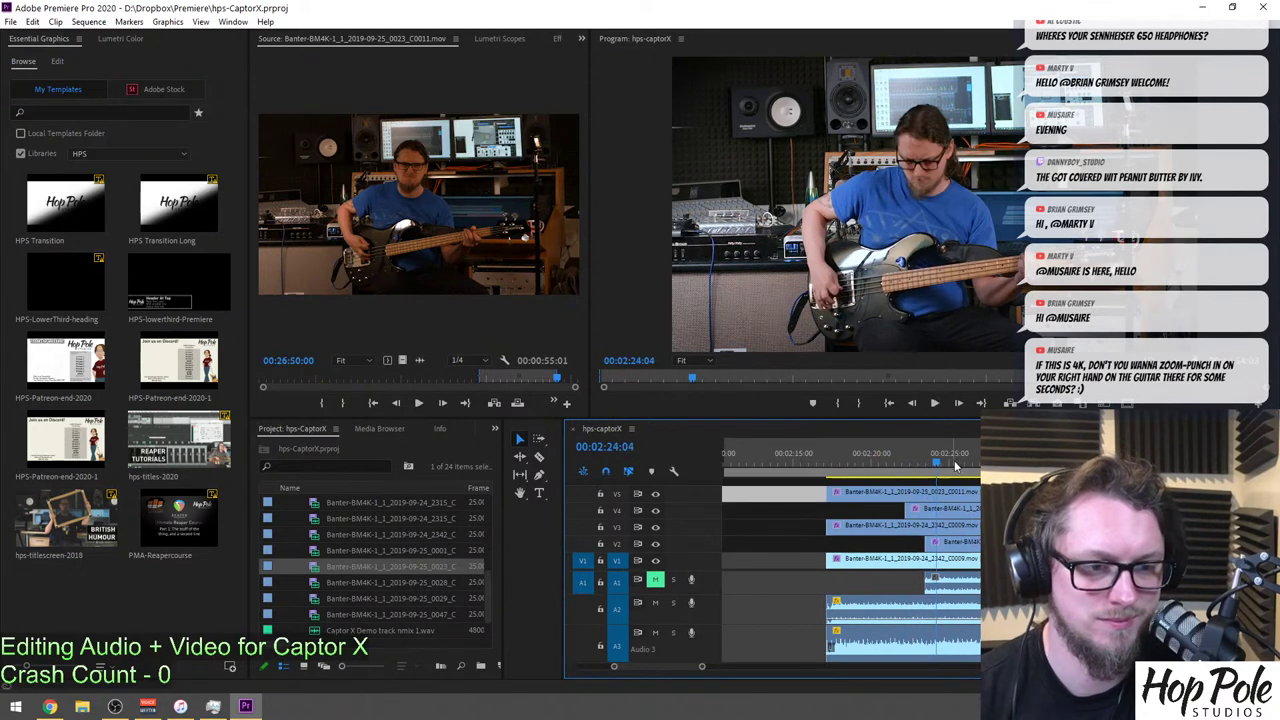
{"action": "key", "text": "c"}
{"action": "left_click", "coordinate": [932, 530], "text": "shift"}
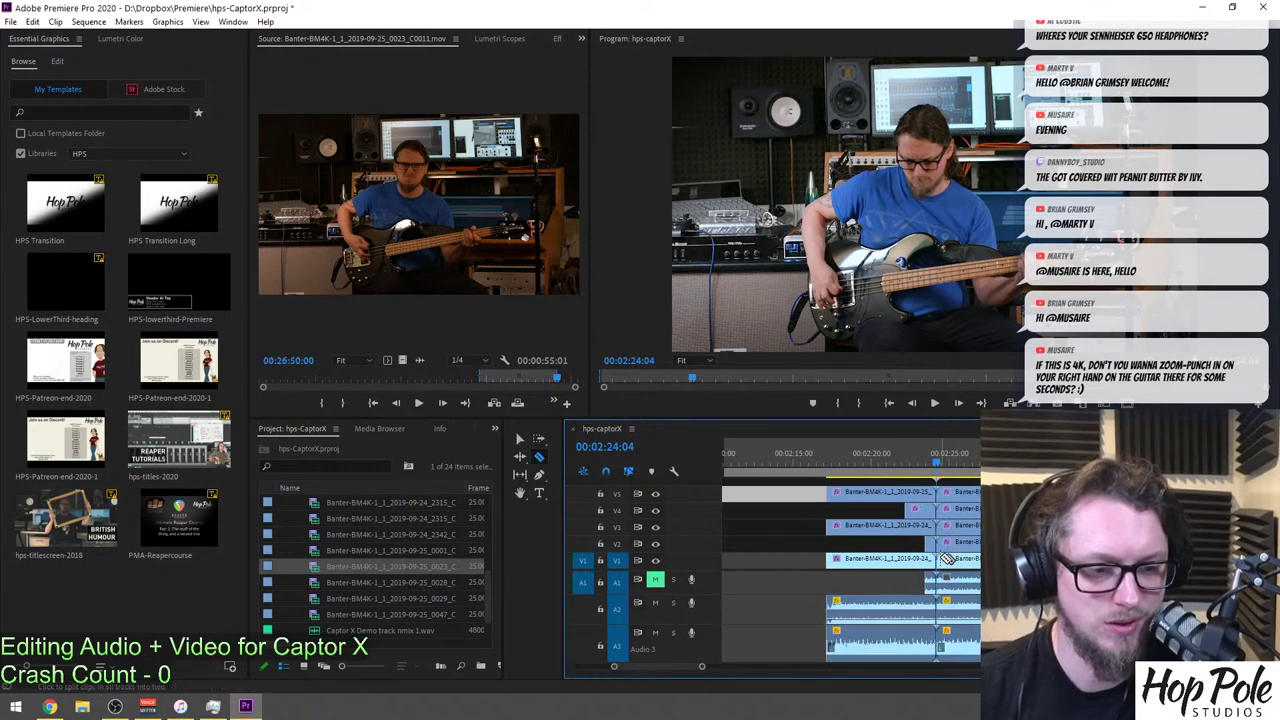
Delete the short V4 and V2 clip segments just before the 00:02:24:04 cut.
{"action": "key", "text": "v"}
{"action": "left_click", "coordinate": [922, 512]}
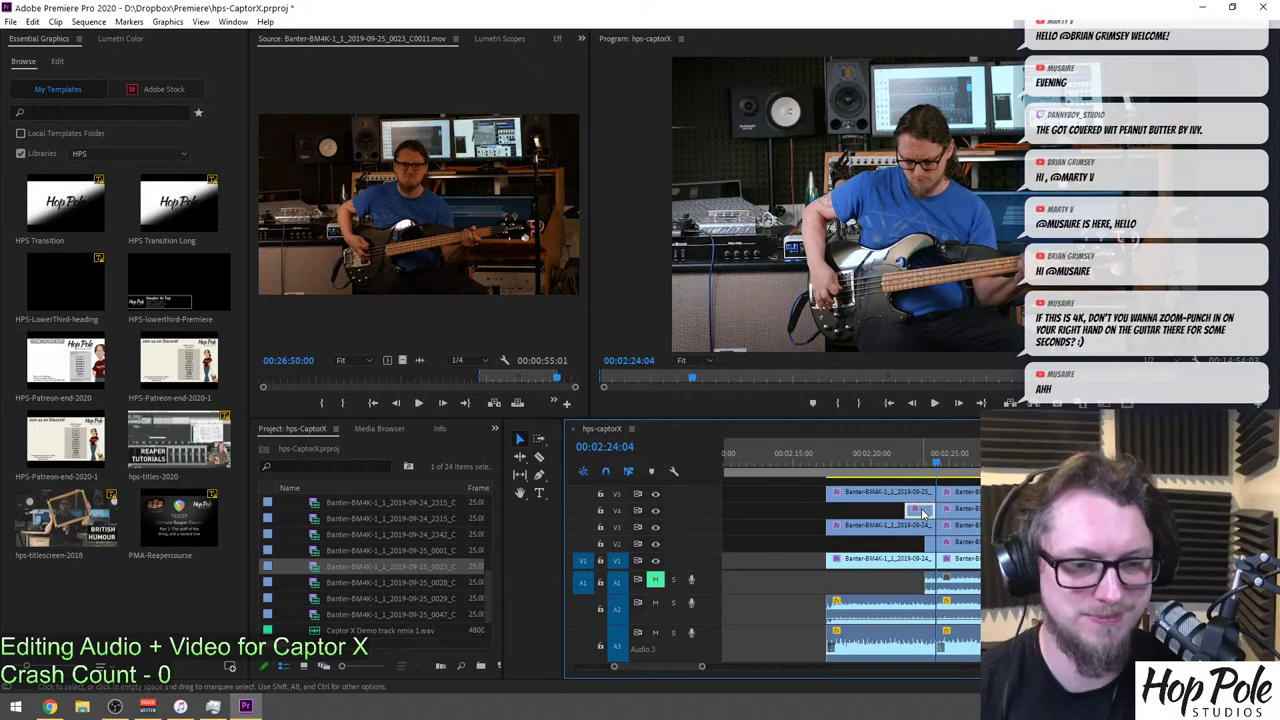
{"action": "key", "text": "Delete"}
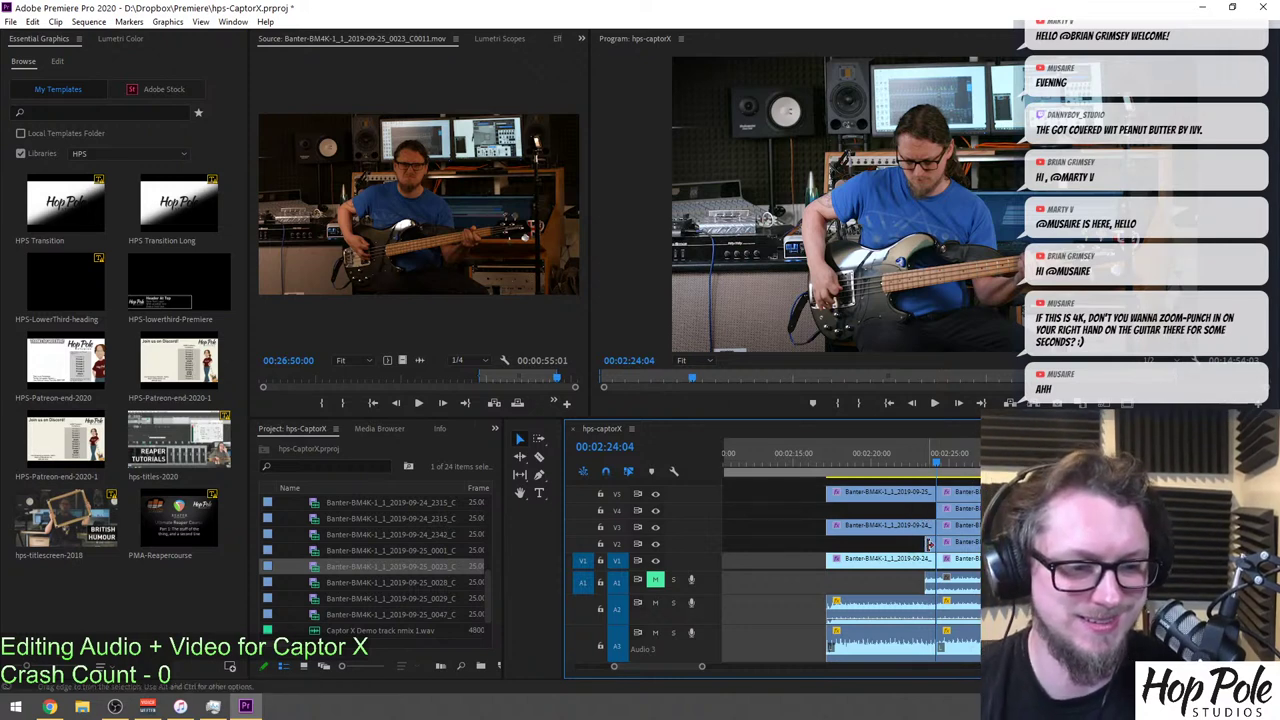
At 00:02:21:13, move the V3 segment before the cut down to V2 and the V5 segment down to V3.
{"action": "left_click", "coordinate": [896, 462]}
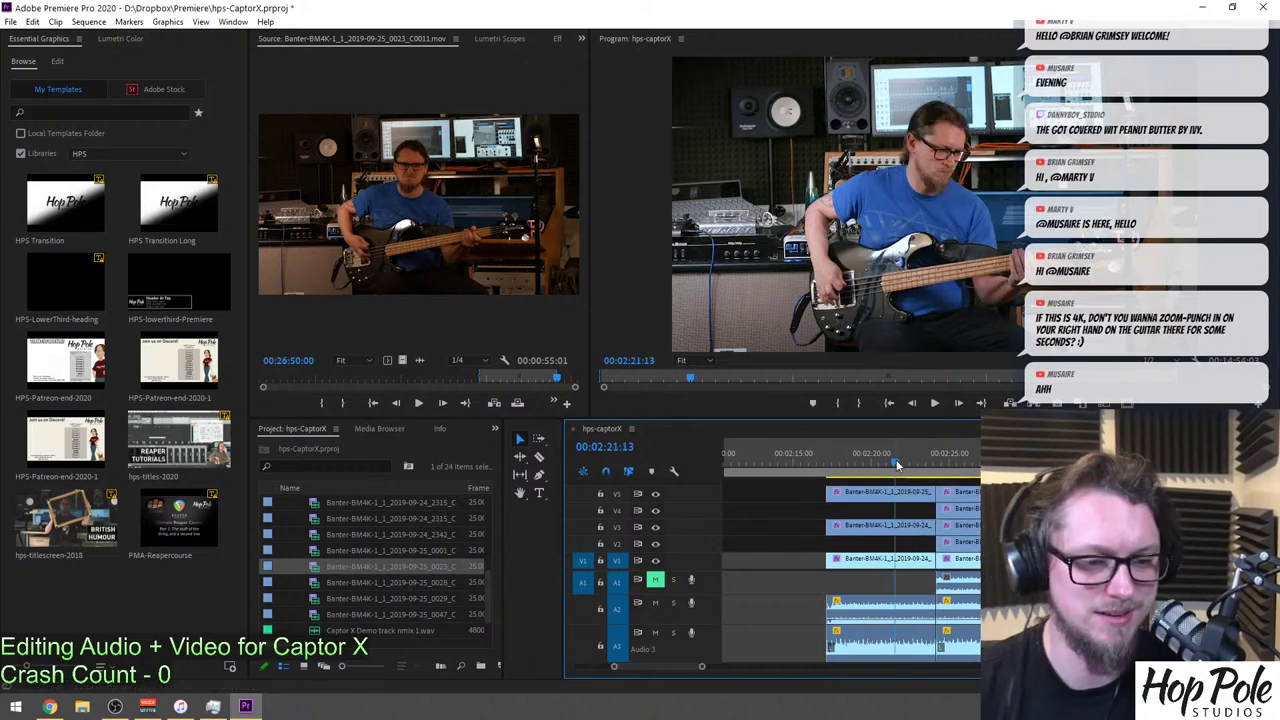
{"action": "left_click_drag", "start_coordinate": [885, 528], "coordinate": [885, 543]}
{"action": "left_click_drag", "start_coordinate": [885, 497], "coordinate": [850, 522]}
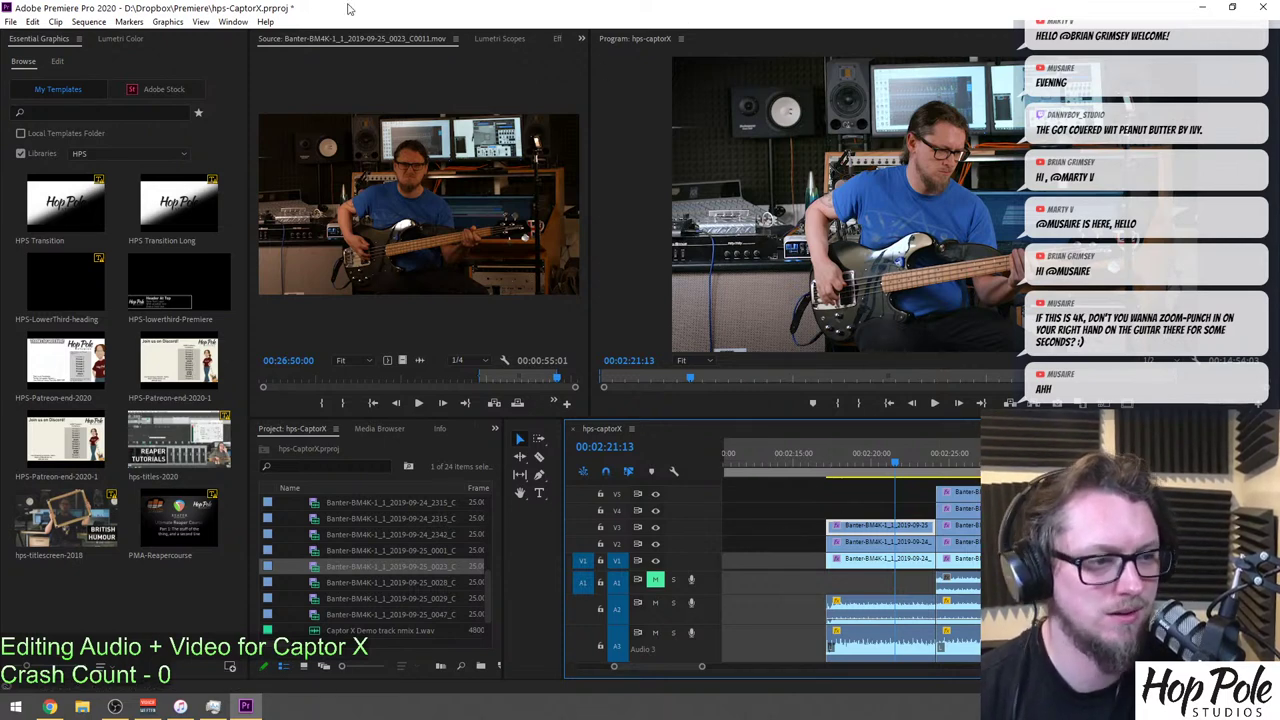
Scale the V3 segment down to about half size in its motion settings and deselect it.
{"action": "left_click", "coordinate": [583, 38]}
{"action": "left_click", "coordinate": [430, 52]}
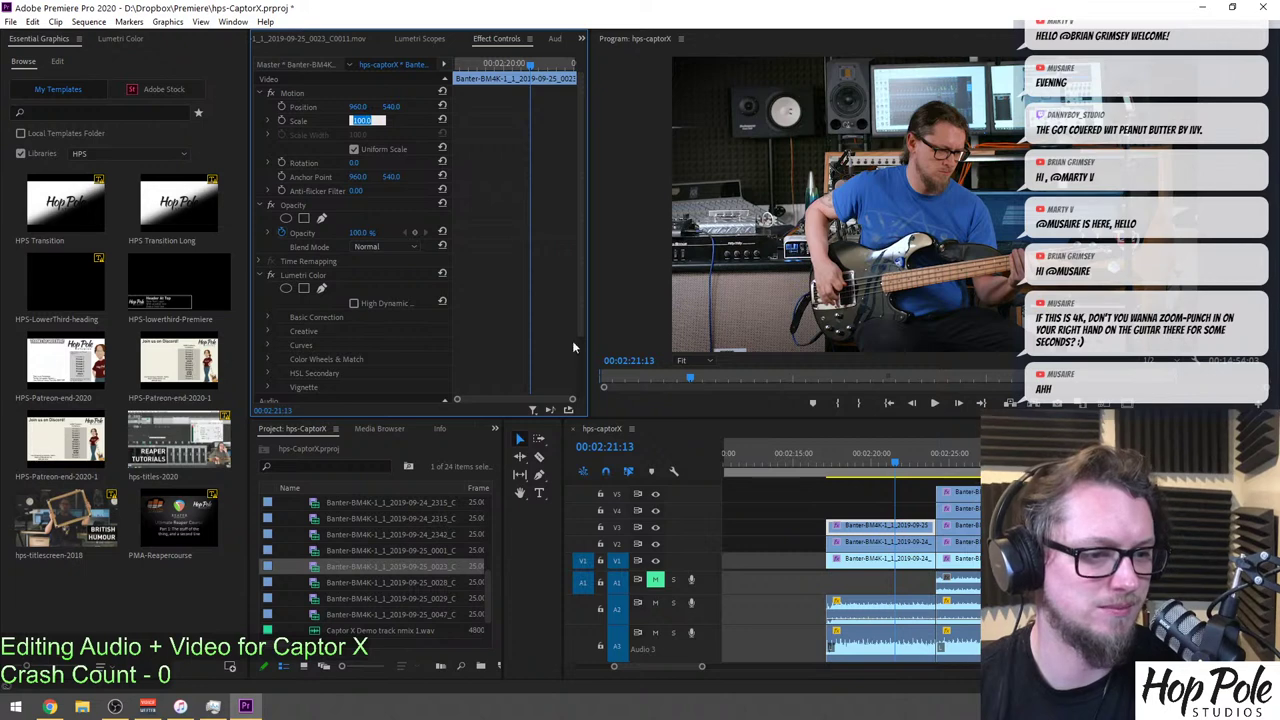
{"action": "left_click", "coordinate": [764, 491]}
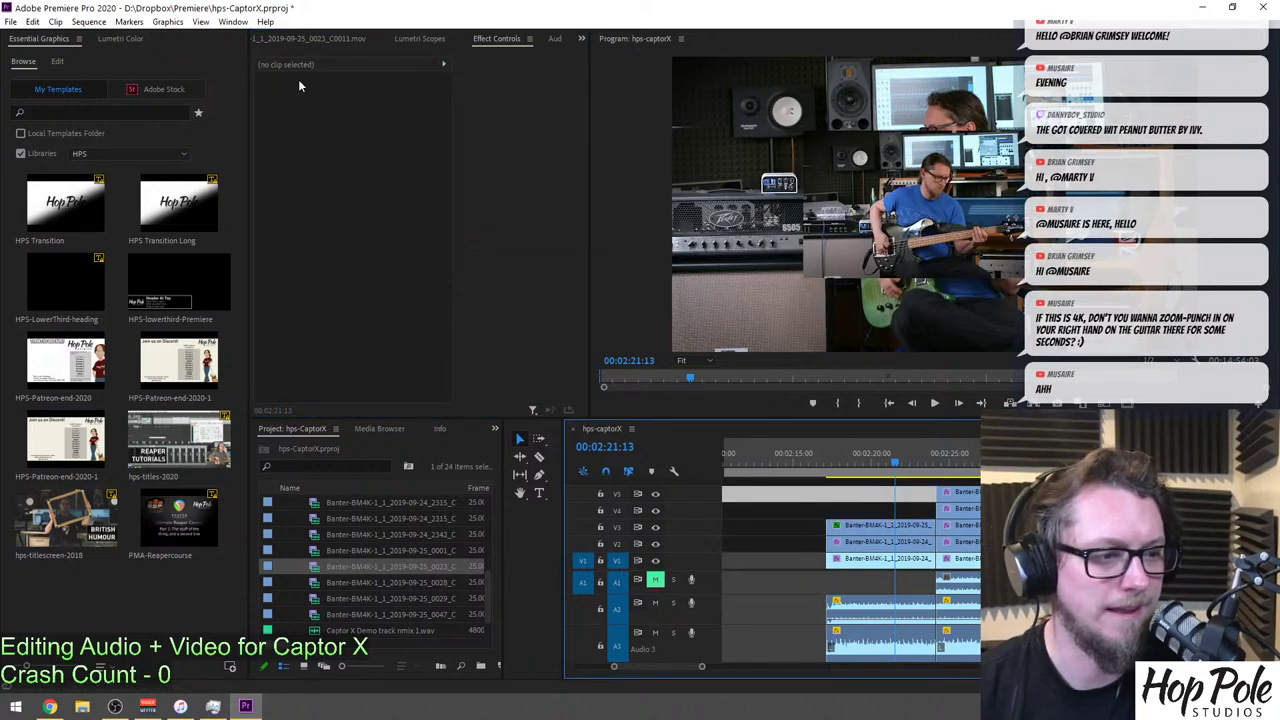
Set both the position and the anchor point of the V3 segment before the cut to 0, 0.
{"action": "left_click", "coordinate": [866, 530]}
{"action": "left_click", "coordinate": [846, 526]}
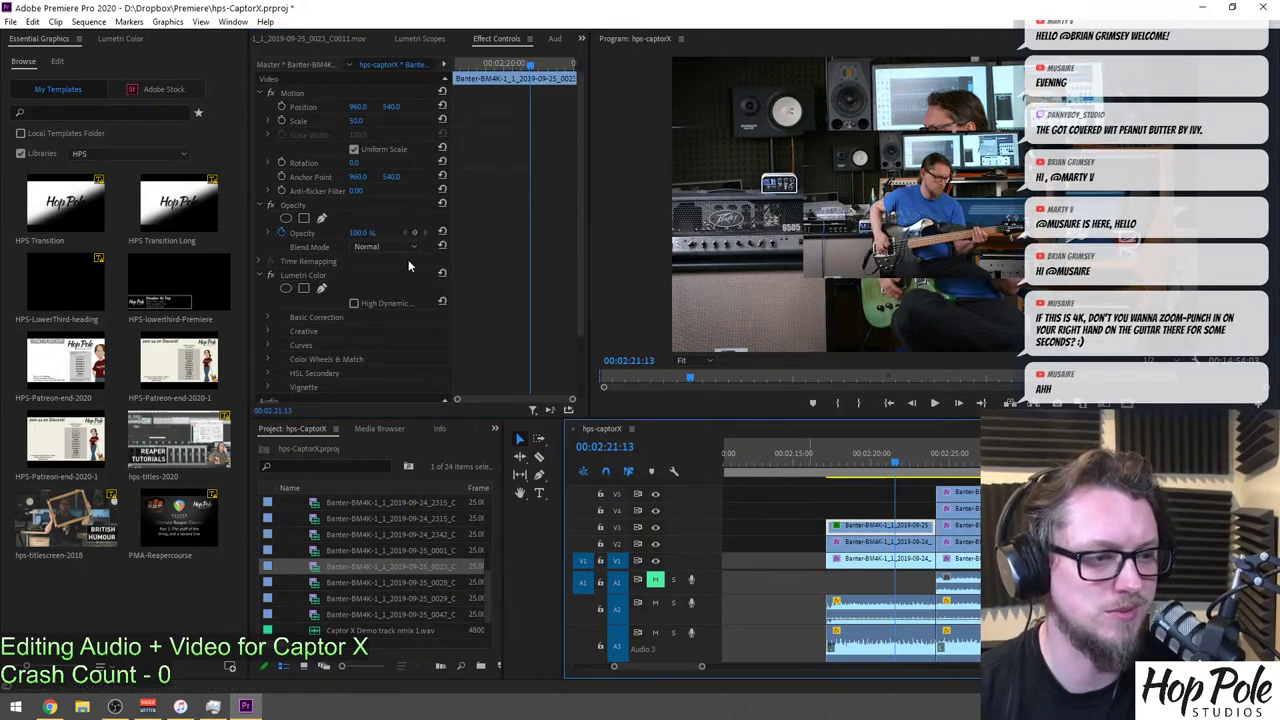
{"action": "left_click", "coordinate": [356, 106]}
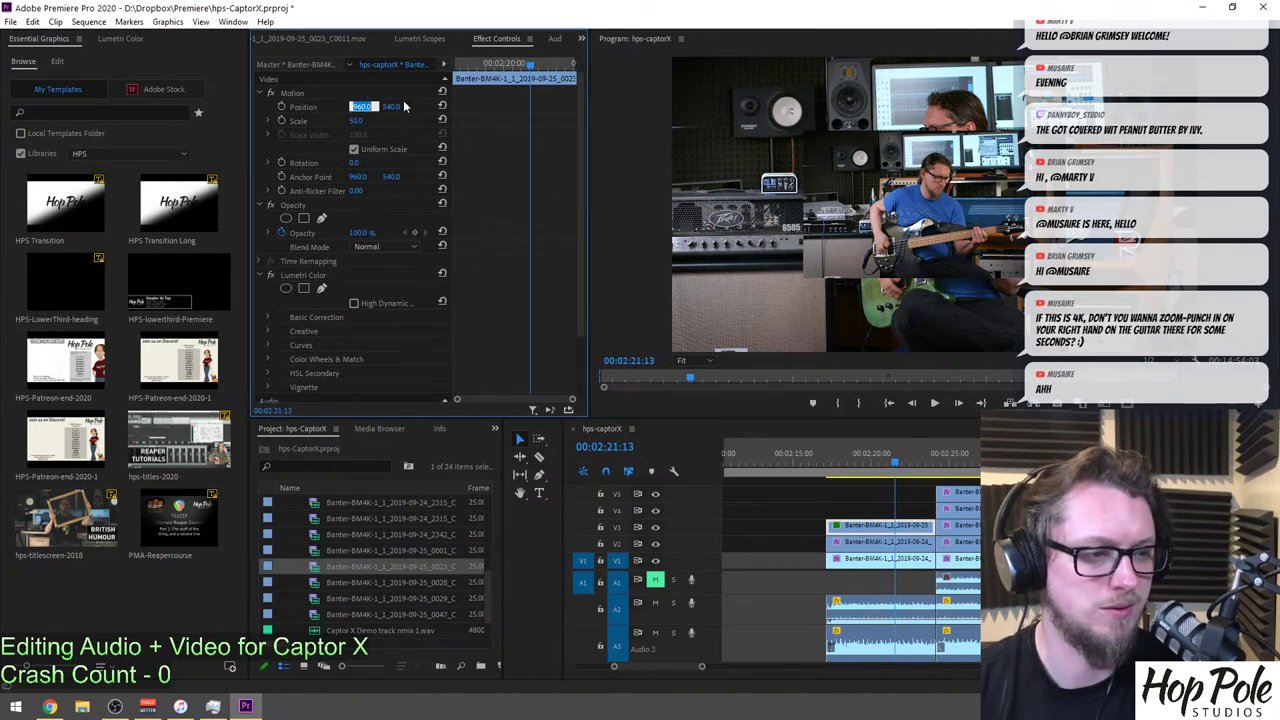
{"action": "type", "text": "0"}
{"action": "left_click", "coordinate": [392, 107]}
{"action": "type", "text": "0"}
{"action": "key", "text": "Return"}
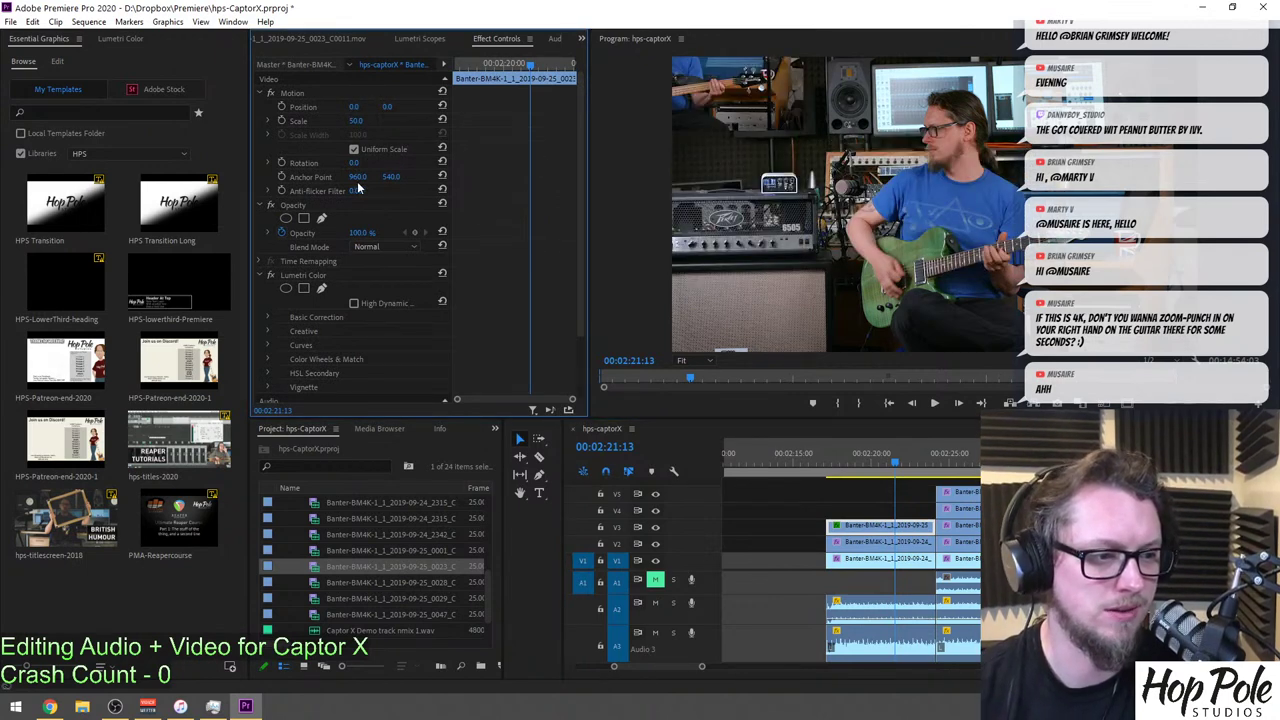
{"action": "key", "text": "Return"}
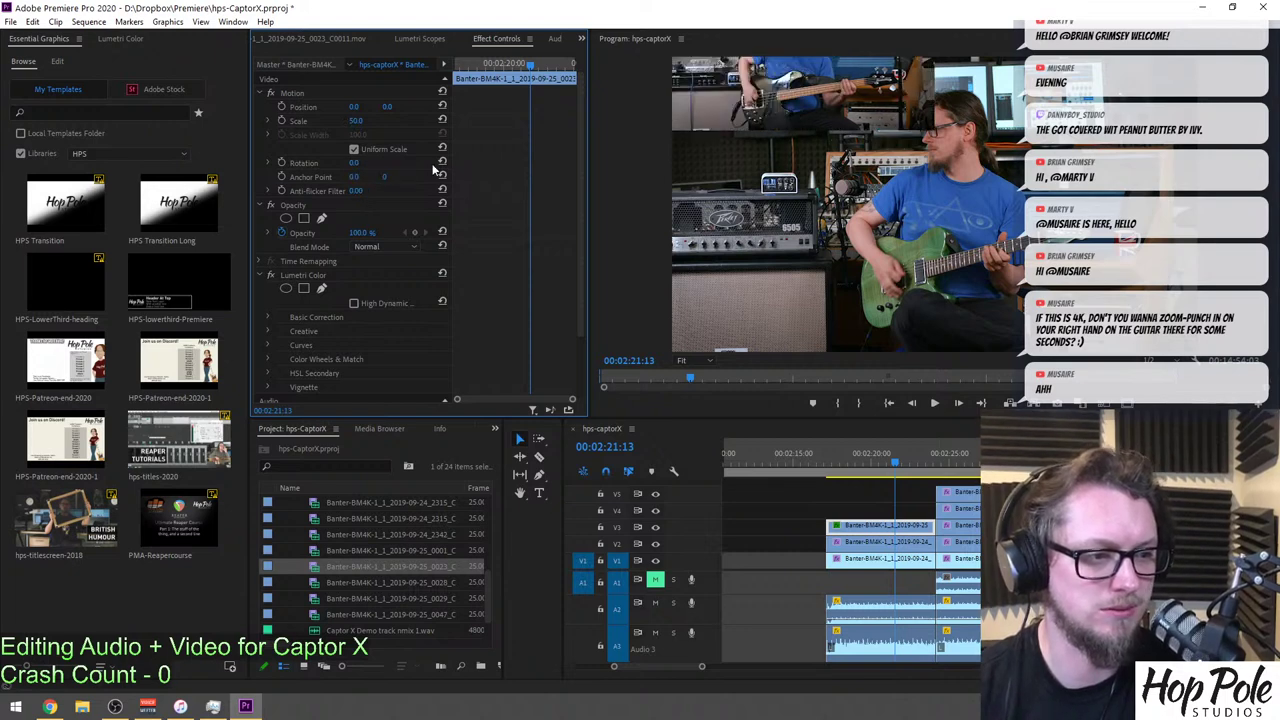
{"action": "type", "text": "0"}
{"action": "key", "text": "Return"}
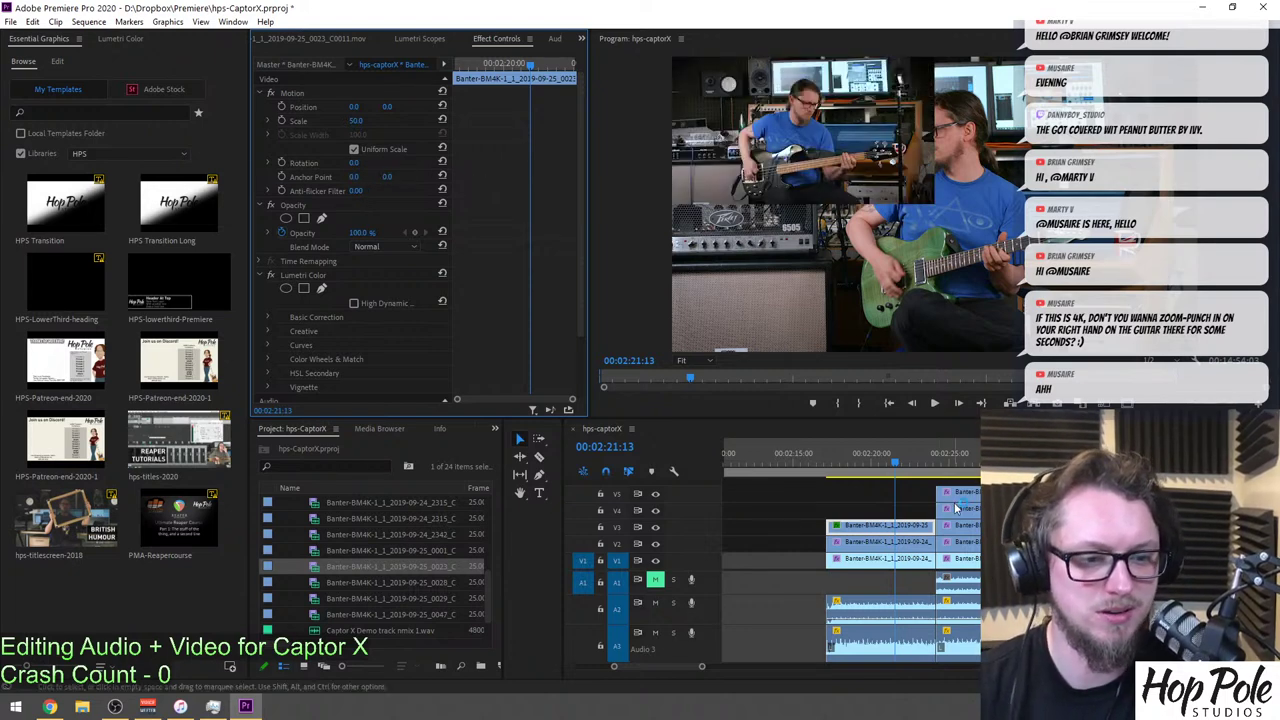
Set the position of the V2 segment before the cut to 0, 0.
{"action": "left_click", "coordinate": [885, 551]}
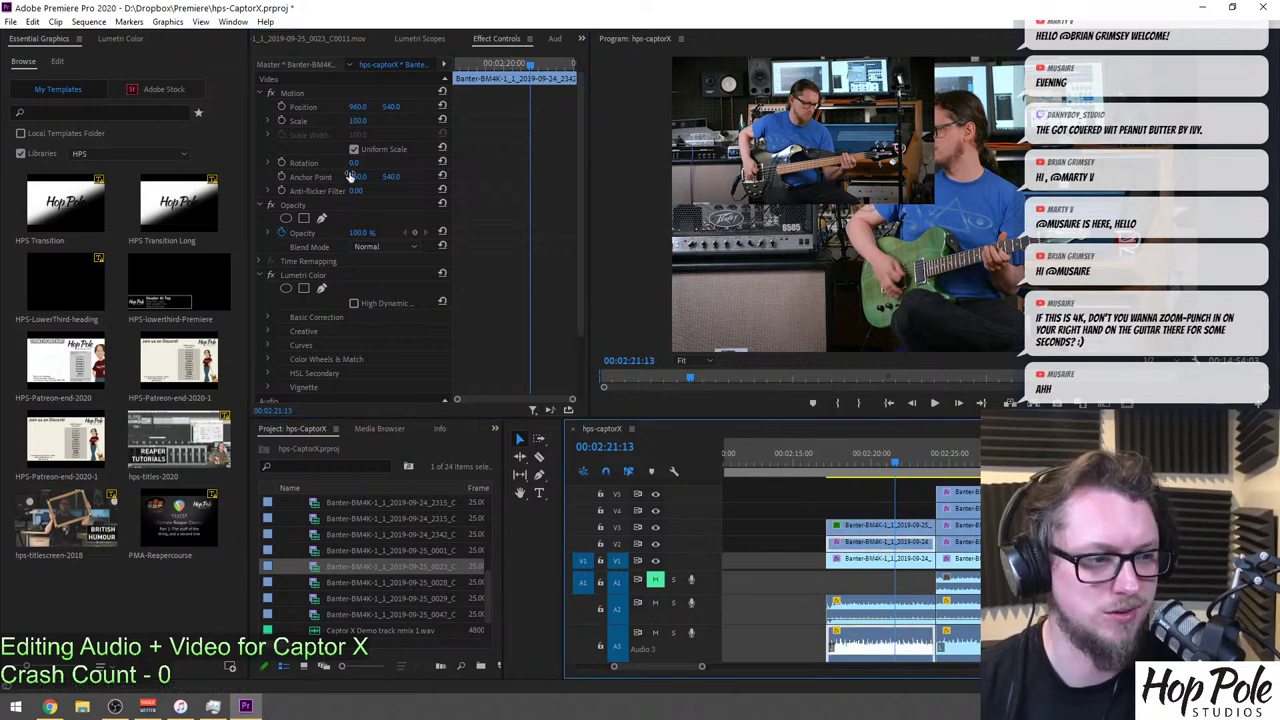
{"action": "left_click", "coordinate": [358, 106]}
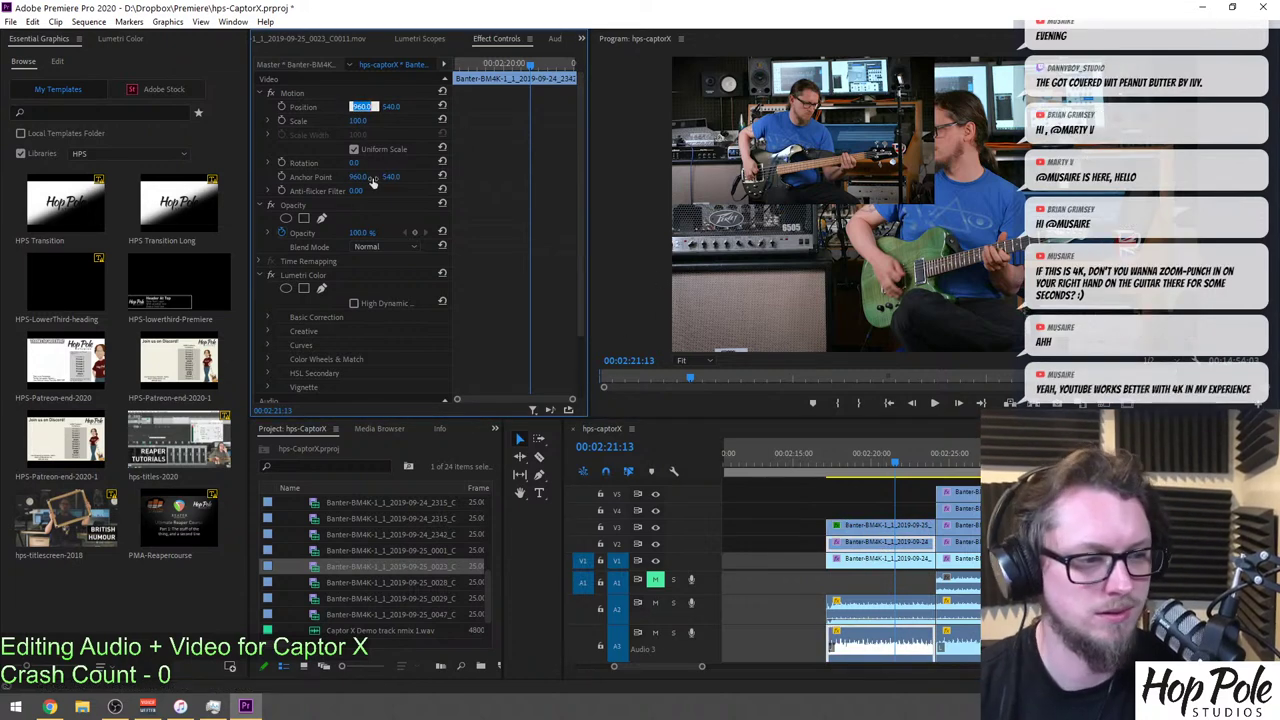
{"action": "type", "text": "0"}
{"action": "key", "text": "Return"}
{"action": "type", "text": "0"}
{"action": "key", "text": "Return"}
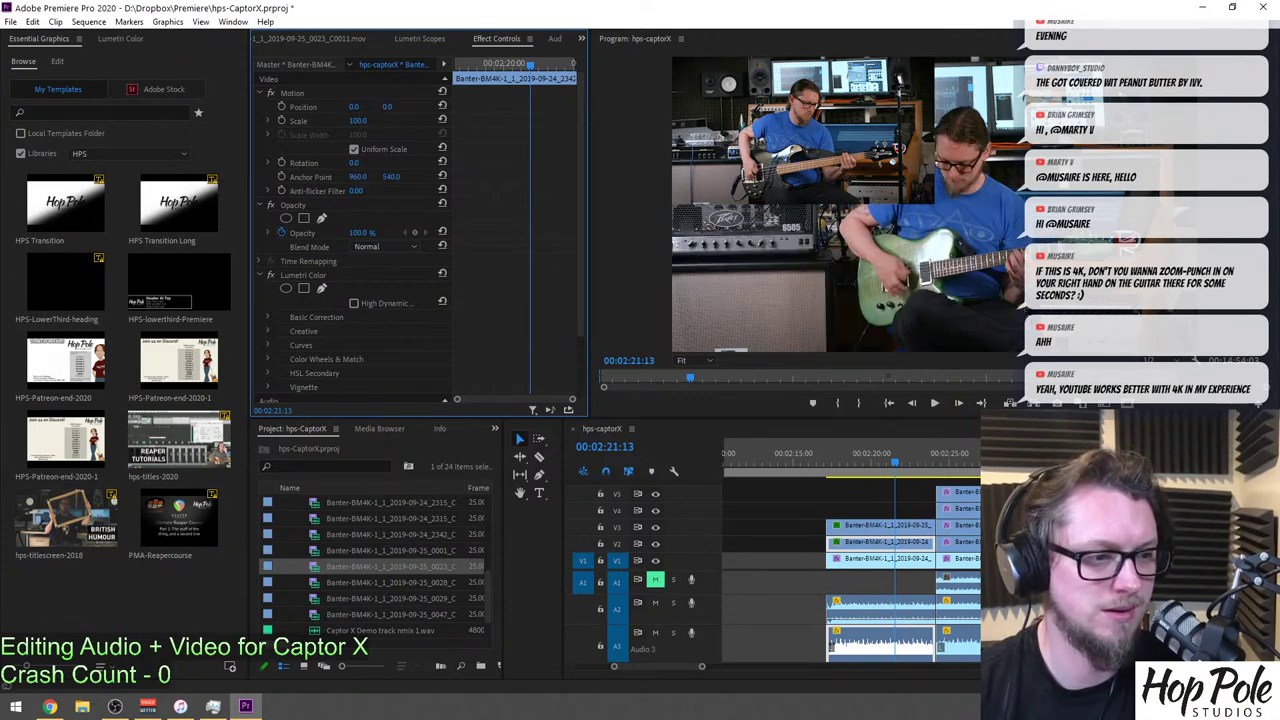
Set the V2 segment's horizontal anchor point to 0.
{"action": "left_click_drag", "start_coordinate": [357, 176], "coordinate": [40, 176]}
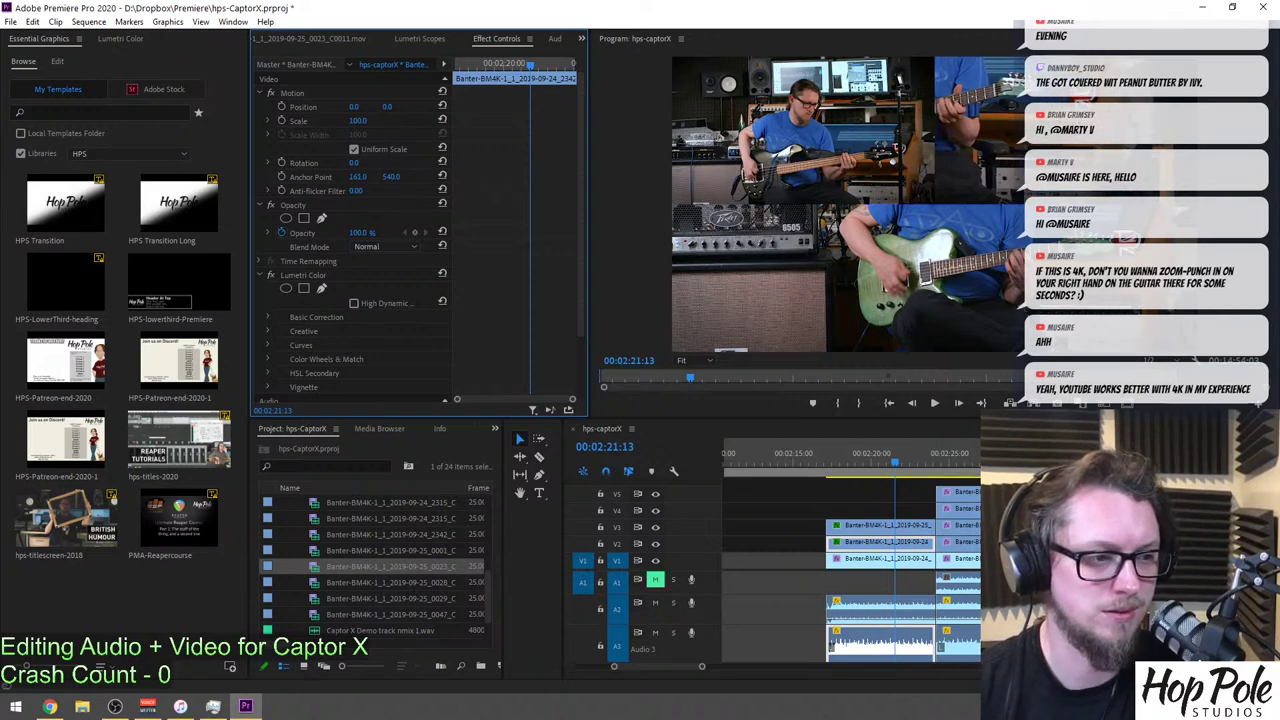
{"action": "left_click_drag", "start_coordinate": [300, 176], "coordinate": [290, 176]}
{"action": "left_click", "coordinate": [391, 177]}
{"action": "type", "text": "0"}
{"action": "key", "text": "Return"}
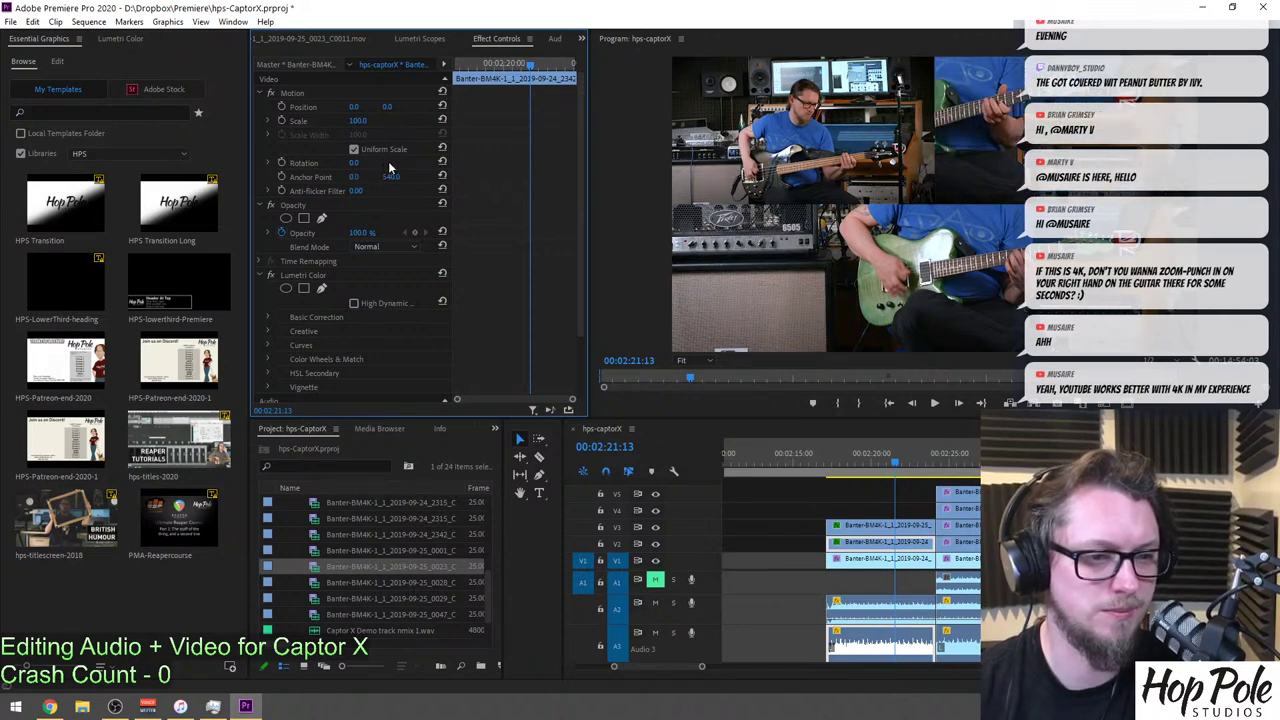
Scale the V2 segment to 50 and set its anchor point to -1920, 0.
{"action": "left_click", "coordinate": [366, 120]}
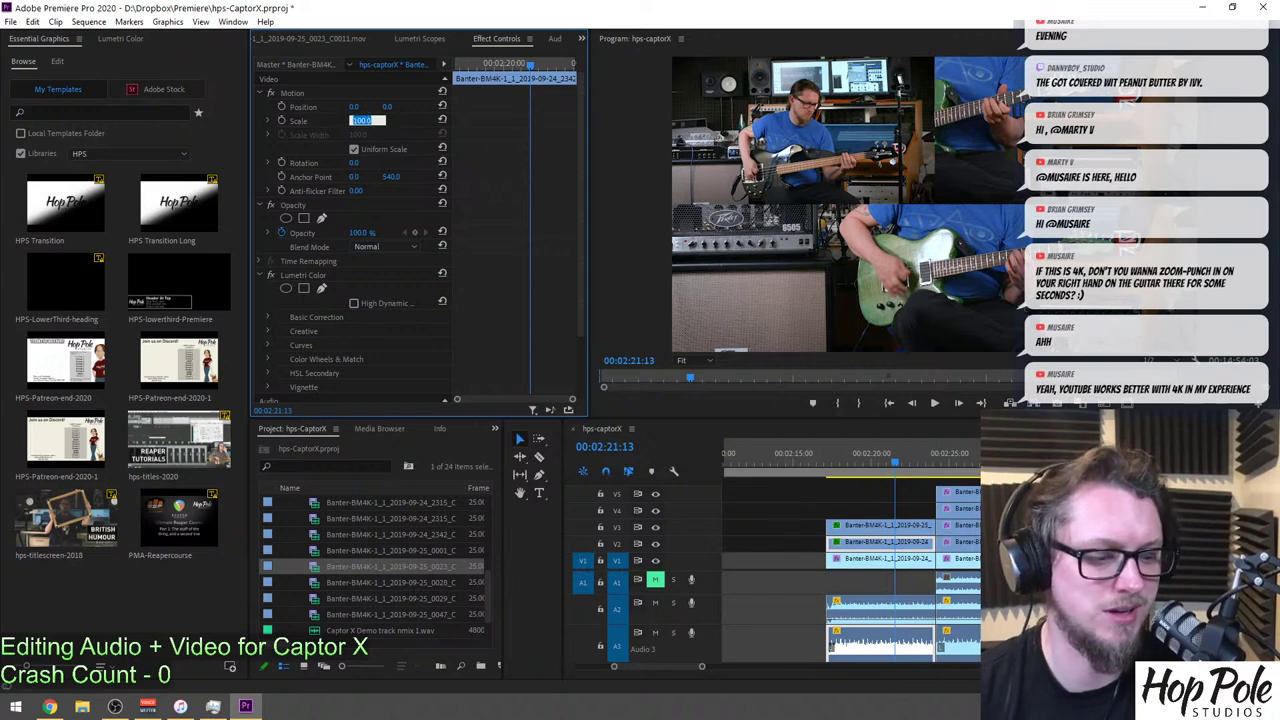
{"action": "type", "text": "50"}
{"action": "key", "text": "Return"}
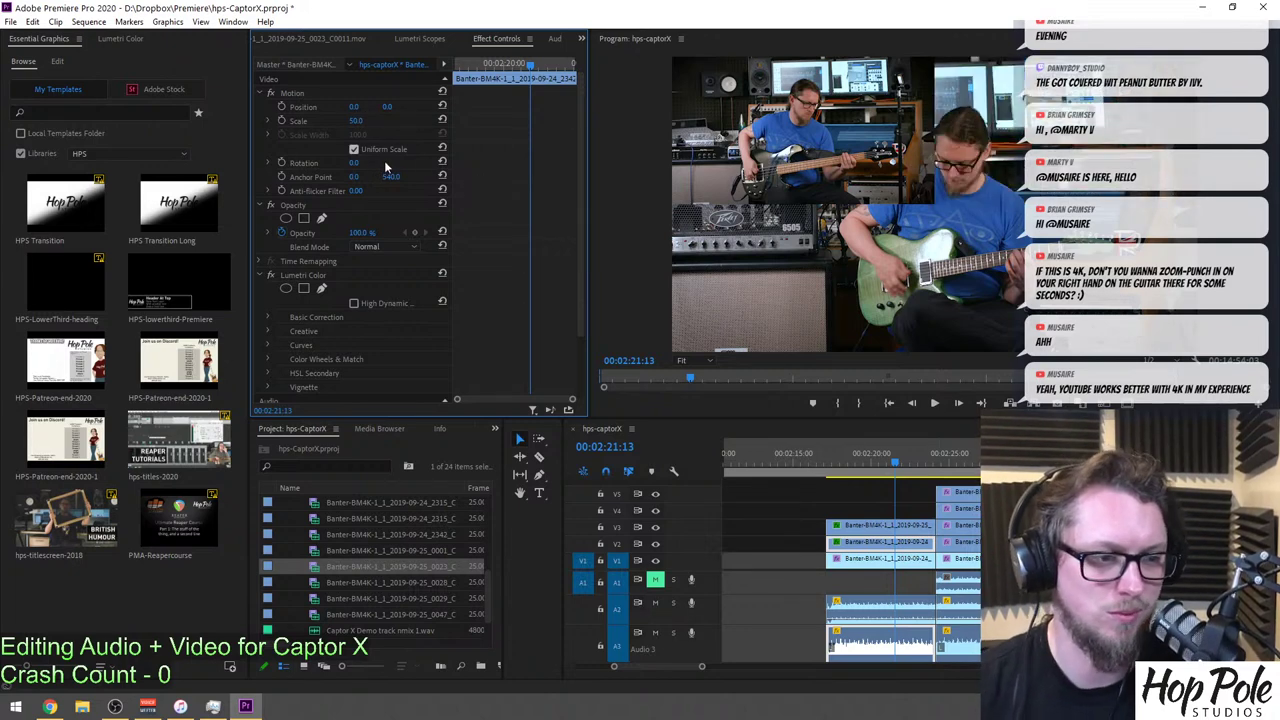
{"action": "left_click_drag", "start_coordinate": [357, 177], "coordinate": [199, 177]}
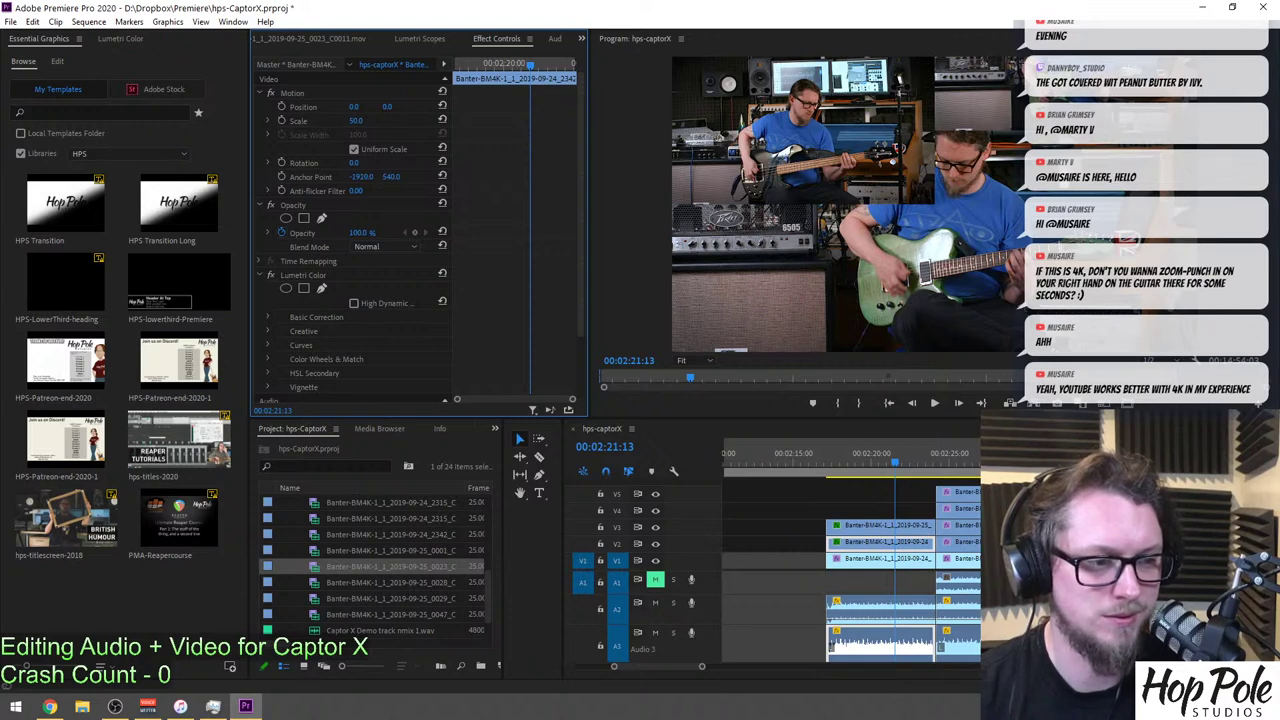
{"action": "left_click_drag", "start_coordinate": [199, 177], "coordinate": [190, 177]}
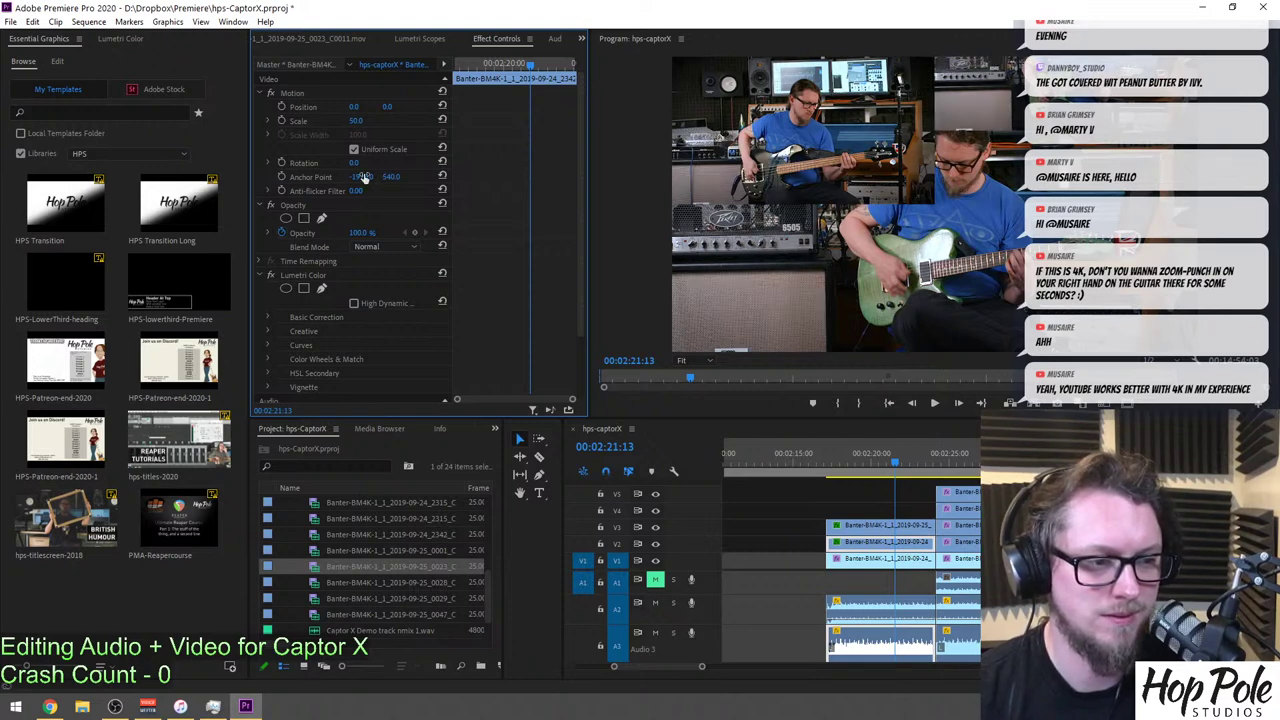
{"action": "key", "text": "Return"}
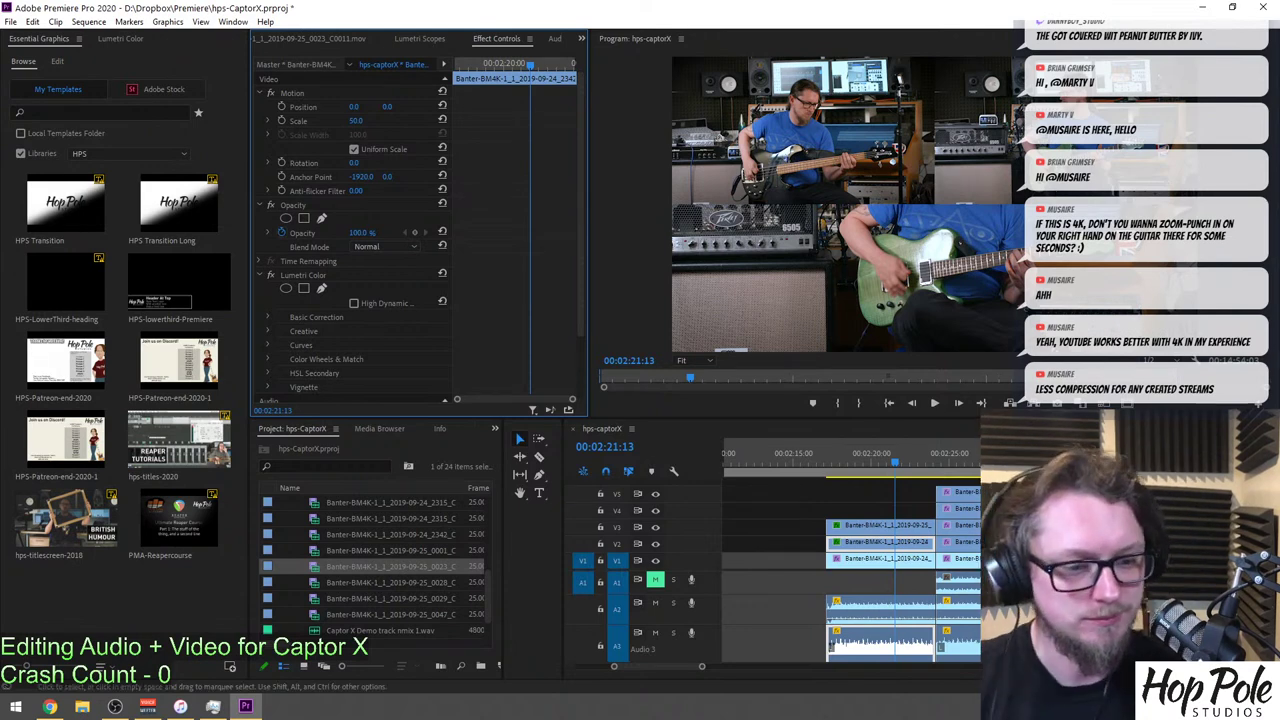
Copy the V2 segment's motion settings onto the V1 segment below and set that segment's anchor point to 0, -1080.
{"action": "left_click", "coordinate": [292, 92]}
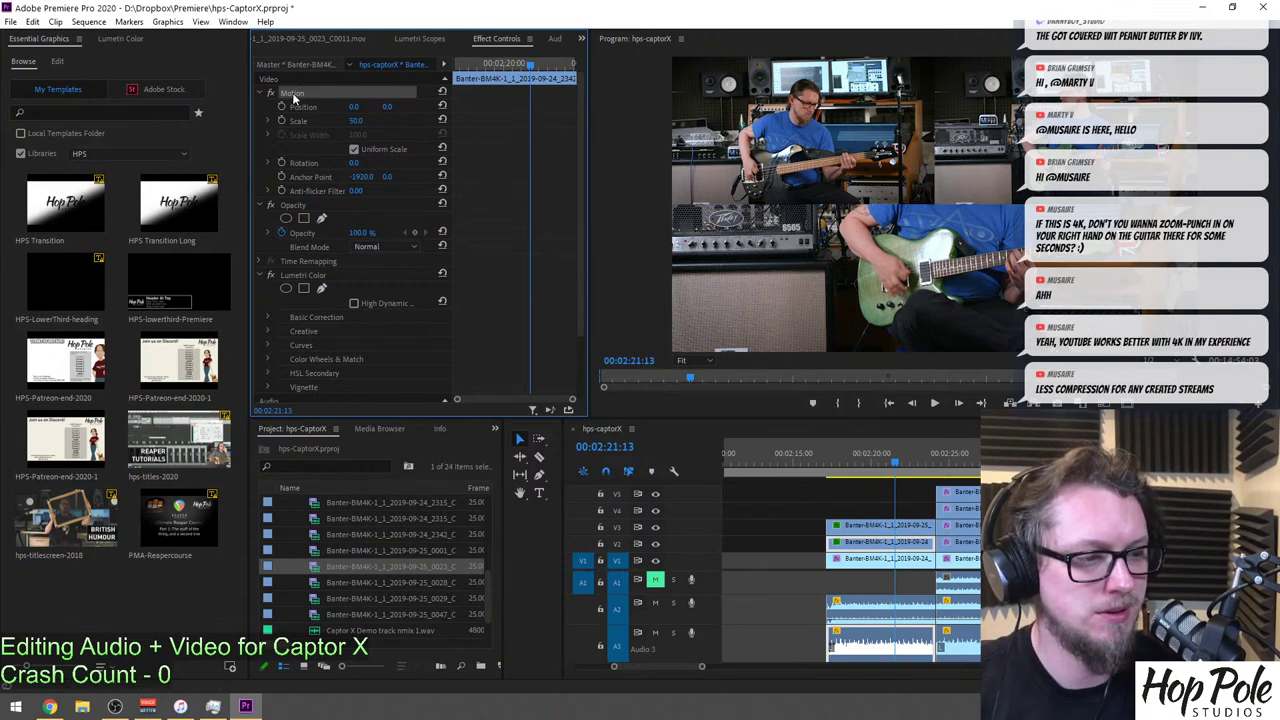
{"action": "left_click", "coordinate": [866, 566]}
{"action": "key", "text": "ctrl+v"}
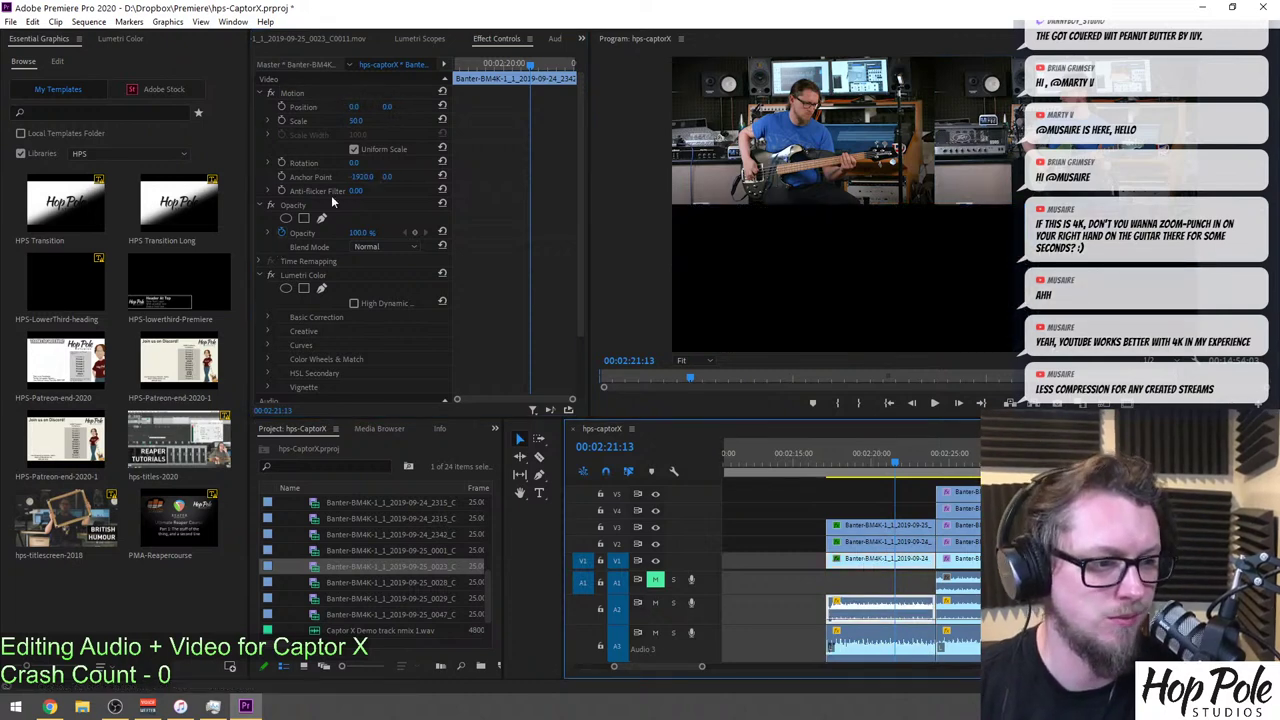
{"action": "left_click", "coordinate": [358, 176]}
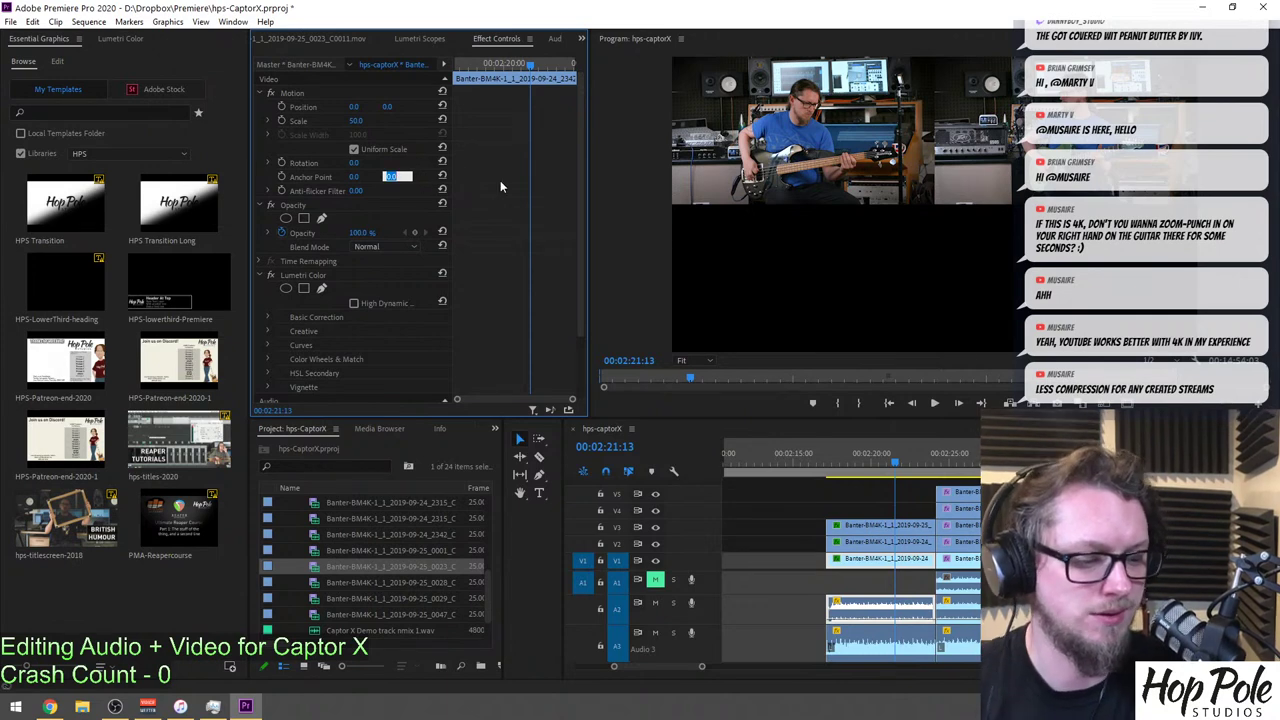
{"action": "type", "text": "-108"}
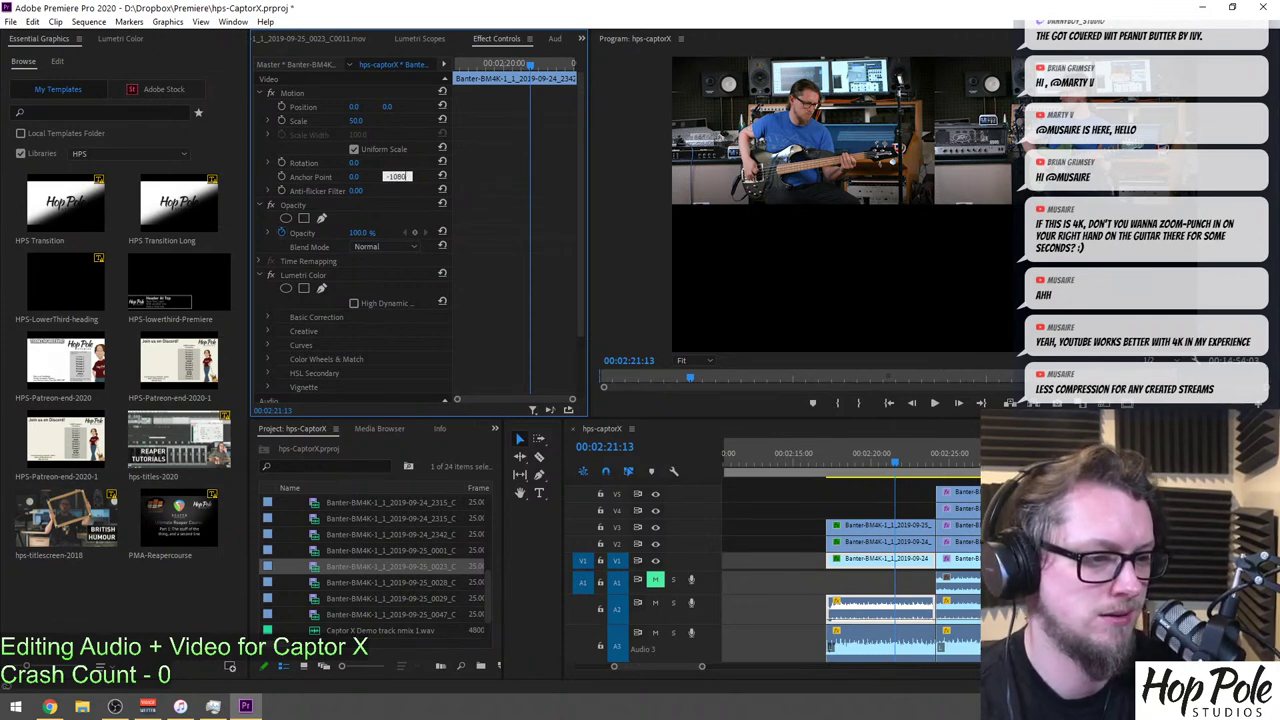
{"action": "key", "text": "Return"}
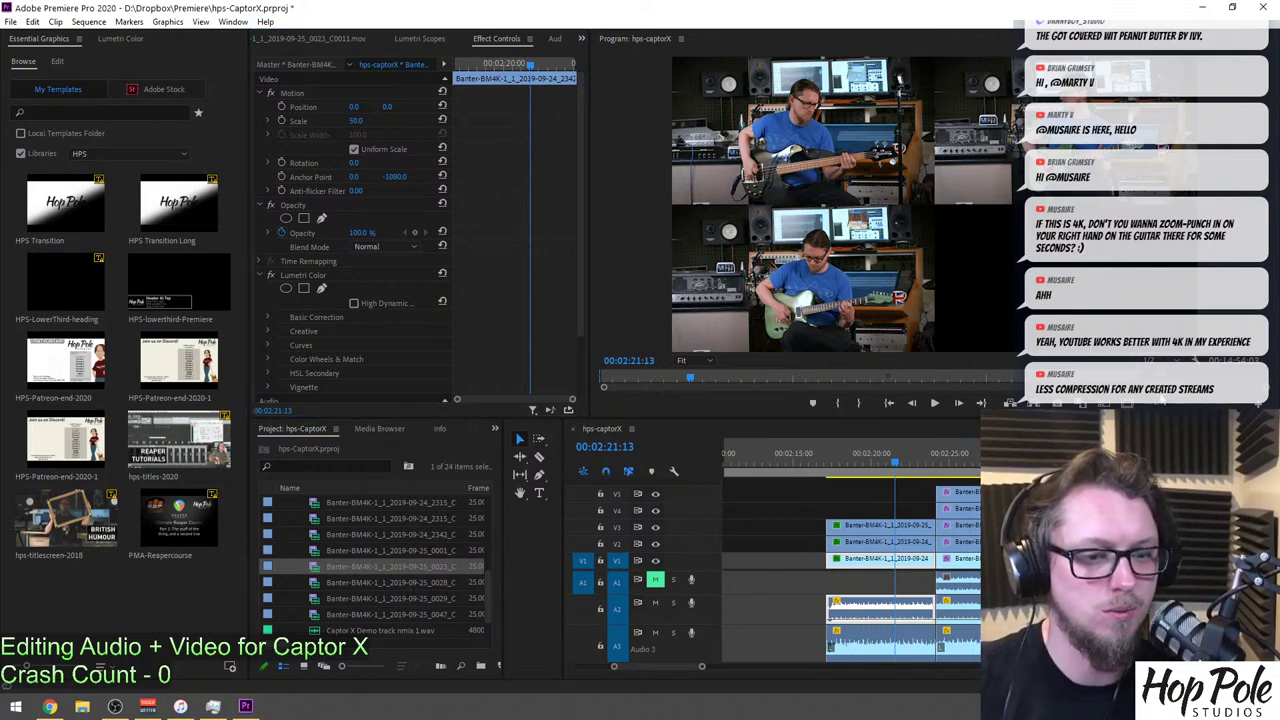
Play the split-screen section from about 00:02:16:17 and park the playhead at 00:02:19:00.
{"action": "left_click", "coordinate": [818, 459]}
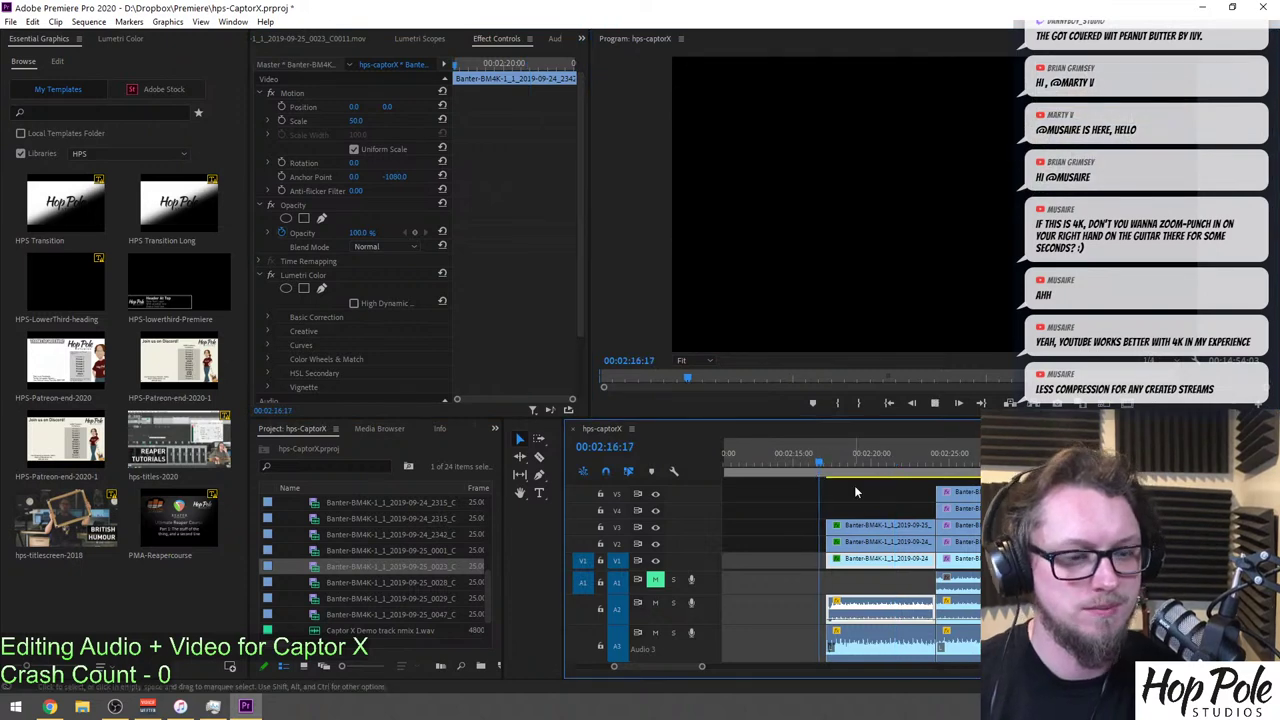
{"action": "key", "text": "space"}
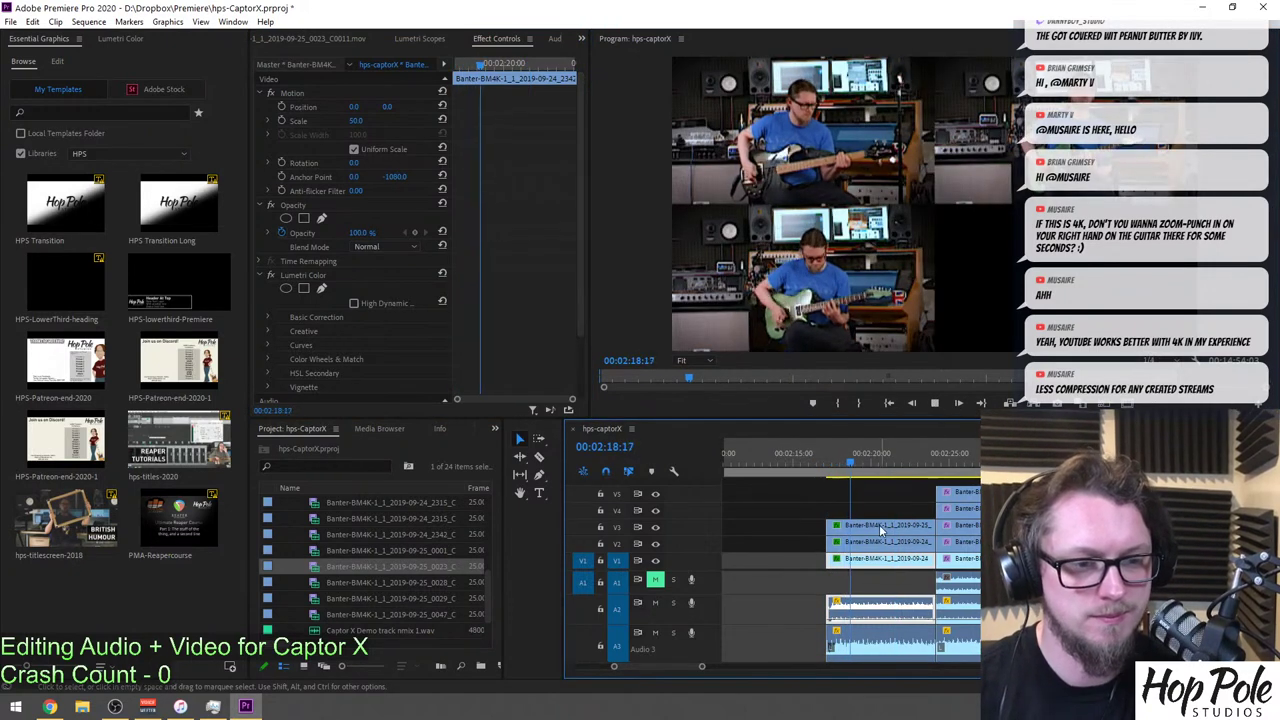
{"action": "scroll", "coordinate": [806, 532], "scroll_direction": "down", "scroll_amount": 1}
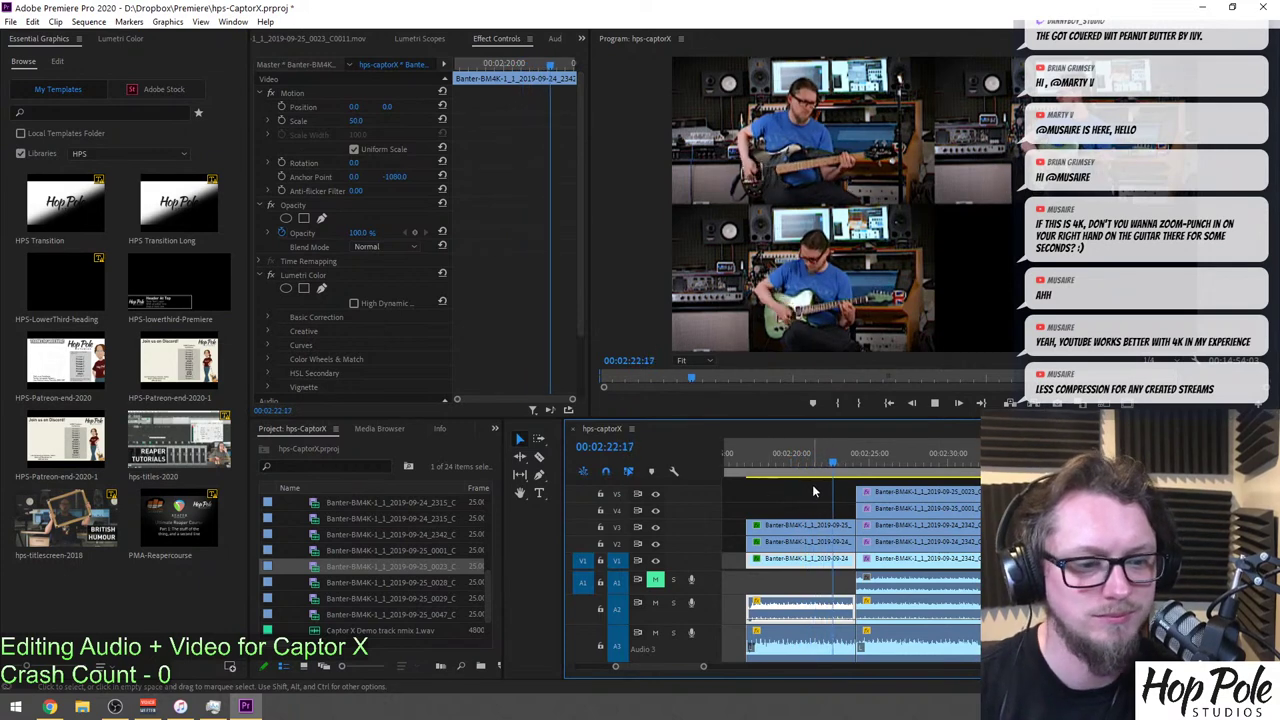
{"action": "left_click", "coordinate": [776, 457]}
Preview the 2019-09-24 clips 2314 and 2313 from the project as source footage, scrubbing through each.
{"action": "scroll", "coordinate": [302, 600], "scroll_direction": "up", "scroll_amount": 2}
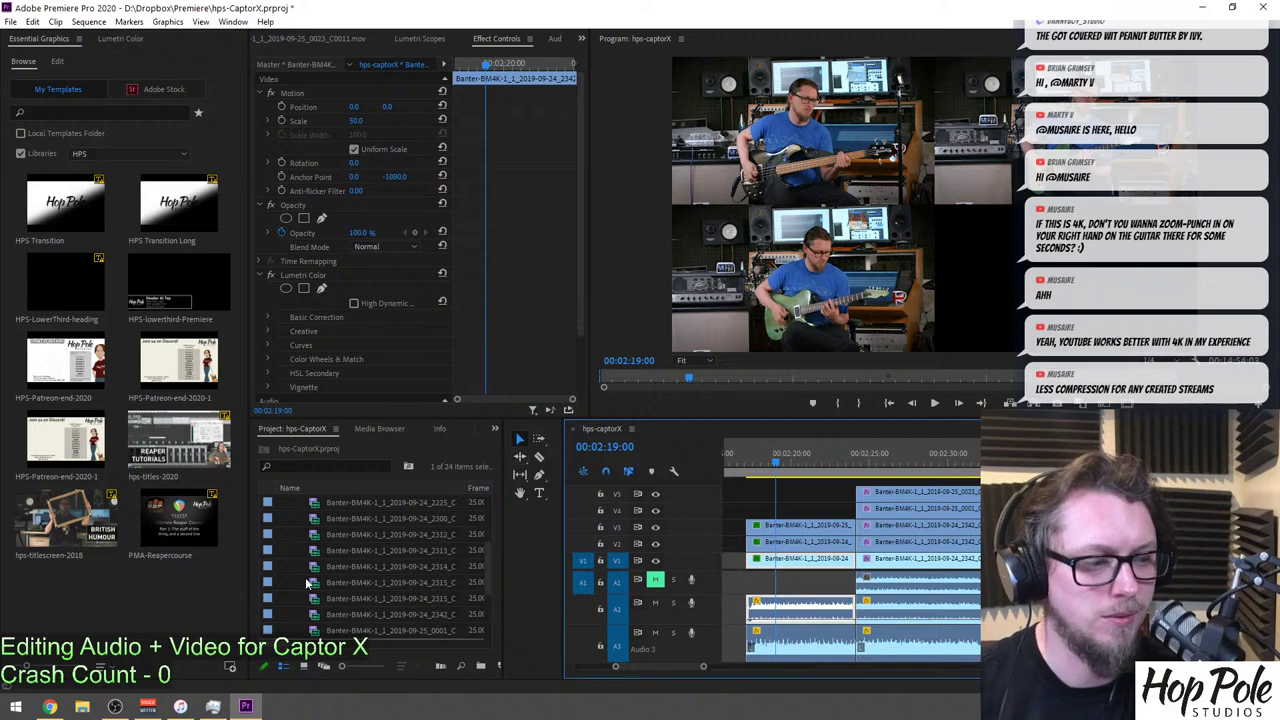
{"action": "double_click", "coordinate": [317, 568]}
{"action": "left_click_drag", "start_coordinate": [294, 381], "coordinate": [484, 381]}
{"action": "double_click", "coordinate": [317, 551]}
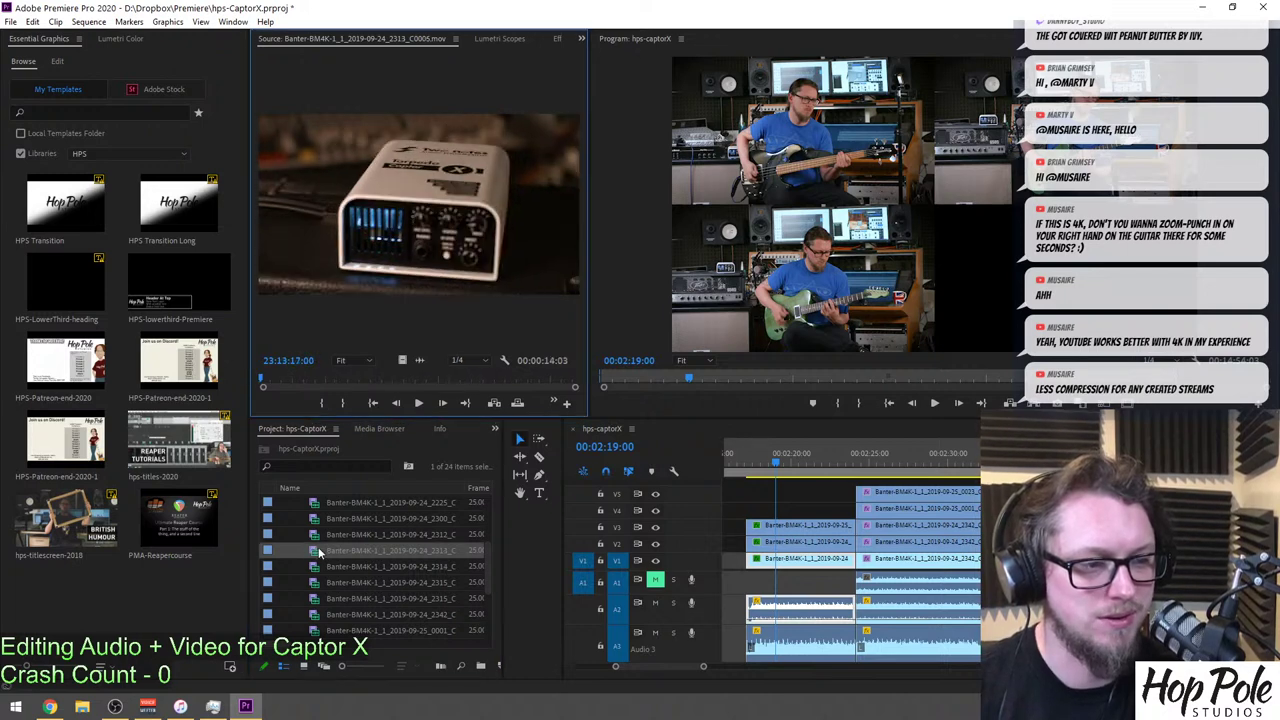
{"action": "left_click_drag", "start_coordinate": [294, 381], "coordinate": [405, 381]}
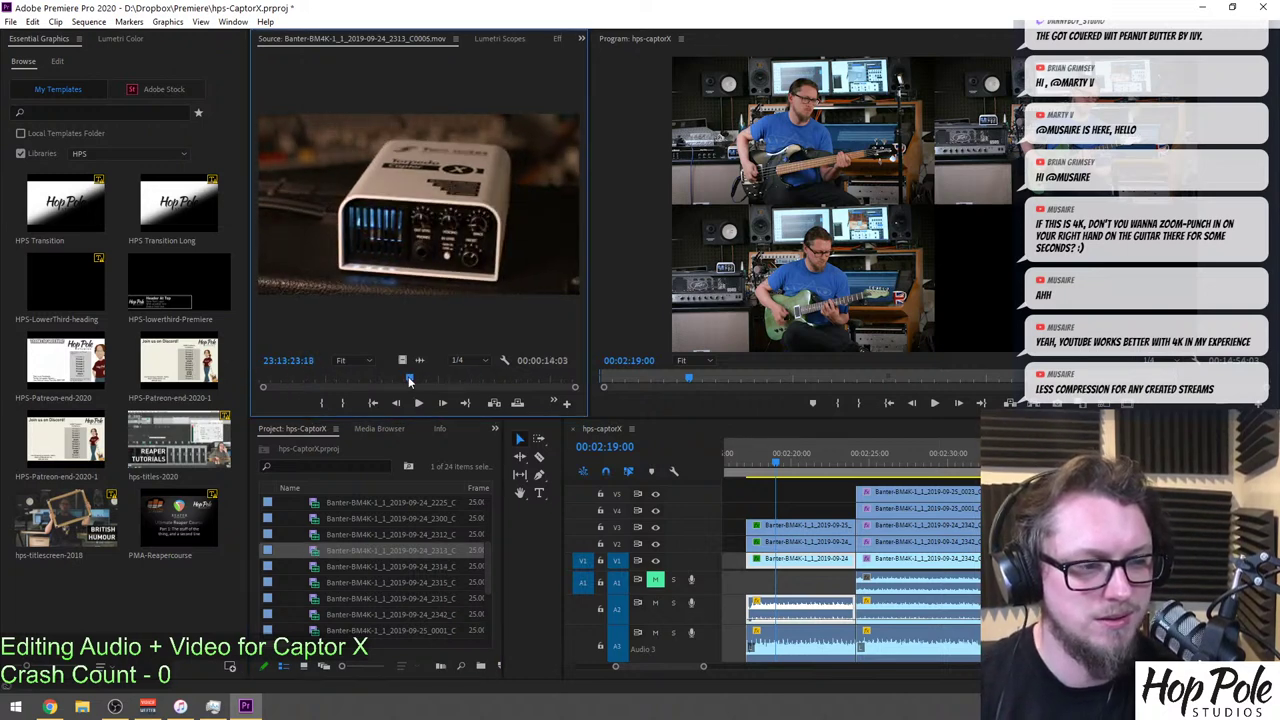
Mark a 00:00:05:19 range of clip 2312_C0004 and place it on V4 above the split-screen segments, extended to the 00:02:24:04 cut.
{"action": "double_click", "coordinate": [318, 536]}
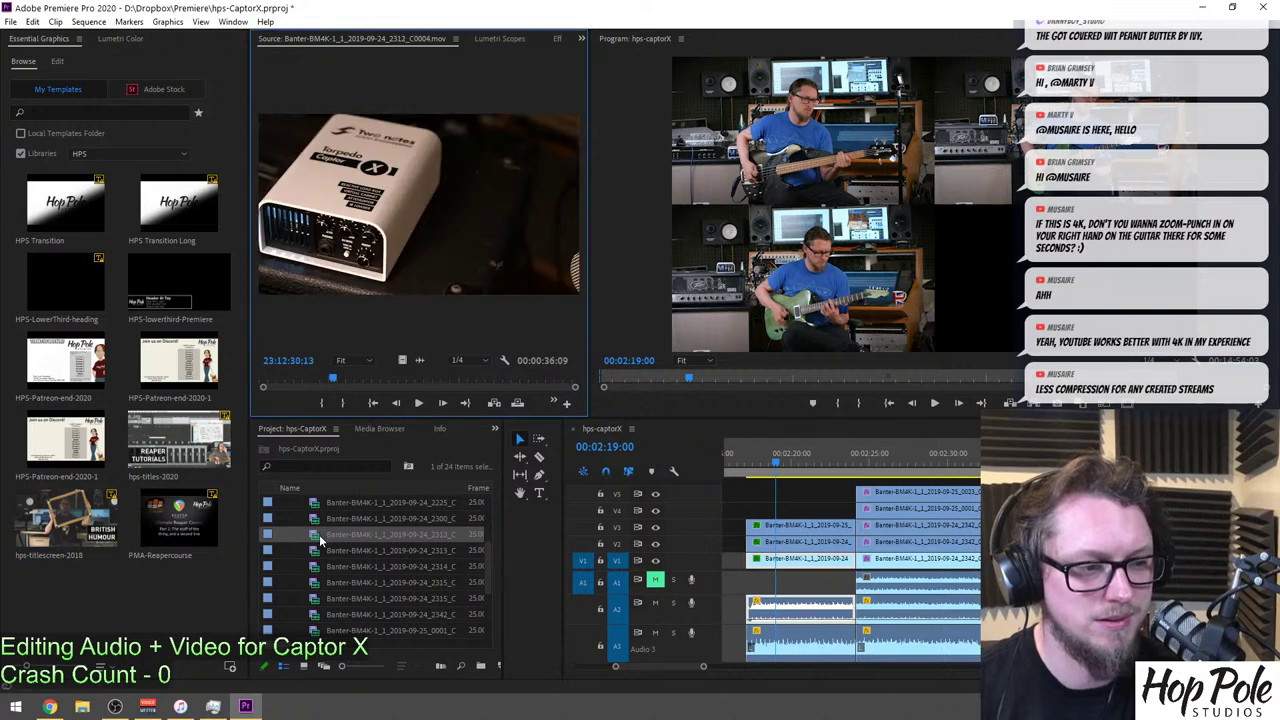
{"action": "left_click_drag", "start_coordinate": [294, 381], "coordinate": [380, 378]}
{"action": "key", "text": "i"}
{"action": "key", "text": "o"}
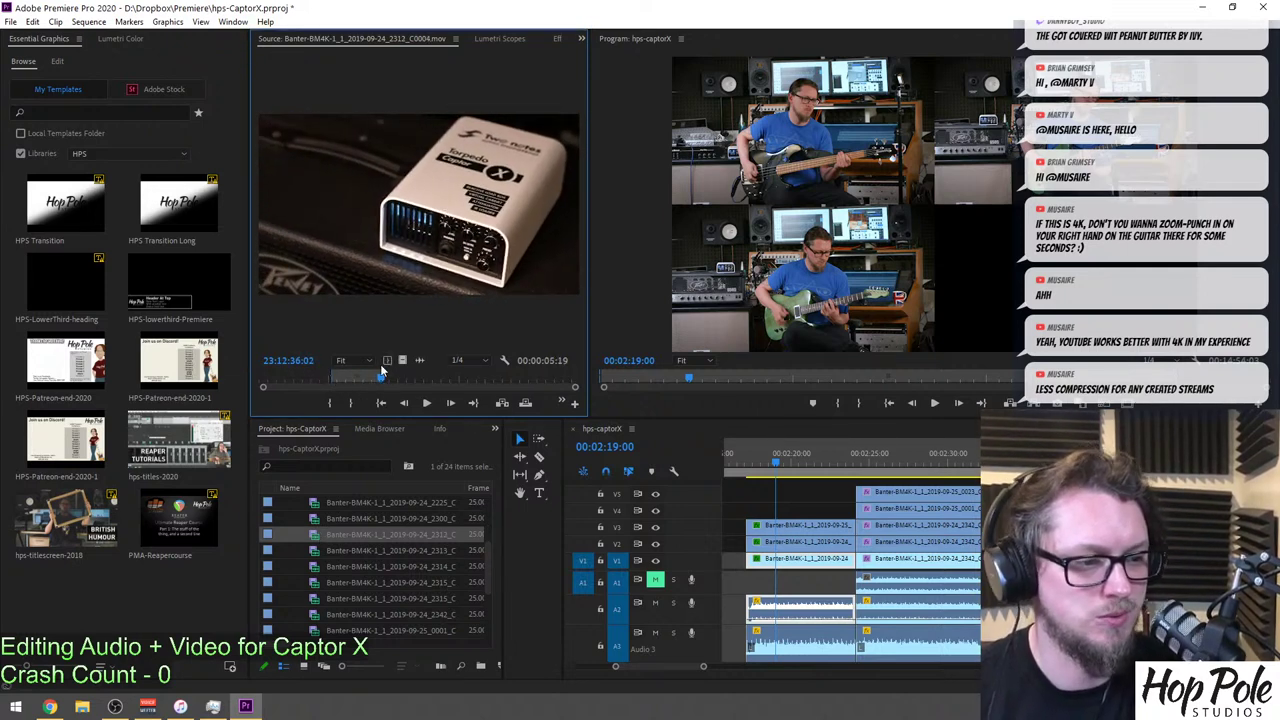
{"action": "left_click_drag", "start_coordinate": [502, 402], "coordinate": [856, 510]}
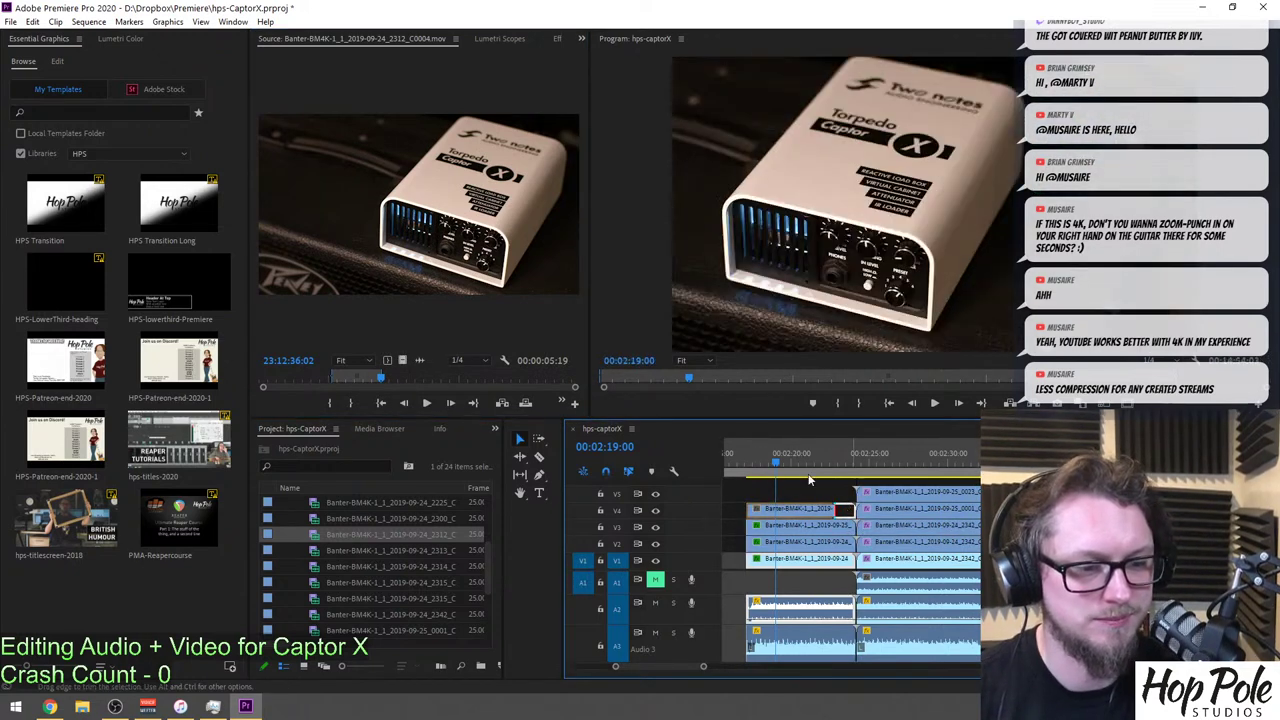
{"action": "left_click", "coordinate": [806, 512]}
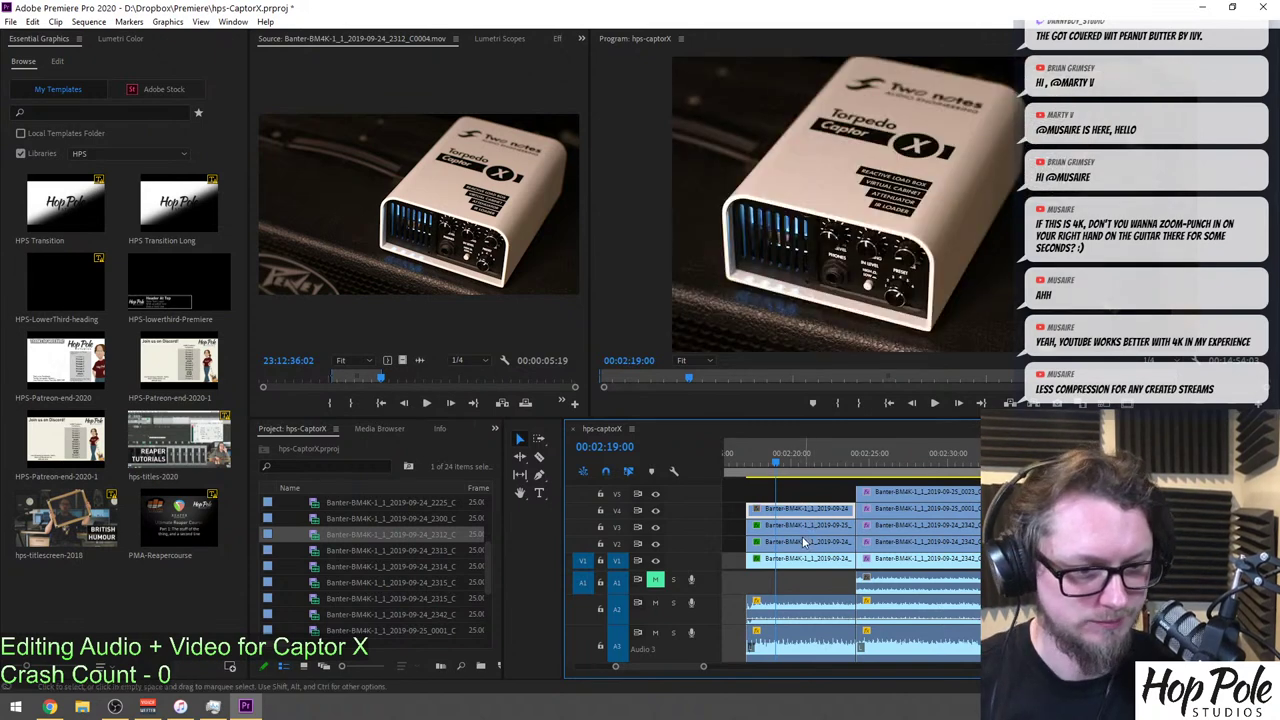
Apply the copied half-size motion settings to the new V4 clip and set its anchor point to -1920, -1080.
{"action": "left_click", "coordinate": [803, 531]}
{"action": "left_click", "coordinate": [790, 515]}
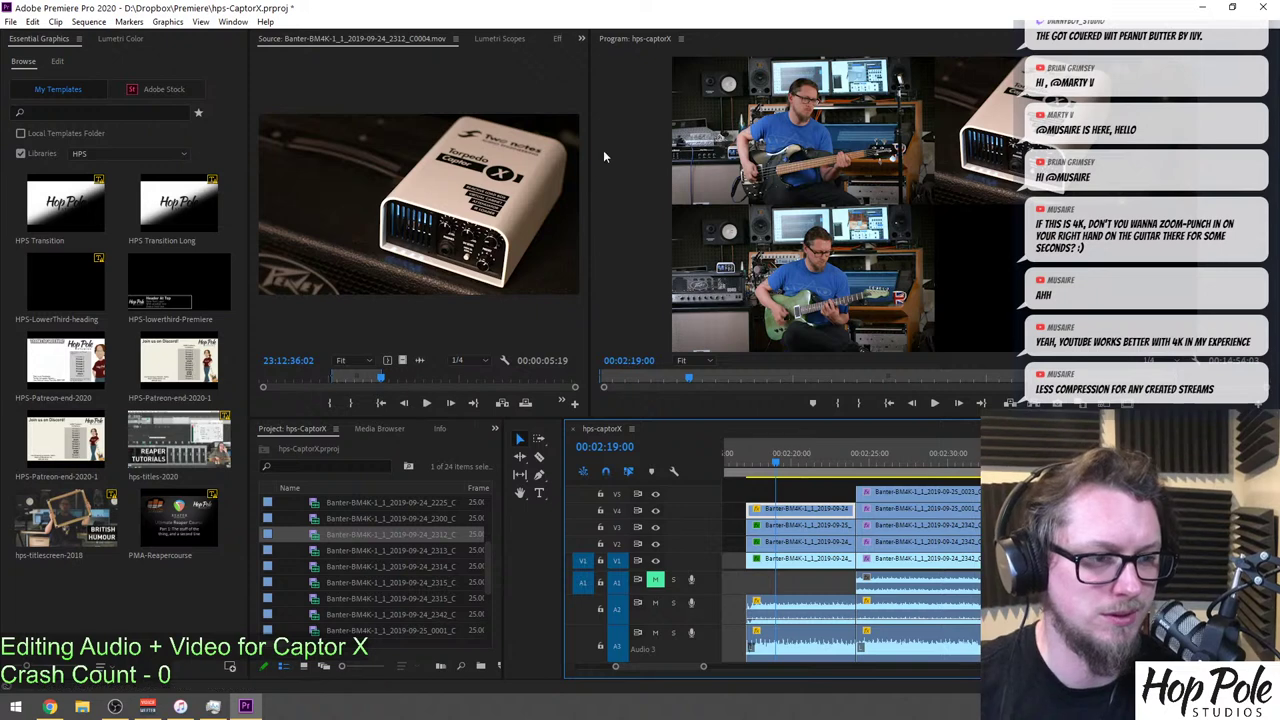
{"action": "left_click", "coordinate": [560, 40]}
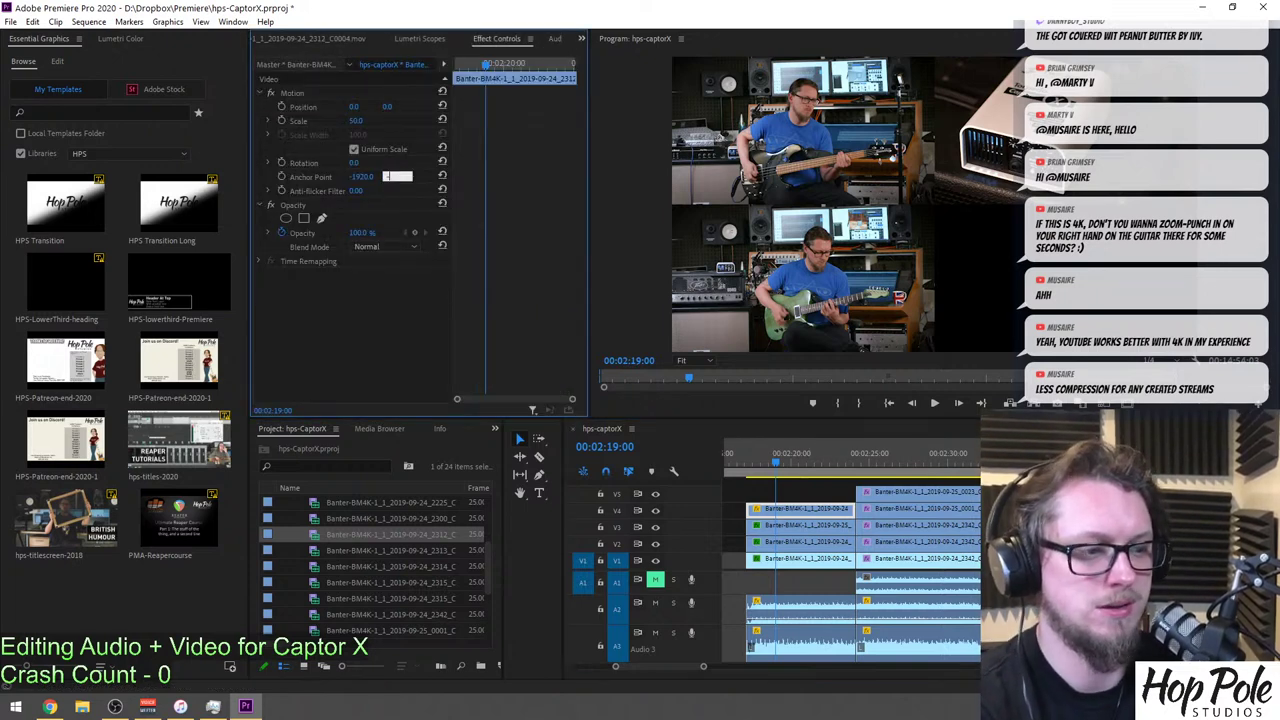
{"action": "key", "text": "Return"}
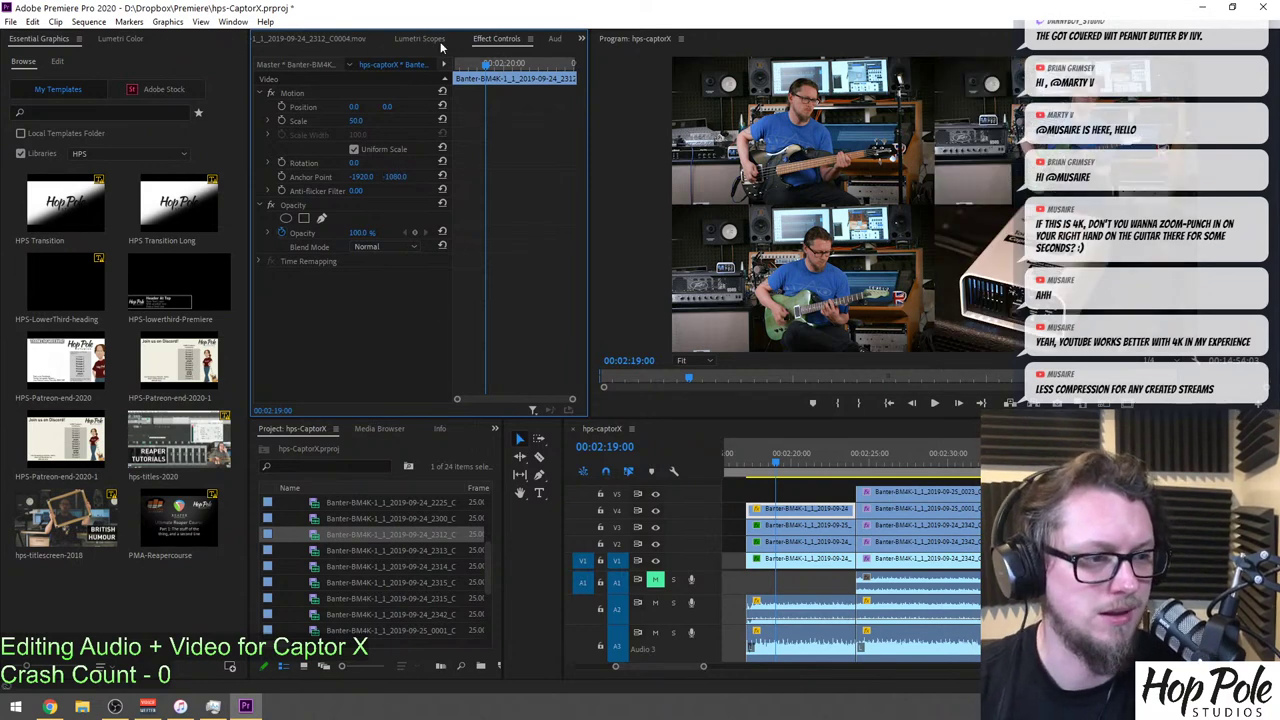
Raise the V4 clip's exposure to 1.5 in its Lumetri basic correction.
{"action": "left_click", "coordinate": [582, 40]}
{"action": "left_click", "coordinate": [119, 40]}
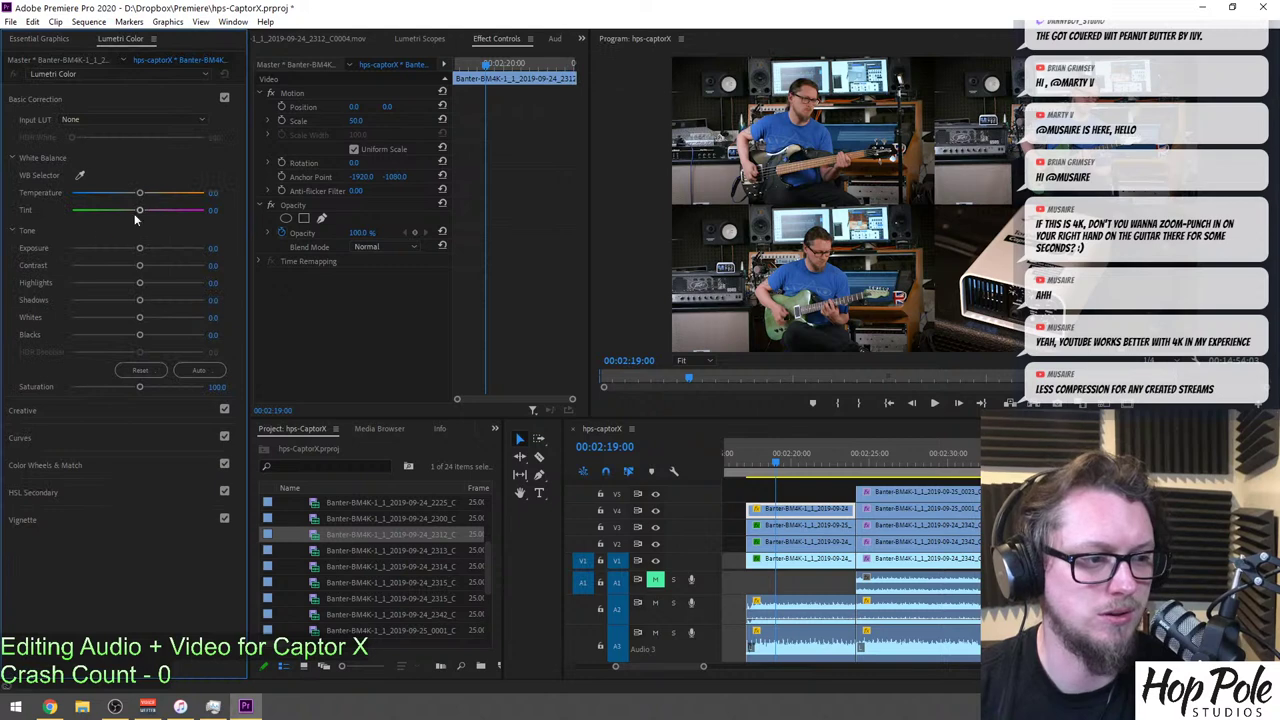
{"action": "left_click_drag", "start_coordinate": [140, 250], "coordinate": [157, 248]}
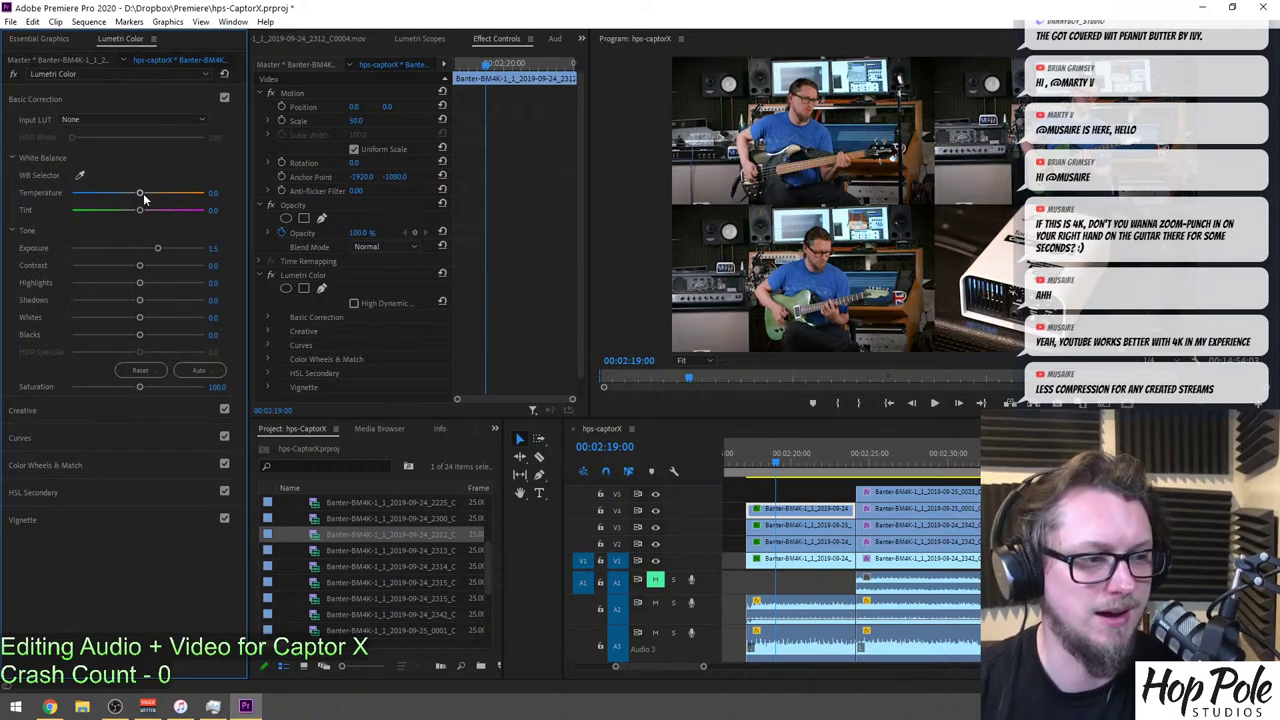
Cool the V4 close-up clip's temperature to -24.6 and lower its contrast to about -12.6 in Lumetri basic correction.
{"action": "left_click_drag", "start_coordinate": [141, 194], "coordinate": [130, 195]}
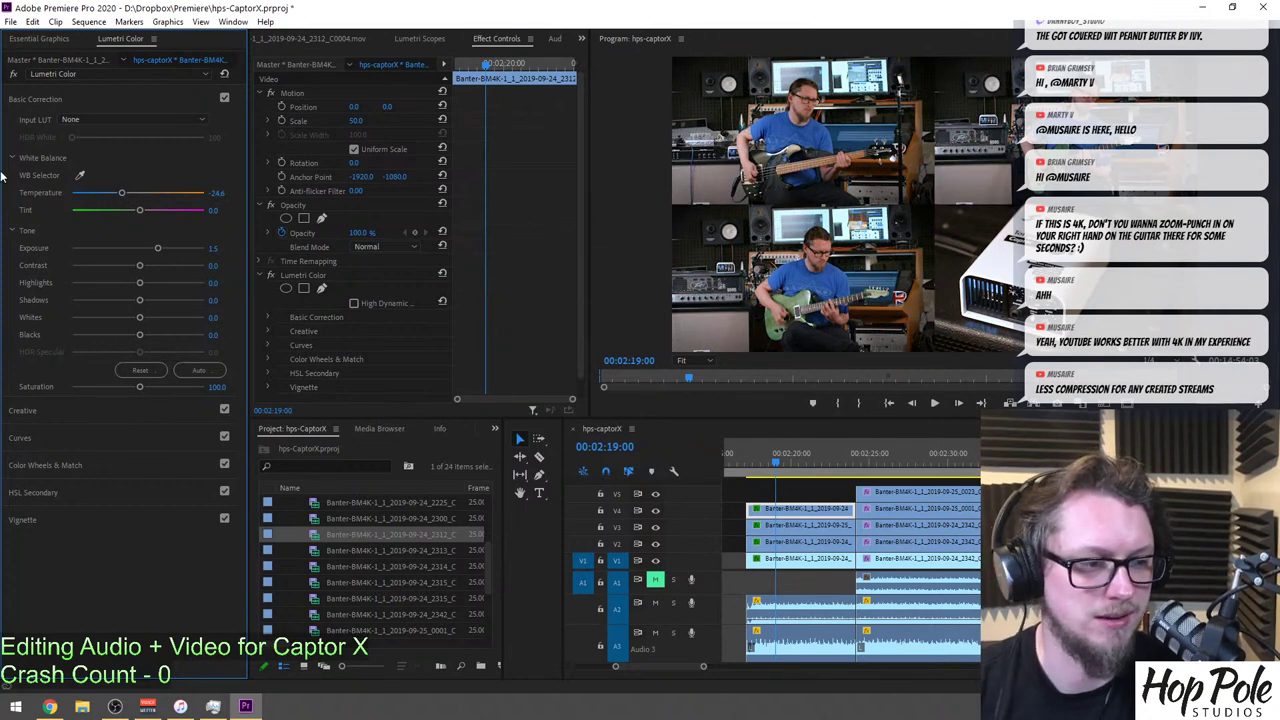
{"action": "mouse_move", "coordinate": [140, 268]}
{"action": "left_mouse_down"}
{"action": "mouse_move", "coordinate": [104, 270]}
{"action": "mouse_move", "coordinate": [162, 268]}
{"action": "mouse_move", "coordinate": [145, 272]}
{"action": "left_mouse_up"}
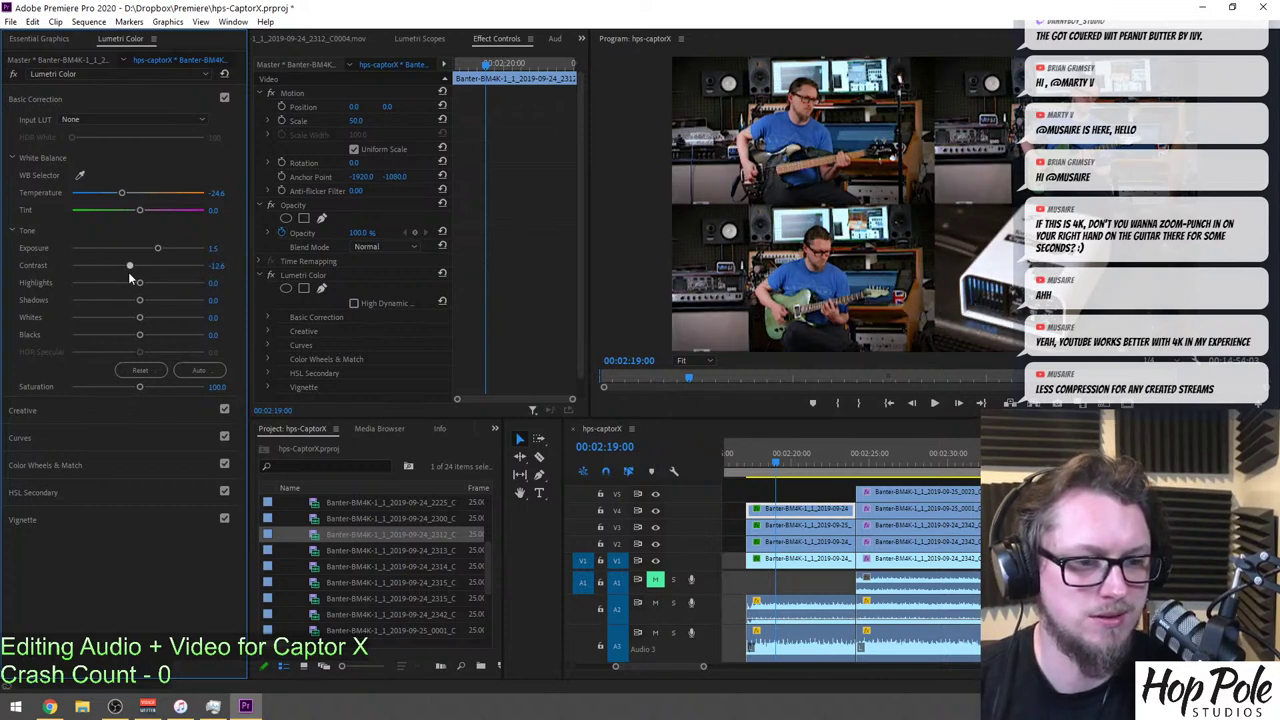
Set the V4 clip's Lumetri vignette amount to -0.8 and save the project.
{"action": "left_click", "coordinate": [22, 521]}
{"action": "mouse_move", "coordinate": [139, 262]}
{"action": "left_mouse_down"}
{"action": "mouse_move", "coordinate": [29, 257]}
{"action": "mouse_move", "coordinate": [119, 258]}
{"action": "left_mouse_up"}
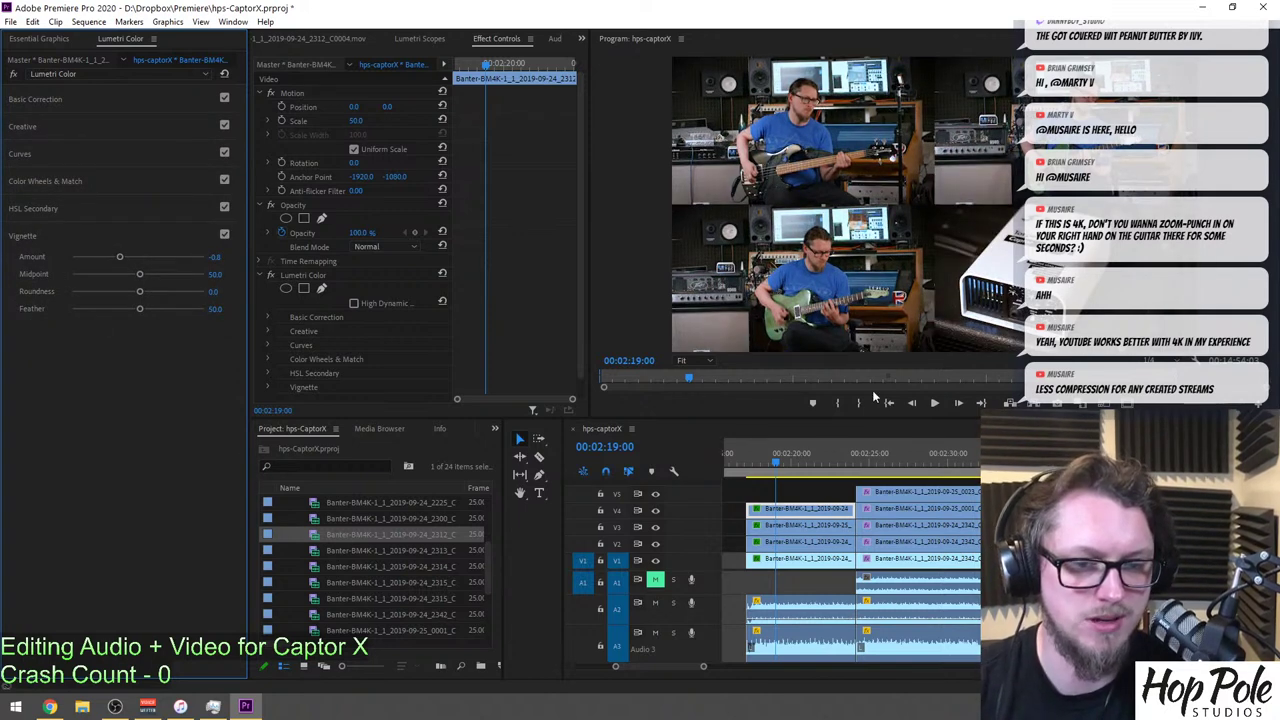
{"action": "key", "text": "ctrl+s"}
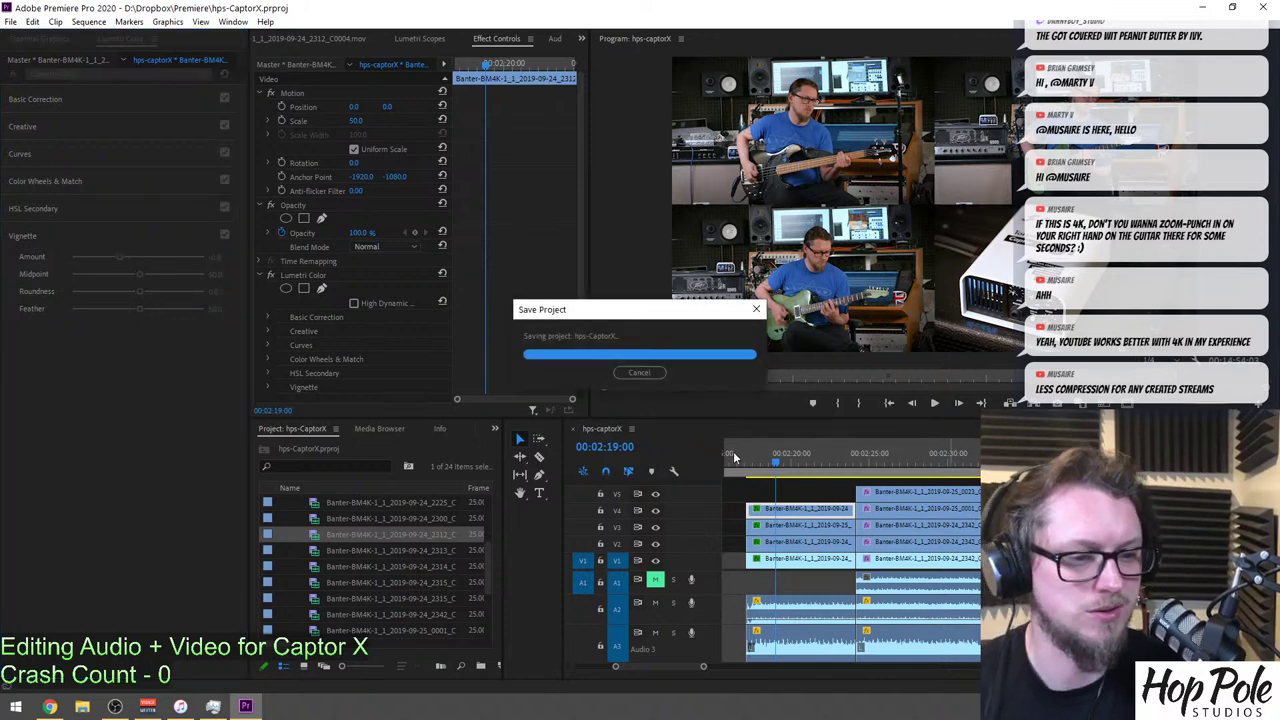
Play back the split-screen segment from 00:02:16:14 through the 00:02:24:04 cut to check the four pictures.
{"action": "left_click", "coordinate": [737, 458]}
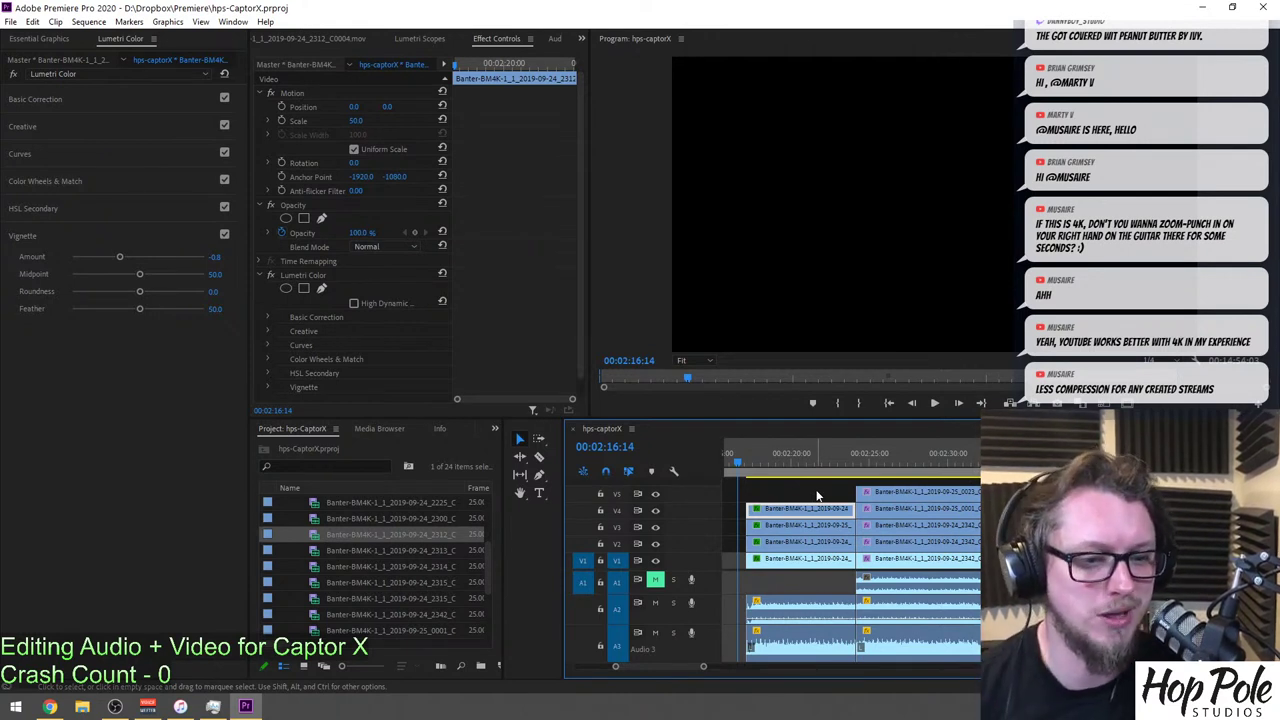
{"action": "key", "text": "space"}
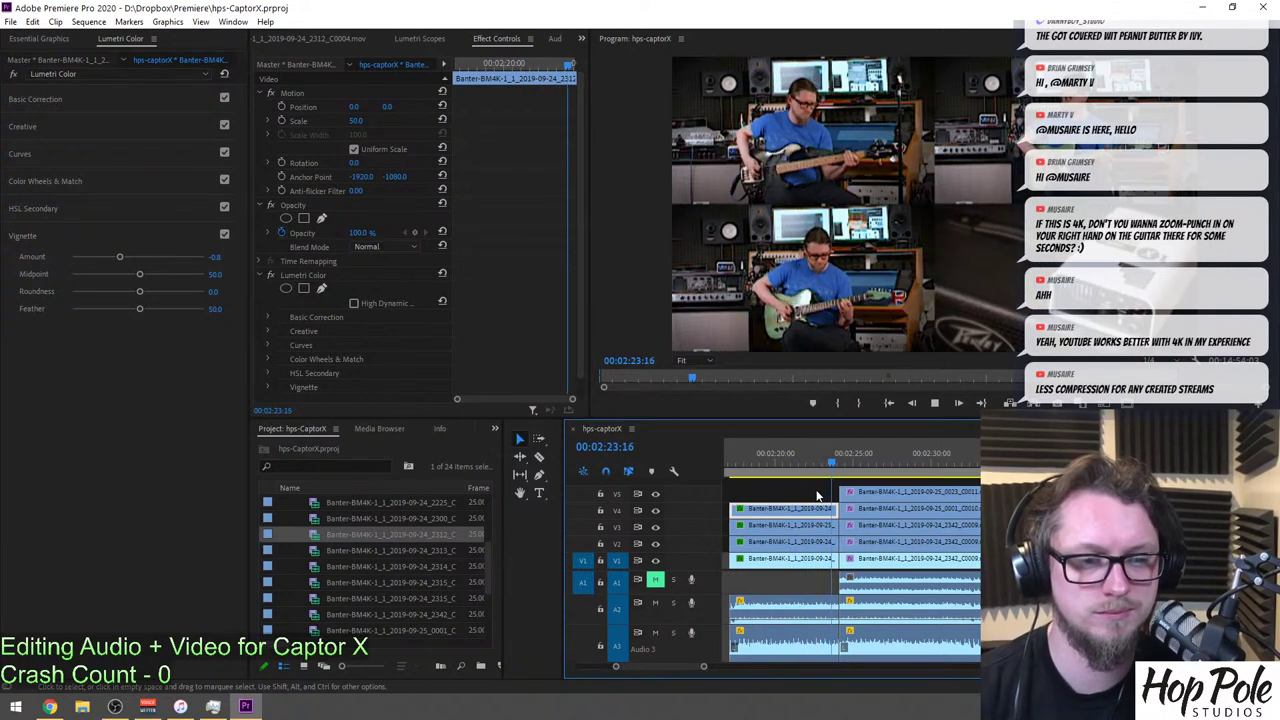
{"action": "key", "text": "space"}
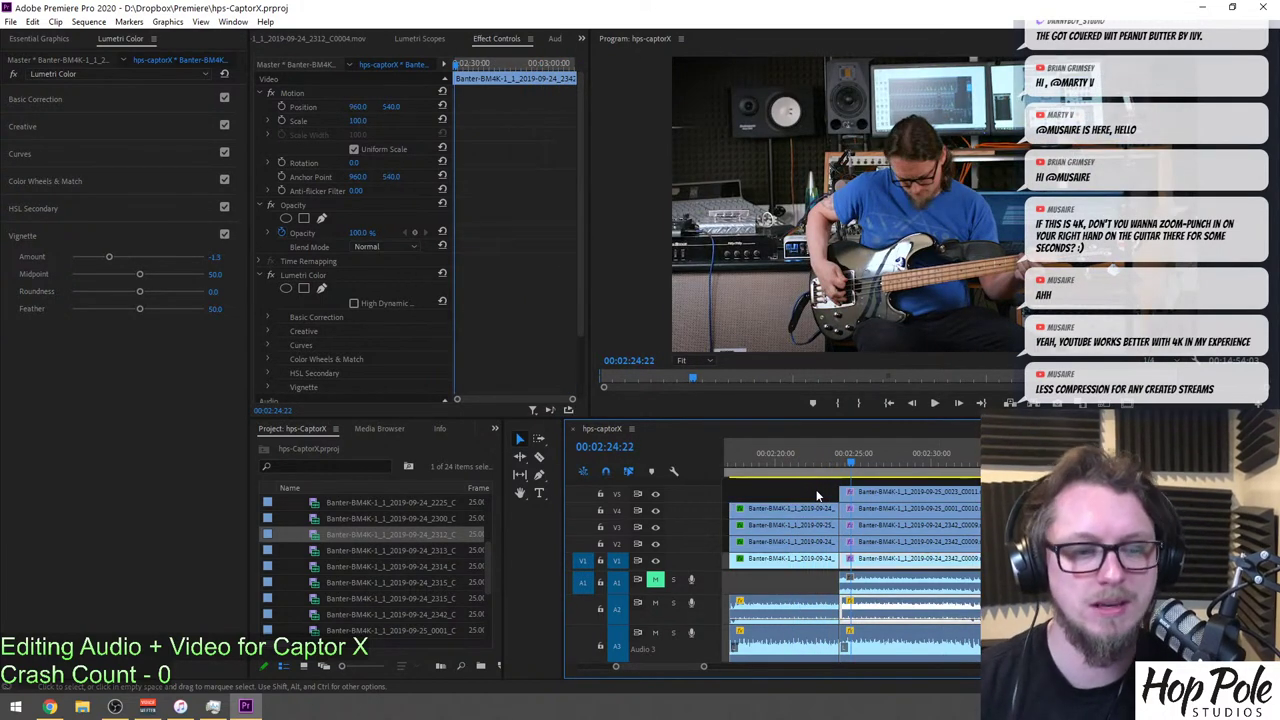
Shift all clips following the split-screen segment so they start at about 00:02:35, opening a gap after the 00:02:24:04 cut.
{"action": "scroll", "coordinate": [837, 490], "scroll_direction": "down", "scroll_amount": 1}
{"action": "scroll", "coordinate": [837, 490], "scroll_direction": "up", "scroll_amount": 6}
{"action": "scroll", "coordinate": [837, 490], "scroll_direction": "down", "scroll_amount": 5}
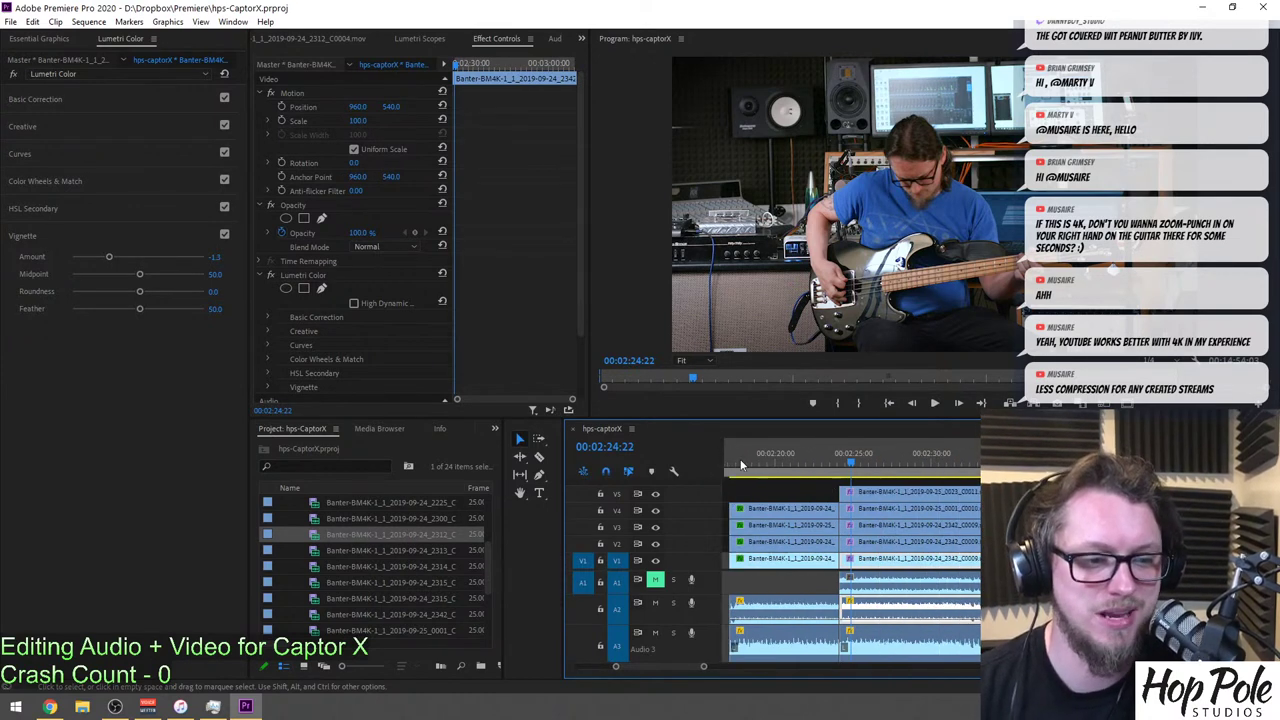
{"action": "scroll", "coordinate": [820, 466], "scroll_direction": "down", "scroll_amount": 1}
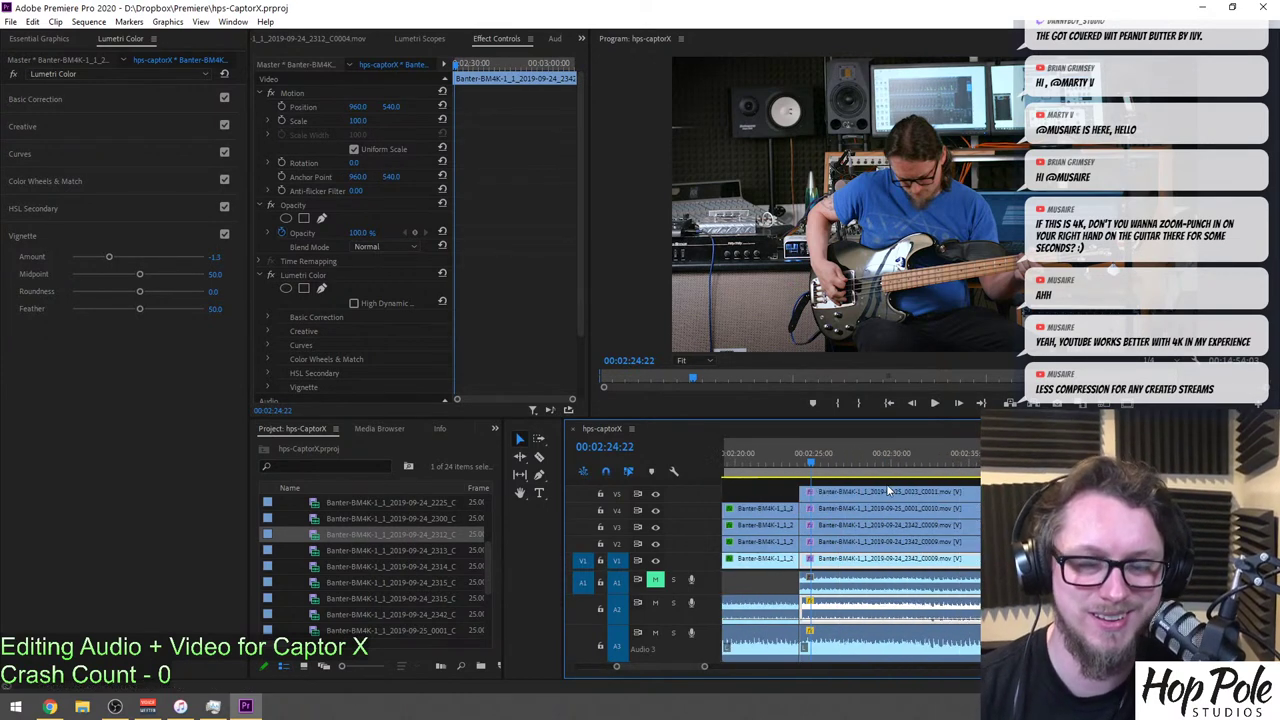
{"action": "scroll", "coordinate": [870, 478], "scroll_direction": "up", "scroll_amount": 2}
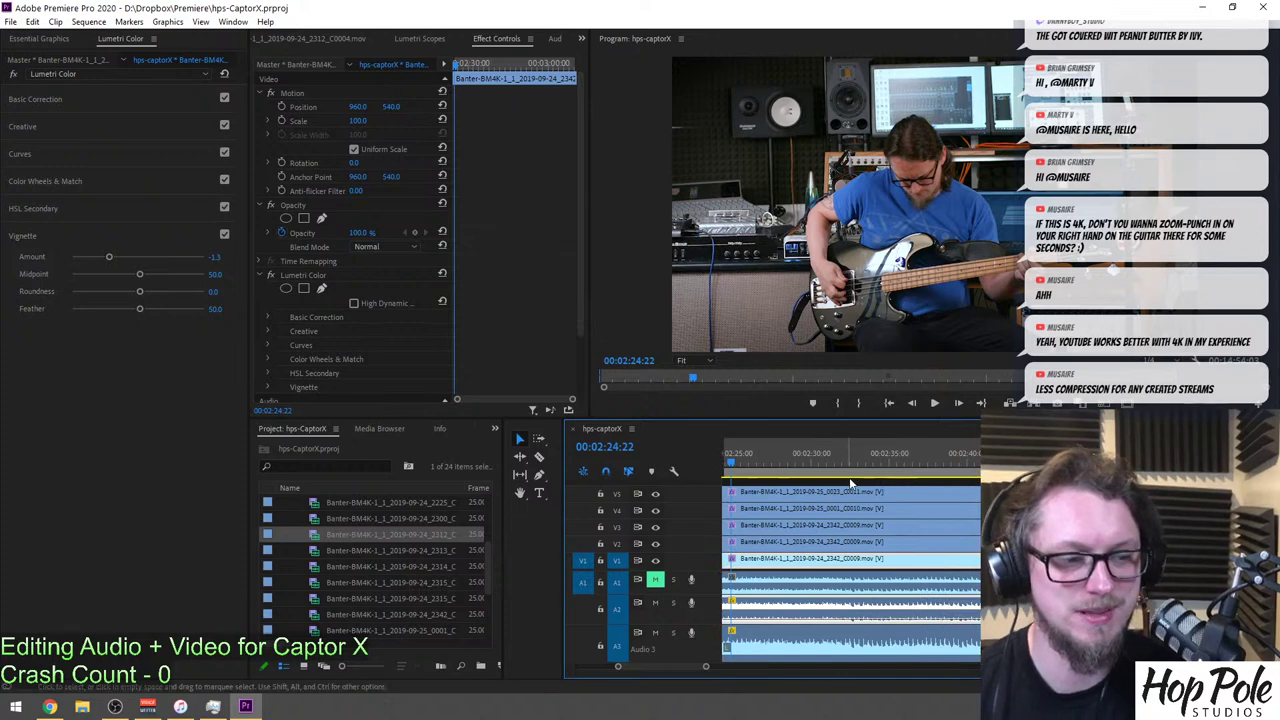
{"action": "scroll", "coordinate": [890, 464], "scroll_direction": "up", "scroll_amount": 1}
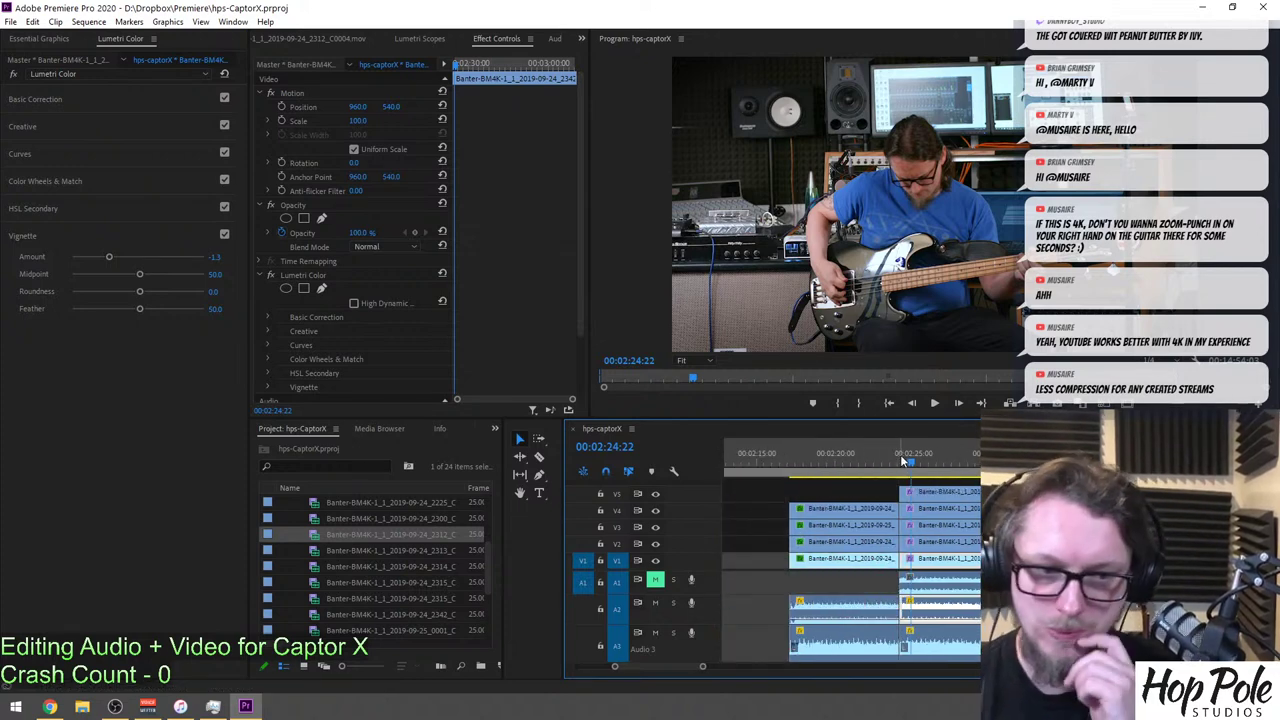
{"action": "left_click_drag", "start_coordinate": [946, 484], "coordinate": [955, 566]}
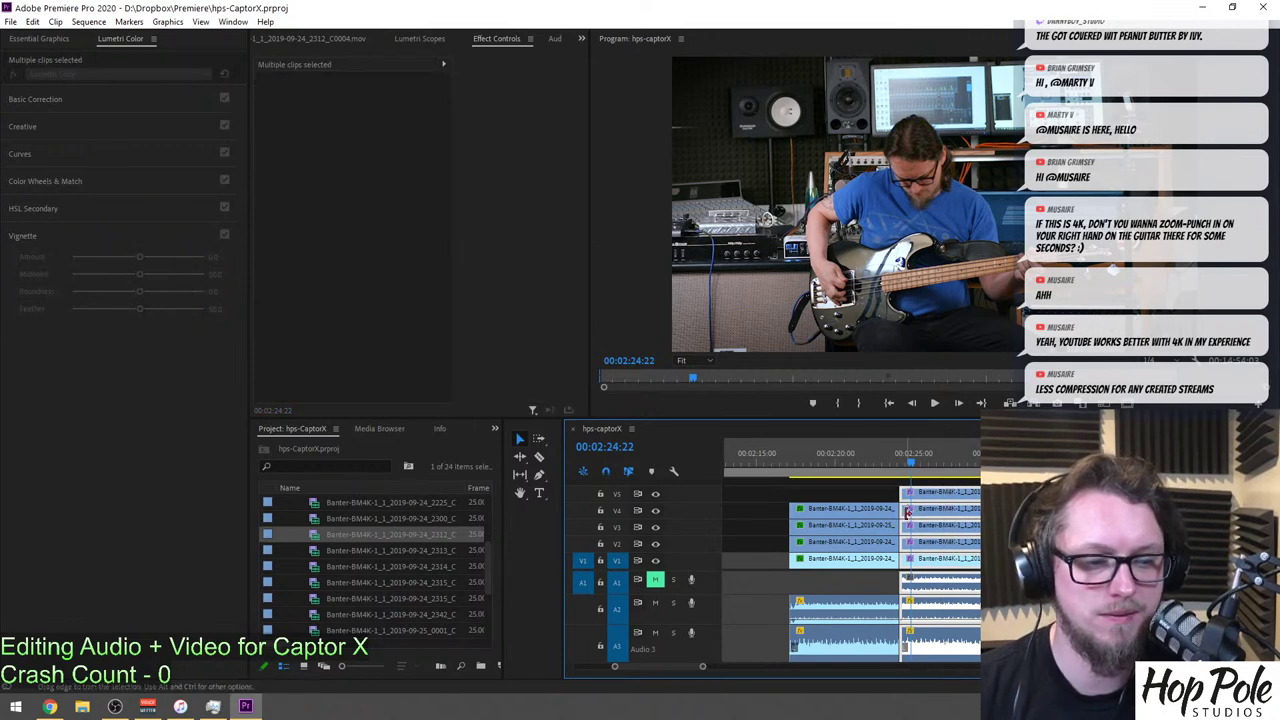
{"action": "left_click_drag", "start_coordinate": [928, 511], "coordinate": [1100, 512]}
{"action": "scroll", "coordinate": [945, 516], "scroll_direction": "down", "scroll_amount": 2}
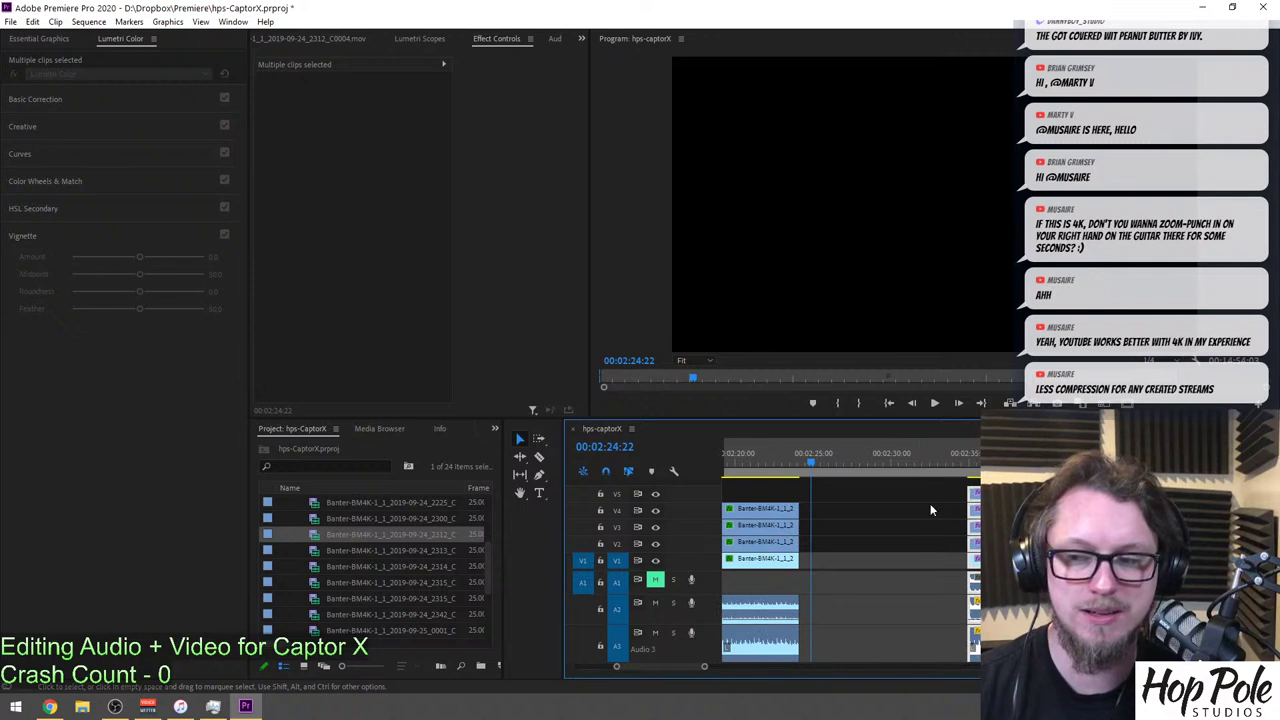
Extend the start of the shifted V2 clip 2342_C0009 back to the end of the split-screen segment.
{"action": "mouse_move", "coordinate": [977, 527]}
{"action": "left_mouse_down"}
{"action": "mouse_move", "coordinate": [803, 527]}
{"action": "mouse_move", "coordinate": [976, 527]}
{"action": "left_mouse_up"}
{"action": "left_click", "coordinate": [871, 545]}
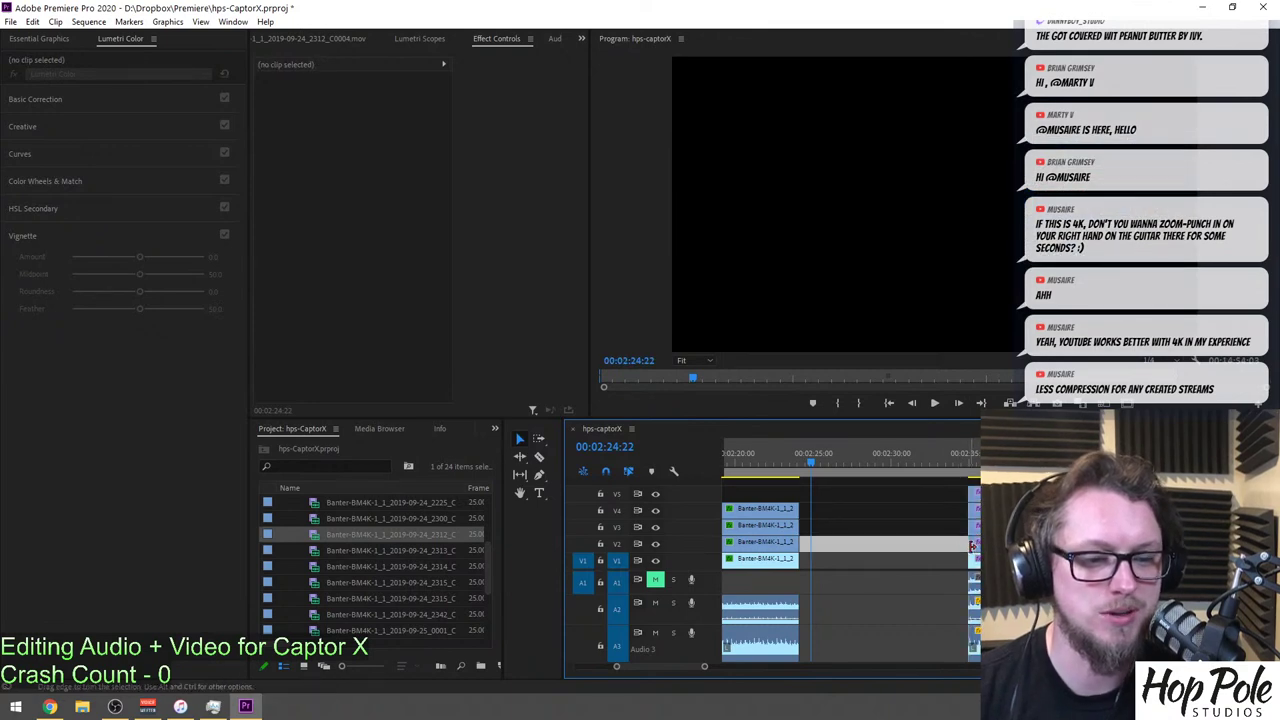
{"action": "left_click_drag", "start_coordinate": [871, 547], "coordinate": [800, 557]}
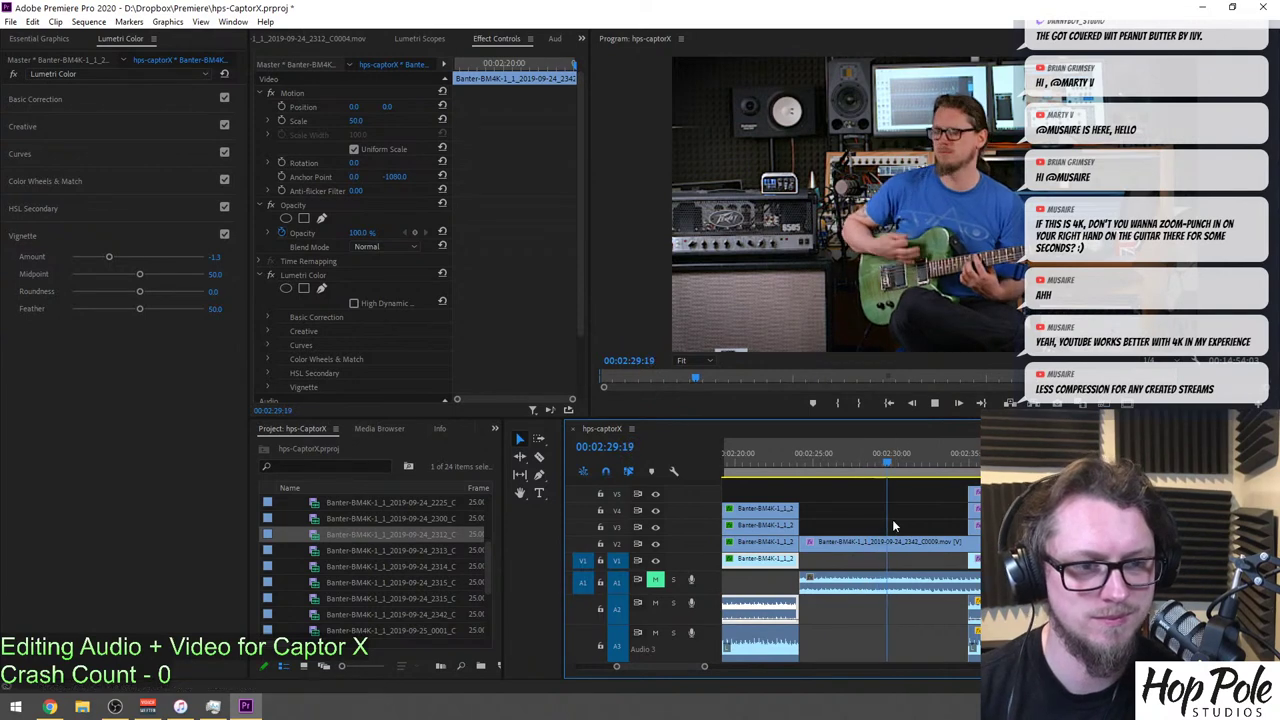
Play the extended V2 guitar clip from about 00:02:25 to find where the section should end.
{"action": "key", "text": "space"}
{"action": "left_click", "coordinate": [918, 542]}
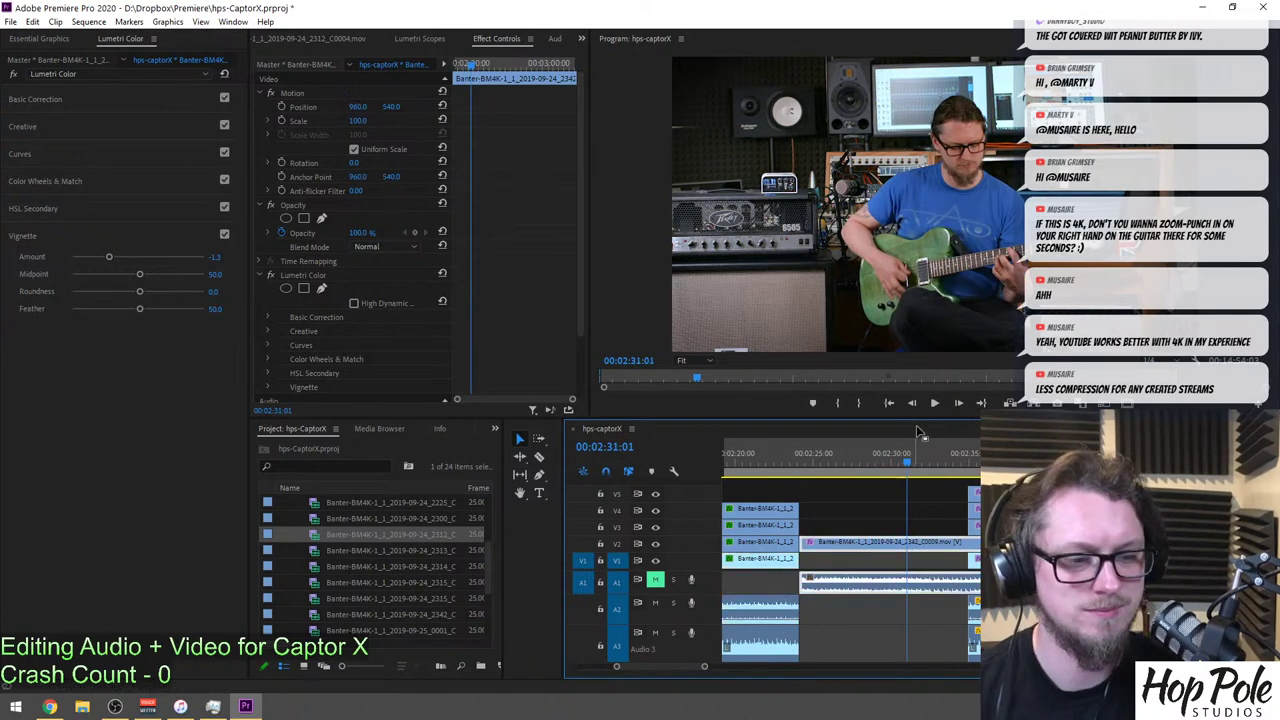
{"action": "left_click", "coordinate": [811, 465]}
{"action": "key", "text": "space"}
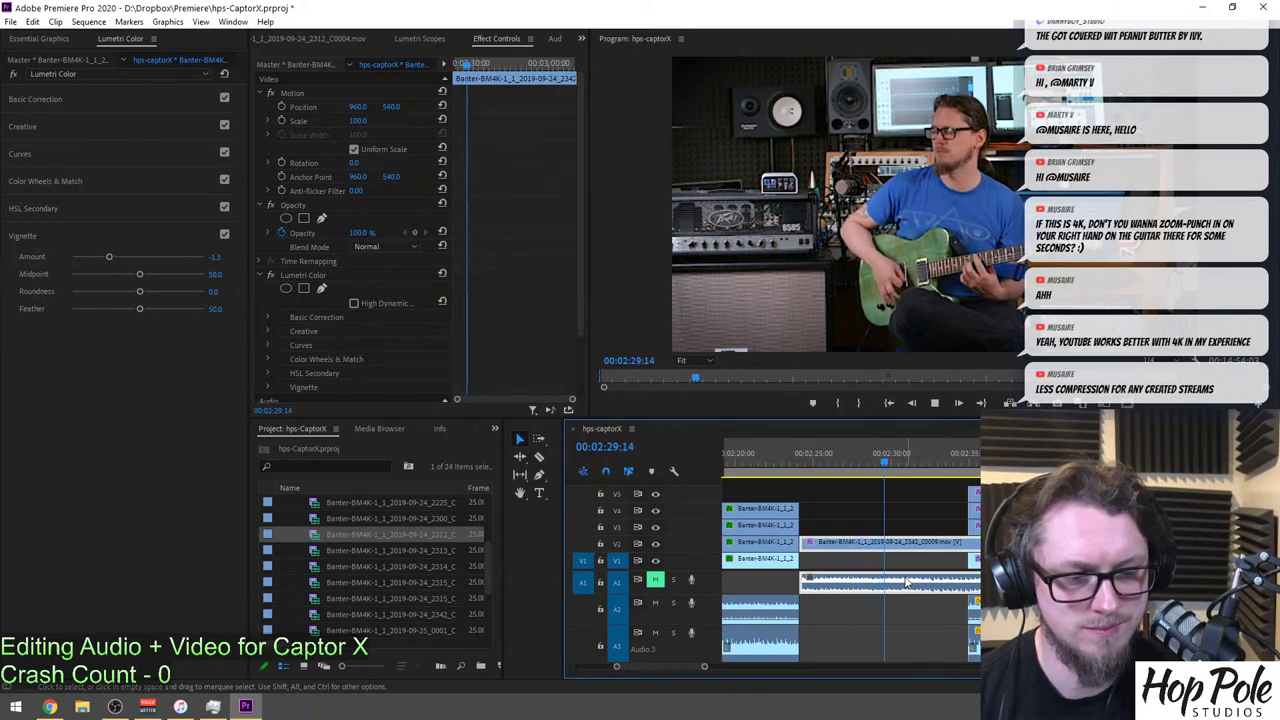
{"action": "key", "text": "space"}
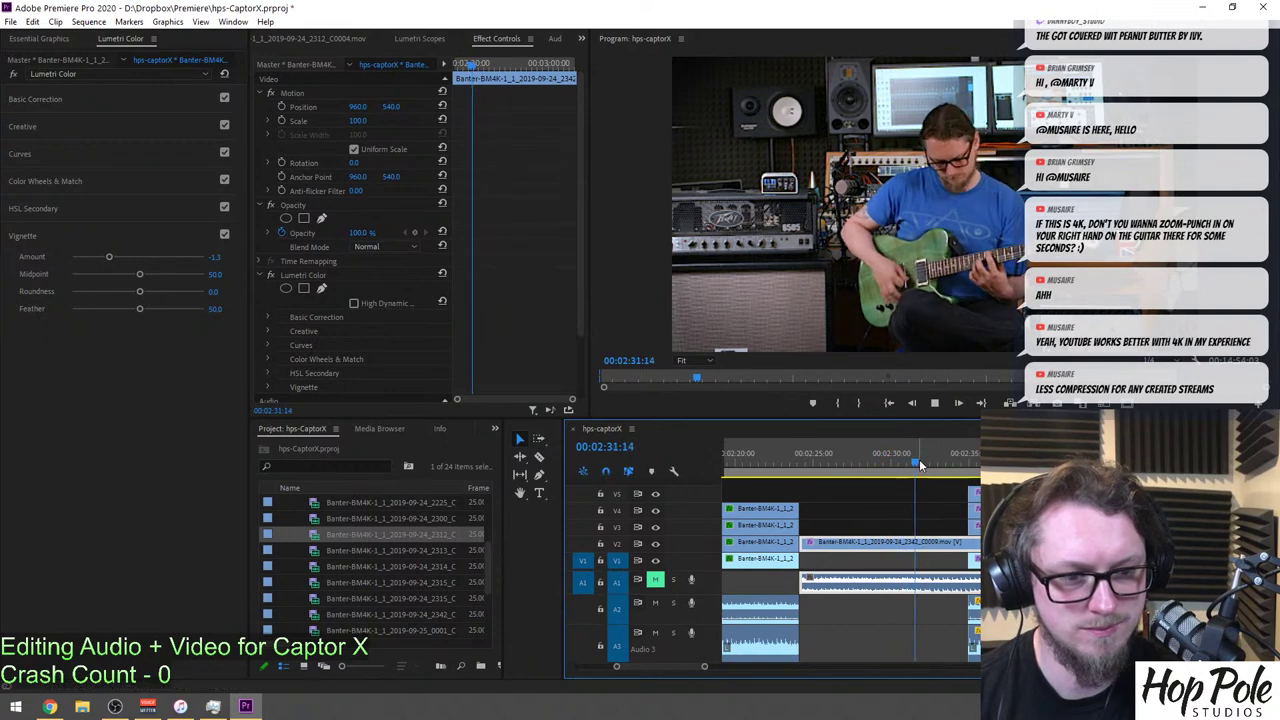
Split the extended V2 clip at 00:02:31:15 and fill the same range on V1, trimming the remainders back to the shifted clips.
{"action": "key", "text": "c"}
{"action": "left_click", "coordinate": [917, 545]}
{"action": "key", "text": "v"}
{"action": "left_click_drag", "start_coordinate": [920, 545], "coordinate": [800, 558]}
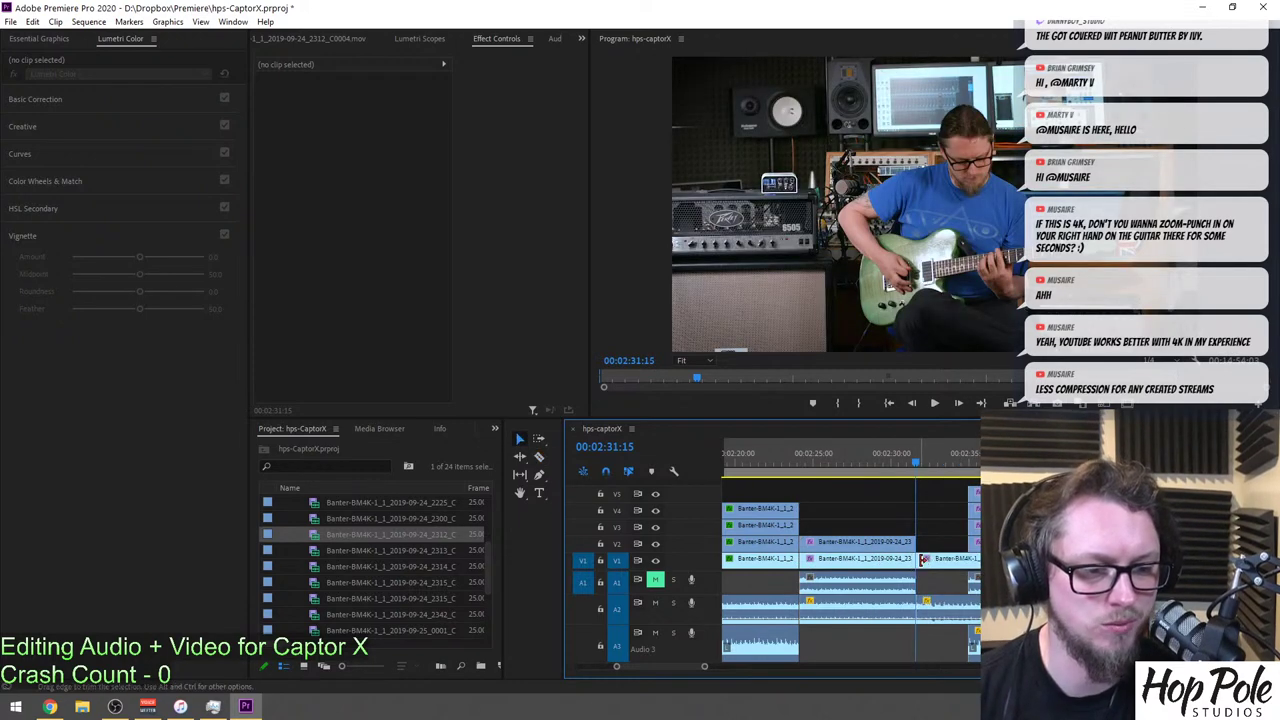
{"action": "left_click_drag", "start_coordinate": [960, 563], "coordinate": [969, 562]}
Offset the two guitar clips side by side at 00:02:27:01, with horizontal positions of 1411 for V2 and 502 for V1.
{"action": "left_click", "coordinate": [846, 458]}
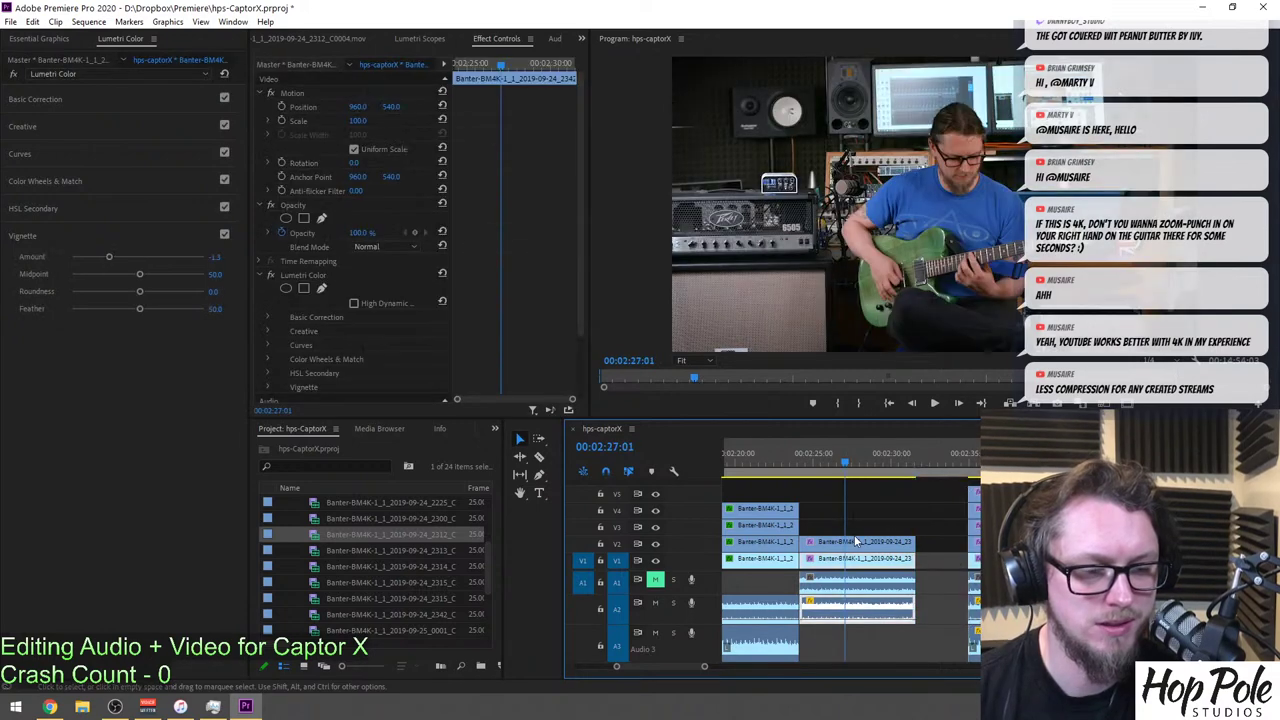
{"action": "left_click", "coordinate": [866, 546]}
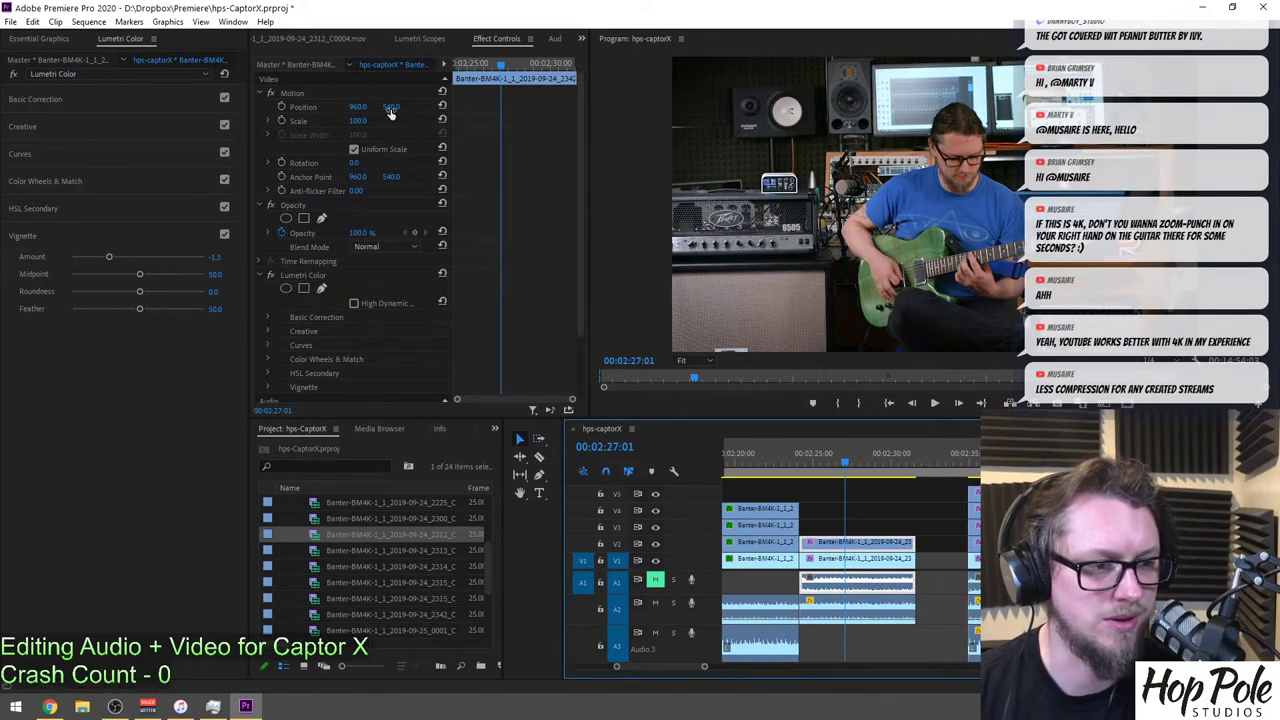
{"action": "left_click_drag", "start_coordinate": [355, 107], "coordinate": [480, 107]}
{"action": "left_click_drag", "start_coordinate": [360, 106], "coordinate": [202, 106]}
{"action": "left_click", "coordinate": [869, 557]}
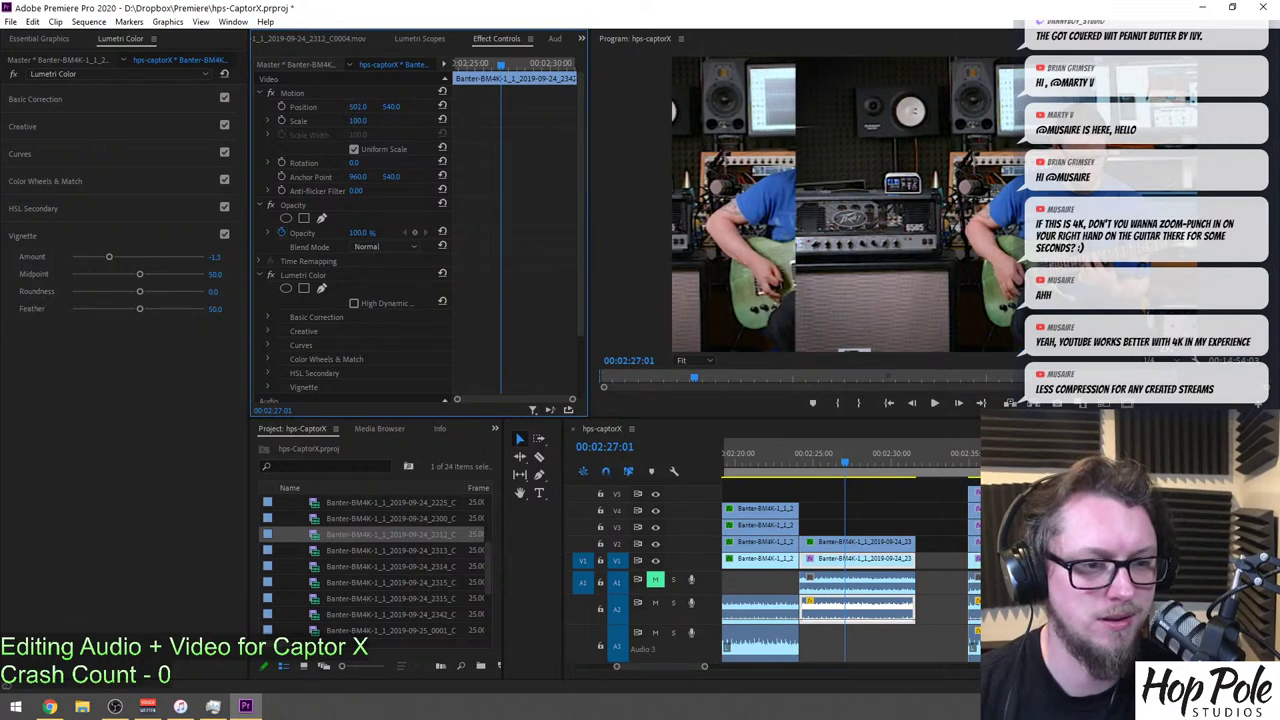
Select the V2 guitar clip and search the effects library for "crop".
{"action": "left_click", "coordinate": [867, 541]}
{"action": "left_click", "coordinate": [494, 428]}
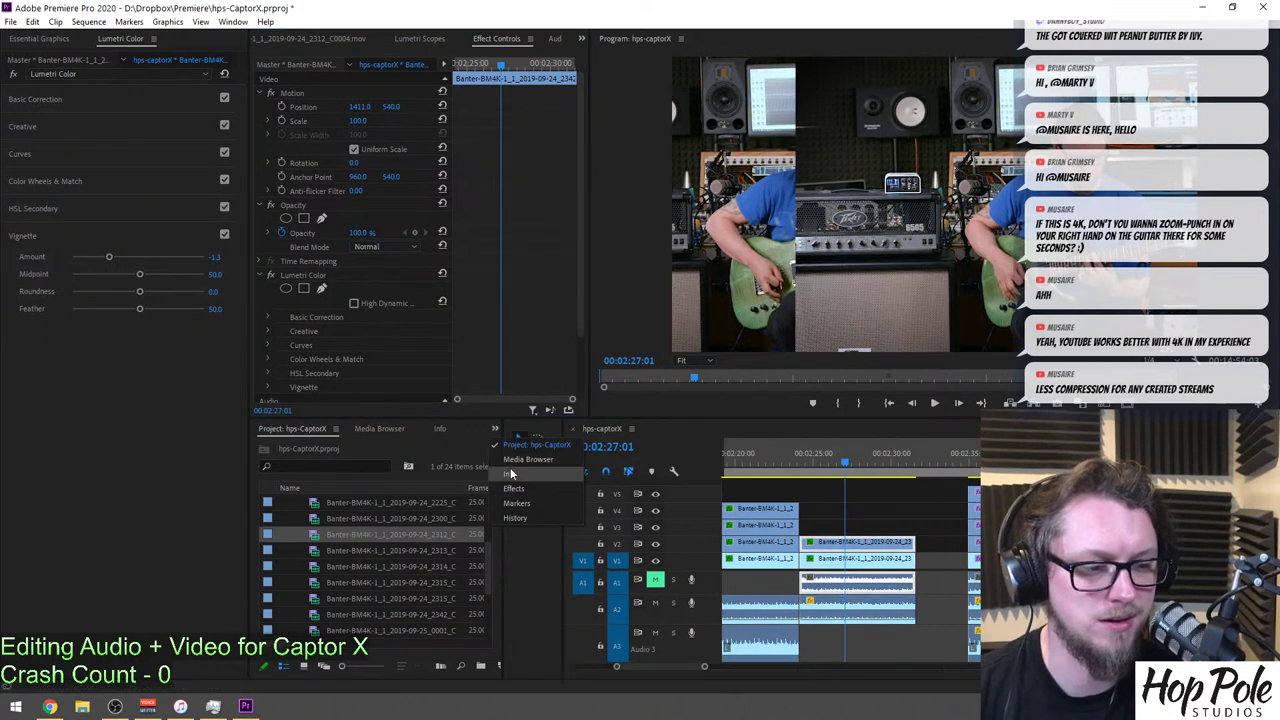
{"action": "left_click", "coordinate": [514, 490]}
{"action": "left_click", "coordinate": [347, 447]}
{"action": "type", "text": "crop"}
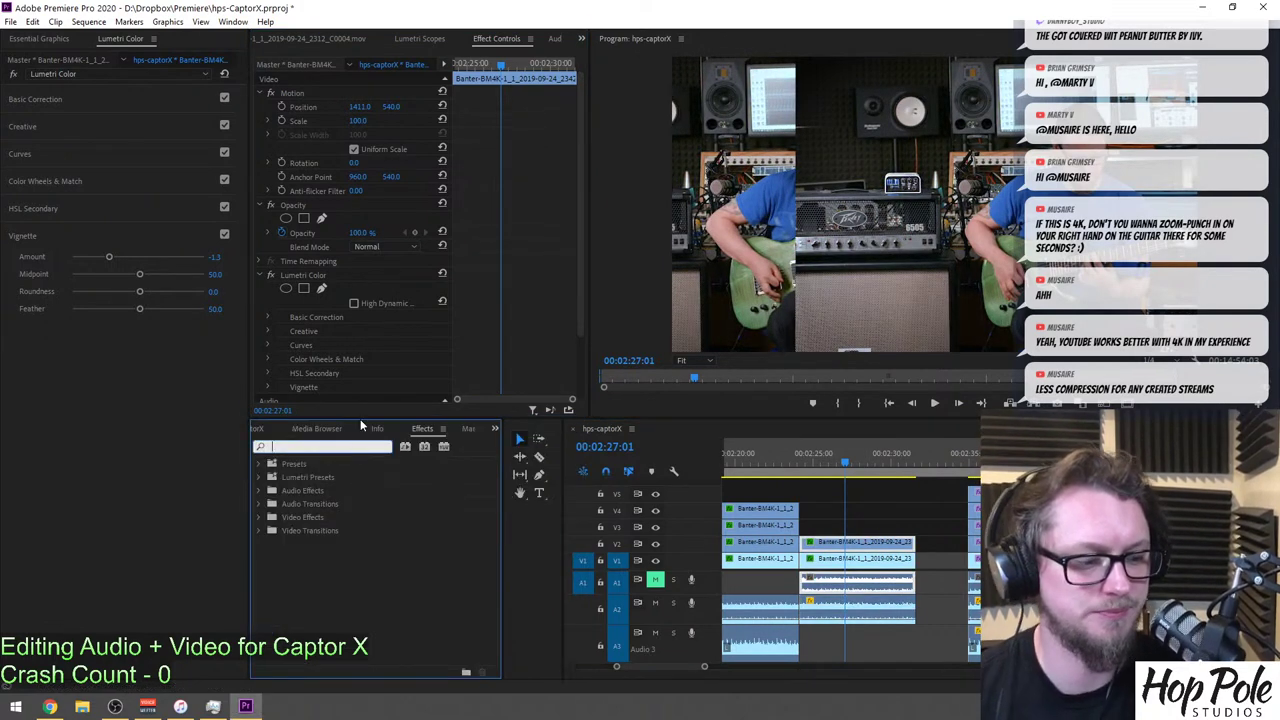
{"action": "left_click_drag", "start_coordinate": [289, 545], "coordinate": [846, 565]}
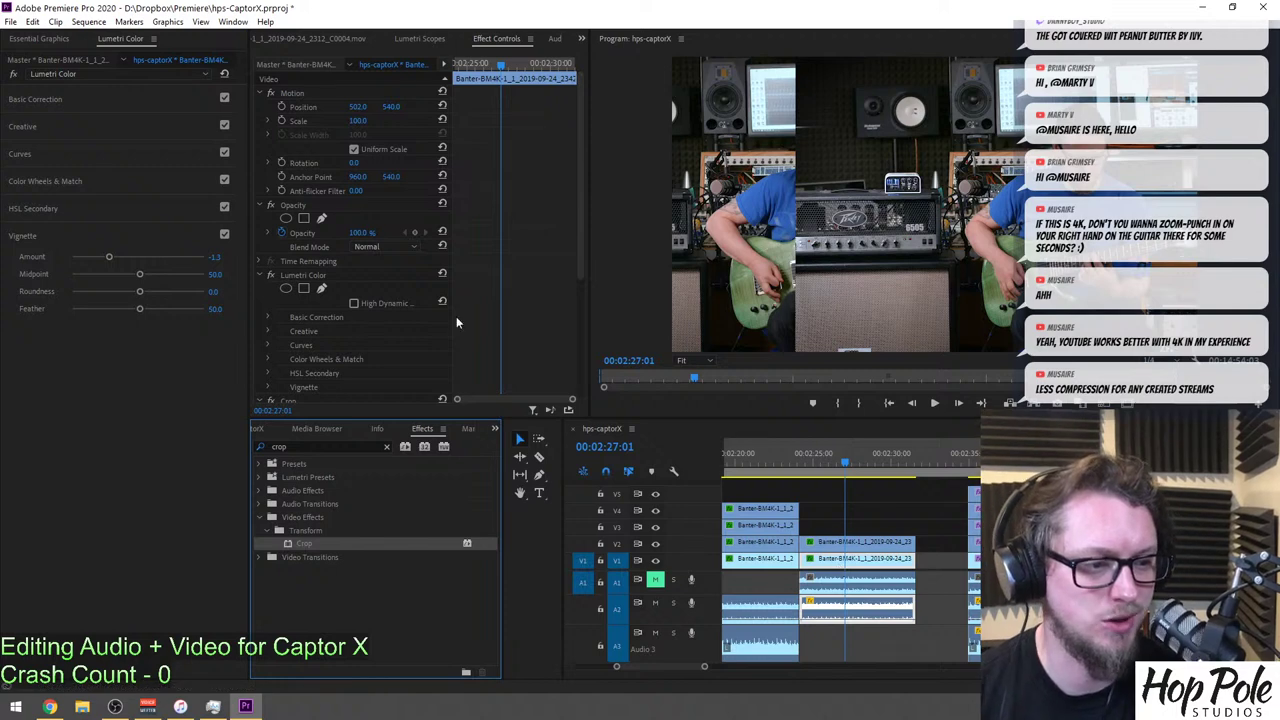
{"action": "scroll", "coordinate": [460, 322], "scroll_direction": "down", "scroll_amount": 5}
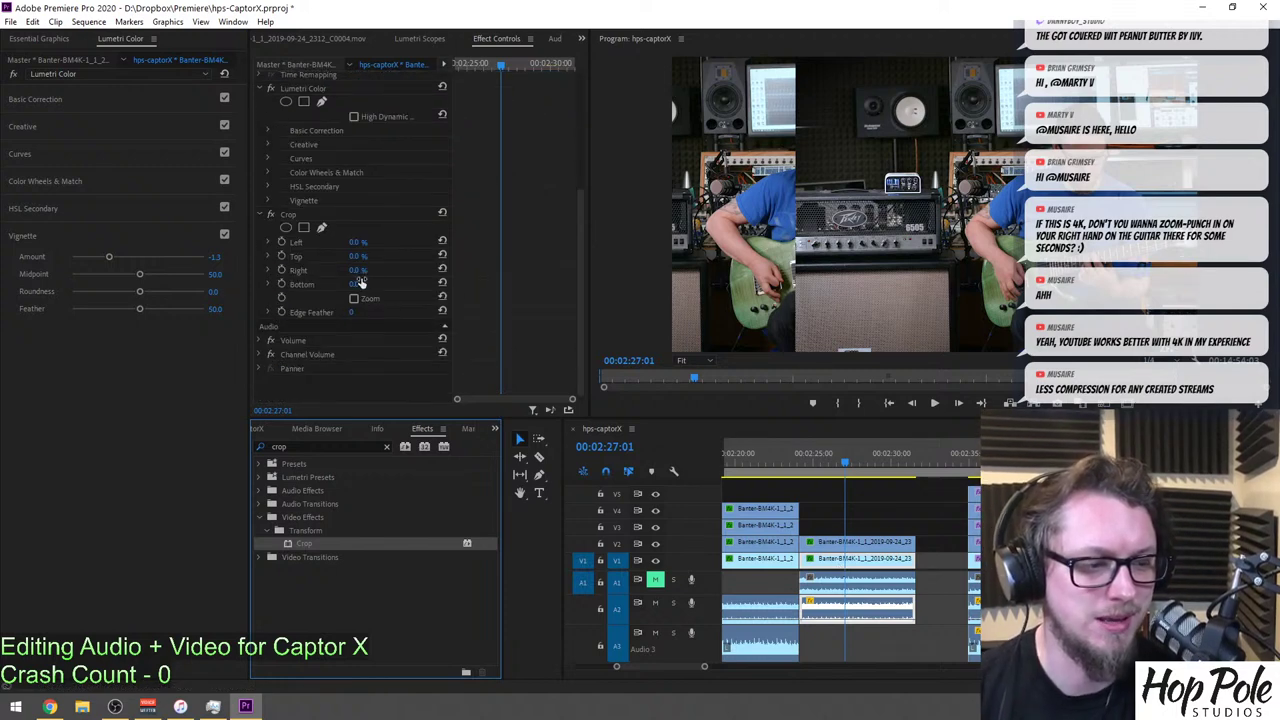
{"action": "left_click_drag", "start_coordinate": [359, 245], "coordinate": [427, 245]}
{"action": "key", "text": "ctrl+z"}
{"action": "key", "text": "ctrl+z"}
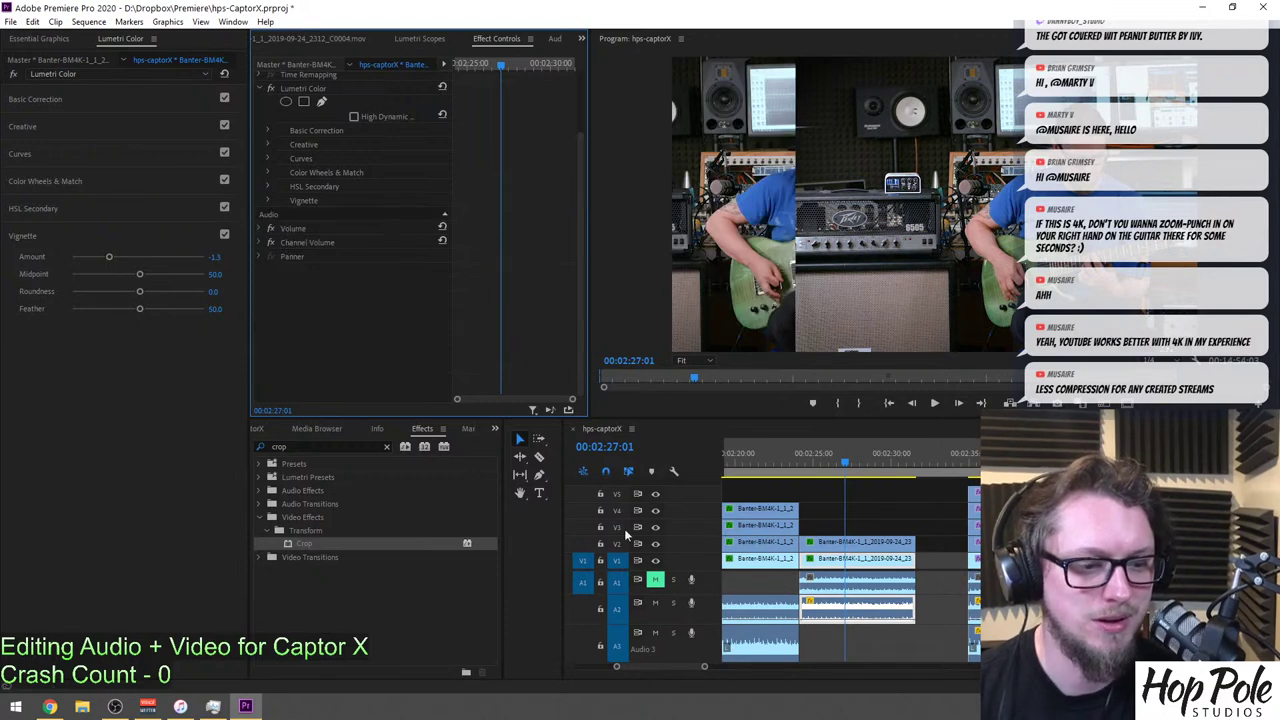
Apply the Crop effect to the V2 guitar clip and crop 27% off its left side.
{"action": "left_click_drag", "start_coordinate": [295, 545], "coordinate": [891, 548]}
{"action": "scroll", "coordinate": [372, 331], "scroll_direction": "down", "scroll_amount": 5}
{"action": "left_click", "coordinate": [357, 256]}
{"action": "type", "text": "25"}
{"action": "key", "text": "Return"}
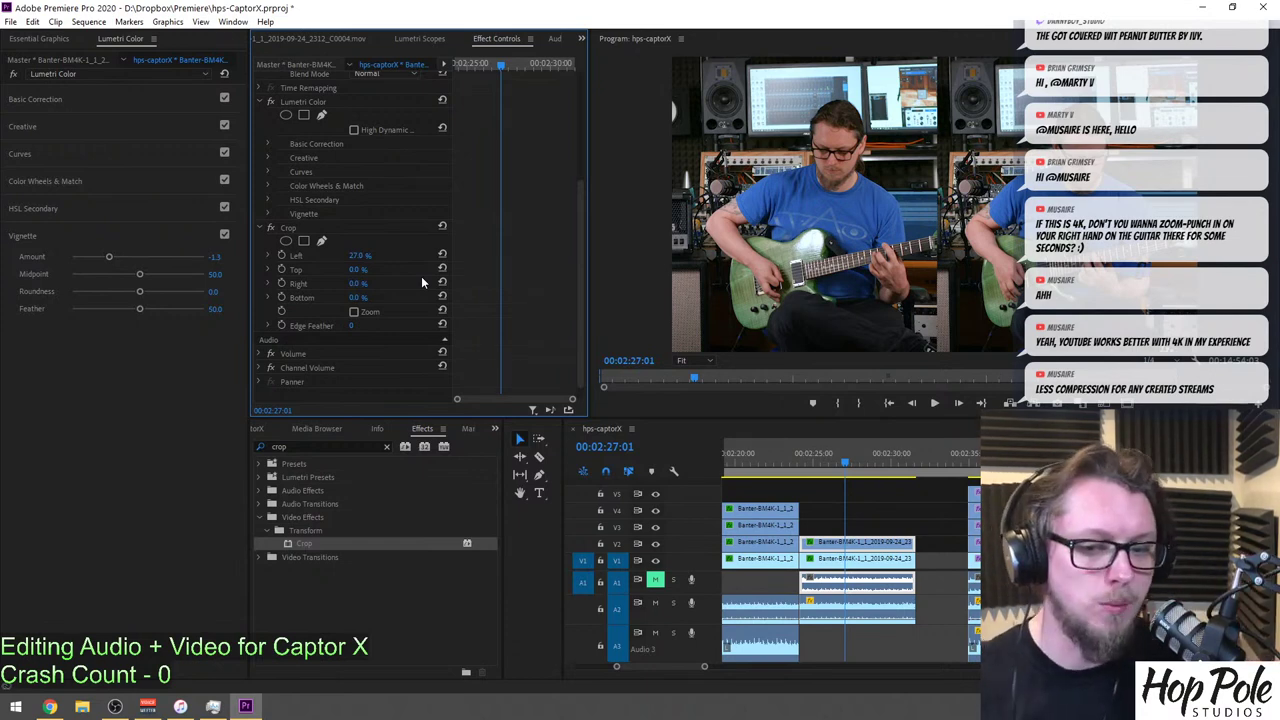
Review the sequence's opening section around 00:00:49 and return to the side-by-side guitar segment at 00:02:27:17.
{"action": "left_click", "coordinate": [846, 462]}
{"action": "key", "text": "minus"}
{"action": "key", "text": "minus"}
{"action": "key", "text": "minus"}
{"action": "key", "text": "minus"}
{"action": "left_click", "coordinate": [766, 451]}
{"action": "key", "text": "equal"}
{"action": "key", "text": "equal"}
{"action": "key", "text": "equal"}
{"action": "left_click_drag", "start_coordinate": [898, 451], "coordinate": [915, 458]}
{"action": "key", "text": "minus"}
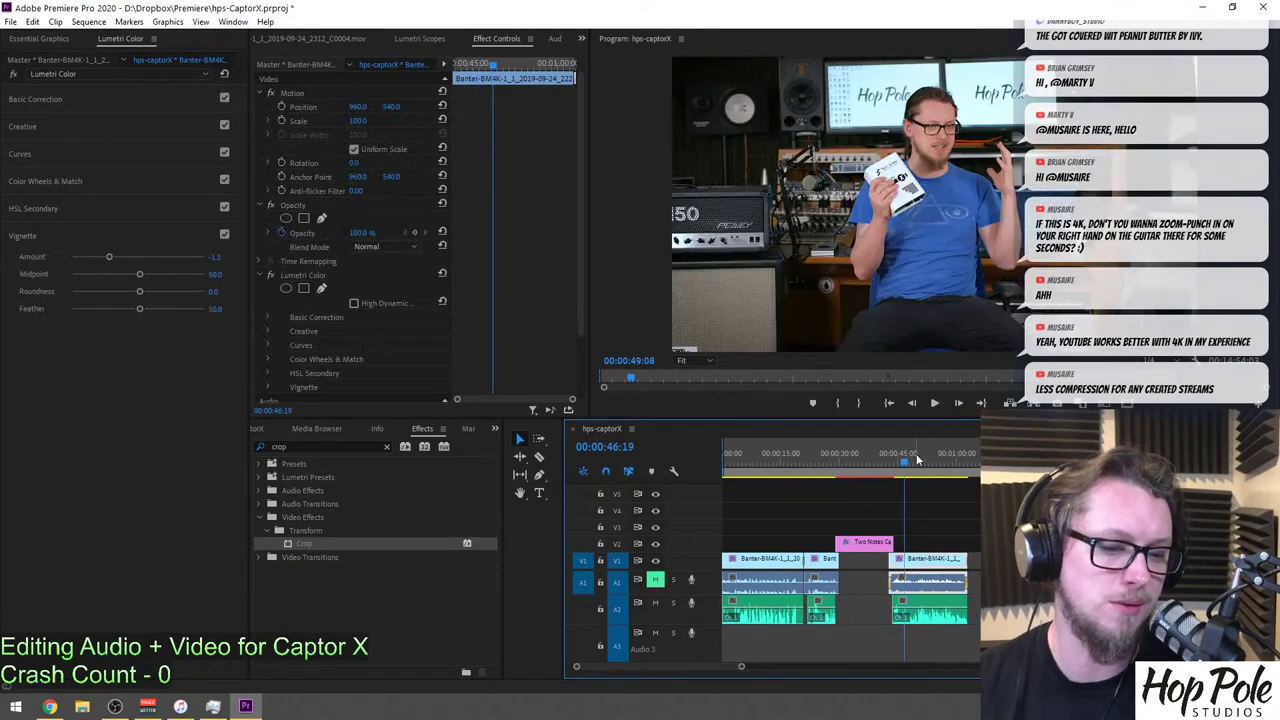
{"action": "key", "text": "minus"}
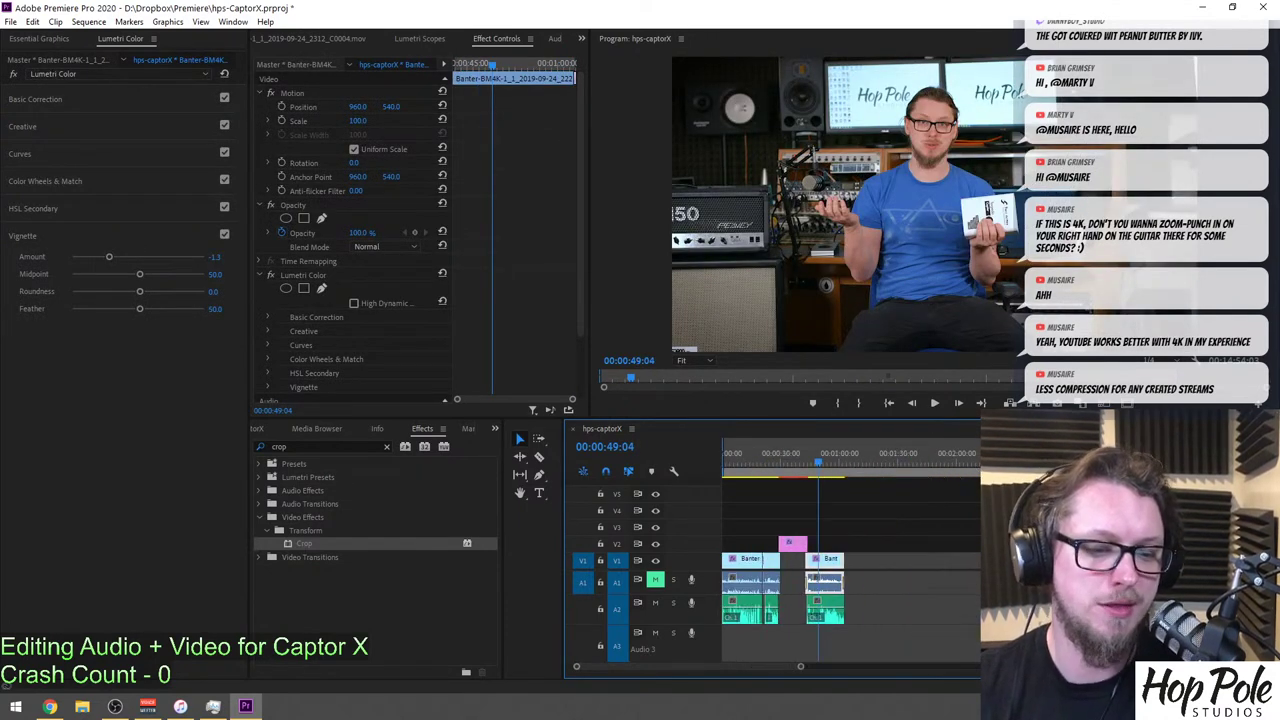
{"action": "left_click", "coordinate": [993, 453]}
{"action": "key", "text": "equal"}
{"action": "key", "text": "equal"}
{"action": "key", "text": "equal"}
{"action": "key", "text": "minus"}
{"action": "scroll", "coordinate": [959, 448], "scroll_direction": "down", "scroll_amount": 1}
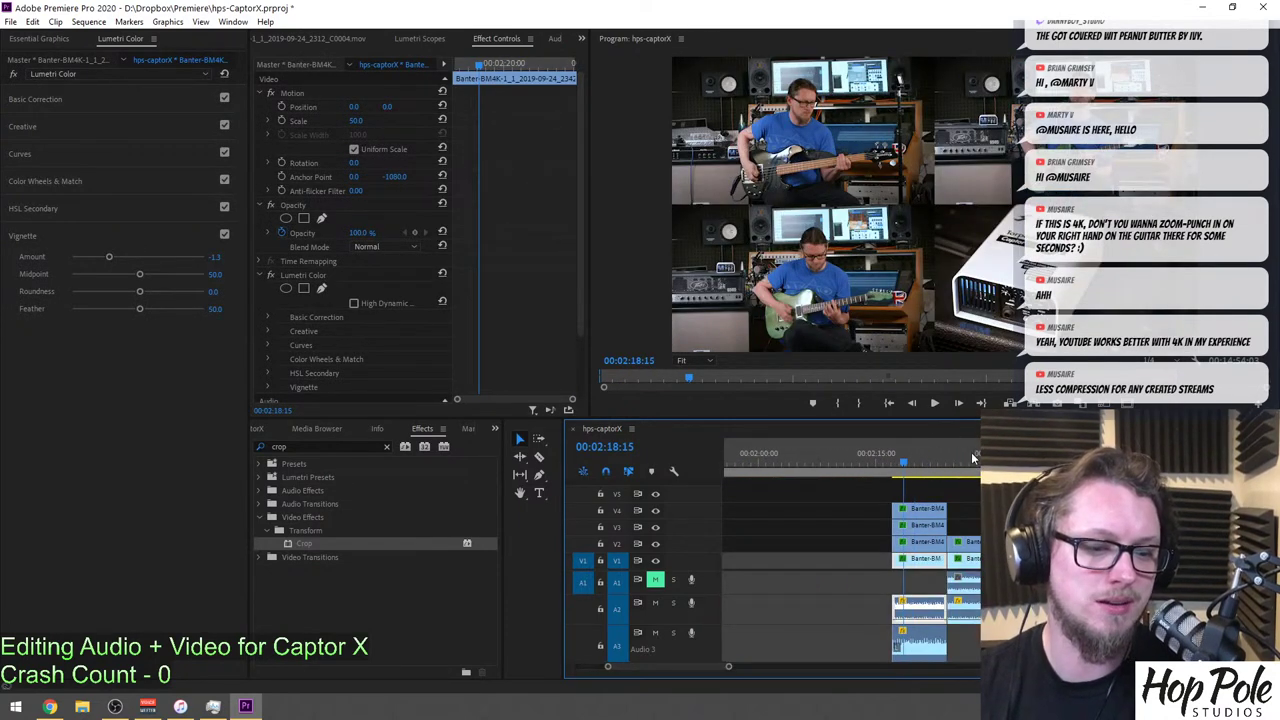
{"action": "left_click", "coordinate": [974, 453]}
{"action": "key", "text": "equal"}
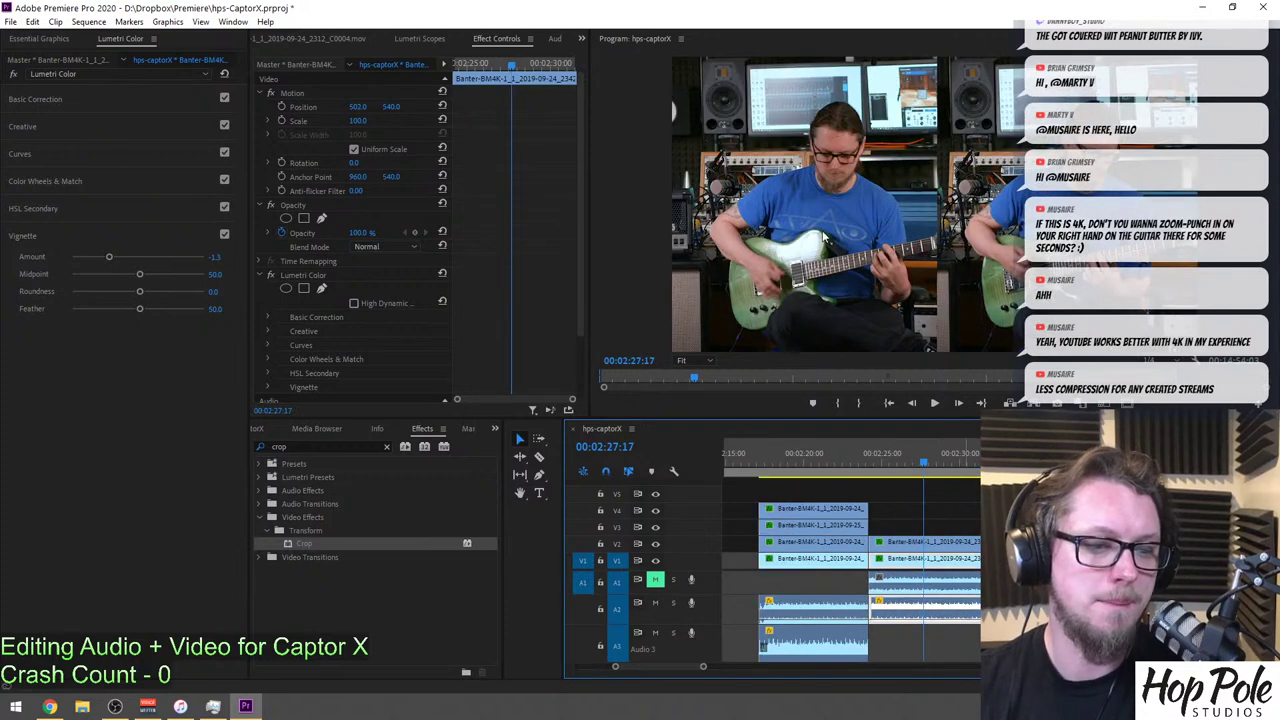
Play the transition from the four-picture split at 00:02:22:08 into the side-by-side guitars, and replay the end from about 00:02:30.
{"action": "left_click", "coordinate": [840, 464]}
{"action": "scroll", "coordinate": [855, 478], "scroll_direction": "down", "scroll_amount": 1}
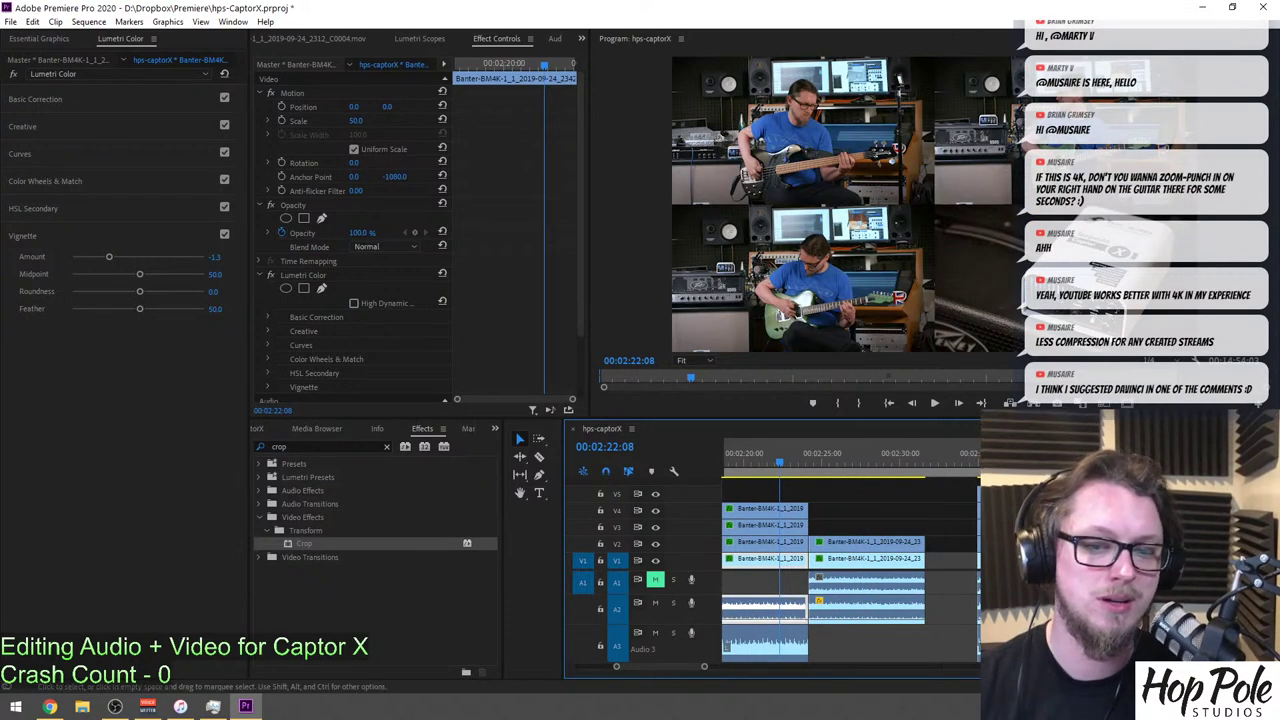
{"action": "key", "text": "space"}
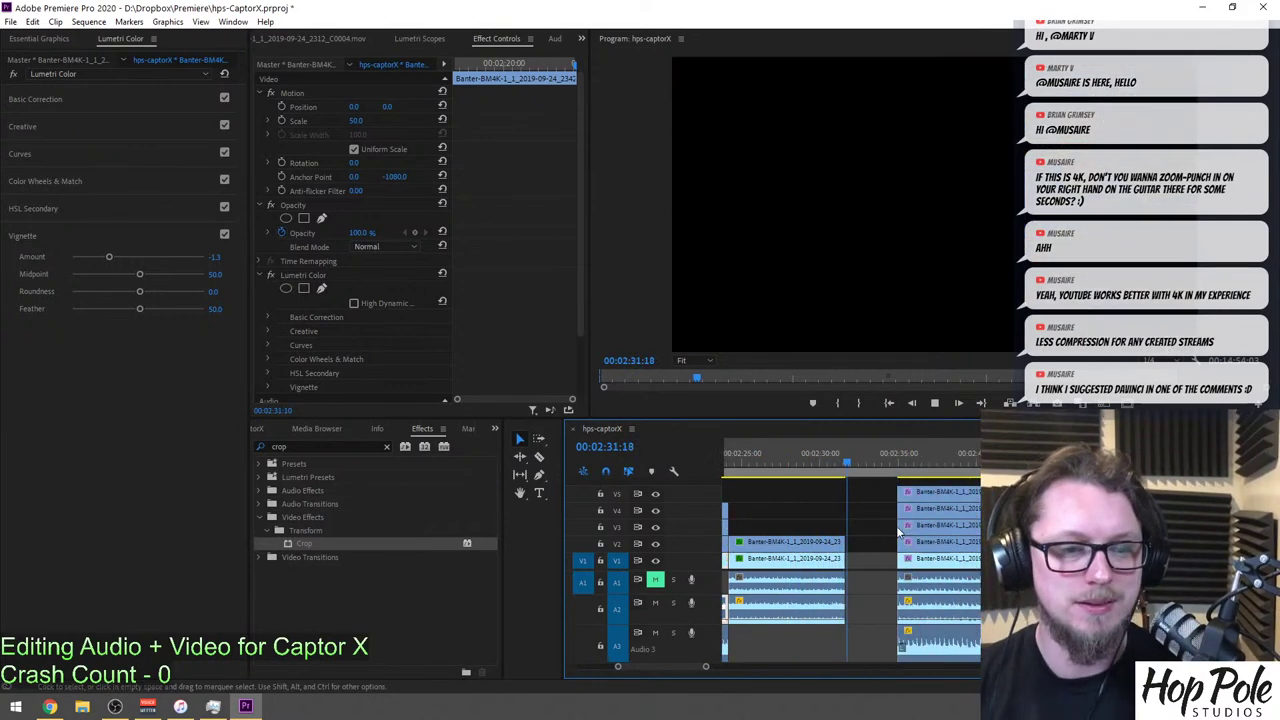
{"action": "key", "text": "space"}
{"action": "left_click", "coordinate": [823, 463]}
{"action": "key", "text": "space"}
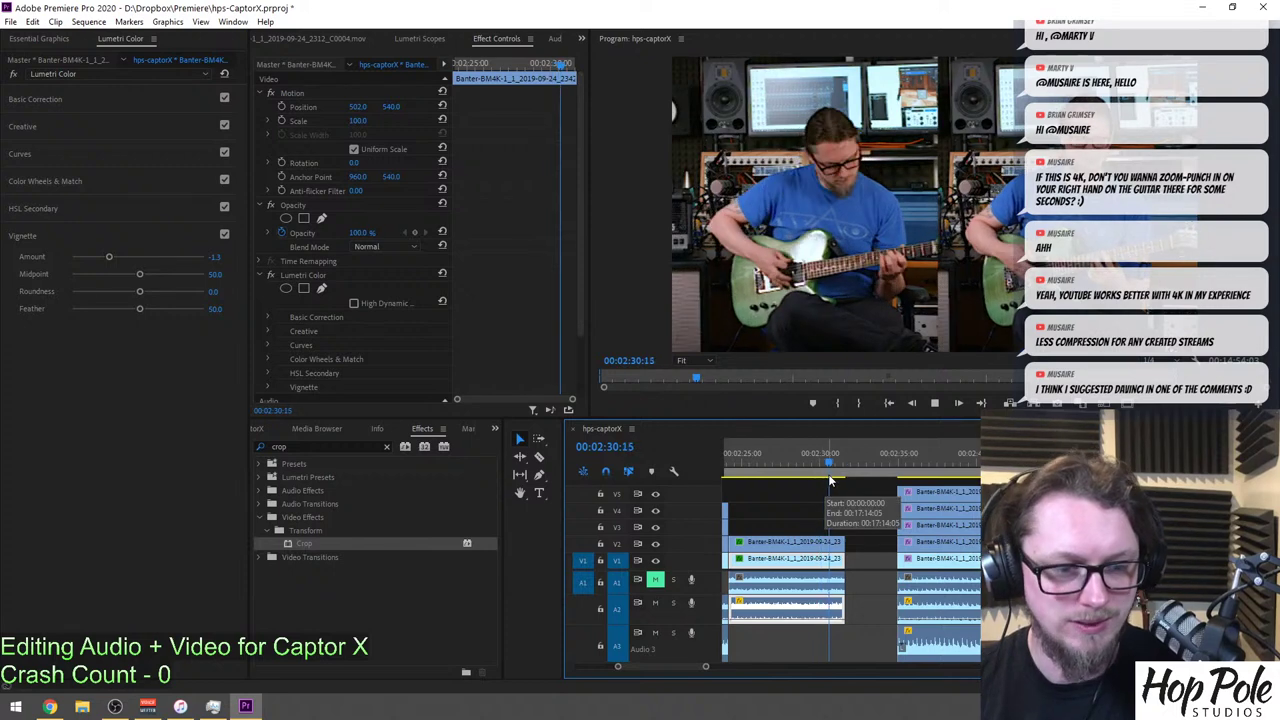
Save the project and delete the stacked video and audio clips that start at about 00:02:35.
{"action": "key", "text": "space"}
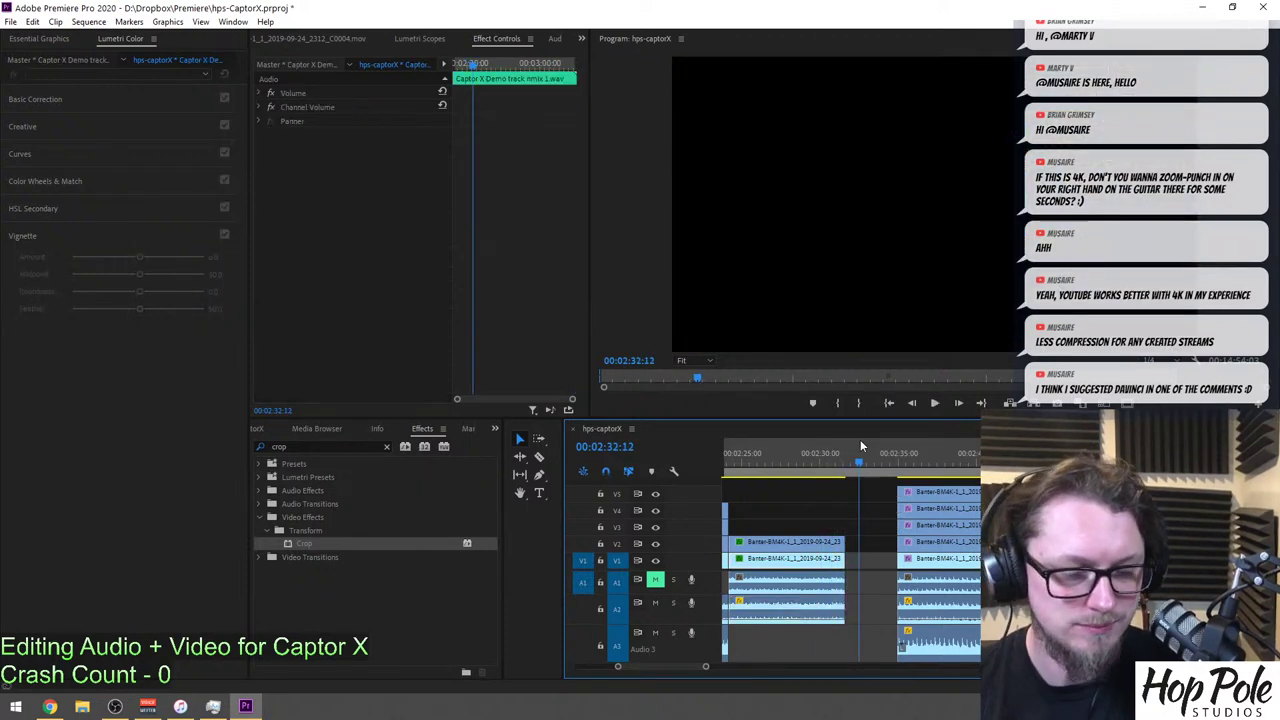
{"action": "key", "text": "ctrl+s"}
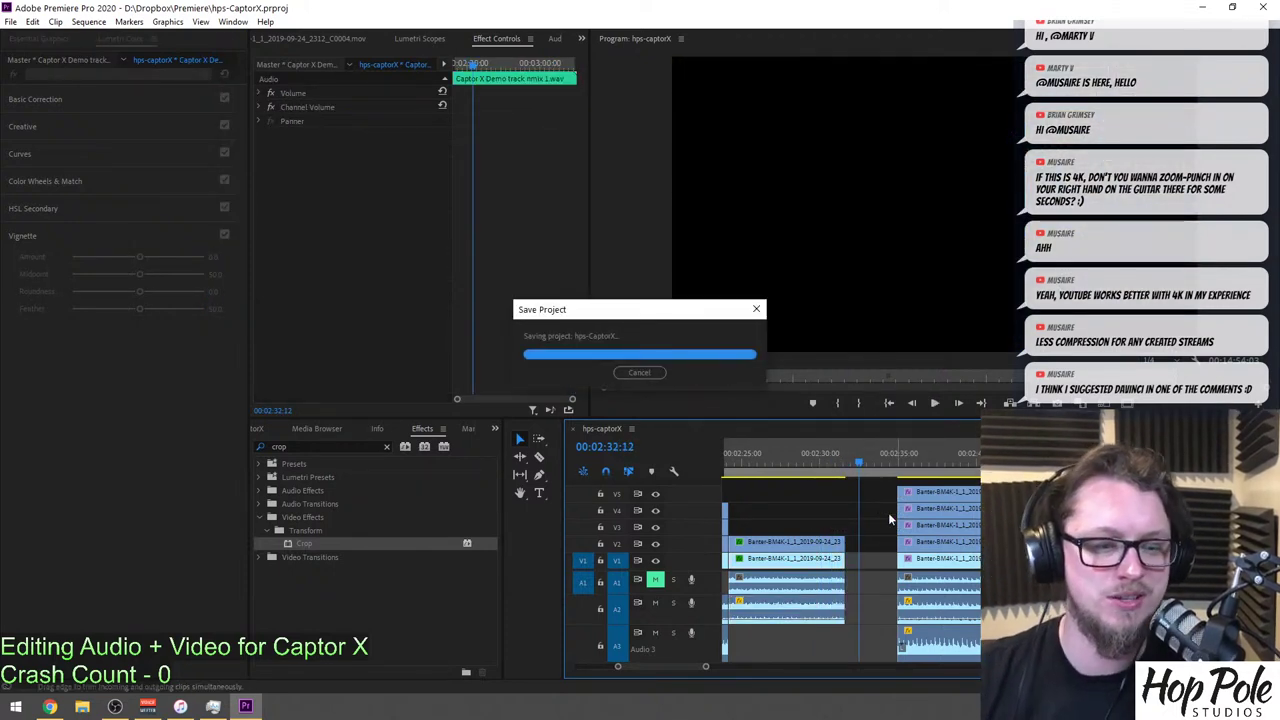
{"action": "left_click_drag", "start_coordinate": [881, 484], "coordinate": [920, 590]}
{"action": "key", "text": "Delete"}
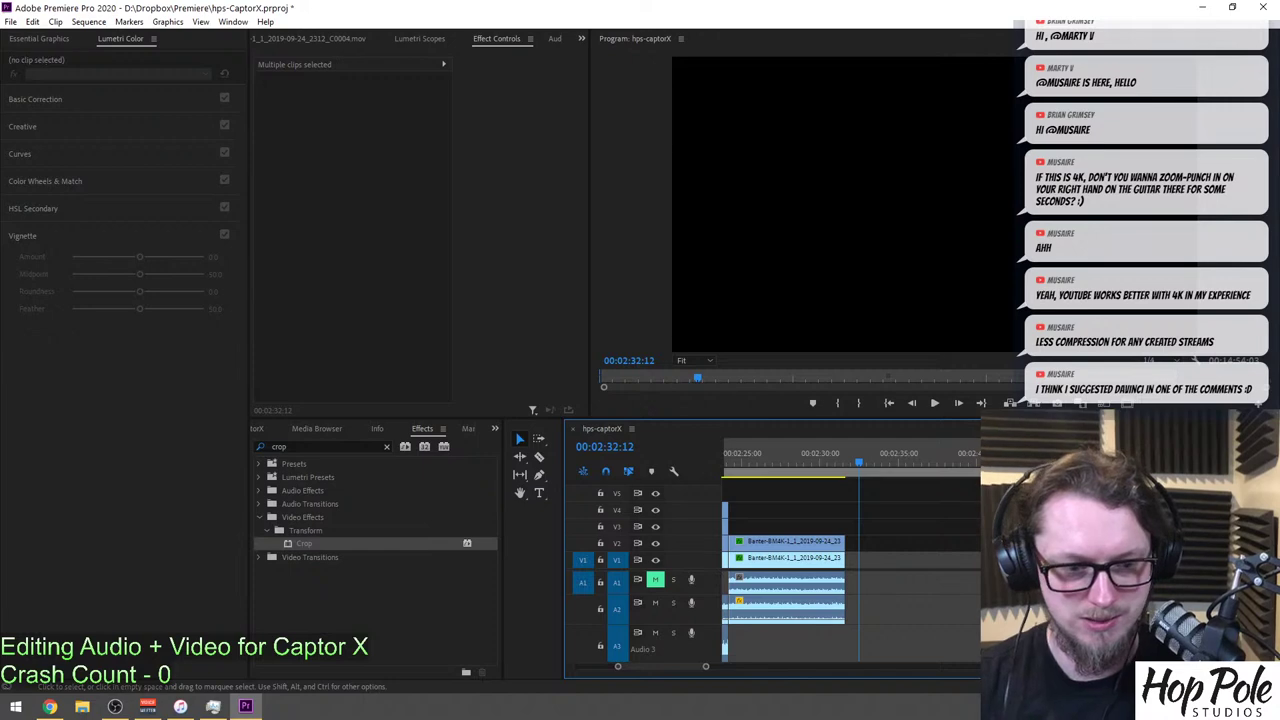
{"action": "left_click", "coordinate": [918, 526]}
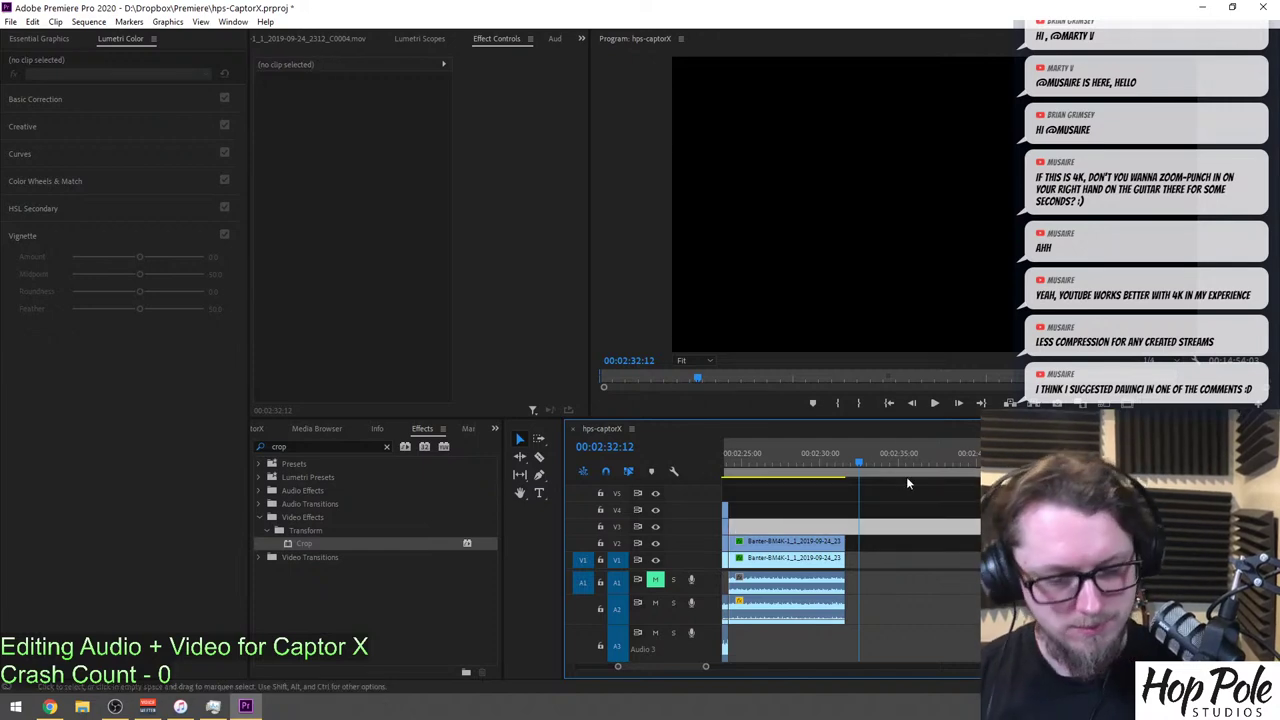
Try extending the start of the V5 bass clip back to the end of the side-by-side guitars, play it, and undo the change.
{"action": "left_click", "coordinate": [836, 459]}
{"action": "key", "text": "space"}
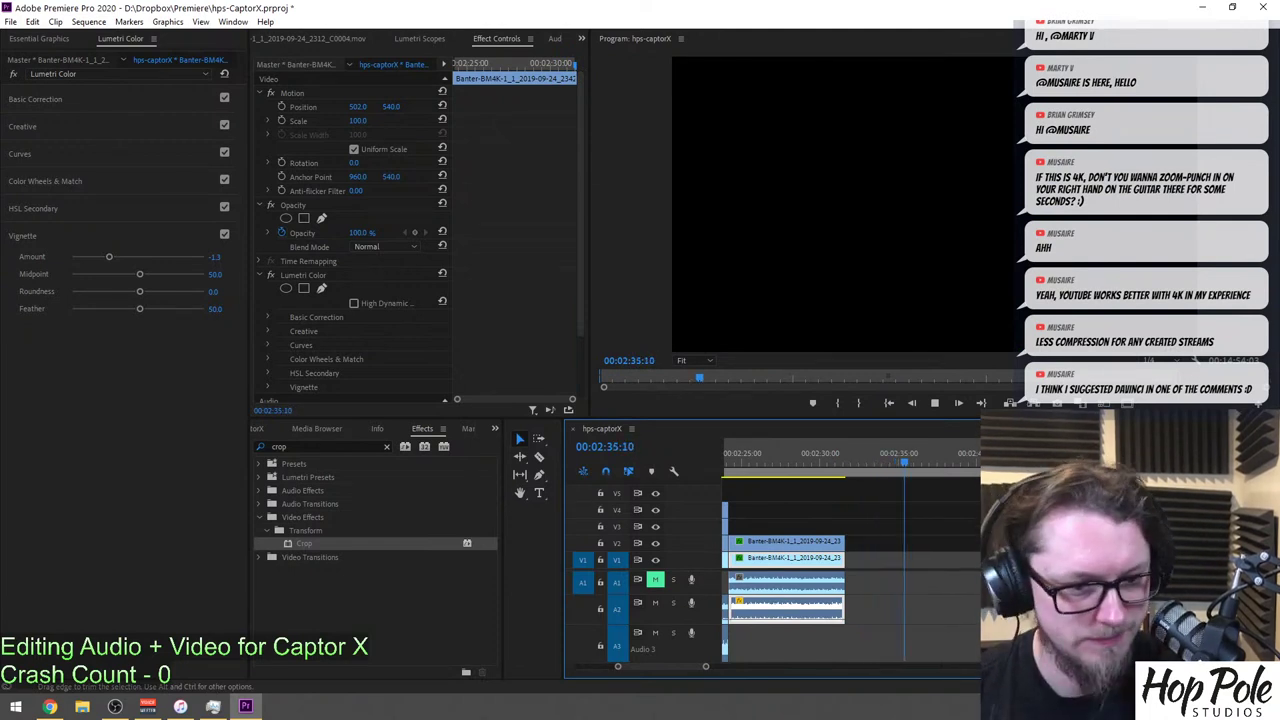
{"action": "left_click_drag", "start_coordinate": [963, 494], "coordinate": [845, 494]}
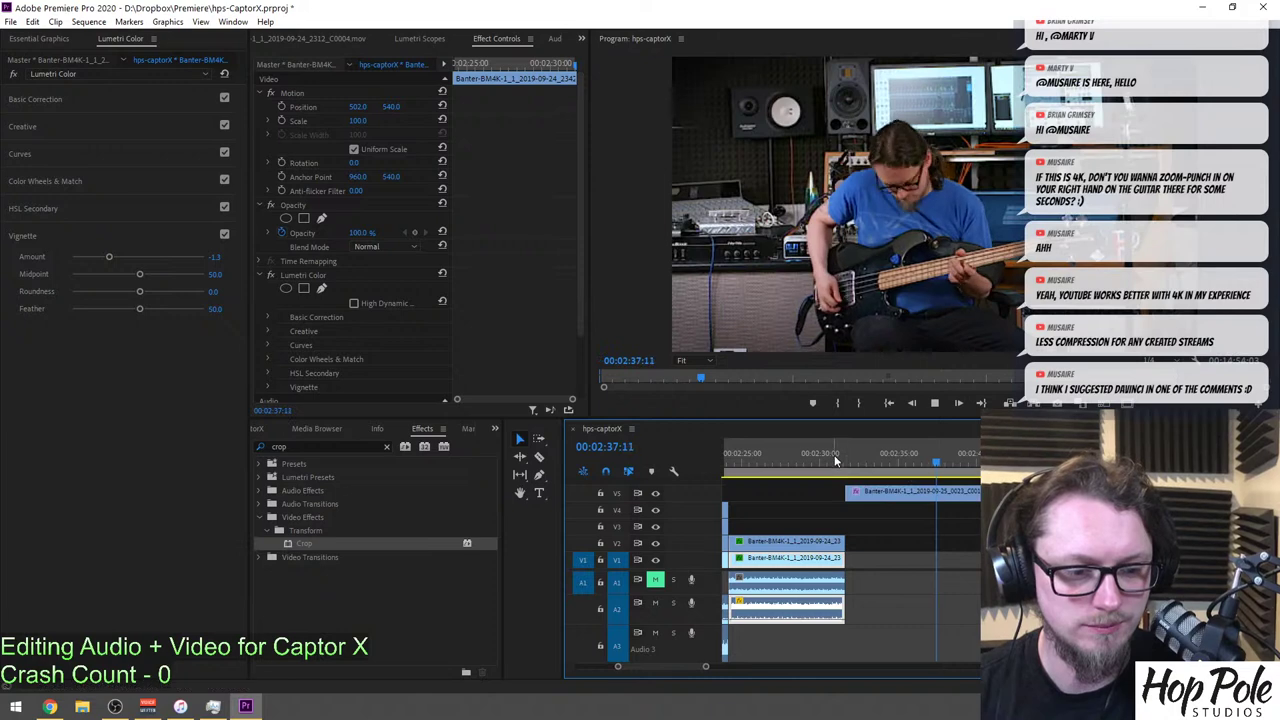
{"action": "left_click", "coordinate": [839, 447]}
{"action": "key", "text": "space"}
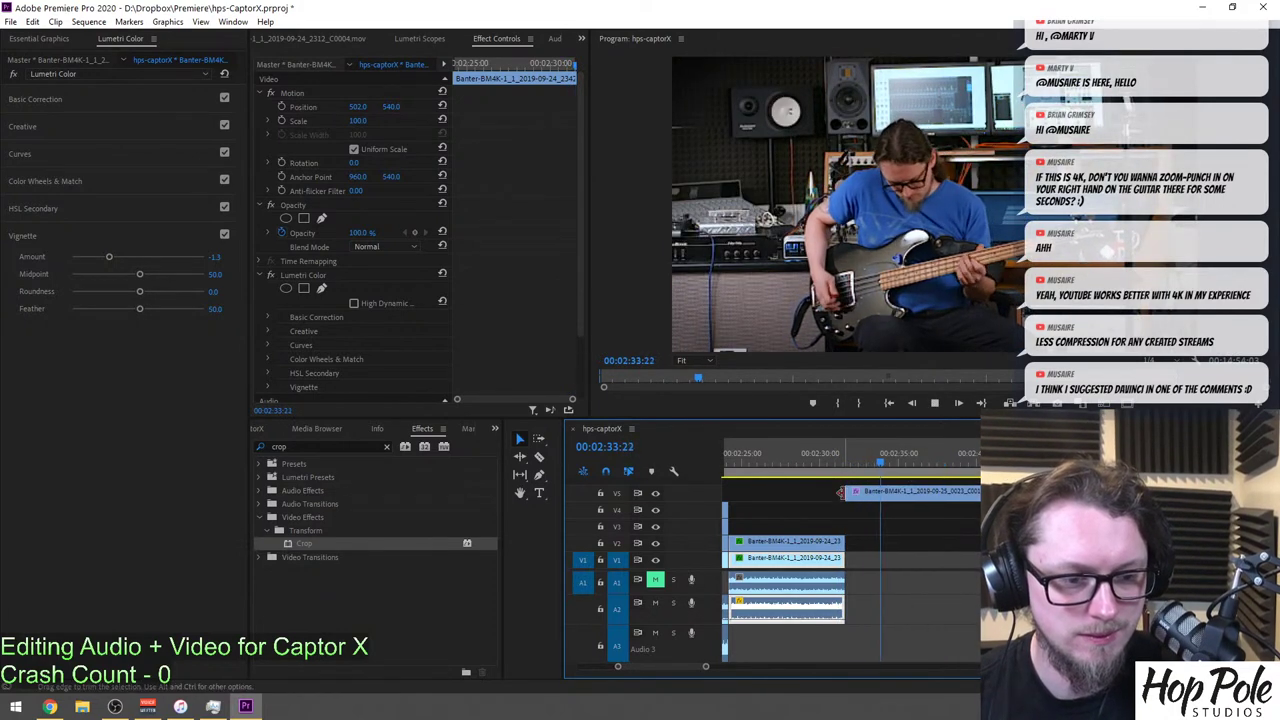
{"action": "key", "text": "ctrl+z"}
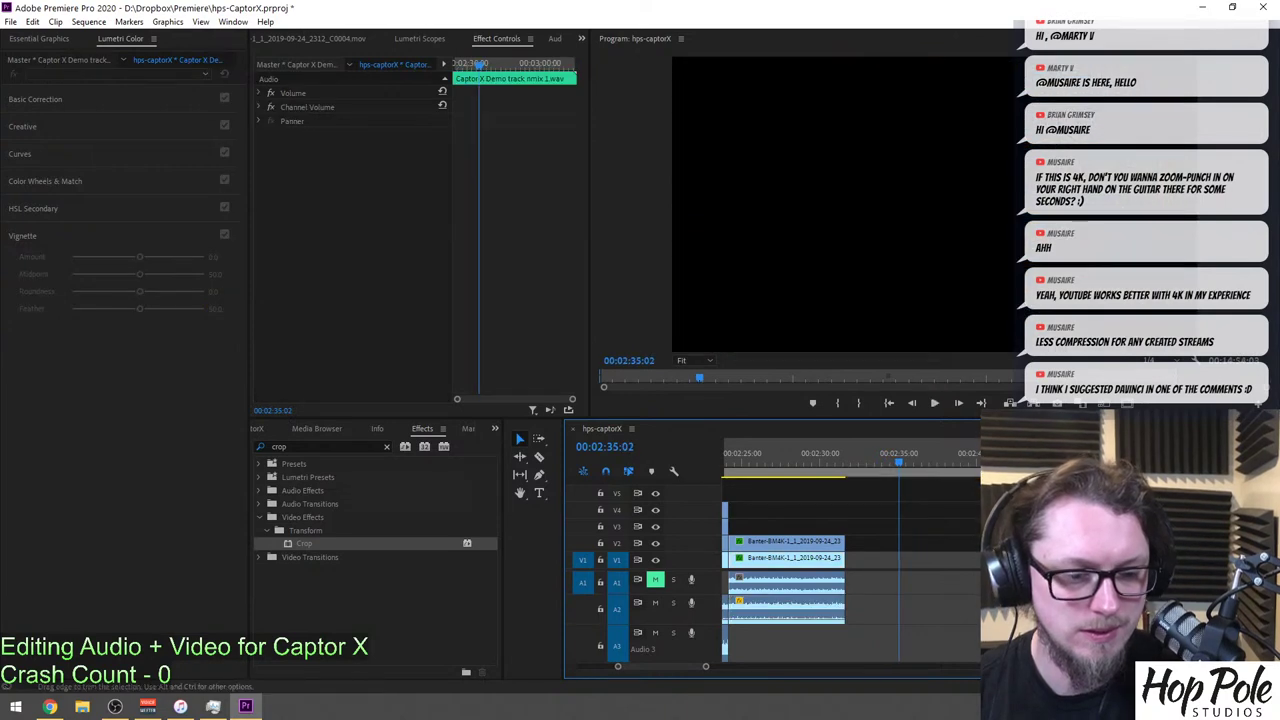
Extend the start of the V4 guitar clip back after the side-by-side section and trim it to begin at 00:02:33:05.
{"action": "left_click_drag", "start_coordinate": [988, 508], "coordinate": [846, 508]}
{"action": "left_click", "coordinate": [869, 468]}
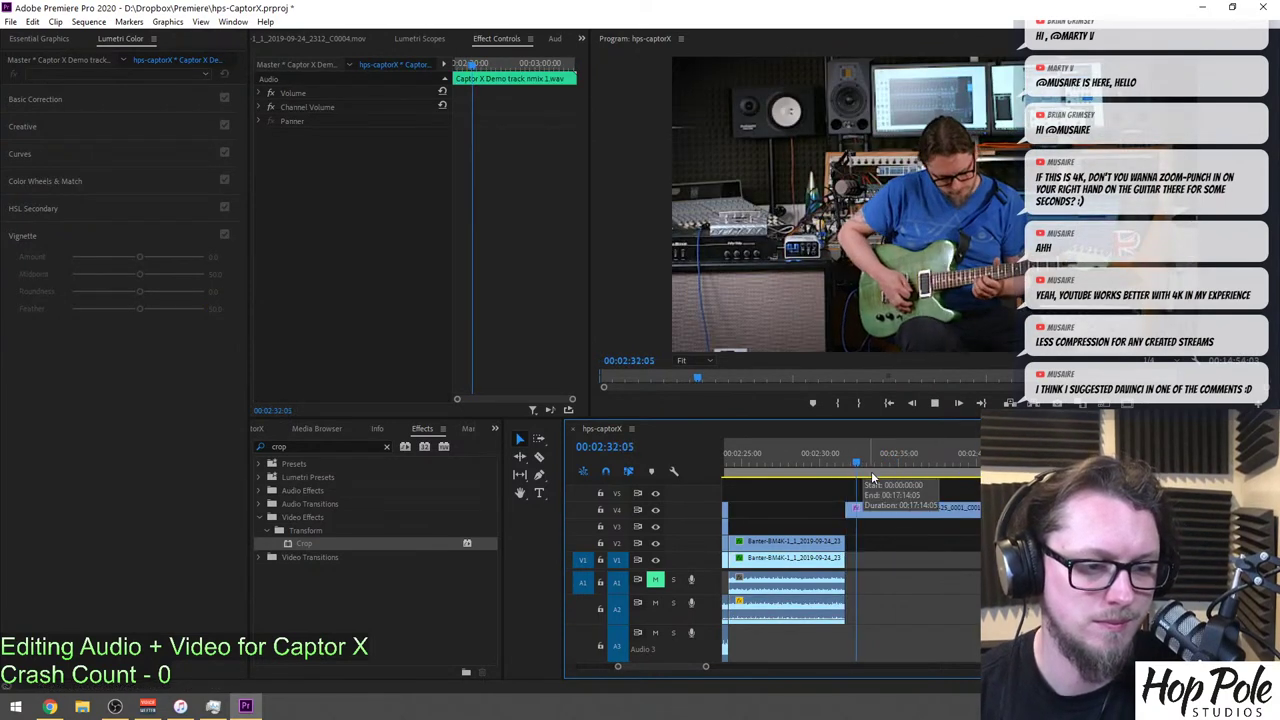
{"action": "mouse_move", "coordinate": [849, 510]}
{"action": "left_mouse_down"}
{"action": "mouse_move", "coordinate": [883, 513]}
{"action": "mouse_move", "coordinate": [870, 512]}
{"action": "left_mouse_up"}
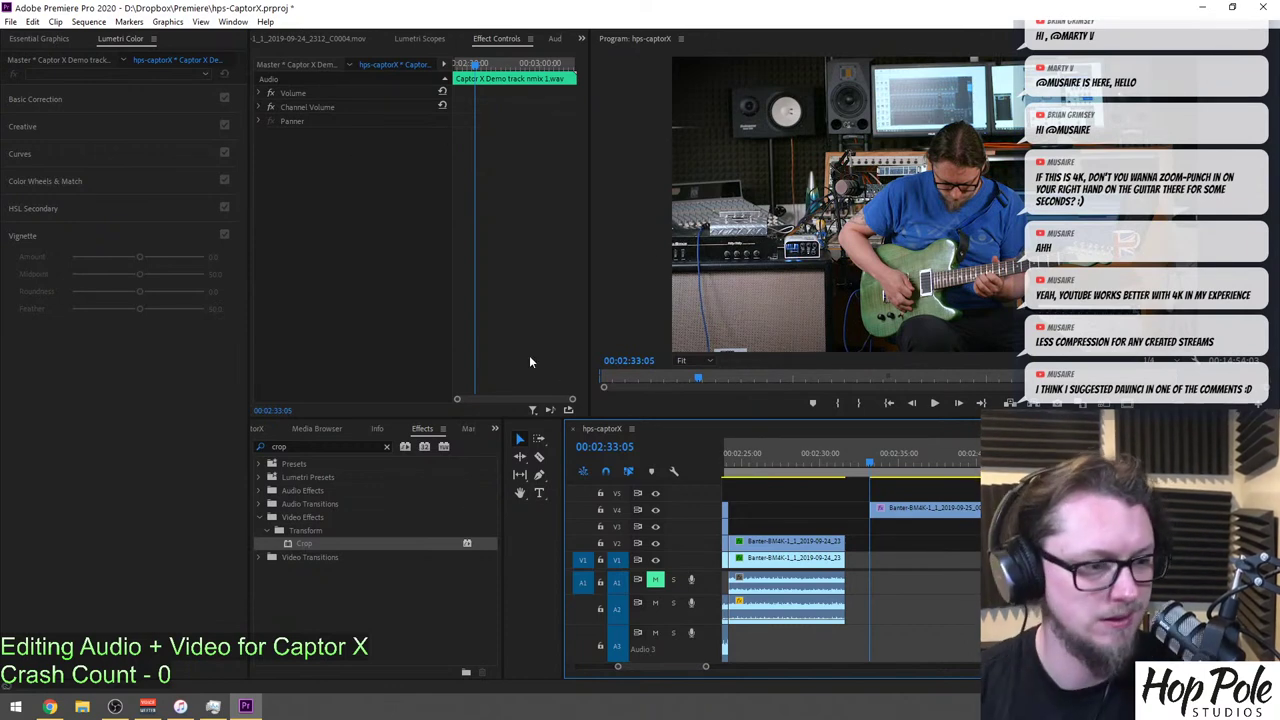
Preview the project's source clips 0047_C0014, 0029_C0013 and 0028_C0012, scrubbing through each for usable amplifier footage.
{"action": "left_click", "coordinate": [257, 428]}
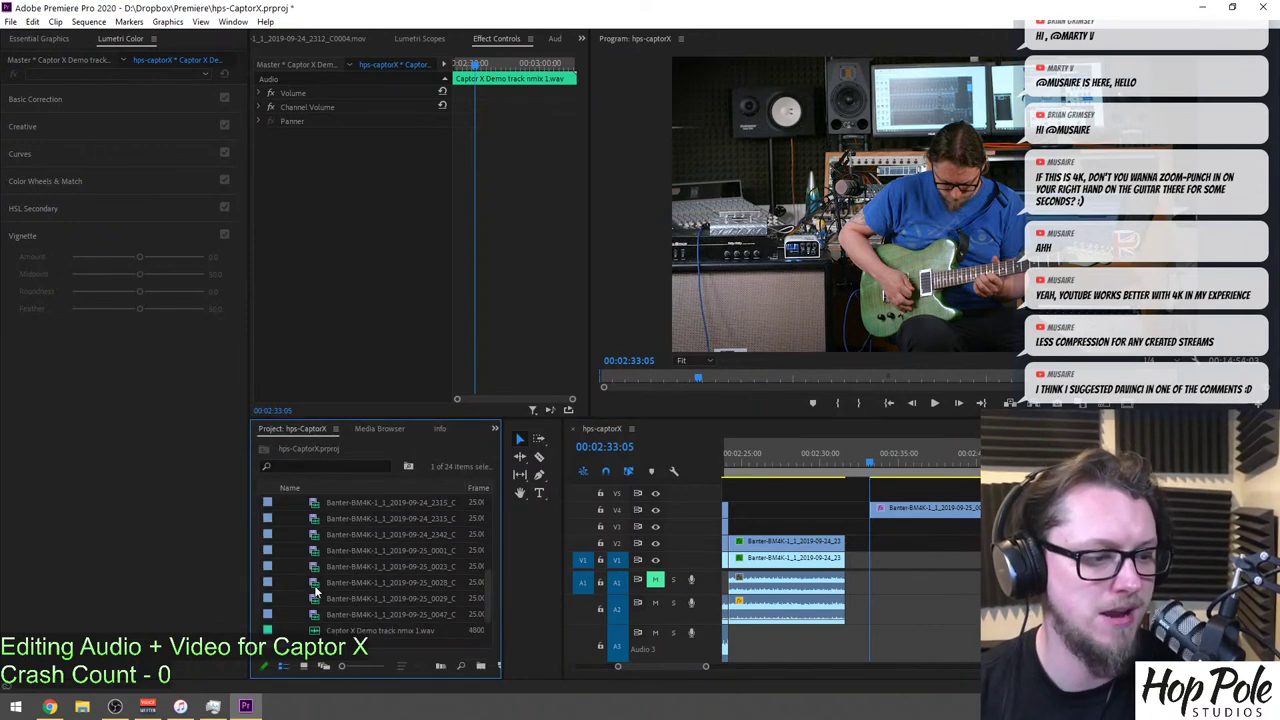
{"action": "double_click", "coordinate": [314, 567]}
{"action": "double_click", "coordinate": [316, 614]}
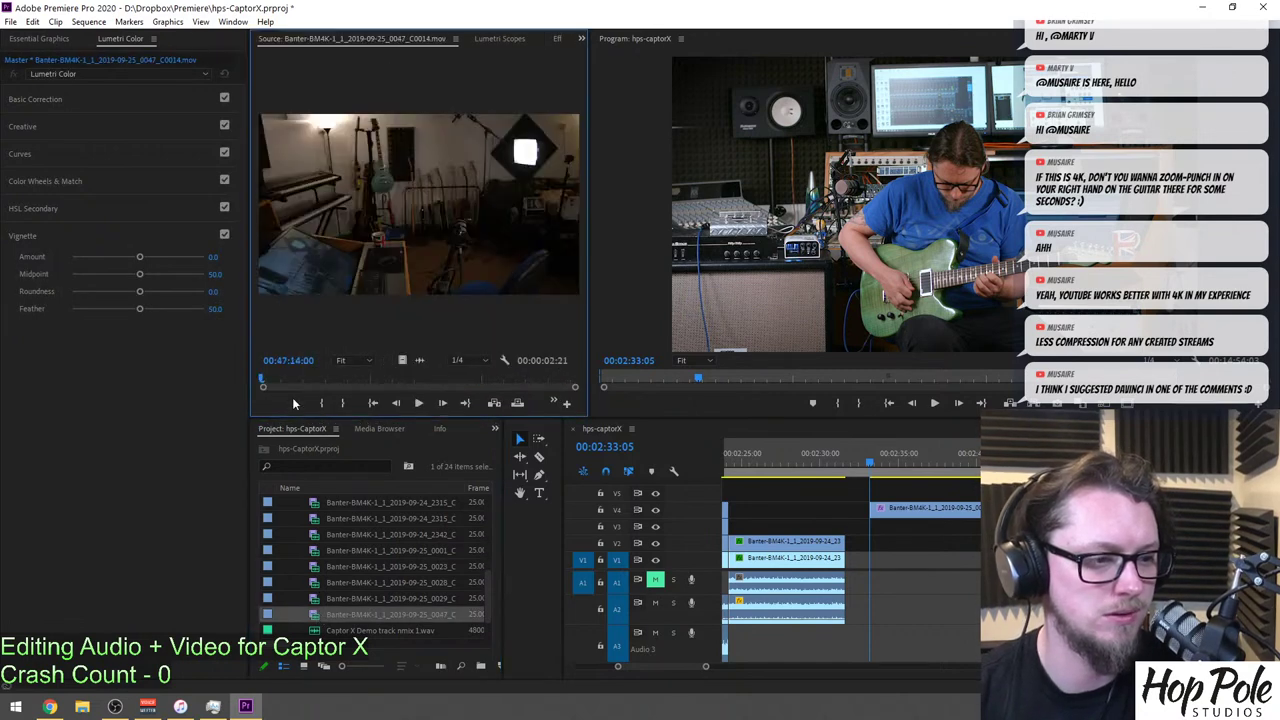
{"action": "left_click_drag", "start_coordinate": [314, 385], "coordinate": [468, 378]}
{"action": "double_click", "coordinate": [316, 599]}
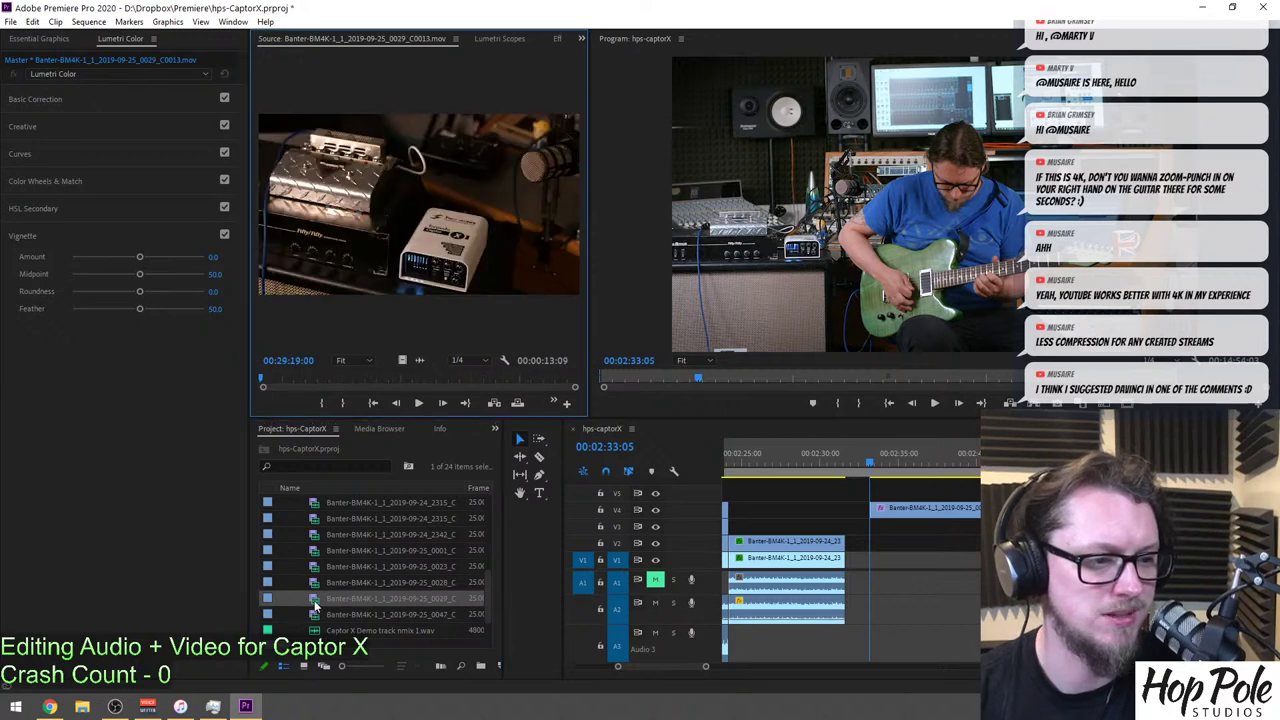
{"action": "left_click_drag", "start_coordinate": [292, 379], "coordinate": [508, 379]}
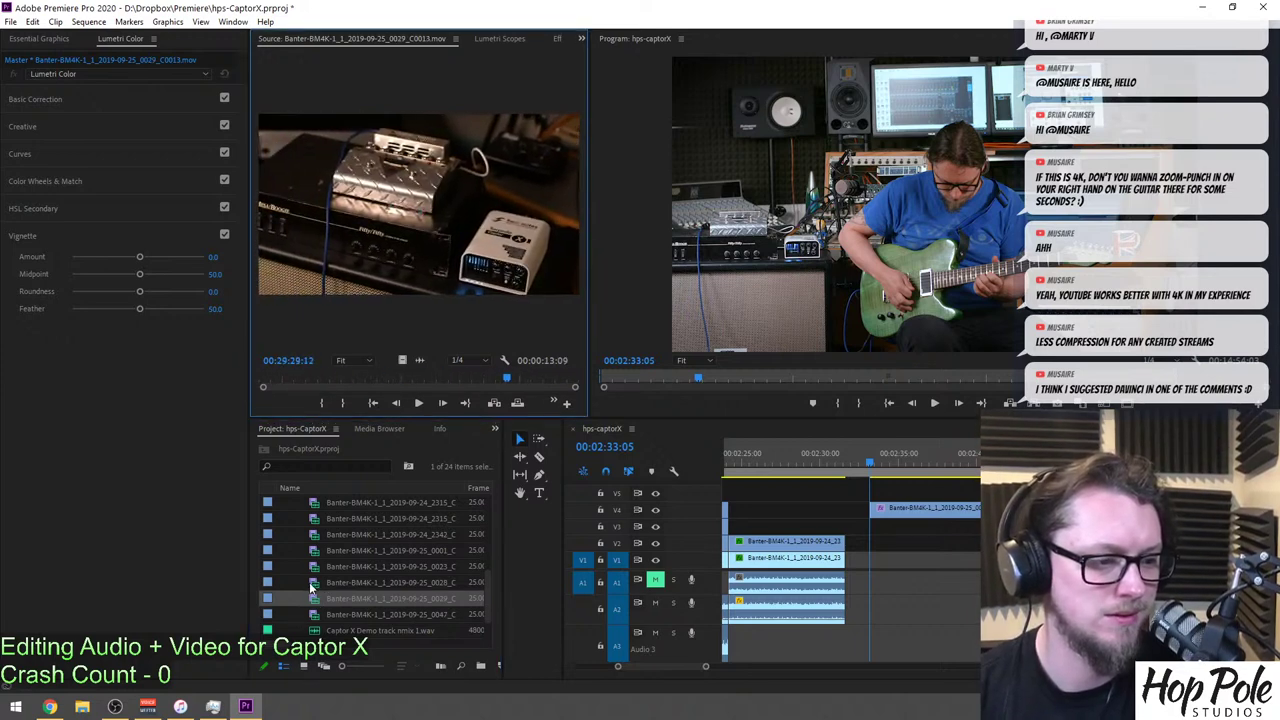
{"action": "double_click", "coordinate": [310, 582]}
{"action": "left_click_drag", "start_coordinate": [304, 384], "coordinate": [394, 383]}
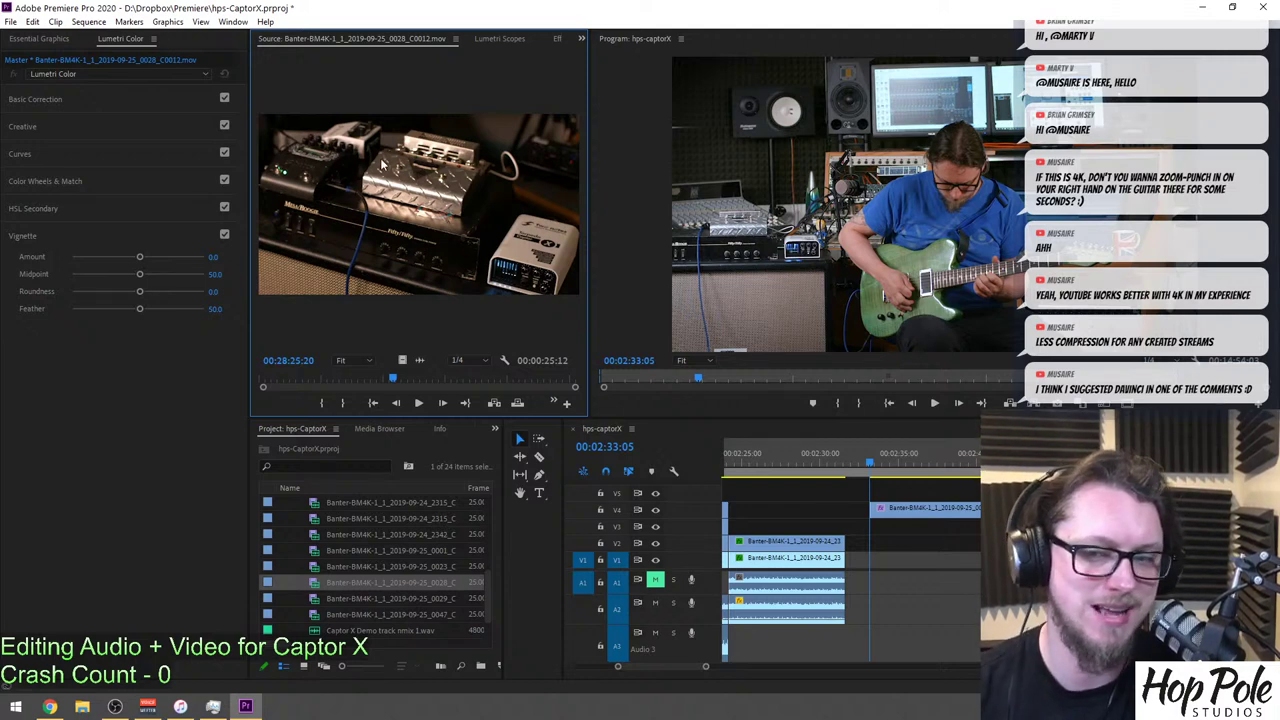
{"action": "key", "text": "Right"}
{"action": "key", "text": "Right"}
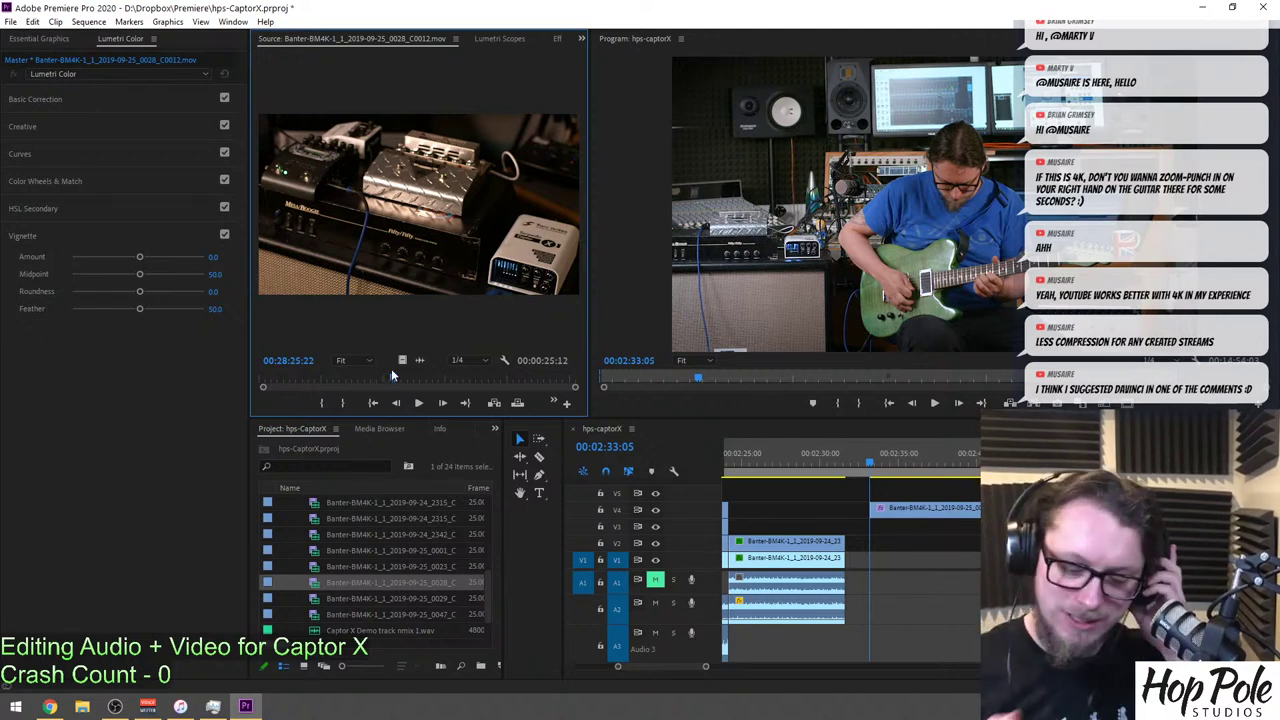
Open the amplifier clip 0029_C0013 and mark an in point and an out point around its final camera movement, ending at 00:29:31:02.
{"action": "double_click", "coordinate": [316, 599]}
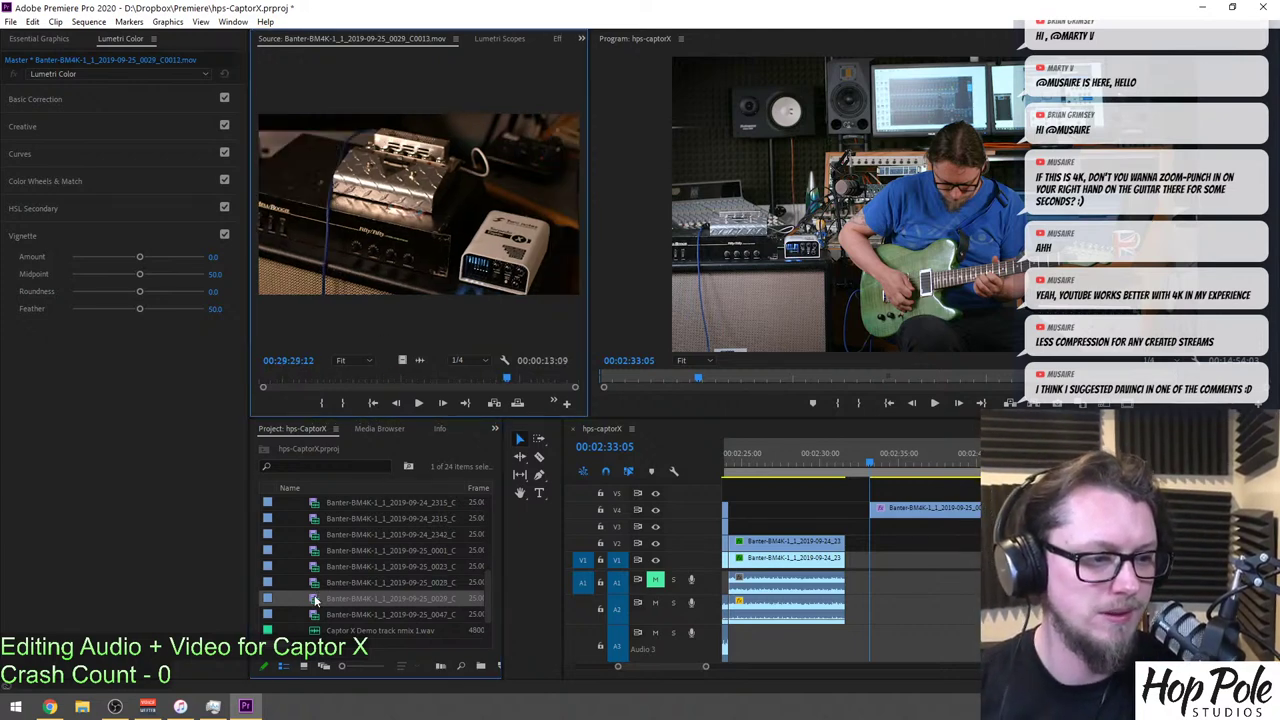
{"action": "left_click_drag", "start_coordinate": [360, 381], "coordinate": [547, 378]}
{"action": "key", "text": "i"}
{"action": "key", "text": "p"}
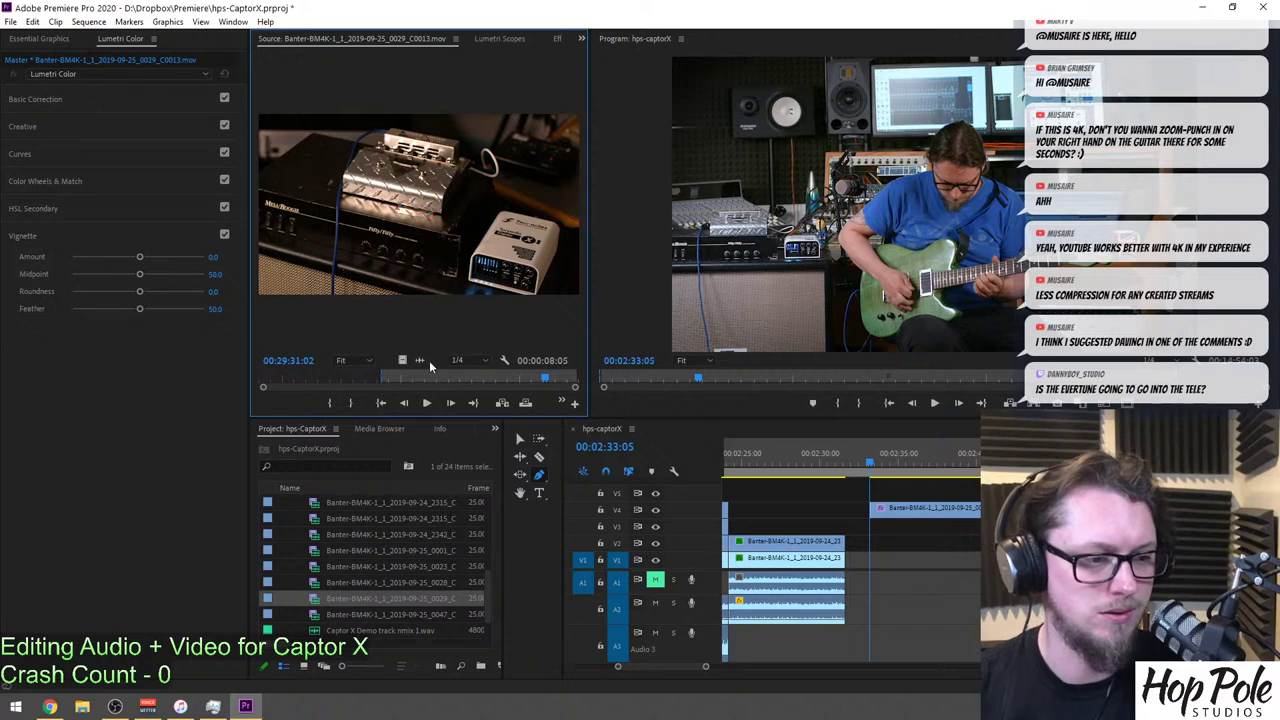
{"action": "key", "text": "o"}
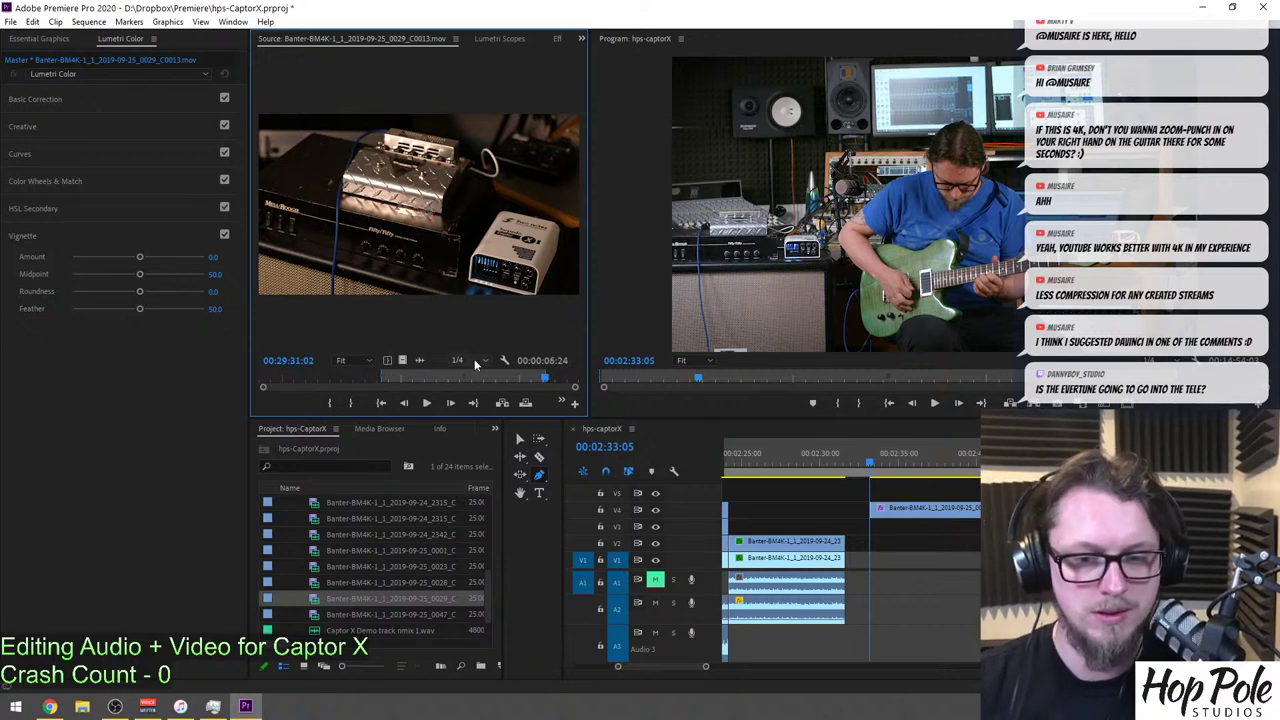
Place only the video of the marked amplifier shot at 00:02:29:05 above the guitar clips, on track V6.
{"action": "left_click_drag", "start_coordinate": [403, 359], "coordinate": [325, 309]}
{"action": "left_click_drag", "start_coordinate": [798, 476], "coordinate": [817, 497]}
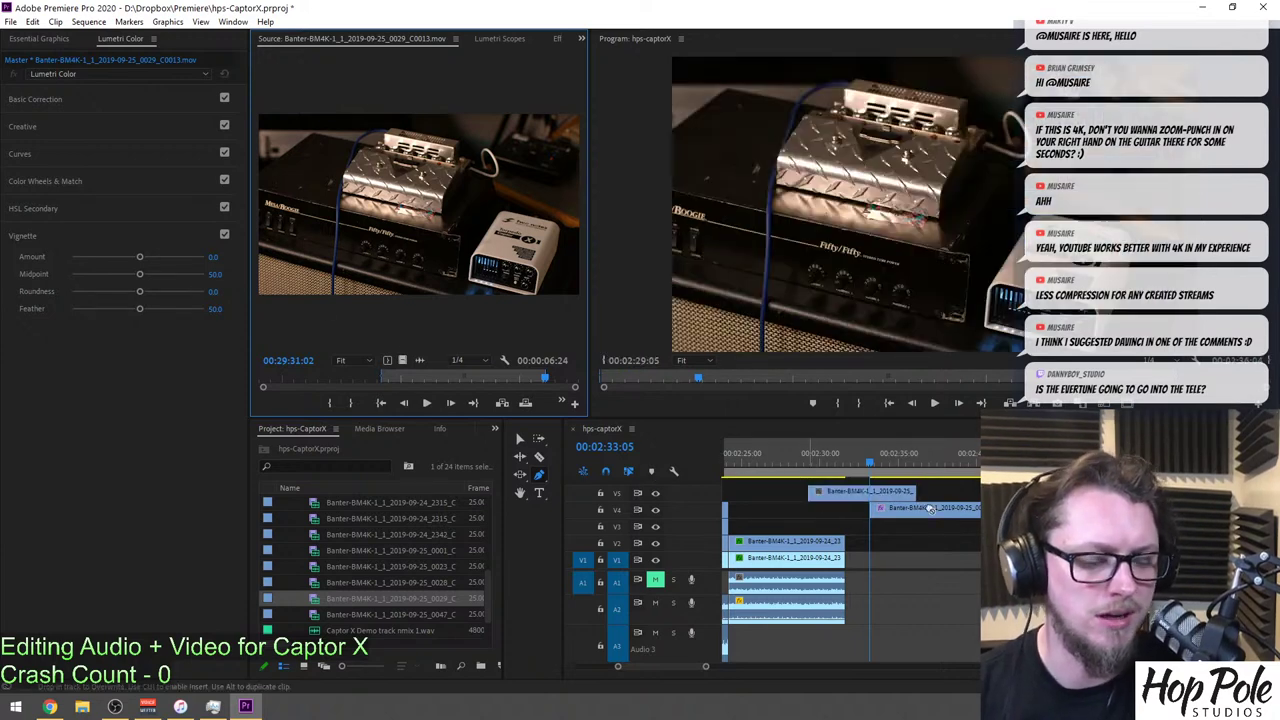
{"action": "scroll", "coordinate": [850, 515], "scroll_direction": "up", "scroll_amount": 2}
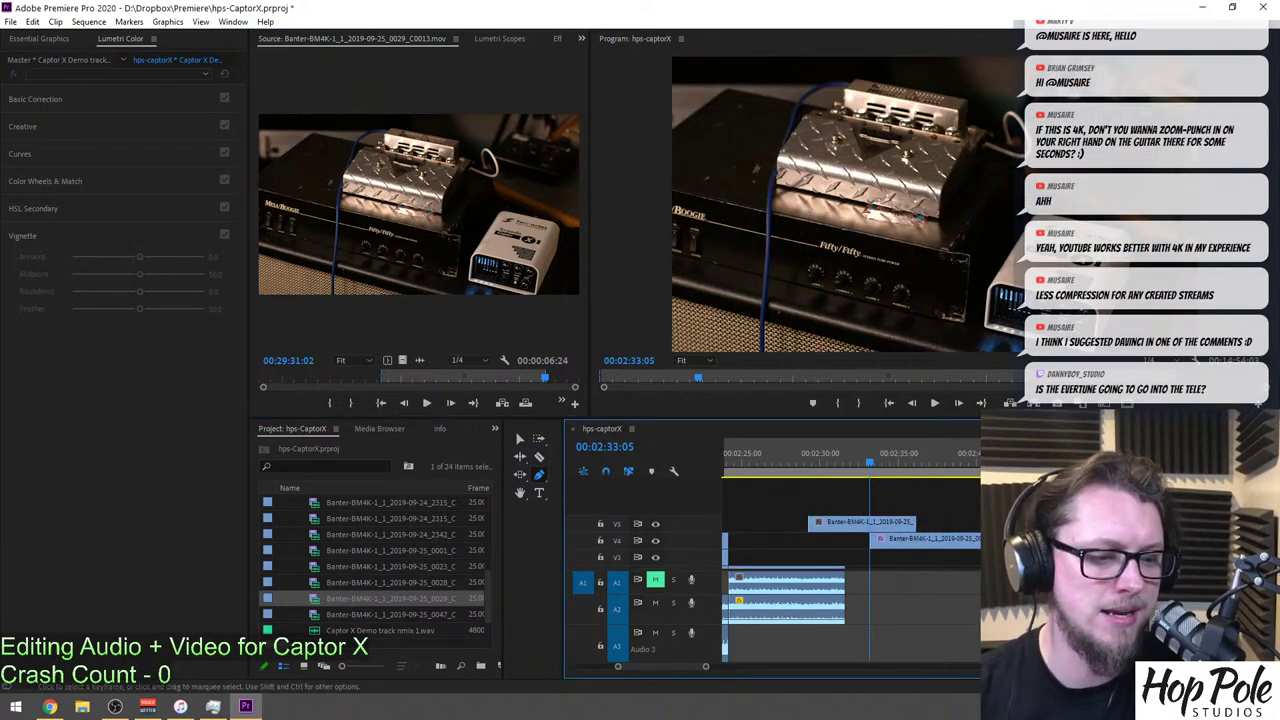
{"action": "left_click", "coordinate": [872, 527]}
{"action": "scroll", "coordinate": [890, 515], "scroll_direction": "down", "scroll_amount": 1}
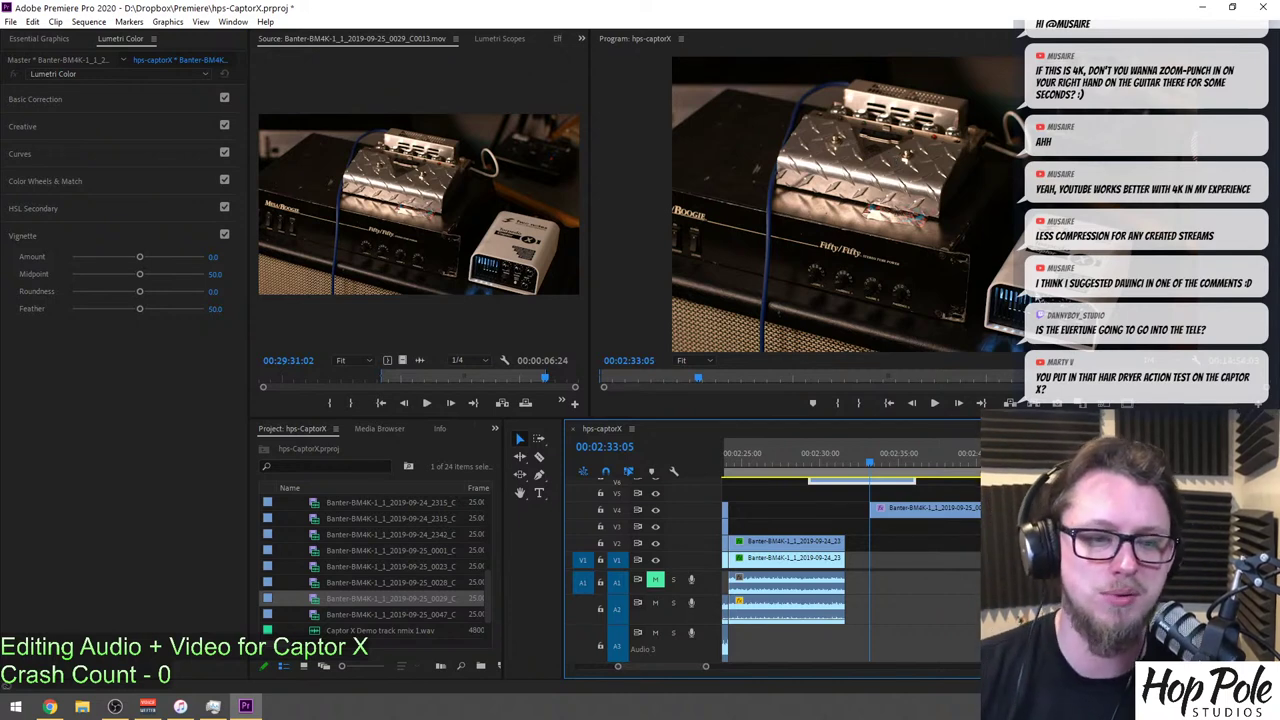
Trim both ends of the V6 amplifier shot to about four seconds across the gap between guitar sections and add Cross Dissolves at both ends.
{"action": "left_click_drag", "start_coordinate": [826, 455], "coordinate": [801, 459]}
{"action": "key", "text": "space"}
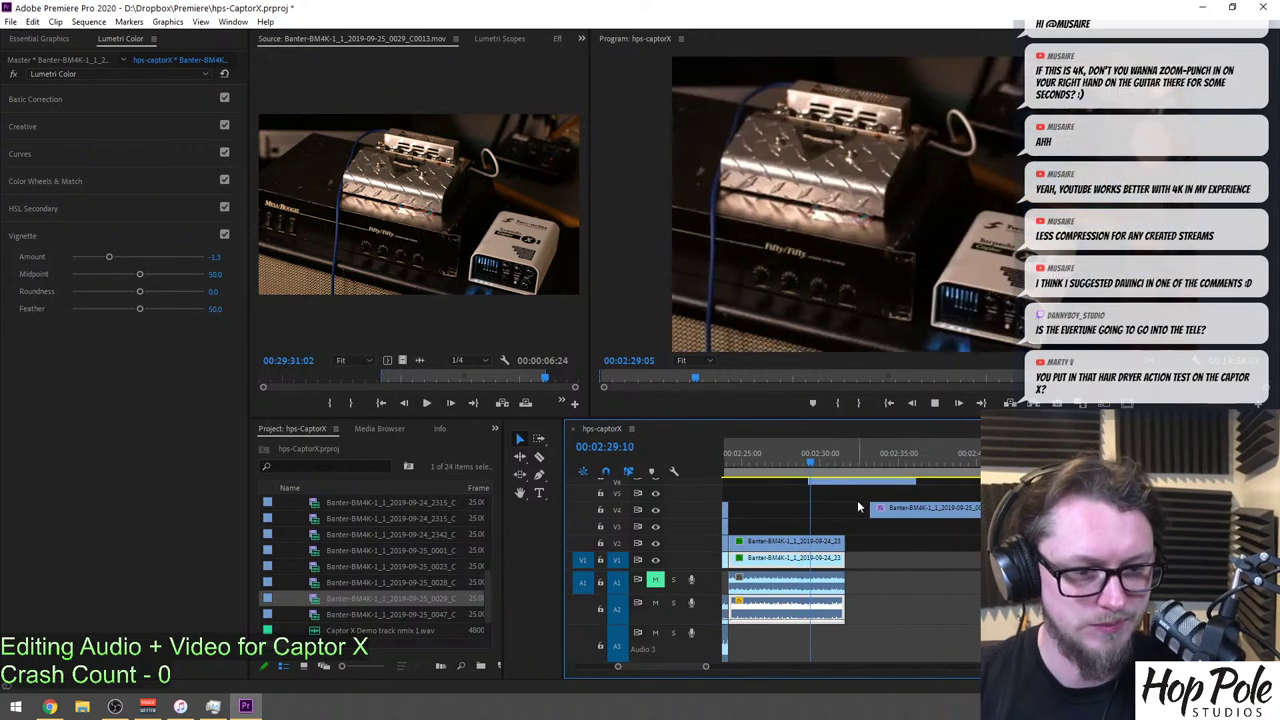
{"action": "scroll", "coordinate": [857, 500], "scroll_direction": "up", "scroll_amount": 2}
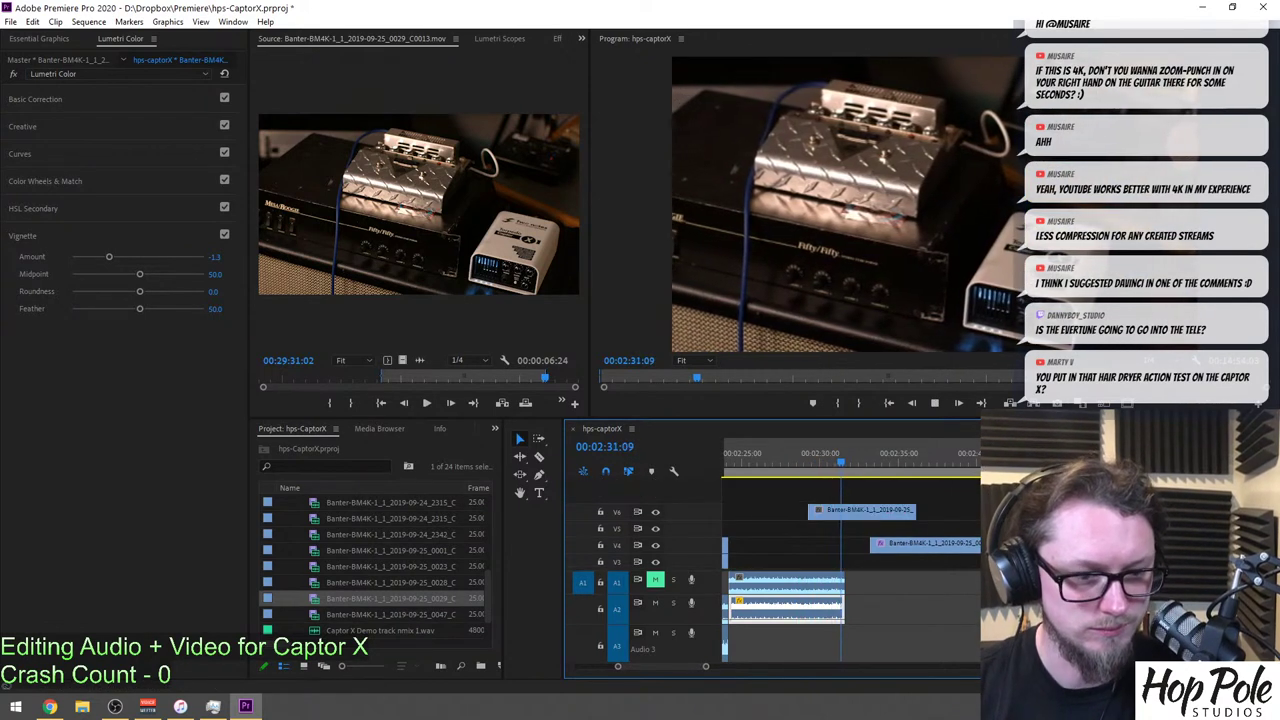
{"action": "left_click_drag", "start_coordinate": [808, 510], "coordinate": [826, 510]}
{"action": "left_click_drag", "start_coordinate": [915, 511], "coordinate": [831, 512]}
{"action": "left_click", "coordinate": [854, 513]}
{"action": "key", "text": "ctrl+d"}
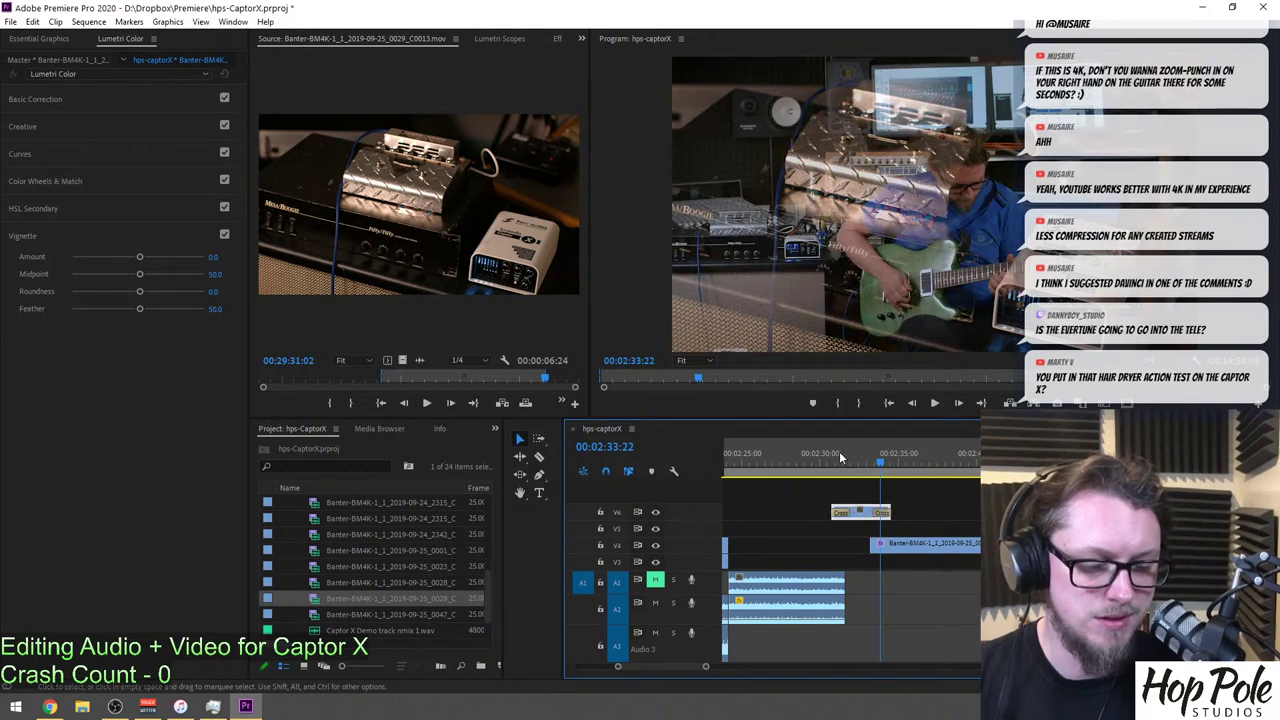
Play the dissolve into the amplifier shot and extend the side-by-side guitar clips to the end of that Cross Dissolve.
{"action": "left_click", "coordinate": [828, 452]}
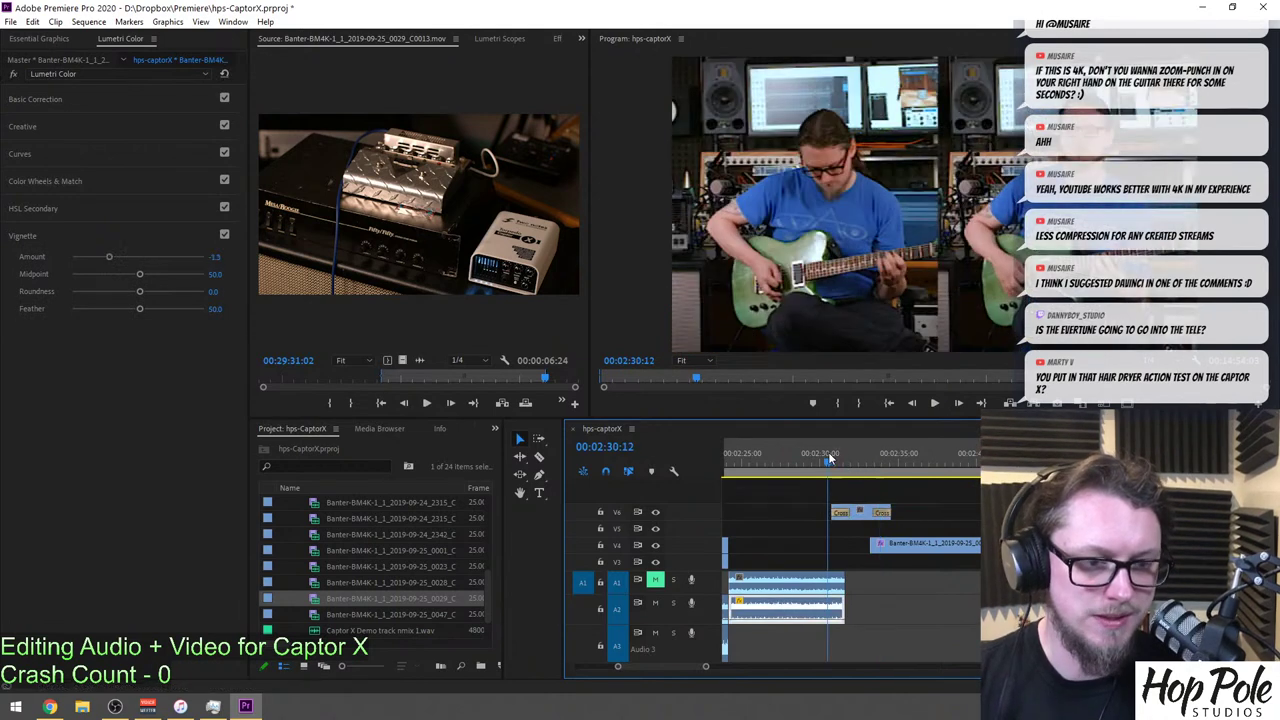
{"action": "key", "text": "space"}
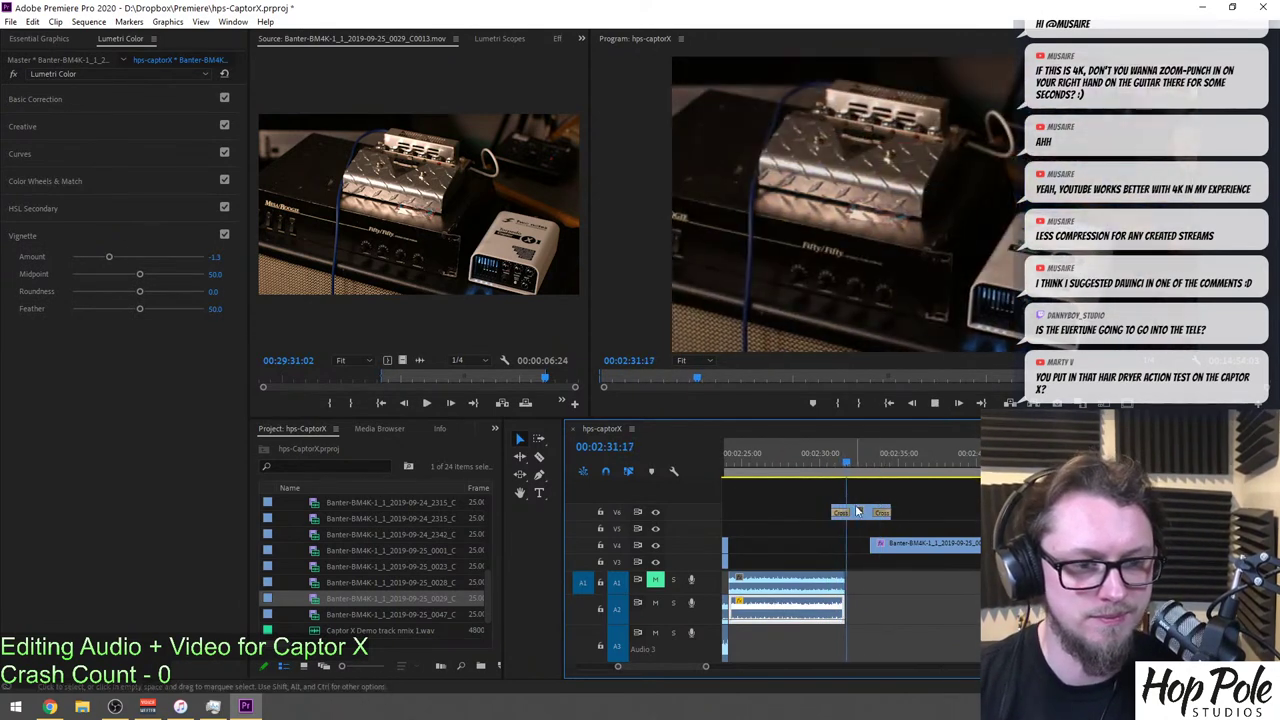
{"action": "left_click", "coordinate": [856, 533]}
{"action": "key", "text": "space"}
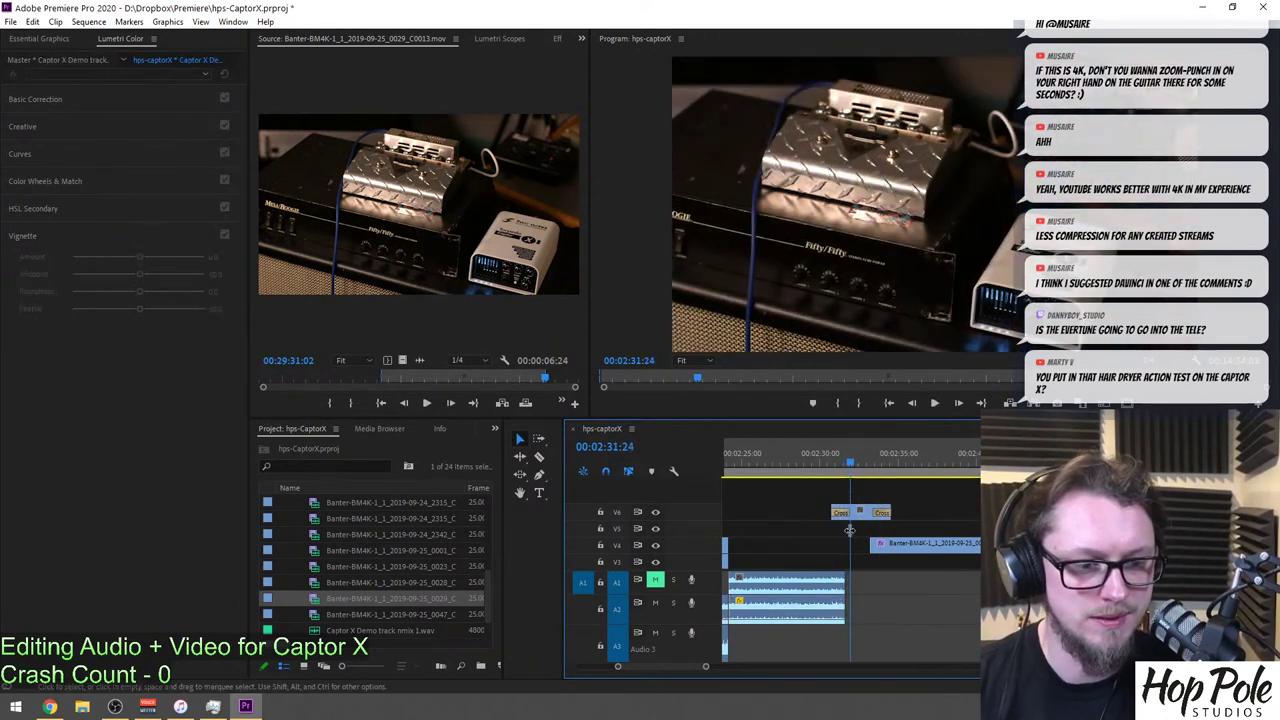
{"action": "scroll", "coordinate": [850, 555], "scroll_direction": "down", "scroll_amount": 2}
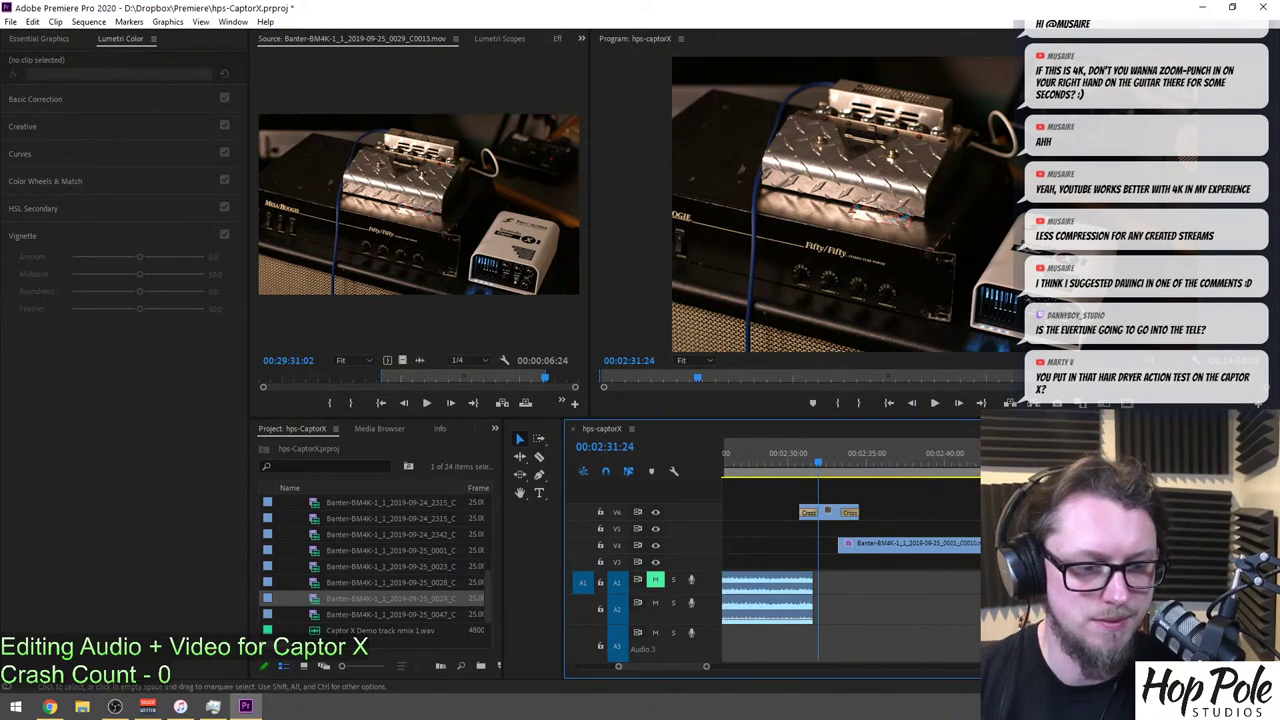
{"action": "key", "text": "="}
{"action": "key", "text": "="}
{"action": "left_click", "coordinate": [878, 462]}
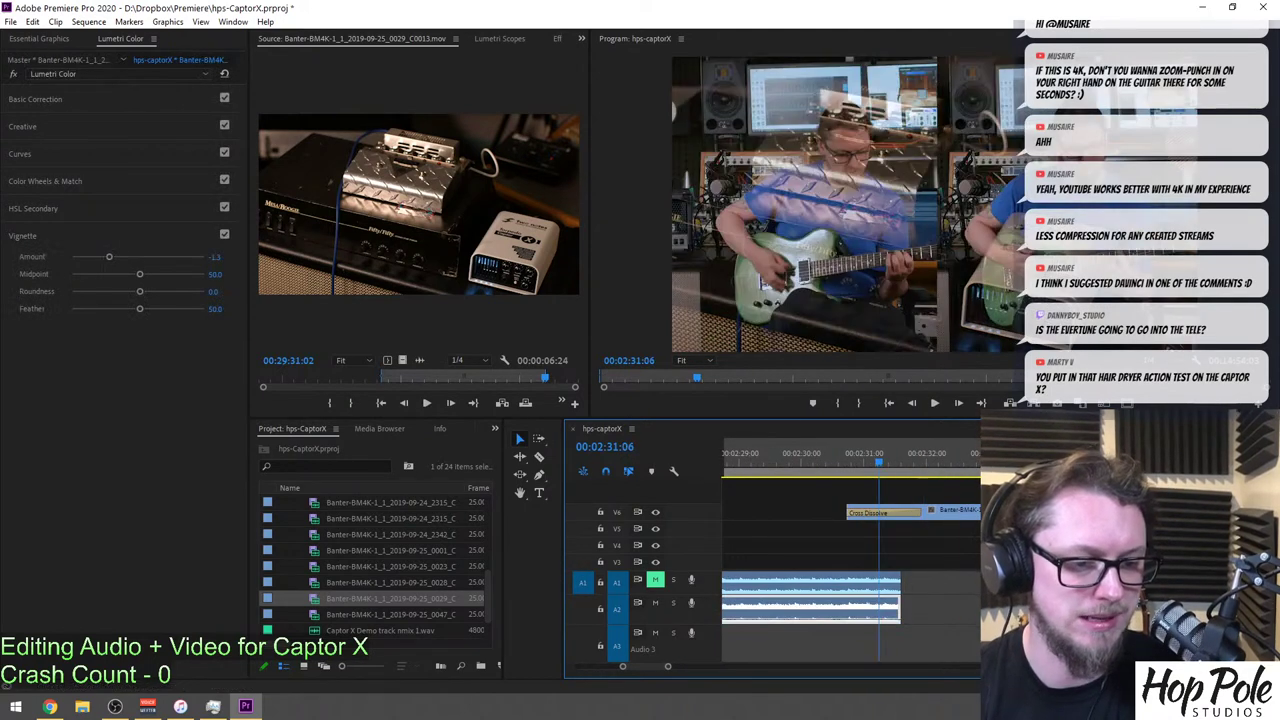
{"action": "scroll", "coordinate": [850, 540], "scroll_direction": "down", "scroll_amount": 2}
{"action": "mouse_move", "coordinate": [918, 529]}
{"action": "left_mouse_down"}
{"action": "mouse_move", "coordinate": [886, 566]}
{"action": "mouse_move", "coordinate": [927, 544]}
{"action": "left_mouse_up"}
Play on through the V4 guitar take and split that clip at 00:02:38:10.
{"action": "key", "text": "space"}
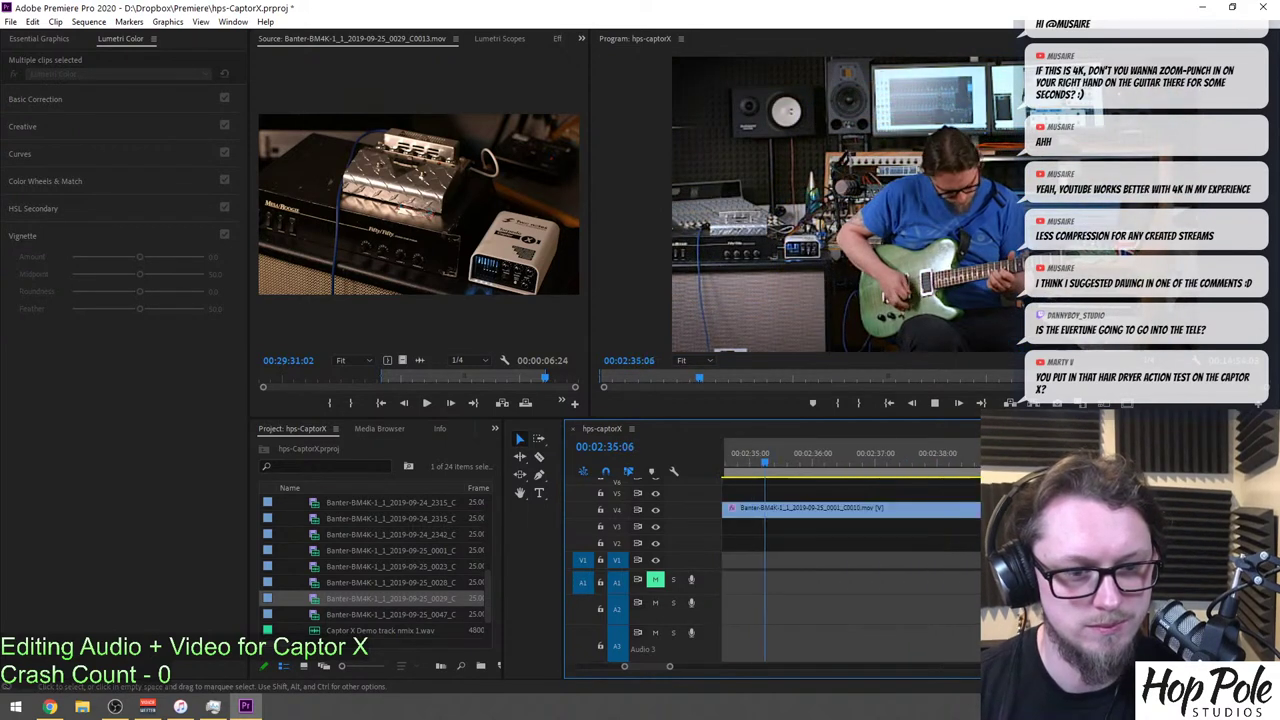
{"action": "key", "text": "minus"}
{"action": "key", "text": "minus"}
{"action": "scroll", "coordinate": [850, 525], "scroll_direction": "up", "scroll_amount": 2}
{"action": "key", "text": "equal"}
{"action": "key", "text": "space"}
{"action": "key", "text": "c"}
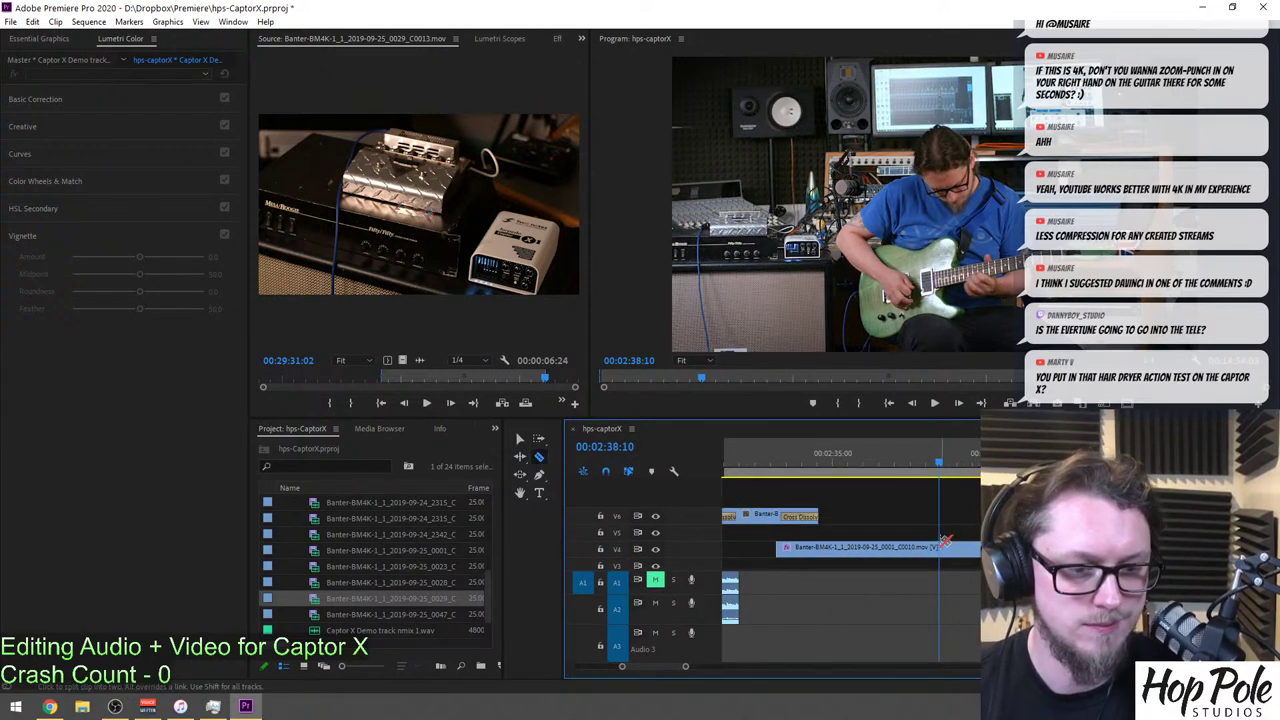
{"action": "key", "text": "v"}
Copy the Lumetri Color grade from the V4 split-screen clip around 00:02:22:02 onto the V6 amplifier shot.
{"action": "scroll", "coordinate": [920, 540], "scroll_direction": "up", "scroll_amount": 3}
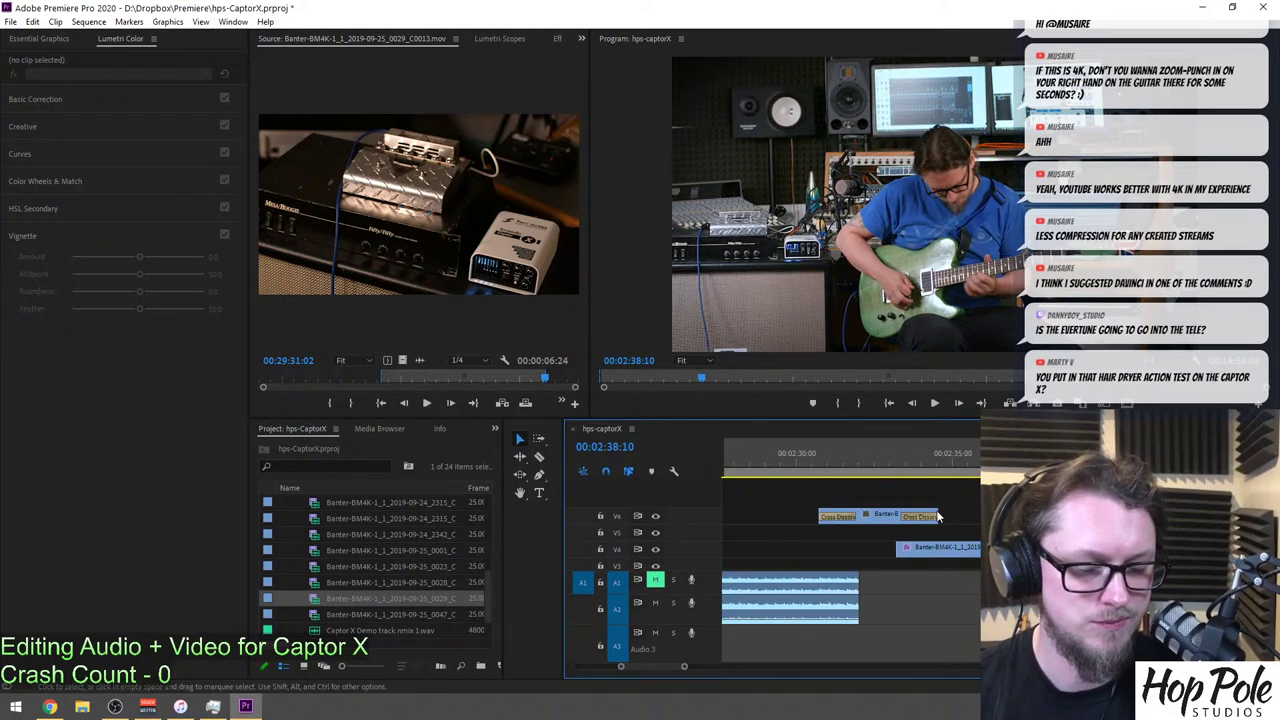
{"action": "left_click", "coordinate": [881, 466]}
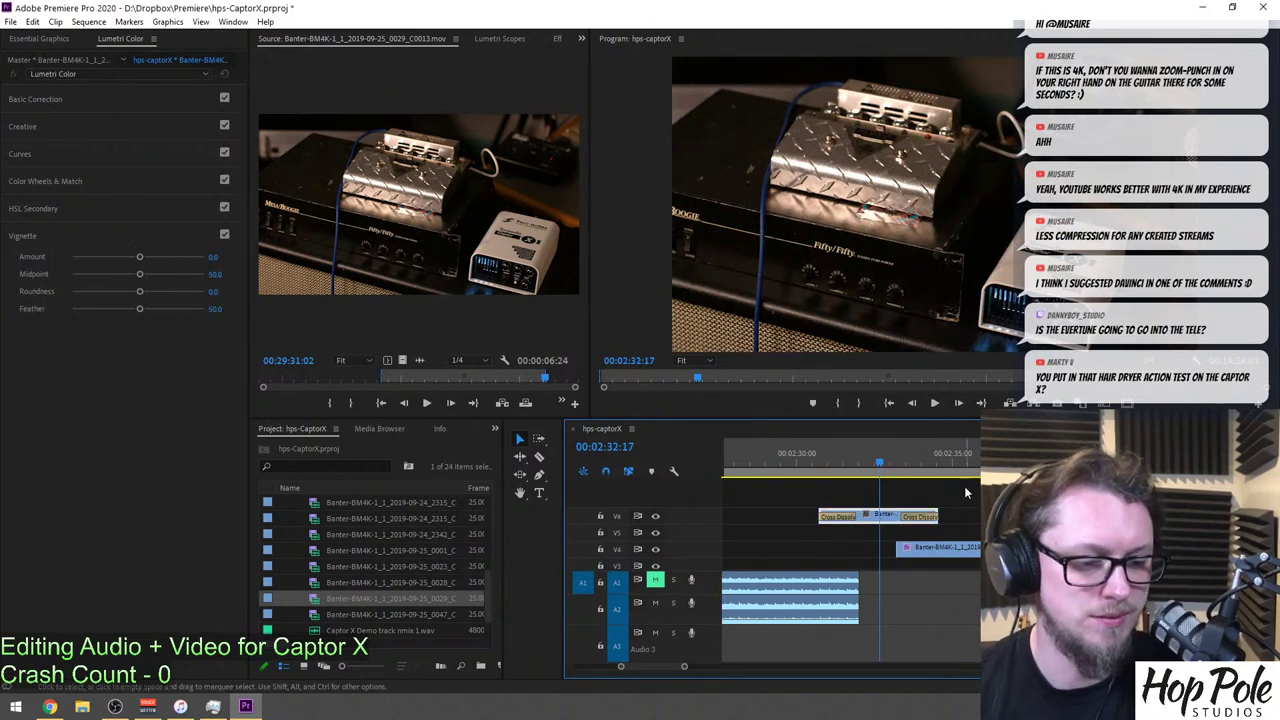
{"action": "key", "text": "minus"}
{"action": "key", "text": "minus"}
{"action": "left_click", "coordinate": [824, 551]}
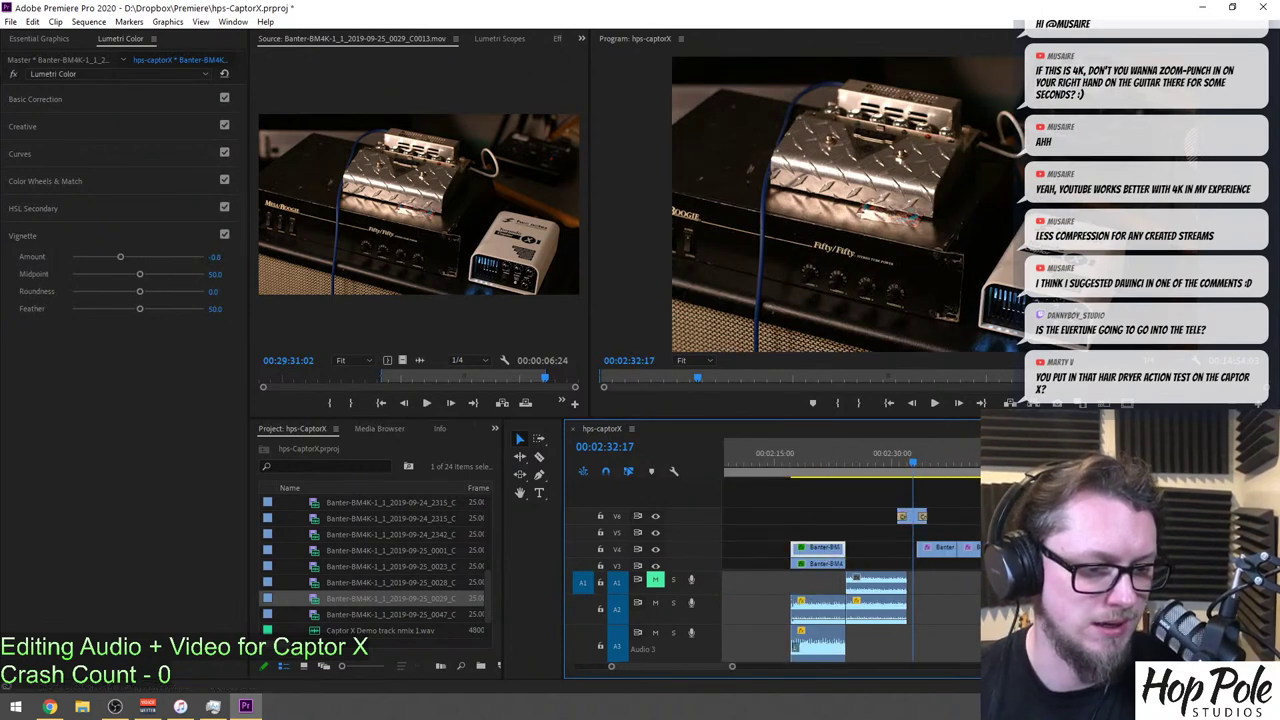
{"action": "left_click", "coordinate": [829, 457]}
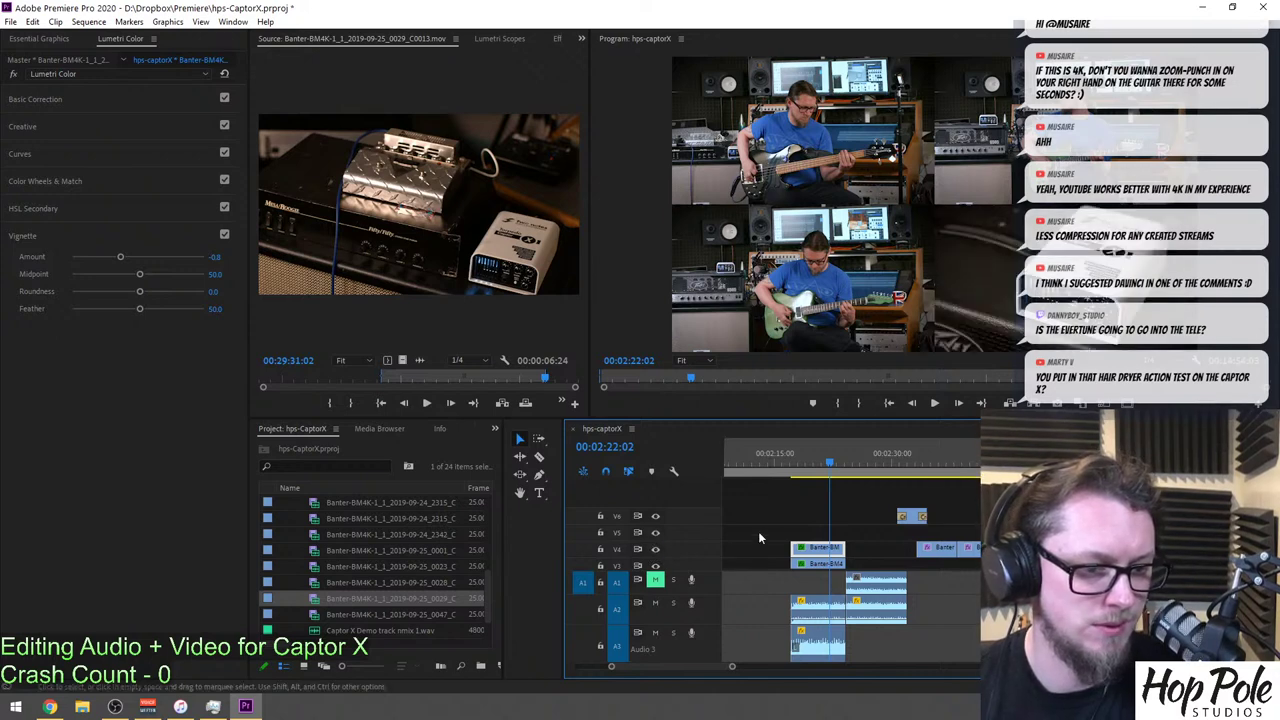
{"action": "left_click", "coordinate": [558, 38]}
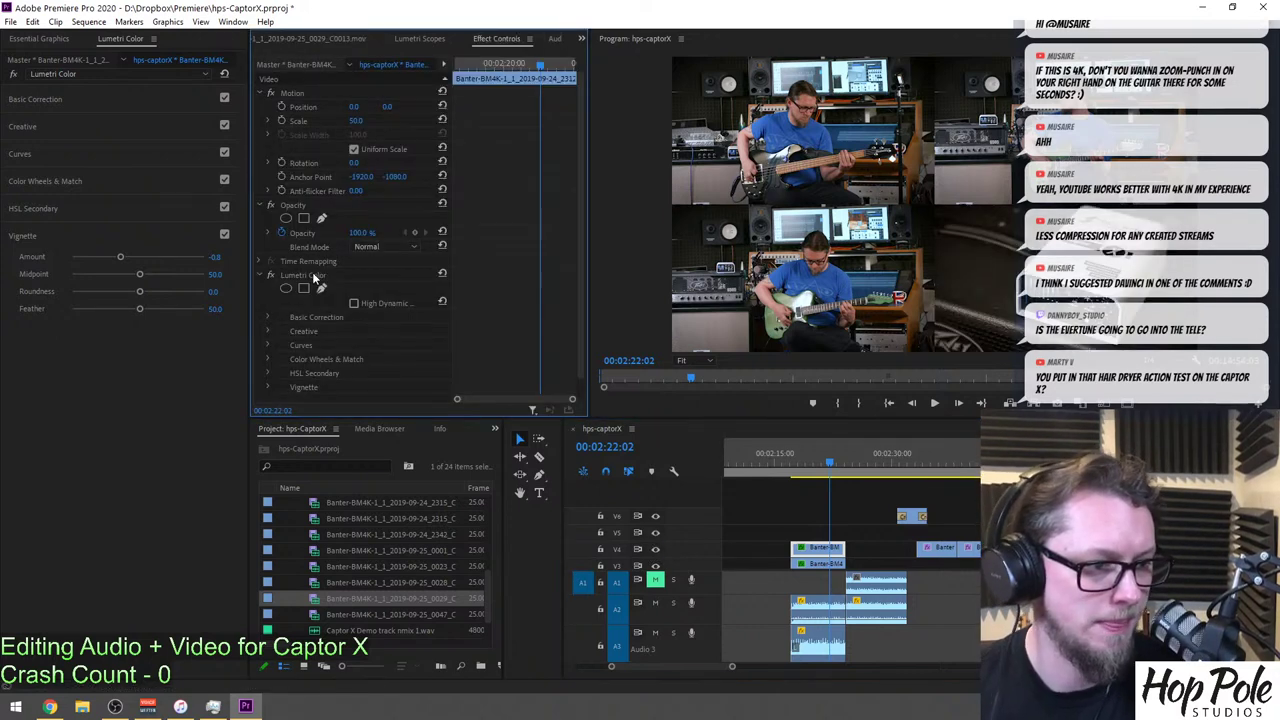
{"action": "left_click", "coordinate": [909, 455]}
{"action": "left_click", "coordinate": [911, 516]}
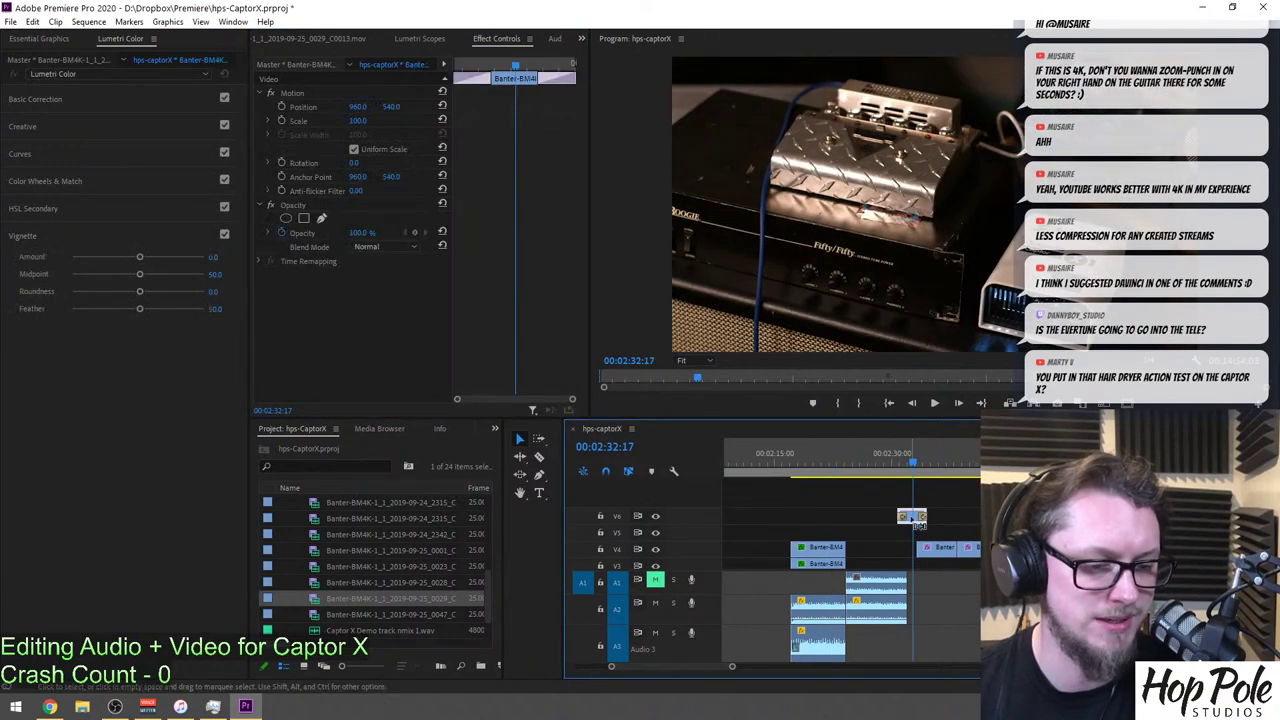
Play from the graded V6 amplifier shot through its closing dissolve into the V4 guitar take.
{"action": "scroll", "coordinate": [960, 494], "scroll_direction": "down", "scroll_amount": 3}
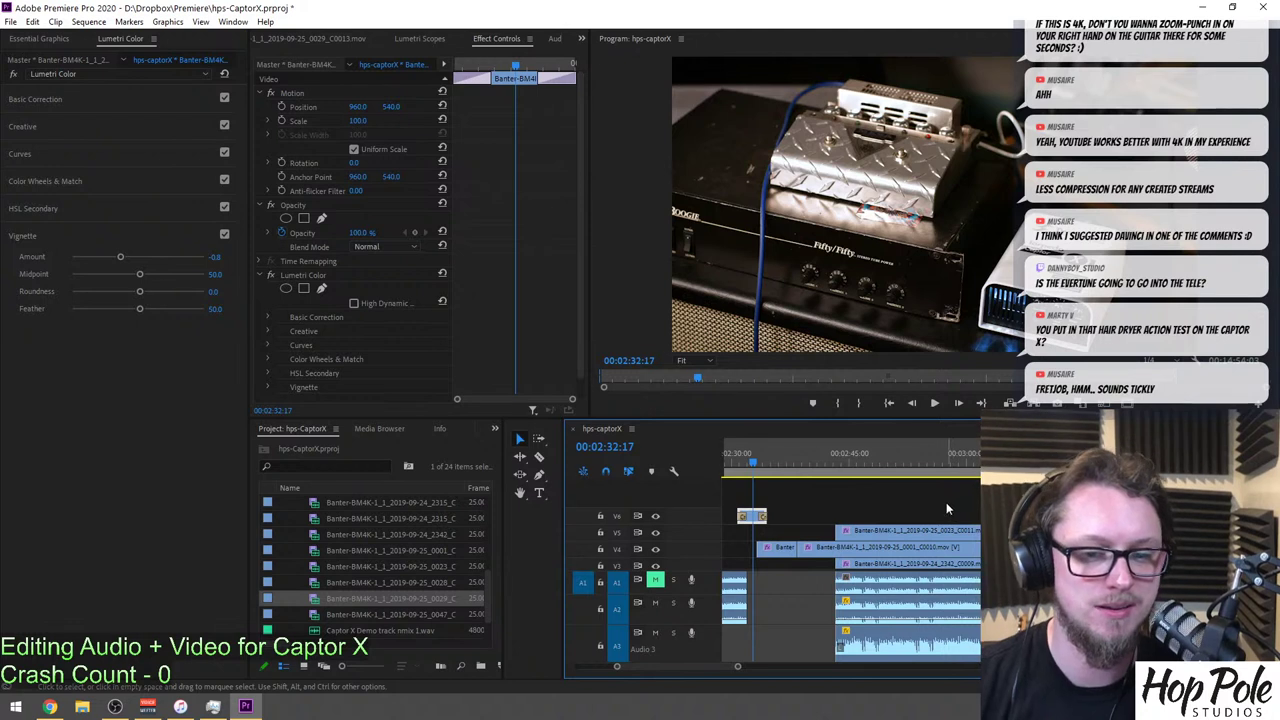
{"action": "scroll", "coordinate": [881, 503], "scroll_direction": "down", "scroll_amount": 1}
{"action": "scroll", "coordinate": [869, 479], "scroll_direction": "up", "scroll_amount": 6}
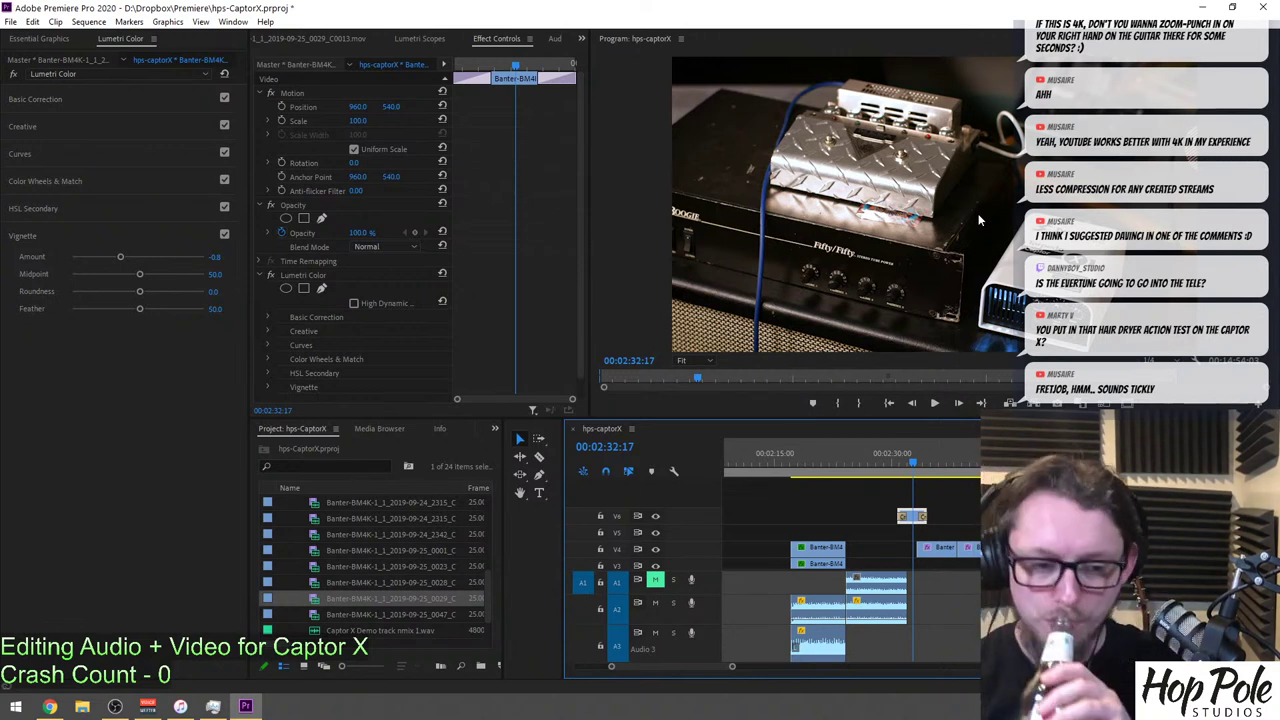
{"action": "left_click", "coordinate": [910, 459]}
{"action": "left_click_drag", "start_coordinate": [911, 464], "coordinate": [913, 462]}
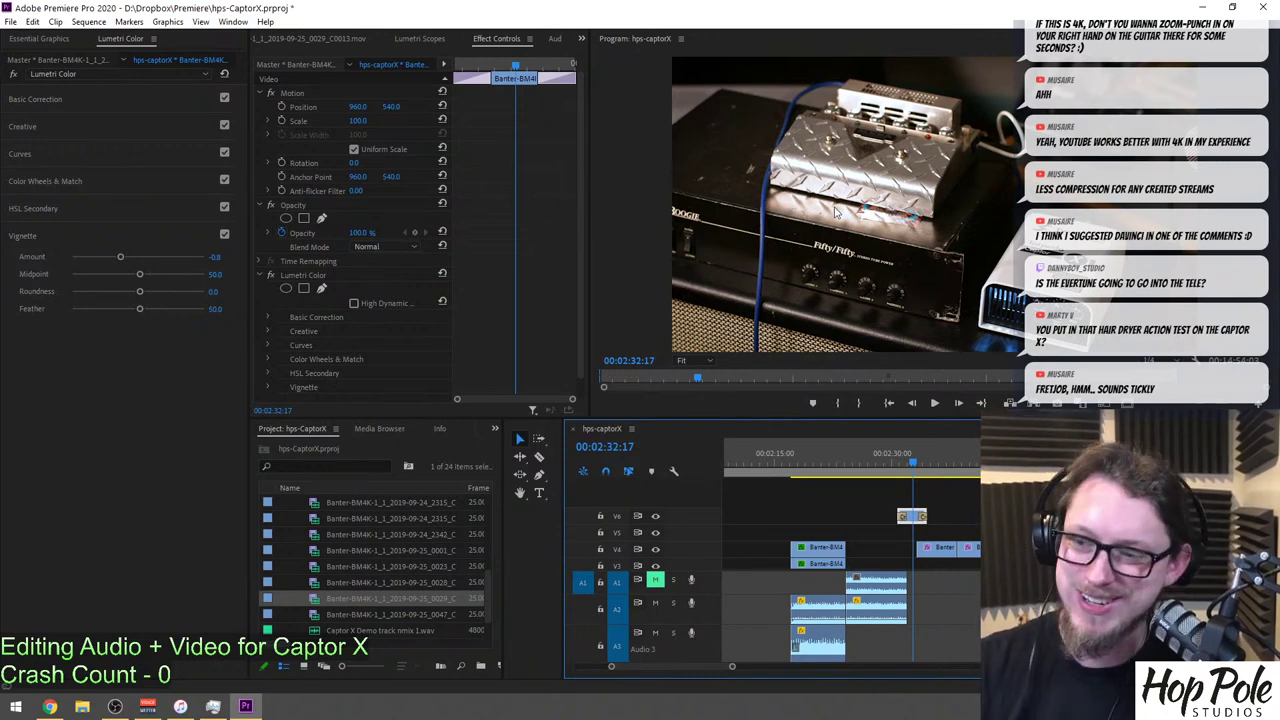
{"action": "key", "text": "space"}
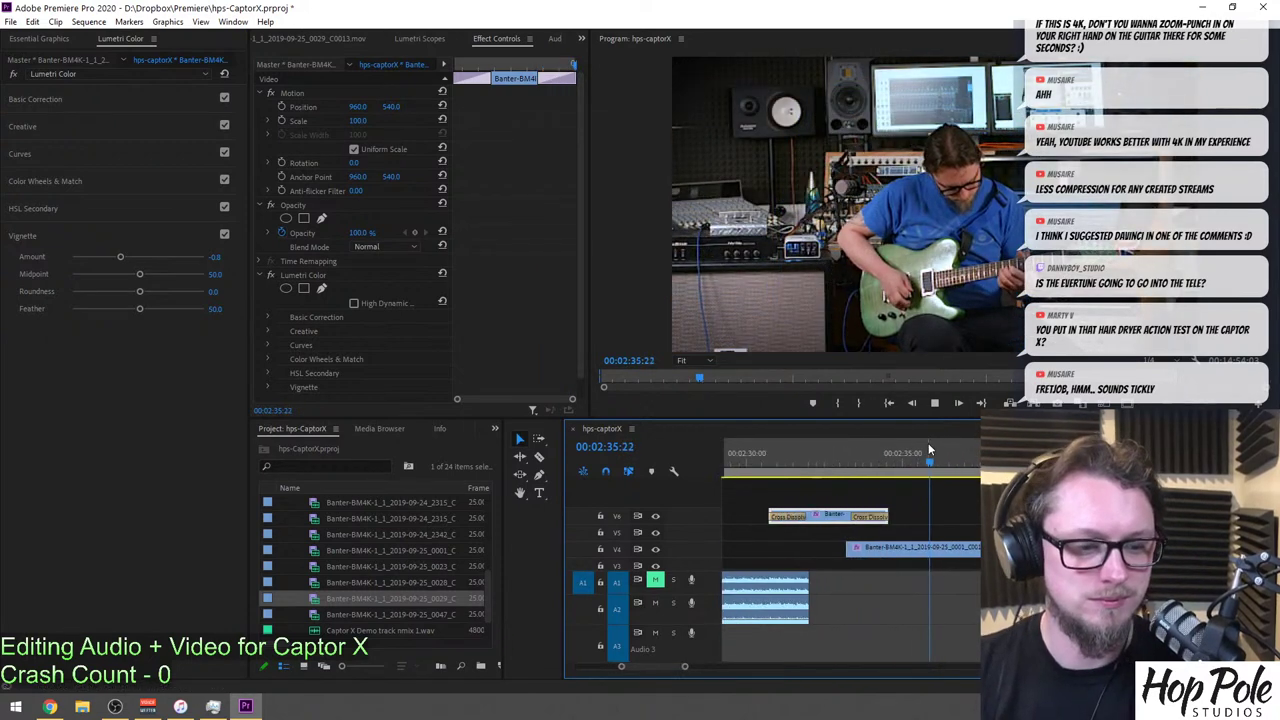
{"action": "key", "text": "minus"}
{"action": "key", "text": "equal"}
{"action": "key", "text": "minus"}
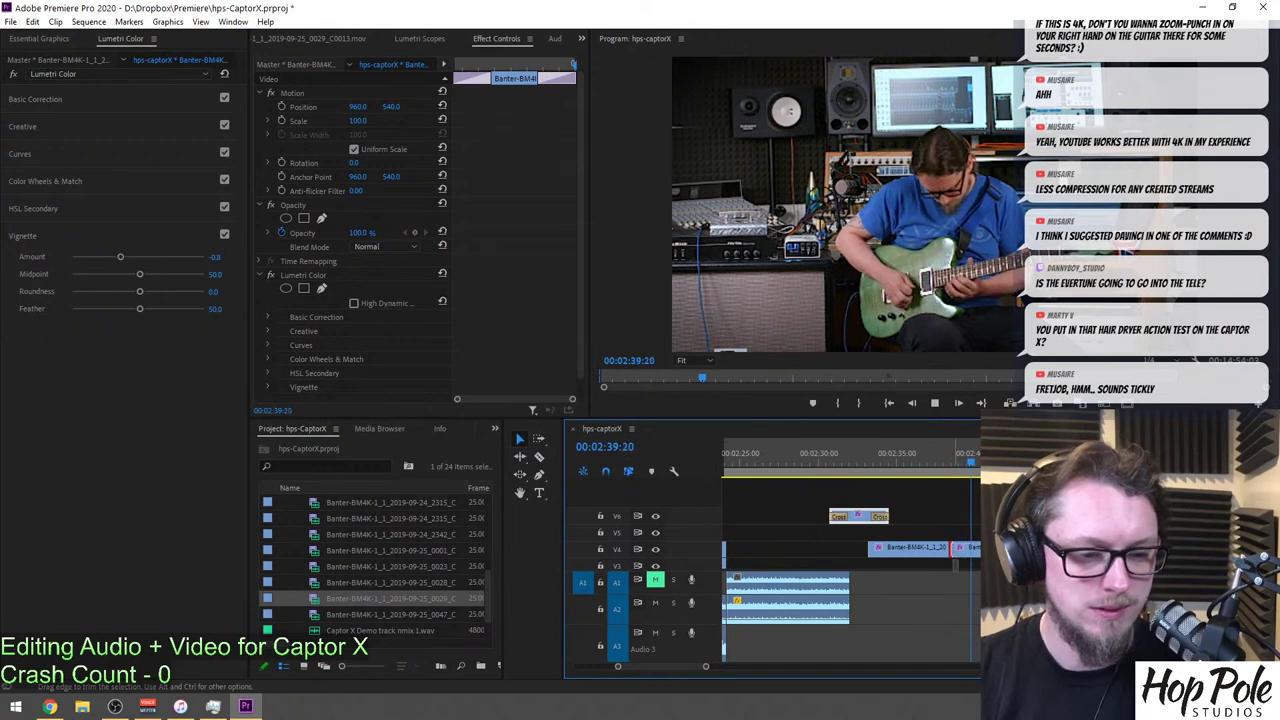
Start Scale keyframing at 100 on the first V4 guitar clip at 00:02:35:03 and move its anchor point onto the Captor X, about 455.6, 697.2.
{"action": "left_click", "coordinate": [908, 453]}
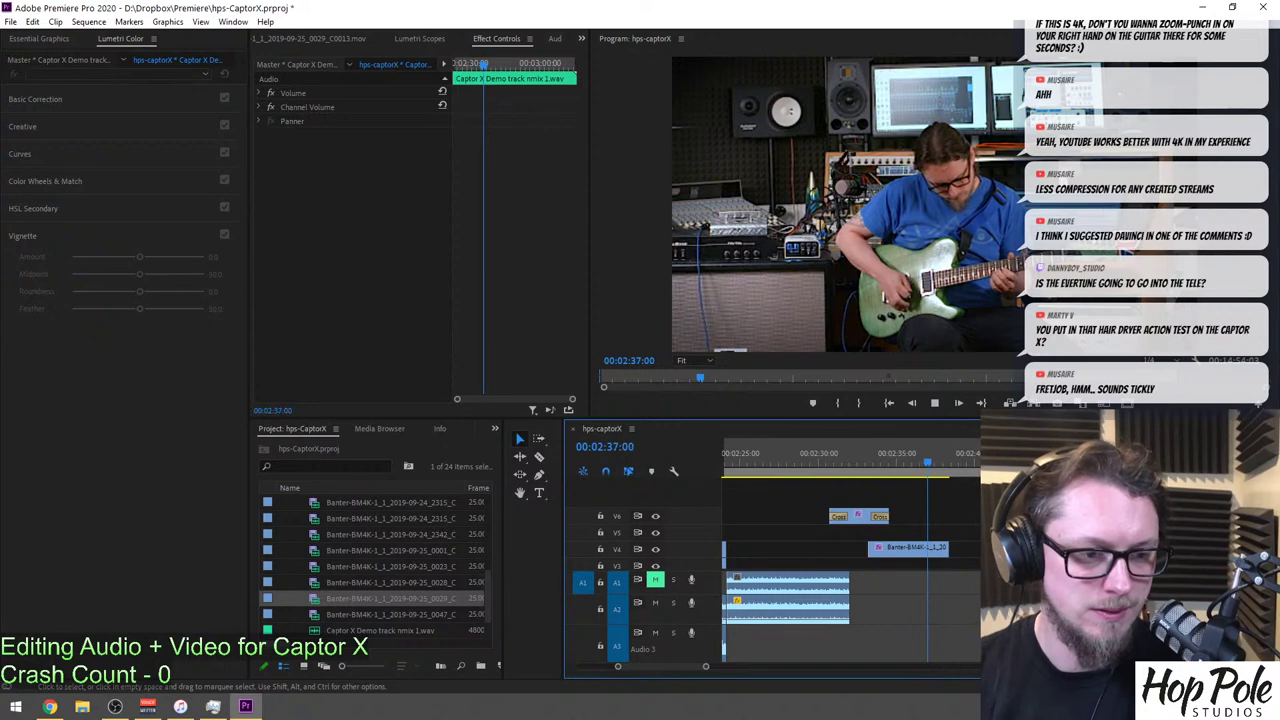
{"action": "left_click_drag", "start_coordinate": [936, 457], "coordinate": [898, 458]}
{"action": "left_click", "coordinate": [890, 547]}
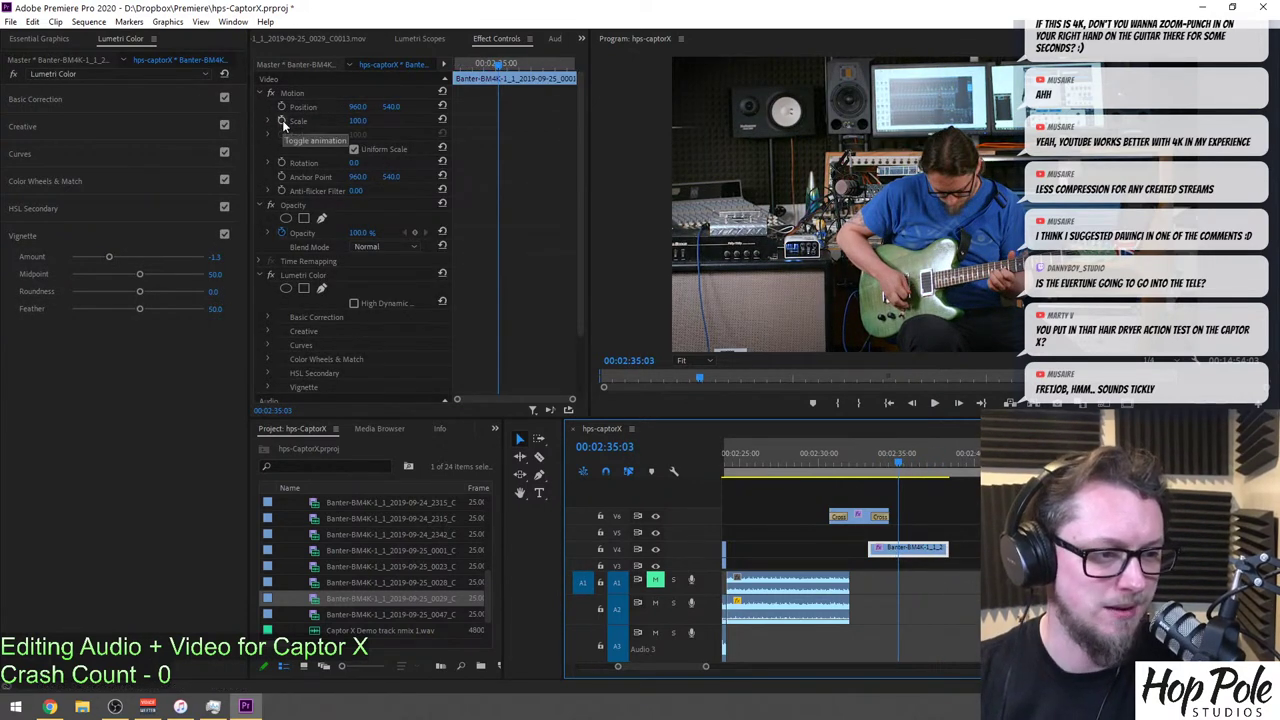
{"action": "left_click", "coordinate": [282, 120]}
{"action": "left_click", "coordinate": [292, 94]}
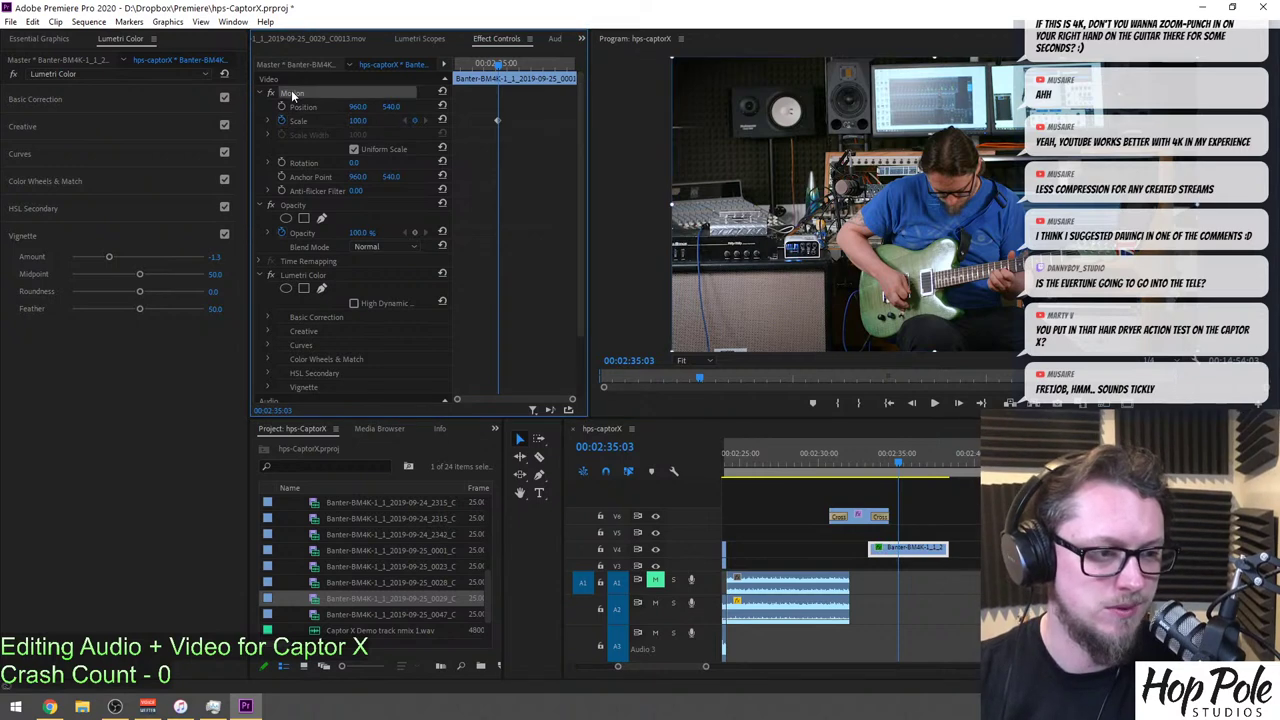
{"action": "left_click_drag", "start_coordinate": [933, 204], "coordinate": [832, 256]}
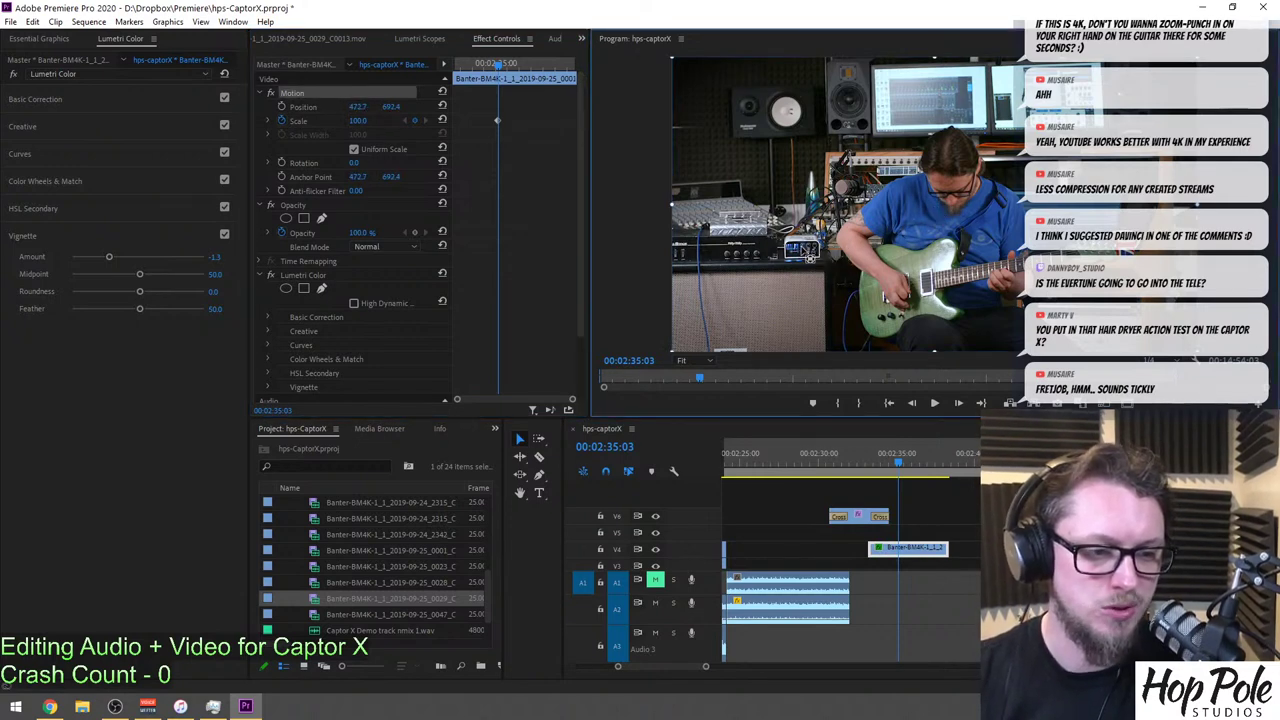
Add a second Scale keyframe of 155 and spread the two keyframes to the guitar clip's start and end.
{"action": "left_click", "coordinate": [520, 64]}
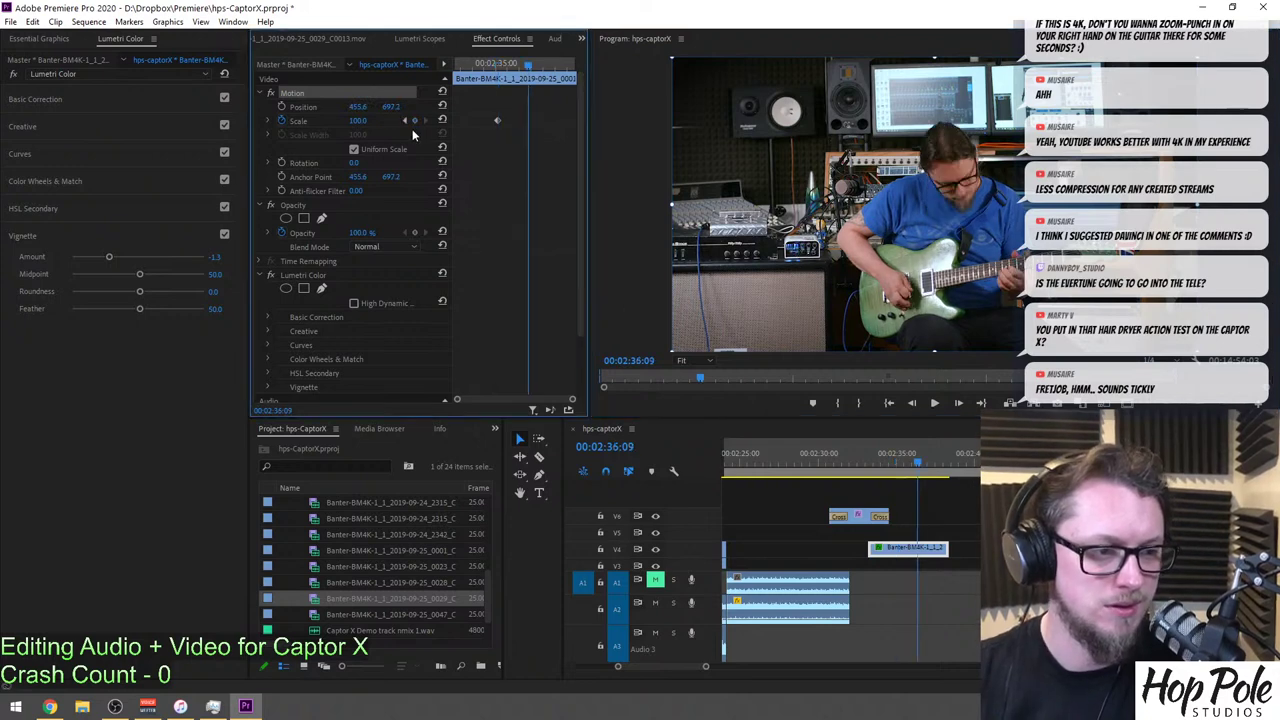
{"action": "left_click_drag", "start_coordinate": [359, 120], "coordinate": [414, 120]}
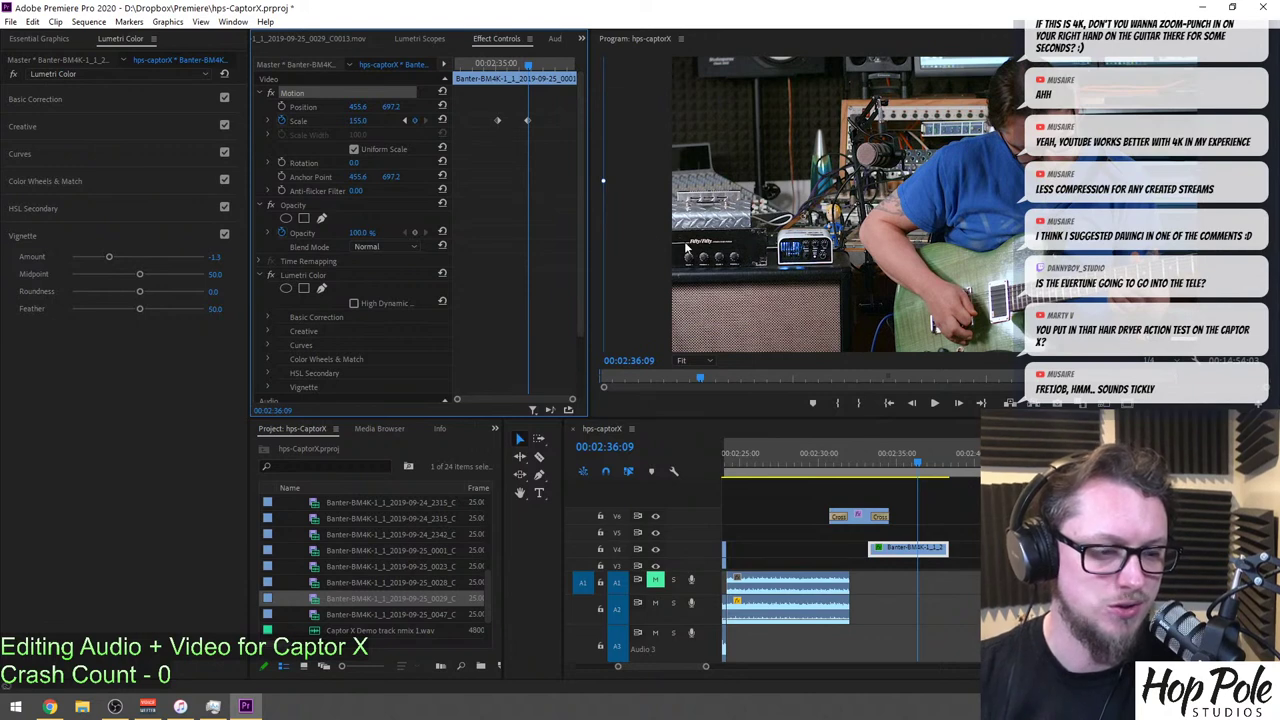
{"action": "mouse_move", "coordinate": [497, 120]}
{"action": "left_mouse_down"}
{"action": "mouse_move", "coordinate": [453, 120]}
{"action": "mouse_move", "coordinate": [916, 342]}
{"action": "left_mouse_up"}
Preview the zoom on the V4 guitar clip and reduce its ending Scale keyframe to 114.
{"action": "left_click", "coordinate": [862, 455]}
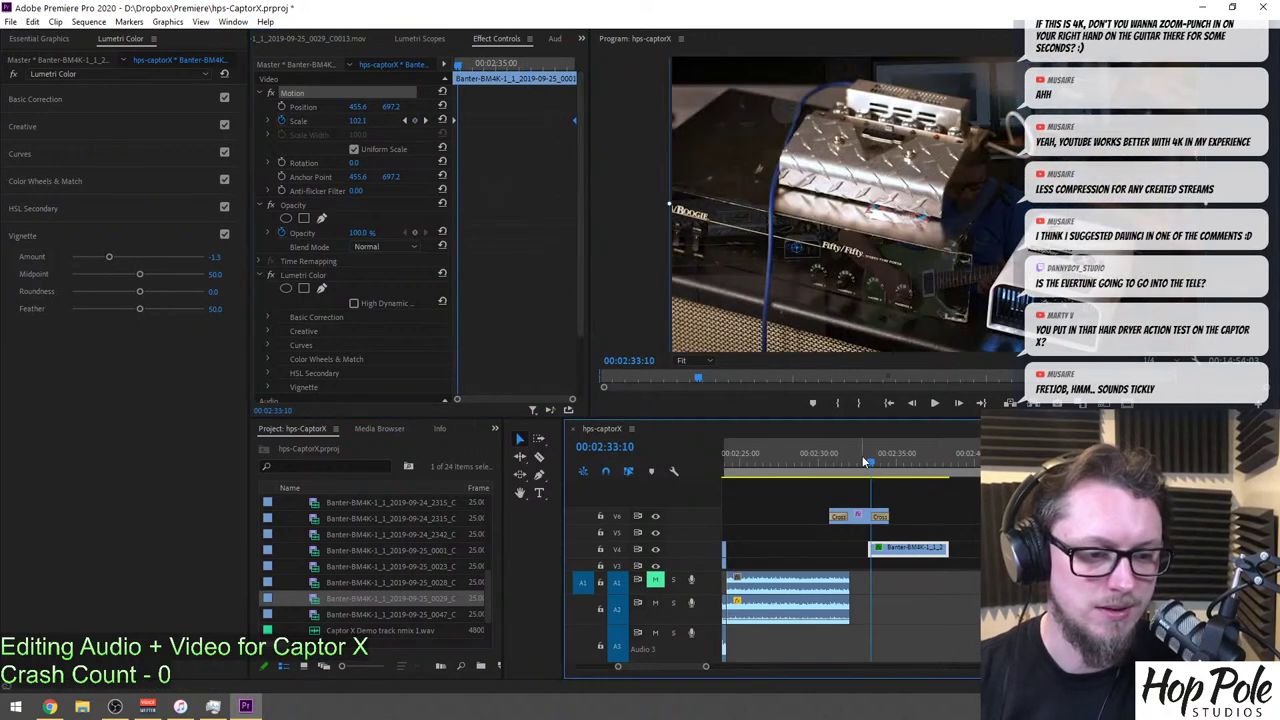
{"action": "key", "text": "space"}
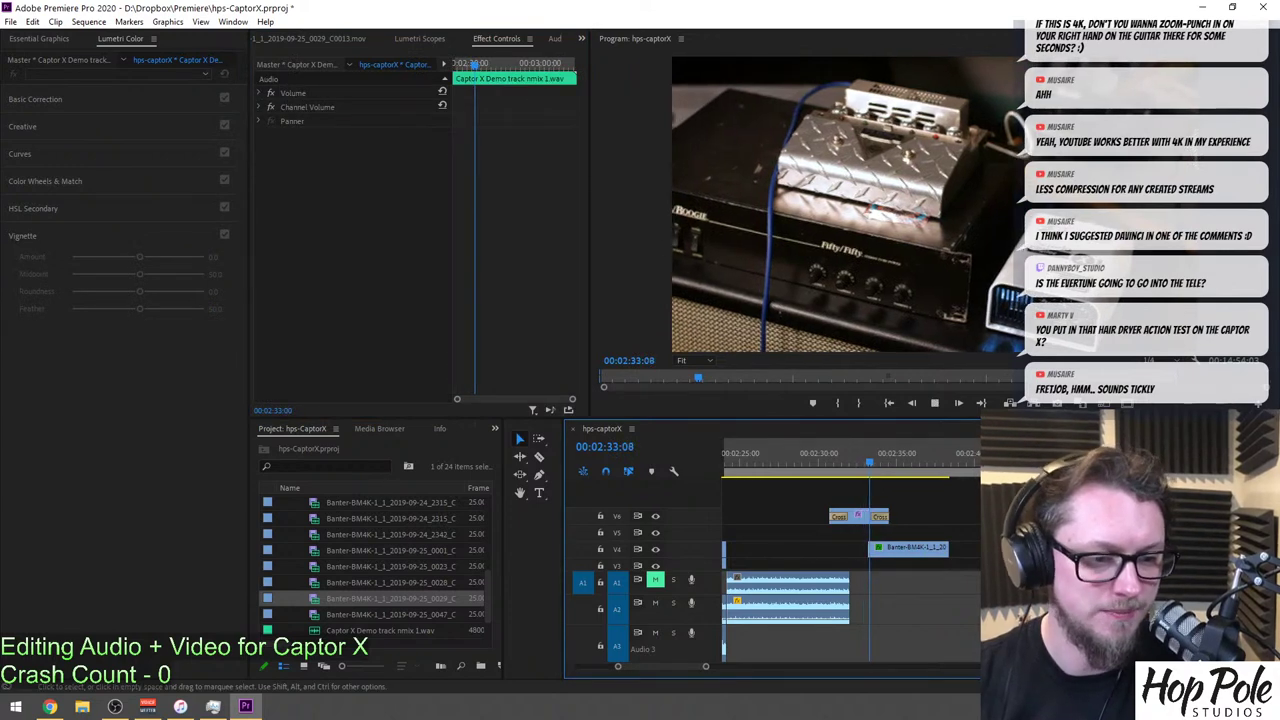
{"action": "key", "text": "space"}
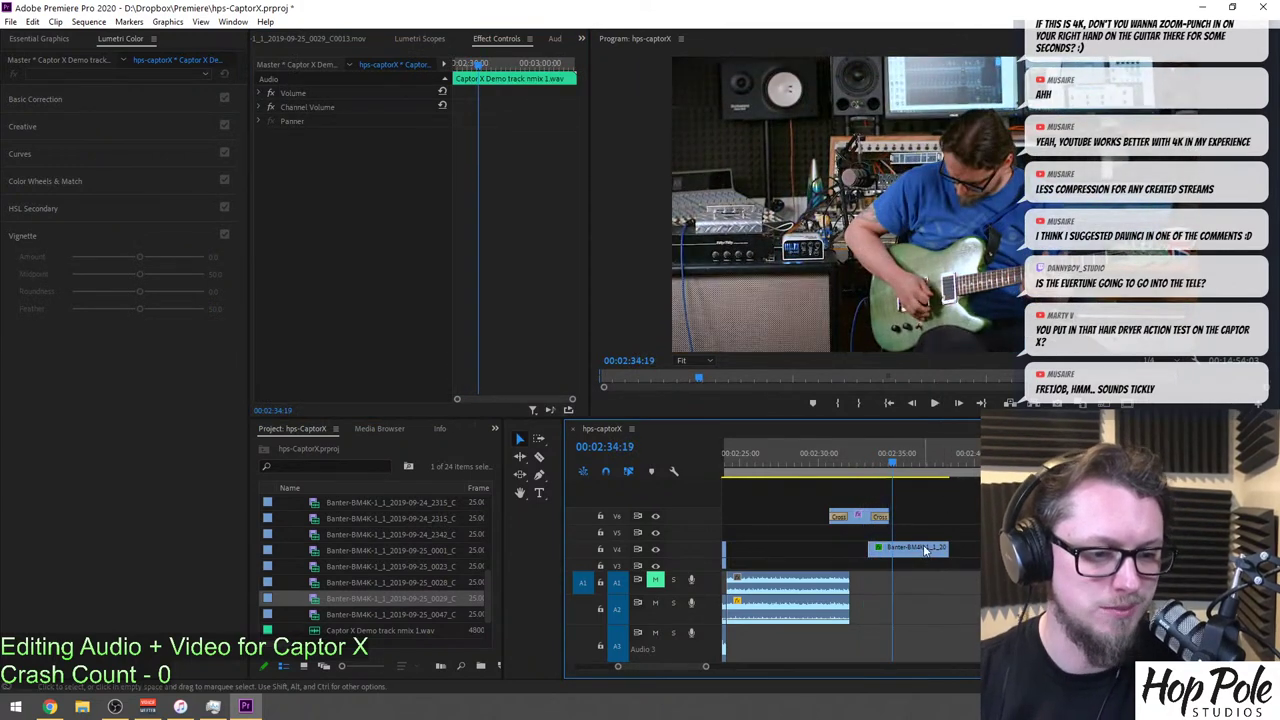
{"action": "left_click", "coordinate": [905, 547]}
{"action": "left_click", "coordinate": [428, 120]}
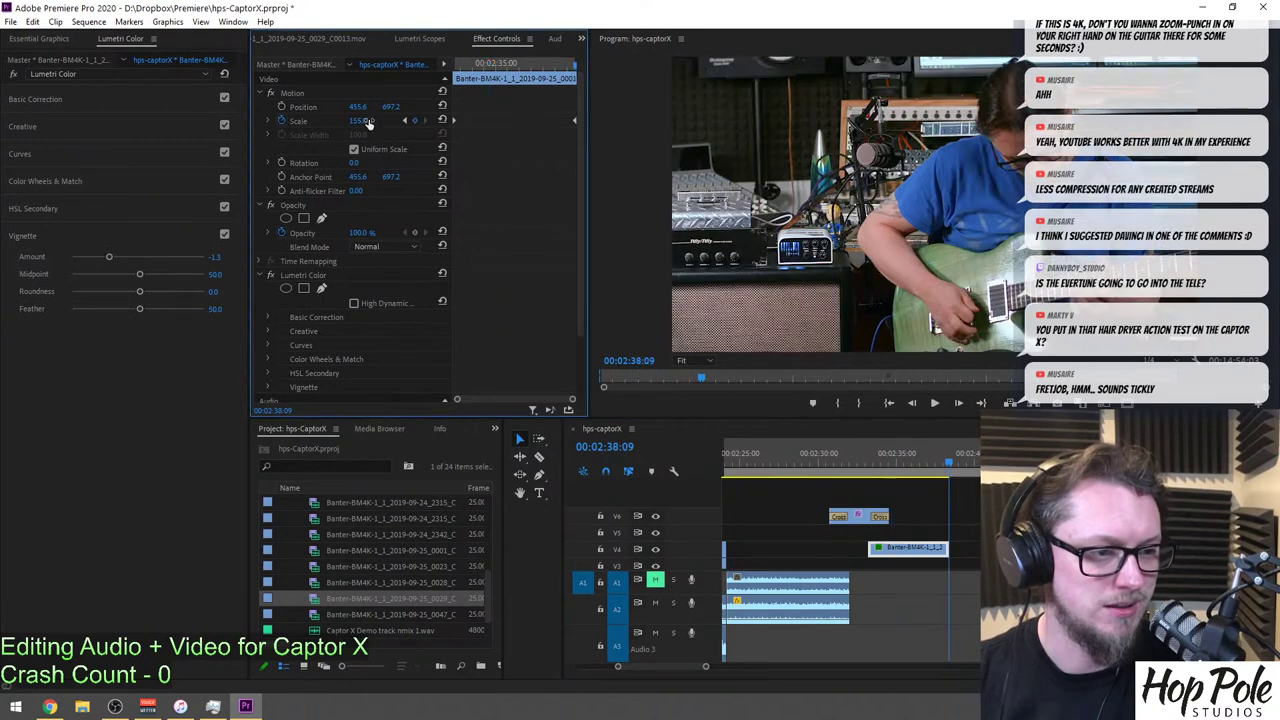
{"action": "left_click_drag", "start_coordinate": [358, 120], "coordinate": [327, 120]}
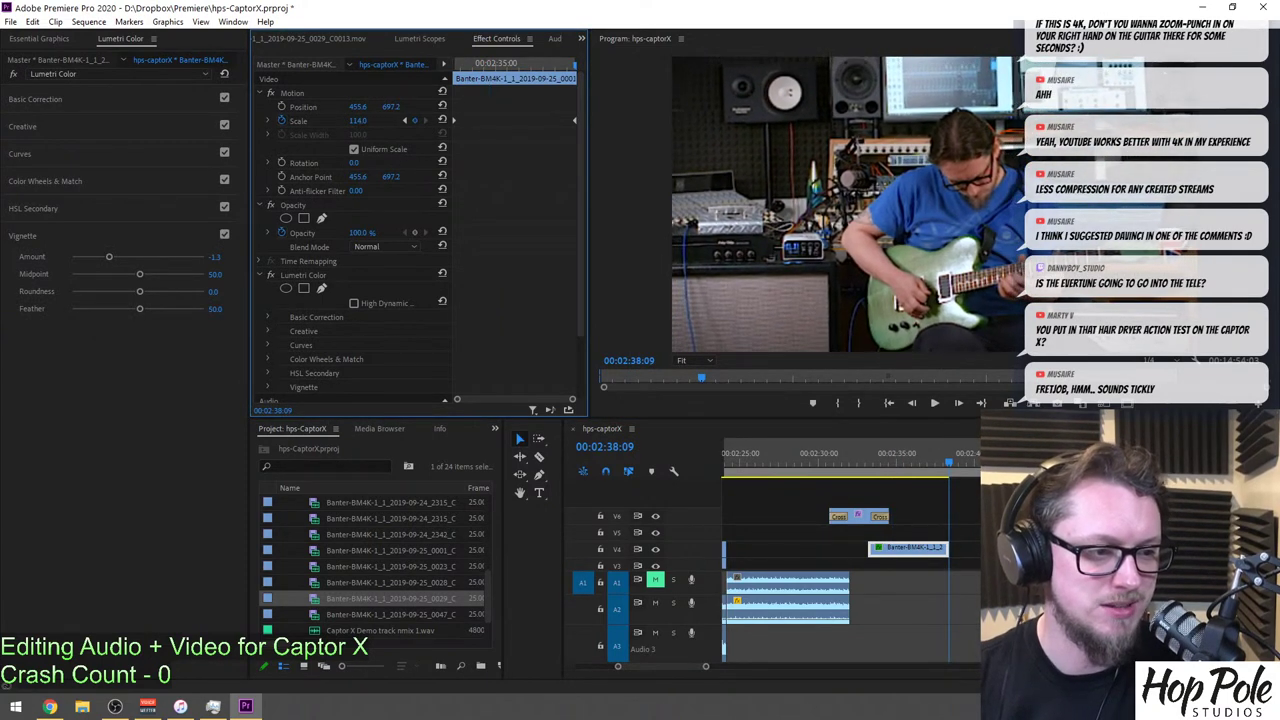
Play the gentler zoom on the guitar take and continue into the bass clip.
{"action": "left_click", "coordinate": [857, 451]}
{"action": "key", "text": "space"}
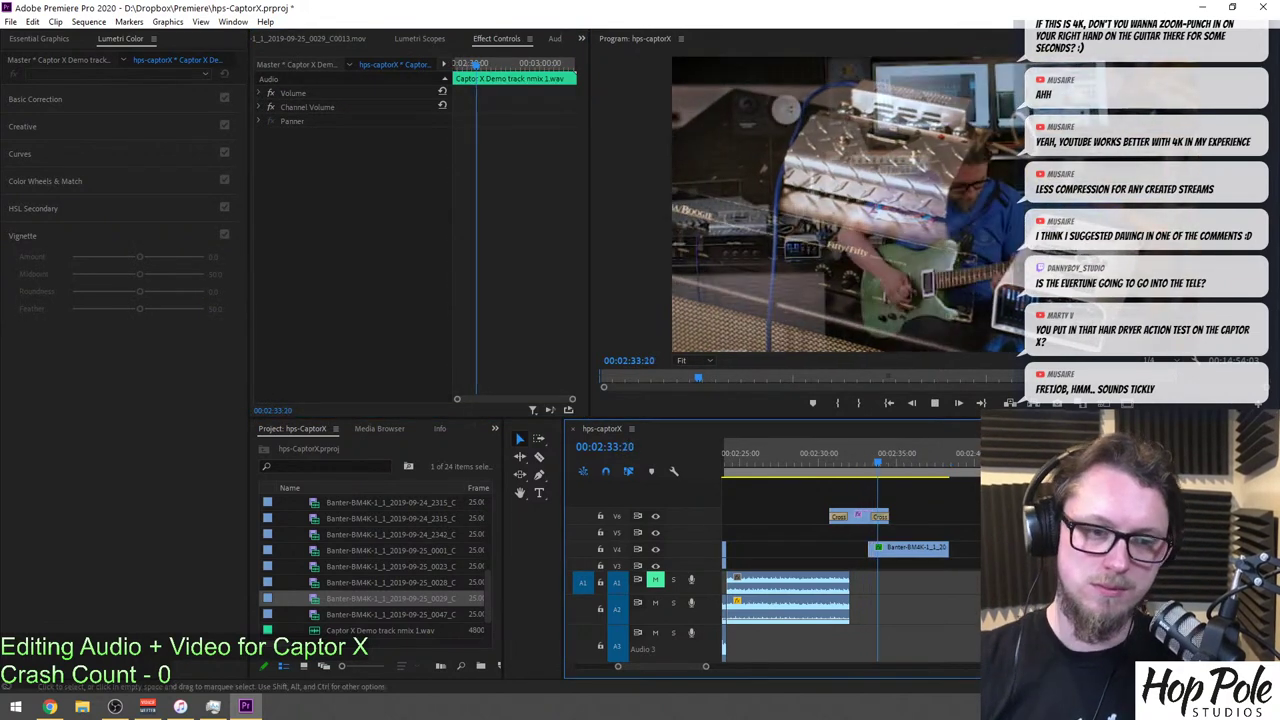
{"action": "left_click", "coordinate": [873, 541]}
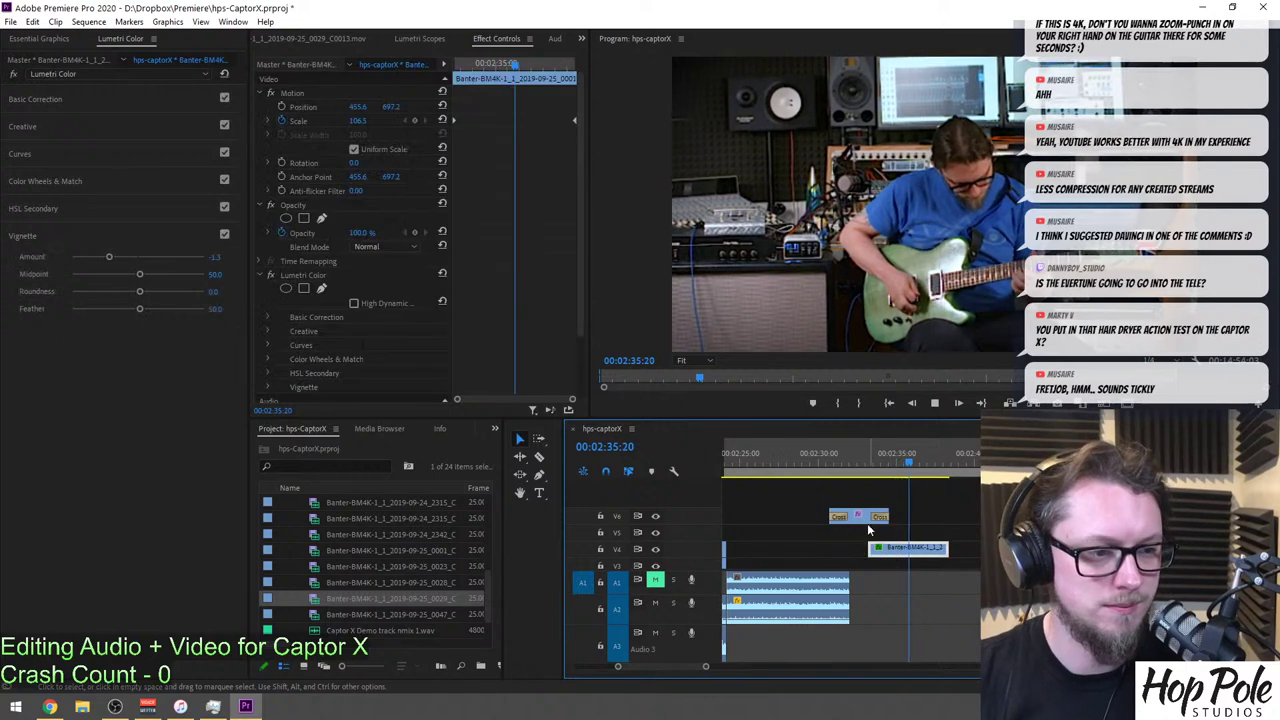
{"action": "left_click", "coordinate": [866, 453]}
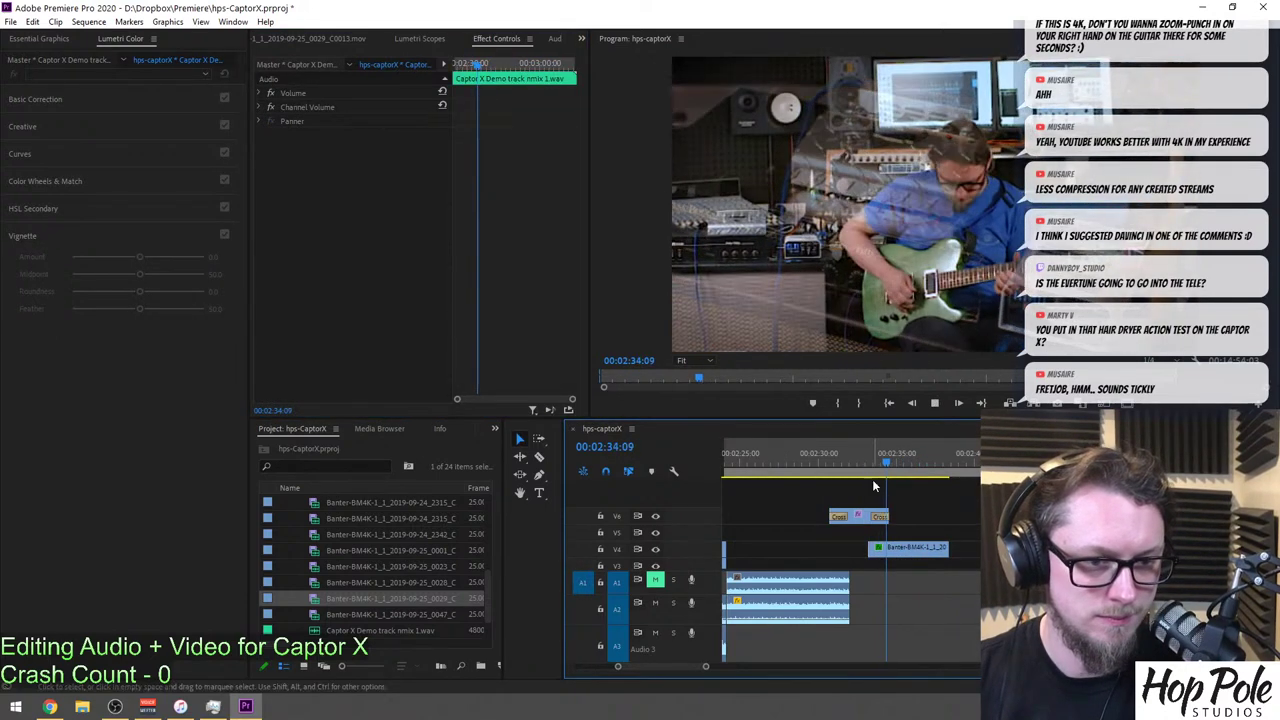
{"action": "scroll", "coordinate": [912, 470], "scroll_direction": "right", "scroll_amount": 3}
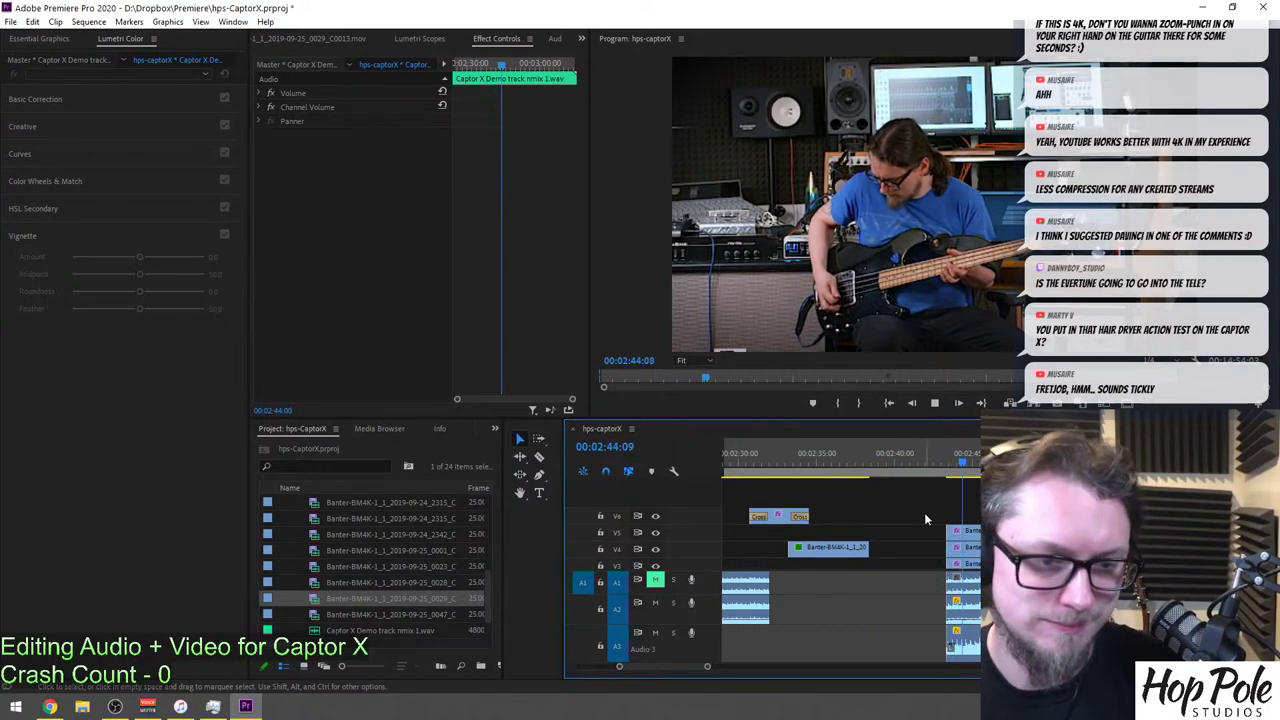
Extend the start of the V5 bass clip back to just after the zoomed guitar clip, play it, and split all tracks at 00:02:45:11.
{"action": "left_click", "coordinate": [907, 461]}
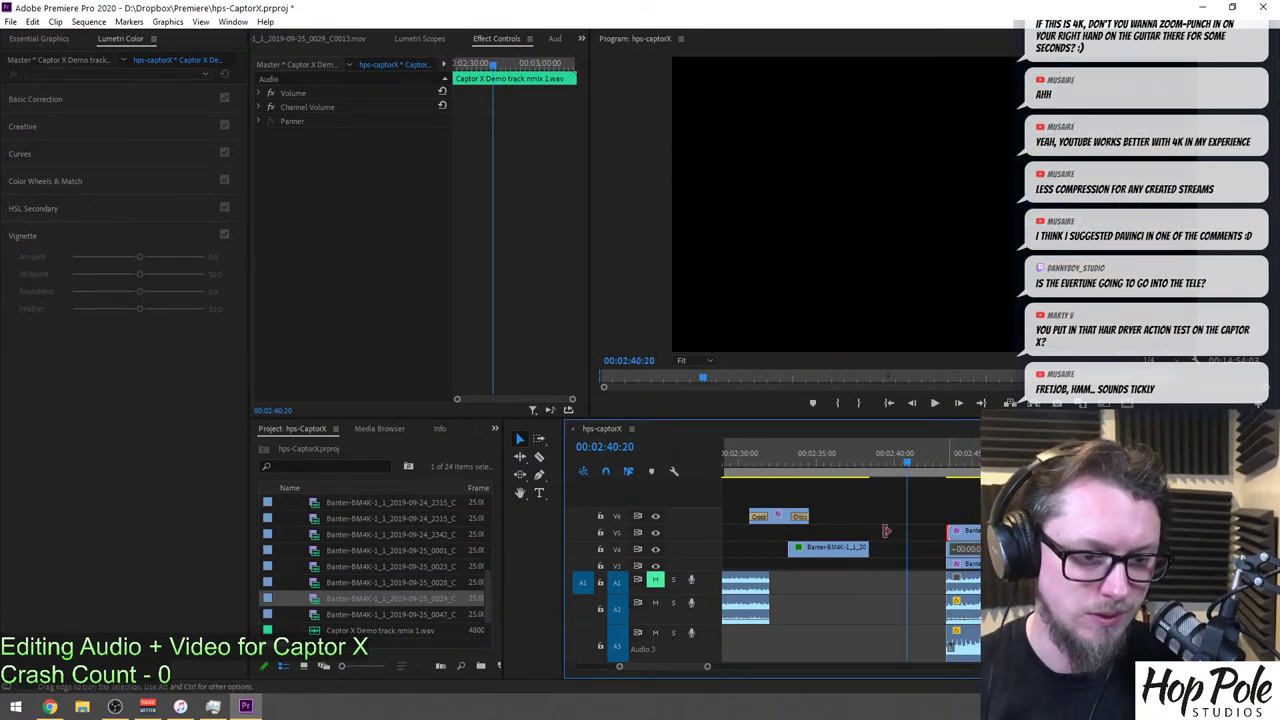
{"action": "left_click_drag", "start_coordinate": [940, 532], "coordinate": [877, 532]}
{"action": "left_click", "coordinate": [879, 457]}
{"action": "key", "text": "space"}
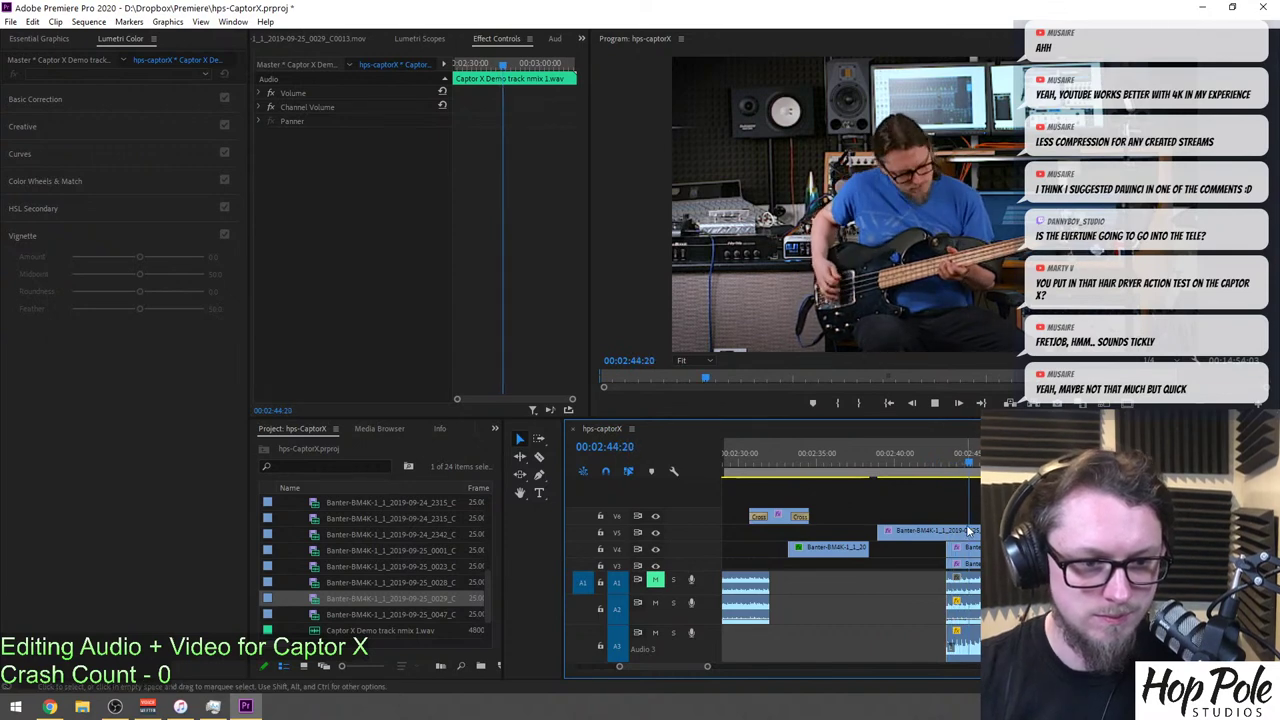
{"action": "key", "text": "space"}
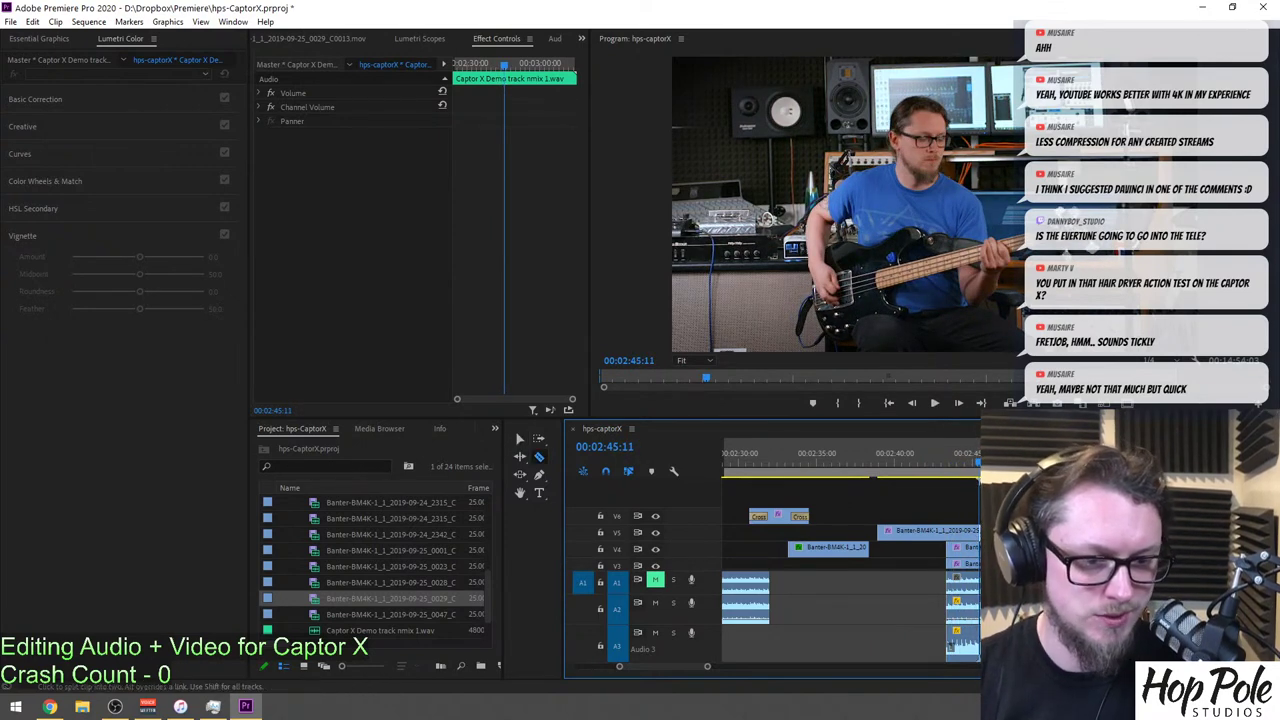
{"action": "key", "text": "ctrl+shift+k"}
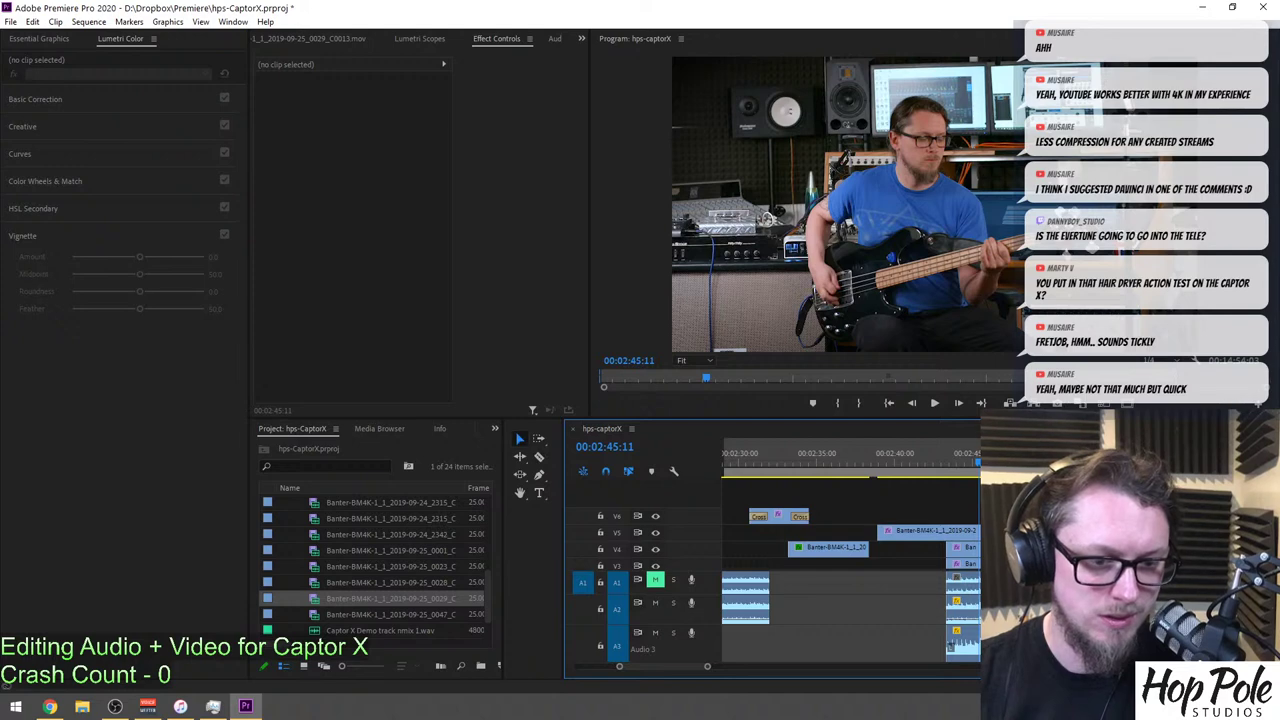
Extend the V5 bass and second V4 guitar clips back to the zoomed clip's end and delete the V1–V3 clips and audio before 00:02:45:11.
{"action": "scroll", "coordinate": [850, 530], "scroll_direction": "down", "scroll_amount": 2}
{"action": "left_click_drag", "start_coordinate": [879, 502], "coordinate": [869, 502]}
{"action": "left_click", "coordinate": [900, 455]}
{"action": "left_click_drag", "start_coordinate": [943, 515], "coordinate": [928, 545]}
{"action": "scroll", "coordinate": [929, 532], "scroll_direction": "down", "scroll_amount": 1}
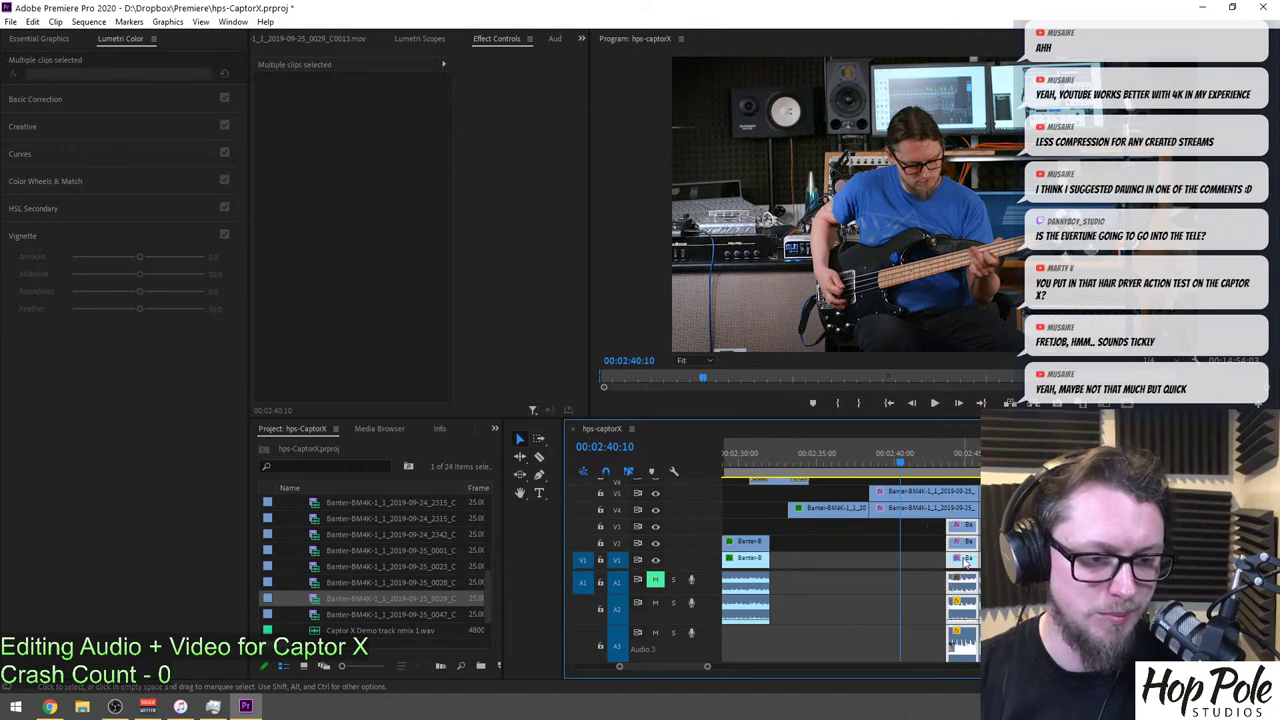
{"action": "key", "text": "Delete"}
Delete the second V4 guitar clip under the bass clip and extend the zoomed V4 guitar clip to the 00:02:45:11 split.
{"action": "left_click", "coordinate": [905, 497]}
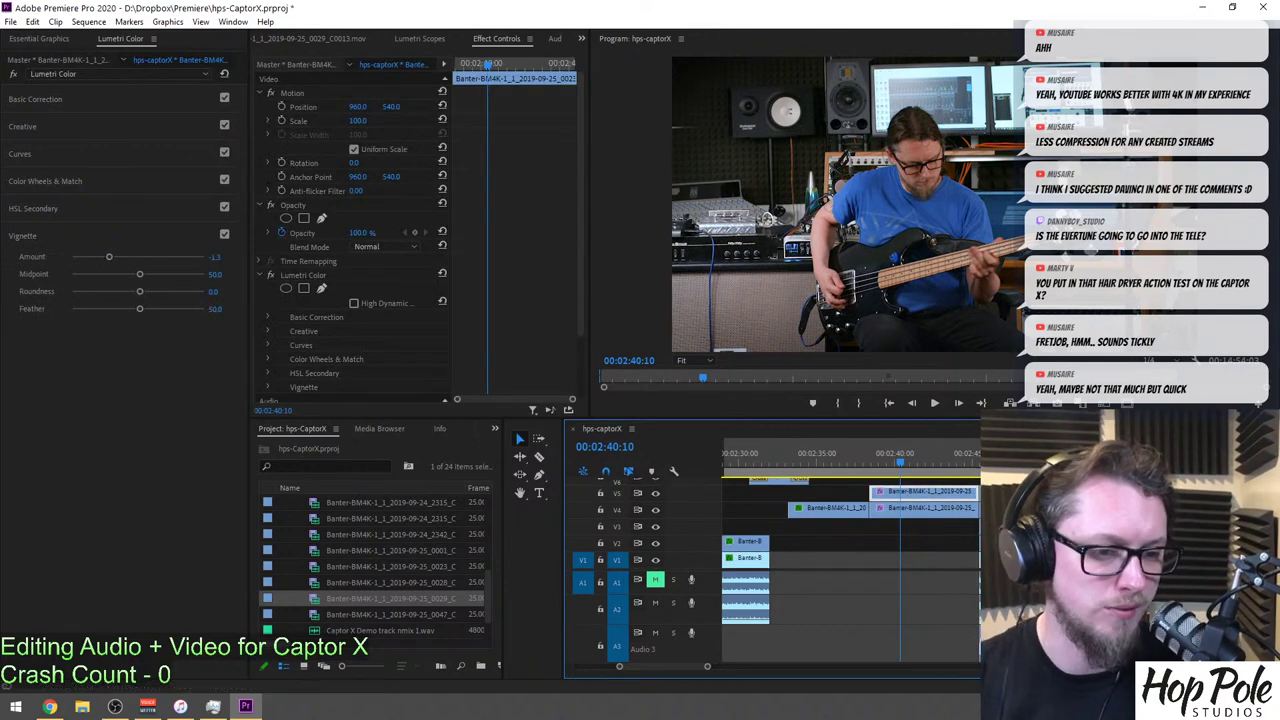
{"action": "scroll", "coordinate": [850, 540], "scroll_direction": "up", "scroll_amount": 1}
{"action": "mouse_move", "coordinate": [880, 458]}
{"action": "left_mouse_down"}
{"action": "mouse_move", "coordinate": [859, 458]}
{"action": "mouse_move", "coordinate": [878, 467]}
{"action": "left_mouse_up"}
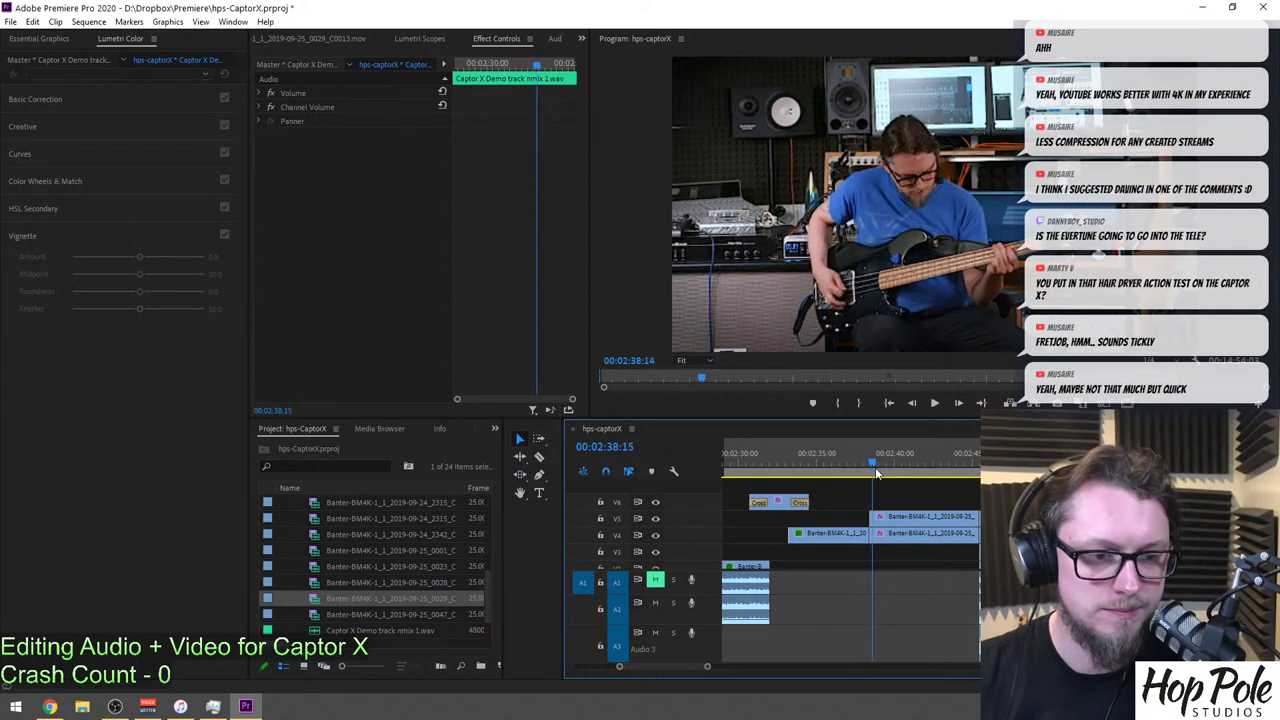
{"action": "left_click", "coordinate": [883, 541]}
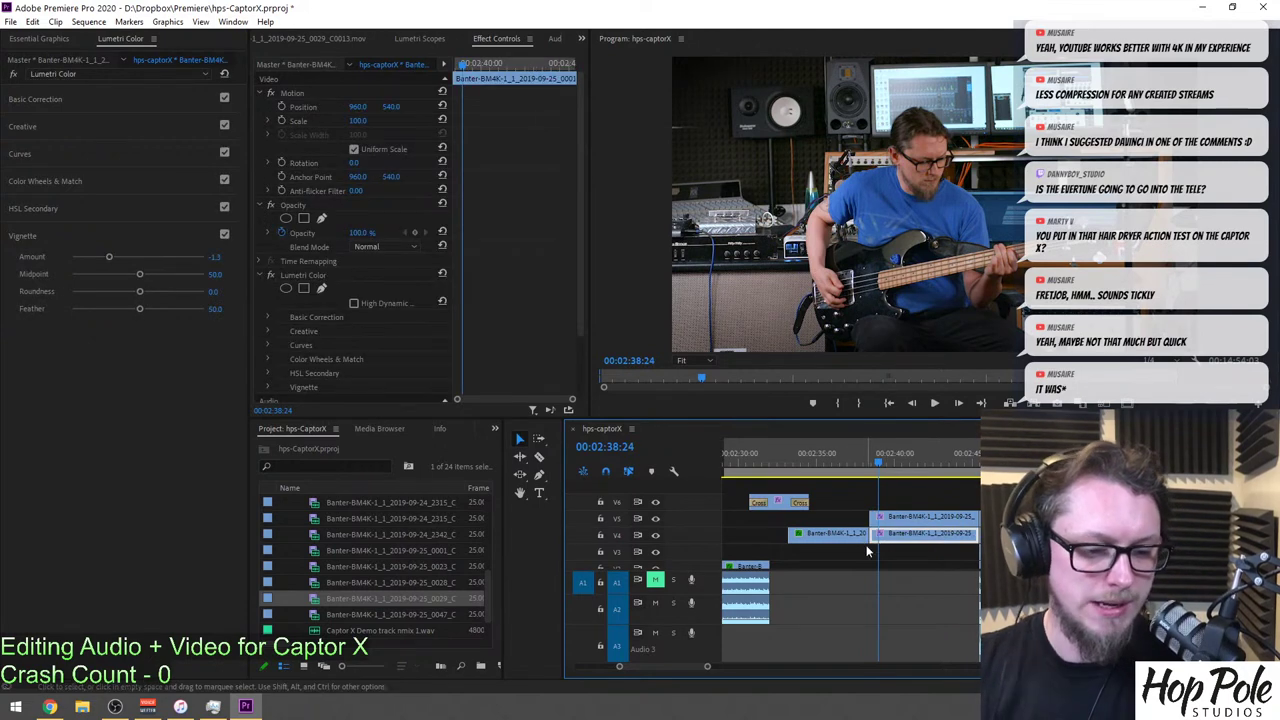
{"action": "key", "text": "Delete"}
{"action": "left_click_drag", "start_coordinate": [873, 535], "coordinate": [978, 556]}
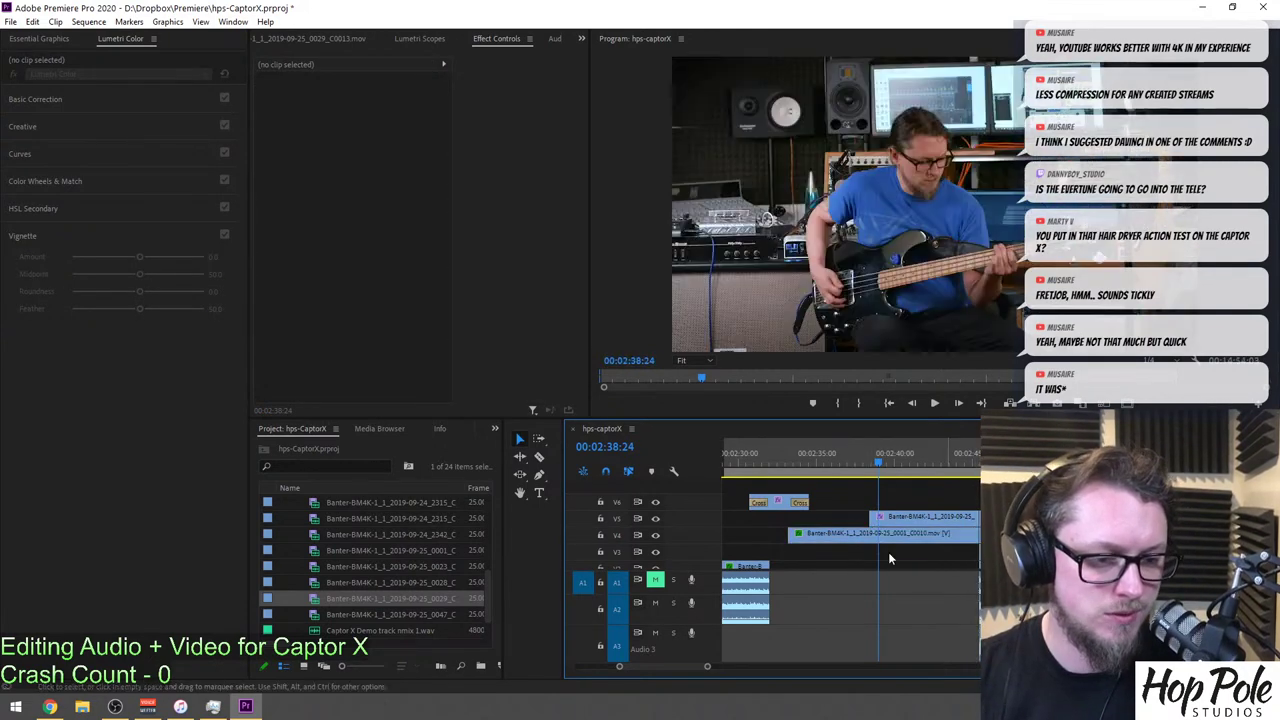
Hide track V5 and move the V4 guitar clip's ending scale keyframe to the clip's end.
{"action": "left_click", "coordinate": [655, 519]}
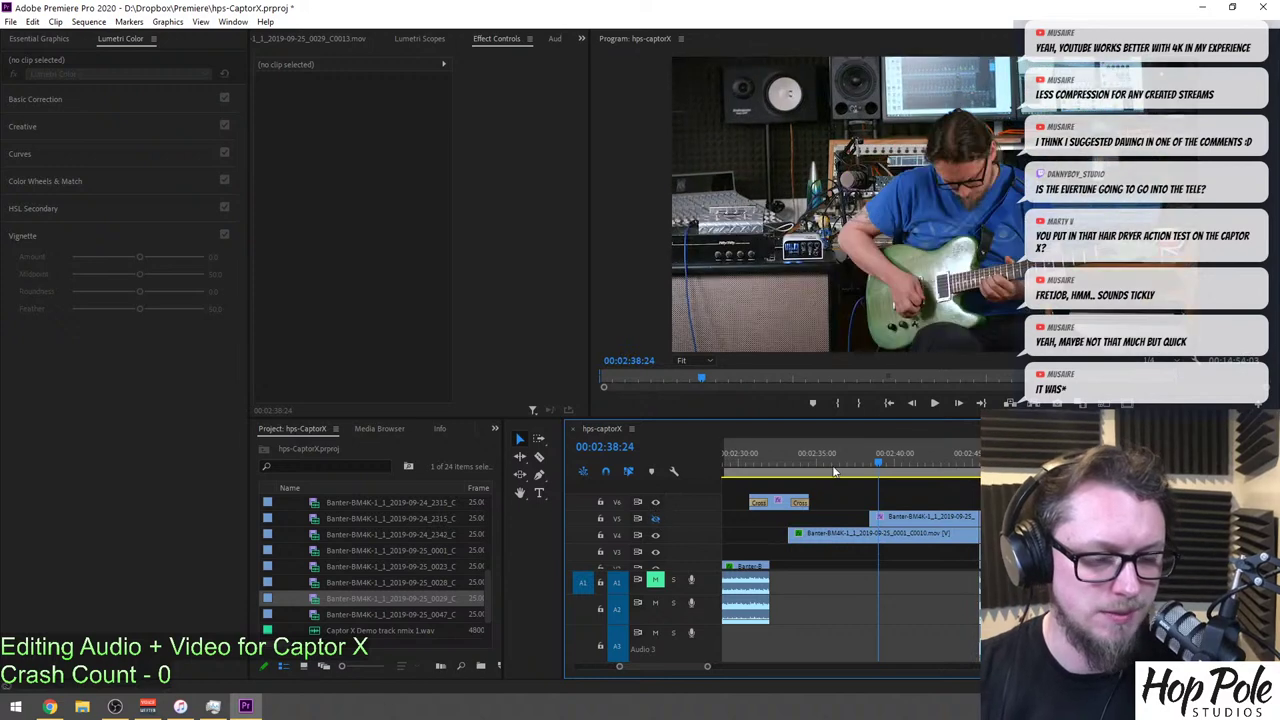
{"action": "left_click", "coordinate": [883, 535]}
{"action": "left_click_drag", "start_coordinate": [506, 121], "coordinate": [572, 124]}
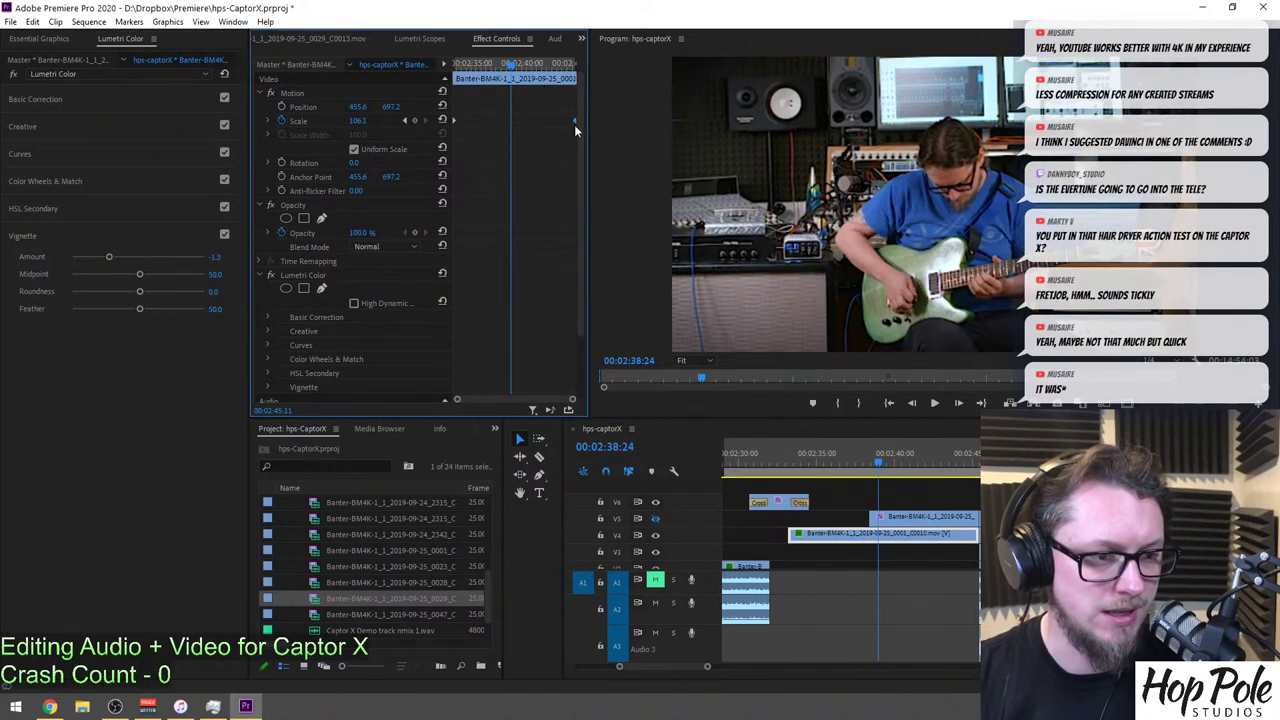
{"action": "left_click_drag", "start_coordinate": [367, 125], "coordinate": [400, 125]}
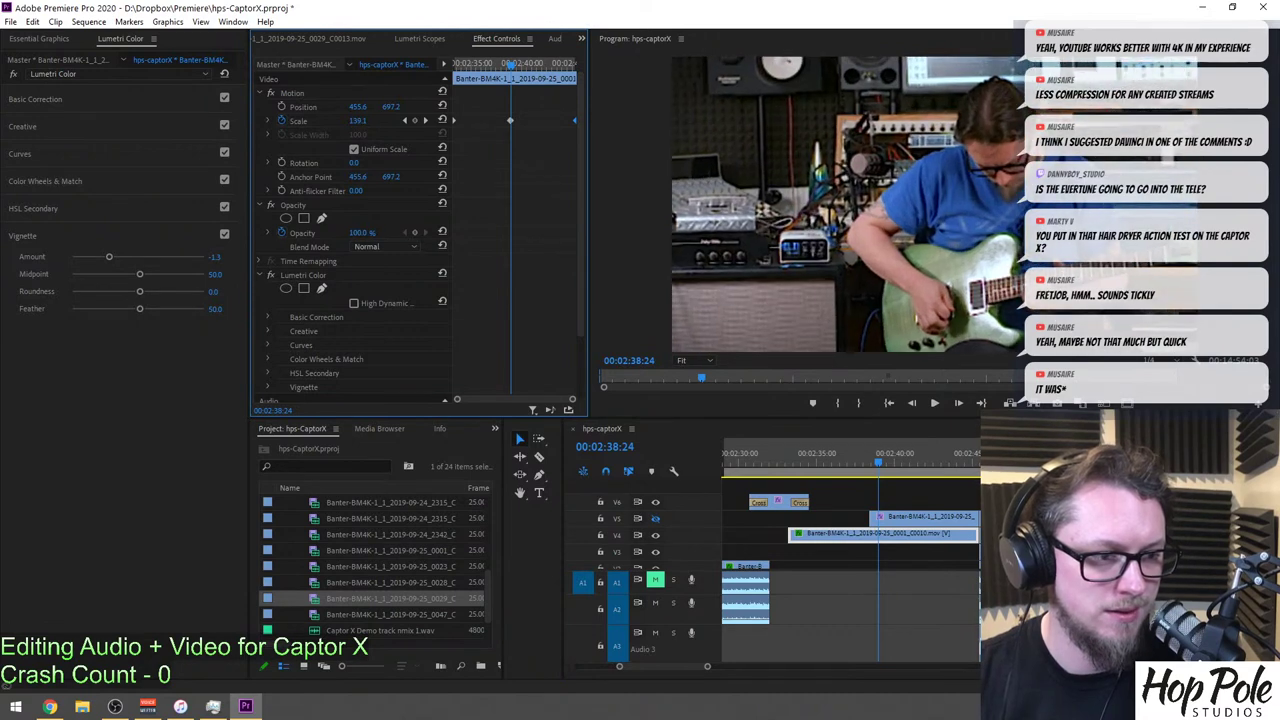
{"action": "key", "text": "space"}
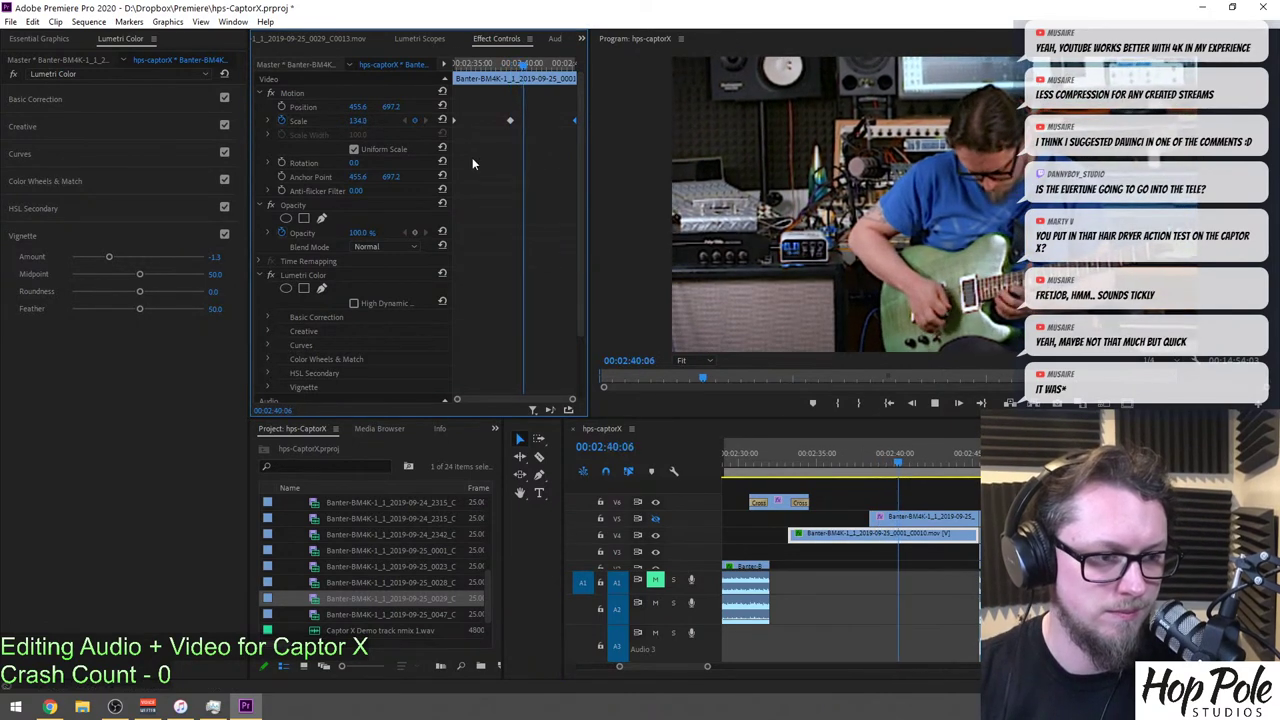
{"action": "key", "text": "space"}
{"action": "left_click", "coordinate": [510, 121]}
{"action": "key", "text": "Delete"}
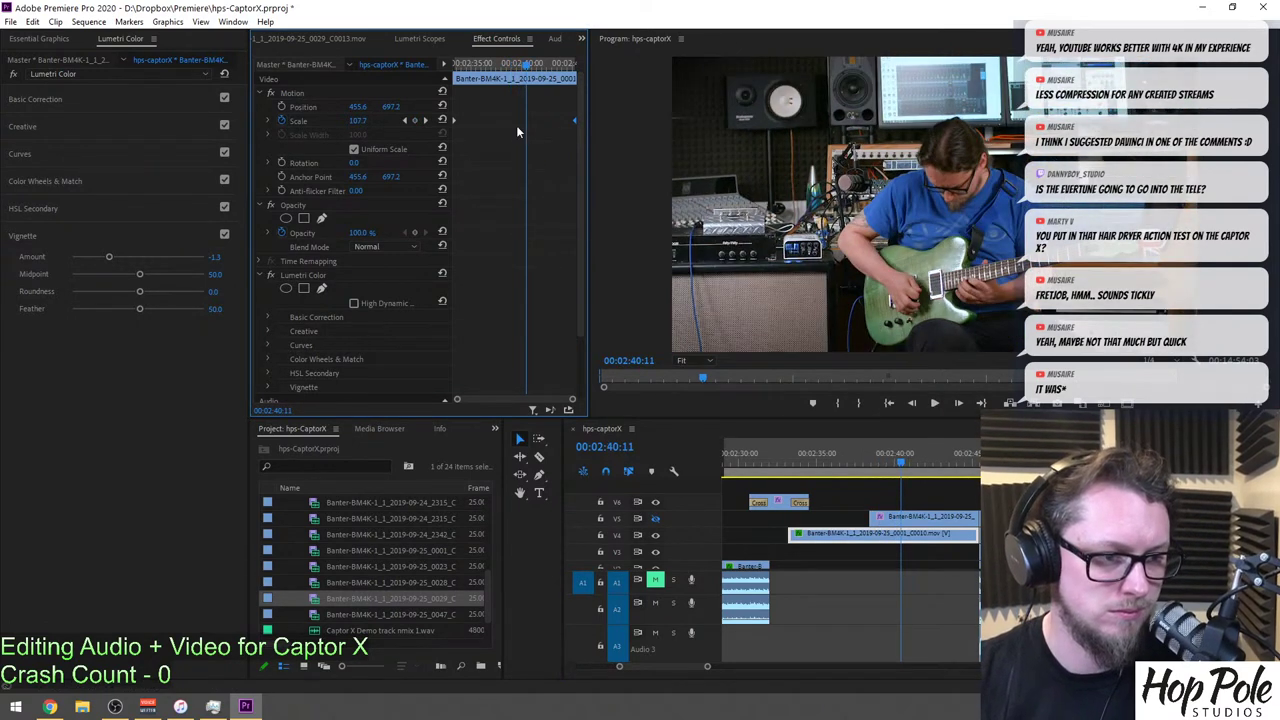
Set the V4 guitar clip's scale to about 117 at its ending keyframe.
{"action": "key", "text": "space"}
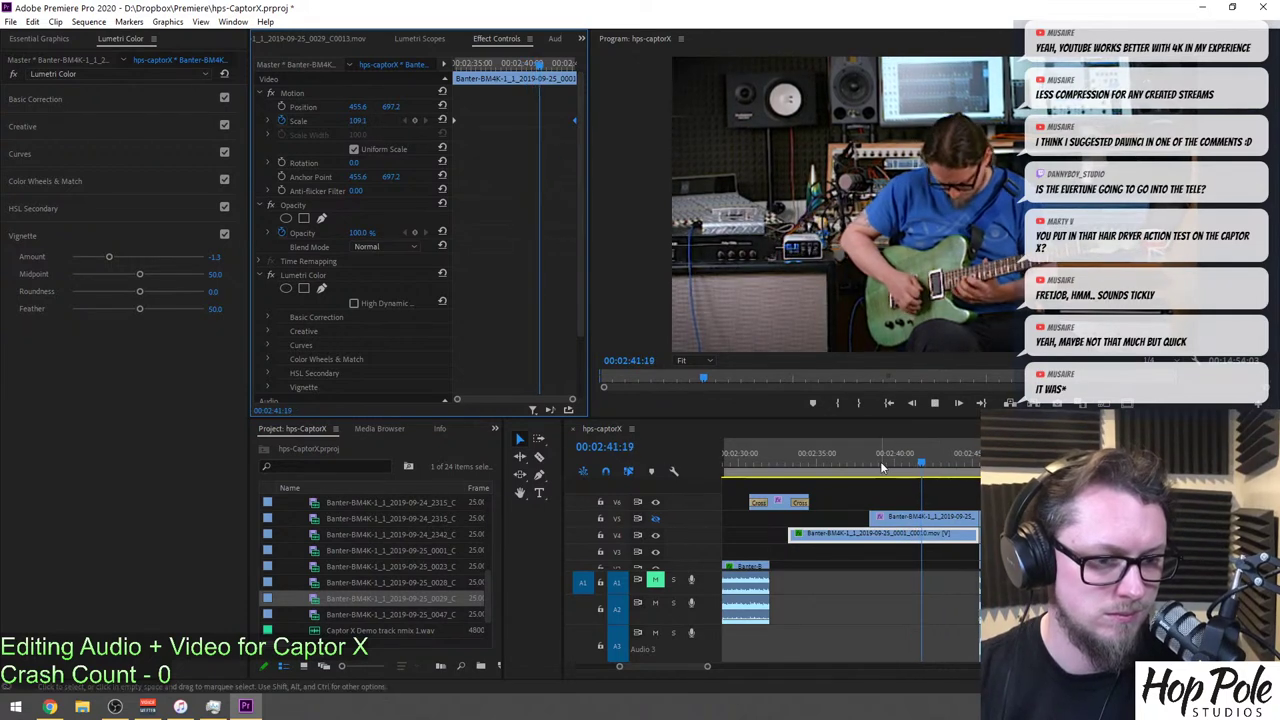
{"action": "key", "text": "space"}
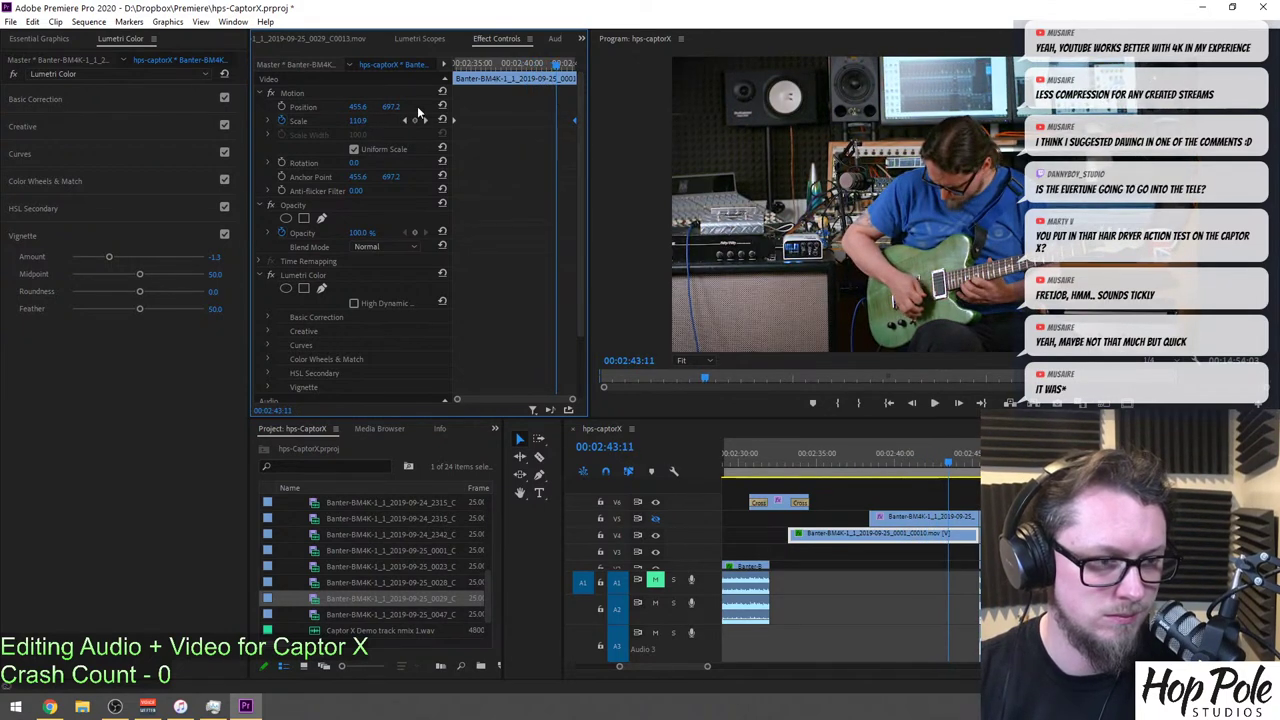
{"action": "left_click", "coordinate": [424, 121]}
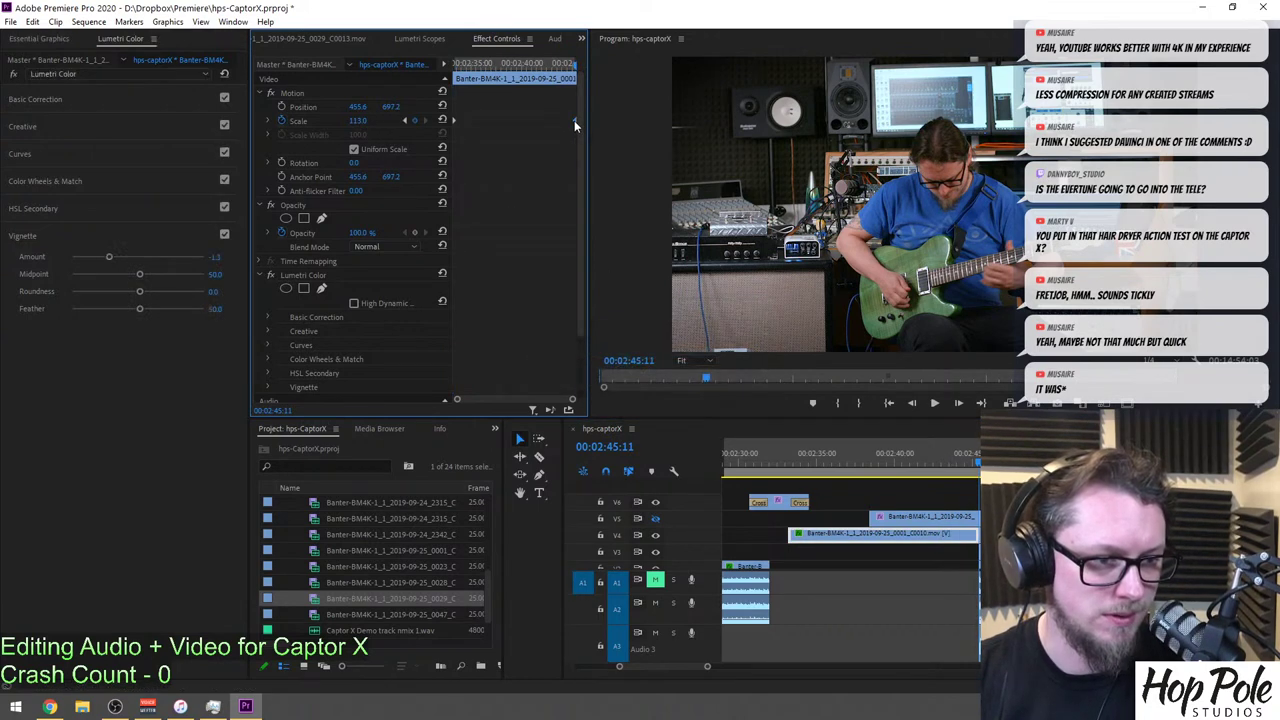
{"action": "left_click_drag", "start_coordinate": [366, 122], "coordinate": [377, 122]}
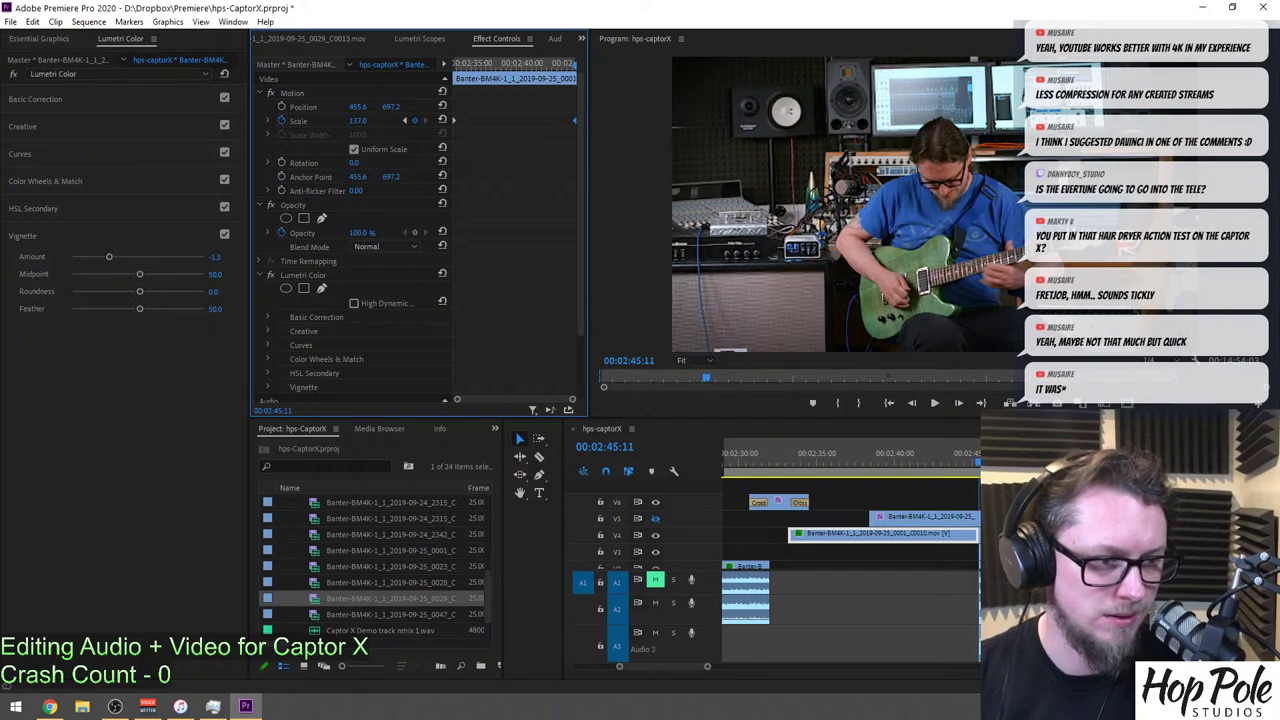
{"action": "left_click", "coordinate": [907, 462]}
{"action": "key", "text": "space"}
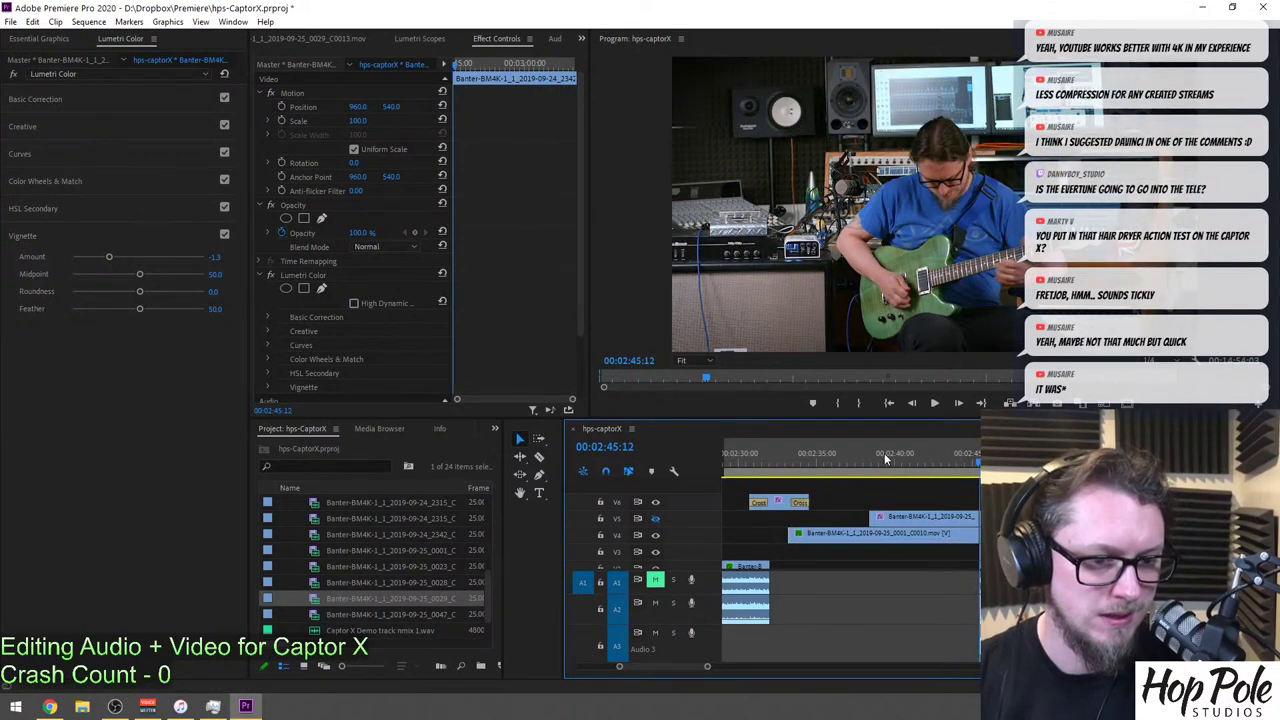
Show track V5 again, set its bass clip's vertical position to -28, and fade the clip's start in with a cross dissolve.
{"action": "left_click", "coordinate": [894, 456]}
{"action": "left_click", "coordinate": [899, 527]}
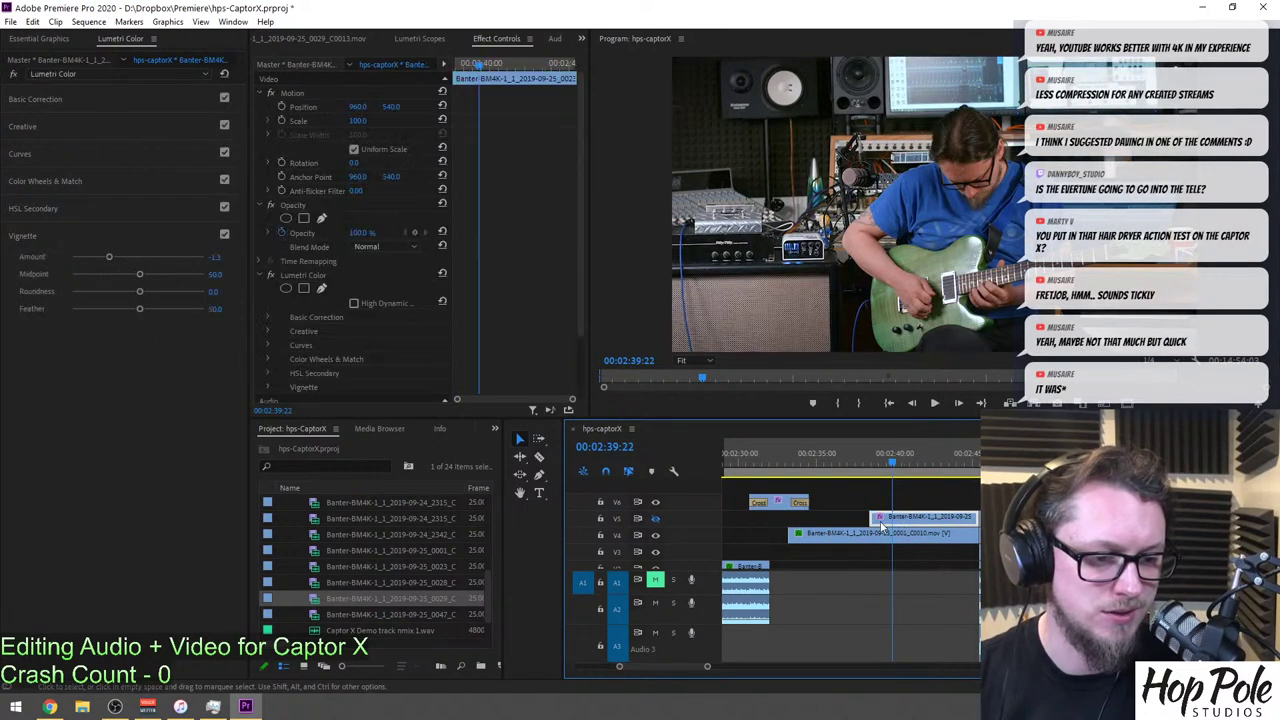
{"action": "left_click", "coordinate": [656, 519]}
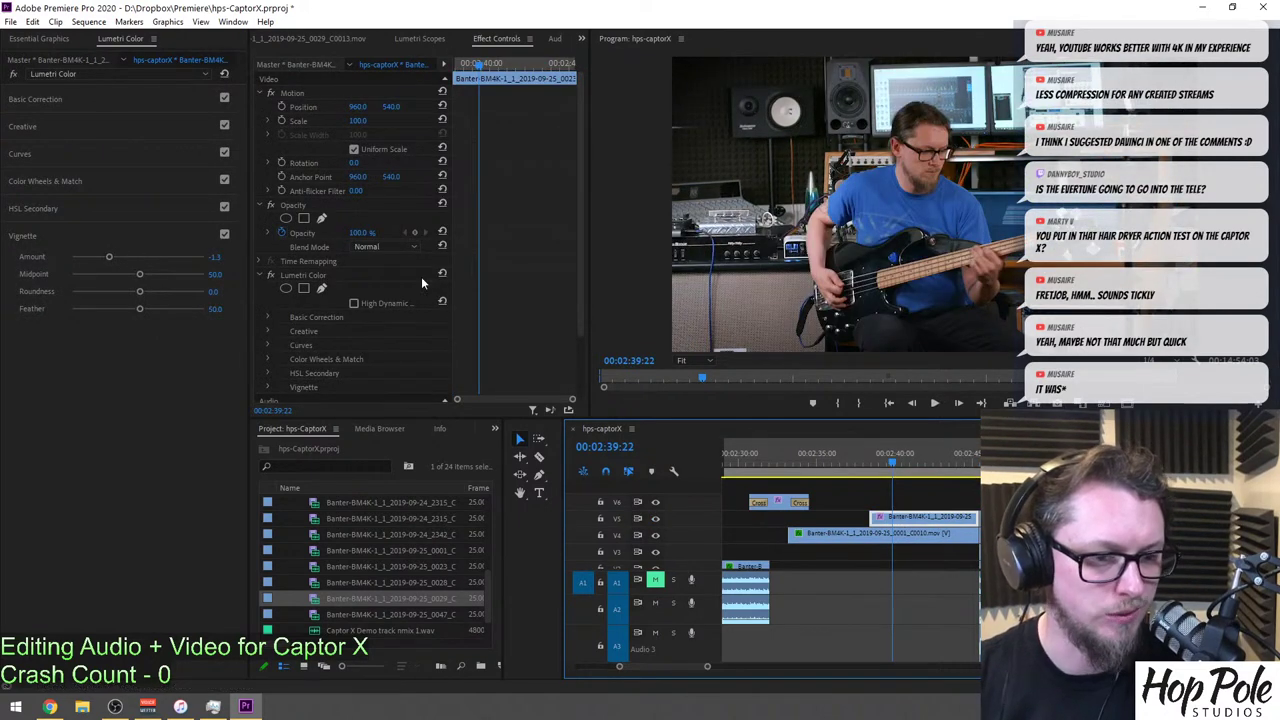
{"action": "left_click_drag", "start_coordinate": [381, 112], "coordinate": [190, 112]}
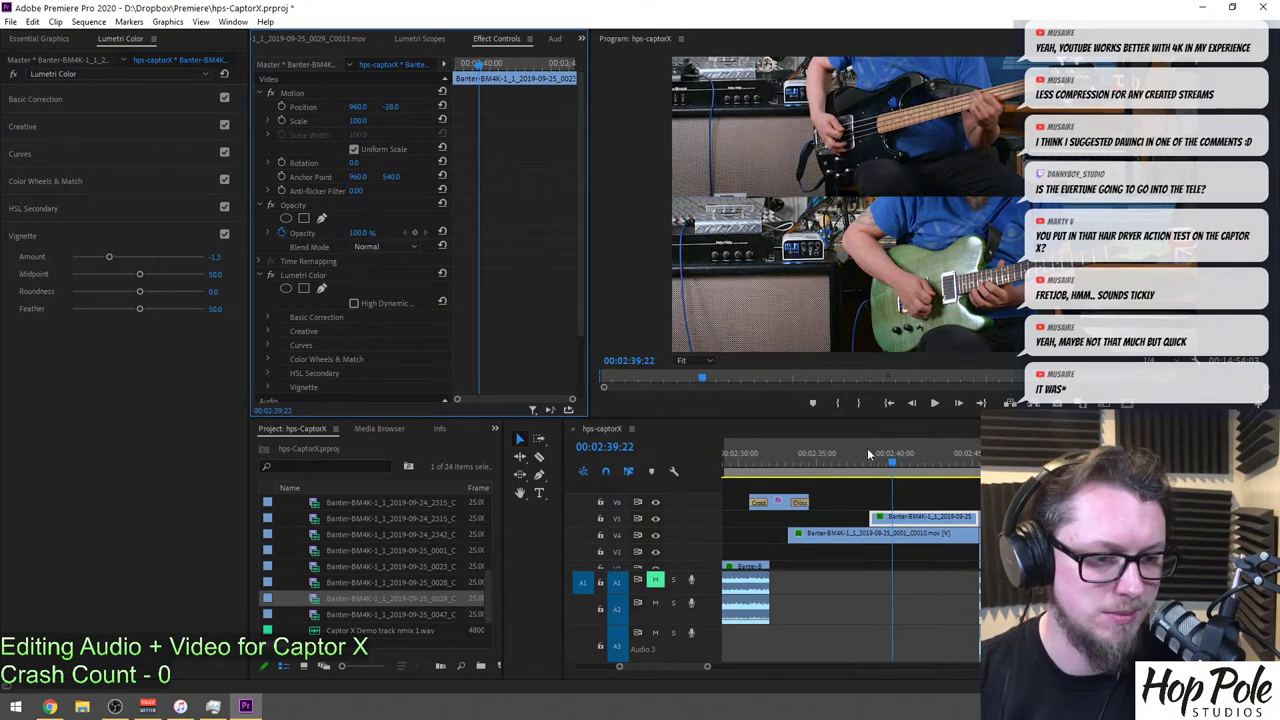
{"action": "left_click", "coordinate": [865, 453]}
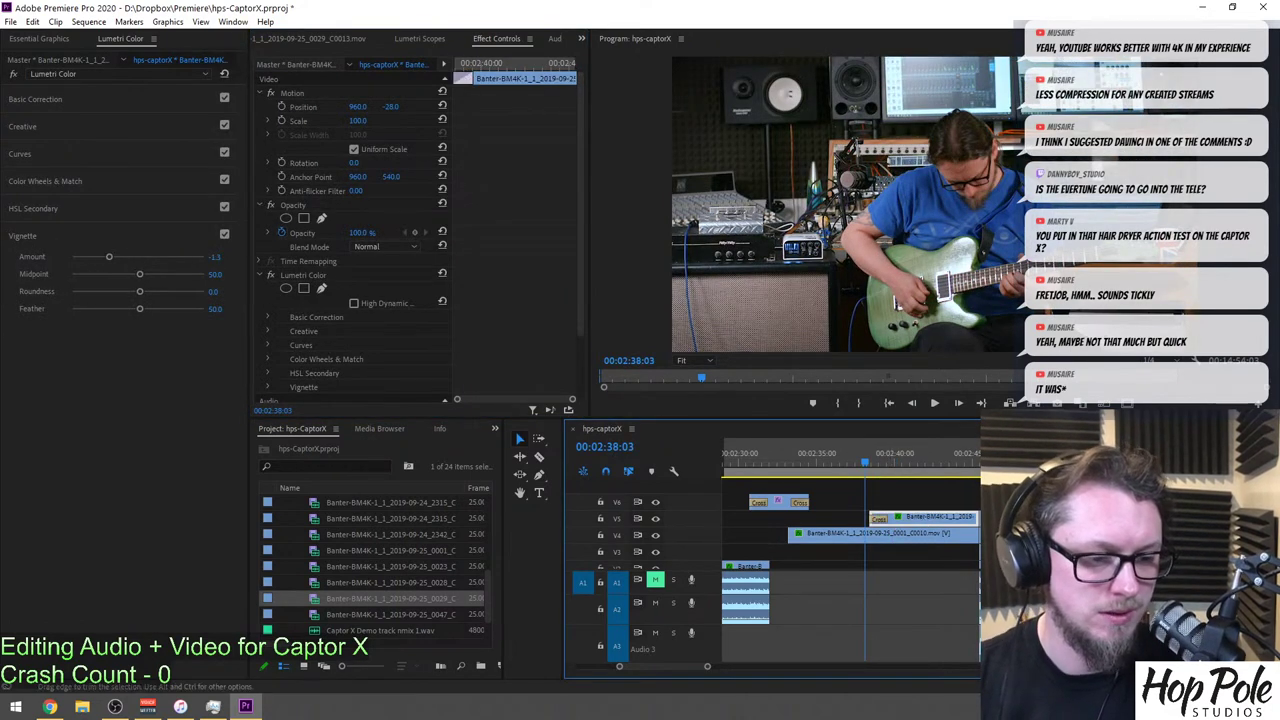
{"action": "left_click", "coordinate": [850, 458]}
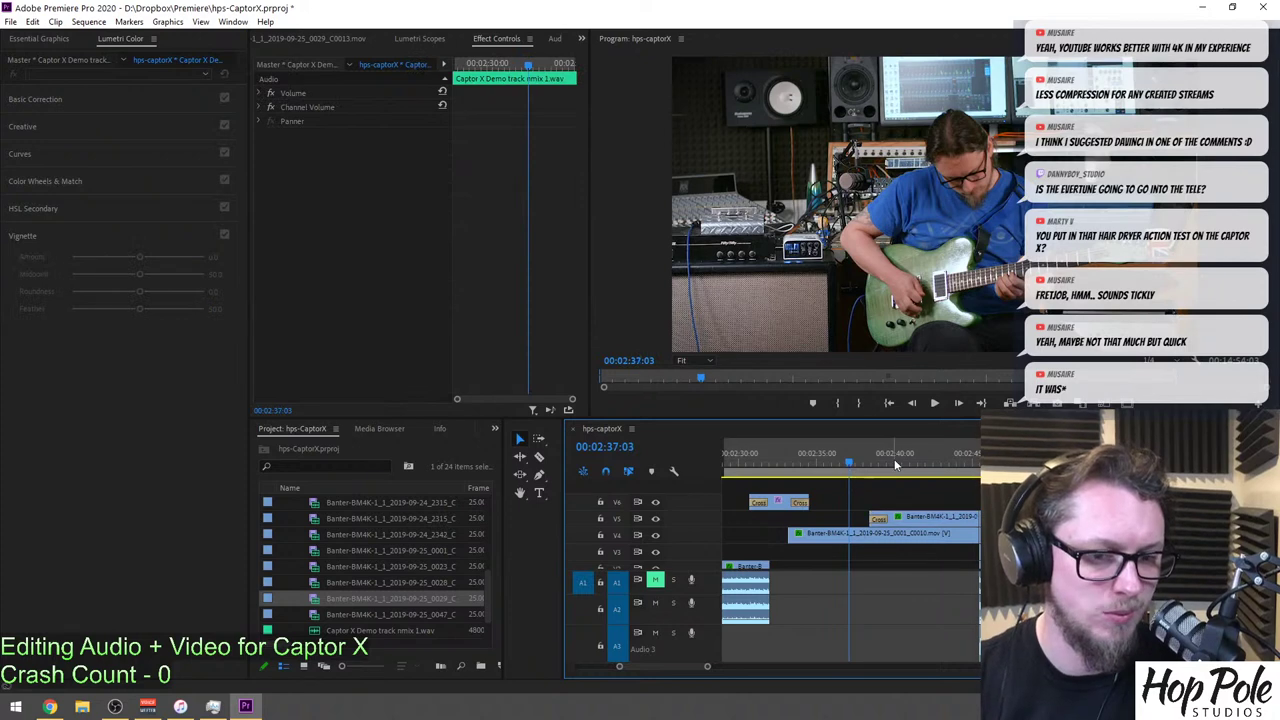
{"action": "key", "text": "space"}
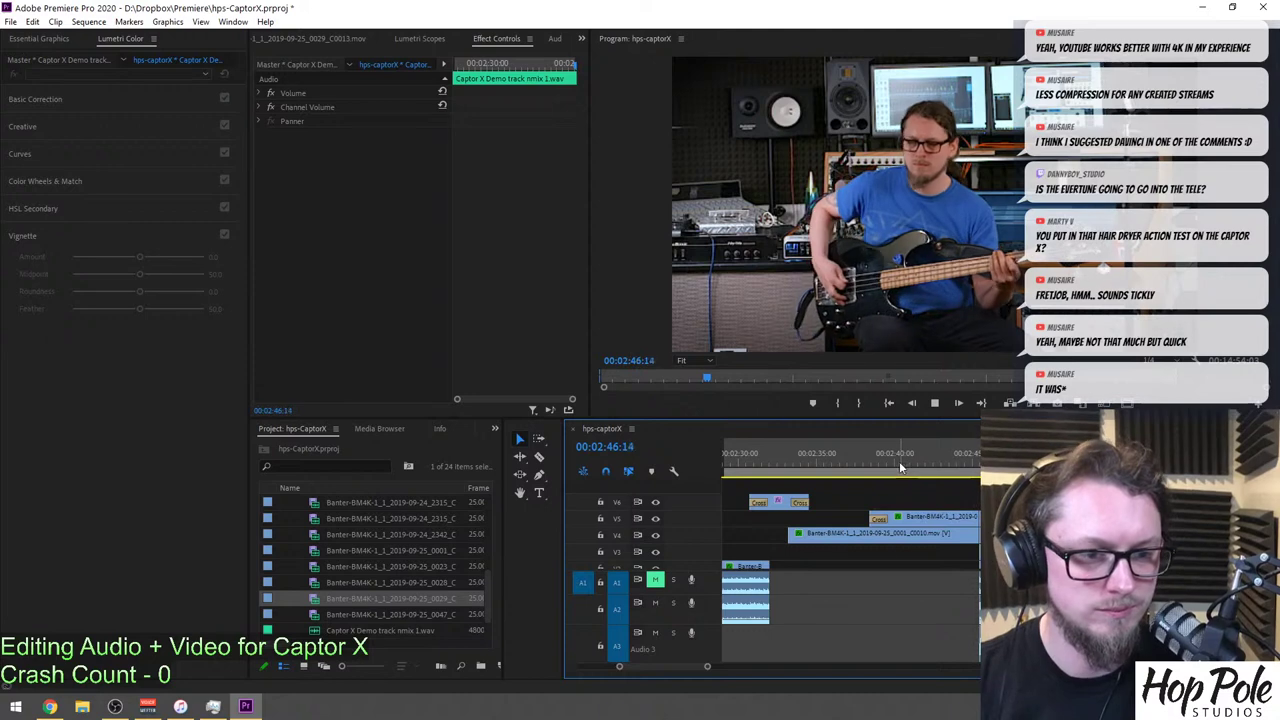
Start scale keyframing on the V5 bass clip at 00:02:40:10 and move its anchor point to about 360, 684.
{"action": "left_click", "coordinate": [902, 470]}
{"action": "left_click", "coordinate": [908, 515]}
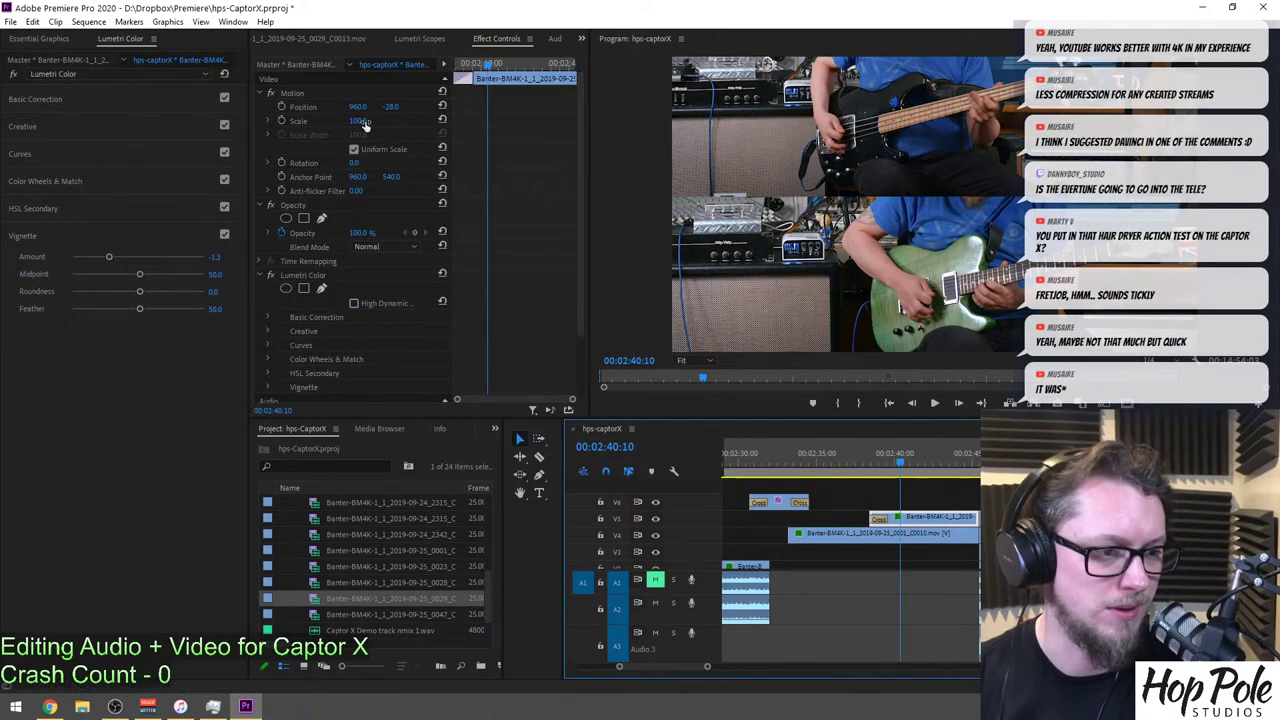
{"action": "left_click", "coordinate": [281, 120]}
{"action": "left_click", "coordinate": [530, 60]}
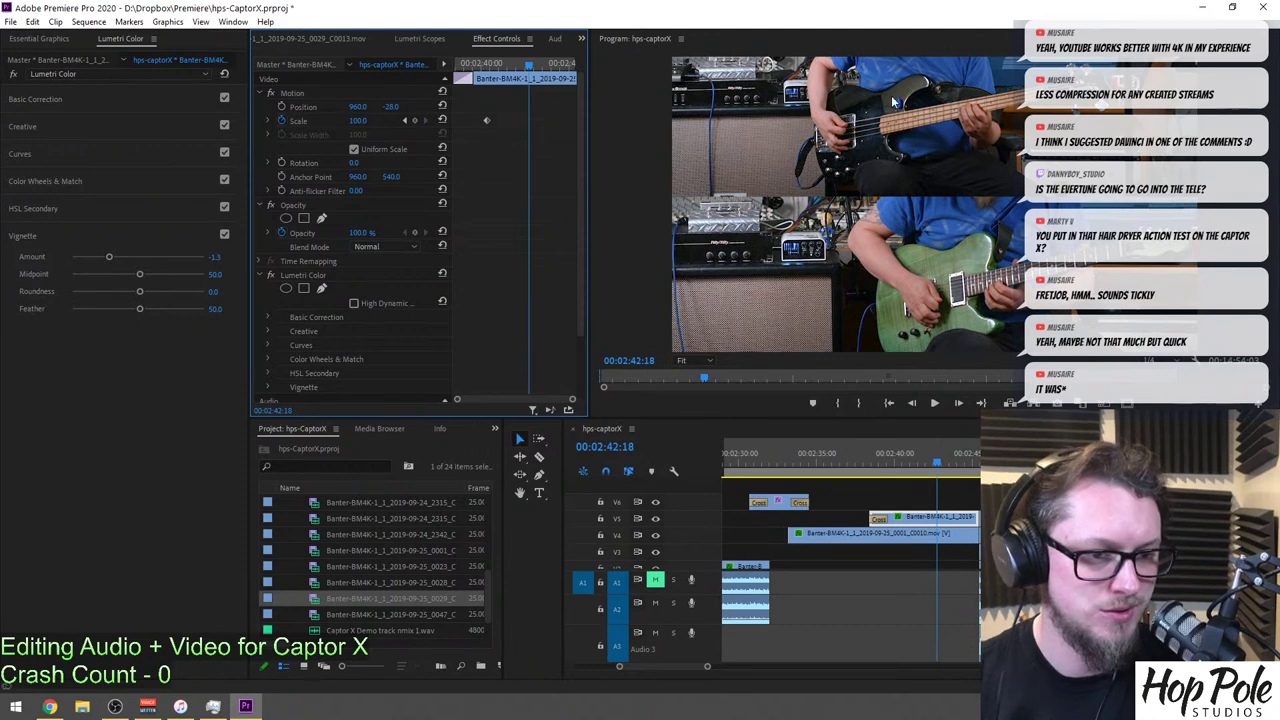
{"action": "left_click", "coordinate": [708, 360]}
{"action": "left_click", "coordinate": [694, 405]}
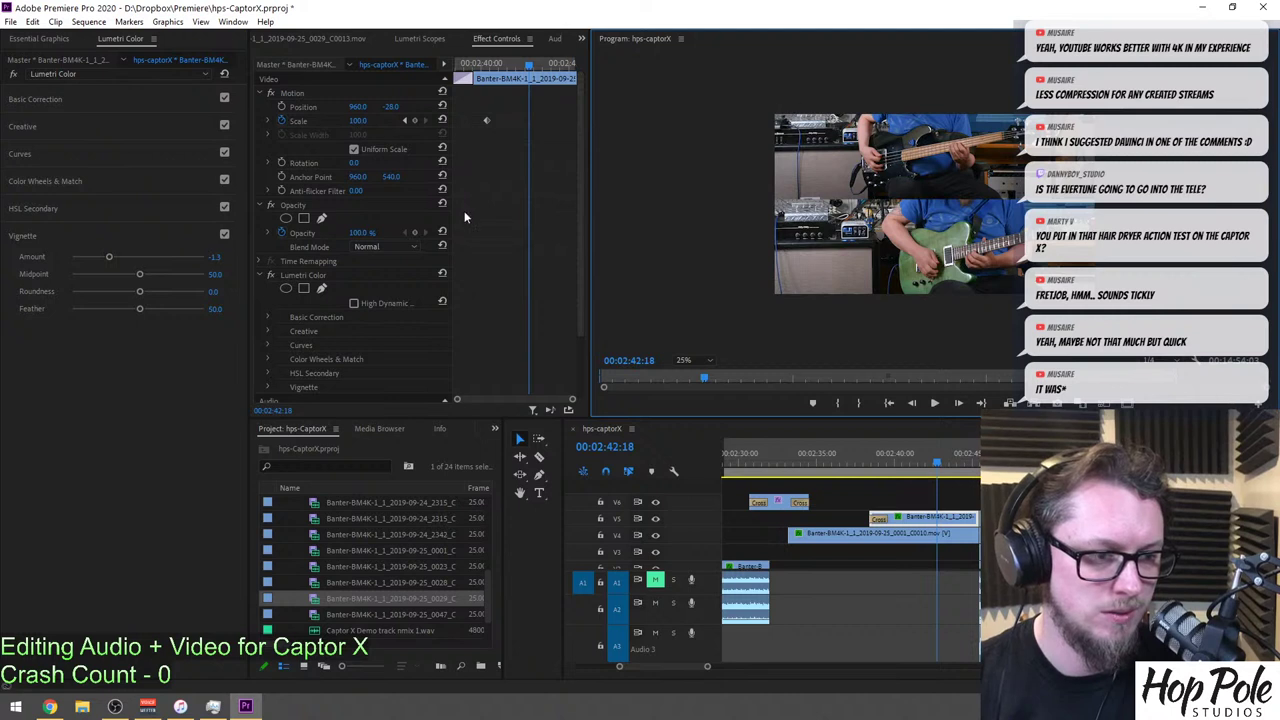
{"action": "left_click", "coordinate": [301, 93]}
{"action": "left_click_drag", "start_coordinate": [945, 120], "coordinate": [831, 141]}
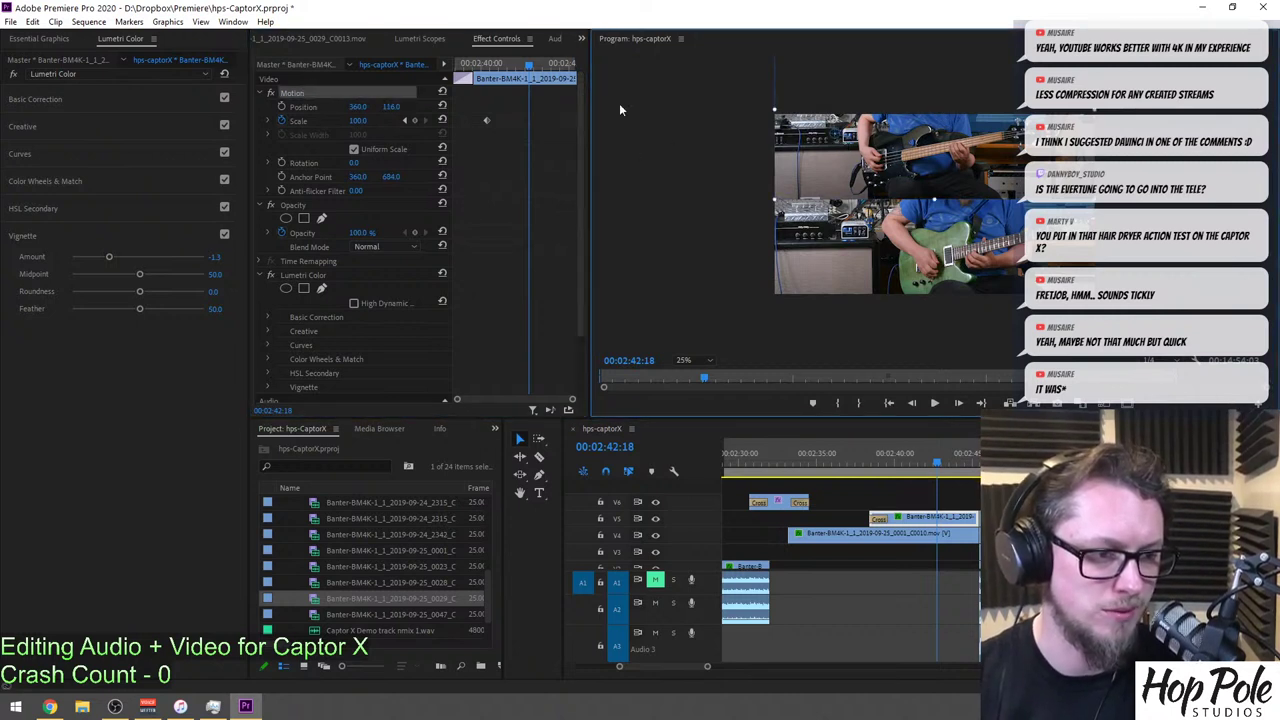
Set the bass clip's scale to 117 at a second keyframe and spread both scale keyframes out to the clip's ends.
{"action": "left_click_drag", "start_coordinate": [385, 124], "coordinate": [397, 124]}
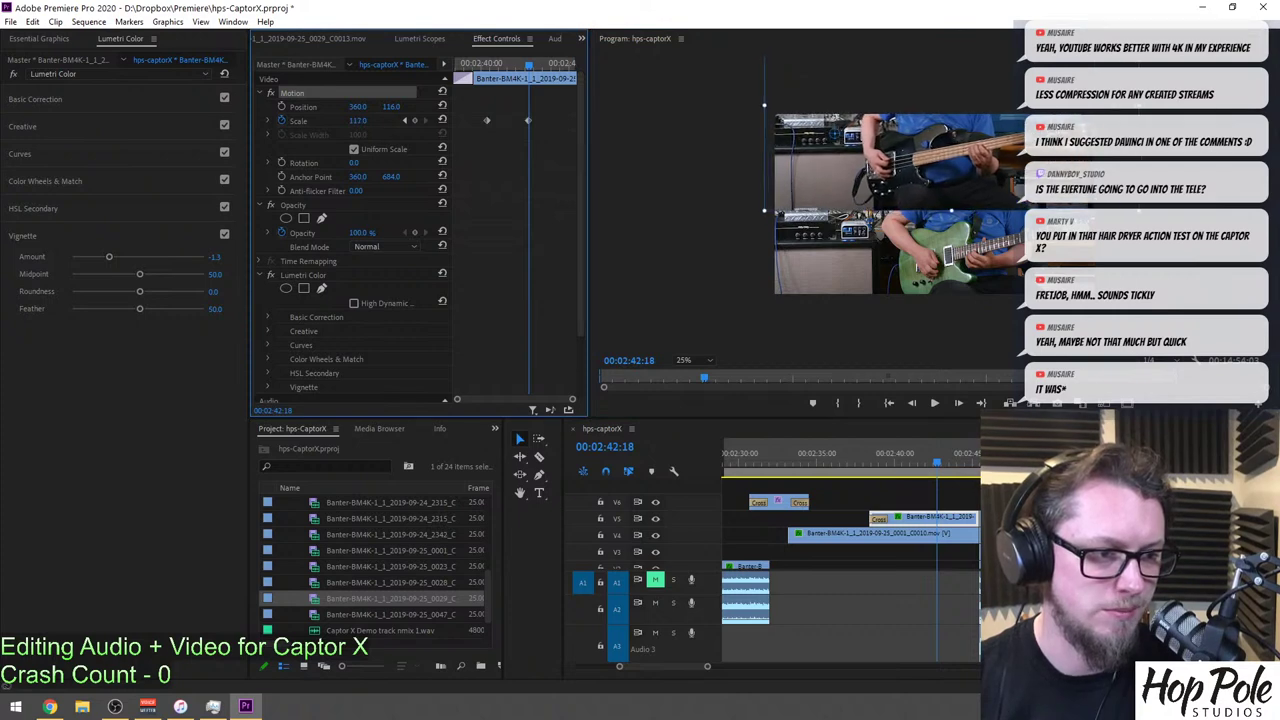
{"action": "left_click_drag", "start_coordinate": [530, 122], "coordinate": [593, 118]}
{"action": "left_click_drag", "start_coordinate": [488, 121], "coordinate": [380, 149]}
Fit the program preview and play the dissolve into the zooming bass and guitar split view from 00:02:37:14.
{"action": "left_click", "coordinate": [857, 466]}
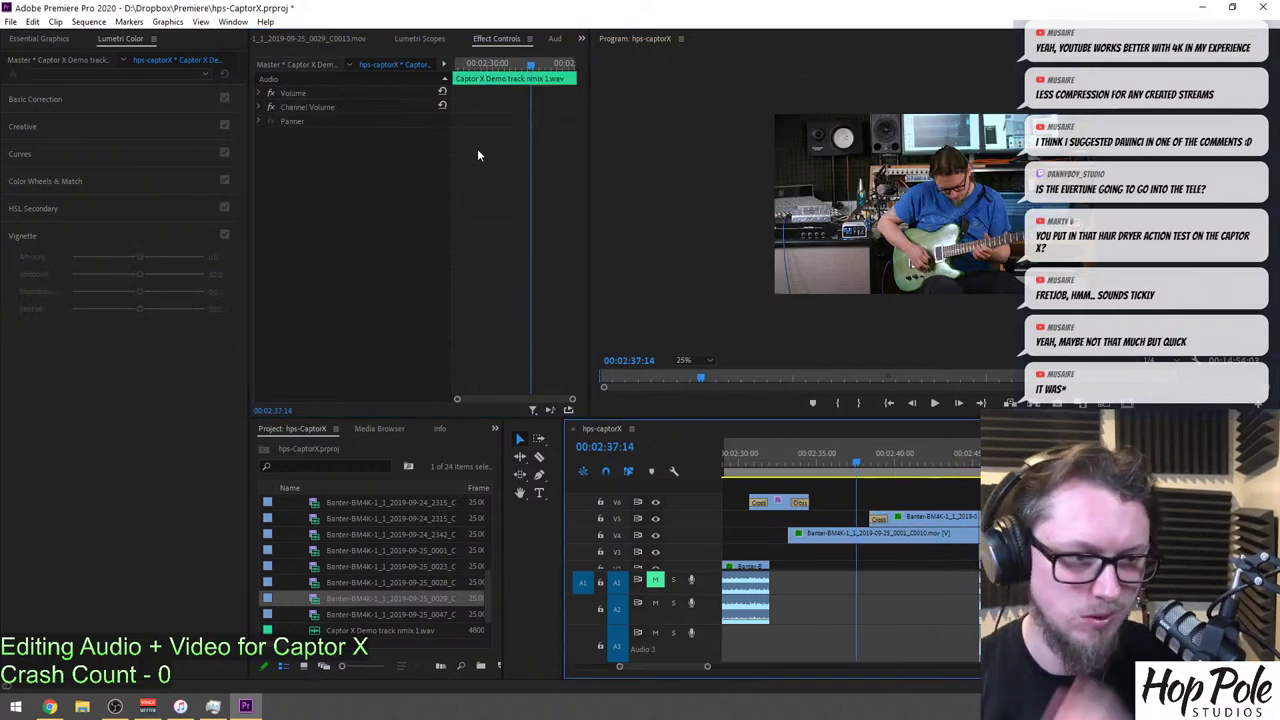
{"action": "left_click", "coordinate": [693, 374]}
{"action": "key", "text": "space"}
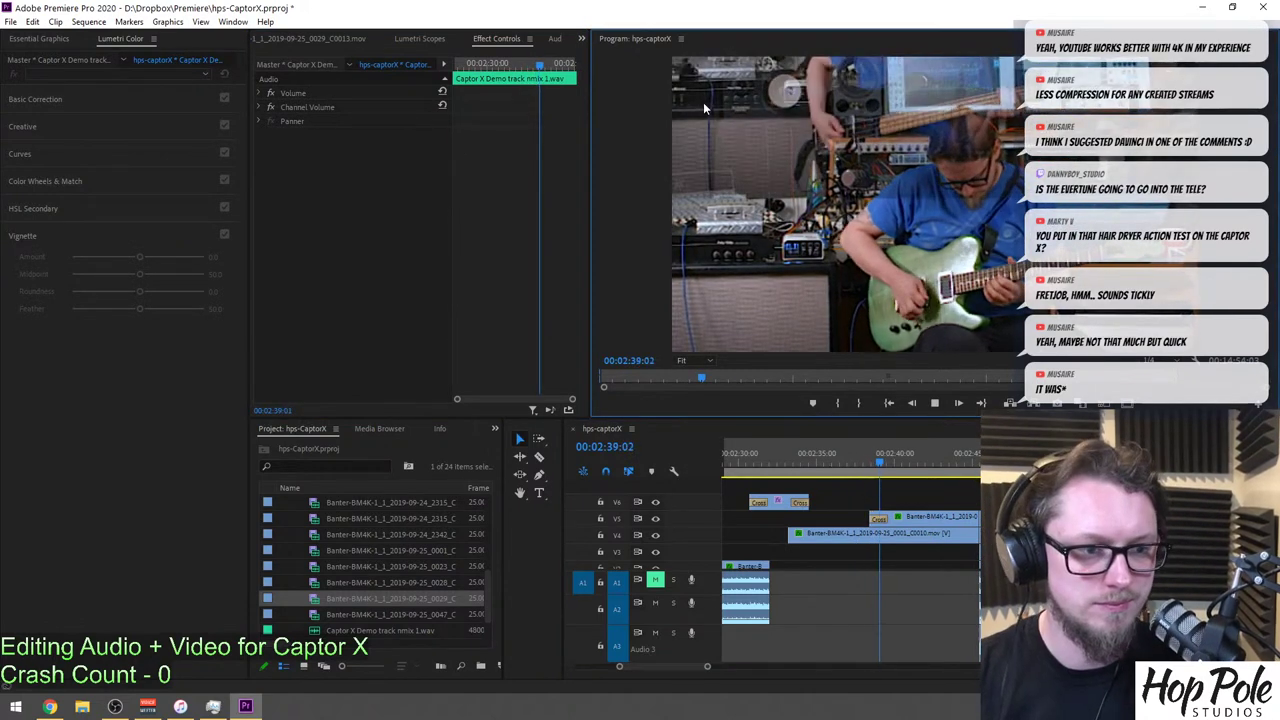
{"action": "key", "text": "space"}
Dock the Essential Graphics panel group beyond the Program monitor and resize the audio meters and surrounding panels to widen the timeline.
{"action": "left_click", "coordinate": [127, 45]}
{"action": "left_click", "coordinate": [50, 39]}
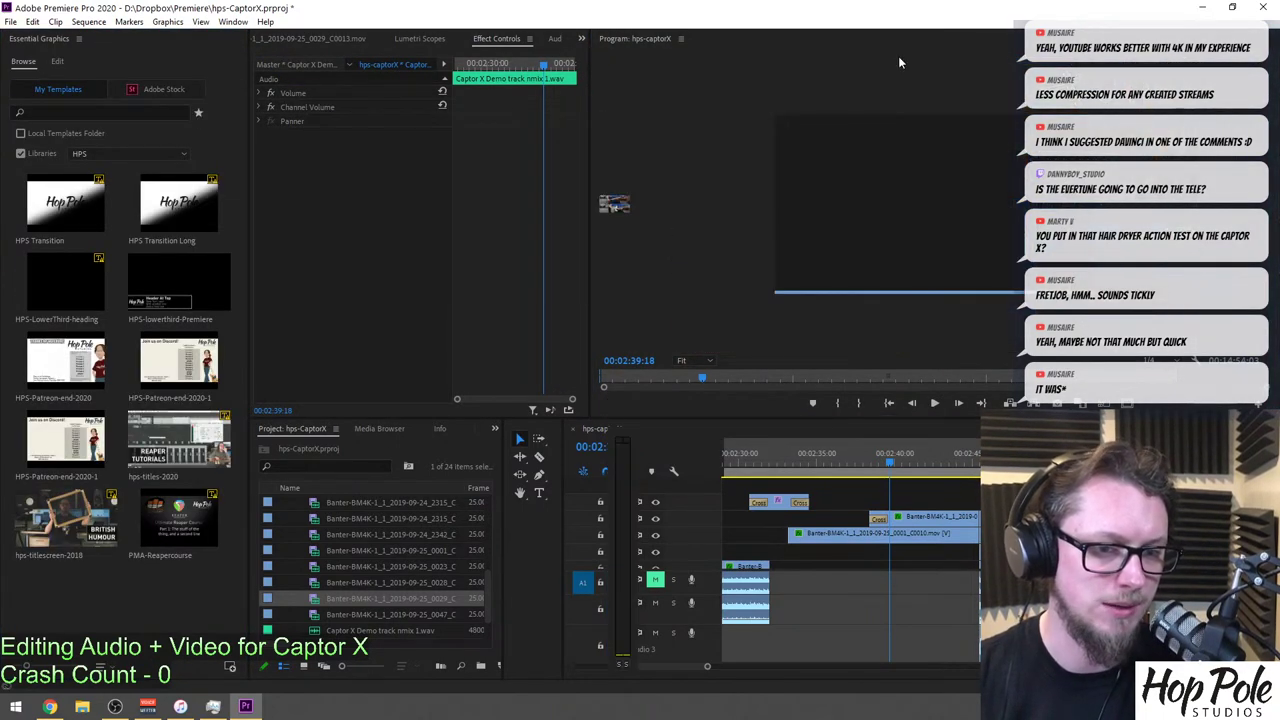
{"action": "left_click_drag", "start_coordinate": [33, 43], "coordinate": [1044, 80]}
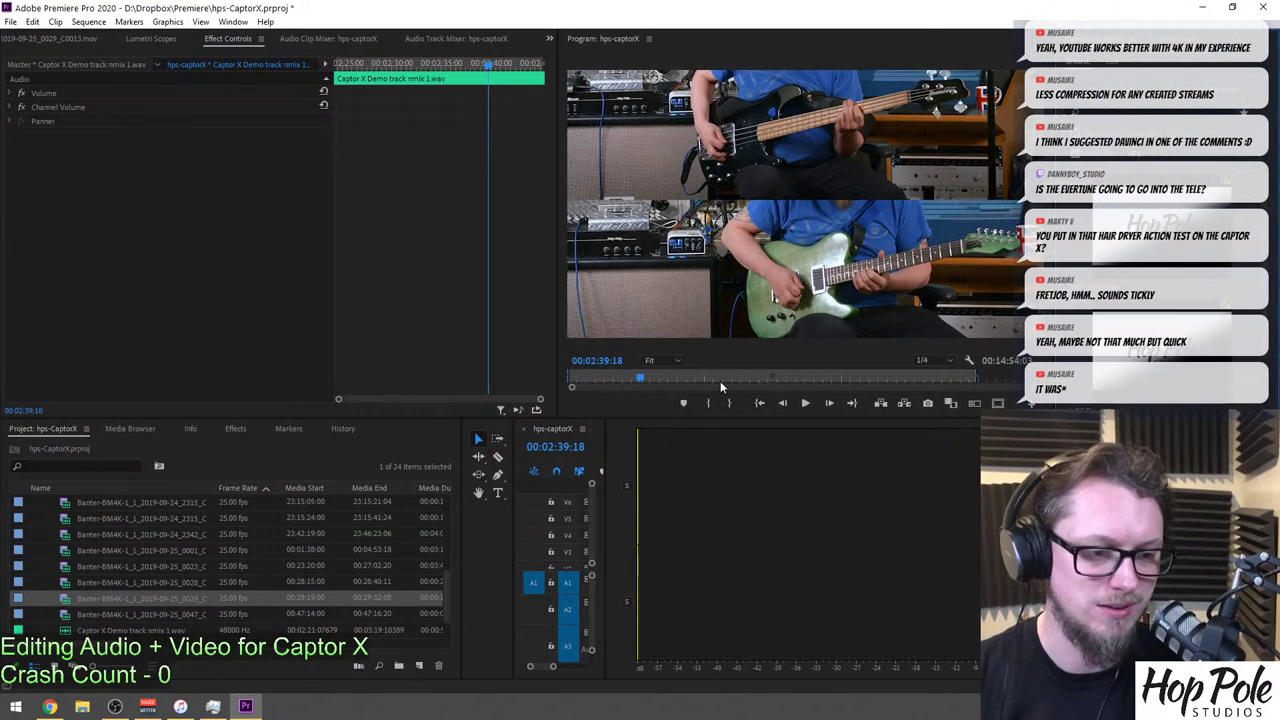
{"action": "left_click_drag", "start_coordinate": [640, 496], "coordinate": [1050, 496]}
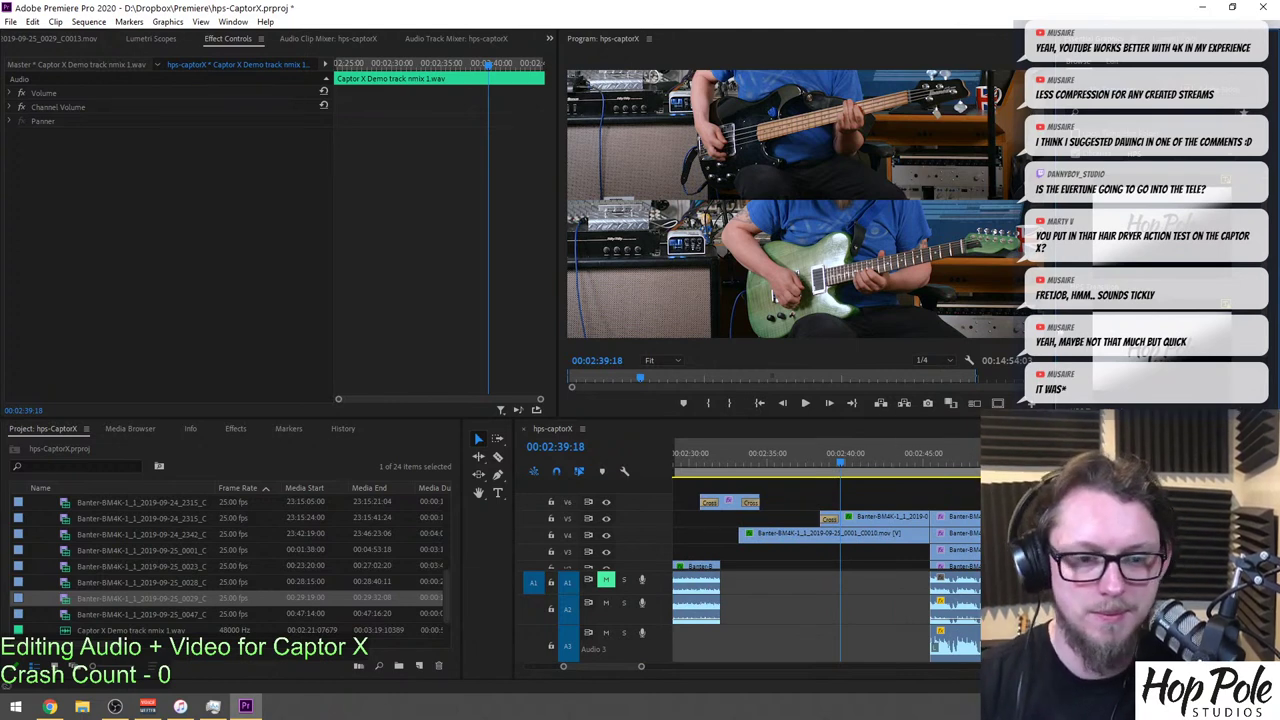
{"action": "left_click_drag", "start_coordinate": [1048, 496], "coordinate": [1024, 496]}
{"action": "left_click_drag", "start_coordinate": [1029, 340], "coordinate": [1020, 339]}
{"action": "left_click_drag", "start_coordinate": [560, 340], "coordinate": [458, 340]}
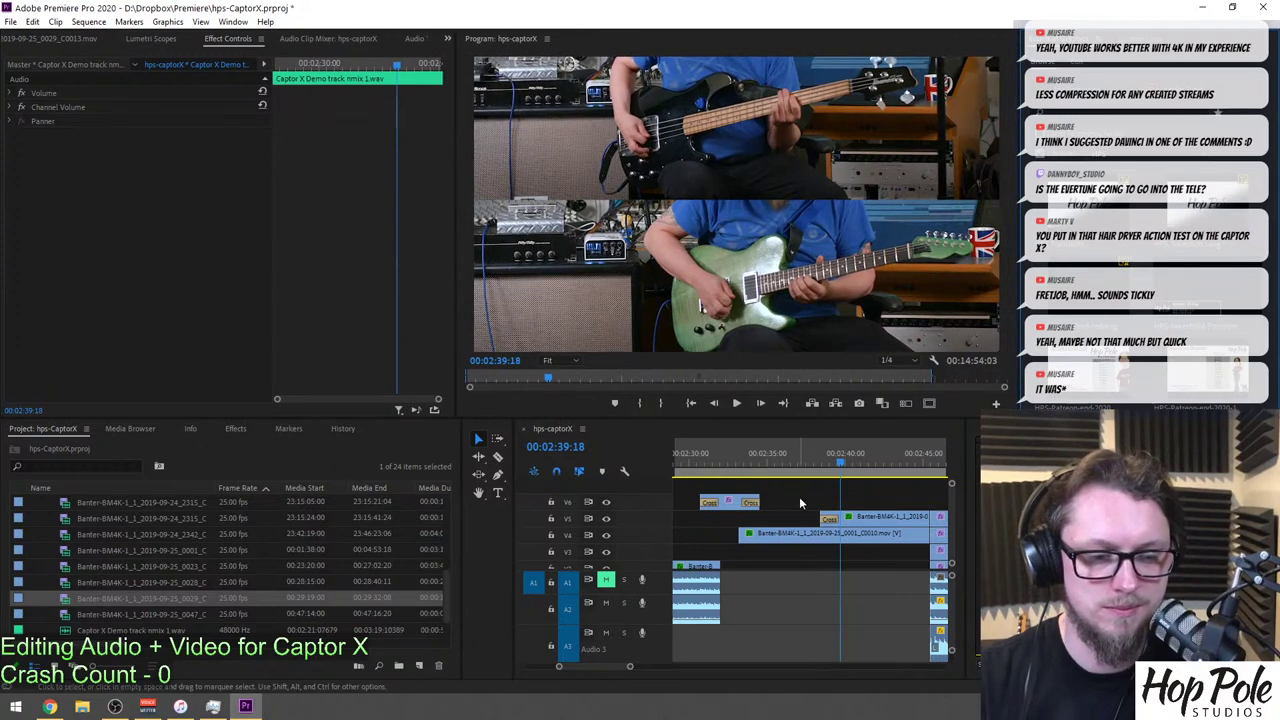
Play the split-view section through into the full bass take after 00:02:45:11, checking the transition.
{"action": "scroll", "coordinate": [799, 496], "scroll_direction": "down", "scroll_amount": 1}
{"action": "left_click", "coordinate": [740, 462]}
{"action": "key", "text": "space"}
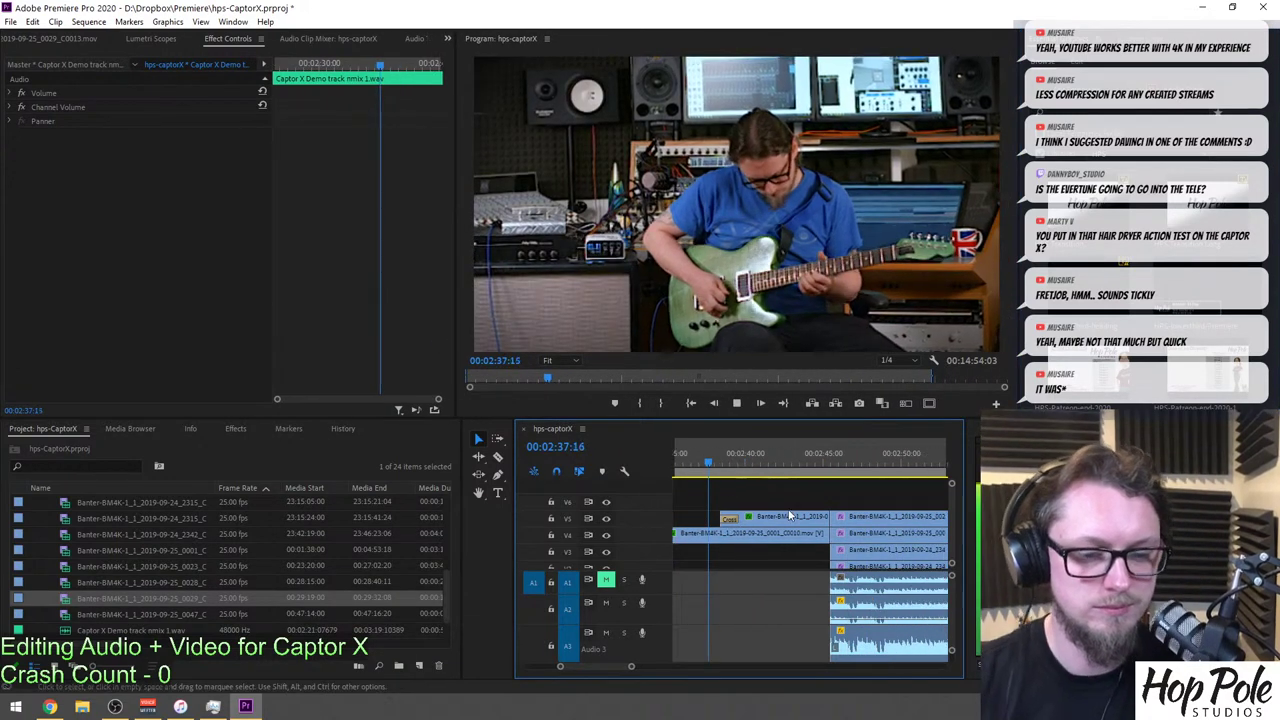
{"action": "scroll", "coordinate": [783, 486], "scroll_direction": "up", "scroll_amount": 4}
{"action": "scroll", "coordinate": [792, 490], "scroll_direction": "down", "scroll_amount": 1}
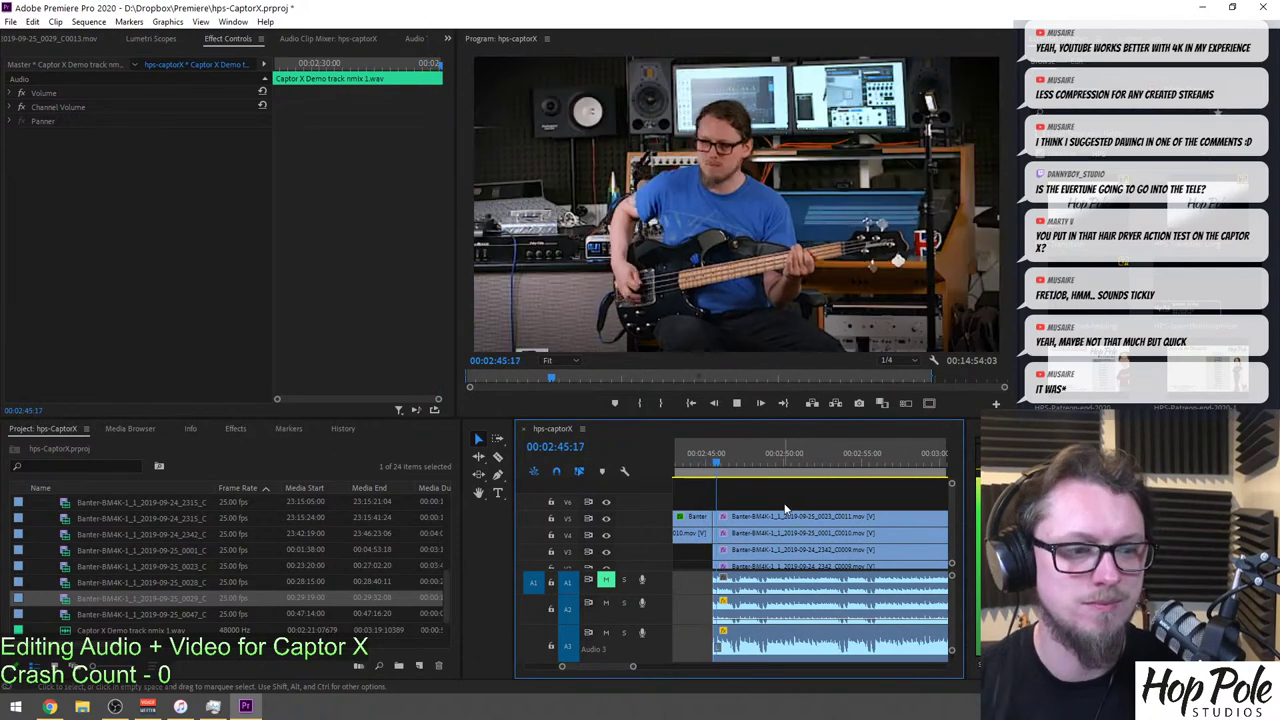
{"action": "scroll", "coordinate": [799, 498], "scroll_direction": "down", "scroll_amount": 1}
{"action": "scroll", "coordinate": [799, 500], "scroll_direction": "up", "scroll_amount": 4}
{"action": "scroll", "coordinate": [803, 507], "scroll_direction": "down", "scroll_amount": 2}
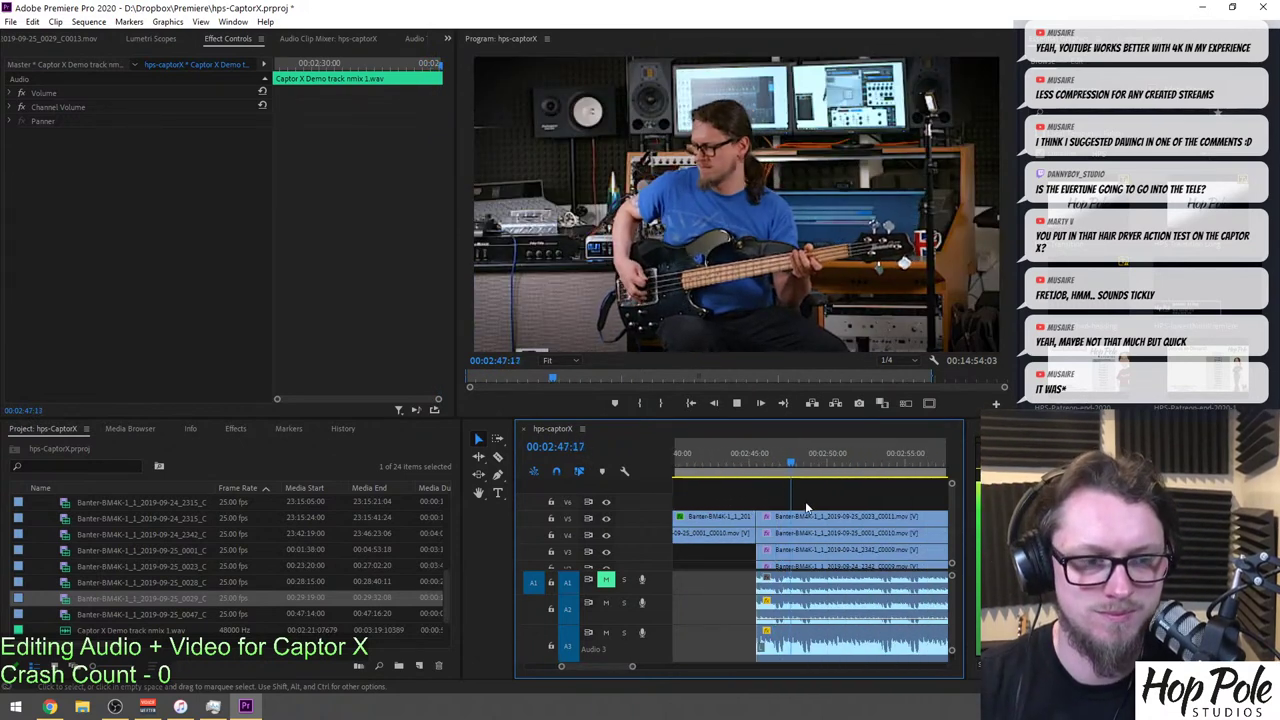
Stop playback of the bass take and split all tracks at 00:02:52:13.
{"action": "scroll", "coordinate": [820, 515], "scroll_direction": "down", "scroll_amount": 2}
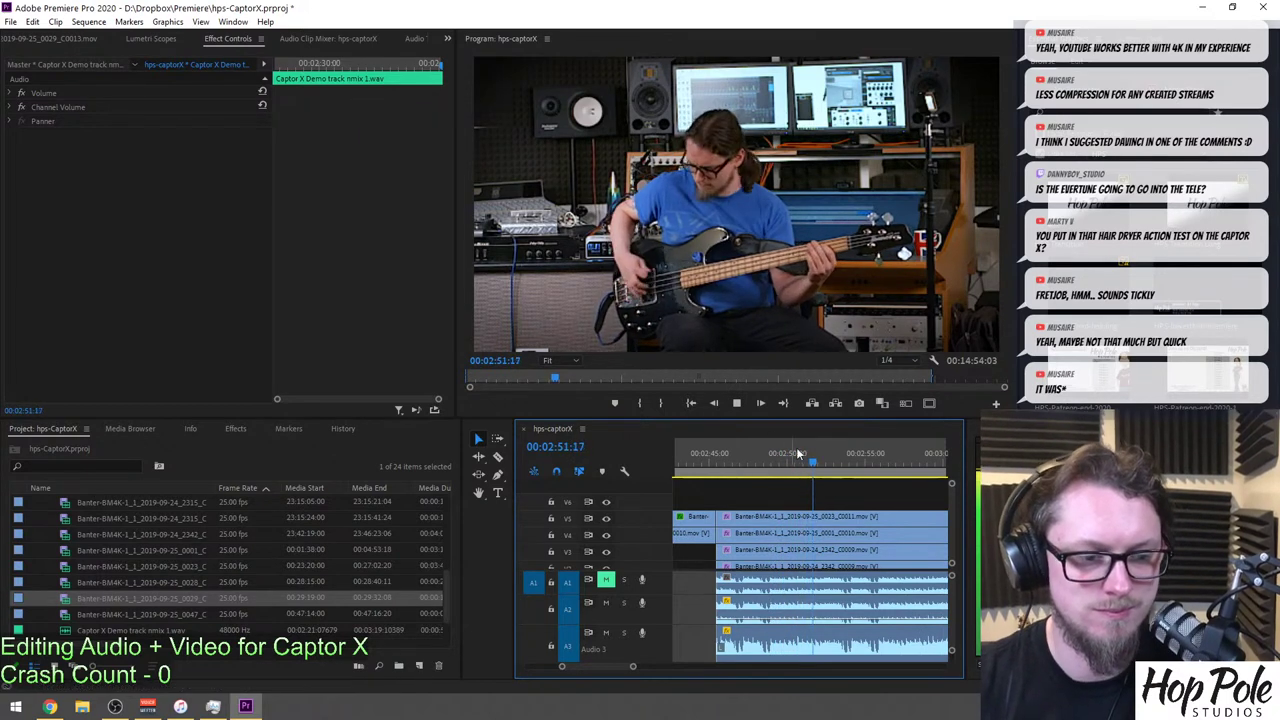
{"action": "key", "text": "space"}
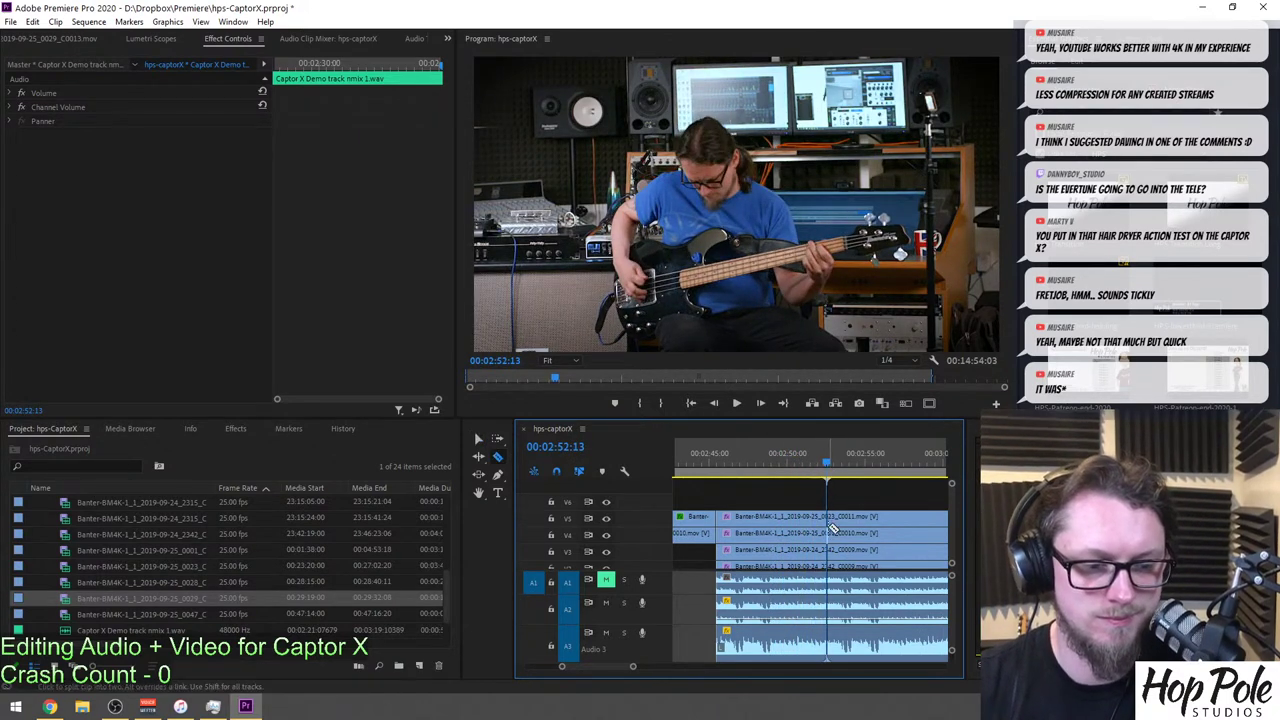
{"action": "left_click", "coordinate": [834, 540], "text": "shift"}
Play on to 00:02:55:10, then preview source clips 0029_C0013, 0023 and 0028_C0012 for an amplifier close-up.
{"action": "key", "text": "space"}
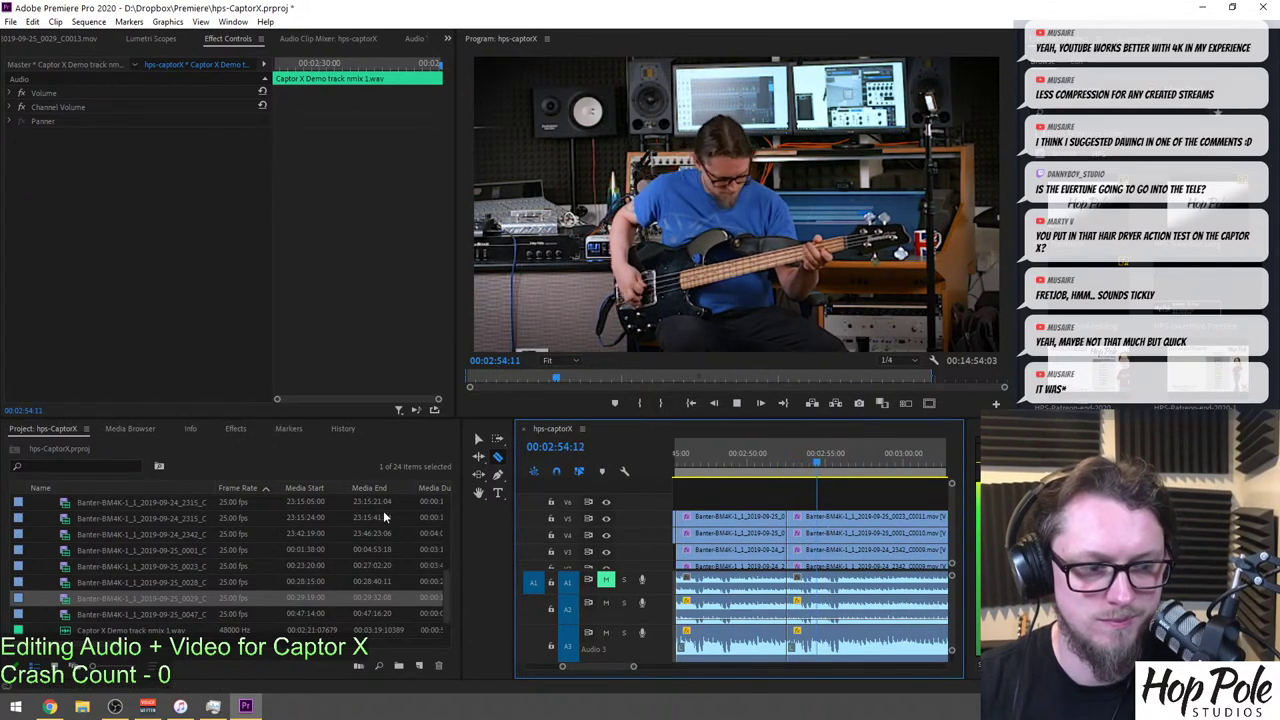
{"action": "key", "text": "v"}
{"action": "key", "text": "space"}
{"action": "left_click", "coordinate": [57, 600]}
{"action": "double_click", "coordinate": [58, 600]}
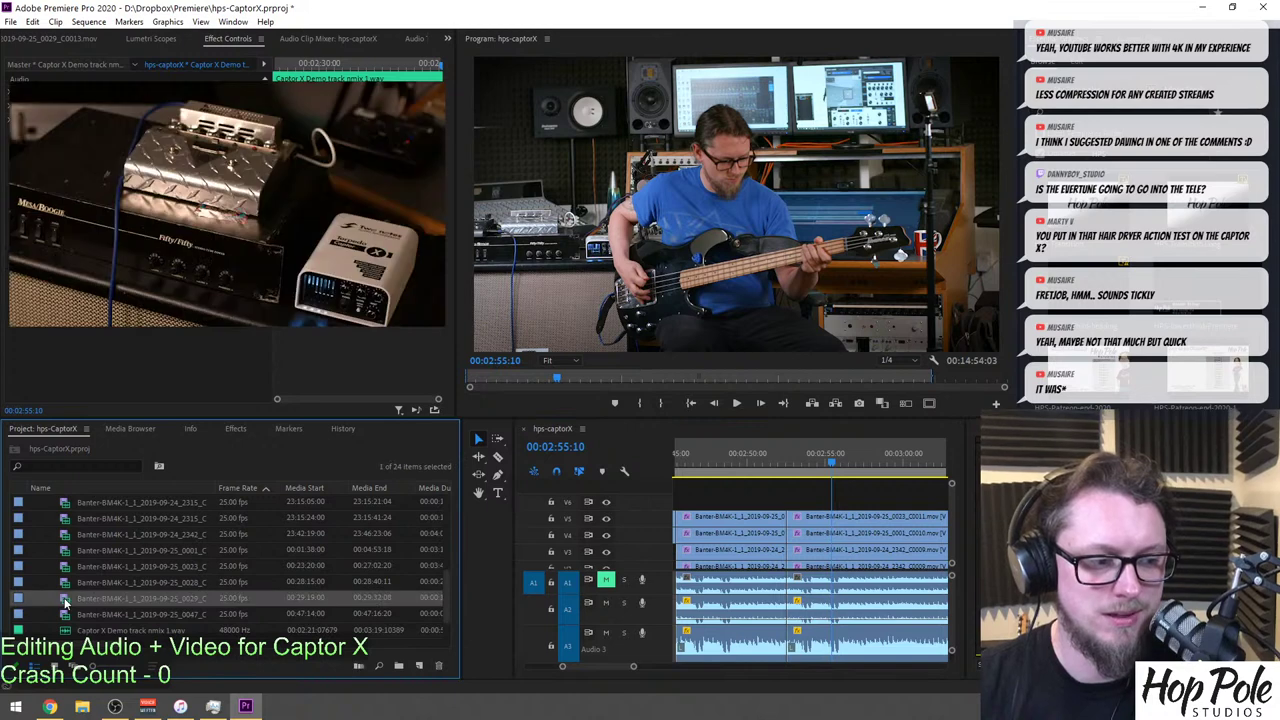
{"action": "double_click", "coordinate": [62, 566]}
{"action": "double_click", "coordinate": [64, 582]}
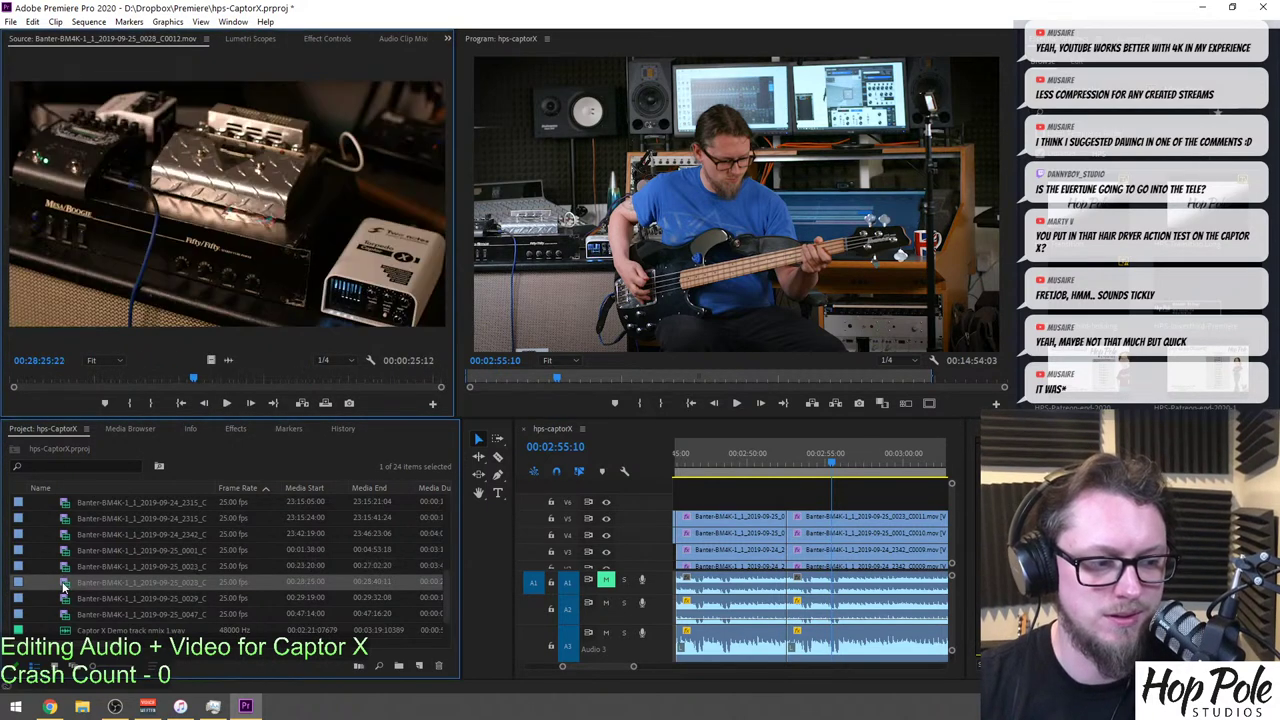
Preview source clips 0029_C0013, 2342_C0009 and 2315_C0008, and scrub through 2314_C0006 for a close-up.
{"action": "double_click", "coordinate": [68, 600]}
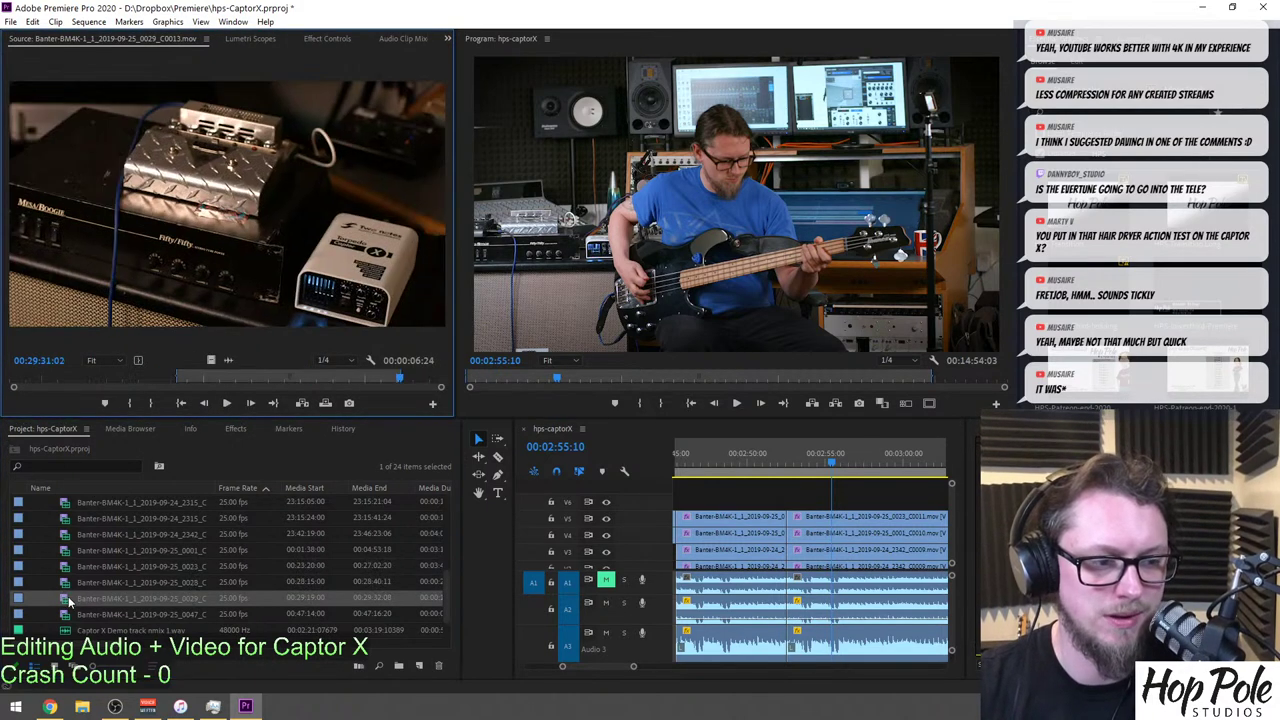
{"action": "double_click", "coordinate": [66, 540]}
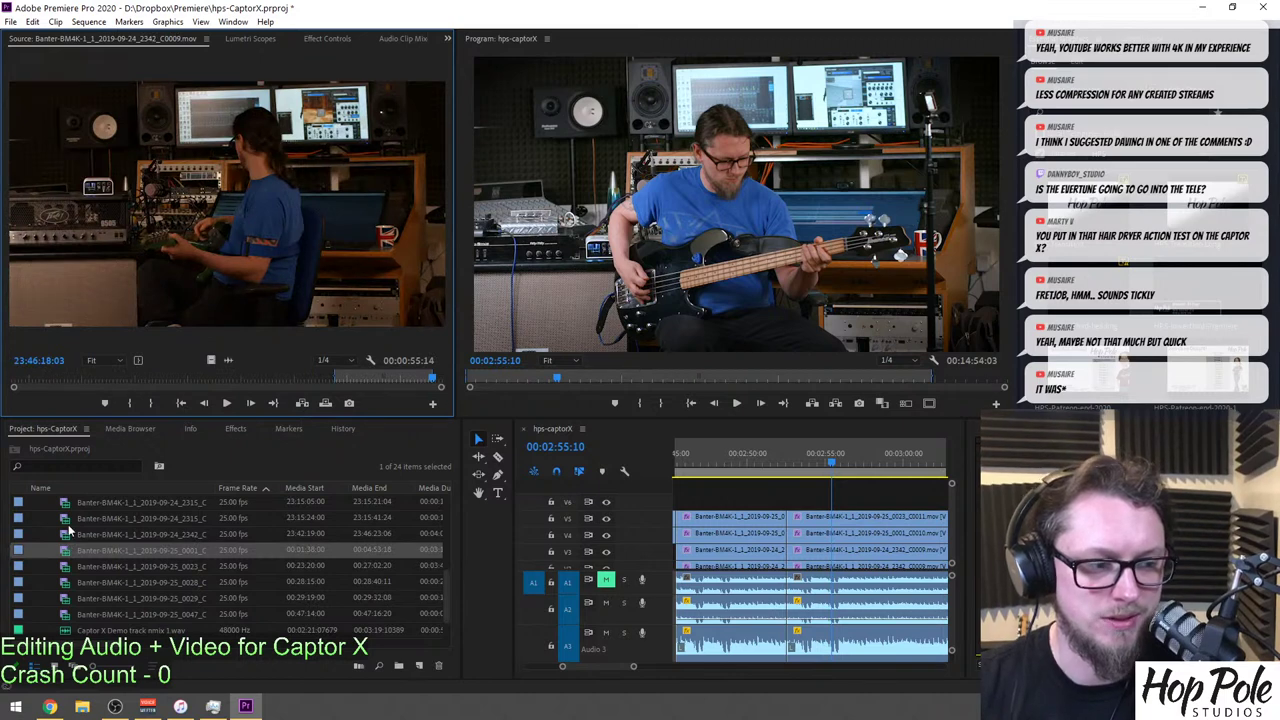
{"action": "double_click", "coordinate": [66, 521]}
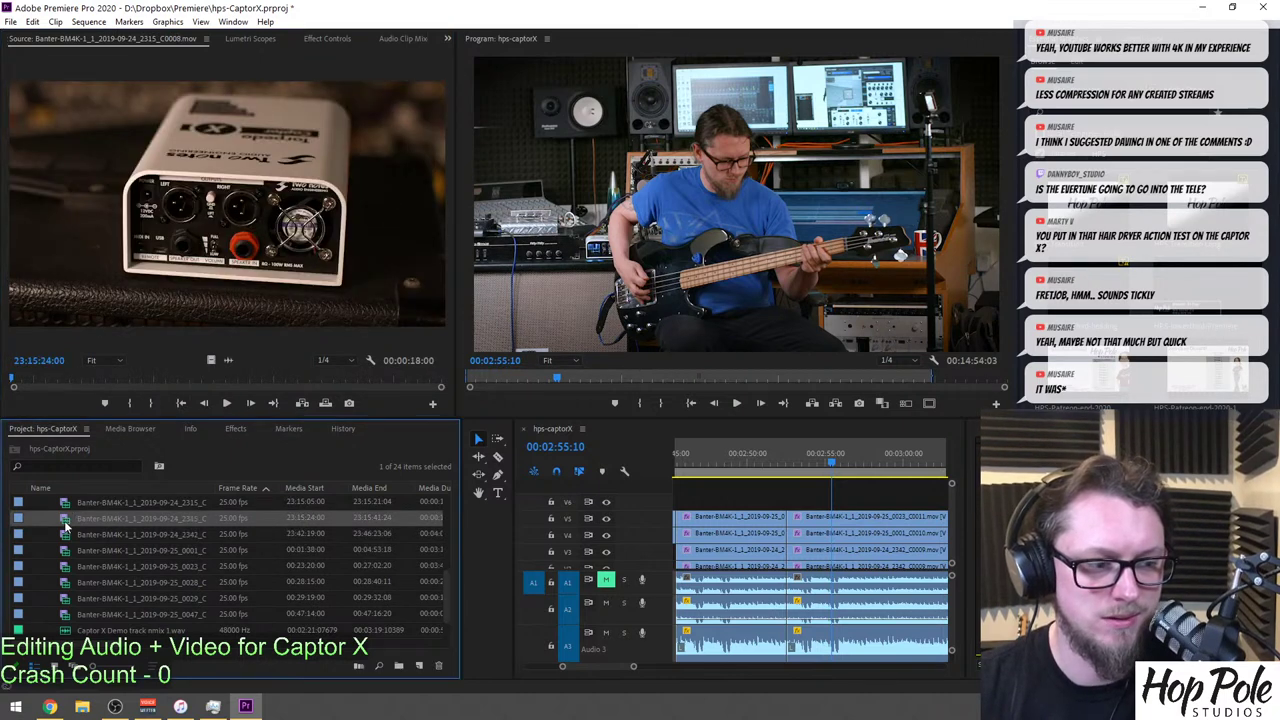
{"action": "scroll", "coordinate": [111, 532], "scroll_direction": "up", "scroll_amount": 1}
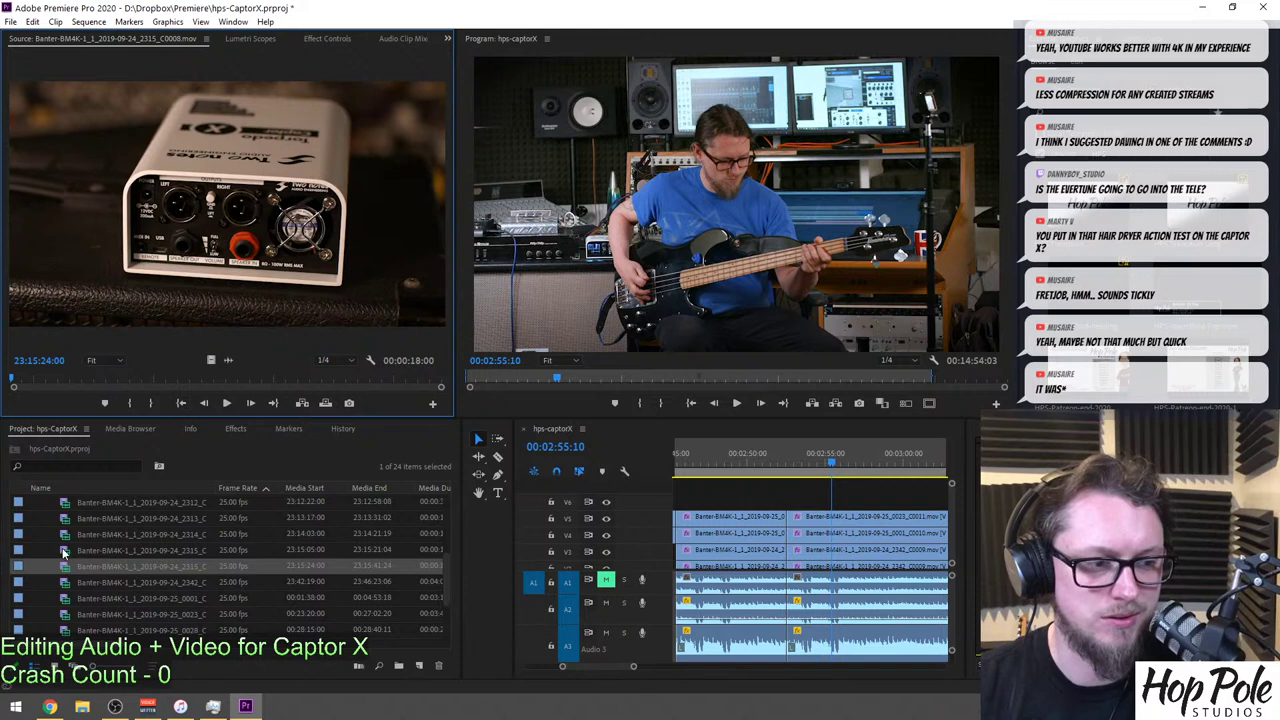
{"action": "double_click", "coordinate": [62, 552]}
{"action": "double_click", "coordinate": [68, 537]}
{"action": "scroll", "coordinate": [70, 537], "scroll_direction": "up", "scroll_amount": 1}
{"action": "left_click_drag", "start_coordinate": [36, 379], "coordinate": [108, 388]}
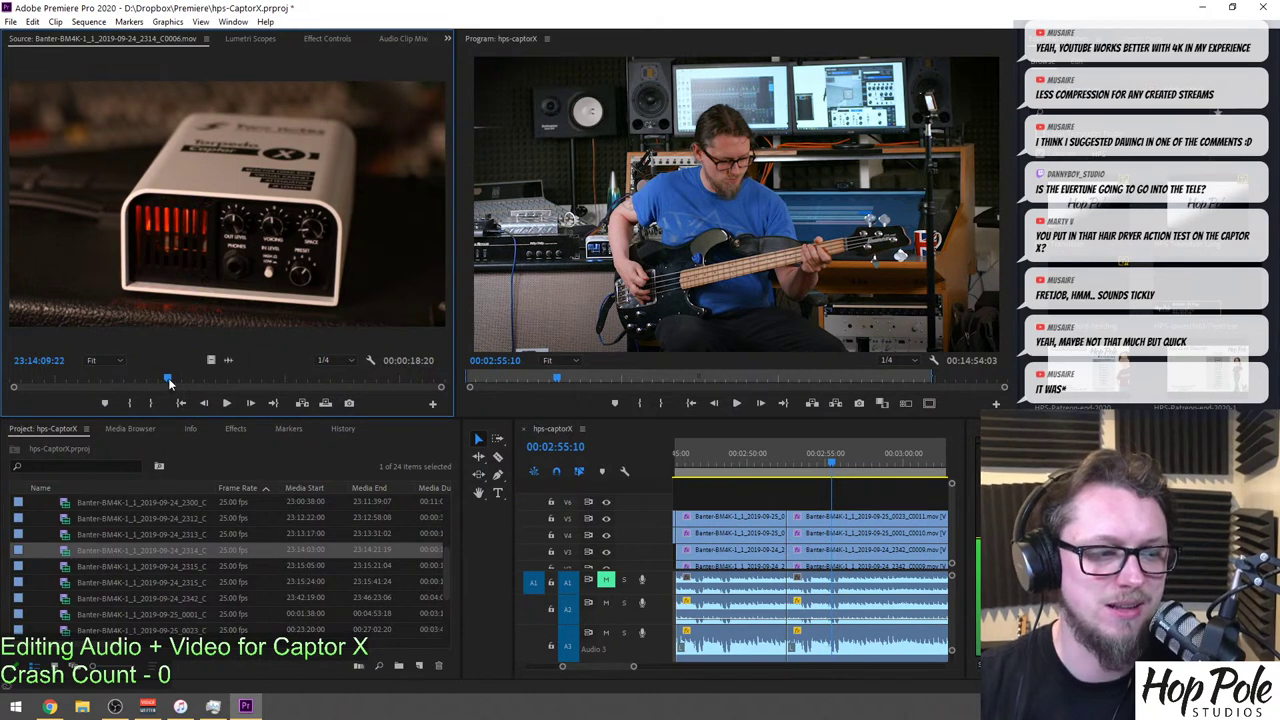
{"action": "left_click_drag", "start_coordinate": [246, 389], "coordinate": [137, 392]}
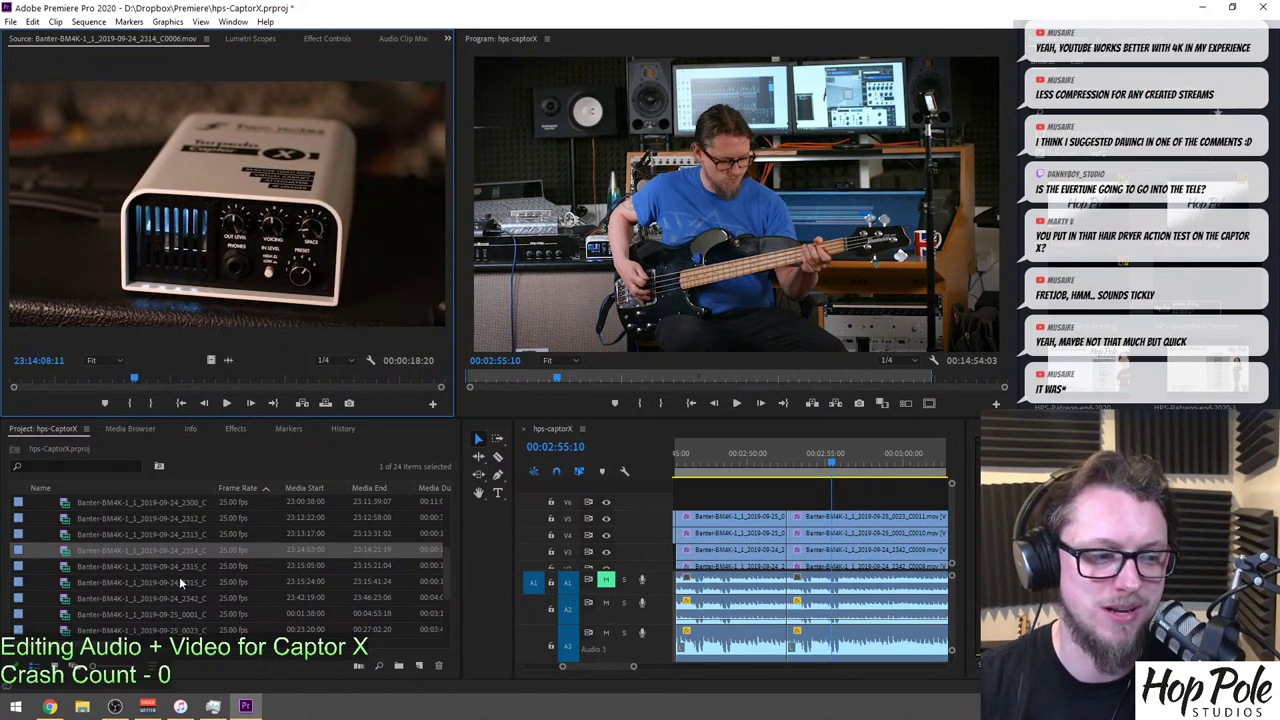
Preview source clips 2313_C0005 and 2300_C0003, and scrub through 2312_C0004 to compare Captor X close-ups.
{"action": "double_click", "coordinate": [66, 534]}
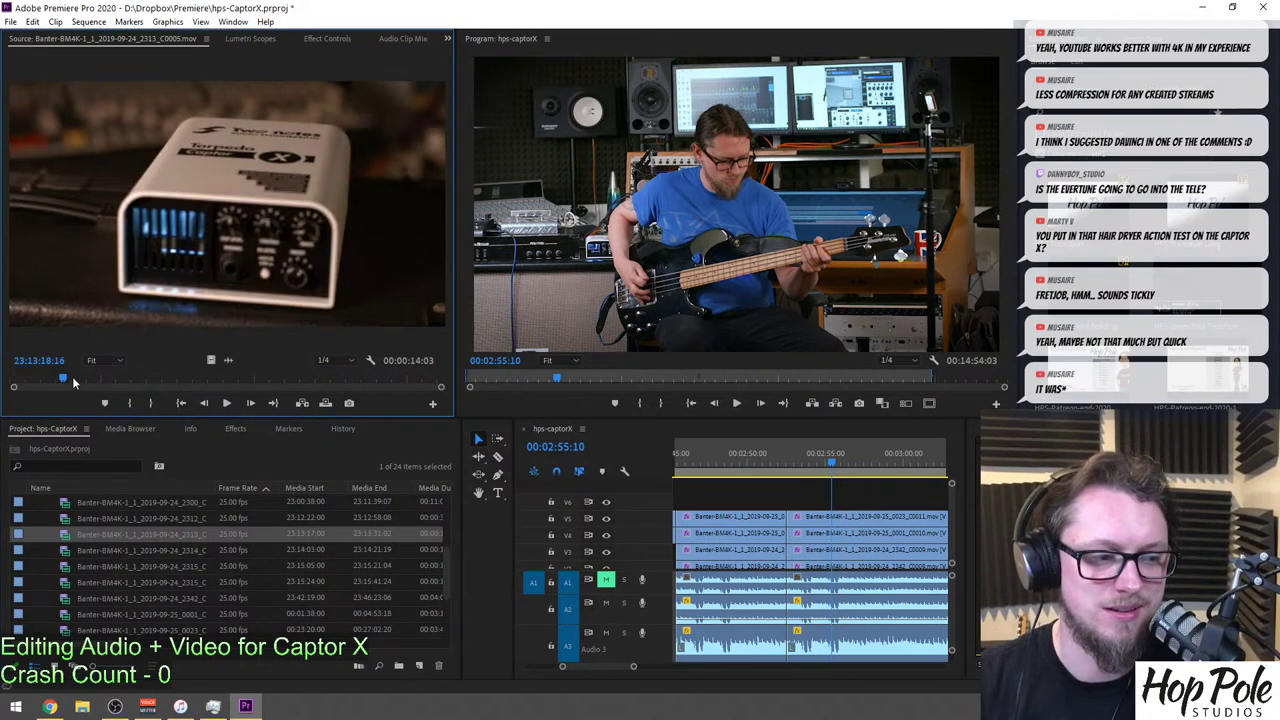
{"action": "scroll", "coordinate": [62, 560], "scroll_direction": "up", "scroll_amount": 1}
{"action": "double_click", "coordinate": [64, 566]}
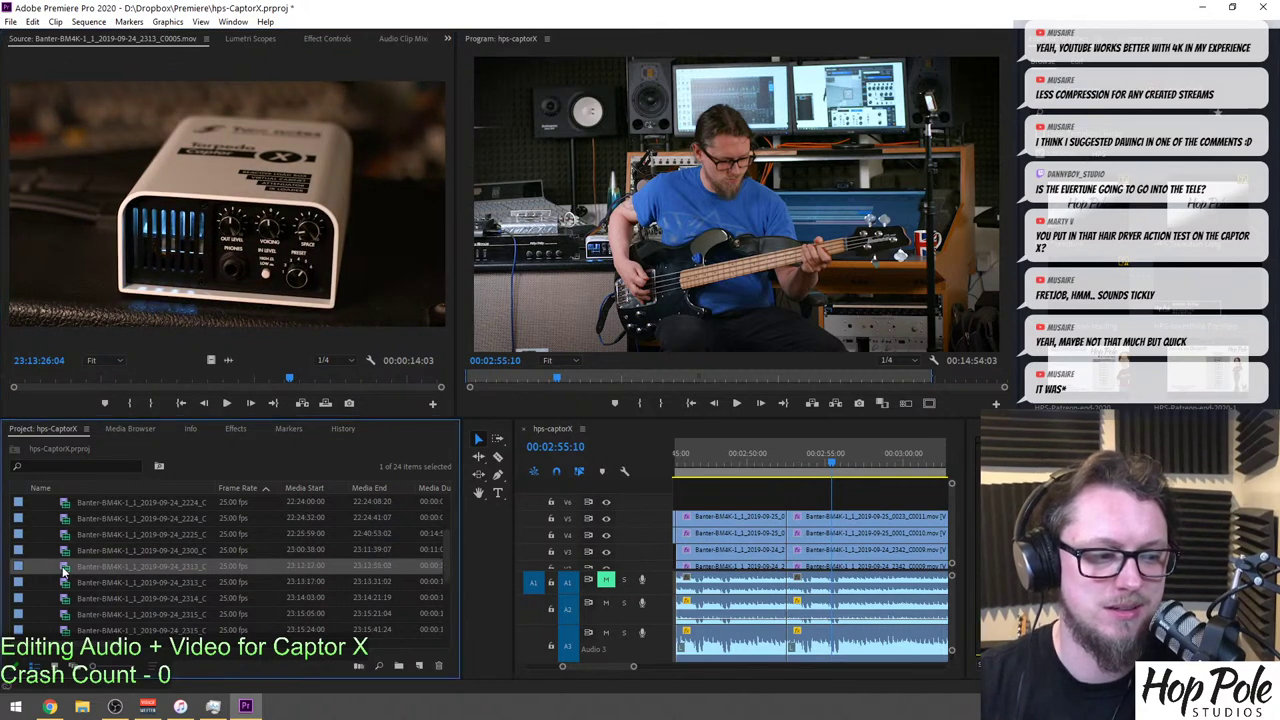
{"action": "left_click_drag", "start_coordinate": [66, 386], "coordinate": [265, 386]}
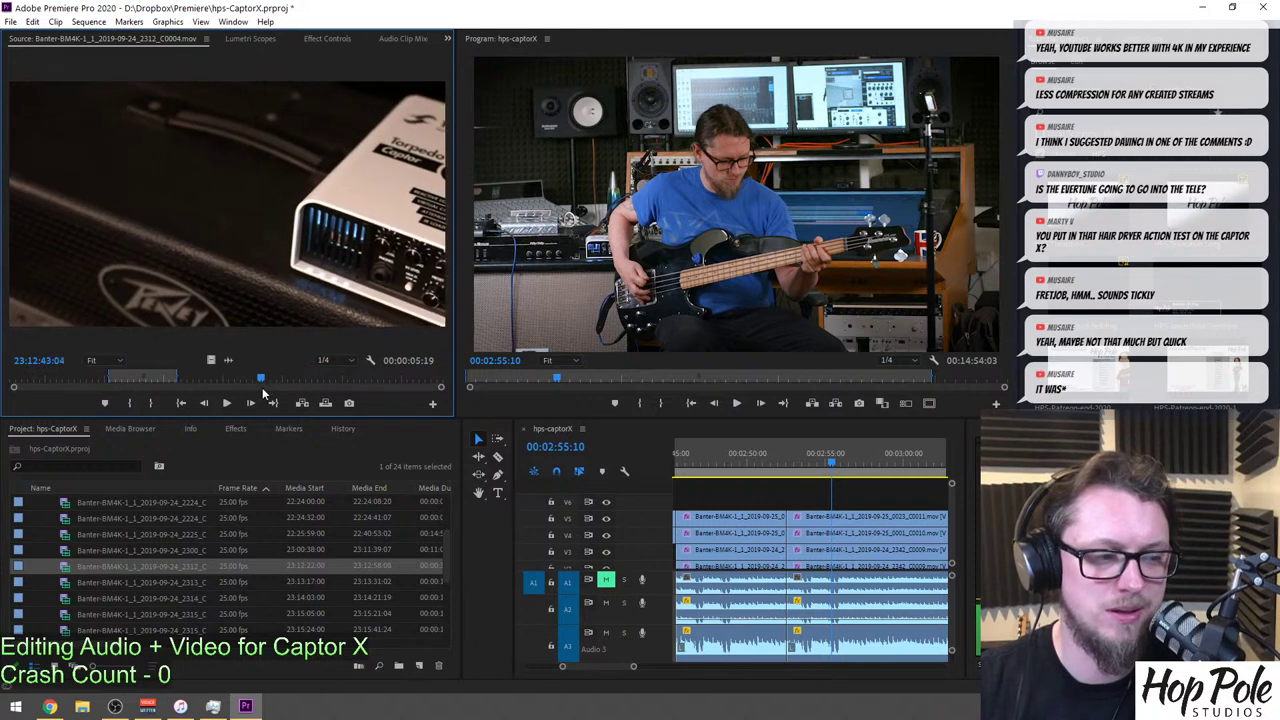
{"action": "left_click", "coordinate": [62, 551]}
{"action": "double_click", "coordinate": [62, 551]}
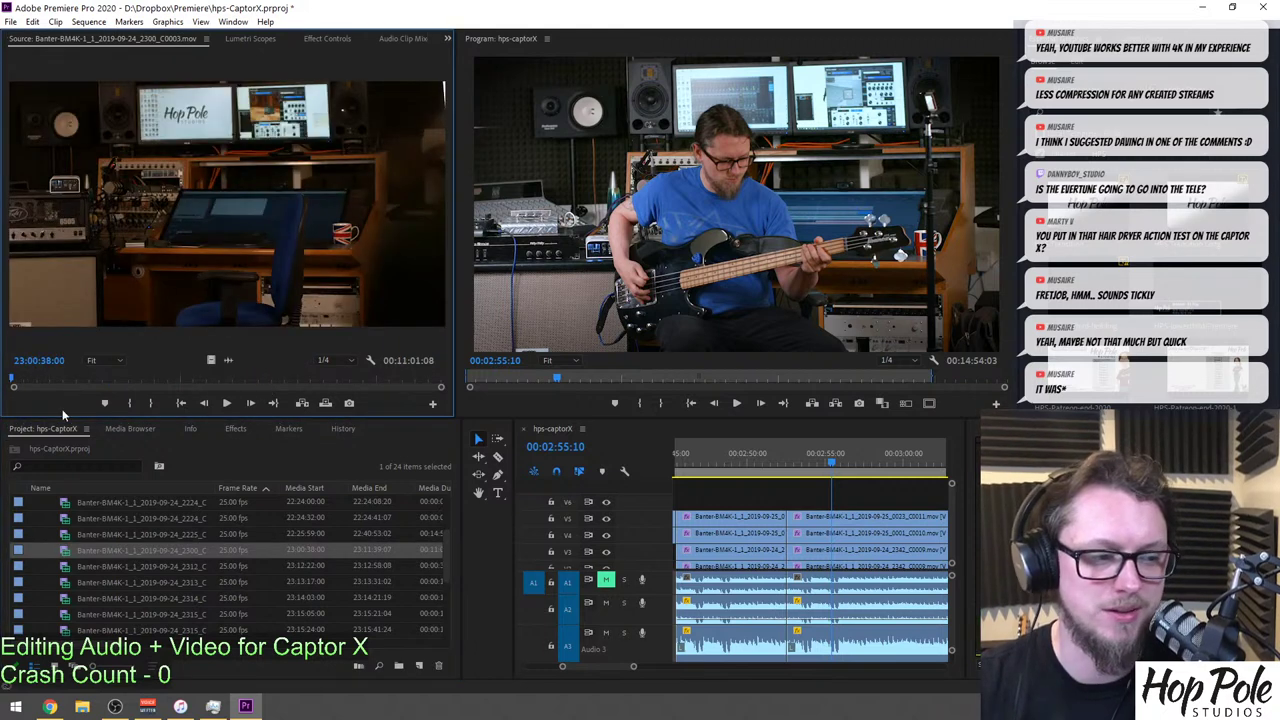
{"action": "double_click", "coordinate": [62, 534]}
{"action": "double_click", "coordinate": [62, 582]}
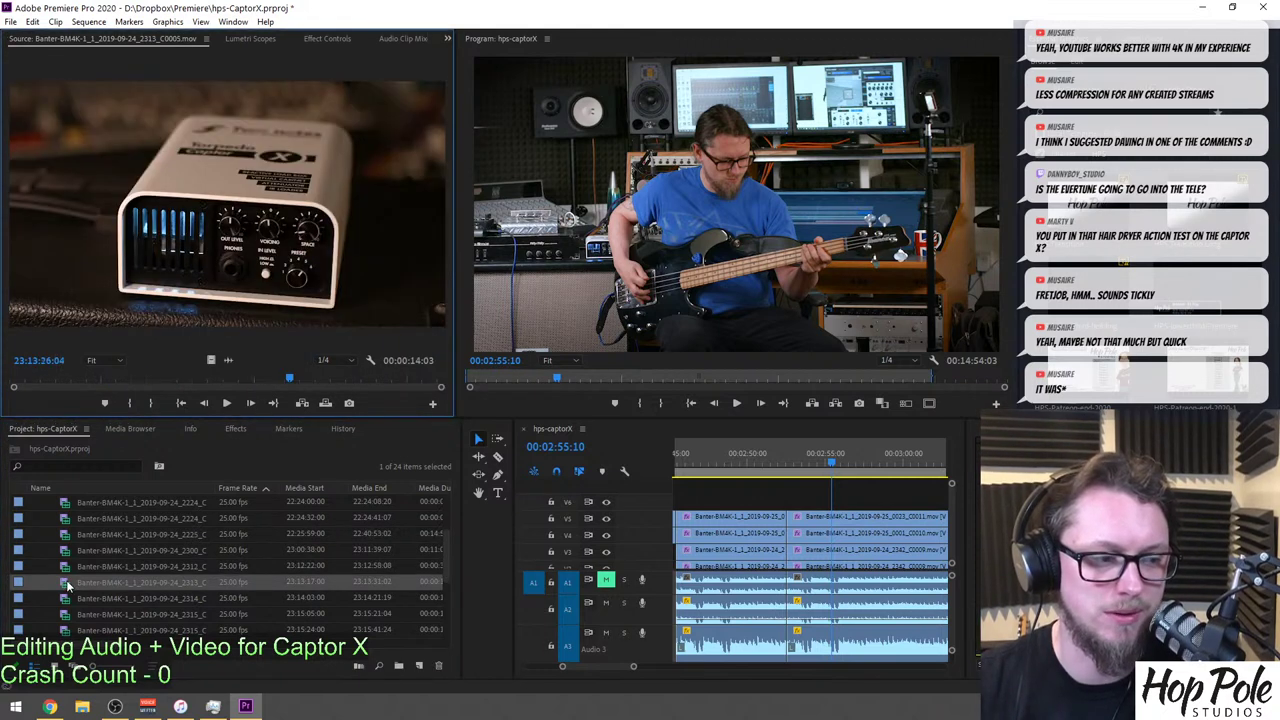
{"action": "double_click", "coordinate": [62, 566]}
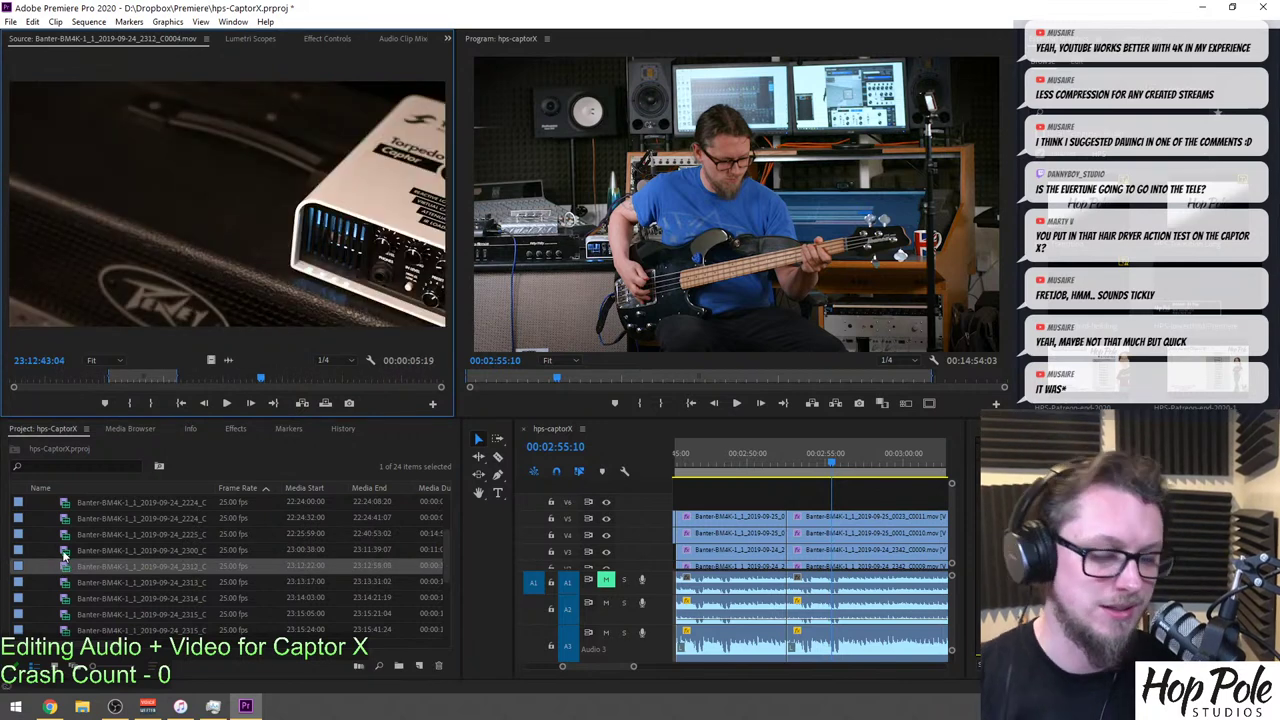
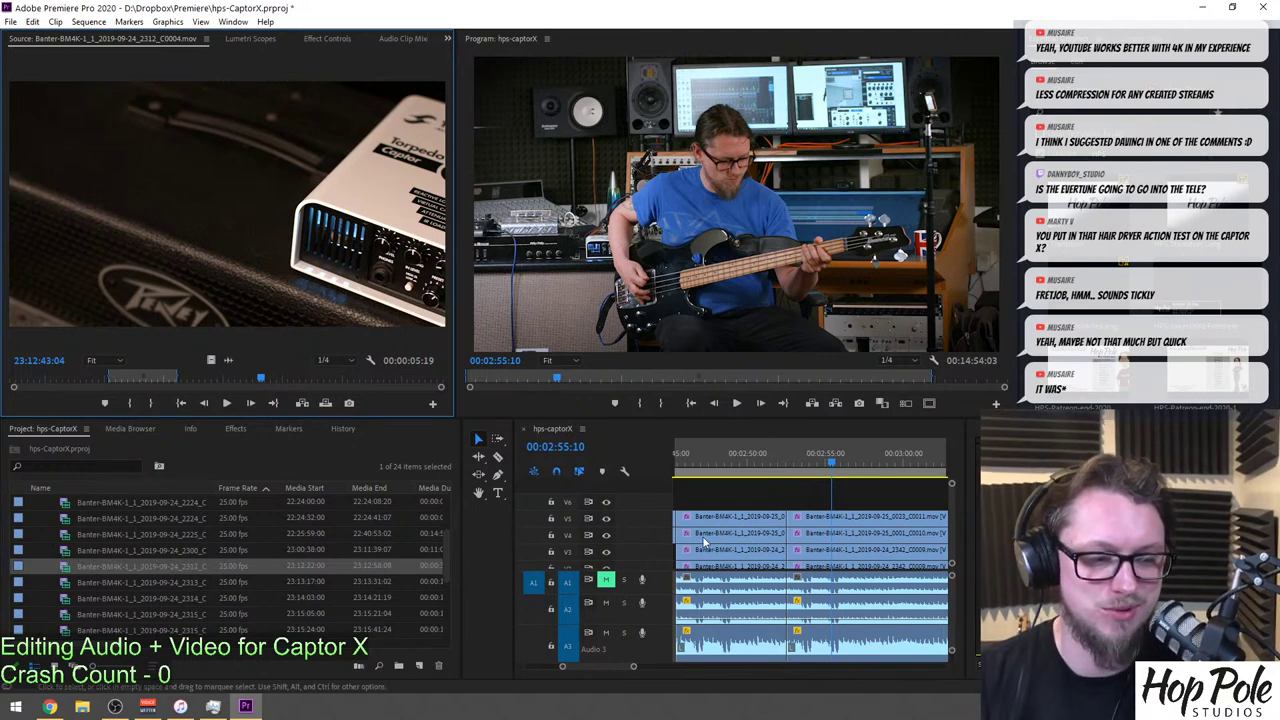
Replay the bass take before the 00:02:52:13 cut, stopping at 00:02:50:14.
{"action": "mouse_move", "coordinate": [749, 456]}
{"action": "left_mouse_down"}
{"action": "mouse_move", "coordinate": [617, 466]}
{"action": "mouse_move", "coordinate": [729, 460]}
{"action": "left_mouse_up"}
{"action": "key", "text": "space"}
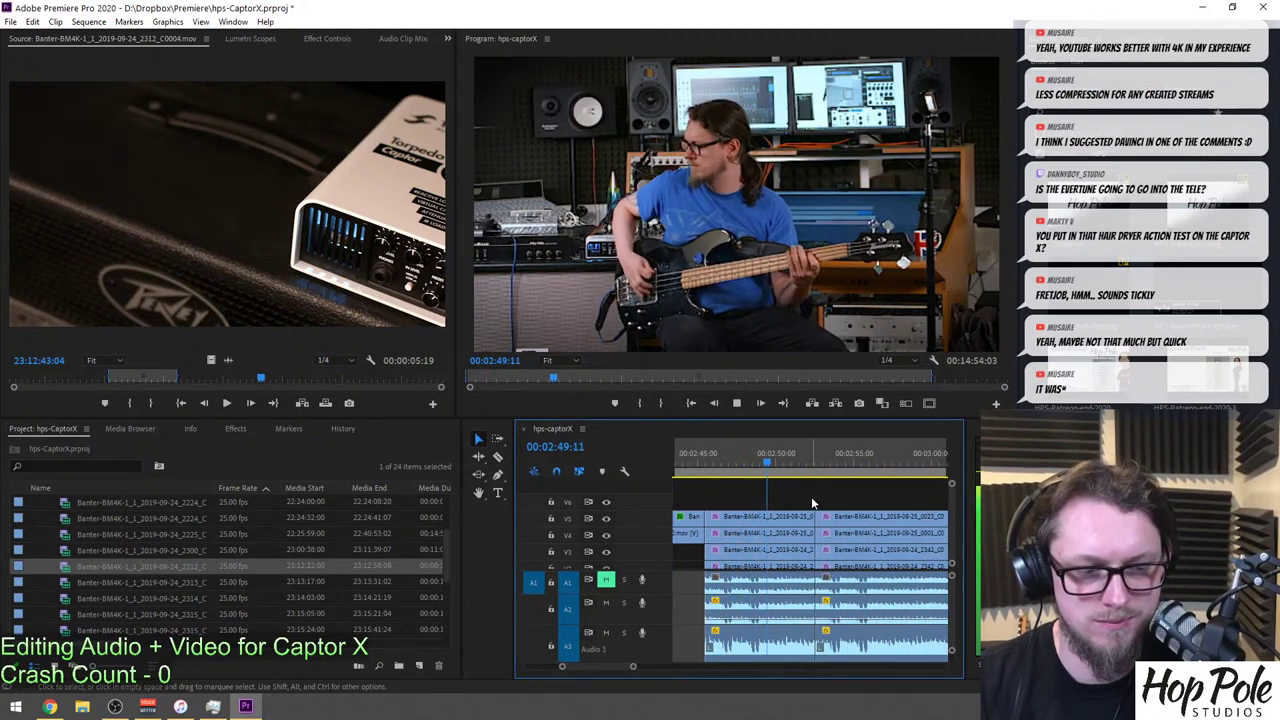
{"action": "key", "text": "space"}
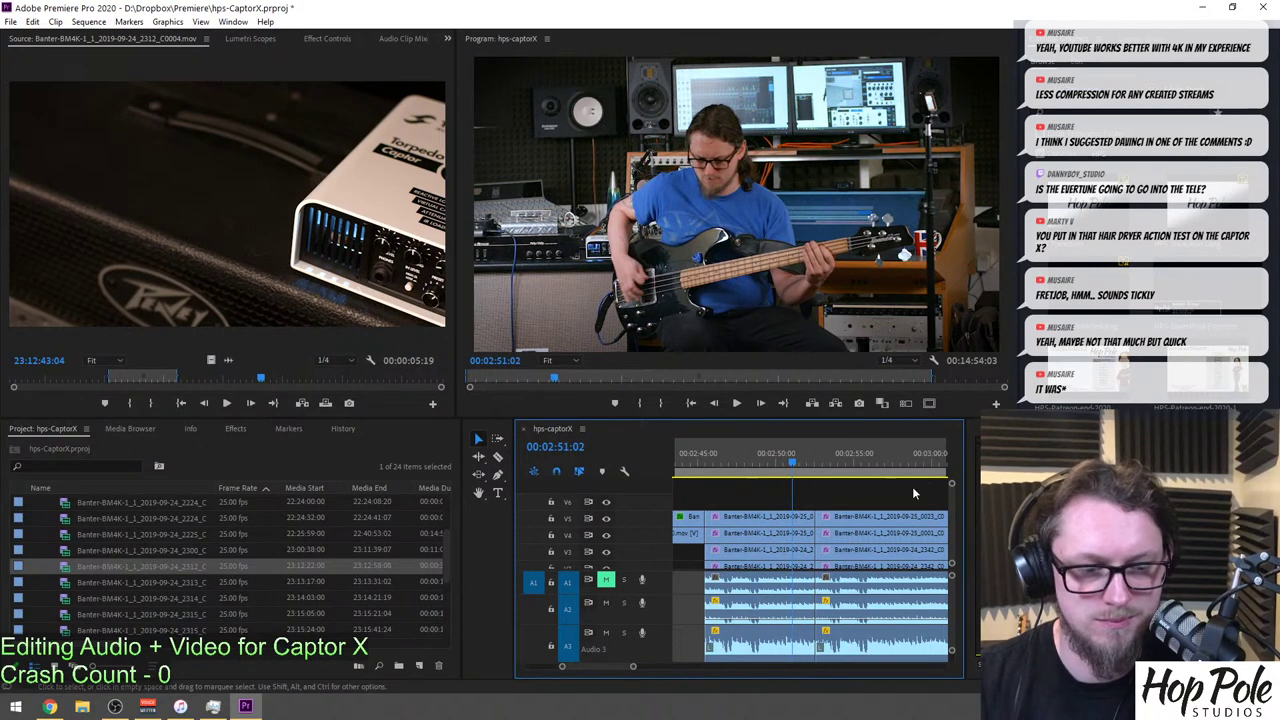
{"action": "left_click_drag", "start_coordinate": [780, 452], "coordinate": [746, 457]}
{"action": "key", "text": "space"}
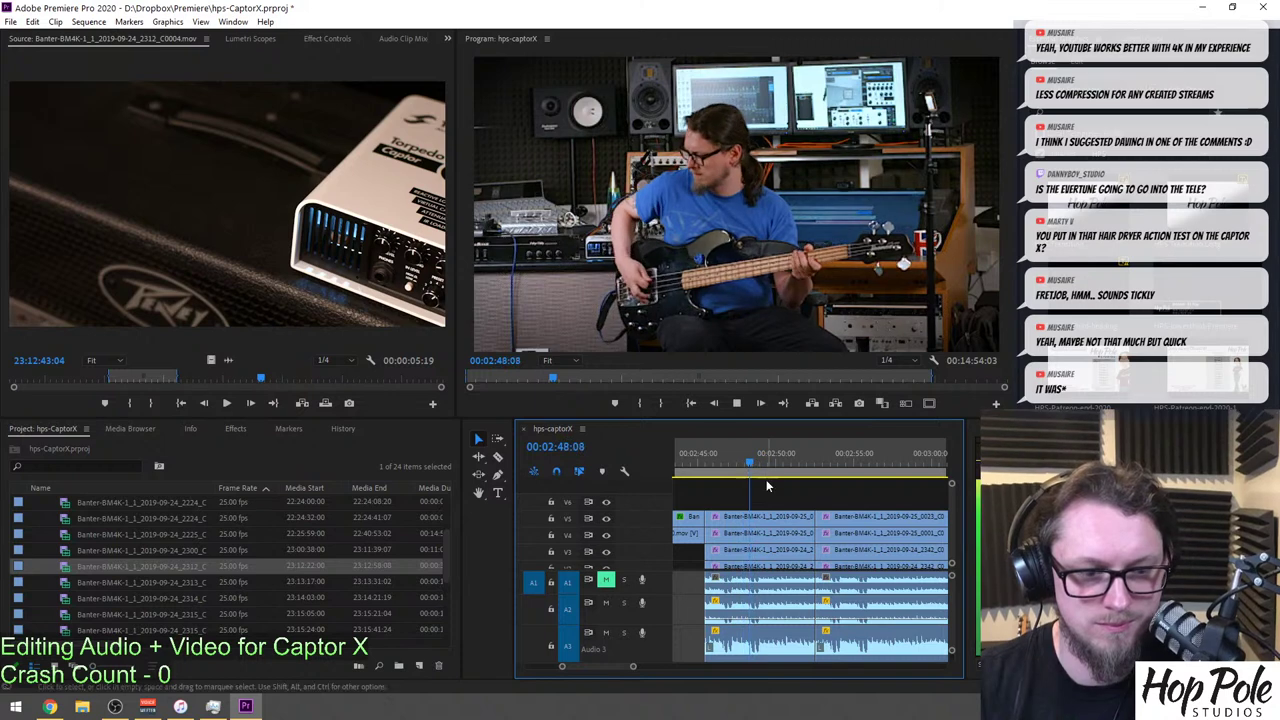
{"action": "key", "text": "space"}
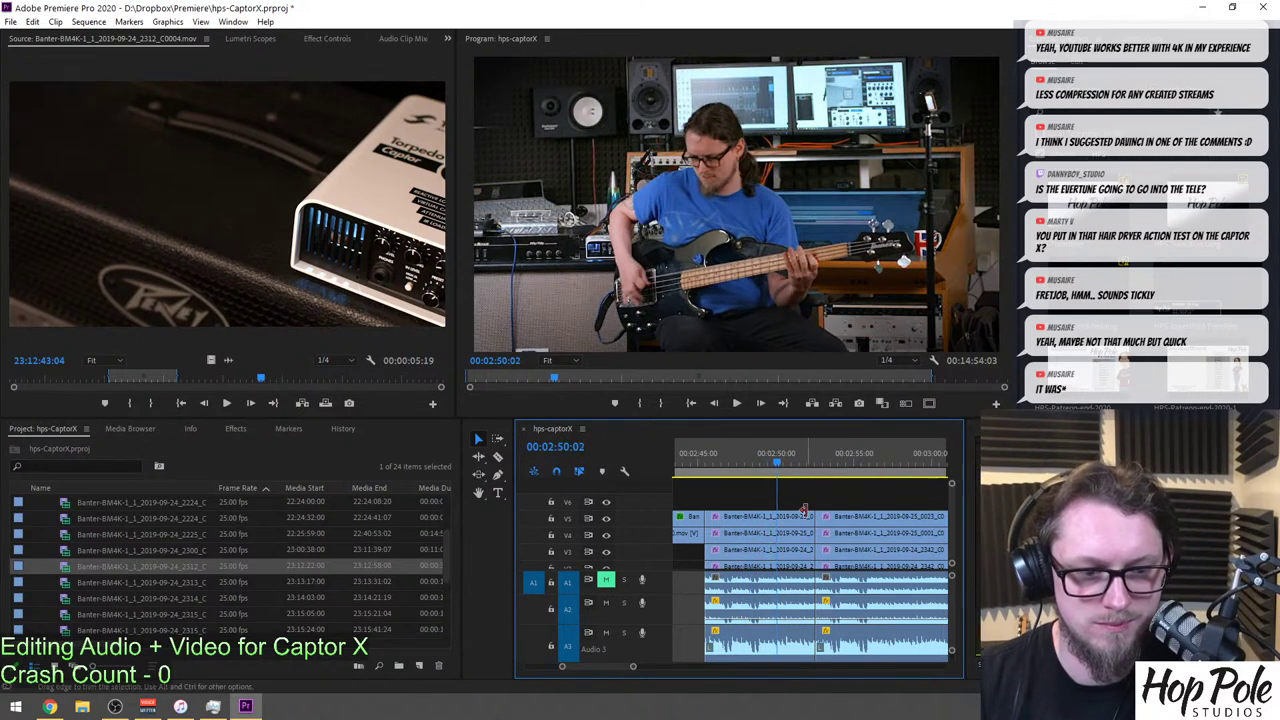
{"action": "key", "text": "space"}
{"action": "key", "text": "space"}
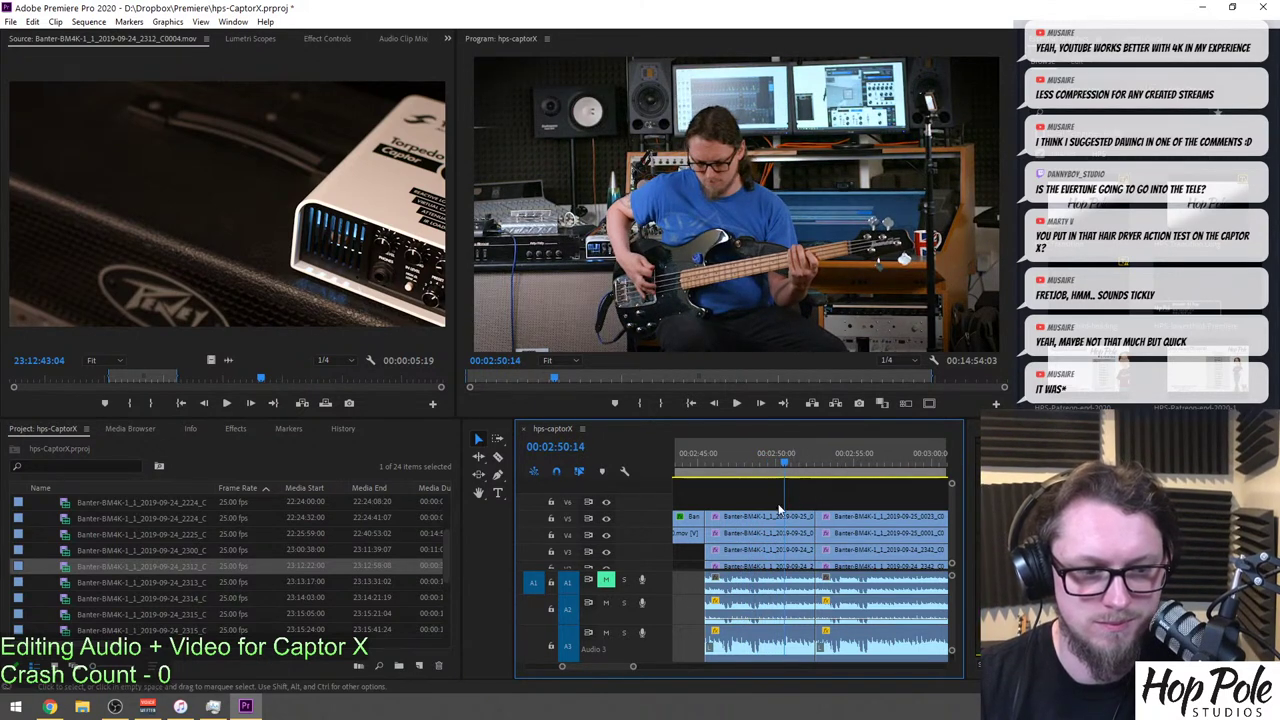
Widen the timeline by narrowing the Project panel, showing the section after 00:02:15:00 together with the bass section.
{"action": "left_click_drag", "start_coordinate": [770, 492], "coordinate": [789, 545]}
{"action": "key", "text": "minus"}
{"action": "key", "text": "minus"}
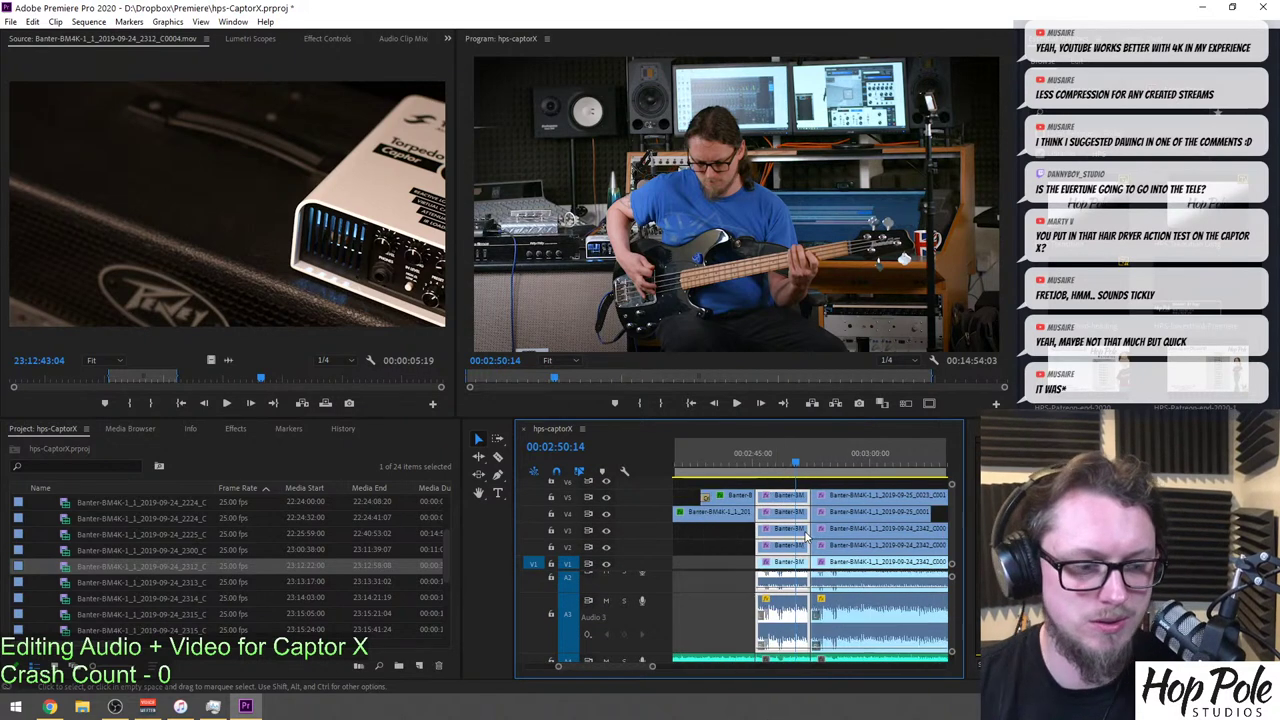
{"action": "scroll", "coordinate": [676, 524], "scroll_direction": "up", "scroll_amount": 3}
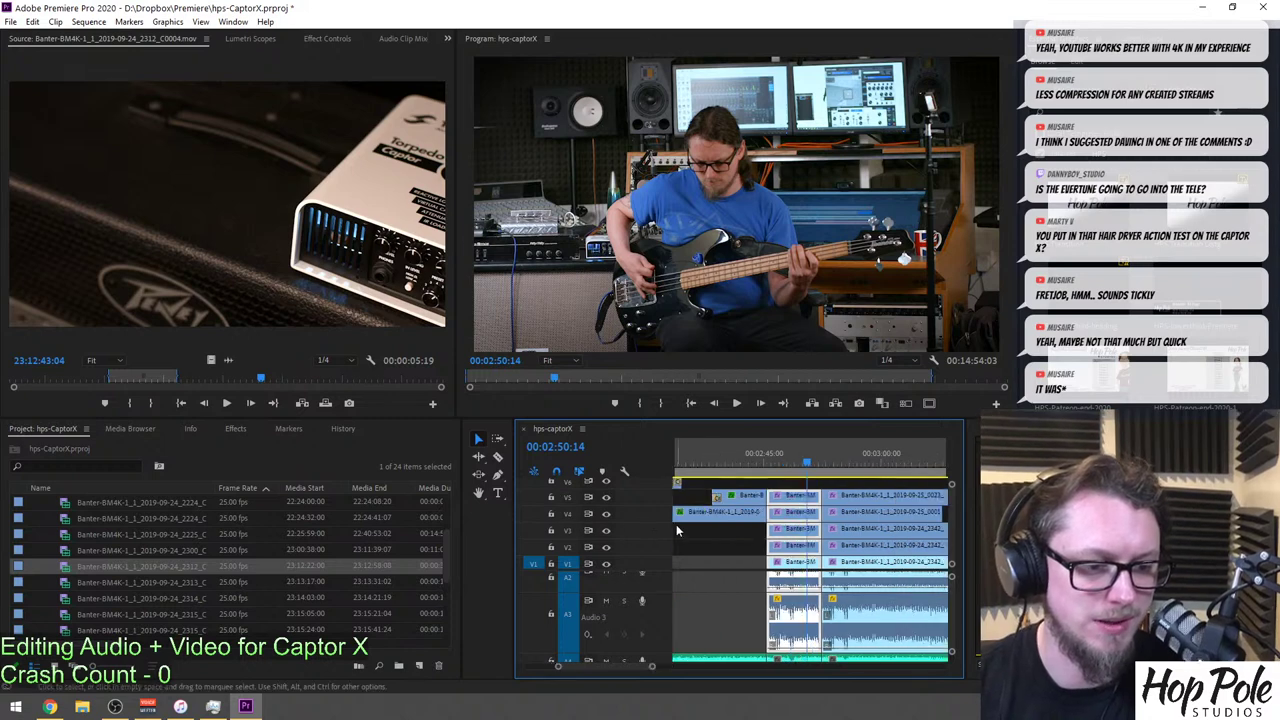
{"action": "left_click_drag", "start_coordinate": [514, 520], "coordinate": [288, 527]}
{"action": "scroll", "coordinate": [650, 536], "scroll_direction": "left", "scroll_amount": 5}
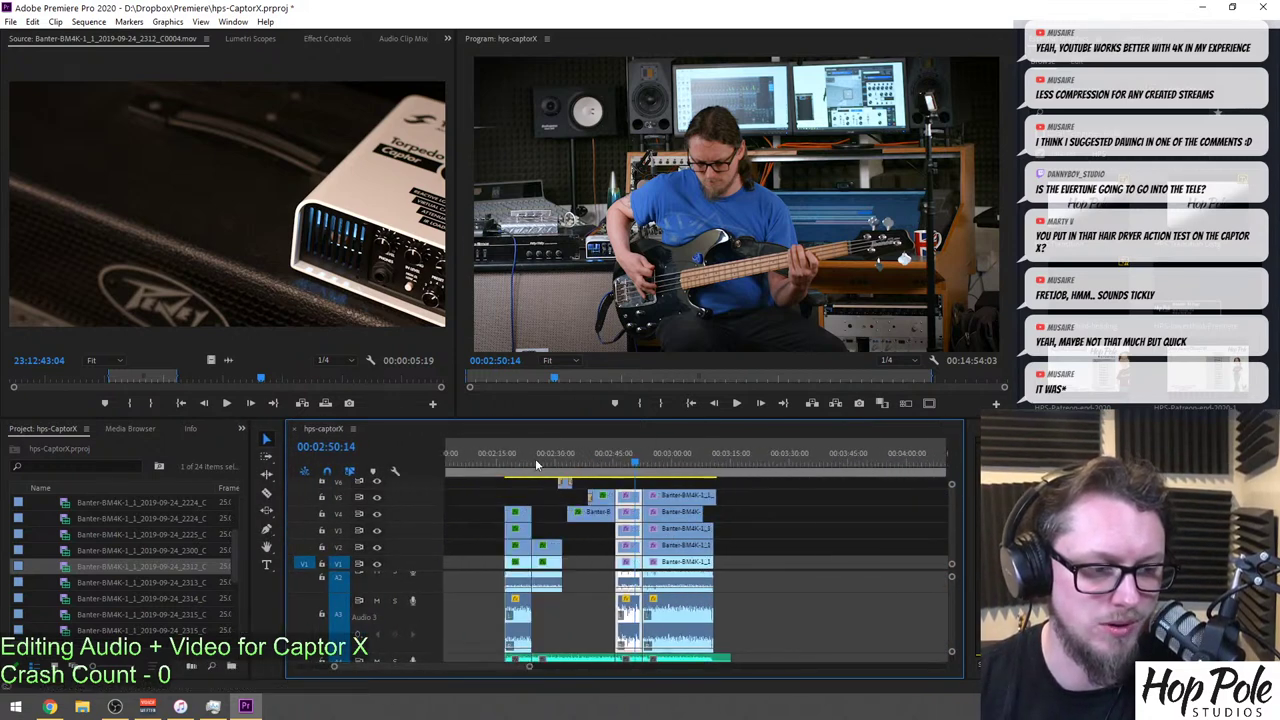
{"action": "scroll", "coordinate": [650, 543], "scroll_direction": "left", "scroll_amount": 2}
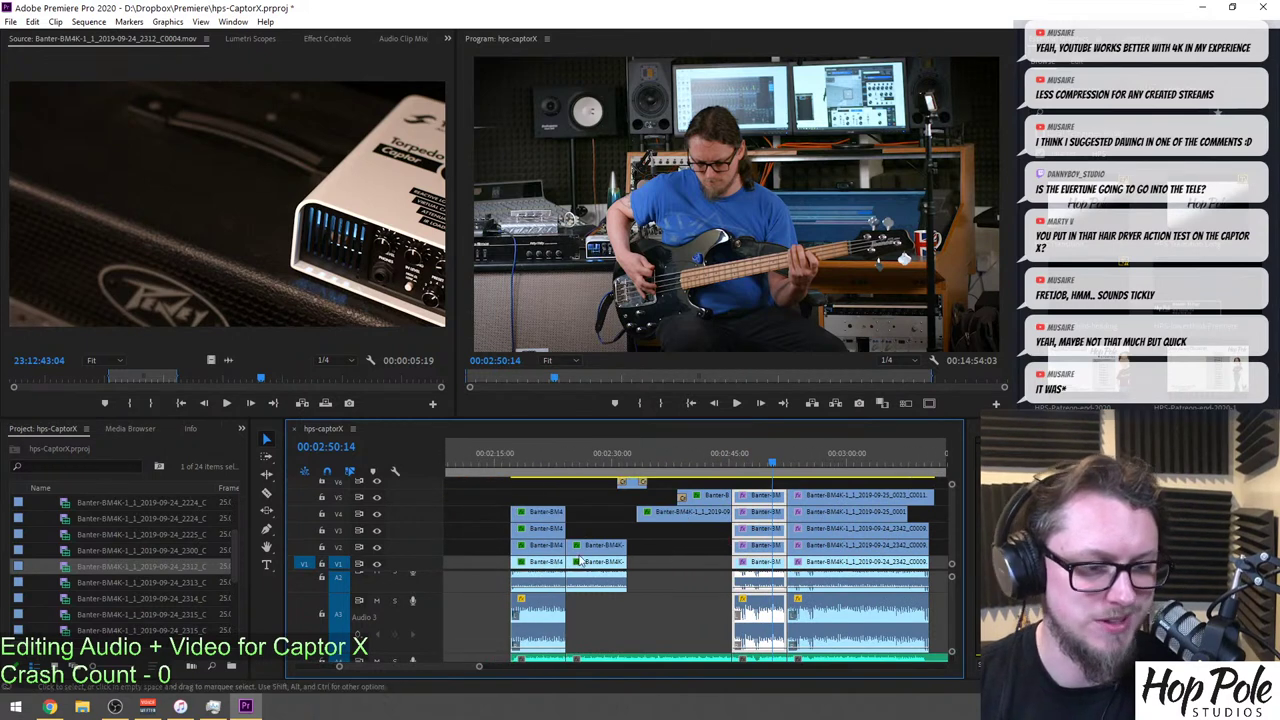
Copy the Motion settings of the V4 clip at 00:02:20:00 onto the V5 bass clip at 00:02:50:14.
{"action": "left_click", "coordinate": [335, 38]}
{"action": "left_click", "coordinate": [49, 273]}
{"action": "left_click", "coordinate": [43, 93]}
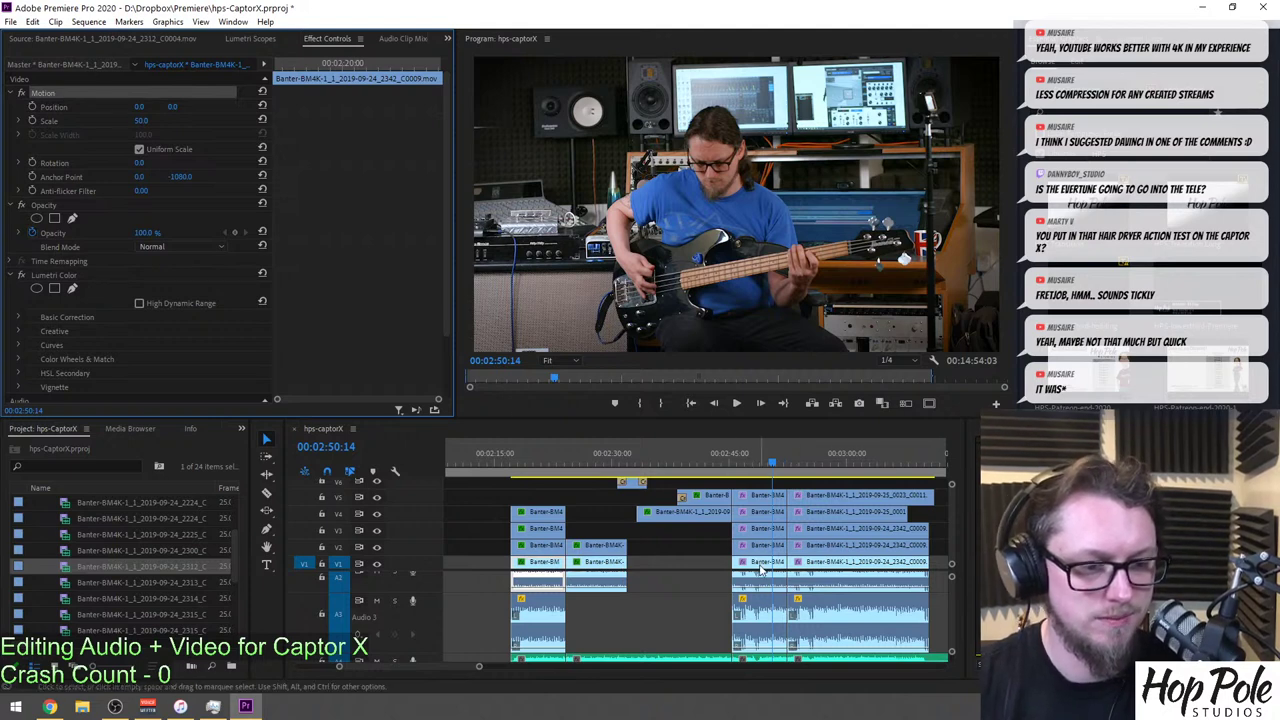
{"action": "left_click", "coordinate": [758, 497]}
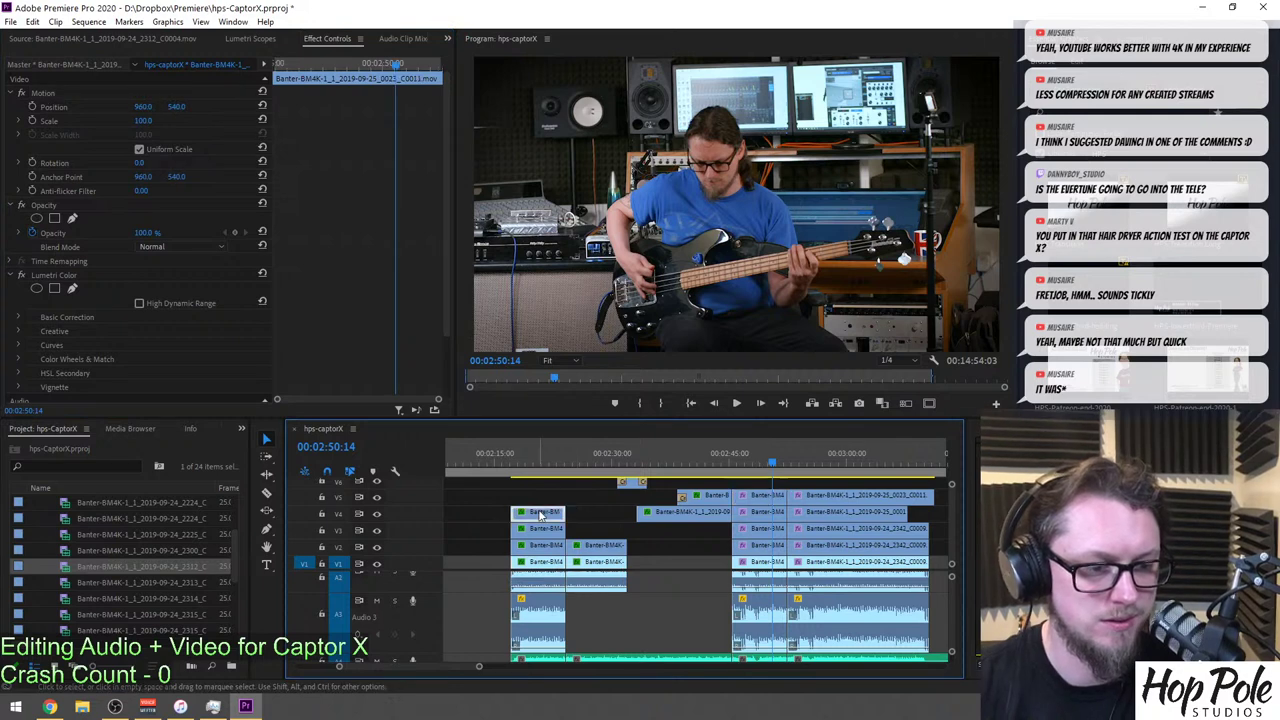
{"action": "left_click", "coordinate": [43, 93]}
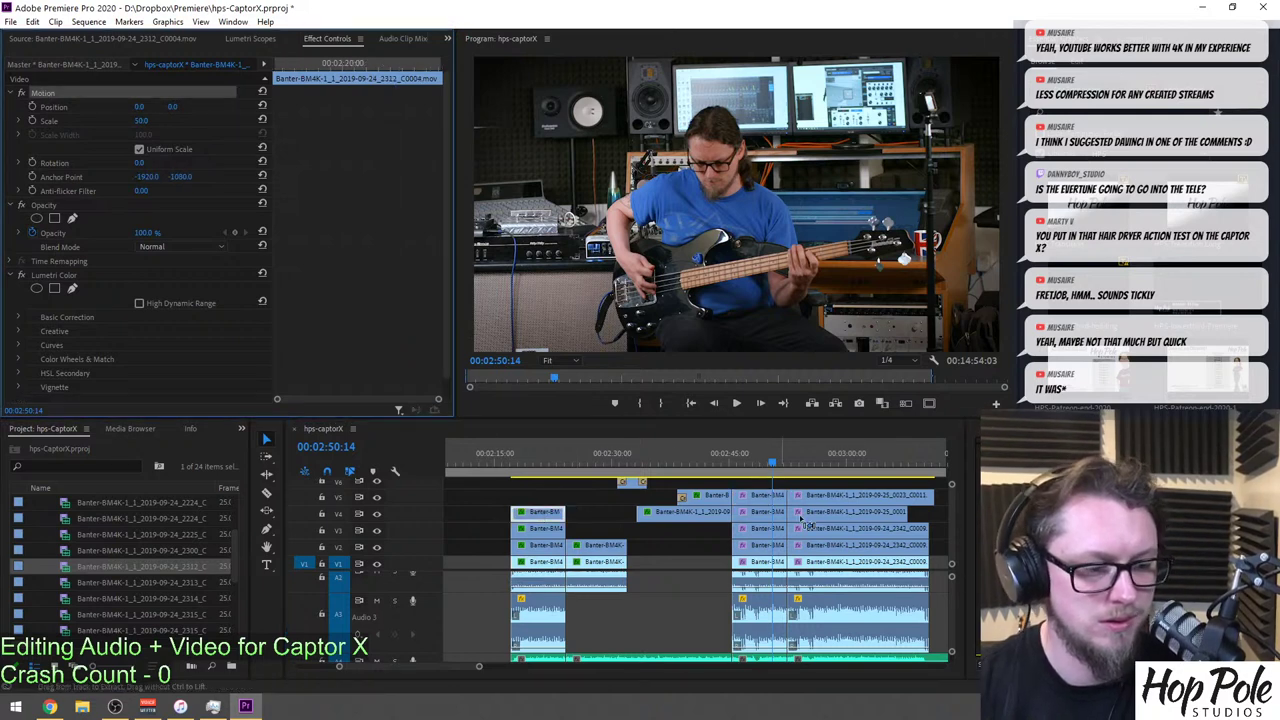
{"action": "left_click", "coordinate": [765, 499]}
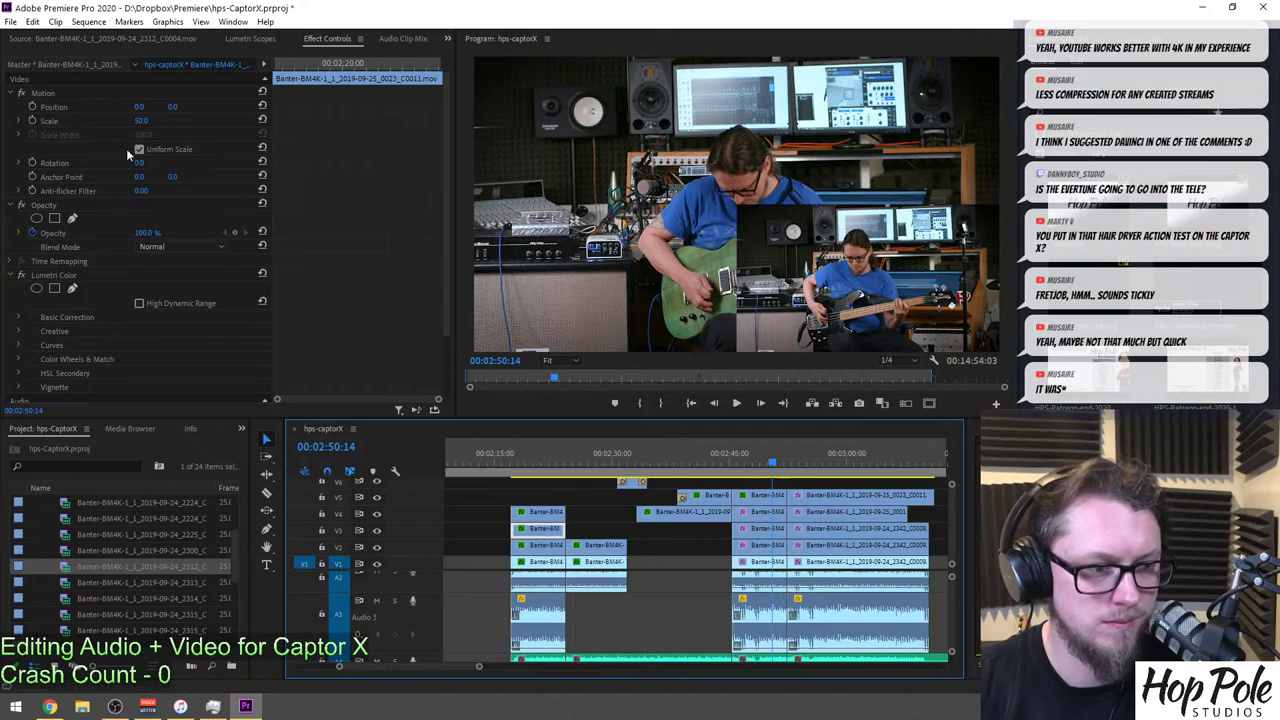
Copy the 00:02:20:00 V3 clip's Motion settings onto the V3 clip at 00:02:50:14, and delete the V4 clip above it.
{"action": "left_click", "coordinate": [44, 95]}
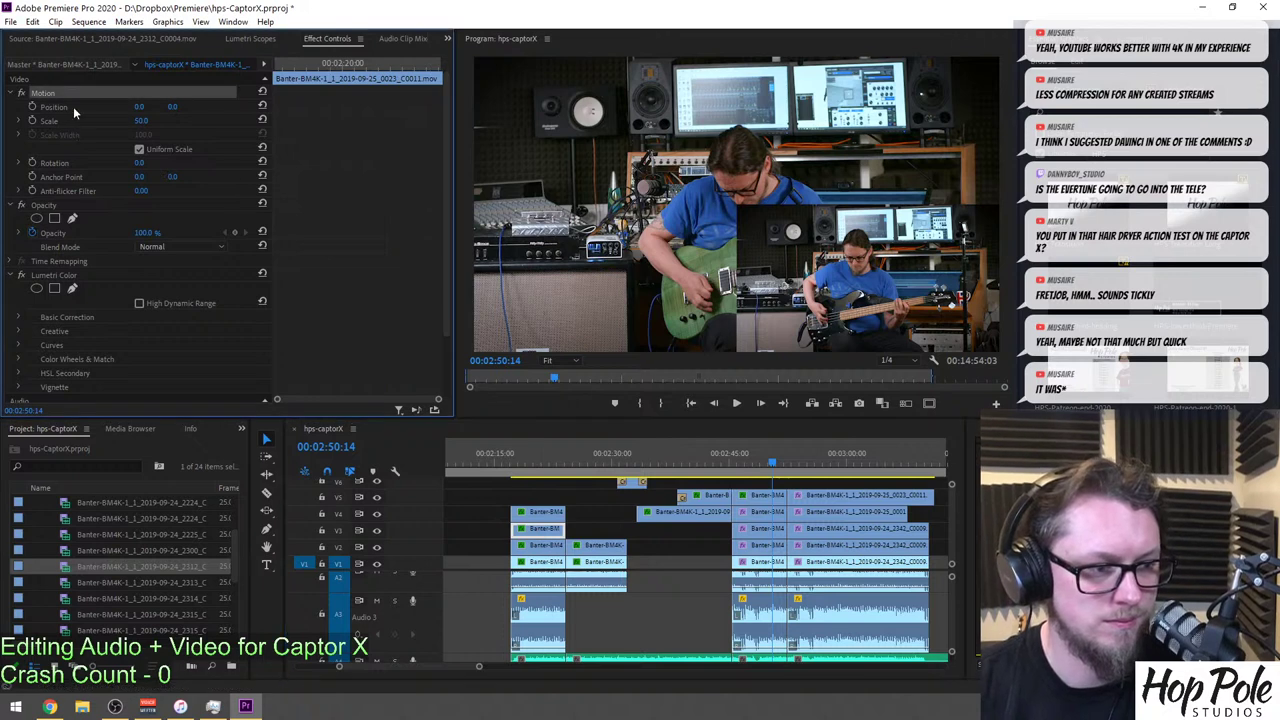
{"action": "left_click", "coordinate": [772, 530]}
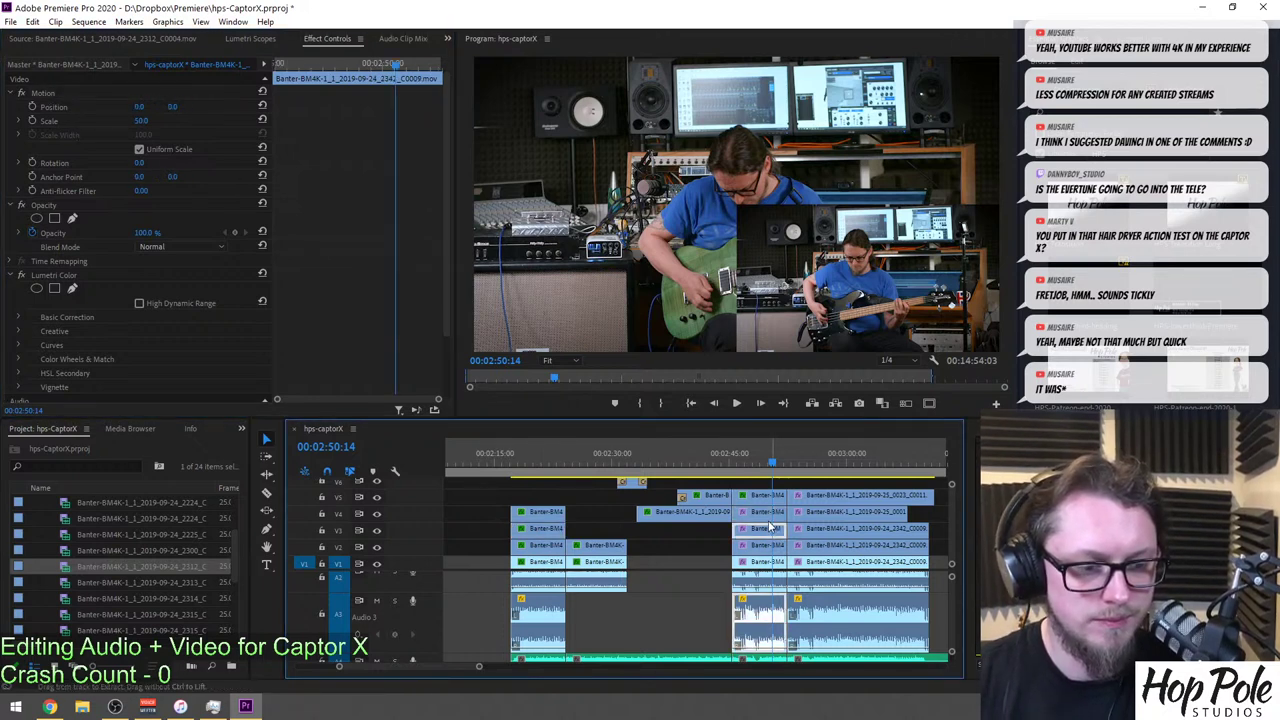
{"action": "key", "text": "Delete"}
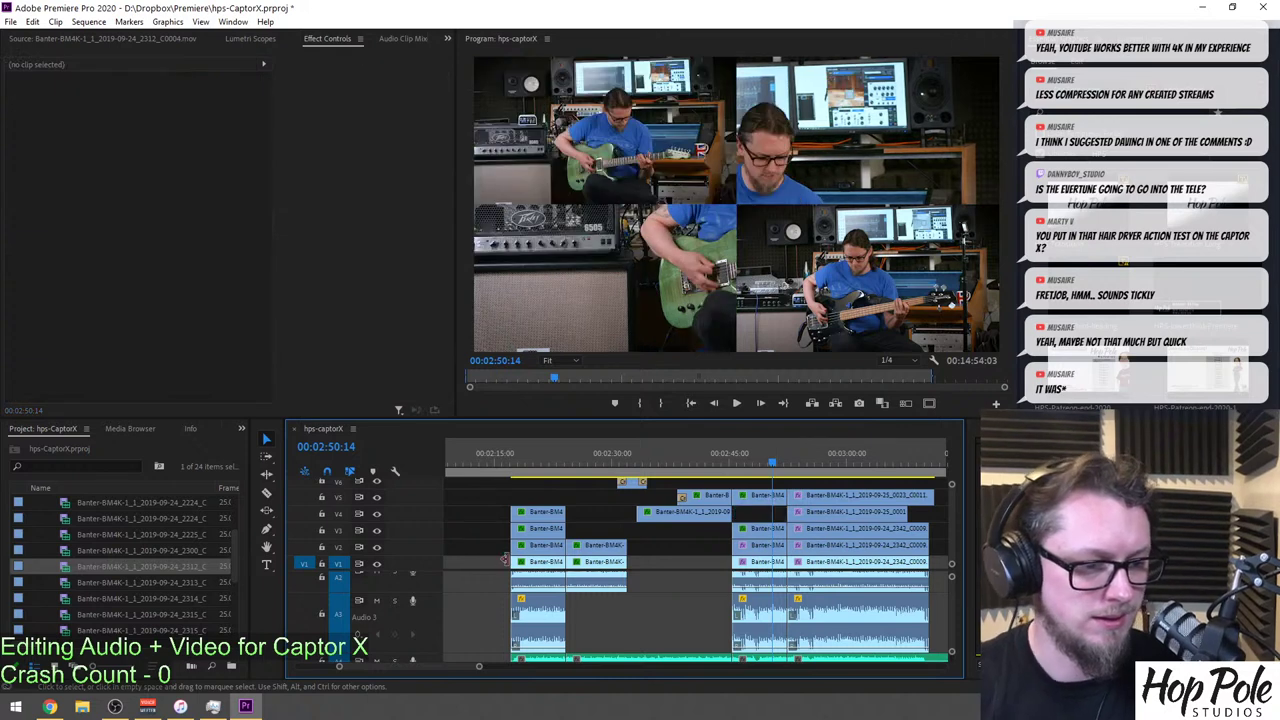
Copy the Motion settings of the V2 and V1 clips at 00:02:20:00 onto the matching V2 and V1 clips at 00:02:50:14.
{"action": "left_click", "coordinate": [537, 548]}
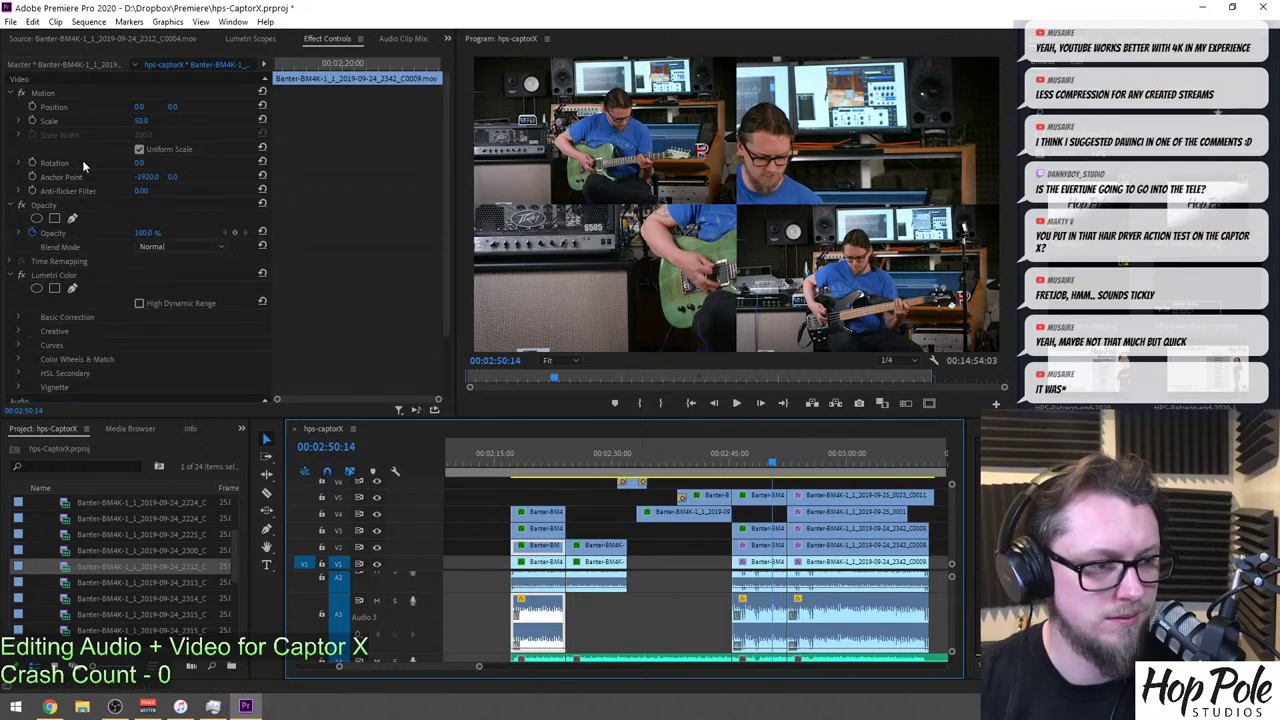
{"action": "left_click", "coordinate": [44, 94]}
{"action": "left_click", "coordinate": [760, 548]}
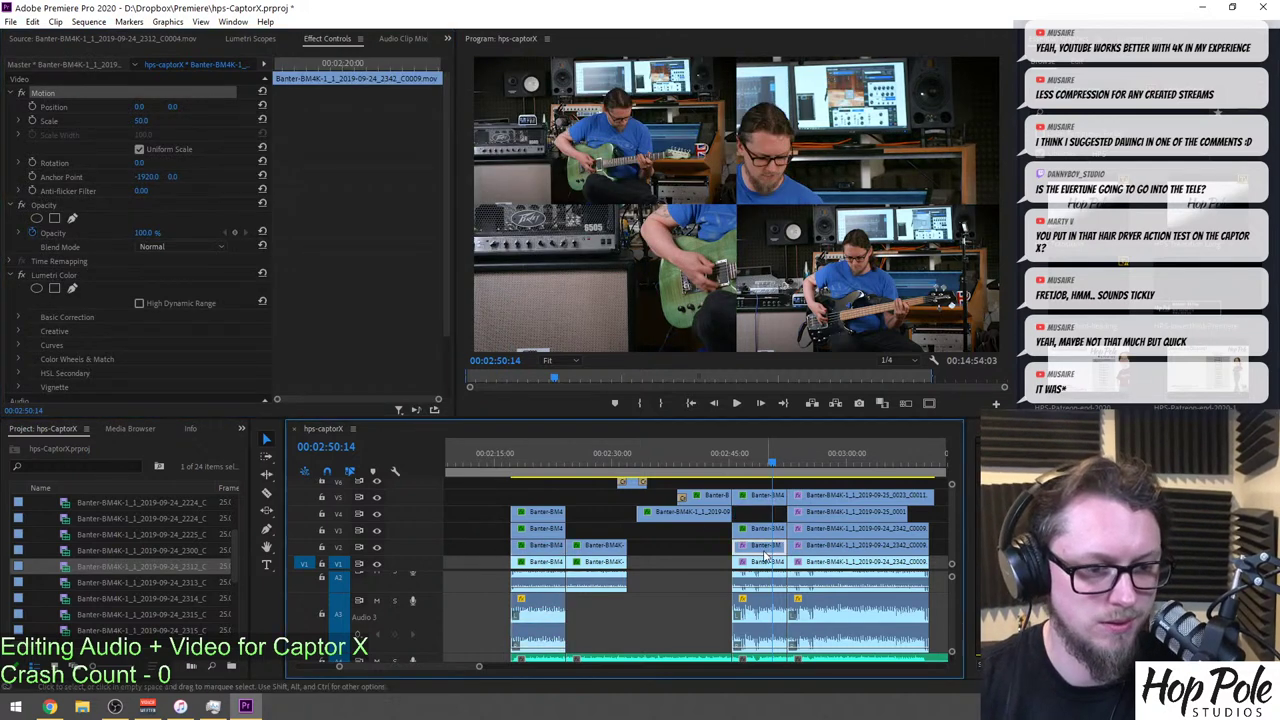
{"action": "left_click", "coordinate": [552, 570]}
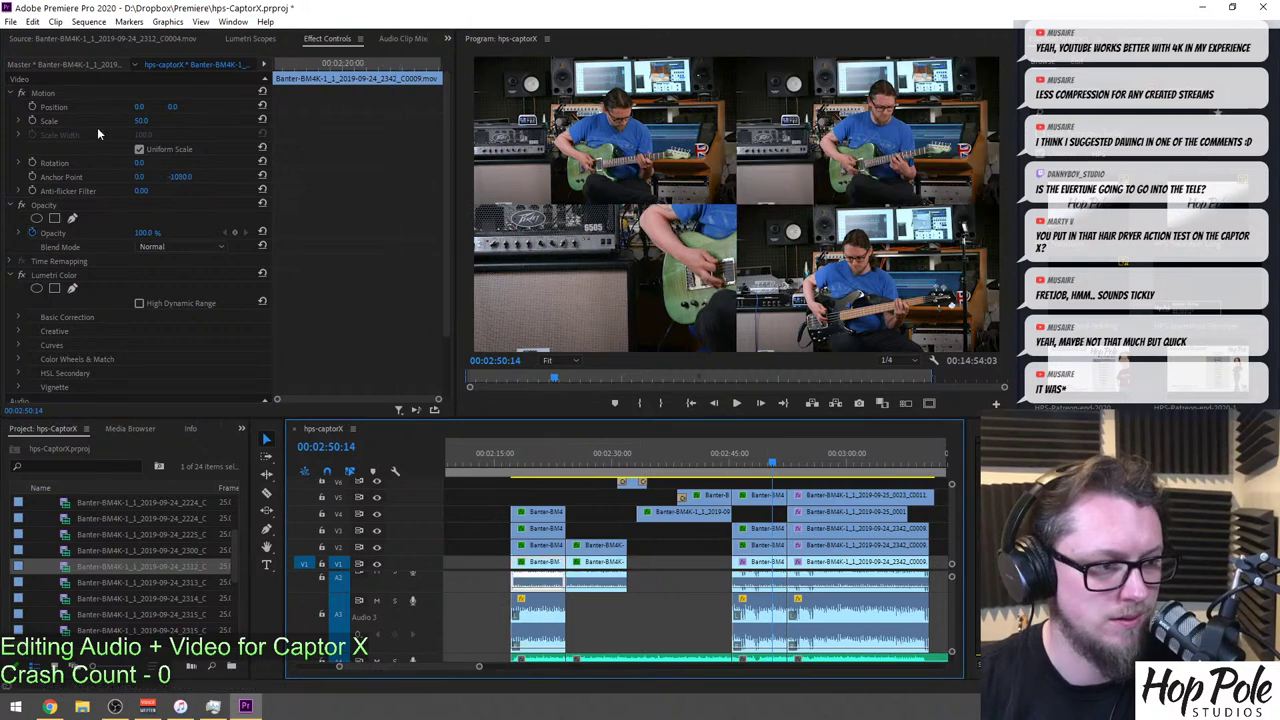
{"action": "left_click", "coordinate": [50, 93]}
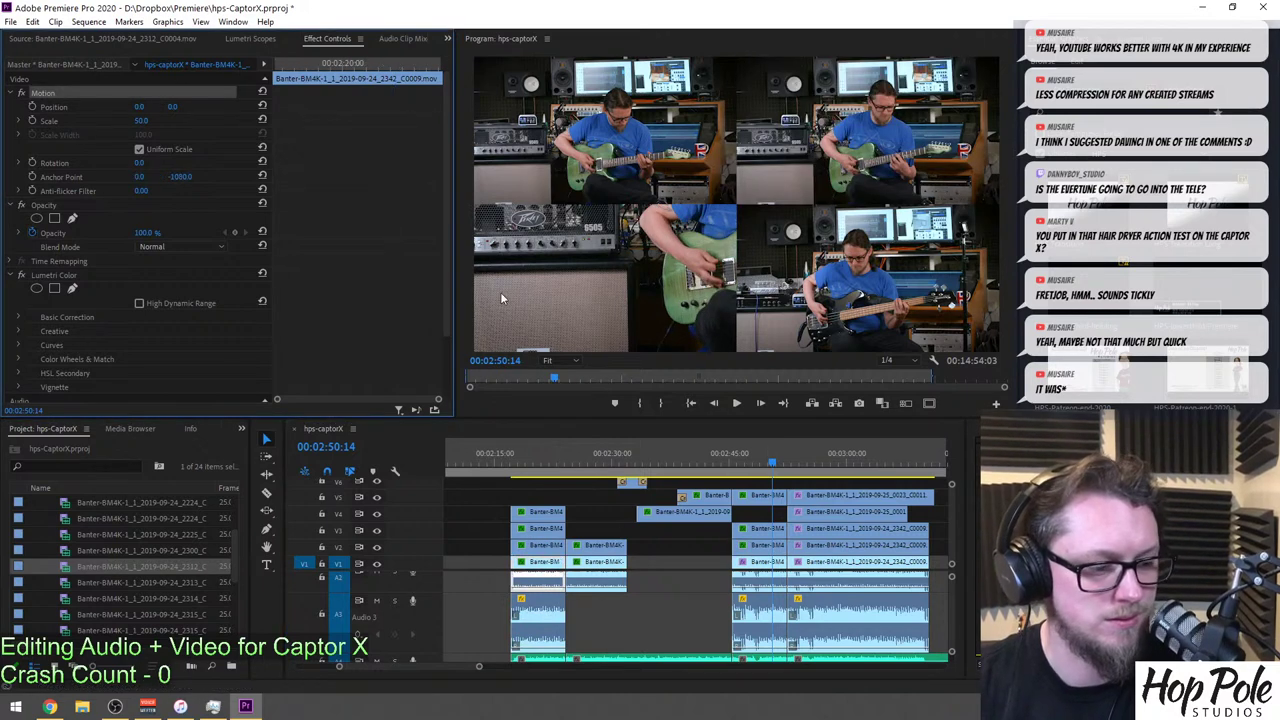
{"action": "left_click", "coordinate": [765, 566]}
Play the four-way split view from just before its start to 00:02:52:06, and return to 00:02:50:02.
{"action": "left_click", "coordinate": [724, 458]}
{"action": "key", "text": "space"}
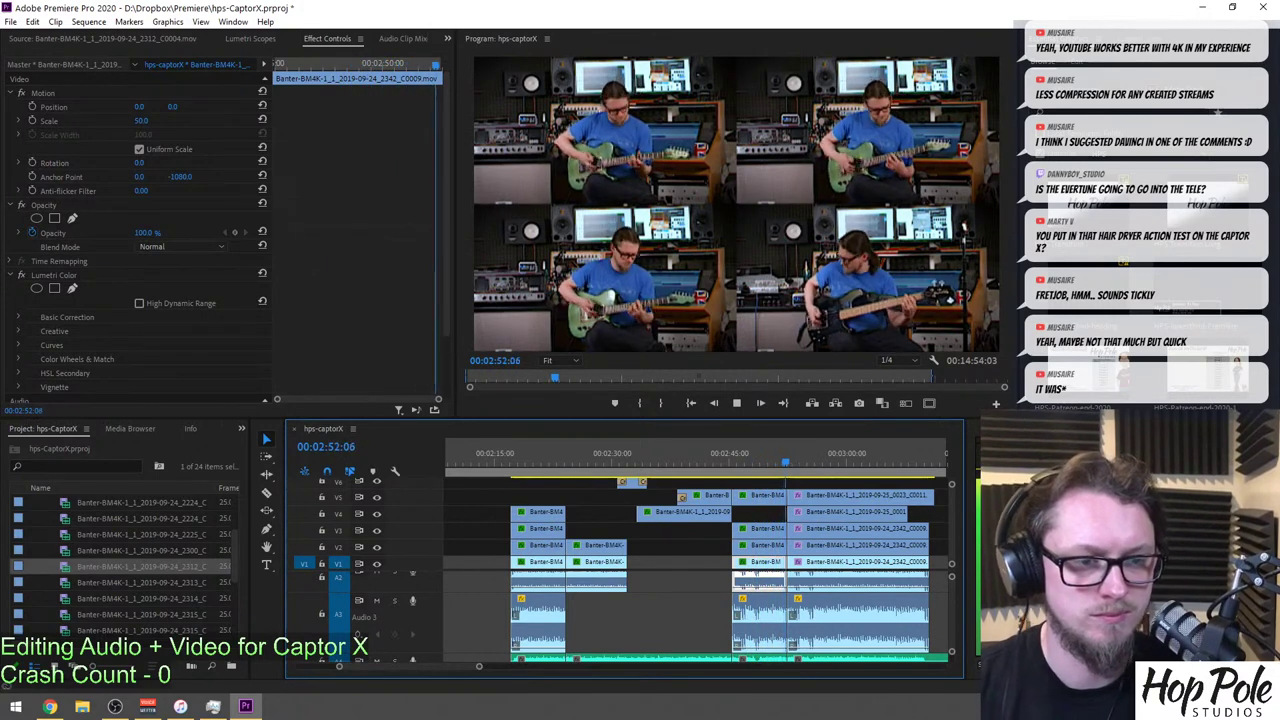
{"action": "left_click", "coordinate": [770, 463]}
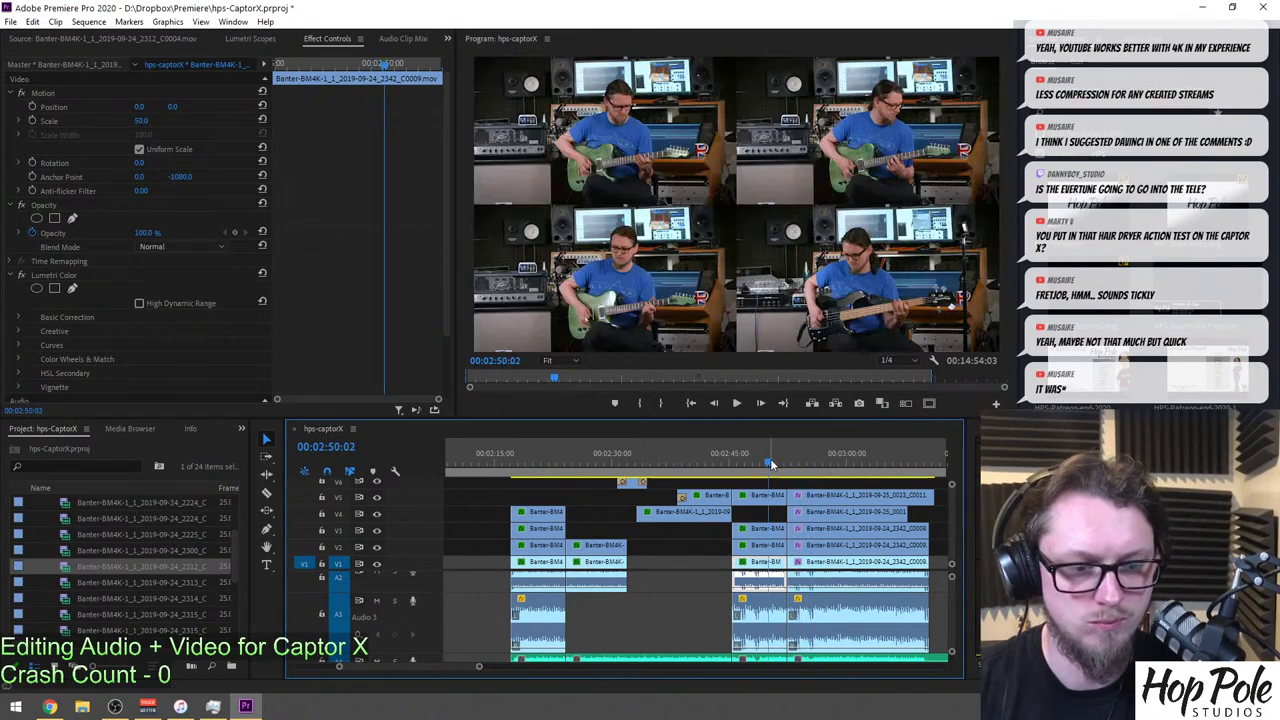
Extend the start of the V4 guitar clip ending in C0010 back to about 00:02:50:00, and play across the cut.
{"action": "key", "text": "equal"}
{"action": "key", "text": "equal"}
{"action": "key", "text": "equal"}
{"action": "key", "text": "space"}
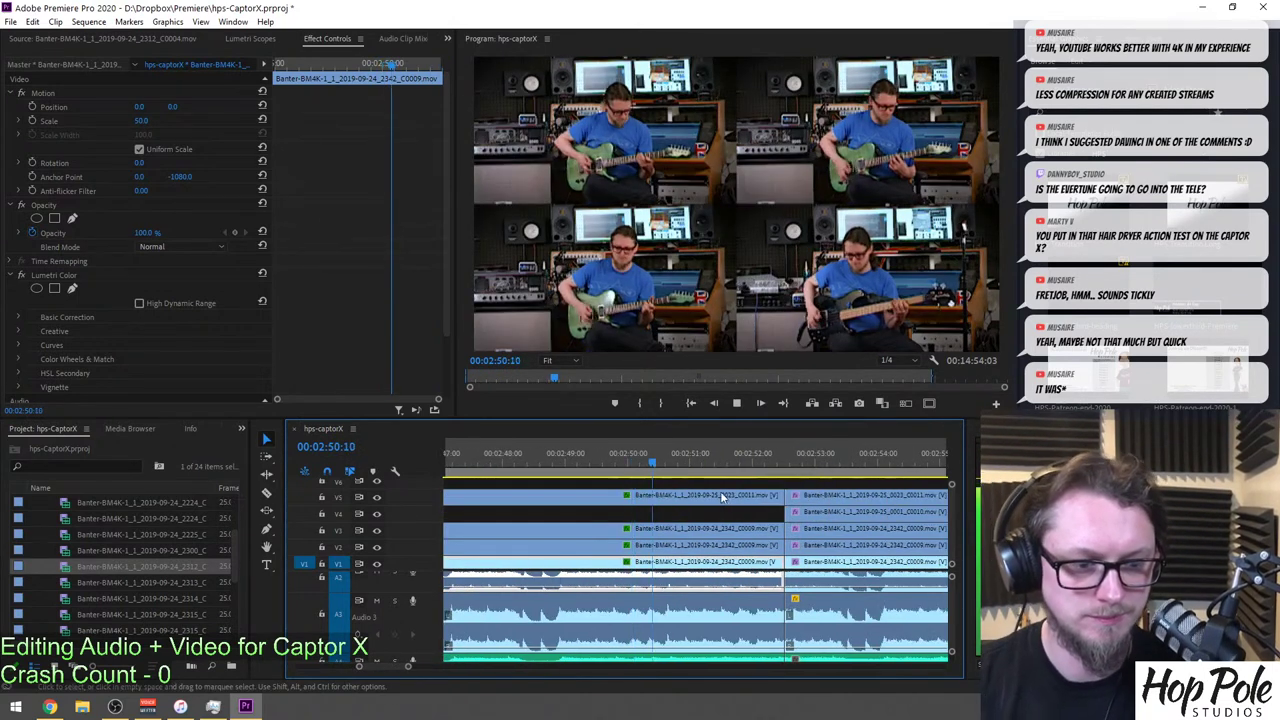
{"action": "key", "text": "minus"}
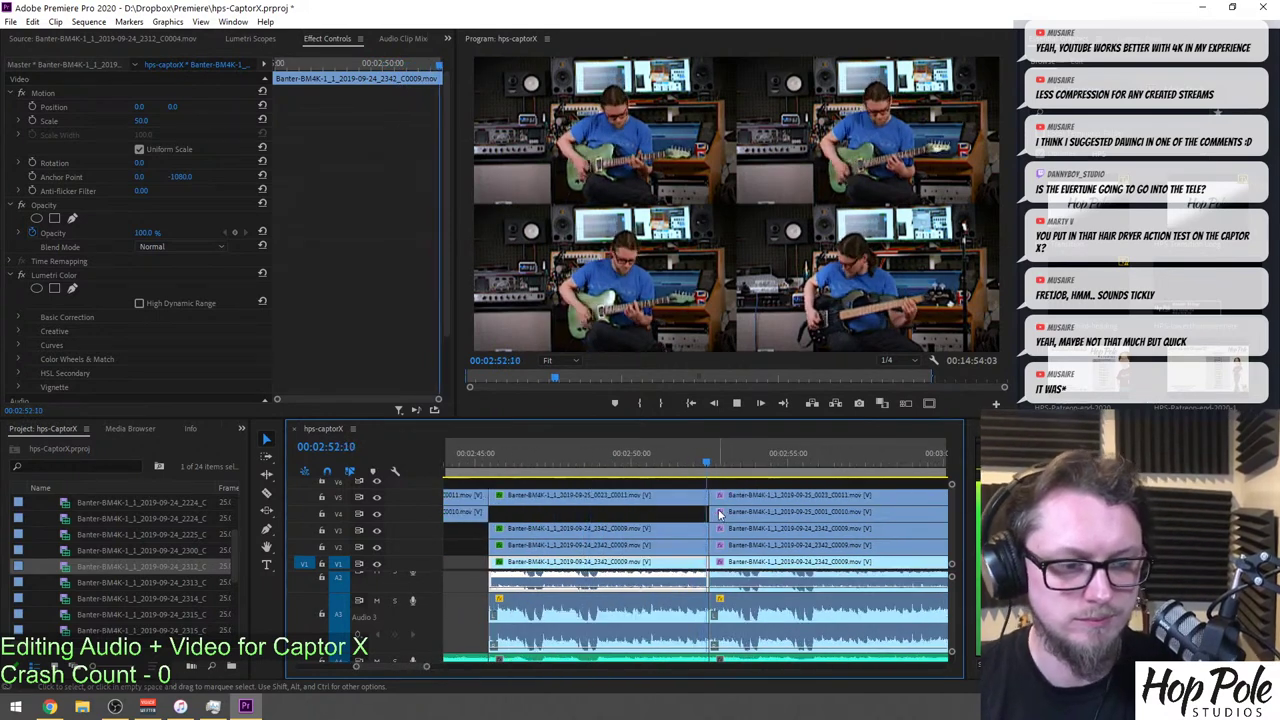
{"action": "left_click_drag", "start_coordinate": [707, 512], "coordinate": [633, 512]}
{"action": "left_click", "coordinate": [628, 461]}
{"action": "key", "text": "space"}
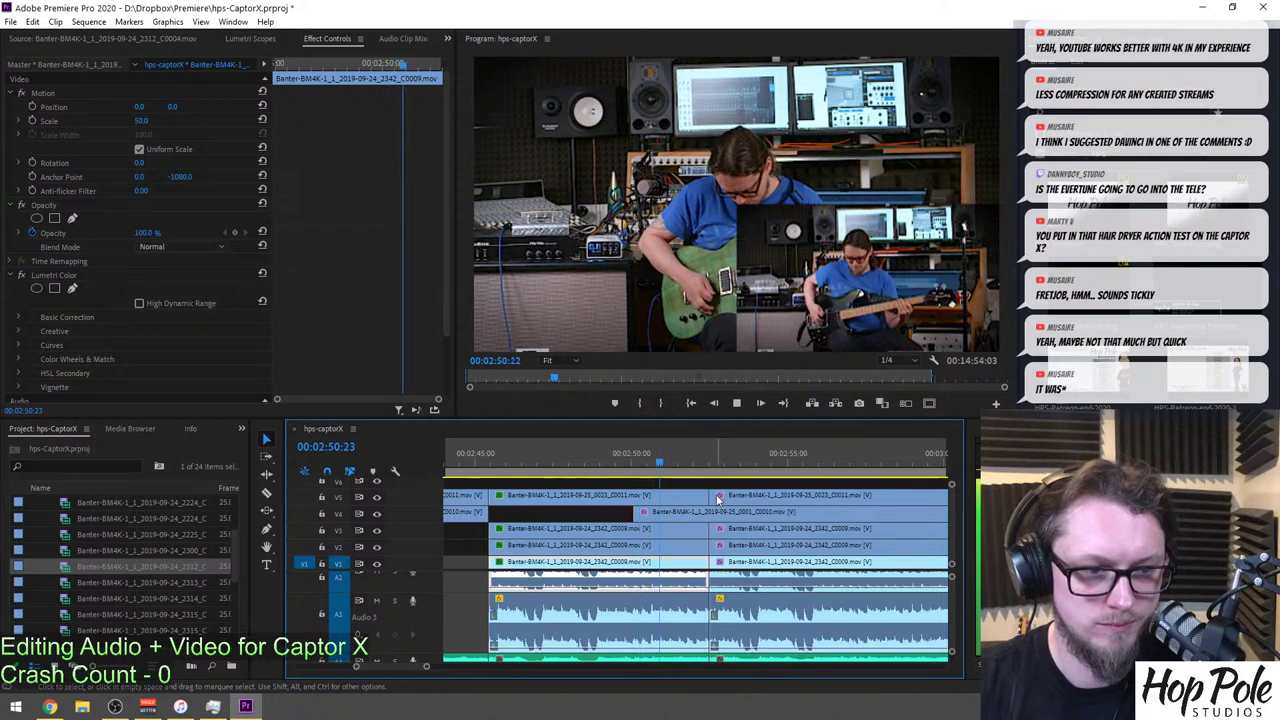
Place the C0010 guitar clip on V5 above the C0011 bass clips on V4, and play from just before 00:02:50:00.
{"action": "mouse_move", "coordinate": [668, 510]}
{"action": "left_mouse_down"}
{"action": "mouse_move", "coordinate": [690, 508]}
{"action": "mouse_move", "coordinate": [689, 484]}
{"action": "mouse_move", "coordinate": [686, 506]}
{"action": "left_mouse_up"}
{"action": "key", "text": "minus"}
{"action": "key", "text": "minus"}
{"action": "key", "text": "minus"}
{"action": "key", "text": "equal"}
{"action": "key", "text": "equal"}
{"action": "left_click_drag", "start_coordinate": [677, 459], "coordinate": [623, 462]}
{"action": "key", "text": "space"}
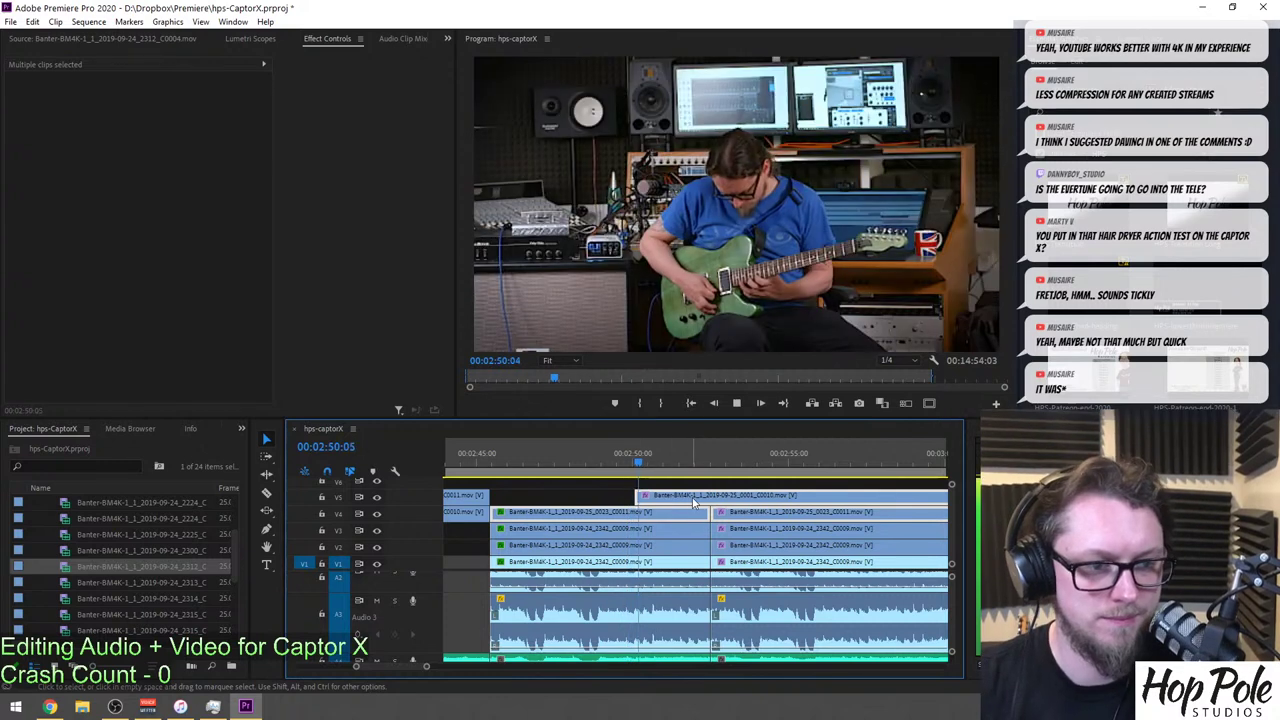
{"action": "left_click", "coordinate": [610, 482]}
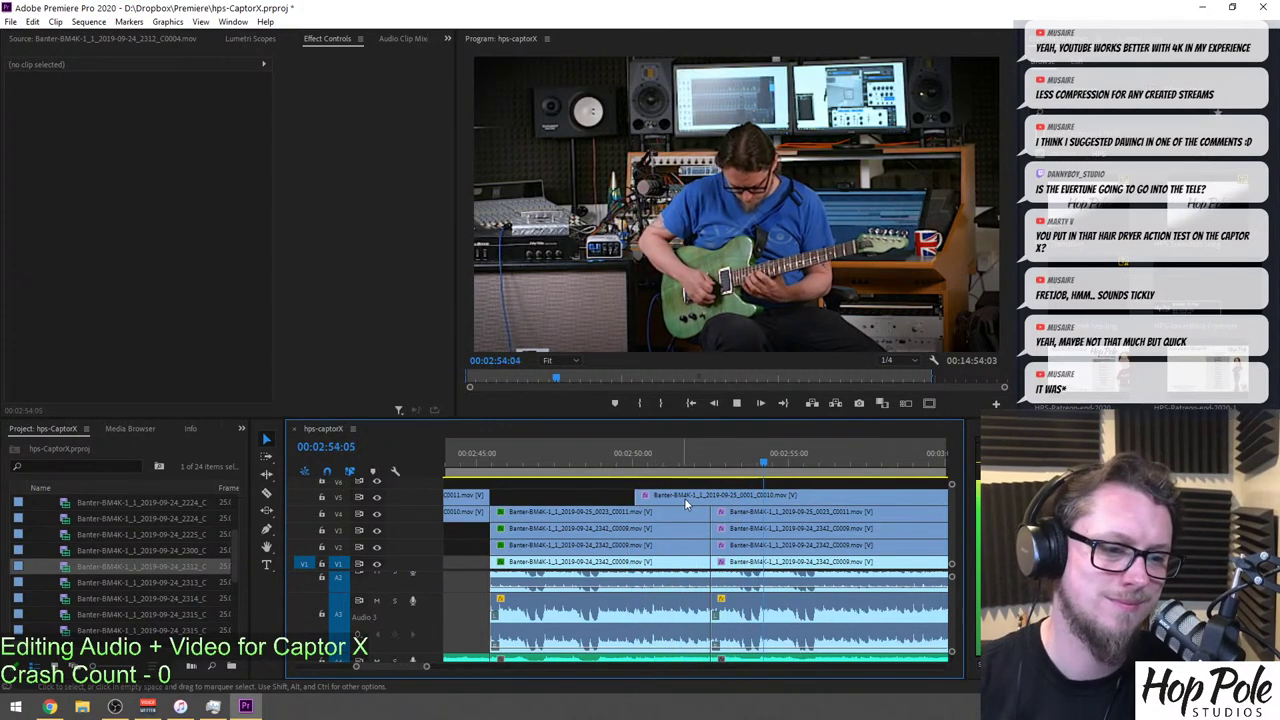
{"action": "key", "text": "space"}
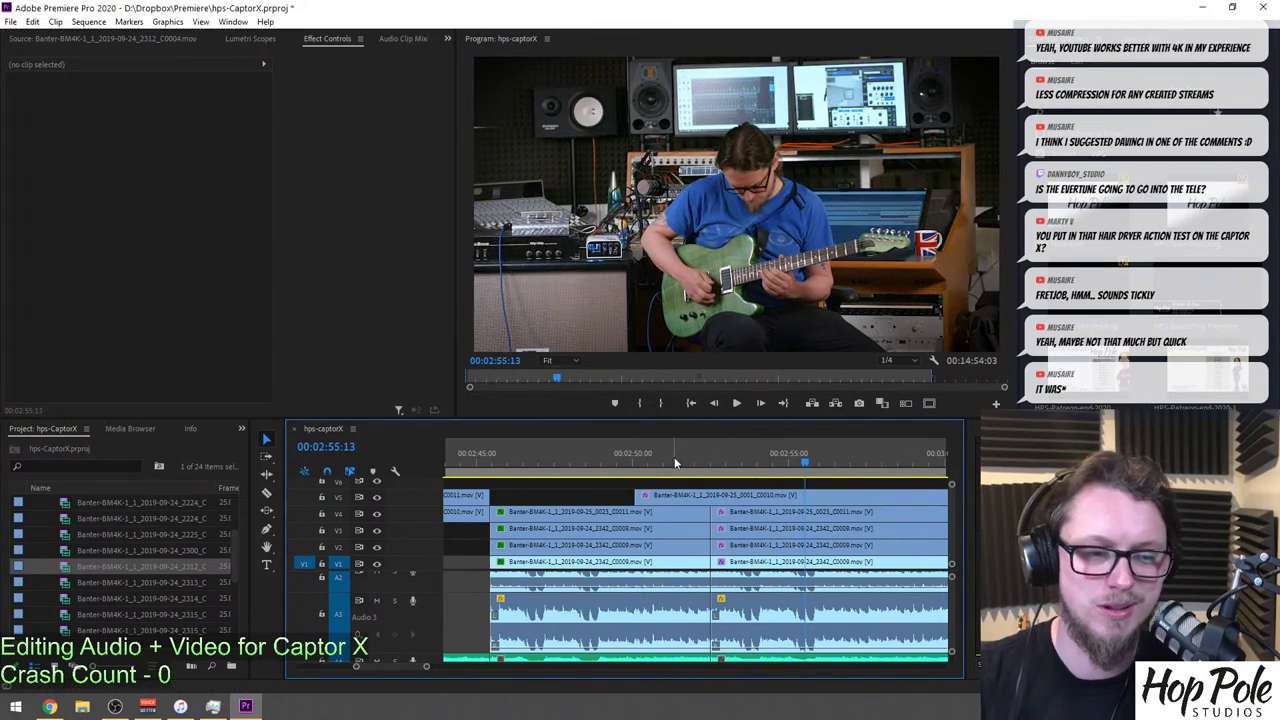
Save the project and replay the change from the four-way split to the full-frame guitar shot at about 00:02:50:00.
{"action": "scroll", "coordinate": [675, 463], "scroll_direction": "down", "scroll_amount": 1}
{"action": "left_click", "coordinate": [597, 460]}
{"action": "key", "text": "ctrl+s"}
{"action": "left_click", "coordinate": [583, 455]}
{"action": "key", "text": "shift+0"}
{"action": "key", "text": "space"}
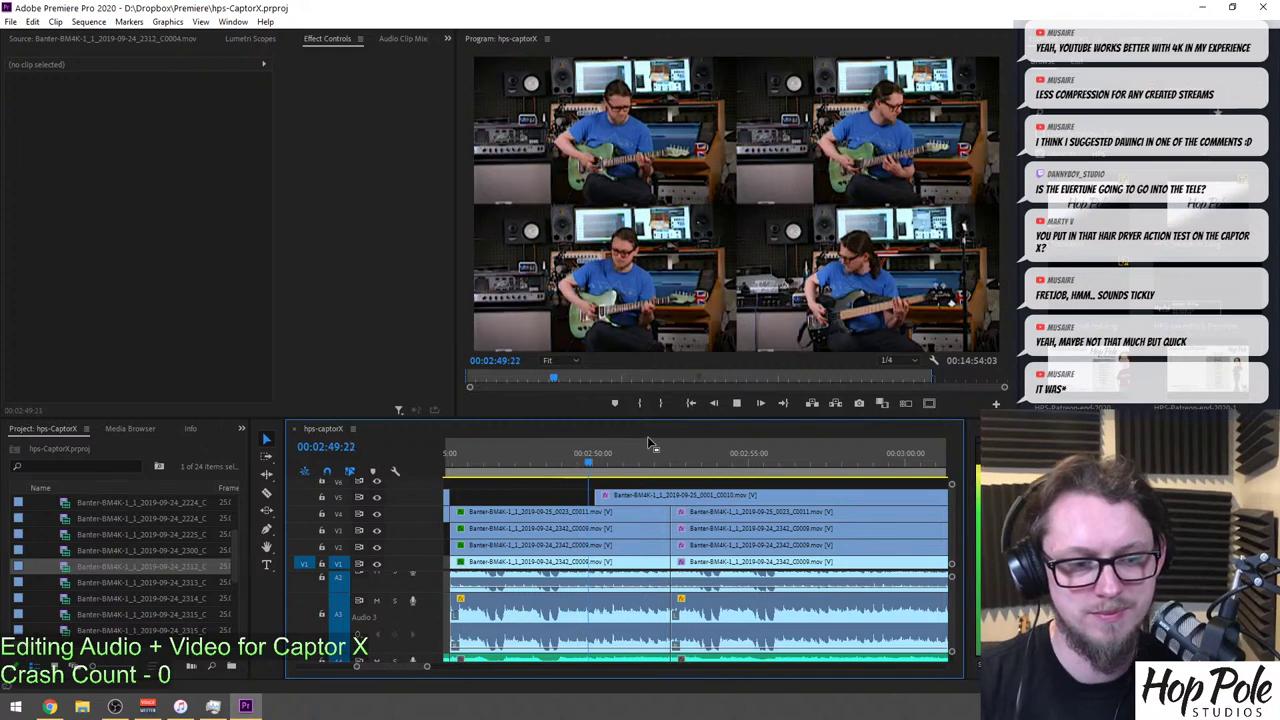
{"action": "scroll", "coordinate": [673, 452], "scroll_direction": "up", "scroll_amount": 3}
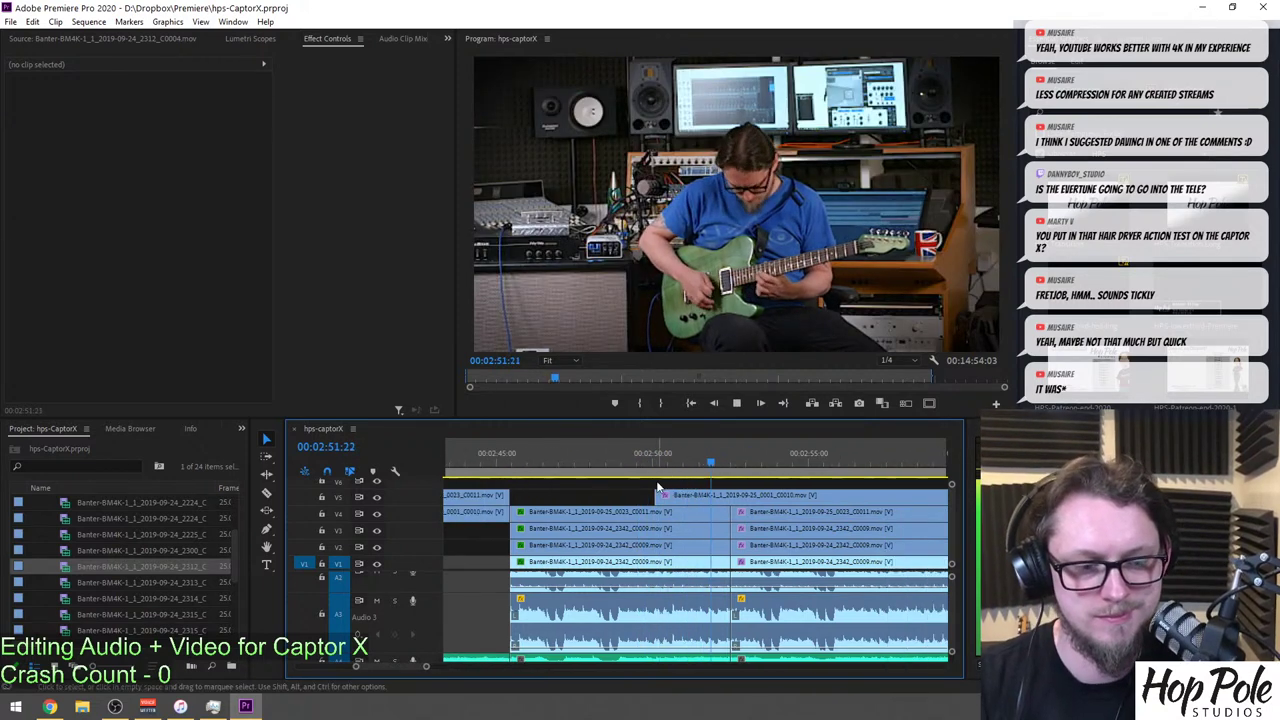
Play the four-way split and the full-frame guitar shot from about 00:02:47:00 through to about 00:03:07:10.
{"action": "left_click", "coordinate": [562, 460]}
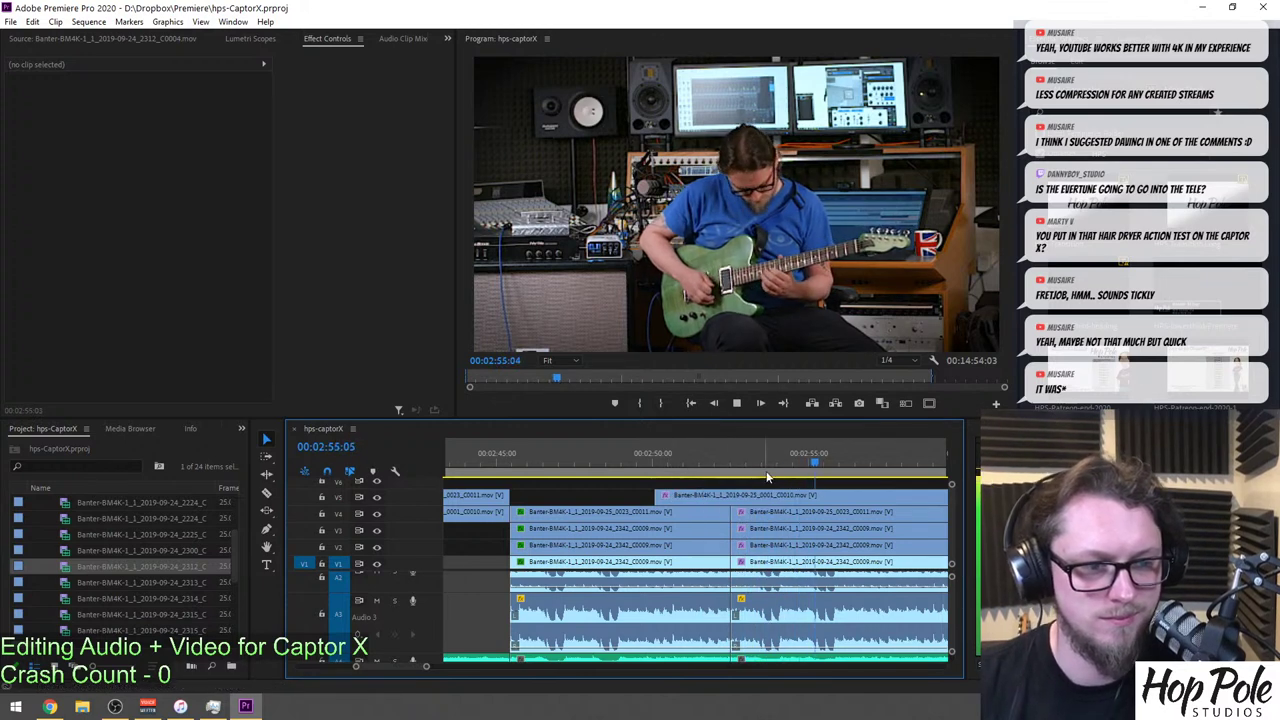
{"action": "left_click", "coordinate": [581, 460]}
{"action": "key", "text": "space"}
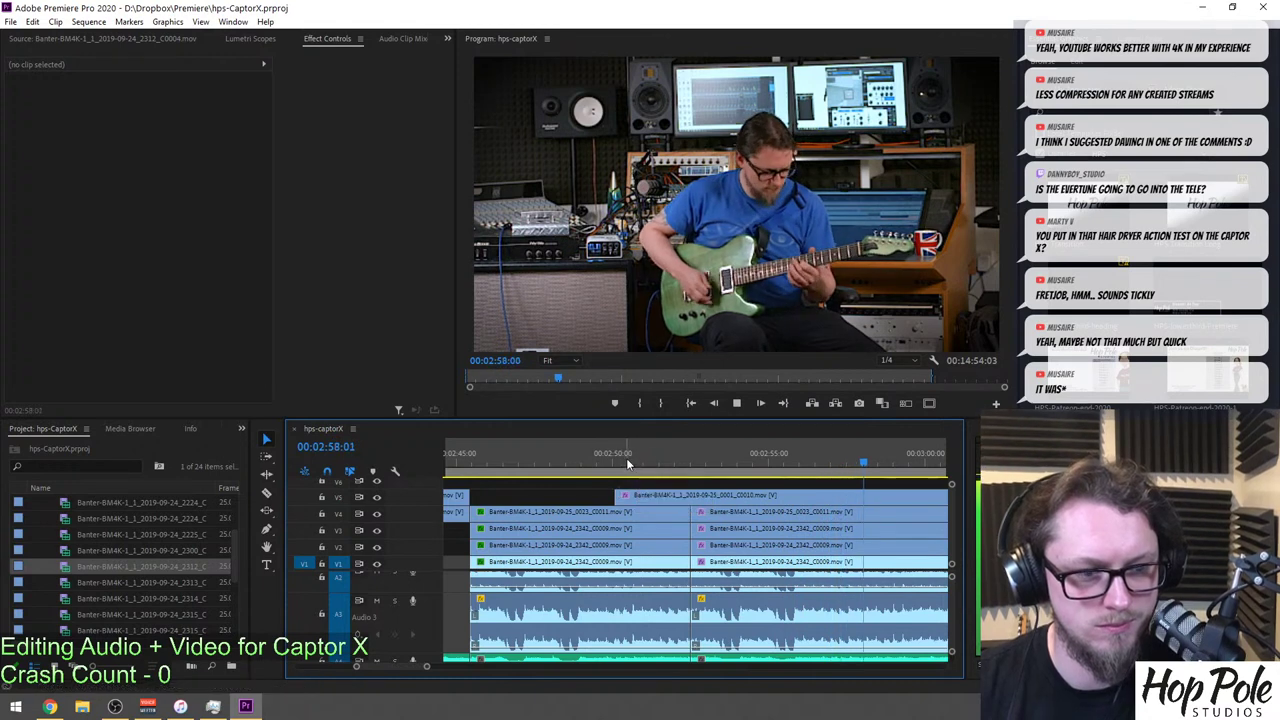
{"action": "scroll", "coordinate": [826, 486], "scroll_direction": "down", "scroll_amount": 5}
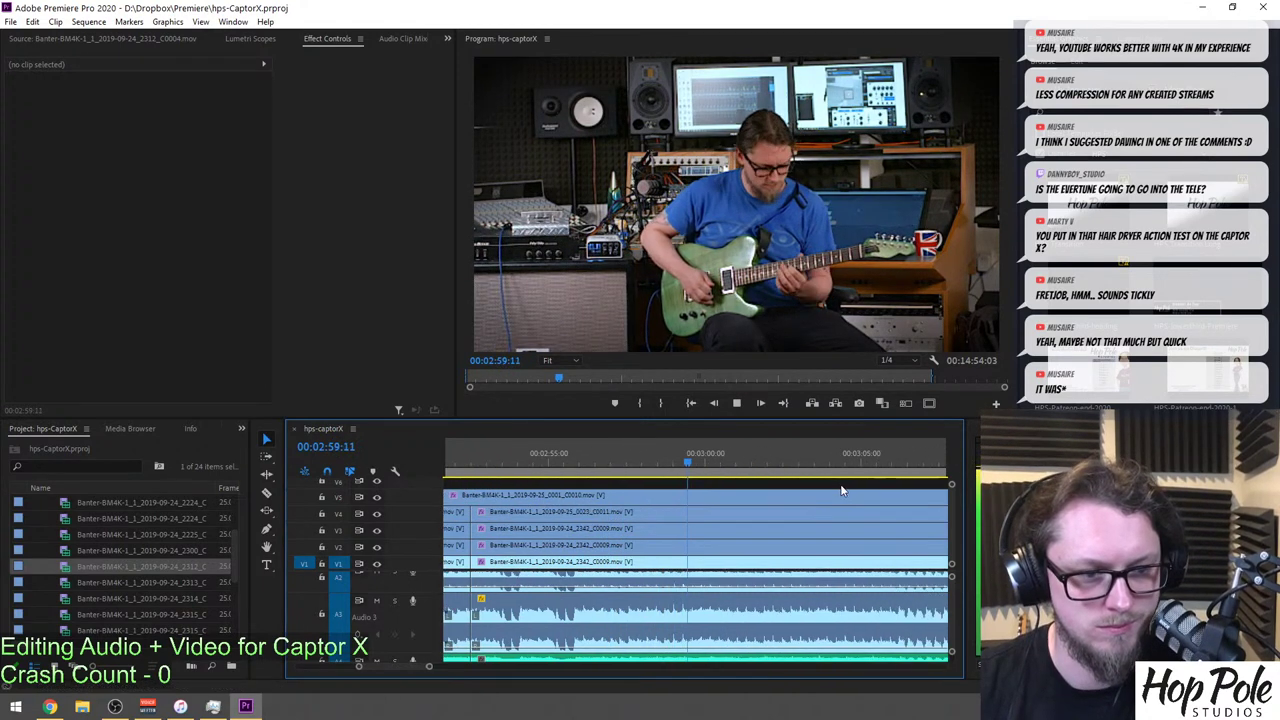
{"action": "key", "text": "minus"}
{"action": "key", "text": "minus"}
{"action": "key", "text": "equal"}
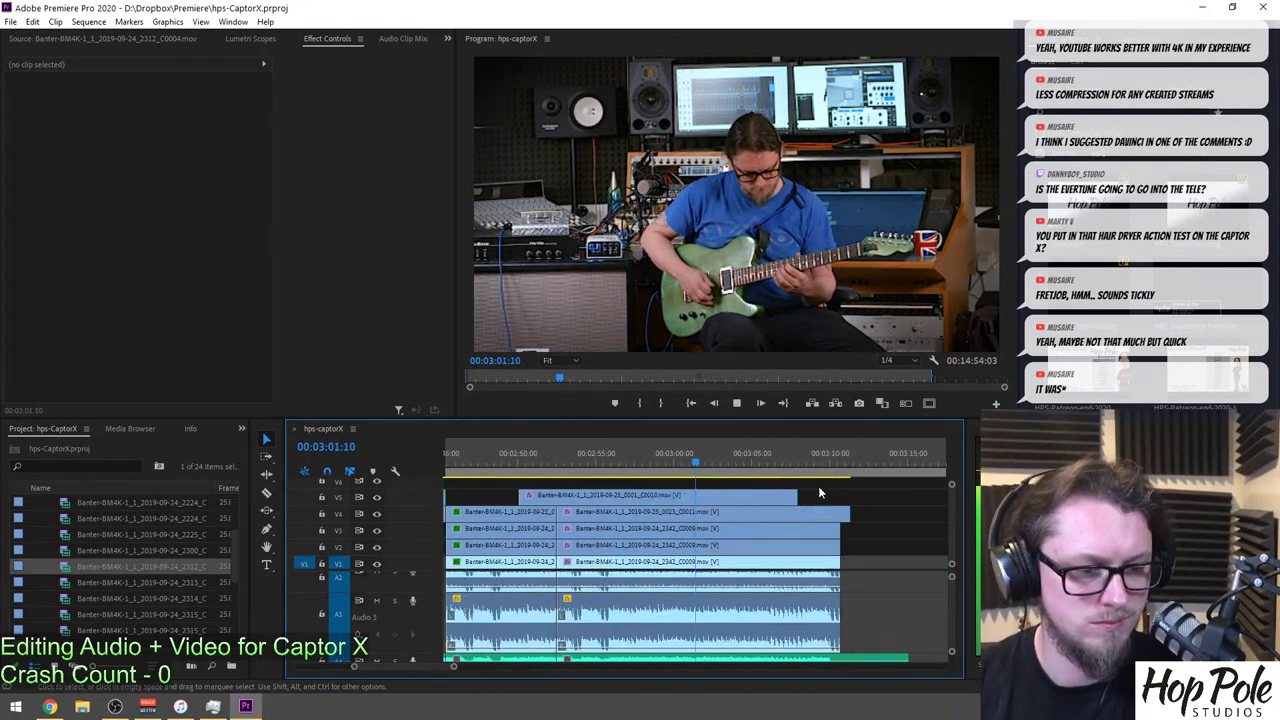
{"action": "scroll", "coordinate": [715, 490], "scroll_direction": "right", "scroll_amount": 2}
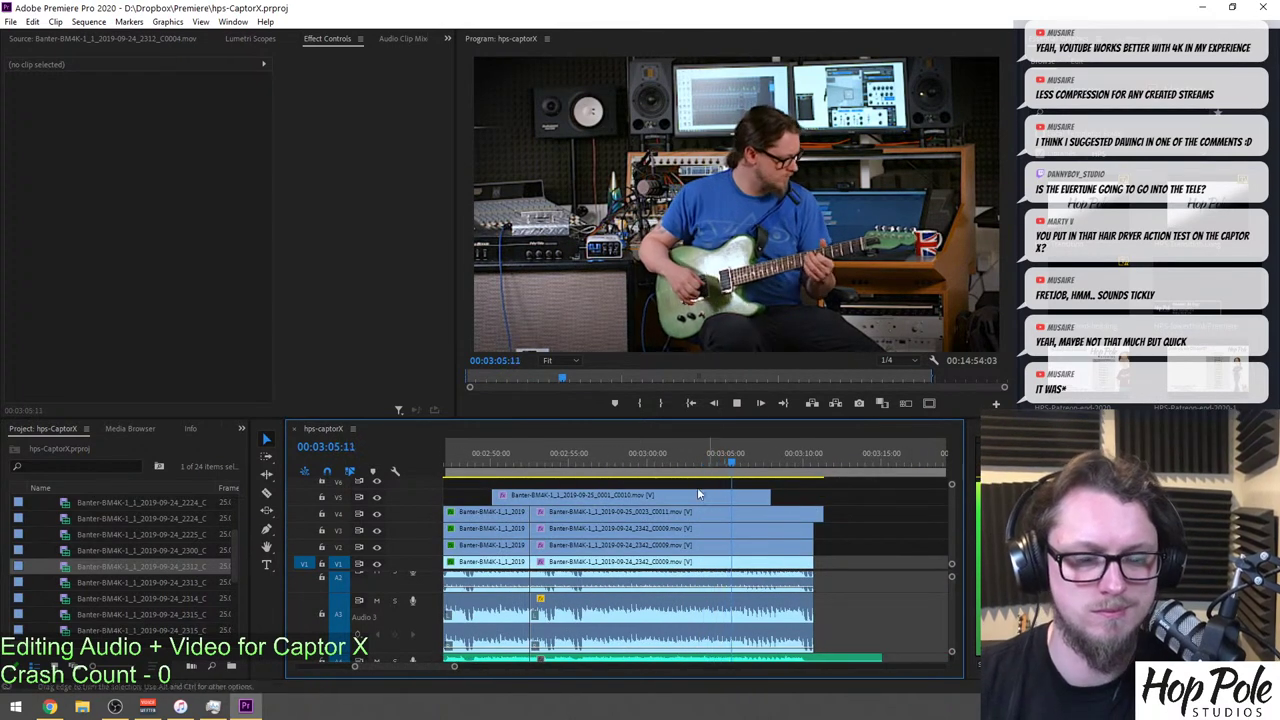
{"action": "key", "text": "minus"}
{"action": "key", "text": "equal"}
{"action": "key", "text": "equal"}
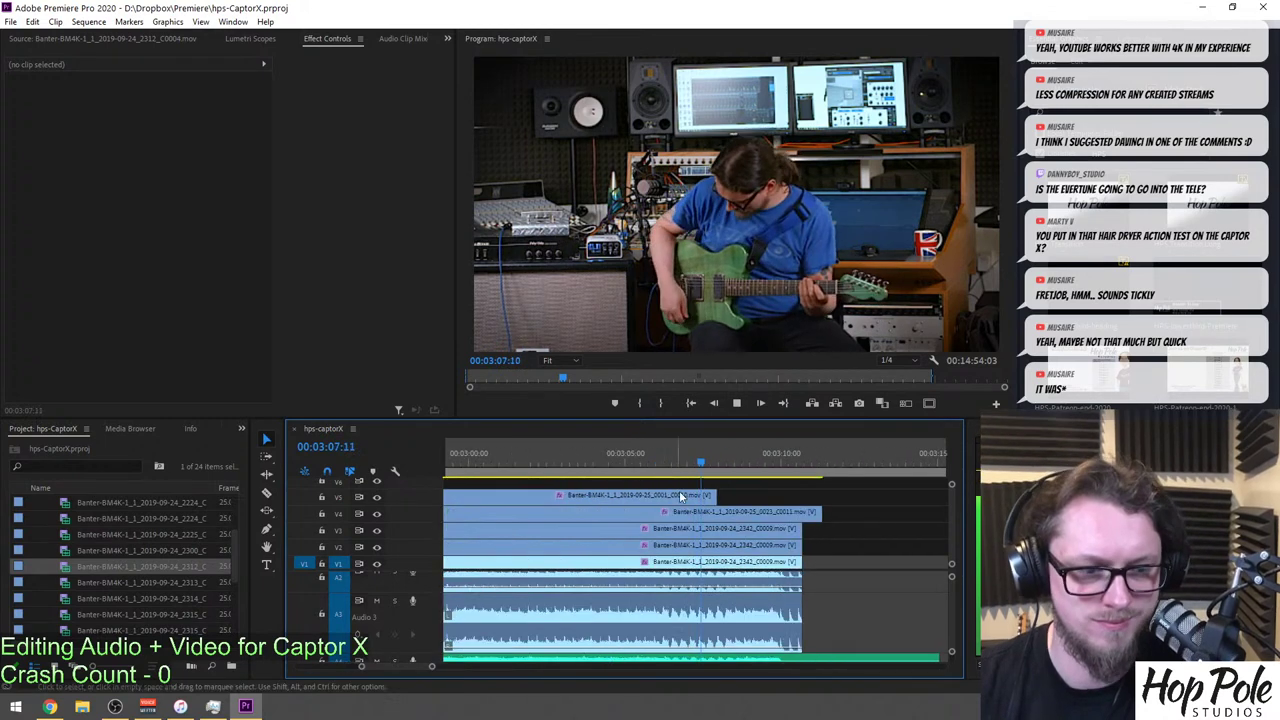
Trim the end of the V5 guitar clip back to about 00:03:06:07, and play through the bass ending to 00:03:12:01.
{"action": "left_click_drag", "start_coordinate": [716, 495], "coordinate": [661, 496]}
{"action": "left_click", "coordinate": [639, 457]}
{"action": "key", "text": "space"}
{"action": "key", "text": "space"}
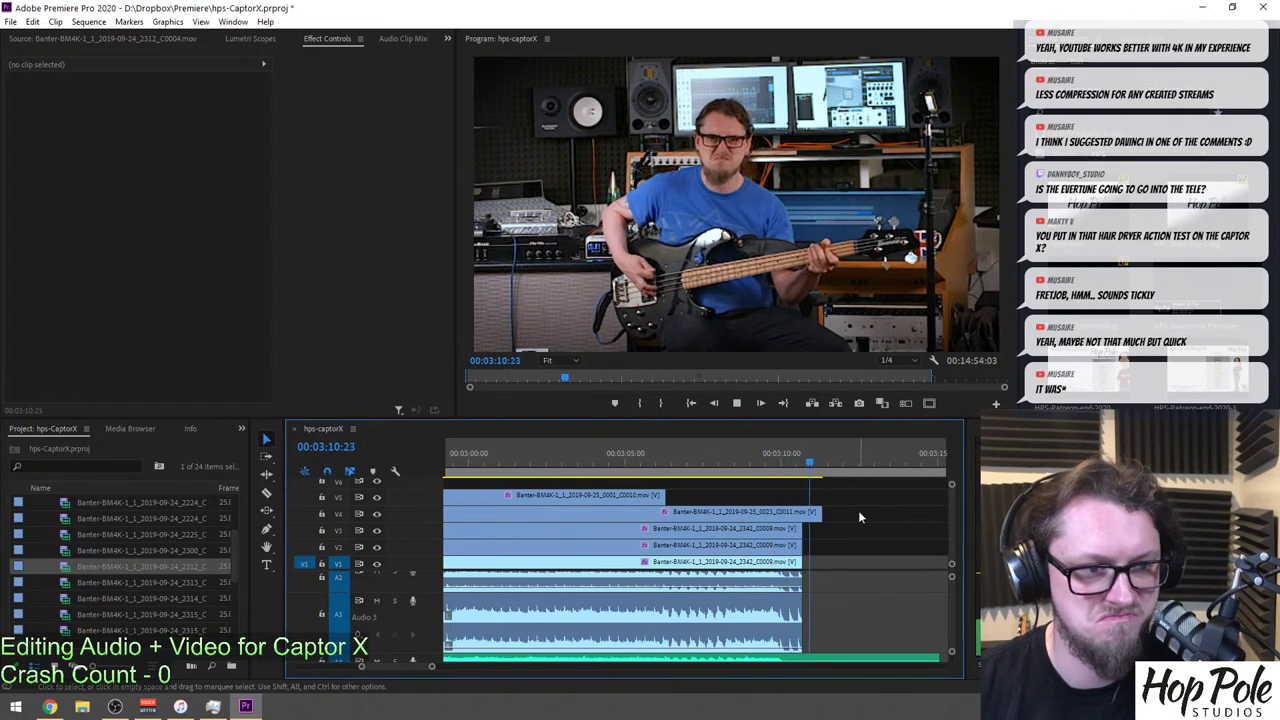
{"action": "key", "text": "space"}
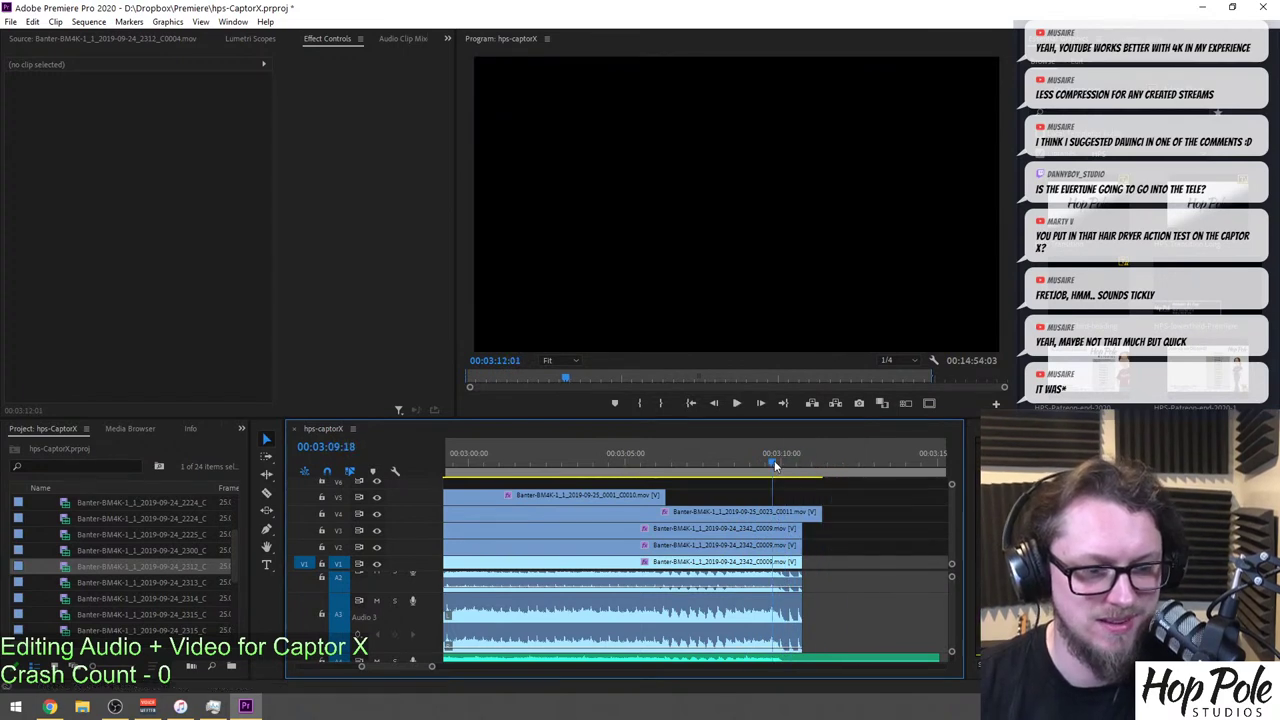
Split the bass clip on V4 at 00:03:09:21, and play on to 00:03:12:07.
{"action": "left_click", "coordinate": [774, 462]}
{"action": "key", "text": "space"}
{"action": "left_click", "coordinate": [776, 450]}
{"action": "left_click", "coordinate": [778, 453]}
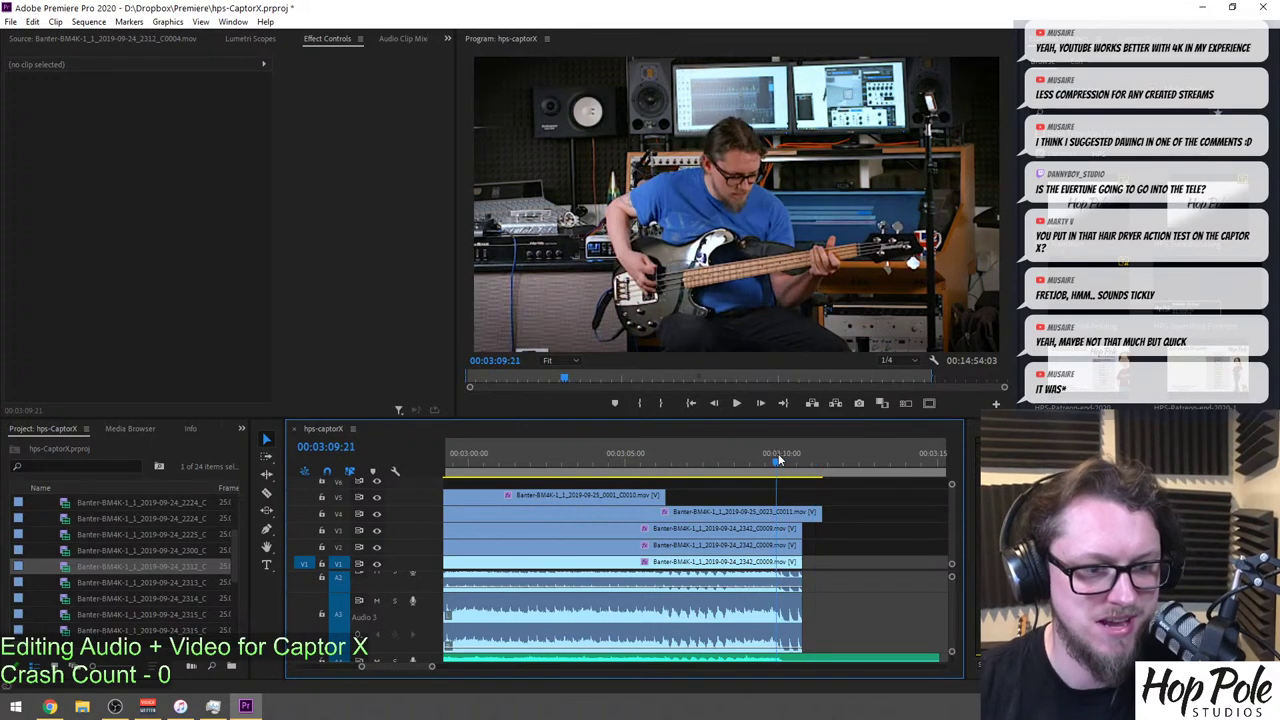
{"action": "key", "text": "c"}
{"action": "key", "text": "space"}
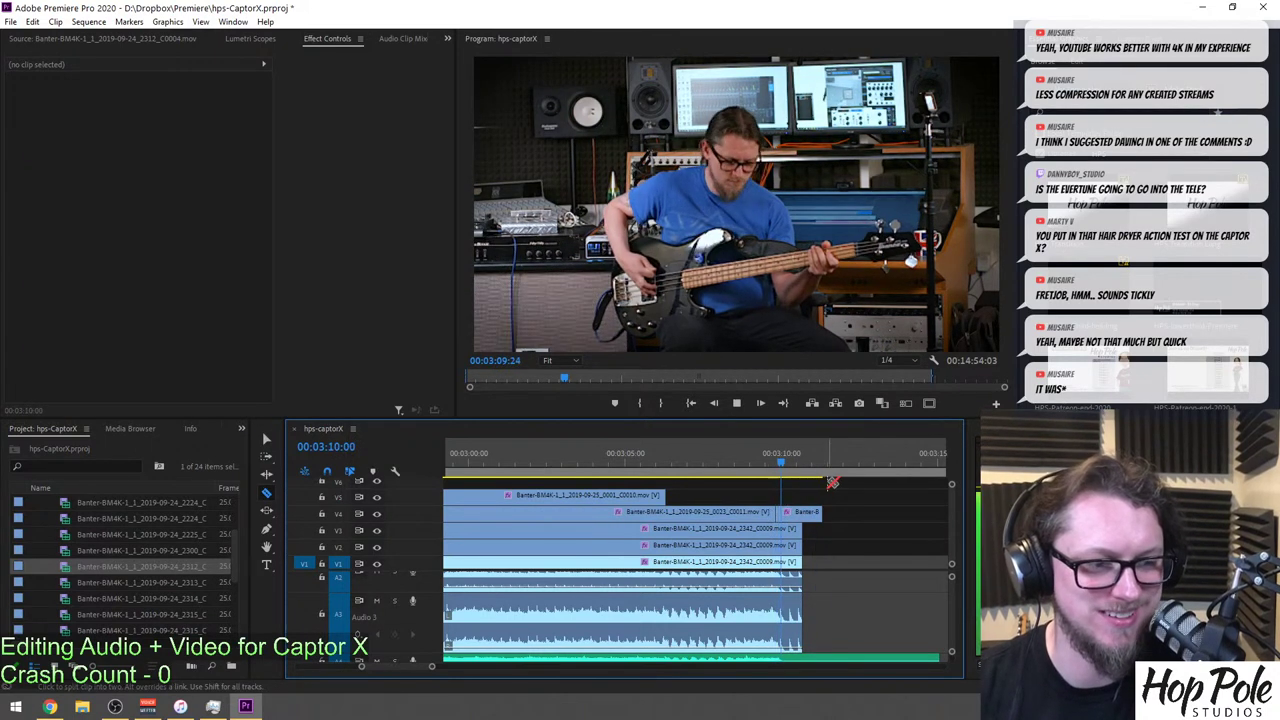
{"action": "key", "text": "space"}
Cut off the demo music track on A4 after 00:03:12:07 and add a Constant Power fade at its end.
{"action": "left_click_drag", "start_coordinate": [954, 614], "coordinate": [955, 613]}
{"action": "scroll", "coordinate": [956, 620], "scroll_direction": "down", "scroll_amount": 2}
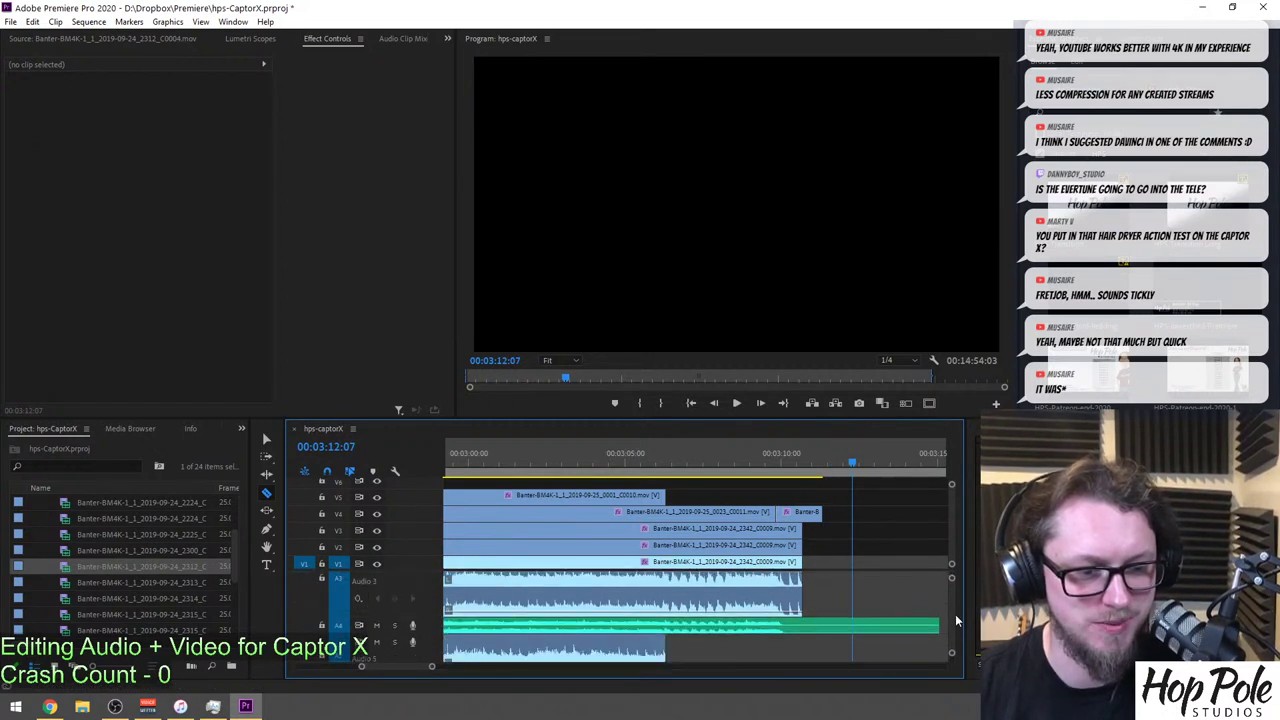
{"action": "left_click", "coordinate": [855, 623]}
{"action": "key", "text": "v"}
{"action": "left_click", "coordinate": [898, 628]}
{"action": "key", "text": "Delete"}
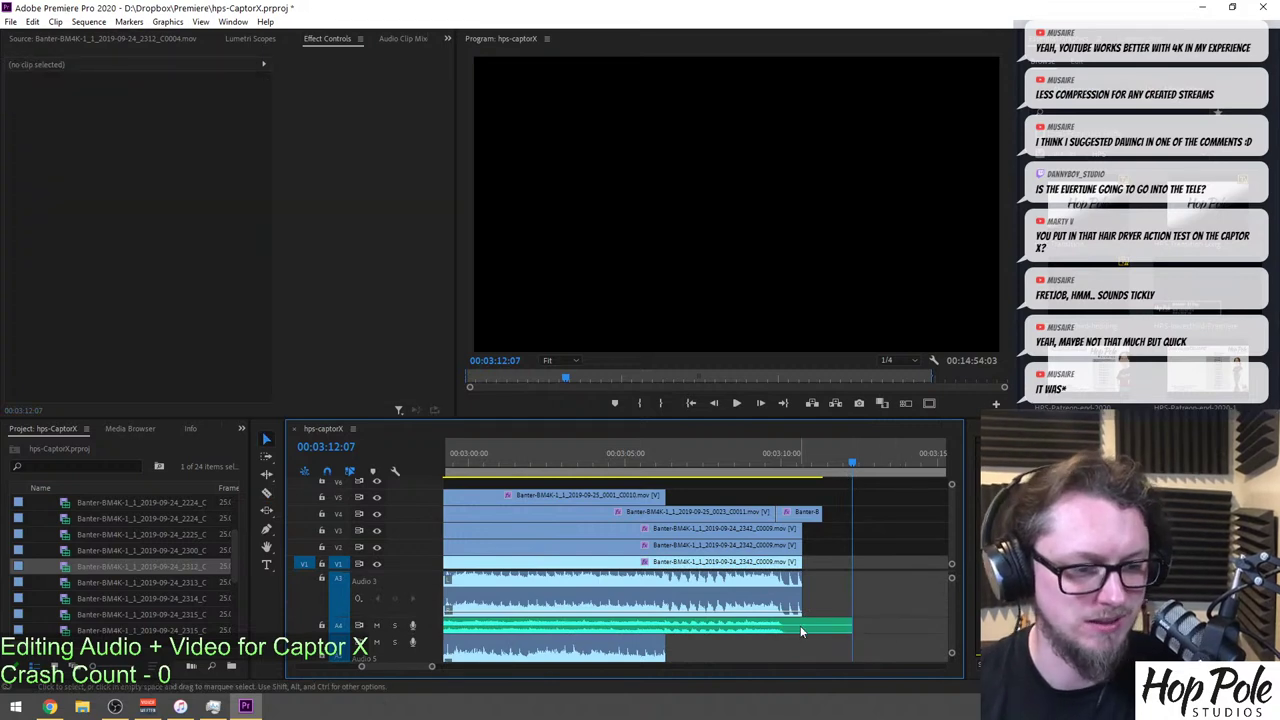
{"action": "left_click", "coordinate": [801, 626]}
{"action": "key", "text": "ctrl+shift+d"}
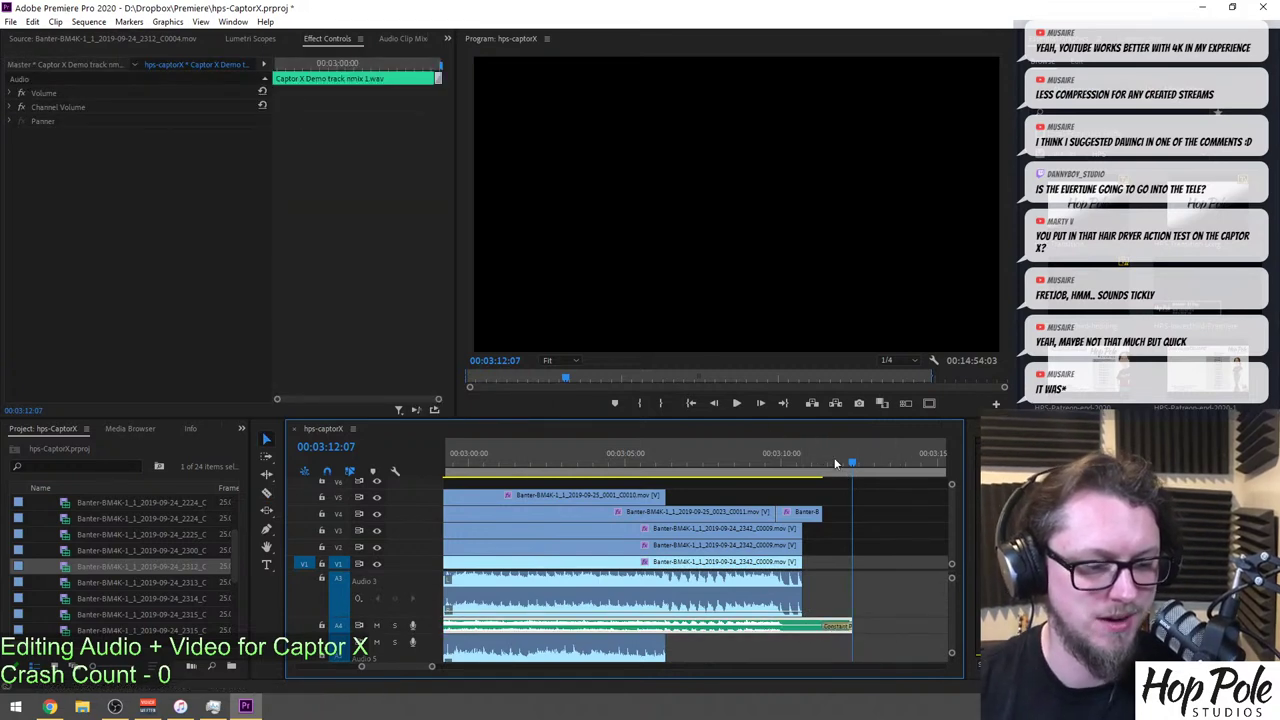
Move the V1 talking clip ending in 2225_C0002, with its audio, earlier to start at about 00:03:16:00.
{"action": "key", "text": "minus"}
{"action": "key", "text": "minus"}
{"action": "key", "text": "minus"}
{"action": "key", "text": "minus"}
{"action": "key", "text": "minus"}
{"action": "key", "text": "minus"}
{"action": "key", "text": "minus"}
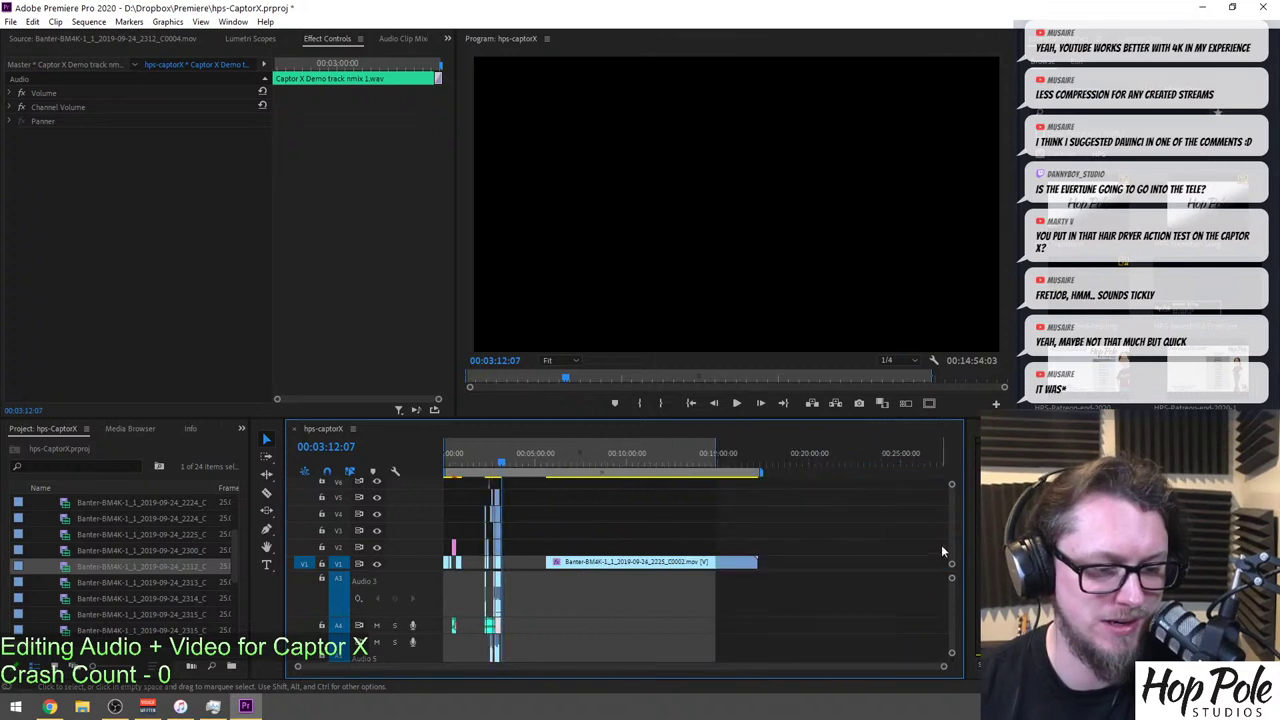
{"action": "scroll", "coordinate": [952, 602], "scroll_direction": "up", "scroll_amount": 3}
{"action": "key", "text": "equal"}
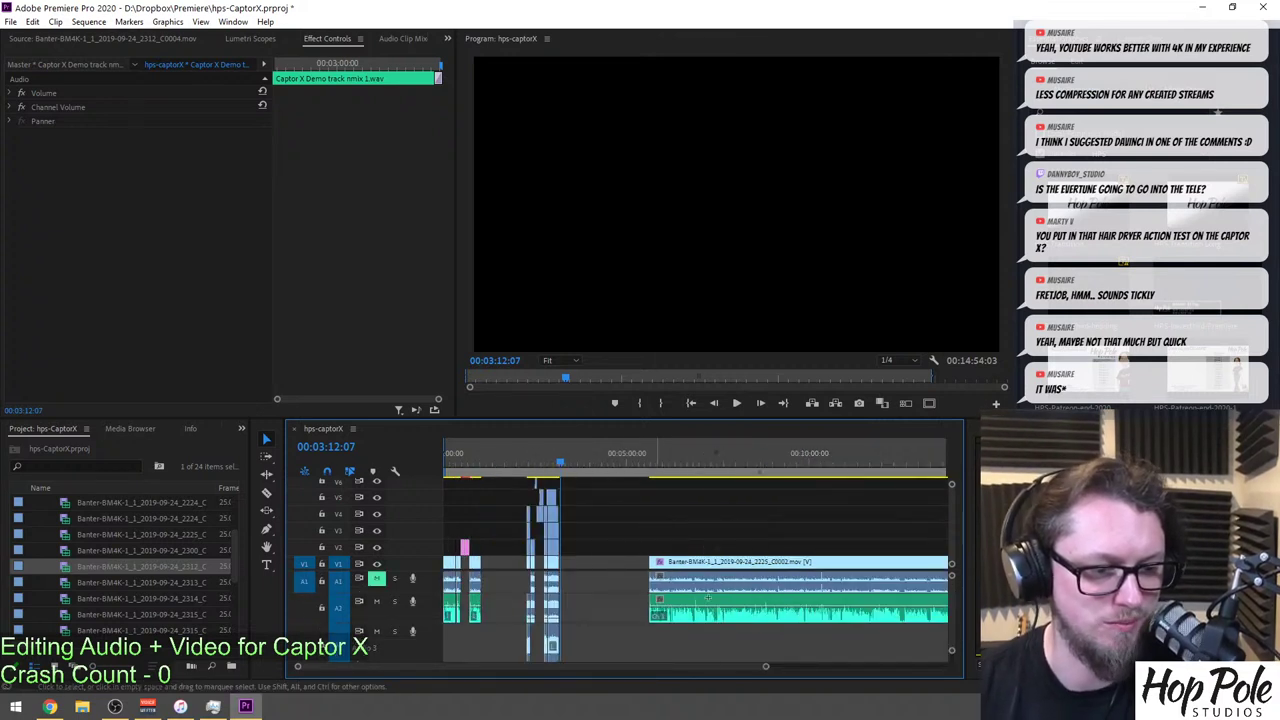
{"action": "key", "text": "ctrl+a"}
{"action": "key", "text": "equal"}
{"action": "left_click_drag", "start_coordinate": [893, 566], "coordinate": [738, 566]}
{"action": "key", "text": "equal"}
{"action": "key", "text": "equal"}
{"action": "left_click_drag", "start_coordinate": [852, 564], "coordinate": [775, 566]}
{"action": "key", "text": "equal"}
{"action": "key", "text": "equal"}
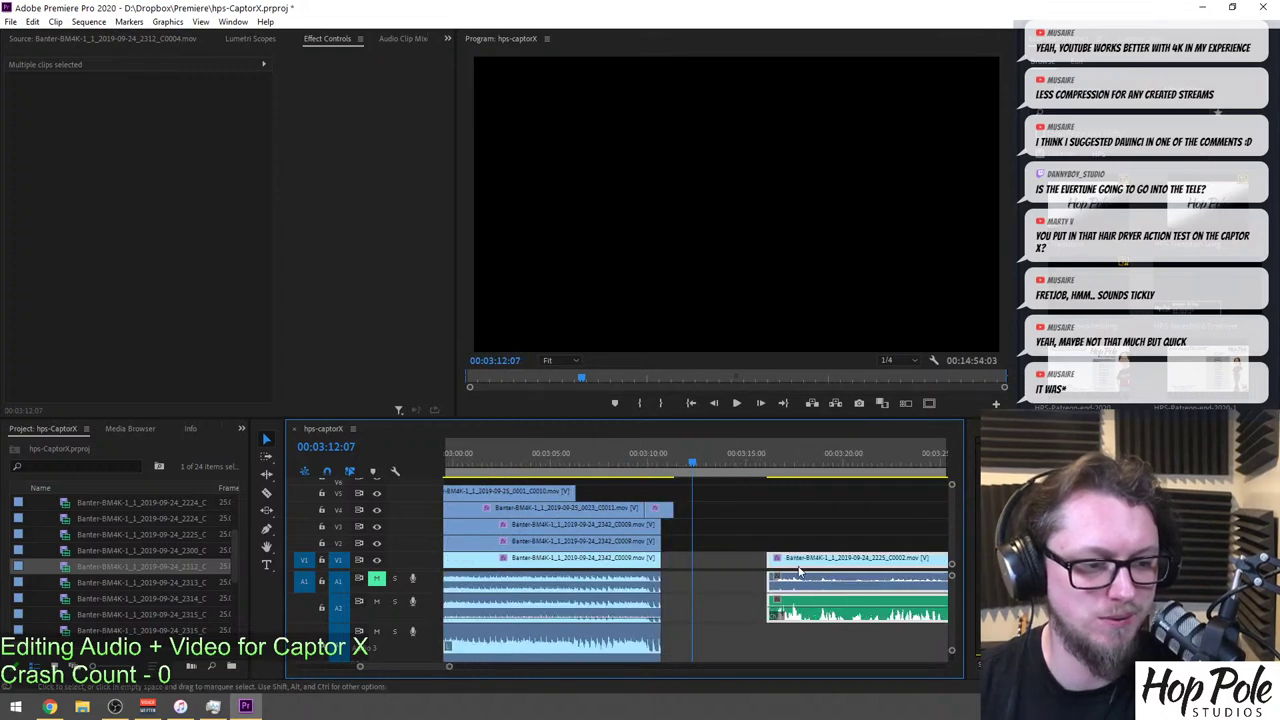
Move the talking clip and its audio earlier to about 00:03:14:00, and play its opening and the gap before it.
{"action": "key", "text": "equal"}
{"action": "left_click_drag", "start_coordinate": [863, 566], "coordinate": [777, 566]}
{"action": "key", "text": "minus"}
{"action": "left_click", "coordinate": [728, 453]}
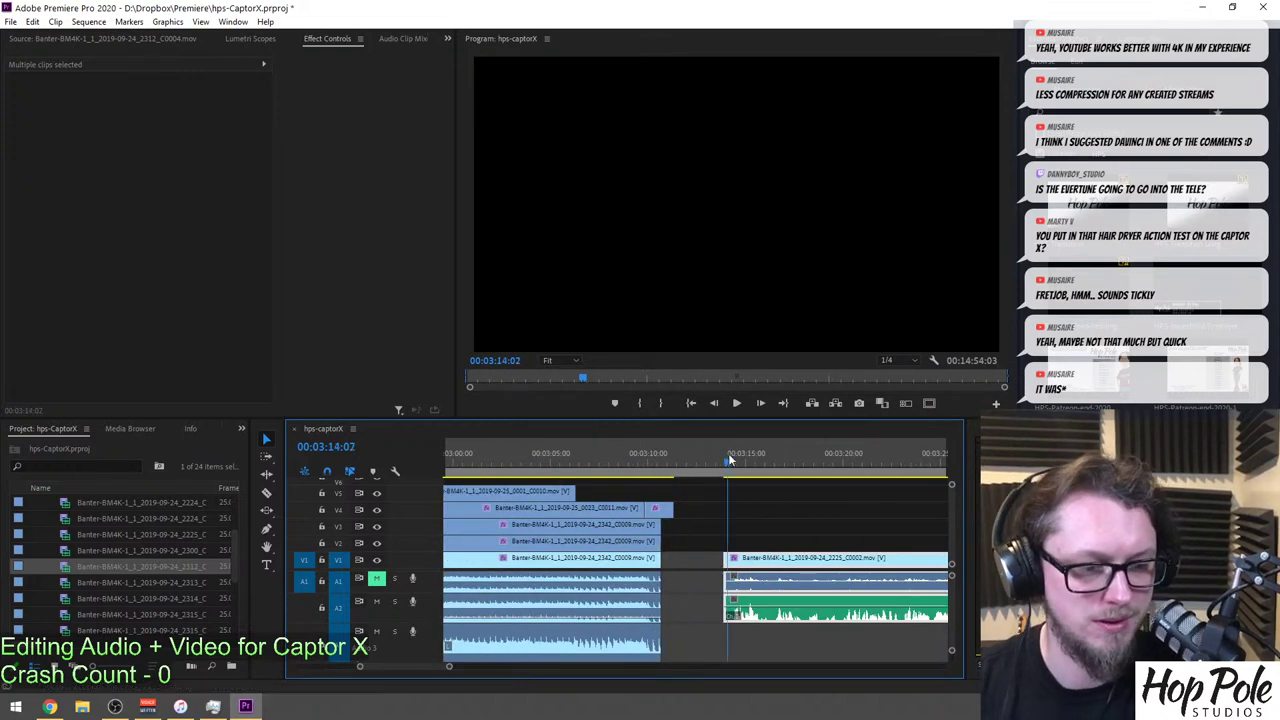
{"action": "key", "text": "space"}
{"action": "key", "text": "equal"}
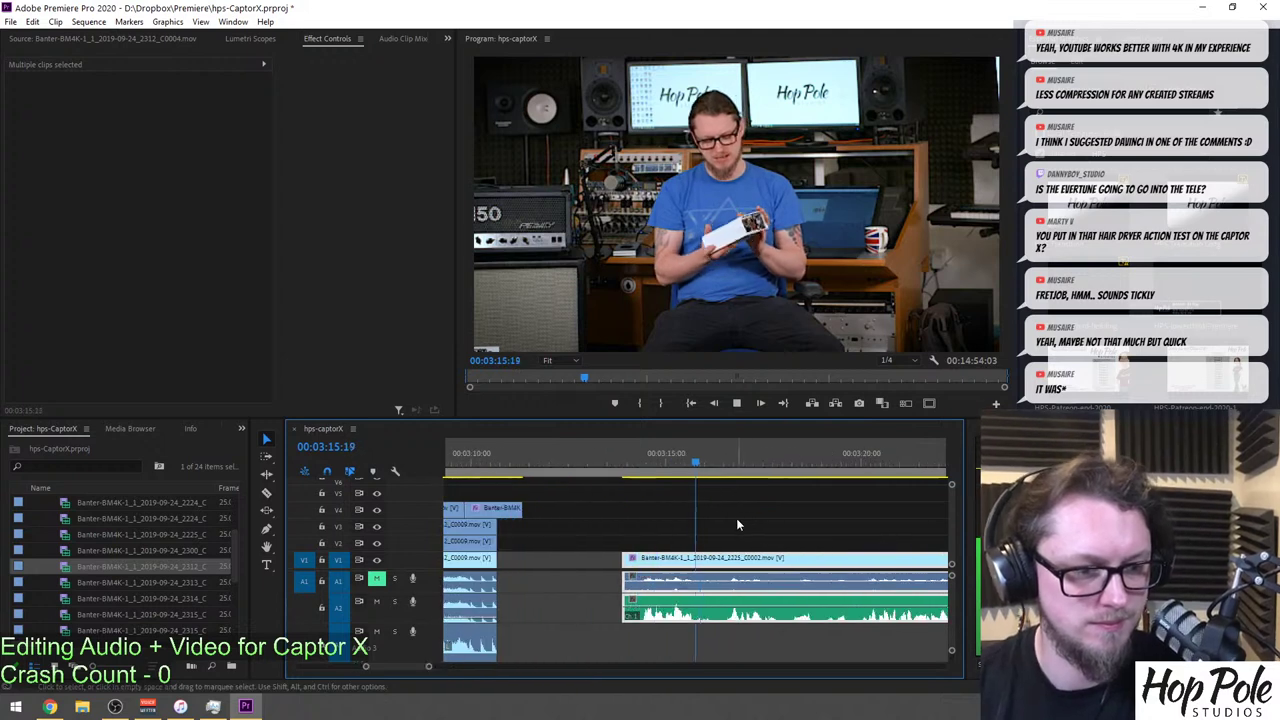
{"action": "scroll", "coordinate": [728, 531], "scroll_direction": "up", "scroll_amount": 1}
{"action": "left_click", "coordinate": [630, 463]}
{"action": "key", "text": "space"}
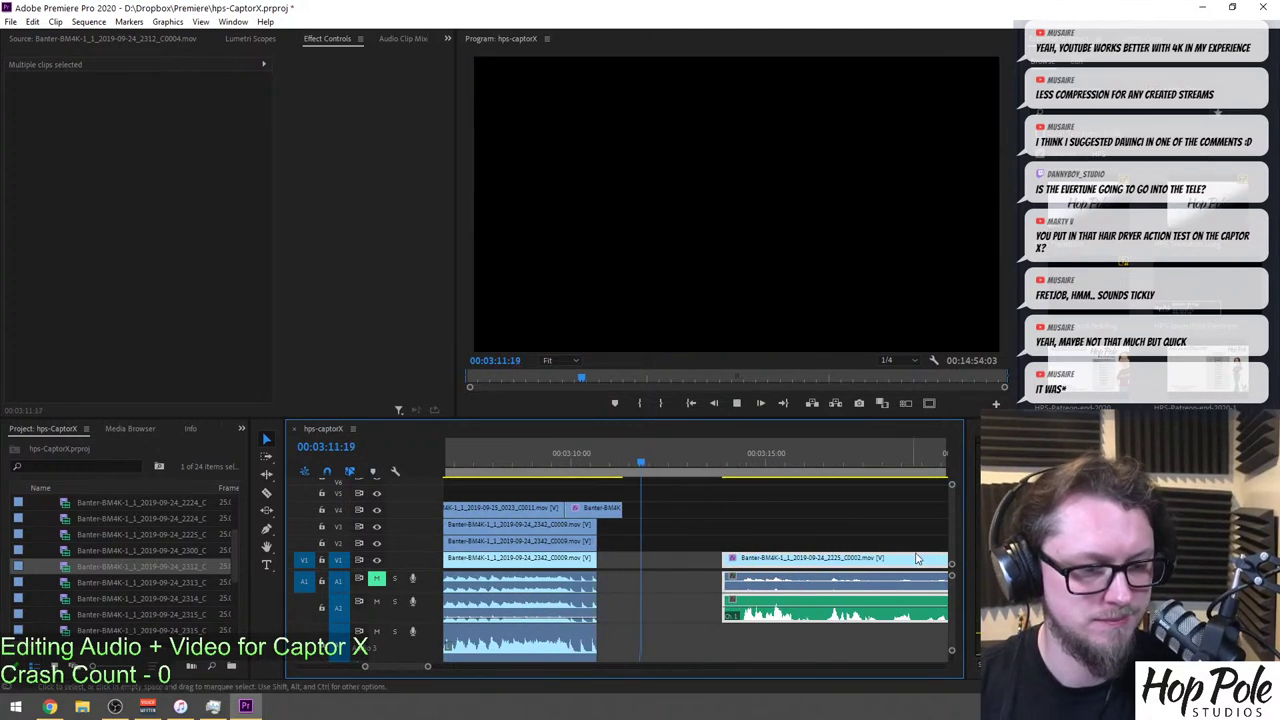
{"action": "key", "text": "space"}
Move the talking clip and its audio up to 00:03:12:06, play the join, and return to the clip's start.
{"action": "scroll", "coordinate": [954, 590], "scroll_direction": "down", "scroll_amount": 3}
{"action": "scroll", "coordinate": [953, 592], "scroll_direction": "up", "scroll_amount": 2}
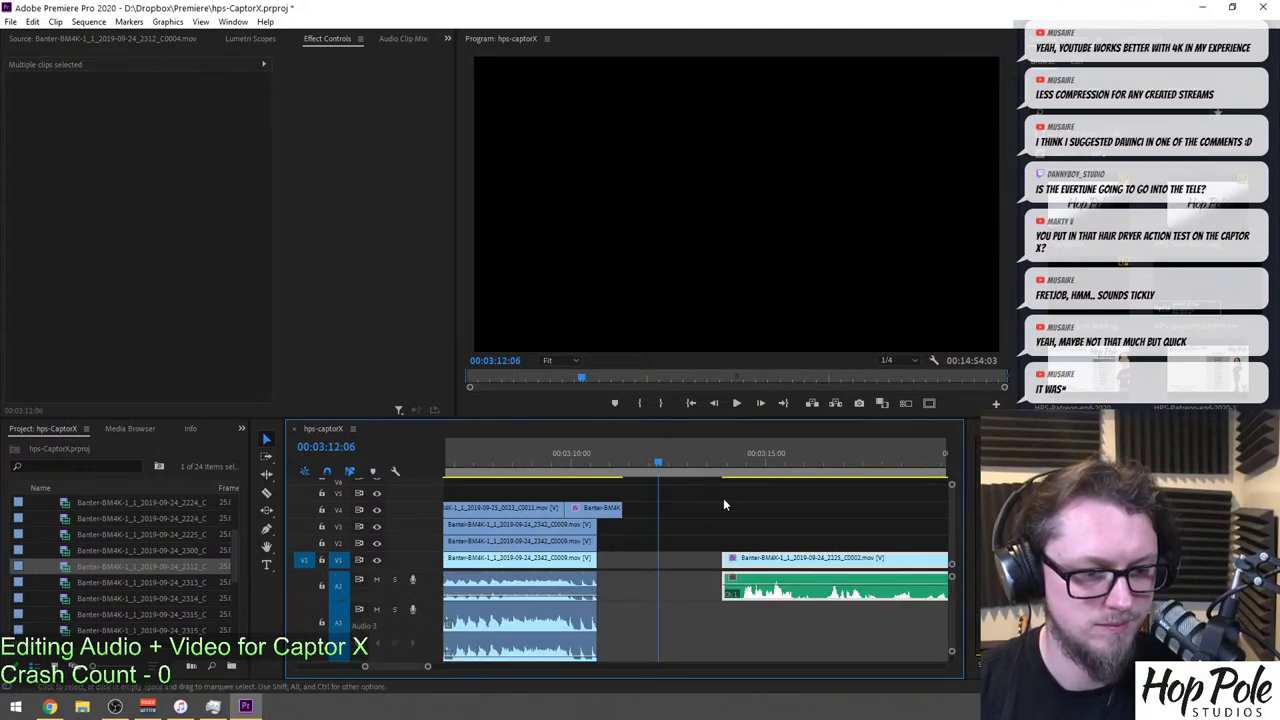
{"action": "left_click_drag", "start_coordinate": [730, 560], "coordinate": [666, 560]}
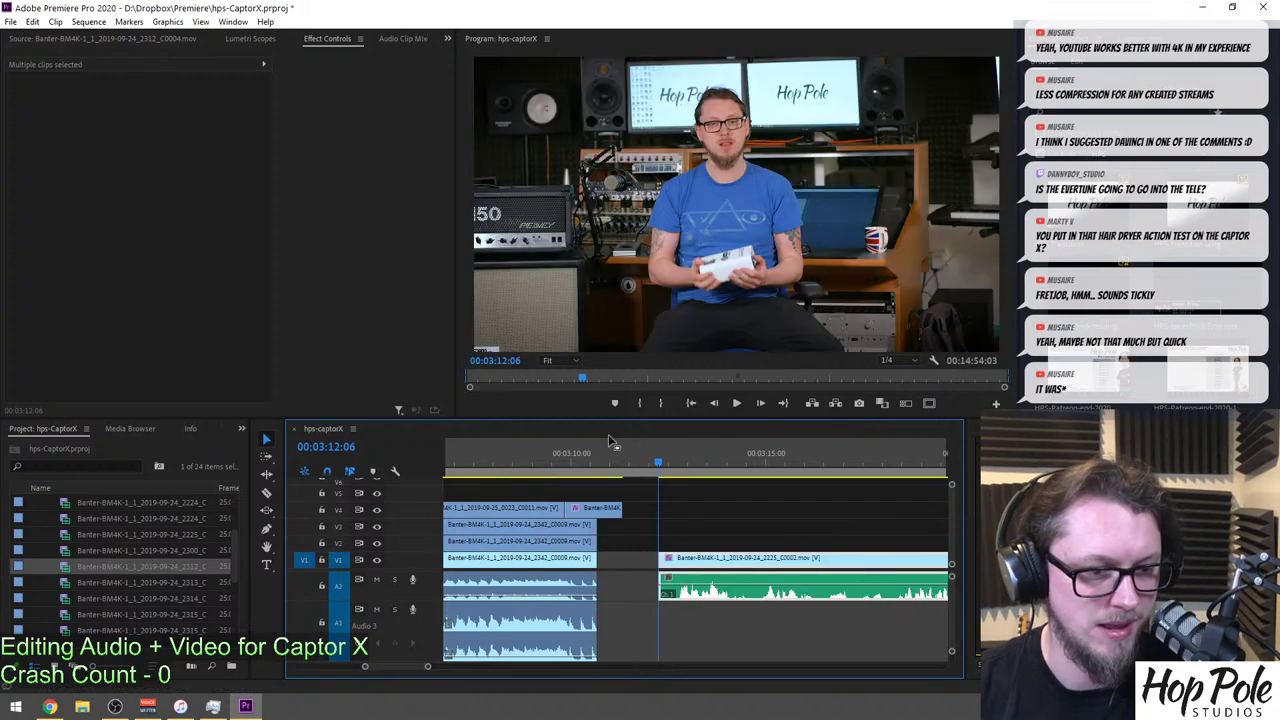
{"action": "left_click", "coordinate": [587, 457]}
{"action": "key", "text": "space"}
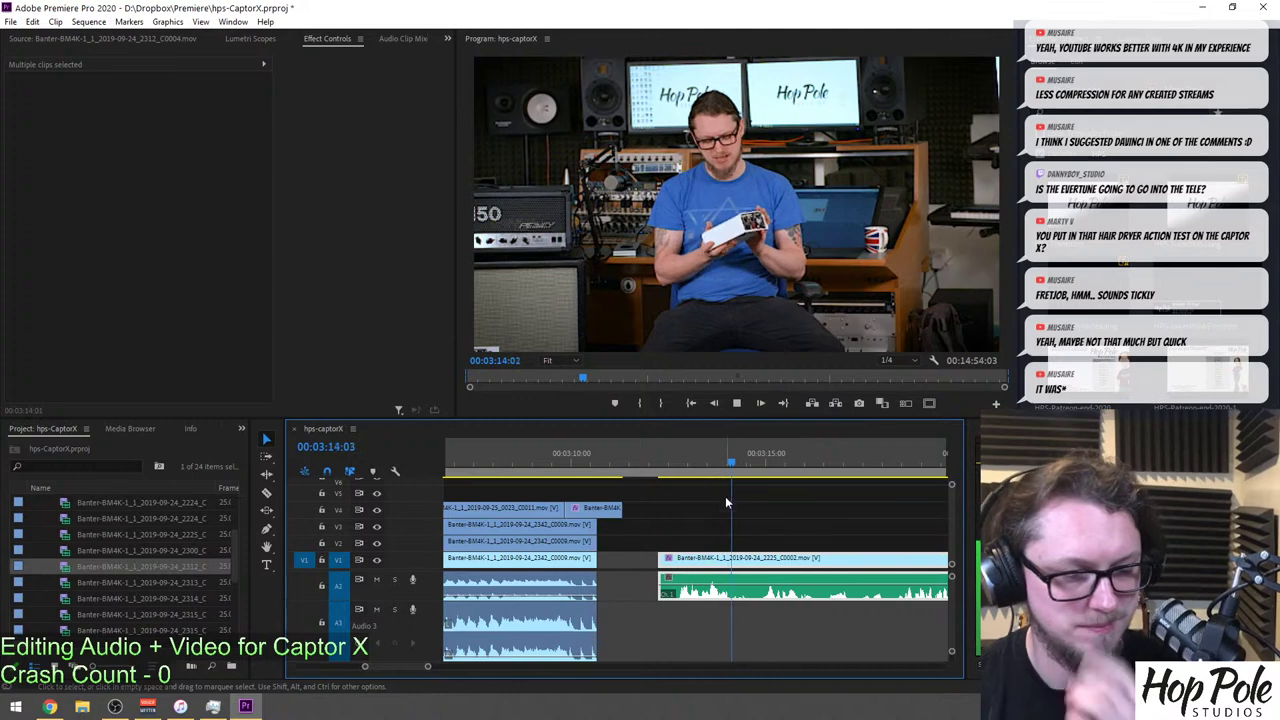
{"action": "left_click", "coordinate": [659, 463]}
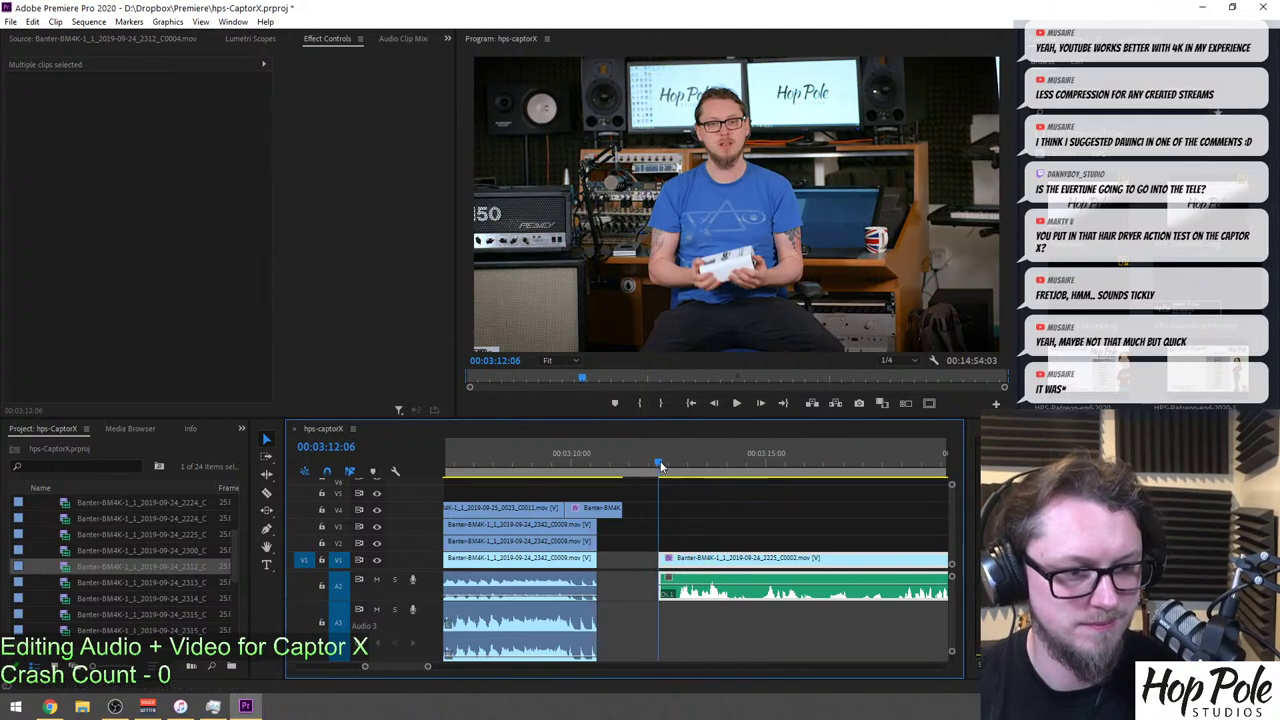
Add a 16-frame Cross Dissolve to the start of the V1 talking clip and play through the fade-in.
{"action": "left_click", "coordinate": [692, 560]}
{"action": "key", "text": "ctrl+d"}
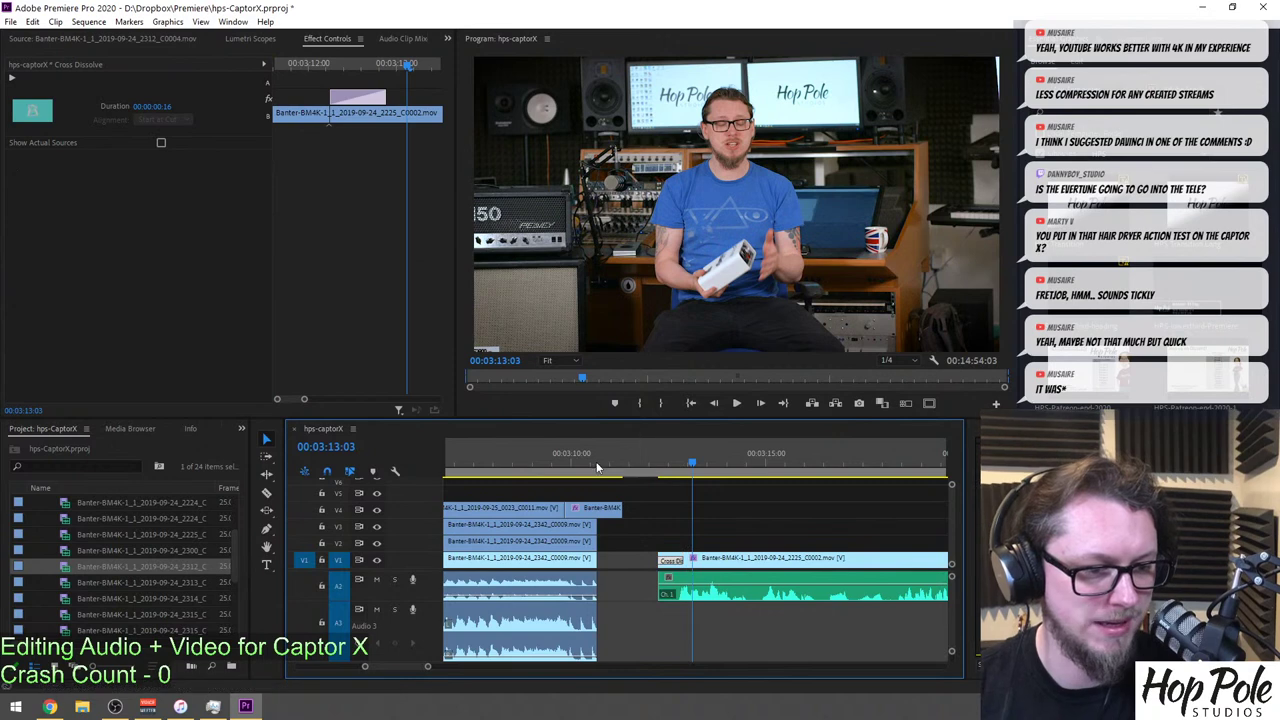
{"action": "left_click", "coordinate": [597, 467]}
{"action": "key", "text": "space"}
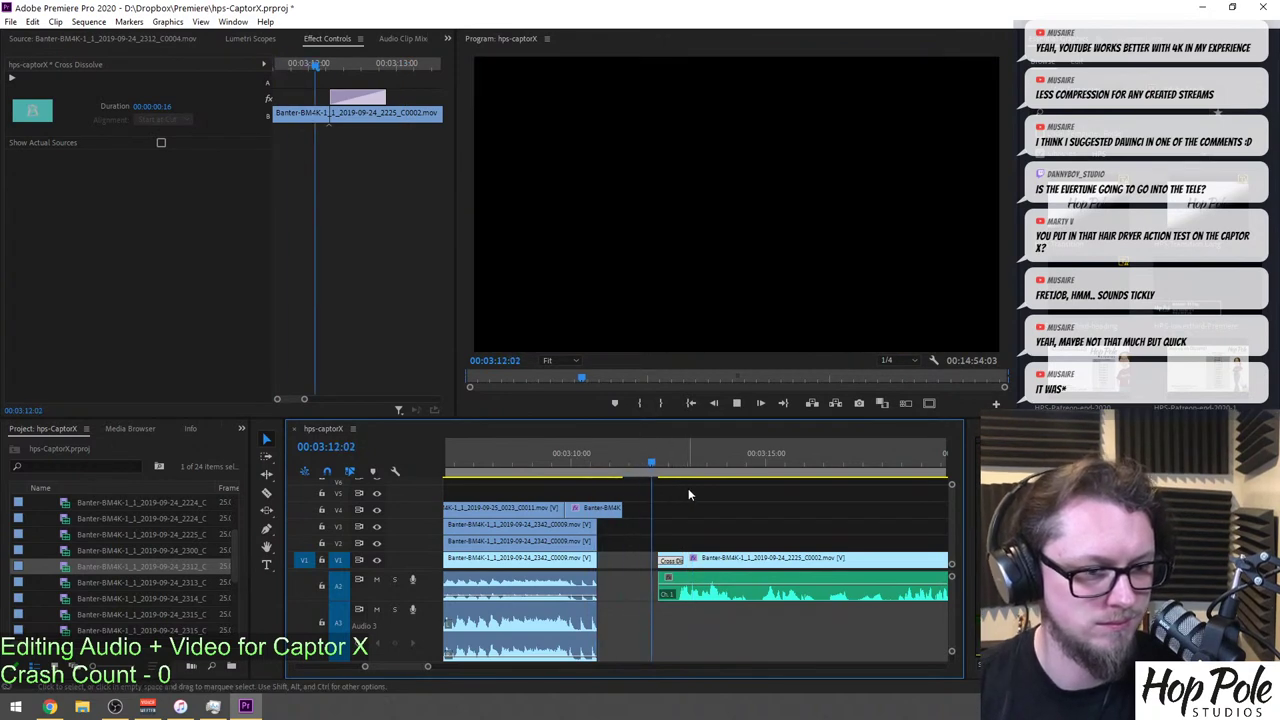
{"action": "key", "text": "space"}
Return the playhead to 00:02:51:15 in the guitar performance section.
{"action": "key", "text": "minus"}
{"action": "key", "text": "minus"}
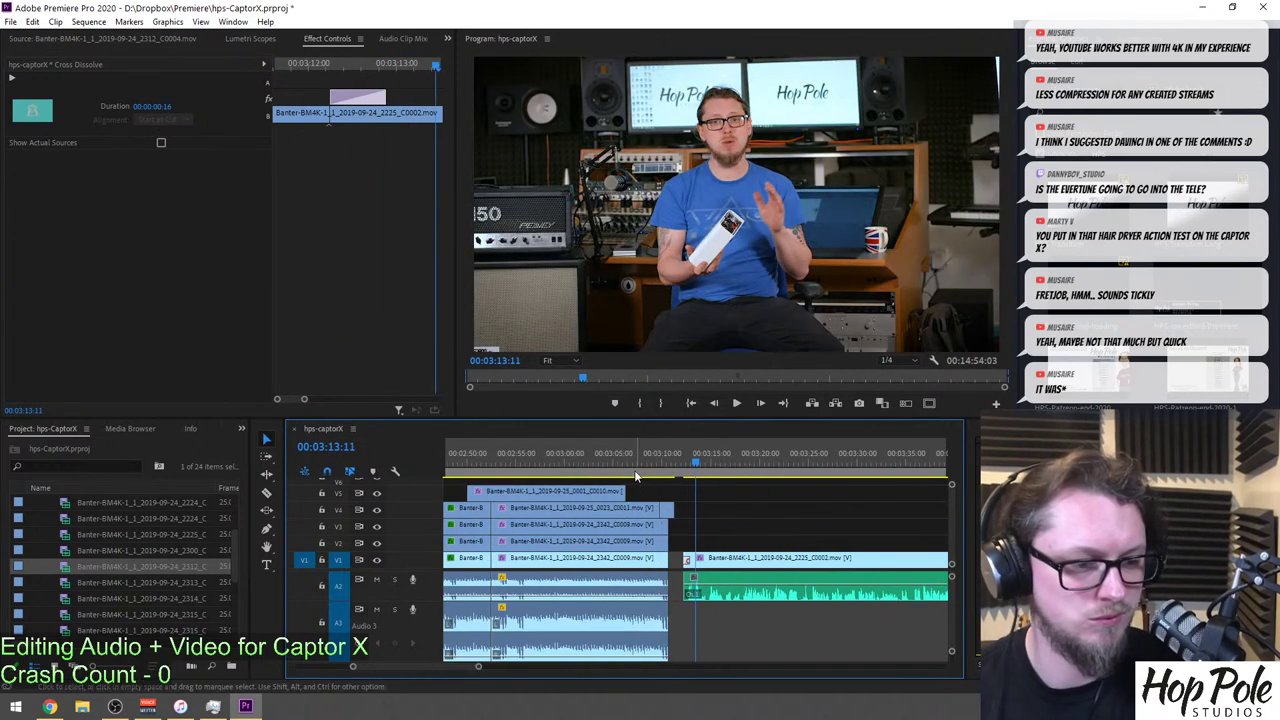
{"action": "key", "text": "minus"}
{"action": "left_click", "coordinate": [589, 458]}
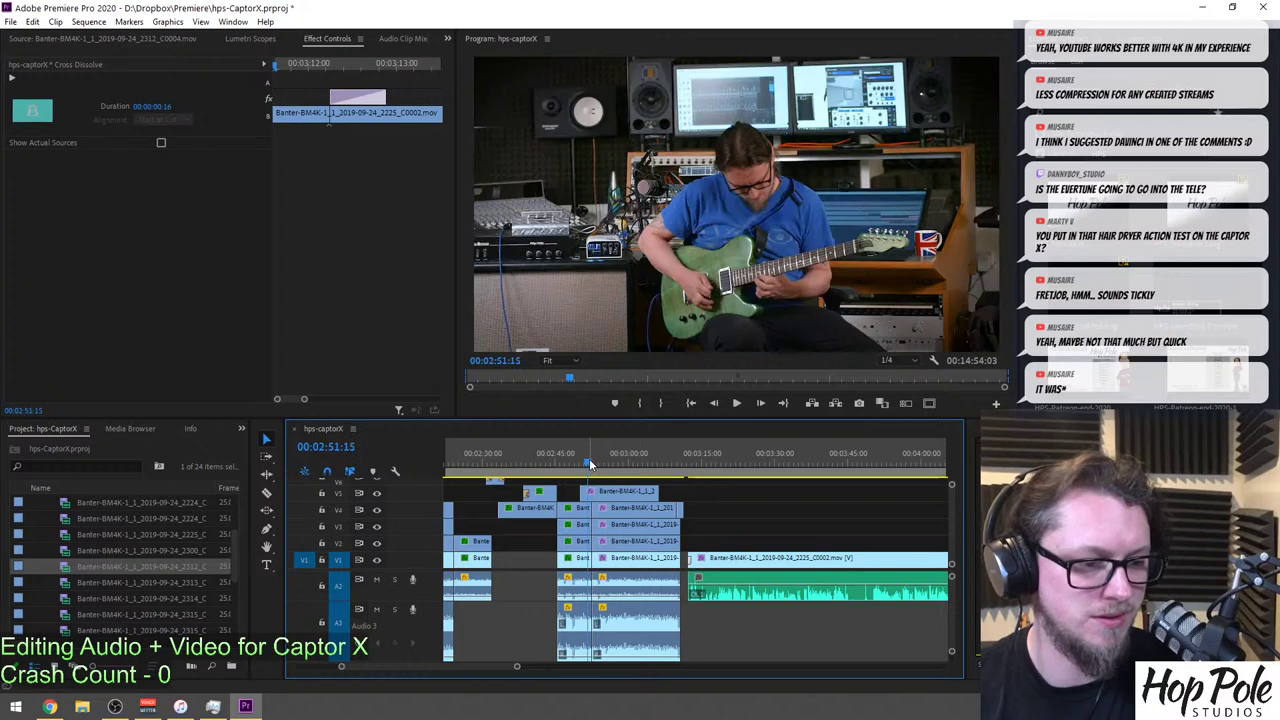
Save the project with the guitar performance section and the following talking clip in view.
{"action": "key", "text": "equal"}
{"action": "scroll", "coordinate": [736, 492], "scroll_direction": "down", "scroll_amount": 1}
{"action": "scroll", "coordinate": [733, 490], "scroll_direction": "down", "scroll_amount": 2}
{"action": "key", "text": "ctrl+s"}
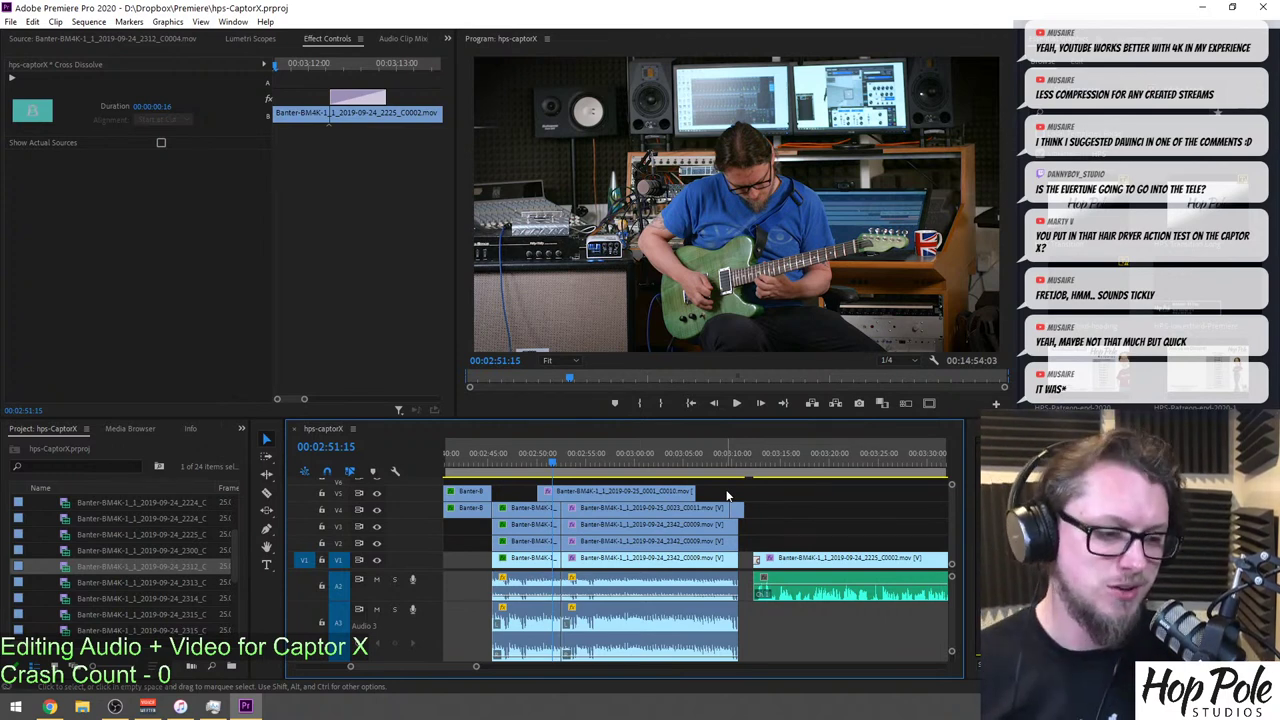
Play the multi-camera performance from 00:02:46:20 and replay the cut to the single guitar shot.
{"action": "scroll", "coordinate": [577, 554], "scroll_direction": "up", "scroll_amount": 9}
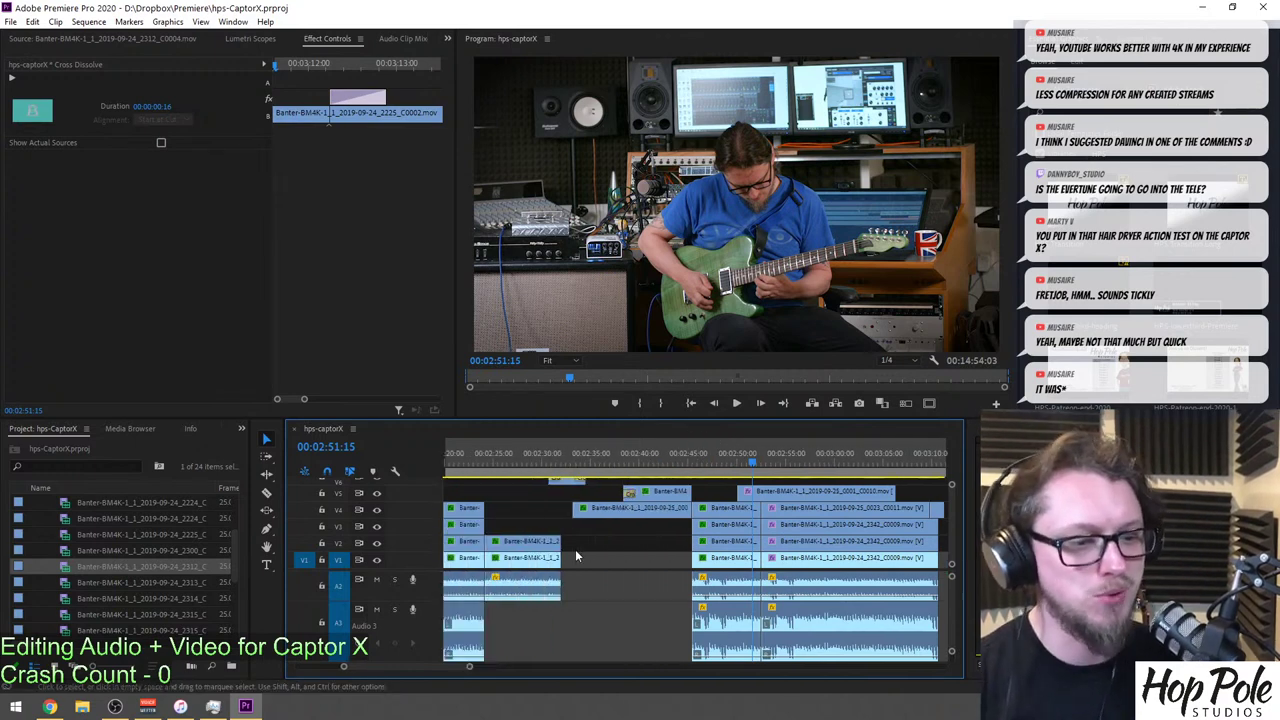
{"action": "scroll", "coordinate": [640, 515], "scroll_direction": "down", "scroll_amount": 8}
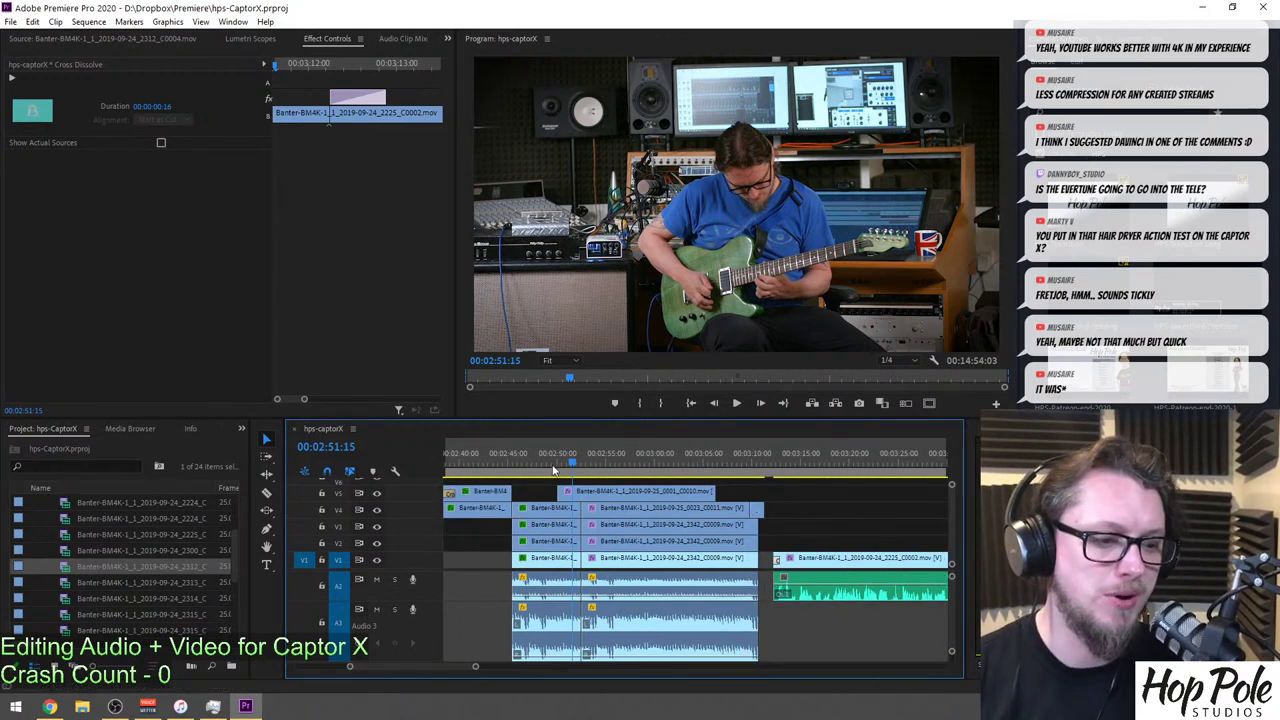
{"action": "left_click", "coordinate": [524, 456]}
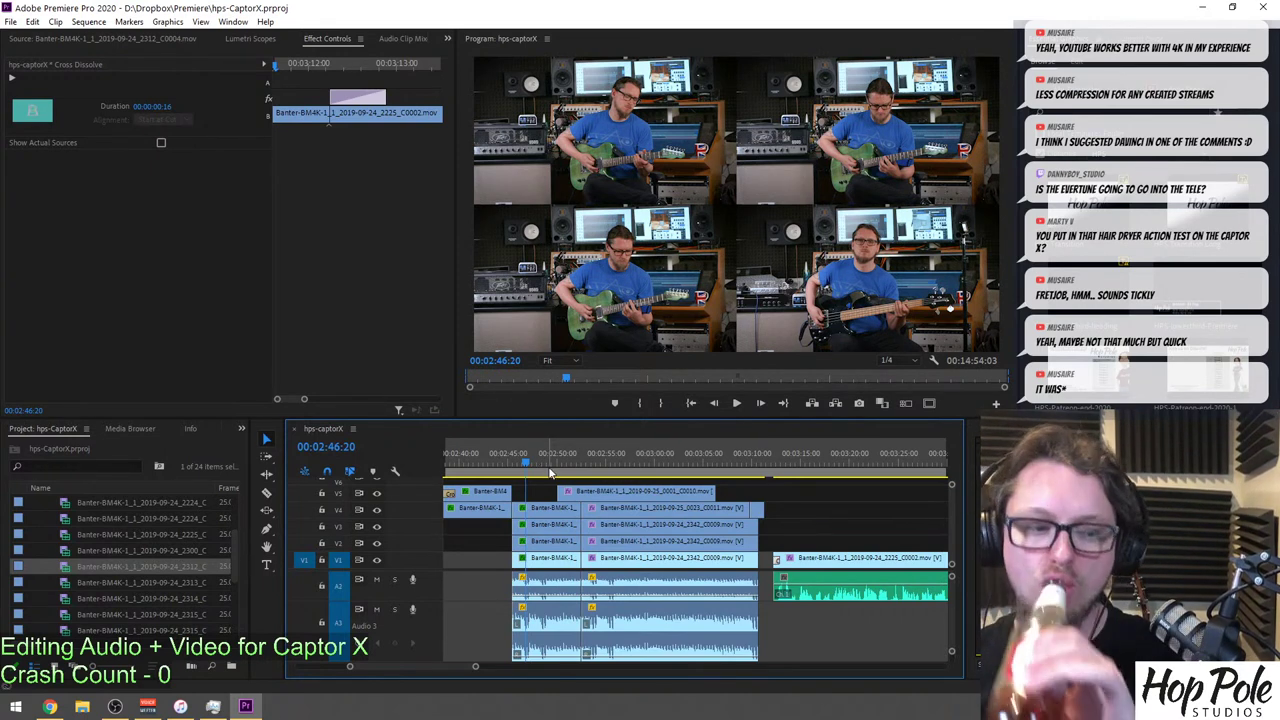
{"action": "key", "text": "space"}
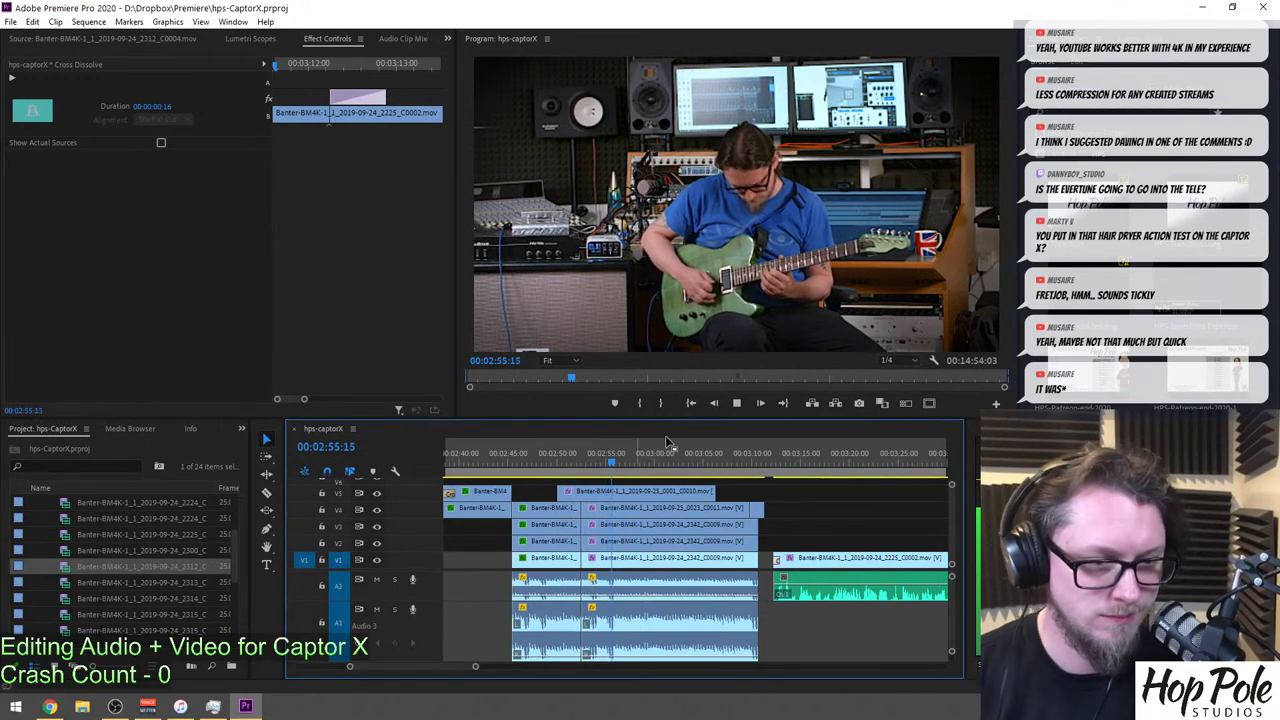
{"action": "key", "text": "space"}
{"action": "left_click_drag", "start_coordinate": [563, 462], "coordinate": [551, 460]}
{"action": "key", "text": "space"}
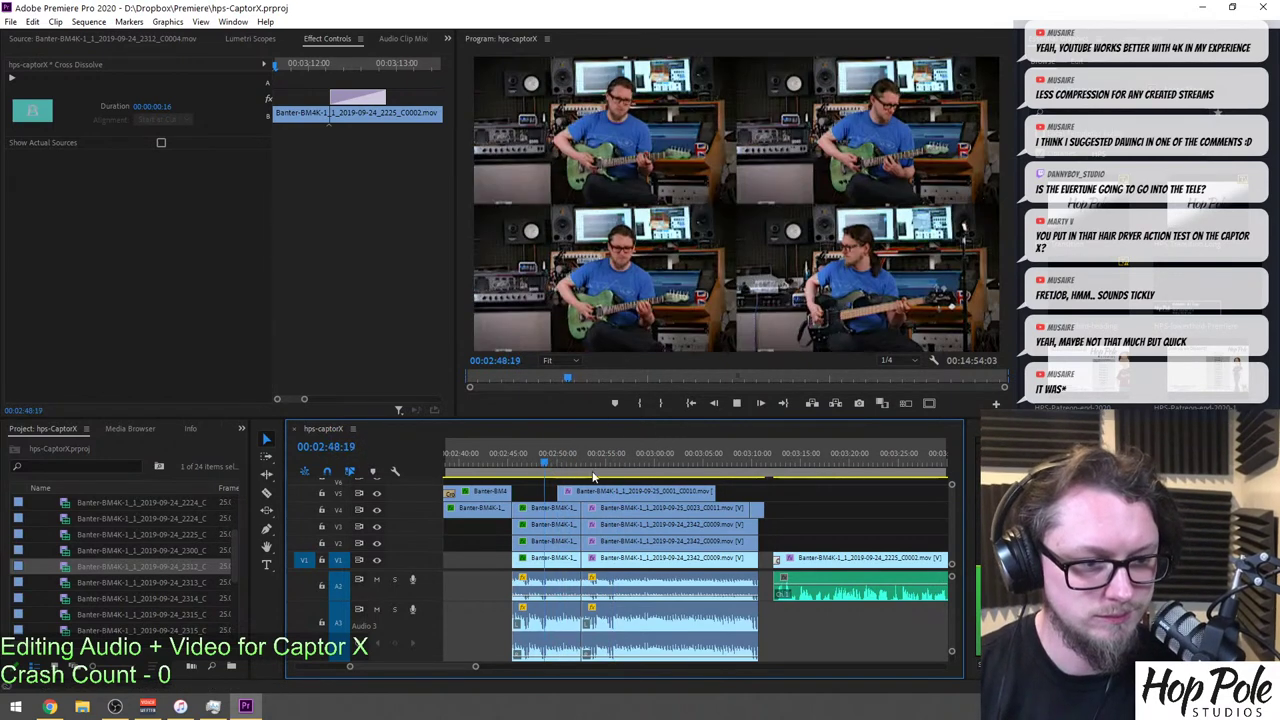
Add Cross Dissolves to both ends of the V5 guitar clip and play through its fade-in.
{"action": "left_click", "coordinate": [580, 499]}
{"action": "key", "text": "space"}
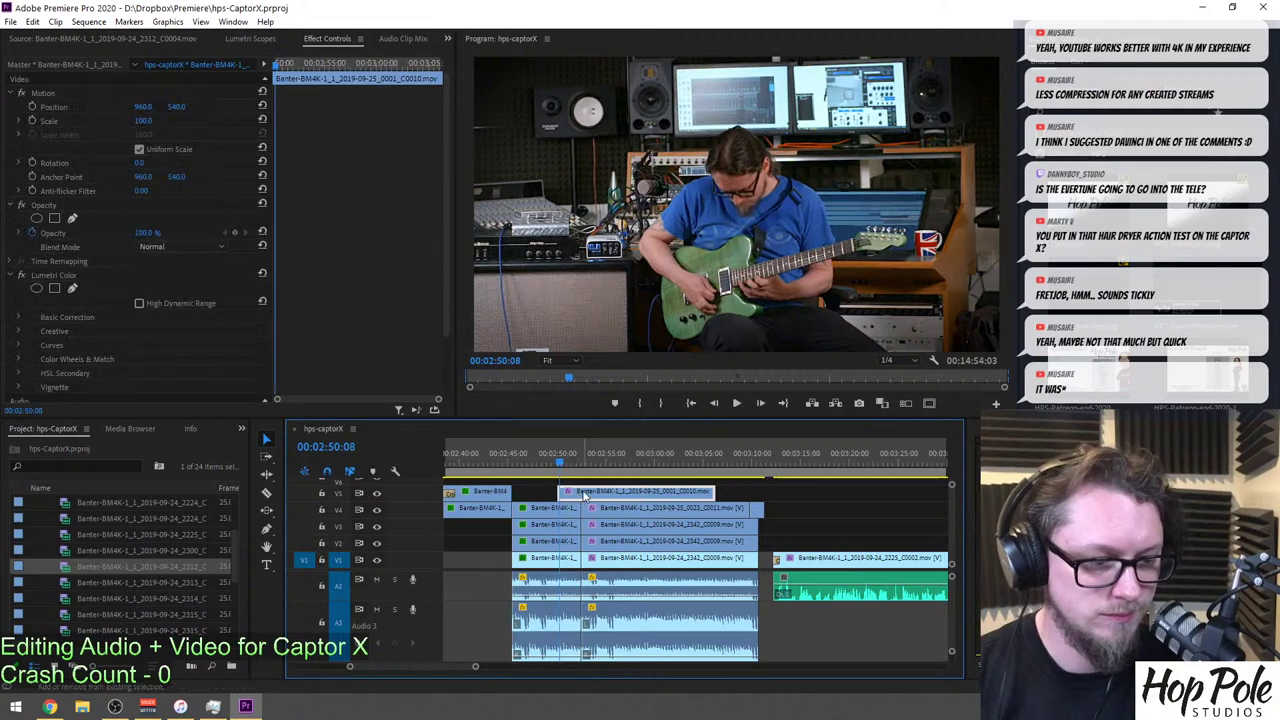
{"action": "key", "text": "ctrl+d"}
{"action": "left_click", "coordinate": [554, 461]}
{"action": "key", "text": "space"}
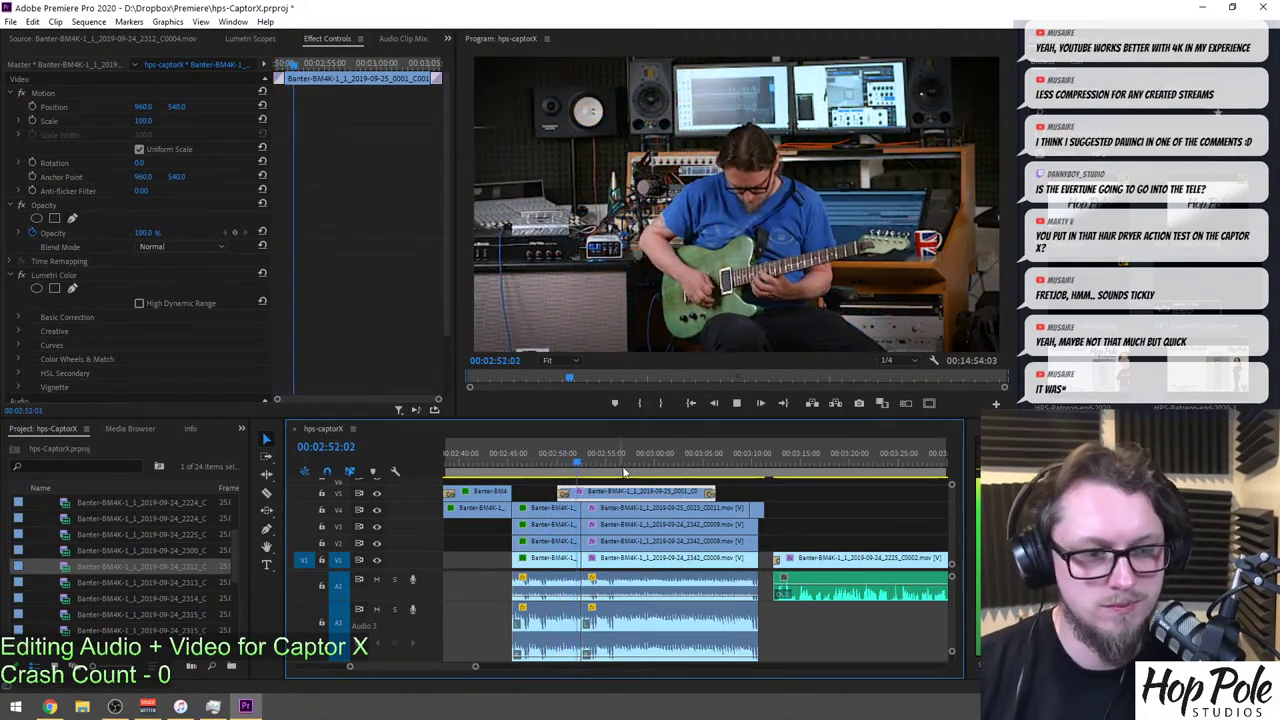
{"action": "key", "text": "space"}
Set the V5 guitar clip's anchor point to about 450.8, 699.7 on the Captor X unit and its scale to 249.
{"action": "left_click", "coordinate": [553, 496]}
{"action": "left_click", "coordinate": [585, 493]}
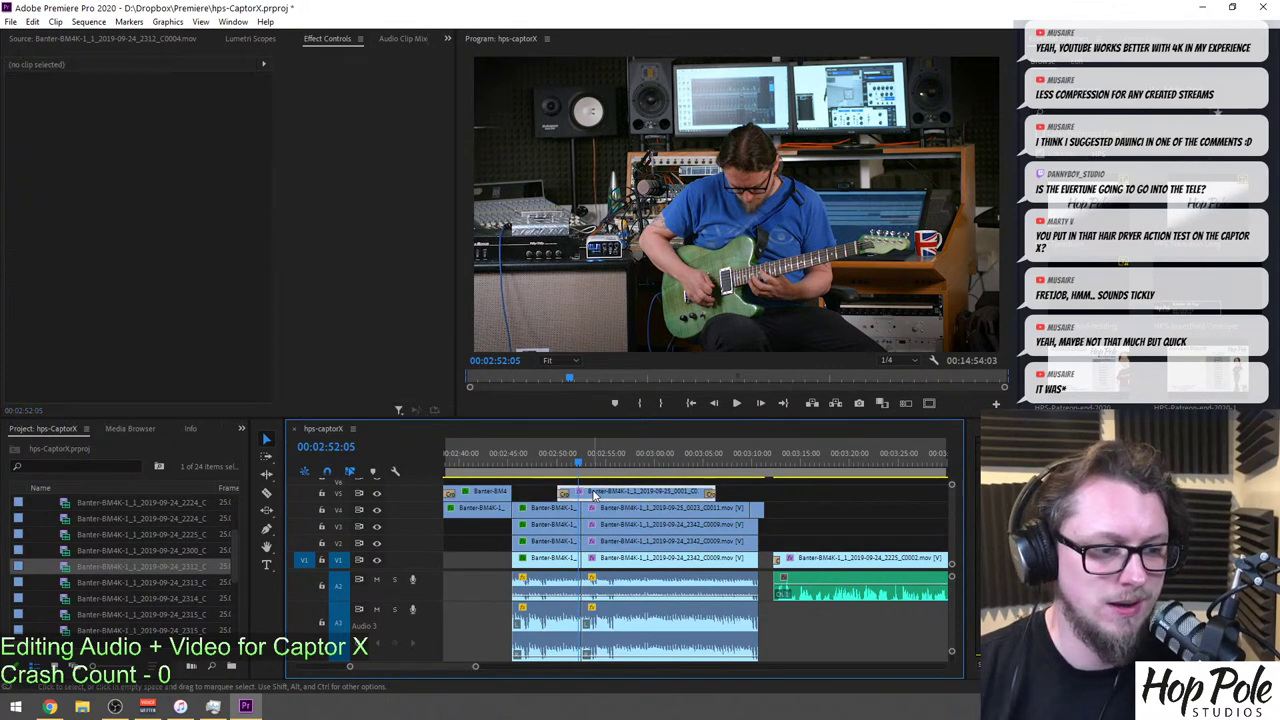
{"action": "left_click", "coordinate": [44, 93]}
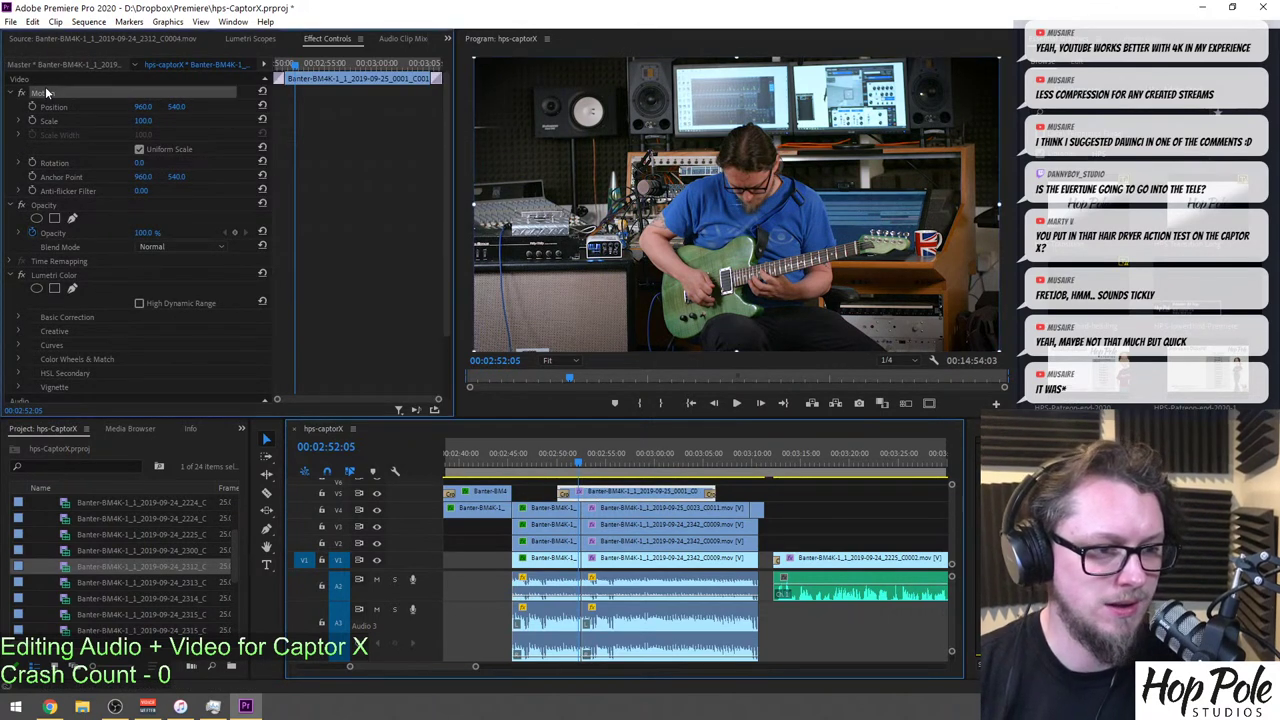
{"action": "left_click_drag", "start_coordinate": [737, 213], "coordinate": [641, 244]}
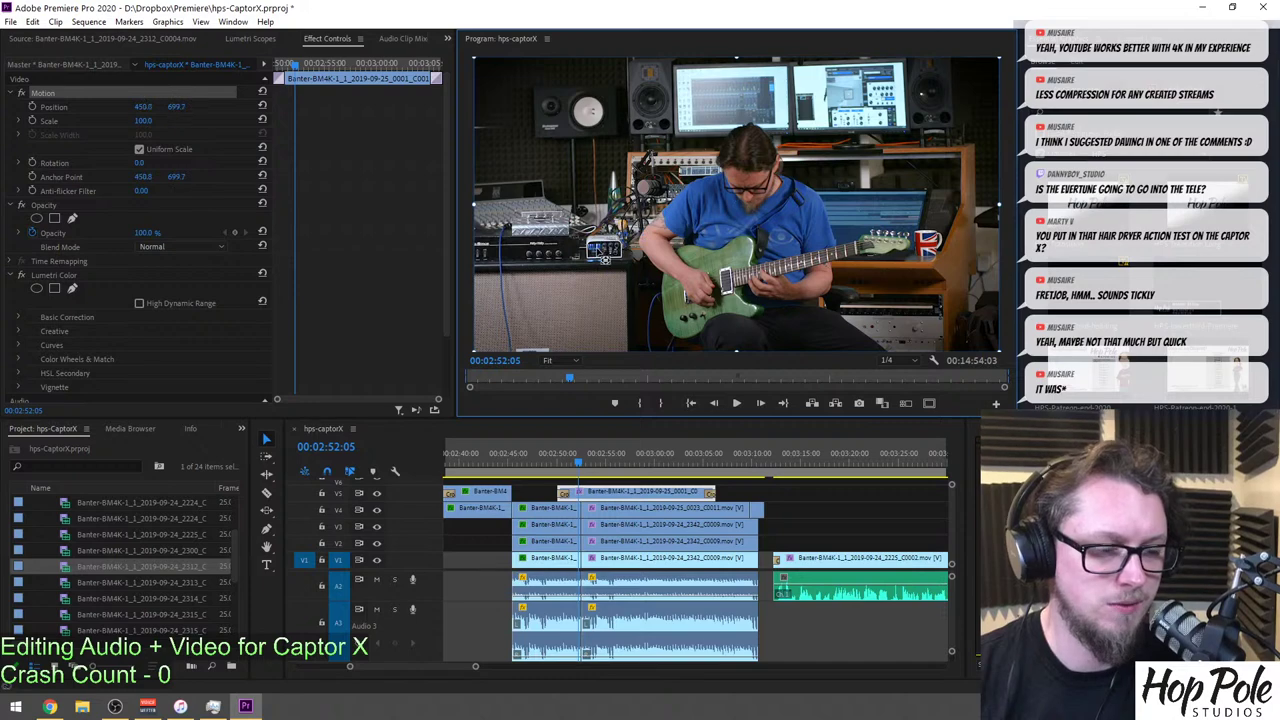
{"action": "mouse_move", "coordinate": [143, 120]}
{"action": "left_mouse_down"}
{"action": "mouse_move", "coordinate": [302, 120]}
{"action": "mouse_move", "coordinate": [152, 120]}
{"action": "left_mouse_up"}
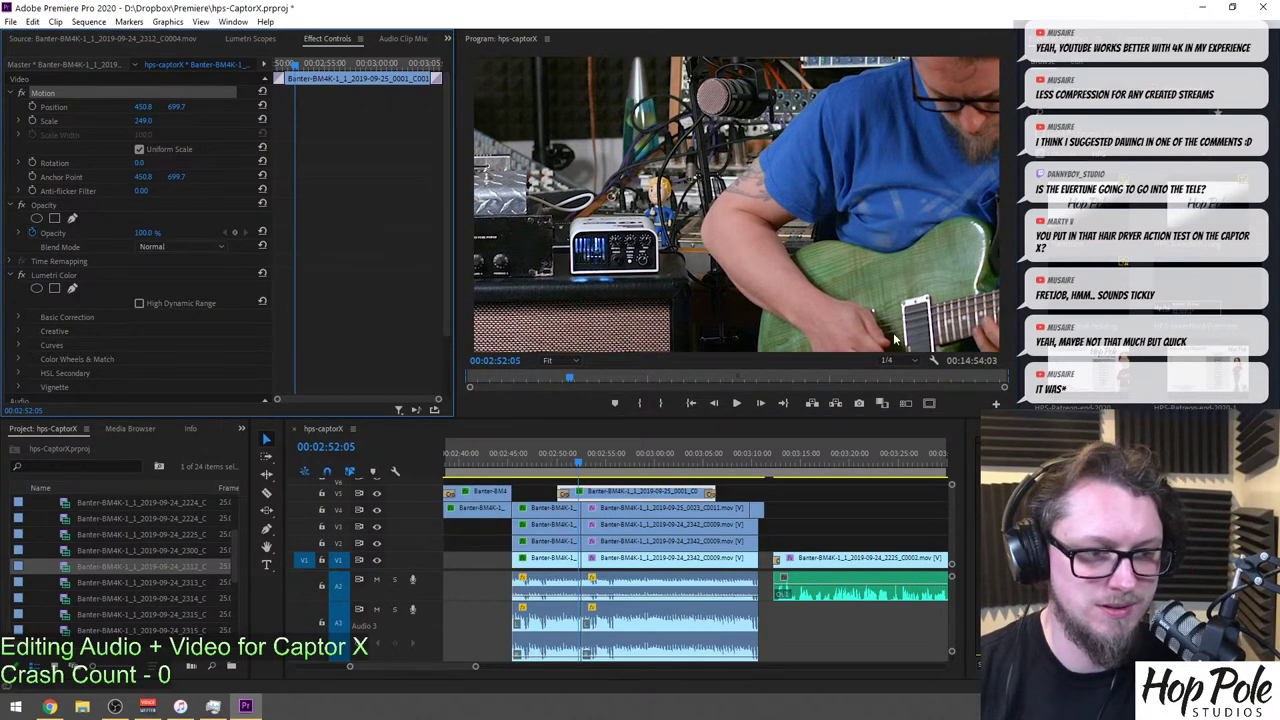
Keyframe the guitar clip's scale from 249 at its start to 143 at 00:02:57:12, and play the zoom-out.
{"action": "left_click", "coordinate": [34, 120]}
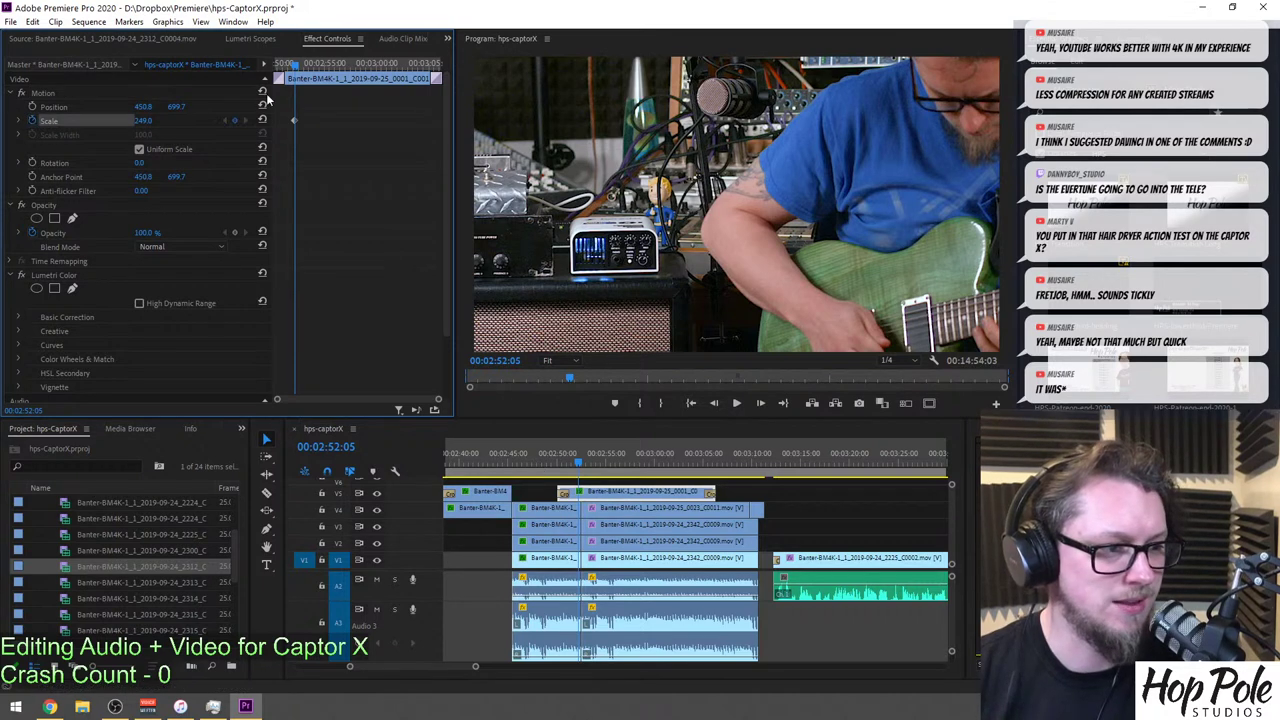
{"action": "left_click", "coordinate": [351, 70]}
{"action": "left_click_drag", "start_coordinate": [143, 120], "coordinate": [37, 120]}
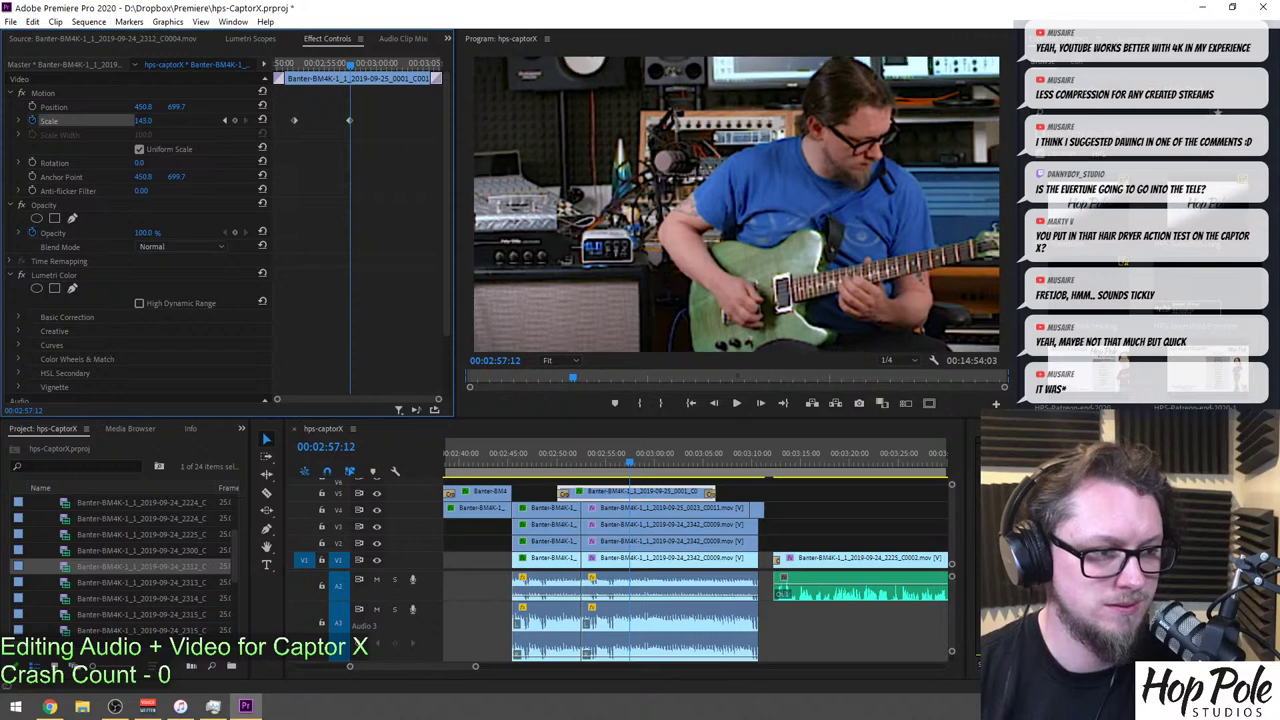
{"action": "left_click_drag", "start_coordinate": [293, 120], "coordinate": [273, 120]}
{"action": "left_click", "coordinate": [555, 455]}
{"action": "key", "text": "space"}
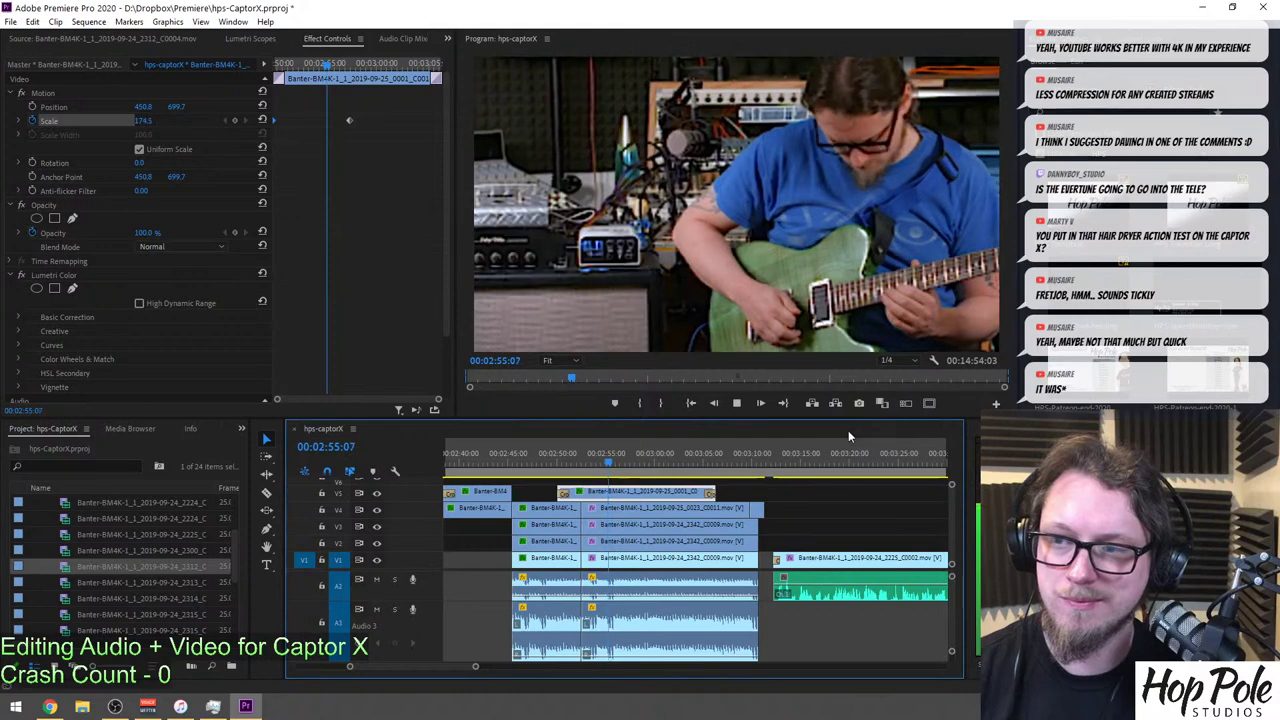
{"action": "key", "text": "space"}
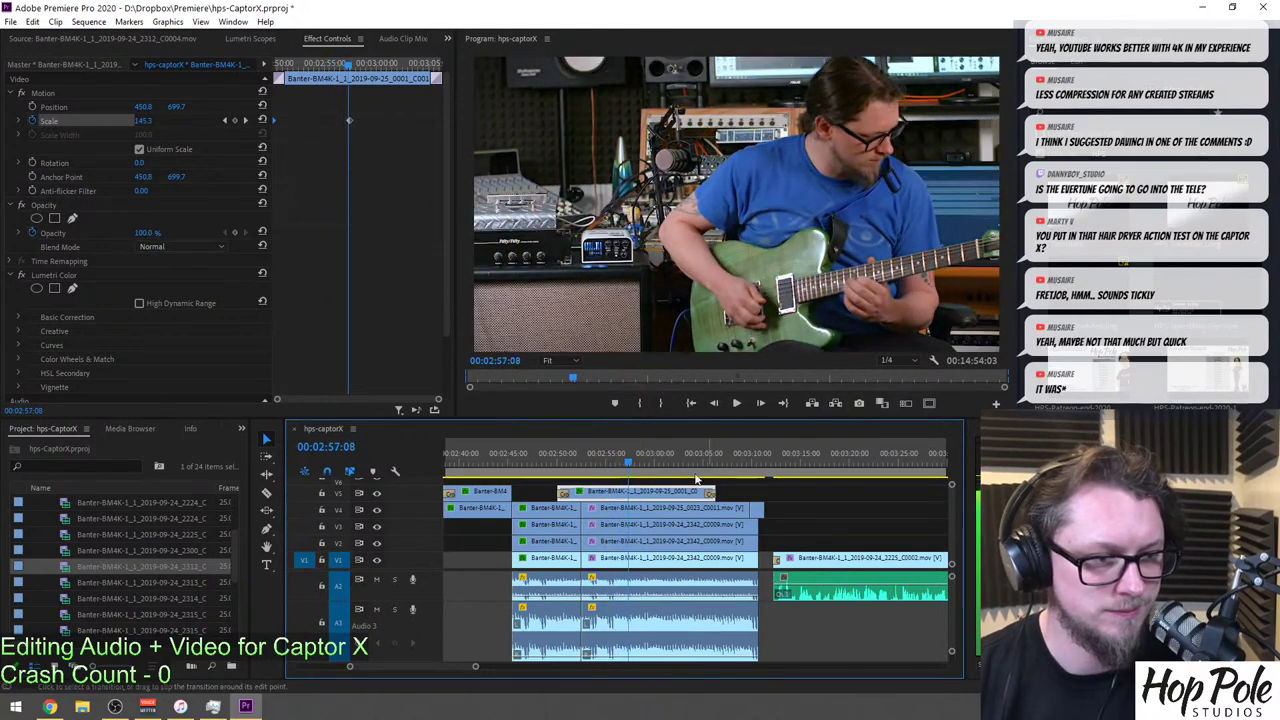
Cut the V5 guitar clip at 00:02:57:08 and delete the part after the cut.
{"action": "key", "text": "c"}
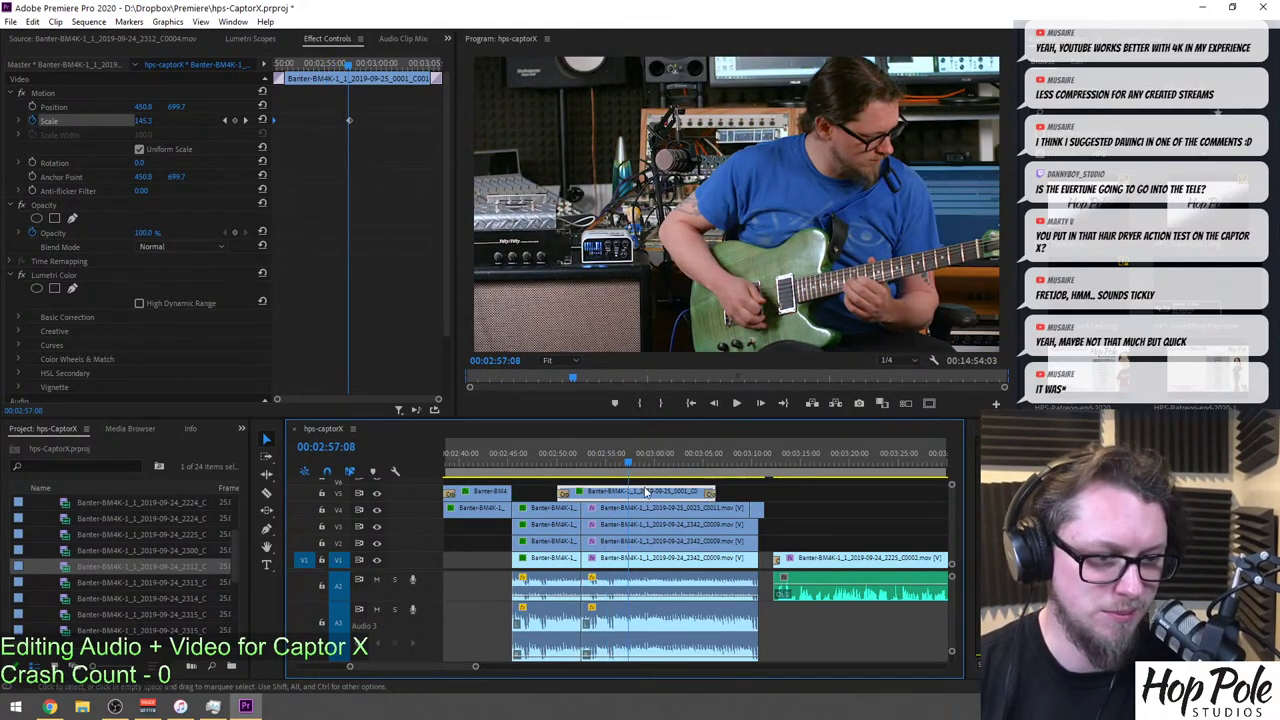
{"action": "left_click", "coordinate": [628, 492]}
{"action": "key", "text": "v"}
{"action": "left_click", "coordinate": [662, 494]}
{"action": "key", "text": "Delete"}
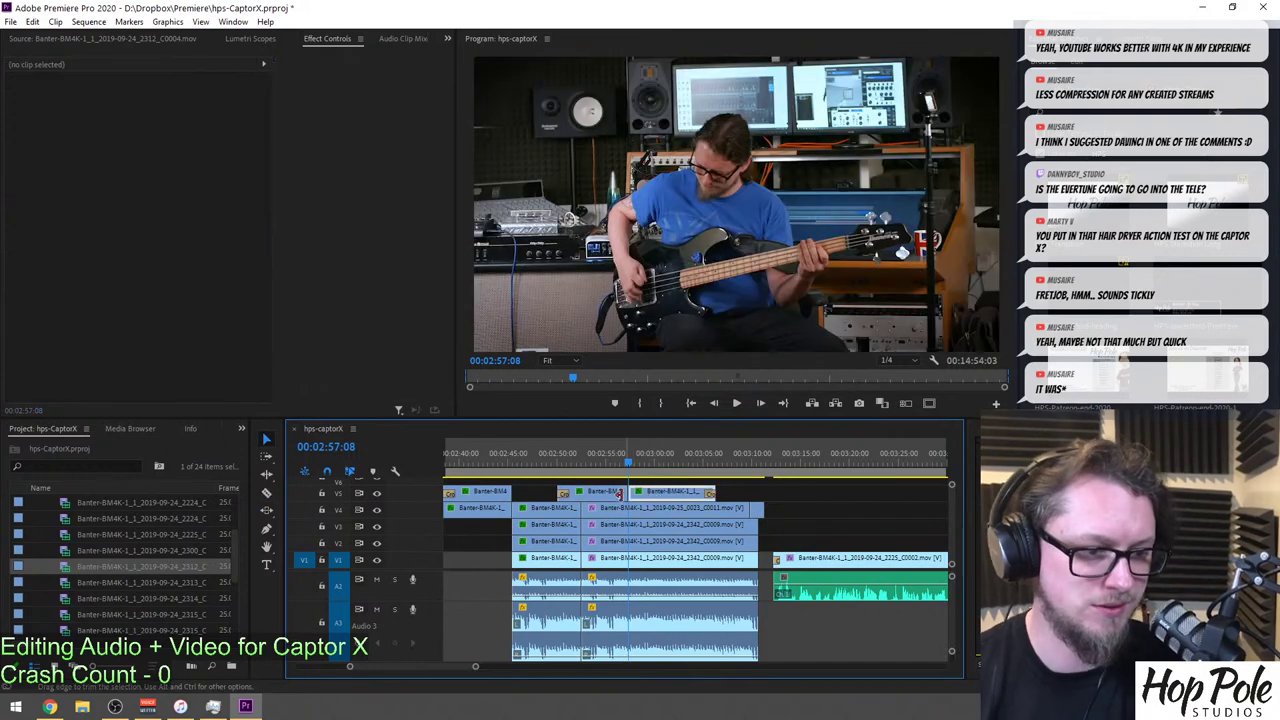
Add a Cross Dissolve to the end of the shortened guitar clip and move the clip up to V6.
{"action": "key", "text": "ctrl+d"}
{"action": "left_click", "coordinate": [617, 457]}
{"action": "key", "text": "space"}
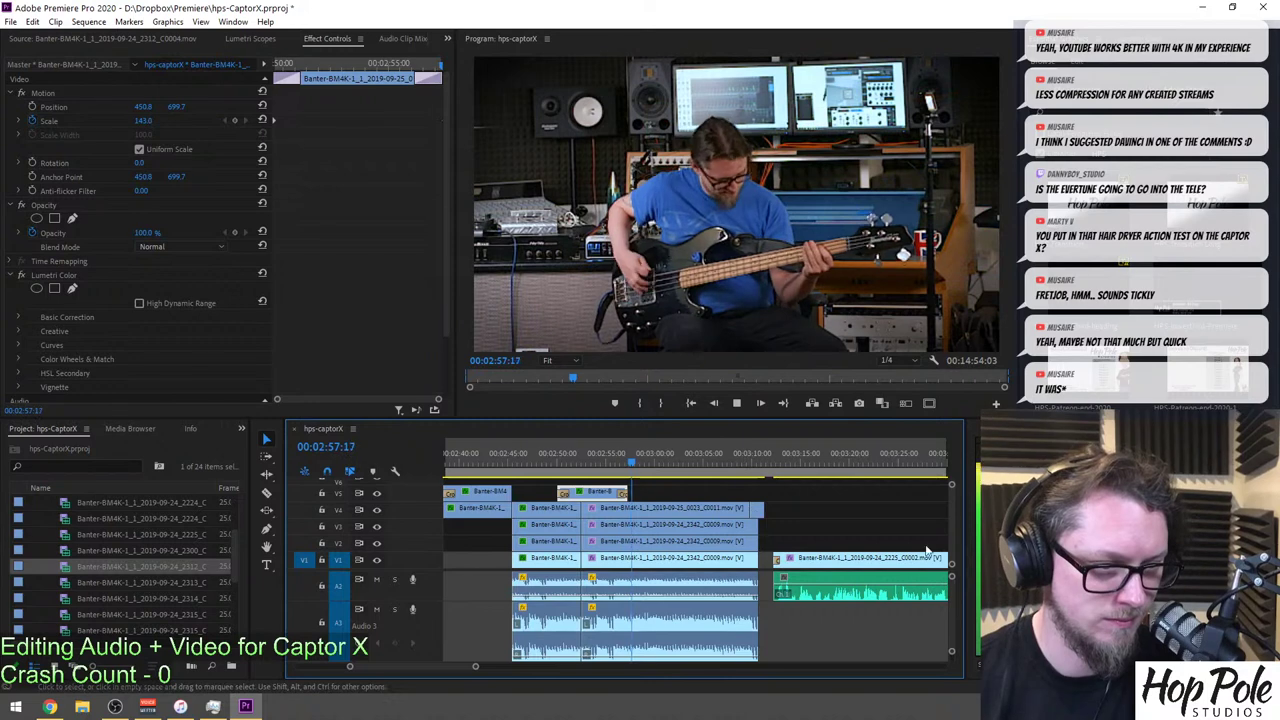
{"action": "left_click_drag", "start_coordinate": [593, 497], "coordinate": [596, 480]}
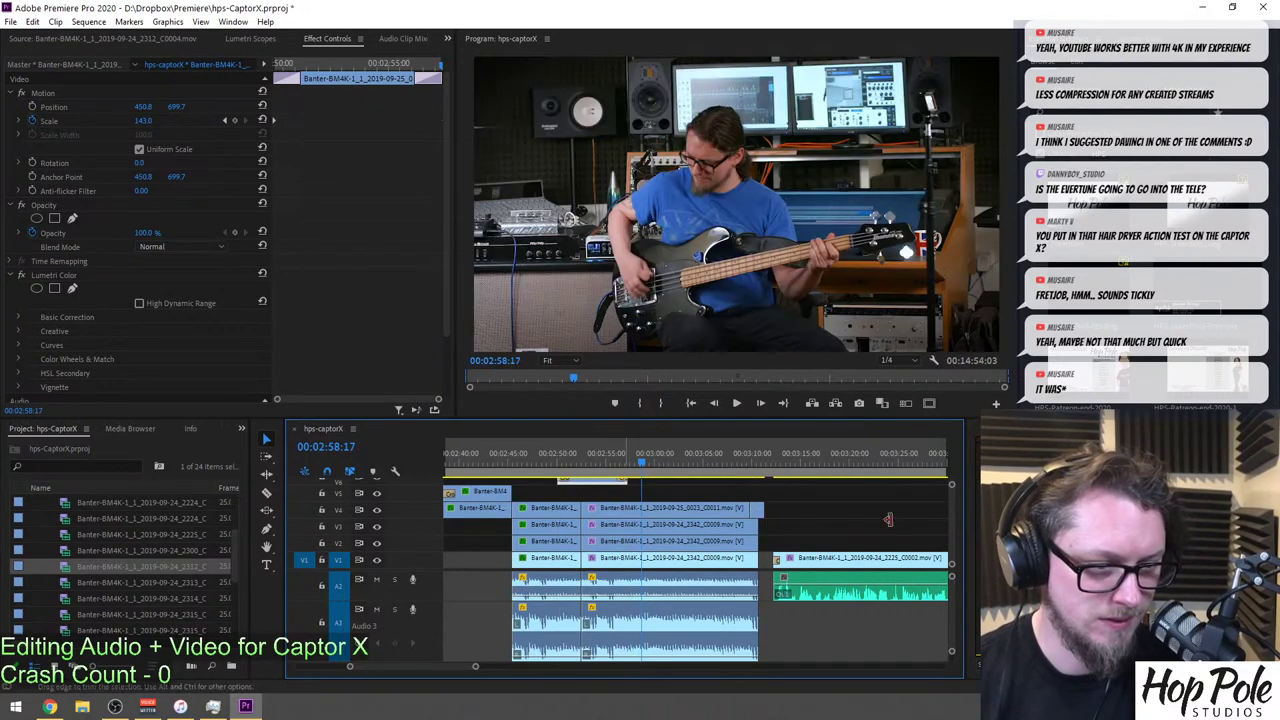
{"action": "scroll", "coordinate": [948, 539], "scroll_direction": "up", "scroll_amount": 2}
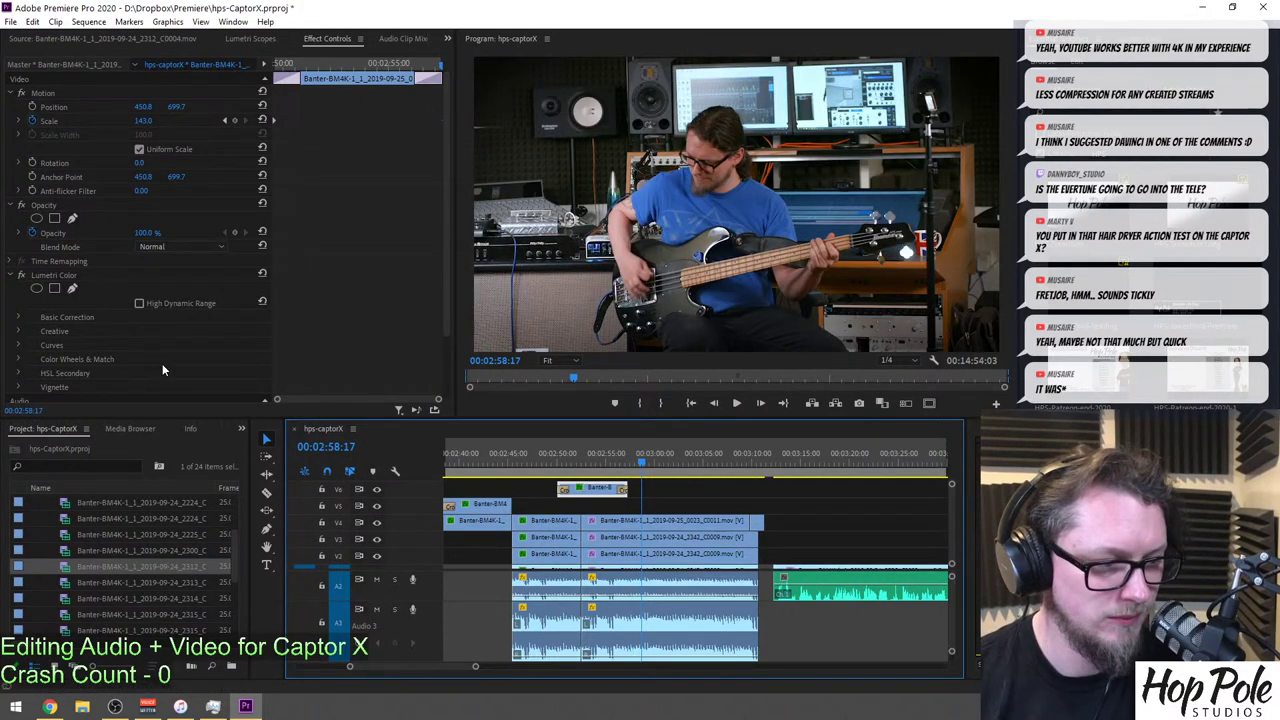
Examine the Captor X close-up clips 2313_C0005, 2314_C0006 and 2315_C0007 for a usable cutaway.
{"action": "double_click", "coordinate": [27, 582]}
{"action": "scroll", "coordinate": [68, 566], "scroll_direction": "down", "scroll_amount": 2}
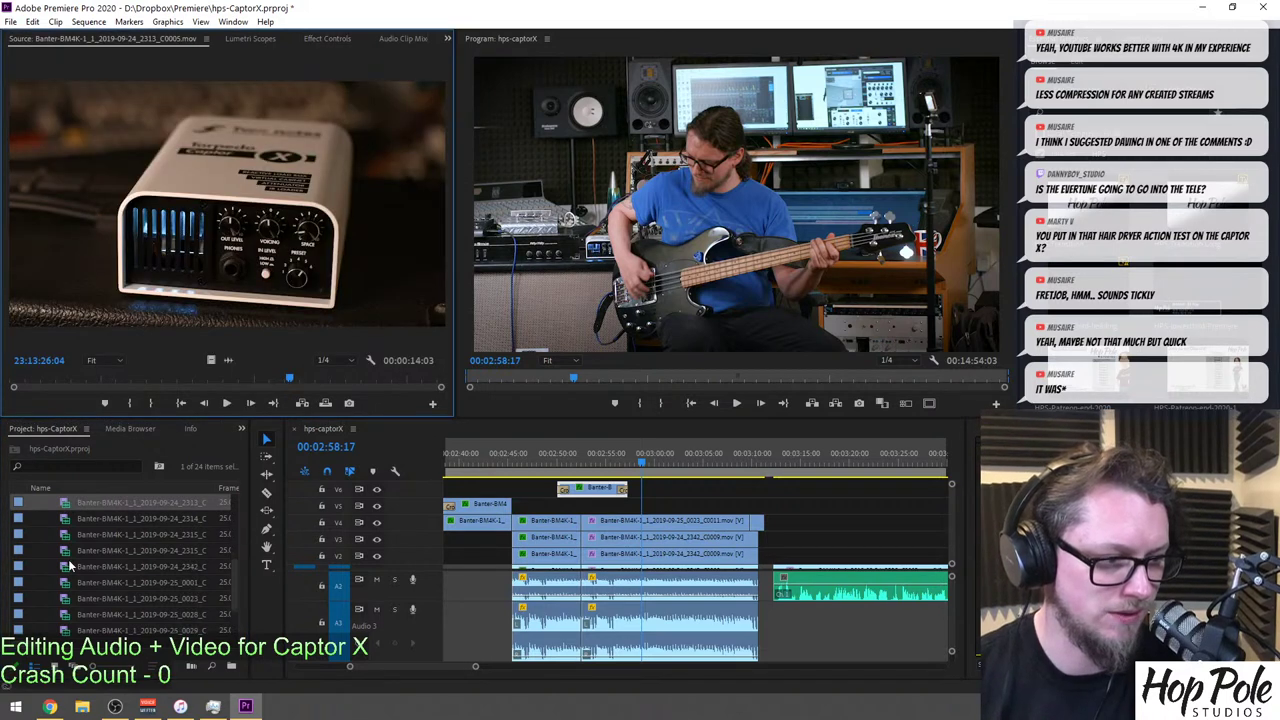
{"action": "left_click", "coordinate": [264, 378]}
{"action": "double_click", "coordinate": [65, 519]}
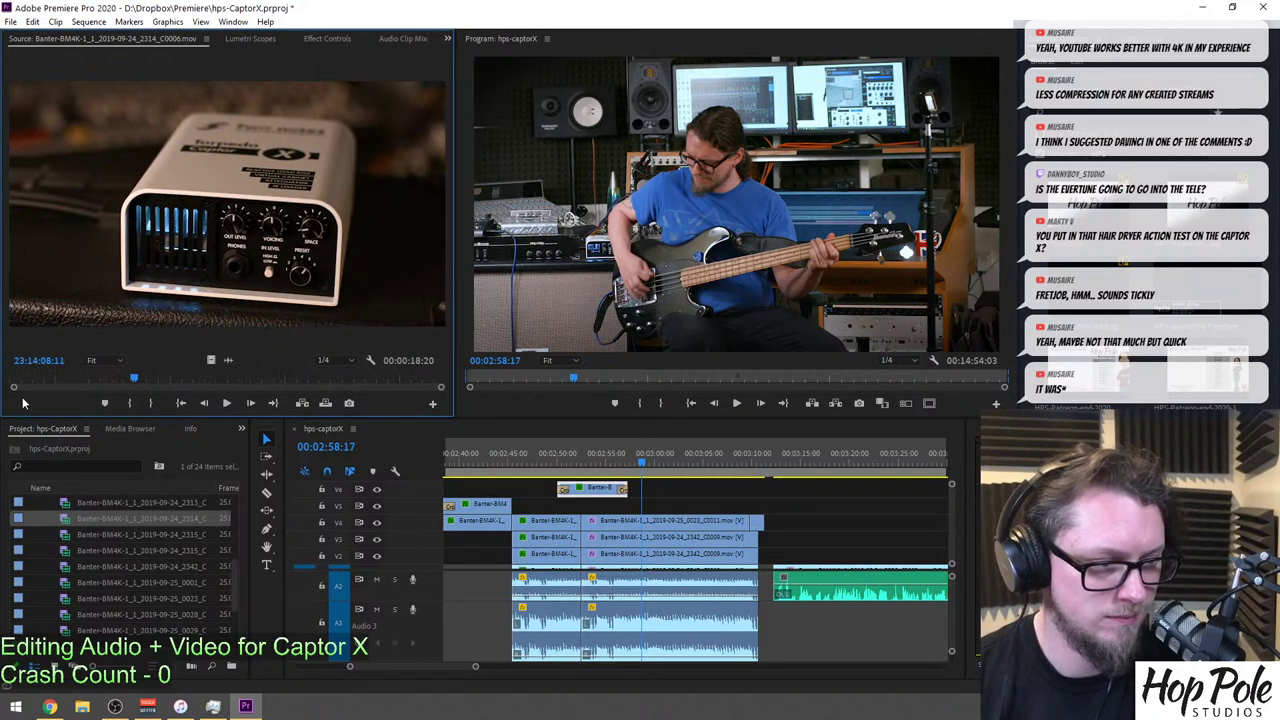
{"action": "left_click", "coordinate": [63, 380]}
{"action": "left_click", "coordinate": [188, 381]}
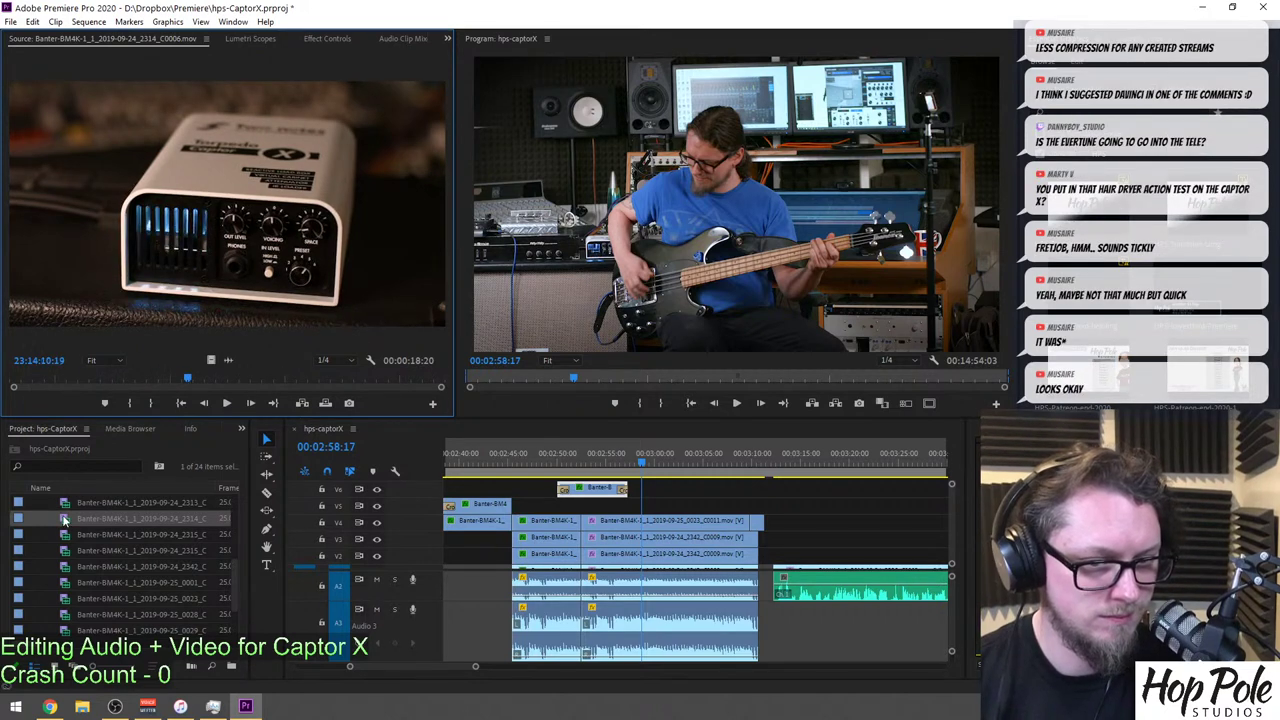
{"action": "double_click", "coordinate": [65, 534]}
{"action": "left_click", "coordinate": [50, 379]}
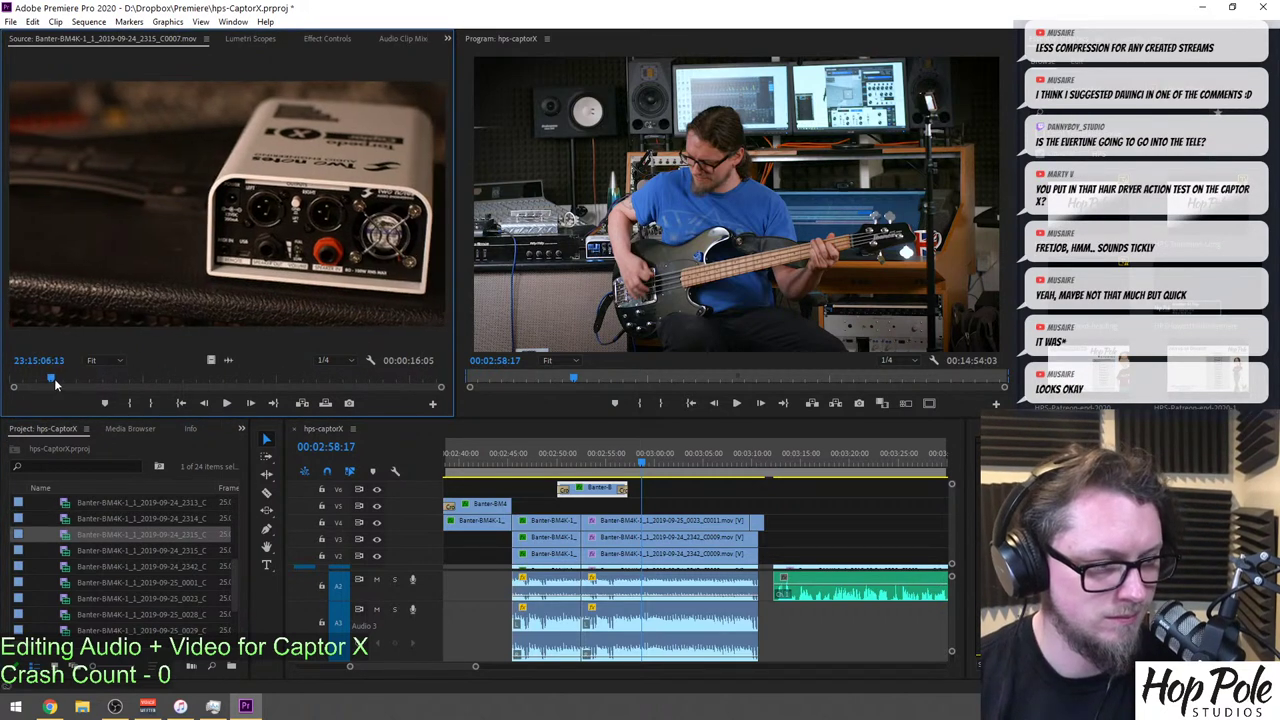
{"action": "left_click", "coordinate": [69, 381]}
{"action": "left_click_drag", "start_coordinate": [69, 381], "coordinate": [119, 403]}
Check the rear-panel close-up 2315_C0008 and the neighbouring project clips as further cutaway candidates.
{"action": "double_click", "coordinate": [69, 550]}
{"action": "double_click", "coordinate": [69, 583]}
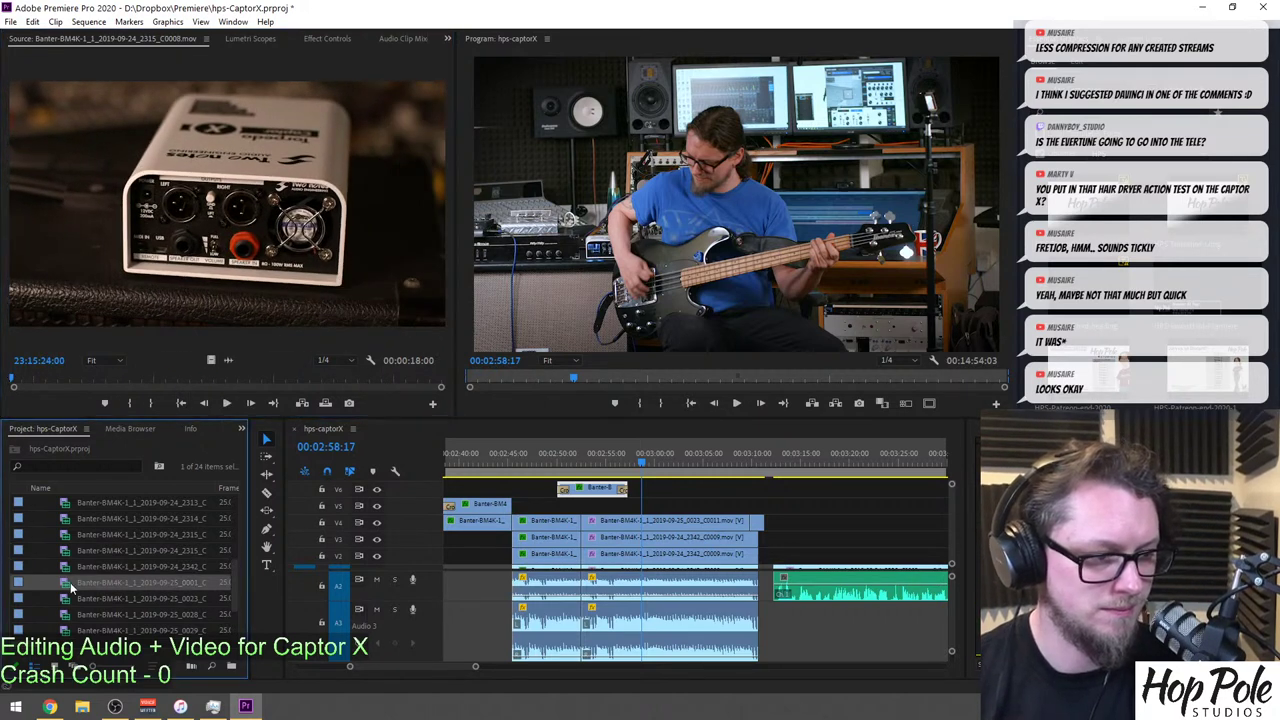
{"action": "double_click", "coordinate": [70, 554]}
{"action": "scroll", "coordinate": [64, 572], "scroll_direction": "down", "scroll_amount": 1}
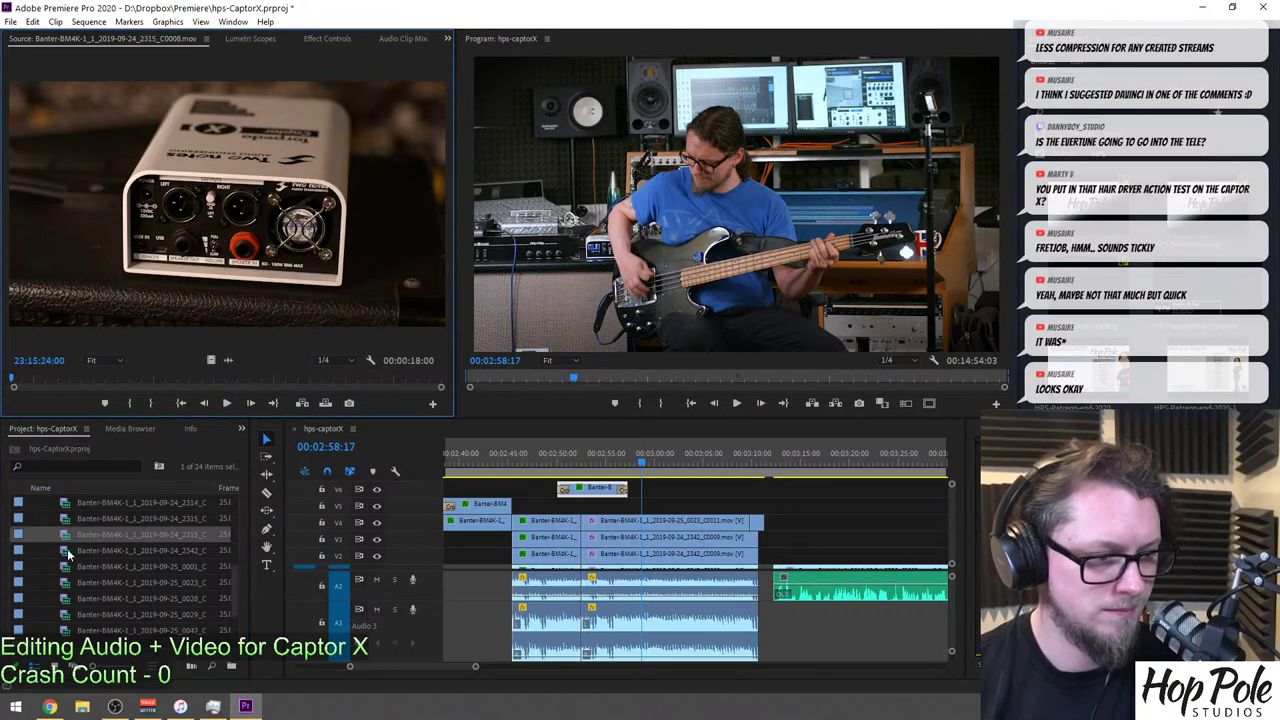
{"action": "double_click", "coordinate": [66, 551]}
Place a 00:00:09:01 video-only section of clip 0028_C0012 on V5, overlapping the V6 guitar clip's end, with dissolves at both ends.
{"action": "double_click", "coordinate": [64, 598]}
{"action": "scroll", "coordinate": [66, 570], "scroll_direction": "down", "scroll_amount": 1}
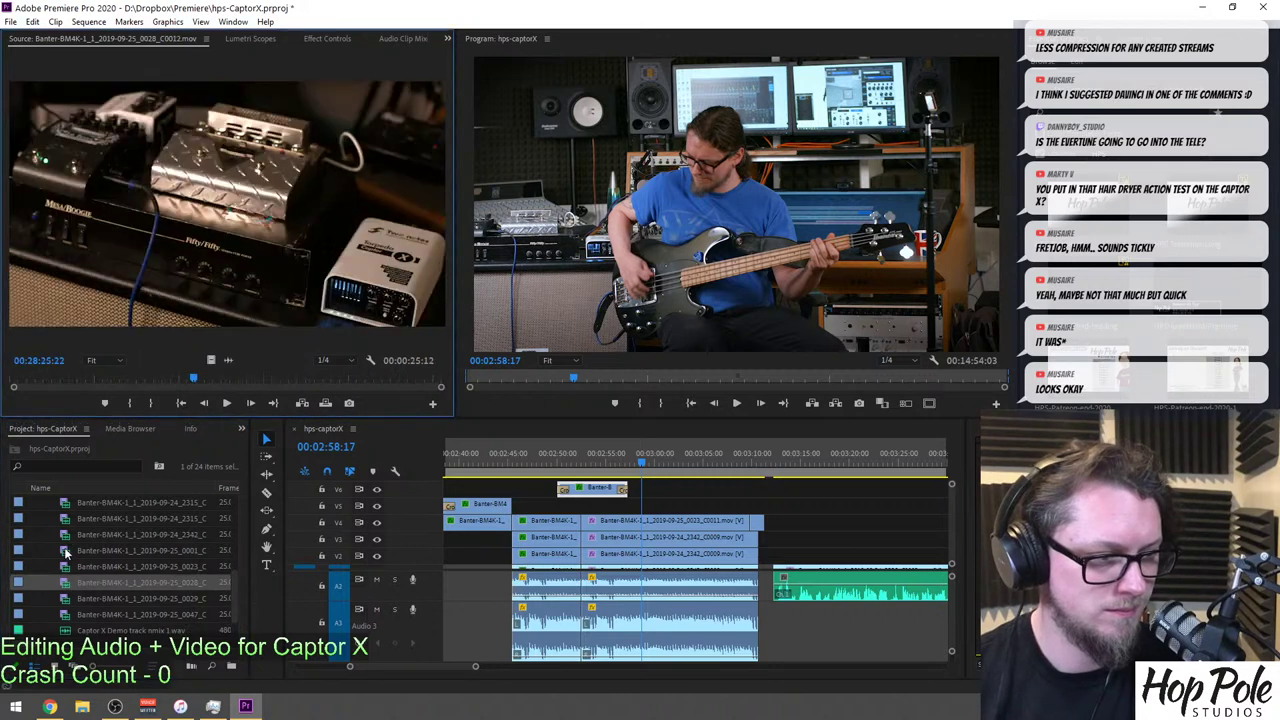
{"action": "left_click_drag", "start_coordinate": [40, 385], "coordinate": [256, 396]}
{"action": "key", "text": "i"}
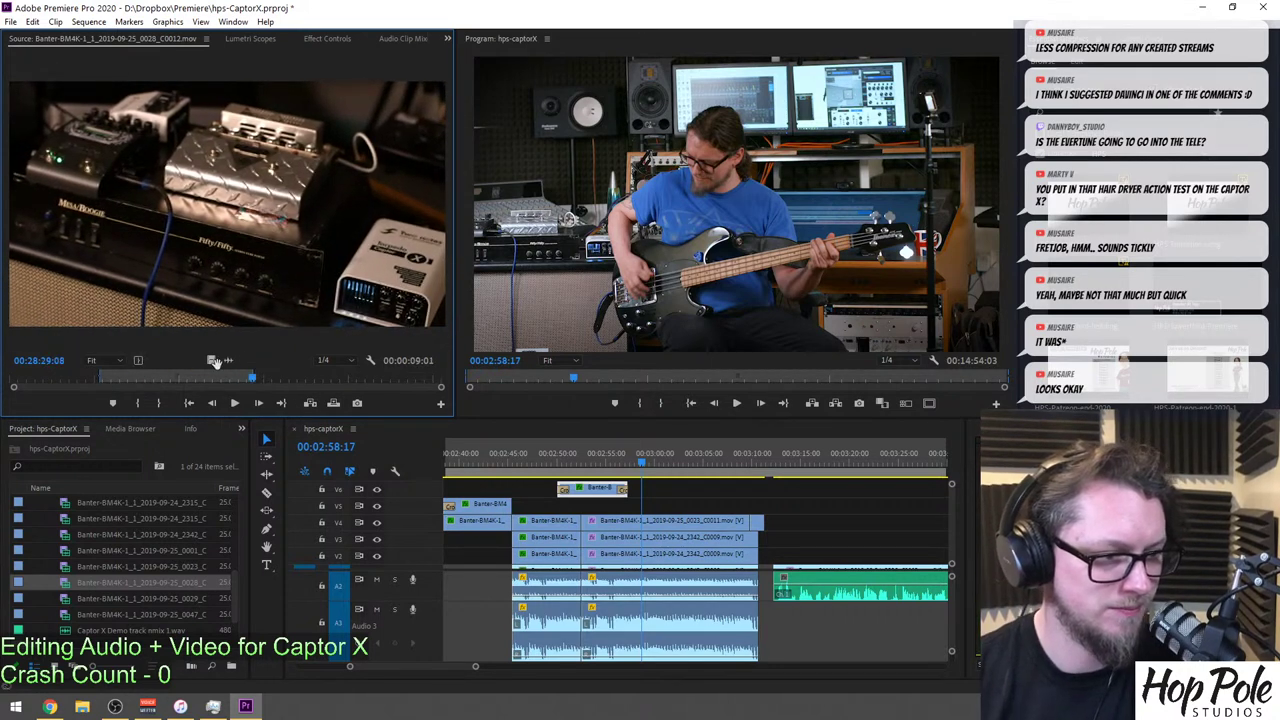
{"action": "left_click_drag", "start_coordinate": [211, 360], "coordinate": [634, 507]}
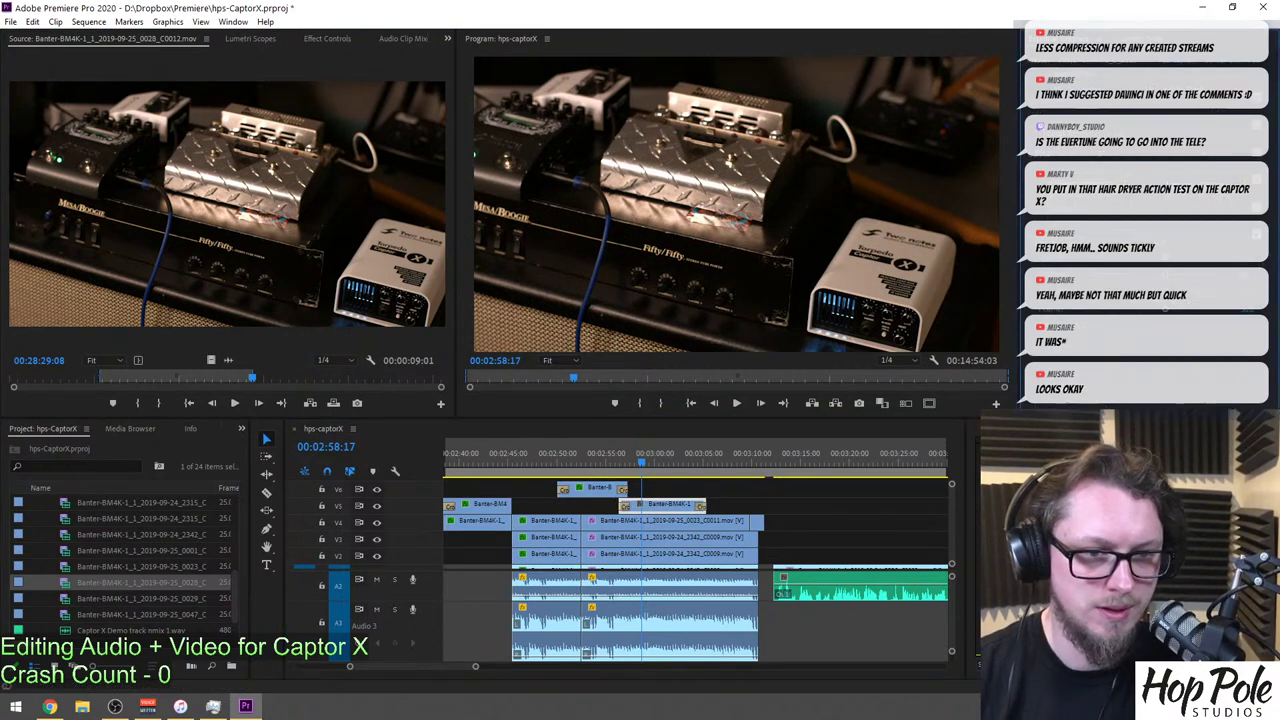
Copy the Lumetri Color effect from the V6 amp shot at 00:02:32:23 onto the new V5 amp clip and play it.
{"action": "scroll", "coordinate": [589, 456], "scroll_direction": "up", "scroll_amount": 3}
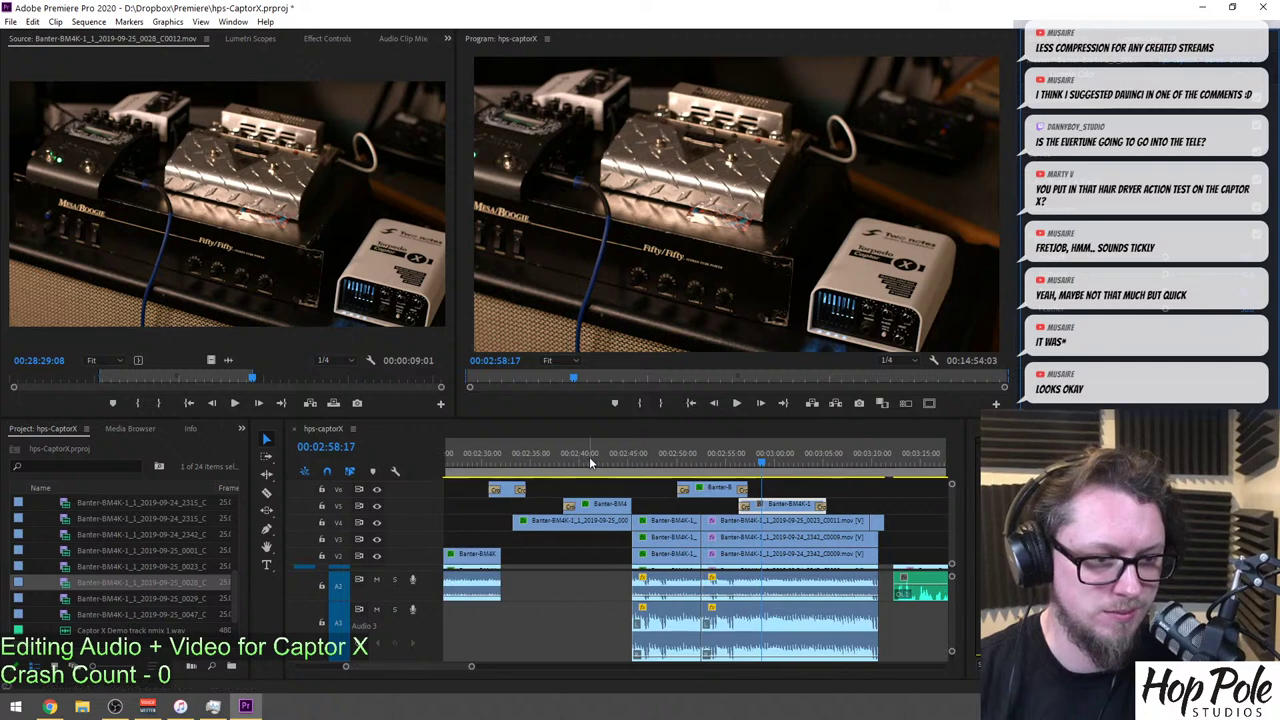
{"action": "left_click", "coordinate": [595, 462]}
{"action": "left_click", "coordinate": [510, 460]}
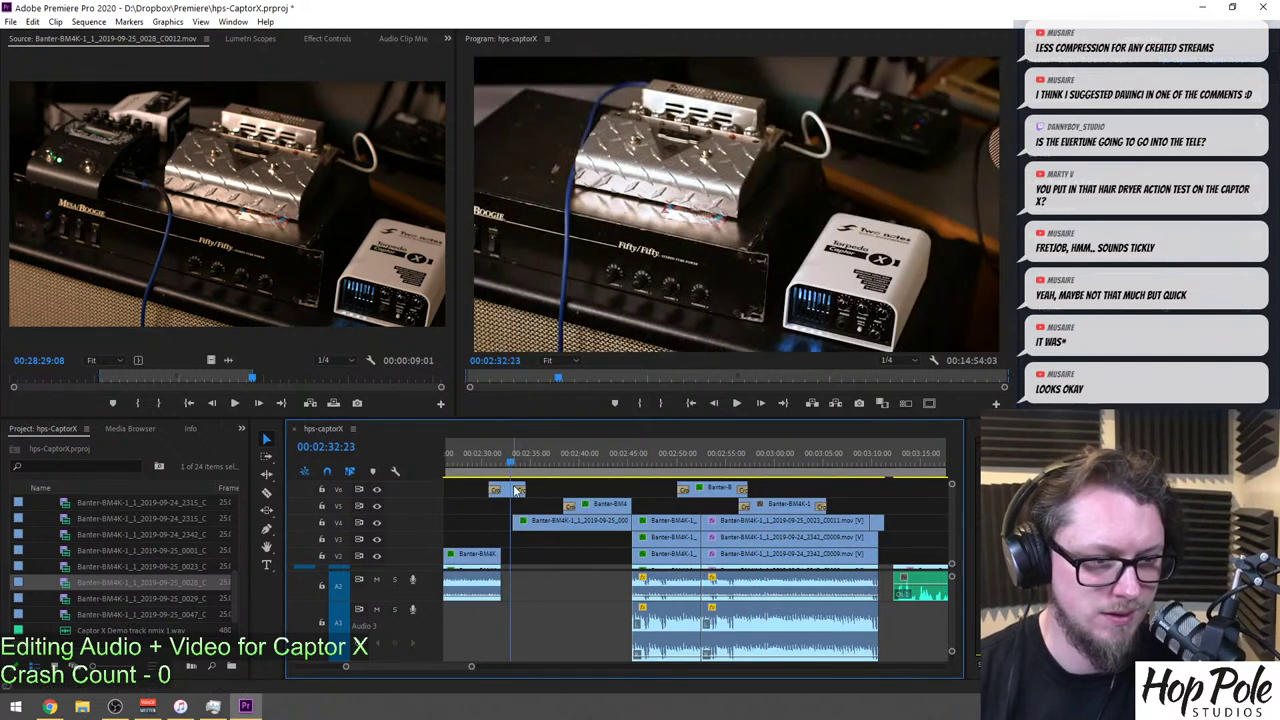
{"action": "left_click", "coordinate": [320, 40]}
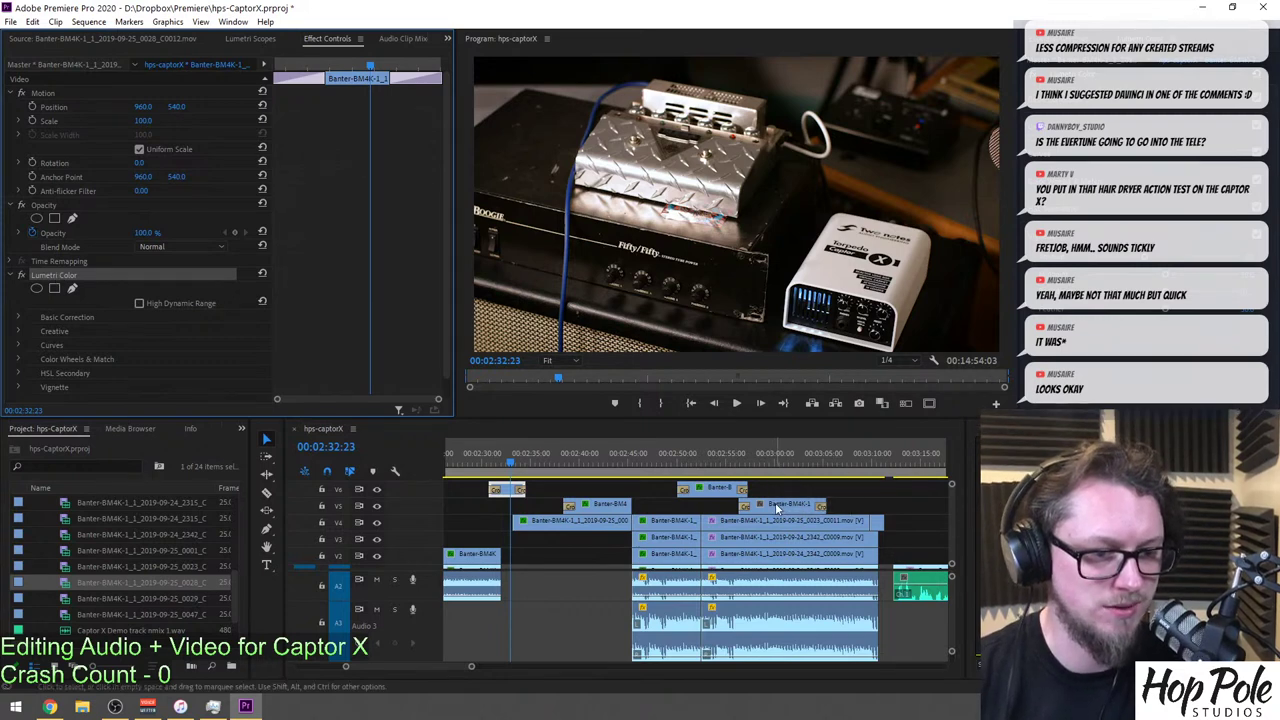
{"action": "left_click", "coordinate": [745, 464]}
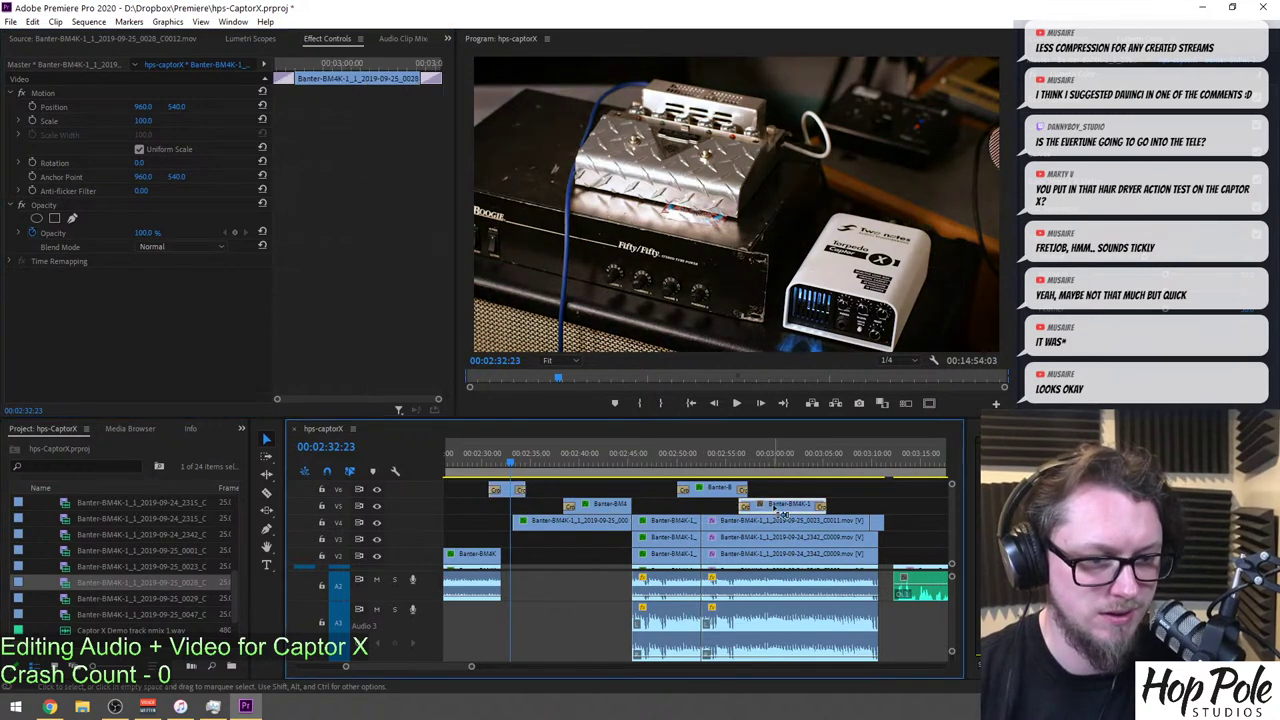
{"action": "key", "text": "space"}
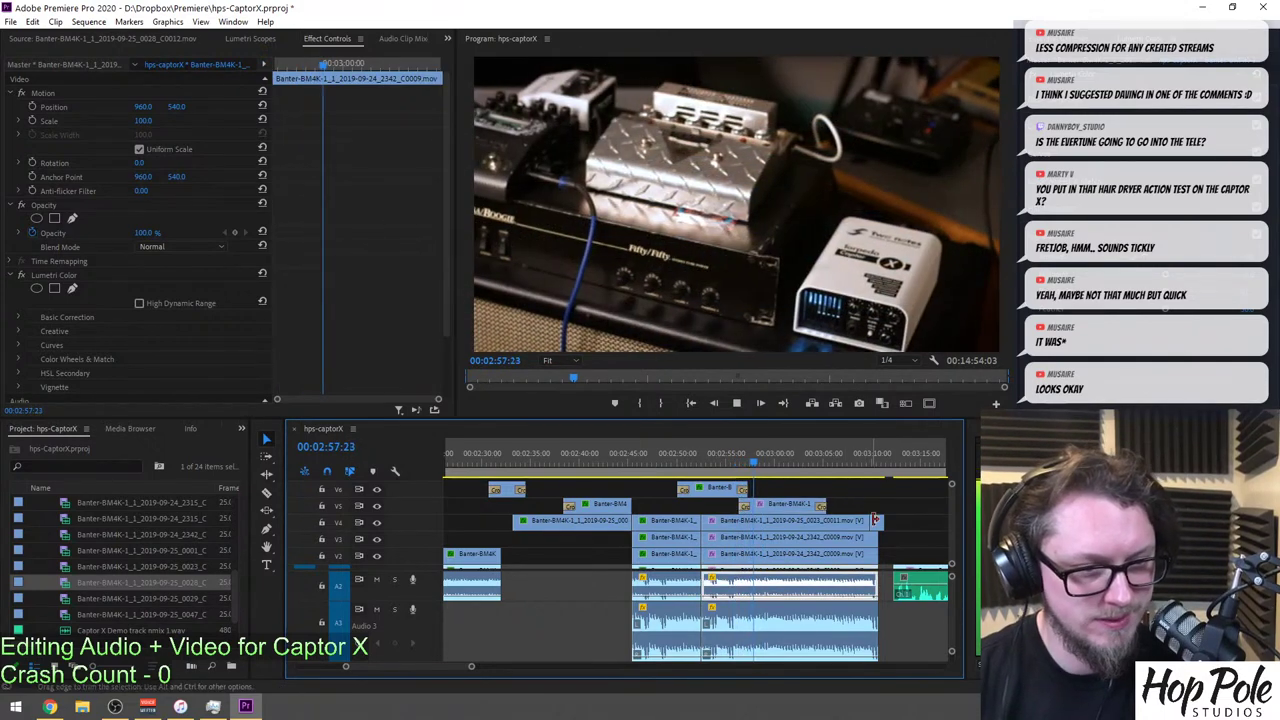
Shorten the end of the V5 amp cutaway by about three seconds and split the clips on all tracks at 00:03:06:06.
{"action": "left_click_drag", "start_coordinate": [786, 508], "coordinate": [760, 510]}
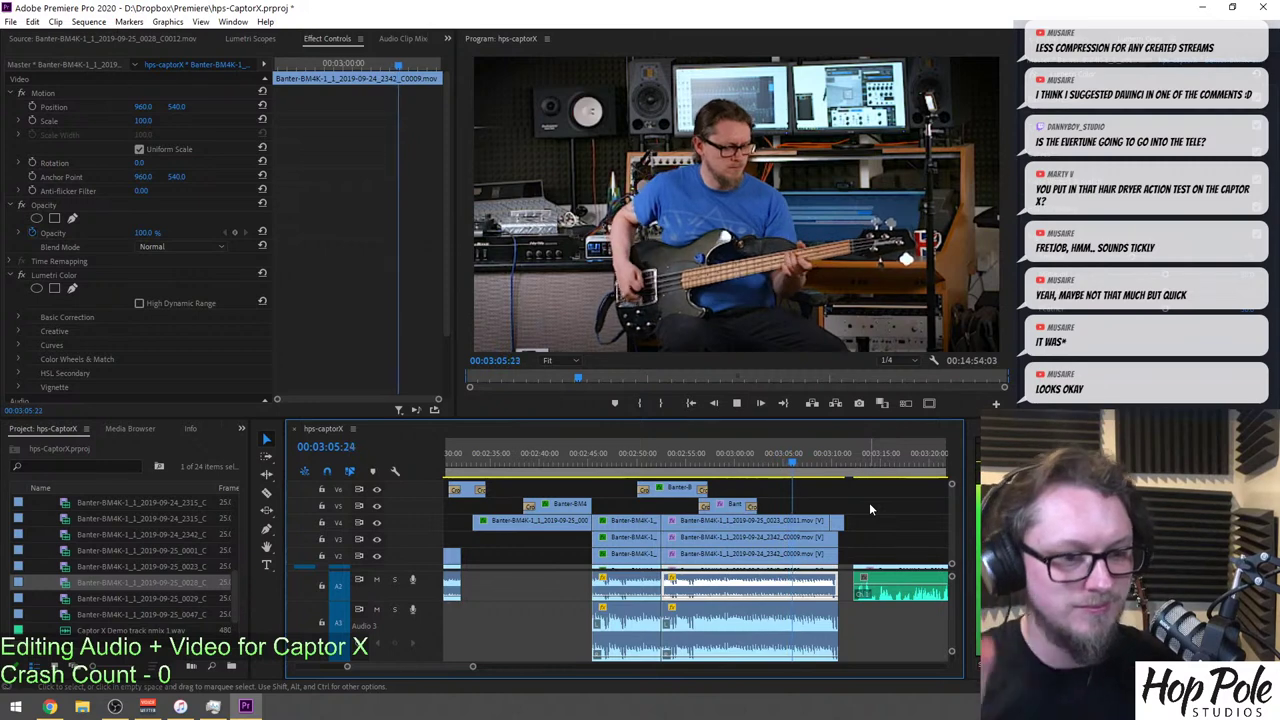
{"action": "key", "text": "space"}
{"action": "key", "text": "="}
{"action": "key", "text": "="}
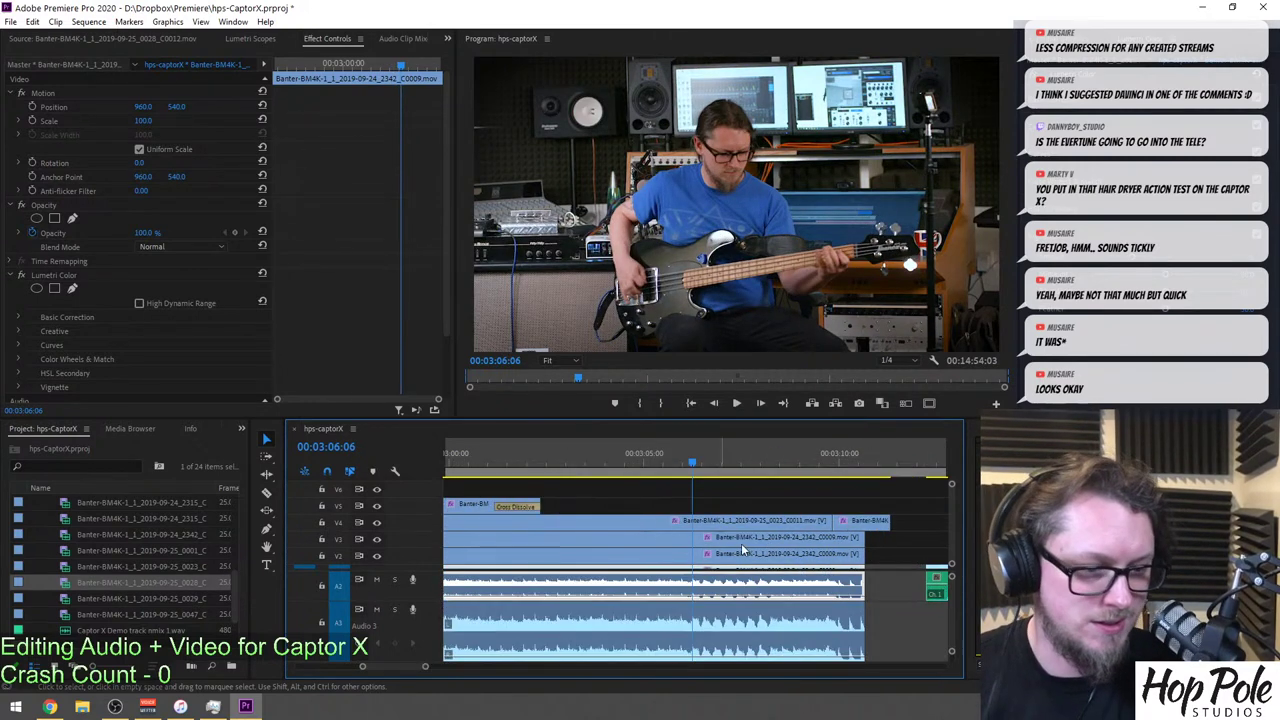
{"action": "key", "text": "c"}
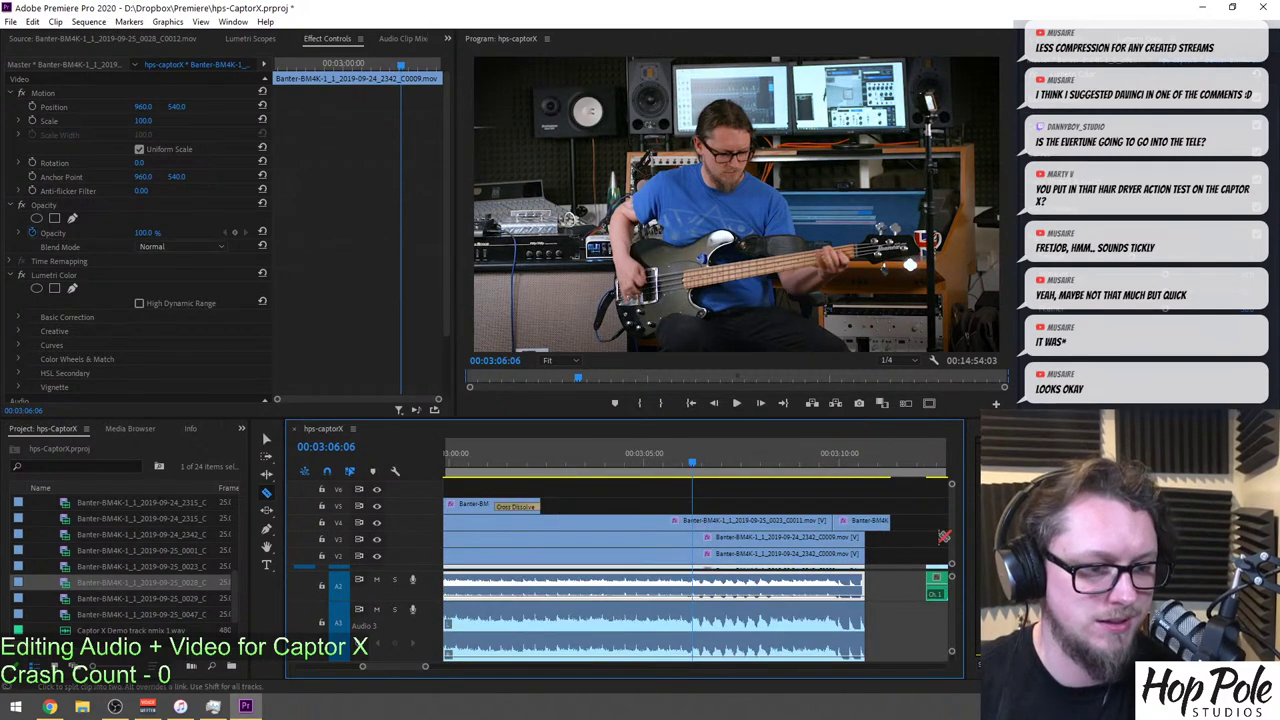
{"action": "left_click", "coordinate": [697, 522], "text": "shift"}
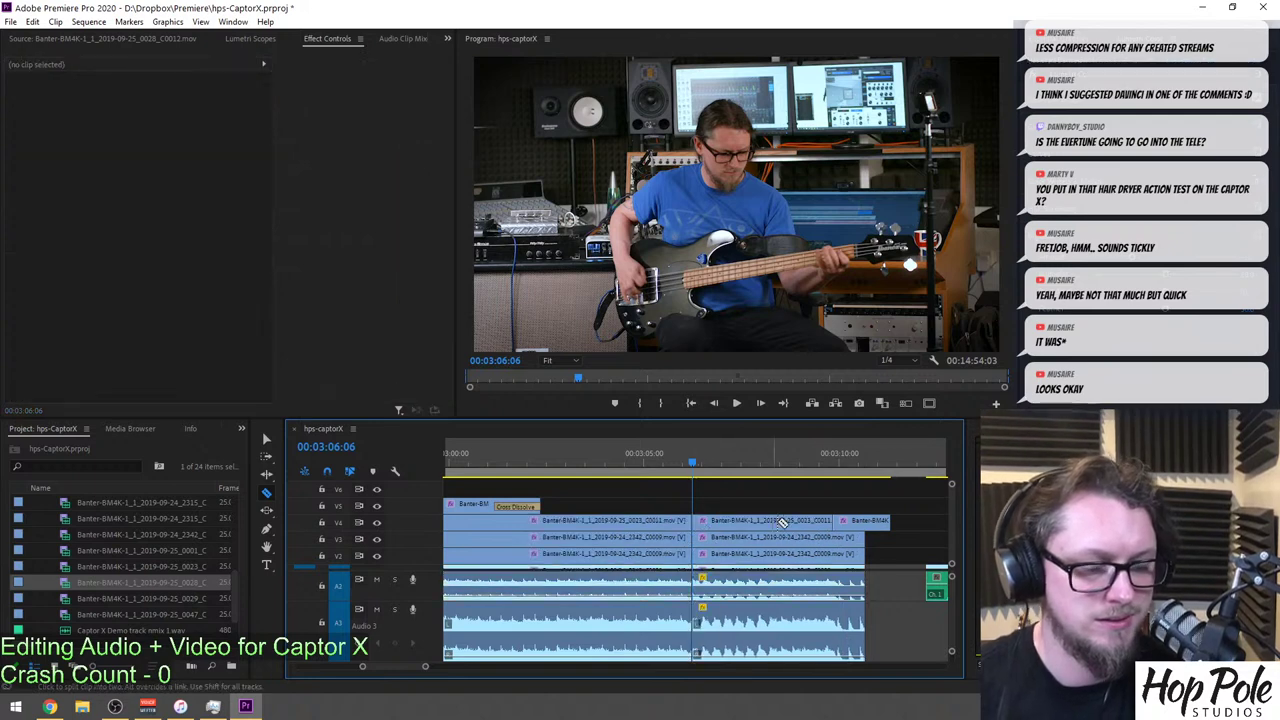
Play on from the cut and split the clips on all tracks again at 00:03:08:21.
{"action": "key", "text": "space"}
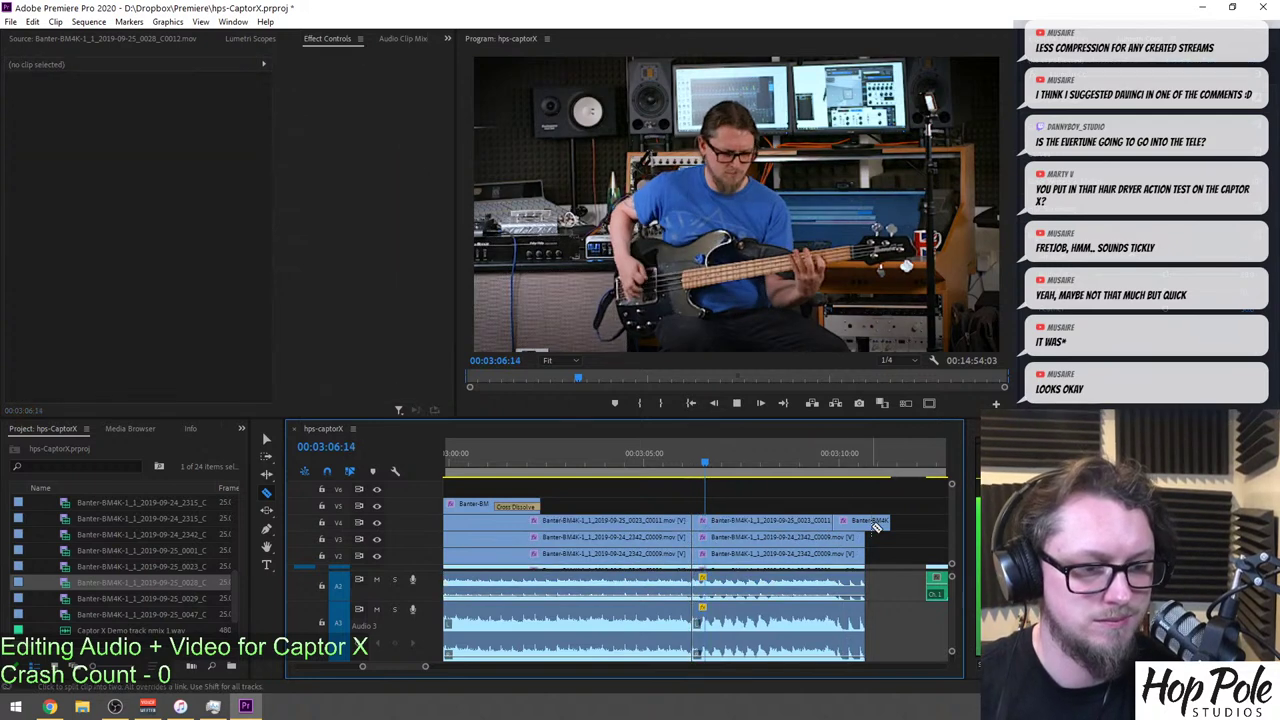
{"action": "left_click", "coordinate": [793, 465]}
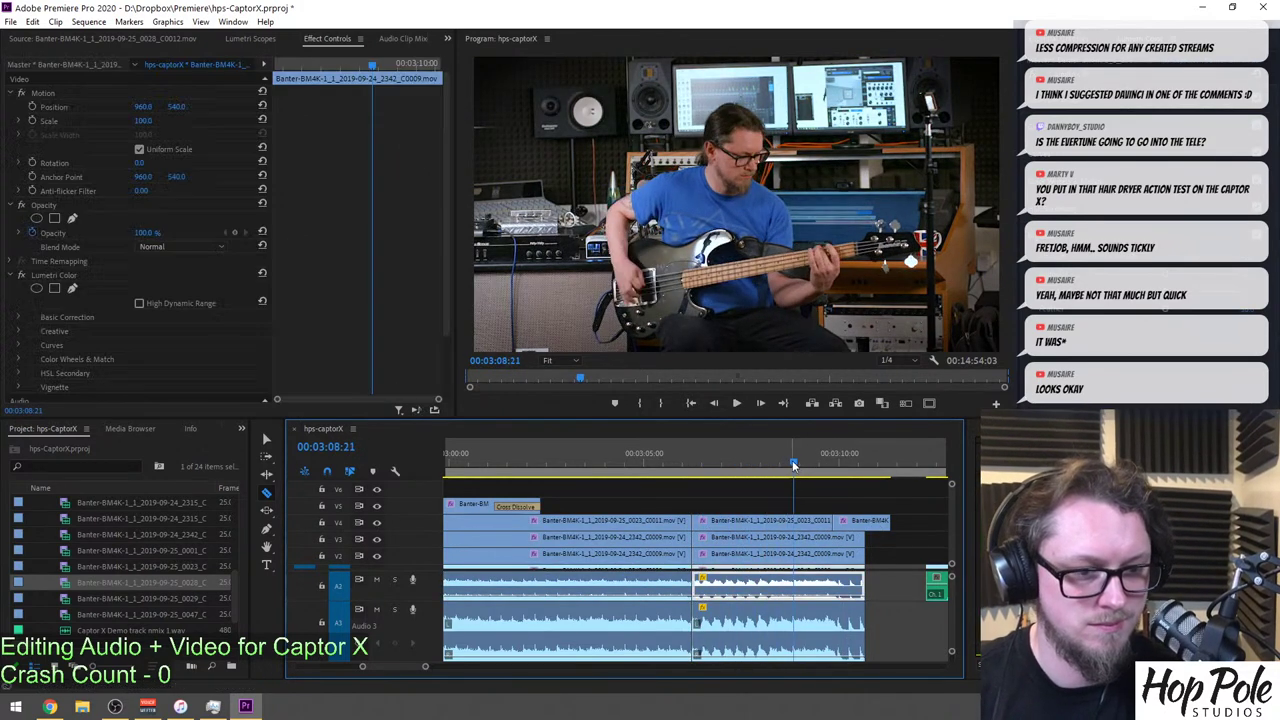
{"action": "left_click", "coordinate": [796, 520], "text": "shift"}
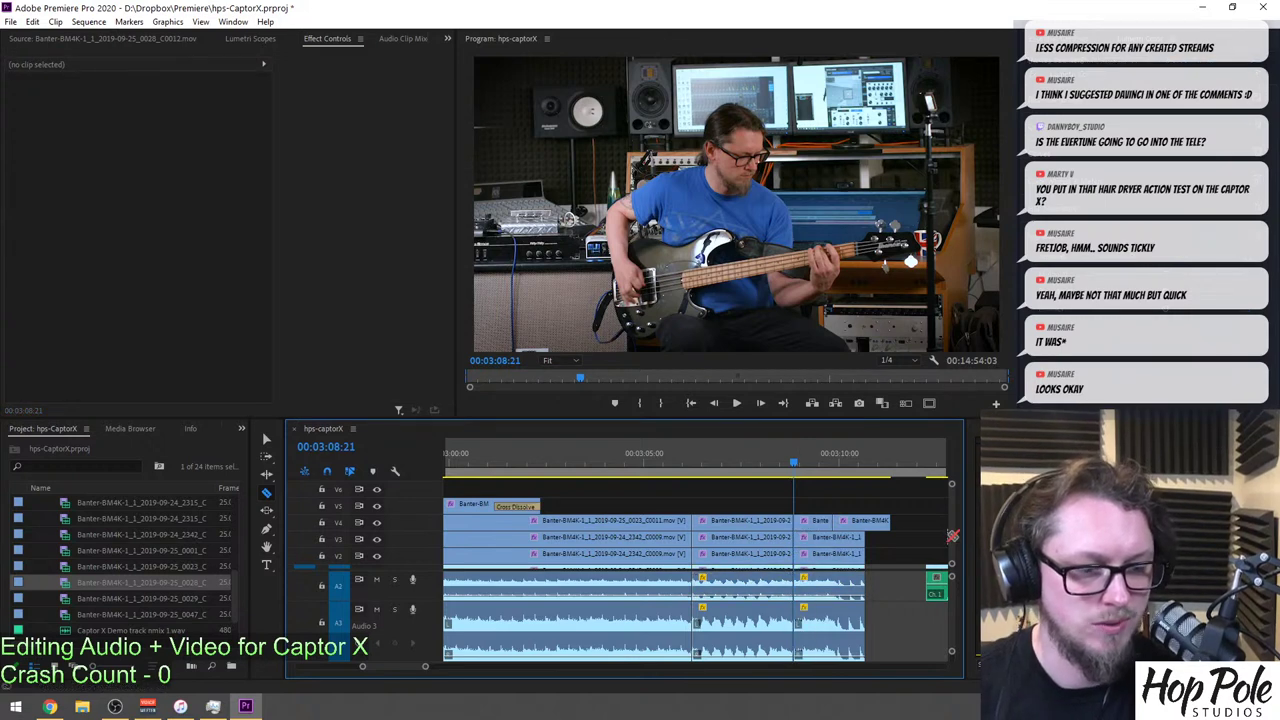
Trim the ends of the last V1–V3 bass and guitar clips and their audio back to the final V4 cut, just before 00:03:10:00.
{"action": "key", "text": "v"}
{"action": "key", "text": "space"}
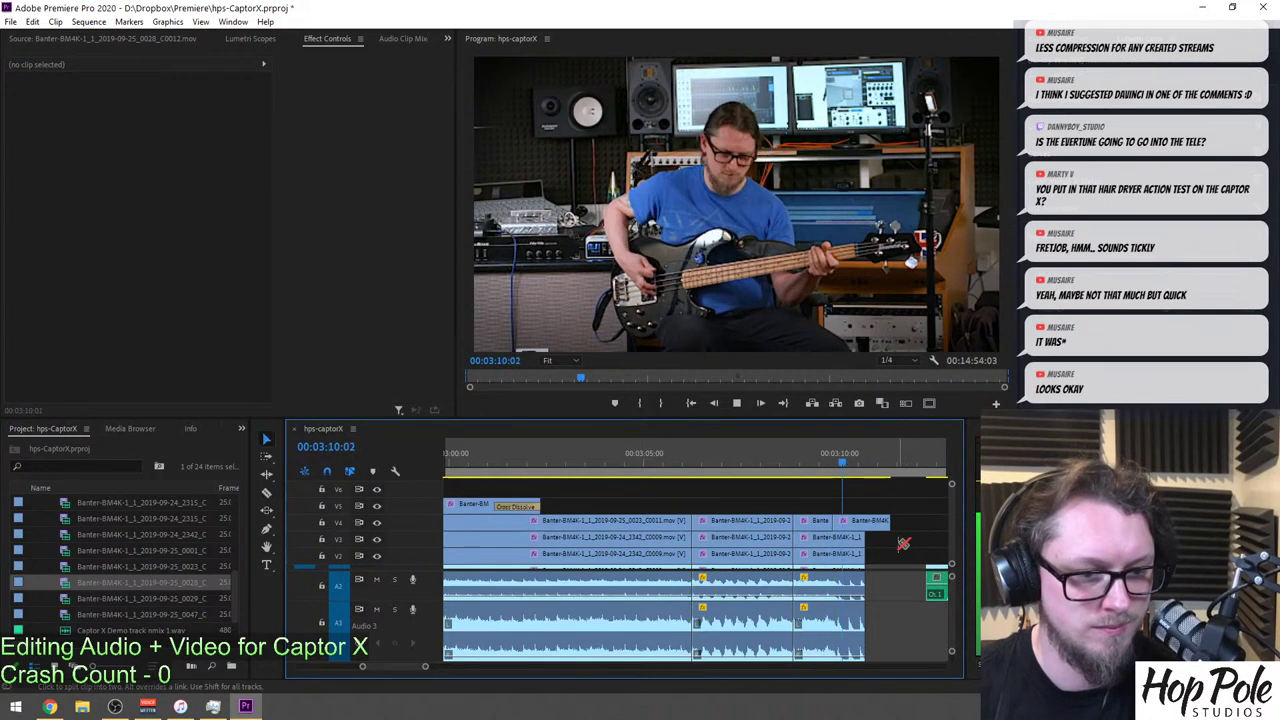
{"action": "key", "text": "space"}
{"action": "left_click_drag", "start_coordinate": [898, 540], "coordinate": [848, 588]}
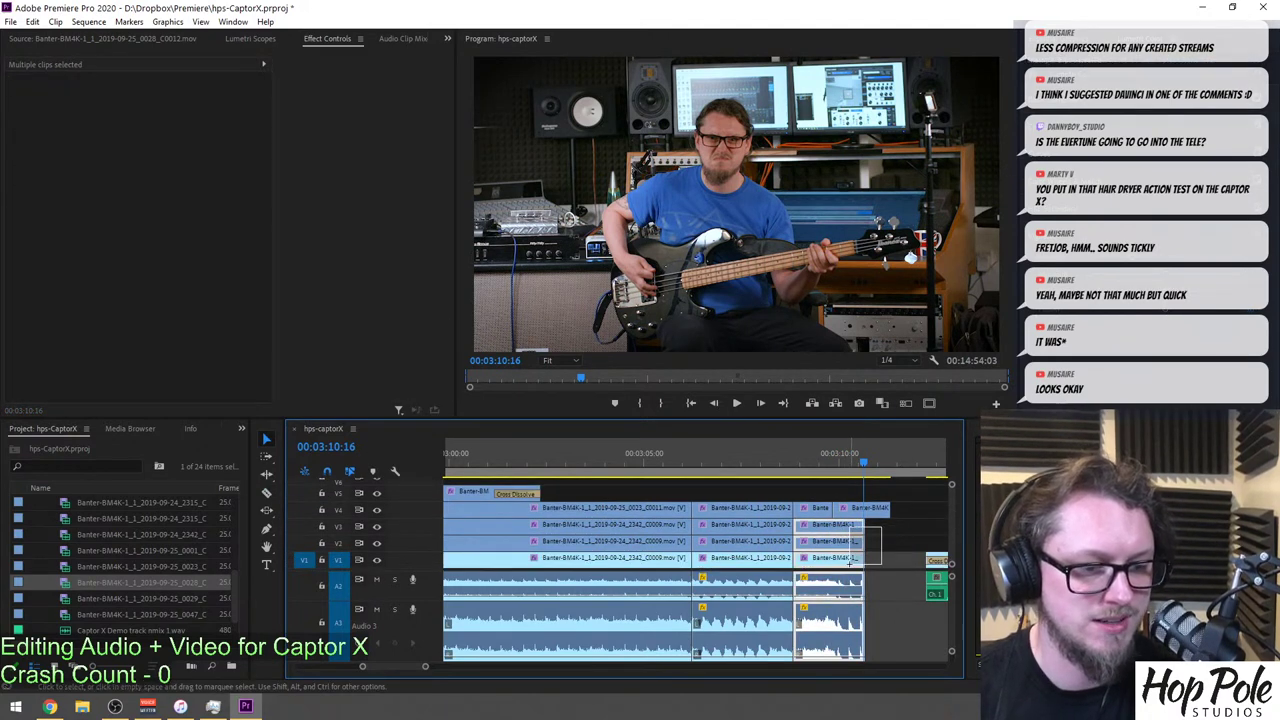
{"action": "left_click_drag", "start_coordinate": [860, 525], "coordinate": [831, 525]}
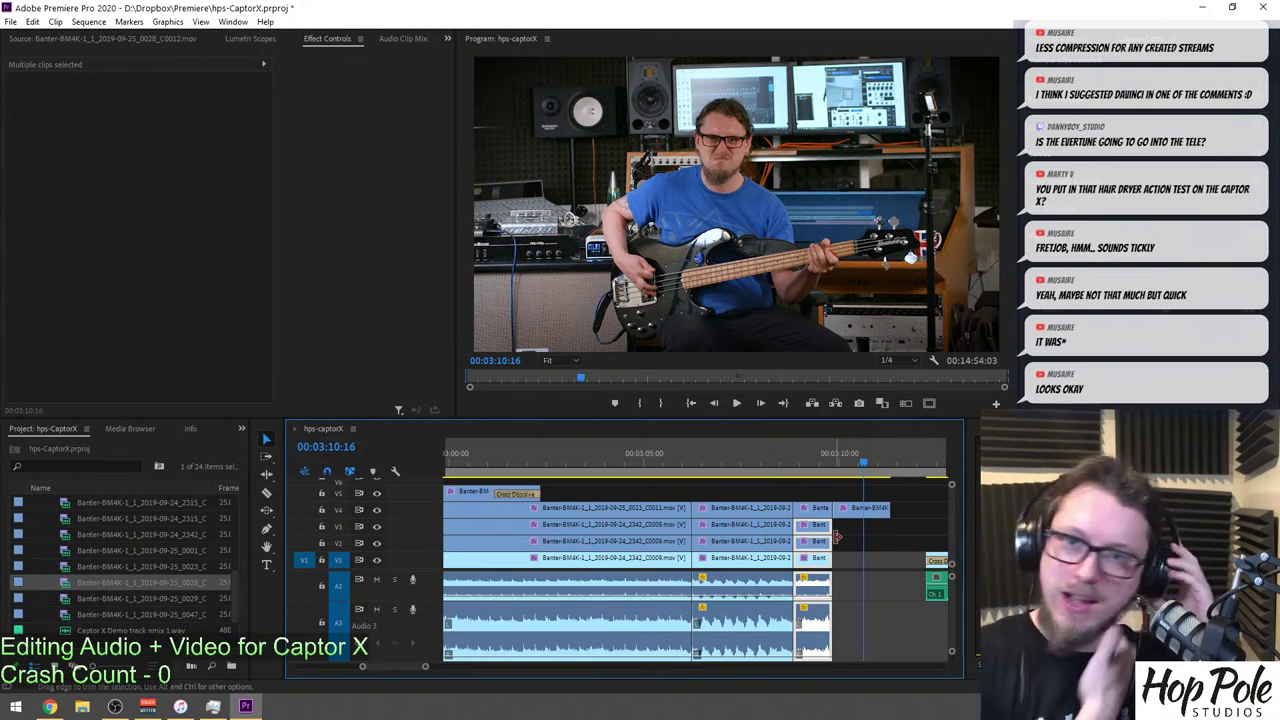
Play the section ending from 00:03:06:05 past the last V4 clip to check the timing of the new cuts.
{"action": "left_click", "coordinate": [691, 471]}
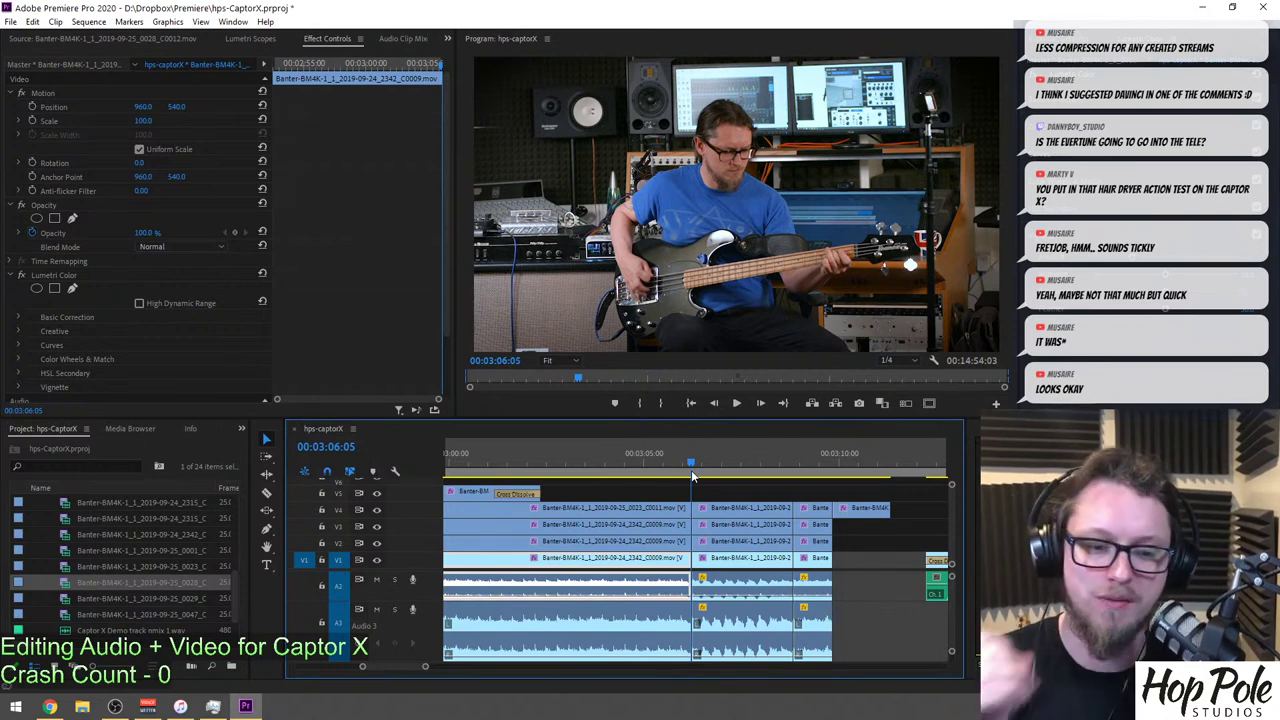
{"action": "key", "text": "space"}
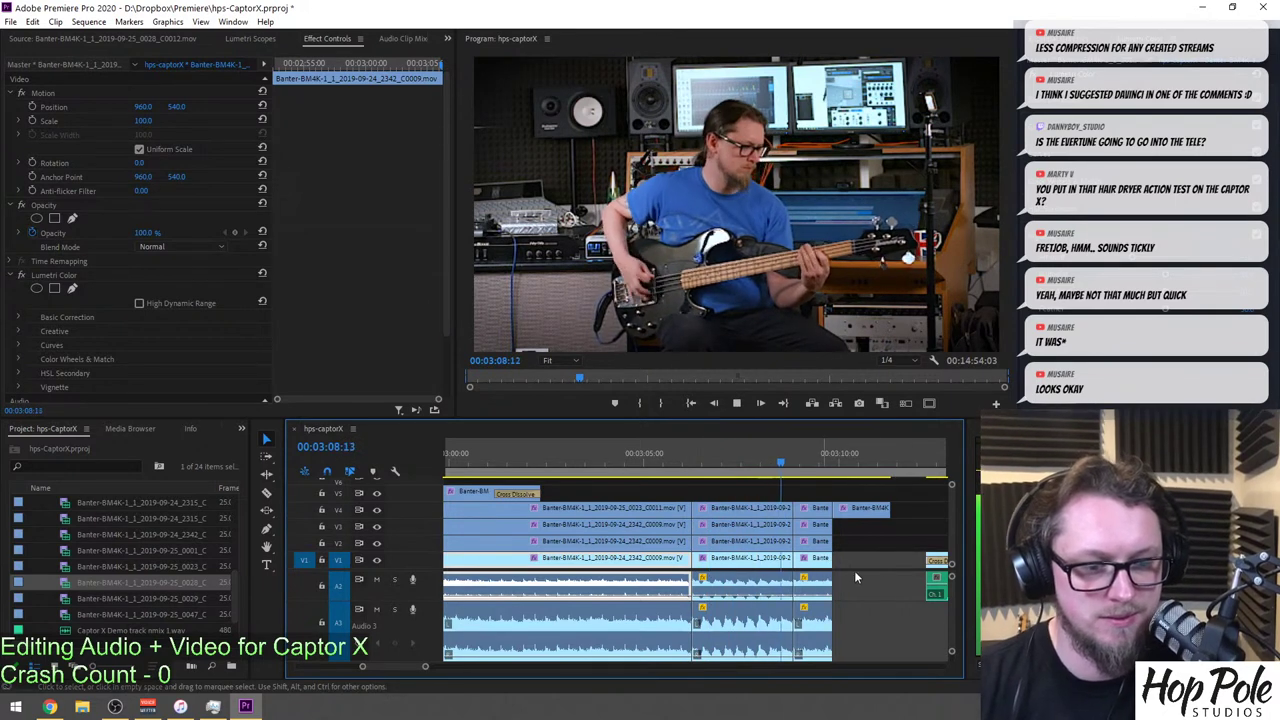
{"action": "left_click", "coordinate": [816, 467]}
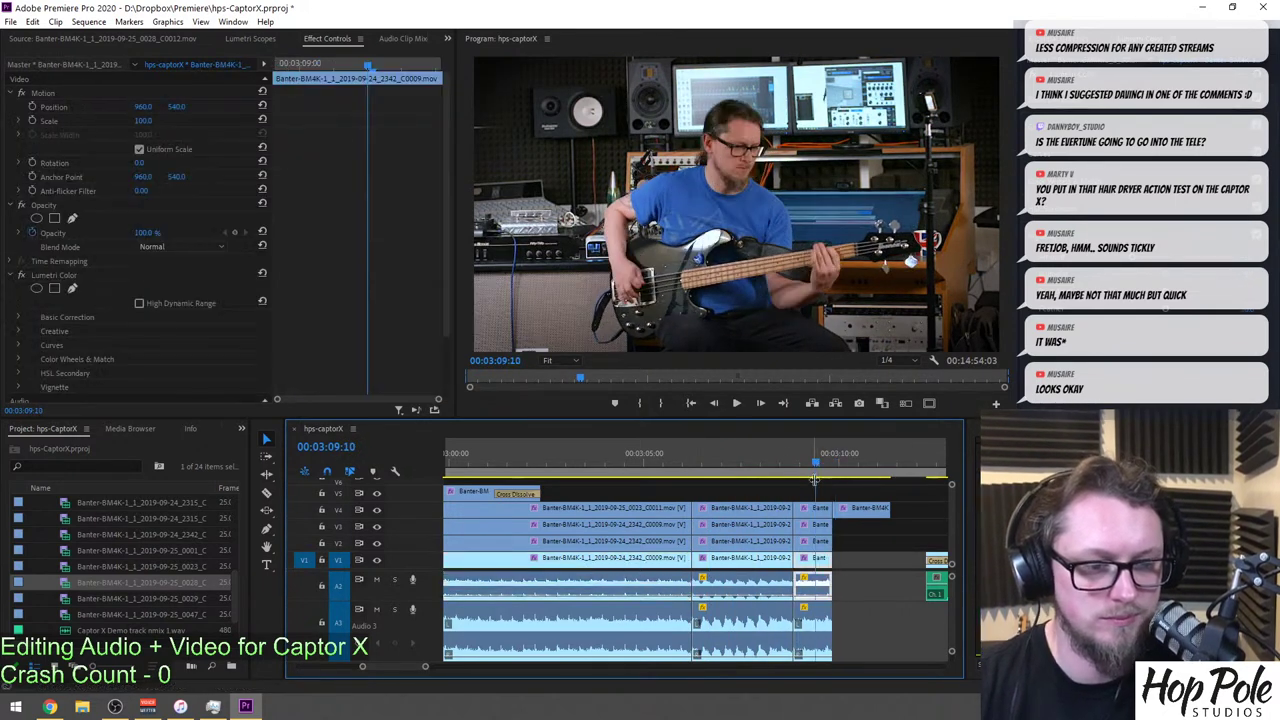
{"action": "key", "text": "equal"}
{"action": "key", "text": "equal"}
{"action": "key", "text": "minus"}
{"action": "key", "text": "minus"}
{"action": "key", "text": "minus"}
{"action": "key", "text": "minus"}
{"action": "key", "text": "equal"}
{"action": "scroll", "coordinate": [609, 514], "scroll_direction": "up", "scroll_amount": 6}
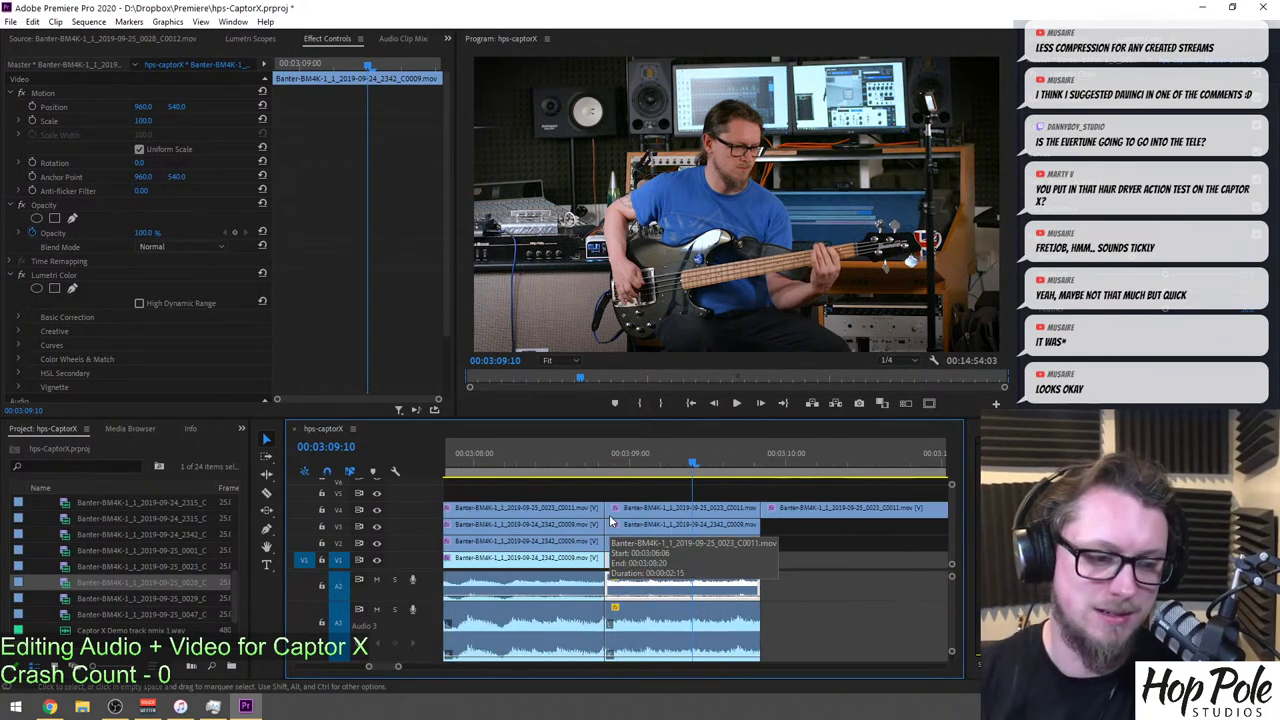
{"action": "key", "text": "space"}
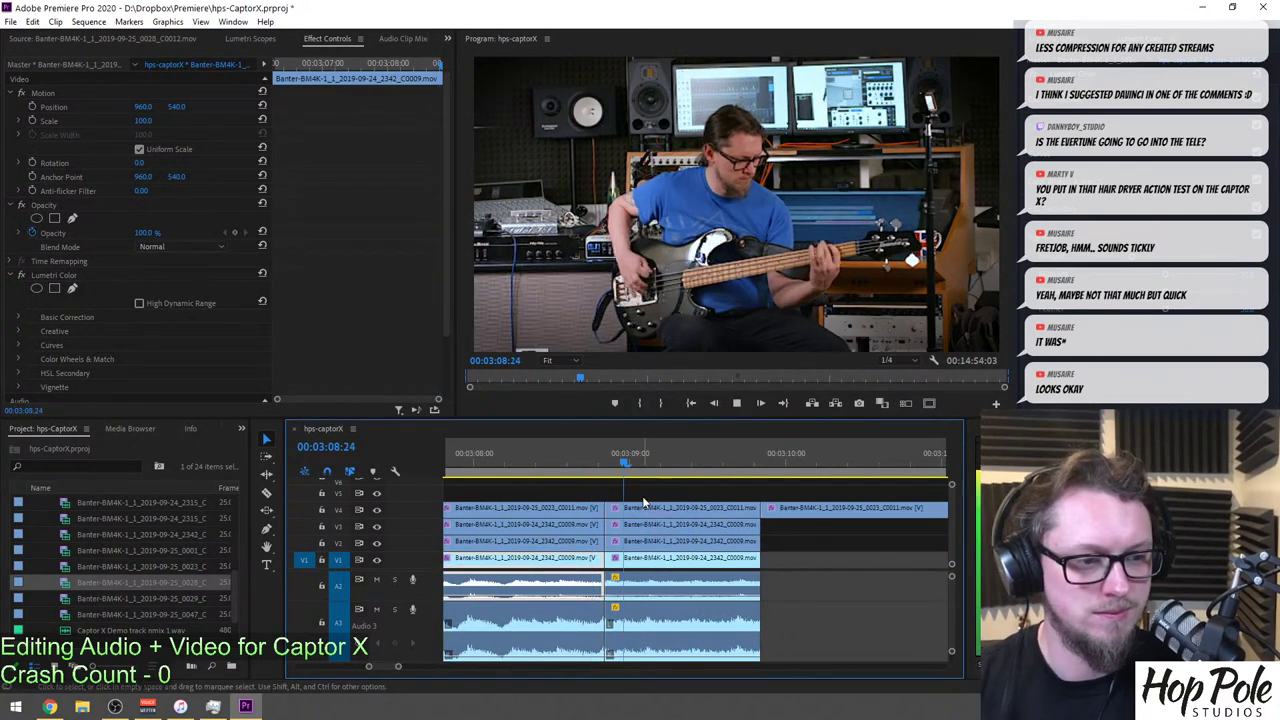
{"action": "key", "text": "space"}
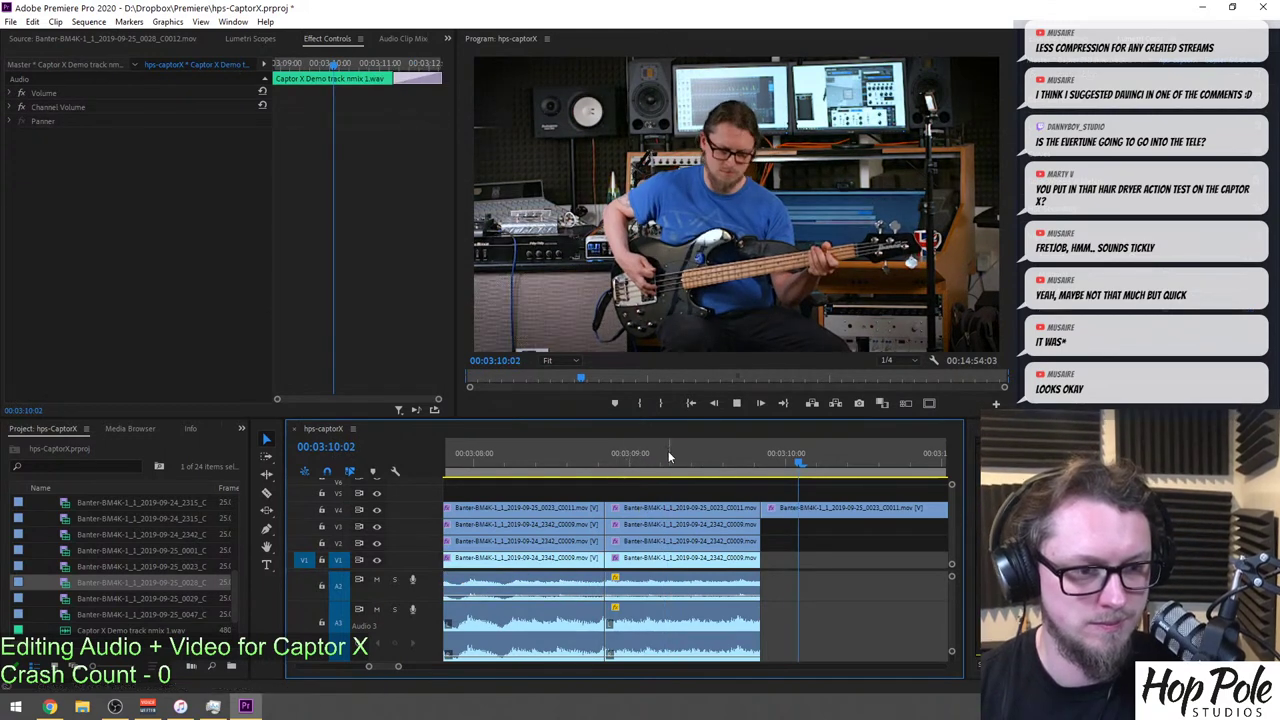
{"action": "key", "text": "space"}
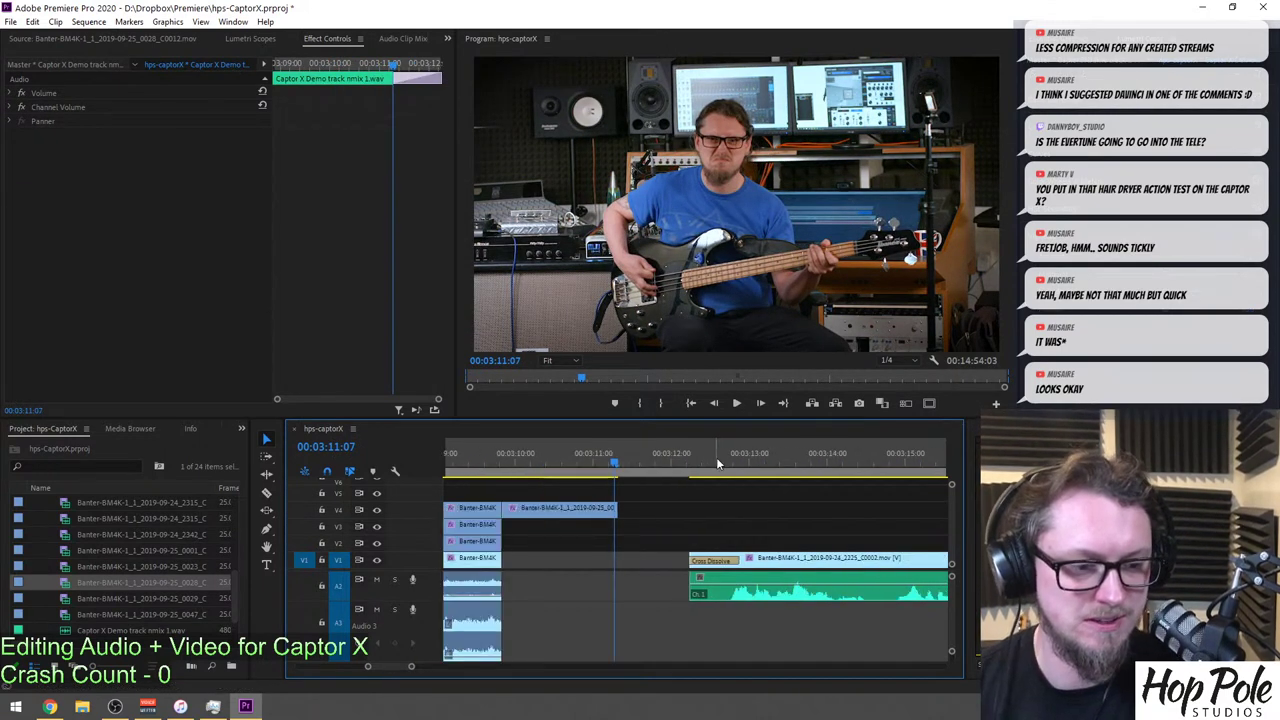
Copy the quarter-frame Motion settings from the V1 and V2 clips near 00:02:50:00 onto the matching clips after the 00:03:08:21 cut.
{"action": "key", "text": "minus"}
{"action": "key", "text": "minus"}
{"action": "key", "text": "minus"}
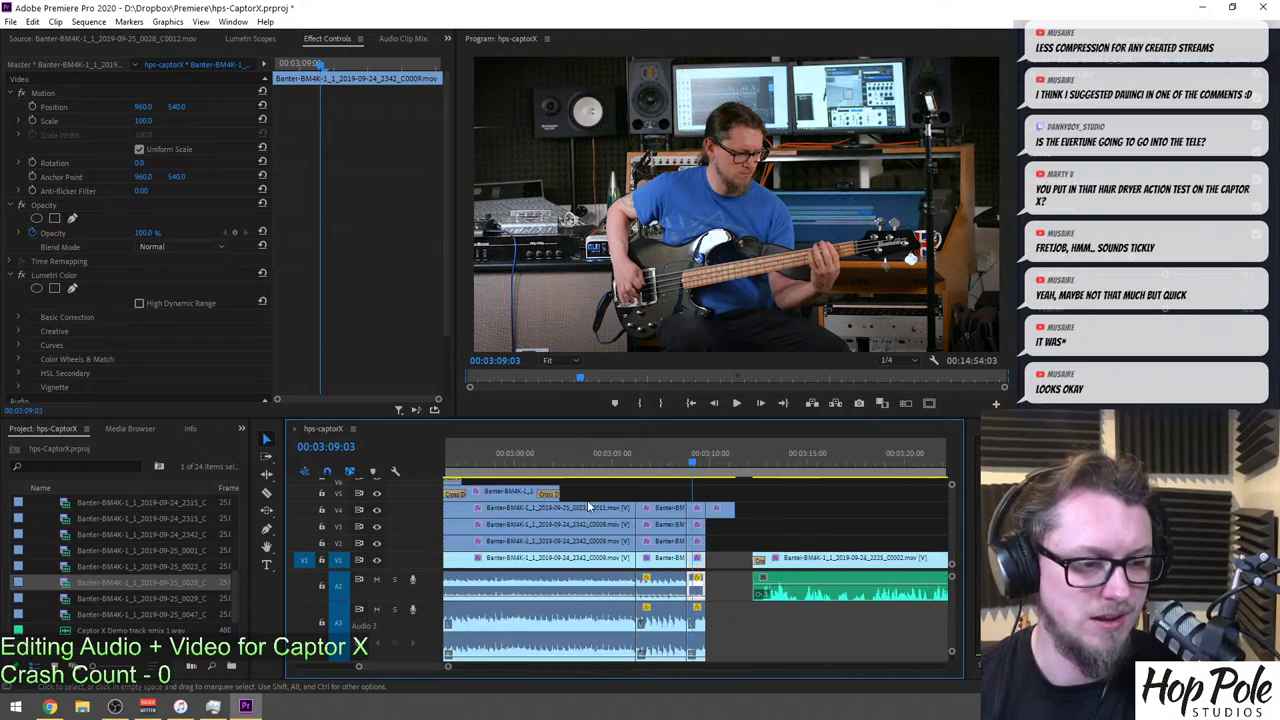
{"action": "left_click", "coordinate": [551, 512]}
{"action": "left_click", "coordinate": [510, 557]}
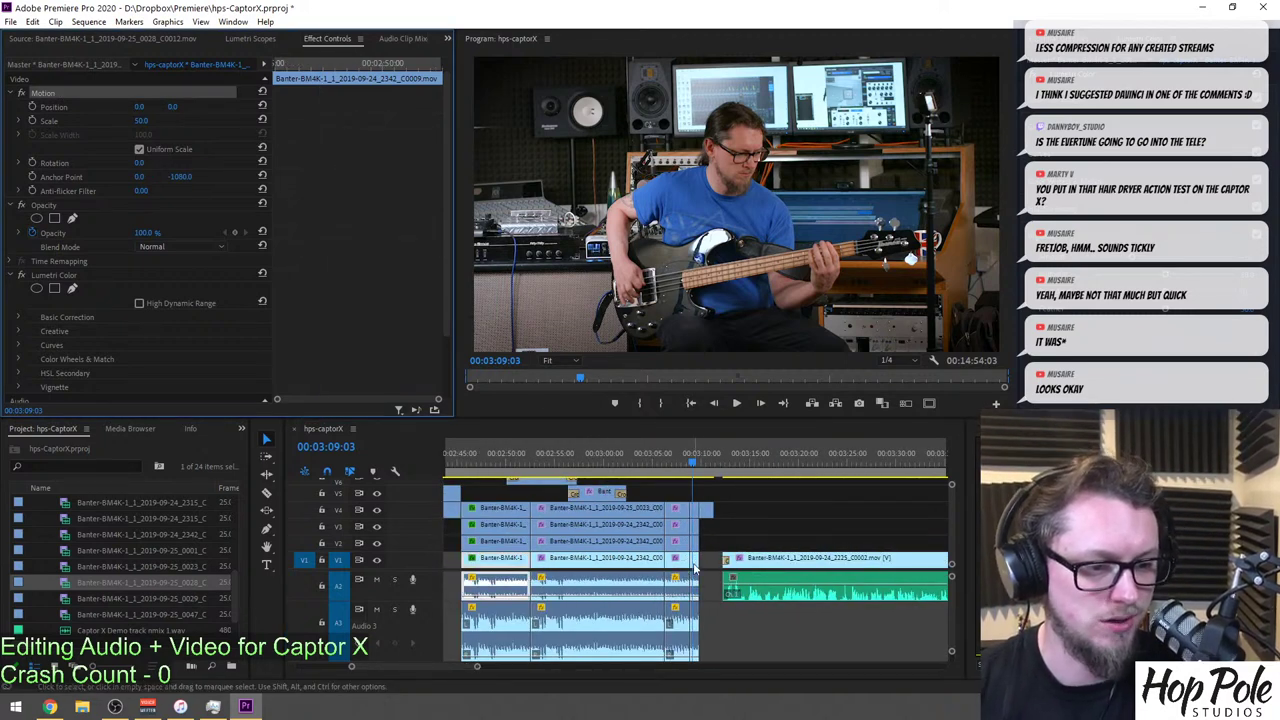
{"action": "left_click", "coordinate": [683, 559]}
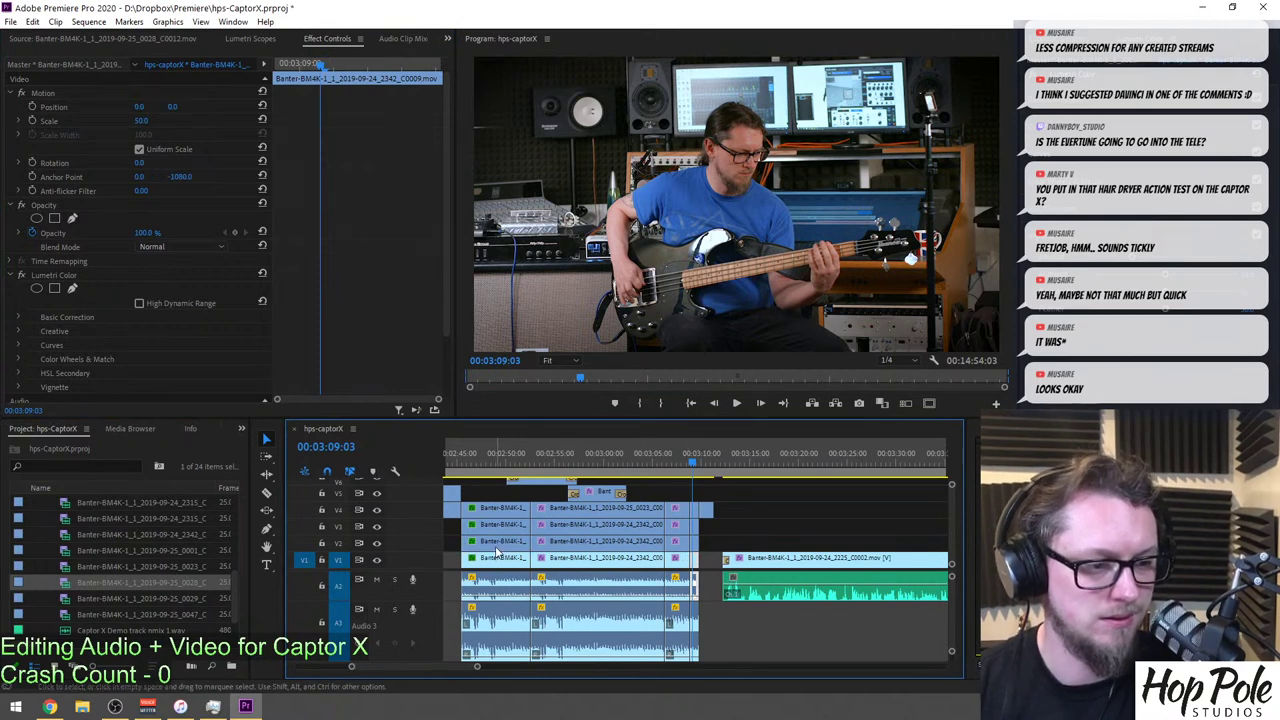
{"action": "left_click", "coordinate": [497, 543]}
{"action": "left_click", "coordinate": [45, 95]}
{"action": "left_click", "coordinate": [694, 543]}
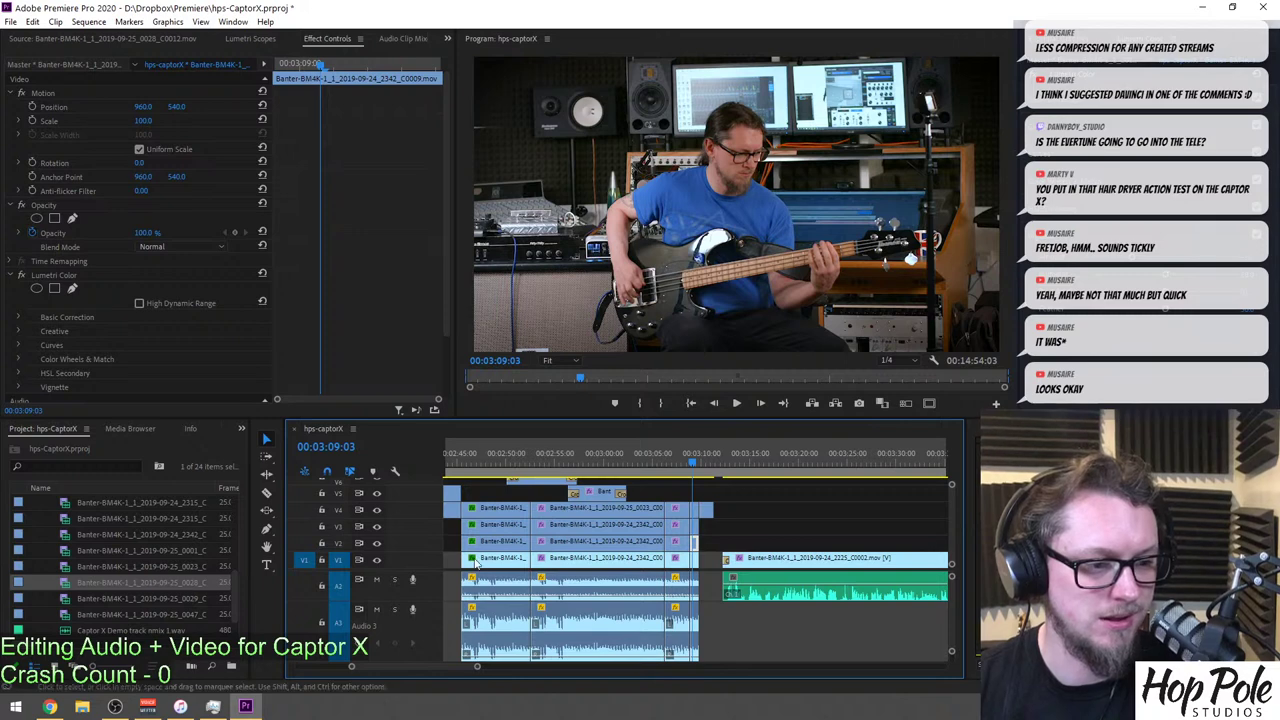
{"action": "left_click", "coordinate": [490, 543]}
{"action": "left_click", "coordinate": [44, 94]}
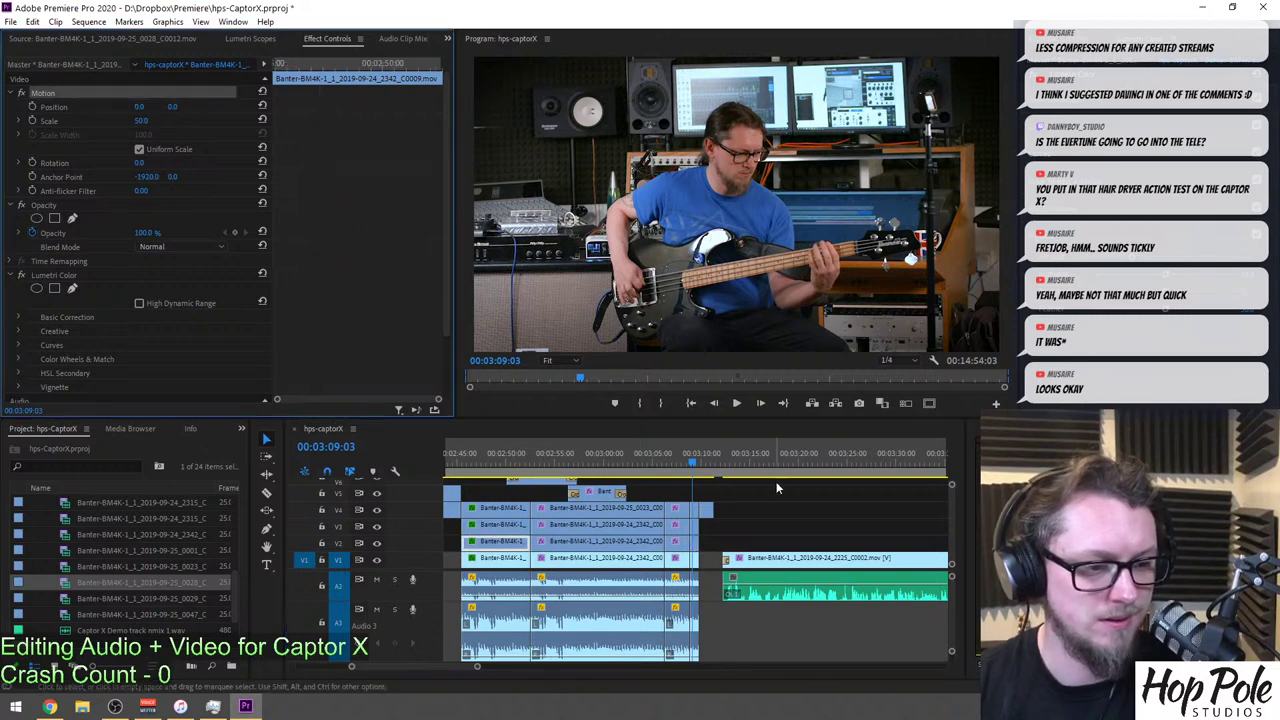
Copy the quarter-frame Motion settings of the V3 and V4 clips near 00:02:50:00 onto the matching clips after the 00:03:08:21 cut.
{"action": "left_click", "coordinate": [495, 524]}
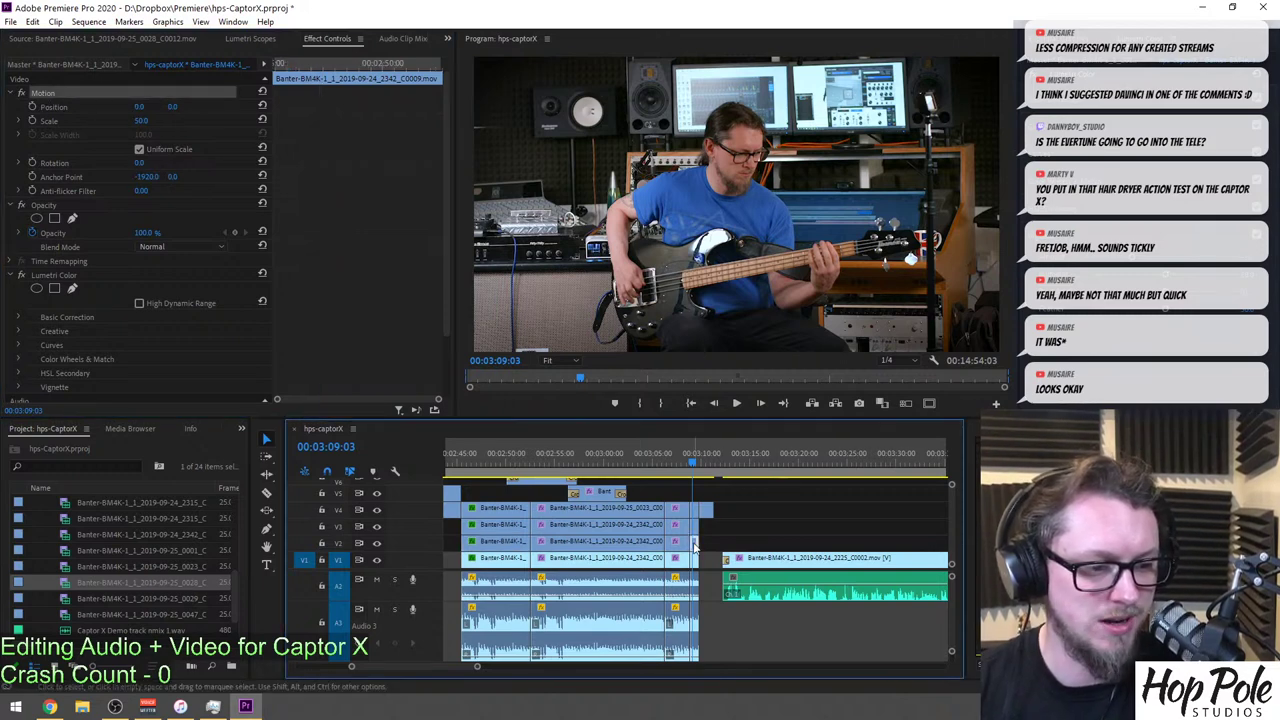
{"action": "left_click", "coordinate": [54, 97]}
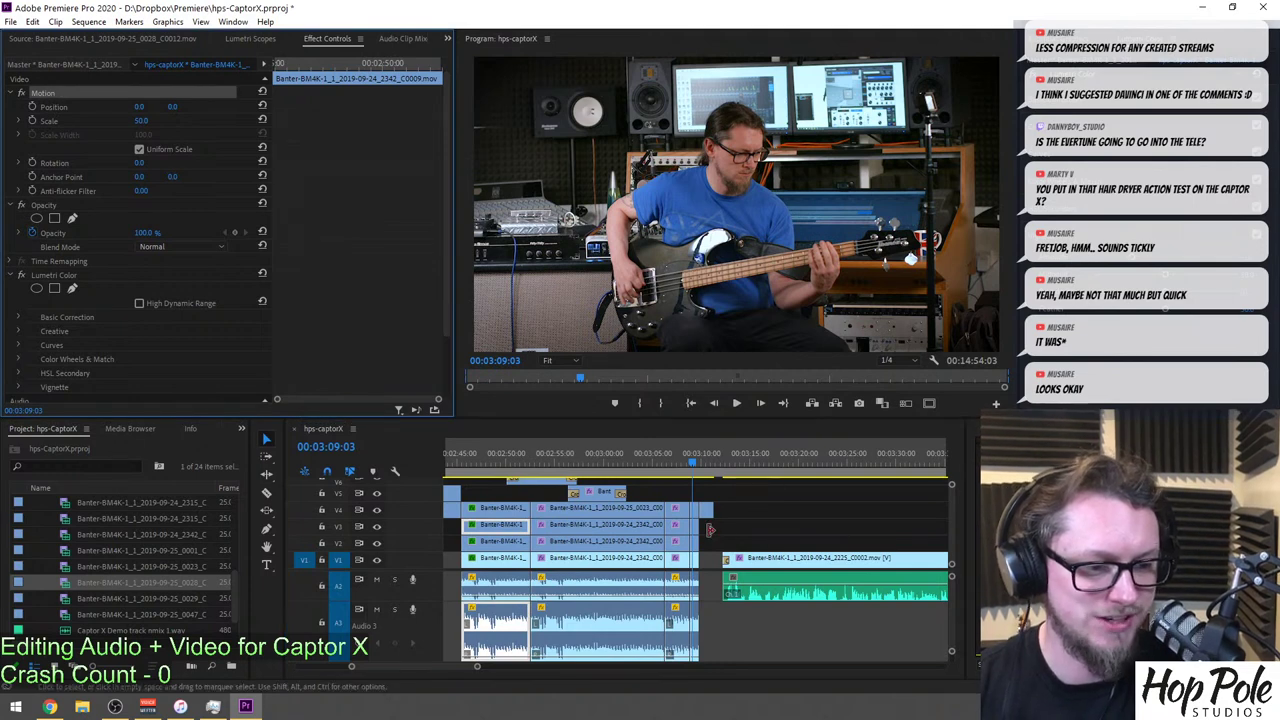
{"action": "left_click", "coordinate": [694, 525]}
{"action": "left_click", "coordinate": [42, 92]}
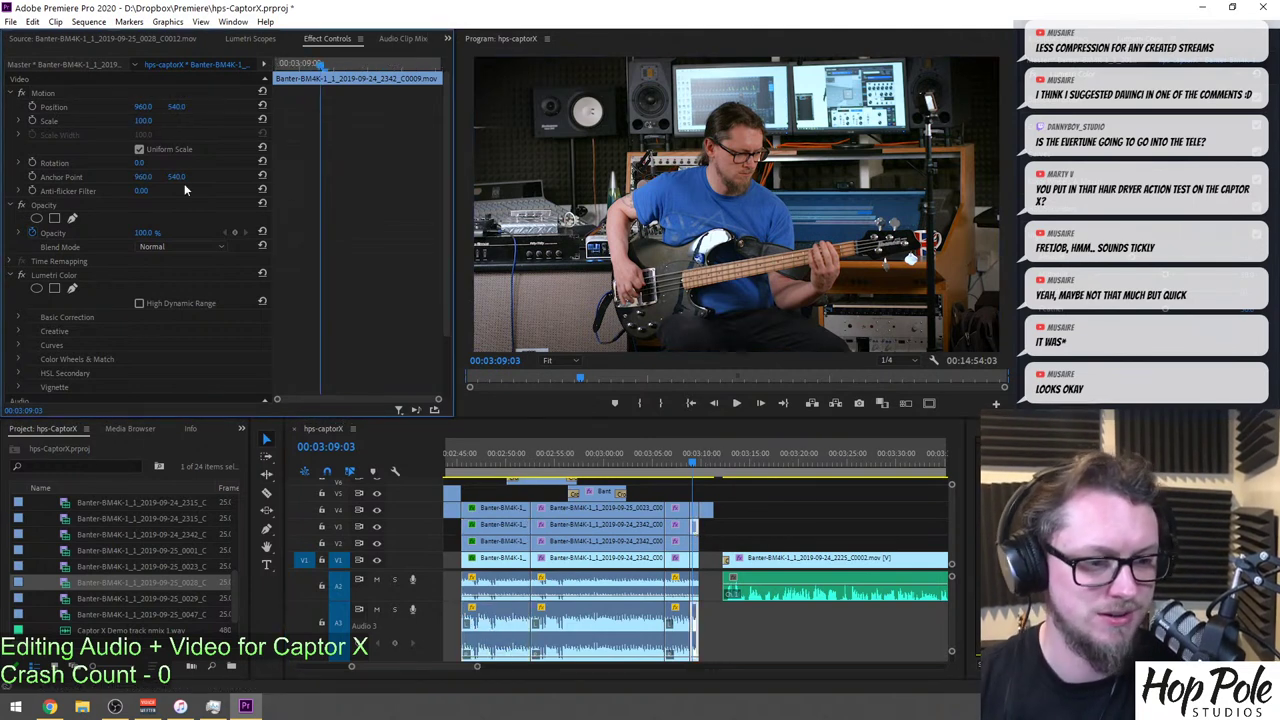
{"action": "left_click", "coordinate": [495, 508]}
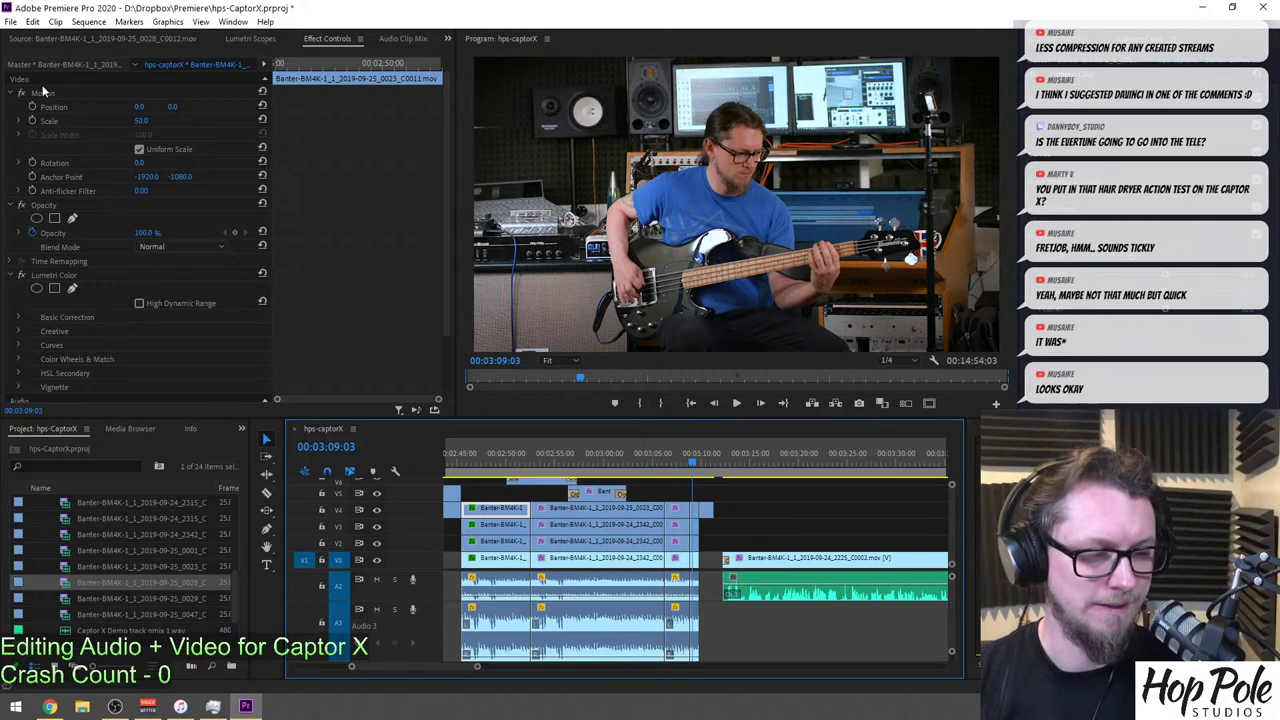
{"action": "left_click", "coordinate": [697, 510]}
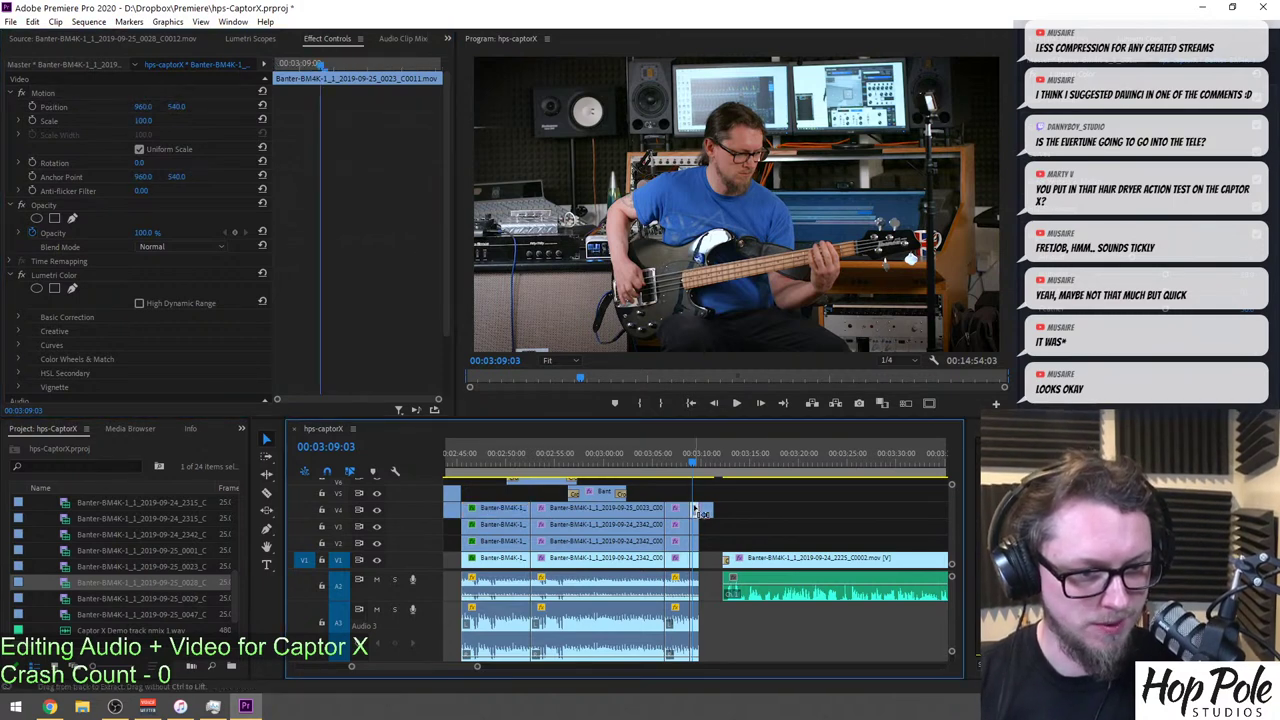
{"action": "key", "text": "ctrl+v"}
Trim the starts of the V1–V4 clips and audio after the 00:03:06:06 cut to about 00:03:07:03, leaving a gap.
{"action": "left_click", "coordinate": [672, 455]}
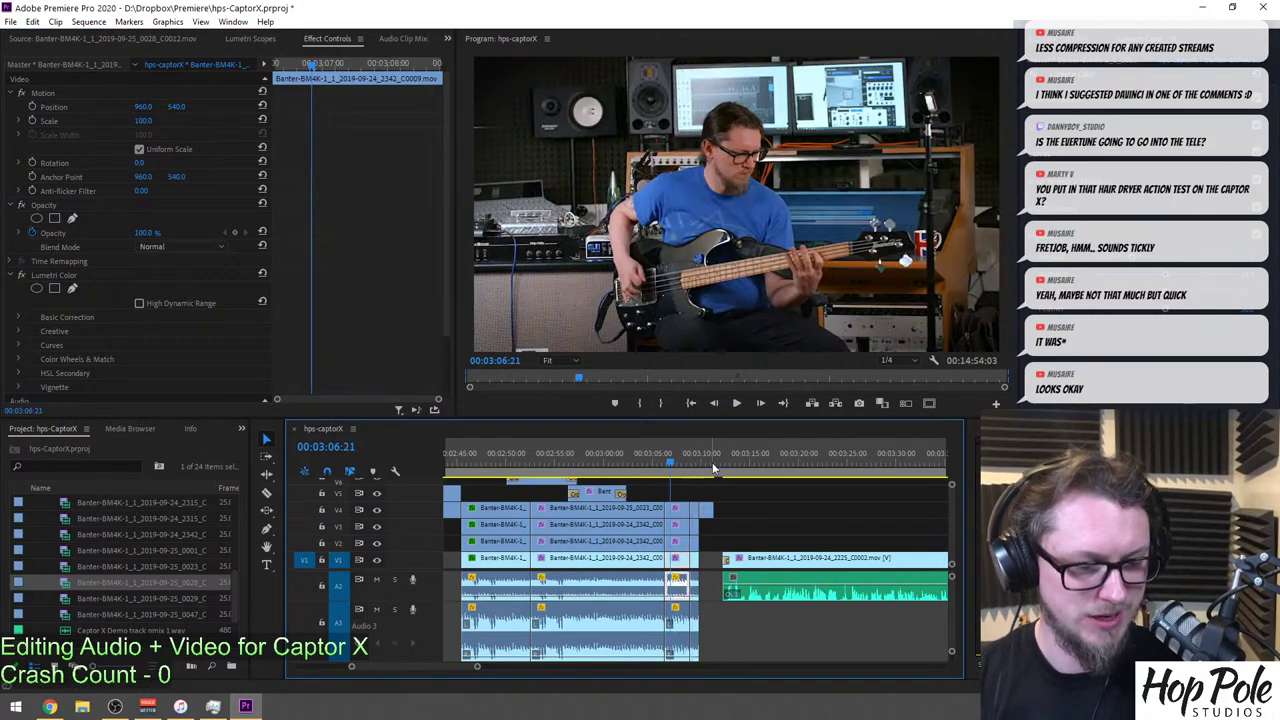
{"action": "key", "text": "="}
{"action": "key", "text": "="}
{"action": "key", "text": "="}
{"action": "key", "text": "="}
{"action": "left_click_drag", "start_coordinate": [672, 483], "coordinate": [628, 578]}
{"action": "left_click_drag", "start_coordinate": [671, 517], "coordinate": [808, 517]}
{"action": "key", "text": "="}
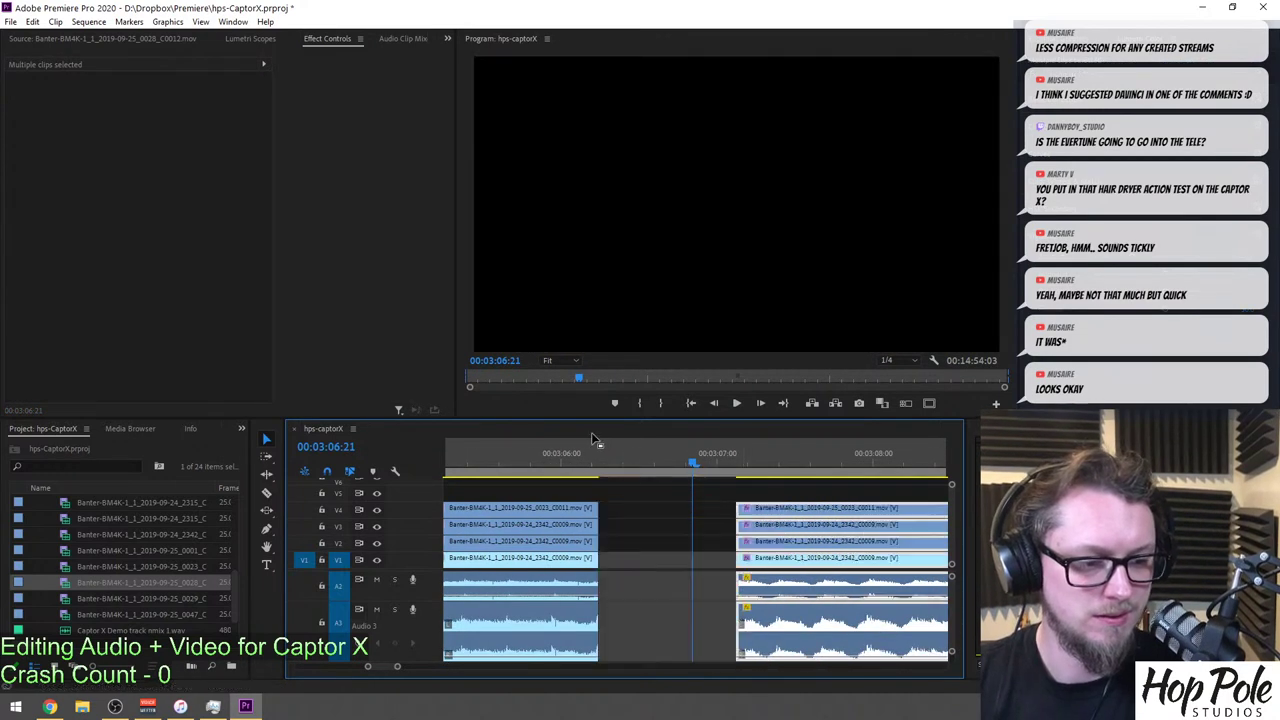
Play into the gap and extend the start of its following V1 clip and linked audio back to 00:03:06:06.
{"action": "key", "text": "-"}
{"action": "key", "text": "-"}
{"action": "left_click", "coordinate": [566, 453]}
{"action": "key", "text": "space"}
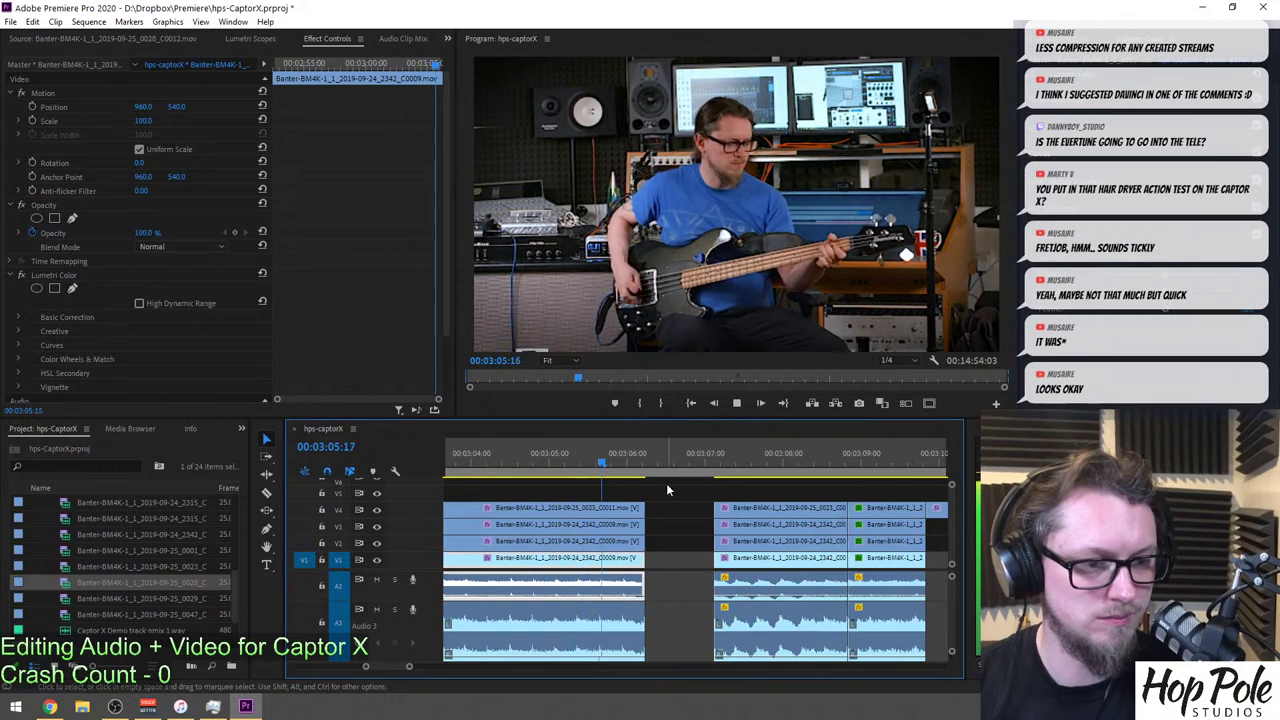
{"action": "key", "text": "space"}
{"action": "left_click", "coordinate": [717, 552]}
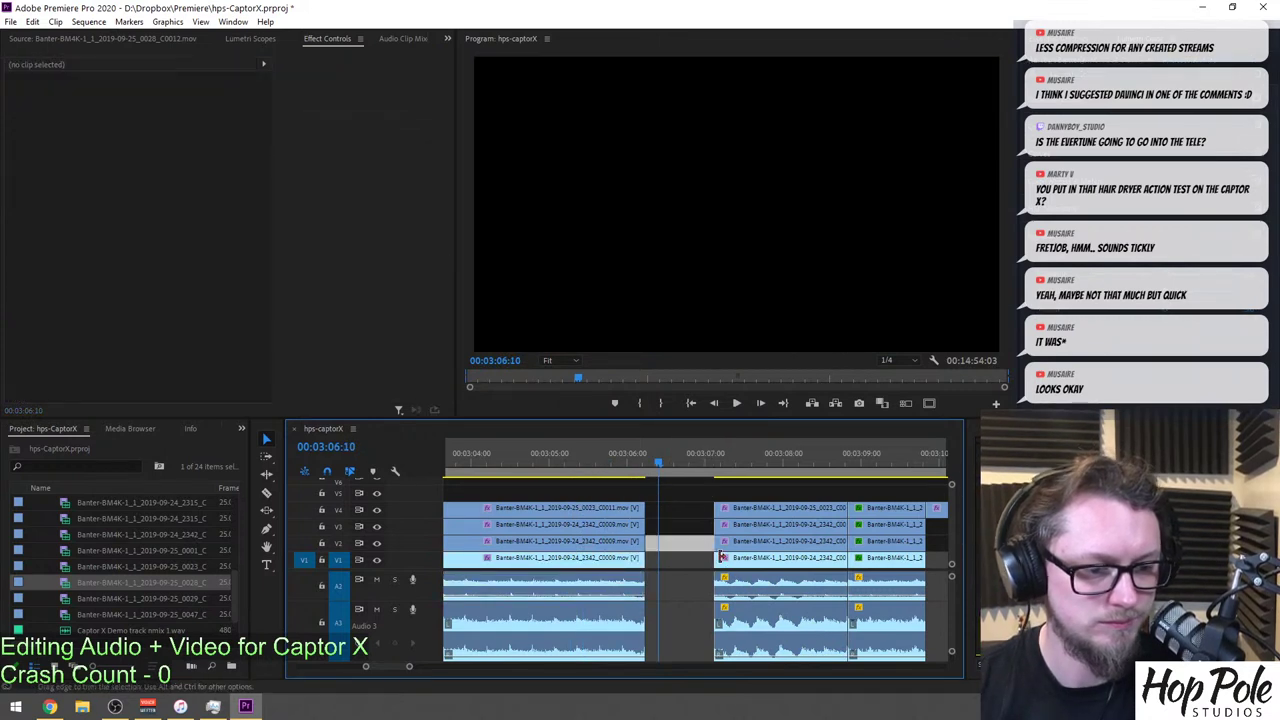
{"action": "key", "text": "Delete"}
{"action": "left_click", "coordinate": [644, 453]}
{"action": "key", "text": "equal"}
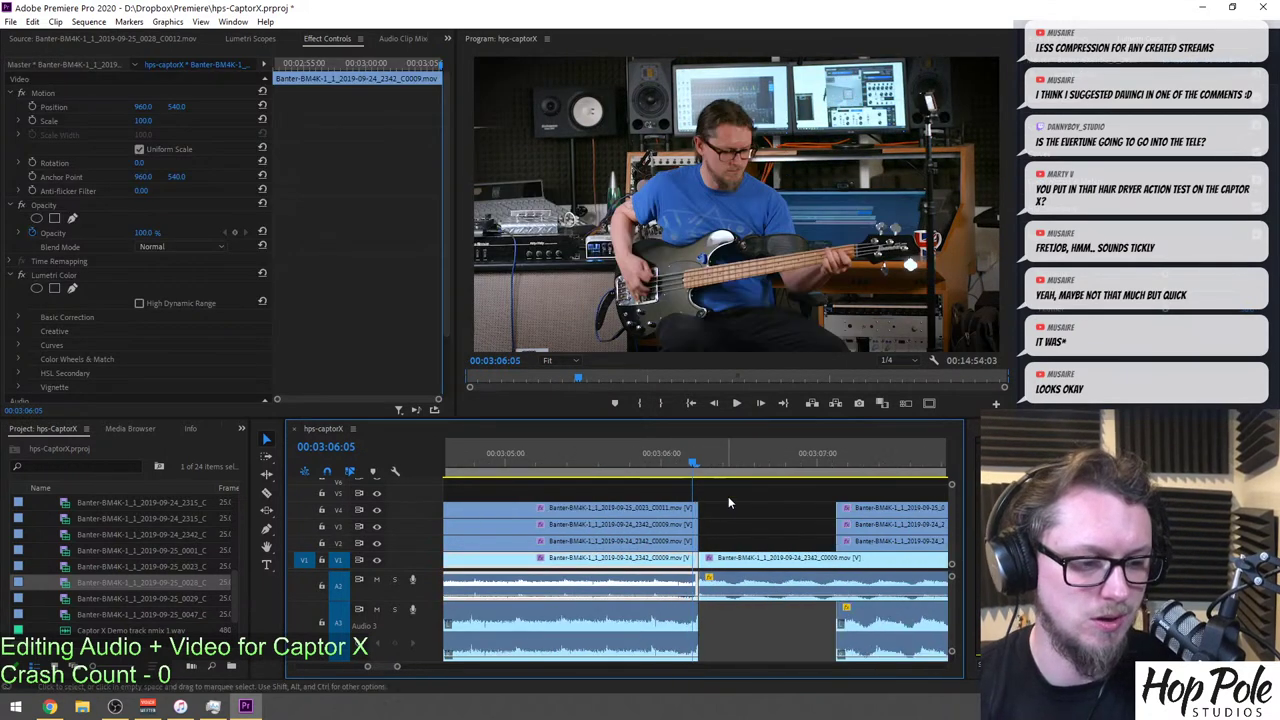
Split the extended V1 guitar clip at about 00:03:06:10 and trim the second piece's start to about 00:03:06:12.
{"action": "key", "text": "space"}
{"action": "key", "text": "space"}
{"action": "key", "text": "c"}
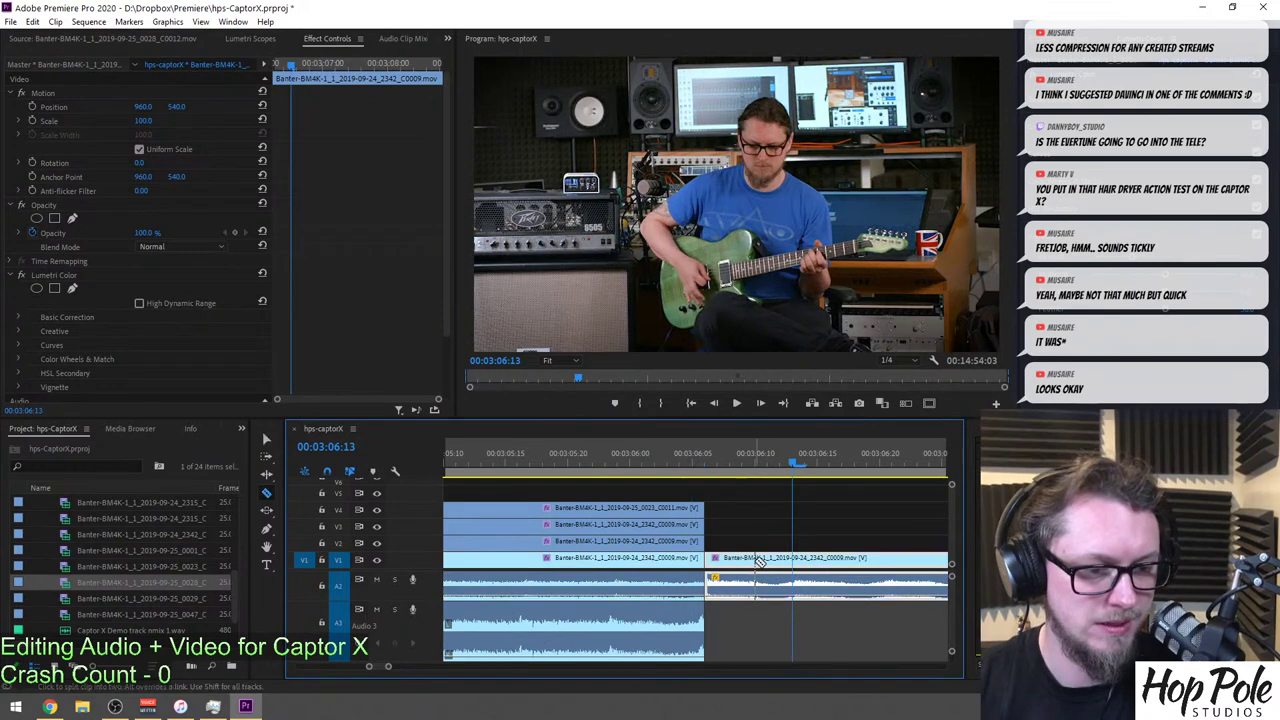
{"action": "left_click", "coordinate": [762, 557]}
{"action": "key", "text": "v"}
{"action": "left_click_drag", "start_coordinate": [764, 560], "coordinate": [781, 563]}
Cut a short V2 piece from about 00:03:06:12 to 00:03:06:17, clear V1 beneath it, and start the V2 remainder at about 00:03:06:20.
{"action": "scroll", "coordinate": [925, 541], "scroll_direction": "right", "scroll_amount": 2}
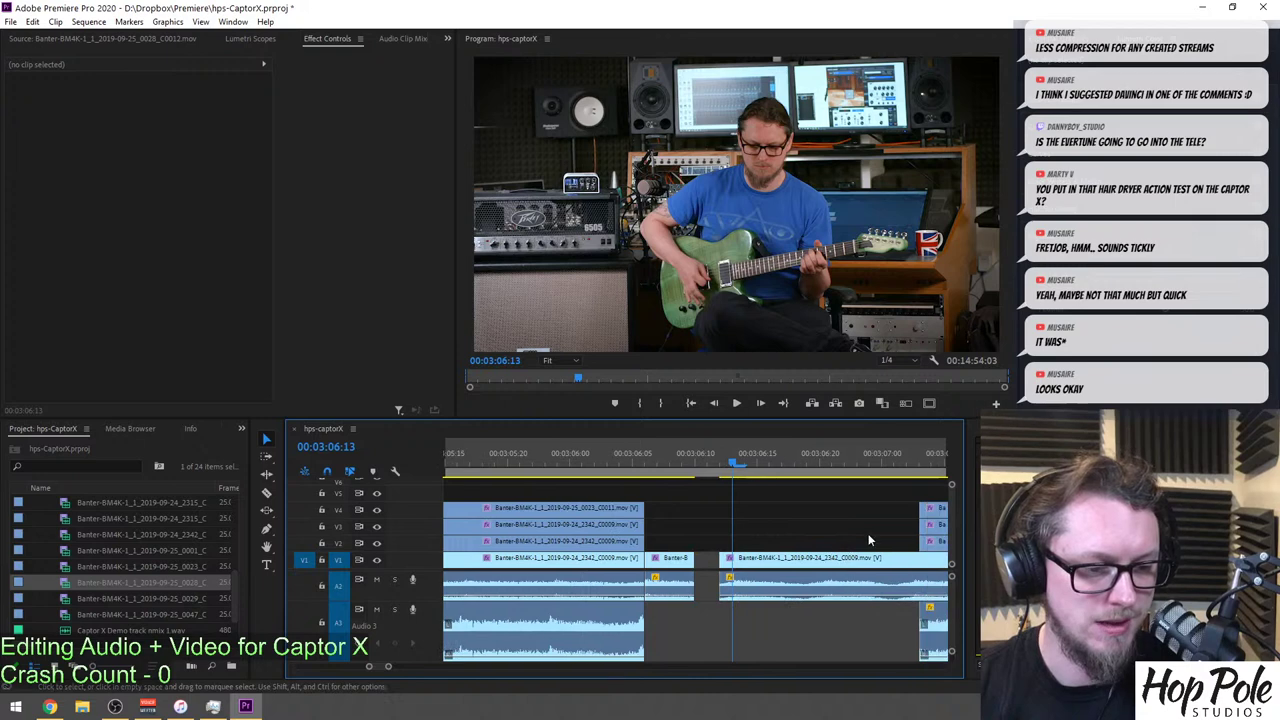
{"action": "left_click_drag", "start_coordinate": [925, 541], "coordinate": [715, 551]}
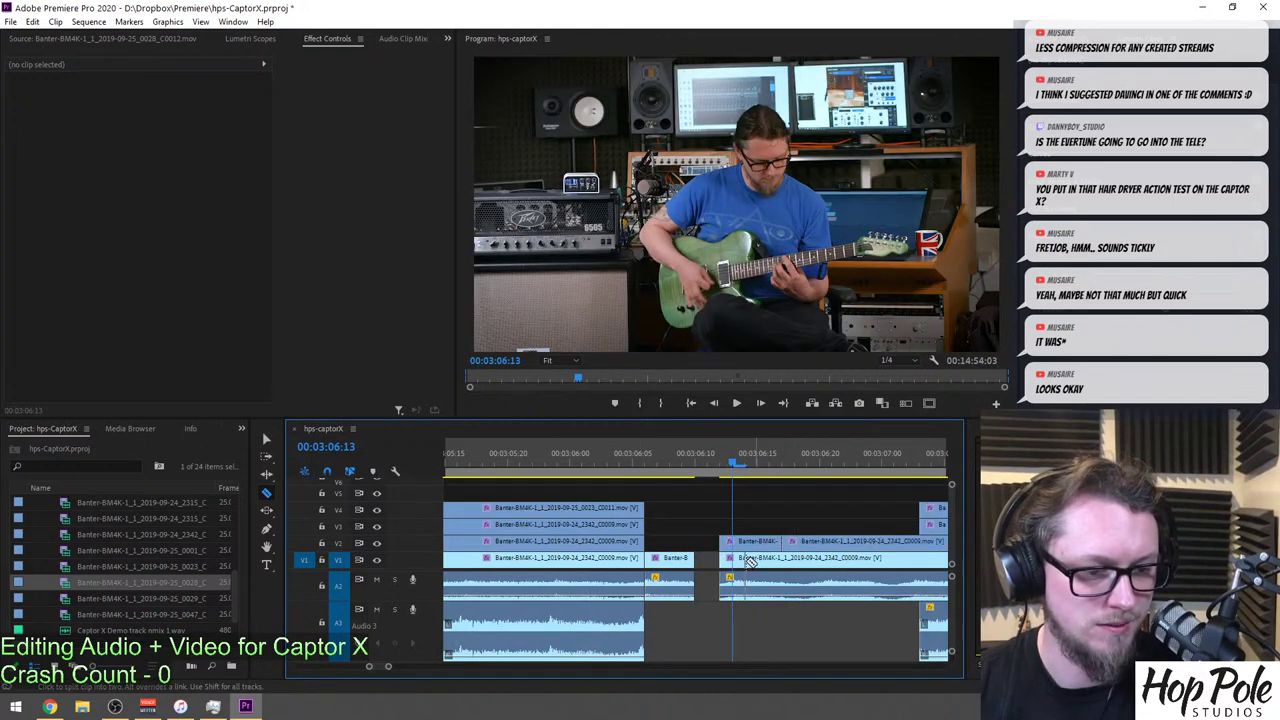
{"action": "left_click_drag", "start_coordinate": [721, 557], "coordinate": [918, 563]}
{"action": "scroll", "coordinate": [704, 542], "scroll_direction": "right", "scroll_amount": 2}
{"action": "left_click_drag", "start_coordinate": [727, 541], "coordinate": [762, 545]}
Cut a short V3 piece with its audio from about 00:03:06:20 to 00:03:06:24 and remove the V2 and V3 remainders before about 00:03:07:03.
{"action": "scroll", "coordinate": [958, 586], "scroll_direction": "down", "scroll_amount": 4}
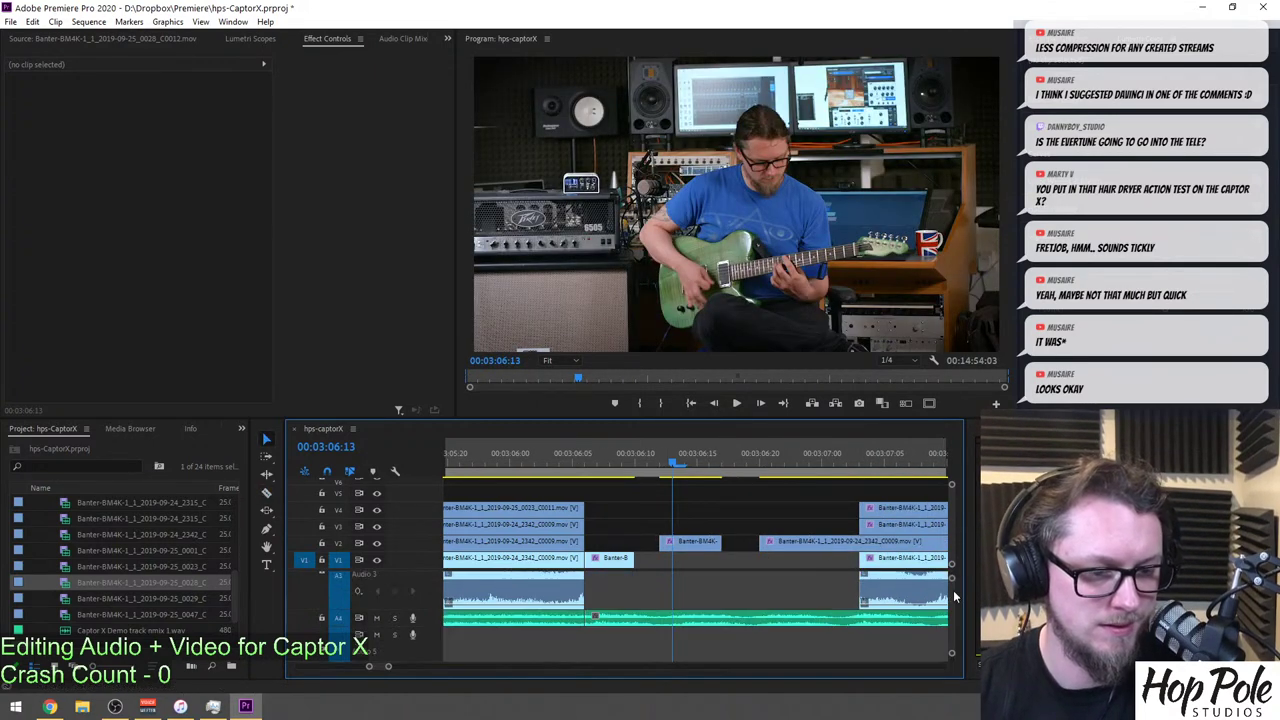
{"action": "scroll", "coordinate": [960, 590], "scroll_direction": "up", "scroll_amount": 4}
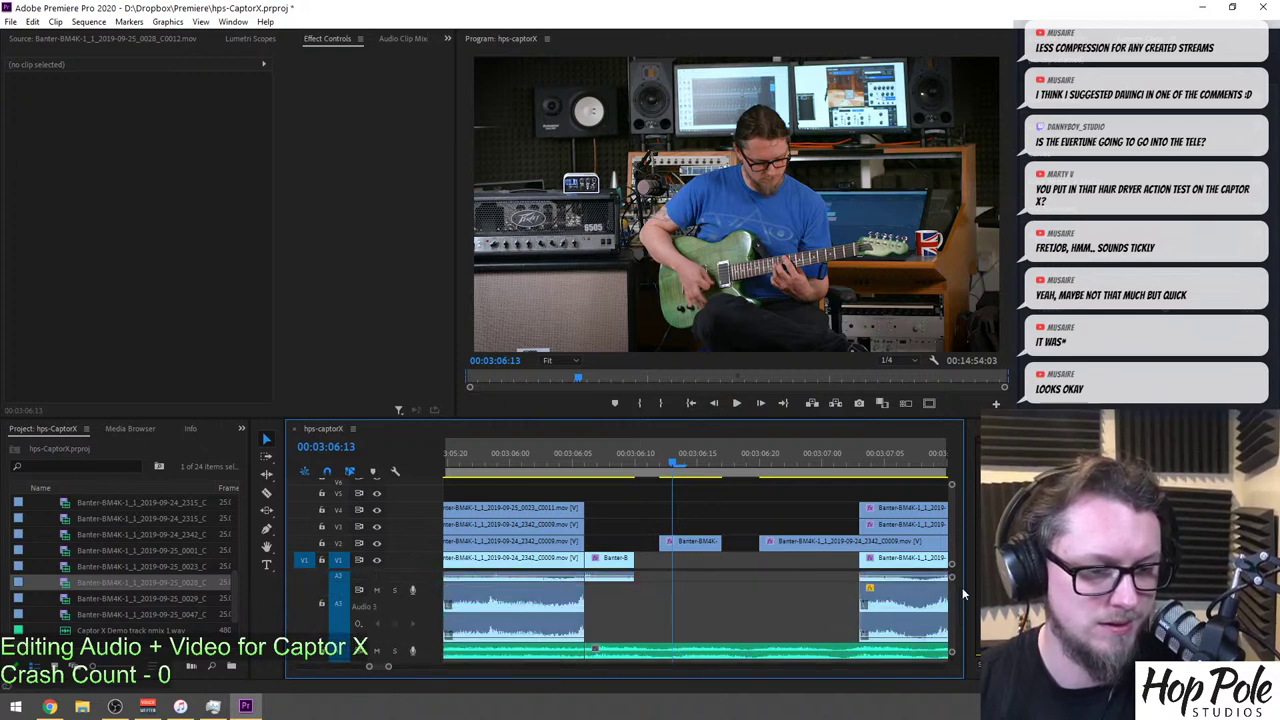
{"action": "left_click_drag", "start_coordinate": [862, 526], "coordinate": [764, 528]}
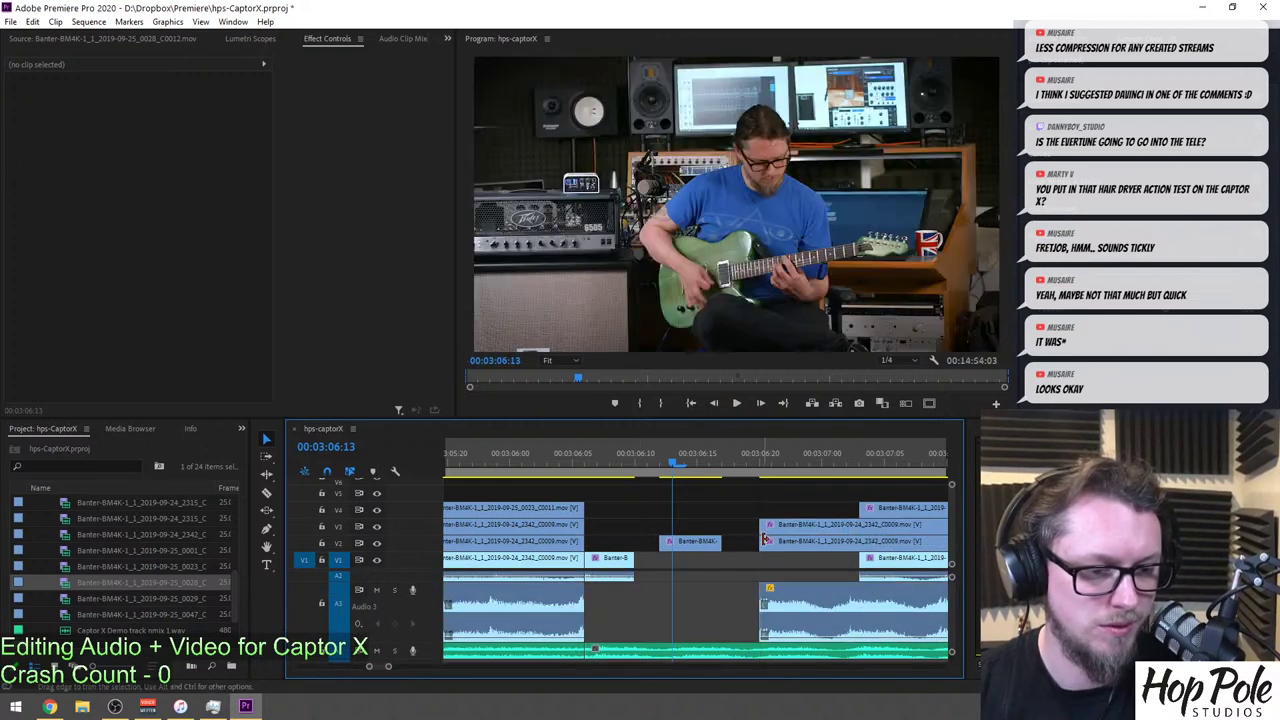
{"action": "left_click", "coordinate": [838, 545]}
{"action": "key", "text": "Delete"}
{"action": "key", "text": "c"}
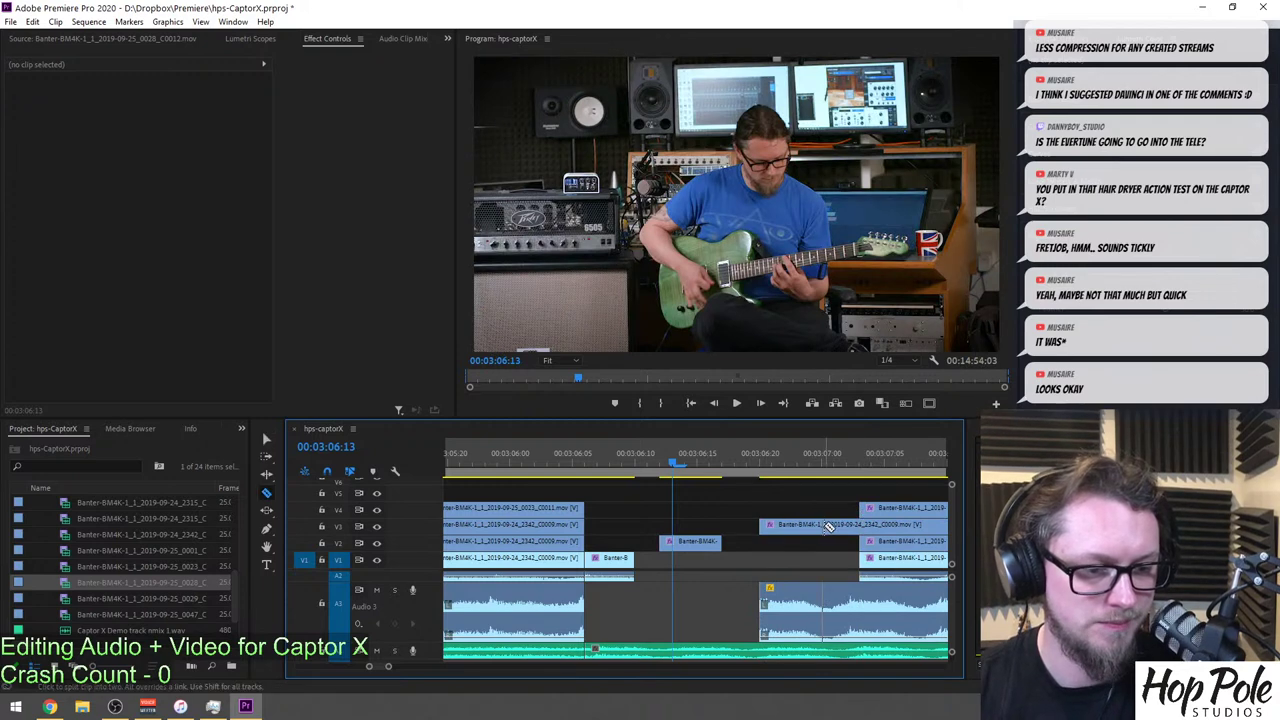
{"action": "key", "text": "v"}
{"action": "left_click_drag", "start_coordinate": [816, 524], "coordinate": [860, 524]}
Trim the starts of the V1–V4 clips and their audio after 00:03:07:03 forward to about 00:03:08:10.
{"action": "scroll", "coordinate": [742, 540], "scroll_direction": "down", "scroll_amount": 5}
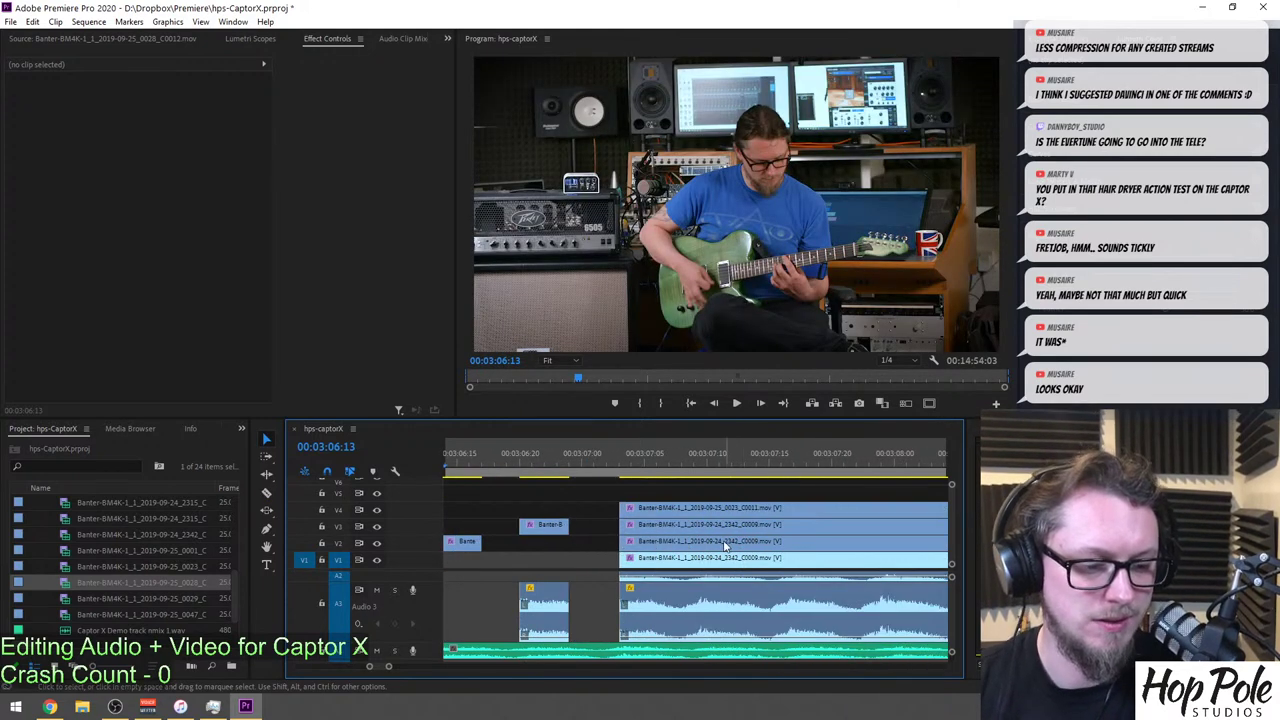
{"action": "key", "text": "minus"}
{"action": "key", "text": "minus"}
{"action": "left_click_drag", "start_coordinate": [711, 491], "coordinate": [722, 572]}
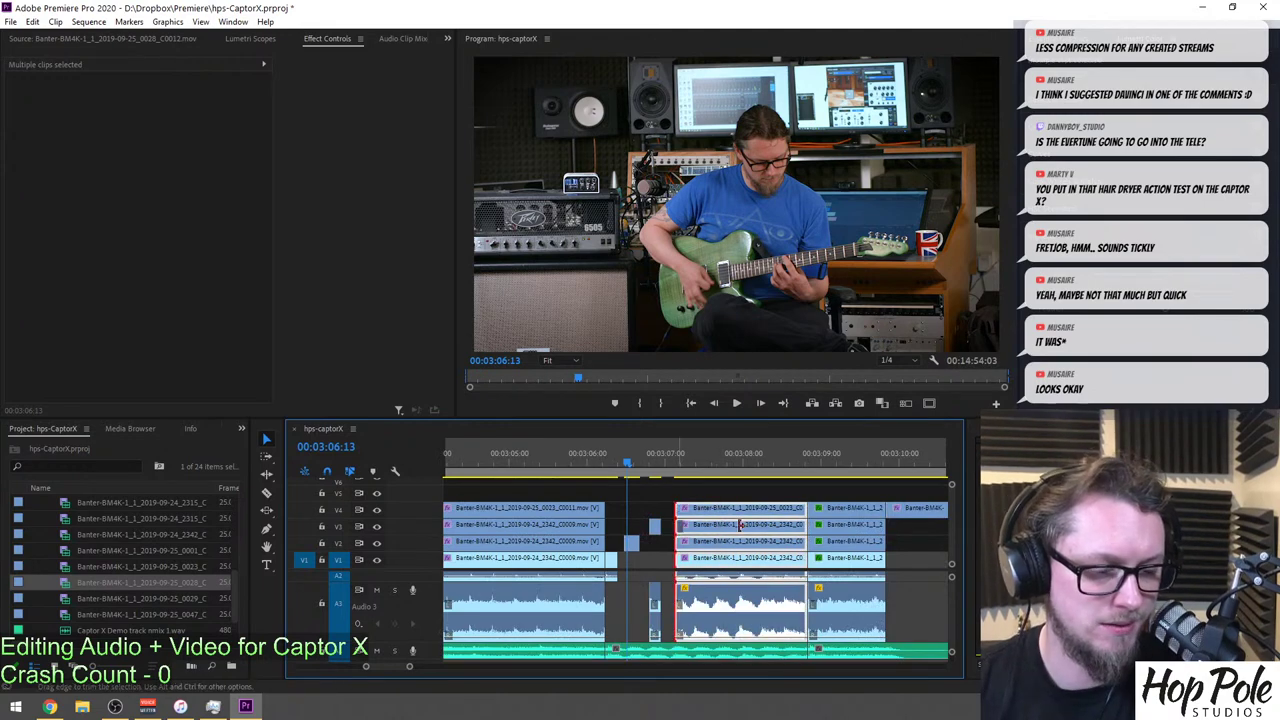
{"action": "left_click_drag", "start_coordinate": [716, 521], "coordinate": [776, 521]}
Play the new staggered cuts from about 00:03:06:00 to judge their timing and find the next cut point near 00:03:07:00.
{"action": "left_click", "coordinate": [588, 450]}
{"action": "key", "text": "space"}
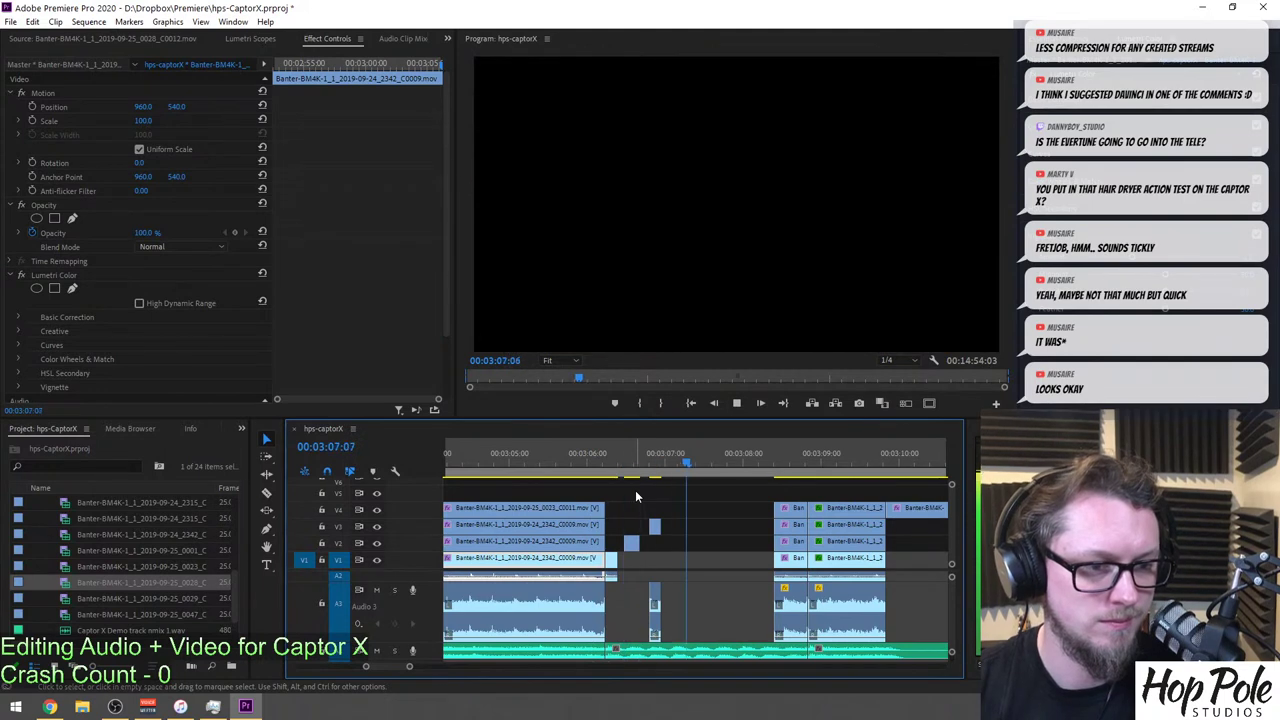
{"action": "left_click", "coordinate": [588, 456]}
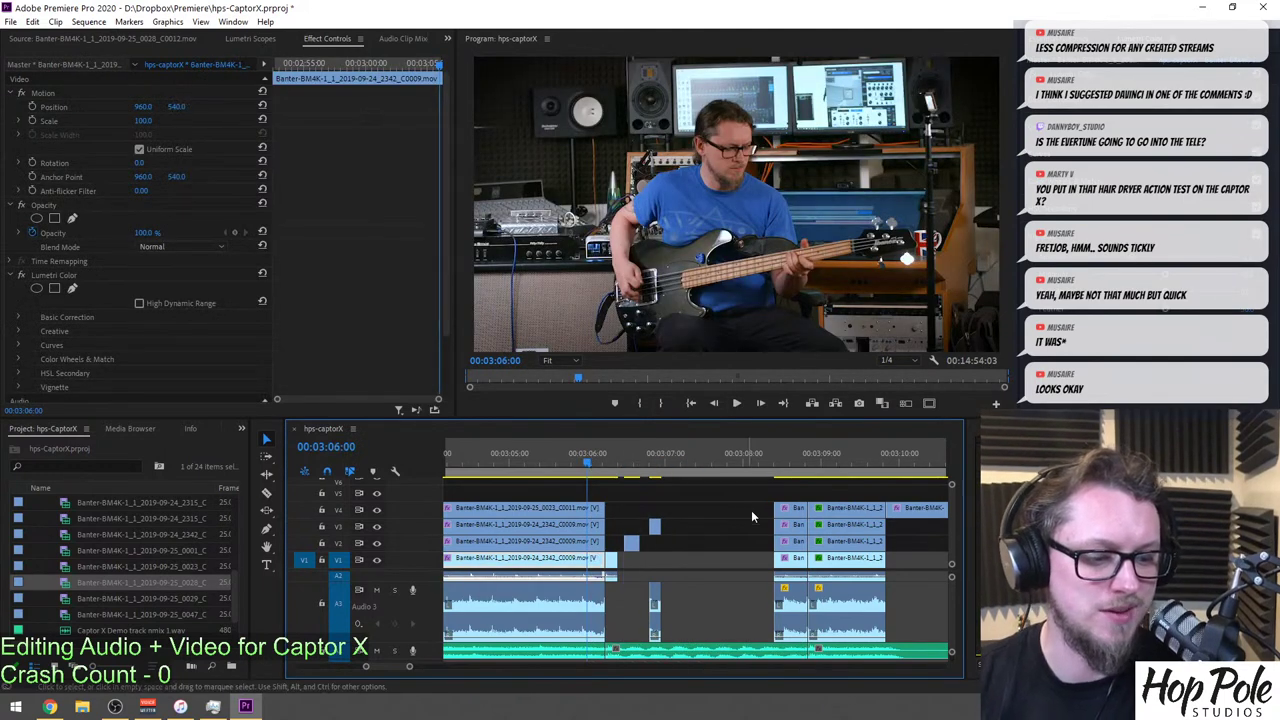
{"action": "key", "text": "="}
{"action": "key", "text": "="}
{"action": "key", "text": "="}
{"action": "scroll", "coordinate": [795, 560], "scroll_direction": "down", "scroll_amount": 2}
{"action": "left_click_drag", "start_coordinate": [778, 558], "coordinate": [776, 561]}
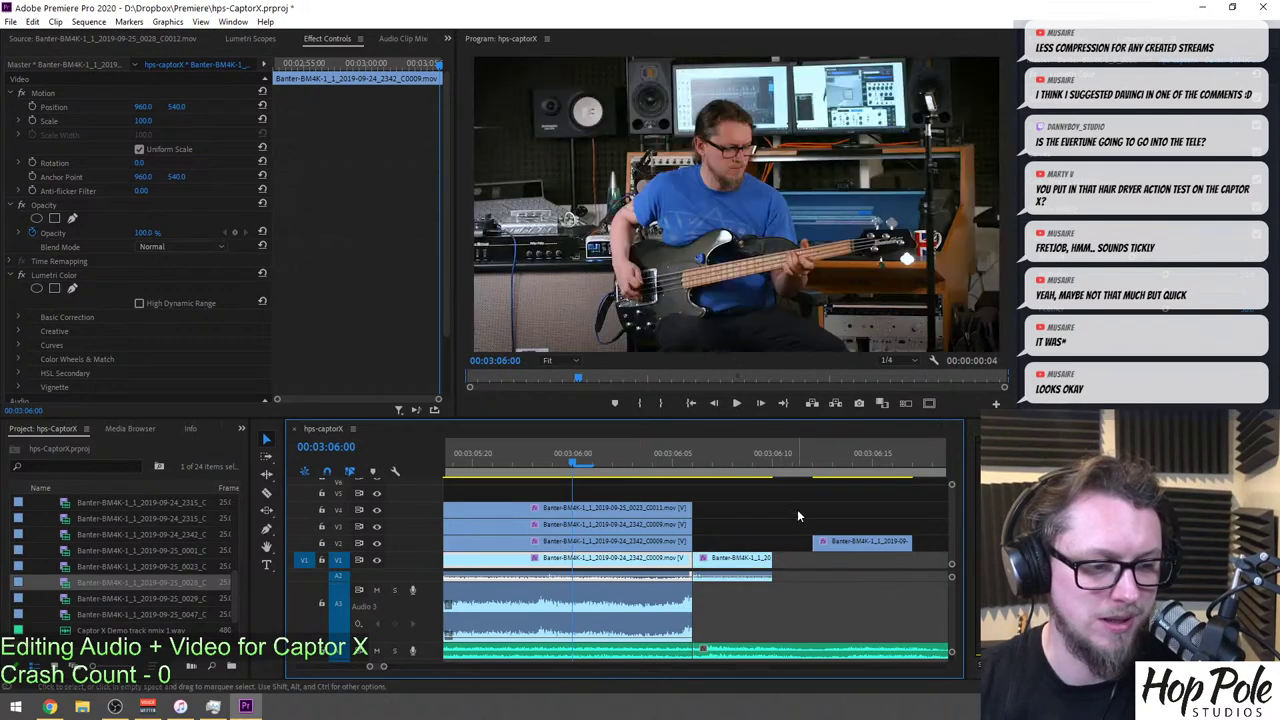
{"action": "key", "text": "space"}
{"action": "key", "text": "space"}
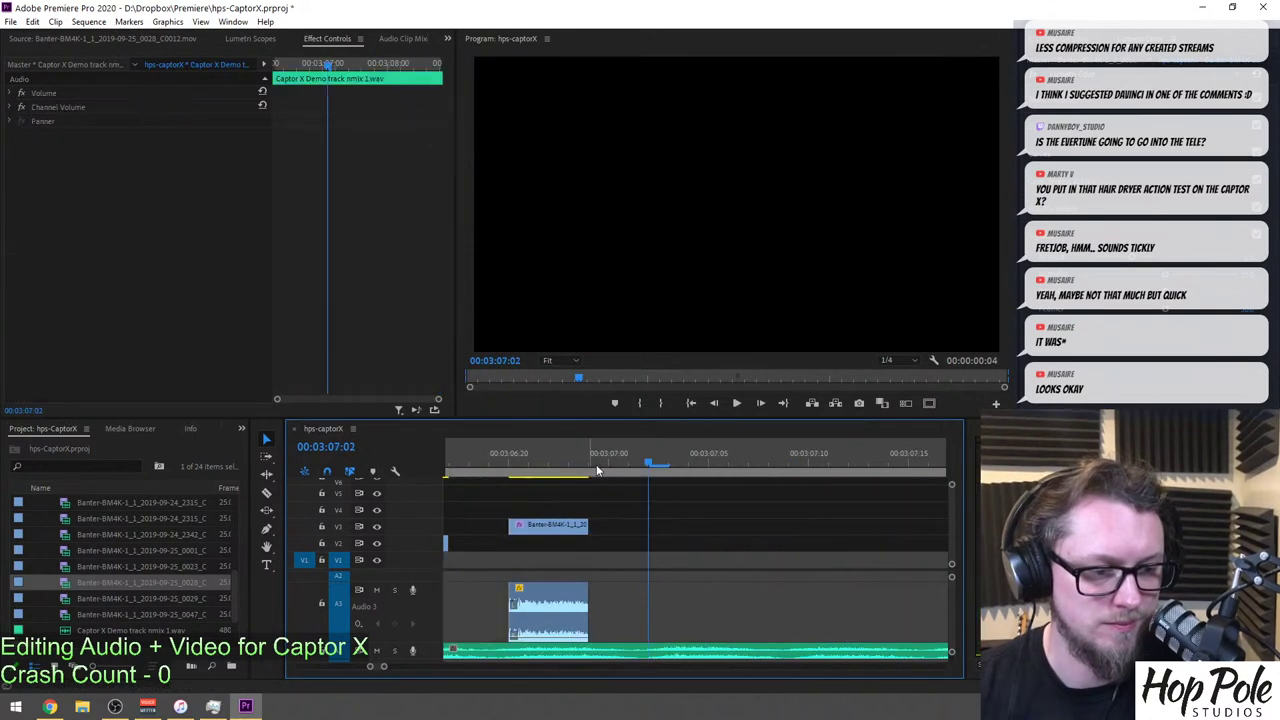
{"action": "key", "text": "minus"}
{"action": "key", "text": "minus"}
{"action": "left_click", "coordinate": [564, 452]}
{"action": "key", "text": "space"}
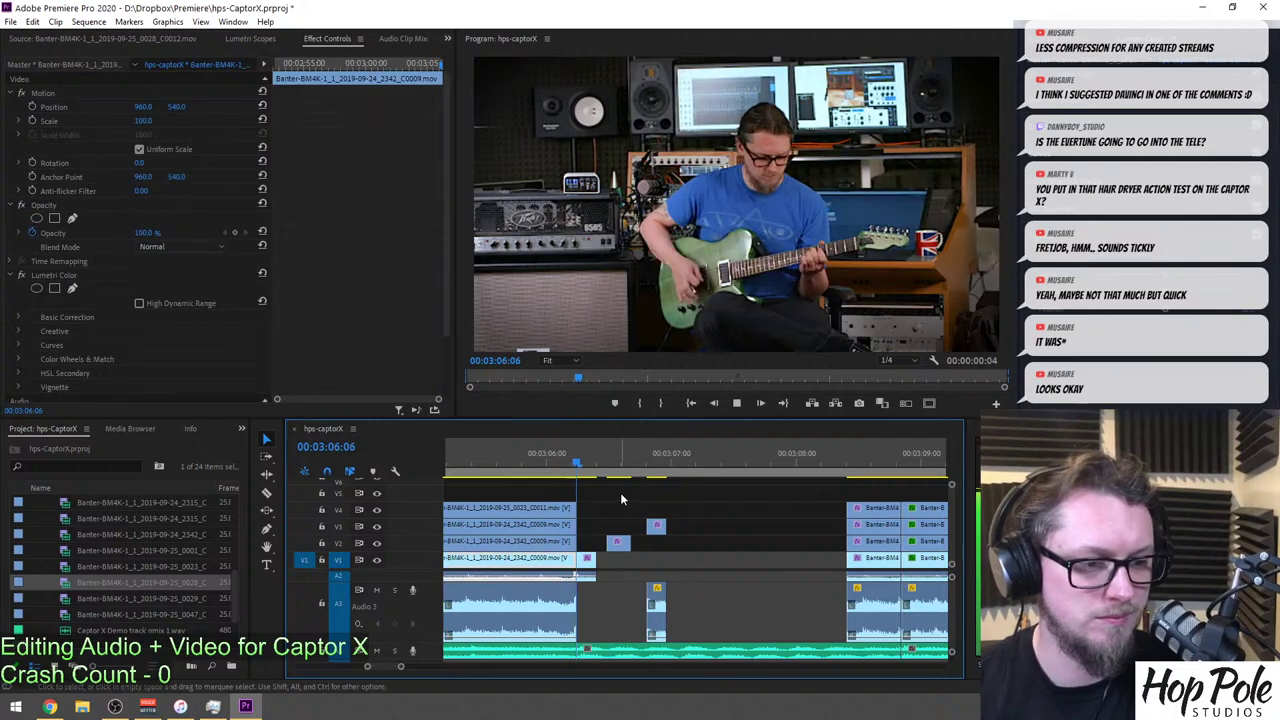
{"action": "key", "text": "space"}
{"action": "left_click_drag", "start_coordinate": [598, 466], "coordinate": [671, 473]}
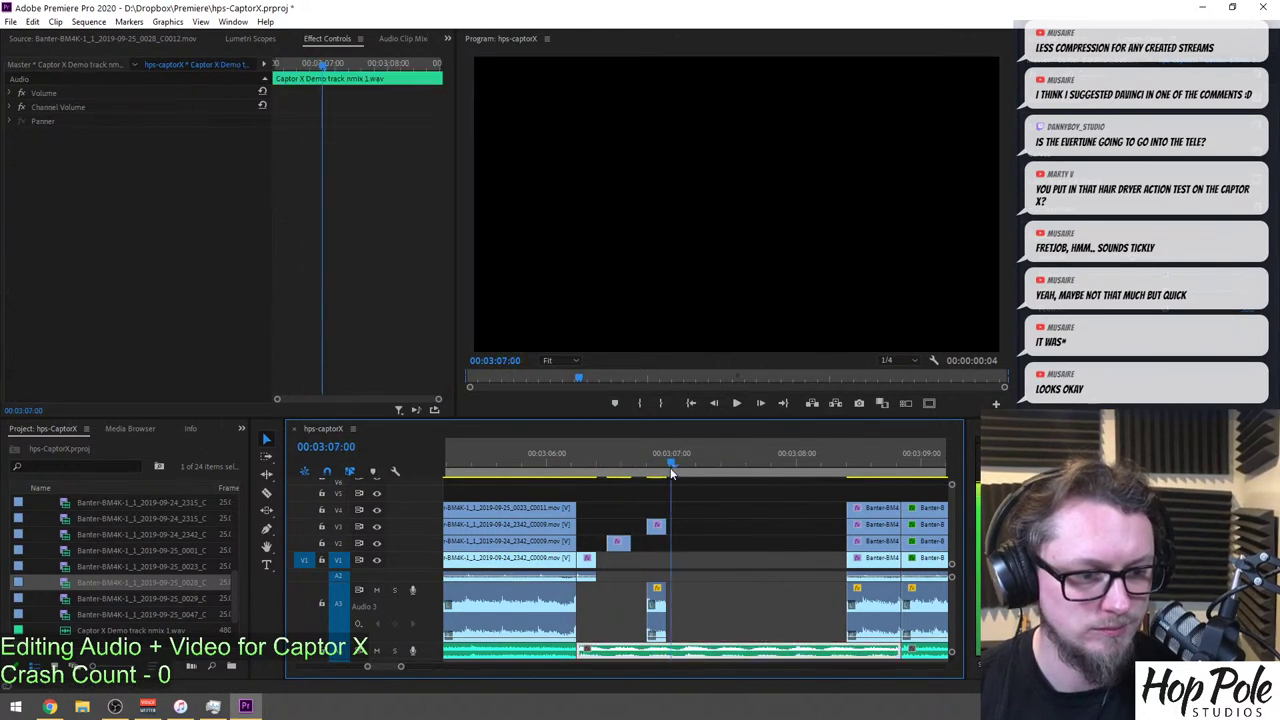
Extend the V4 bass clip's start back to about 00:03:07:02, split it at 00:03:07:07, and trim the remainder back to about 00:03:08:10.
{"action": "left_click", "coordinate": [850, 510]}
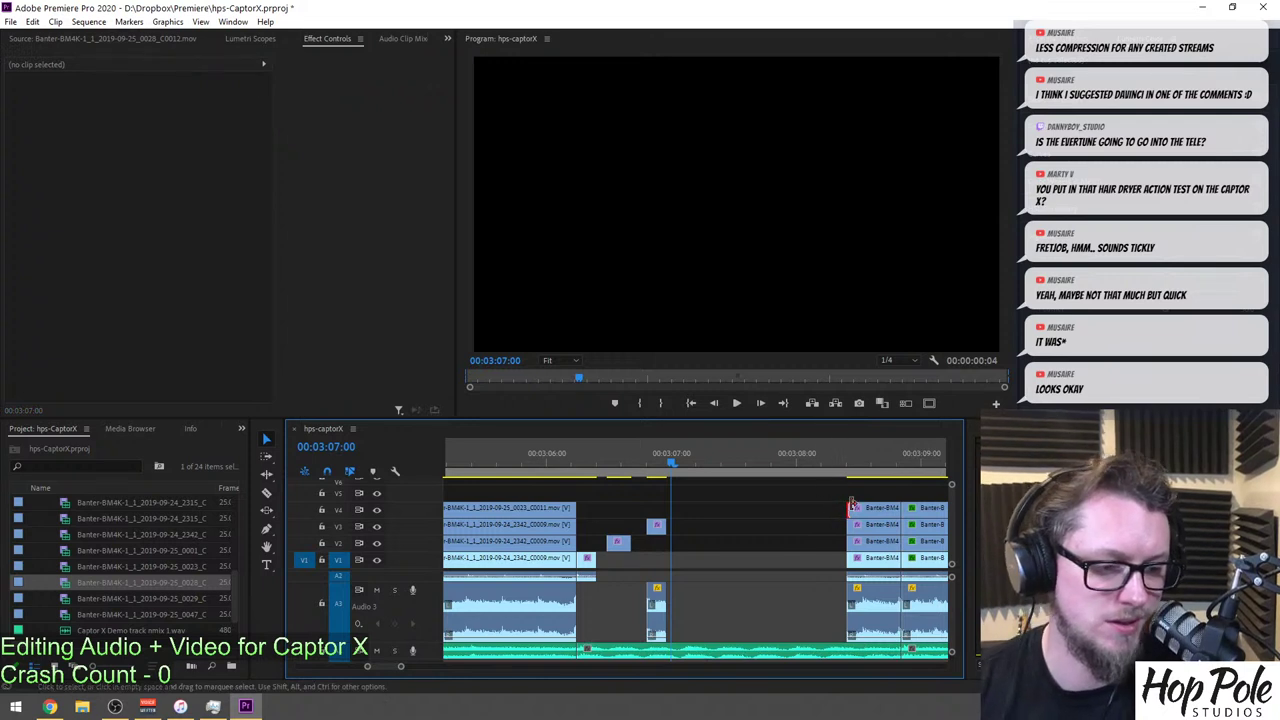
{"action": "left_click_drag", "start_coordinate": [850, 510], "coordinate": [659, 508]}
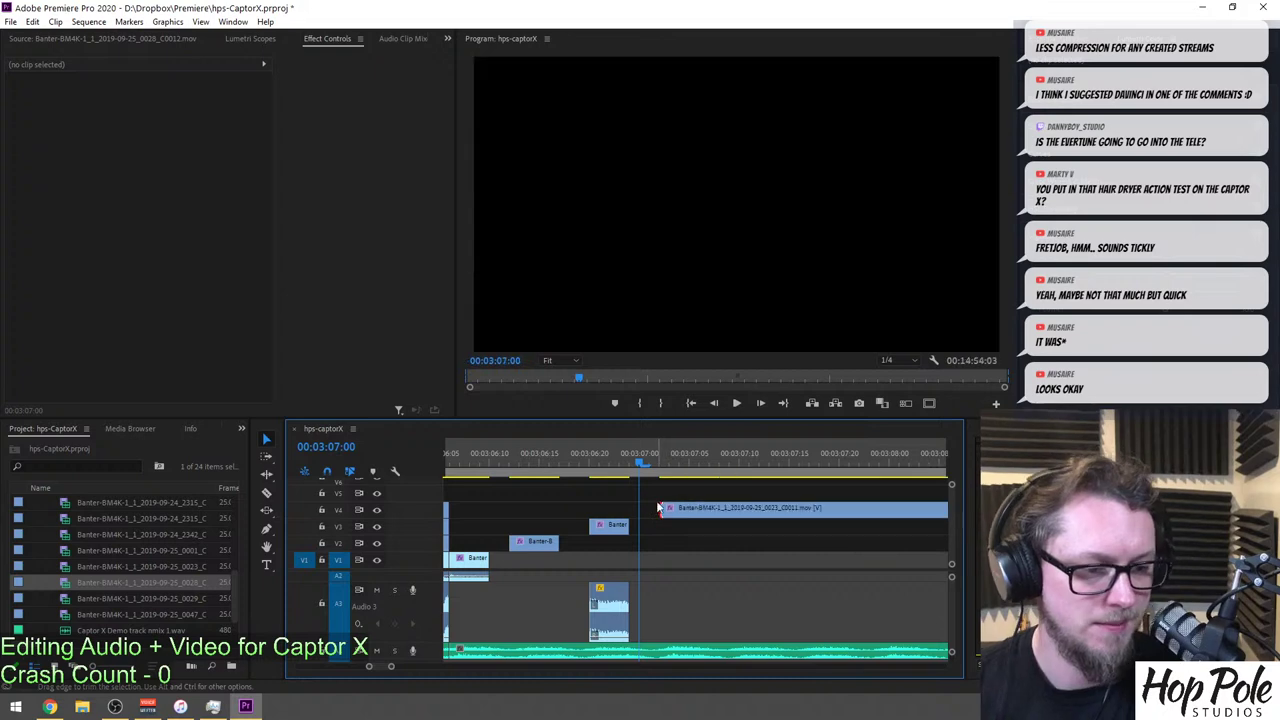
{"action": "key", "text": "space"}
{"action": "key", "text": "space"}
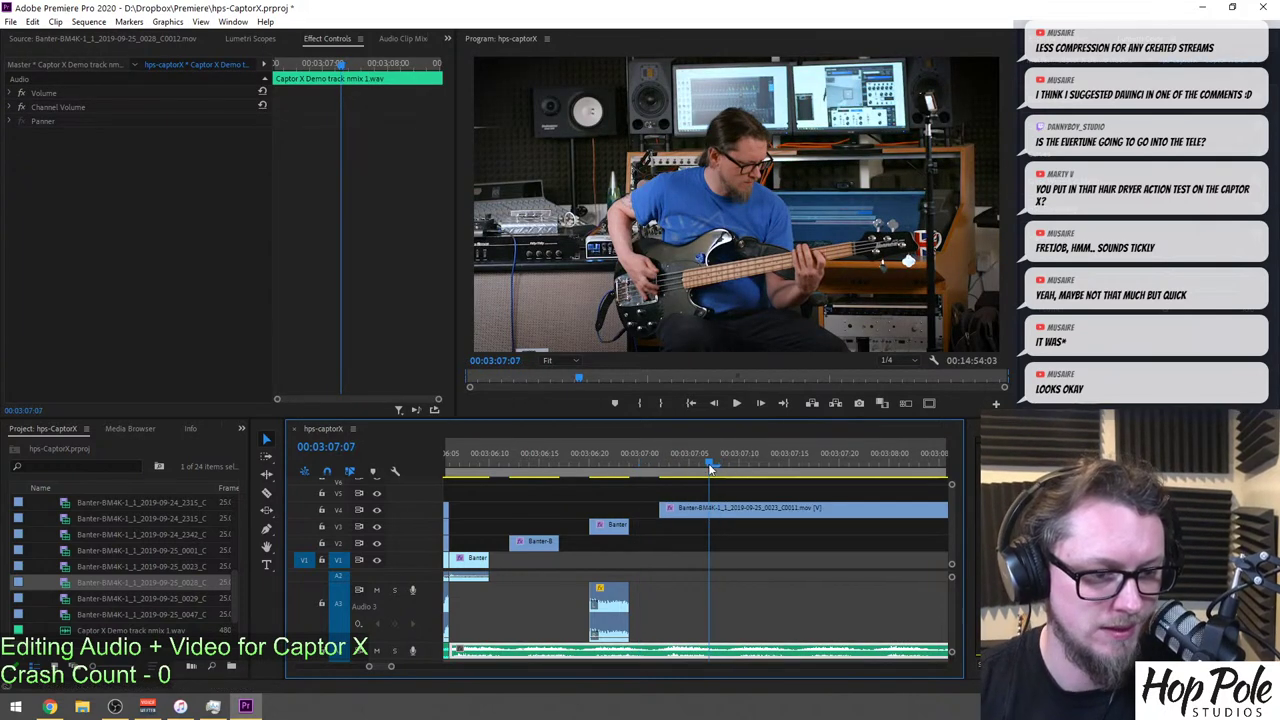
{"action": "left_click", "coordinate": [713, 509]}
{"action": "scroll", "coordinate": [706, 524], "scroll_direction": "down", "scroll_amount": 3}
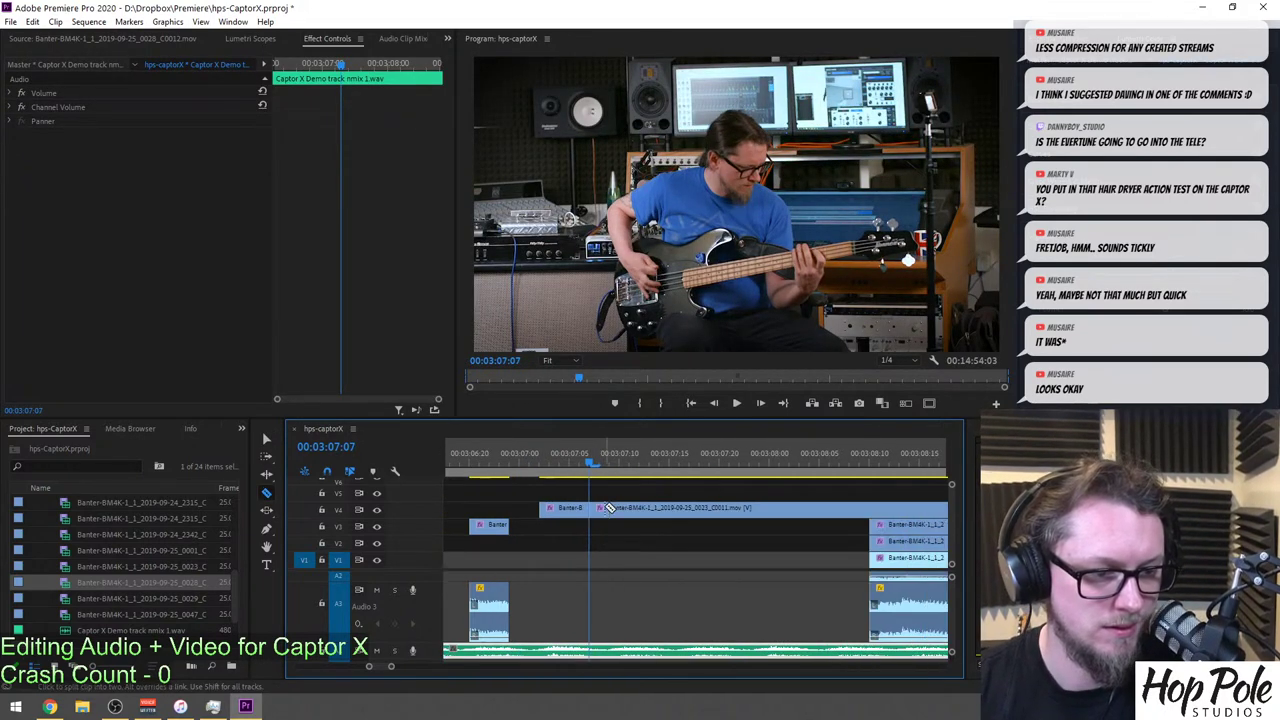
{"action": "key", "text": "v"}
{"action": "left_click_drag", "start_coordinate": [947, 509], "coordinate": [873, 516]}
Cut a short V1 piece with its audio from about 00:03:07:09 to 00:03:07:14 and trim the remainder's start to about 00:03:07:16.
{"action": "left_click_drag", "start_coordinate": [873, 562], "coordinate": [624, 567]}
{"action": "left_click", "coordinate": [669, 563]}
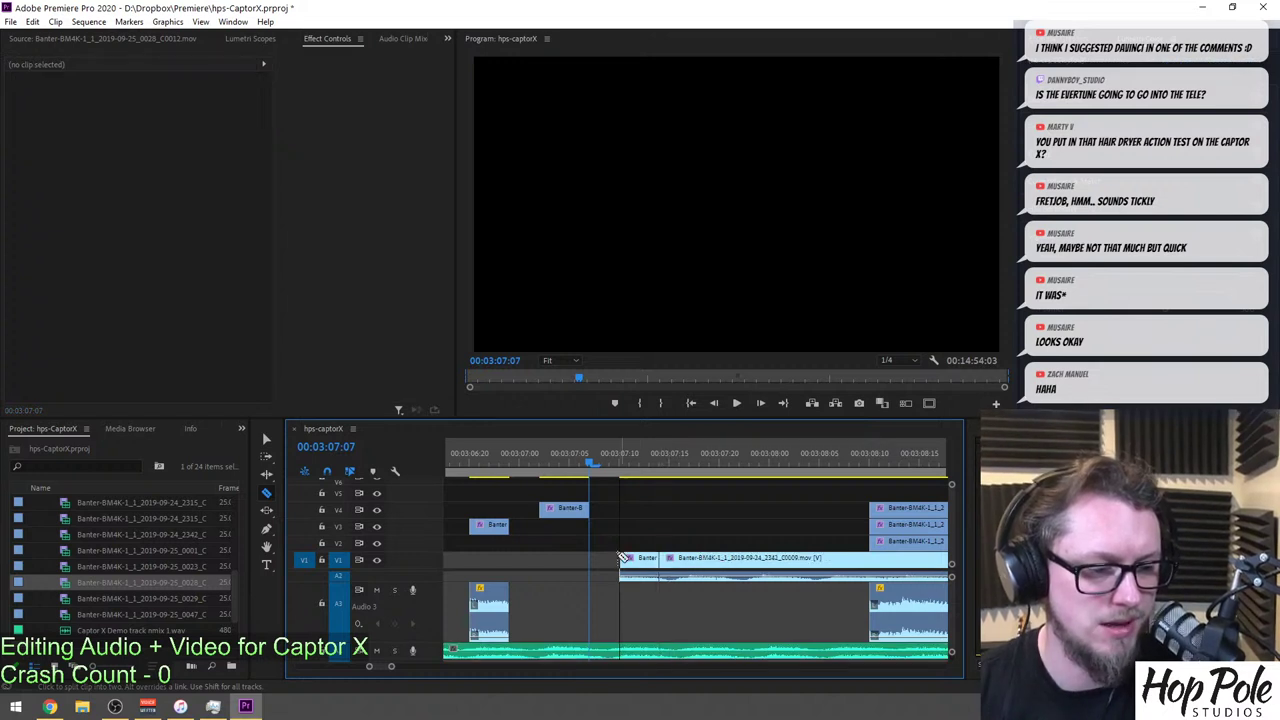
{"action": "left_click_drag", "start_coordinate": [626, 559], "coordinate": [681, 561]}
Cut short pieces on V2 at about 00:03:07:16–00:03:07:21 and V3 at about 00:03:07:23–00:03:08:03, trimming back the remainders on V1–V3.
{"action": "left_click_drag", "start_coordinate": [872, 541], "coordinate": [681, 542]}
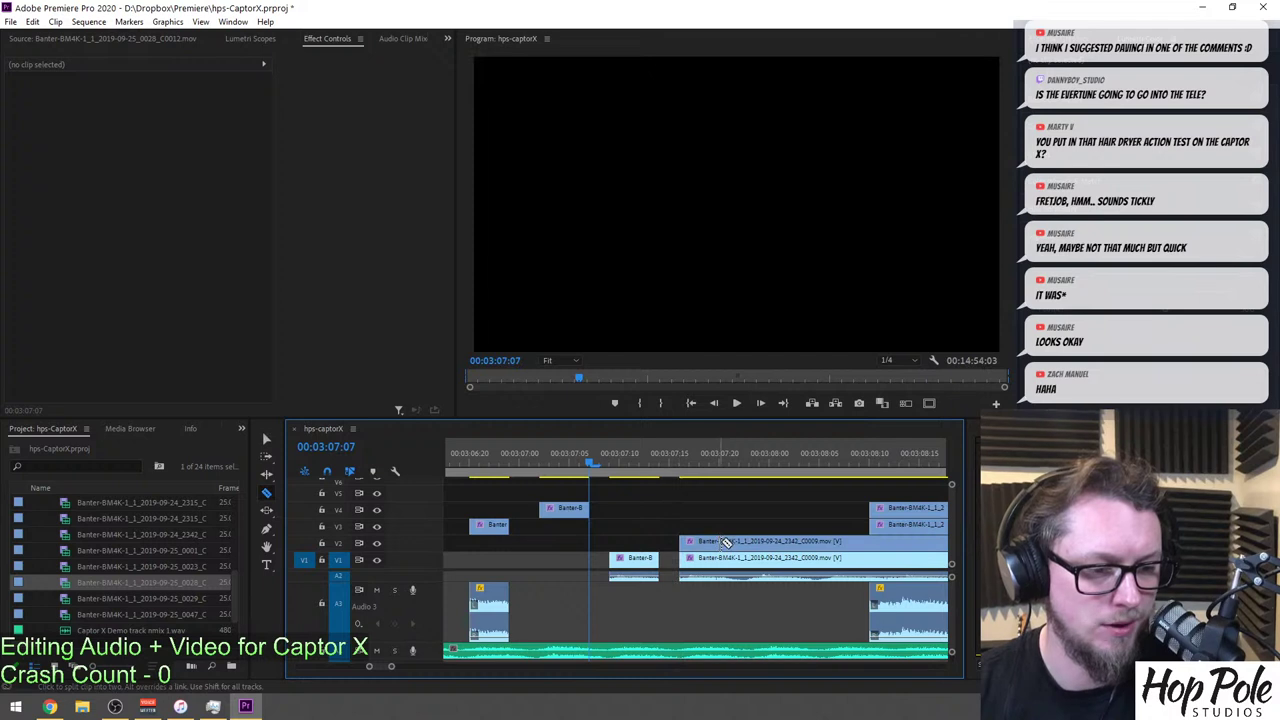
{"action": "left_click", "coordinate": [731, 543]}
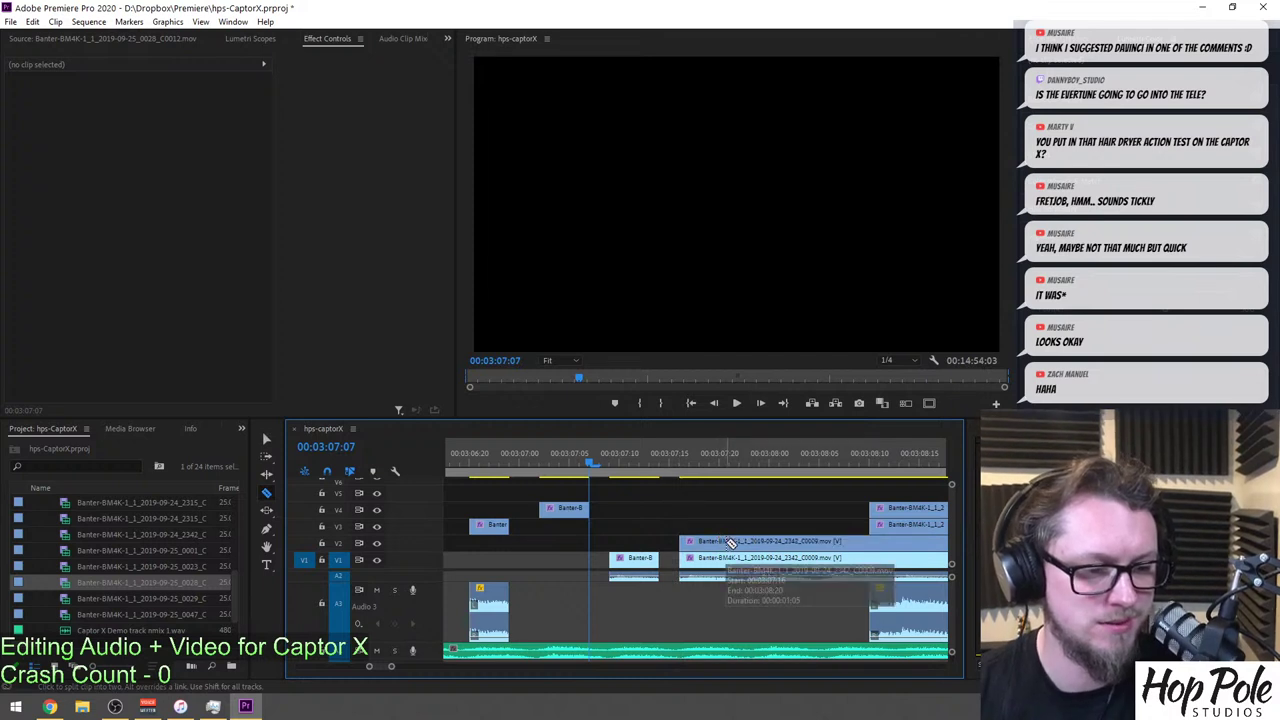
{"action": "left_click_drag", "start_coordinate": [689, 561], "coordinate": [751, 531]}
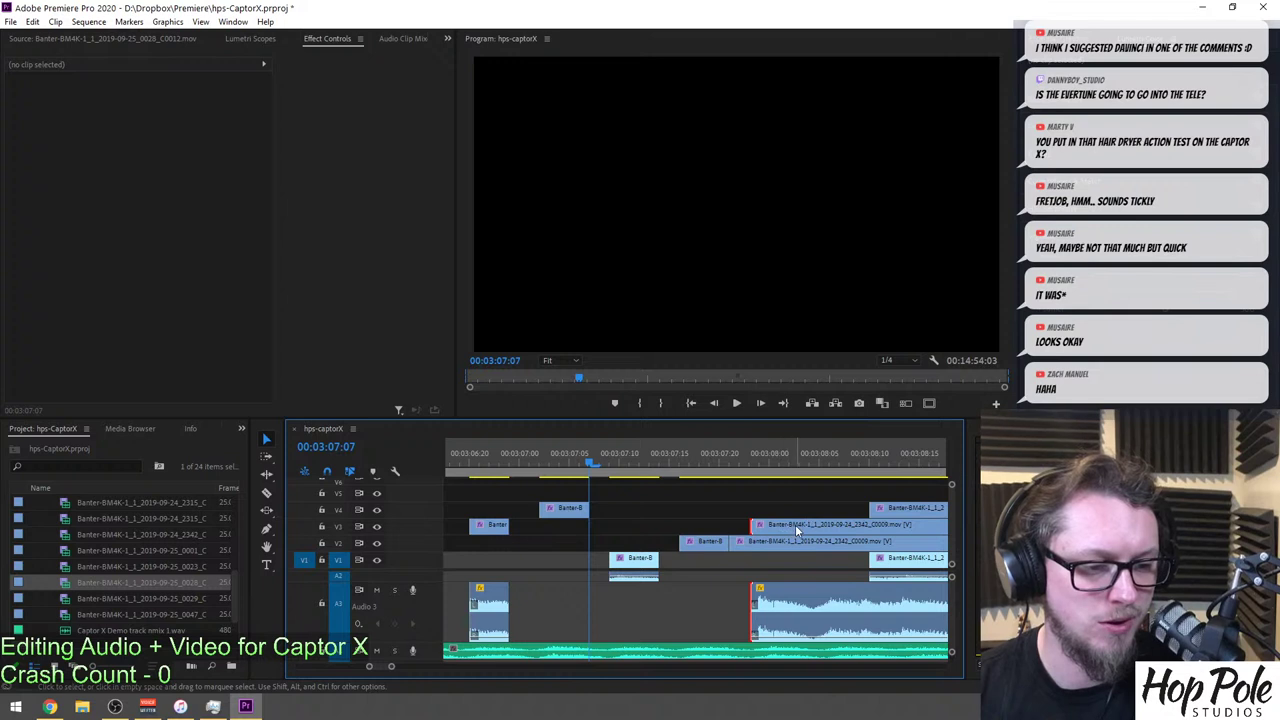
{"action": "key", "text": "c"}
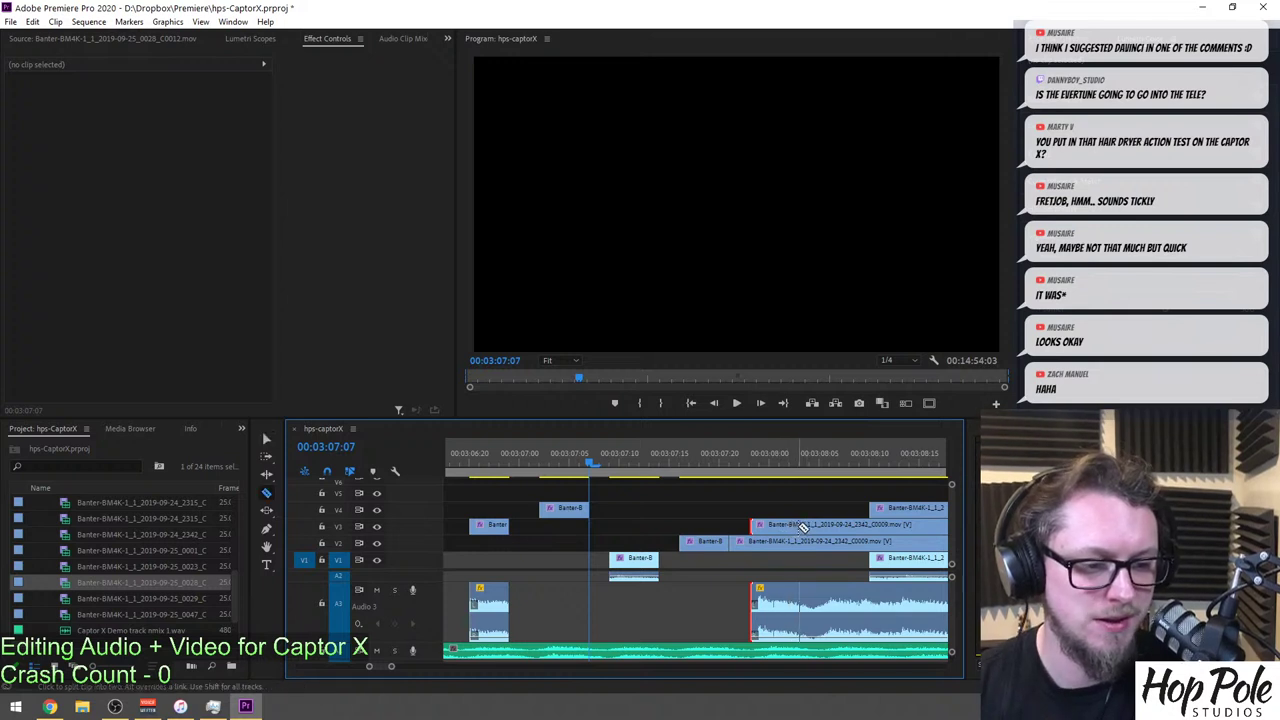
{"action": "left_click_drag", "start_coordinate": [737, 541], "coordinate": [870, 541]}
{"action": "left_click_drag", "start_coordinate": [803, 525], "coordinate": [870, 525]}
Cut a V4 piece from about 00:03:08:06 to 00:03:08:11 and delete the remainders before 00:03:08:21, keeping V1 at about 00:03:08:14–00:03:08:19.
{"action": "scroll", "coordinate": [826, 525], "scroll_direction": "down", "scroll_amount": 3}
{"action": "left_click_drag", "start_coordinate": [681, 538], "coordinate": [651, 516]}
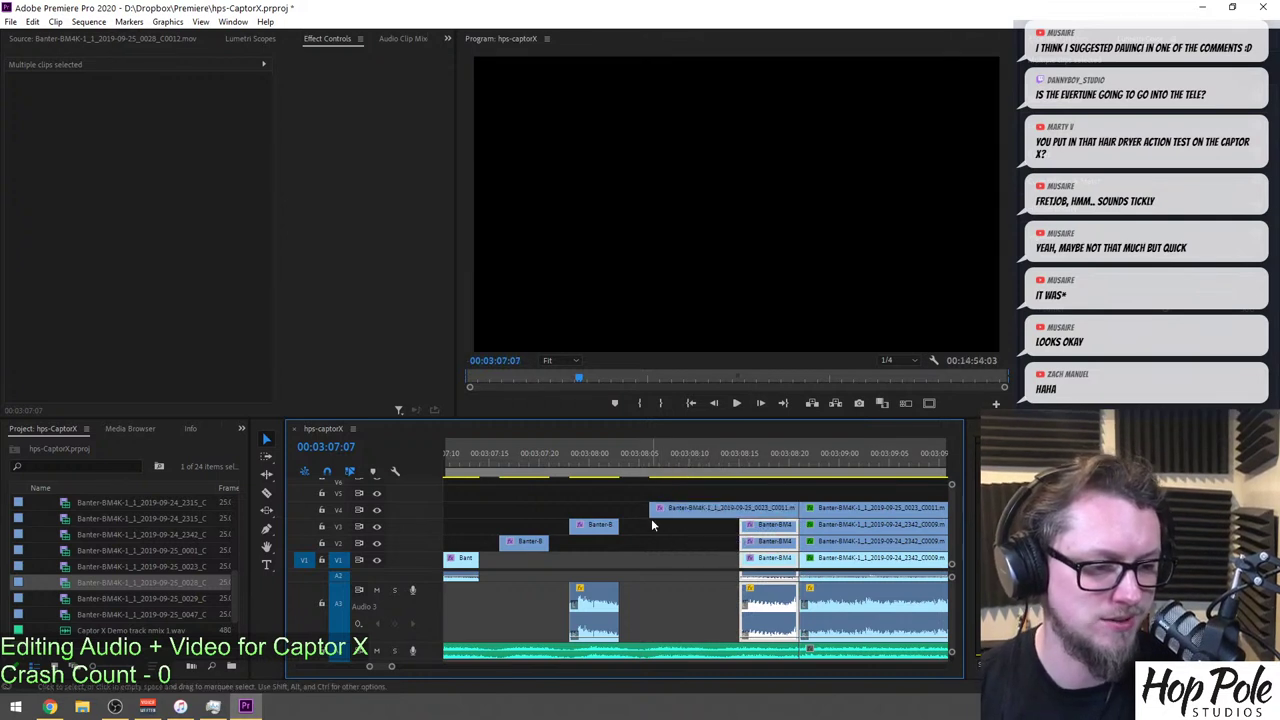
{"action": "key", "text": "c"}
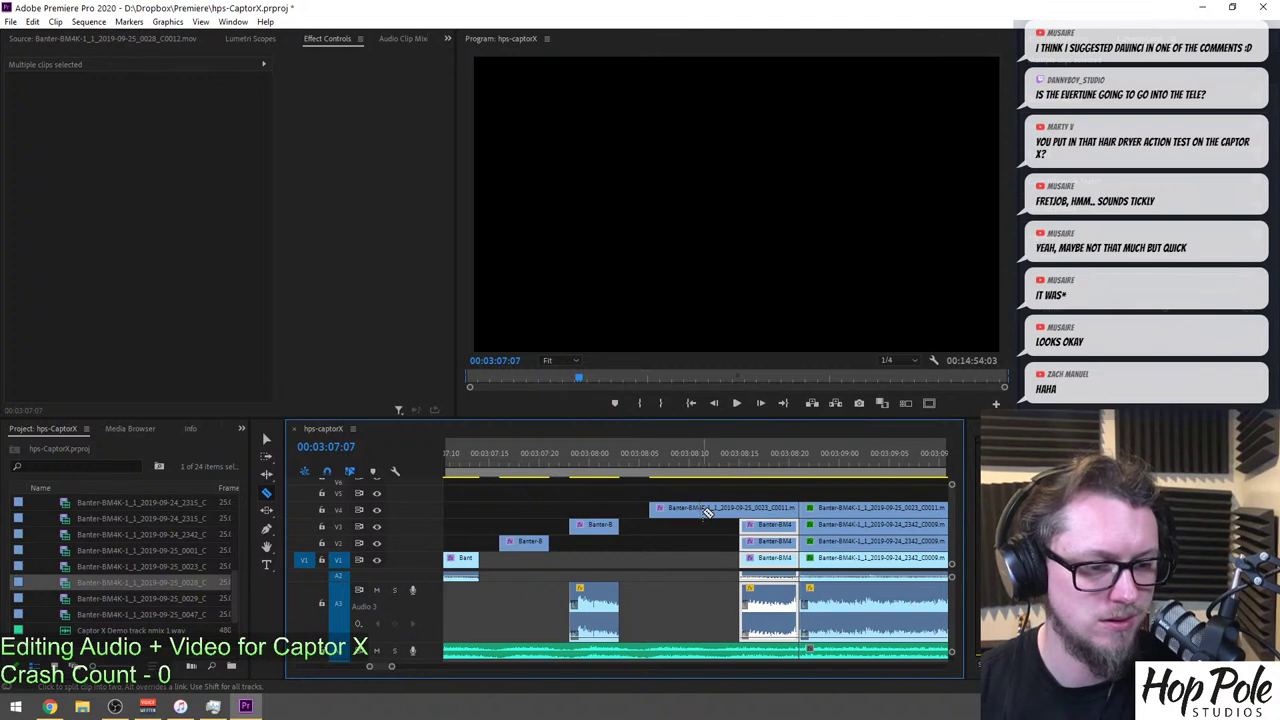
{"action": "left_click", "coordinate": [705, 512]}
{"action": "key", "text": "v"}
{"action": "left_click", "coordinate": [712, 512]}
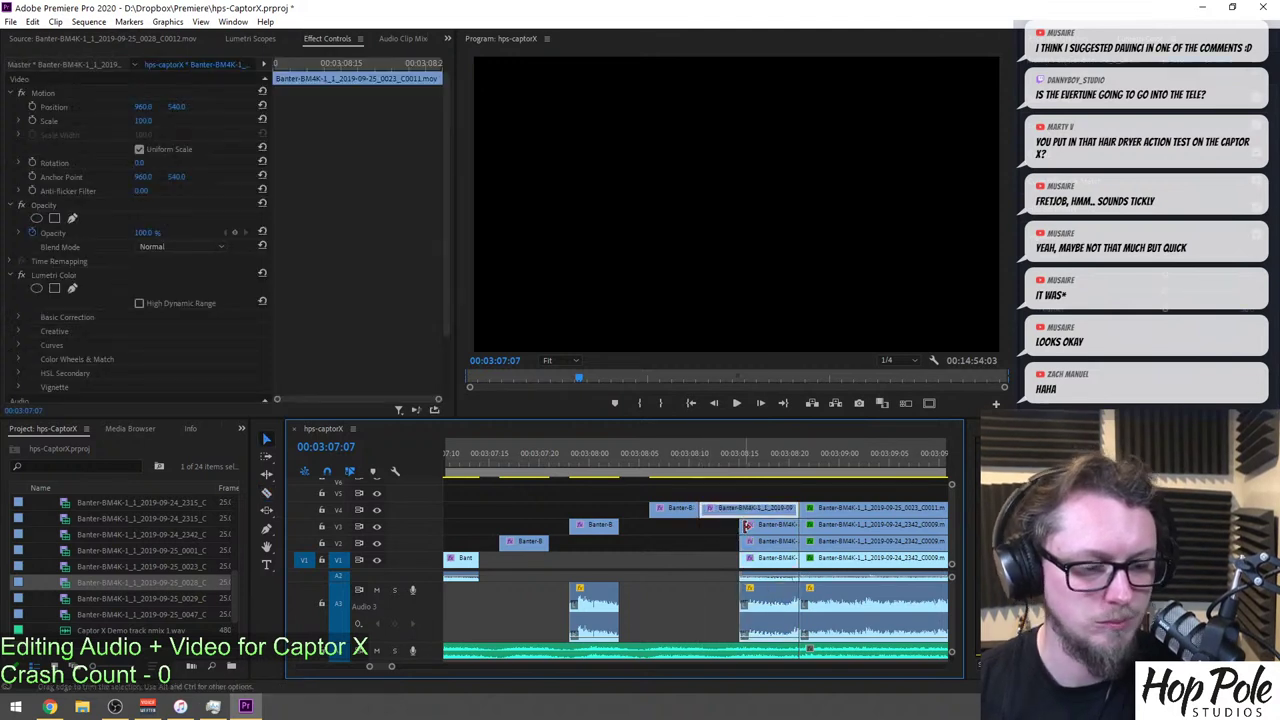
{"action": "key", "text": "Delete"}
{"action": "left_click_drag", "start_coordinate": [740, 503], "coordinate": [778, 560]}
{"action": "key", "text": "Delete"}
Play the whole staggered-cut section from about 00:03:05:19 through the four-way split screen and the closing bass clip.
{"action": "key", "text": "minus"}
{"action": "key", "text": "minus"}
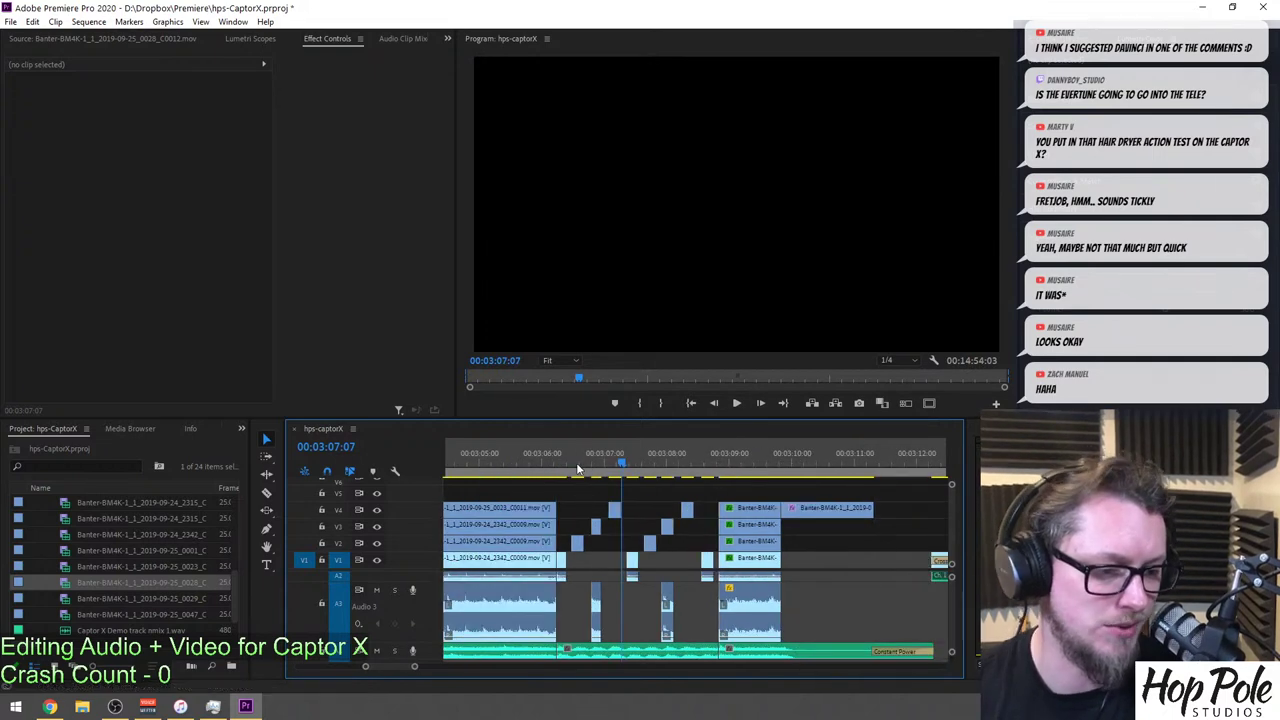
{"action": "left_click", "coordinate": [553, 465]}
{"action": "key", "text": "equal"}
{"action": "scroll", "coordinate": [651, 480], "scroll_direction": "down", "scroll_amount": 3}
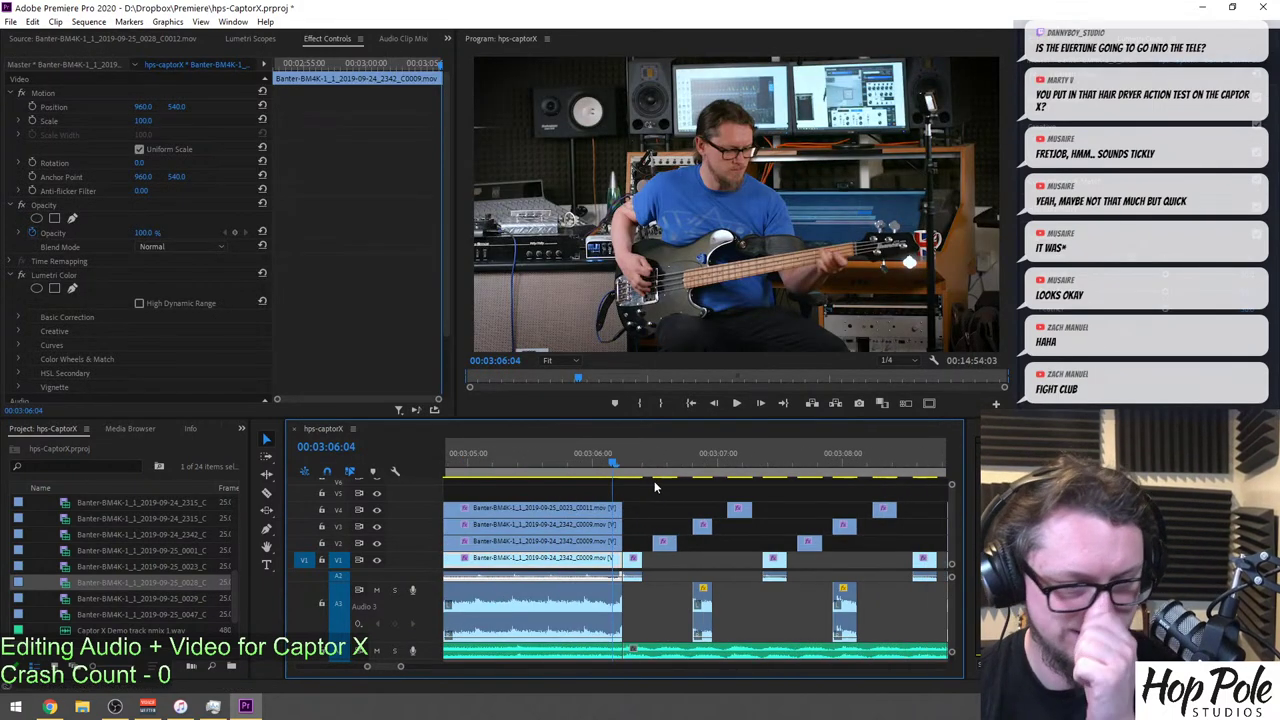
{"action": "left_click", "coordinate": [564, 462]}
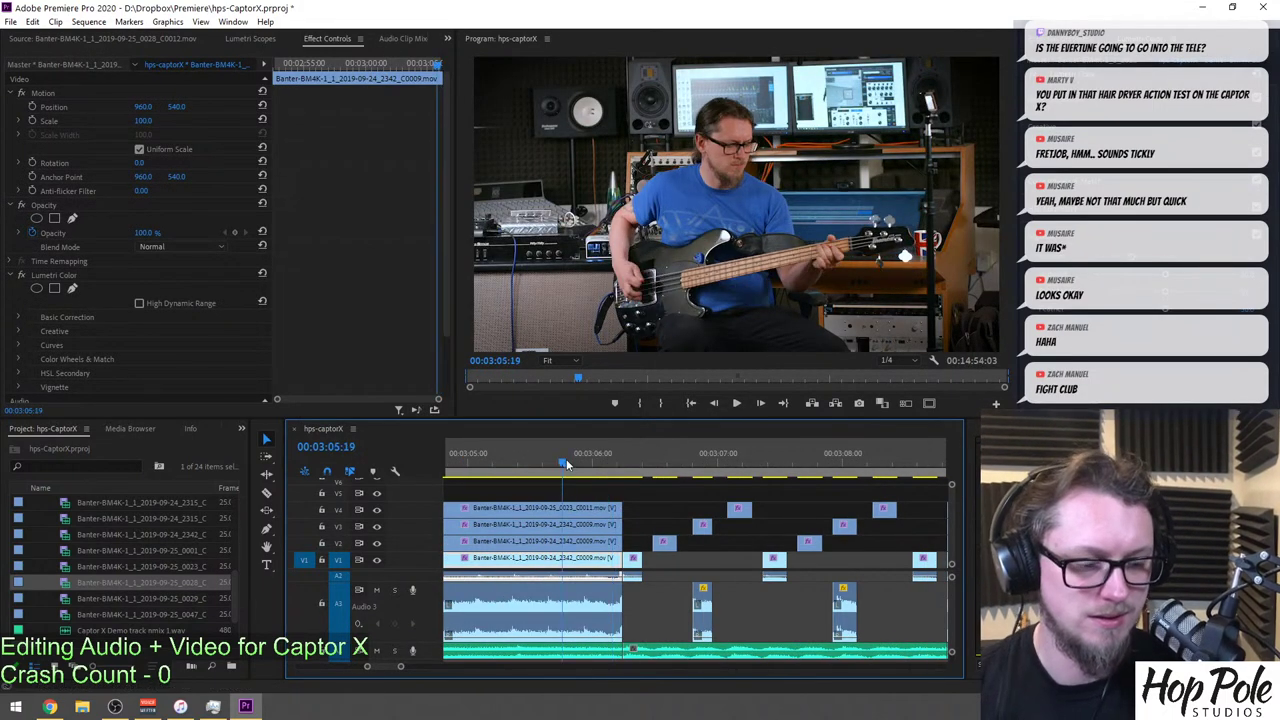
{"action": "key", "text": "space"}
{"action": "left_click", "coordinate": [566, 455]}
{"action": "key", "text": "space"}
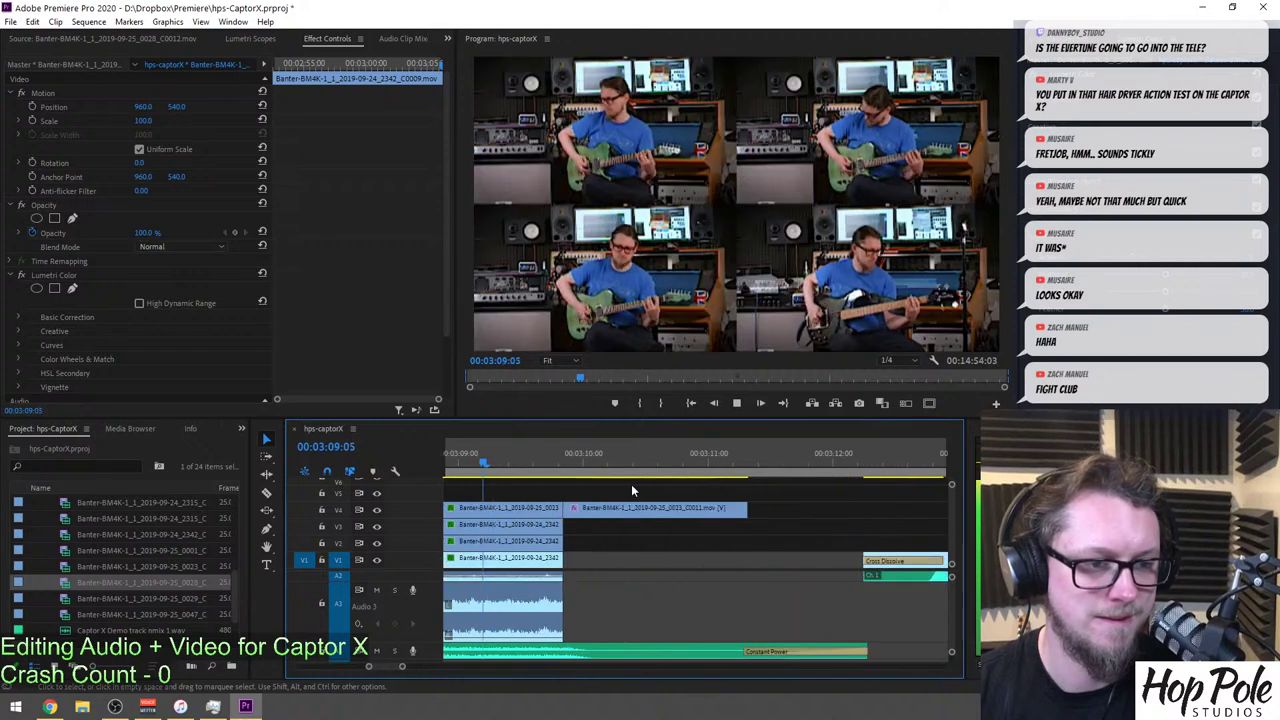
{"action": "key", "text": "space"}
{"action": "scroll", "coordinate": [600, 481], "scroll_direction": "up", "scroll_amount": 4}
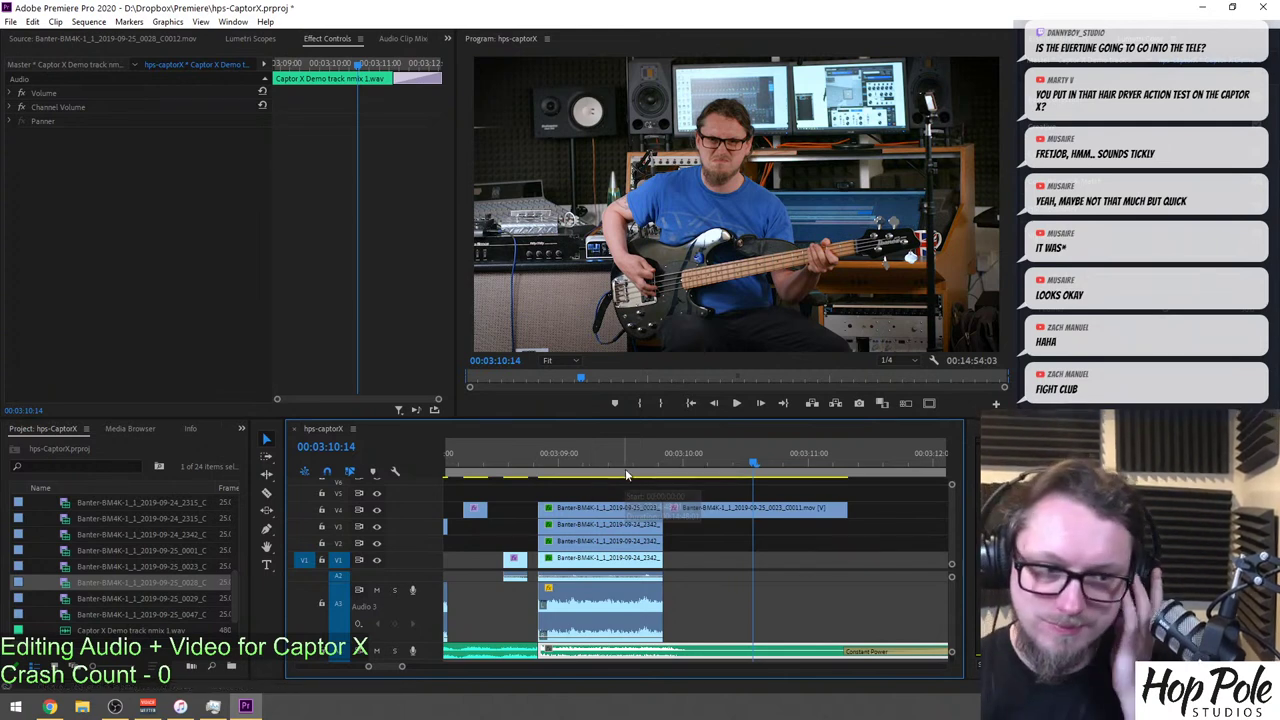
{"action": "key", "text": "space"}
{"action": "key", "text": "space"}
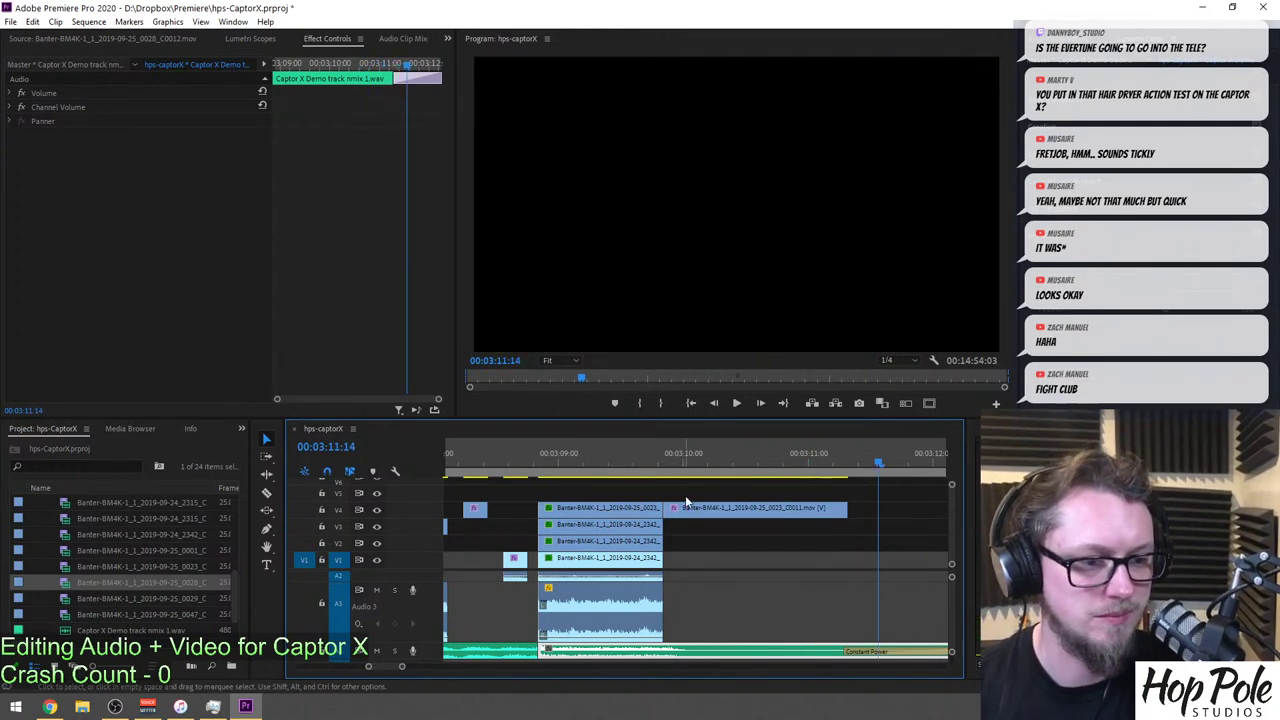
Return to about 00:03:06:04, just before the staggered cuts, to inspect the gaps between the short clips.
{"action": "key", "text": "minus"}
{"action": "key", "text": "minus"}
{"action": "left_click", "coordinate": [572, 454]}
{"action": "key", "text": "equal"}
{"action": "key", "text": "equal"}
{"action": "key", "text": "equal"}
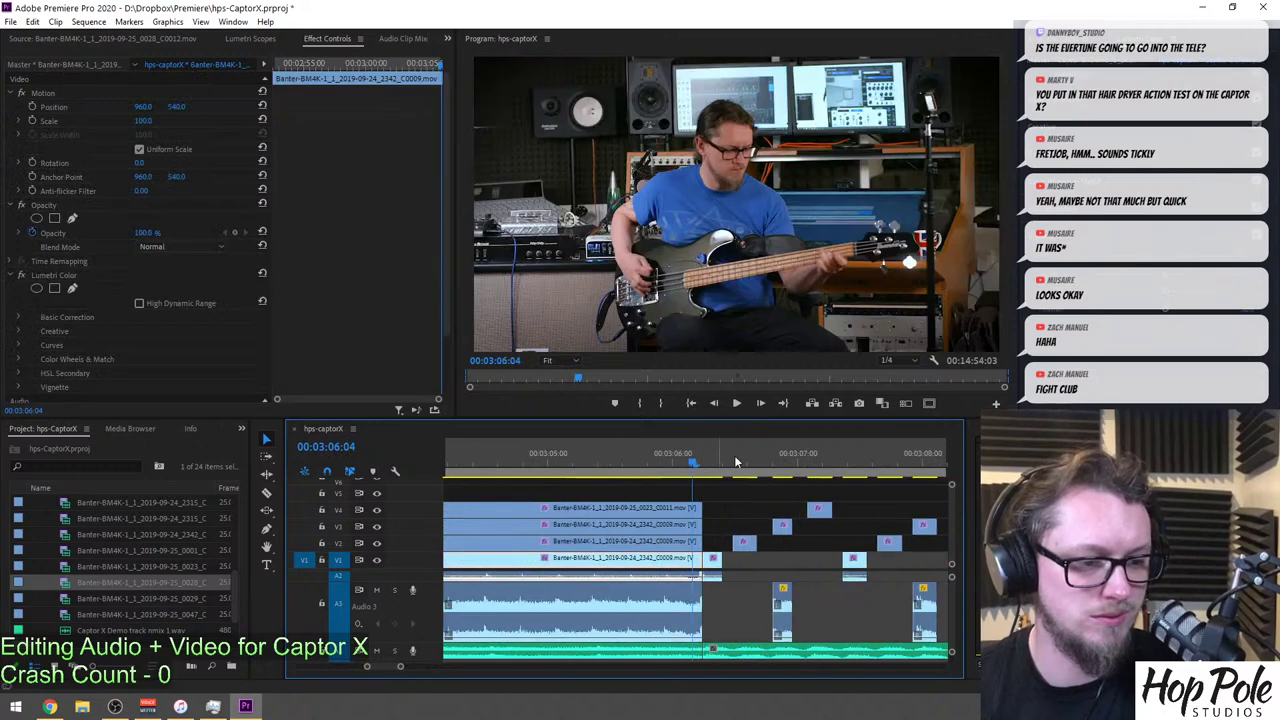
At 00:03:06:09, scale the first short V1 clip to 65 and position it at 617, 754.
{"action": "left_click", "coordinate": [743, 459]}
{"action": "left_click", "coordinate": [735, 557]}
{"action": "left_click_drag", "start_coordinate": [143, 121], "coordinate": [390, 107]}
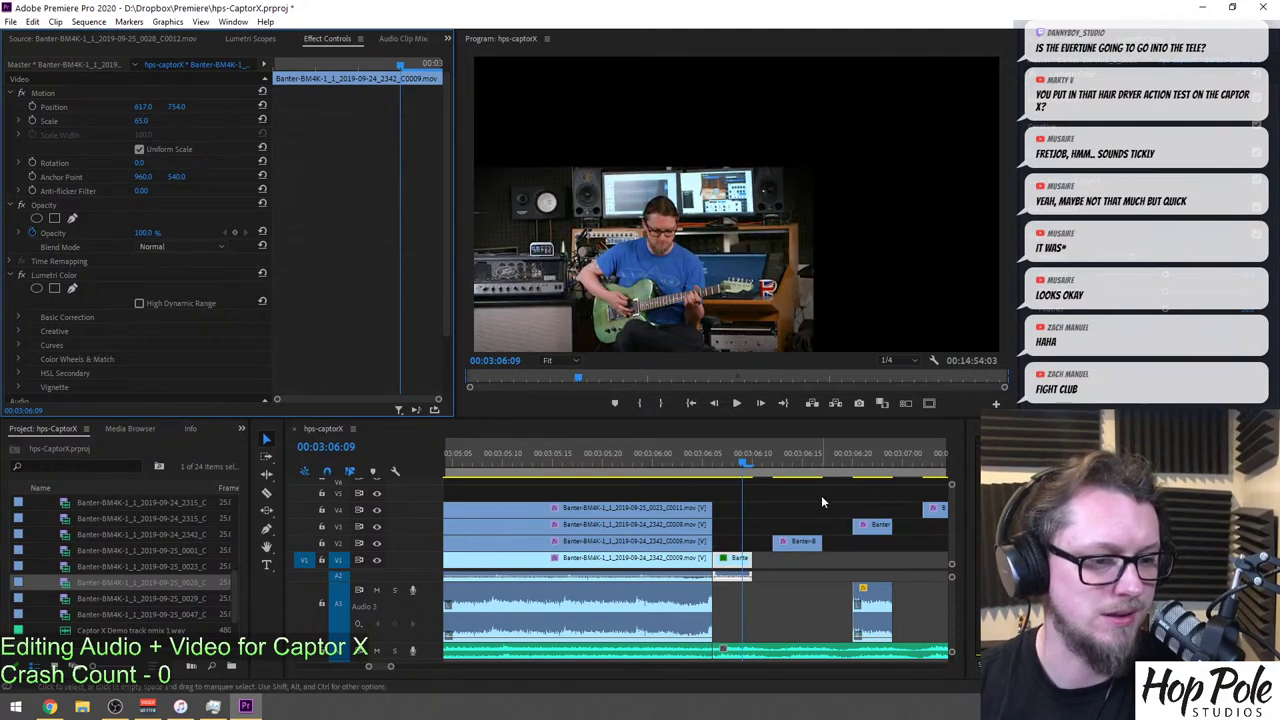
Copy the first short V1 clip's Motion settings to the other two short V1 clips.
{"action": "scroll", "coordinate": [790, 497], "scroll_direction": "down", "scroll_amount": 3}
{"action": "left_click", "coordinate": [41, 94]}
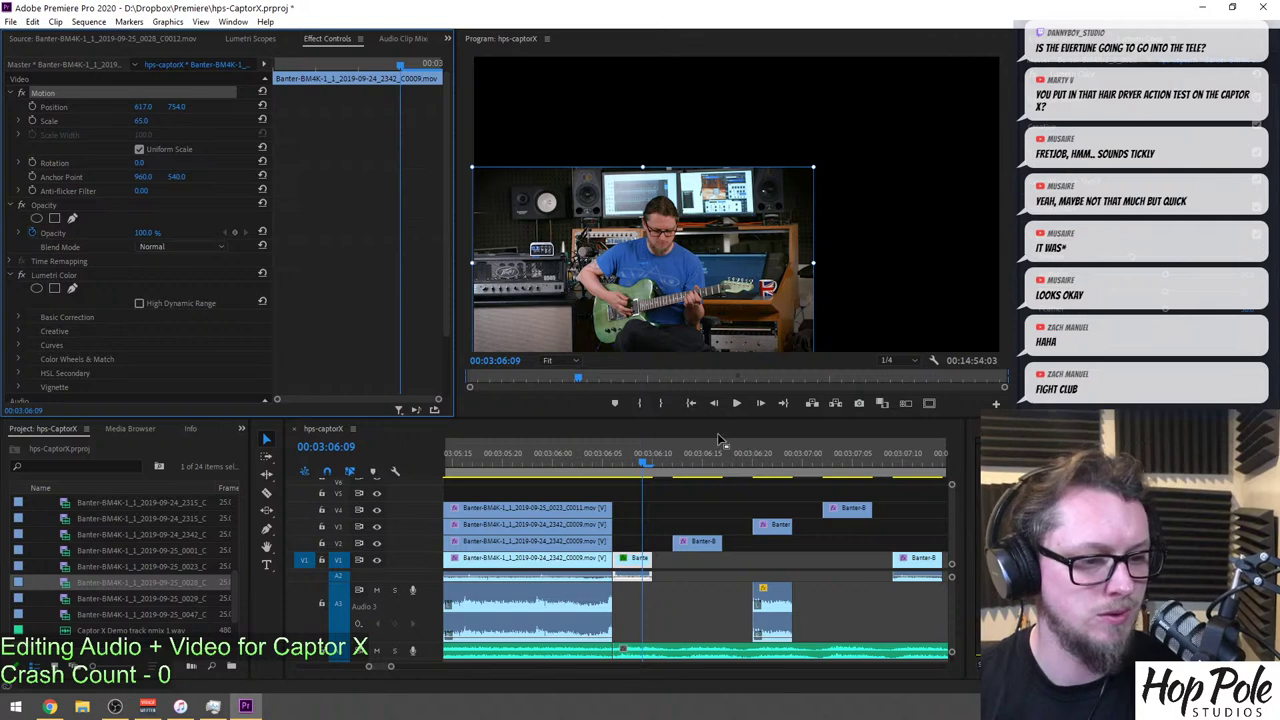
{"action": "scroll", "coordinate": [850, 545], "scroll_direction": "down", "scroll_amount": 2}
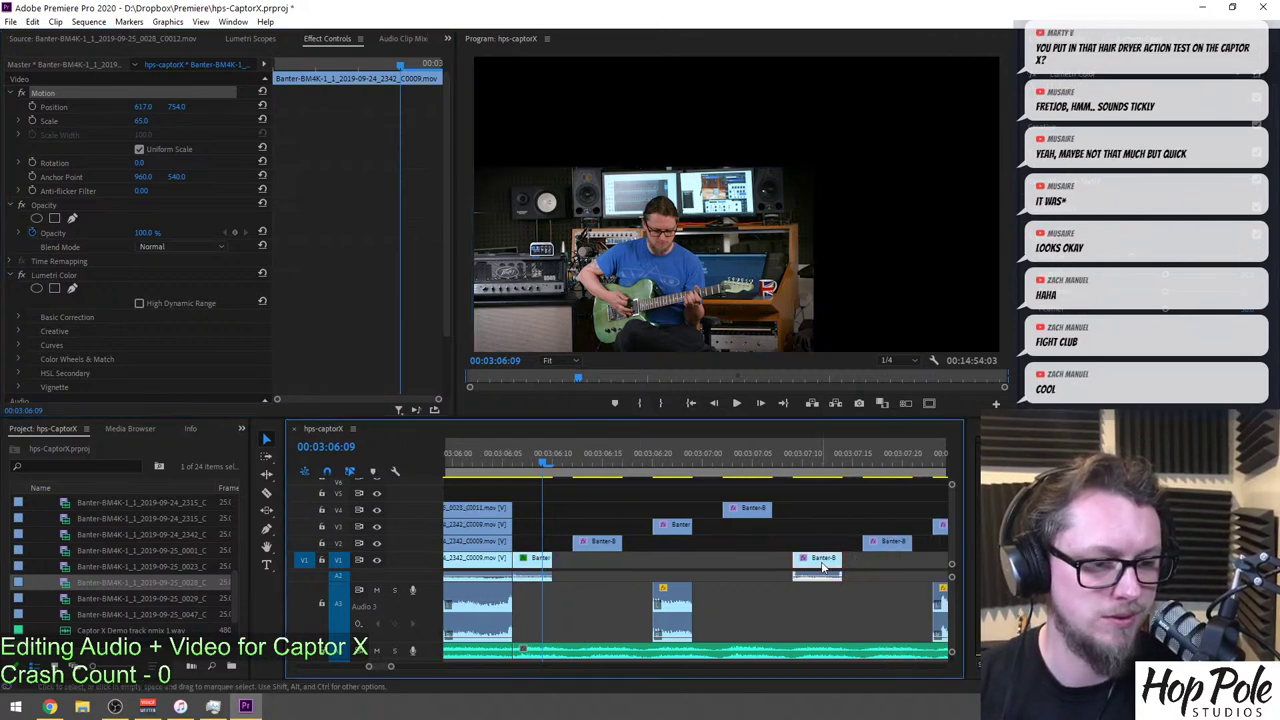
{"action": "left_click", "coordinate": [822, 563]}
{"action": "scroll", "coordinate": [828, 523], "scroll_direction": "down", "scroll_amount": 2}
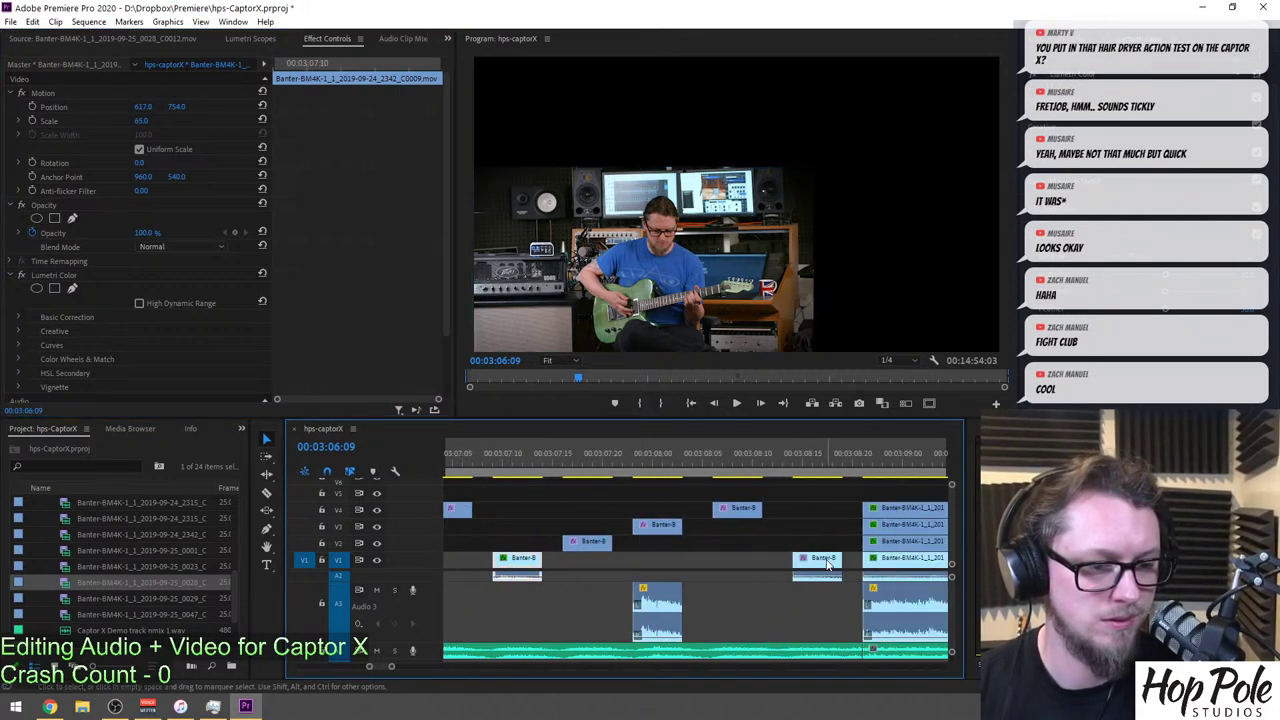
{"action": "scroll", "coordinate": [807, 515], "scroll_direction": "up", "scroll_amount": 4}
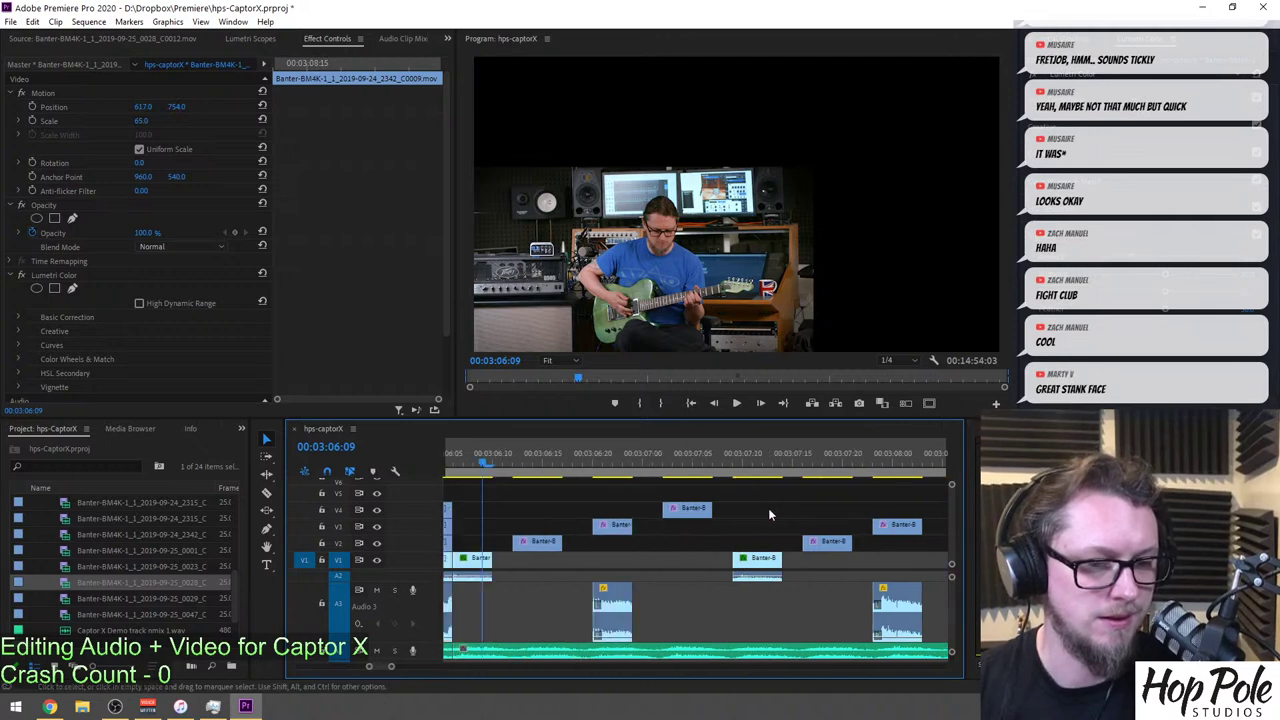
{"action": "scroll", "coordinate": [780, 505], "scroll_direction": "up", "scroll_amount": 1}
Paste the V1 clip's Motion settings onto the first short V2 clip and set its vertical position to 338.
{"action": "left_click", "coordinate": [694, 454]}
{"action": "left_click", "coordinate": [697, 541]}
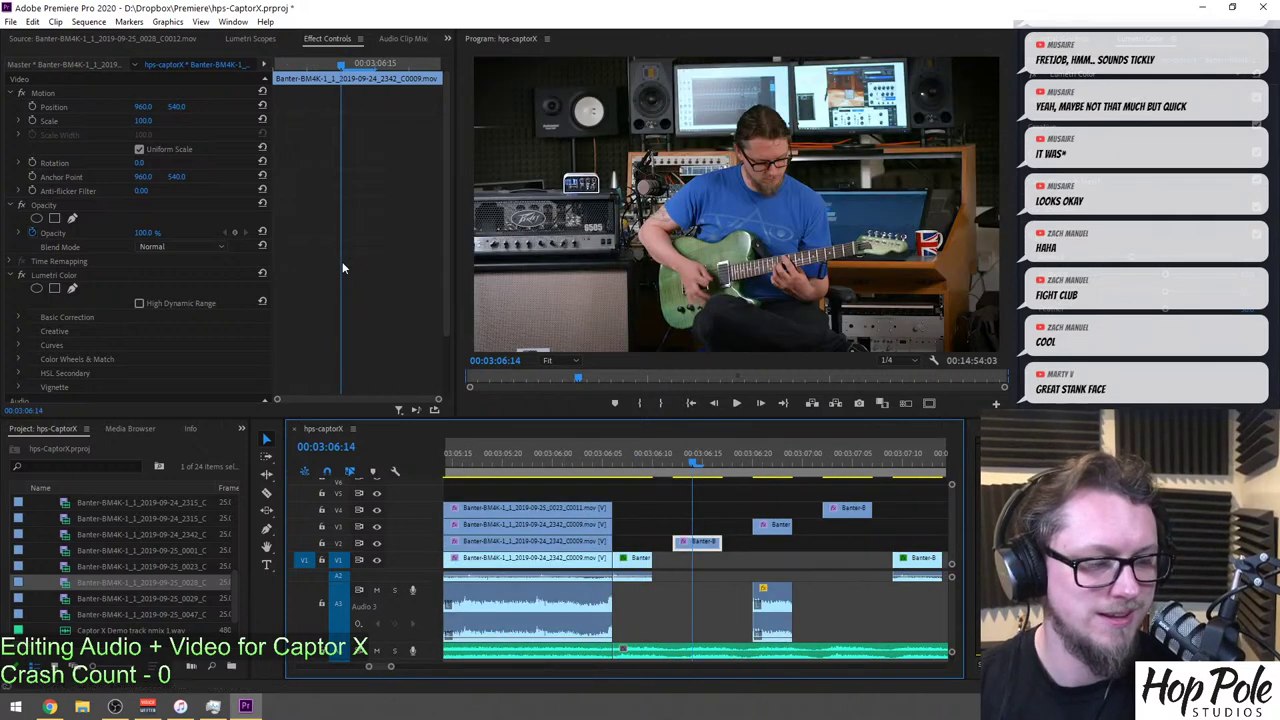
{"action": "left_click", "coordinate": [628, 557]}
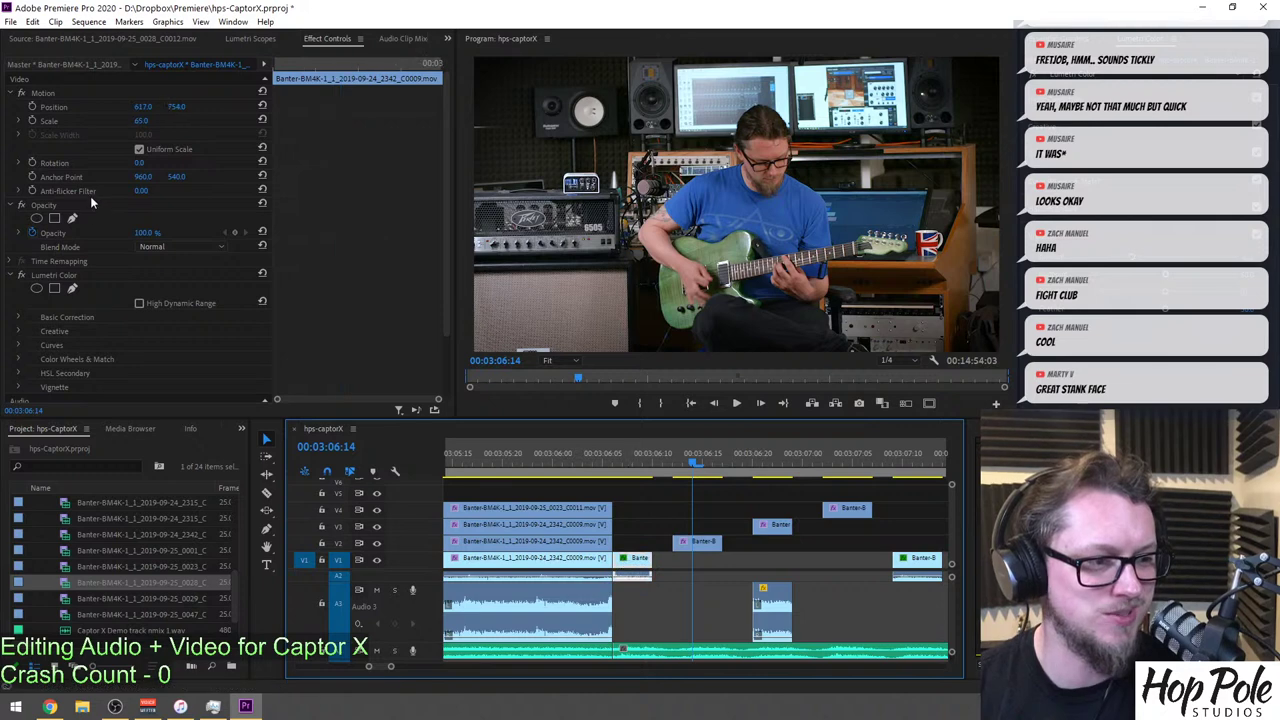
{"action": "left_click", "coordinate": [695, 540]}
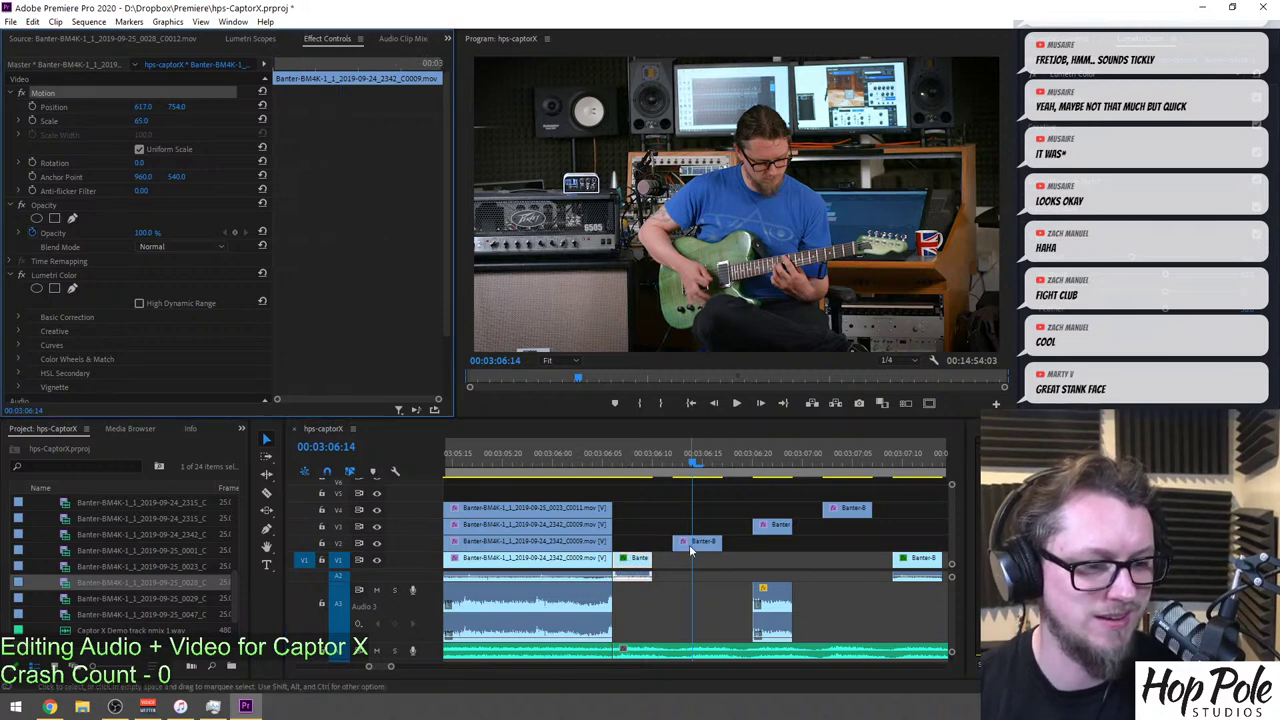
{"action": "key", "text": "ctrl+v"}
{"action": "mouse_move", "coordinate": [176, 107]}
{"action": "left_mouse_down"}
{"action": "mouse_move", "coordinate": [150, 108]}
{"action": "mouse_move", "coordinate": [194, 112]}
{"action": "left_mouse_up"}
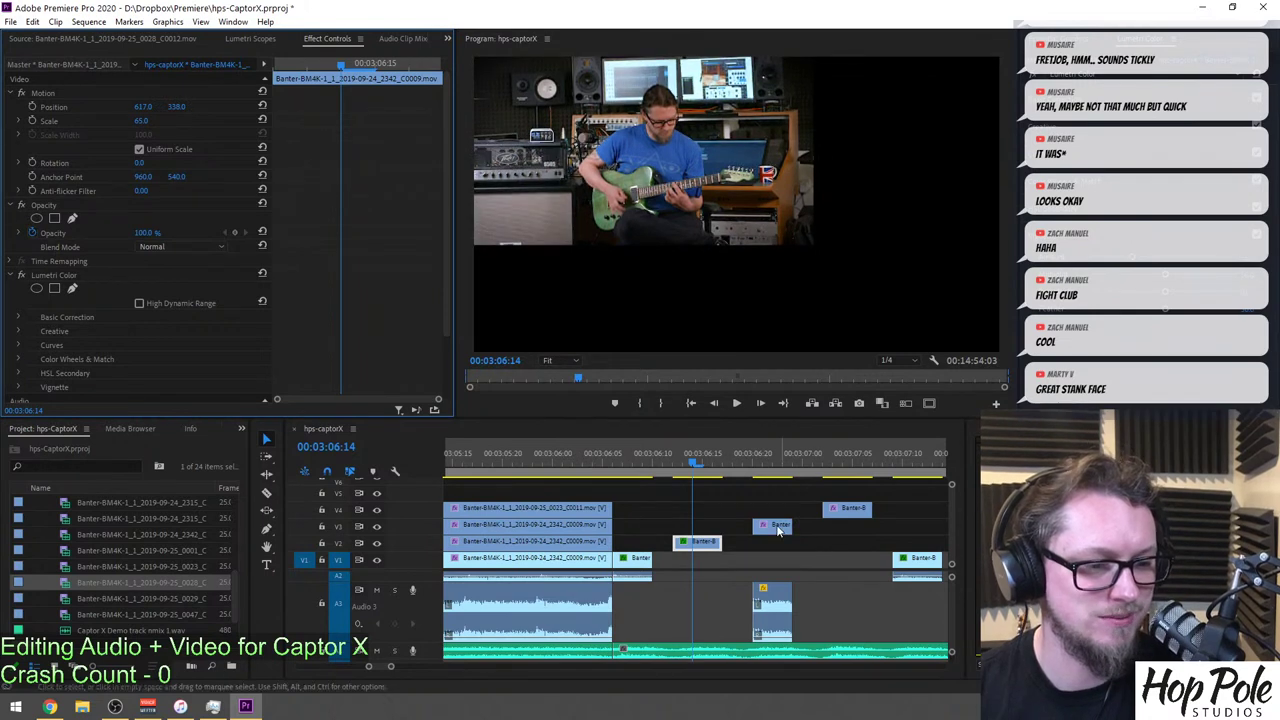
Copy the first short V2 clip's Motion settings to the second short V2 clip.
{"action": "left_click", "coordinate": [763, 455]}
{"action": "left_click", "coordinate": [772, 525]}
{"action": "scroll", "coordinate": [774, 497], "scroll_direction": "down", "scroll_amount": 2}
{"action": "left_click", "coordinate": [557, 541]}
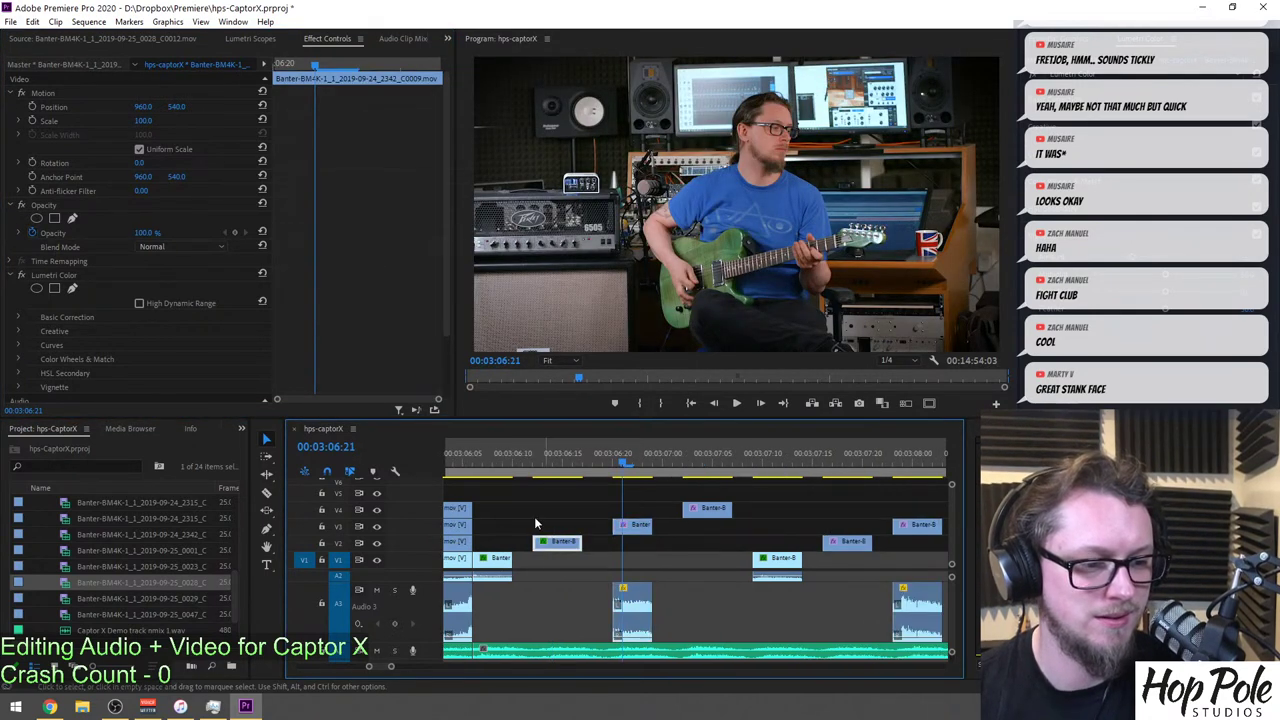
{"action": "left_click", "coordinate": [48, 92]}
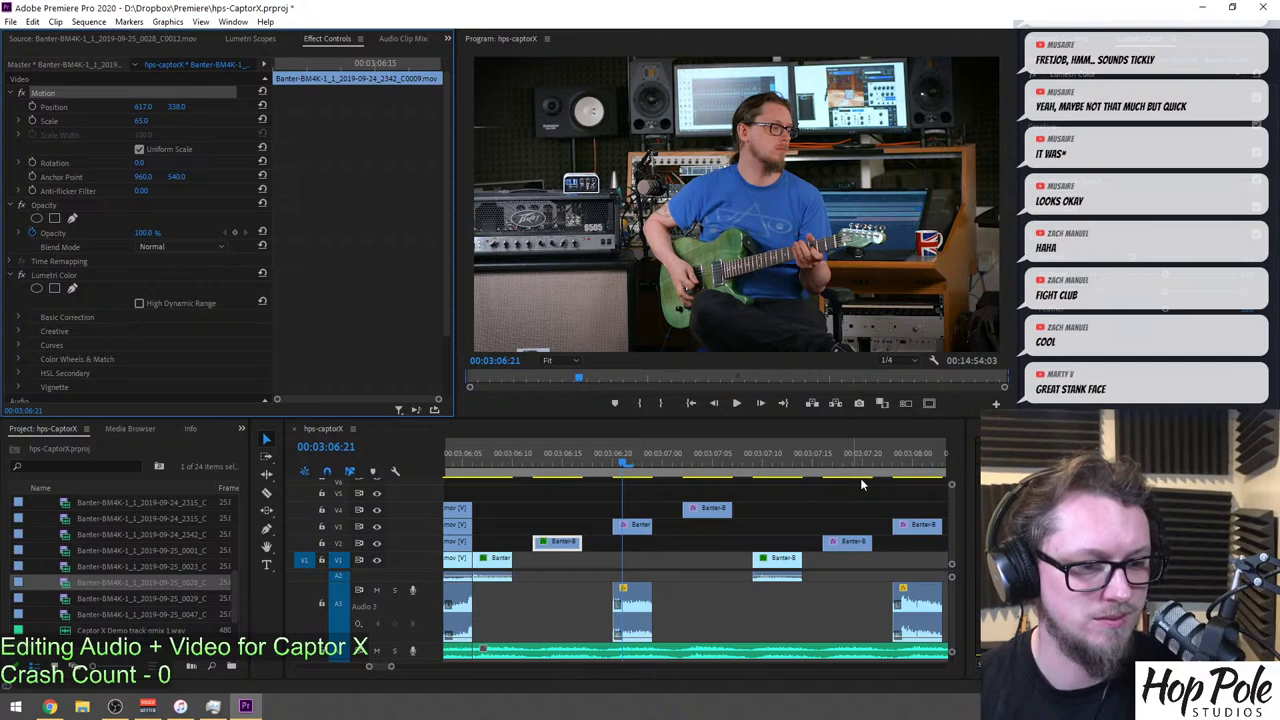
{"action": "left_click", "coordinate": [851, 542]}
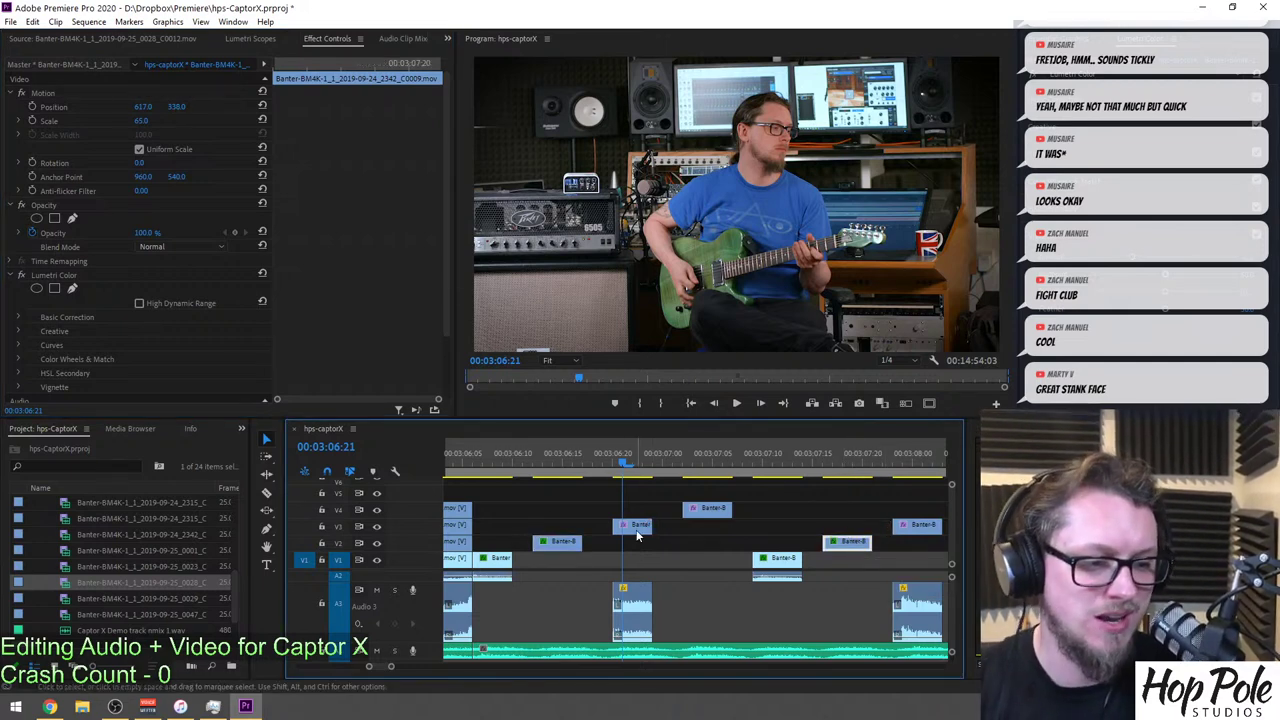
Apply the copied Motion to the first short V3 clip with horizontal position 1312, and copy it to the second short V3 clip.
{"action": "left_click", "coordinate": [643, 526]}
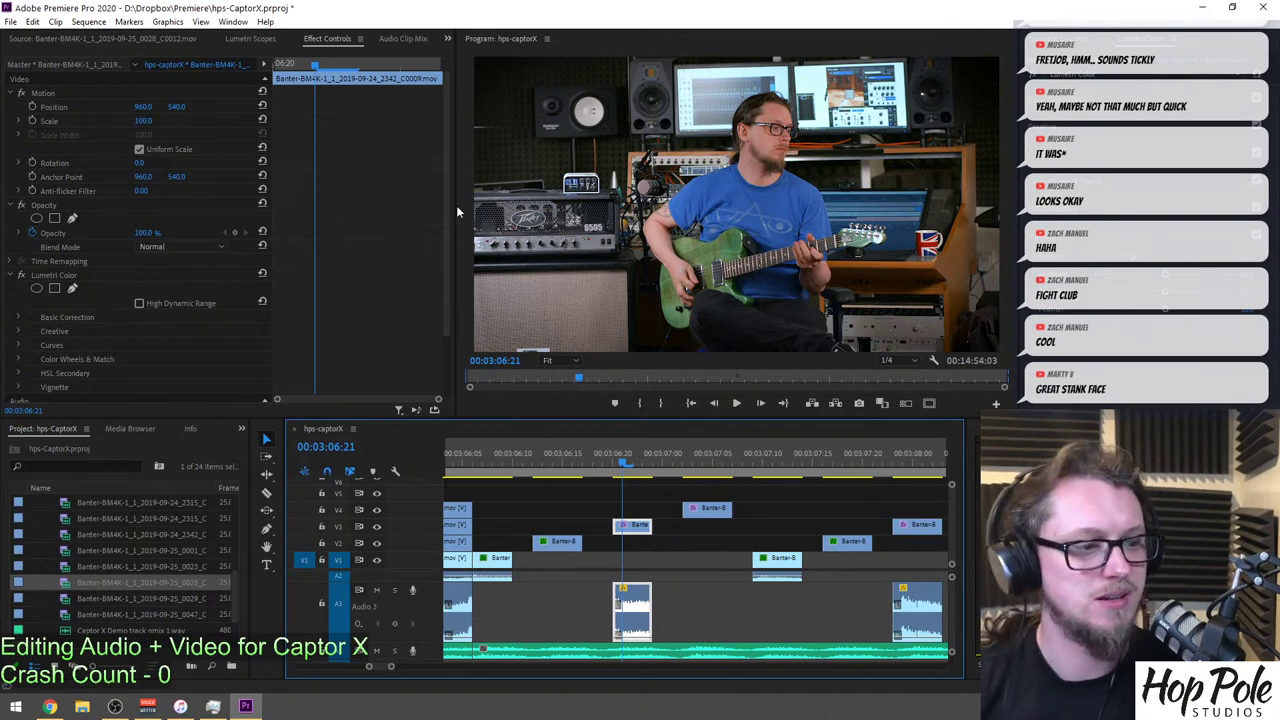
{"action": "left_click_drag", "start_coordinate": [151, 110], "coordinate": [156, 107]}
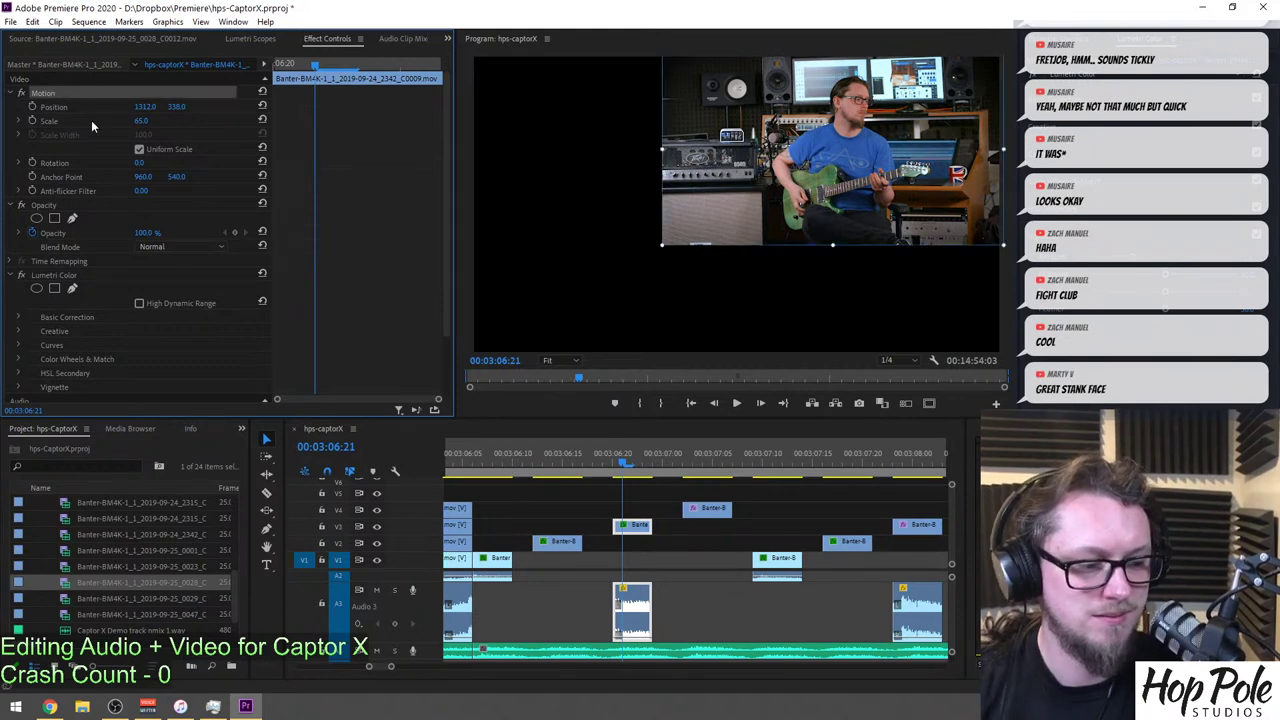
{"action": "scroll", "coordinate": [712, 485], "scroll_direction": "down", "scroll_amount": 1}
{"action": "left_click", "coordinate": [818, 525]}
Paste the V3 clip's Motion settings onto the first short V4 clip and set its vertical position to 771.
{"action": "left_click", "coordinate": [821, 460]}
{"action": "left_click", "coordinate": [604, 510]}
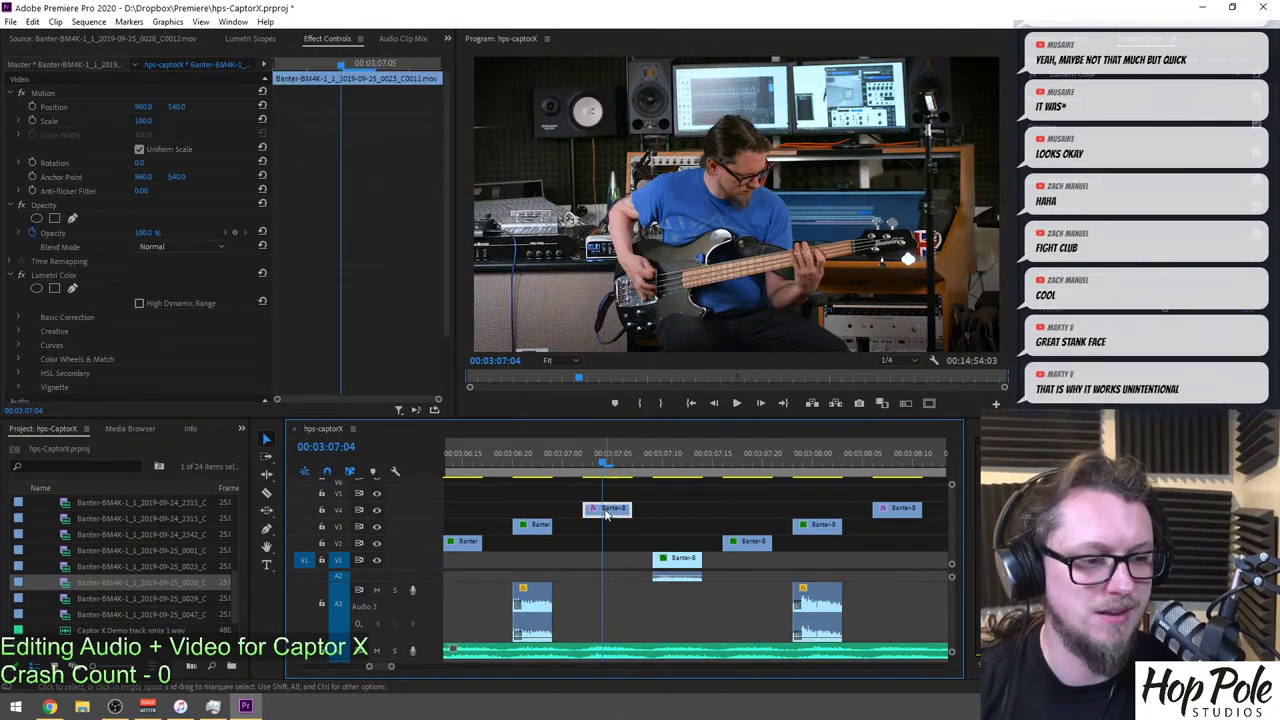
{"action": "key", "text": "ctrl+v"}
{"action": "left_click_drag", "start_coordinate": [176, 107], "coordinate": [638, 107]}
Copy the first short V4 clip's Motion settings to the second short V4 clip and save the project.
{"action": "left_click", "coordinate": [44, 91]}
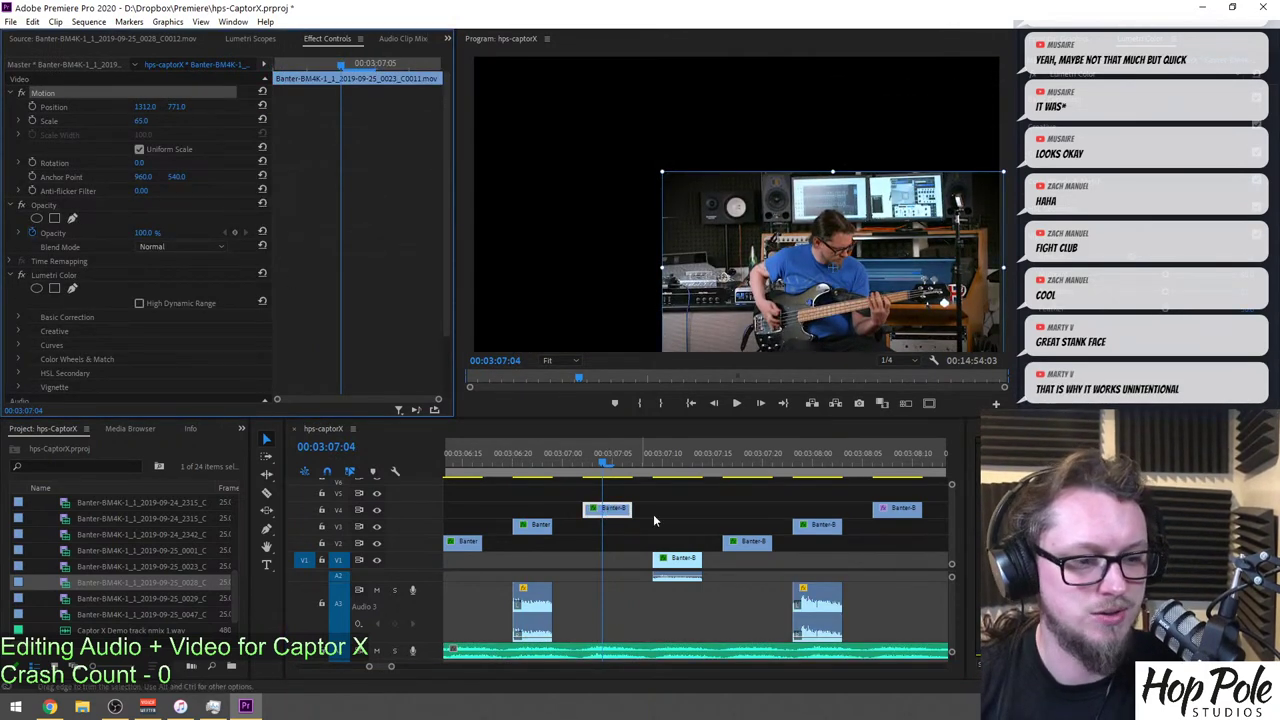
{"action": "scroll", "coordinate": [860, 480], "scroll_direction": "down", "scroll_amount": 1}
{"action": "left_click", "coordinate": [815, 459]}
{"action": "left_click", "coordinate": [817, 511]}
{"action": "key", "text": "ctrl+v"}
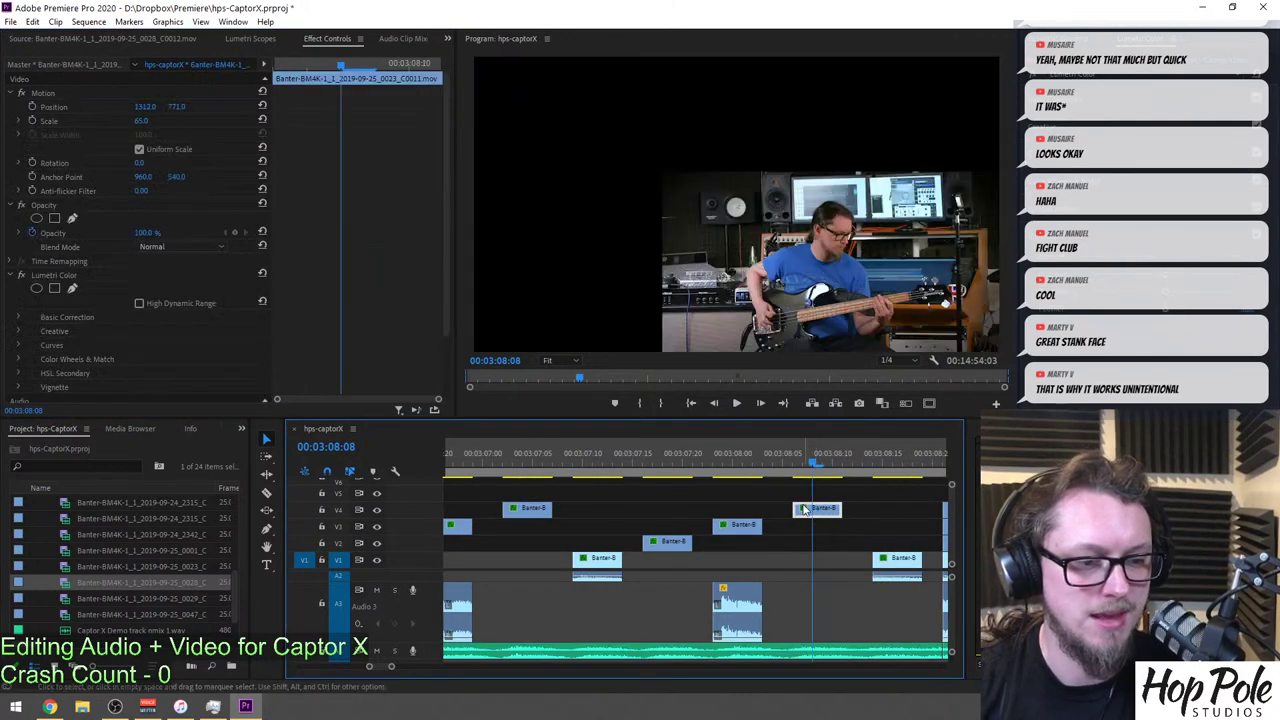
{"action": "key", "text": "ctrl+s"}
Play back the run of short clips from just before 00:03:06 to review the quadrant cuts.
{"action": "key", "text": "minus"}
{"action": "key", "text": "minus"}
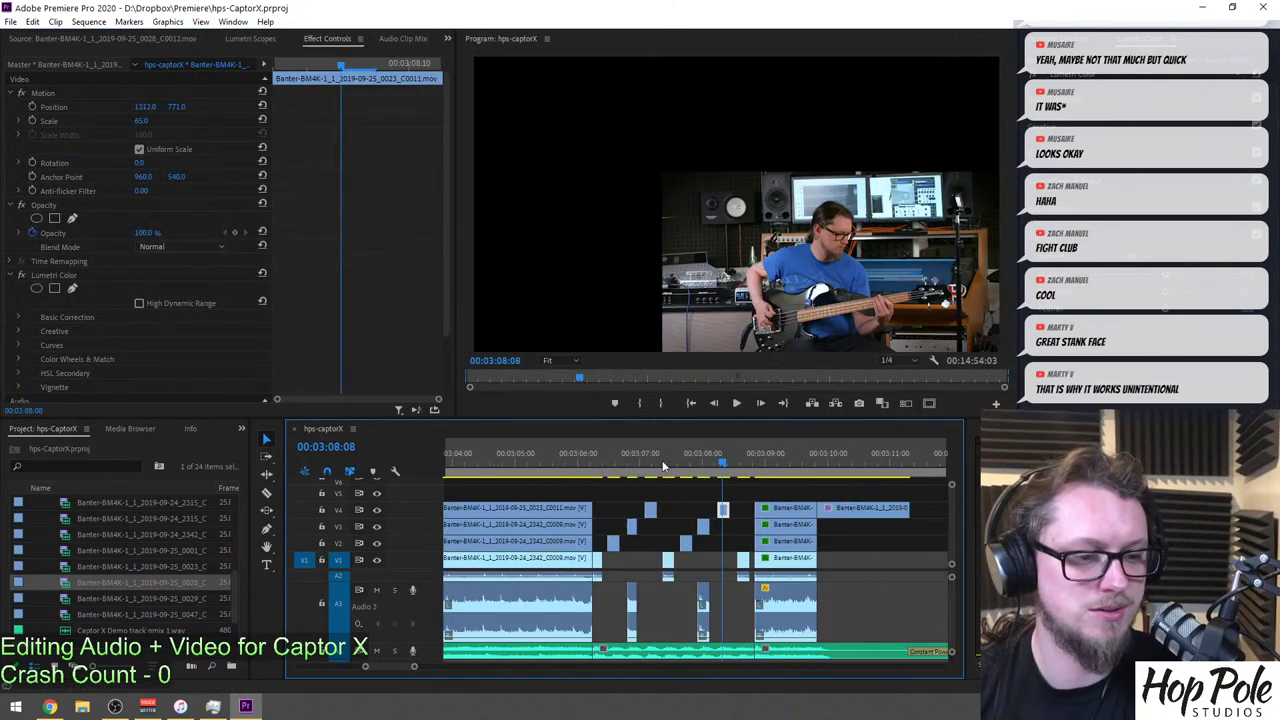
{"action": "left_click", "coordinate": [566, 450]}
{"action": "key", "text": "space"}
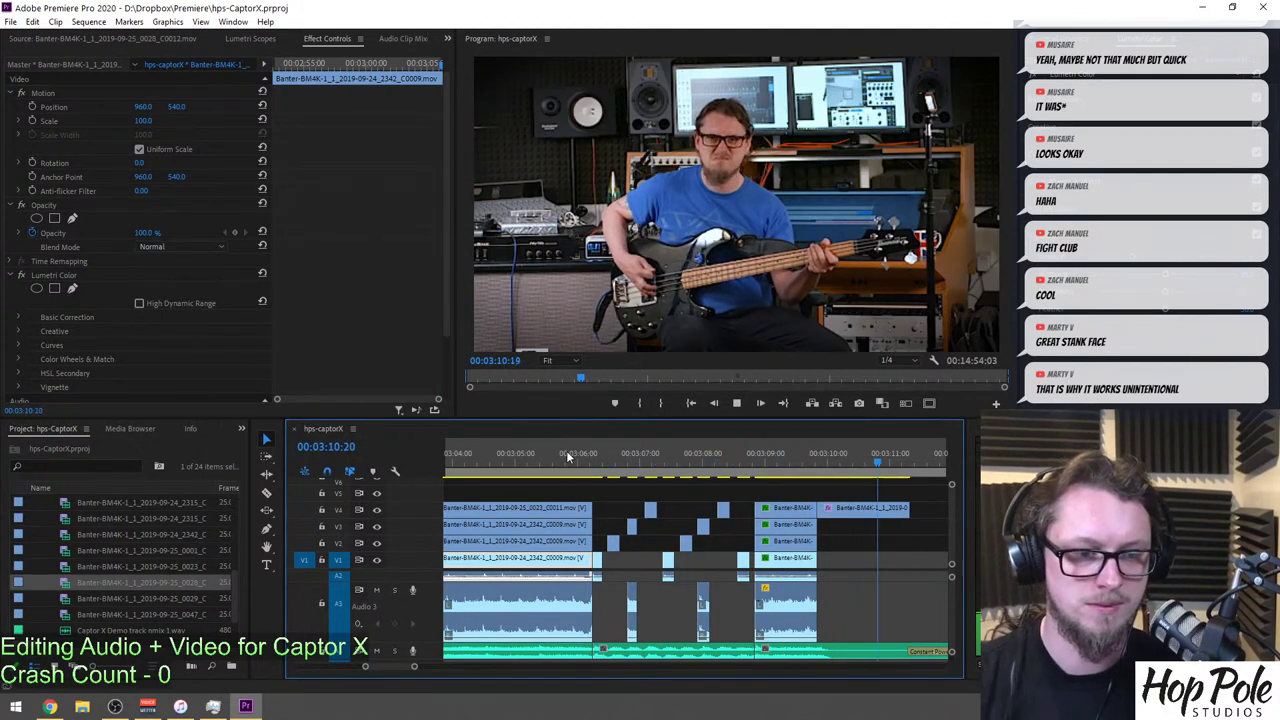
{"action": "key", "text": "space"}
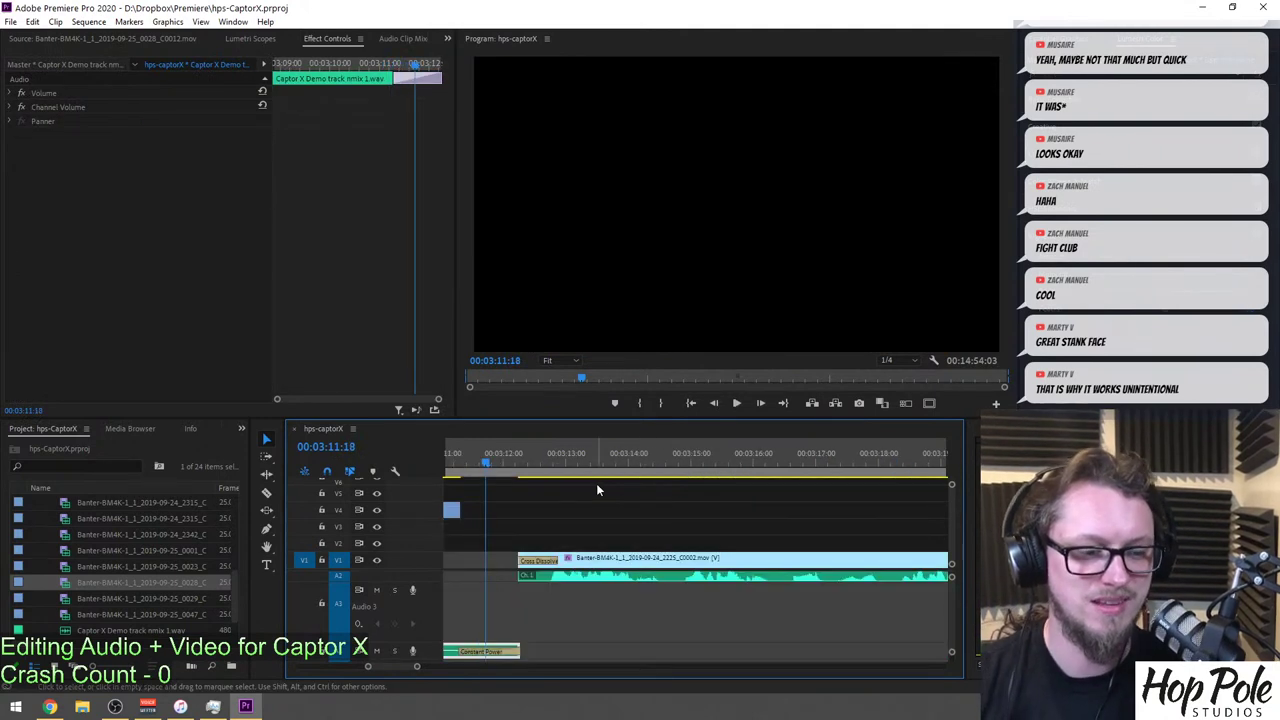
Replay the sequence from about 00:03:02 to examine how the long clips lead into the short ones.
{"action": "scroll", "coordinate": [602, 490], "scroll_direction": "up", "scroll_amount": 4}
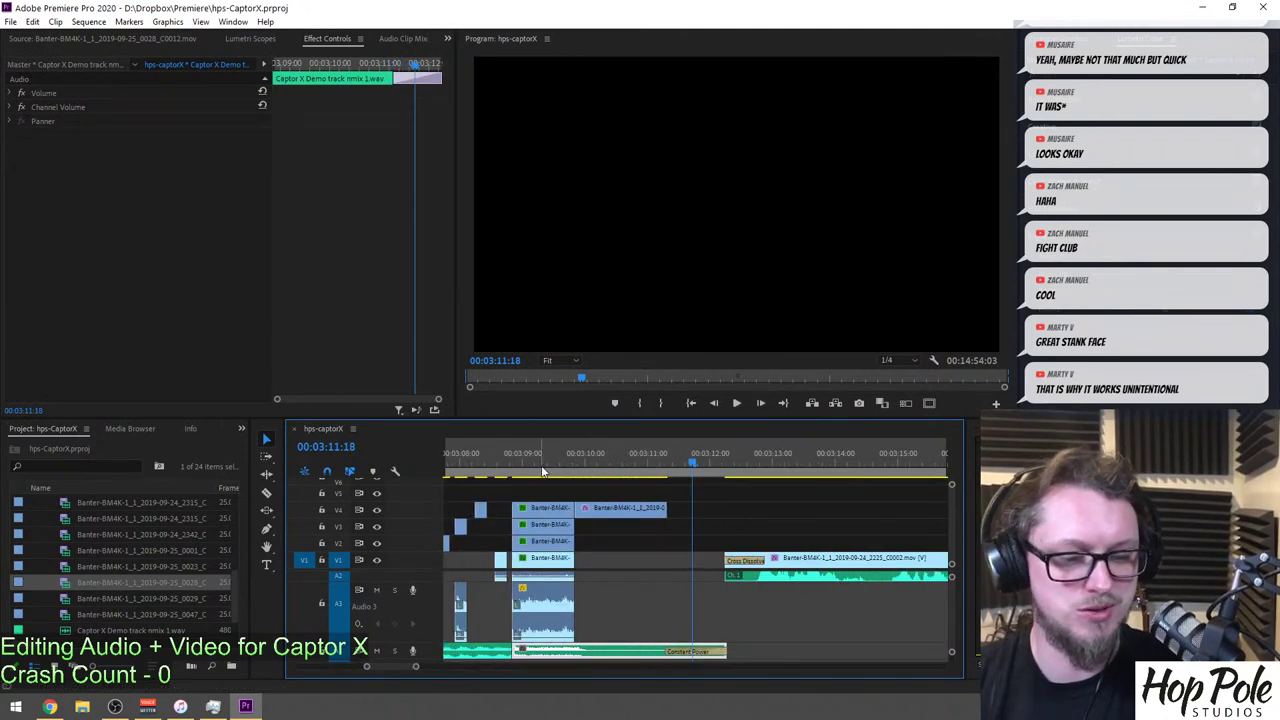
{"action": "key", "text": "minus"}
{"action": "key", "text": "minus"}
{"action": "key", "text": "minus"}
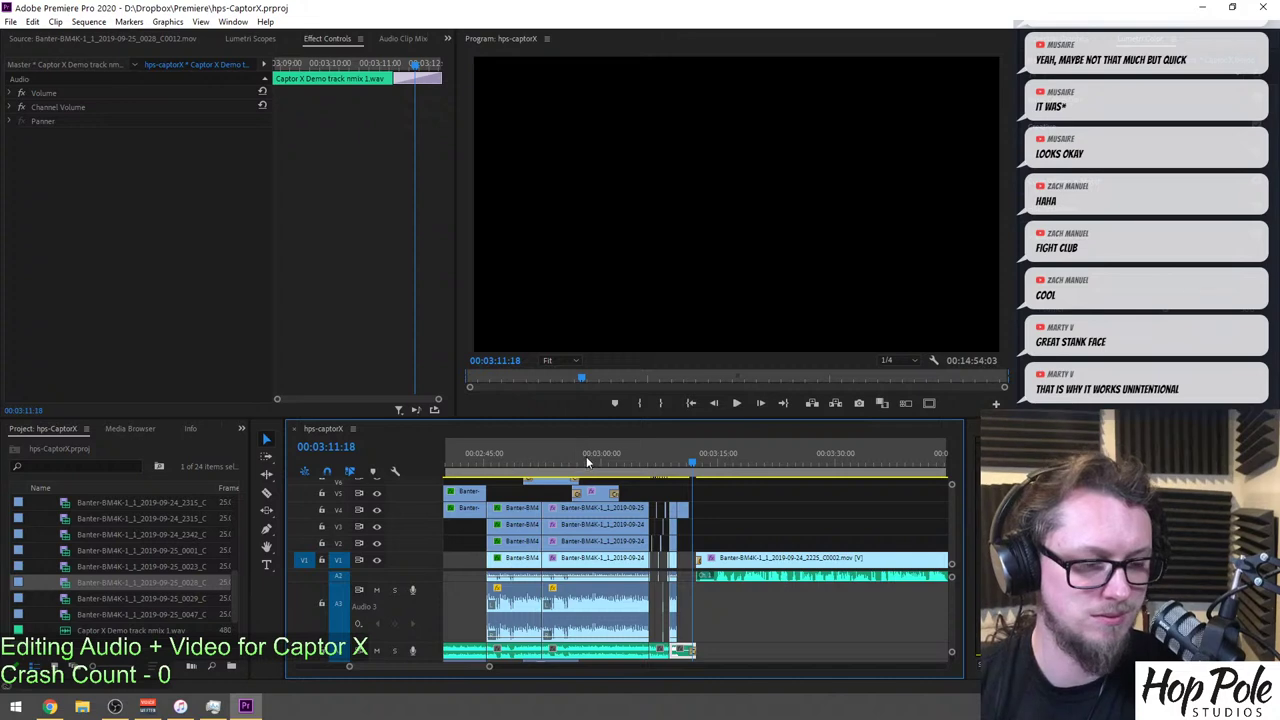
{"action": "left_click", "coordinate": [632, 457]}
{"action": "key", "text": "equal"}
{"action": "key", "text": "equal"}
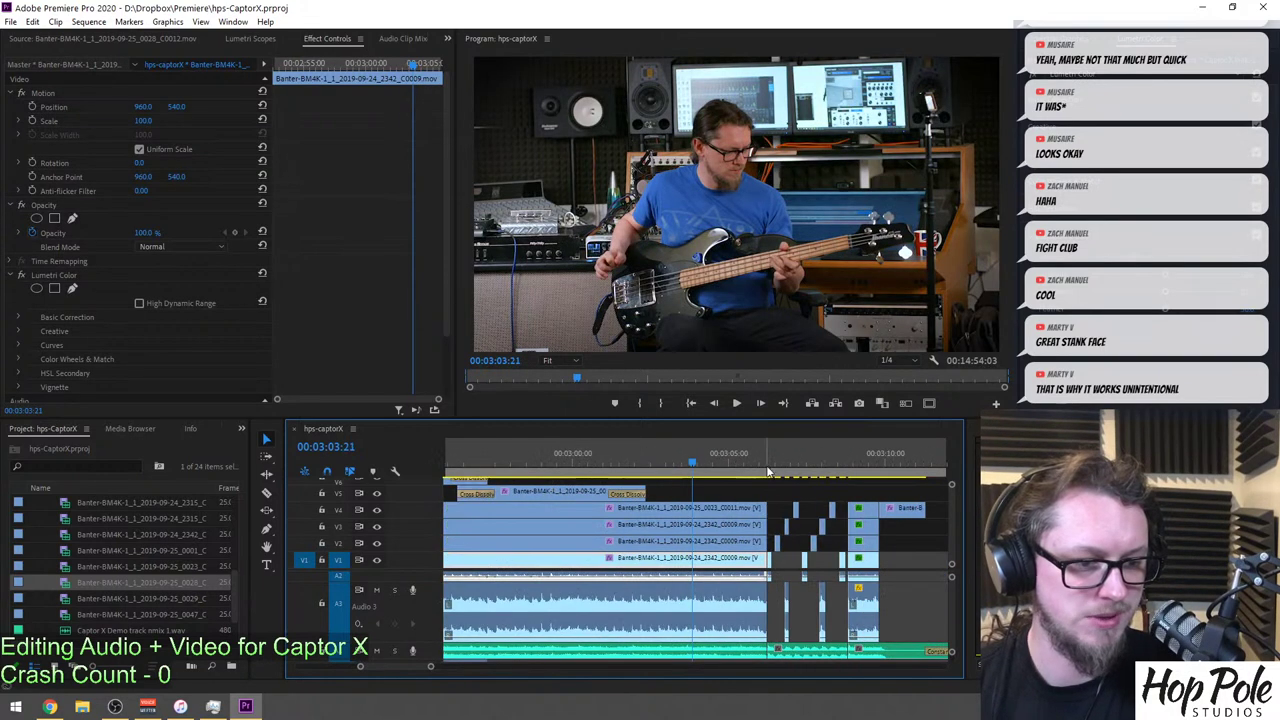
{"action": "left_click", "coordinate": [639, 450]}
{"action": "key", "text": "space"}
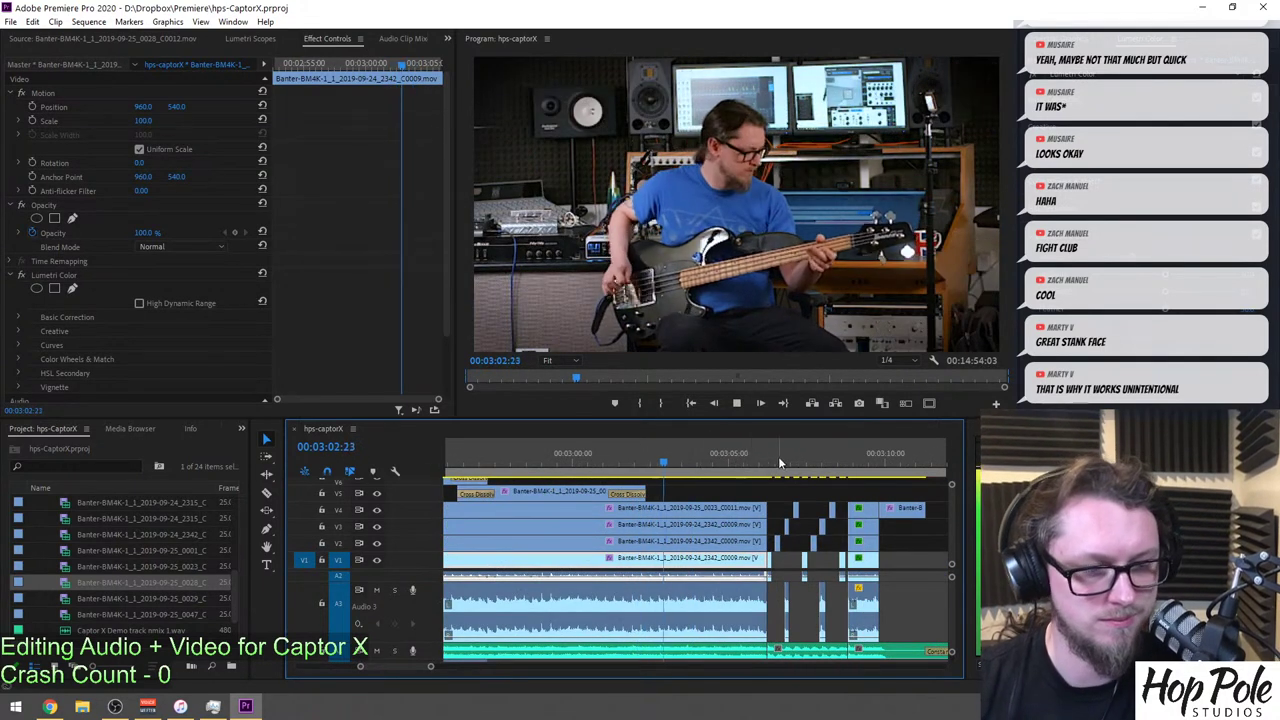
Trim about 2.5 seconds off the end of the long V4 bass clip and add a Cross Dissolve there.
{"action": "double_click", "coordinate": [770, 507]}
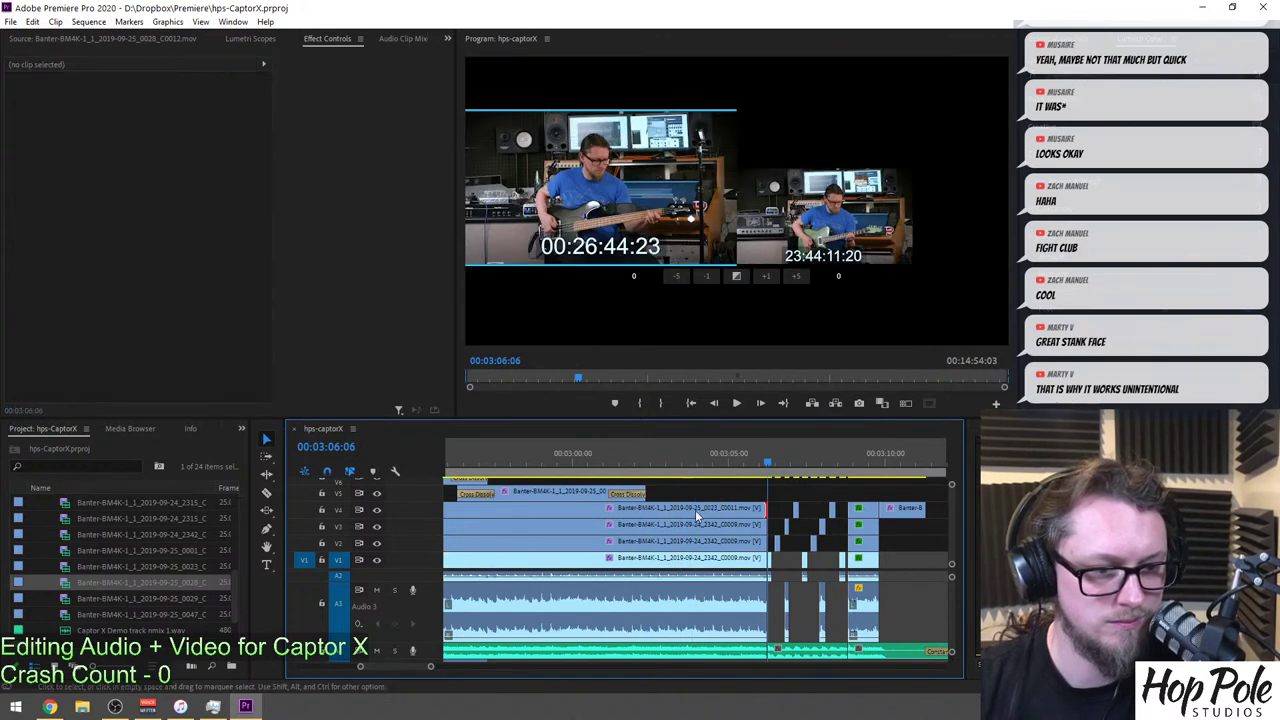
{"action": "left_click_drag", "start_coordinate": [762, 508], "coordinate": [687, 508]}
{"action": "scroll", "coordinate": [700, 510], "scroll_direction": "up", "scroll_amount": 2}
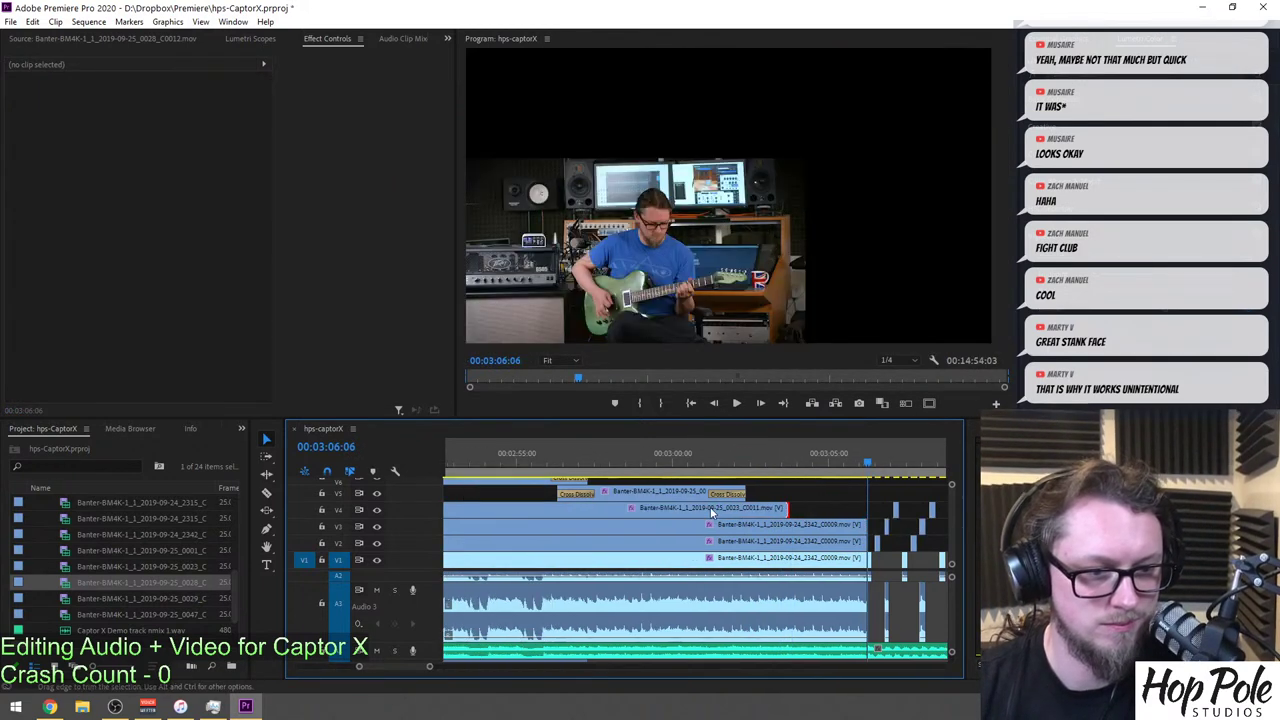
{"action": "left_click", "coordinate": [785, 512]}
{"action": "left_click", "coordinate": [805, 512]}
{"action": "key", "text": "ctrl+d"}
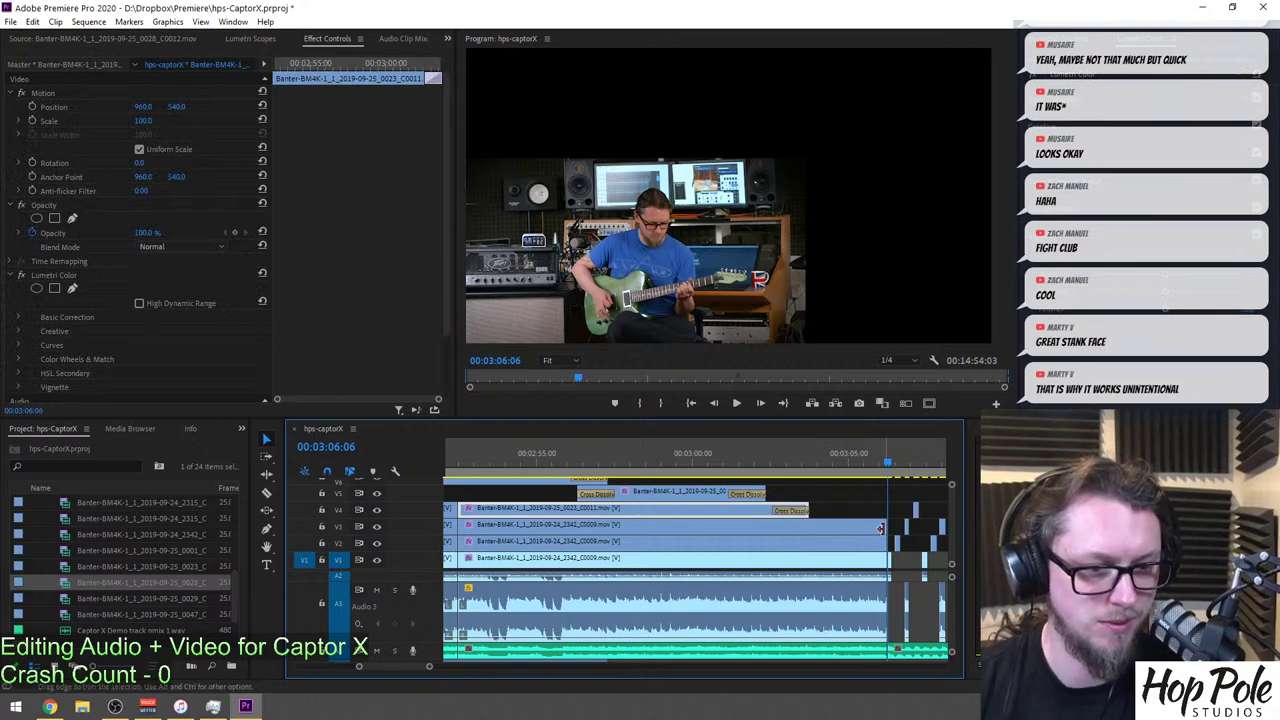
Trim about one second off the end of the long V3 clip, add a Cross Dissolve there, and play back the result.
{"action": "left_click_drag", "start_coordinate": [880, 528], "coordinate": [853, 528]}
{"action": "left_click", "coordinate": [837, 528]}
{"action": "key", "text": "shift+d"}
{"action": "left_click", "coordinate": [793, 443]}
{"action": "key", "text": "space"}
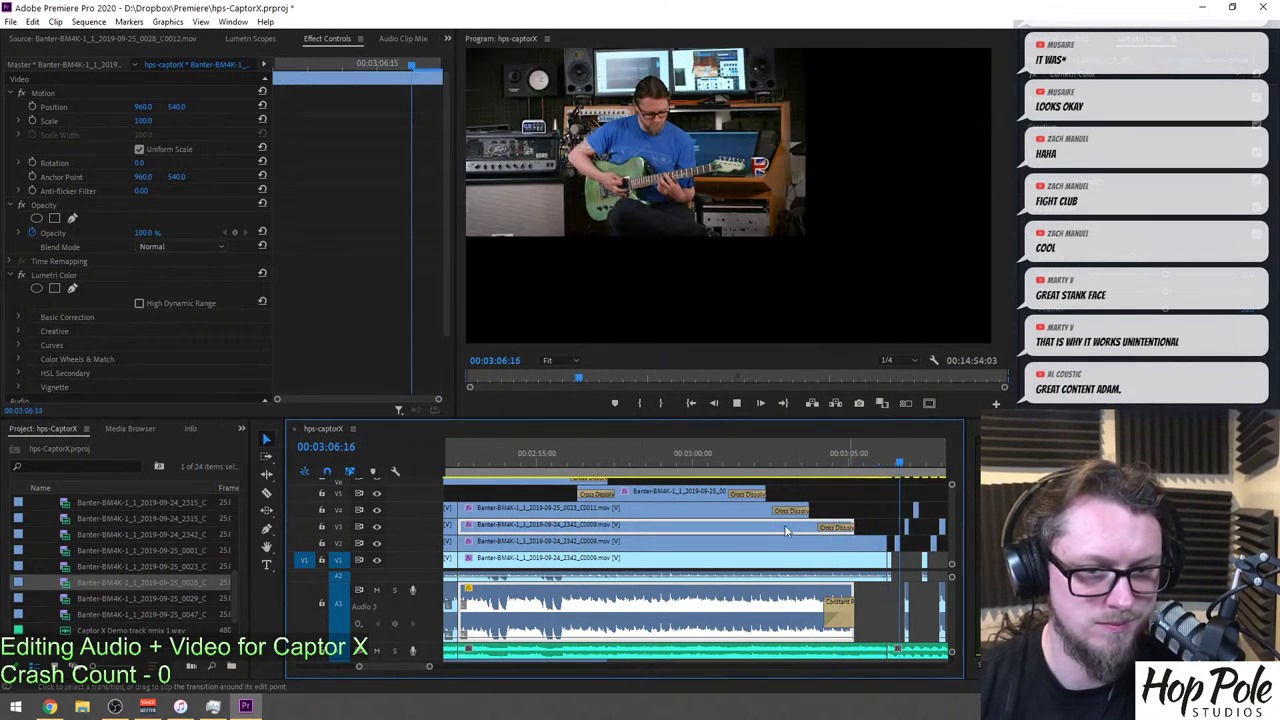
{"action": "key", "text": "space"}
Cut the long V3 and V4 clips shortly before their closing dissolves to separate their end segments.
{"action": "left_click", "coordinate": [795, 505]}
{"action": "key", "text": "c"}
{"action": "left_click", "coordinate": [779, 522]}
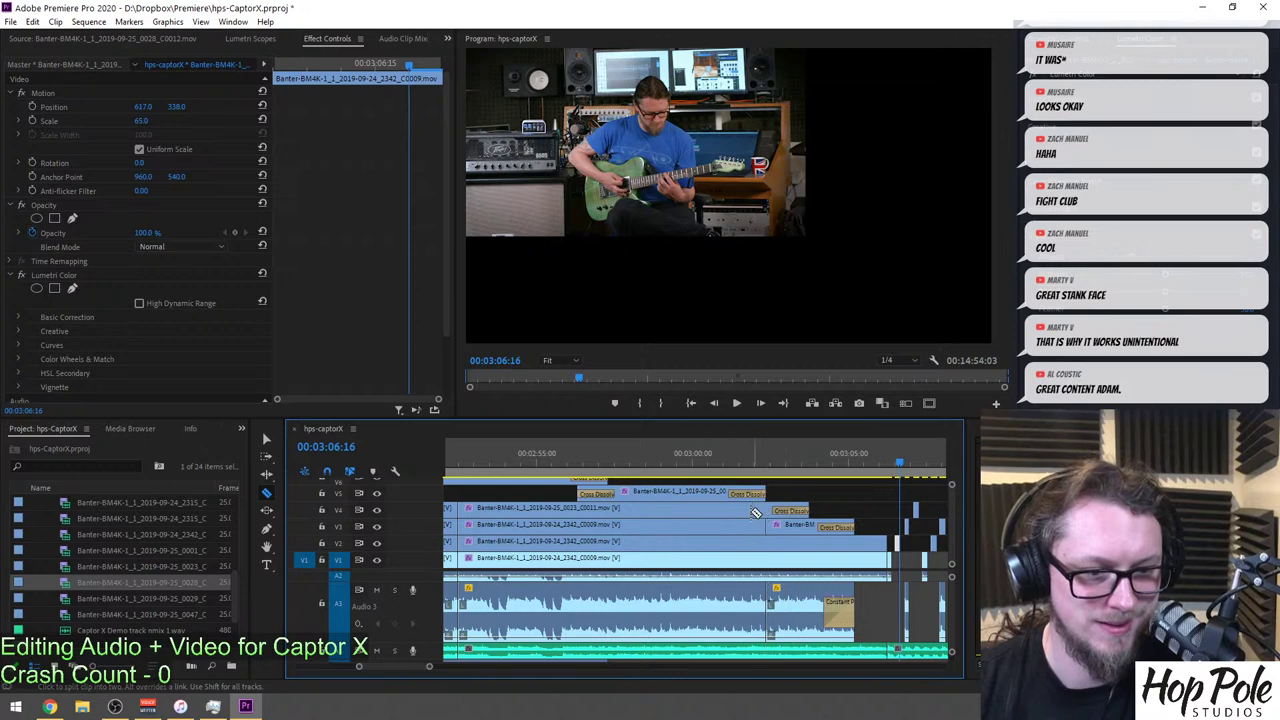
{"action": "left_click", "coordinate": [729, 513]}
{"action": "key", "text": "v"}
Adjust the scale and horizontal position of the V4 bass clip's end segment.
{"action": "left_click_drag", "start_coordinate": [708, 460], "coordinate": [769, 476]}
{"action": "left_click", "coordinate": [766, 512]}
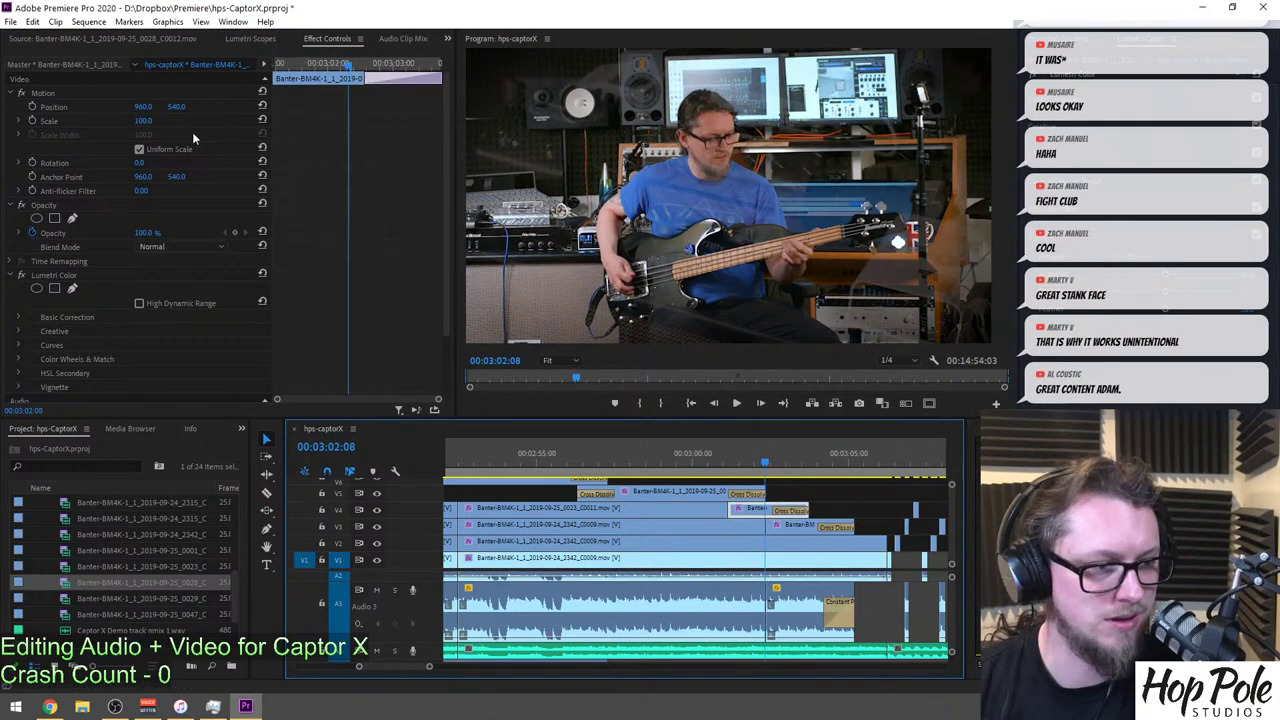
{"action": "left_click_drag", "start_coordinate": [146, 120], "coordinate": [90, 106]}
Scale the V3 guitar clip's end segment to 120 and set its position to 1132, 540.
{"action": "left_click", "coordinate": [816, 460]}
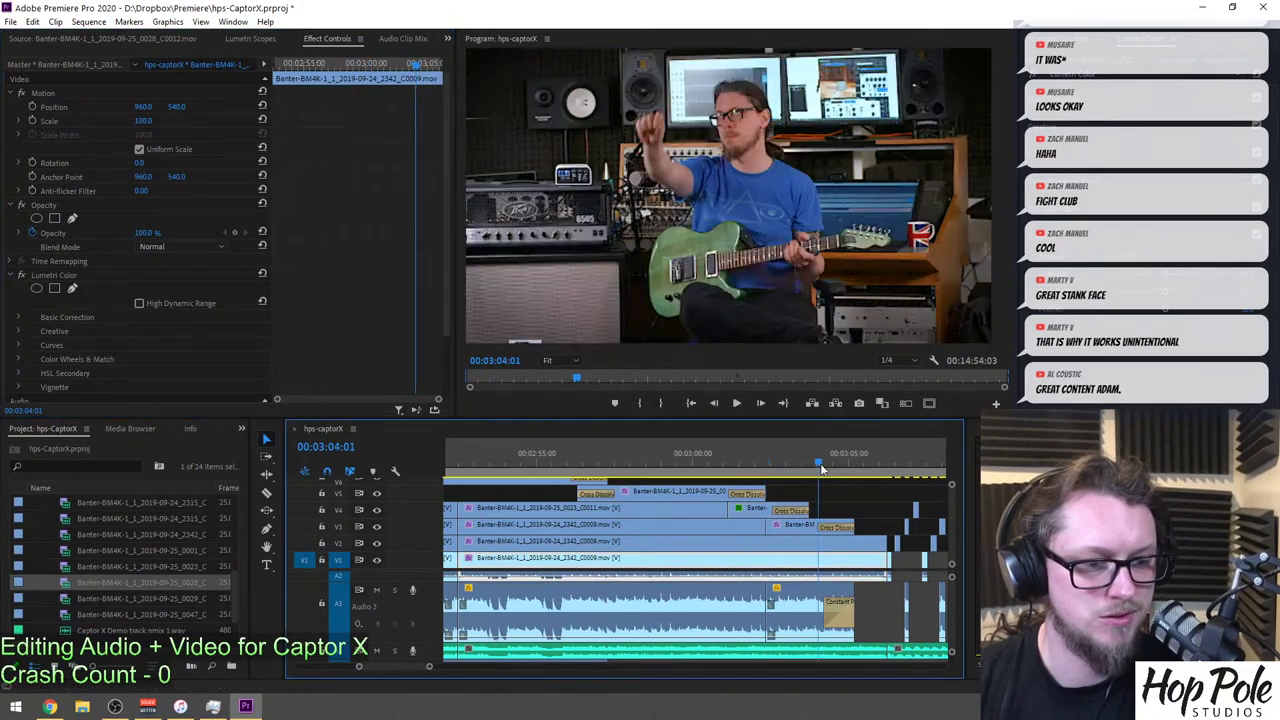
{"action": "left_click", "coordinate": [800, 525]}
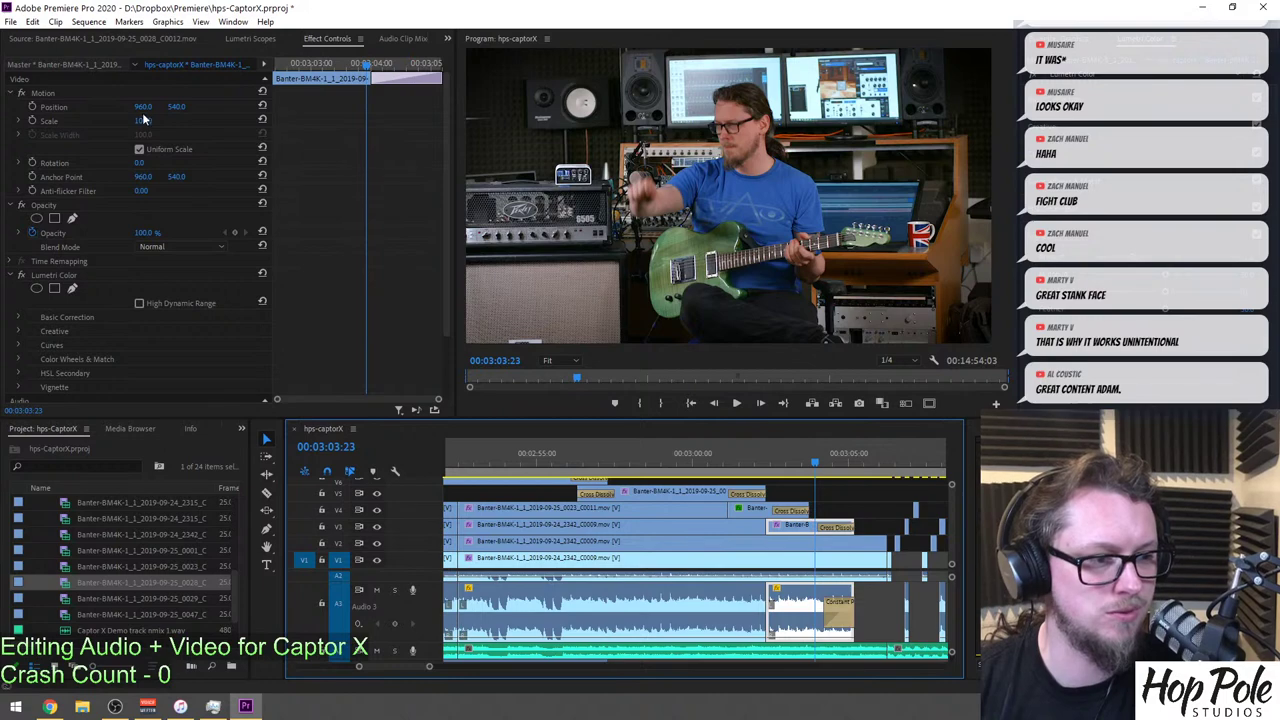
{"action": "left_click_drag", "start_coordinate": [145, 120], "coordinate": [203, 106]}
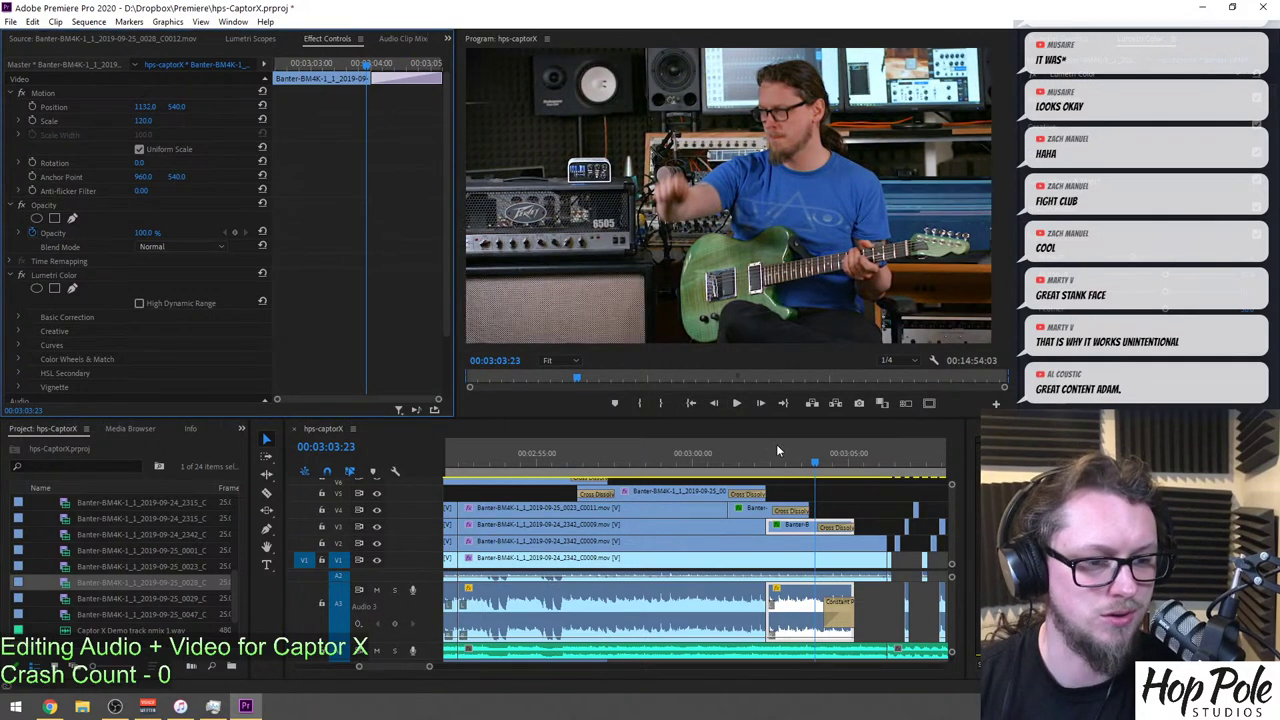
Adjust the scale and horizontal position of the long V2 guitar clip.
{"action": "left_click", "coordinate": [838, 447]}
{"action": "left_click_drag", "start_coordinate": [838, 447], "coordinate": [874, 451]}
{"action": "left_click", "coordinate": [874, 557]}
{"action": "left_click", "coordinate": [872, 543]}
{"action": "left_click_drag", "start_coordinate": [140, 118], "coordinate": [100, 108]}
Play back the transition into the short clips and return the playhead to 00:02:54:23.
{"action": "key", "text": "space"}
{"action": "key", "text": "space"}
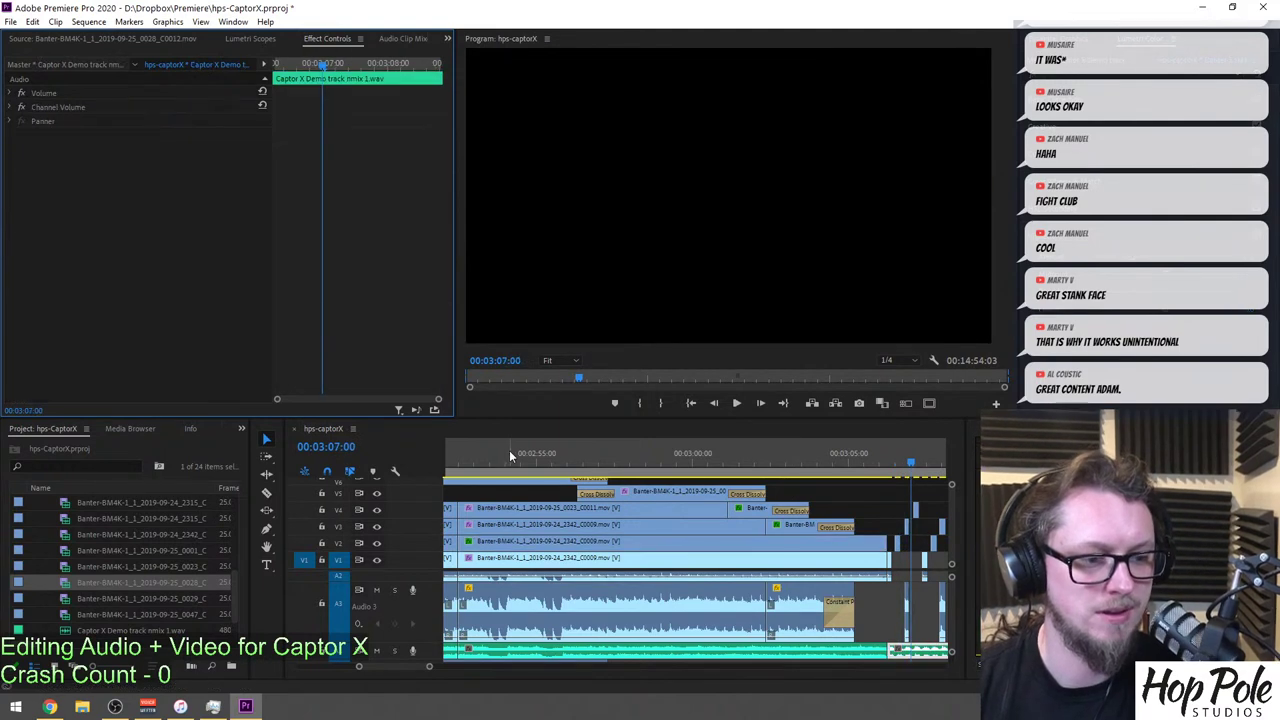
{"action": "left_click", "coordinate": [536, 458]}
{"action": "key", "text": "minus"}
{"action": "key", "text": "minus"}
{"action": "key", "text": "minus"}
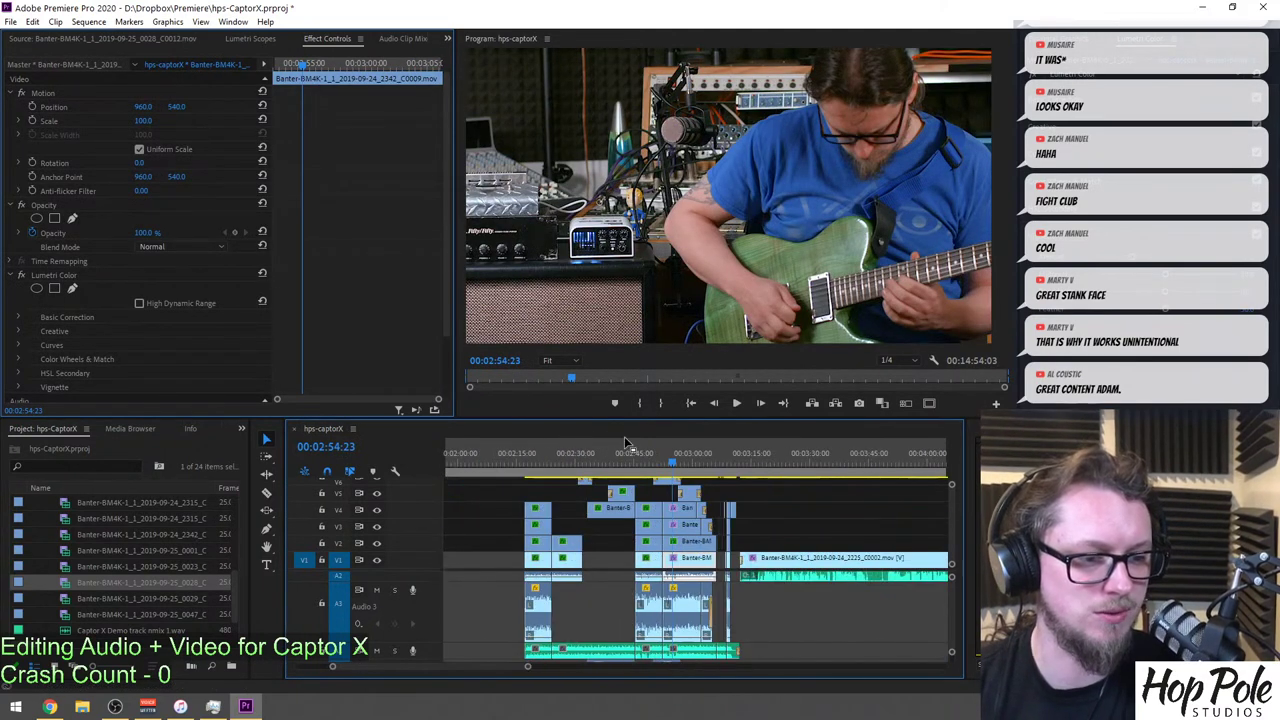
Play back the demo section from 00:02:09:08 through to the start of the following talking clip.
{"action": "key", "text": "minus"}
{"action": "left_click", "coordinate": [593, 458]}
{"action": "key", "text": "equal"}
{"action": "key", "text": "equal"}
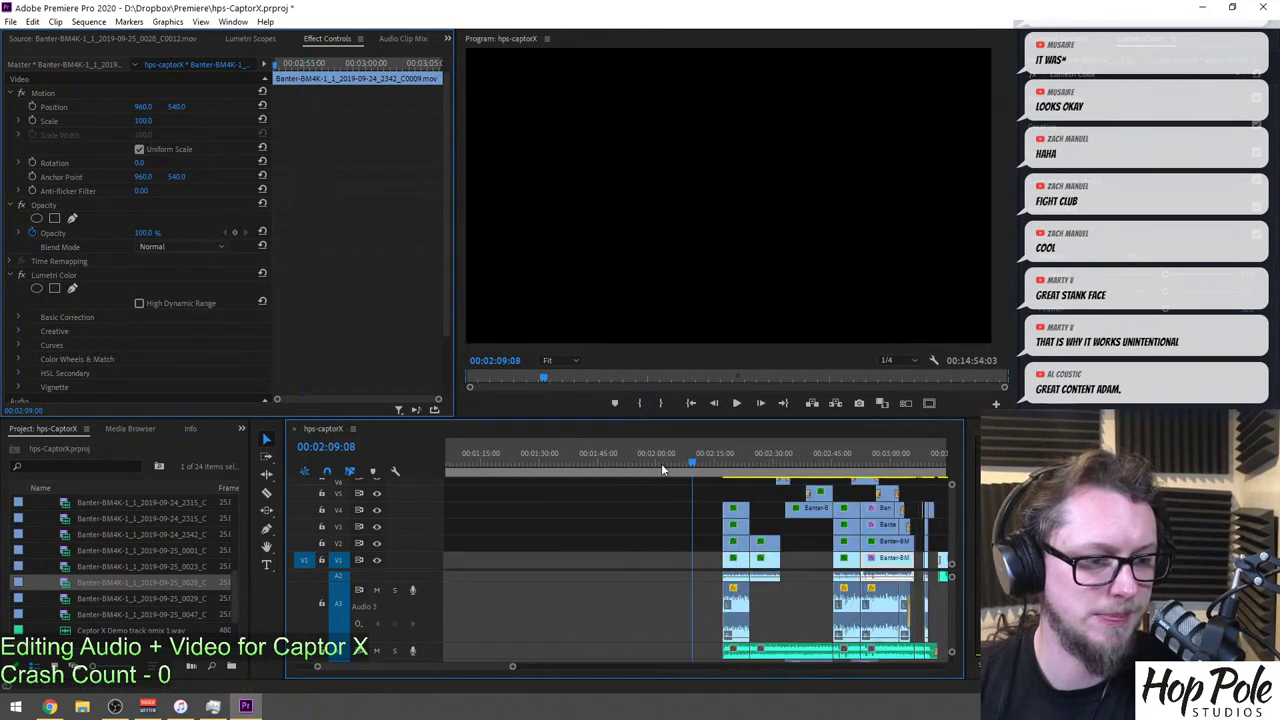
{"action": "key", "text": "space"}
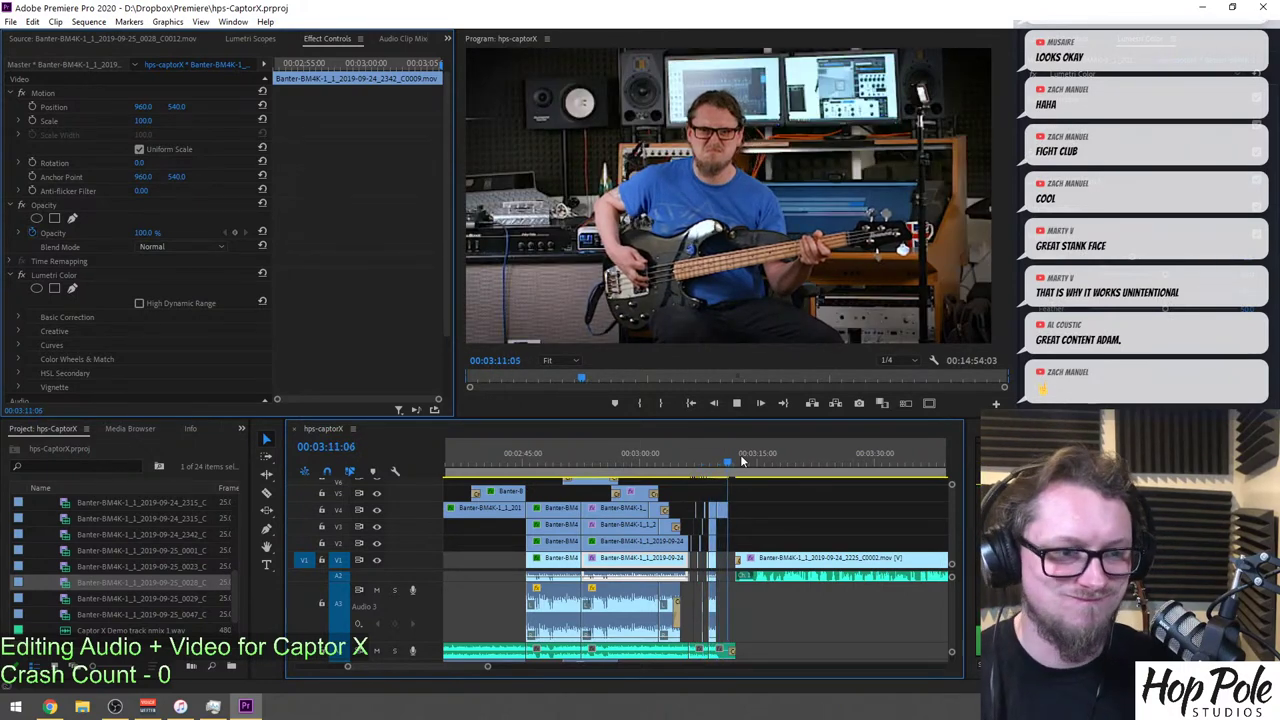
{"action": "key", "text": "space"}
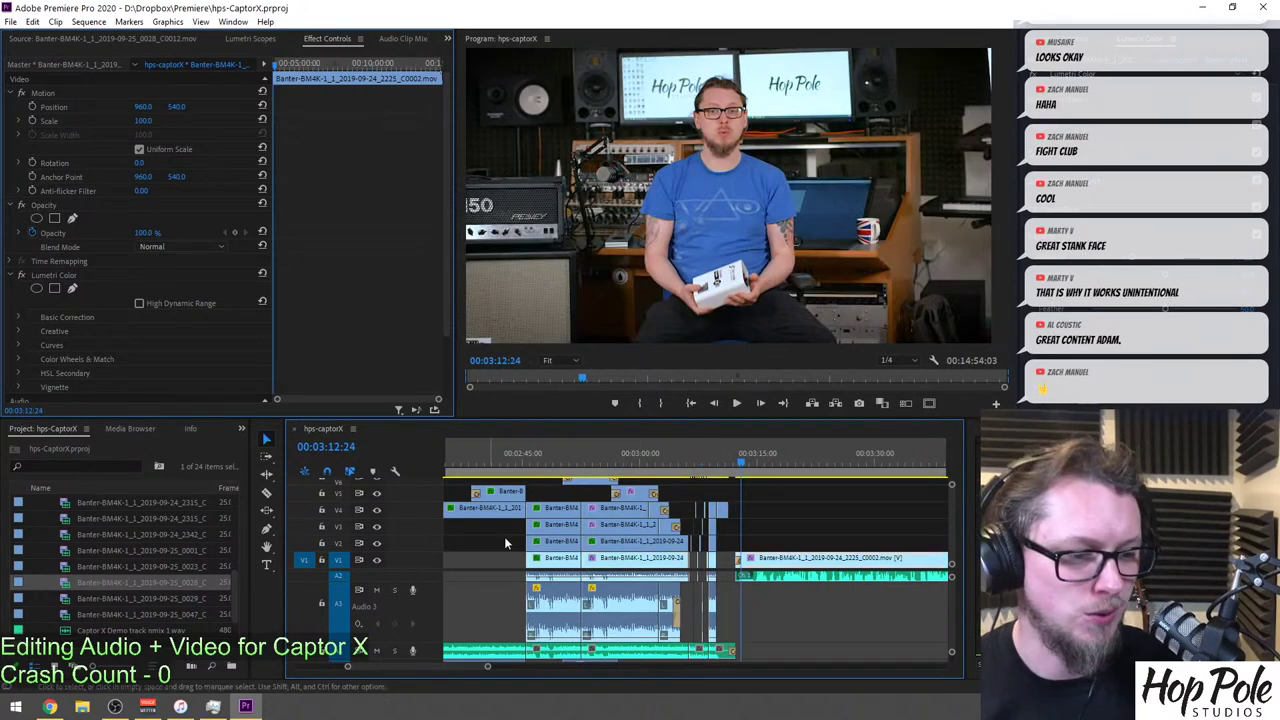
Place the playhead at 00:01:03:24, just after the last clip of the intro.
{"action": "key", "text": "minus"}
{"action": "key", "text": "minus"}
{"action": "left_click_drag", "start_coordinate": [482, 460], "coordinate": [448, 462]}
{"action": "key", "text": "minus"}
{"action": "key", "text": "equal"}
{"action": "key", "text": "equal"}
{"action": "key", "text": "equal"}
{"action": "key", "text": "equal"}
{"action": "key", "text": "equal"}
{"action": "left_click_drag", "start_coordinate": [702, 456], "coordinate": [799, 471]}
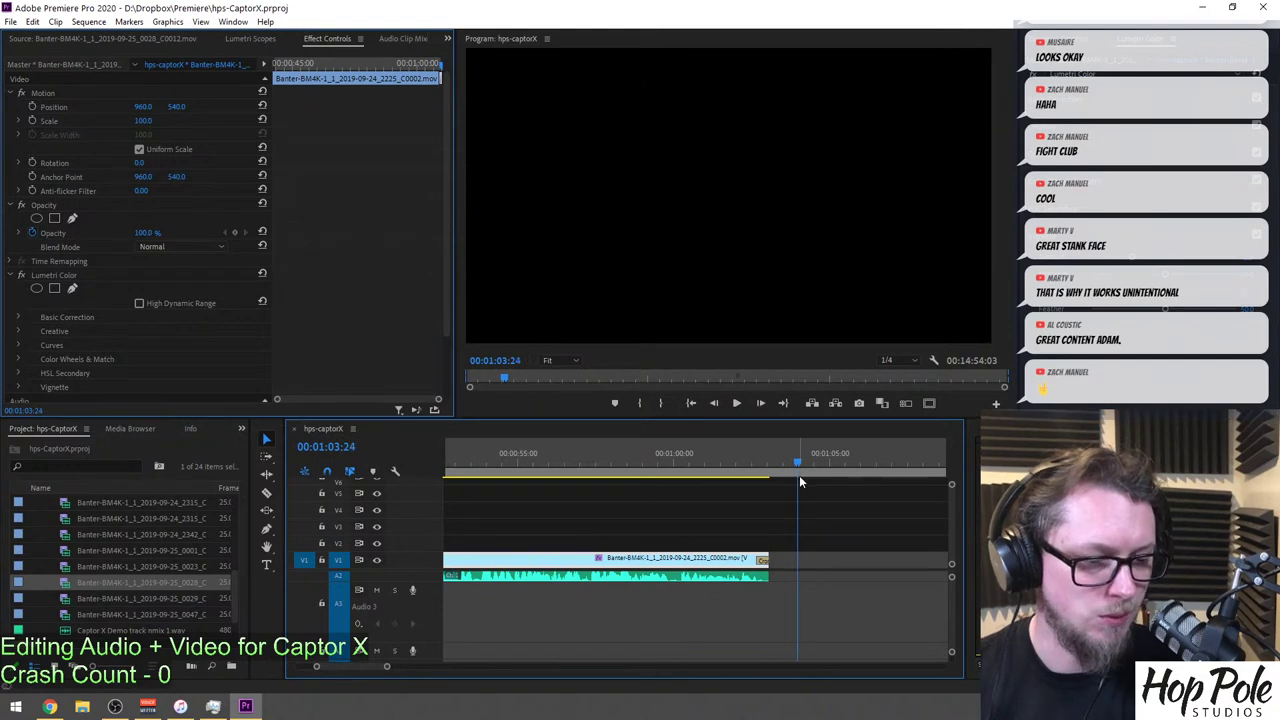
Select all clips after the gap on every track and move them earlier so they begin at 00:01:03:24.
{"action": "key", "text": "minus"}
{"action": "key", "text": "minus"}
{"action": "key", "text": "minus"}
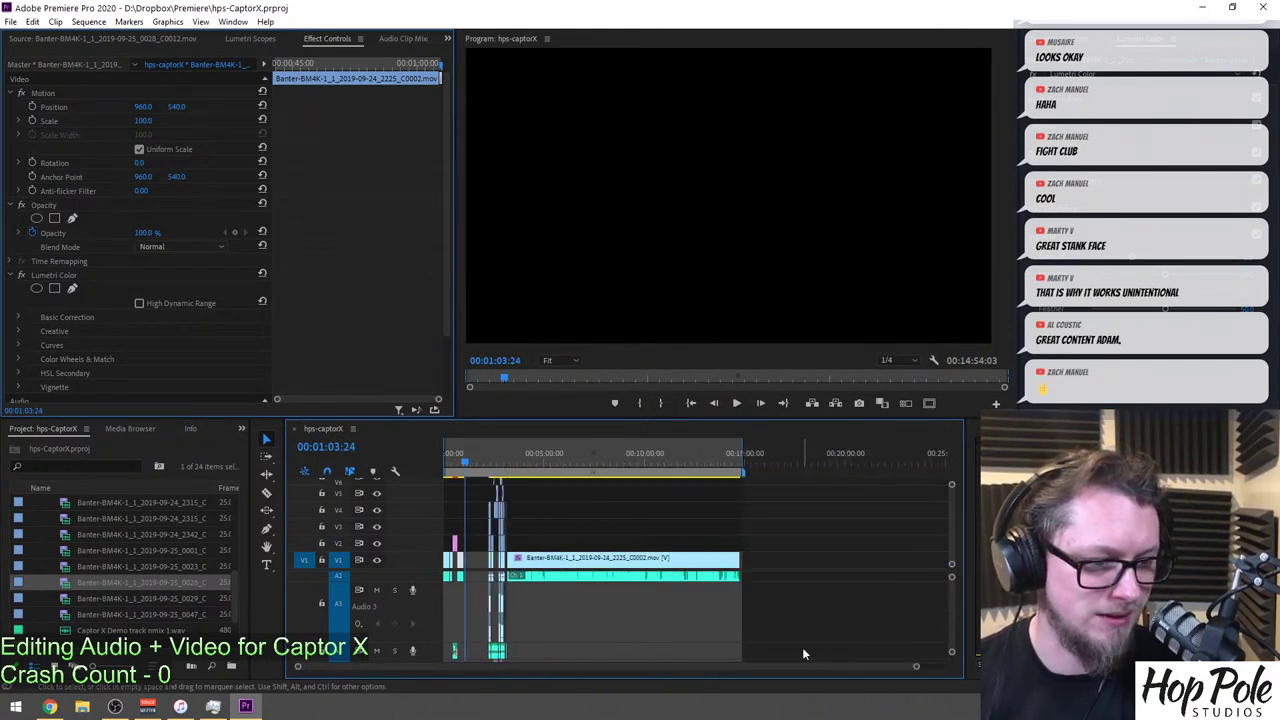
{"action": "key", "text": "grave"}
{"action": "left_click_drag", "start_coordinate": [936, 612], "coordinate": [238, 229]}
{"action": "key", "text": "equal"}
{"action": "key", "text": "equal"}
{"action": "key", "text": "equal"}
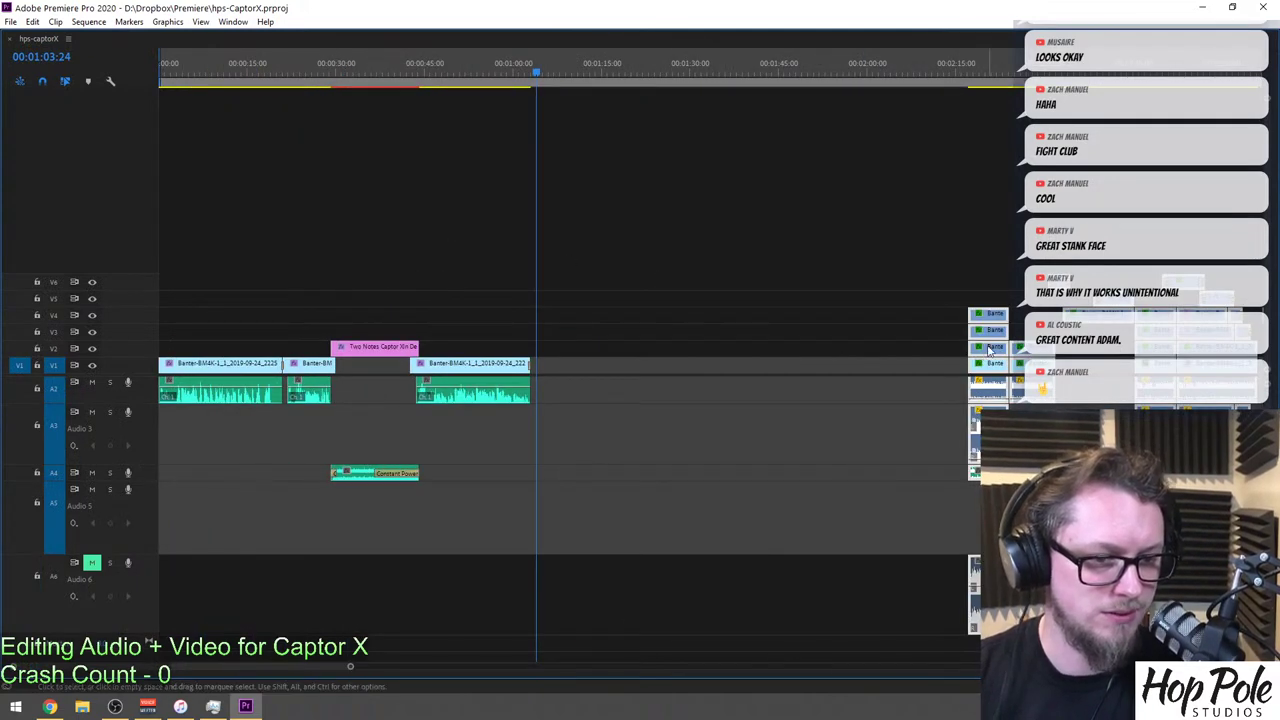
{"action": "left_click_drag", "start_coordinate": [989, 349], "coordinate": [569, 369]}
{"action": "key", "text": "equal"}
{"action": "key", "text": "equal"}
{"action": "key", "text": "equal"}
{"action": "key", "text": "equal"}
{"action": "key", "text": "equal"}
{"action": "key", "text": "minus"}
{"action": "key", "text": "minus"}
{"action": "key", "text": "minus"}
{"action": "key", "text": "minus"}
{"action": "key", "text": "minus"}
{"action": "key", "text": "minus"}
{"action": "key", "text": "equal"}
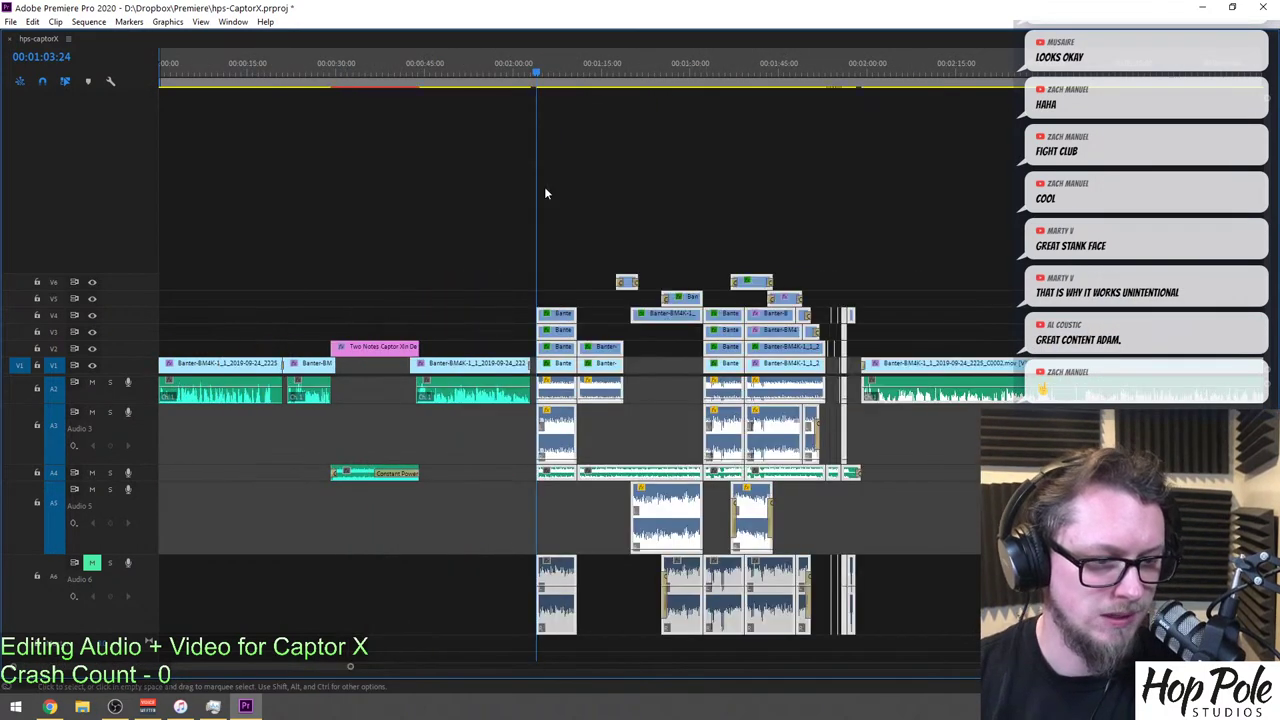
Save the project and play back the join between intro and demo section from 00:00:59:07.
{"action": "left_click", "coordinate": [511, 68]}
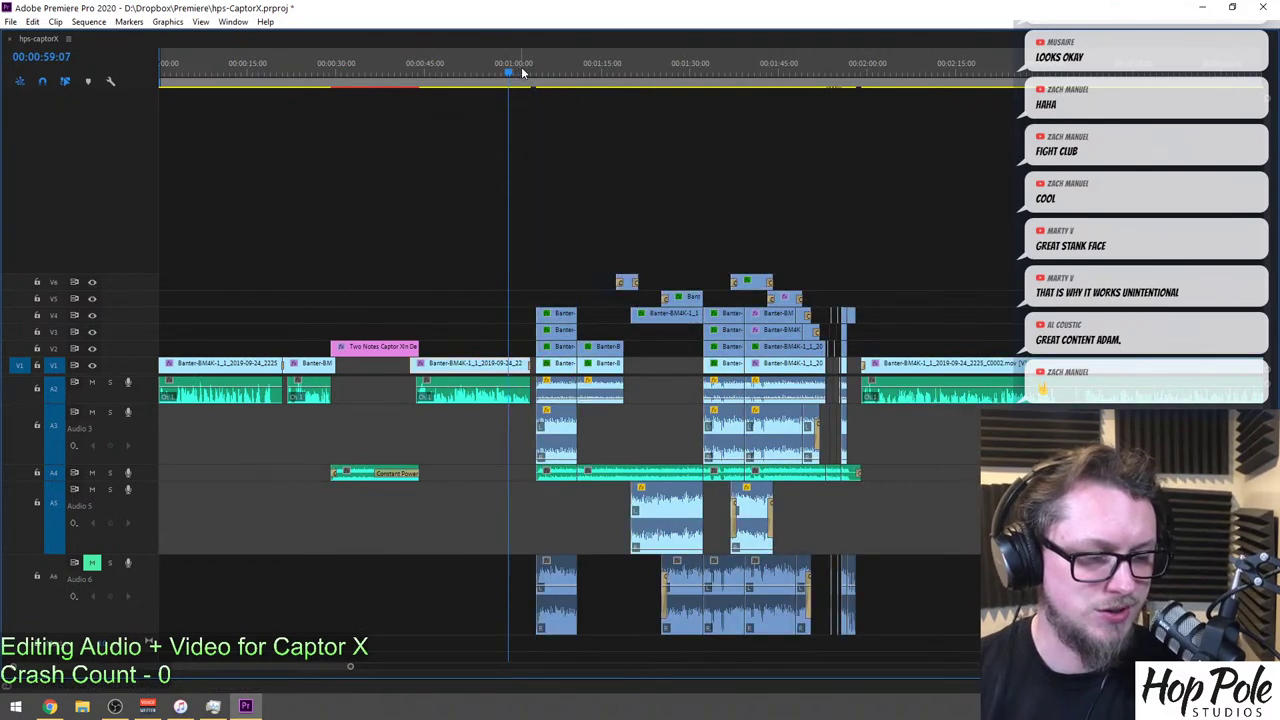
{"action": "key", "text": "equal"}
{"action": "key", "text": "equal"}
{"action": "key", "text": "grave"}
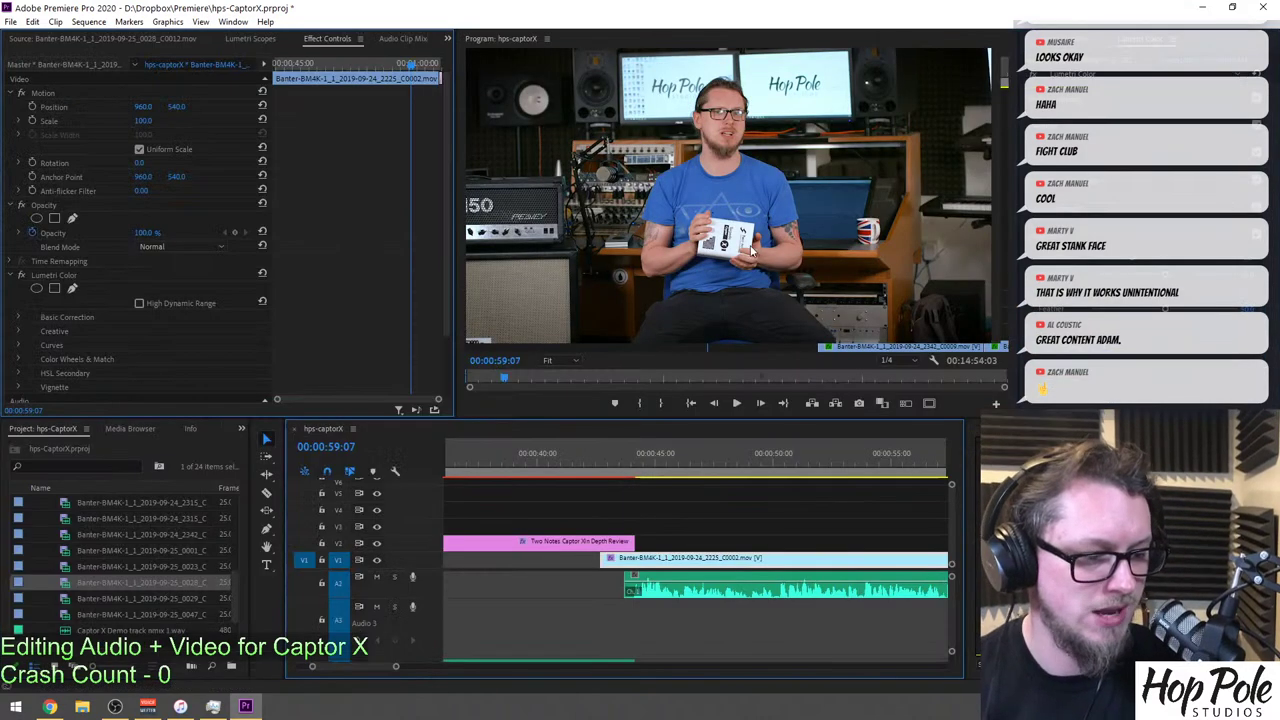
{"action": "key", "text": "ctrl+s"}
{"action": "key", "text": "space"}
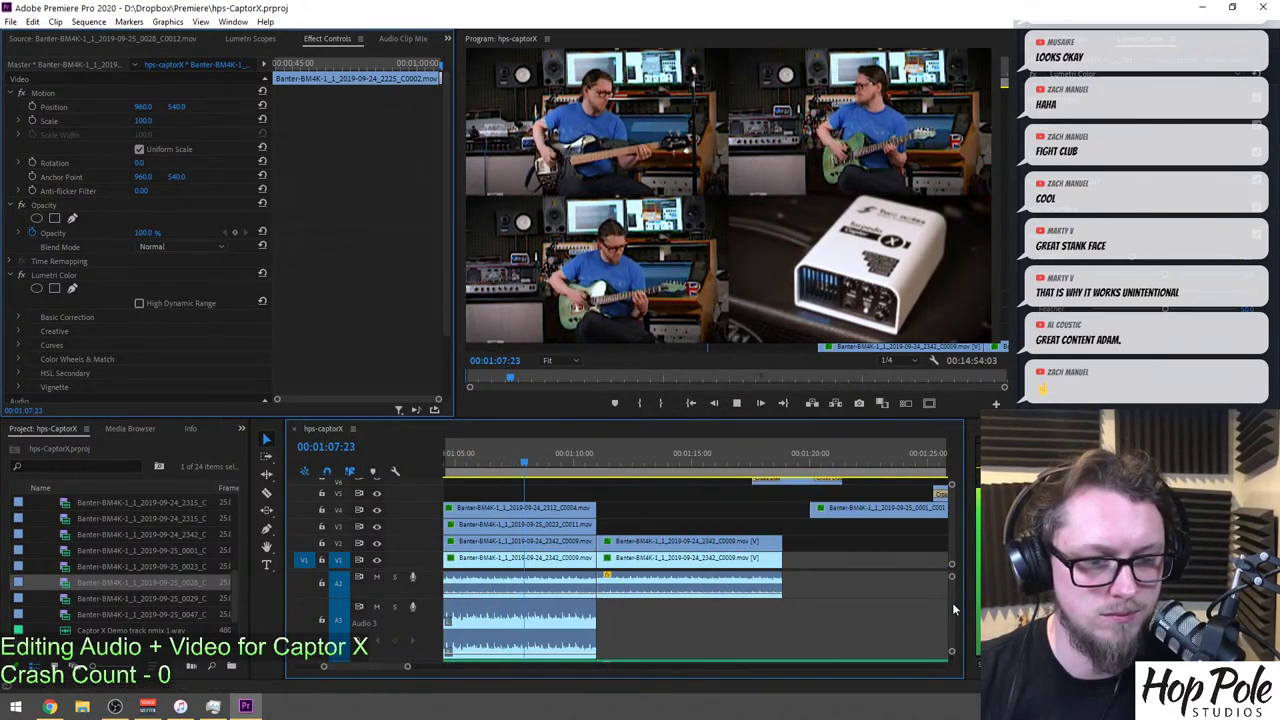
Enlarge the A4 music track and set the Audio 4 level to -2.7 dB in the Audio Track Mixer during playback.
{"action": "scroll", "coordinate": [953, 604], "scroll_direction": "down", "scroll_amount": 3}
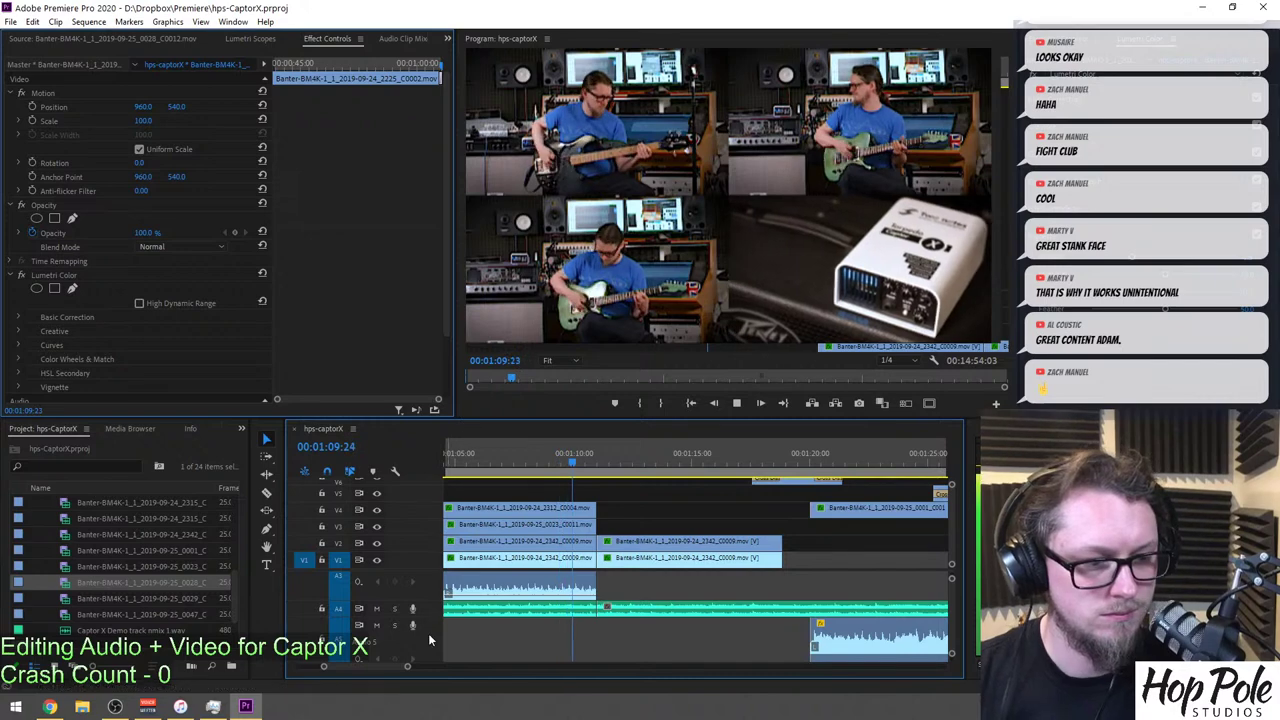
{"action": "key", "text": "minus"}
{"action": "key", "text": "minus"}
{"action": "key", "text": "minus"}
{"action": "key", "text": "minus"}
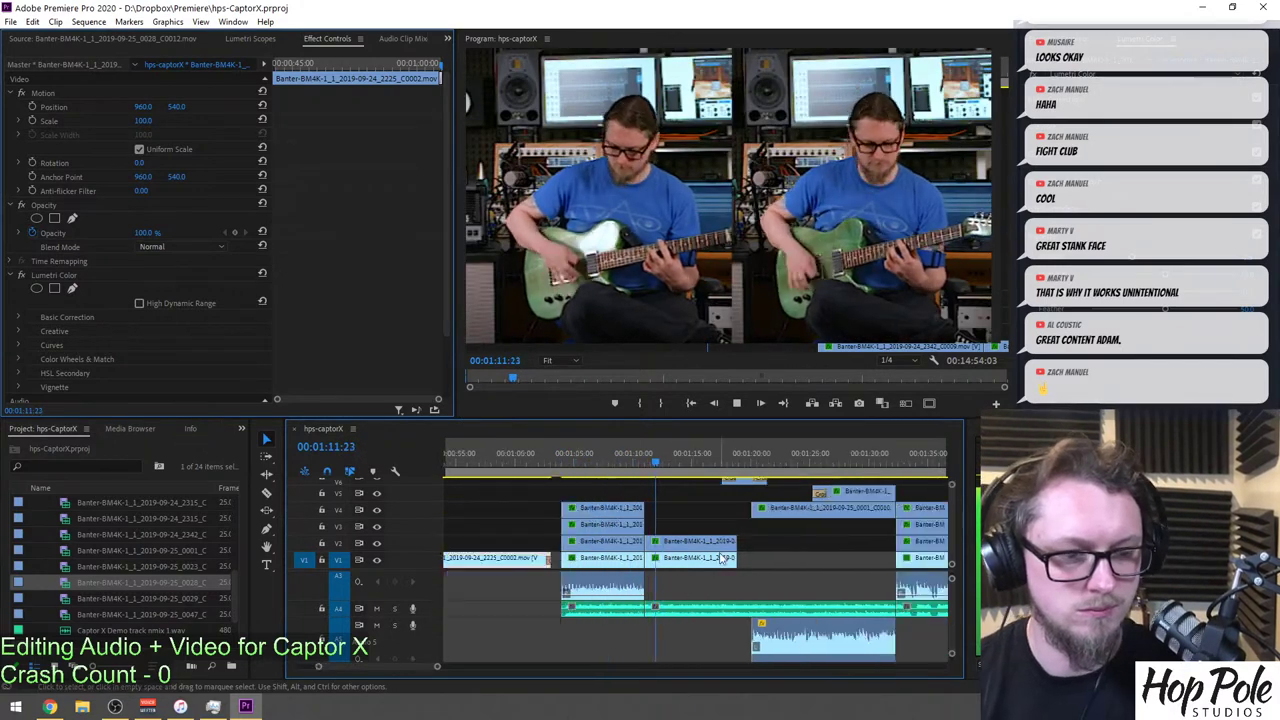
{"action": "key", "text": "equal"}
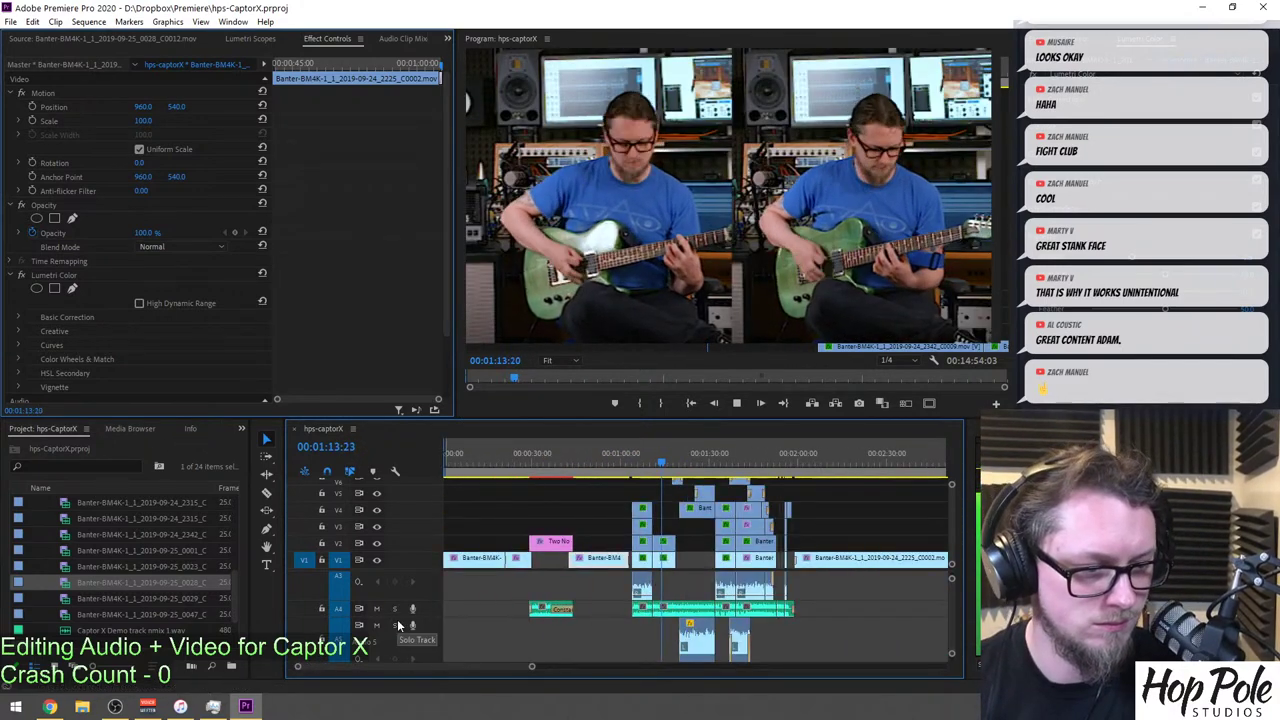
{"action": "left_click_drag", "start_coordinate": [392, 637], "coordinate": [392, 654]}
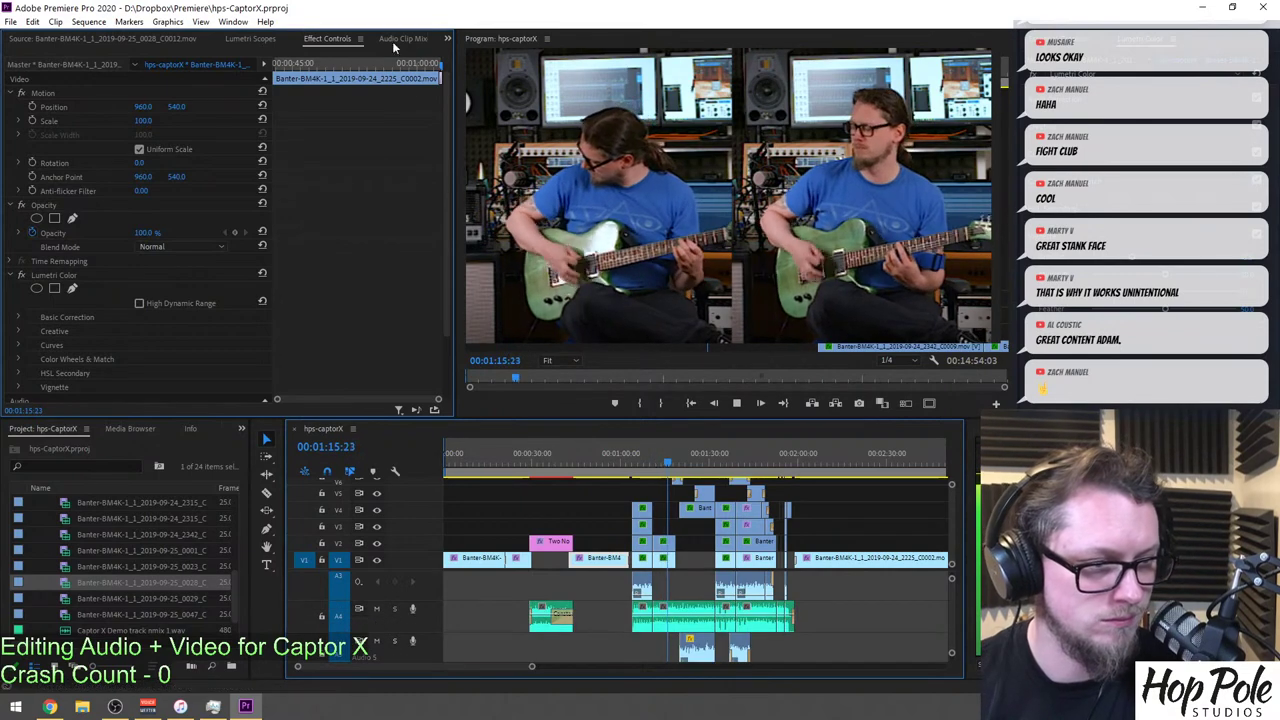
{"action": "left_click", "coordinate": [447, 38]}
{"action": "left_click", "coordinate": [507, 113]}
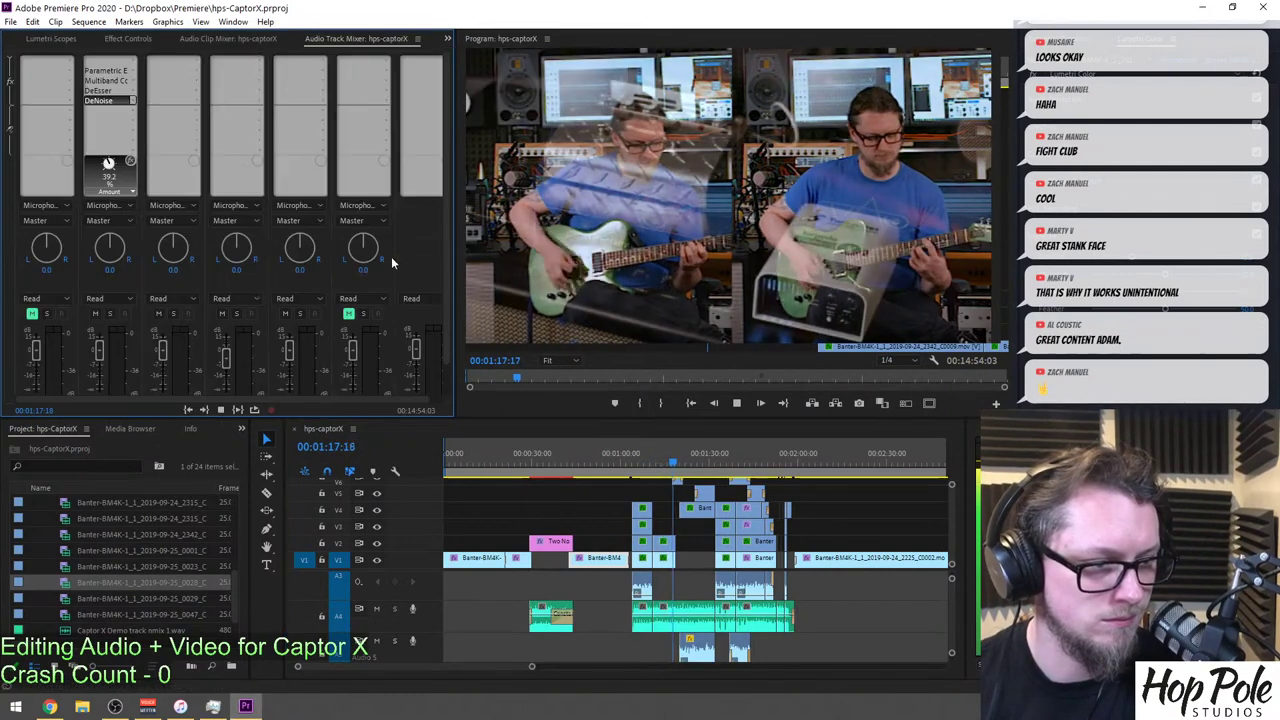
{"action": "scroll", "coordinate": [445, 298], "scroll_direction": "down", "scroll_amount": 1}
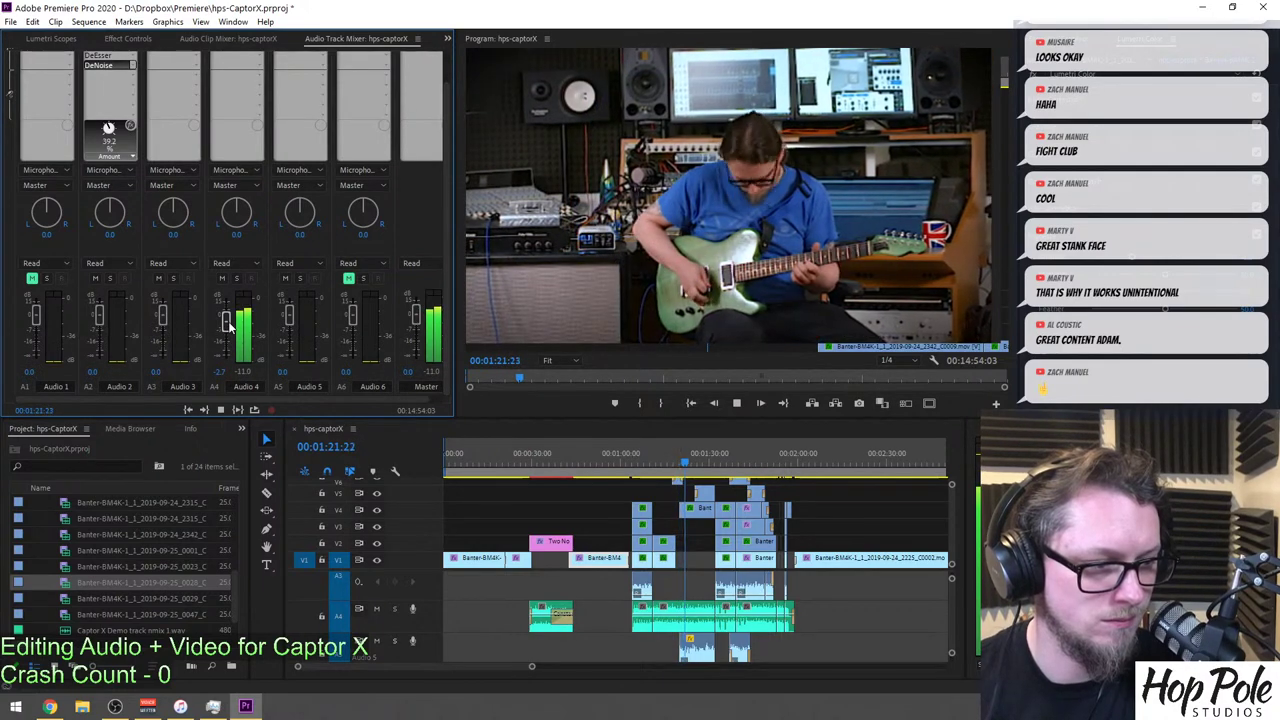
Play back from the demo's ending at 00:01:58:00 into the talking clip and stop at 00:02:14:17.
{"action": "scroll", "coordinate": [797, 452], "scroll_direction": "up", "scroll_amount": 3}
{"action": "left_click", "coordinate": [757, 449]}
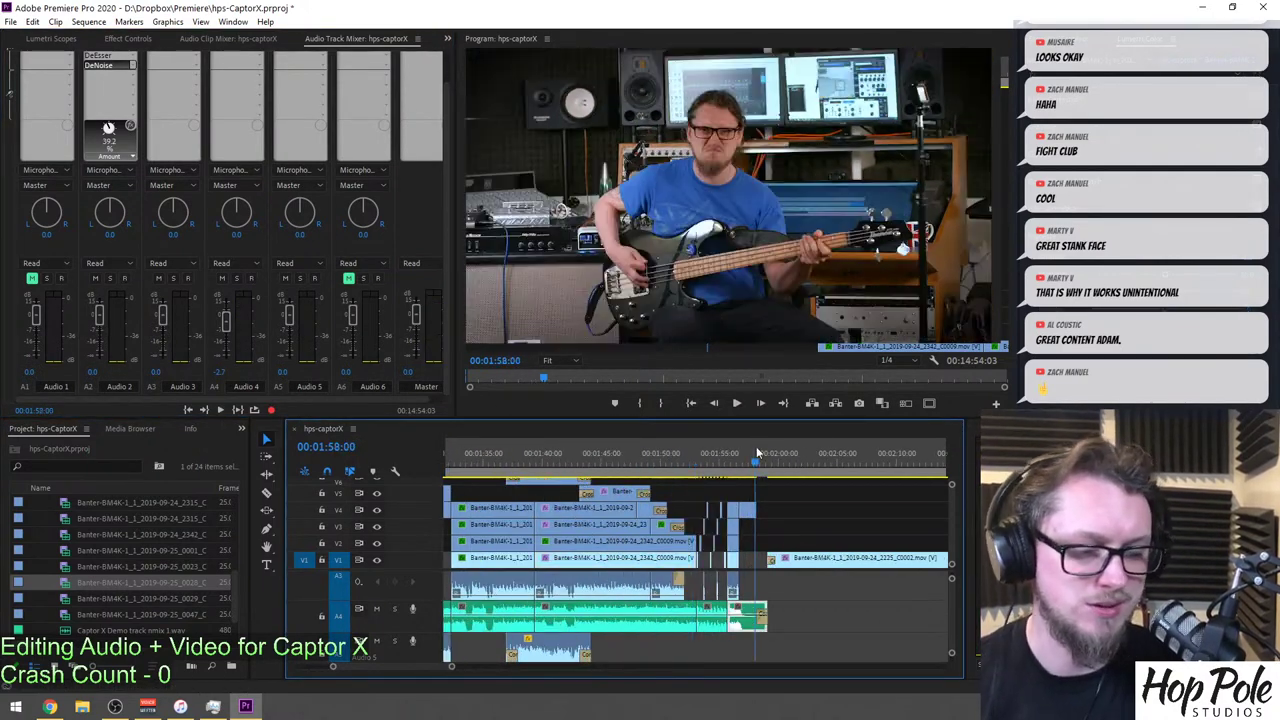
{"action": "scroll", "coordinate": [793, 486], "scroll_direction": "up", "scroll_amount": 3}
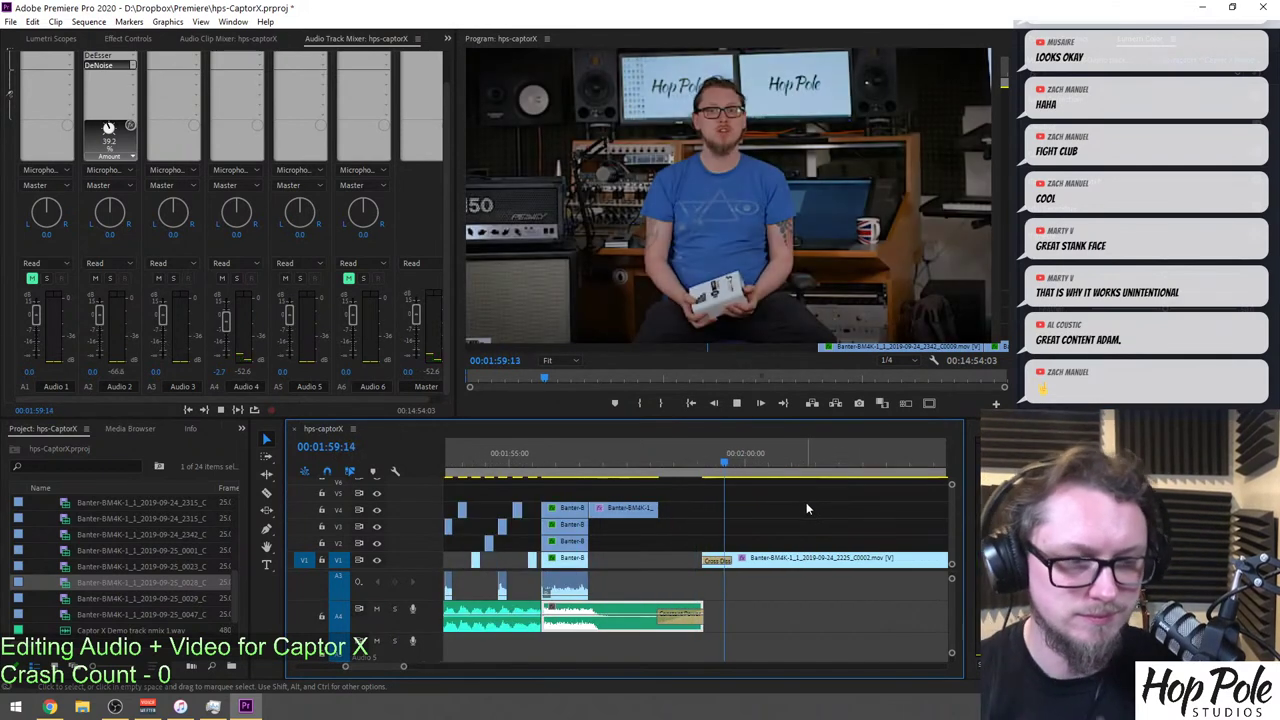
{"action": "left_click_drag", "start_coordinate": [953, 609], "coordinate": [955, 598]}
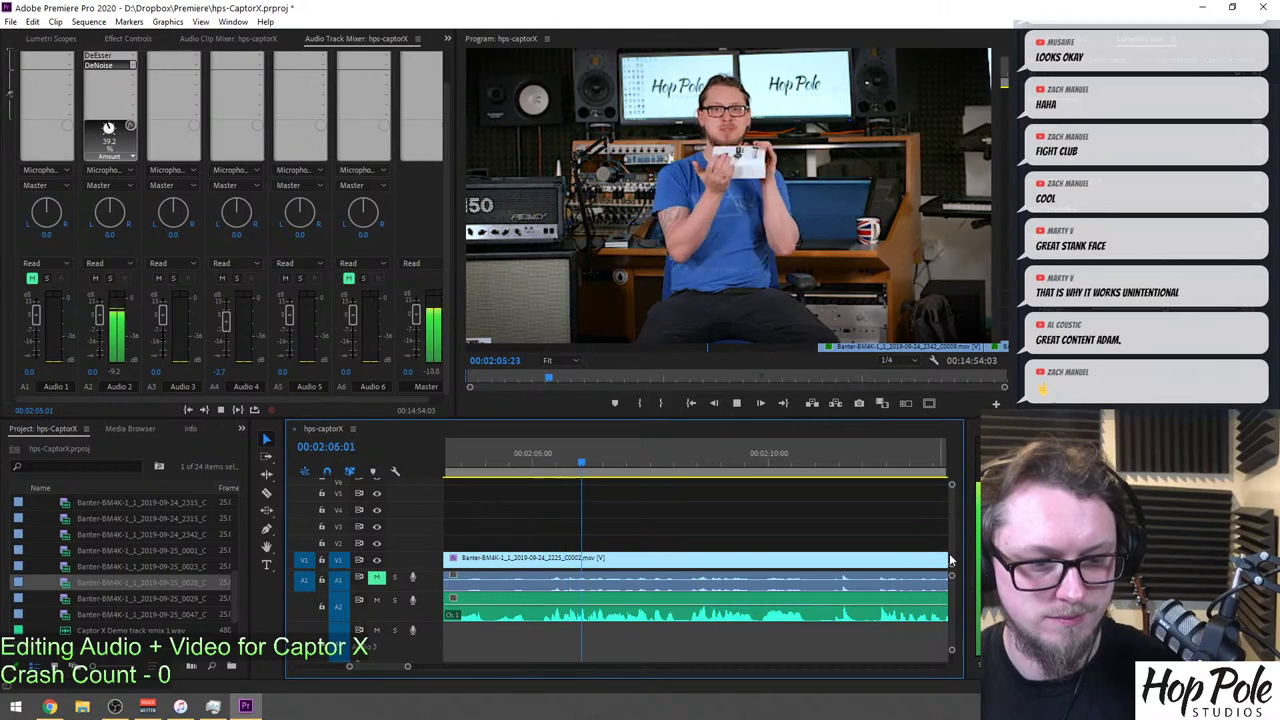
{"action": "scroll", "coordinate": [952, 585], "scroll_direction": "down", "scroll_amount": 4}
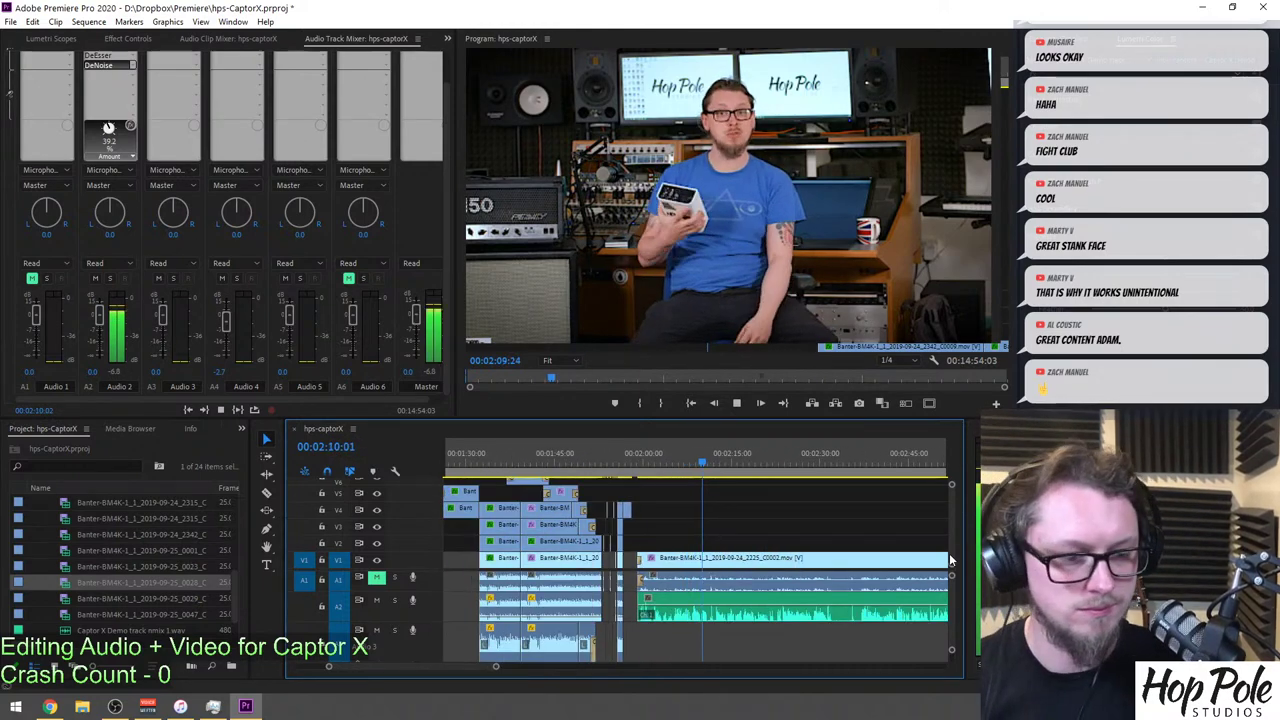
{"action": "scroll", "coordinate": [952, 563], "scroll_direction": "up", "scroll_amount": 4}
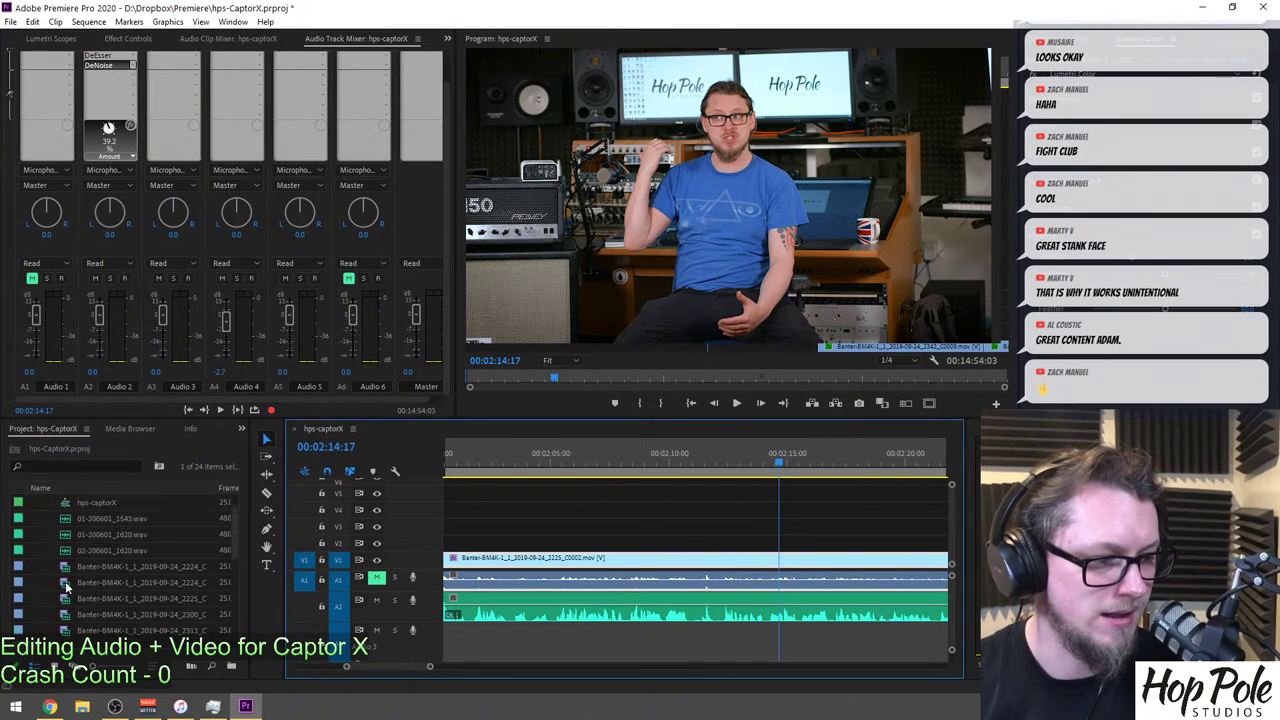
Mark the 2313_C0005 Captor X close-up from 23:13:18:20 to 23:13:30:14 and place its video on V2 with cross dissolves at both ends.
{"action": "scroll", "coordinate": [80, 568], "scroll_direction": "up", "scroll_amount": 2}
{"action": "double_click", "coordinate": [62, 568]}
{"action": "left_click_drag", "start_coordinate": [46, 386], "coordinate": [68, 401]}
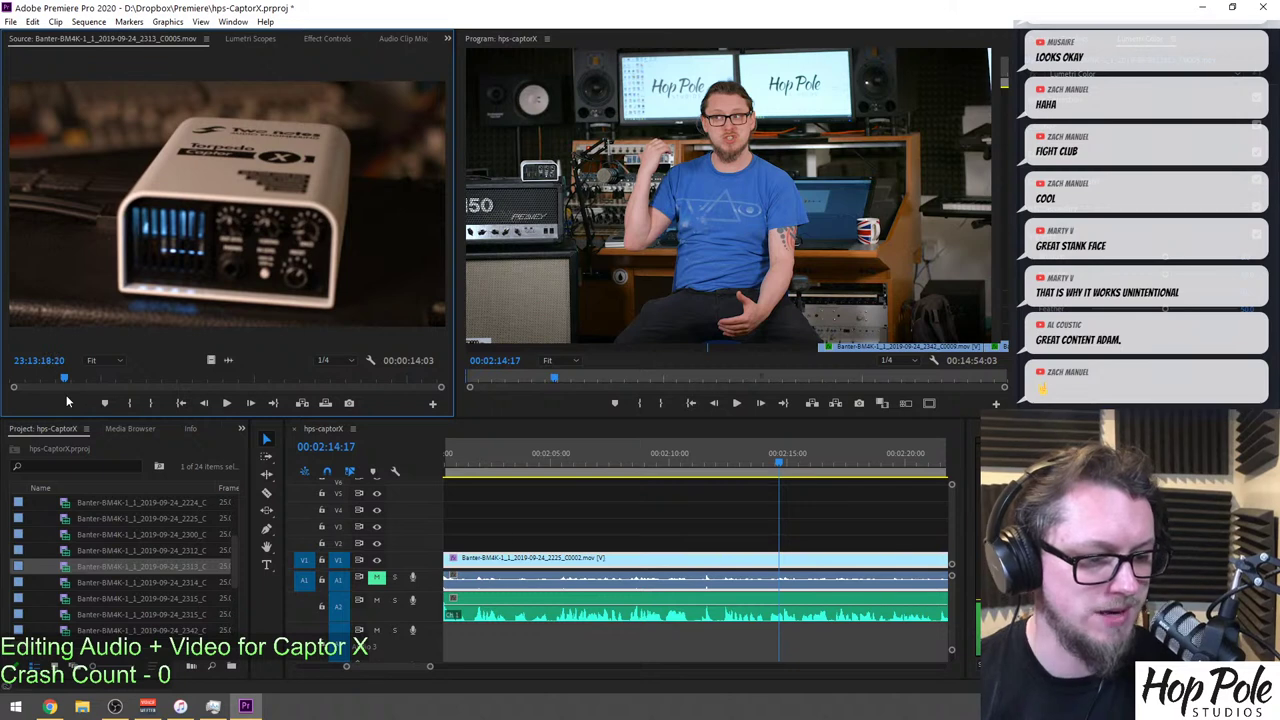
{"action": "key", "text": "i"}
{"action": "left_click", "coordinate": [192, 386]}
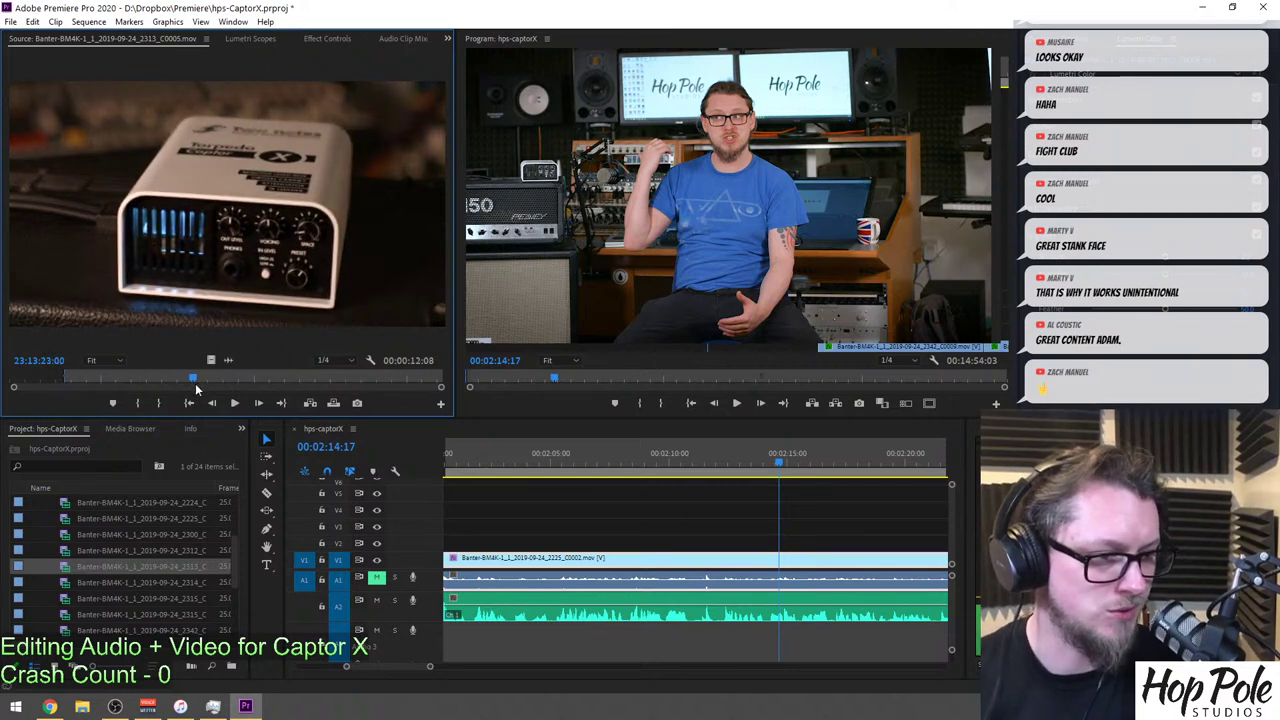
{"action": "left_click", "coordinate": [424, 386]}
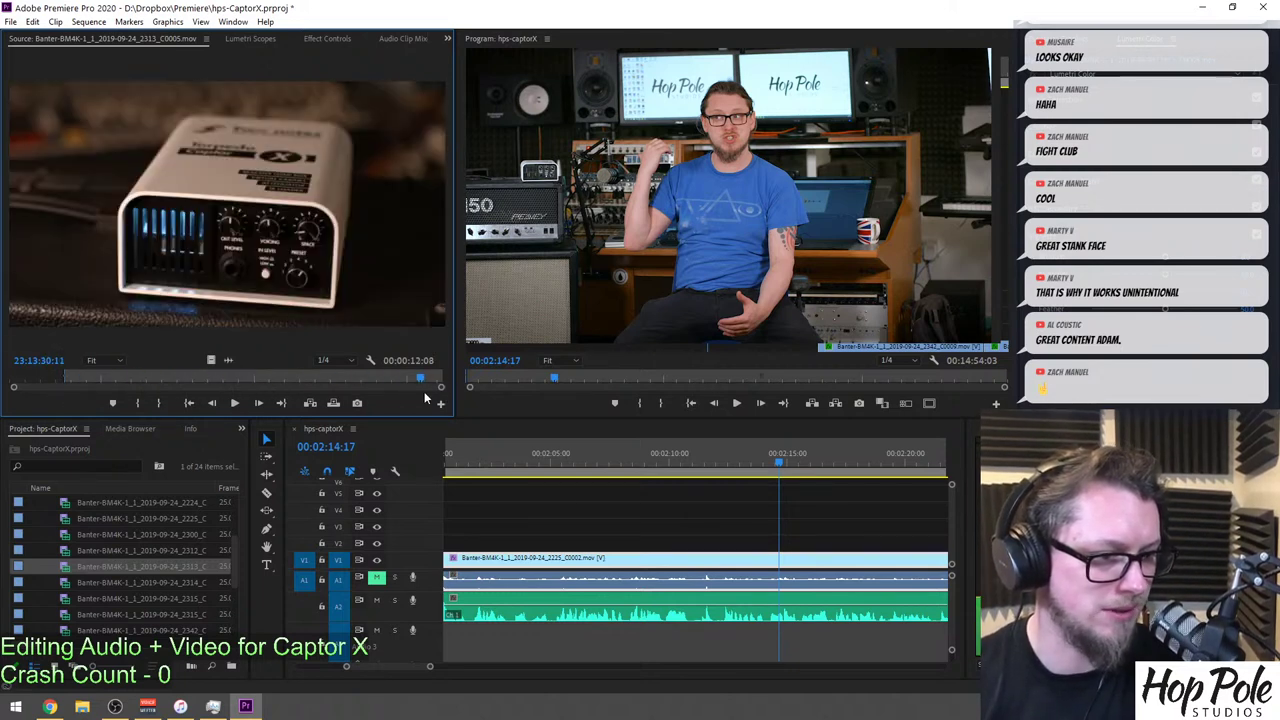
{"action": "left_click_drag", "start_coordinate": [211, 358], "coordinate": [741, 546]}
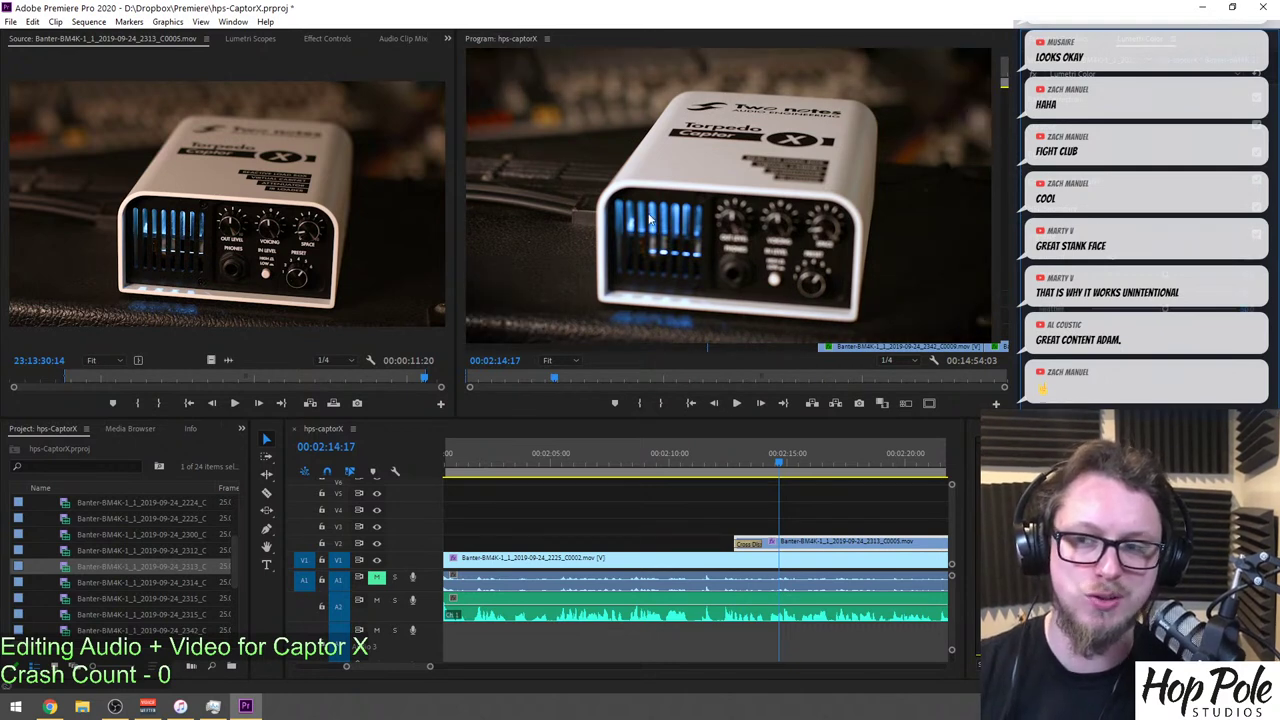
Review the V2 Captor X close-up against the speech and trim its end back by about one second.
{"action": "left_click", "coordinate": [803, 541]}
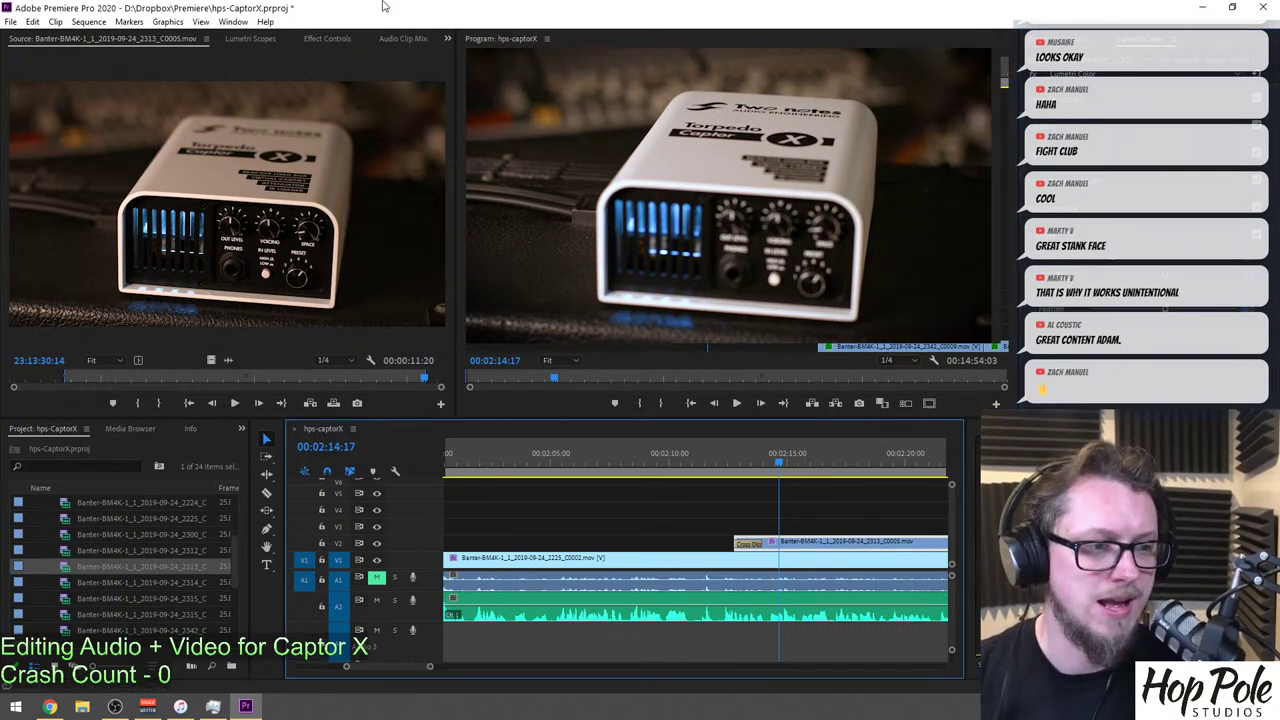
{"action": "left_click", "coordinate": [786, 458]}
{"action": "mouse_move", "coordinate": [789, 475]}
{"action": "left_mouse_down"}
{"action": "mouse_move", "coordinate": [777, 480]}
{"action": "mouse_move", "coordinate": [808, 478]}
{"action": "left_mouse_up"}
{"action": "scroll", "coordinate": [815, 478], "scroll_direction": "down", "scroll_amount": 1}
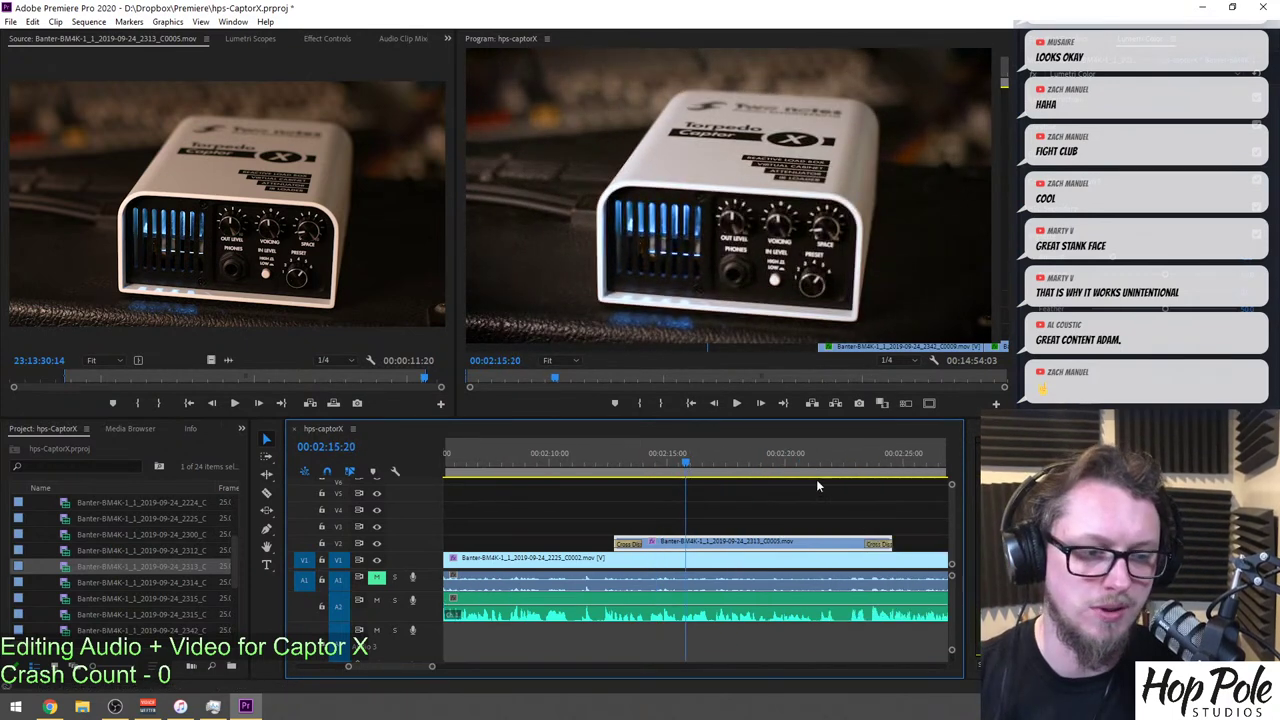
{"action": "key", "text": "space"}
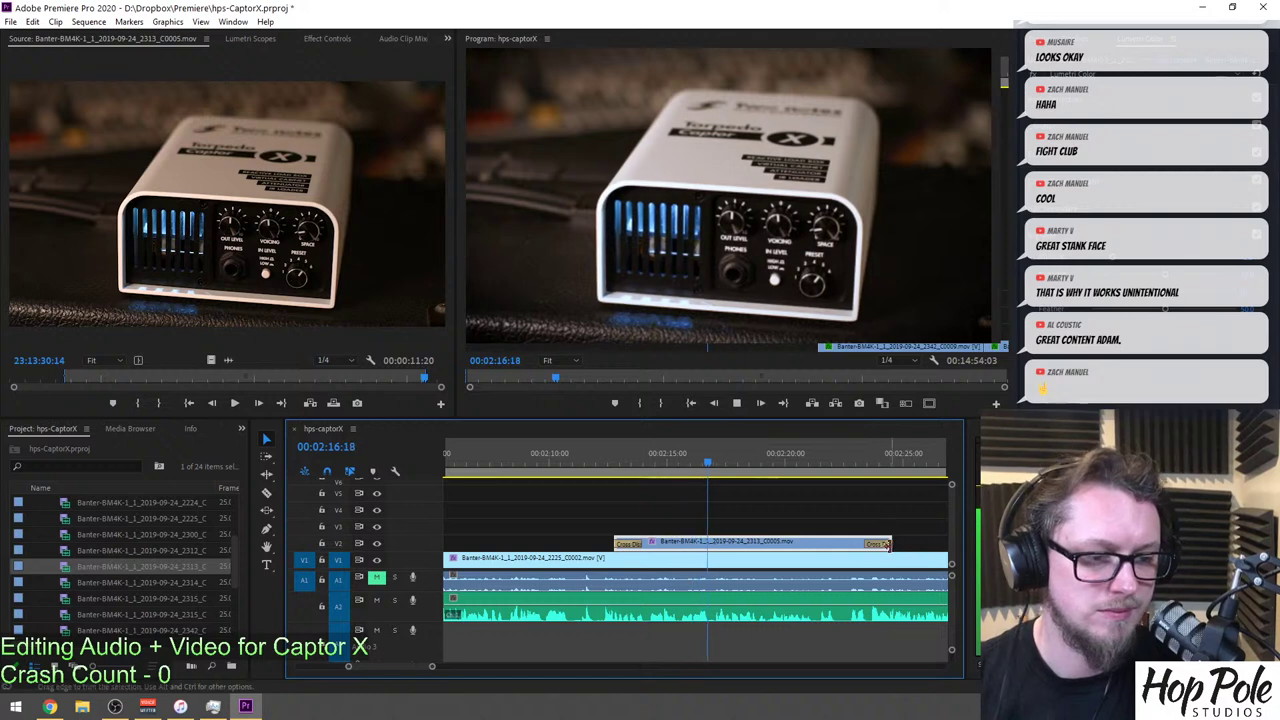
{"action": "left_click_drag", "start_coordinate": [894, 544], "coordinate": [864, 544]}
Animate the V2 close-up's scale from 100 to 111 with keyframes at the clip's start and end.
{"action": "left_click_drag", "start_coordinate": [627, 454], "coordinate": [653, 456]}
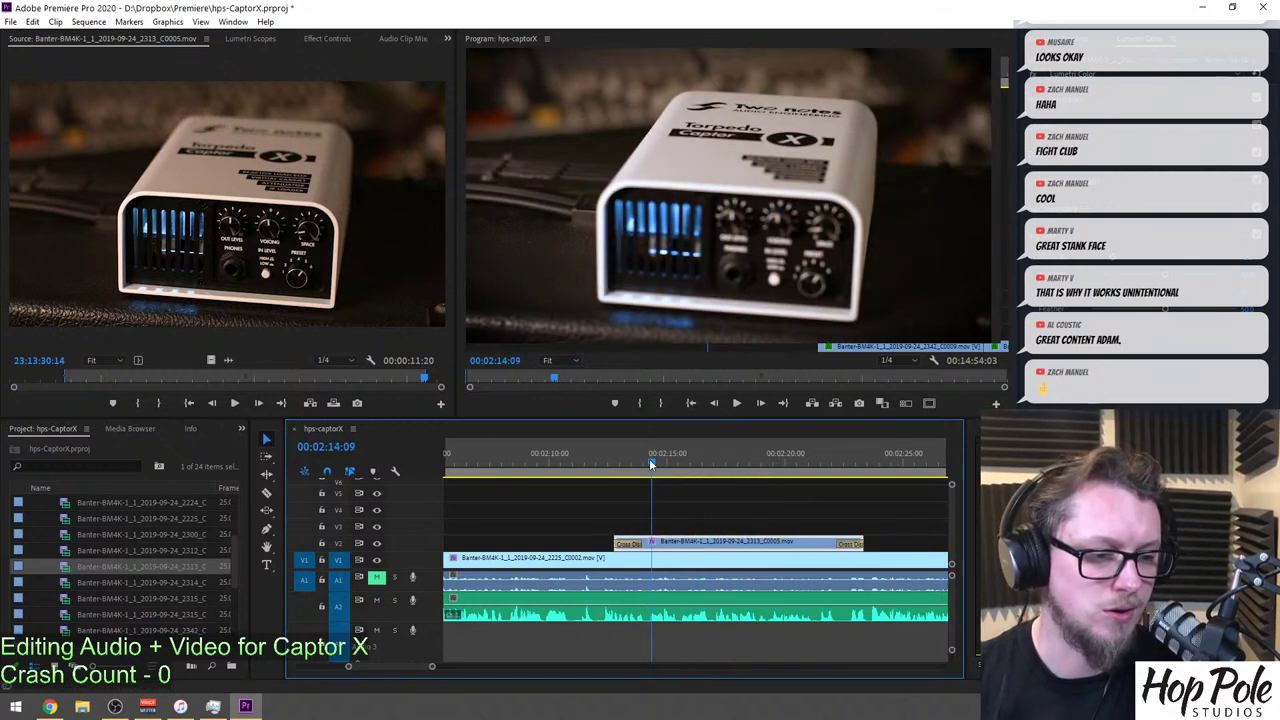
{"action": "left_click", "coordinate": [327, 38]}
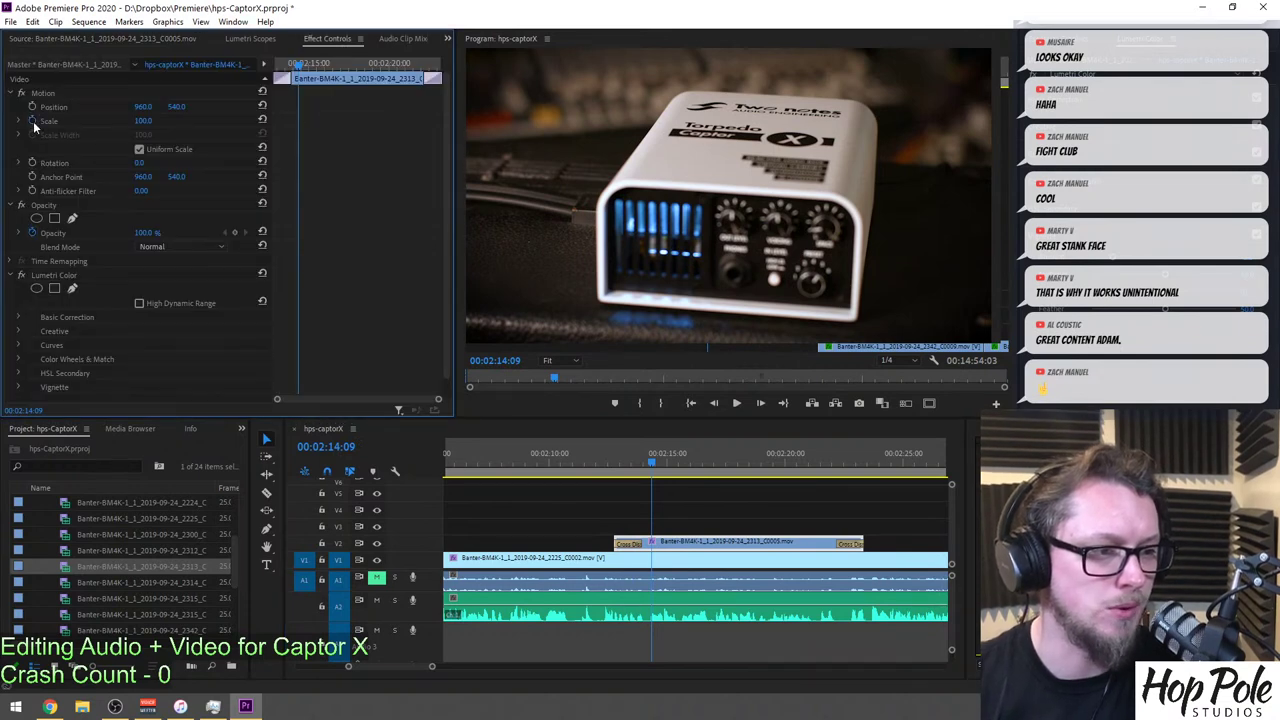
{"action": "left_click_drag", "start_coordinate": [356, 72], "coordinate": [368, 72]}
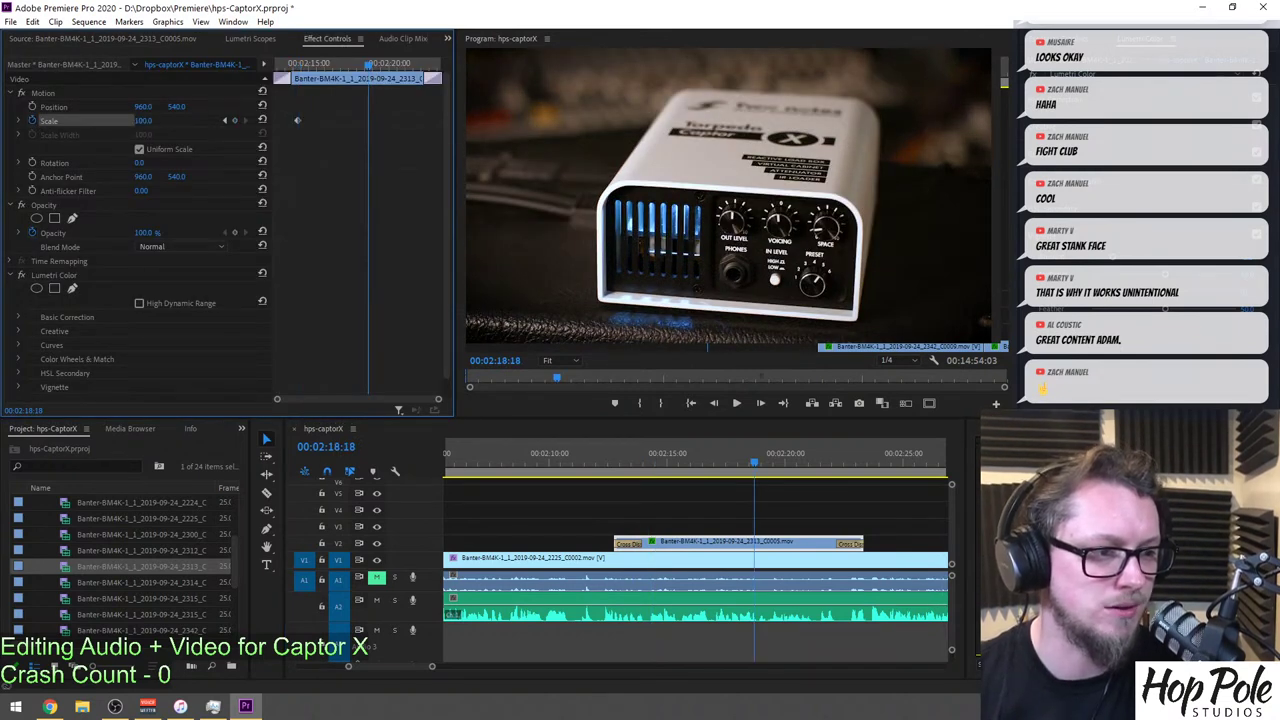
{"action": "type", "text": "110"}
{"action": "key", "text": "Return"}
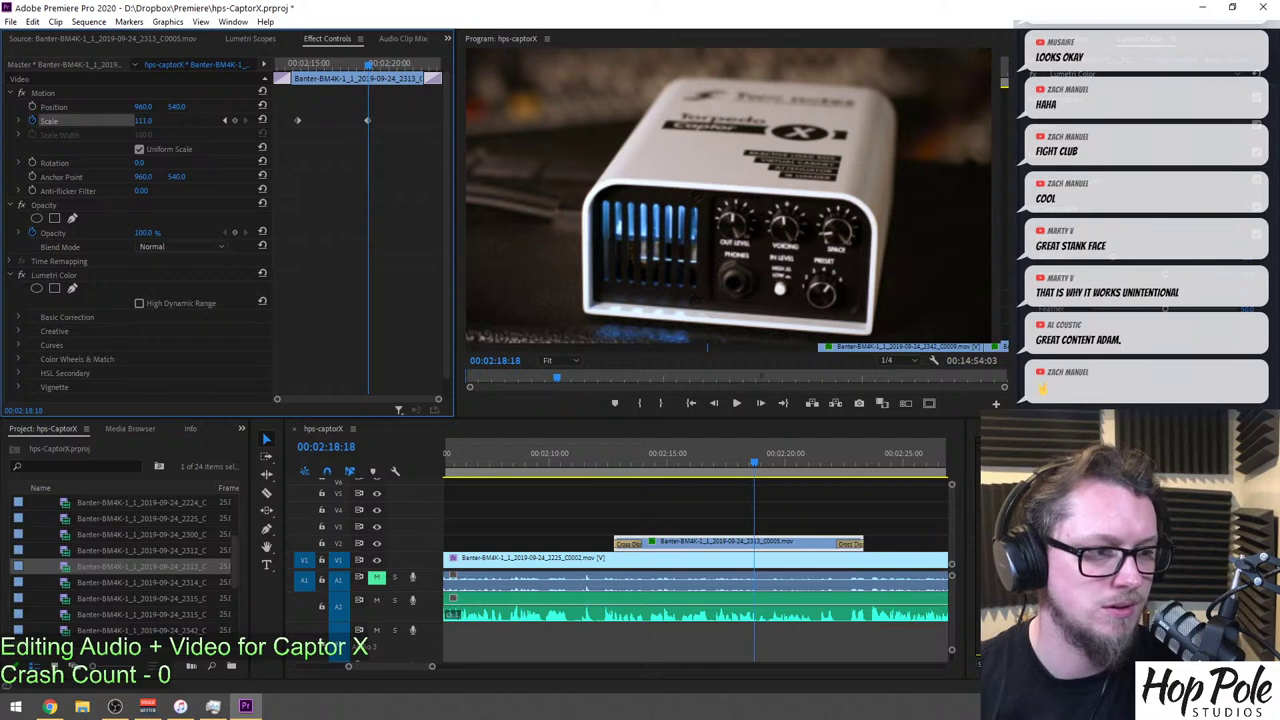
{"action": "left_click_drag", "start_coordinate": [369, 121], "coordinate": [480, 119]}
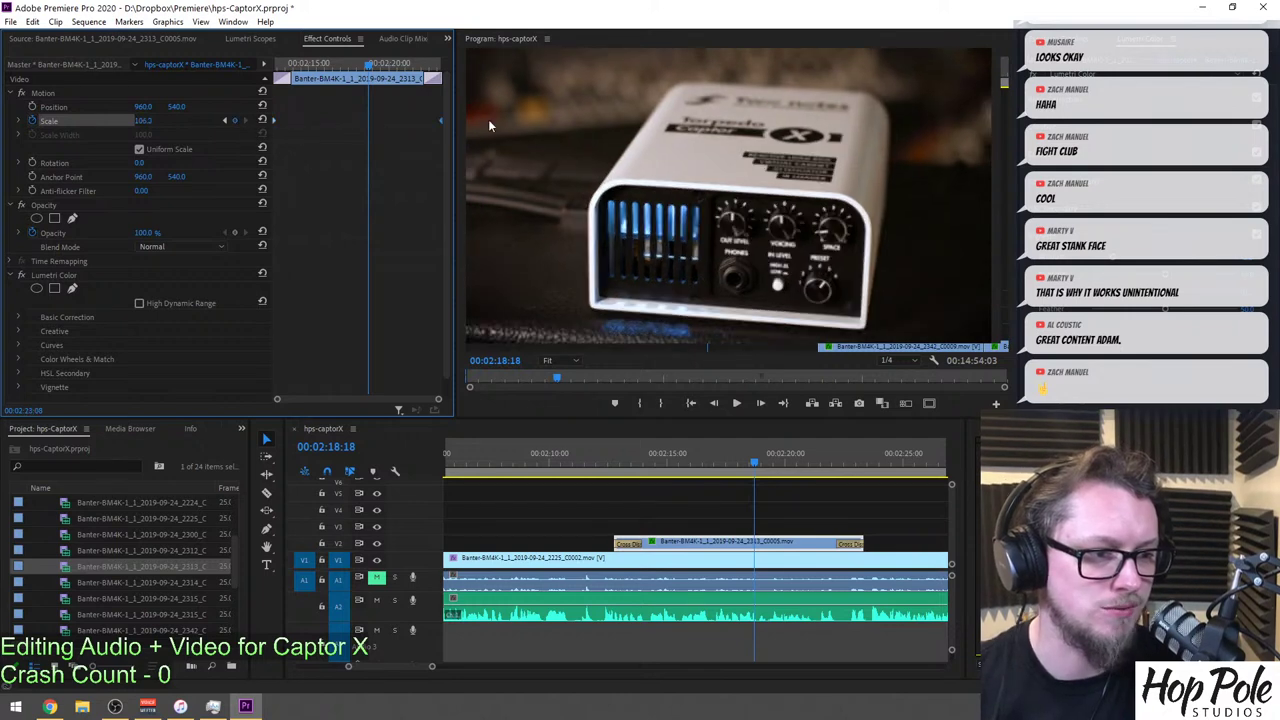
Save the project and play back the zooming close-up from 00:02:12:08.
{"action": "left_click", "coordinate": [603, 458]}
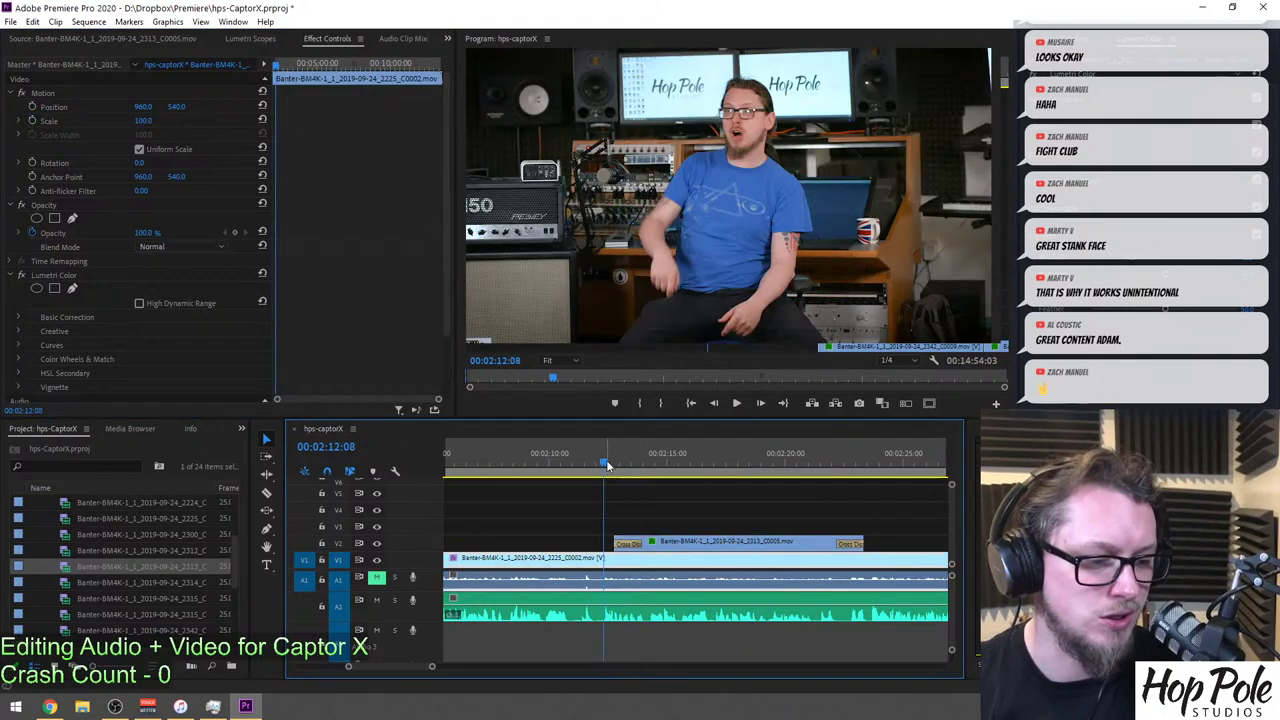
{"action": "key", "text": "ctrl+s"}
{"action": "key", "text": "space"}
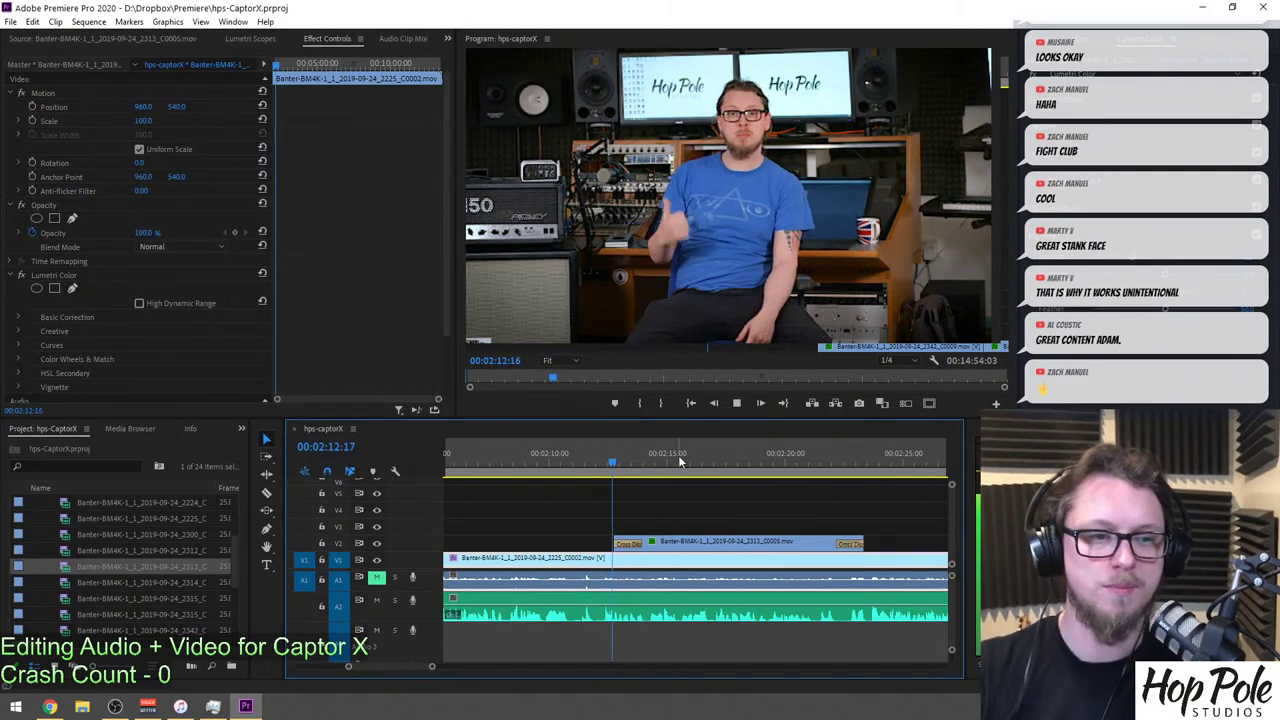
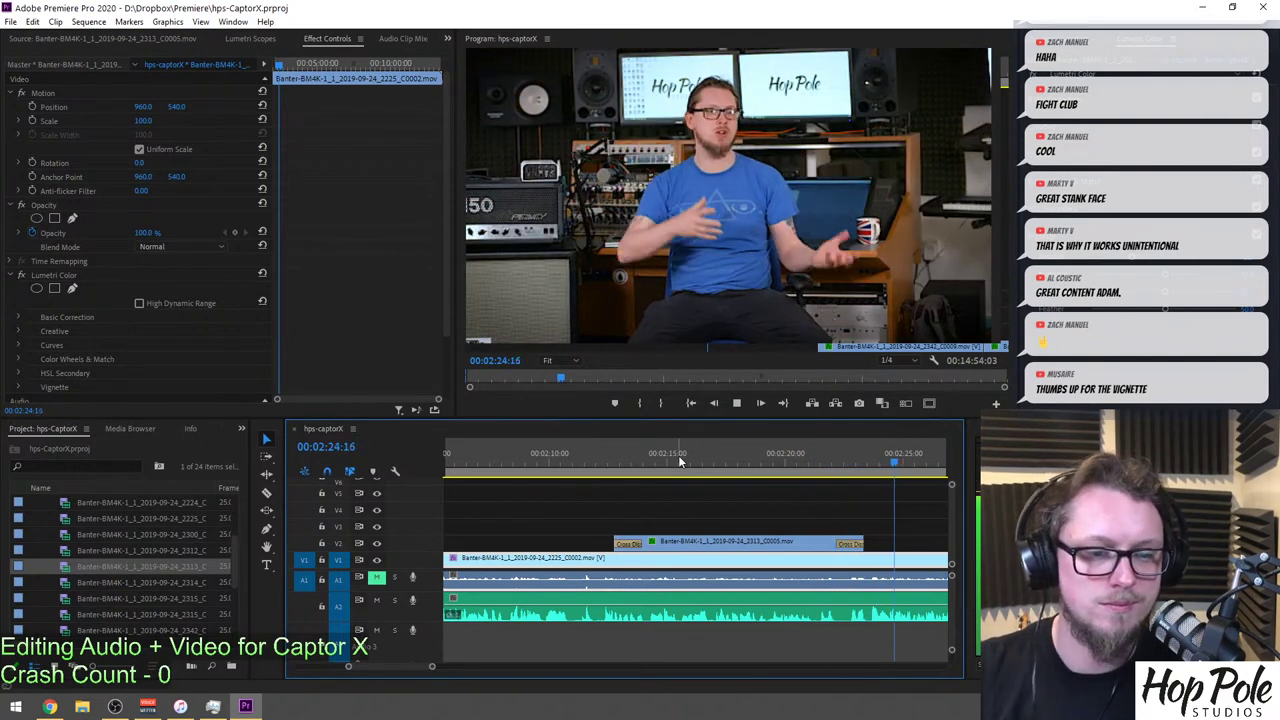
Set the program preview's playback resolution to 1/2 and clear the clip selection.
{"action": "left_click", "coordinate": [896, 364]}
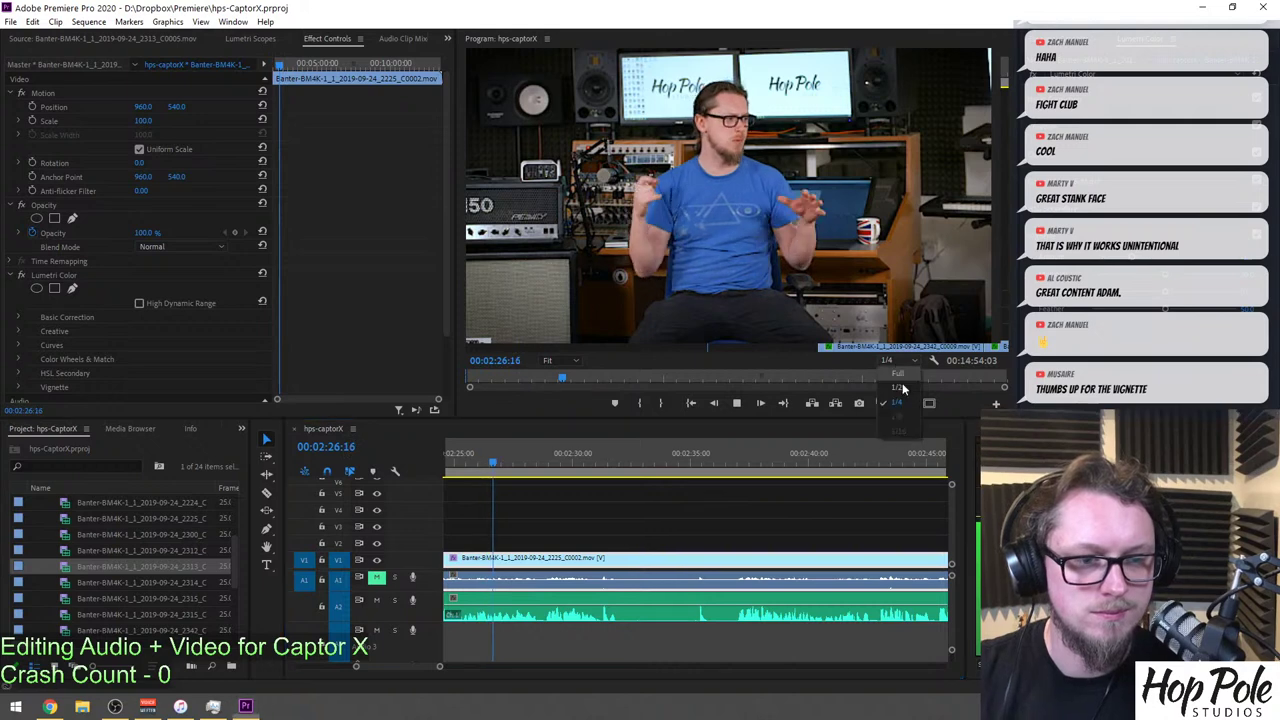
{"action": "left_click", "coordinate": [898, 390]}
{"action": "left_click", "coordinate": [826, 523]}
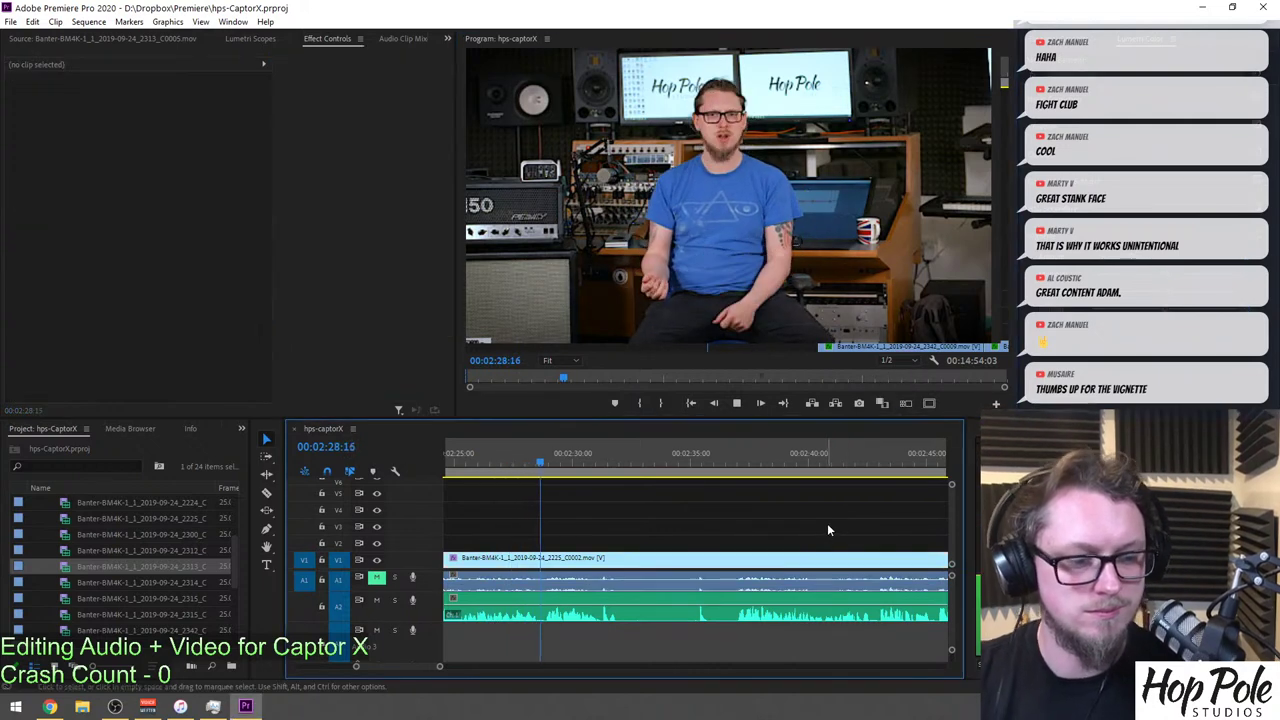
Cut the silent pause from about 00:02:32 to 00:02:37 out of the talking footage and close the gap.
{"action": "key", "text": "minus"}
{"action": "key", "text": "equal"}
{"action": "key", "text": "equal"}
{"action": "key", "text": "equal"}
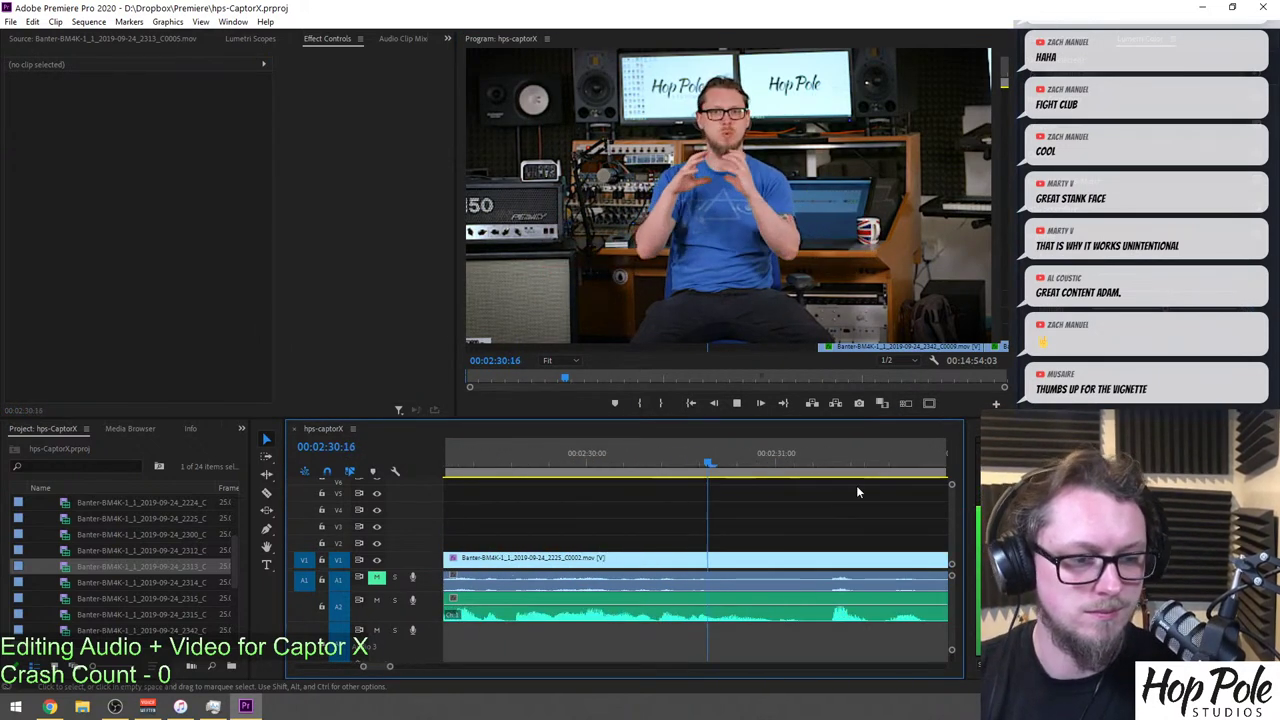
{"action": "key", "text": "minus"}
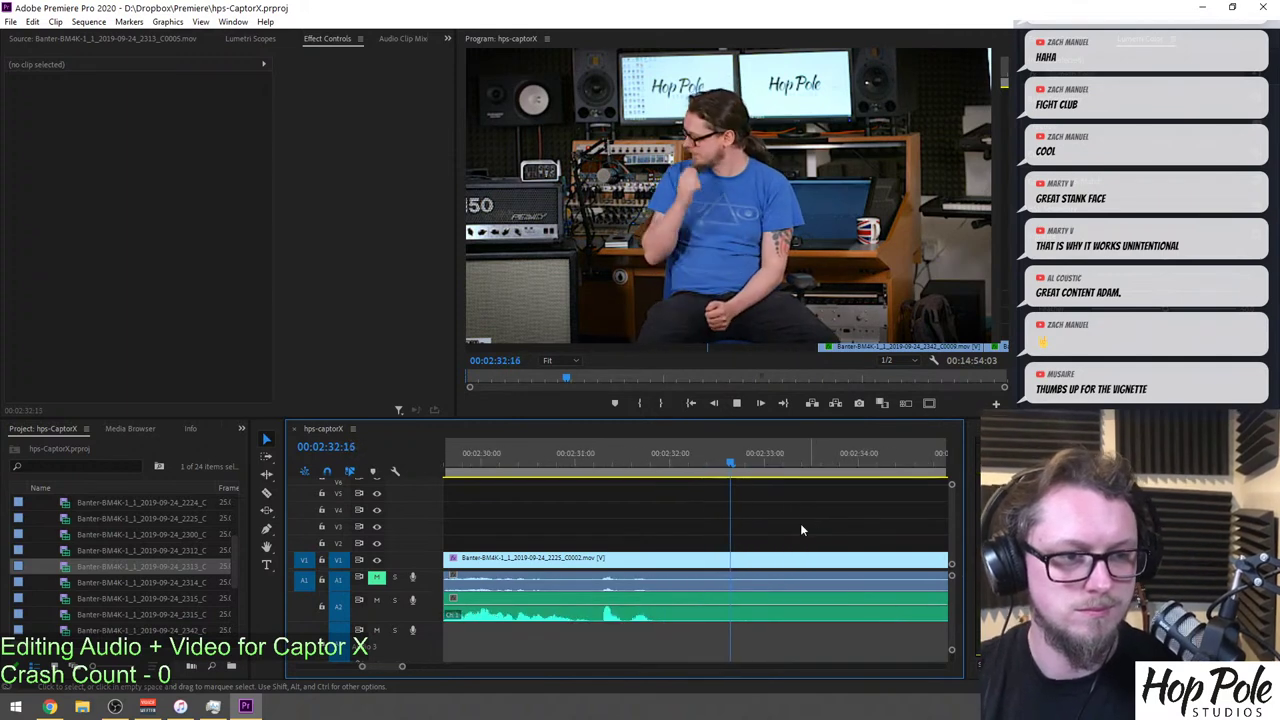
{"action": "key", "text": "minus"}
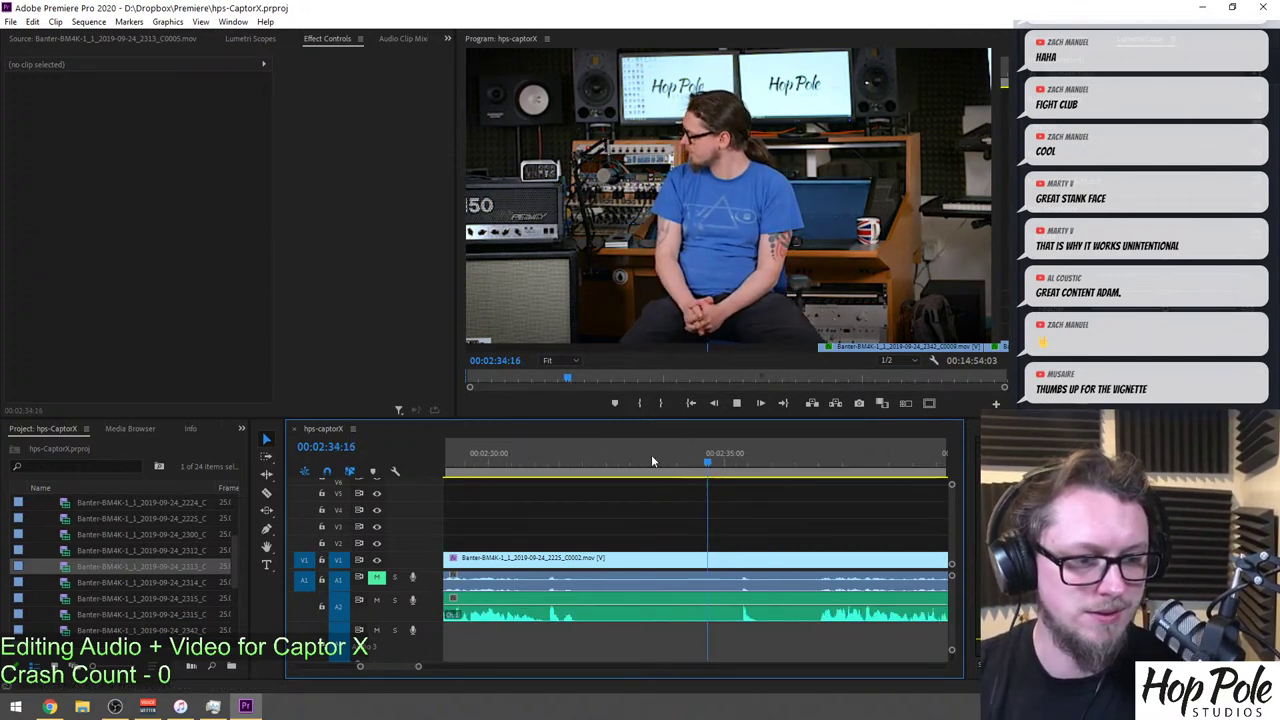
{"action": "key", "text": "c"}
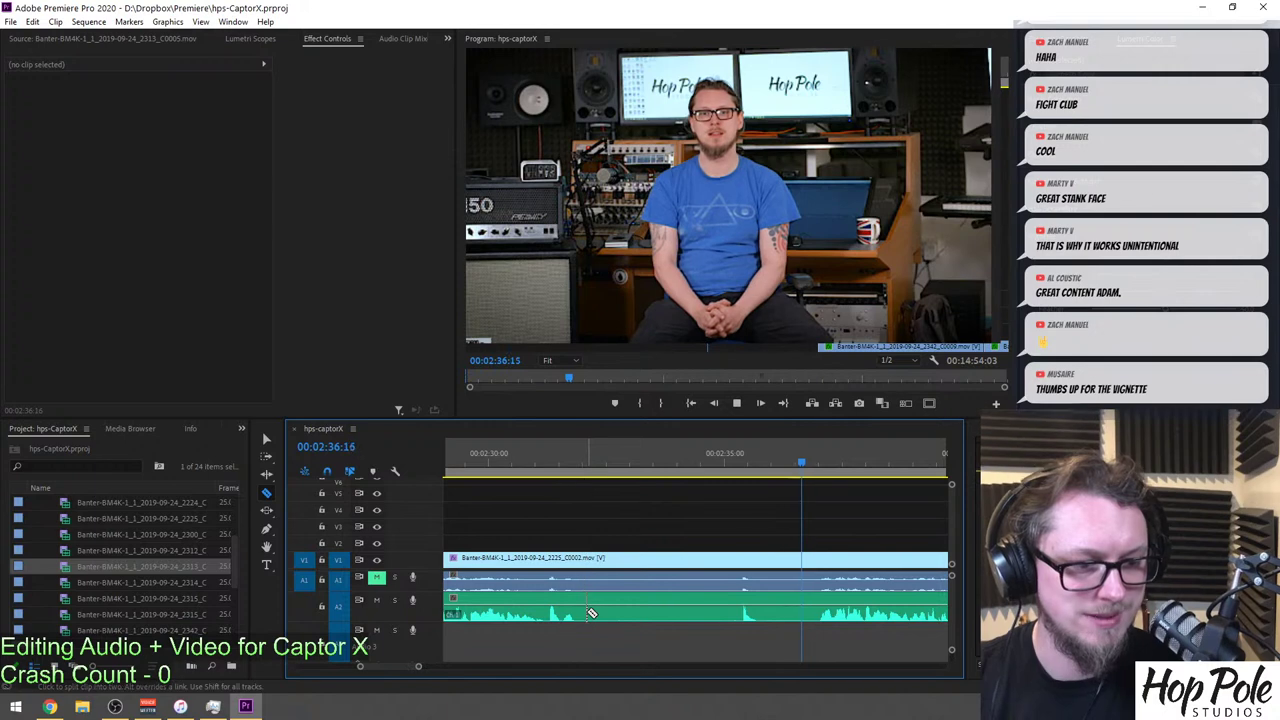
{"action": "left_click", "coordinate": [588, 600]}
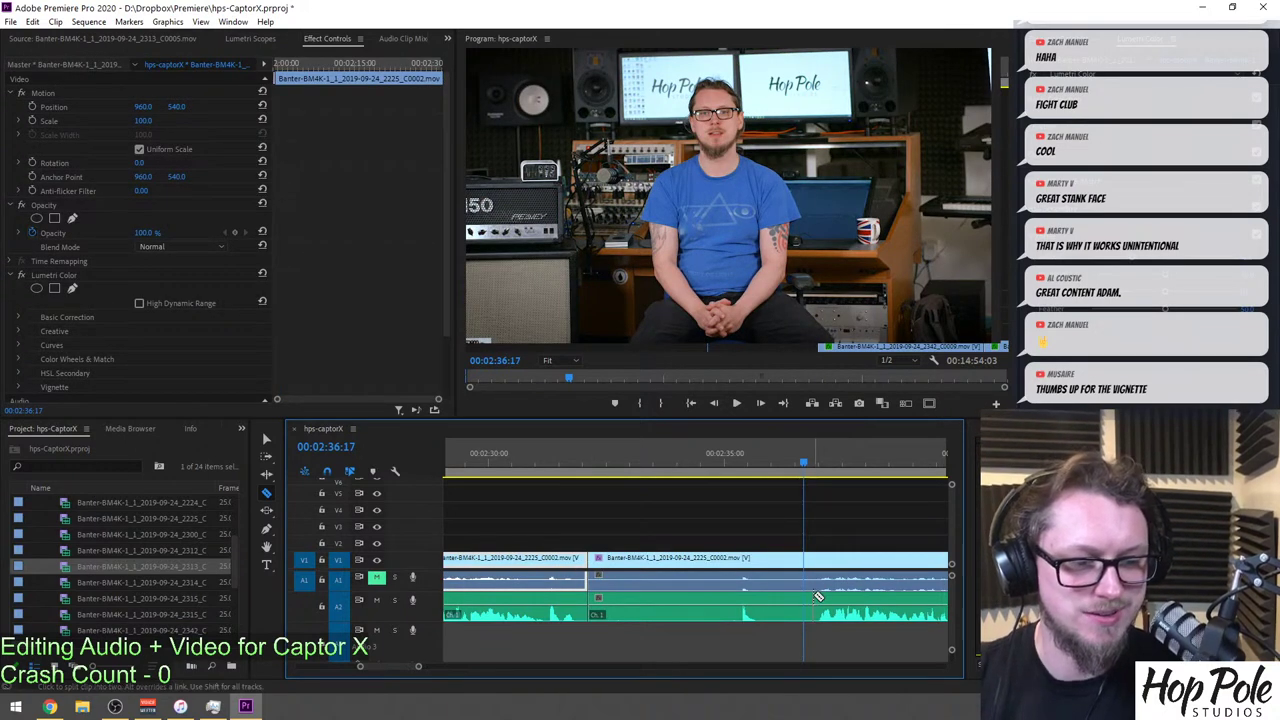
{"action": "key", "text": "v"}
{"action": "left_click_drag", "start_coordinate": [698, 527], "coordinate": [739, 648]}
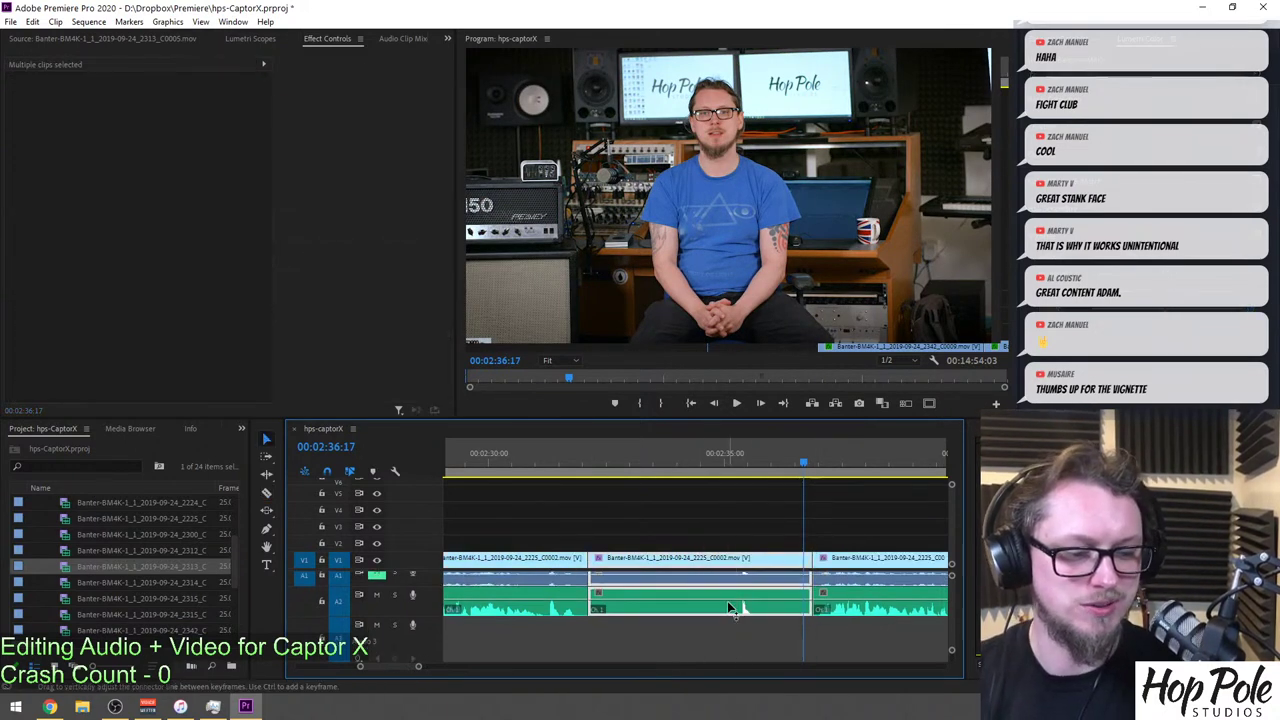
{"action": "key", "text": "Delete"}
{"action": "left_click", "coordinate": [659, 614]}
{"action": "key", "text": "Delete"}
{"action": "key", "text": "Delete"}
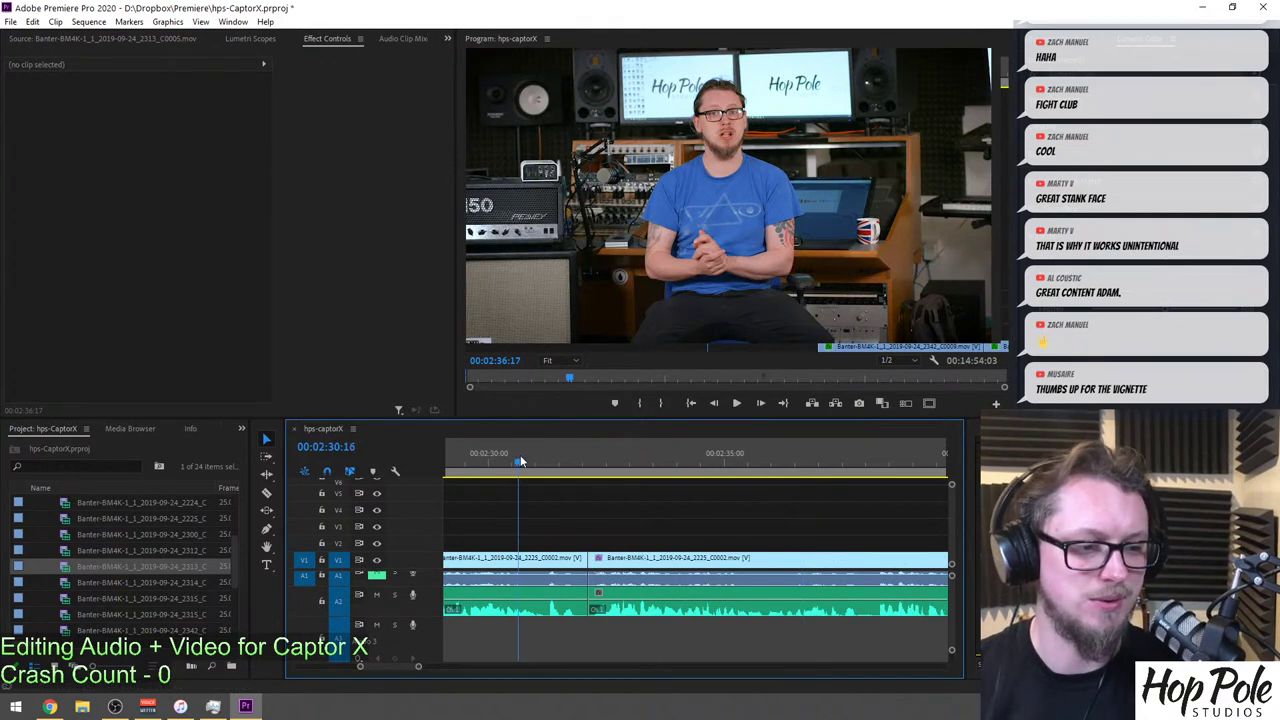
Play back the new join from 00:02:30:16 and follow the speech to find the next pause.
{"action": "left_click", "coordinate": [520, 455]}
{"action": "key", "text": "space"}
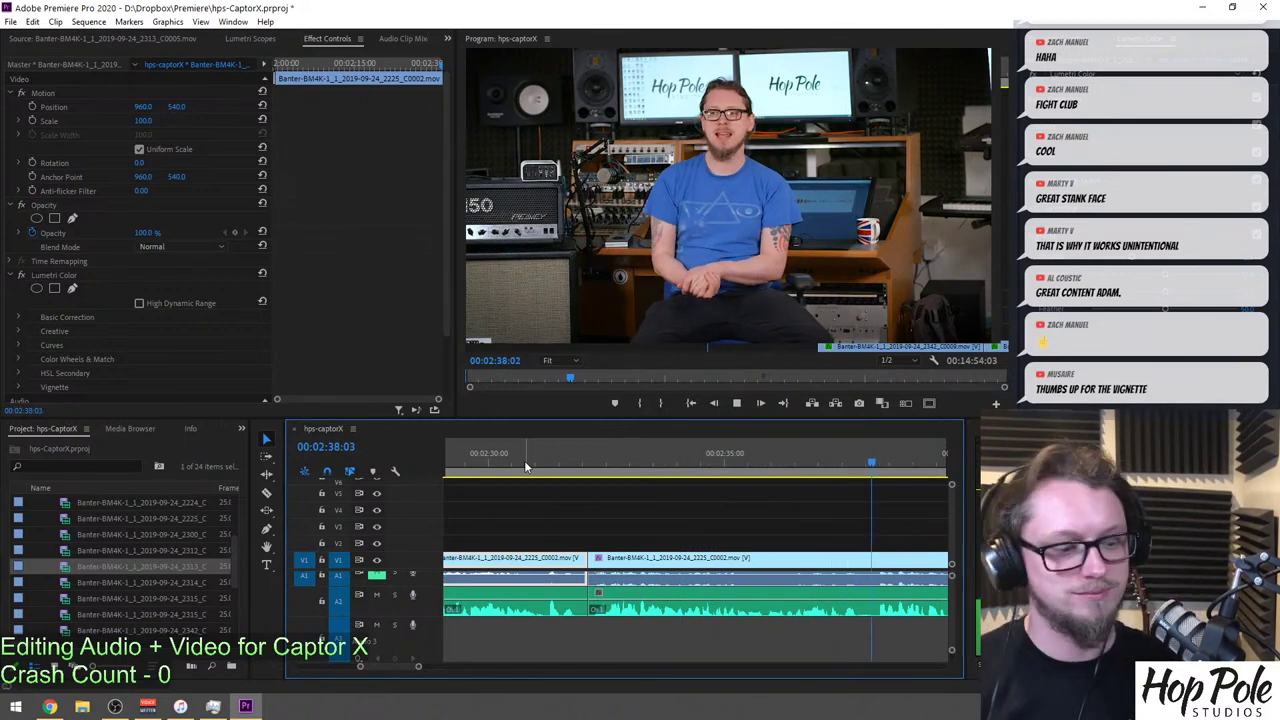
{"action": "key", "text": "minus"}
{"action": "key", "text": "minus"}
{"action": "key", "text": "minus"}
{"action": "key", "text": "minus"}
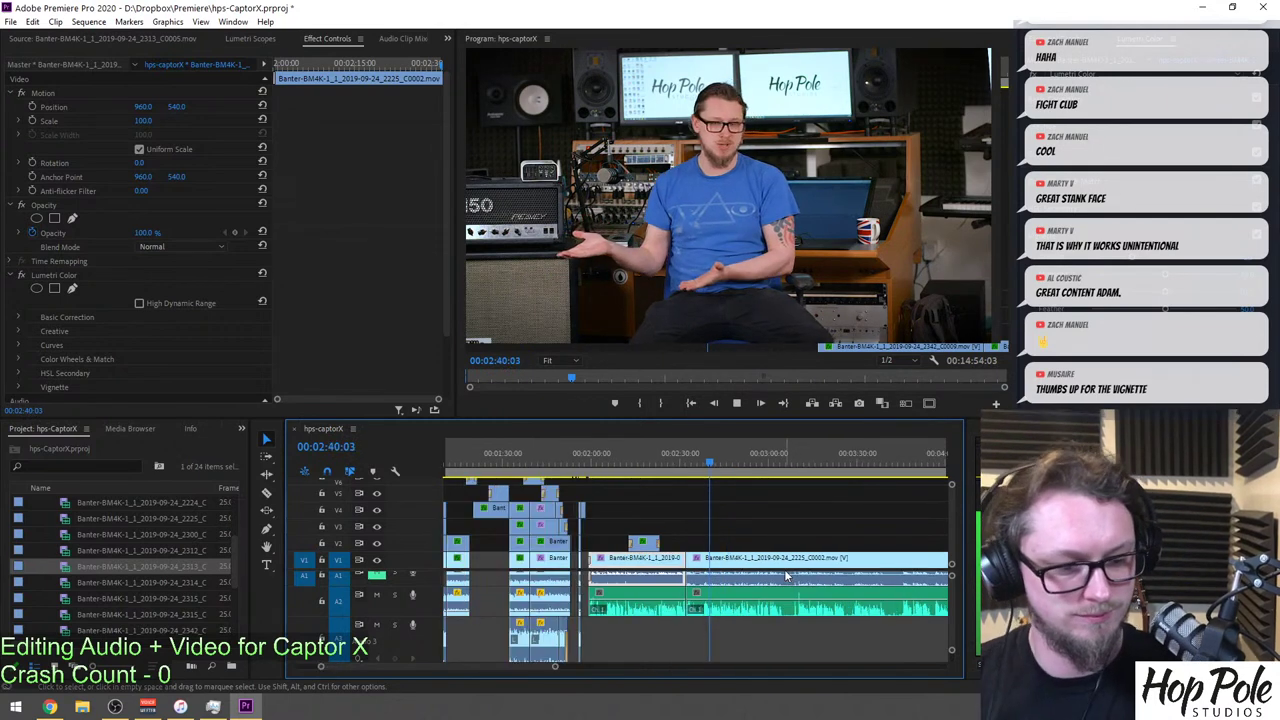
{"action": "key", "text": "equal"}
{"action": "key", "text": "equal"}
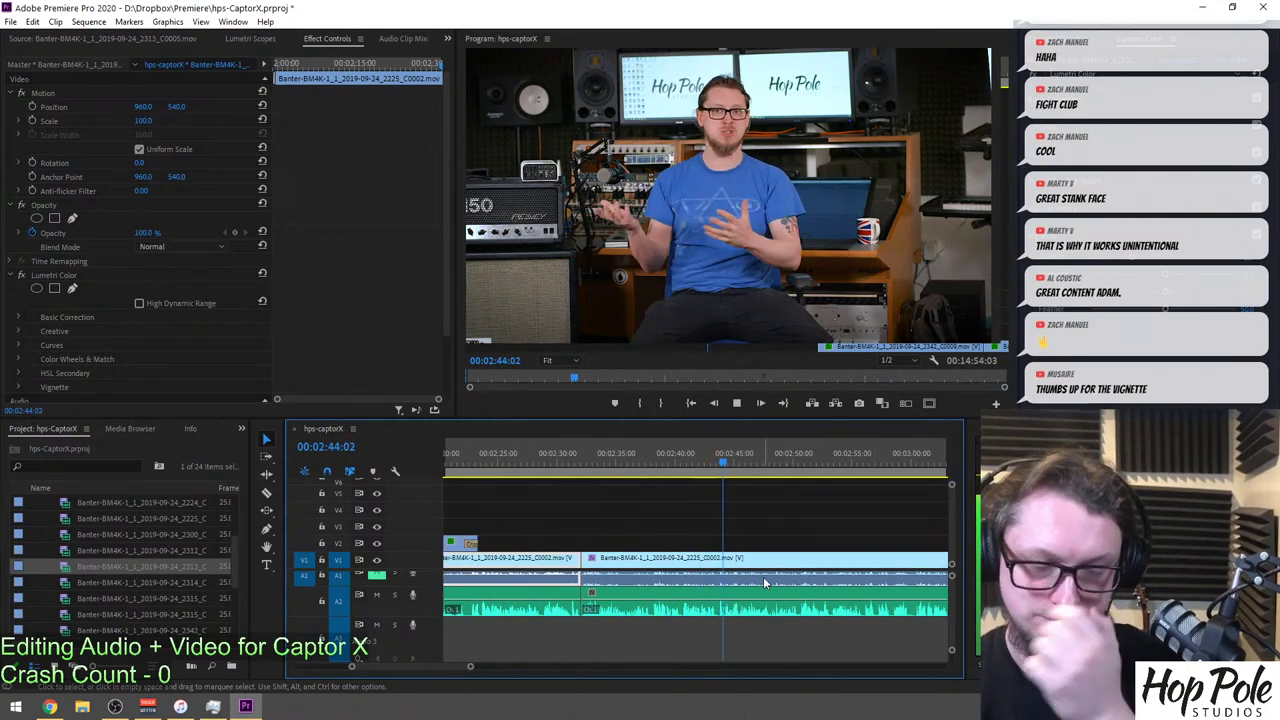
{"action": "scroll", "coordinate": [801, 568], "scroll_direction": "down", "scroll_amount": 6}
{"action": "scroll", "coordinate": [812, 559], "scroll_direction": "down", "scroll_amount": 2}
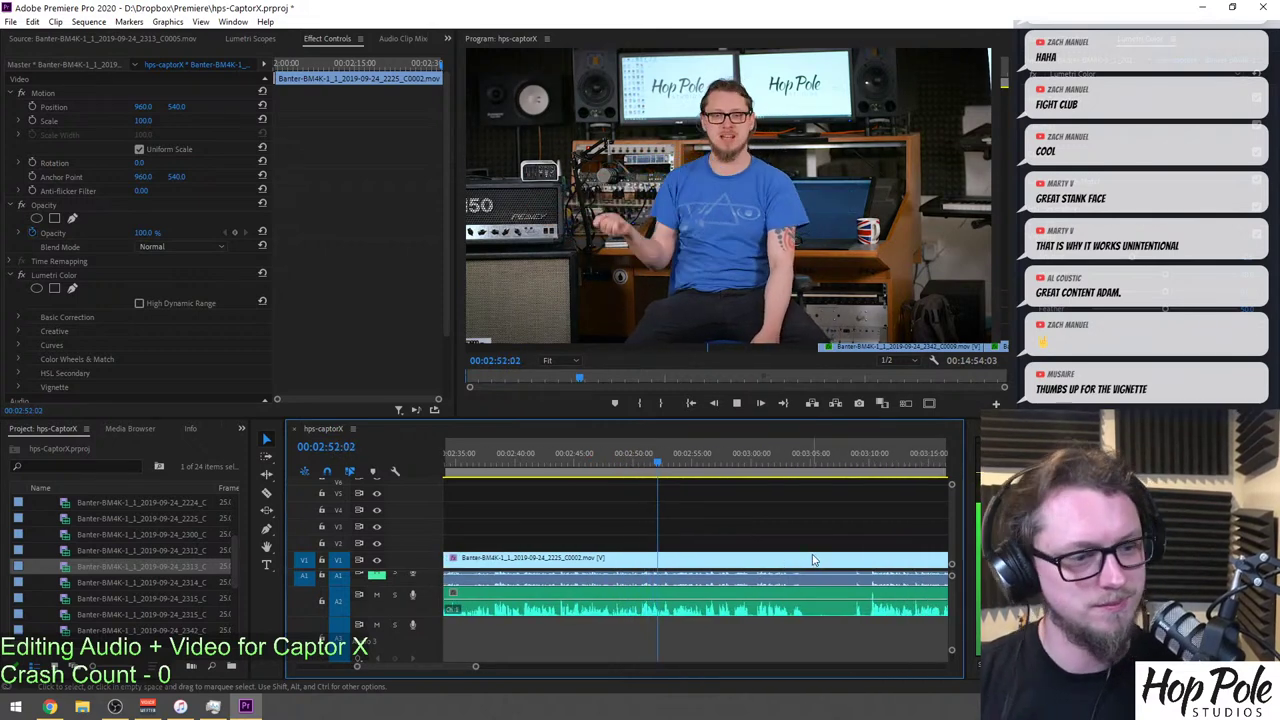
{"action": "key", "text": "equal"}
{"action": "scroll", "coordinate": [780, 558], "scroll_direction": "down", "scroll_amount": 5}
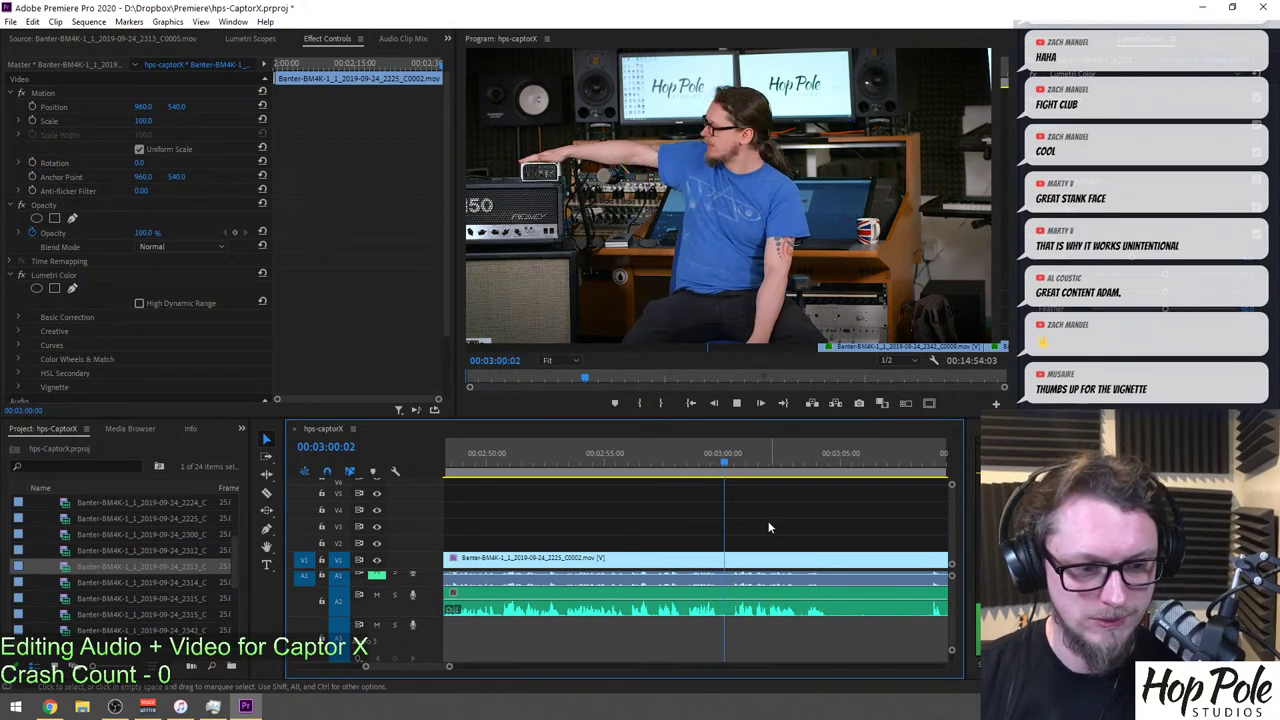
Cut the section from about 00:03:05 to 00:03:10 out of the talking footage and close the gap.
{"action": "key", "text": "c"}
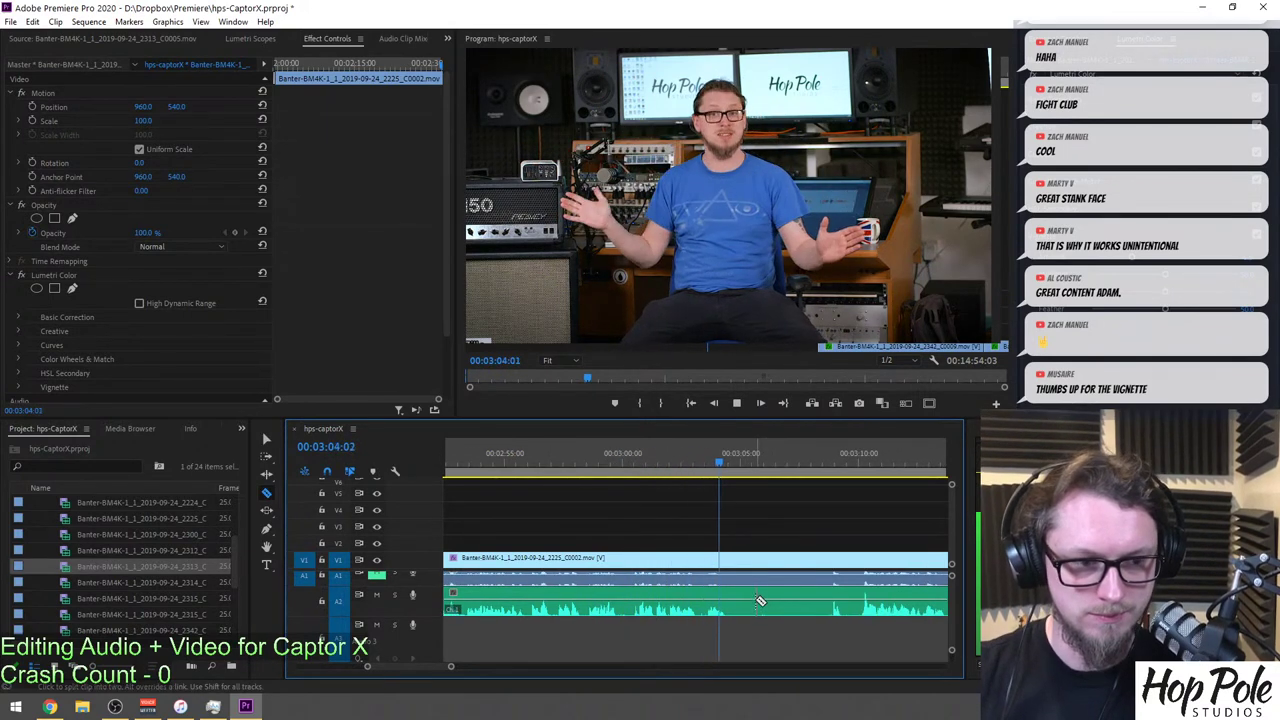
{"action": "left_click", "coordinate": [741, 607]}
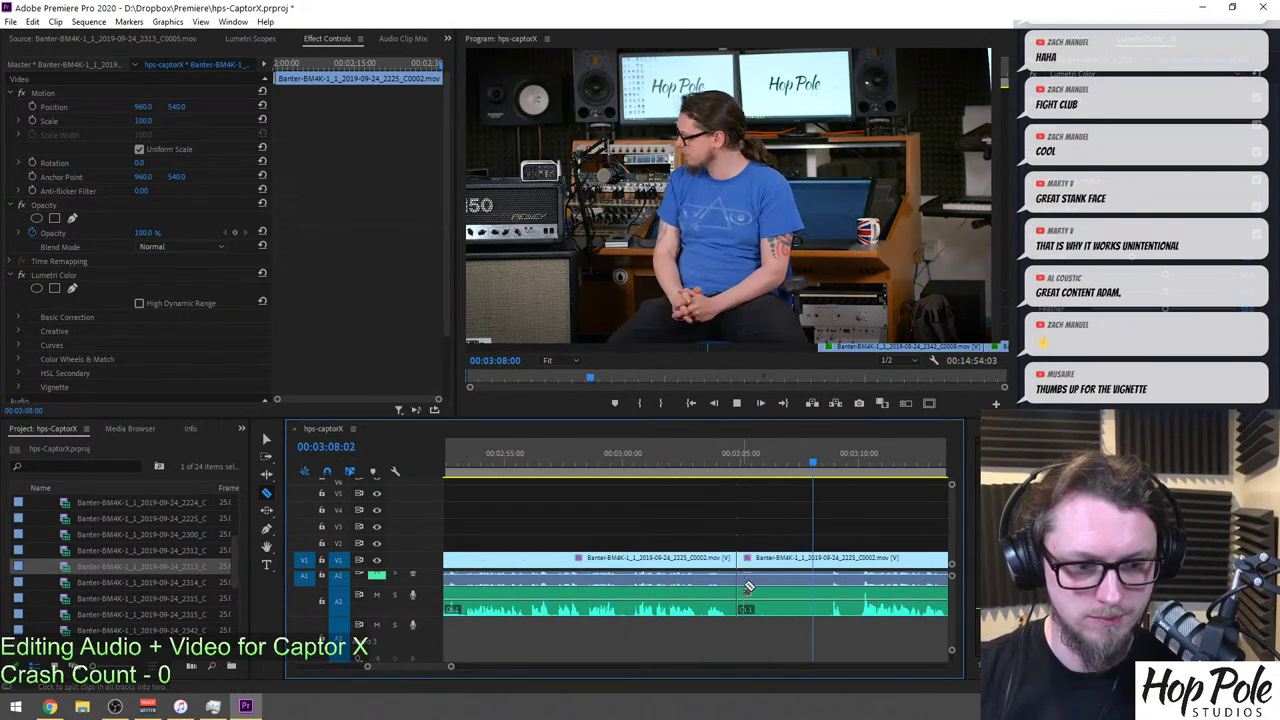
{"action": "left_click", "coordinate": [860, 608]}
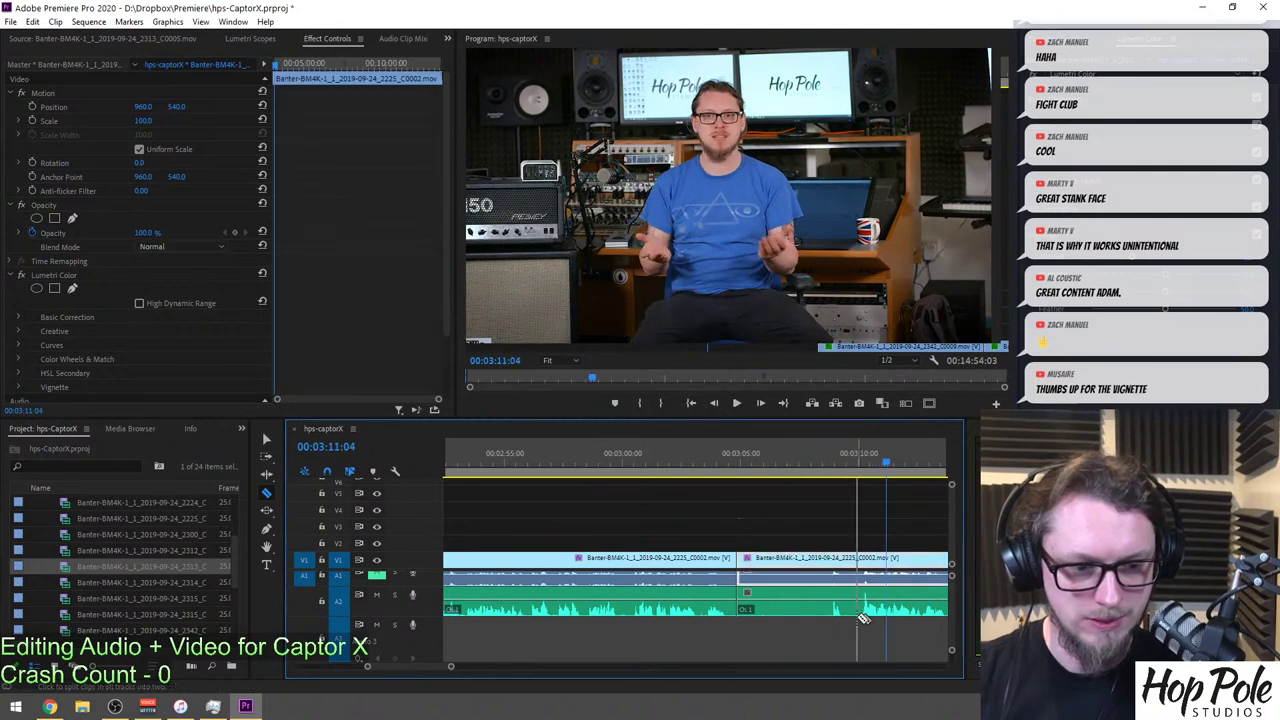
{"action": "key", "text": "v"}
{"action": "left_click_drag", "start_coordinate": [751, 502], "coordinate": [782, 616]}
{"action": "key", "text": "Delete"}
{"action": "left_click", "coordinate": [774, 598]}
{"action": "key", "text": "Delete"}
Play back the second join from 00:03:00:16, stop at 00:03:10:24 and save the project.
{"action": "left_click", "coordinate": [716, 461]}
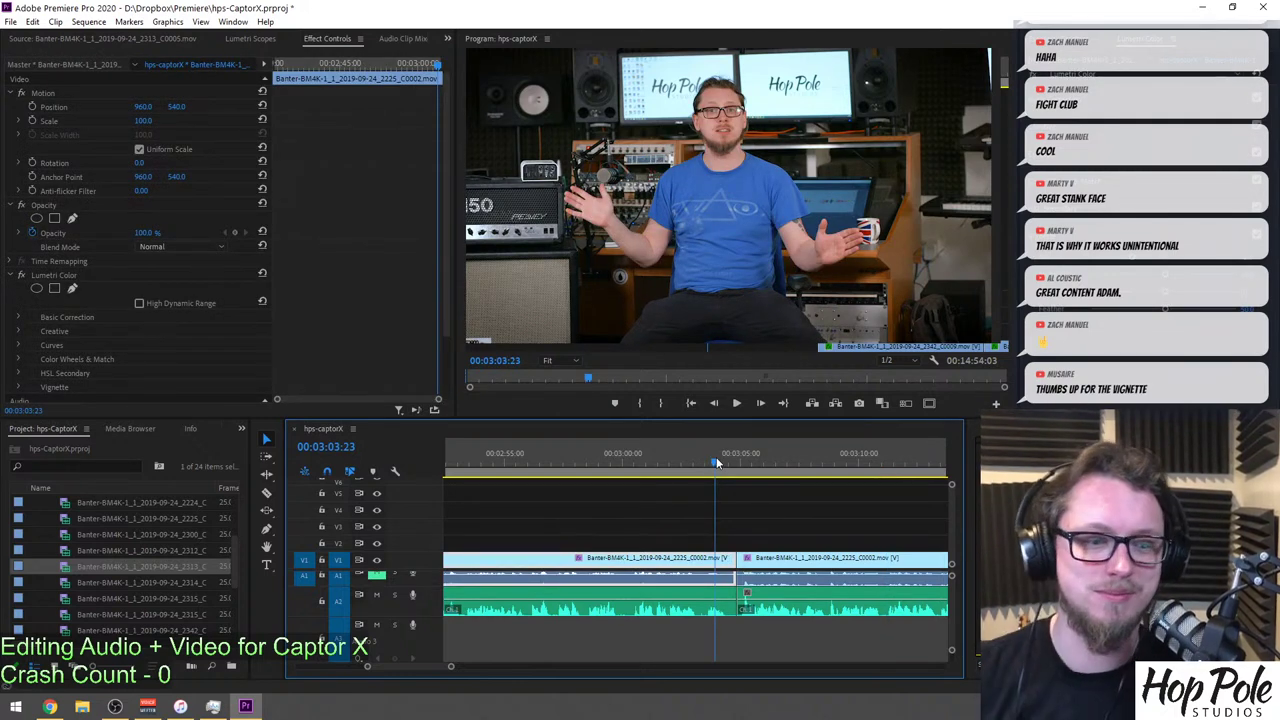
{"action": "left_click", "coordinate": [640, 462]}
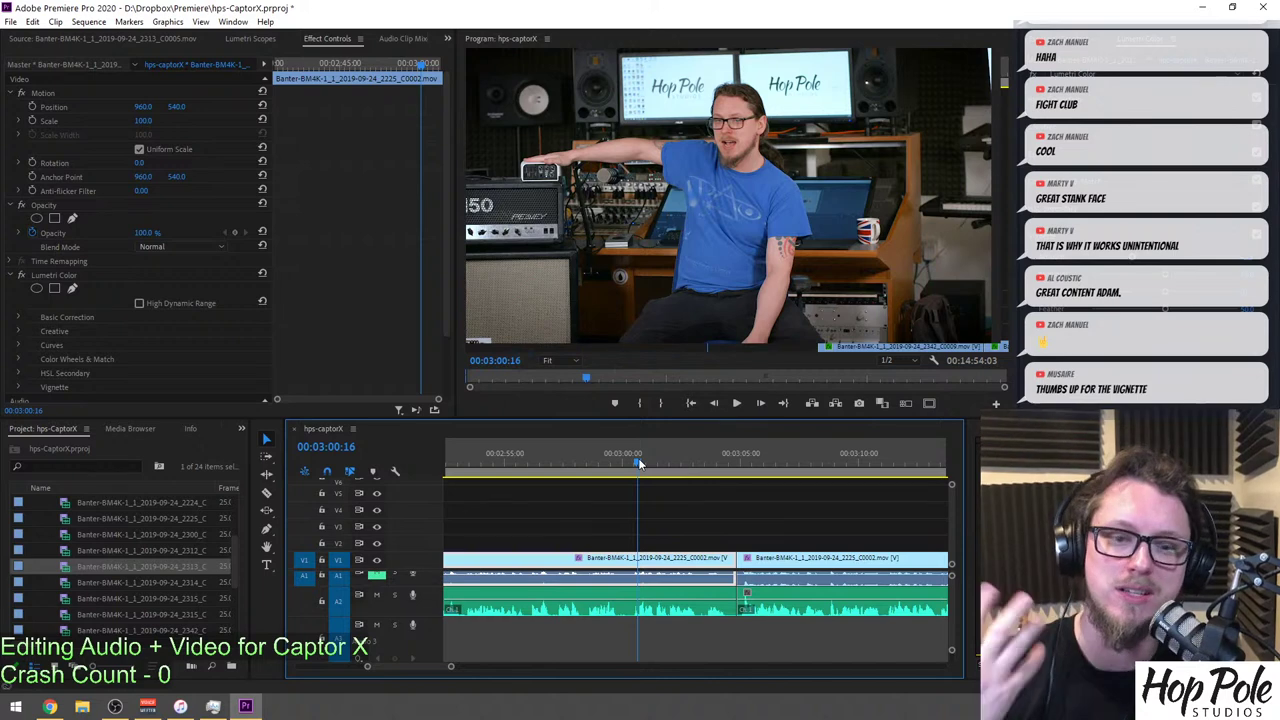
{"action": "key", "text": "space"}
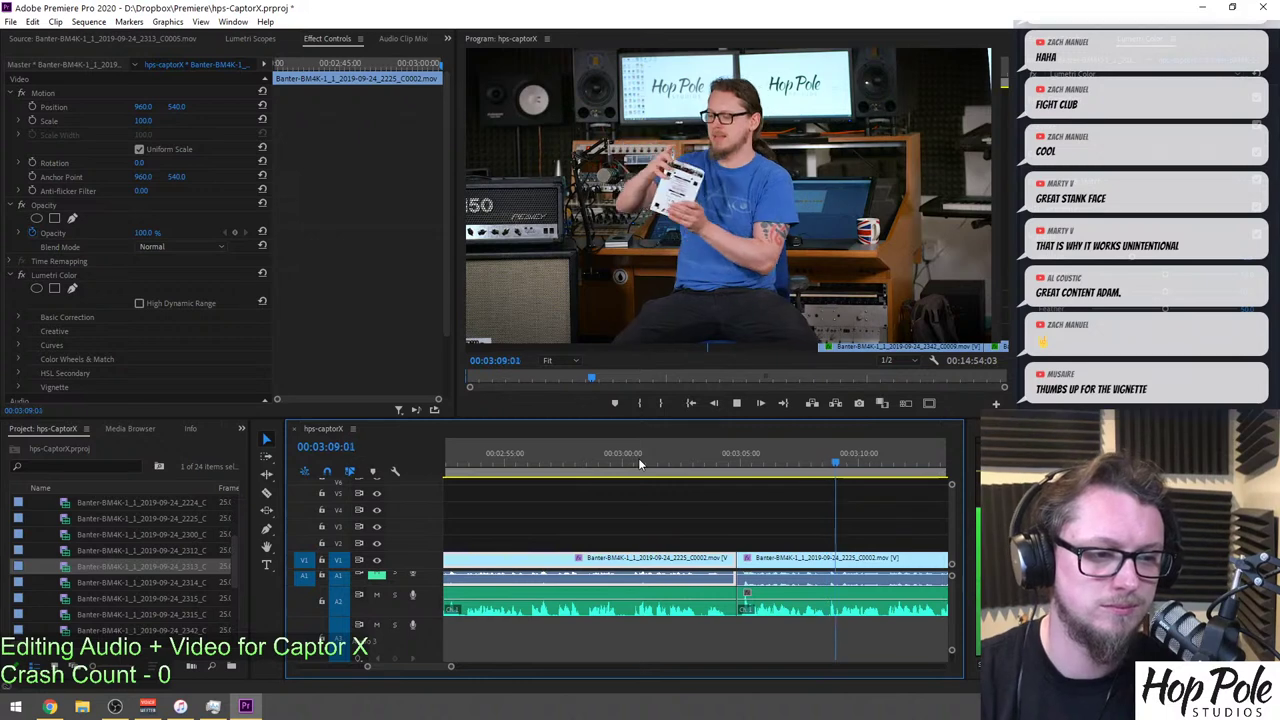
{"action": "key", "text": "space"}
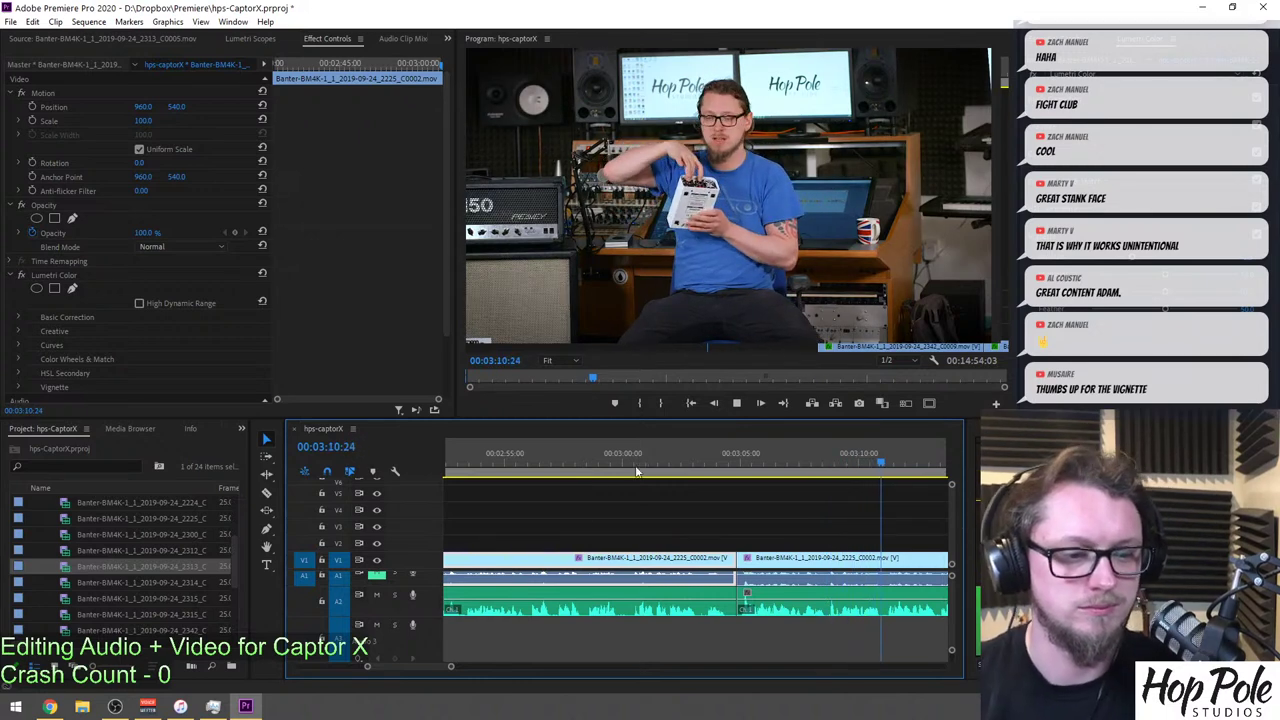
{"action": "scroll", "coordinate": [556, 505], "scroll_direction": "down", "scroll_amount": 2}
{"action": "key", "text": "ctrl+s"}
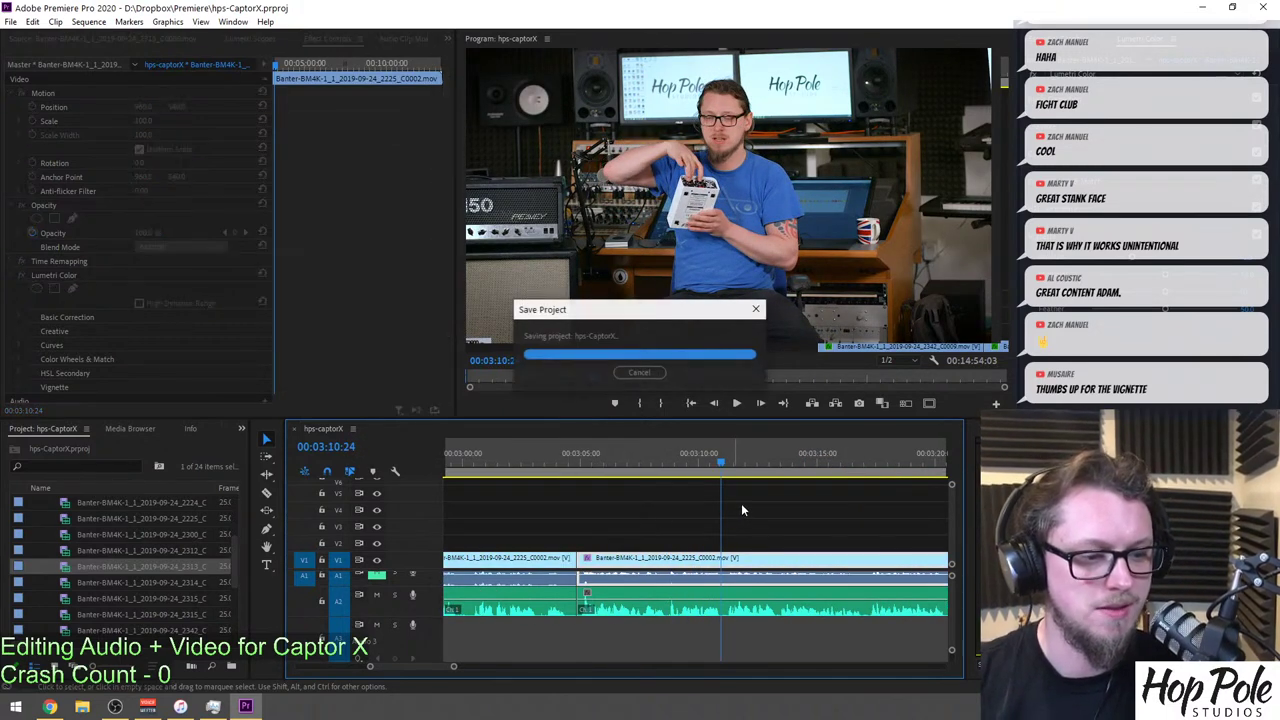
Preview the project's clips, including 2312_C0004 and 2315_C0008, for a Captor X close-up that suits the speech.
{"action": "double_click", "coordinate": [63, 552]}
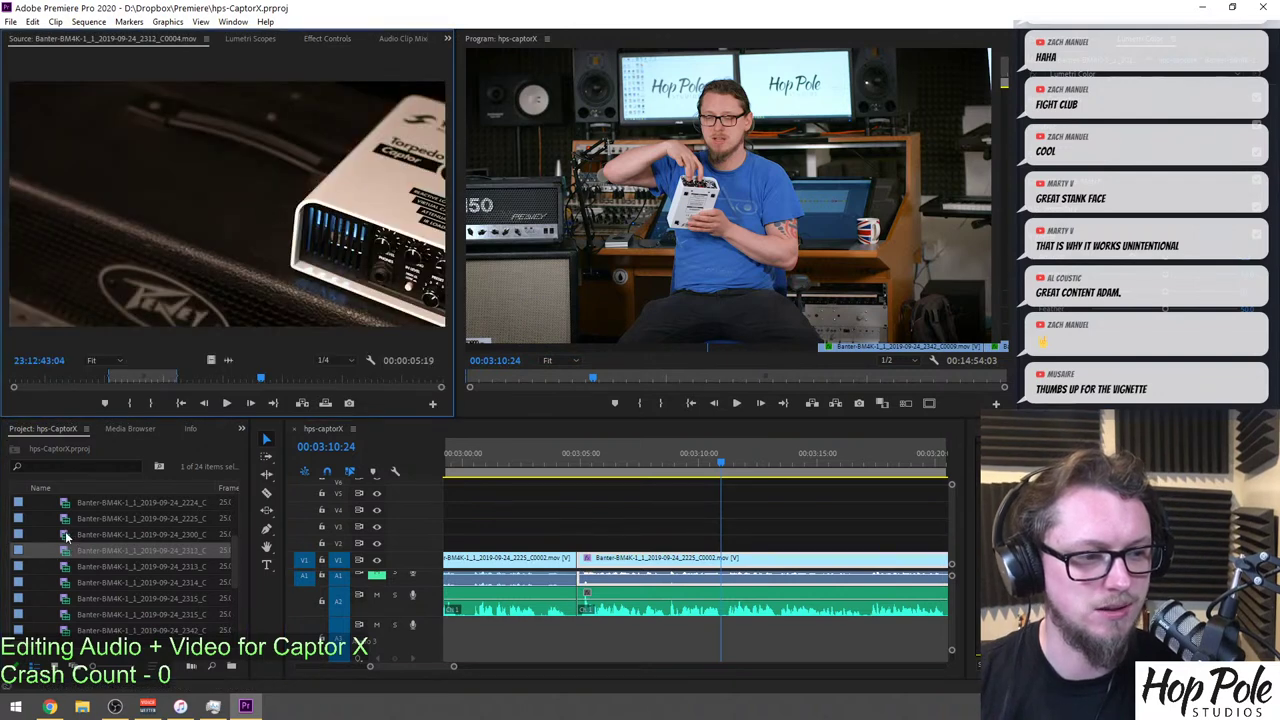
{"action": "double_click", "coordinate": [64, 534]}
{"action": "double_click", "coordinate": [62, 523]}
{"action": "scroll", "coordinate": [62, 522], "scroll_direction": "up", "scroll_amount": 3}
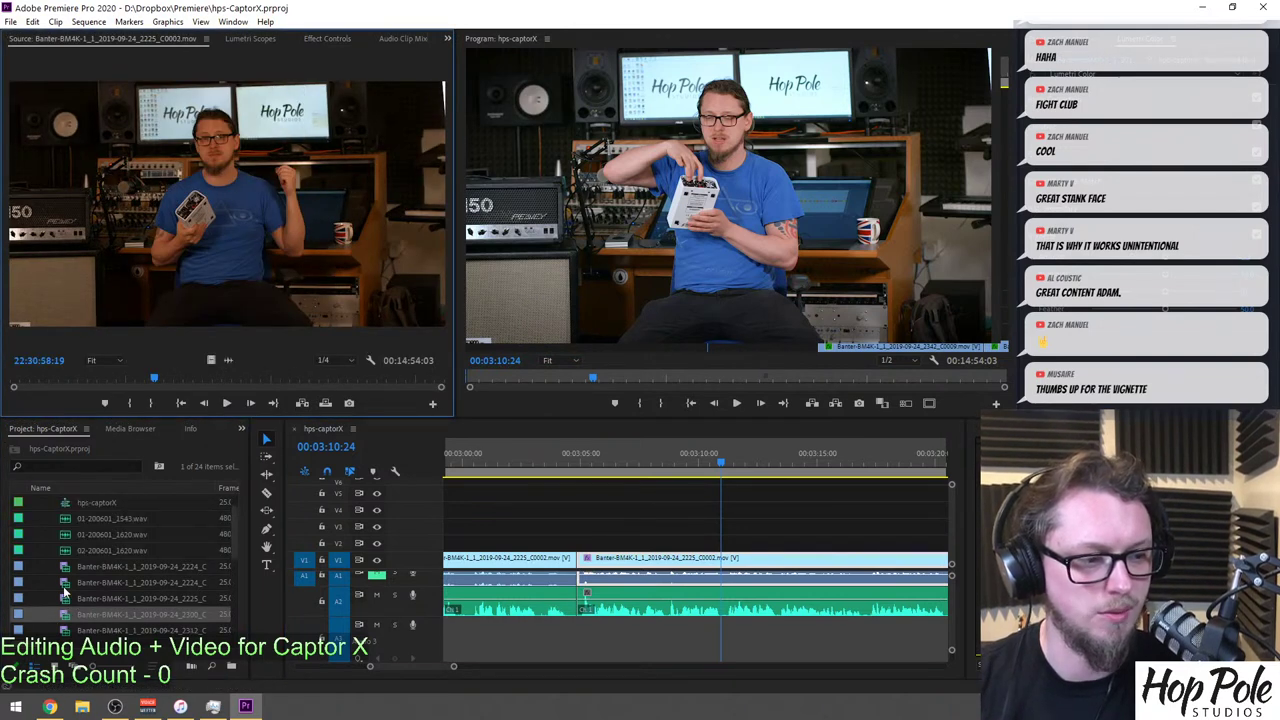
{"action": "double_click", "coordinate": [63, 590]}
{"action": "scroll", "coordinate": [63, 585], "scroll_direction": "down", "scroll_amount": 3}
{"action": "double_click", "coordinate": [62, 550]}
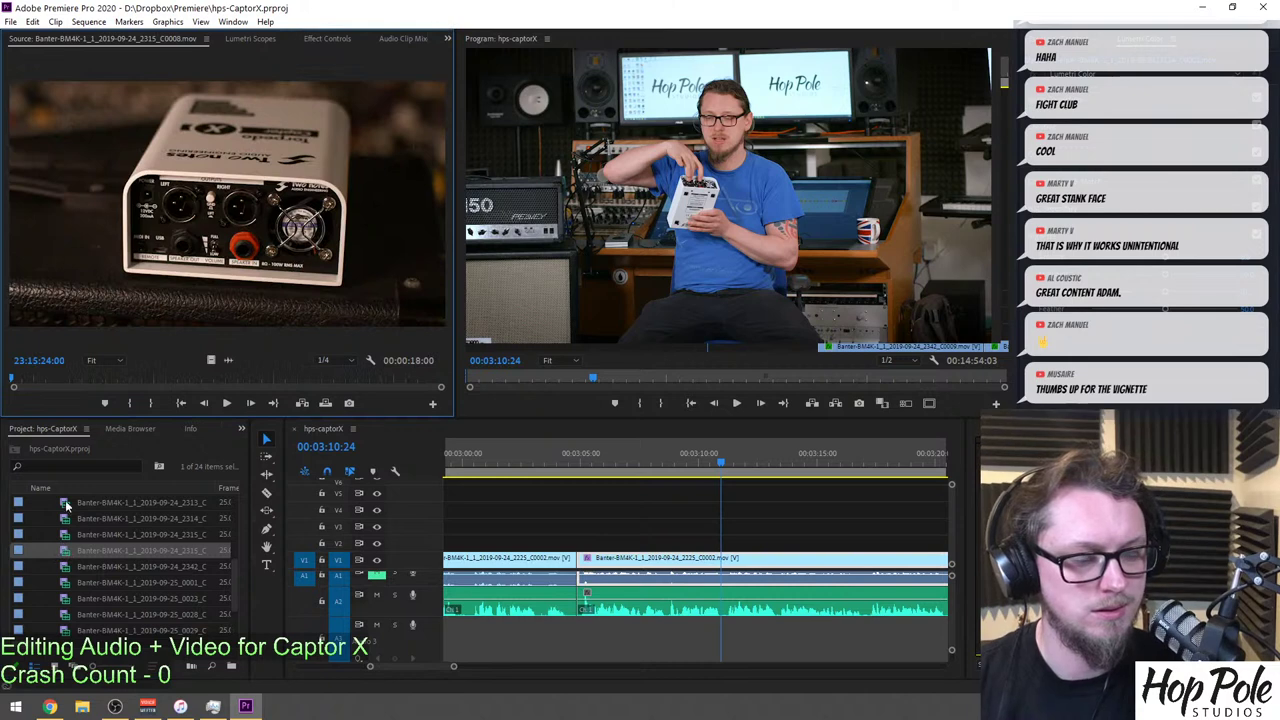
{"action": "left_click", "coordinate": [92, 378]}
{"action": "left_click", "coordinate": [5, 378]}
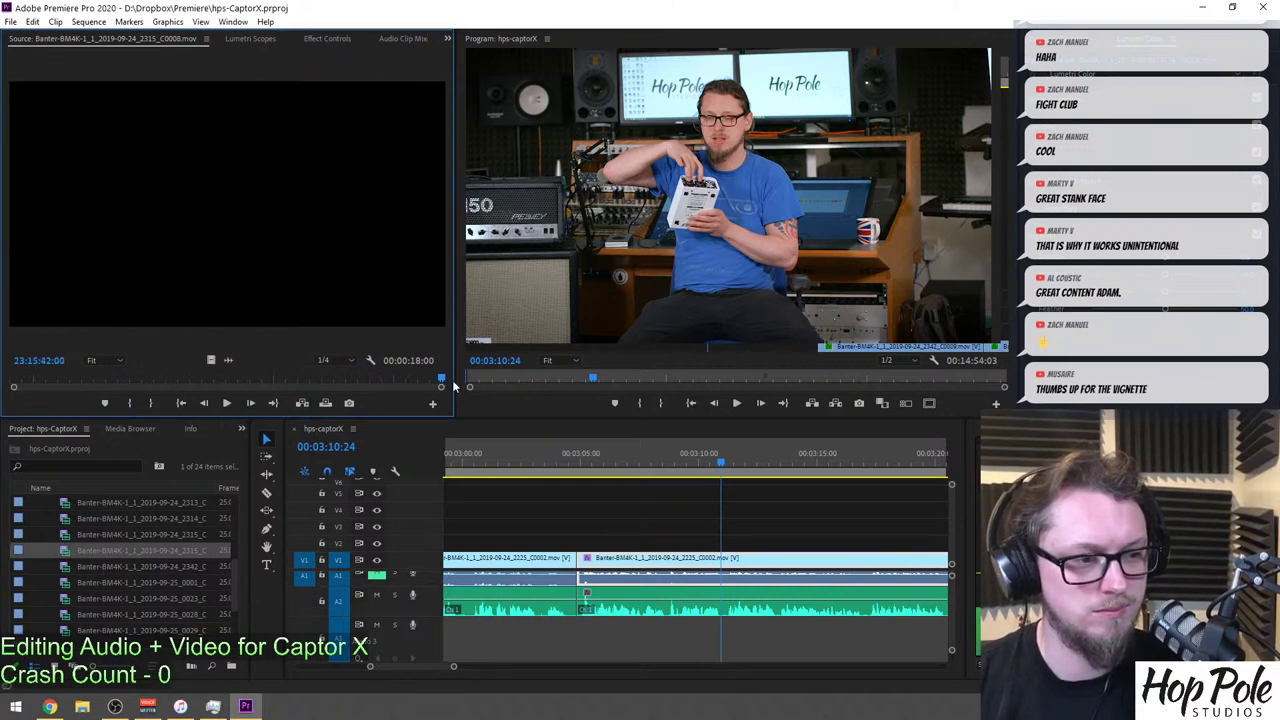
Mark a 00:00:13:24 range of close-up 2315_C0007, place its video on V2 at 00:03:10:24 and add cross dissolves at both ends.
{"action": "double_click", "coordinate": [63, 535]}
{"action": "left_click_drag", "start_coordinate": [72, 380], "coordinate": [434, 369]}
{"action": "key", "text": "i"}
{"action": "left_click_drag", "start_coordinate": [211, 358], "coordinate": [768, 543]}
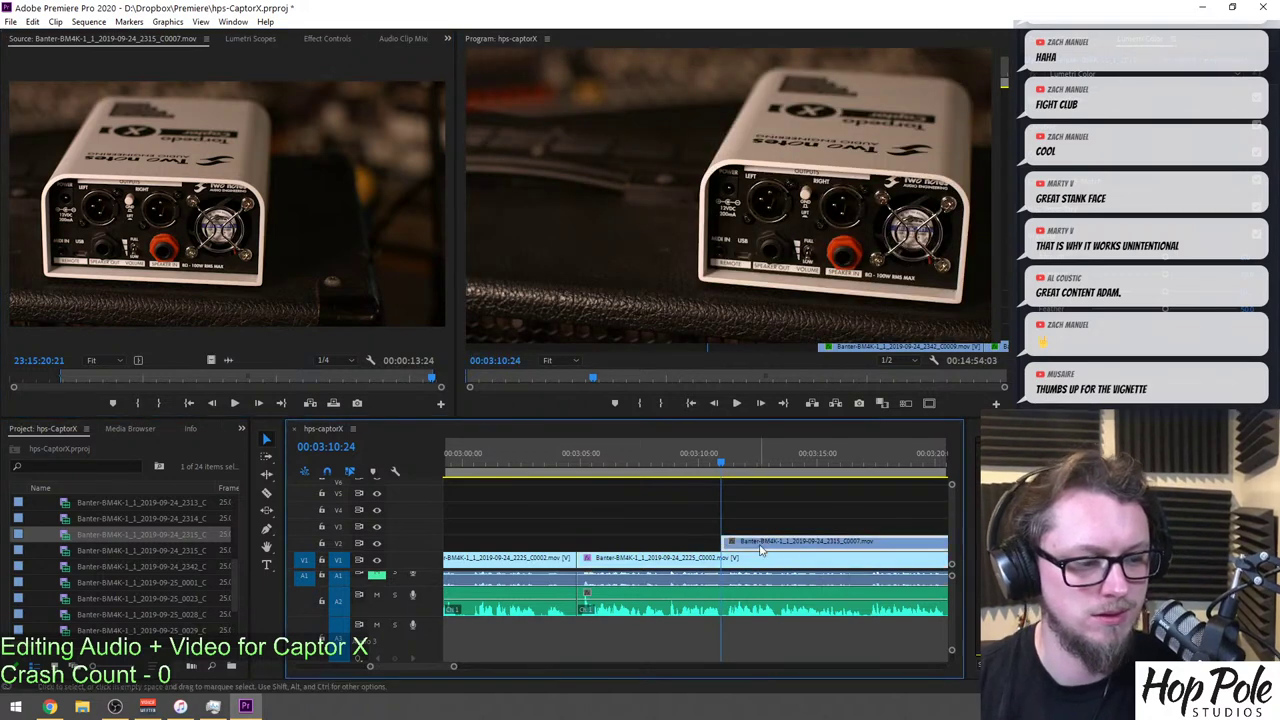
{"action": "key", "text": "ctrl+d"}
Copy the Lumetri Color effect from the earlier 2313 close-up on V2 to the new 2315_C0007 close-up.
{"action": "key", "text": "minus"}
{"action": "key", "text": "minus"}
{"action": "key", "text": "equal"}
{"action": "key", "text": "minus"}
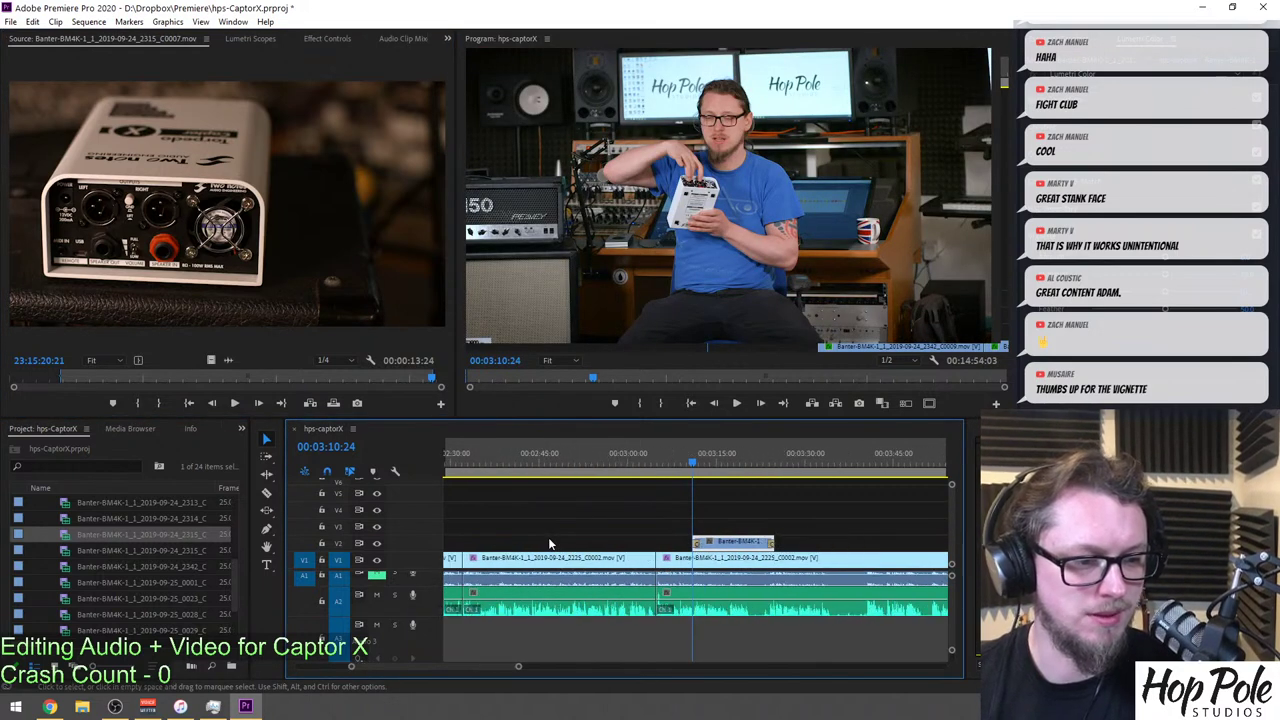
{"action": "key", "text": "minus"}
{"action": "left_click", "coordinate": [340, 40]}
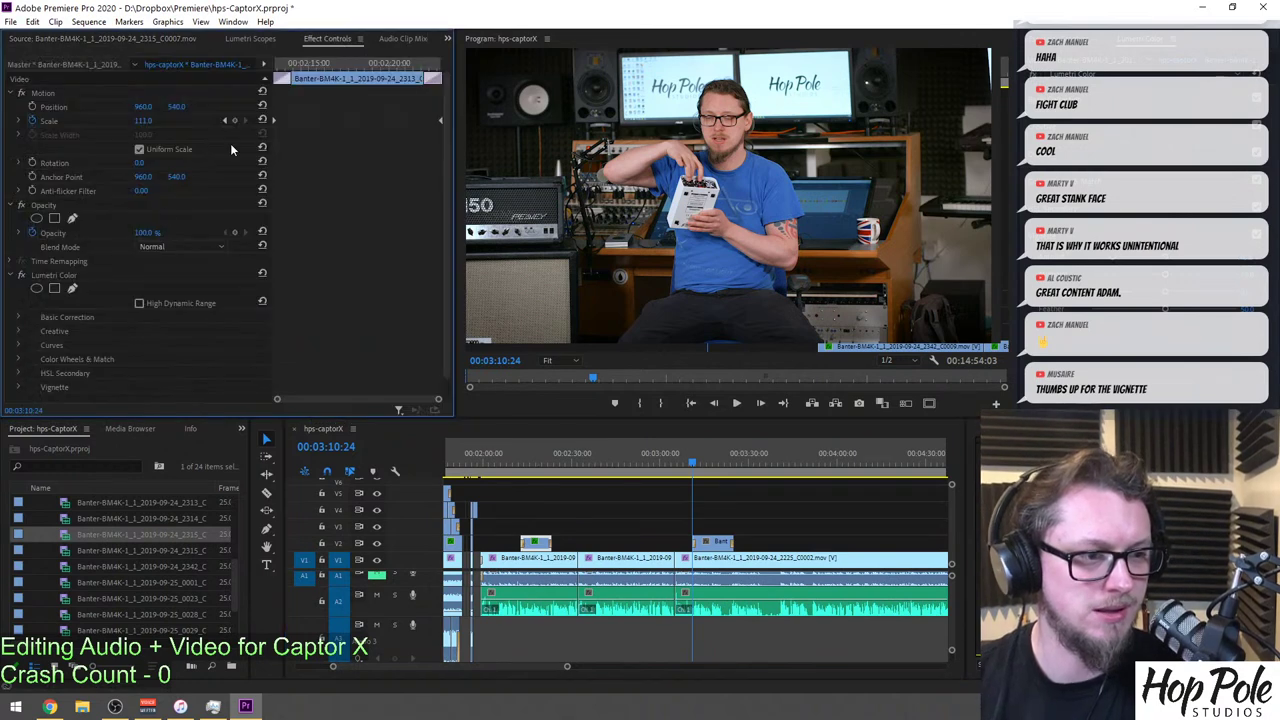
{"action": "left_click", "coordinate": [42, 96]}
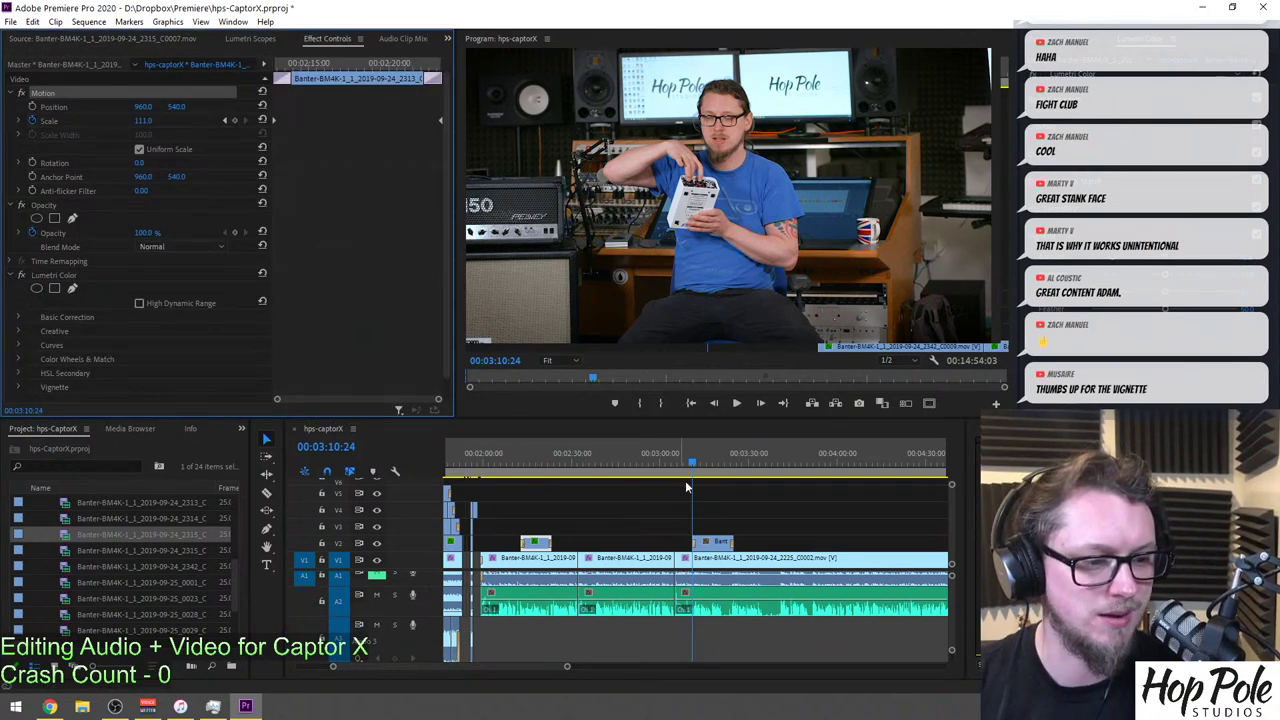
{"action": "left_click", "coordinate": [55, 278]}
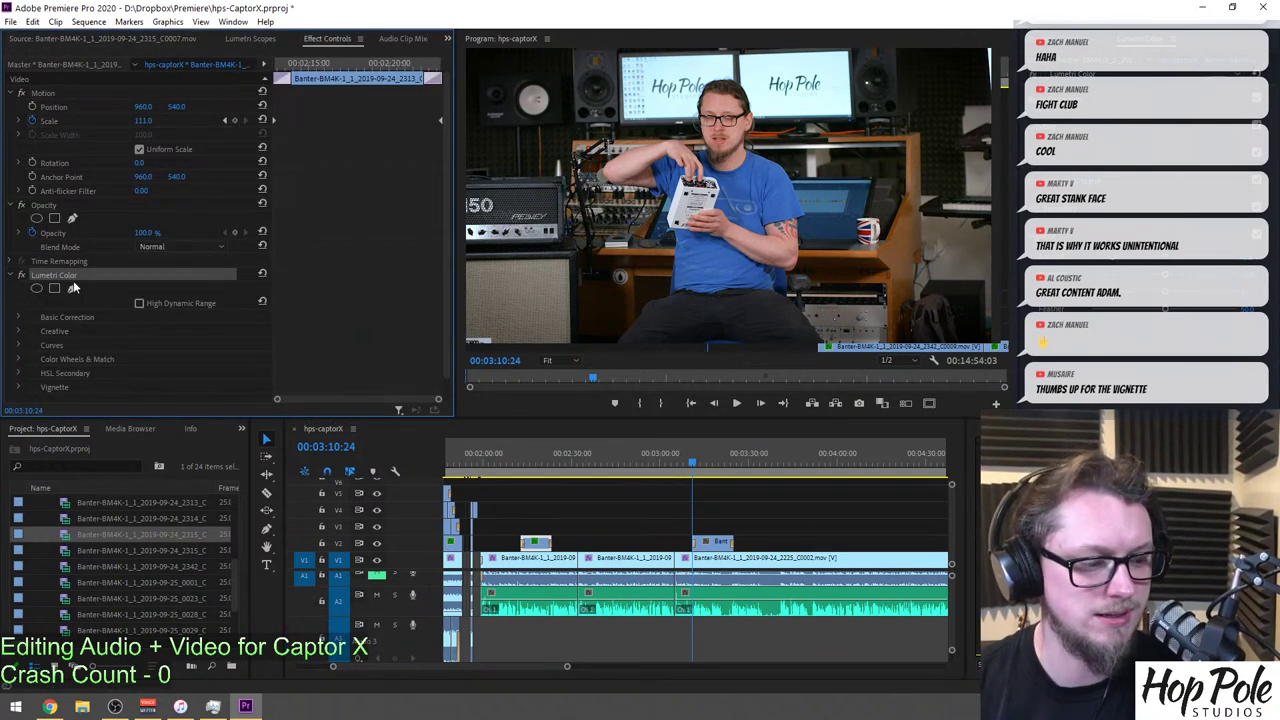
{"action": "left_click", "coordinate": [720, 546]}
Play back the graded 2315_C0007 close-up from 00:03:10:24 and check it against the speech waveform.
{"action": "key", "text": "space"}
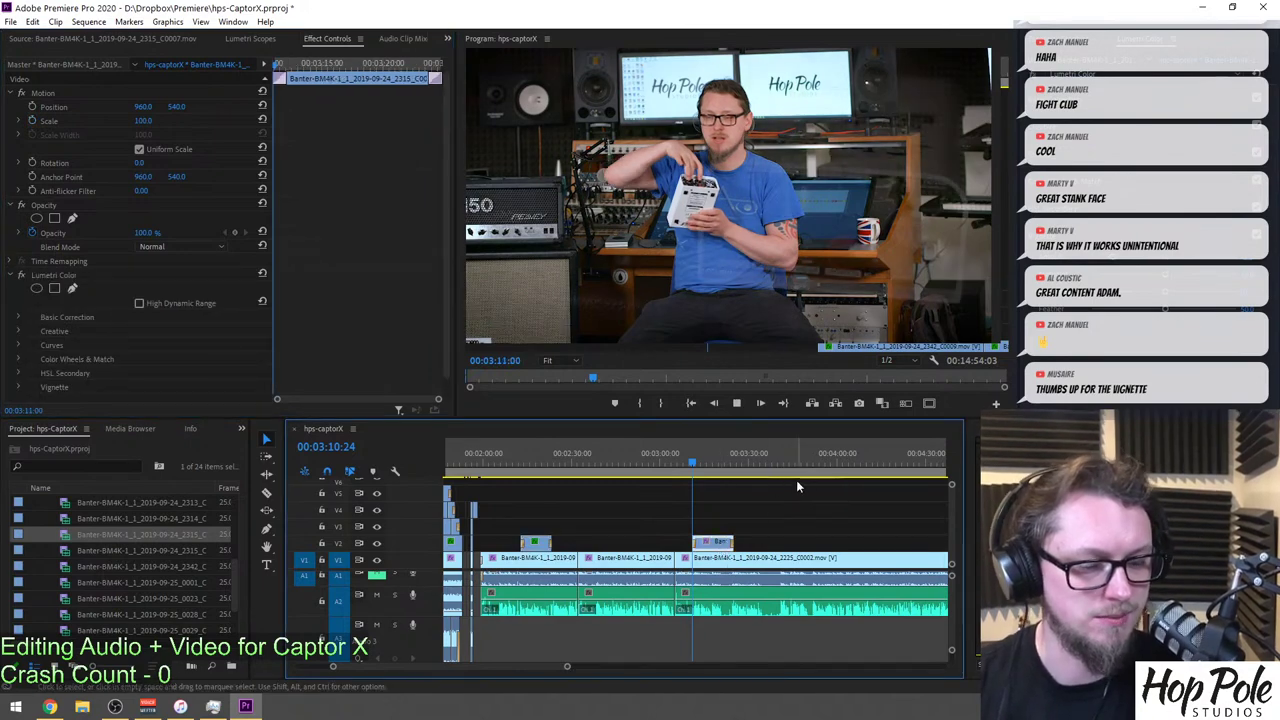
{"action": "key", "text": "="}
{"action": "key", "text": "="}
{"action": "key", "text": "="}
{"action": "key", "text": "="}
{"action": "scroll", "coordinate": [761, 476], "scroll_direction": "down", "scroll_amount": 1}
{"action": "scroll", "coordinate": [742, 483], "scroll_direction": "down", "scroll_amount": 3}
{"action": "scroll", "coordinate": [754, 485], "scroll_direction": "up", "scroll_amount": 5}
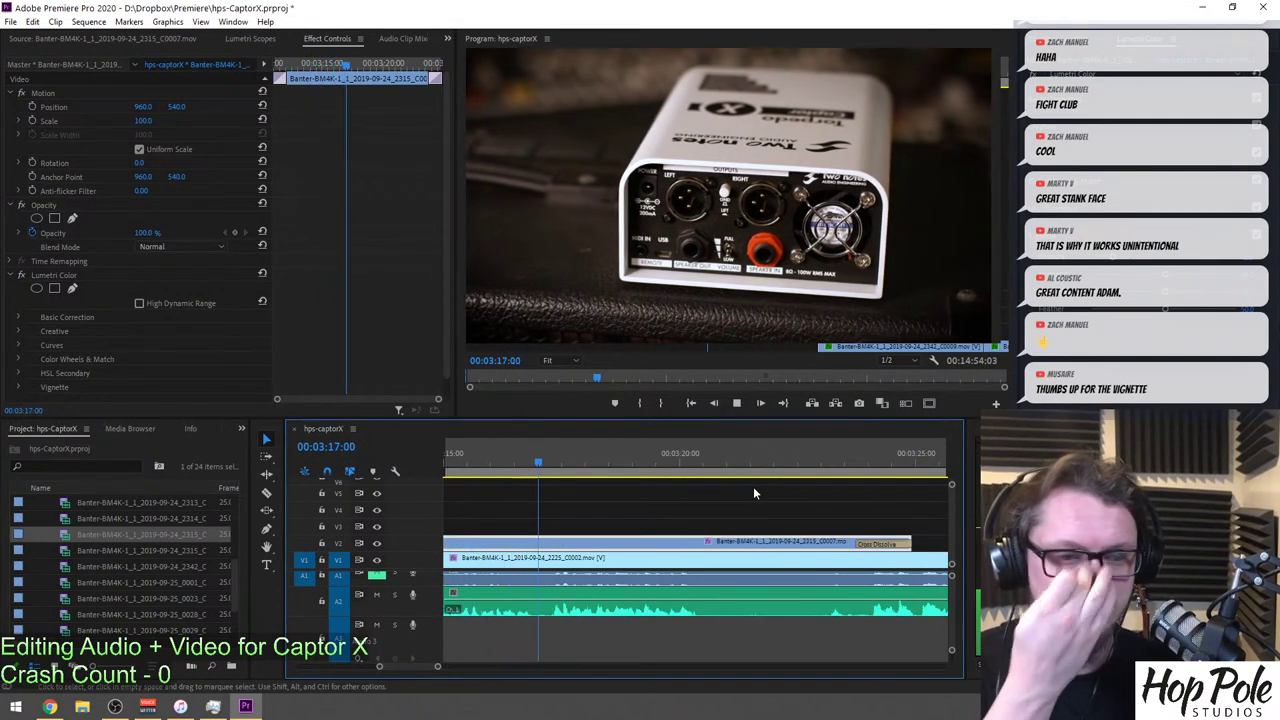
Split the talking footage at about 00:03:20:18 and 00:03:24:00, save the project, and delete the pause between from V1, A1 and A2.
{"action": "key", "text": "c"}
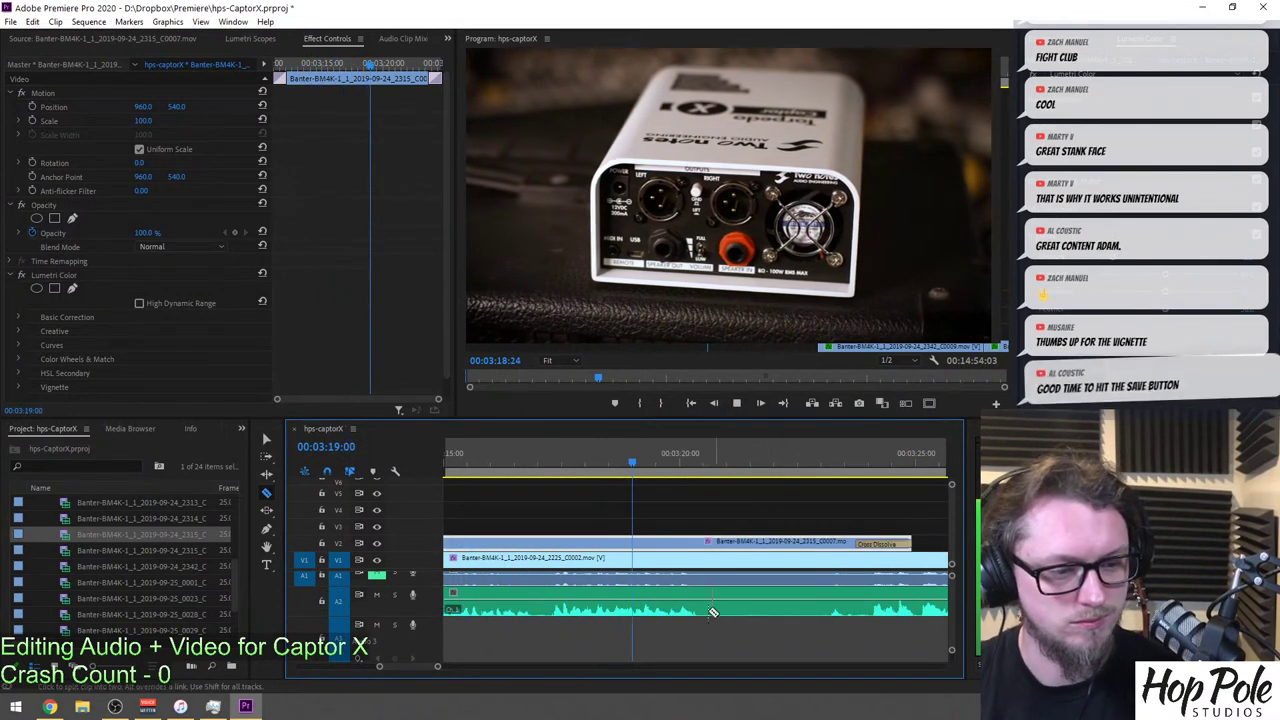
{"action": "left_click", "coordinate": [716, 606]}
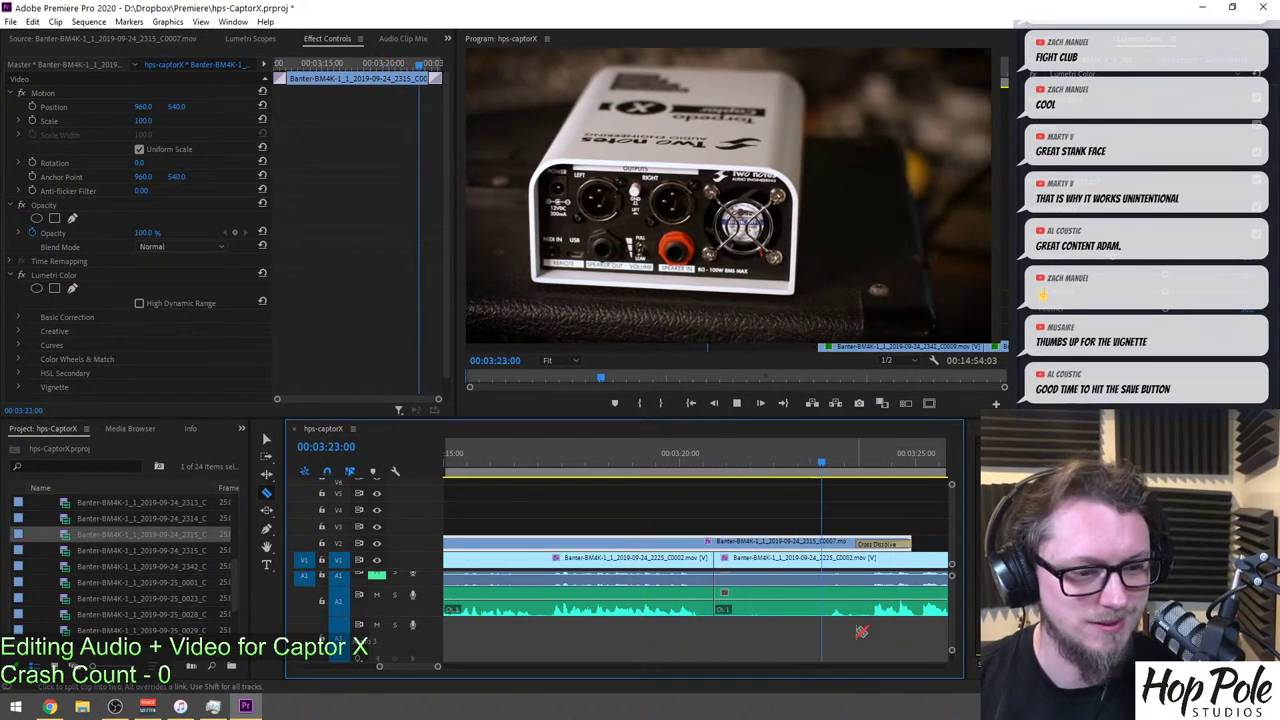
{"action": "key", "text": "space"}
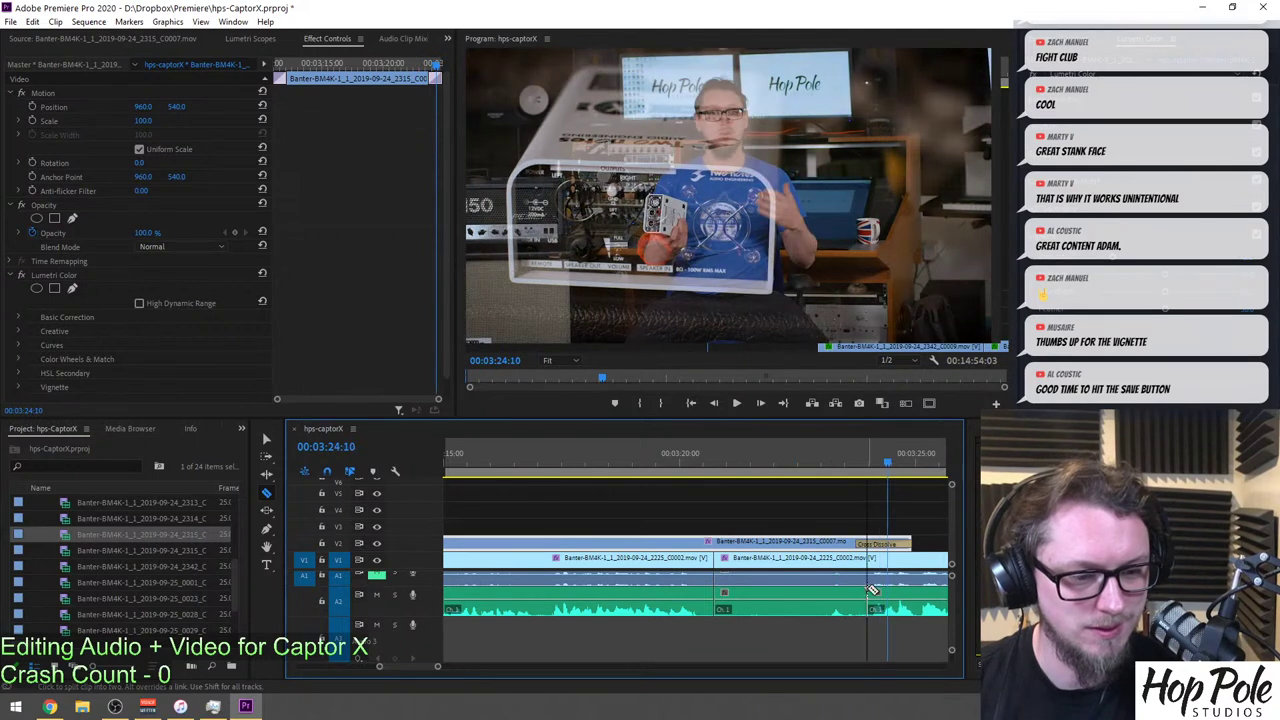
{"action": "key", "text": "ctrl+s"}
{"action": "key", "text": "v"}
{"action": "mouse_move", "coordinate": [760, 566]}
{"action": "left_mouse_down"}
{"action": "mouse_move", "coordinate": [782, 634]}
{"action": "mouse_move", "coordinate": [762, 570]}
{"action": "left_mouse_up"}
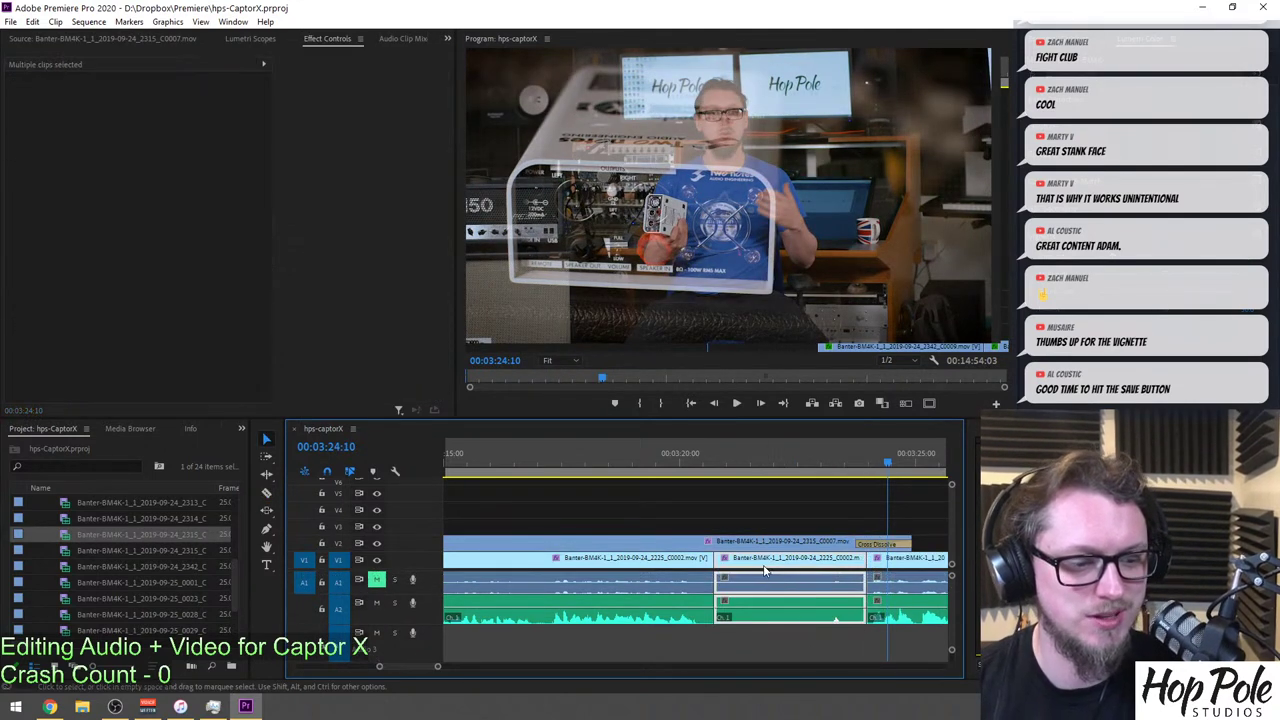
{"action": "key", "text": "Delete"}
Close the gap after the 00:03:20:18 cut by moving all following talking video and audio clips back against it.
{"action": "left_click", "coordinate": [854, 589]}
{"action": "key", "text": "Delete"}
{"action": "key", "text": "="}
{"action": "key", "text": "minus"}
{"action": "key", "text": "minus"}
{"action": "key", "text": "minus"}
{"action": "key", "text": "minus"}
{"action": "key", "text": "minus"}
{"action": "left_click_drag", "start_coordinate": [800, 521], "coordinate": [592, 650]}
{"action": "key", "text": "equal"}
{"action": "key", "text": "equal"}
{"action": "key", "text": "equal"}
{"action": "key", "text": "equal"}
{"action": "key", "text": "equal"}
{"action": "left_click_drag", "start_coordinate": [745, 588], "coordinate": [596, 588]}
Play back the closed join from 00:03:20:02 and stop at the next pause, at 00:03:31:02.
{"action": "left_click", "coordinate": [496, 458]}
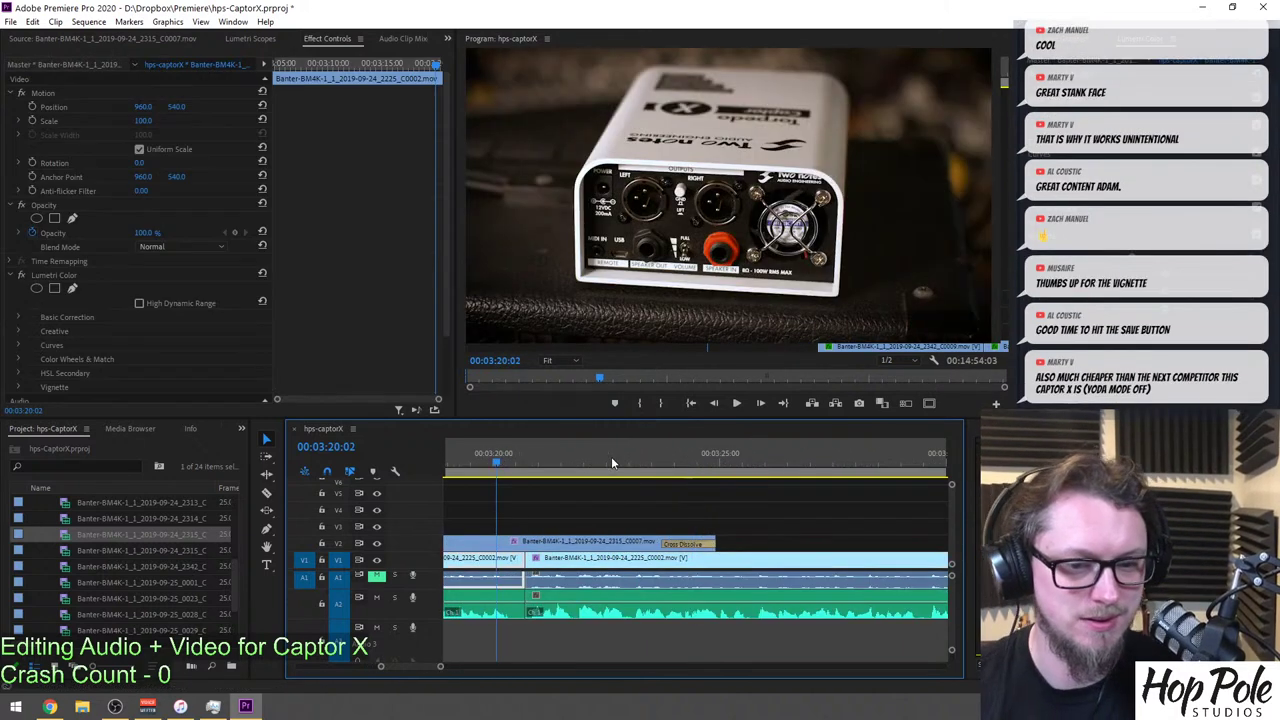
{"action": "key", "text": "space"}
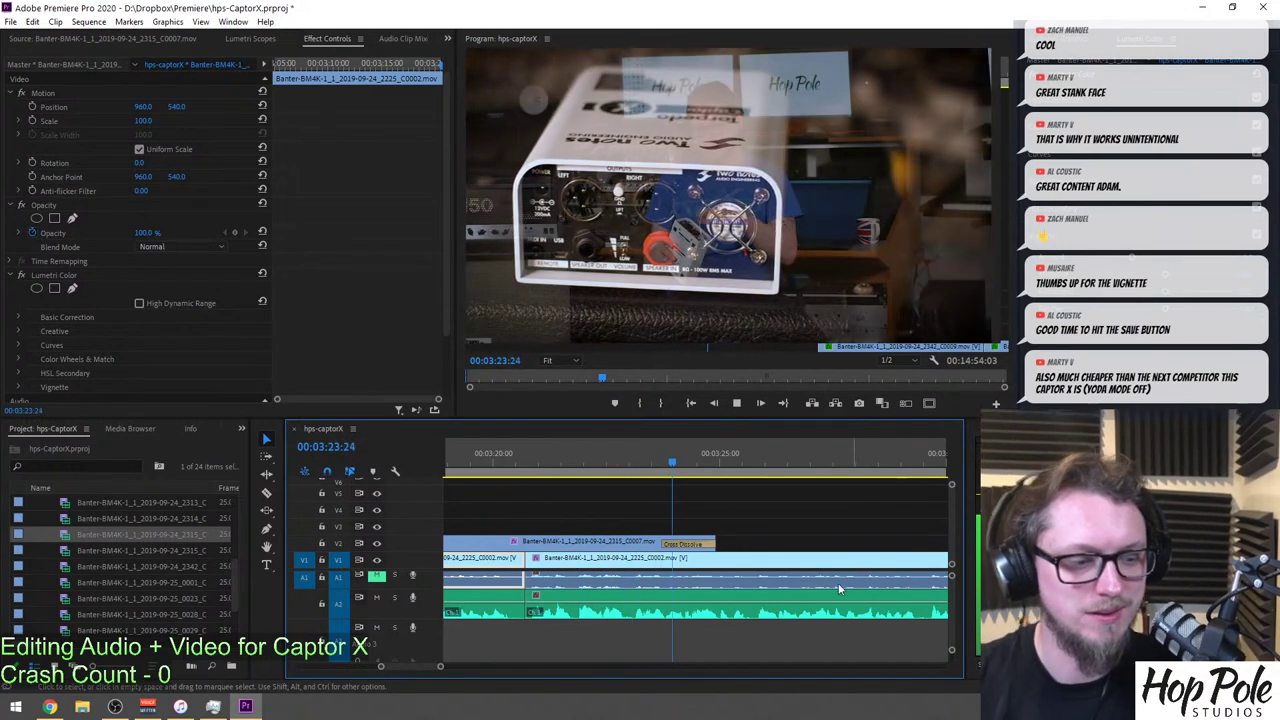
{"action": "key", "text": "minus"}
{"action": "key", "text": "minus"}
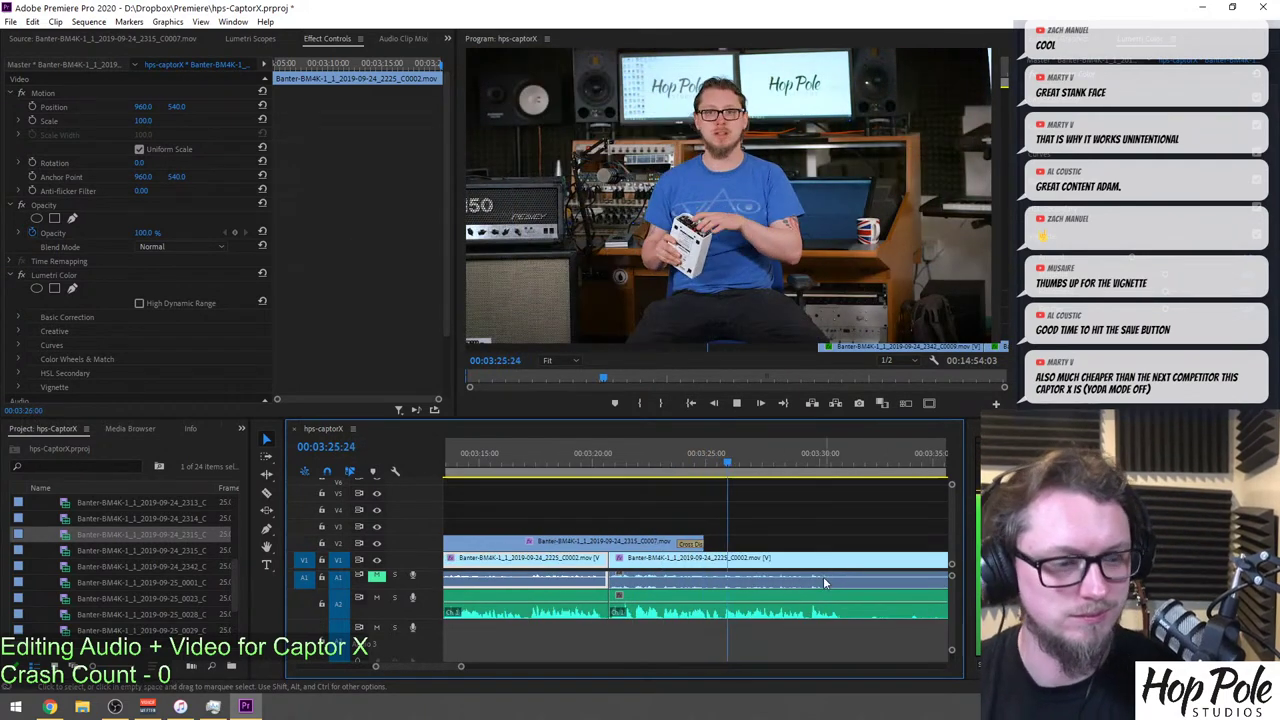
{"action": "scroll", "coordinate": [809, 579], "scroll_direction": "up", "scroll_amount": 2}
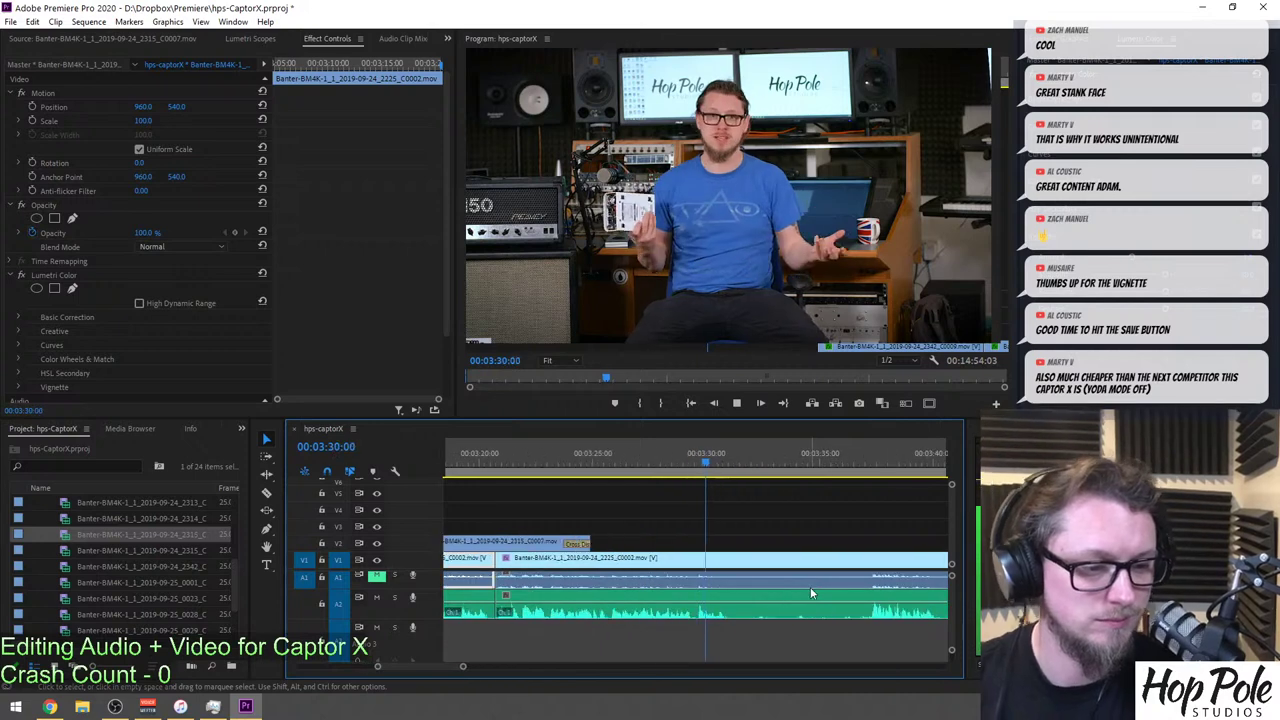
{"action": "key", "text": "space"}
Cut the pause between 00:03:31:02 and about 00:03:37 out of the talking footage and close the gap.
{"action": "key", "text": "c"}
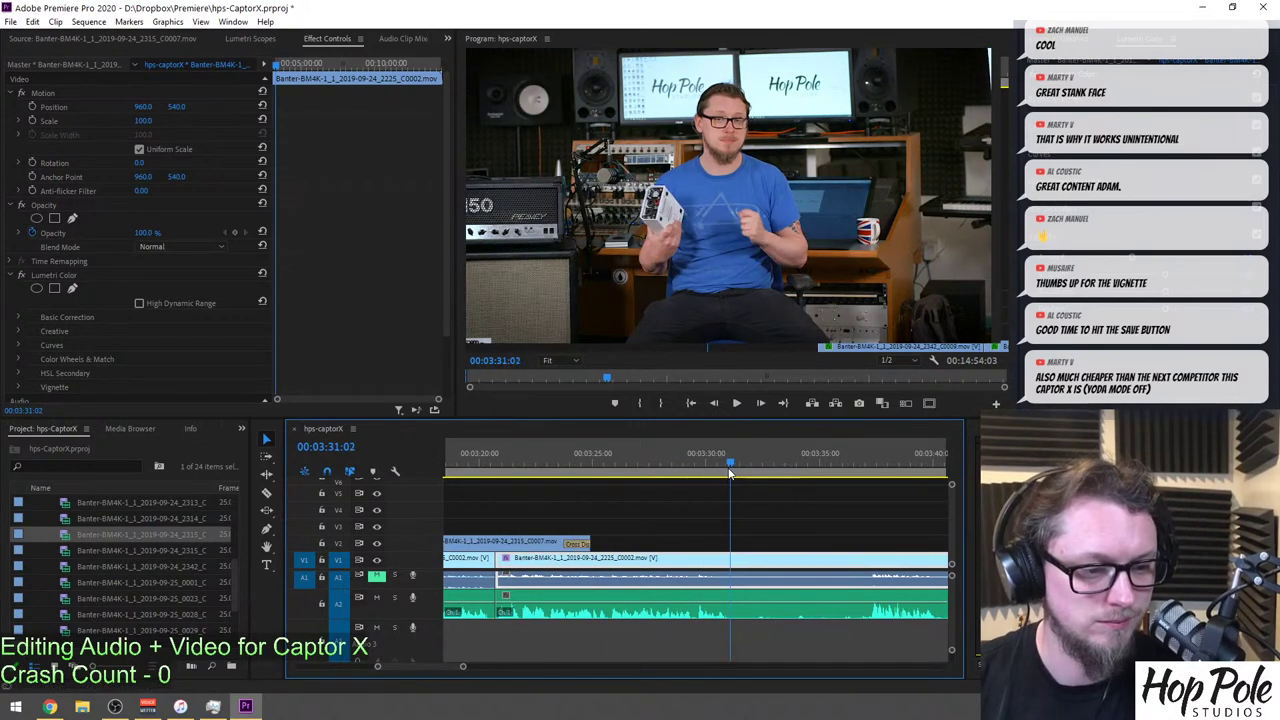
{"action": "left_click", "coordinate": [730, 612]}
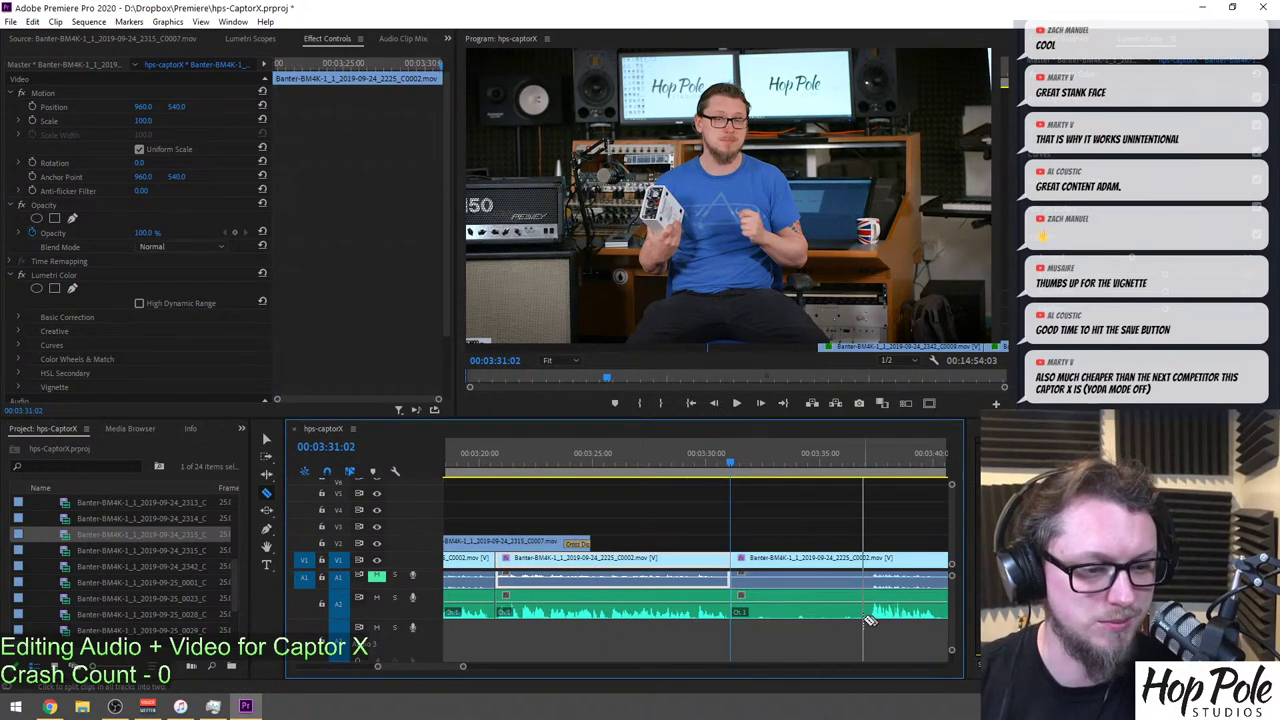
{"action": "left_click_drag", "start_coordinate": [797, 532], "coordinate": [799, 621]}
{"action": "key", "text": "Delete"}
{"action": "left_click", "coordinate": [785, 599]}
{"action": "key", "text": "Delete"}
Play the talking footage from 00:03:30:10 to check the new join and find the next pause.
{"action": "key", "text": "space"}
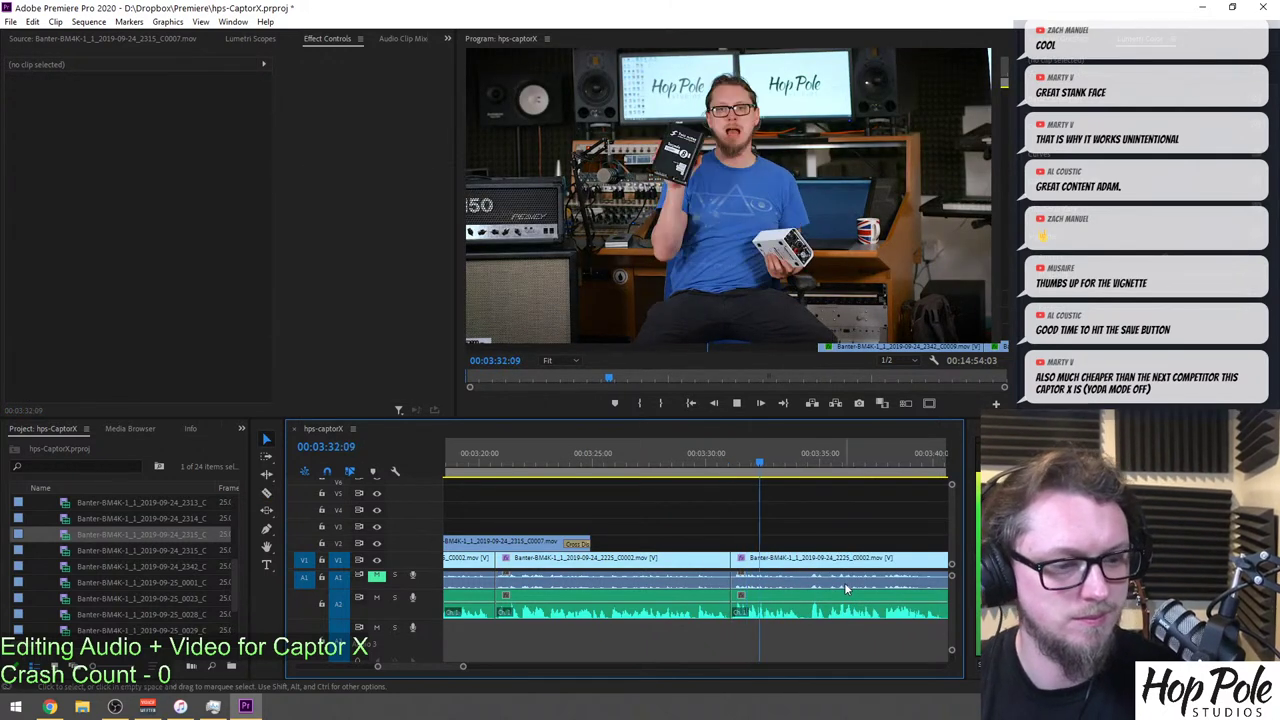
{"action": "key", "text": "space"}
{"action": "left_click", "coordinate": [716, 454]}
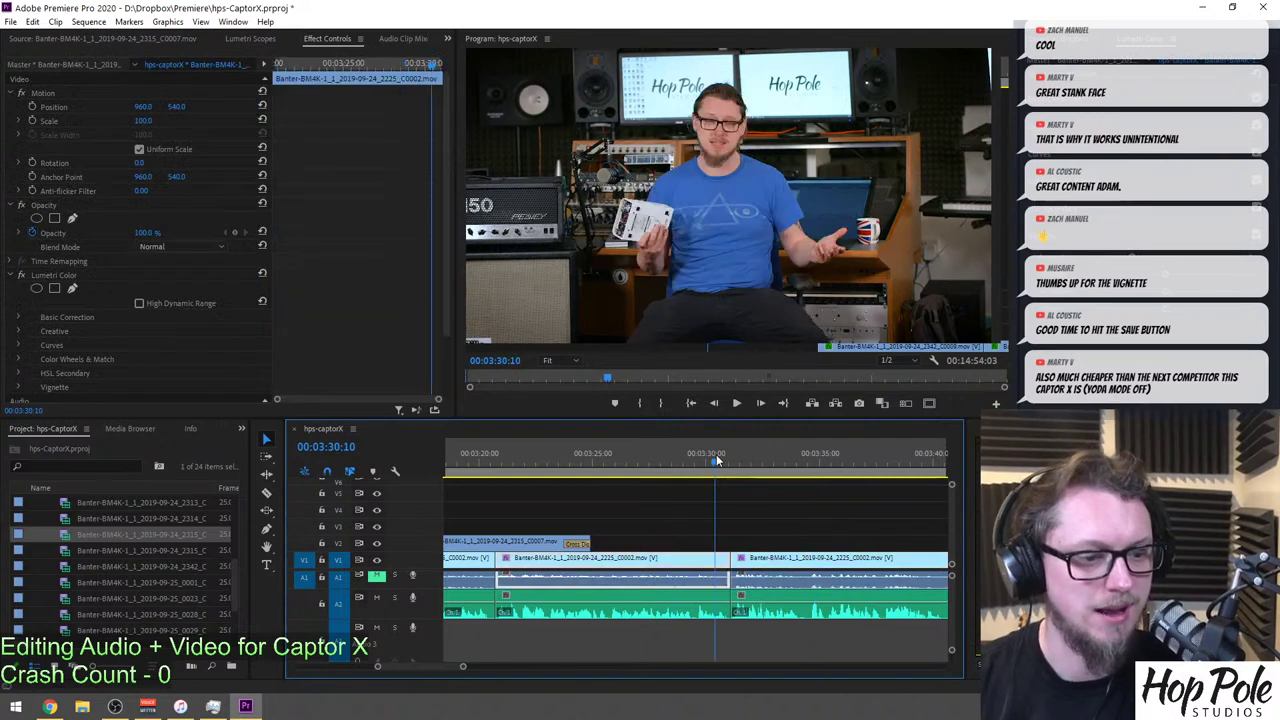
{"action": "key", "text": "space"}
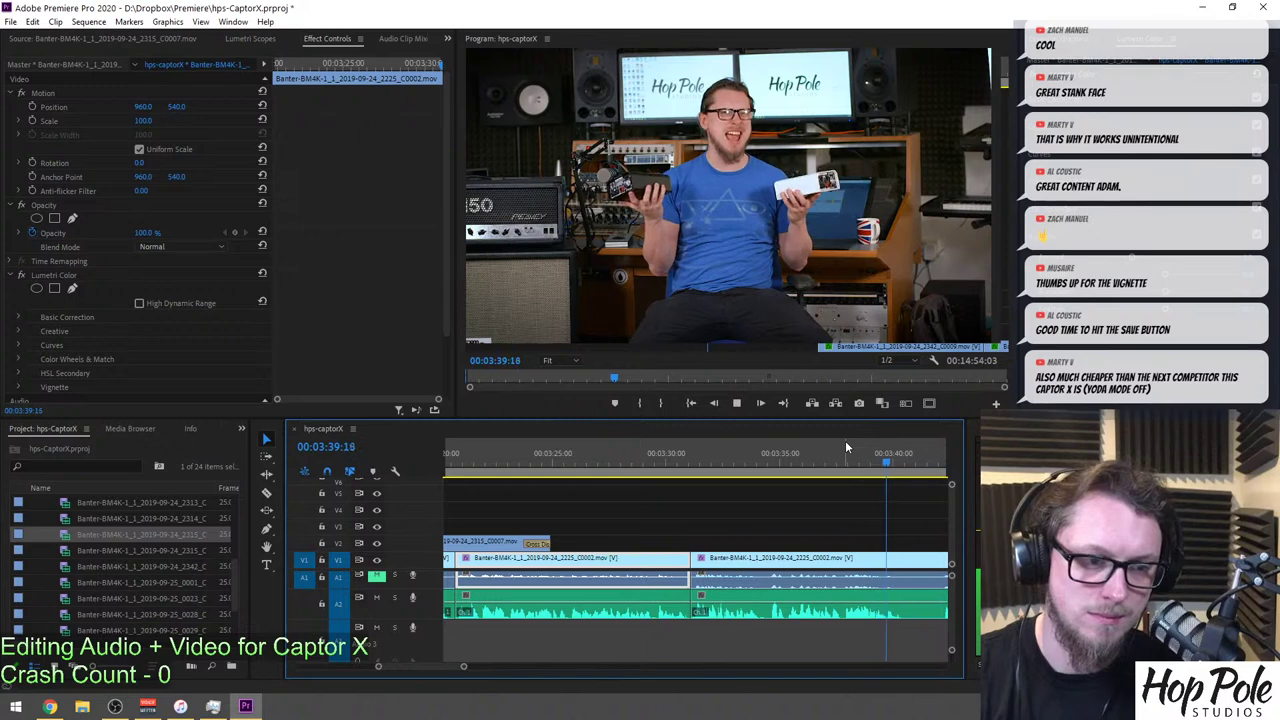
{"action": "scroll", "coordinate": [830, 508], "scroll_direction": "down", "scroll_amount": 2}
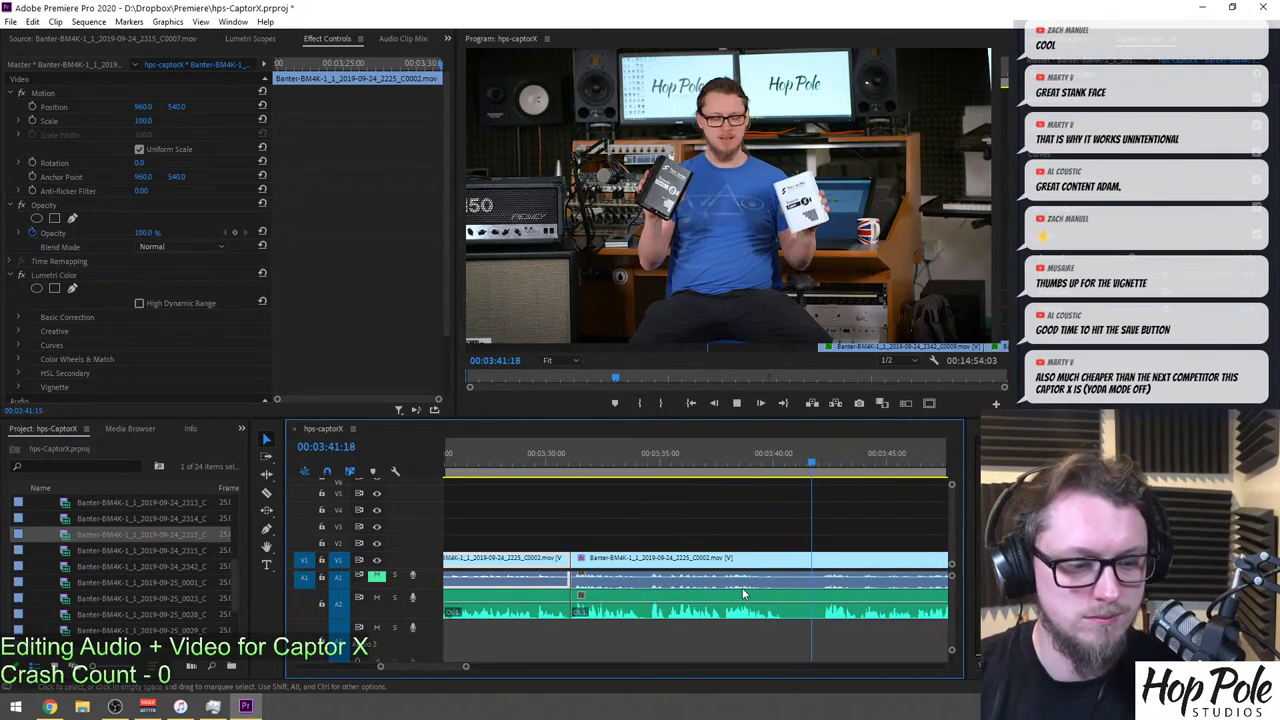
{"action": "key", "text": "equal"}
{"action": "key", "text": "space"}
Cut the pause between about 00:03:40:12 and 00:03:42:03 out of the talking footage and close the gap.
{"action": "key", "text": "c"}
{"action": "left_click", "coordinate": [630, 609]}
{"action": "left_click", "coordinate": [704, 600]}
{"action": "key", "text": "v"}
{"action": "left_click_drag", "start_coordinate": [650, 518], "coordinate": [679, 600]}
{"action": "key", "text": "Delete"}
{"action": "left_click", "coordinate": [679, 598]}
{"action": "key", "text": "Delete"}
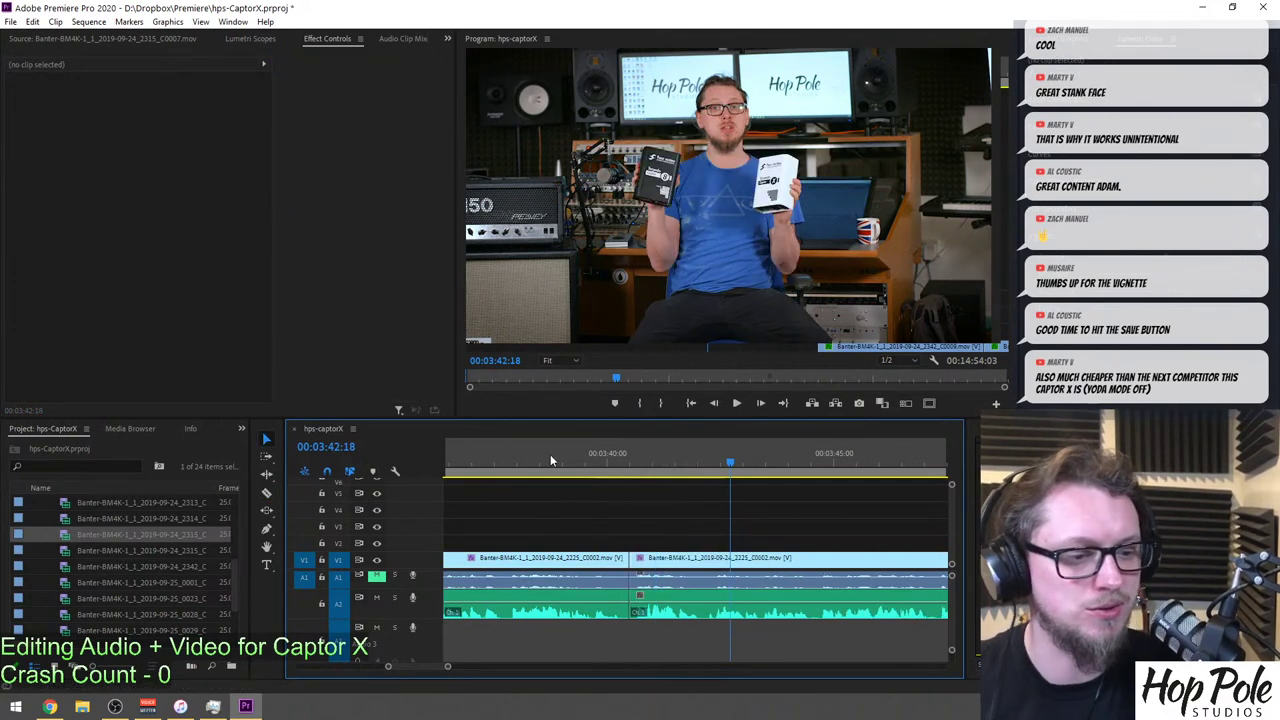
Play back the latest join from 00:03:38:20 and look over the remaining uncut talking footage on the timeline.
{"action": "left_click", "coordinate": [554, 462]}
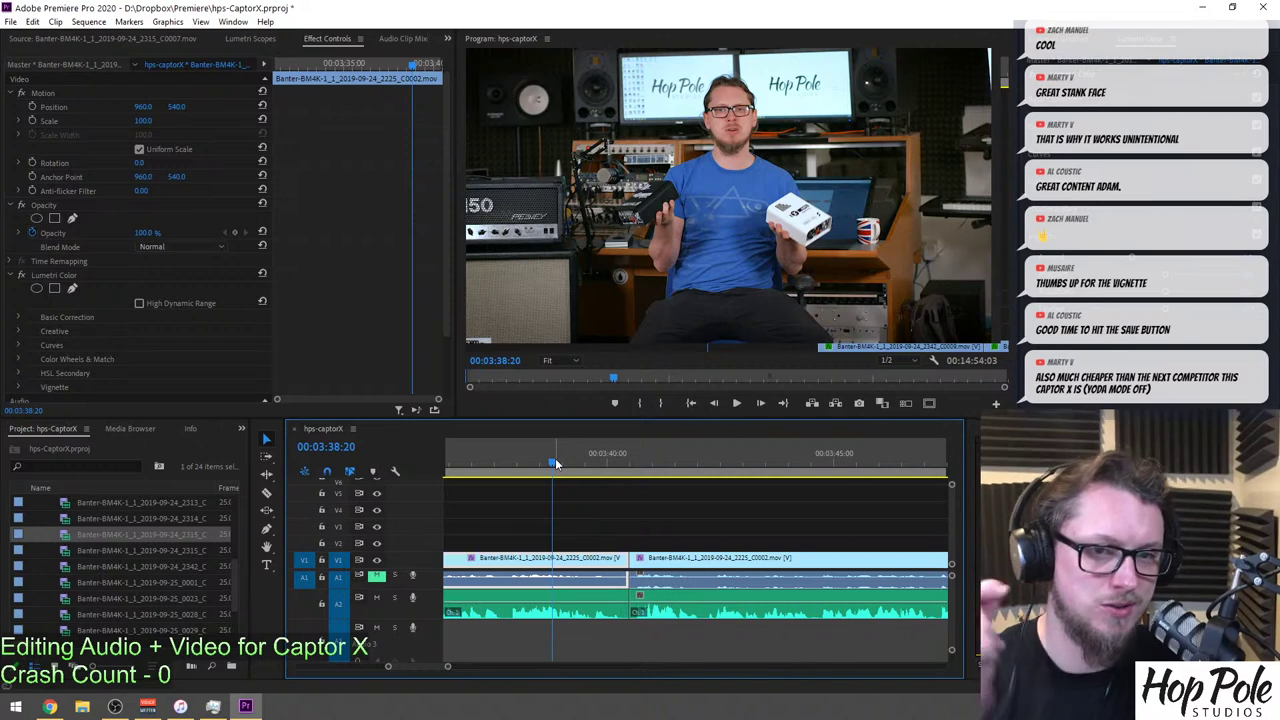
{"action": "key", "text": "space"}
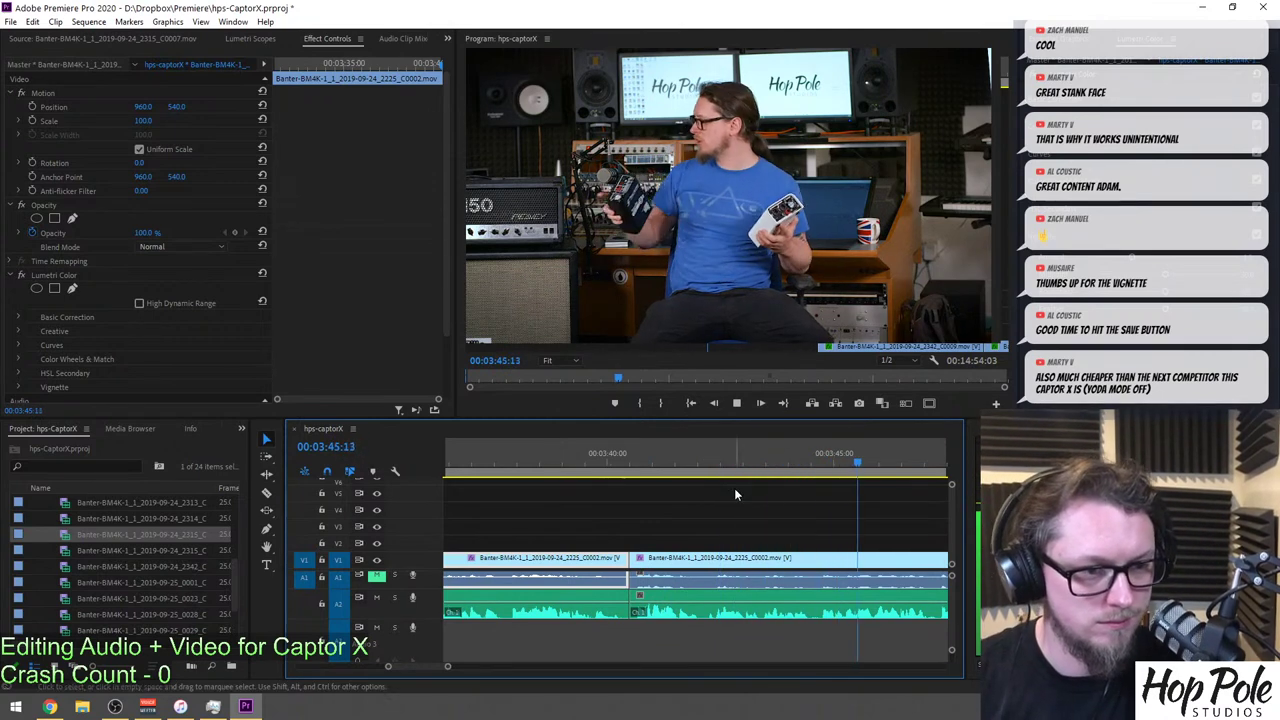
{"action": "scroll", "coordinate": [780, 501], "scroll_direction": "down", "scroll_amount": 2}
{"action": "key", "text": "minus"}
{"action": "key", "text": "minus"}
{"action": "key", "text": "minus"}
{"action": "key", "text": "minus"}
{"action": "key", "text": "minus"}
{"action": "key", "text": "minus"}
{"action": "key", "text": "minus"}
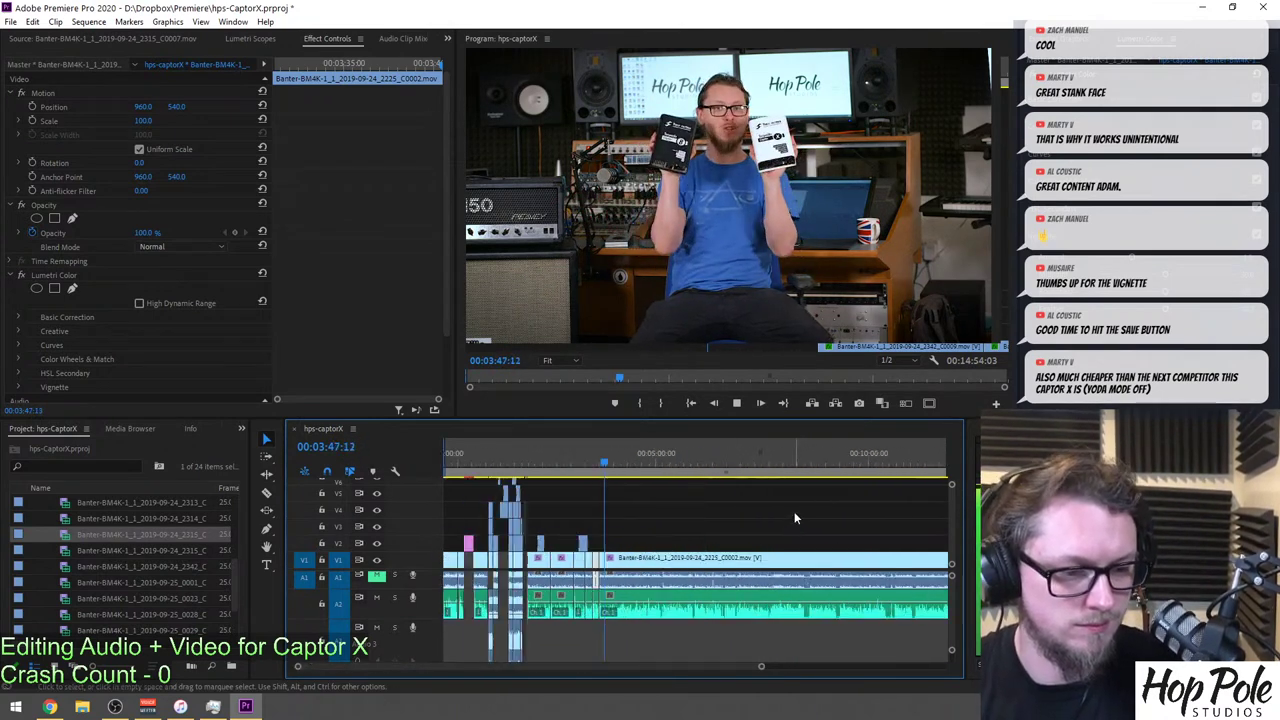
{"action": "key", "text": "equal"}
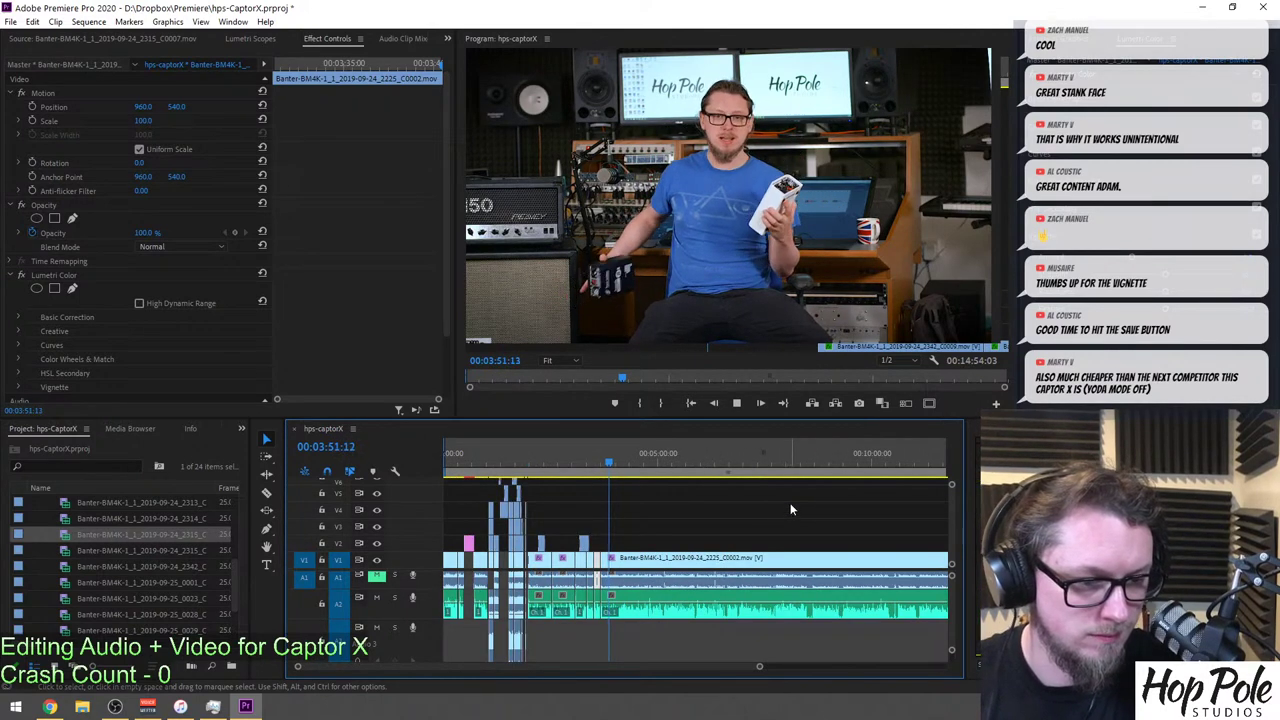
Increase the height of audio track A2 so its speech waveform is easier to read.
{"action": "scroll", "coordinate": [790, 510], "scroll_direction": "up", "scroll_amount": 6}
{"action": "left_click_drag", "start_coordinate": [376, 619], "coordinate": [376, 656]}
{"action": "key", "text": "minus"}
{"action": "scroll", "coordinate": [820, 600], "scroll_direction": "down", "scroll_amount": 6}
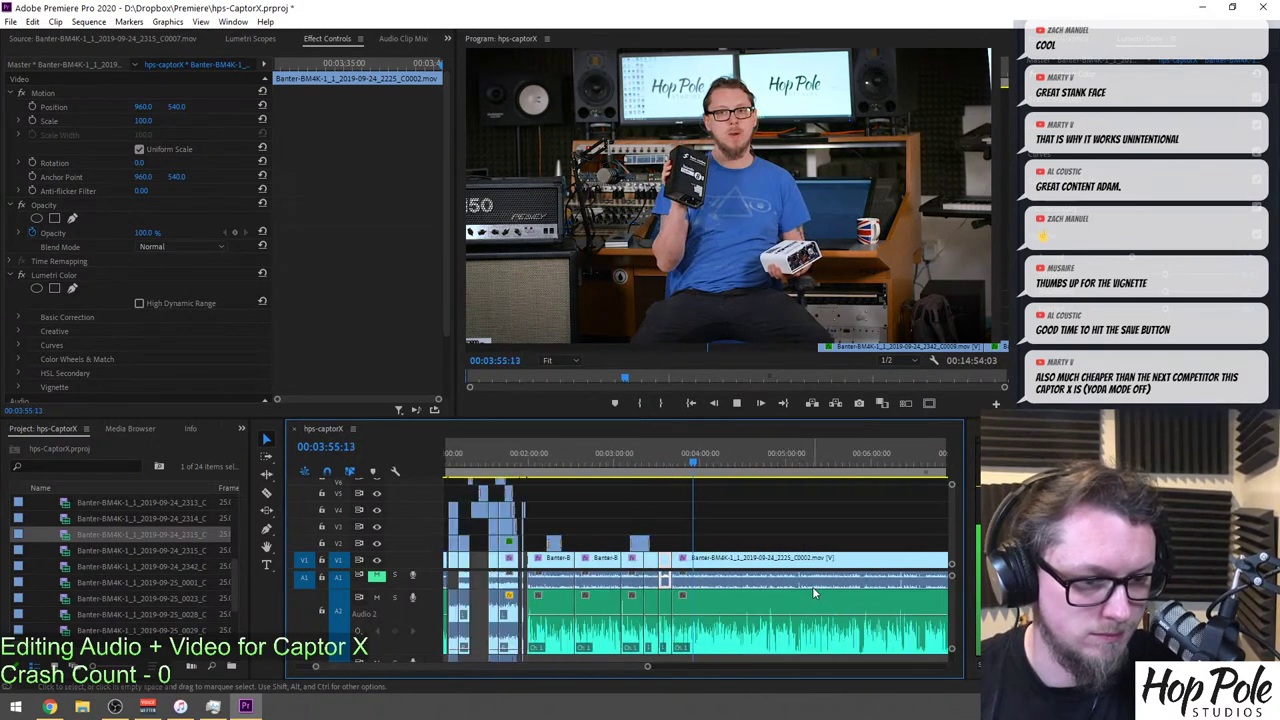
Play the talking footage on to about 00:04:46 and scan the 01-200601_1543.wav waveform on A2 for pauses.
{"action": "left_click", "coordinate": [677, 645]}
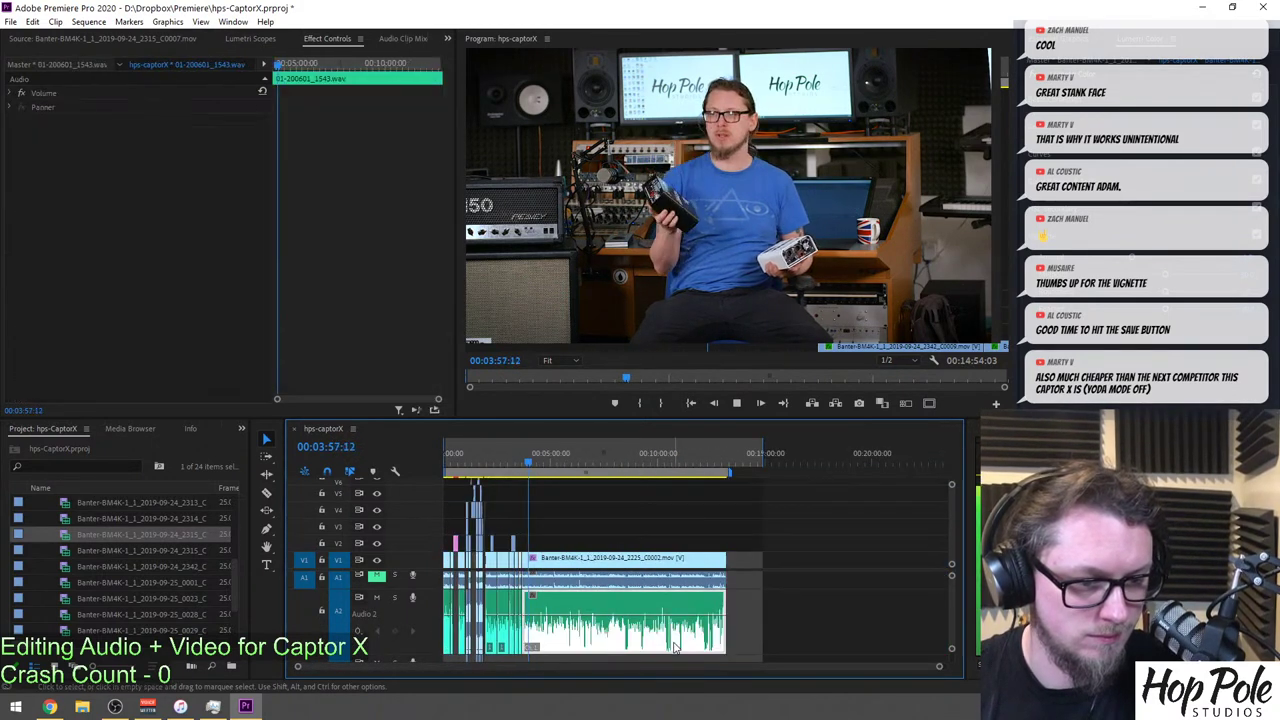
{"action": "scroll", "coordinate": [680, 640], "scroll_direction": "up", "scroll_amount": 2}
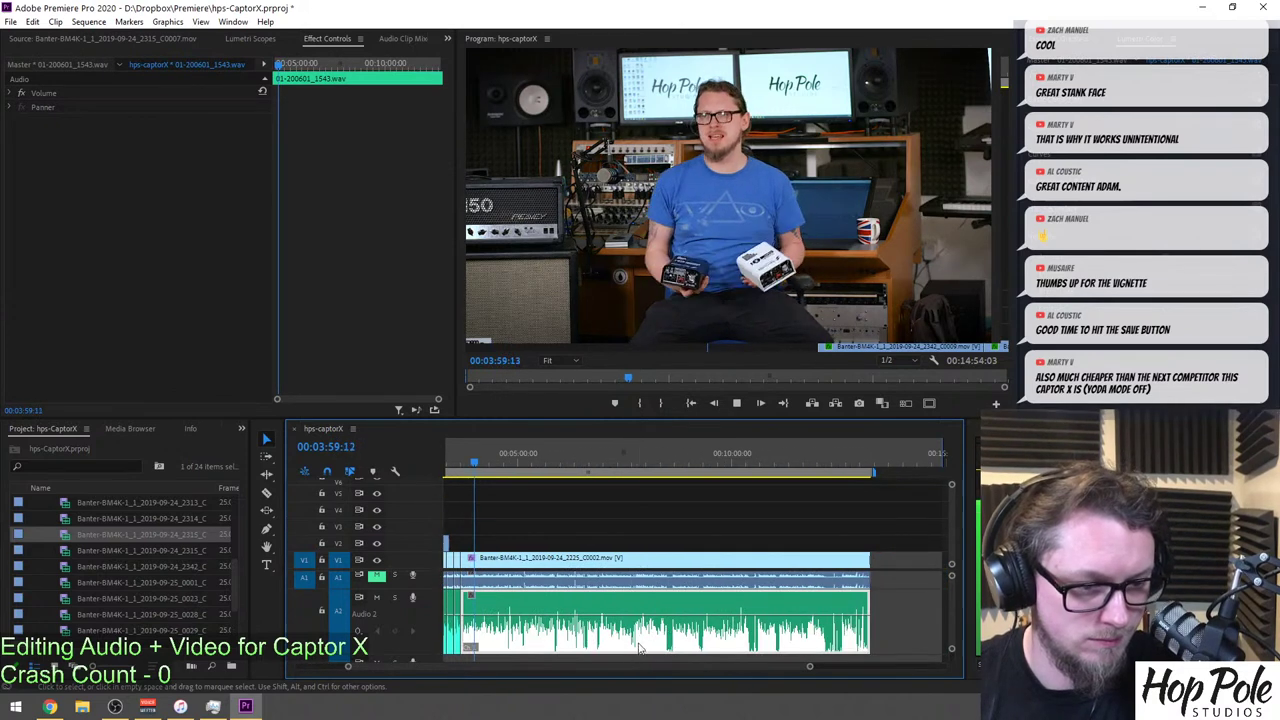
{"action": "scroll", "coordinate": [636, 649], "scroll_direction": "up", "scroll_amount": 8}
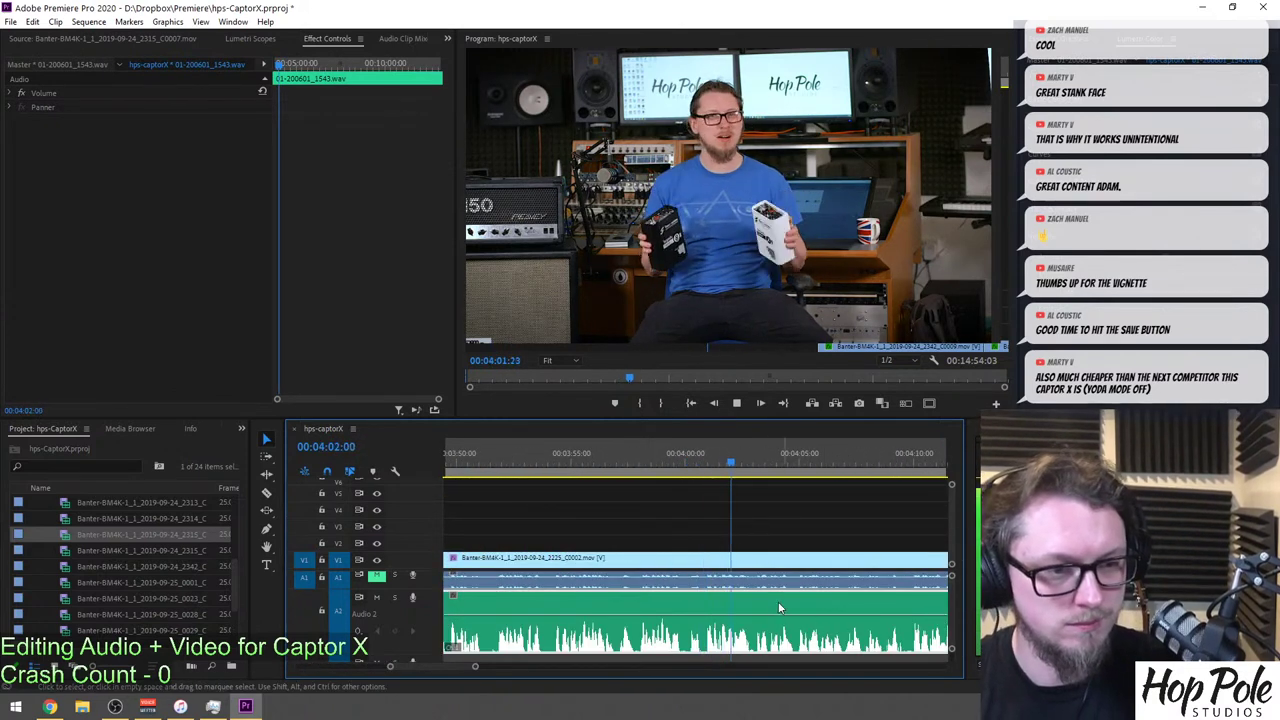
{"action": "scroll", "coordinate": [802, 605], "scroll_direction": "down", "scroll_amount": 3}
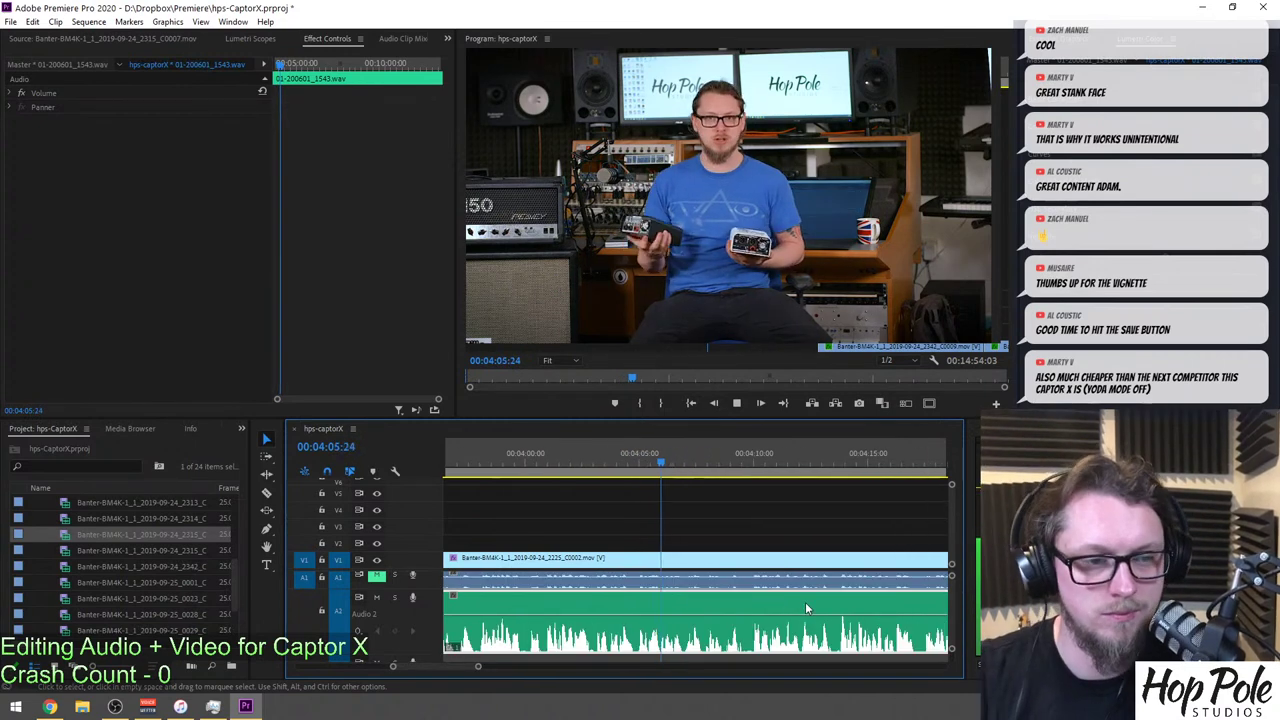
{"action": "scroll", "coordinate": [822, 608], "scroll_direction": "down", "scroll_amount": 3}
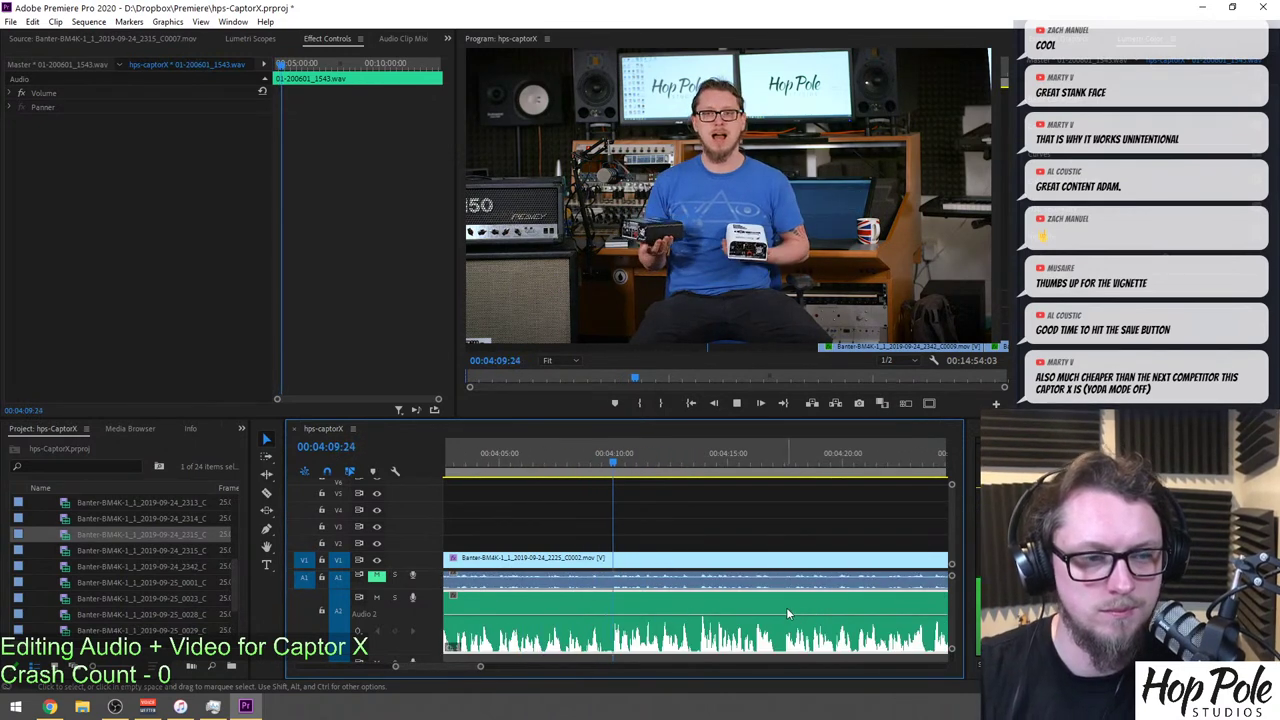
{"action": "scroll", "coordinate": [810, 625], "scroll_direction": "down", "scroll_amount": 1}
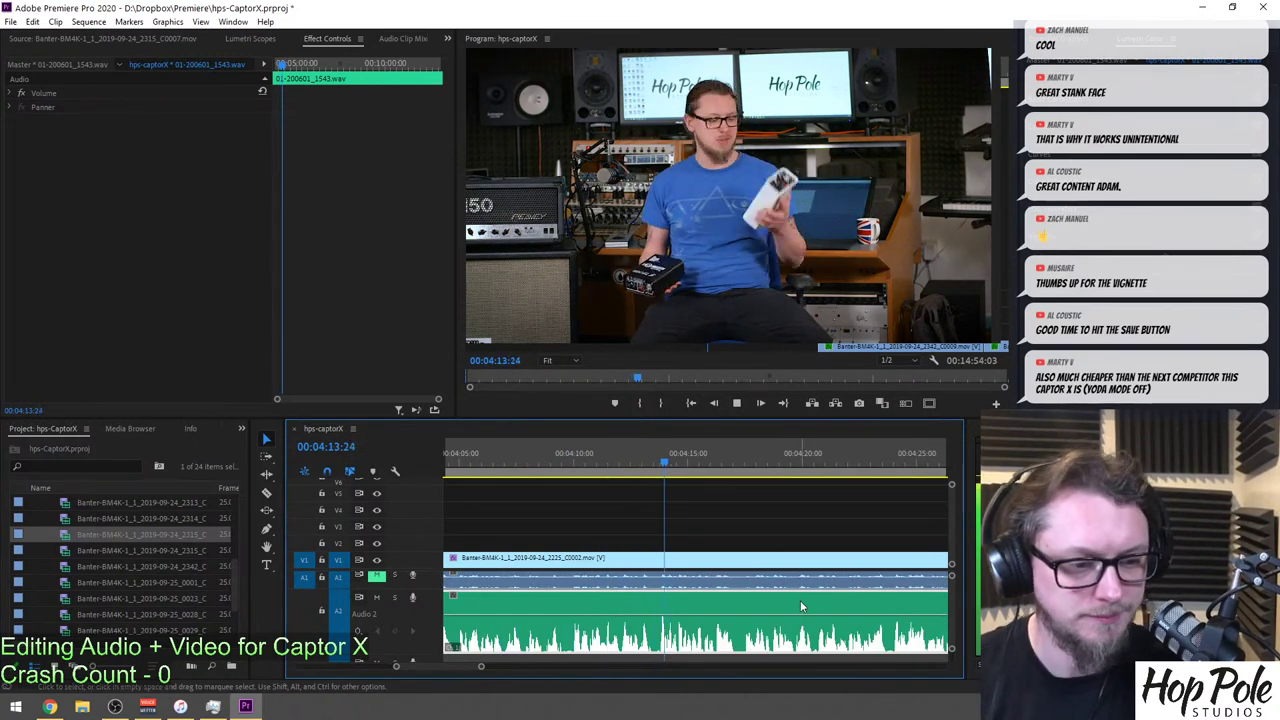
{"action": "scroll", "coordinate": [800, 600], "scroll_direction": "down", "scroll_amount": 2}
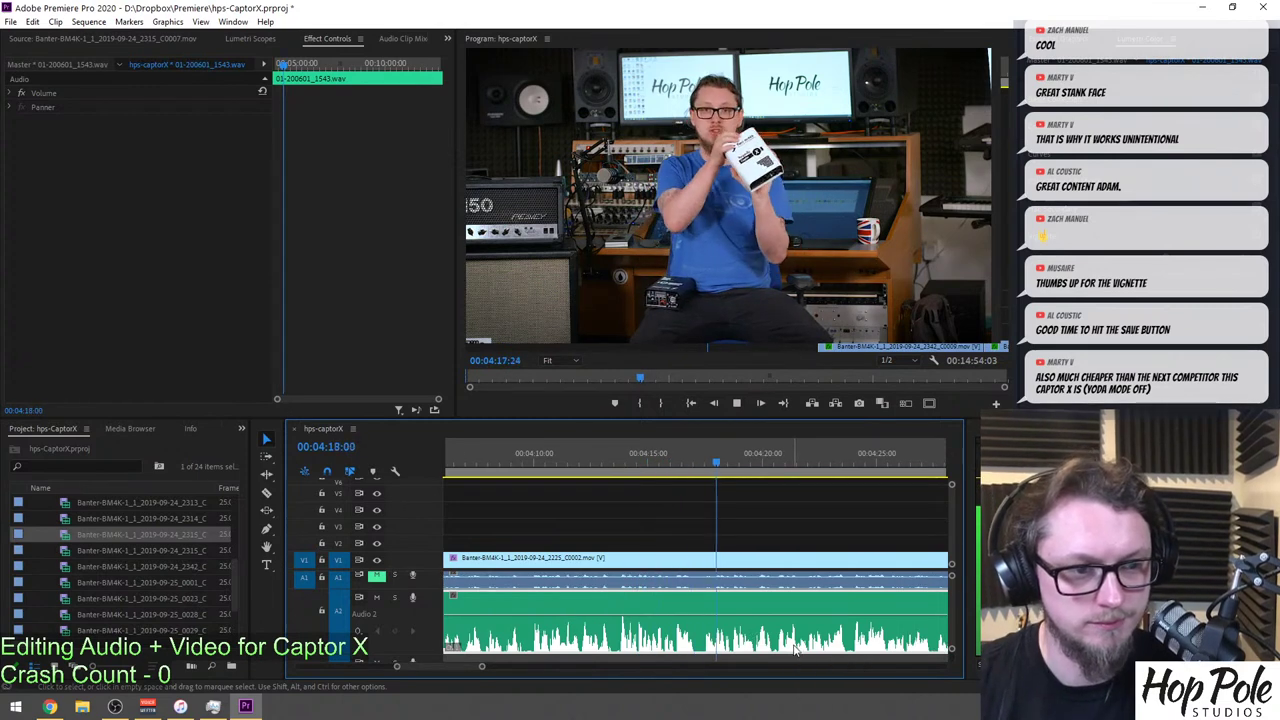
{"action": "scroll", "coordinate": [810, 640], "scroll_direction": "down", "scroll_amount": 8}
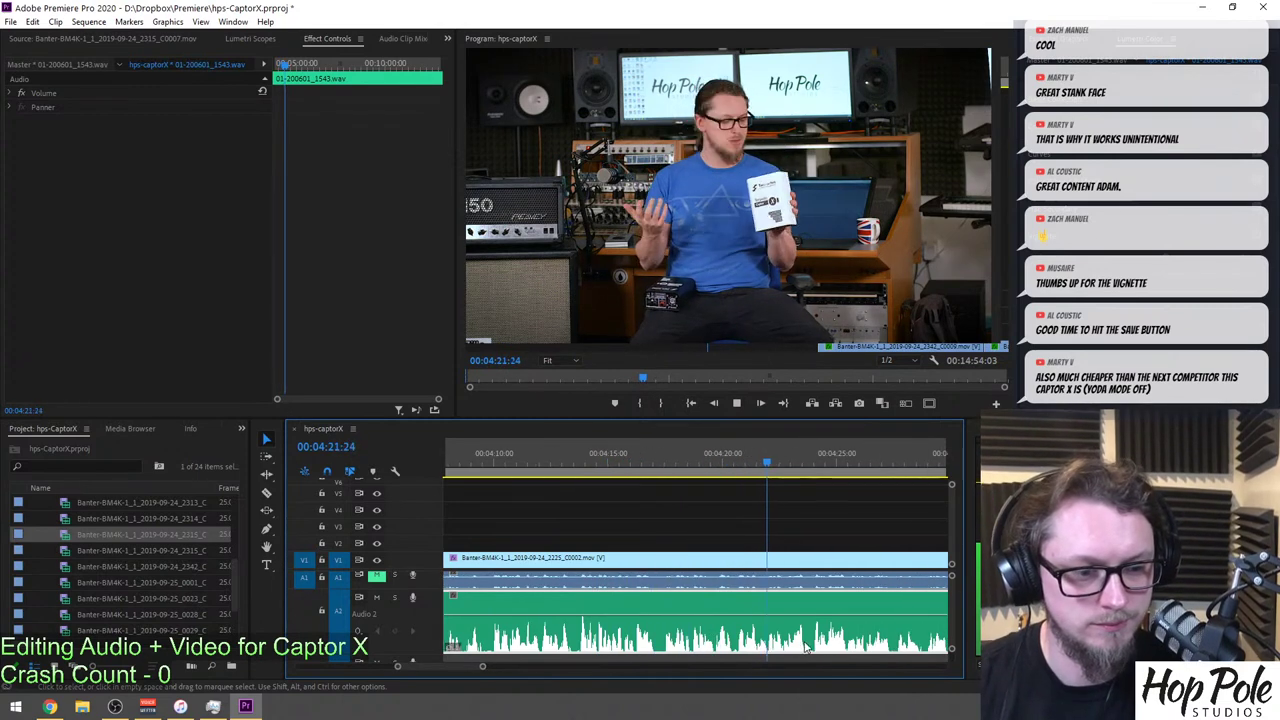
{"action": "scroll", "coordinate": [819, 633], "scroll_direction": "down", "scroll_amount": 1}
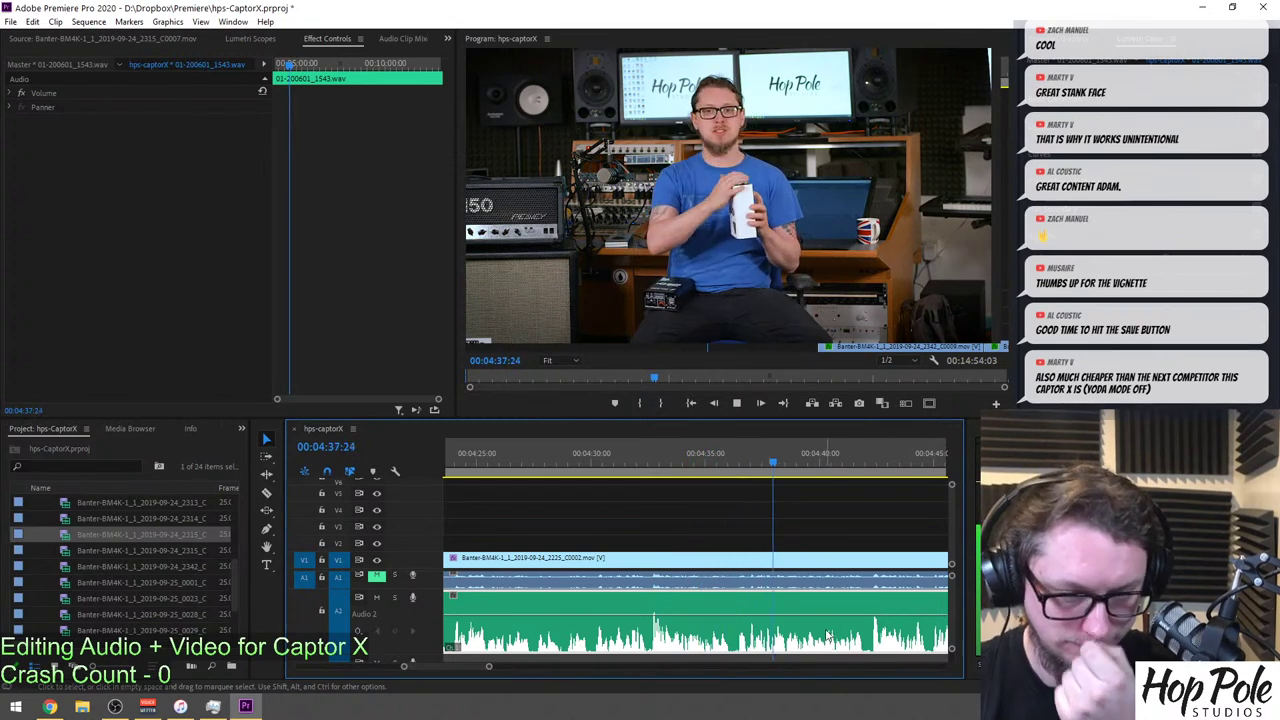
{"action": "scroll", "coordinate": [842, 580], "scroll_direction": "down", "scroll_amount": 3}
{"action": "scroll", "coordinate": [838, 562], "scroll_direction": "down", "scroll_amount": 3}
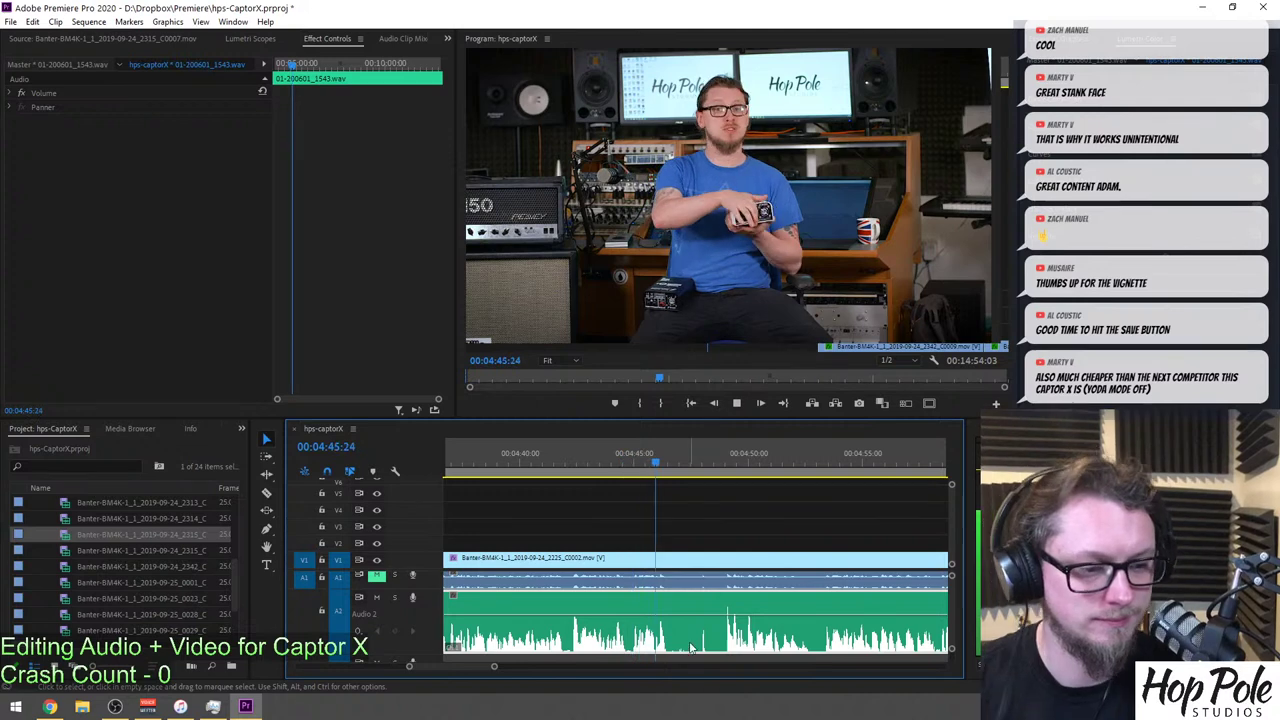
Play the talking footage on to about 00:05:02 and scan the speech waveform on A2 for the next pause.
{"action": "key", "text": "c"}
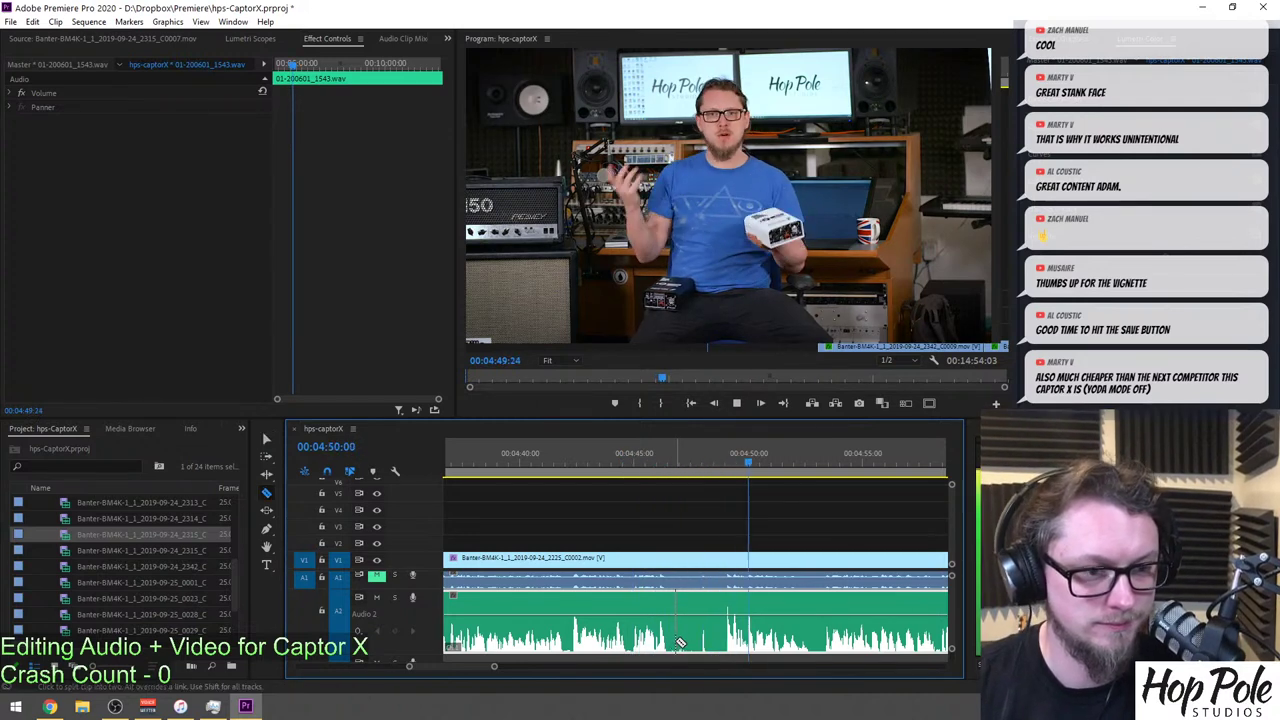
{"action": "key", "text": "minus"}
{"action": "key", "text": "minus"}
{"action": "key", "text": "minus"}
{"action": "key", "text": "minus"}
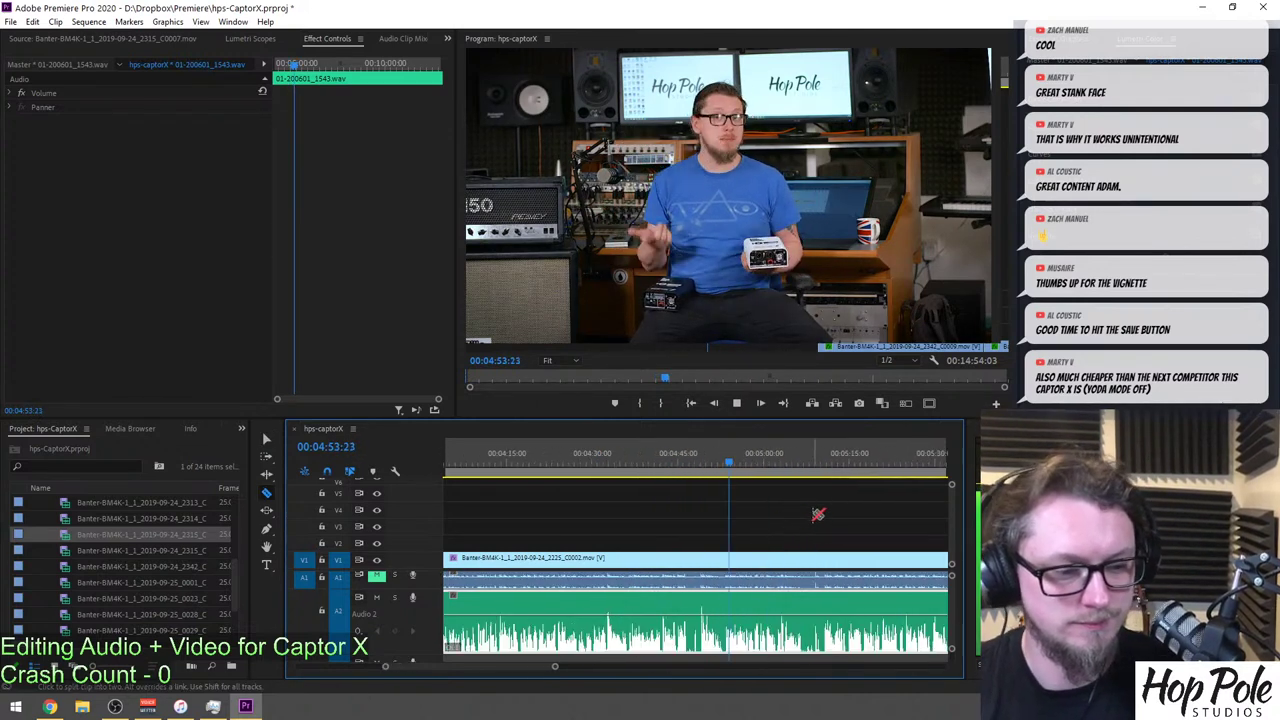
{"action": "key", "text": "equal"}
{"action": "key", "text": "equal"}
{"action": "key", "text": "equal"}
{"action": "scroll", "coordinate": [800, 540], "scroll_direction": "down", "scroll_amount": 3}
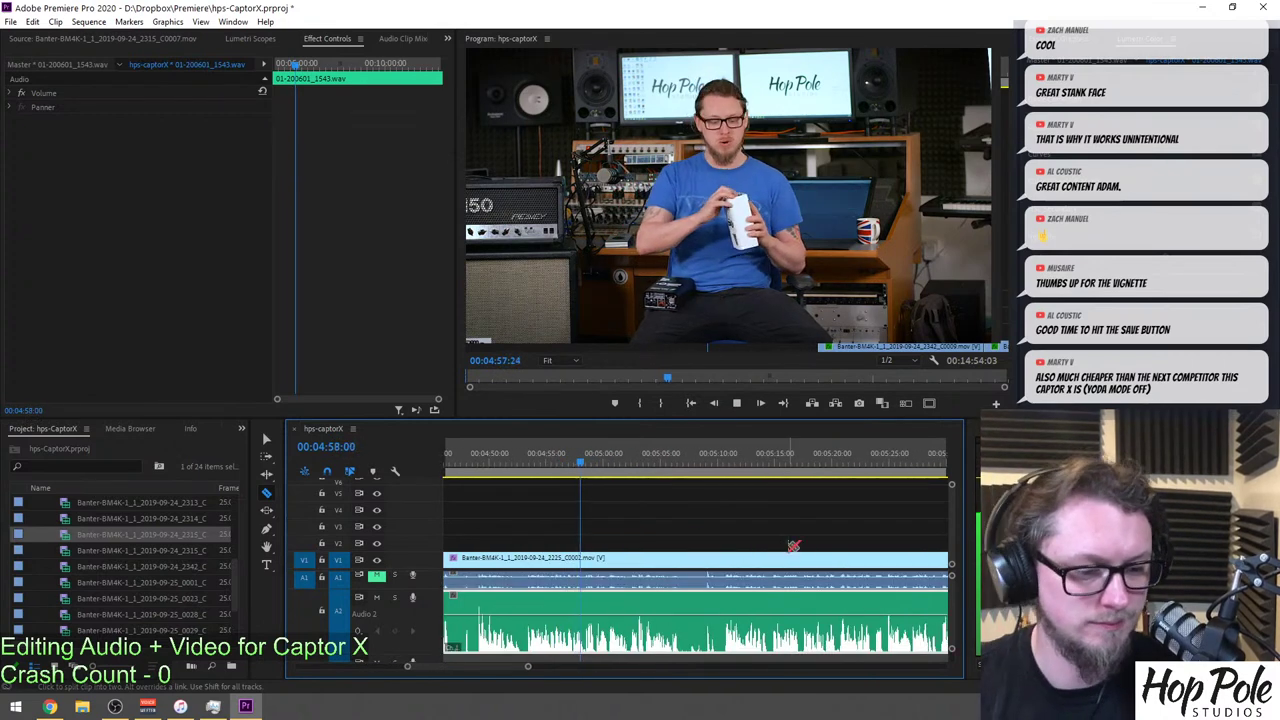
{"action": "key", "text": "equal"}
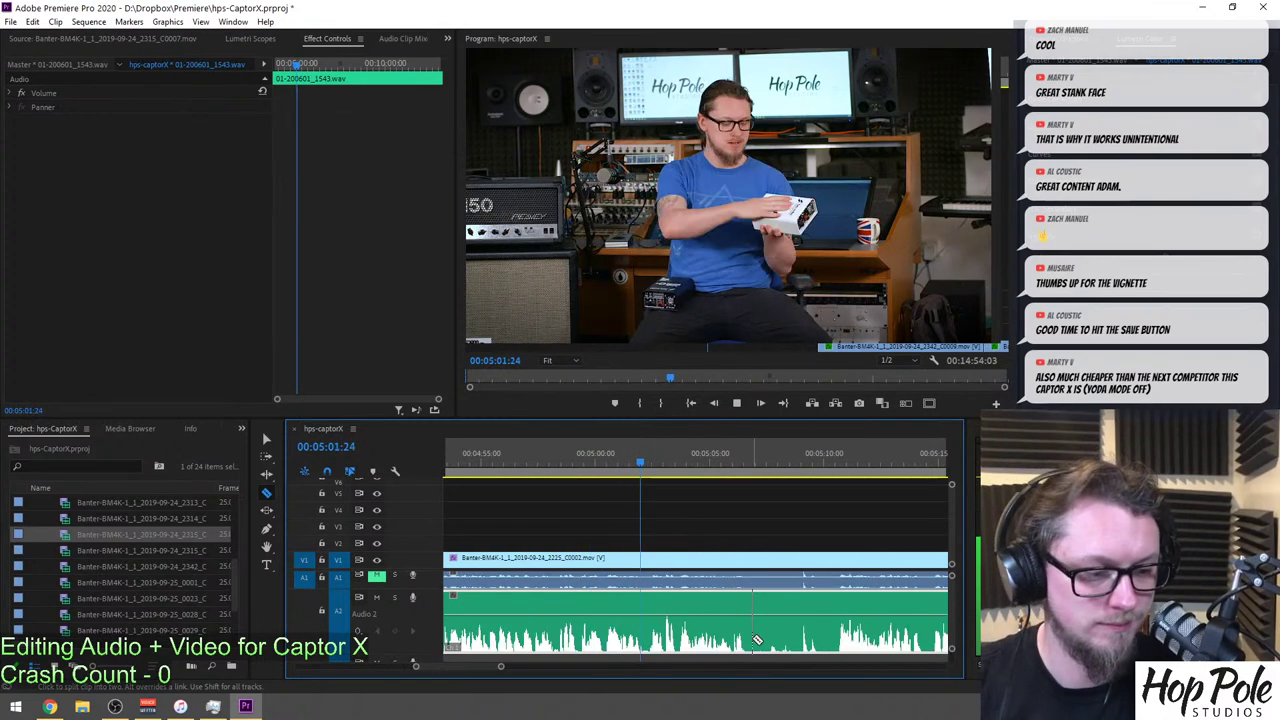
Cut the pause between about 00:05:07 and 00:05:10 out of the talking footage and close the gap.
{"action": "left_click", "coordinate": [753, 645]}
{"action": "left_click", "coordinate": [836, 649]}
{"action": "key", "text": "v"}
{"action": "left_click_drag", "start_coordinate": [773, 528], "coordinate": [802, 645]}
{"action": "key", "text": "space"}
{"action": "left_click", "coordinate": [808, 630]}
{"action": "left_click_drag", "start_coordinate": [776, 530], "coordinate": [790, 612]}
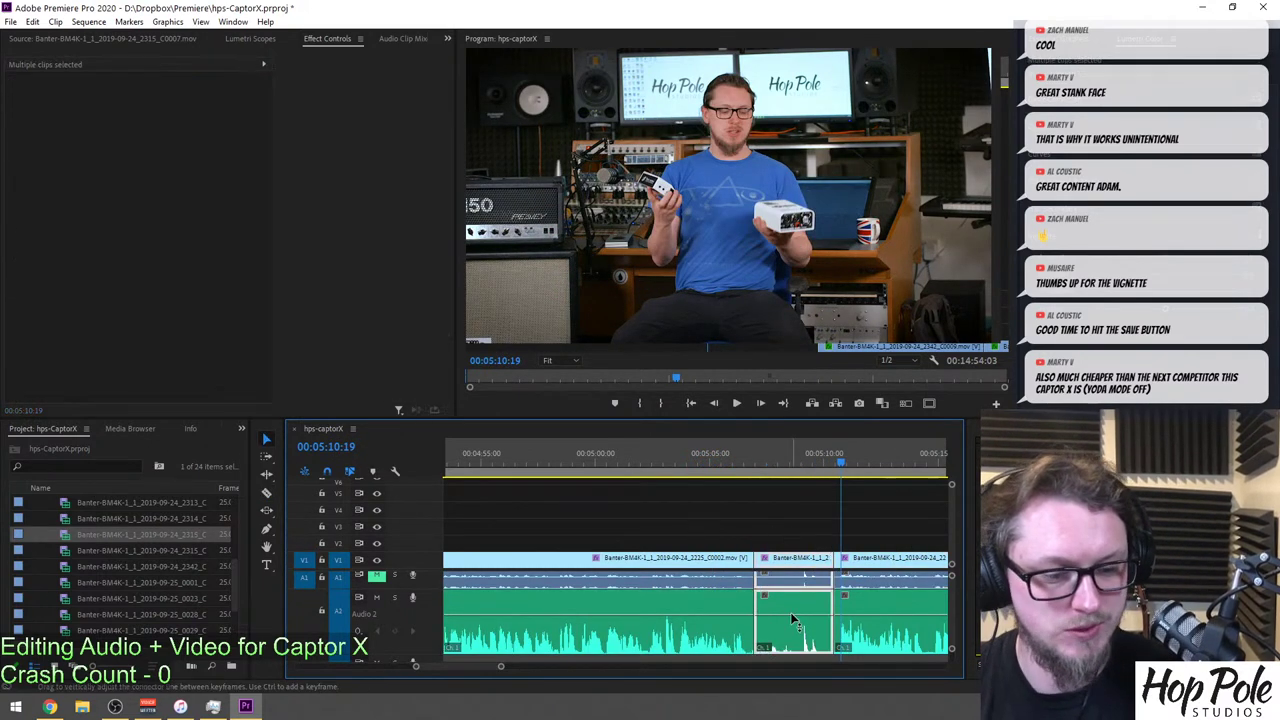
{"action": "key", "text": "Delete"}
{"action": "left_click", "coordinate": [788, 608]}
{"action": "key", "text": "Delete"}
Play back the join near 00:05:07 and continue to about 00:05:44, checking the waveform for the next pause.
{"action": "left_click", "coordinate": [749, 450]}
{"action": "key", "text": "space"}
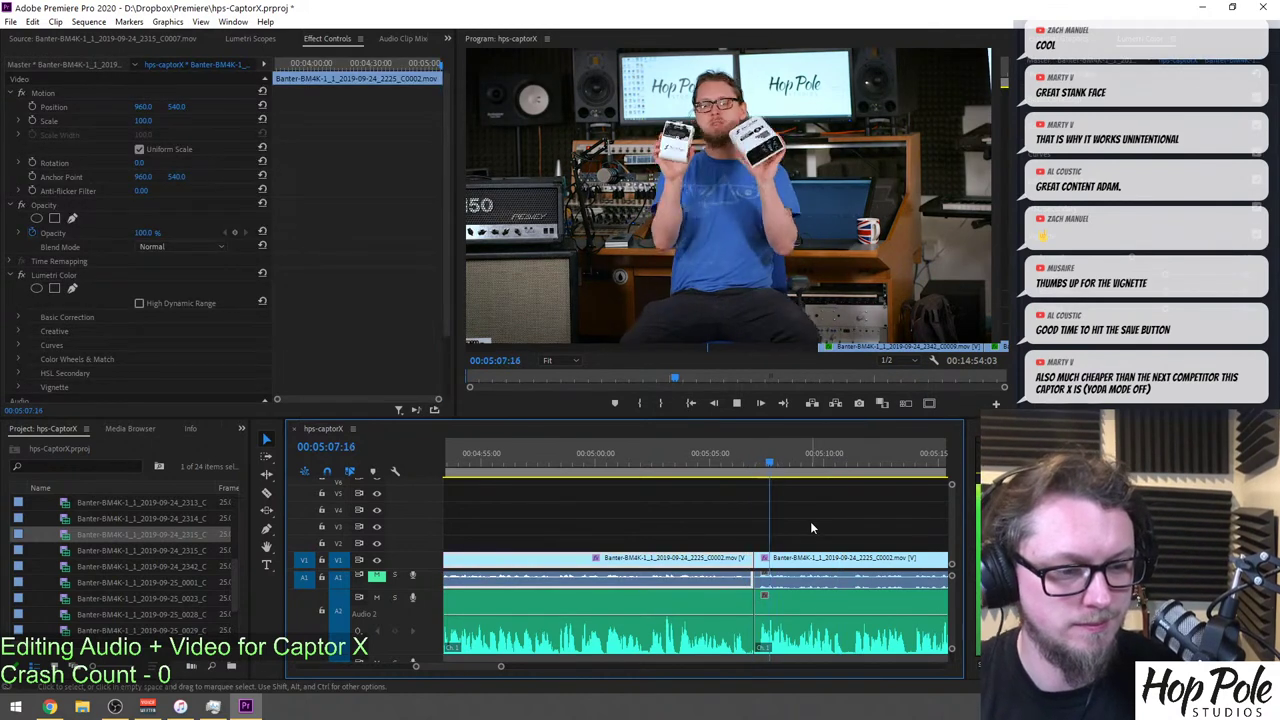
{"action": "scroll", "coordinate": [820, 530], "scroll_direction": "down", "scroll_amount": 2}
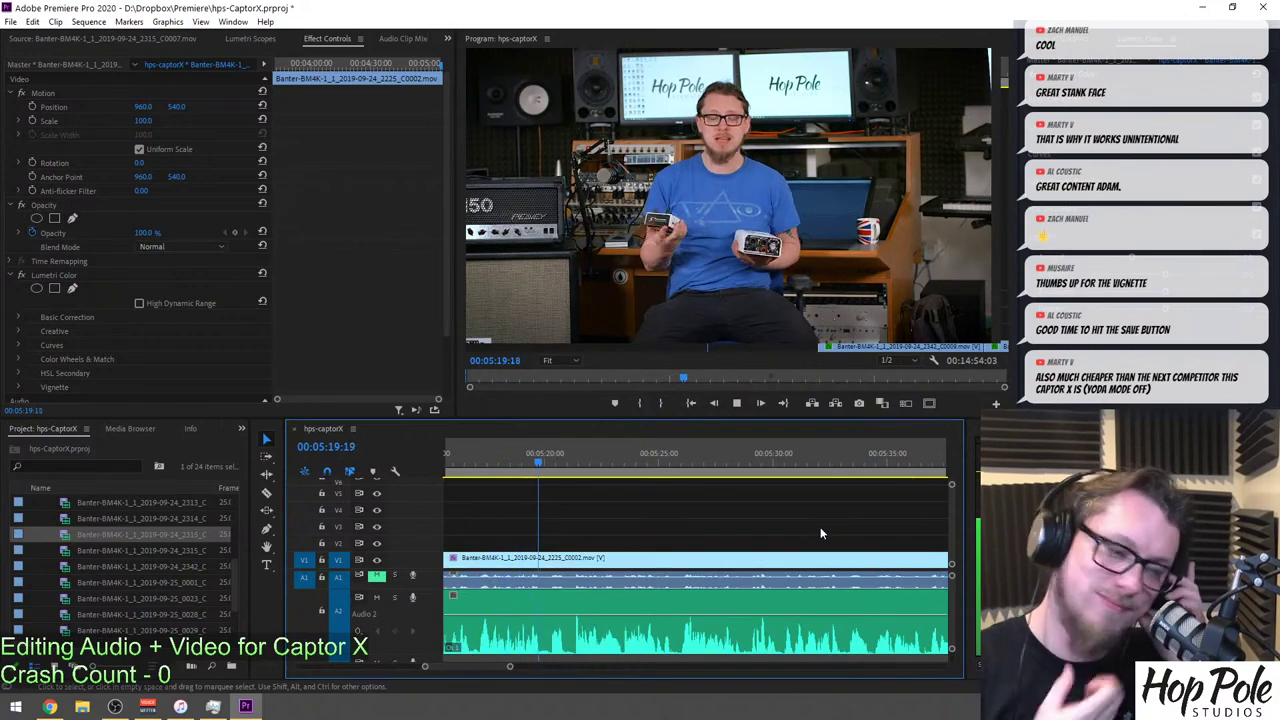
{"action": "scroll", "coordinate": [796, 524], "scroll_direction": "down", "scroll_amount": 5}
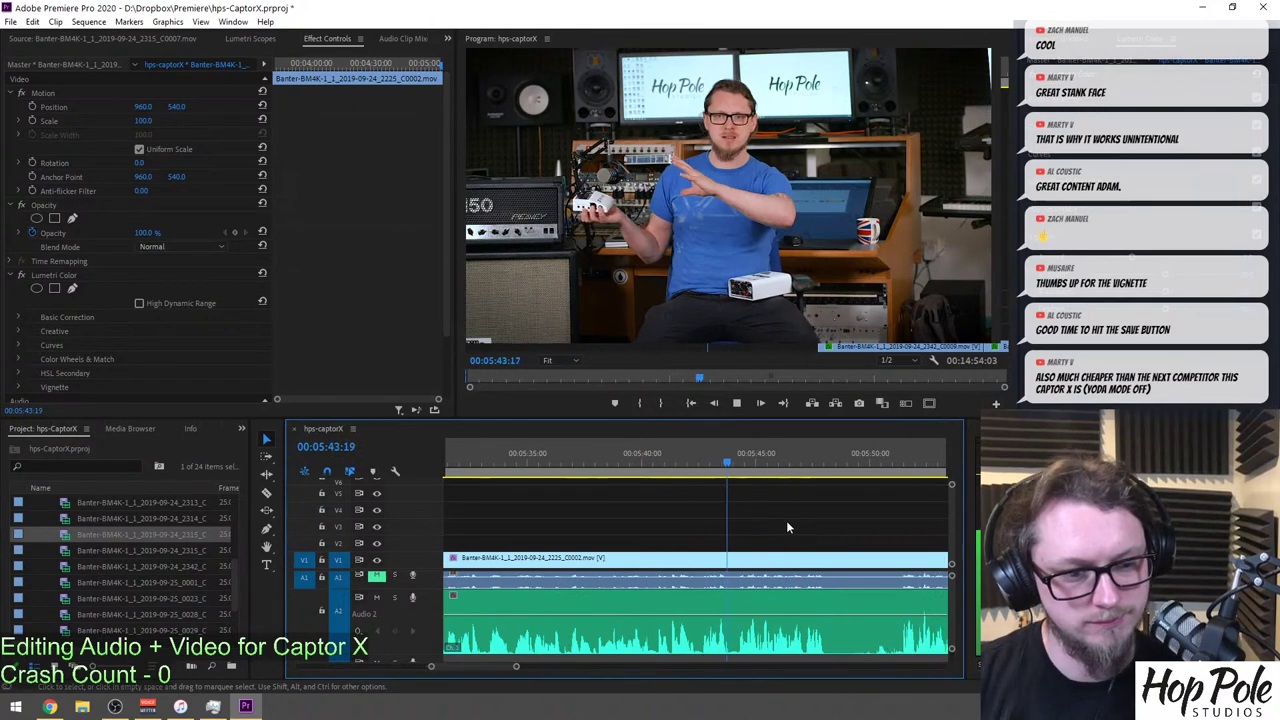
Cut the pause between about 00:05:48 and 00:05:51 out of the talking footage, leaving the gap open, and go to 00:05:49:00.
{"action": "key", "text": "c"}
{"action": "left_click", "coordinate": [655, 640]}
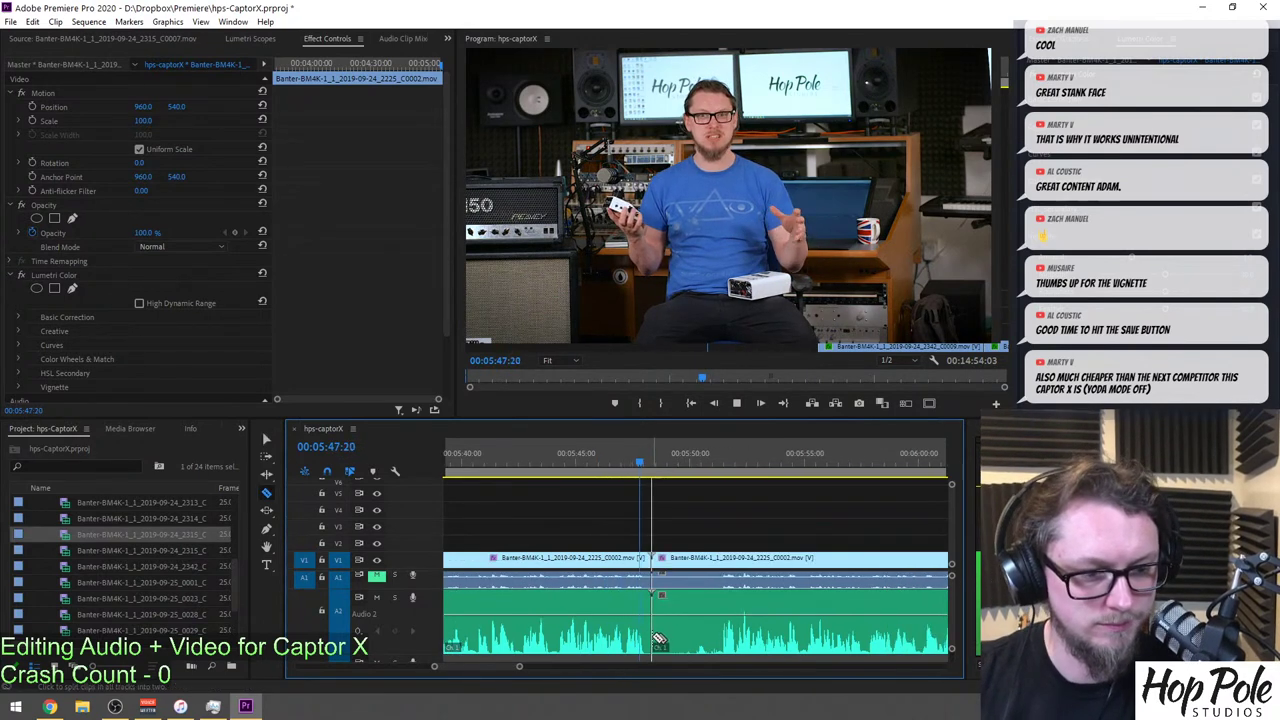
{"action": "left_click", "coordinate": [718, 630]}
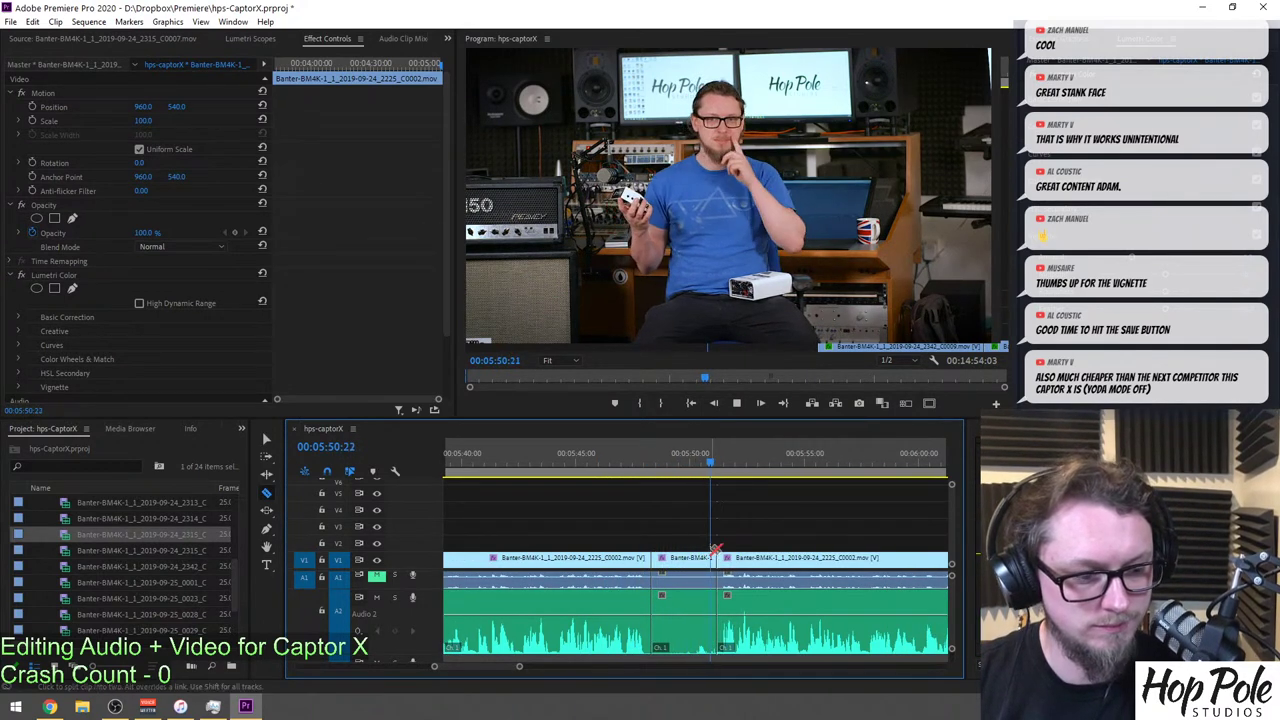
{"action": "key", "text": "space"}
{"action": "key", "text": "v"}
{"action": "left_click_drag", "start_coordinate": [675, 531], "coordinate": [681, 586]}
{"action": "key", "text": "Delete"}
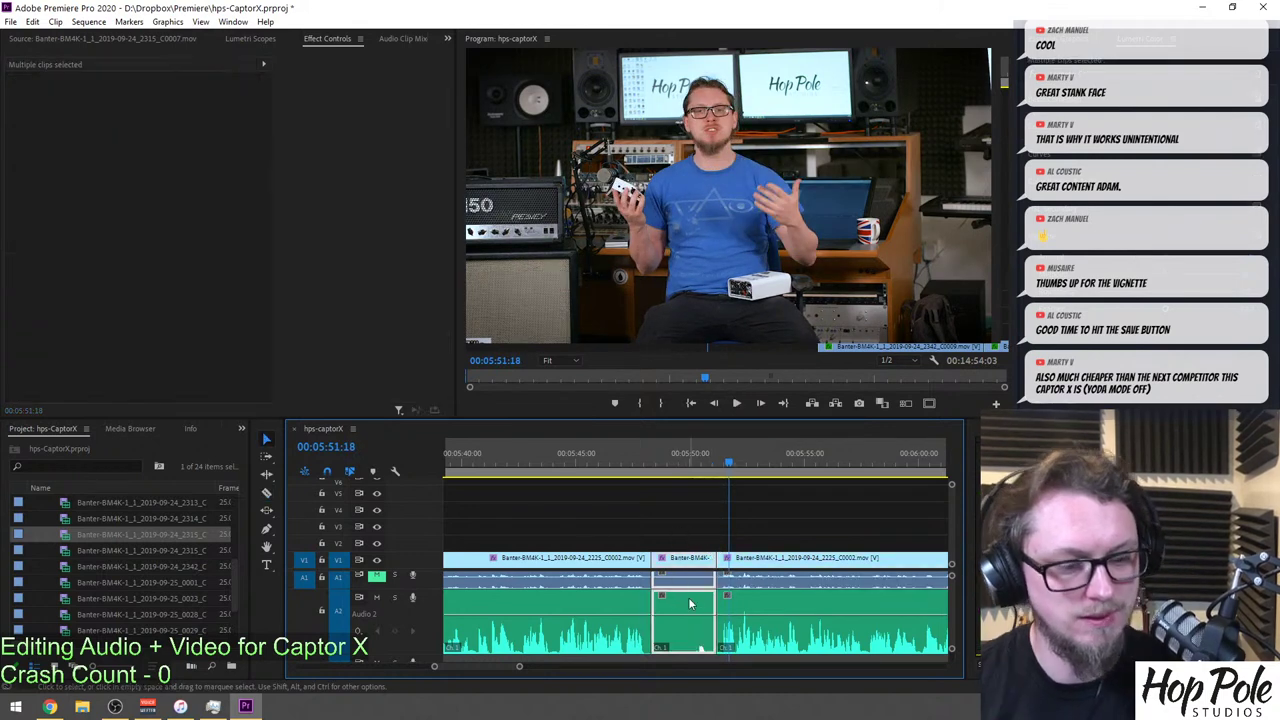
{"action": "left_click", "coordinate": [668, 463]}
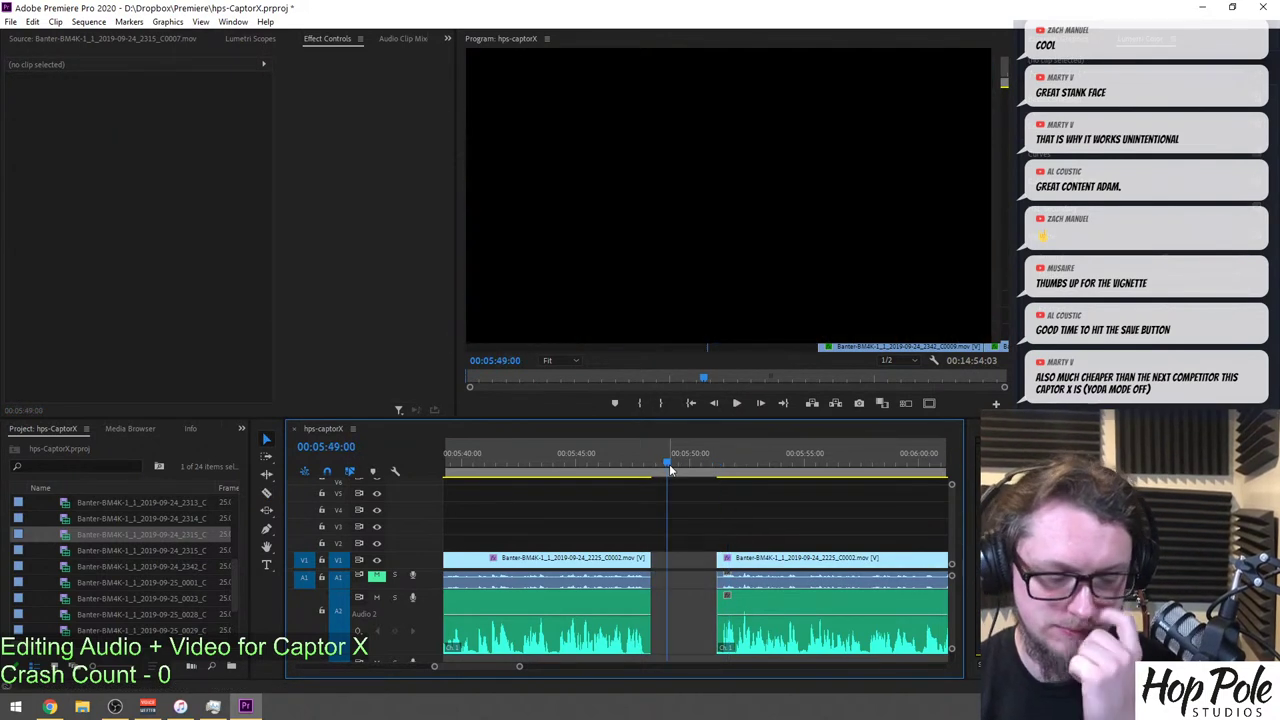
Open CaptorX Walkthrough.mp4 in the source monitor and preview it up to about 00:01:18.
{"action": "scroll", "coordinate": [100, 545], "scroll_direction": "up", "scroll_amount": 4}
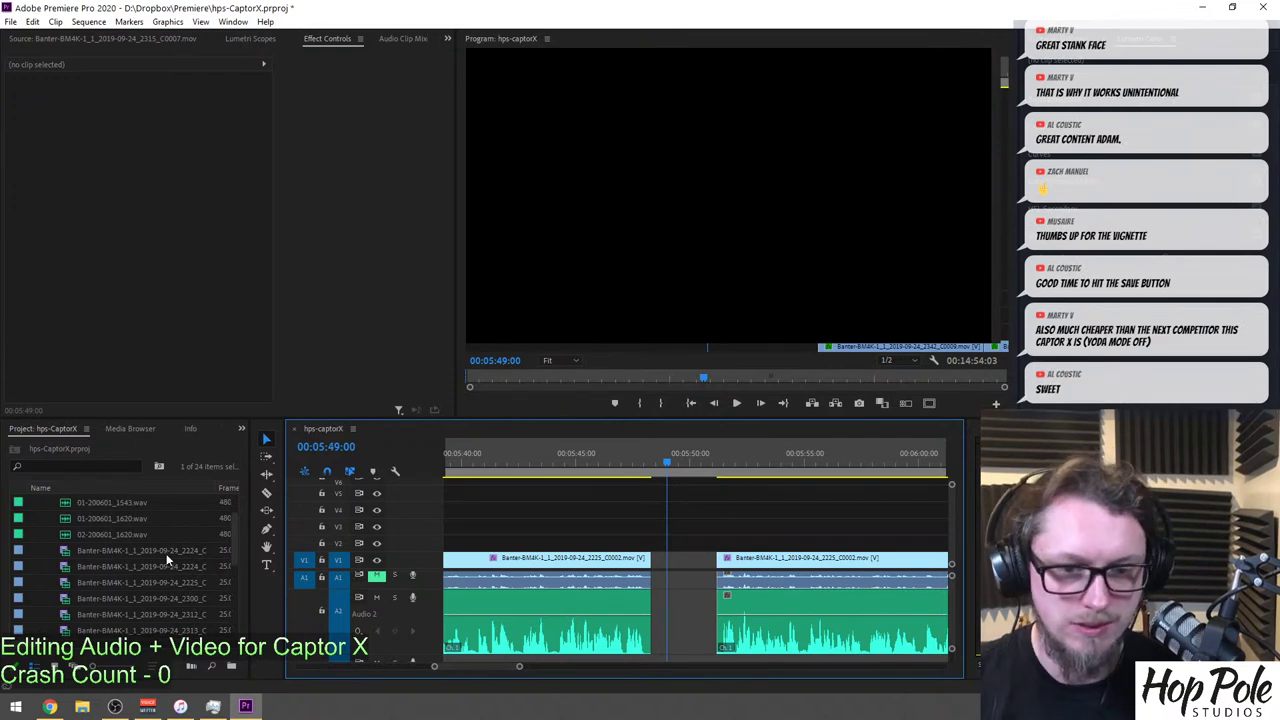
{"action": "scroll", "coordinate": [110, 558], "scroll_direction": "down", "scroll_amount": 4}
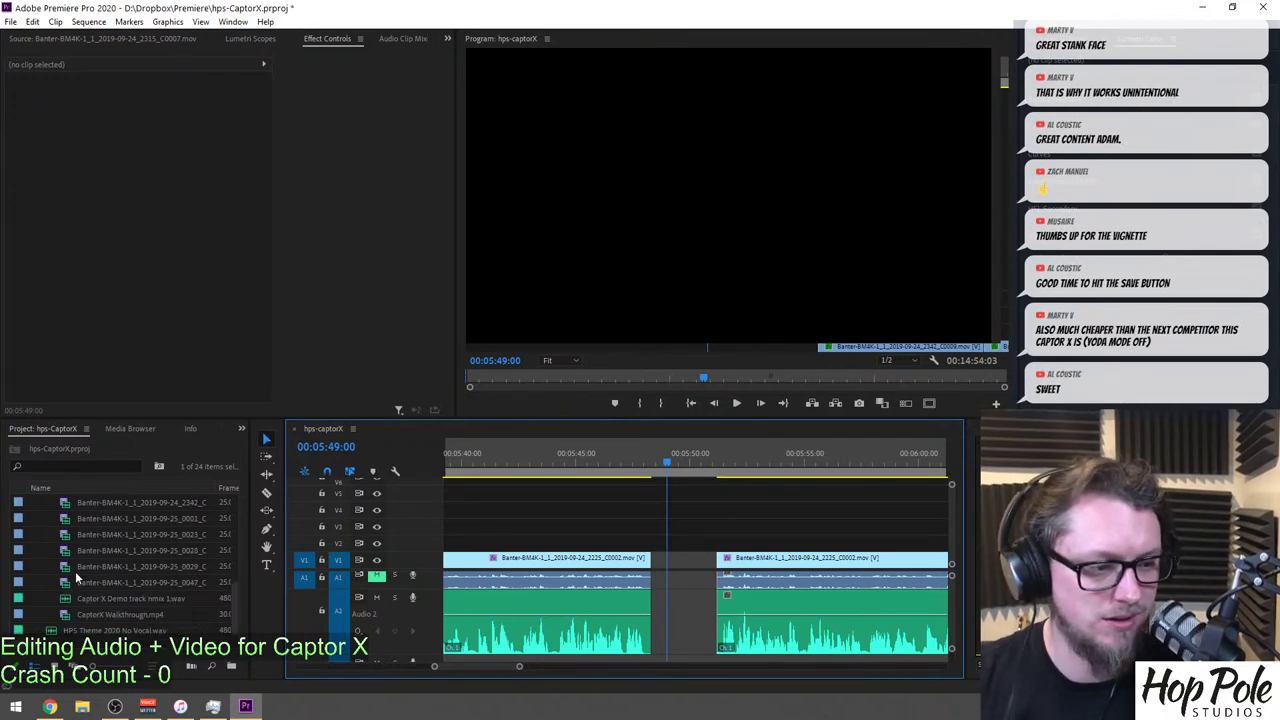
{"action": "double_click", "coordinate": [62, 616]}
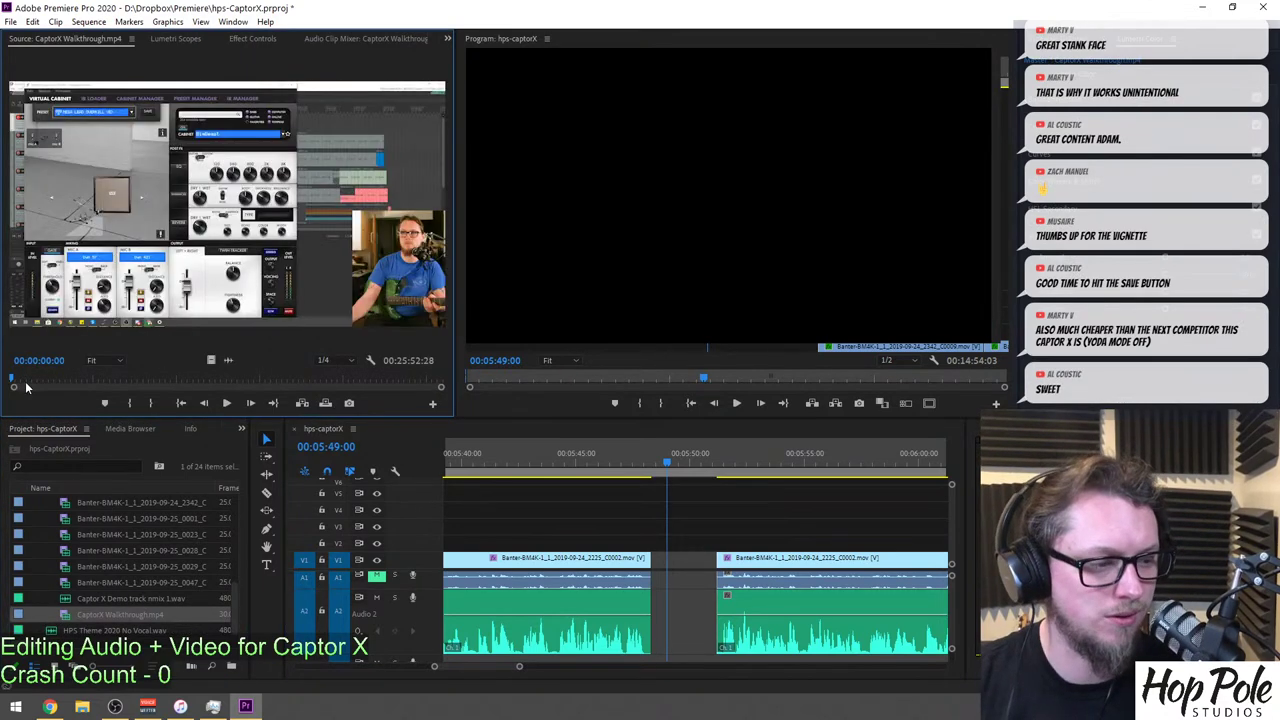
{"action": "mouse_move", "coordinate": [28, 385]}
{"action": "left_mouse_down"}
{"action": "mouse_move", "coordinate": [440, 377]}
{"action": "mouse_move", "coordinate": [34, 366]}
{"action": "mouse_move", "coordinate": [28, 377]}
{"action": "left_mouse_up"}
{"action": "key", "text": "space"}
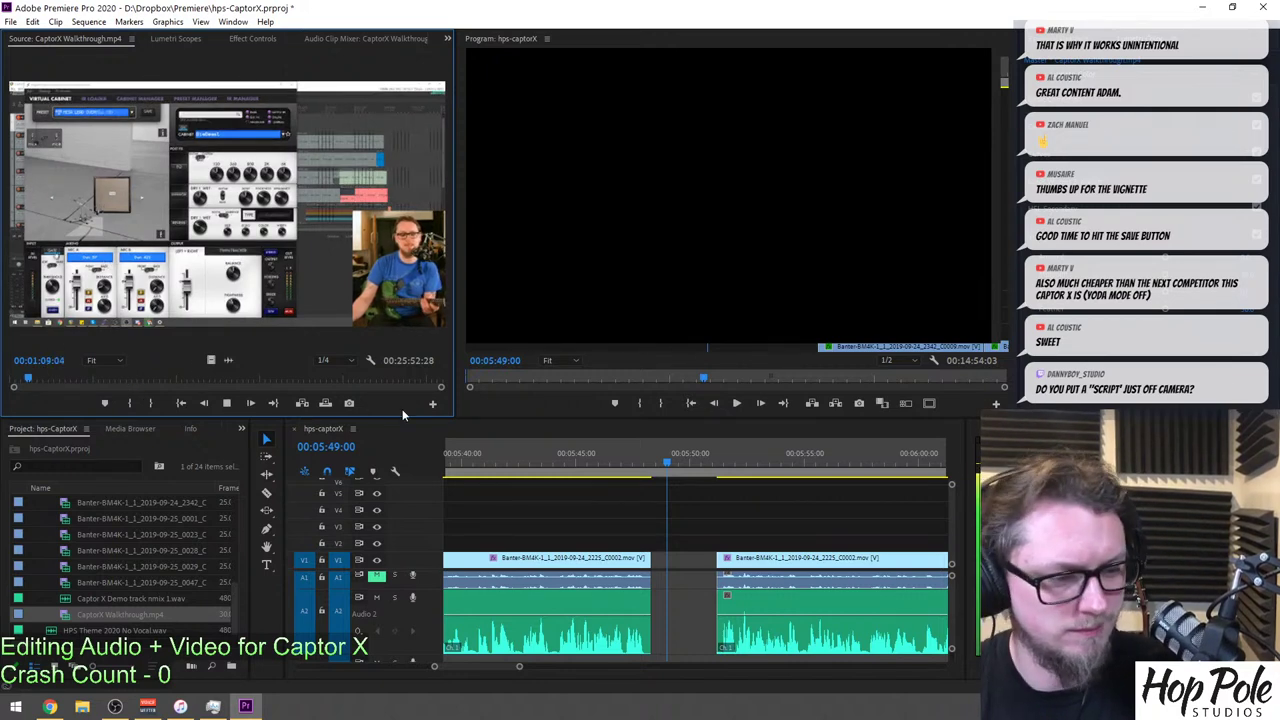
Mark the gap in the sequence at 00:05:49:00 and advance the playhead to 00:05:50:01.
{"action": "left_click", "coordinate": [687, 511]}
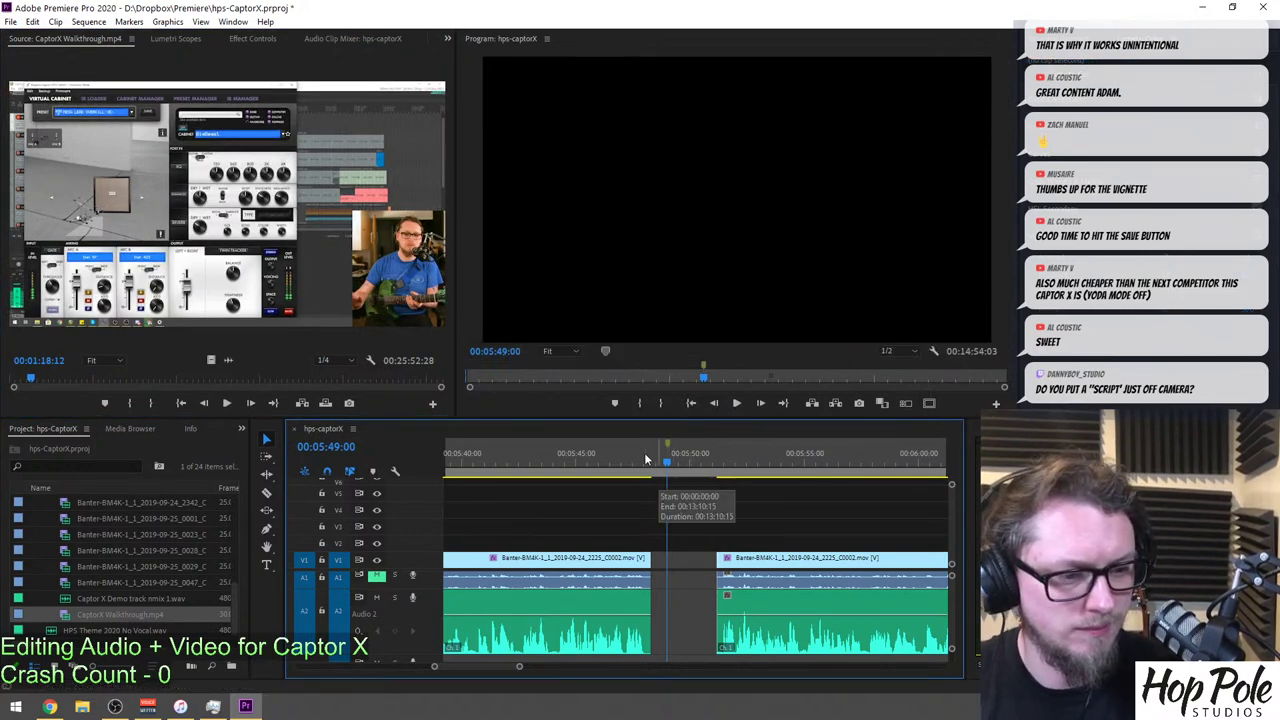
{"action": "key", "text": "space"}
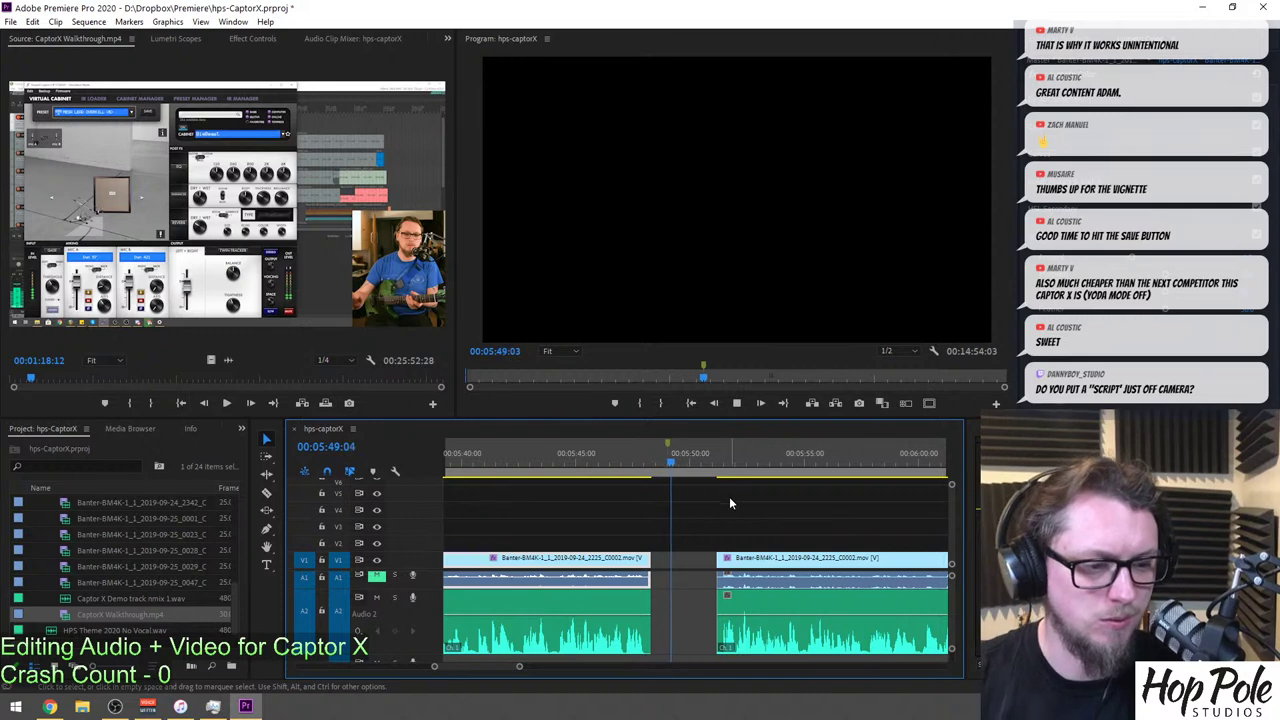
{"action": "key", "text": "space"}
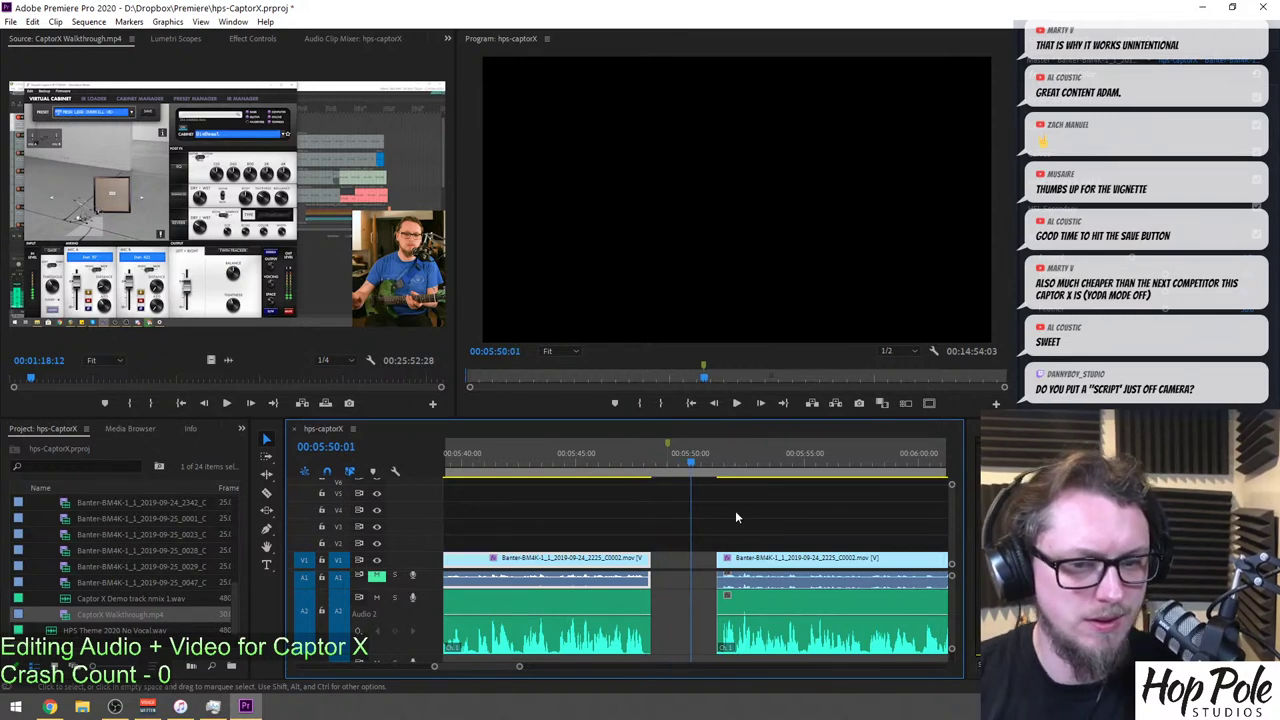
Move the talking clip after the gap earlier so it starts at 00:05:50:01, and save the project.
{"action": "key", "text": "minus"}
{"action": "key", "text": "minus"}
{"action": "key", "text": "minus"}
{"action": "key", "text": "minus"}
{"action": "key", "text": "minus"}
{"action": "key", "text": "minus"}
{"action": "scroll", "coordinate": [786, 545], "scroll_direction": "up", "scroll_amount": 10}
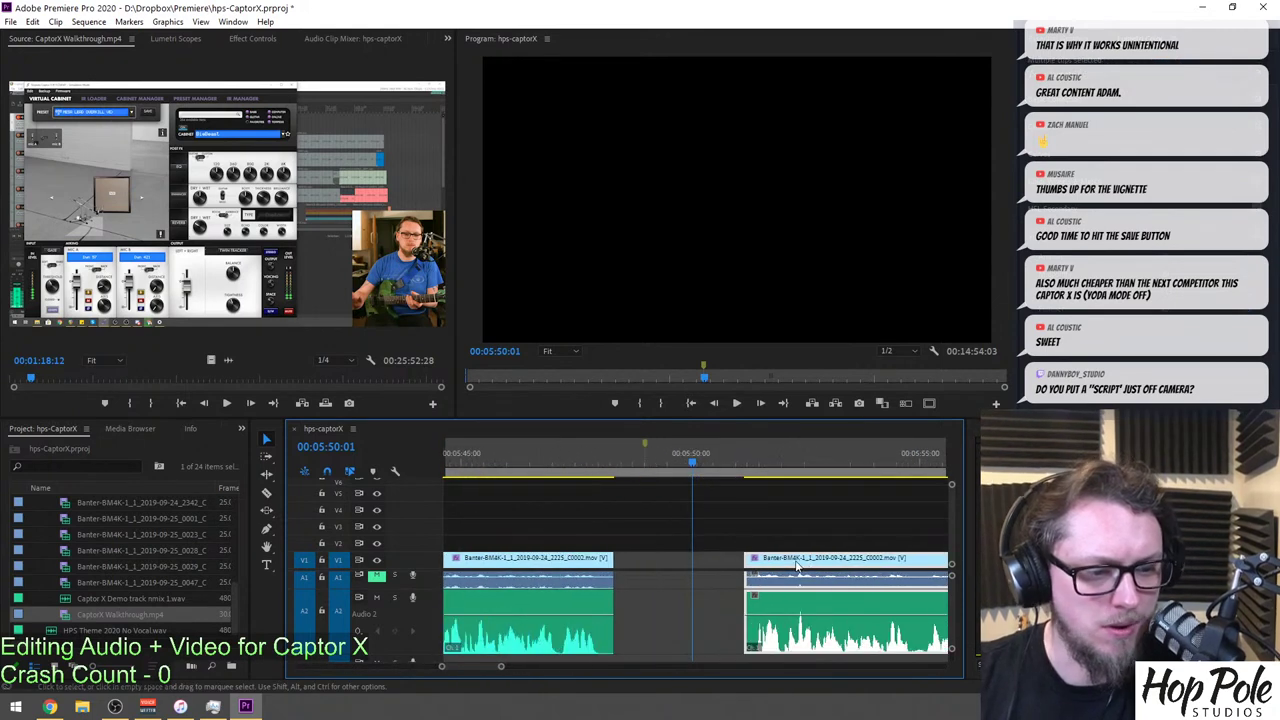
{"action": "left_click_drag", "start_coordinate": [796, 566], "coordinate": [744, 566]}
{"action": "scroll", "coordinate": [764, 558], "scroll_direction": "down", "scroll_amount": 3}
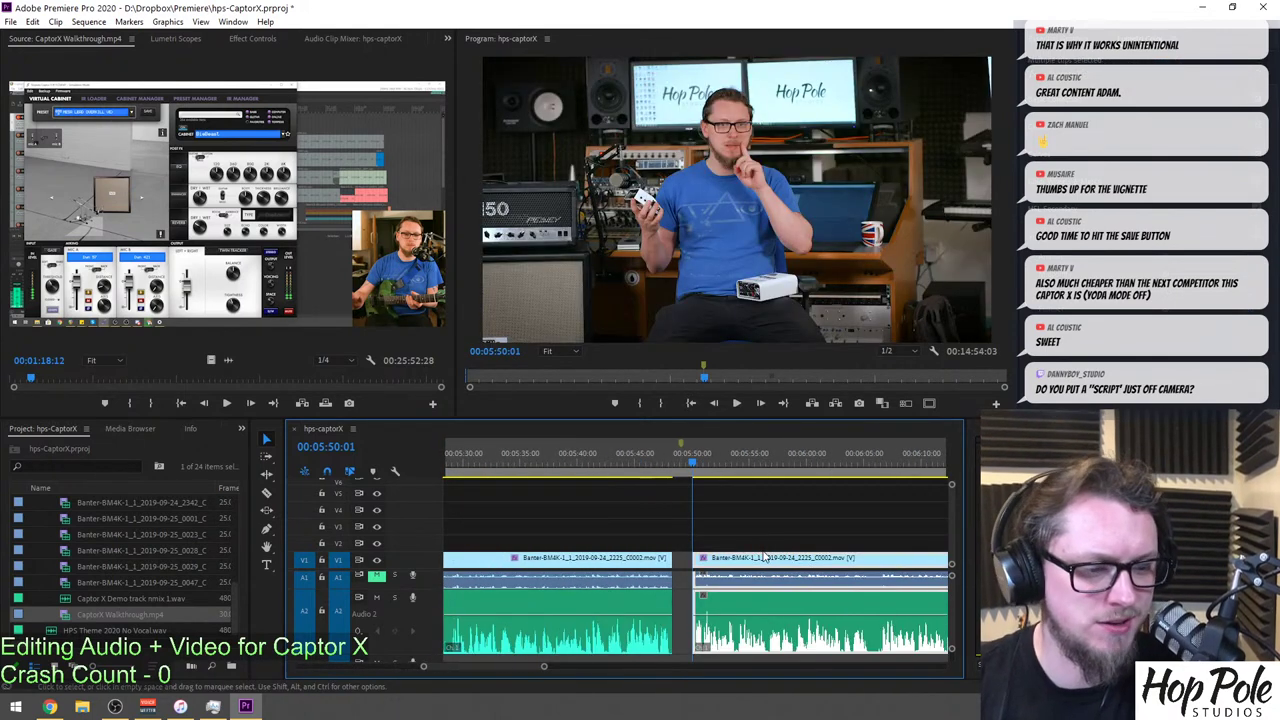
{"action": "key", "text": "ctrl+s"}
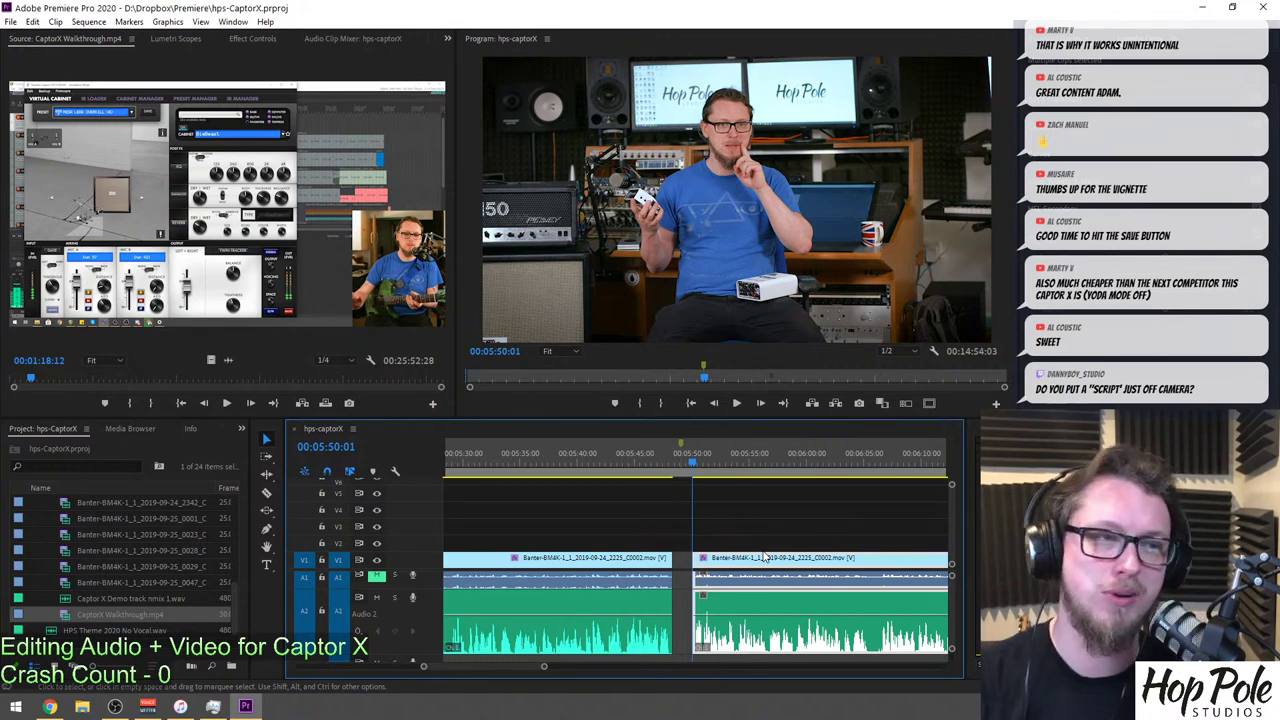
Play the talking footage from 00:05:50:01 to about 00:06:25 and look for the next pause on A2.
{"action": "key", "text": "space"}
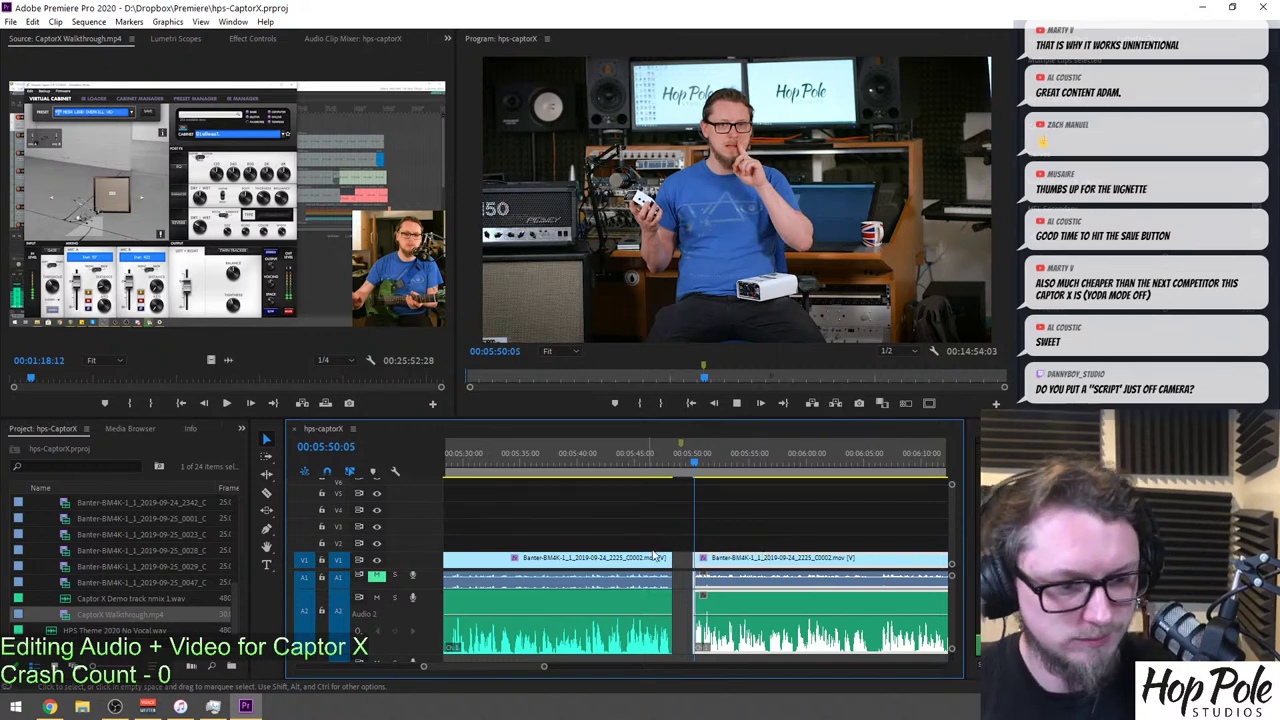
{"action": "scroll", "coordinate": [786, 500], "scroll_direction": "down", "scroll_amount": 3}
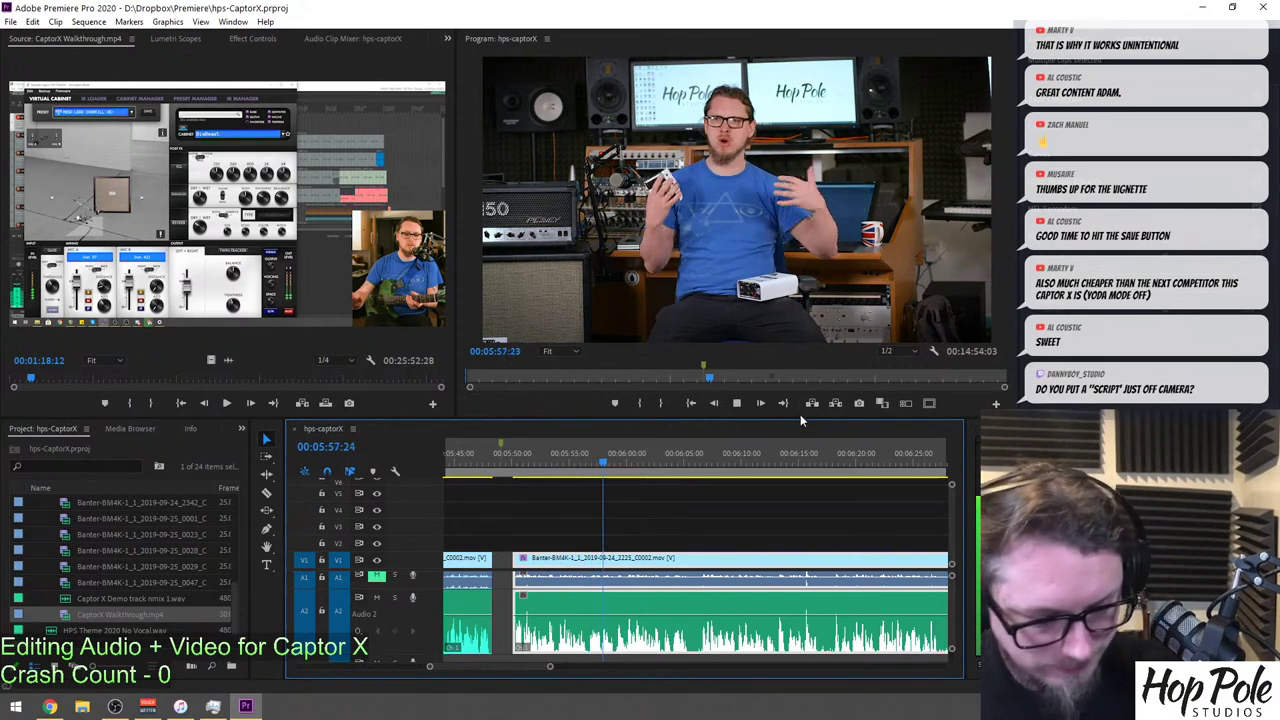
{"action": "key", "text": "equal"}
{"action": "scroll", "coordinate": [848, 543], "scroll_direction": "down", "scroll_amount": 1}
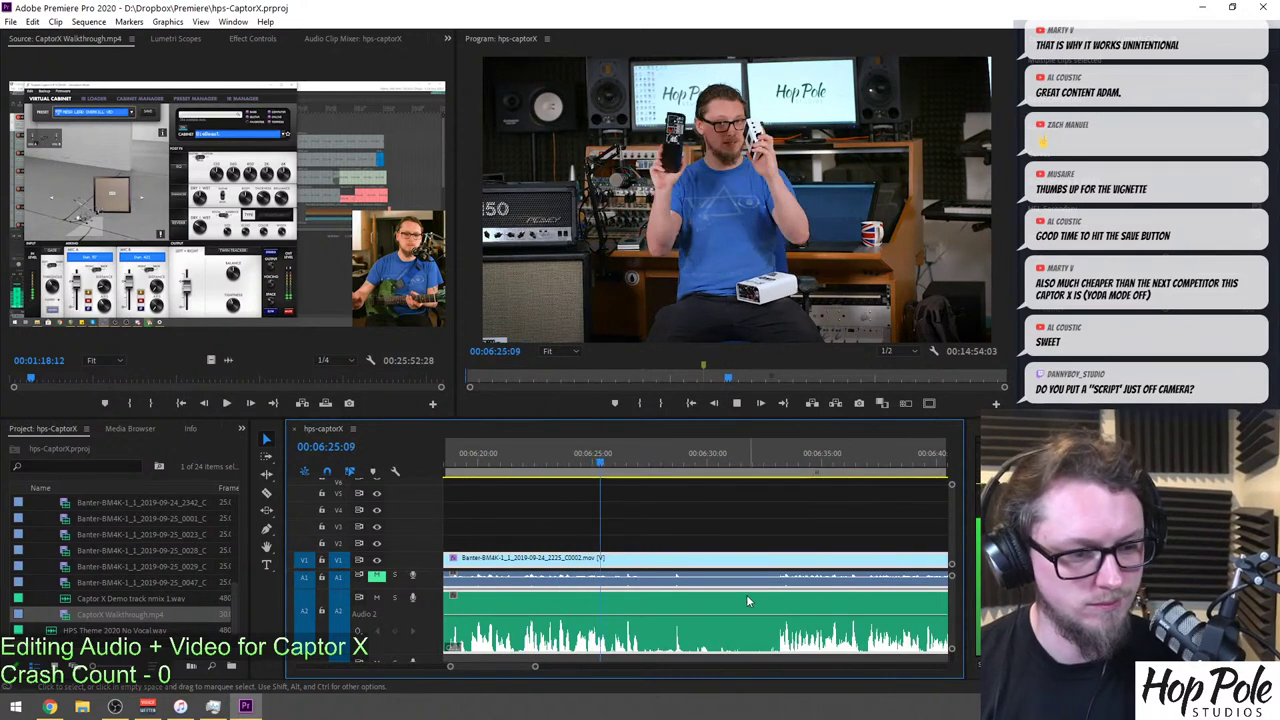
Cut the pause between about 00:06:27 and 00:06:33 out of the talking footage, close the gap and play back the join.
{"action": "key", "text": "c"}
{"action": "left_click", "coordinate": [648, 620]}
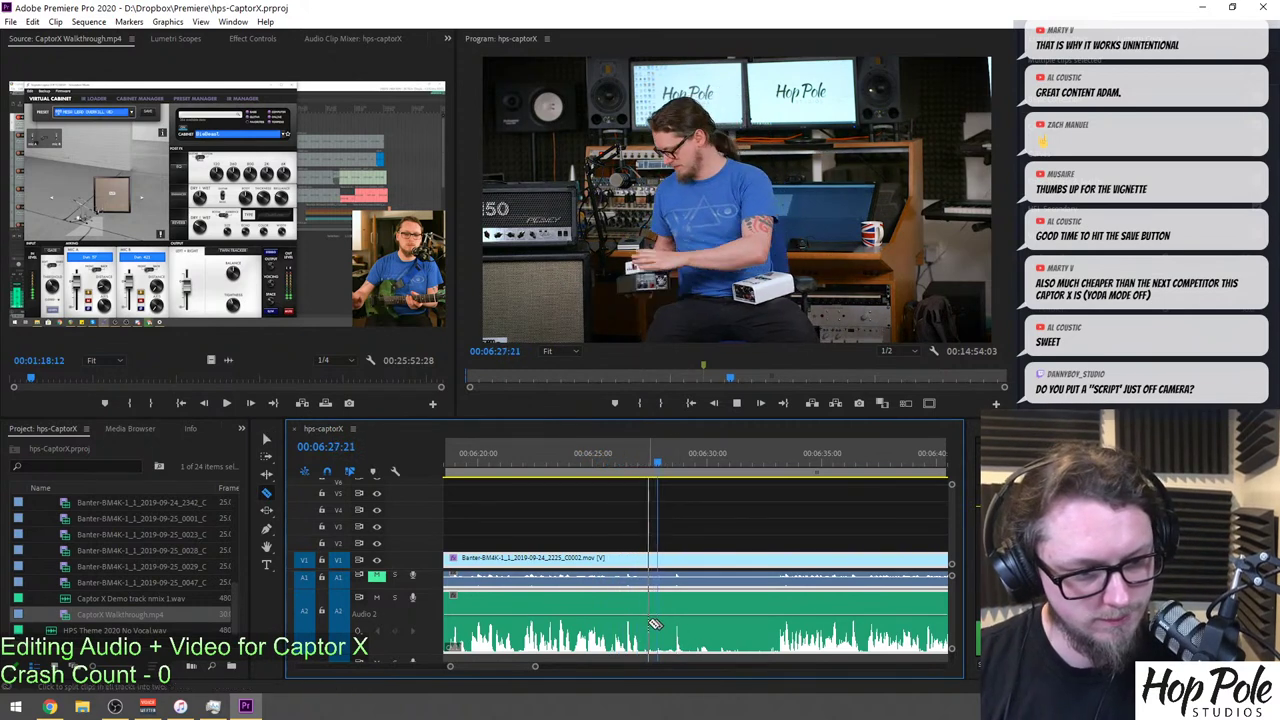
{"action": "left_click", "coordinate": [771, 627]}
{"action": "key", "text": "space"}
{"action": "key", "text": "v"}
{"action": "left_click_drag", "start_coordinate": [671, 533], "coordinate": [706, 636]}
{"action": "key", "text": "Delete"}
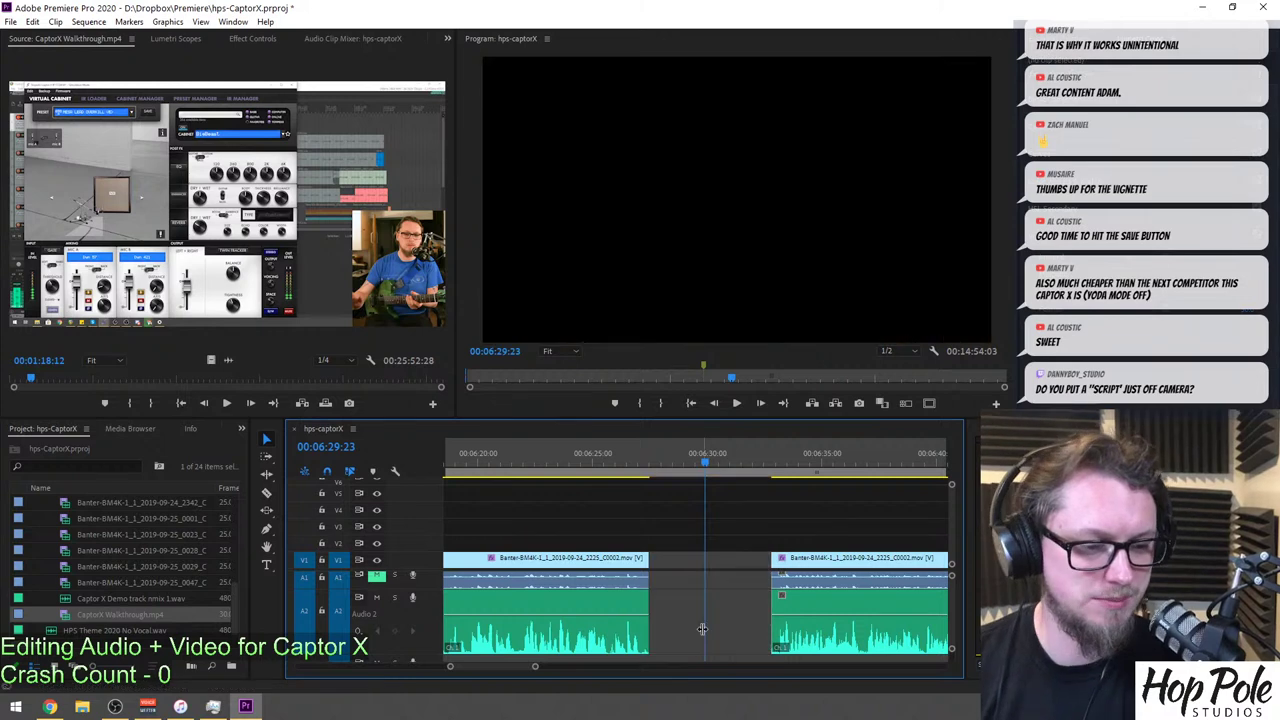
{"action": "left_click", "coordinate": [712, 586]}
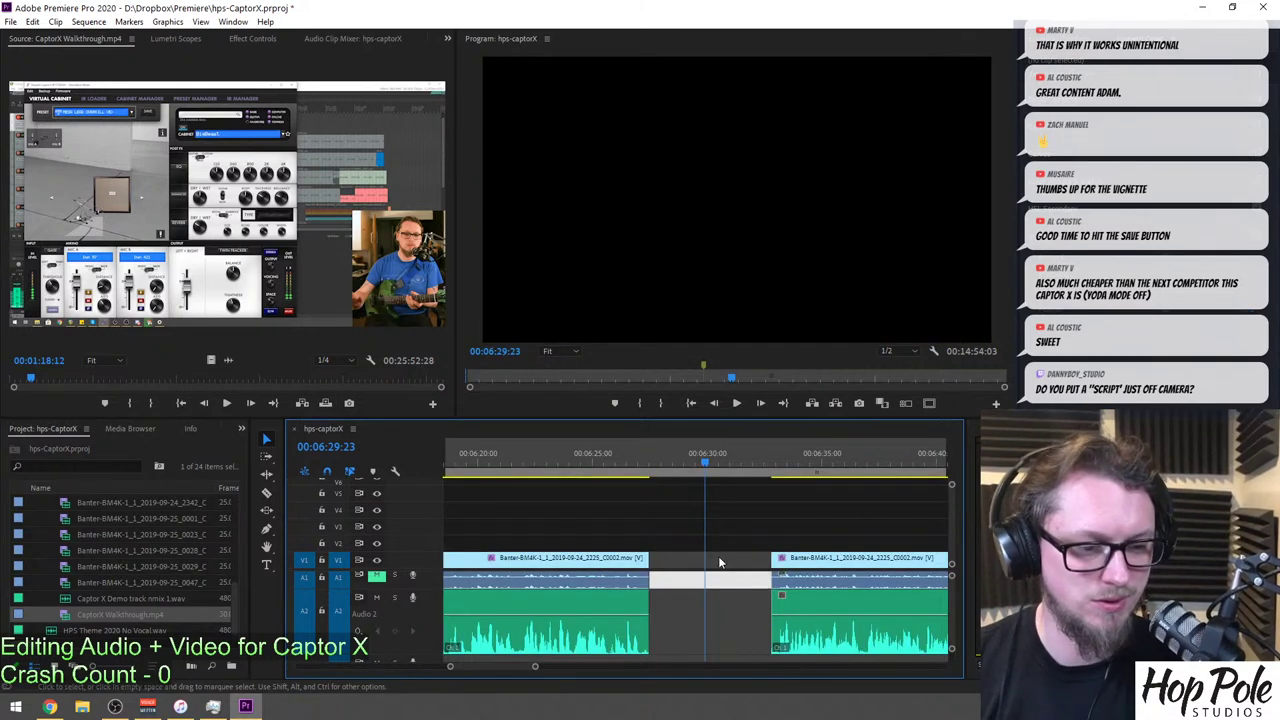
{"action": "key", "text": "Delete"}
{"action": "left_click", "coordinate": [636, 456]}
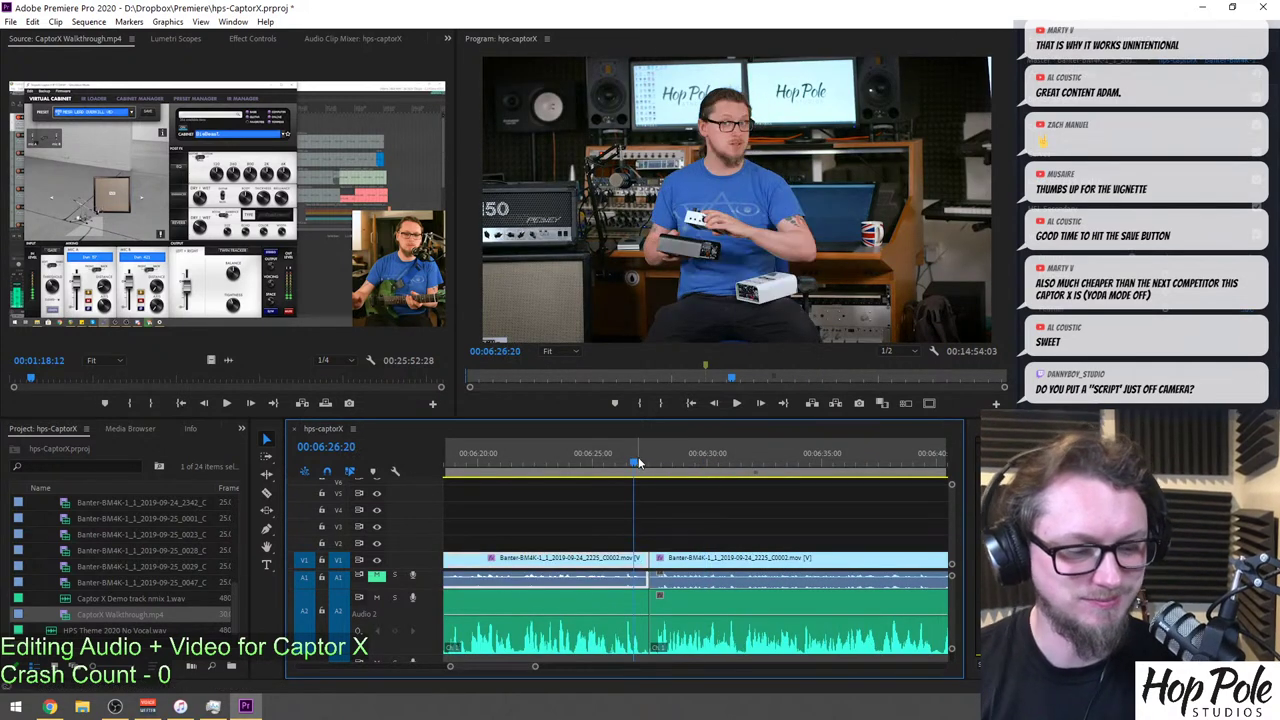
{"action": "key", "text": "space"}
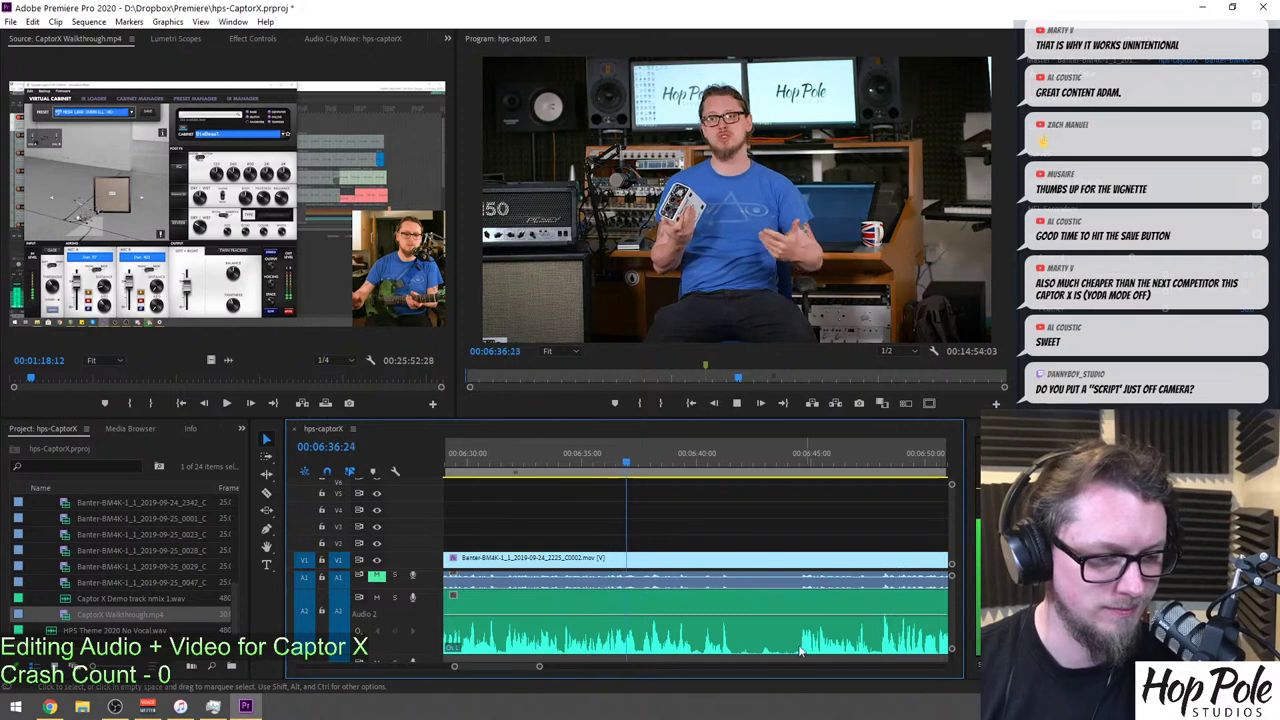
Cut the pause between about 00:06:42 and 00:06:44 out of the talking footage and close the gap.
{"action": "key", "text": "c"}
{"action": "left_click", "coordinate": [737, 638]}
{"action": "key", "text": "space"}
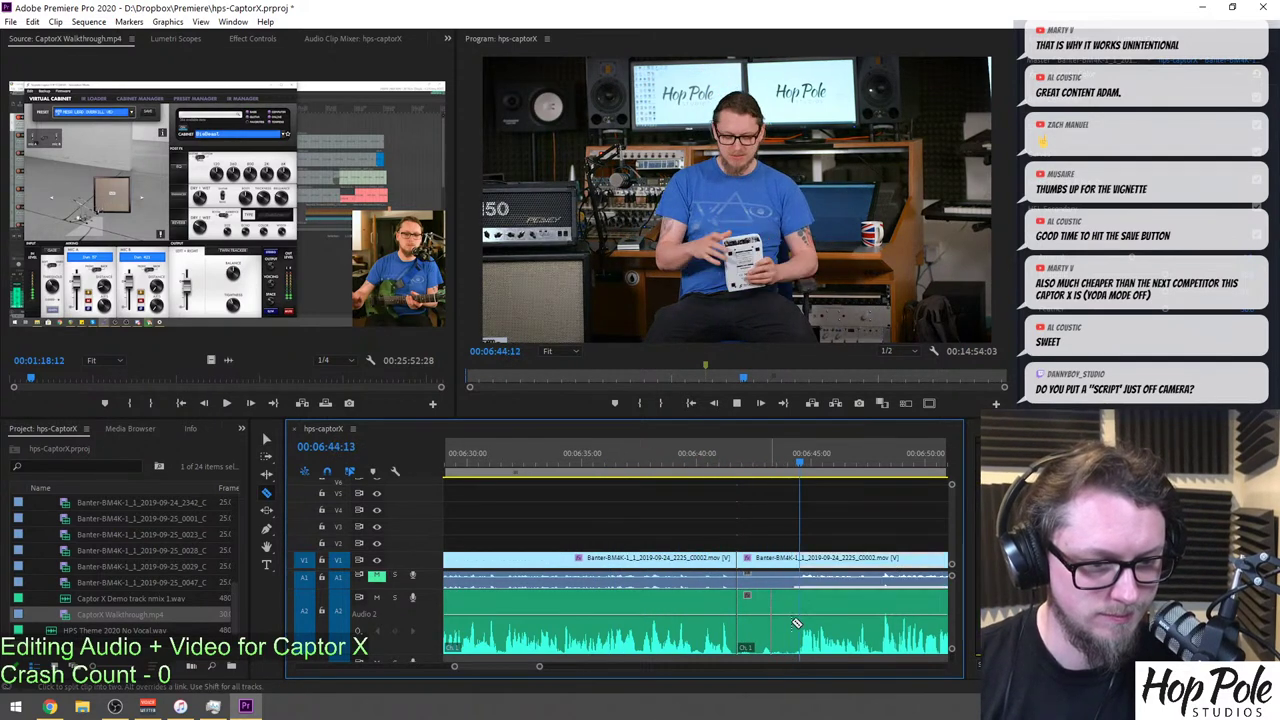
{"action": "left_click", "coordinate": [793, 624]}
{"action": "key", "text": "v"}
{"action": "left_click", "coordinate": [771, 620]}
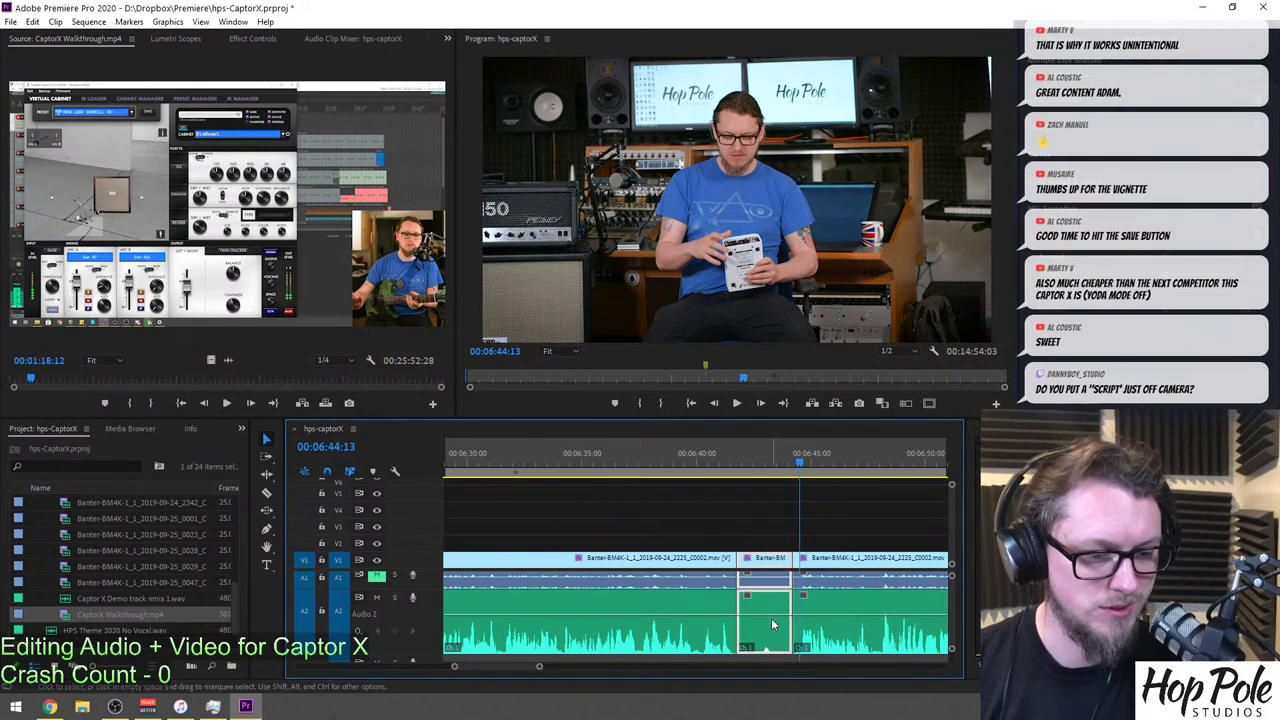
{"action": "key", "text": "Delete"}
{"action": "key", "text": "minus"}
{"action": "left_click", "coordinate": [730, 582]}
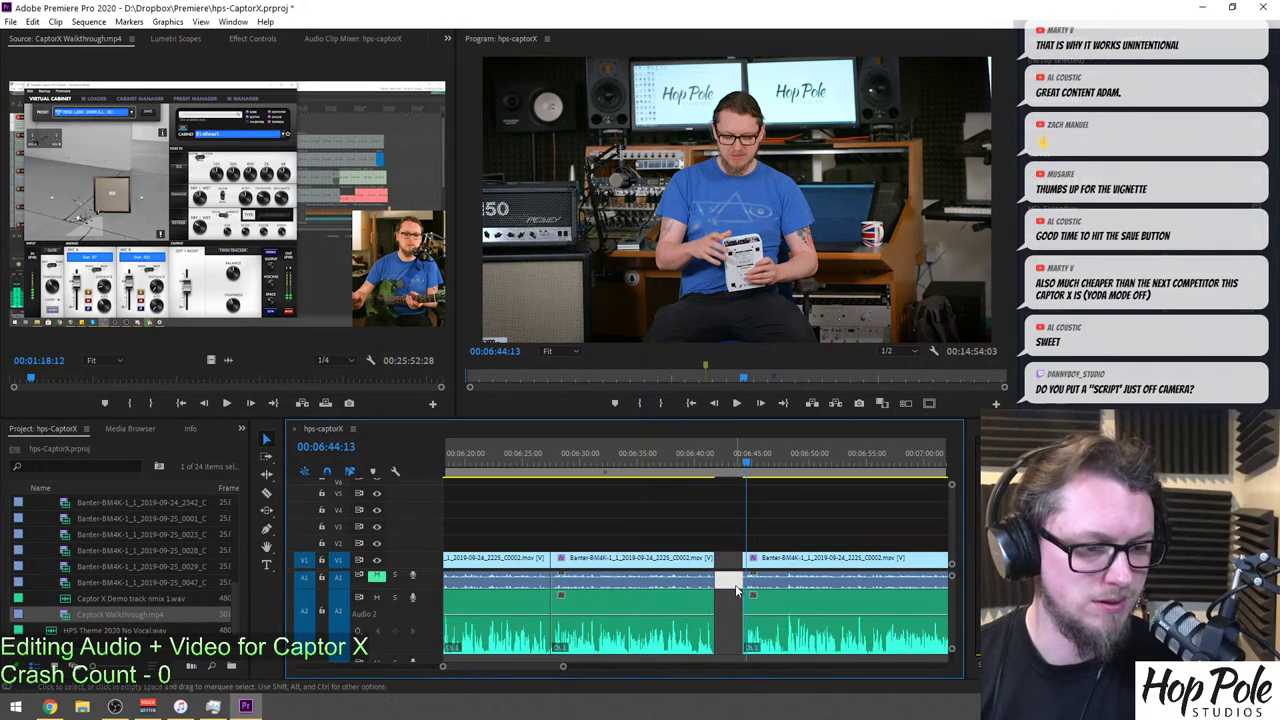
{"action": "key", "text": "Delete"}
Set the playhead to 00:06:31:02 and preview the project's camera clips in search of a close-up of the device's rear panel.
{"action": "left_click", "coordinate": [591, 466]}
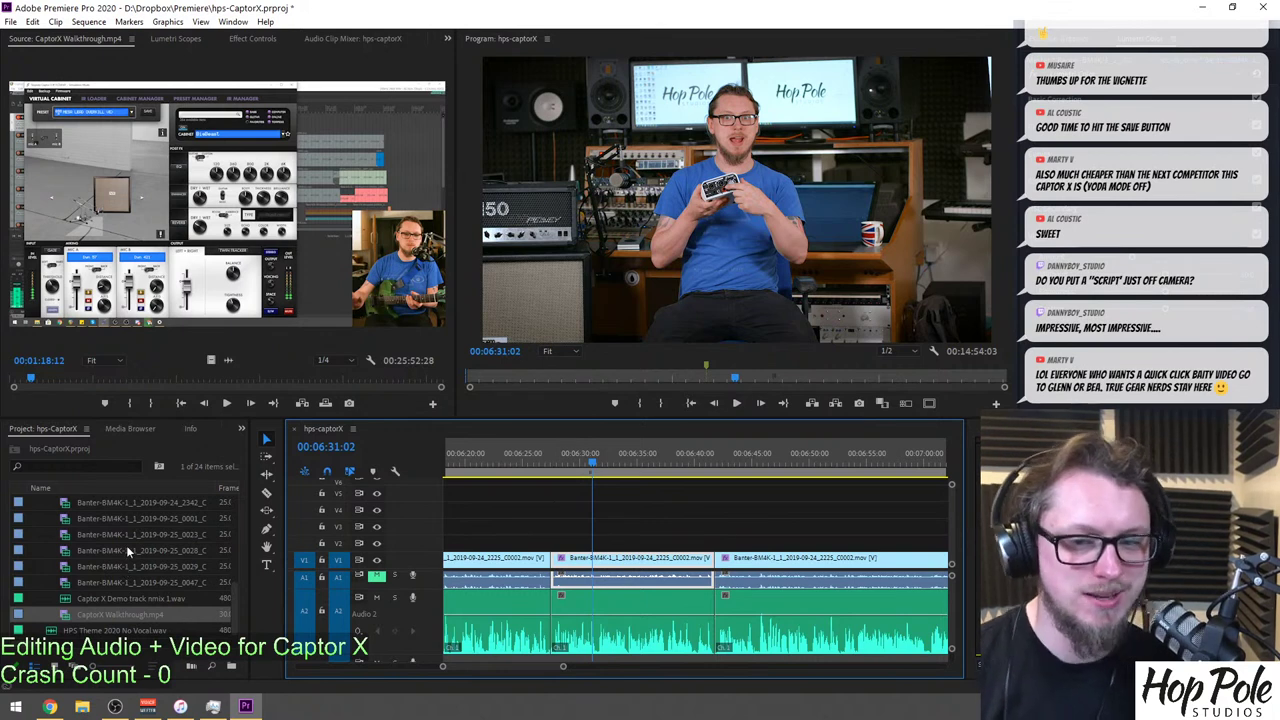
{"action": "scroll", "coordinate": [60, 555], "scroll_direction": "up", "scroll_amount": 3}
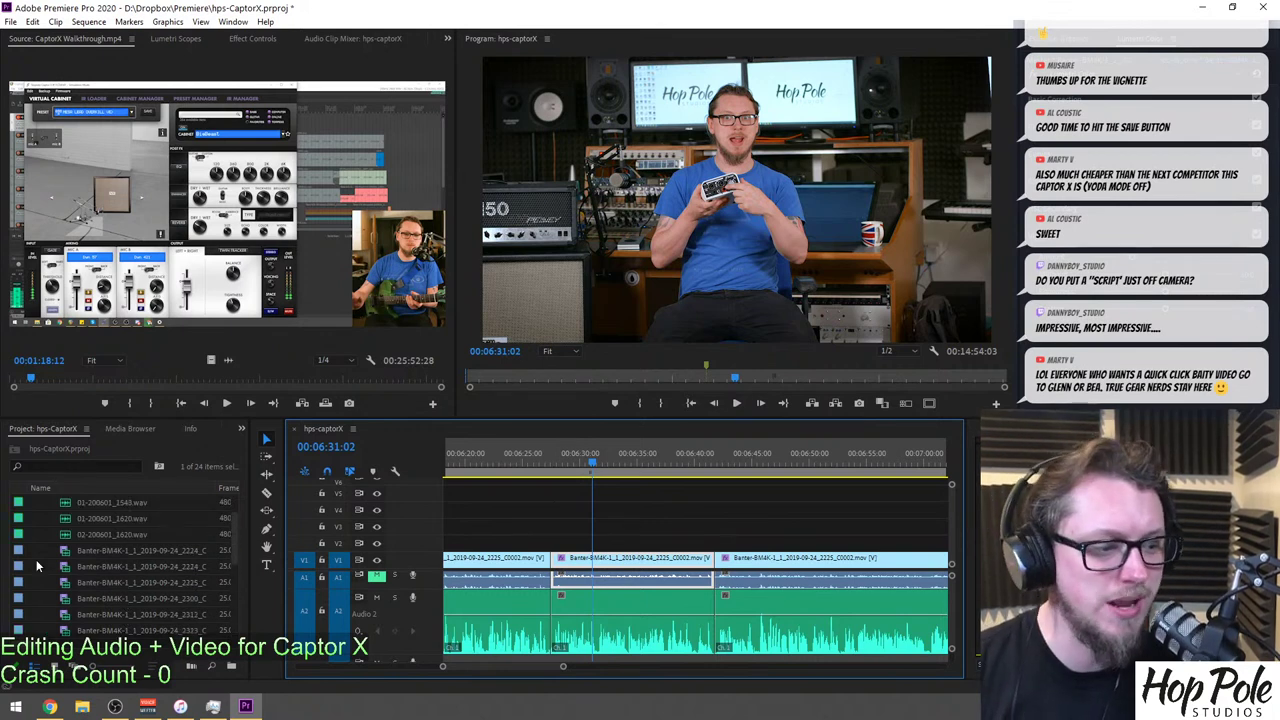
{"action": "scroll", "coordinate": [46, 562], "scroll_direction": "up", "scroll_amount": 1}
{"action": "double_click", "coordinate": [60, 550]}
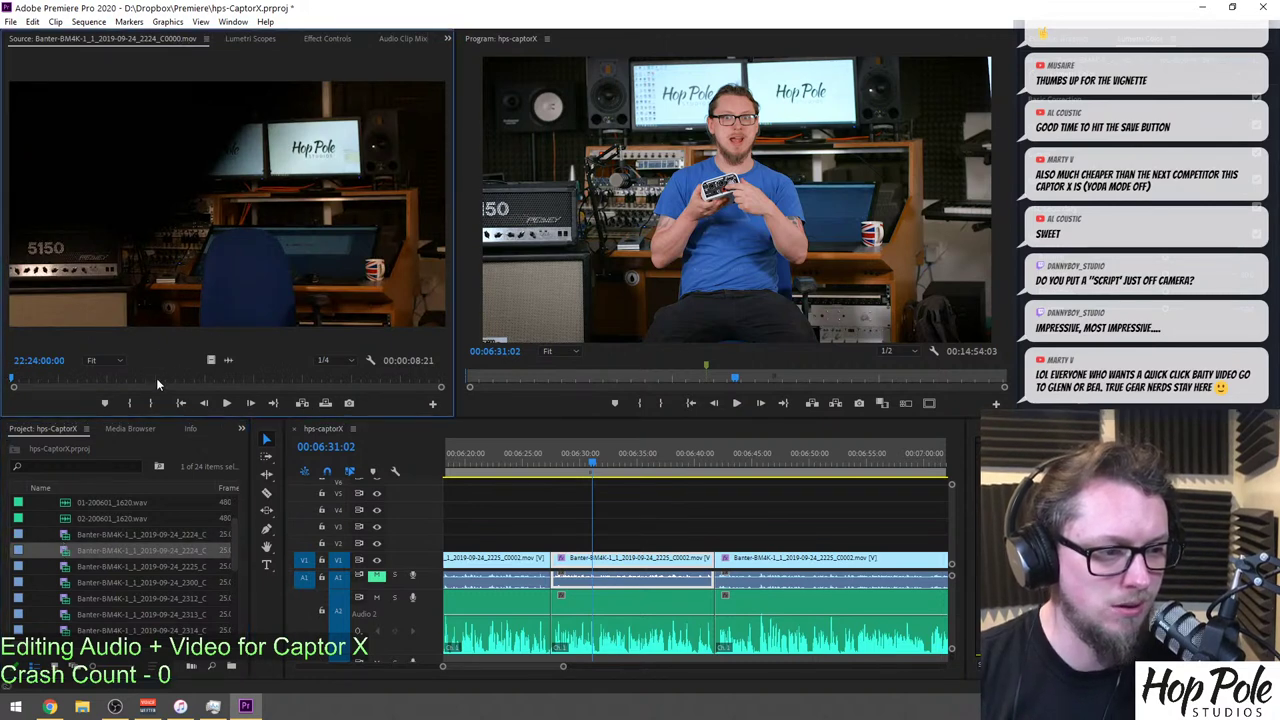
{"action": "left_click", "coordinate": [156, 375]}
{"action": "double_click", "coordinate": [62, 552]}
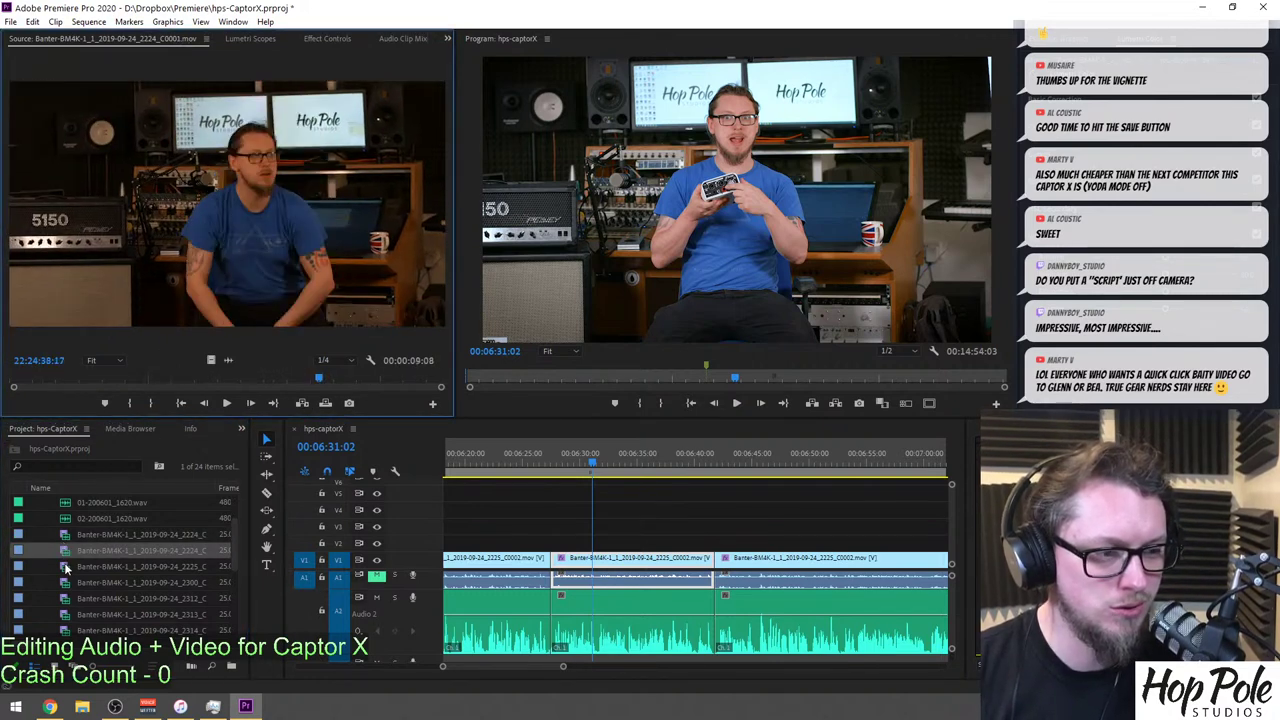
{"action": "double_click", "coordinate": [66, 566]}
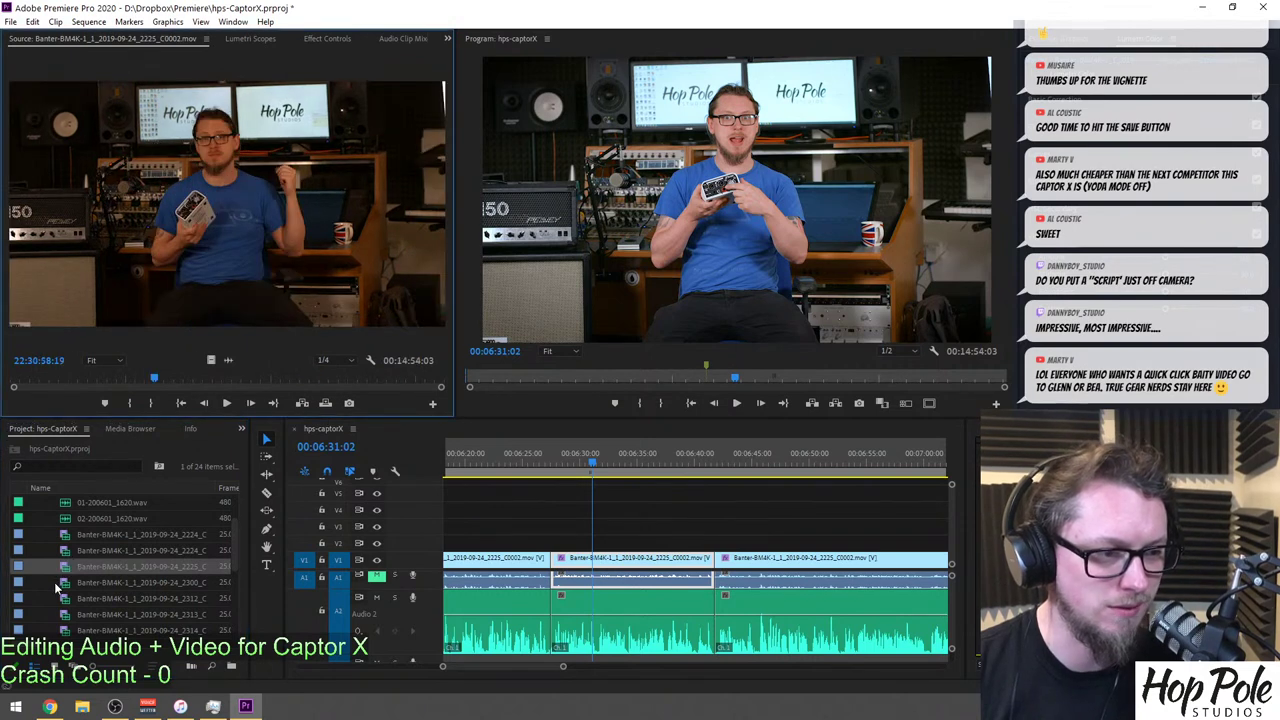
{"action": "double_click", "coordinate": [62, 584]}
{"action": "scroll", "coordinate": [70, 560], "scroll_direction": "down", "scroll_amount": 1}
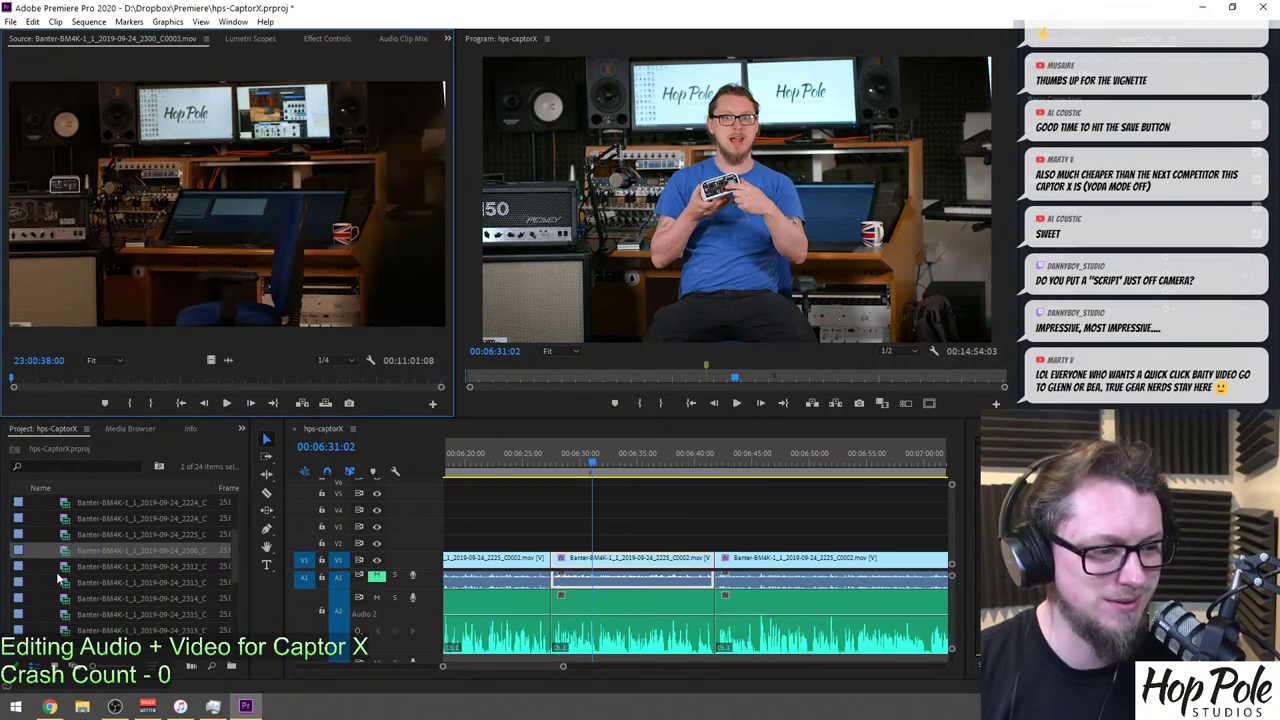
{"action": "double_click", "coordinate": [60, 568]}
{"action": "scroll", "coordinate": [66, 555], "scroll_direction": "down", "scroll_amount": 1}
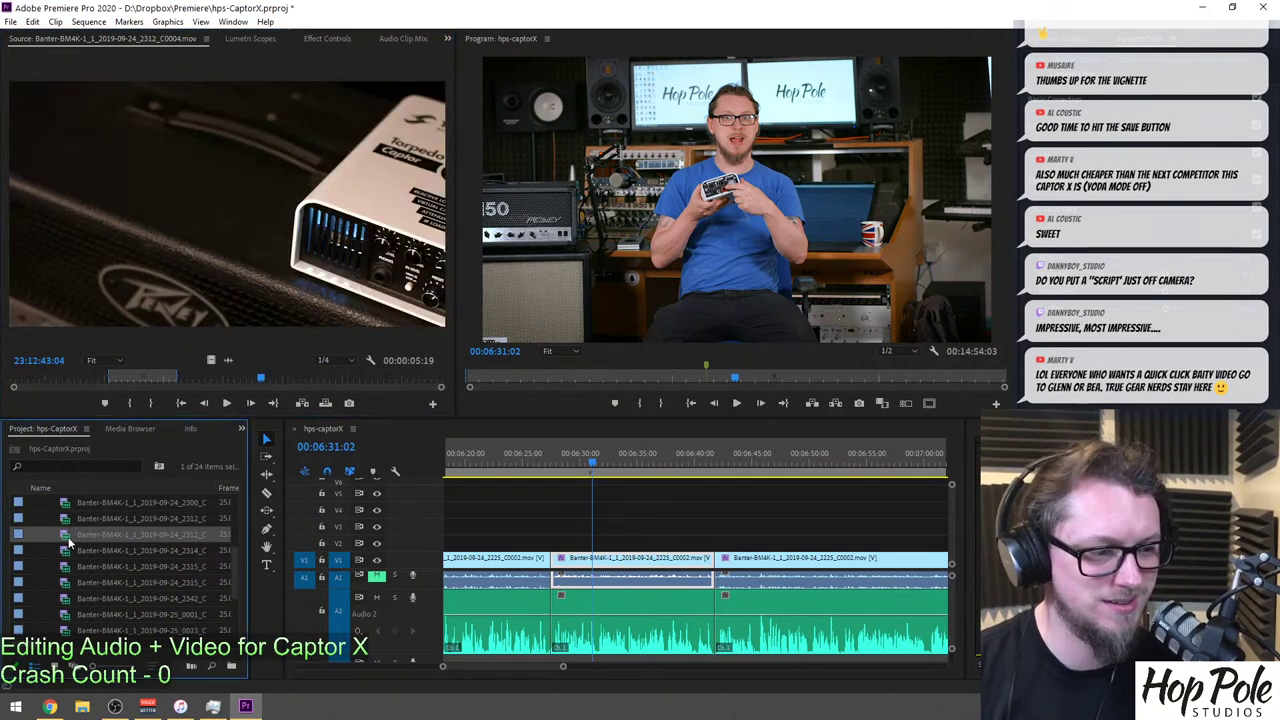
{"action": "double_click", "coordinate": [66, 537]}
{"action": "double_click", "coordinate": [62, 551]}
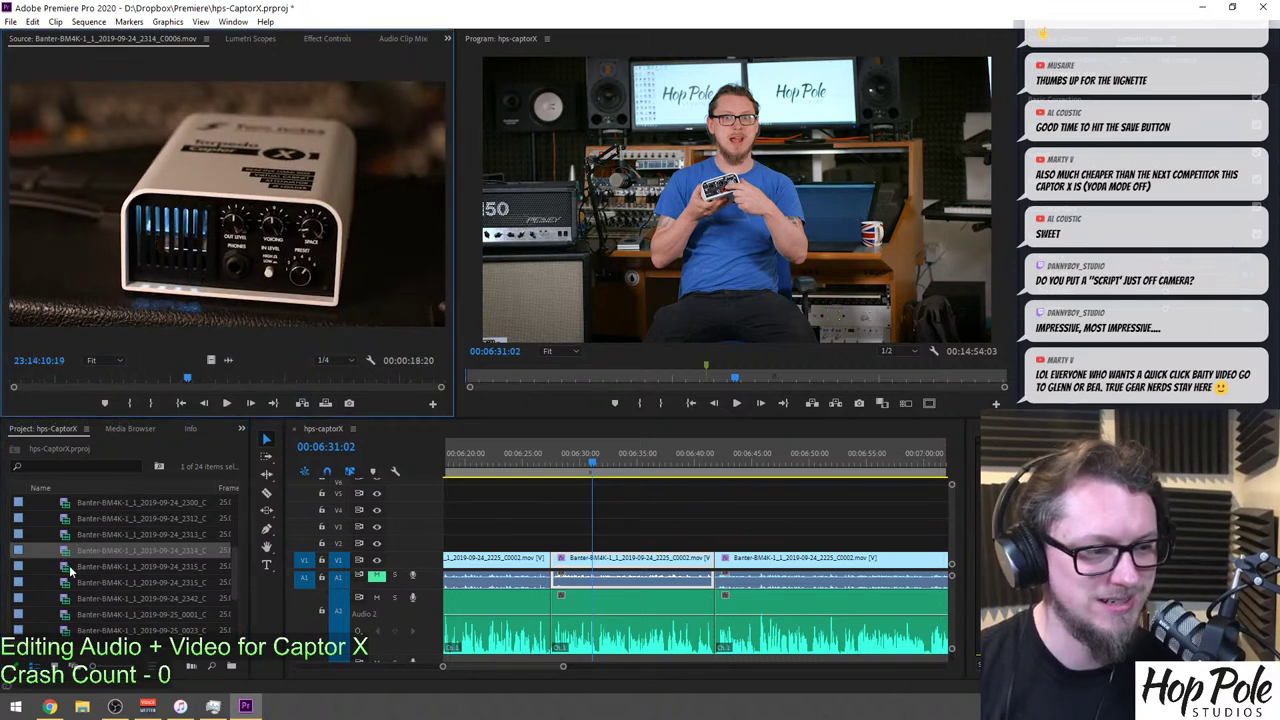
{"action": "double_click", "coordinate": [70, 568]}
{"action": "scroll", "coordinate": [70, 560], "scroll_direction": "down", "scroll_amount": 2}
{"action": "left_click_drag", "start_coordinate": [94, 376], "coordinate": [190, 377]}
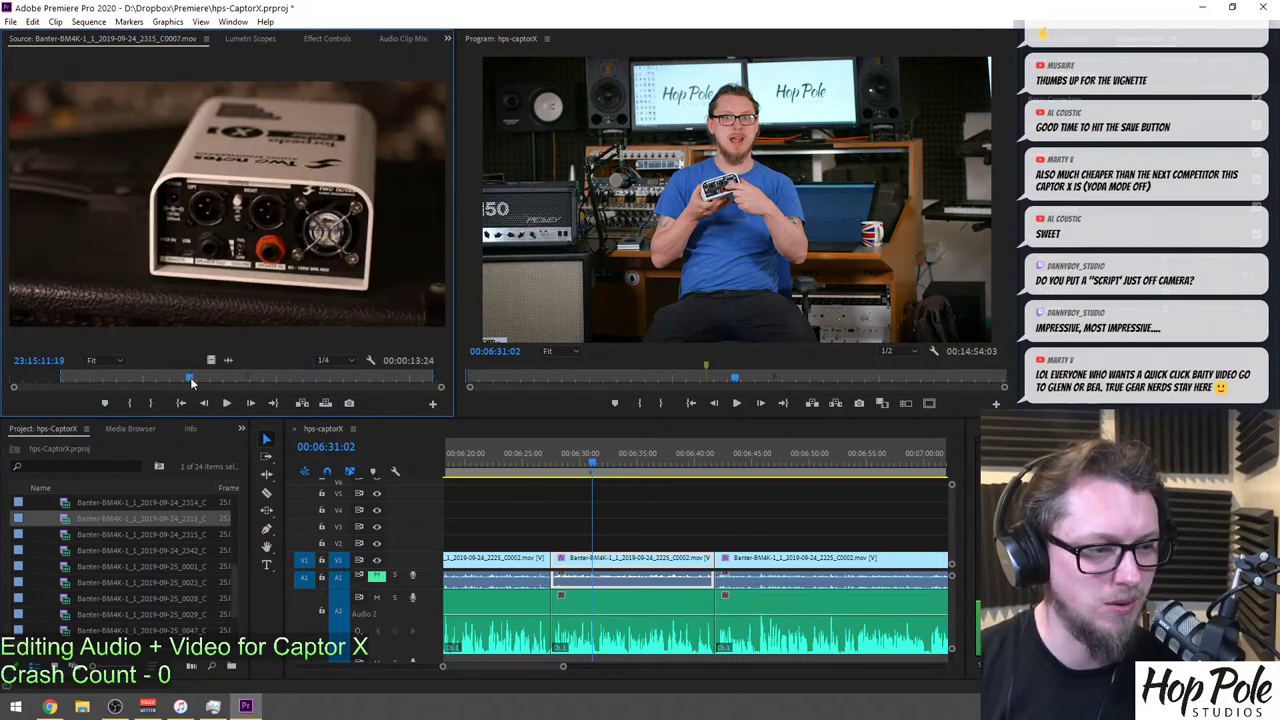
Mark a range ending at 23:15:41:13 in clip 2315_C0008 and overlay its video on V2 at 00:06:31:02.
{"action": "double_click", "coordinate": [66, 537]}
{"action": "left_click_drag", "start_coordinate": [47, 376], "coordinate": [317, 378]}
{"action": "key", "text": "i"}
{"action": "left_click_drag", "start_coordinate": [404, 380], "coordinate": [423, 381]}
{"action": "key", "text": "o"}
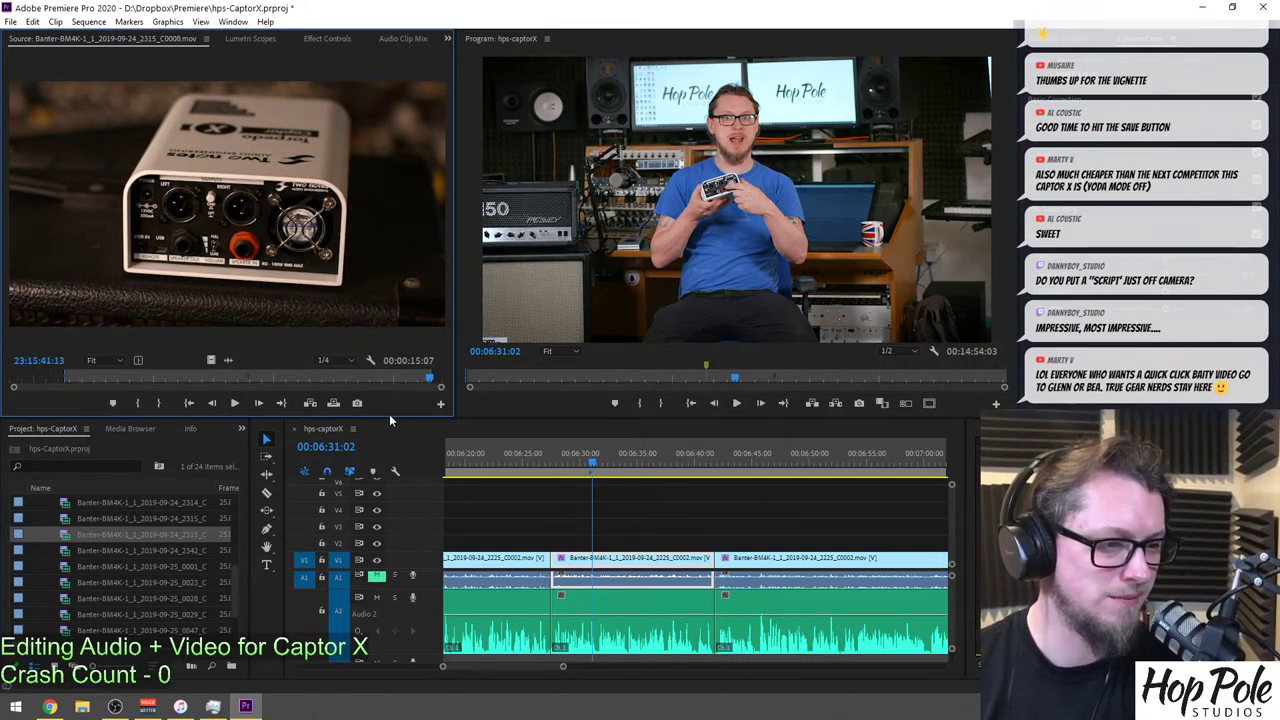
{"action": "left_click_drag", "start_coordinate": [395, 412], "coordinate": [593, 545]}
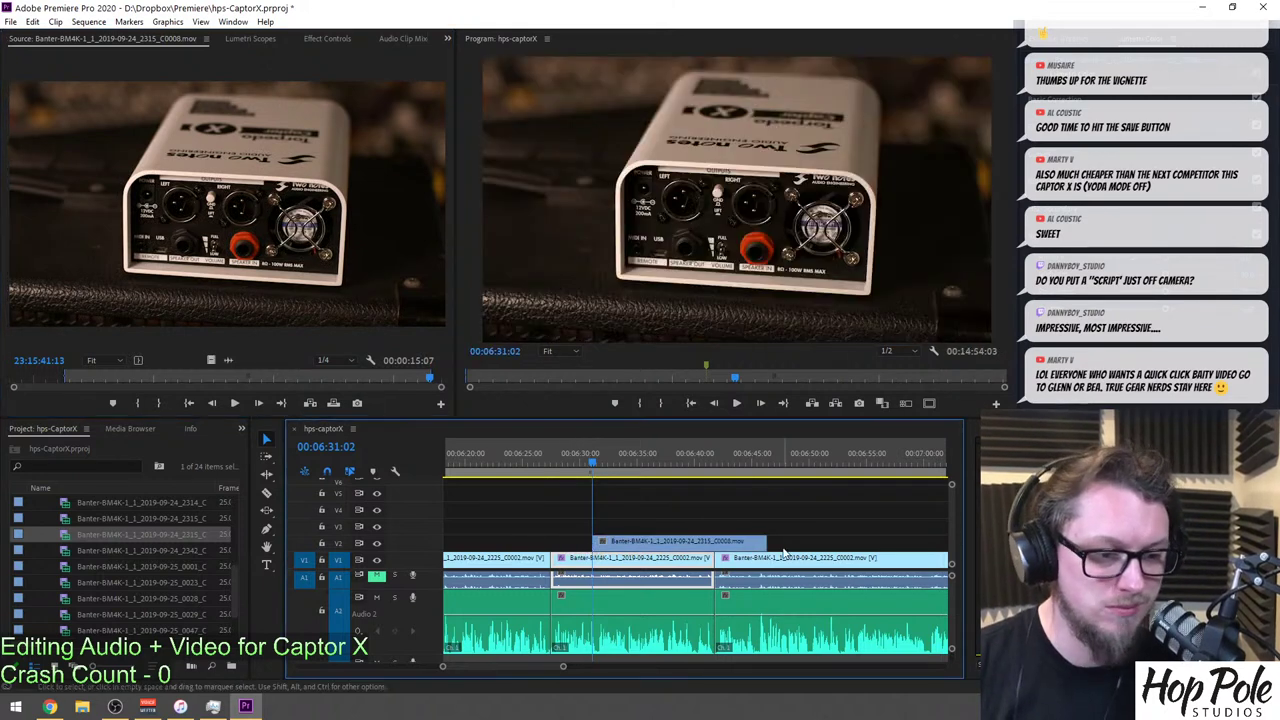
Shorten the rear-panel close-up on V2 to end at about 00:06:40 and add the default transition to both ends.
{"action": "left_click_drag", "start_coordinate": [767, 546], "coordinate": [690, 546]}
{"action": "left_click", "coordinate": [663, 548]}
{"action": "key", "text": "ctrl+d"}
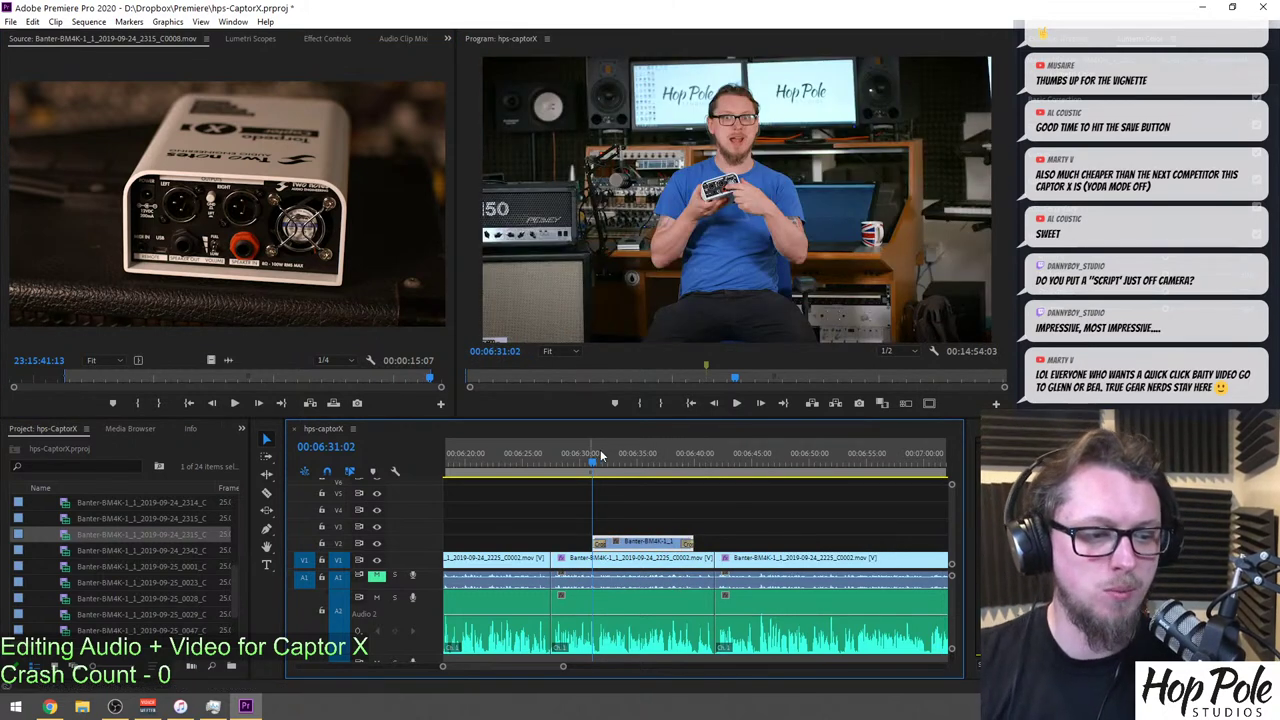
Grade the rear-panel close-up with Lumetri Color and keyframe its scale for a slow zoom-in across the clip.
{"action": "left_click", "coordinate": [608, 456]}
{"action": "left_click", "coordinate": [628, 545]}
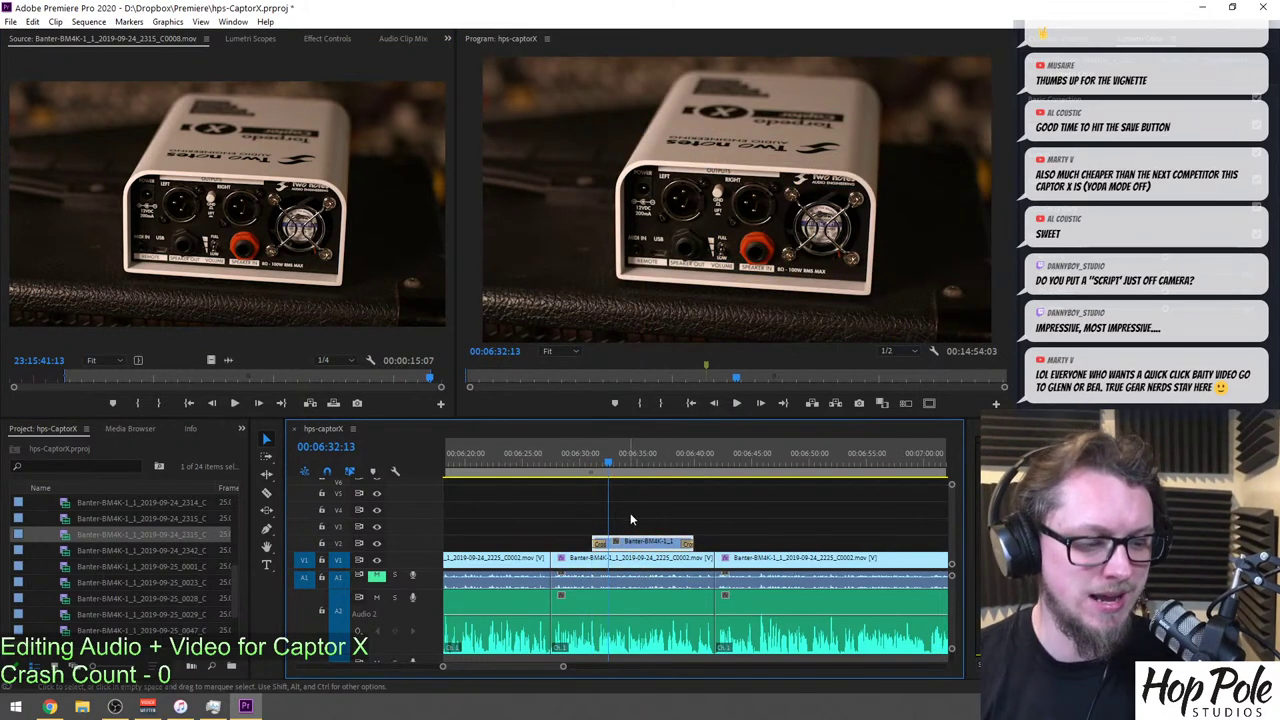
{"action": "left_click", "coordinate": [314, 39]}
{"action": "left_click", "coordinate": [42, 124]}
{"action": "left_click", "coordinate": [32, 121]}
{"action": "left_click_drag", "start_coordinate": [147, 121], "coordinate": [182, 125]}
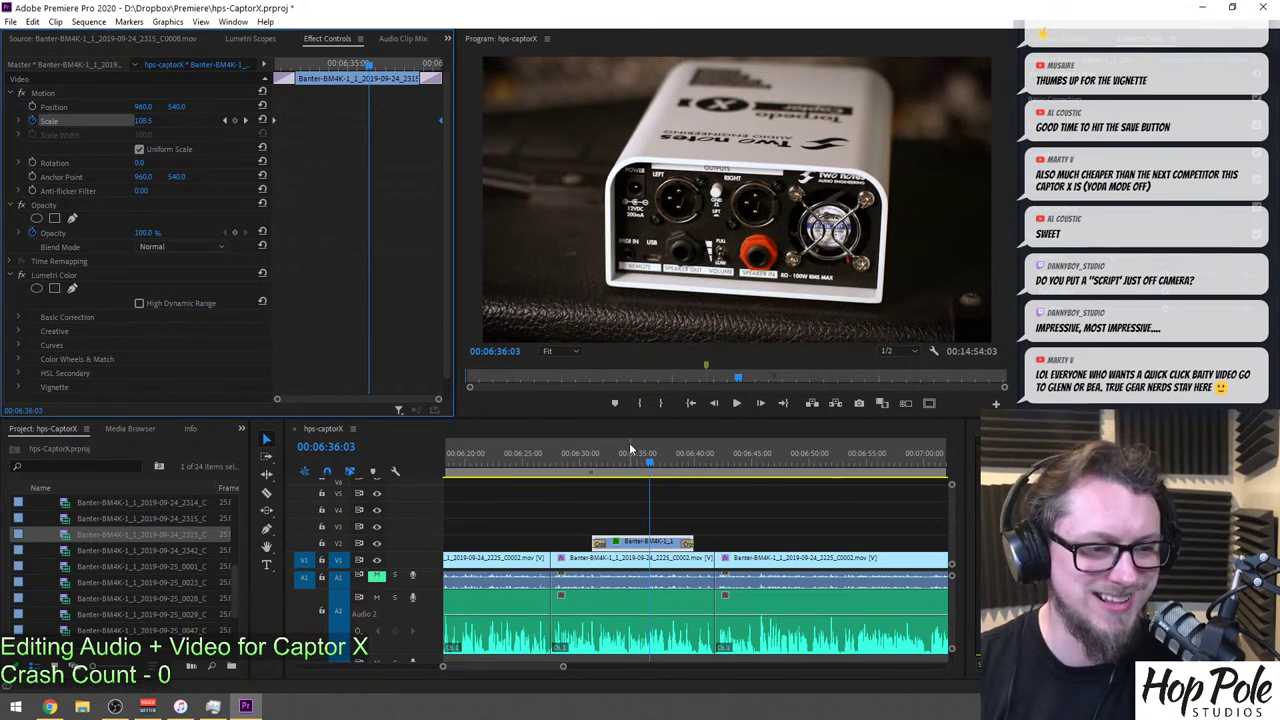
Save the project and play back the close-up overlay from 00:06:30:17.
{"action": "left_click", "coordinate": [589, 458]}
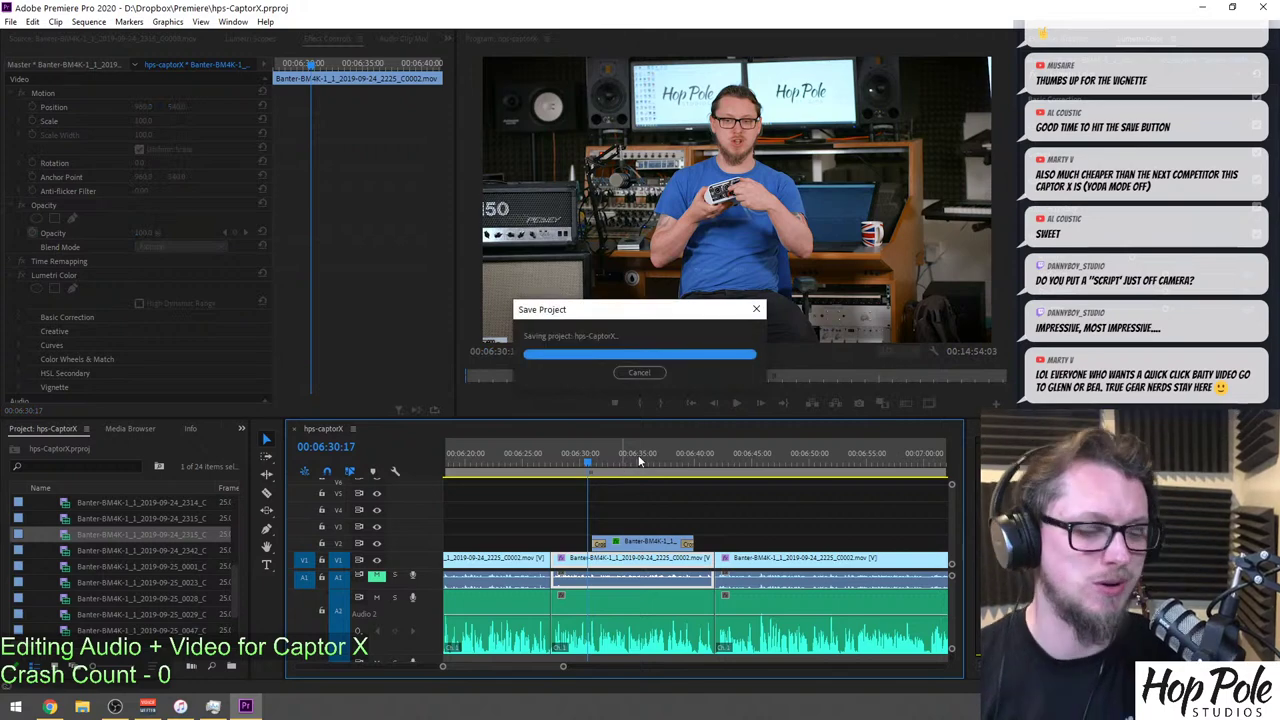
{"action": "key", "text": "space"}
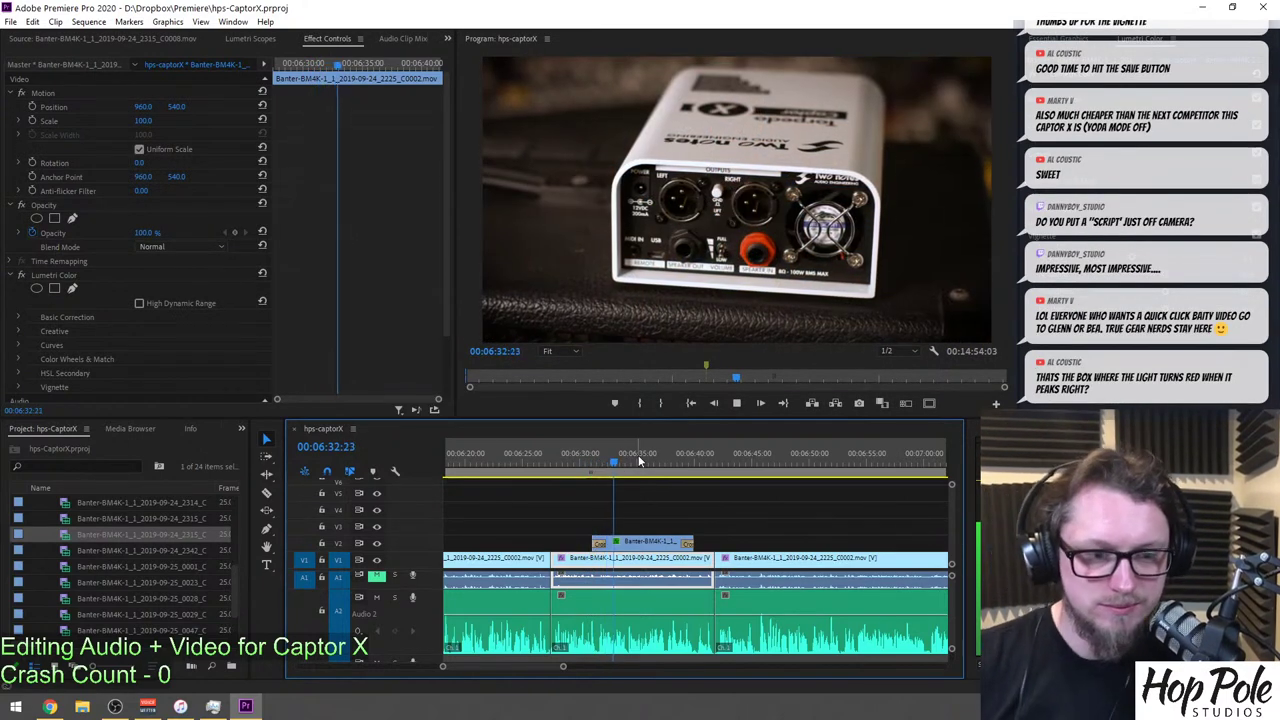
{"action": "key", "text": "space"}
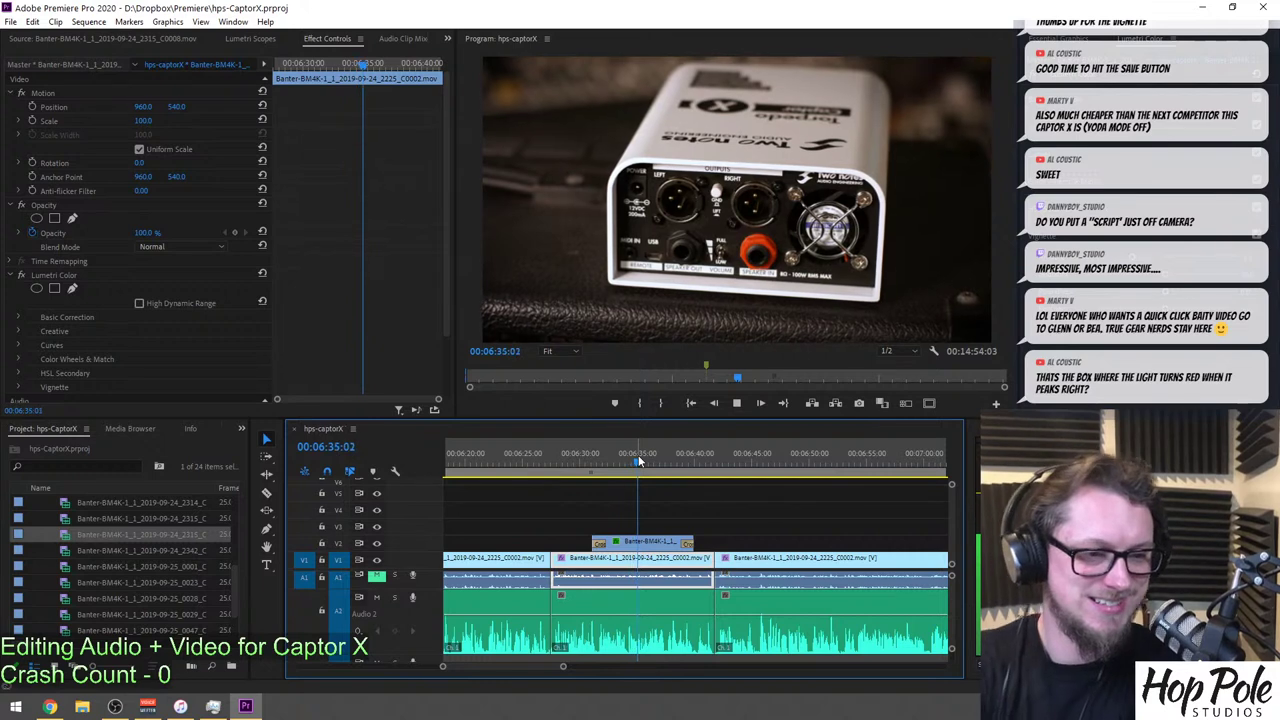
{"action": "key", "text": "space"}
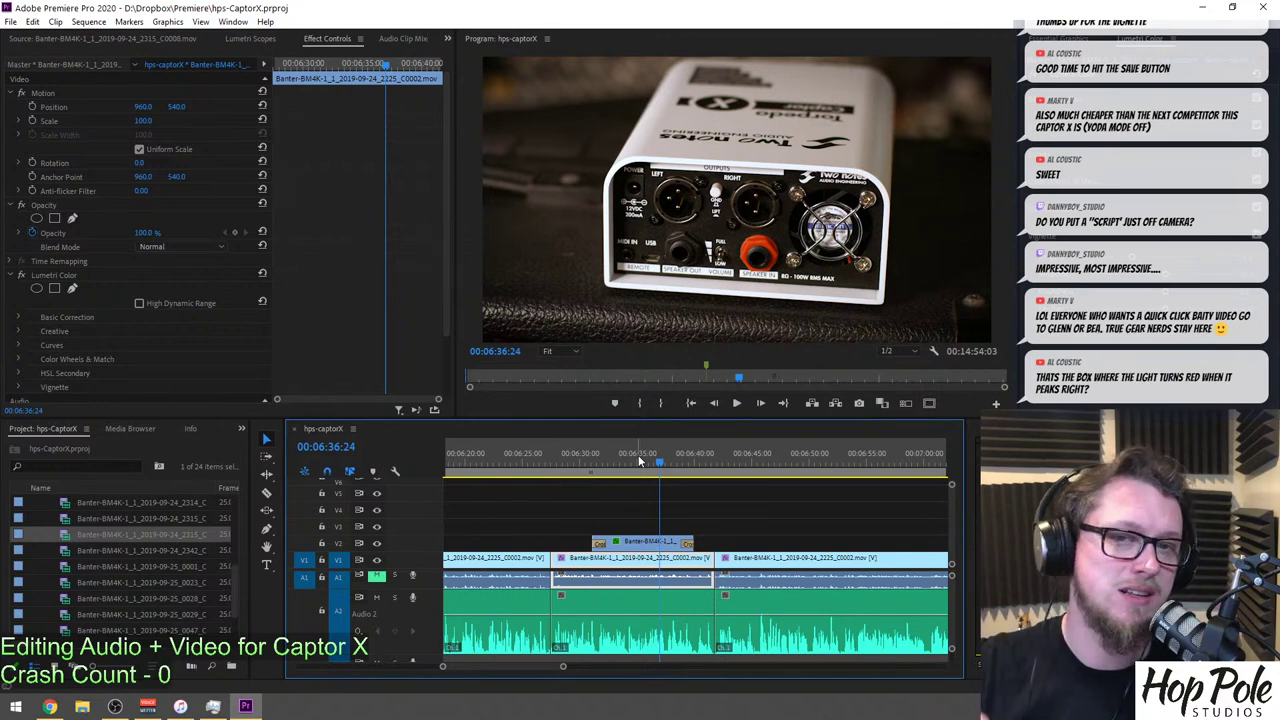
Play the talking footage from 00:06:36:24 to about 00:07:28 and look for the next pause on A2.
{"action": "key", "text": "space"}
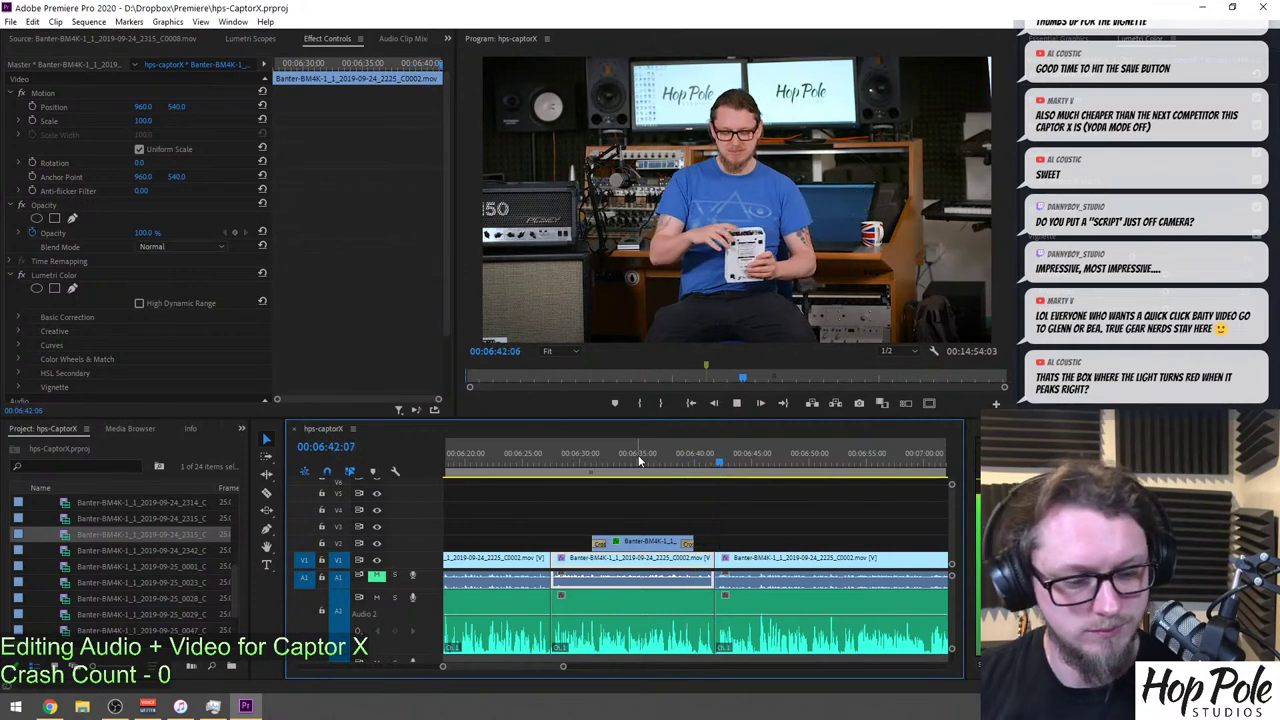
{"action": "scroll", "coordinate": [788, 536], "scroll_direction": "down", "scroll_amount": 1}
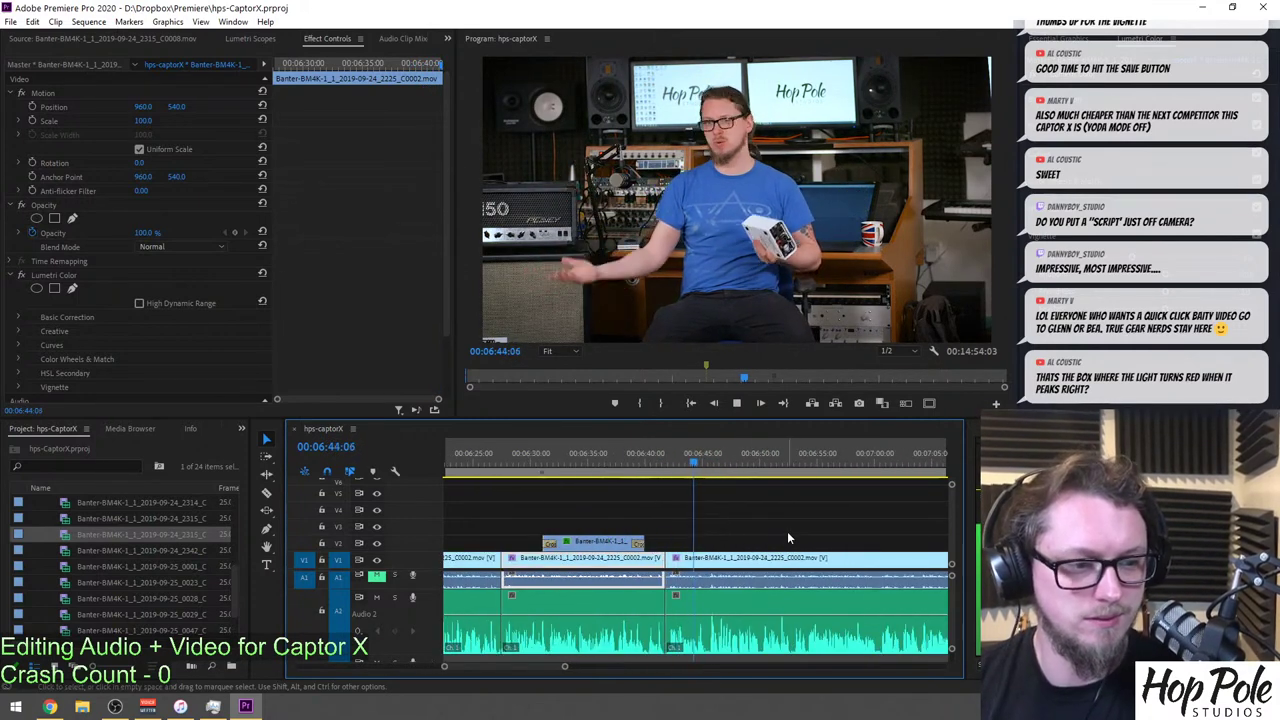
{"action": "scroll", "coordinate": [790, 527], "scroll_direction": "down", "scroll_amount": 5}
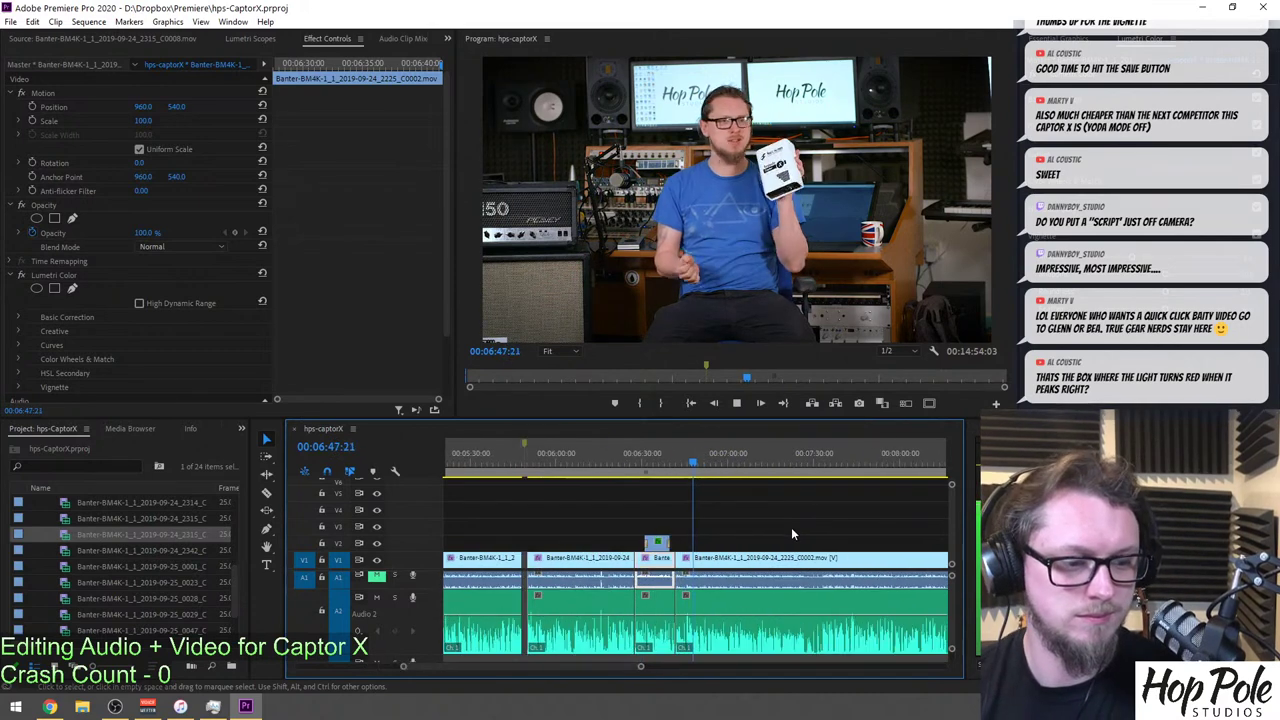
{"action": "scroll", "coordinate": [790, 528], "scroll_direction": "down", "scroll_amount": 4}
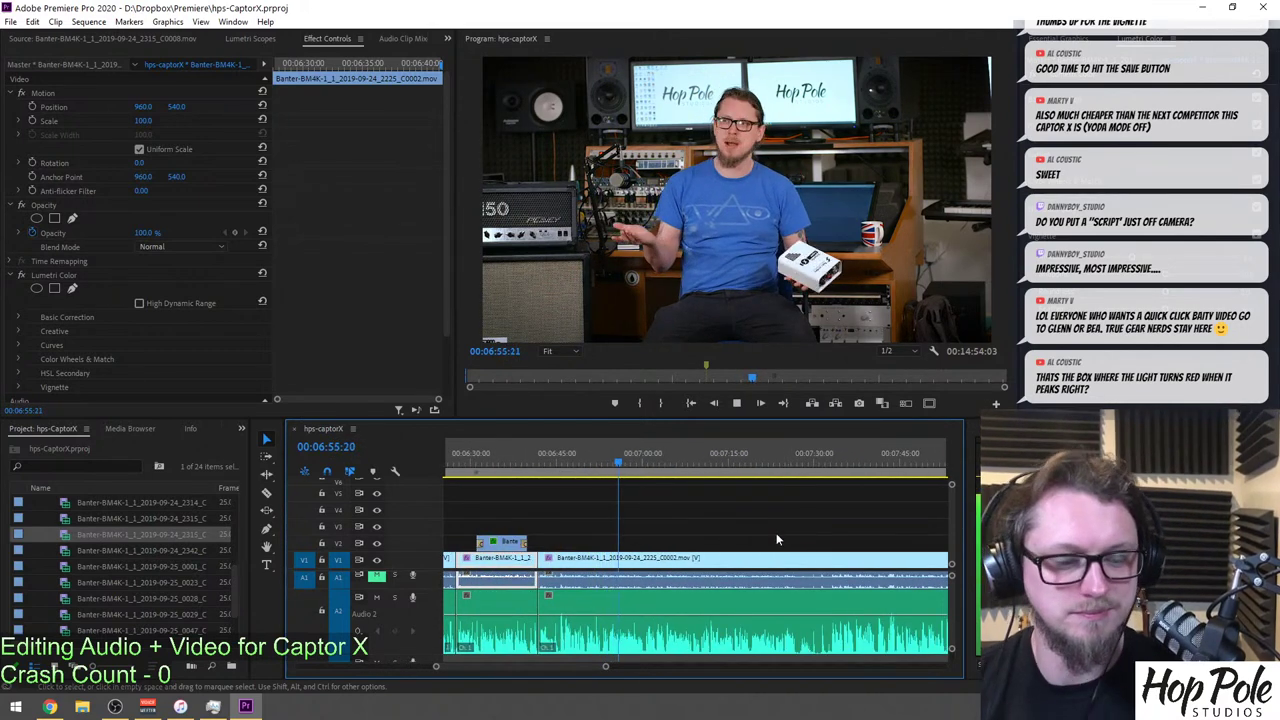
{"action": "scroll", "coordinate": [779, 532], "scroll_direction": "up", "scroll_amount": 4}
{"action": "scroll", "coordinate": [760, 530], "scroll_direction": "down", "scroll_amount": 1}
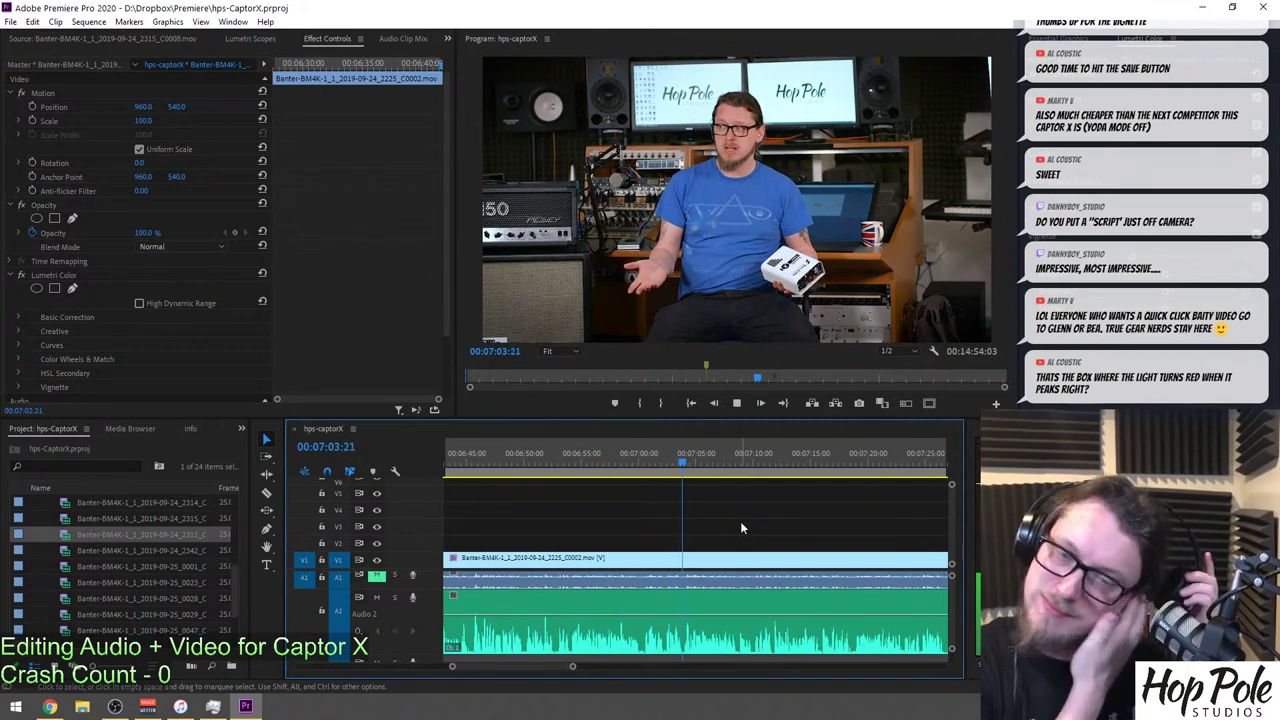
{"action": "scroll", "coordinate": [777, 513], "scroll_direction": "down", "scroll_amount": 1}
{"action": "scroll", "coordinate": [777, 519], "scroll_direction": "down", "scroll_amount": 2}
{"action": "key", "text": "="}
{"action": "scroll", "coordinate": [727, 547], "scroll_direction": "down", "scroll_amount": 5}
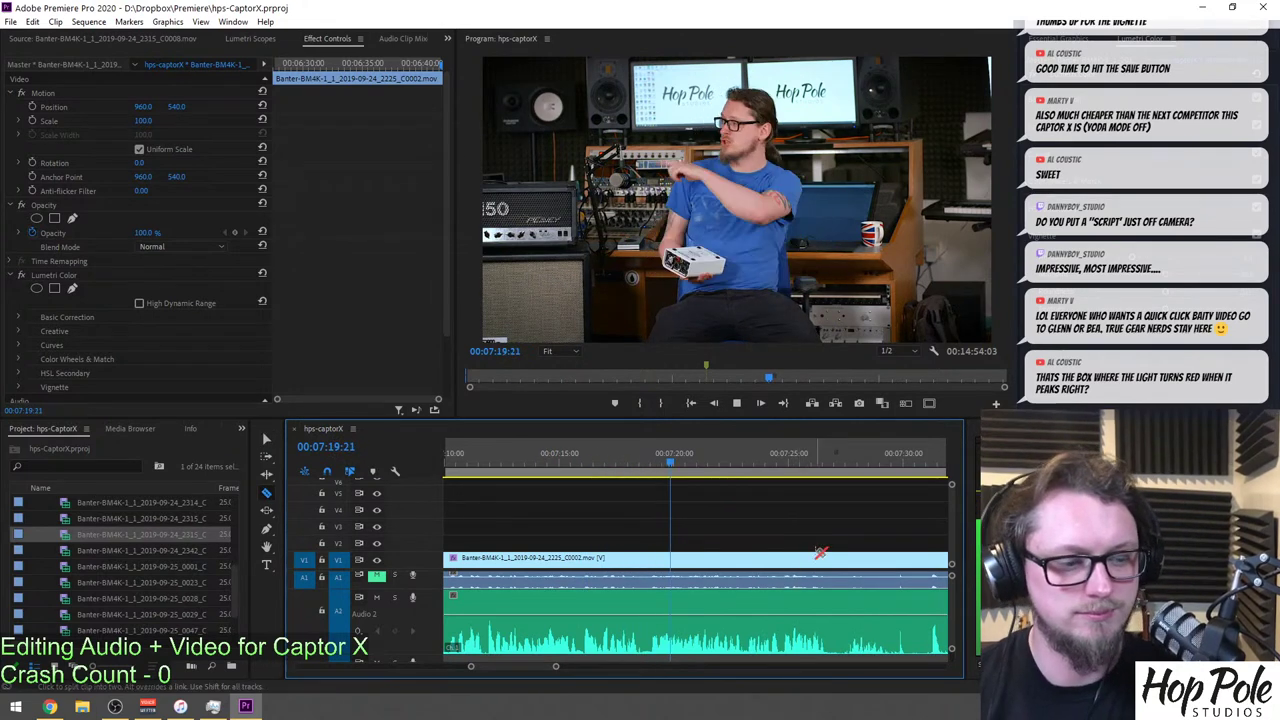
{"action": "scroll", "coordinate": [818, 543], "scroll_direction": "down", "scroll_amount": 1}
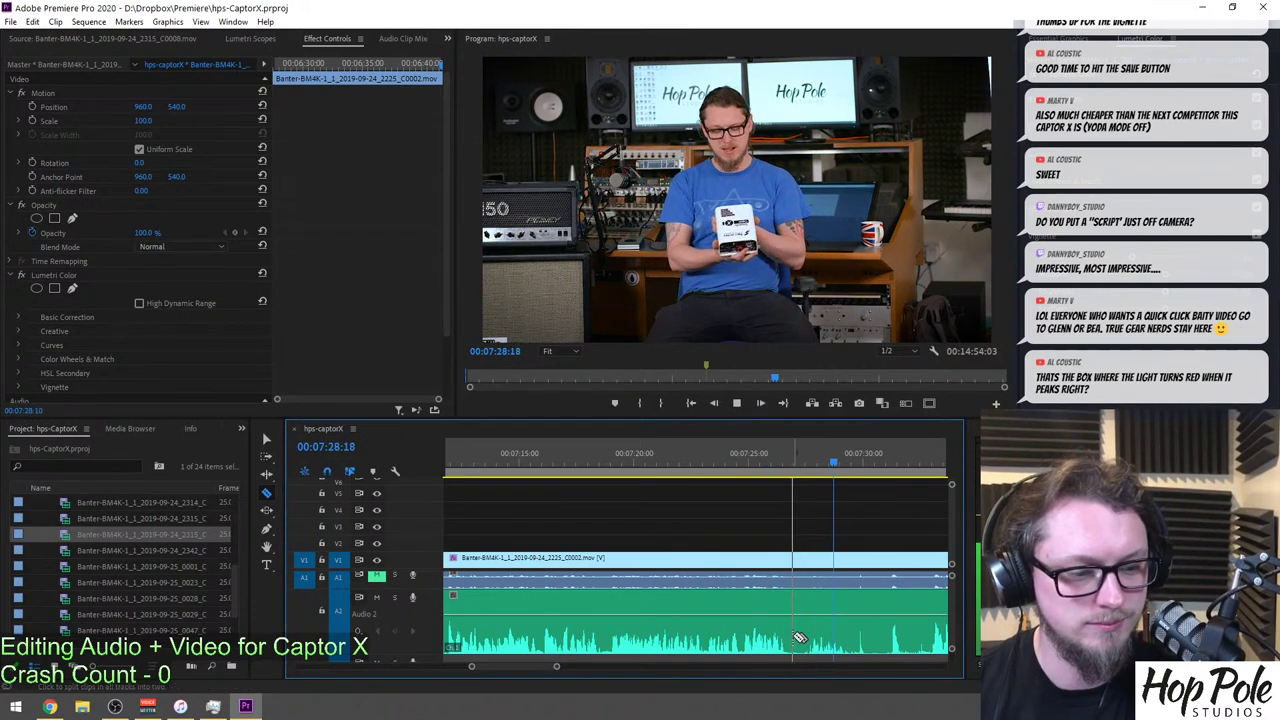
Cut the section between about 00:07:29 and 00:07:33 out of the talking footage, close the gap and play back the join.
{"action": "left_click", "coordinate": [852, 633]}
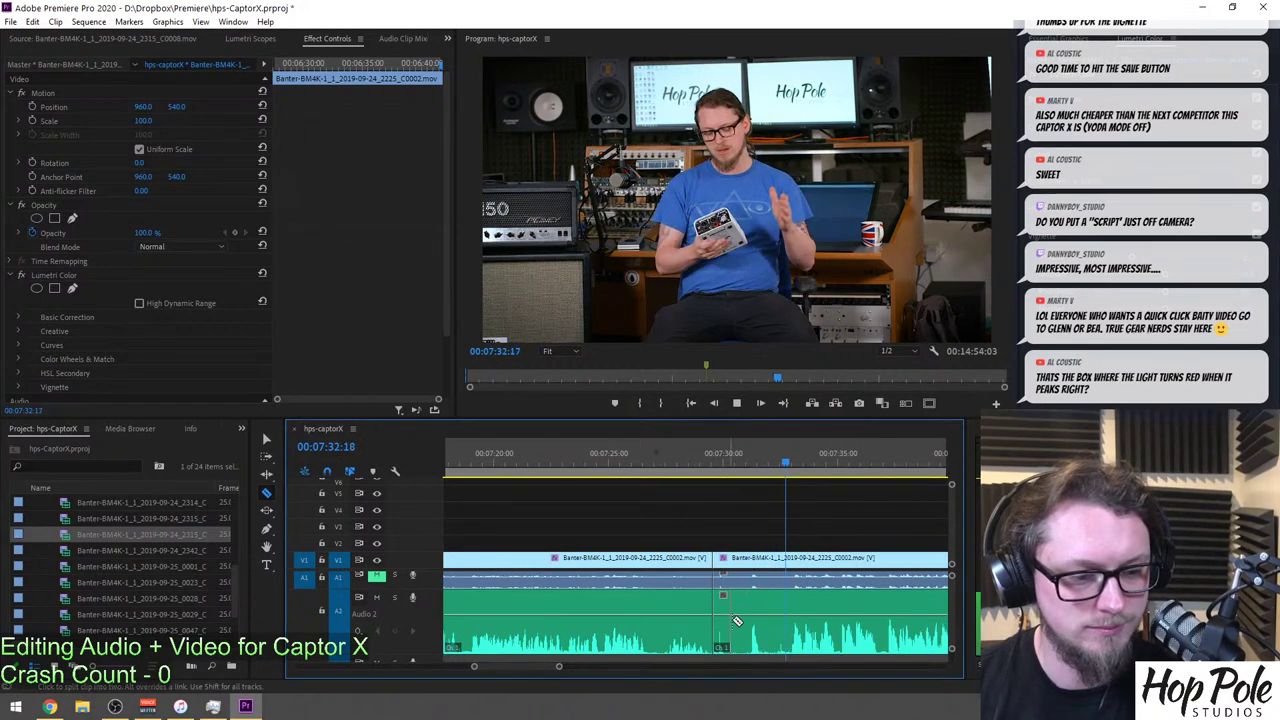
{"action": "left_click", "coordinate": [790, 630]}
{"action": "key", "text": "space"}
{"action": "key", "text": "v"}
{"action": "left_click", "coordinate": [750, 557]}
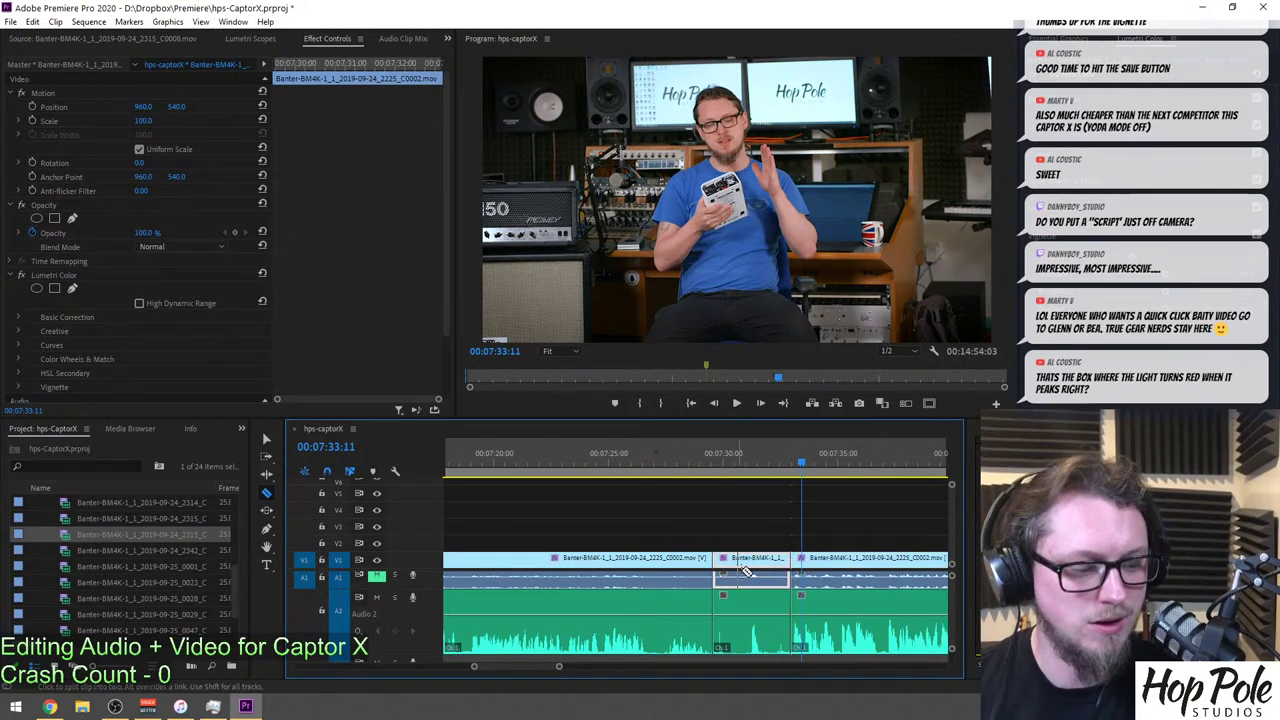
{"action": "key", "text": "Delete"}
{"action": "left_click", "coordinate": [753, 602]}
{"action": "key", "text": "Delete"}
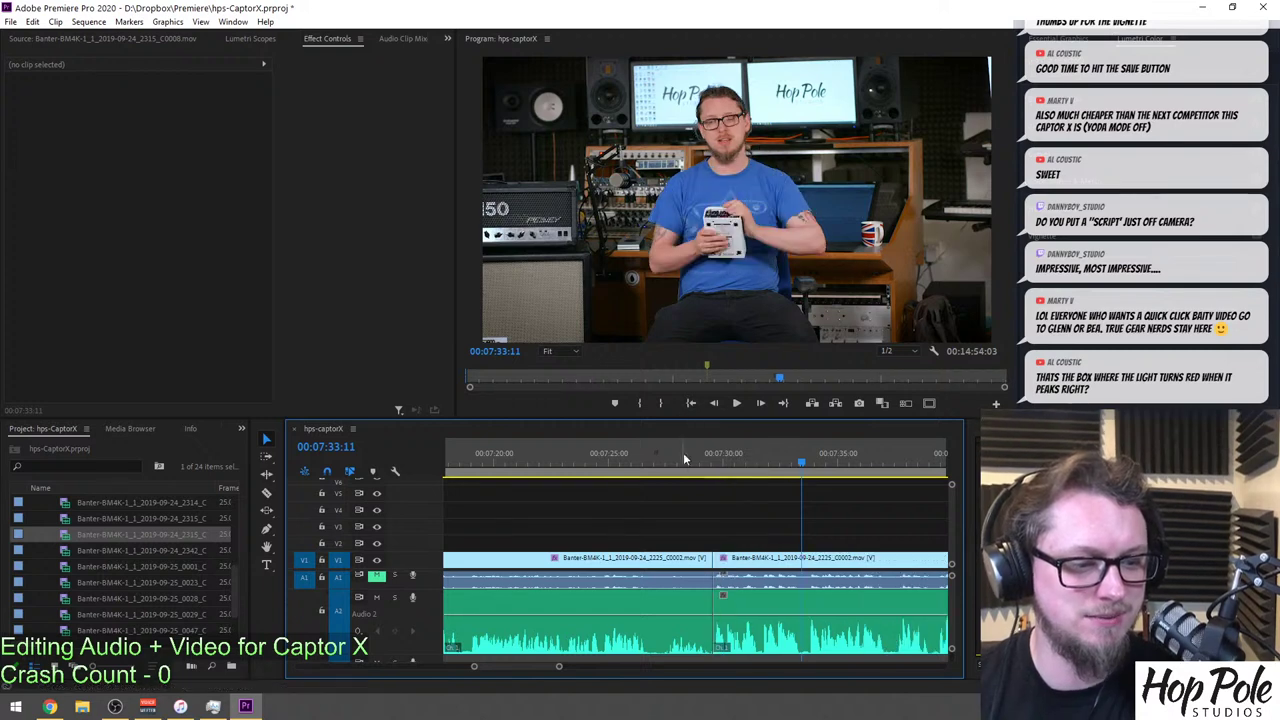
{"action": "left_click", "coordinate": [686, 463]}
{"action": "key", "text": "space"}
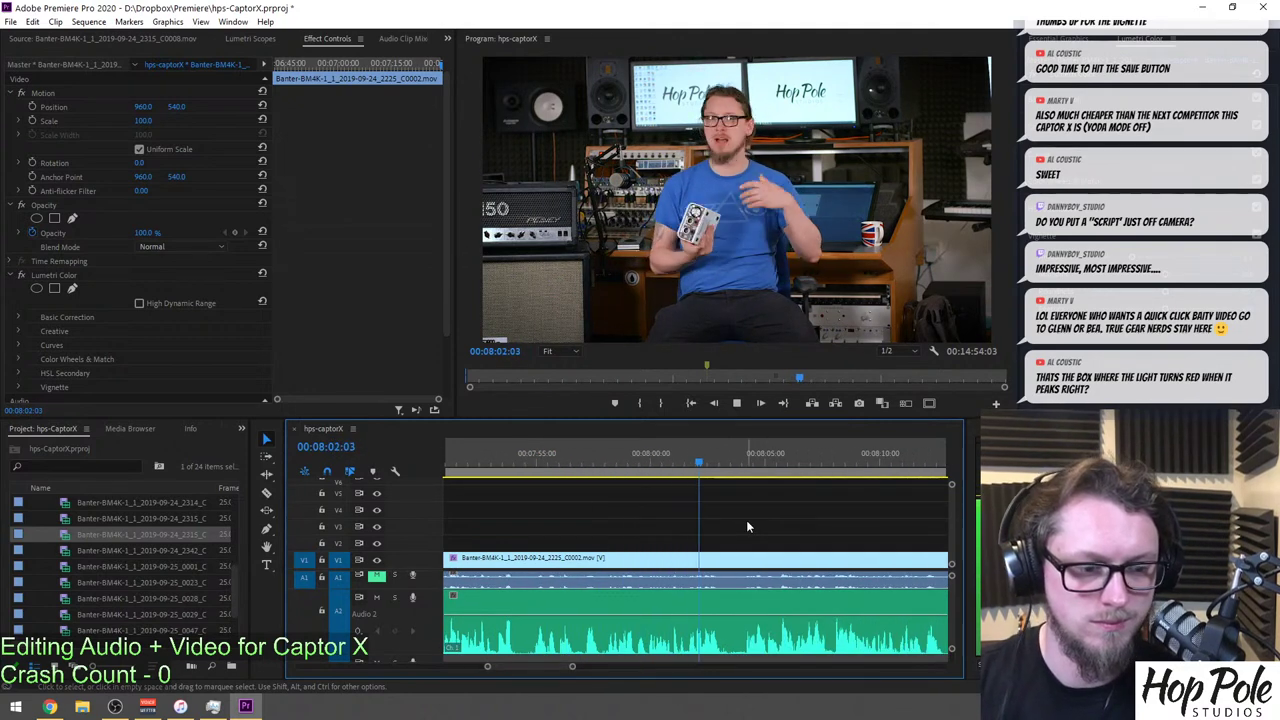
Replay the talking footage around 00:08:00 to 00:08:03 at a closer timeline scale to locate the exact cut point.
{"action": "left_click", "coordinate": [664, 466]}
{"action": "key", "text": "space"}
{"action": "key", "text": "equal"}
{"action": "key", "text": "equal"}
{"action": "left_click", "coordinate": [588, 452]}
{"action": "key", "text": "space"}
{"action": "left_click", "coordinate": [491, 458]}
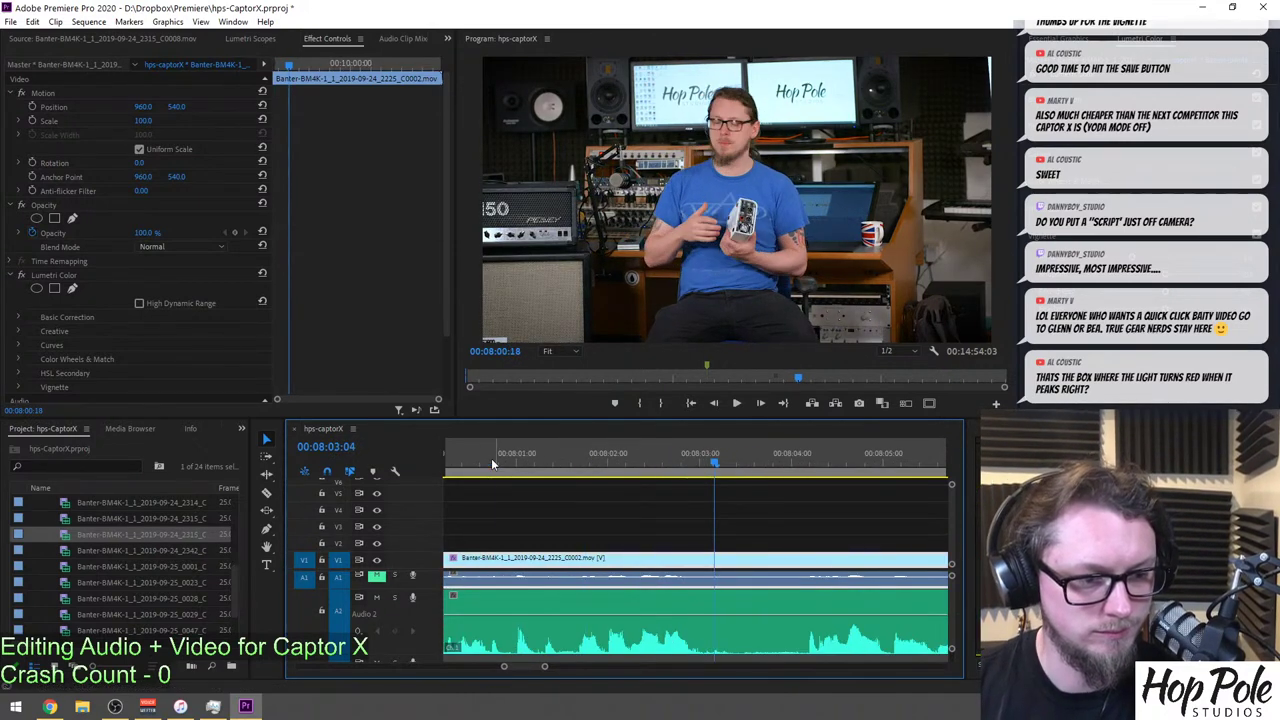
{"action": "key", "text": "space"}
Cut the section between about 00:08:01:14 and 00:08:04:03 out of the talking footage, close the gap and play back the join.
{"action": "key", "text": "c"}
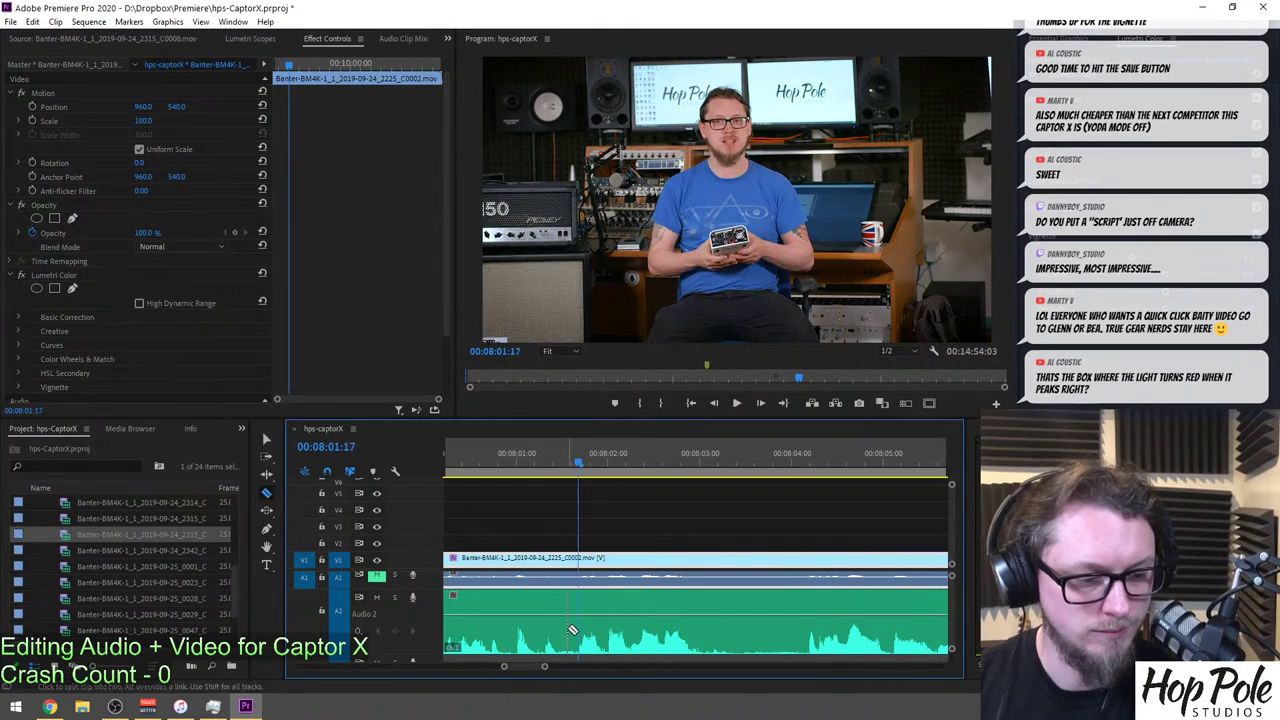
{"action": "left_click", "coordinate": [572, 647]}
{"action": "left_click", "coordinate": [803, 646]}
{"action": "key", "text": "v"}
{"action": "left_click_drag", "start_coordinate": [623, 519], "coordinate": [670, 637]}
{"action": "key", "text": "Delete"}
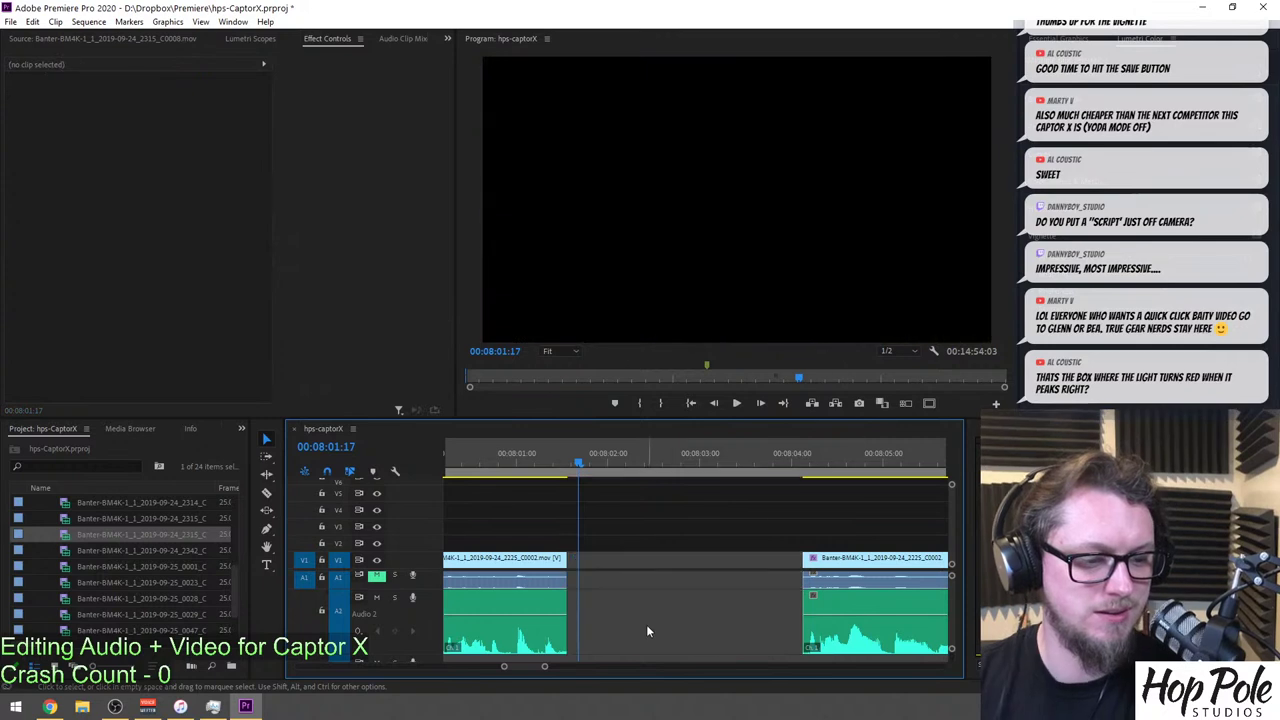
{"action": "left_click", "coordinate": [487, 462]}
{"action": "key", "text": "space"}
{"action": "scroll", "coordinate": [671, 571], "scroll_direction": "down", "scroll_amount": 3}
{"action": "scroll", "coordinate": [772, 572], "scroll_direction": "down", "scroll_amount": 1}
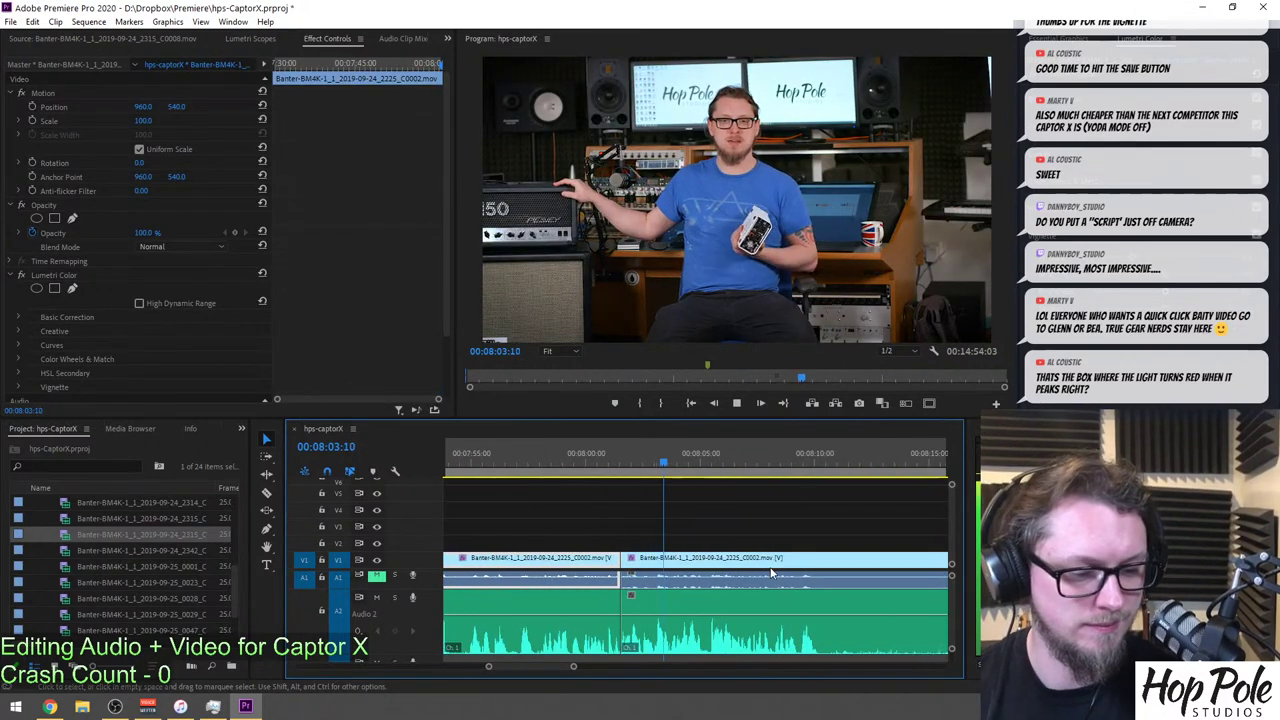
Cut the section between about 00:08:10 and 00:08:18 out of the talking footage and close the gap.
{"action": "key", "text": "minus"}
{"action": "key", "text": "c"}
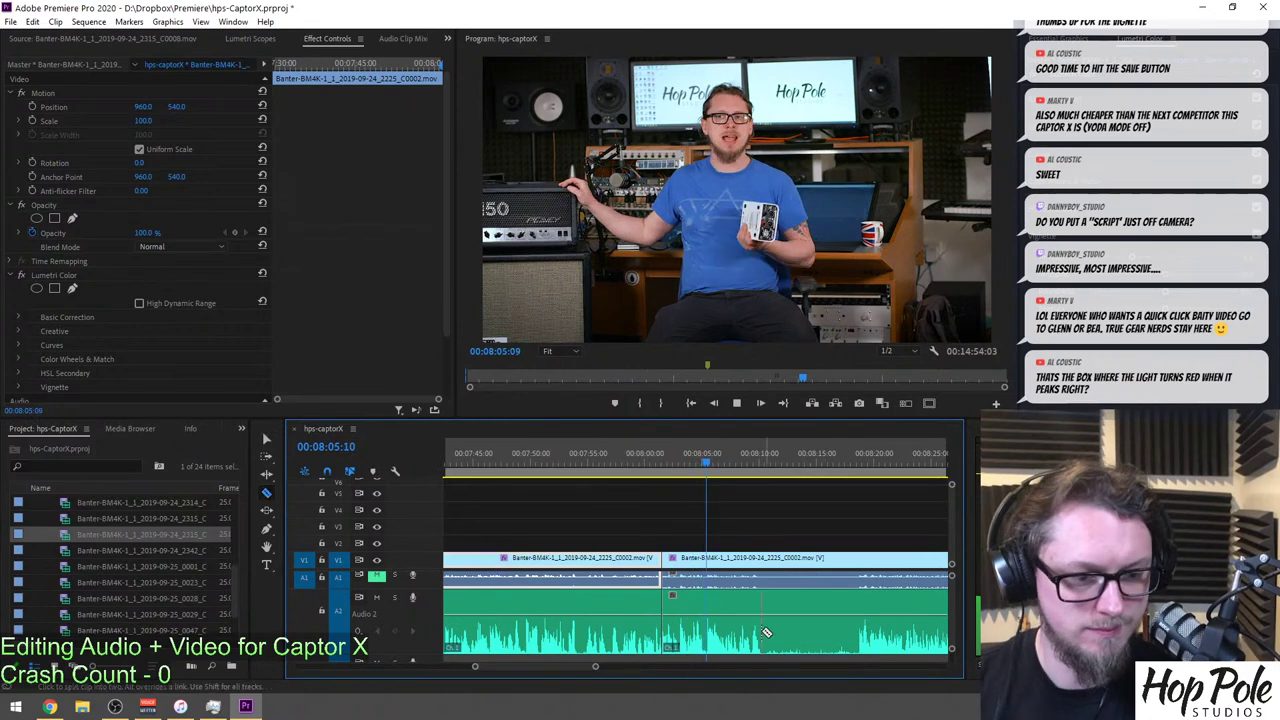
{"action": "left_click", "coordinate": [766, 632]}
{"action": "left_click", "coordinate": [858, 620]}
{"action": "key", "text": "v"}
{"action": "left_click", "coordinate": [821, 628]}
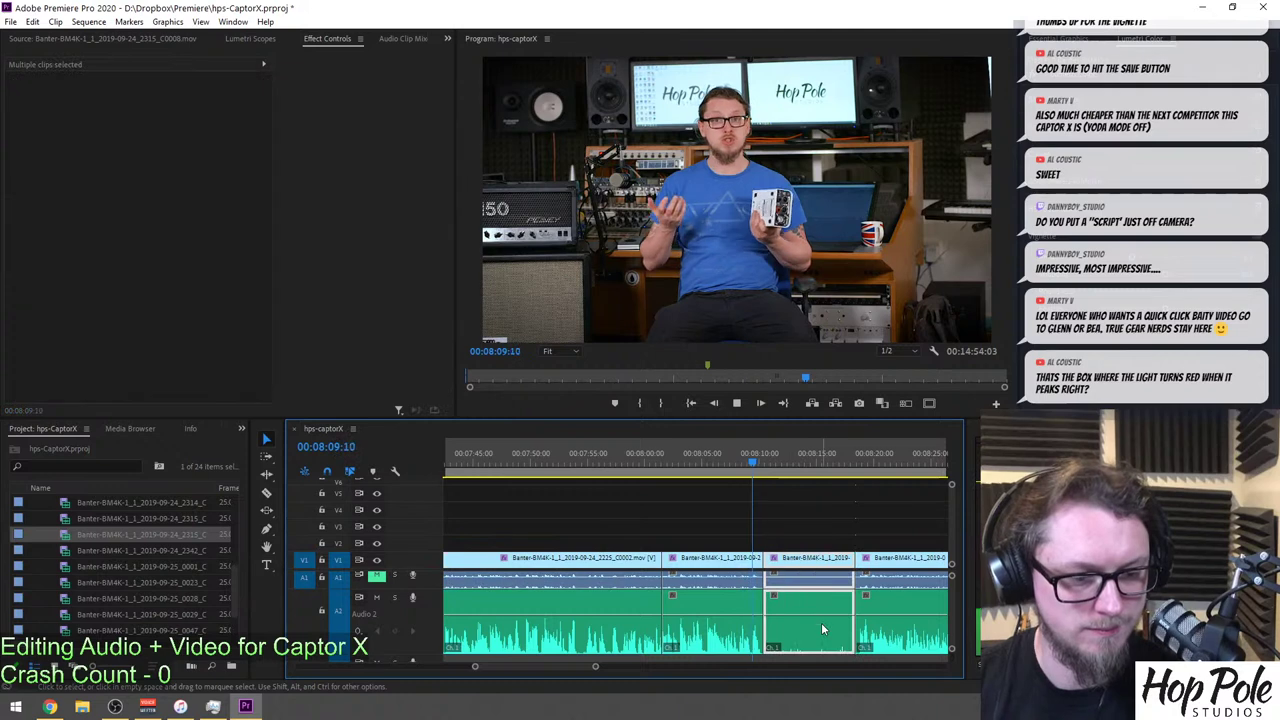
{"action": "key", "text": "Delete"}
{"action": "left_click", "coordinate": [812, 622]}
{"action": "key", "text": "Delete"}
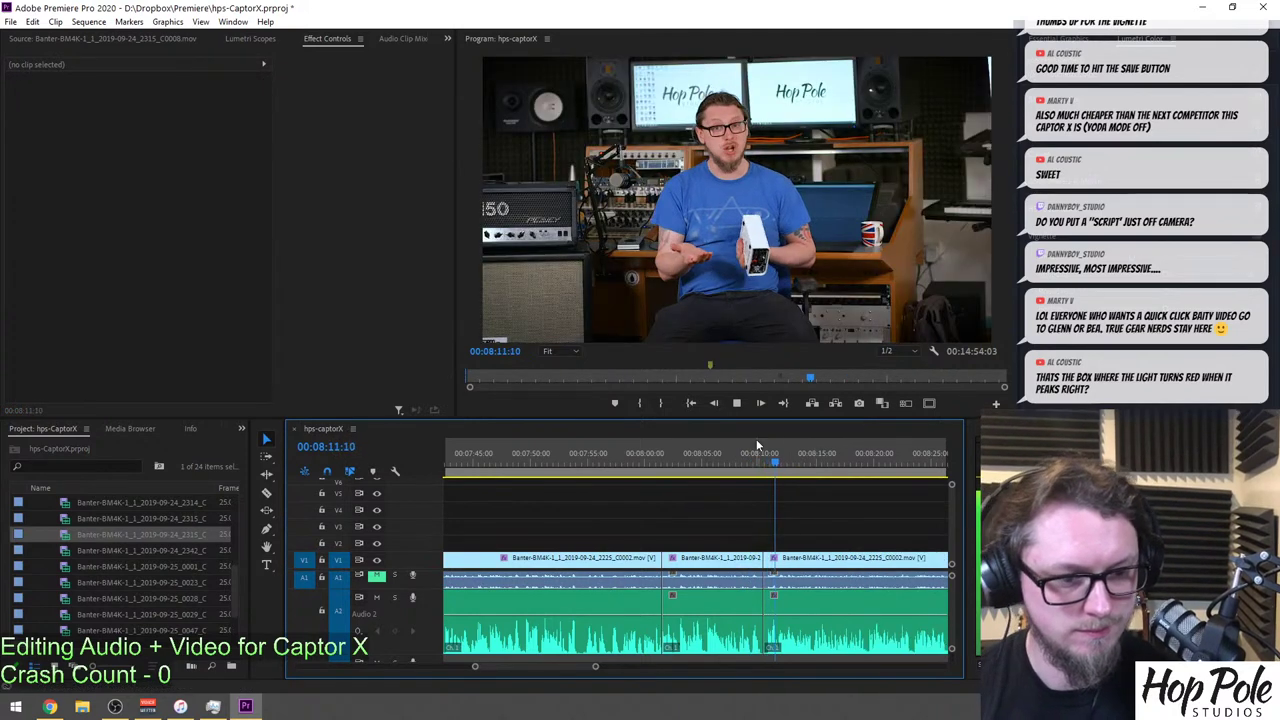
Skim the source clips 2224_C0000, 2224_C0001 and 2225_C0002 from the project to examine what each contains.
{"action": "scroll", "coordinate": [133, 562], "scroll_direction": "up", "scroll_amount": 3}
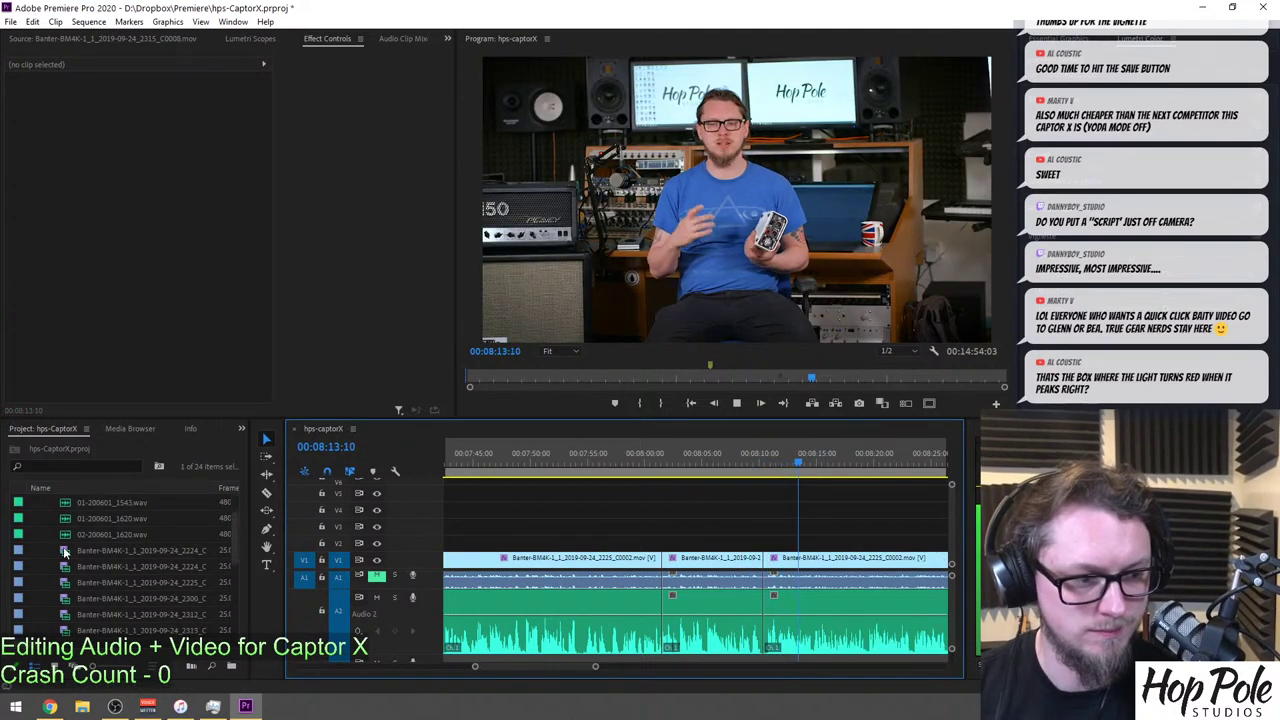
{"action": "double_click", "coordinate": [64, 551]}
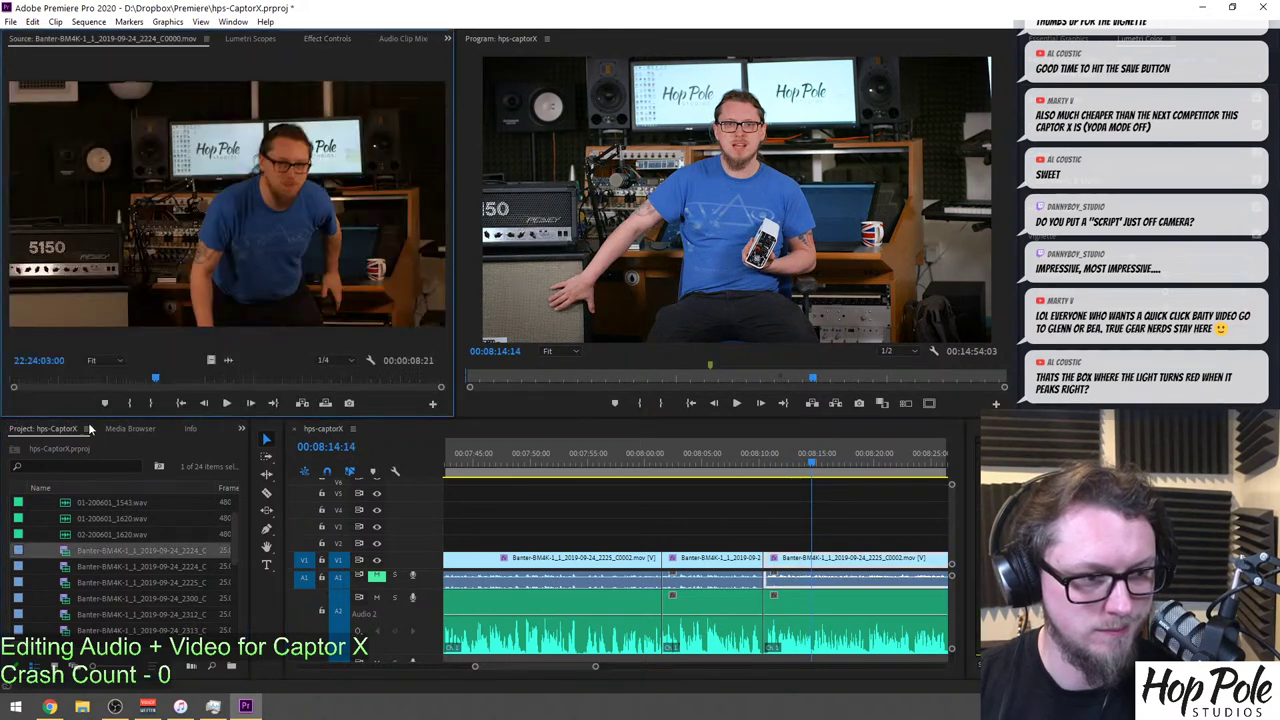
{"action": "left_click_drag", "start_coordinate": [94, 376], "coordinate": [349, 380]}
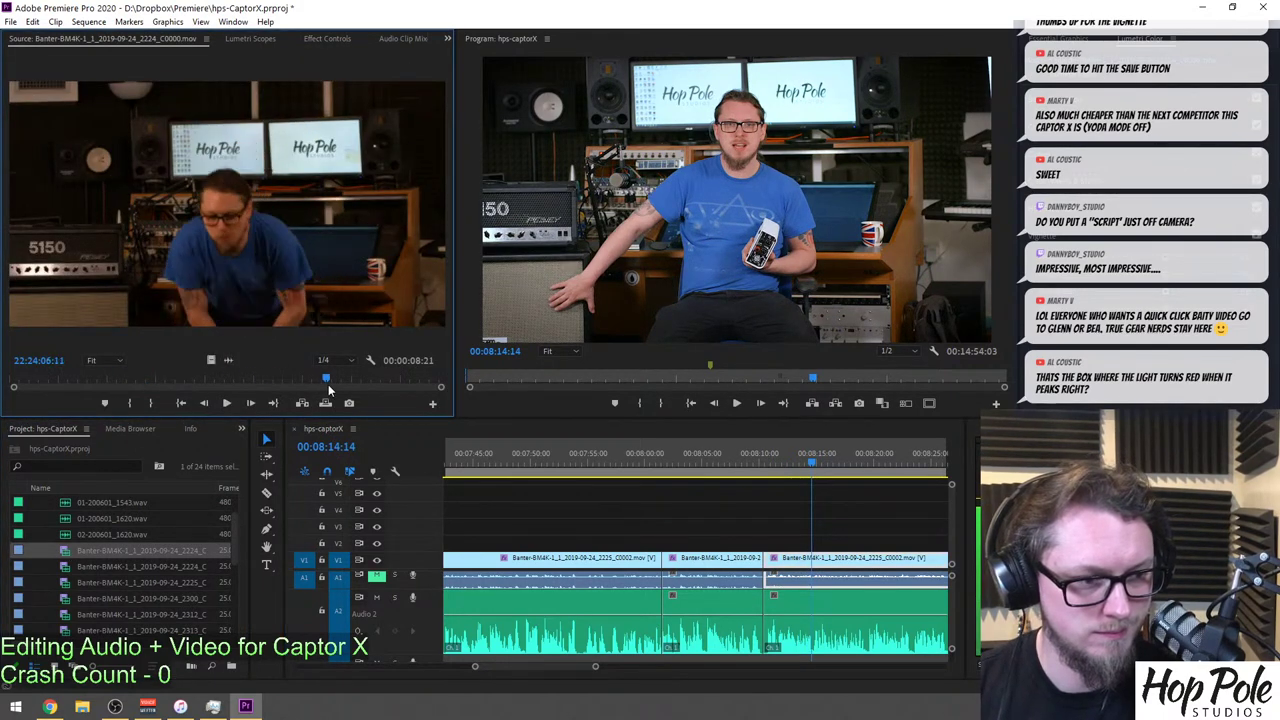
{"action": "double_click", "coordinate": [66, 568]}
{"action": "left_click_drag", "start_coordinate": [107, 385], "coordinate": [368, 386]}
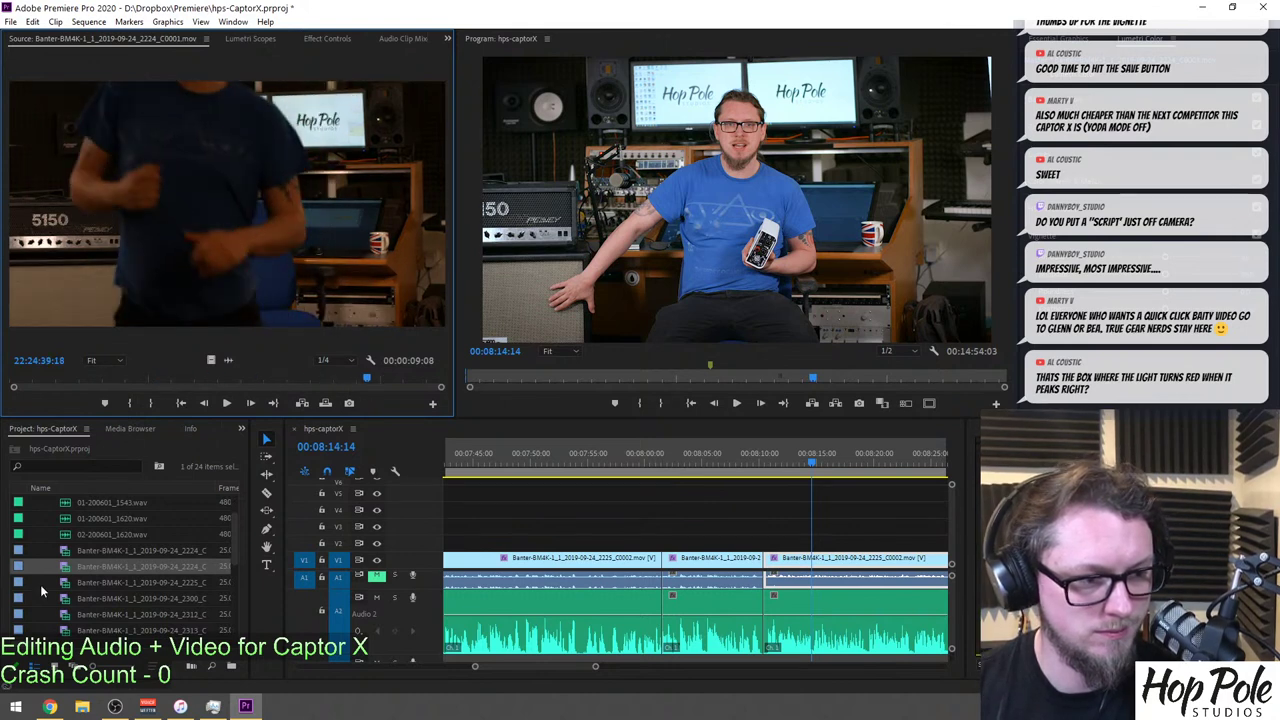
{"action": "double_click", "coordinate": [67, 583]}
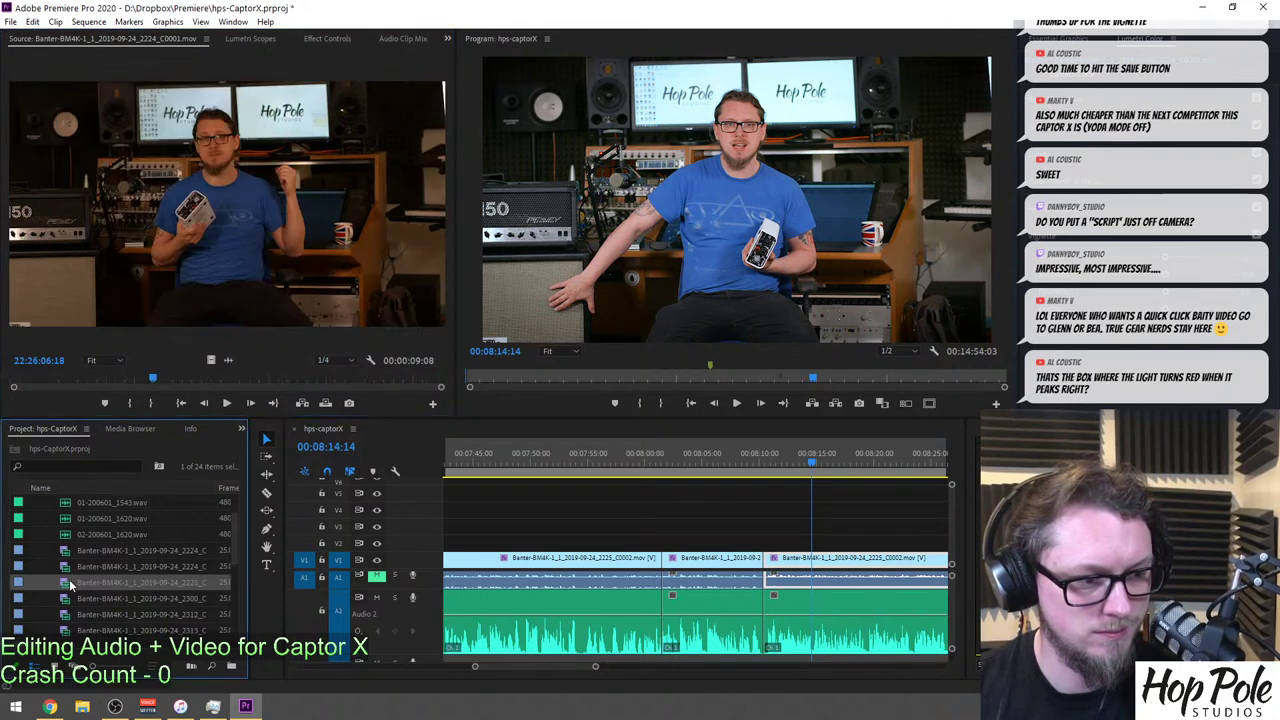
{"action": "left_click_drag", "start_coordinate": [85, 381], "coordinate": [148, 388]}
Play and skim the source clip 2300_C0003 from near its start to near its end to examine its content.
{"action": "double_click", "coordinate": [71, 598]}
{"action": "double_click", "coordinate": [72, 598]}
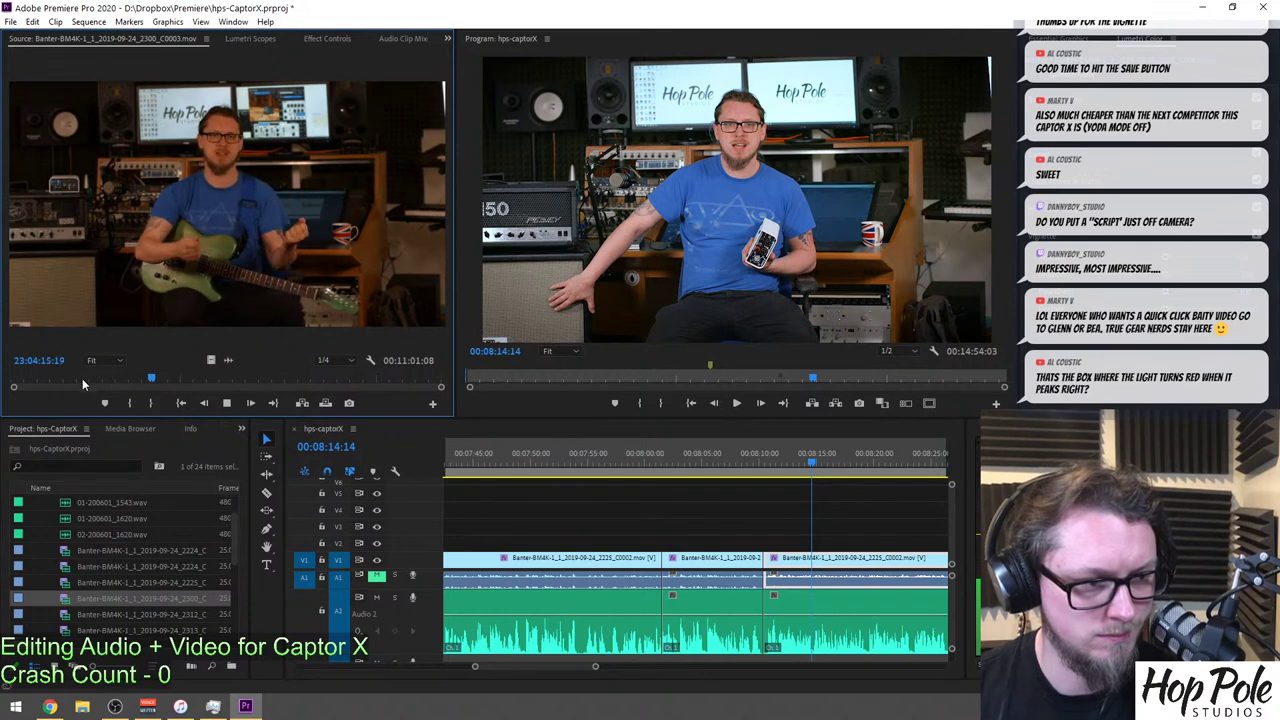
{"action": "left_click", "coordinate": [43, 377]}
{"action": "left_click_drag", "start_coordinate": [43, 378], "coordinate": [27, 382]}
{"action": "key", "text": "space"}
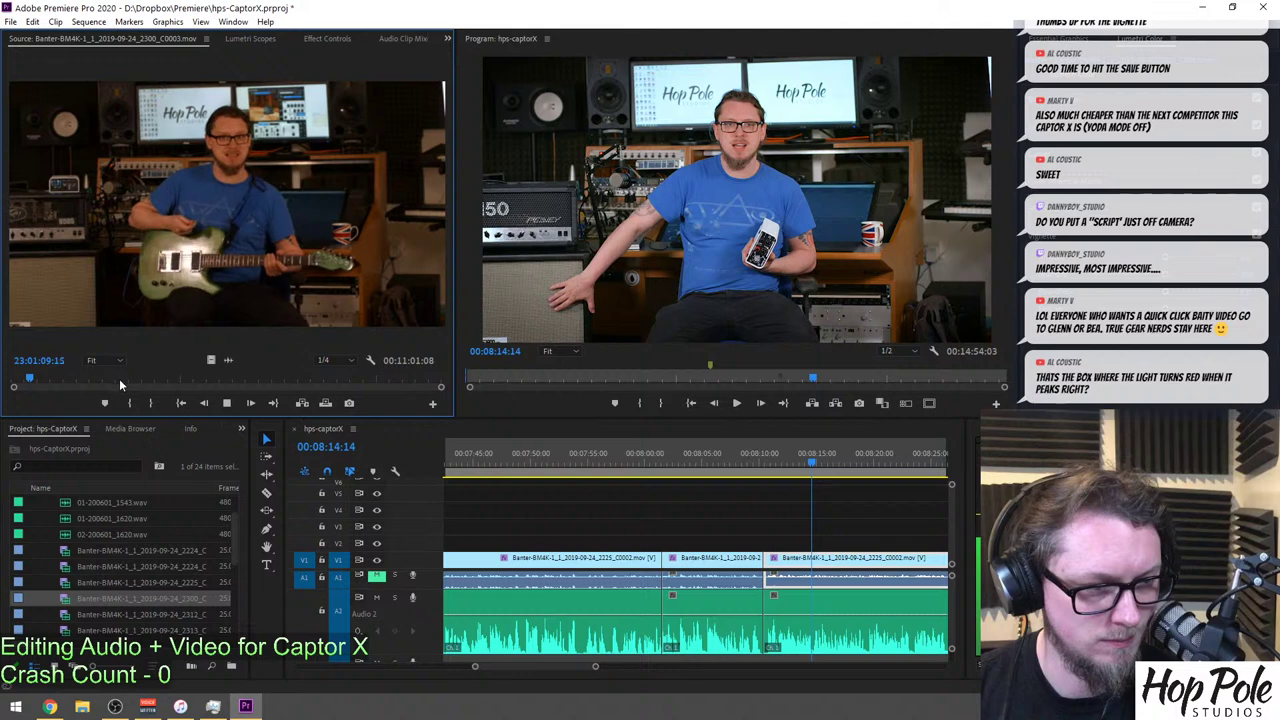
{"action": "left_click_drag", "start_coordinate": [119, 378], "coordinate": [410, 384]}
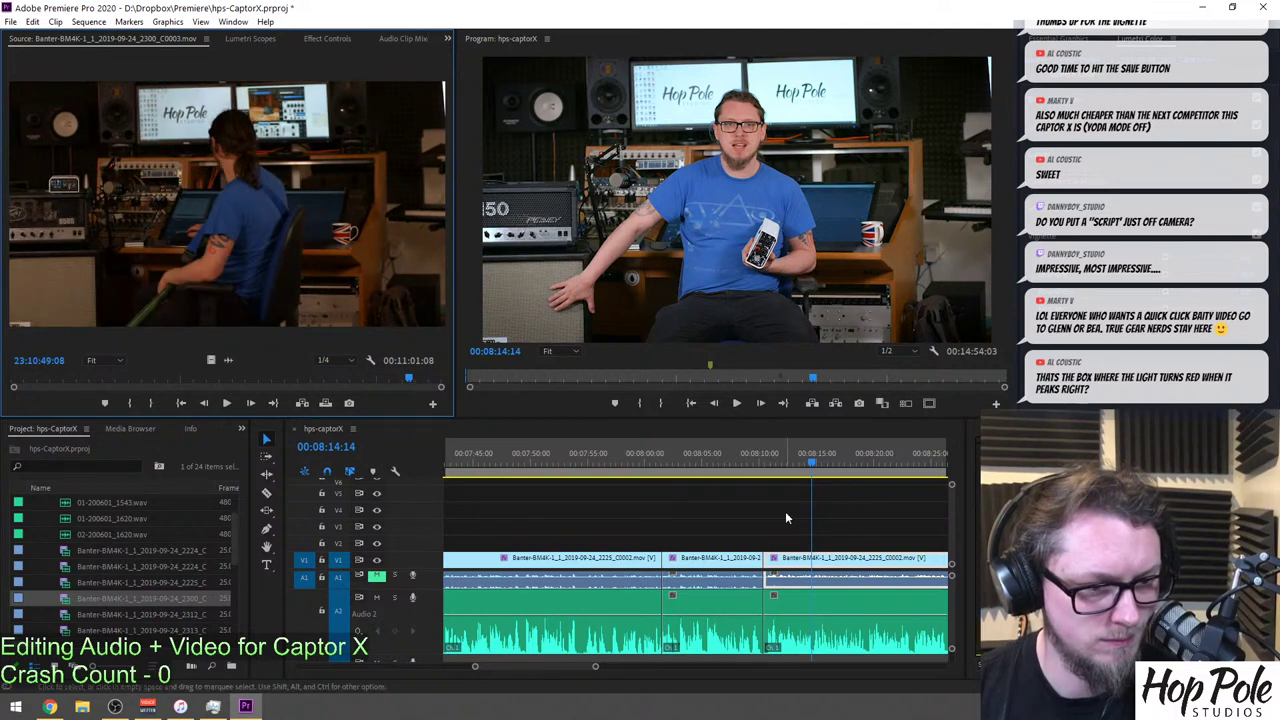
Play the talking footage in the sequence from 00:08:14:14 to about 00:08:33 and look for the next pause on A2.
{"action": "left_click", "coordinate": [760, 502]}
{"action": "key", "text": "minus"}
{"action": "key", "text": "minus"}
{"action": "key", "text": "minus"}
{"action": "key", "text": "minus"}
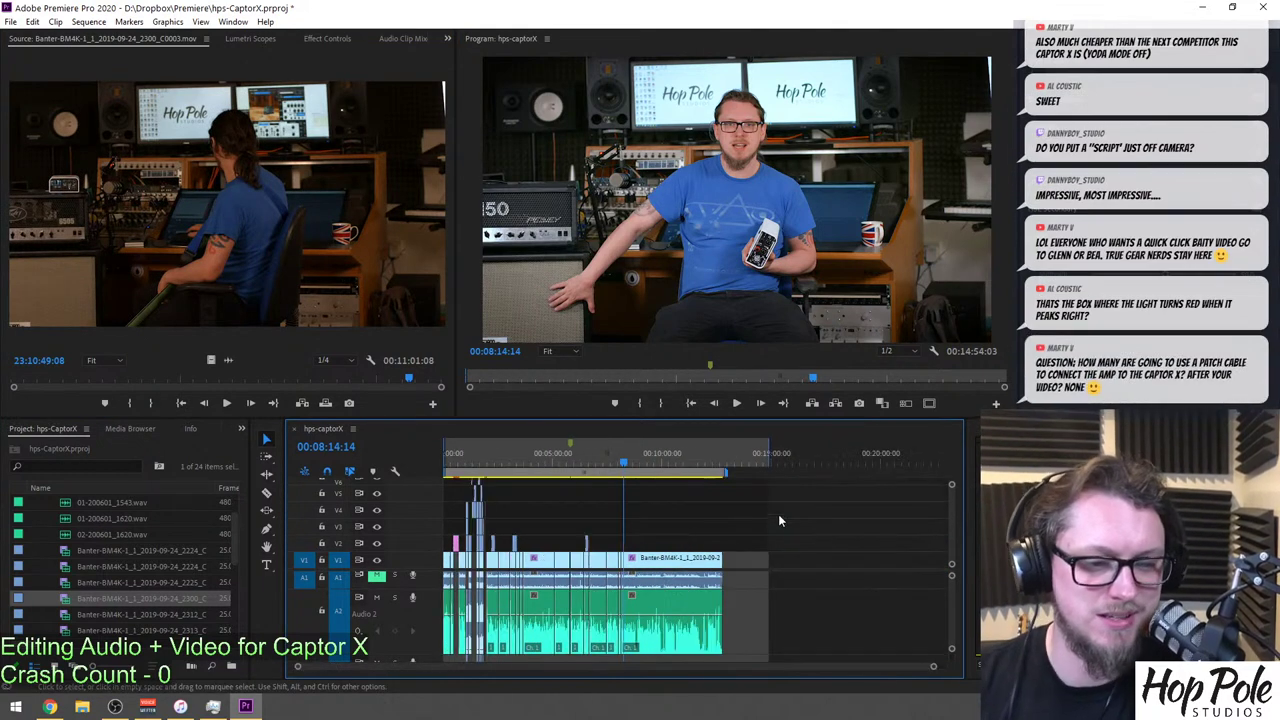
{"action": "key", "text": "equal"}
{"action": "key", "text": "equal"}
{"action": "key", "text": "space"}
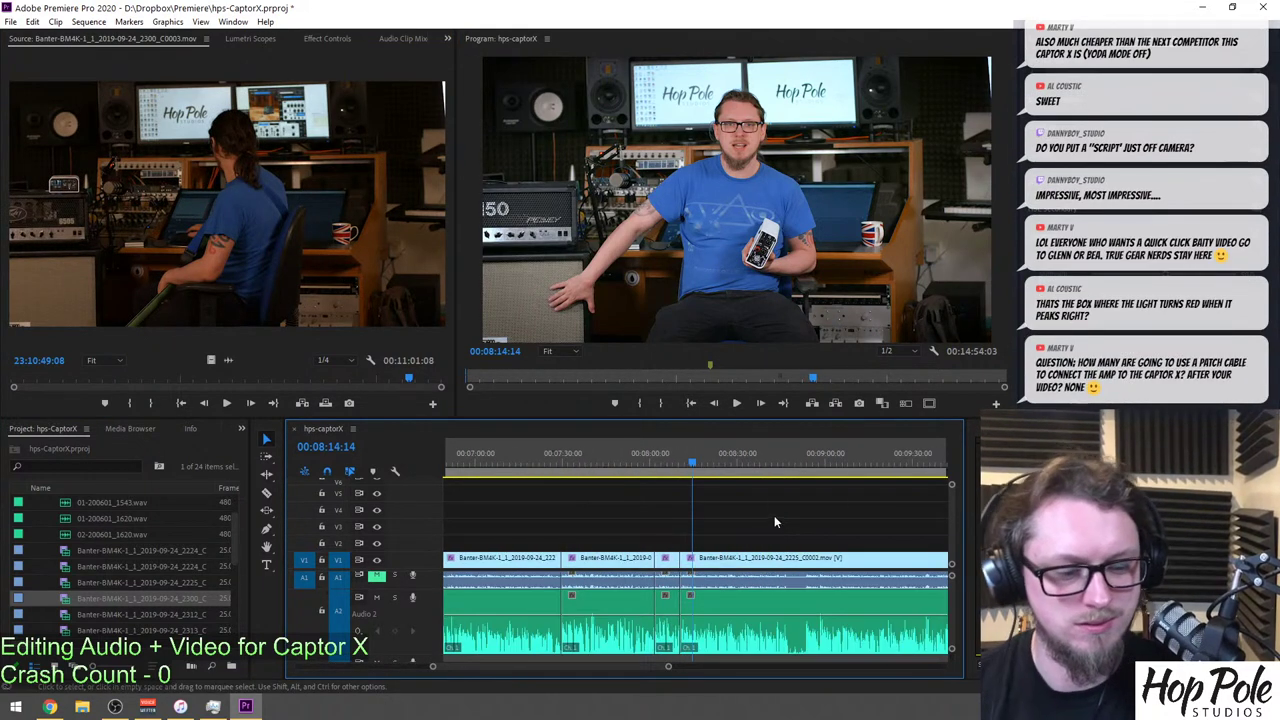
{"action": "key", "text": "equal"}
{"action": "key", "text": "equal"}
{"action": "key", "text": "equal"}
{"action": "key", "text": "equal"}
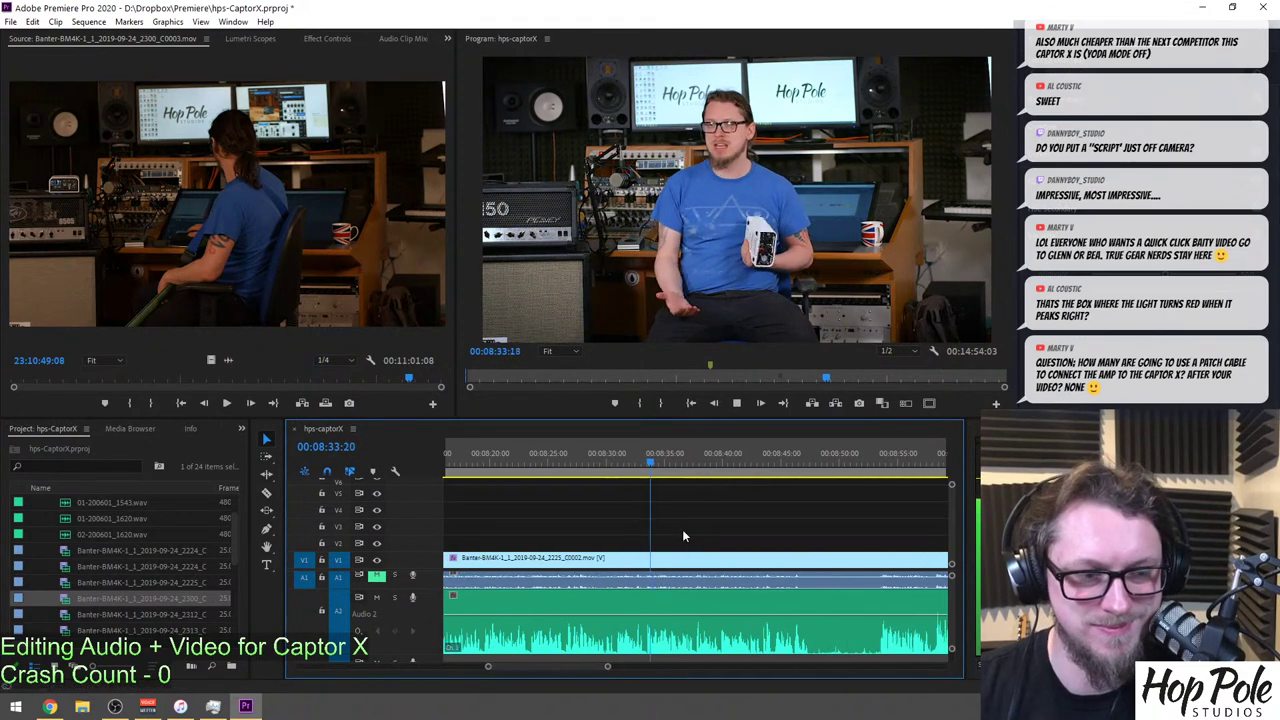
Cut the section between about 00:08:48 and 00:08:53 out of the talking footage and close the gap.
{"action": "key", "text": "c"}
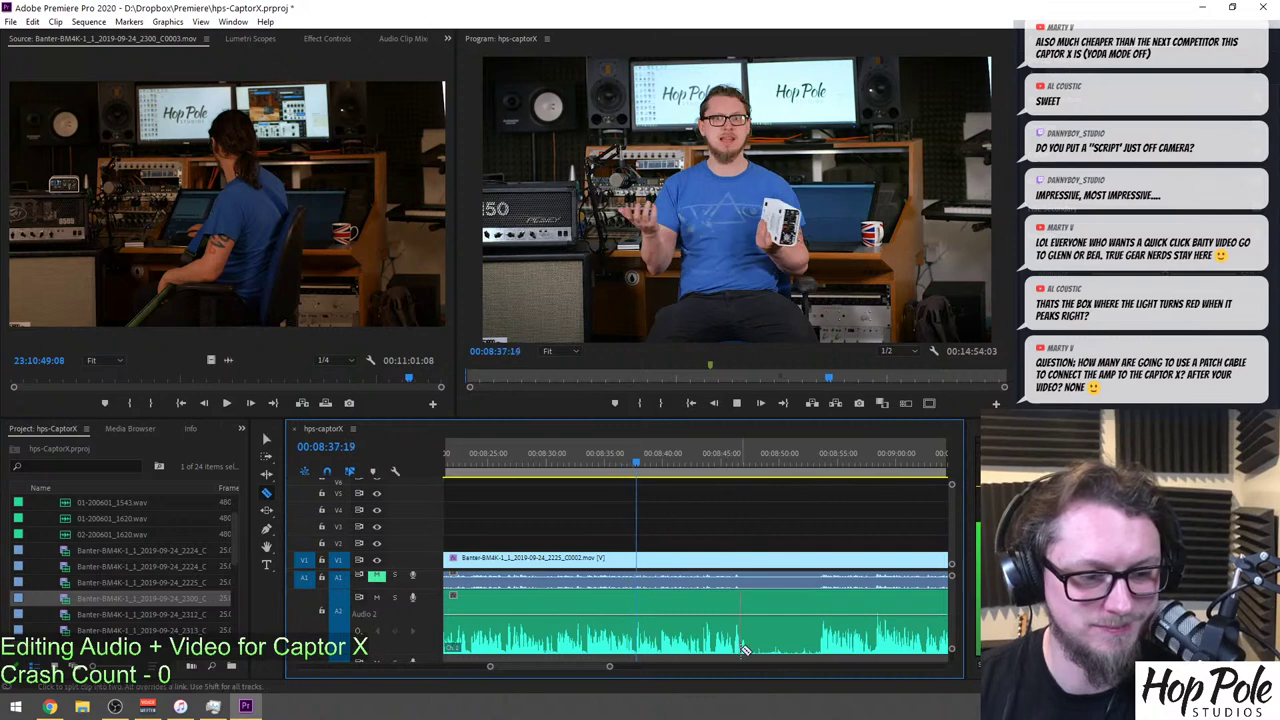
{"action": "left_click", "coordinate": [756, 634]}
{"action": "left_click", "coordinate": [816, 620]}
{"action": "key", "text": "v"}
{"action": "left_click", "coordinate": [785, 621]}
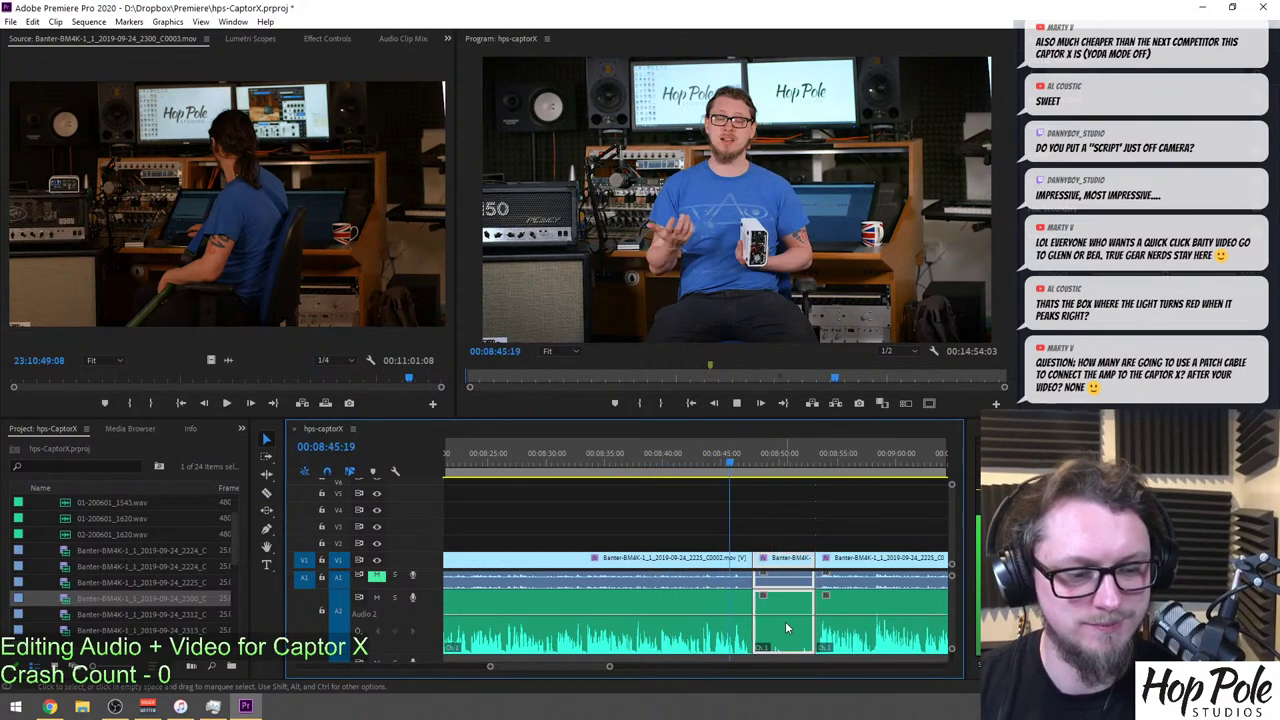
{"action": "key", "text": "Delete"}
{"action": "left_click", "coordinate": [776, 600]}
{"action": "key", "text": "Delete"}
Check the end of the talking footage by playing it from 00:12:13:14 to about 00:12:32.
{"action": "key", "text": "minus"}
{"action": "key", "text": "minus"}
{"action": "key", "text": "minus"}
{"action": "key", "text": "minus"}
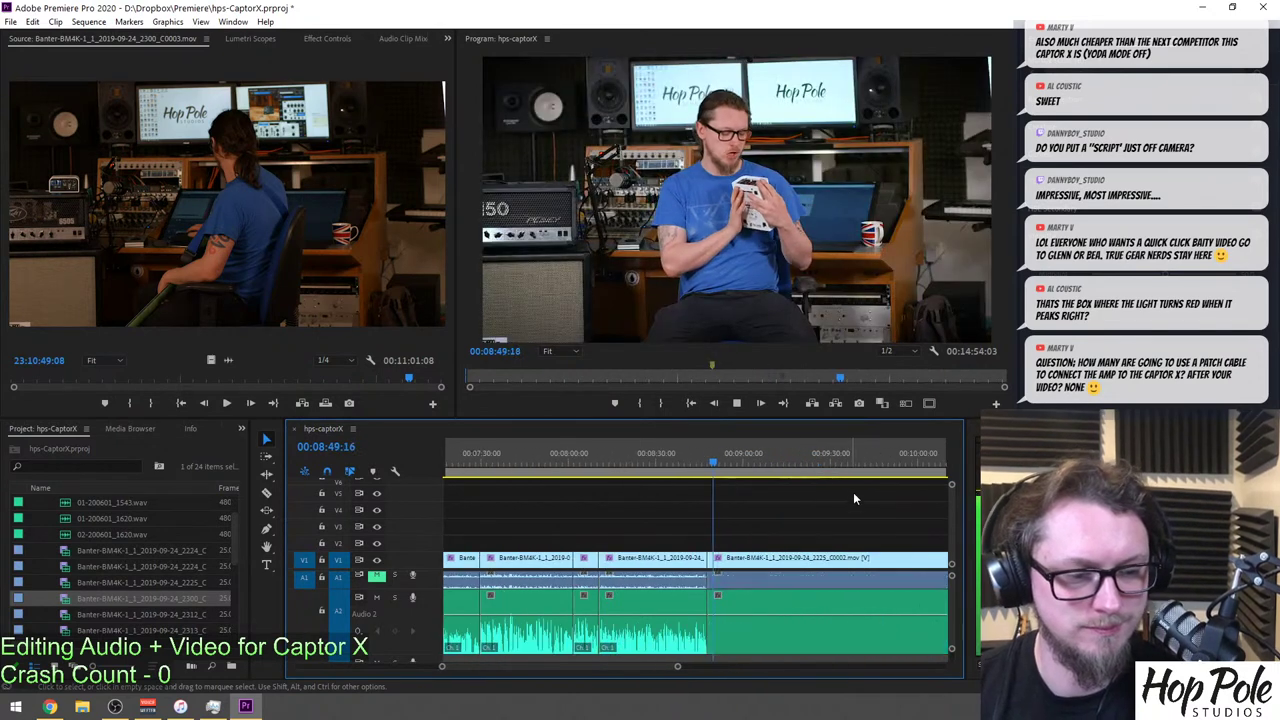
{"action": "left_click", "coordinate": [848, 450]}
{"action": "key", "text": "equal"}
{"action": "key", "text": "equal"}
{"action": "key", "text": "space"}
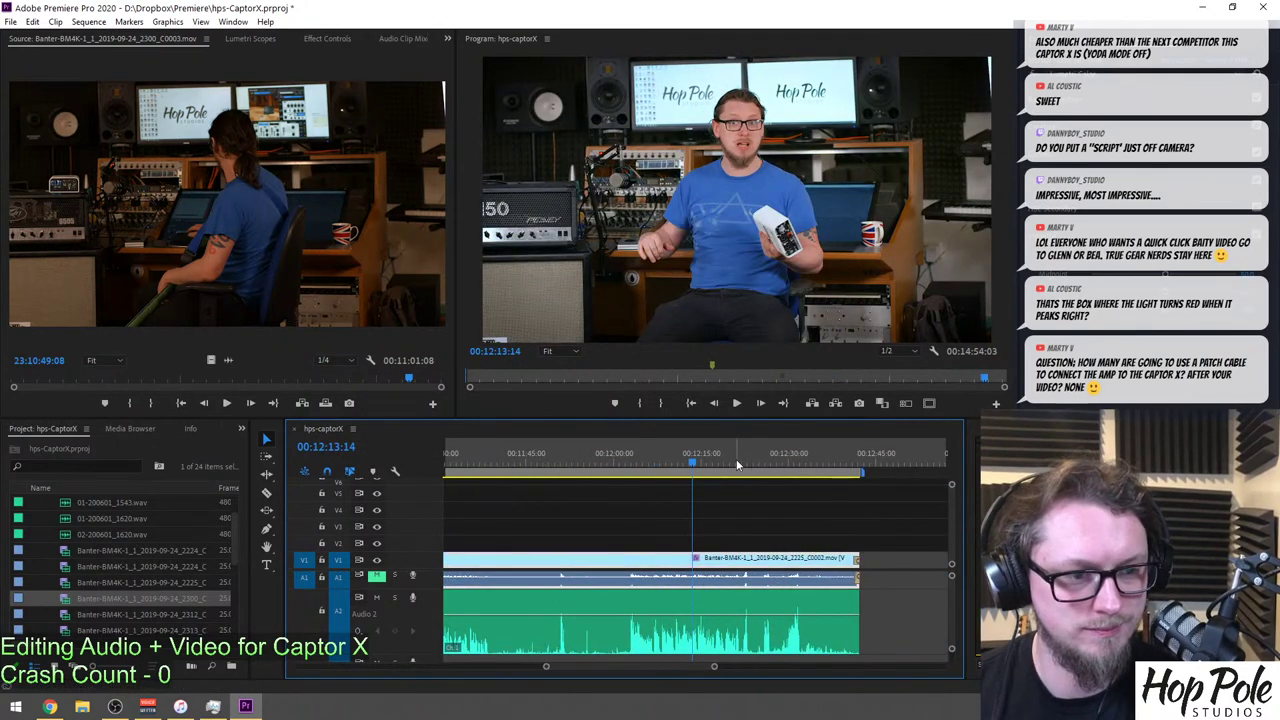
{"action": "key", "text": "equal"}
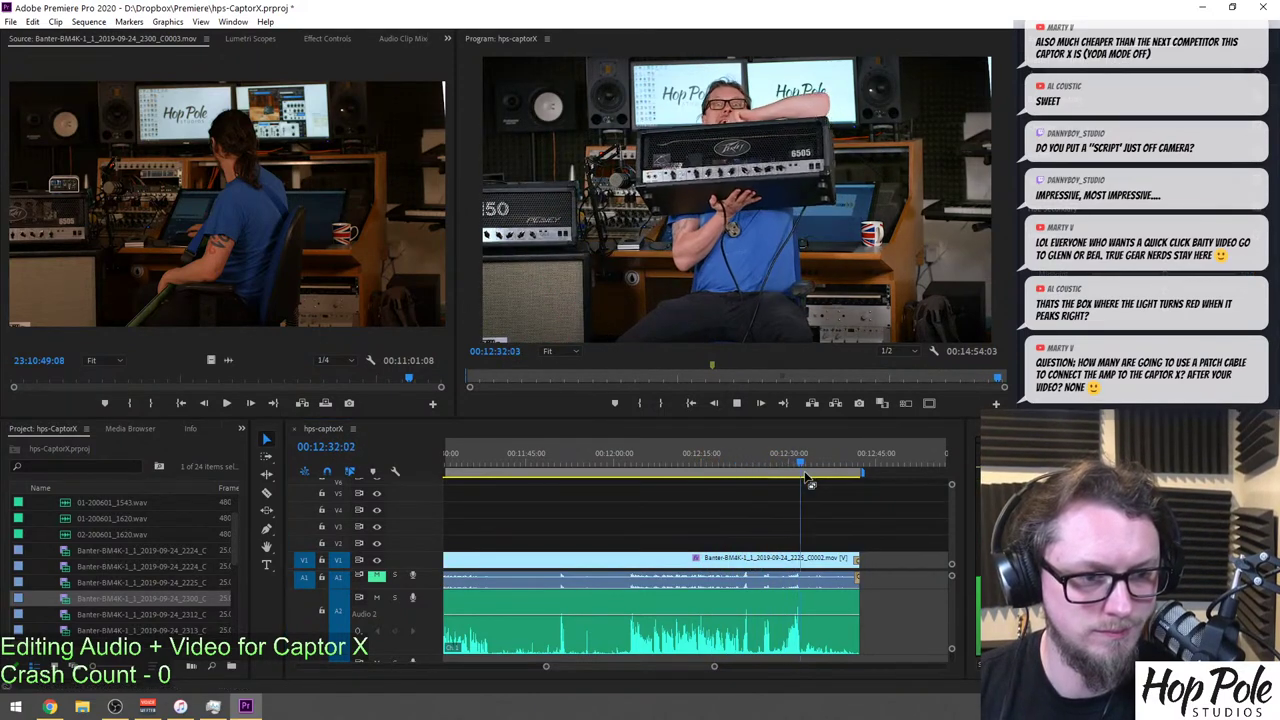
{"action": "left_click", "coordinate": [786, 477]}
Return to the join near 00:08:48 and play the talking footage on from there to look for the next pause.
{"action": "key", "text": "minus"}
{"action": "key", "text": "minus"}
{"action": "key", "text": "minus"}
{"action": "key", "text": "minus"}
{"action": "left_click", "coordinate": [589, 462]}
{"action": "left_click", "coordinate": [641, 462]}
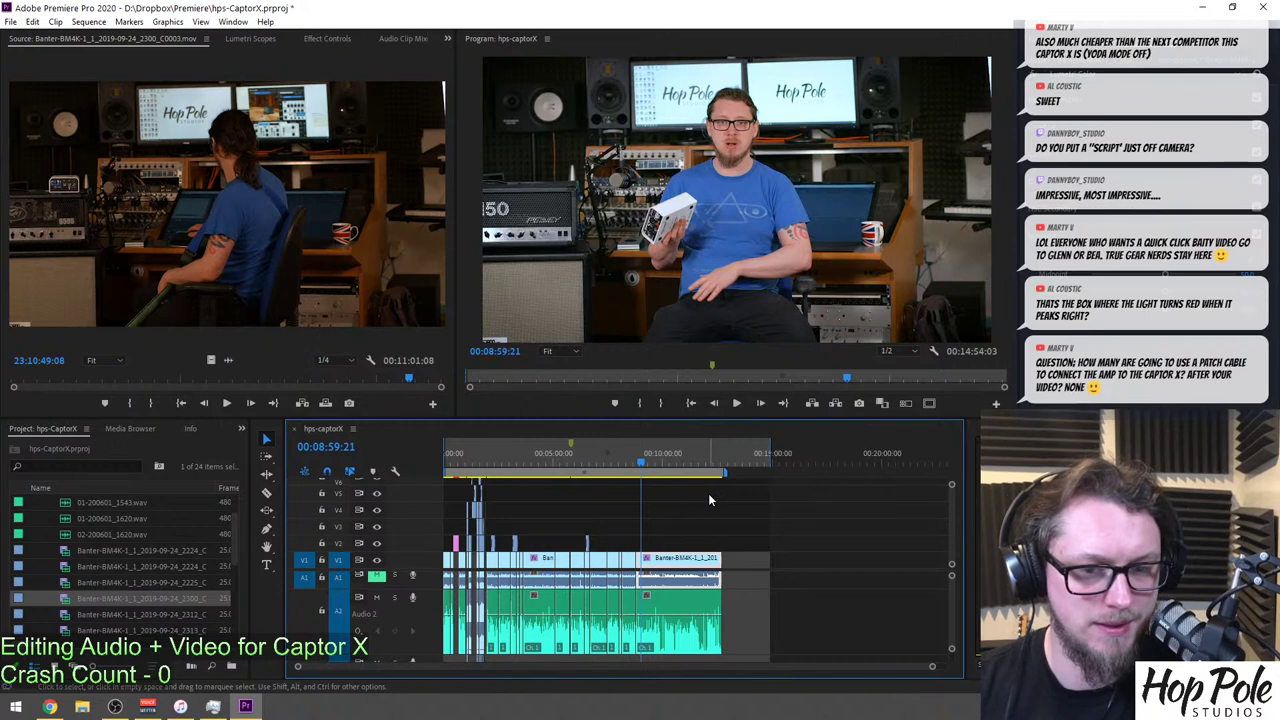
{"action": "key", "text": "equal"}
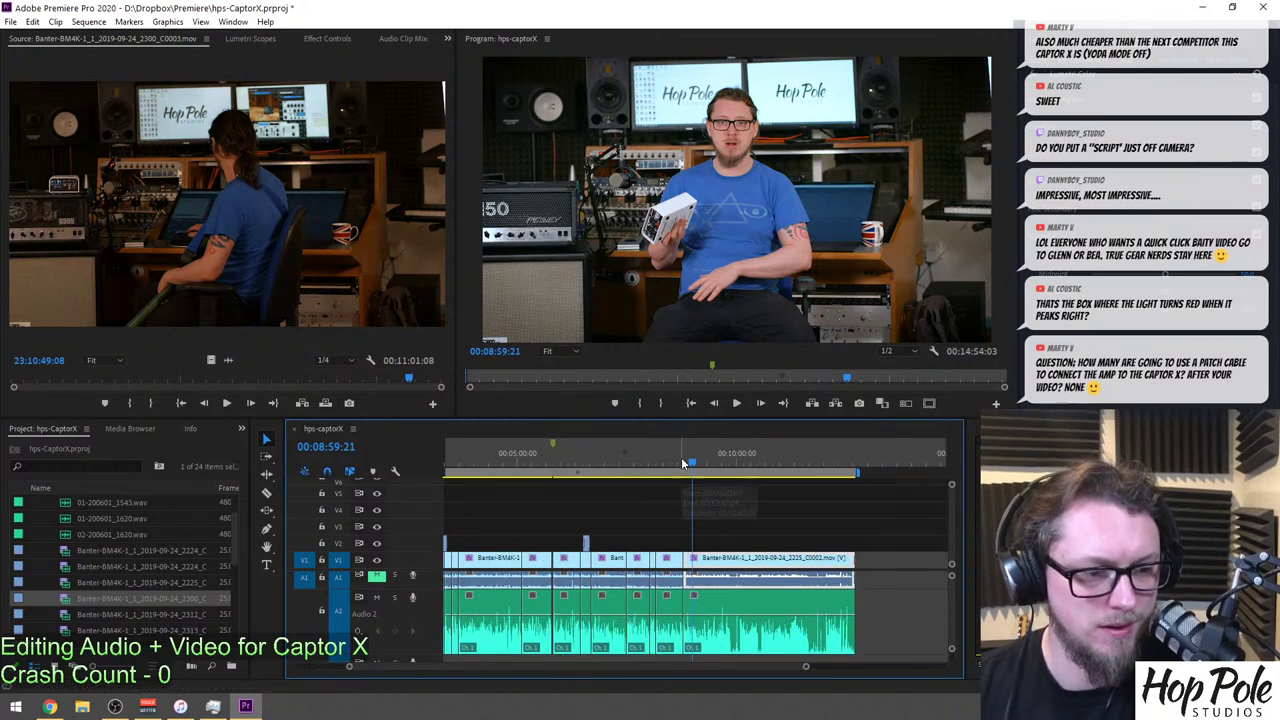
{"action": "left_click", "coordinate": [681, 461]}
{"action": "key", "text": "equal"}
{"action": "key", "text": "equal"}
{"action": "key", "text": "equal"}
{"action": "key", "text": "space"}
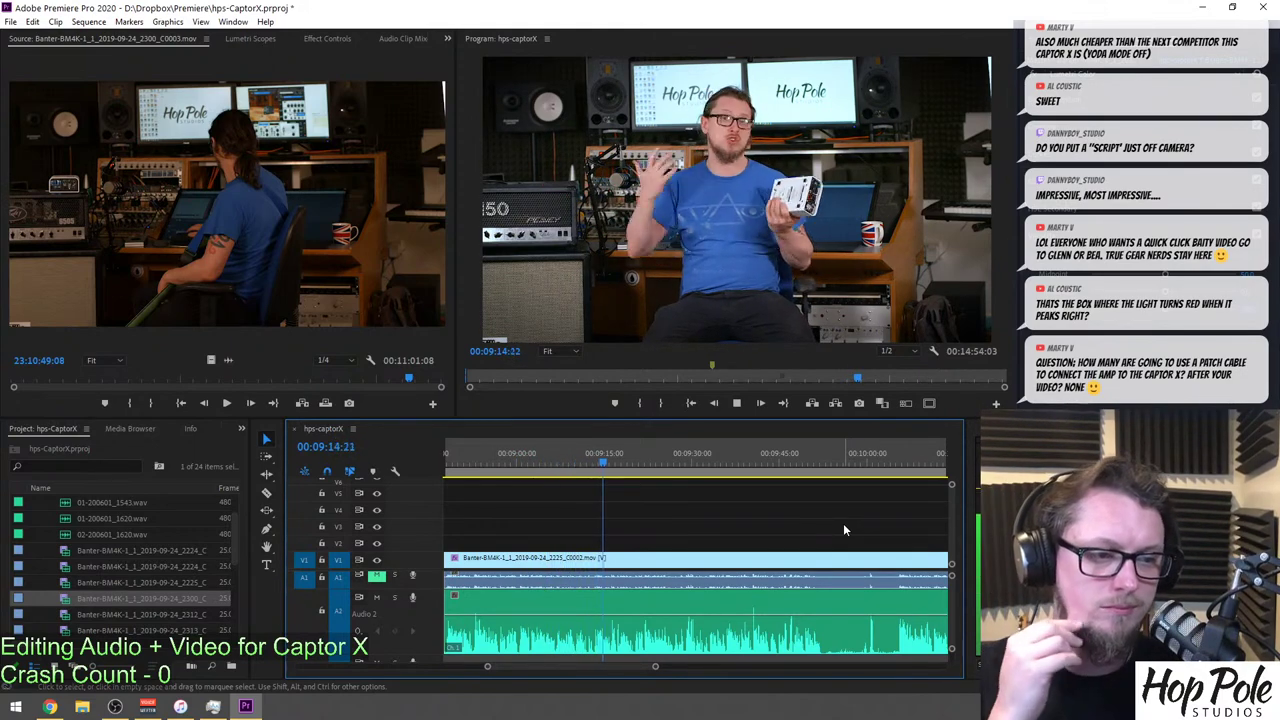
Cut the section between about 00:09:52 and 00:10:05 out of the talking footage, close the gap and play back the join.
{"action": "key", "text": "minus"}
{"action": "key", "text": "minus"}
{"action": "key", "text": "equal"}
{"action": "key", "text": "equal"}
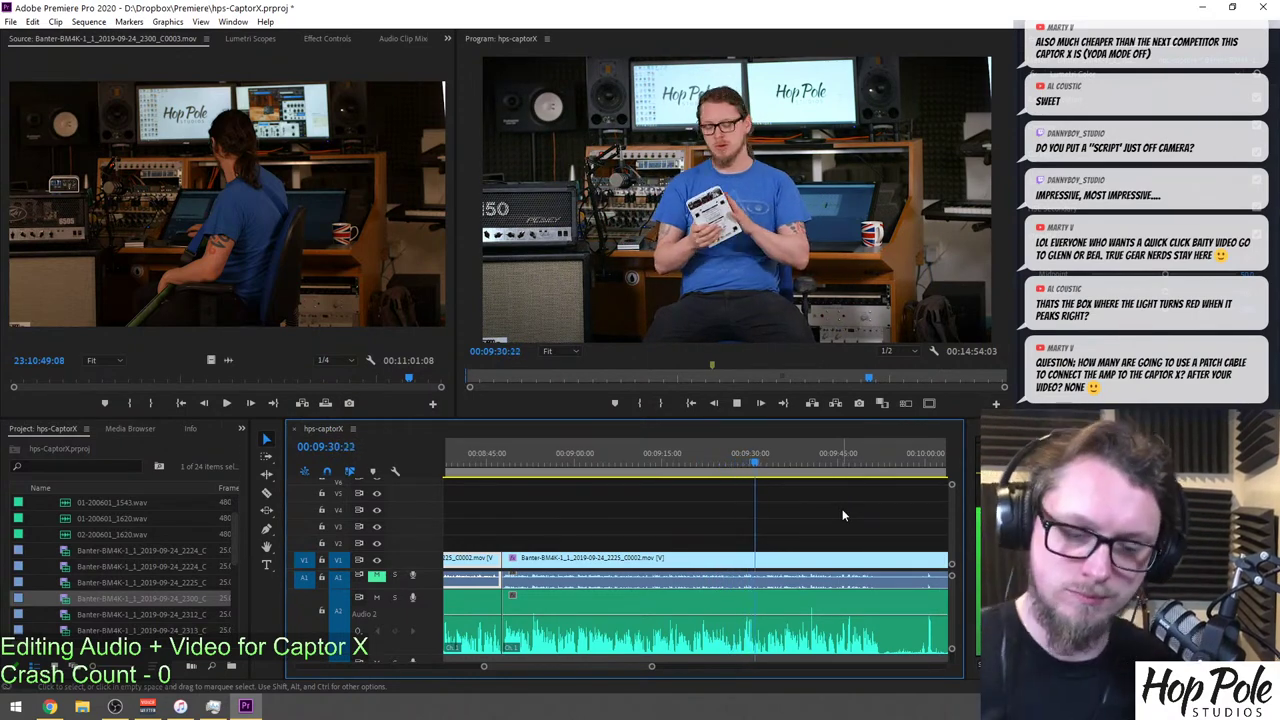
{"action": "key", "text": "="}
{"action": "scroll", "coordinate": [822, 512], "scroll_direction": "down", "scroll_amount": 1}
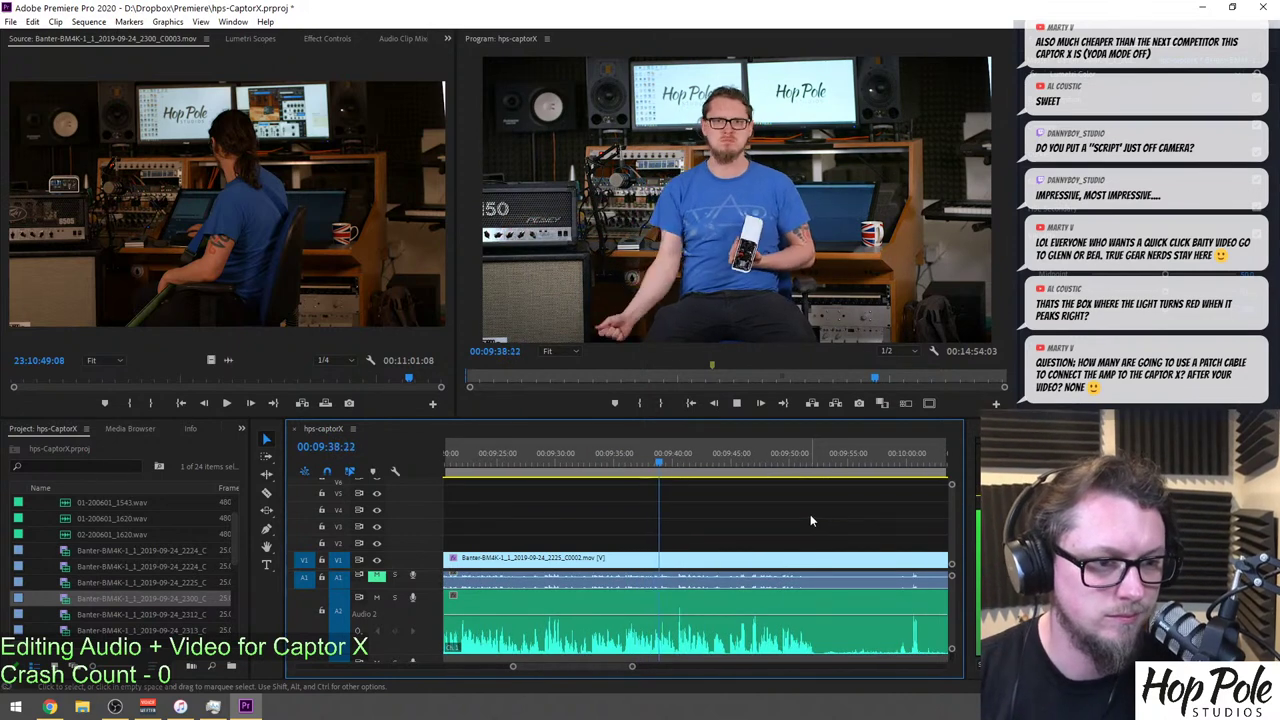
{"action": "key", "text": "c"}
{"action": "left_click", "coordinate": [822, 604]}
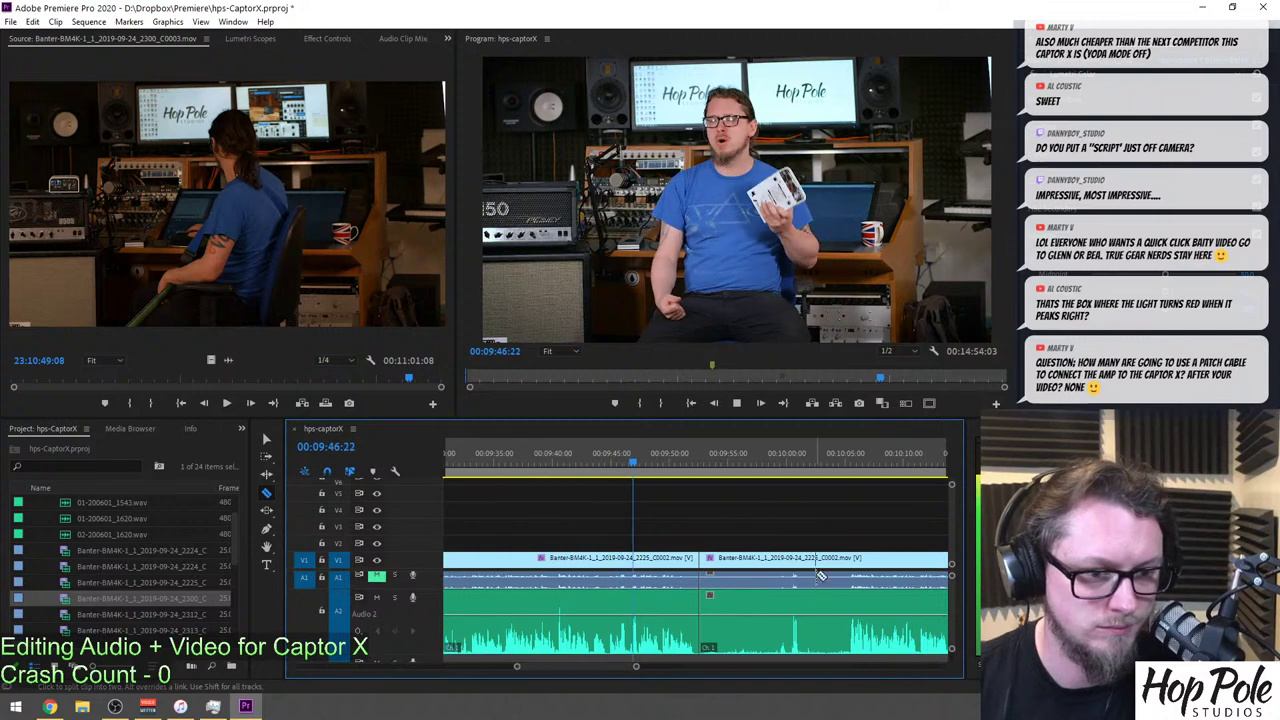
{"action": "left_click", "coordinate": [846, 630]}
{"action": "key", "text": "v"}
{"action": "left_click", "coordinate": [768, 564]}
{"action": "key", "text": "Delete"}
{"action": "left_click", "coordinate": [768, 606]}
{"action": "key", "text": "Delete"}
{"action": "left_click_drag", "start_coordinate": [699, 467], "coordinate": [678, 463]}
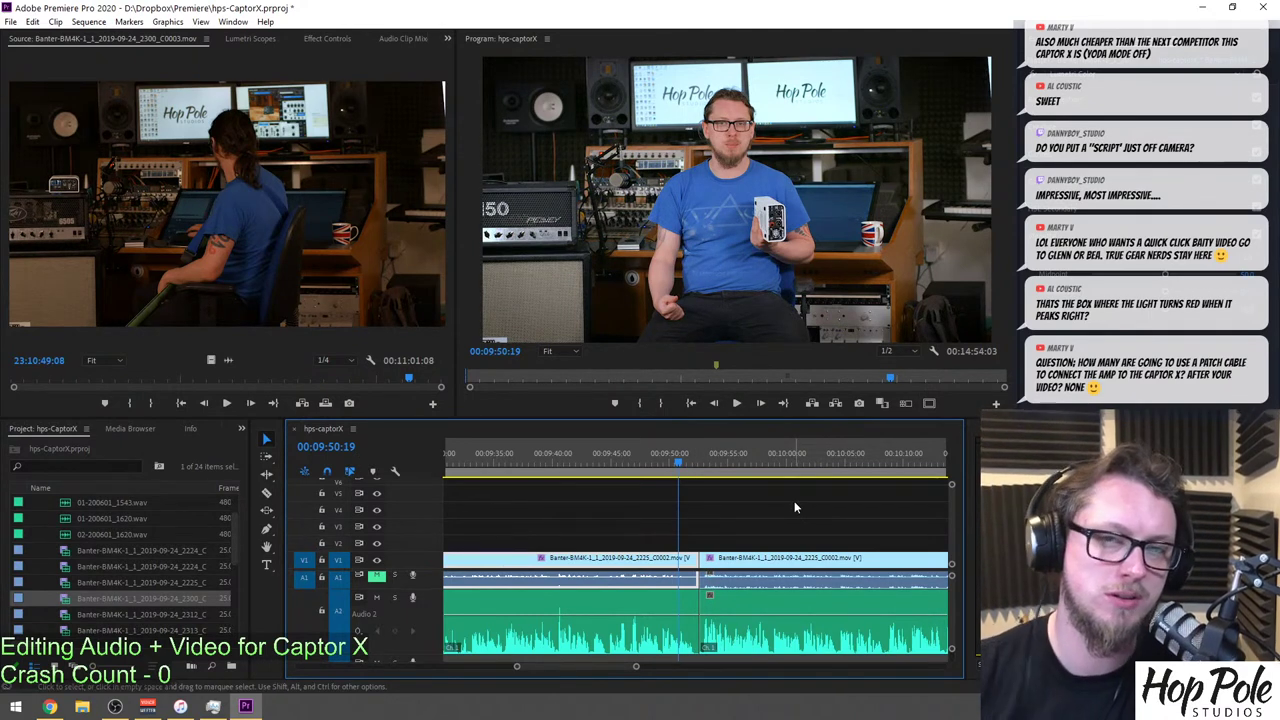
{"action": "key", "text": "space"}
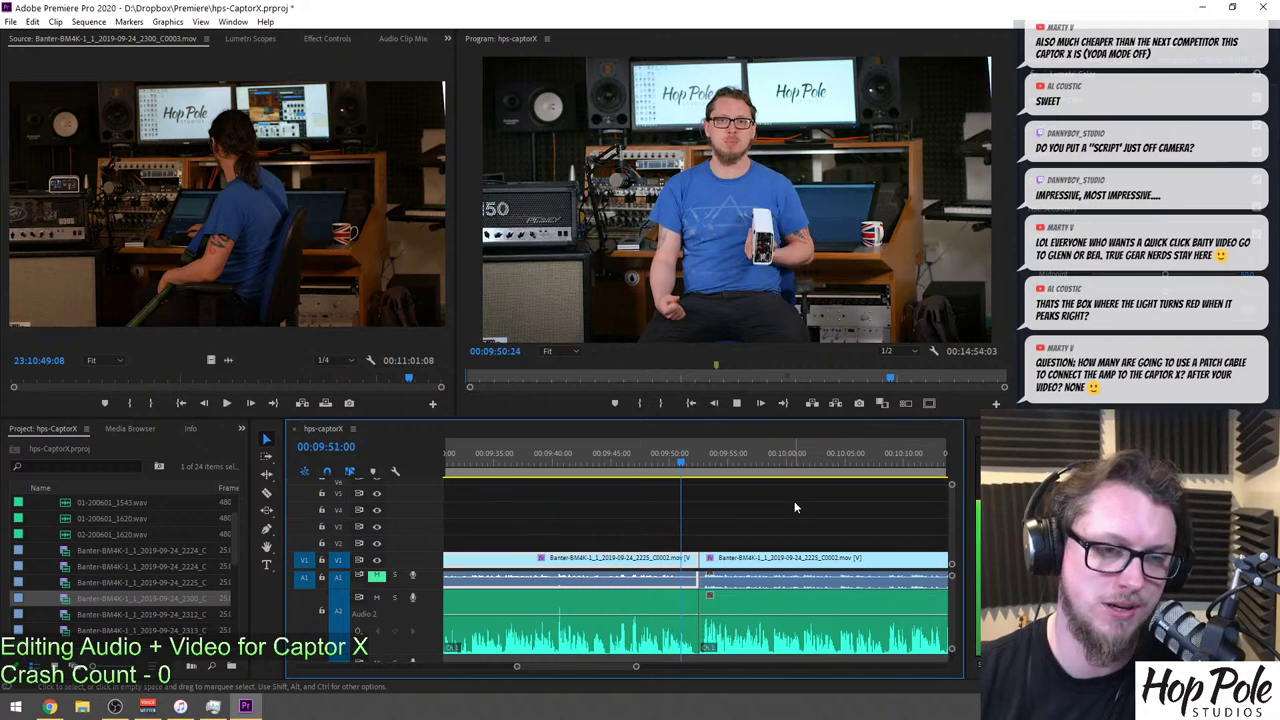
Cut the section between about 00:10:17 and 00:10:22 out of the talking footage and close the gap.
{"action": "scroll", "coordinate": [799, 534], "scroll_direction": "down", "scroll_amount": 2}
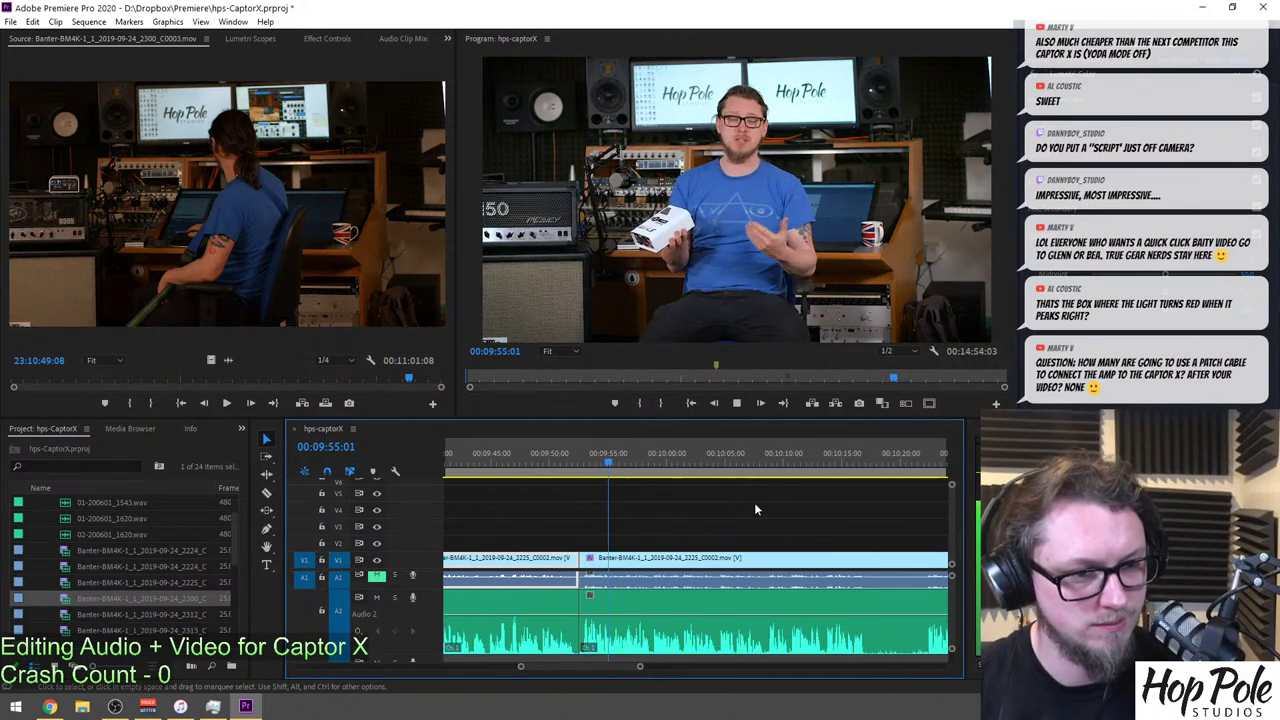
{"action": "key", "text": "c"}
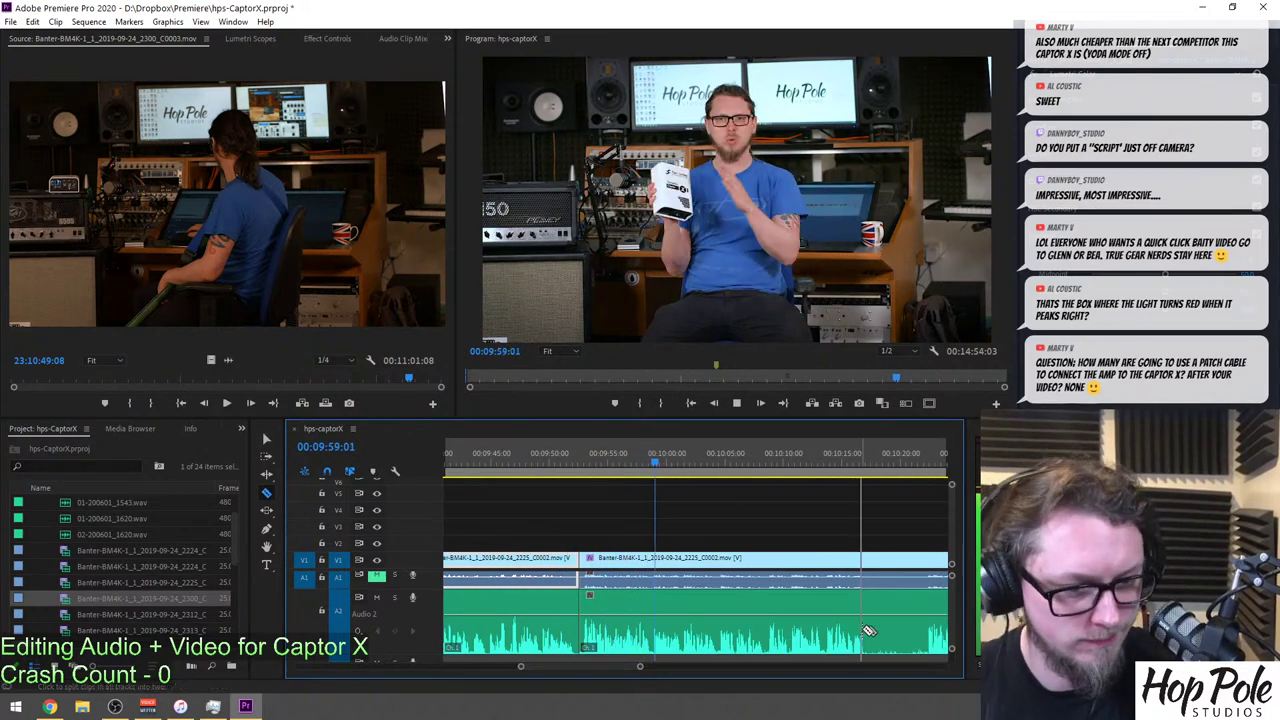
{"action": "left_click", "coordinate": [869, 630]}
{"action": "left_click", "coordinate": [935, 630]}
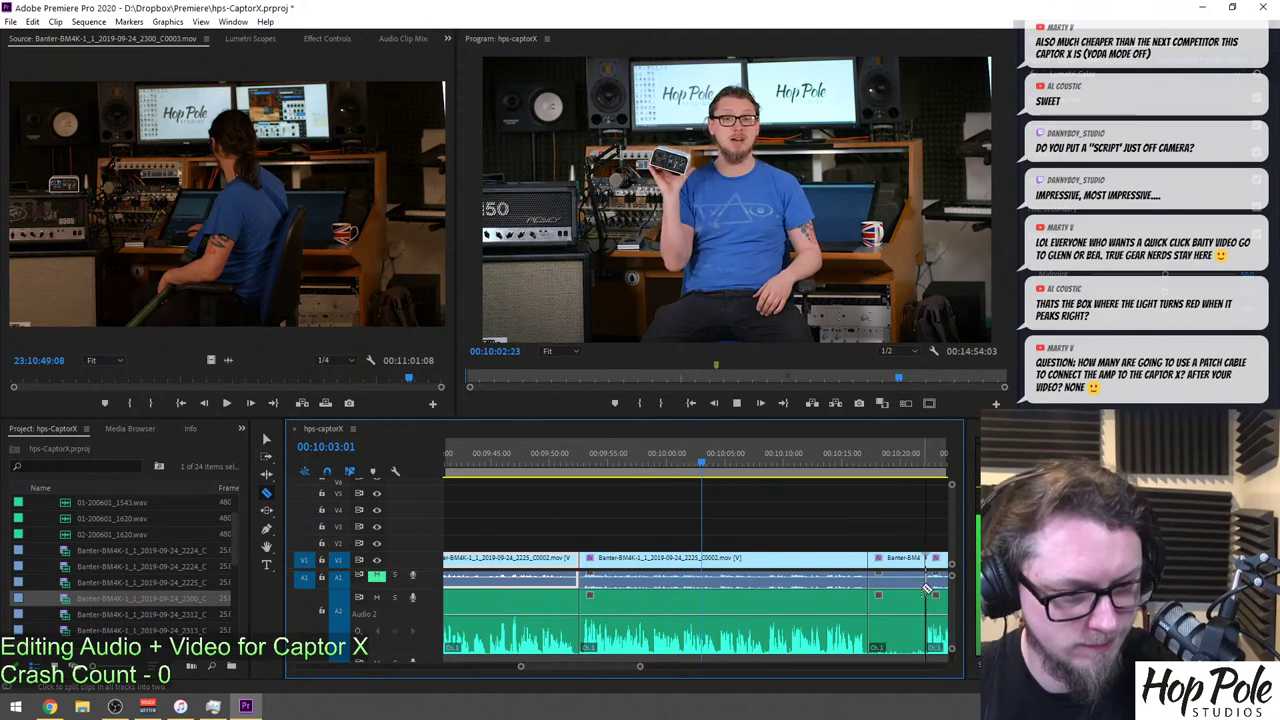
{"action": "key", "text": "v"}
{"action": "left_click", "coordinate": [902, 621]}
{"action": "key", "text": "Delete"}
{"action": "left_click", "coordinate": [890, 607]}
{"action": "key", "text": "Delete"}
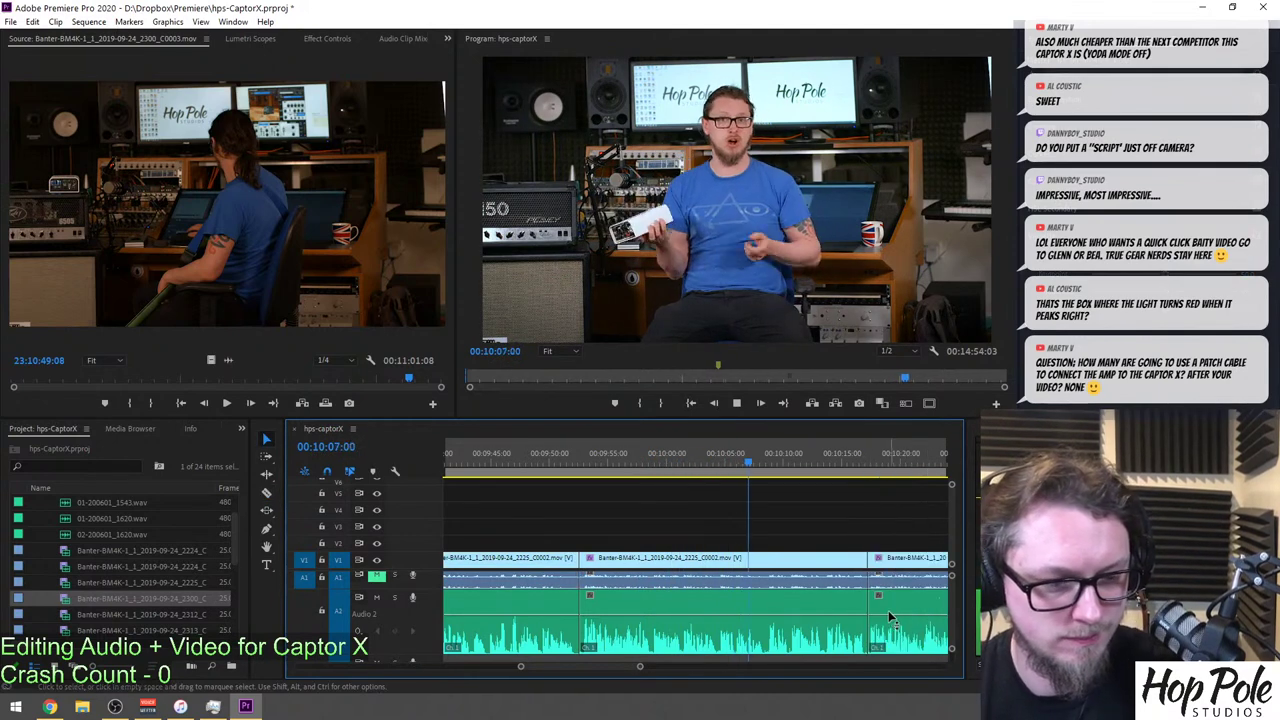
Play the talking footage across the join near 00:10:17 to about 00:10:31, and replay it from about 00:10:26.
{"action": "key", "text": "minus"}
{"action": "key", "text": "equal"}
{"action": "key", "text": "minus"}
{"action": "key", "text": "equal"}
{"action": "scroll", "coordinate": [800, 555], "scroll_direction": "down", "scroll_amount": 2}
{"action": "scroll", "coordinate": [745, 536], "scroll_direction": "down", "scroll_amount": 2}
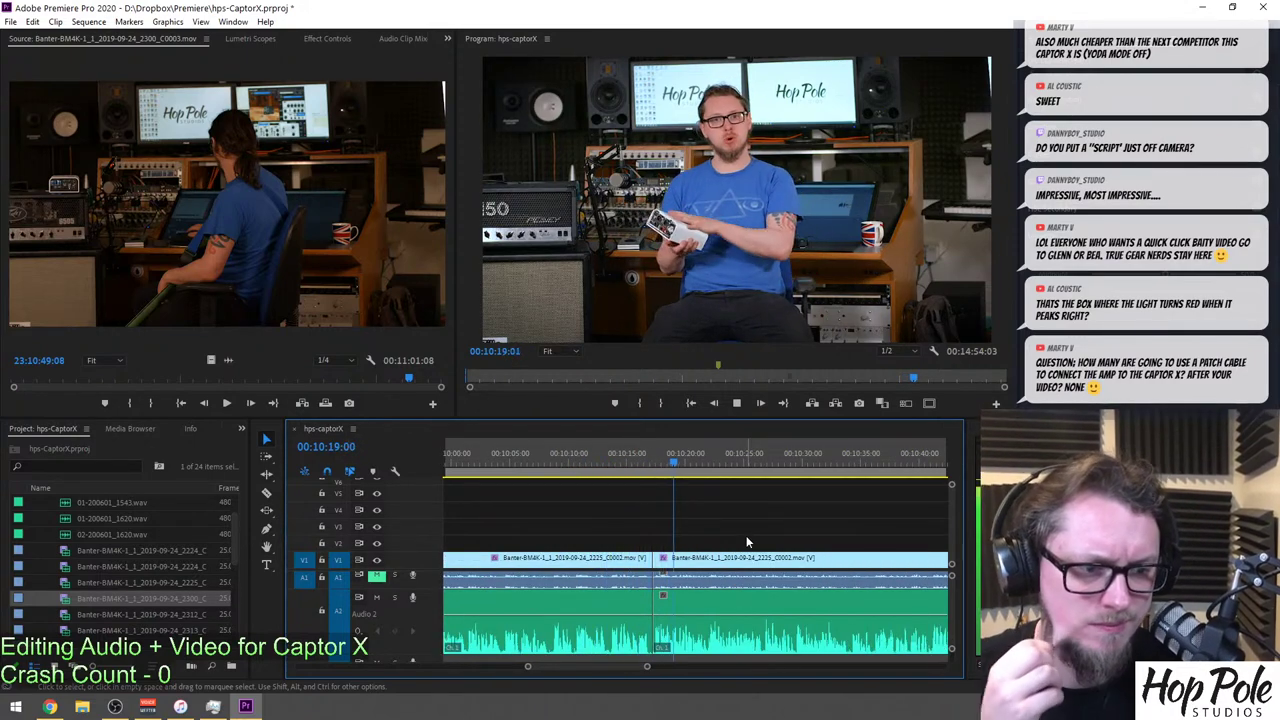
{"action": "key", "text": "equal"}
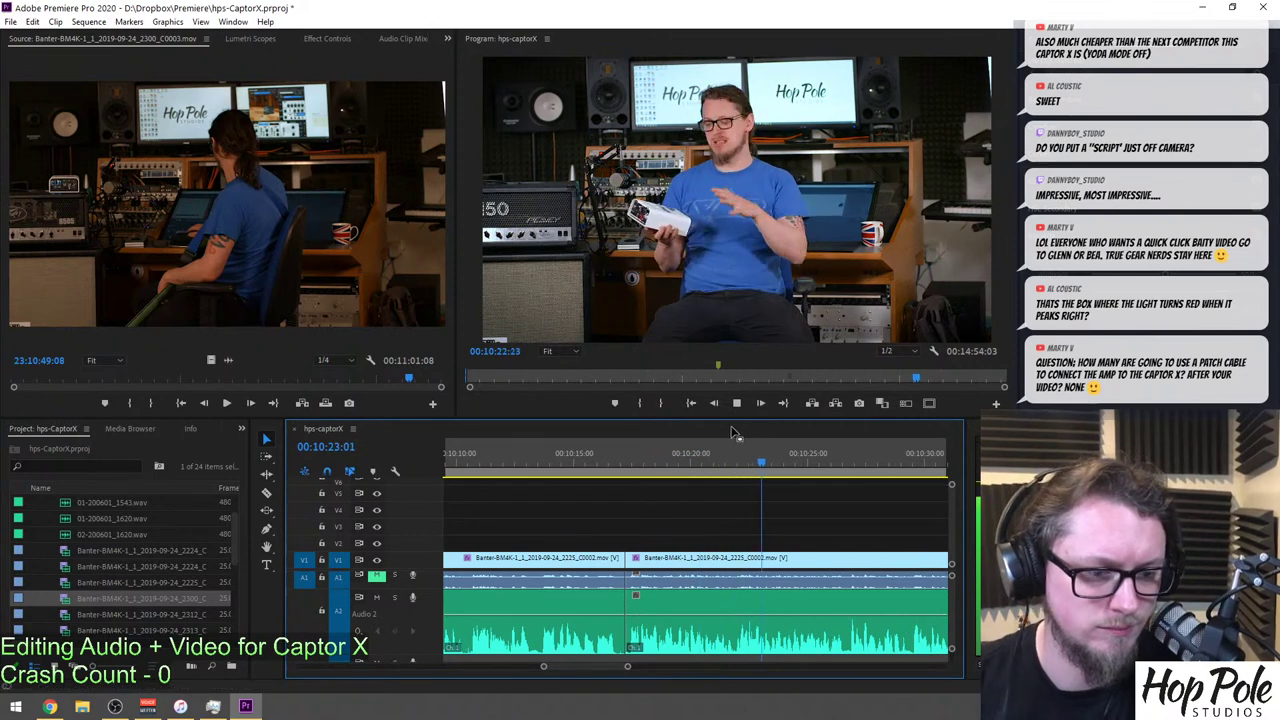
{"action": "key", "text": "minus"}
{"action": "key", "text": "equal"}
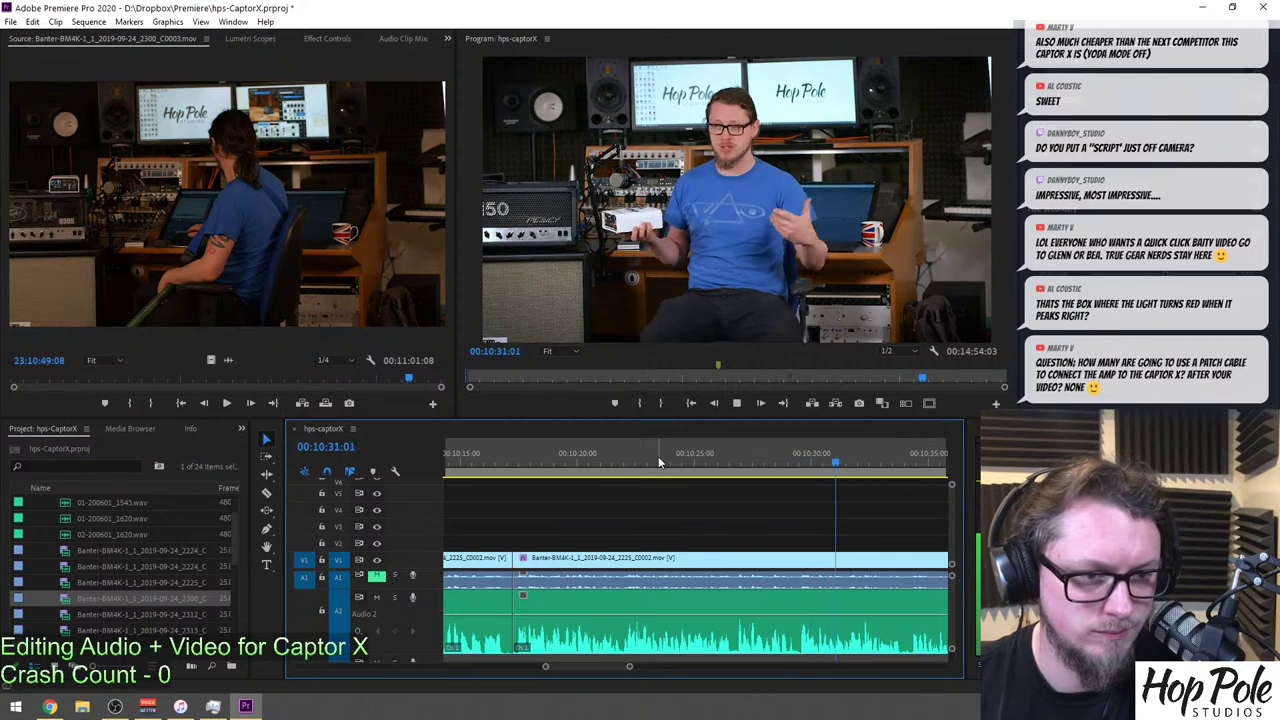
{"action": "left_click", "coordinate": [726, 461]}
{"action": "key", "text": "space"}
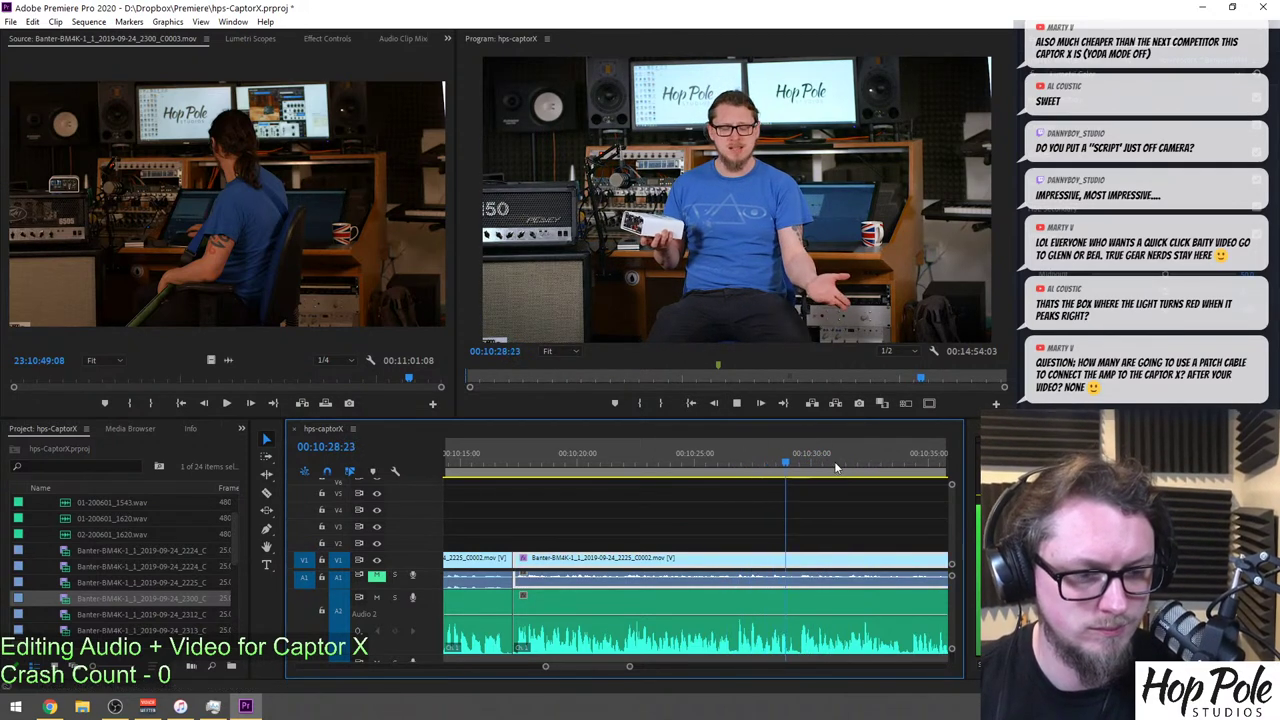
Play the talking footage from about 00:10:28 to about 00:11:17 to look for the next pause.
{"action": "scroll", "coordinate": [827, 490], "scroll_direction": "down", "scroll_amount": 2}
{"action": "scroll", "coordinate": [827, 490], "scroll_direction": "down", "scroll_amount": 2}
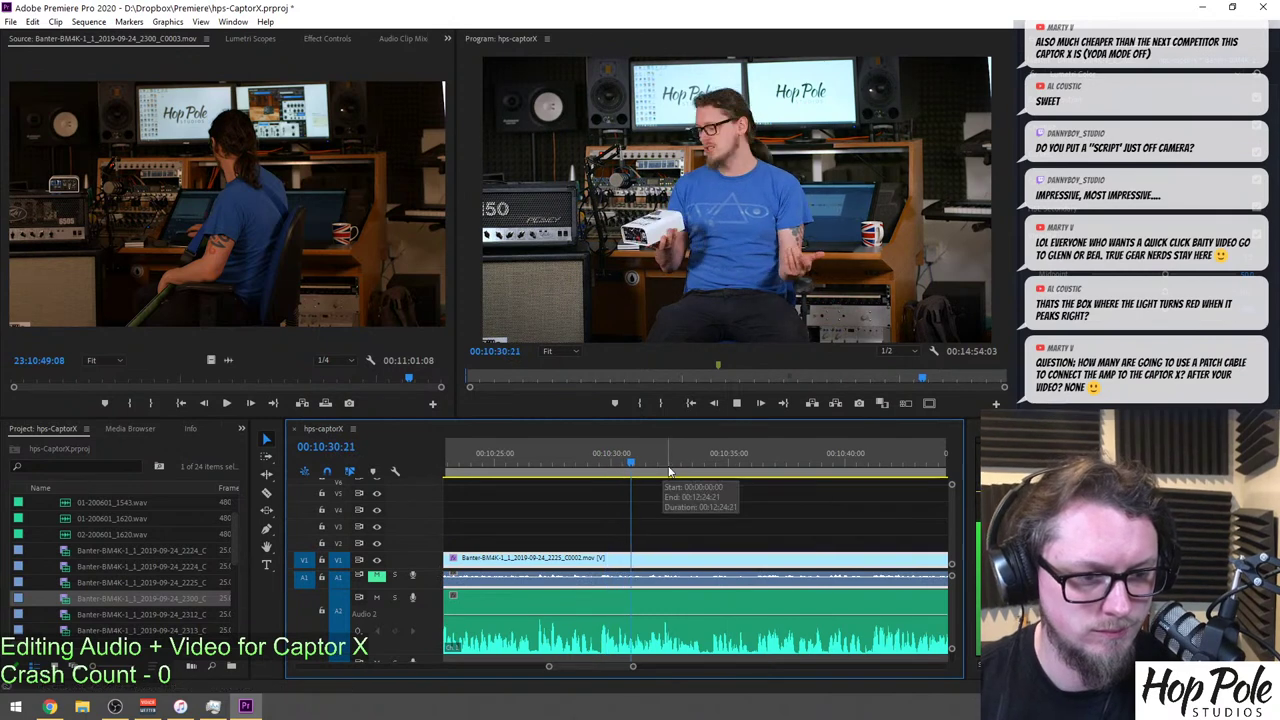
{"action": "key", "text": "l"}
{"action": "scroll", "coordinate": [773, 524], "scroll_direction": "down", "scroll_amount": 2}
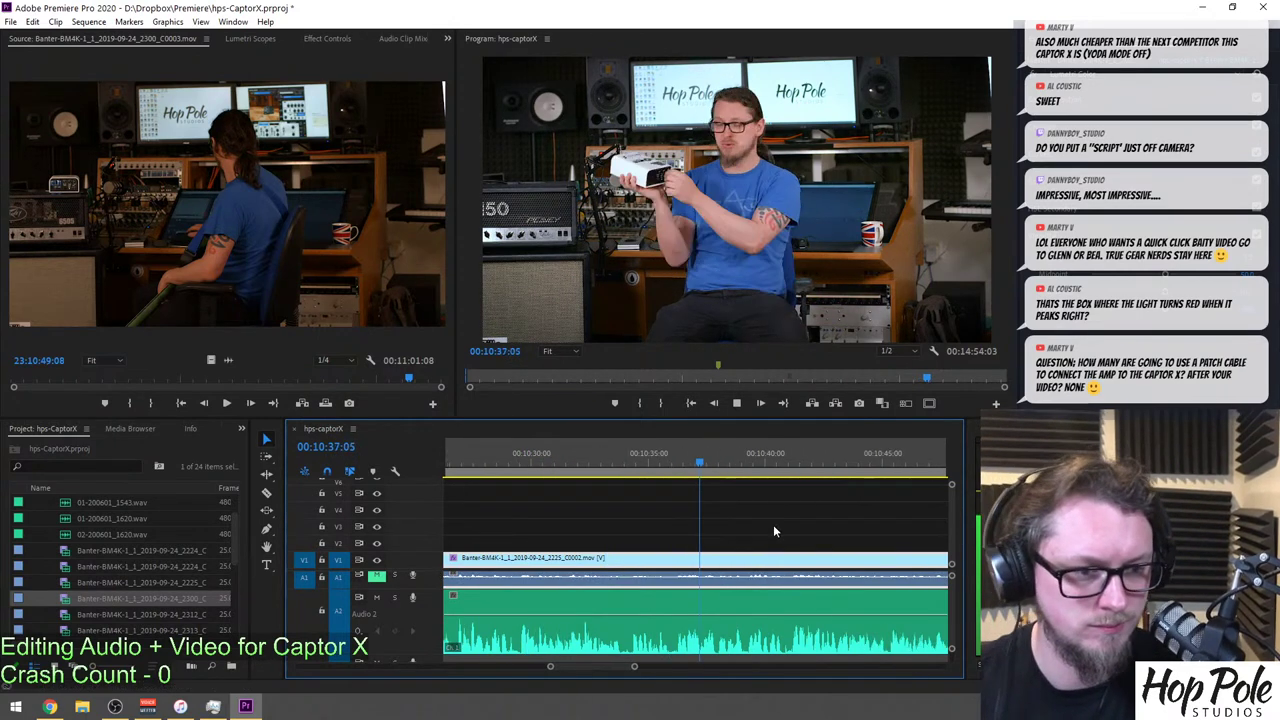
{"action": "scroll", "coordinate": [795, 560], "scroll_direction": "down", "scroll_amount": 4}
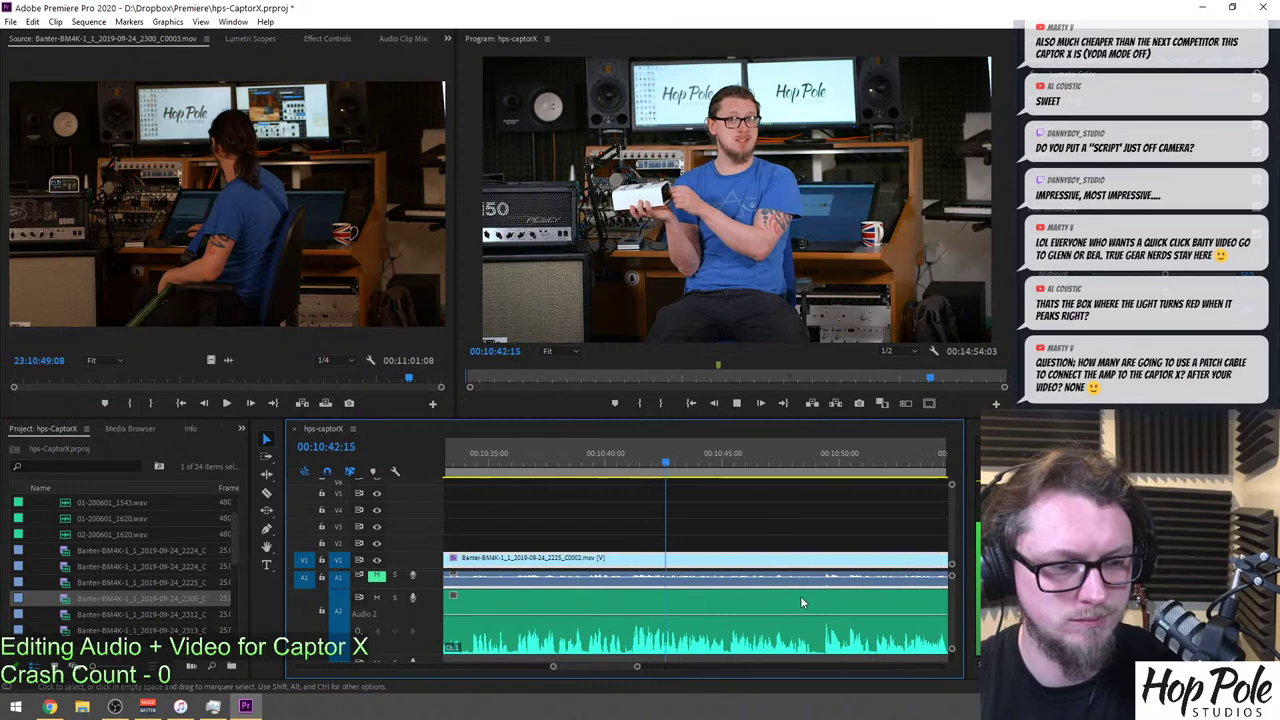
{"action": "scroll", "coordinate": [809, 604], "scroll_direction": "down", "scroll_amount": 2}
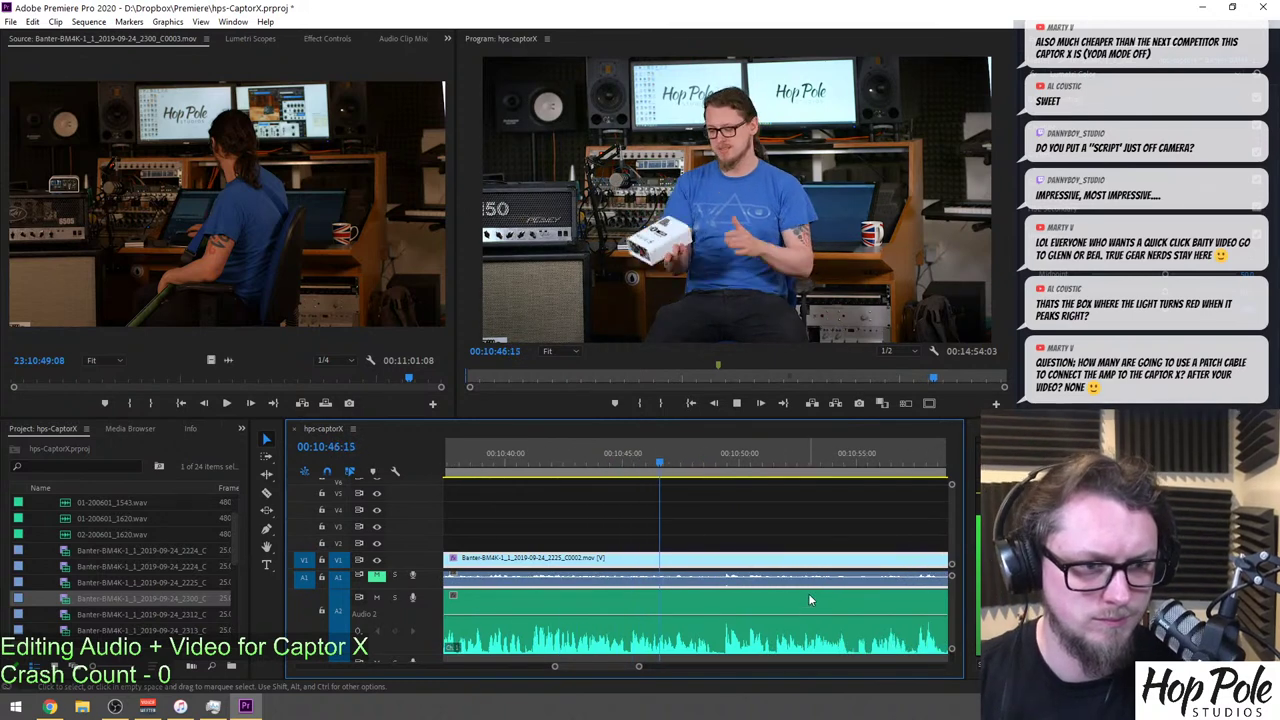
{"action": "scroll", "coordinate": [798, 591], "scroll_direction": "down", "scroll_amount": 3}
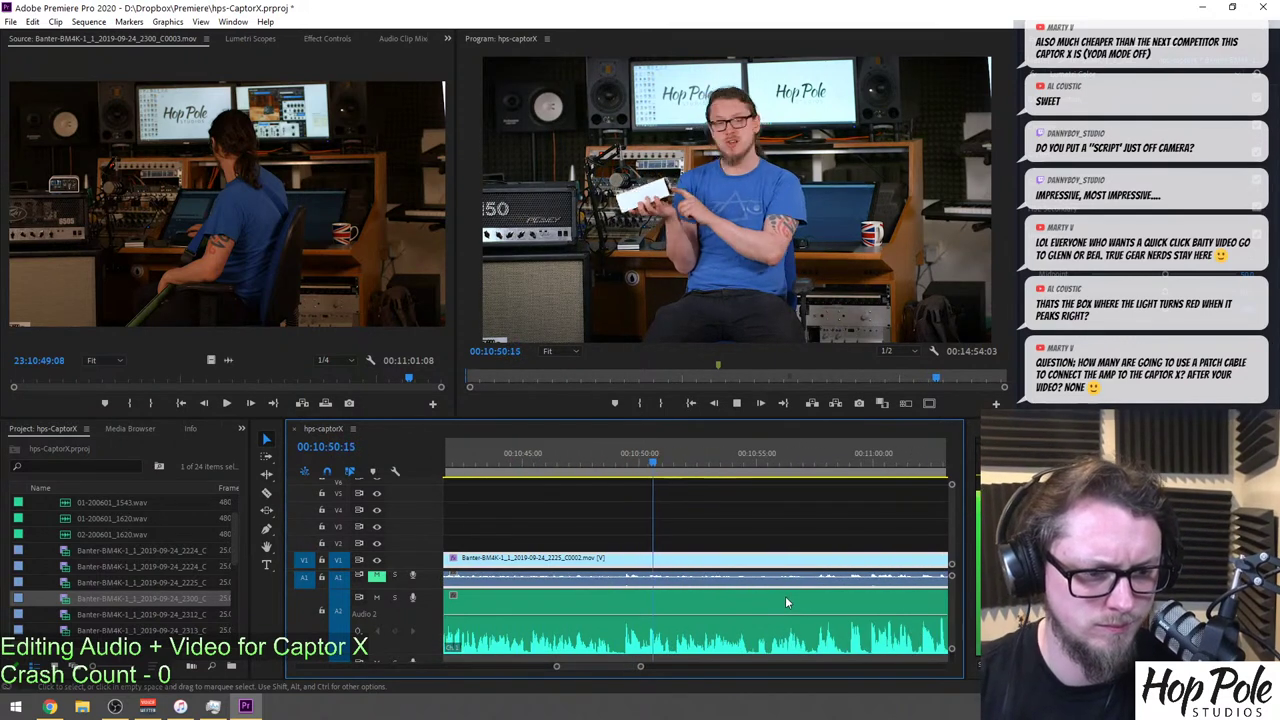
{"action": "scroll", "coordinate": [807, 585], "scroll_direction": "down", "scroll_amount": 4}
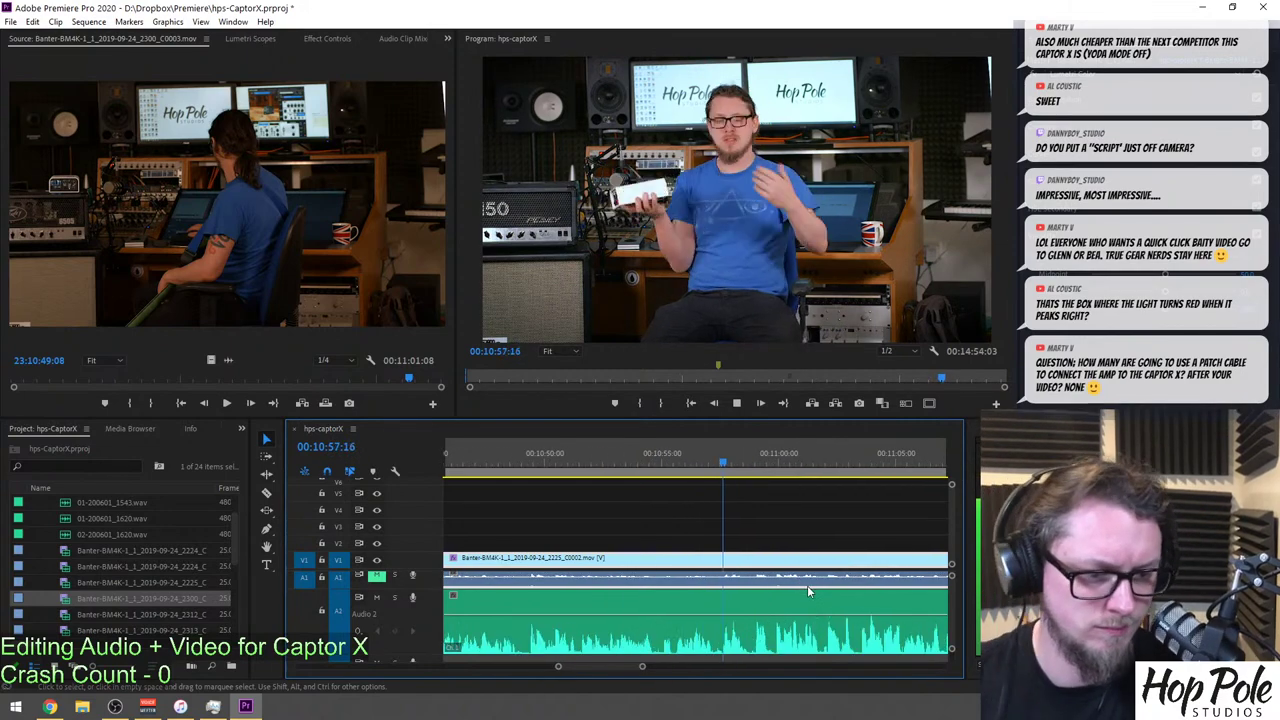
{"action": "scroll", "coordinate": [818, 600], "scroll_direction": "down", "scroll_amount": 5}
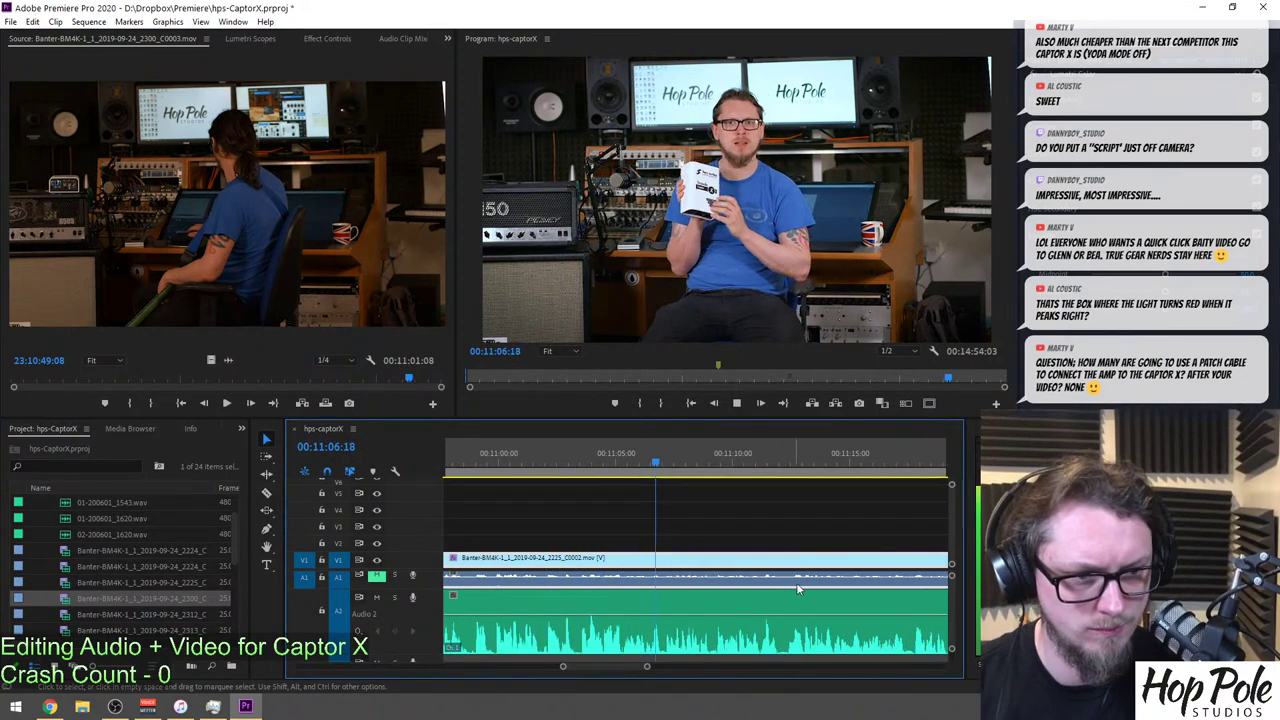
{"action": "scroll", "coordinate": [770, 570], "scroll_direction": "down", "scroll_amount": 1}
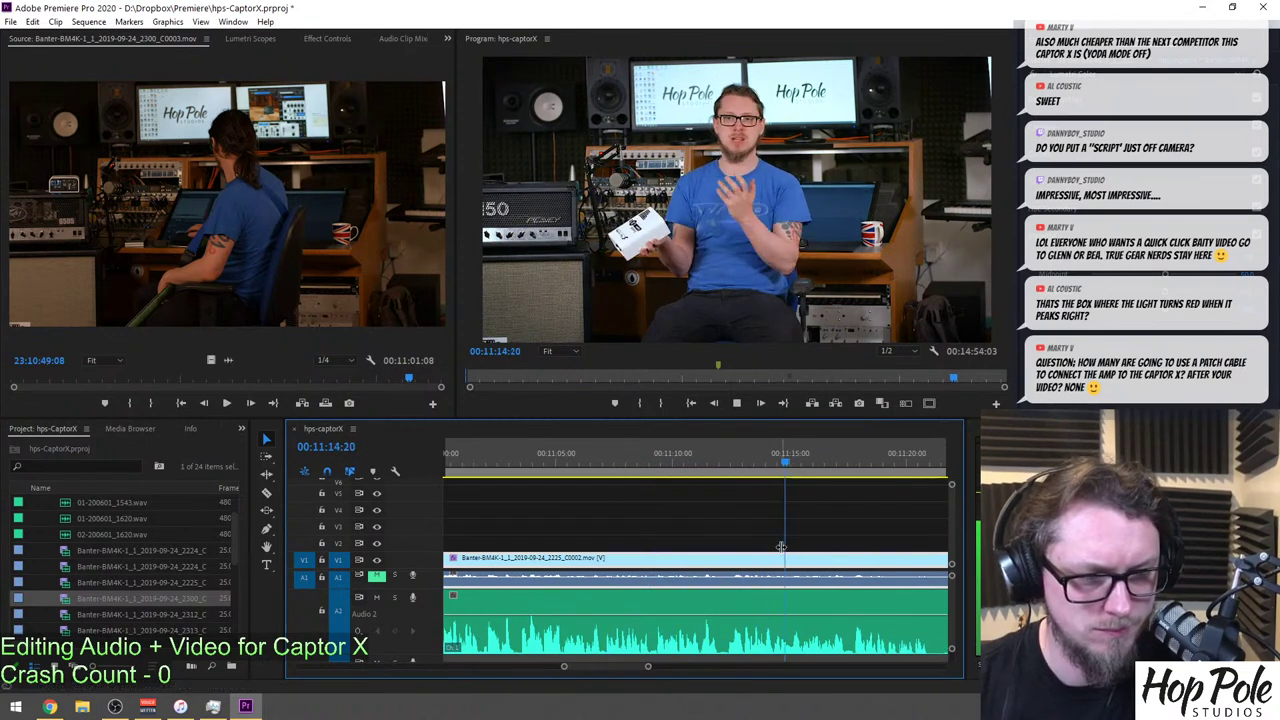
{"action": "scroll", "coordinate": [840, 495], "scroll_direction": "down", "scroll_amount": 2}
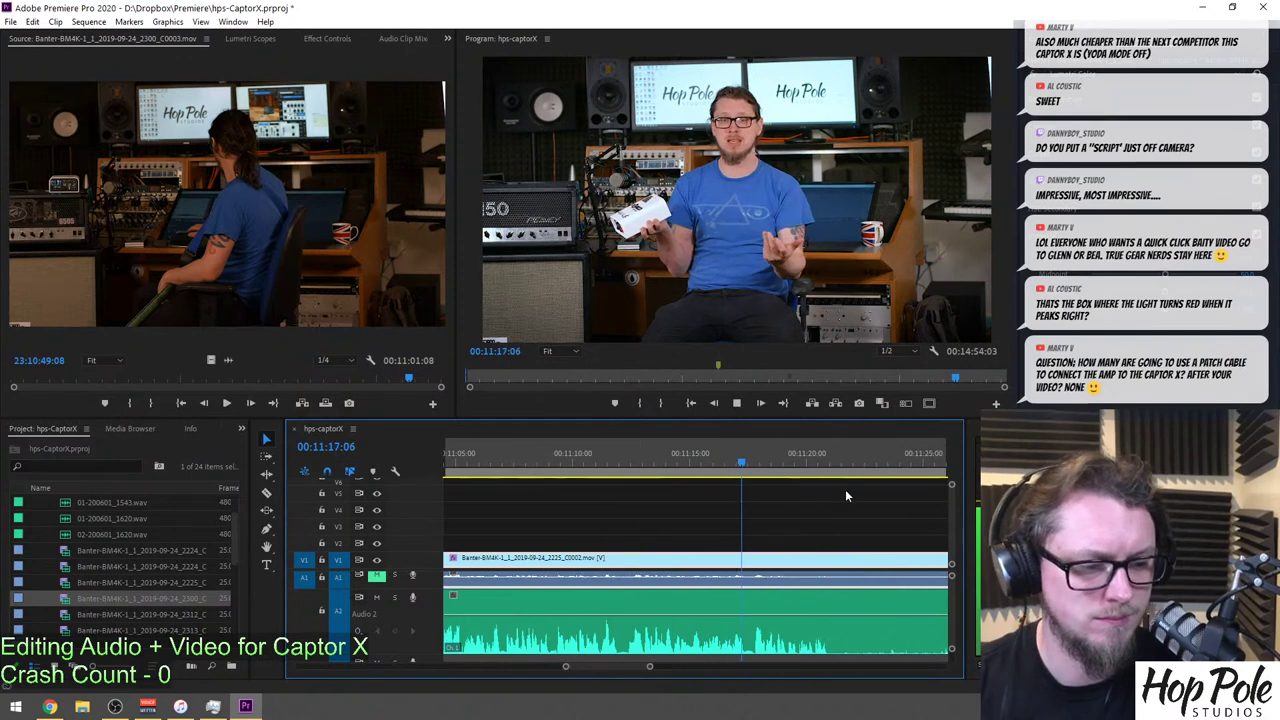
Cut the section between about 00:11:21 and 00:11:45 out of the talking footage, leaving the gap open.
{"action": "key", "text": "c"}
{"action": "left_click", "coordinate": [833, 643]}
{"action": "scroll", "coordinate": [866, 576], "scroll_direction": "down", "scroll_amount": 4}
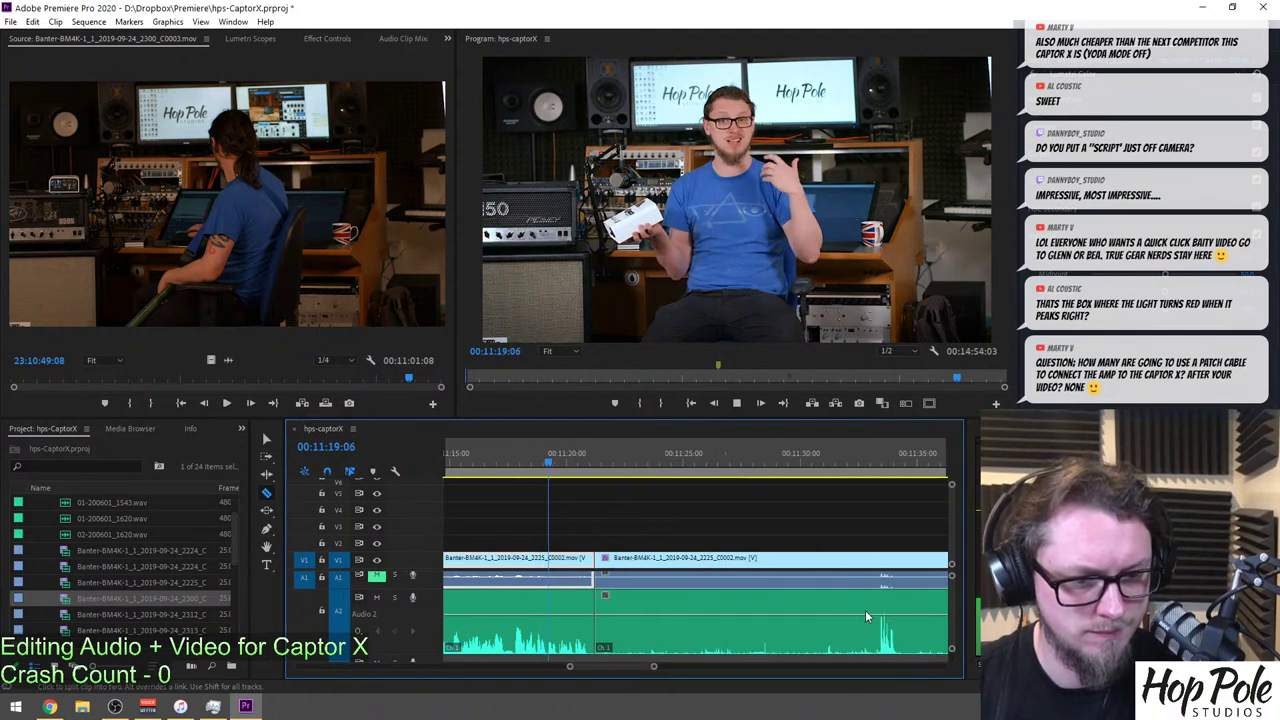
{"action": "key", "text": "minus"}
{"action": "key", "text": "minus"}
{"action": "key", "text": "equal"}
{"action": "scroll", "coordinate": [861, 623], "scroll_direction": "down", "scroll_amount": 1}
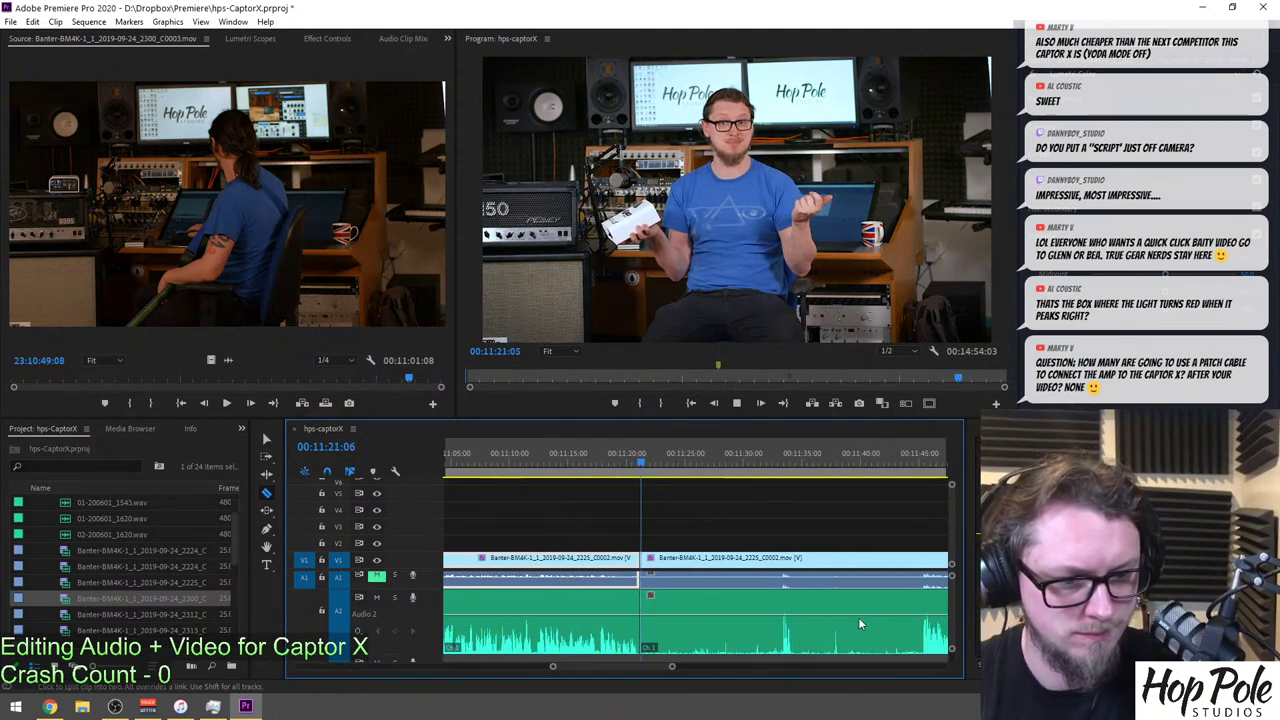
{"action": "left_click", "coordinate": [924, 628]}
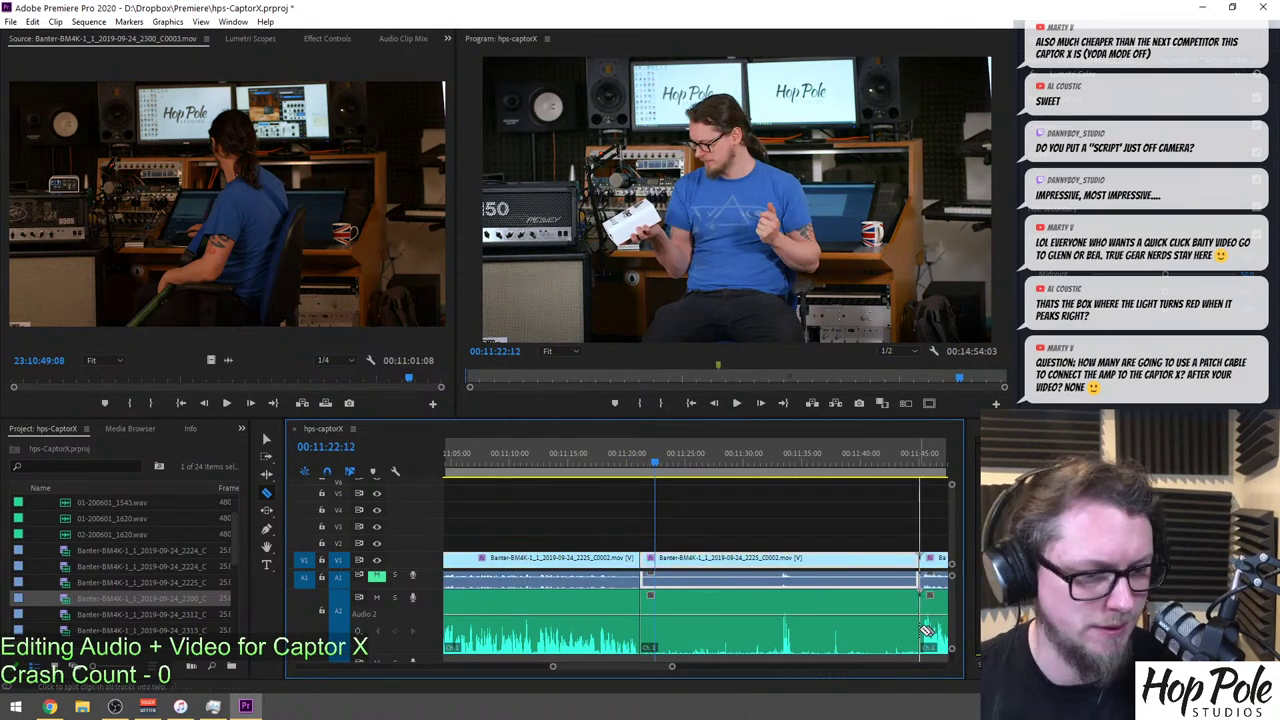
{"action": "key", "text": "v"}
{"action": "left_click", "coordinate": [780, 600]}
{"action": "key", "text": "Delete"}
Import the screenshot 2020-06-03 22.12.42.png and place it on V2 above the talking footage from about 00:11:12 to 00:11:17.
{"action": "left_click", "coordinate": [576, 463]}
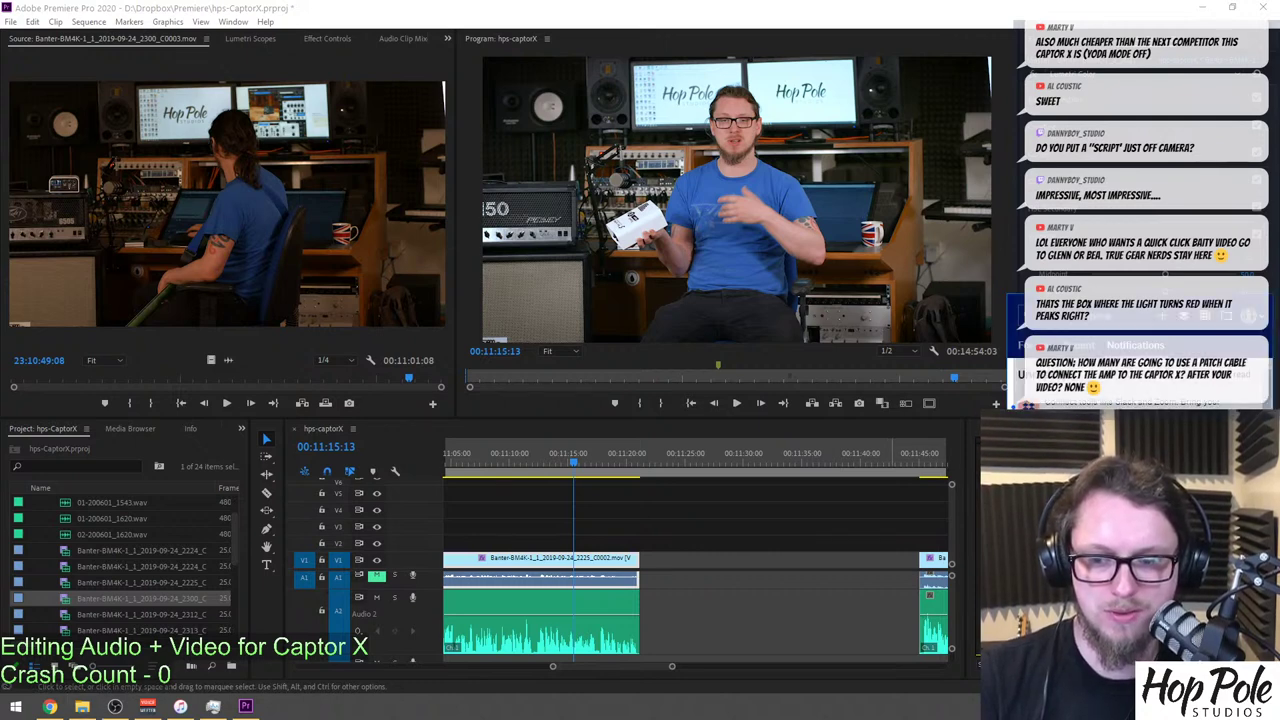
{"action": "left_click_drag", "start_coordinate": [881, 540], "coordinate": [178, 554]}
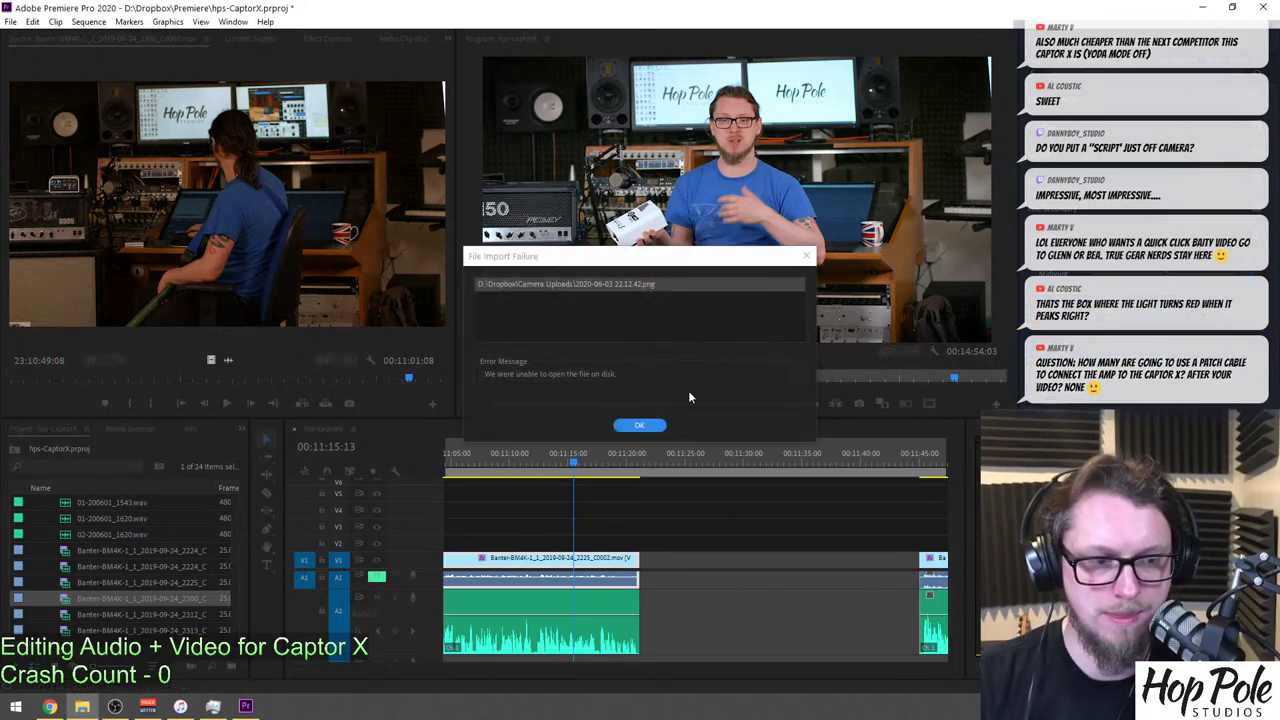
{"action": "left_click", "coordinate": [638, 427]}
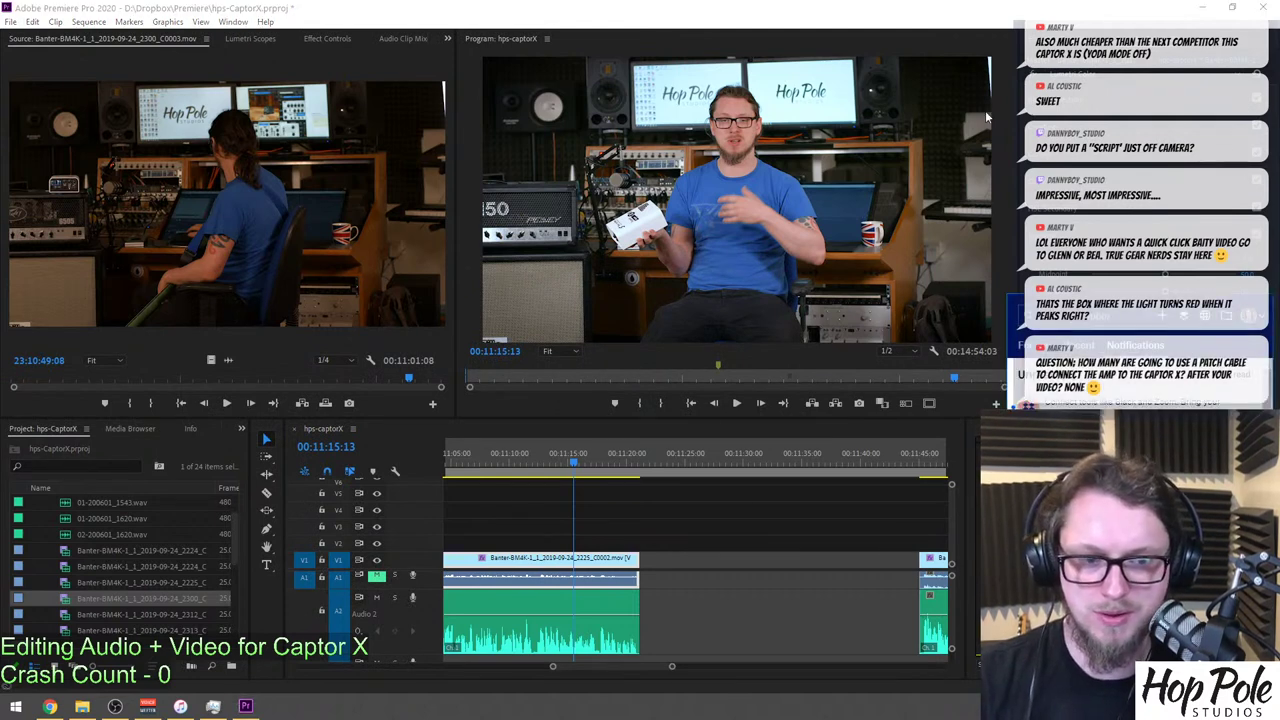
{"action": "left_click_drag", "start_coordinate": [524, 547], "coordinate": [194, 529]}
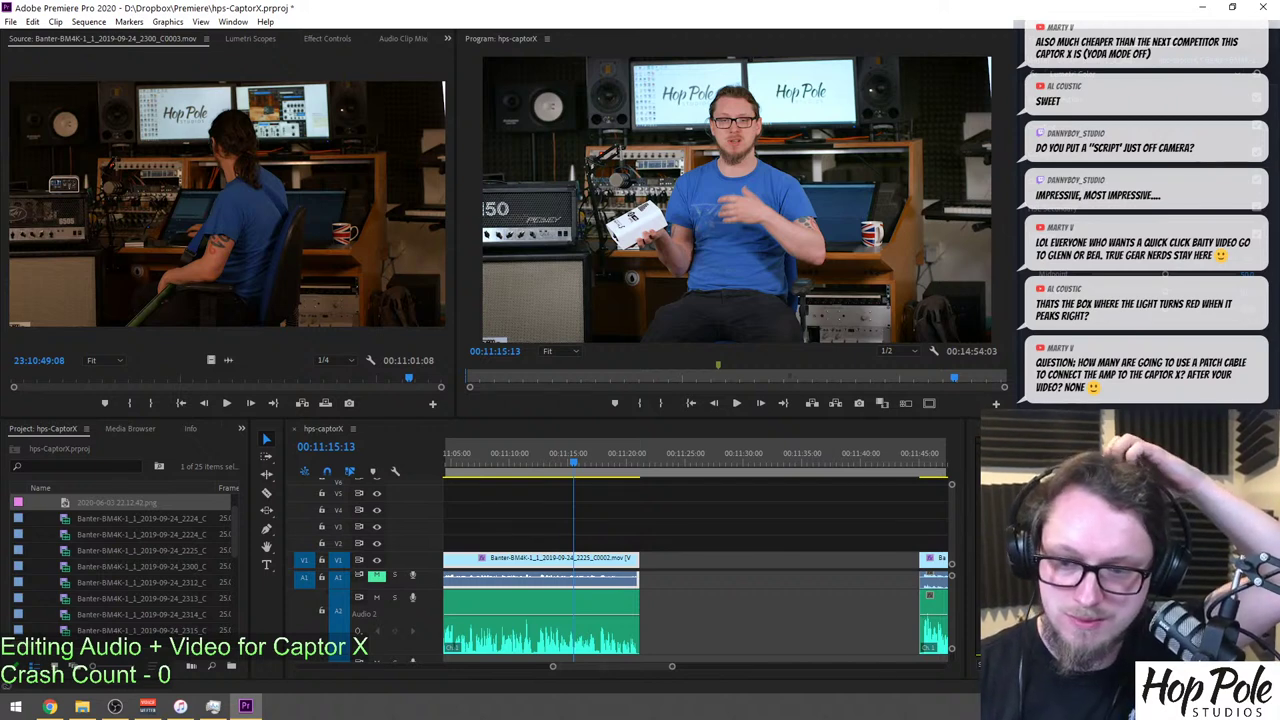
{"action": "left_click_drag", "start_coordinate": [62, 503], "coordinate": [565, 541]}
{"action": "left_click", "coordinate": [560, 460]}
{"action": "left_click_drag", "start_coordinate": [560, 460], "coordinate": [557, 460]}
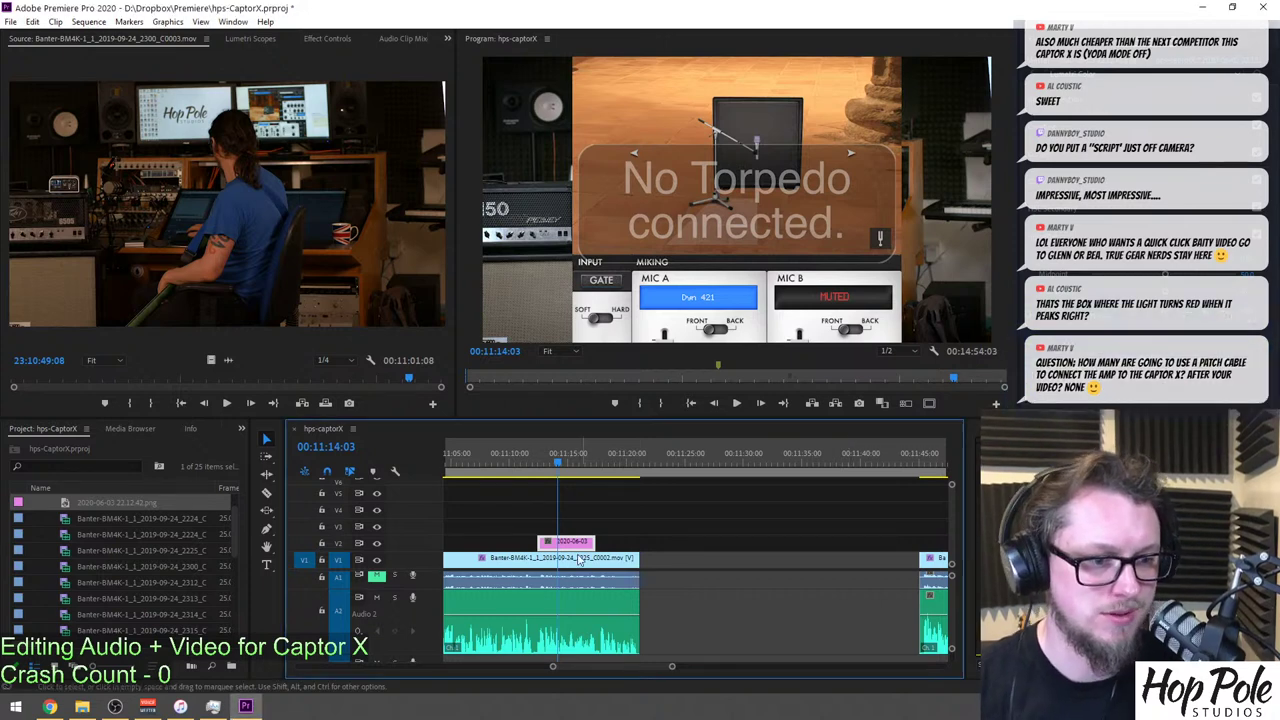
Scale the screenshot overlay down beside the presenter on the left of the frame, add dissolves at both ends and play it back.
{"action": "left_click", "coordinate": [326, 39]}
{"action": "left_click_drag", "start_coordinate": [141, 126], "coordinate": [3, 106]}
{"action": "key", "text": "ctrl+d"}
{"action": "left_click", "coordinate": [531, 459]}
{"action": "key", "text": "space"}
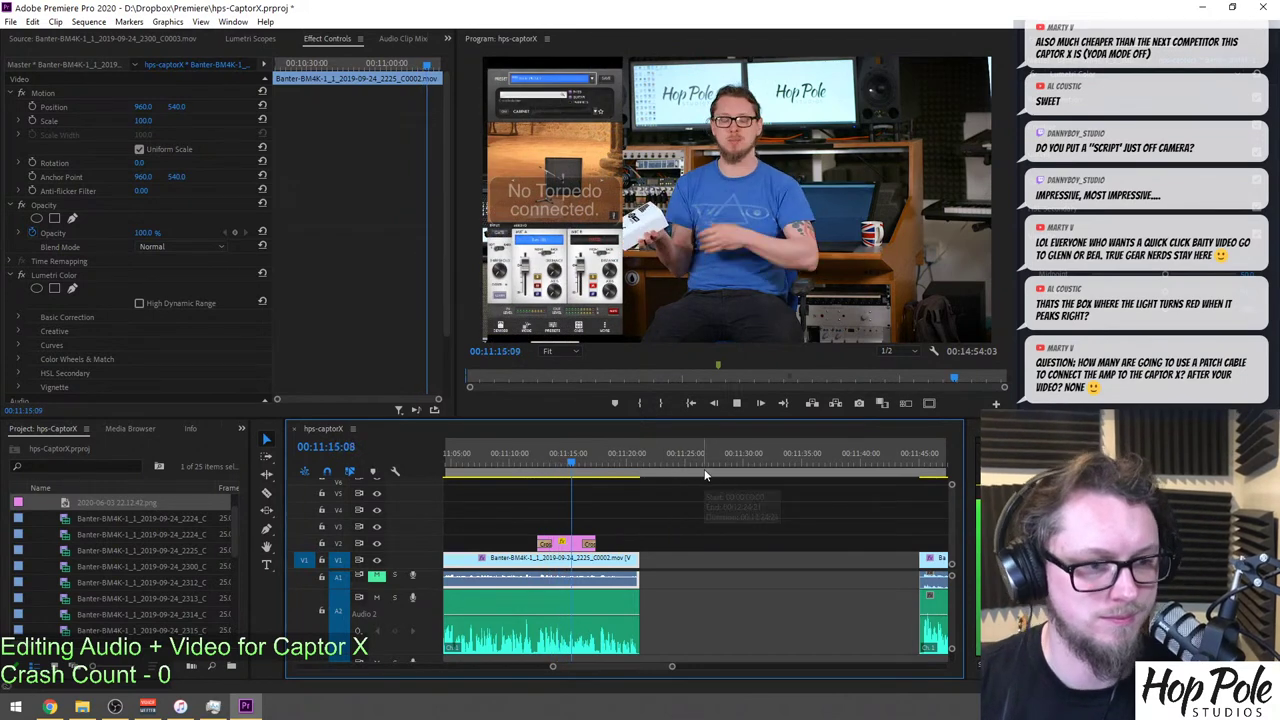
Extend the screenshot overlay's start back to about 00:11:07, play it back and close the gap in the talking footage after 00:11:21.
{"action": "left_click_drag", "start_coordinate": [537, 543], "coordinate": [480, 547]}
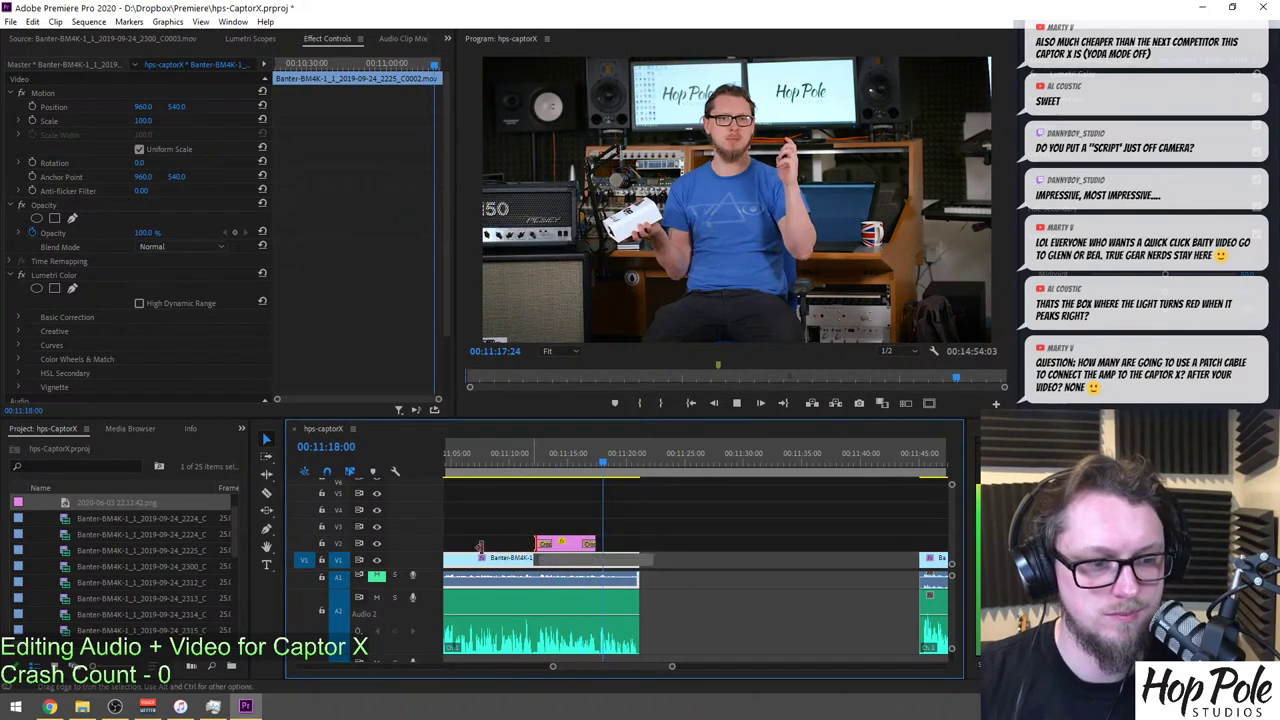
{"action": "left_click", "coordinate": [467, 458]}
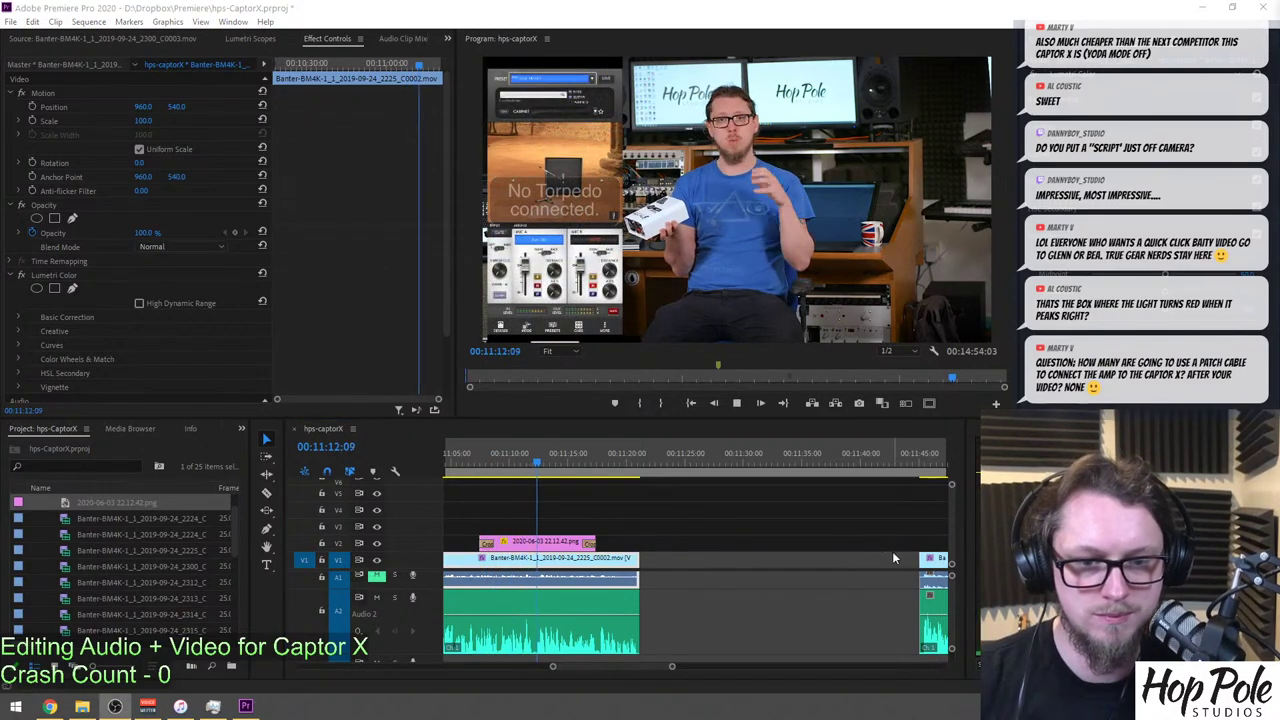
{"action": "left_click", "coordinate": [714, 588]}
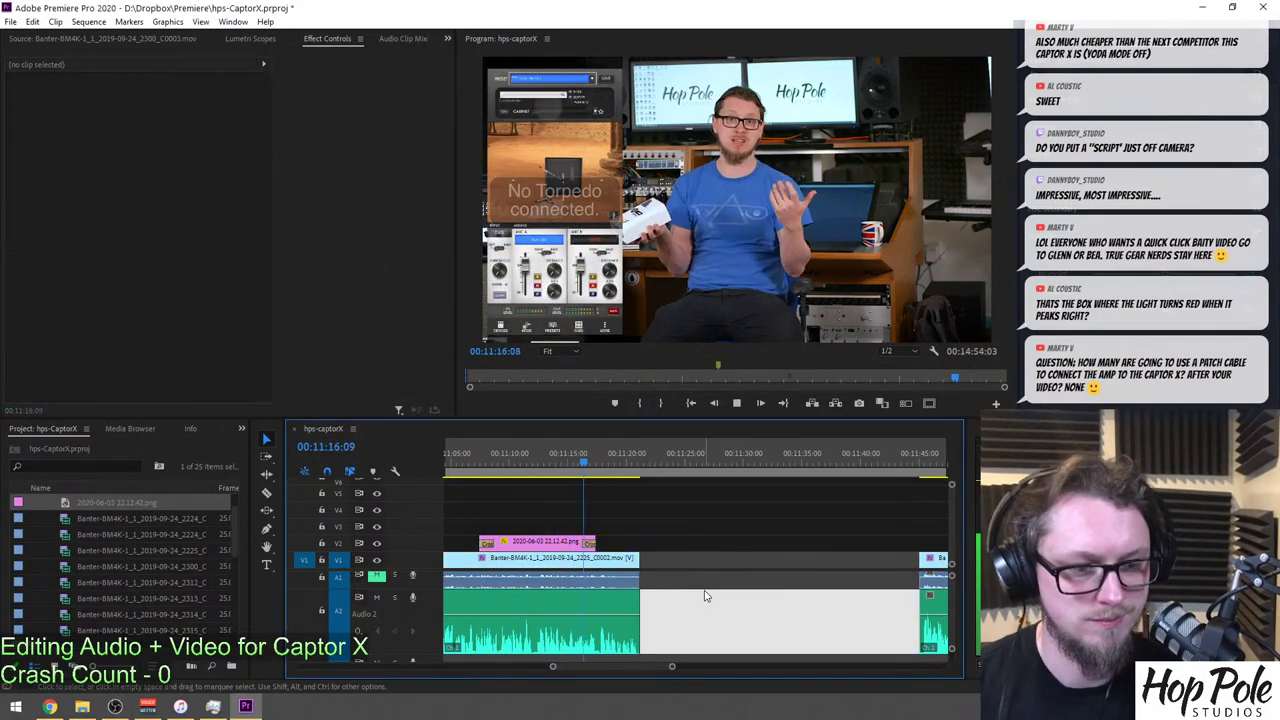
{"action": "key", "text": "Delete"}
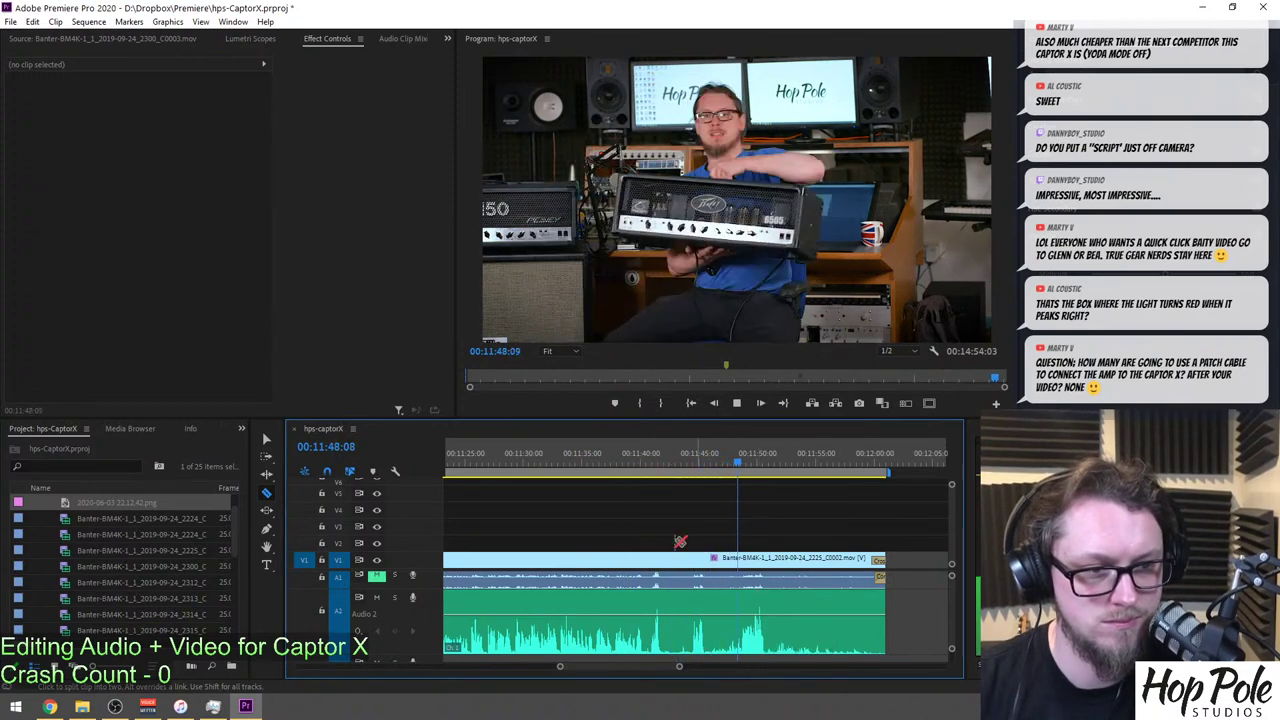
Cut the section between about 00:11:40 and 00:11:44 out of the talking footage, close the gap and play back the join.
{"action": "left_click", "coordinate": [643, 466]}
{"action": "key", "text": "="}
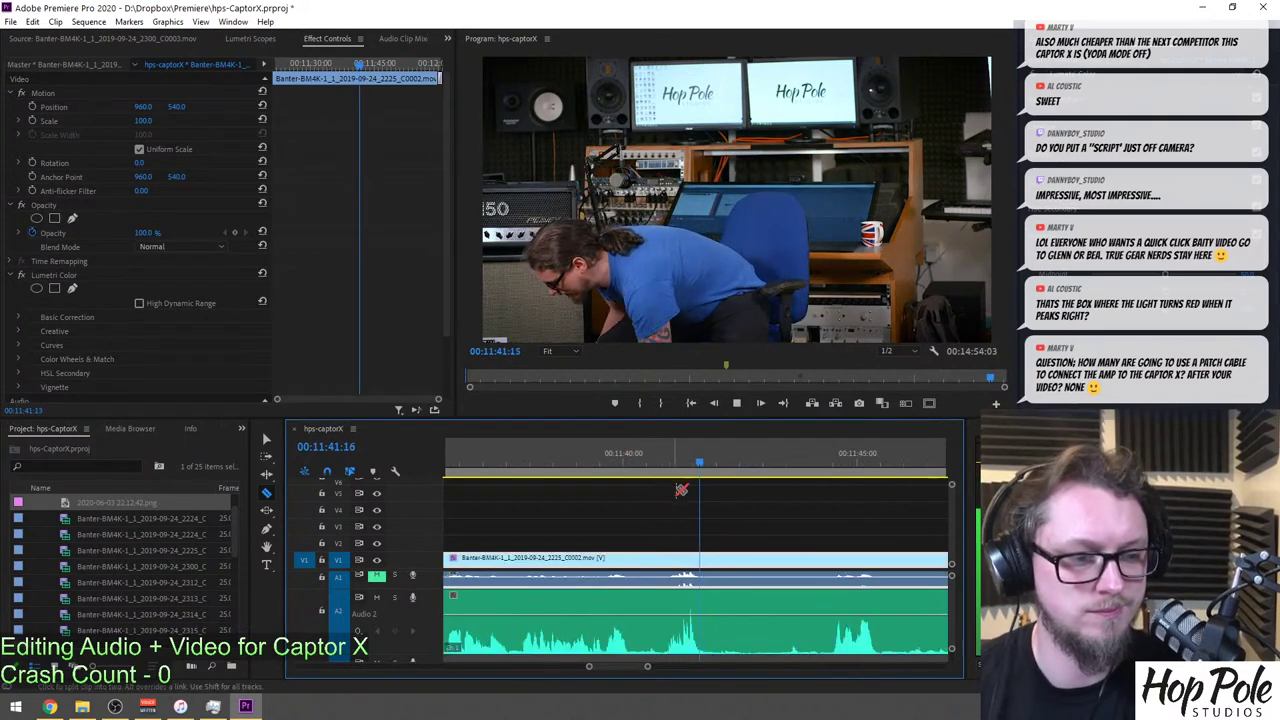
{"action": "key", "text": "space"}
{"action": "left_click", "coordinate": [641, 637]}
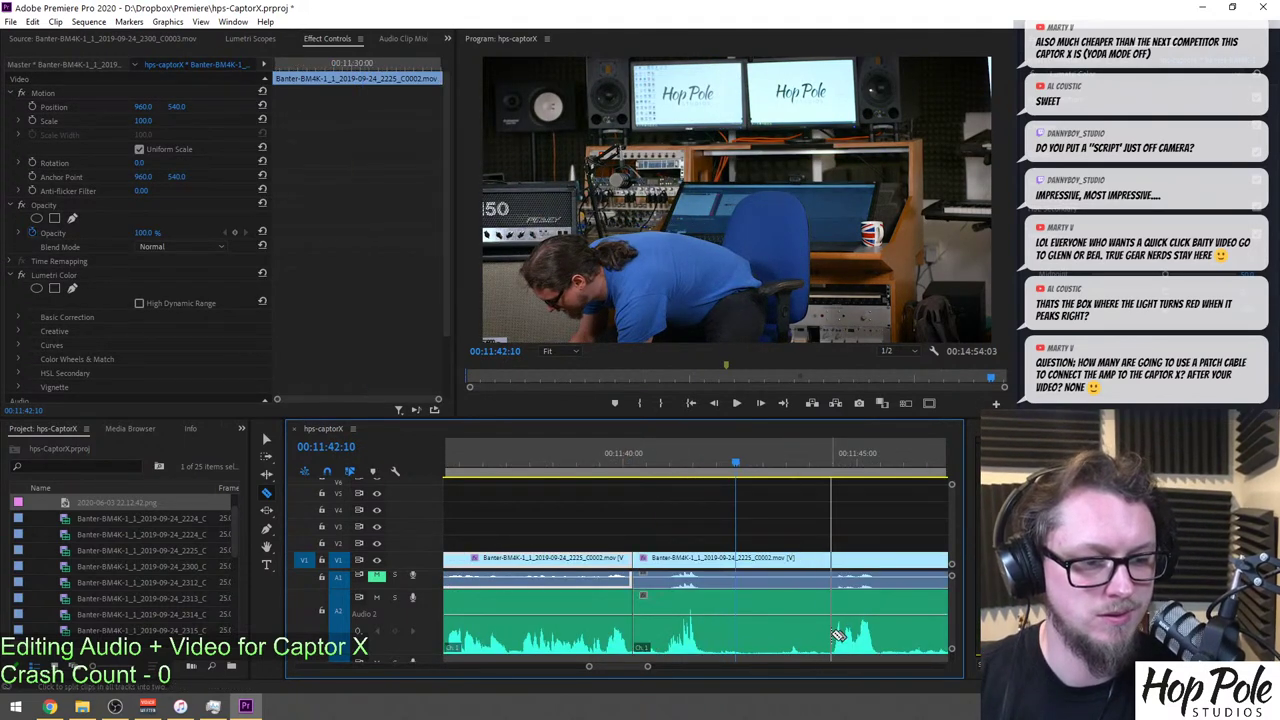
{"action": "left_click_drag", "start_coordinate": [690, 529], "coordinate": [707, 618]}
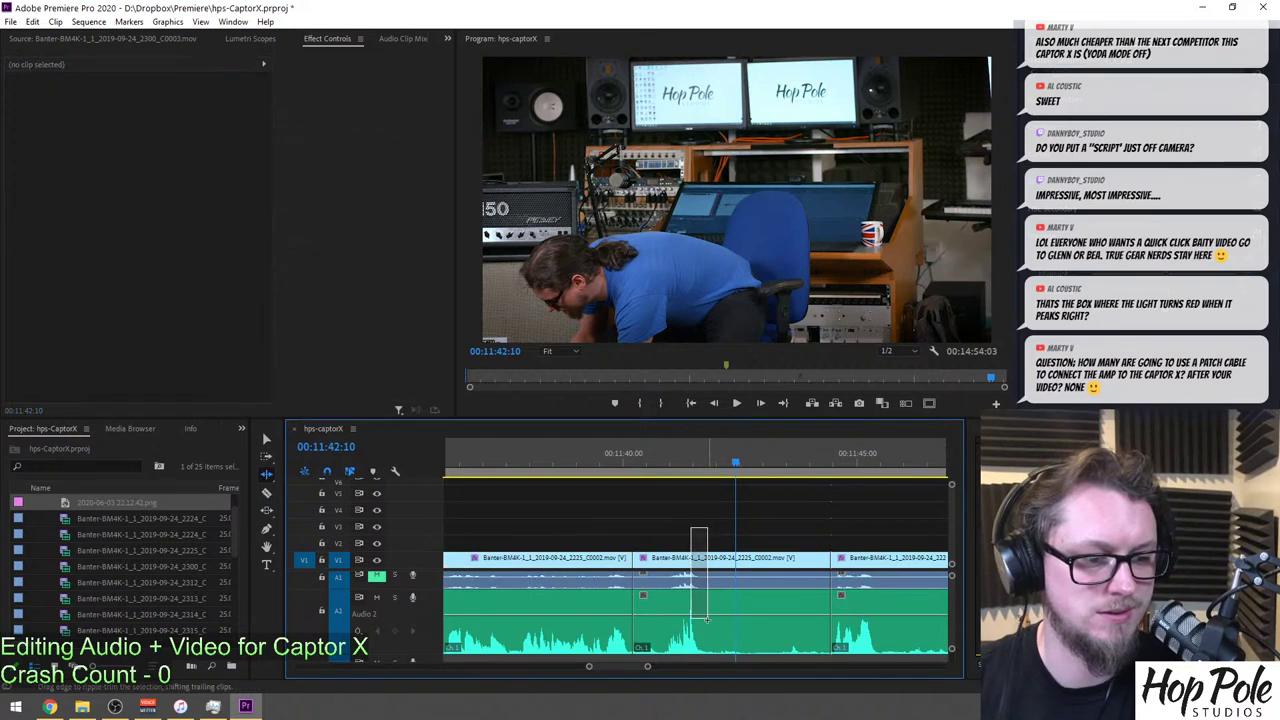
{"action": "left_click_drag", "start_coordinate": [674, 529], "coordinate": [760, 623]}
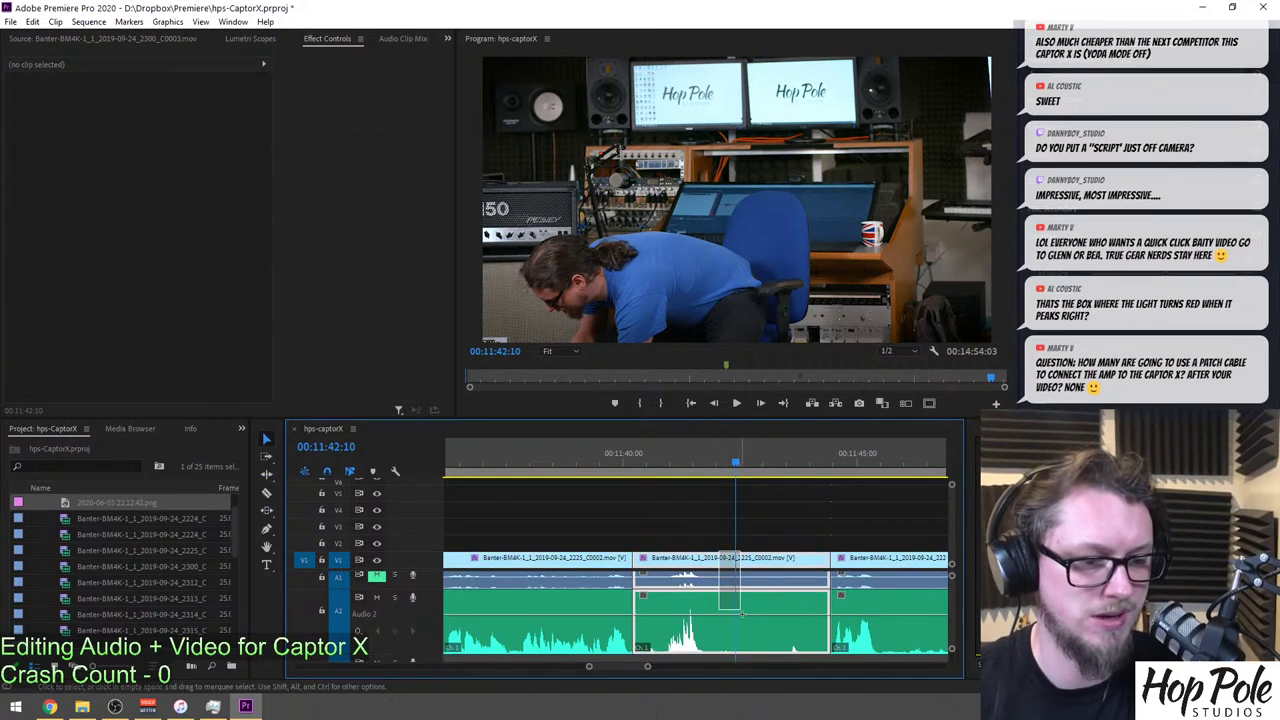
{"action": "key", "text": "Delete"}
{"action": "left_click", "coordinate": [708, 612]}
{"action": "key", "text": "Delete"}
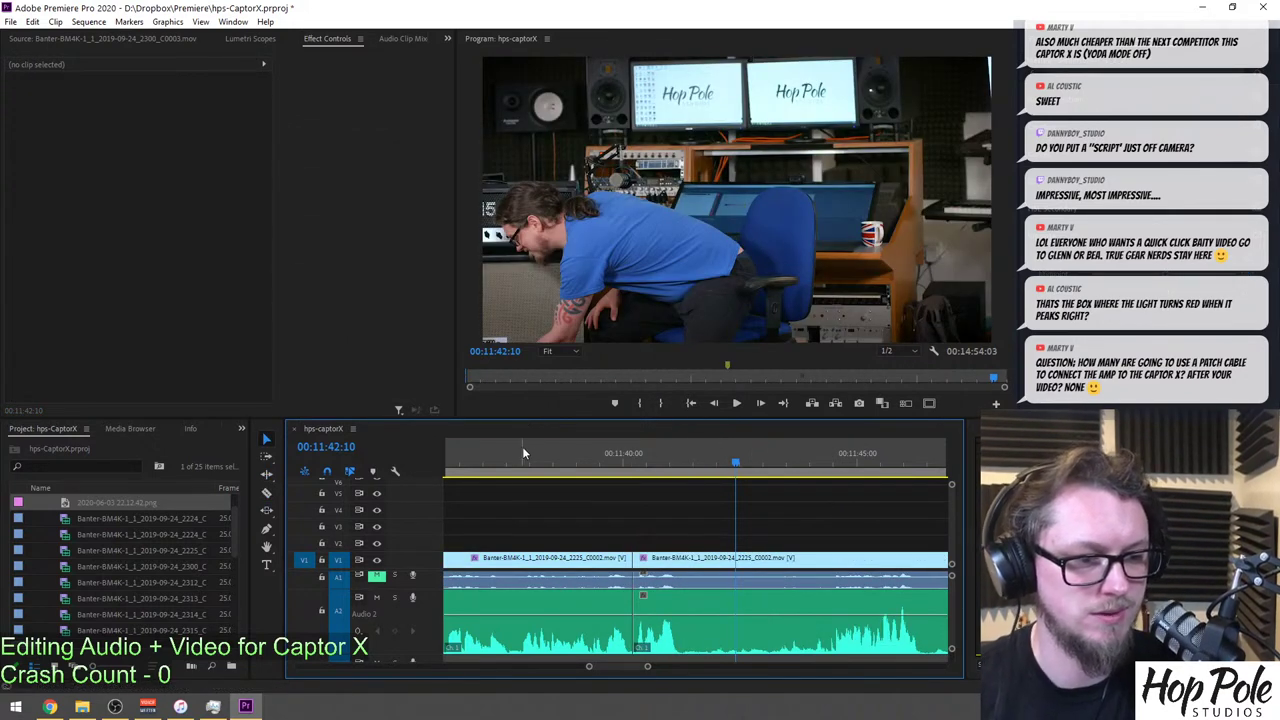
{"action": "left_click", "coordinate": [521, 453]}
{"action": "key", "text": "space"}
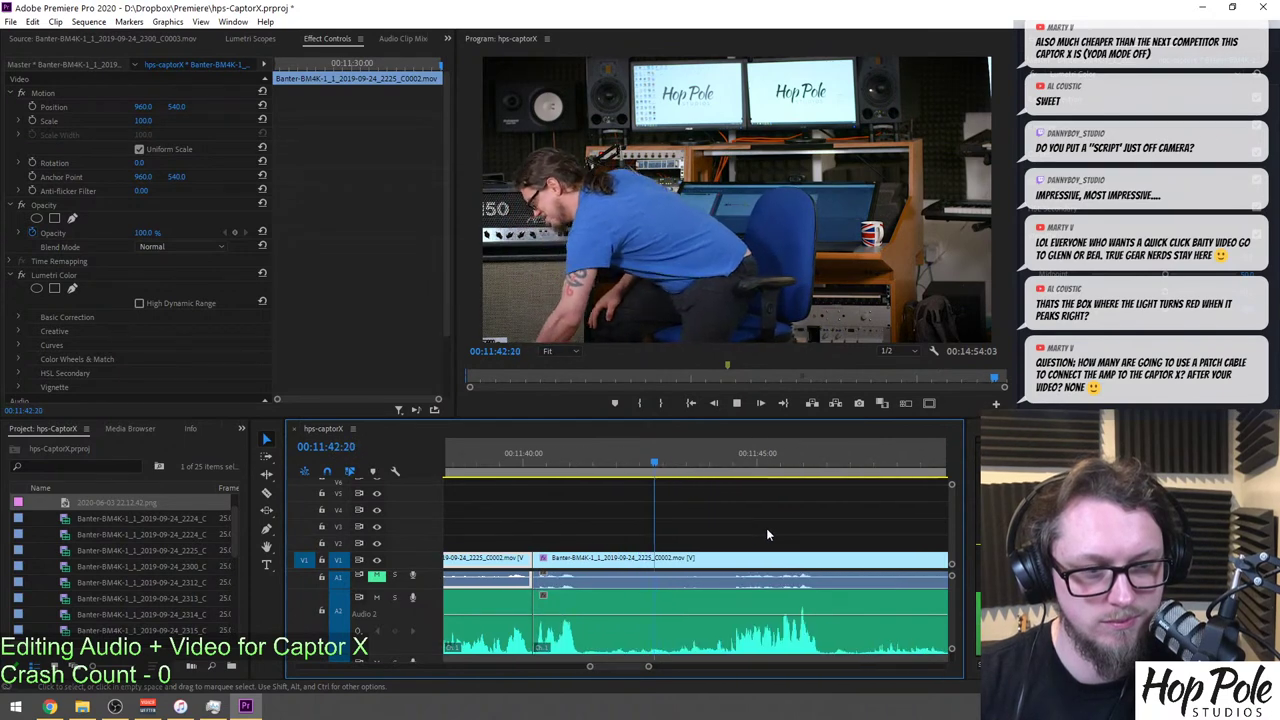
Cut the talking footage at about 00:11:47, delete the remainder and add video and audio fades at its new end.
{"action": "key", "text": "c"}
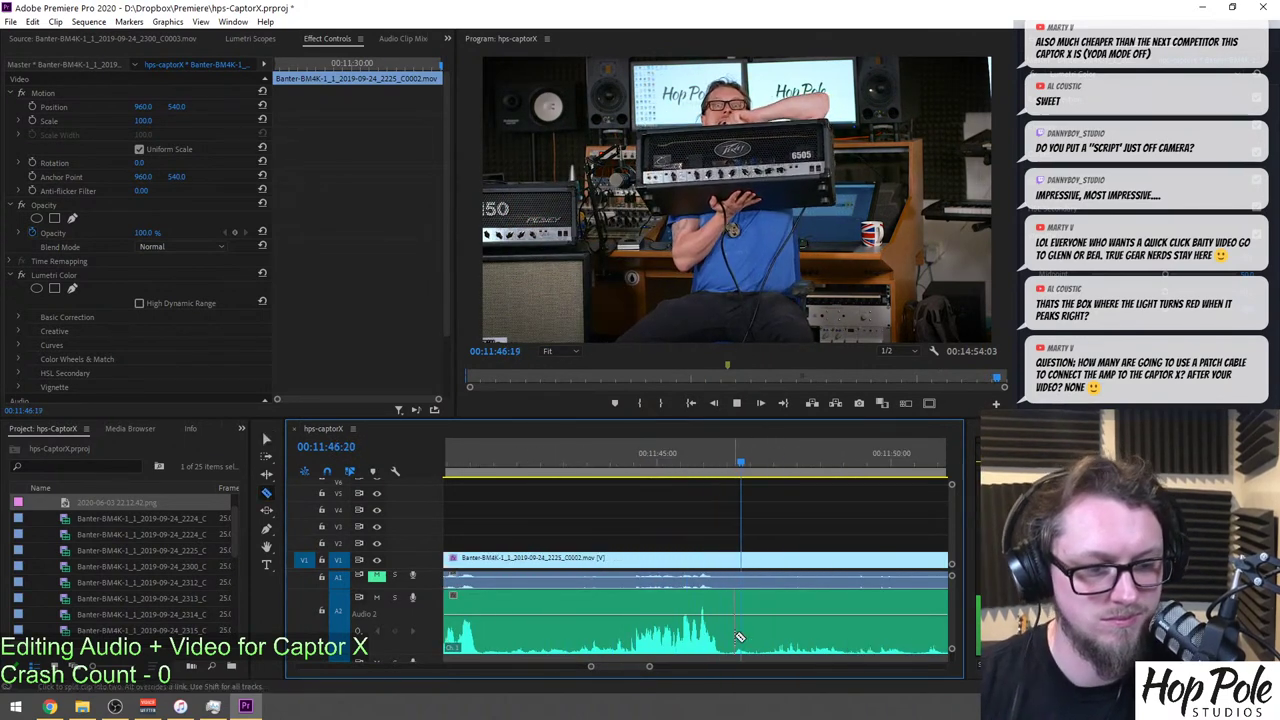
{"action": "left_click", "coordinate": [746, 638]}
{"action": "key", "text": "v"}
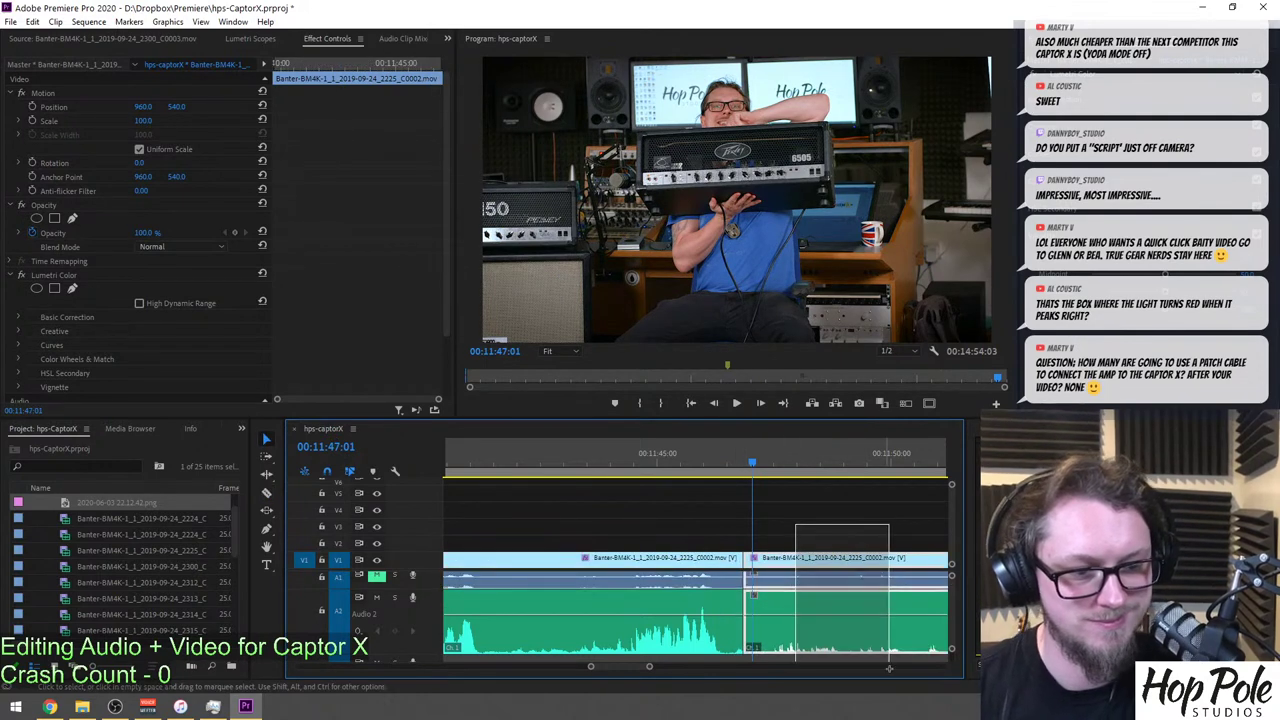
{"action": "left_click", "coordinate": [876, 627]}
{"action": "key", "text": "Delete"}
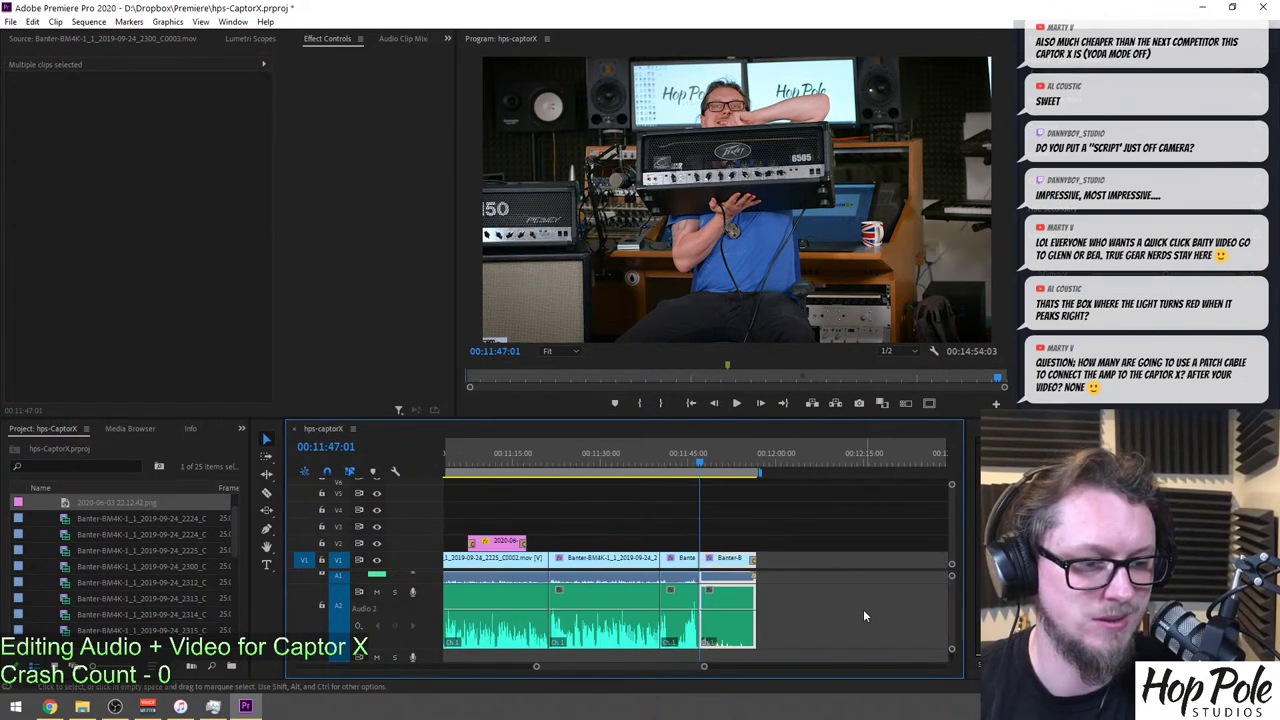
{"action": "left_click", "coordinate": [641, 566]}
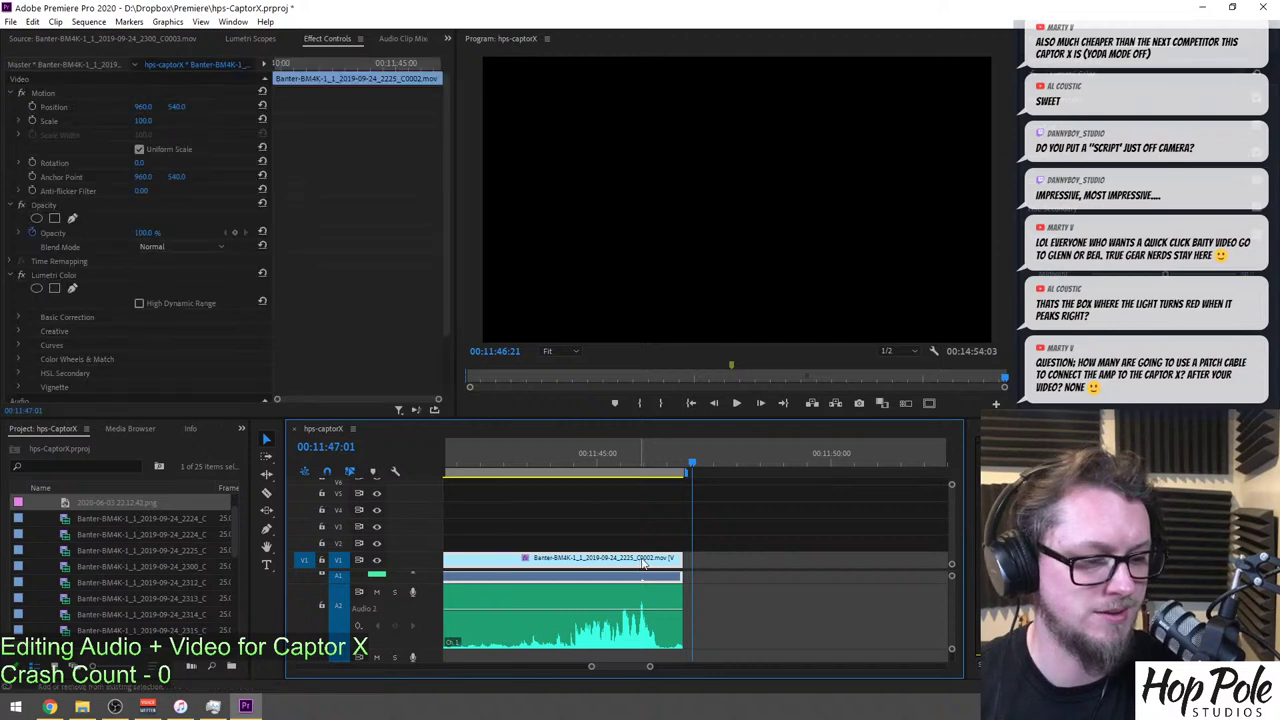
Preview the source clips and place Banter-BM4K-1_1_2019-09-24_2300_C0003.mov on V1 and A1 from about 00:11:50, after the talking footage.
{"action": "scroll", "coordinate": [77, 567], "scroll_direction": "up", "scroll_amount": 3}
{"action": "double_click", "coordinate": [72, 540]}
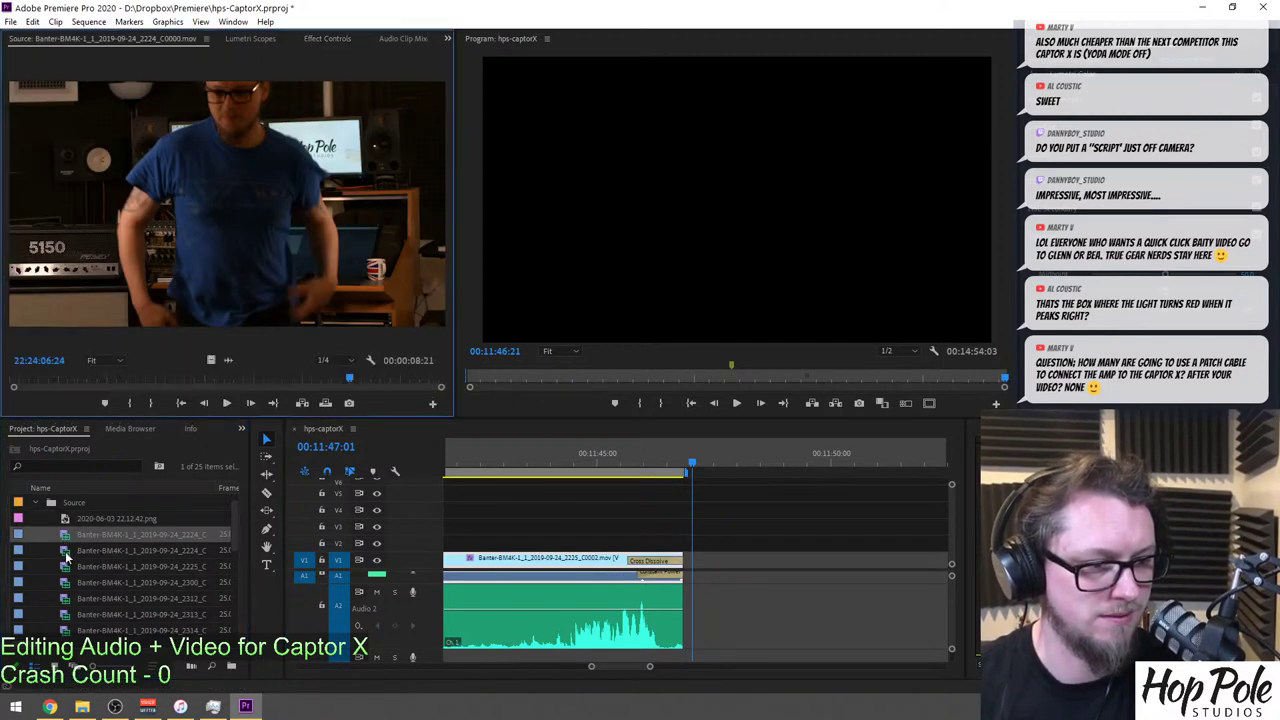
{"action": "double_click", "coordinate": [66, 555]}
{"action": "double_click", "coordinate": [68, 567]}
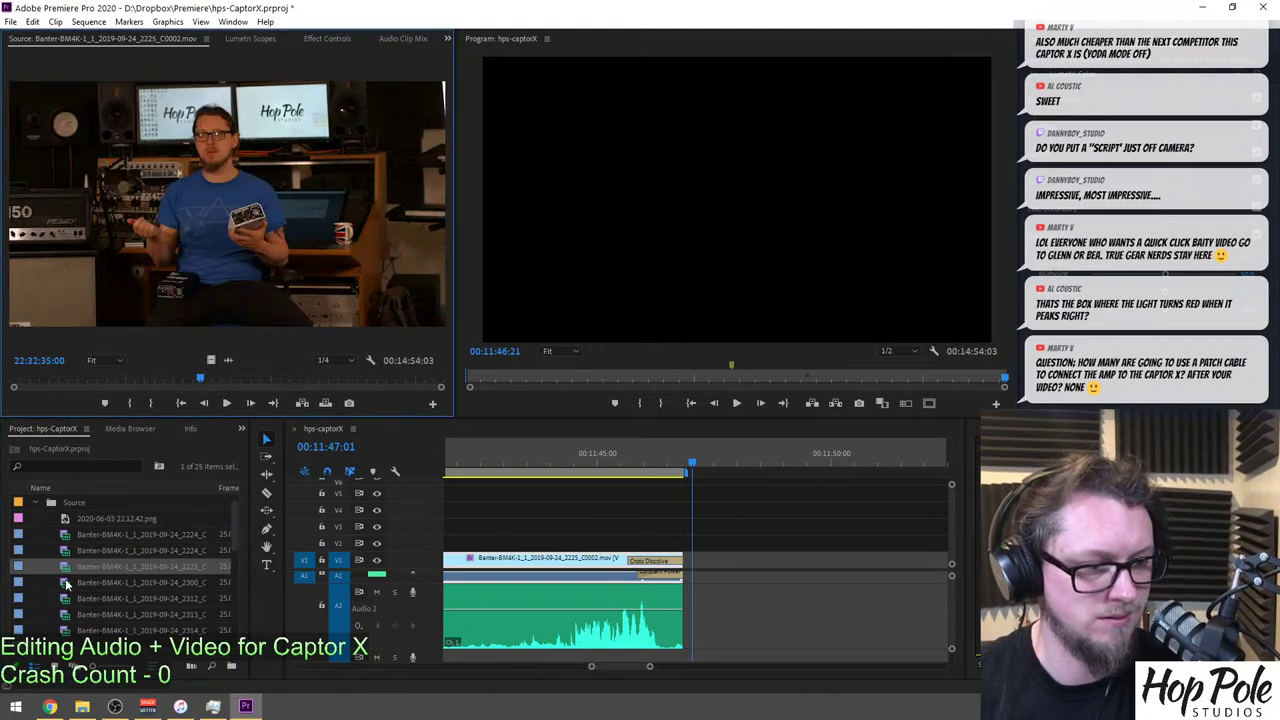
{"action": "double_click", "coordinate": [67, 583]}
{"action": "left_click_drag", "start_coordinate": [644, 483], "coordinate": [849, 563]}
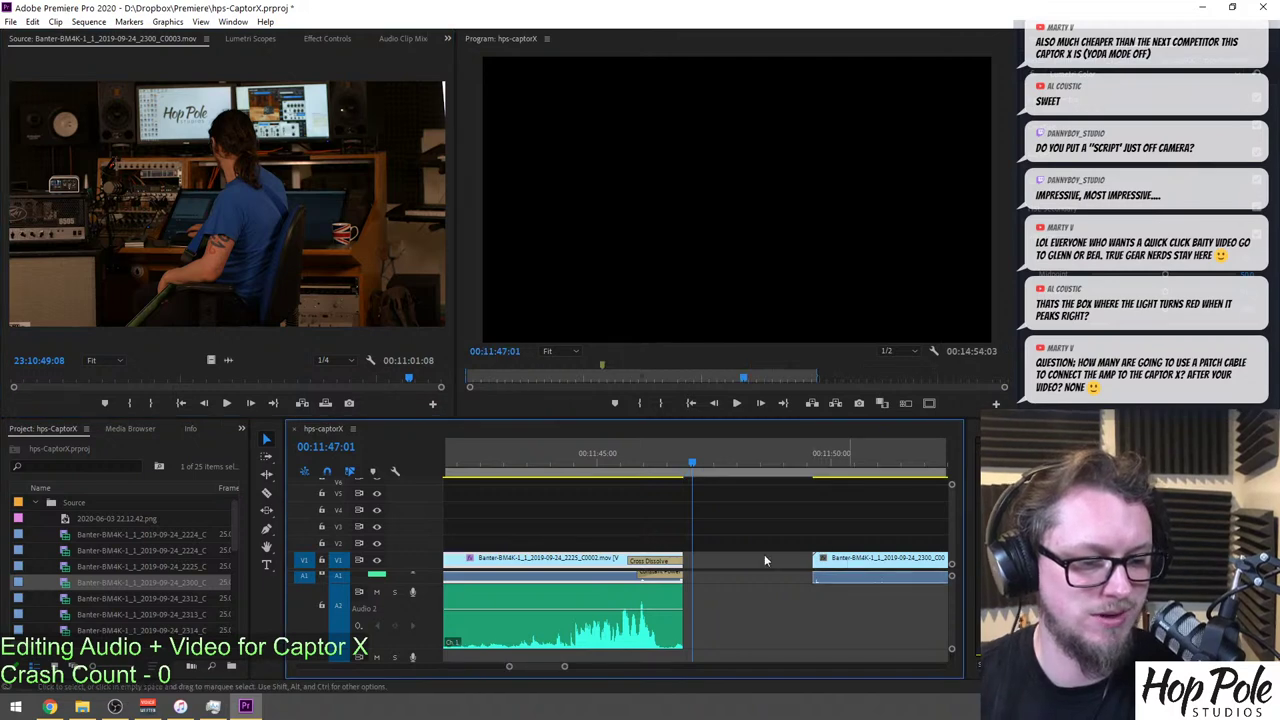
Place 01-200601_1620.wav and 02-200601_1620.wav on A2 beneath the new C0003 clip, starting at about 00:11:50.
{"action": "key", "text": "backslash"}
{"action": "left_click_drag", "start_coordinate": [238, 519], "coordinate": [240, 620]}
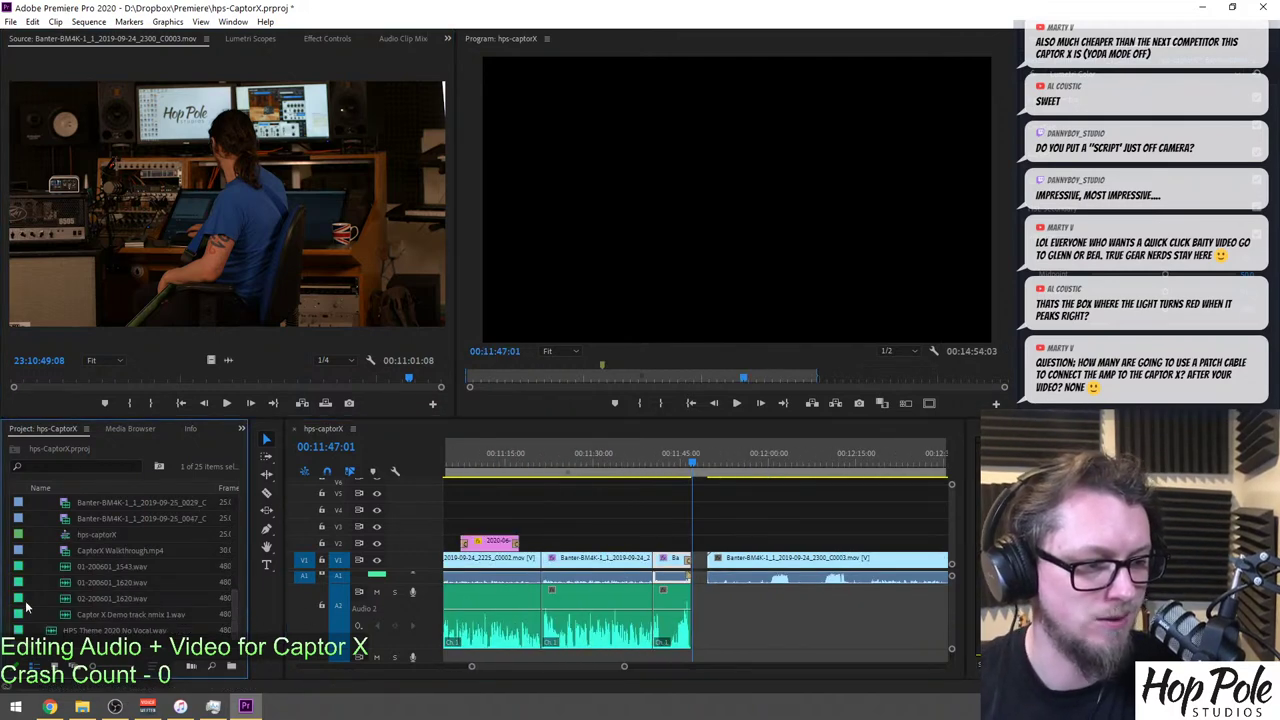
{"action": "double_click", "coordinate": [65, 587]}
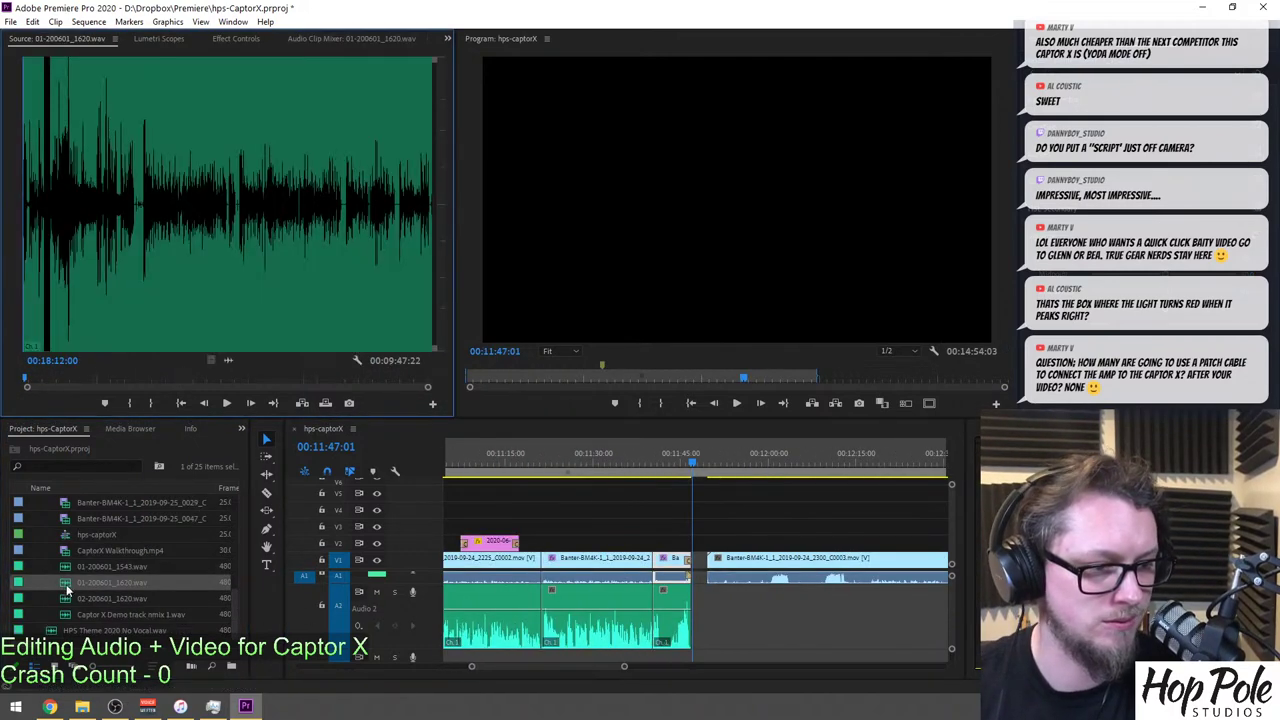
{"action": "left_click", "coordinate": [65, 604]}
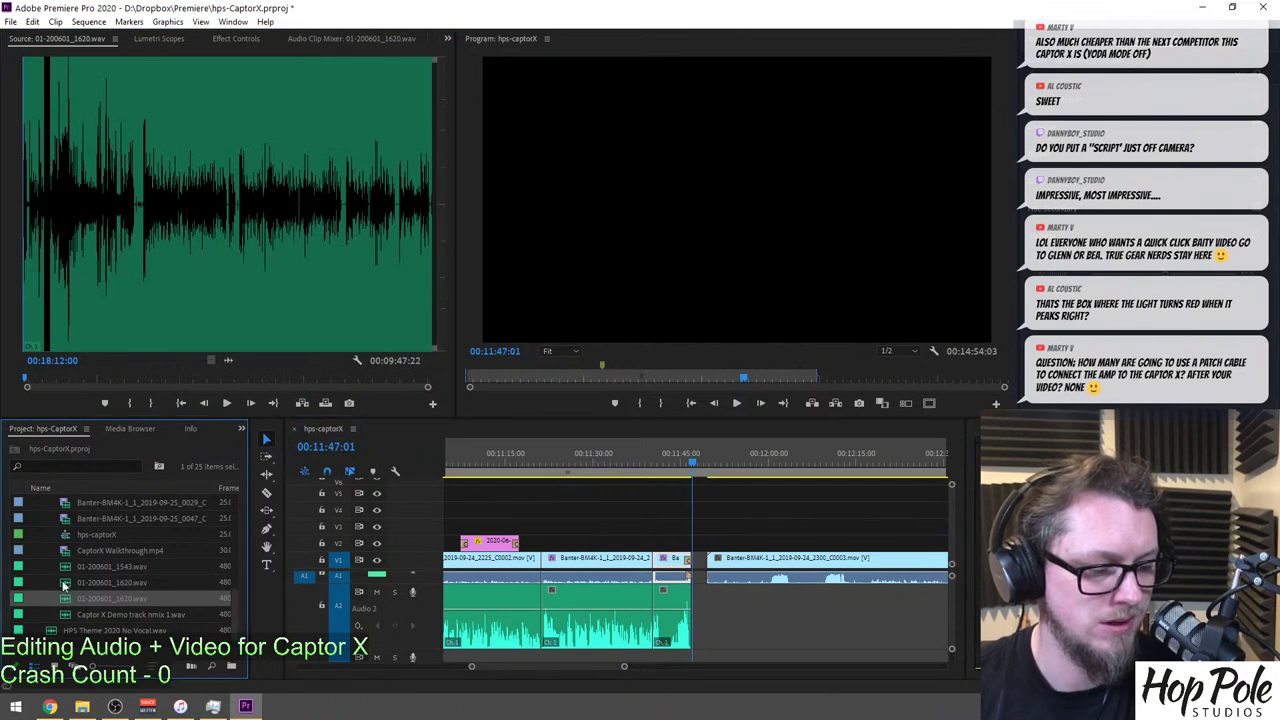
{"action": "left_click", "coordinate": [67, 587]}
{"action": "left_click_drag", "start_coordinate": [65, 587], "coordinate": [722, 616]}
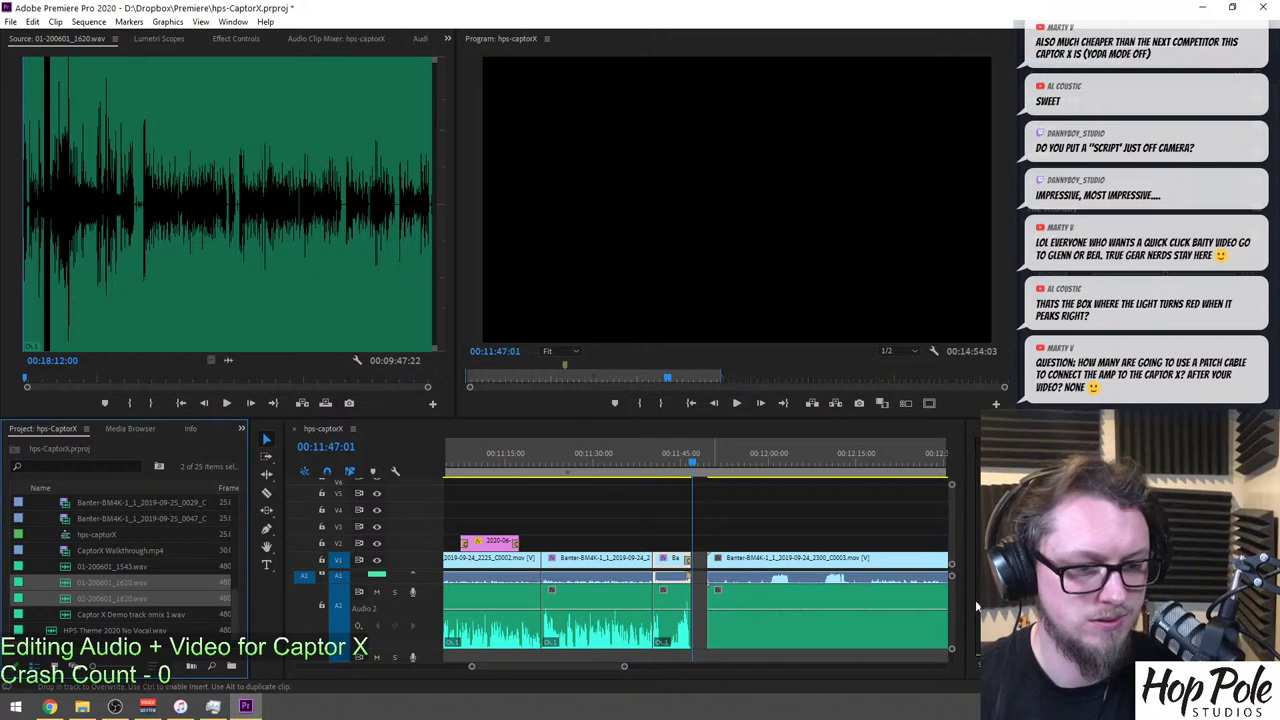
Move 02-200601_1620.wav from A2 down to A4, starting at about 00:11:47.
{"action": "key", "text": "minus"}
{"action": "key", "text": "minus"}
{"action": "key", "text": "minus"}
{"action": "key", "text": "minus"}
{"action": "key", "text": "minus"}
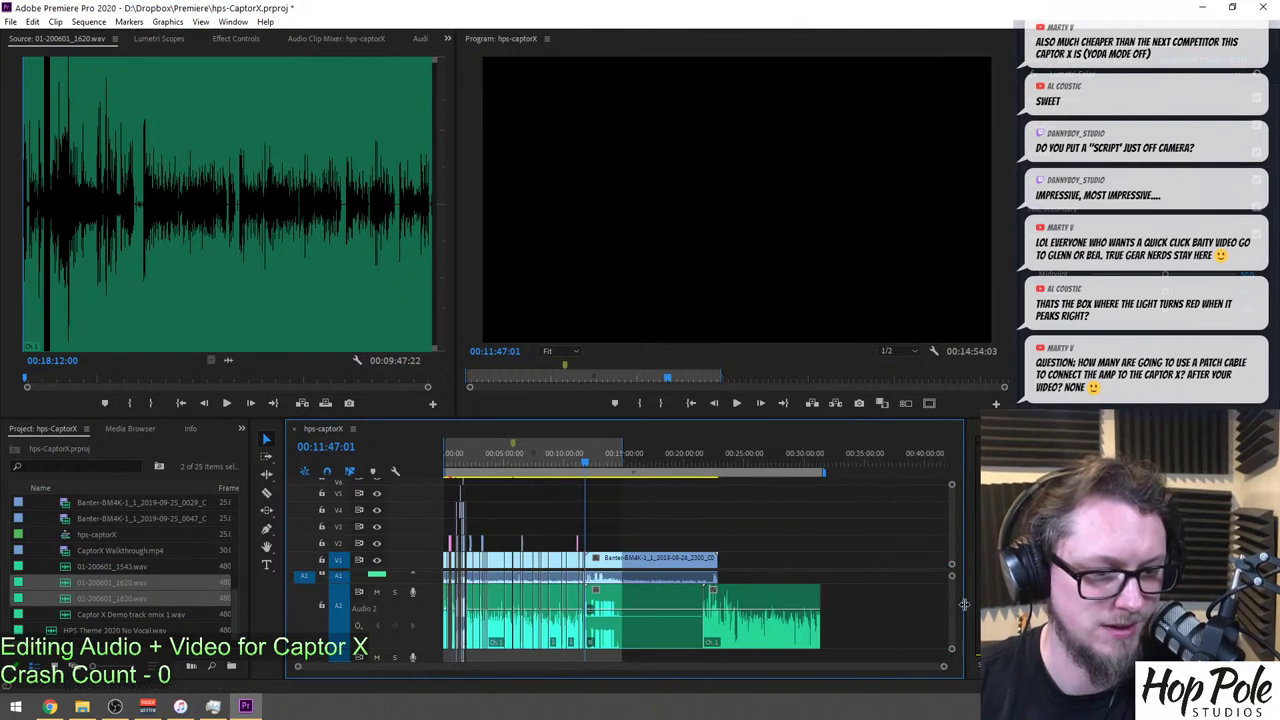
{"action": "scroll", "coordinate": [953, 606], "scroll_direction": "down", "scroll_amount": 3}
{"action": "left_click_drag", "start_coordinate": [654, 580], "coordinate": [640, 657]}
Synchronize the selected C0003 clip and 01-200601_1620.wav by audio.
{"action": "key", "text": "equal"}
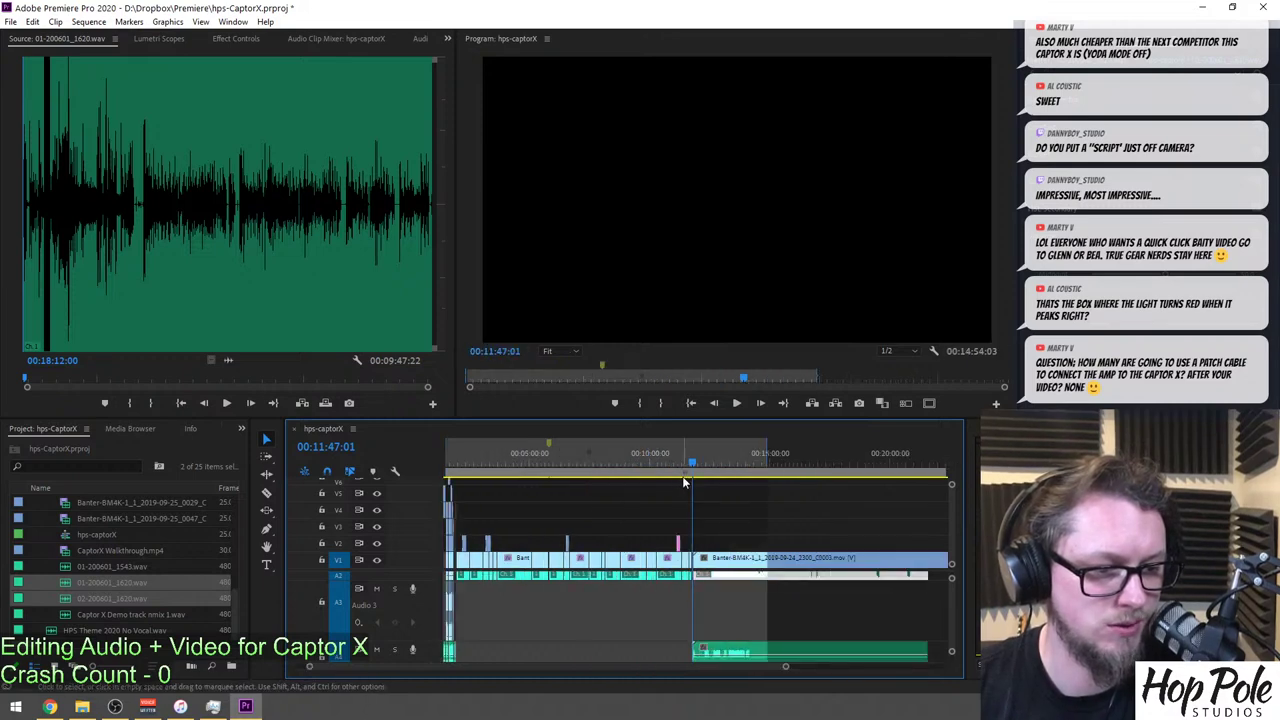
{"action": "key", "text": "equal"}
{"action": "key", "text": "equal"}
{"action": "key", "text": "equal"}
{"action": "right_click", "coordinate": [774, 562]}
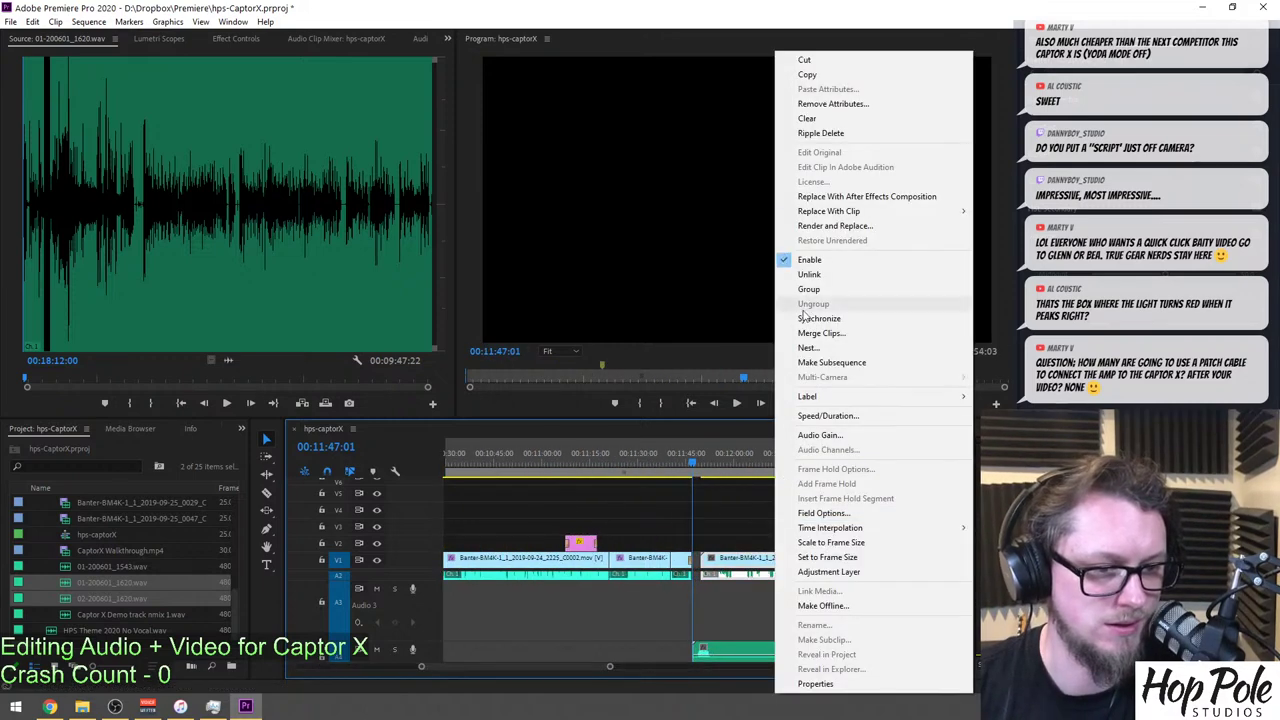
{"action": "left_click", "coordinate": [808, 318]}
{"action": "left_click", "coordinate": [612, 416]}
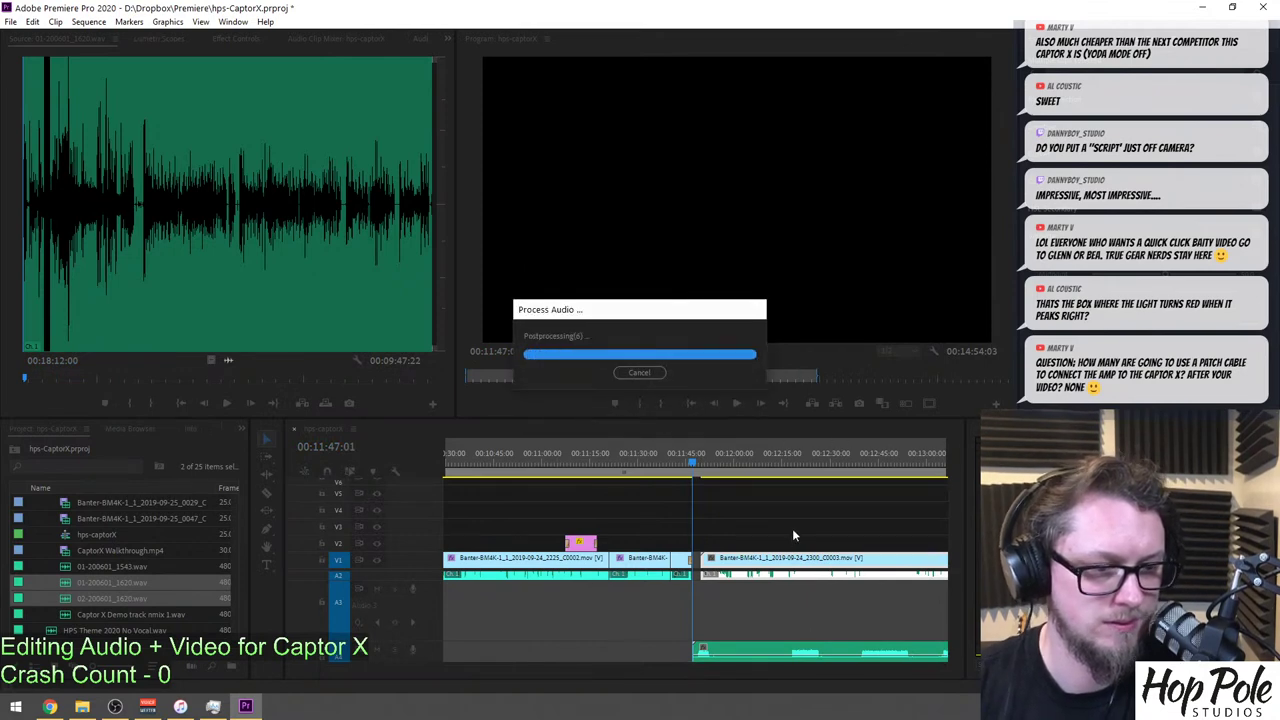
Trim the C0003 clip's start to about 00:12:08, in line with the start of the synced recording on A2.
{"action": "left_click", "coordinate": [781, 463]}
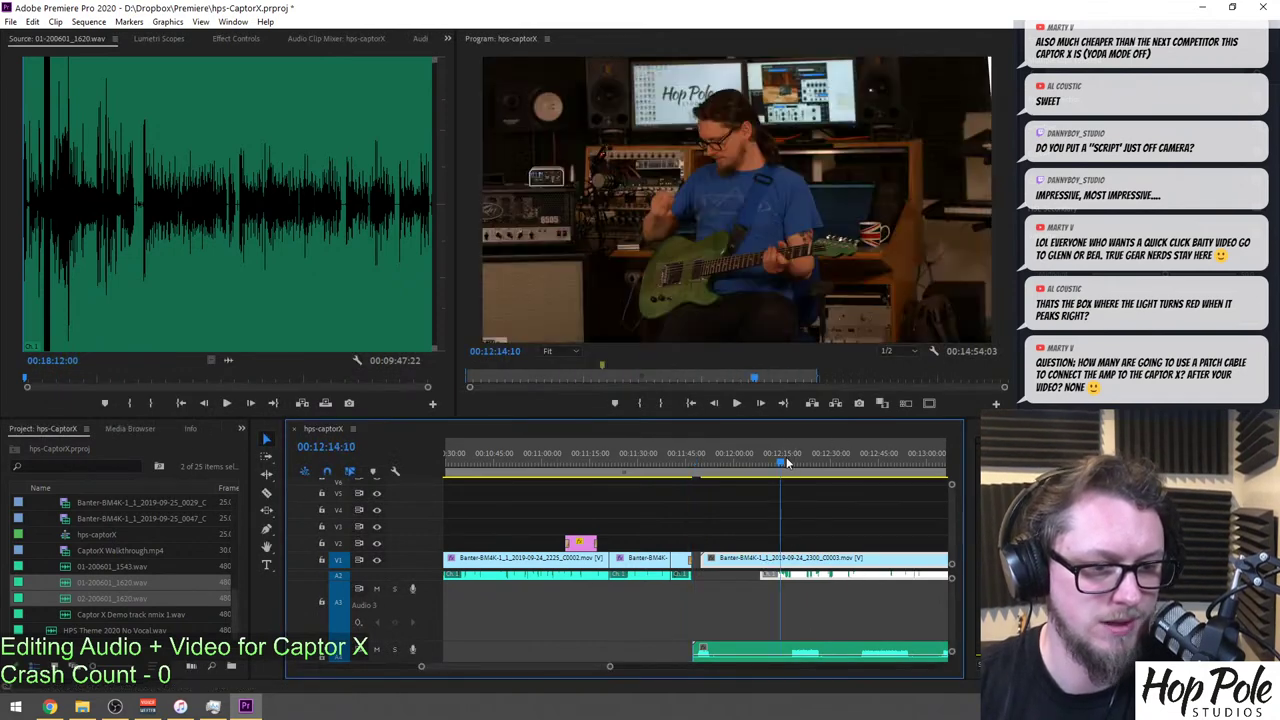
{"action": "left_click", "coordinate": [946, 597]}
{"action": "scroll", "coordinate": [947, 596], "scroll_direction": "down", "scroll_amount": 1}
{"action": "scroll", "coordinate": [955, 588], "scroll_direction": "up", "scroll_amount": 3}
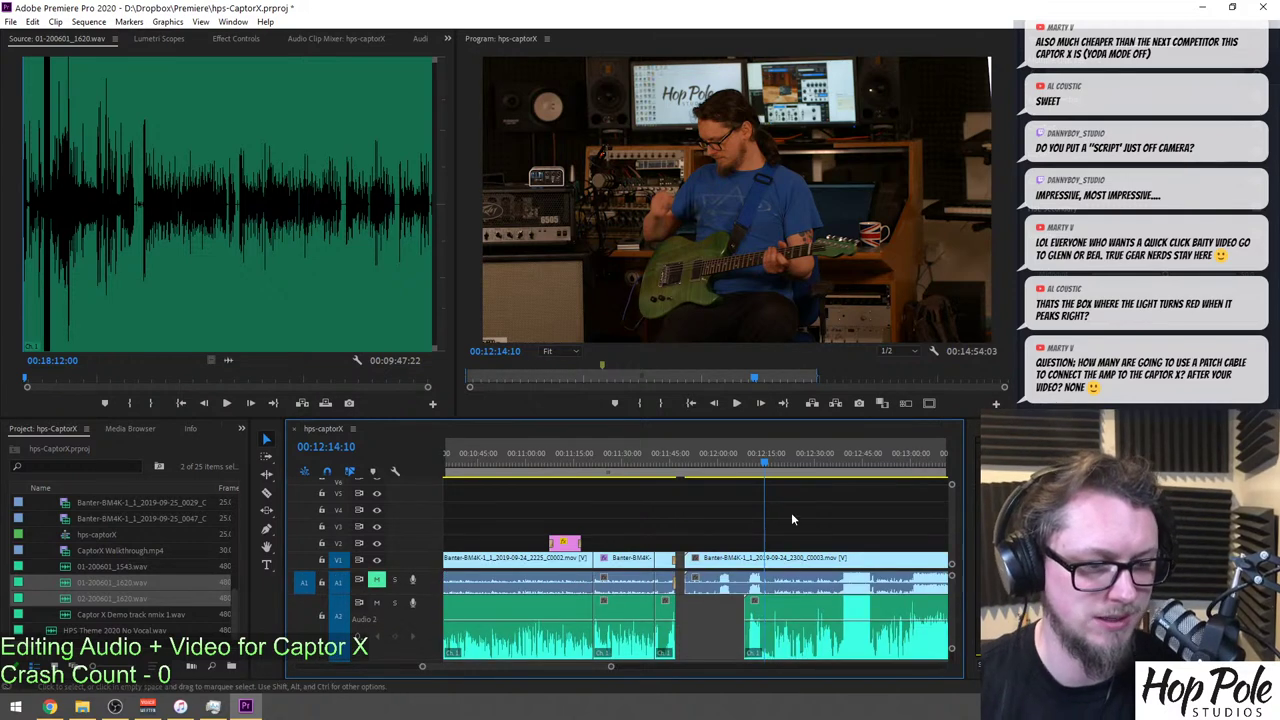
{"action": "left_click_drag", "start_coordinate": [688, 560], "coordinate": [746, 560]}
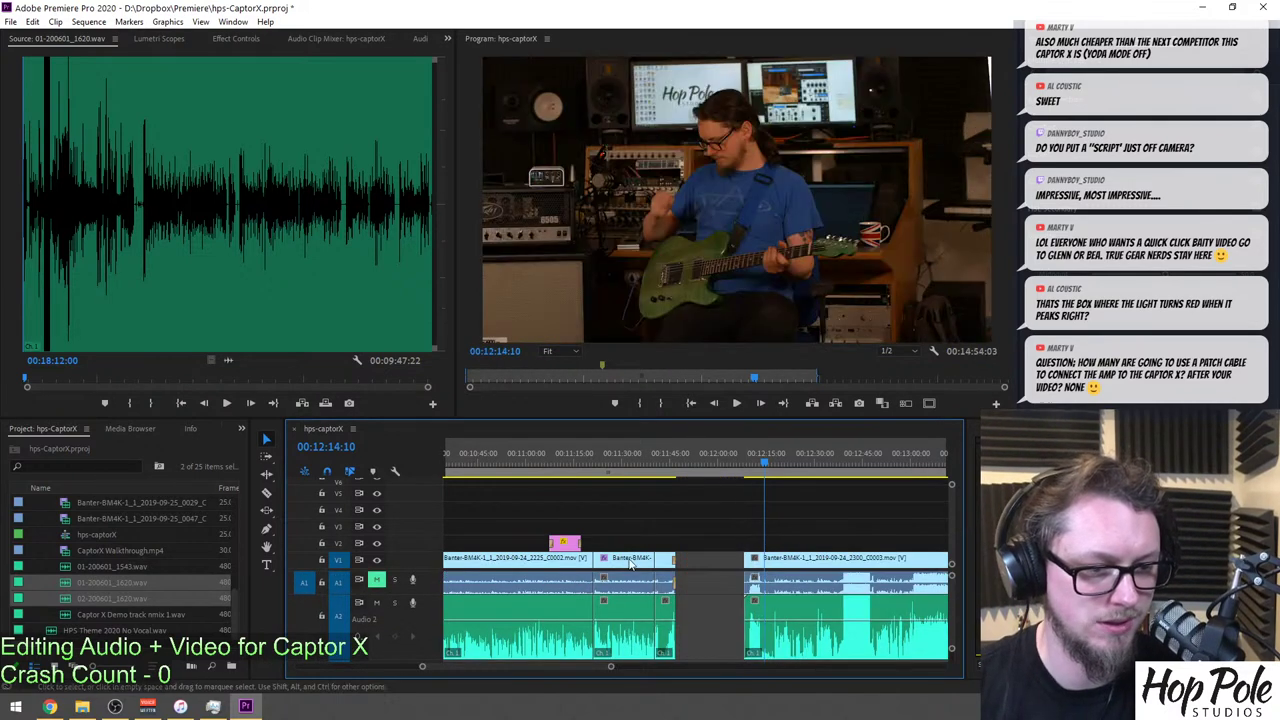
Copy the Lumetri Color effect from the talking footage onto the C0003 clip.
{"action": "left_click", "coordinate": [236, 39]}
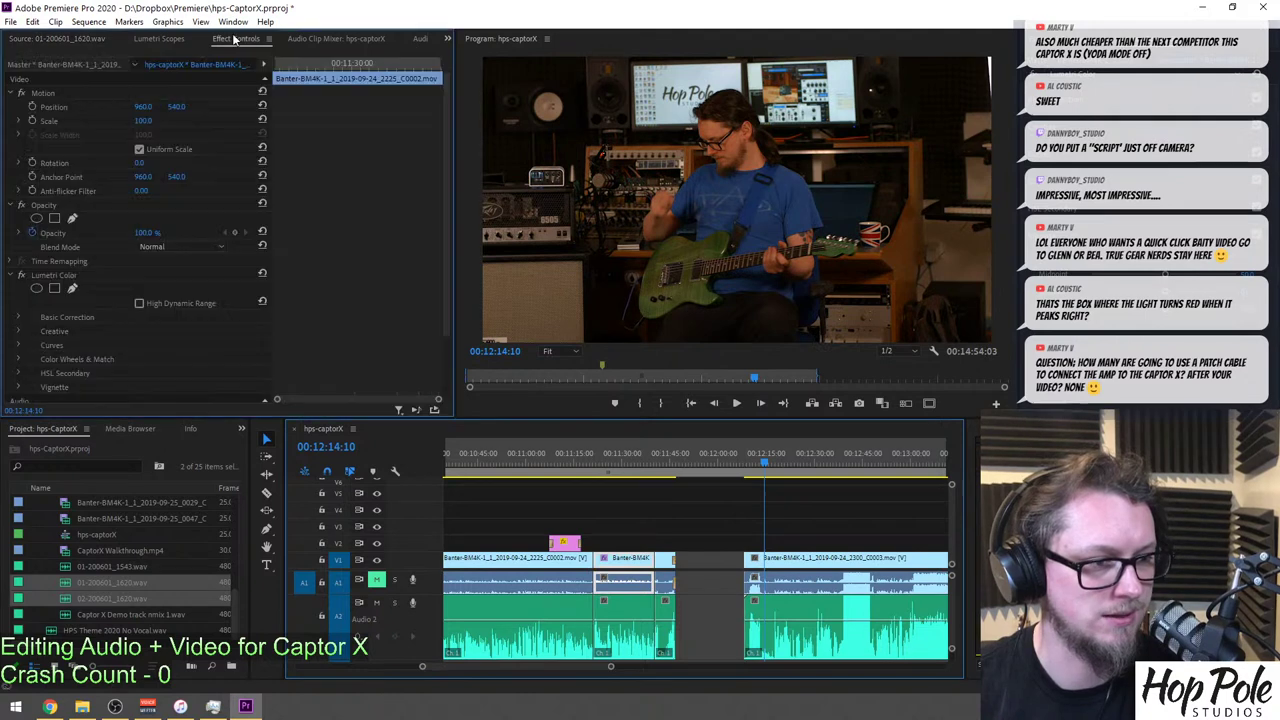
{"action": "left_click", "coordinate": [57, 276]}
{"action": "left_click", "coordinate": [825, 562]}
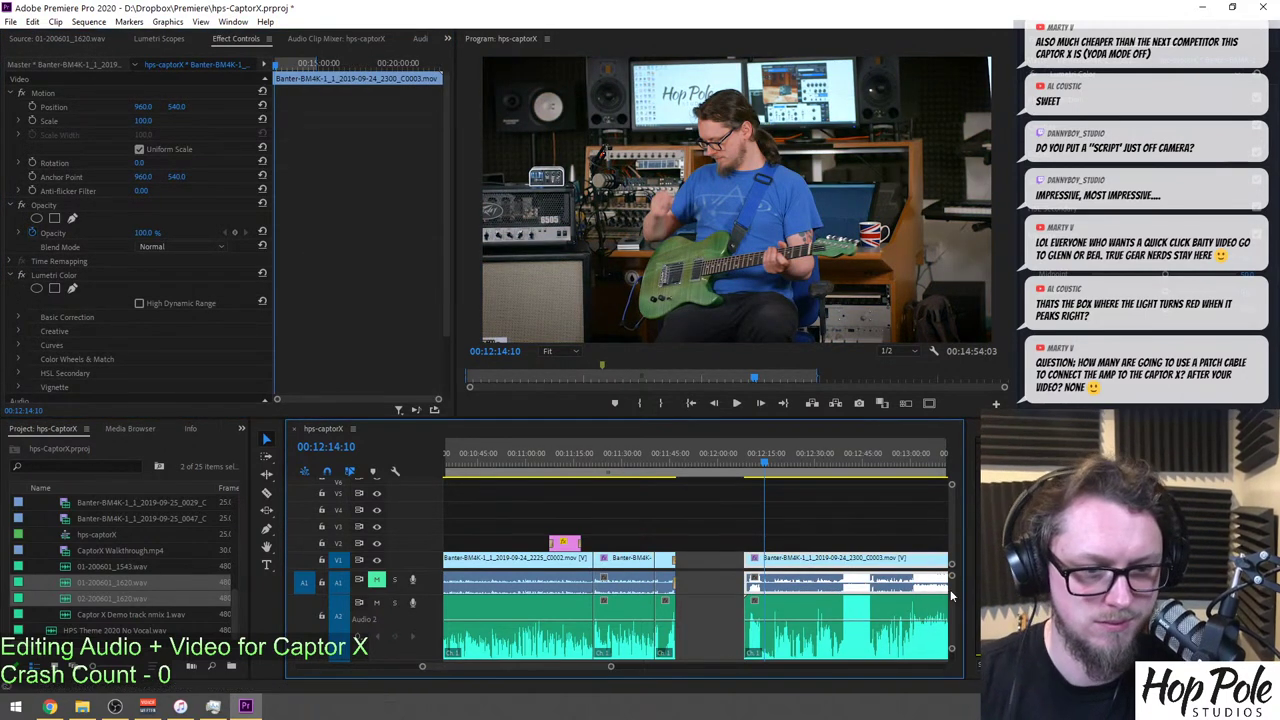
Move 02-200601_1620.wav on A4 so it starts at about 00:12:08, in line with the C0003 clip.
{"action": "scroll", "coordinate": [918, 598], "scroll_direction": "down", "scroll_amount": 3}
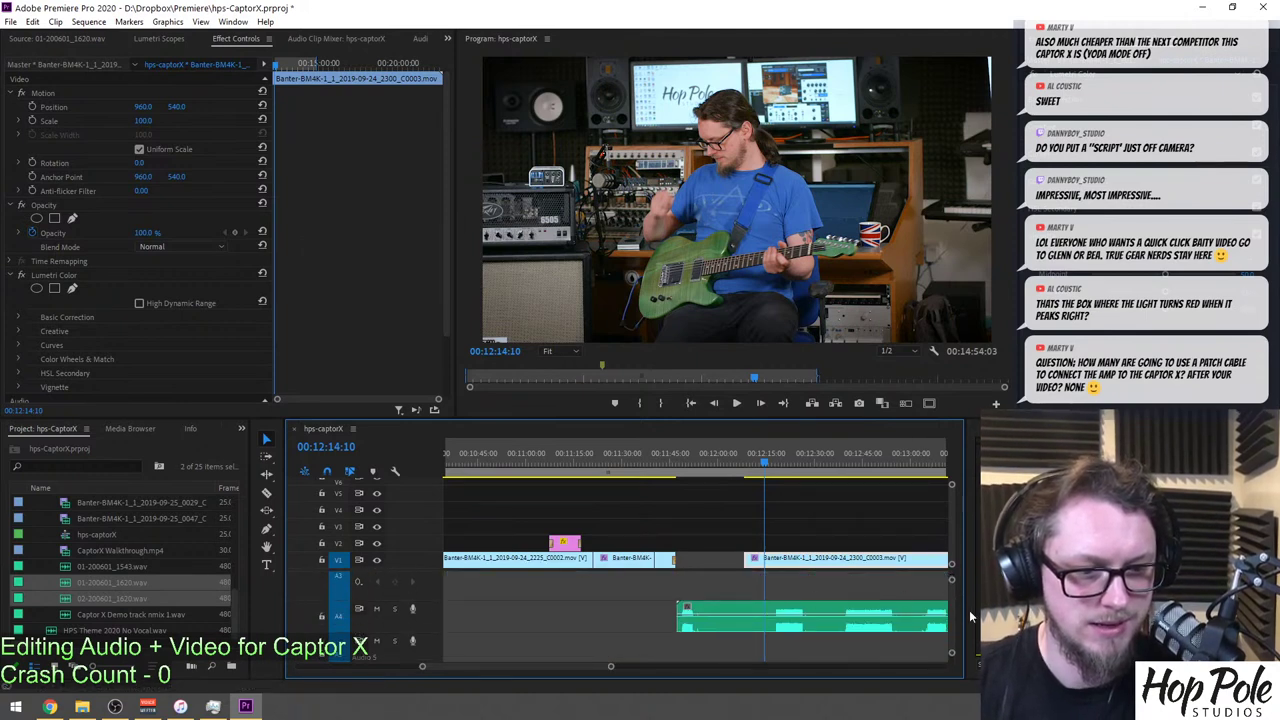
{"action": "scroll", "coordinate": [955, 617], "scroll_direction": "up", "scroll_amount": 3}
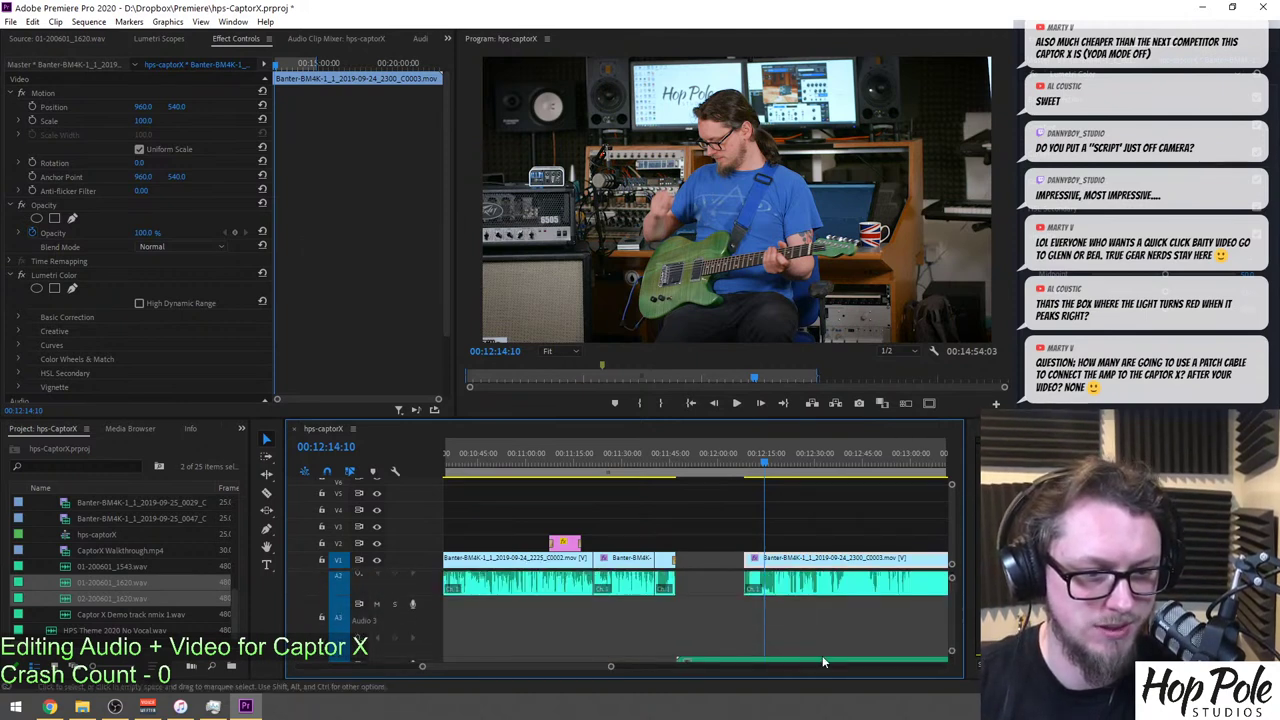
{"action": "left_click", "coordinate": [893, 645]}
{"action": "scroll", "coordinate": [949, 622], "scroll_direction": "up", "scroll_amount": 3}
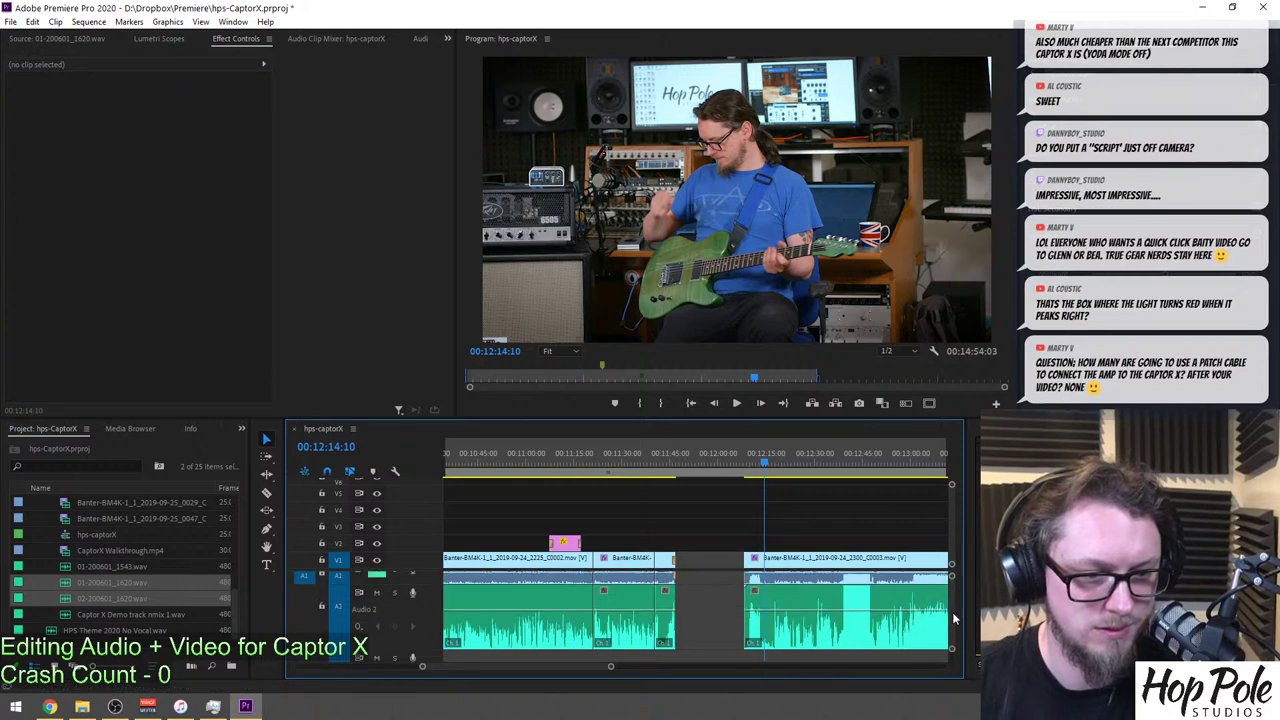
{"action": "scroll", "coordinate": [951, 612], "scroll_direction": "down", "scroll_amount": 3}
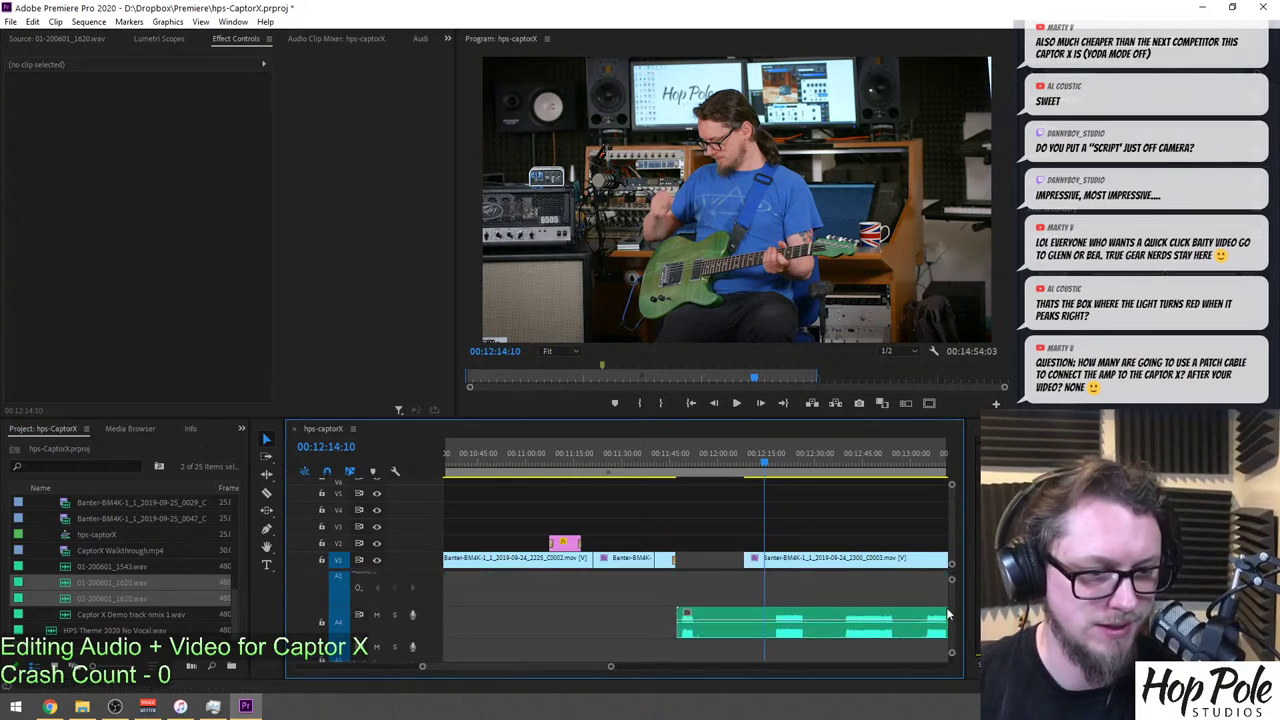
{"action": "left_click_drag", "start_coordinate": [783, 621], "coordinate": [817, 622]}
Play the C0003 clip's opening and trim the start of 01-200601_1620.wav on A2 to about 00:12:15.
{"action": "left_click_drag", "start_coordinate": [762, 459], "coordinate": [744, 462]}
{"action": "key", "text": "space"}
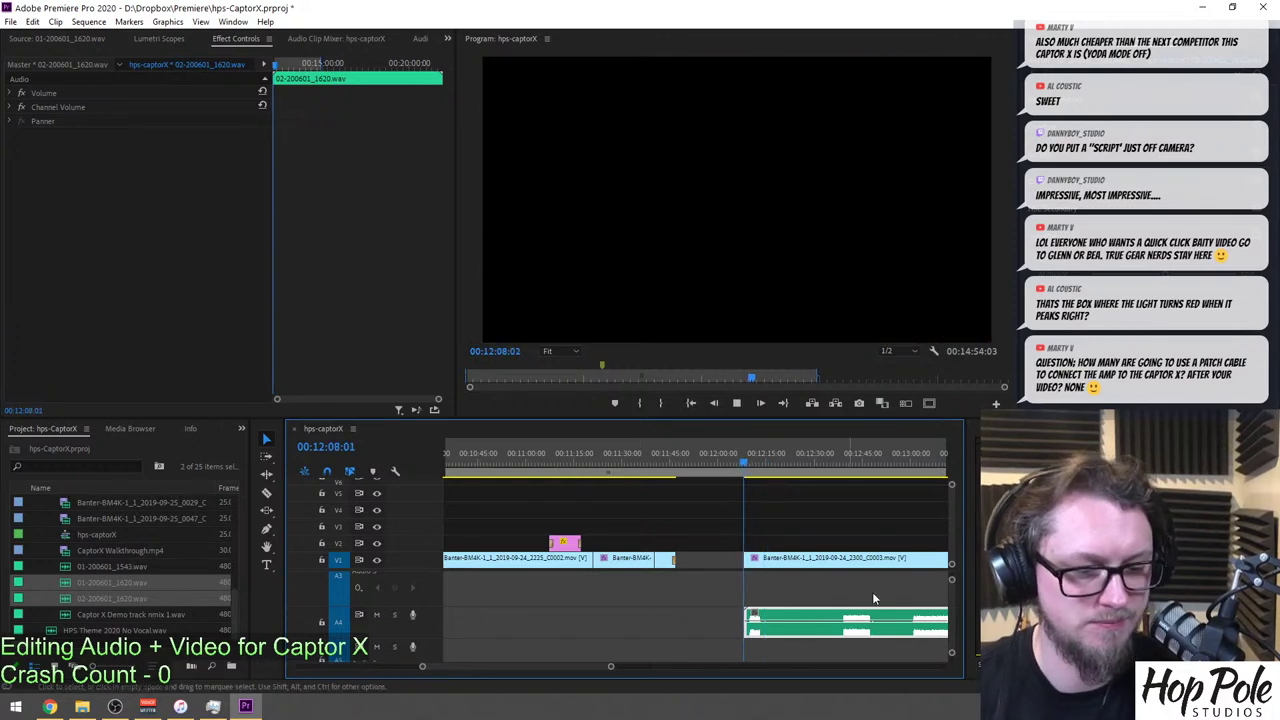
{"action": "key", "text": "="}
{"action": "key", "text": "="}
{"action": "left_click_drag", "start_coordinate": [944, 600], "coordinate": [949, 602]}
{"action": "scroll", "coordinate": [951, 604], "scroll_direction": "up", "scroll_amount": 1}
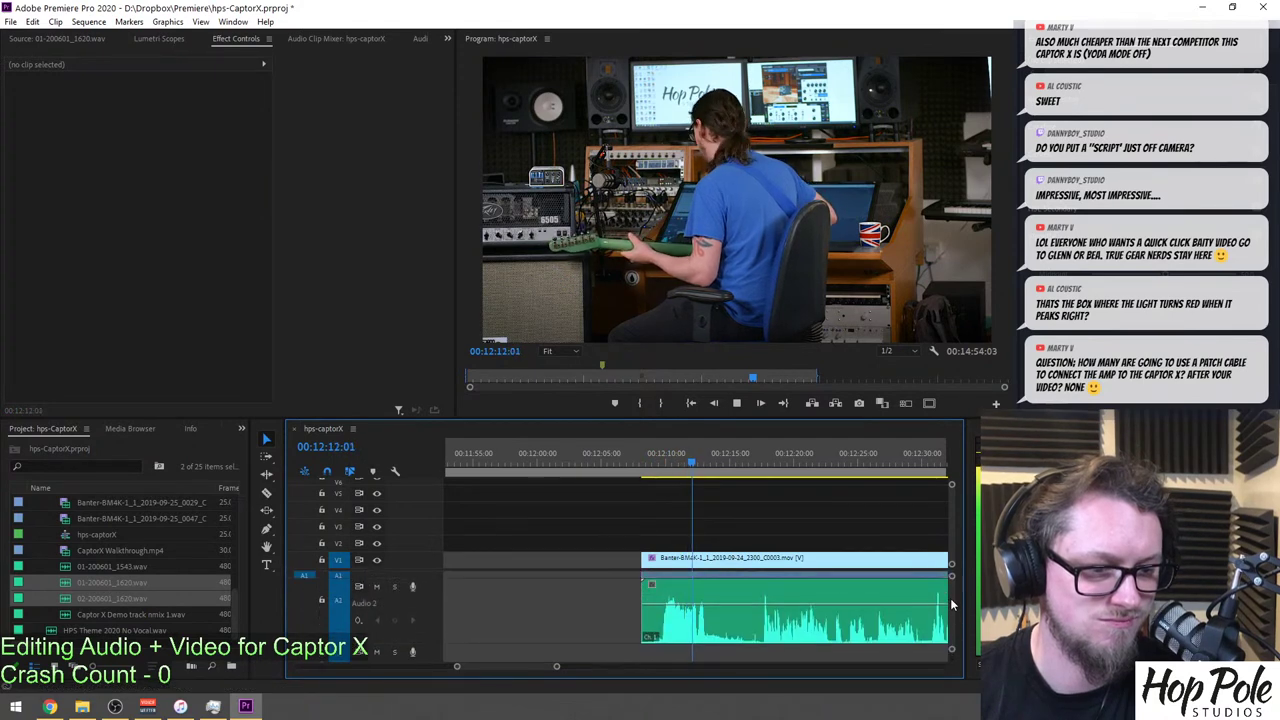
{"action": "scroll", "coordinate": [951, 604], "scroll_direction": "down", "scroll_amount": 2}
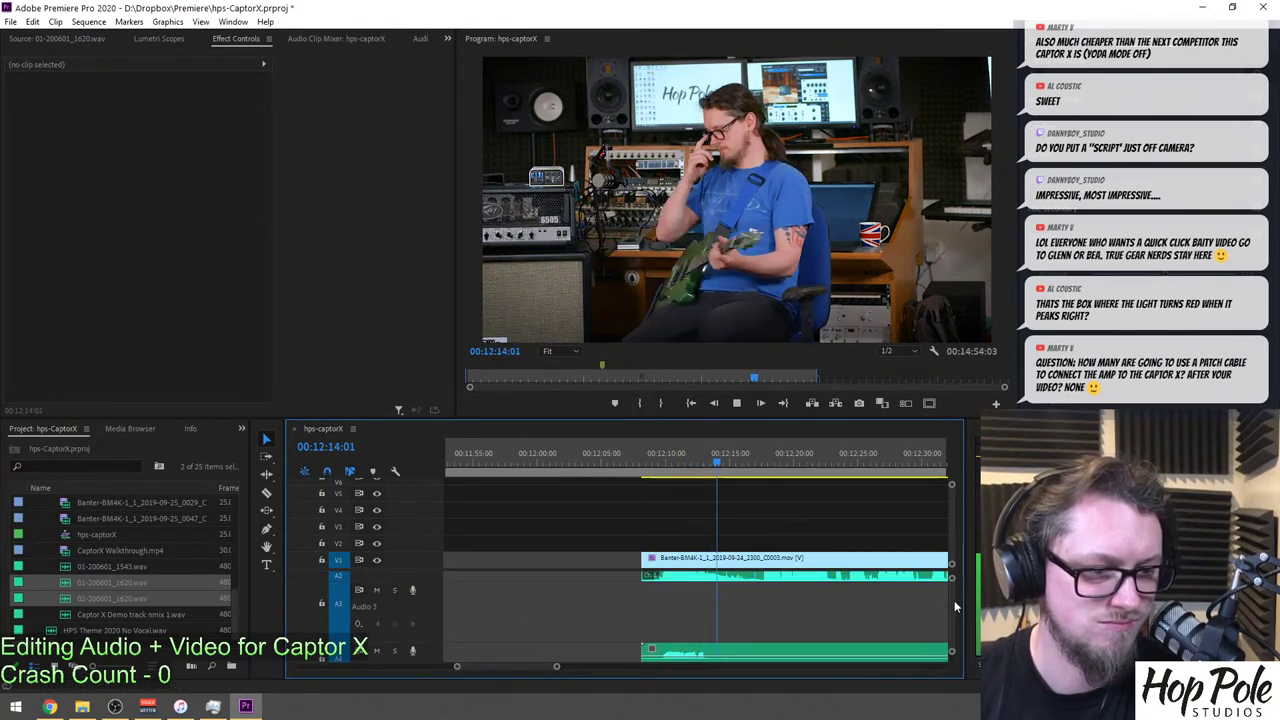
{"action": "scroll", "coordinate": [955, 605], "scroll_direction": "up", "scroll_amount": 2}
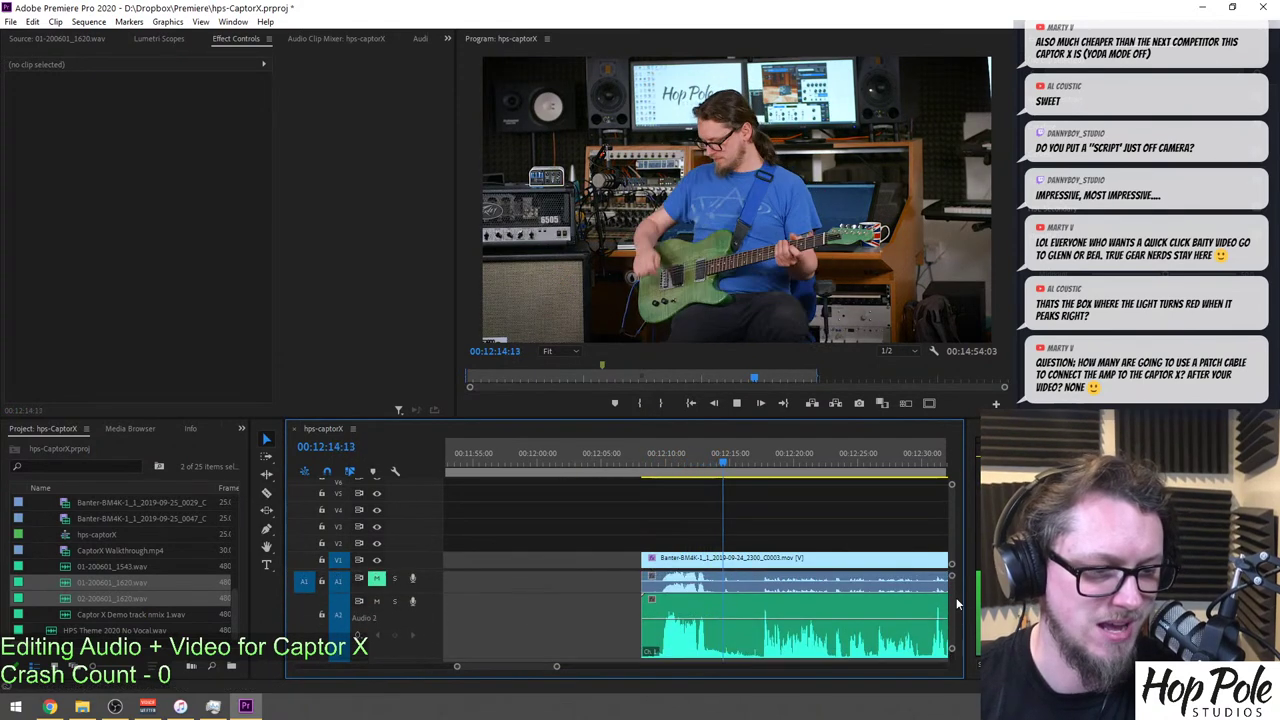
{"action": "left_click", "coordinate": [662, 466]}
{"action": "left_click", "coordinate": [677, 615]}
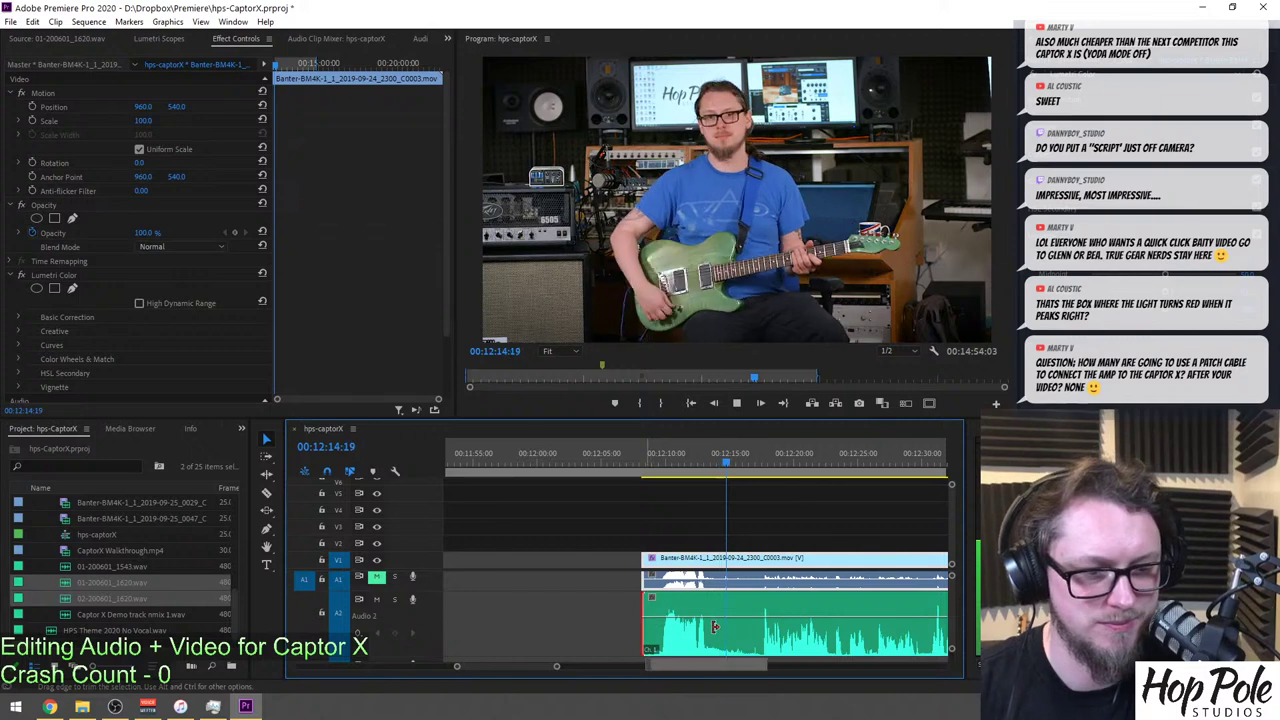
{"action": "left_click_drag", "start_coordinate": [707, 627], "coordinate": [798, 627]}
{"action": "left_click", "coordinate": [652, 454]}
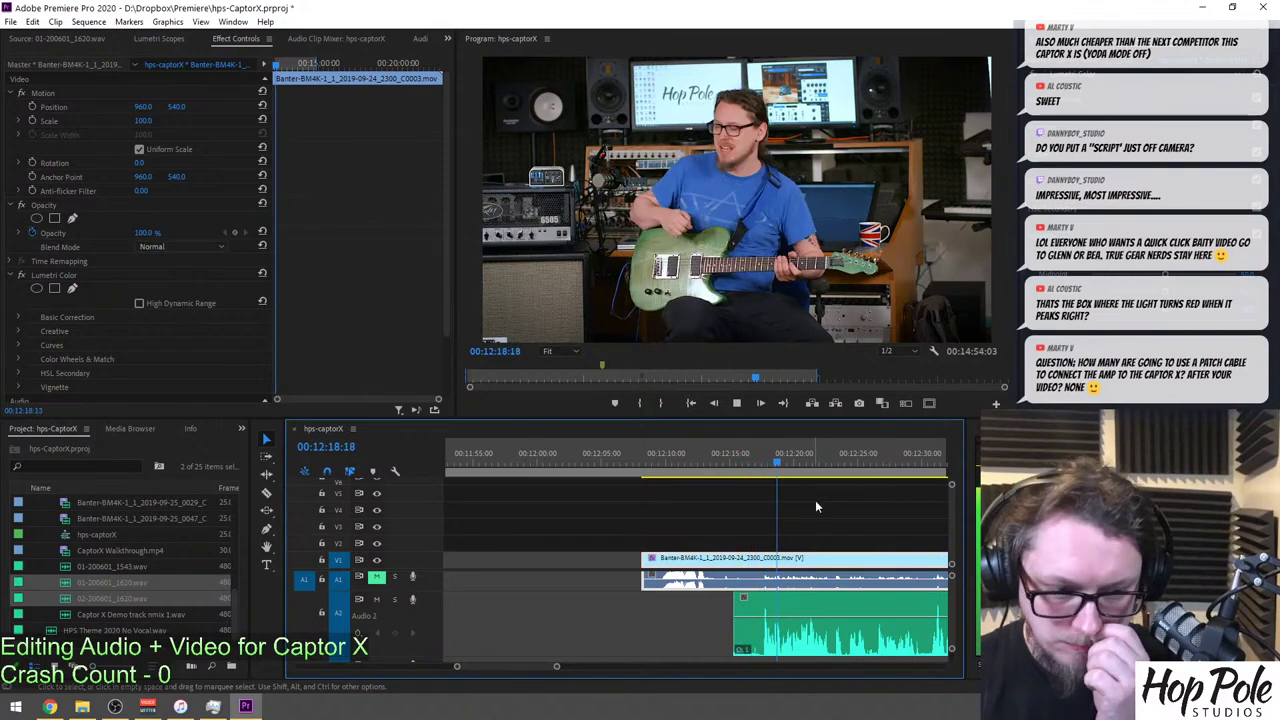
Cut the C0003 clip and its recordings at about 00:12:17 and delete everything before the cut.
{"action": "key", "text": "equal"}
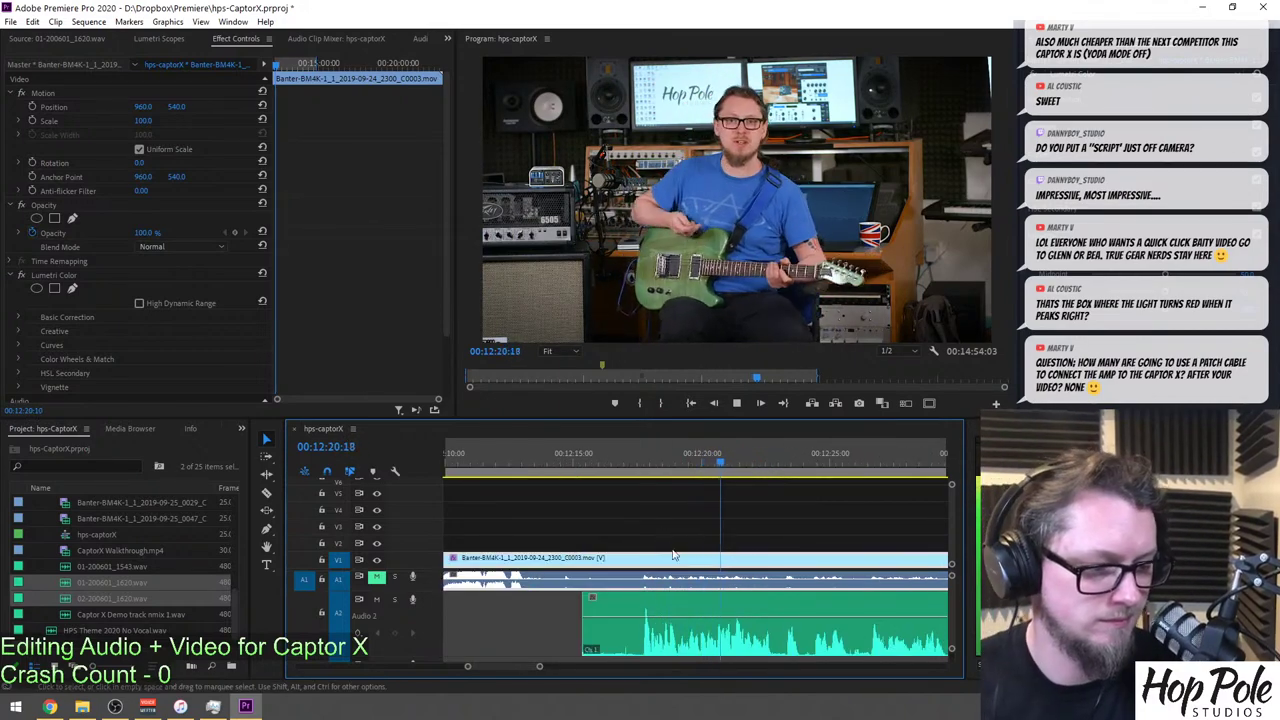
{"action": "key", "text": "c"}
{"action": "left_click", "coordinate": [630, 558]}
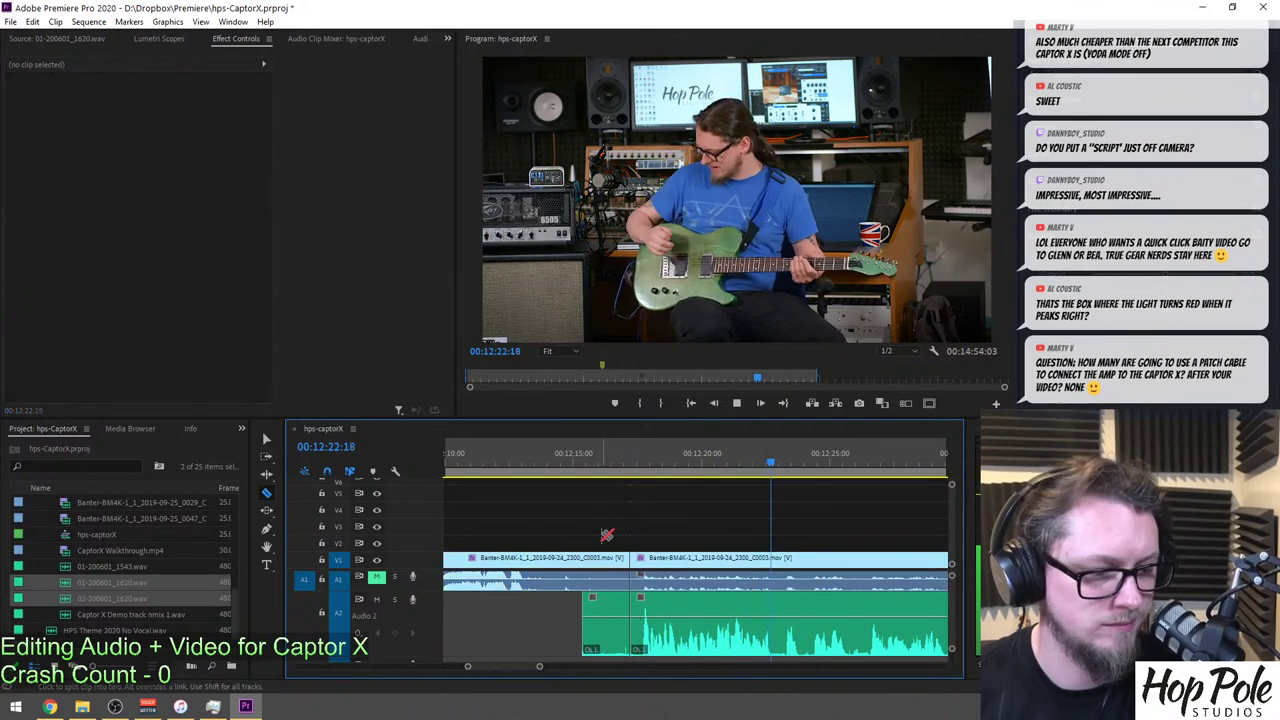
{"action": "key", "text": "space"}
{"action": "key", "text": "v"}
{"action": "left_click_drag", "start_coordinate": [572, 509], "coordinate": [591, 650]}
{"action": "key", "text": "Delete"}
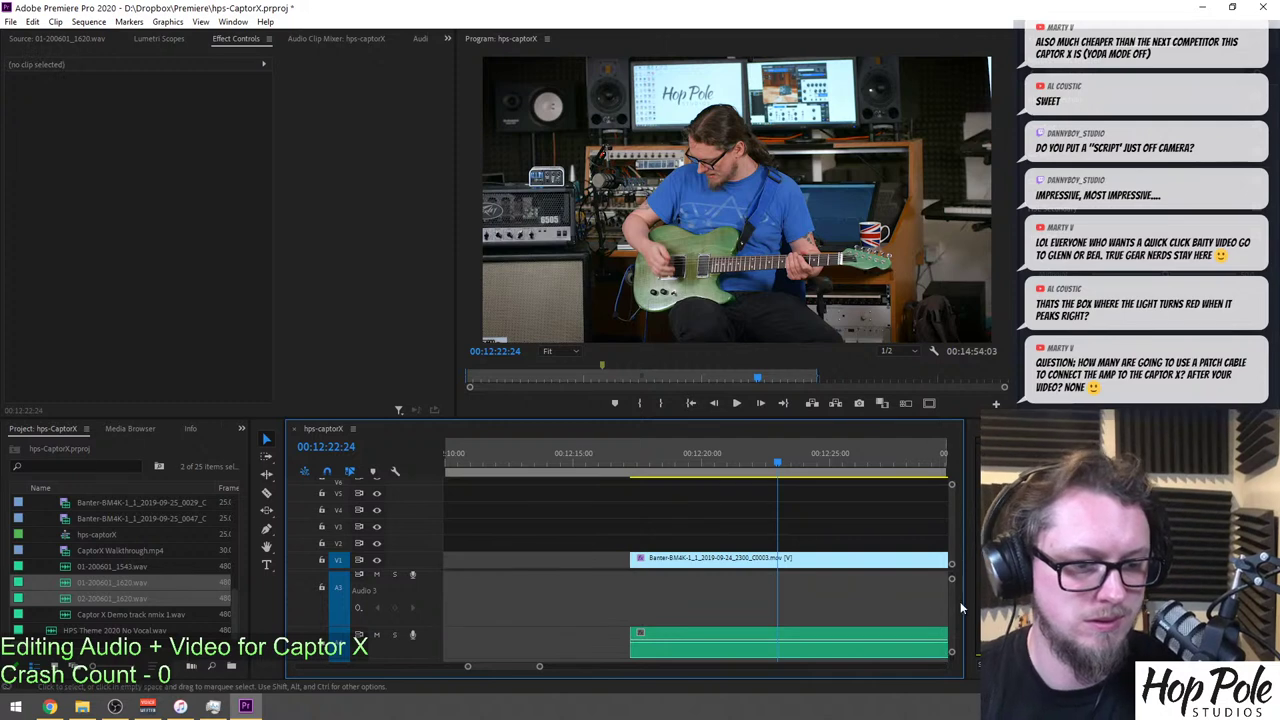
Check the track effects in the Audio Track Mixer and move 02-200601_1620.wav from A4 up to A3.
{"action": "key", "text": "grave"}
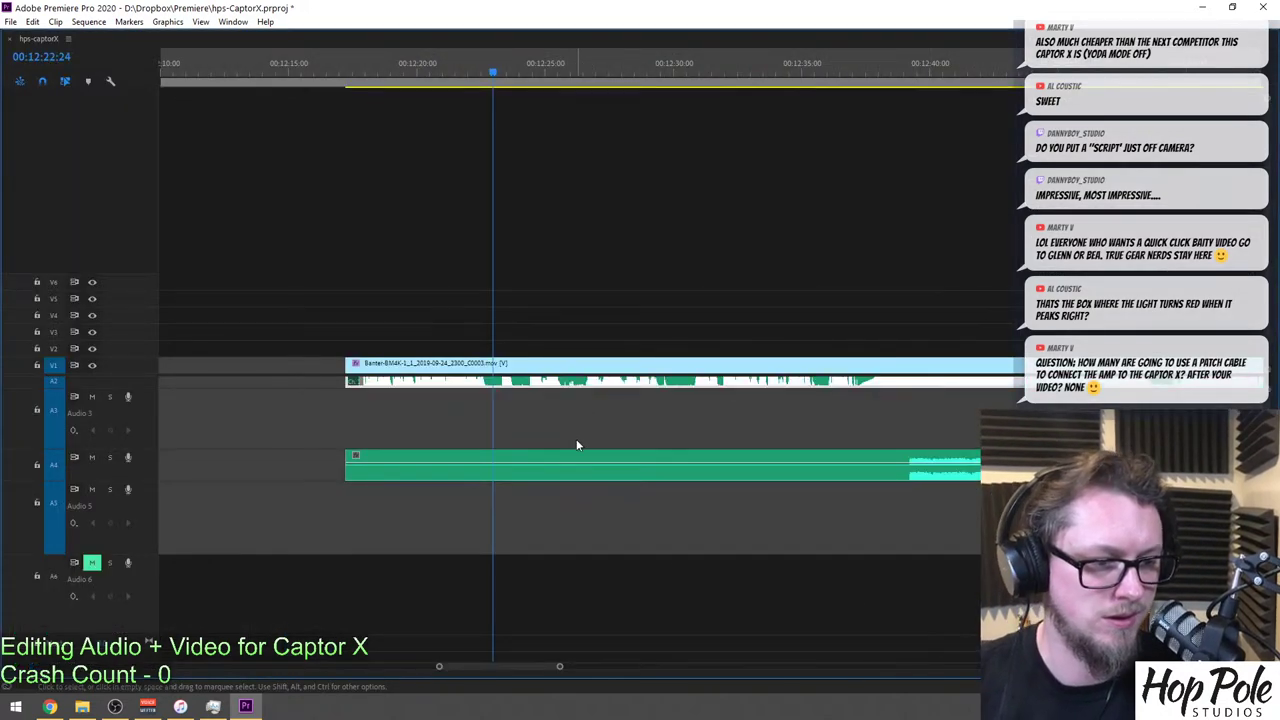
{"action": "right_click", "coordinate": [566, 459]}
{"action": "left_click", "coordinate": [454, 413]}
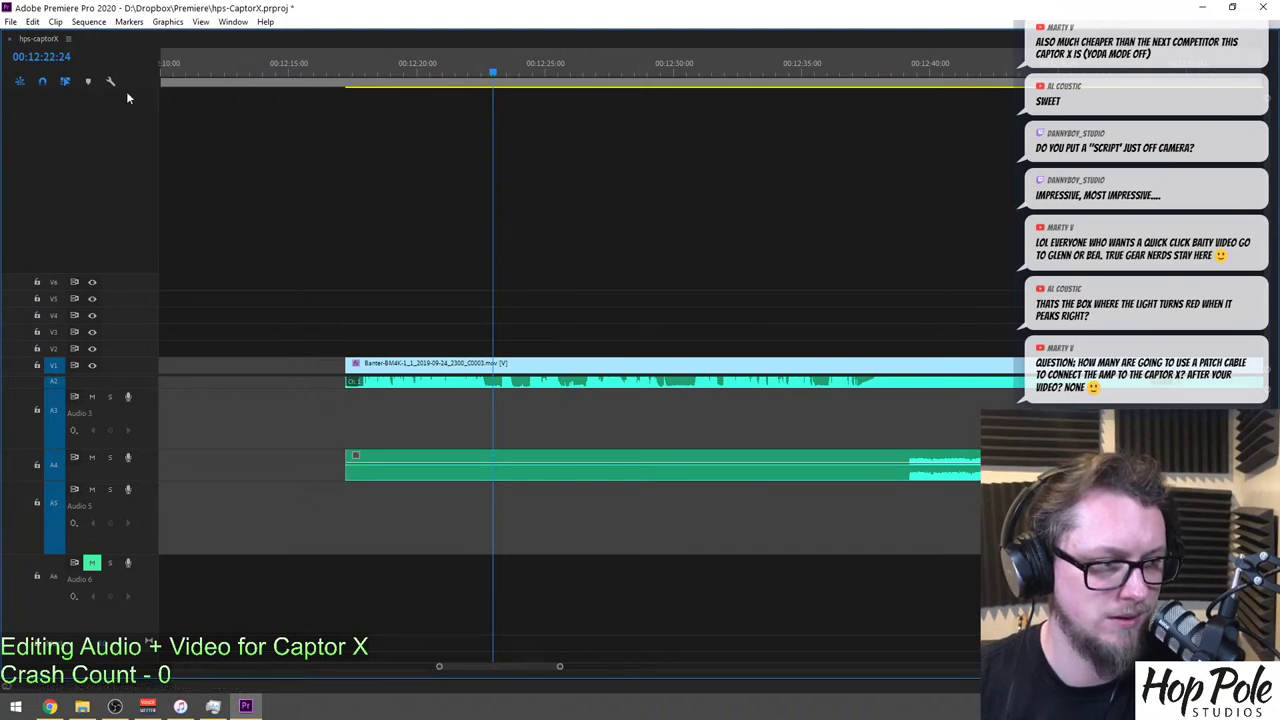
{"action": "key", "text": "grave"}
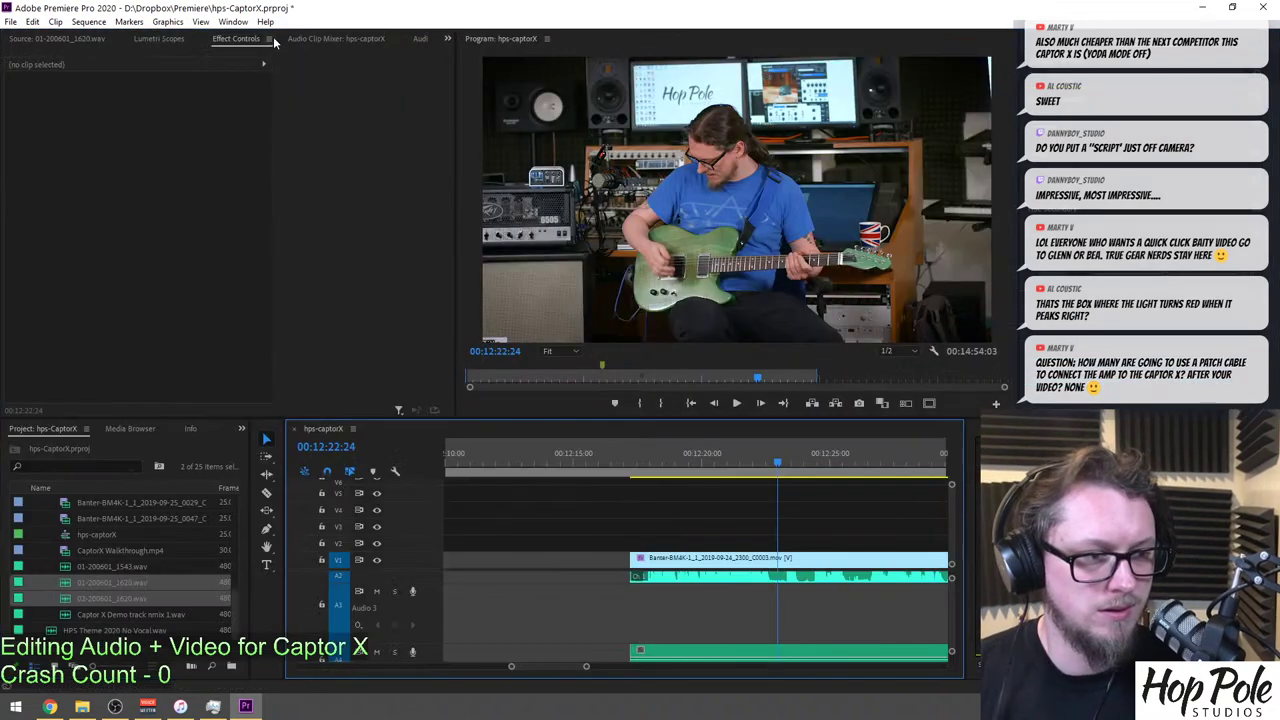
{"action": "left_click", "coordinate": [430, 39]}
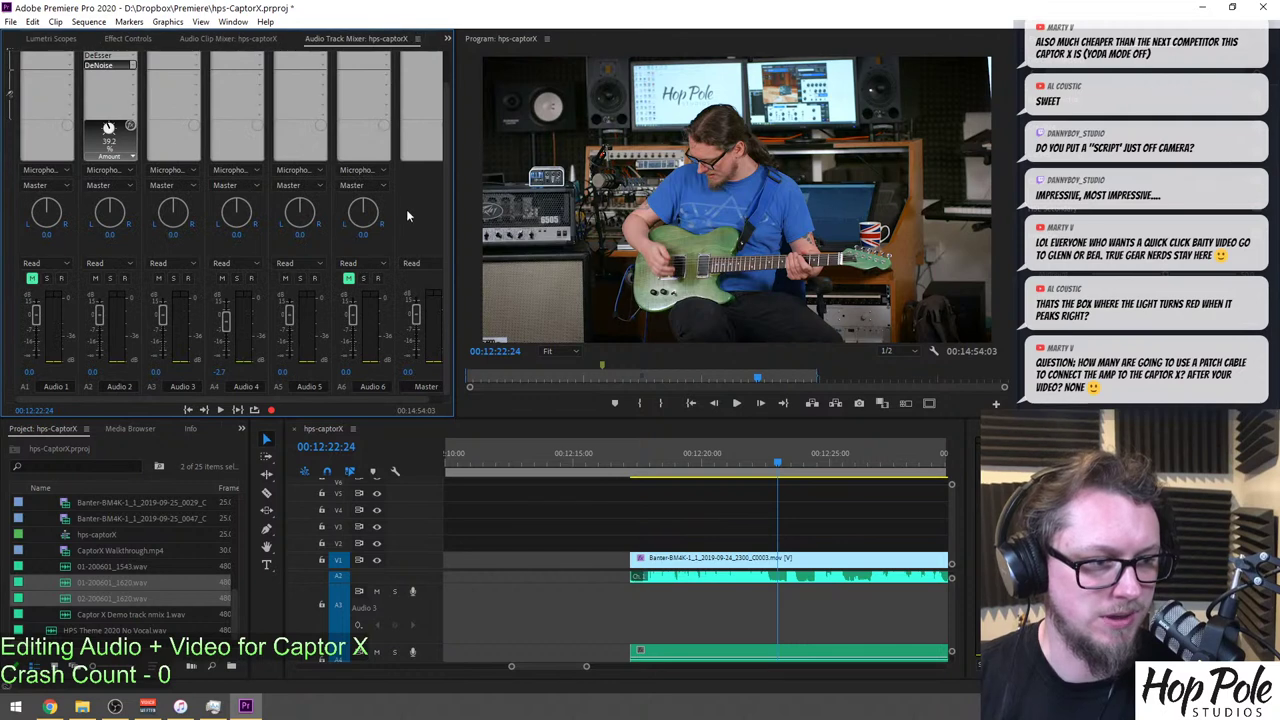
{"action": "scroll", "coordinate": [445, 137], "scroll_direction": "up", "scroll_amount": 2}
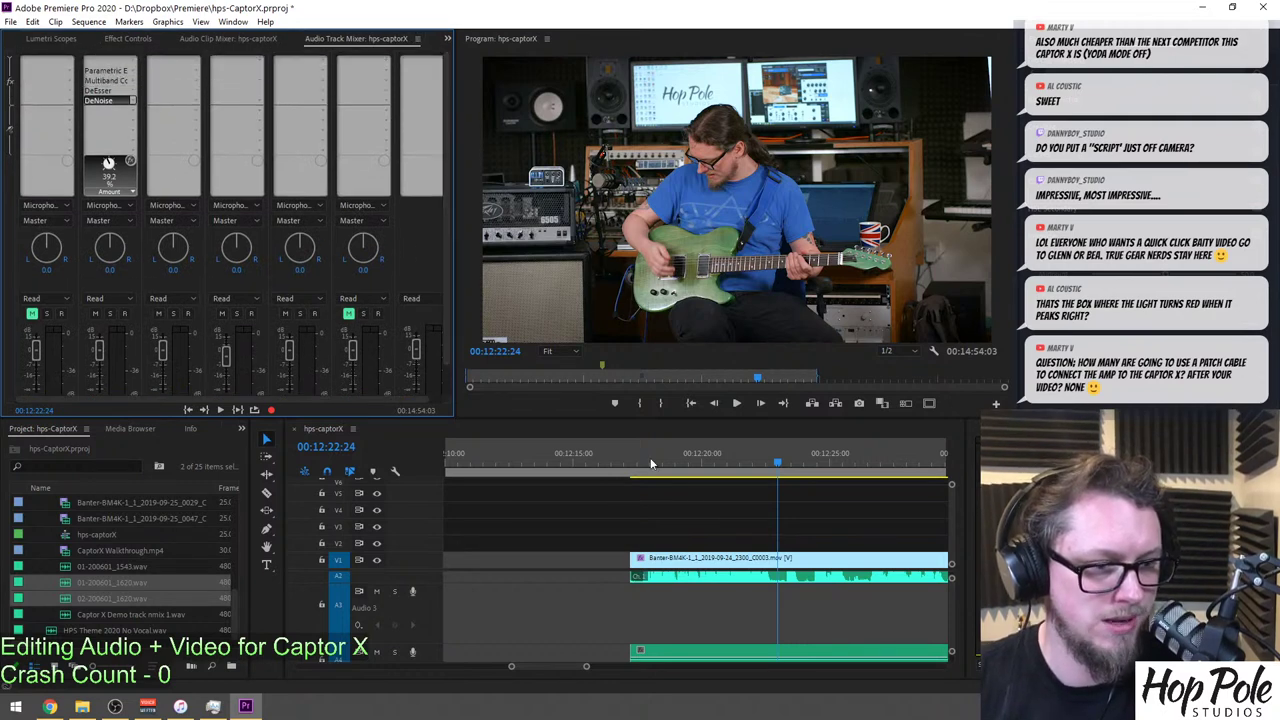
{"action": "left_click_drag", "start_coordinate": [701, 647], "coordinate": [706, 627]}
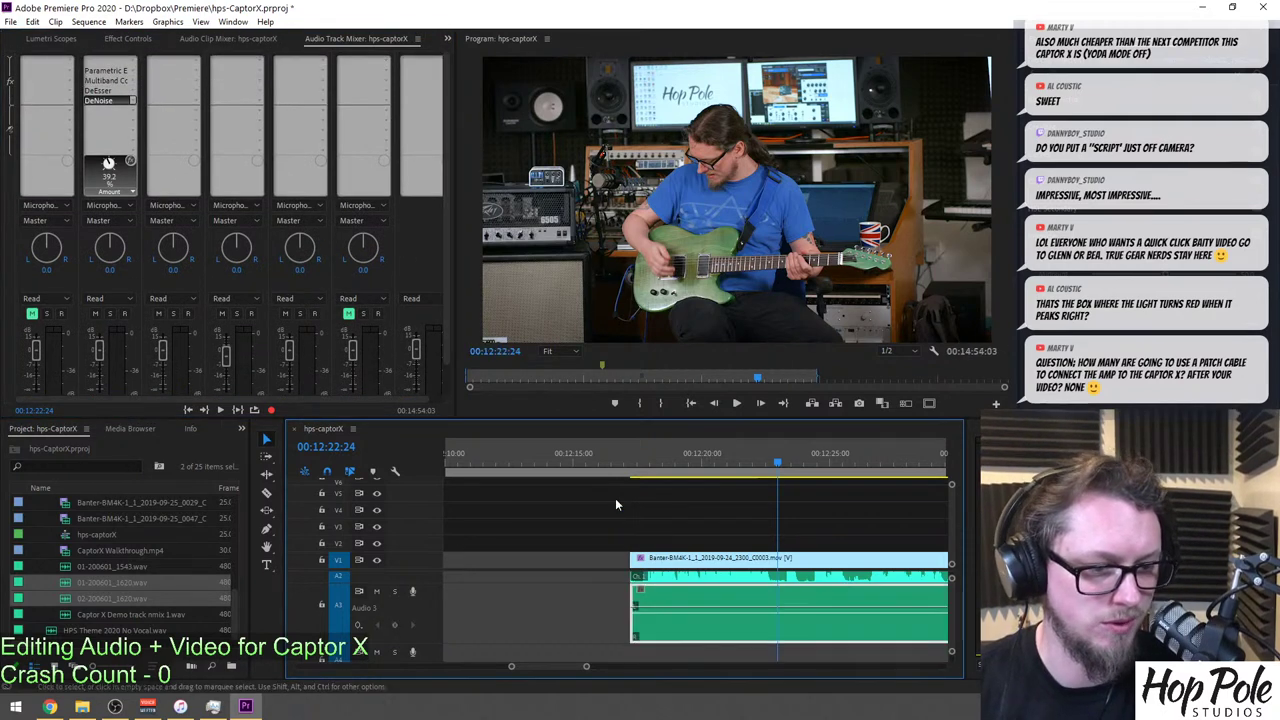
Move the C0003 clip and its recordings together back to about 00:11:47, just after the talking footage.
{"action": "left_click_drag", "start_coordinate": [609, 524], "coordinate": [694, 613]}
{"action": "scroll", "coordinate": [692, 600], "scroll_direction": "down", "scroll_amount": 2}
{"action": "key", "text": "minus"}
{"action": "left_click_drag", "start_coordinate": [721, 561], "coordinate": [628, 578]}
{"action": "key", "text": "equal"}
{"action": "key", "text": "equal"}
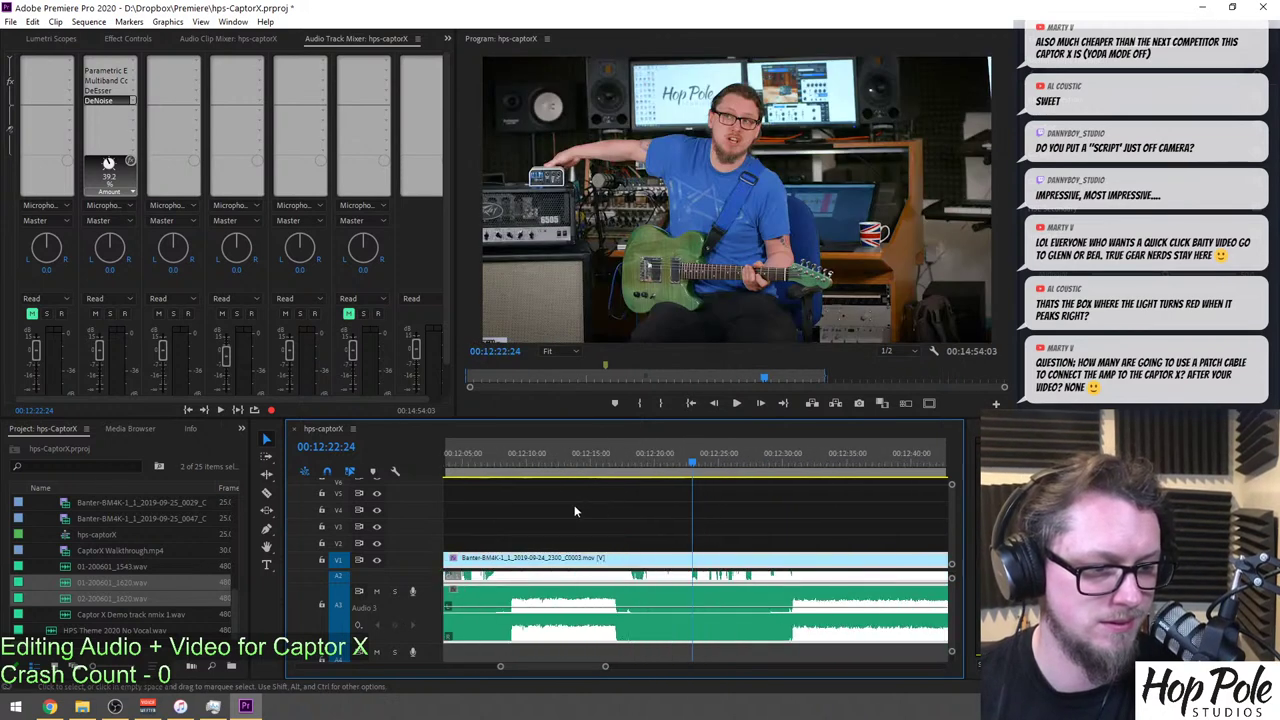
{"action": "key", "text": "minus"}
{"action": "key", "text": "minus"}
{"action": "left_click", "coordinate": [583, 457]}
Add a Cross Dissolve at the C0003 clip's start and play back the transition from the talking footage.
{"action": "key", "text": "equal"}
{"action": "key", "text": "equal"}
{"action": "key", "text": "equal"}
{"action": "key", "text": "equal"}
{"action": "left_click_drag", "start_coordinate": [663, 537], "coordinate": [640, 565]}
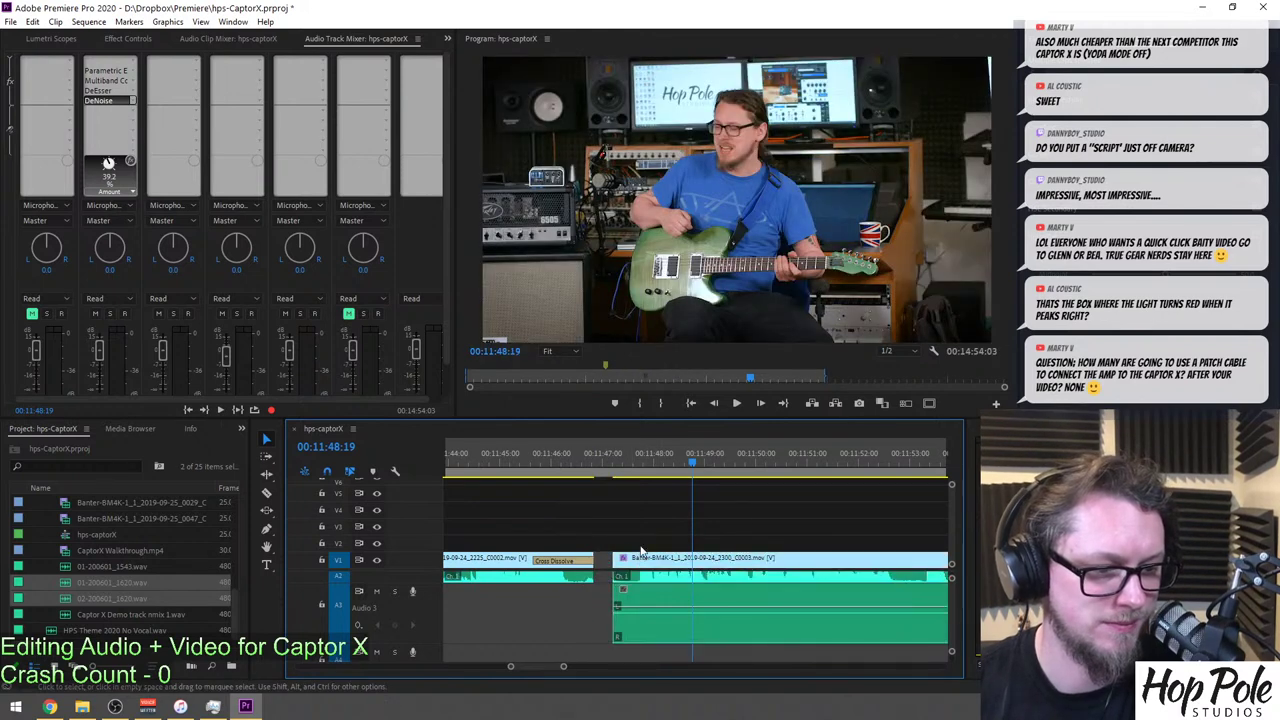
{"action": "left_click_drag", "start_coordinate": [617, 454], "coordinate": [521, 453]}
{"action": "key", "text": "space"}
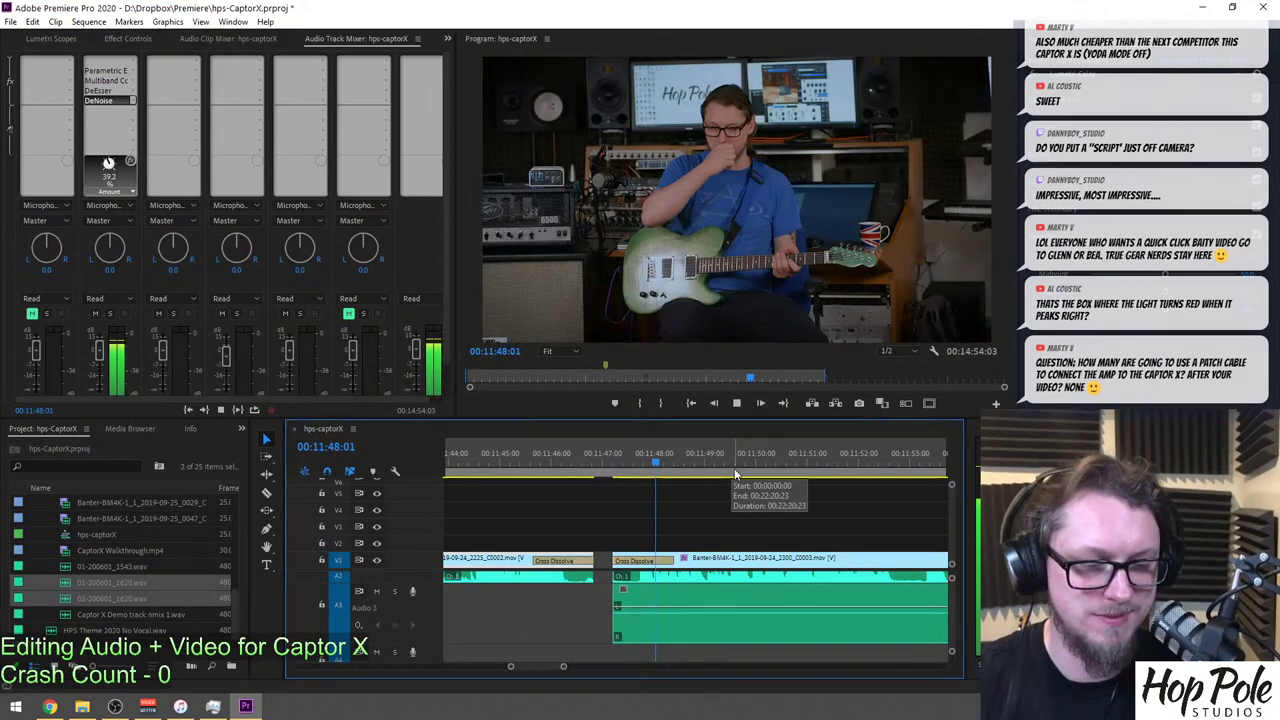
Trim the talking clip's A2 audio to end slightly before its video and play on into the C0003 clip.
{"action": "key", "text": "space"}
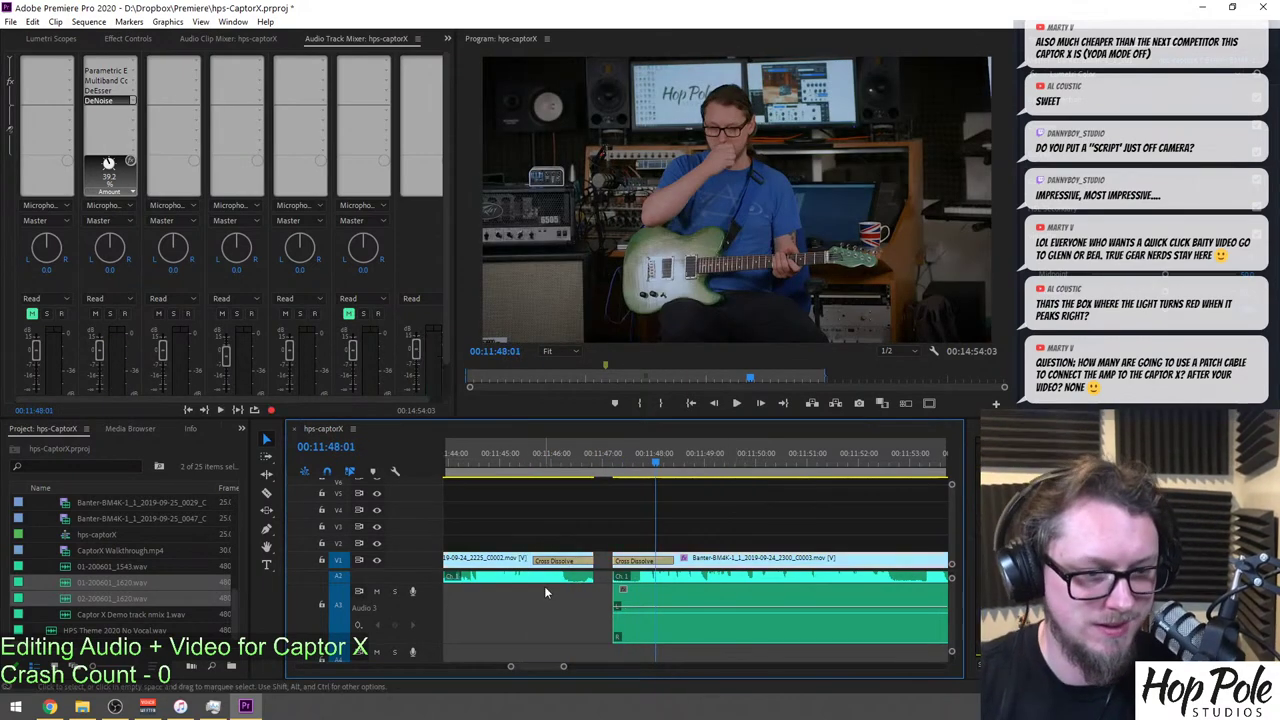
{"action": "left_click_drag", "start_coordinate": [596, 577], "coordinate": [574, 578]}
{"action": "key", "text": "space"}
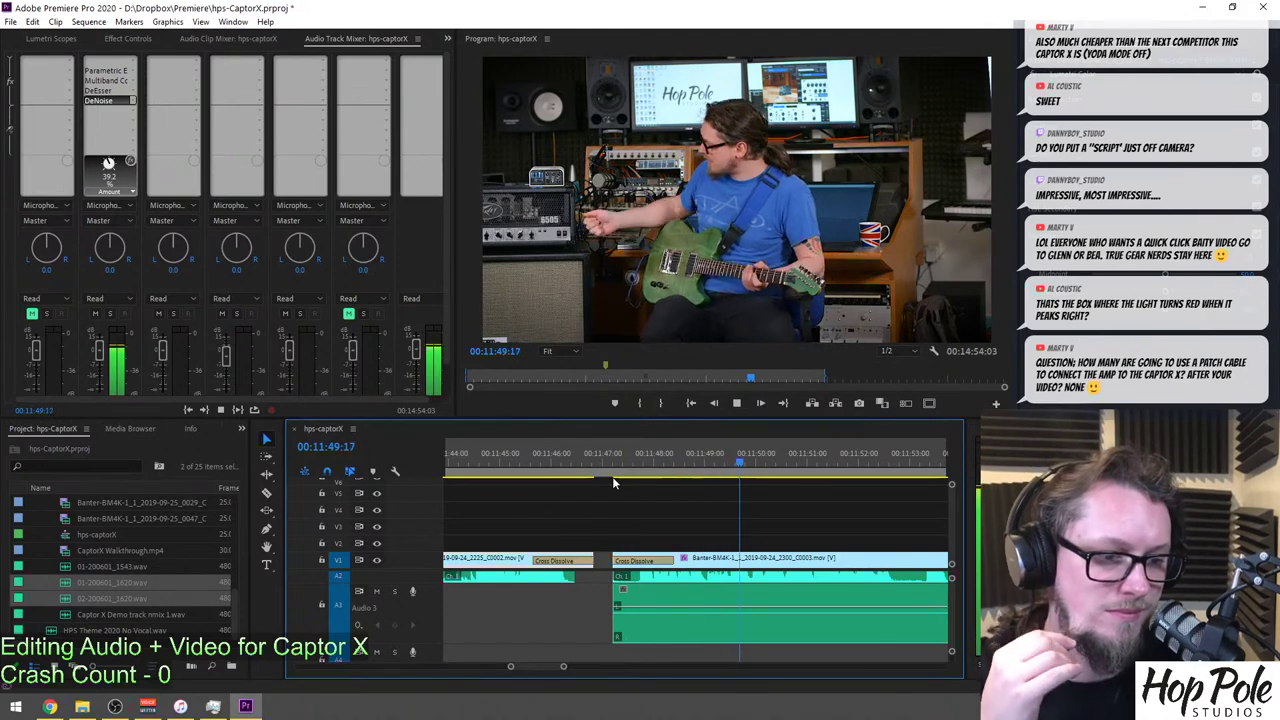
Trim the start of the guitar recording on A3 to about 00:12:23, removing the first loud passage.
{"action": "key", "text": "minus"}
{"action": "key", "text": "minus"}
{"action": "key", "text": "minus"}
{"action": "key", "text": "minus"}
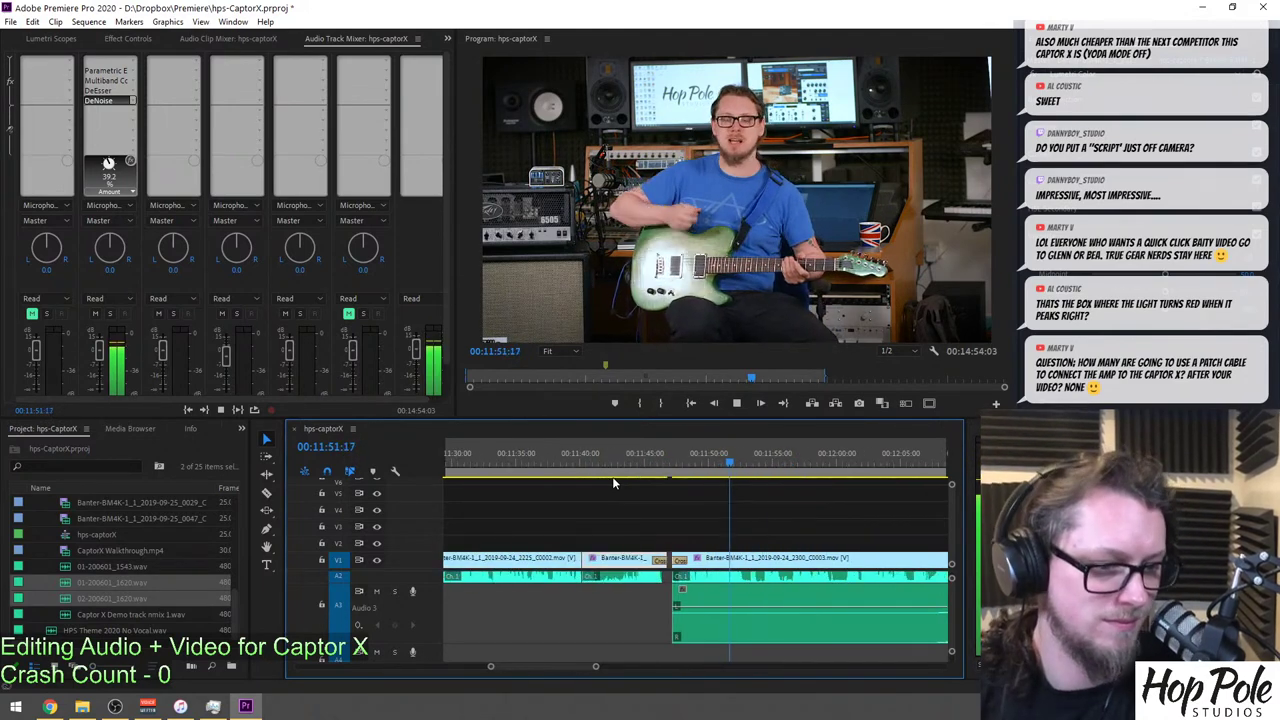
{"action": "key", "text": "equal"}
{"action": "left_click_drag", "start_coordinate": [952, 615], "coordinate": [952, 609]}
{"action": "scroll", "coordinate": [952, 612], "scroll_direction": "down", "scroll_amount": 2}
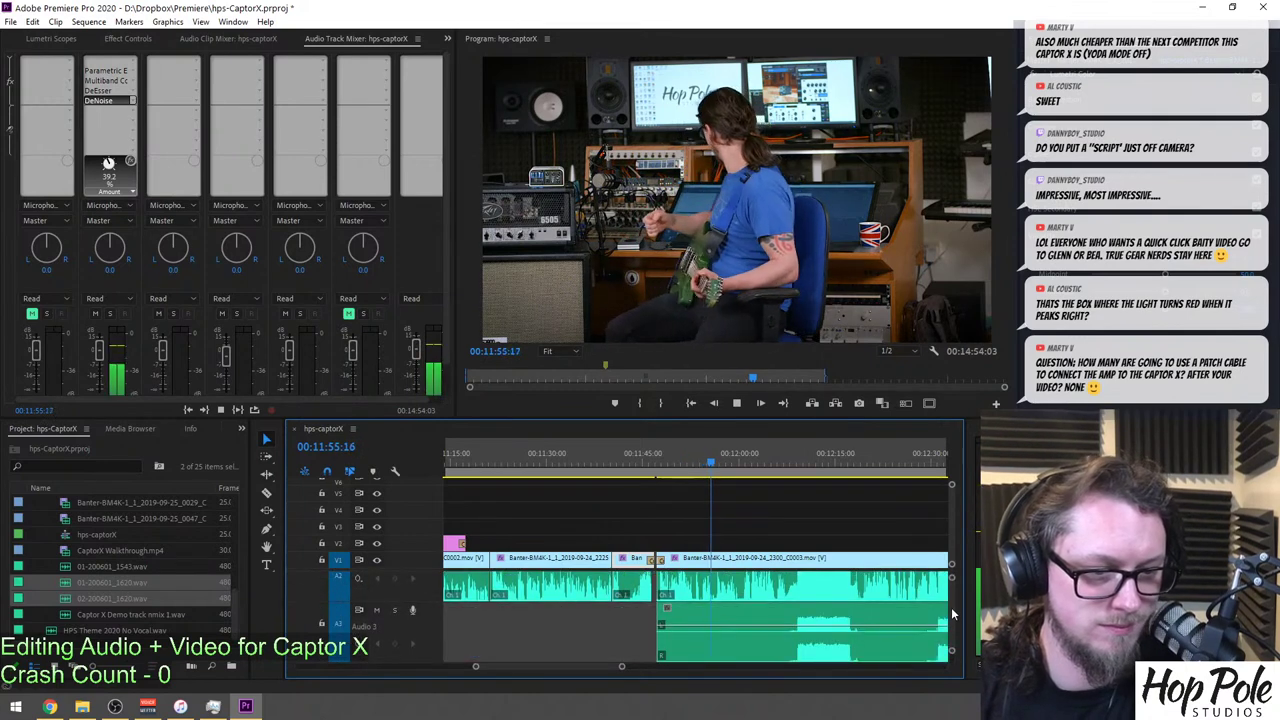
{"action": "key", "text": "equal"}
{"action": "key", "text": "equal"}
{"action": "key", "text": "minus"}
{"action": "key", "text": "minus"}
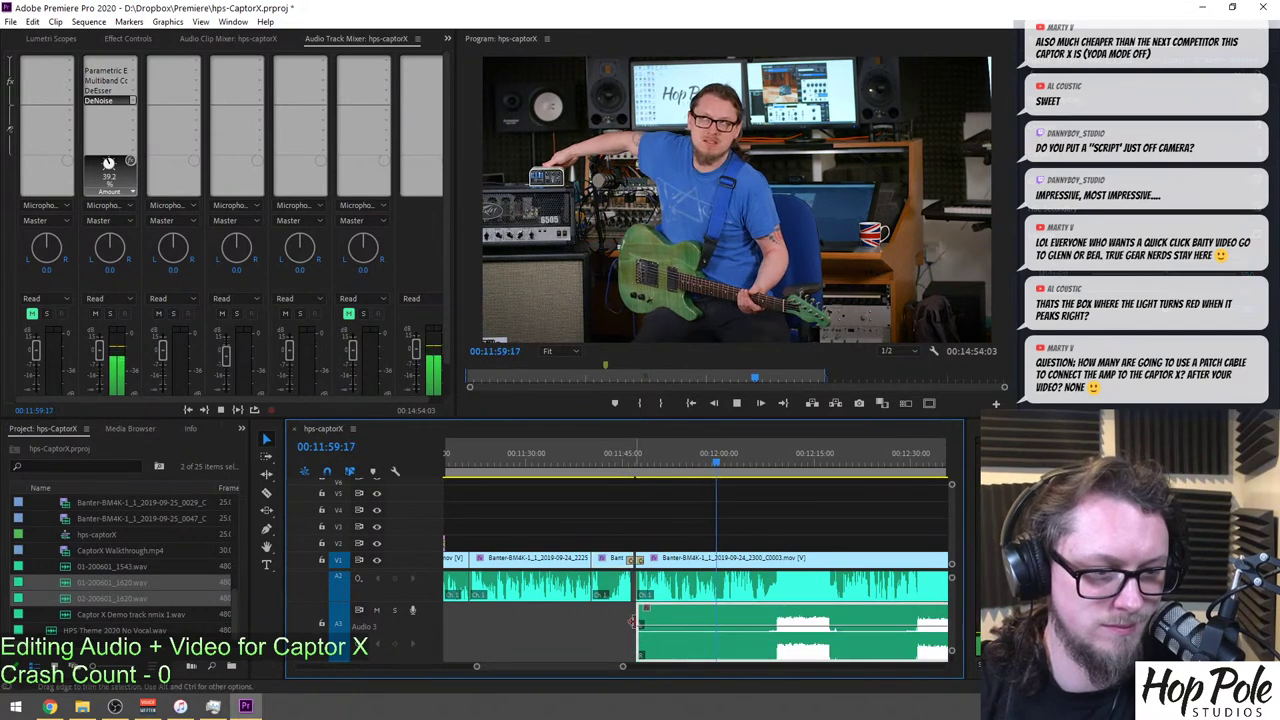
{"action": "left_click_drag", "start_coordinate": [640, 630], "coordinate": [867, 630]}
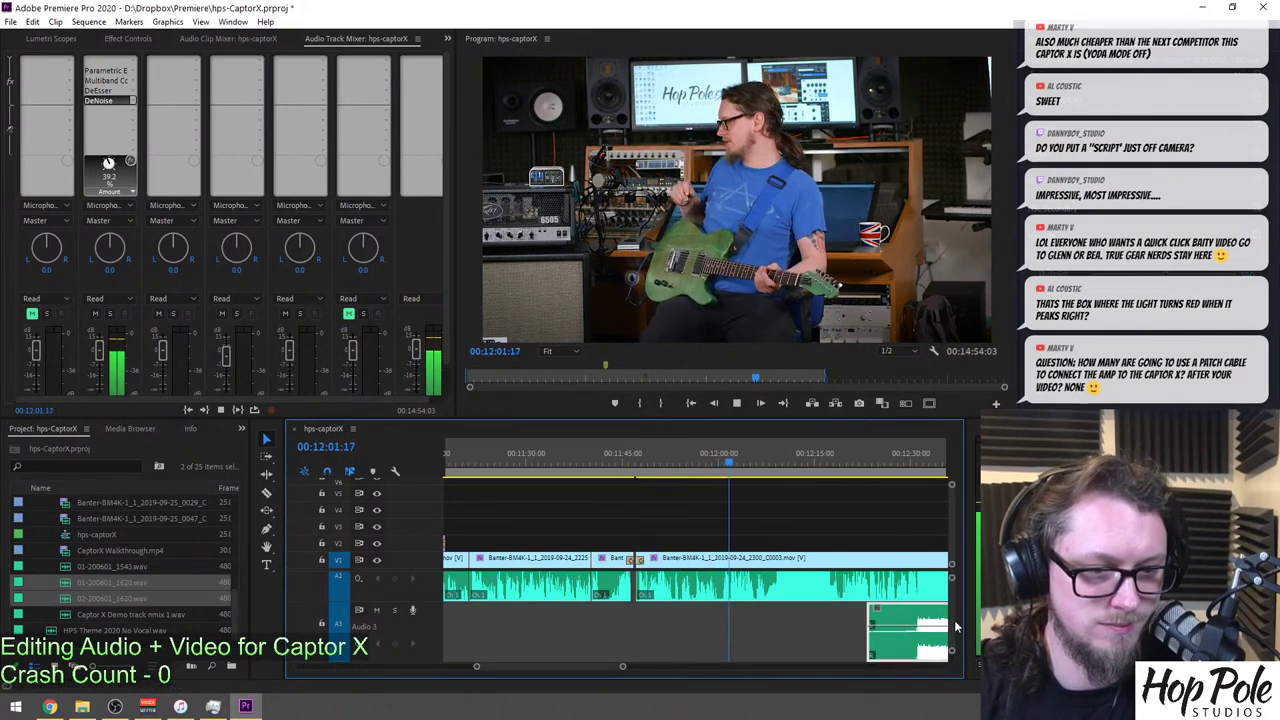
Cut the C0003 vocal mic audio on A2 before and after the loud guitar passage, at about 00:12:07 and 00:12:19.
{"action": "scroll", "coordinate": [955, 627], "scroll_direction": "up", "scroll_amount": 1}
{"action": "key", "text": "equal"}
{"action": "key", "text": "equal"}
{"action": "scroll", "coordinate": [829, 626], "scroll_direction": "down", "scroll_amount": 1}
{"action": "key", "text": "c"}
{"action": "left_click", "coordinate": [709, 605]}
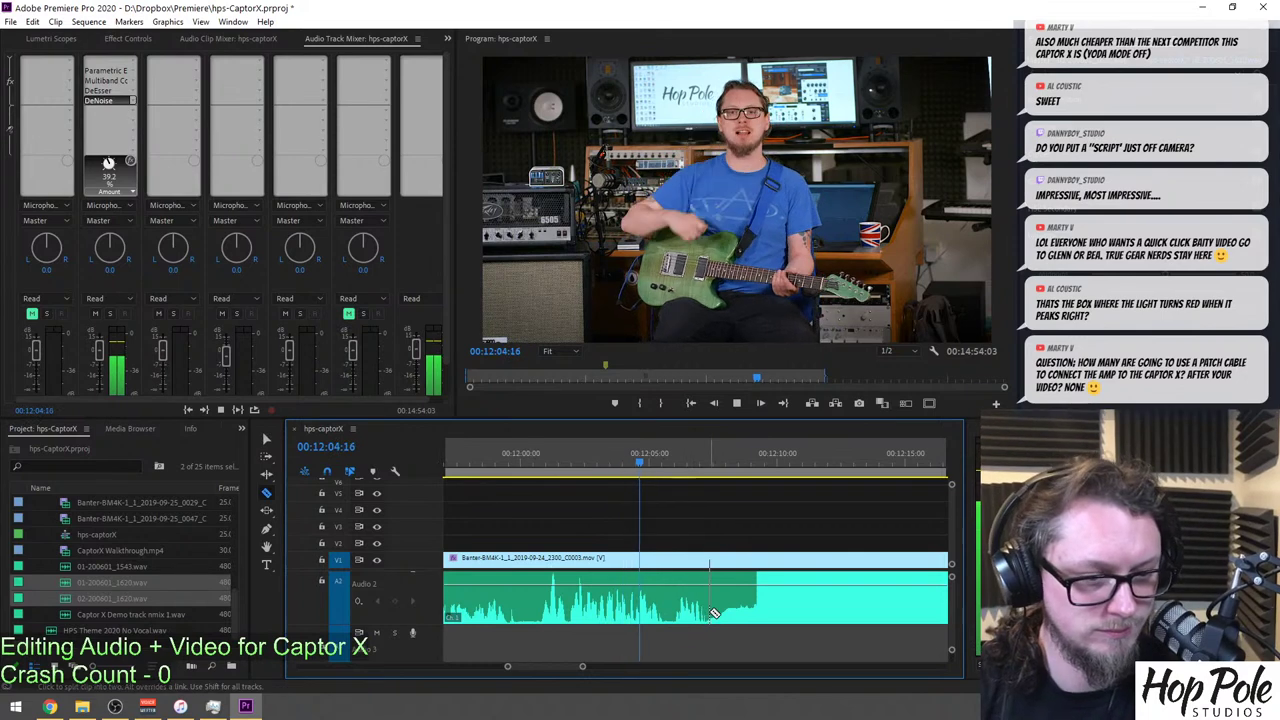
{"action": "key", "text": "space"}
{"action": "key", "text": "minus"}
{"action": "left_click", "coordinate": [852, 602]}
{"action": "key", "text": "v"}
Adjust the audio gain of the loud A2 section by -20 dB and play it back.
{"action": "scroll", "coordinate": [951, 591], "scroll_direction": "up", "scroll_amount": 2}
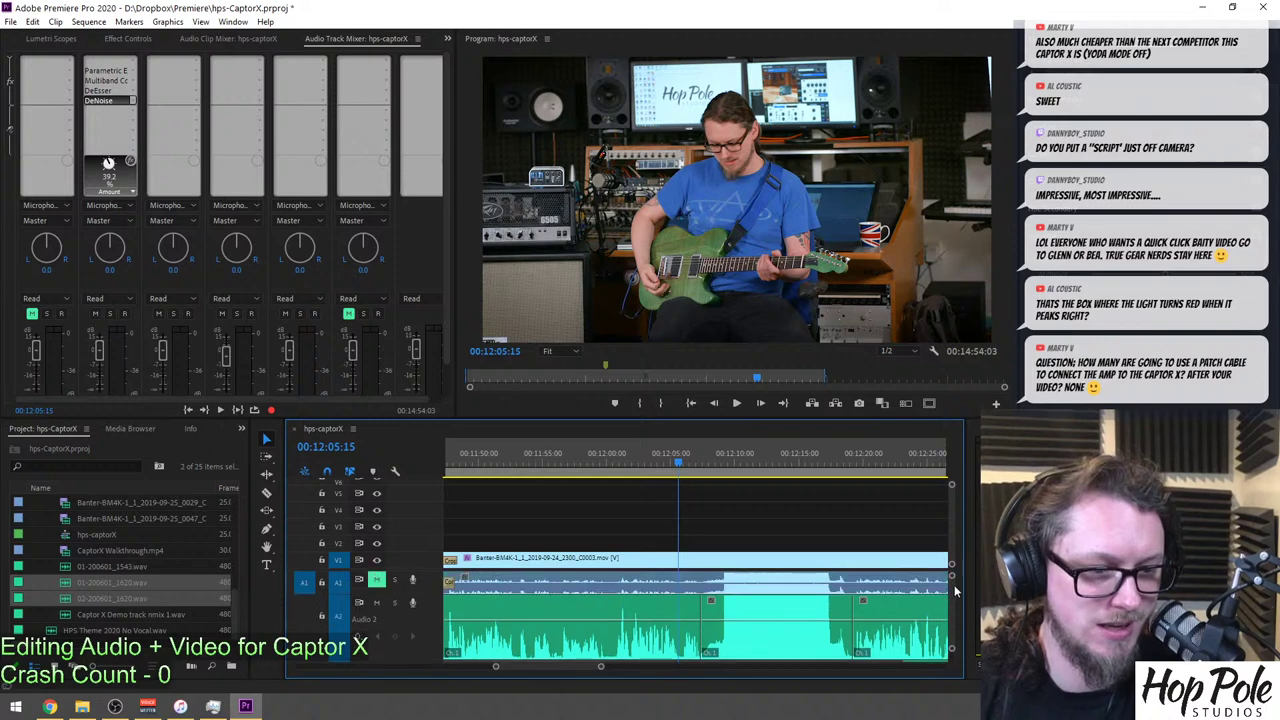
{"action": "scroll", "coordinate": [954, 594], "scroll_direction": "down", "scroll_amount": 1}
{"action": "right_click", "coordinate": [793, 644]}
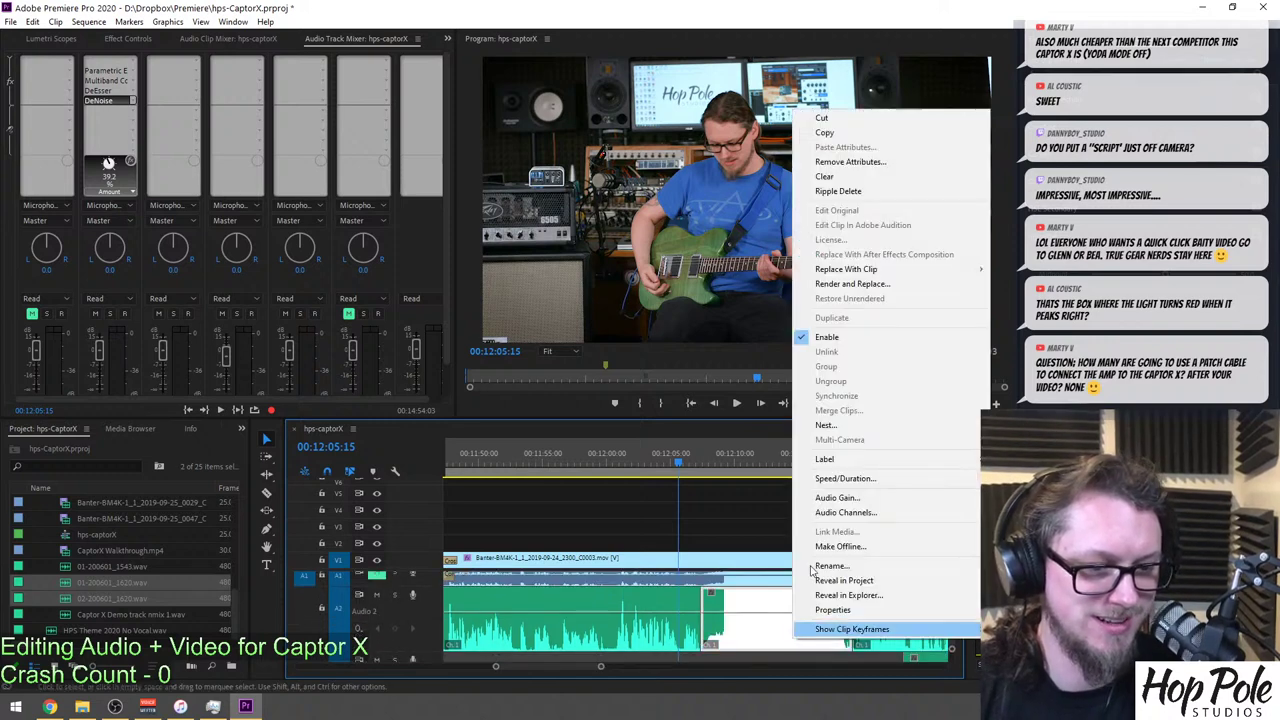
{"action": "left_click", "coordinate": [819, 496]}
{"action": "type", "text": "-20"}
{"action": "key", "text": "Return"}
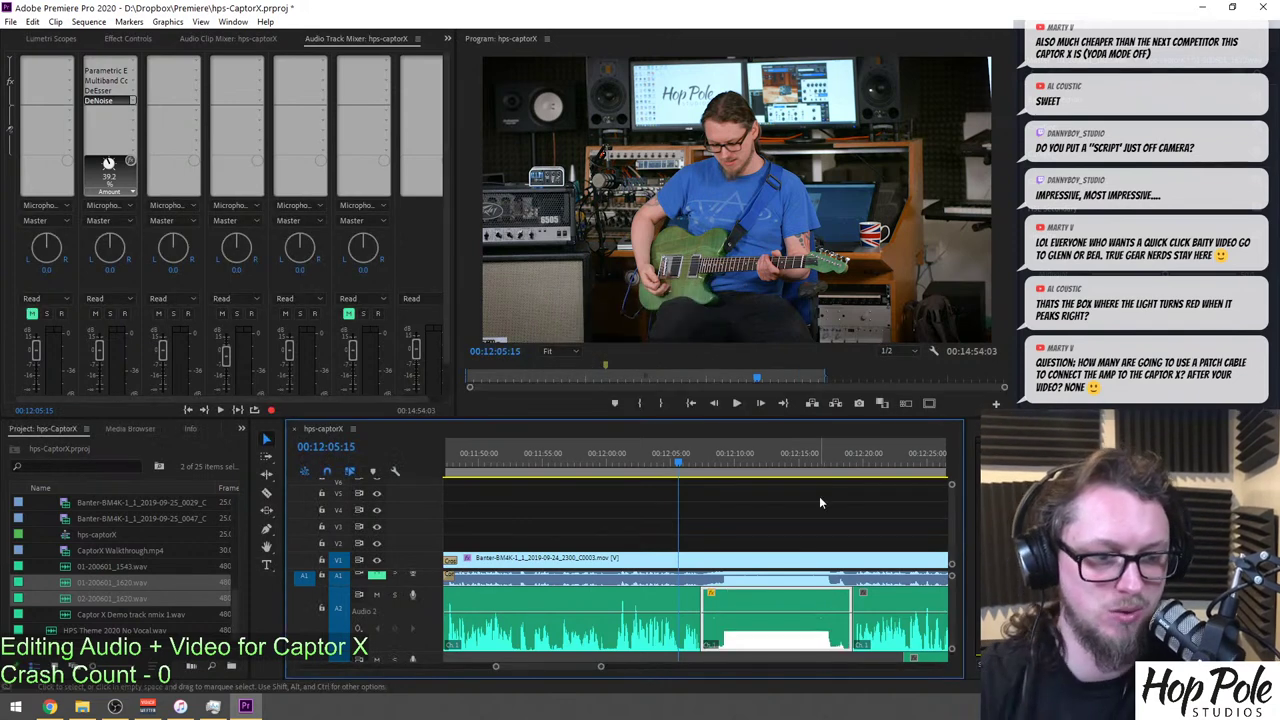
{"action": "key", "text": "space"}
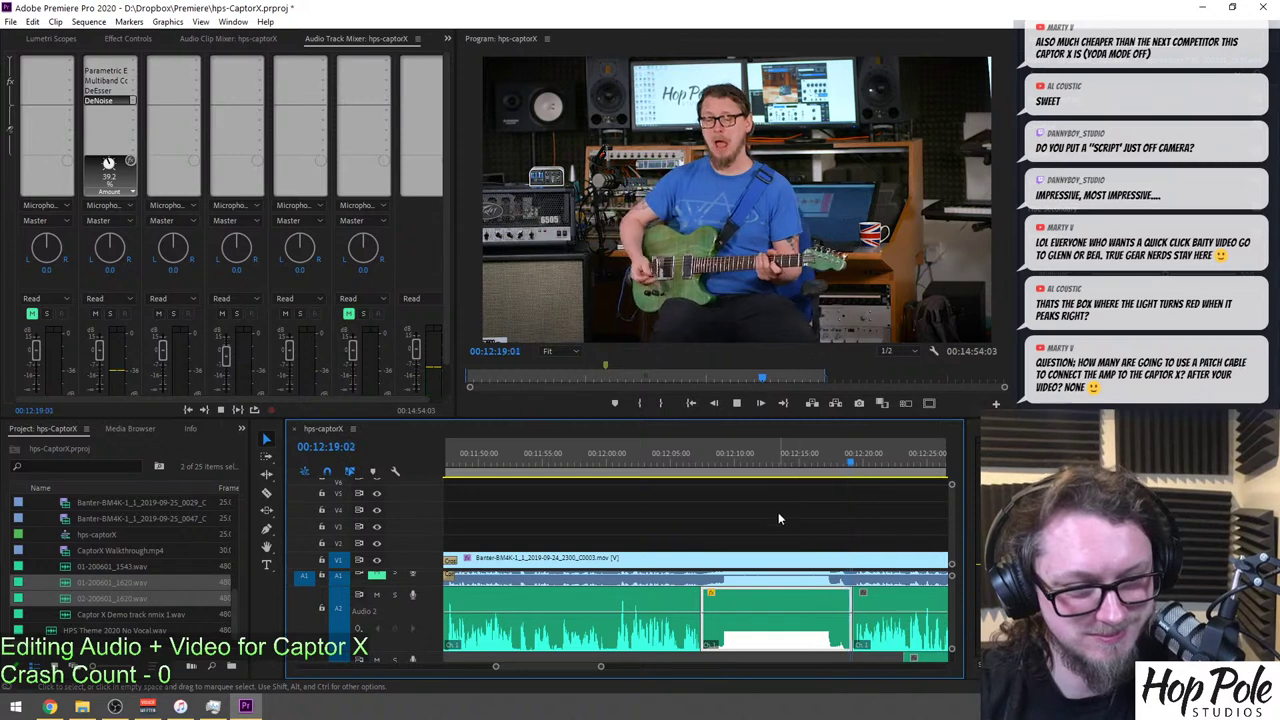
Place the Hop Pole Studios lower-third title on V2 over the loud section, from about 00:12:07 to 00:12:19.
{"action": "left_click", "coordinate": [714, 466]}
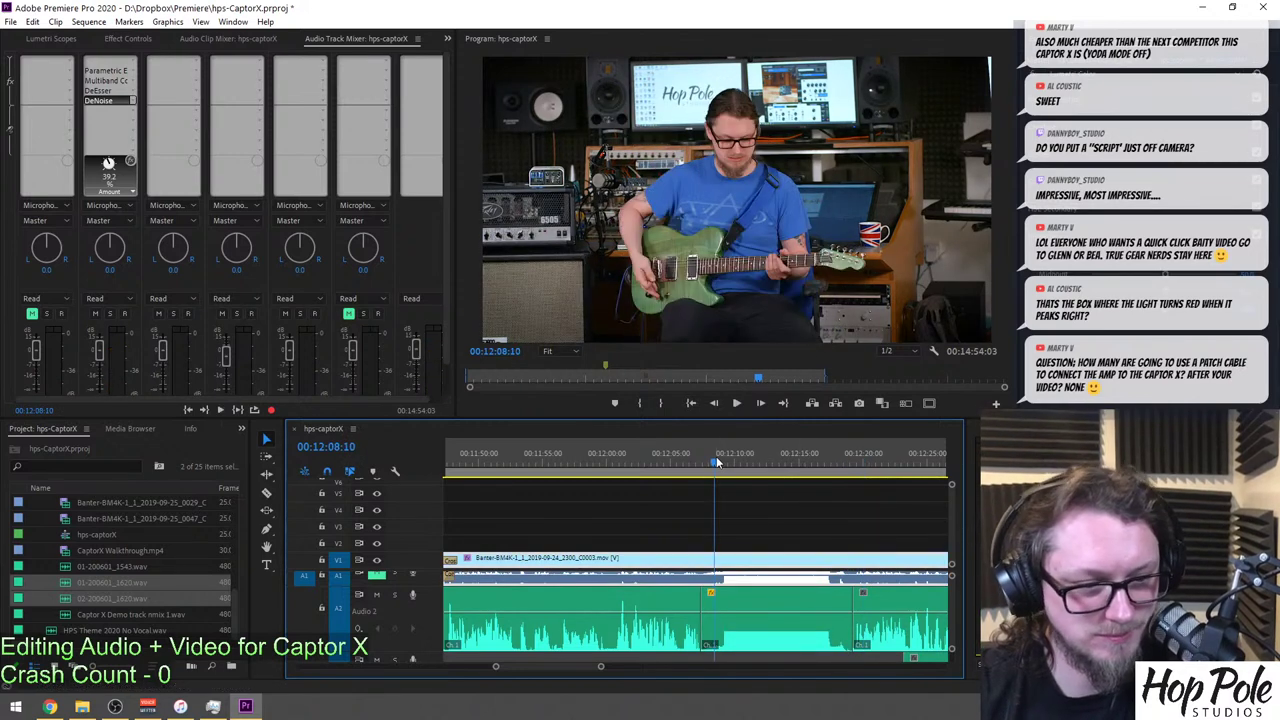
{"action": "left_click", "coordinate": [785, 595]}
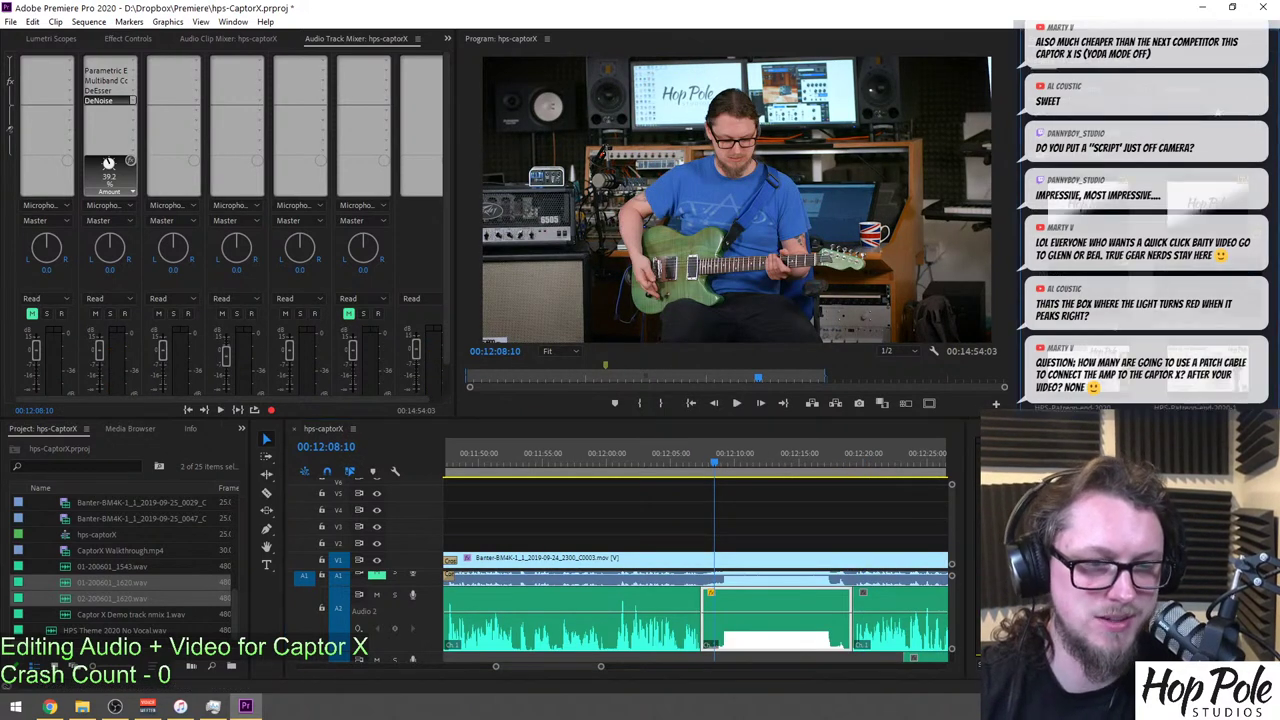
{"action": "left_click_drag", "start_coordinate": [526, 305], "coordinate": [851, 541]}
Change the lower third's header text to "WOW THAT'S LOUD".
{"action": "left_click", "coordinate": [750, 462]}
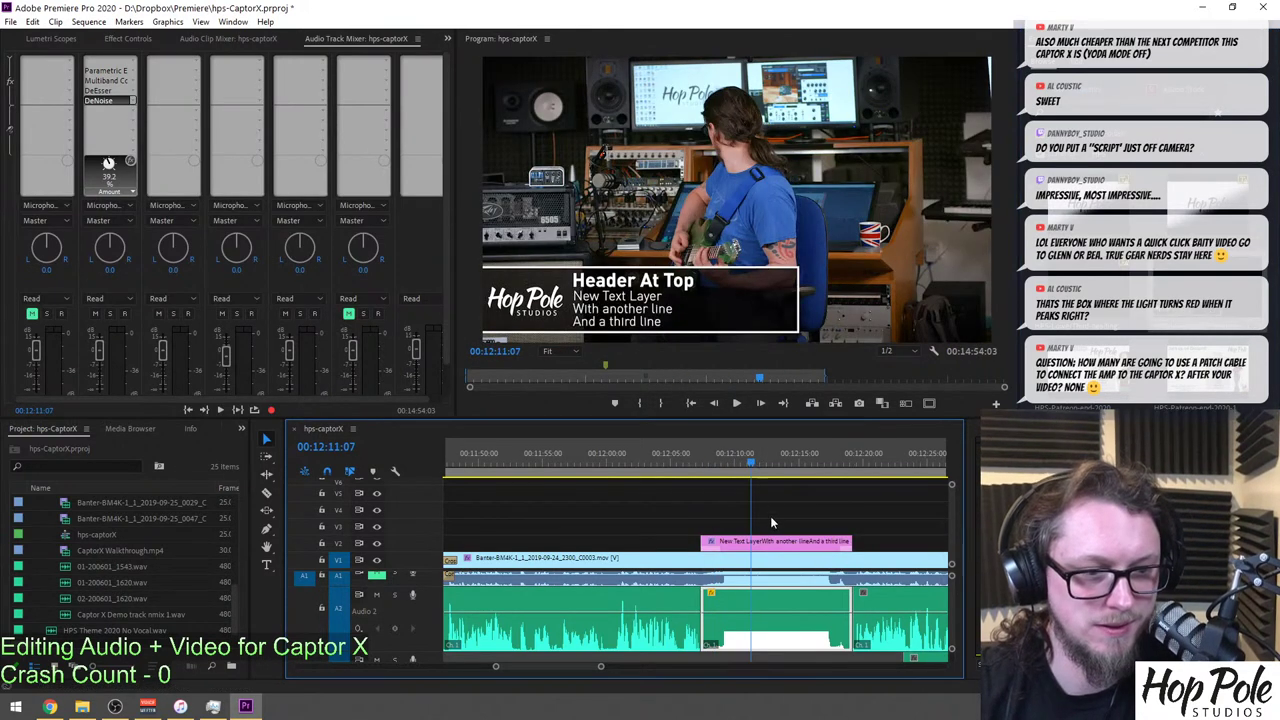
{"action": "left_click", "coordinate": [615, 283]}
{"action": "double_click", "coordinate": [612, 281]}
{"action": "type", "text": "WOW THAT'S LOUD"}
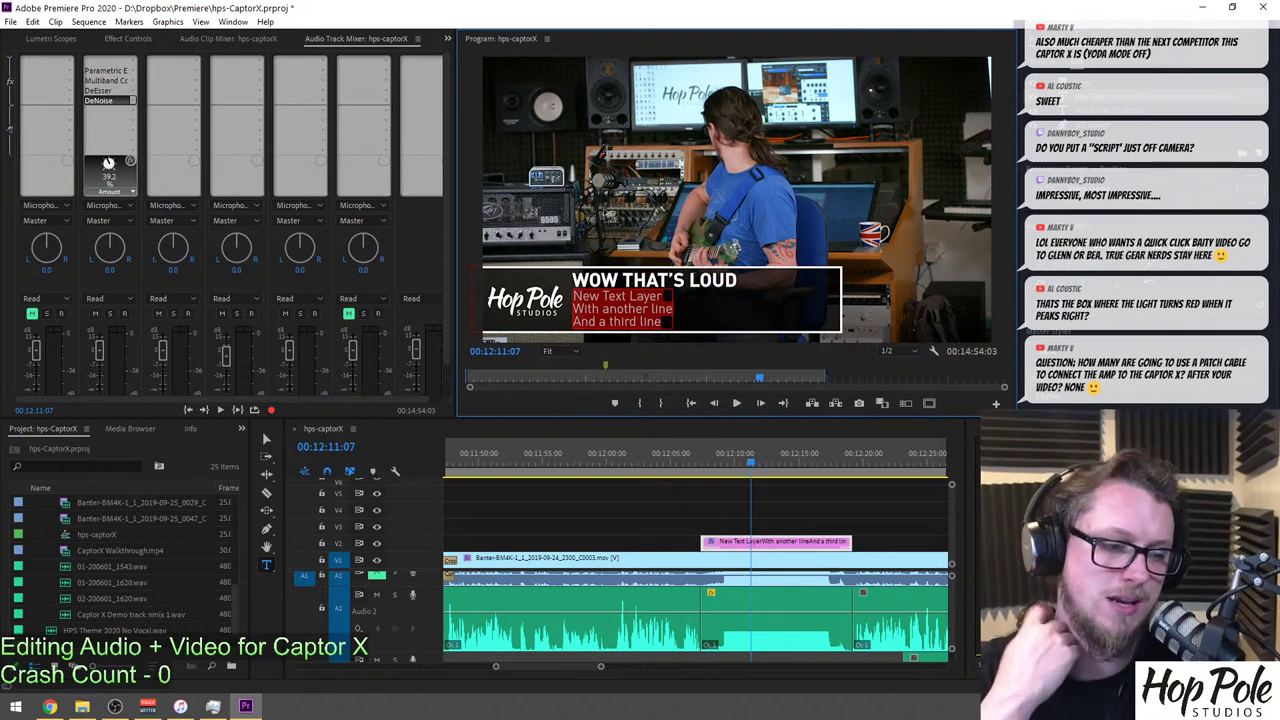
Replace the lower third's body text with "I turned down the vocal shotgun mic by 20dB and it's still loud..." and play it.
{"action": "key", "text": "BackSpace"}
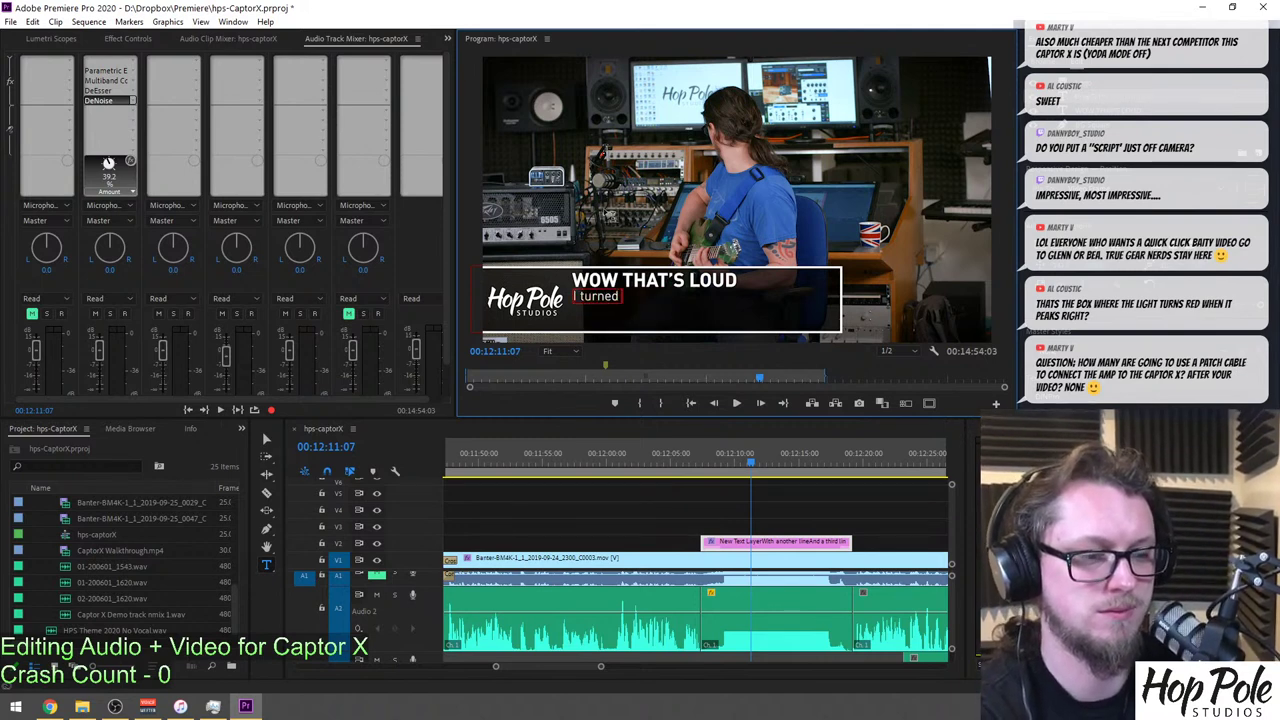
{"action": "type", "text": "I turned down the "}
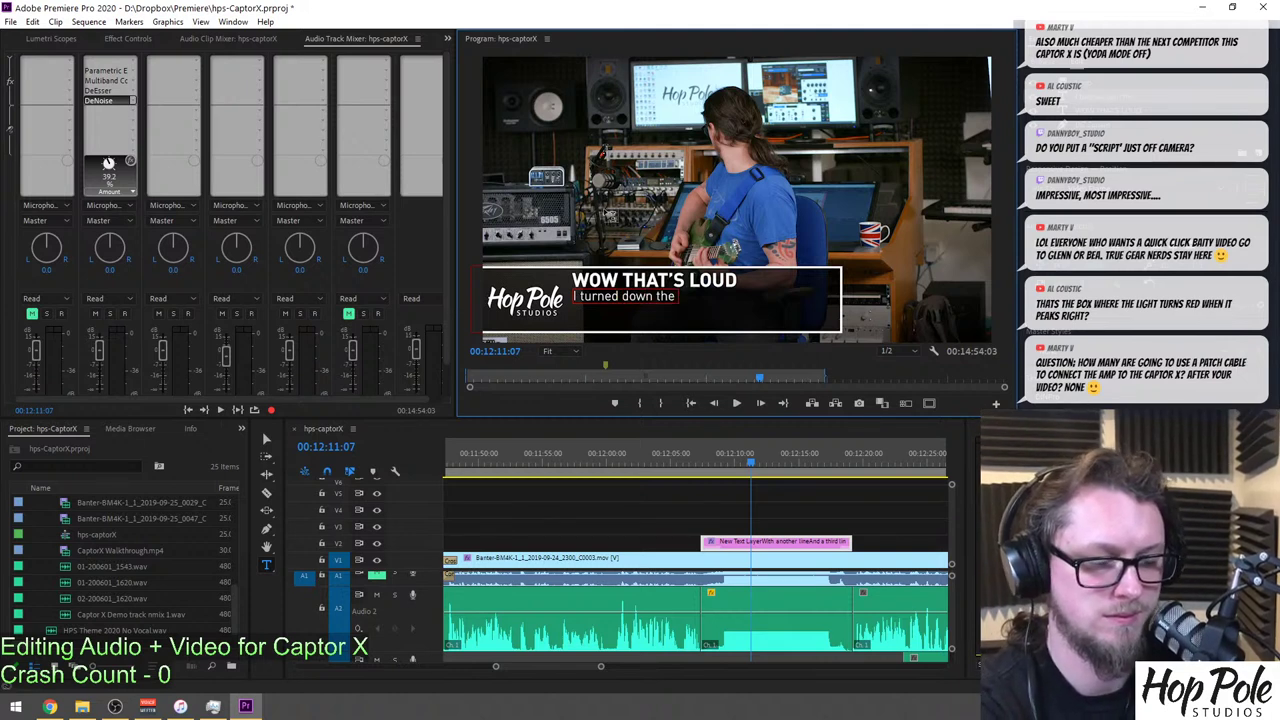
{"action": "type", "text": "vocal shotgun mic"}
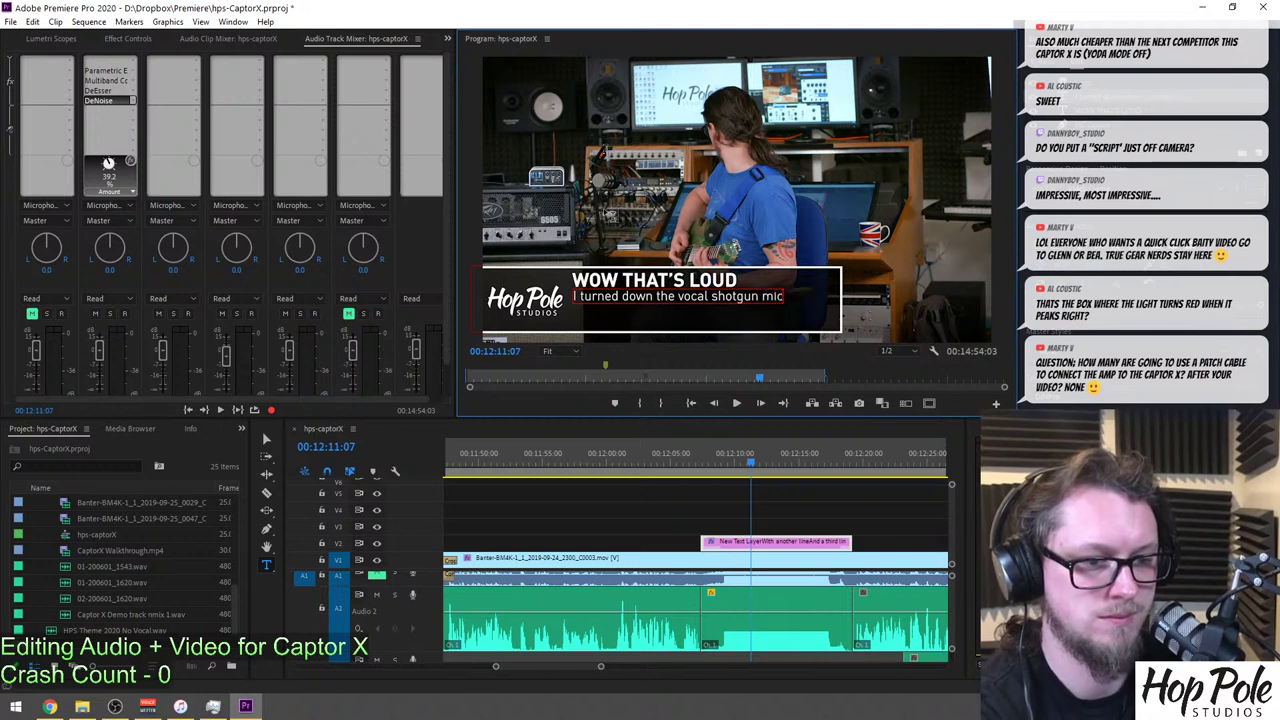
{"action": "type", "text": " by 20"}
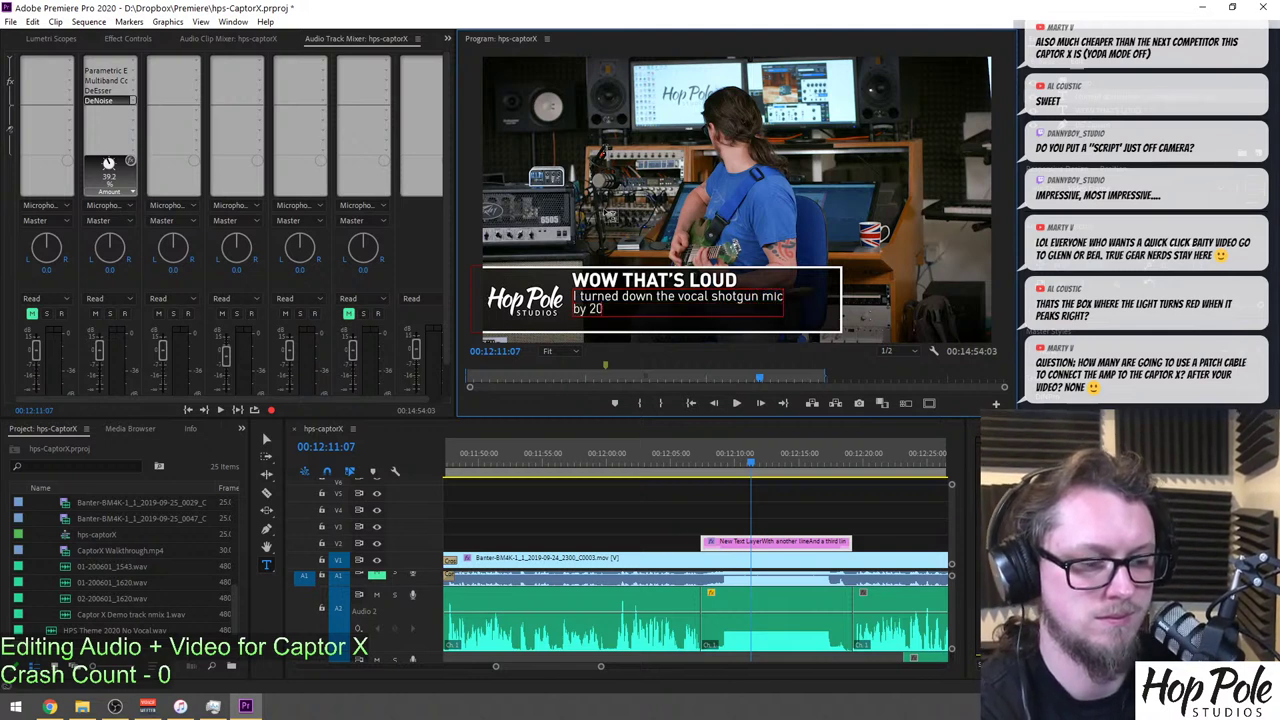
{"action": "type", "text": "dB and it's"}
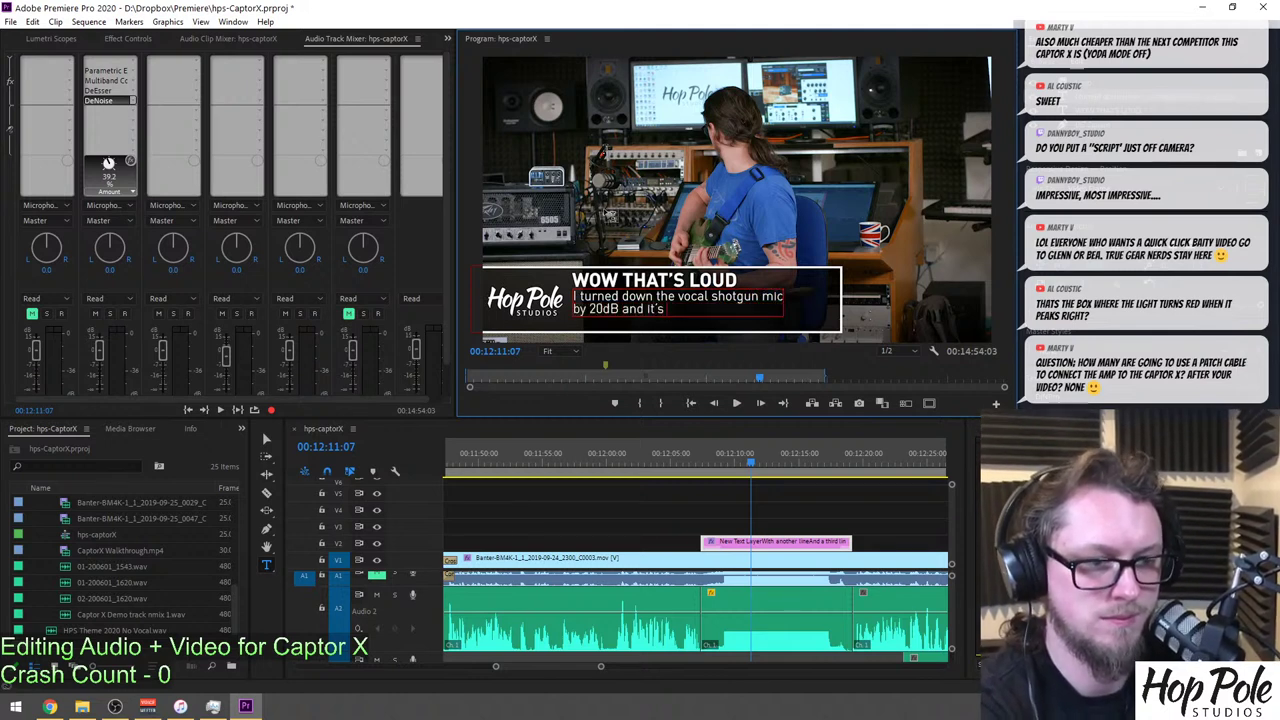
{"action": "type", "text": " still loud..."}
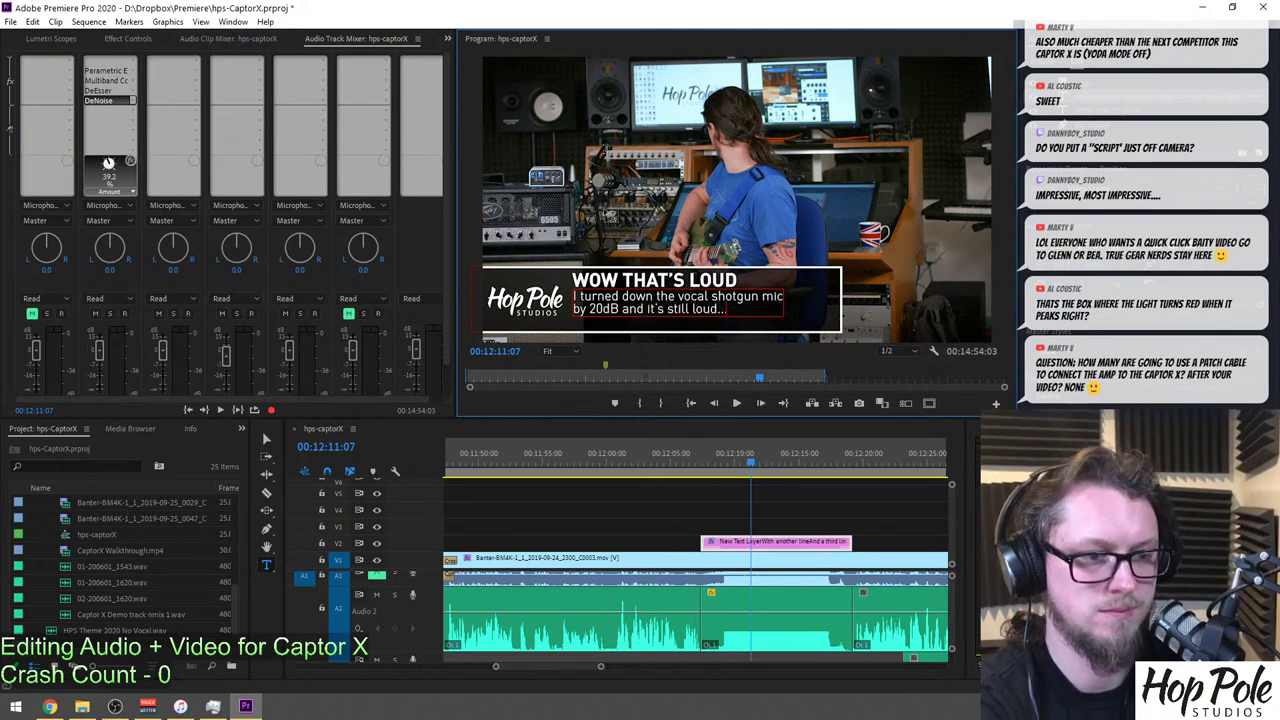
{"action": "left_click", "coordinate": [822, 519]}
{"action": "key", "text": "space"}
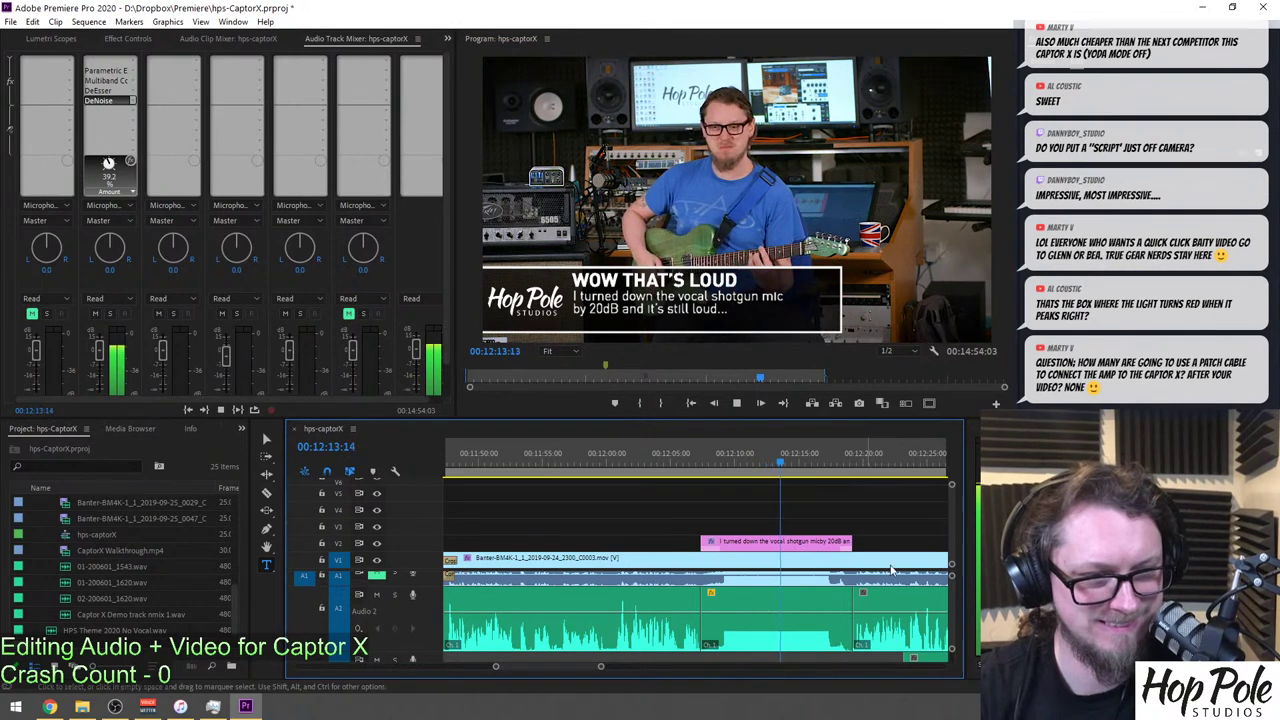
Add the line "The clipping is the mic, not the amp" to the lower third's body text and play it back.
{"action": "left_click", "coordinate": [760, 460]}
{"action": "left_click", "coordinate": [788, 540]}
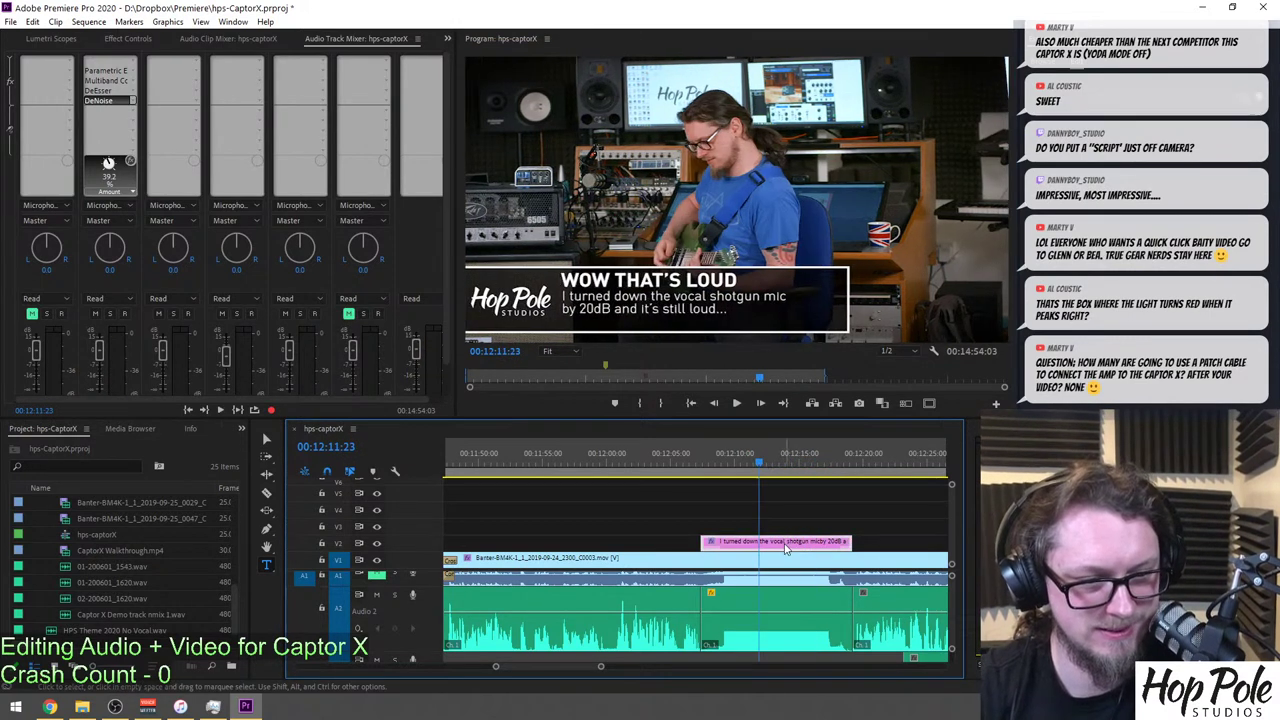
{"action": "left_click", "coordinate": [774, 306]}
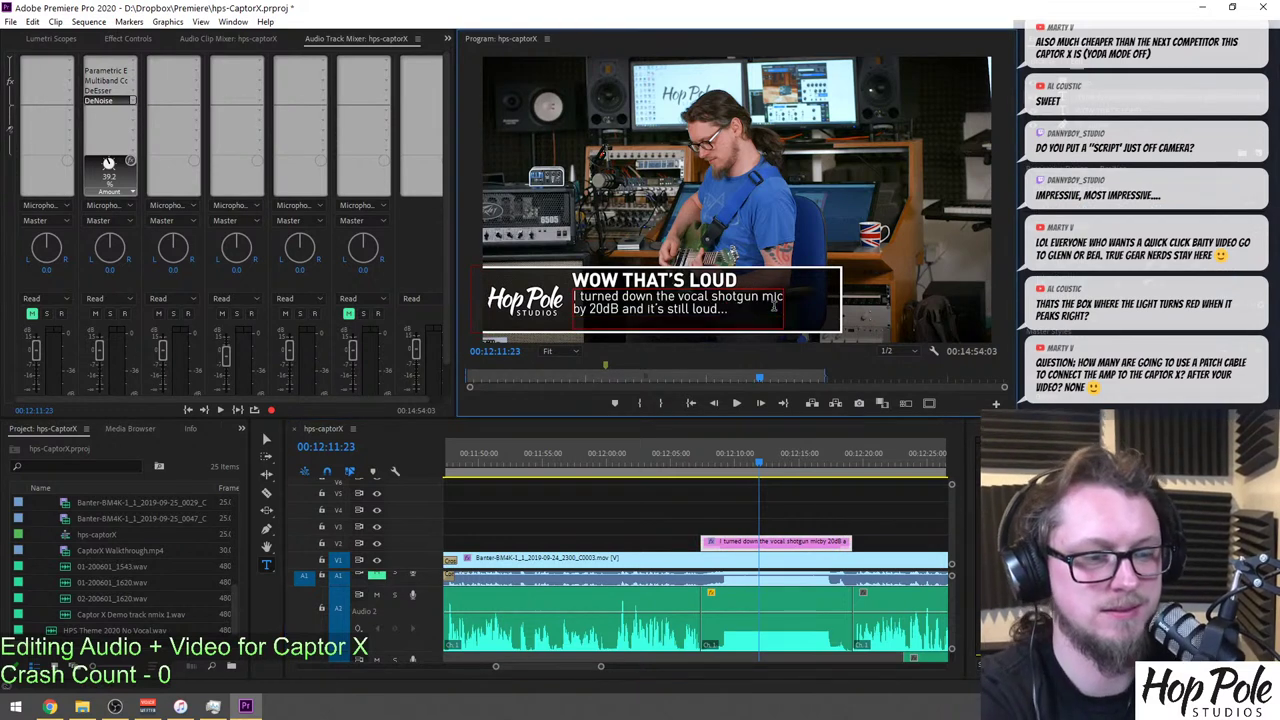
{"action": "key", "text": "Return"}
{"action": "type", "text": "The clippi"}
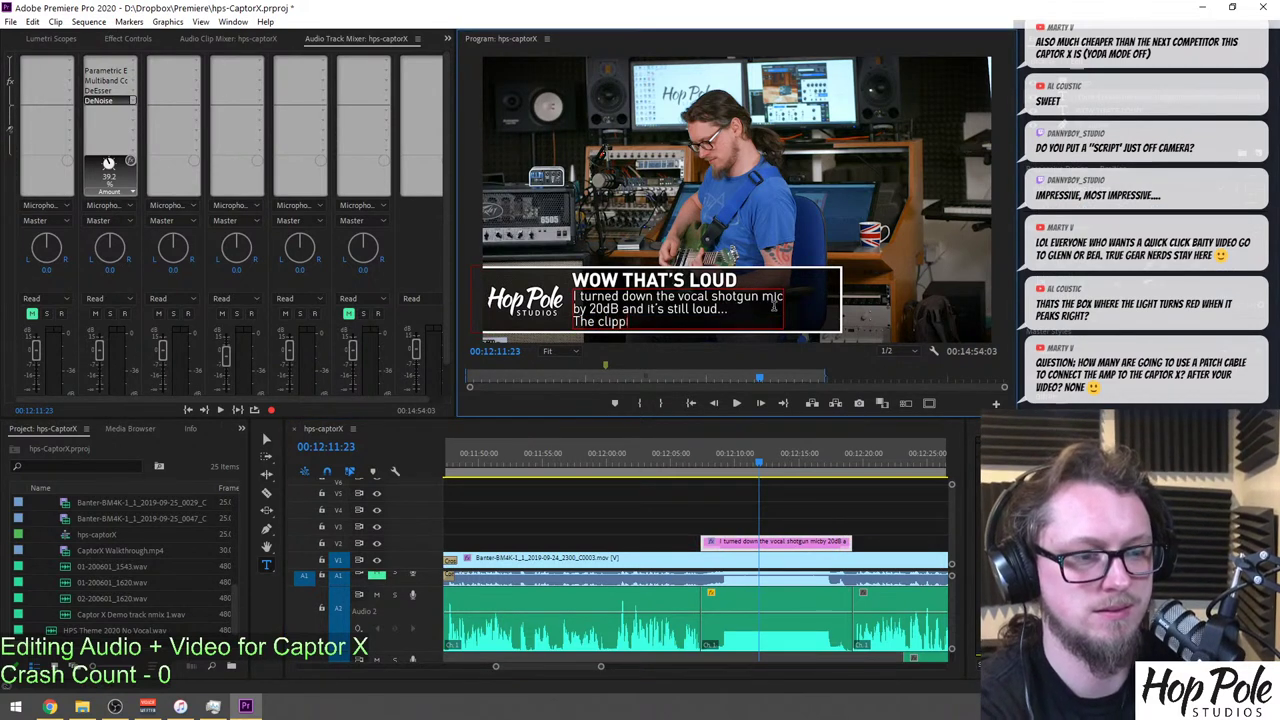
{"action": "type", "text": "ng is the mic, not the amp"}
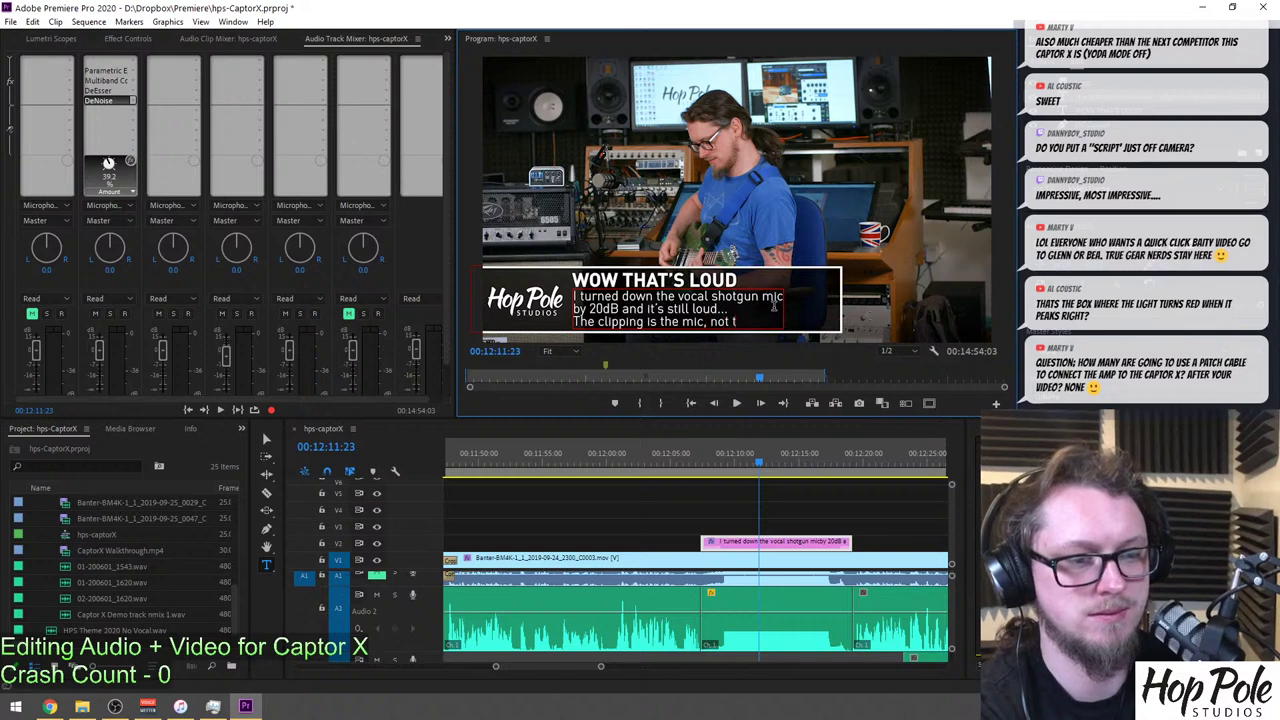
{"action": "left_click", "coordinate": [790, 510]}
{"action": "key", "text": "space"}
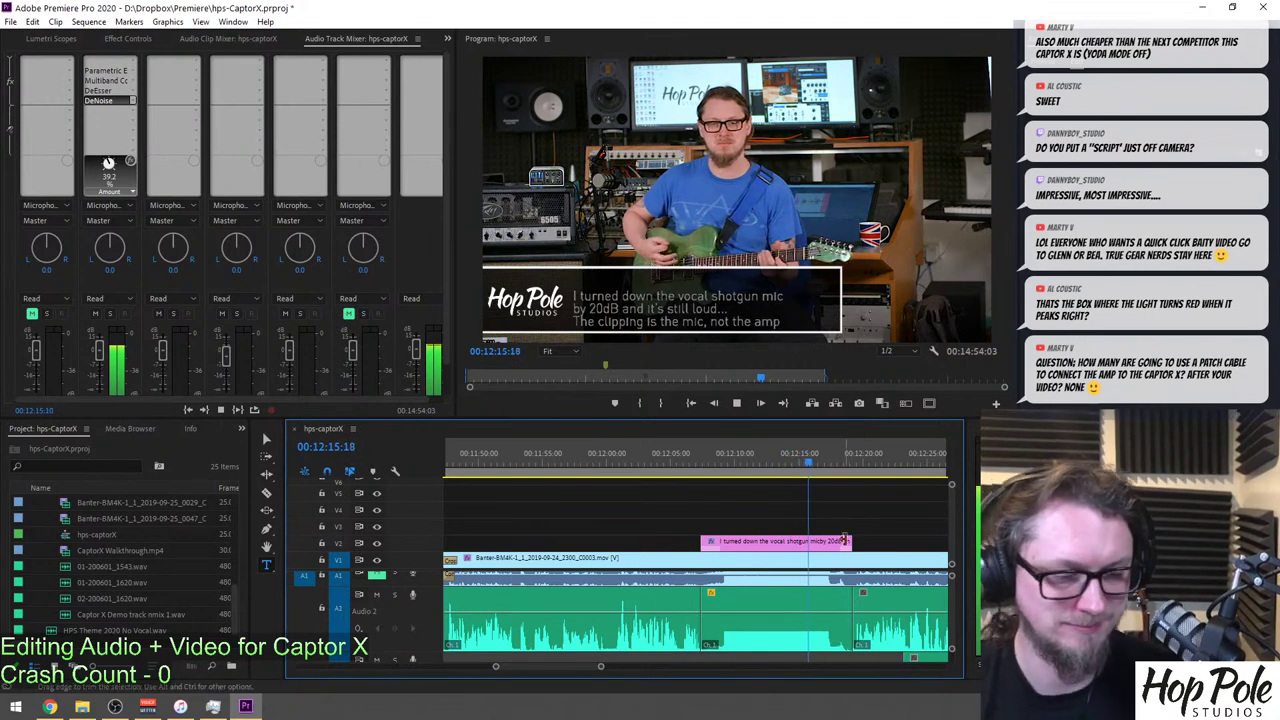
Replay the end of the lower third from about 00:12:15 and review the talking up to the A3 recording's start.
{"action": "scroll", "coordinate": [909, 516], "scroll_direction": "down", "scroll_amount": 3}
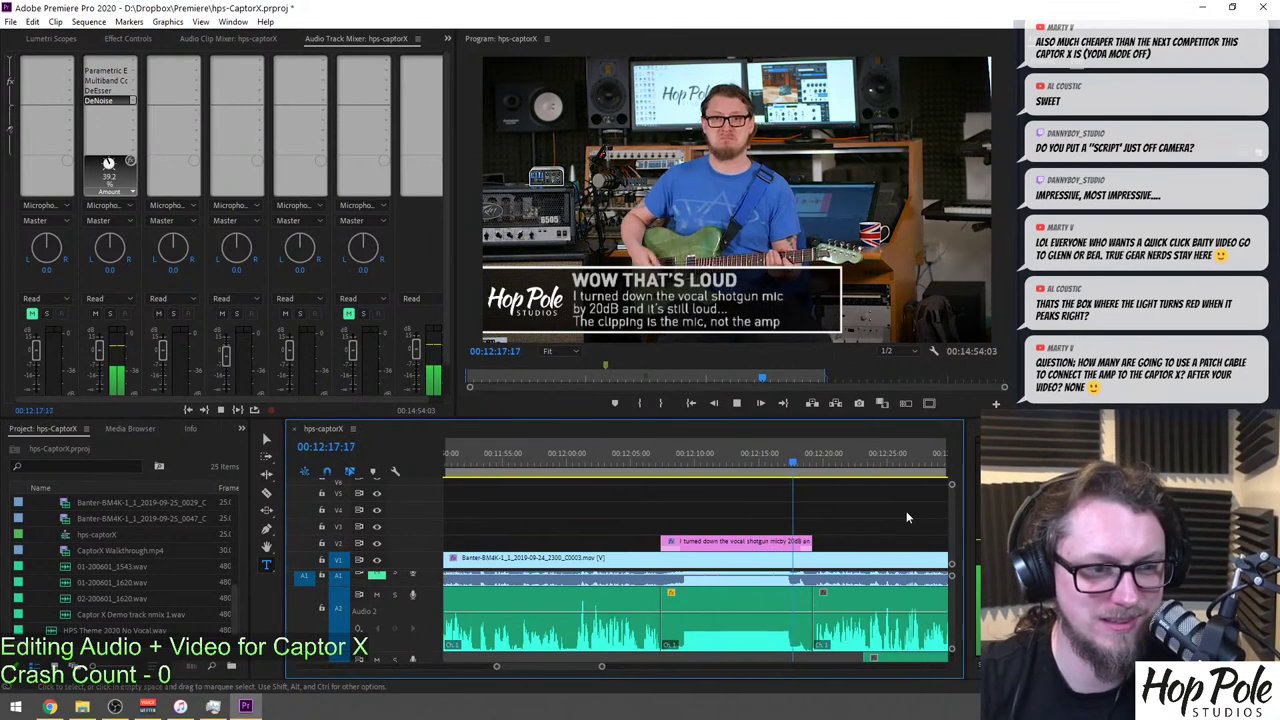
{"action": "left_click_drag", "start_coordinate": [766, 460], "coordinate": [738, 455]}
{"action": "left_click", "coordinate": [724, 455]}
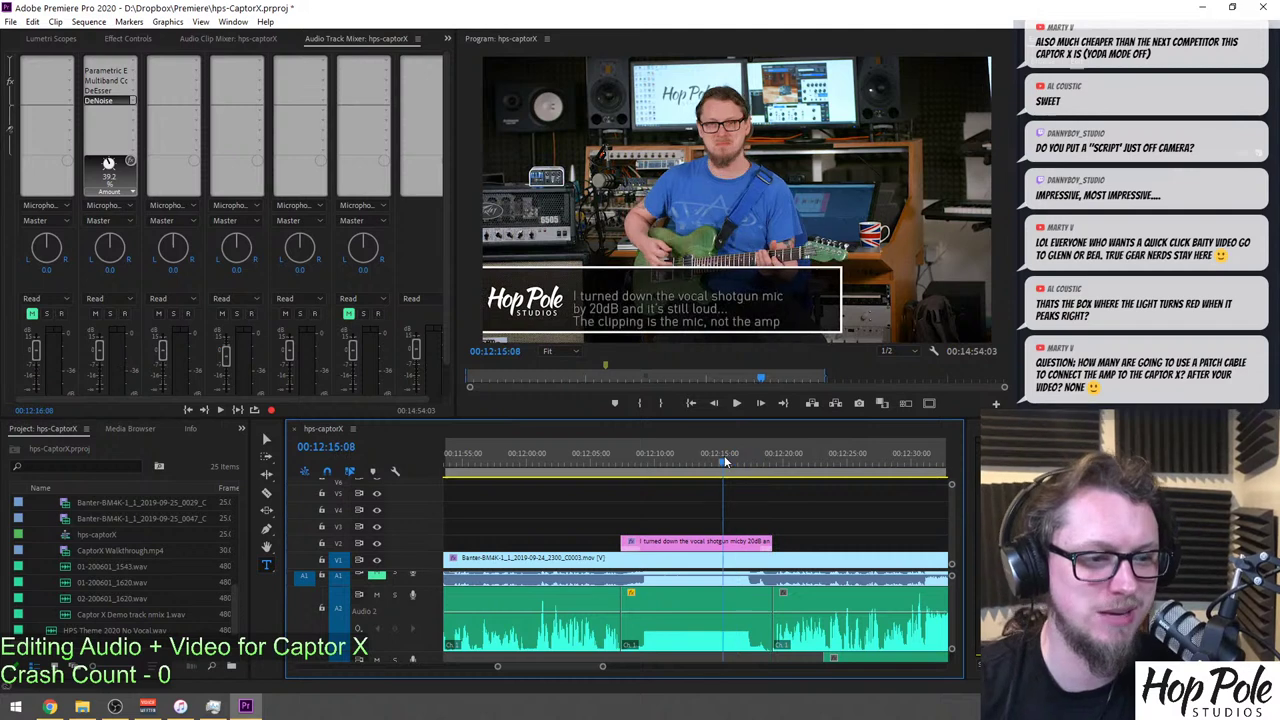
{"action": "key", "text": "space"}
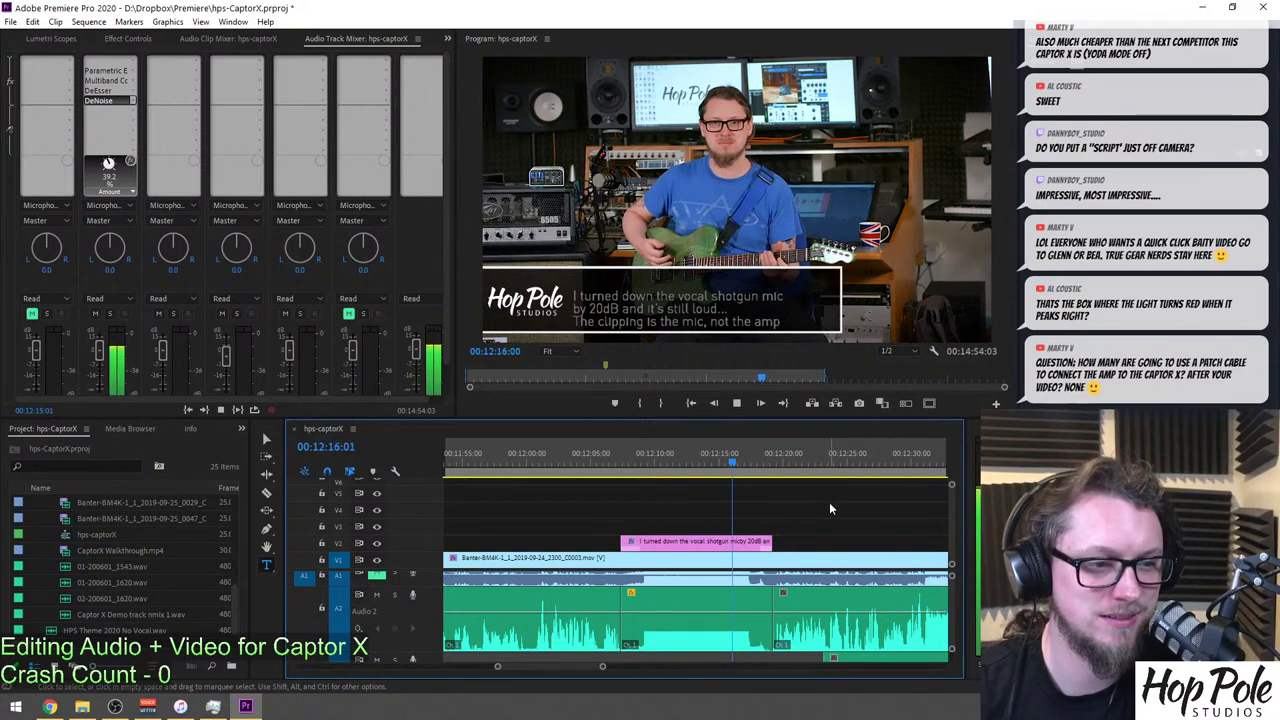
{"action": "scroll", "coordinate": [826, 503], "scroll_direction": "down", "scroll_amount": 2}
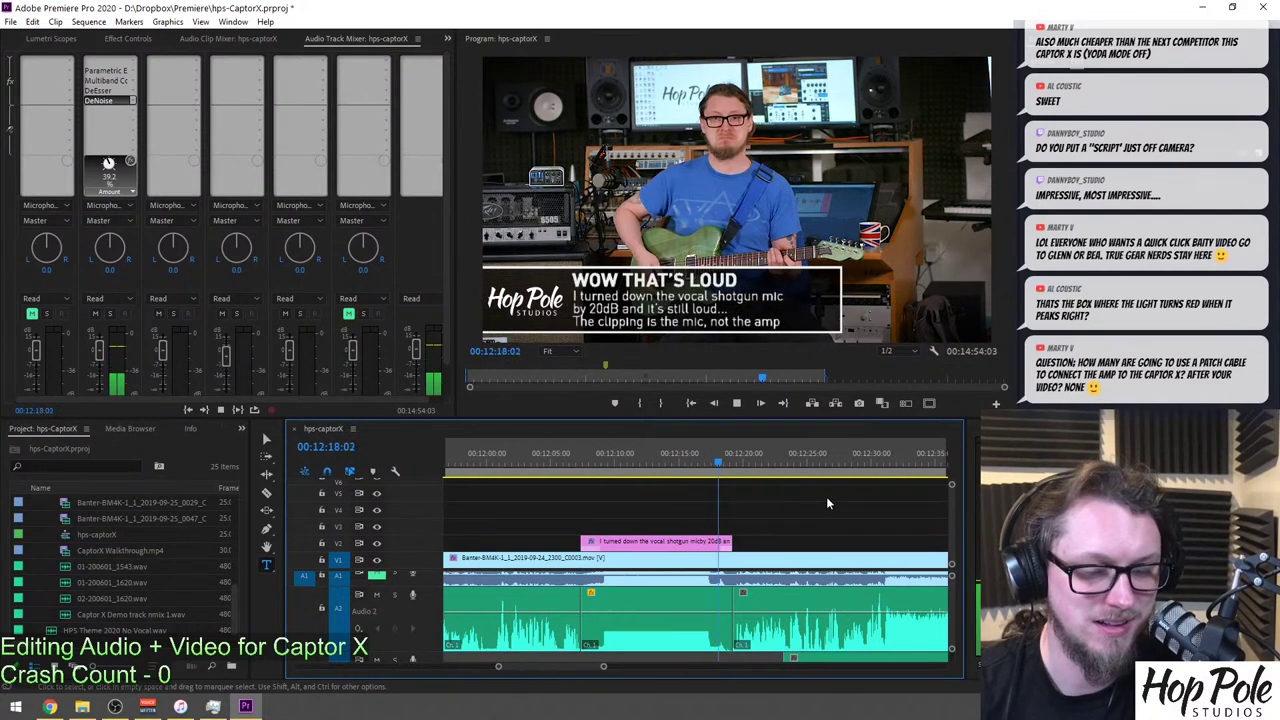
{"action": "scroll", "coordinate": [814, 505], "scroll_direction": "down", "scroll_amount": 3}
{"action": "key", "text": "space"}
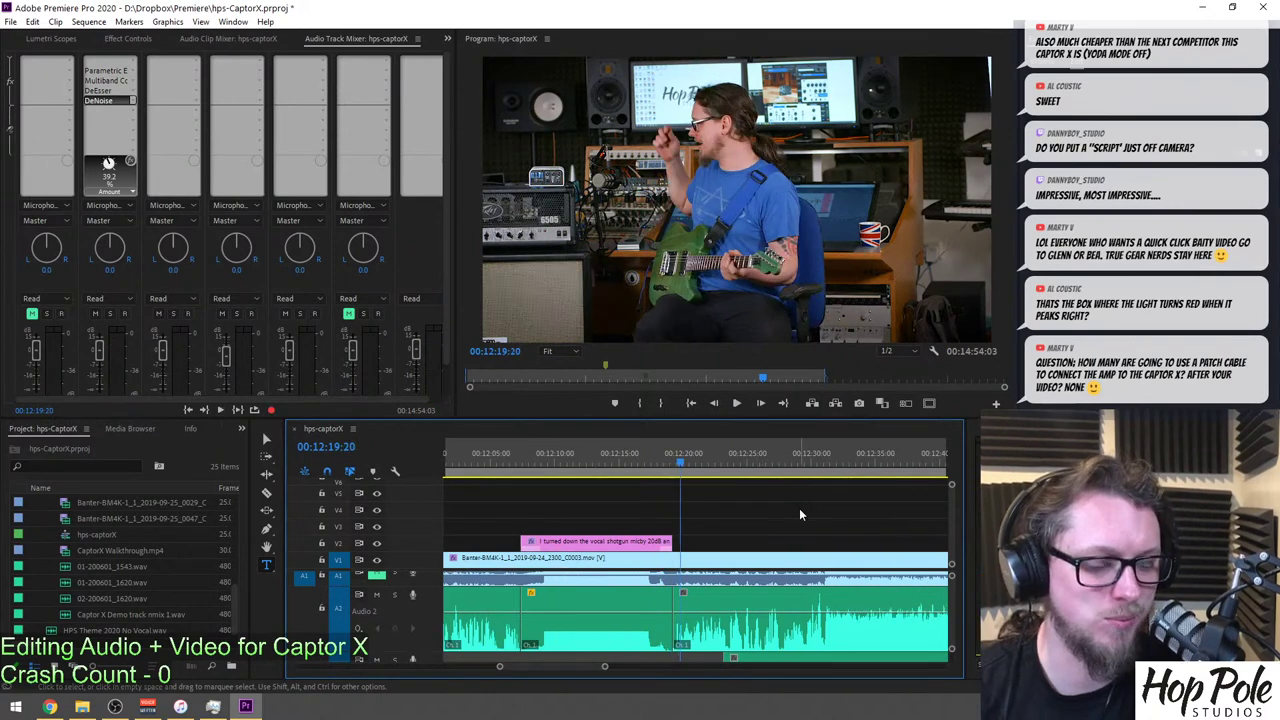
{"action": "scroll", "coordinate": [799, 507], "scroll_direction": "down", "scroll_amount": 1}
{"action": "scroll", "coordinate": [803, 520], "scroll_direction": "down", "scroll_amount": 1}
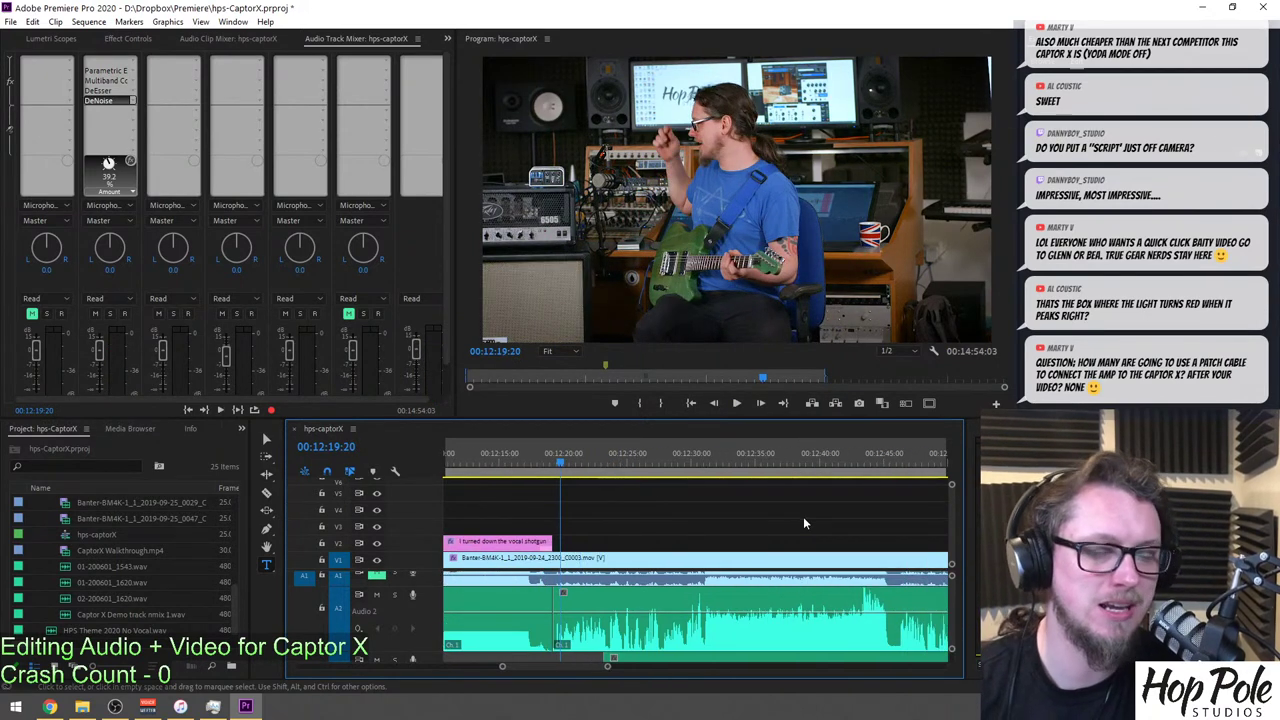
{"action": "key", "text": "space"}
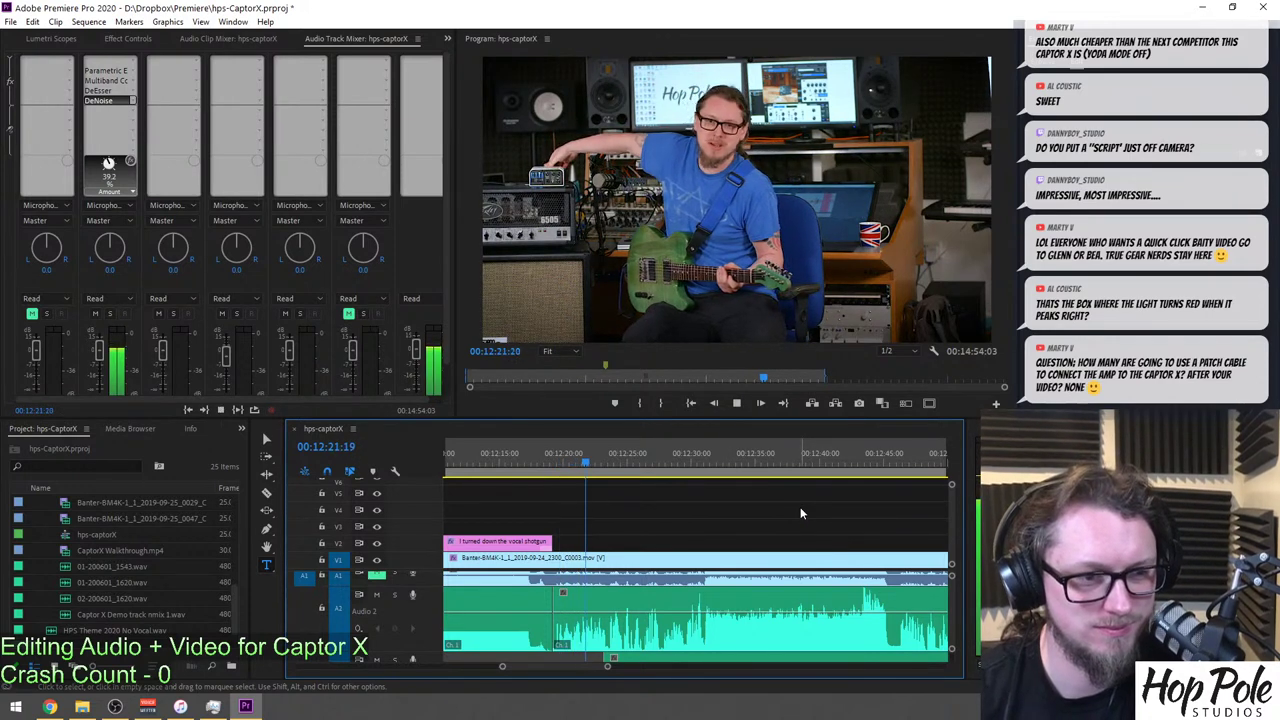
{"action": "scroll", "coordinate": [940, 598], "scroll_direction": "down", "scroll_amount": 2}
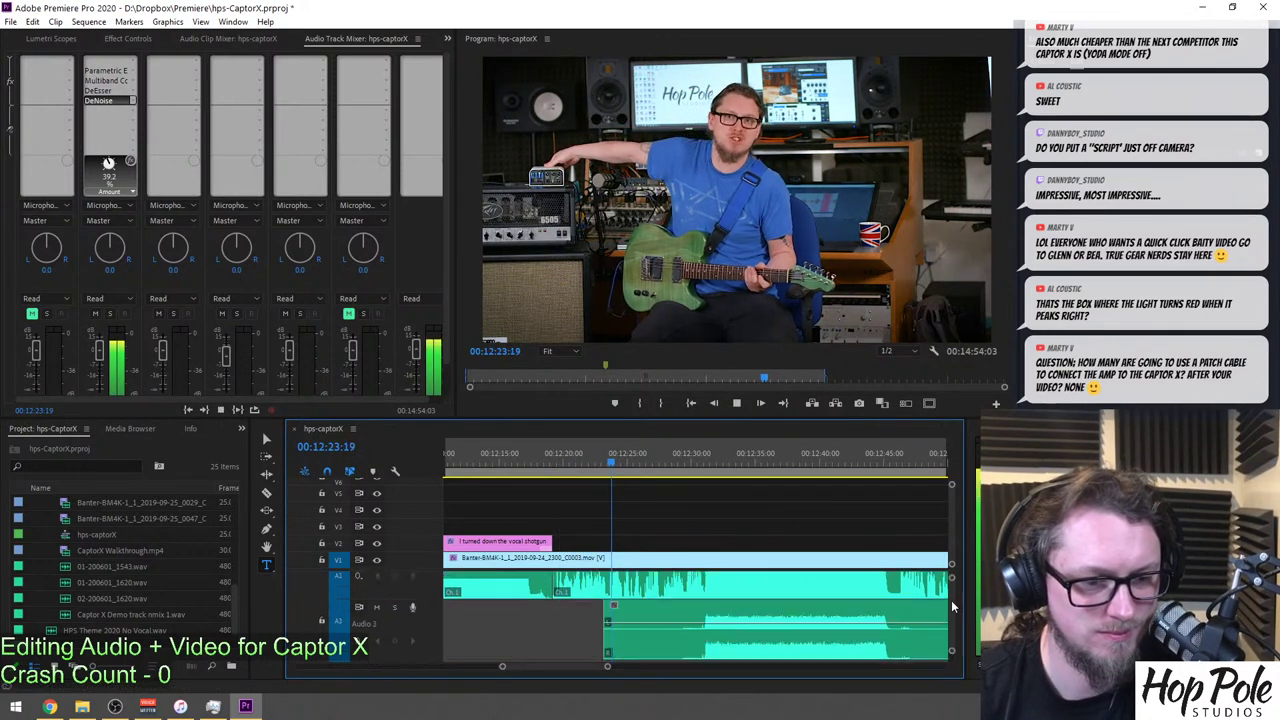
Trim the start of the A3 recording to about 00:13:06.
{"action": "key", "text": "minus"}
{"action": "key", "text": "minus"}
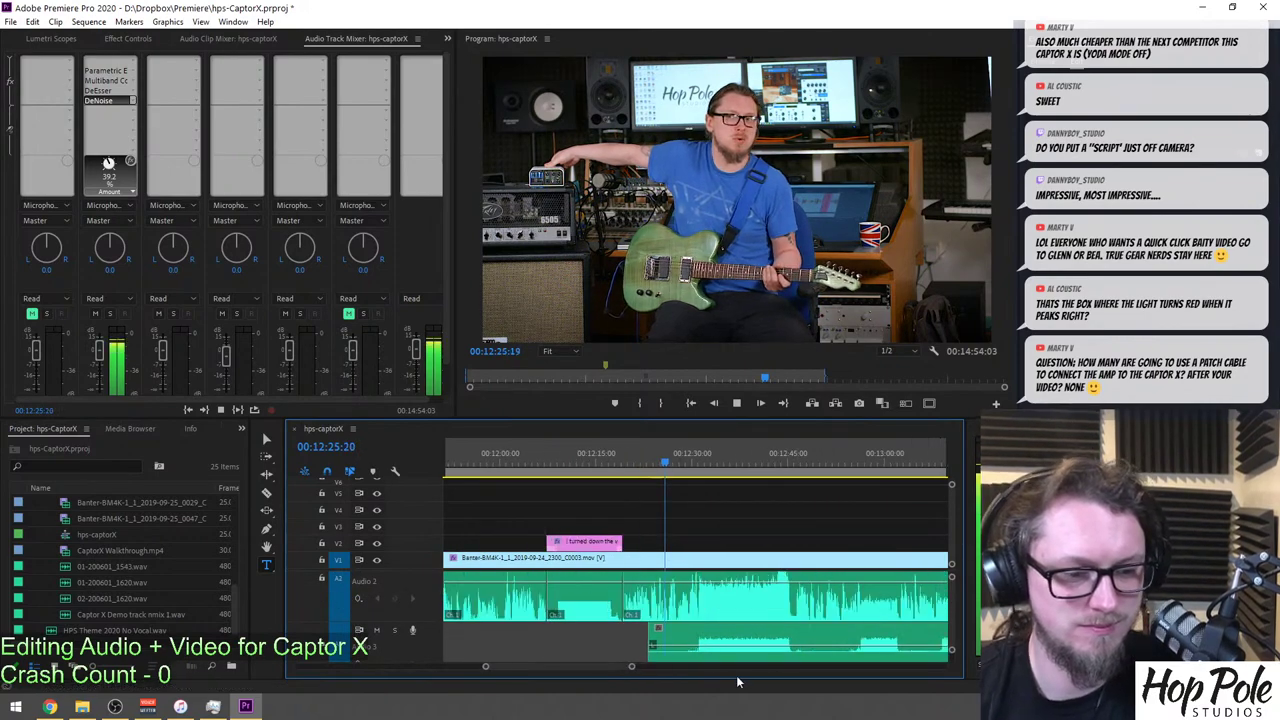
{"action": "left_click_drag", "start_coordinate": [672, 646], "coordinate": [808, 643]}
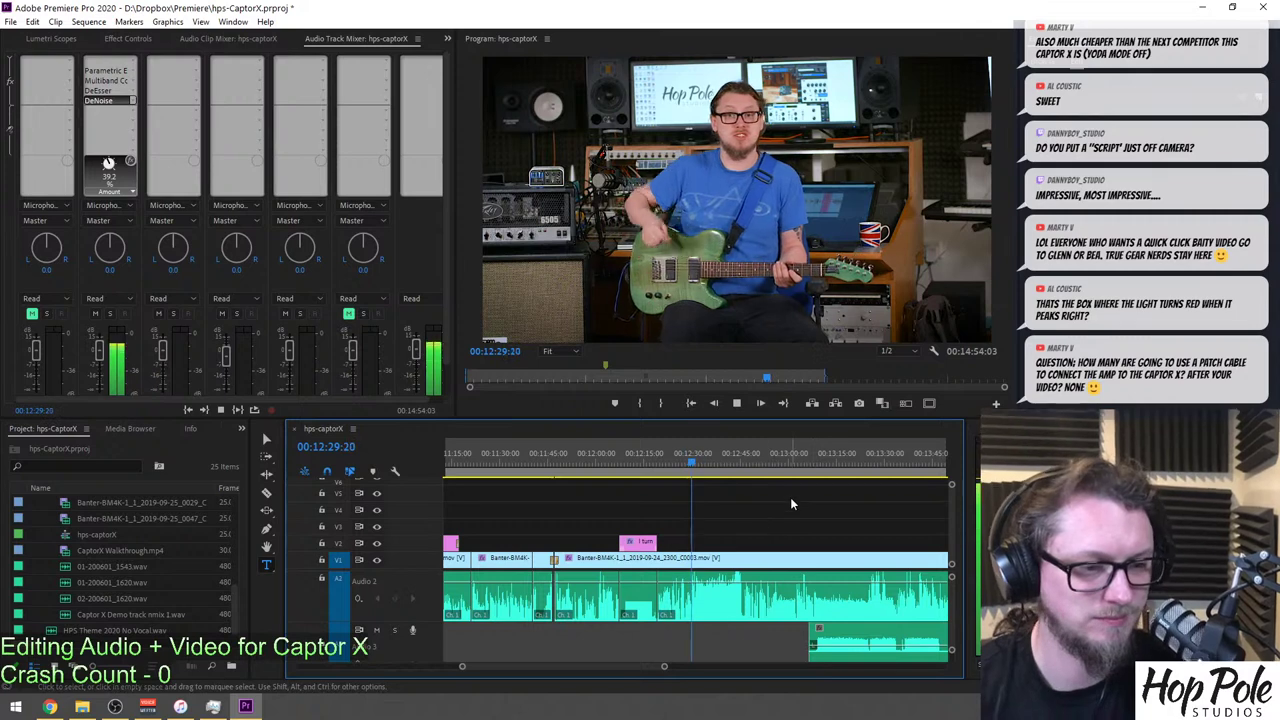
Split the A2 audio at the start and end of the loud guitar playing, at about 00:12:31 and 00:12:45.
{"action": "key", "text": "equal"}
{"action": "key", "text": "equal"}
{"action": "key", "text": "equal"}
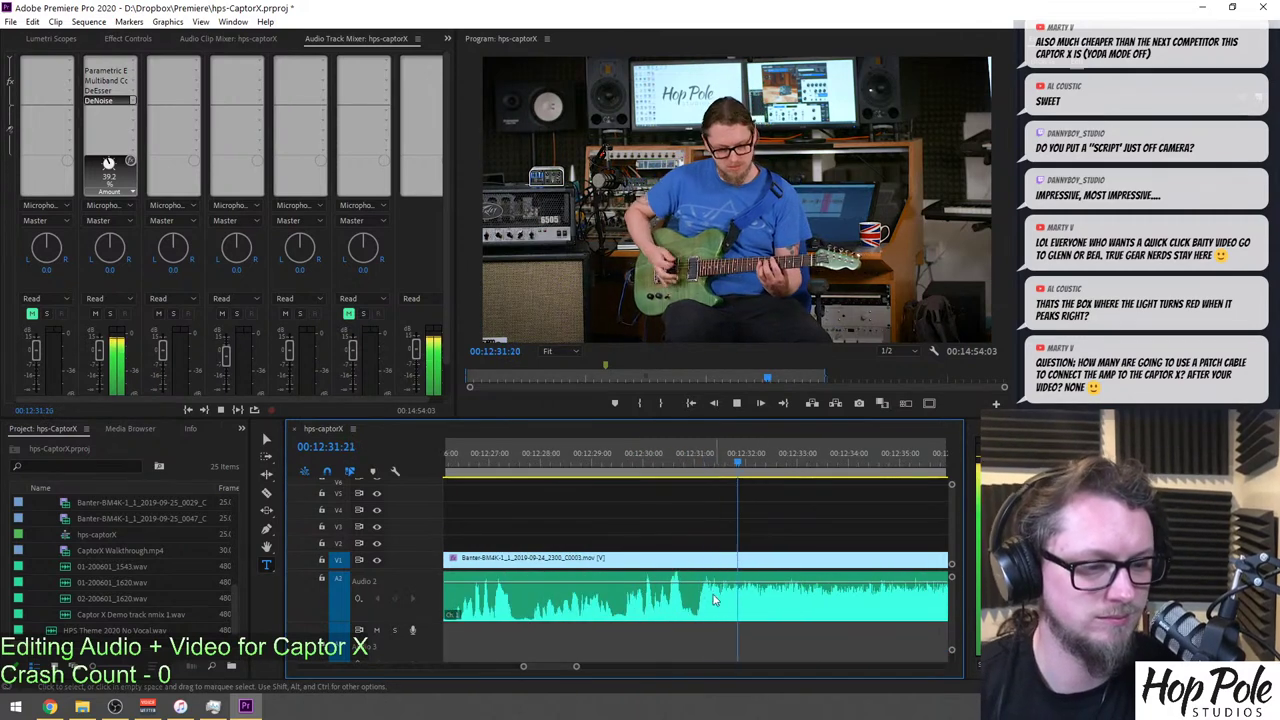
{"action": "key", "text": "space"}
{"action": "key", "text": "c"}
{"action": "left_click", "coordinate": [697, 603]}
{"action": "key", "text": "minus"}
{"action": "key", "text": "minus"}
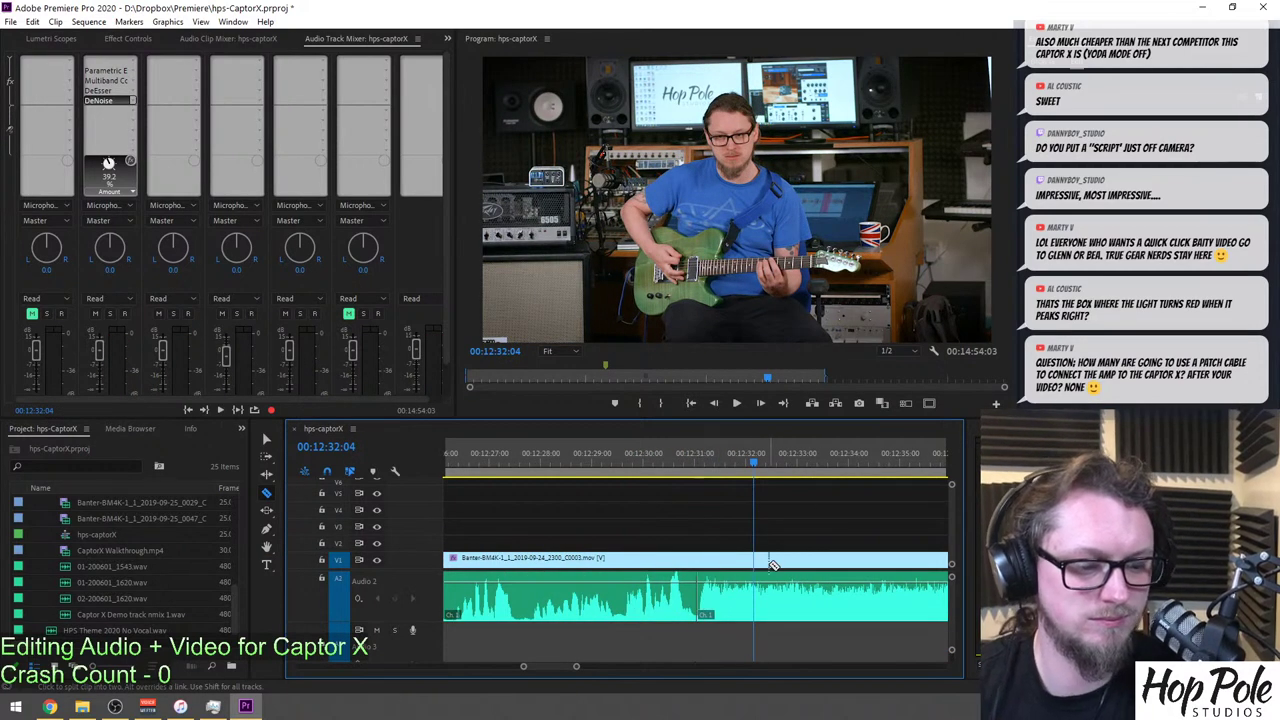
{"action": "left_click", "coordinate": [848, 453]}
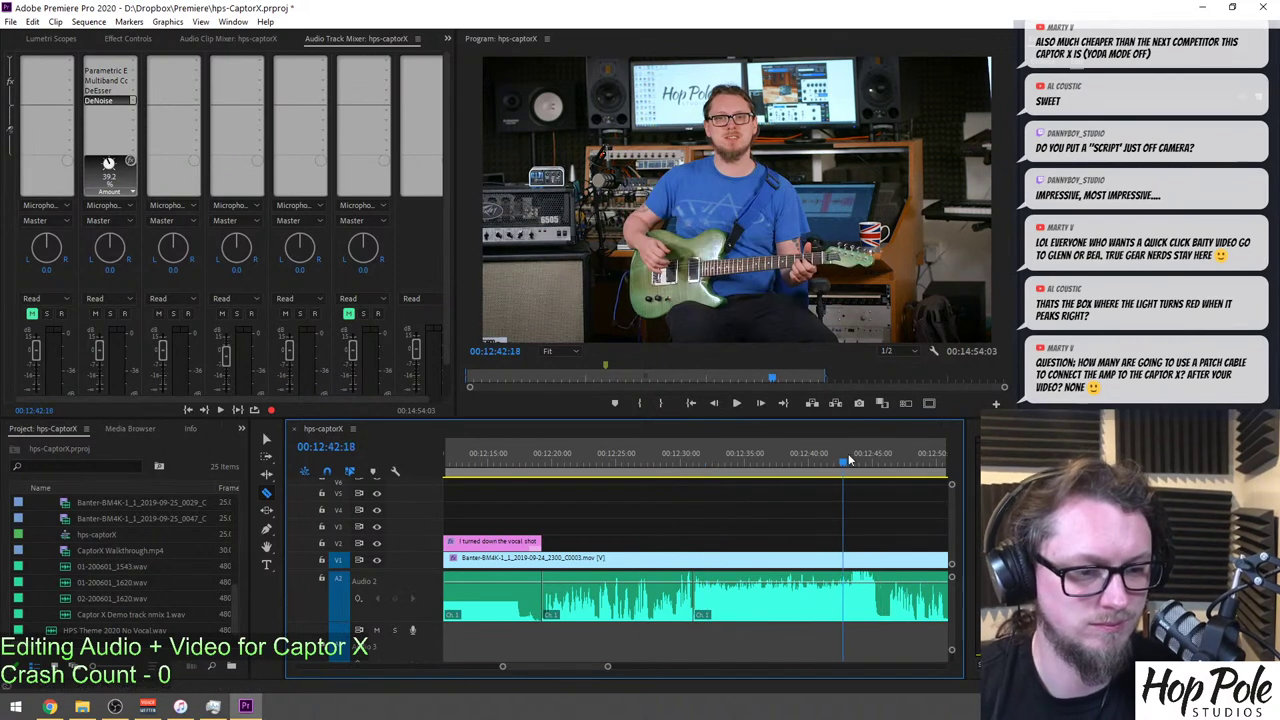
{"action": "key", "text": "space"}
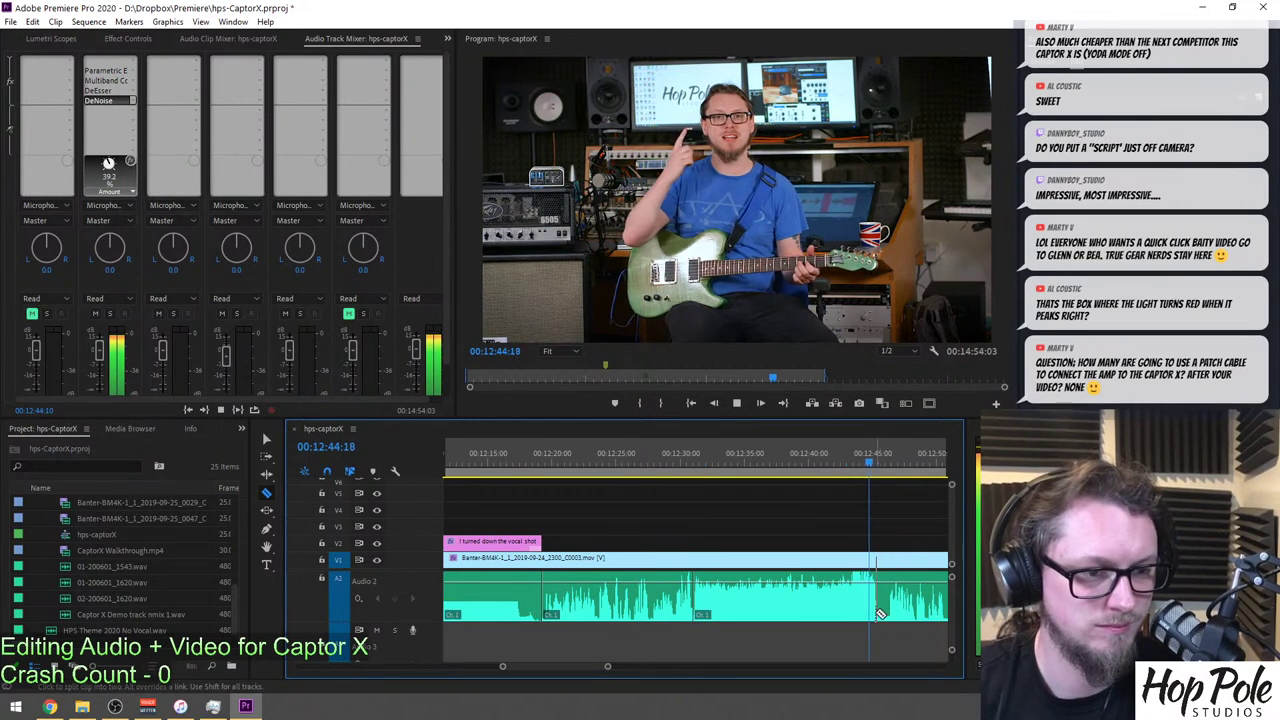
{"action": "key", "text": "space"}
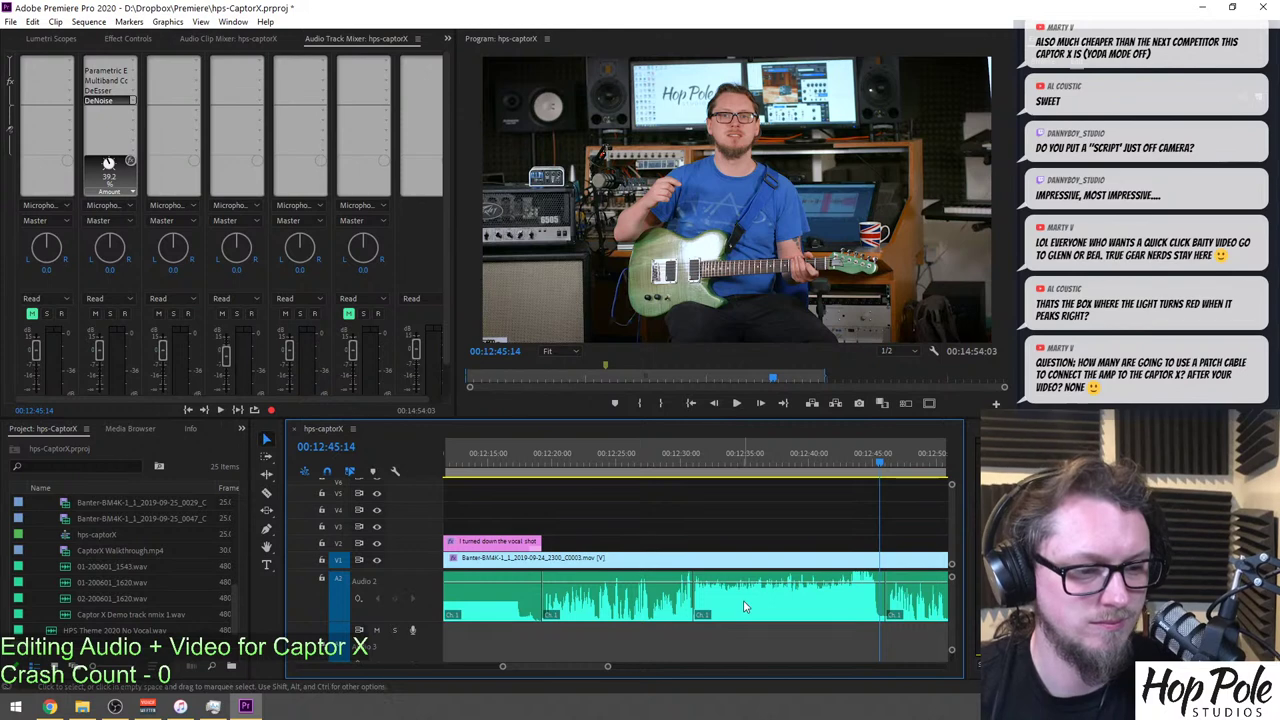
Lower the gain of the split-off guitar section on A2 by 10 dB and play it back from its start.
{"action": "right_click", "coordinate": [752, 603]}
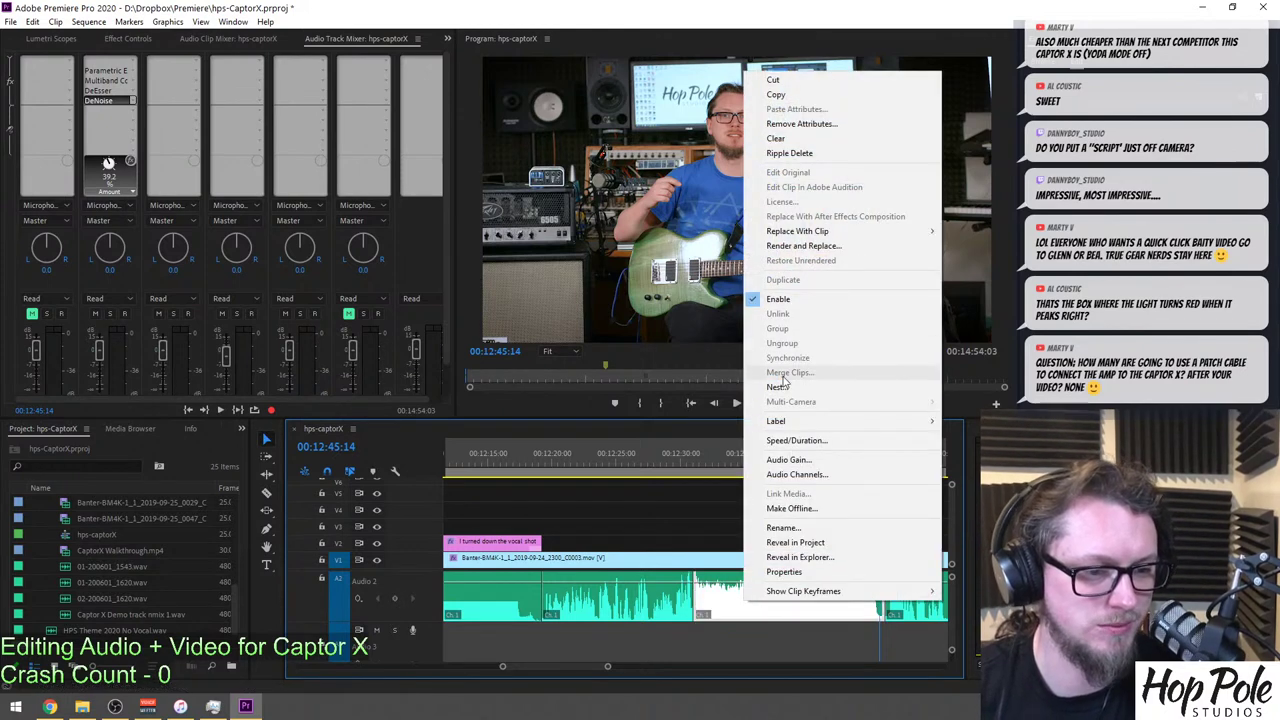
{"action": "left_click", "coordinate": [783, 460]}
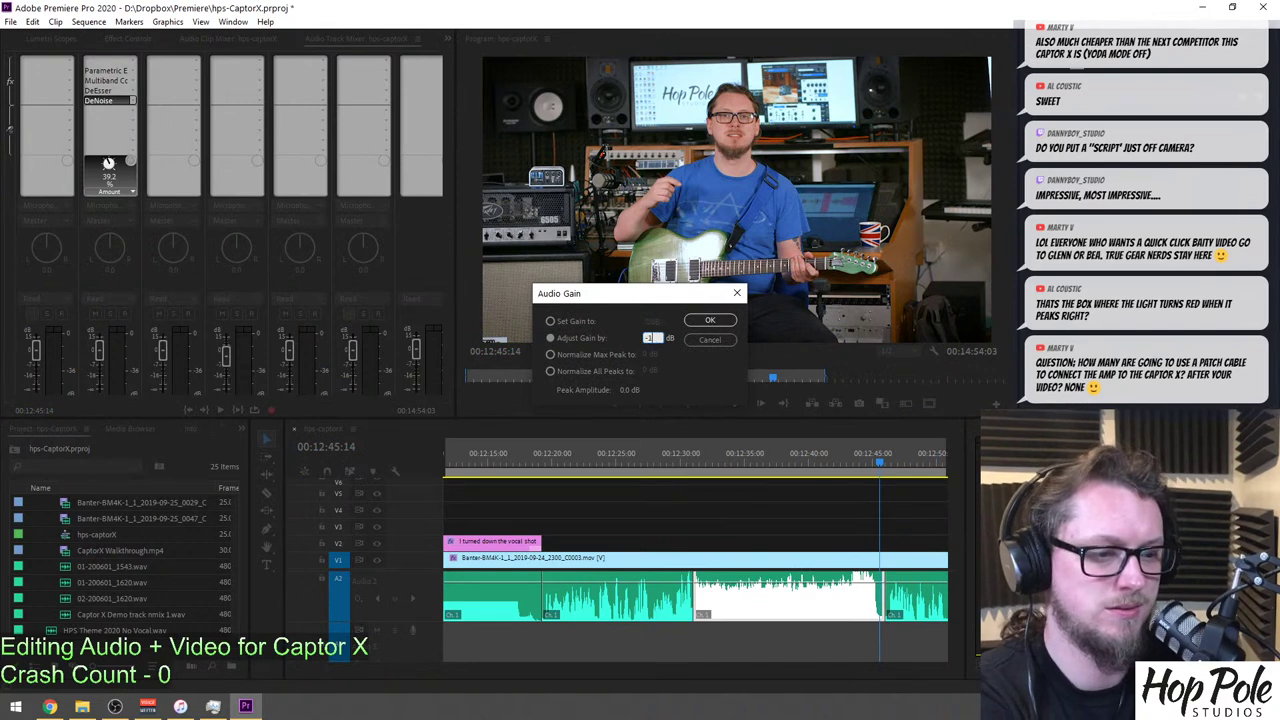
{"action": "key", "text": "Return"}
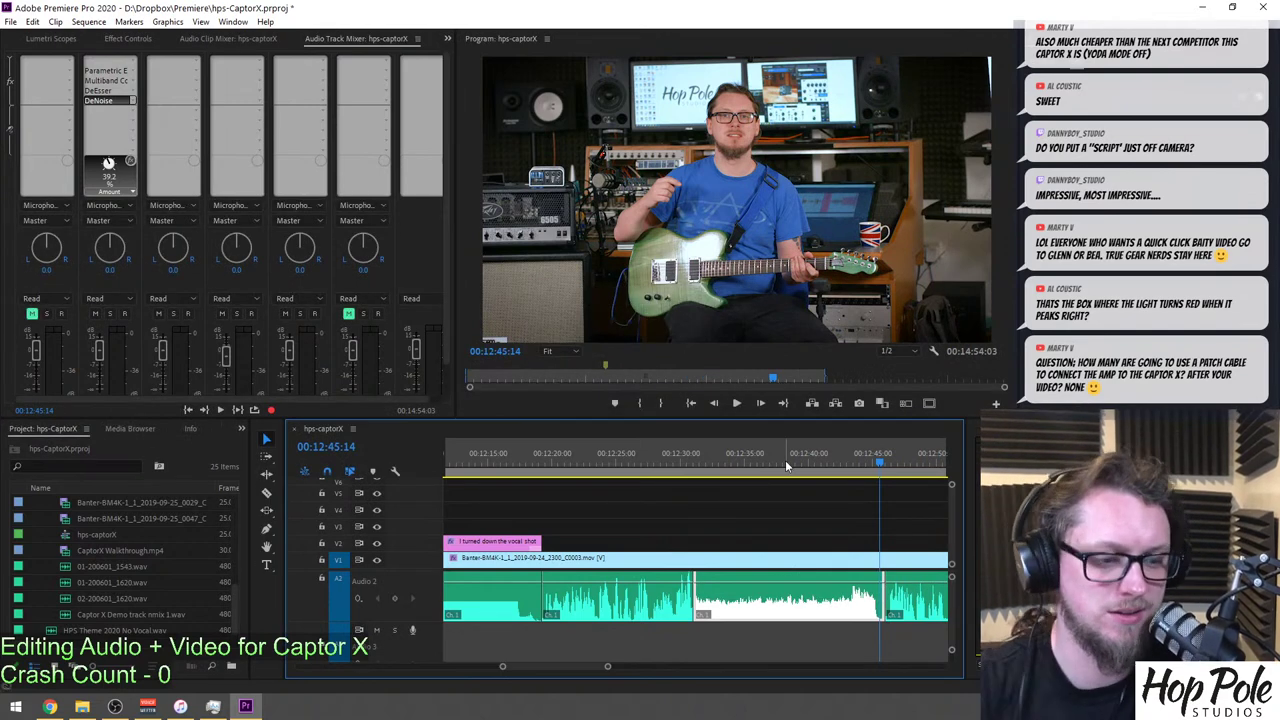
{"action": "left_click", "coordinate": [692, 453]}
{"action": "key", "text": "space"}
{"action": "scroll", "coordinate": [792, 516], "scroll_direction": "down", "scroll_amount": 3}
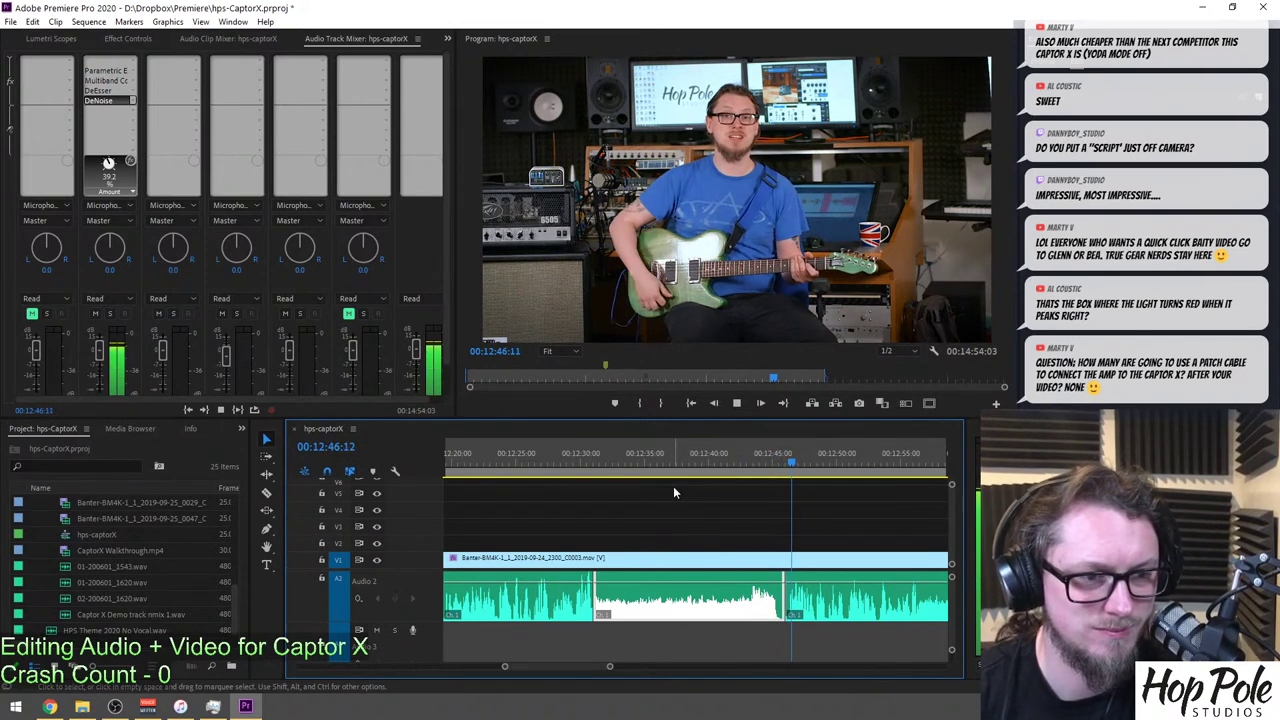
{"action": "scroll", "coordinate": [693, 528], "scroll_direction": "down", "scroll_amount": 1}
{"action": "scroll", "coordinate": [692, 530], "scroll_direction": "down", "scroll_amount": 2}
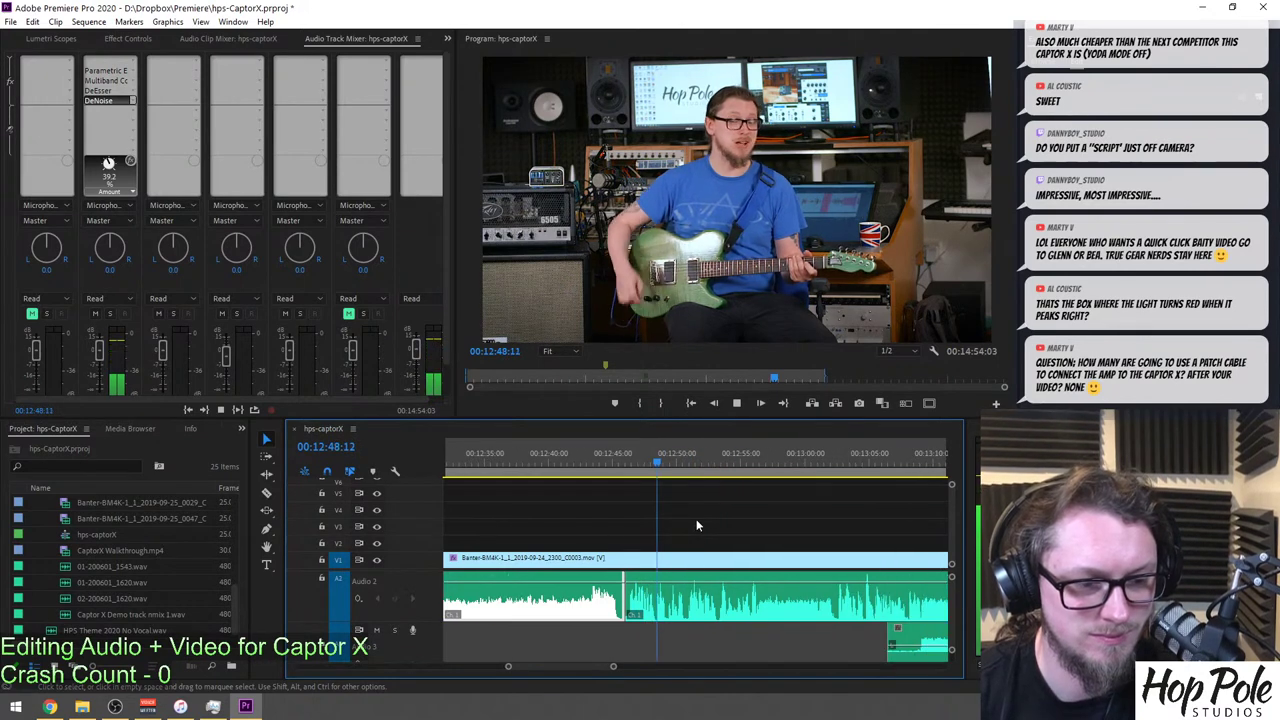
{"action": "scroll", "coordinate": [692, 520], "scroll_direction": "up", "scroll_amount": 4}
{"action": "key", "text": "space"}
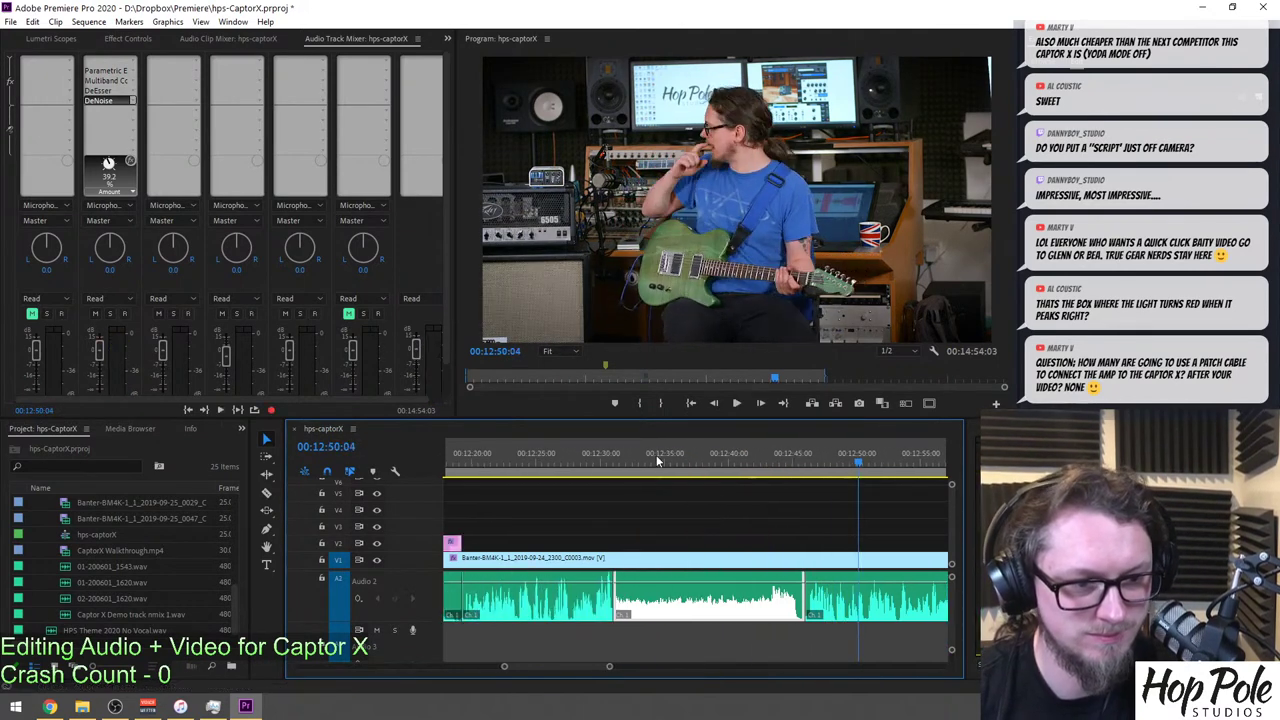
Target V2 instead of V1 and paste the lower third at about 00:12:32, above the quieter guitar section.
{"action": "scroll", "coordinate": [675, 517], "scroll_direction": "up", "scroll_amount": 2}
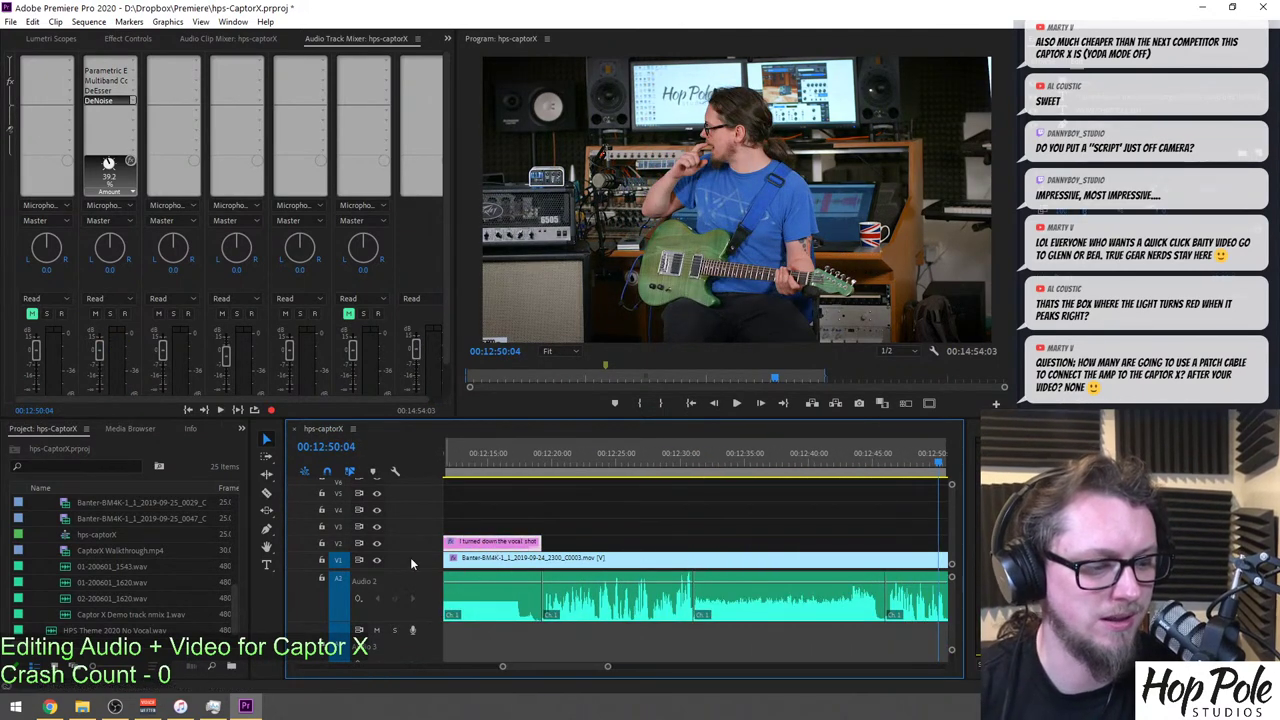
{"action": "left_click", "coordinate": [339, 543]}
{"action": "left_click", "coordinate": [339, 560]}
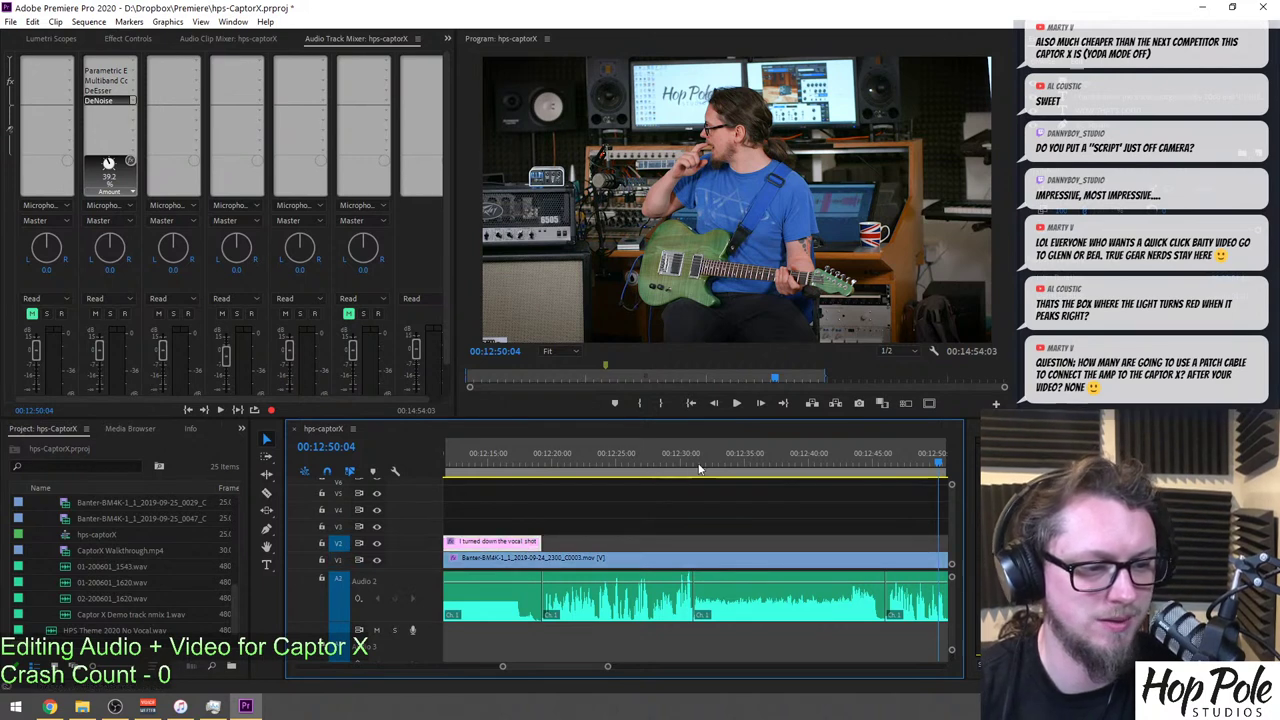
{"action": "left_click_drag", "start_coordinate": [694, 466], "coordinate": [711, 466]}
{"action": "key", "text": "ctrl+v"}
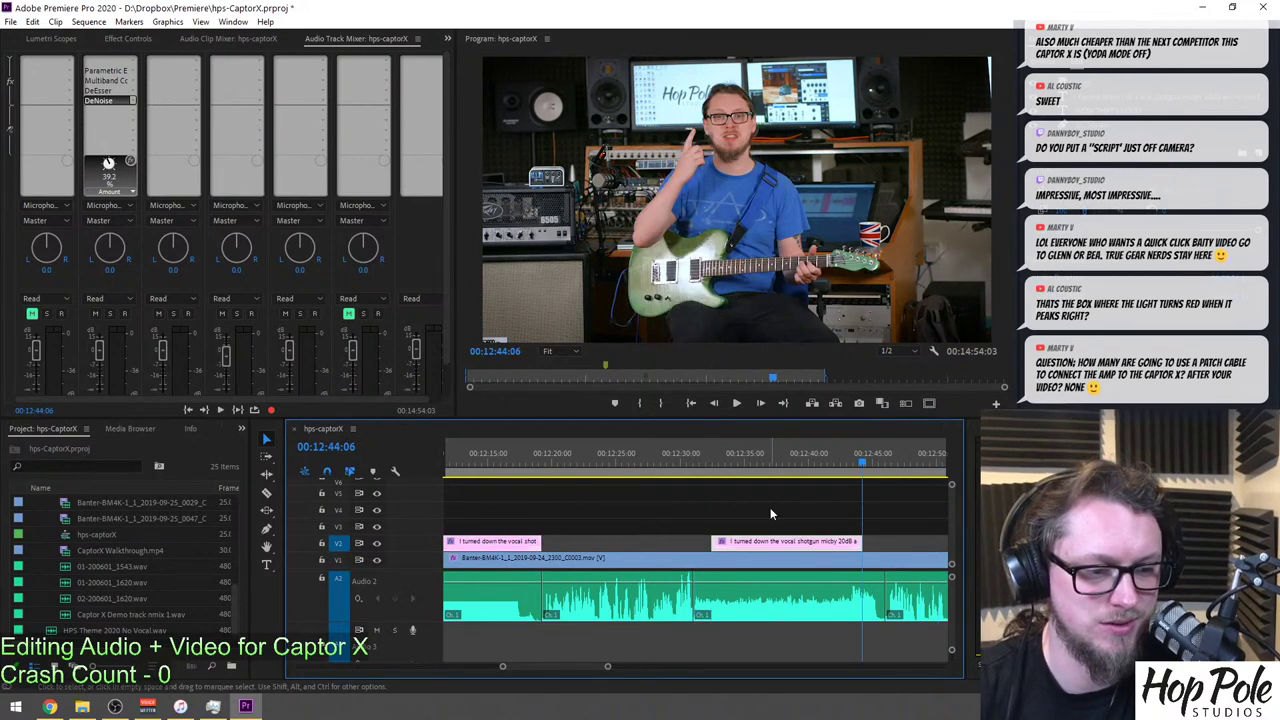
Change the pasted lower third's header to "Still quite loud" and its body to "I turned down the vocal shotgun mic by 10 dB this time....".
{"action": "left_click", "coordinate": [772, 453]}
{"action": "double_click", "coordinate": [676, 281]}
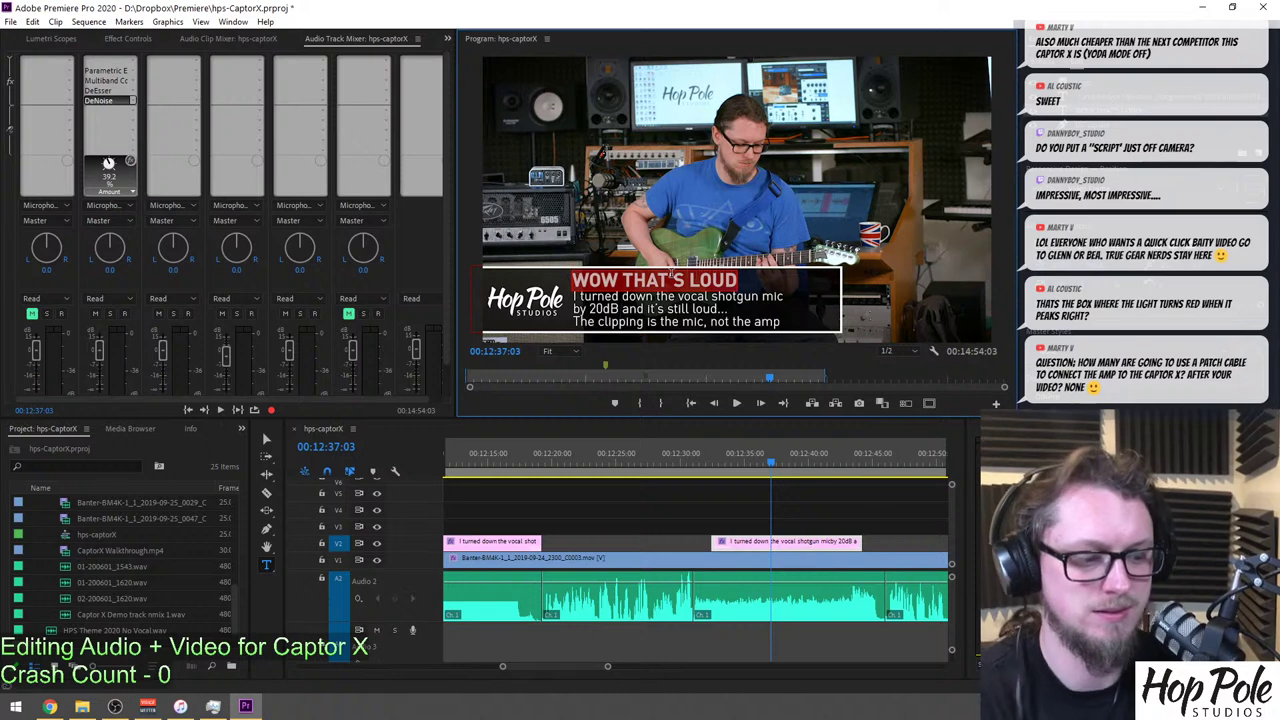
{"action": "type", "text": "Still quite lo"}
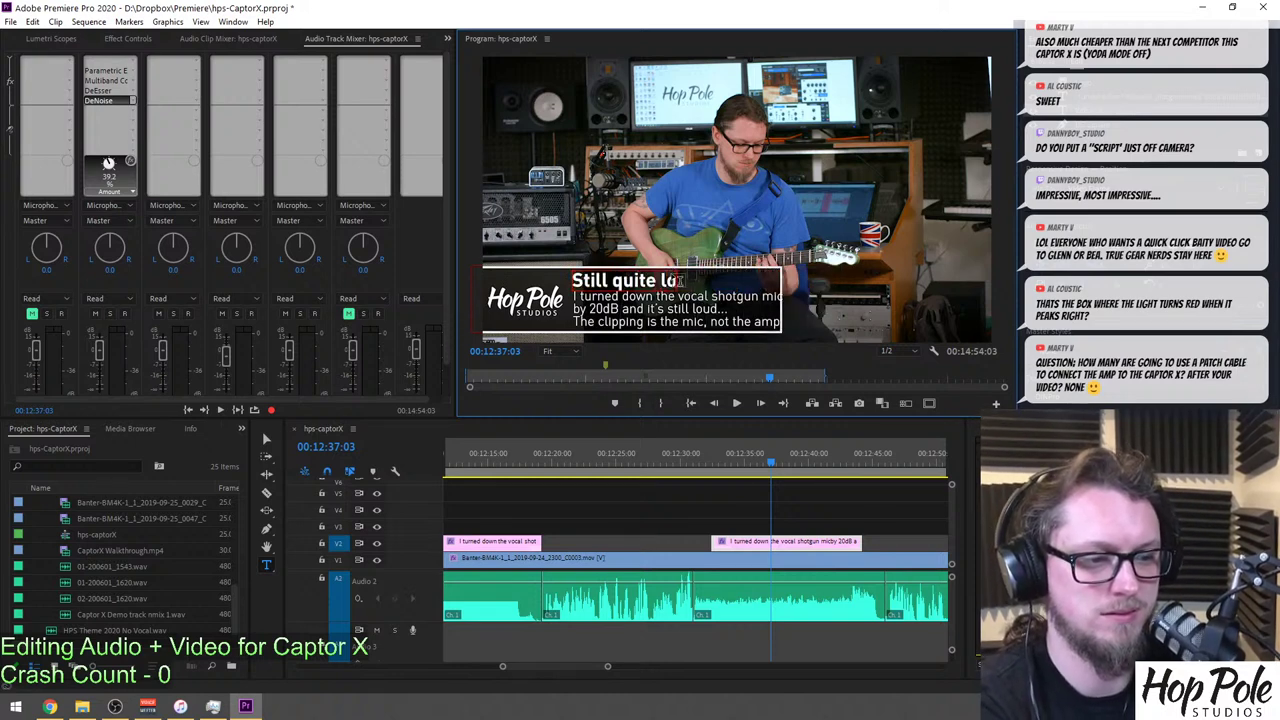
{"action": "type", "text": "ud"}
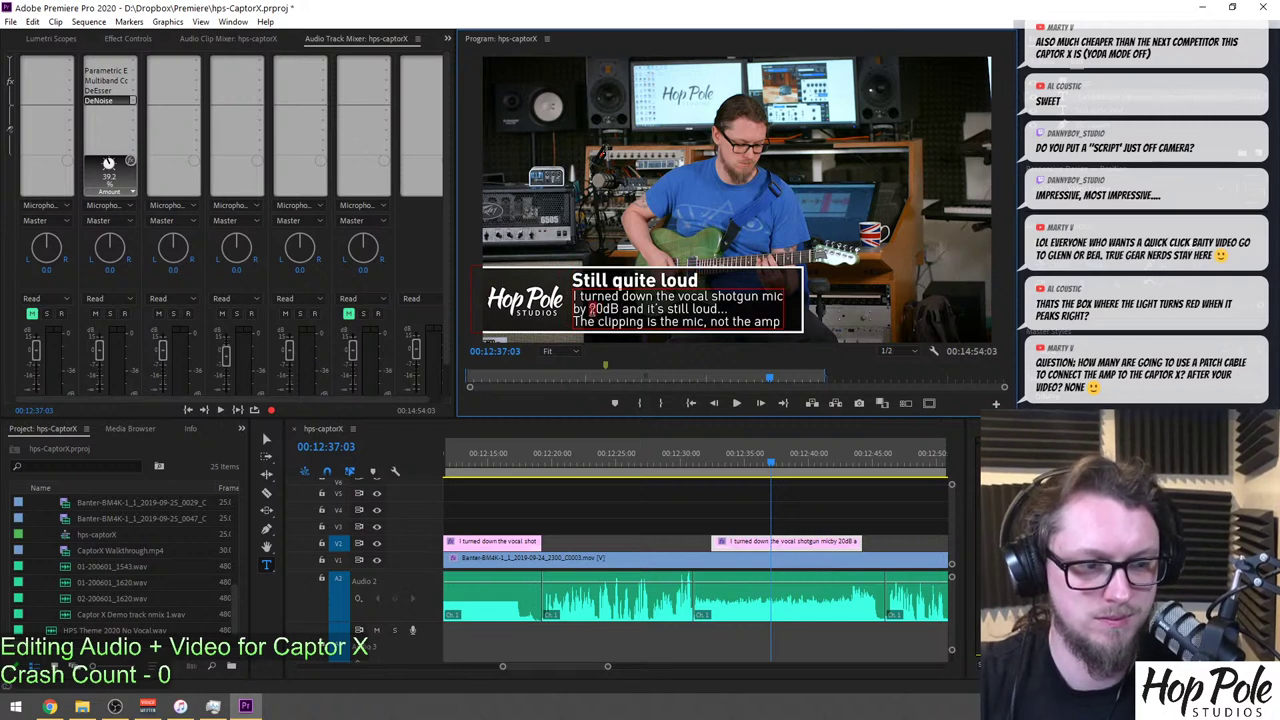
{"action": "left_click_drag", "start_coordinate": [782, 322], "coordinate": [680, 312]}
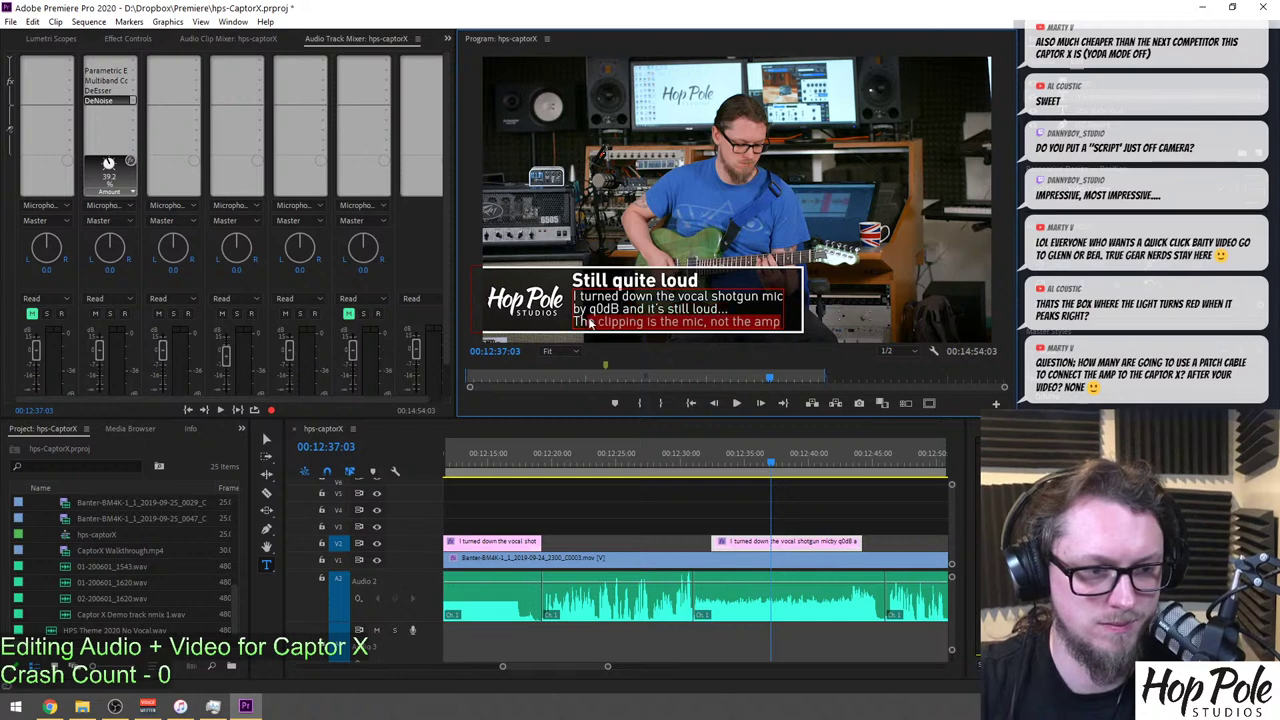
{"action": "key", "text": "BackSpace"}
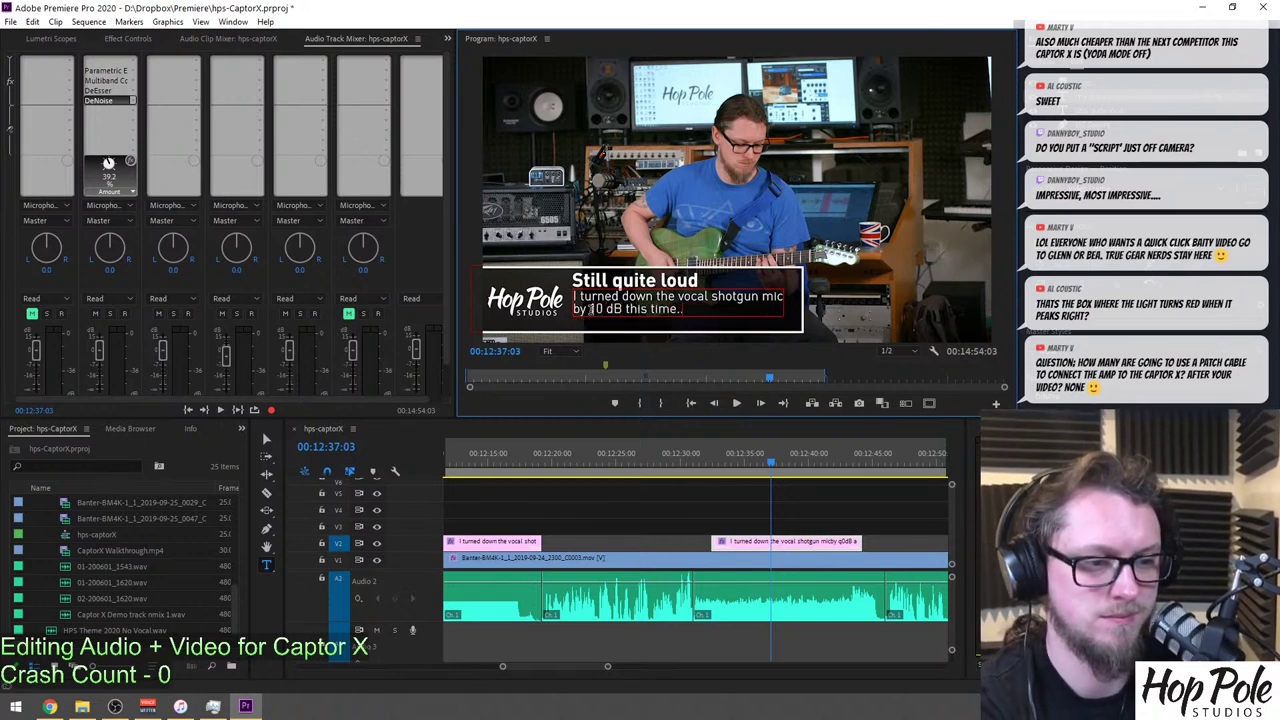
{"action": "left_click", "coordinate": [853, 495]}
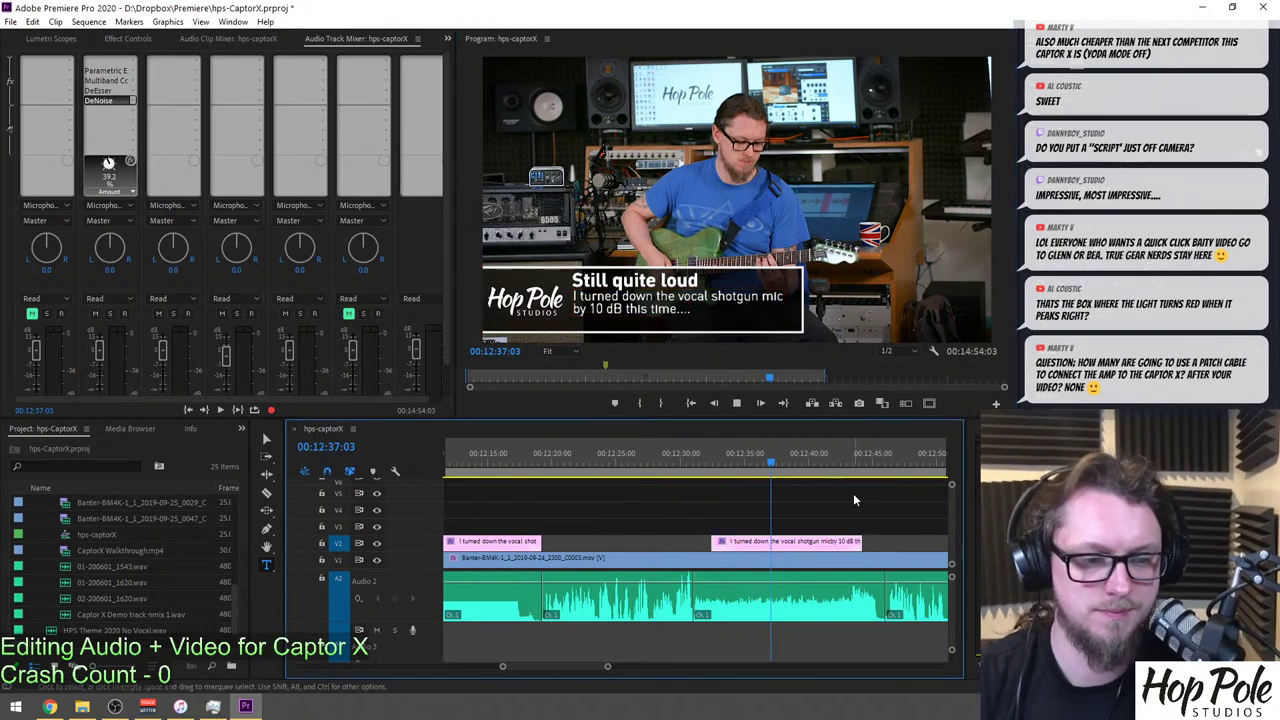
Play back the new lower third and review the talking that follows it, up to about 00:13:07.
{"action": "key", "text": "space"}
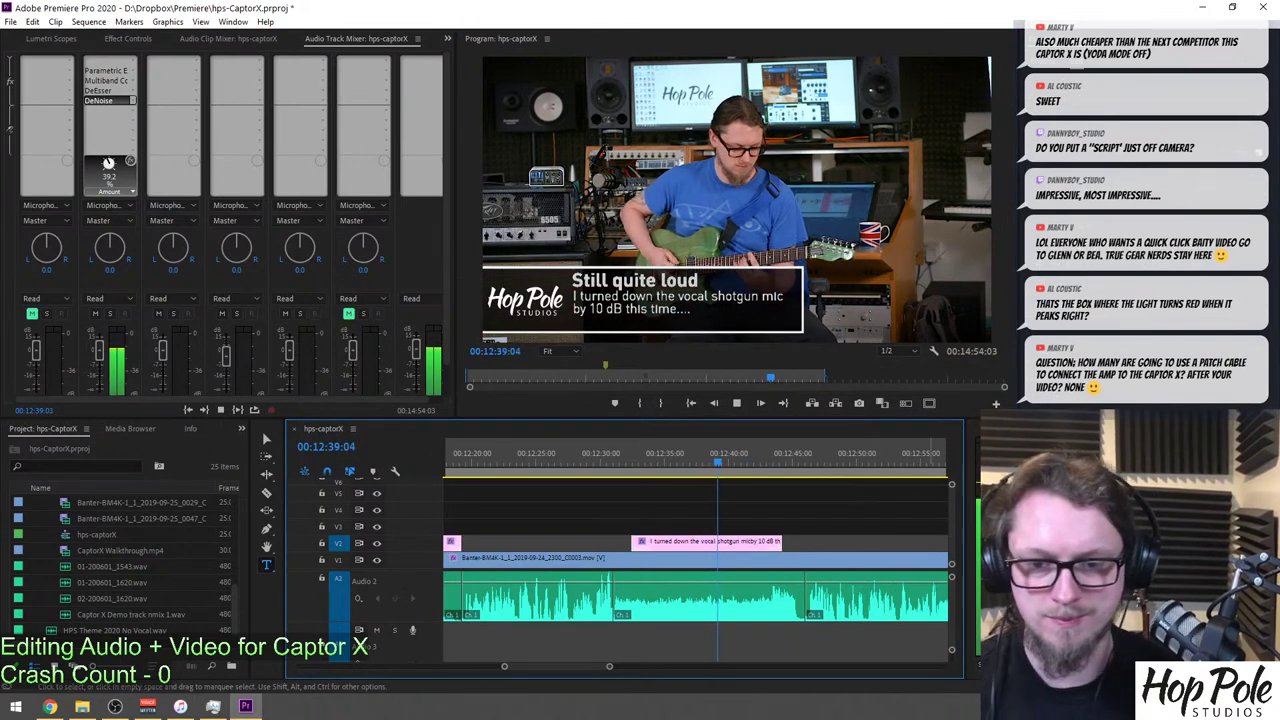
{"action": "scroll", "coordinate": [844, 519], "scroll_direction": "down", "scroll_amount": 1}
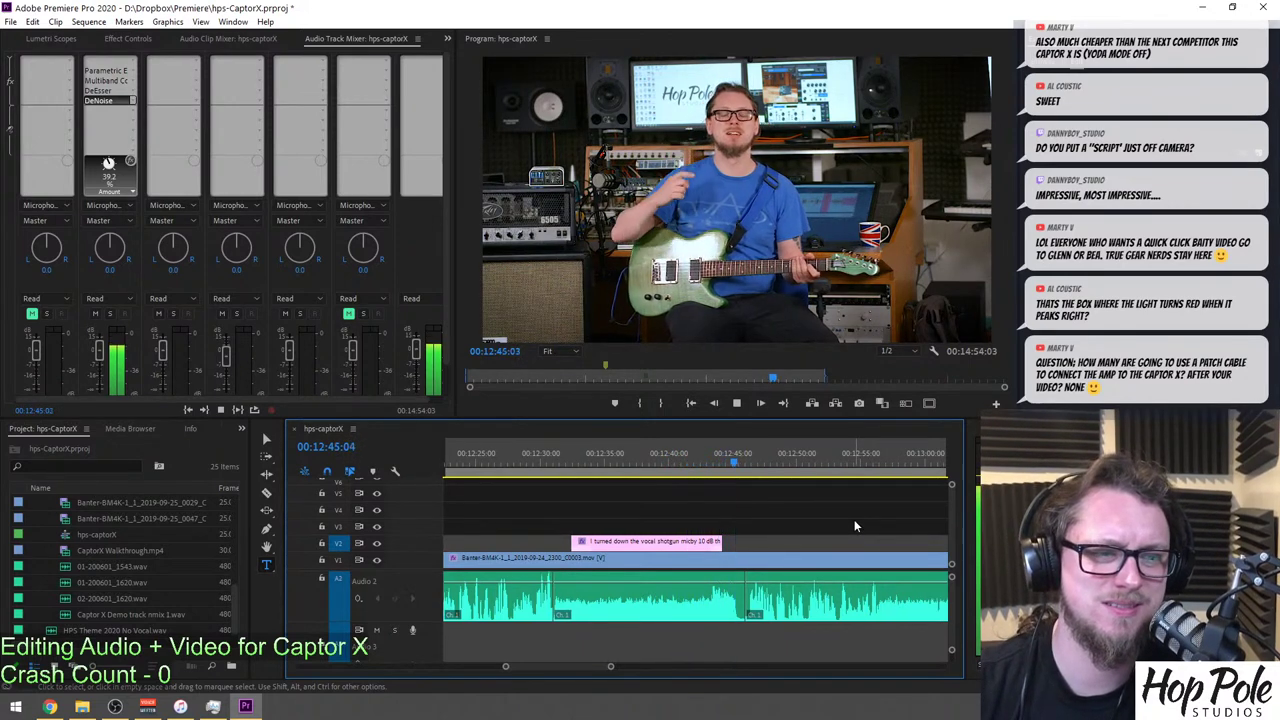
{"action": "scroll", "coordinate": [854, 525], "scroll_direction": "down", "scroll_amount": 1}
{"action": "scroll", "coordinate": [854, 525], "scroll_direction": "down", "scroll_amount": 2}
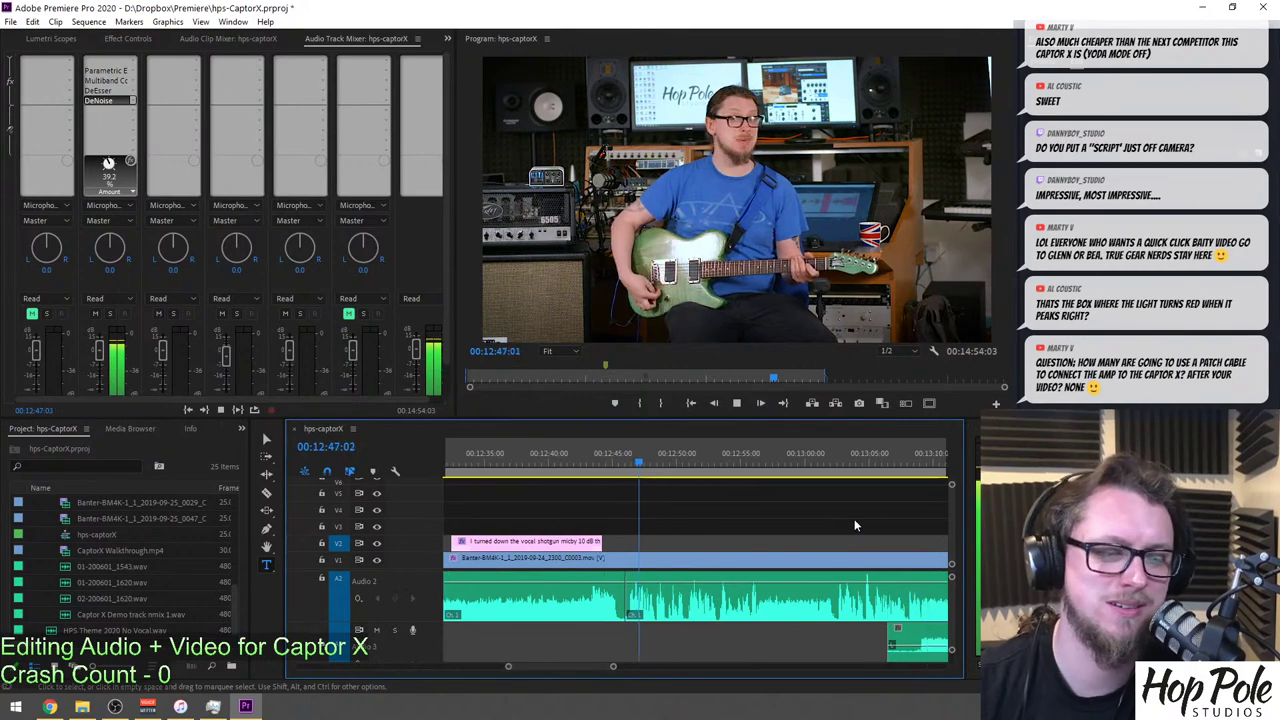
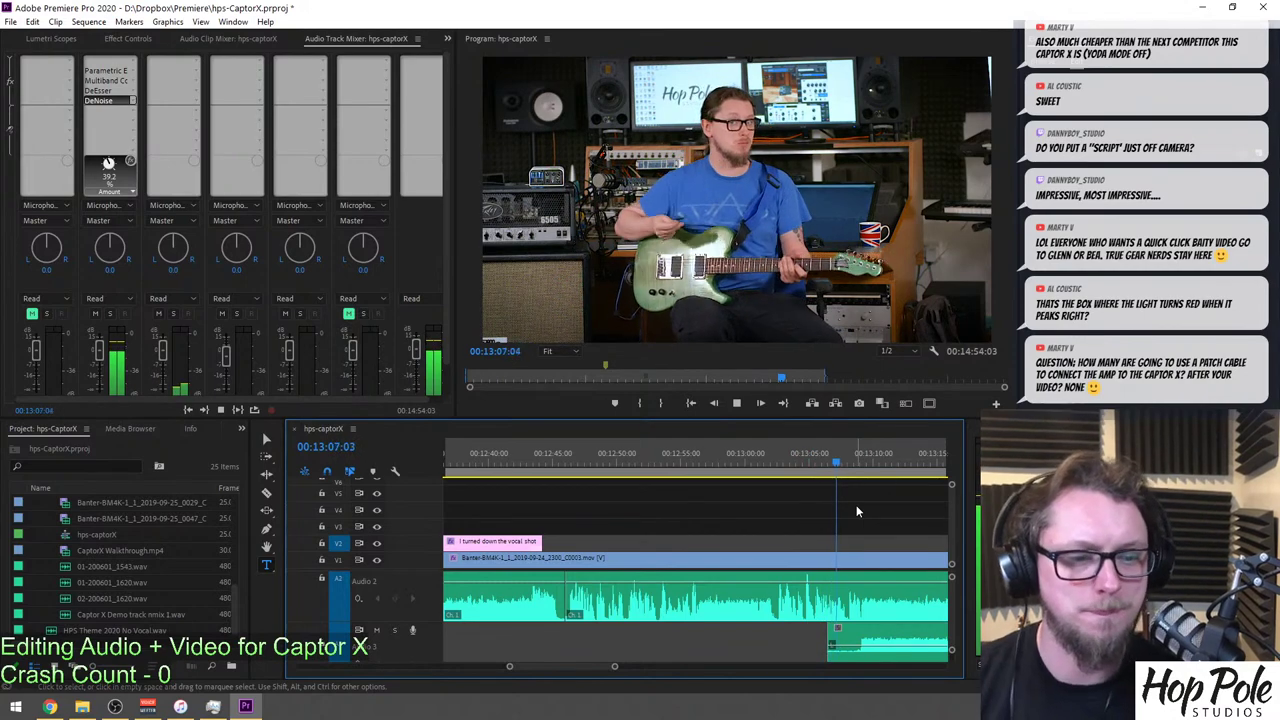
Trim the start of the A3 recording further, to about 00:13:50, while reviewing the footage.
{"action": "key", "text": "minus"}
{"action": "left_click_drag", "start_coordinate": [706, 636], "coordinate": [819, 642]}
{"action": "key", "text": "="}
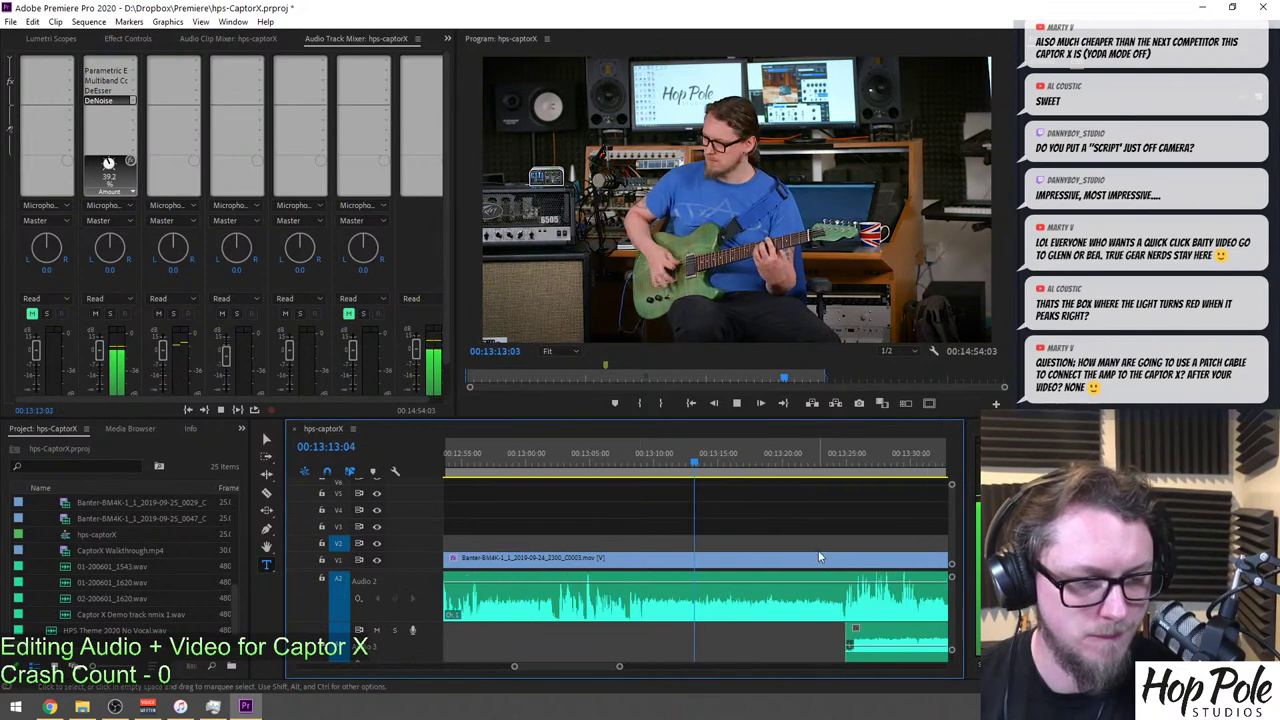
{"action": "scroll", "coordinate": [810, 560], "scroll_direction": "down", "scroll_amount": 1}
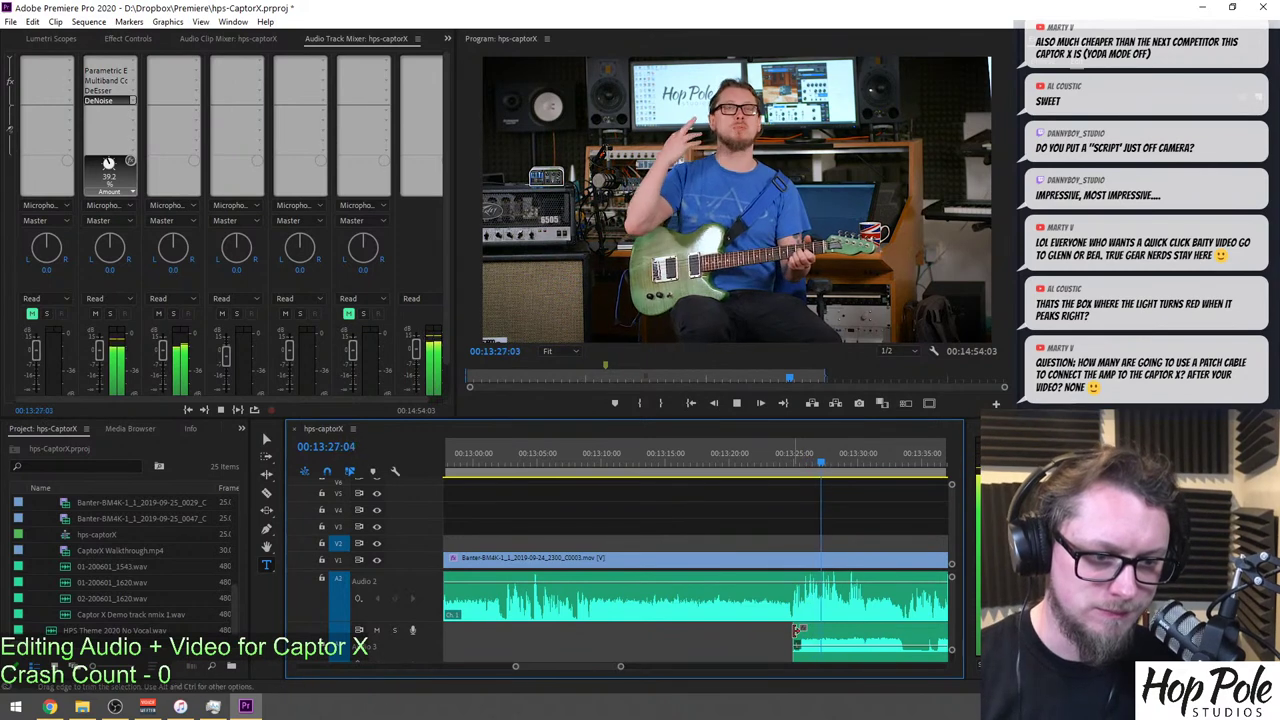
{"action": "left_click_drag", "start_coordinate": [798, 635], "coordinate": [914, 635]}
{"action": "scroll", "coordinate": [857, 542], "scroll_direction": "down", "scroll_amount": 3}
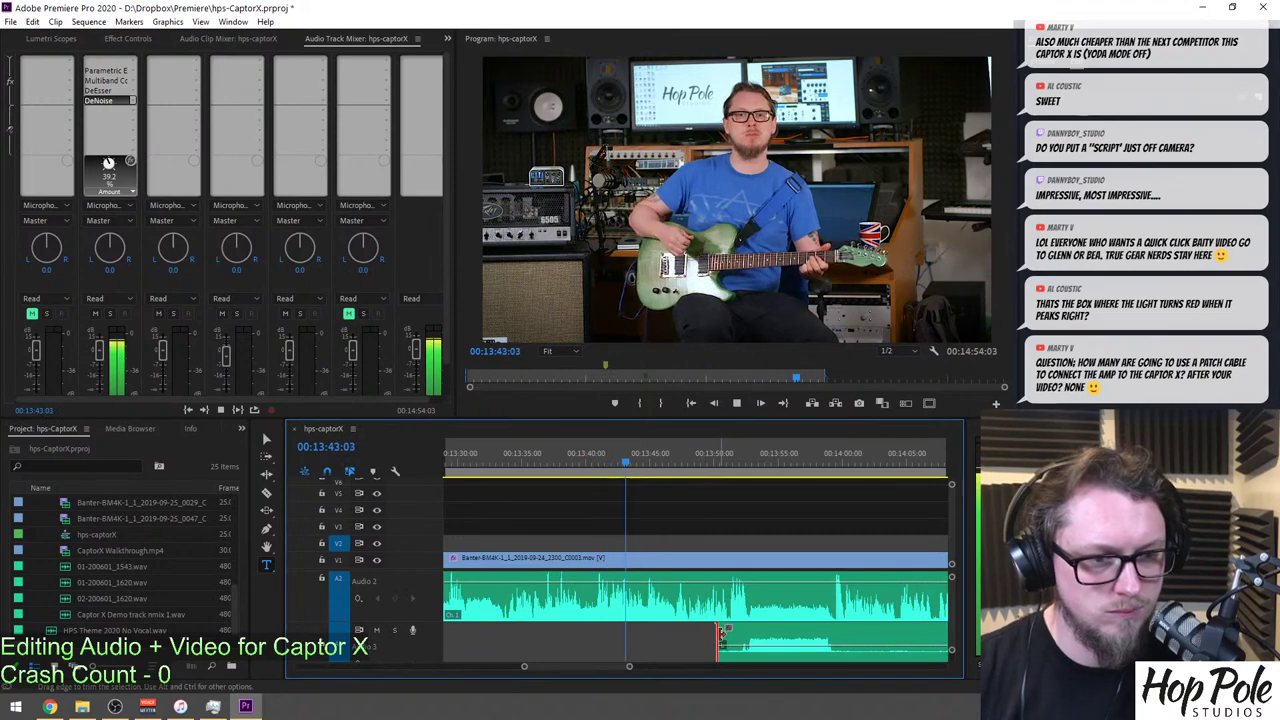
Trim the start of the A3 recording to about 00:14:01 and continue reviewing the talking.
{"action": "key", "text": "minus"}
{"action": "key", "text": "minus"}
{"action": "key", "text": "minus"}
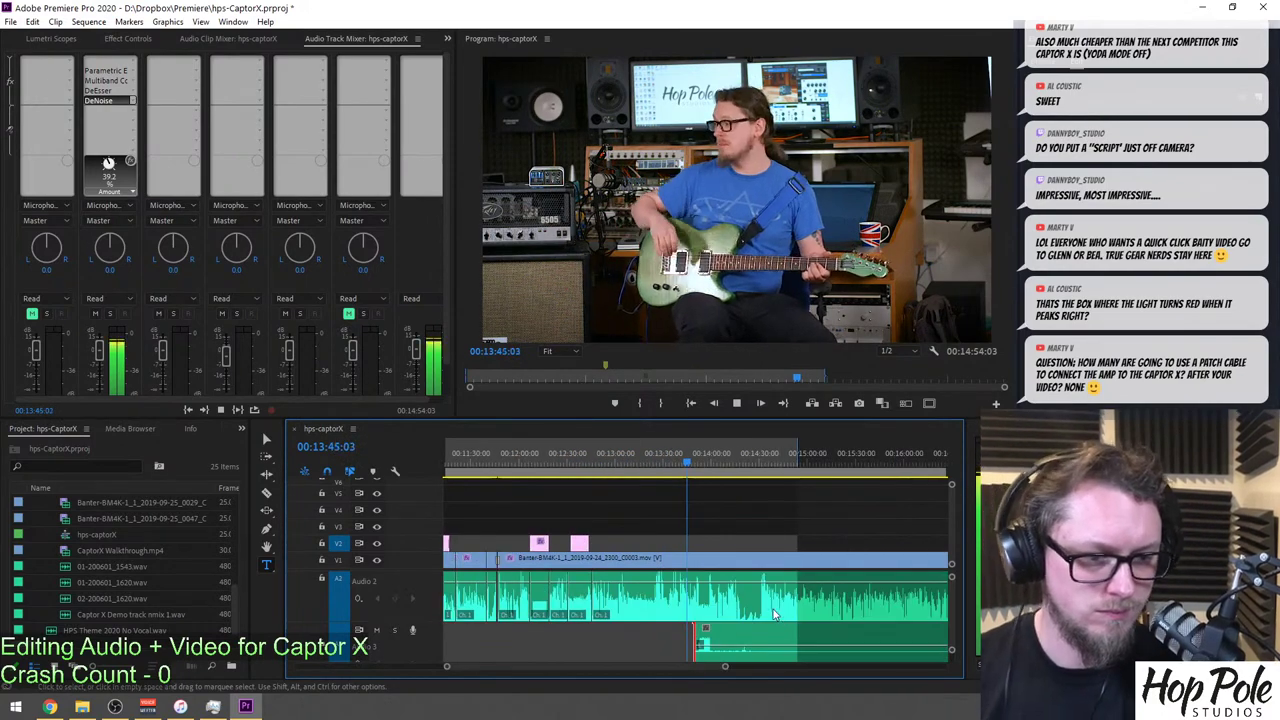
{"action": "key", "text": "equal"}
{"action": "key", "text": "equal"}
{"action": "key", "text": "equal"}
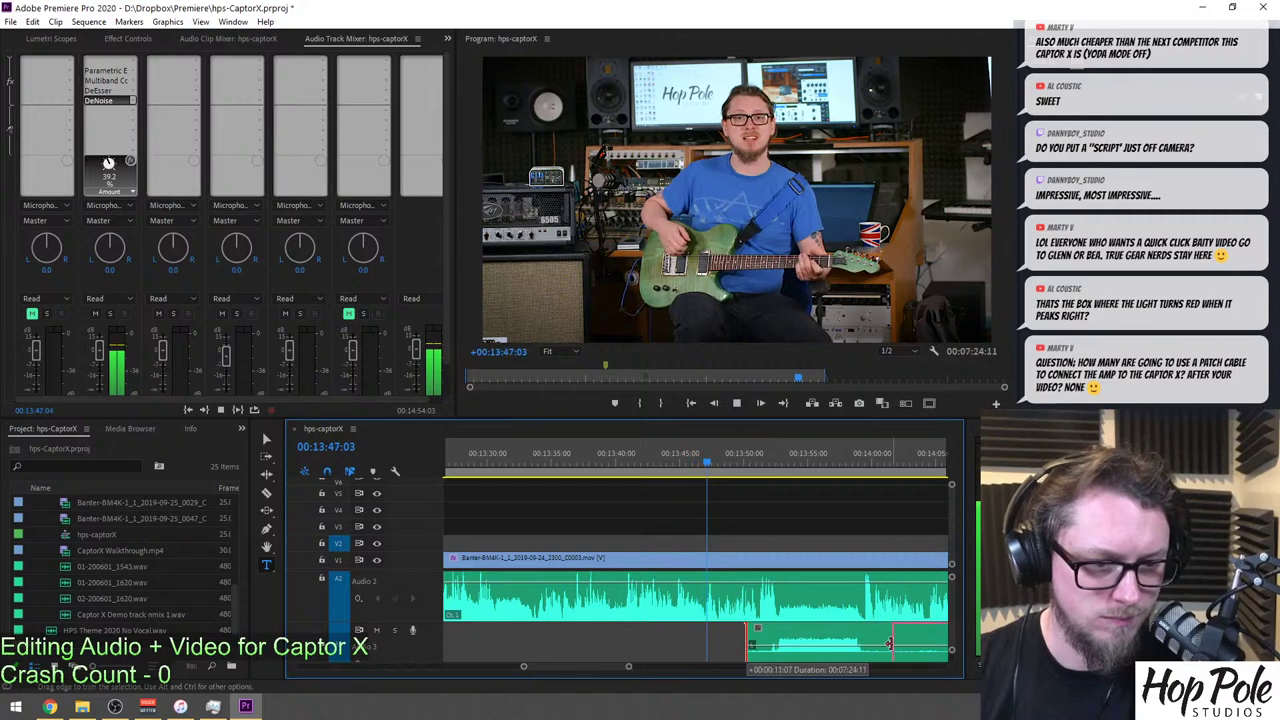
{"action": "key", "text": "equal"}
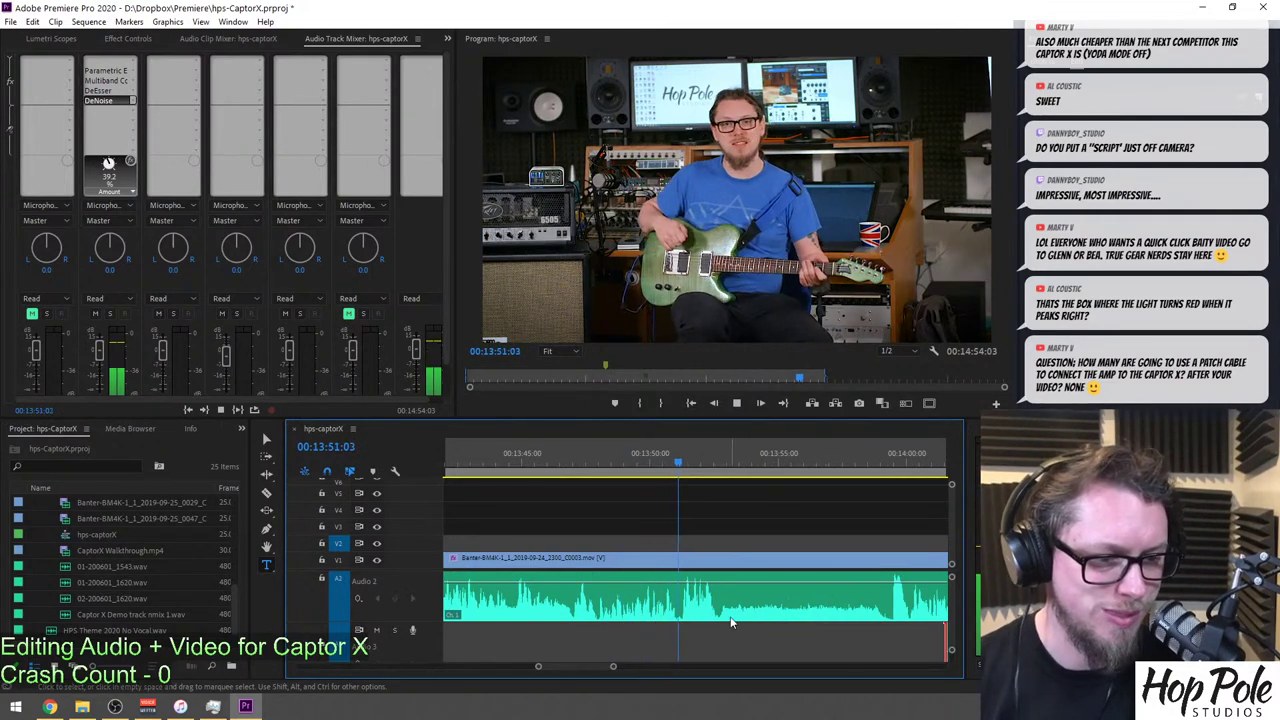
{"action": "scroll", "coordinate": [732, 621], "scroll_direction": "down", "scroll_amount": 2}
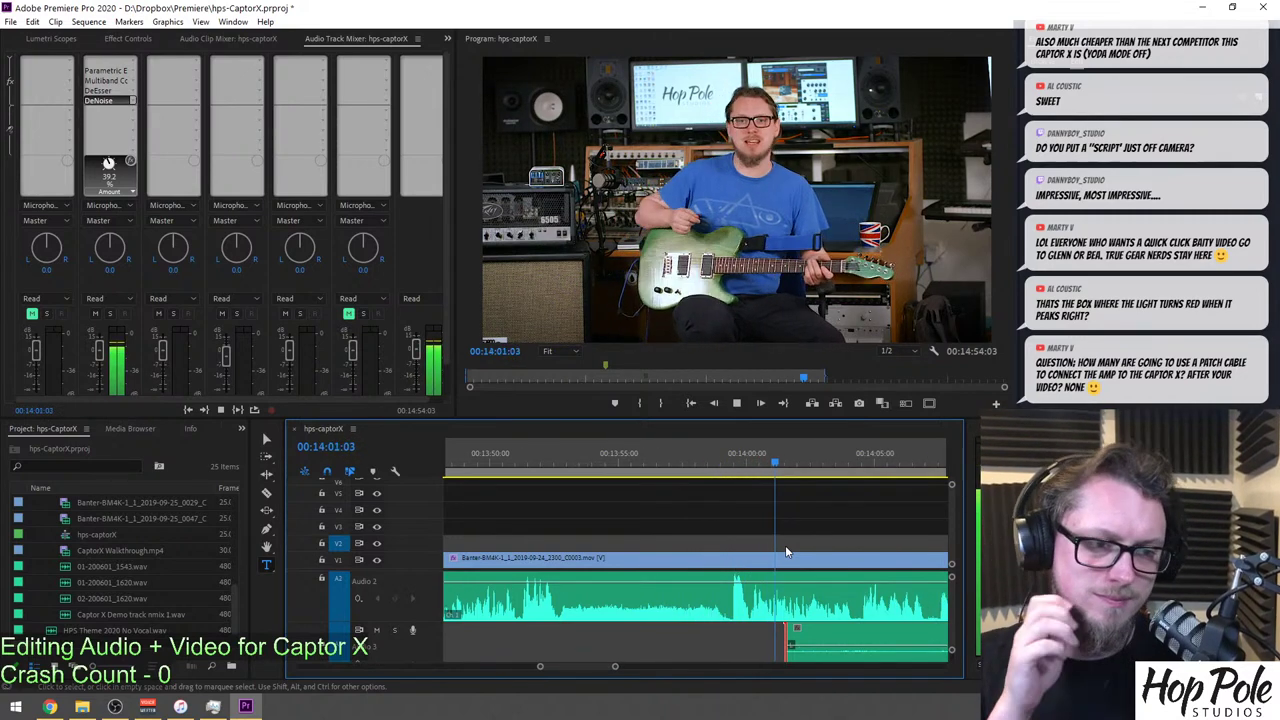
Delete the remaining recording from track A3.
{"action": "scroll", "coordinate": [737, 522], "scroll_direction": "down", "scroll_amount": 3}
{"action": "key", "text": "minus"}
{"action": "key", "text": "minus"}
{"action": "key", "text": "minus"}
{"action": "key", "text": "minus"}
{"action": "key", "text": "minus"}
{"action": "key", "text": "minus"}
{"action": "key", "text": "minus"}
{"action": "key", "text": "minus"}
{"action": "left_click", "coordinate": [713, 637]}
{"action": "key", "text": "Delete"}
Split the talking footage and its A2 audio at about 00:14:19 and 00:14:31, and delete the quiet section between the cuts.
{"action": "key", "text": "equal"}
{"action": "key", "text": "equal"}
{"action": "key", "text": "equal"}
{"action": "key", "text": "equal"}
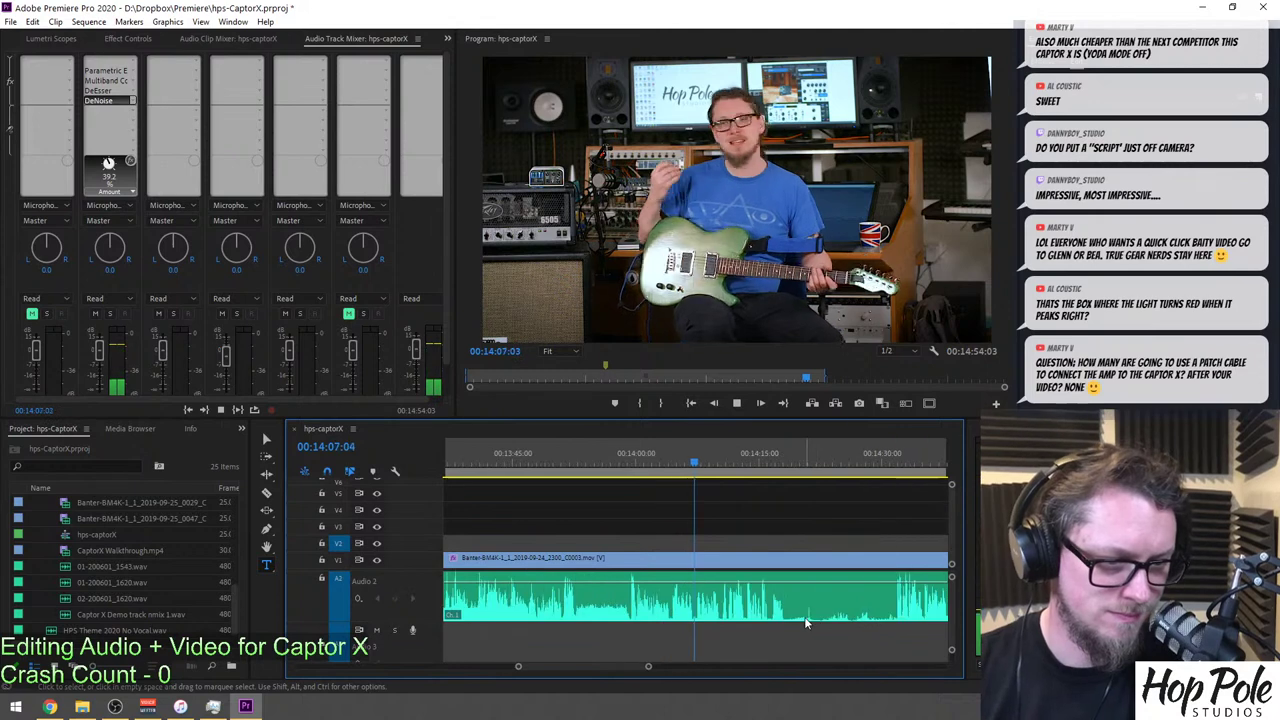
{"action": "scroll", "coordinate": [825, 553], "scroll_direction": "down", "scroll_amount": 2}
{"action": "key", "text": "c"}
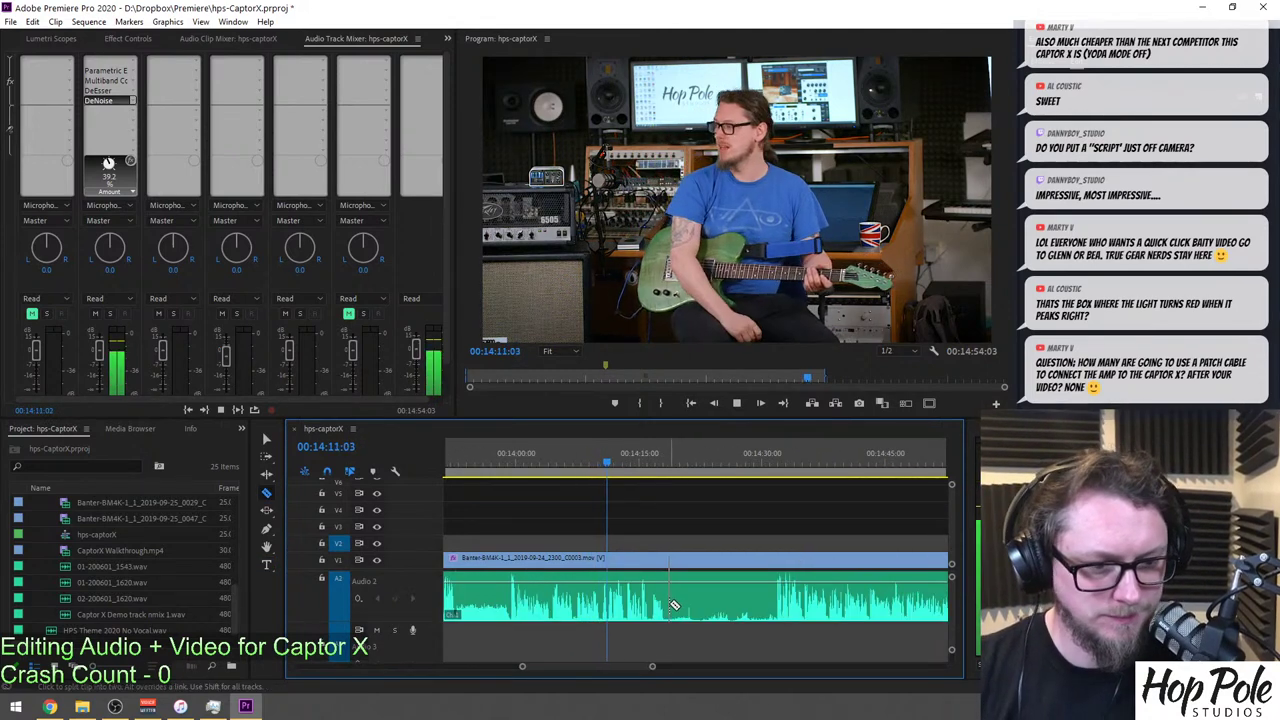
{"action": "left_click", "coordinate": [671, 606]}
{"action": "left_click", "coordinate": [771, 608]}
{"action": "key", "text": "v"}
{"action": "left_click", "coordinate": [722, 605]}
{"action": "key", "text": "Delete"}
Move the remaining video and audio after the gap to about 00:30:00, well clear of the edited part.
{"action": "key", "text": "minus"}
{"action": "key", "text": "minus"}
{"action": "key", "text": "minus"}
{"action": "key", "text": "minus"}
{"action": "key", "text": "minus"}
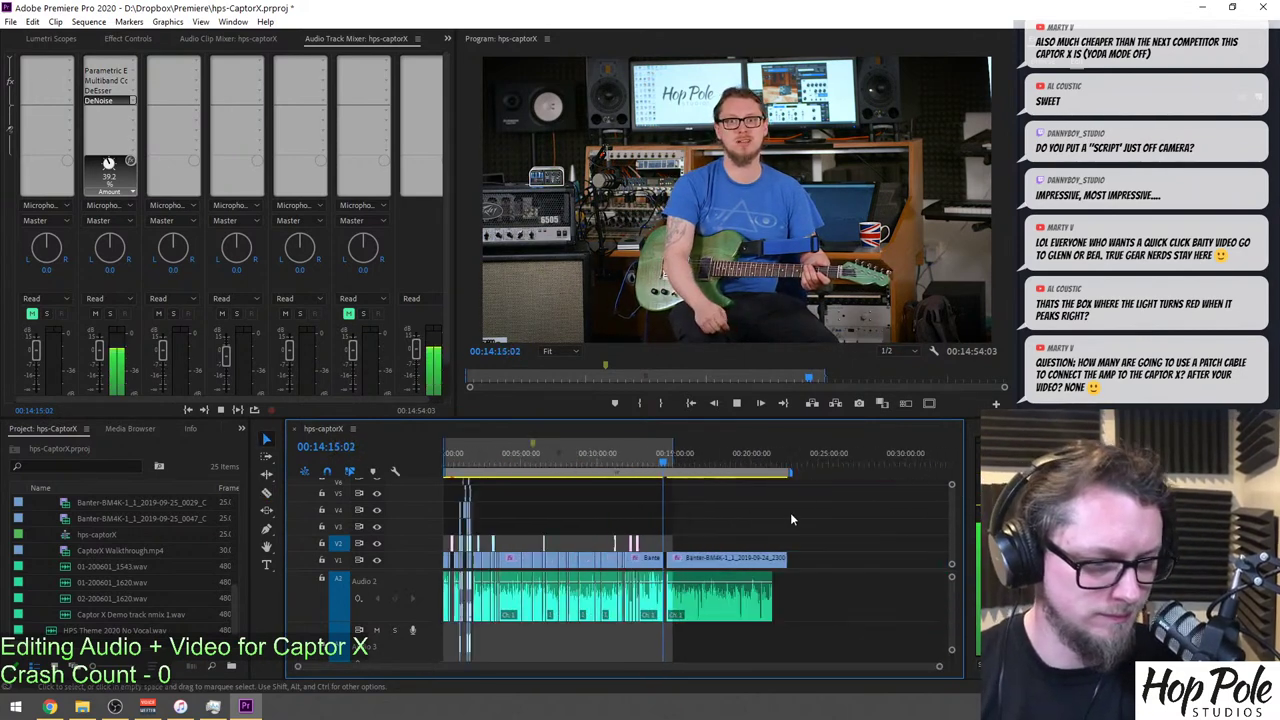
{"action": "left_click_drag", "start_coordinate": [820, 521], "coordinate": [716, 621]}
{"action": "left_click_drag", "start_coordinate": [704, 563], "coordinate": [941, 563]}
{"action": "key", "text": "minus"}
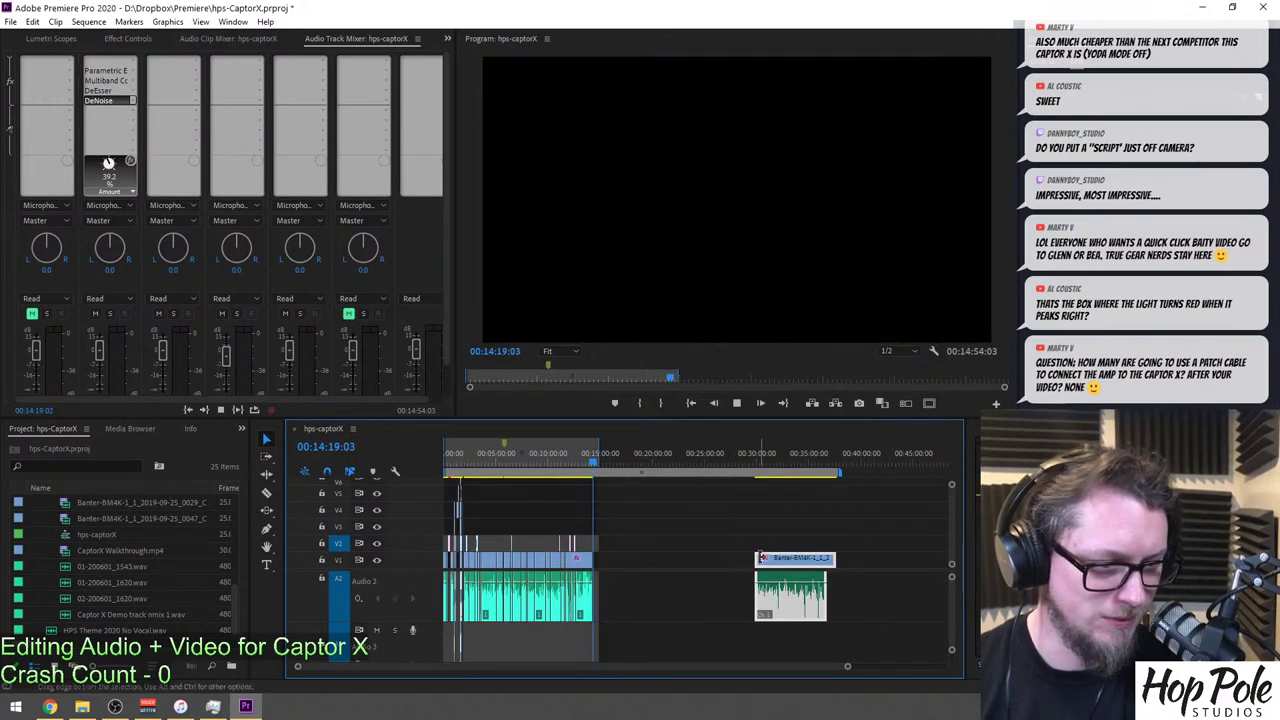
Move the separate Banter clip further along the timeline and add a cross dissolve at the end of the main edit's last clip.
{"action": "left_click_drag", "start_coordinate": [762, 559], "coordinate": [915, 566]}
{"action": "left_click", "coordinate": [611, 455]}
{"action": "key", "text": "equal"}
{"action": "key", "text": "equal"}
{"action": "key", "text": "equal"}
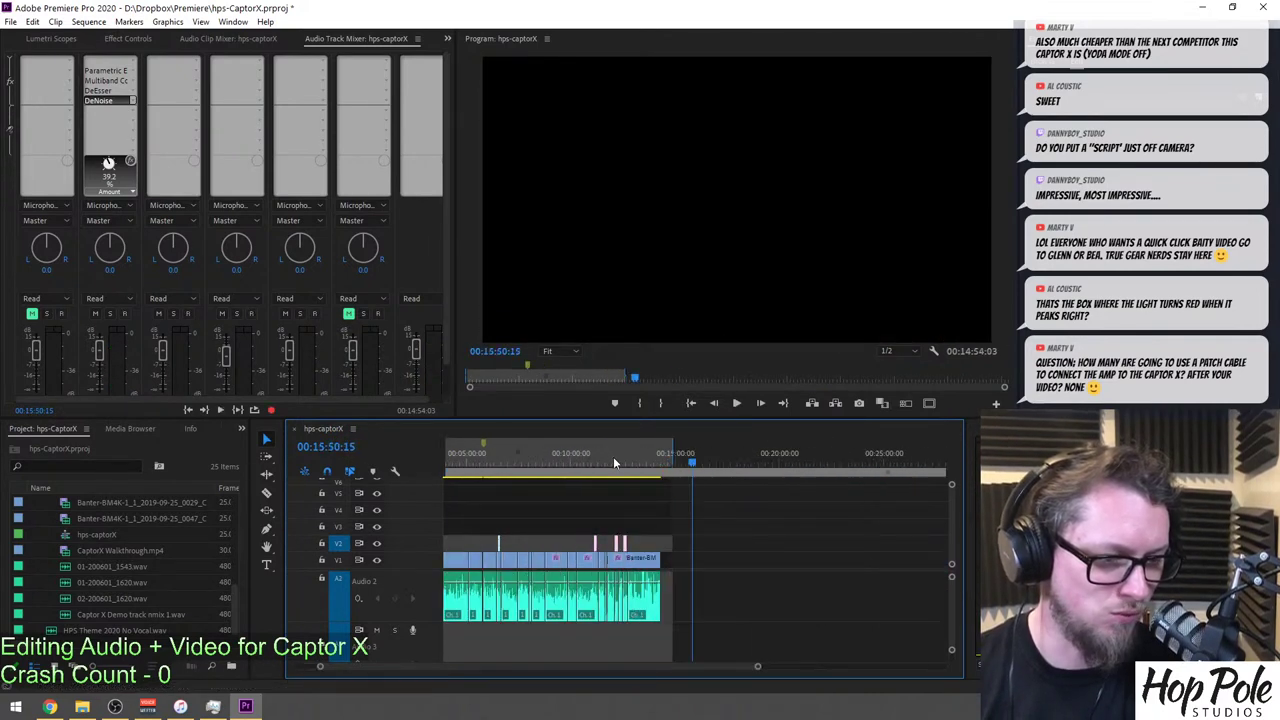
{"action": "left_click", "coordinate": [569, 455]}
{"action": "key", "text": "equal"}
{"action": "key", "text": "equal"}
{"action": "key", "text": "equal"}
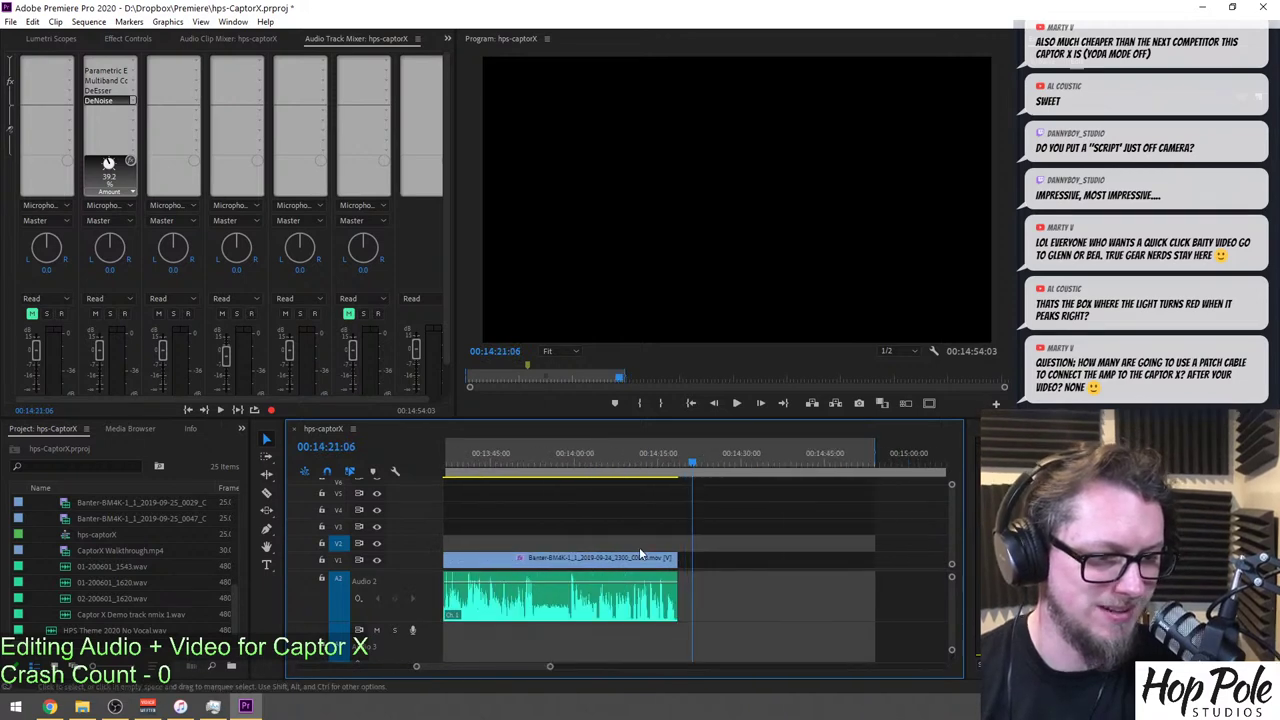
{"action": "key", "text": "ctrl+d"}
Place CaptorX Walkthrough.mp4 on video track V2, starting where the last Banter clip ends.
{"action": "scroll", "coordinate": [164, 548], "scroll_direction": "up", "scroll_amount": 4}
{"action": "scroll", "coordinate": [153, 549], "scroll_direction": "down", "scroll_amount": 3}
{"action": "left_click_drag", "start_coordinate": [96, 570], "coordinate": [676, 549]}
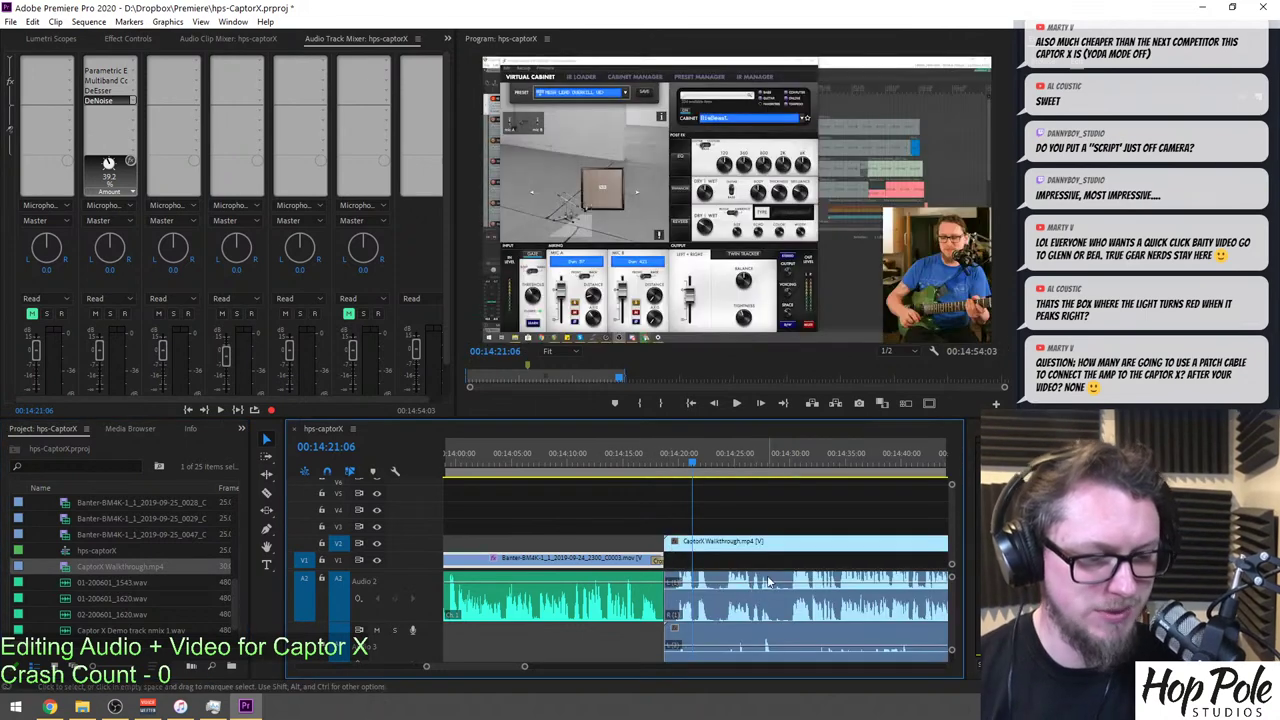
Move the walkthrough clip's audio down one track so it starts on Audio 3 instead of Audio 2.
{"action": "key", "text": "minus"}
{"action": "key", "text": "minus"}
{"action": "key", "text": "minus"}
{"action": "key", "text": "minus"}
{"action": "key", "text": "minus"}
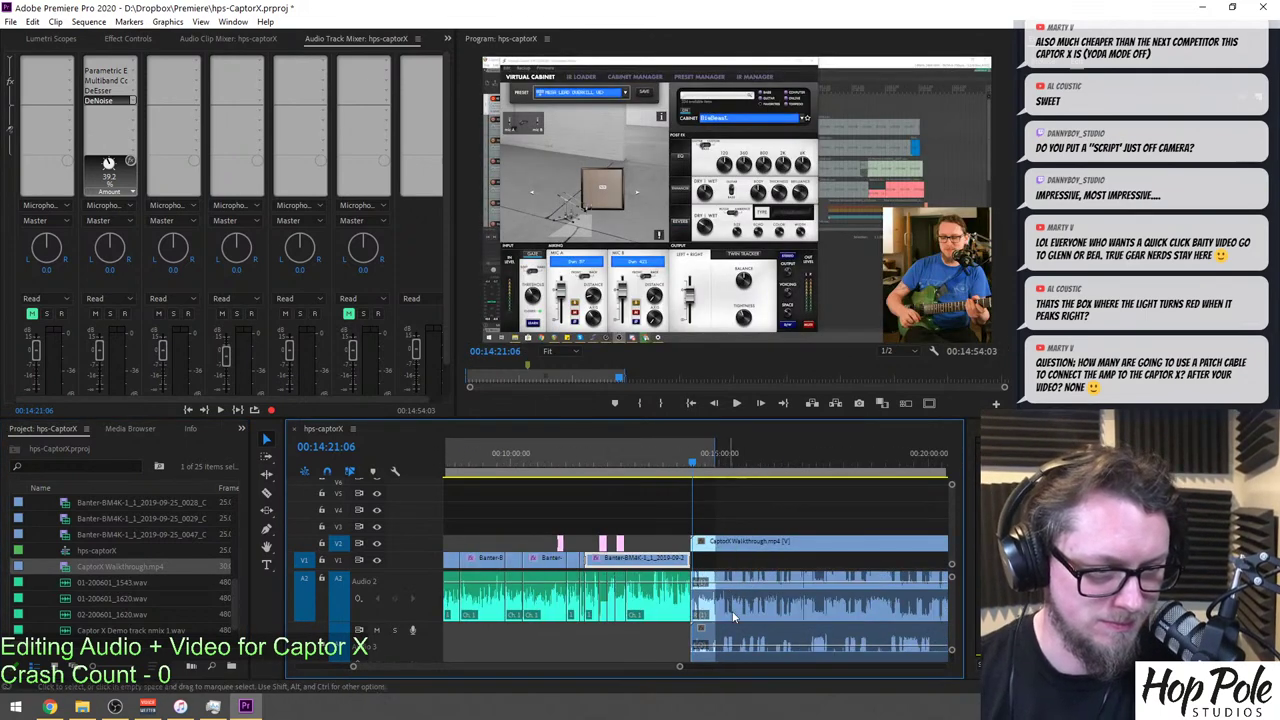
{"action": "left_click_drag", "start_coordinate": [649, 611], "coordinate": [649, 642]}
Play the opening of the walkthrough clip and check the footage a few seconds in to find a suitable starting point.
{"action": "left_click", "coordinate": [611, 484]}
{"action": "key", "text": "equal"}
{"action": "key", "text": "equal"}
{"action": "key", "text": "equal"}
{"action": "key", "text": "equal"}
{"action": "key", "text": "equal"}
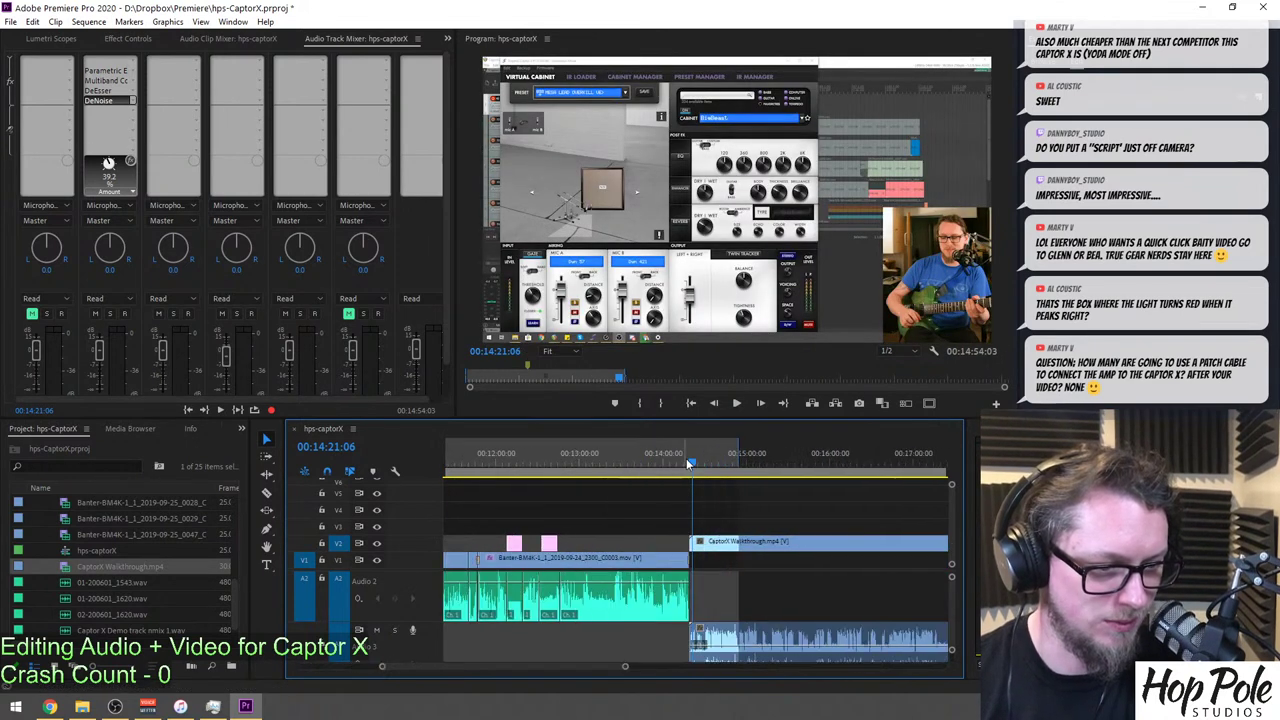
{"action": "key", "text": "space"}
{"action": "key", "text": "equal"}
{"action": "key", "text": "equal"}
{"action": "key", "text": "equal"}
{"action": "key", "text": "equal"}
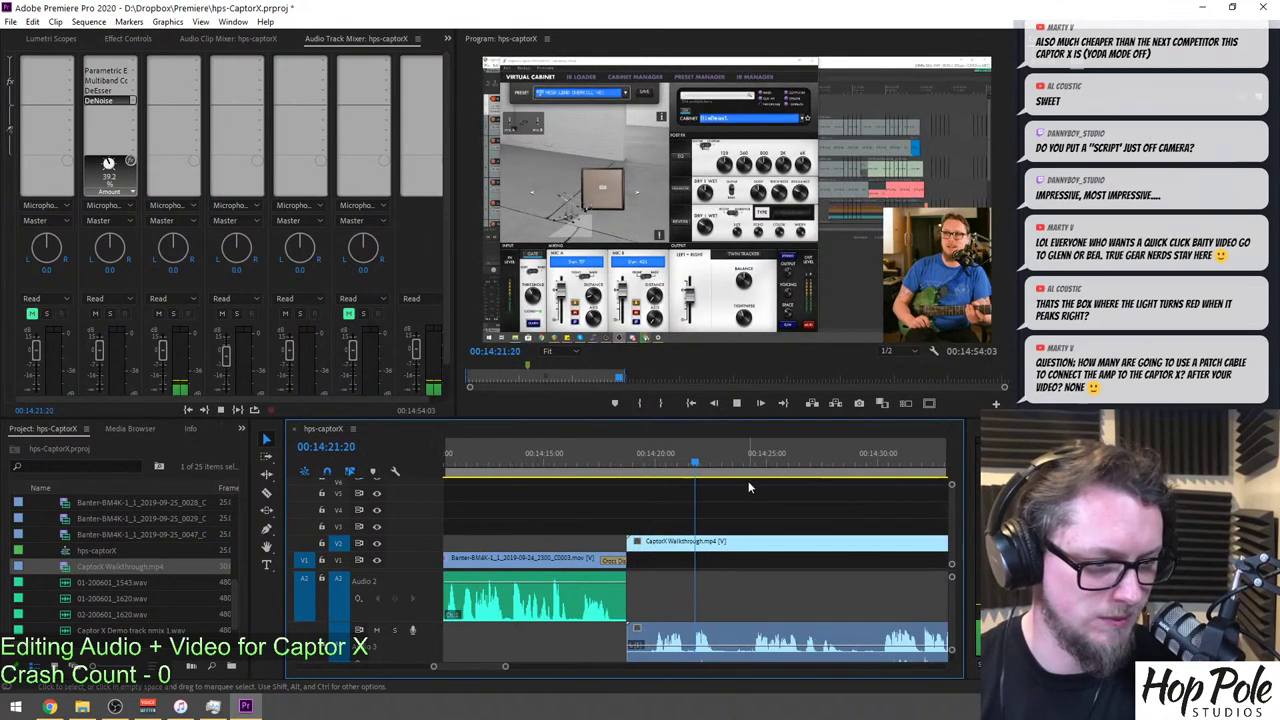
{"action": "left_click", "coordinate": [654, 462]}
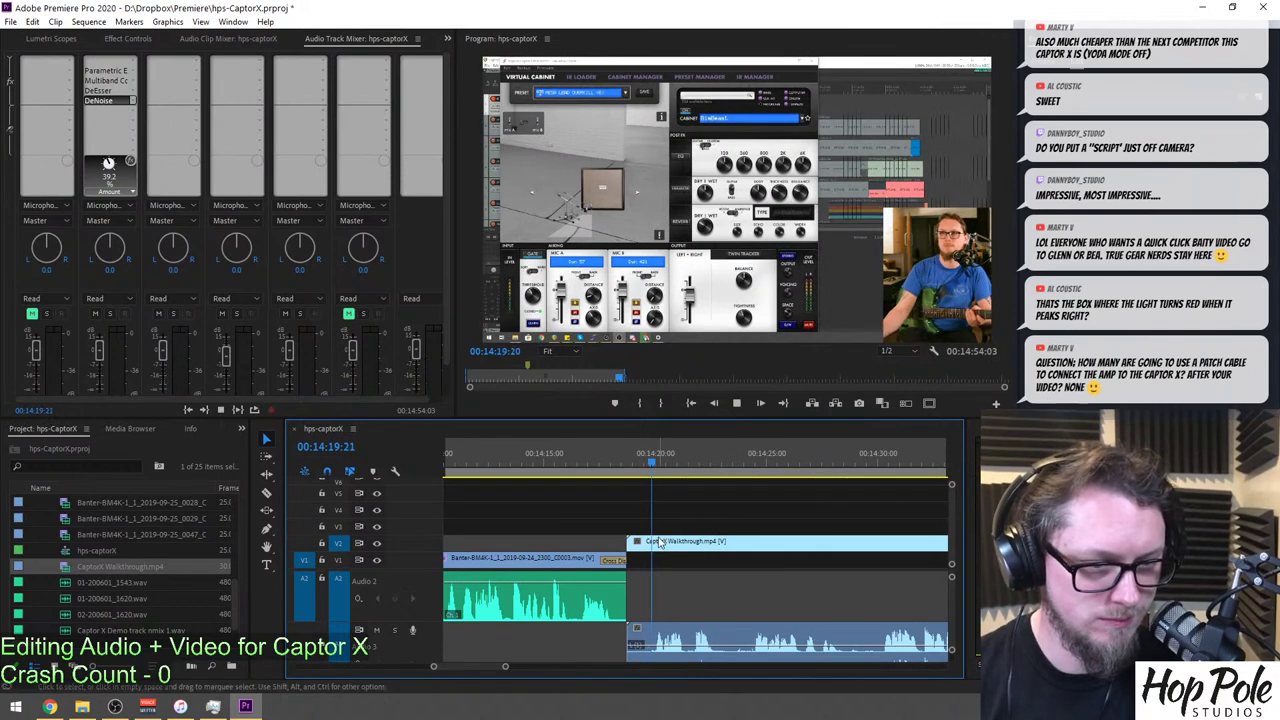
{"action": "key", "text": "space"}
{"action": "left_click", "coordinate": [782, 455]}
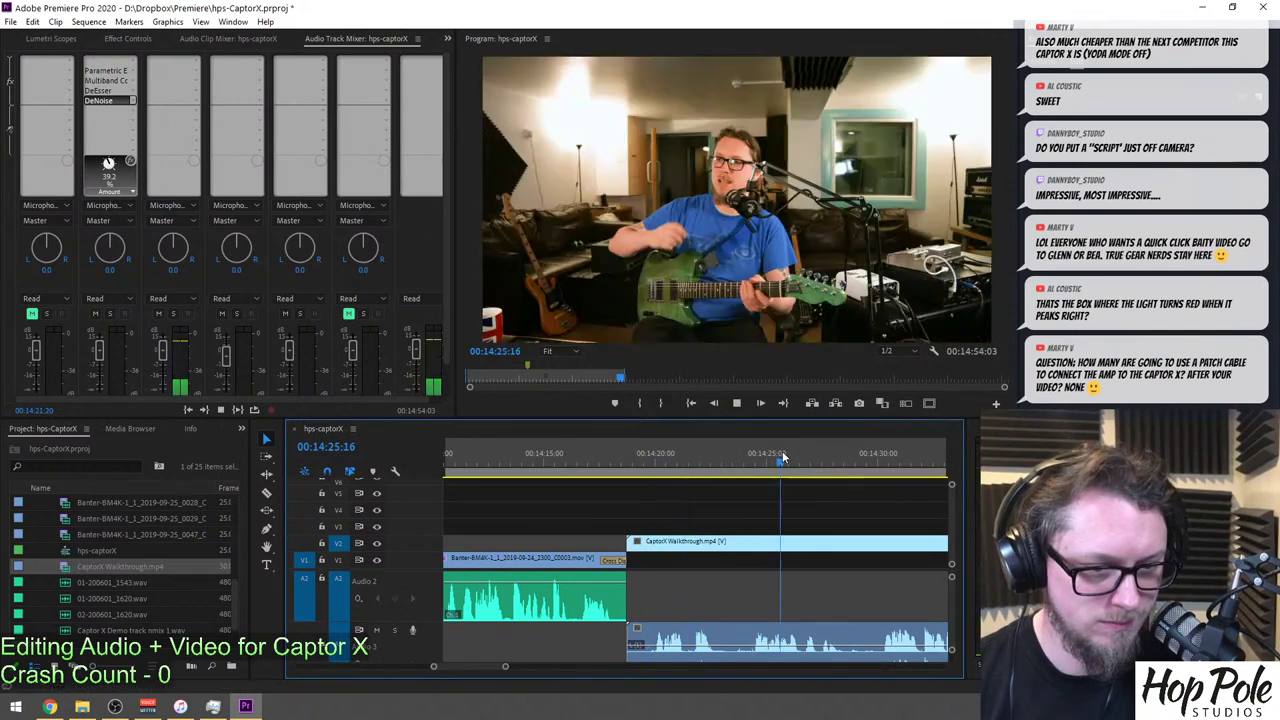
Trim the walkthrough clip's start to just after the Banter clip, with opening video and audio transitions, and save the project.
{"action": "left_click_drag", "start_coordinate": [632, 543], "coordinate": [677, 547]}
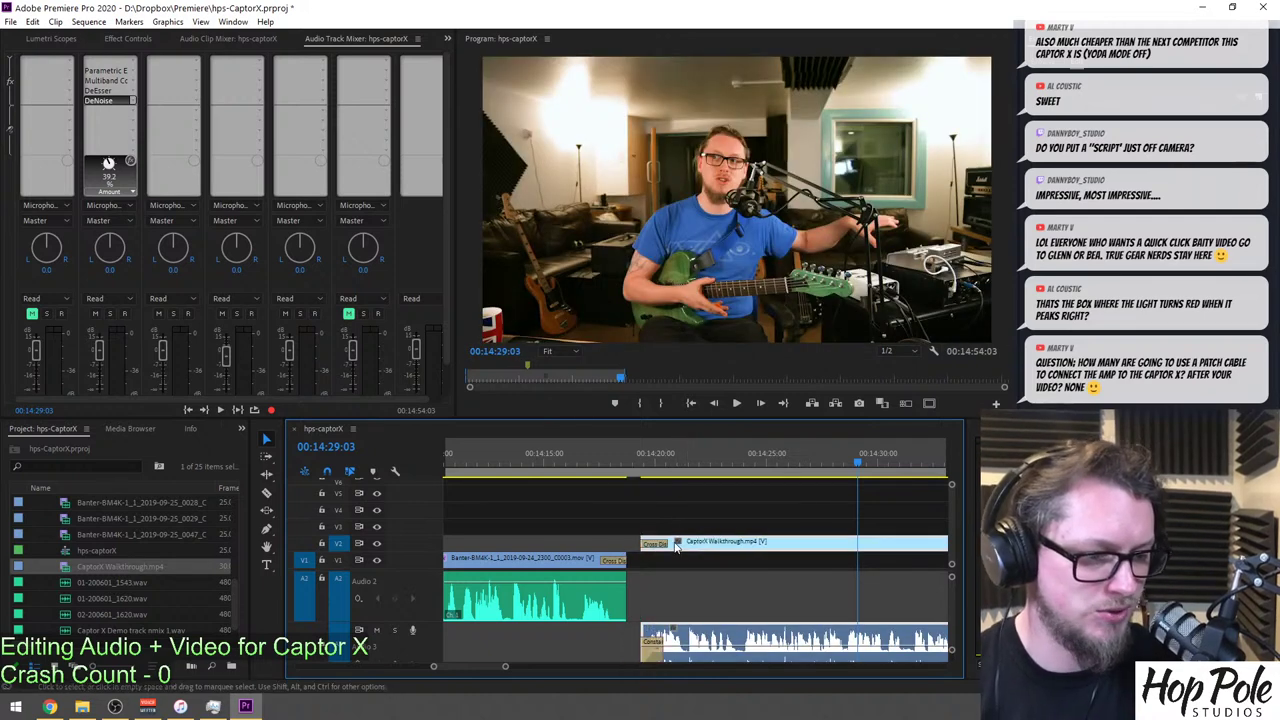
{"action": "left_click", "coordinate": [573, 455]}
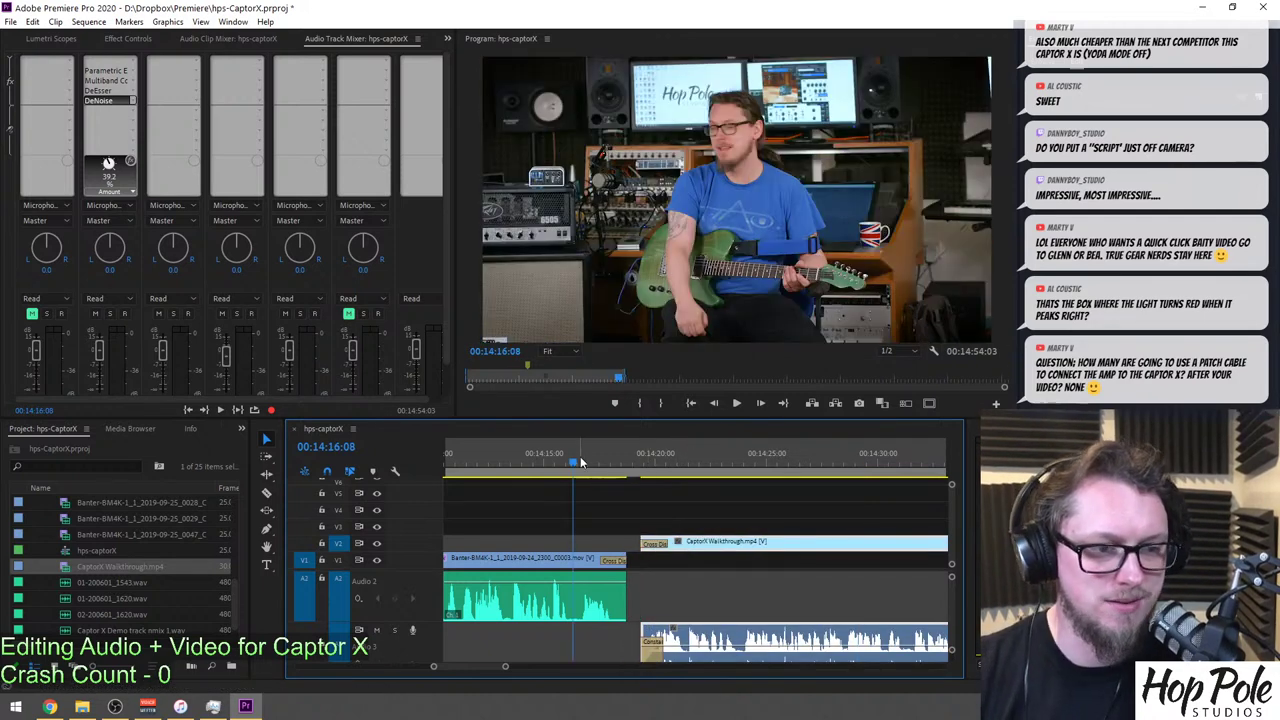
{"action": "left_click", "coordinate": [697, 460]}
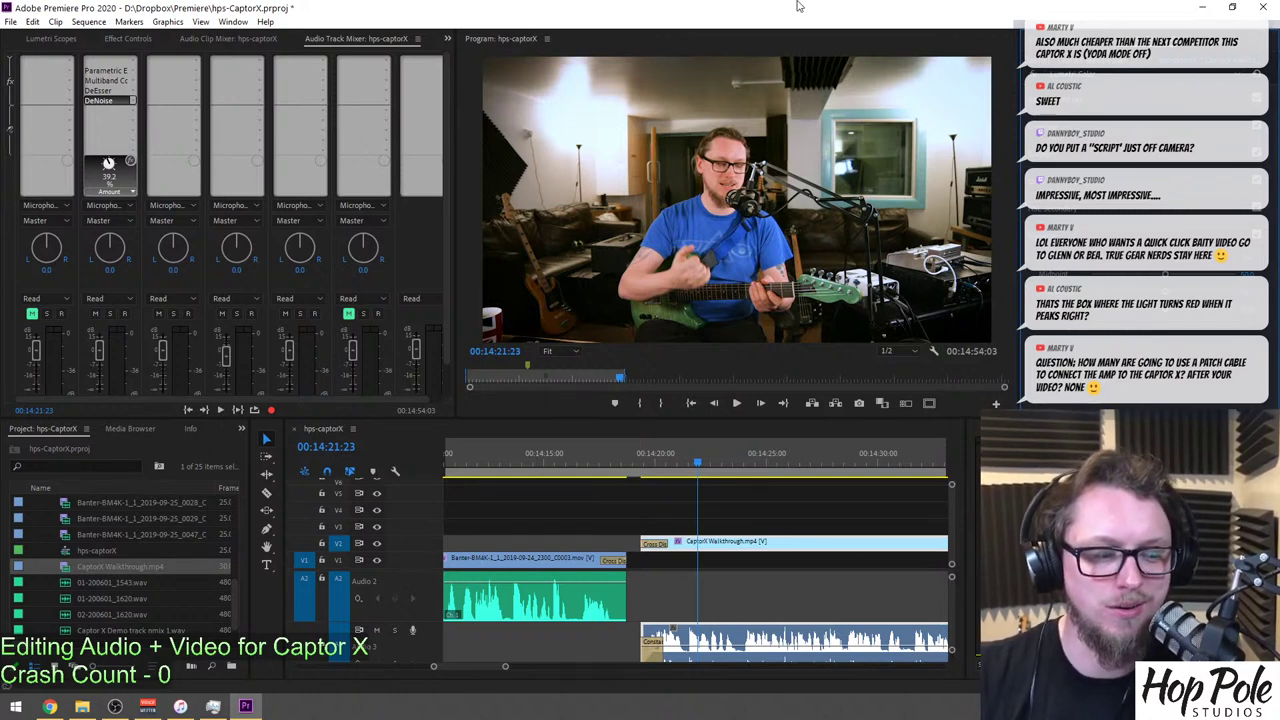
{"action": "key", "text": "ctrl+s"}
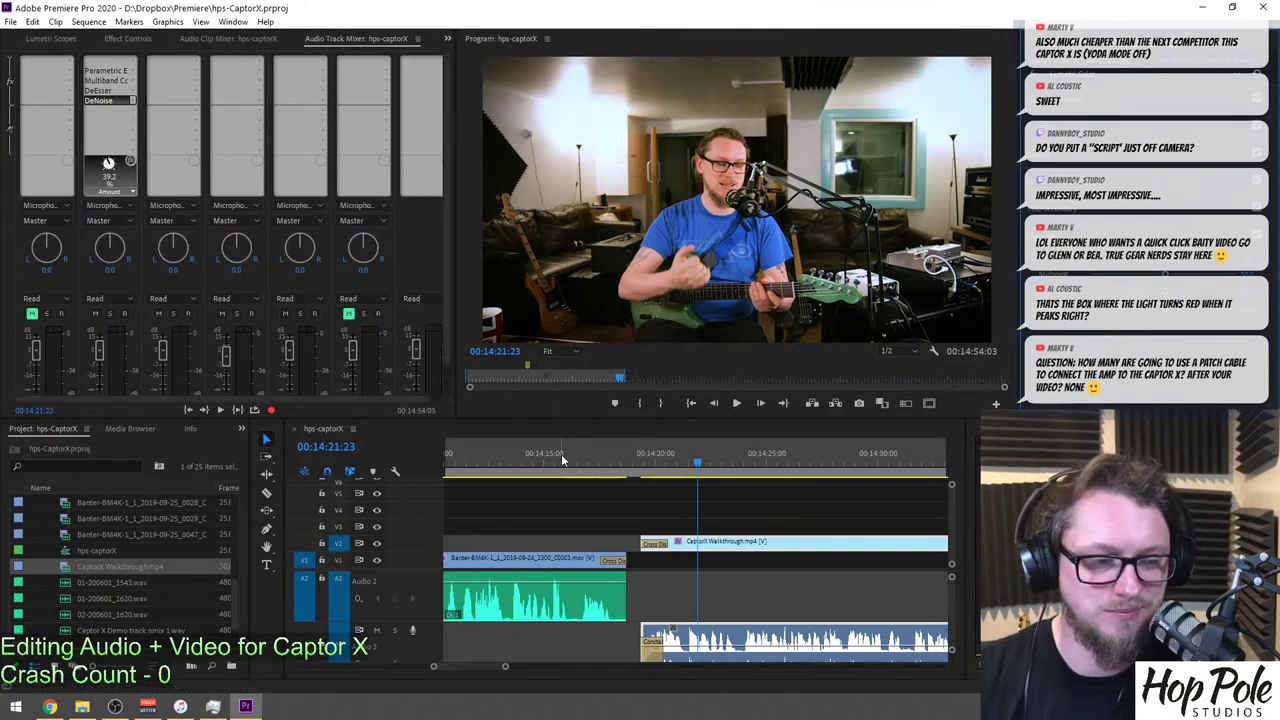
Play through the transition into the walkthrough and adjust the clip volume of its Audio 3 track.
{"action": "left_click", "coordinate": [562, 454]}
{"action": "key", "text": "space"}
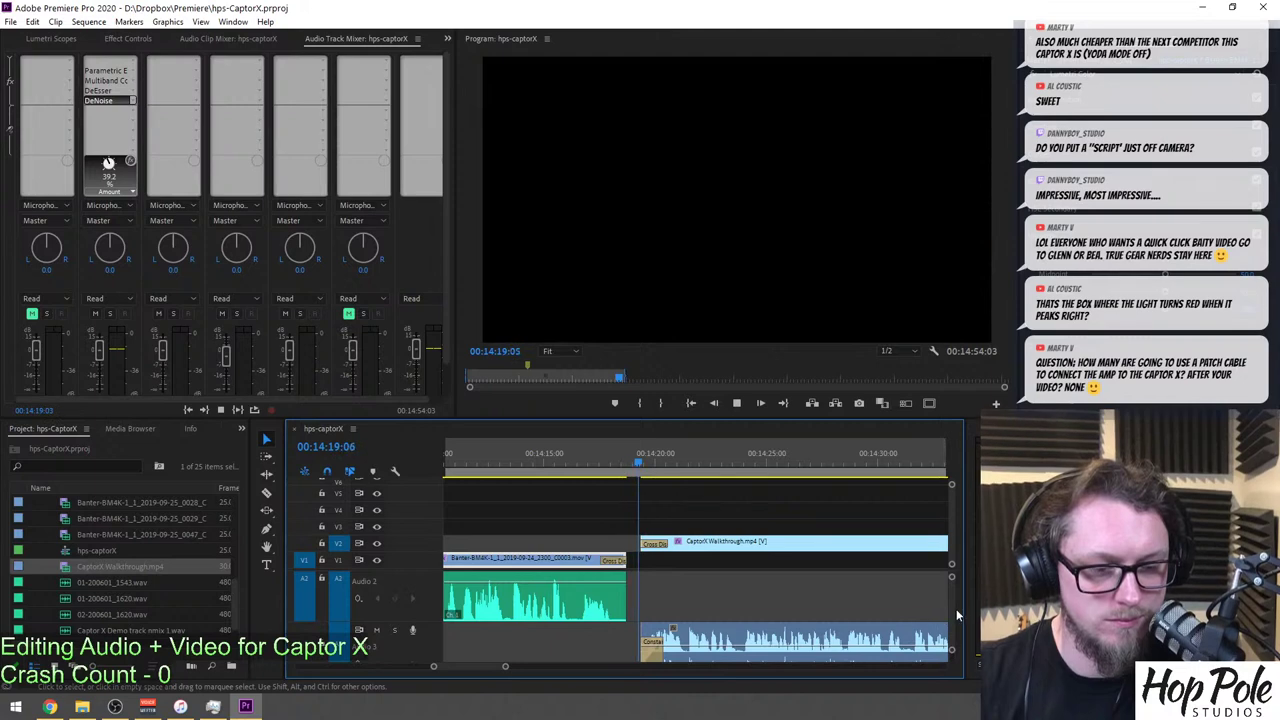
{"action": "scroll", "coordinate": [843, 618], "scroll_direction": "down", "scroll_amount": 2}
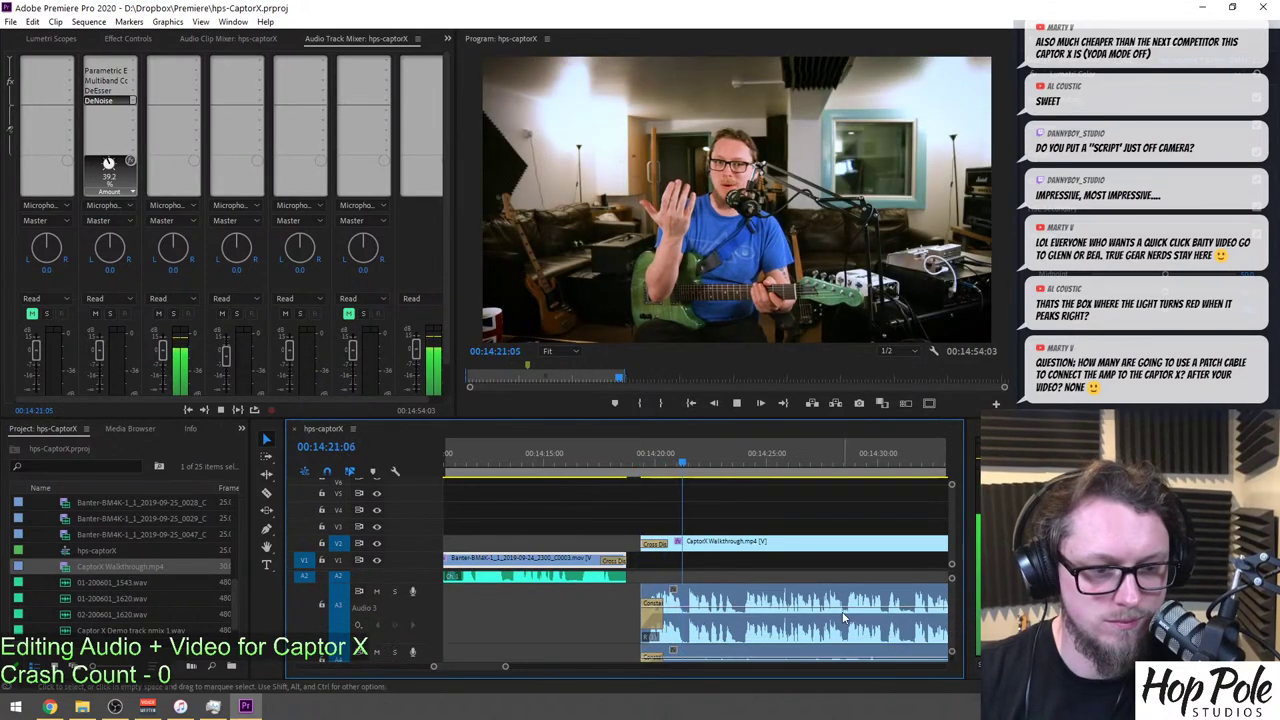
{"action": "left_click_drag", "start_coordinate": [844, 606], "coordinate": [845, 611]}
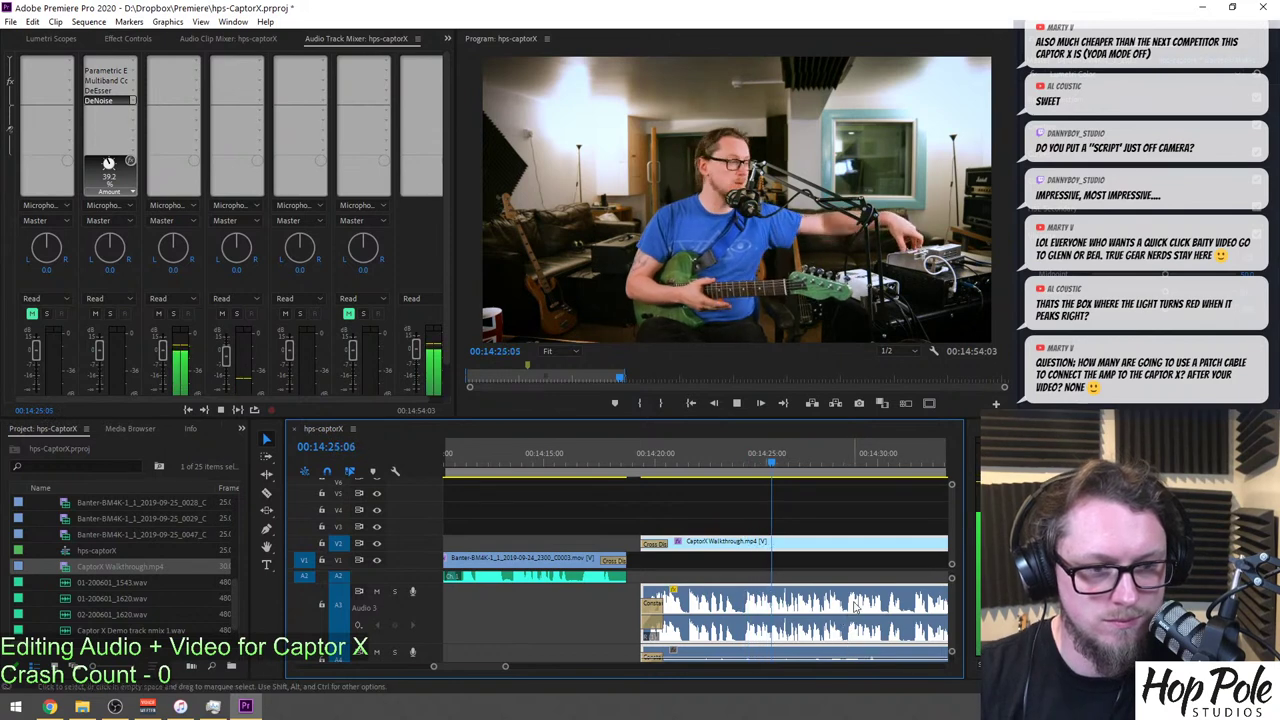
Play the walkthrough through its first guitar passages, replaying from about 00:14:55, to compare the speech and guitar levels.
{"action": "scroll", "coordinate": [857, 537], "scroll_direction": "down", "scroll_amount": 2}
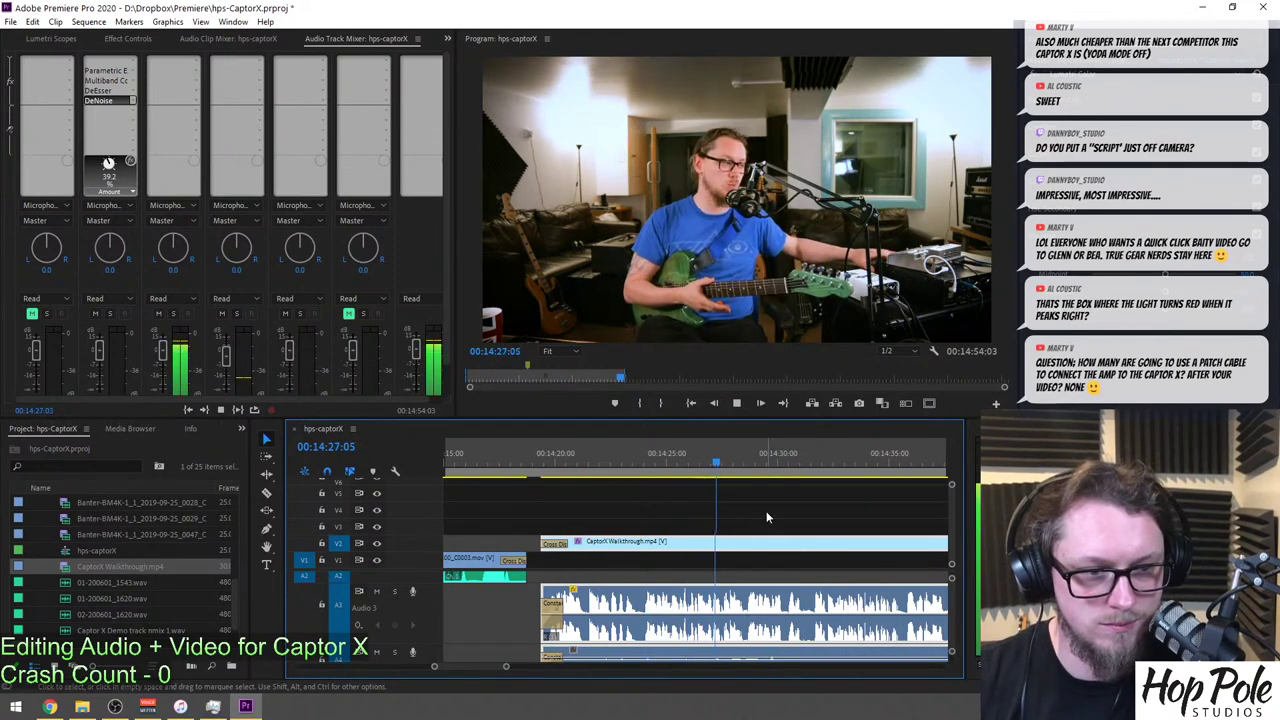
{"action": "scroll", "coordinate": [766, 515], "scroll_direction": "down", "scroll_amount": 1}
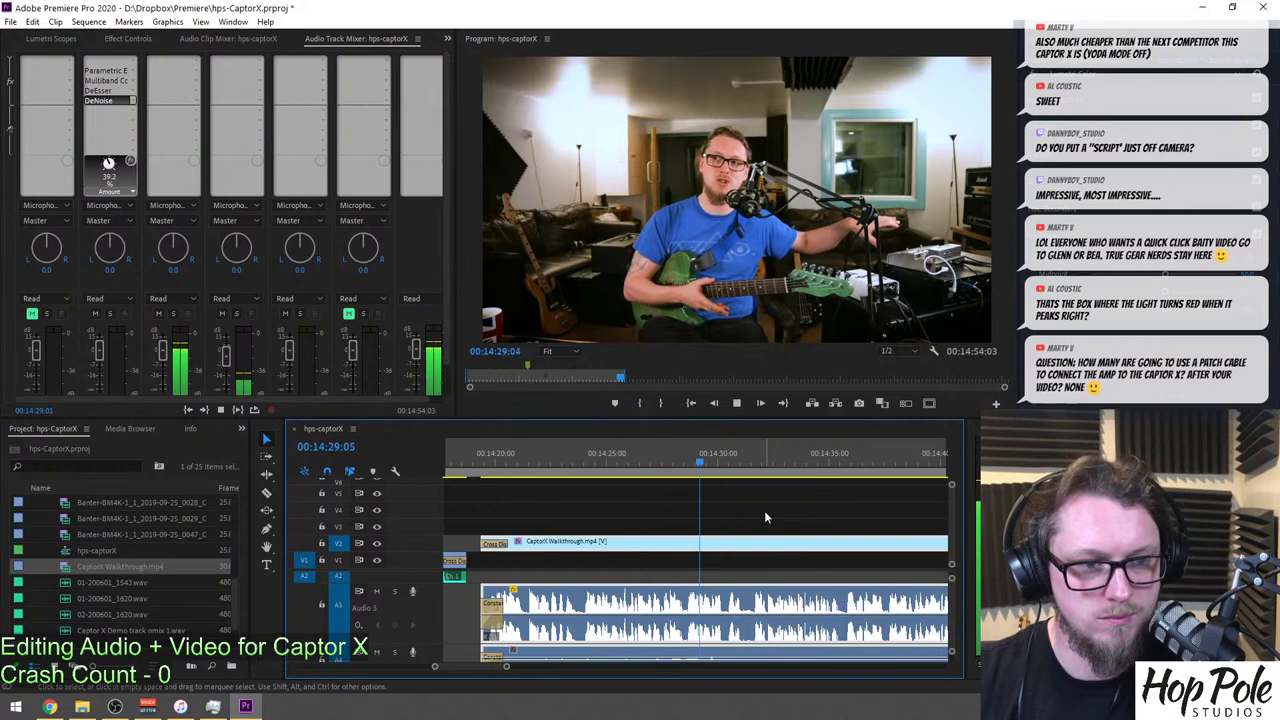
{"action": "scroll", "coordinate": [955, 608], "scroll_direction": "down", "scroll_amount": 1}
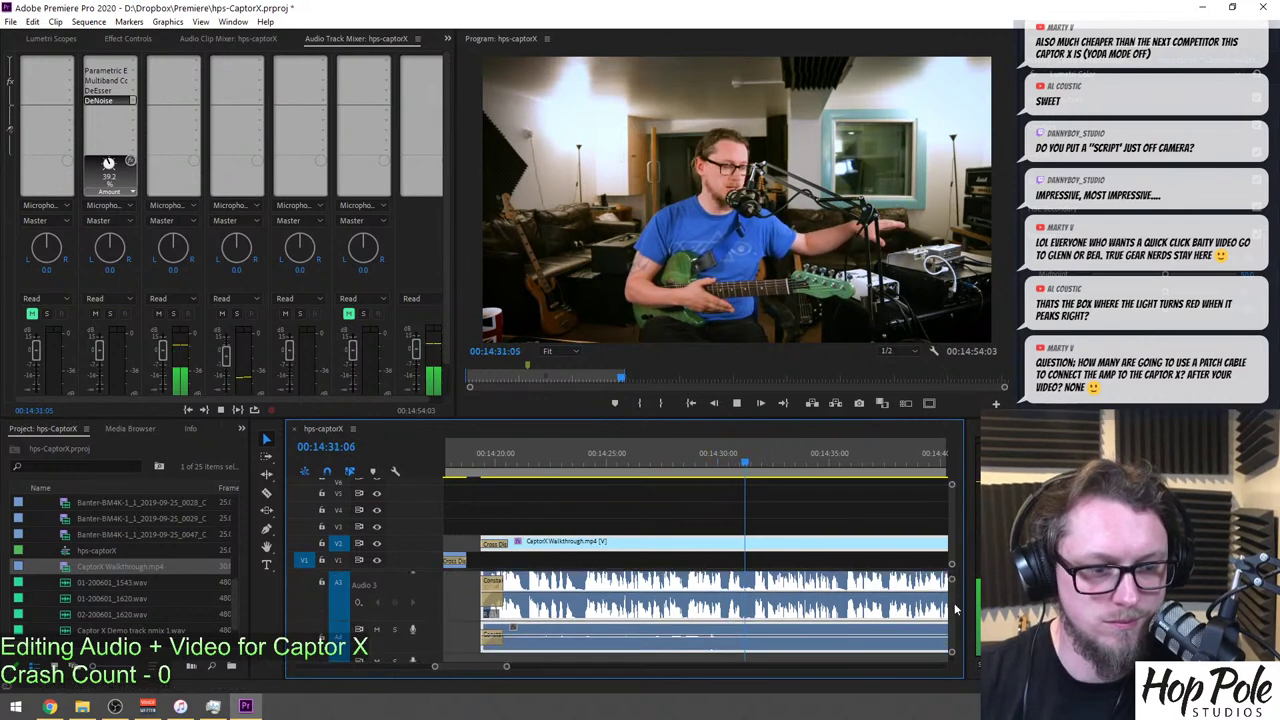
{"action": "scroll", "coordinate": [838, 606], "scroll_direction": "down", "scroll_amount": 4}
{"action": "scroll", "coordinate": [838, 606], "scroll_direction": "up", "scroll_amount": 4}
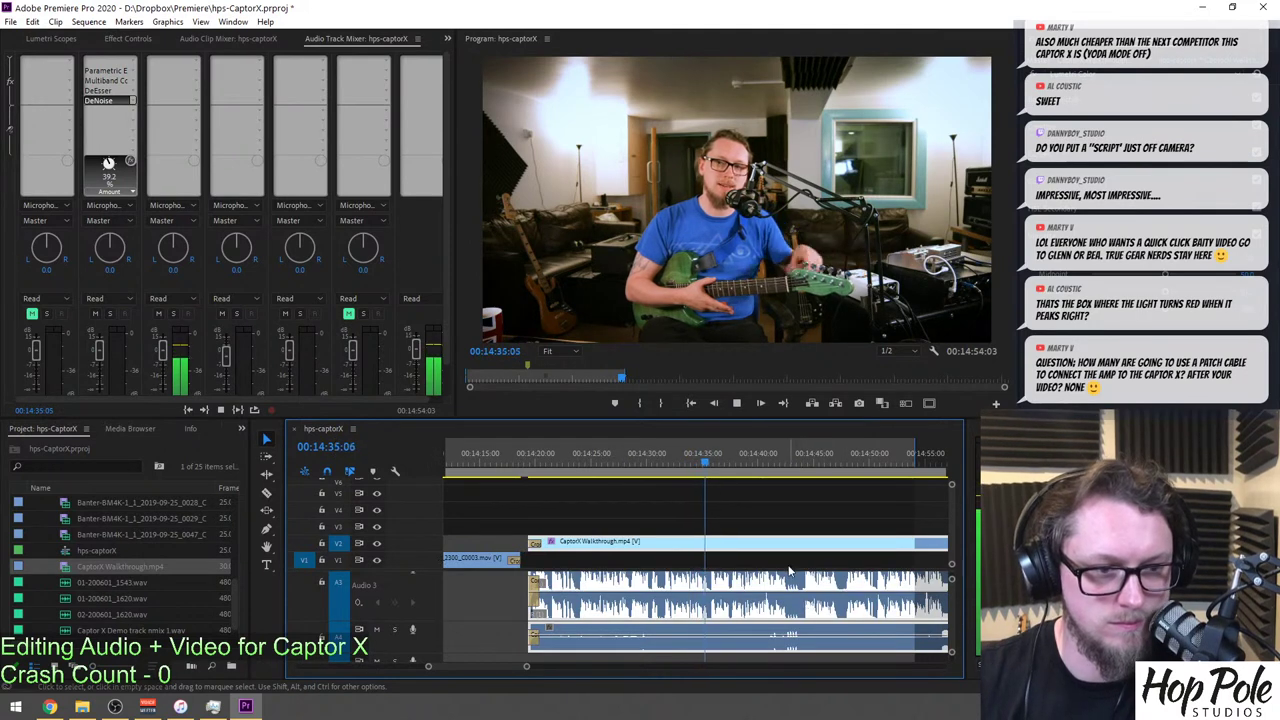
{"action": "scroll", "coordinate": [786, 558], "scroll_direction": "down", "scroll_amount": 1}
{"action": "scroll", "coordinate": [785, 556], "scroll_direction": "down", "scroll_amount": 3}
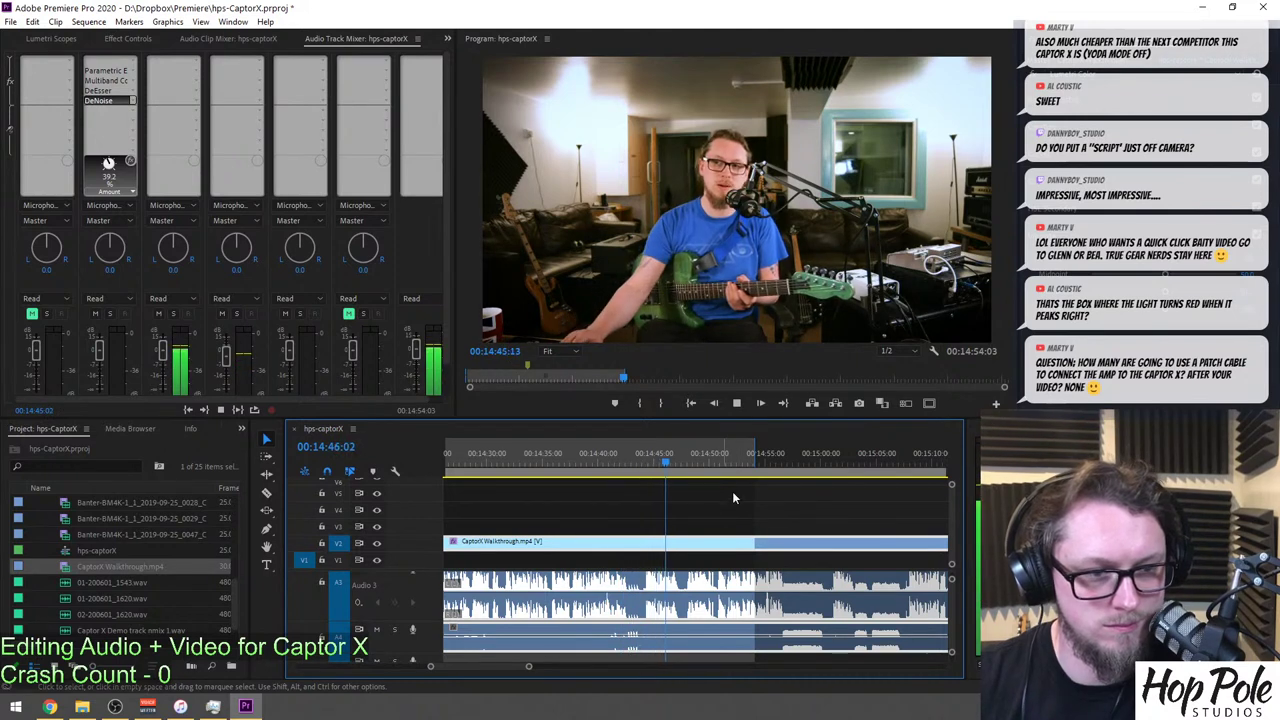
{"action": "scroll", "coordinate": [729, 492], "scroll_direction": "down", "scroll_amount": 3}
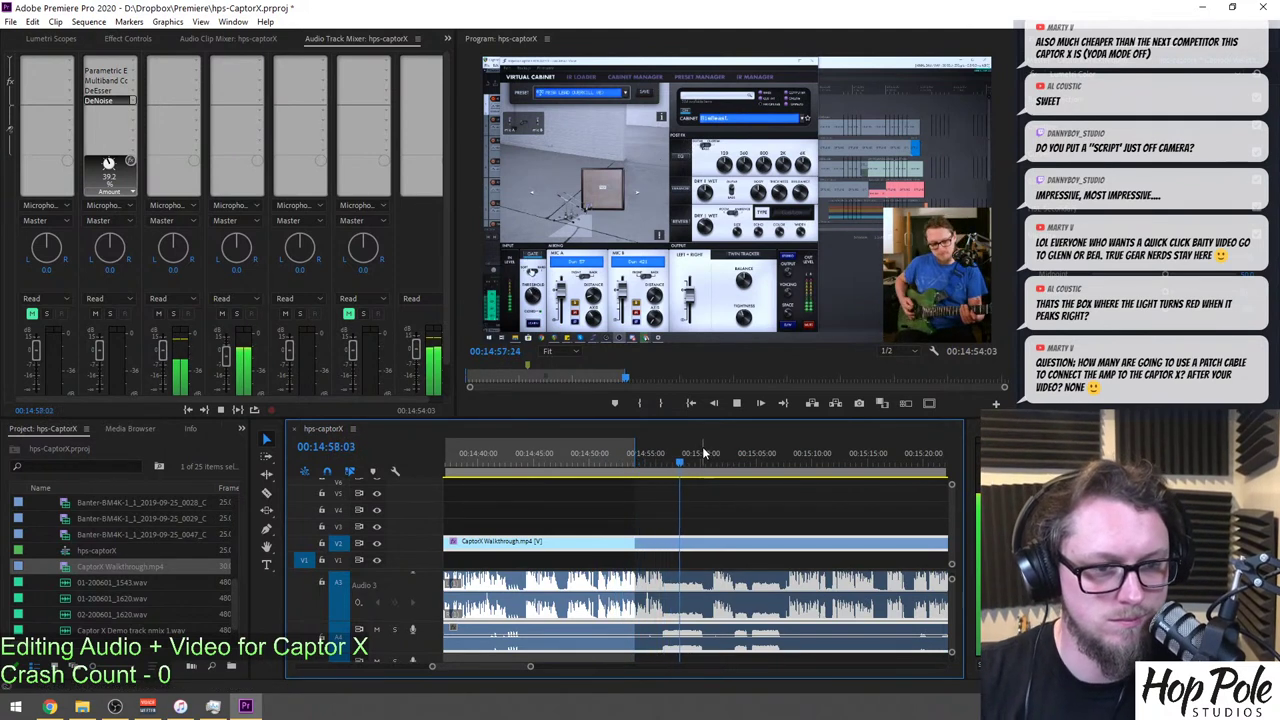
{"action": "left_click", "coordinate": [651, 466]}
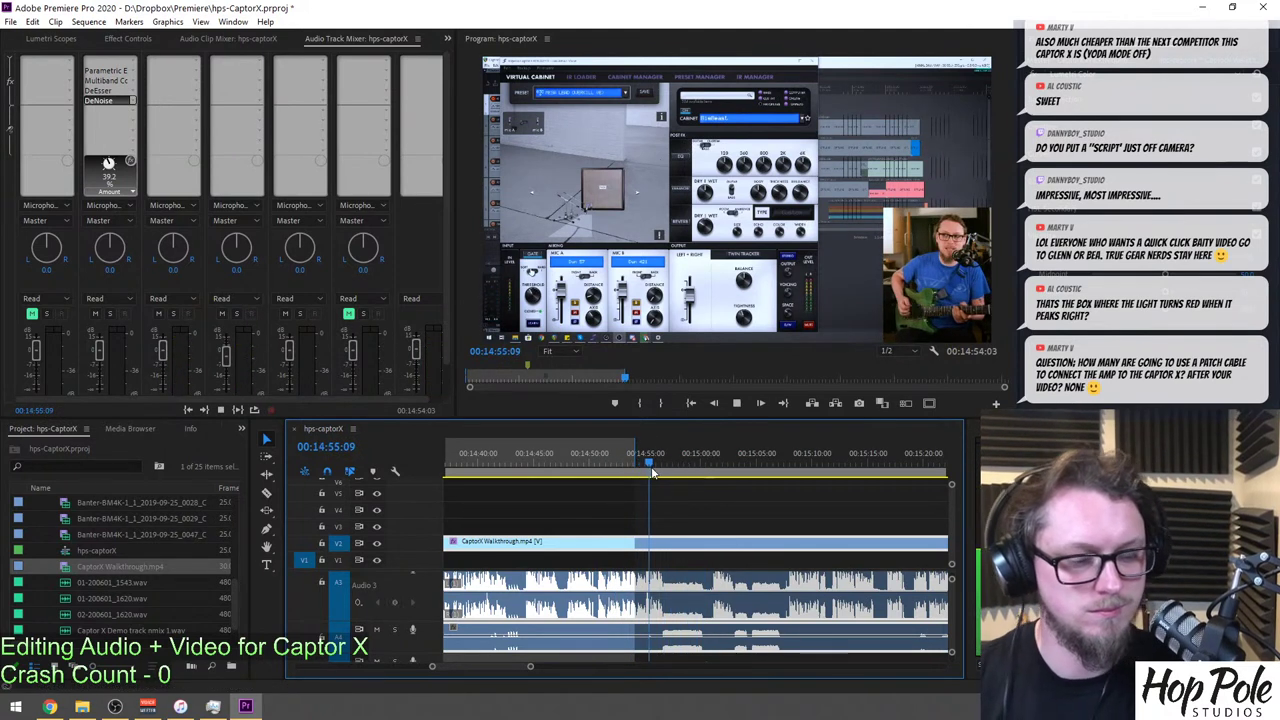
{"action": "key", "text": "space"}
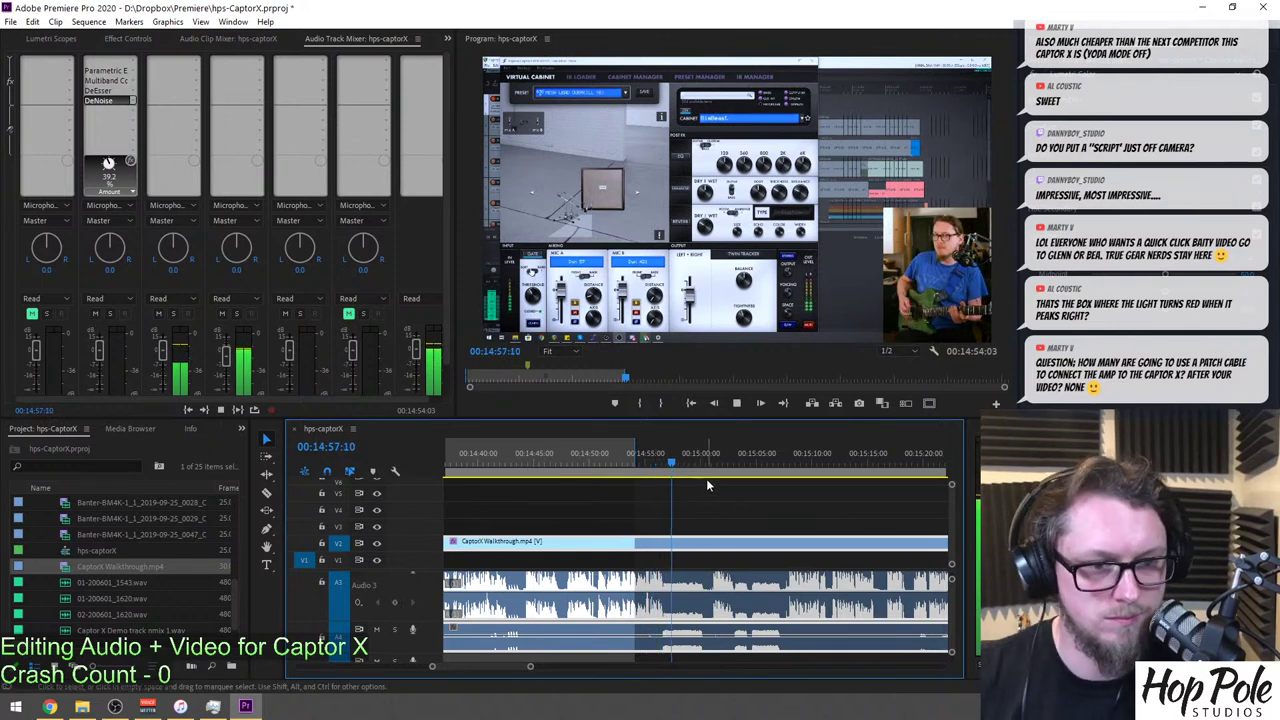
{"action": "scroll", "coordinate": [706, 478], "scroll_direction": "down", "scroll_amount": 1}
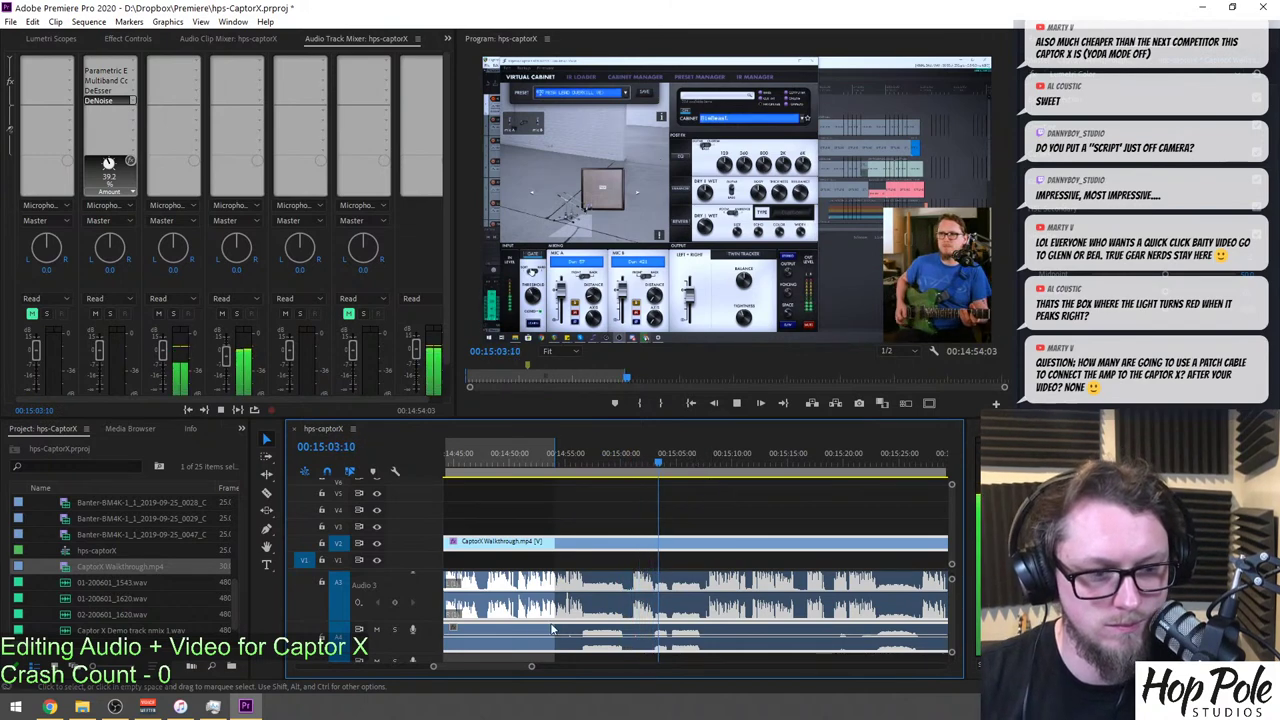
Bring the level readouts and track names of the audio track mixer into view.
{"action": "right_click", "coordinate": [602, 632]}
{"action": "left_click", "coordinate": [588, 629]}
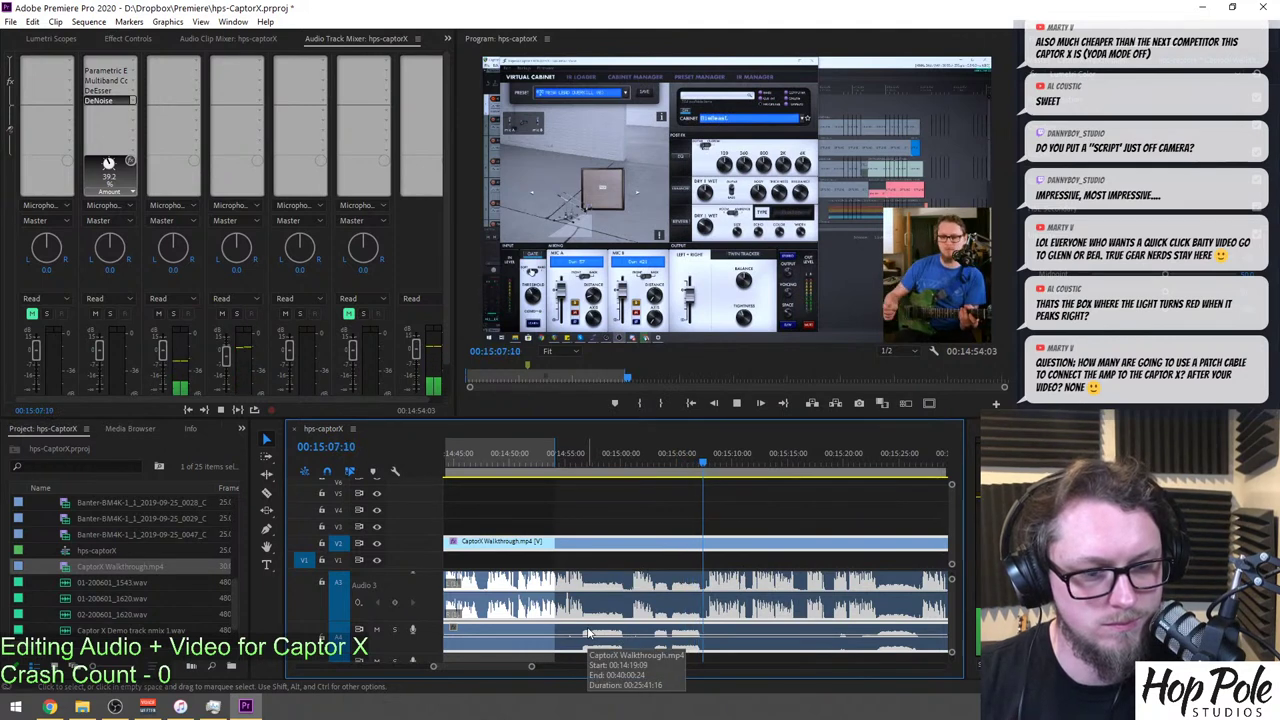
{"action": "left_click", "coordinate": [447, 244]}
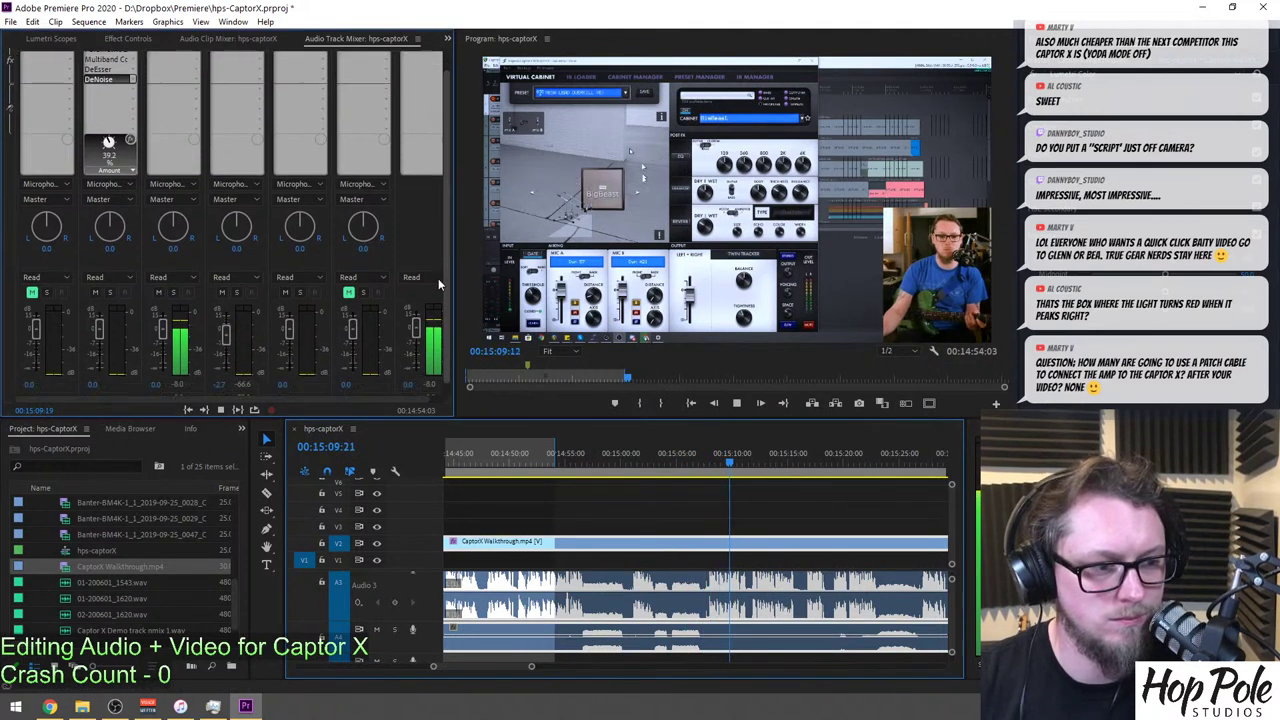
Adjust the clip volume of the walkthrough's guitar audio on Audio 4 during playback.
{"action": "left_click", "coordinate": [732, 495]}
{"action": "key", "text": "minus"}
{"action": "key", "text": "minus"}
{"action": "key", "text": "minus"}
{"action": "key", "text": "minus"}
{"action": "key", "text": "minus"}
{"action": "key", "text": "minus"}
{"action": "key", "text": "minus"}
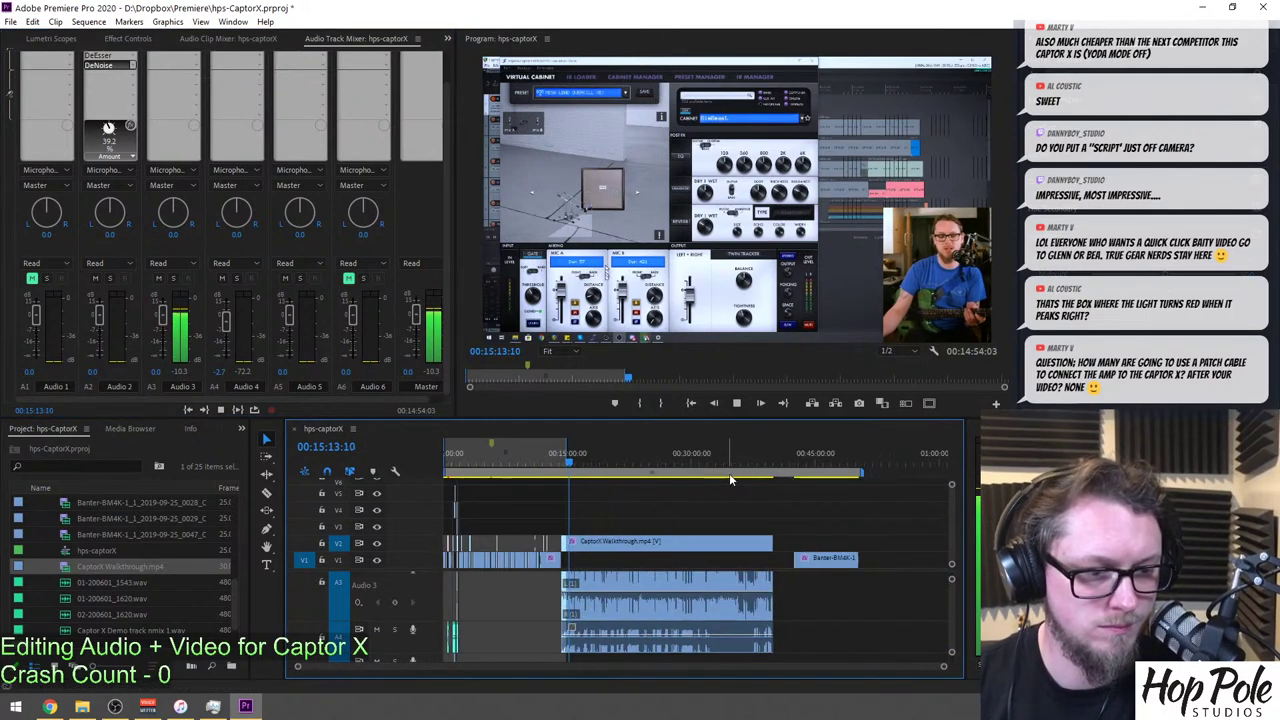
{"action": "scroll", "coordinate": [729, 475], "scroll_direction": "up", "scroll_amount": 8}
{"action": "scroll", "coordinate": [746, 623], "scroll_direction": "up", "scroll_amount": 4}
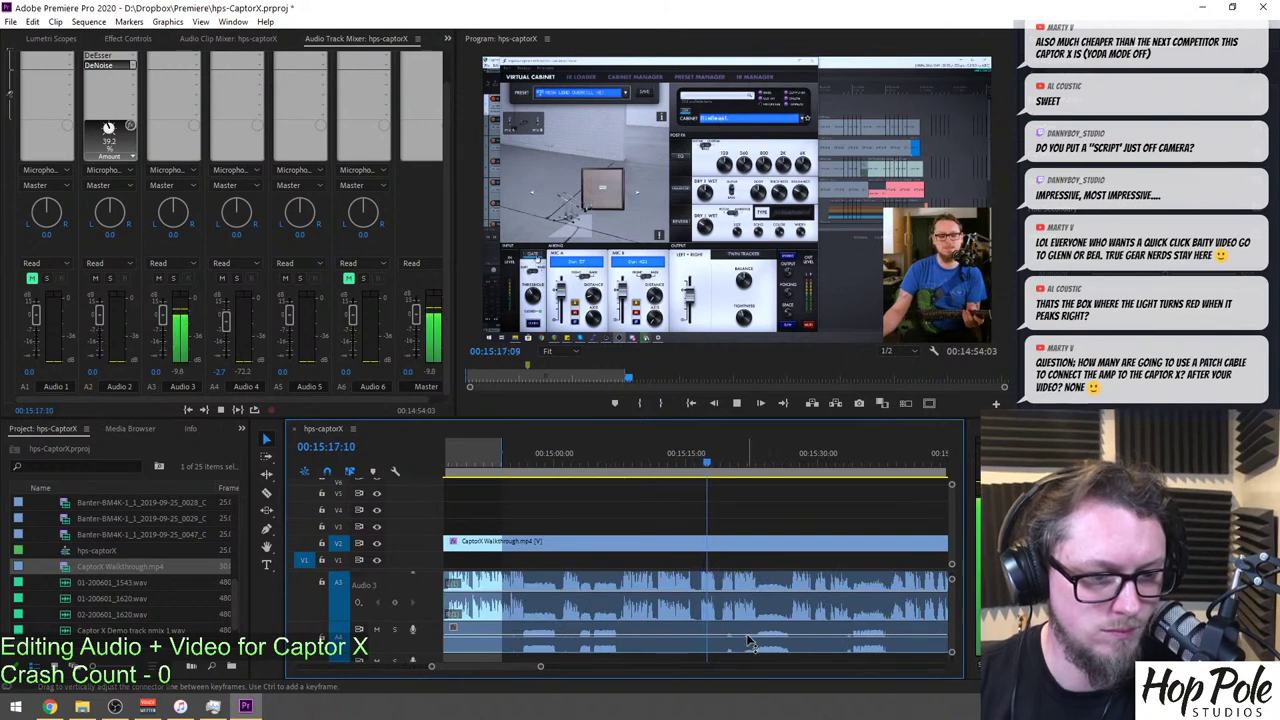
{"action": "scroll", "coordinate": [768, 649], "scroll_direction": "up", "scroll_amount": 3}
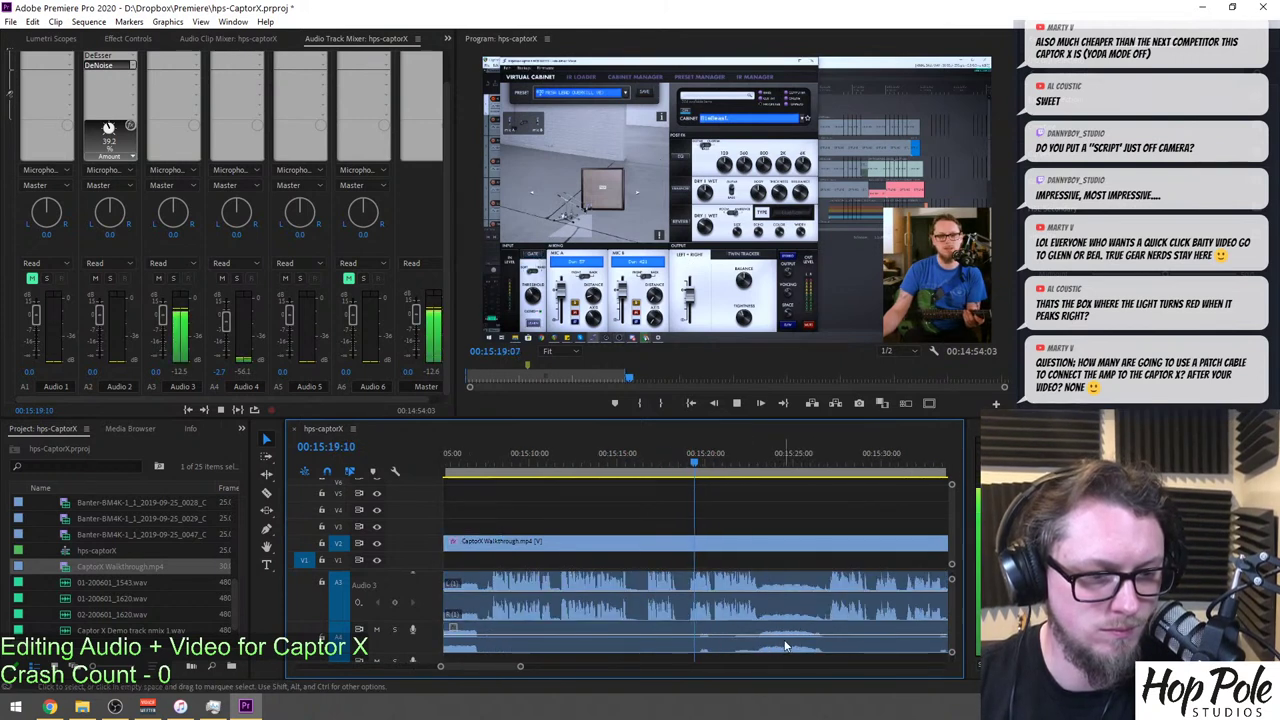
{"action": "scroll", "coordinate": [781, 648], "scroll_direction": "down", "scroll_amount": 3}
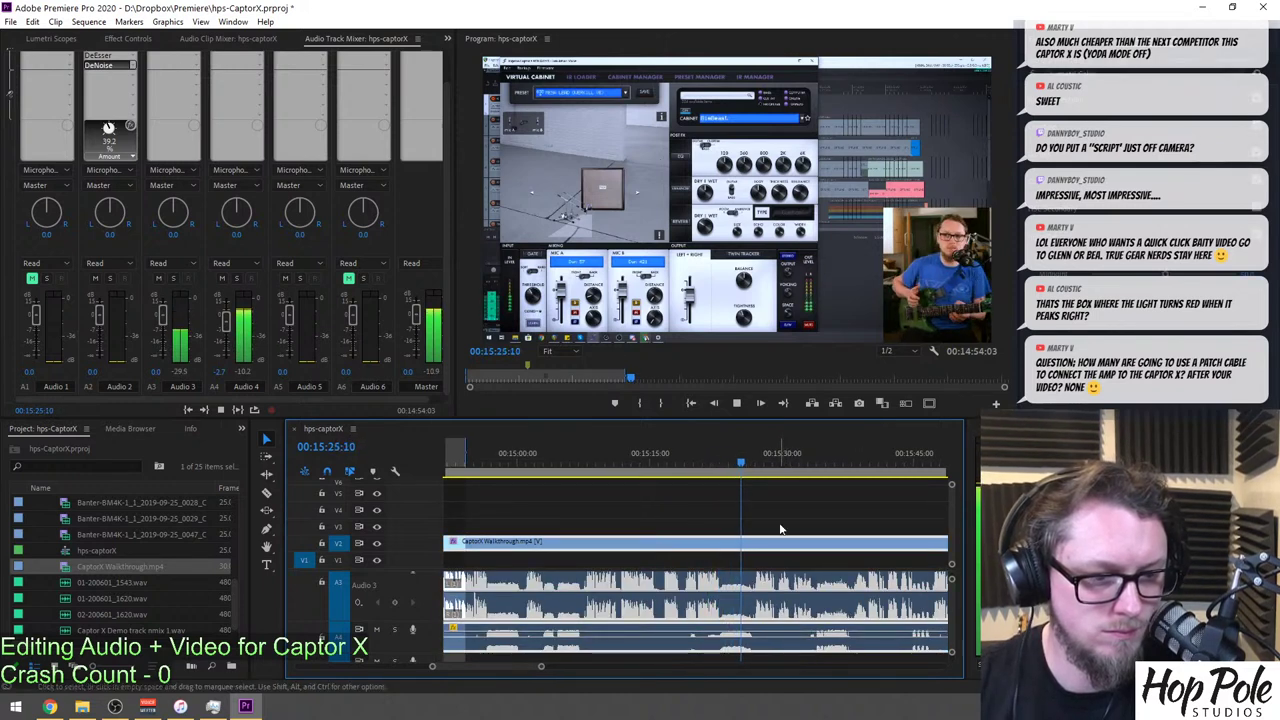
Cut the walkthrough clip at about 00:16:12 and 00:16:16 around the guitar passage and select the isolated section.
{"action": "scroll", "coordinate": [779, 522], "scroll_direction": "up", "scroll_amount": 3}
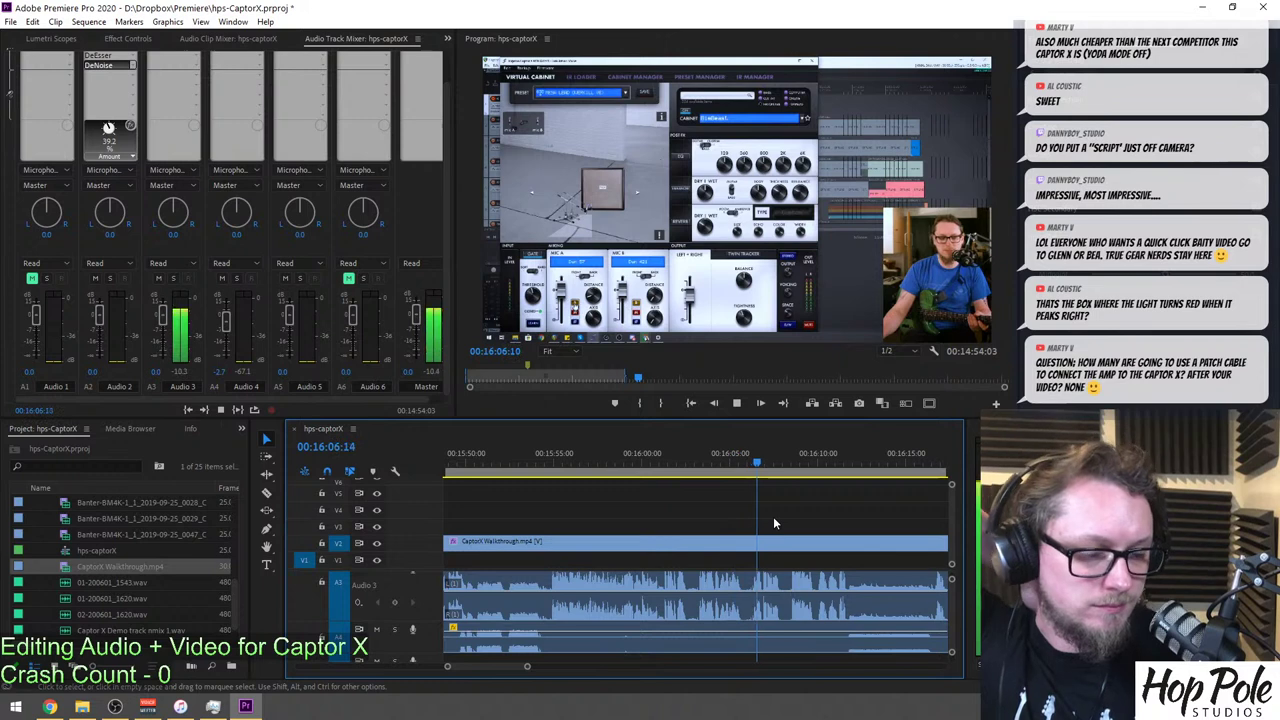
{"action": "scroll", "coordinate": [818, 587], "scroll_direction": "down", "scroll_amount": 2}
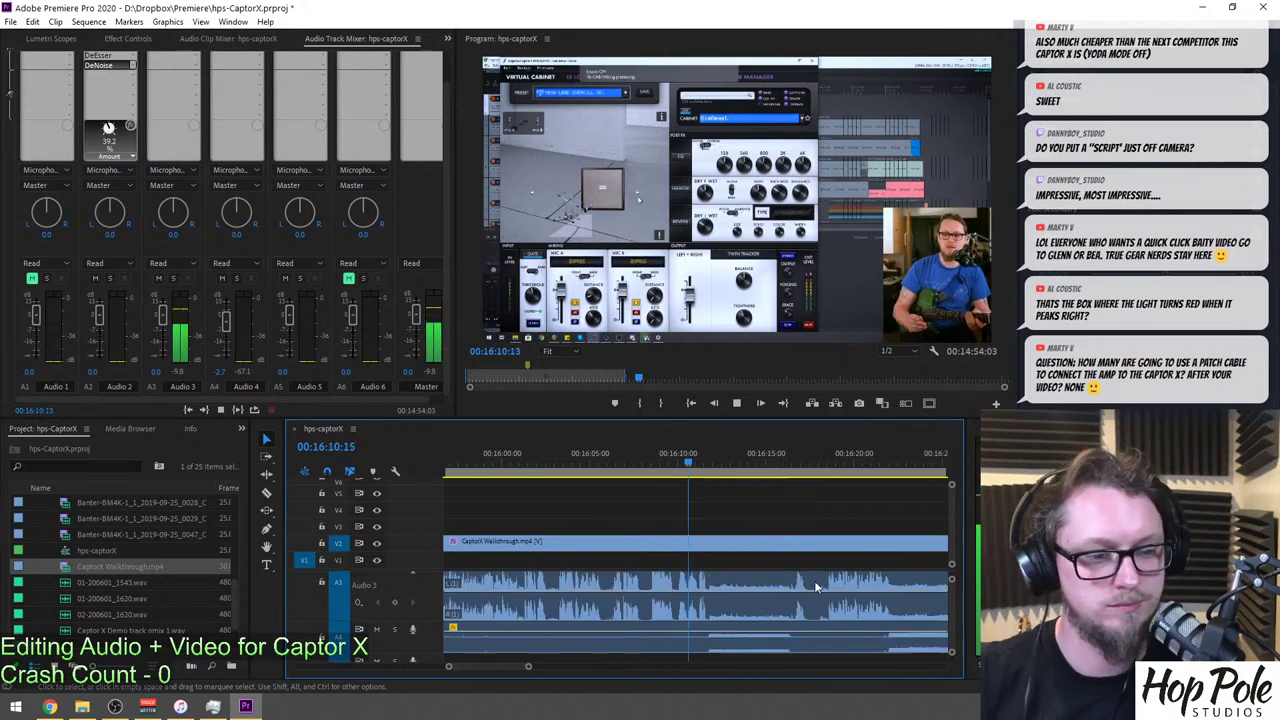
{"action": "scroll", "coordinate": [800, 575], "scroll_direction": "down", "scroll_amount": 2}
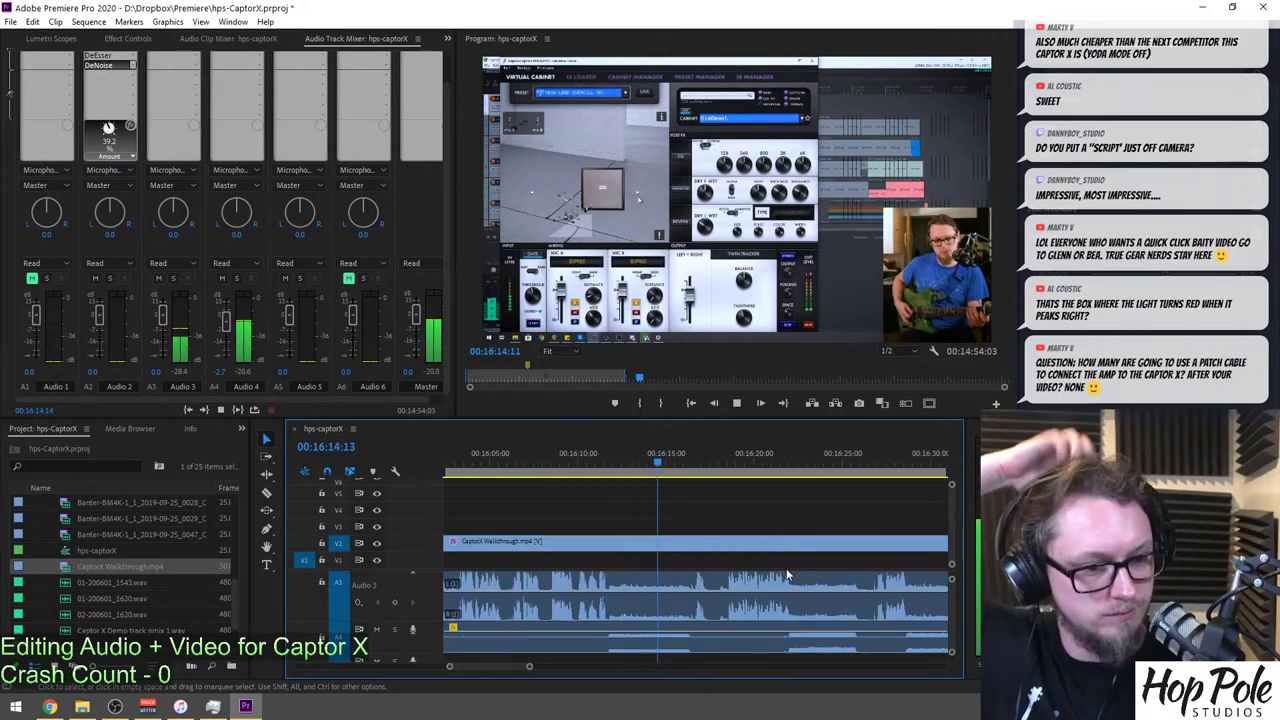
{"action": "key", "text": "c"}
{"action": "left_click", "coordinate": [612, 590]}
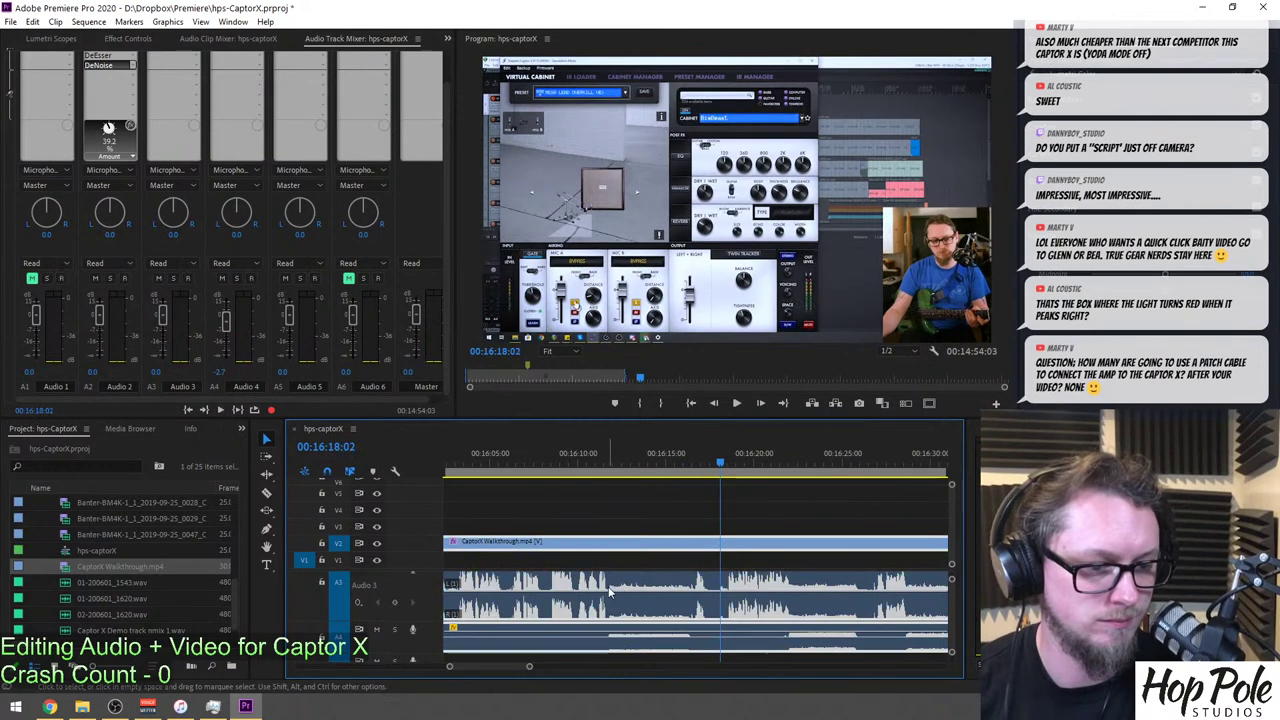
{"action": "left_click", "coordinate": [612, 590]}
{"action": "left_click", "coordinate": [689, 598]}
{"action": "key", "text": "v"}
{"action": "left_click", "coordinate": [661, 555]}
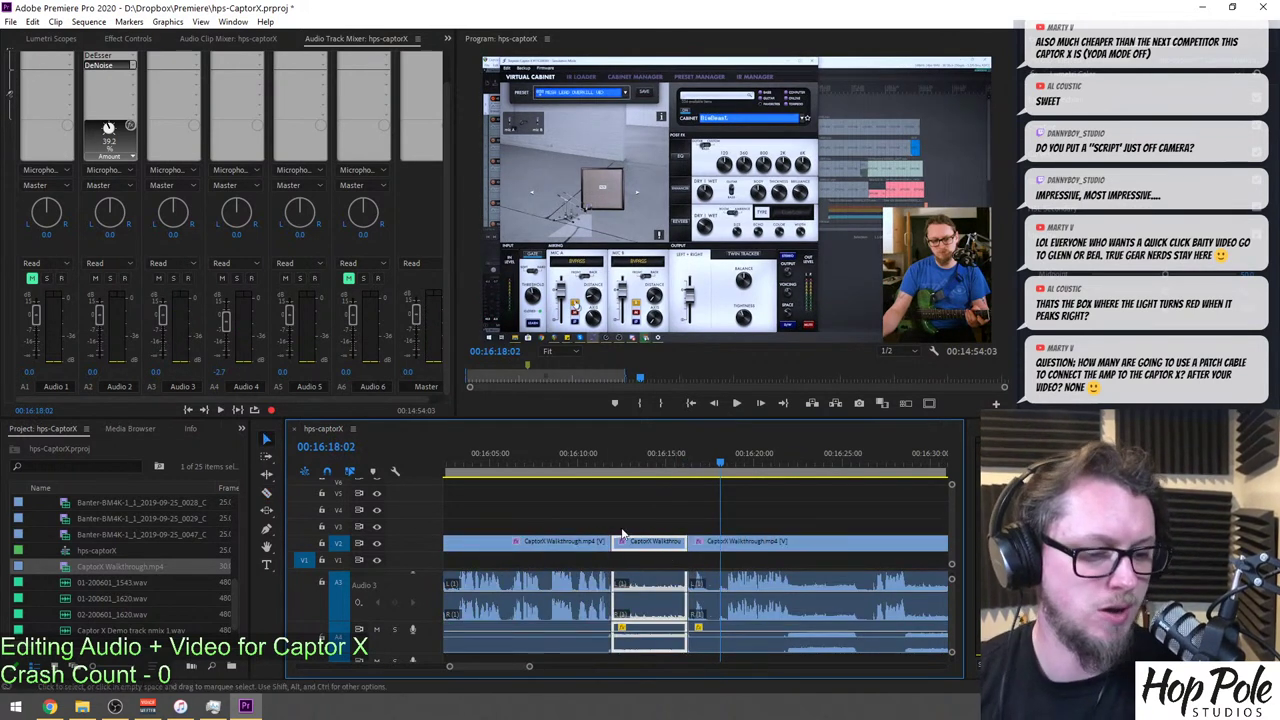
Locate the gap in the Banter footage on V1 at about 00:05:48 and place the playhead there.
{"action": "key", "text": "minus"}
{"action": "key", "text": "minus"}
{"action": "key", "text": "minus"}
{"action": "key", "text": "minus"}
{"action": "key", "text": "minus"}
{"action": "key", "text": "minus"}
{"action": "key", "text": "minus"}
{"action": "left_click", "coordinate": [459, 451]}
{"action": "key", "text": "equal"}
{"action": "key", "text": "equal"}
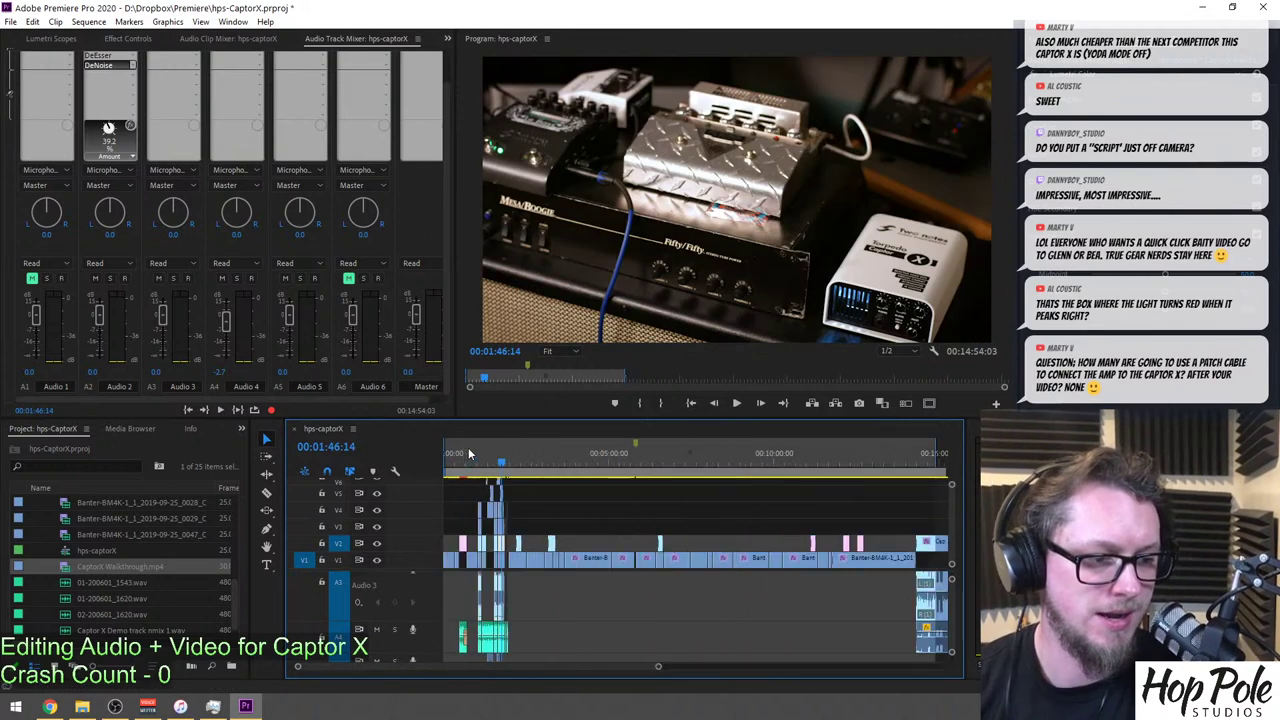
{"action": "key", "text": "equal"}
{"action": "left_click", "coordinate": [550, 457]}
{"action": "key", "text": "equal"}
{"action": "key", "text": "equal"}
{"action": "key", "text": "equal"}
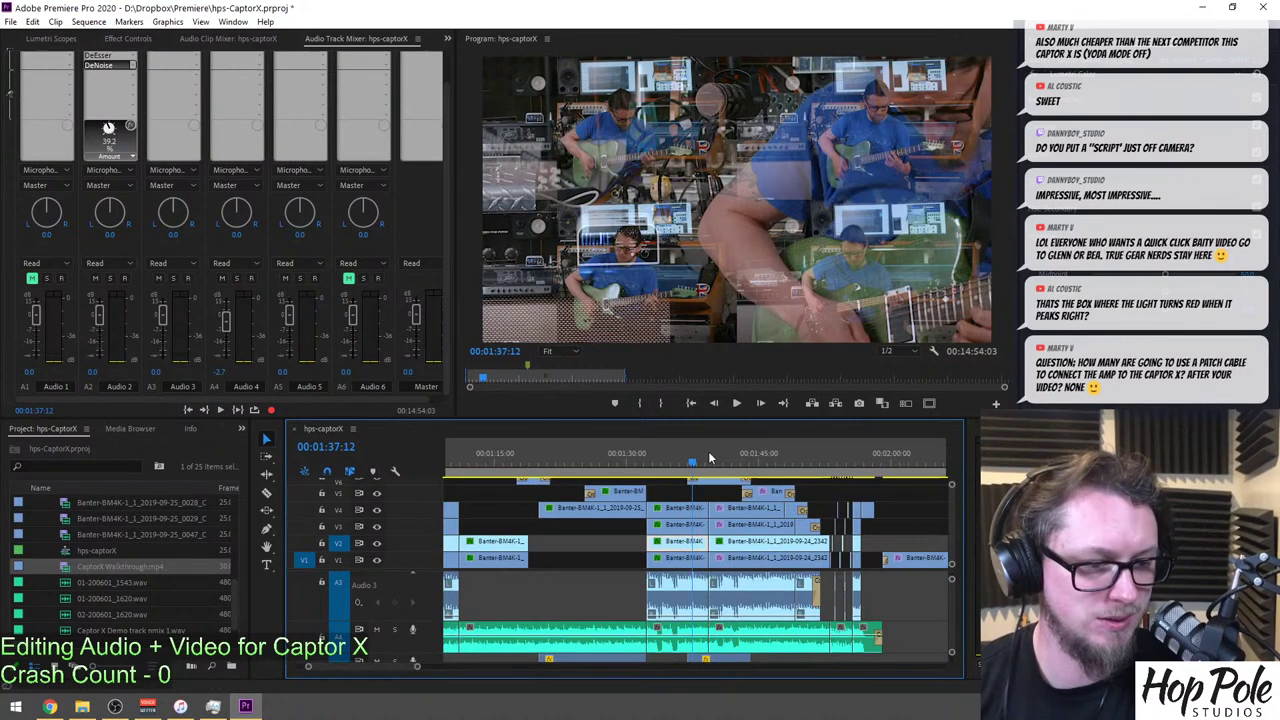
{"action": "left_click", "coordinate": [877, 459]}
{"action": "key", "text": "minus"}
{"action": "key", "text": "minus"}
{"action": "key", "text": "minus"}
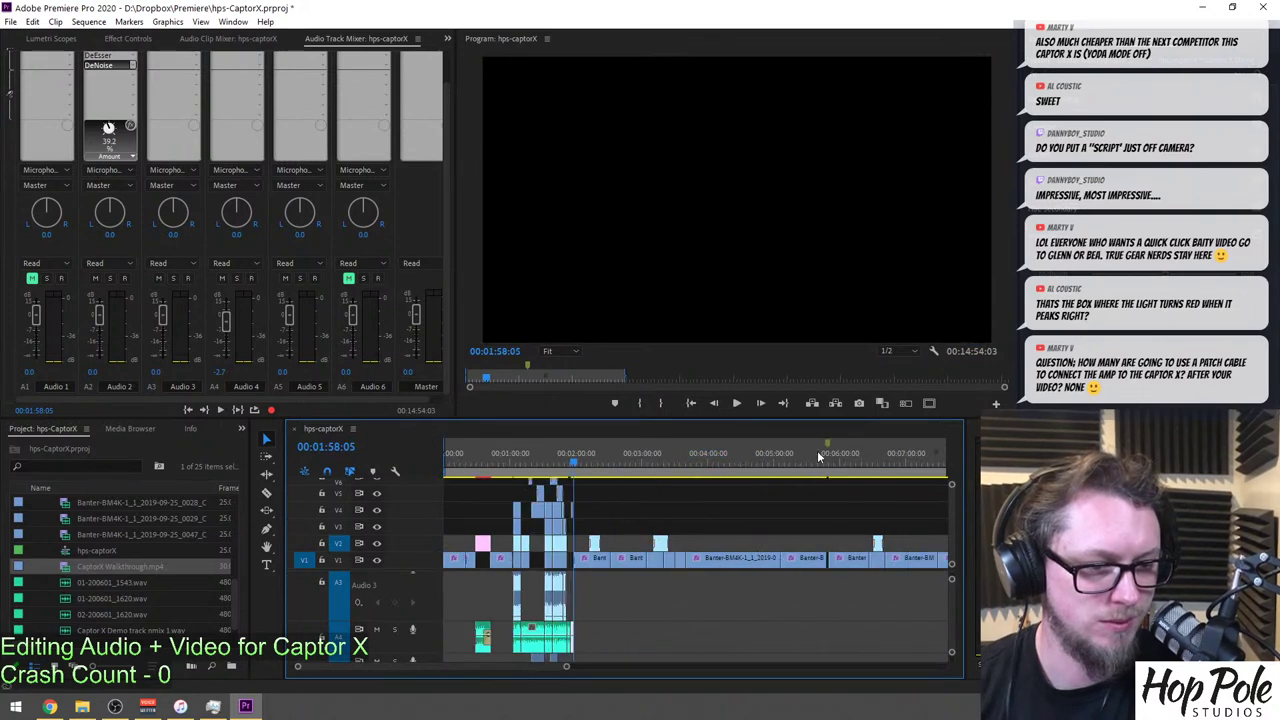
{"action": "left_click", "coordinate": [822, 459]}
{"action": "key", "text": "equal"}
{"action": "key", "text": "equal"}
{"action": "key", "text": "equal"}
{"action": "key", "text": "equal"}
{"action": "left_click", "coordinate": [781, 459]}
{"action": "key", "text": "equal"}
{"action": "key", "text": "equal"}
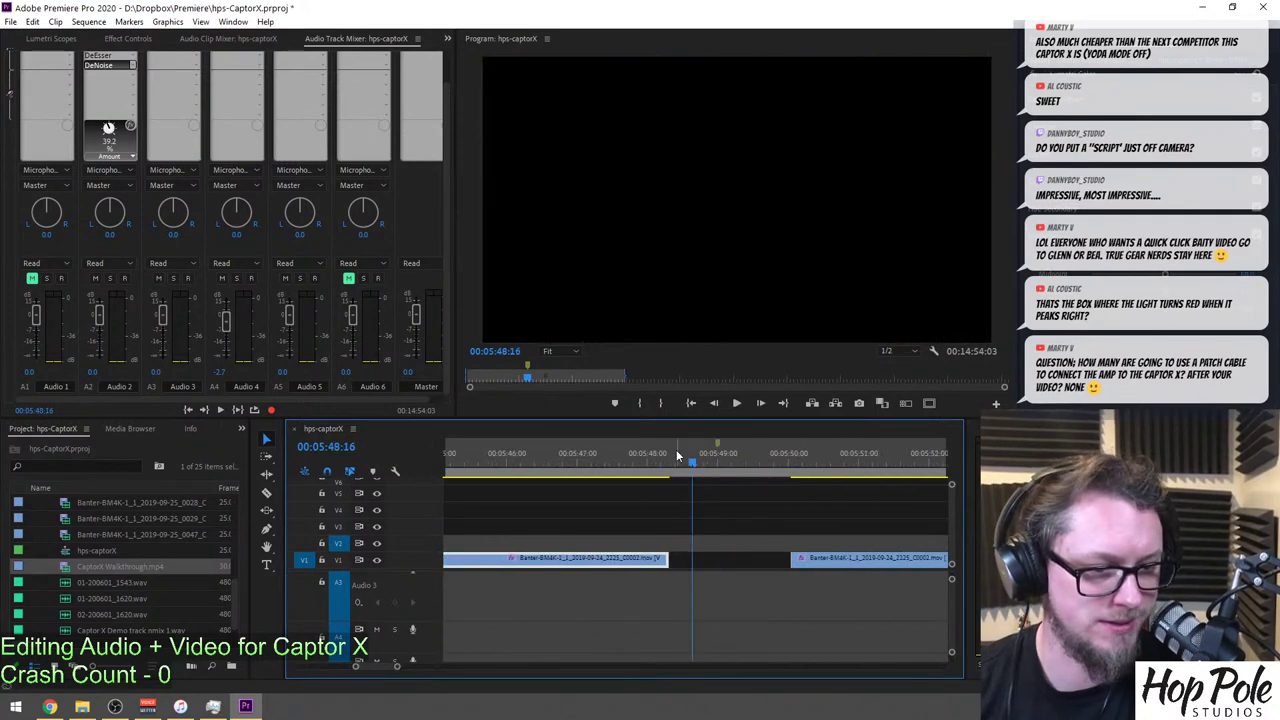
Try to paste the isolated walkthrough guitar section at the 00:05:48 gap, trim its end to the following Banter clip and play it.
{"action": "key", "text": "ctrl+v"}
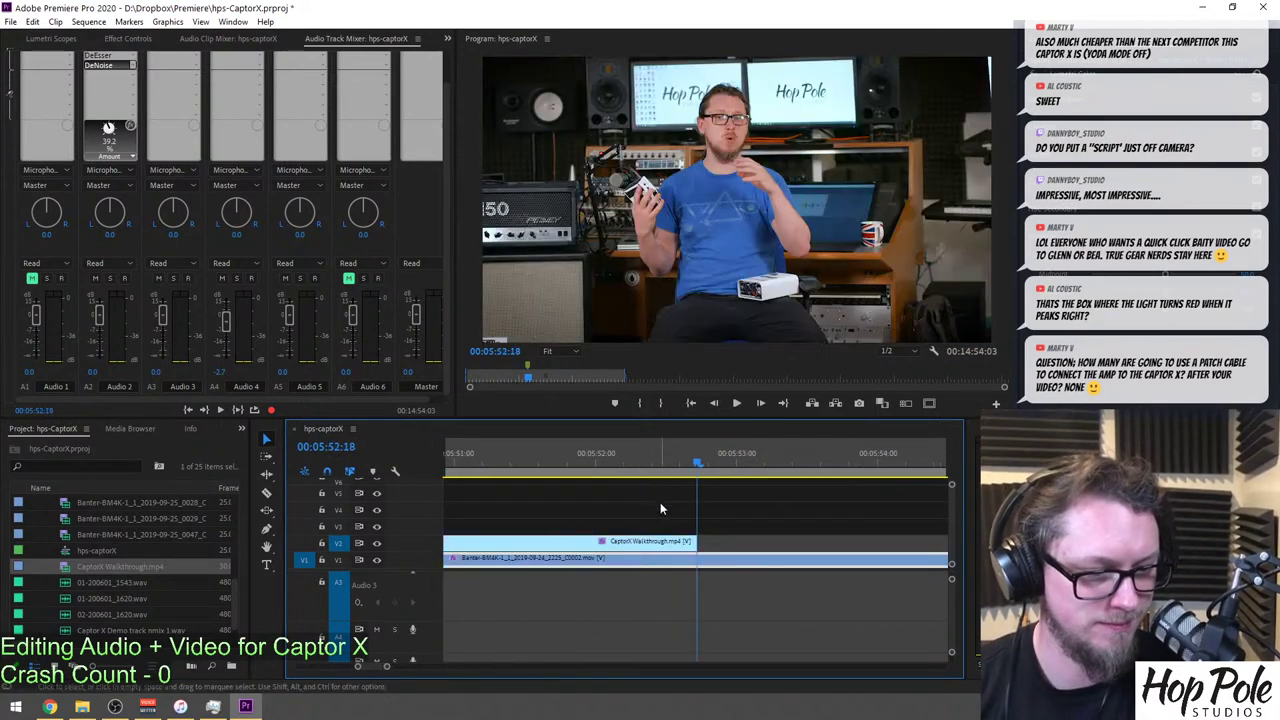
{"action": "key", "text": "minus"}
{"action": "key", "text": "minus"}
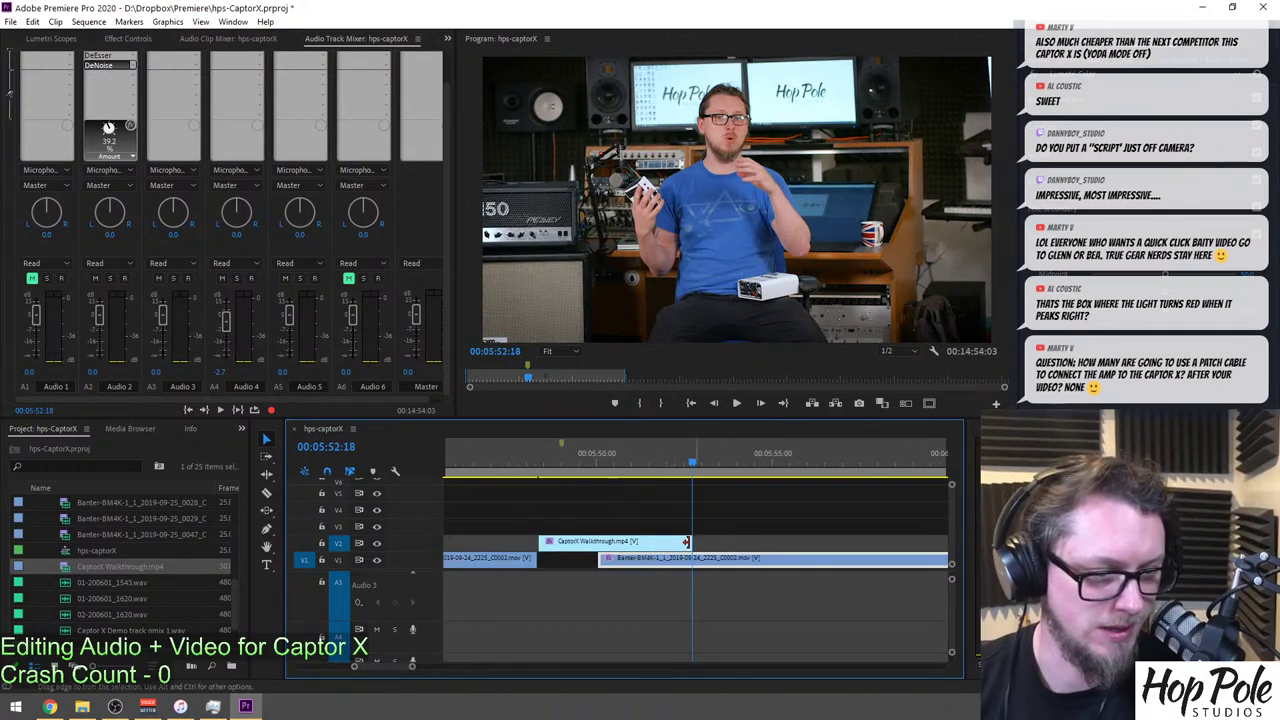
{"action": "left_click_drag", "start_coordinate": [697, 540], "coordinate": [598, 541]}
{"action": "key", "text": "equal"}
{"action": "key", "text": "space"}
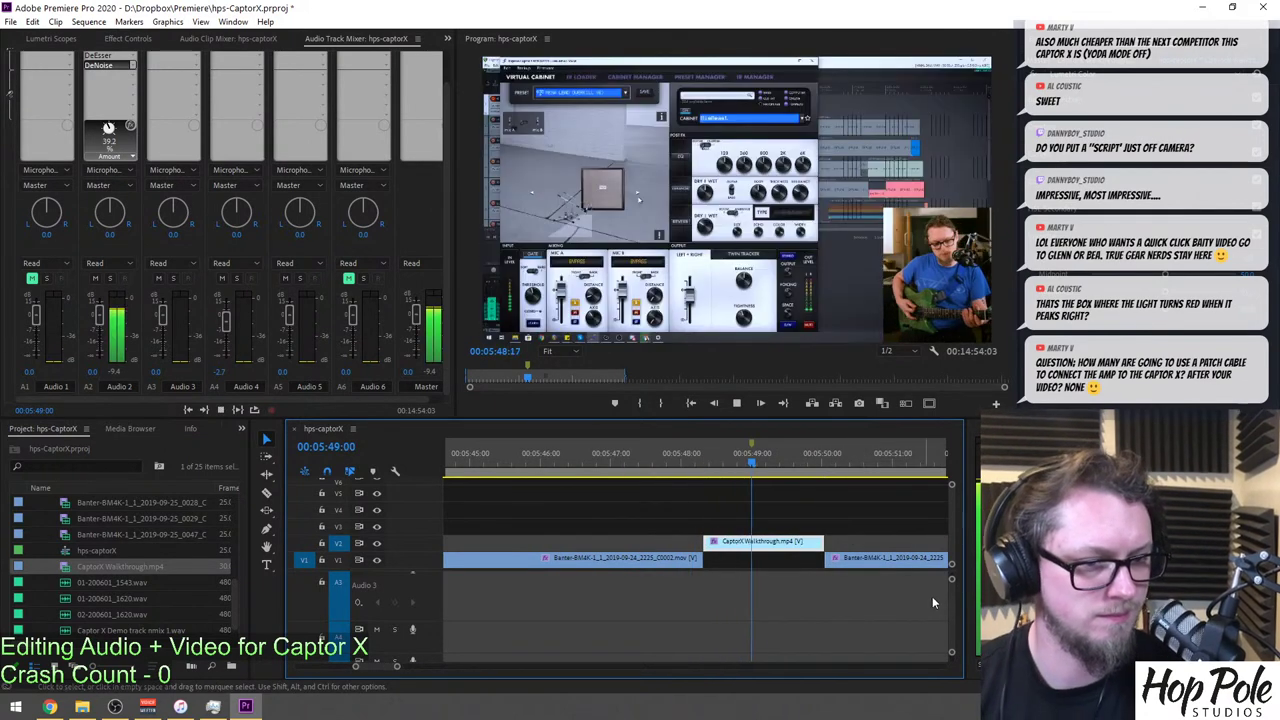
{"action": "scroll", "coordinate": [950, 592], "scroll_direction": "up", "scroll_amount": 2}
{"action": "key", "text": "space"}
{"action": "key", "text": "minus"}
{"action": "key", "text": "minus"}
{"action": "key", "text": "minus"}
{"action": "key", "text": "minus"}
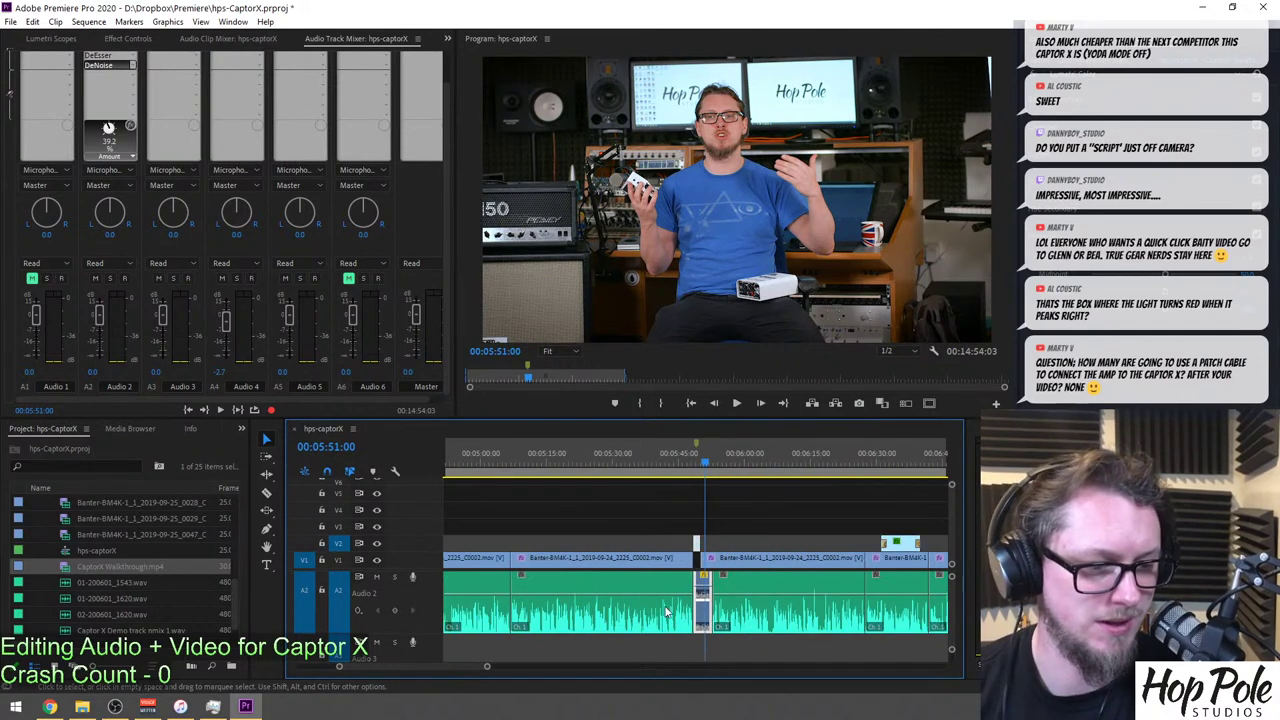
Undo the trim and the pasting of the walkthrough section at the Banter gap.
{"action": "key", "text": "ctrl+z"}
{"action": "key", "text": "ctrl+z"}
{"action": "key", "text": "ctrl+z"}
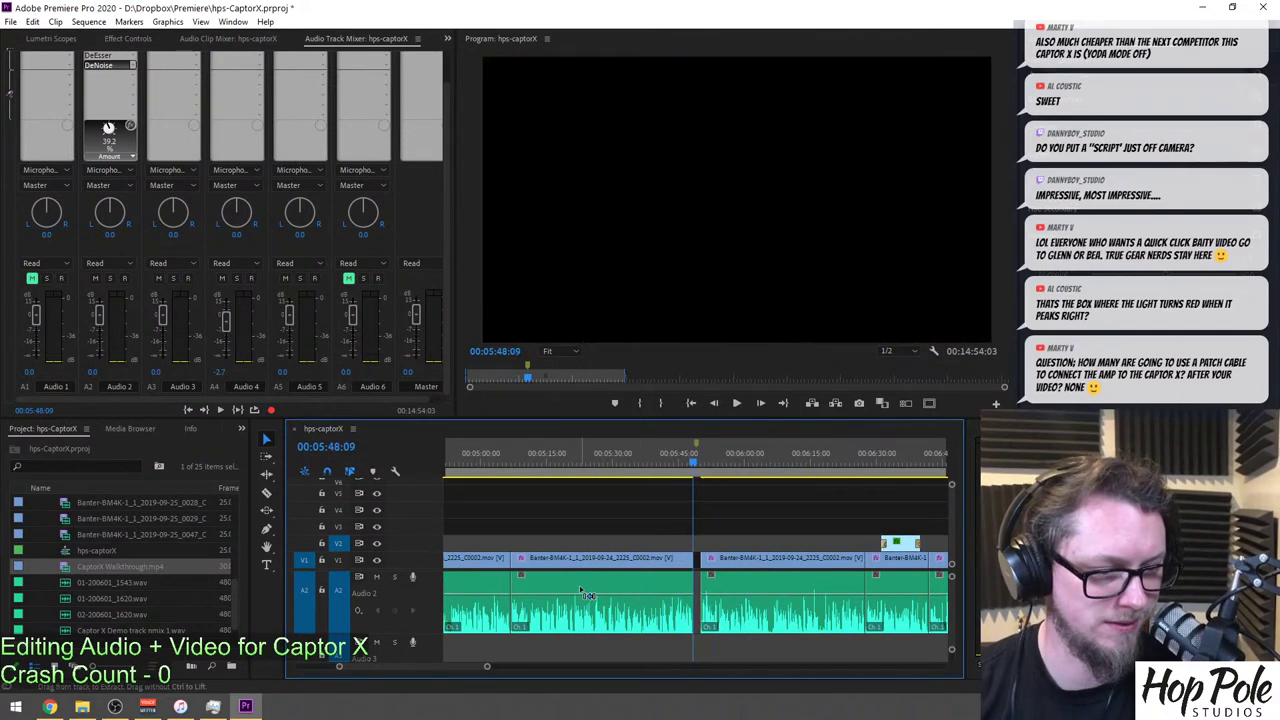
Untarget audio tracks A1 and A2 and paste the walkthrough guitar section at the 00:05:48:09 gap.
{"action": "left_click", "coordinate": [341, 606]}
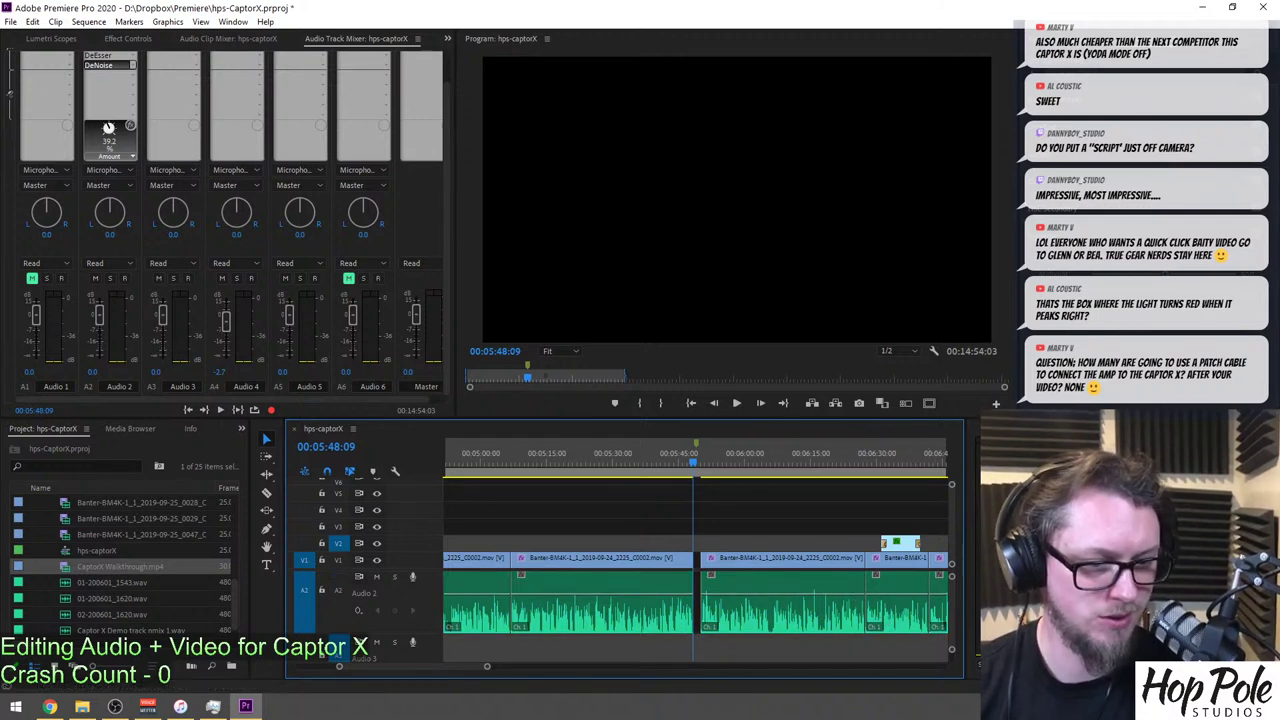
{"action": "scroll", "coordinate": [950, 591], "scroll_direction": "up", "scroll_amount": 1}
{"action": "left_click", "coordinate": [341, 583]}
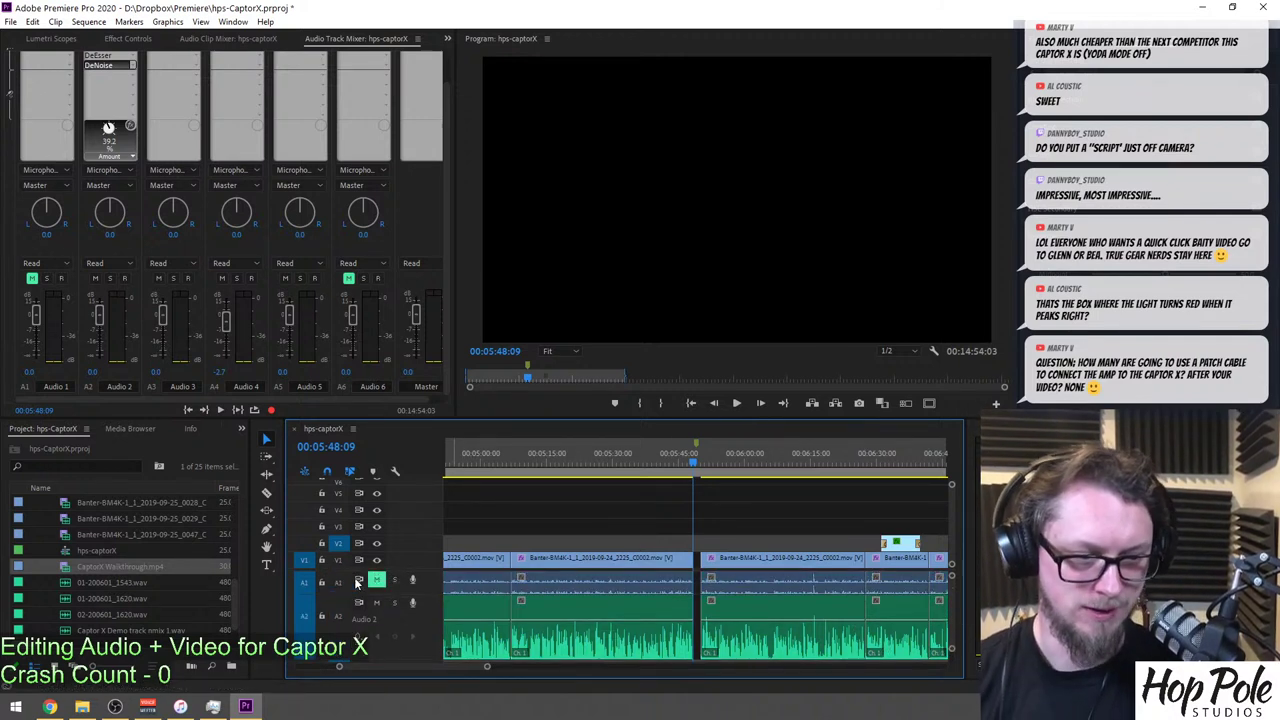
{"action": "scroll", "coordinate": [956, 606], "scroll_direction": "down", "scroll_amount": 2}
{"action": "scroll", "coordinate": [956, 608], "scroll_direction": "up", "scroll_amount": 2}
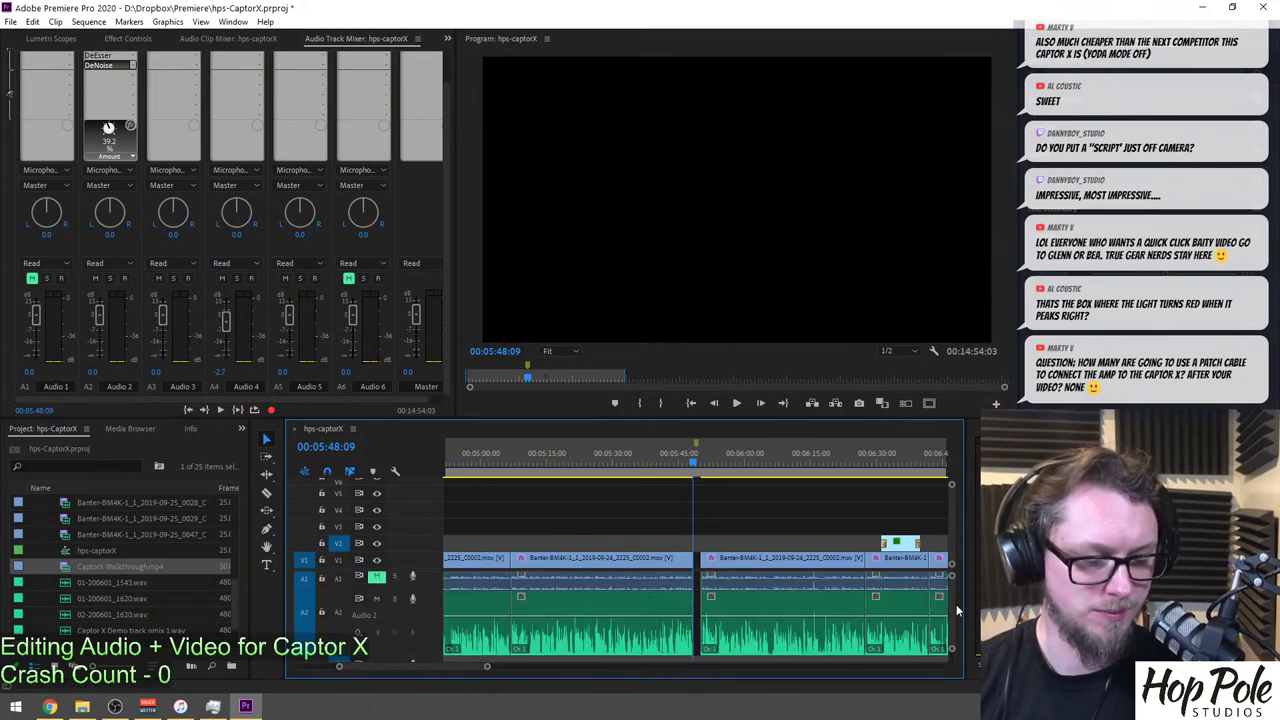
{"action": "key", "text": "ctrl+v"}
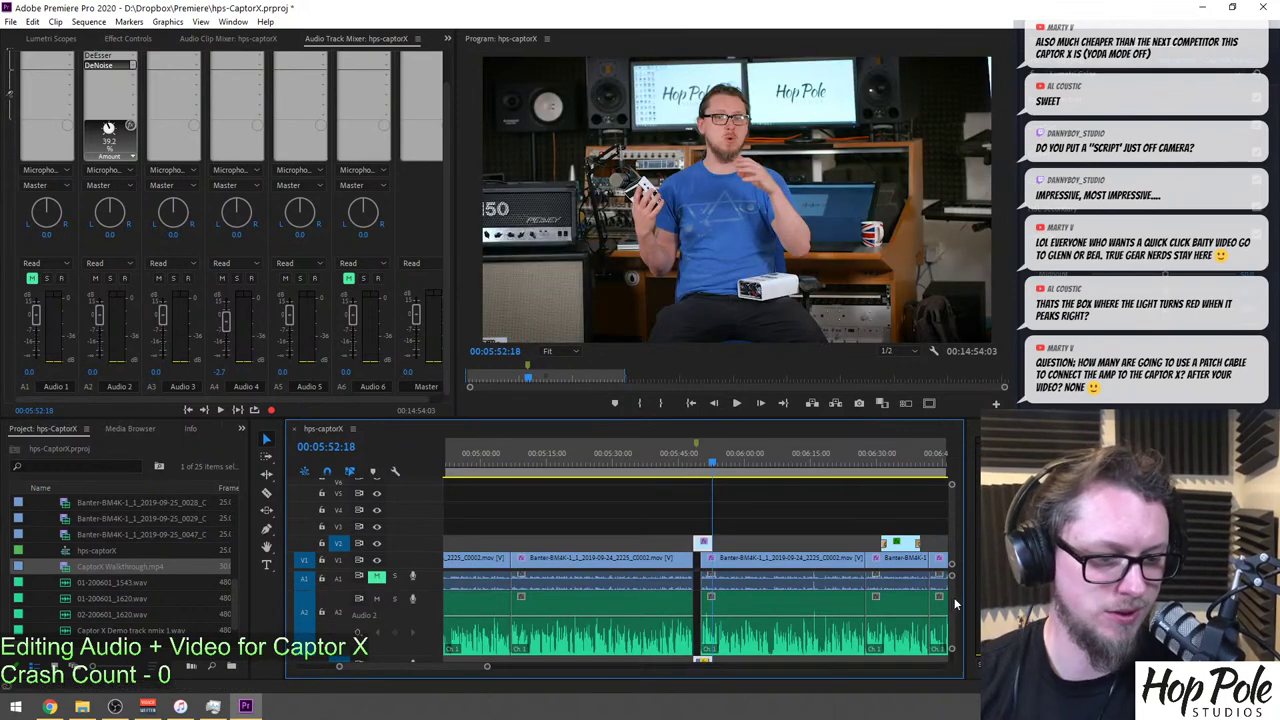
Trim the end of the pasted walkthrough section to meet the start of the next Banter clip.
{"action": "key", "text": "="}
{"action": "key", "text": "="}
{"action": "key", "text": "="}
{"action": "left_click", "coordinate": [565, 461]}
{"action": "key", "text": "="}
{"action": "key", "text": "-"}
{"action": "left_click_drag", "start_coordinate": [818, 541], "coordinate": [667, 541]}
{"action": "key", "text": "-"}
{"action": "key", "text": "="}
{"action": "key", "text": "="}
{"action": "key", "text": "="}
{"action": "left_click_drag", "start_coordinate": [819, 542], "coordinate": [826, 542]}
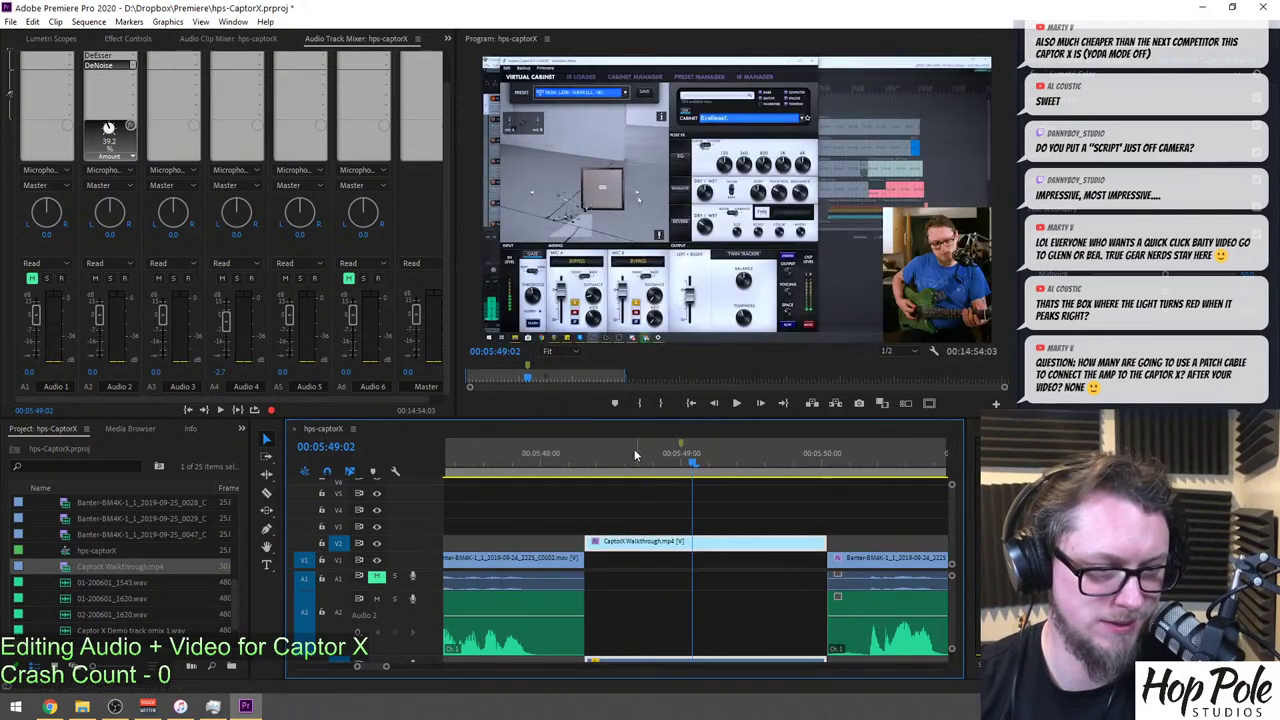
Play across the inserted walkthrough section to compare its level with the surrounding Banter speech.
{"action": "key", "text": "space"}
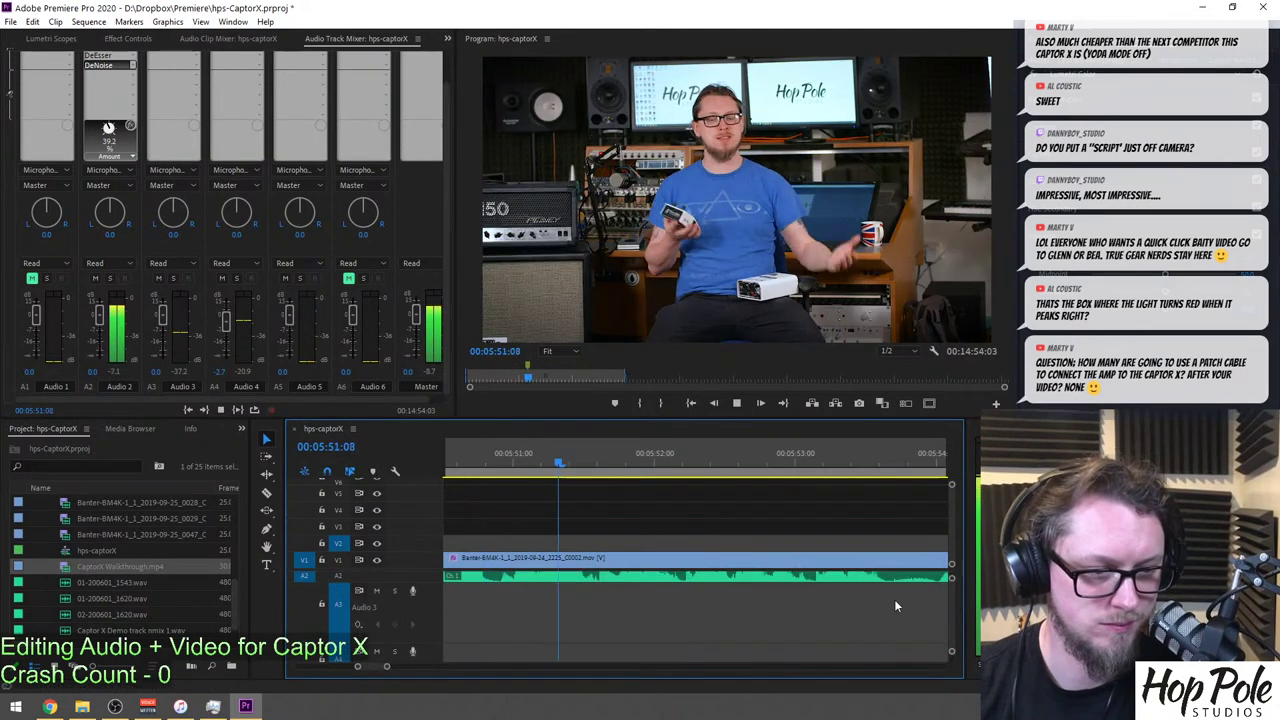
{"action": "key", "text": "minus"}
{"action": "key", "text": "minus"}
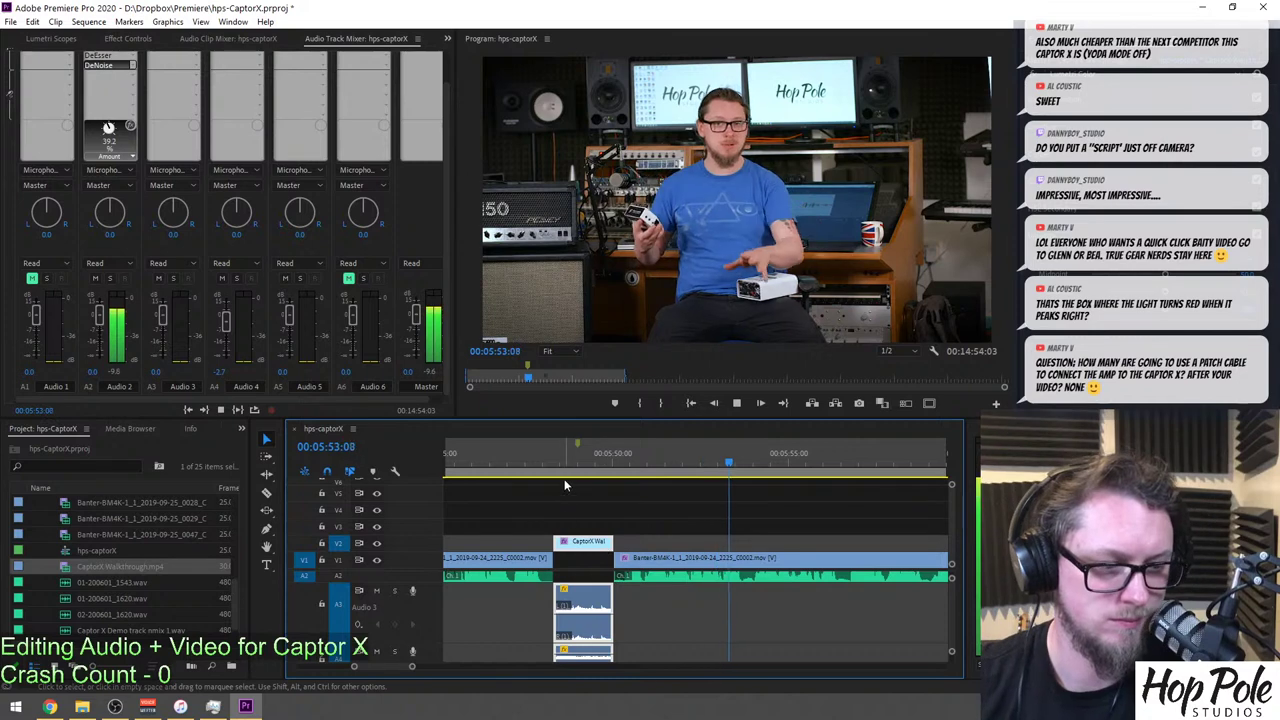
{"action": "left_click", "coordinate": [563, 474]}
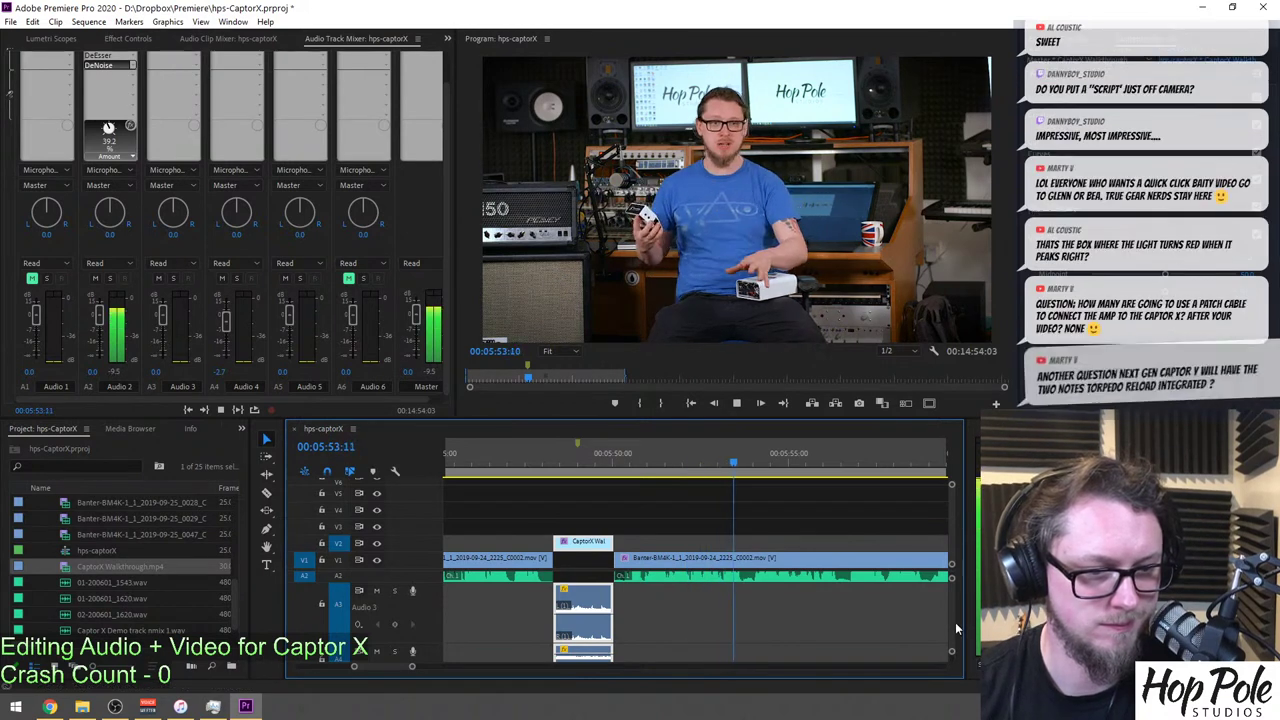
Boost the inserted section's guitar audio on Audio 4 by about 7.8 dB, check it in playback and save the project.
{"action": "key", "text": "space"}
{"action": "left_click_drag", "start_coordinate": [955, 627], "coordinate": [955, 632]}
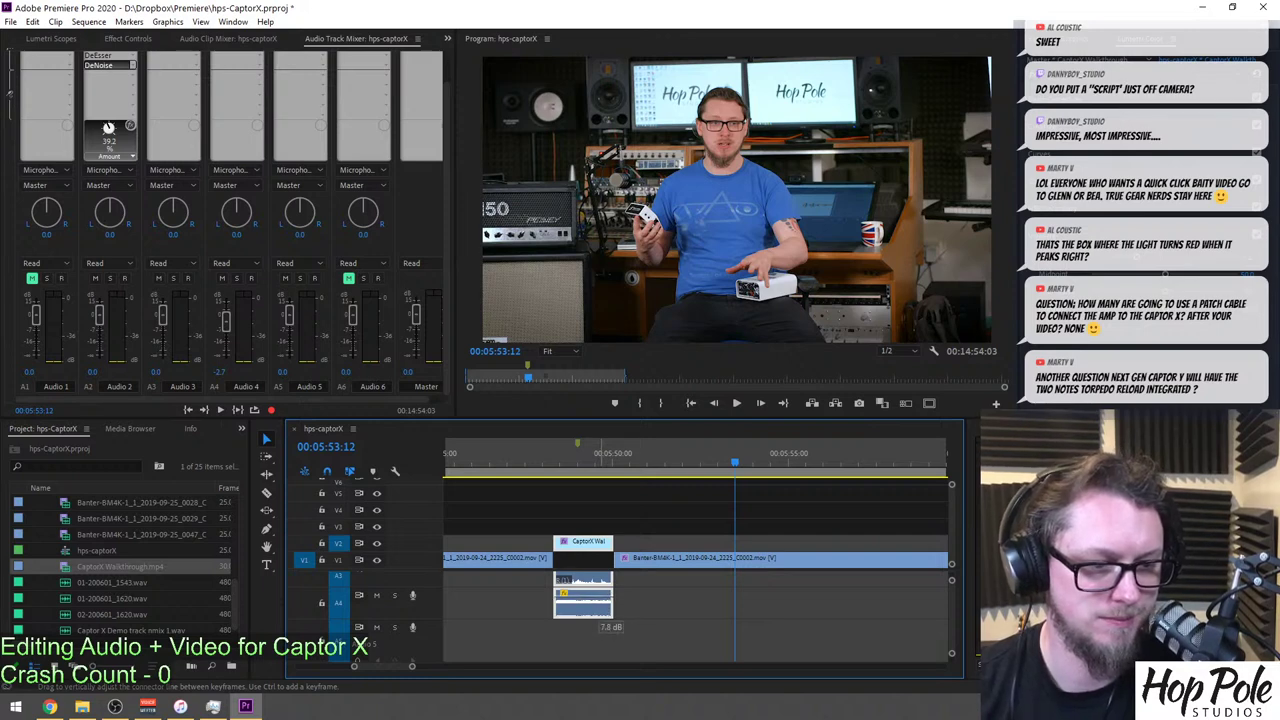
{"action": "left_click", "coordinate": [540, 453]}
{"action": "key", "text": "space"}
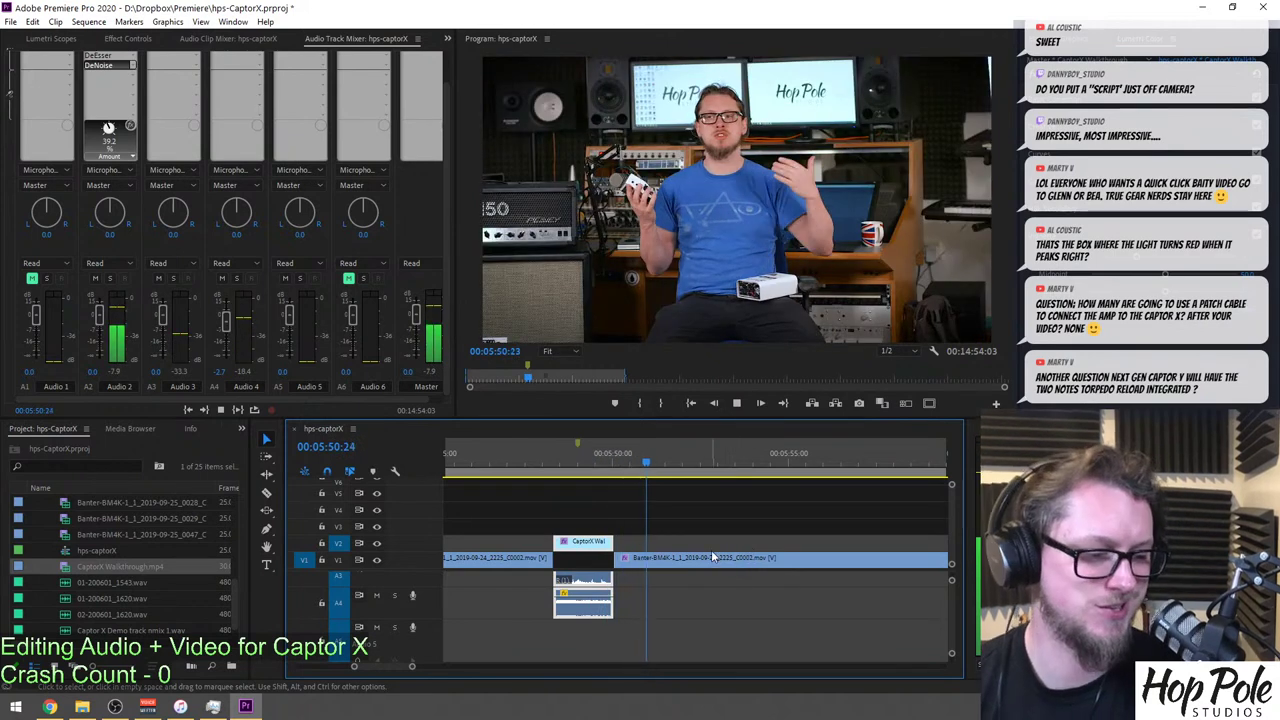
{"action": "key", "text": "ctrl+s"}
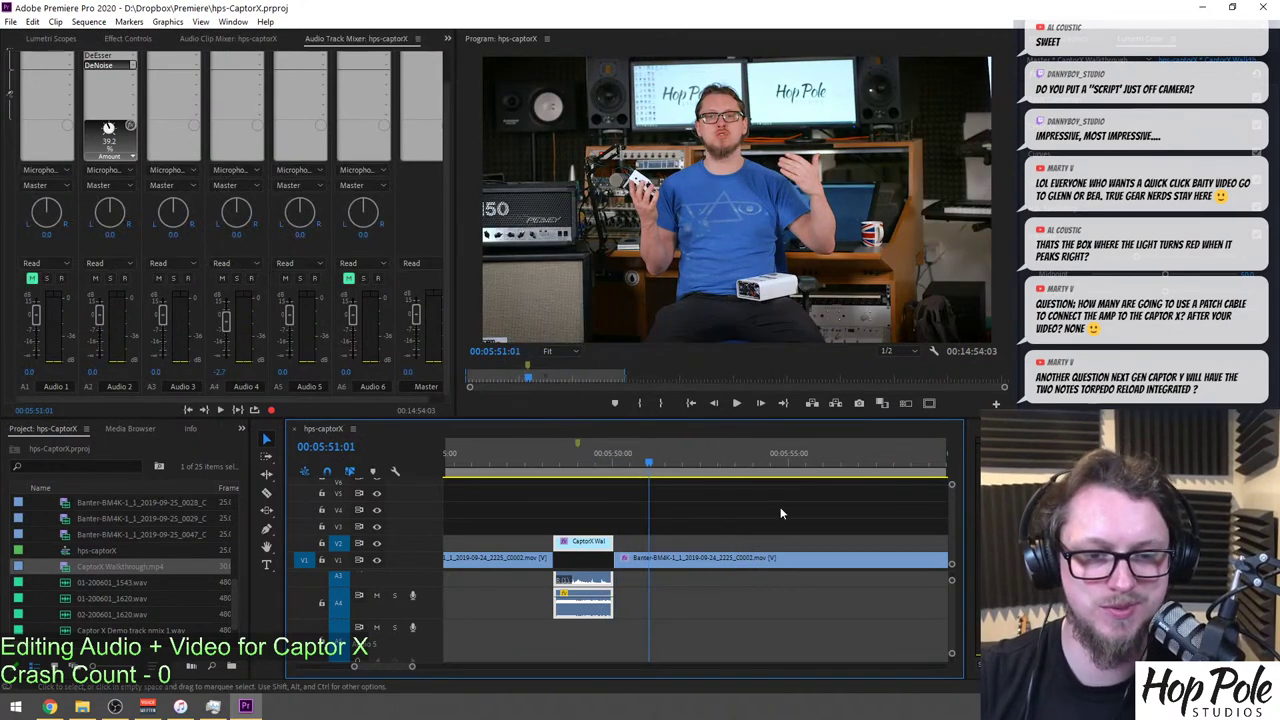
Return to the isolated walkthrough section at about 00:16:13 and play on through the following footage to review its sound and picture.
{"action": "left_click", "coordinate": [677, 453]}
{"action": "key", "text": "minus"}
{"action": "key", "text": "minus"}
{"action": "key", "text": "minus"}
{"action": "key", "text": "minus"}
{"action": "key", "text": "minus"}
{"action": "key", "text": "minus"}
{"action": "key", "text": "minus"}
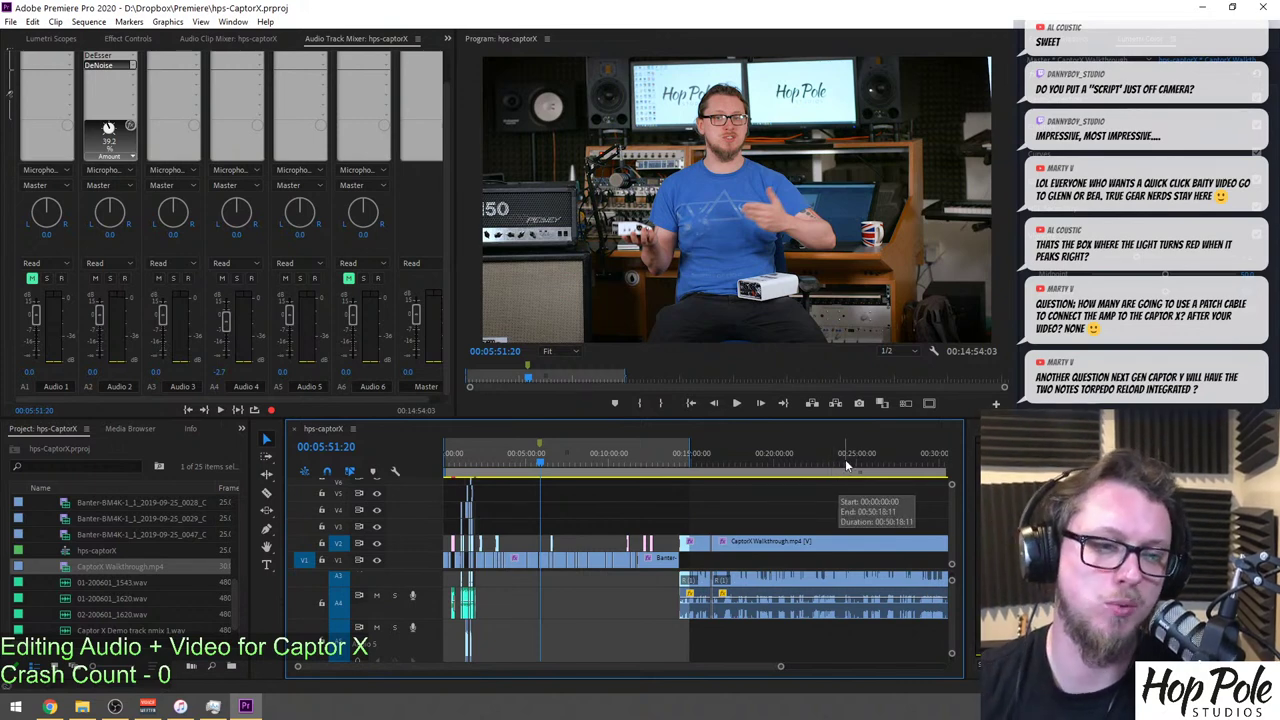
{"action": "key", "text": "equal"}
{"action": "key", "text": "minus"}
{"action": "key", "text": "minus"}
{"action": "key", "text": "equal"}
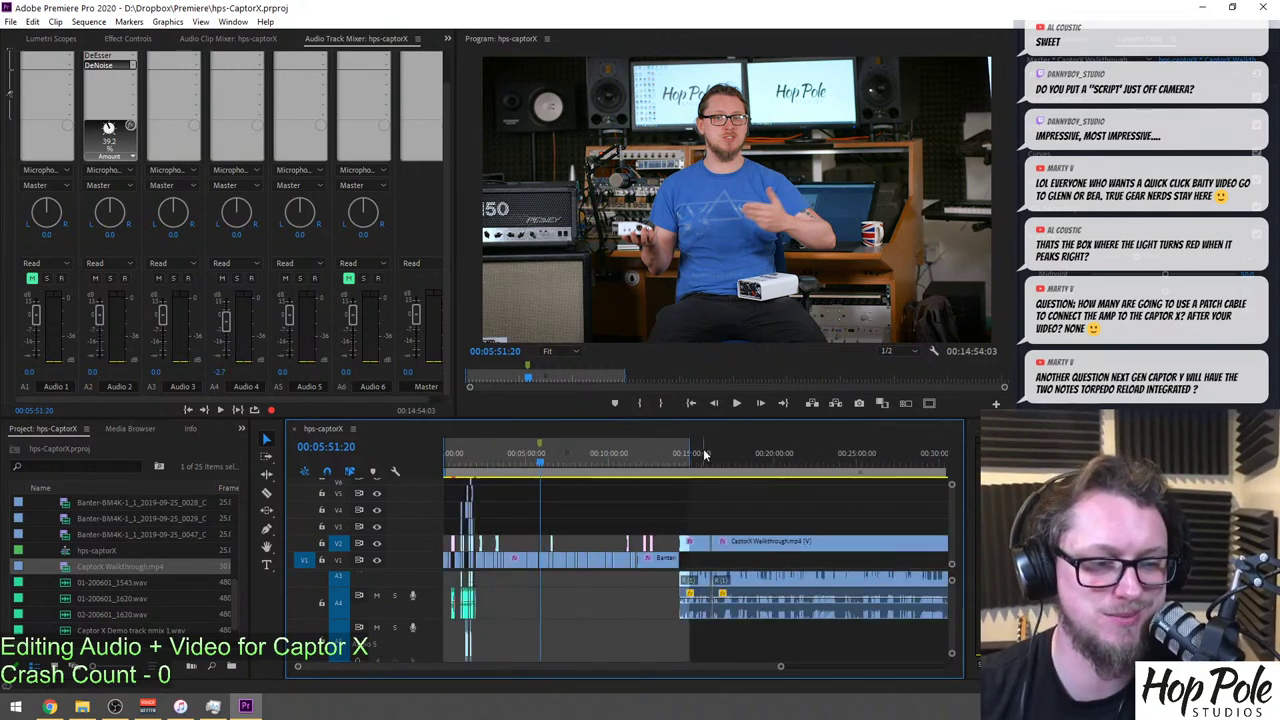
{"action": "left_click", "coordinate": [708, 458]}
{"action": "key", "text": "equal"}
{"action": "key", "text": "equal"}
{"action": "key", "text": "equal"}
{"action": "key", "text": "equal"}
{"action": "key", "text": "equal"}
{"action": "left_click", "coordinate": [779, 464]}
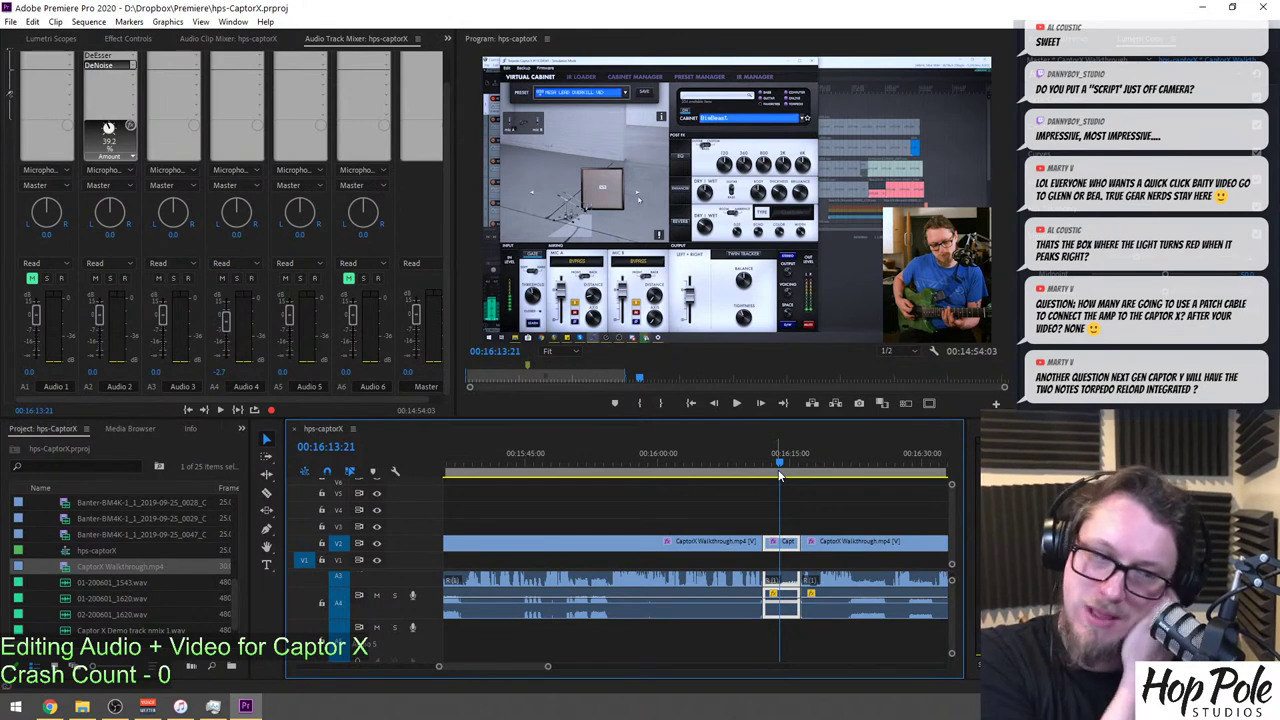
{"action": "key", "text": "space"}
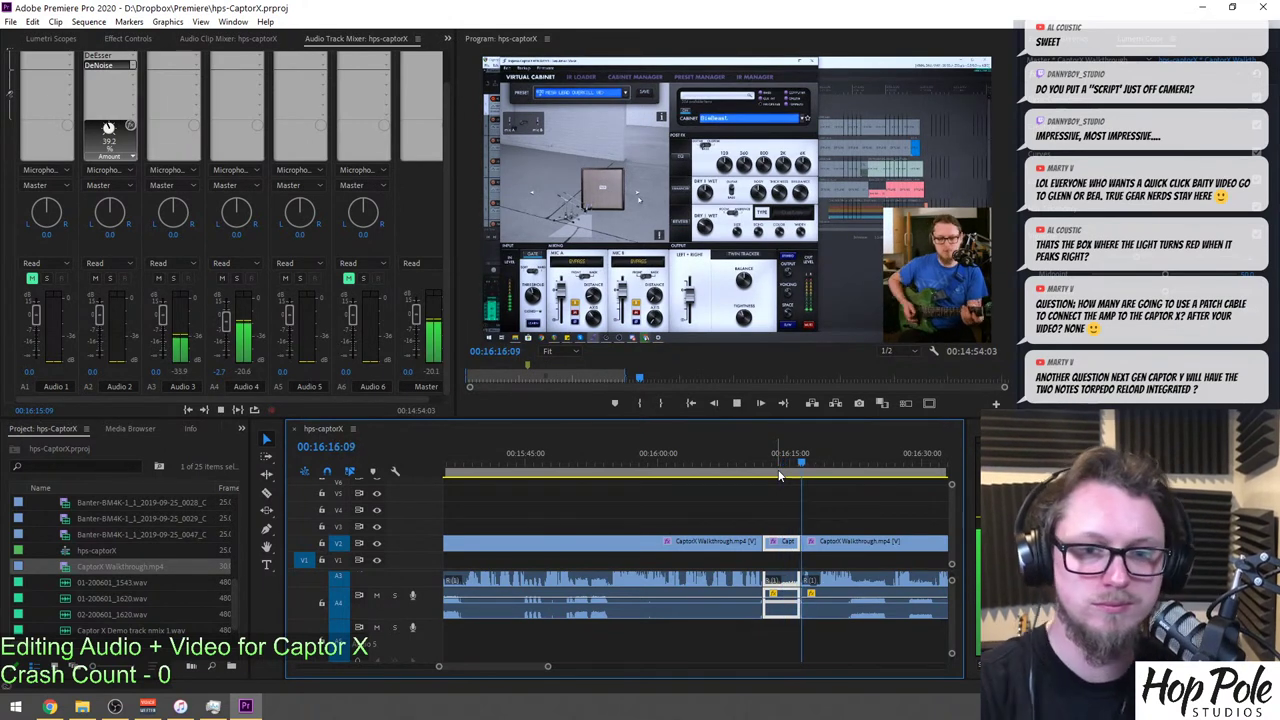
{"action": "scroll", "coordinate": [784, 512], "scroll_direction": "down", "scroll_amount": 4}
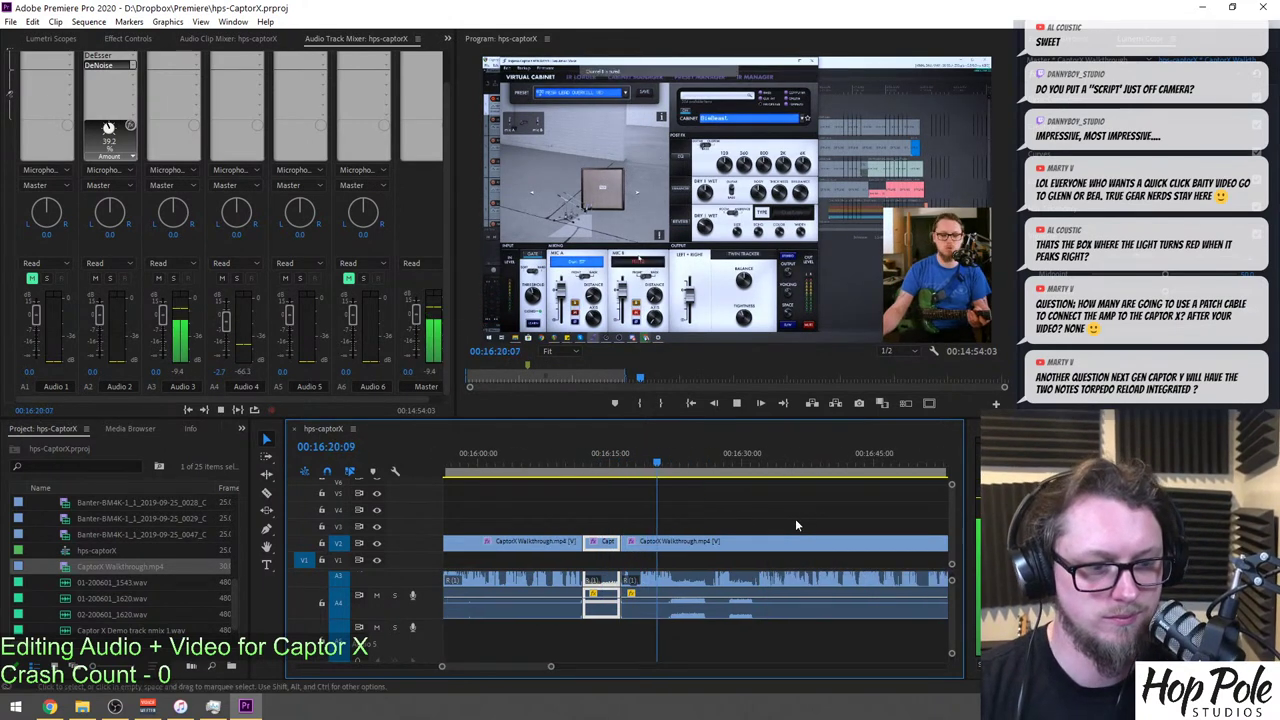
{"action": "scroll", "coordinate": [822, 514], "scroll_direction": "down", "scroll_amount": 1}
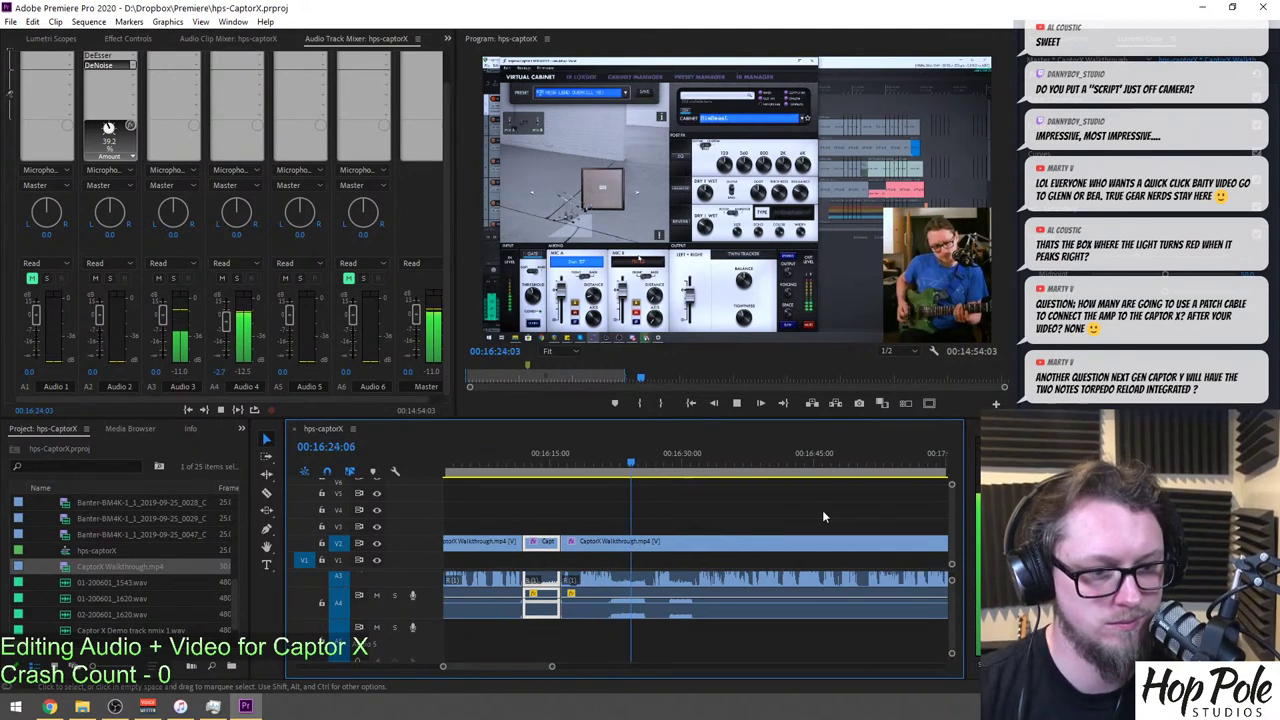
{"action": "scroll", "coordinate": [828, 492], "scroll_direction": "down", "scroll_amount": 2}
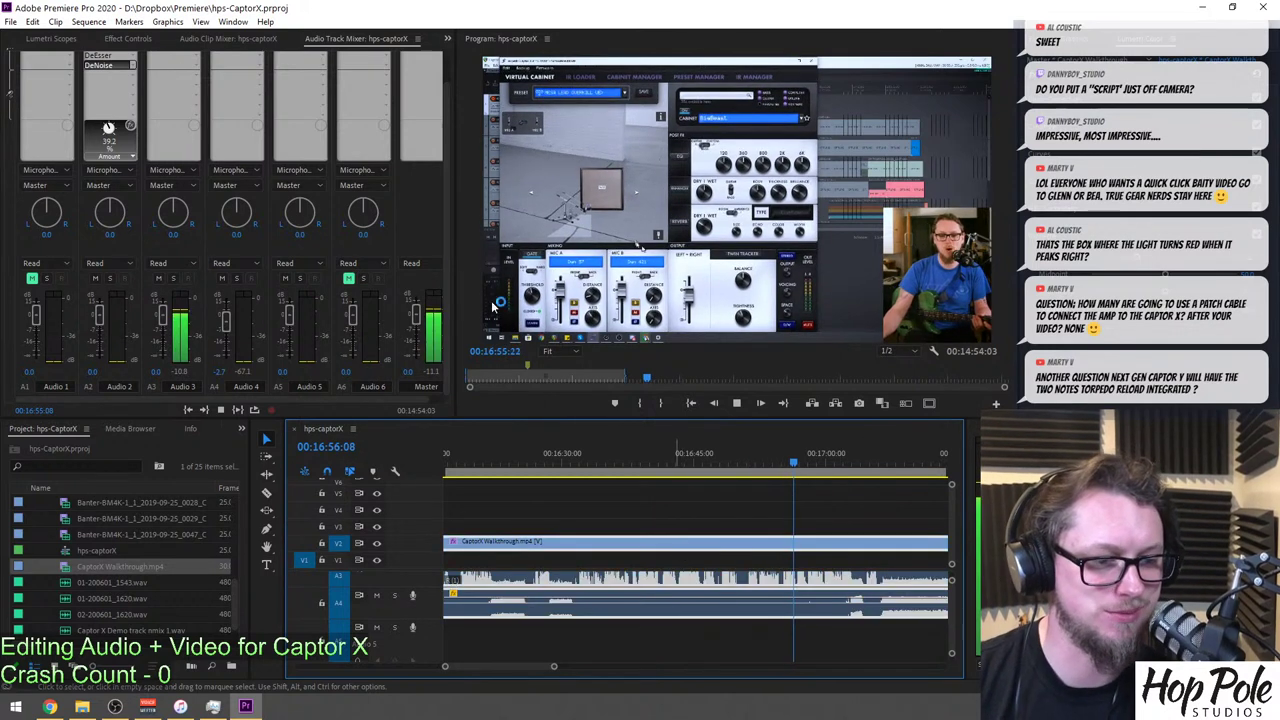
Compare the long walkthrough clip with and without its Lumetri Color effect, leaving the effect disabled.
{"action": "left_click", "coordinate": [113, 39]}
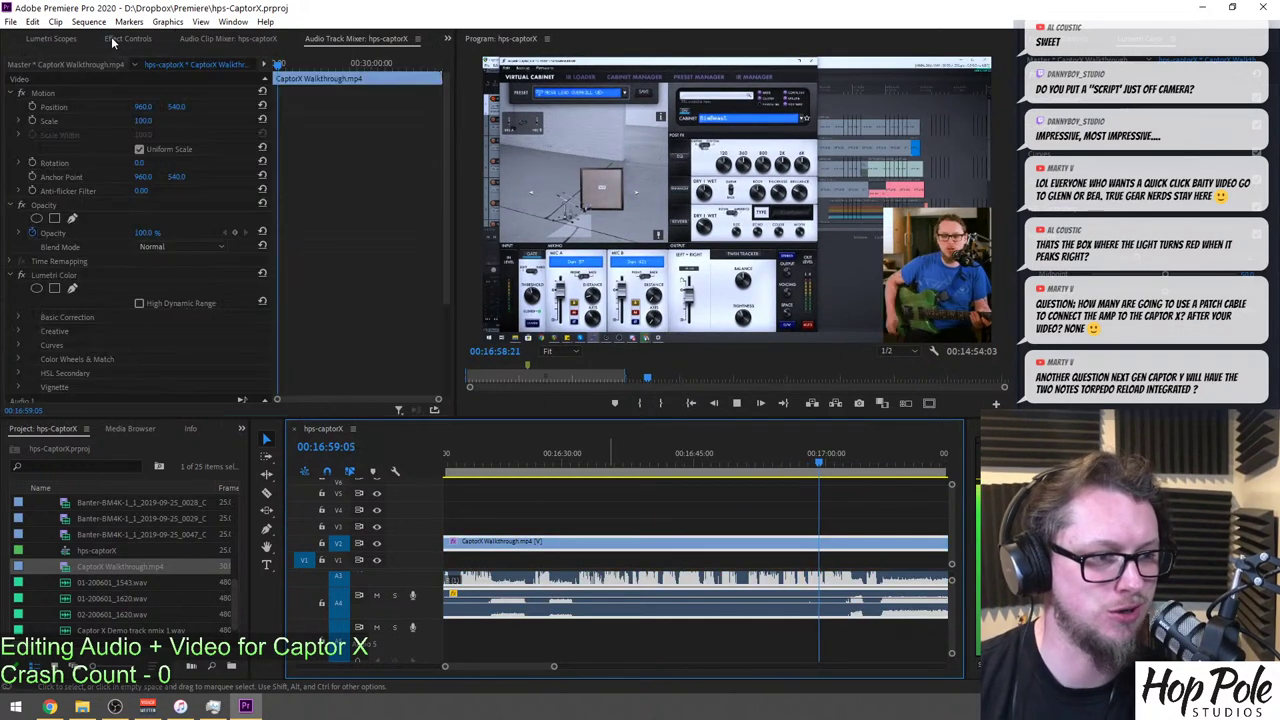
{"action": "left_click", "coordinate": [20, 275]}
{"action": "left_click", "coordinate": [19, 277]}
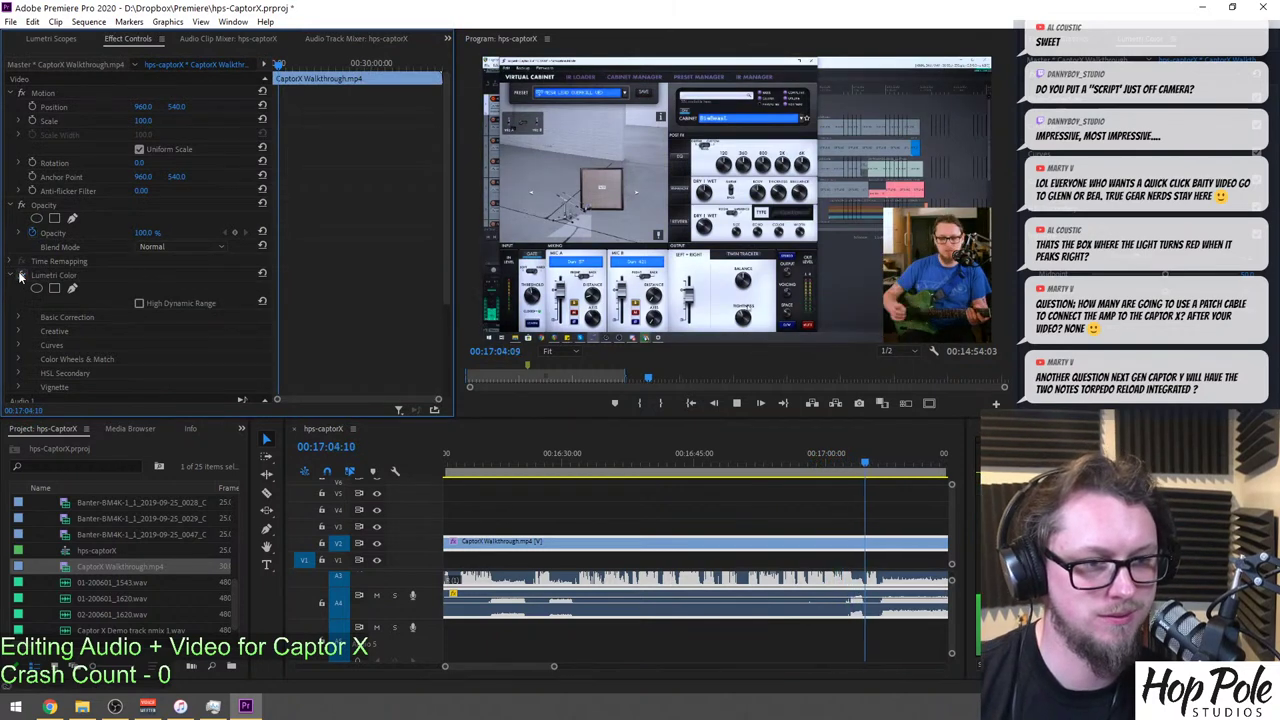
{"action": "left_click", "coordinate": [19, 277]}
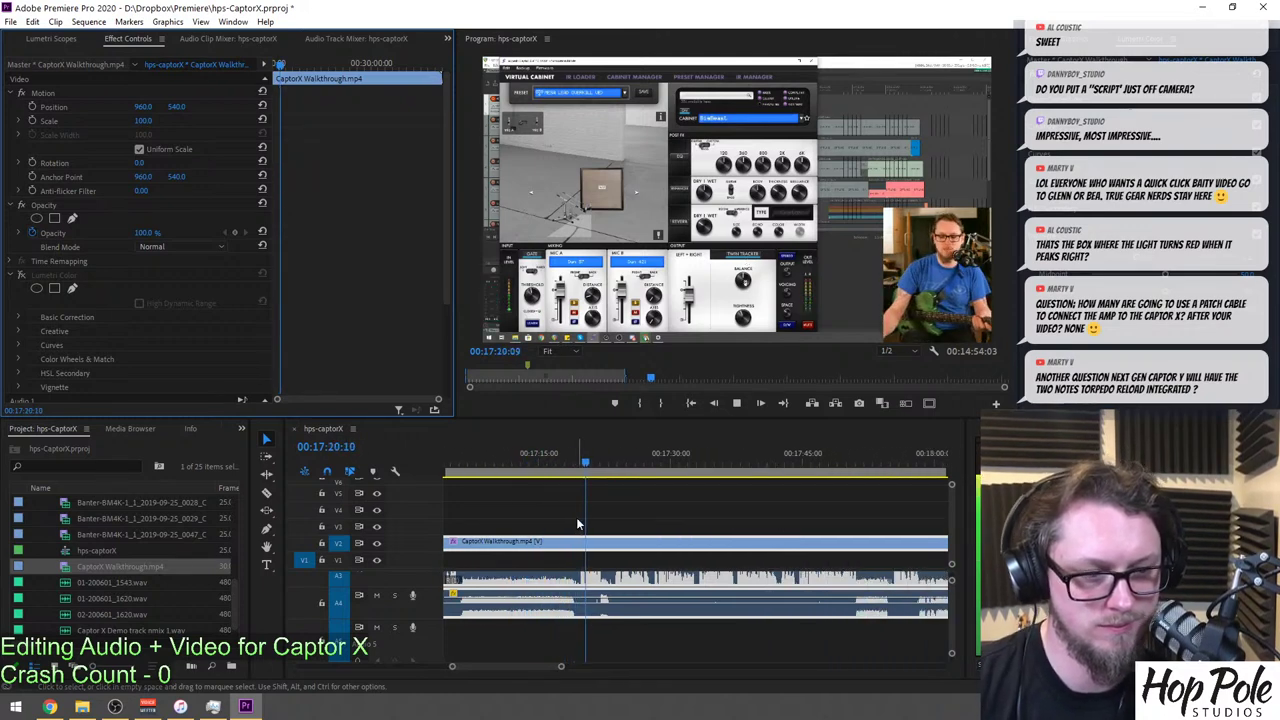
Replay the walkthrough from about 00:17:05 and examine the speech and guitar waveforms on Audio 3 and Audio 4.
{"action": "left_click", "coordinate": [469, 476]}
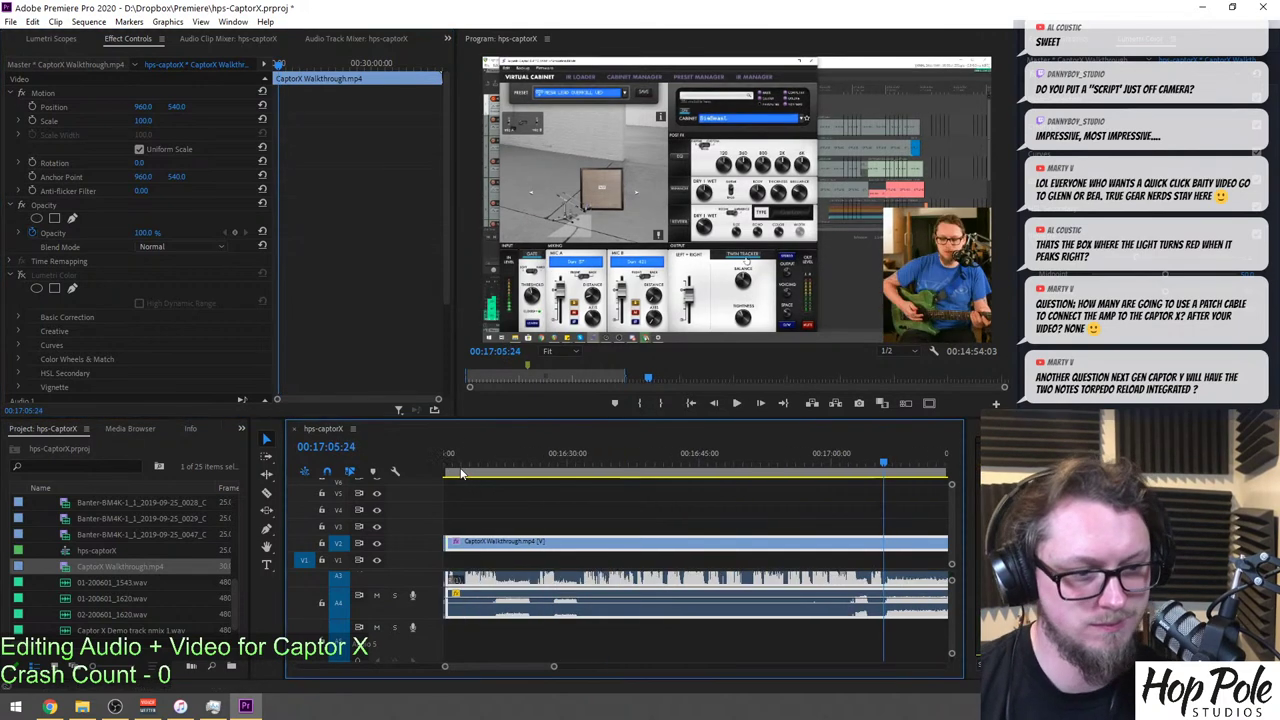
{"action": "scroll", "coordinate": [880, 515], "scroll_direction": "down", "scroll_amount": 1}
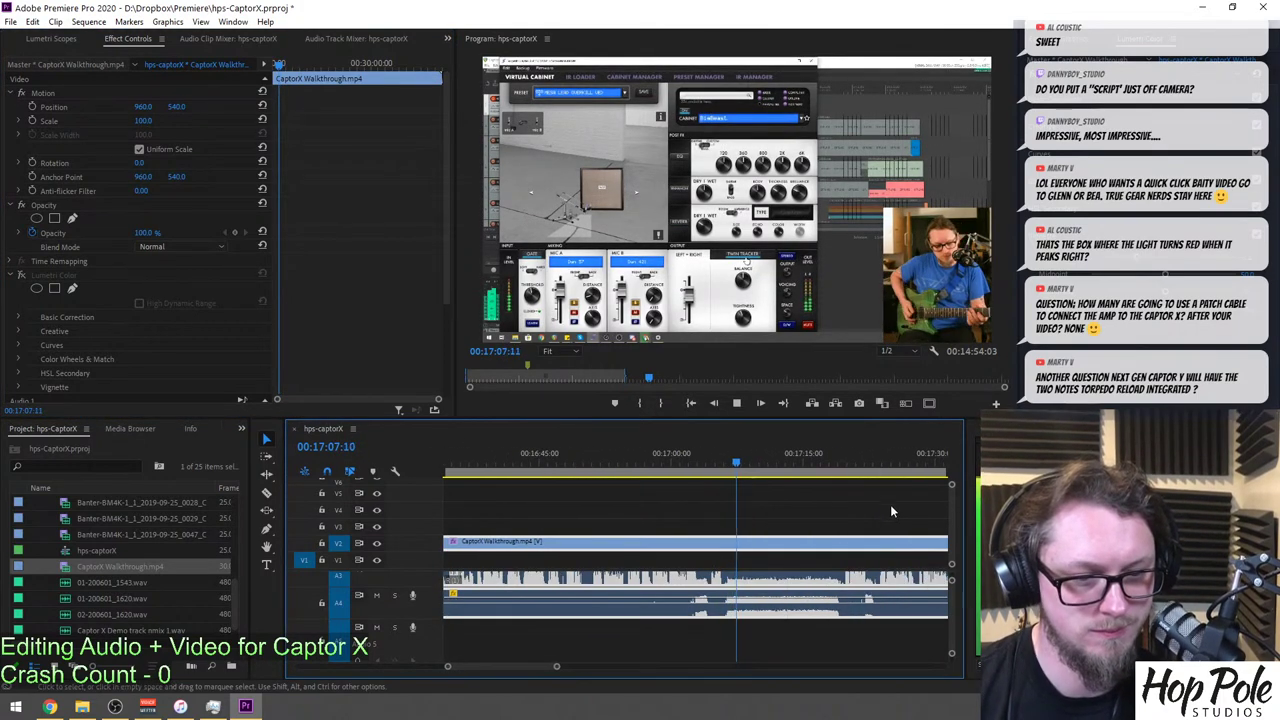
{"action": "scroll", "coordinate": [890, 504], "scroll_direction": "down", "scroll_amount": 3}
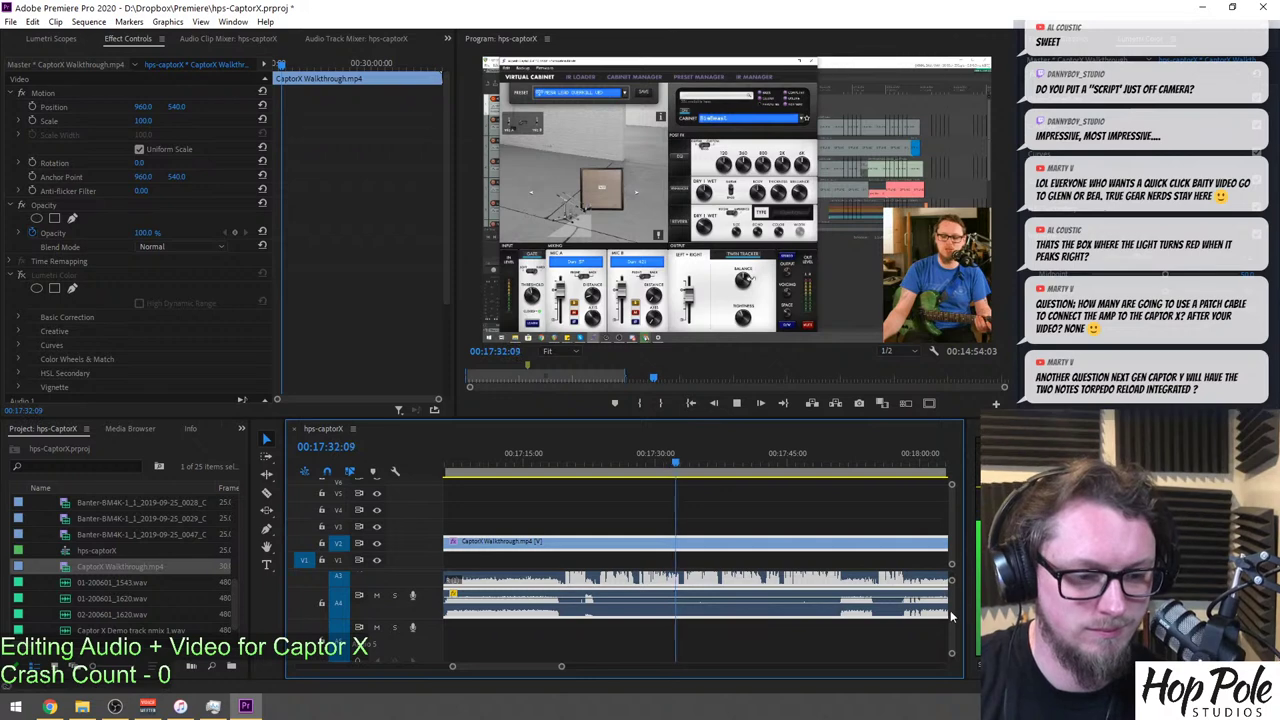
{"action": "scroll", "coordinate": [952, 615], "scroll_direction": "up", "scroll_amount": 1}
{"action": "scroll", "coordinate": [951, 609], "scroll_direction": "up", "scroll_amount": 2}
{"action": "scroll", "coordinate": [951, 609], "scroll_direction": "down", "scroll_amount": 1}
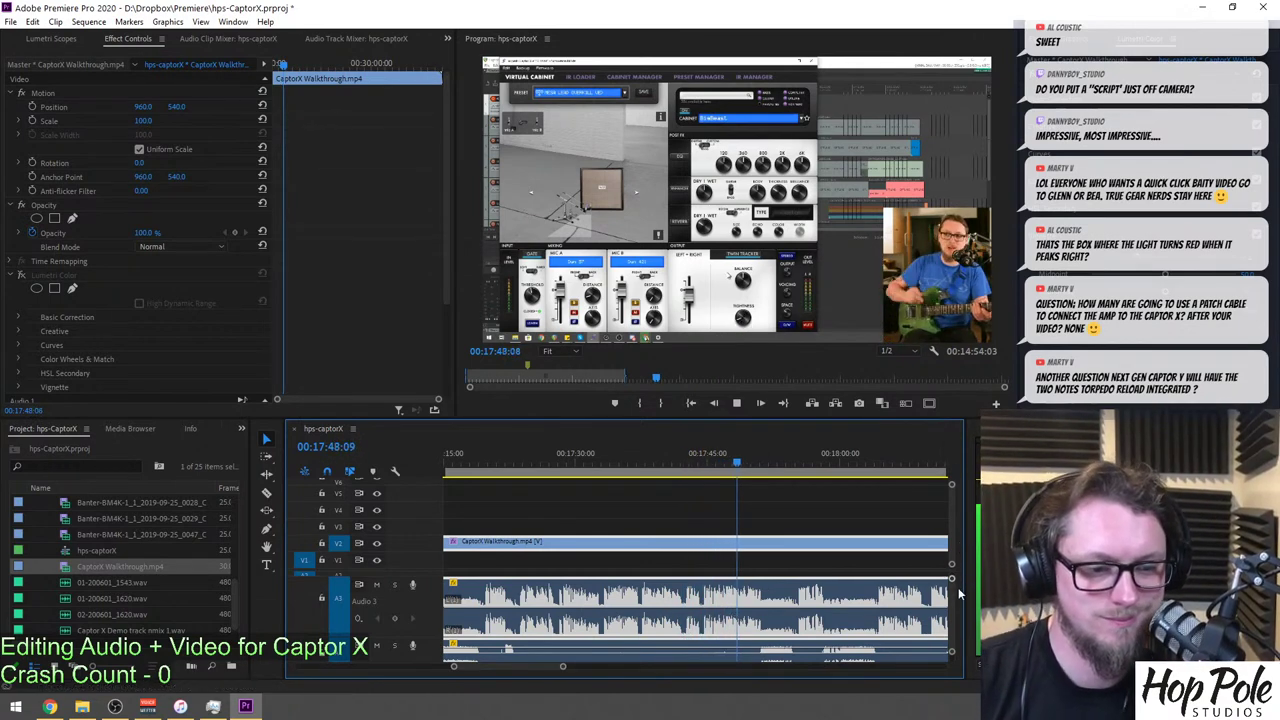
{"action": "scroll", "coordinate": [955, 599], "scroll_direction": "down", "scroll_amount": 1}
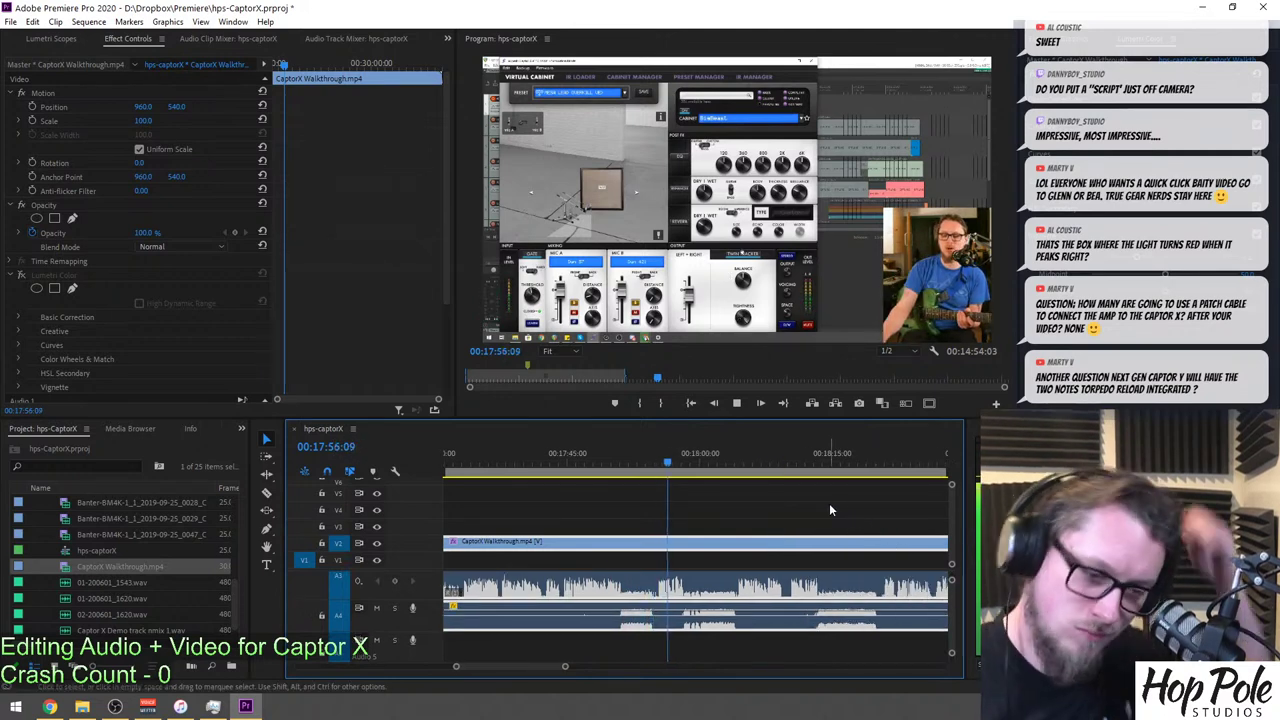
Review the walkthrough playback from about 00:17:56 to 00:20:04, examining its waveforms close up and over a wider stretch for unwanted pauses.
{"action": "key", "text": "minus"}
{"action": "key", "text": "minus"}
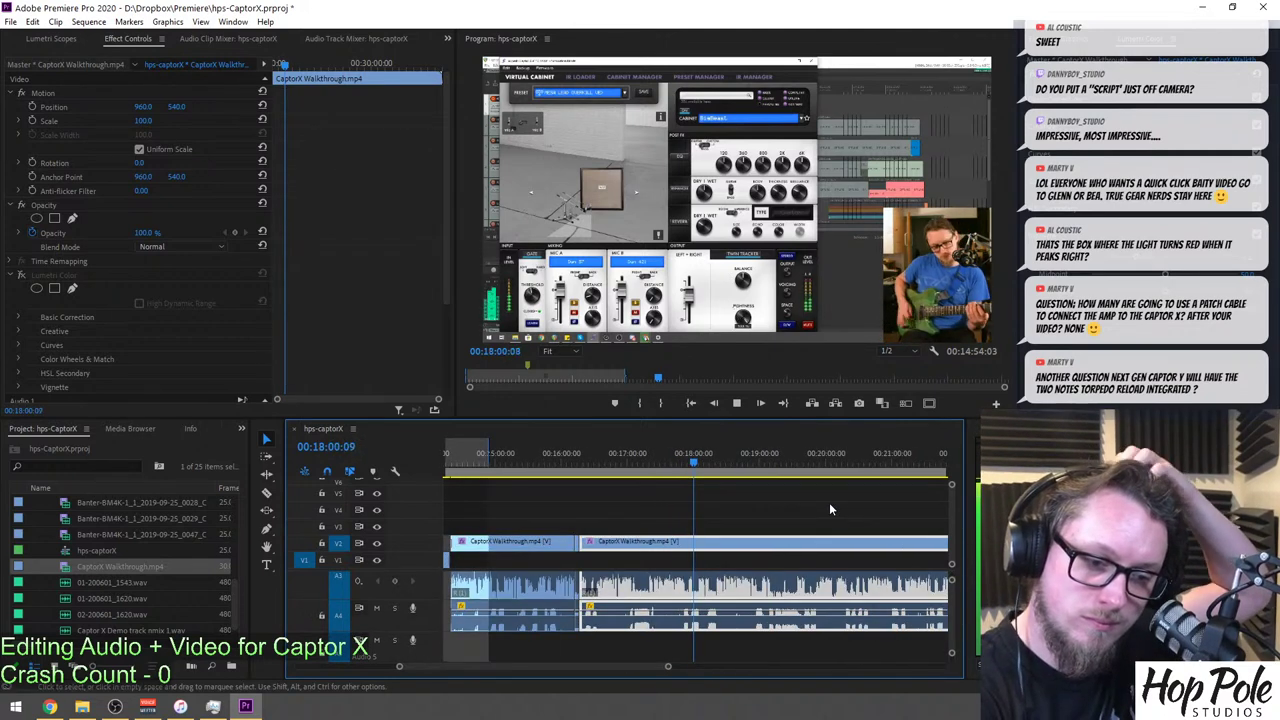
{"action": "key", "text": "equal"}
{"action": "key", "text": "equal"}
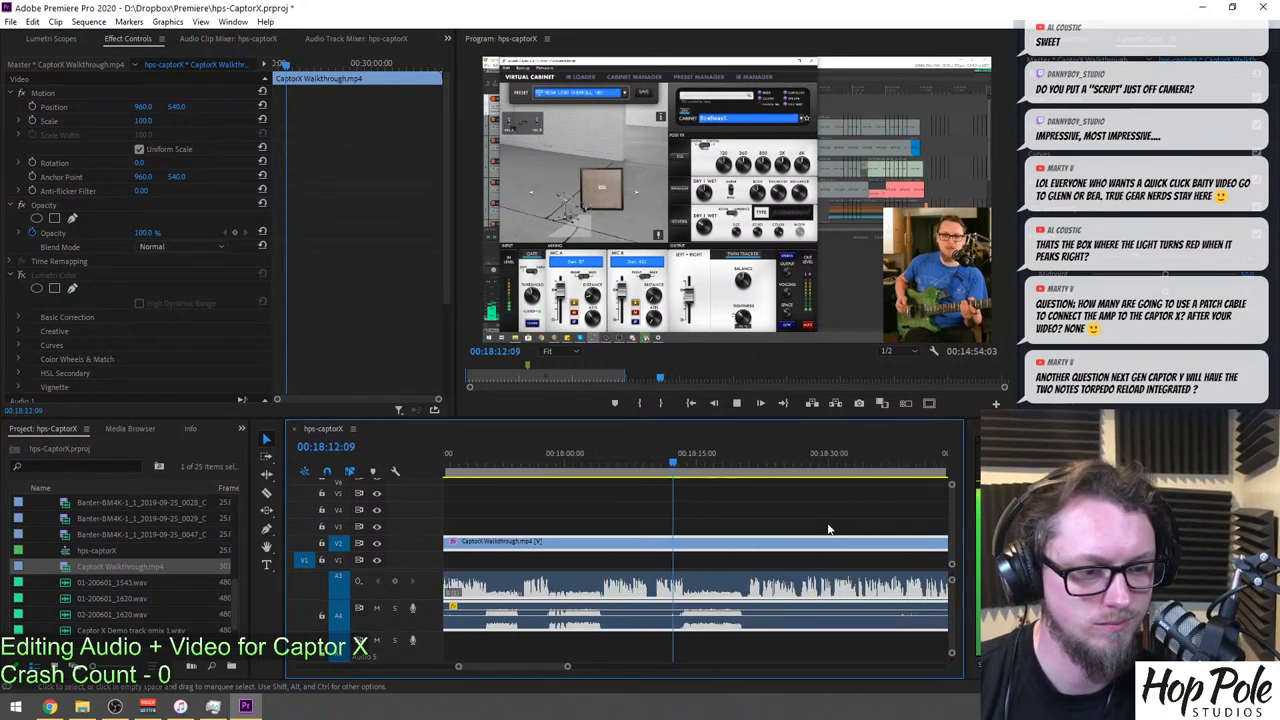
{"action": "key", "text": "minus"}
{"action": "key", "text": "minus"}
{"action": "key", "text": "minus"}
{"action": "key", "text": "minus"}
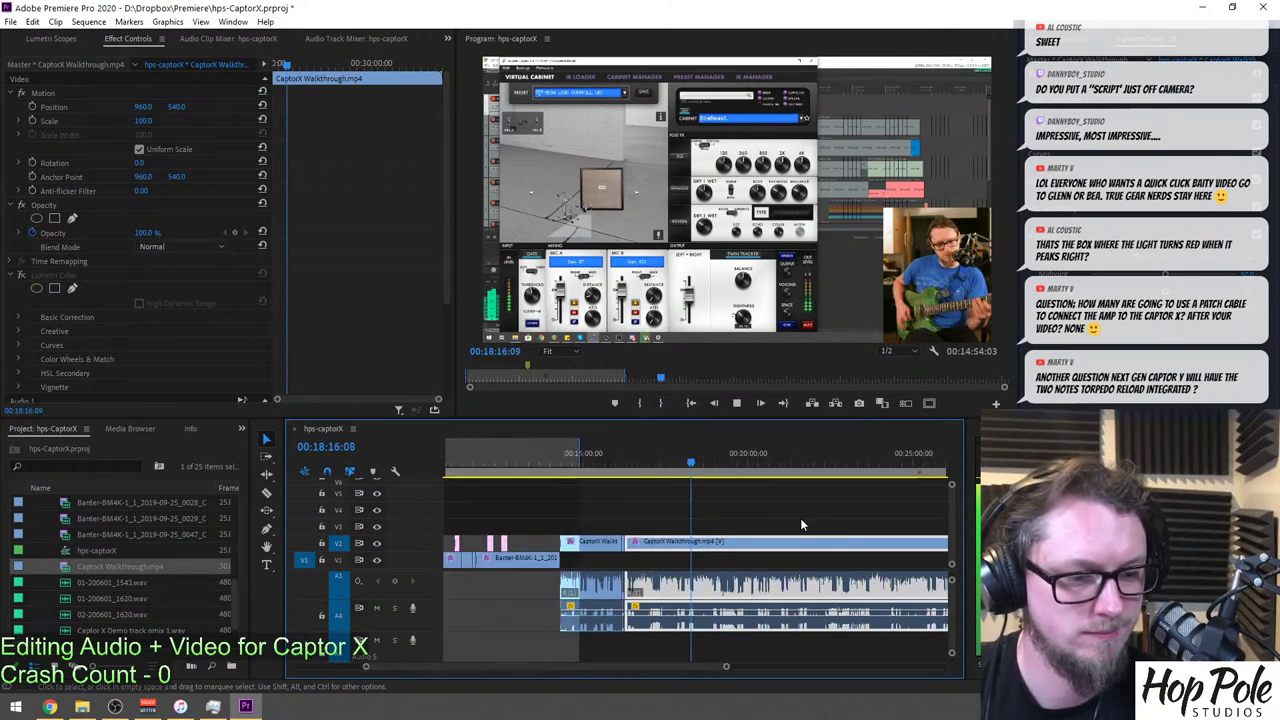
{"action": "key", "text": "equal"}
{"action": "key", "text": "equal"}
{"action": "key", "text": "equal"}
{"action": "key", "text": "equal"}
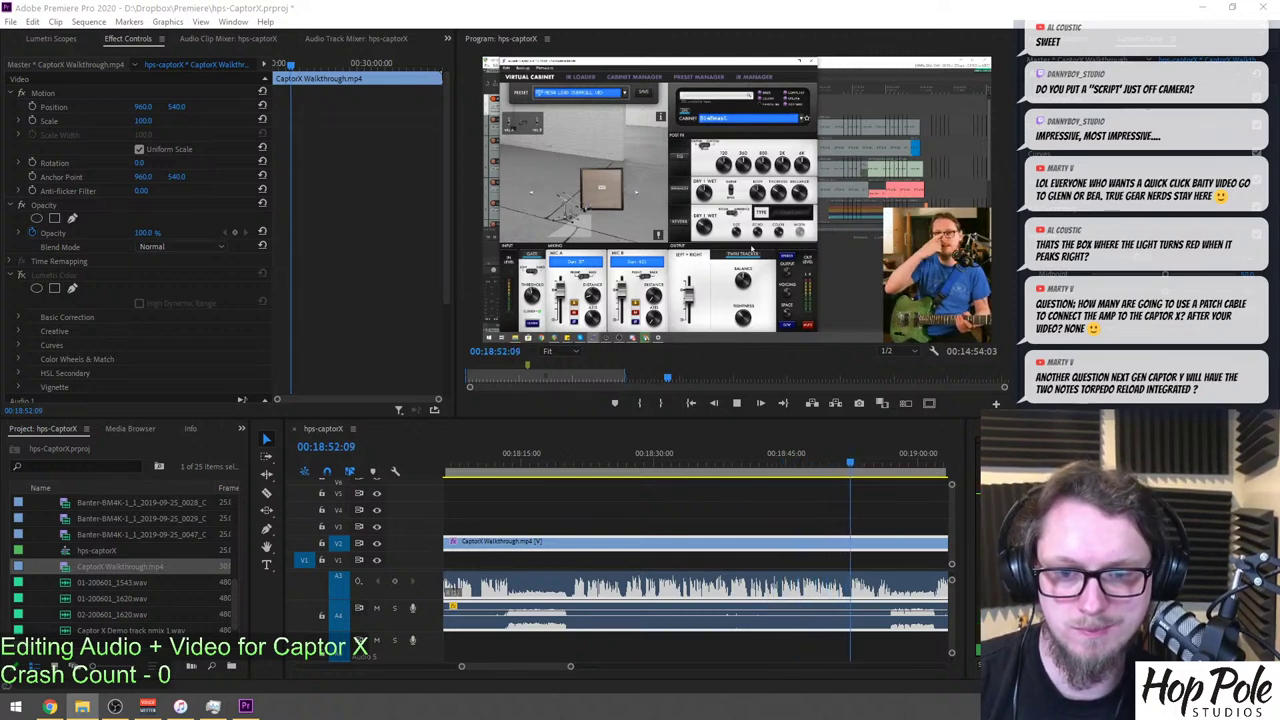
{"action": "scroll", "coordinate": [921, 506], "scroll_direction": "down", "scroll_amount": 4}
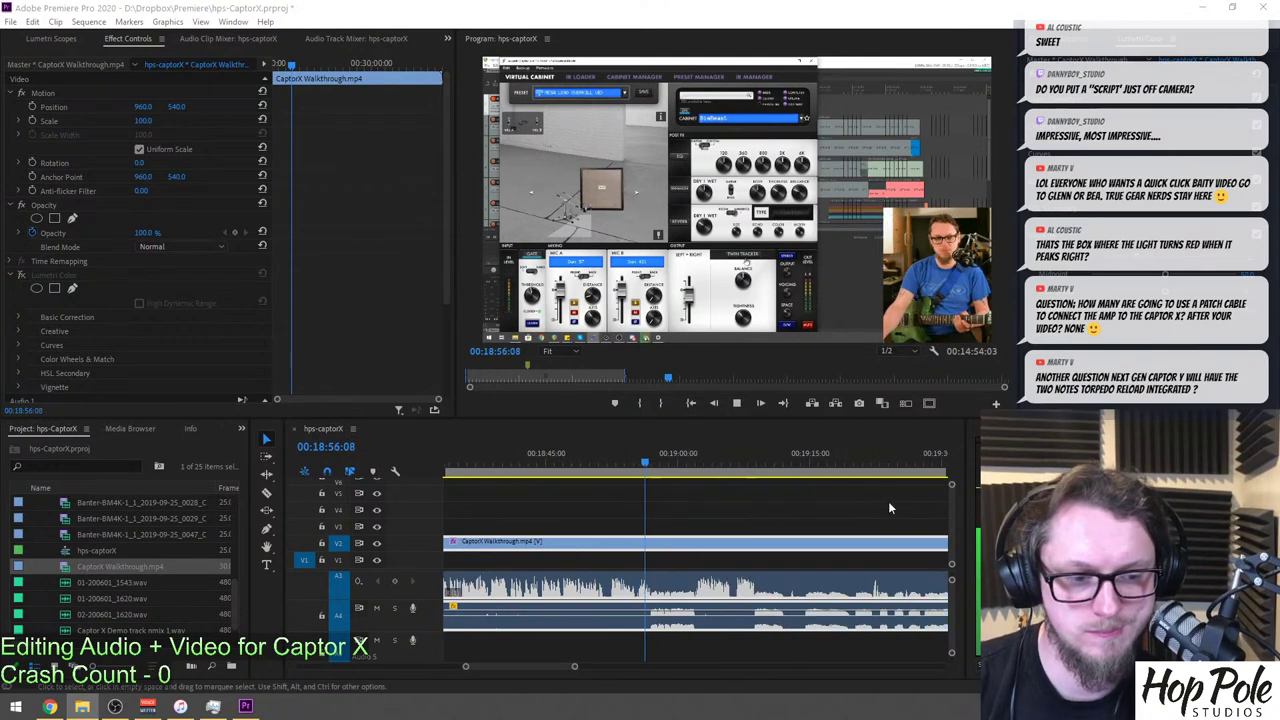
{"action": "scroll", "coordinate": [815, 500], "scroll_direction": "down", "scroll_amount": 2}
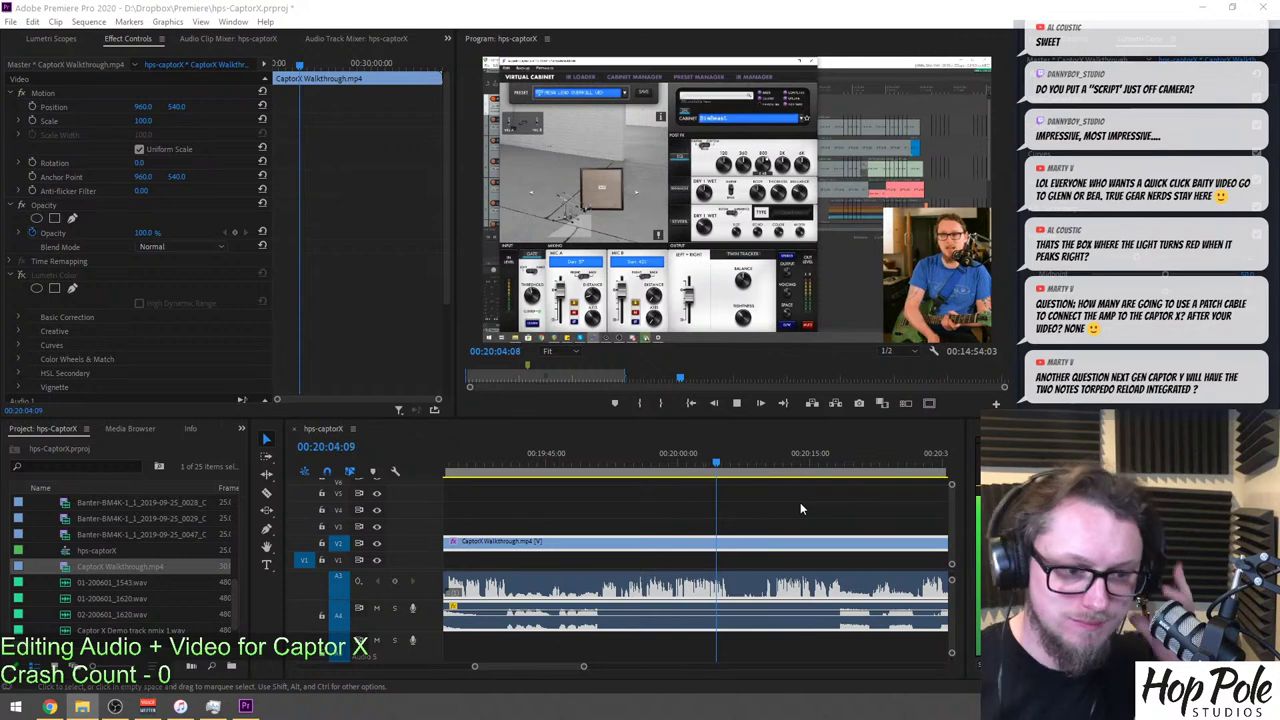
Stop playback and split the walkthrough's video and audio at about 00:20:06 and 00:20:11, isolating the pause in the speech.
{"action": "left_click", "coordinate": [724, 519]}
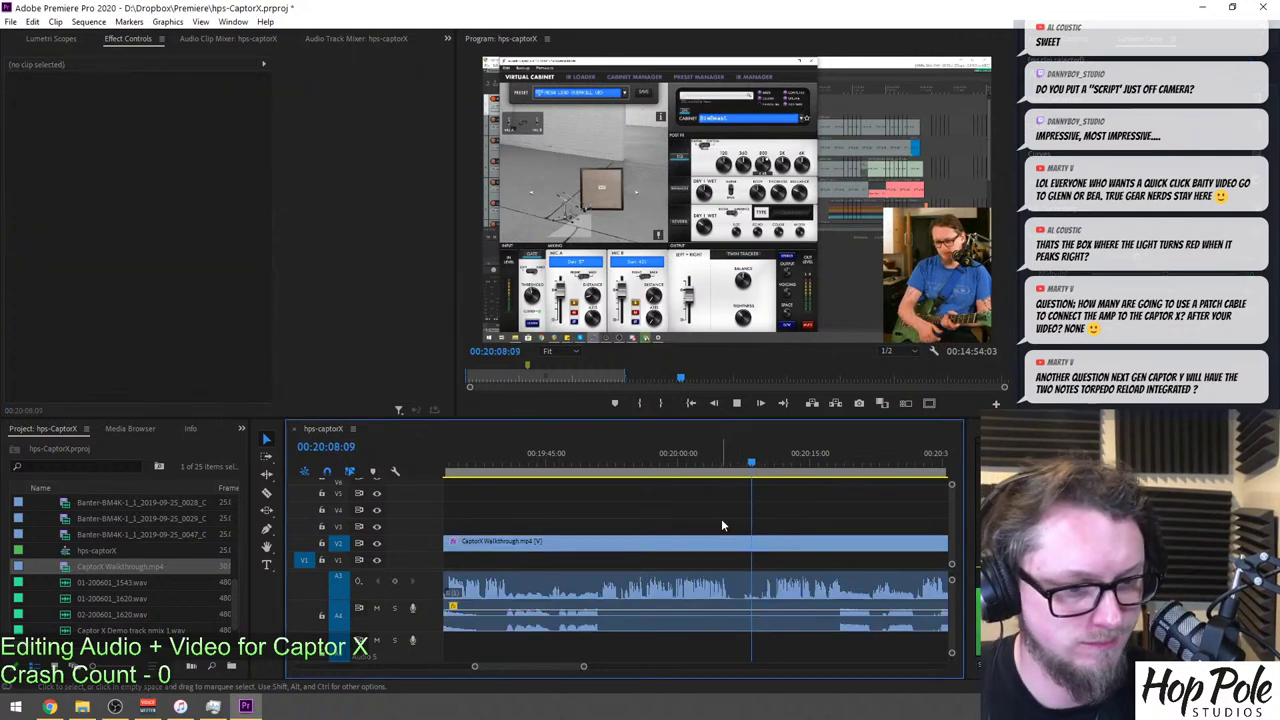
{"action": "key", "text": "="}
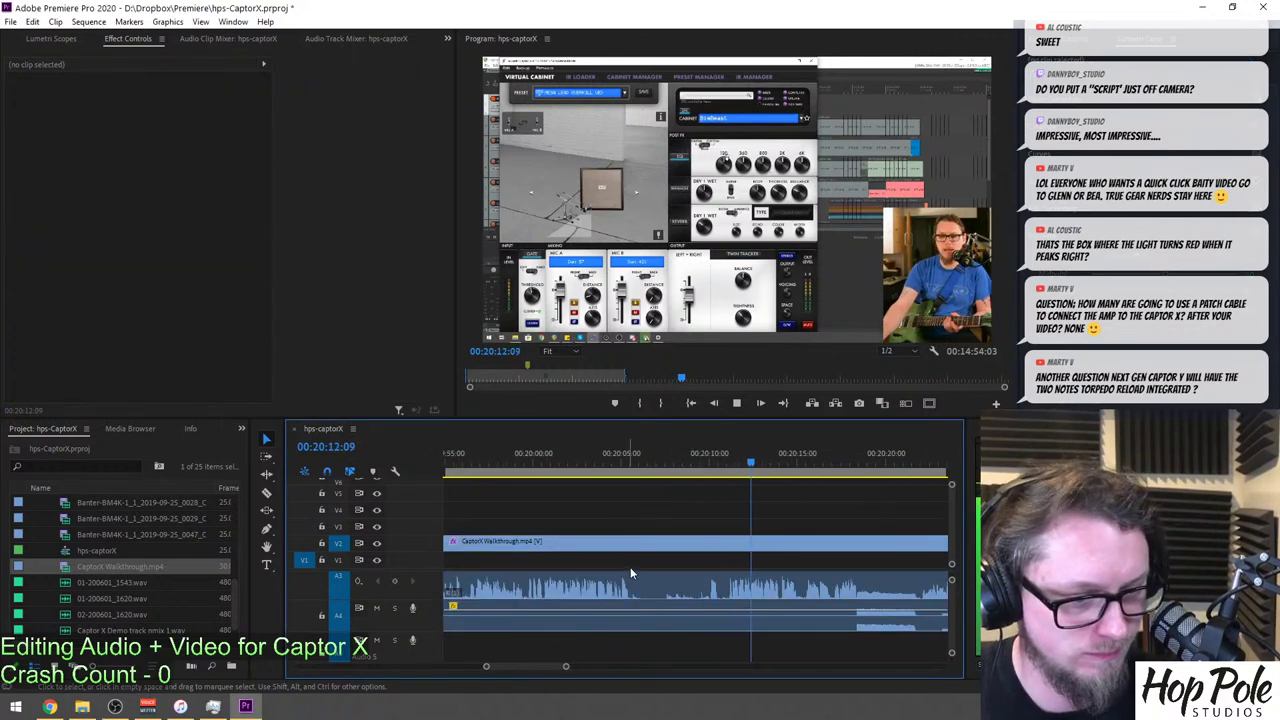
{"action": "key", "text": "space"}
{"action": "left_click", "coordinate": [639, 615]}
{"action": "key", "text": "c"}
{"action": "left_click", "coordinate": [636, 605]}
{"action": "left_click", "coordinate": [731, 605]}
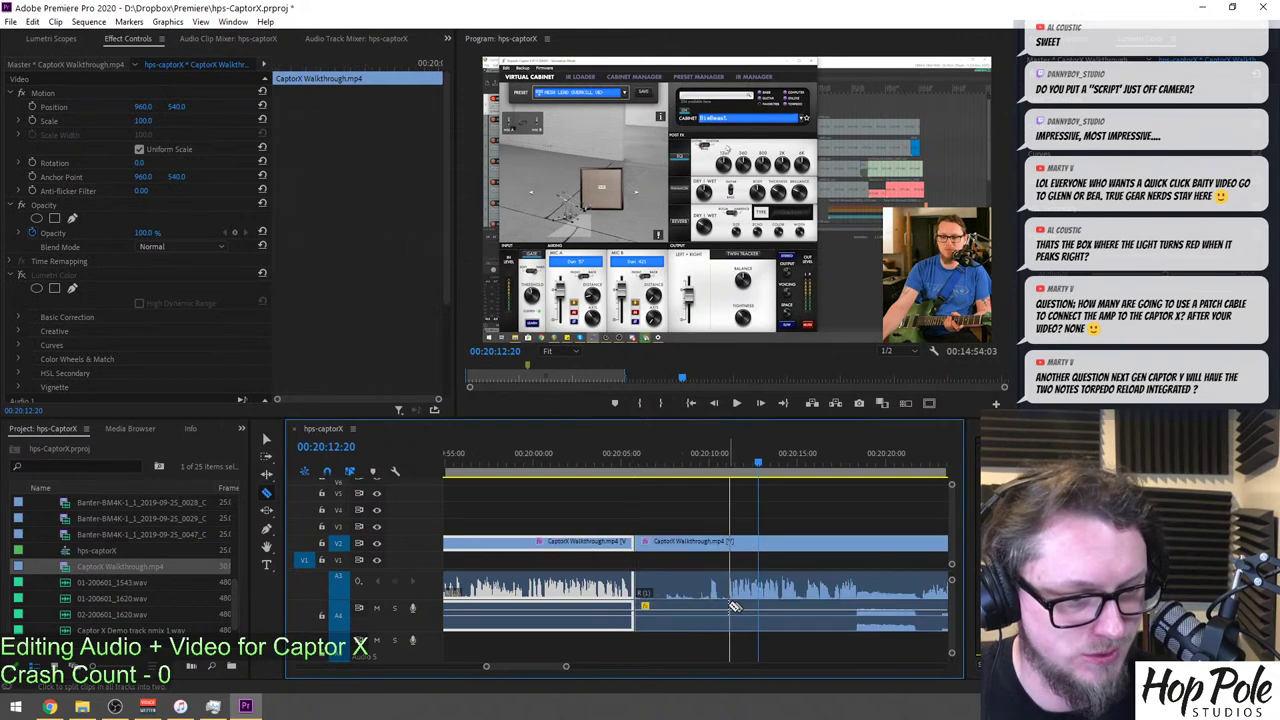
Delete the isolated pause from all walkthrough tracks with the gap closed, and replay the join from about 00:20:04.
{"action": "key", "text": "v"}
{"action": "left_click_drag", "start_coordinate": [646, 504], "coordinate": [680, 616]}
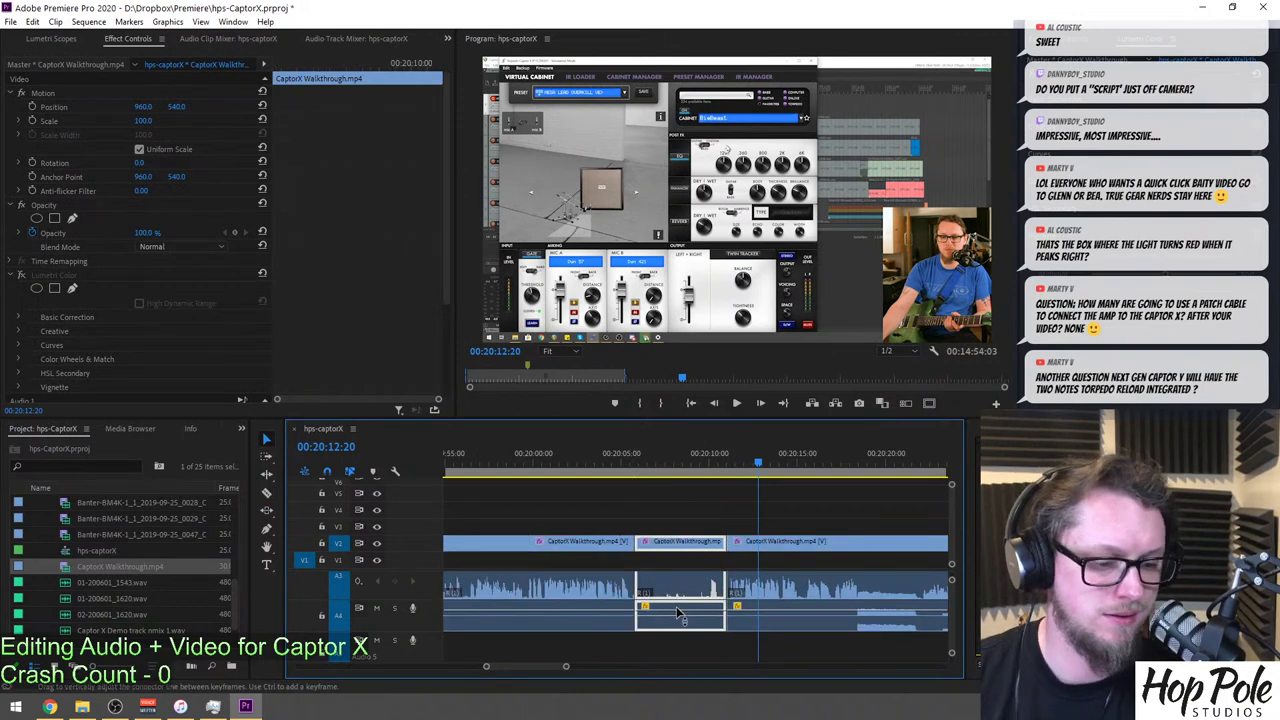
{"action": "key", "text": "Delete"}
{"action": "left_click", "coordinate": [677, 614]}
{"action": "key", "text": "Delete"}
{"action": "left_click", "coordinate": [607, 462]}
{"action": "key", "text": "space"}
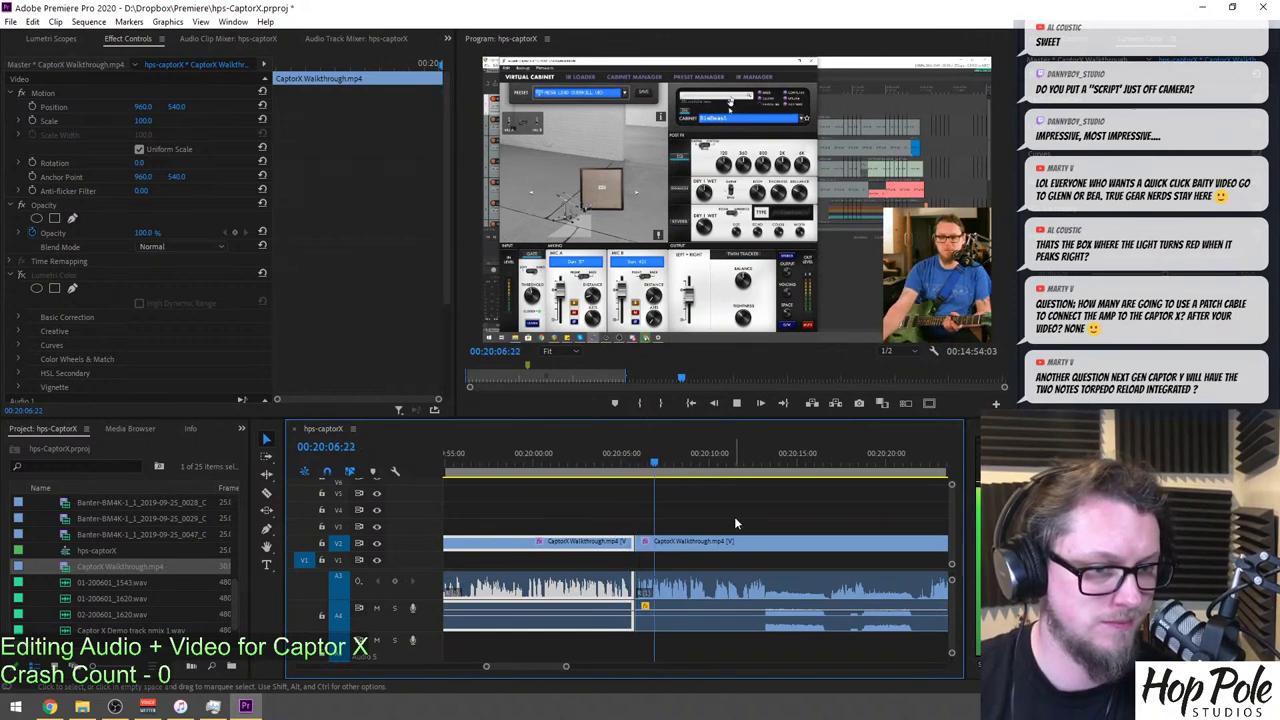
Follow the walkthrough playback from the new join to about 00:24:26, checking speech, guitar sound and waveforms for sections to cut.
{"action": "scroll", "coordinate": [770, 536], "scroll_direction": "down", "scroll_amount": 2}
{"action": "scroll", "coordinate": [768, 535], "scroll_direction": "down", "scroll_amount": 2}
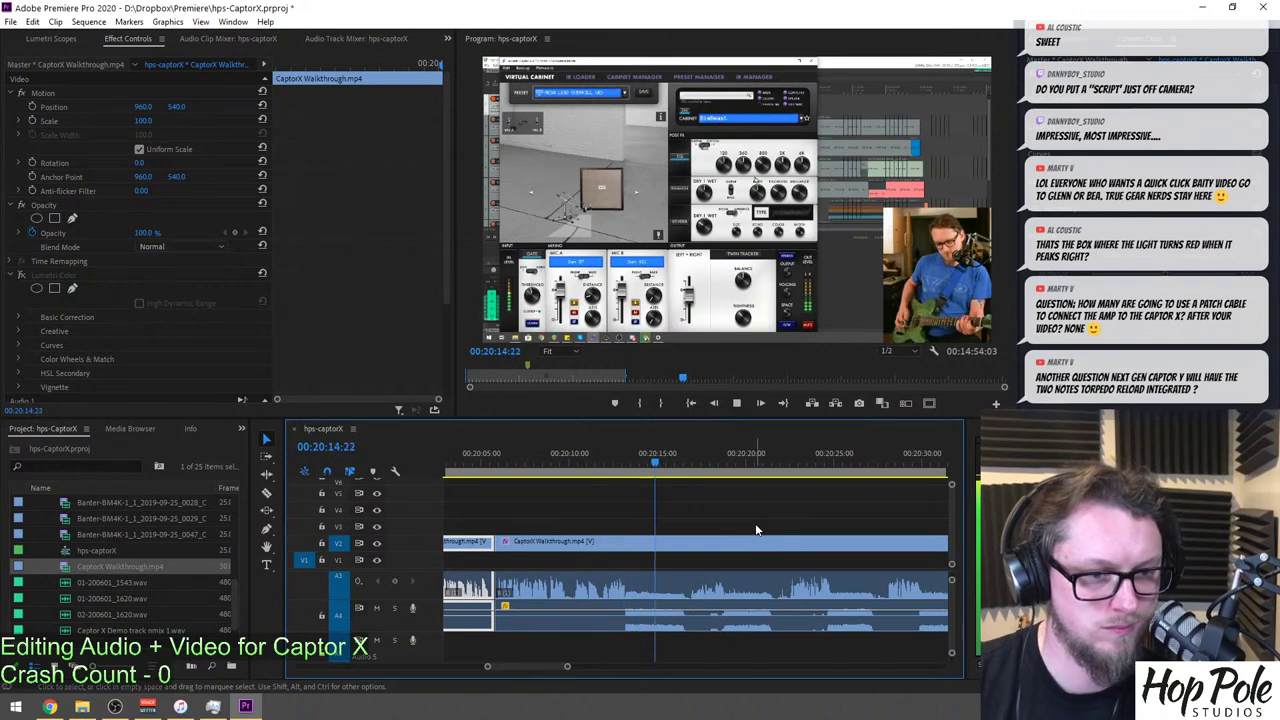
{"action": "scroll", "coordinate": [755, 523], "scroll_direction": "down", "scroll_amount": 1}
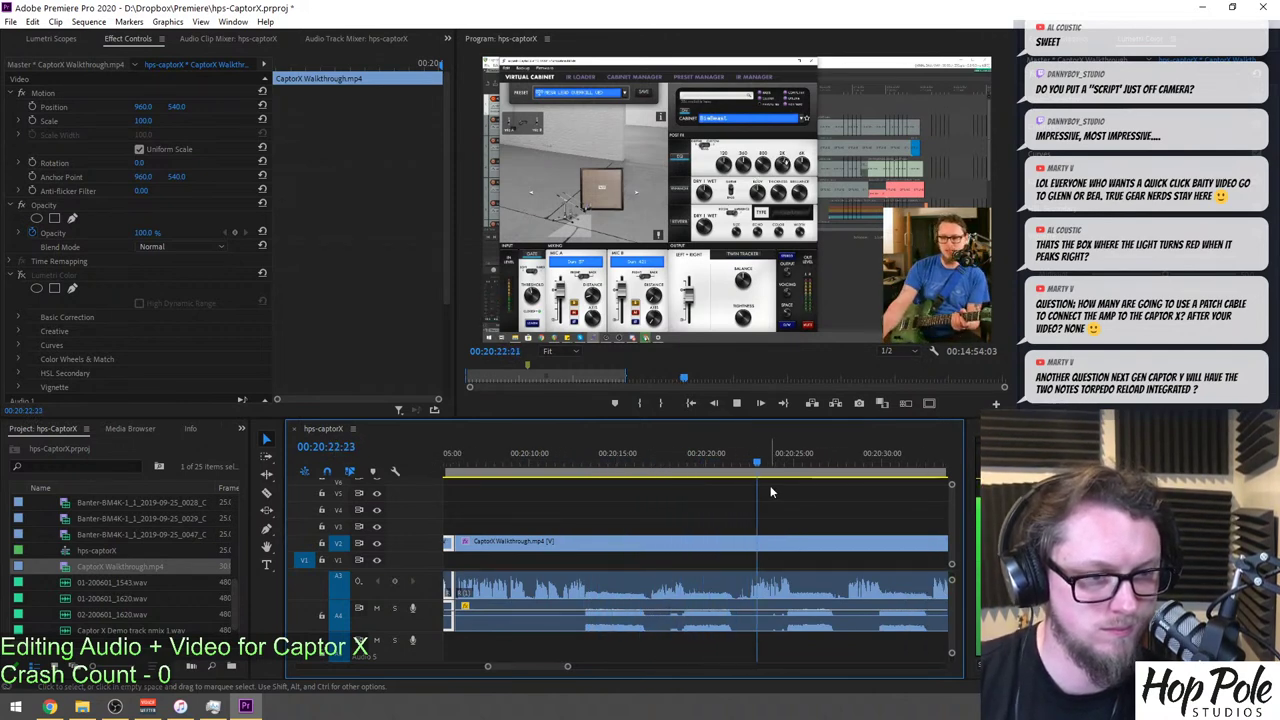
{"action": "scroll", "coordinate": [768, 486], "scroll_direction": "down", "scroll_amount": 4}
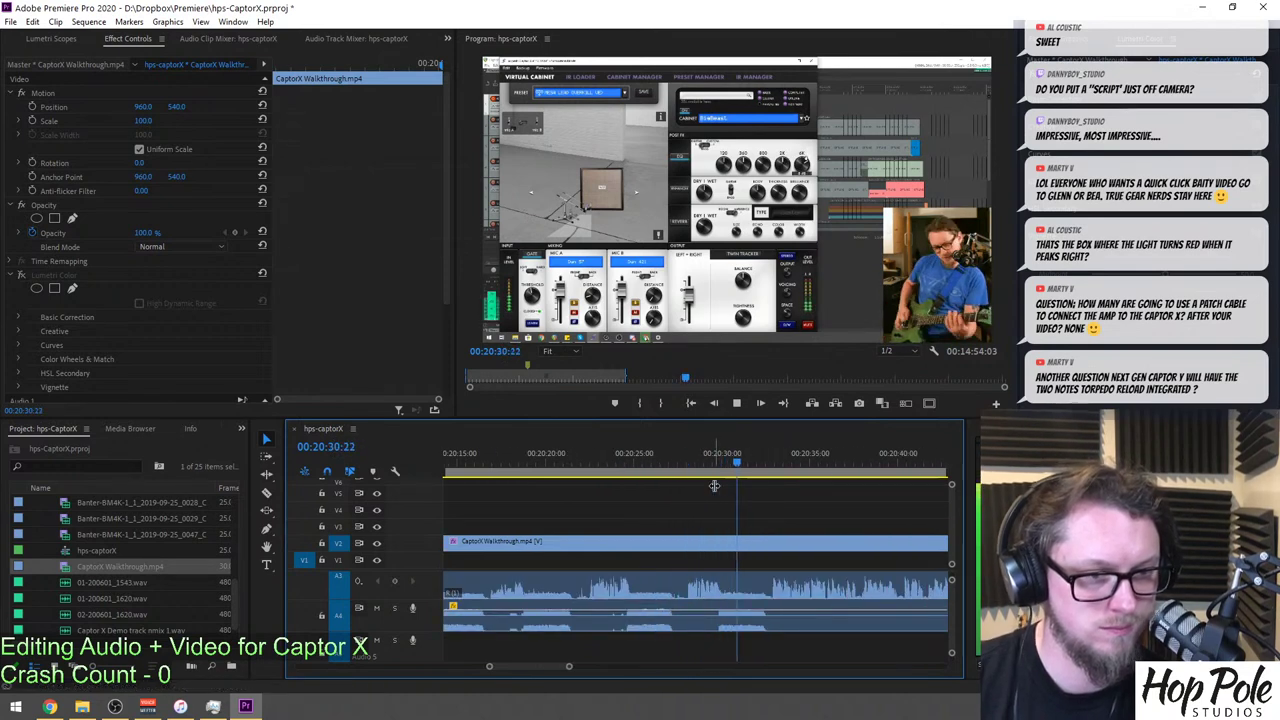
{"action": "scroll", "coordinate": [697, 478], "scroll_direction": "down", "scroll_amount": 2}
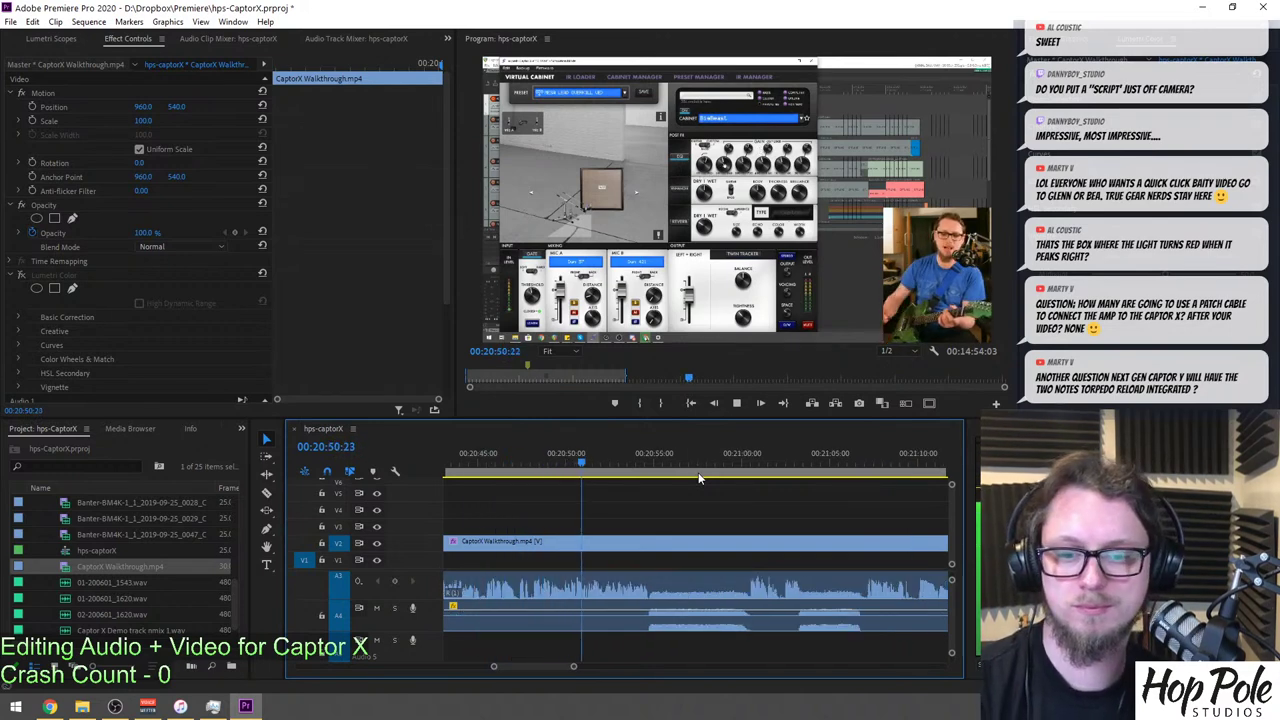
{"action": "scroll", "coordinate": [786, 549], "scroll_direction": "down", "scroll_amount": 3}
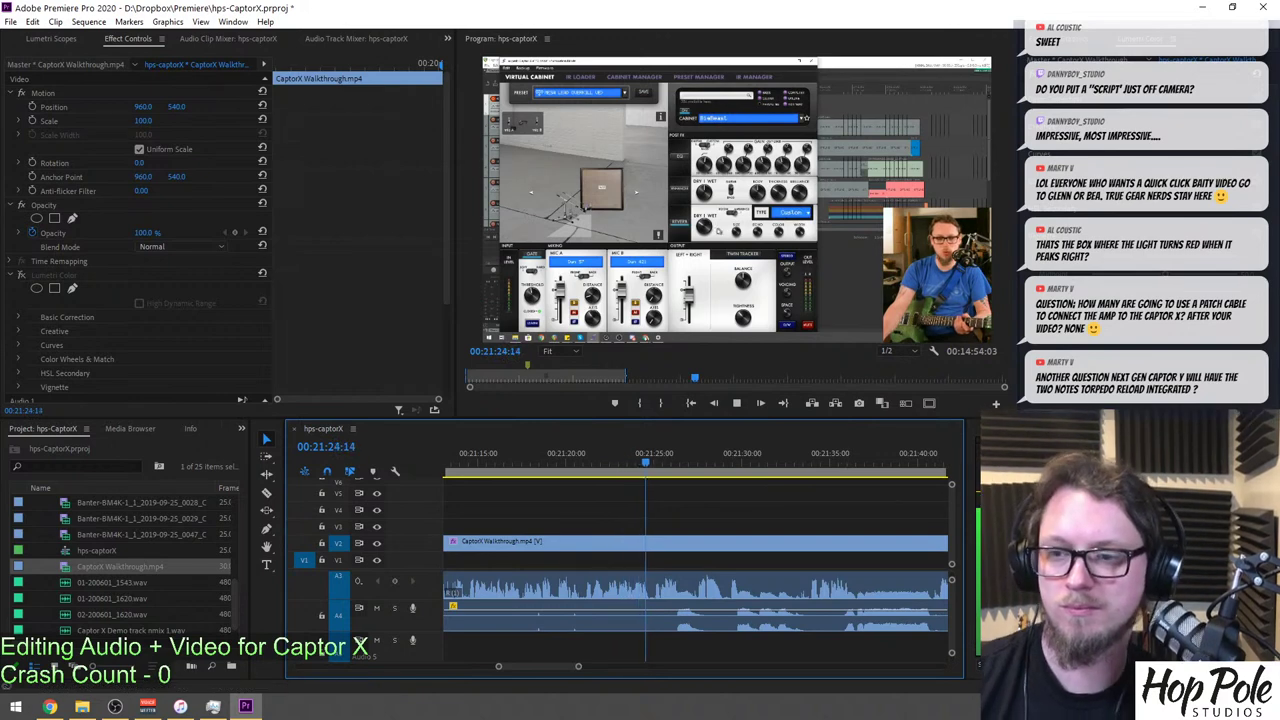
{"action": "scroll", "coordinate": [762, 505], "scroll_direction": "down", "scroll_amount": 1}
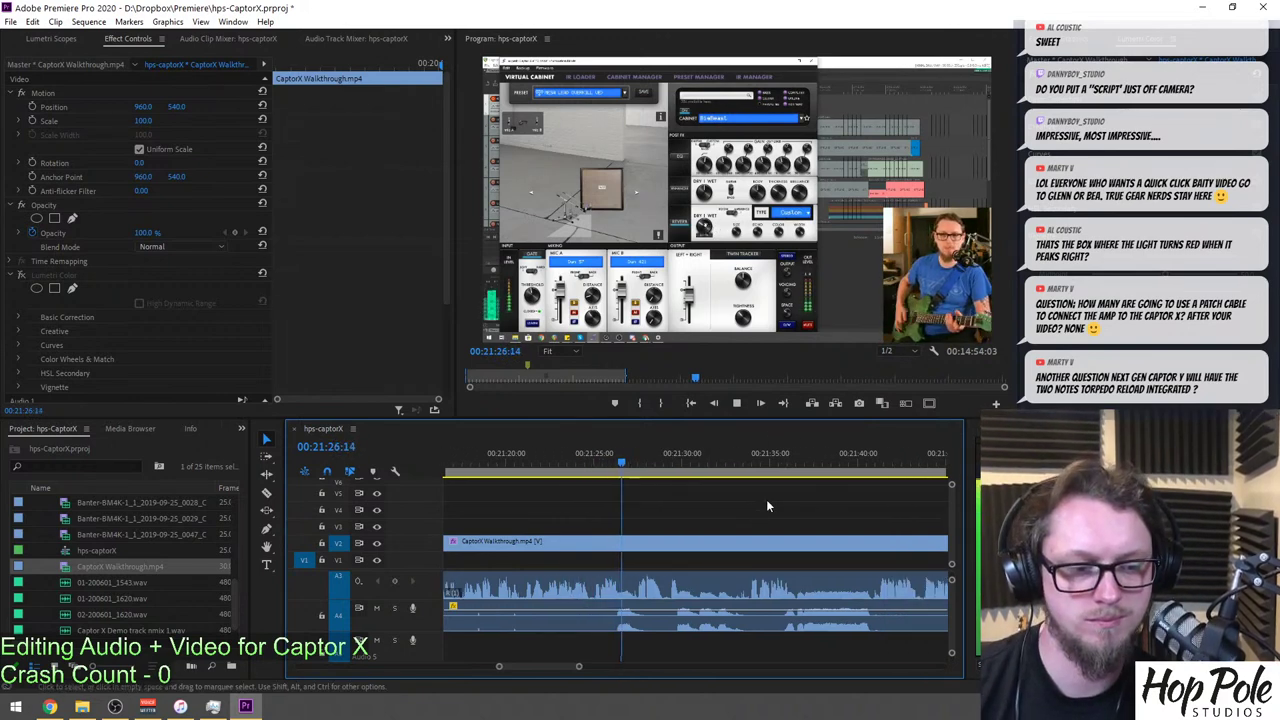
{"action": "scroll", "coordinate": [781, 522], "scroll_direction": "down", "scroll_amount": 1}
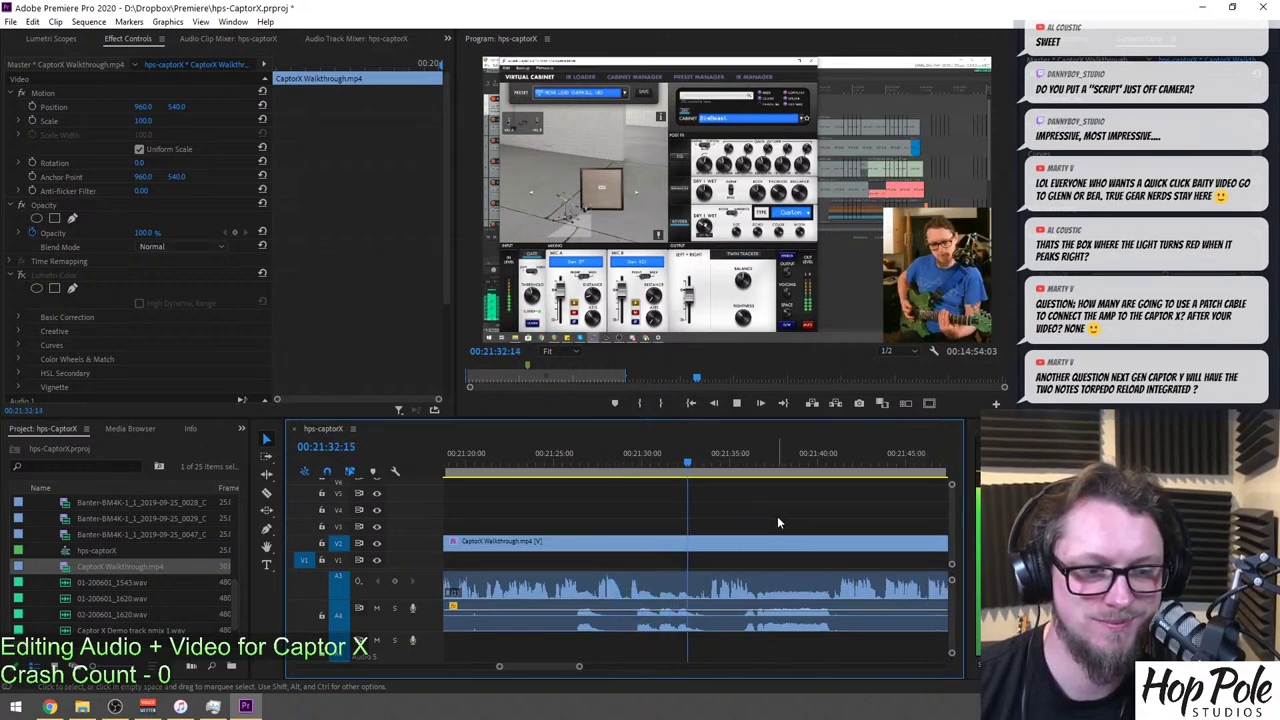
{"action": "scroll", "coordinate": [777, 516], "scroll_direction": "down", "scroll_amount": 2}
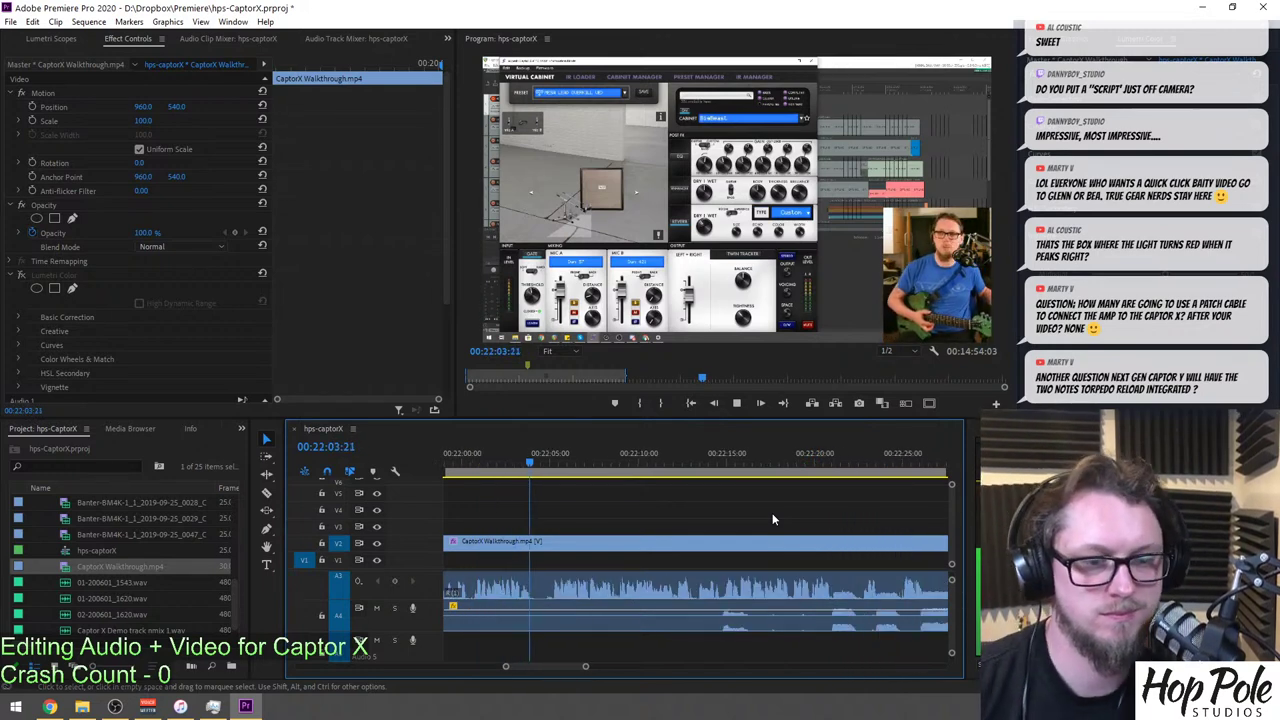
{"action": "scroll", "coordinate": [796, 517], "scroll_direction": "down", "scroll_amount": 1}
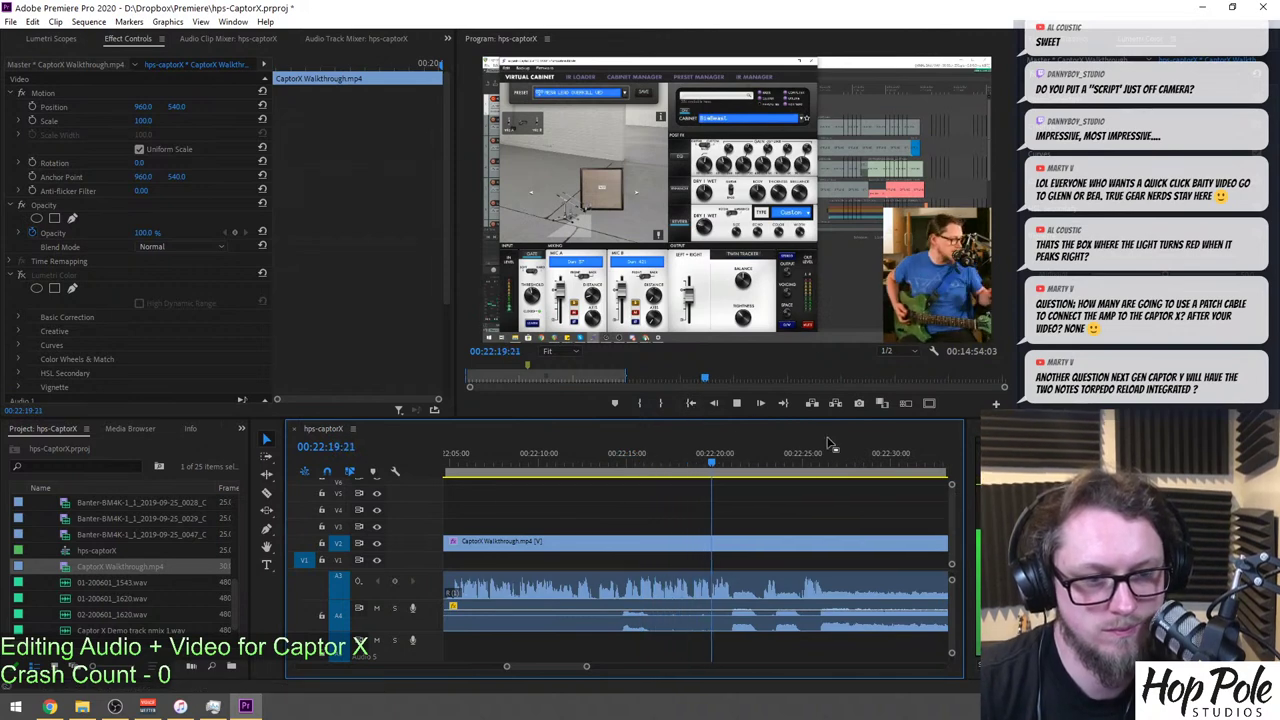
{"action": "scroll", "coordinate": [793, 514], "scroll_direction": "down", "scroll_amount": 1}
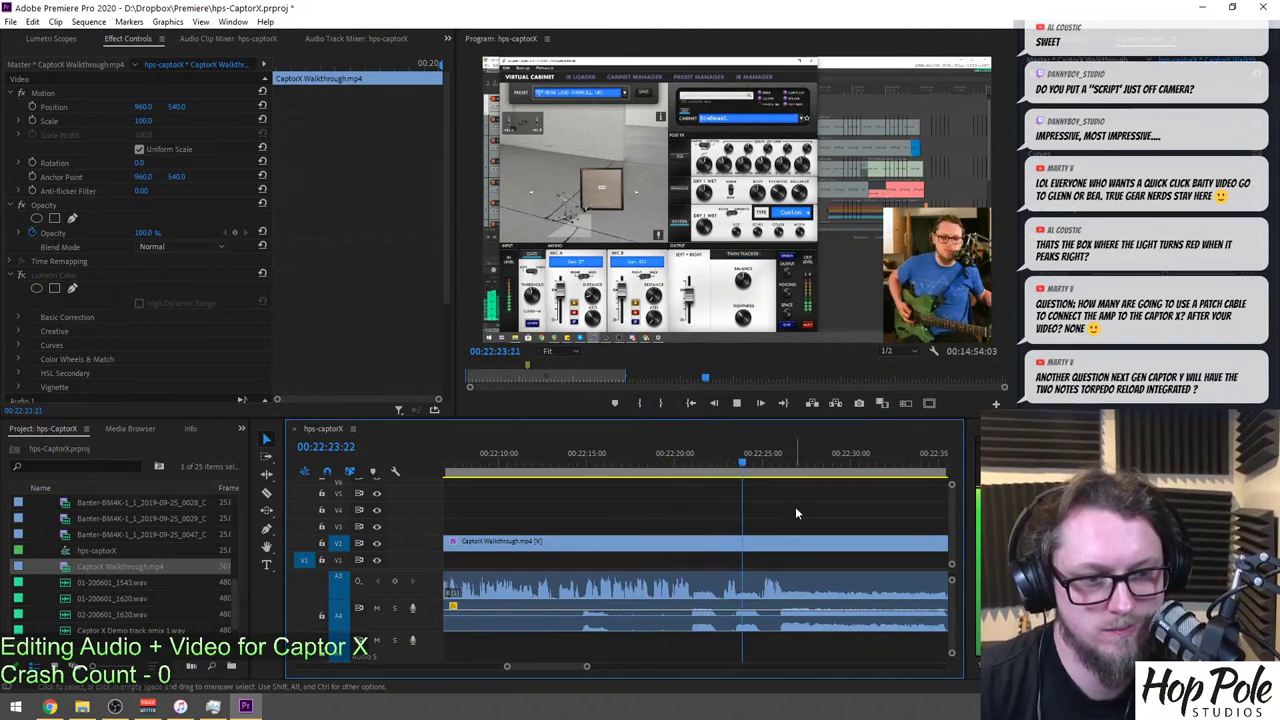
{"action": "scroll", "coordinate": [799, 511], "scroll_direction": "down", "scroll_amount": 3}
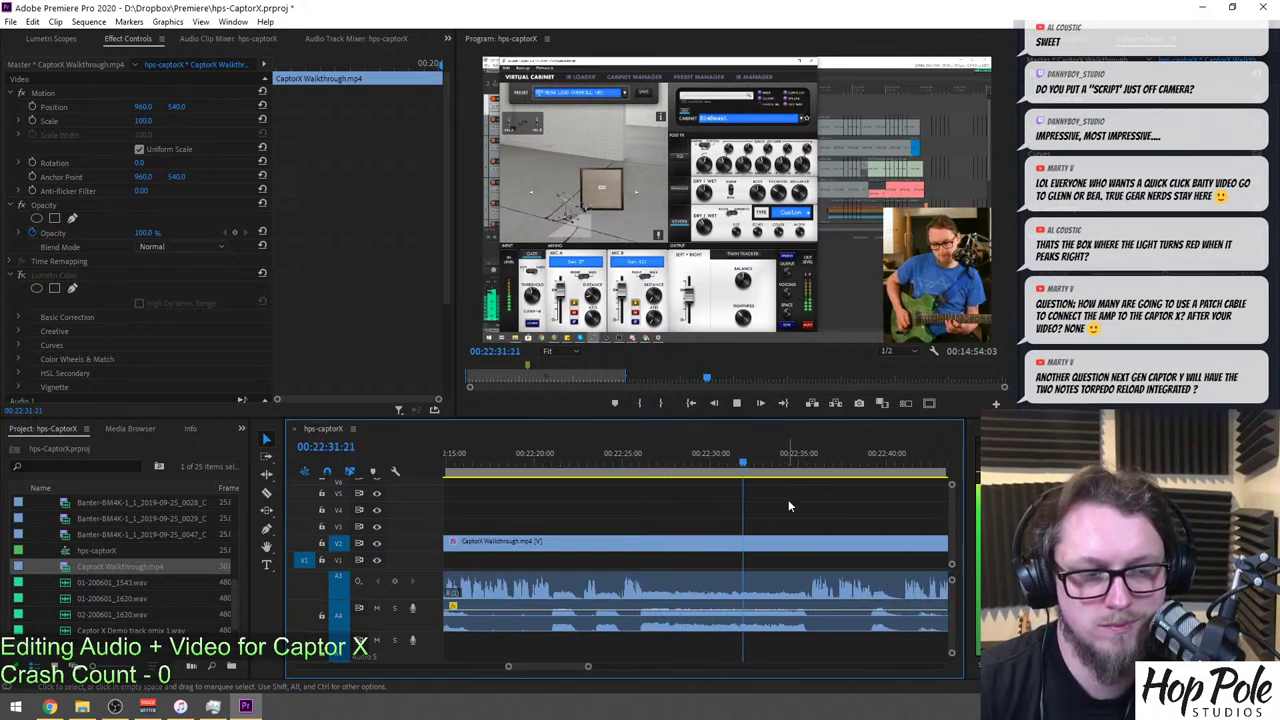
{"action": "scroll", "coordinate": [778, 496], "scroll_direction": "down", "scroll_amount": 3}
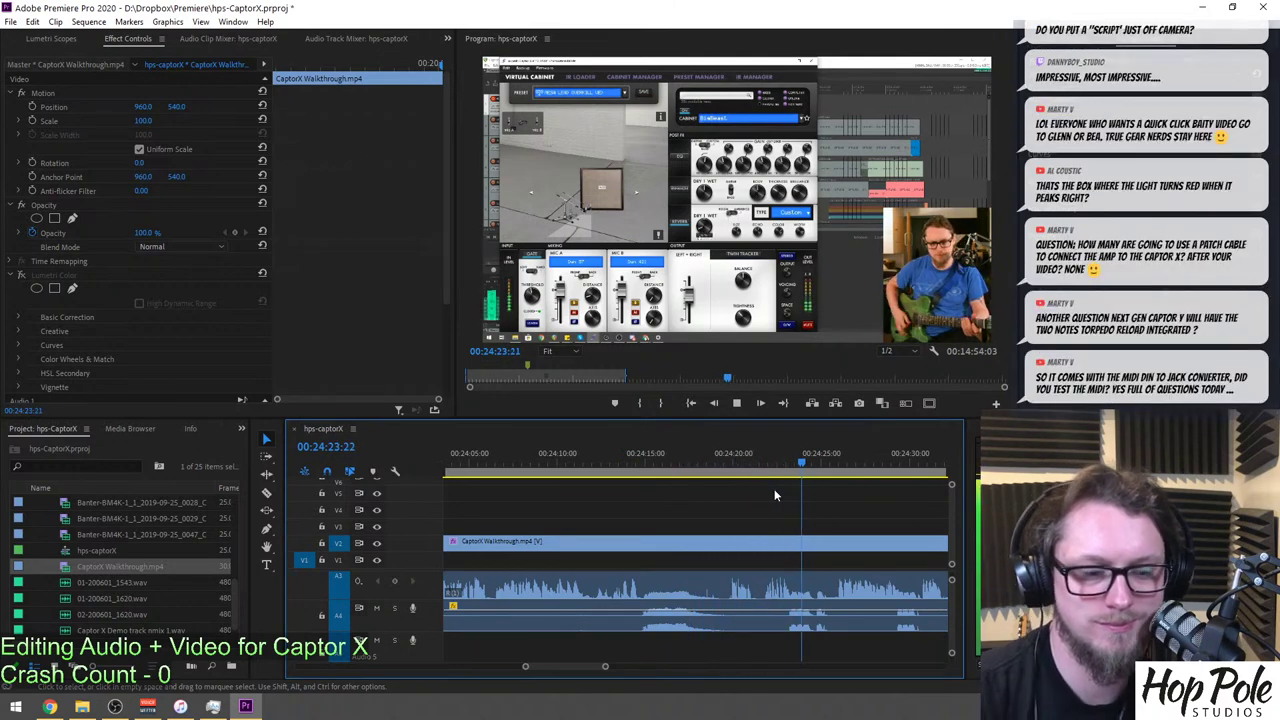
{"action": "key", "text": "space"}
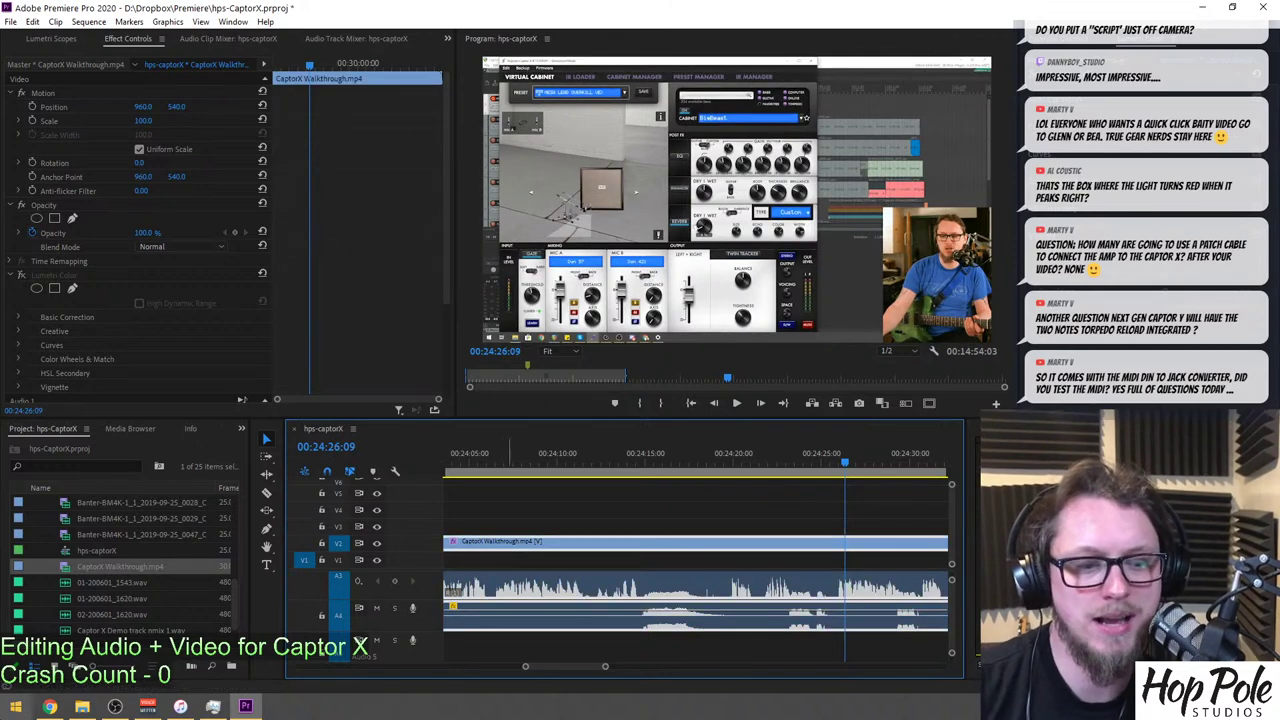
Resume playback from about 00:24:26 and compare the waveforms around 00:25:00 in detail and across the whole walkthrough clip.
{"action": "scroll", "coordinate": [752, 520], "scroll_direction": "down", "scroll_amount": 2}
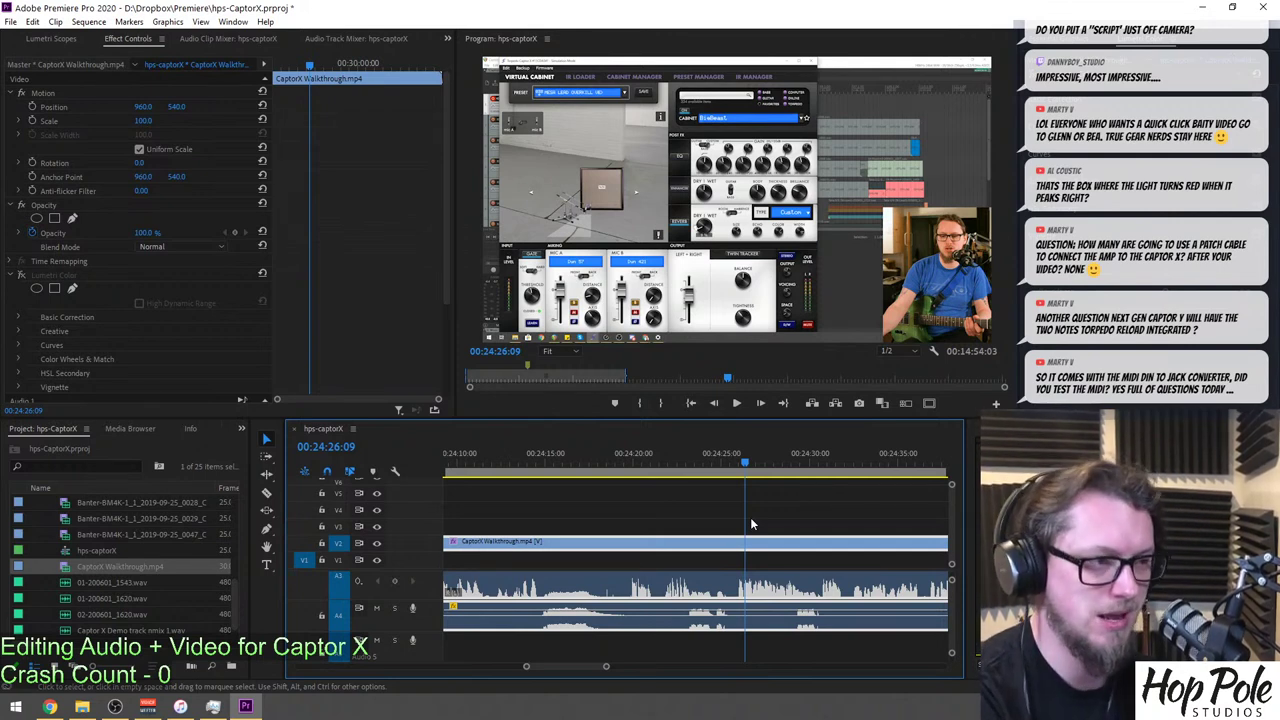
{"action": "key", "text": "space"}
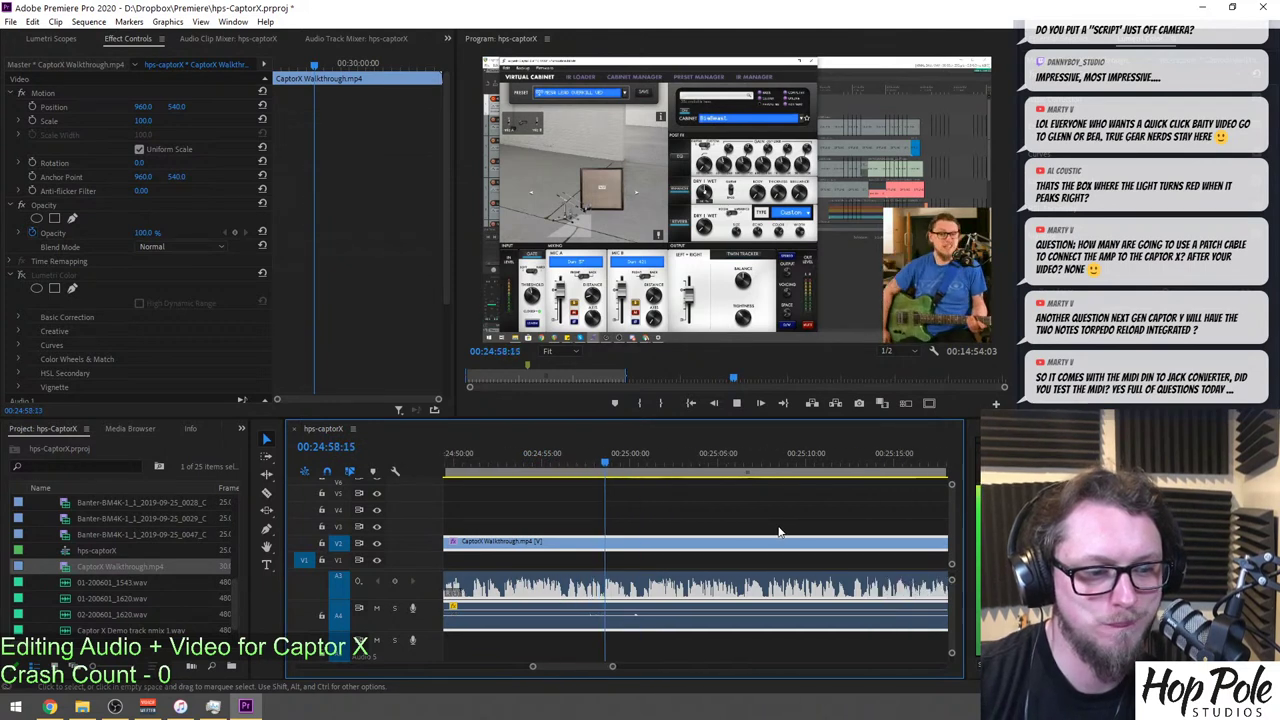
{"action": "key", "text": "minus"}
{"action": "key", "text": "minus"}
{"action": "key", "text": "minus"}
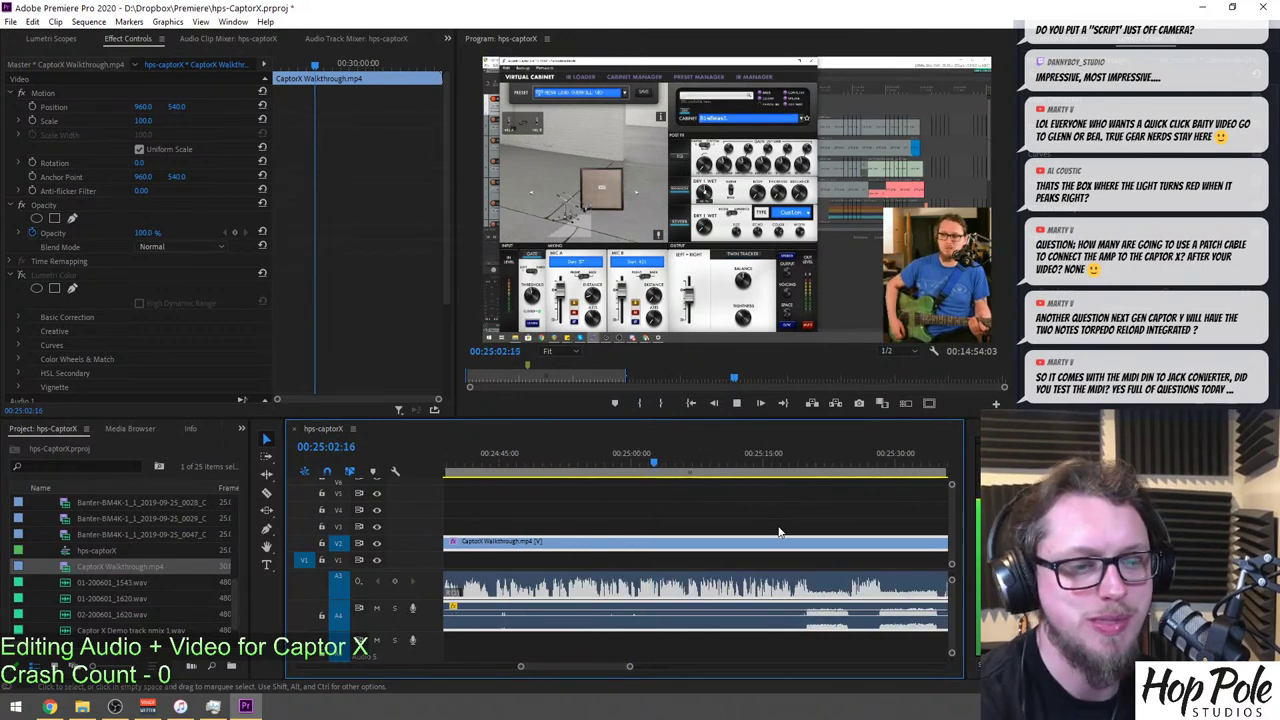
{"action": "key", "text": "minus"}
{"action": "key", "text": "minus"}
{"action": "key", "text": "minus"}
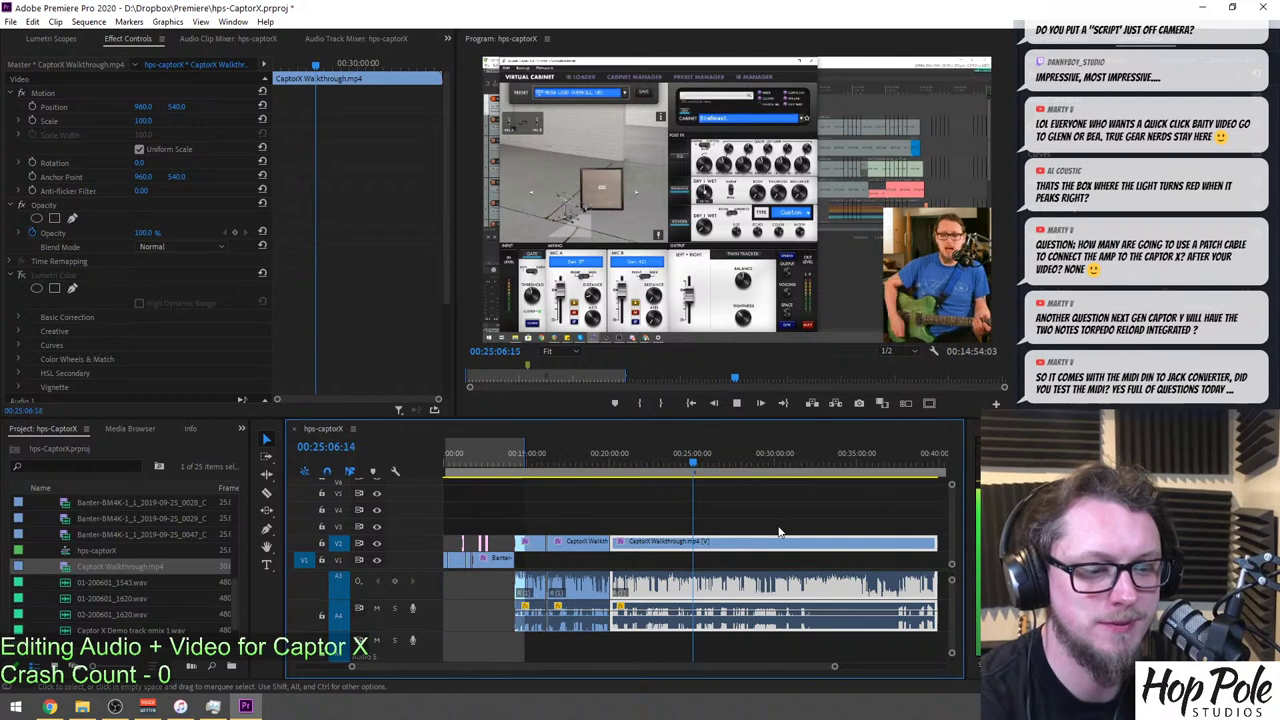
{"action": "key", "text": "equal"}
{"action": "key", "text": "equal"}
{"action": "key", "text": "equal"}
{"action": "key", "text": "equal"}
{"action": "key", "text": "equal"}
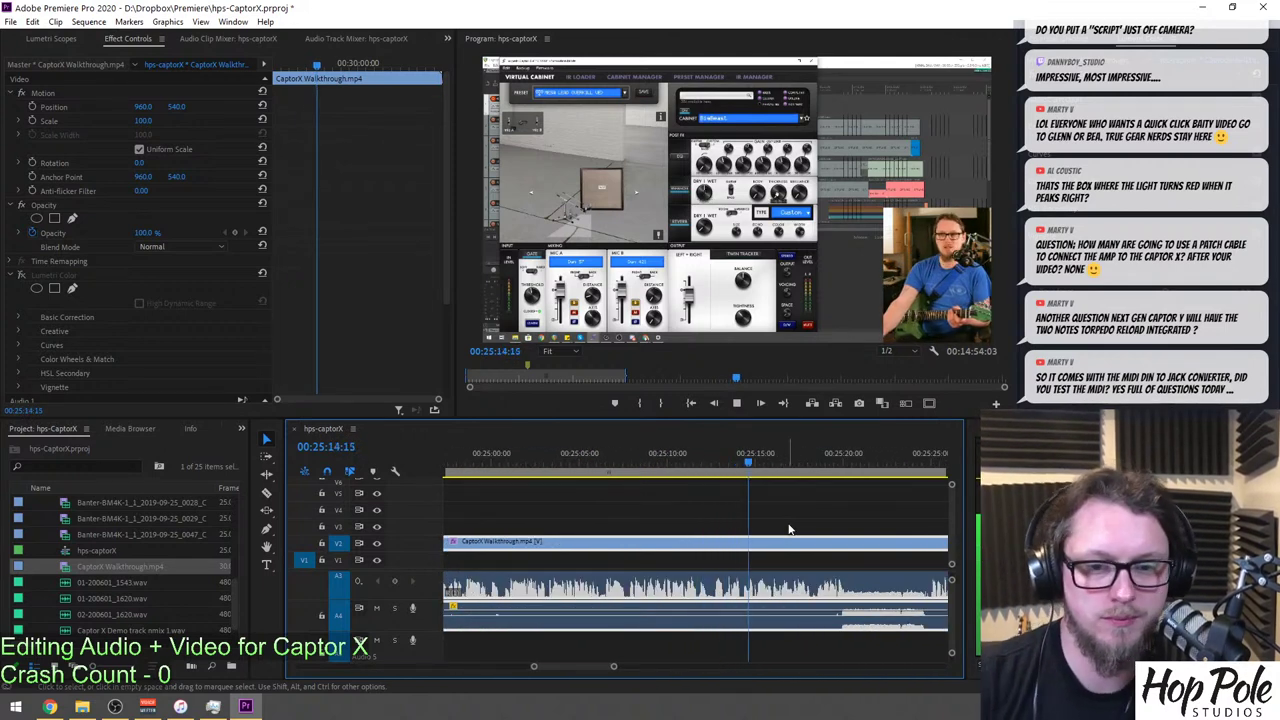
Follow the walkthrough playback from about 00:25:14, checking speech and waveforms for sections to cut, and stop at about 00:27:38.
{"action": "scroll", "coordinate": [760, 517], "scroll_direction": "down", "scroll_amount": 2}
{"action": "scroll", "coordinate": [750, 515], "scroll_direction": "down", "scroll_amount": 3}
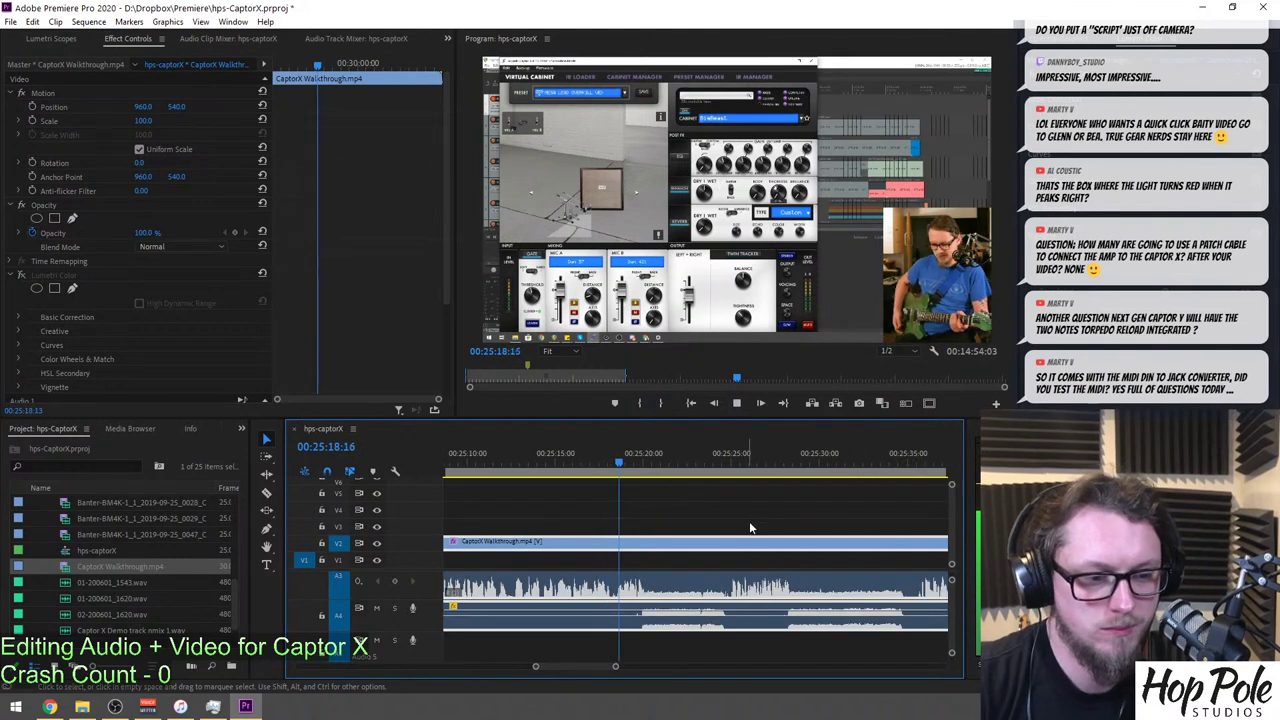
{"action": "scroll", "coordinate": [757, 528], "scroll_direction": "down", "scroll_amount": 2}
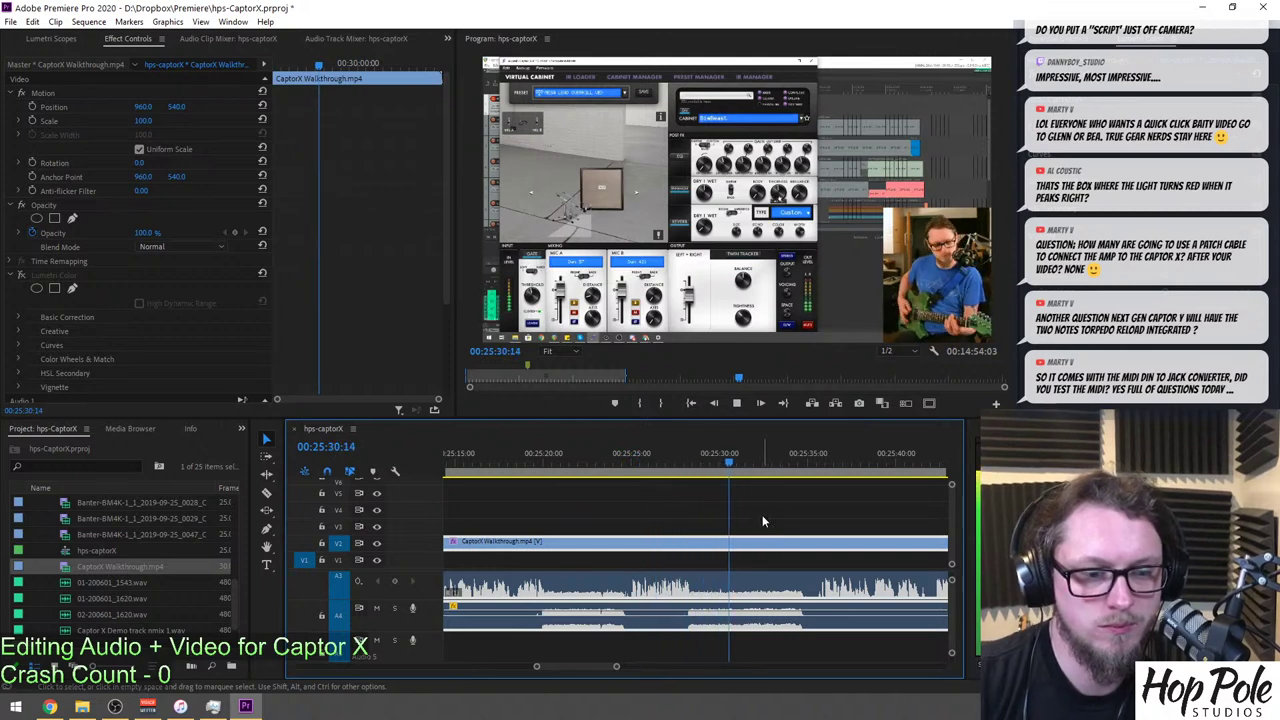
{"action": "scroll", "coordinate": [774, 515], "scroll_direction": "down", "scroll_amount": 2}
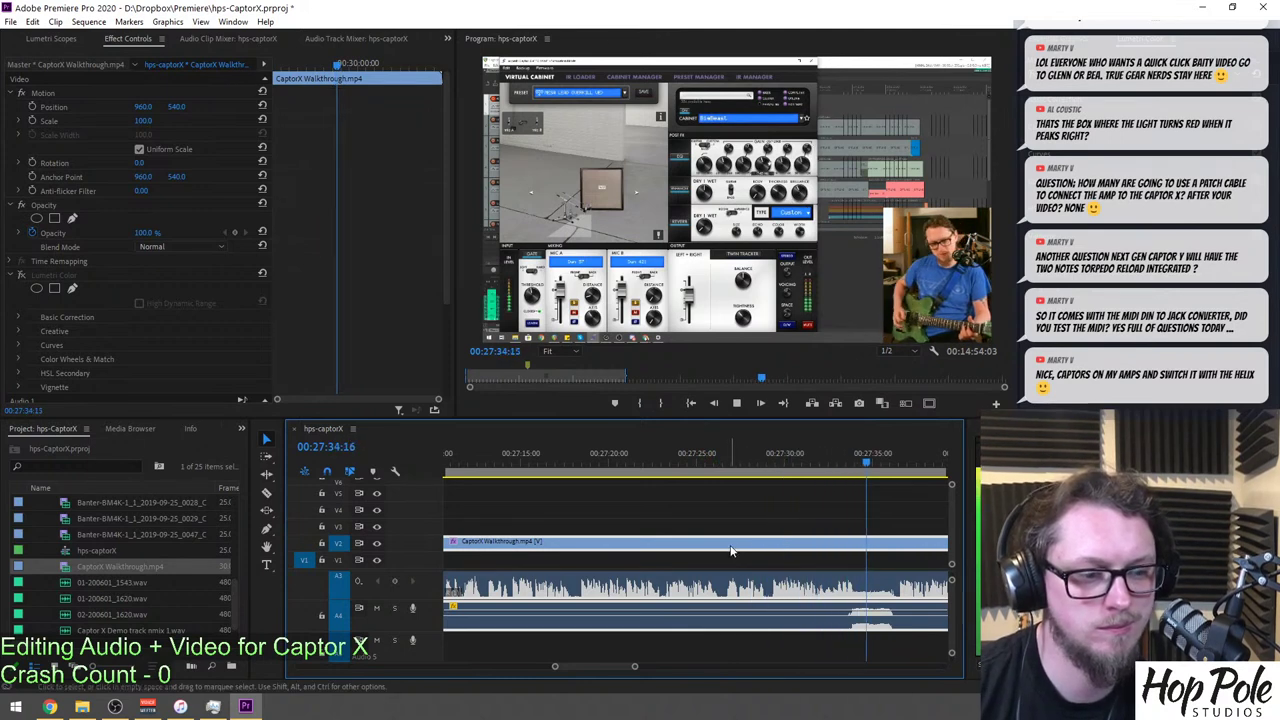
{"action": "key", "text": "space"}
{"action": "scroll", "coordinate": [567, 553], "scroll_direction": "left", "scroll_amount": 2}
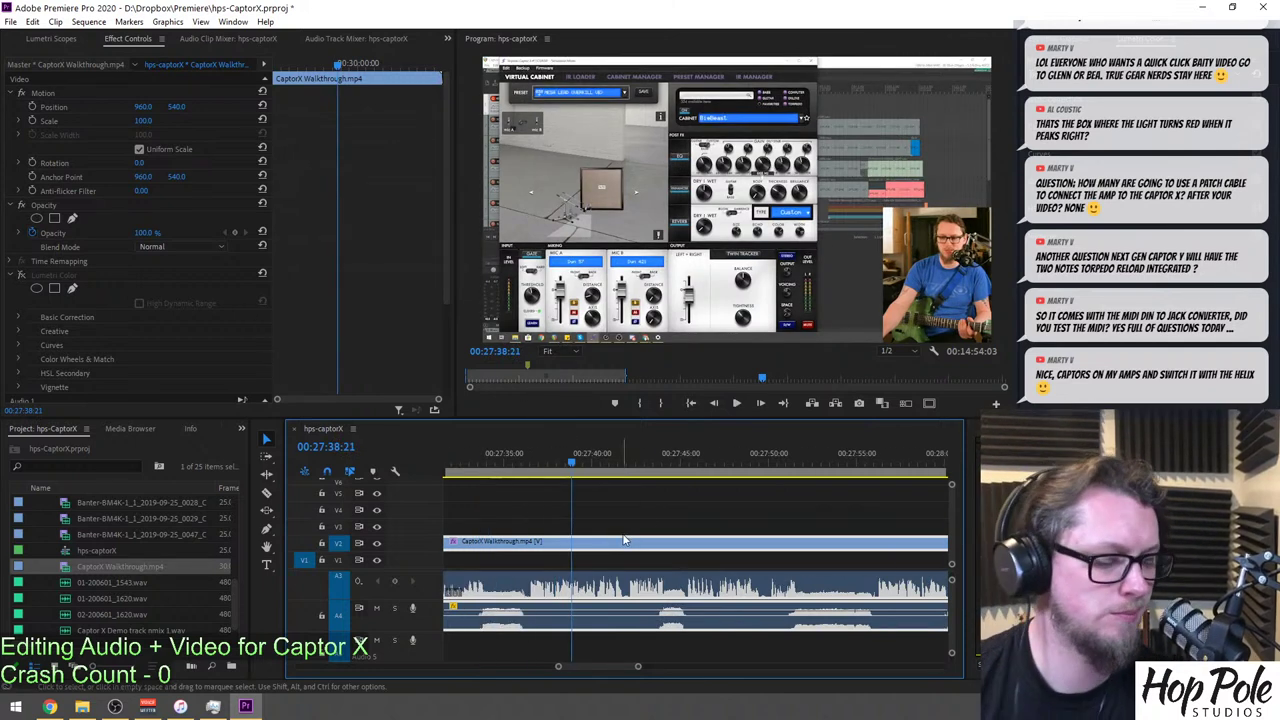
Split the first walkthrough clip's video and audio at 00:14:47:16, in the opening section after the Banter footage.
{"action": "scroll", "coordinate": [709, 474], "scroll_direction": "down", "scroll_amount": 3}
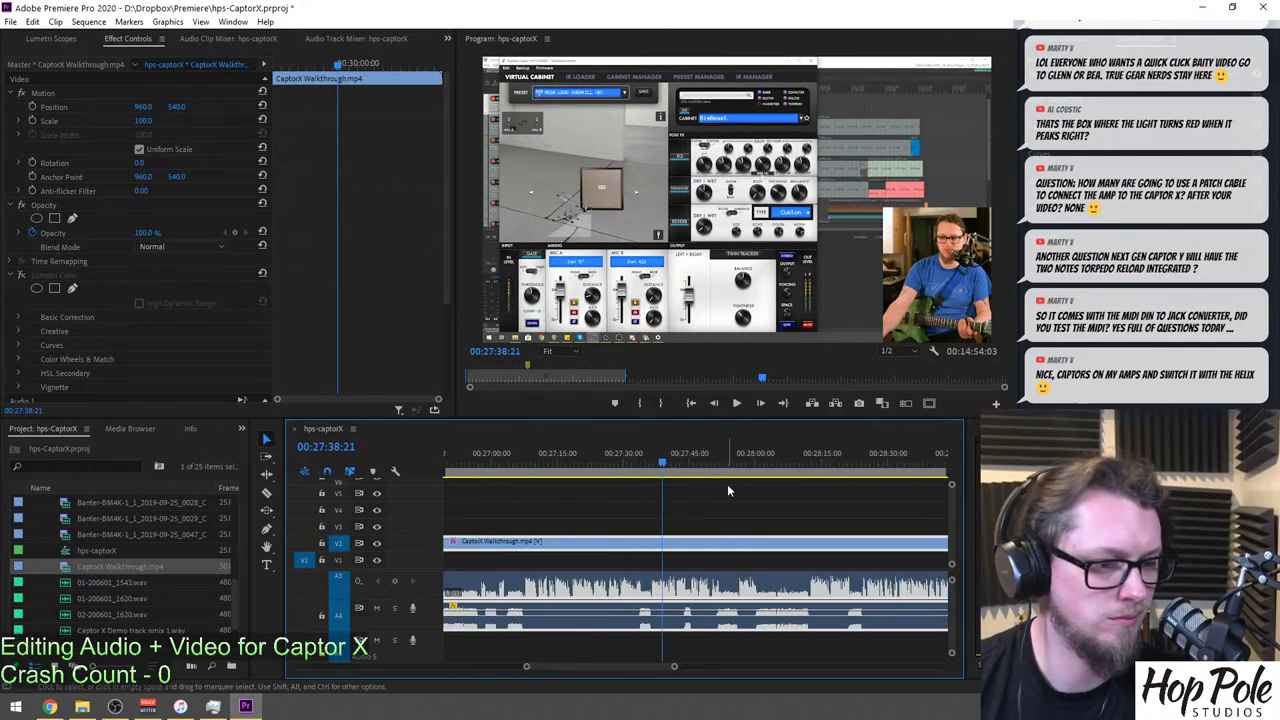
{"action": "scroll", "coordinate": [660, 488], "scroll_direction": "down", "scroll_amount": 6}
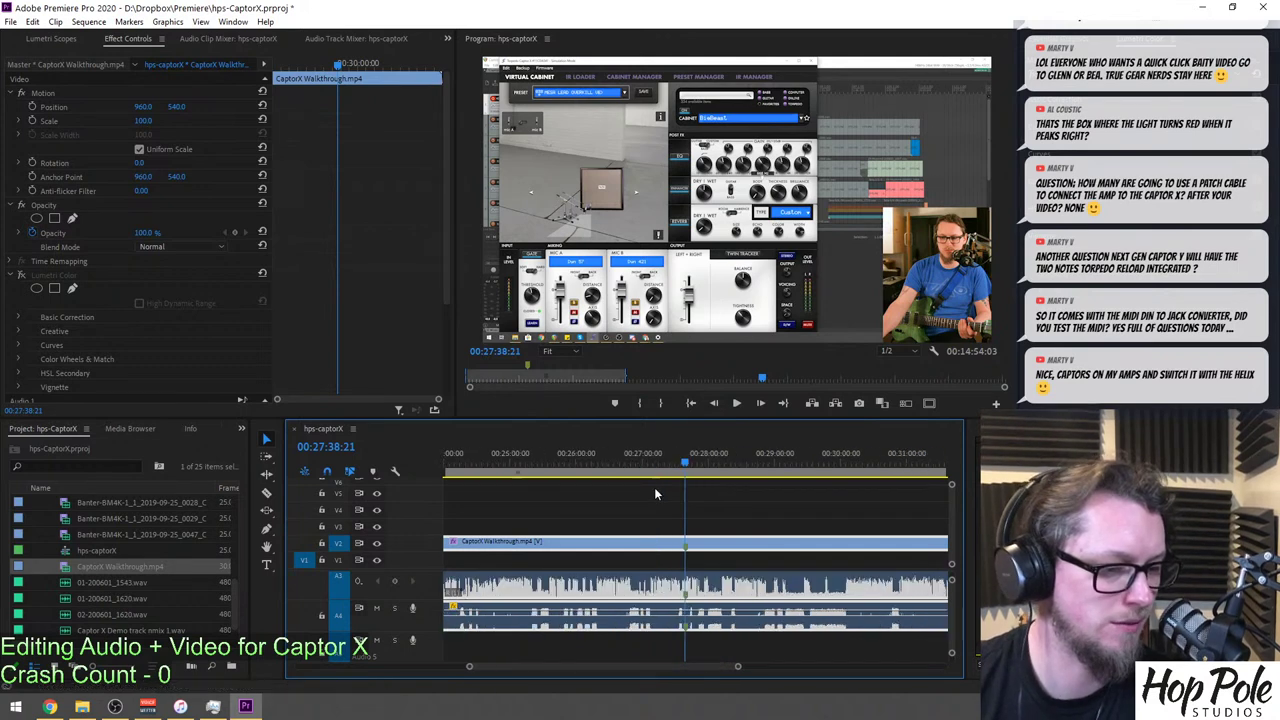
{"action": "left_click", "coordinate": [578, 465]}
{"action": "scroll", "coordinate": [636, 466], "scroll_direction": "up", "scroll_amount": 3}
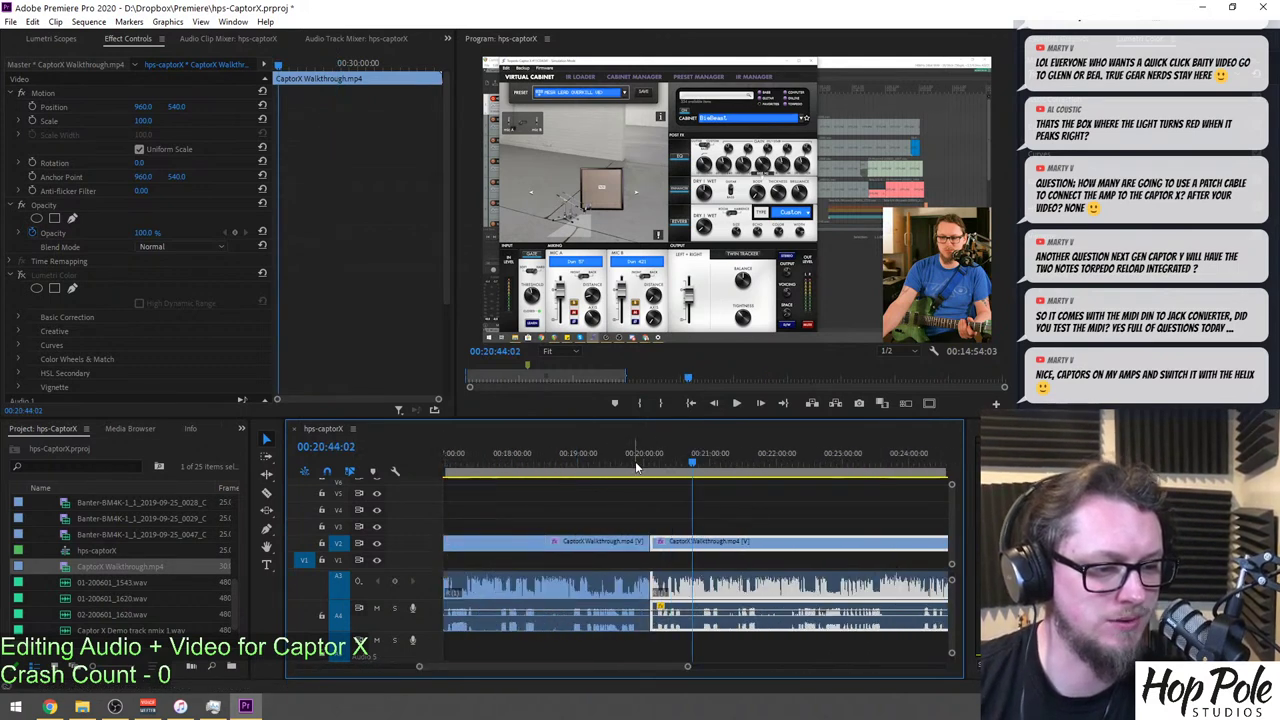
{"action": "scroll", "coordinate": [636, 466], "scroll_direction": "down", "scroll_amount": 3}
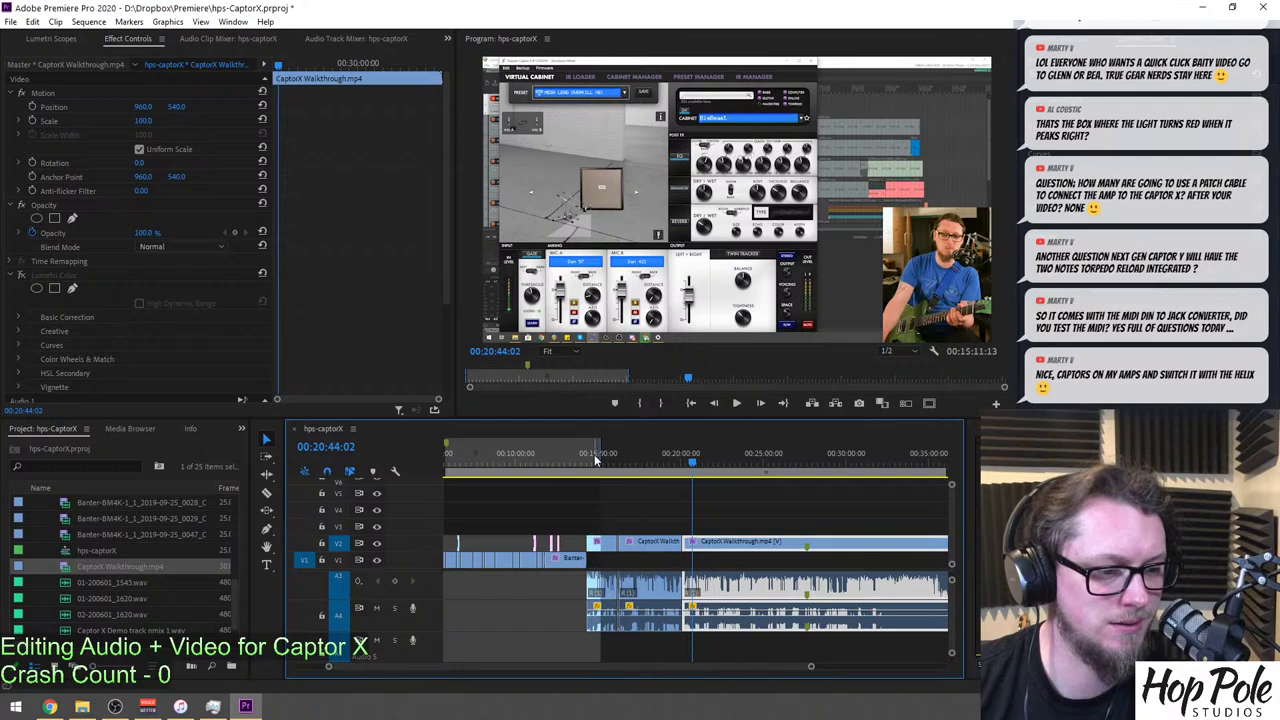
{"action": "left_click", "coordinate": [593, 458]}
{"action": "scroll", "coordinate": [748, 477], "scroll_direction": "up", "scroll_amount": 4}
{"action": "scroll", "coordinate": [748, 477], "scroll_direction": "up", "scroll_amount": 2}
{"action": "mouse_move", "coordinate": [745, 468]}
{"action": "left_mouse_down"}
{"action": "mouse_move", "coordinate": [714, 466]}
{"action": "mouse_move", "coordinate": [766, 466]}
{"action": "mouse_move", "coordinate": [720, 466]}
{"action": "mouse_move", "coordinate": [743, 470]}
{"action": "mouse_move", "coordinate": [740, 481]}
{"action": "left_mouse_up"}
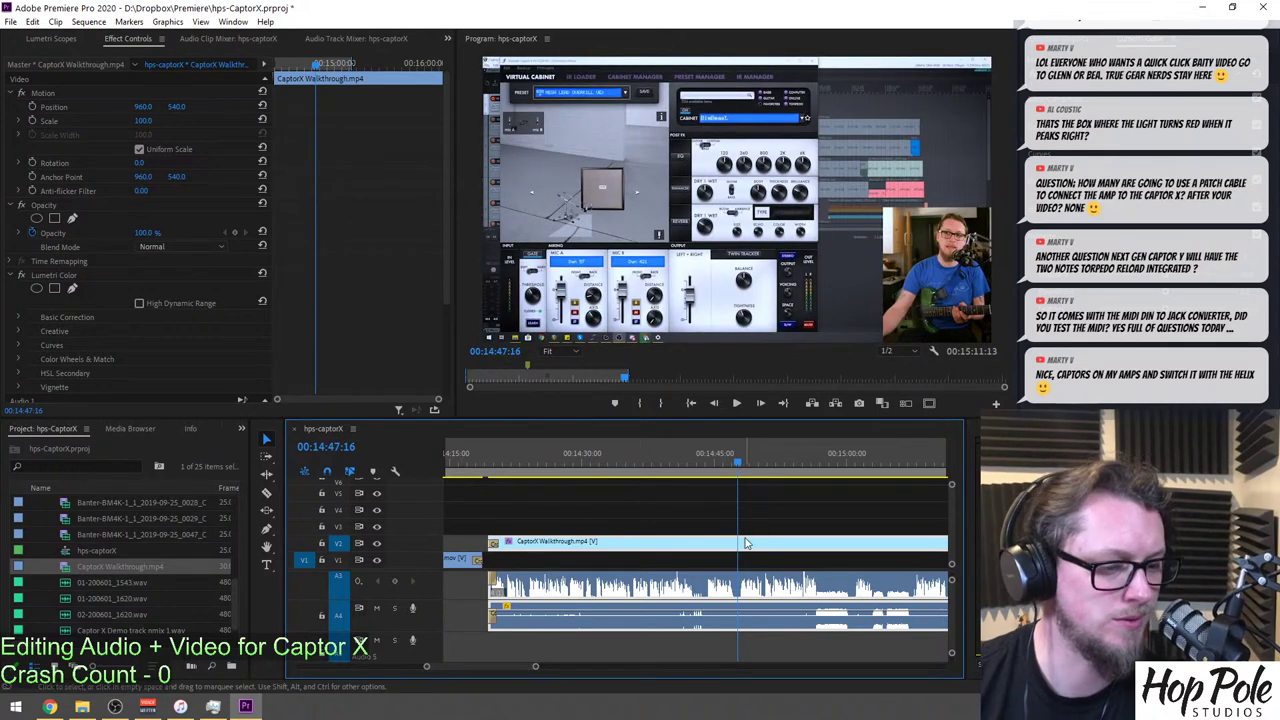
{"action": "key", "text": "ctrl+k"}
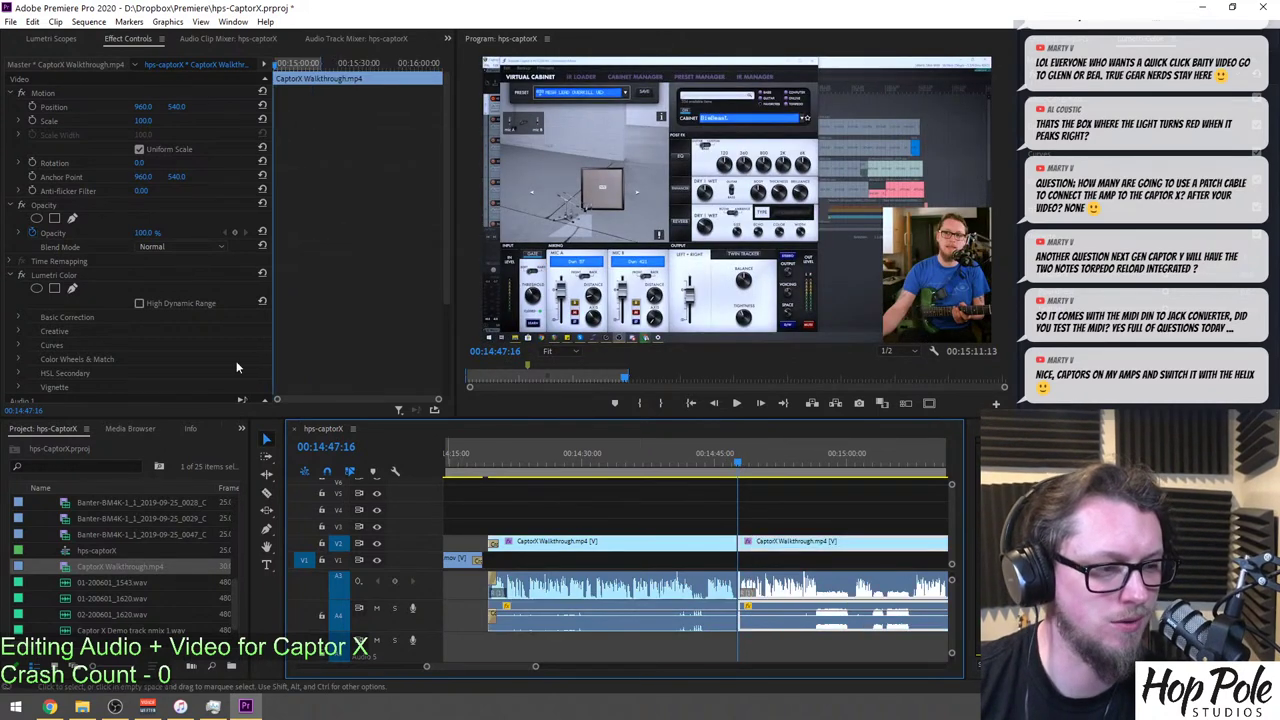
Add a rectangular mask to the Lumetri Color effect of the clip after the split, fitted around the whole webcam picture, and compare the effect off and on.
{"action": "left_click", "coordinate": [54, 288]}
{"action": "left_click_drag", "start_coordinate": [720, 197], "coordinate": [929, 240]}
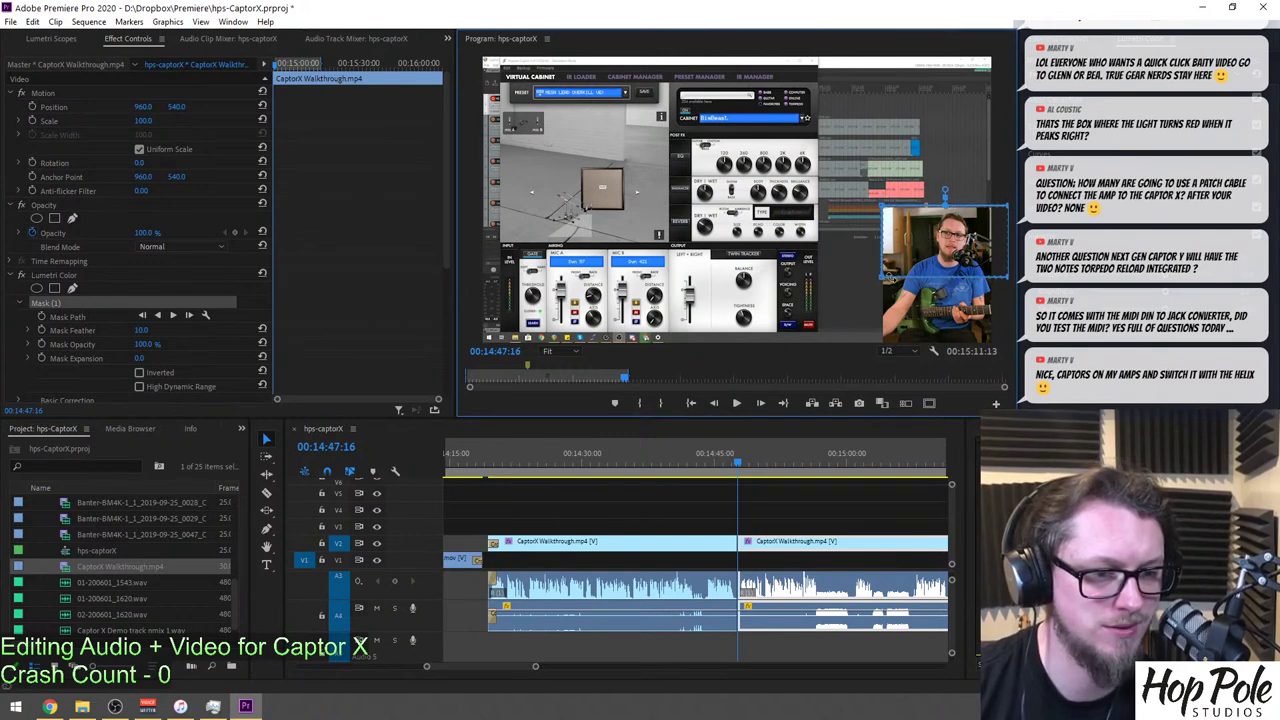
{"action": "left_click_drag", "start_coordinate": [880, 284], "coordinate": [883, 383]}
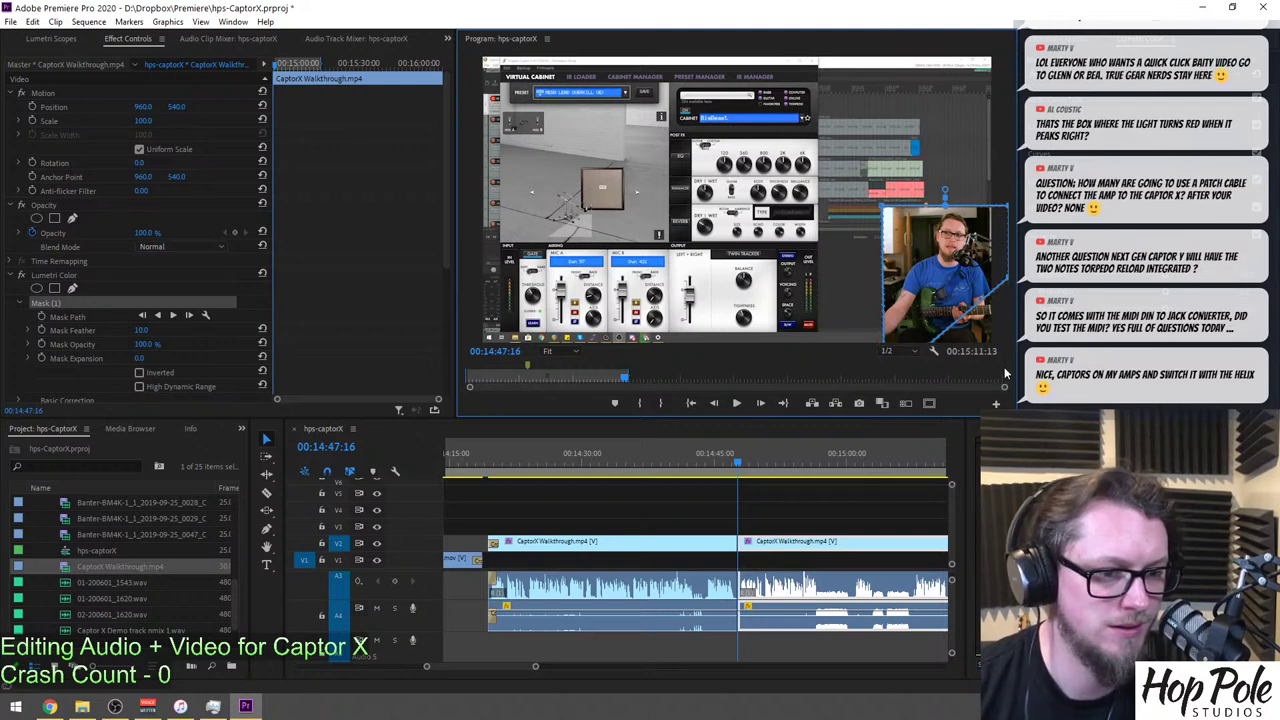
{"action": "left_click_drag", "start_coordinate": [1008, 287], "coordinate": [1007, 370]}
{"action": "left_click", "coordinate": [21, 275]}
{"action": "left_click", "coordinate": [21, 275]}
Copy the masked Lumetri Color effect and replace the unmasked one on the short walkthrough clip at about 00:16:12.
{"action": "left_click", "coordinate": [52, 282]}
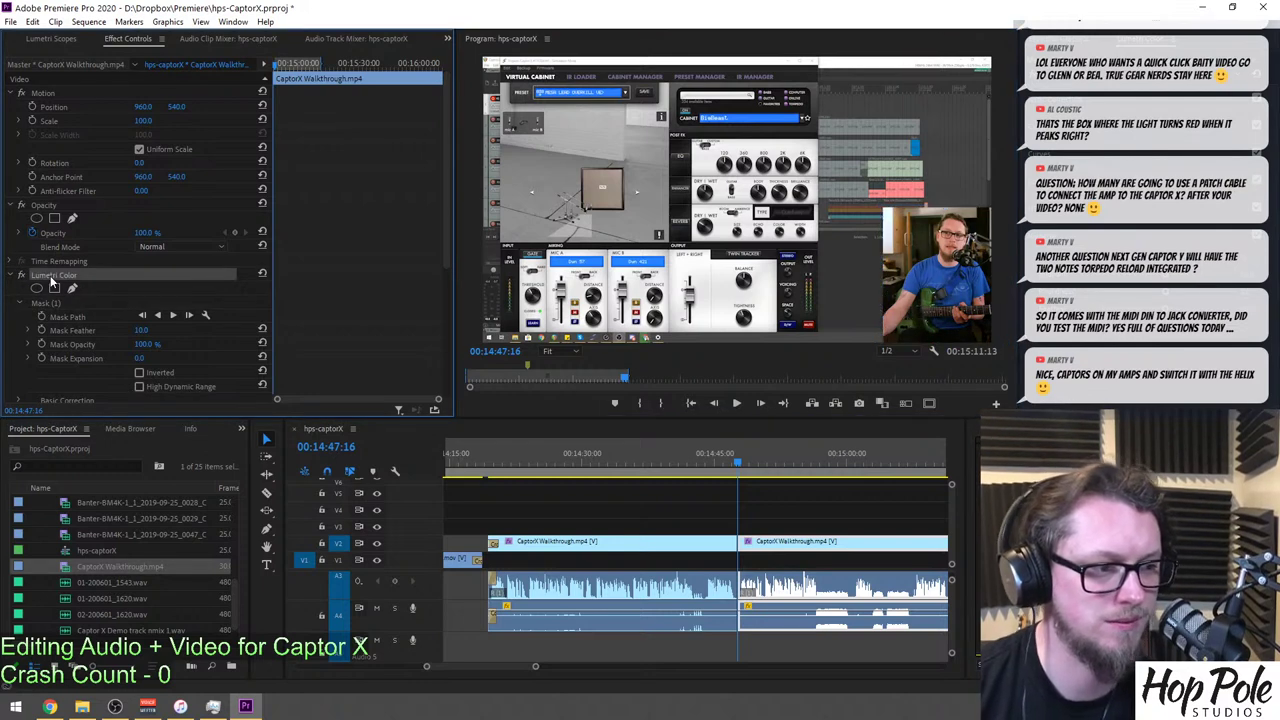
{"action": "left_click", "coordinate": [800, 514]}
{"action": "key", "text": "minus"}
{"action": "key", "text": "minus"}
{"action": "key", "text": "minus"}
{"action": "left_click", "coordinate": [790, 459]}
{"action": "key", "text": "equal"}
{"action": "key", "text": "equal"}
{"action": "key", "text": "equal"}
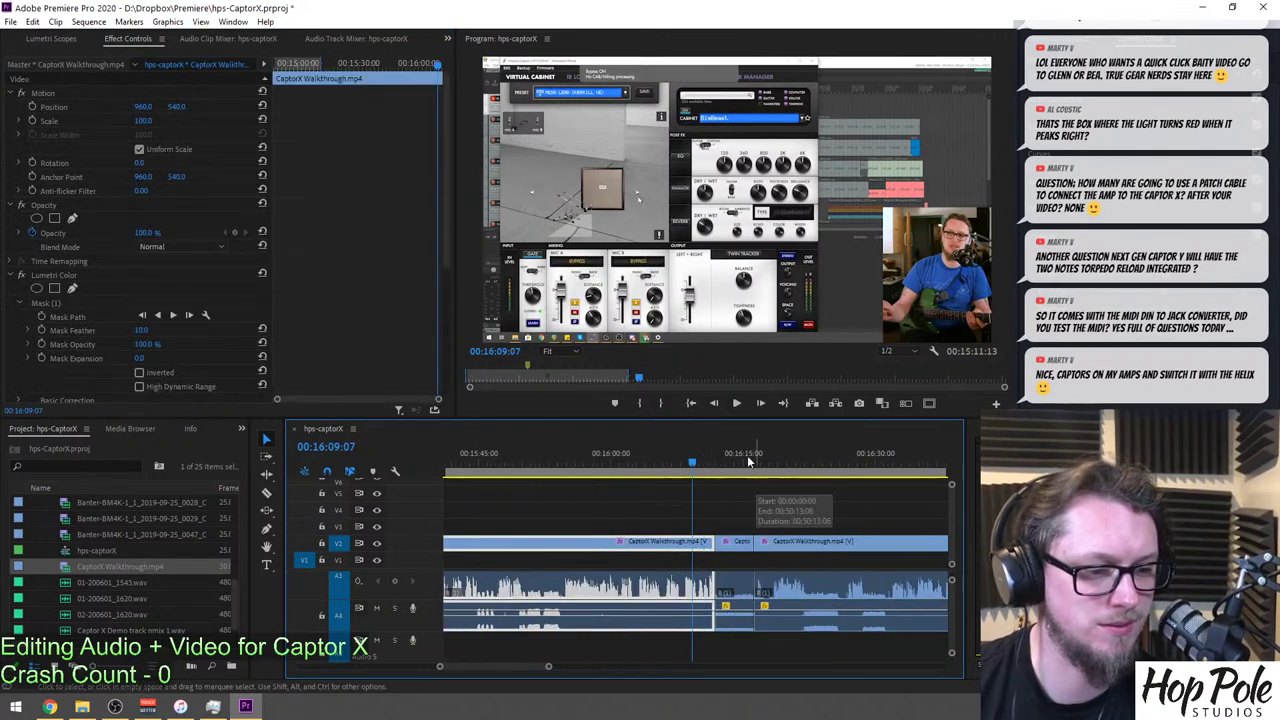
{"action": "left_click", "coordinate": [719, 459]}
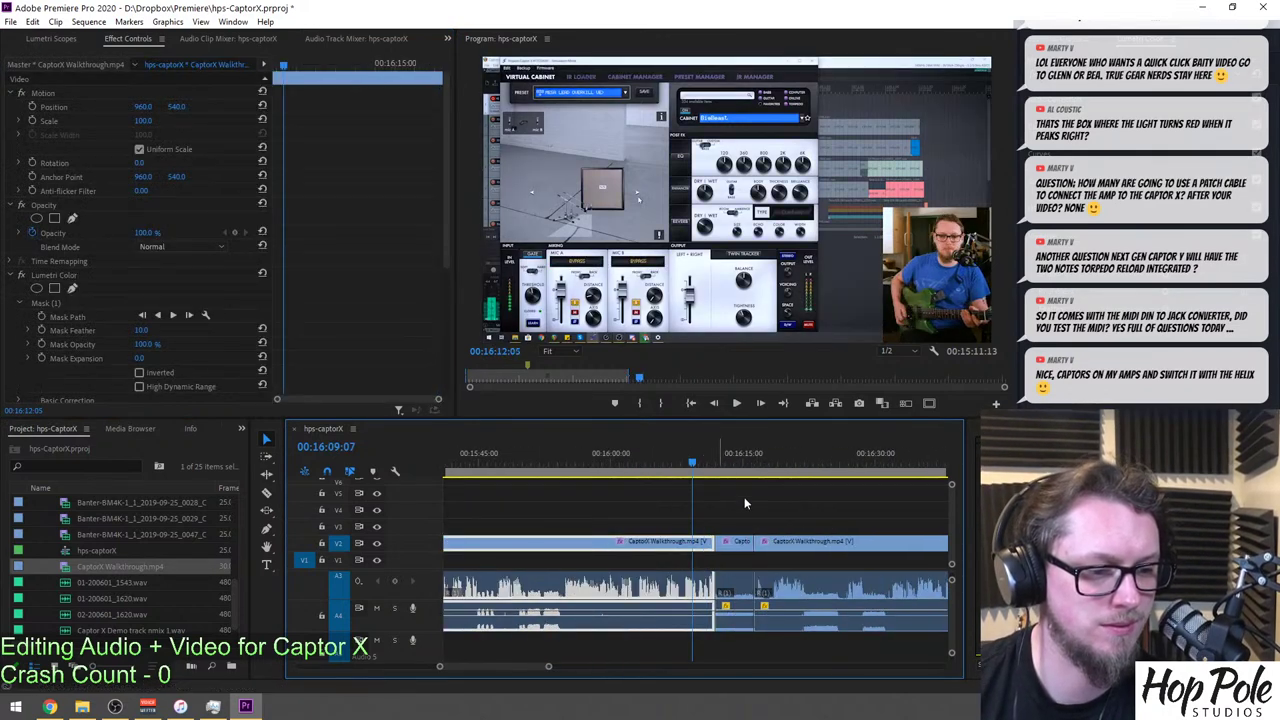
{"action": "left_click", "coordinate": [56, 277]}
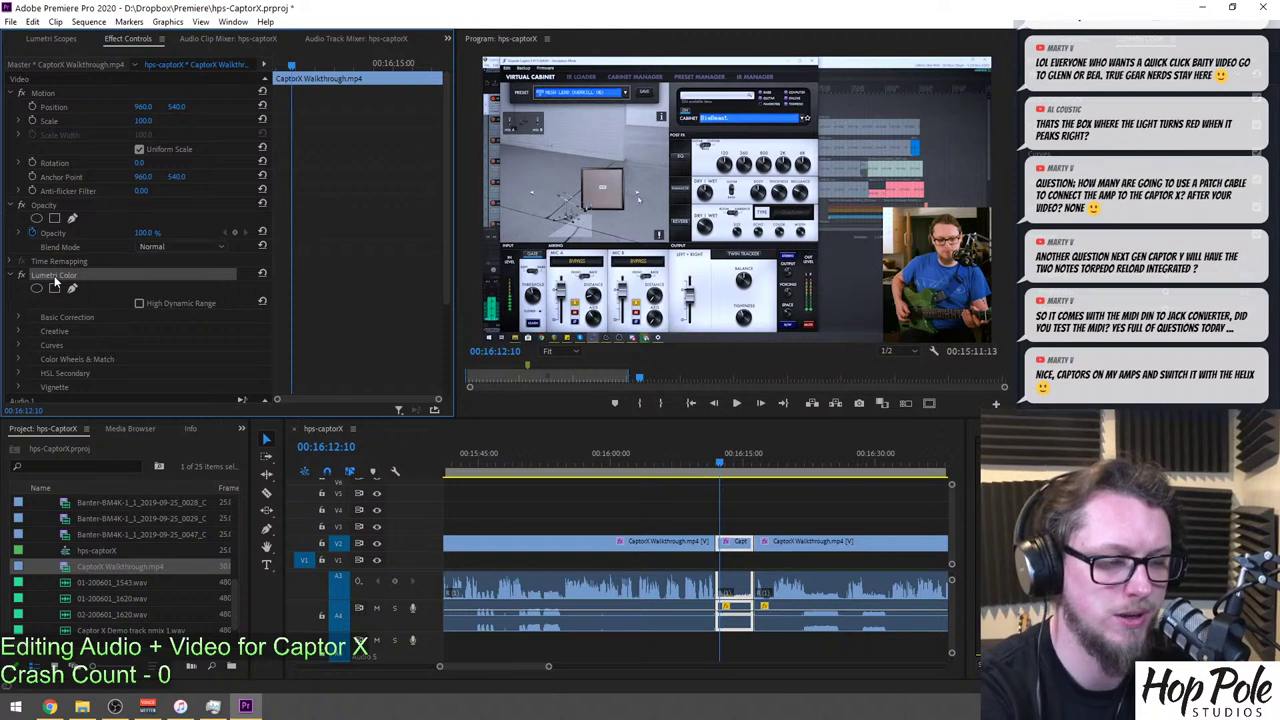
{"action": "left_click", "coordinate": [54, 287]}
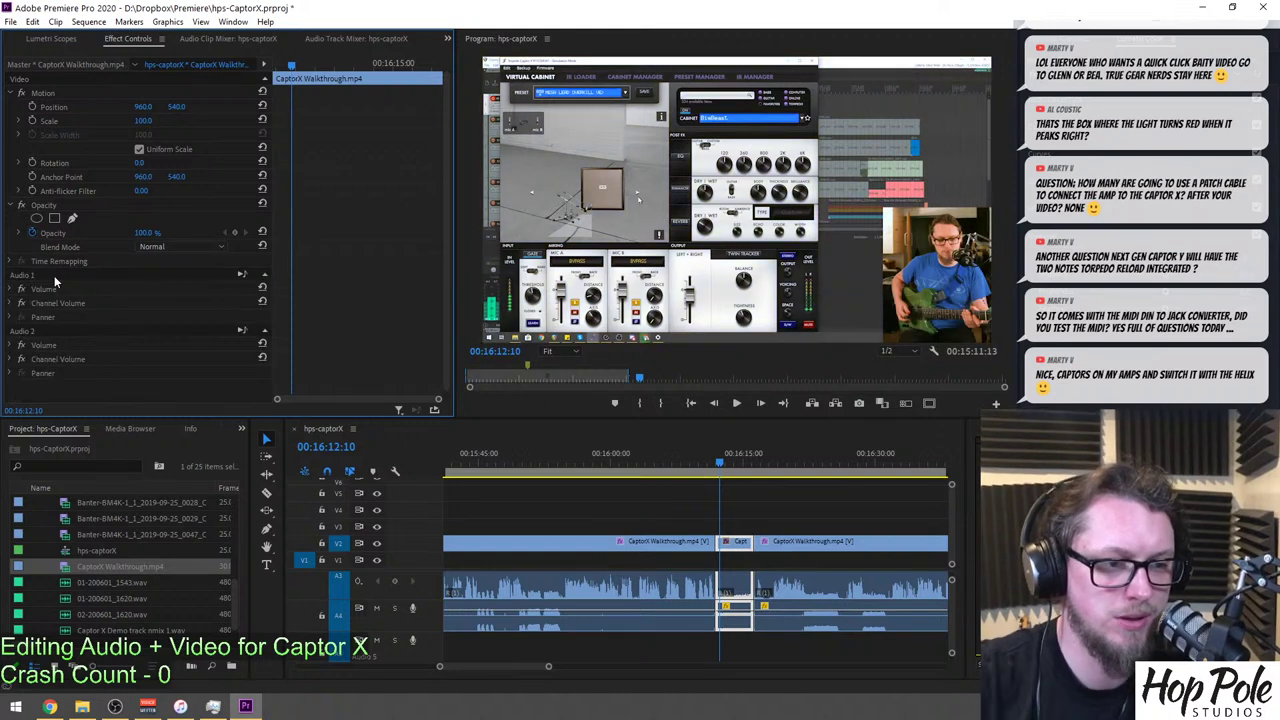
Replace the Lumetri Color effect on the walkthrough clip at about 00:16:23 with the copied webcam-masked version.
{"action": "left_click", "coordinate": [822, 464]}
{"action": "left_click", "coordinate": [801, 543]}
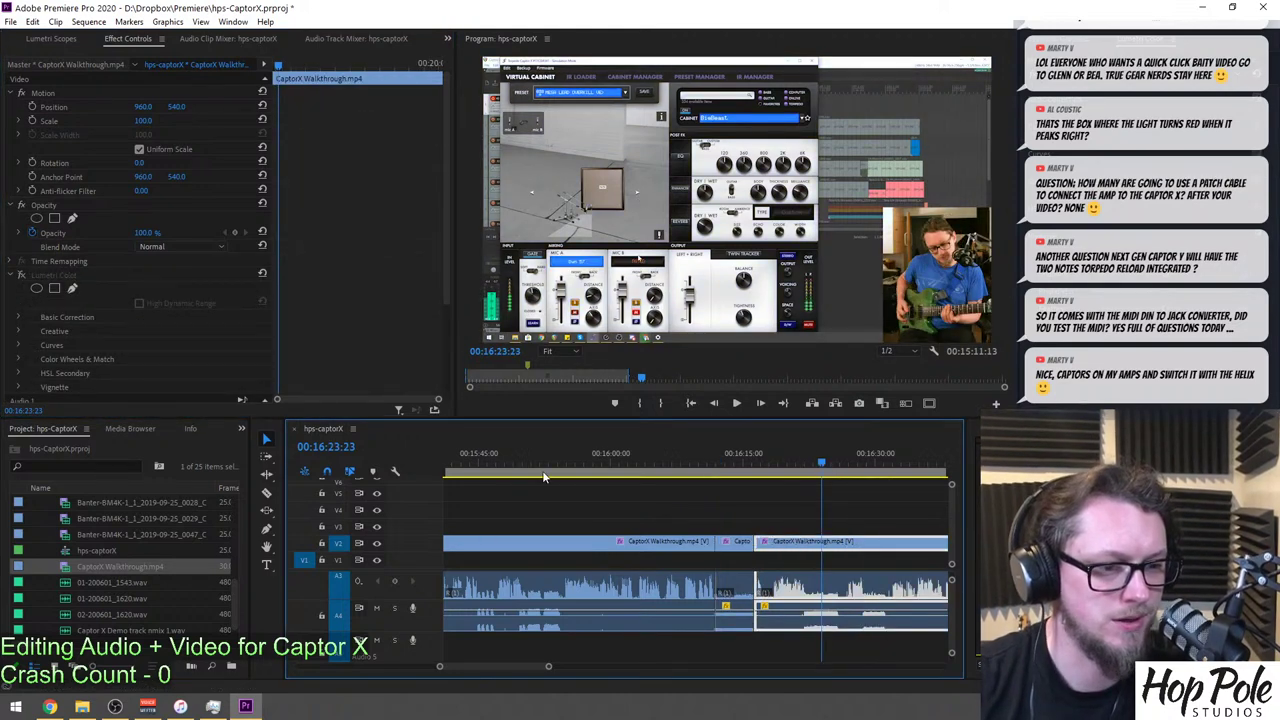
{"action": "left_click", "coordinate": [59, 284]}
{"action": "left_click", "coordinate": [58, 284]}
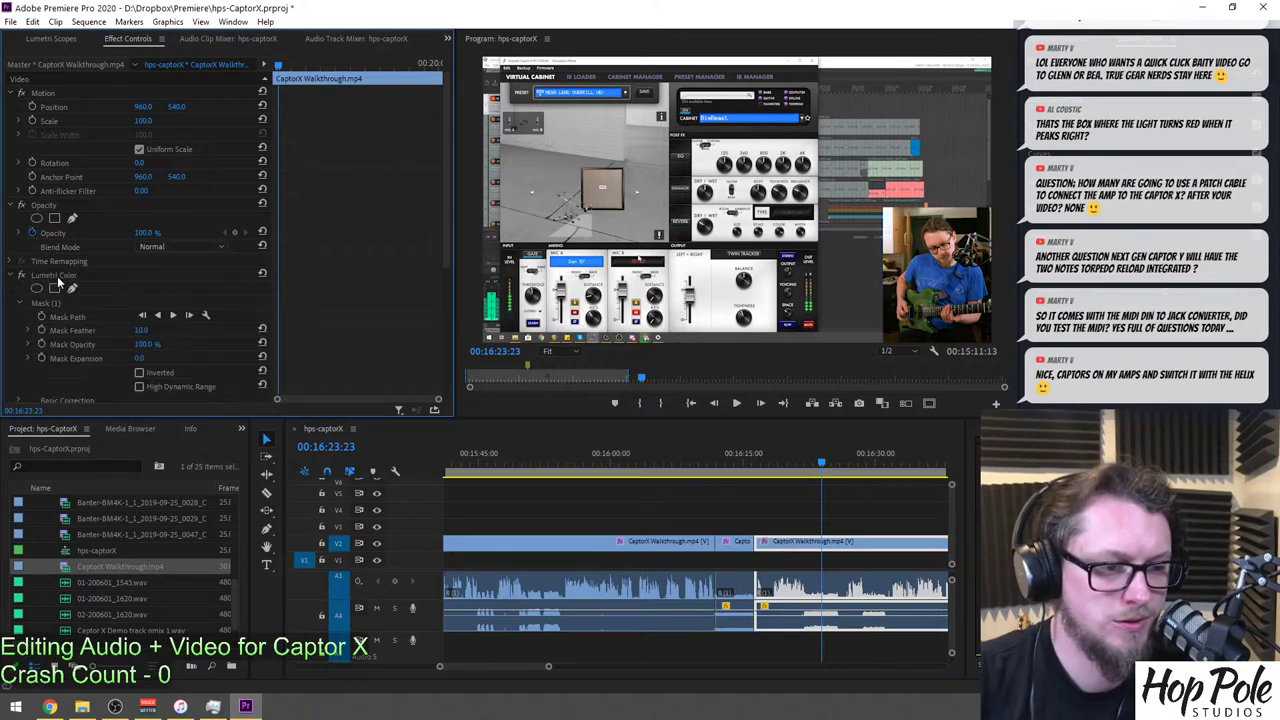
Replace the Lumetri Color effect on the long last walkthrough clip, around 00:23:16, with the copied webcam-masked version.
{"action": "left_click", "coordinate": [846, 511]}
{"action": "key", "text": "minus"}
{"action": "key", "text": "minus"}
{"action": "key", "text": "minus"}
{"action": "left_click", "coordinate": [806, 448]}
{"action": "key", "text": "equal"}
{"action": "left_click", "coordinate": [772, 534]}
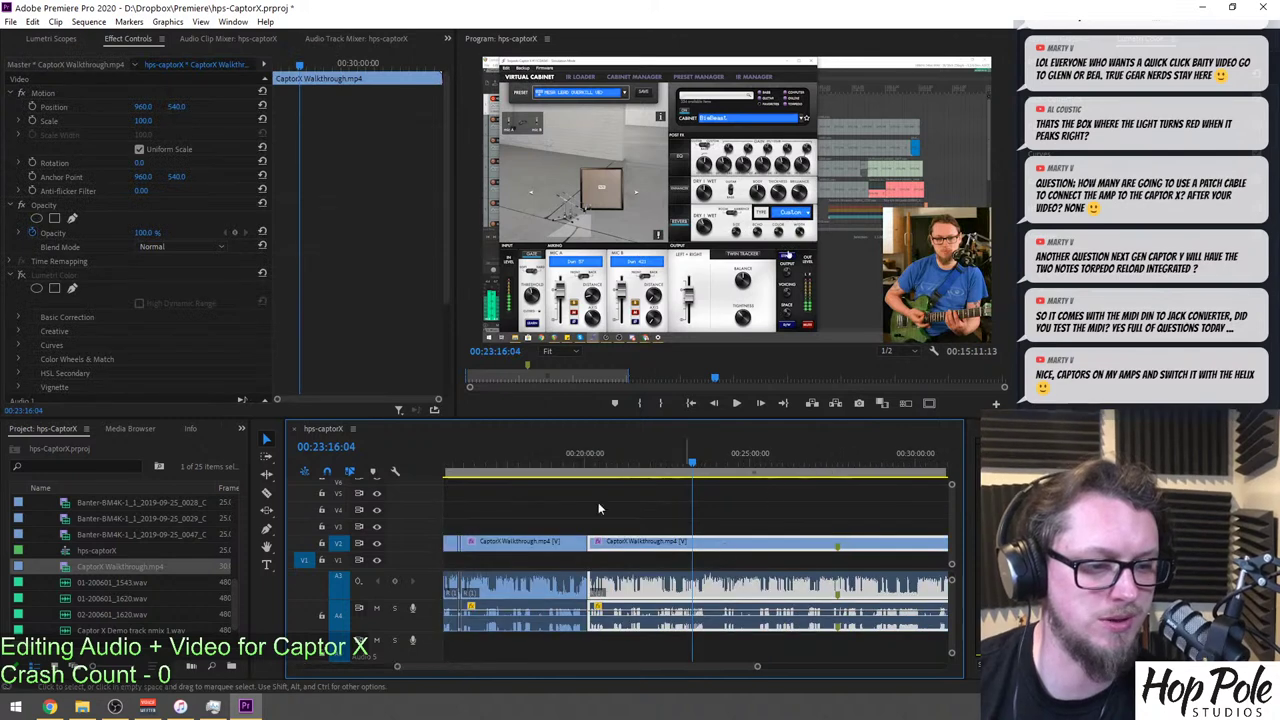
{"action": "left_click", "coordinate": [54, 277]}
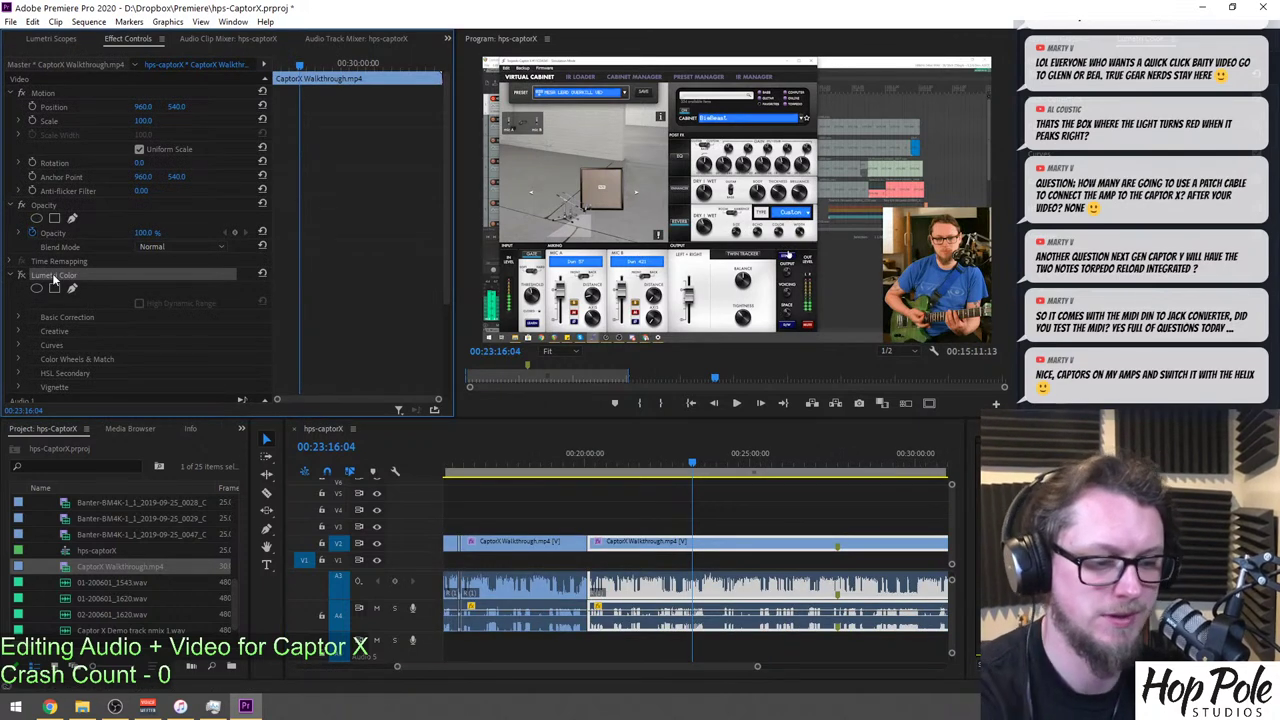
{"action": "left_click", "coordinate": [54, 286]}
Resume playback from the marker at about 00:27:40 and follow the guitar and speech waveforms for sections to cut.
{"action": "left_click", "coordinate": [838, 463]}
{"action": "key", "text": "backslash"}
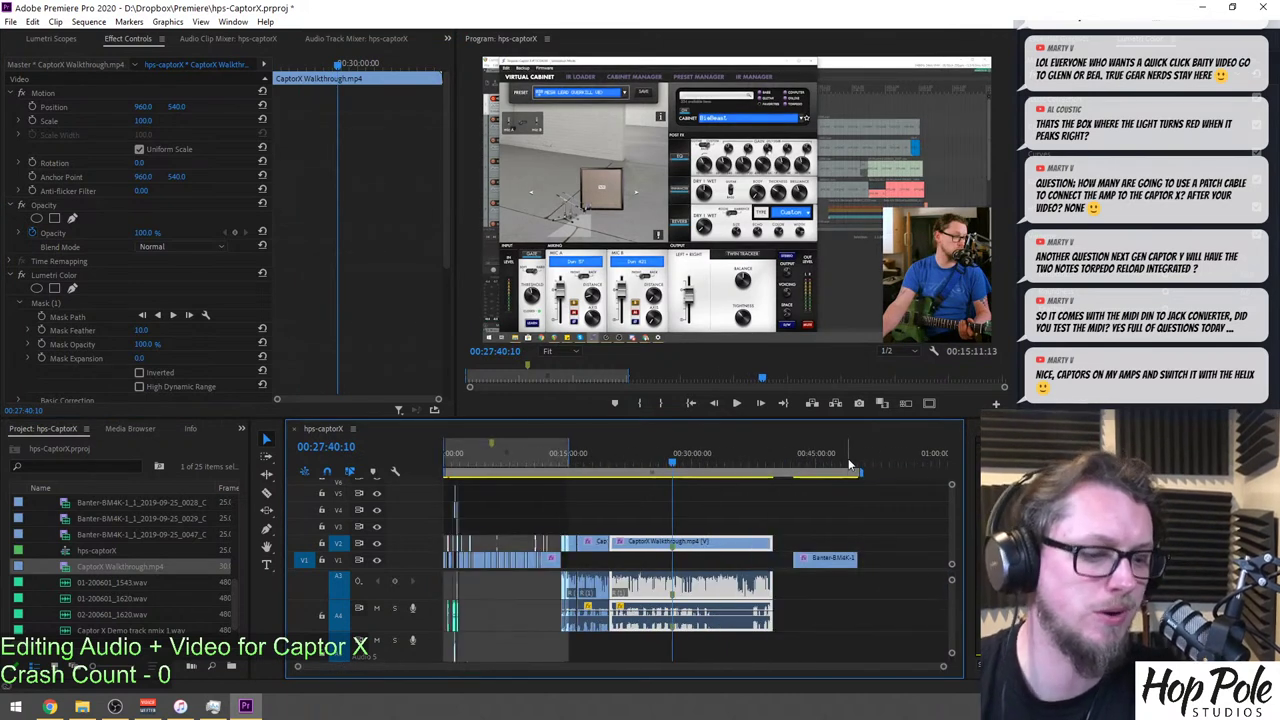
{"action": "key", "text": "backslash"}
{"action": "key", "text": "space"}
{"action": "key", "text": "equal"}
{"action": "key", "text": "equal"}
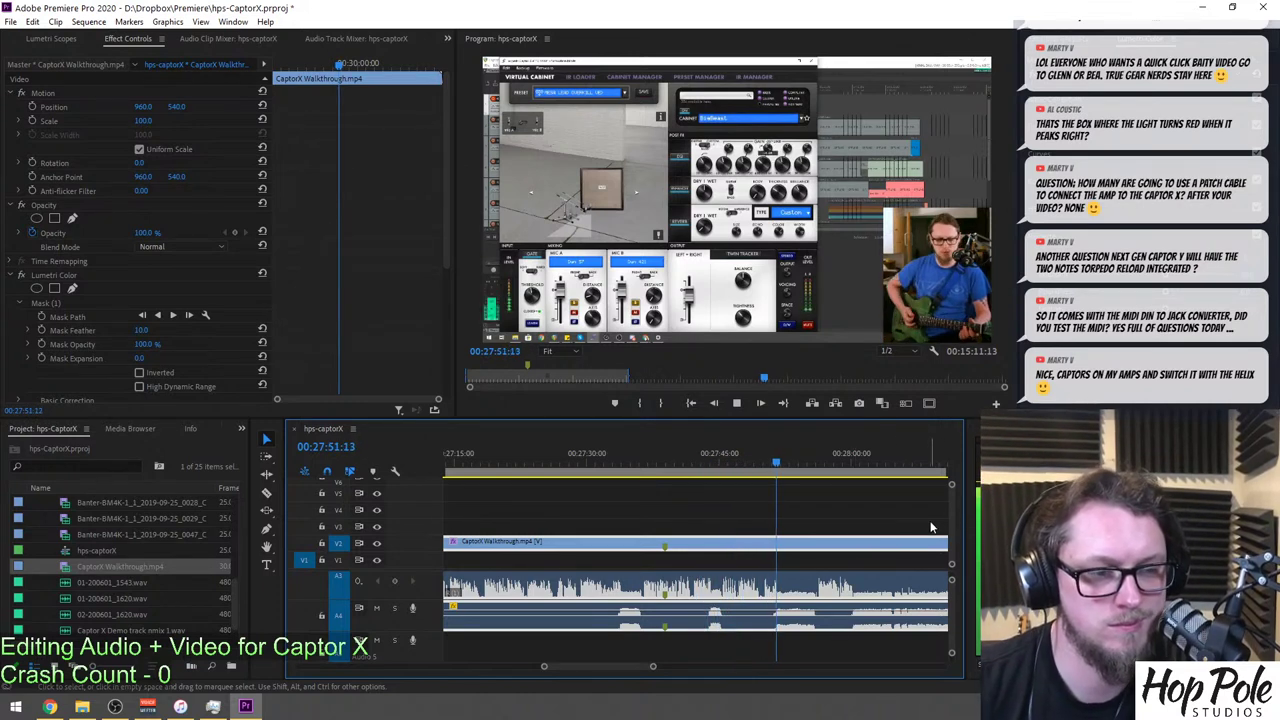
{"action": "scroll", "coordinate": [905, 524], "scroll_direction": "down", "scroll_amount": 2}
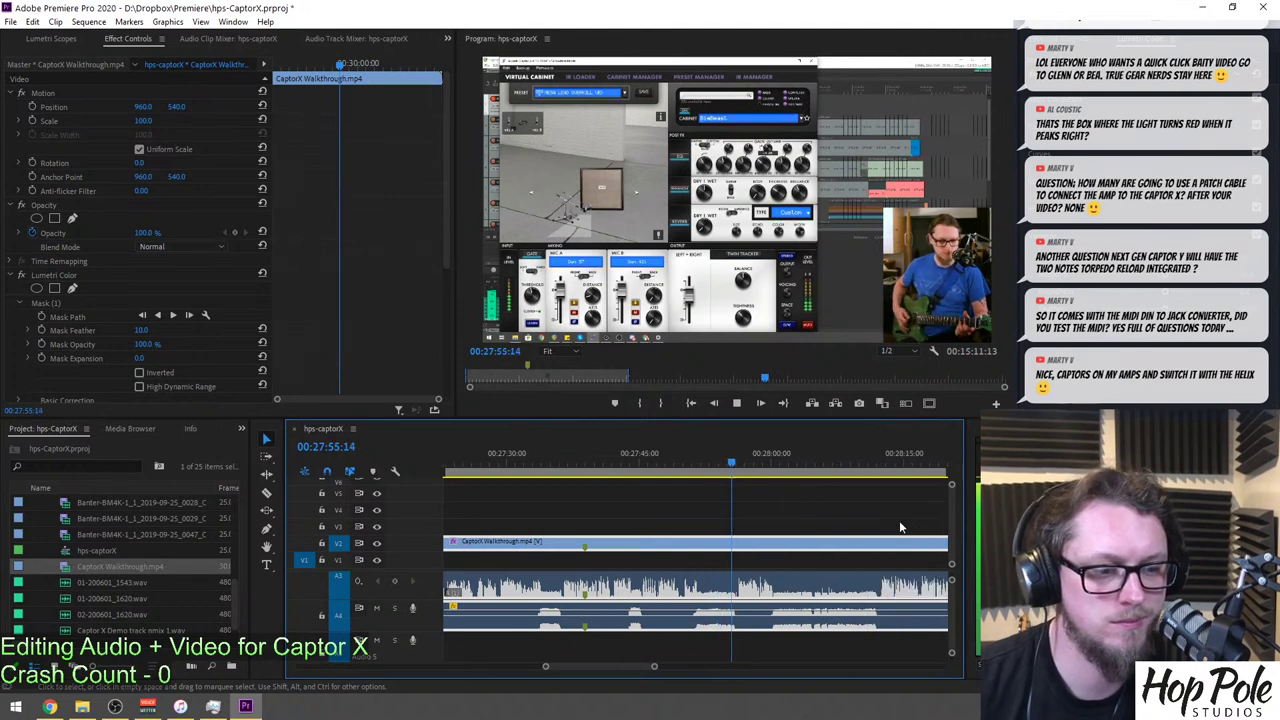
{"action": "scroll", "coordinate": [837, 528], "scroll_direction": "down", "scroll_amount": 3}
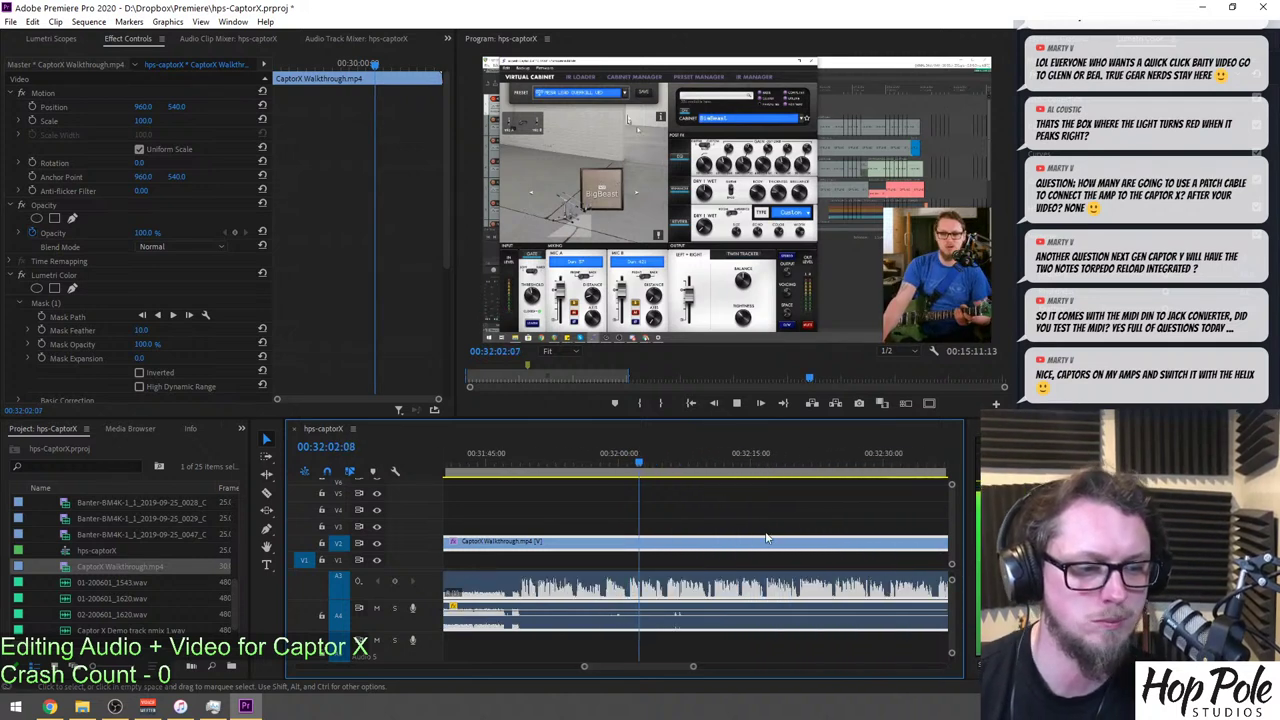
Follow the walkthrough's speech section from about 00:32:02 to 00:34:34, checking the waveforms ahead for cuts.
{"action": "scroll", "coordinate": [760, 530], "scroll_direction": "down", "scroll_amount": 3}
{"action": "scroll", "coordinate": [786, 526], "scroll_direction": "down", "scroll_amount": 2}
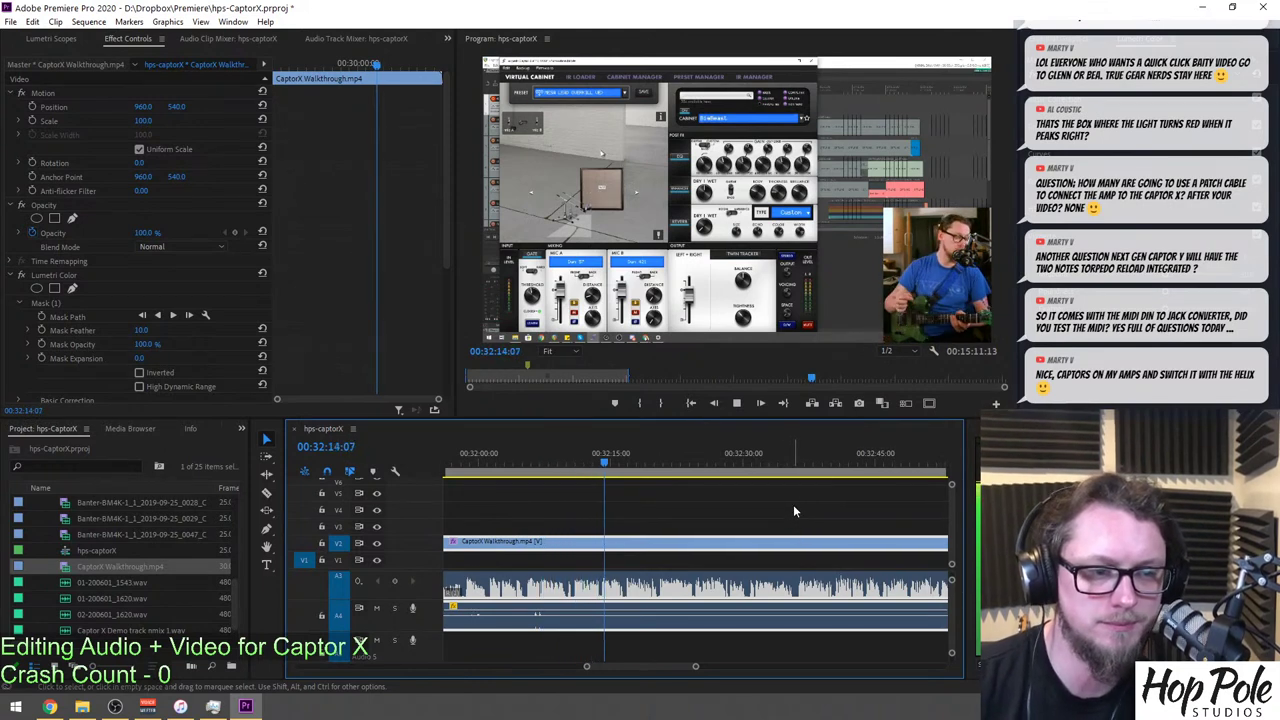
{"action": "scroll", "coordinate": [792, 490], "scroll_direction": "down", "scroll_amount": 2}
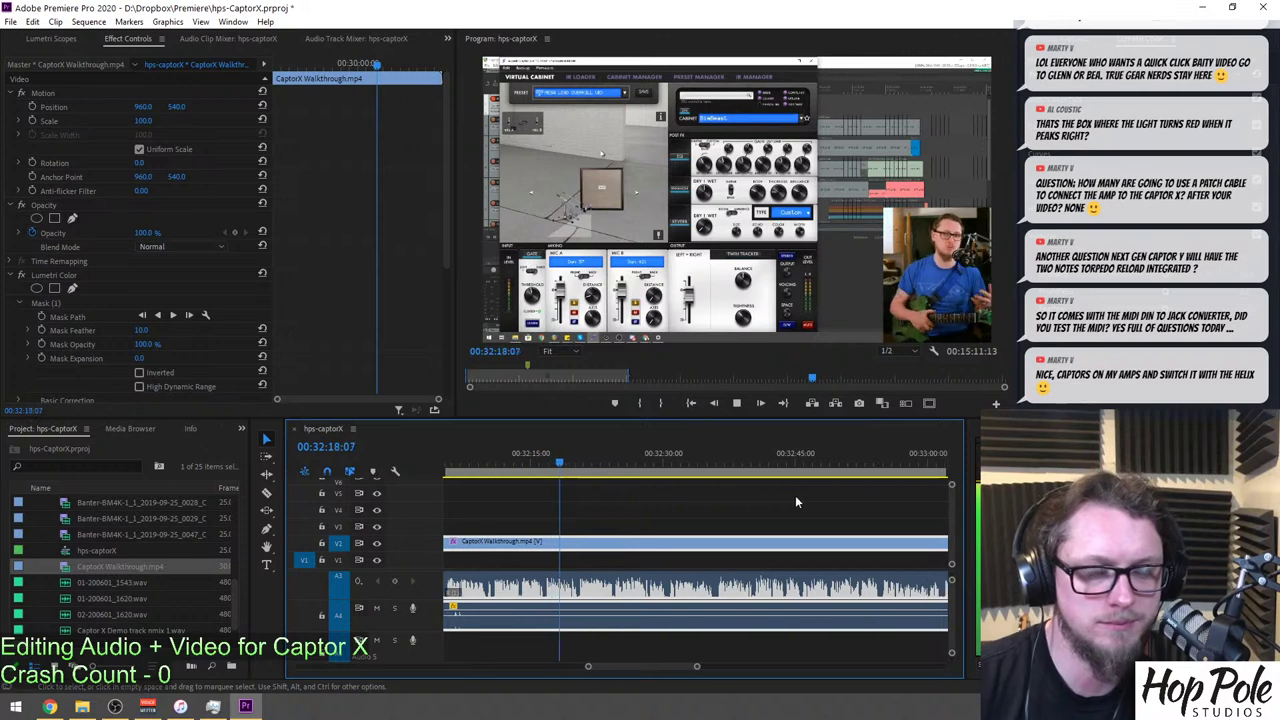
{"action": "scroll", "coordinate": [796, 497], "scroll_direction": "down", "scroll_amount": 1}
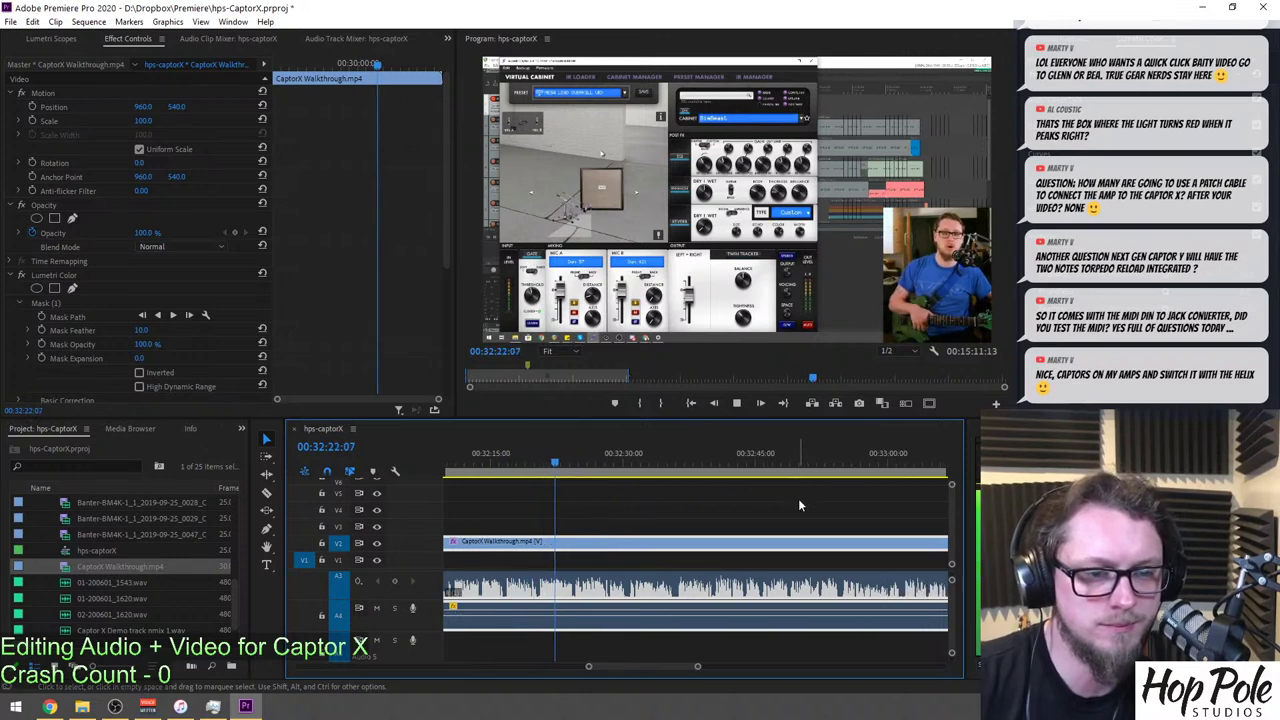
{"action": "scroll", "coordinate": [798, 499], "scroll_direction": "down", "scroll_amount": 2}
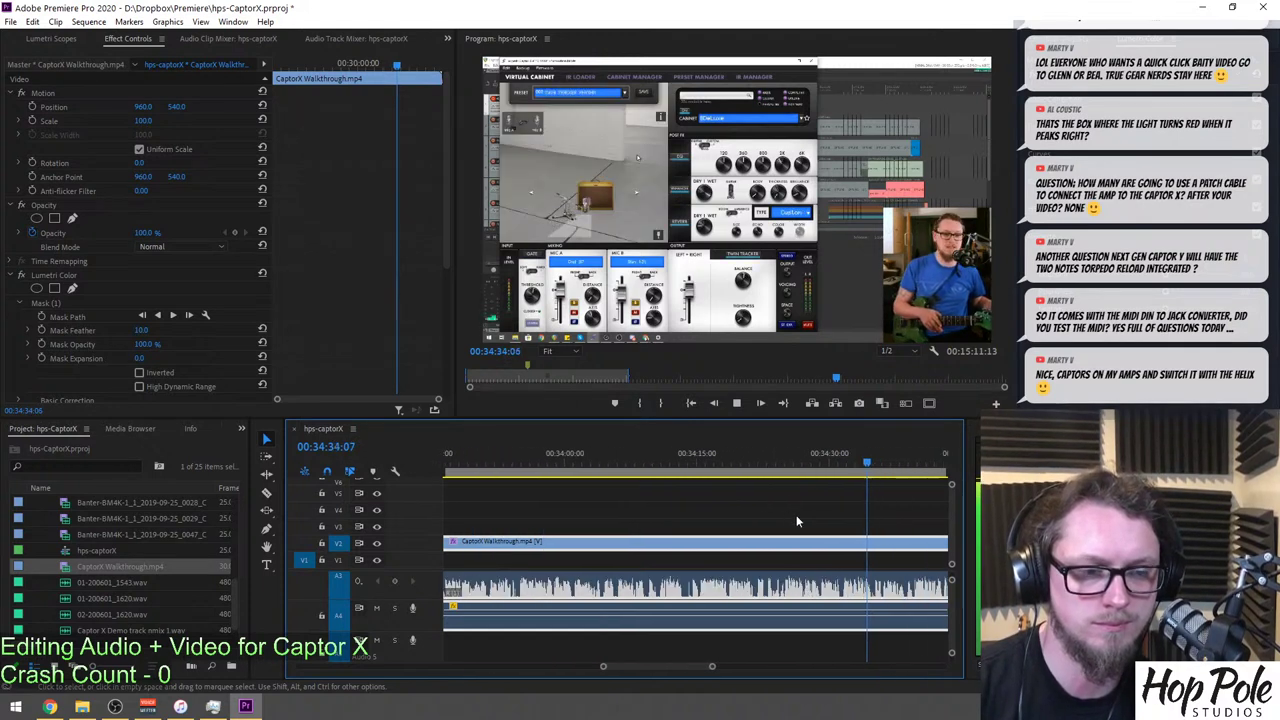
Compare the waveforms of the rest of the walkthrough clip in overview and examine the quieter speech from about 00:34:50 to 00:35:30 during playback.
{"action": "key", "text": "minus"}
{"action": "key", "text": "minus"}
{"action": "key", "text": "minus"}
{"action": "key", "text": "minus"}
{"action": "key", "text": "minus"}
{"action": "key", "text": "minus"}
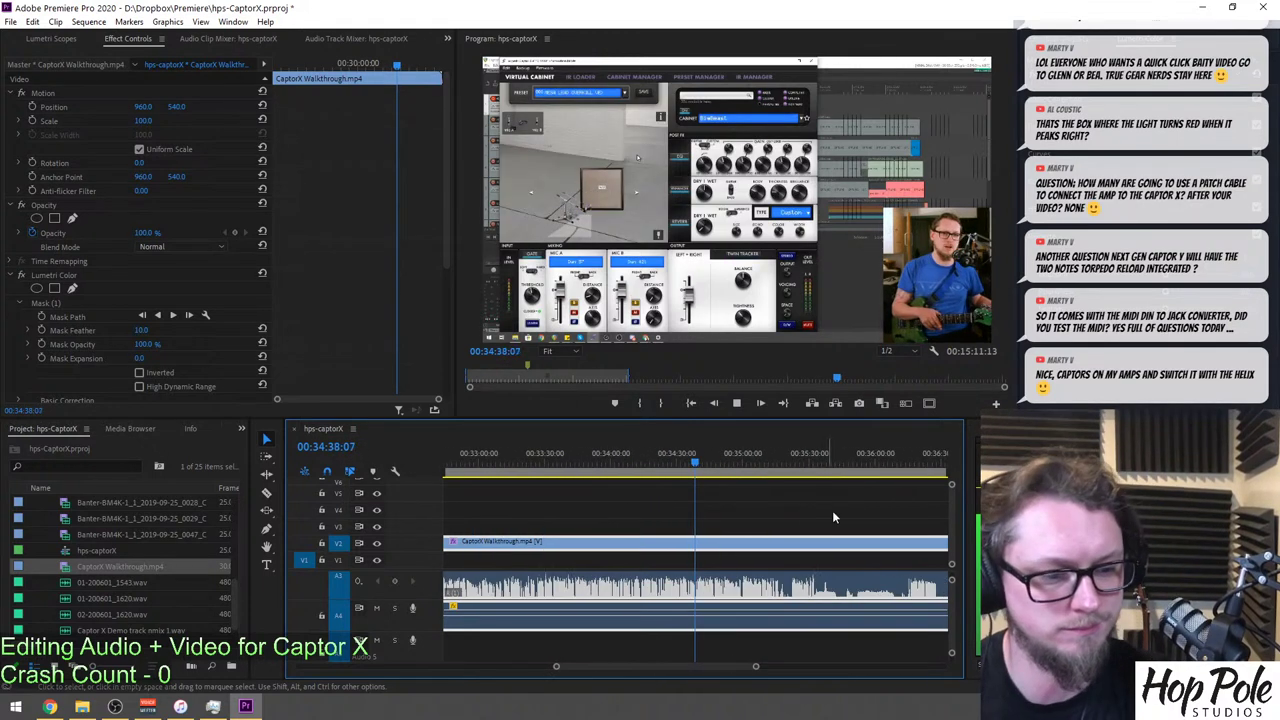
{"action": "scroll", "coordinate": [776, 515], "scroll_direction": "up", "scroll_amount": 2}
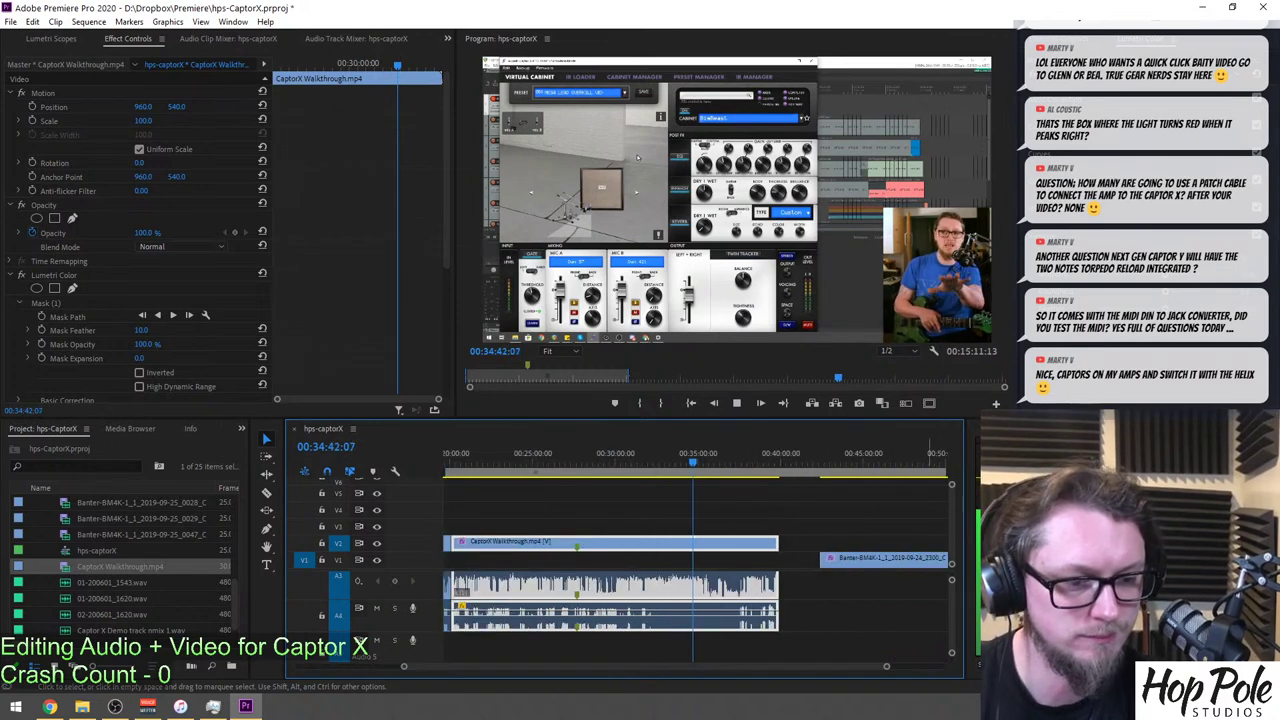
{"action": "left_click_drag", "start_coordinate": [953, 608], "coordinate": [955, 609]}
{"action": "key", "text": "equal"}
{"action": "key", "text": "equal"}
{"action": "key", "text": "equal"}
{"action": "key", "text": "equal"}
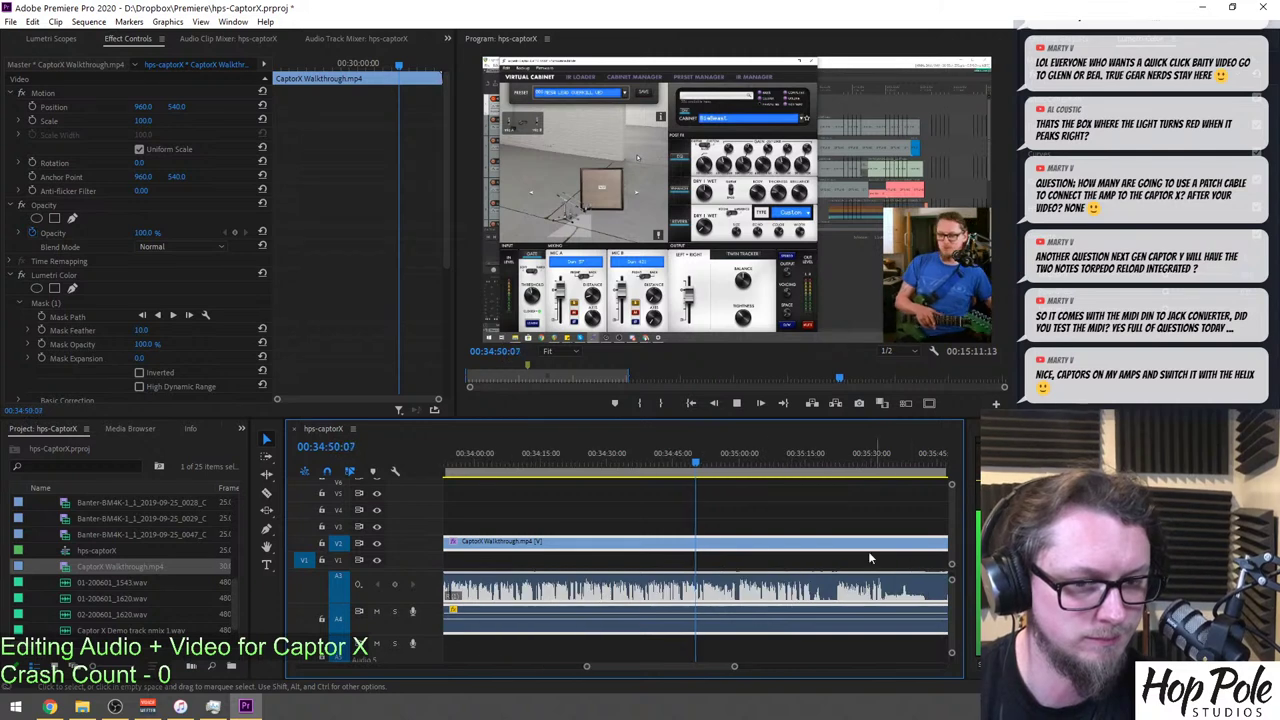
{"action": "scroll", "coordinate": [757, 549], "scroll_direction": "down", "scroll_amount": 2}
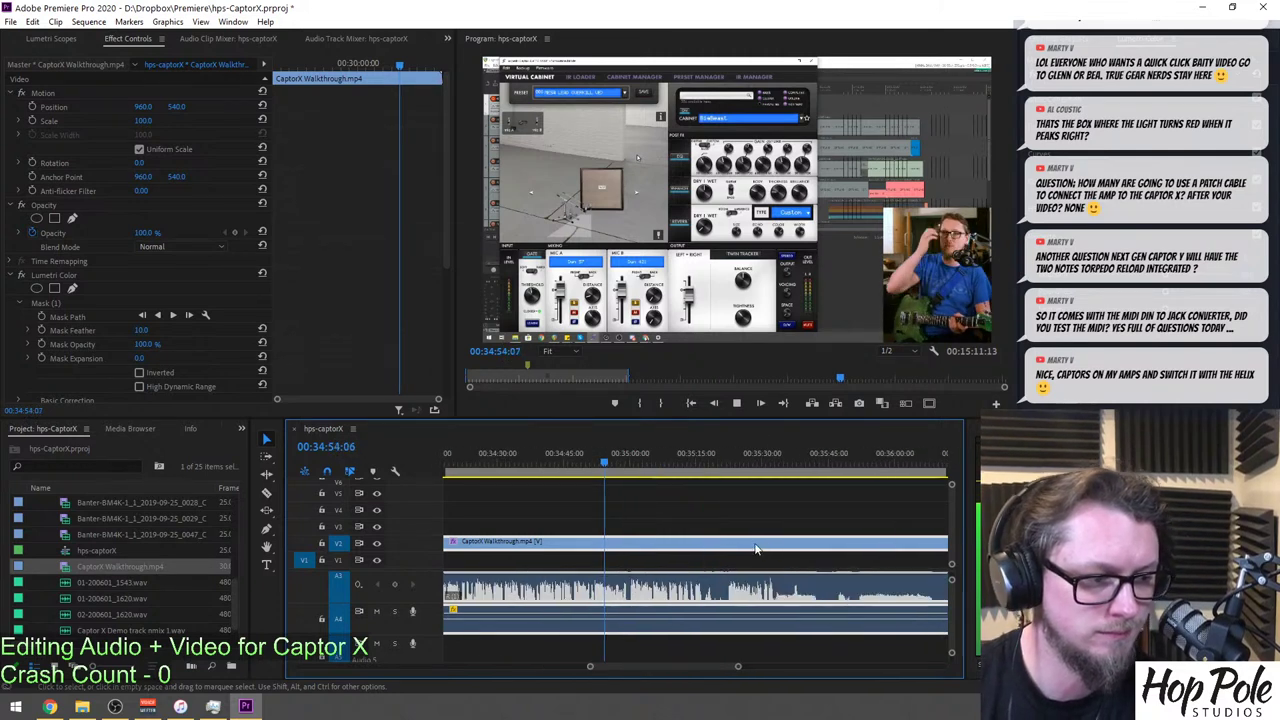
{"action": "key", "text": "equal"}
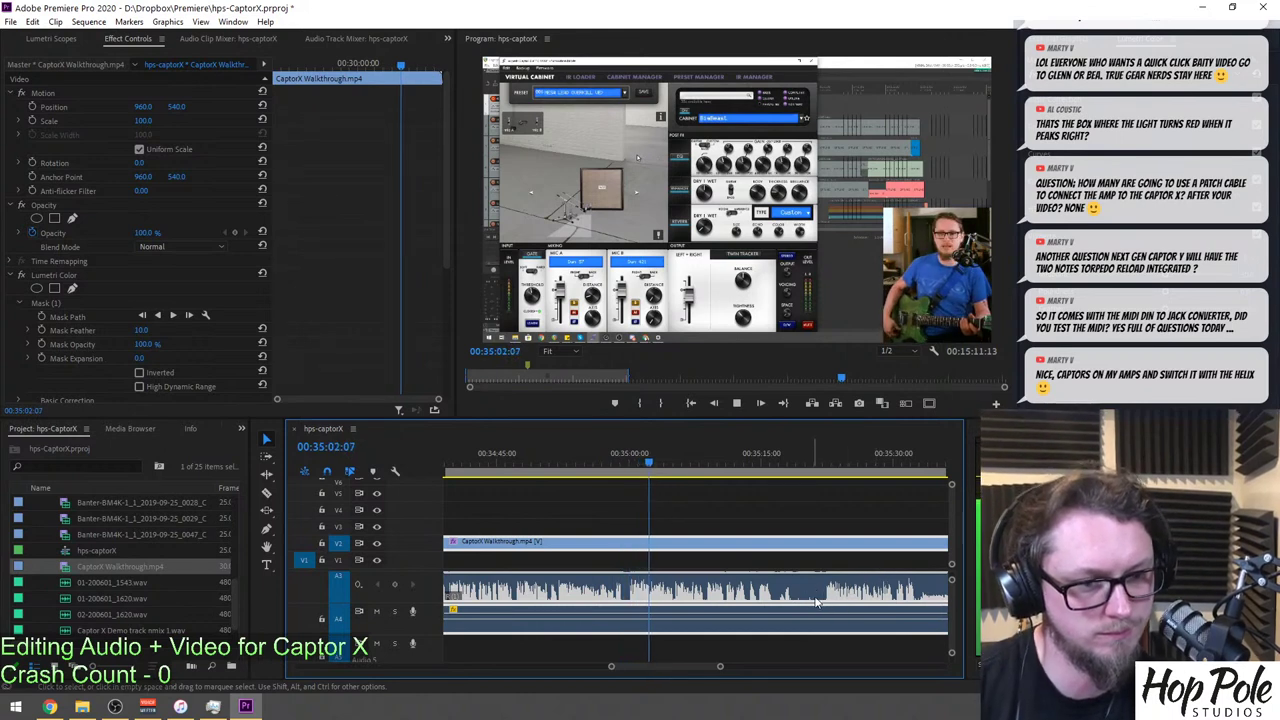
{"action": "scroll", "coordinate": [812, 575], "scroll_direction": "down", "scroll_amount": 2}
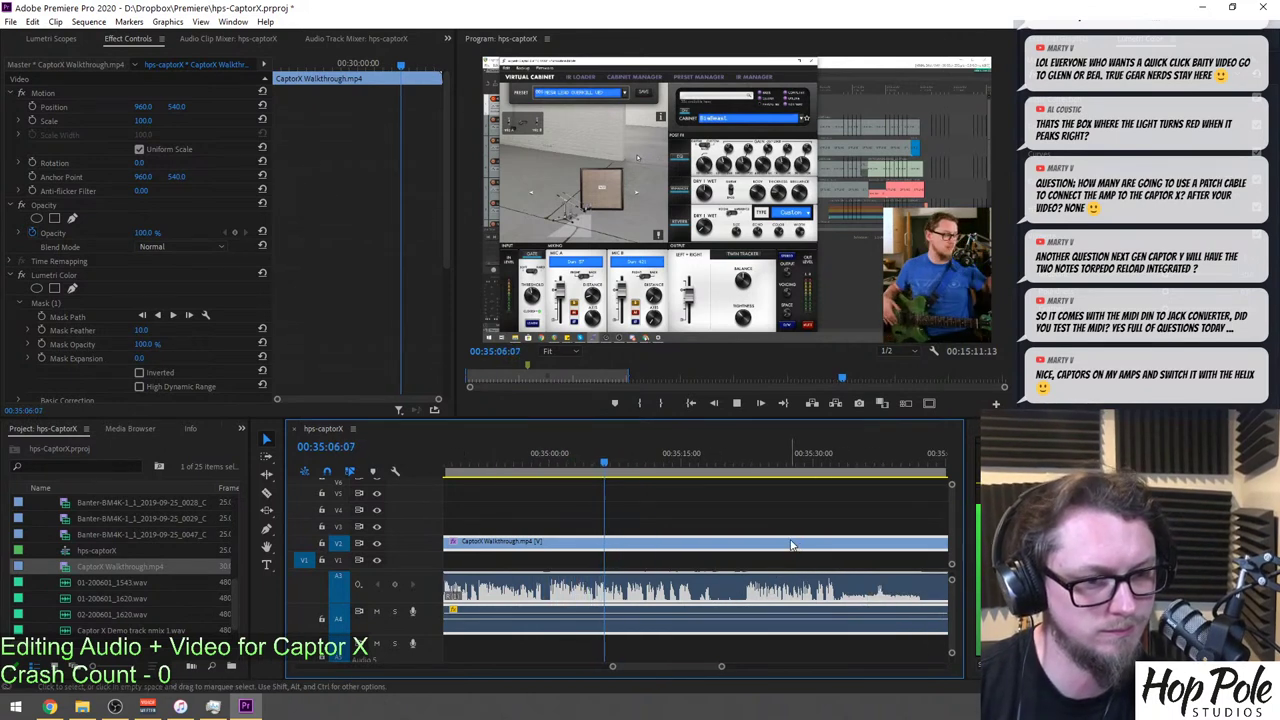
Cut the pause from about 00:35:19 to 00:35:22 out of the walkthrough clip's video and audio and close the gap.
{"action": "key", "text": "c"}
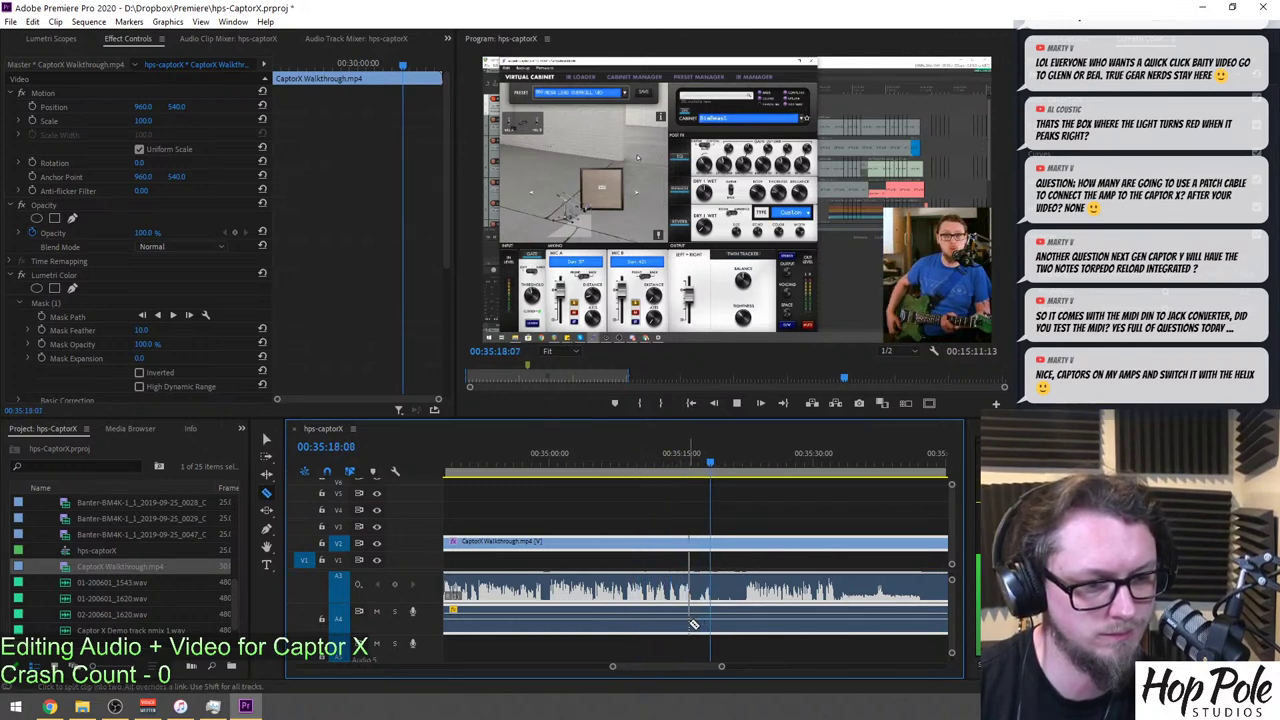
{"action": "left_click", "coordinate": [716, 623]}
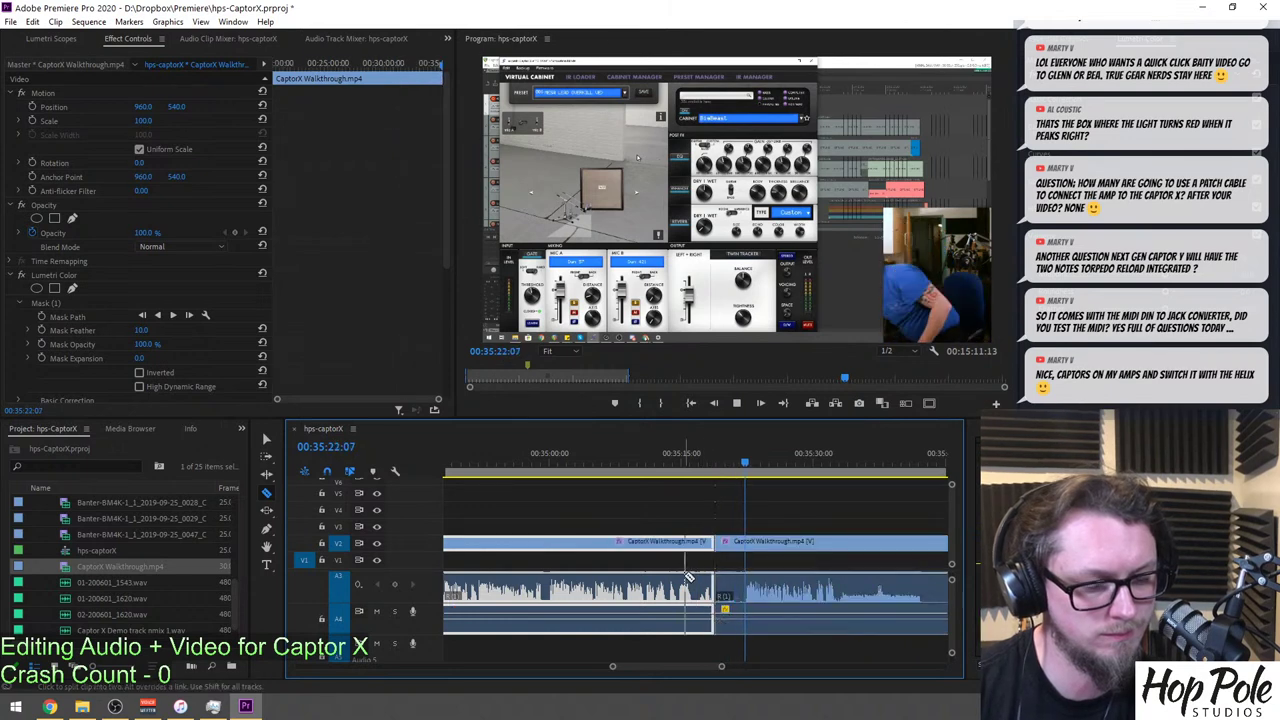
{"action": "scroll", "coordinate": [759, 580], "scroll_direction": "down", "scroll_amount": 3}
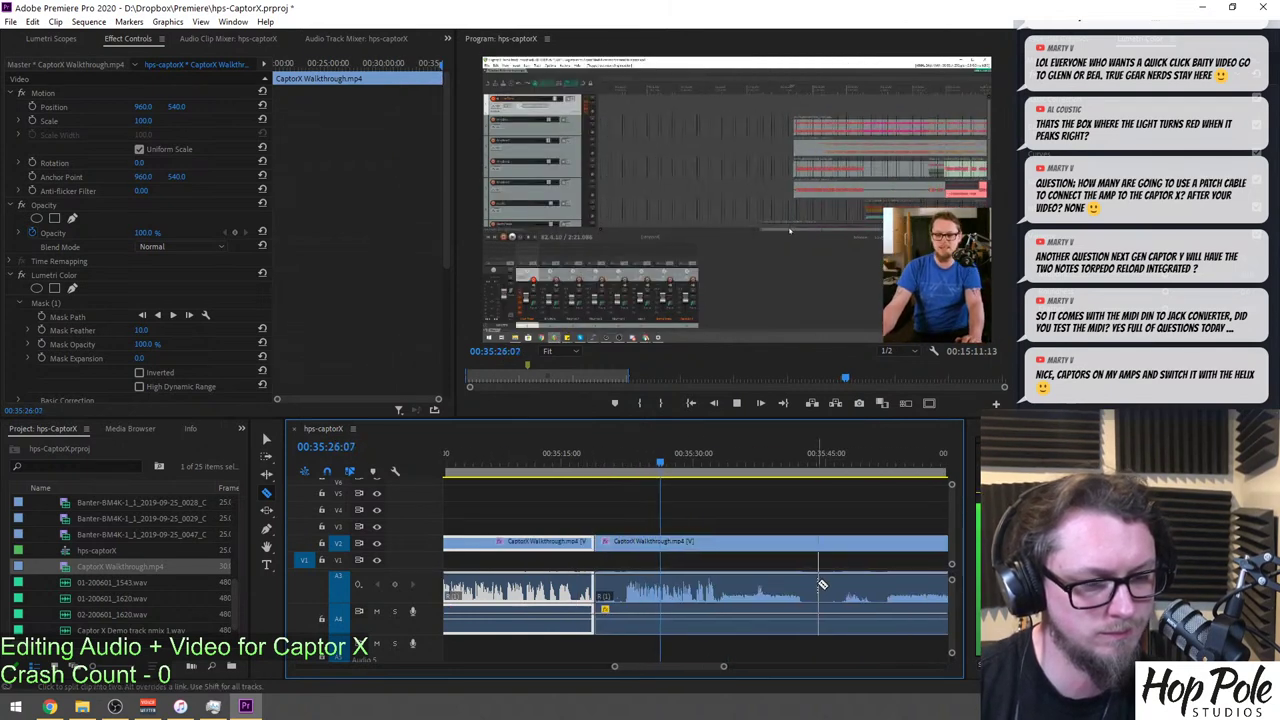
{"action": "left_click", "coordinate": [622, 612]}
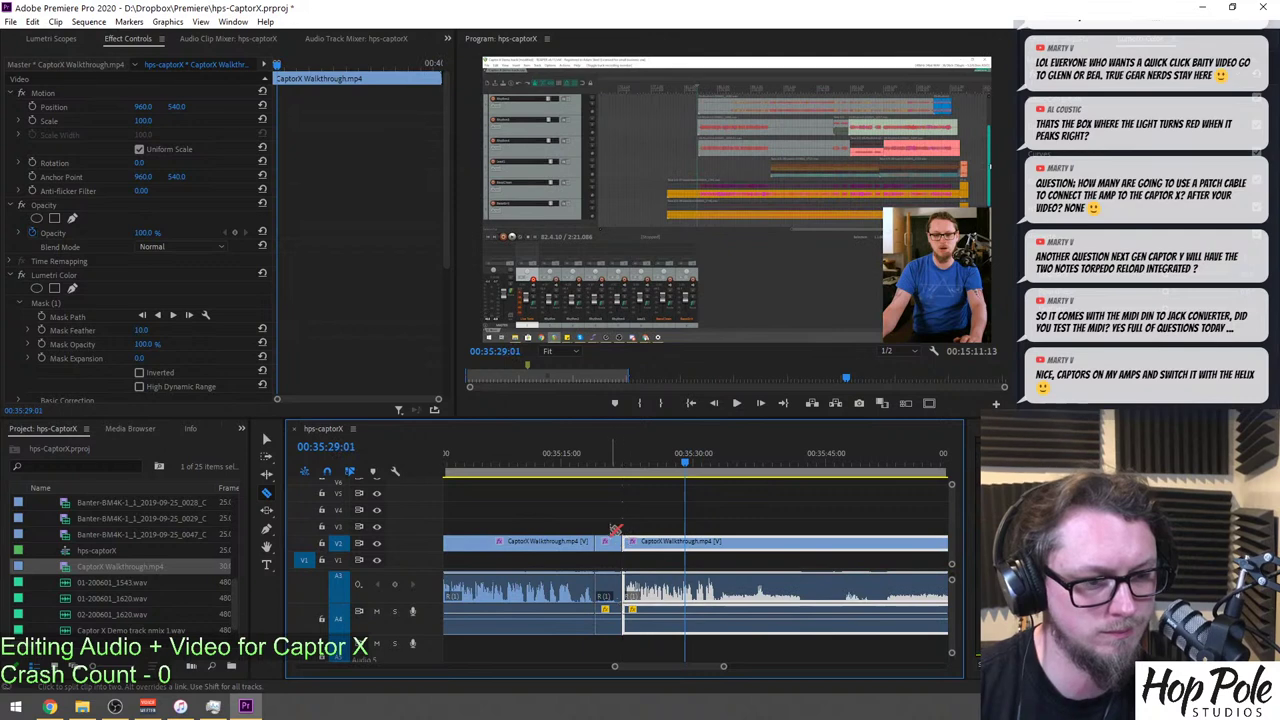
{"action": "key", "text": "v"}
{"action": "left_click", "coordinate": [603, 541]}
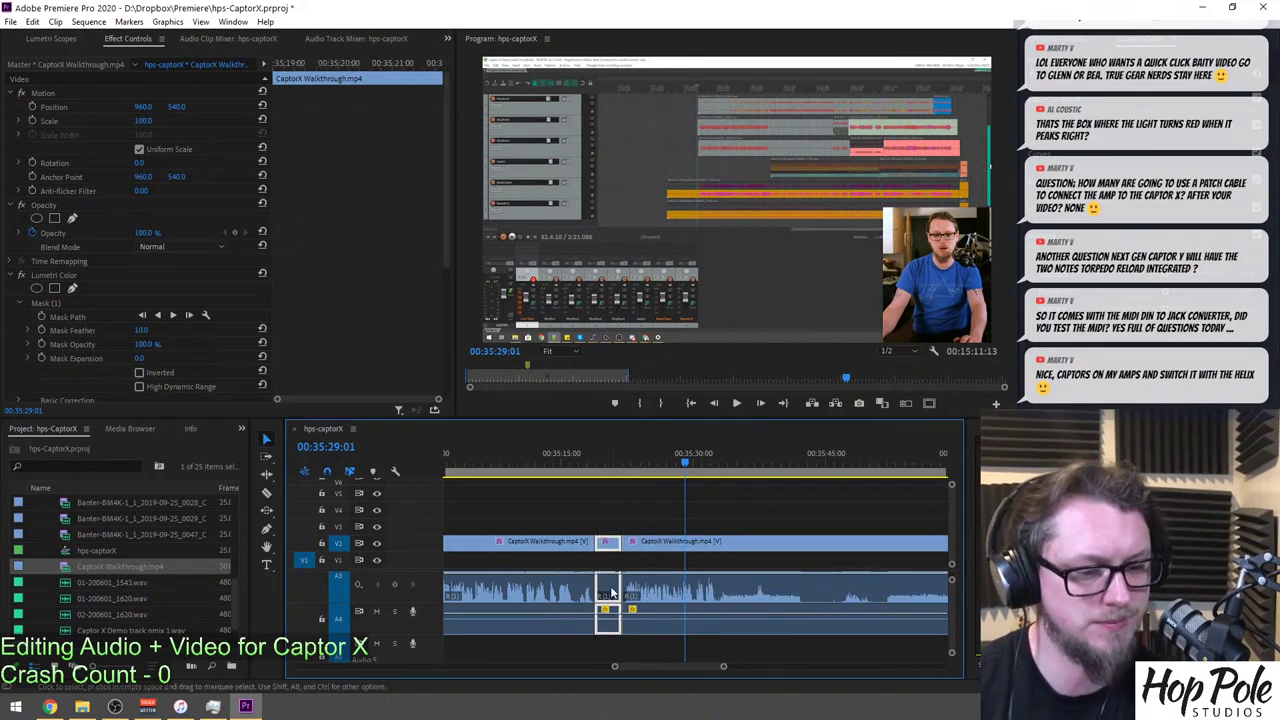
{"action": "key", "text": "Delete"}
{"action": "key", "text": "Delete"}
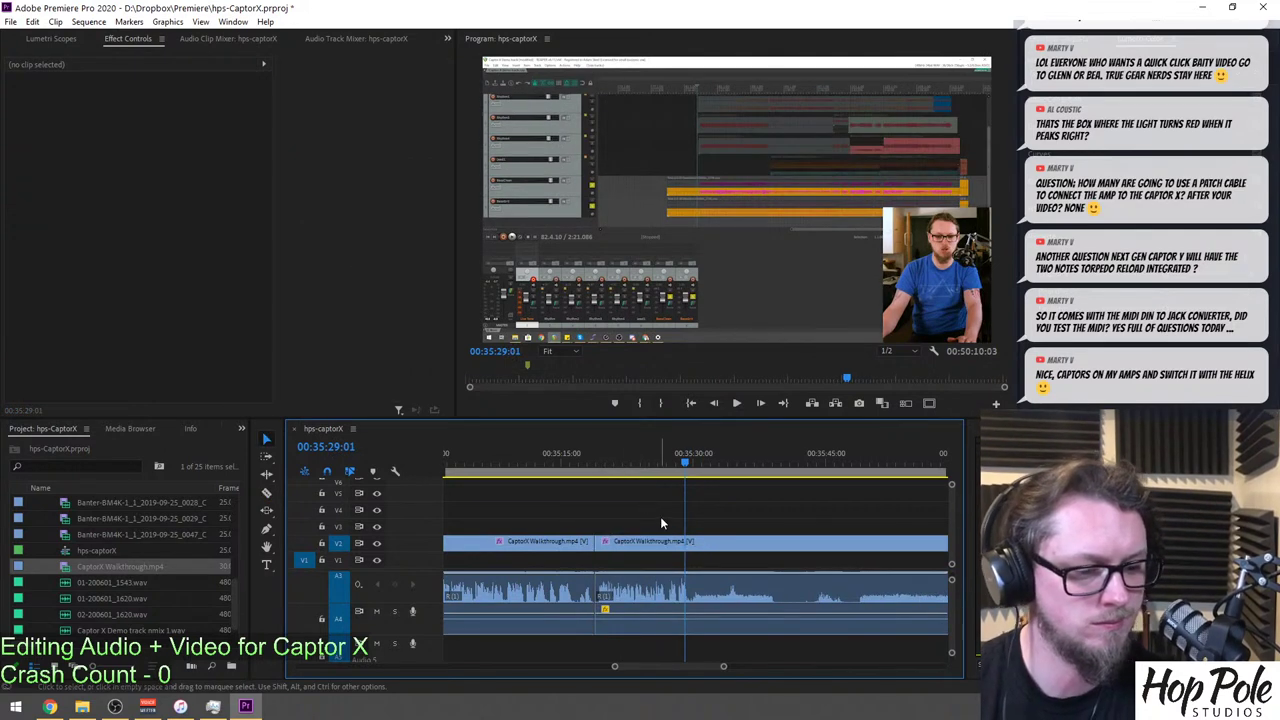
Follow playback past the new cut and examine the walkthrough waveforms from about 00:35:30 to 00:37:30 for a section to remove.
{"action": "key", "text": "minus"}
{"action": "key", "text": "minus"}
{"action": "key", "text": "minus"}
{"action": "key", "text": "minus"}
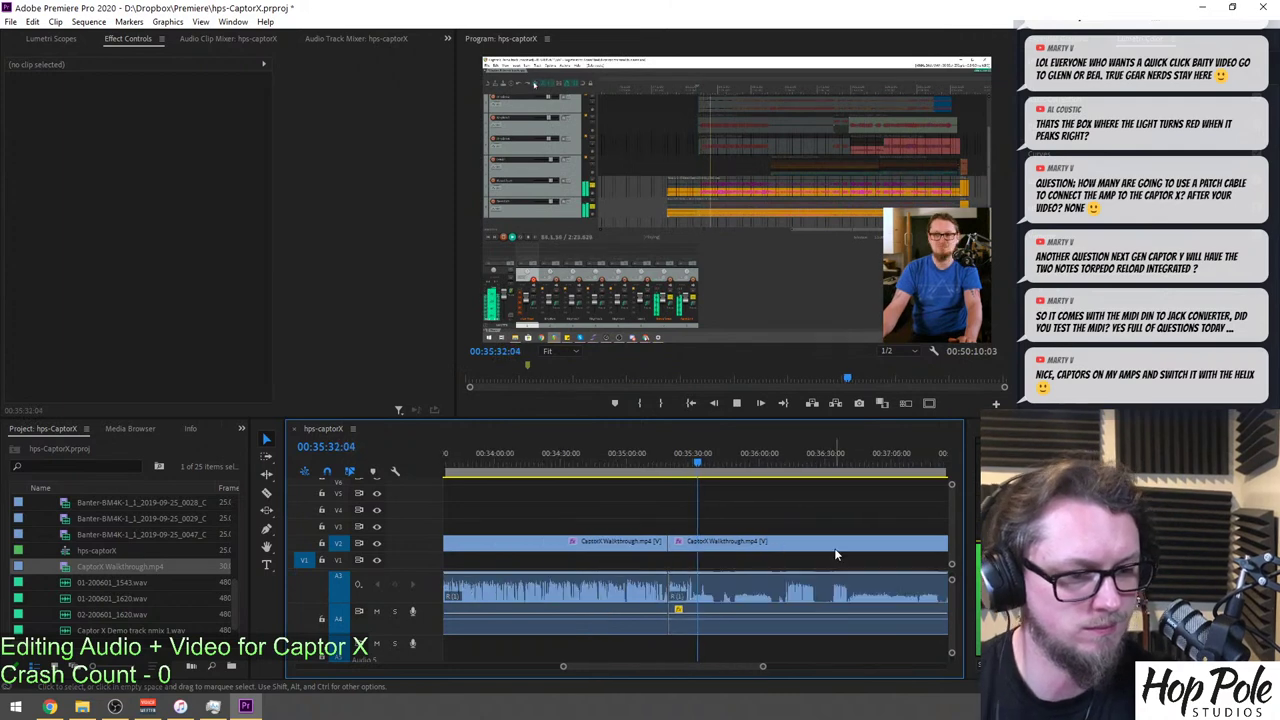
{"action": "key", "text": "equal"}
{"action": "key", "text": "equal"}
{"action": "key", "text": "equal"}
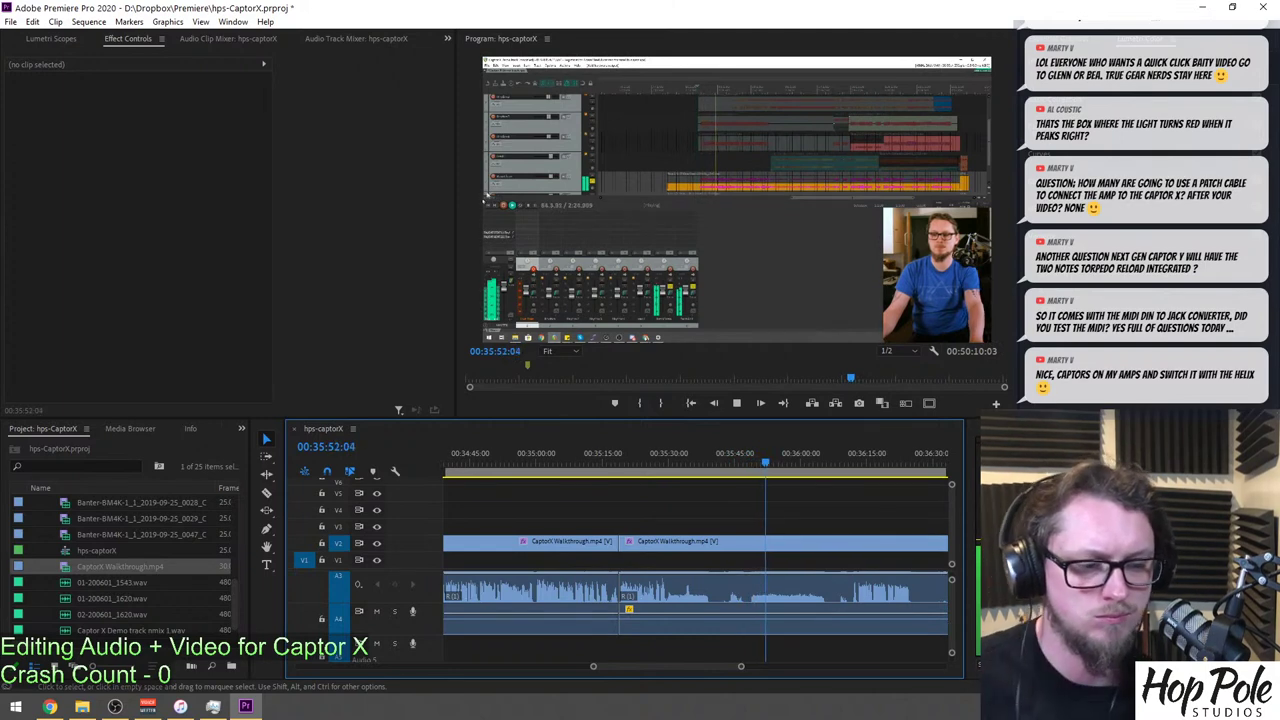
{"action": "key", "text": "minus"}
{"action": "key", "text": "minus"}
{"action": "key", "text": "minus"}
{"action": "key", "text": "equal"}
{"action": "key", "text": "equal"}
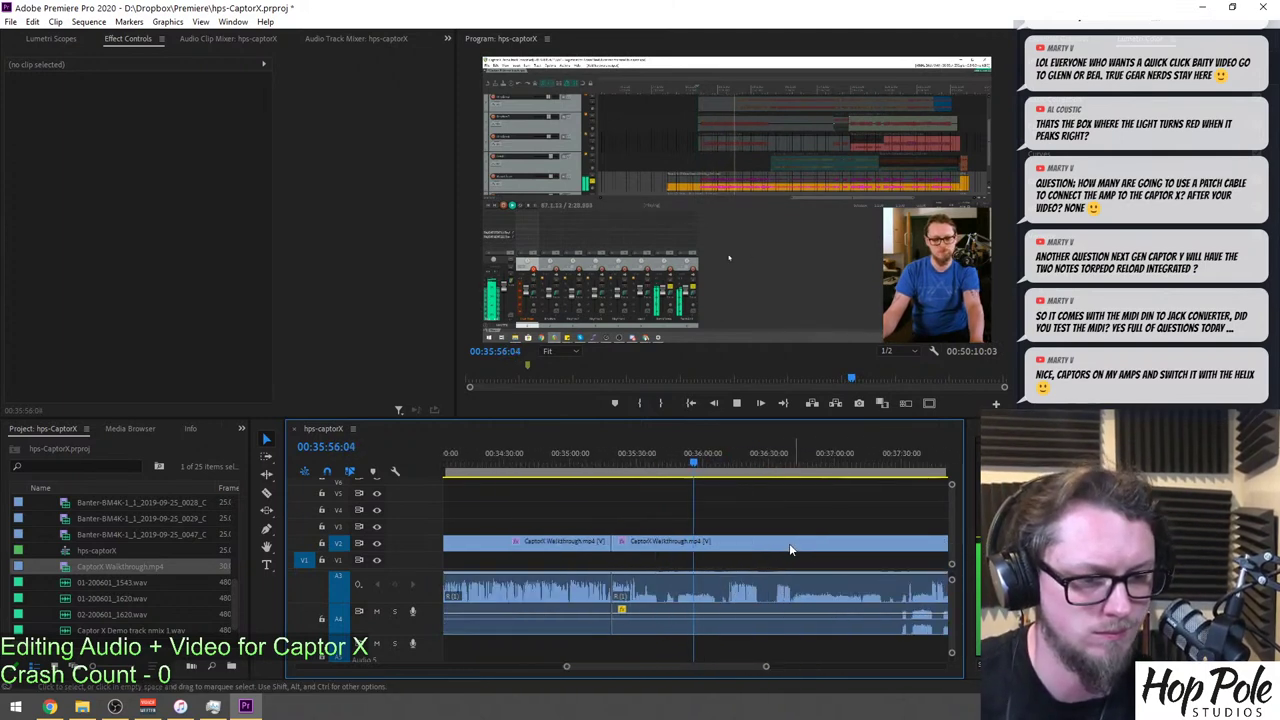
Check the walkthrough around 00:37:32 and split its video and audio at about 00:37:33, before the short burst of speech.
{"action": "left_click", "coordinate": [906, 543]}
{"action": "left_click", "coordinate": [870, 472]}
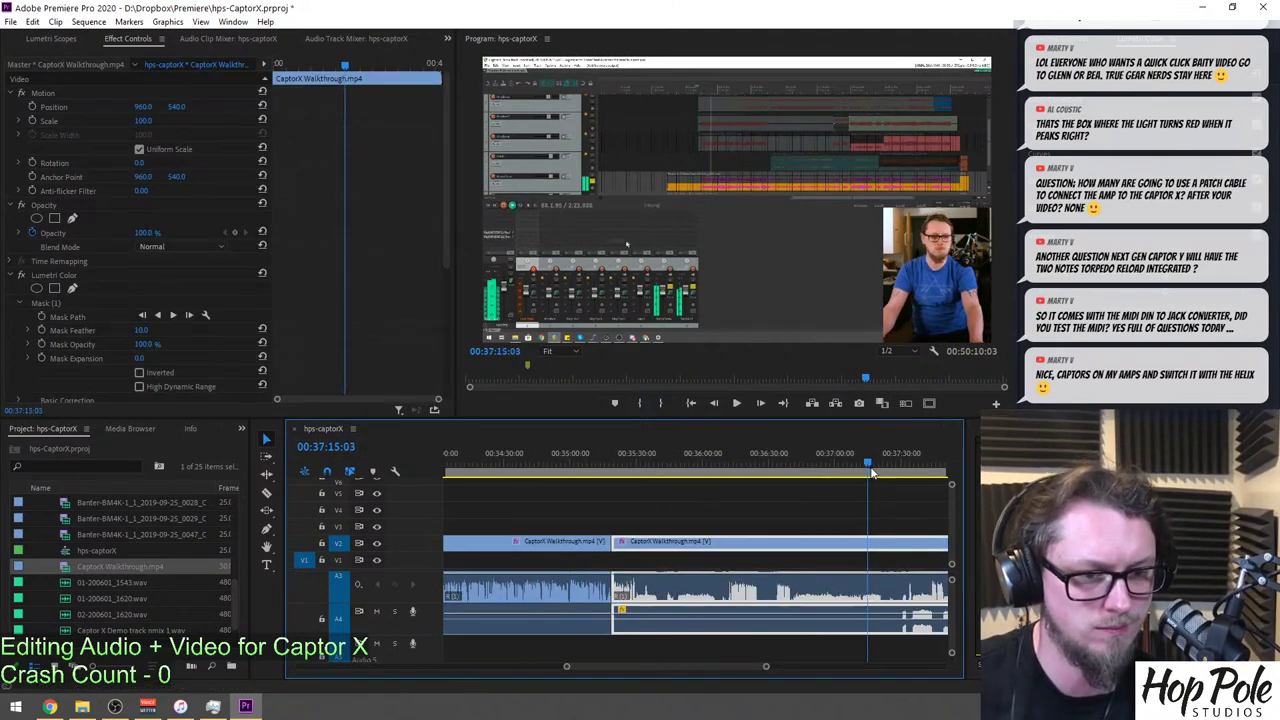
{"action": "left_click_drag", "start_coordinate": [891, 473], "coordinate": [908, 473]}
{"action": "key", "text": "space"}
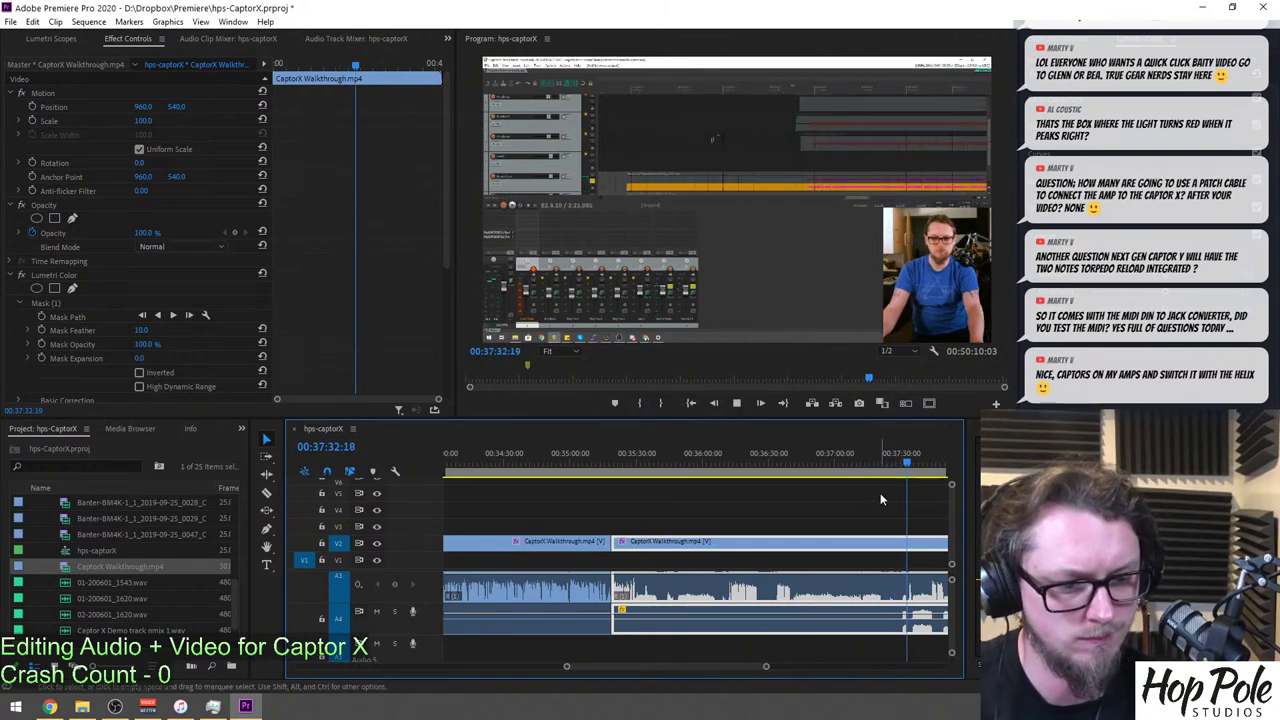
{"action": "key", "text": "equal"}
{"action": "key", "text": "equal"}
{"action": "key", "text": "equal"}
{"action": "left_click", "coordinate": [654, 466]}
{"action": "key", "text": "space"}
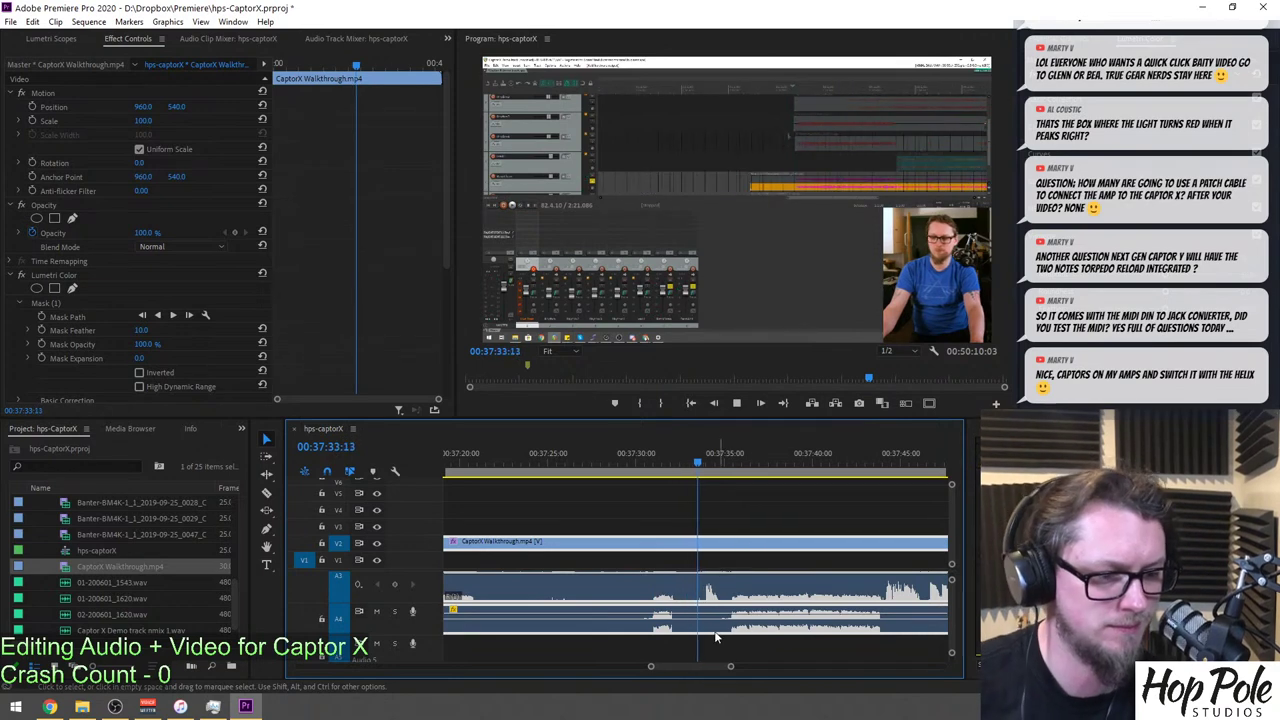
{"action": "key", "text": "c"}
{"action": "left_click", "coordinate": [694, 600]}
{"action": "key", "text": "space"}
Compare the waveforms between the last two splits in overview and play the speech after the 00:35:19 join to find its end.
{"action": "key", "text": "minus"}
{"action": "key", "text": "minus"}
{"action": "key", "text": "minus"}
{"action": "key", "text": "minus"}
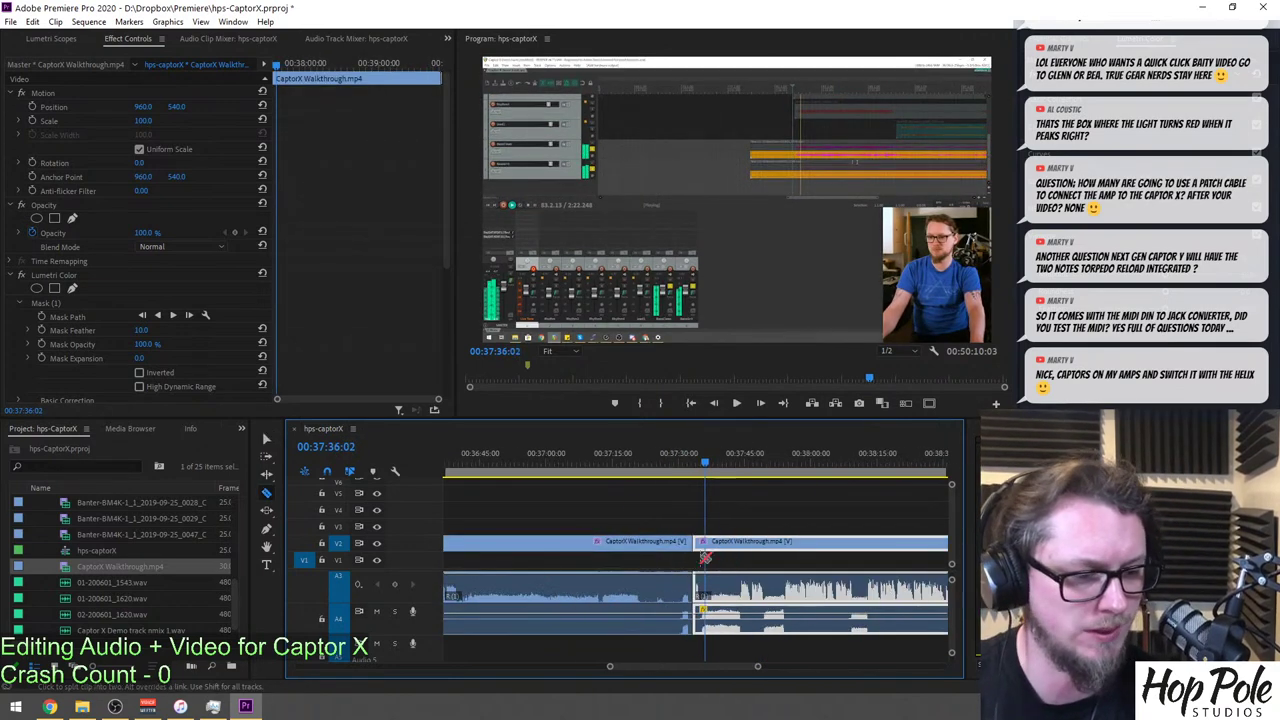
{"action": "key", "text": "ctrl+s"}
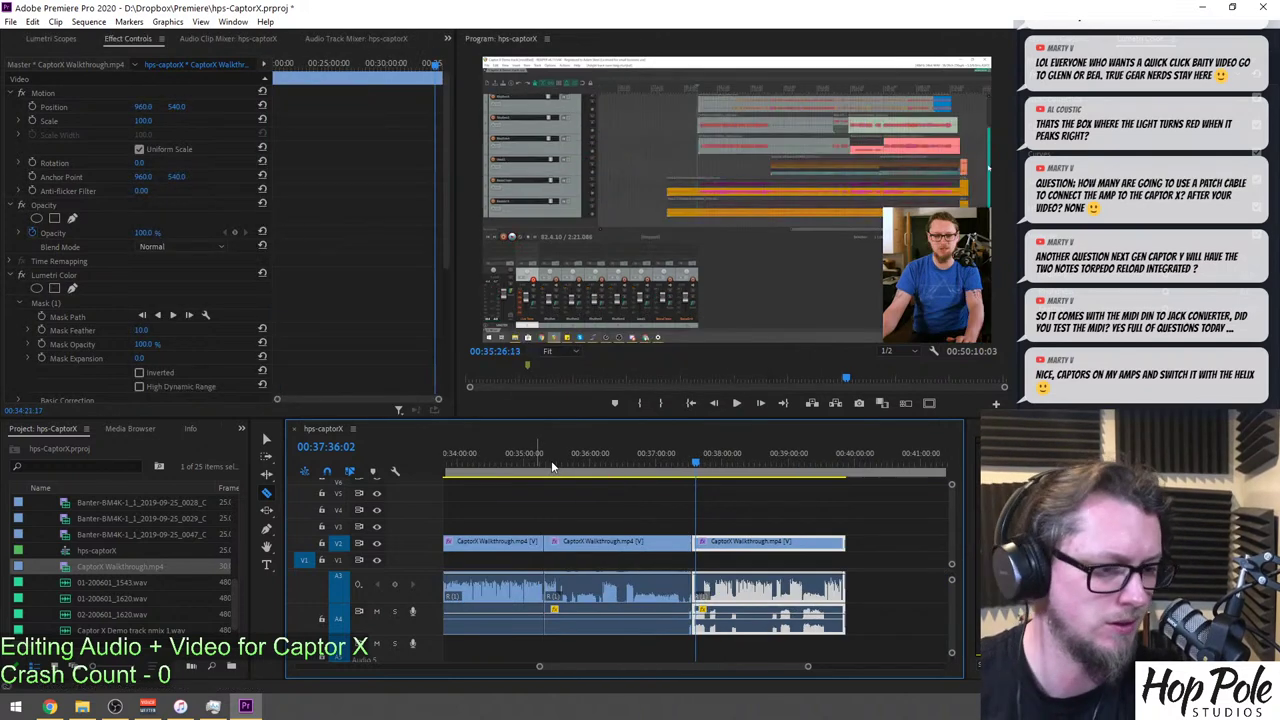
{"action": "left_click", "coordinate": [481, 460]}
{"action": "key", "text": "equal"}
{"action": "key", "text": "equal"}
{"action": "key", "text": "minus"}
{"action": "key", "text": "minus"}
{"action": "left_click", "coordinate": [776, 454]}
{"action": "key", "text": "equal"}
{"action": "key", "text": "equal"}
{"action": "key", "text": "equal"}
{"action": "left_click", "coordinate": [541, 450]}
{"action": "key", "text": "space"}
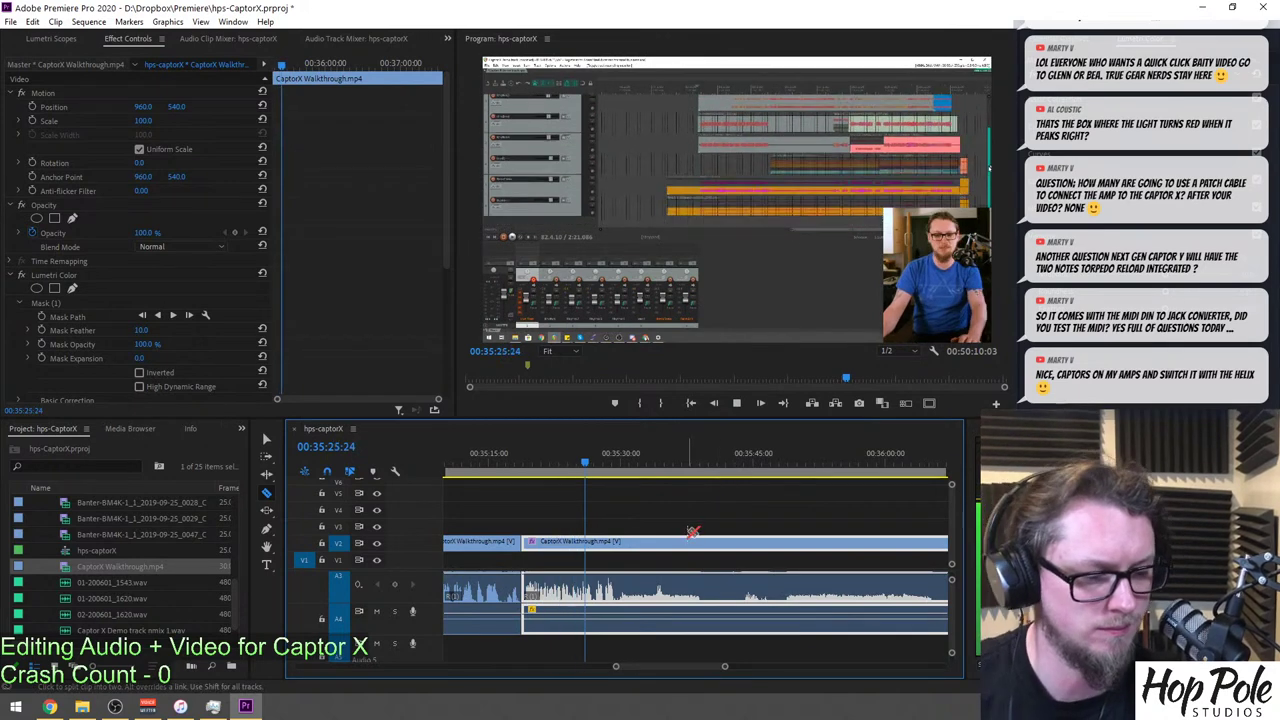
Replay the end of the speech and split the walkthrough clip at 00:35:29:15.
{"action": "key", "text": "space"}
{"action": "left_click_drag", "start_coordinate": [615, 462], "coordinate": [594, 463]}
{"action": "key", "text": "space"}
{"action": "key", "text": "equal"}
{"action": "key", "text": "equal"}
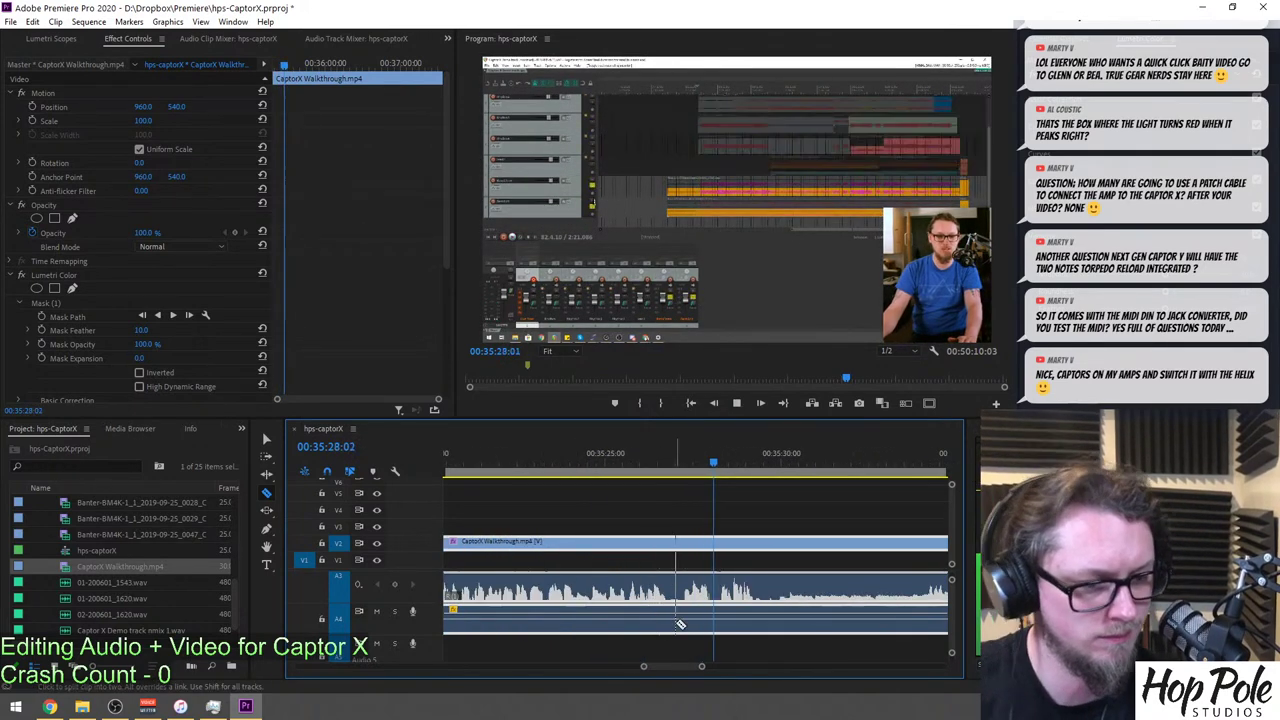
{"action": "key", "text": "space"}
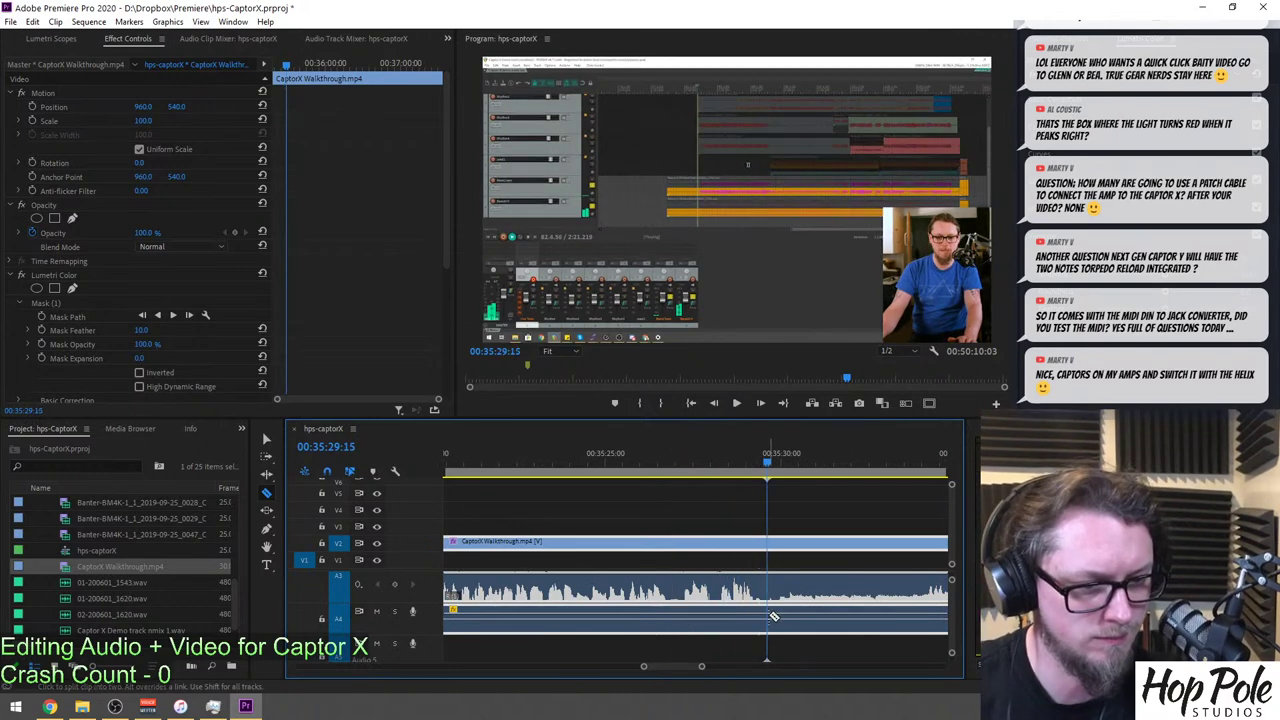
{"action": "left_click", "coordinate": [773, 613]}
{"action": "key", "text": "minus"}
{"action": "key", "text": "minus"}
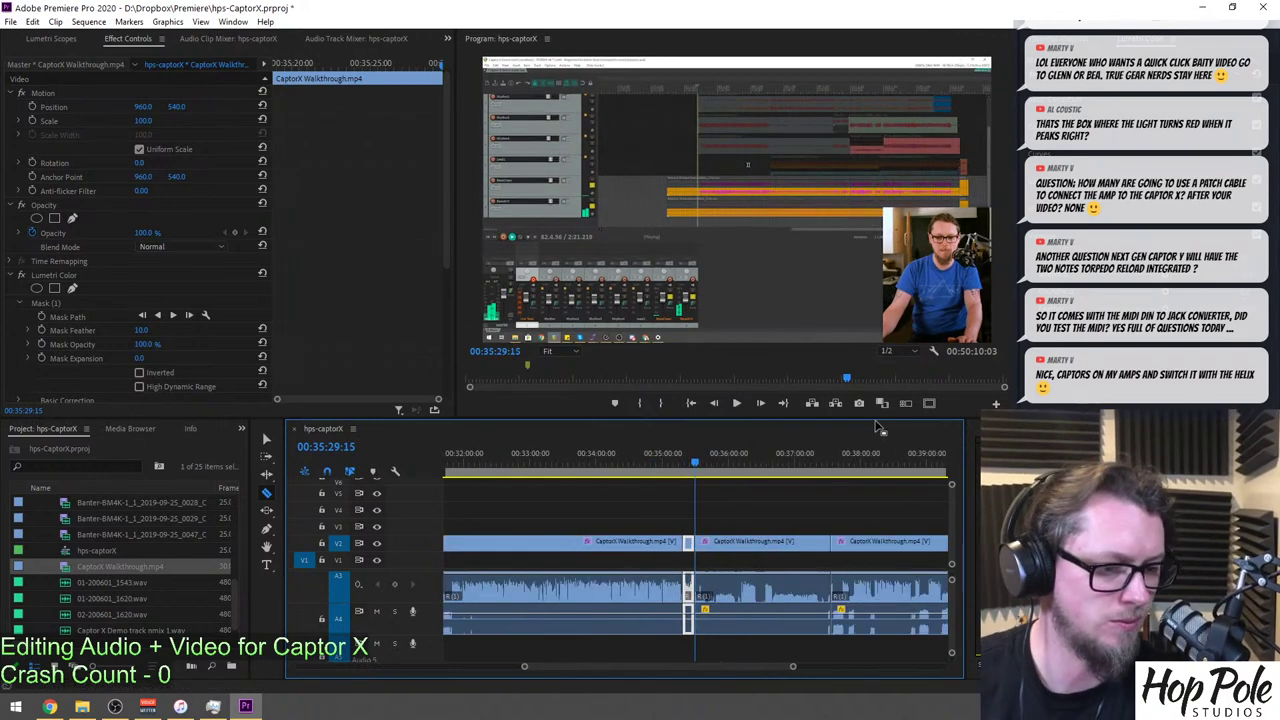
Delete the walkthrough pieces from the 00:35:29 split to about 00:37:35 and close the resulting gap.
{"action": "left_click", "coordinate": [831, 453]}
{"action": "key", "text": "equal"}
{"action": "key", "text": "equal"}
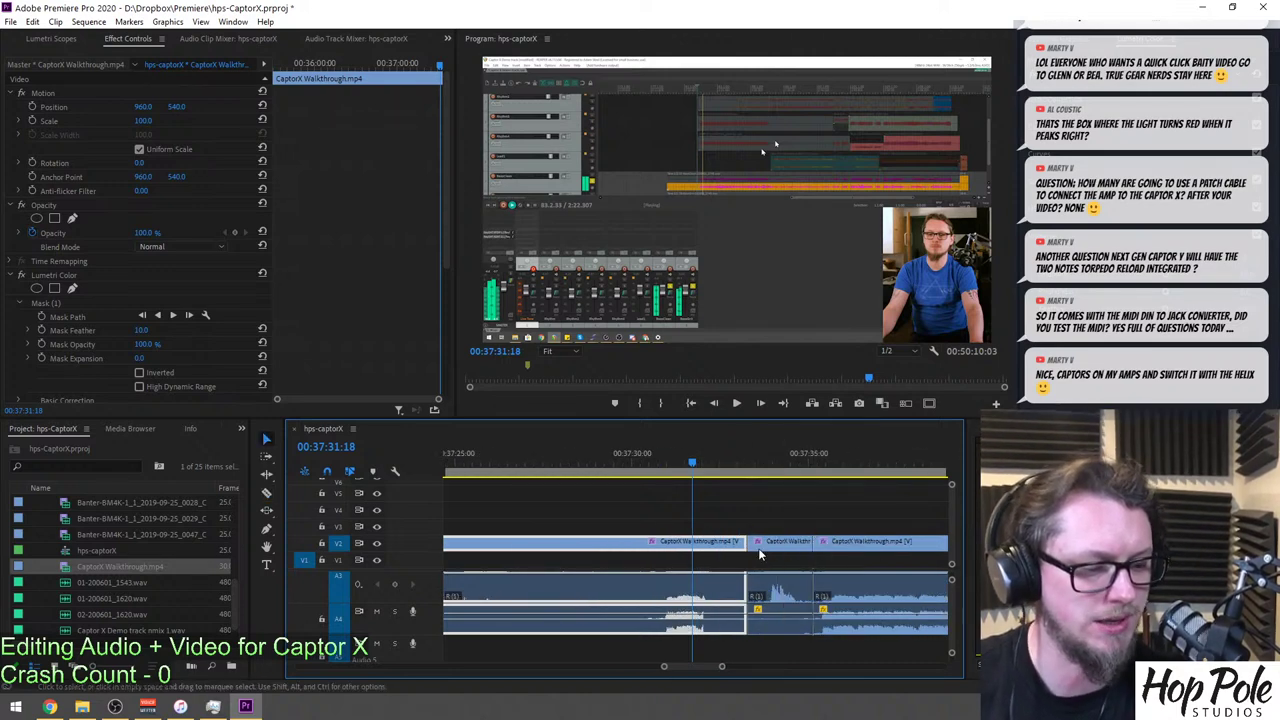
{"action": "left_click_drag", "start_coordinate": [775, 491], "coordinate": [719, 597]}
{"action": "key", "text": "Delete"}
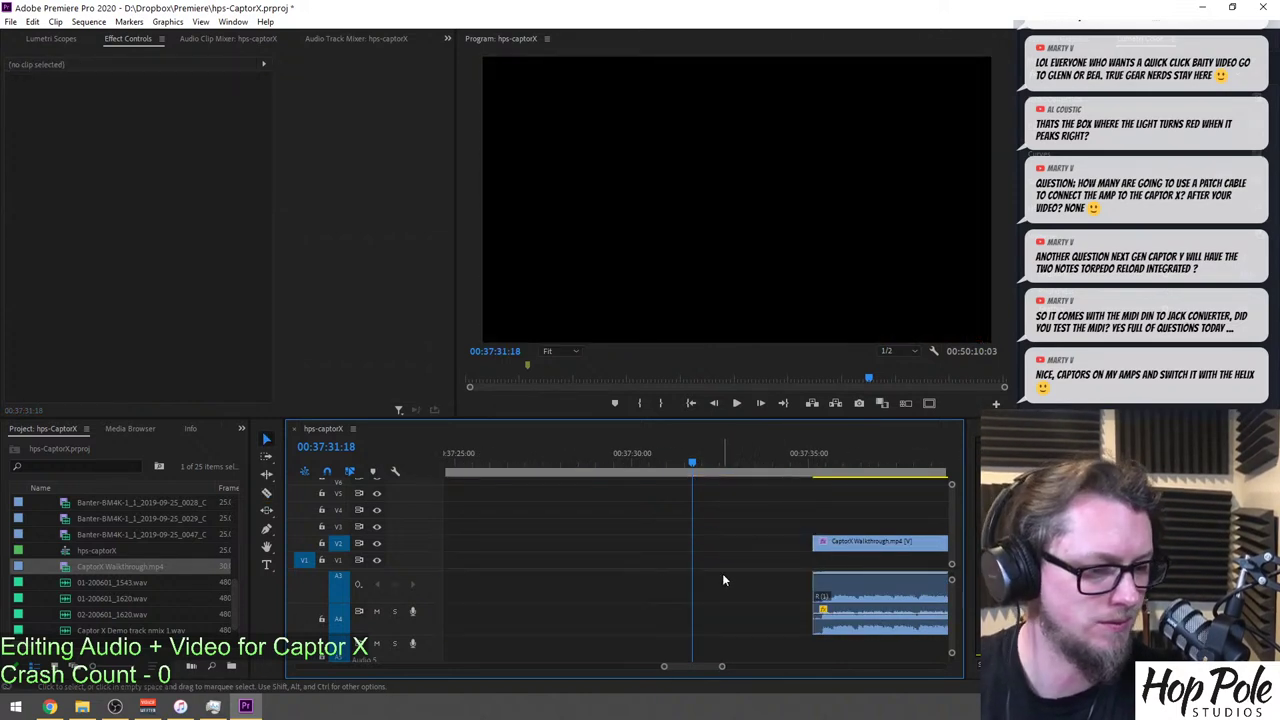
{"action": "key", "text": "minus"}
{"action": "key", "text": "minus"}
{"action": "key", "text": "minus"}
{"action": "key", "text": "minus"}
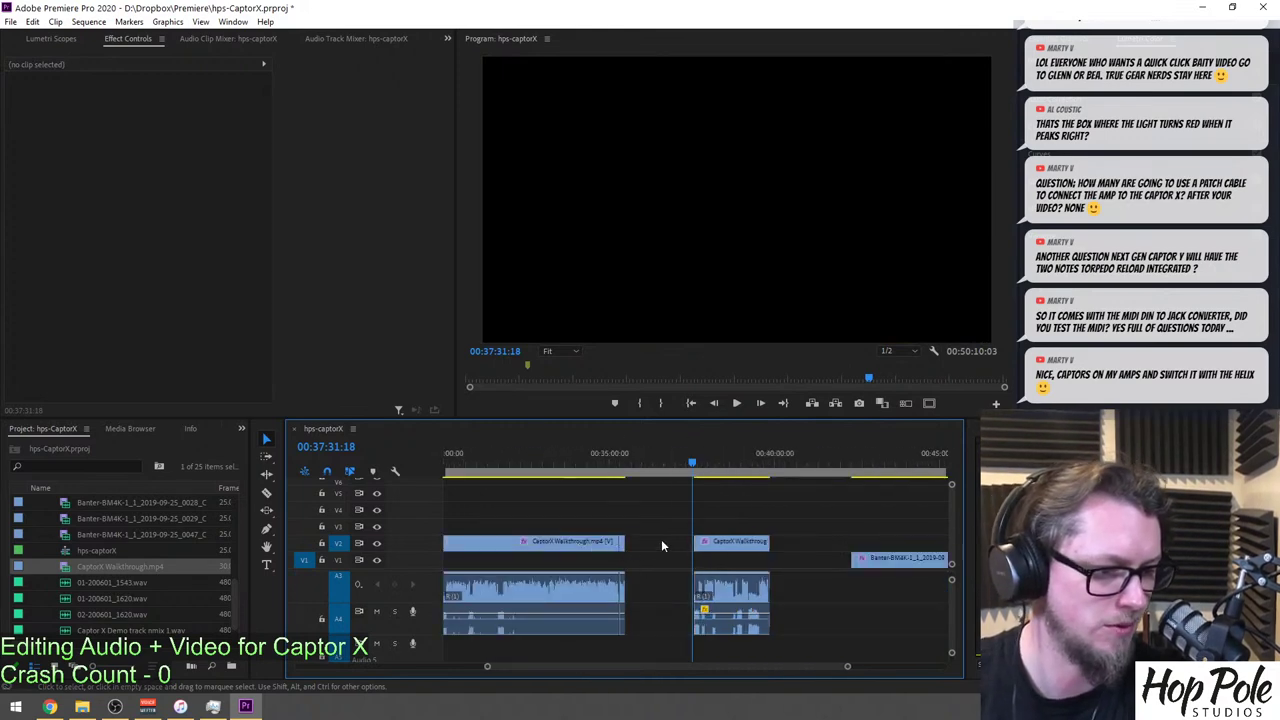
{"action": "key", "text": "Delete"}
Play the walkthrough from before the new join at about 00:35:29 to check the edit.
{"action": "key", "text": "equal"}
{"action": "key", "text": "equal"}
{"action": "key", "text": "equal"}
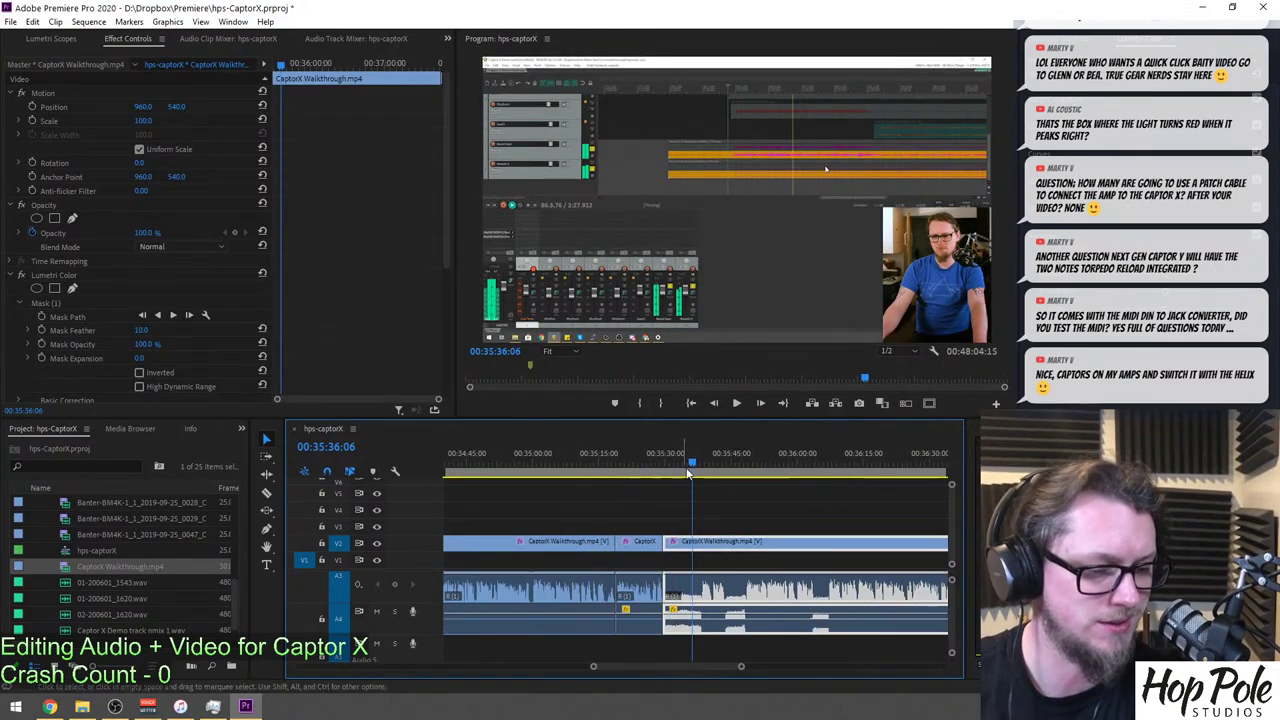
{"action": "left_click", "coordinate": [567, 458]}
{"action": "key", "text": "space"}
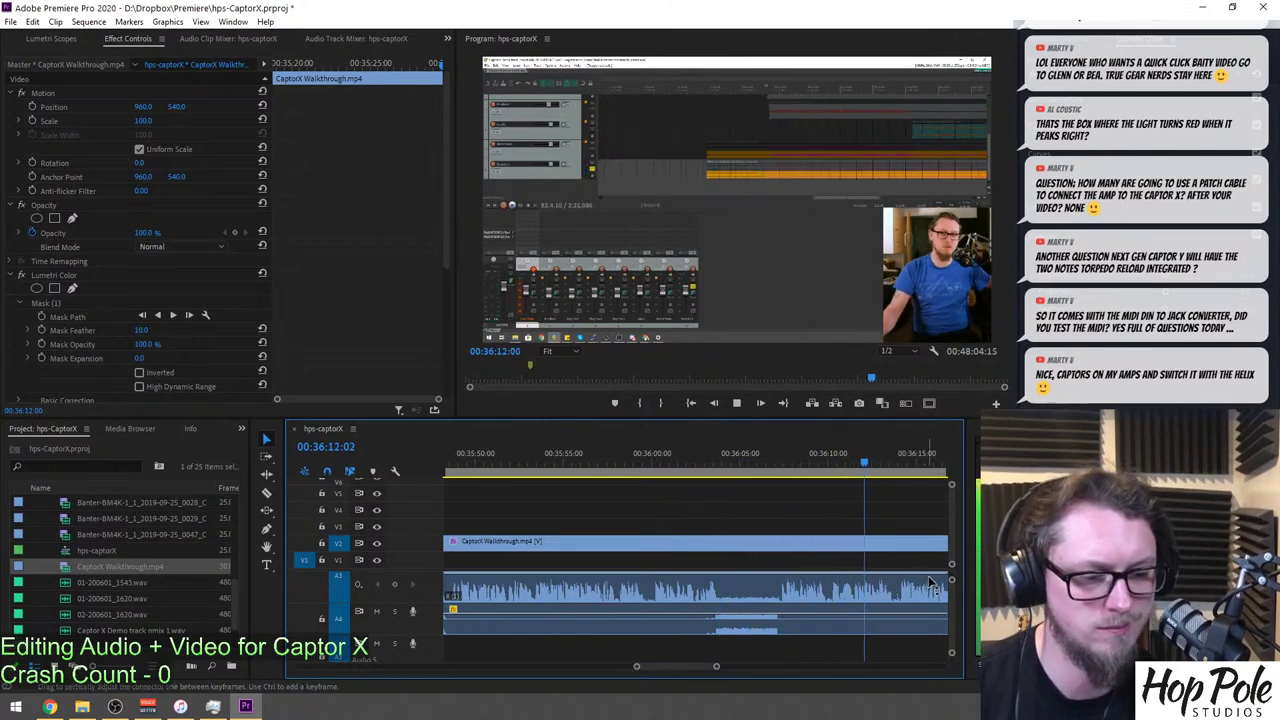
Compare the remaining walkthrough waveforms in overview and in detail during playback from about 00:36:12 to 00:36:32.
{"action": "key", "text": "minus"}
{"action": "key", "text": "minus"}
{"action": "key", "text": "minus"}
{"action": "key", "text": "minus"}
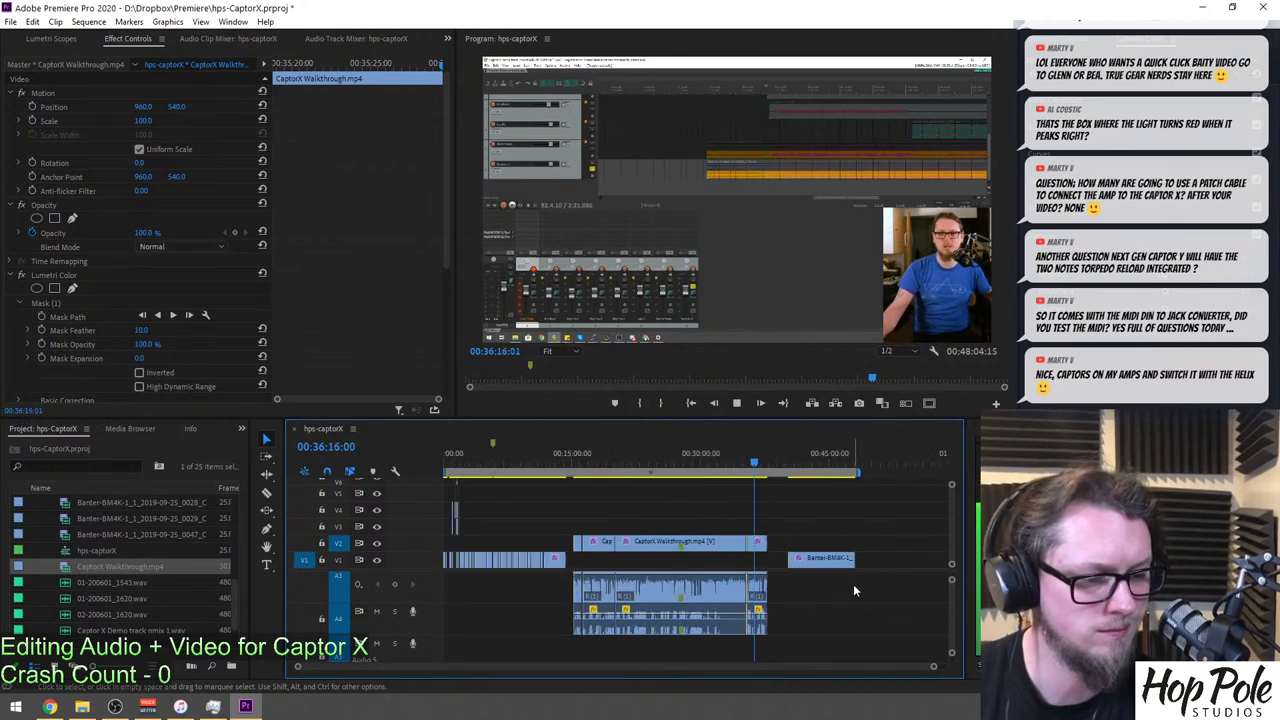
{"action": "key", "text": "equal"}
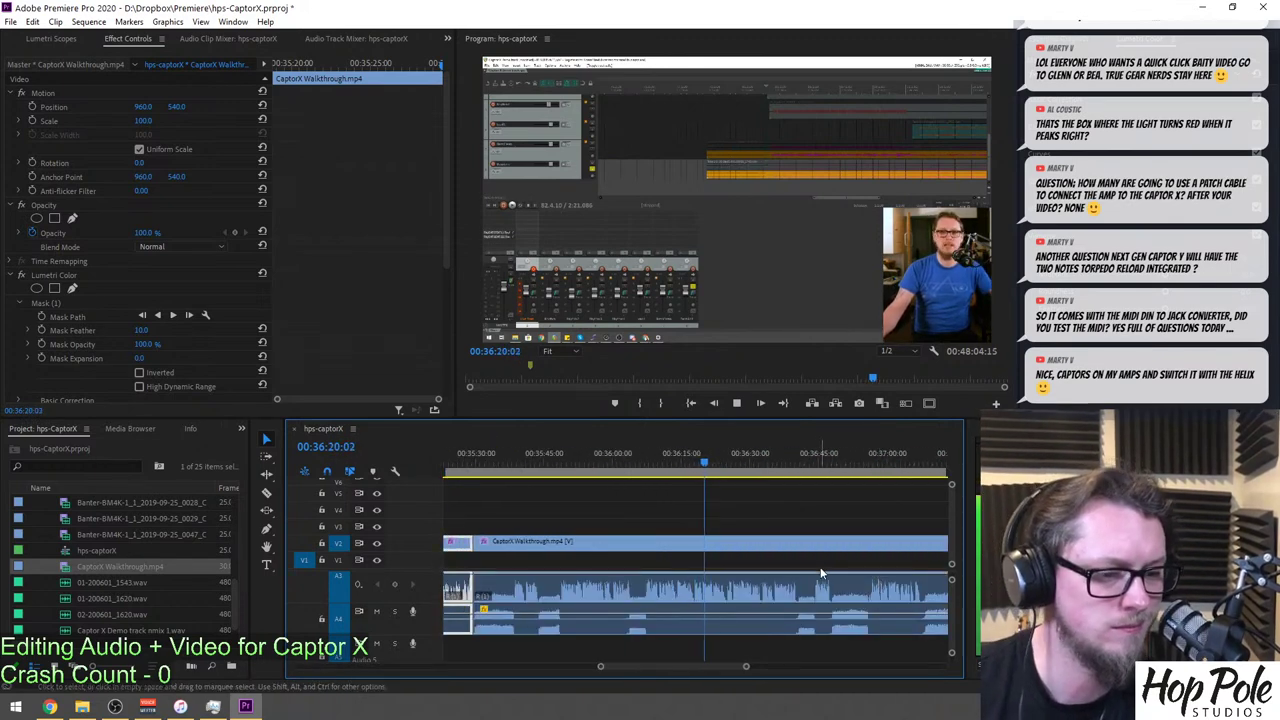
{"action": "key", "text": "equal"}
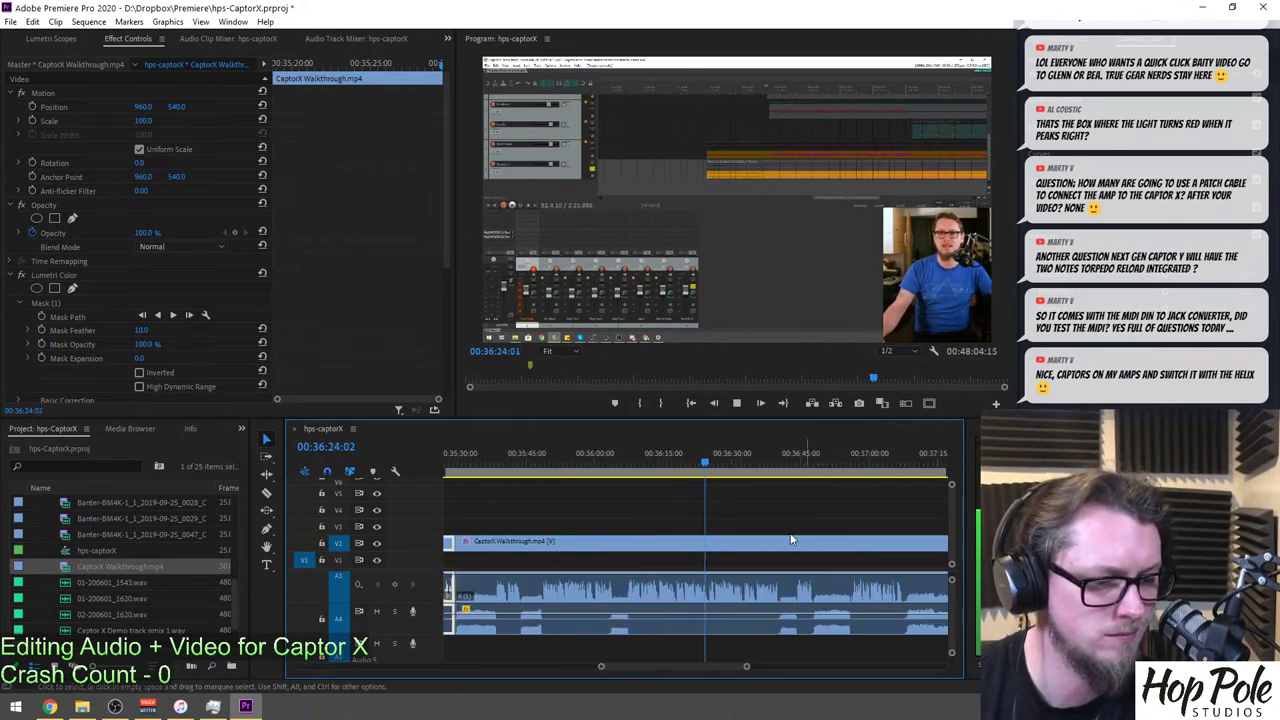
{"action": "key", "text": "minus"}
{"action": "key", "text": "equal"}
{"action": "key", "text": "minus"}
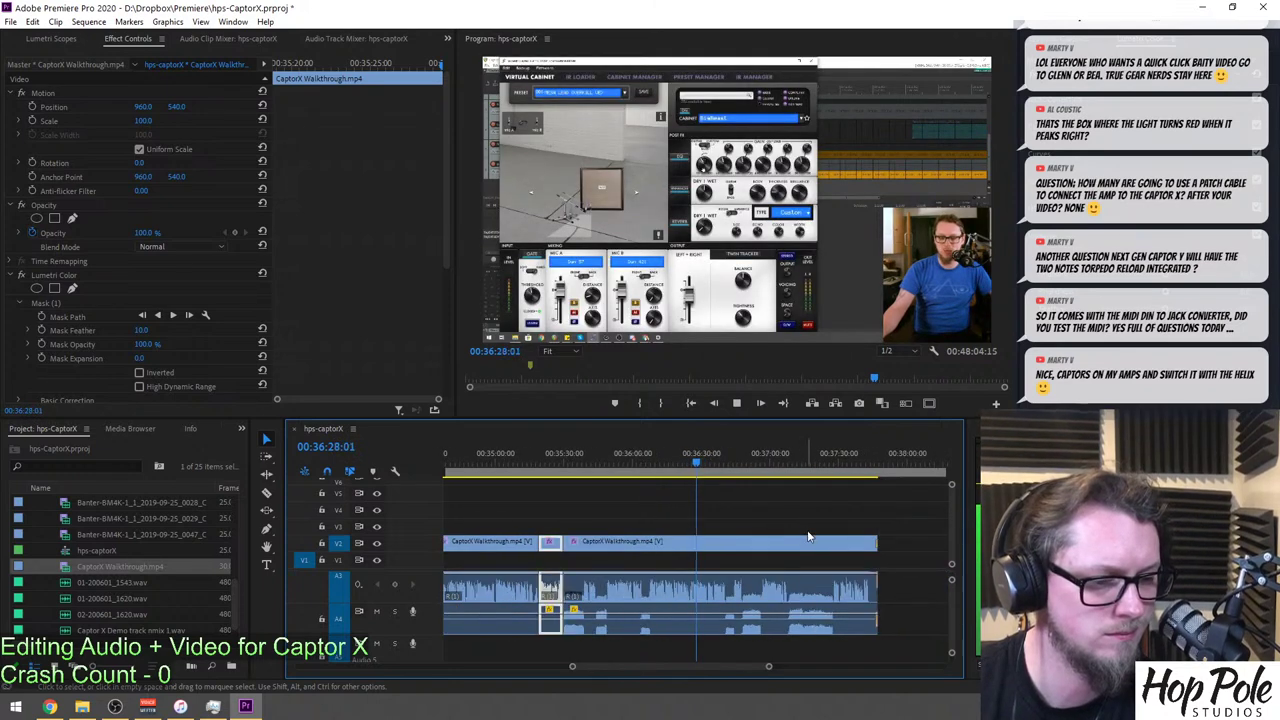
{"action": "key", "text": "minus"}
{"action": "key", "text": "minus"}
{"action": "key", "text": "minus"}
{"action": "key", "text": "minus"}
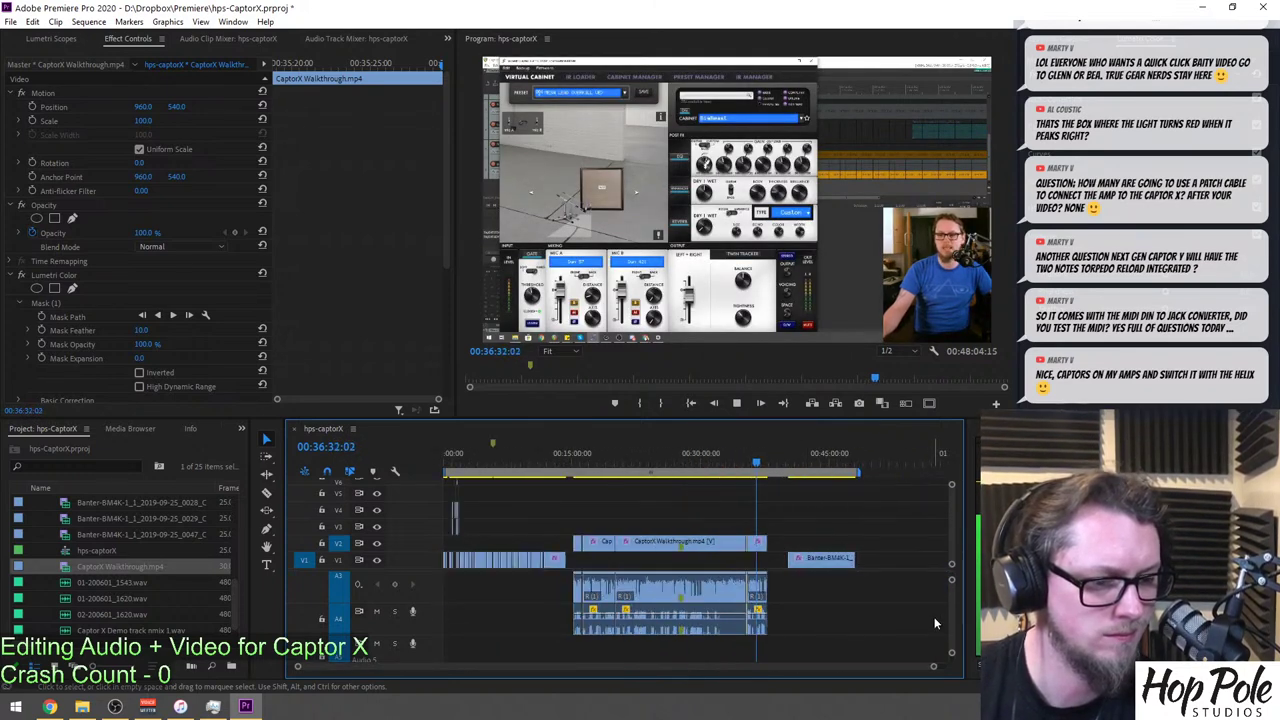
Inspect the audio tracks and bring both waveforms of Audio 3 into view during playback from about 00:36:40 to 00:37:00.
{"action": "left_click_drag", "start_coordinate": [951, 610], "coordinate": [952, 609]}
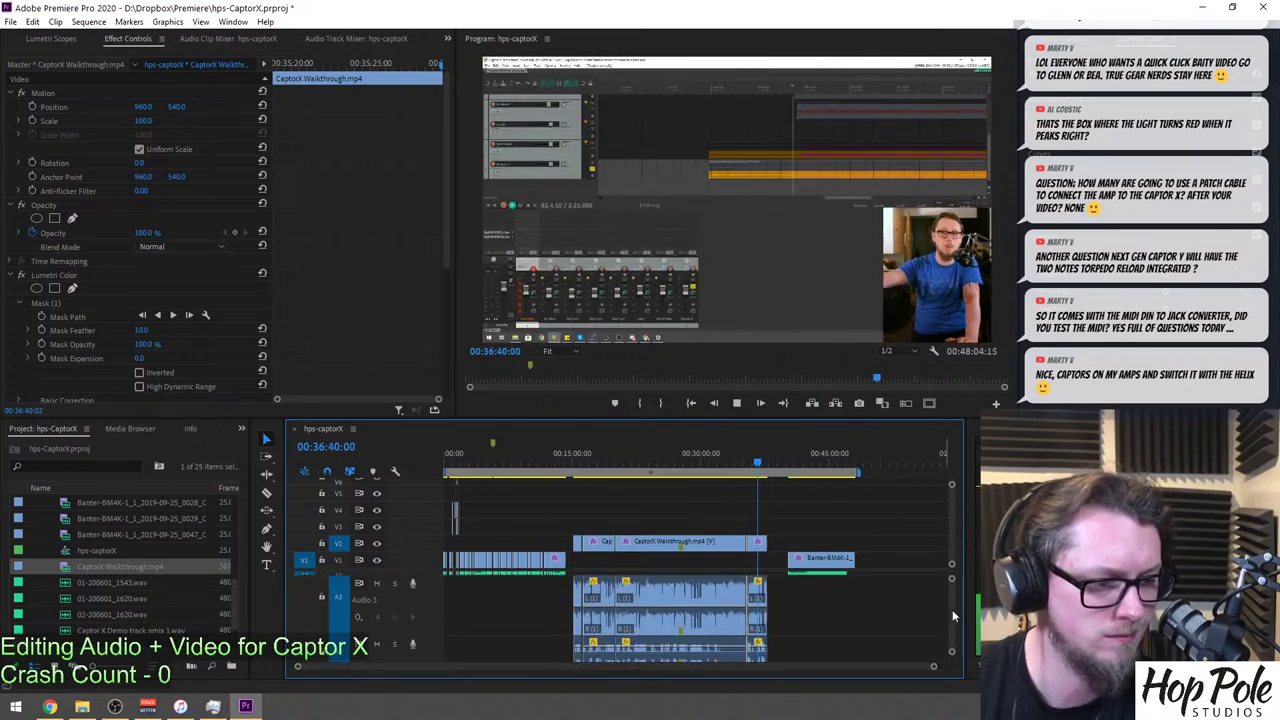
{"action": "scroll", "coordinate": [952, 609], "scroll_direction": "up", "scroll_amount": 3}
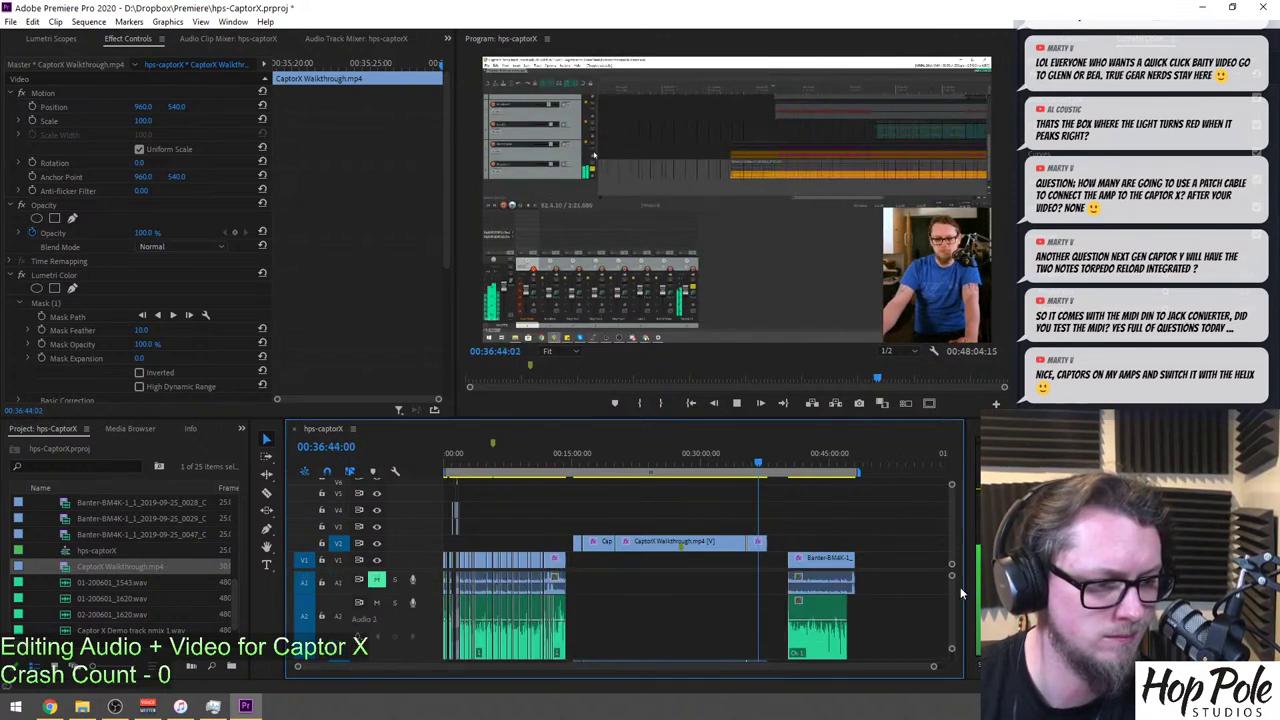
{"action": "key", "text": "="}
{"action": "key", "text": "="}
{"action": "left_click_drag", "start_coordinate": [570, 664], "coordinate": [599, 663]}
{"action": "left_click_drag", "start_coordinate": [950, 602], "coordinate": [950, 608]}
{"action": "key", "text": "="}
{"action": "key", "text": "="}
{"action": "key", "text": "="}
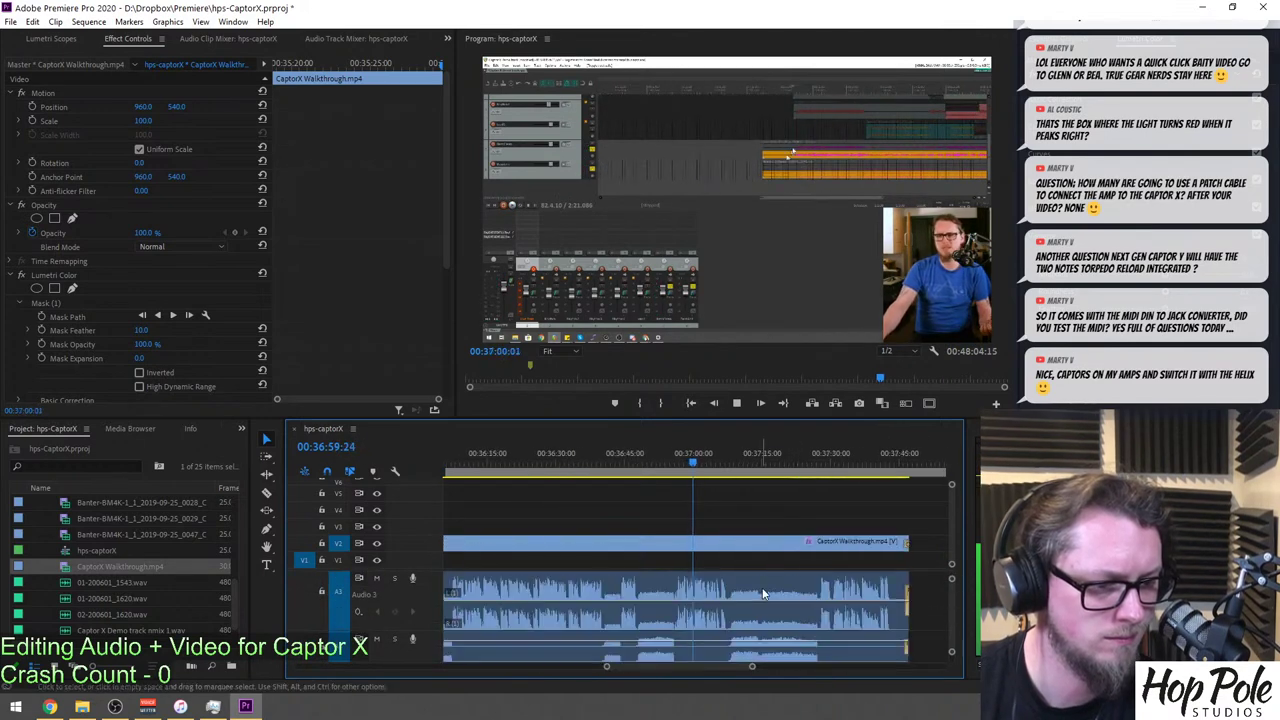
Examine the speech and guitar waveforms in the last walkthrough clip during playback from about 00:37:00 to 00:37:16.
{"action": "key", "text": "equal"}
{"action": "key", "text": "equal"}
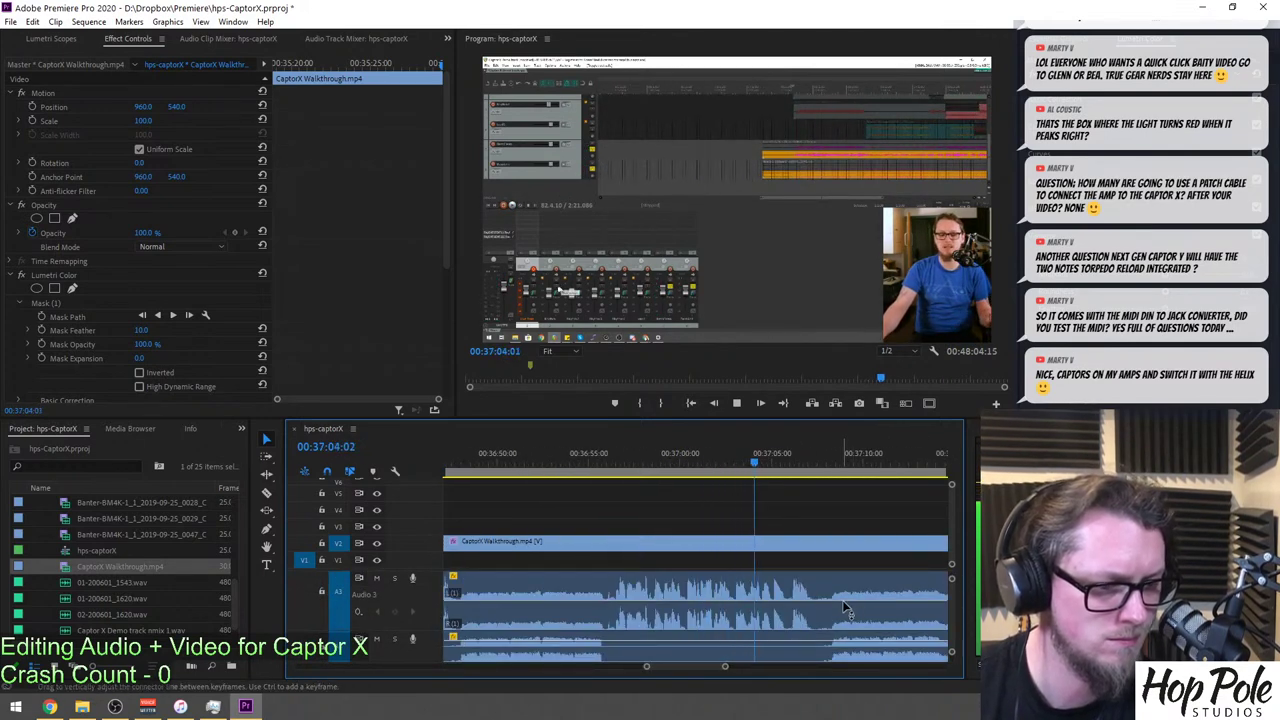
{"action": "key", "text": "minus"}
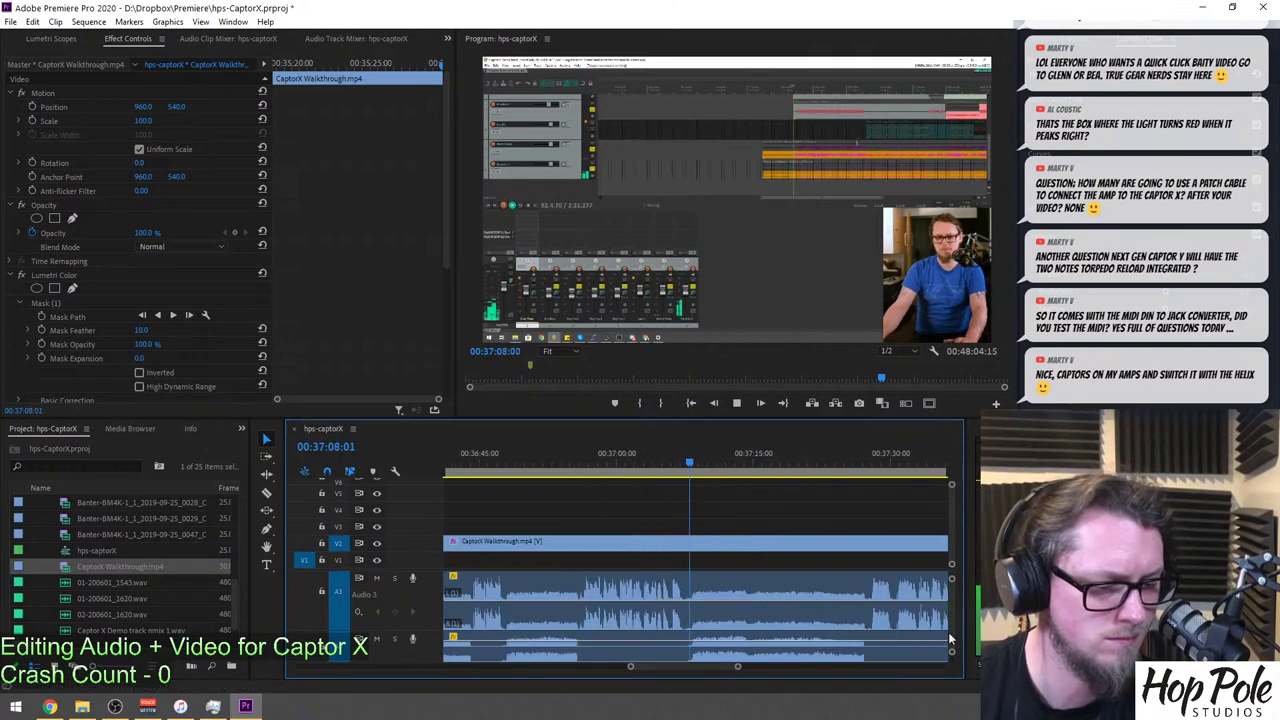
{"action": "key", "text": "minus"}
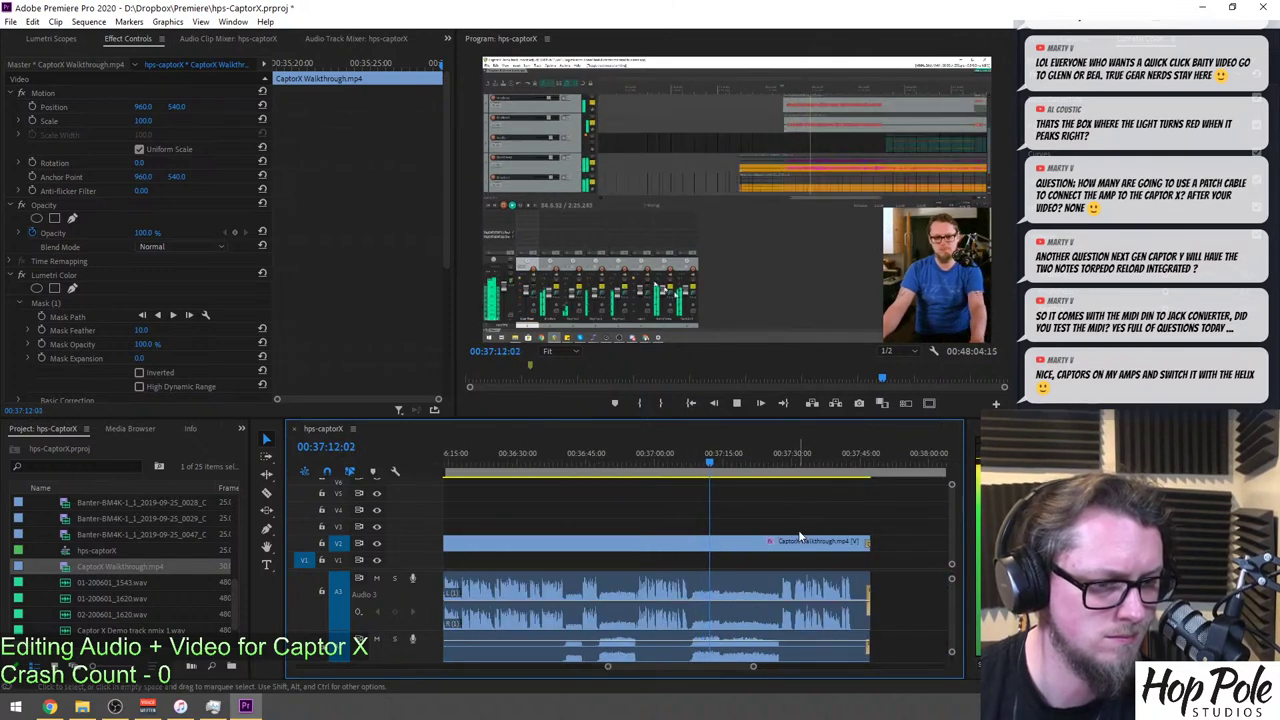
{"action": "key", "text": "equal"}
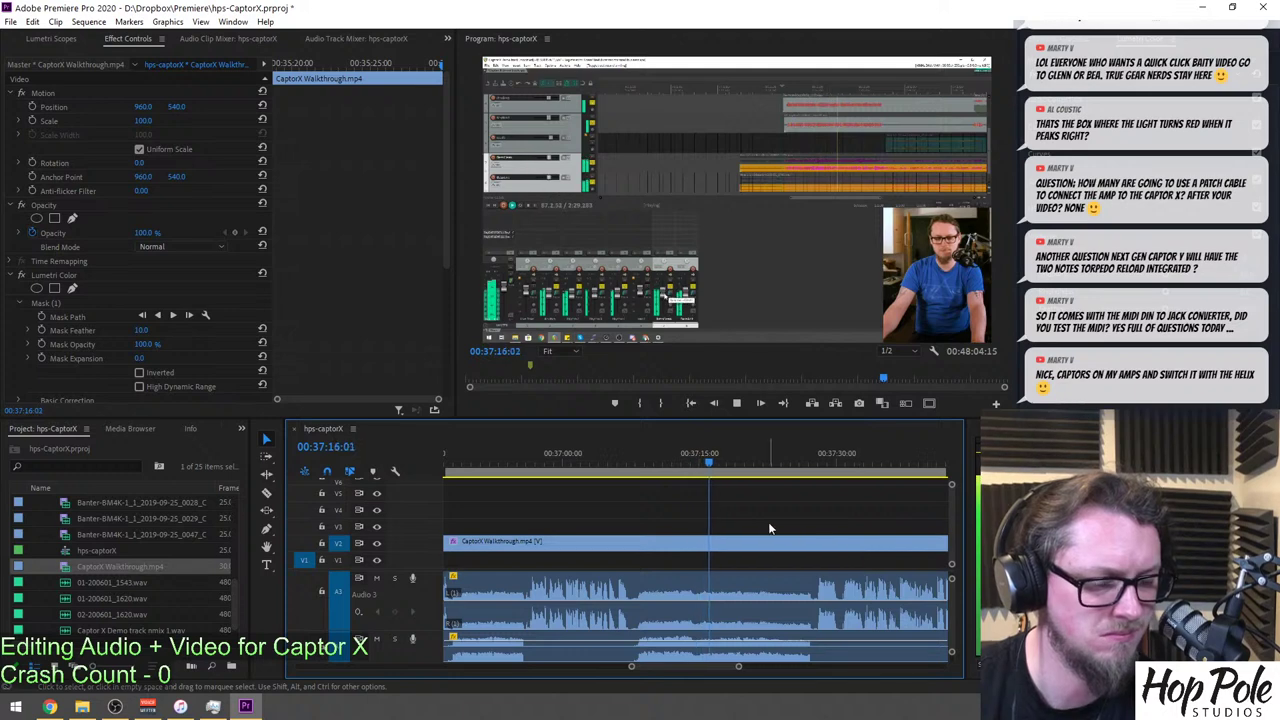
Examine the last walkthrough clip and the following Banter clip in overview and in detail during playback from about 00:37:16 to 00:37:32.
{"action": "scroll", "coordinate": [763, 462], "scroll_direction": "right", "scroll_amount": 2}
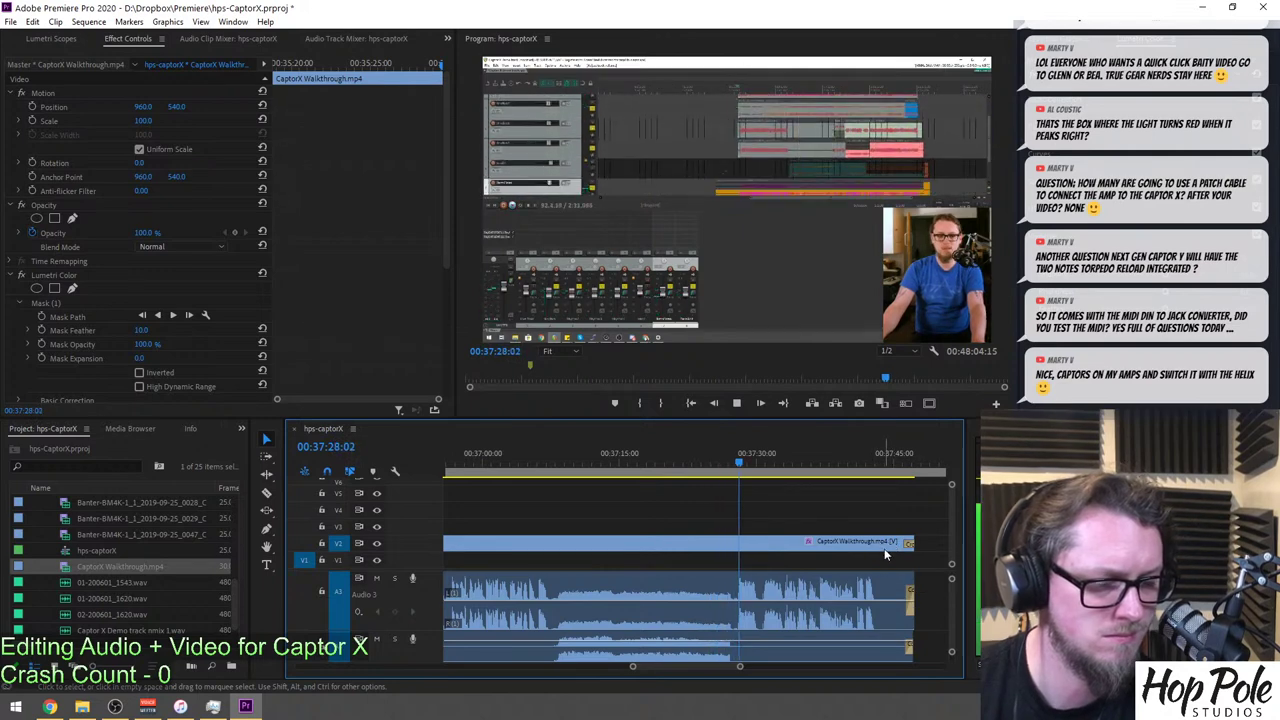
{"action": "key", "text": "minus"}
{"action": "key", "text": "minus"}
{"action": "key", "text": "minus"}
{"action": "scroll", "coordinate": [957, 621], "scroll_direction": "up", "scroll_amount": 1}
{"action": "key", "text": "equal"}
{"action": "key", "text": "equal"}
{"action": "key", "text": "equal"}
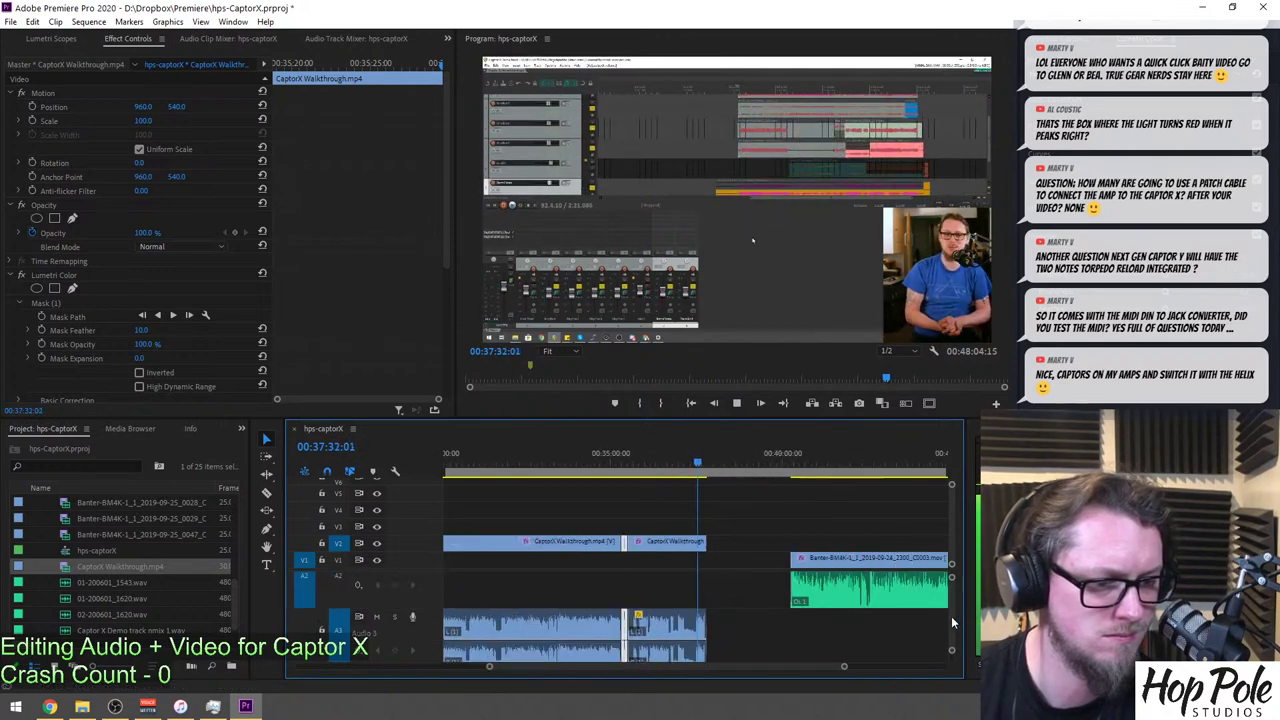
{"action": "key", "text": "equal"}
Split the walkthrough clip at about 00:37:27 and 00:37:30, around the short phrase after the guitar passage.
{"action": "left_click_drag", "start_coordinate": [648, 459], "coordinate": [606, 461]}
{"action": "key", "text": "equal"}
{"action": "key", "text": "equal"}
{"action": "key", "text": "space"}
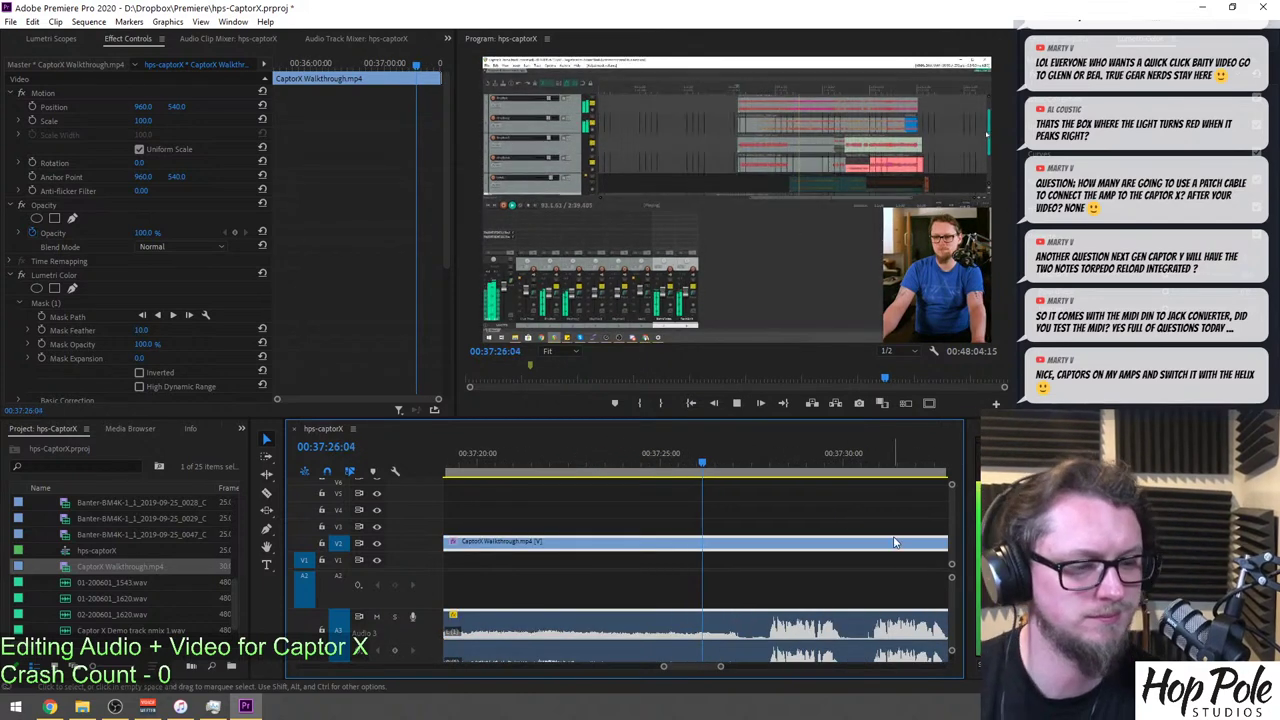
{"action": "key", "text": "c"}
{"action": "left_click", "coordinate": [749, 650]}
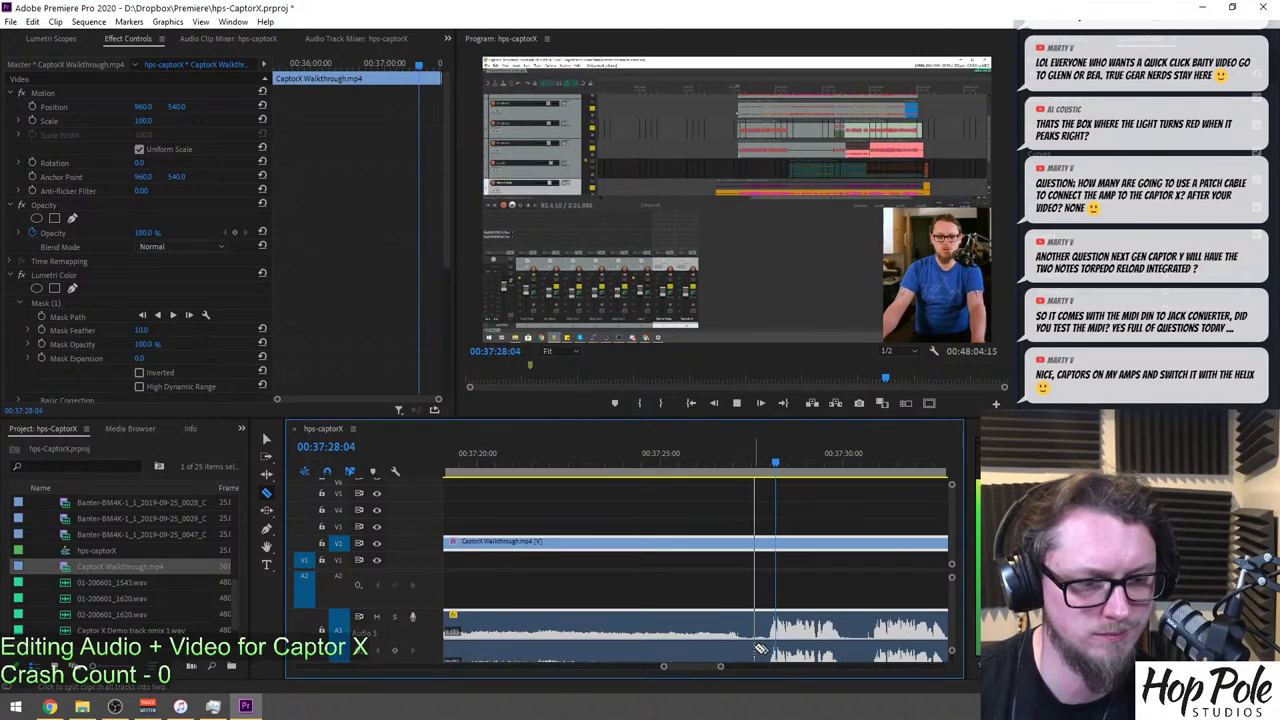
{"action": "left_click", "coordinate": [866, 650]}
{"action": "key", "text": "v"}
{"action": "key", "text": "space"}
Delete the isolated three-second walkthrough section, close the gap it leaves, and play across the new join.
{"action": "left_click", "coordinate": [803, 628]}
{"action": "key", "text": "Delete"}
{"action": "left_click", "coordinate": [802, 626]}
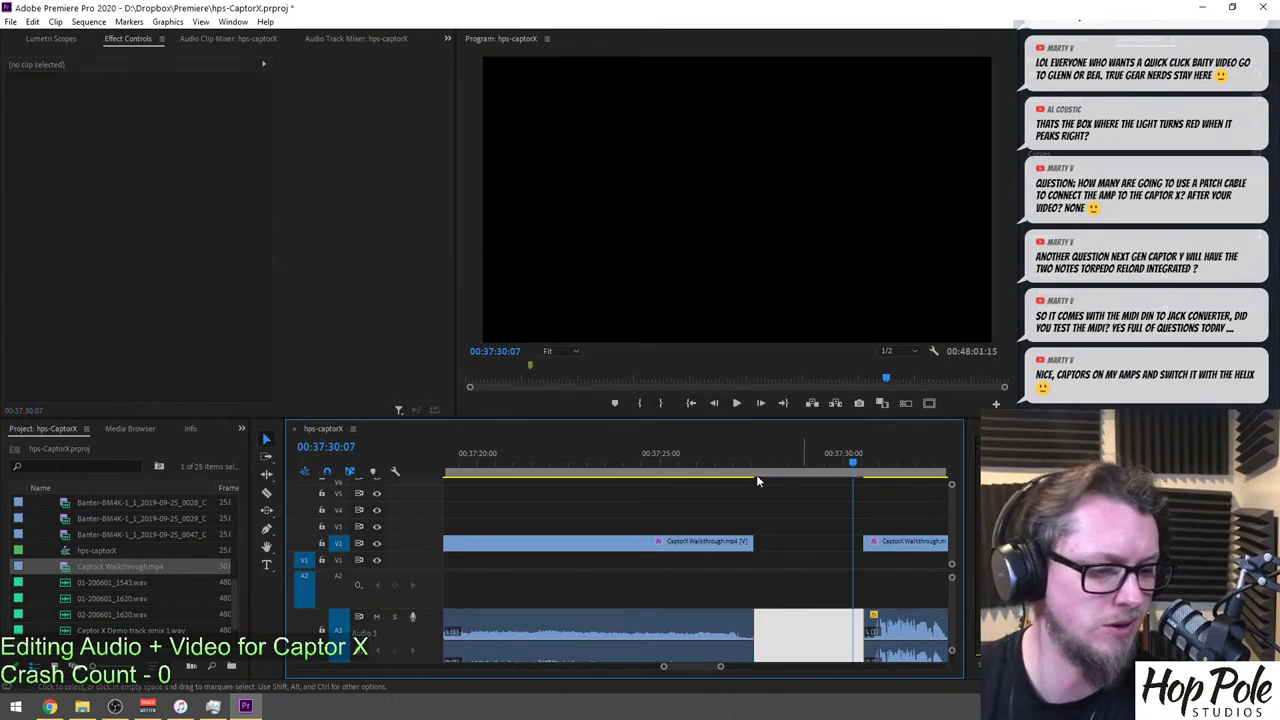
{"action": "key", "text": "Delete"}
{"action": "left_click", "coordinate": [729, 456]}
{"action": "key", "text": "space"}
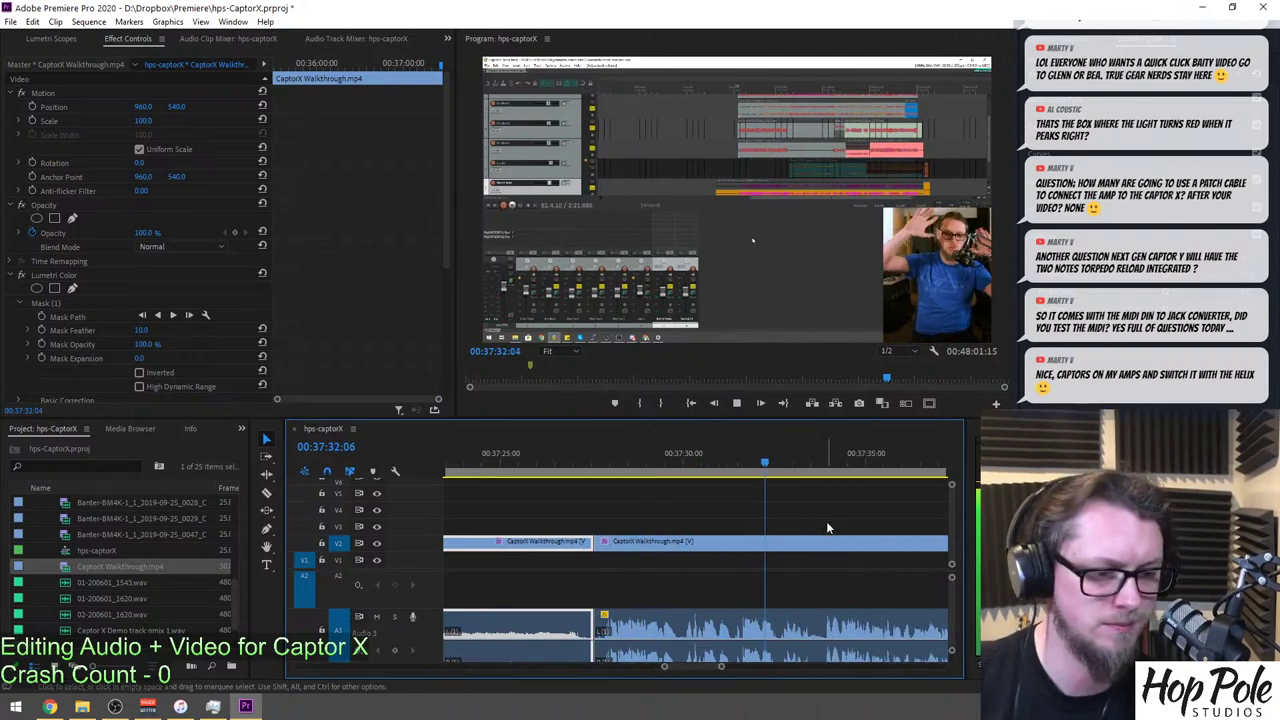
{"action": "key", "text": "minus"}
{"action": "key", "text": "minus"}
{"action": "key", "text": "equal"}
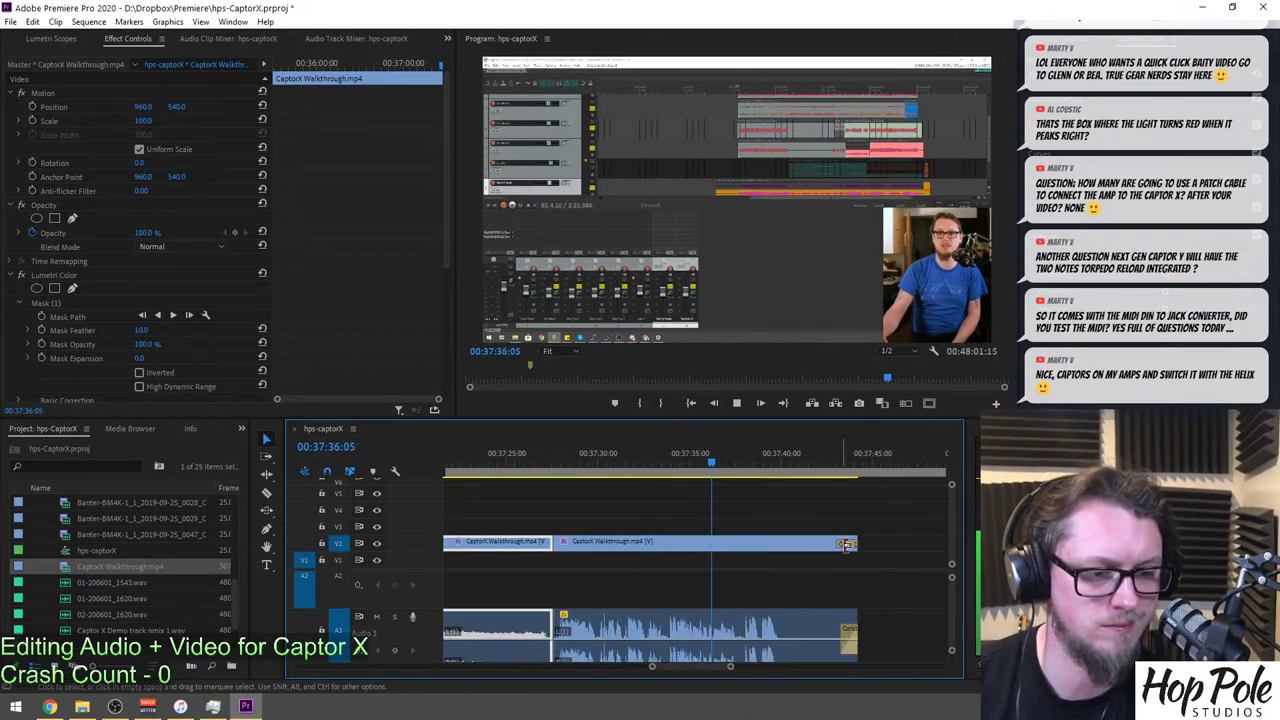
Select the final Banter clip with its separate audio and move both earlier, to start at about 00:38:05.
{"action": "key", "text": "minus"}
{"action": "key", "text": "minus"}
{"action": "key", "text": "minus"}
{"action": "key", "text": "minus"}
{"action": "key", "text": "minus"}
{"action": "key", "text": "minus"}
{"action": "left_click_drag", "start_coordinate": [914, 521], "coordinate": [772, 602]}
{"action": "key", "text": "equal"}
{"action": "key", "text": "equal"}
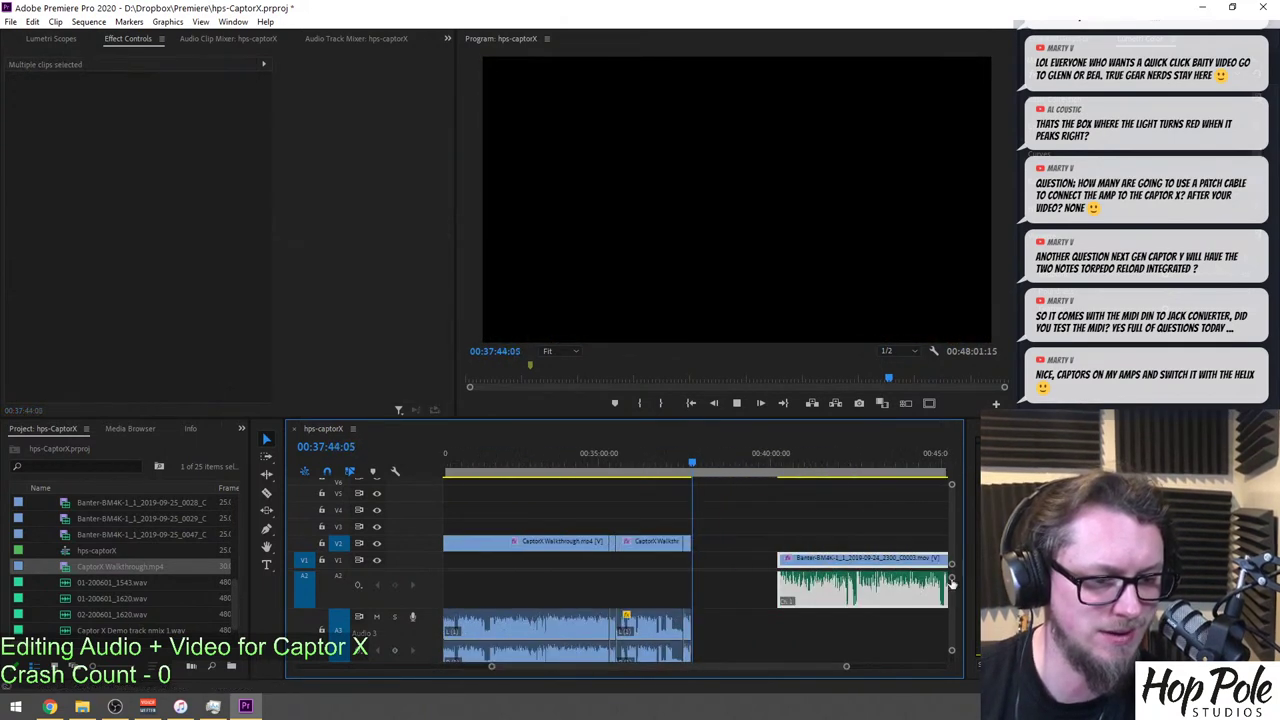
{"action": "left_click_drag", "start_coordinate": [890, 568], "coordinate": [747, 576]}
{"action": "key", "text": "equal"}
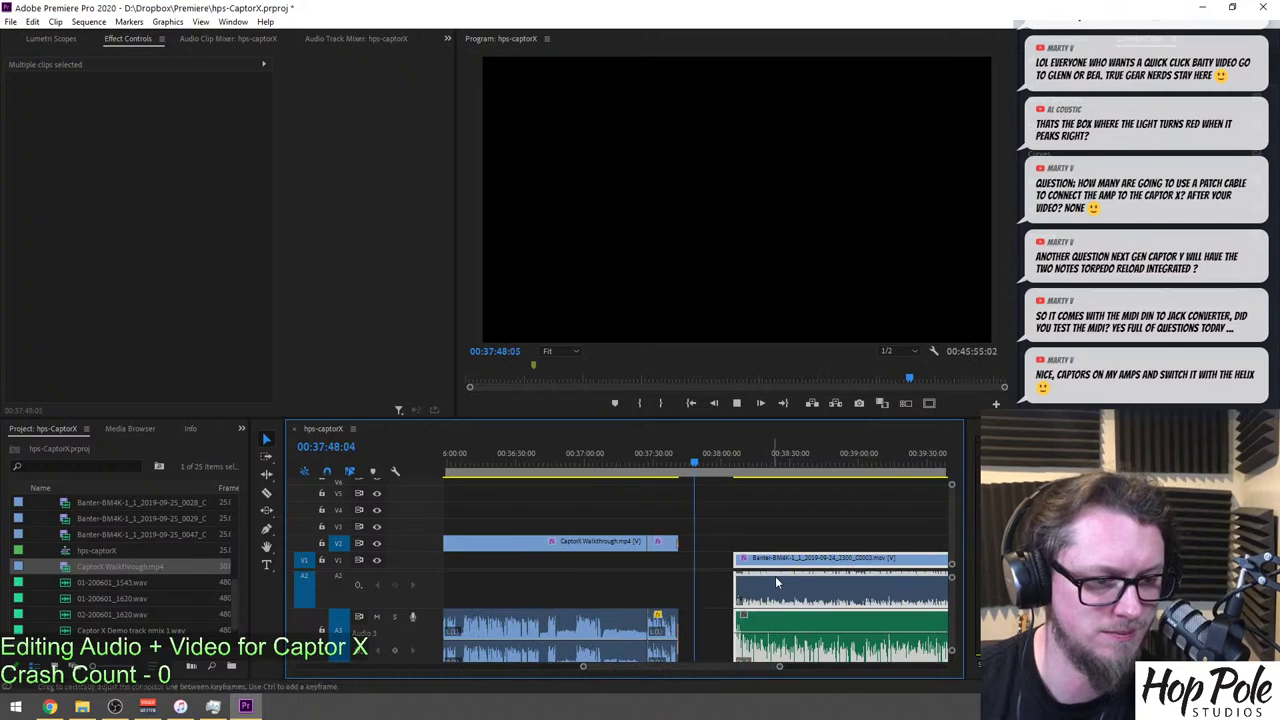
Move the final Banter clip and its audio up against the end of the walkthrough at about 00:37:41.
{"action": "key", "text": "equal"}
{"action": "key", "text": "equal"}
{"action": "left_click_drag", "start_coordinate": [866, 569], "coordinate": [680, 582]}
{"action": "left_click_drag", "start_coordinate": [664, 570], "coordinate": [655, 566]}
Play the fade from the end of the walkthrough into the Banter clip at about 00:37:41.
{"action": "left_click", "coordinate": [601, 458]}
{"action": "key", "text": "="}
{"action": "left_click", "coordinate": [737, 562]}
{"action": "left_click", "coordinate": [634, 457]}
{"action": "key", "text": "space"}
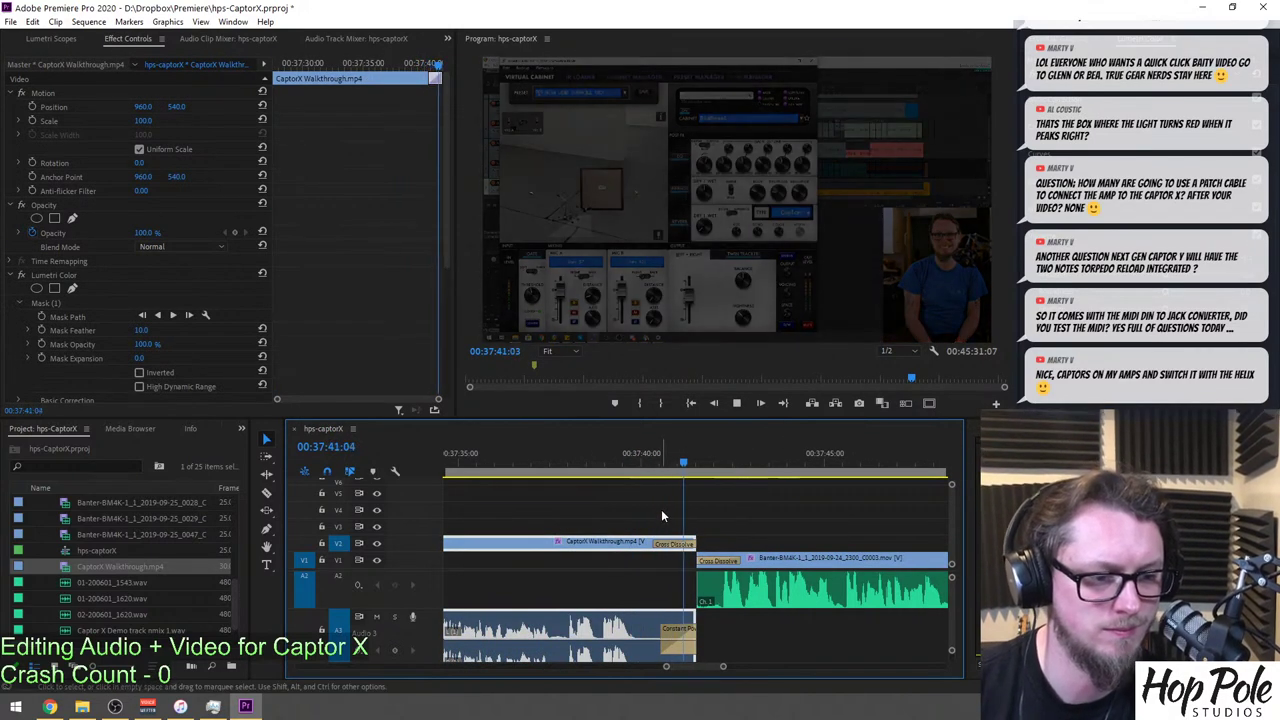
{"action": "key", "text": "space"}
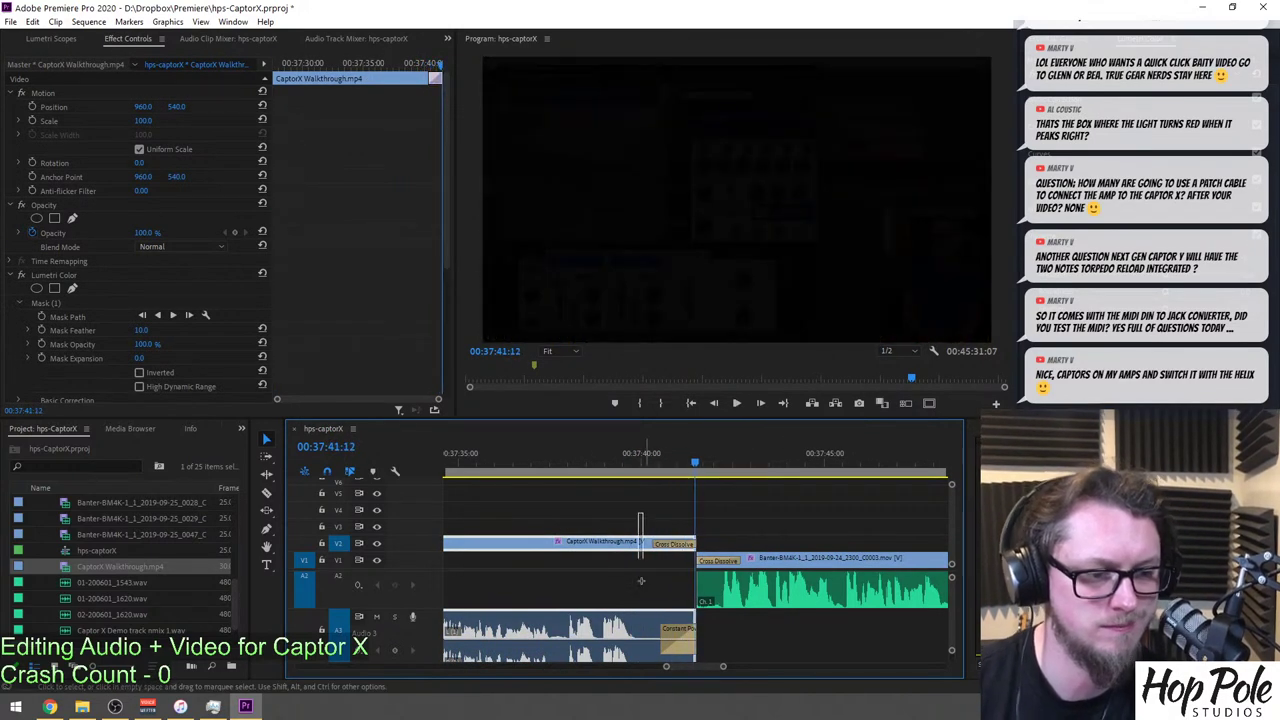
Trim the walkthrough's end back to about 00:37:40, move the Banter clip against it, and play the transition.
{"action": "left_click", "coordinate": [678, 544]}
{"action": "left_click_drag", "start_coordinate": [694, 543], "coordinate": [652, 543]}
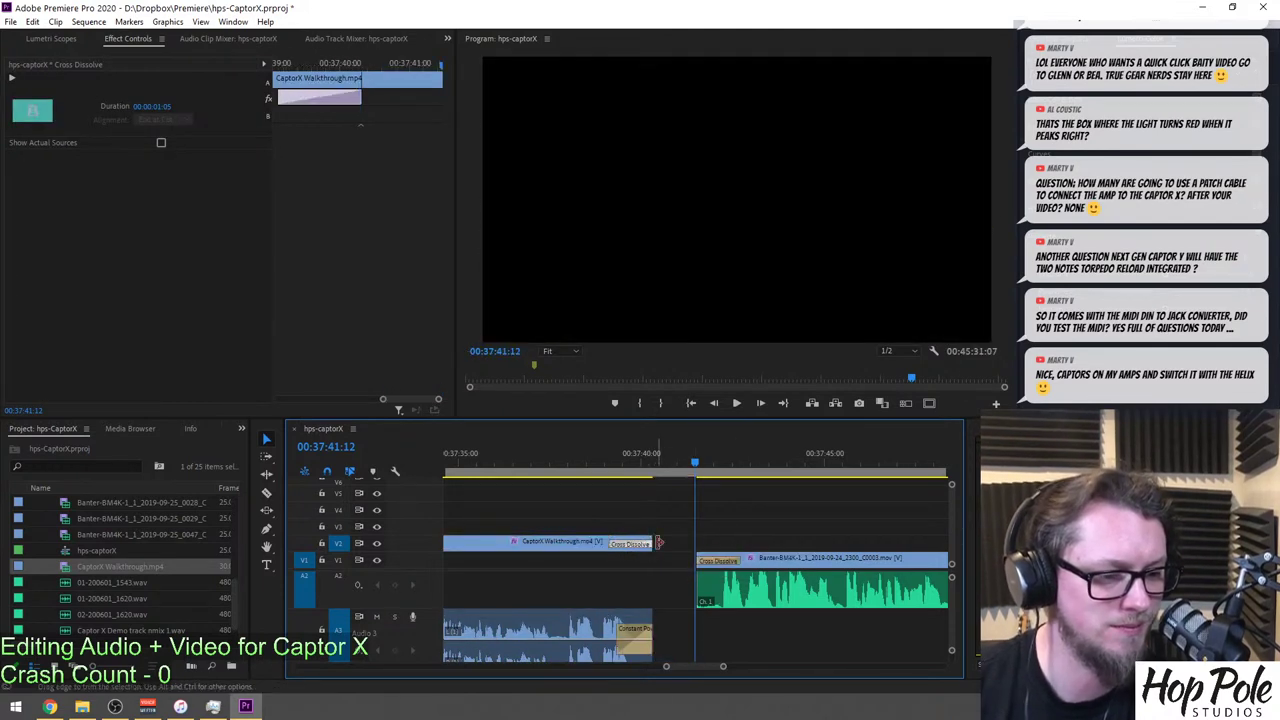
{"action": "left_click_drag", "start_coordinate": [767, 560], "coordinate": [738, 569]}
{"action": "left_click", "coordinate": [604, 458]}
{"action": "key", "text": "space"}
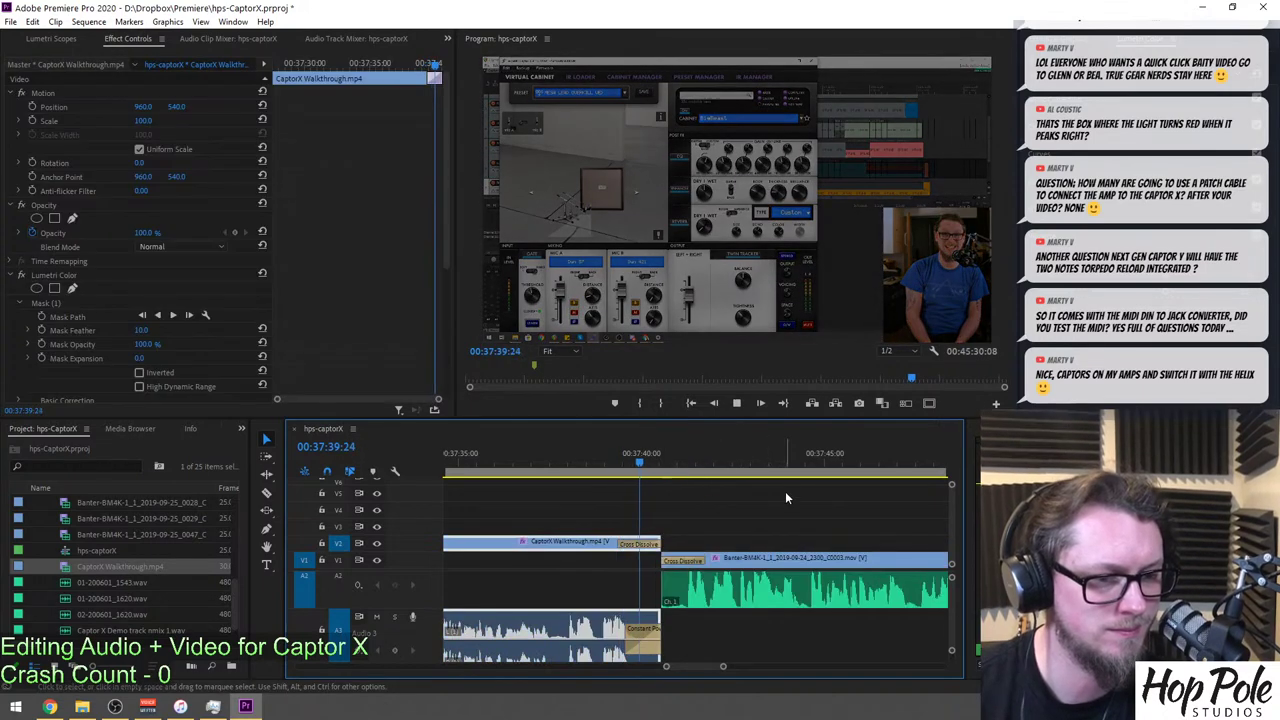
{"action": "key", "text": "minus"}
{"action": "key", "text": "equal"}
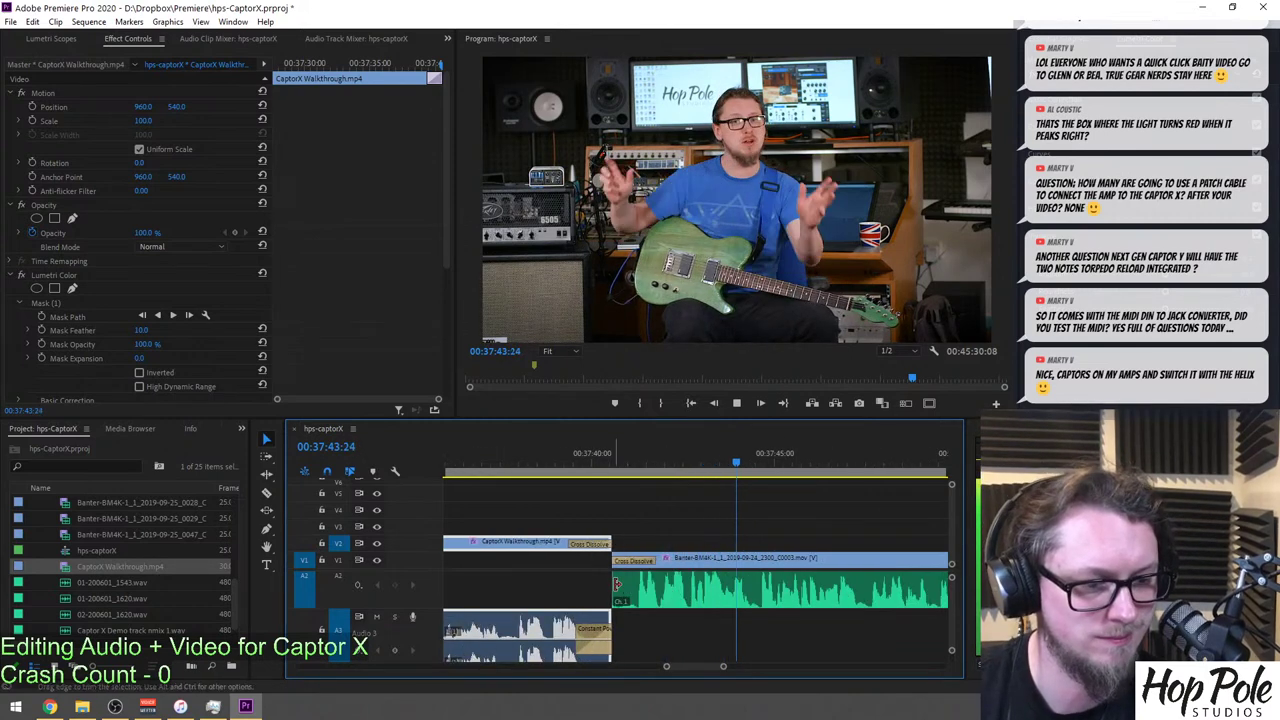
Survey the whole sequence from the final Banter clip back to the early clips around 00:04:00.
{"action": "key", "text": "minus"}
{"action": "key", "text": "minus"}
{"action": "key", "text": "minus"}
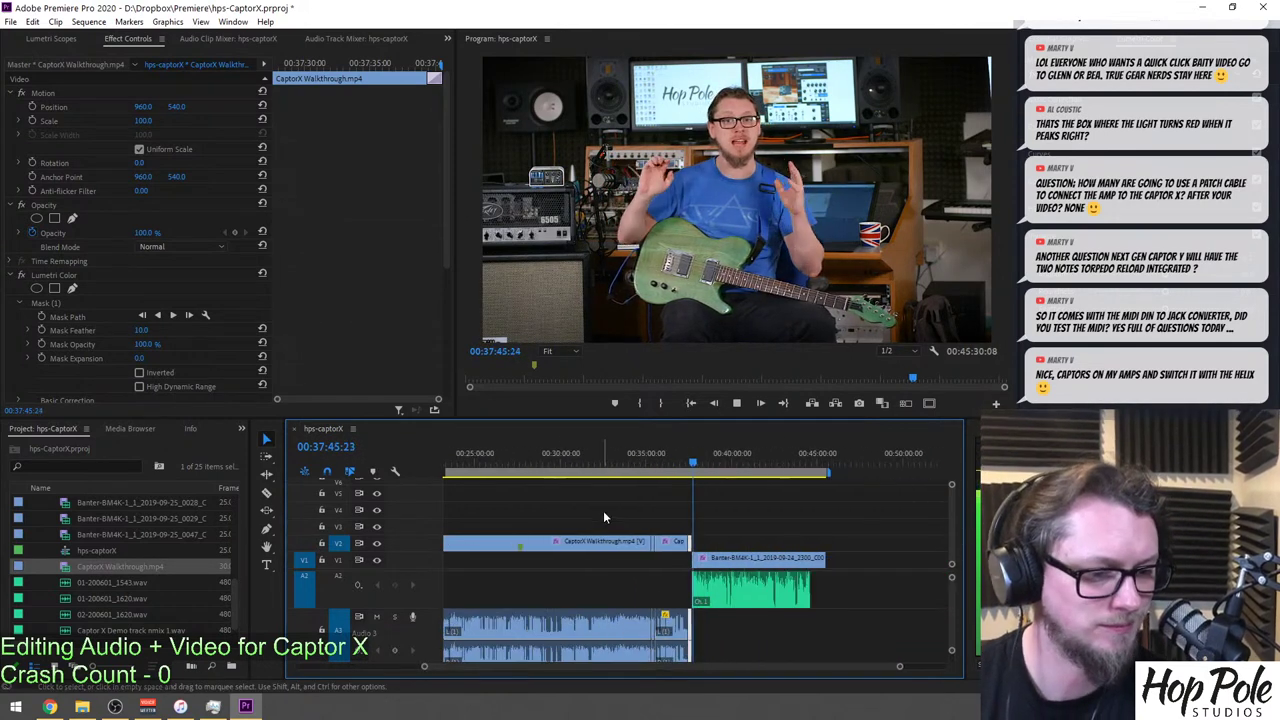
{"action": "key", "text": "minus"}
{"action": "key", "text": "minus"}
{"action": "key", "text": "minus"}
{"action": "key", "text": "minus"}
{"action": "left_click", "coordinate": [481, 460]}
{"action": "key", "text": "equal"}
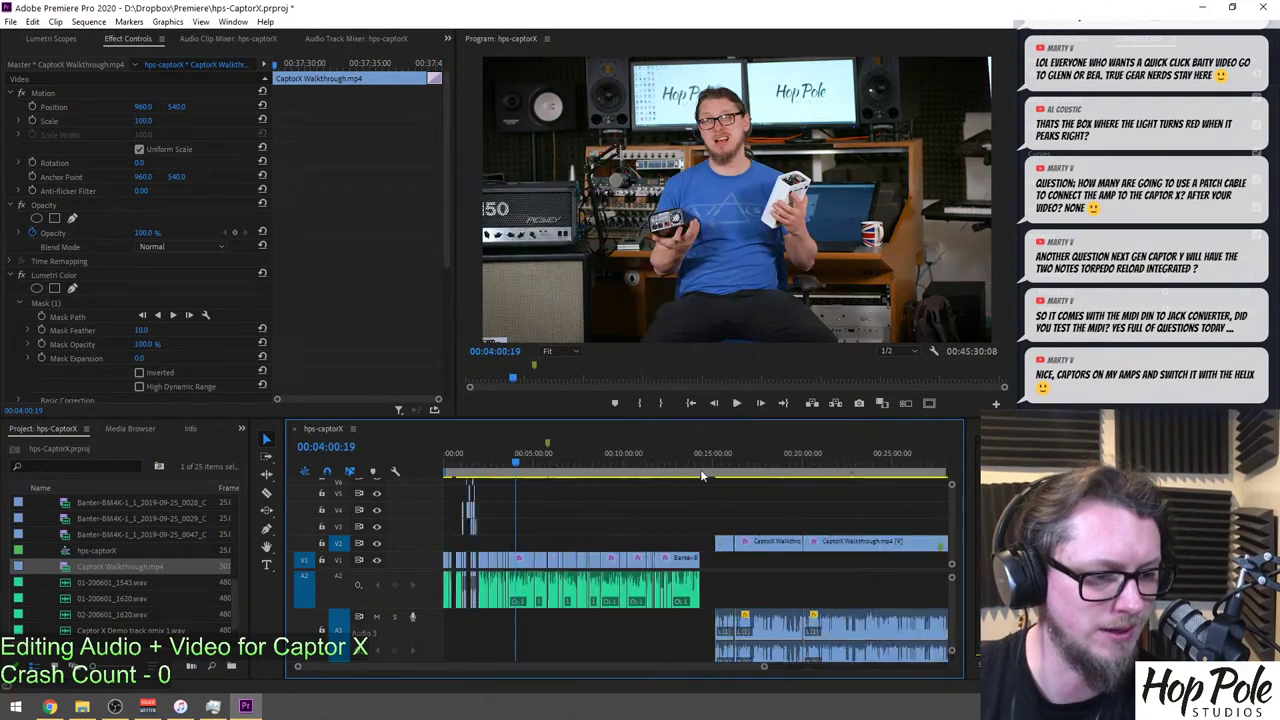
{"action": "key", "text": "equal"}
{"action": "key", "text": "equal"}
{"action": "key", "text": "minus"}
{"action": "key", "text": "minus"}
Inspect the gap between the Banter clip ending near 00:14:17 and the walkthrough, and play the walkthrough's opening at about 00:15:12.
{"action": "left_click", "coordinate": [706, 461]}
{"action": "key", "text": "equal"}
{"action": "key", "text": "equal"}
{"action": "key", "text": "equal"}
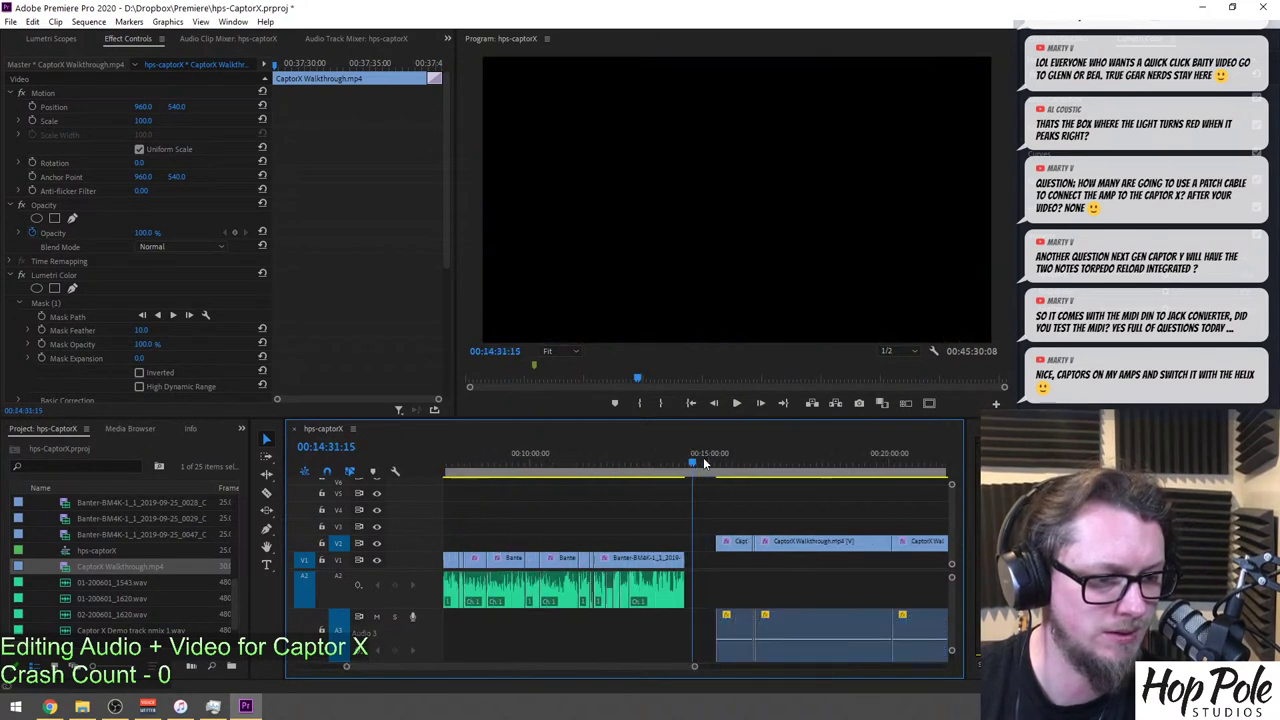
{"action": "left_click_drag", "start_coordinate": [631, 463], "coordinate": [653, 467]}
{"action": "left_click", "coordinate": [658, 466]}
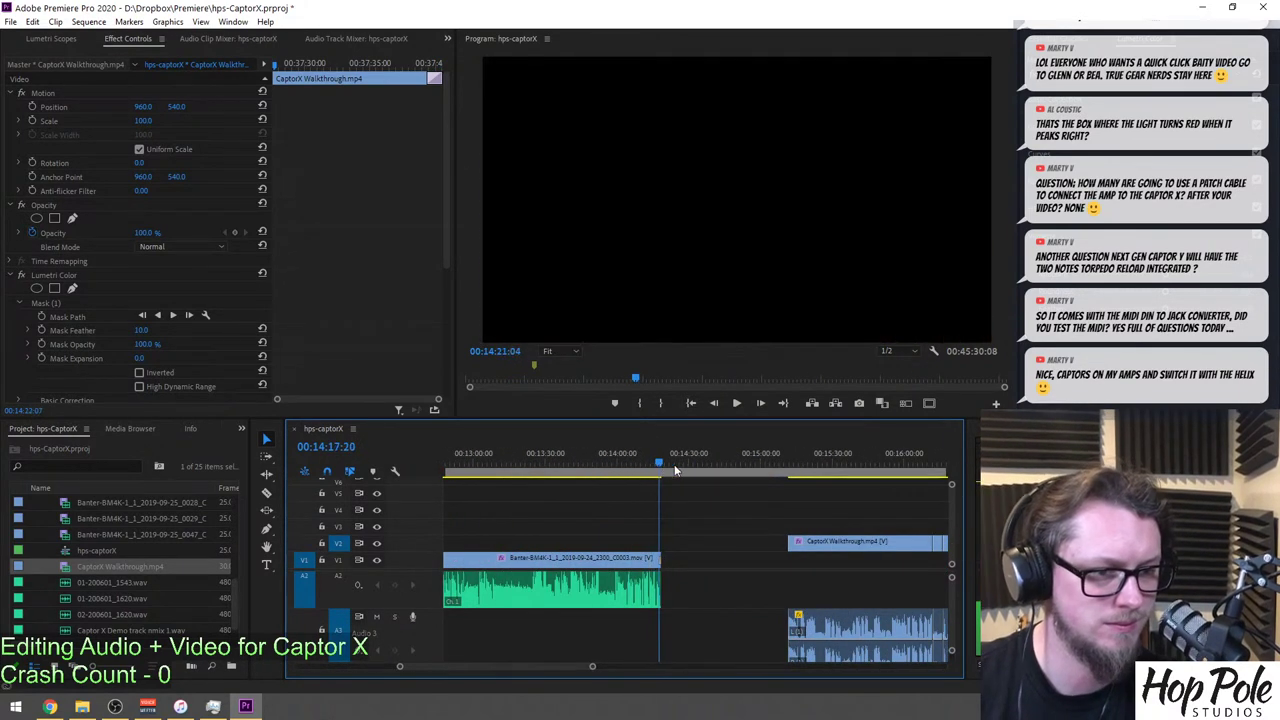
{"action": "left_click_drag", "start_coordinate": [764, 480], "coordinate": [792, 494]}
{"action": "key", "text": "space"}
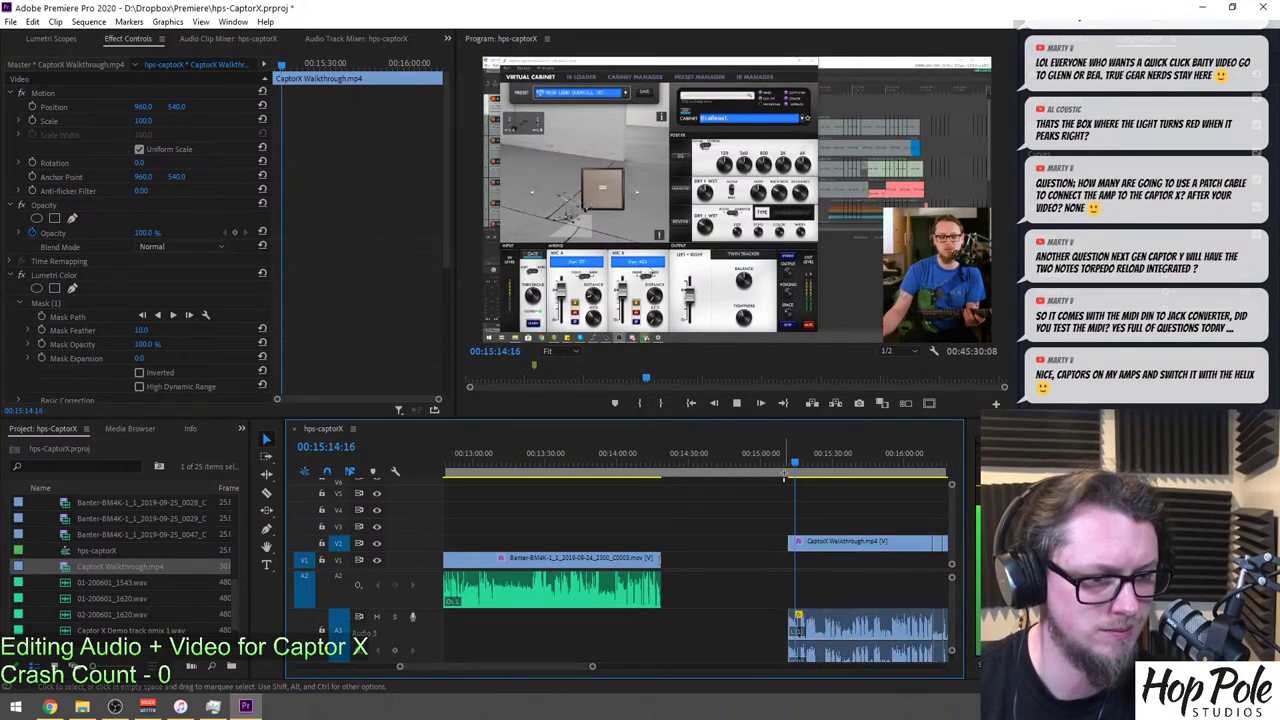
{"action": "left_click", "coordinate": [785, 468]}
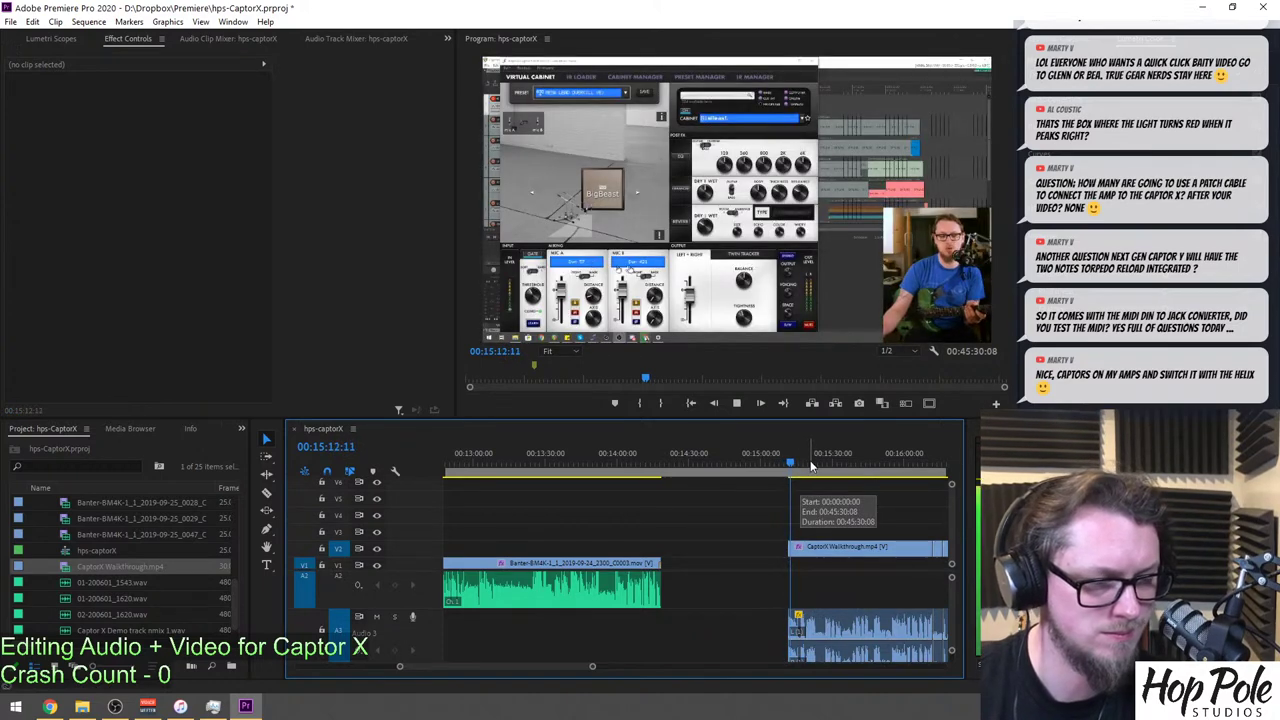
Undo the recent edits until the missing V2 clips and the opening section of the walkthrough are back in the sequence.
{"action": "key", "text": "space"}
{"action": "key", "text": "minus"}
{"action": "key", "text": "minus"}
{"action": "key", "text": "minus"}
{"action": "key", "text": "minus"}
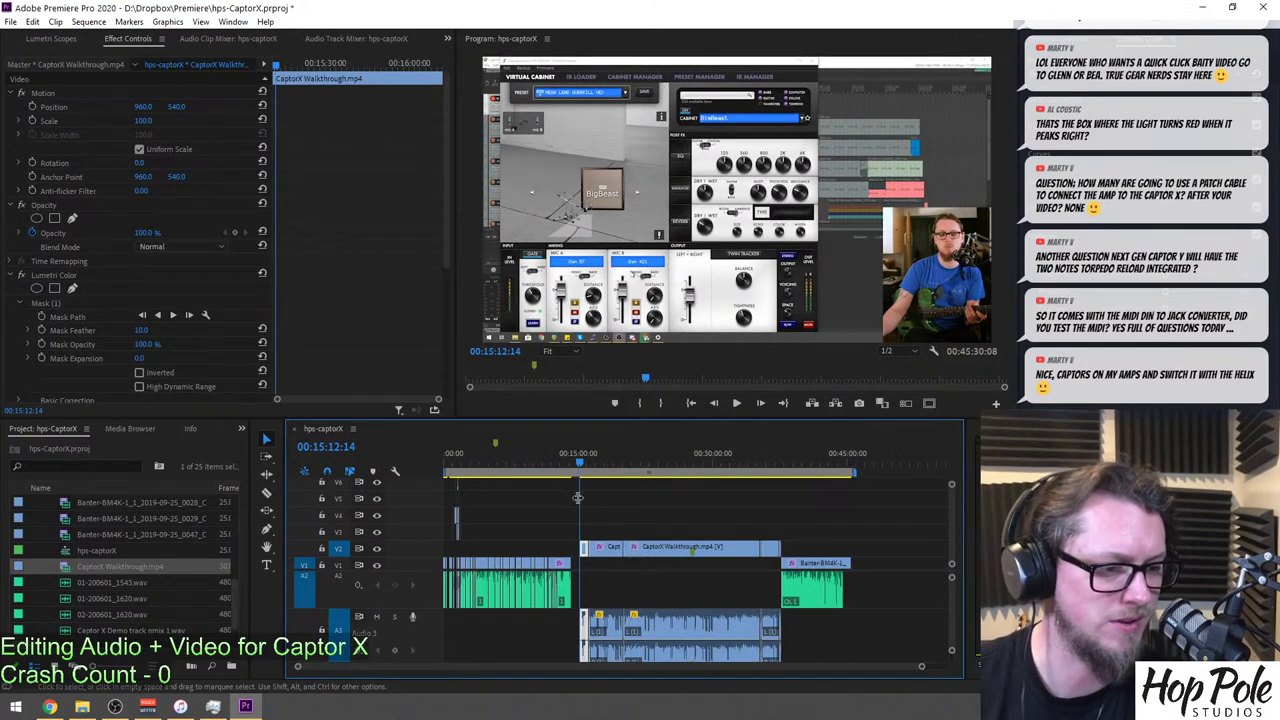
{"action": "key", "text": "ctrl+z"}
{"action": "key", "text": "ctrl+z"}
{"action": "key", "text": "ctrl+z"}
{"action": "key", "text": "ctrl+z"}
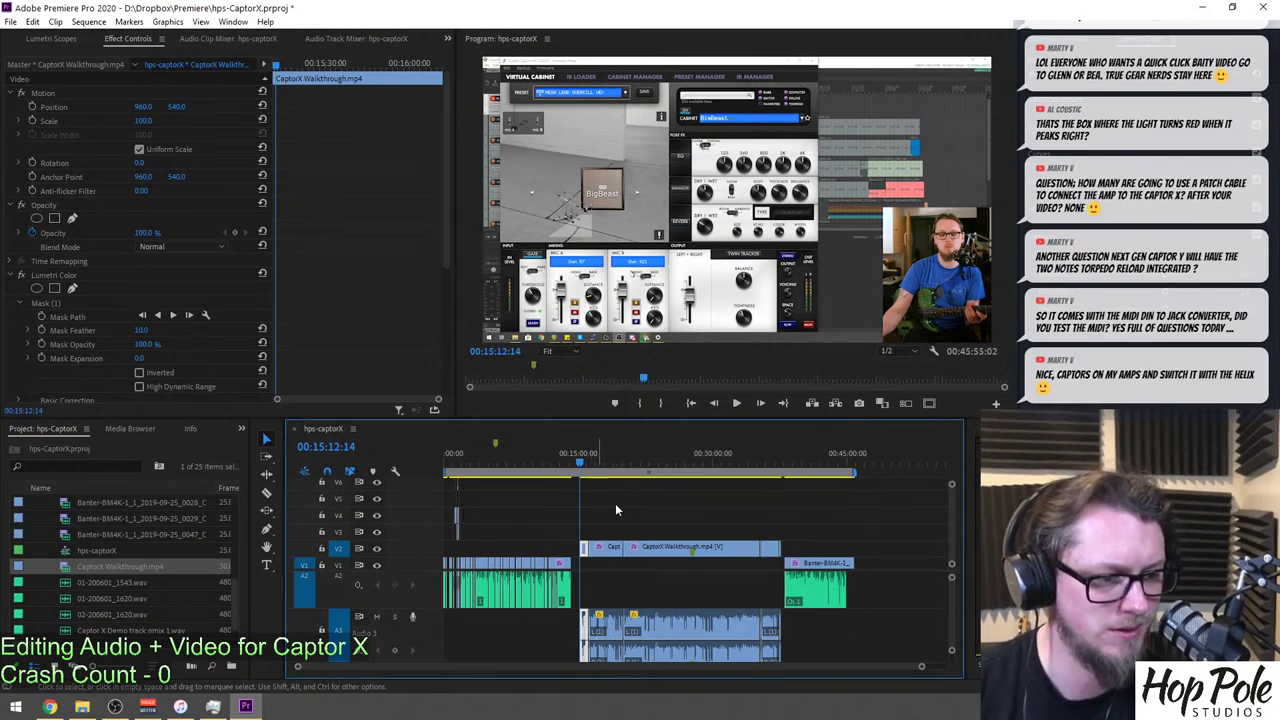
{"action": "key", "text": "ctrl+z"}
{"action": "key", "text": "ctrl+z"}
{"action": "key", "text": "ctrl+z"}
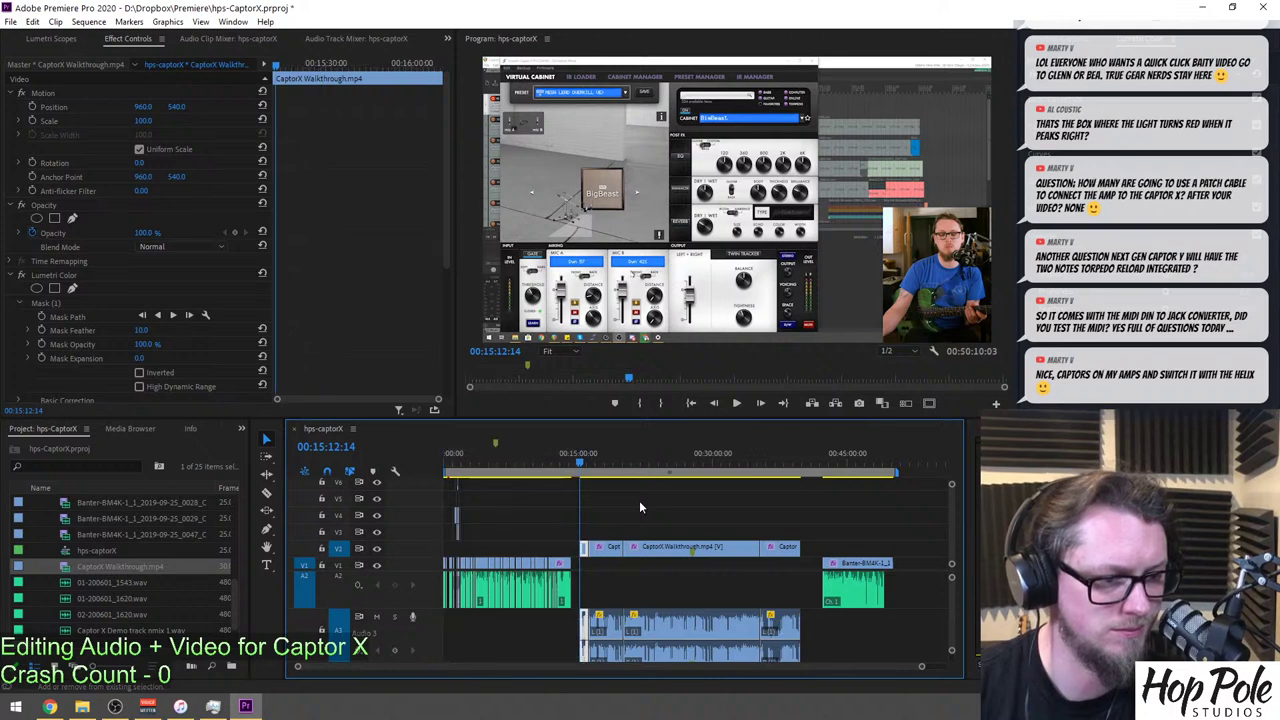
{"action": "left_click", "coordinate": [619, 537]}
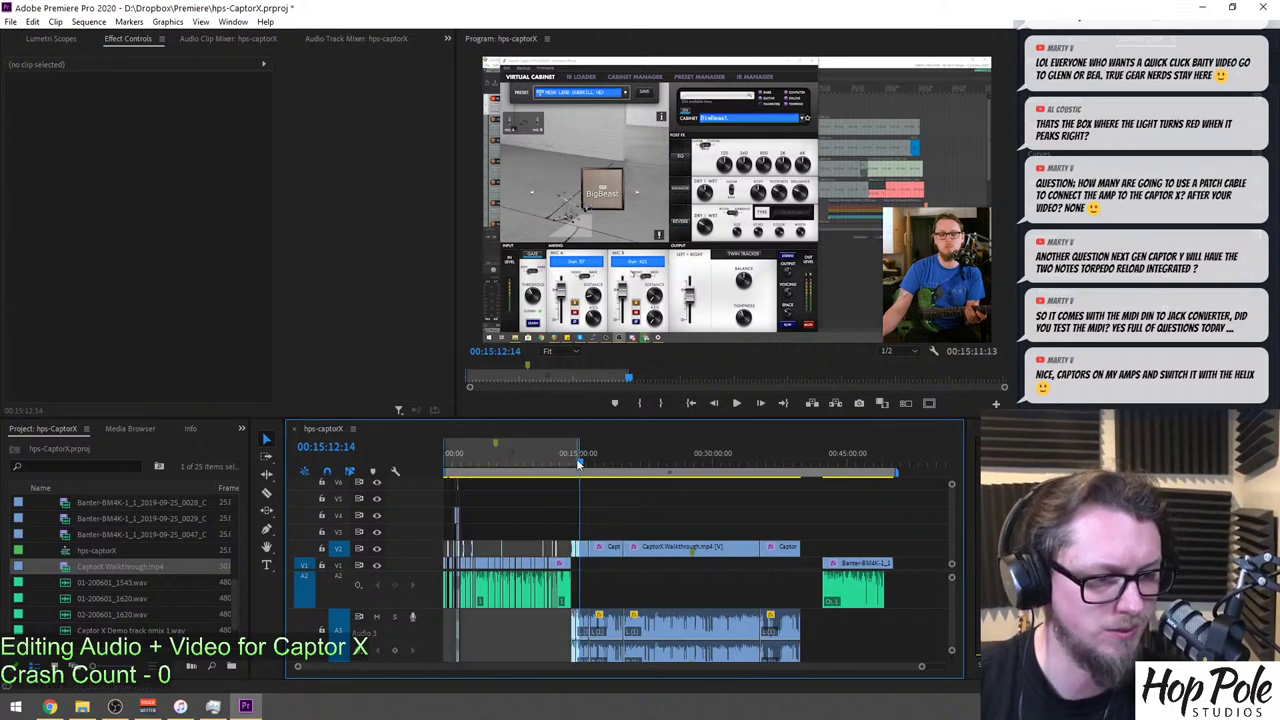
Clear the In and Out points of the sequence.
{"action": "key", "text": "Down"}
{"action": "key", "text": "Down"}
{"action": "right_click", "coordinate": [531, 454]}
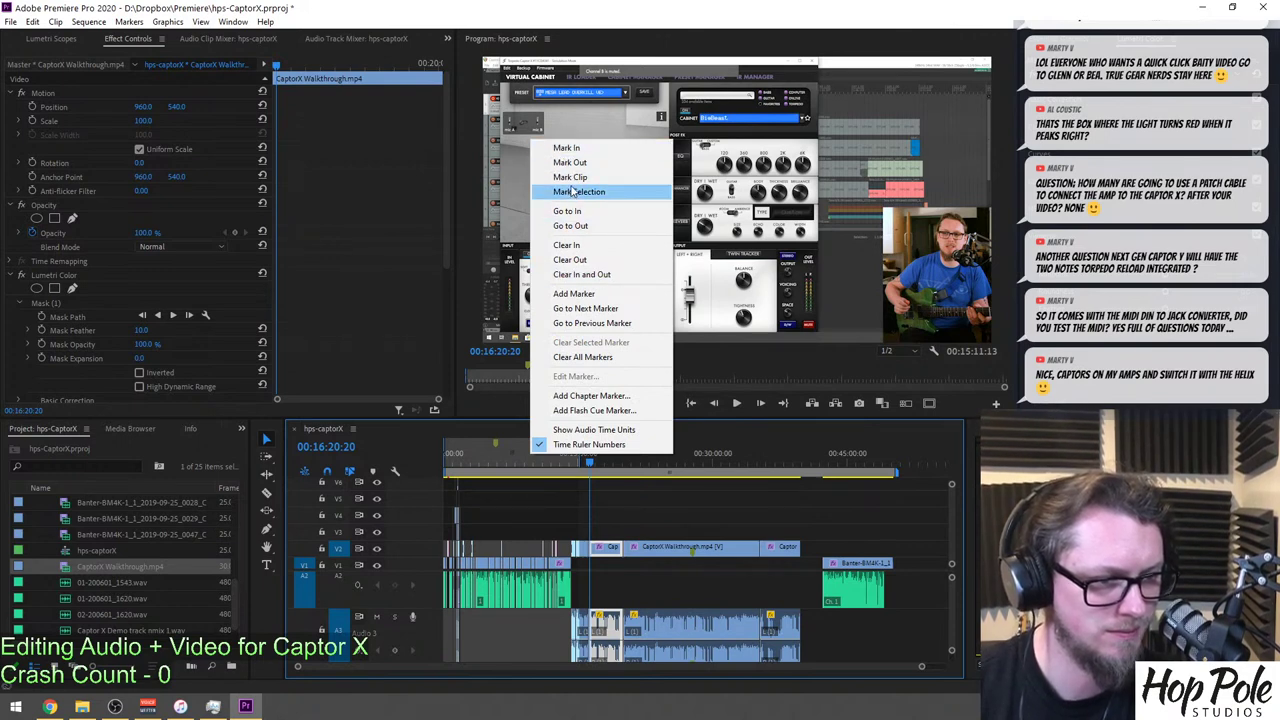
{"action": "left_click", "coordinate": [567, 275]}
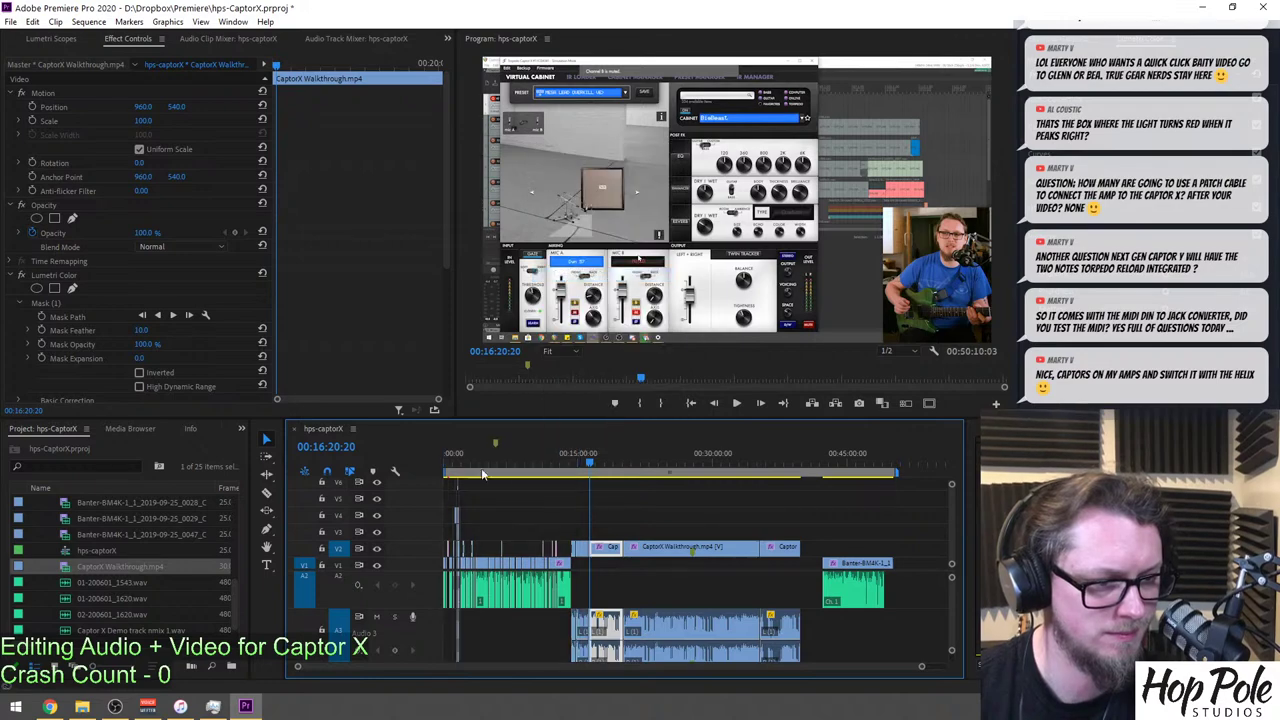
Examine the restored walkthrough clips in detail and in overview from about 00:15:49 to 00:17:31.
{"action": "left_click_drag", "start_coordinate": [538, 446], "coordinate": [595, 460]}
{"action": "key", "text": "="}
{"action": "key", "text": "="}
{"action": "key", "text": "="}
{"action": "key", "text": "="}
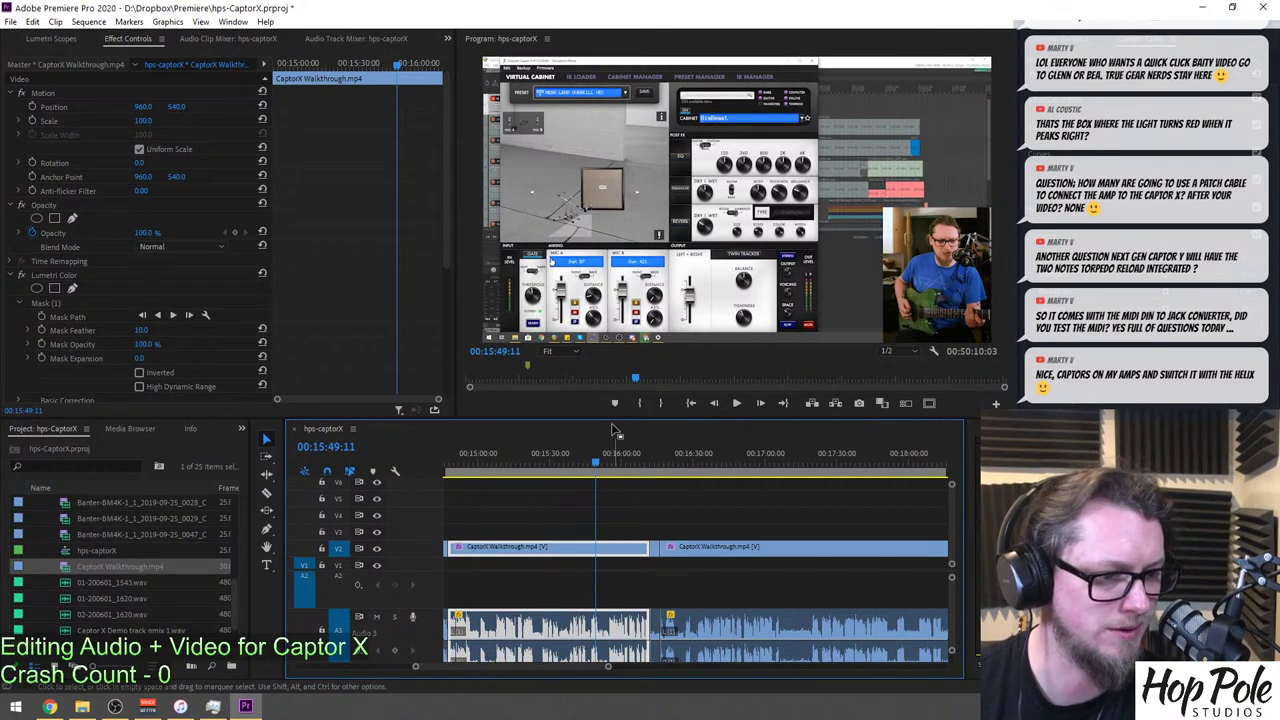
{"action": "key", "text": "-"}
{"action": "key", "text": "-"}
{"action": "key", "text": "-"}
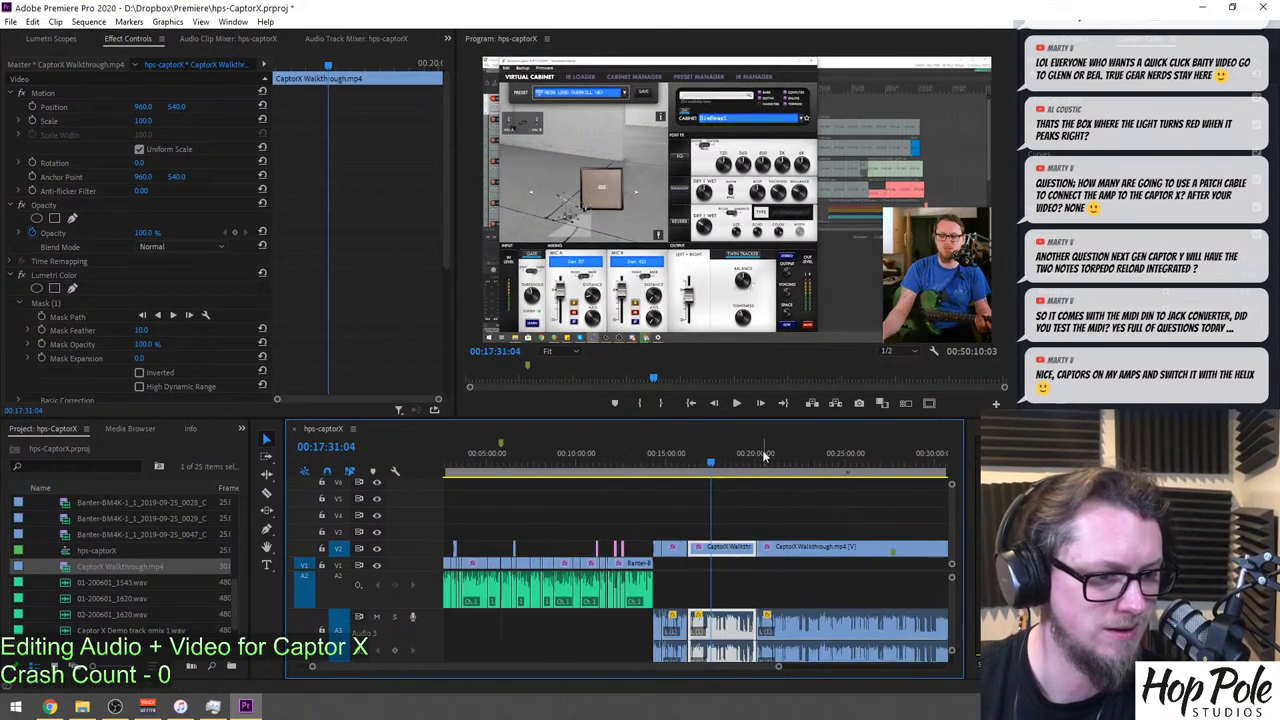
{"action": "key", "text": "="}
{"action": "key", "text": "="}
{"action": "key", "text": "-"}
{"action": "key", "text": "-"}
Inspect the earlier Banter clips and overlays around the marker near 00:05:41.
{"action": "left_click", "coordinate": [503, 459]}
{"action": "key", "text": "="}
{"action": "key", "text": "="}
{"action": "key", "text": "="}
{"action": "key", "text": "="}
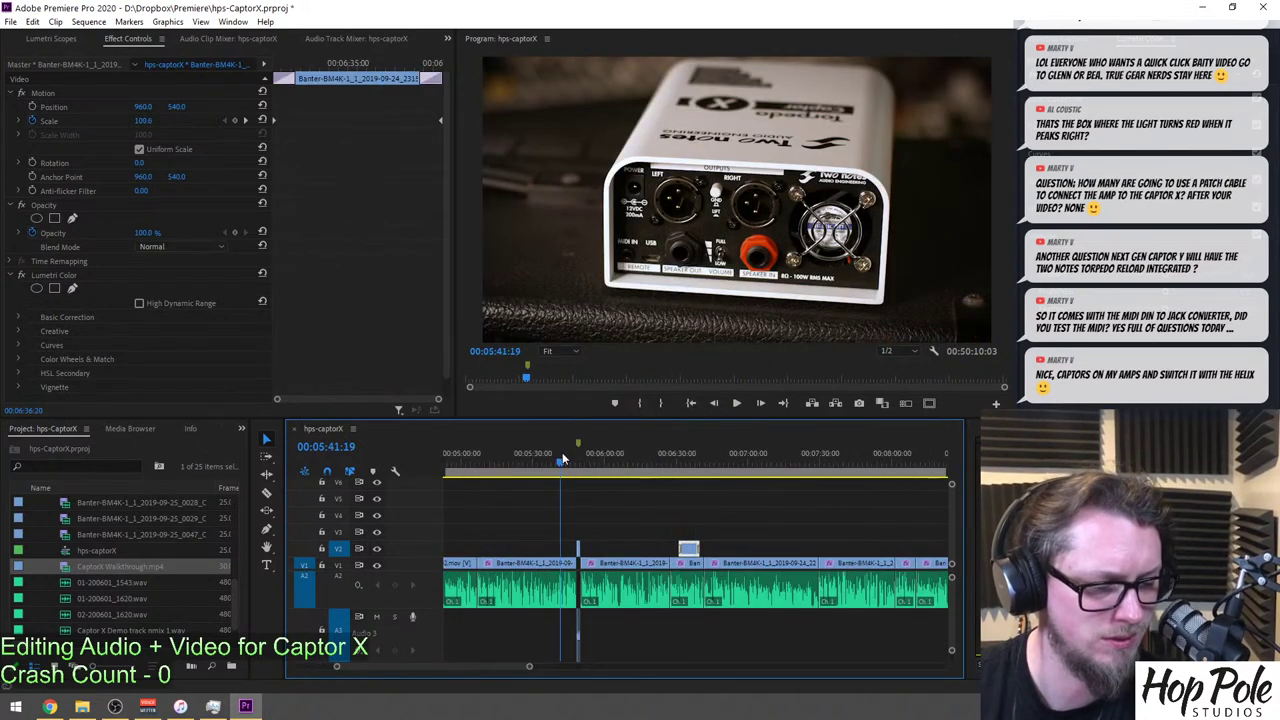
{"action": "left_click", "coordinate": [559, 453]}
{"action": "key", "text": "-"}
{"action": "key", "text": "-"}
{"action": "key", "text": "-"}
{"action": "key", "text": "-"}
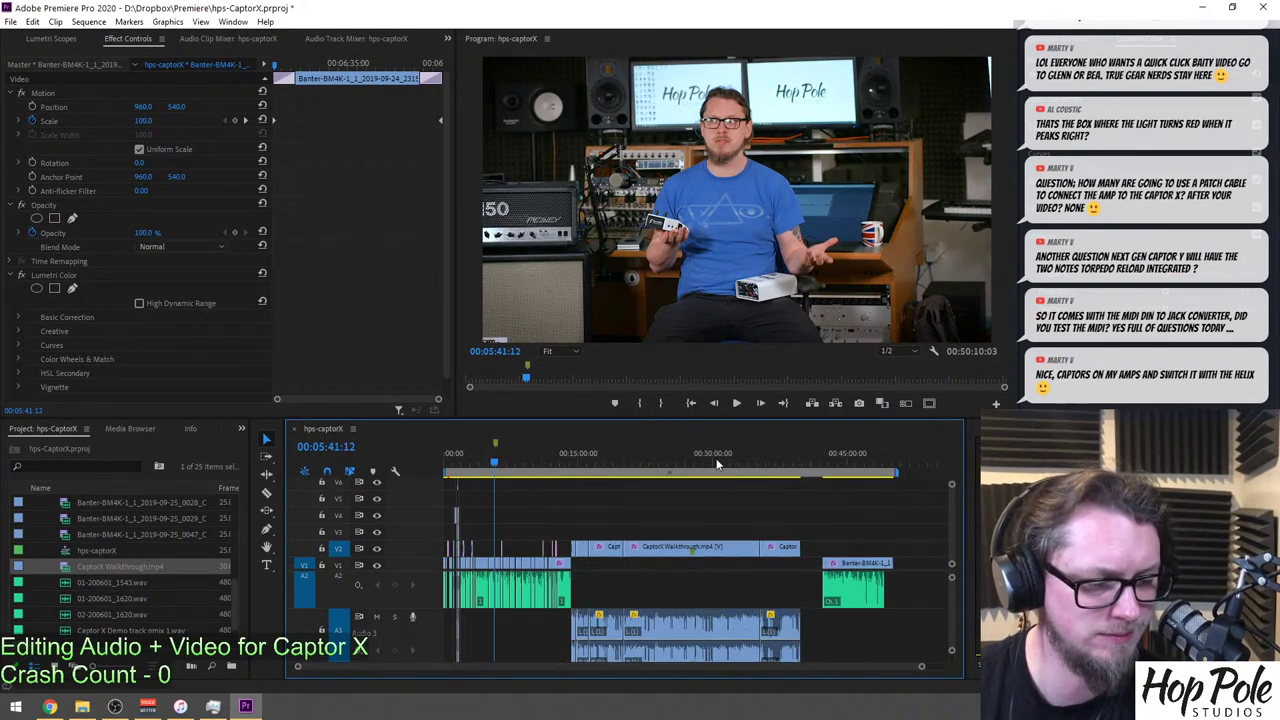
Save the project and return the playhead to the start of the sequence.
{"action": "left_click", "coordinate": [748, 453]}
{"action": "key", "text": "-"}
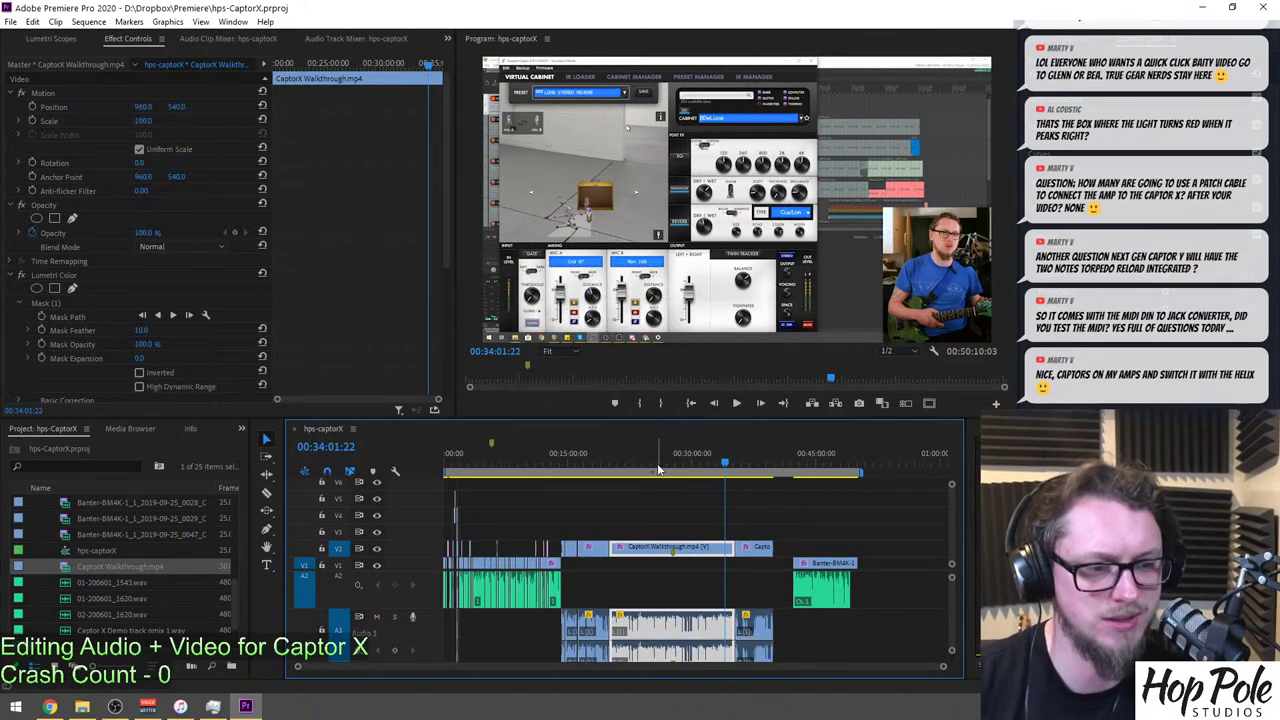
{"action": "left_click", "coordinate": [444, 455]}
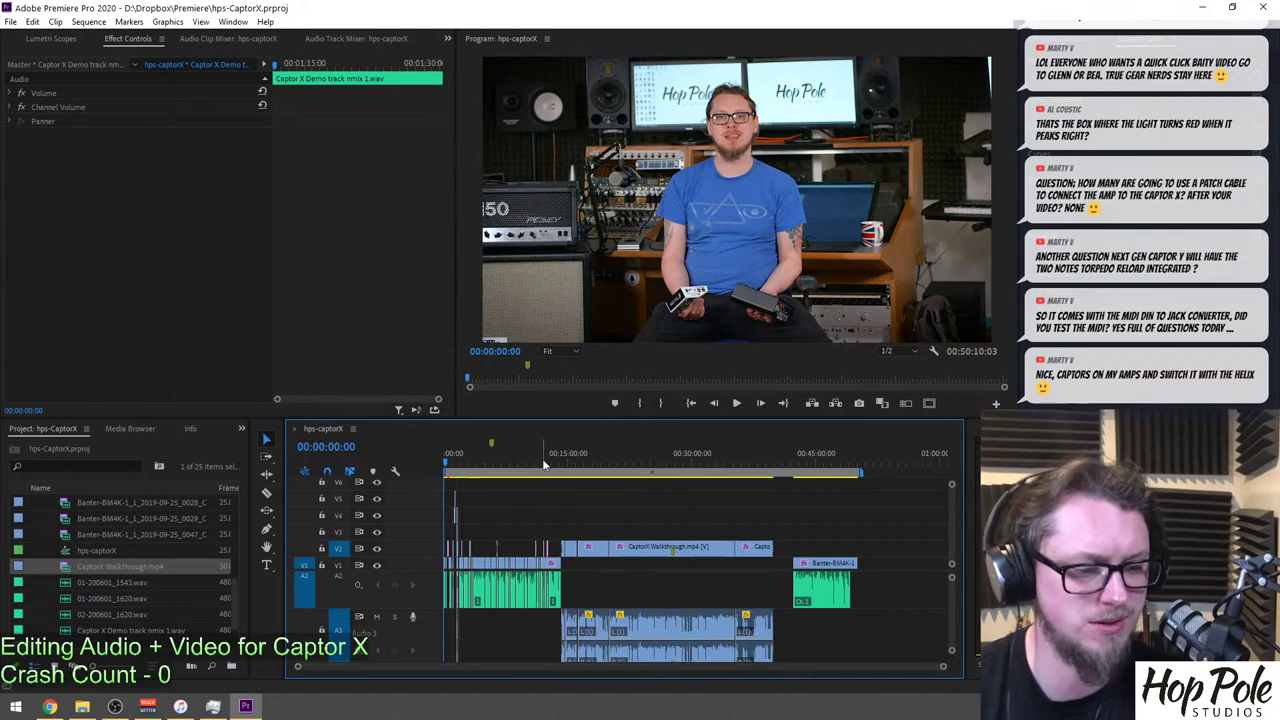
Examine the opening clips of the sequence, from the start to about 00:01:45.
{"action": "key", "text": "="}
{"action": "key", "text": "="}
{"action": "key", "text": "="}
{"action": "key", "text": "="}
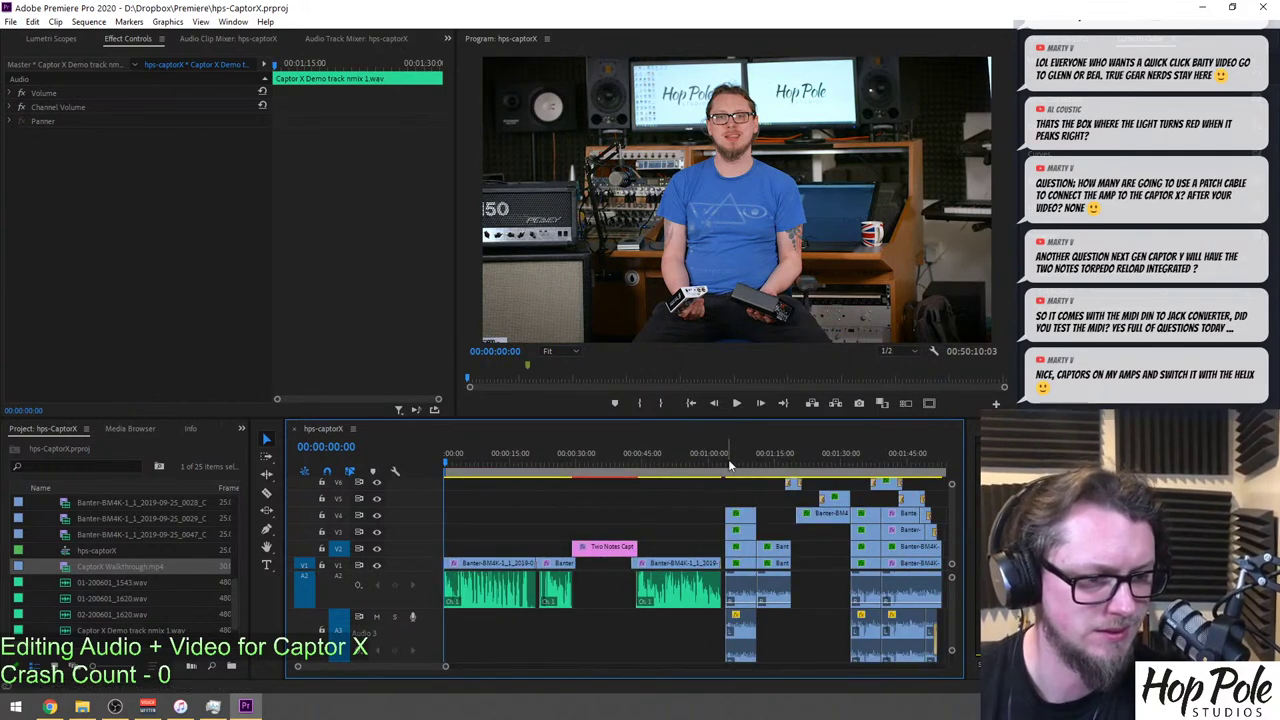
{"action": "key", "text": "-"}
{"action": "key", "text": "-"}
{"action": "key", "text": "-"}
{"action": "key", "text": "-"}
{"action": "key", "text": "-"}
Play back the walkthrough footage across the existing cut, from about 00:35:16 to 00:35:24.
{"action": "left_click", "coordinate": [729, 453]}
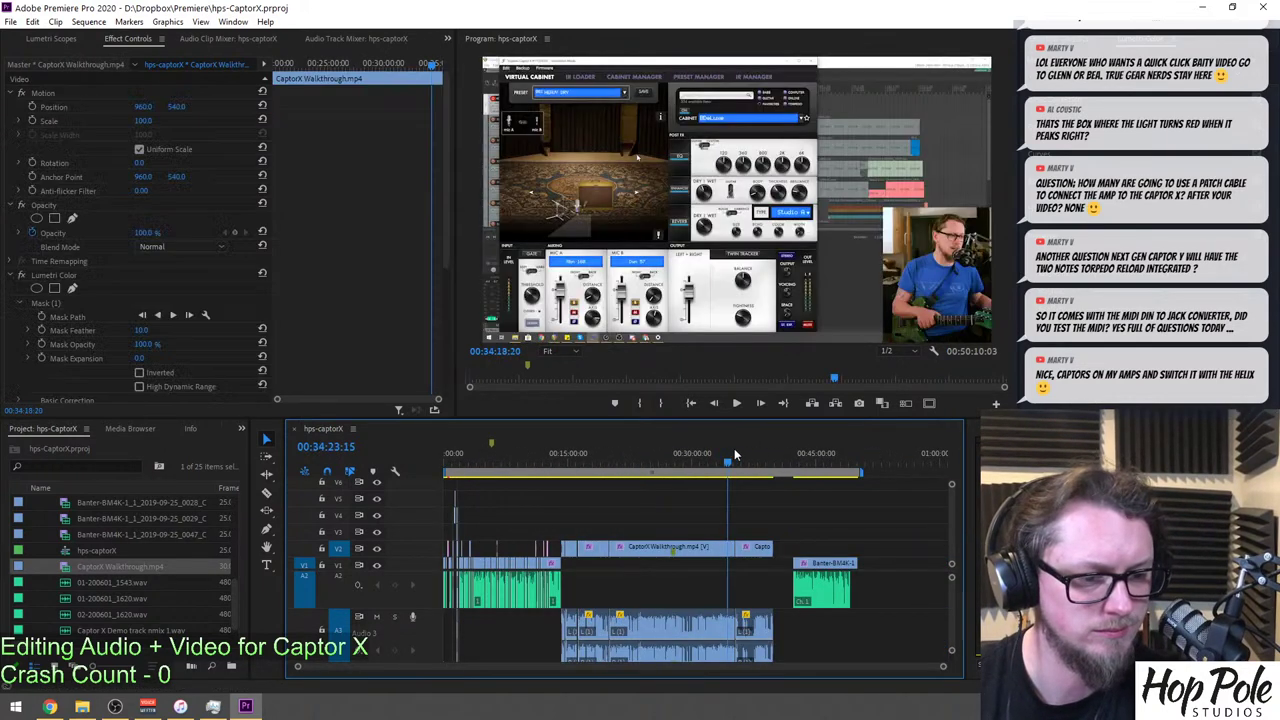
{"action": "left_click", "coordinate": [727, 453]}
{"action": "key", "text": "="}
{"action": "key", "text": "="}
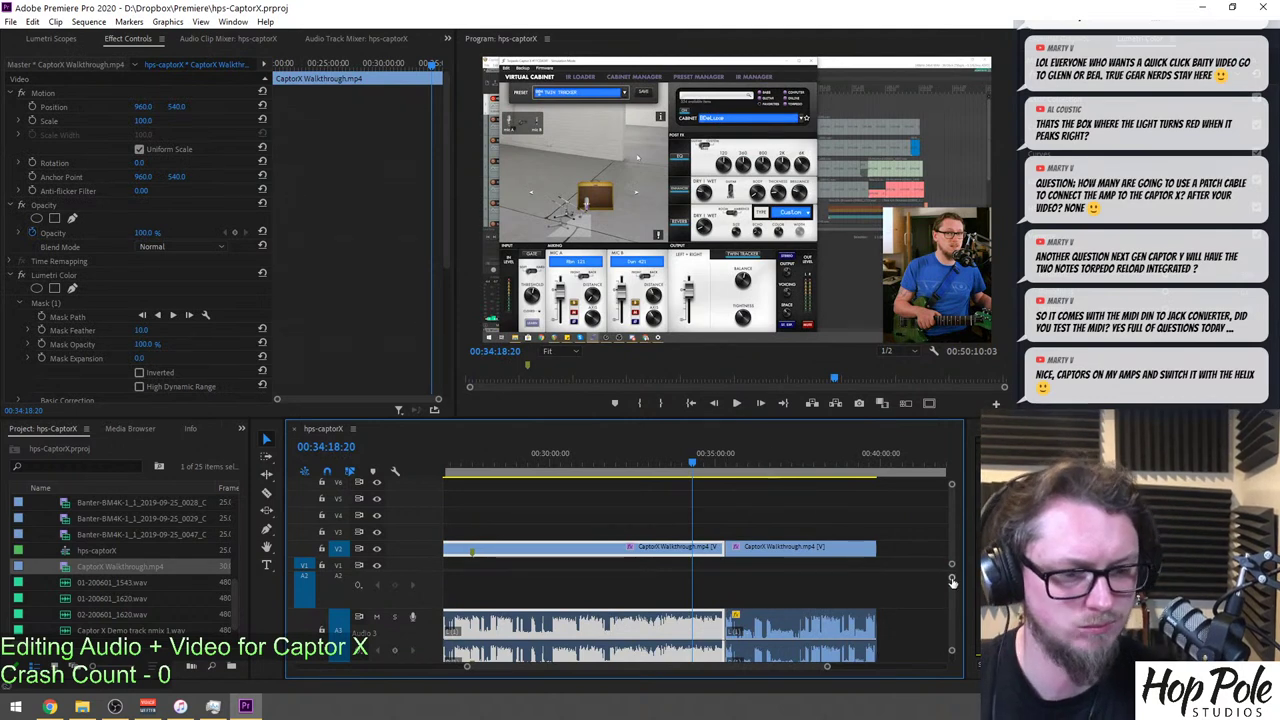
{"action": "scroll", "coordinate": [952, 606], "scroll_direction": "down", "scroll_amount": 2}
{"action": "left_click_drag", "start_coordinate": [697, 456], "coordinate": [724, 462]}
{"action": "key", "text": "space"}
{"action": "key", "text": "="}
{"action": "key", "text": "="}
{"action": "key", "text": "="}
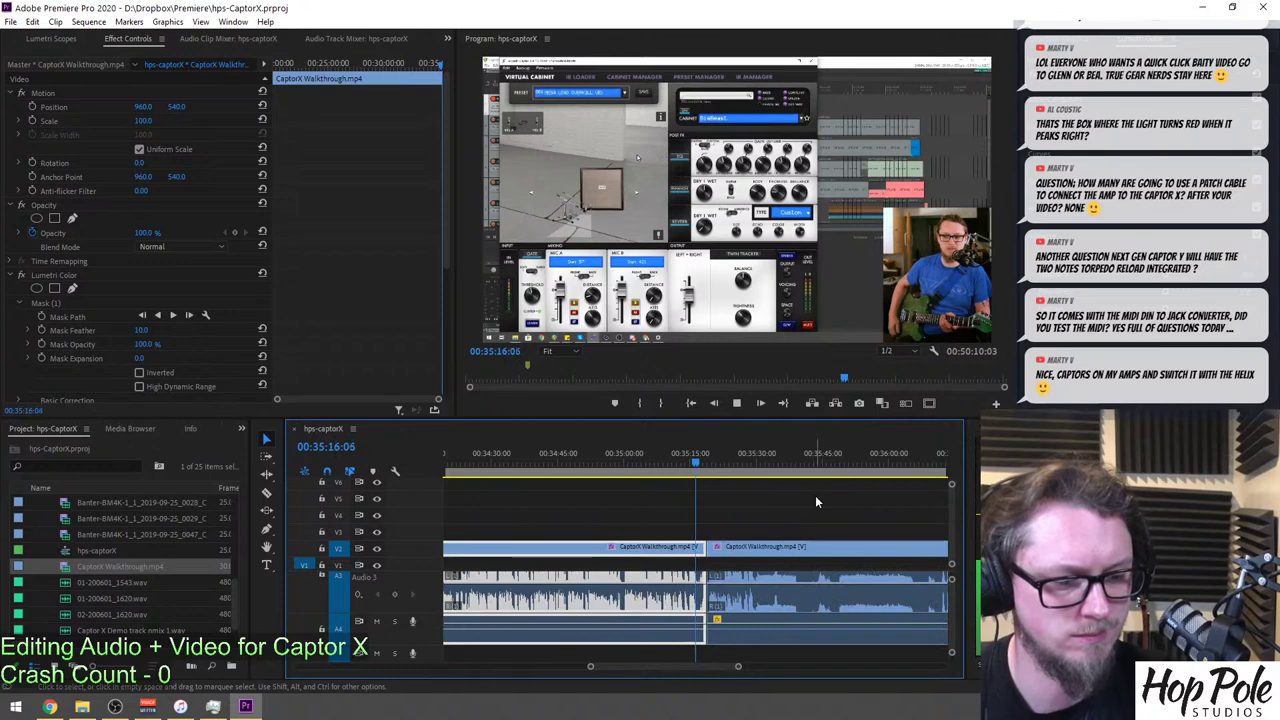
{"action": "key", "text": "super+s"}
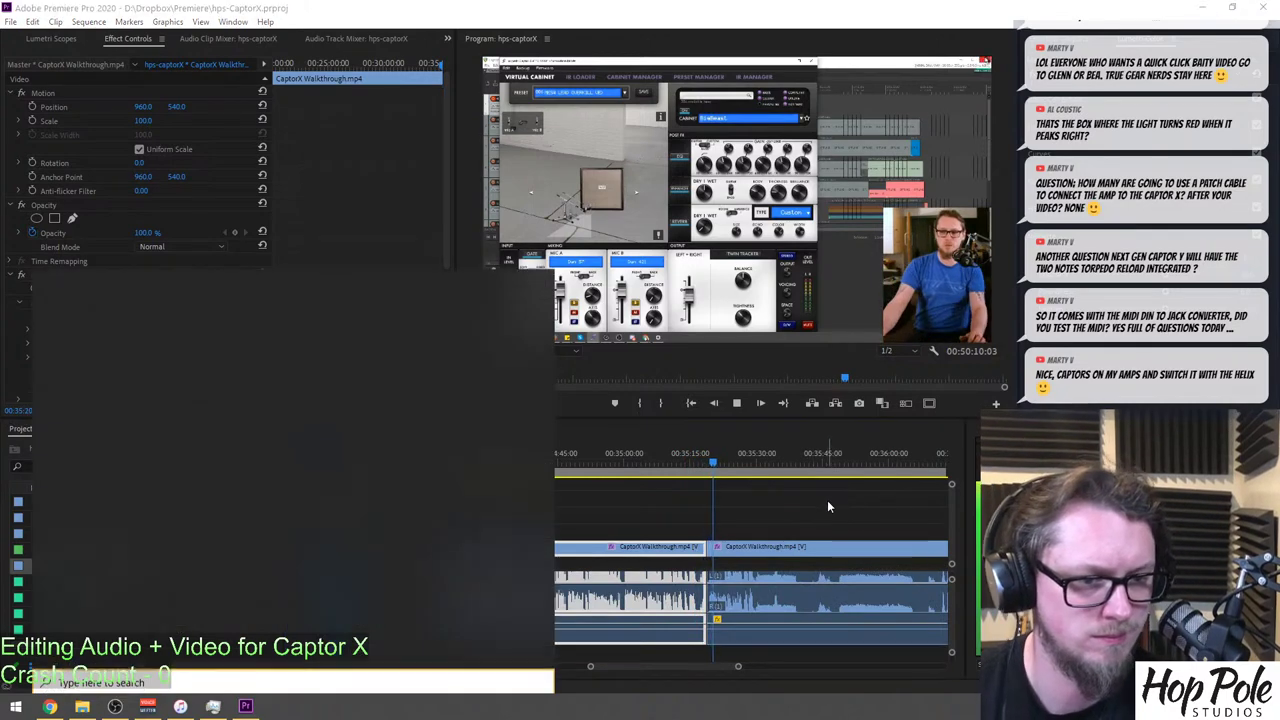
{"action": "key", "text": "Escape"}
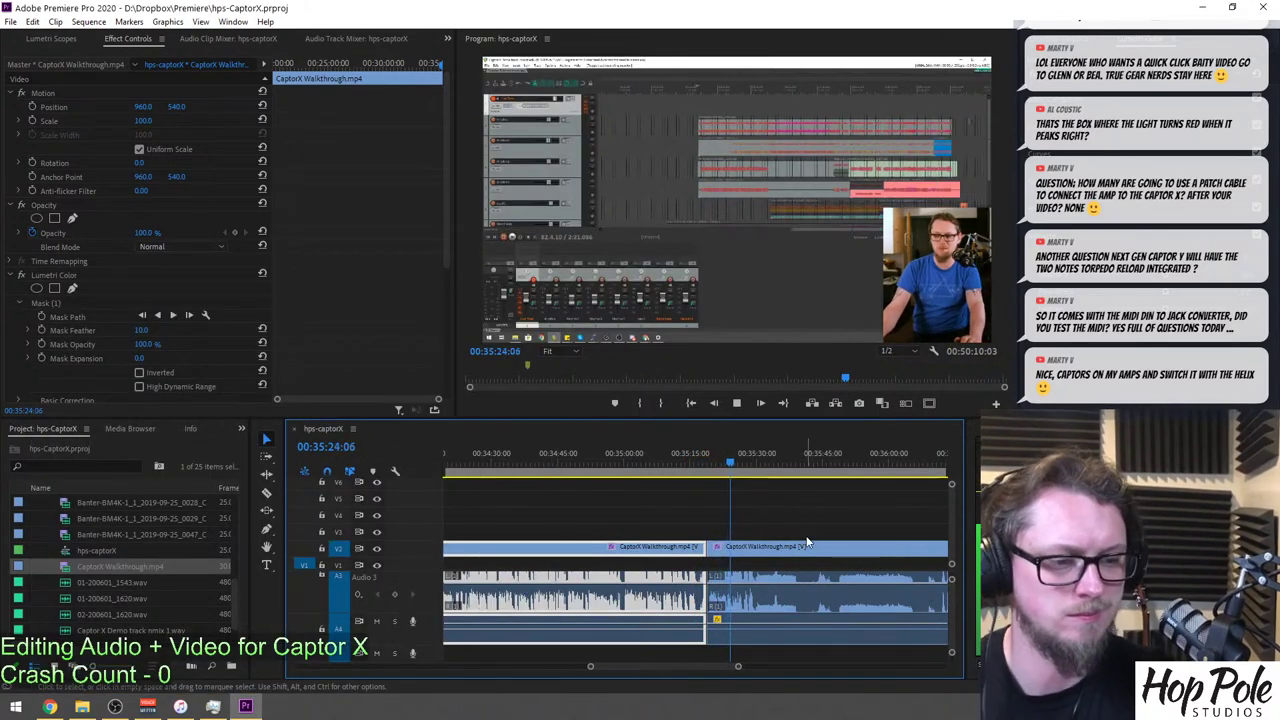
Split the CaptorX Walkthrough clip and its linked audio at 00:35:29:16.
{"action": "key", "text": "="}
{"action": "key", "text": "="}
{"action": "key", "text": "="}
{"action": "key", "text": "space"}
{"action": "key", "text": "c"}
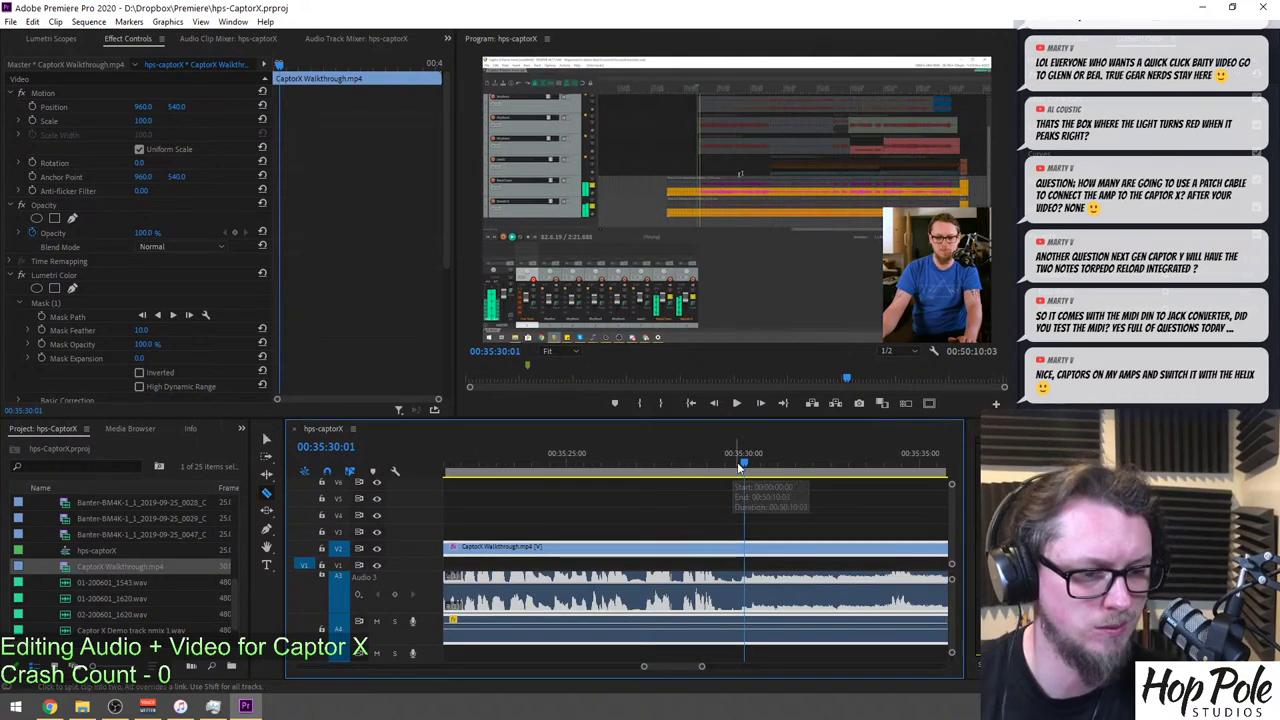
{"action": "left_click_drag", "start_coordinate": [743, 463], "coordinate": [731, 463]}
{"action": "left_click", "coordinate": [731, 606]}
Split the CaptorX Walkthrough clip and its audio again at about 00:37:35.
{"action": "key", "text": "-"}
{"action": "key", "text": "-"}
{"action": "key", "text": "-"}
{"action": "key", "text": "-"}
{"action": "key", "text": "-"}
{"action": "key", "text": "-"}
{"action": "key", "text": "-"}
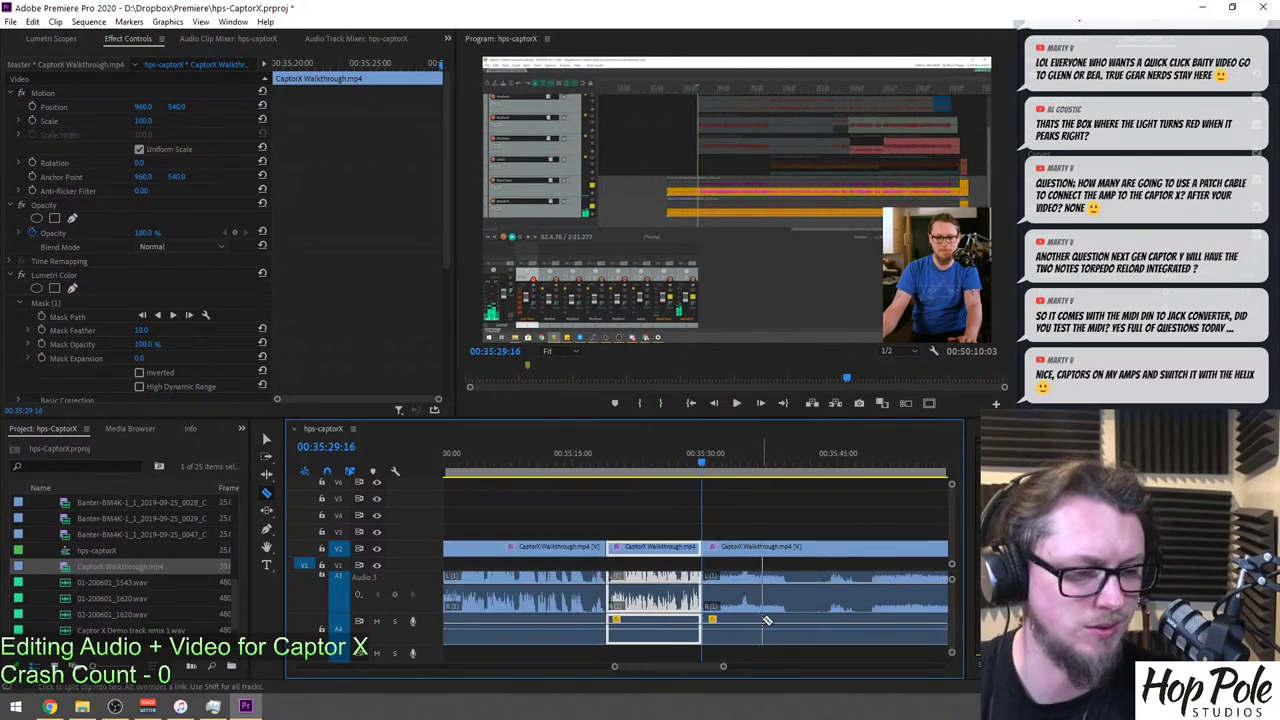
{"action": "key", "text": "="}
{"action": "key", "text": "-"}
{"action": "key", "text": "minus"}
{"action": "key", "text": "minus"}
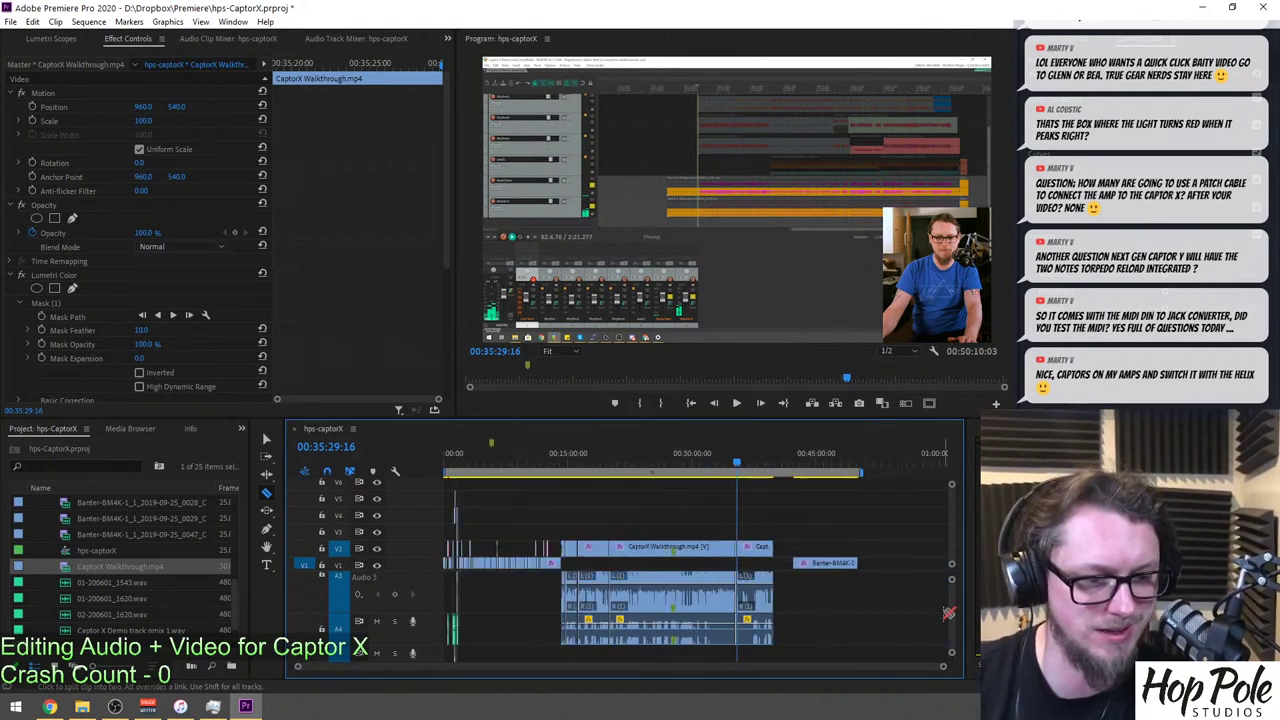
{"action": "key", "text": "equal"}
{"action": "key", "text": "equal"}
{"action": "key", "text": "equal"}
{"action": "key", "text": "equal"}
{"action": "key", "text": "equal"}
{"action": "key", "text": "equal"}
{"action": "key", "text": "equal"}
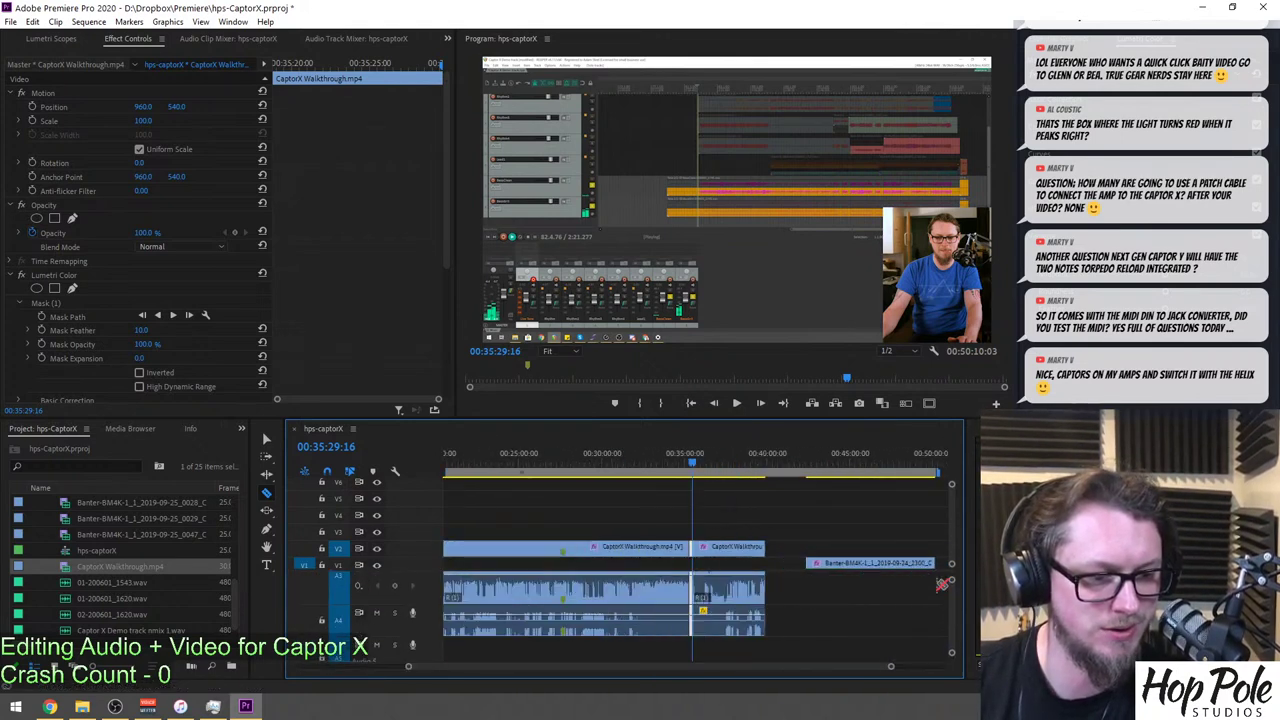
{"action": "key", "text": "minus"}
{"action": "left_click_drag", "start_coordinate": [856, 462], "coordinate": [839, 466]}
{"action": "key", "text": "equal"}
{"action": "key", "text": "equal"}
{"action": "left_click_drag", "start_coordinate": [612, 455], "coordinate": [637, 448]}
{"action": "key", "text": "equal"}
{"action": "key", "text": "equal"}
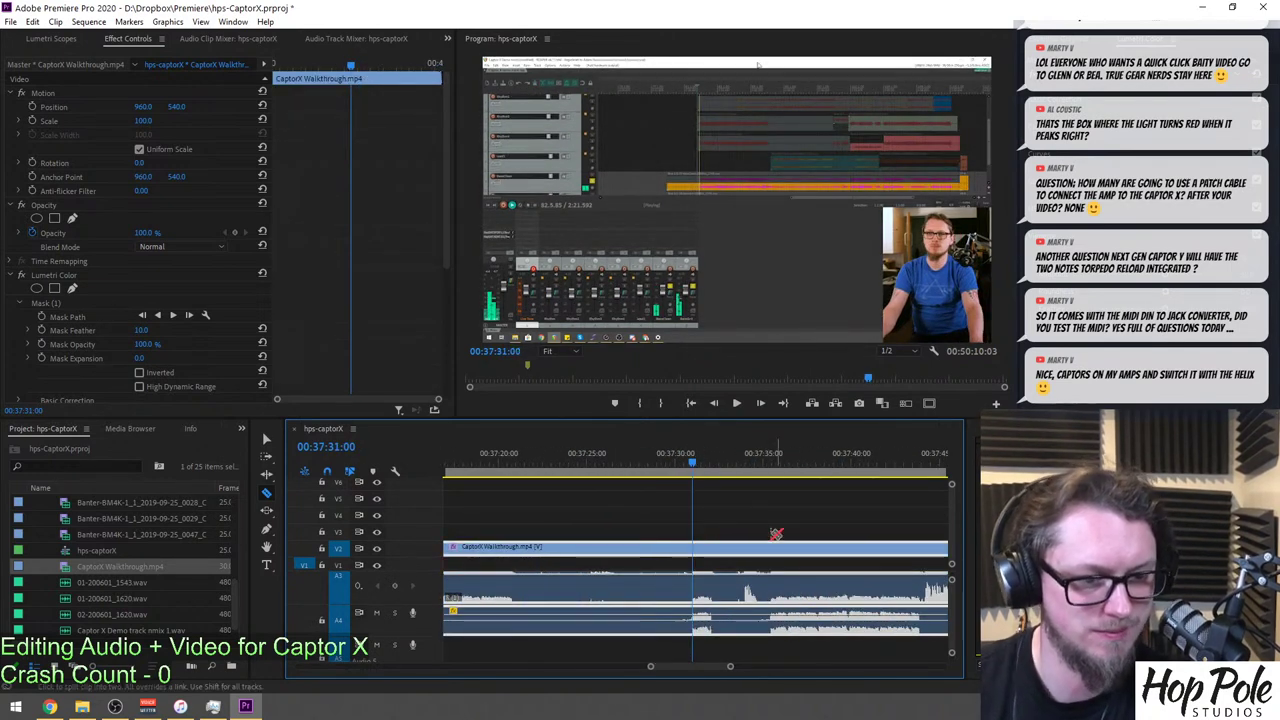
{"action": "left_click", "coordinate": [766, 608]}
Ripple-delete the walkthrough section between the cuts at about 00:35:29 and 00:37:35, and save the project.
{"action": "key", "text": "minus"}
{"action": "key", "text": "minus"}
{"action": "key", "text": "minus"}
{"action": "key", "text": "minus"}
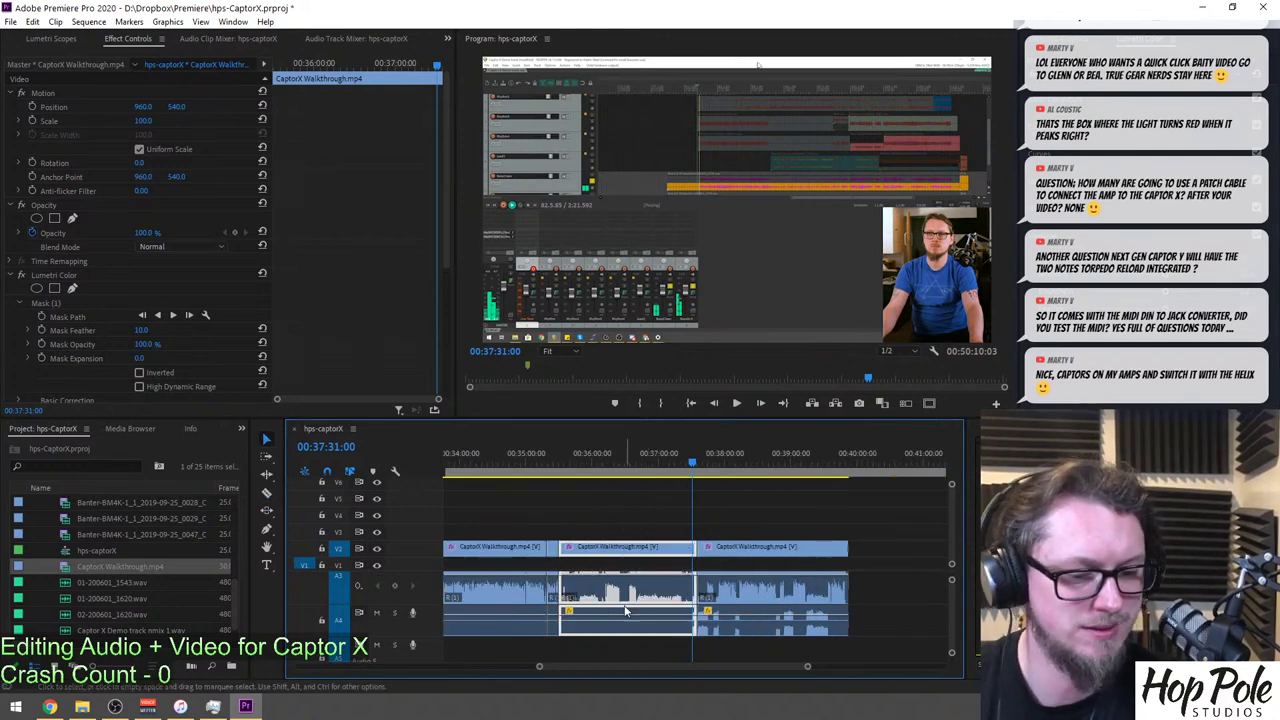
{"action": "key", "text": "Delete"}
{"action": "left_click", "coordinate": [625, 606]}
{"action": "key", "text": "Delete"}
{"action": "left_click", "coordinate": [552, 460]}
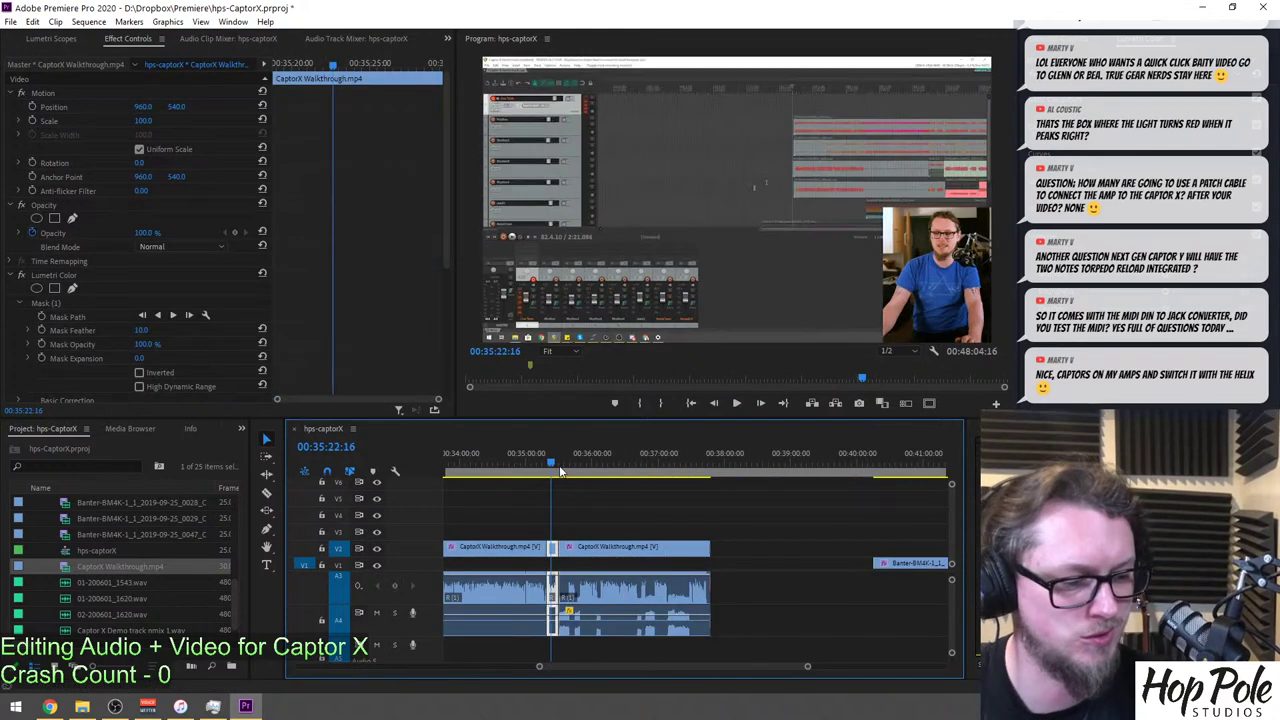
{"action": "key", "text": "ctrl+s"}
Play the sequence across the new join near 00:35:29 and review the walkthrough that follows.
{"action": "key", "text": "minus"}
{"action": "key", "text": "minus"}
{"action": "key", "text": "minus"}
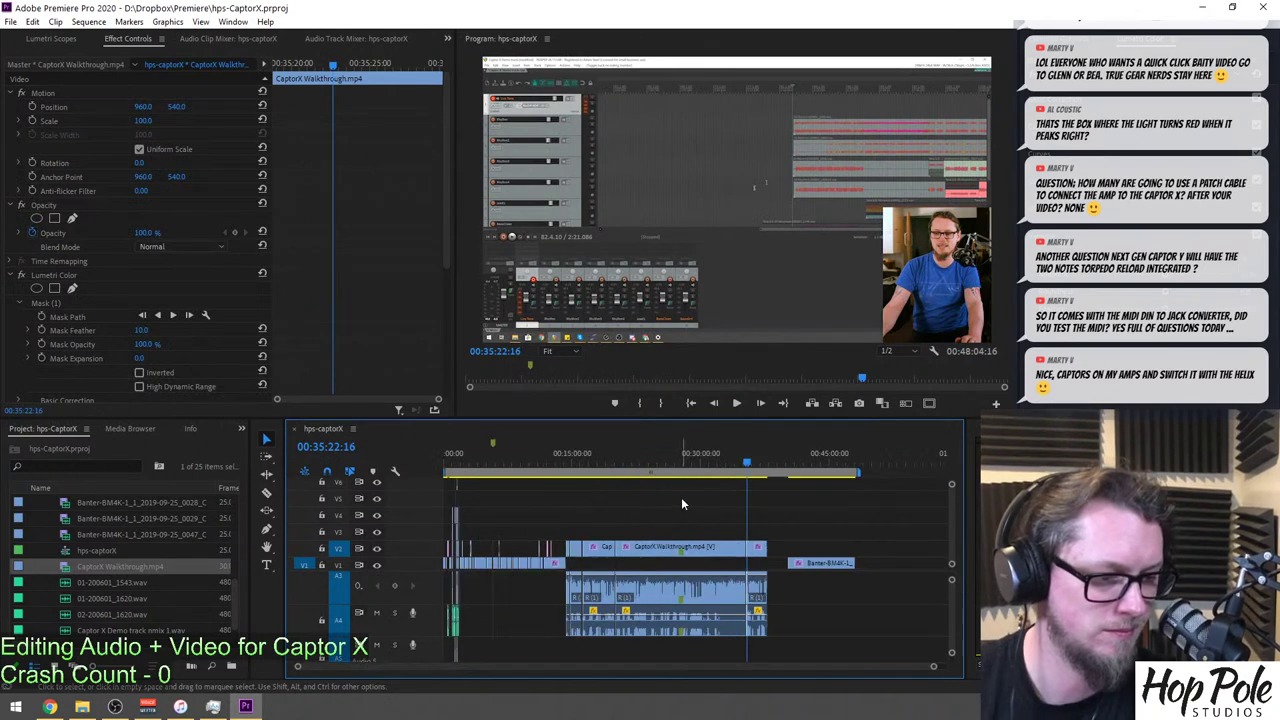
{"action": "key", "text": "equal"}
{"action": "key", "text": "equal"}
{"action": "key", "text": "equal"}
{"action": "key", "text": "equal"}
{"action": "key", "text": "equal"}
{"action": "key", "text": "equal"}
{"action": "left_click", "coordinate": [737, 464]}
{"action": "key", "text": "space"}
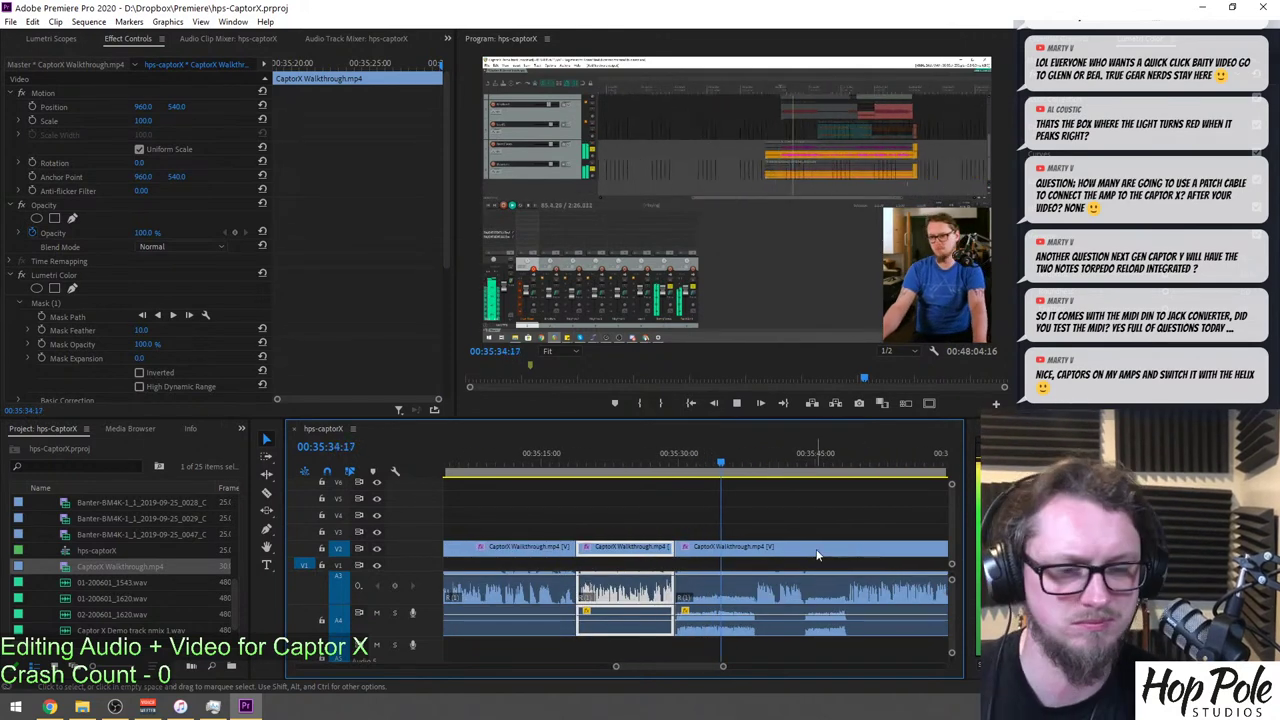
{"action": "key", "text": "equal"}
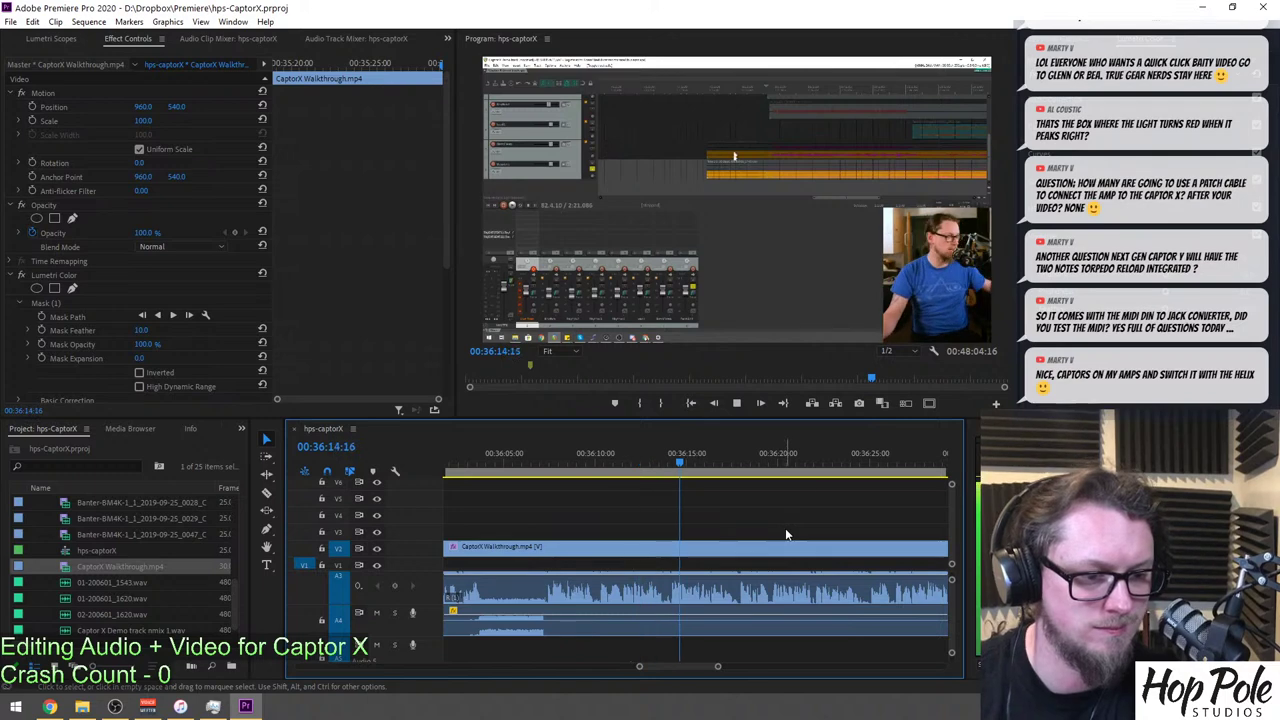
Compare the walkthrough clip at about 00:36:22 with its Lumetri Color effect switched off and back on.
{"action": "left_click", "coordinate": [771, 549]}
{"action": "left_click", "coordinate": [771, 549]}
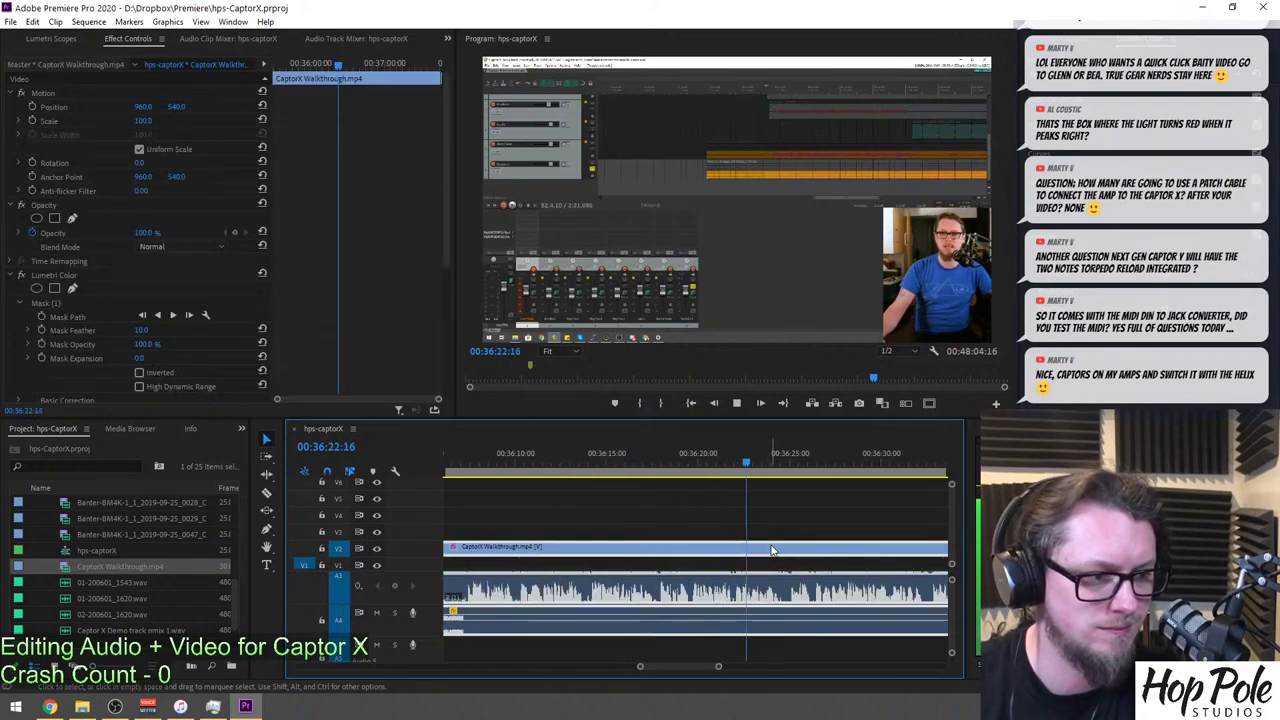
{"action": "left_click", "coordinate": [22, 275]}
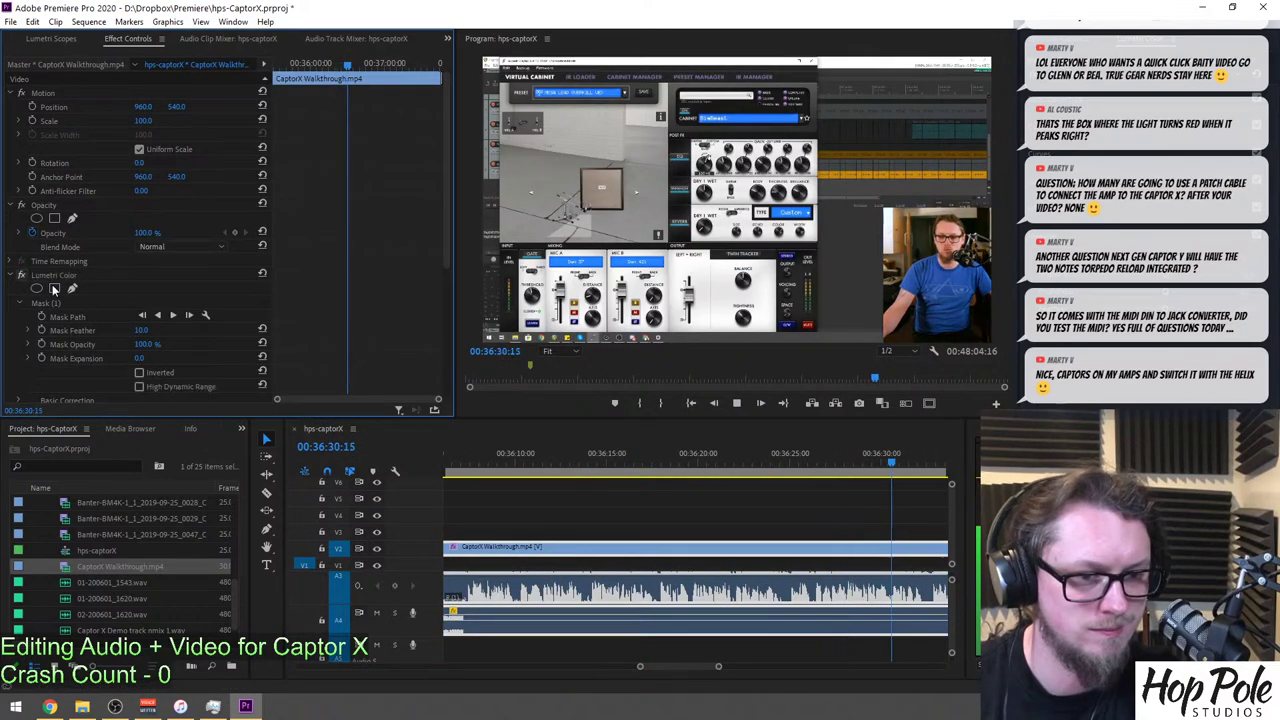
{"action": "left_click", "coordinate": [23, 275]}
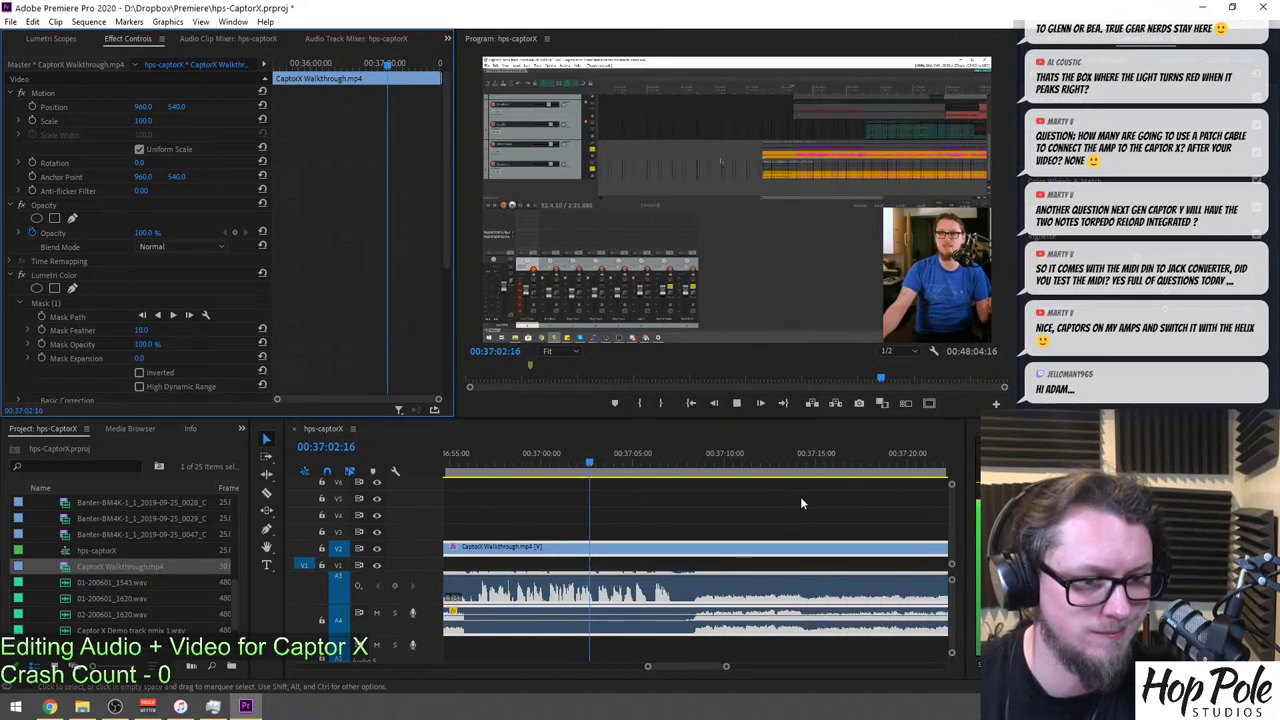
Split the walkthrough clip just after the music section ends, at about 00:37:27.
{"action": "left_click", "coordinate": [785, 508]}
{"action": "key", "text": "minus"}
{"action": "key", "text": "minus"}
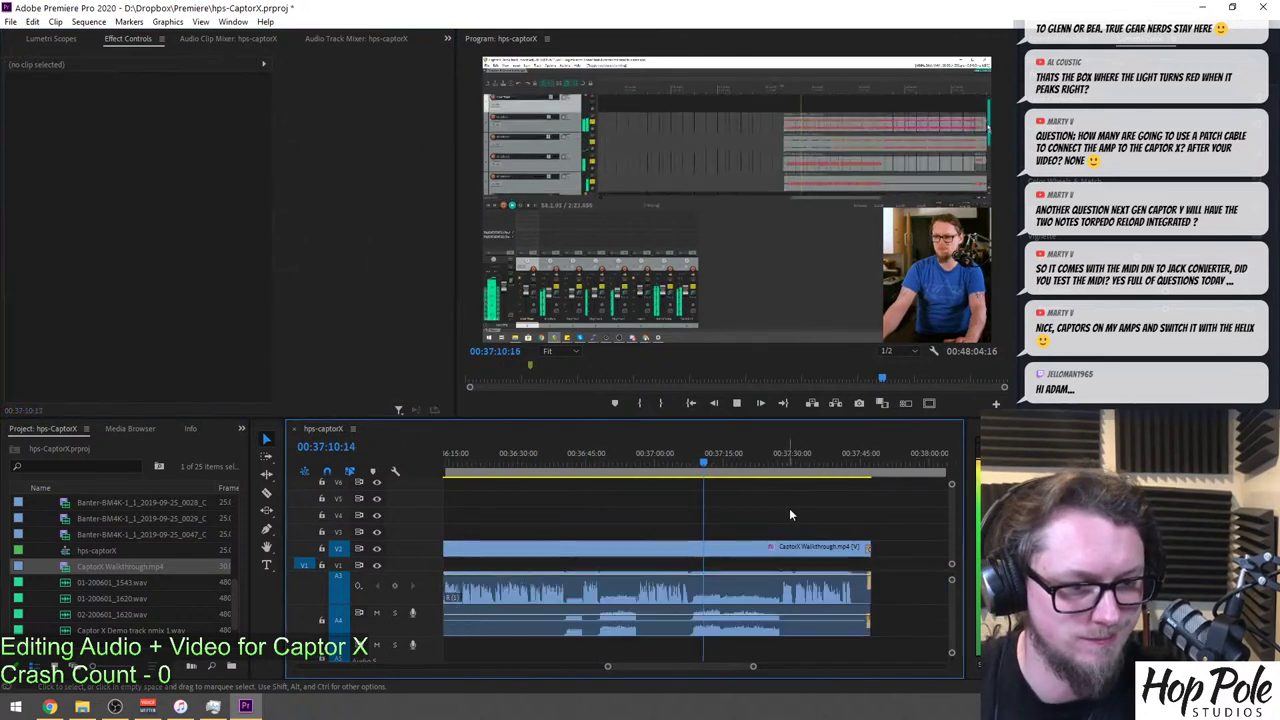
{"action": "key", "text": "equal"}
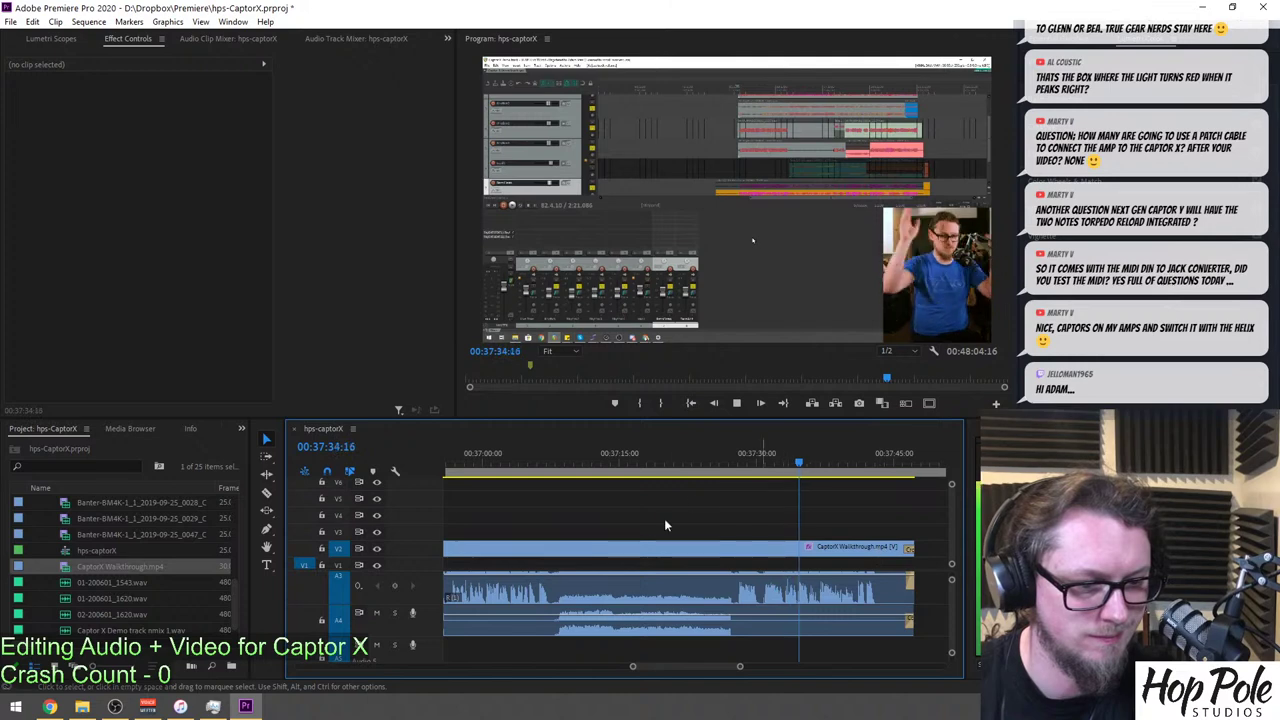
{"action": "left_click", "coordinate": [737, 456]}
{"action": "key", "text": "equal"}
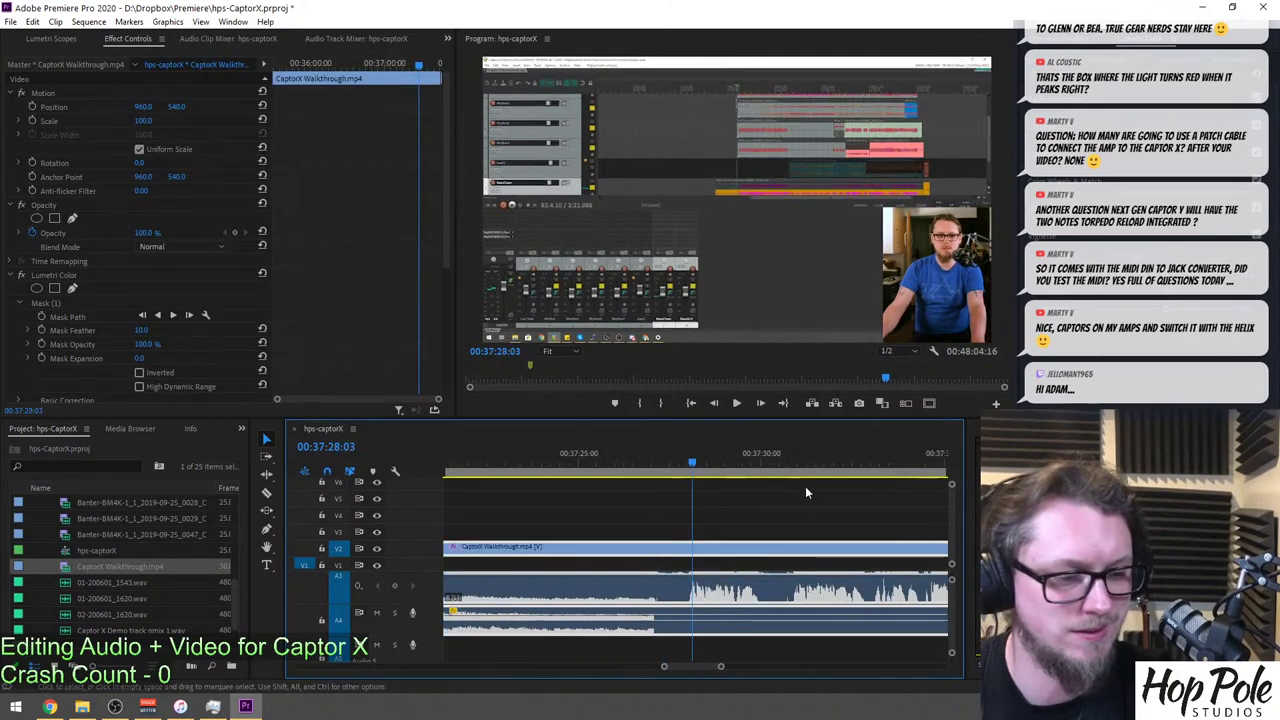
{"action": "left_click", "coordinate": [664, 458]}
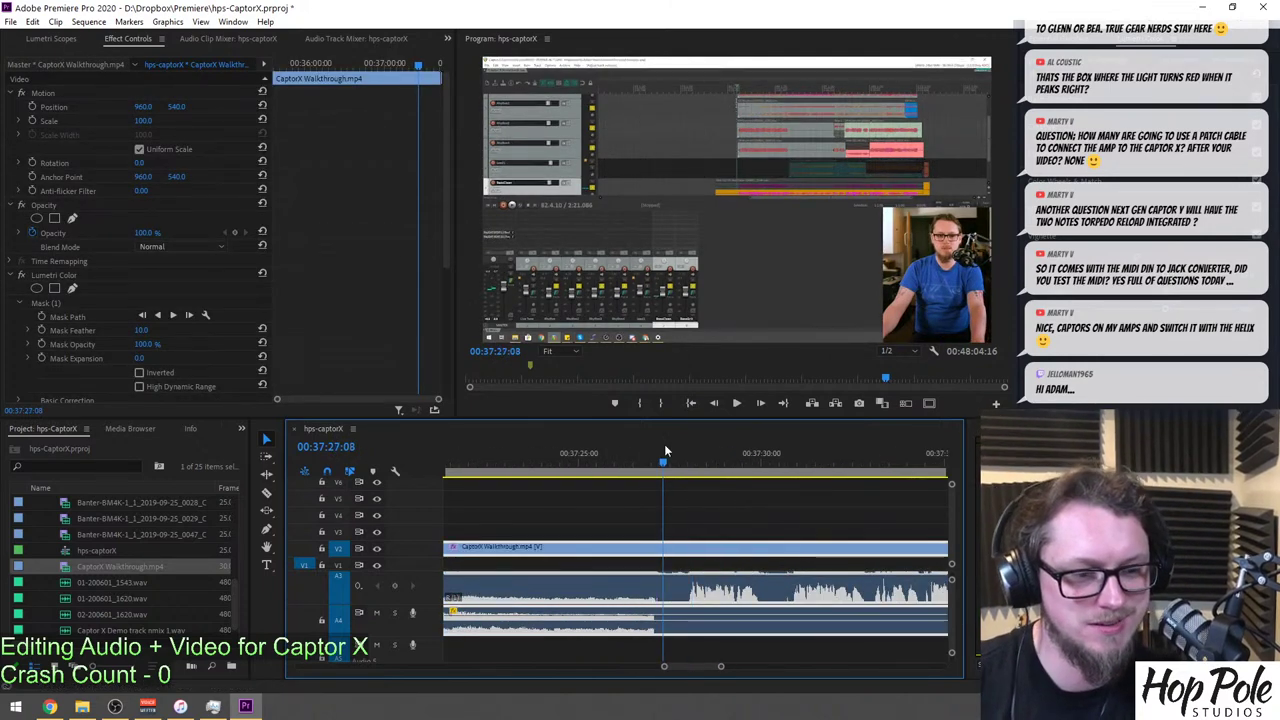
{"action": "key", "text": "space"}
{"action": "left_click", "coordinate": [673, 630]}
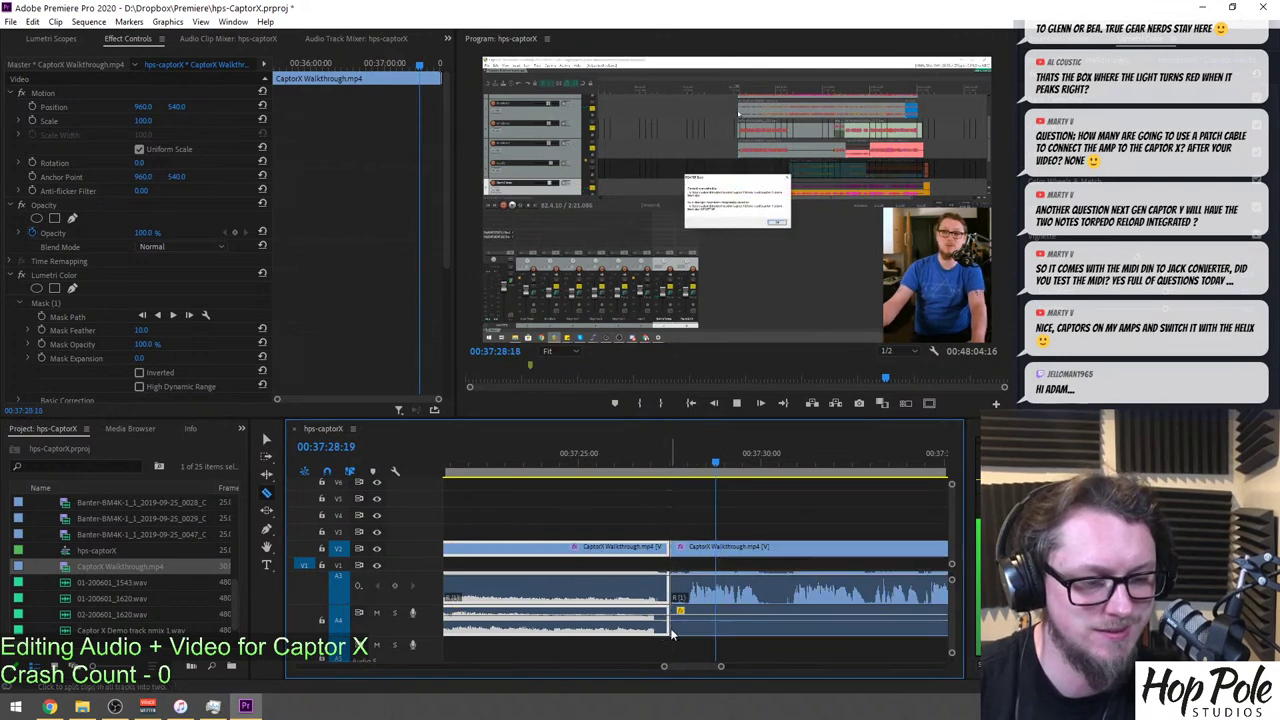
Split the walkthrough clip at about 00:37:30 and ripple-delete the short piece between the last two cuts.
{"action": "key", "text": "v"}
{"action": "left_click", "coordinate": [726, 600]}
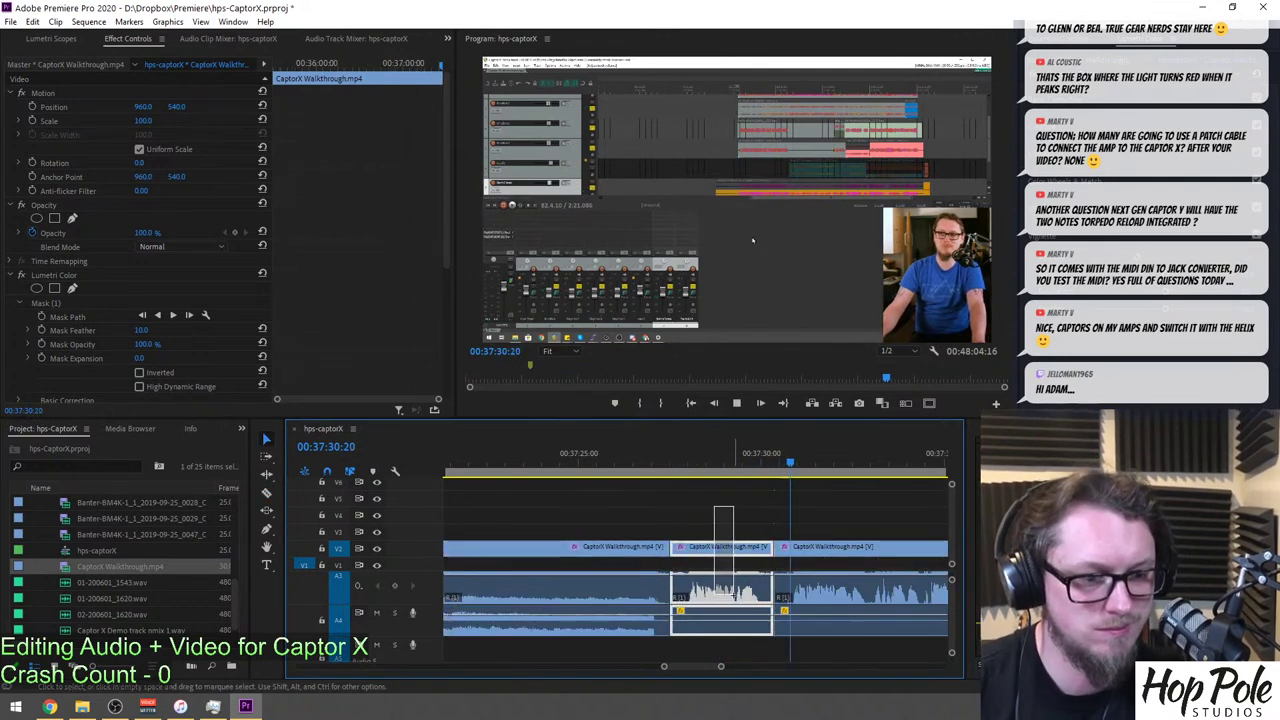
{"action": "key", "text": "Delete"}
{"action": "left_click", "coordinate": [719, 597]}
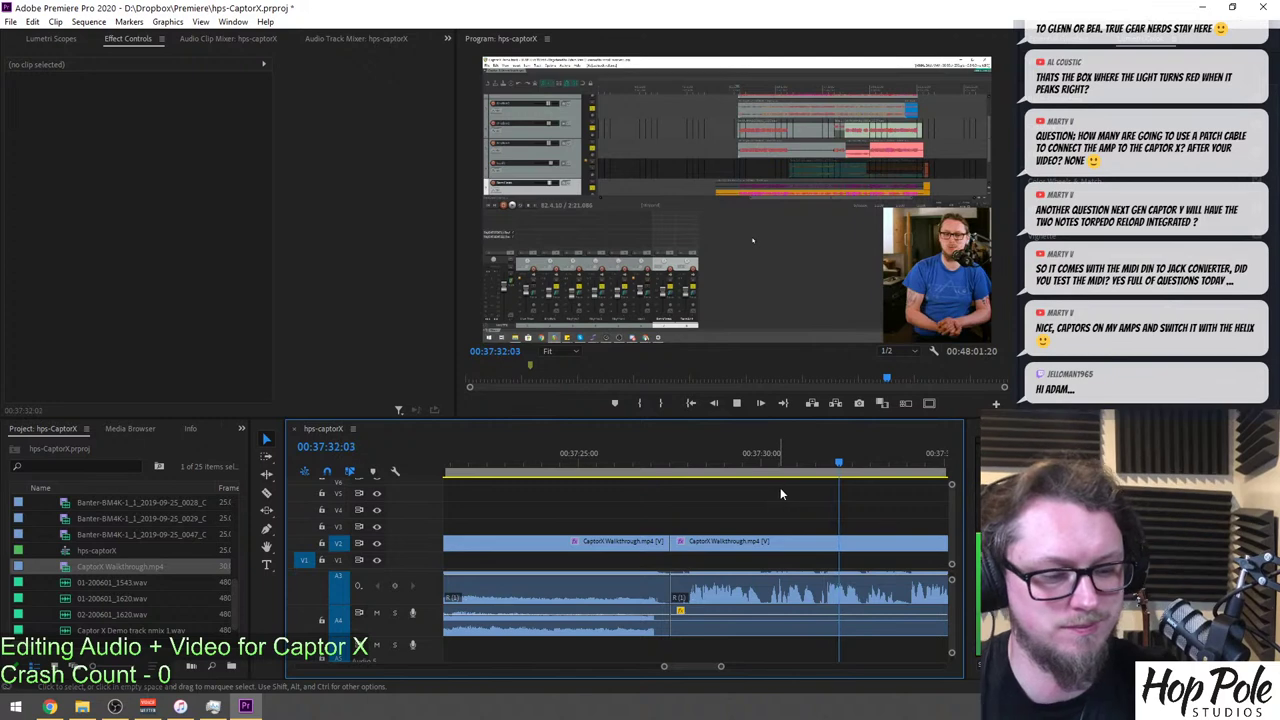
{"action": "key", "text": "Delete"}
Trim the end of the last walkthrough clip, including its fade-out, to about 00:37:40 and save the project.
{"action": "key", "text": "-"}
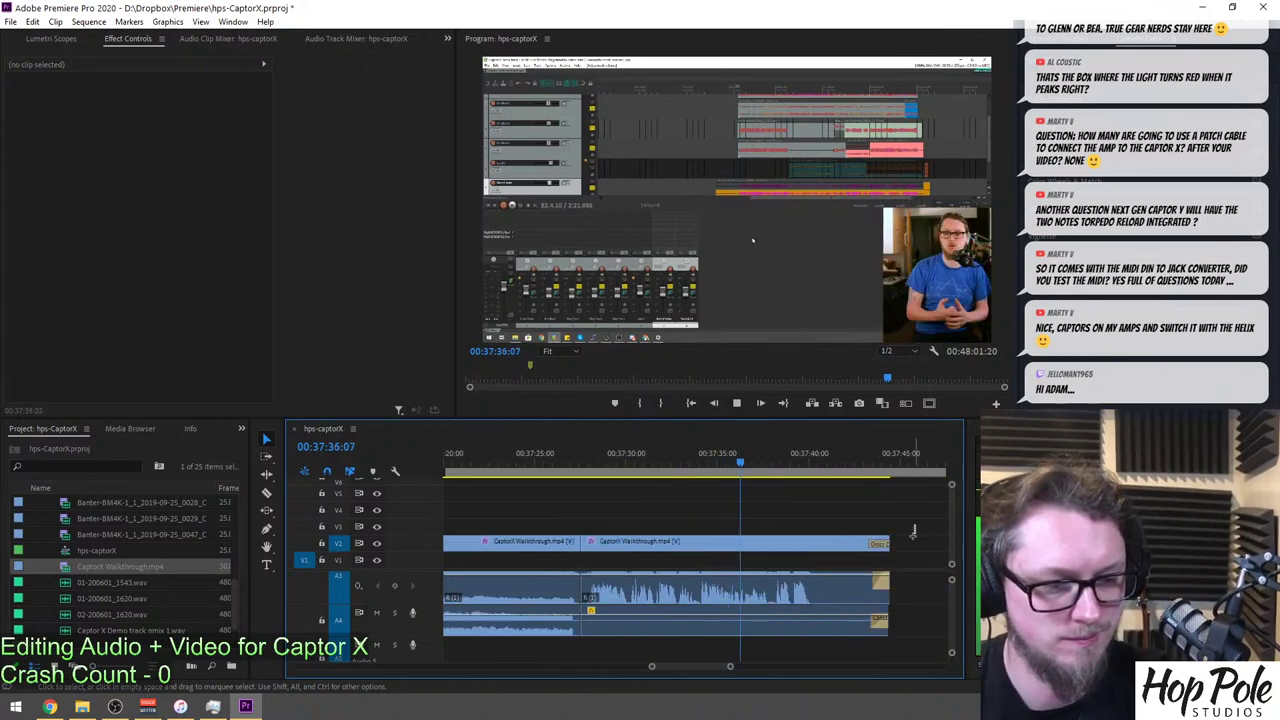
{"action": "left_click", "coordinate": [860, 542]}
{"action": "left_click_drag", "start_coordinate": [886, 542], "coordinate": [817, 542]}
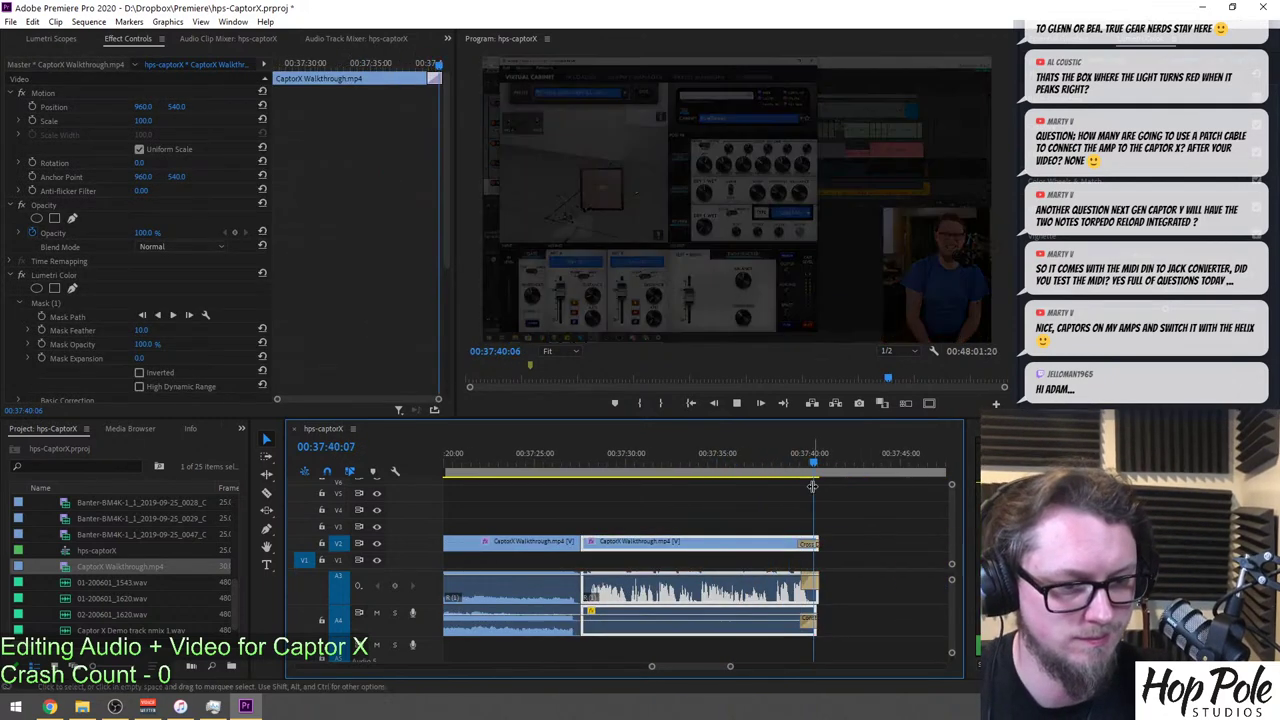
{"action": "left_click", "coordinate": [793, 451]}
{"action": "key", "text": "space"}
{"action": "key", "text": "equal"}
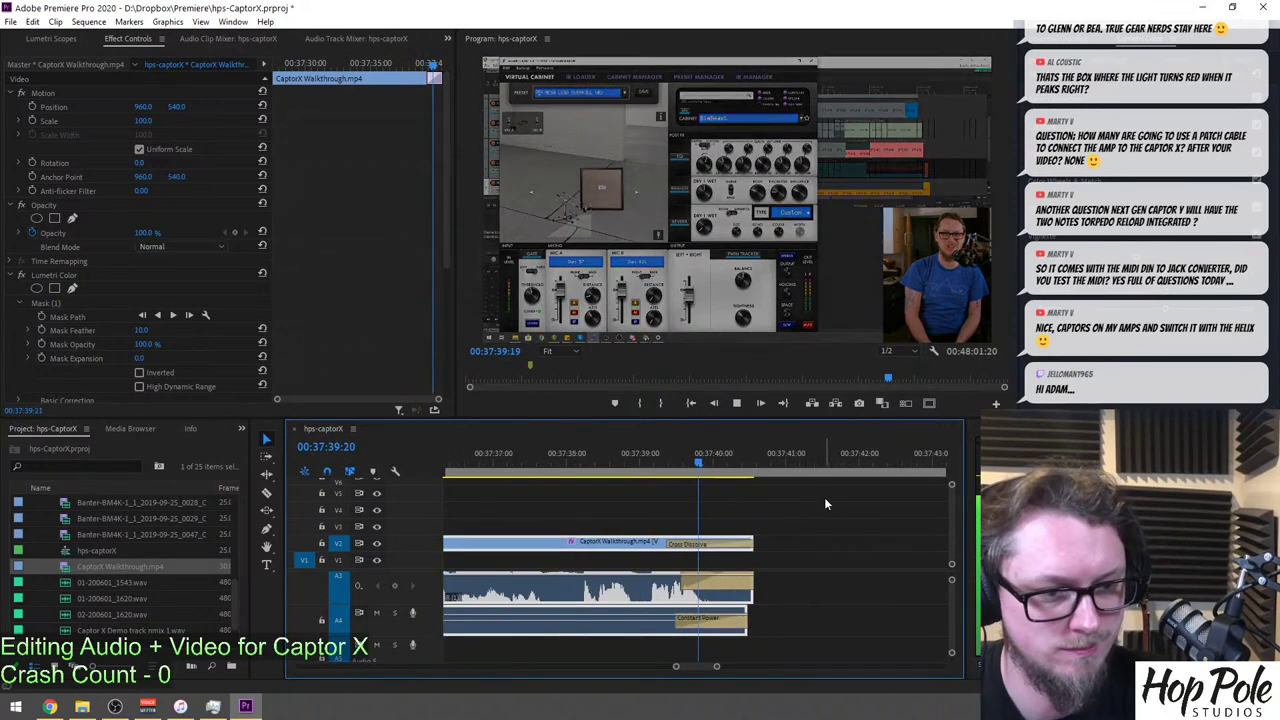
{"action": "key", "text": "ctrl+s"}
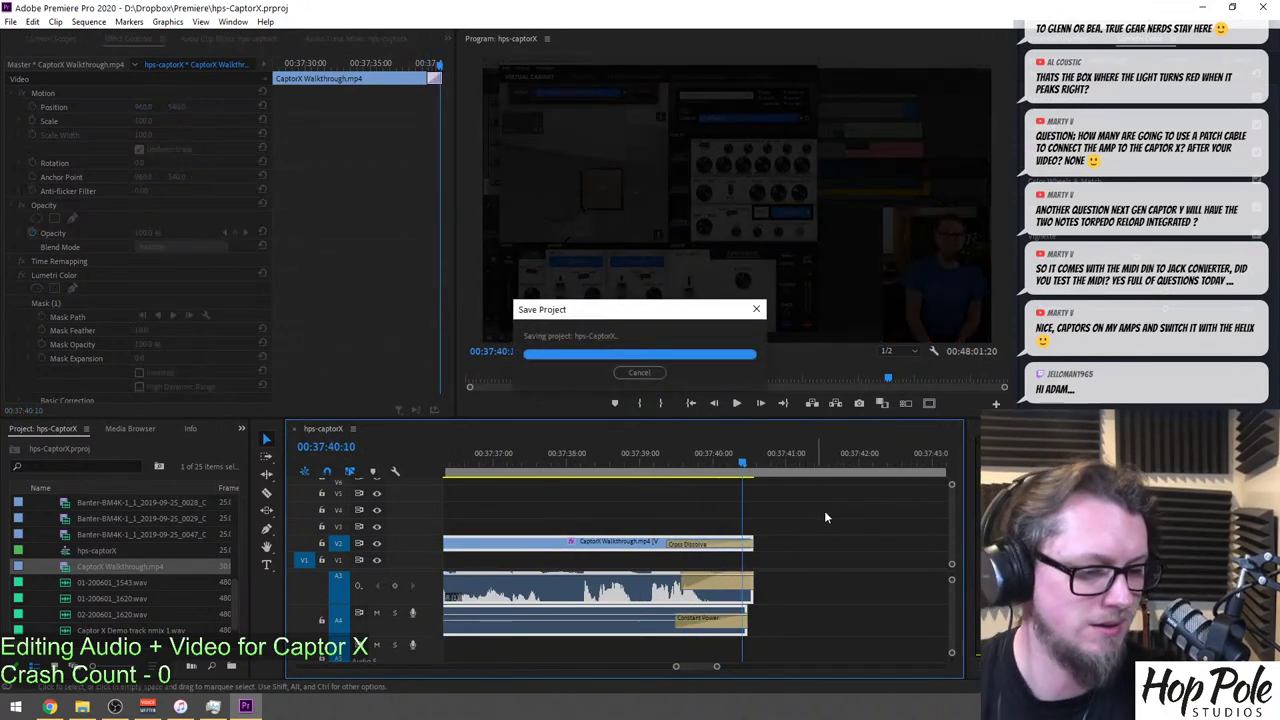
Move the final Banter clip and its audio back to meet the end of the walkthrough at about 00:37:40.
{"action": "key", "text": "minus"}
{"action": "key", "text": "minus"}
{"action": "key", "text": "minus"}
{"action": "key", "text": "minus"}
{"action": "key", "text": "minus"}
{"action": "key", "text": "minus"}
{"action": "key", "text": "minus"}
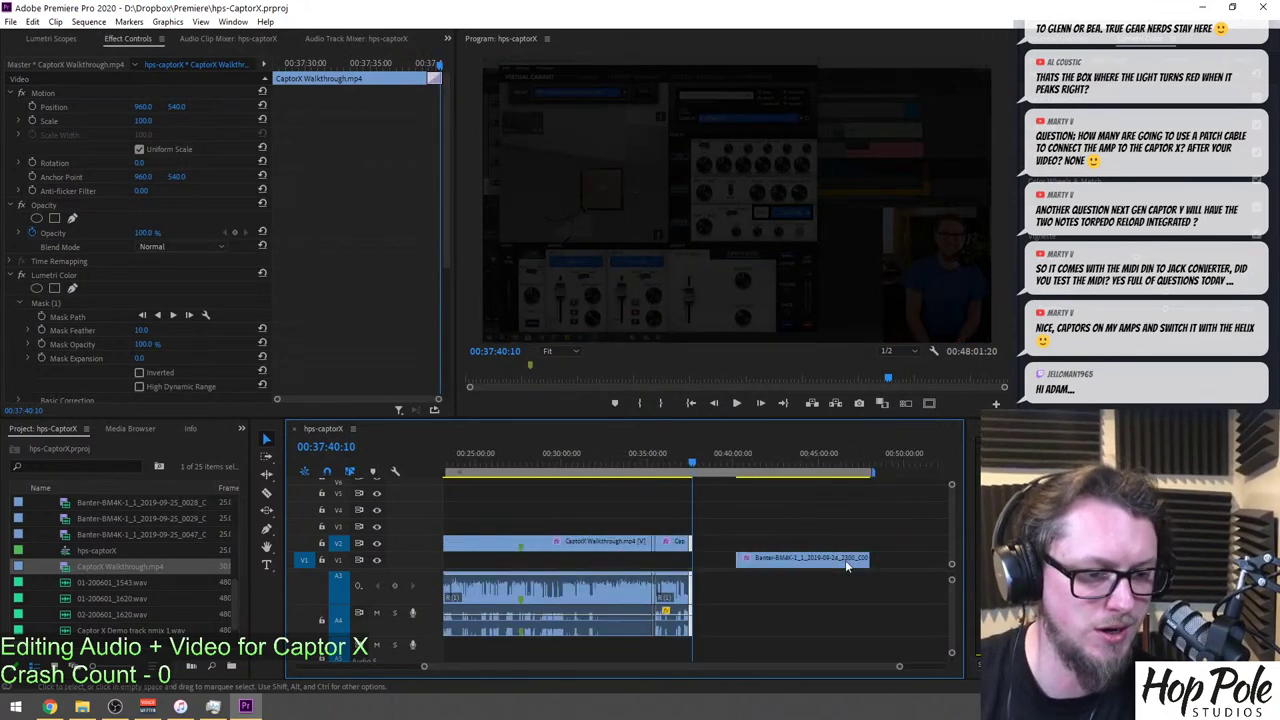
{"action": "scroll", "coordinate": [945, 596], "scroll_direction": "up", "scroll_amount": 2}
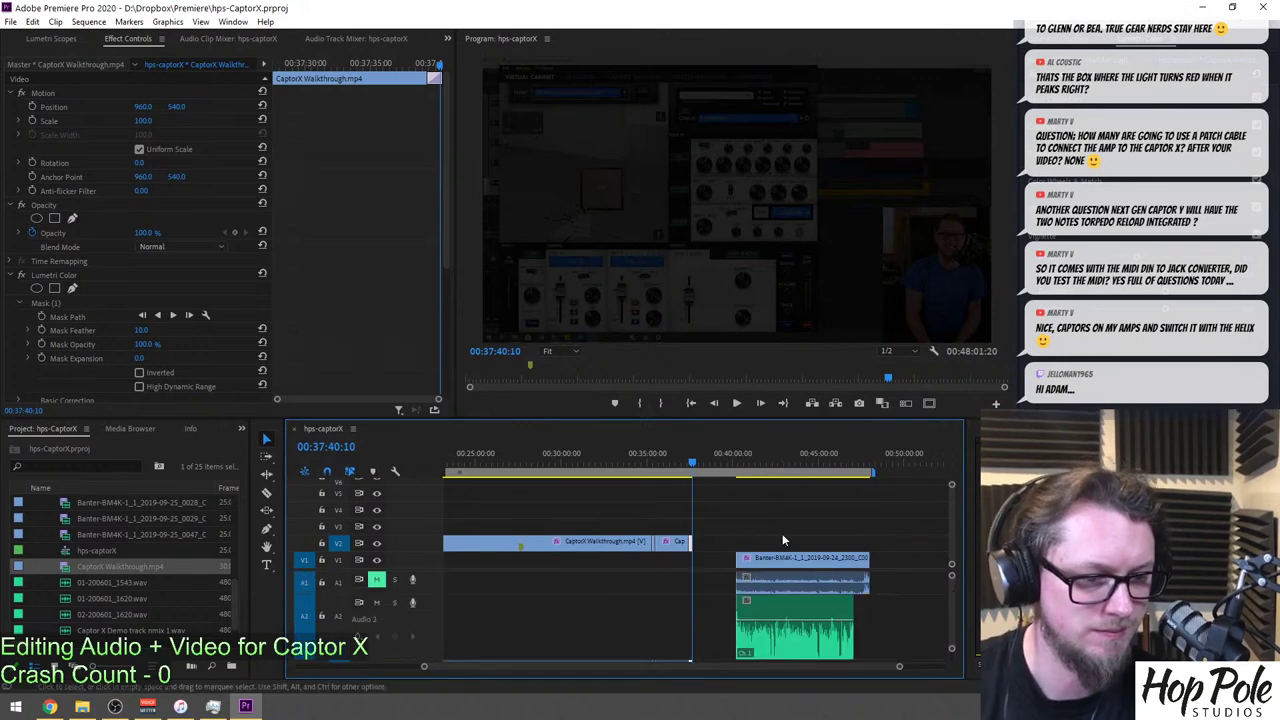
{"action": "left_click_drag", "start_coordinate": [801, 534], "coordinate": [775, 616]}
{"action": "key", "text": "equal"}
{"action": "left_click_drag", "start_coordinate": [866, 562], "coordinate": [775, 566]}
{"action": "key", "text": "equal"}
{"action": "key", "text": "equal"}
{"action": "key", "text": "equal"}
{"action": "key", "text": "equal"}
{"action": "key", "text": "equal"}
{"action": "key", "text": "equal"}
{"action": "key", "text": "equal"}
{"action": "key", "text": "equal"}
Add Cross Dissolve and Constant Power fade-ins to the final Banter clip and its audio, and trim their start to about 00:37:41.
{"action": "left_click", "coordinate": [762, 521]}
{"action": "left_click", "coordinate": [787, 558]}
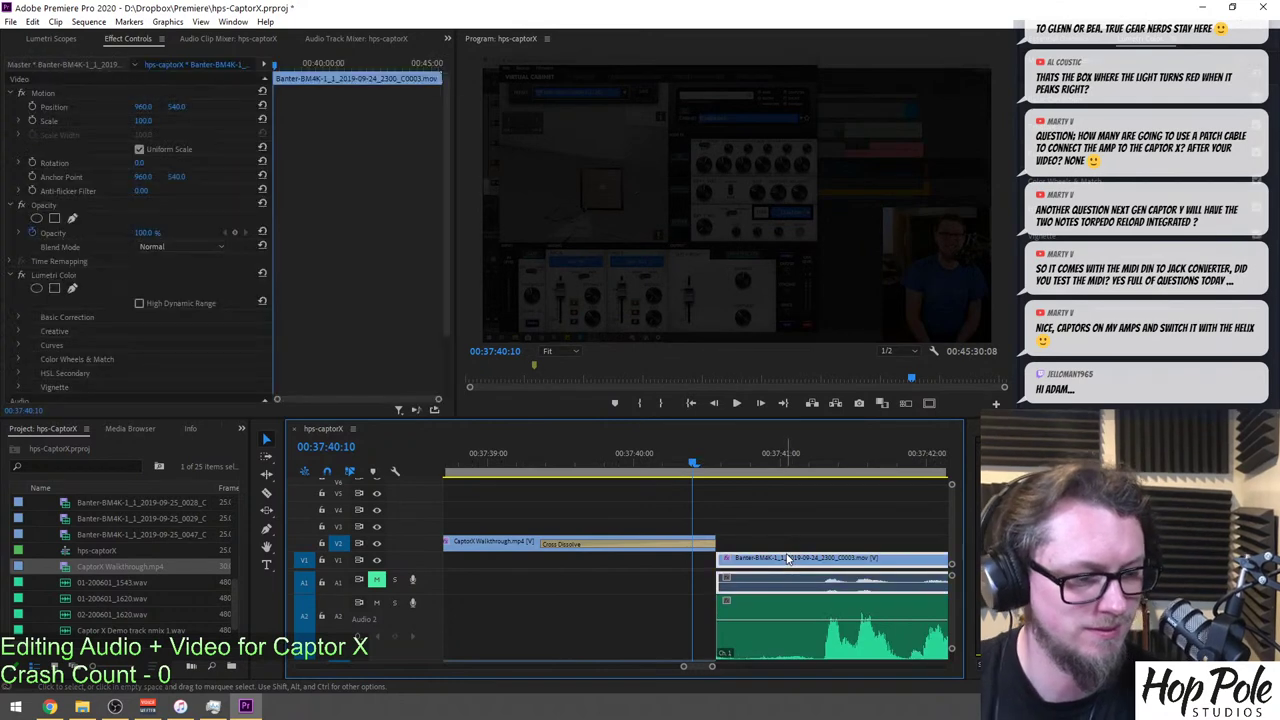
{"action": "key", "text": "shift+d"}
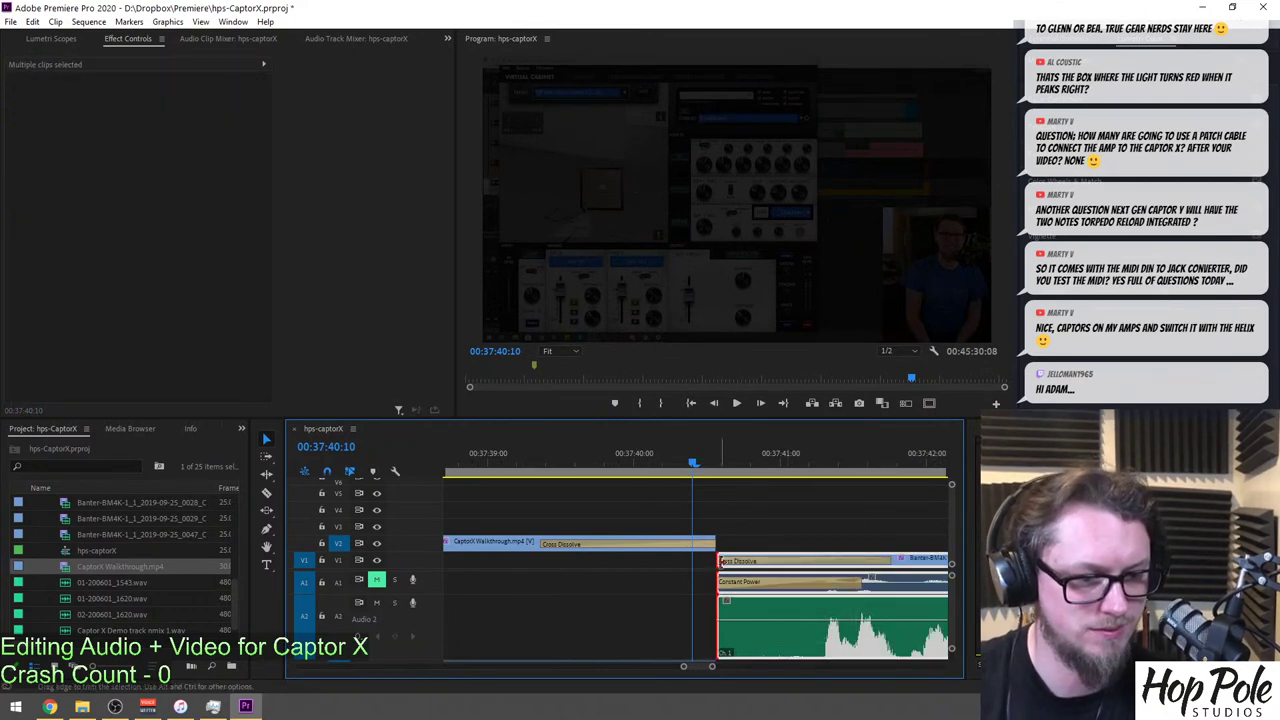
{"action": "left_click_drag", "start_coordinate": [722, 562], "coordinate": [788, 563]}
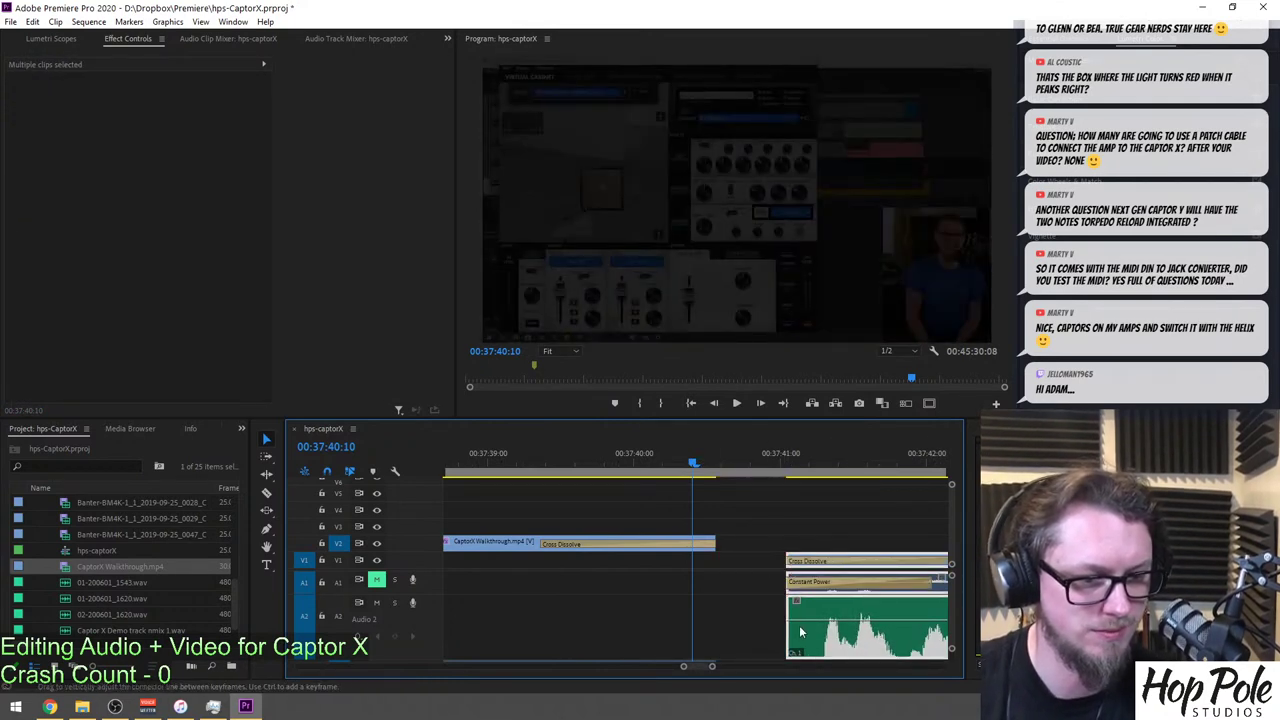
{"action": "key", "text": "shift+d"}
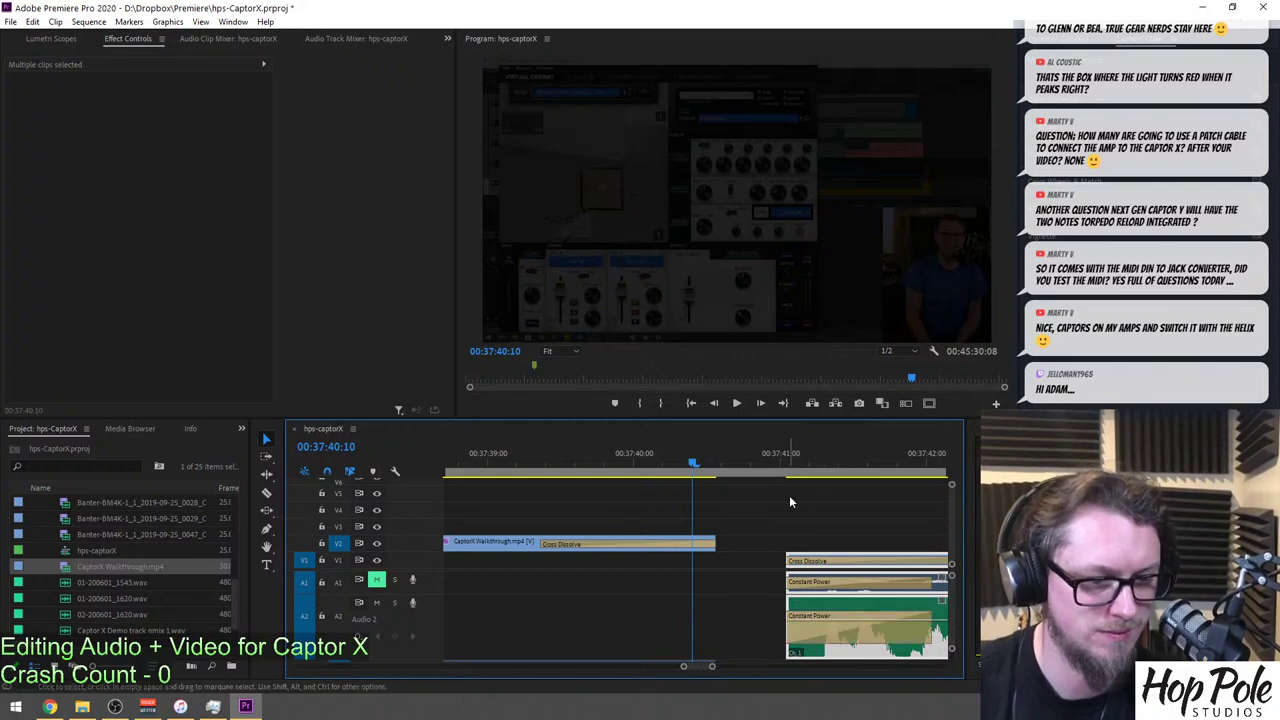
Move the final Banter clip and its audio back to meet the end of the walkthrough clip at about 00:37:40.
{"action": "left_click_drag", "start_coordinate": [884, 644], "coordinate": [814, 644]}
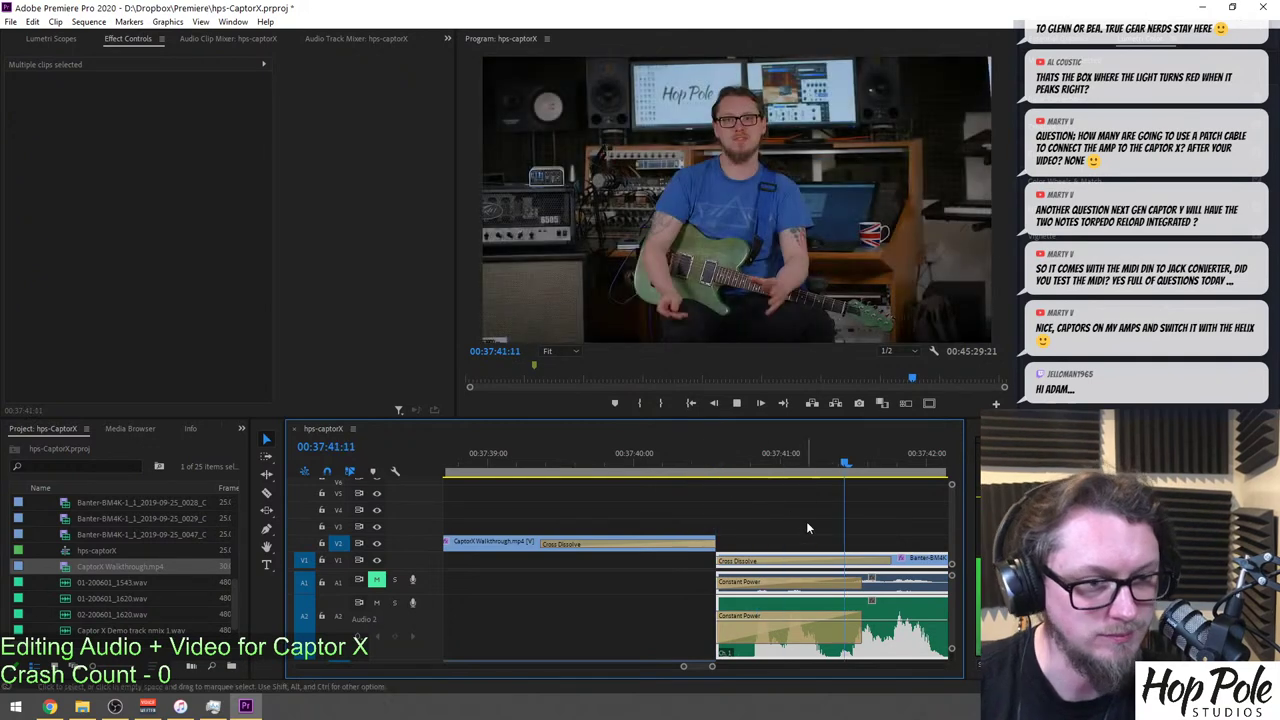
{"action": "key", "text": "minus"}
{"action": "key", "text": "minus"}
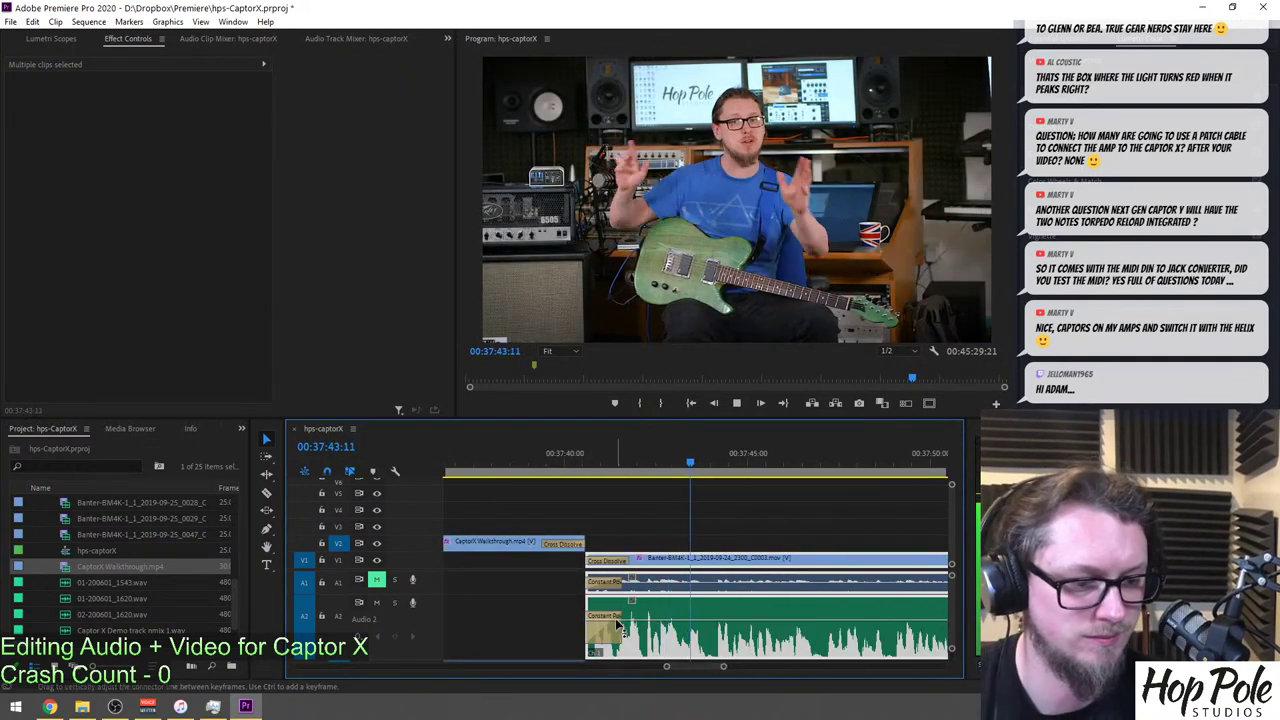
Shorten the Constant Power fade-in on the Banter clip's A2 audio to 14 frames and save the project.
{"action": "left_click", "coordinate": [615, 618]}
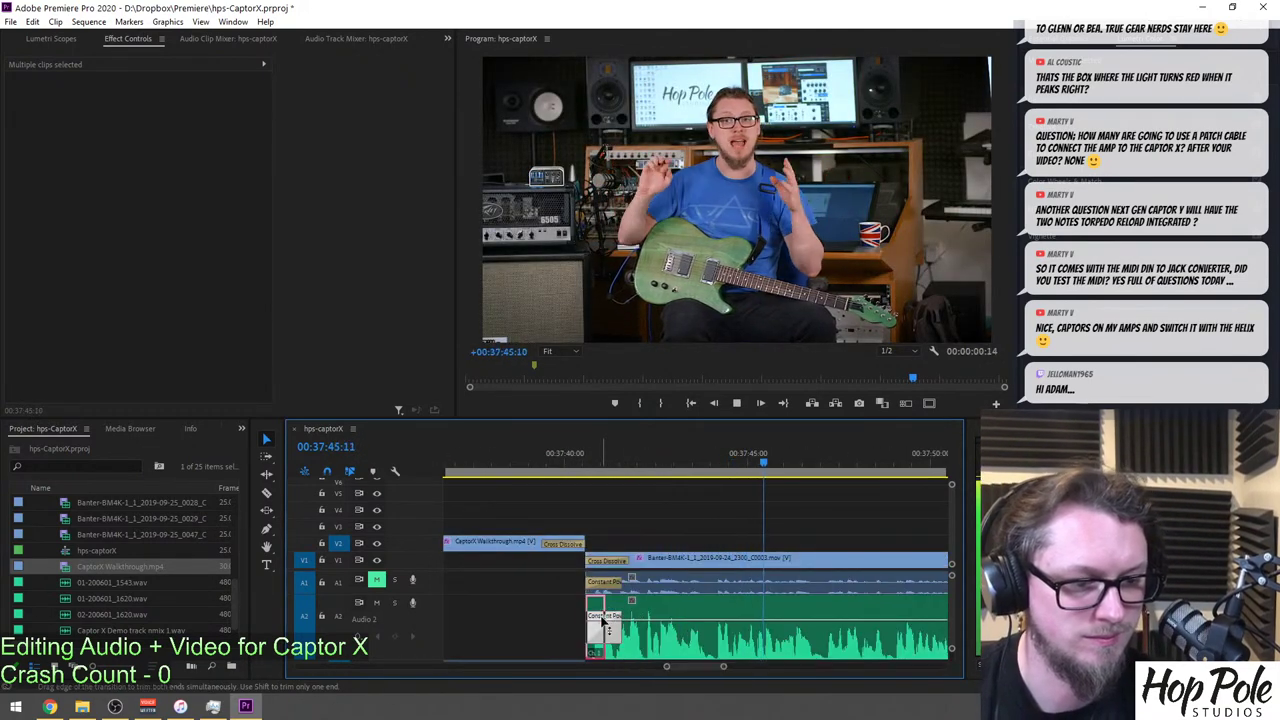
{"action": "left_click_drag", "start_coordinate": [601, 616], "coordinate": [603, 616]}
{"action": "key", "text": "minus"}
{"action": "key", "text": "minus"}
{"action": "key", "text": "minus"}
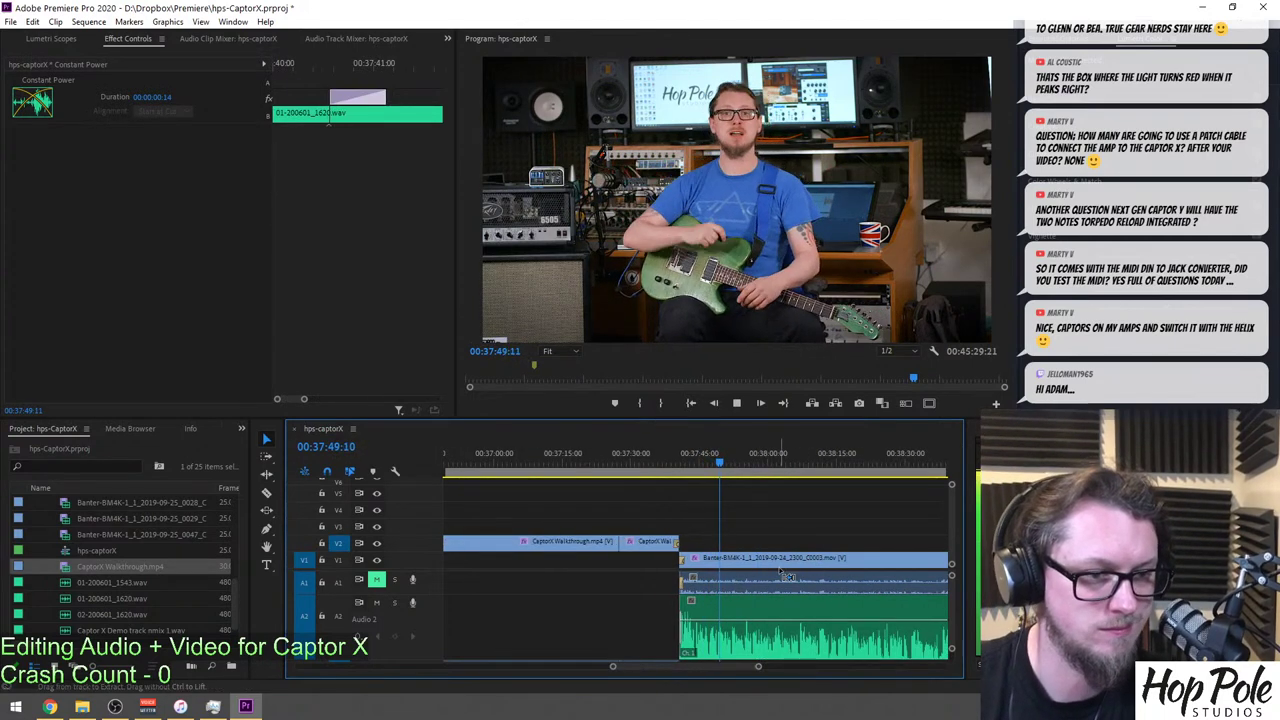
{"action": "key", "text": "ctrl+s"}
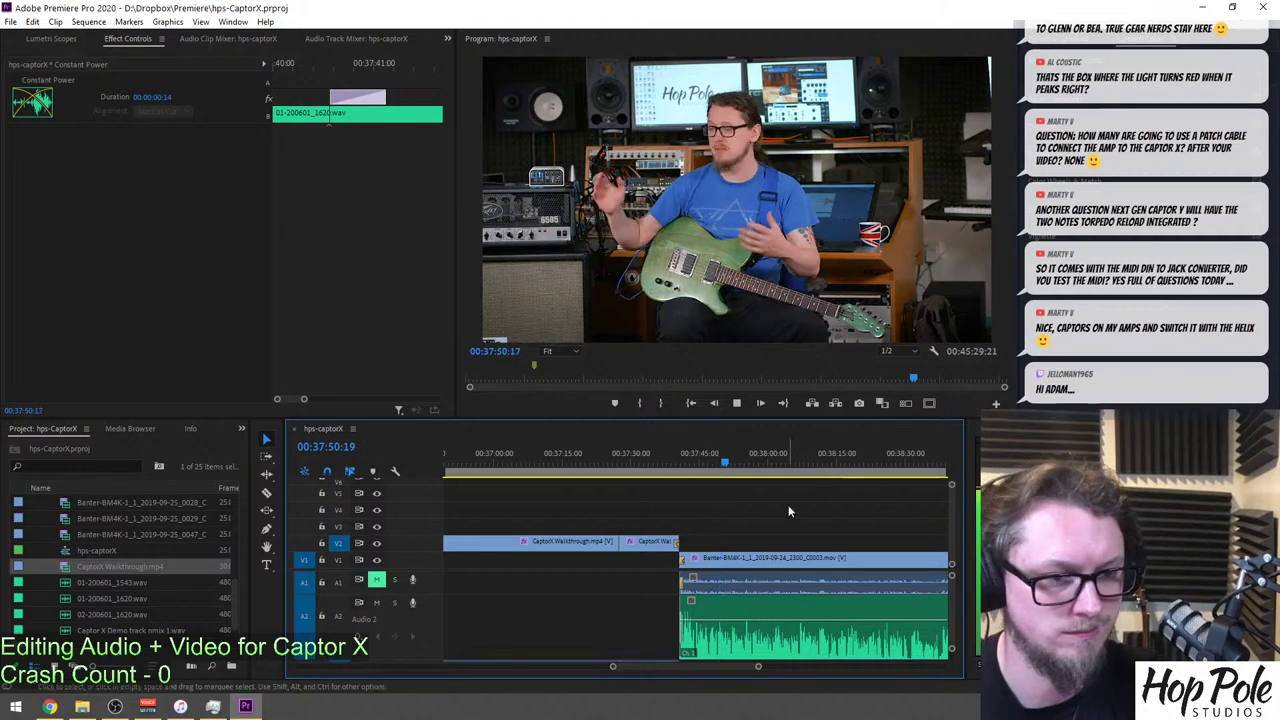
Play the final Banter clip from about 00:37:50 to 00:38:46, examining its audio waveform for pauses.
{"action": "scroll", "coordinate": [817, 489], "scroll_direction": "down", "scroll_amount": 1}
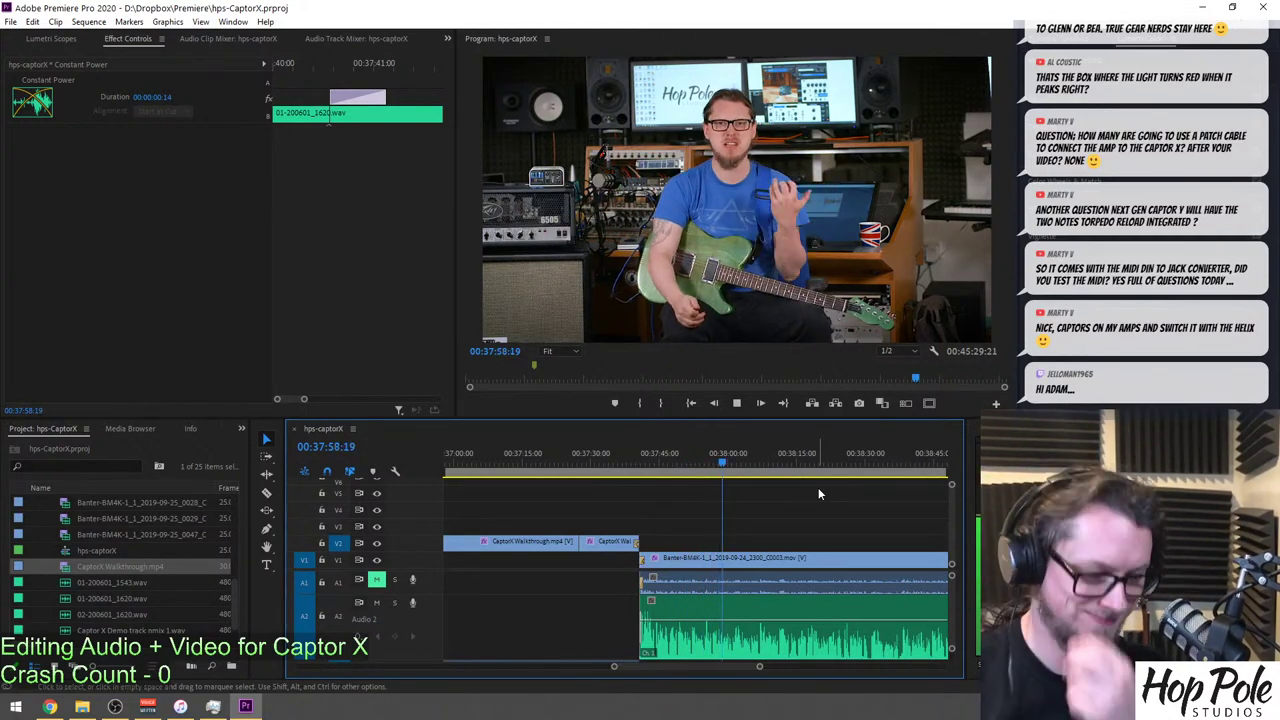
{"action": "scroll", "coordinate": [842, 561], "scroll_direction": "down", "scroll_amount": 4}
{"action": "key", "text": "minus"}
{"action": "key", "text": "minus"}
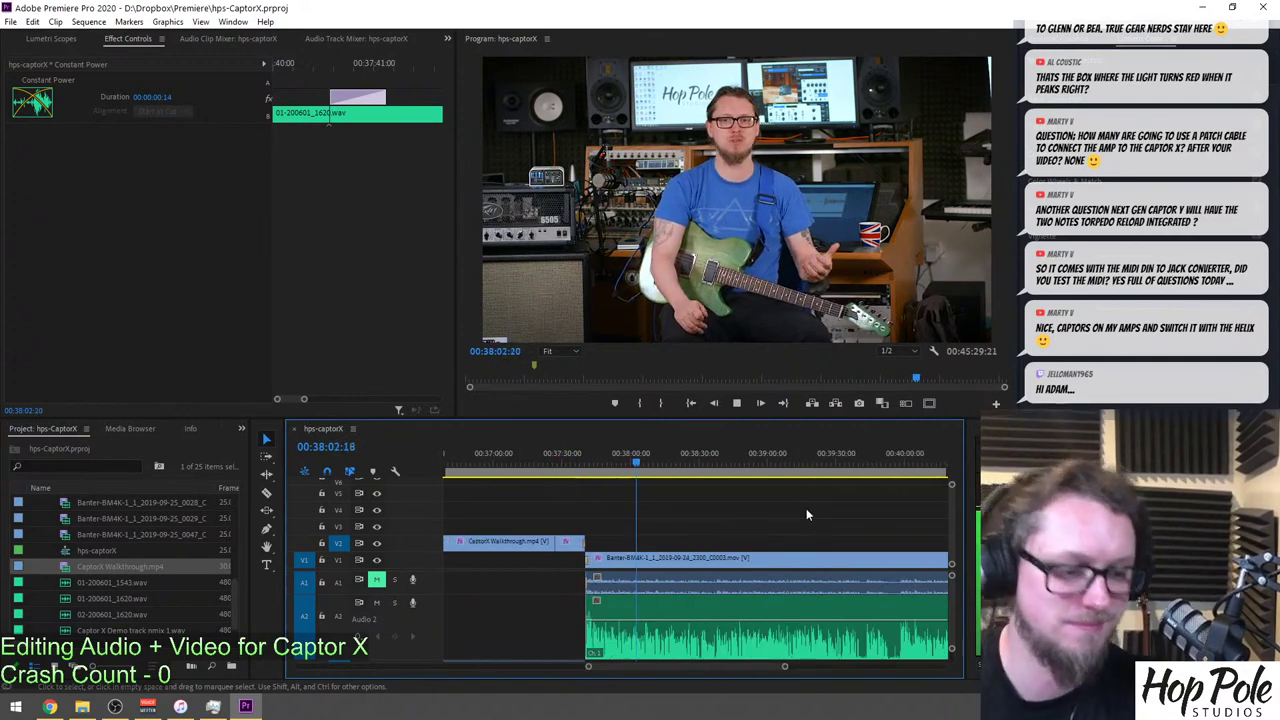
{"action": "key", "text": "equal"}
{"action": "key", "text": "equal"}
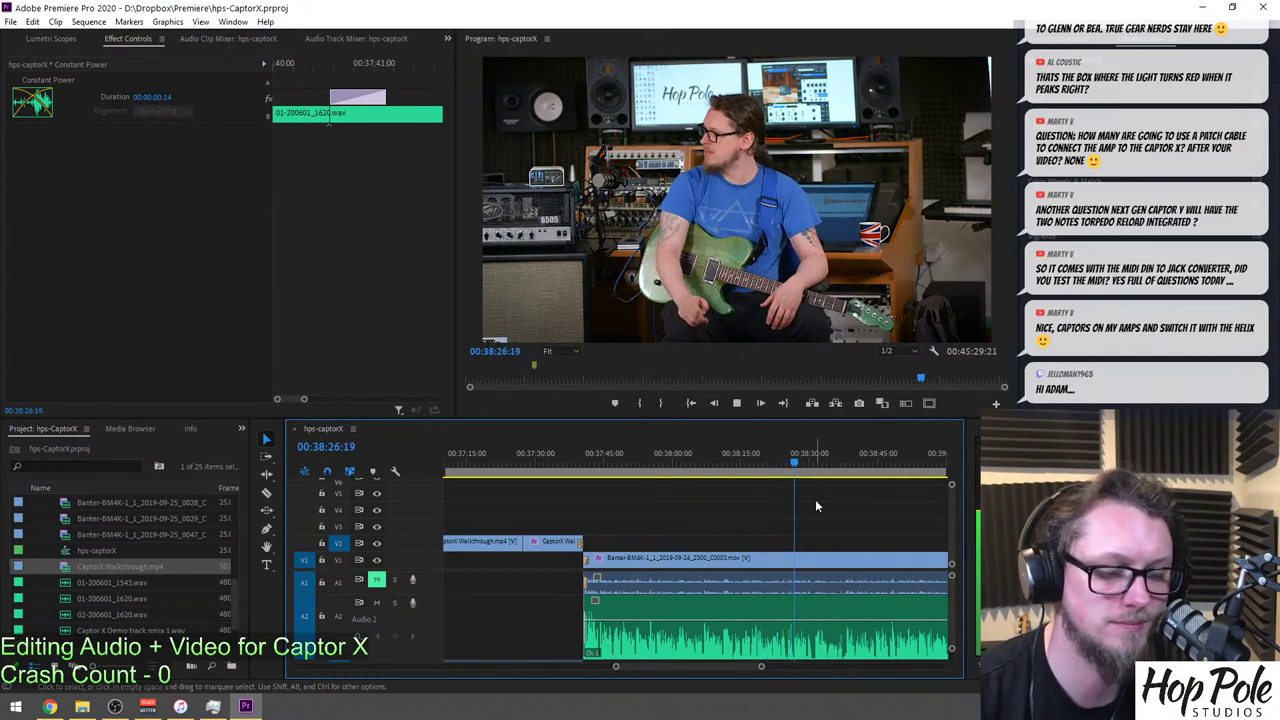
{"action": "key", "text": "minus"}
{"action": "key", "text": "minus"}
{"action": "key", "text": "minus"}
{"action": "key", "text": "minus"}
{"action": "key", "text": "minus"}
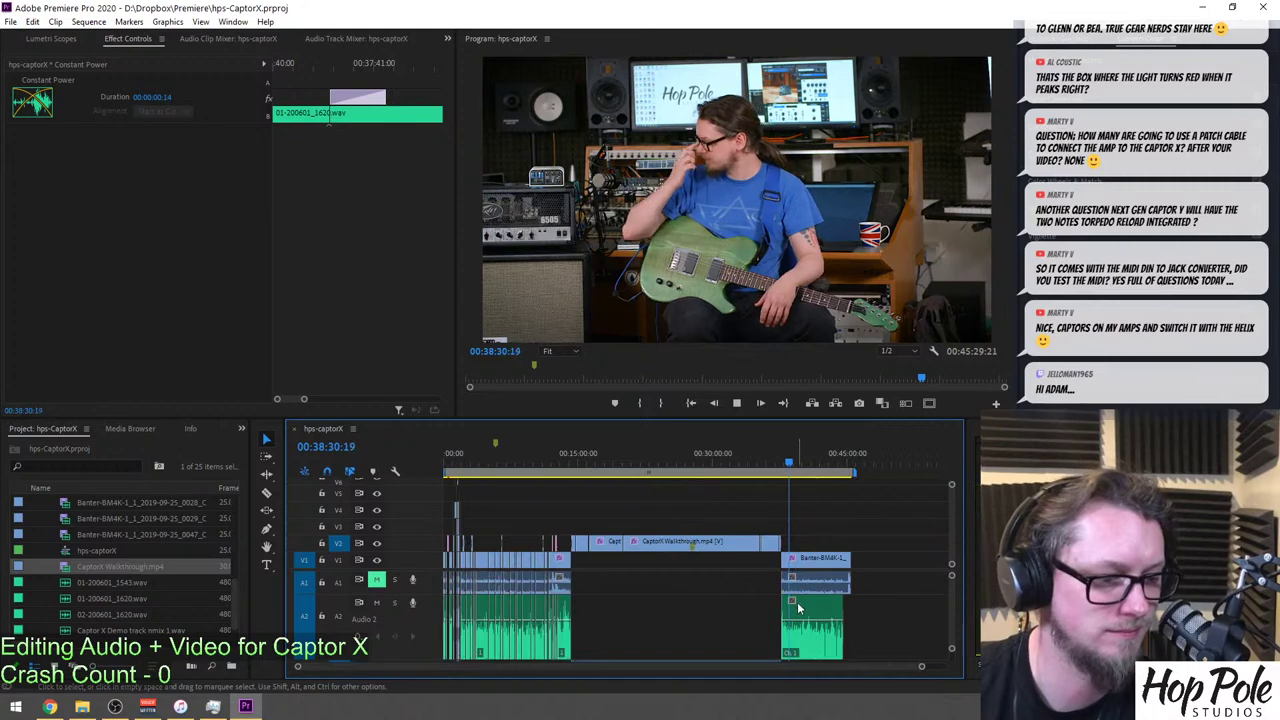
{"action": "key", "text": "equal"}
{"action": "key", "text": "equal"}
{"action": "key", "text": "equal"}
{"action": "key", "text": "equal"}
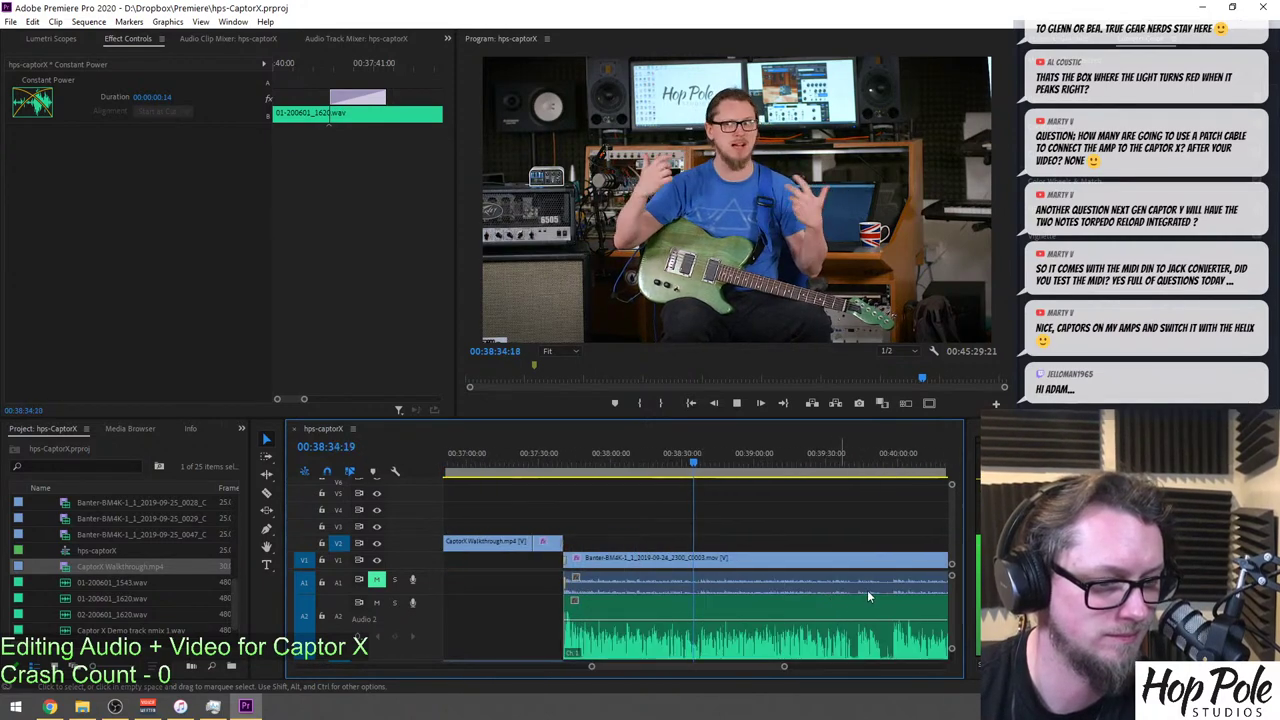
{"action": "key", "text": "minus"}
{"action": "key", "text": "minus"}
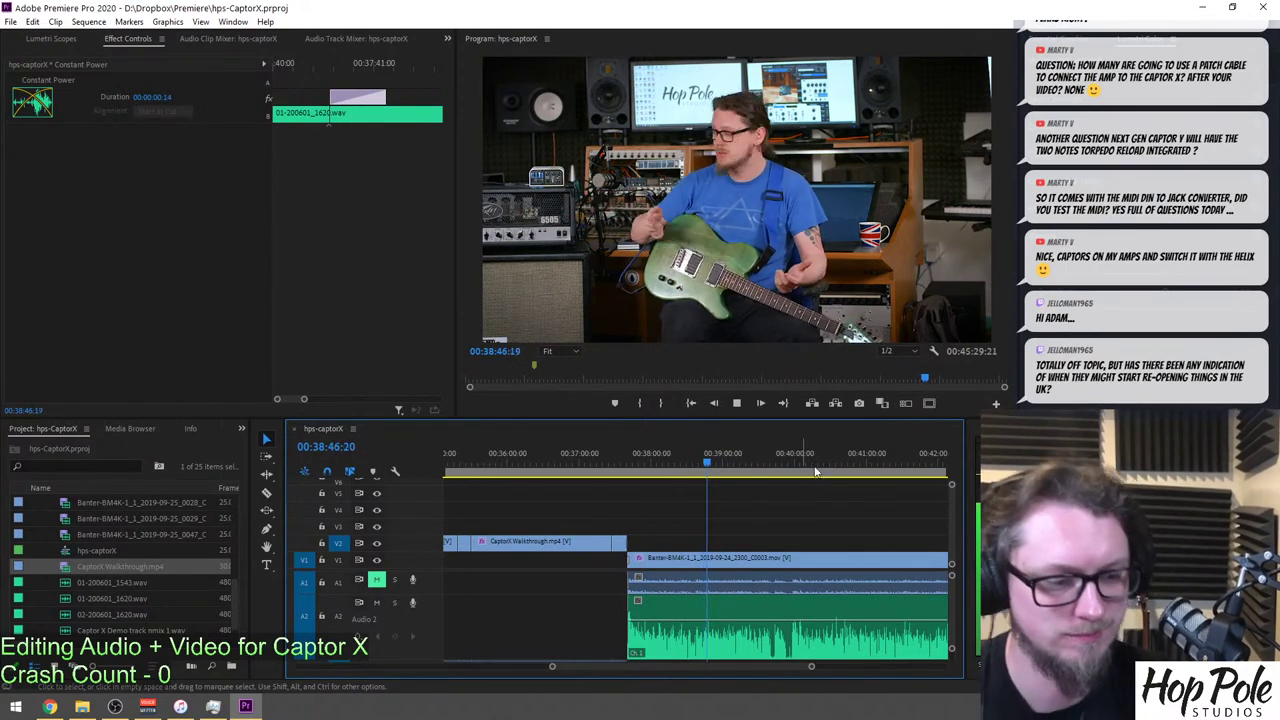
Check the Banter clip near 00:39:56 and play it from about 00:39:19 to find the section to cut.
{"action": "left_click", "coordinate": [785, 453]}
{"action": "left_click", "coordinate": [791, 452]}
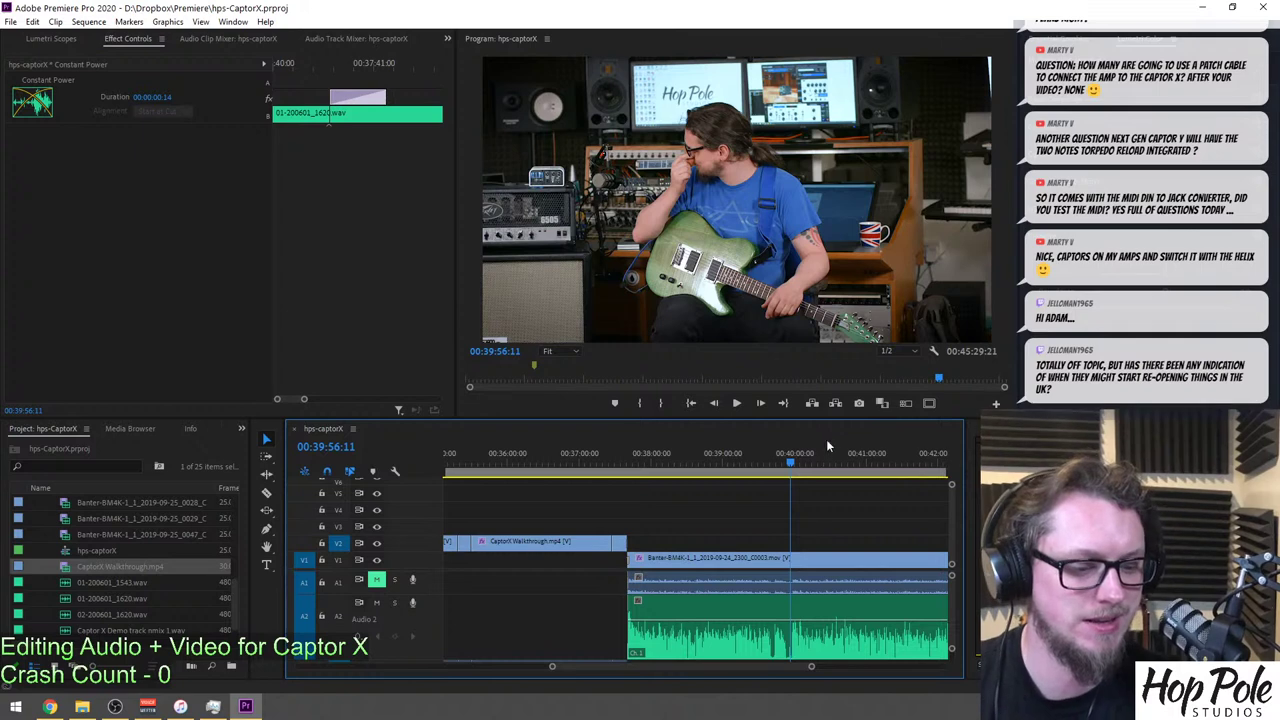
{"action": "key", "text": "equal"}
{"action": "key", "text": "equal"}
{"action": "left_click", "coordinate": [516, 455]}
{"action": "key", "text": "minus"}
{"action": "key", "text": "-"}
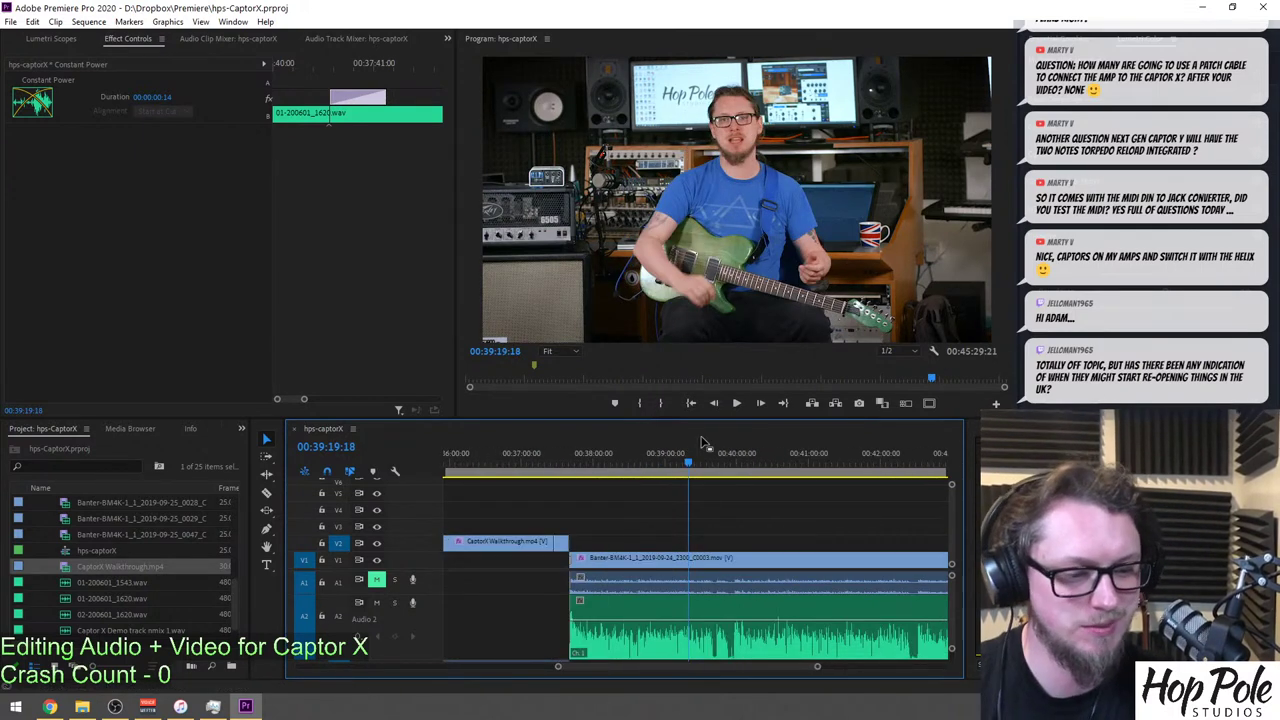
{"action": "key", "text": "="}
{"action": "key", "text": "="}
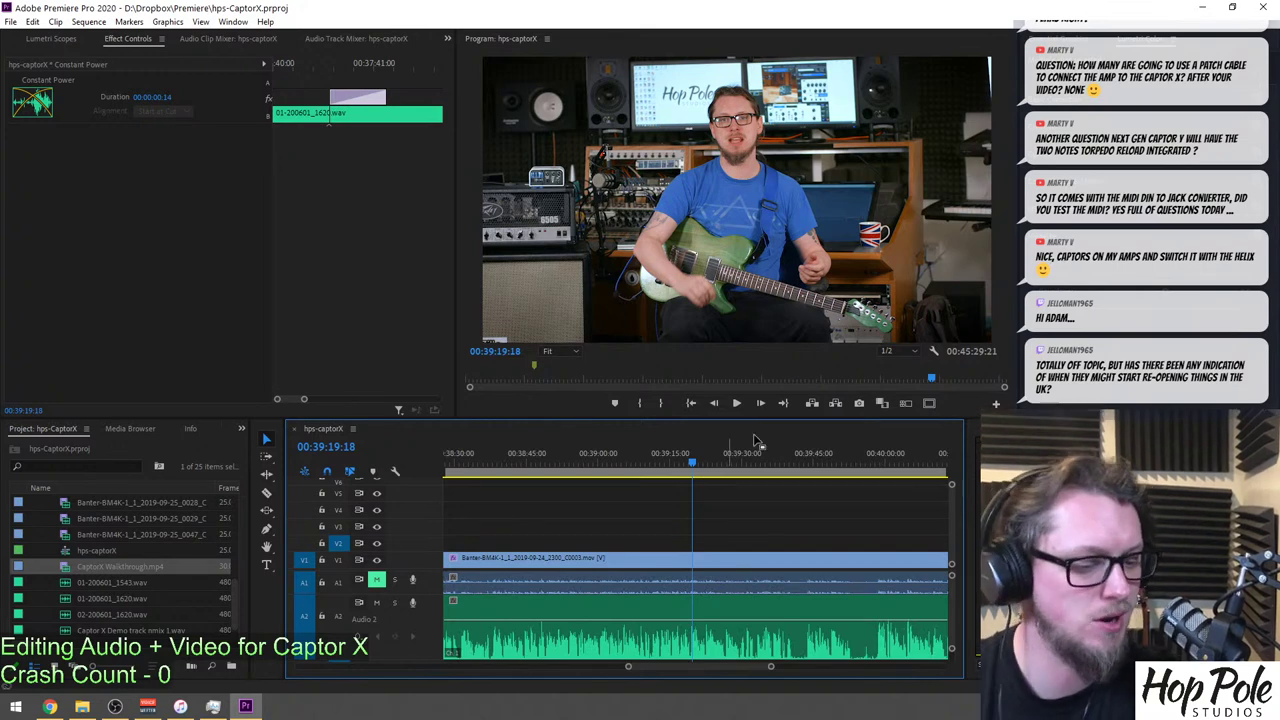
{"action": "key", "text": "space"}
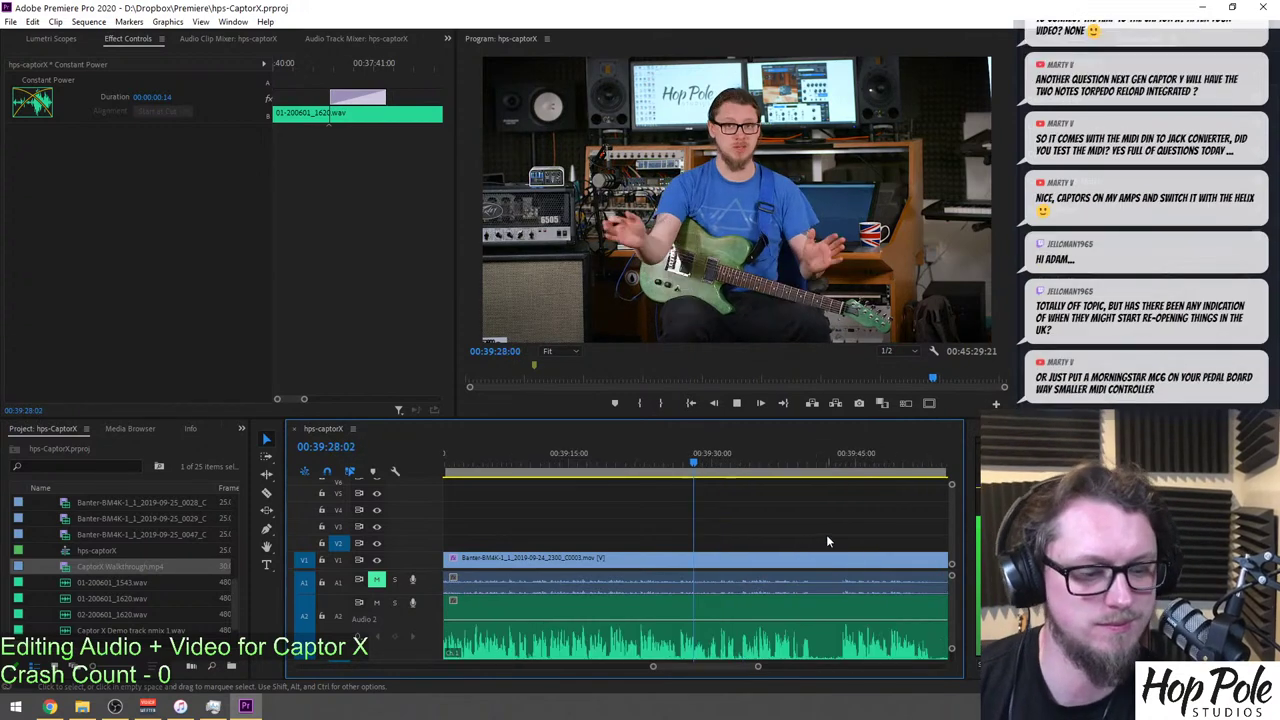
{"action": "left_click", "coordinate": [812, 522]}
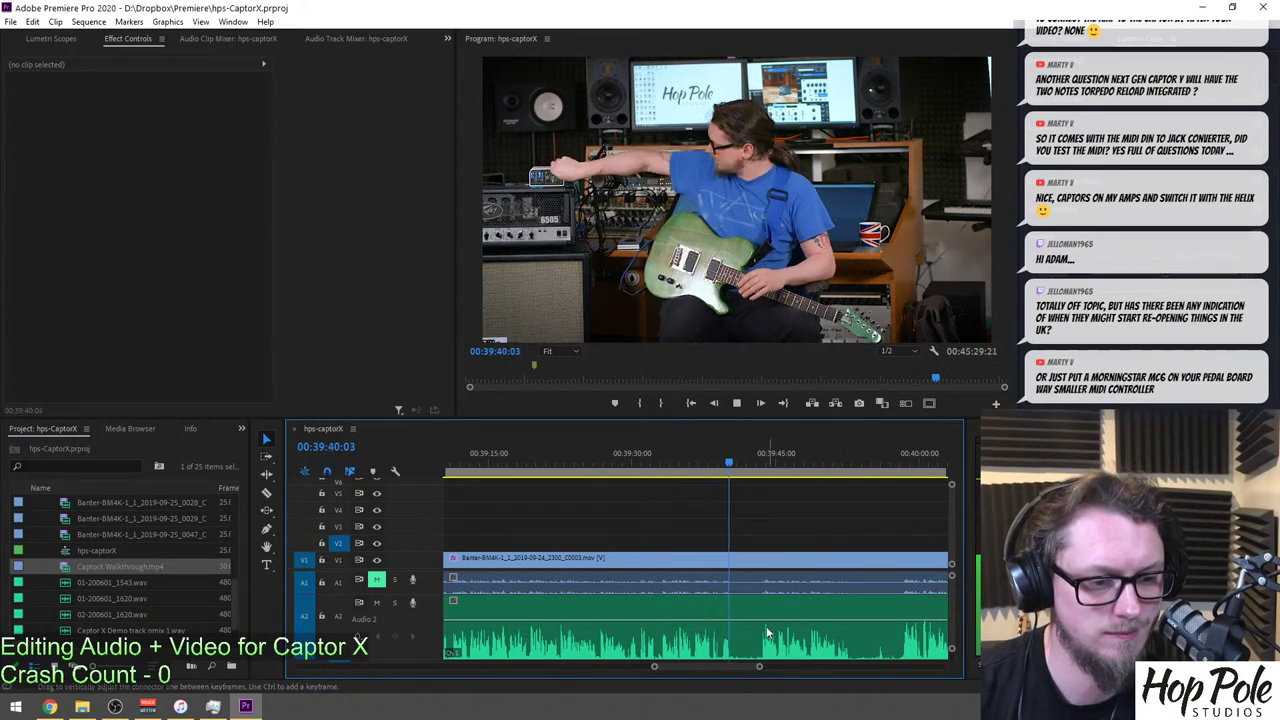
{"action": "key", "text": "="}
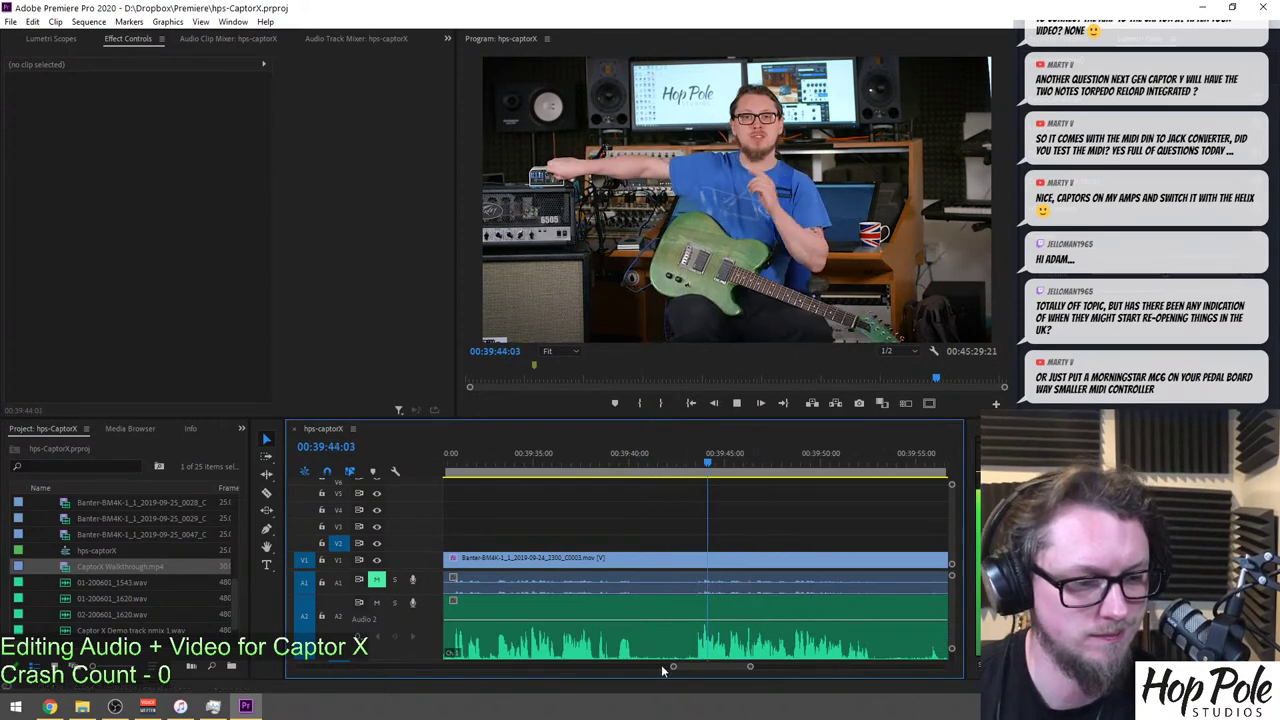
Split the final Banter clip and its audio at about 00:39:33 and 00:39:43, delete the middle piece and close the gap.
{"action": "left_click", "coordinate": [472, 464]}
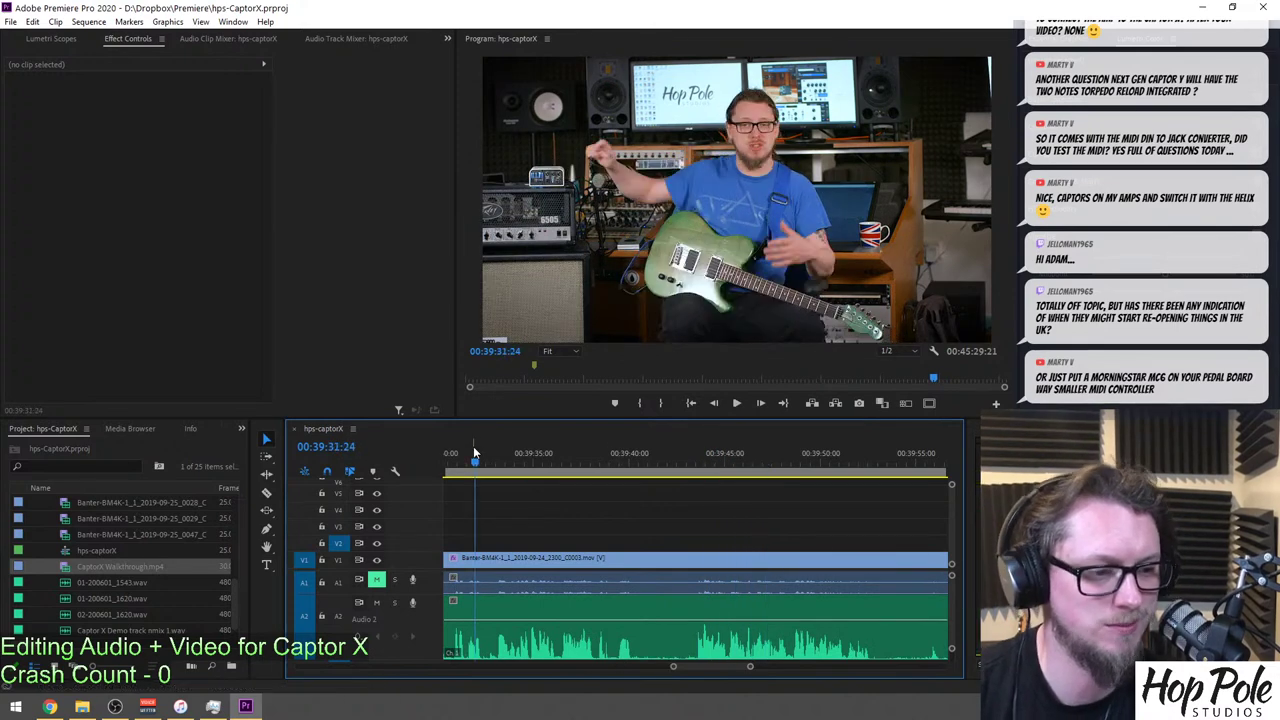
{"action": "key", "text": "c"}
{"action": "left_click", "coordinate": [493, 657]}
{"action": "left_click", "coordinate": [694, 600]}
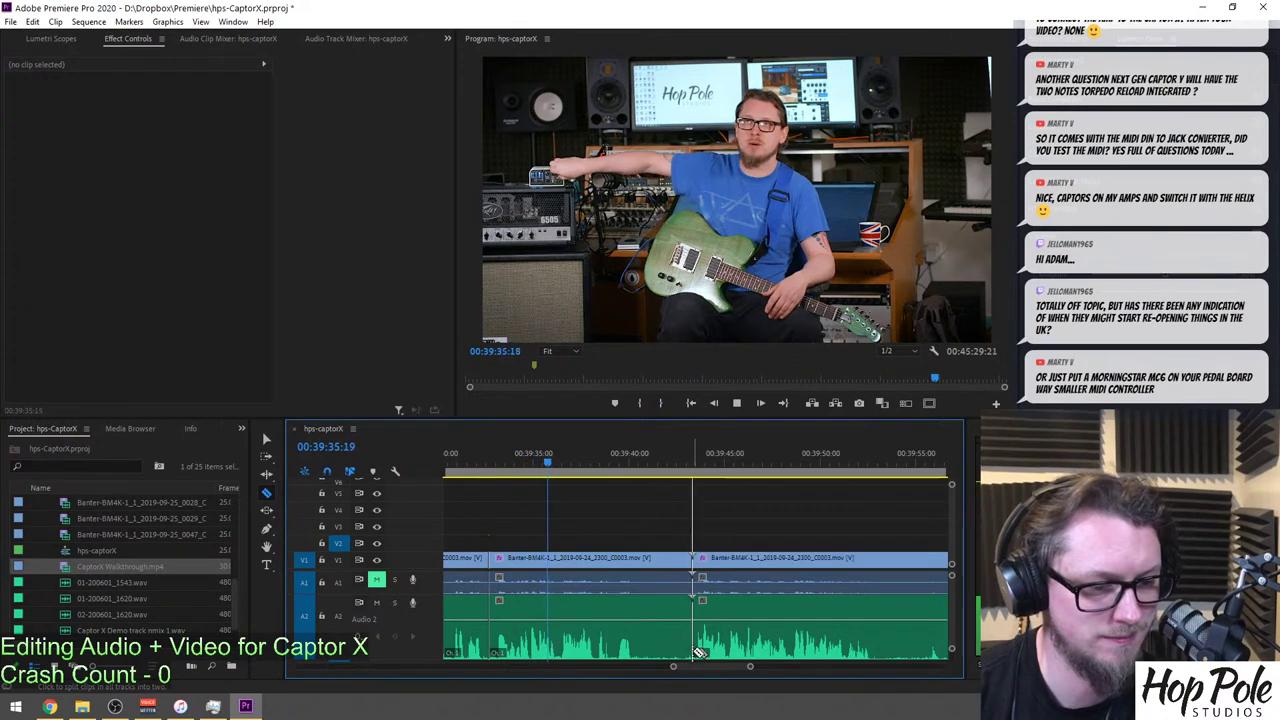
{"action": "key", "text": "v"}
{"action": "left_click", "coordinate": [650, 628]}
{"action": "key", "text": "Delete"}
{"action": "left_click", "coordinate": [600, 623]}
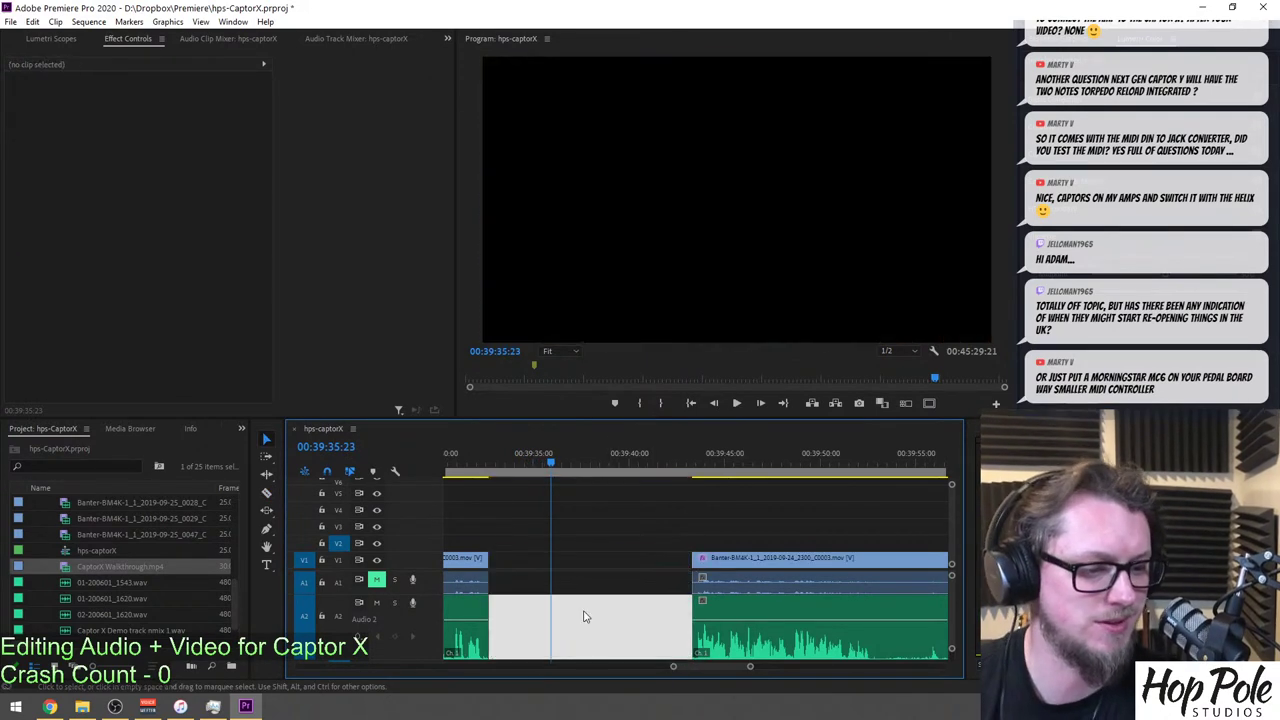
{"action": "key", "text": "Delete"}
{"action": "key", "text": "space"}
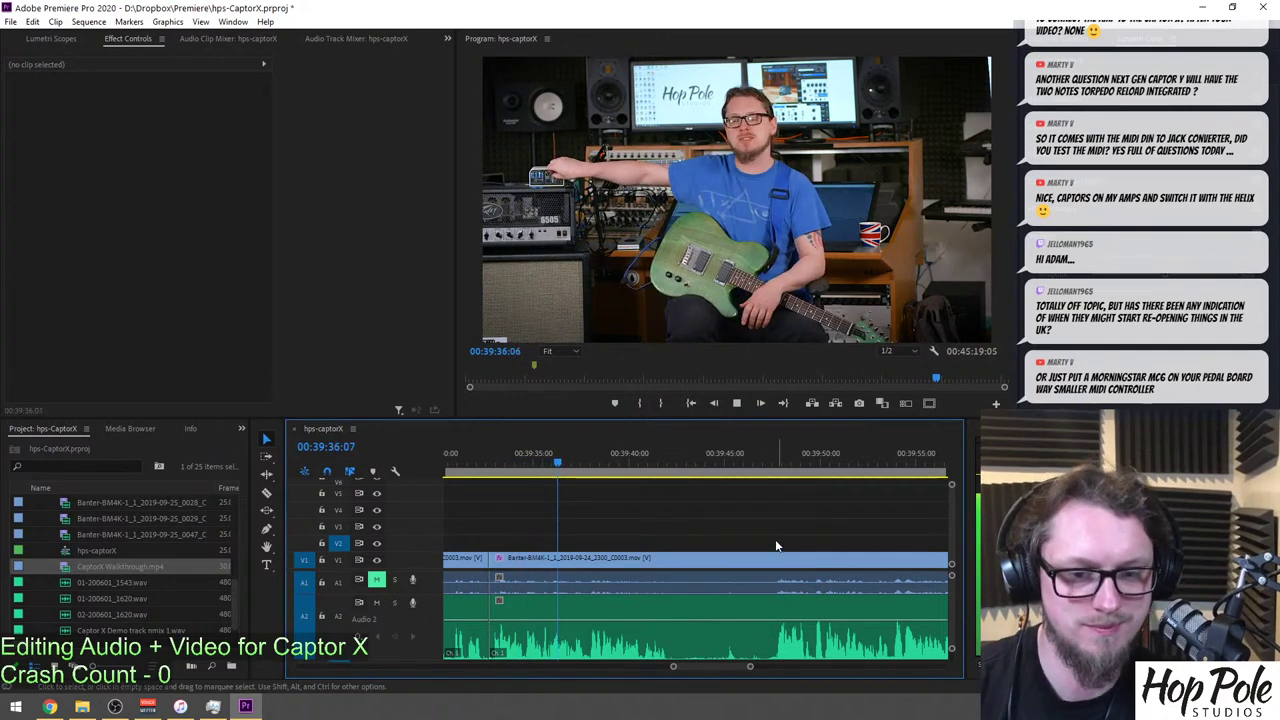
Split the Banter clip and its audio at about 00:39:42 and 00:39:47, delete the pause between the cuts and close the gap.
{"action": "key", "text": "c"}
{"action": "left_click", "coordinate": [680, 650]}
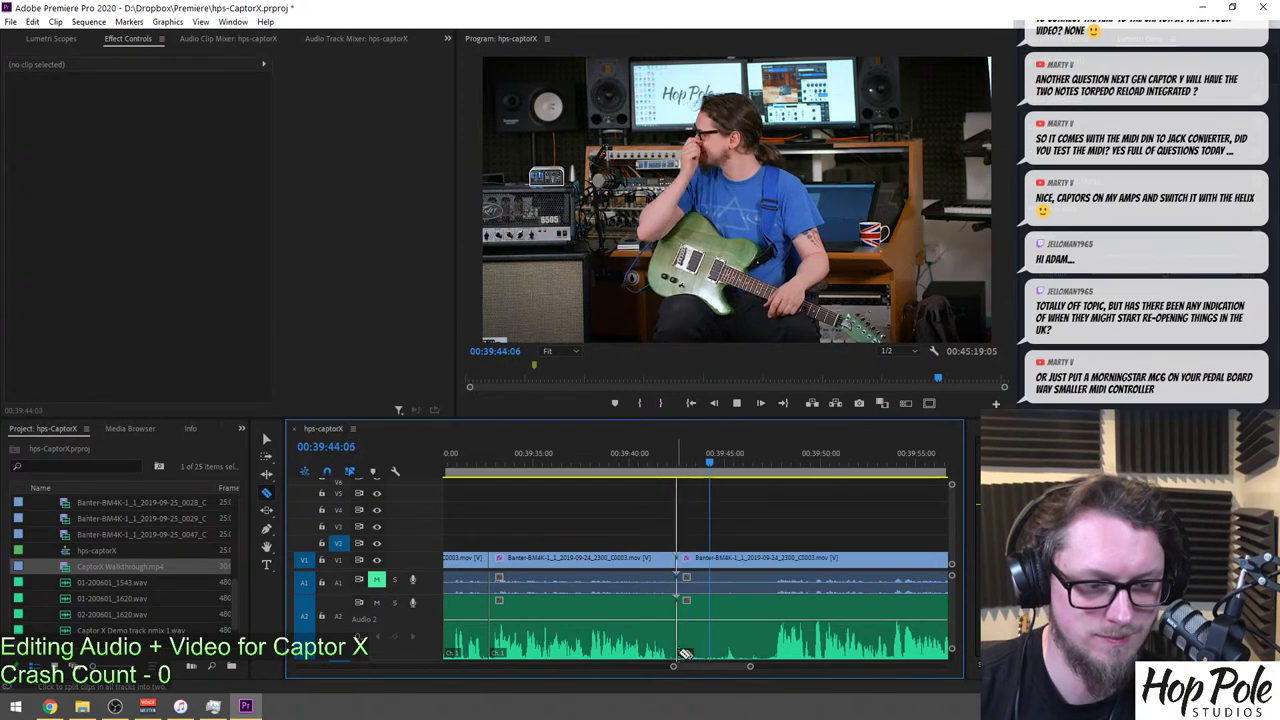
{"action": "left_click", "coordinate": [777, 650]}
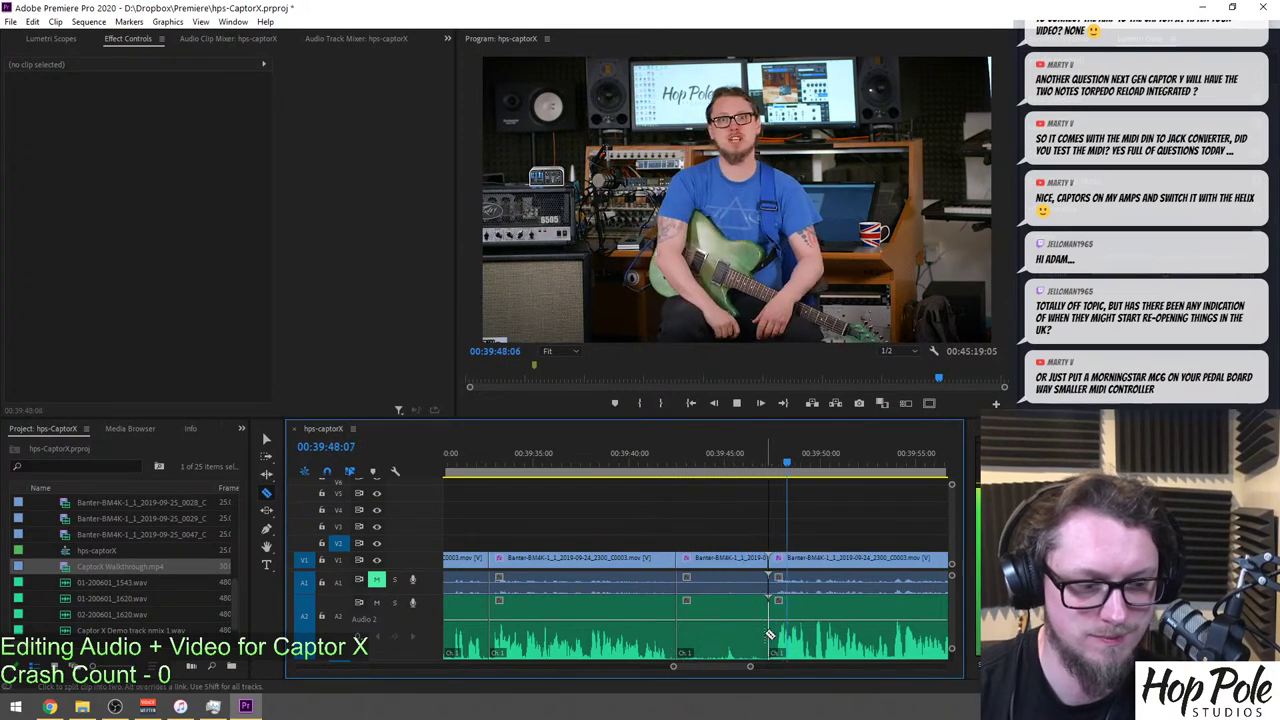
{"action": "key", "text": "space"}
{"action": "key", "text": "v"}
{"action": "left_click", "coordinate": [720, 617]}
{"action": "key", "text": "Delete"}
{"action": "left_click", "coordinate": [720, 617]}
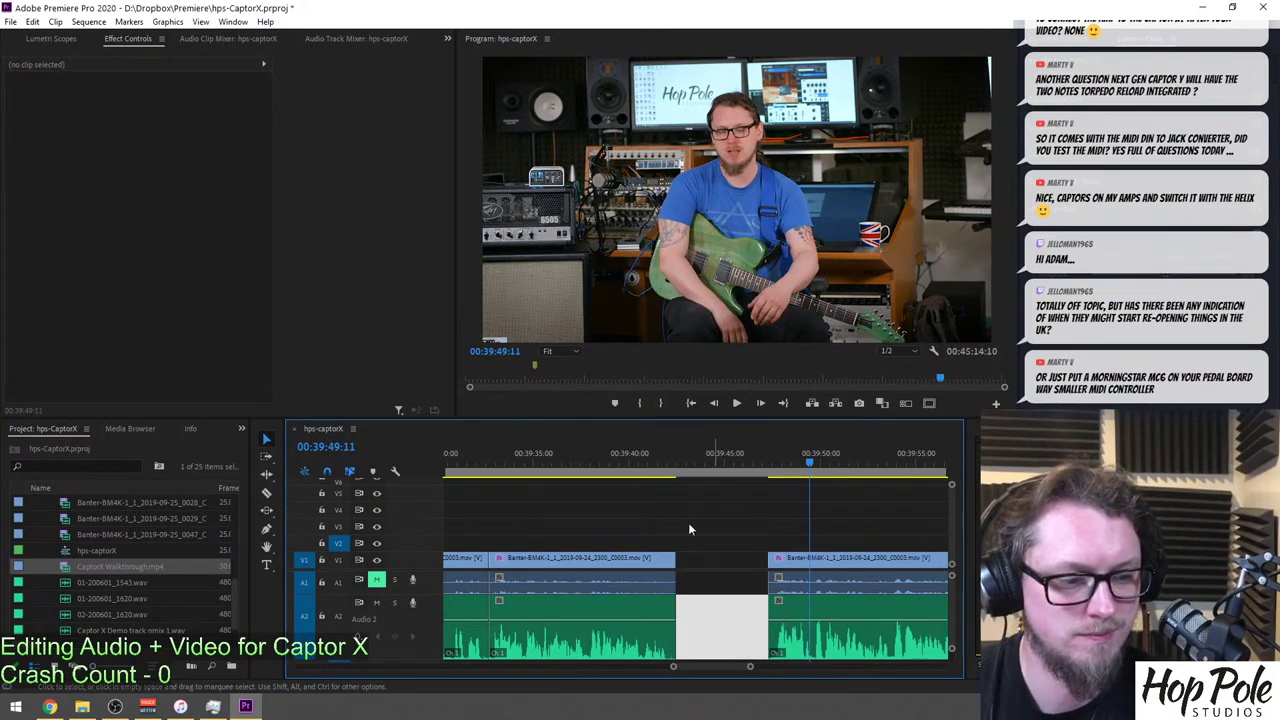
{"action": "key", "text": "Delete"}
Play back the new join and the Banter footage after it to about 00:40:18.
{"action": "left_click", "coordinate": [649, 466]}
{"action": "key", "text": "space"}
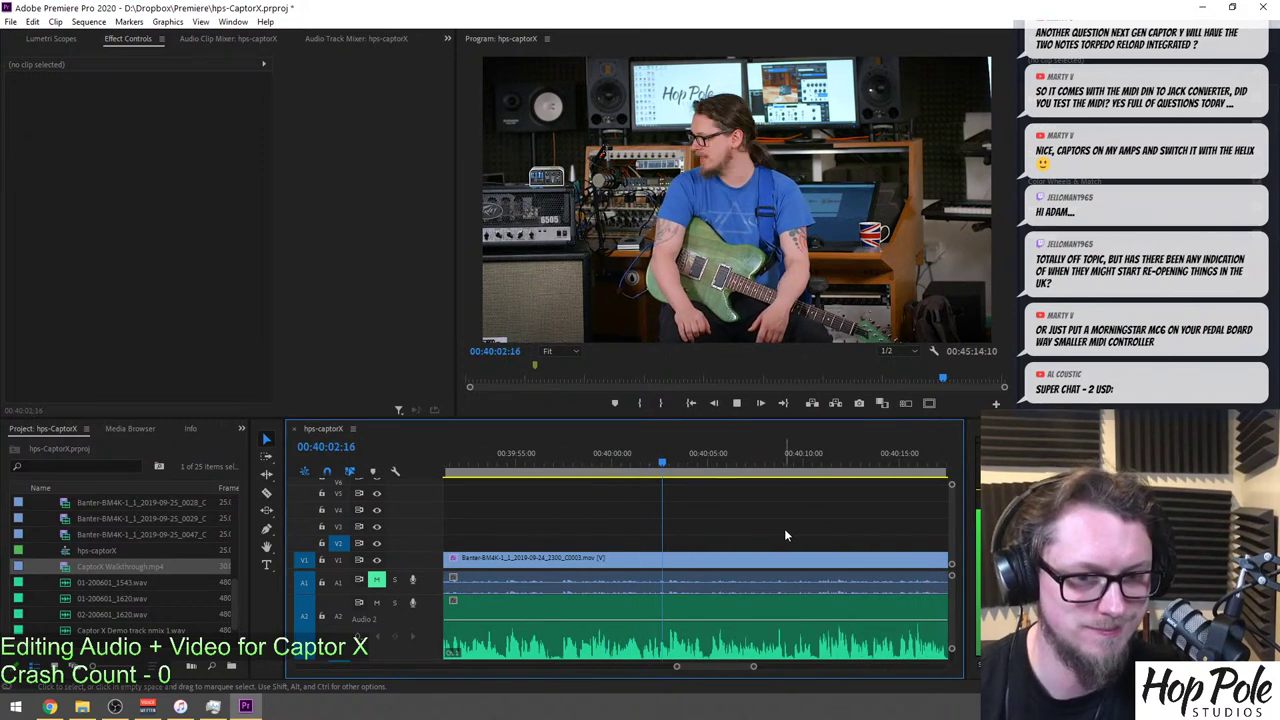
{"action": "scroll", "coordinate": [785, 529], "scroll_direction": "down", "scroll_amount": 2}
{"action": "key", "text": "minus"}
{"action": "key", "text": "minus"}
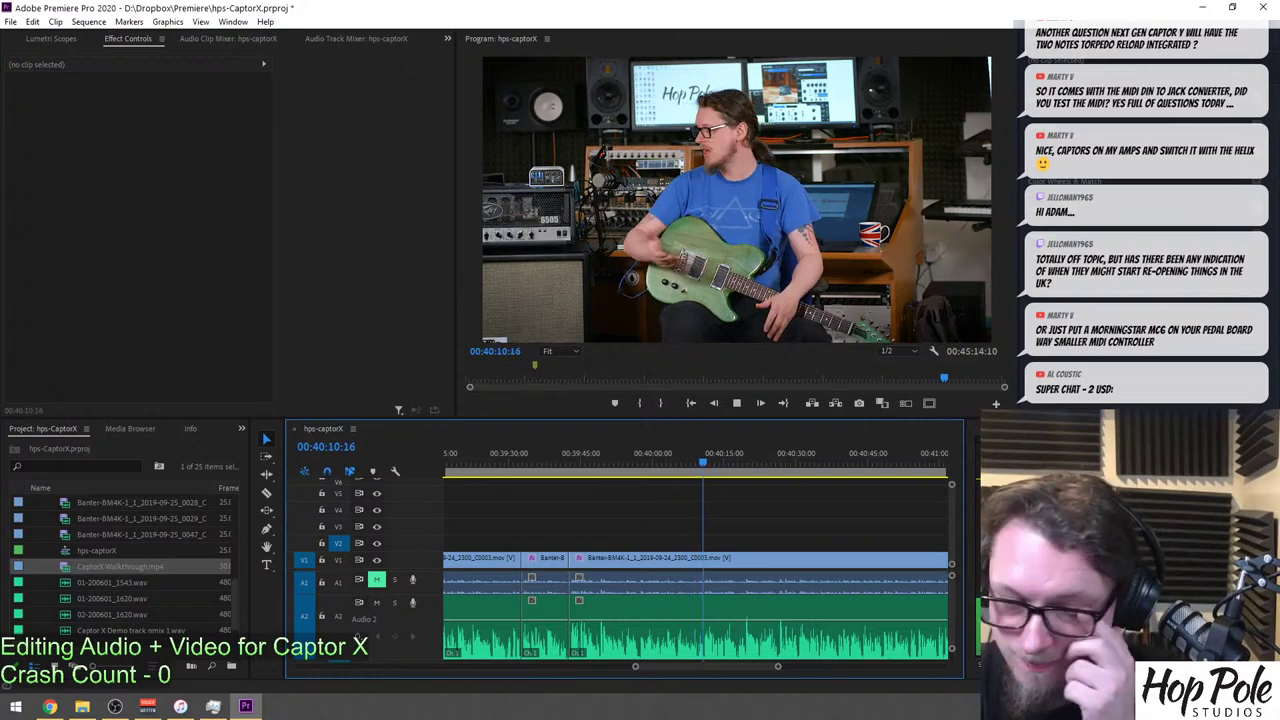
{"action": "scroll", "coordinate": [786, 544], "scroll_direction": "down", "scroll_amount": 5}
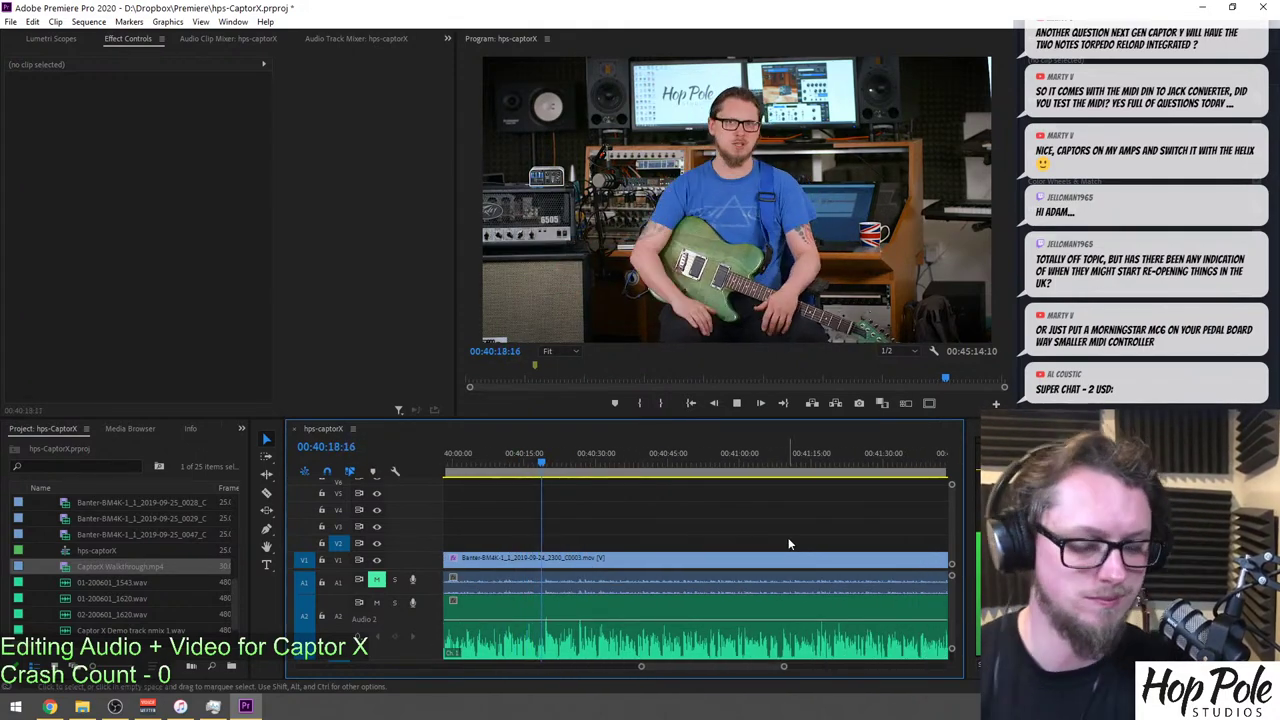
Split the last Banter clip where its A2 audio ends, at about 00:44:19, and delete the leftover footage after the cut.
{"action": "key", "text": "minus"}
{"action": "key", "text": "minus"}
{"action": "key", "text": "minus"}
{"action": "key", "text": "minus"}
{"action": "key", "text": "minus"}
{"action": "key", "text": "equal"}
{"action": "key", "text": "equal"}
{"action": "key", "text": "equal"}
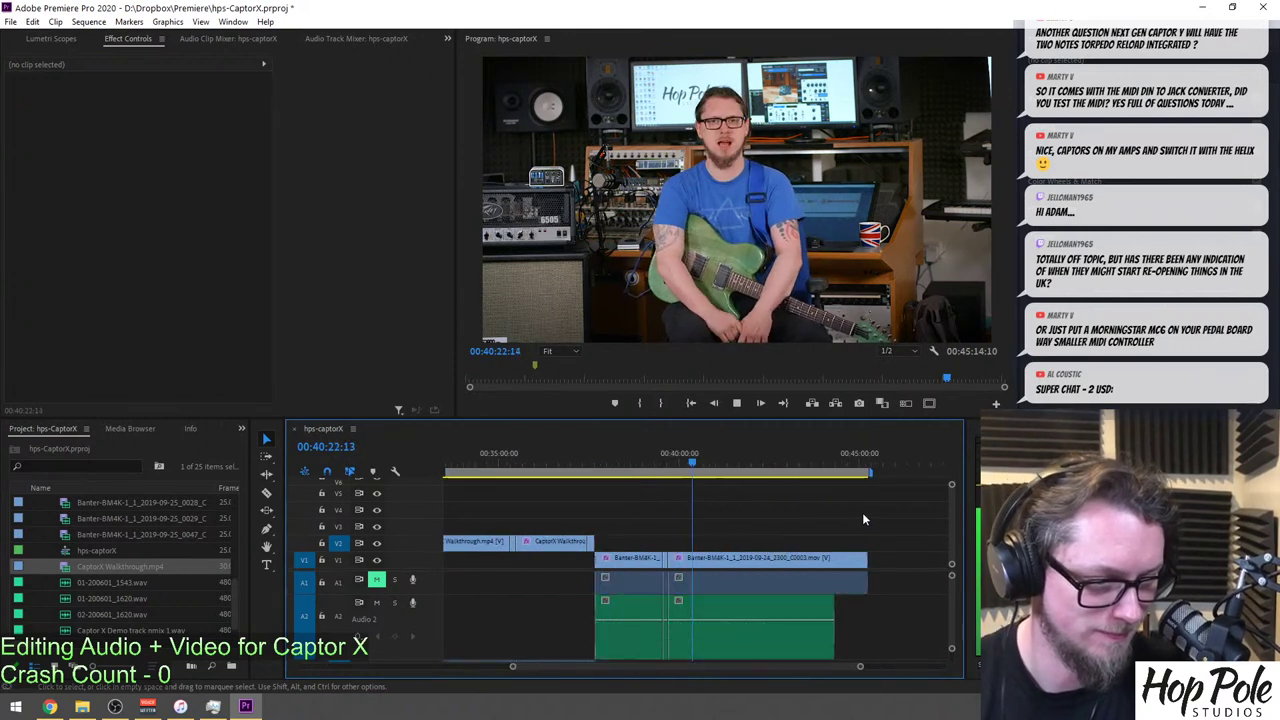
{"action": "scroll", "coordinate": [868, 516], "scroll_direction": "down", "scroll_amount": 4}
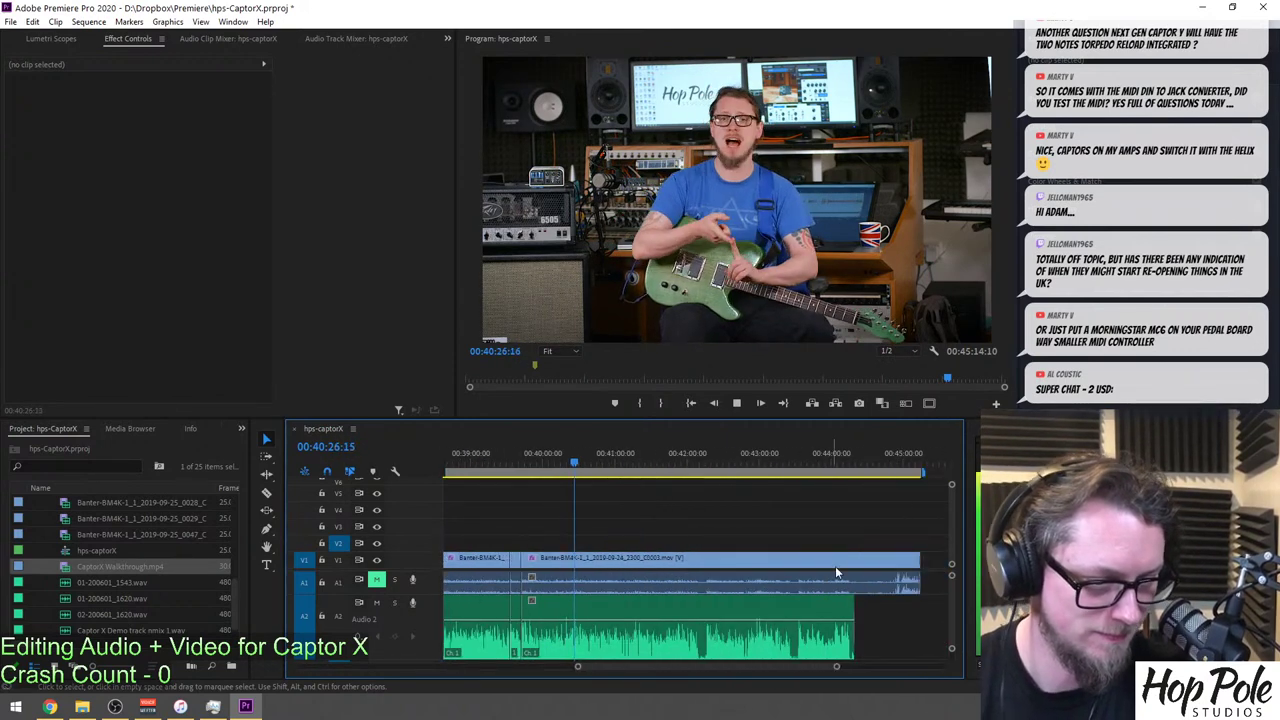
{"action": "key", "text": "c"}
{"action": "left_click", "coordinate": [855, 575]}
{"action": "key", "text": "v"}
{"action": "left_click", "coordinate": [879, 560]}
{"action": "key", "text": "Delete"}
Split the last Banter clip and its audio at about 00:42:09 and 00:42:16, around the silent stretch.
{"action": "key", "text": "equal"}
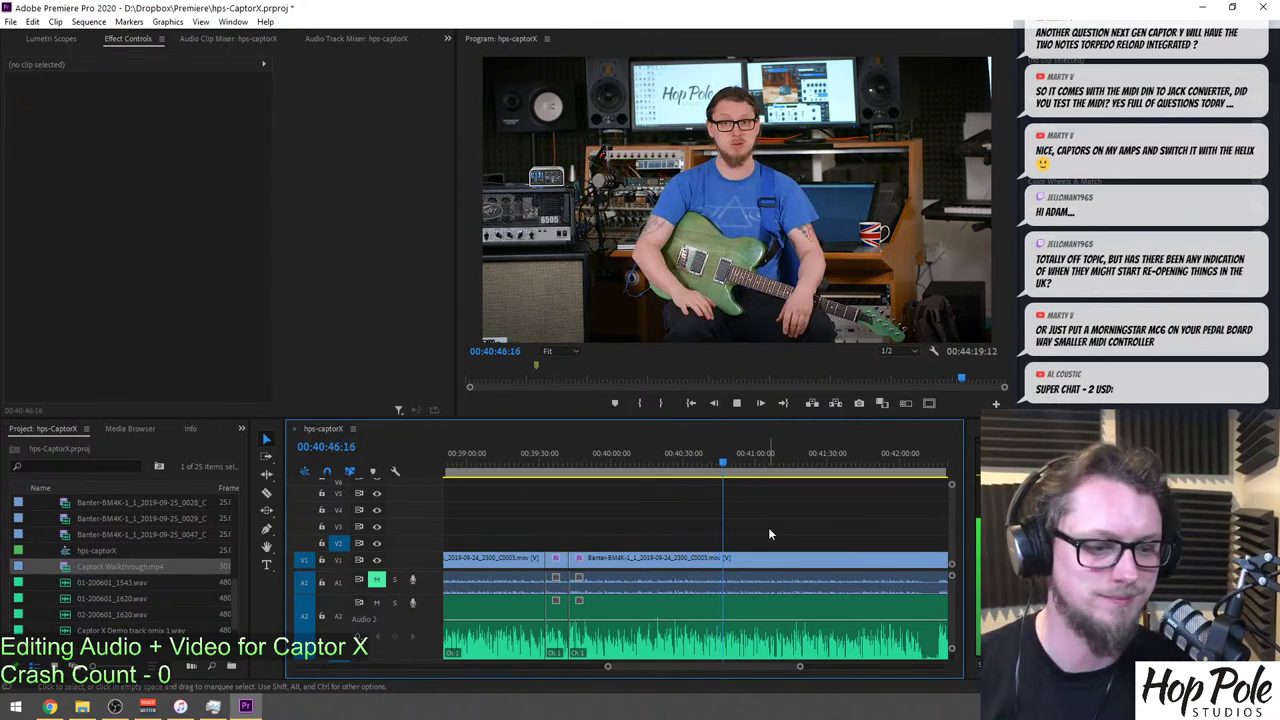
{"action": "scroll", "coordinate": [806, 487], "scroll_direction": "down", "scroll_amount": 3}
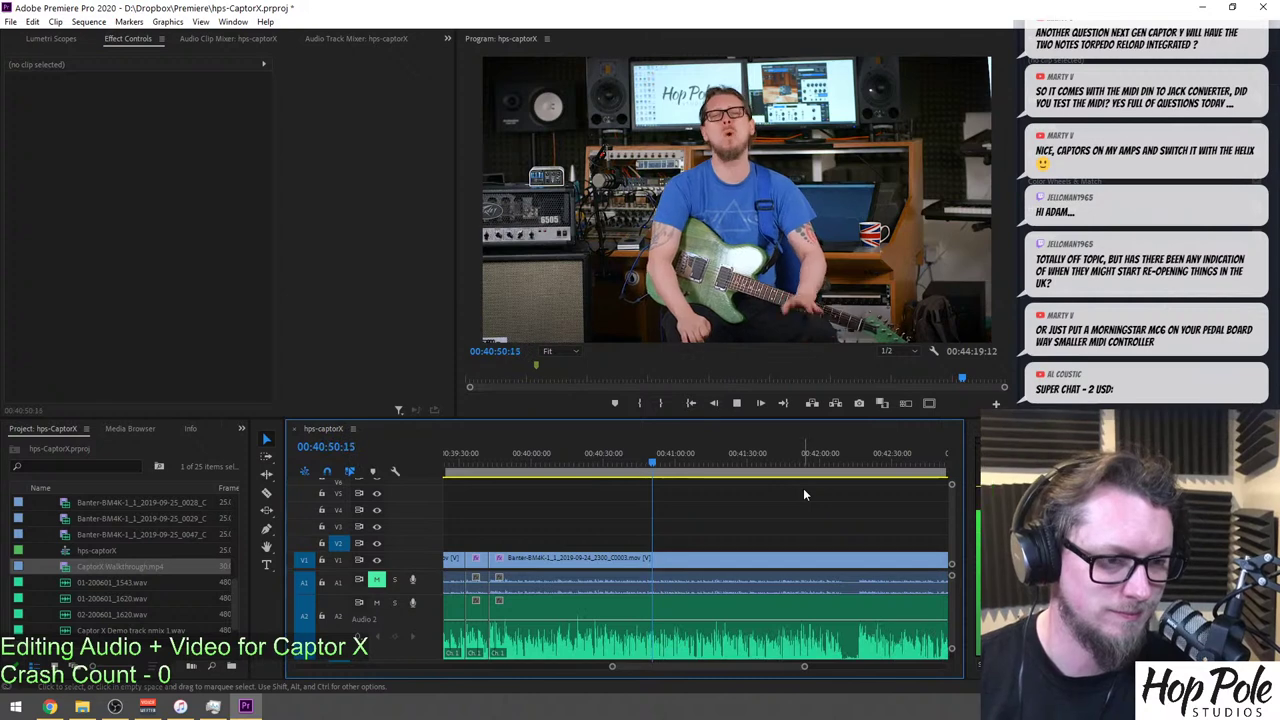
{"action": "scroll", "coordinate": [798, 493], "scroll_direction": "down", "scroll_amount": 3}
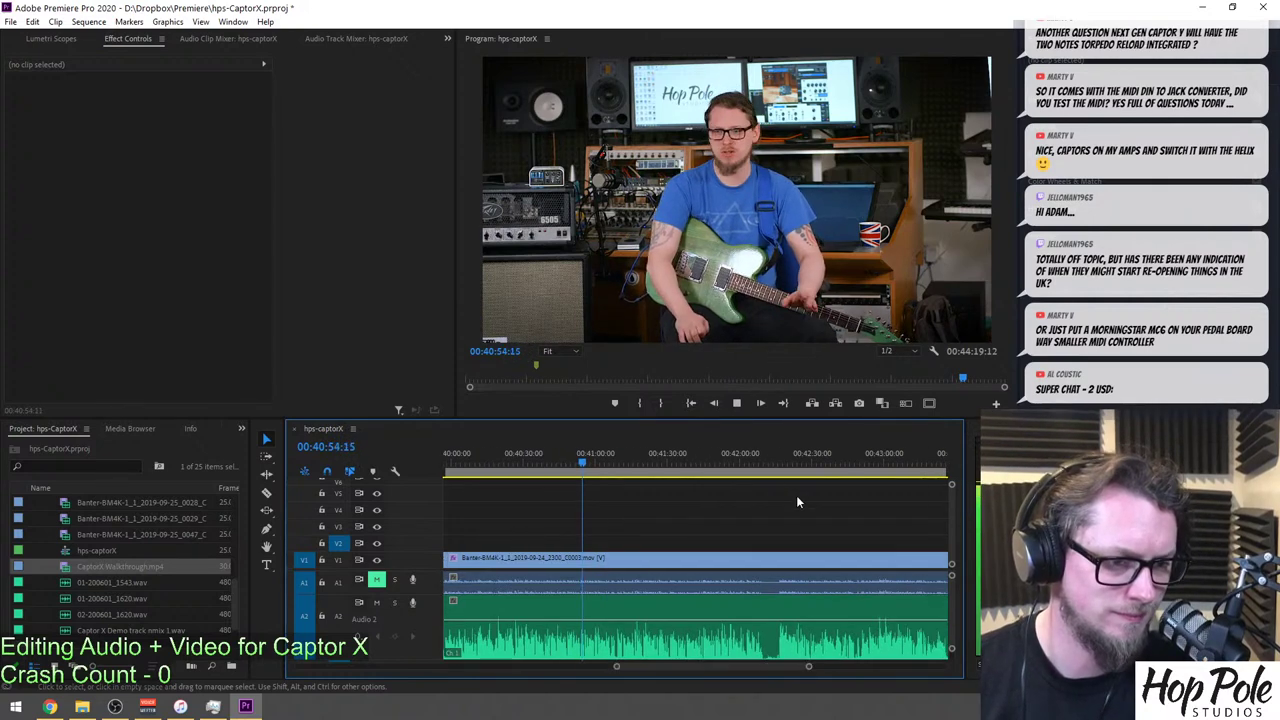
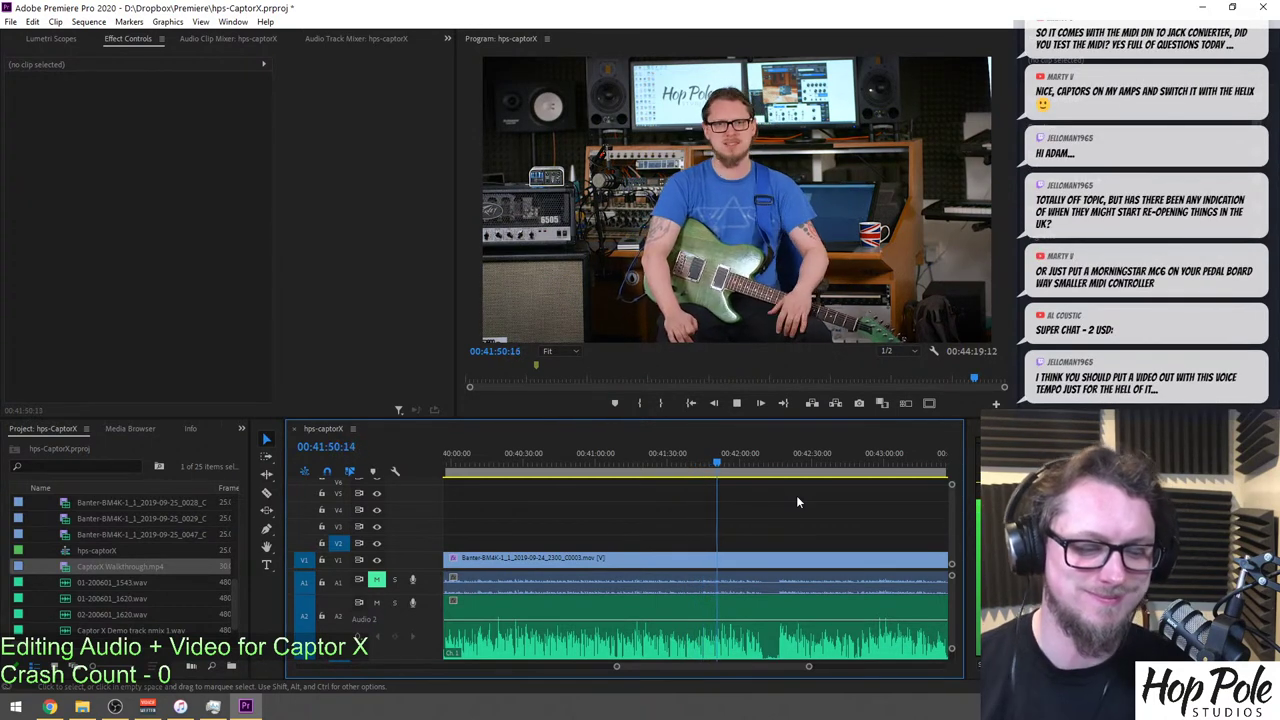
{"action": "key", "text": "="}
{"action": "key", "text": "="}
{"action": "key", "text": "c"}
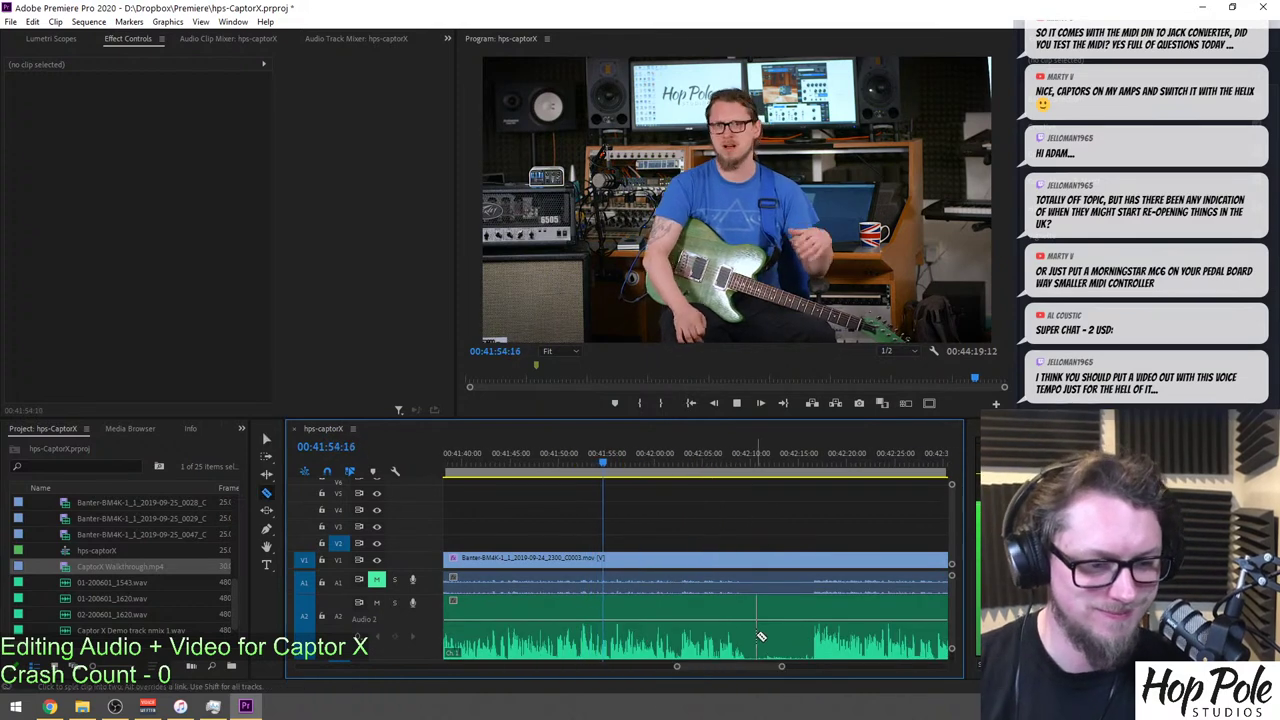
{"action": "left_click", "coordinate": [749, 630]}
{"action": "left_click", "coordinate": [818, 620]}
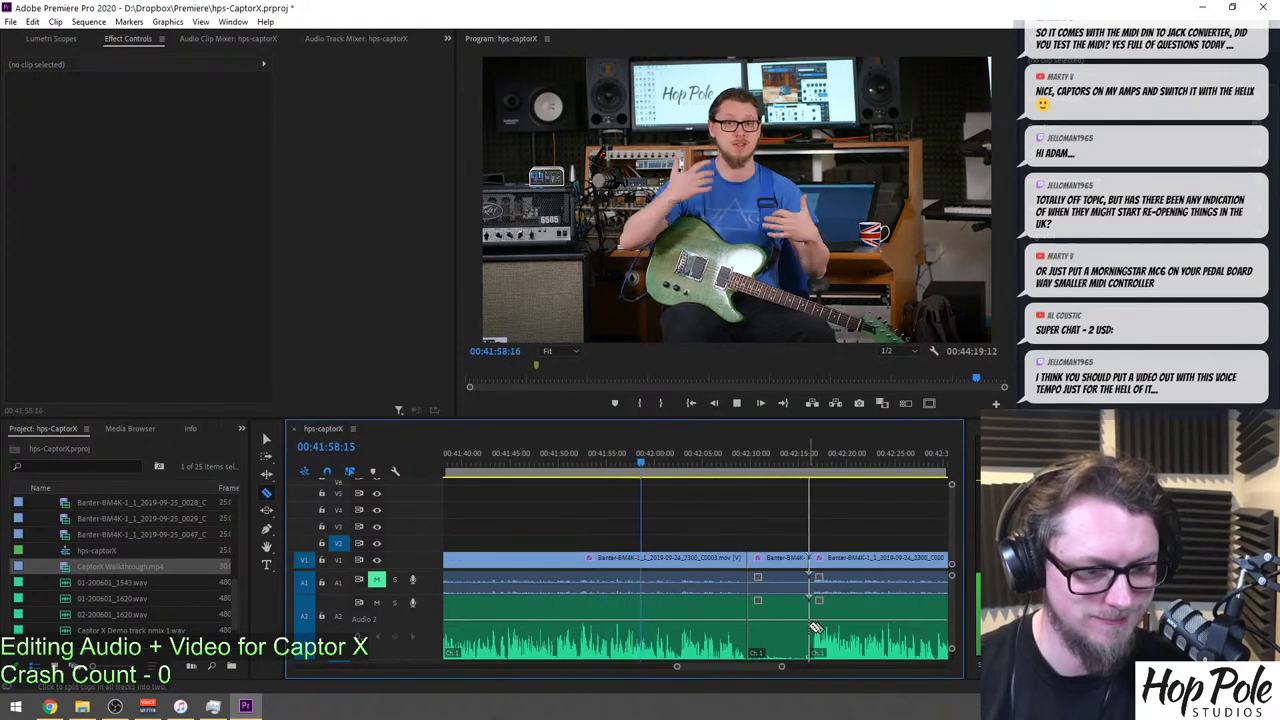
Delete the pause between the two new cuts, add default transitions to both cut ends and close the gap.
{"action": "key", "text": "v"}
{"action": "left_click", "coordinate": [780, 560]}
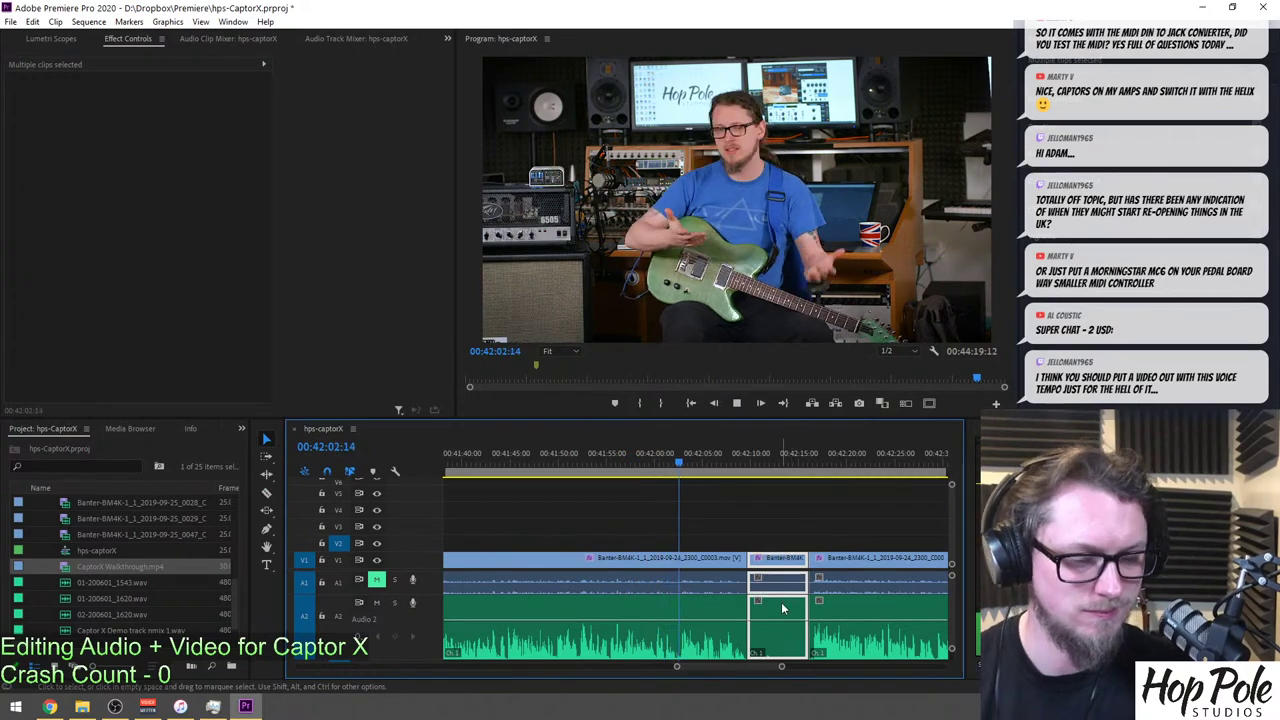
{"action": "key", "text": "Delete"}
{"action": "left_click", "coordinate": [785, 562]}
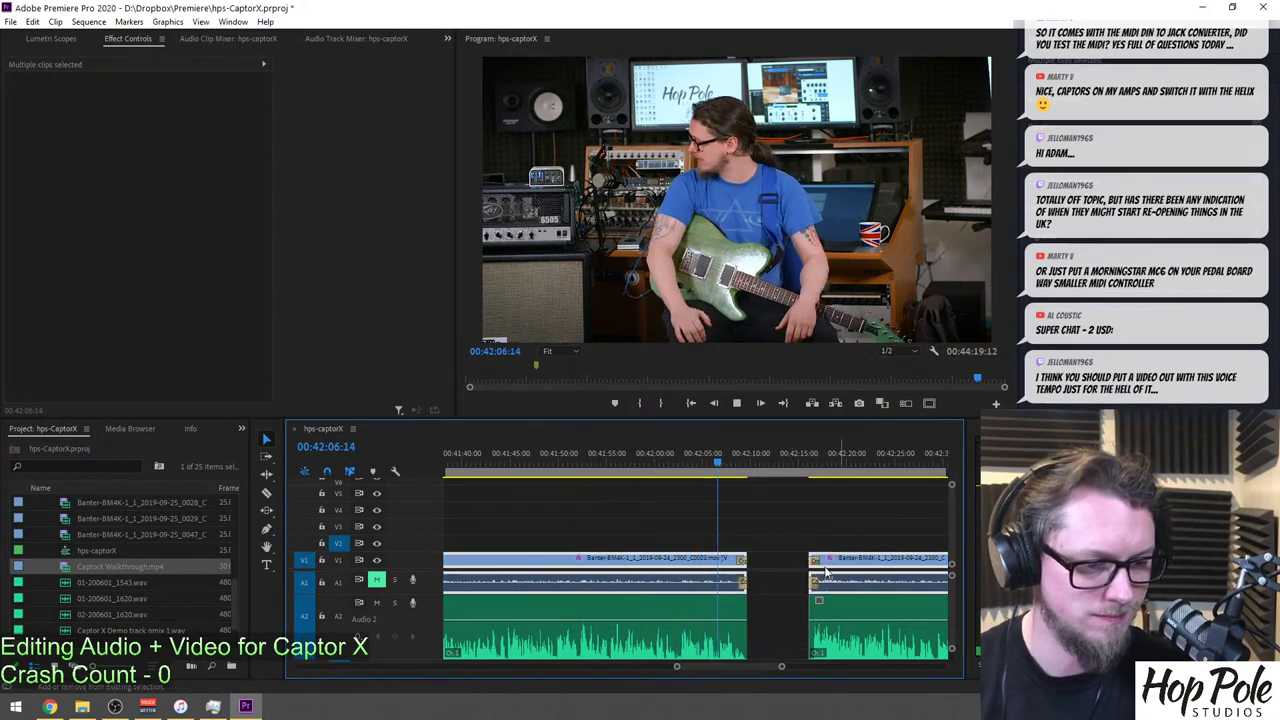
{"action": "key", "text": "Delete"}
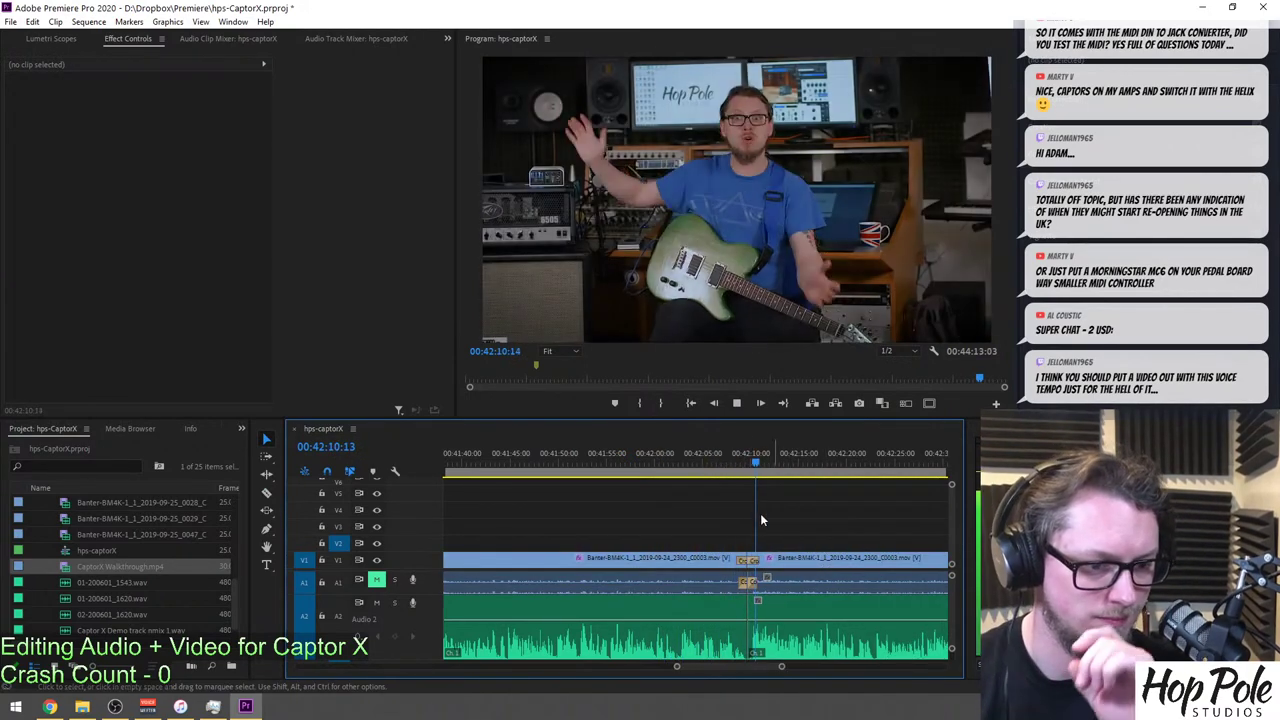
Play back the new join to about 00:42:16 and save the project.
{"action": "scroll", "coordinate": [755, 484], "scroll_direction": "down", "scroll_amount": 1}
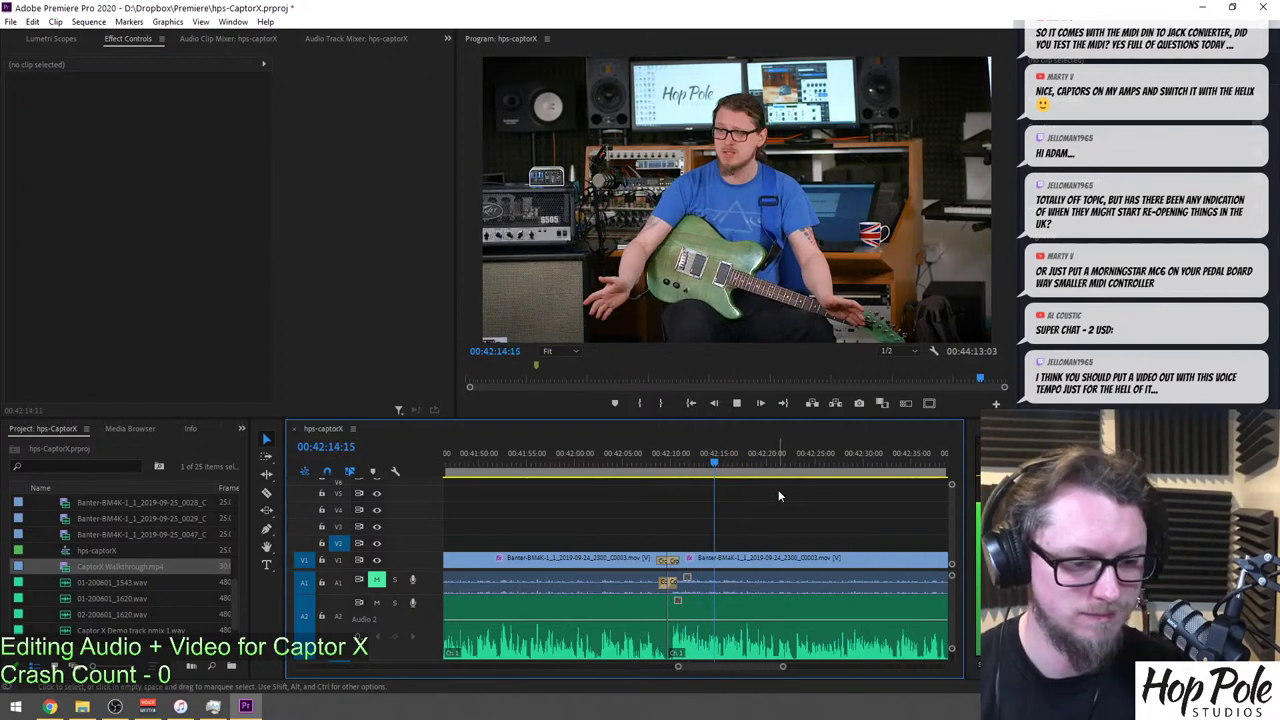
{"action": "key", "text": "minus"}
{"action": "scroll", "coordinate": [774, 485], "scroll_direction": "down", "scroll_amount": 1}
{"action": "key", "text": "space"}
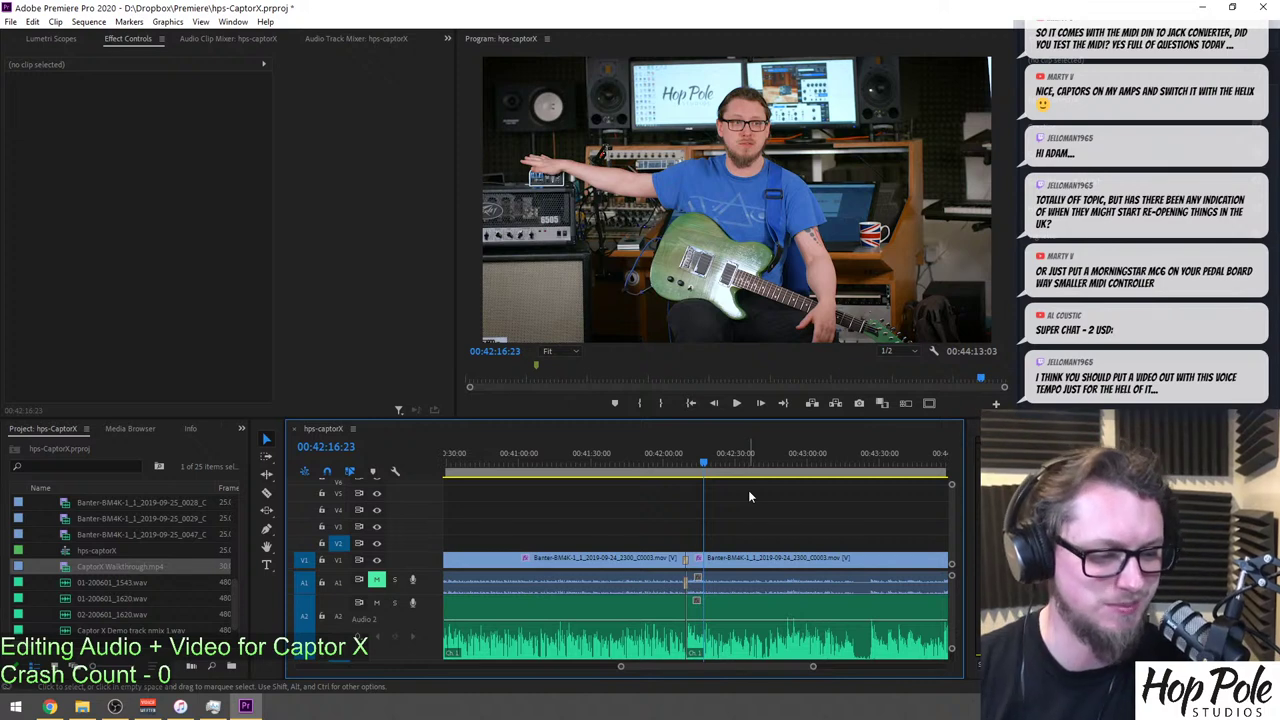
{"action": "key", "text": "ctrl+s"}
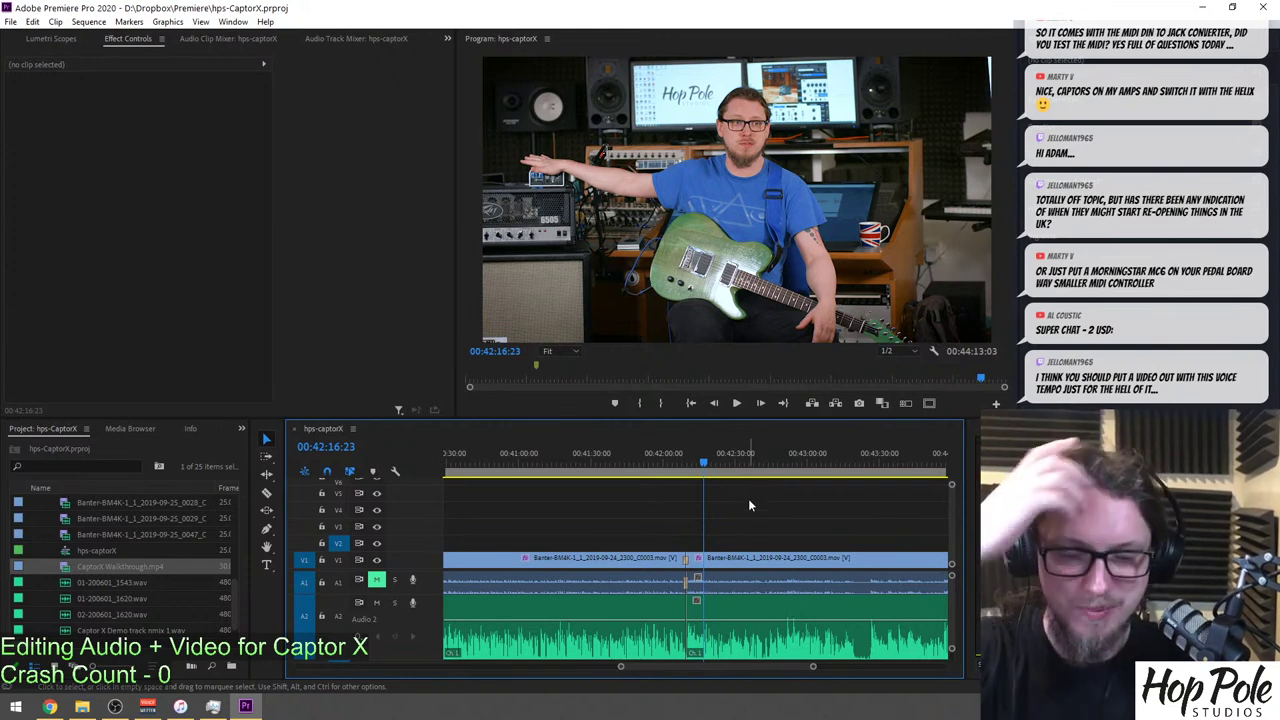
Play on through the Banter footage and split the clip and its audio at about 00:43:20 and 00:43:26.
{"action": "key", "text": "space"}
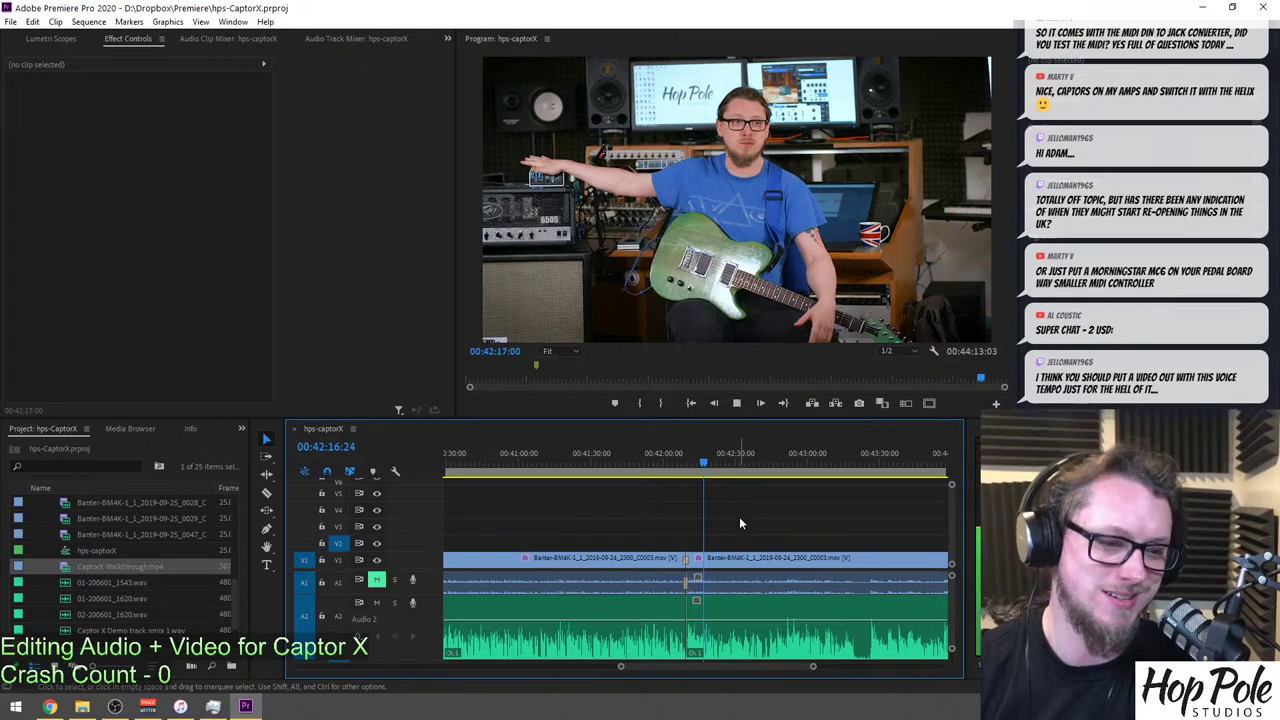
{"action": "scroll", "coordinate": [750, 526], "scroll_direction": "down", "scroll_amount": 2}
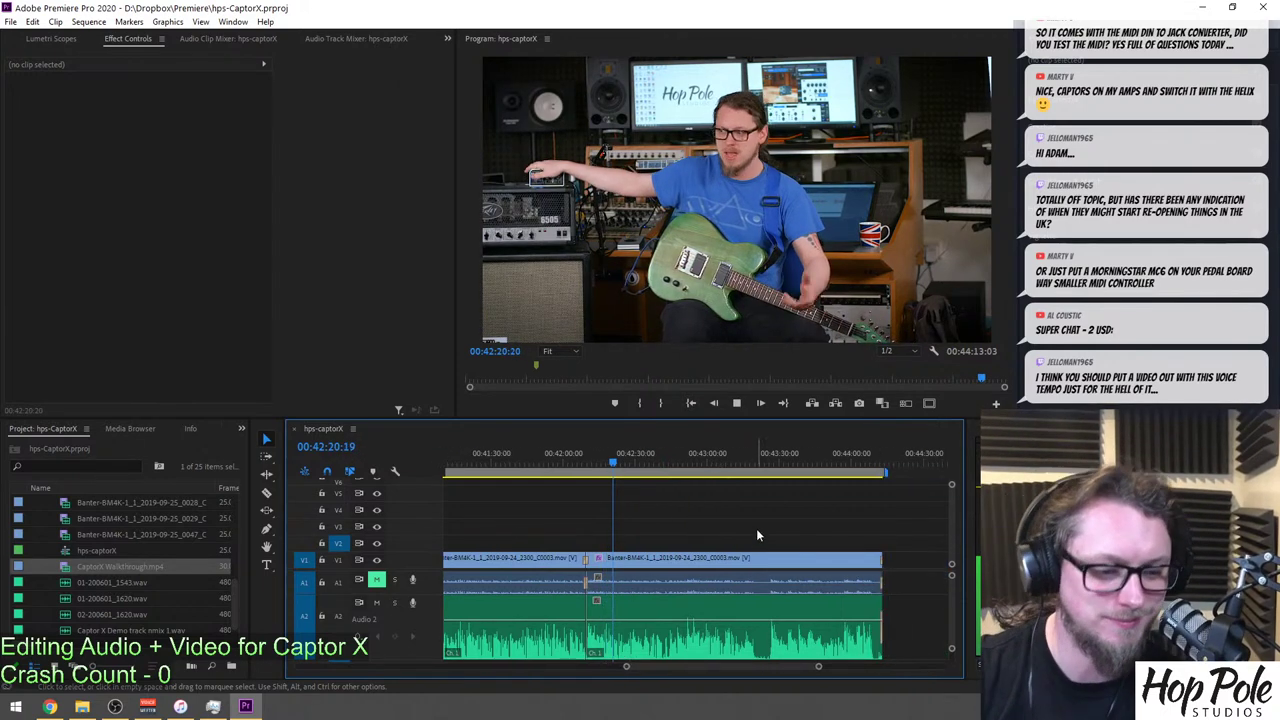
{"action": "key", "text": "equal"}
{"action": "scroll", "coordinate": [757, 530], "scroll_direction": "down", "scroll_amount": 2}
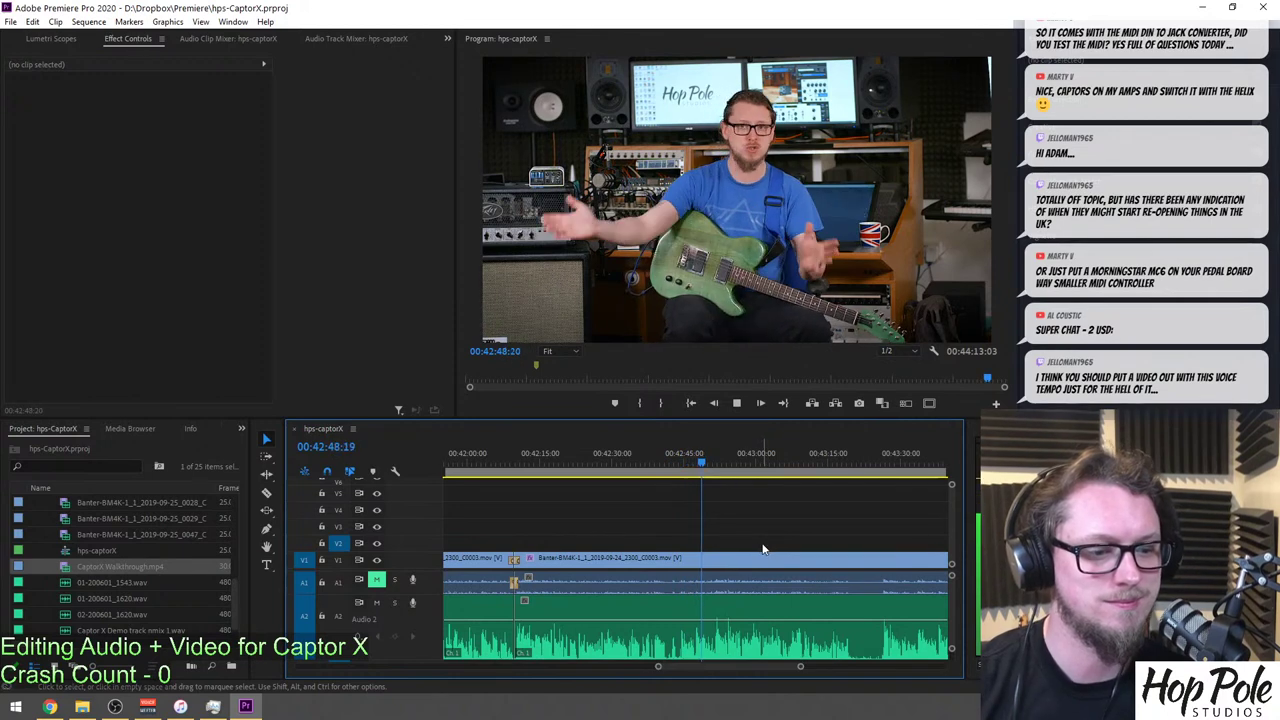
{"action": "key", "text": "="}
{"action": "scroll", "coordinate": [726, 536], "scroll_direction": "down", "scroll_amount": 3}
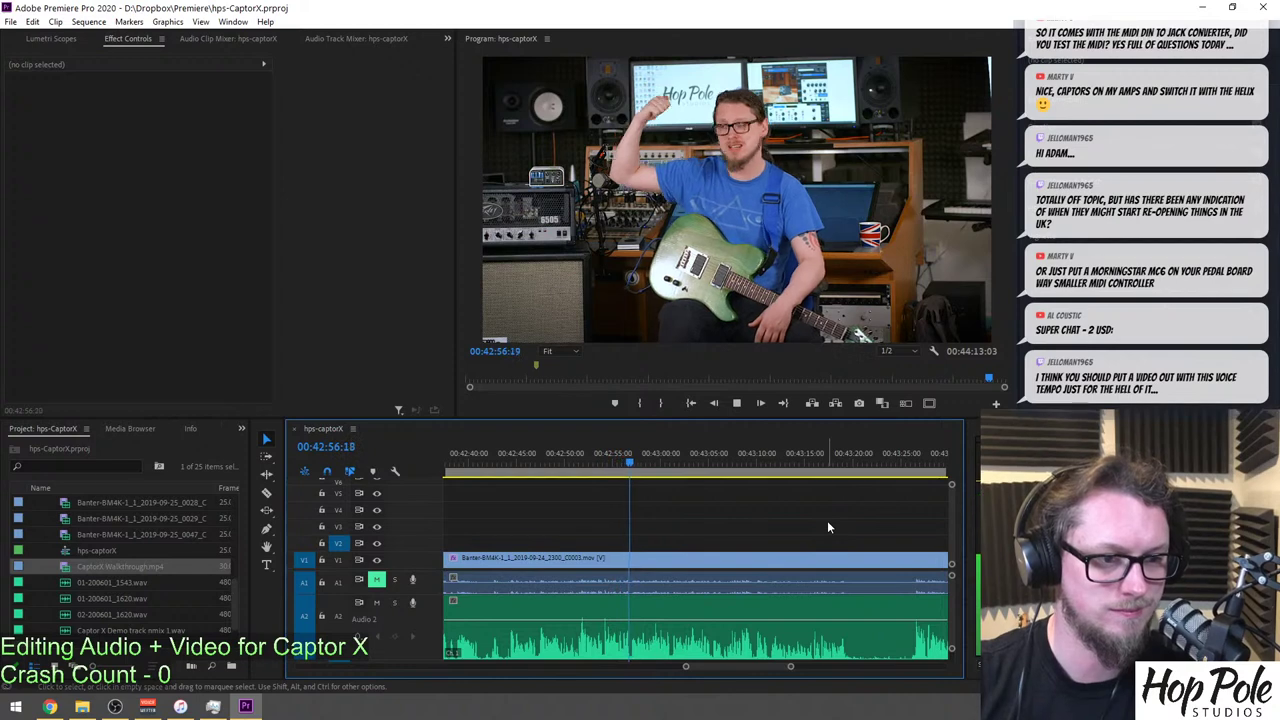
{"action": "key", "text": "c"}
{"action": "left_click", "coordinate": [852, 628], "text": "shift"}
{"action": "left_click", "coordinate": [907, 625]}
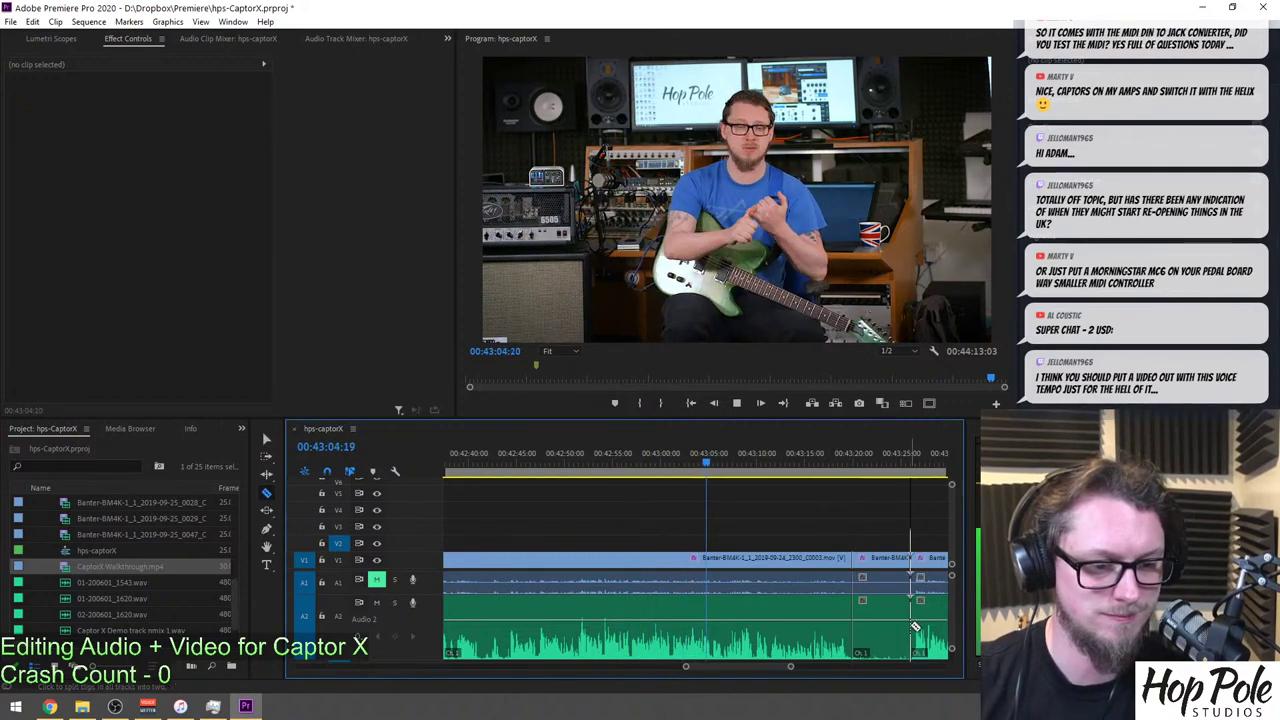
Delete the silent piece after 00:43:20, apply default transitions to the clip ends on both sides and close the gap.
{"action": "key", "text": "v"}
{"action": "left_click", "coordinate": [895, 601]}
{"action": "key", "text": "Delete"}
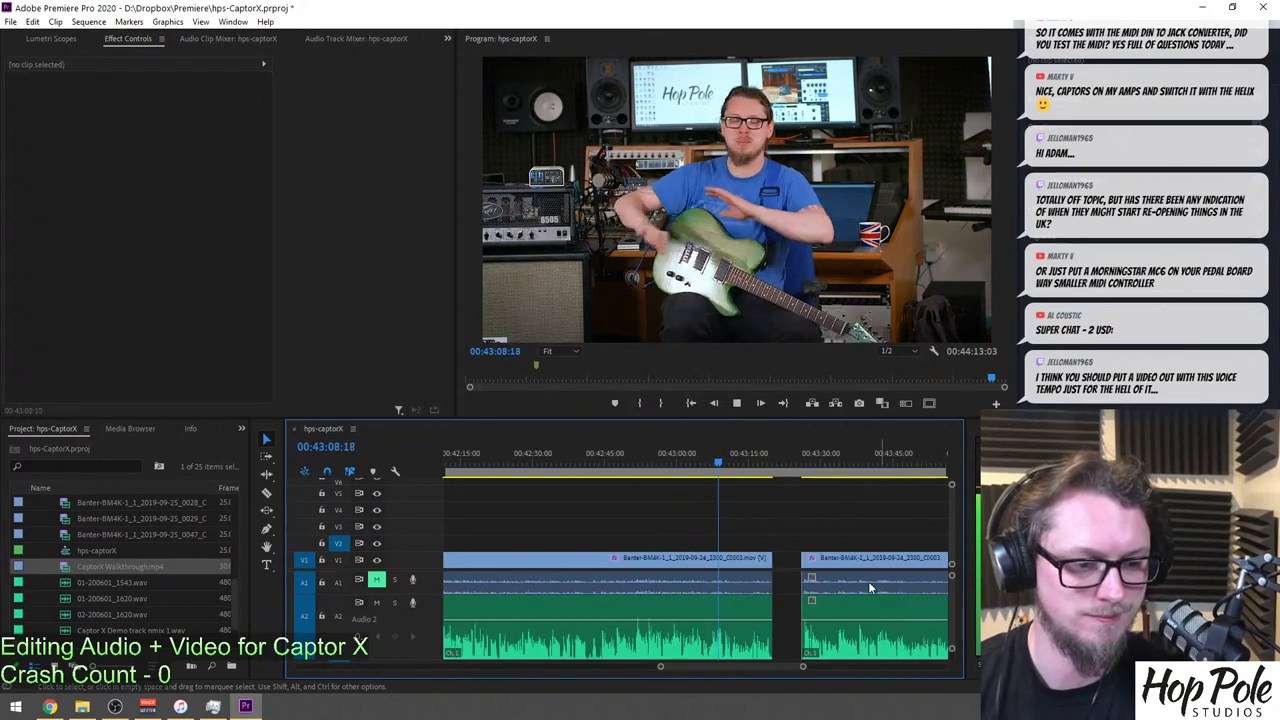
{"action": "key", "text": "minus"}
{"action": "key", "text": "minus"}
{"action": "key", "text": "minus"}
{"action": "key", "text": "equal"}
{"action": "key", "text": "equal"}
{"action": "left_click_drag", "start_coordinate": [739, 520], "coordinate": [854, 568]}
{"action": "key", "text": "shift+d"}
{"action": "left_click", "coordinate": [818, 576]}
{"action": "key", "text": "Delete"}
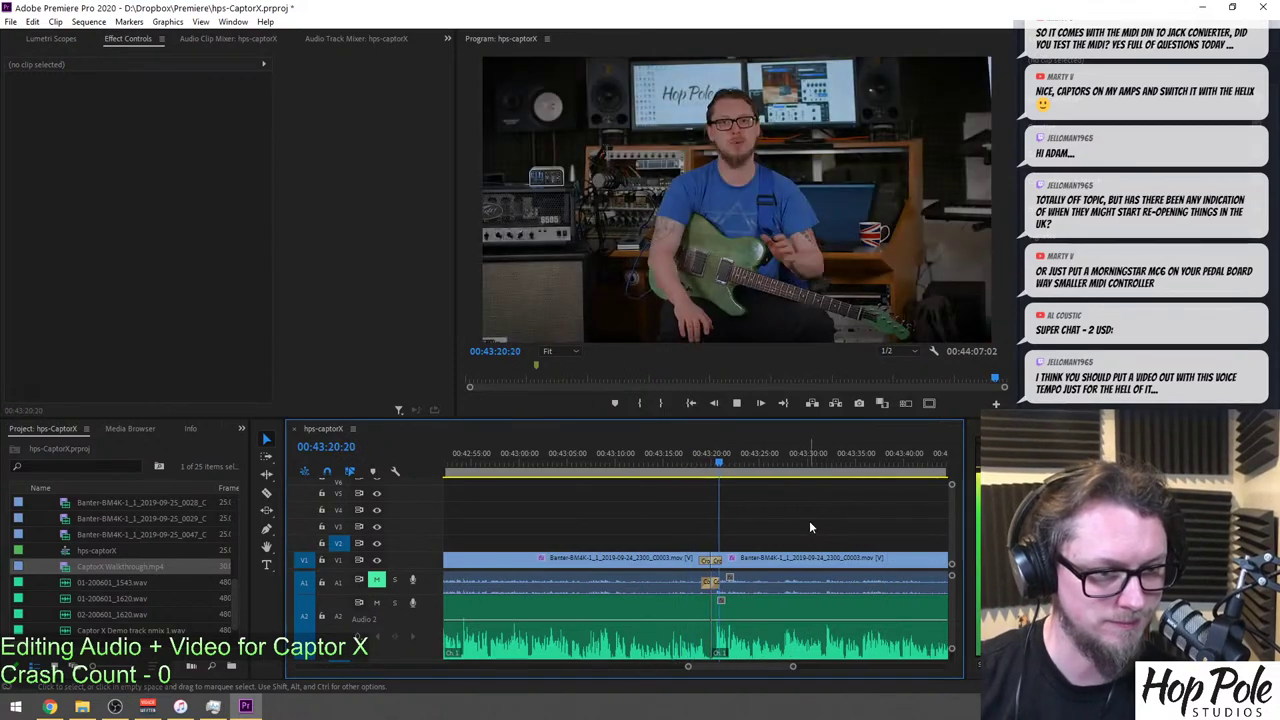
Trim the end of the last Banter clip and its audio back to about 00:44:03:22 and play back the ending.
{"action": "scroll", "coordinate": [815, 527], "scroll_direction": "down", "scroll_amount": 4}
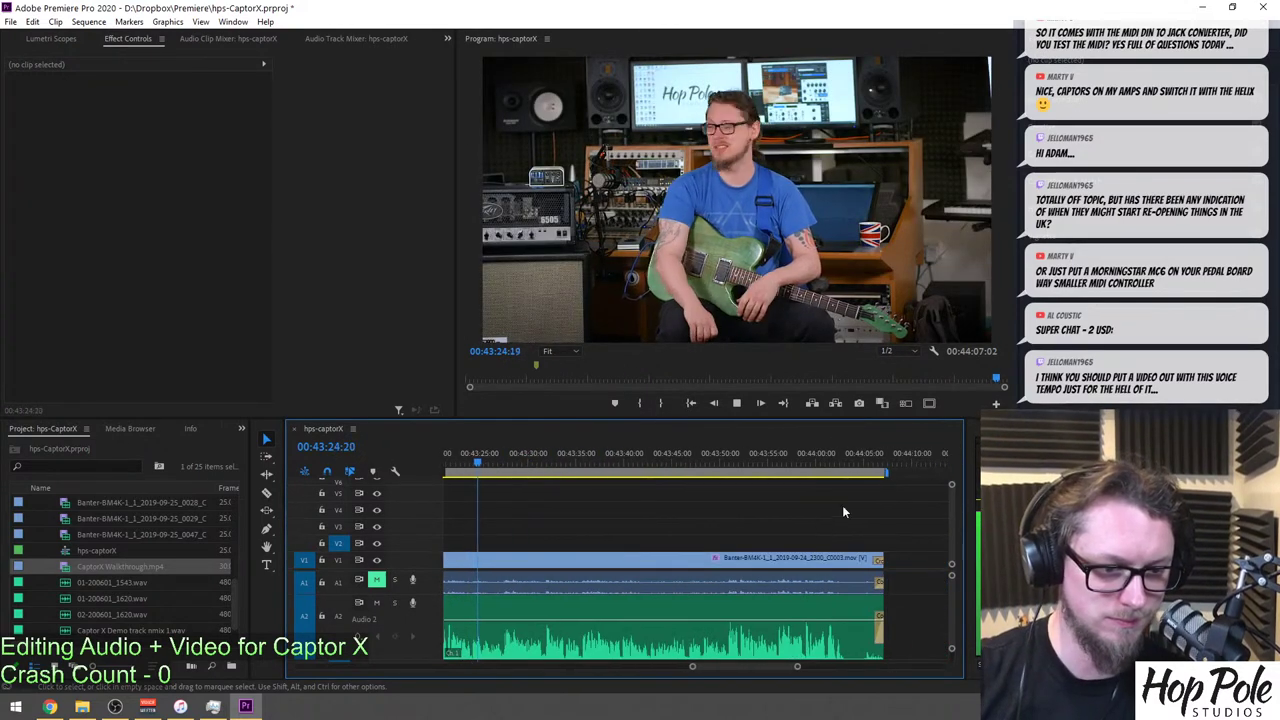
{"action": "left_click_drag", "start_coordinate": [943, 525], "coordinate": [849, 580]}
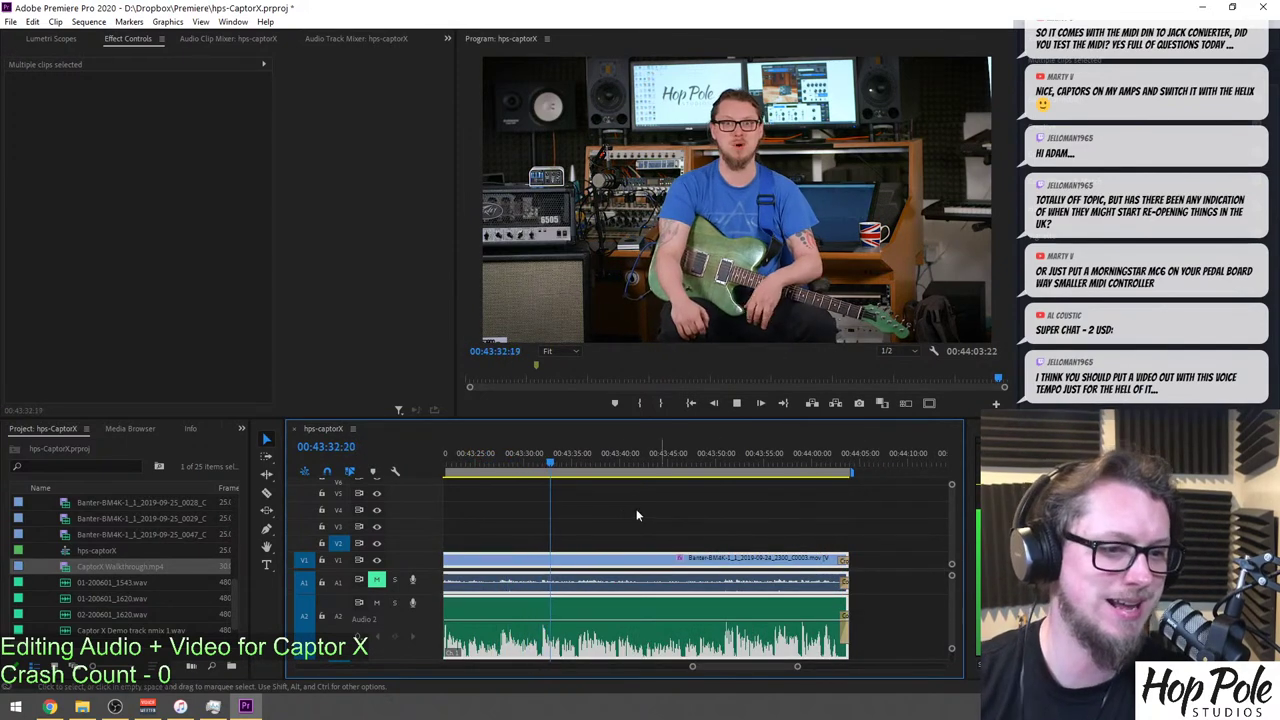
{"action": "key", "text": "space"}
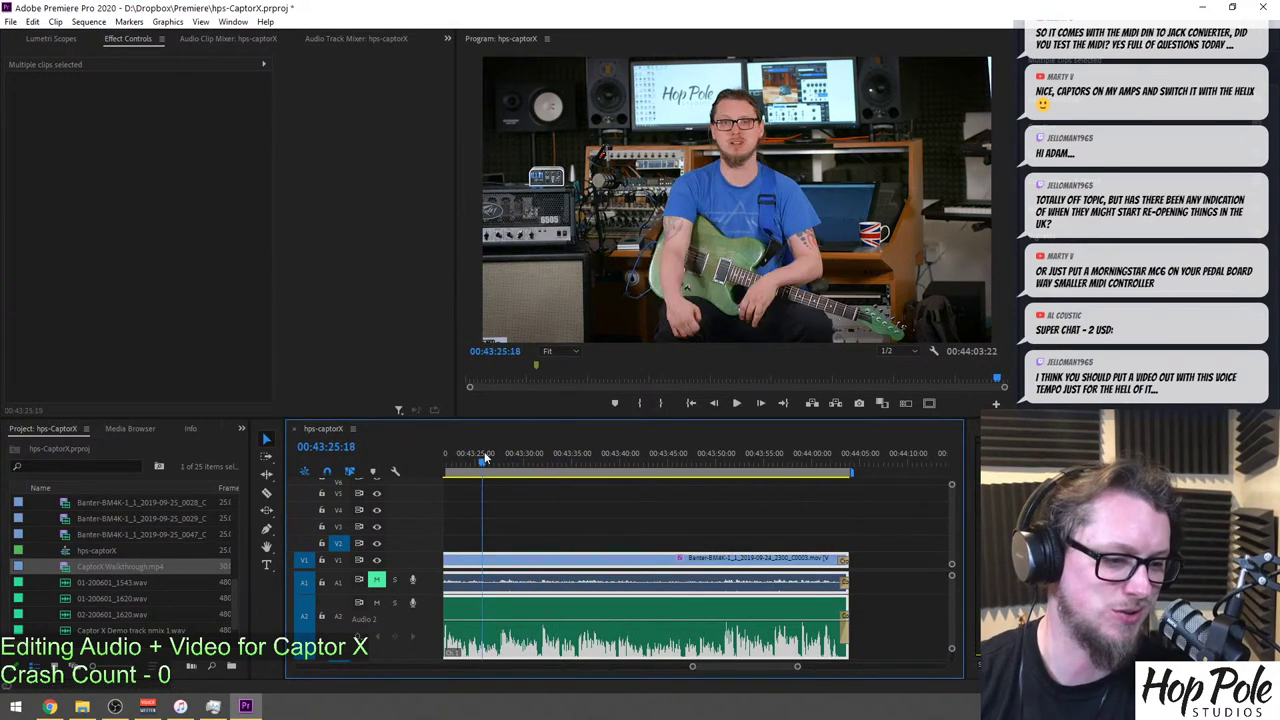
{"action": "key", "text": "space"}
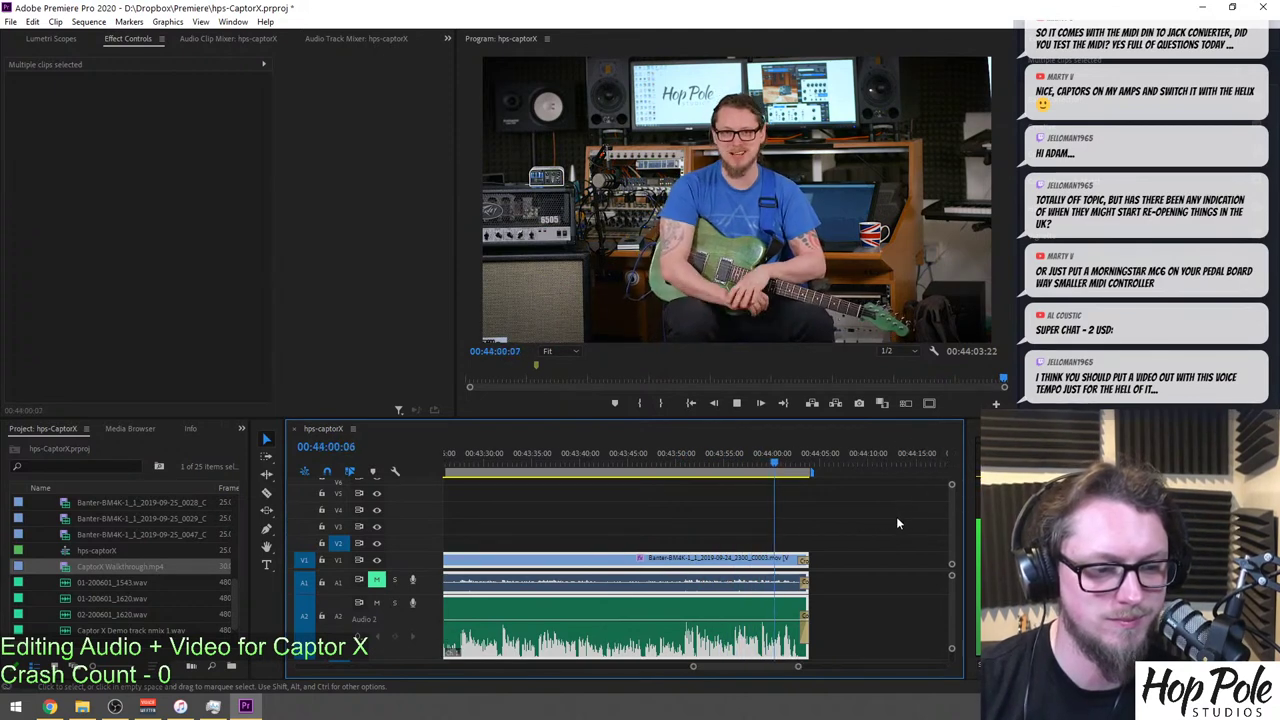
Remove the Cross Dissolve from the end of the last Banter video clip and save the project.
{"action": "left_click", "coordinate": [806, 564]}
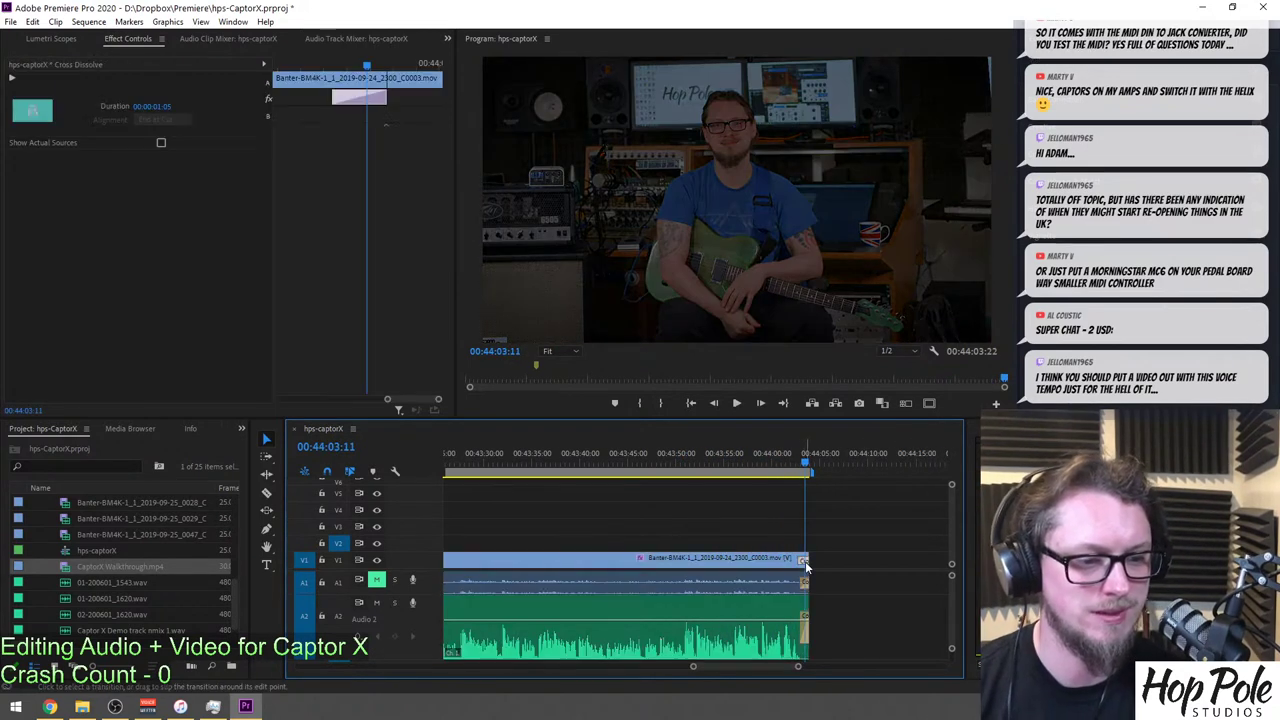
{"action": "left_click", "coordinate": [810, 532]}
{"action": "key", "text": "ctrl+s"}
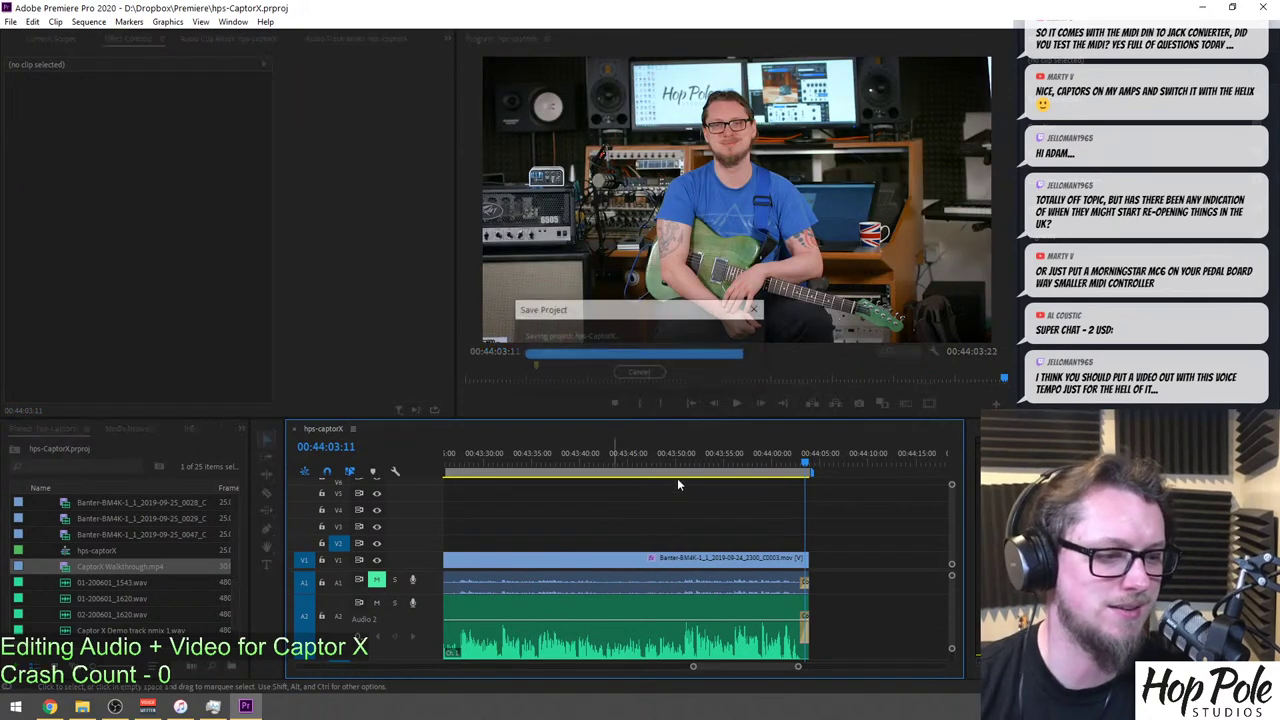
Open the recent project hps-gullfoss-sontronics.prproj alongside the current one.
{"action": "left_click", "coordinate": [10, 21]}
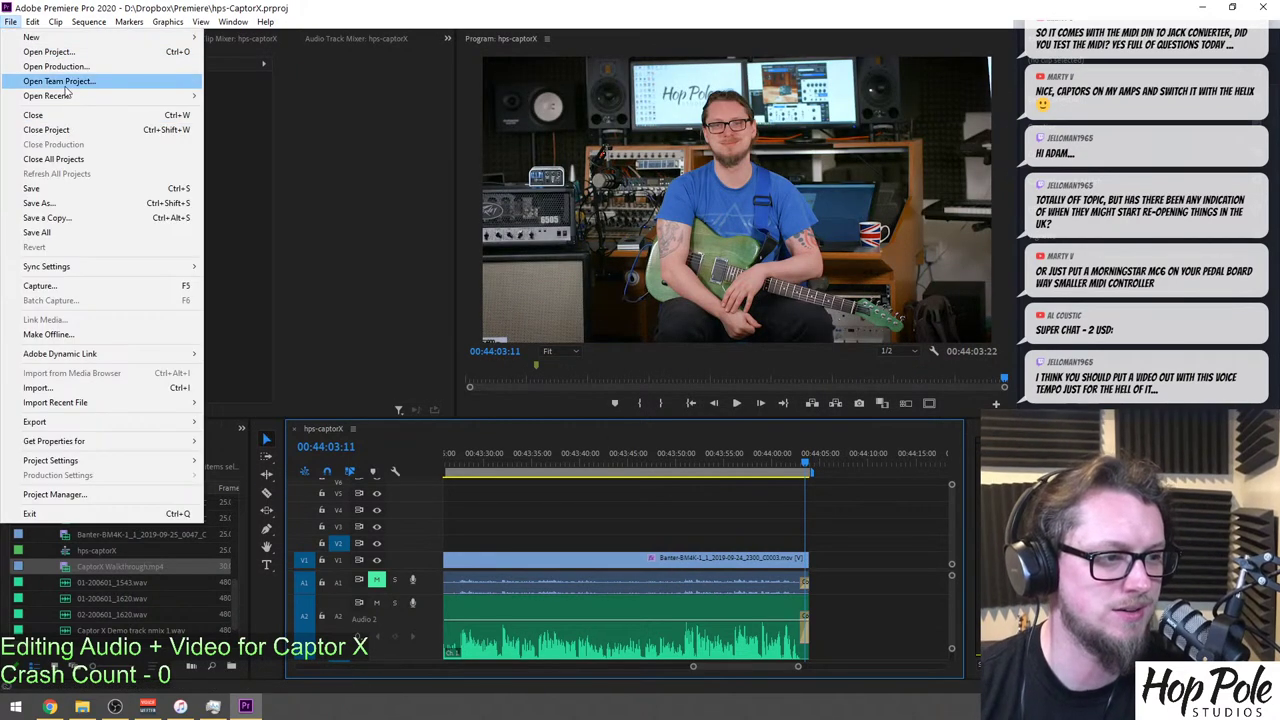
{"action": "mouse_move", "coordinate": [80, 95]}
{"action": "left_click", "coordinate": [282, 111]}
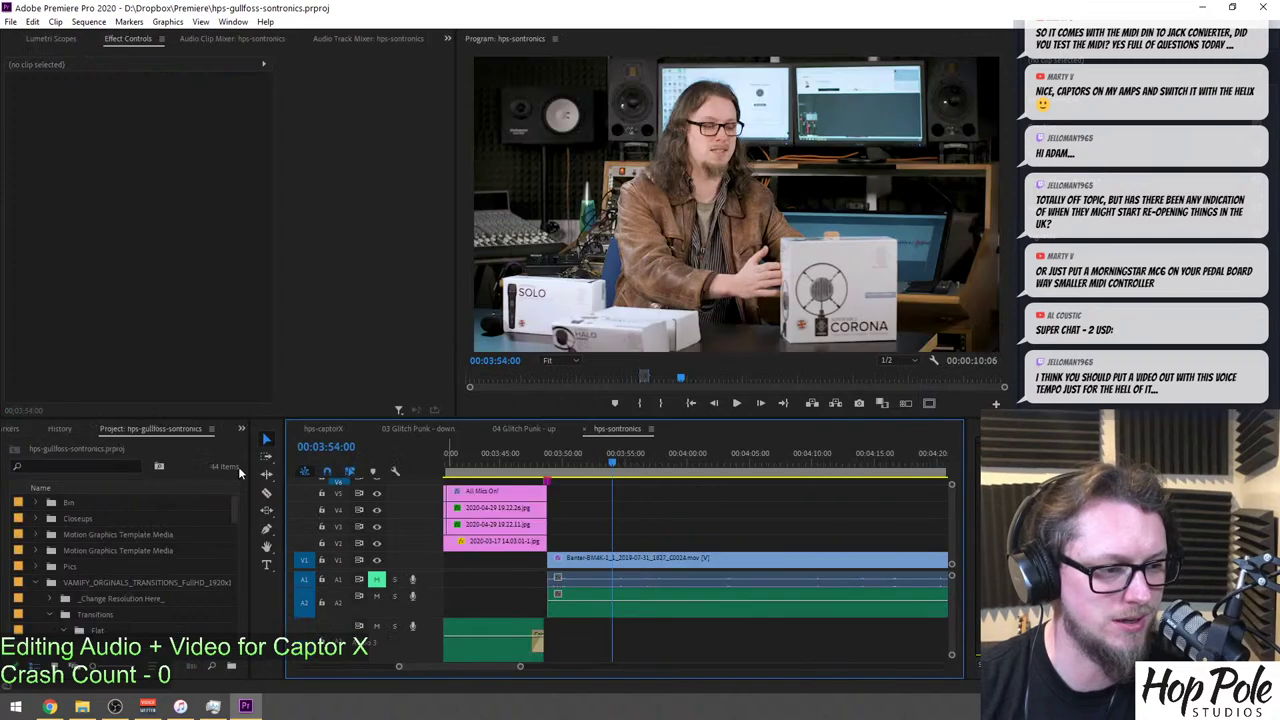
Copy the HPS-Patreon-end-2020-1 clip from the end of hps-sontronics, paste it into hps-captorX after the Banter clip and accept the font substitution.
{"action": "scroll", "coordinate": [765, 486], "scroll_direction": "down", "scroll_amount": 8}
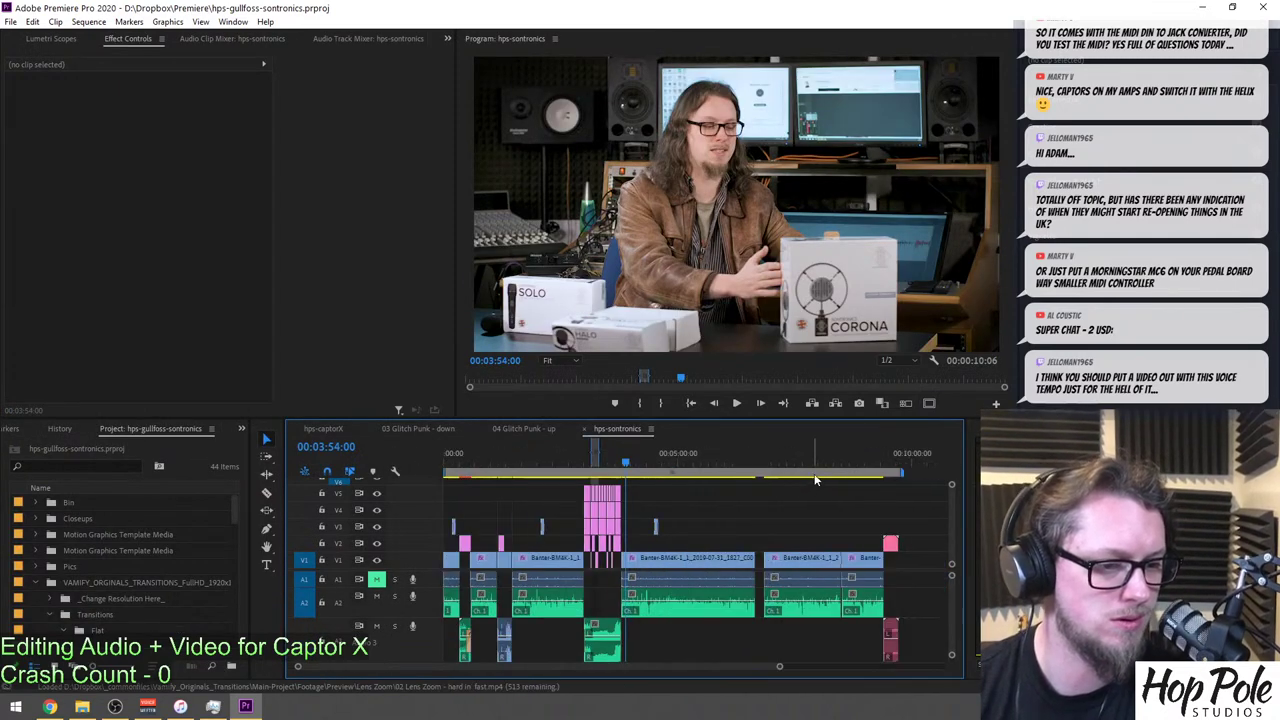
{"action": "left_click", "coordinate": [695, 453]}
{"action": "key", "text": "="}
{"action": "key", "text": "="}
{"action": "left_click_drag", "start_coordinate": [783, 509], "coordinate": [629, 646]}
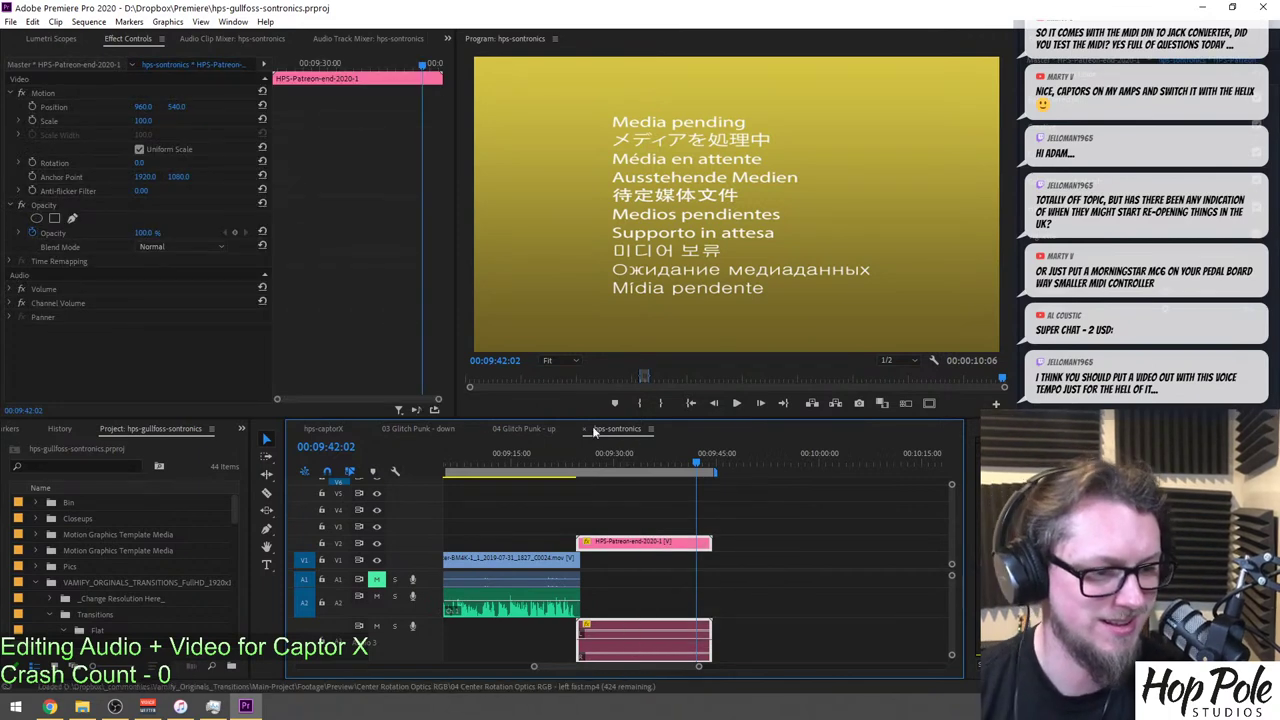
{"action": "left_click", "coordinate": [345, 429]}
{"action": "key", "text": "ctrl+v"}
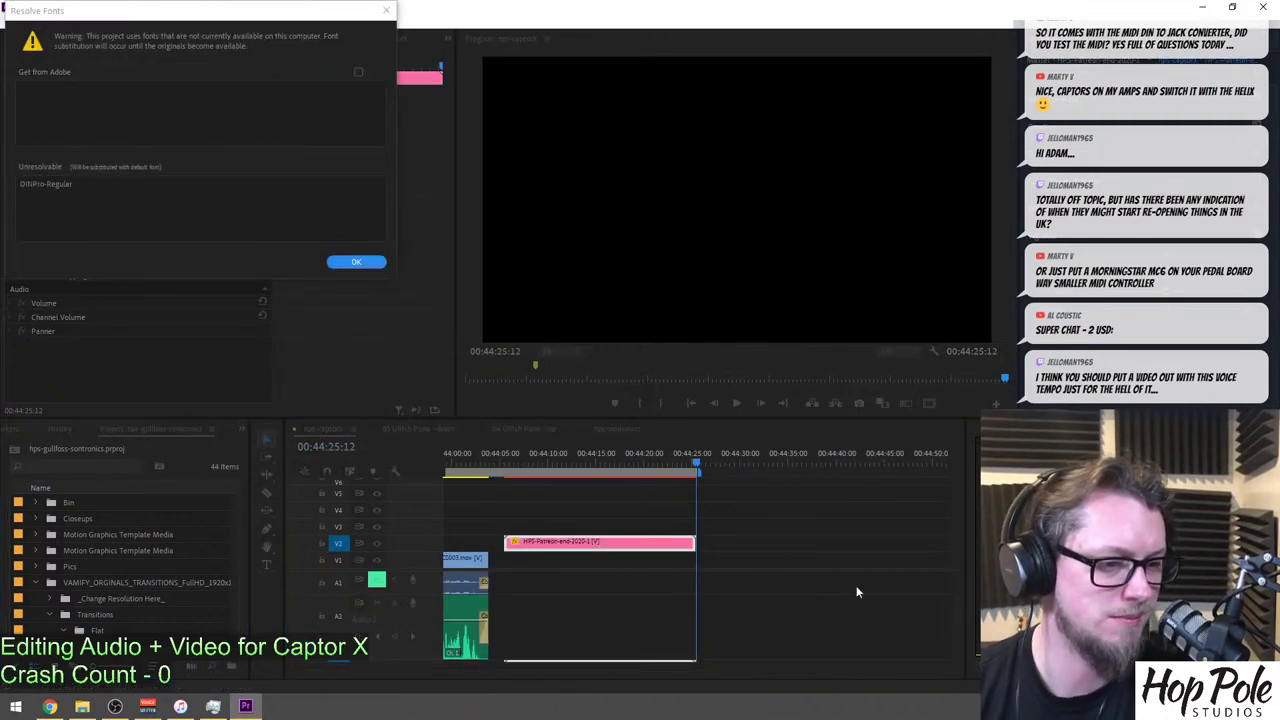
{"action": "left_click", "coordinate": [350, 263]}
Move the HPS-Patreon-end-2020-1 clip on V2 earlier to start at about 00:44:03, overlapping the Banter clip's end, and bring its audio track into view.
{"action": "left_click", "coordinate": [559, 458]}
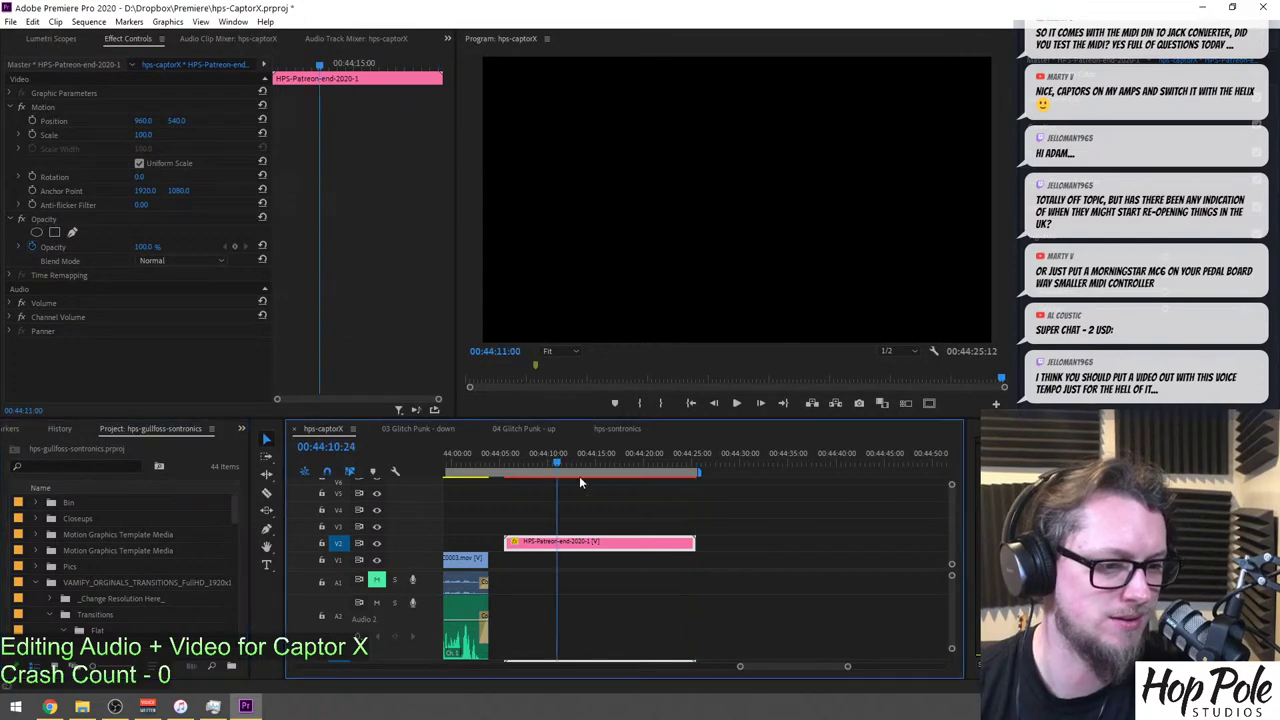
{"action": "key", "text": "="}
{"action": "key", "text": "="}
{"action": "key", "text": "="}
{"action": "key", "text": "minus"}
{"action": "key", "text": "minus"}
{"action": "key", "text": "minus"}
{"action": "left_click_drag", "start_coordinate": [647, 546], "coordinate": [599, 547]}
{"action": "left_click_drag", "start_coordinate": [953, 612], "coordinate": [952, 616]}
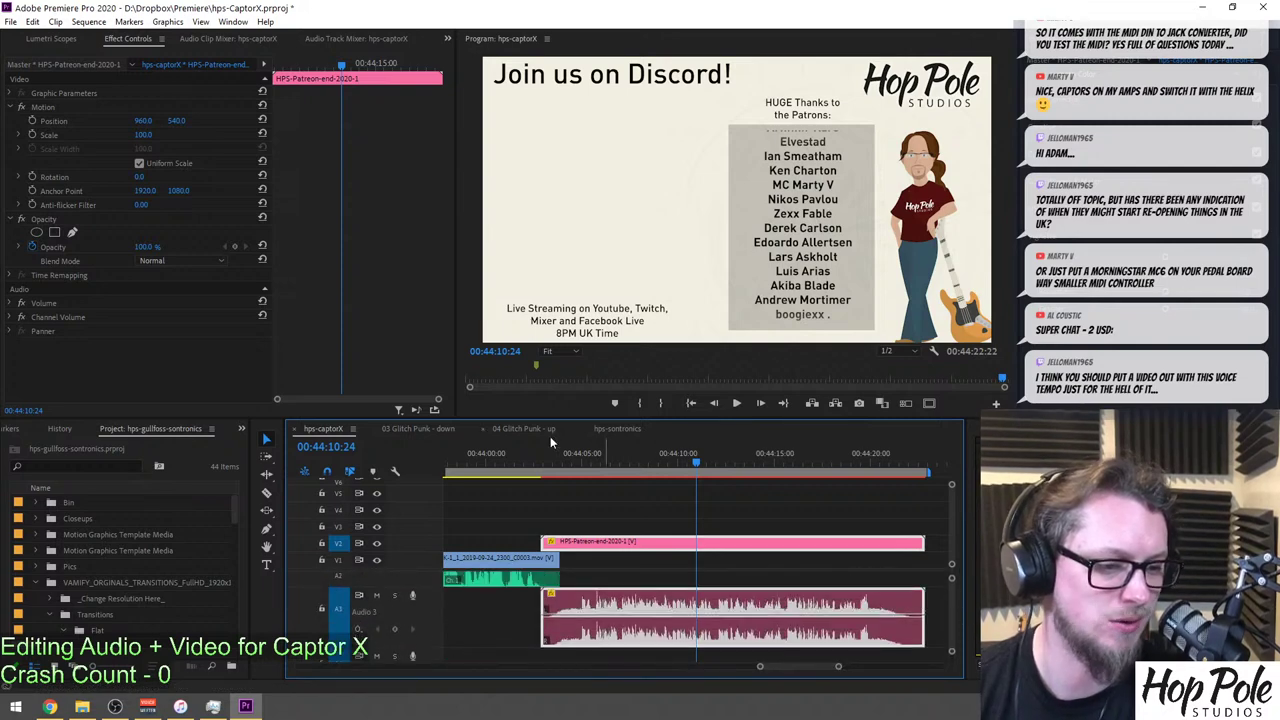
Play back the transition from the Banter clip into the Patreon end screen to about 00:44:16.
{"action": "left_click", "coordinate": [531, 455]}
{"action": "key", "text": "space"}
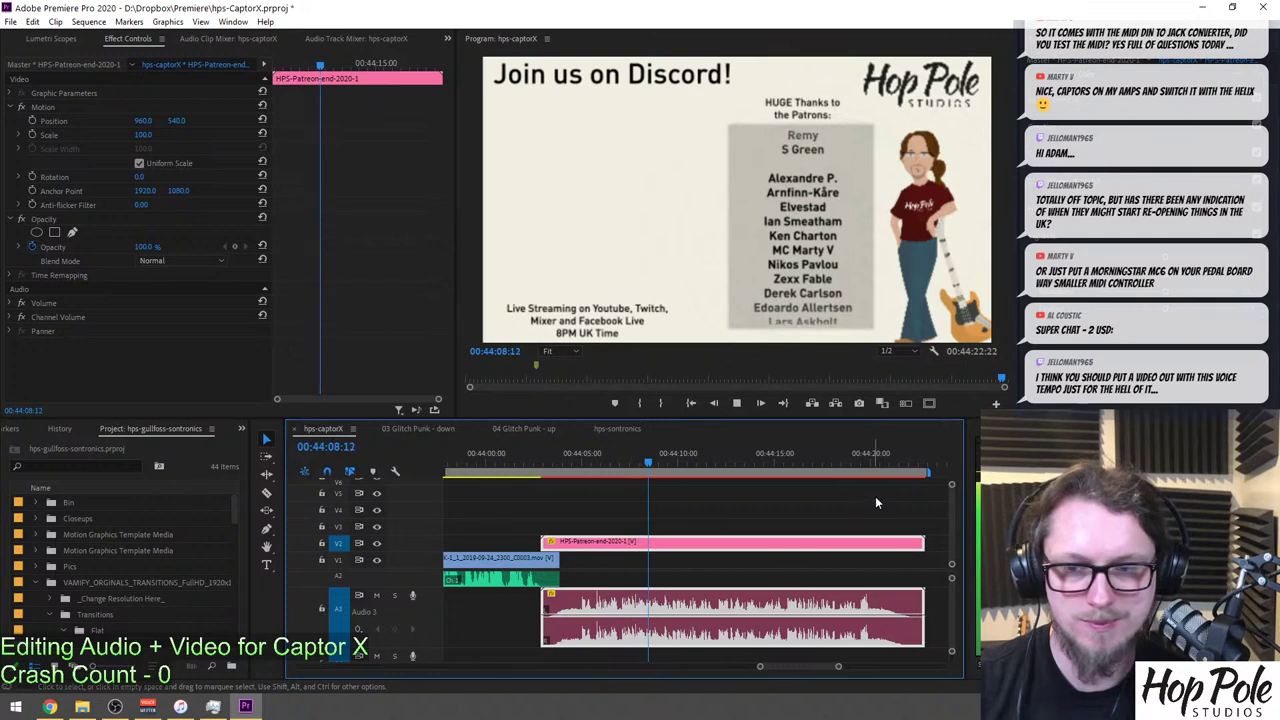
{"action": "scroll", "coordinate": [873, 496], "scroll_direction": "down", "scroll_amount": 2}
{"action": "left_click", "coordinate": [876, 535]}
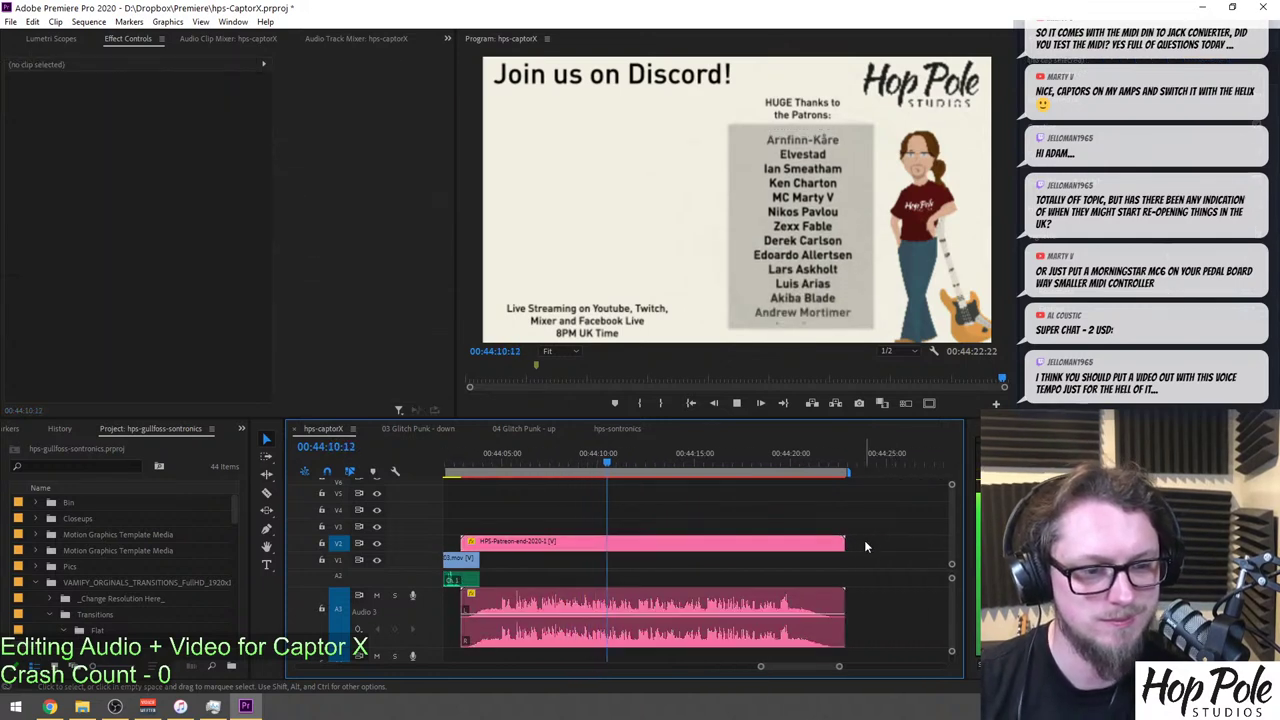
{"action": "scroll", "coordinate": [655, 510], "scroll_direction": "up", "scroll_amount": 3}
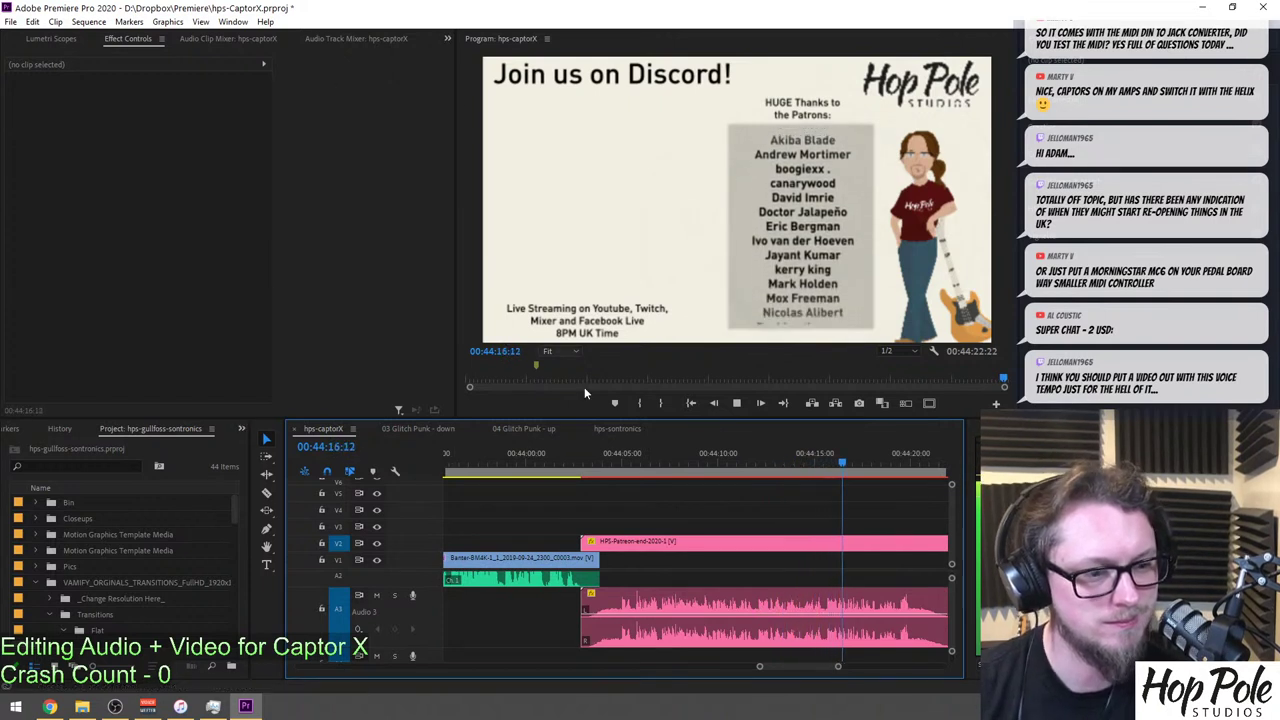
Play the Patreon end screen to its end and return the playhead to about 00:28:13 in the CaptorX Walkthrough clip.
{"action": "scroll", "coordinate": [826, 574], "scroll_direction": "down", "scroll_amount": 10}
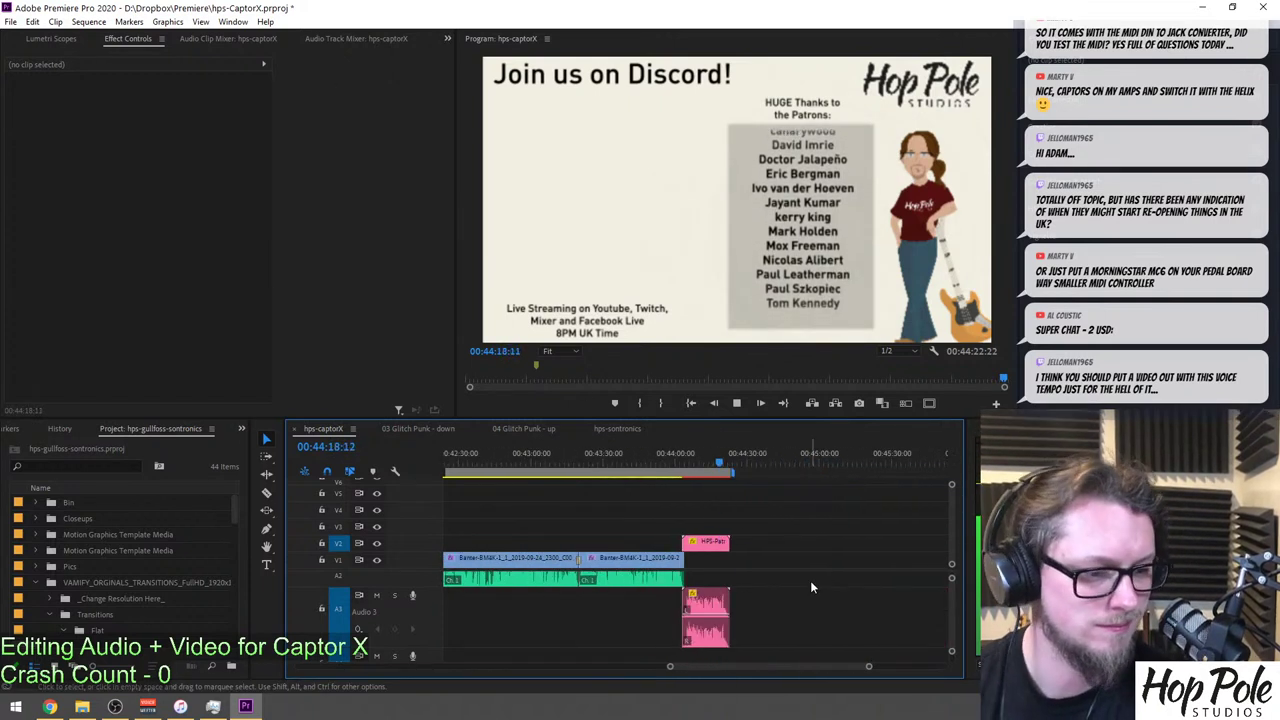
{"action": "scroll", "coordinate": [765, 565], "scroll_direction": "up", "scroll_amount": 10}
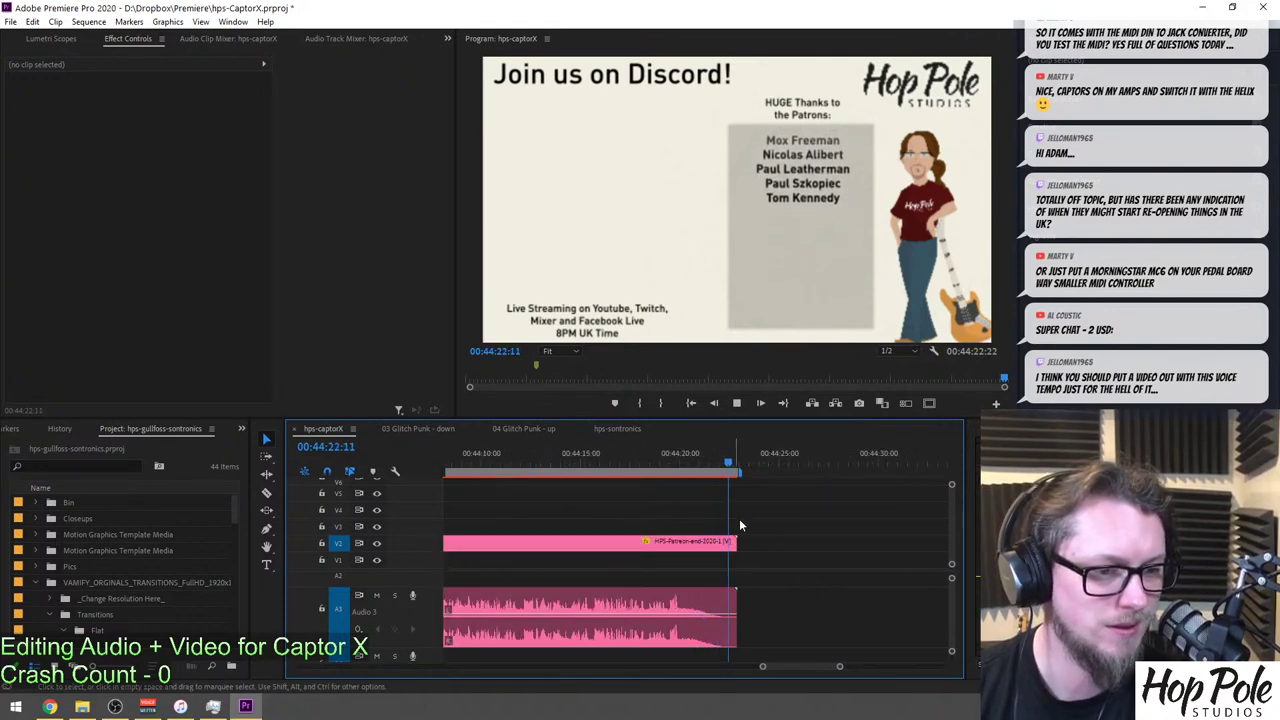
{"action": "scroll", "coordinate": [600, 490], "scroll_direction": "down", "scroll_amount": 3}
{"action": "key", "text": "minus"}
{"action": "key", "text": "minus"}
{"action": "key", "text": "minus"}
{"action": "key", "text": "minus"}
{"action": "left_click", "coordinate": [705, 462]}
{"action": "key", "text": "equal"}
{"action": "key", "text": "equal"}
{"action": "key", "text": "equal"}
{"action": "key", "text": "equal"}
{"action": "left_click_drag", "start_coordinate": [696, 464], "coordinate": [727, 464]}
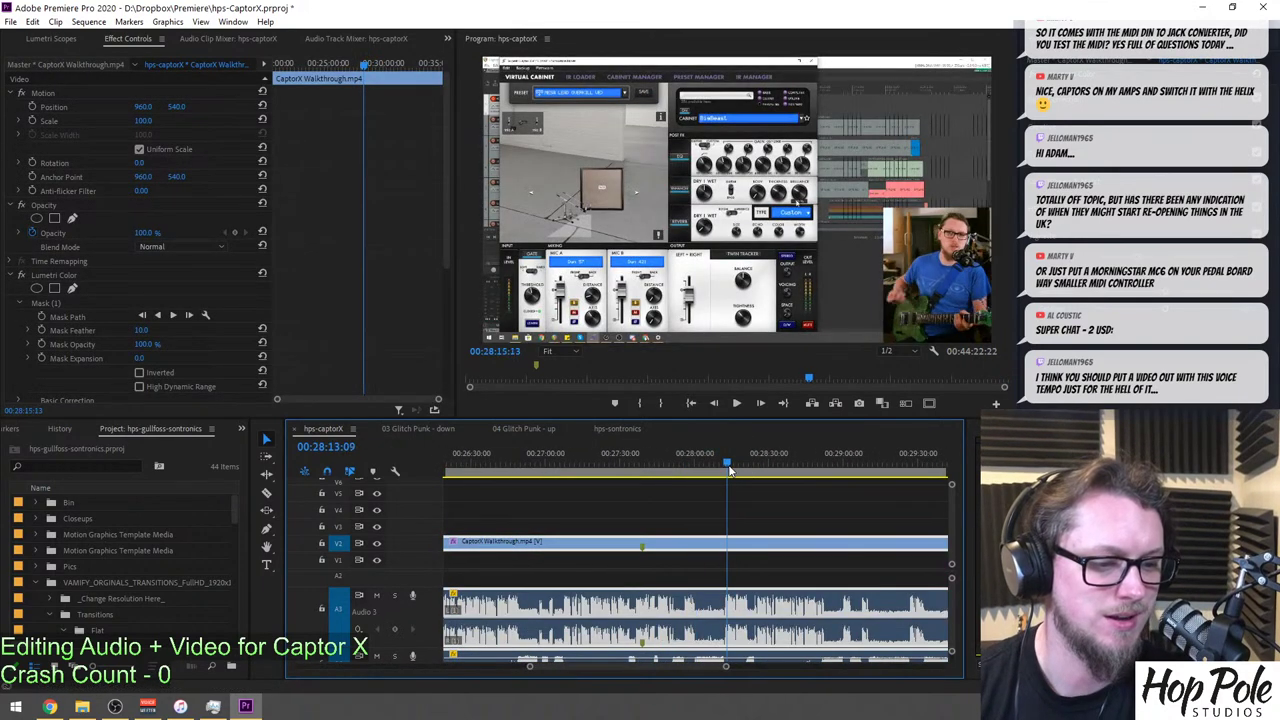
Show the Audio Track Mixer and copy the DeEsser effect from the second audio track to Audio 3.
{"action": "left_click", "coordinate": [449, 39]}
{"action": "left_click", "coordinate": [500, 108]}
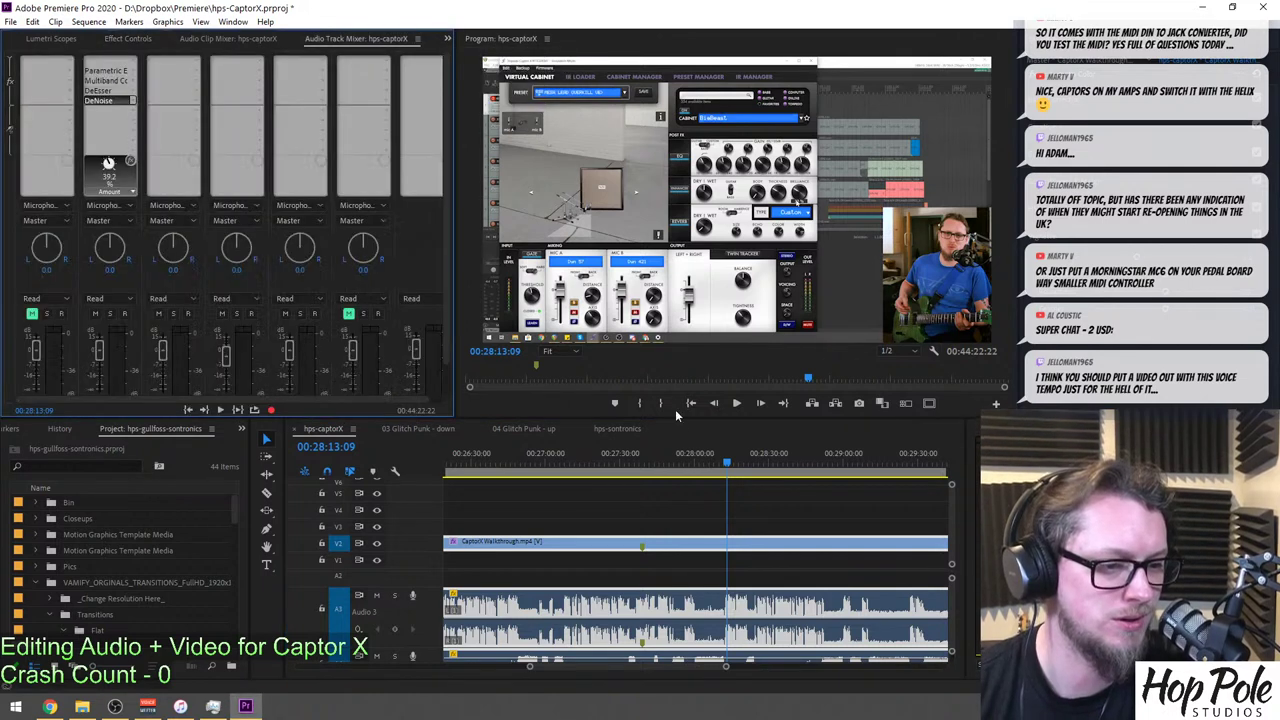
{"action": "scroll", "coordinate": [670, 516], "scroll_direction": "down", "scroll_amount": 5}
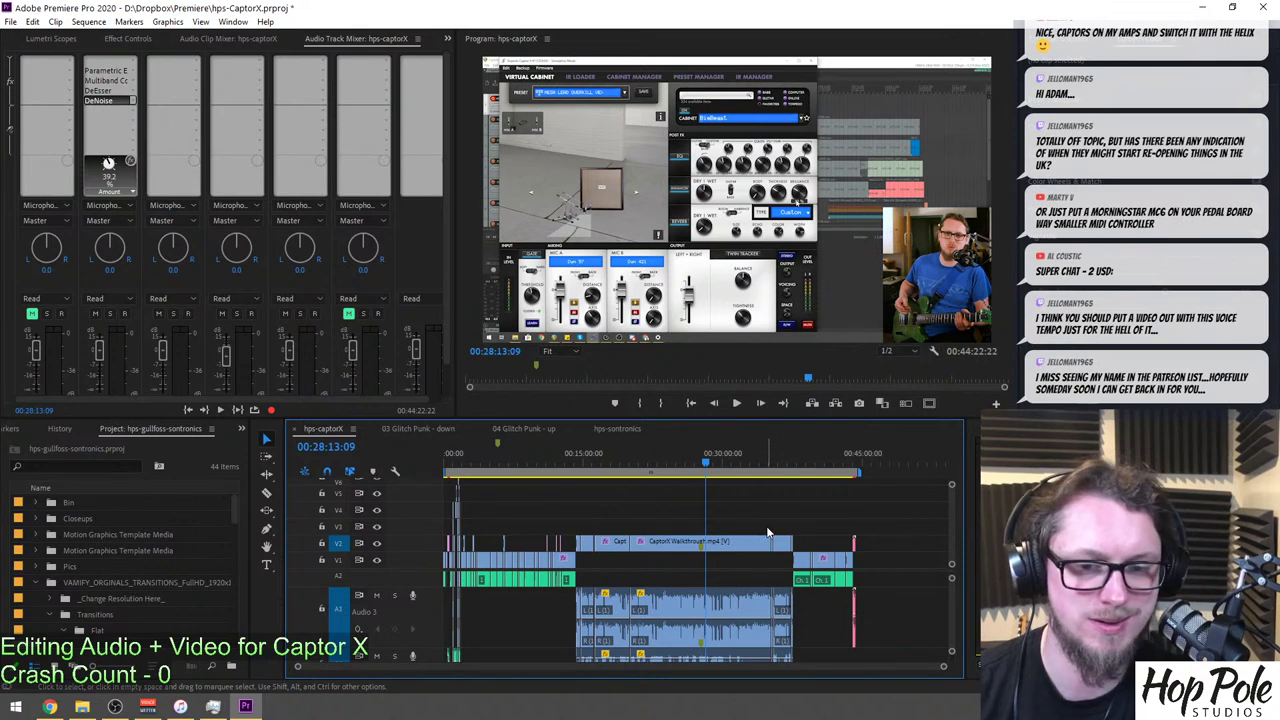
{"action": "scroll", "coordinate": [771, 530], "scroll_direction": "up", "scroll_amount": 10}
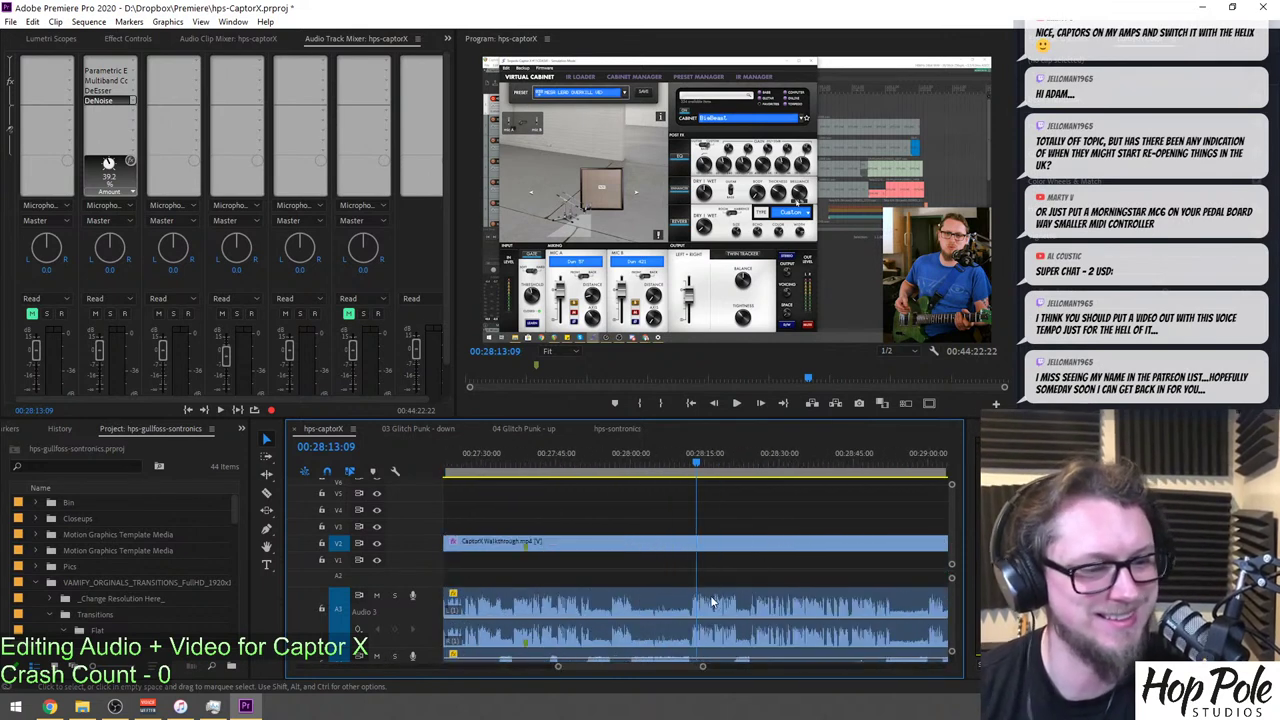
{"action": "left_click", "coordinate": [669, 455]}
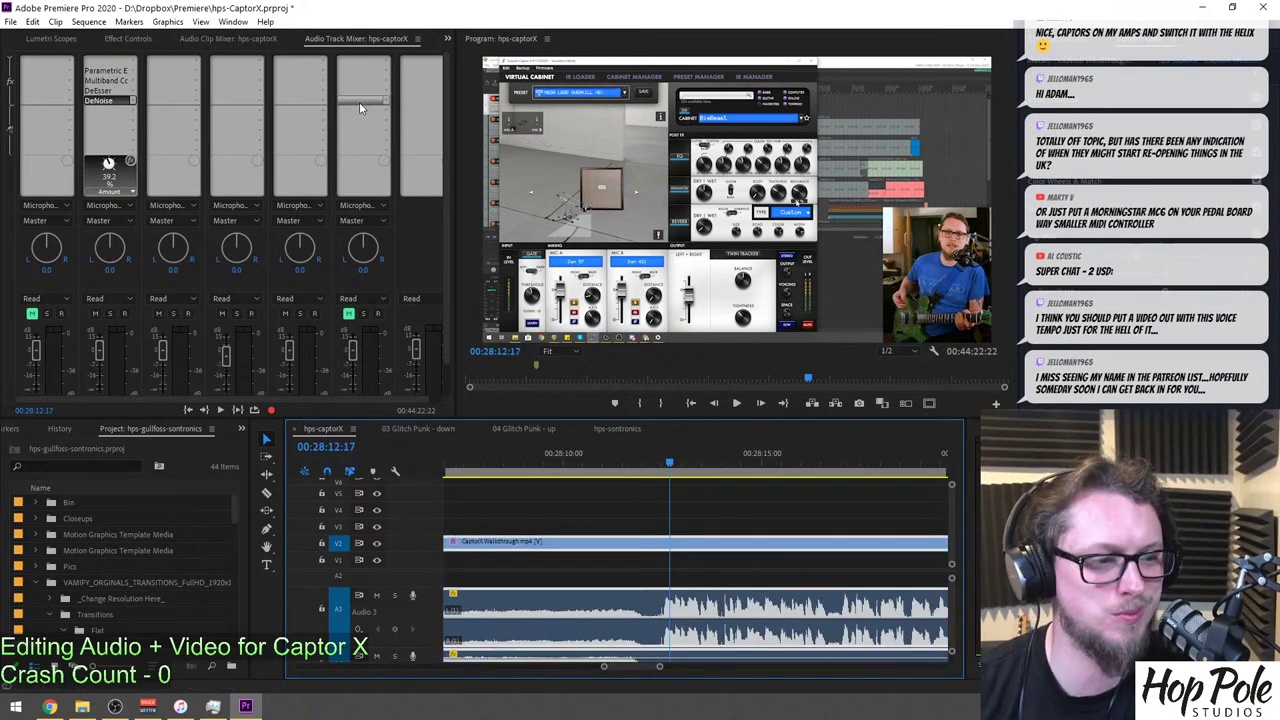
{"action": "left_click_drag", "start_coordinate": [110, 90], "coordinate": [182, 85]}
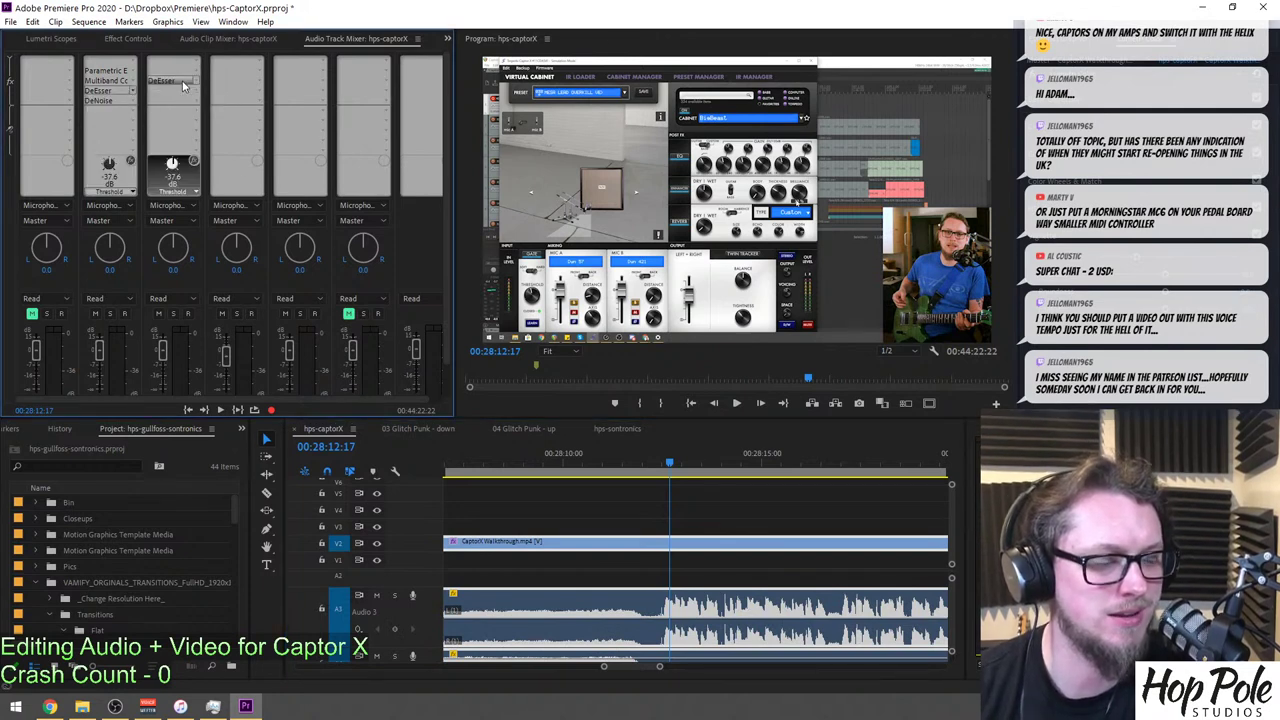
Inspect the Audio 3 DeEsser in its effect editor while playing the CaptorX Walkthrough from 00:28:12:09 to about 00:28:17.
{"action": "double_click", "coordinate": [183, 86]}
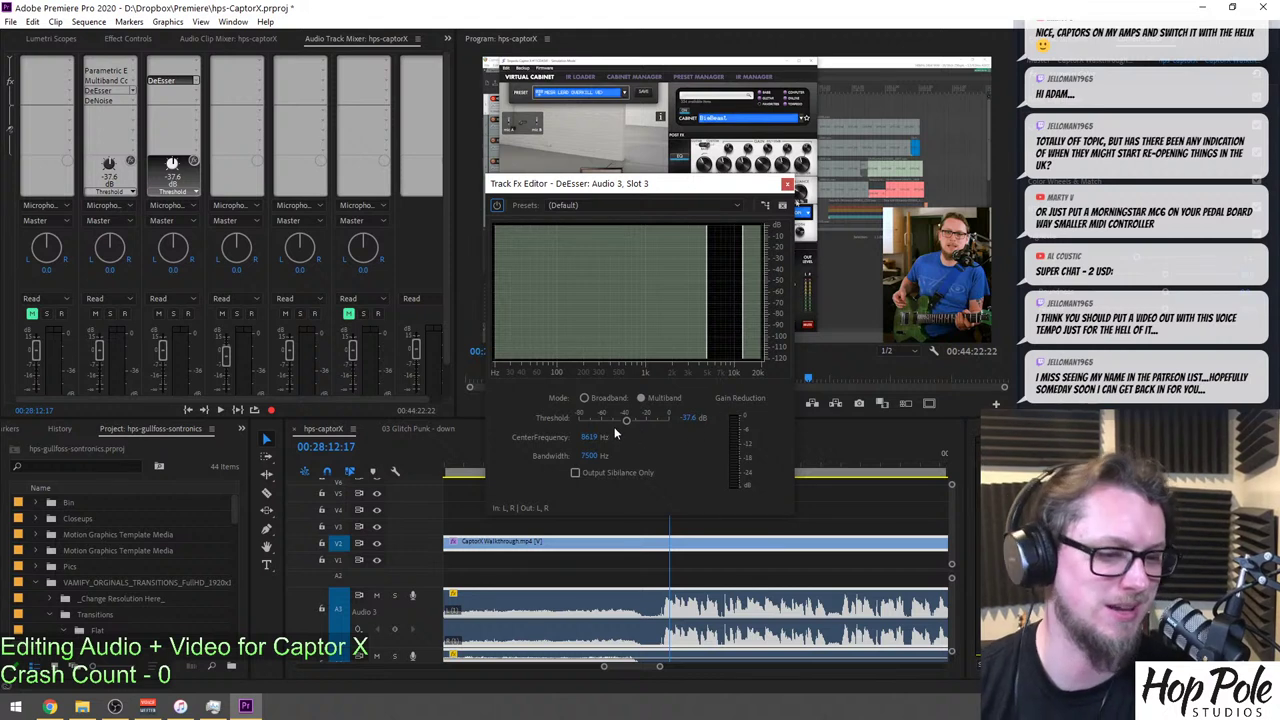
{"action": "left_click_drag", "start_coordinate": [594, 195], "coordinate": [438, 236]}
{"action": "left_click_drag", "start_coordinate": [669, 467], "coordinate": [657, 467]}
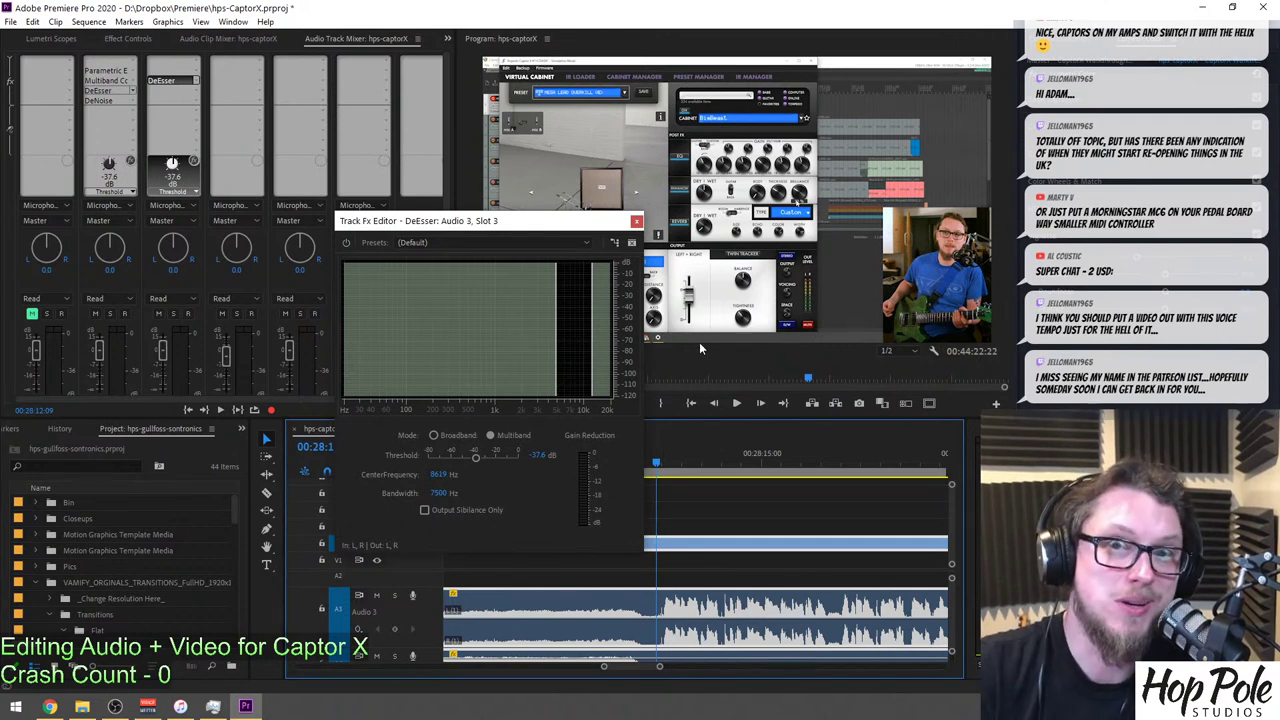
{"action": "key", "text": "space"}
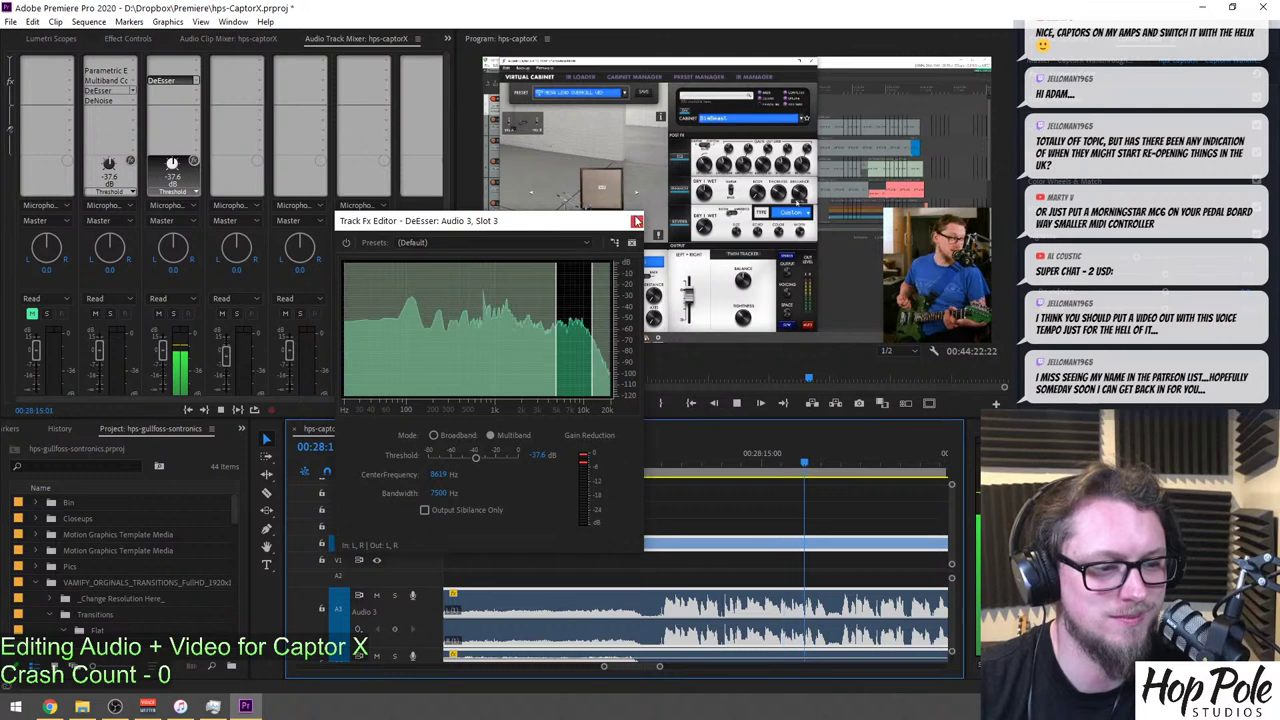
{"action": "left_click", "coordinate": [635, 220]}
{"action": "key", "text": "space"}
{"action": "left_click", "coordinate": [770, 507]}
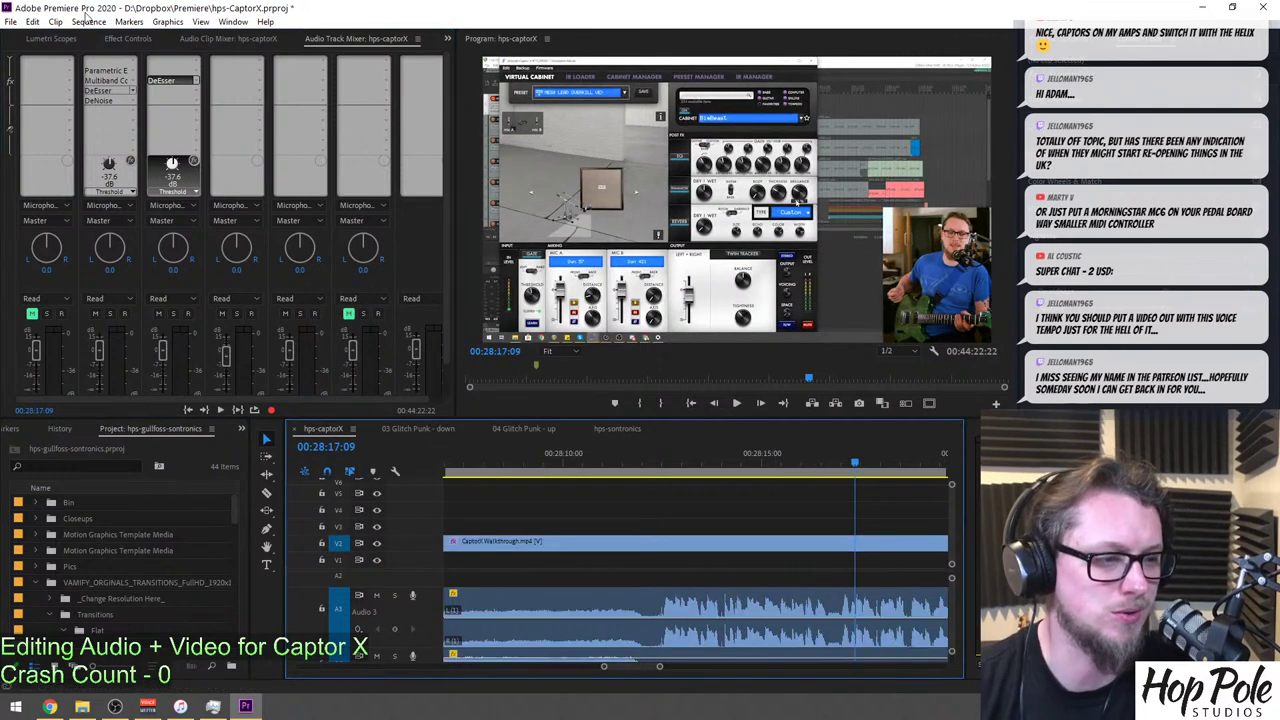
Play the HPS-Patreon-end-2020-1 clip from 00:44:04:00 to hear the de-essed Audio 3 track.
{"action": "key", "text": "minus"}
{"action": "key", "text": "minus"}
{"action": "key", "text": "minus"}
{"action": "key", "text": "minus"}
{"action": "key", "text": "minus"}
{"action": "key", "text": "minus"}
{"action": "key", "text": "minus"}
{"action": "key", "text": "minus"}
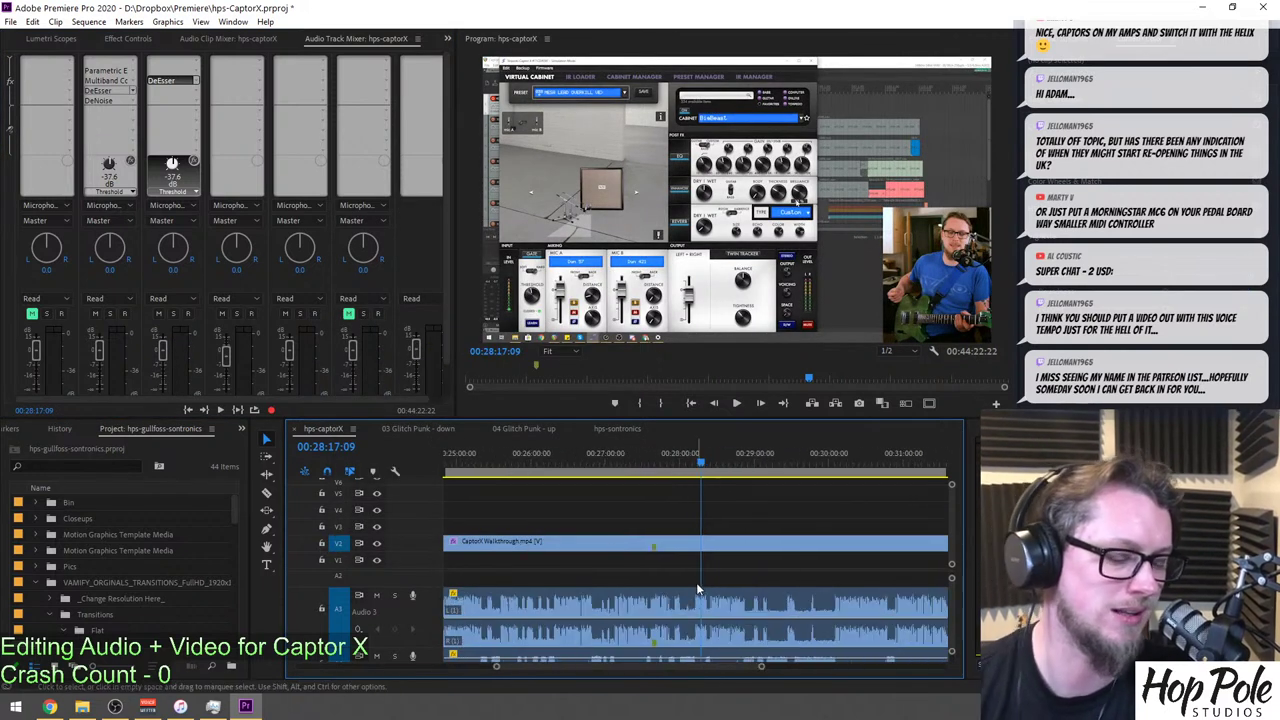
{"action": "left_click", "coordinate": [851, 462]}
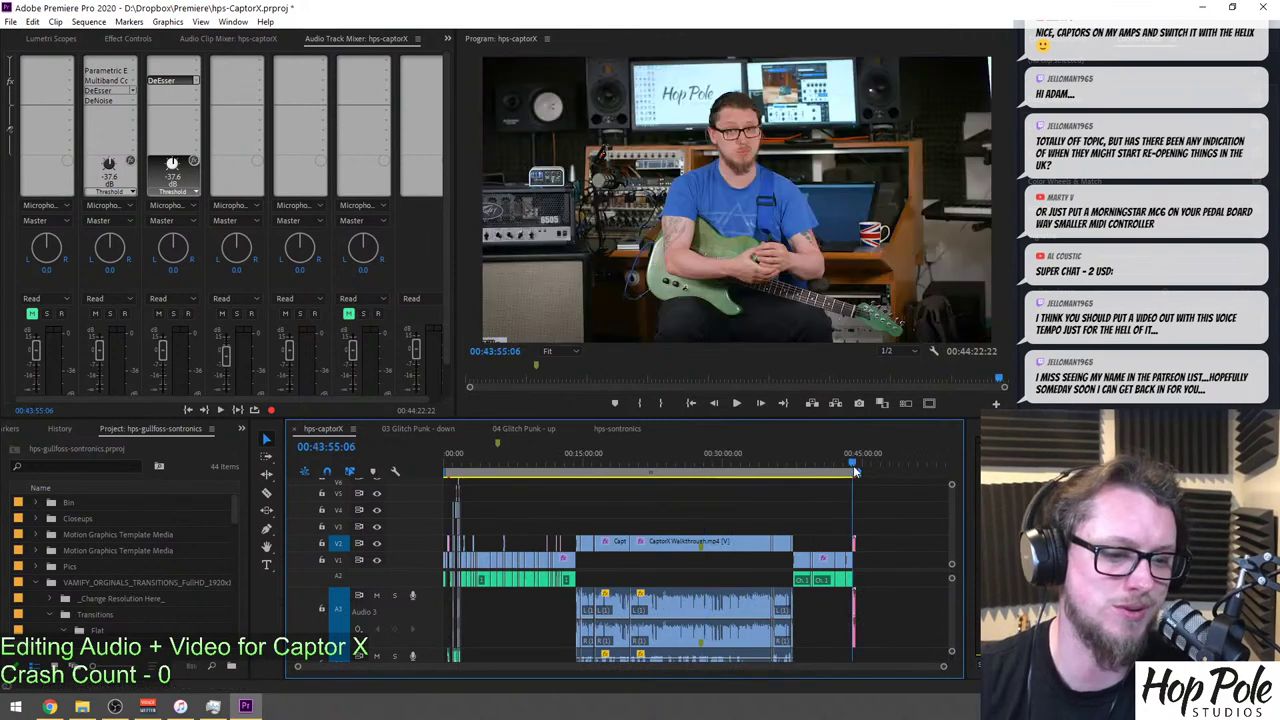
{"action": "key", "text": "equal"}
{"action": "key", "text": "equal"}
{"action": "key", "text": "equal"}
{"action": "key", "text": "equal"}
{"action": "key", "text": "equal"}
{"action": "key", "text": "equal"}
{"action": "key", "text": "Down"}
{"action": "key", "text": "Down"}
{"action": "key", "text": "equal"}
{"action": "key", "text": "equal"}
{"action": "key", "text": "minus"}
{"action": "key", "text": "minus"}
{"action": "key", "text": "minus"}
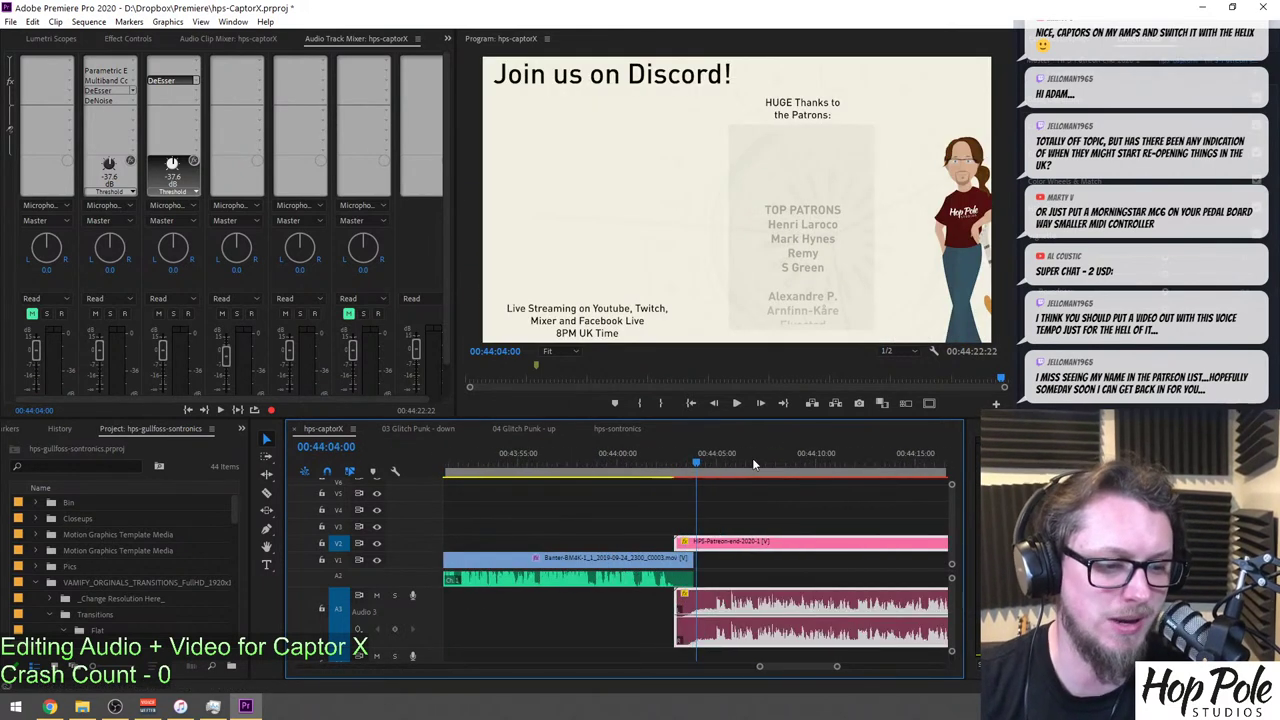
{"action": "key", "text": "equal"}
{"action": "key", "text": "equal"}
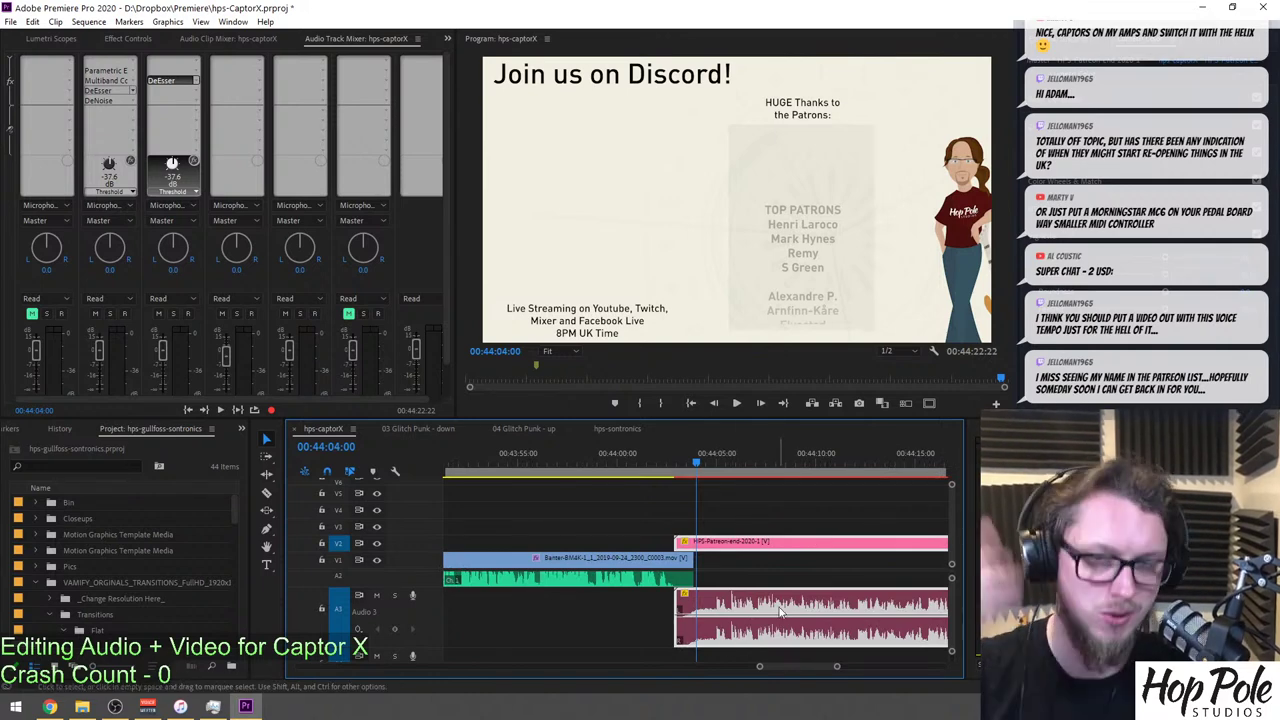
{"action": "key", "text": "space"}
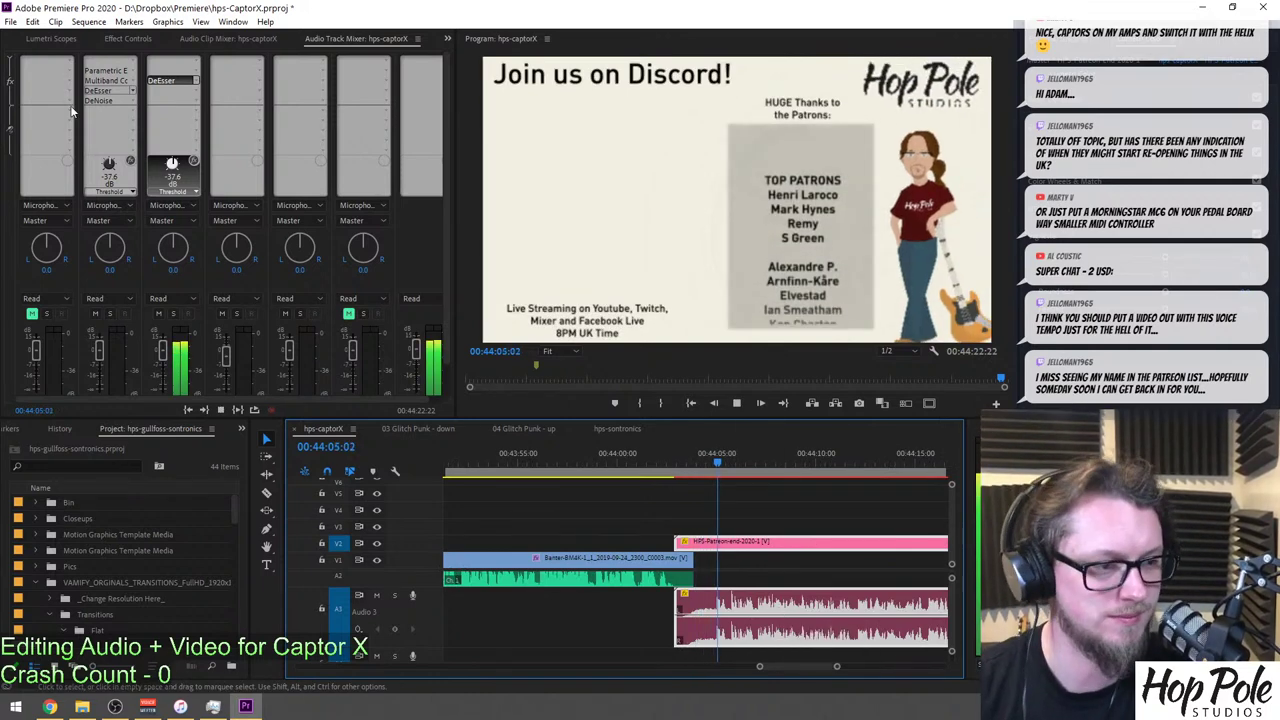
Set the DeEsser threshold on Audio 3 to -33.5 dB and close the effect editor.
{"action": "double_click", "coordinate": [97, 90]}
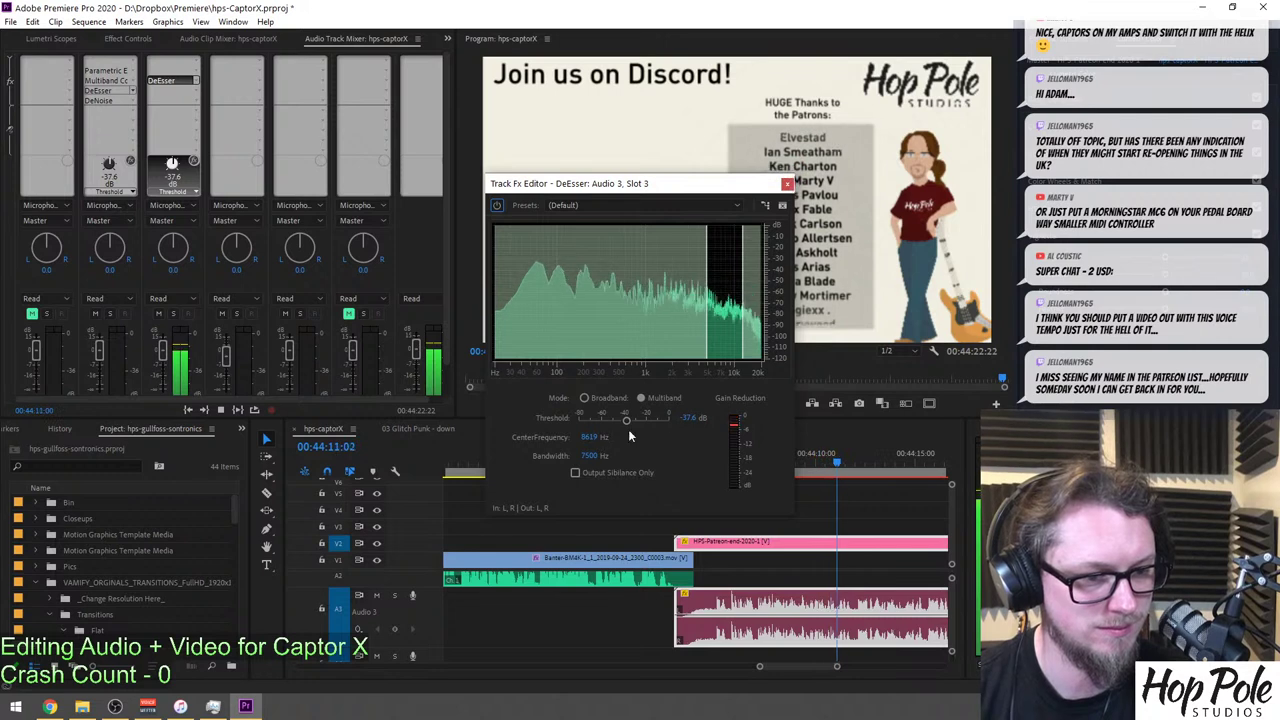
{"action": "left_click_drag", "start_coordinate": [624, 419], "coordinate": [631, 423]}
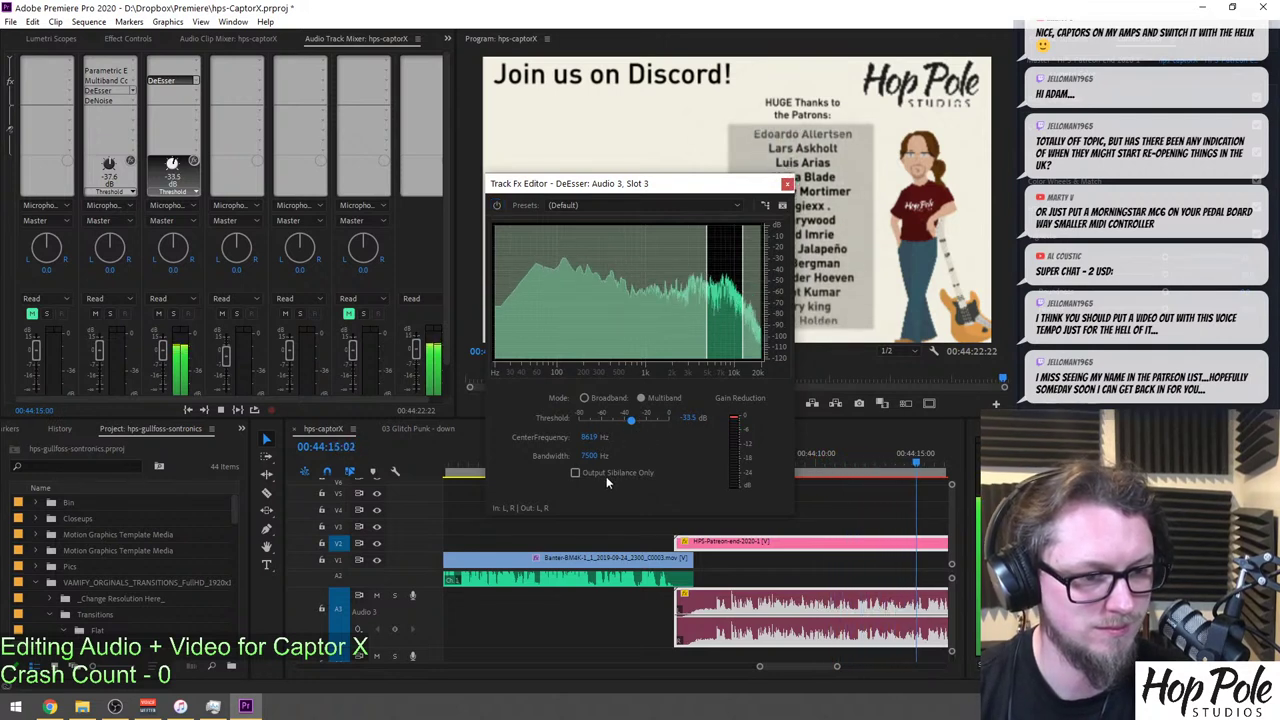
{"action": "left_click", "coordinate": [787, 185]}
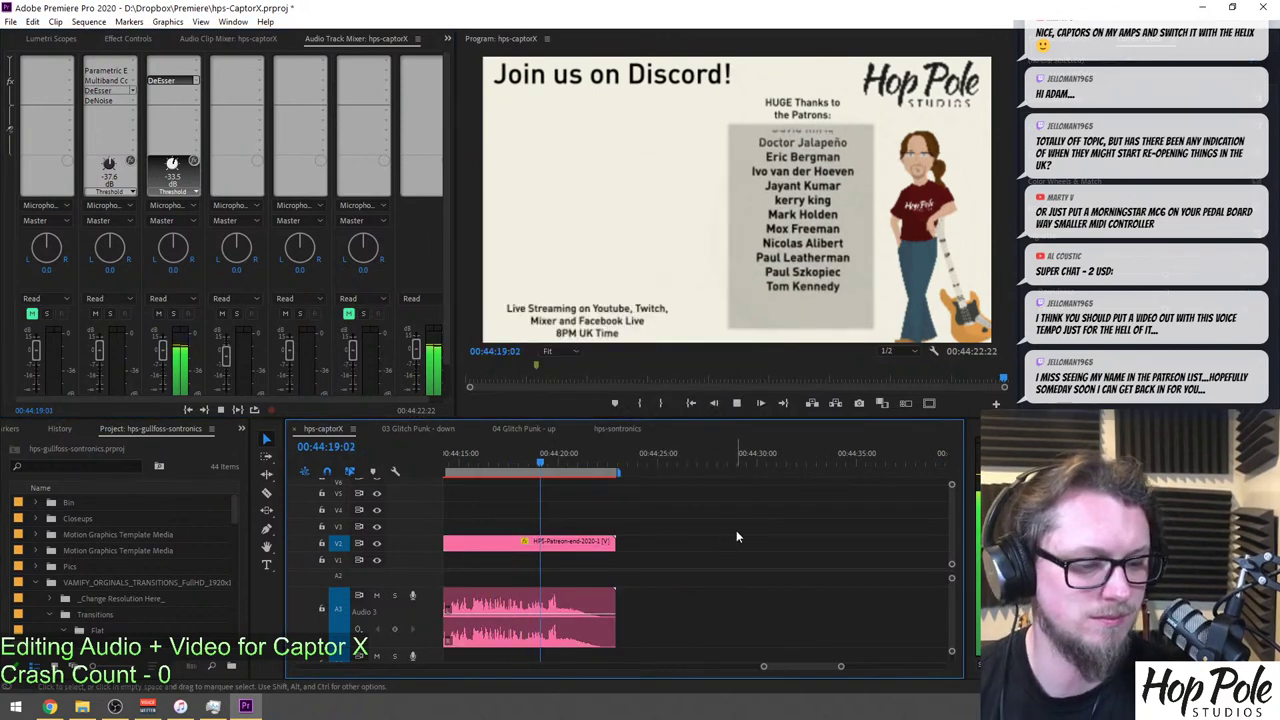
Stop playback with the playhead at about 00:10:44 in hps-captorX and save the project.
{"action": "key", "text": "minus"}
{"action": "key", "text": "minus"}
{"action": "key", "text": "minus"}
{"action": "key", "text": "minus"}
{"action": "key", "text": "minus"}
{"action": "left_click", "coordinate": [545, 460]}
{"action": "key", "text": "space"}
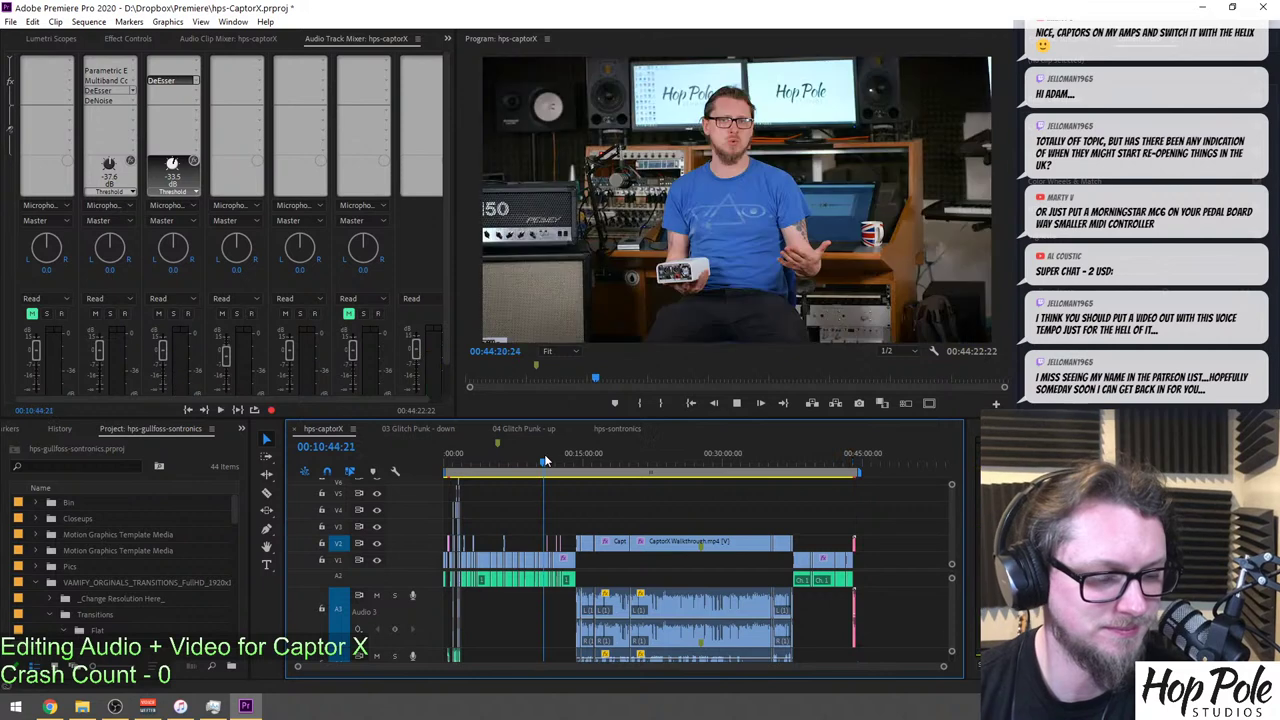
{"action": "key", "text": "ctrl+s"}
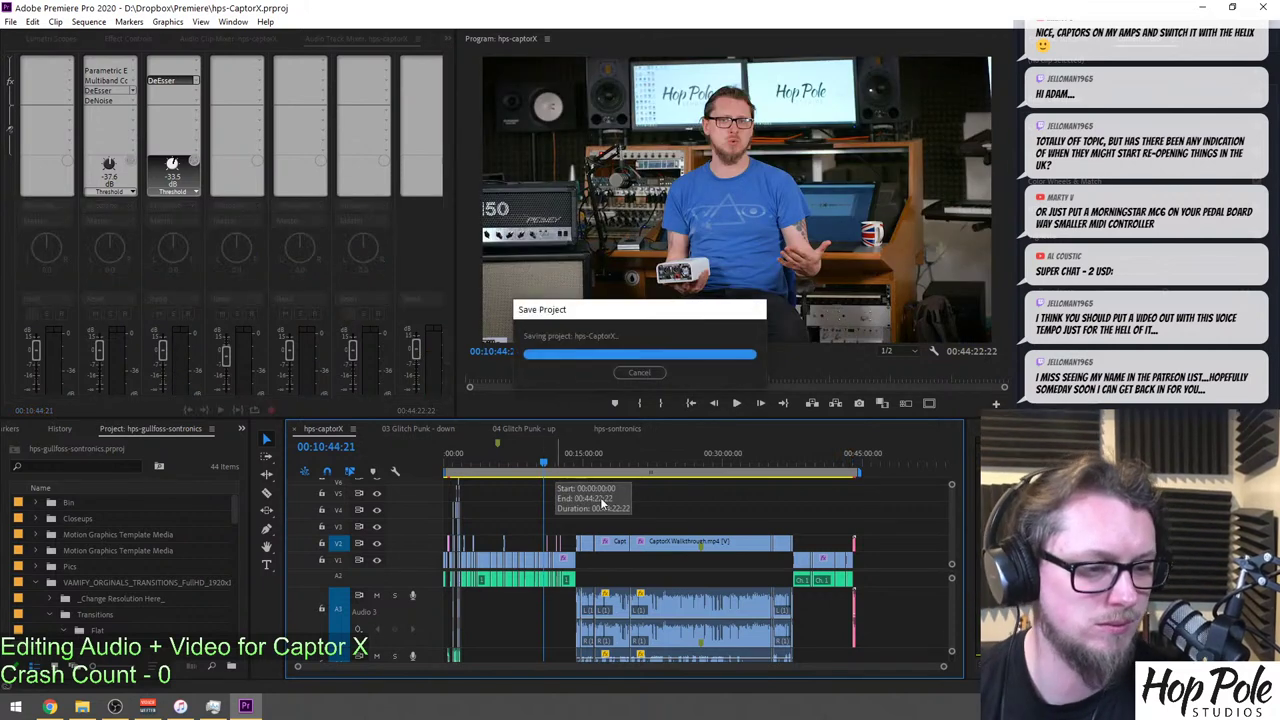
Move back through the Banter section and play it from 00:03:42:15.
{"action": "left_click", "coordinate": [536, 460]}
{"action": "key", "text": "equal"}
{"action": "key", "text": "equal"}
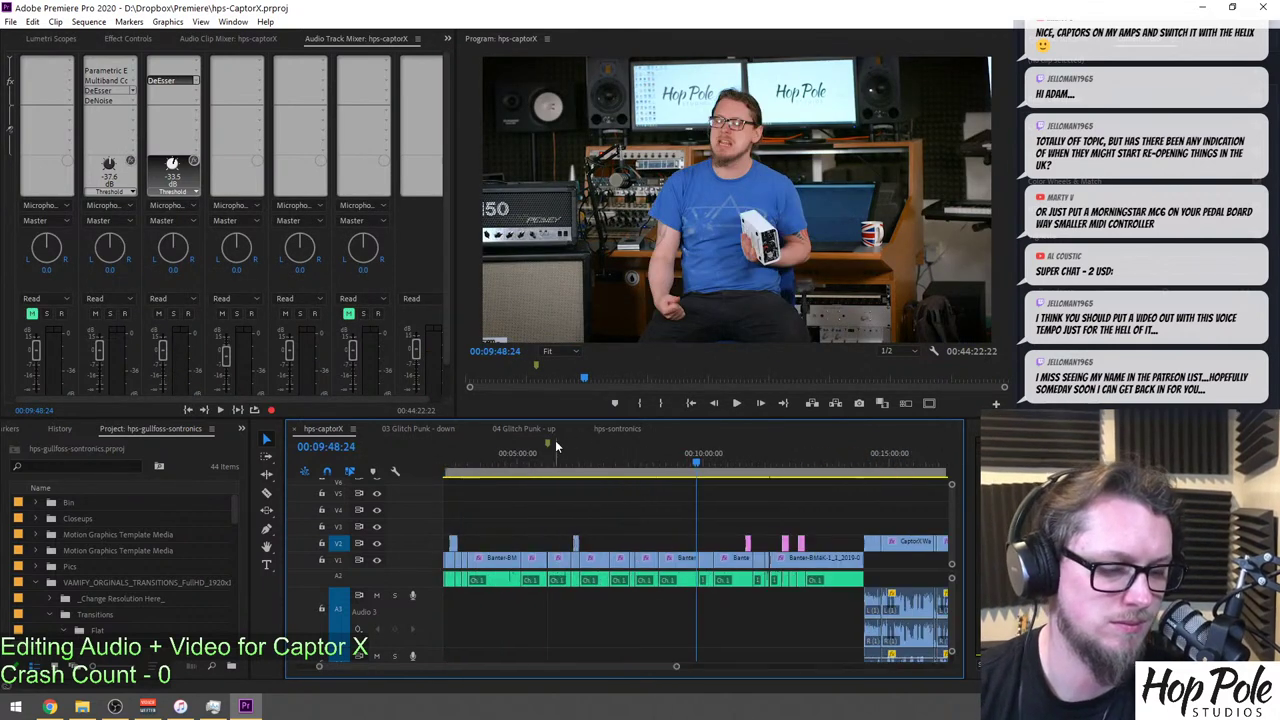
{"action": "left_click", "coordinate": [518, 450]}
{"action": "key", "text": "equal"}
{"action": "key", "text": "equal"}
{"action": "left_click_drag", "start_coordinate": [609, 457], "coordinate": [504, 437]}
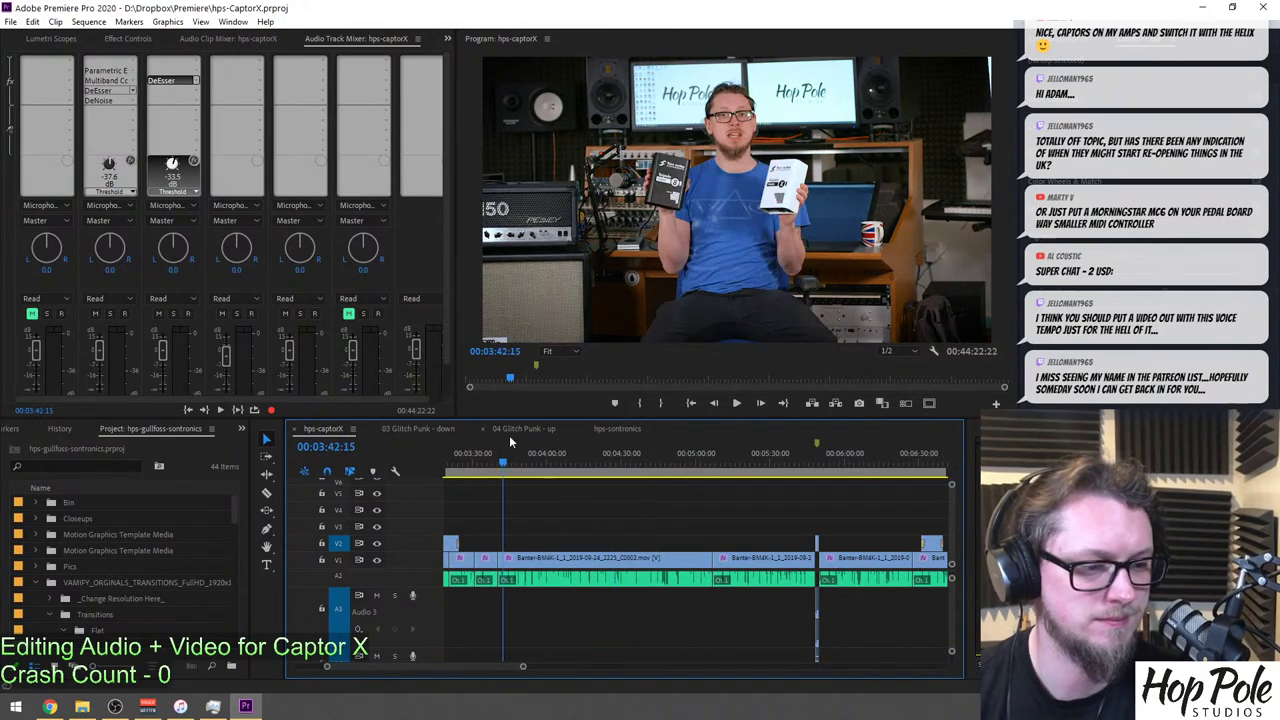
{"action": "key", "text": "space"}
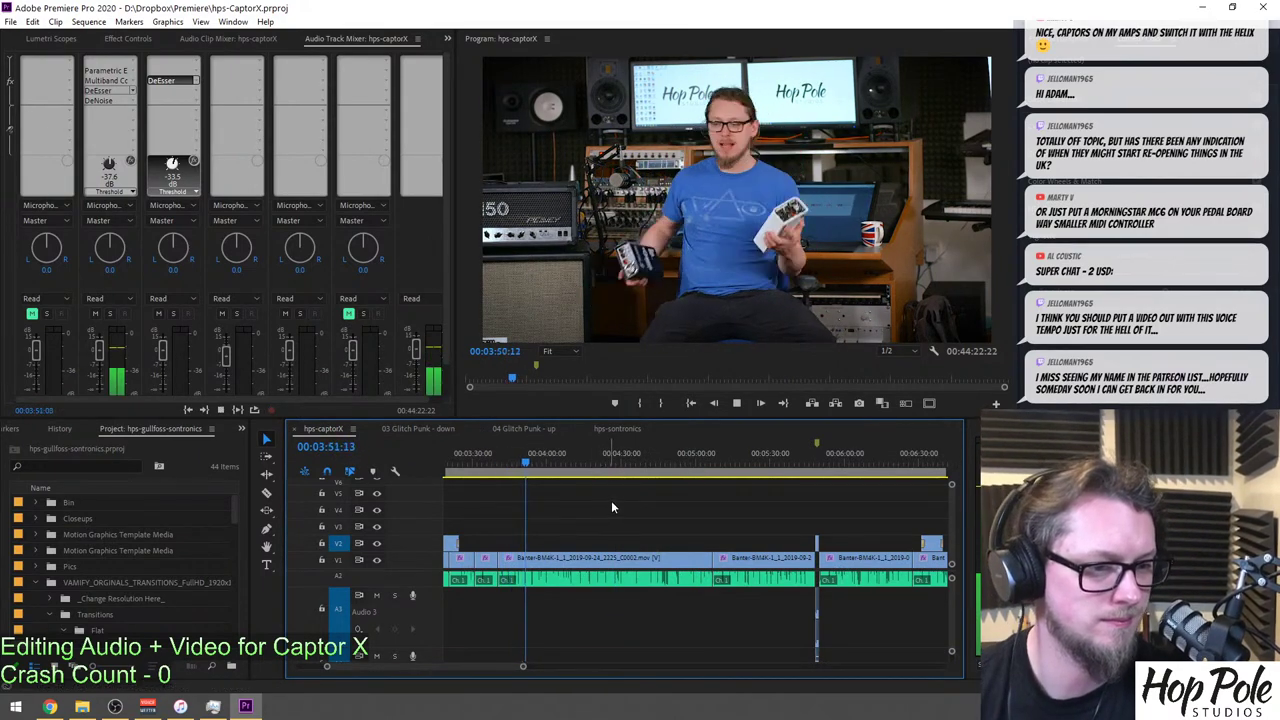
Skip ahead through the Banter clips and review the footage up to 00:09:06:06.
{"action": "left_click_drag", "start_coordinate": [696, 458], "coordinate": [771, 463]}
{"action": "mouse_move", "coordinate": [881, 470]}
{"action": "left_mouse_down"}
{"action": "mouse_move", "coordinate": [863, 467]}
{"action": "mouse_move", "coordinate": [873, 476]}
{"action": "left_mouse_up"}
{"action": "scroll", "coordinate": [782, 484], "scroll_direction": "down", "scroll_amount": 5}
{"action": "mouse_move", "coordinate": [680, 446]}
{"action": "left_mouse_down"}
{"action": "mouse_move", "coordinate": [747, 447]}
{"action": "mouse_move", "coordinate": [637, 442]}
{"action": "mouse_move", "coordinate": [655, 447]}
{"action": "left_mouse_up"}
{"action": "key", "text": "space"}
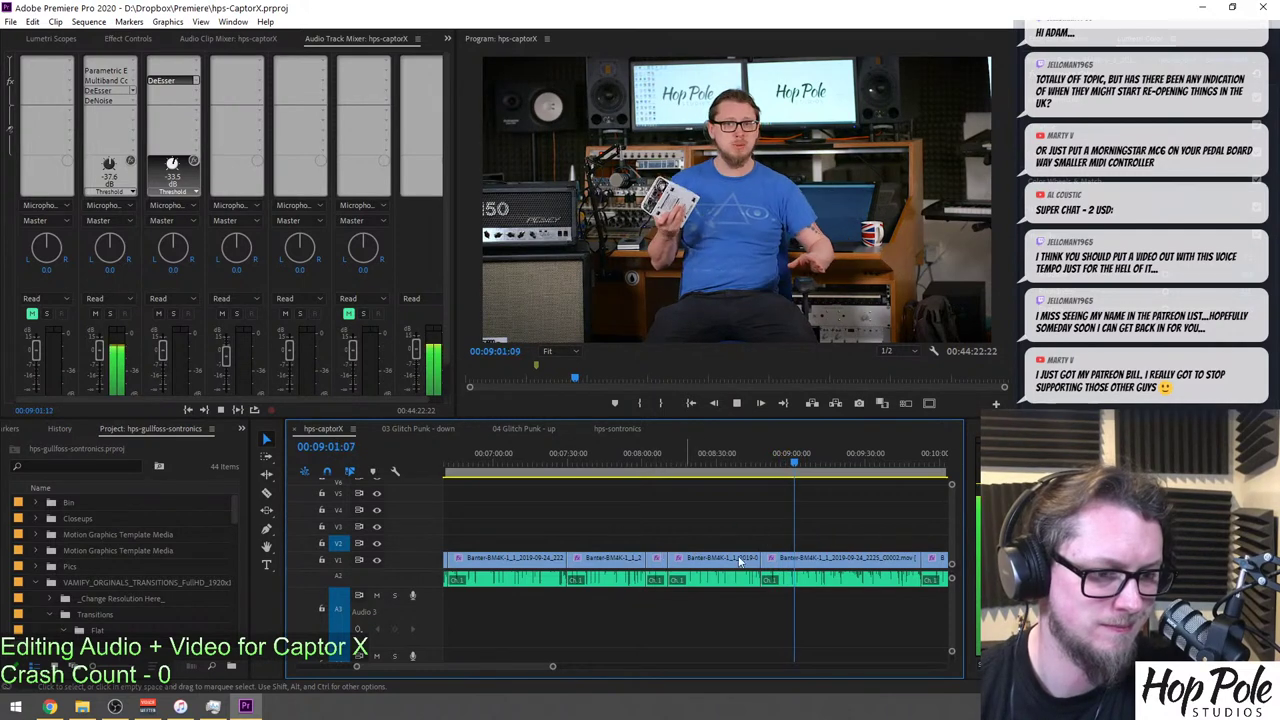
{"action": "scroll", "coordinate": [754, 553], "scroll_direction": "down", "scroll_amount": 3}
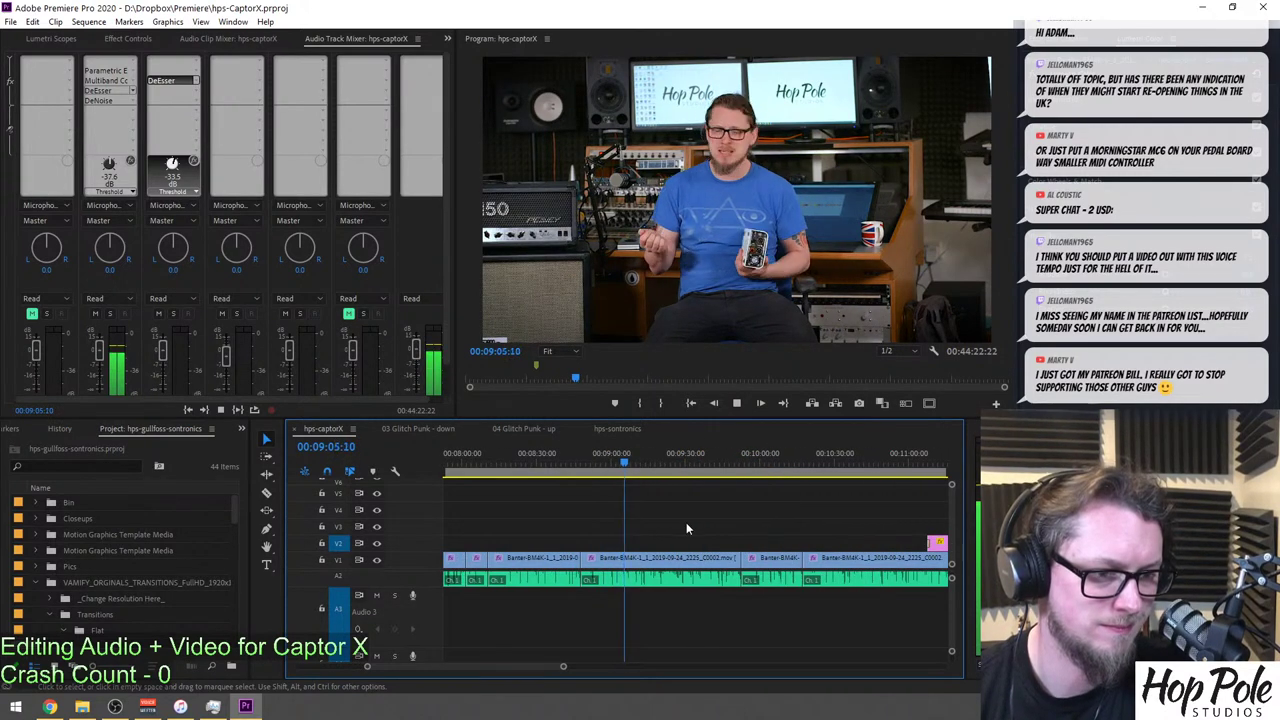
{"action": "key", "text": "space"}
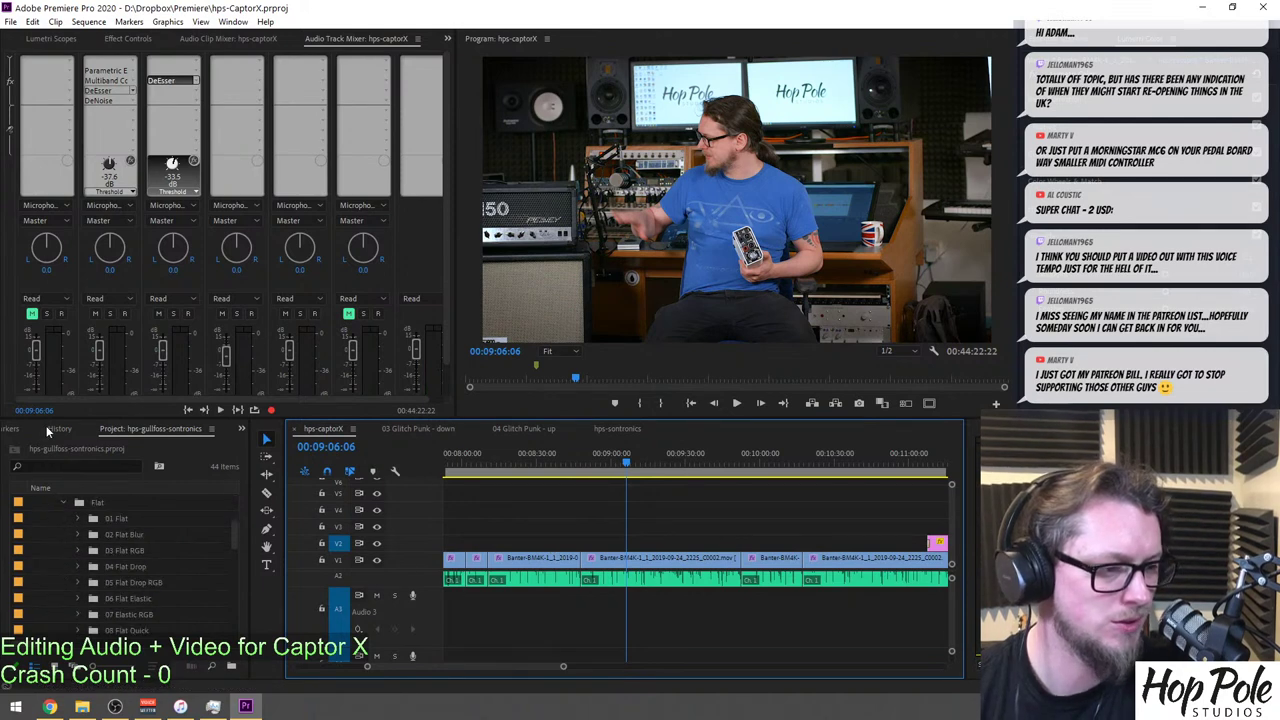
Show the hps-CaptorX project's media and open the 2019-09-24_2313_C0005 clip in the Source Monitor.
{"action": "left_click", "coordinate": [14, 429]}
{"action": "left_click", "coordinate": [14, 429]}
{"action": "left_click", "coordinate": [17, 430]}
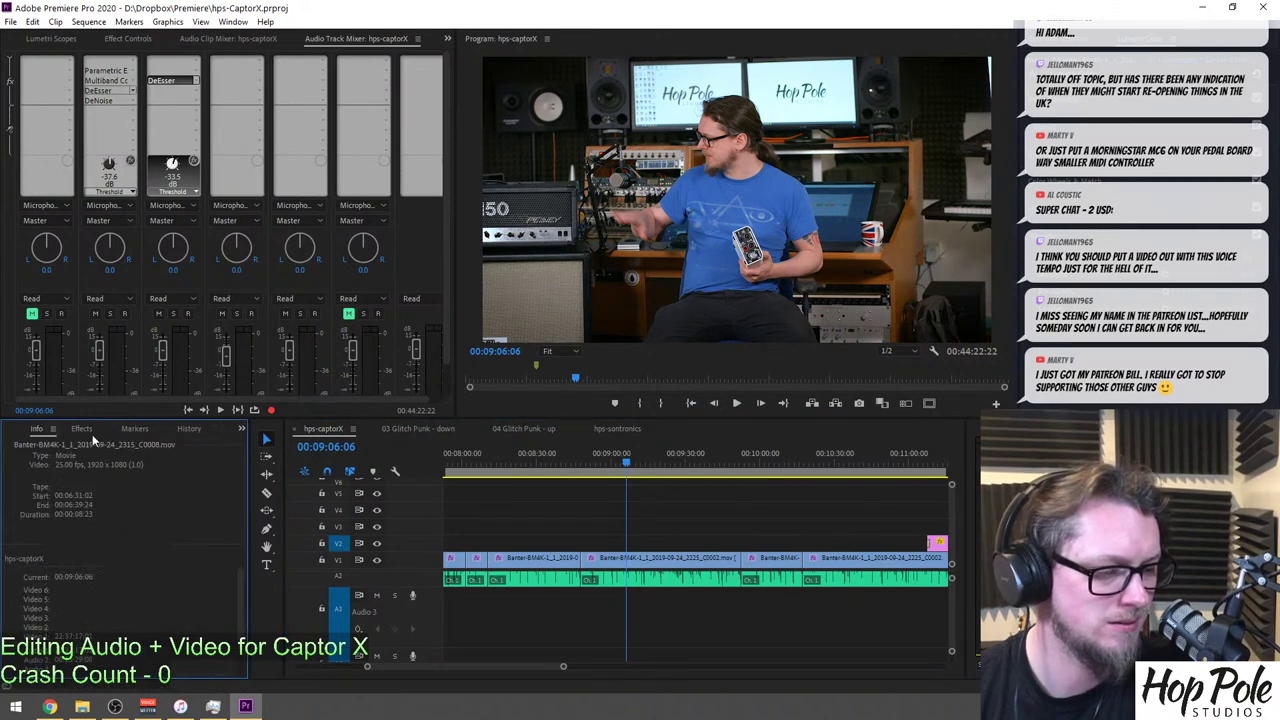
{"action": "left_click", "coordinate": [77, 429]}
{"action": "left_click", "coordinate": [242, 430]}
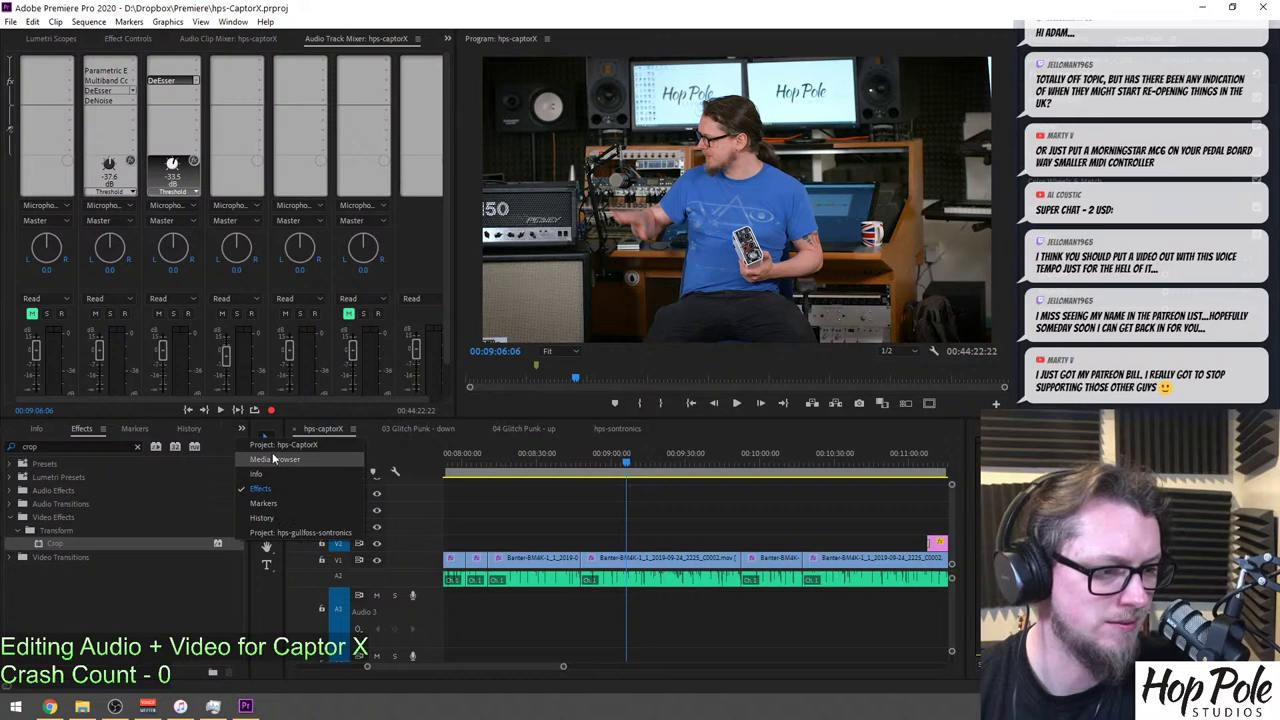
{"action": "left_click", "coordinate": [245, 461]}
{"action": "double_click", "coordinate": [70, 551]}
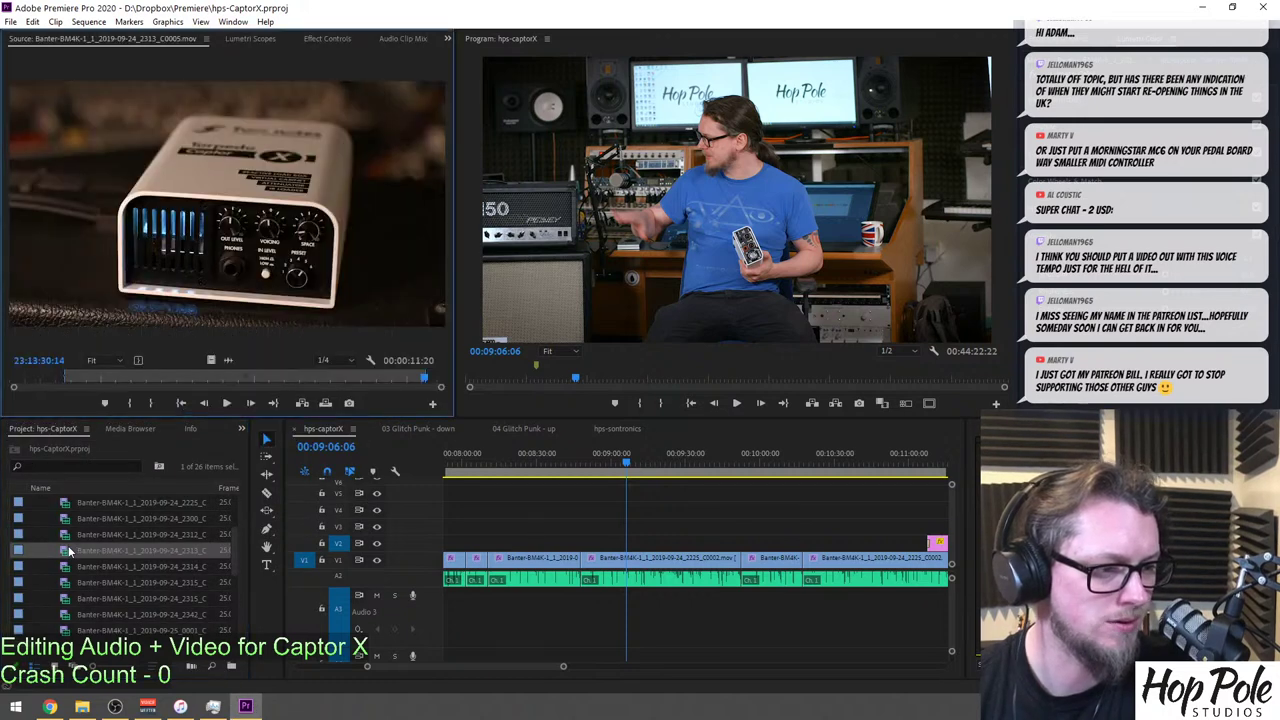
Preview the Captor X close-up clips numbered 2313, 2312, 2315 and 2314, scrubbing the 2314_C0006 clip to about 23:14:12.
{"action": "left_click", "coordinate": [62, 568]}
{"action": "left_click_drag", "start_coordinate": [114, 377], "coordinate": [334, 380]}
{"action": "left_click", "coordinate": [68, 552]}
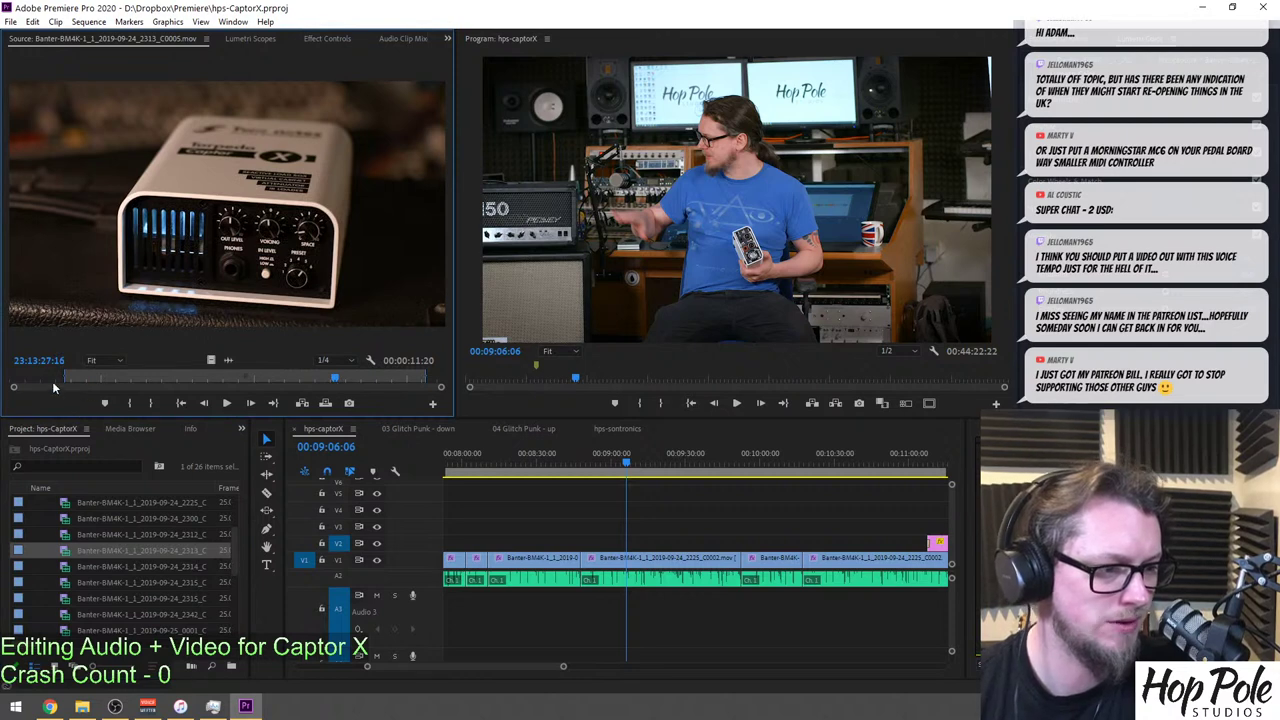
{"action": "left_click", "coordinate": [268, 377]}
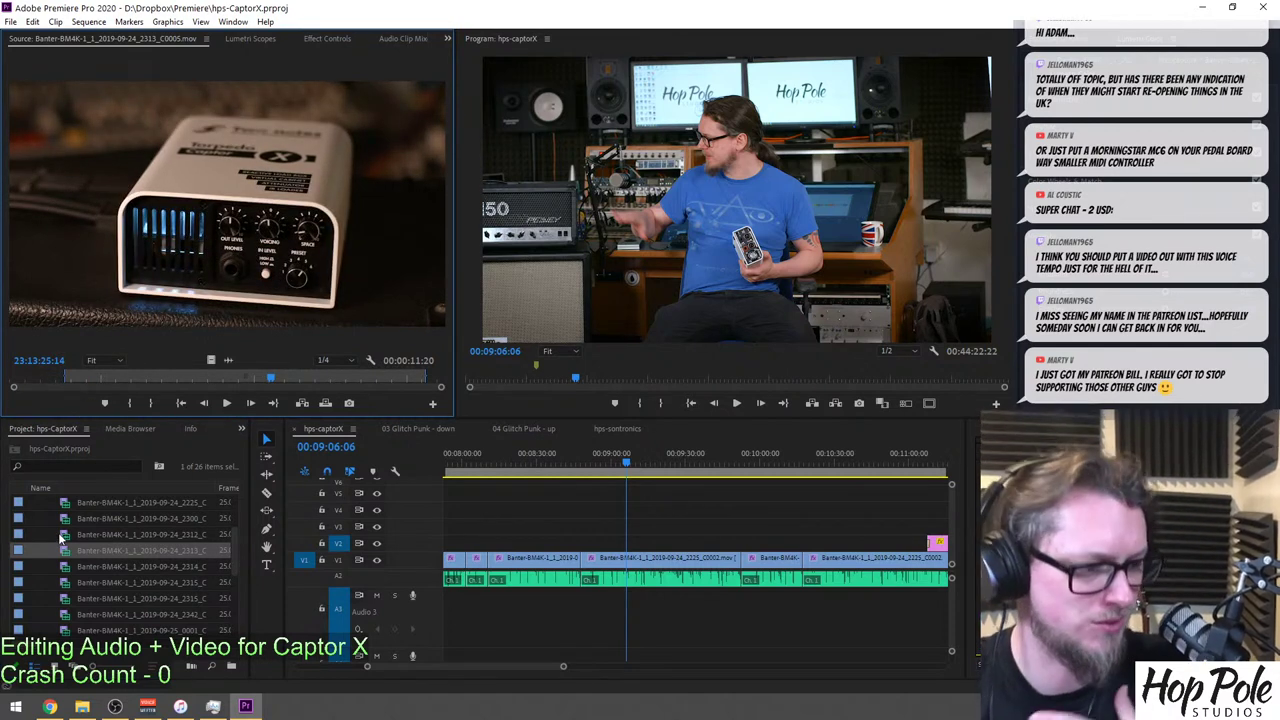
{"action": "double_click", "coordinate": [62, 535]}
{"action": "double_click", "coordinate": [62, 581]}
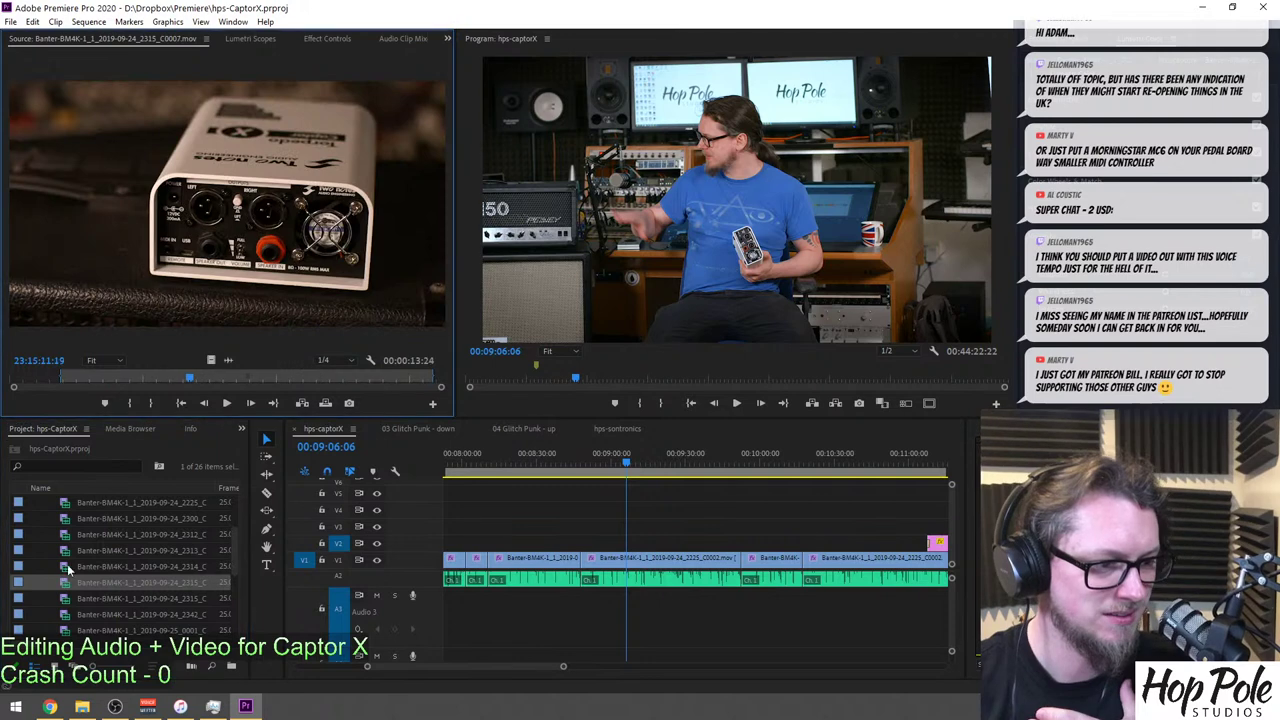
{"action": "double_click", "coordinate": [66, 567]}
{"action": "left_click_drag", "start_coordinate": [44, 378], "coordinate": [238, 388]}
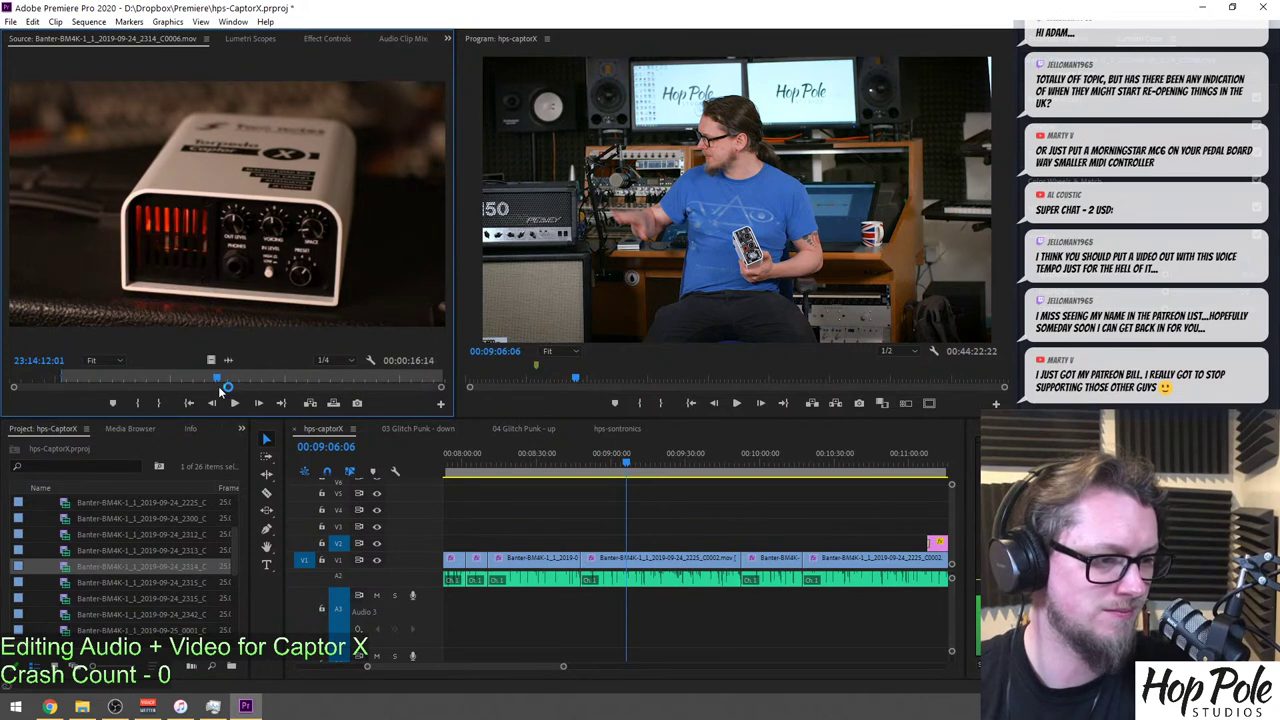
Mark the 2314_C0006 close-up's out point at 23:14:12:01 and overwrite it onto V2 at 00:09:06:06, with default transitions at both ends.
{"action": "key", "text": "o"}
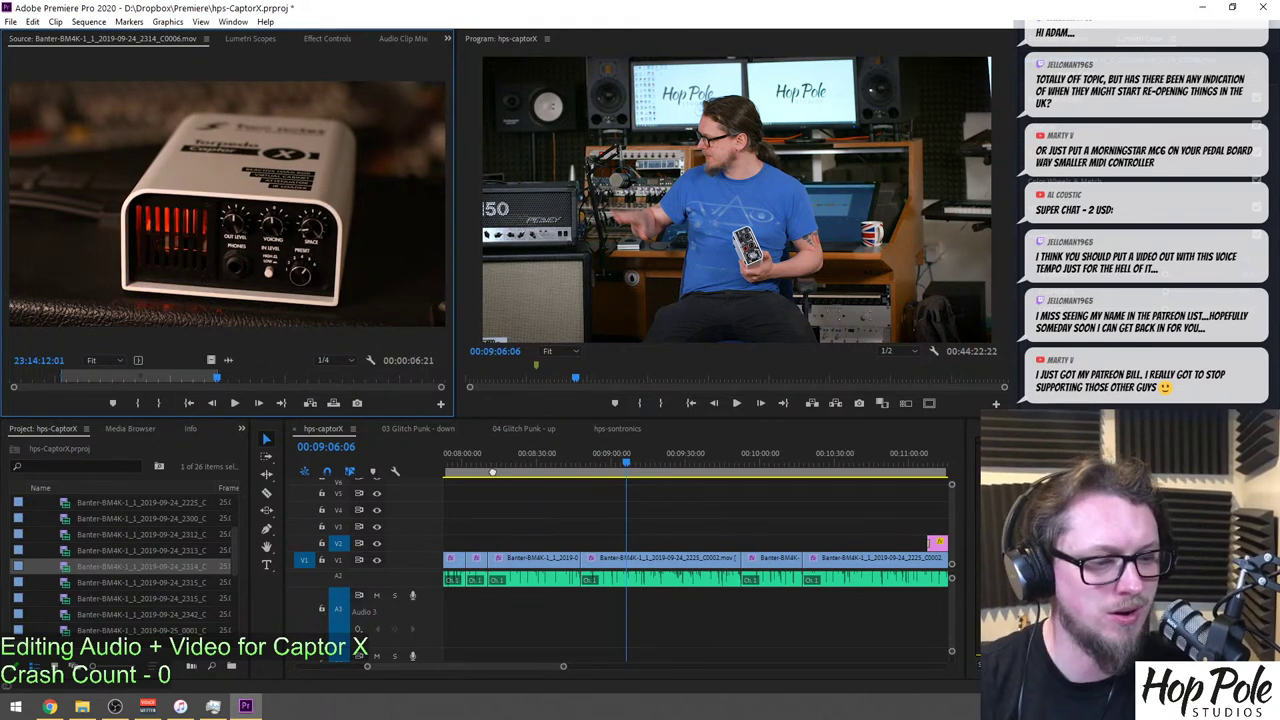
{"action": "key", "text": "period"}
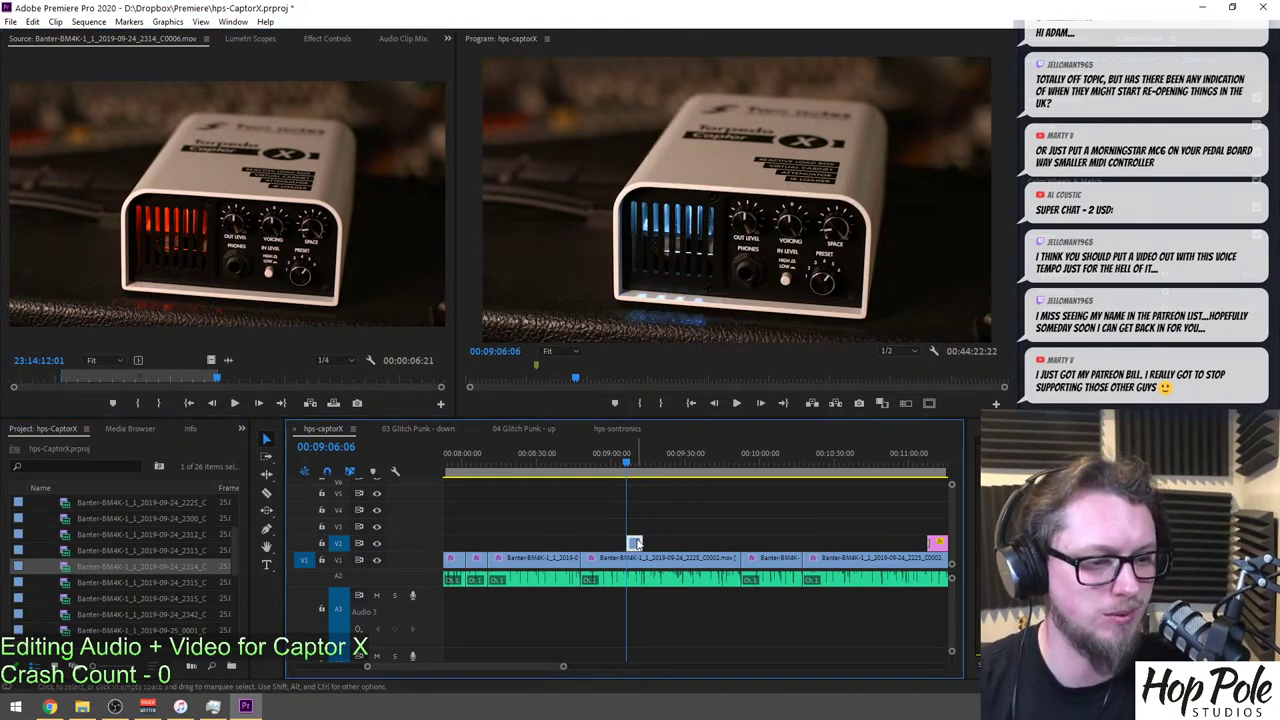
{"action": "key", "text": "shift+e"}
Copy the Lumetri Color effect from the V2 close-up clip at 00:06:34:04 onto the new close-up insert near 00:09:11.
{"action": "key", "text": "equal"}
{"action": "key", "text": "minus"}
{"action": "key", "text": "minus"}
{"action": "key", "text": "minus"}
{"action": "left_click", "coordinate": [607, 471]}
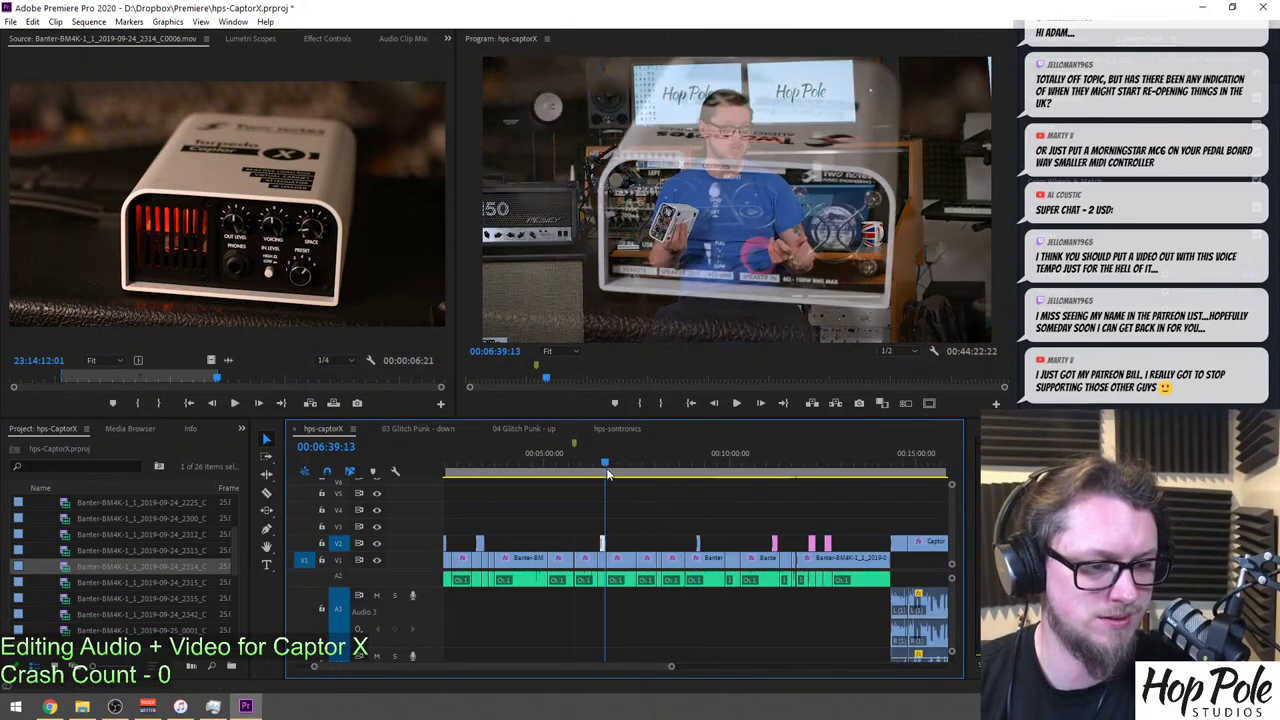
{"action": "key", "text": "Up"}
{"action": "left_click", "coordinate": [314, 40]}
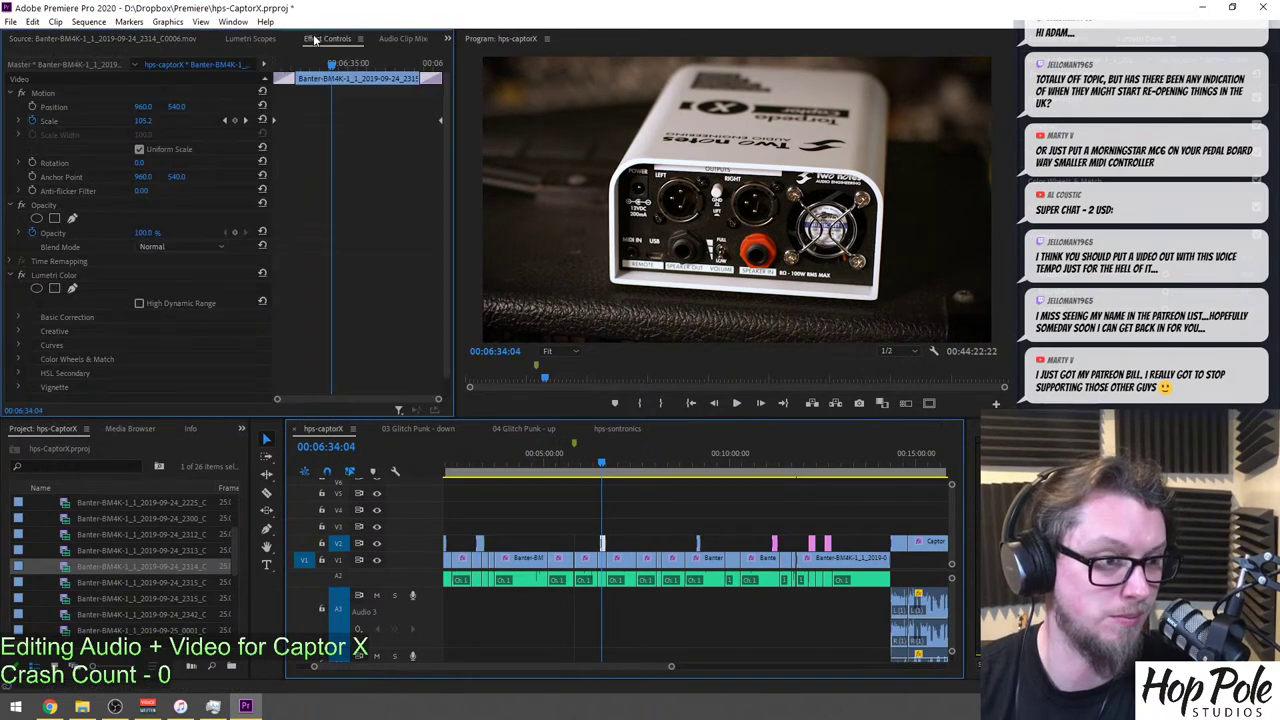
{"action": "left_click", "coordinate": [55, 273]}
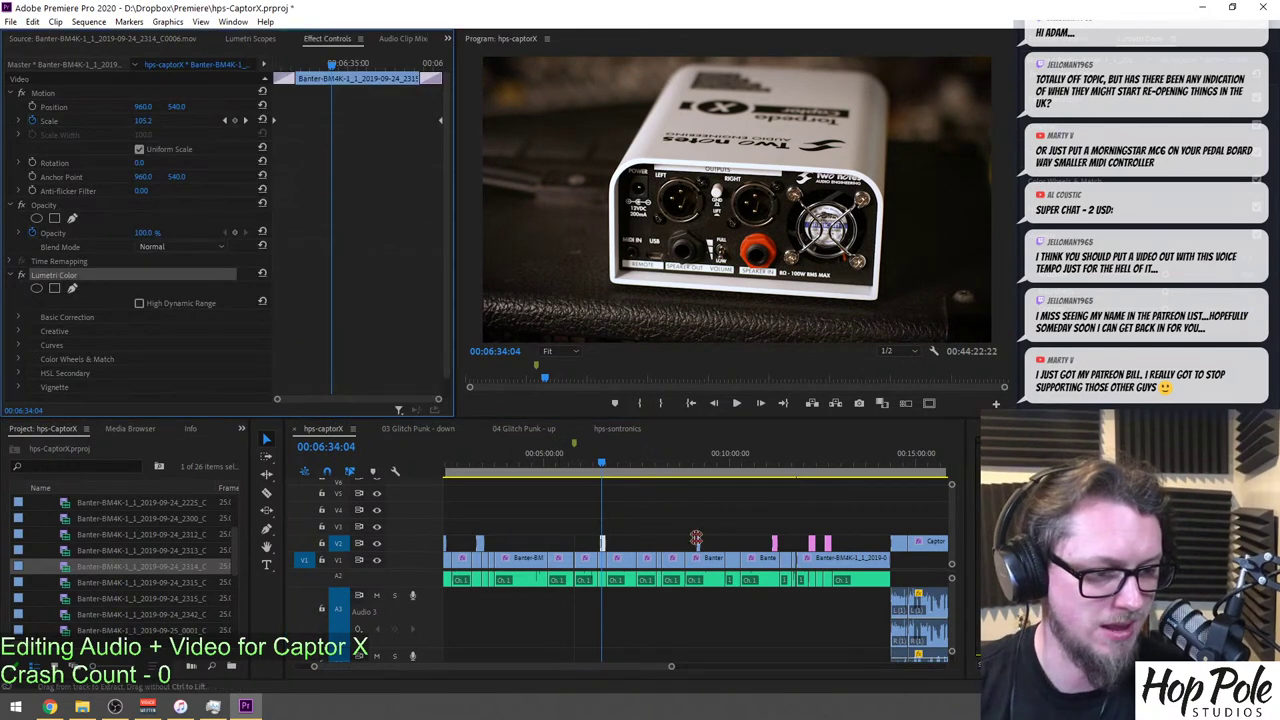
{"action": "left_click", "coordinate": [700, 458]}
{"action": "key", "text": "="}
{"action": "key", "text": "="}
{"action": "key", "text": "="}
{"action": "key", "text": "="}
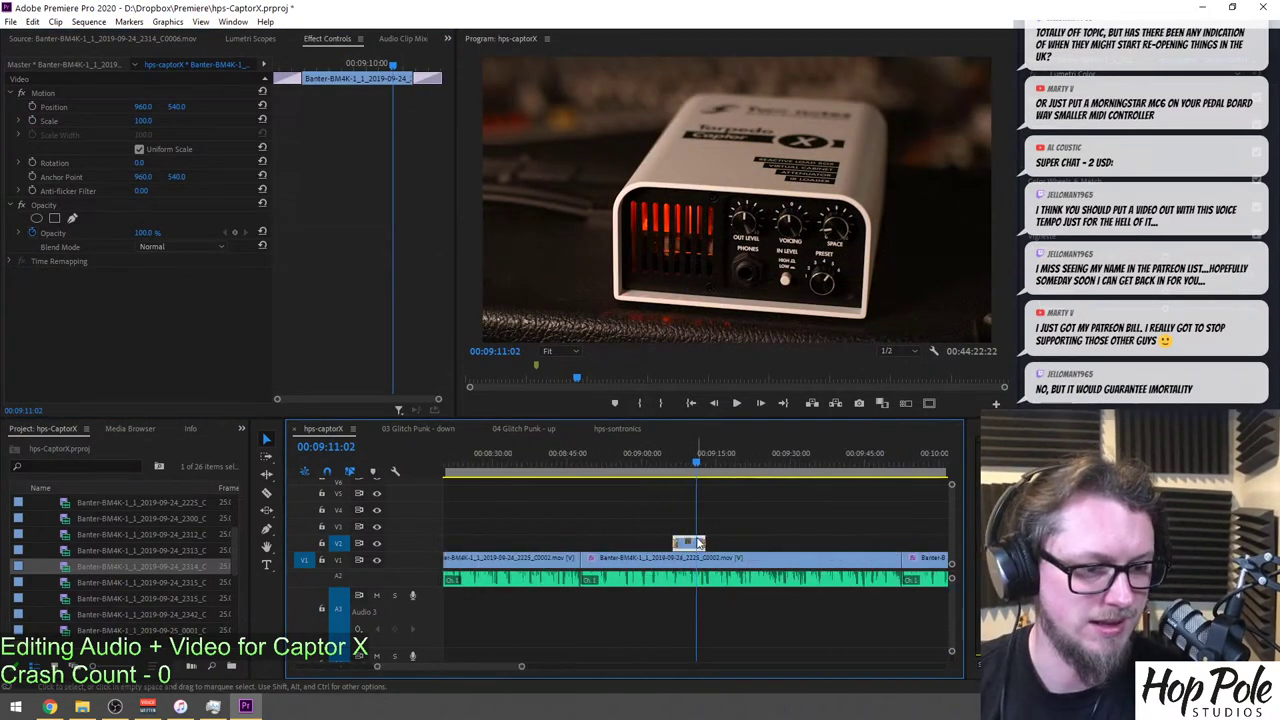
{"action": "key", "text": "ctrl+v"}
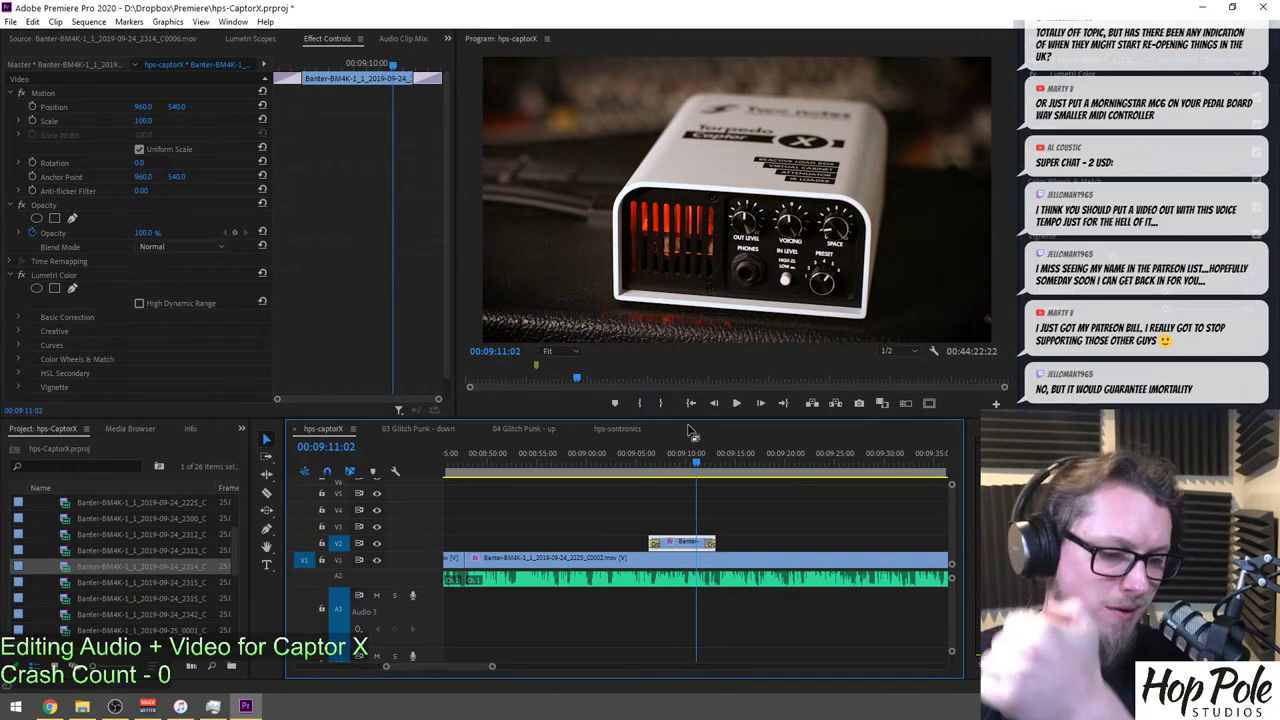
Play the graded insert and shift its anchor point onto the glowing front vents, at about 679.4, 717.5.
{"action": "left_click", "coordinate": [652, 462]}
{"action": "key", "text": "space"}
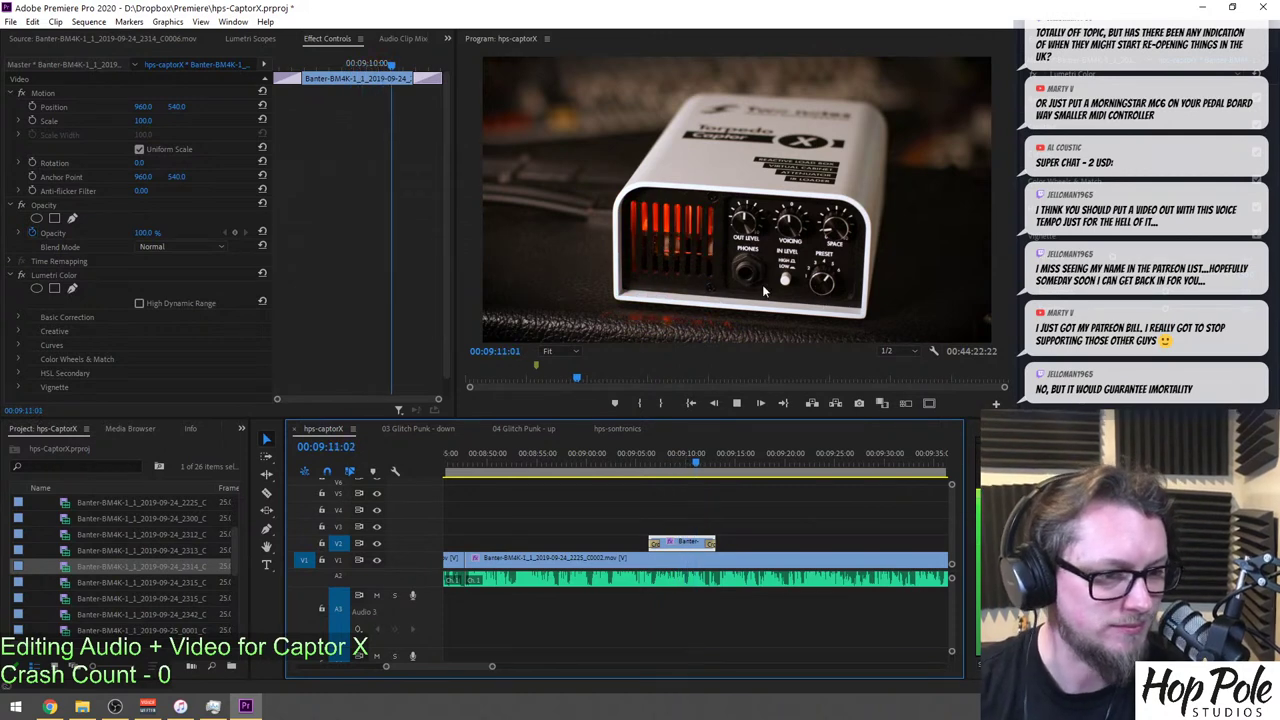
{"action": "left_click_drag", "start_coordinate": [668, 458], "coordinate": [664, 458]}
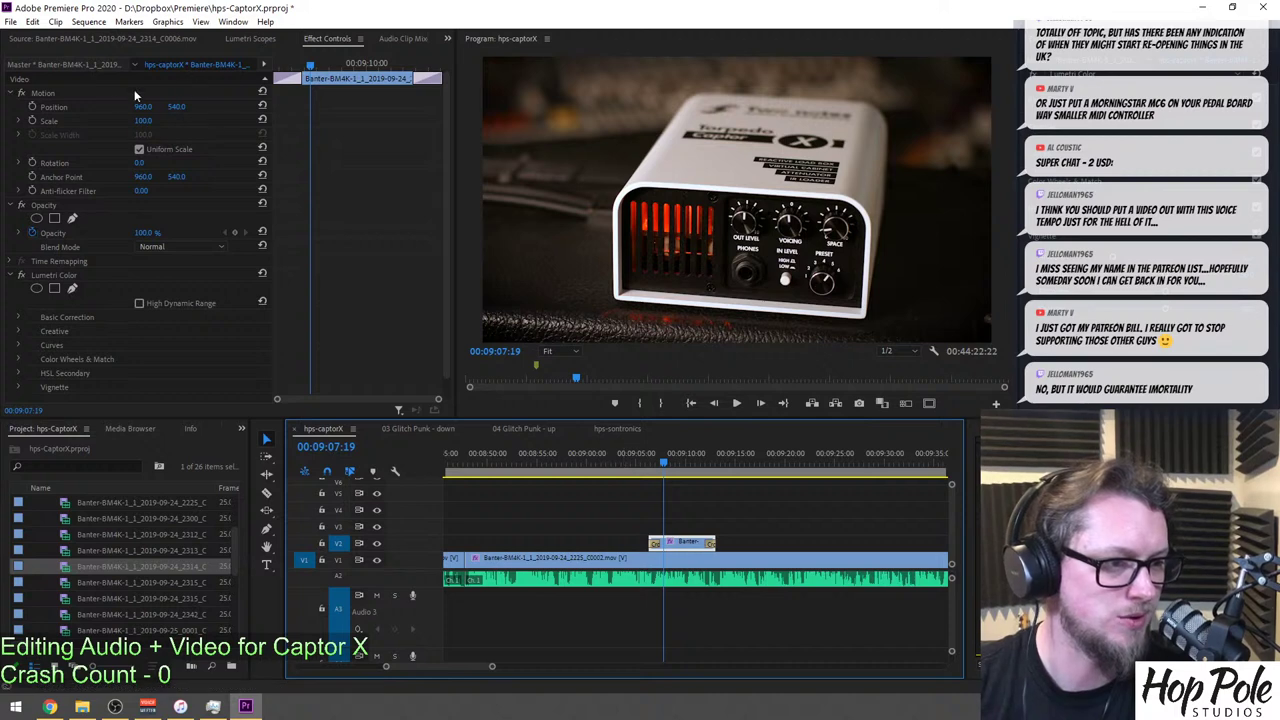
{"action": "left_click", "coordinate": [42, 93]}
{"action": "left_click_drag", "start_coordinate": [738, 203], "coordinate": [667, 252]}
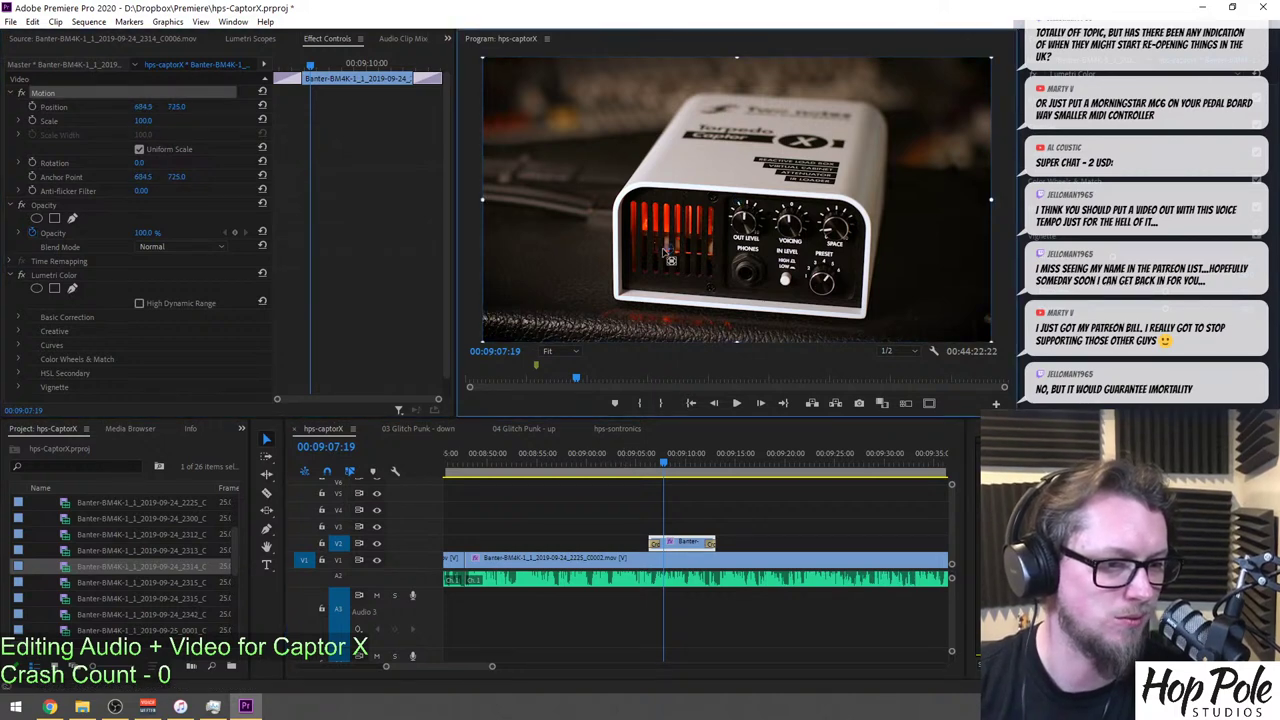
Keyframe the insert's Scale from 100 at the clip's start to 134 at its end.
{"action": "left_click", "coordinate": [32, 120]}
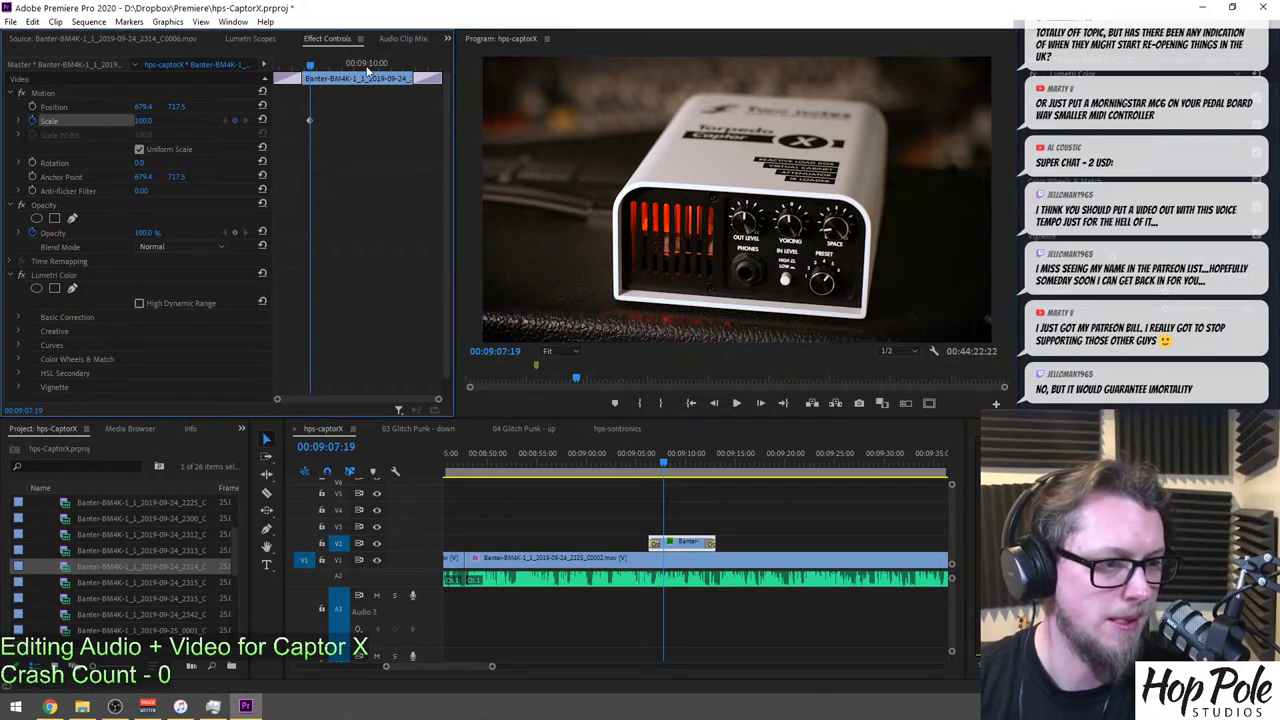
{"action": "left_click_drag", "start_coordinate": [143, 122], "coordinate": [440, 121]}
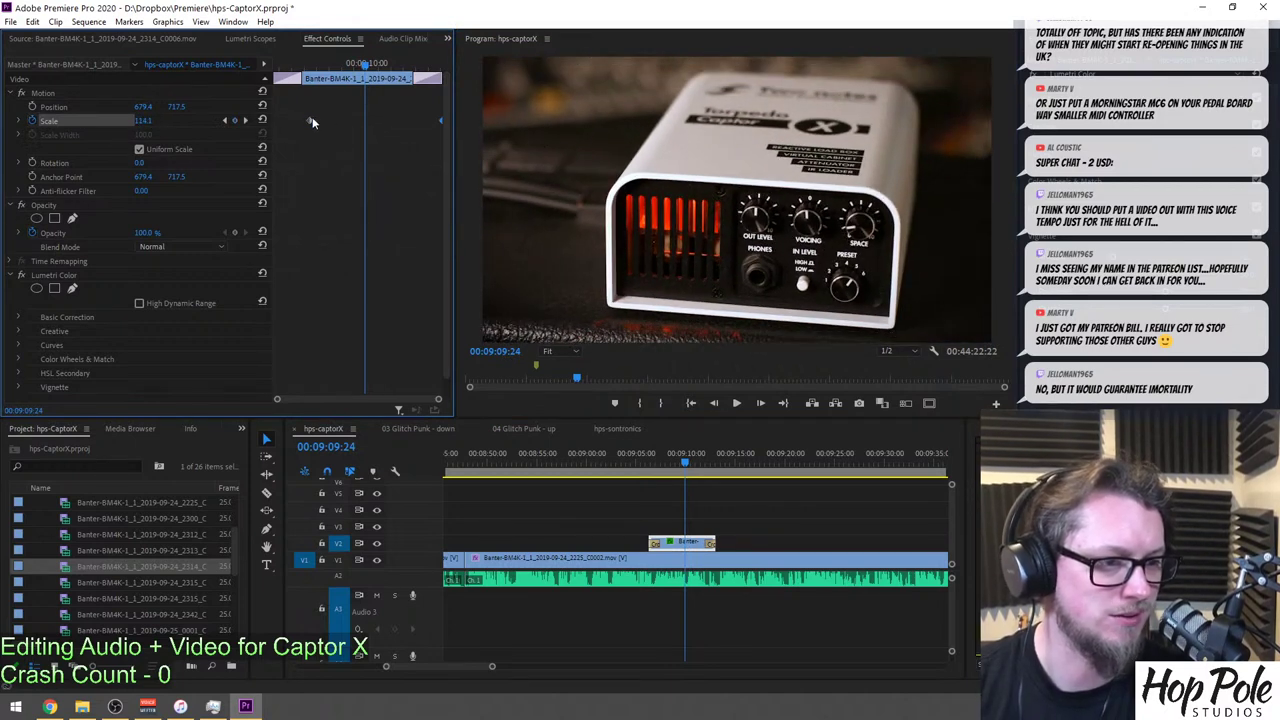
{"action": "left_click_drag", "start_coordinate": [309, 120], "coordinate": [274, 120]}
Save the project and play the close-up insert from 00:09:05:08 to check its zoom.
{"action": "left_click", "coordinate": [634, 449]}
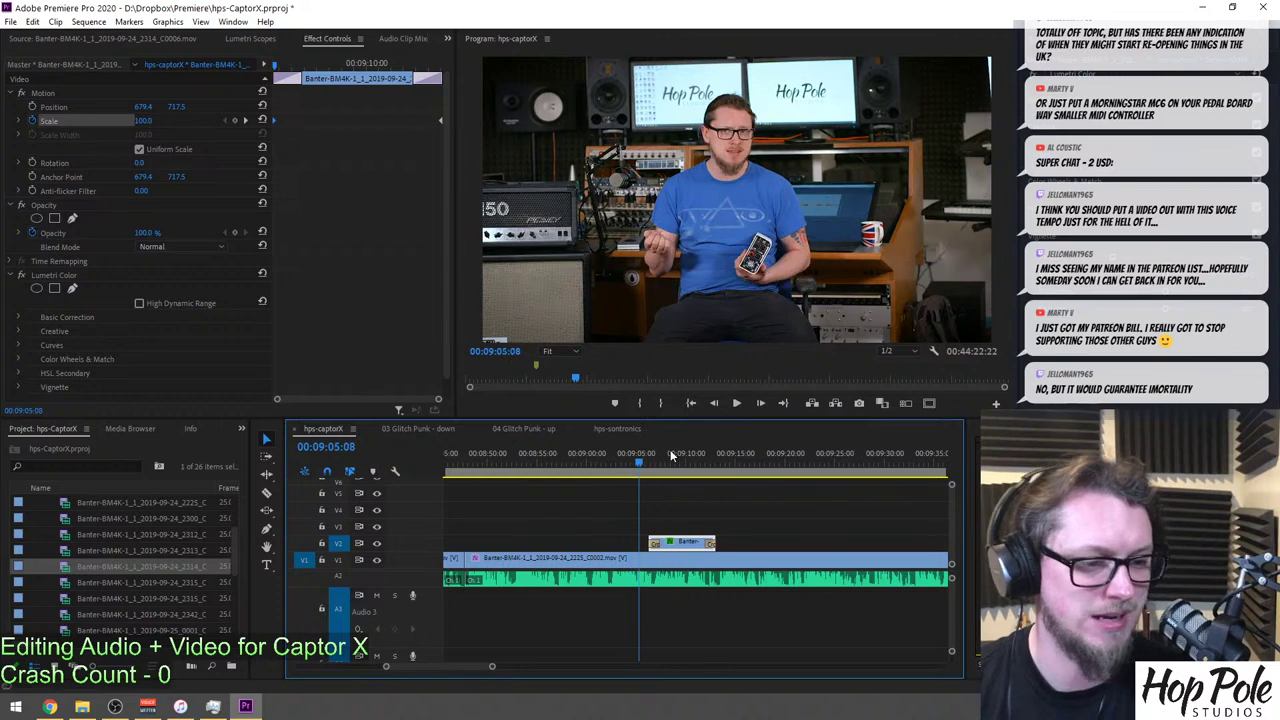
{"action": "key", "text": "ctrl+s"}
{"action": "key", "text": "space"}
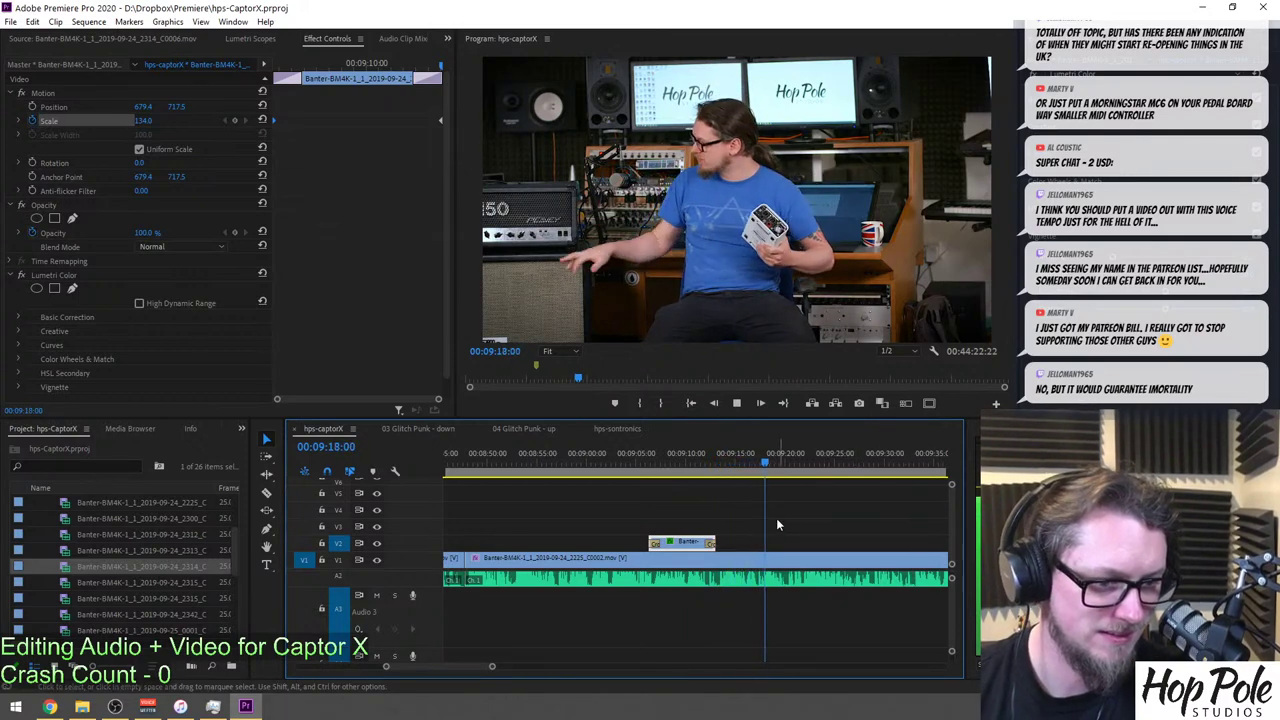
{"action": "scroll", "coordinate": [774, 520], "scroll_direction": "down", "scroll_amount": 3}
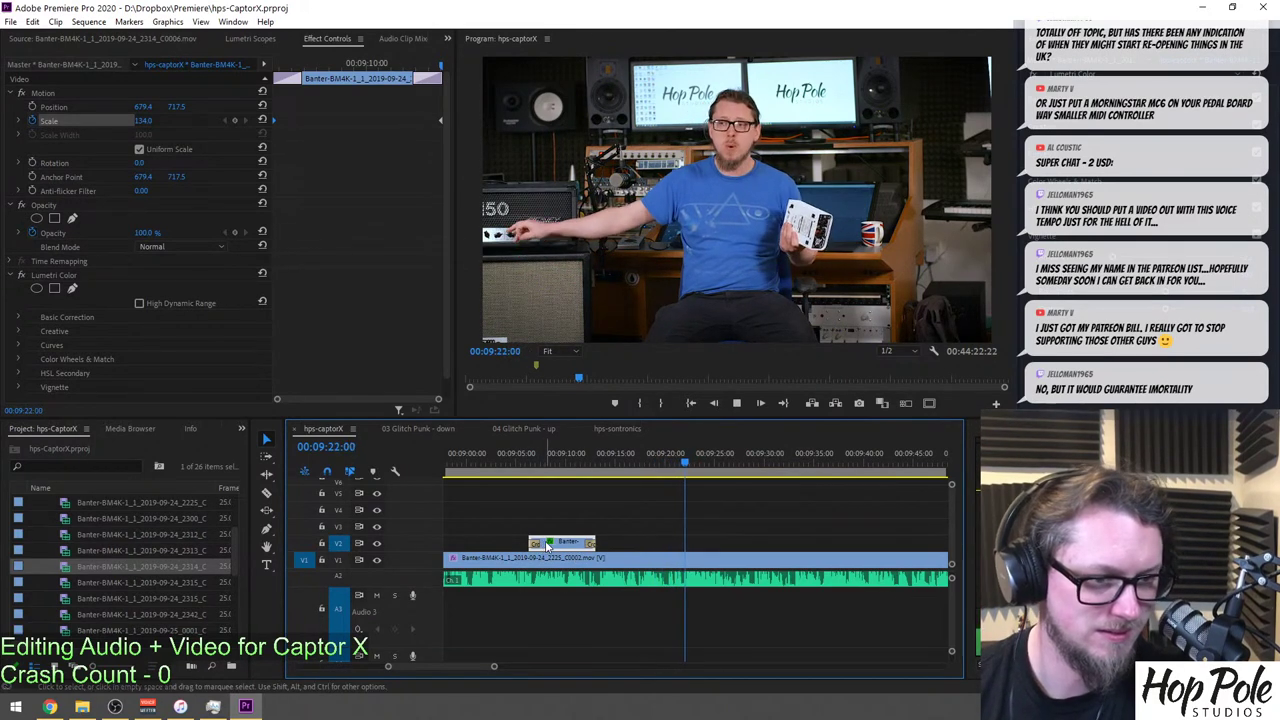
{"action": "key", "text": "space"}
{"action": "left_click", "coordinate": [545, 455]}
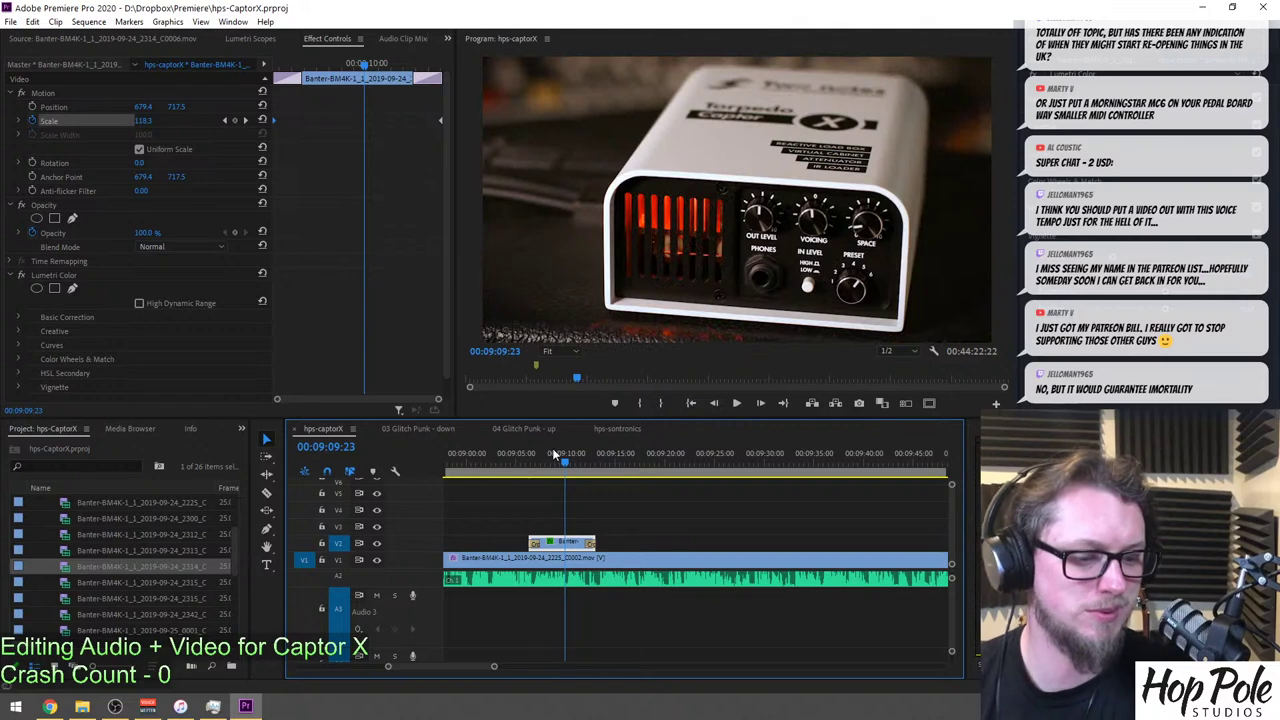
{"action": "key", "text": "space"}
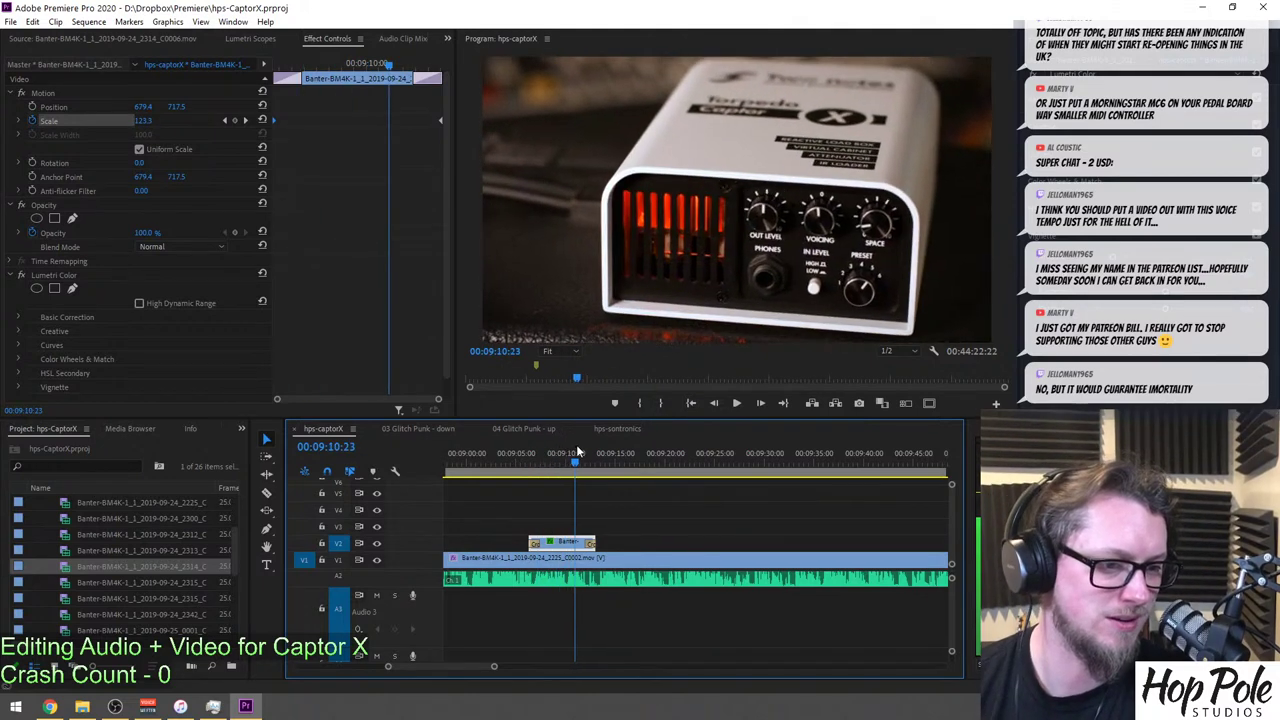
Return to the sequence start and scrub through the opening section and the rest of the edit, ending at 00:02:03:01.
{"action": "key", "text": "minus"}
{"action": "key", "text": "minus"}
{"action": "key", "text": "minus"}
{"action": "key", "text": "minus"}
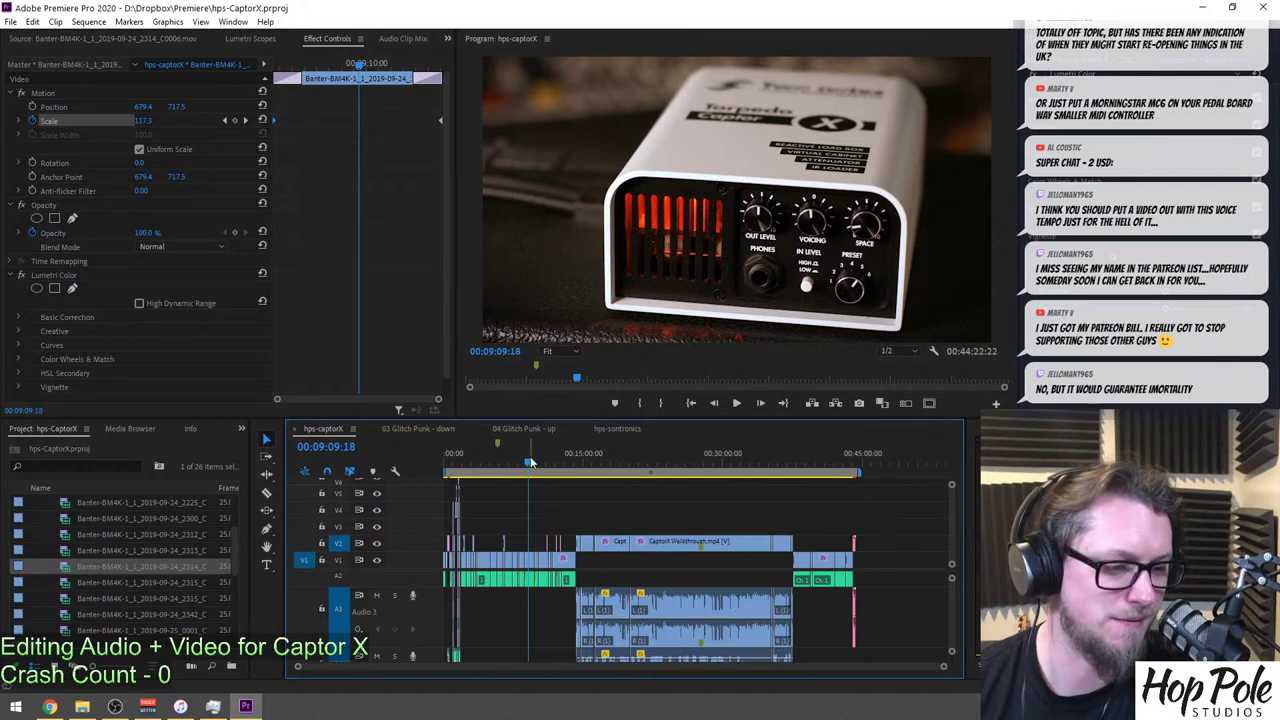
{"action": "key", "text": "Home"}
{"action": "key", "text": "equal"}
{"action": "key", "text": "equal"}
{"action": "key", "text": "equal"}
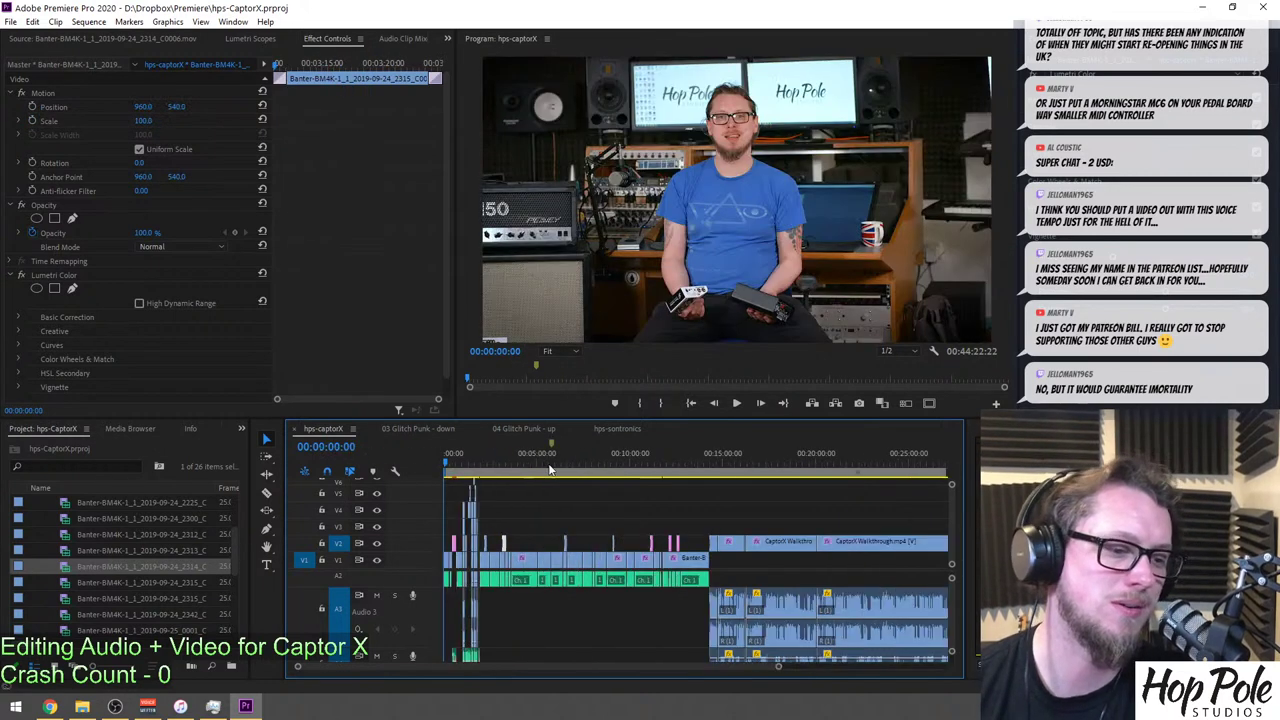
{"action": "left_click_drag", "start_coordinate": [481, 466], "coordinate": [749, 478]}
{"action": "key", "text": "equal"}
{"action": "key", "text": "equal"}
{"action": "key", "text": "equal"}
{"action": "key", "text": "minus"}
{"action": "key", "text": "minus"}
{"action": "key", "text": "minus"}
{"action": "key", "text": "minus"}
{"action": "key", "text": "minus"}
{"action": "key", "text": "minus"}
{"action": "key", "text": "minus"}
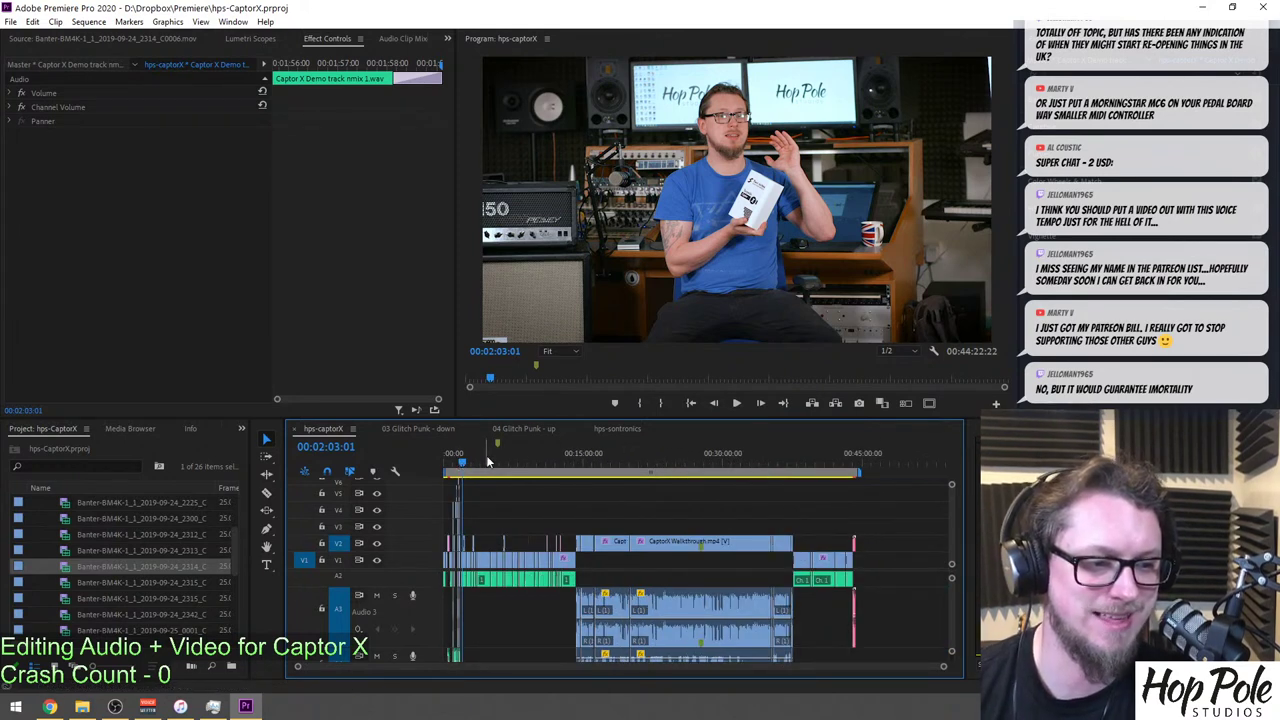
Close the 03 Glitch Punk - down, 04 Glitch Punk - up and hps-sontronics sequences.
{"action": "left_click", "coordinate": [373, 428]}
{"action": "left_click", "coordinate": [373, 428]}
{"action": "left_click", "coordinate": [373, 428]}
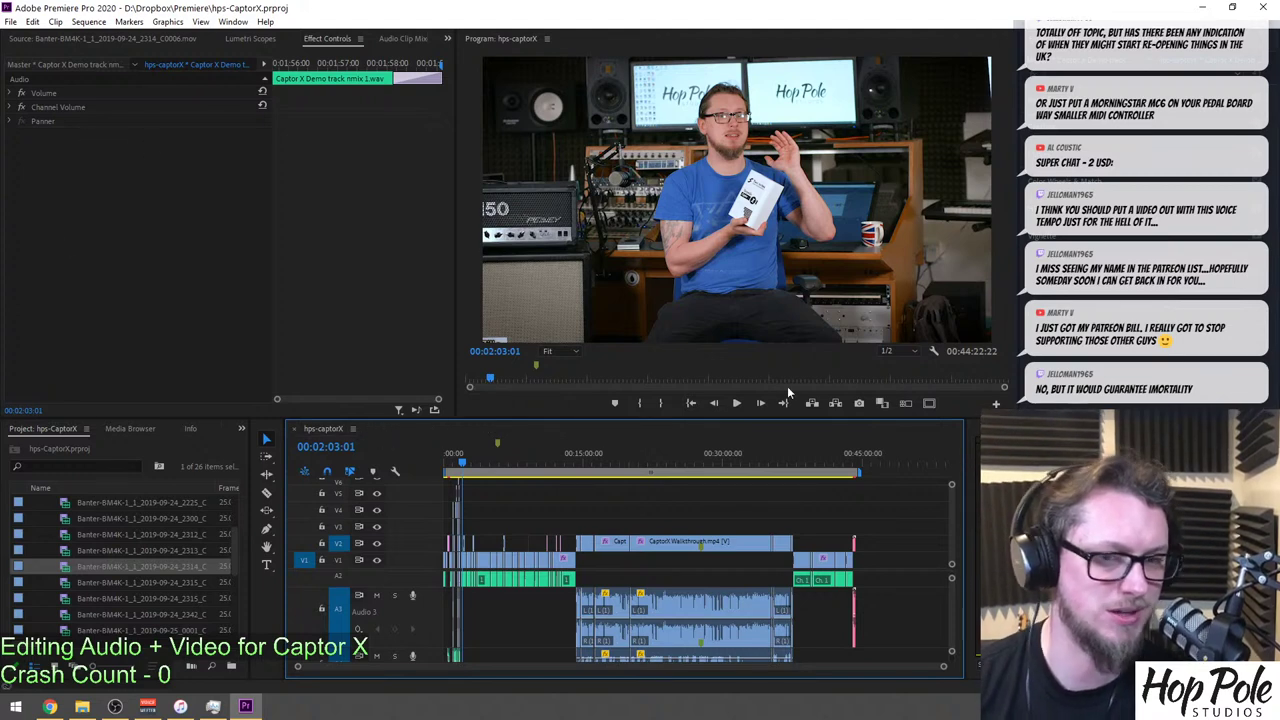
Play hps-captorX from its start through the intro title and stop at 00:00:47:12.
{"action": "left_click", "coordinate": [478, 463]}
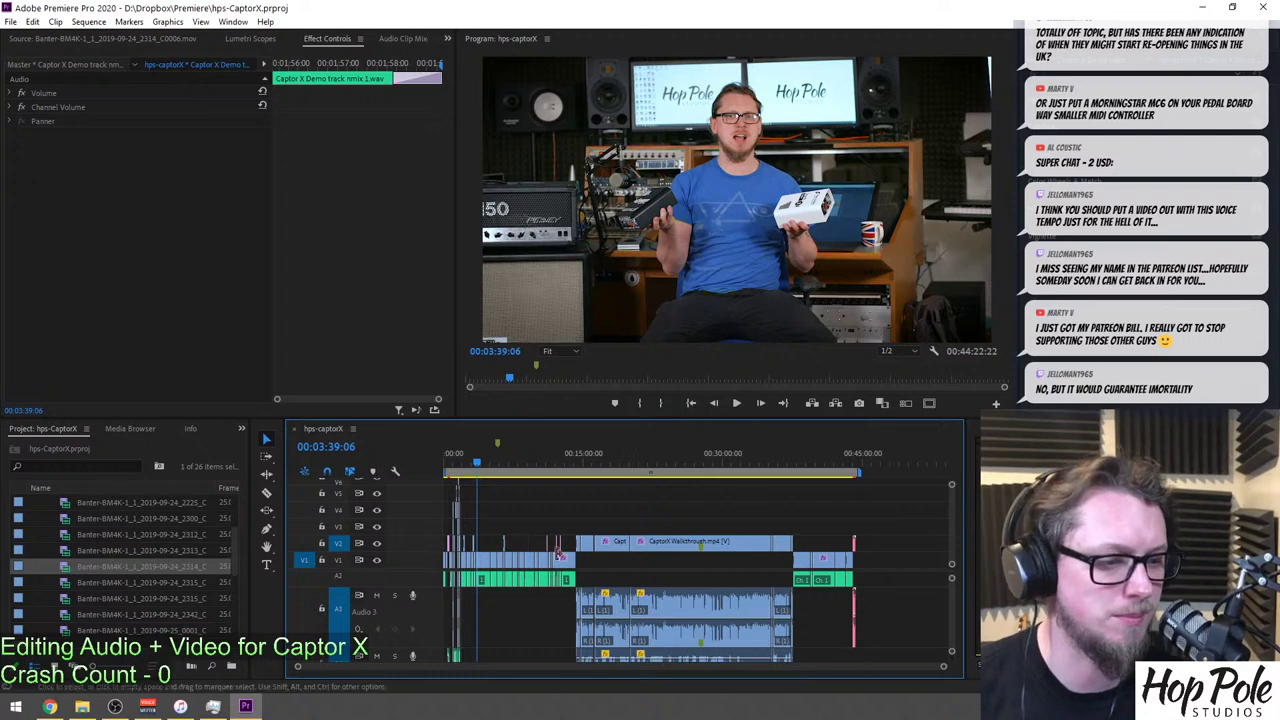
{"action": "key", "text": "Home"}
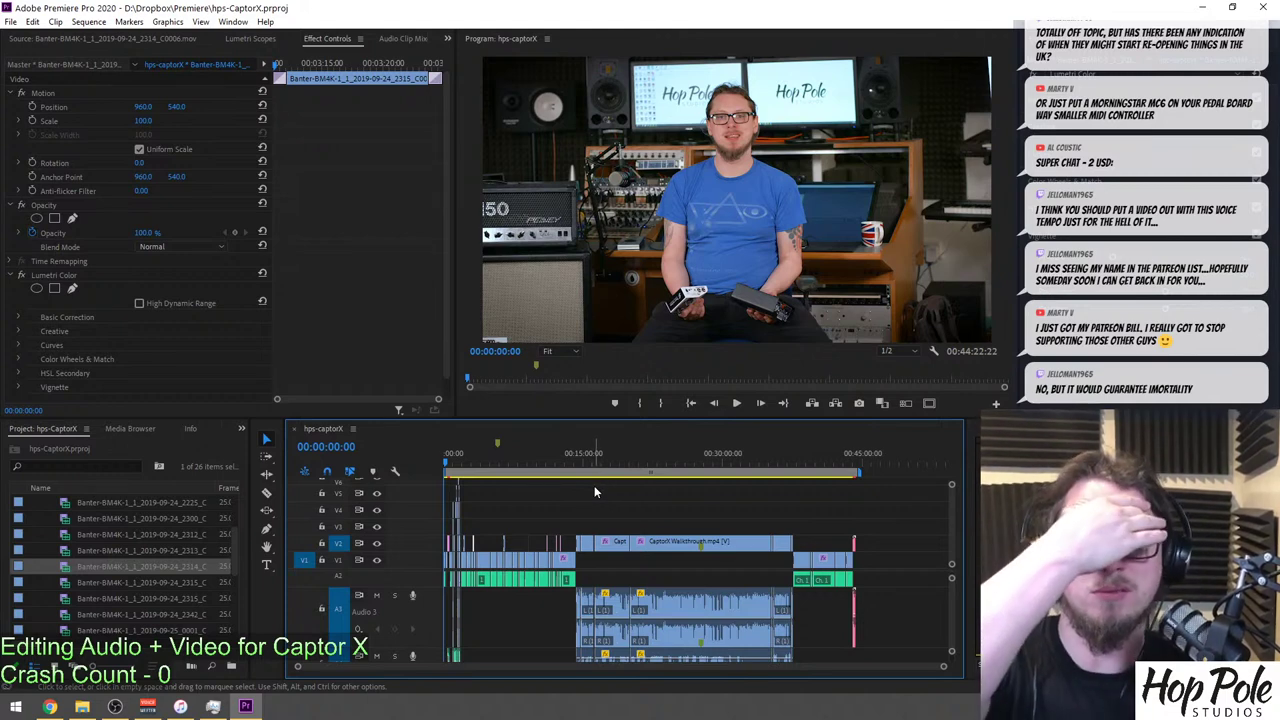
{"action": "key", "text": "="}
{"action": "key", "text": "="}
{"action": "key", "text": "="}
{"action": "key", "text": "="}
{"action": "key", "text": "="}
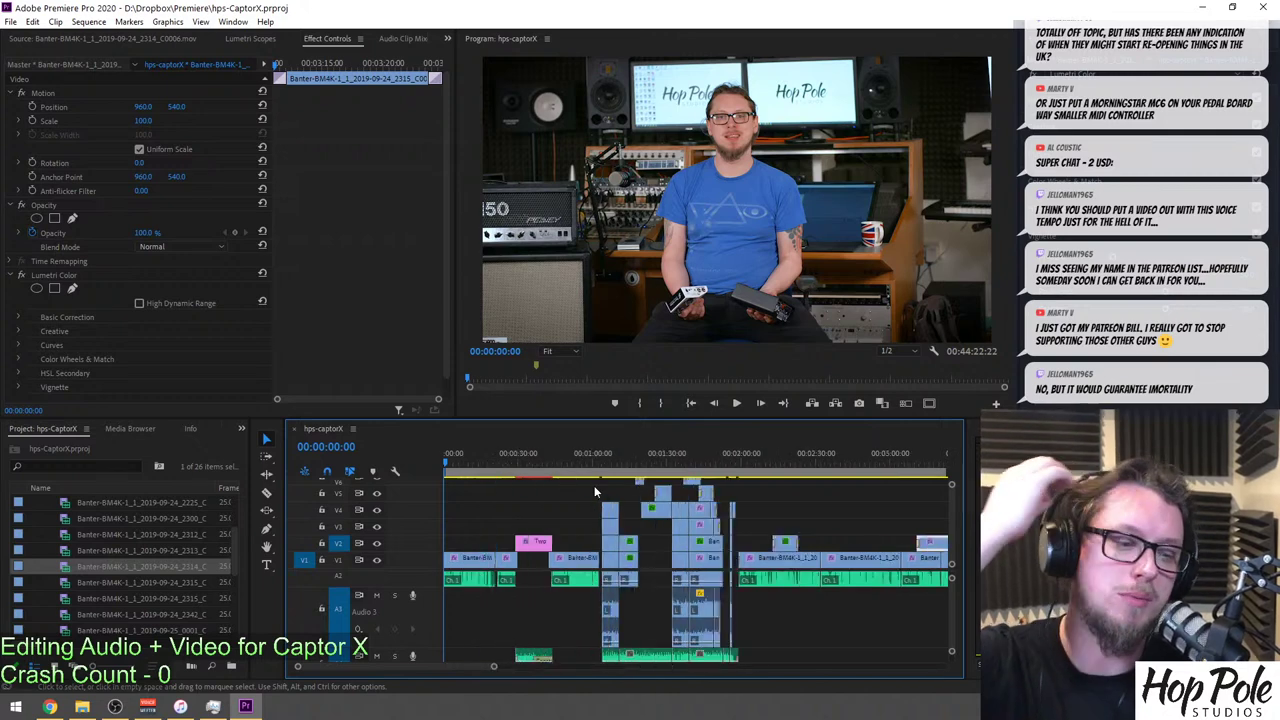
{"action": "key", "text": "minus"}
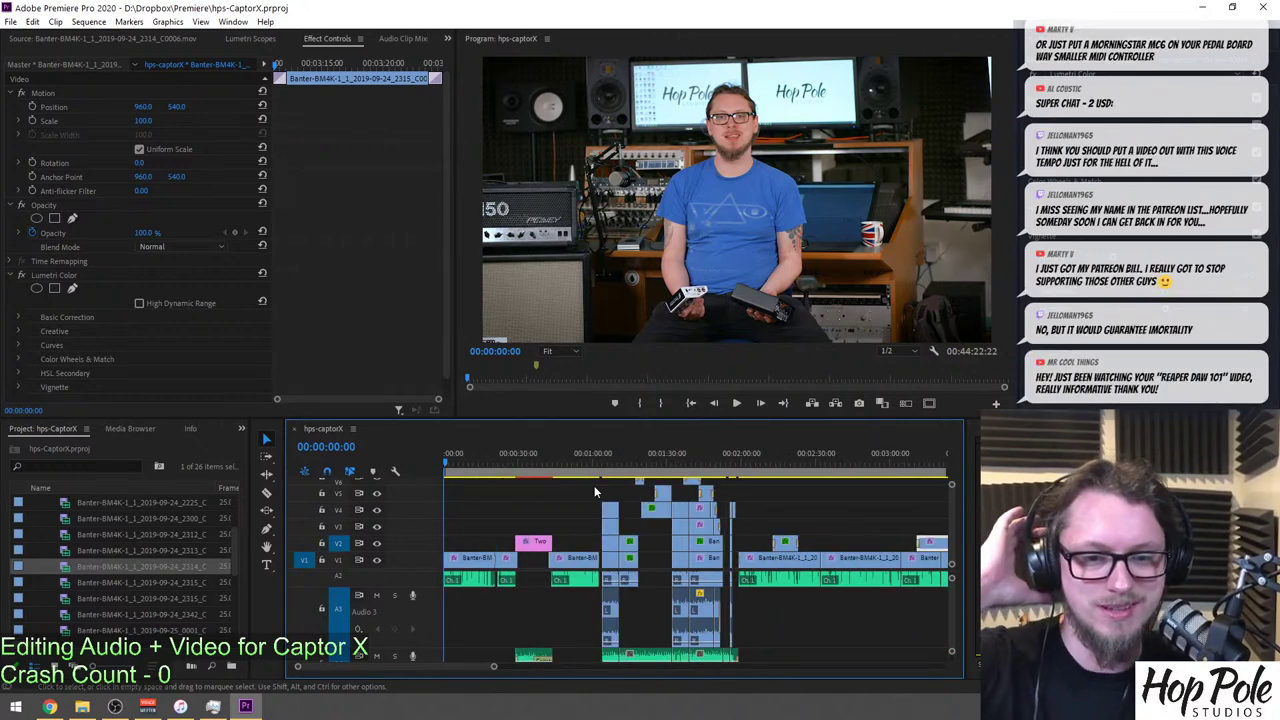
{"action": "key", "text": "space"}
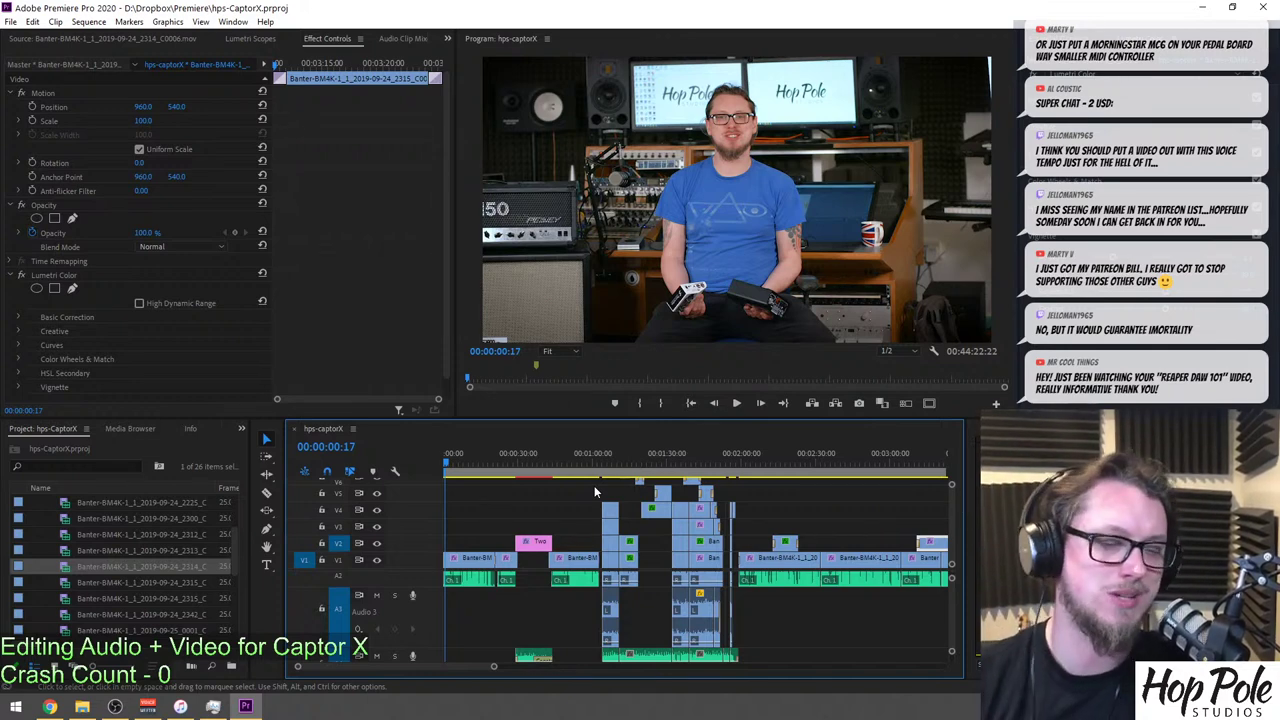
{"action": "key", "text": "space"}
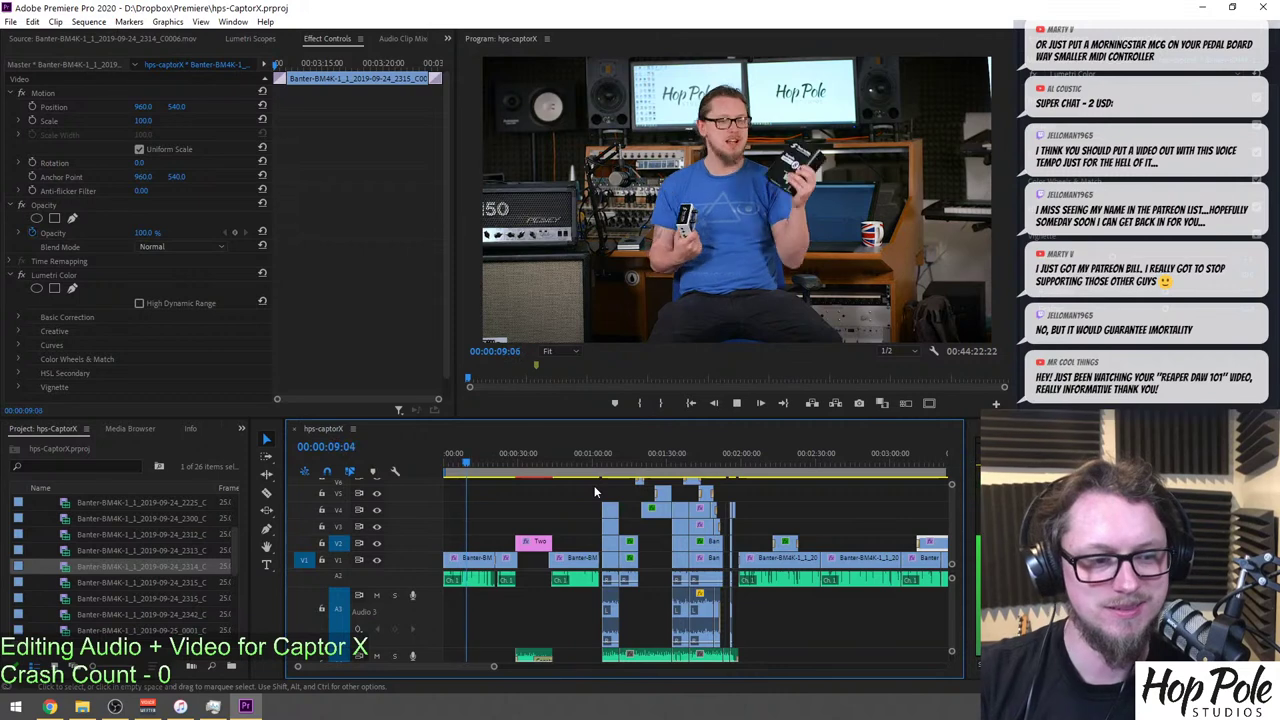
{"action": "key", "text": "equal"}
{"action": "key", "text": "equal"}
{"action": "key", "text": "equal"}
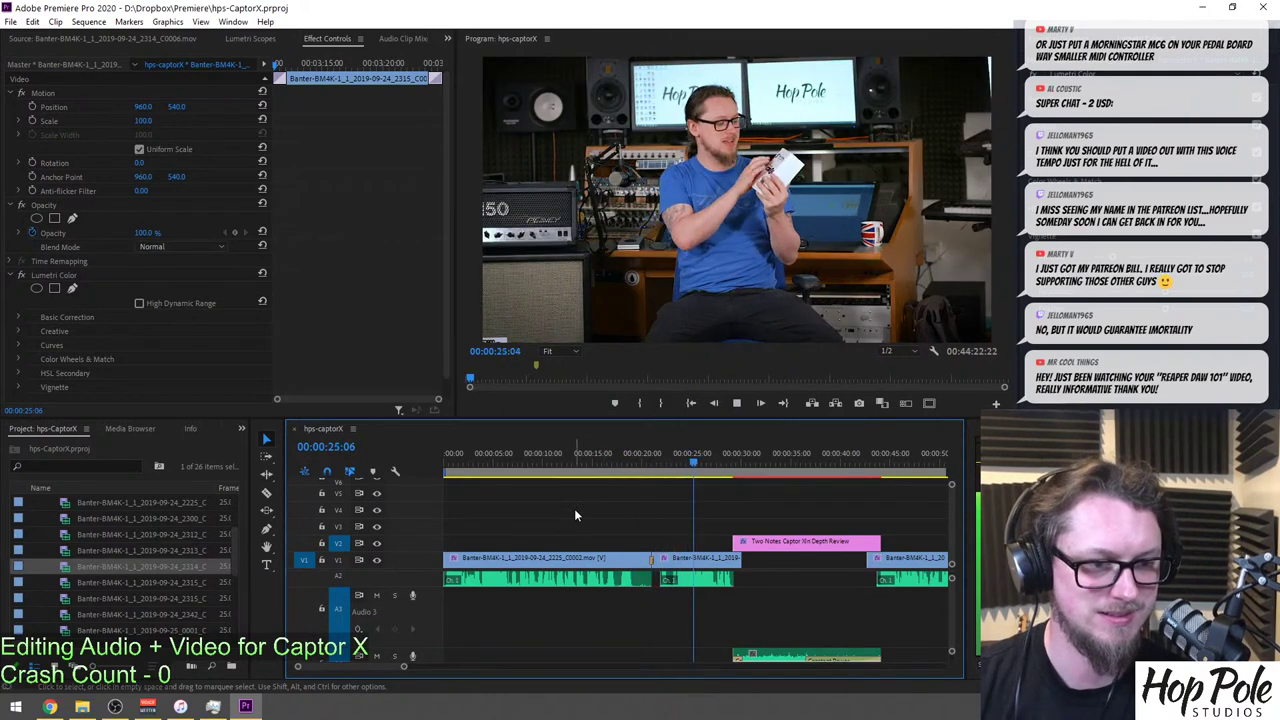
{"action": "scroll", "coordinate": [574, 508], "scroll_direction": "down", "scroll_amount": 2}
{"action": "scroll", "coordinate": [574, 513], "scroll_direction": "down", "scroll_amount": 2}
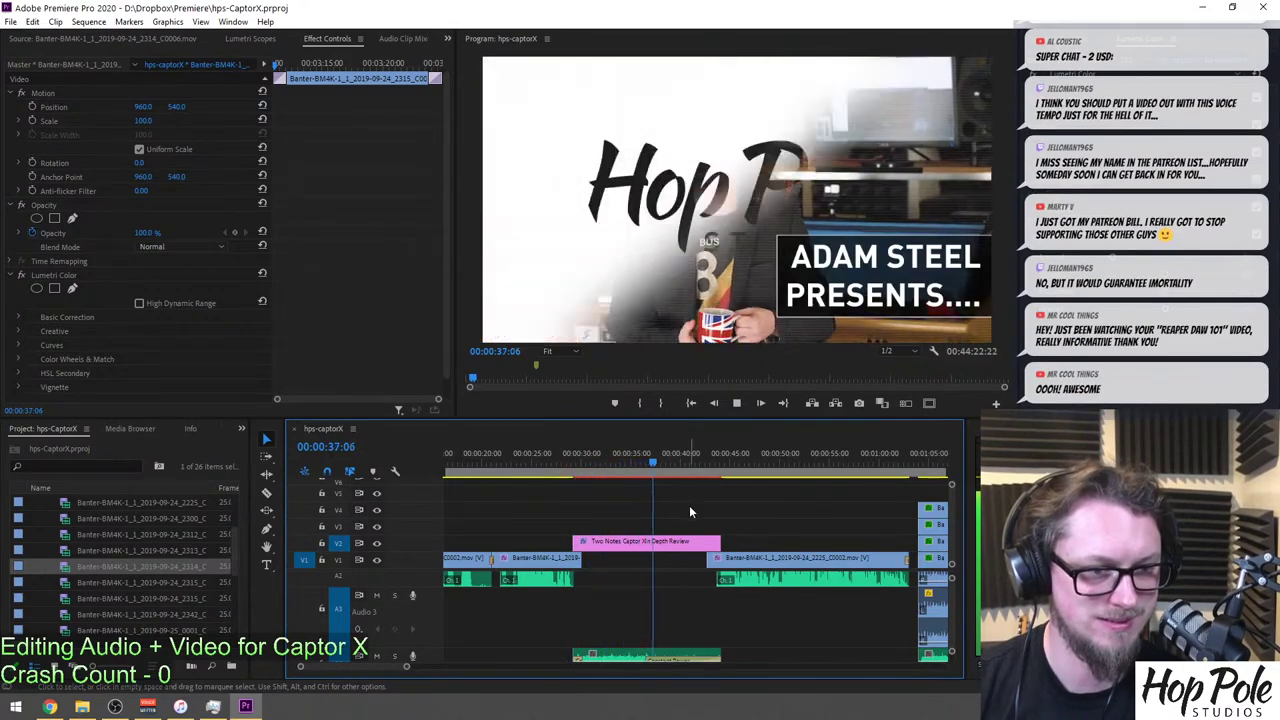
{"action": "scroll", "coordinate": [691, 502], "scroll_direction": "down", "scroll_amount": 2}
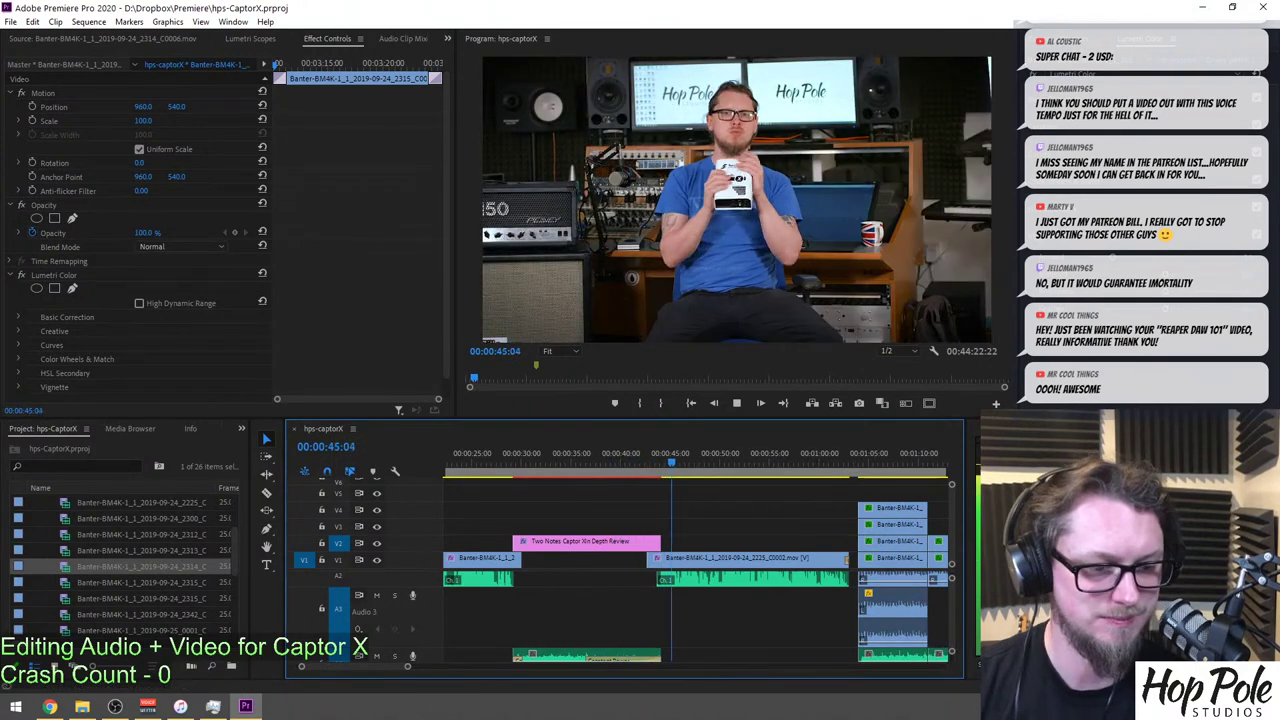
{"action": "scroll", "coordinate": [953, 600], "scroll_direction": "down", "scroll_amount": 3}
{"action": "key", "text": "space"}
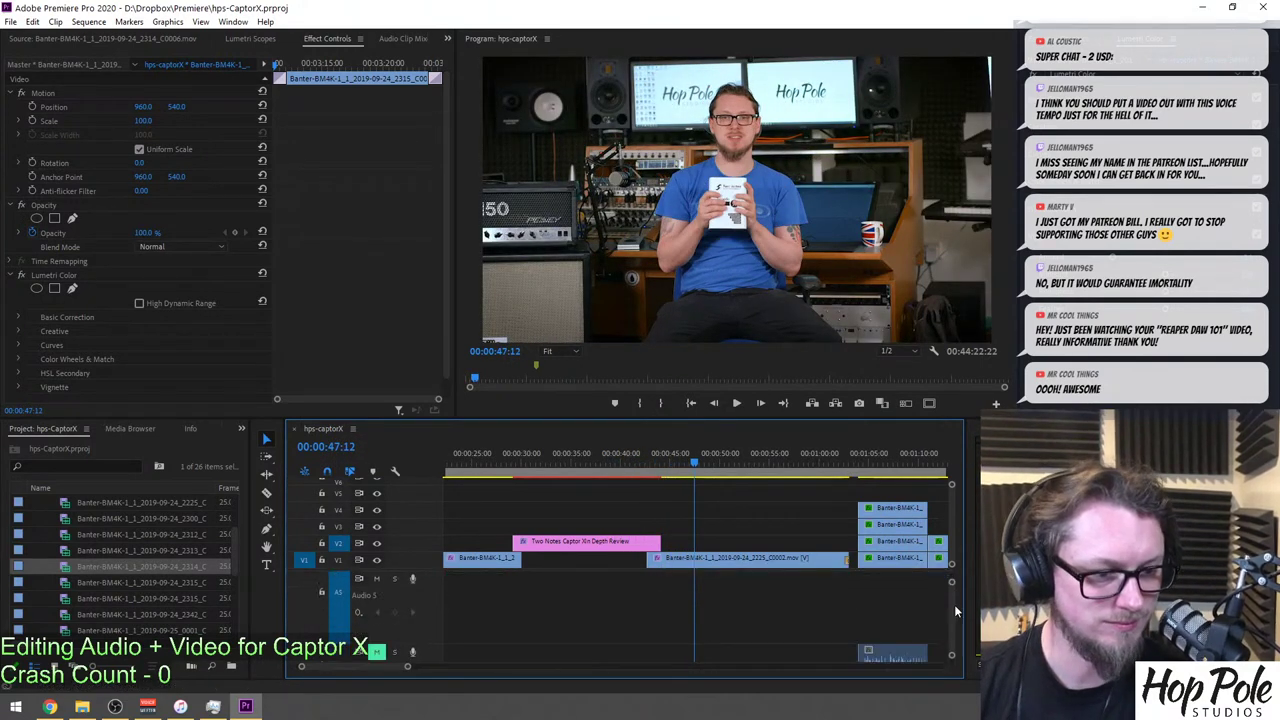
Collapse the Source bin in the project and select the empty gap at the start of audio track A5.
{"action": "scroll", "coordinate": [954, 604], "scroll_direction": "down", "scroll_amount": 2}
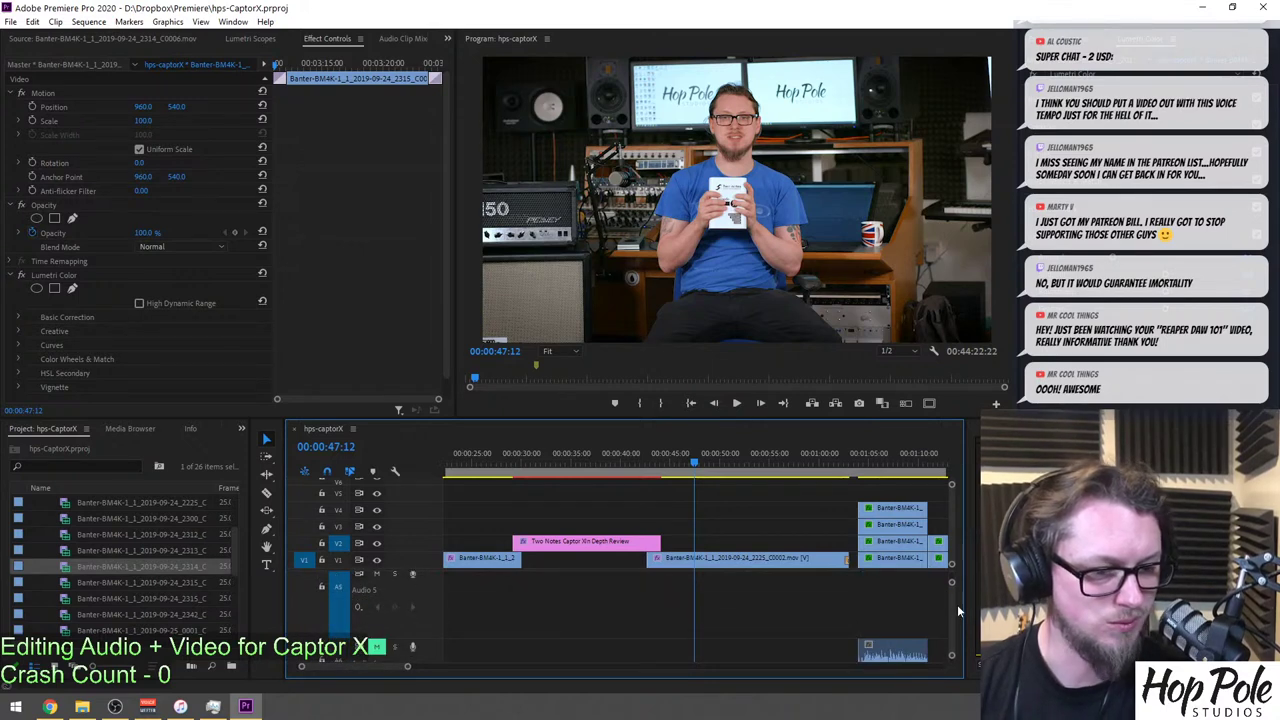
{"action": "scroll", "coordinate": [97, 531], "scroll_direction": "up", "scroll_amount": 3}
{"action": "left_click", "coordinate": [36, 534]}
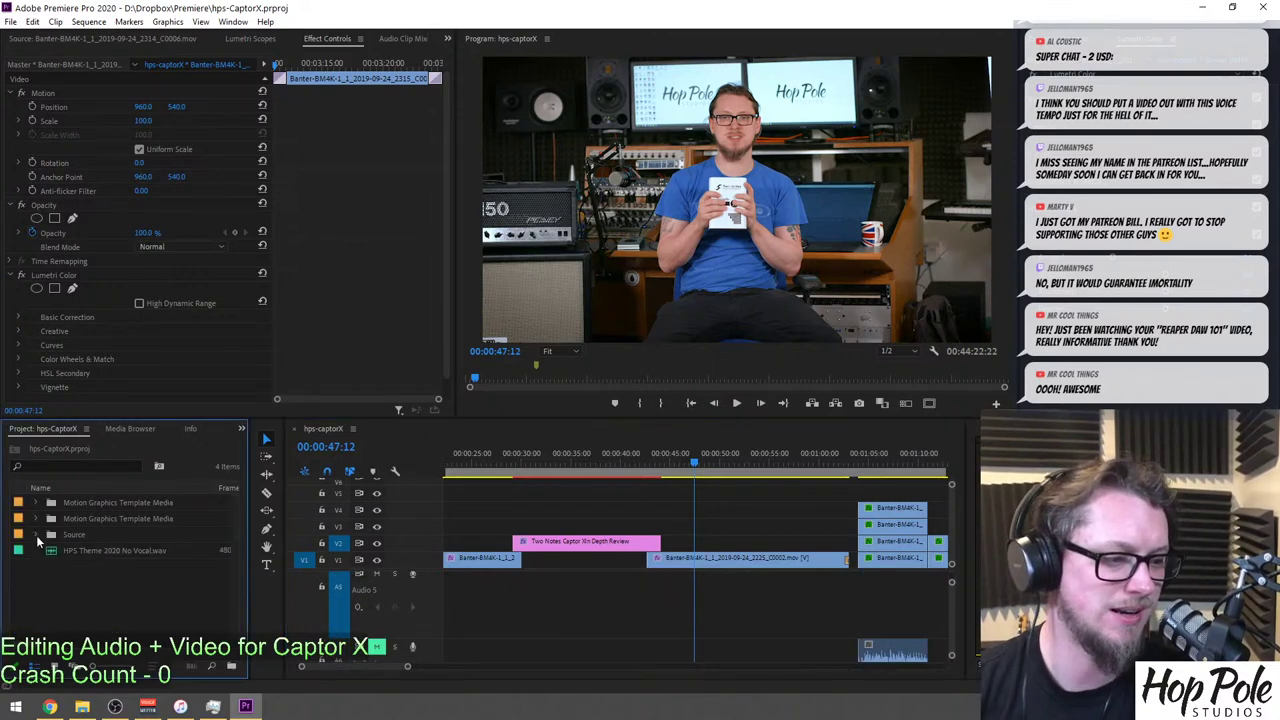
{"action": "left_click", "coordinate": [595, 618]}
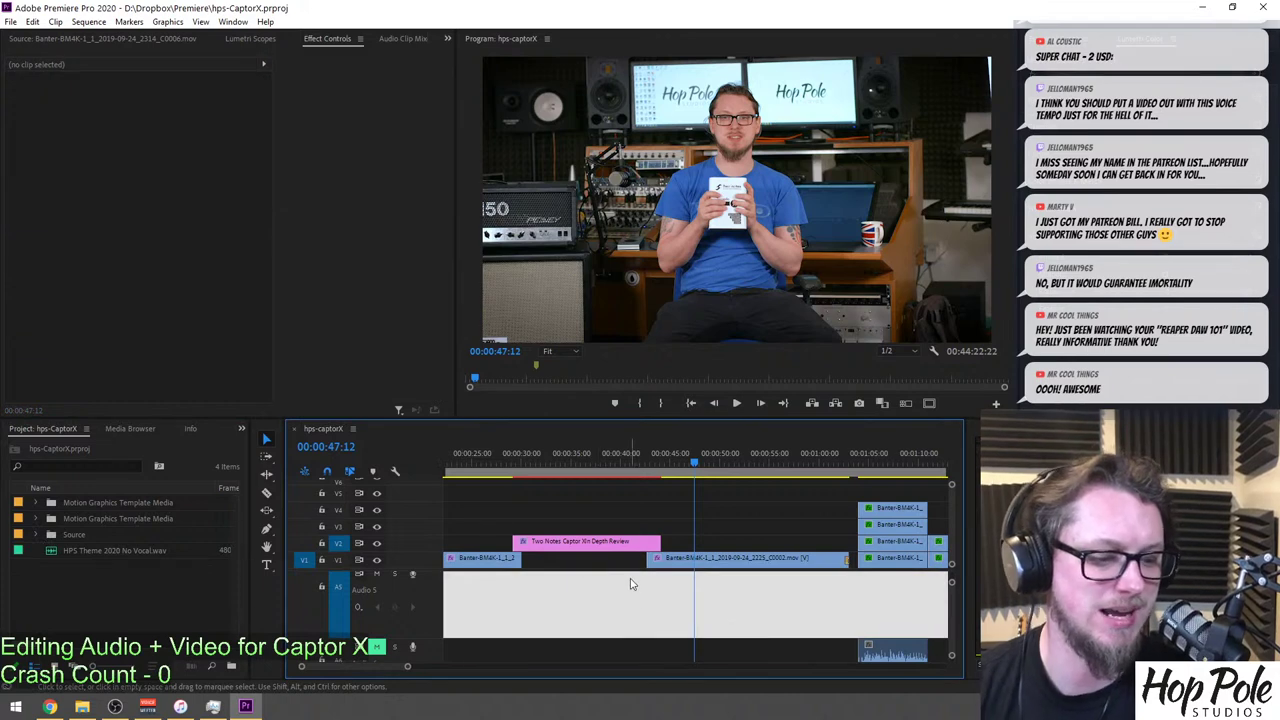
Survey the layout of all audio tracks across the full length of the hps-captorX sequence.
{"action": "key", "text": "minus"}
{"action": "key", "text": "minus"}
{"action": "key", "text": "minus"}
{"action": "key", "text": "equal"}
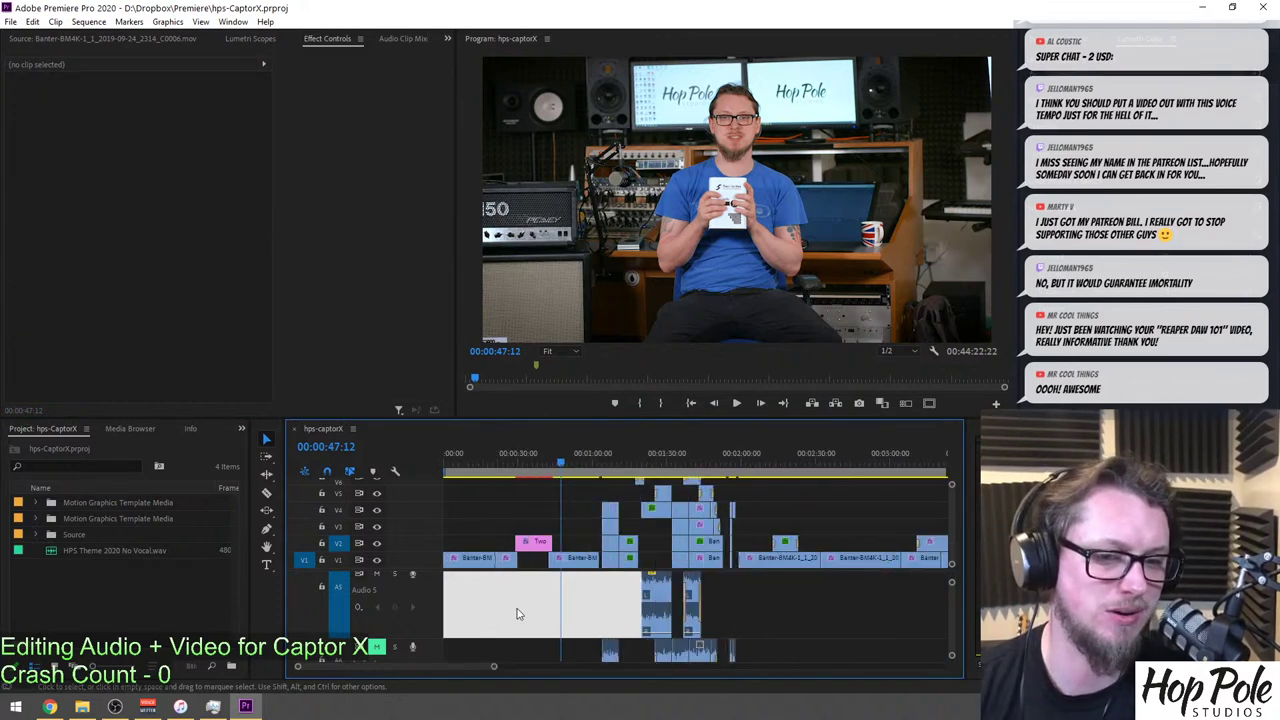
{"action": "key", "text": "minus"}
{"action": "key", "text": "minus"}
{"action": "key", "text": "minus"}
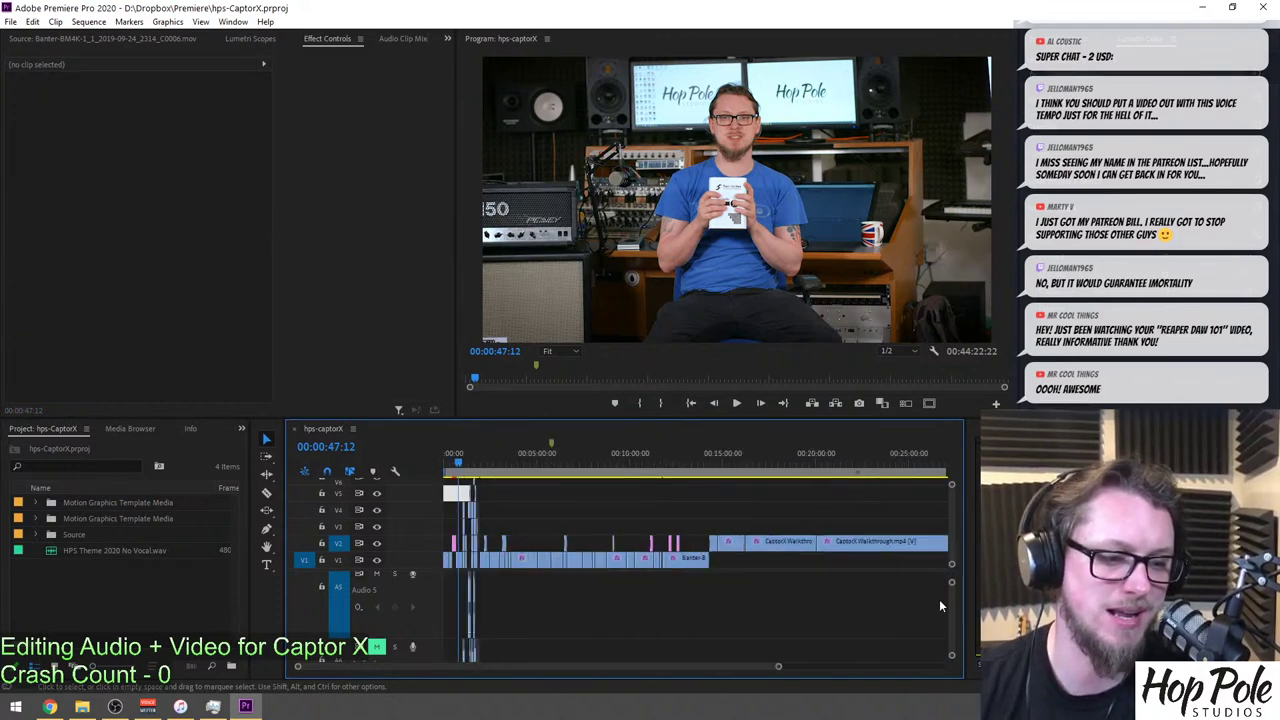
{"action": "left_click_drag", "start_coordinate": [954, 616], "coordinate": [958, 605]}
{"action": "key", "text": "minus"}
{"action": "scroll", "coordinate": [959, 604], "scroll_direction": "down", "scroll_amount": 4}
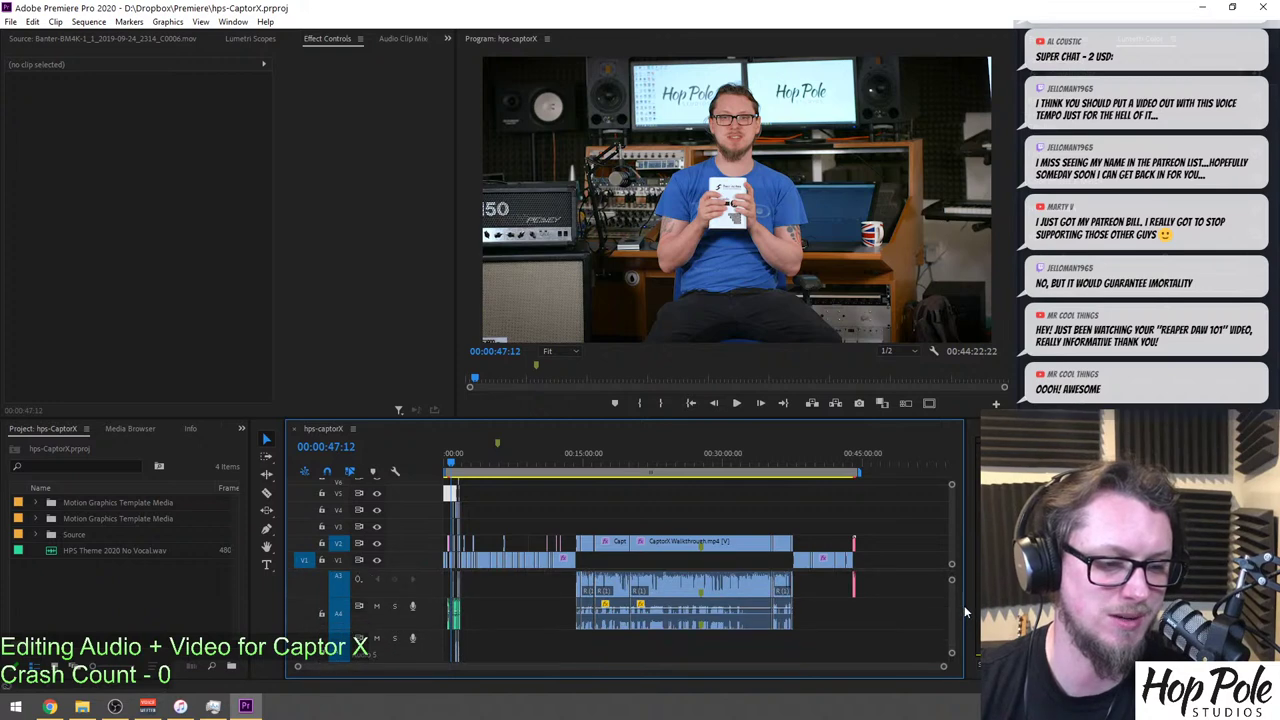
{"action": "scroll", "coordinate": [958, 610], "scroll_direction": "up", "scroll_amount": 3}
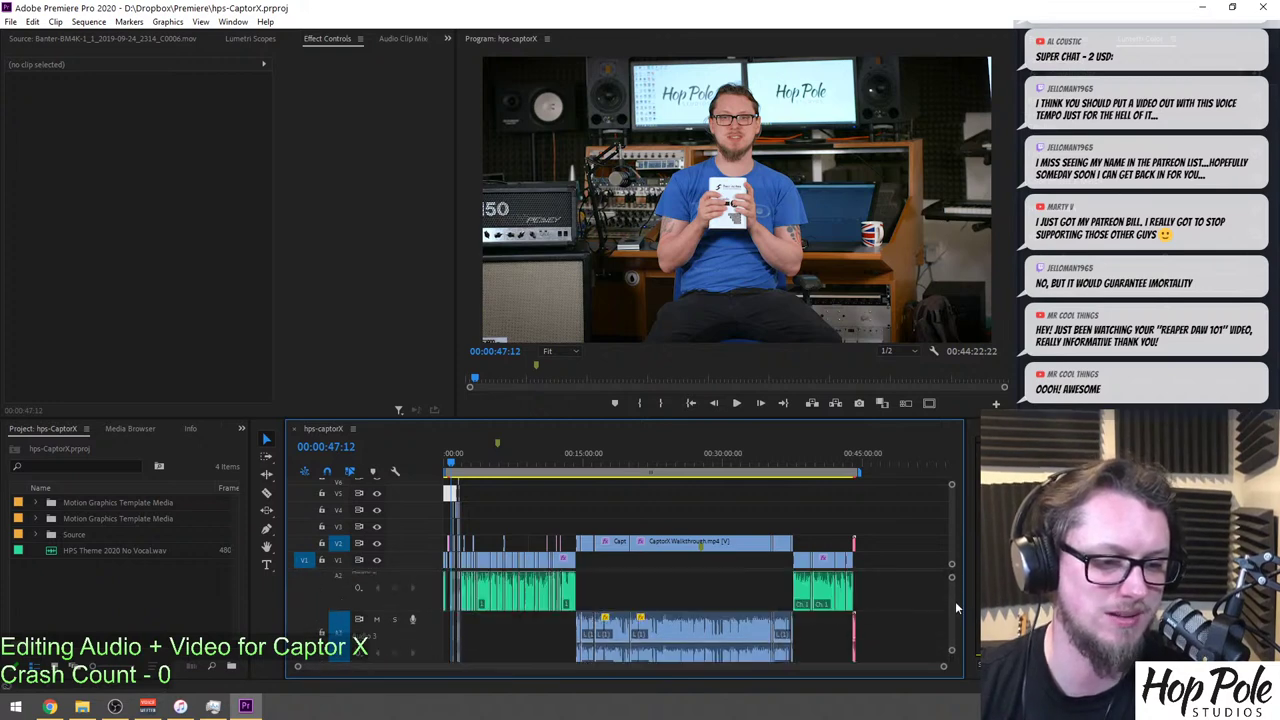
{"action": "scroll", "coordinate": [956, 606], "scroll_direction": "down", "scroll_amount": 3}
Examine the audio clips on tracks A4 and A5 around the intro title and through the opening section.
{"action": "key", "text": "="}
{"action": "key", "text": "="}
{"action": "key", "text": "="}
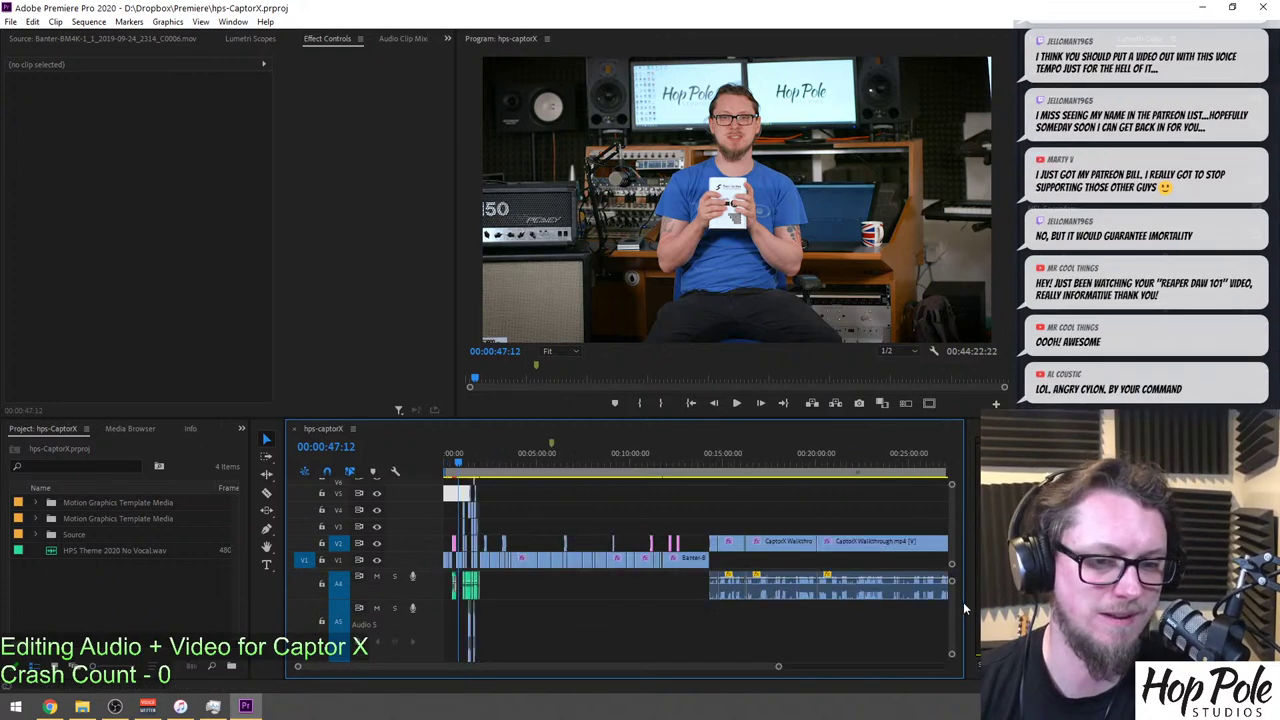
{"action": "key", "text": "="}
{"action": "key", "text": "="}
{"action": "key", "text": "="}
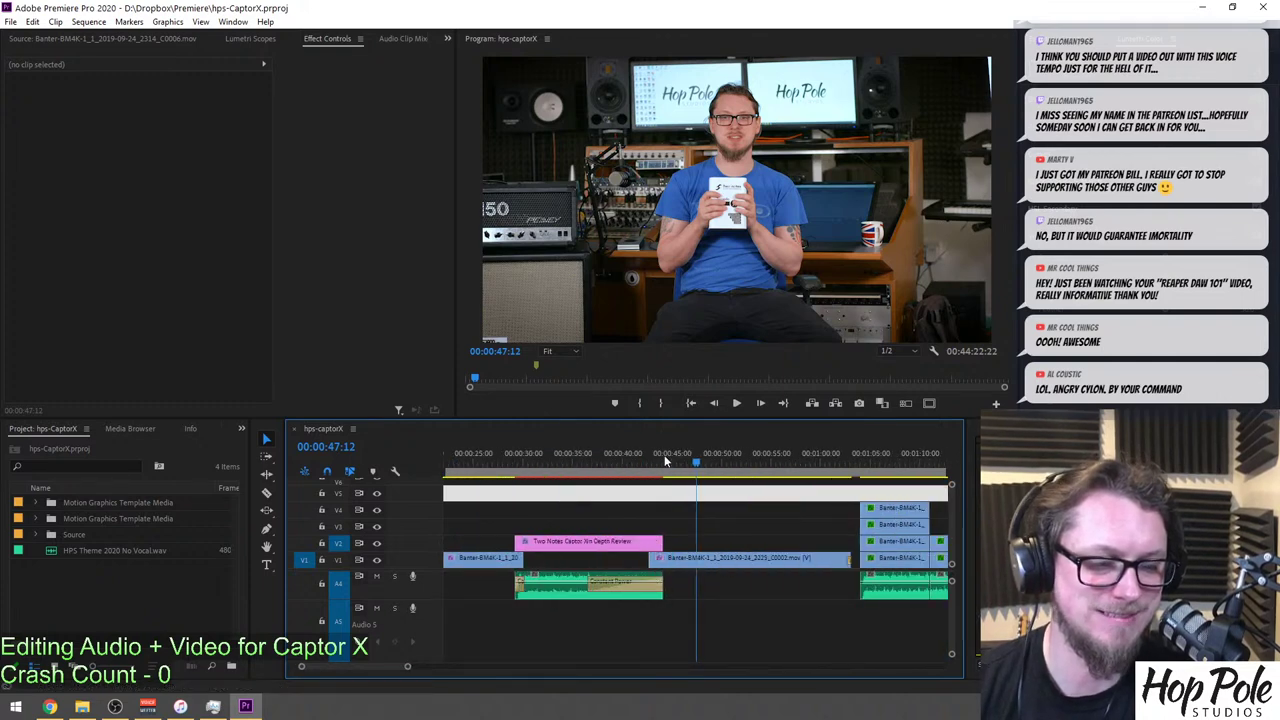
{"action": "key", "text": "-"}
{"action": "key", "text": "-"}
{"action": "scroll", "coordinate": [669, 461], "scroll_direction": "down", "scroll_amount": 2}
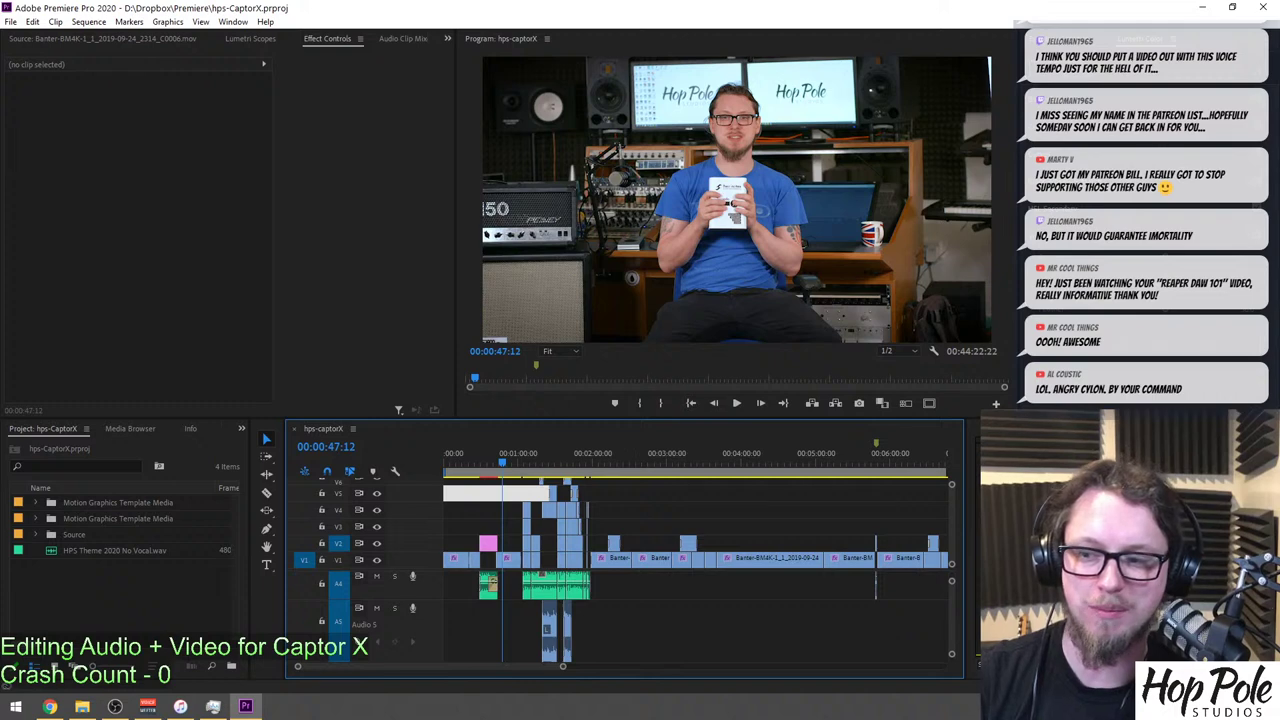
{"action": "key", "text": "alt+Tab"}
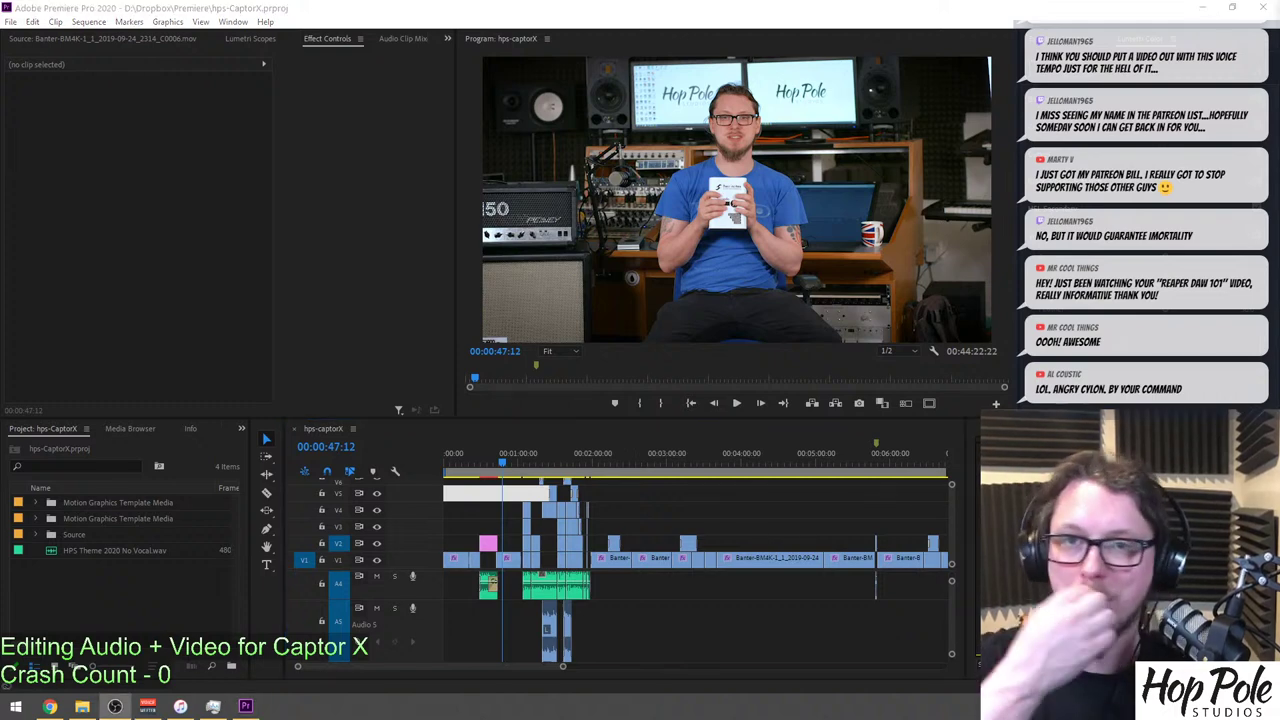